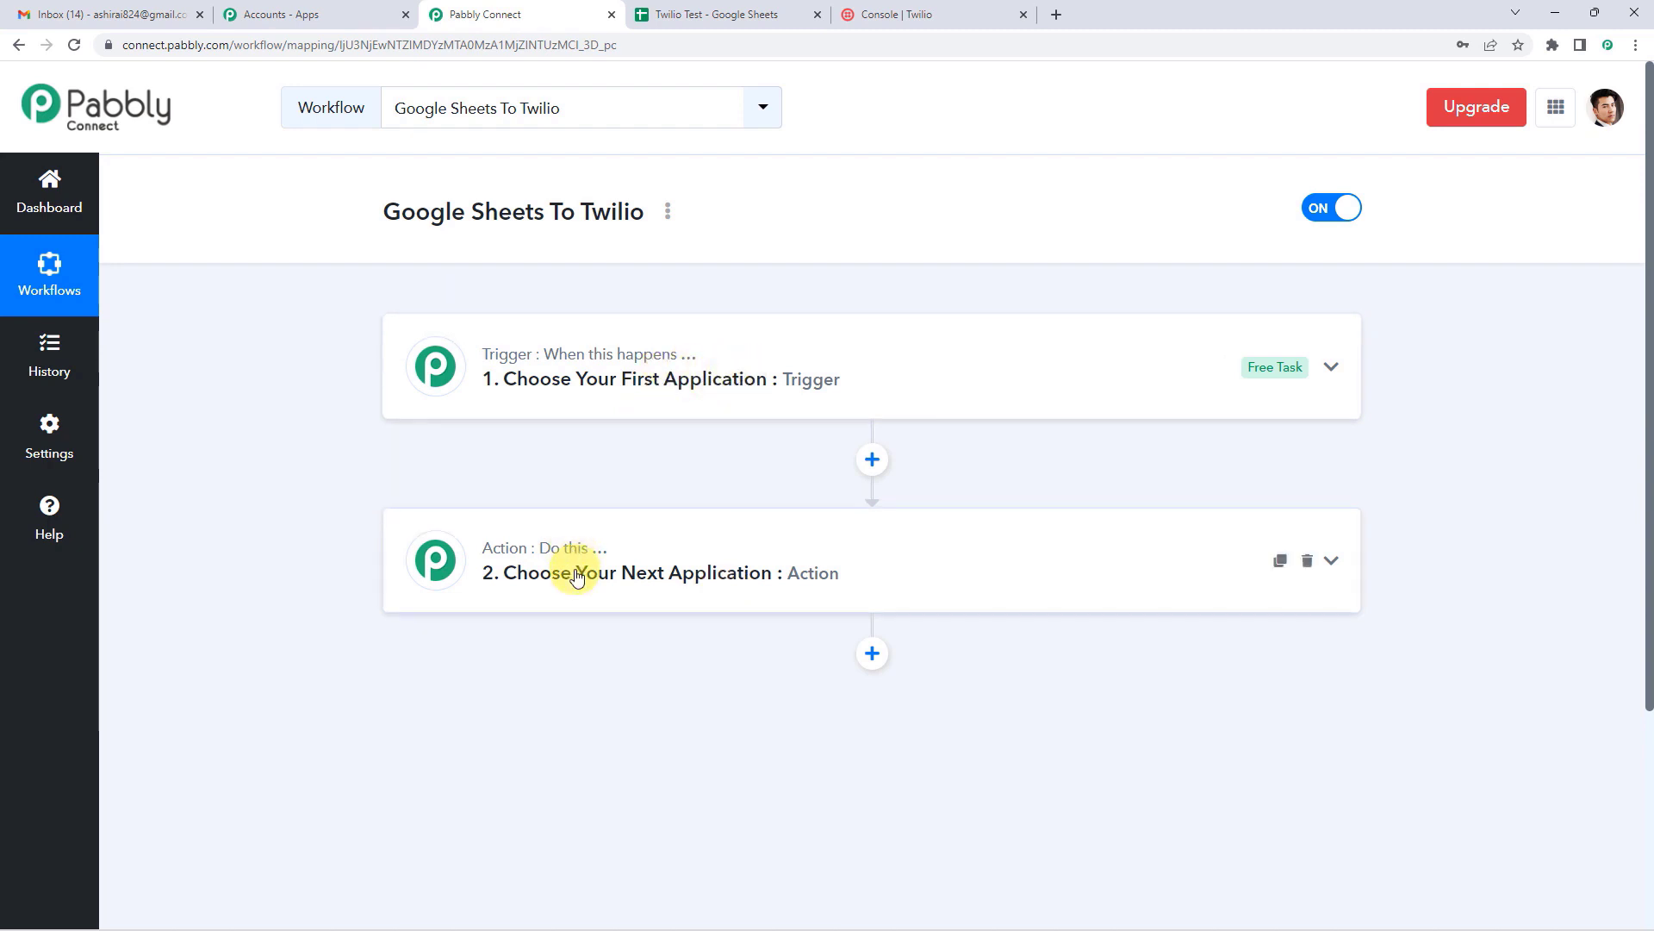
Step: Set the trigger app to Schedule by Pabbly, found by searching 'sche', and reveal its frequency settings
left_click(677, 403)
left_click(546, 497)
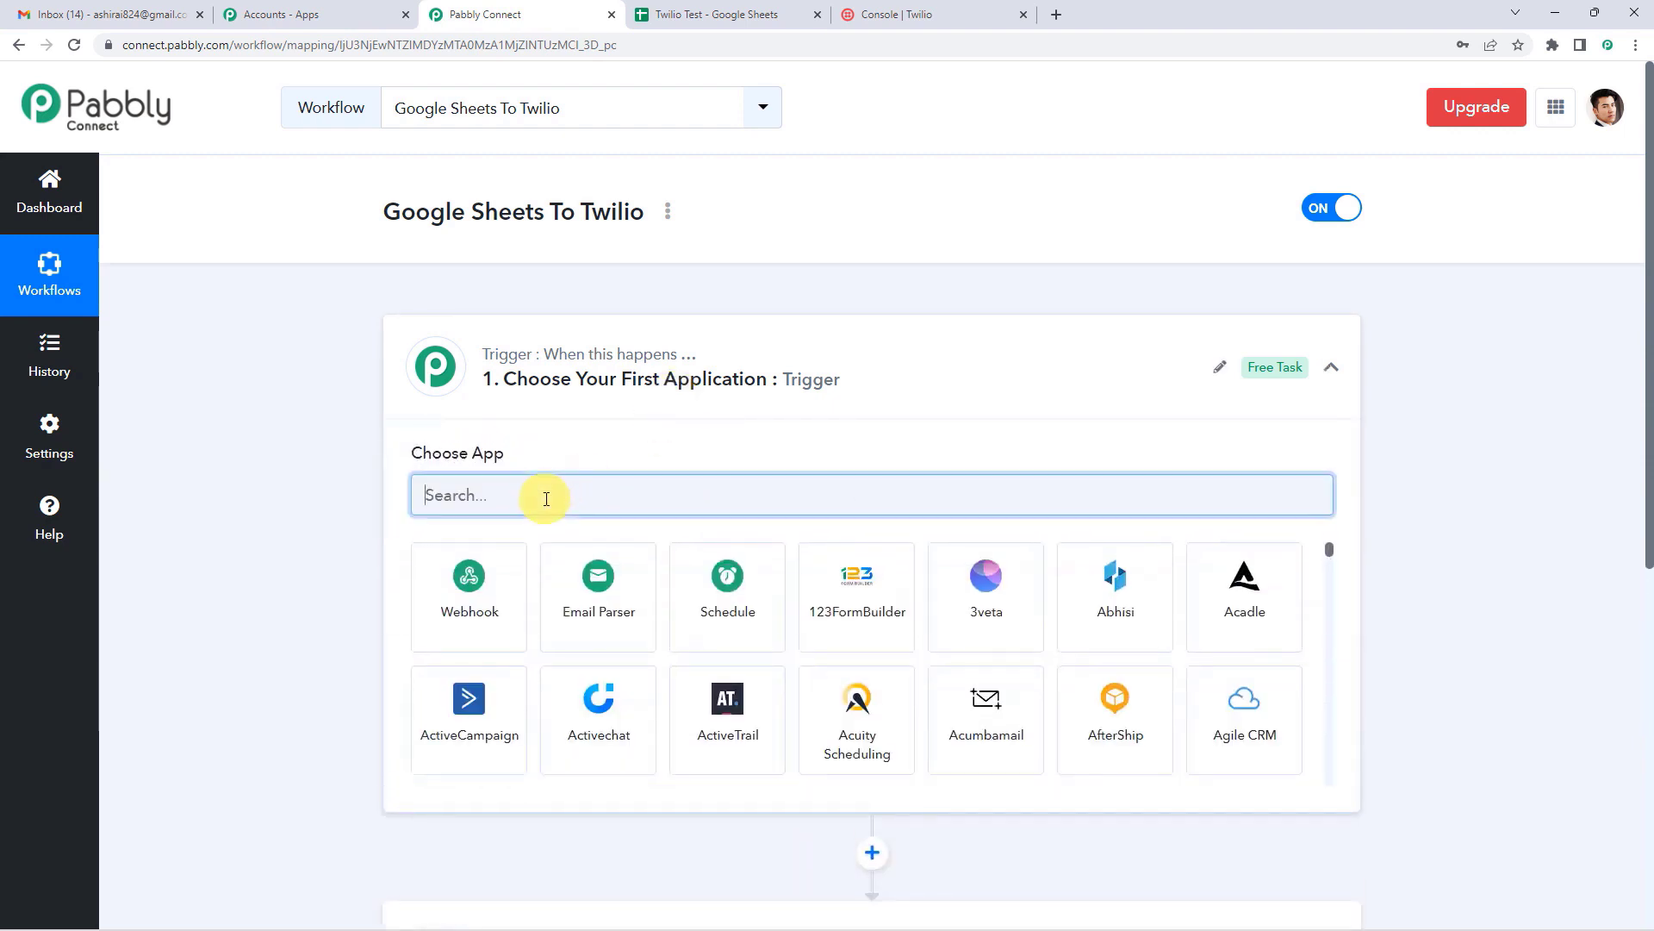
type("sche")
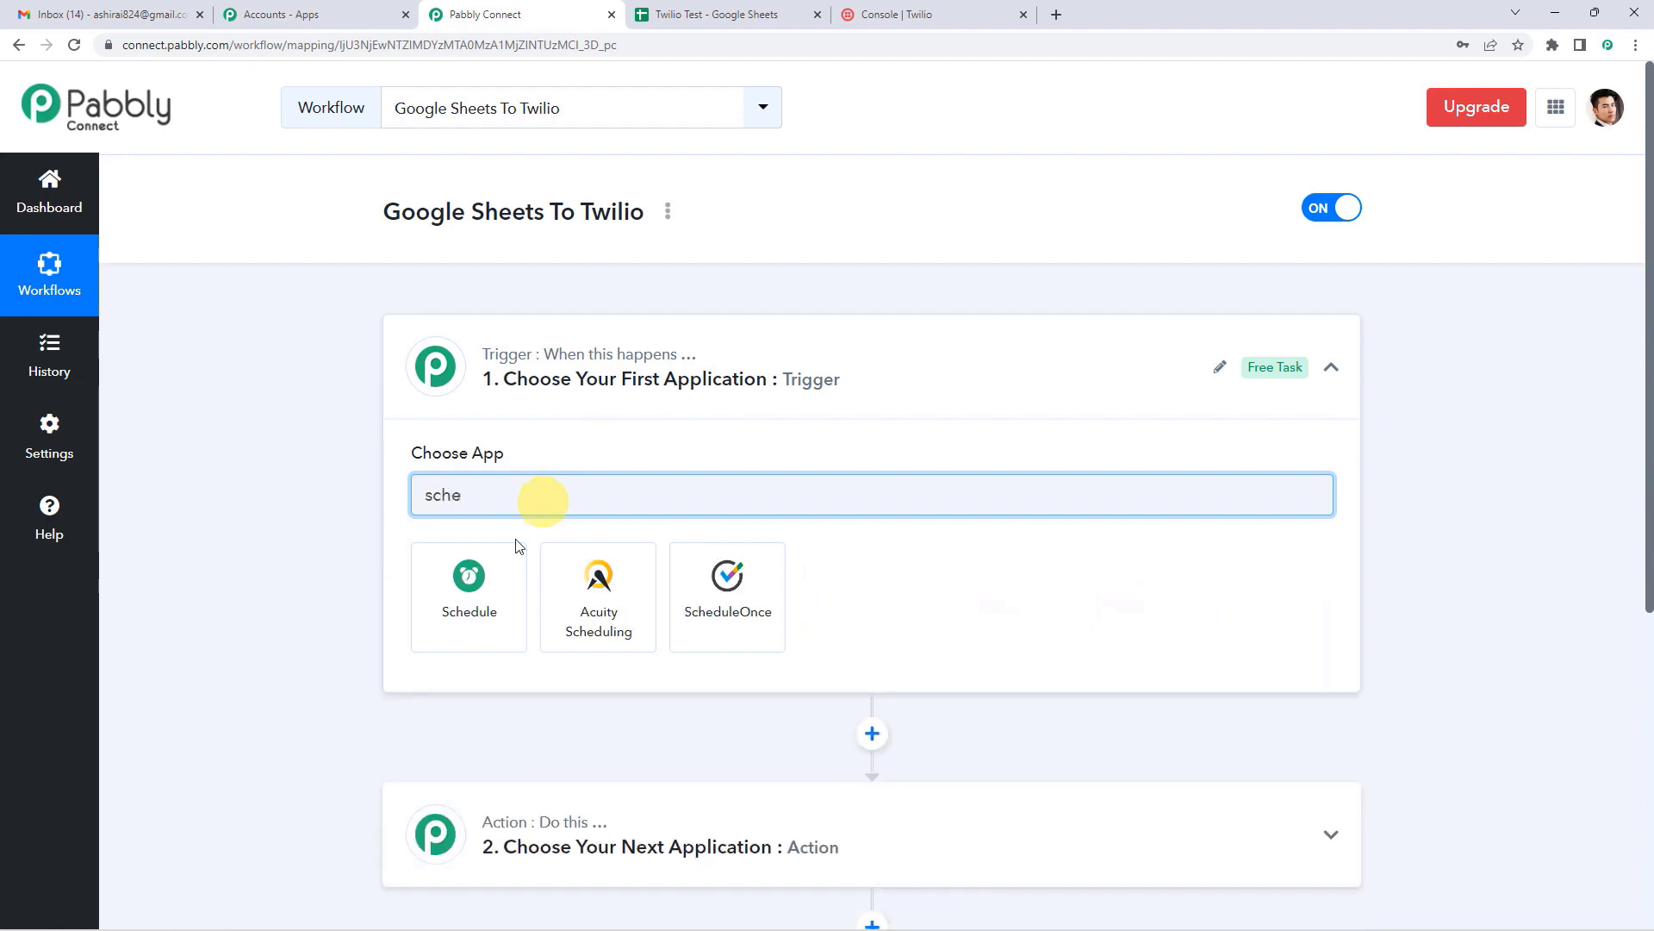
left_click(472, 584)
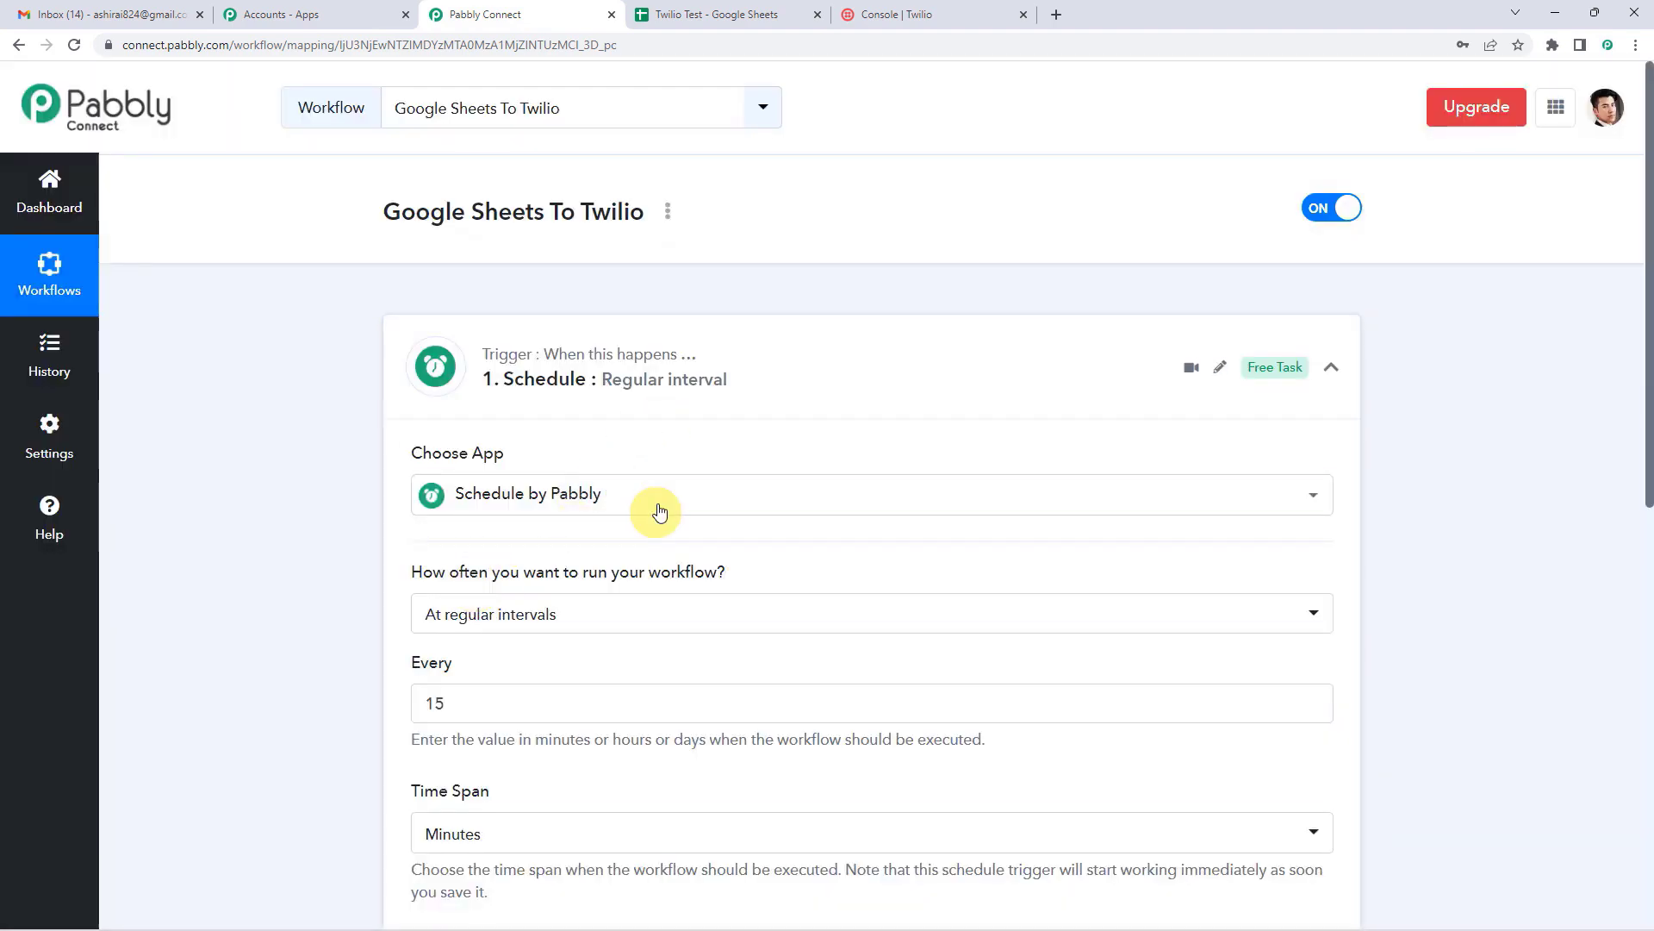
scroll(663, 504, "down", 3)
scroll(667, 508, "down", 1)
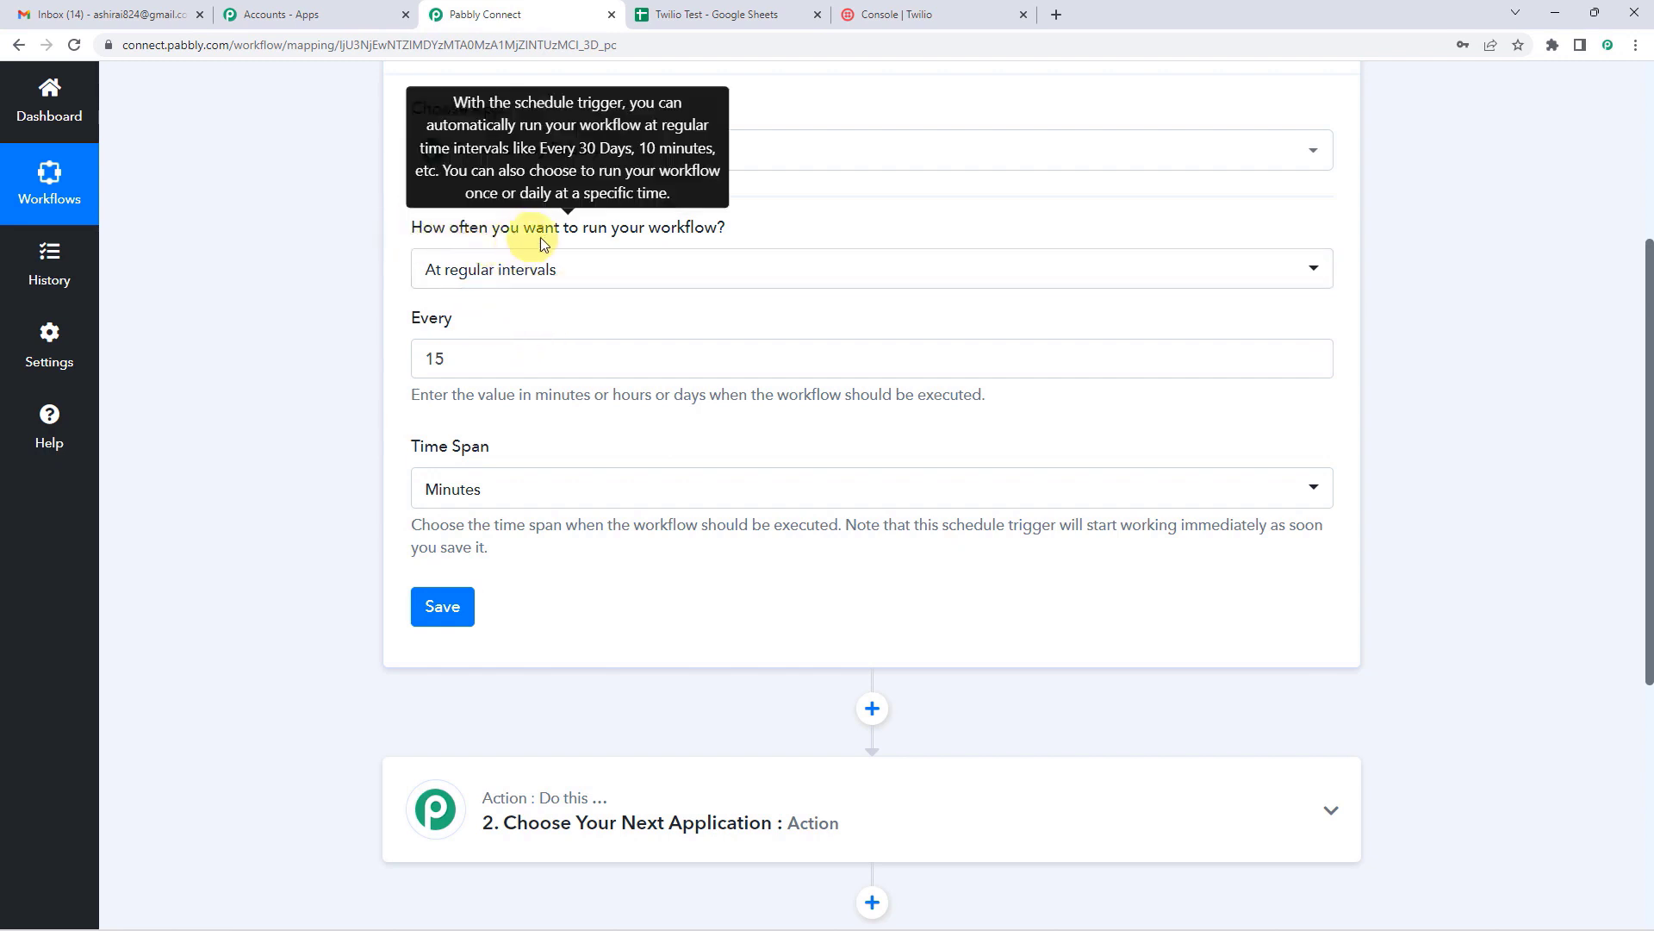
Step: Set the schedule frequency to Once
left_click(582, 272)
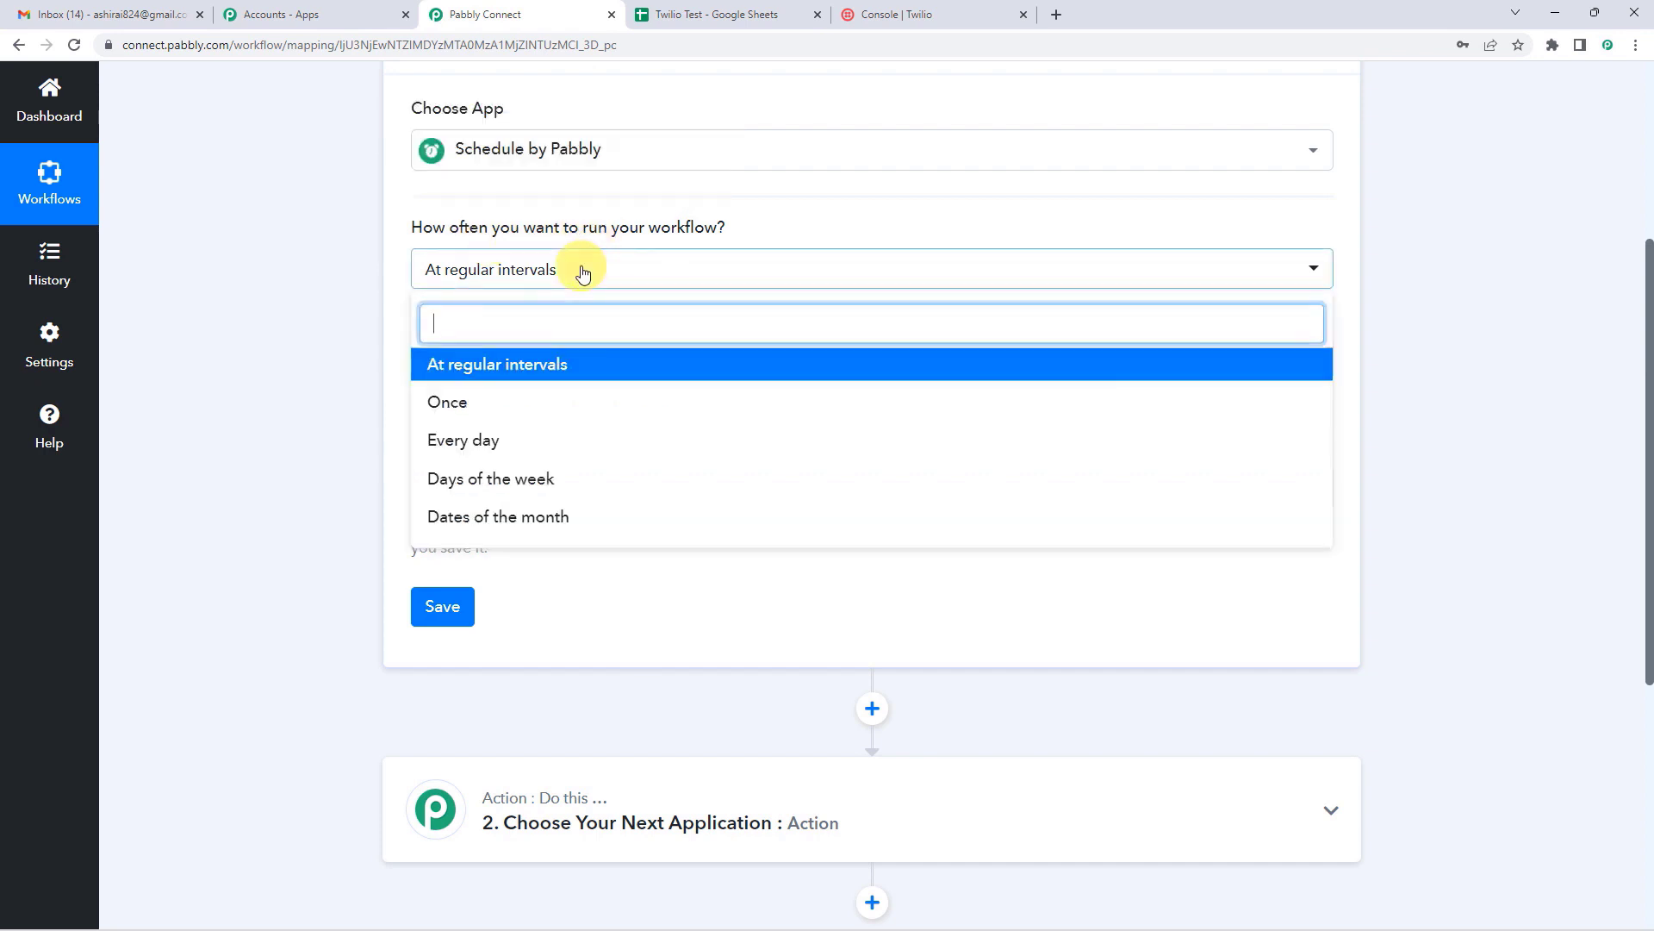
left_click(453, 417)
left_click(502, 264)
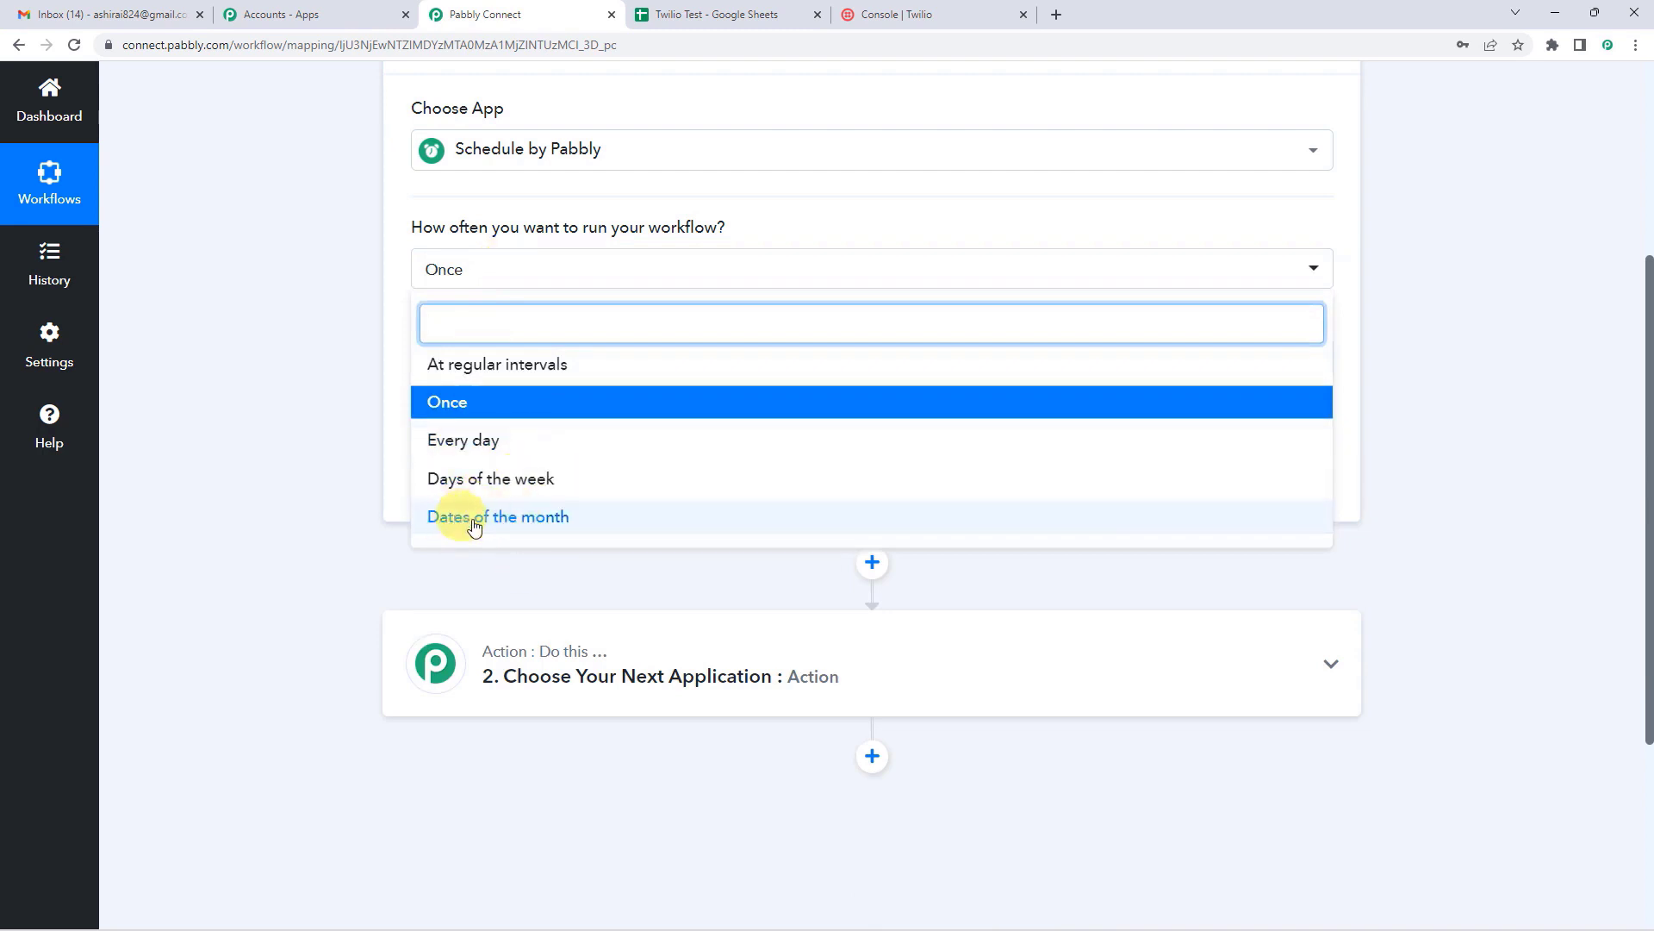
left_click(398, 268)
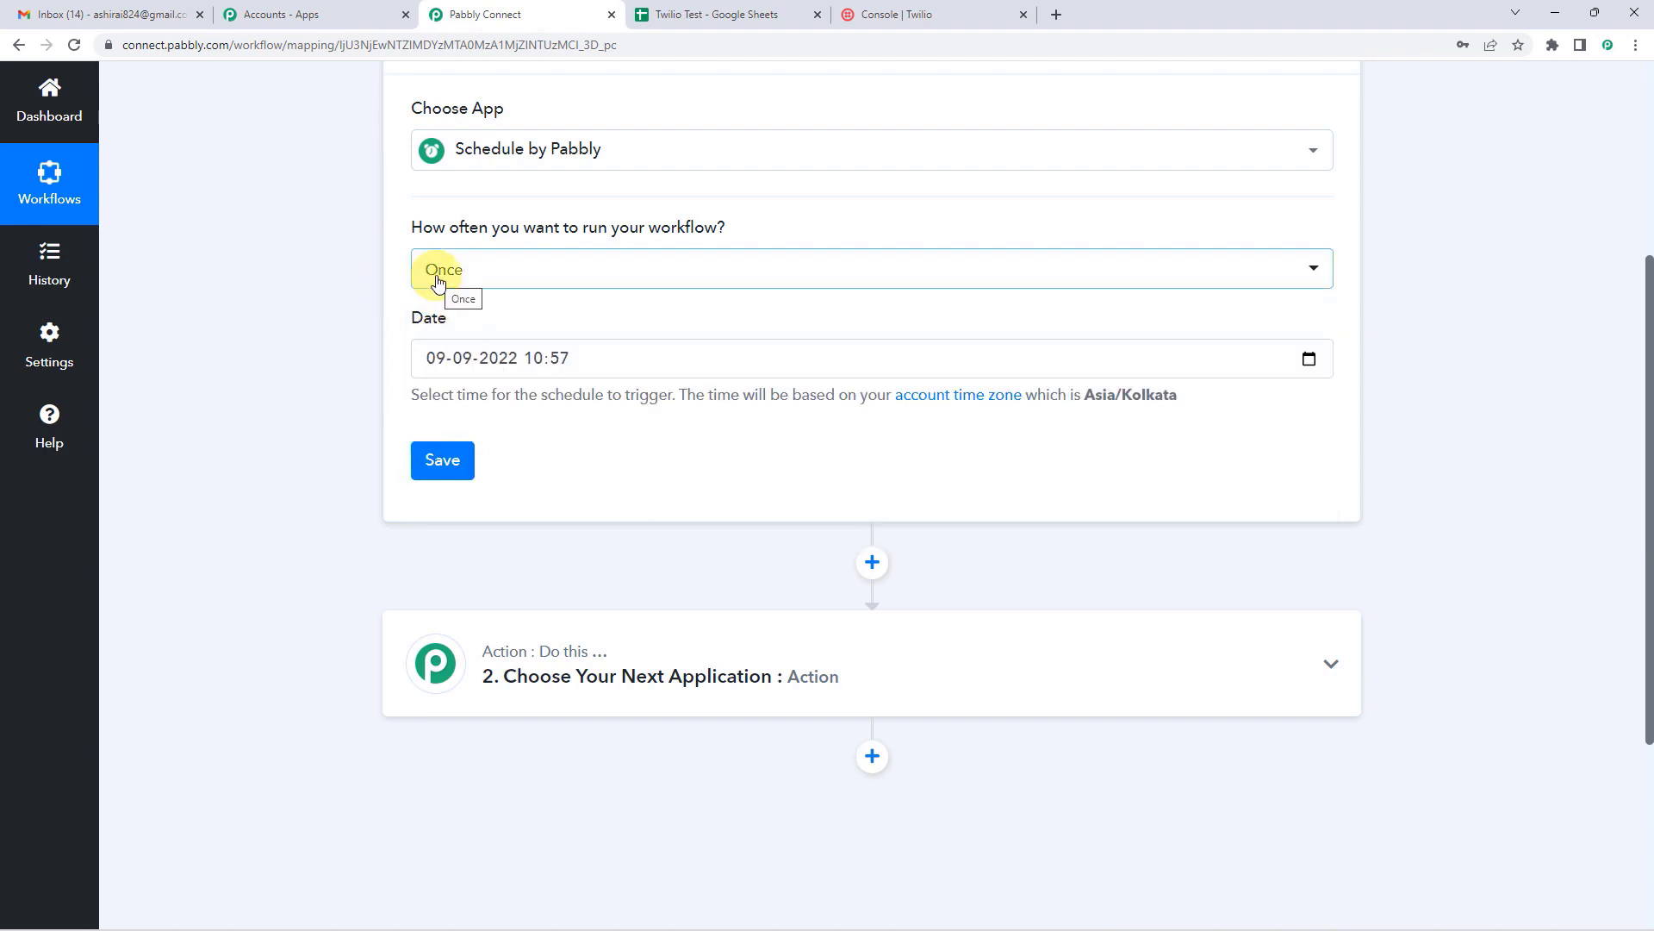
Step: Set the run date to 10-09-2022 at 13:00 in Asia/Kolkata time and save the schedule
left_click(606, 375)
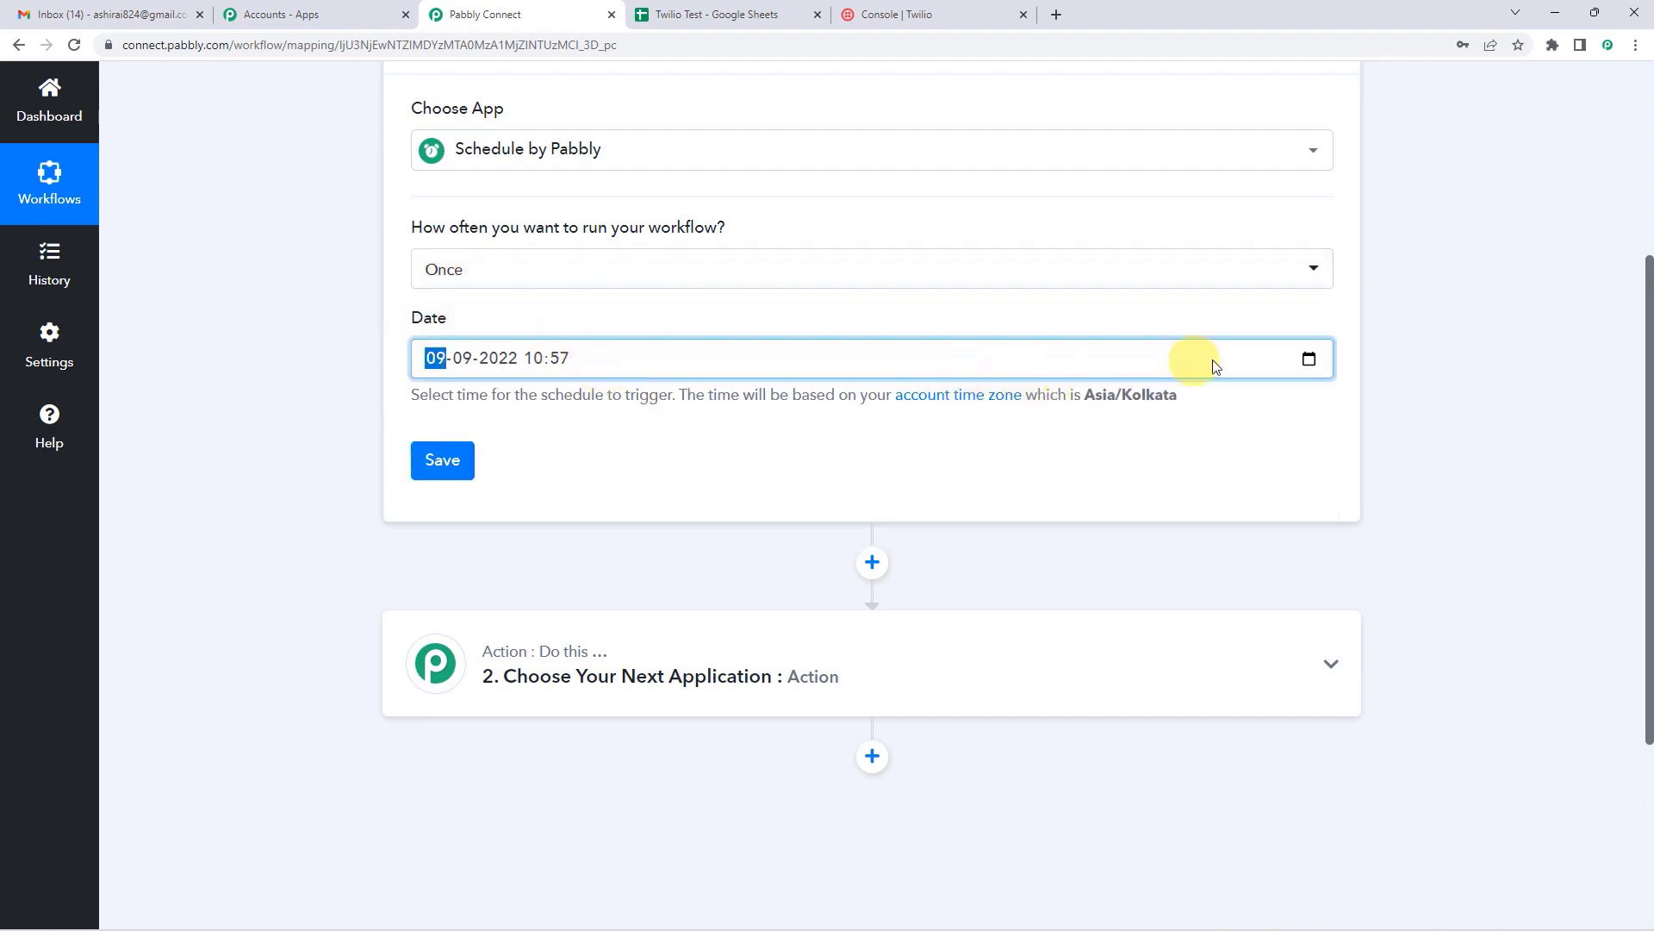
left_click(1307, 362)
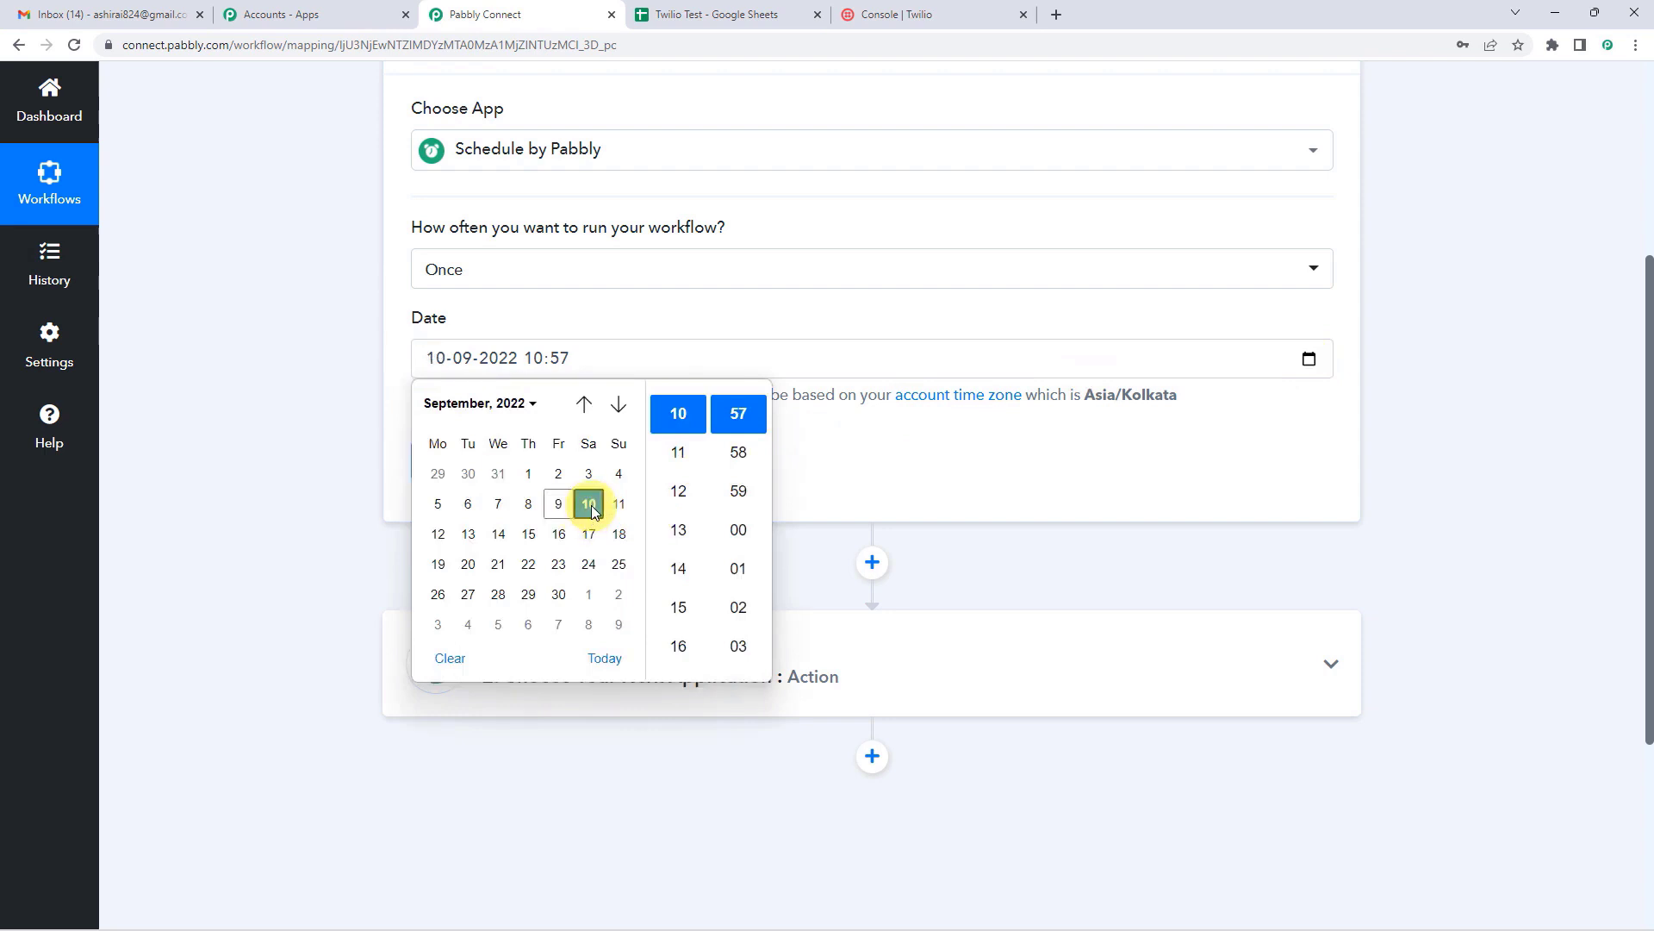
left_click(593, 499)
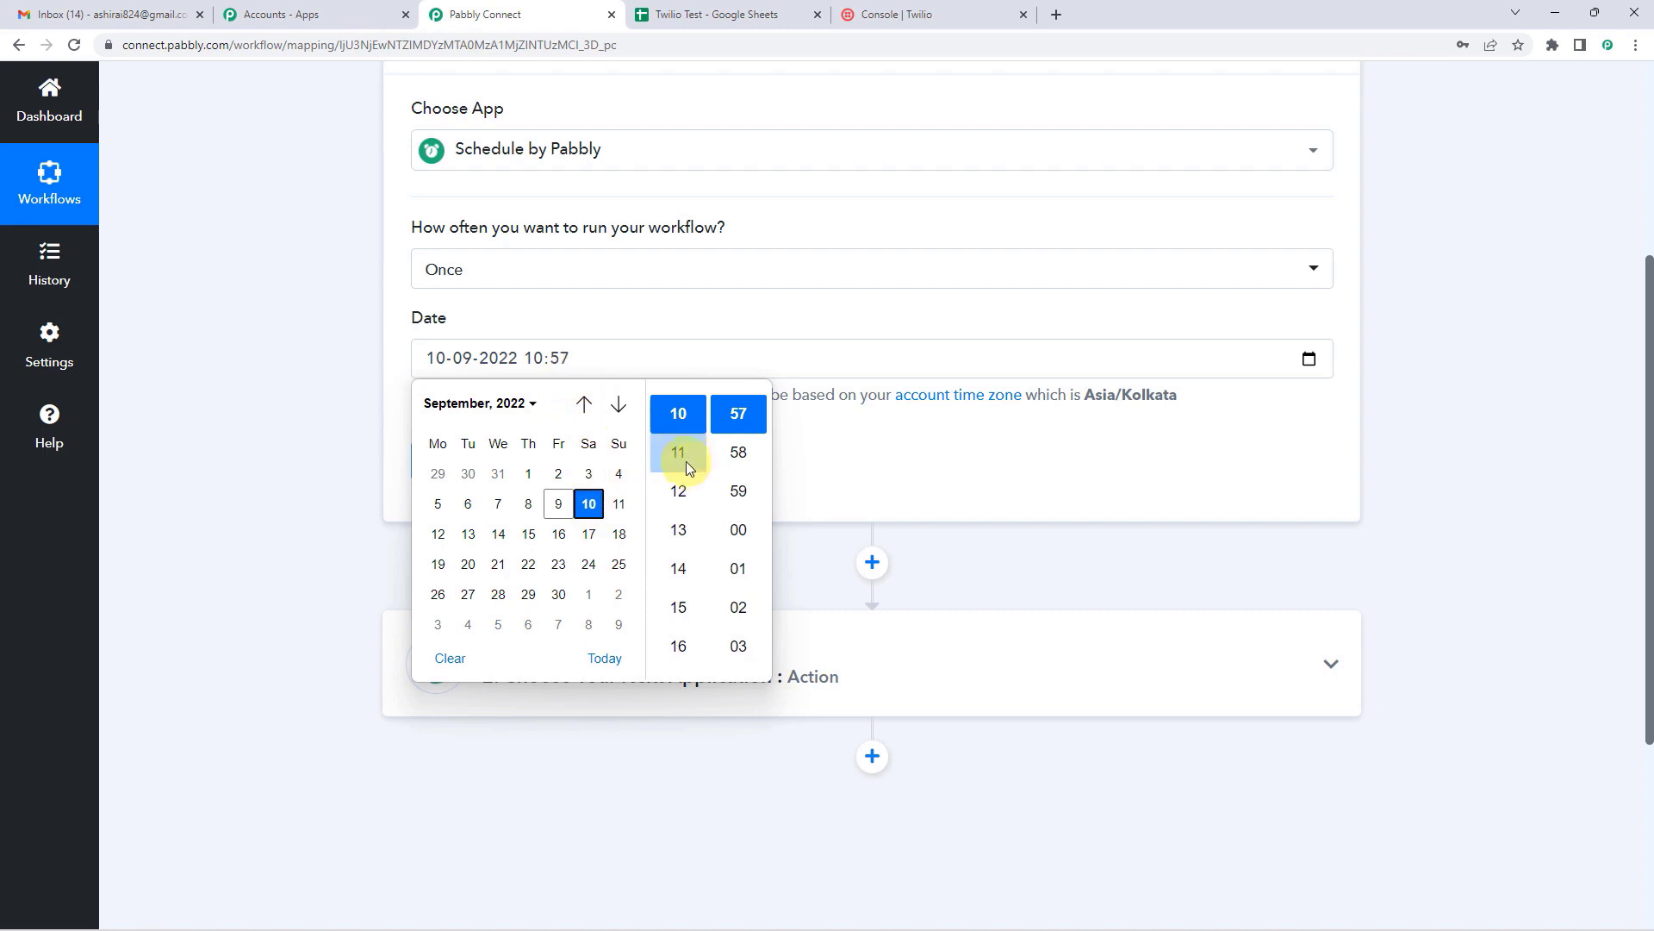
left_click(683, 534)
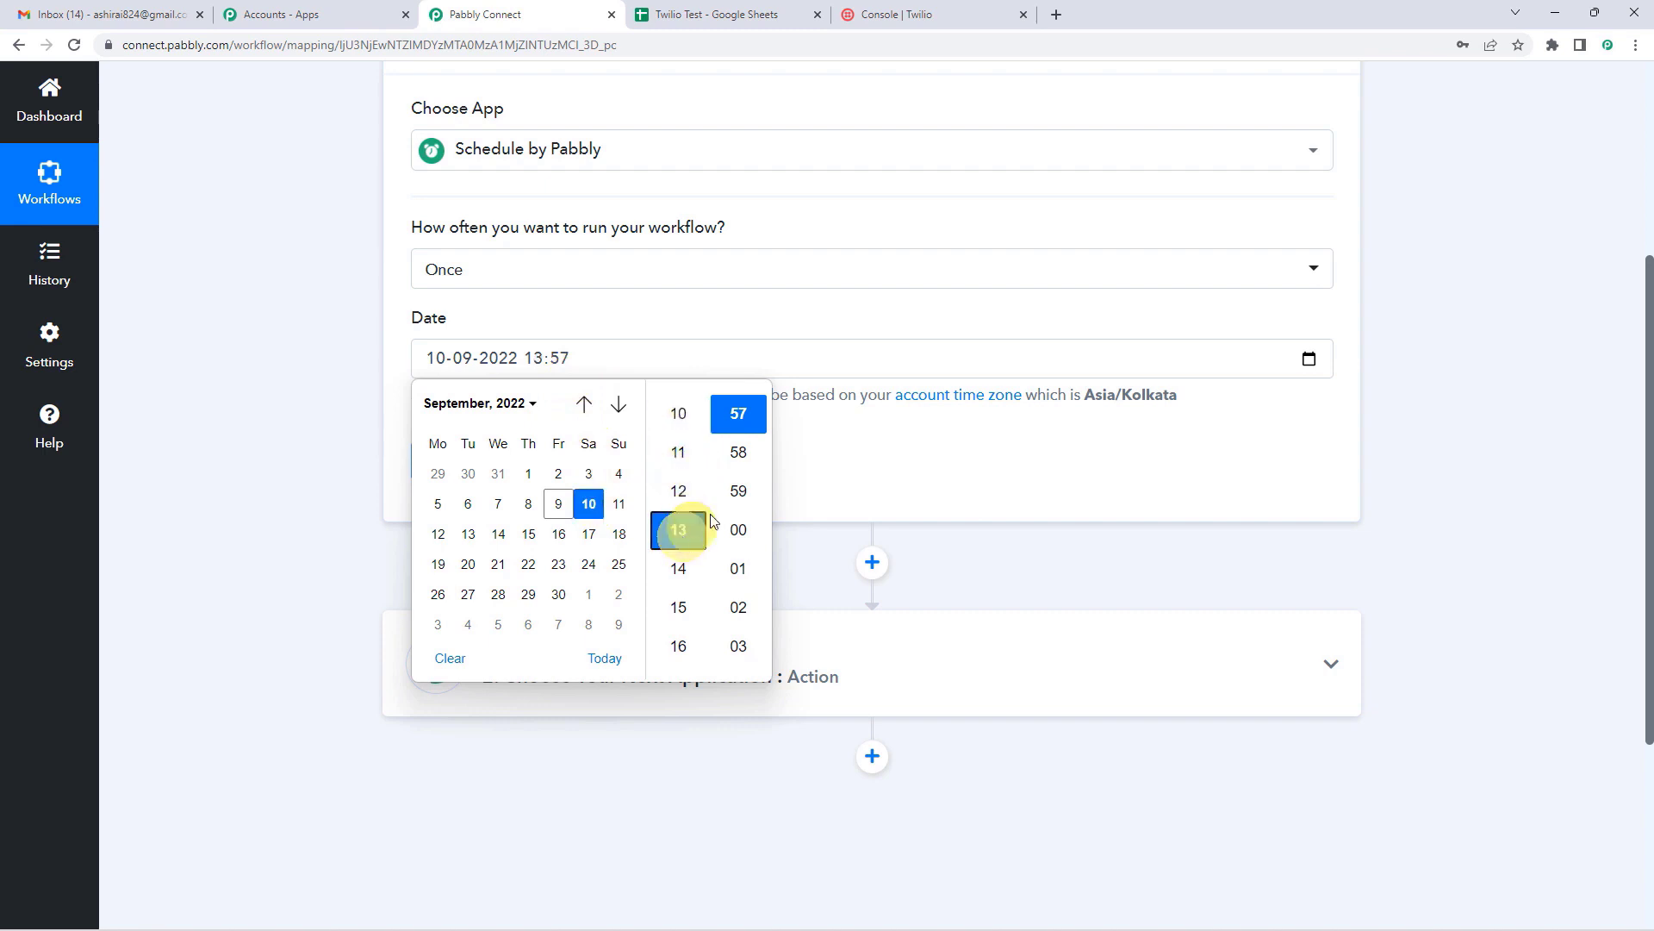
left_click(743, 531)
left_click(896, 487)
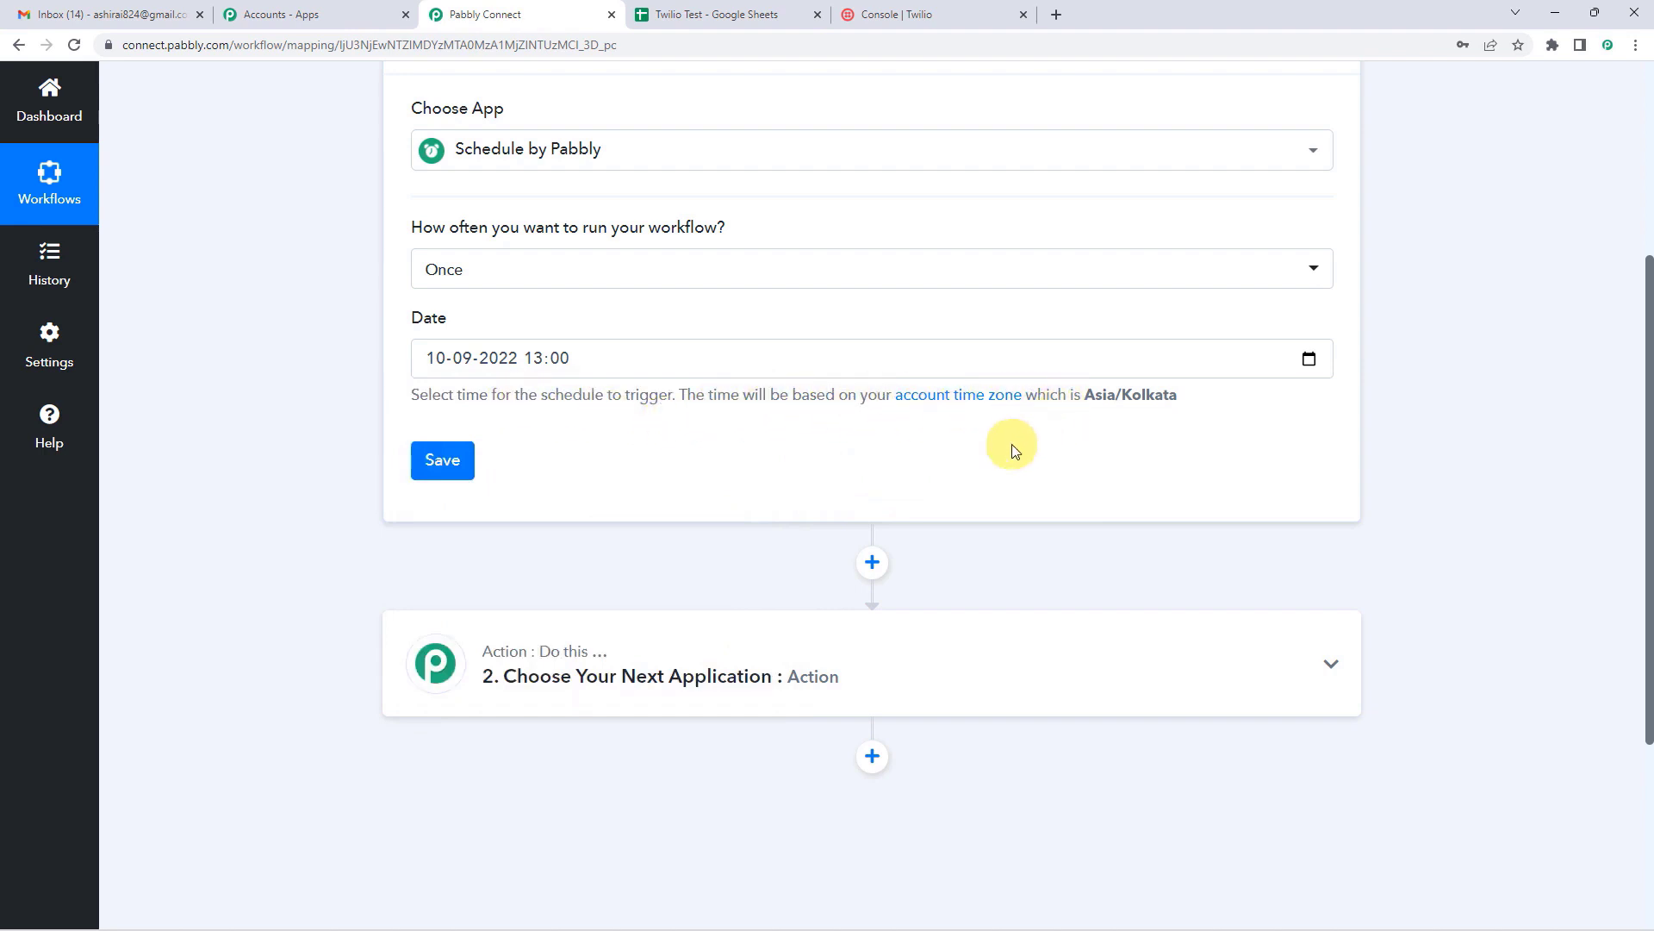
left_click_drag(1046, 395, 1193, 399)
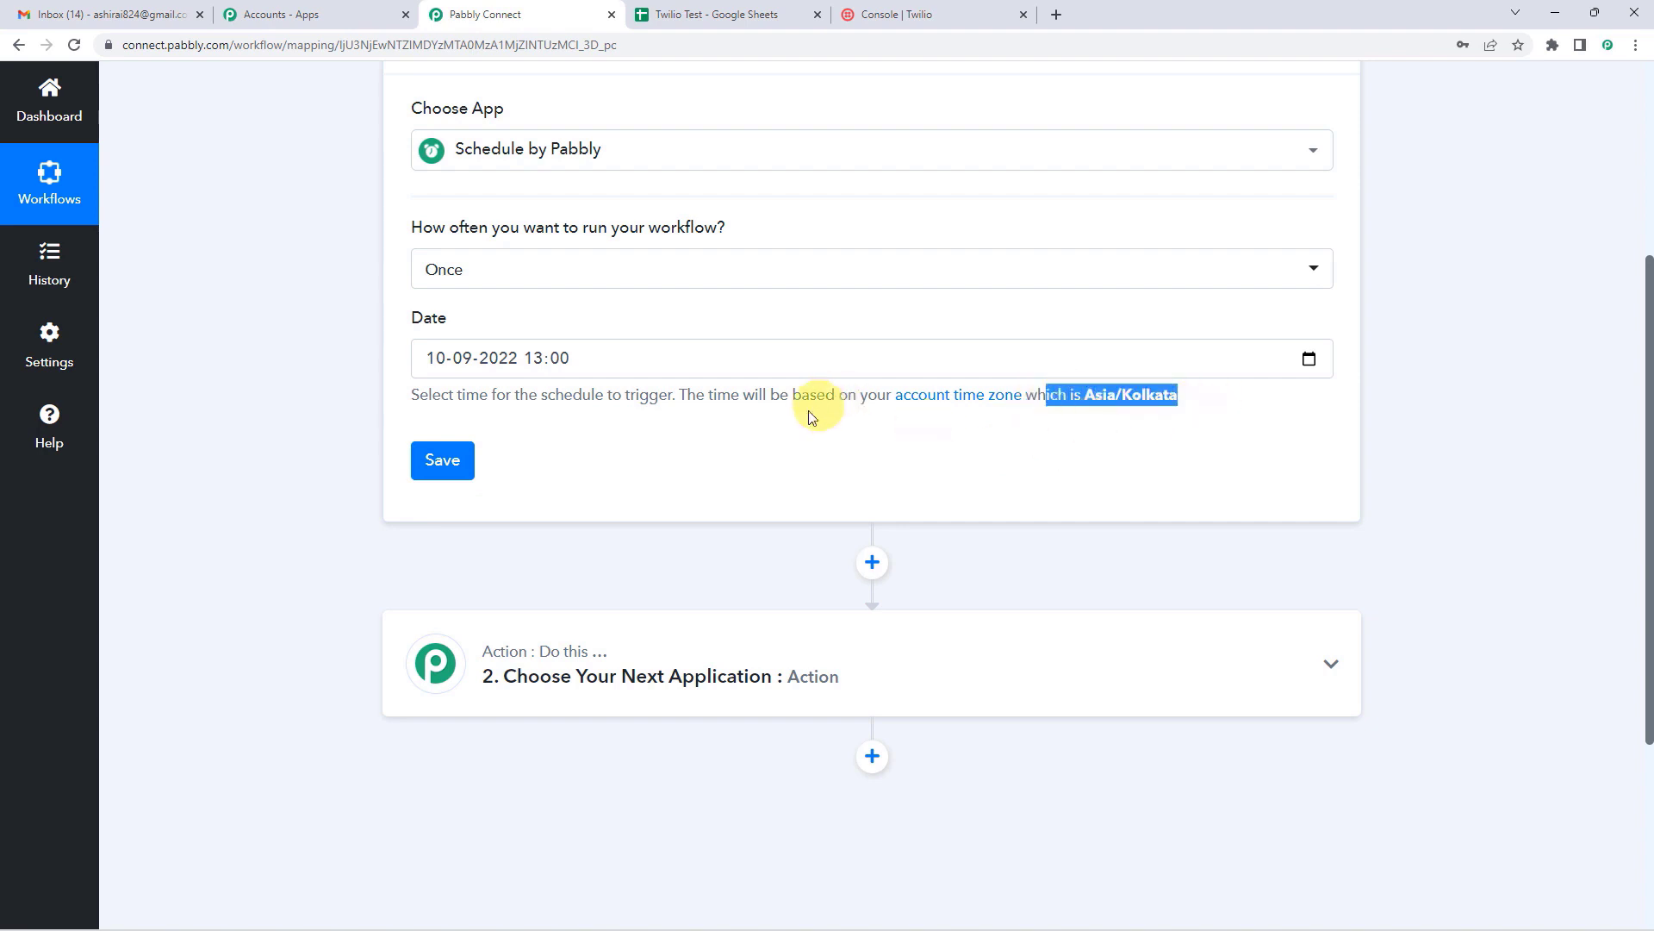
left_click(454, 480)
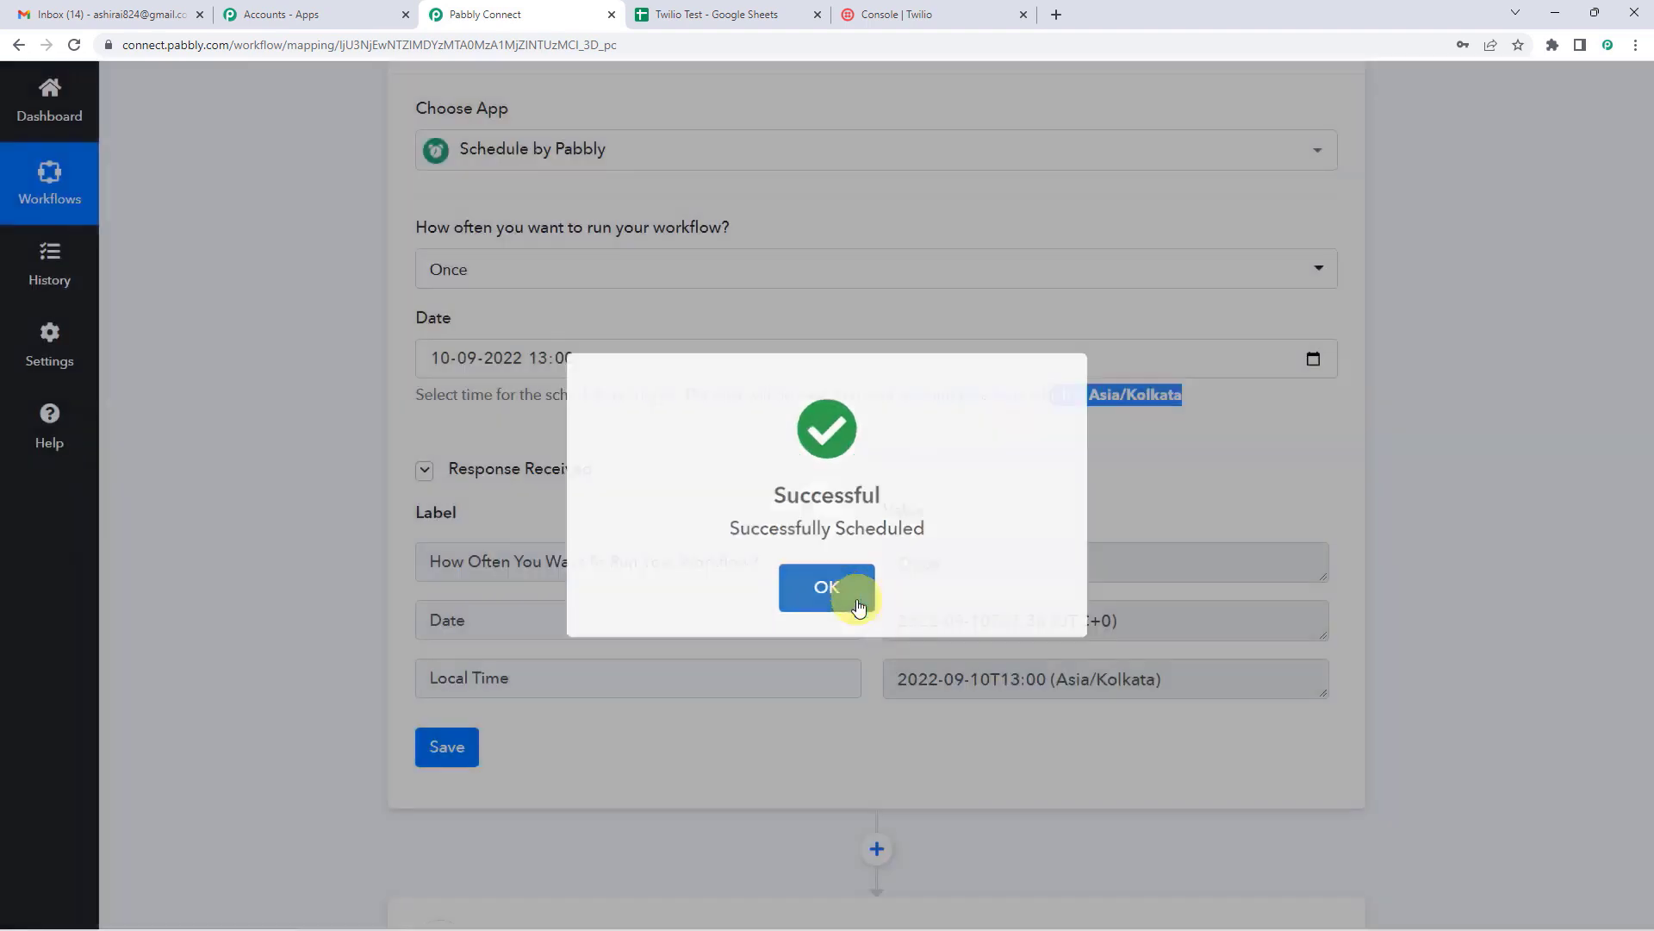
left_click(853, 589)
Step: Review the returned response: frequency Once, the UTC date and the local time
scroll(848, 517, "down", 3)
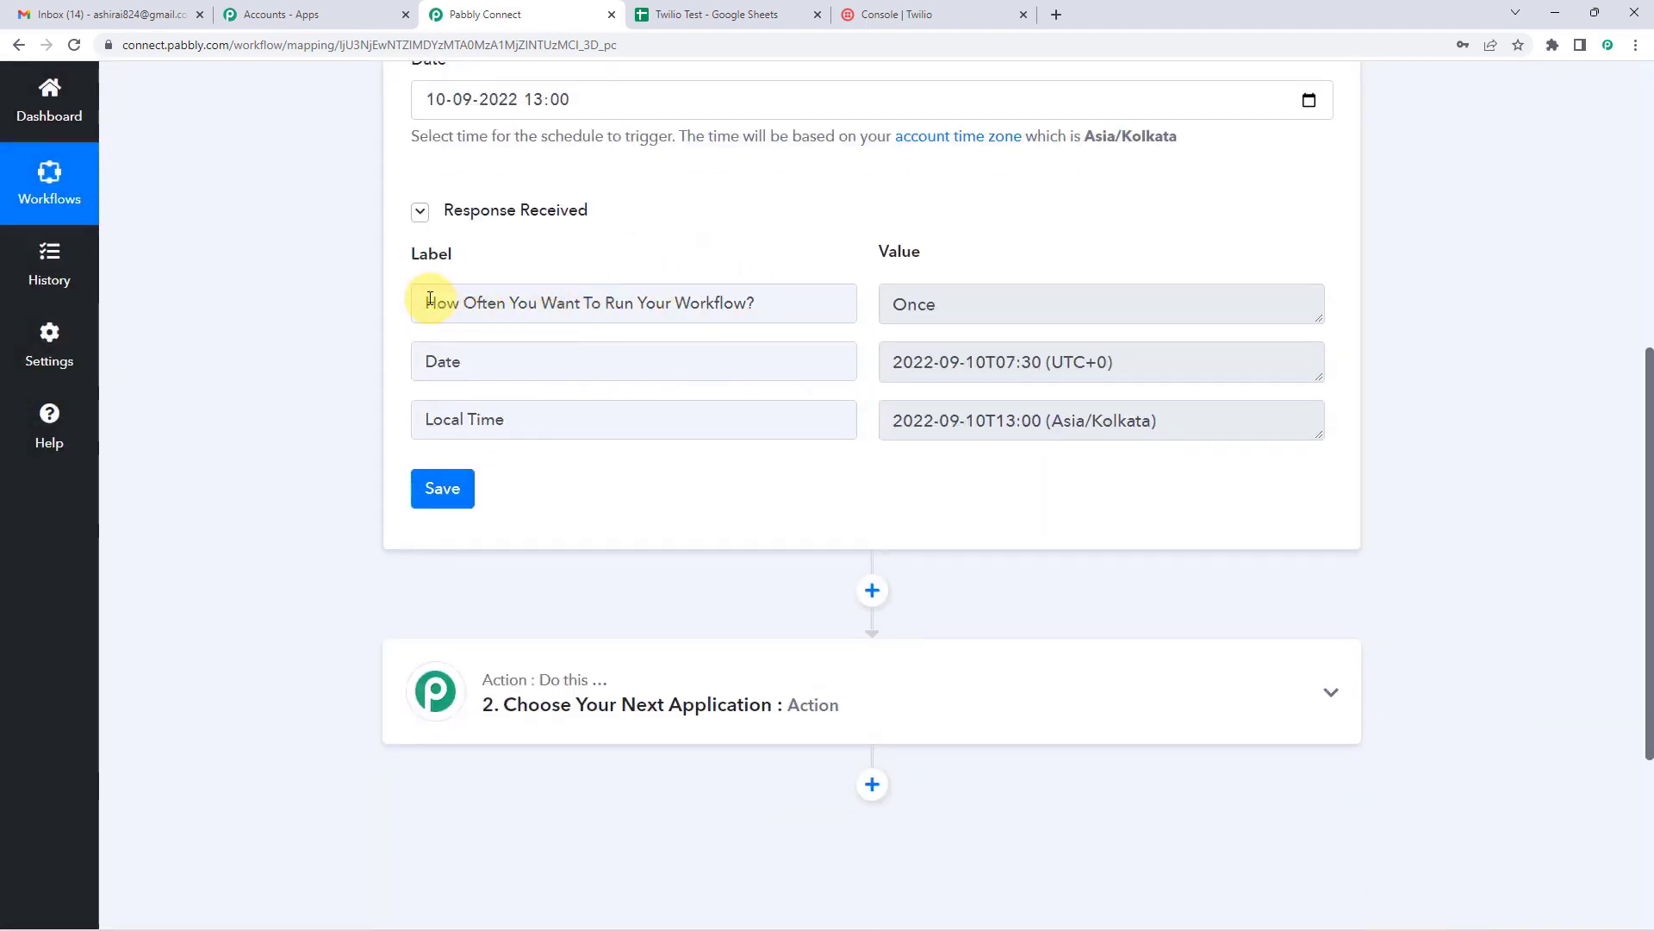
left_click_drag(429, 299, 789, 294)
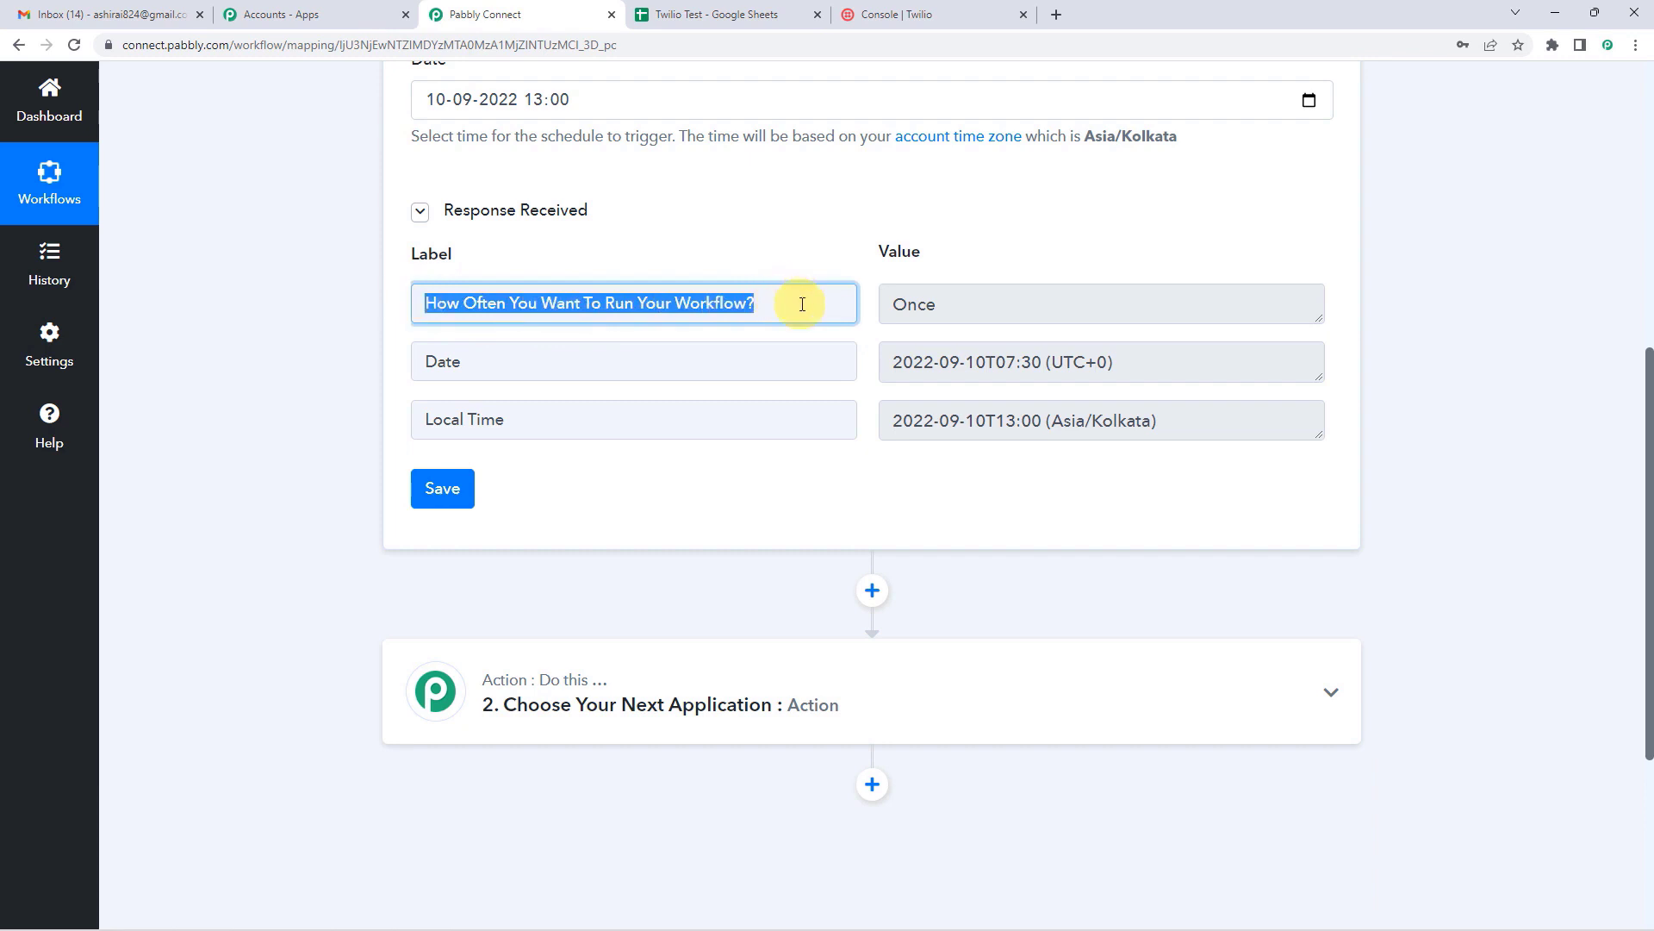
double_click(921, 303)
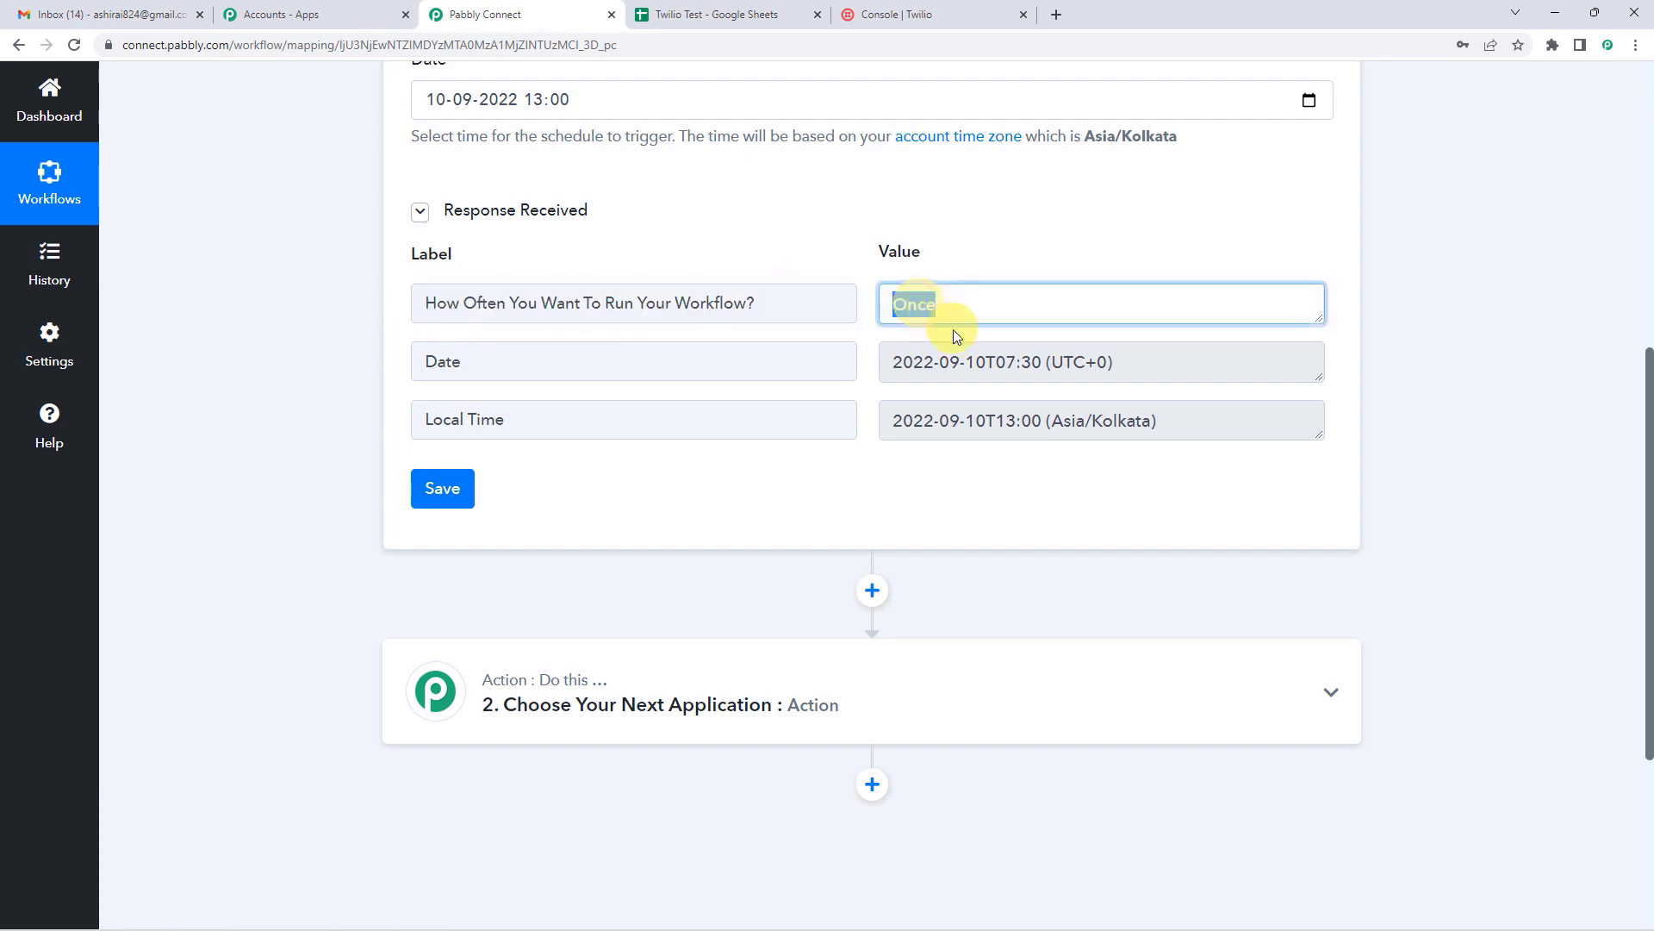
left_click_drag(893, 363, 1073, 362)
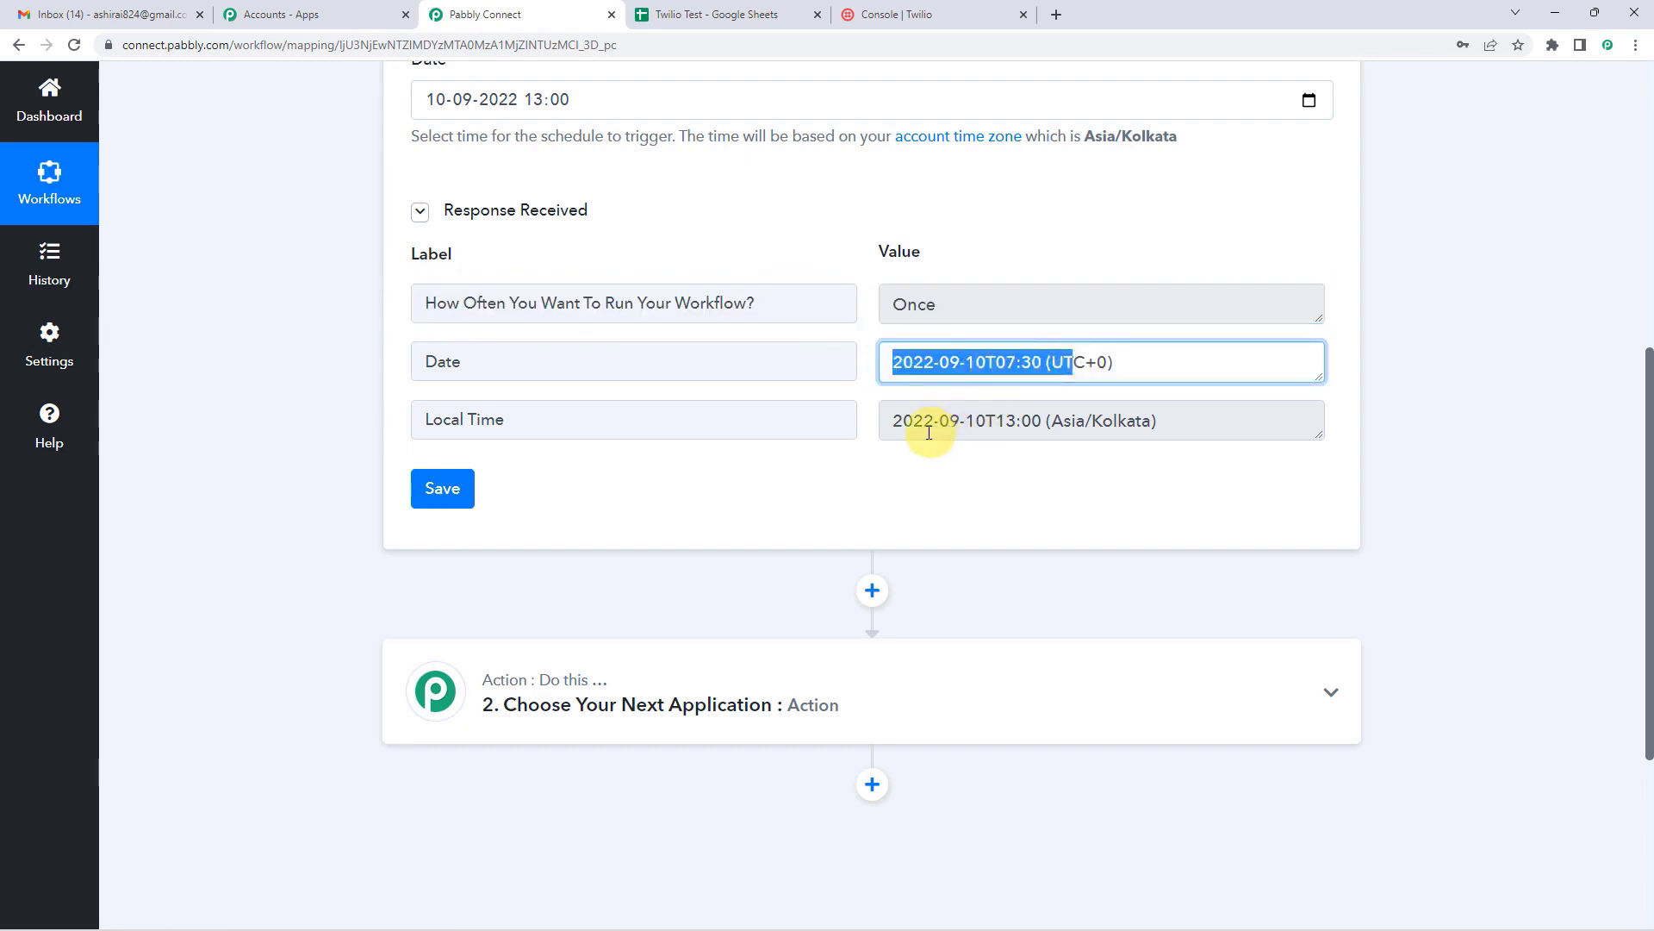
left_click_drag(901, 416, 1205, 422)
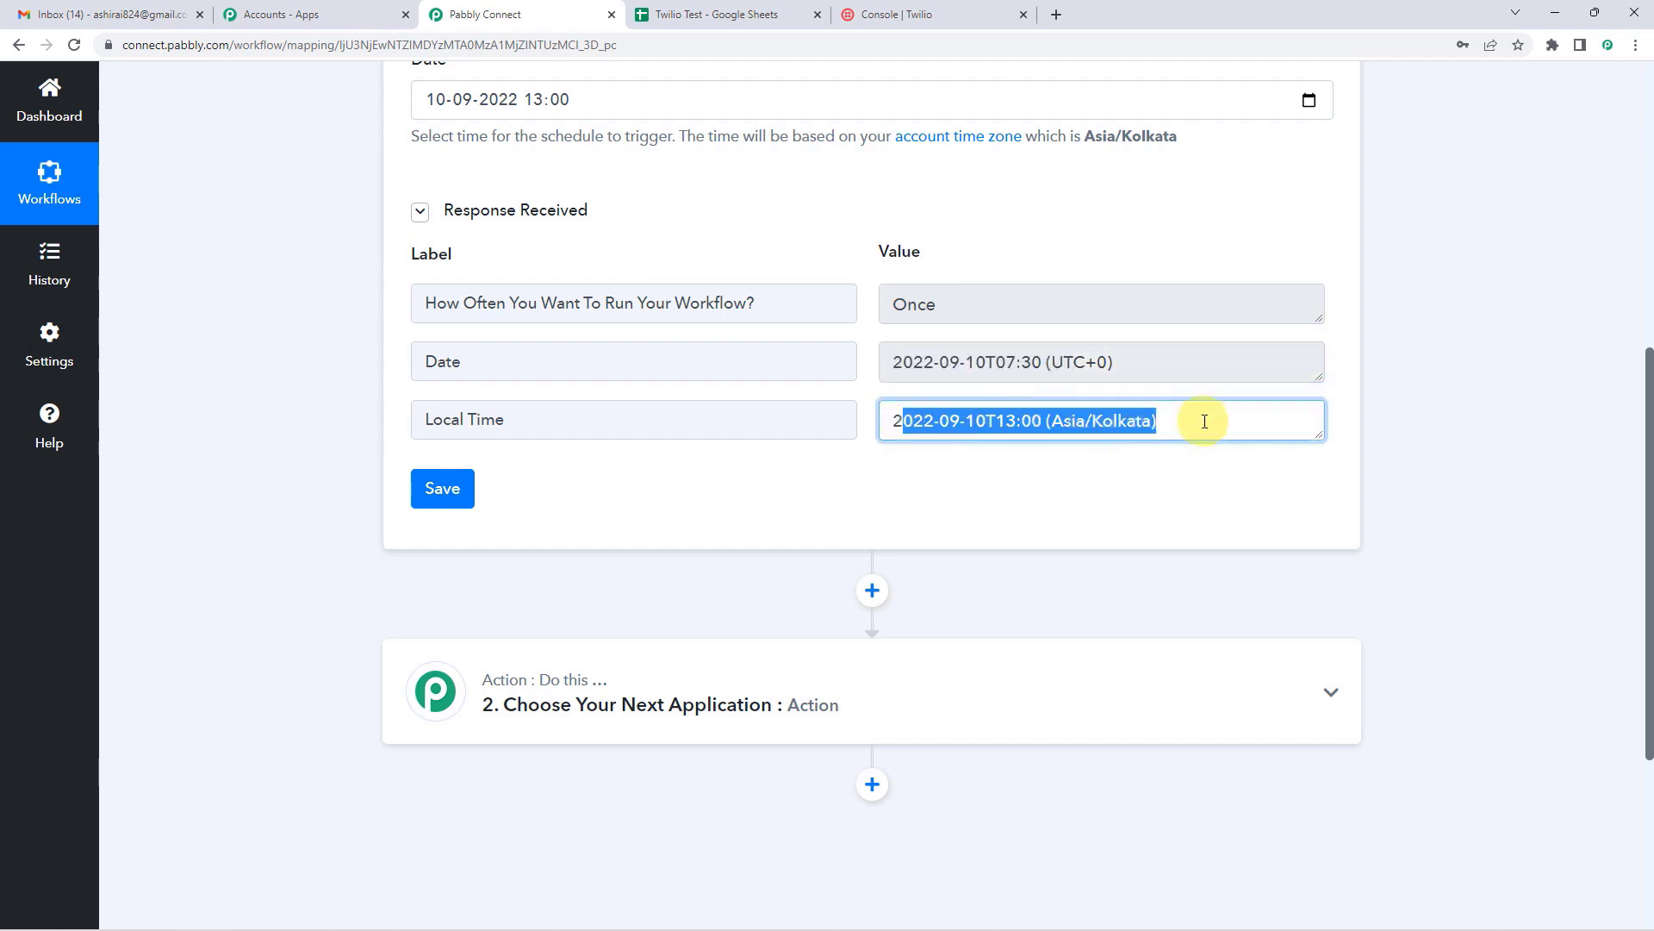
left_click(766, 500)
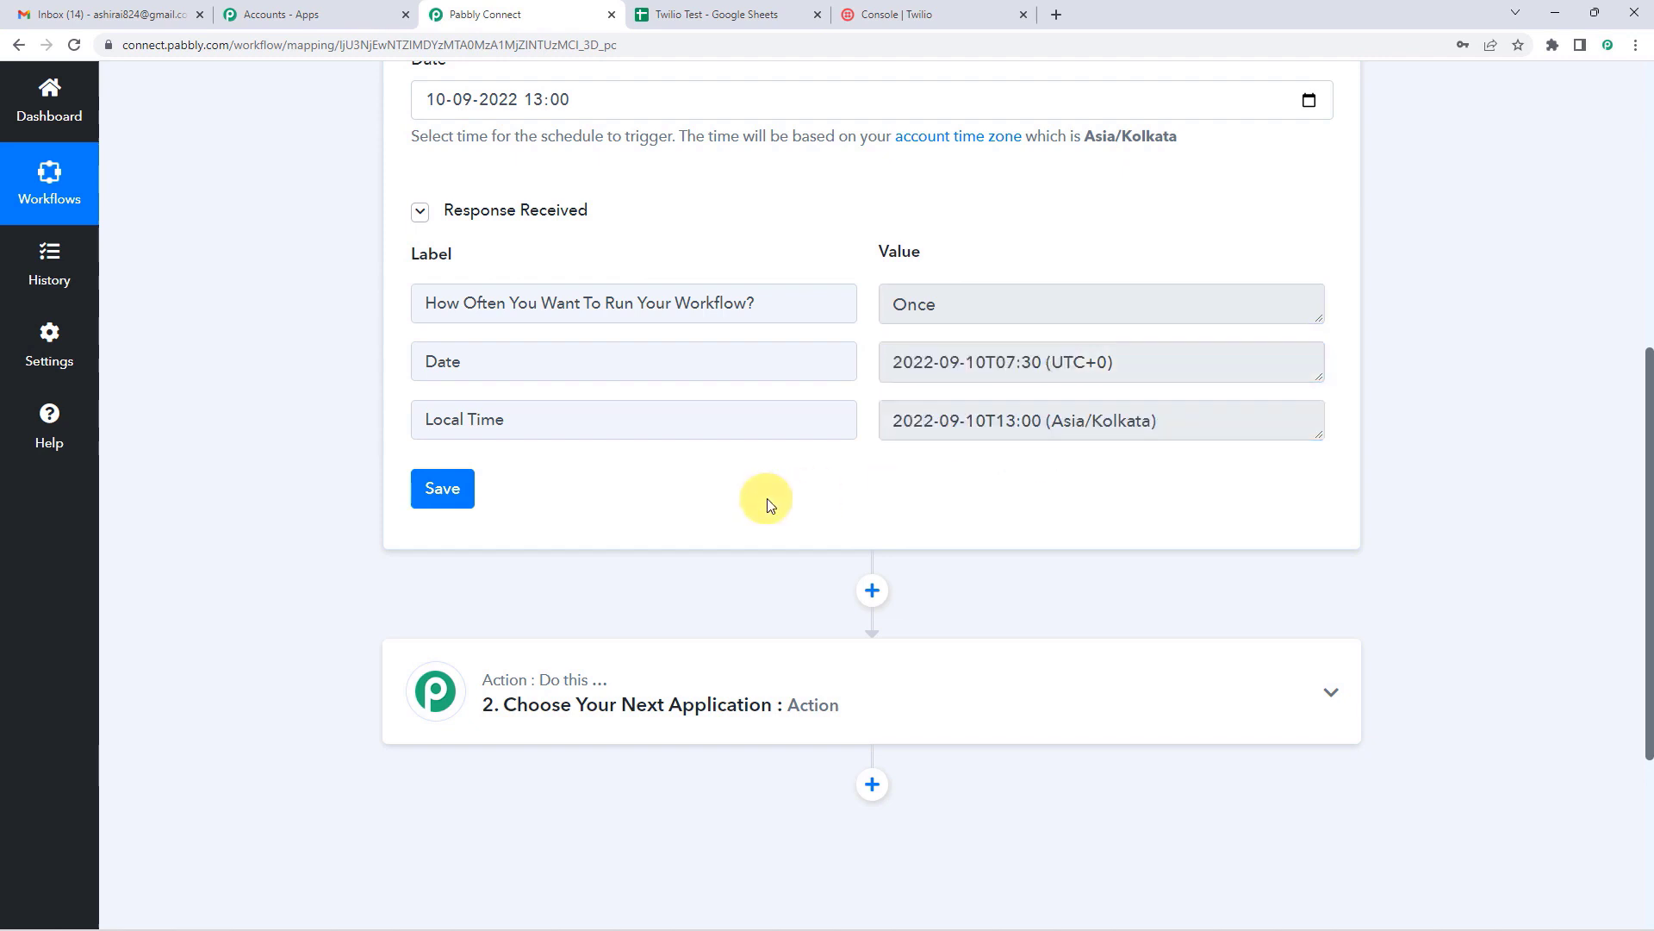
scroll(801, 474, "down", 3)
Step: Add a Google Sheets action step, found by searching 'google s', using the Get Row(s) event
left_click(872, 334)
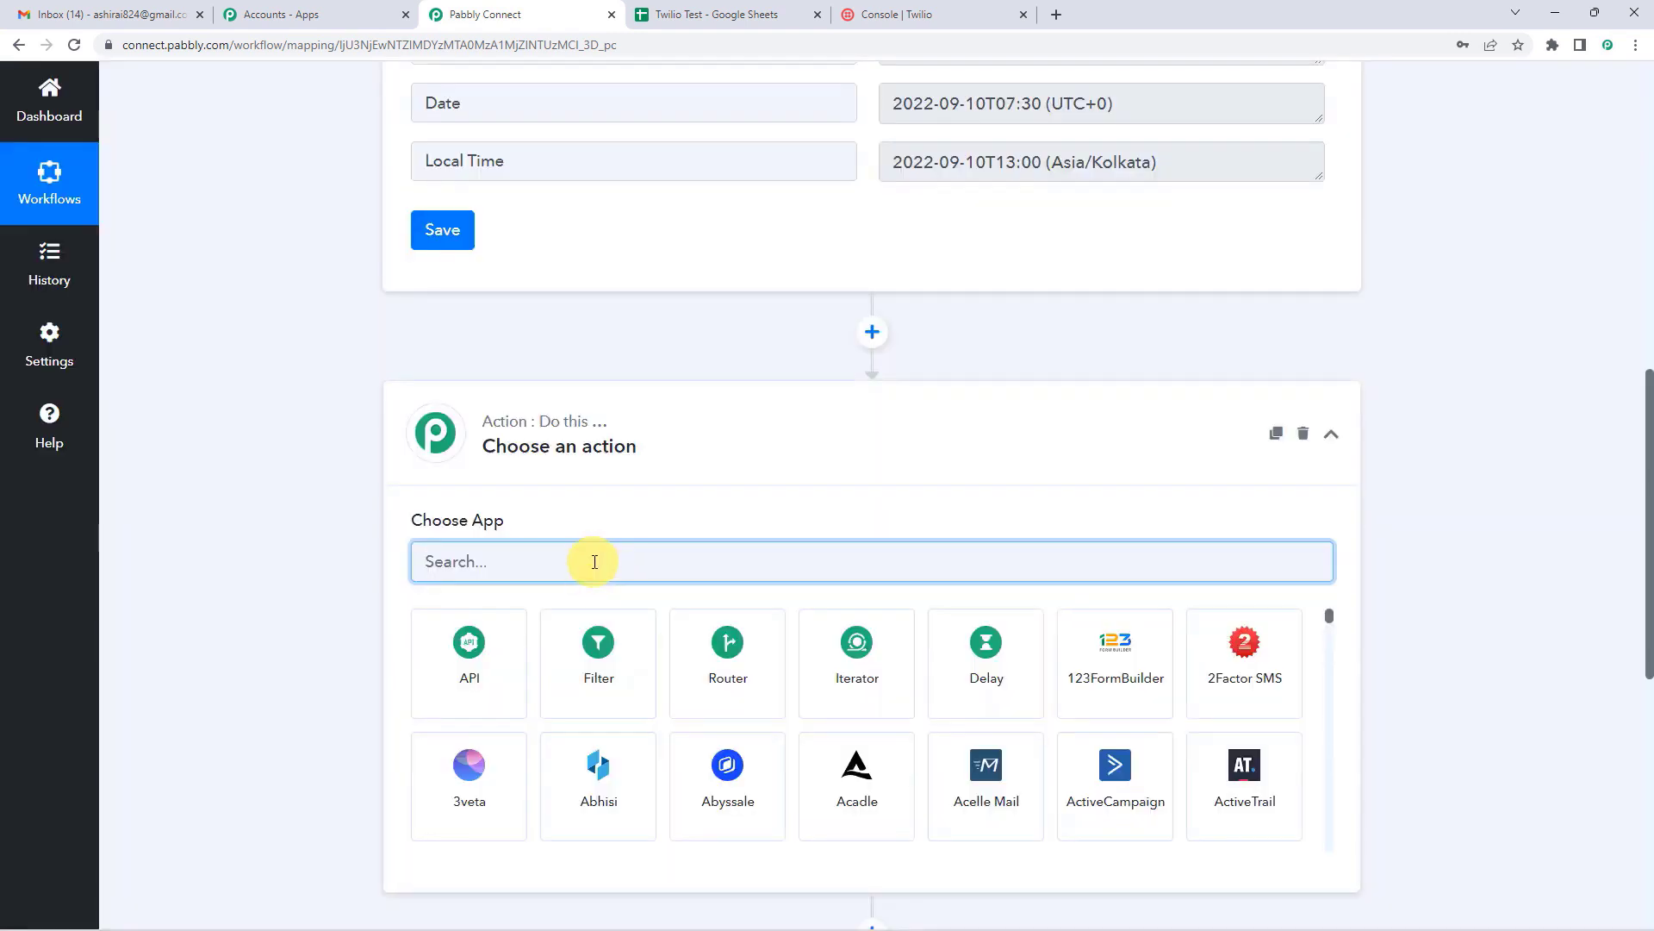
type("goog")
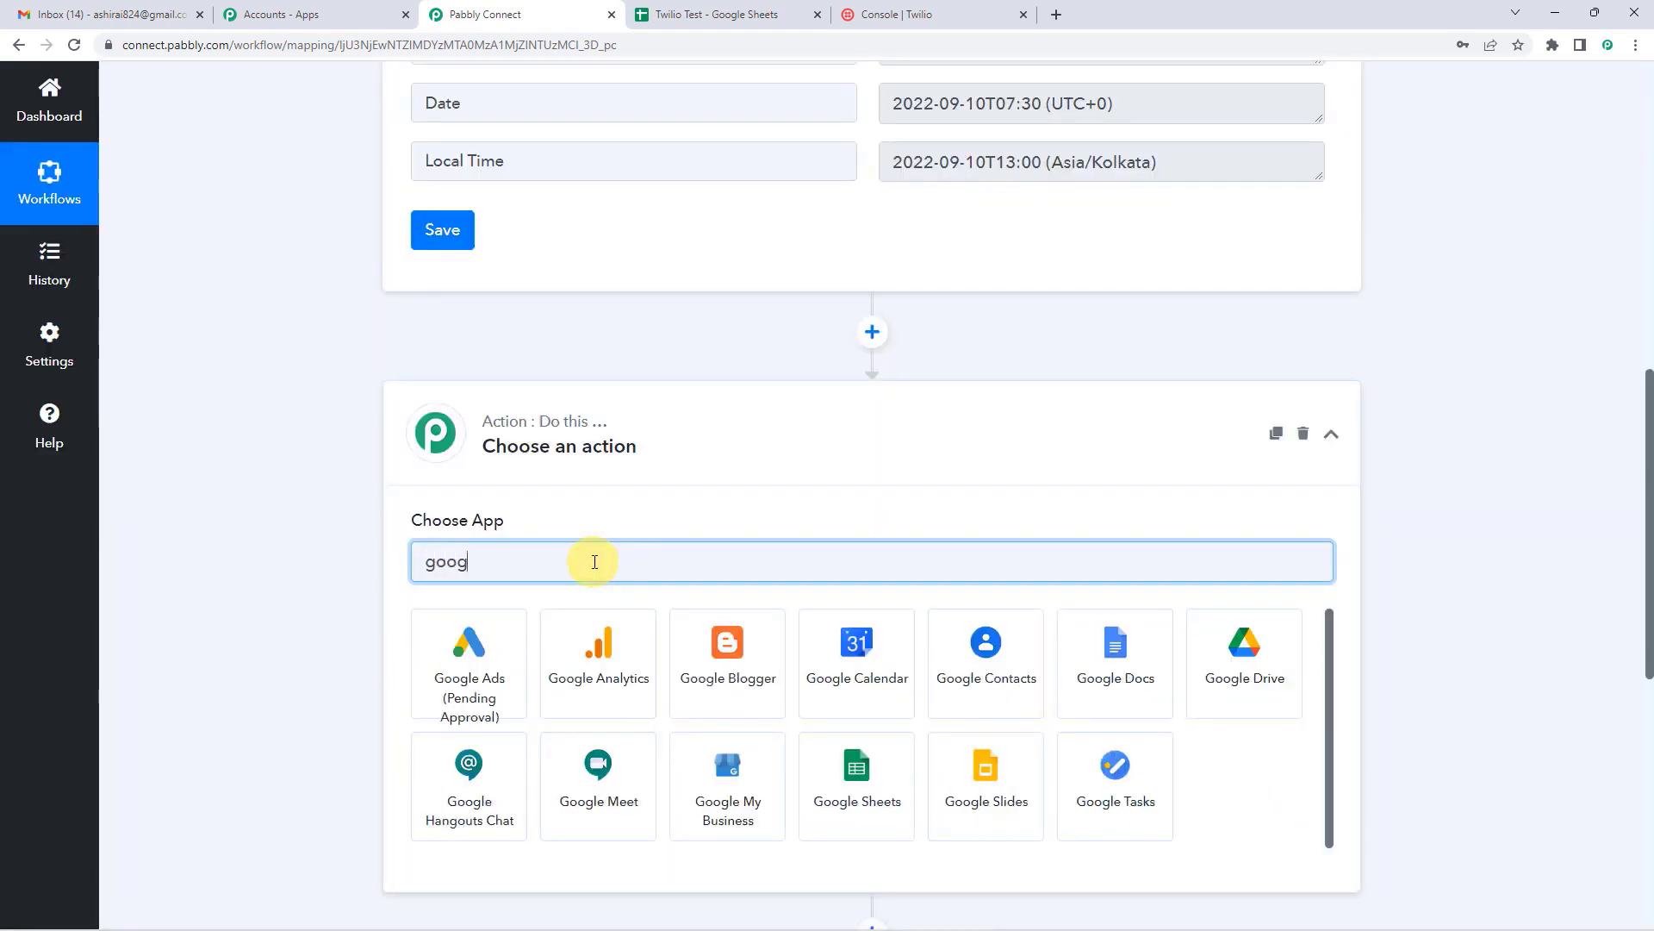
type("le s")
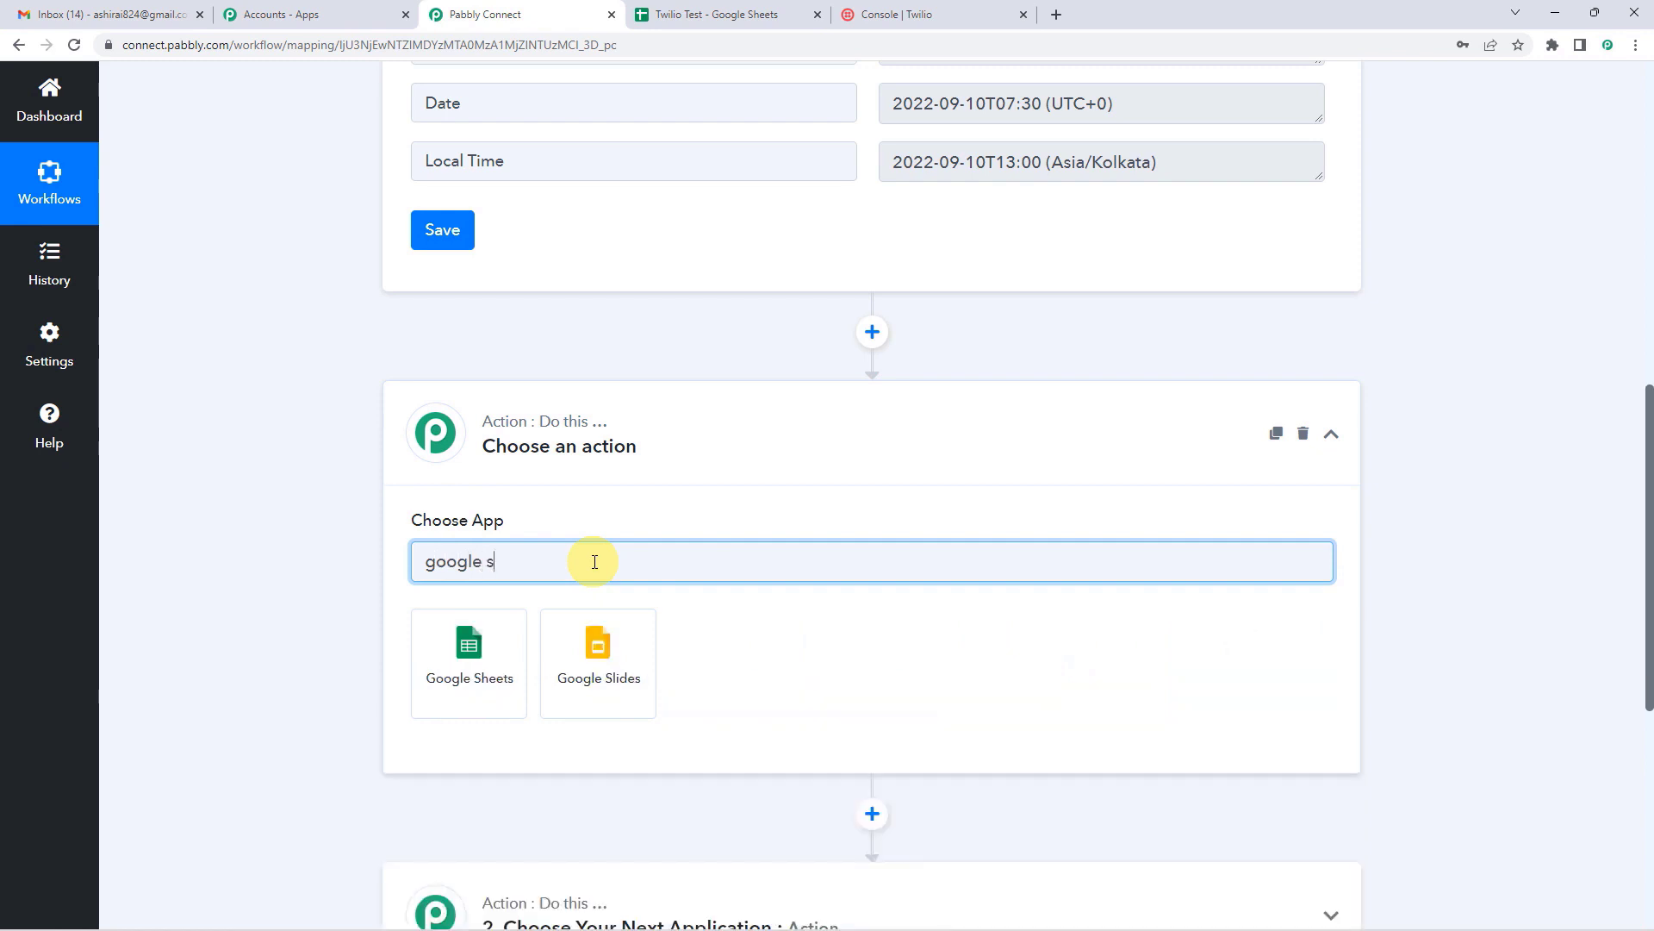
left_click(502, 653)
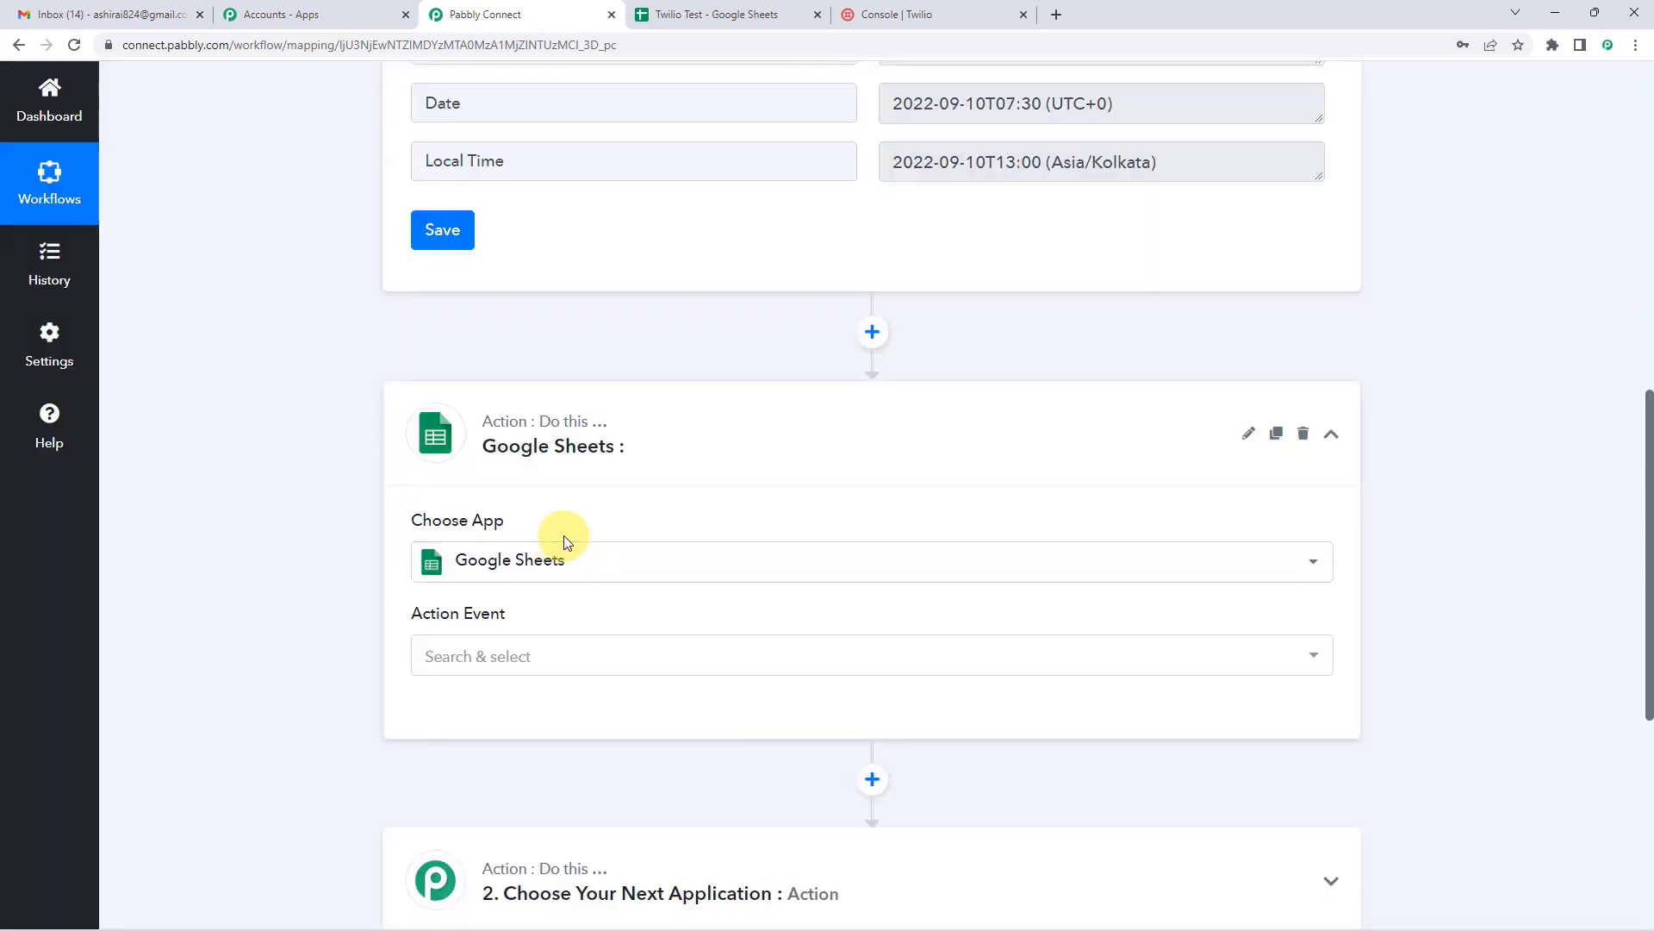
scroll(554, 535, "down", 1)
left_click(498, 571)
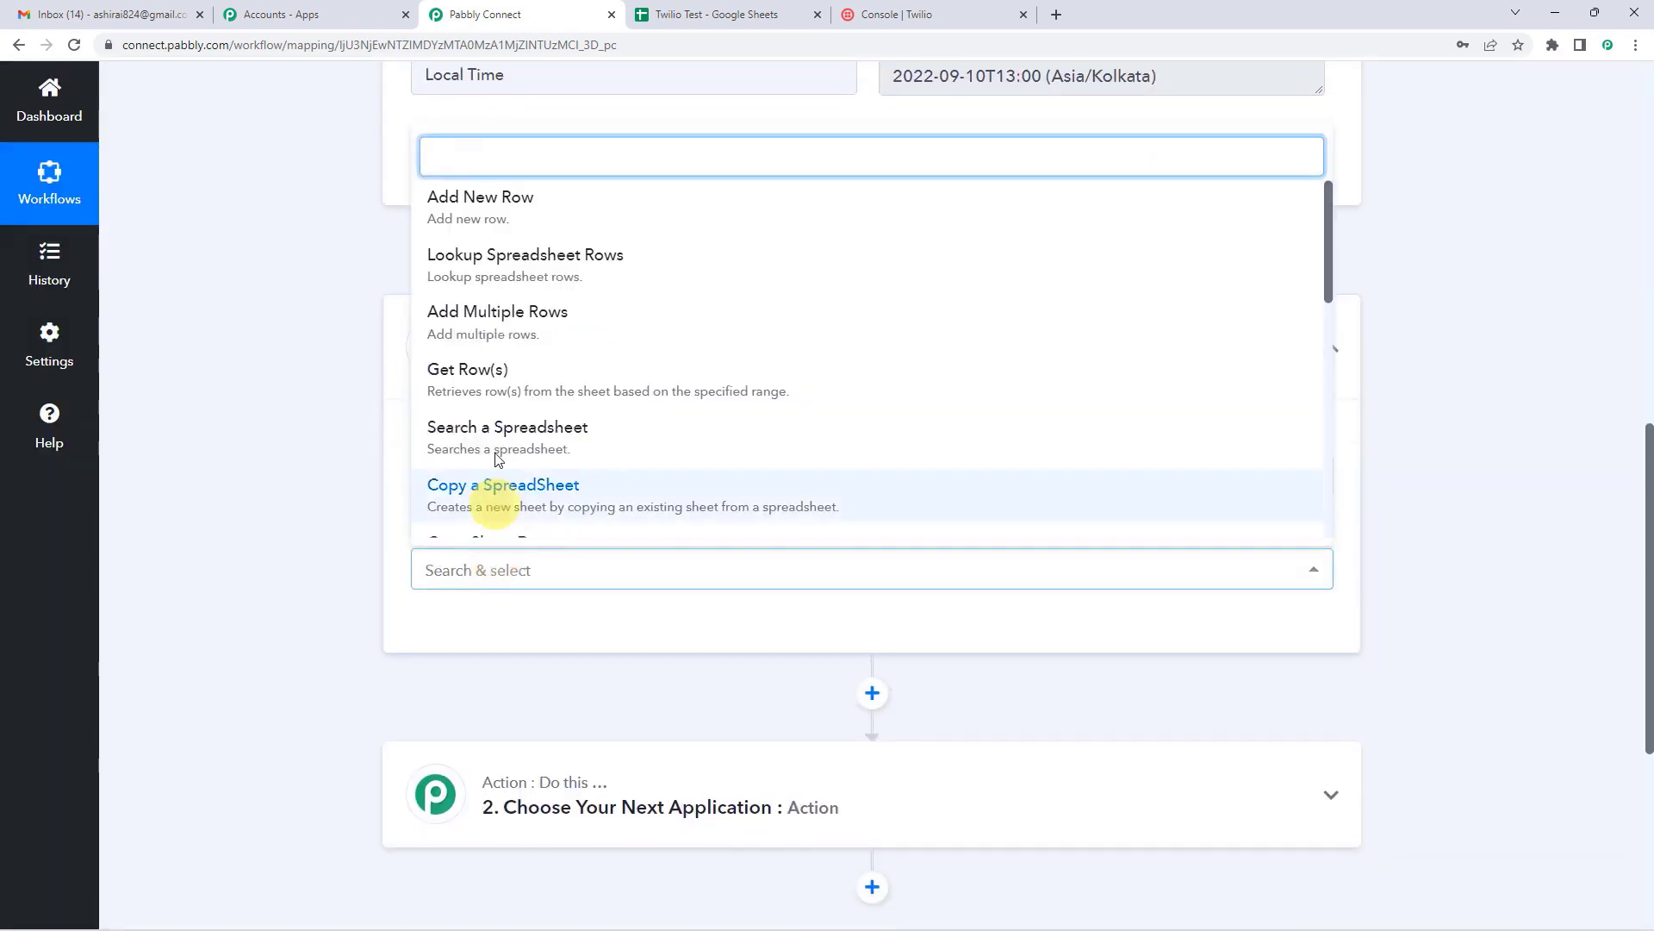
left_click(497, 380)
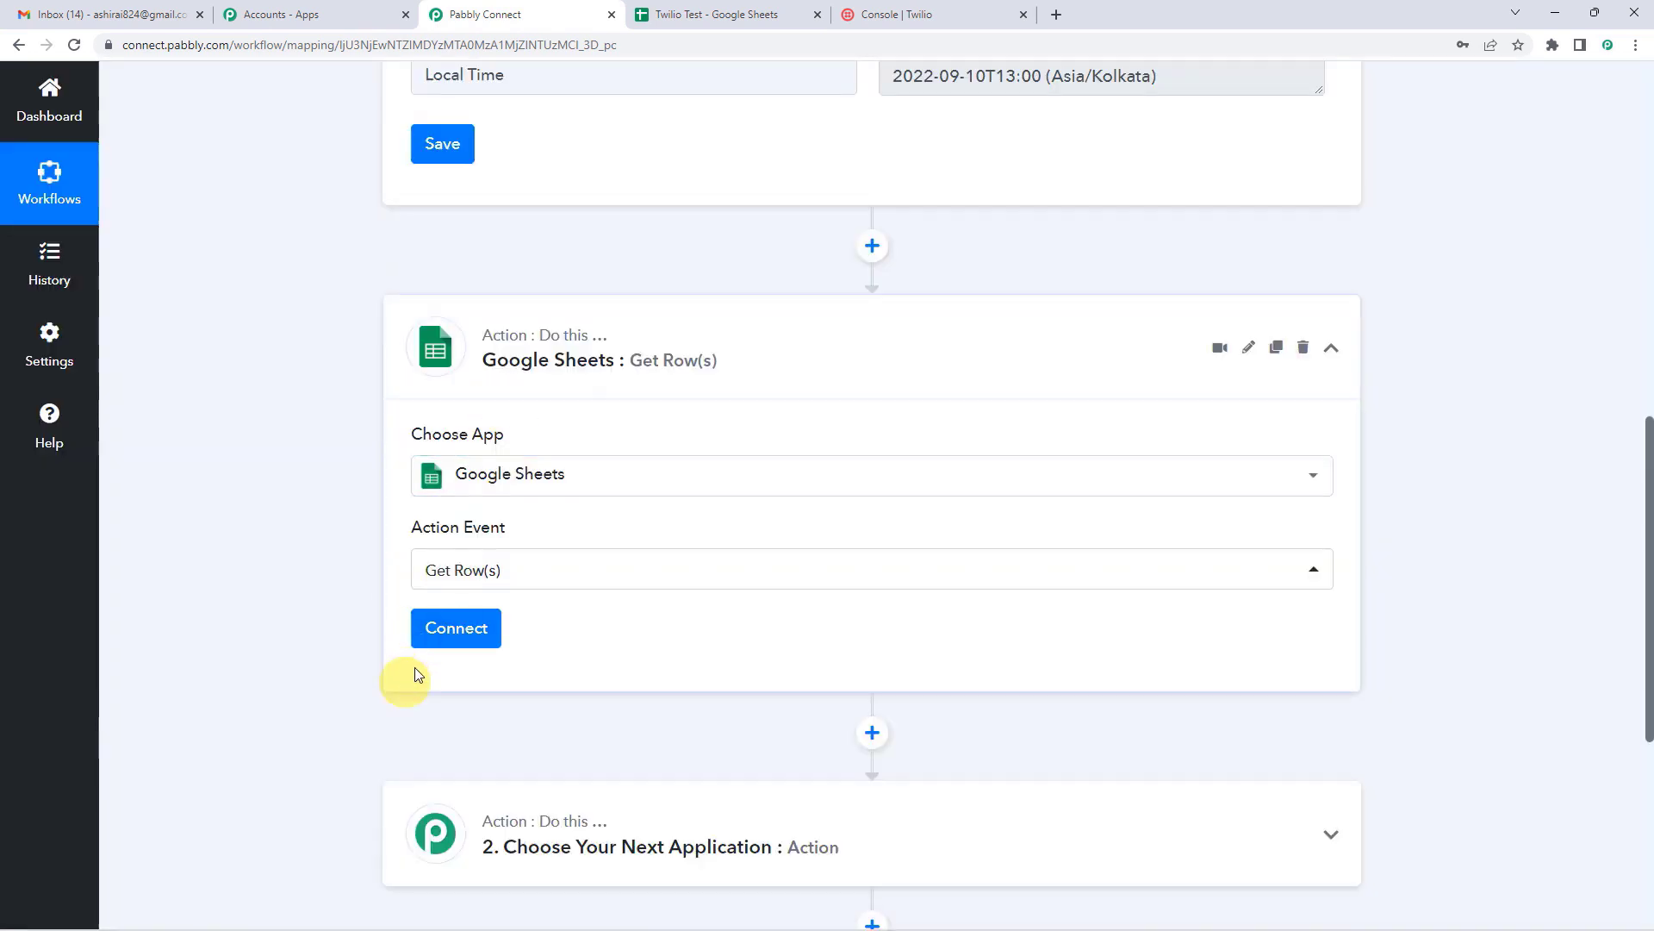
Step: Compare the Twilio Test sheet's names, contacts and messages with the Get Row(s) step
left_click(689, 14)
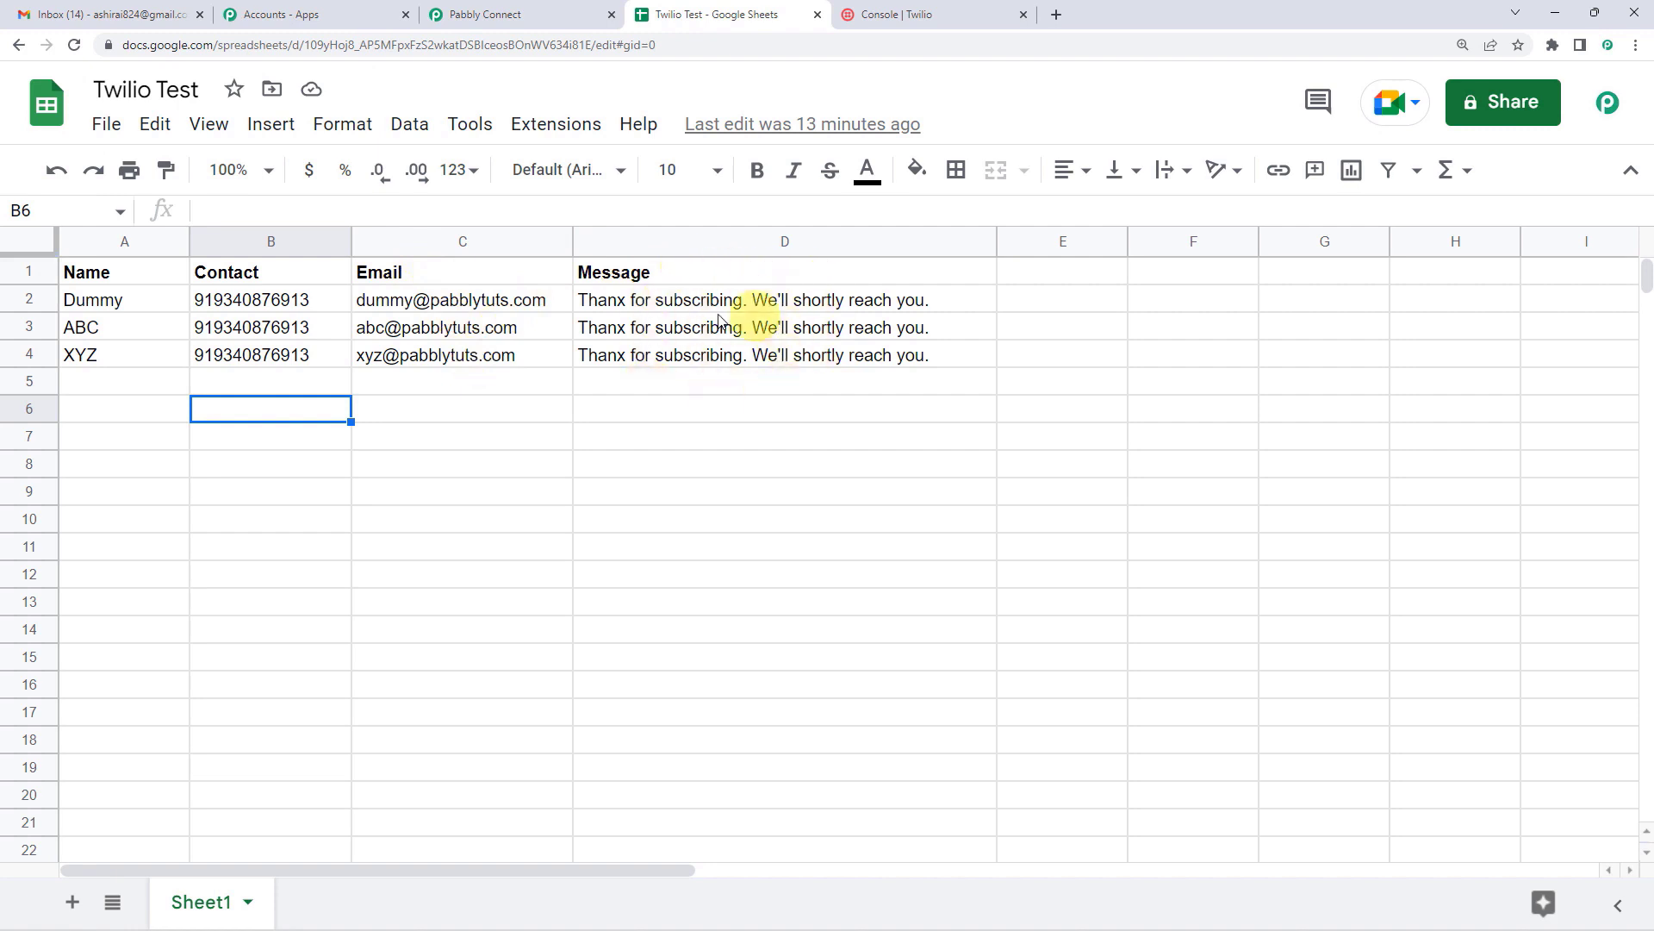
left_click(511, 10)
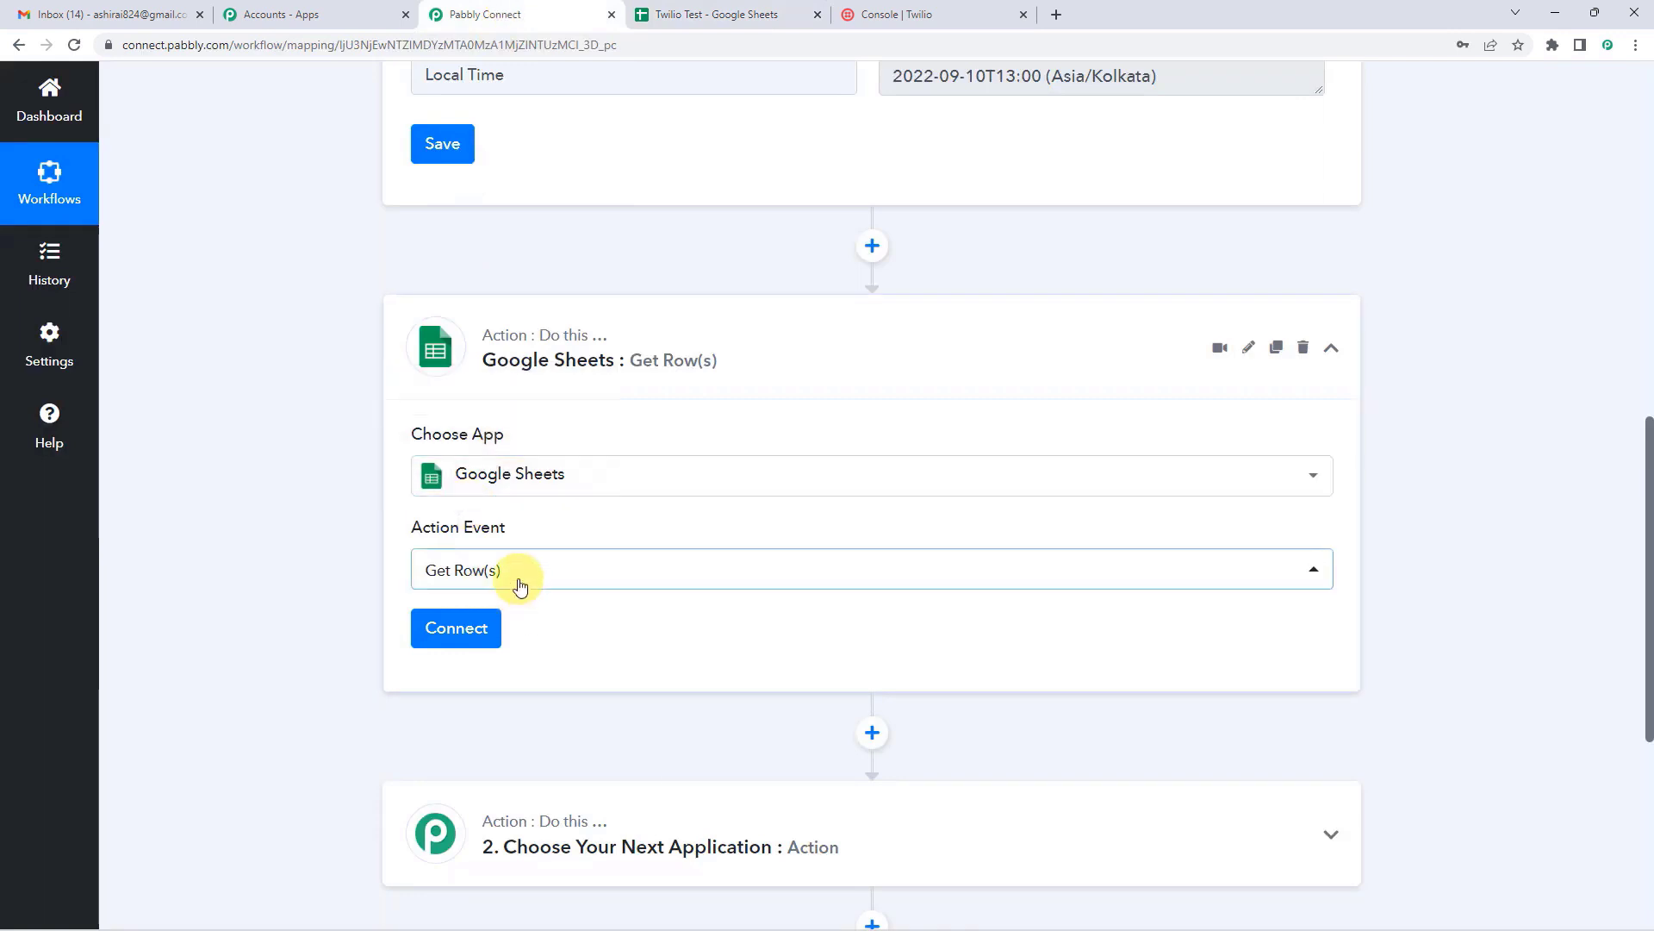
left_click(676, 11)
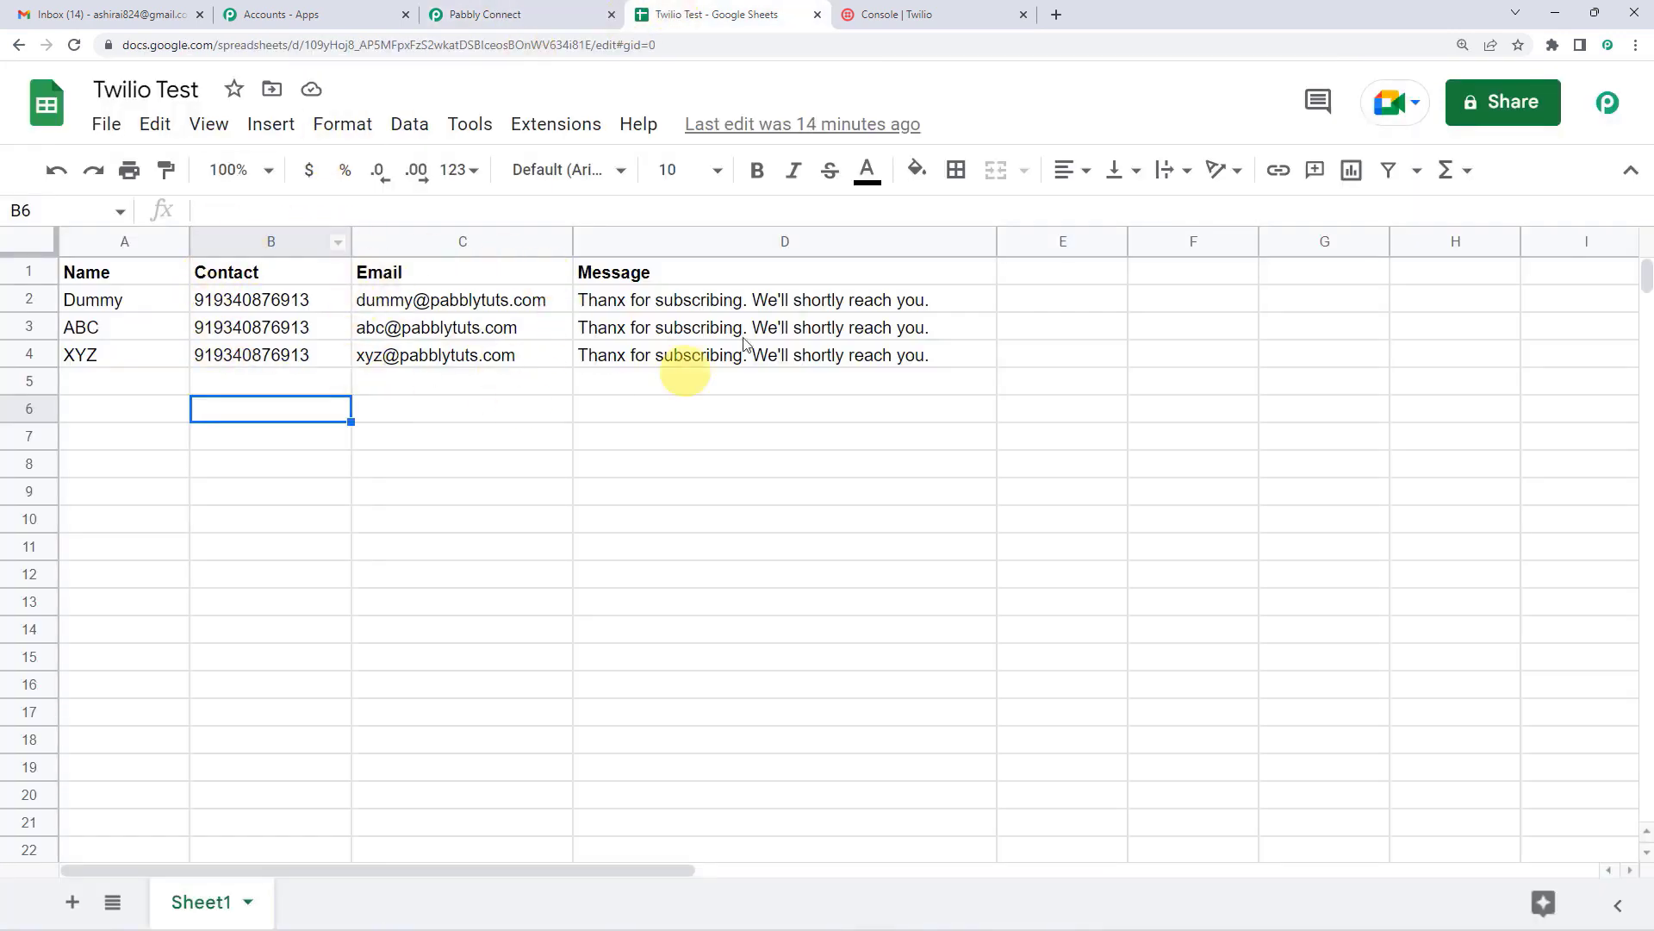
left_click(497, 7)
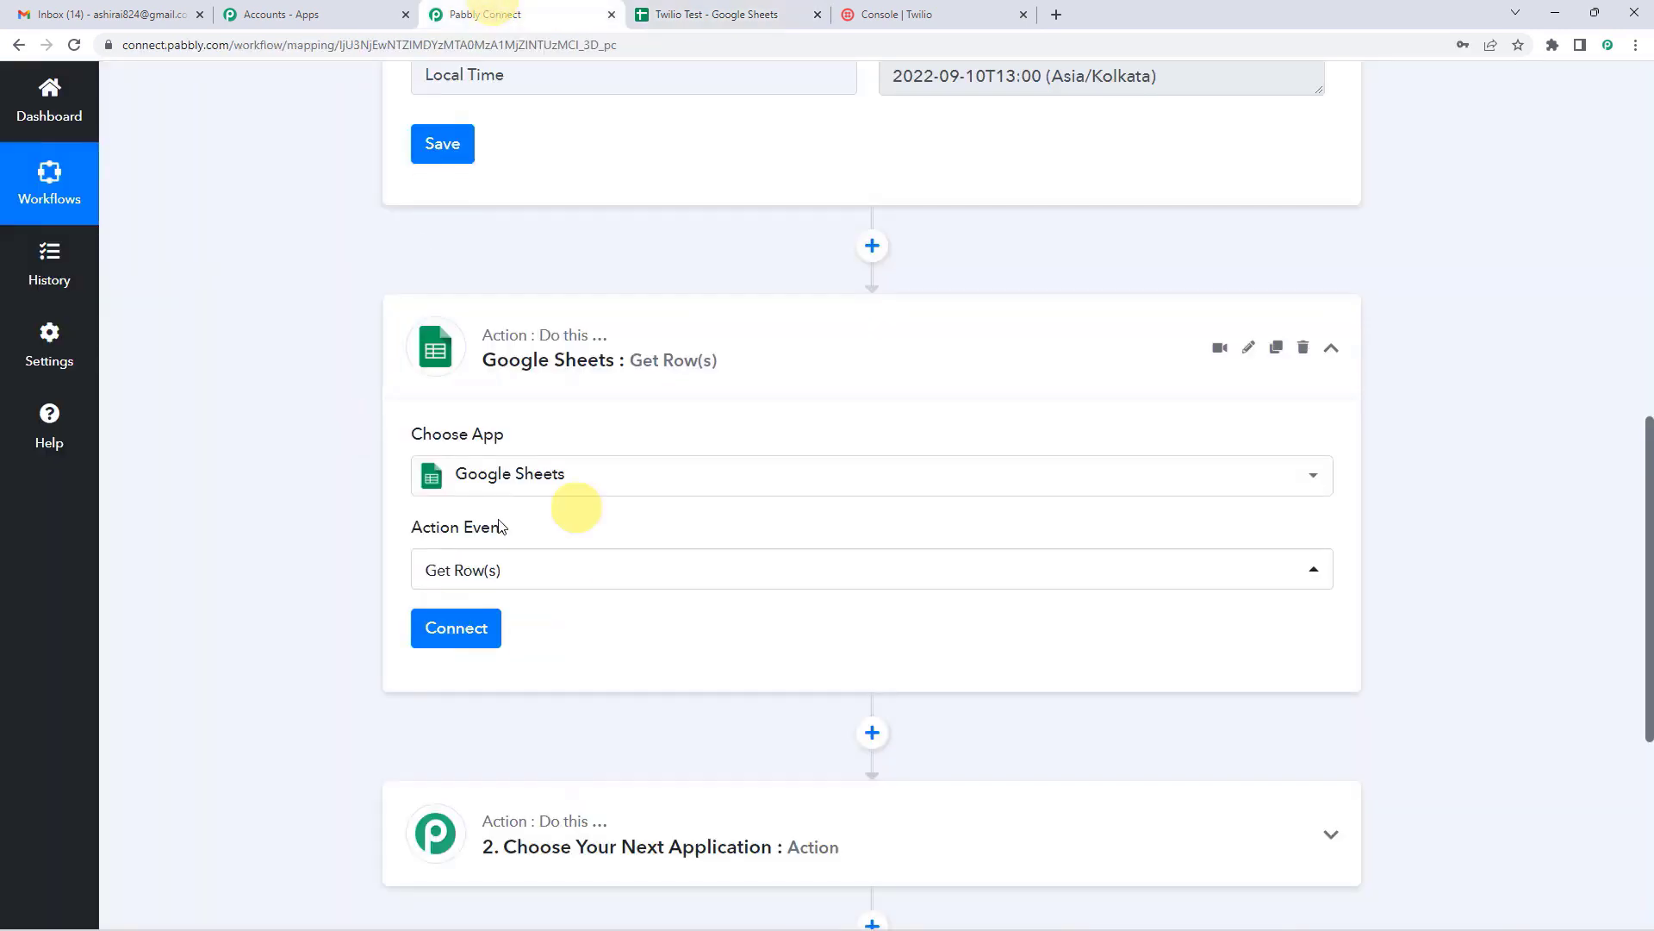
Step: Add a new Google Sheets connection, authorizing the Google account and granting Sheets access
left_click(478, 645)
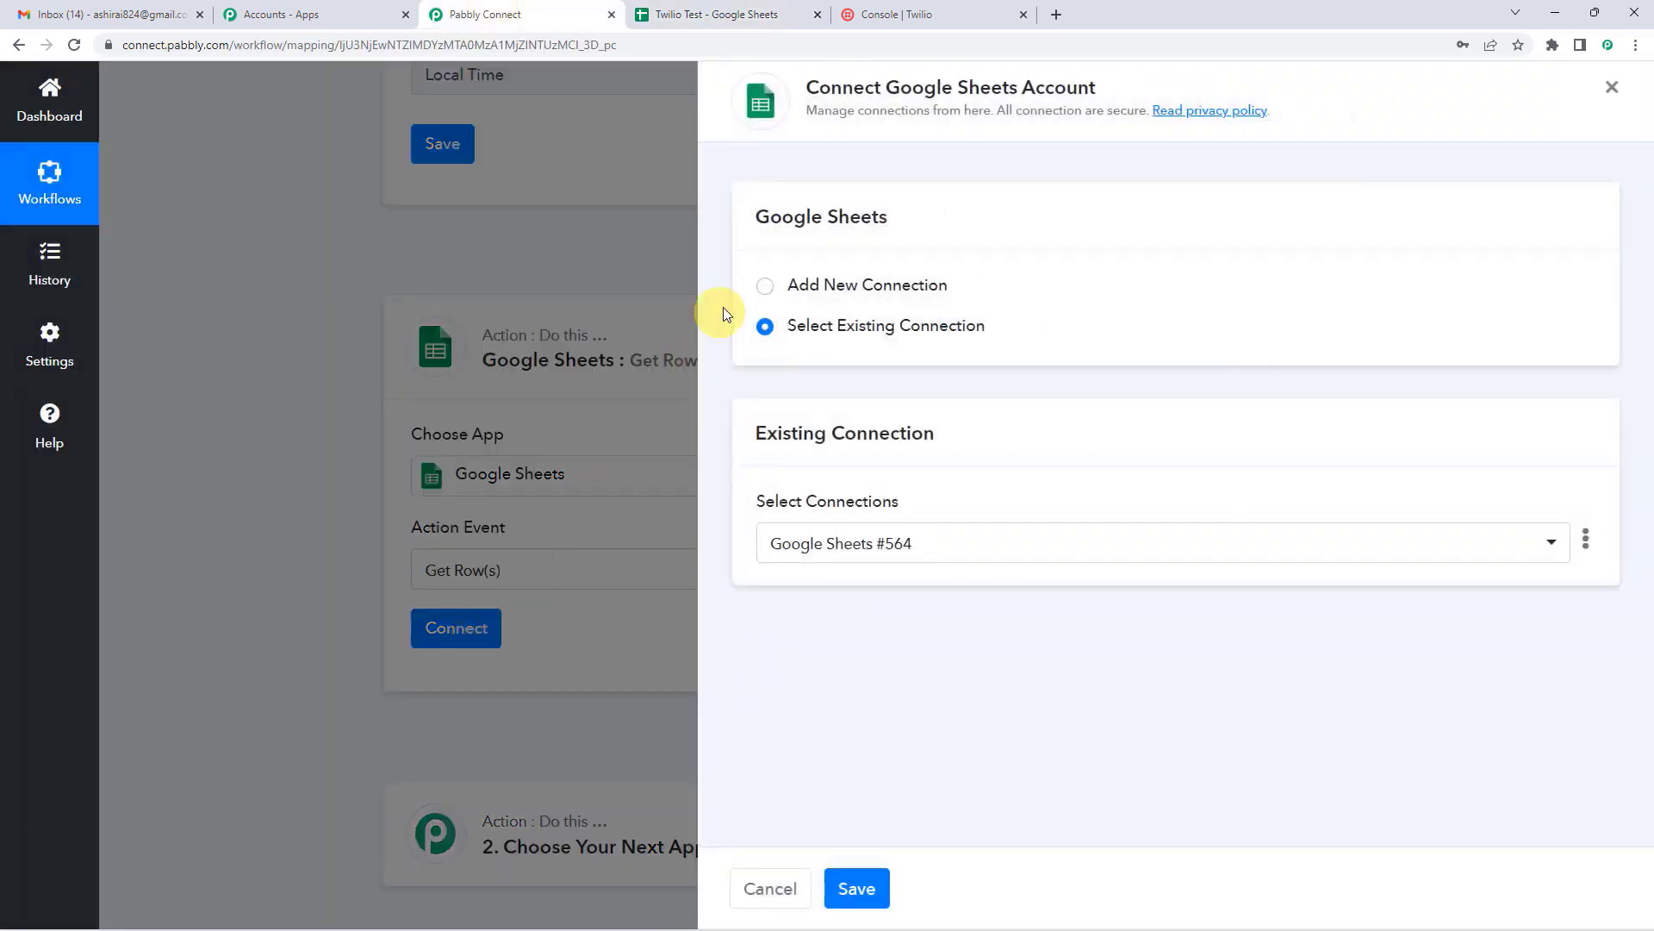
left_click(765, 286)
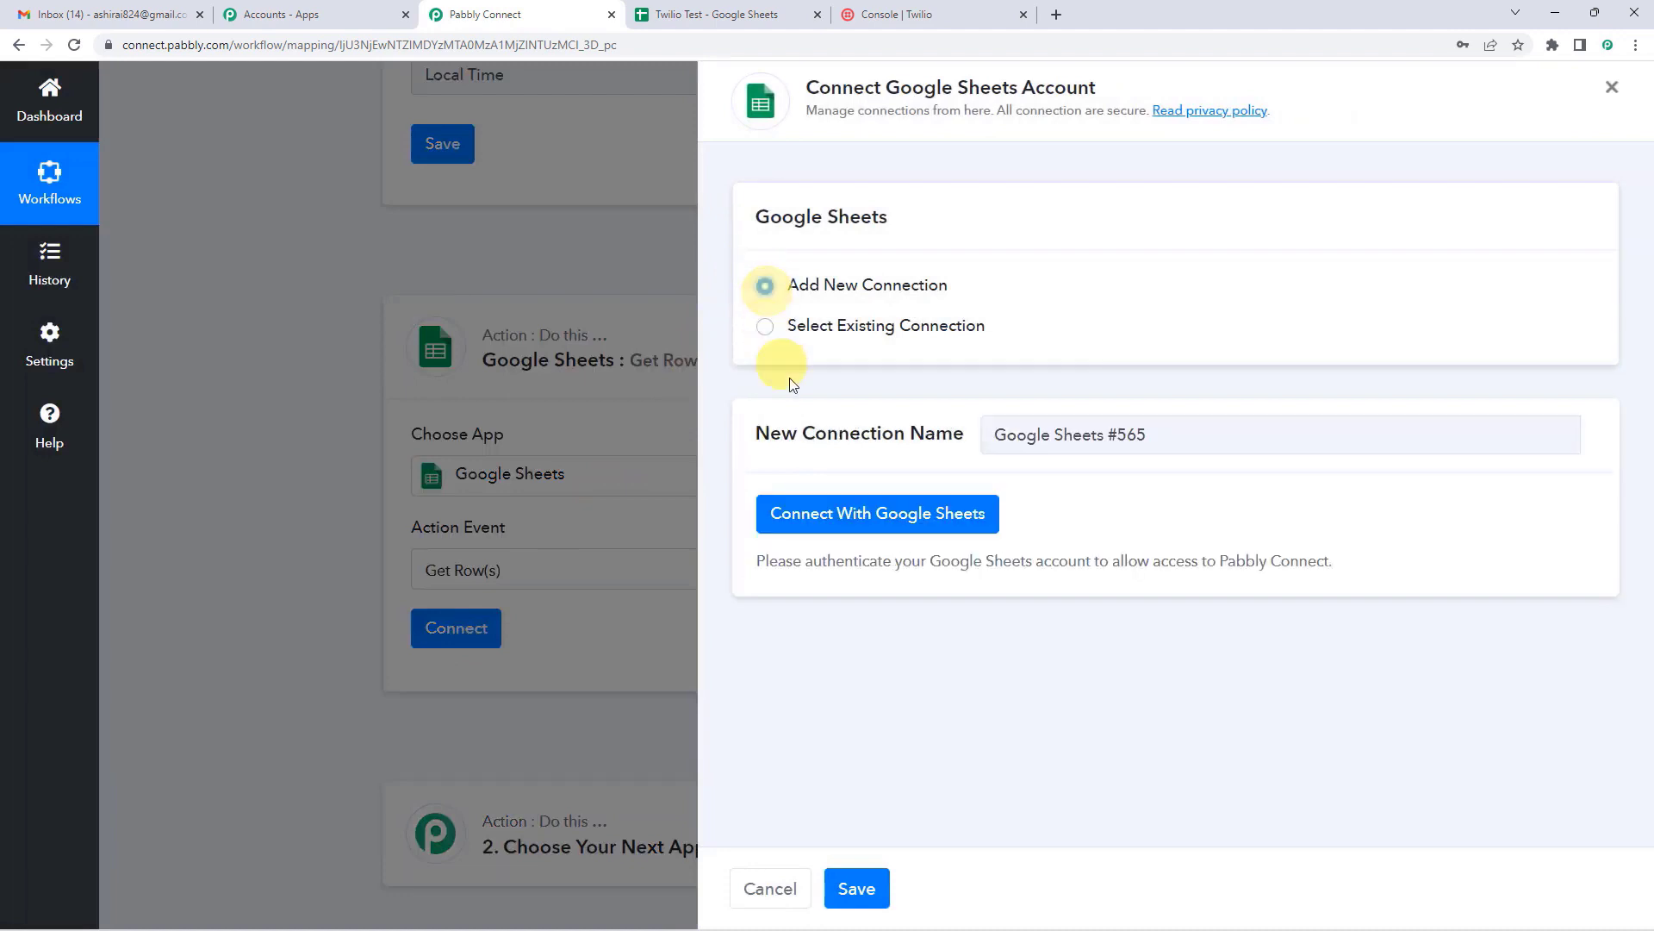
left_click(854, 515)
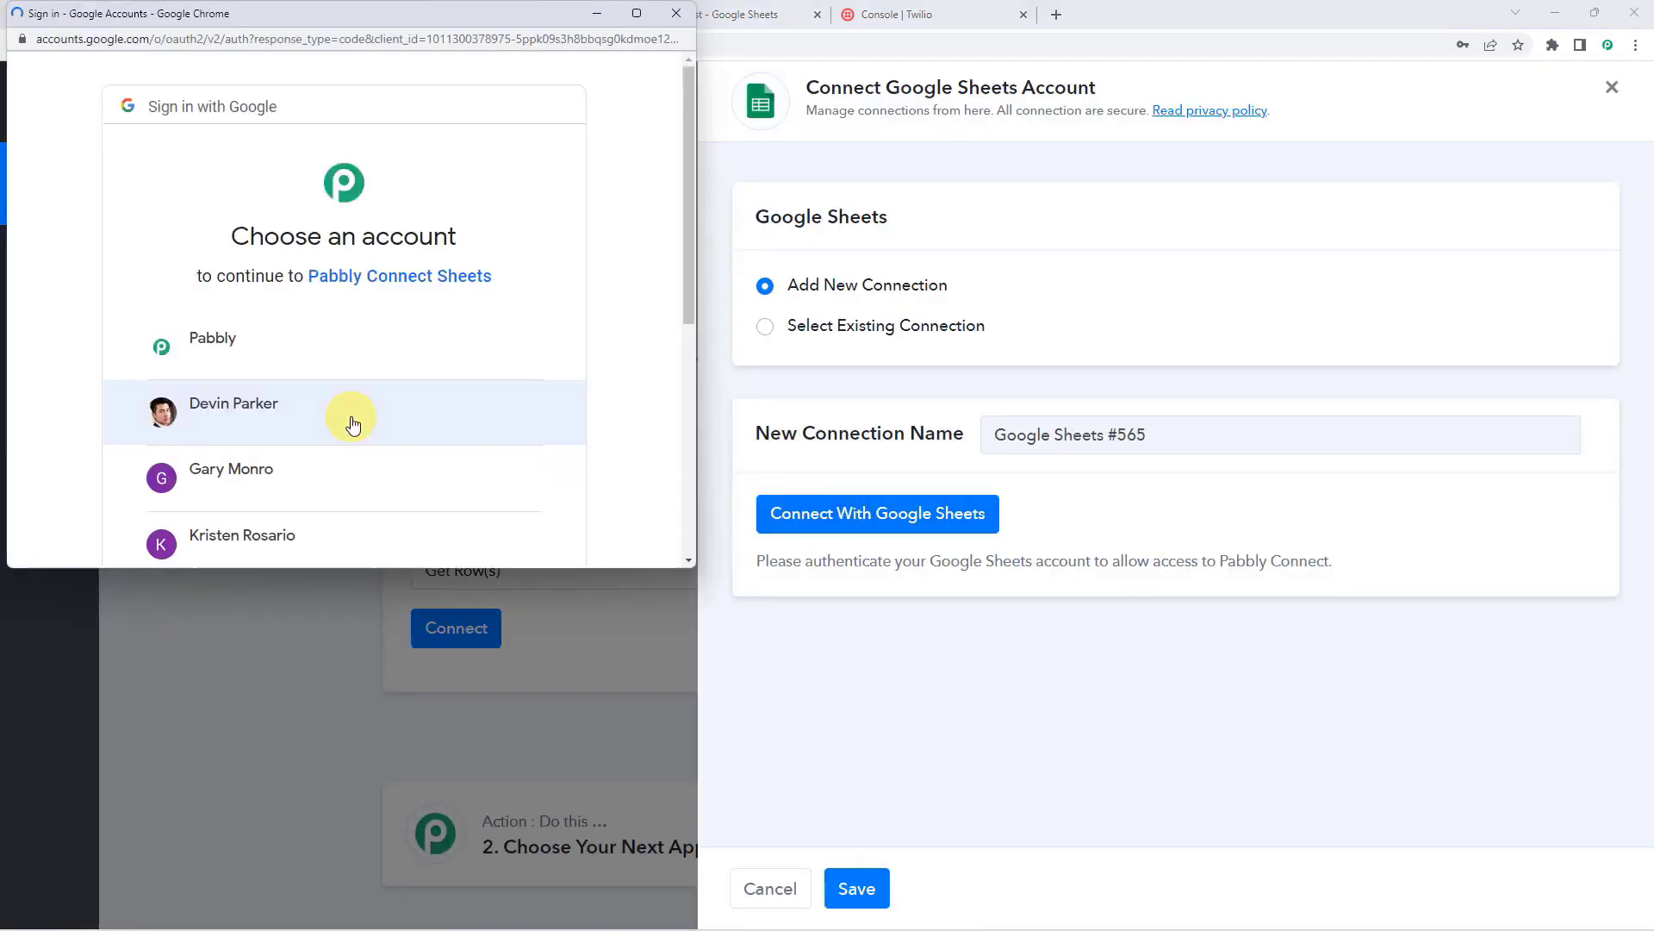
left_click(226, 346)
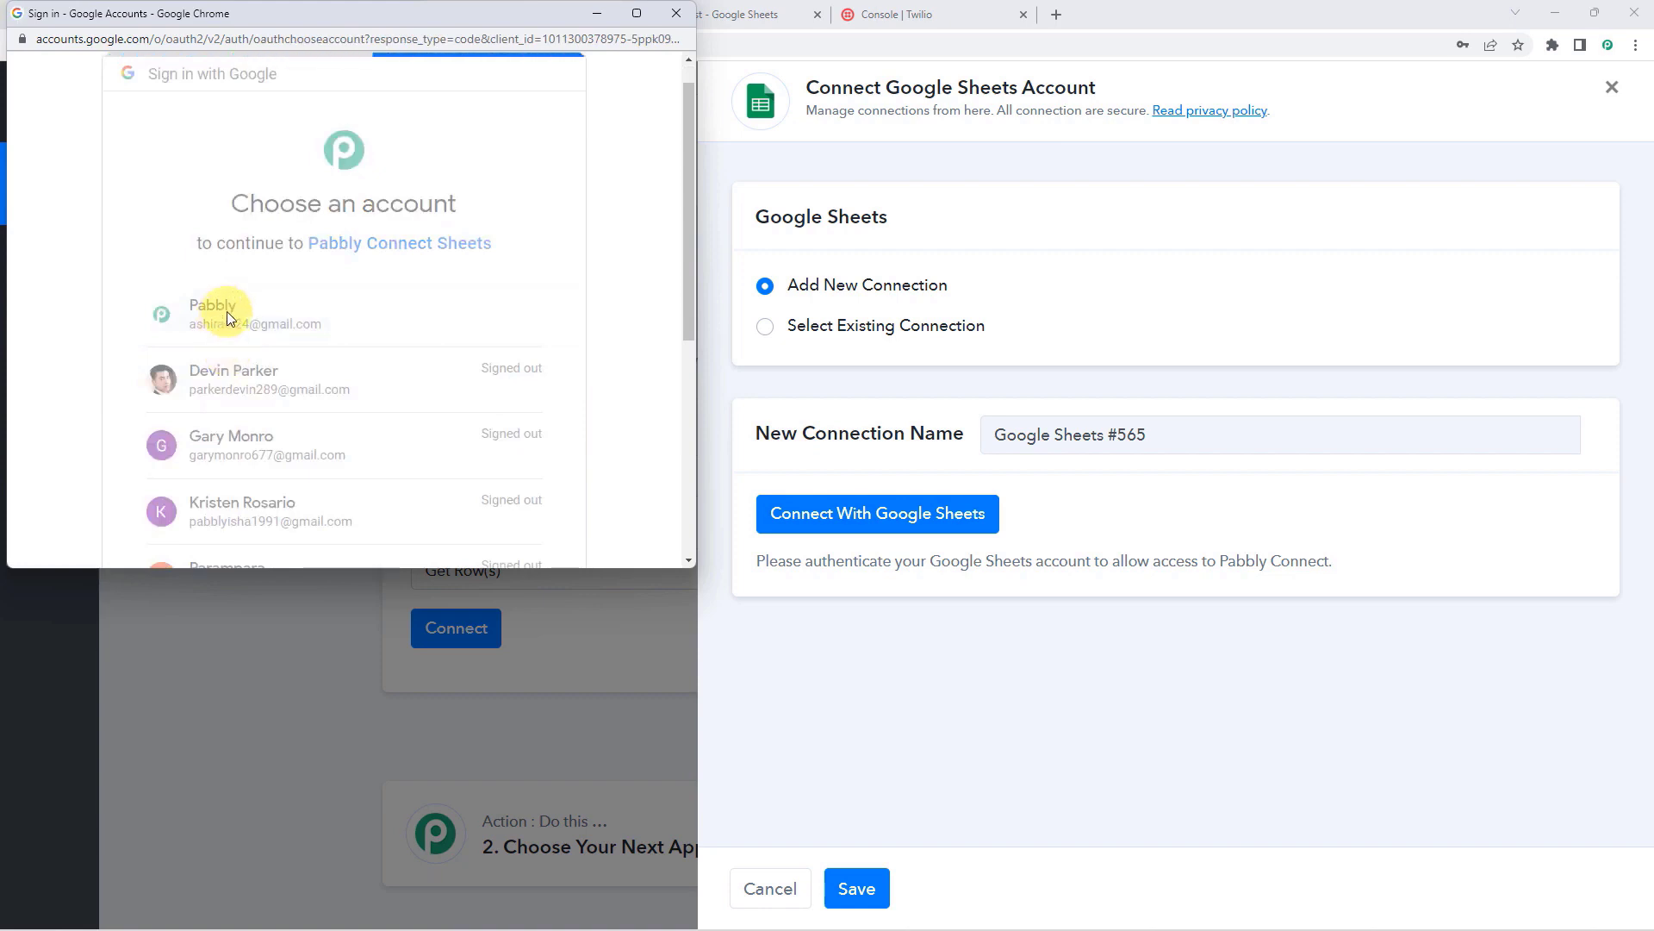
scroll(226, 316, "down", 3)
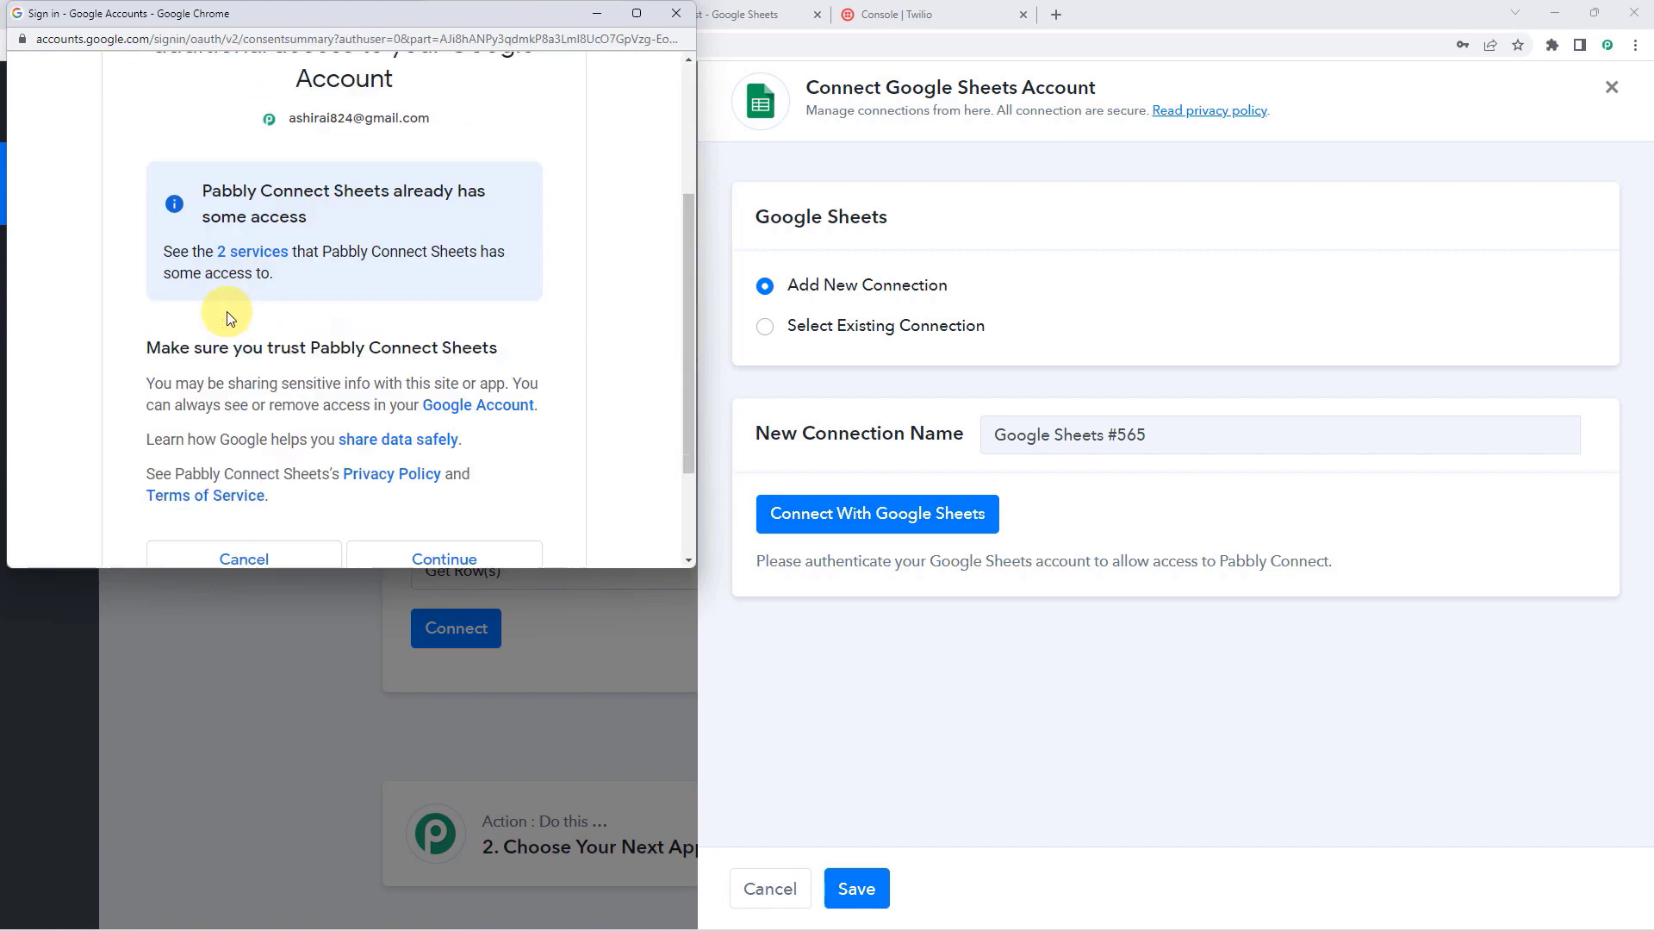
scroll(226, 312, "down", 2)
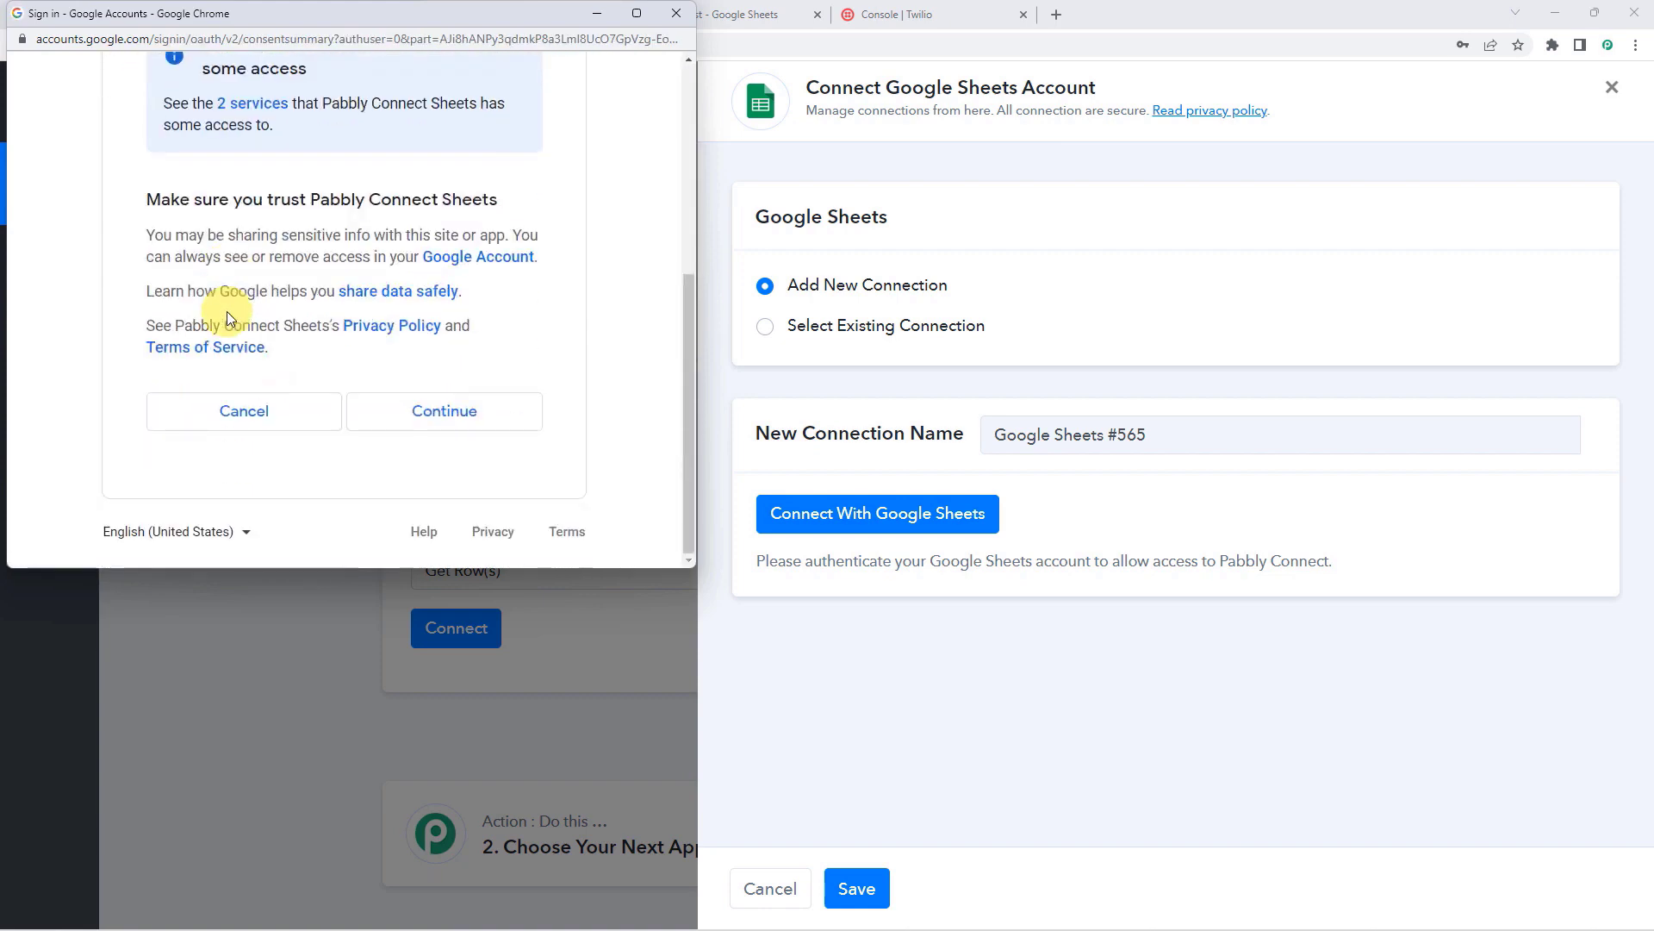
left_click(425, 419)
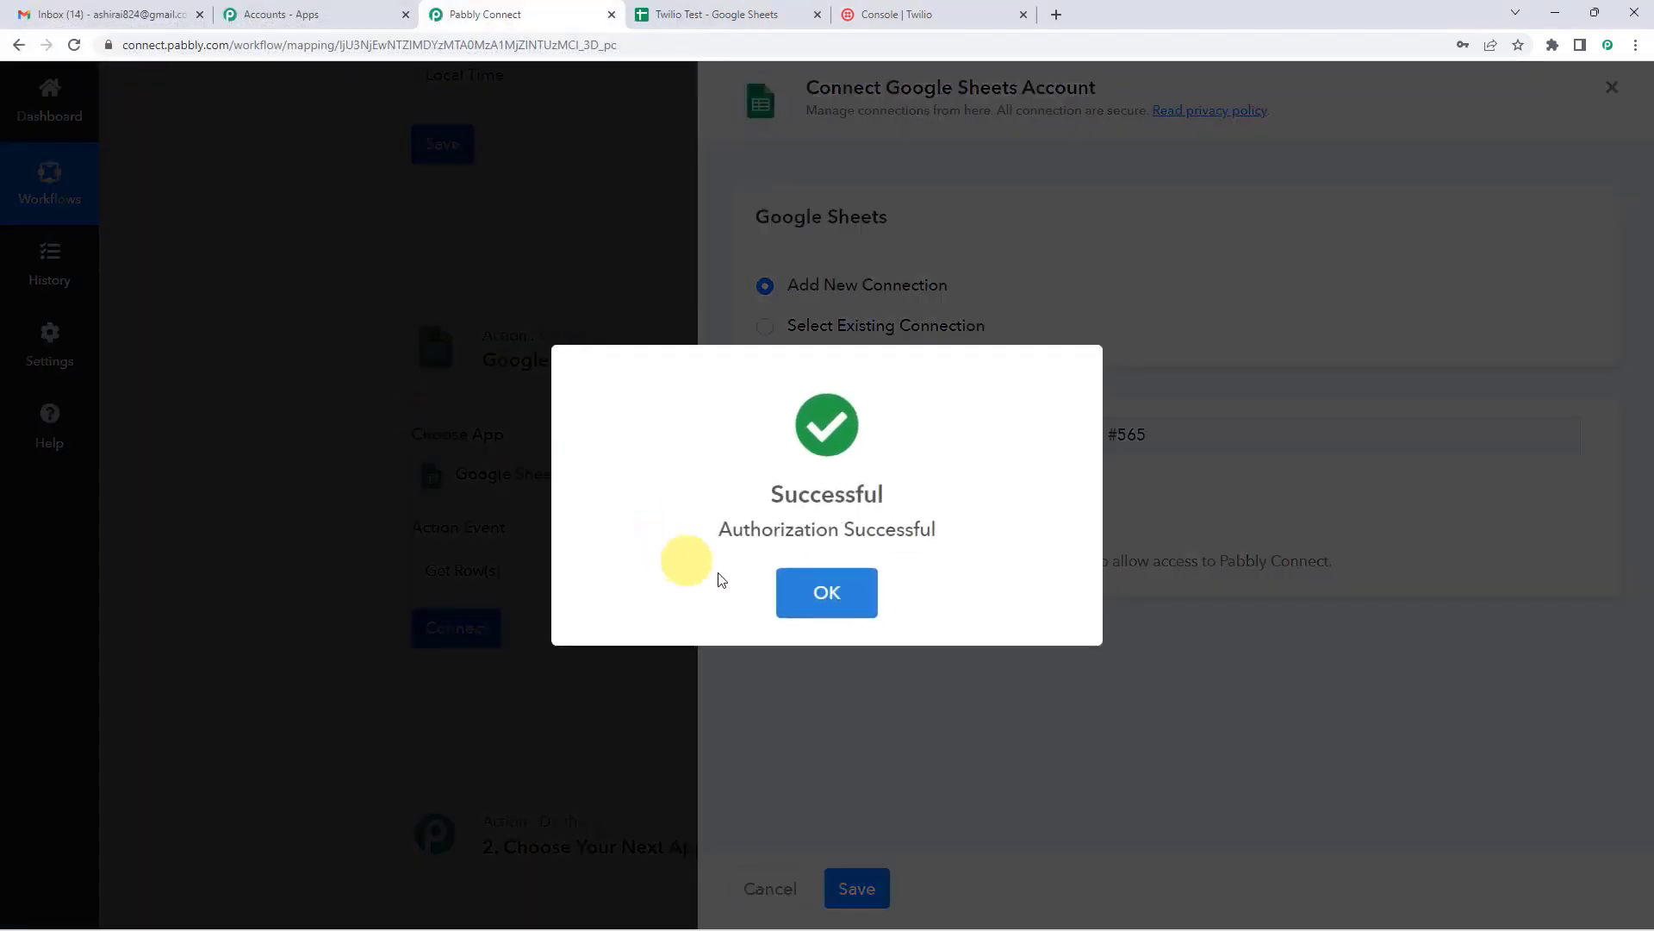
left_click(800, 576)
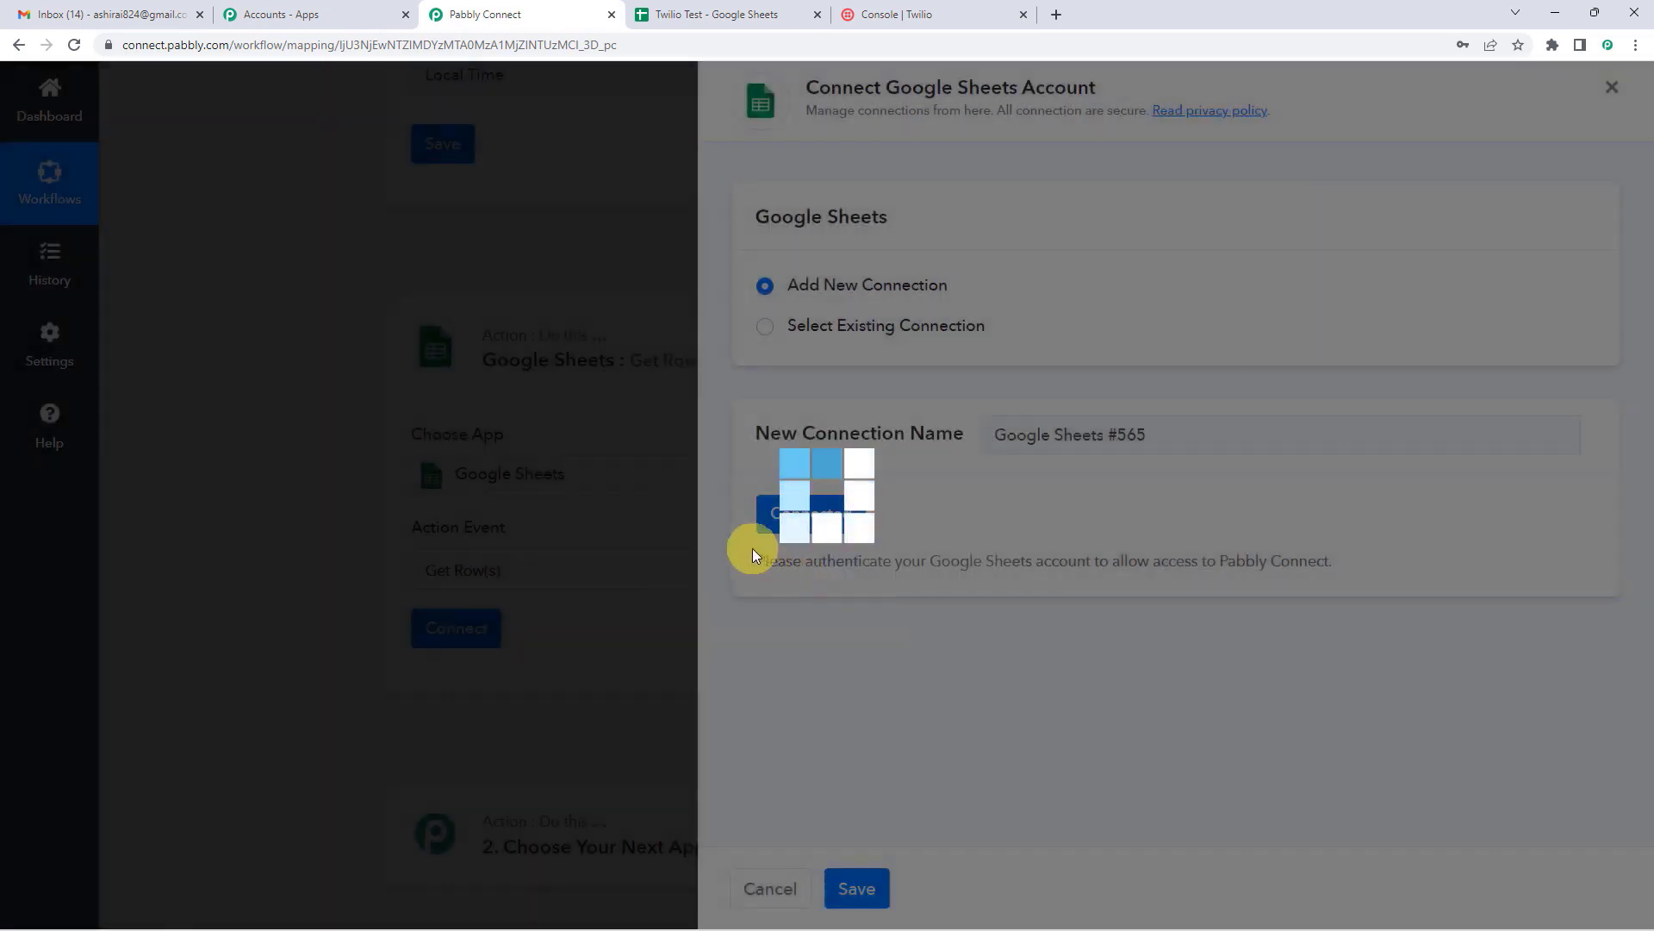
scroll(681, 530, "down", 4)
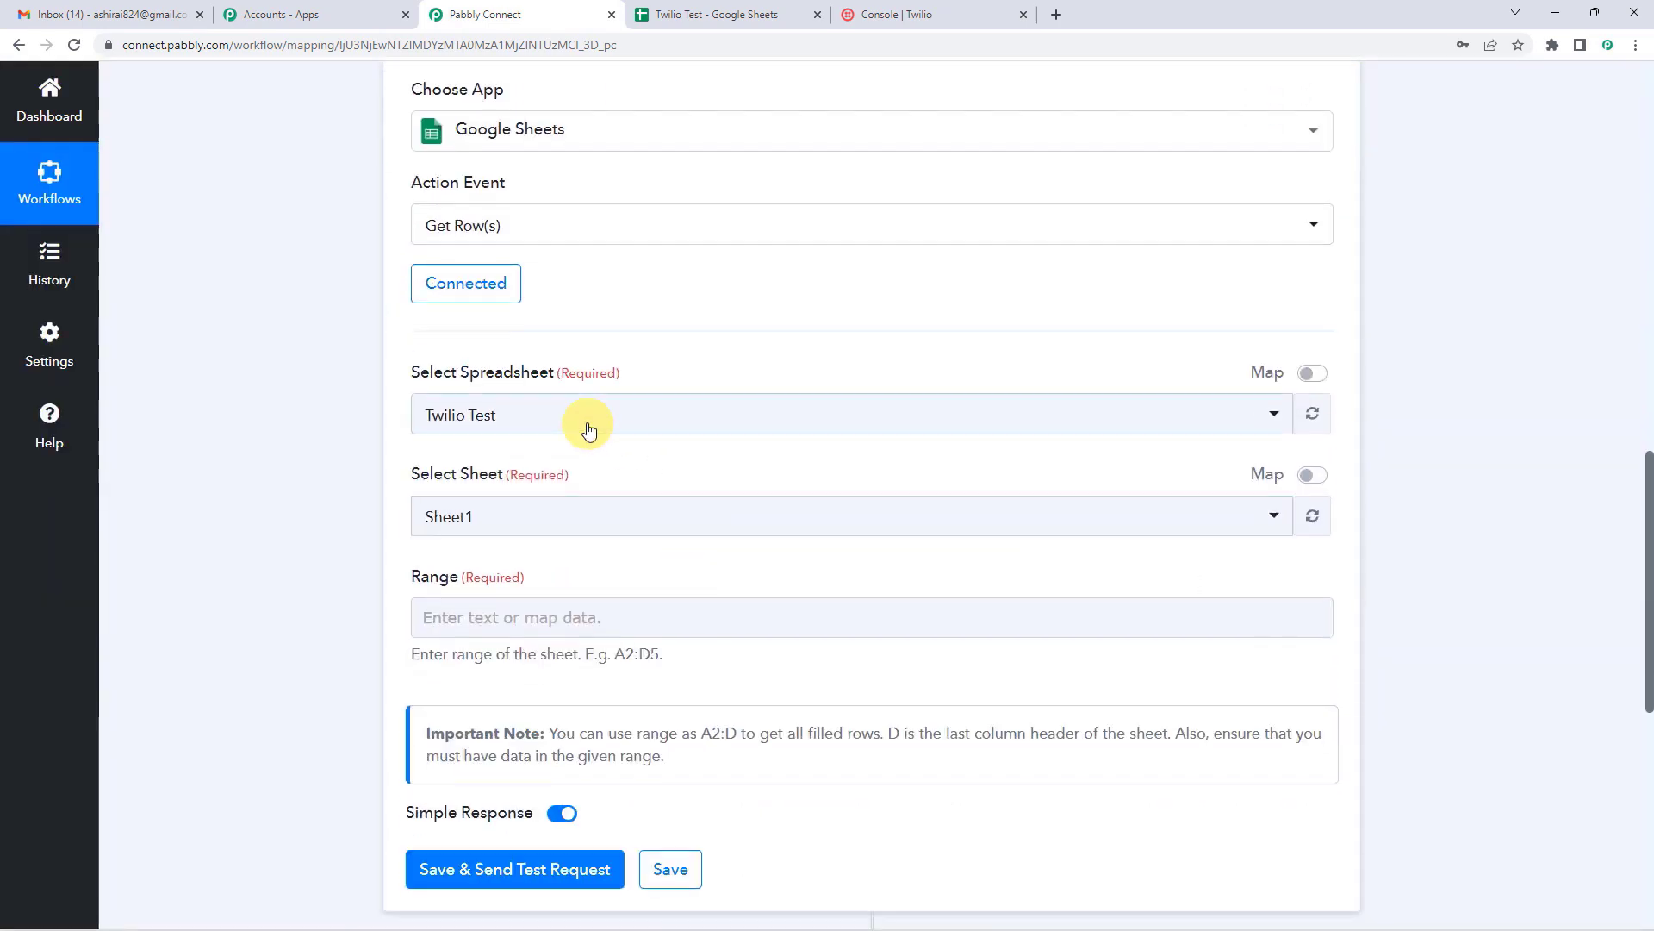
Step: Choose the Twilio Test spreadsheet, keeping Sheet1 as the selected sheet
left_click(588, 420)
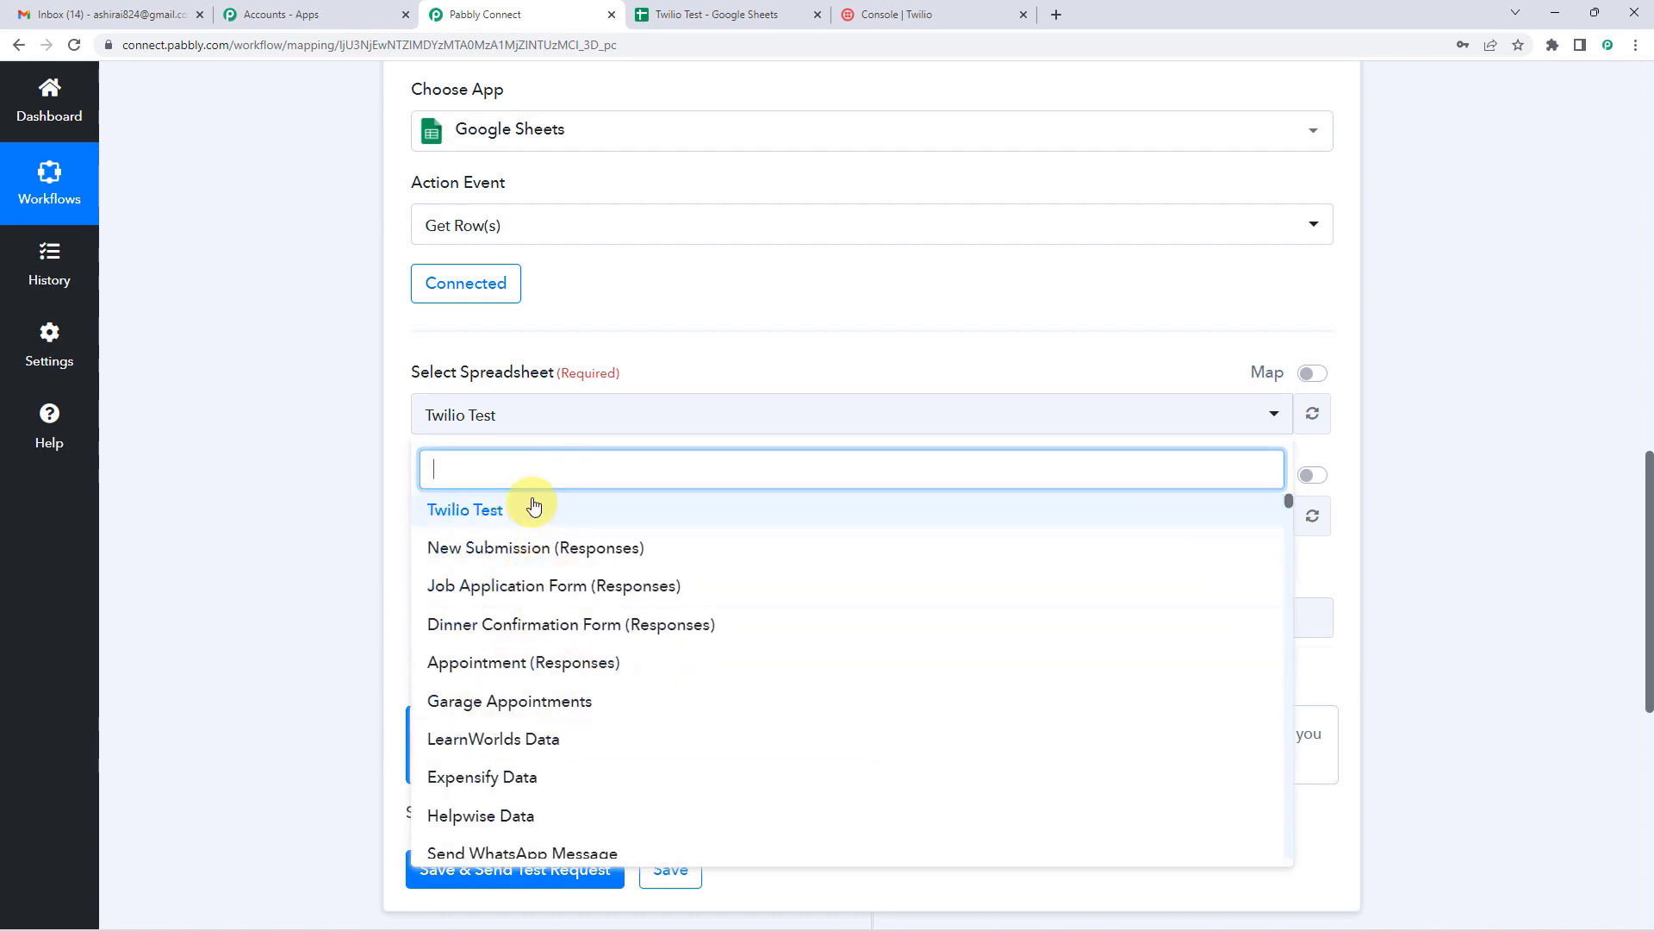
left_click(497, 514)
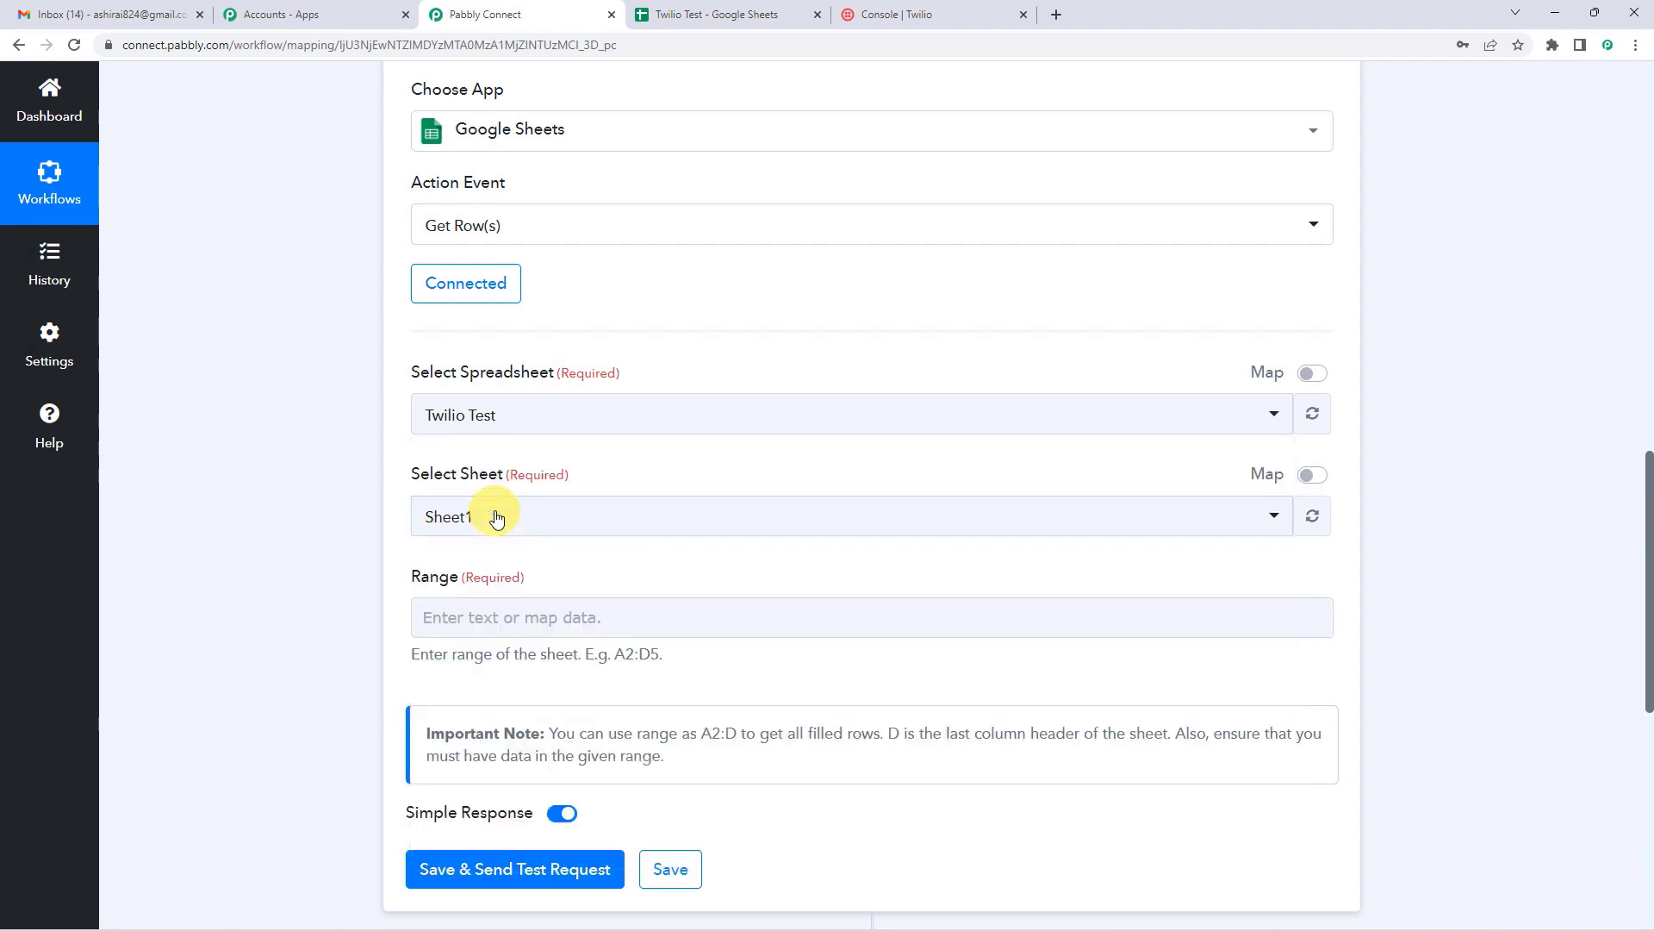
scroll(603, 354, "down", 2)
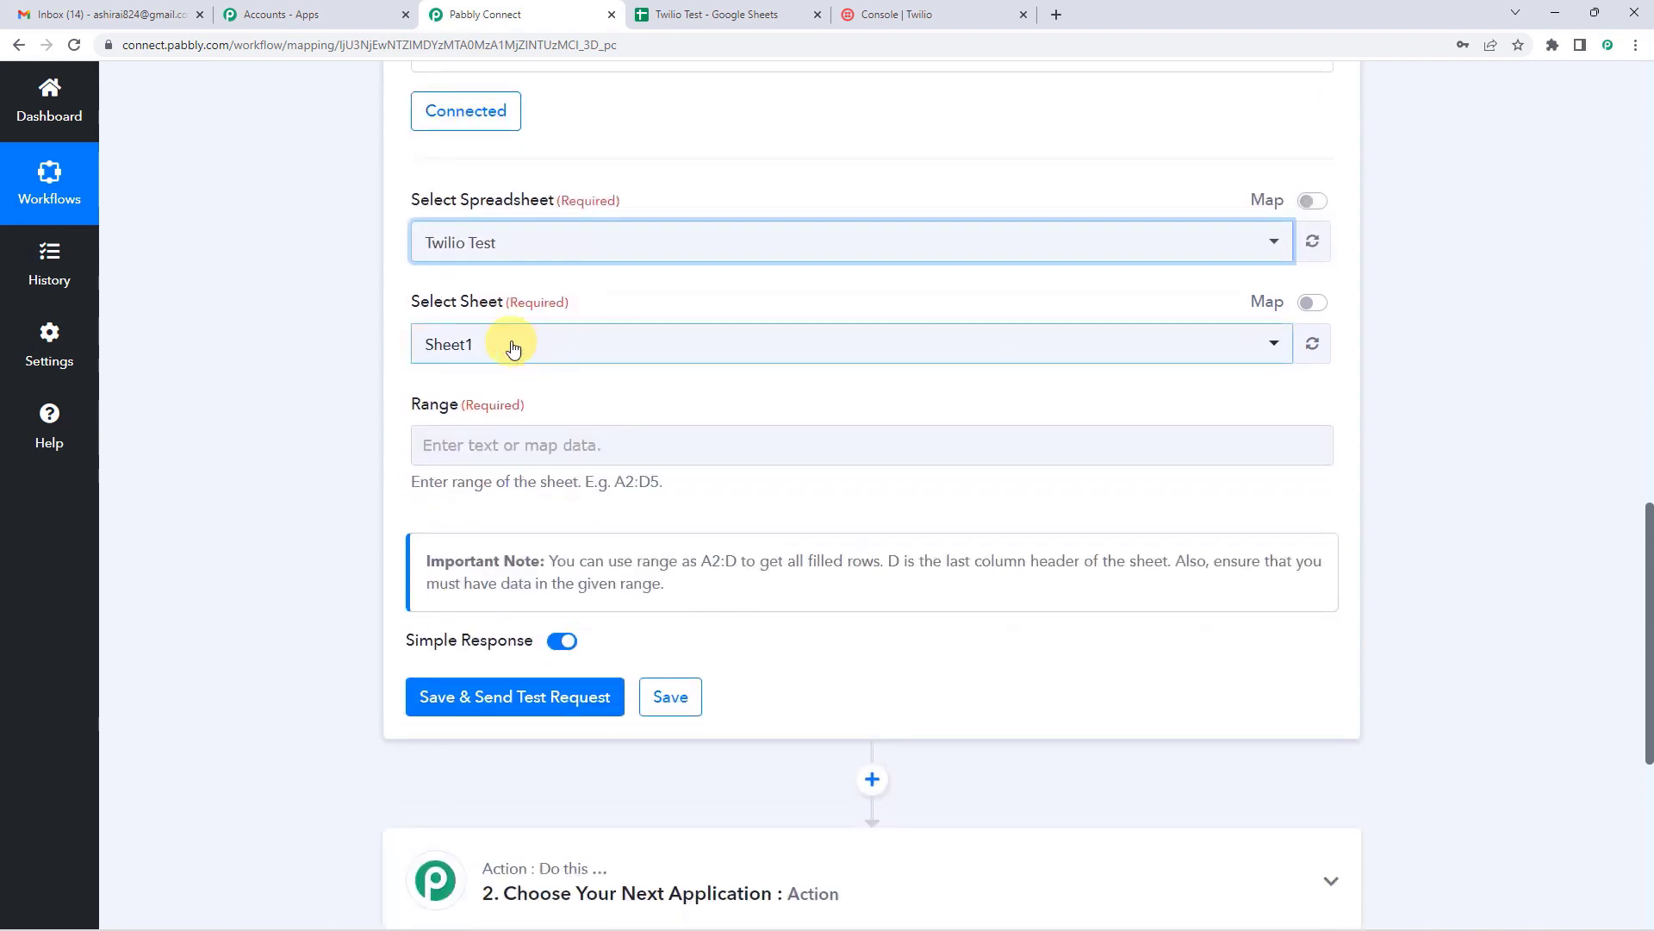
Step: Read the Range field's example hint, then check the Twilio Test spreadsheet's data layout
left_click(661, 14)
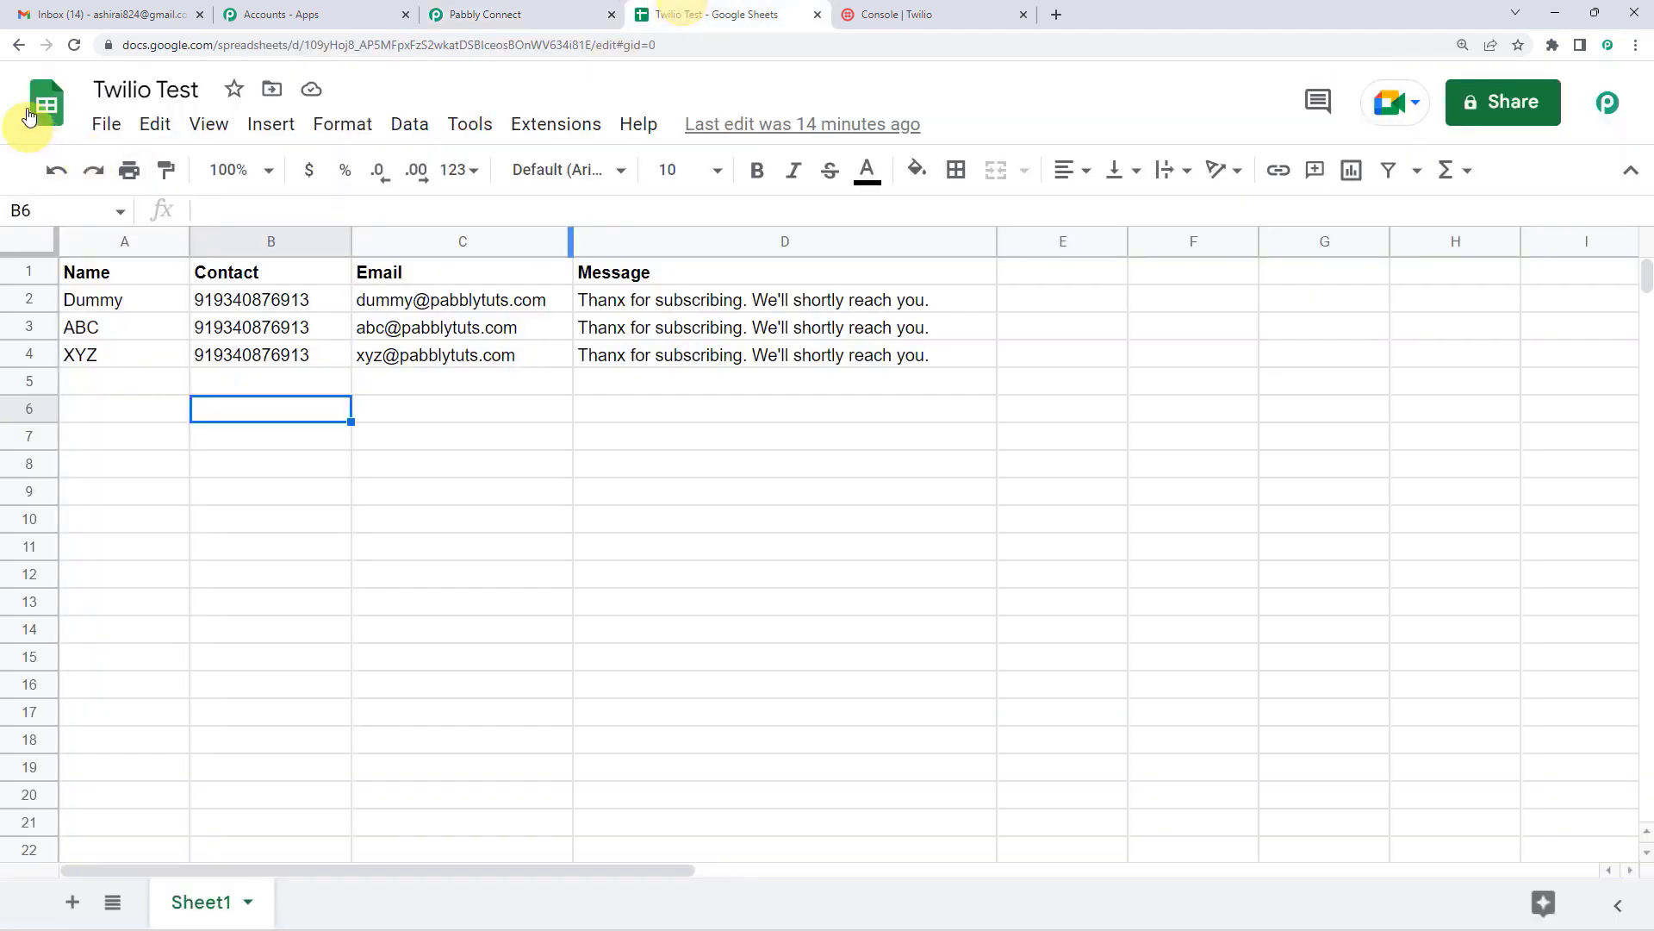
left_click(558, 14)
left_click(599, 440)
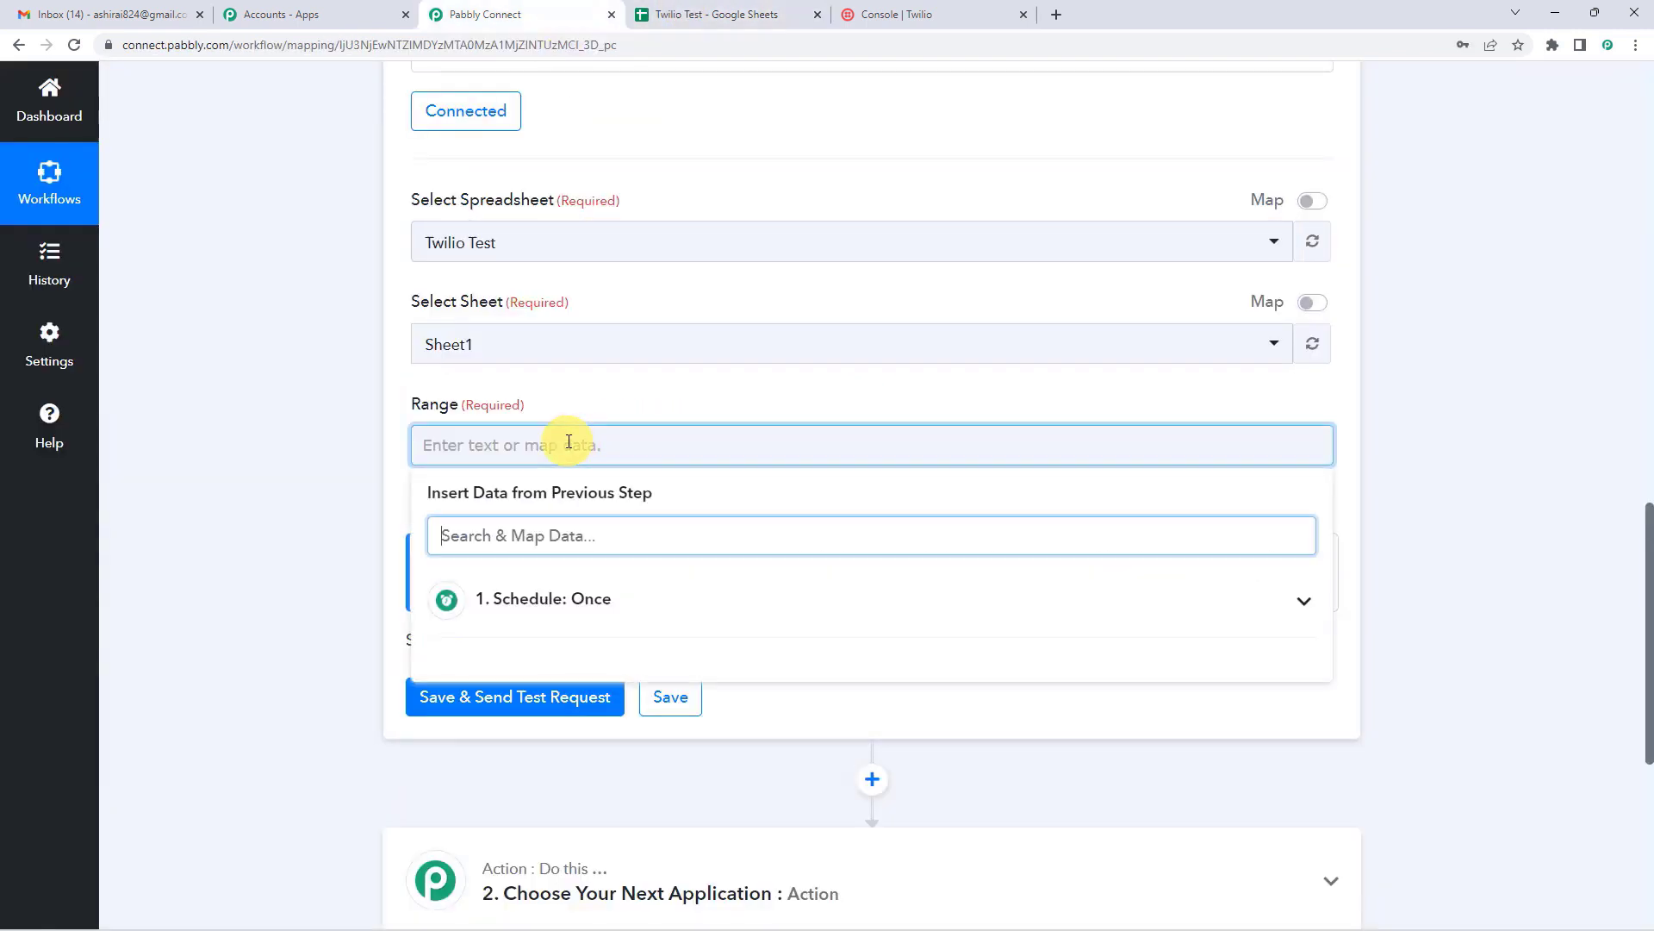
left_click(577, 405)
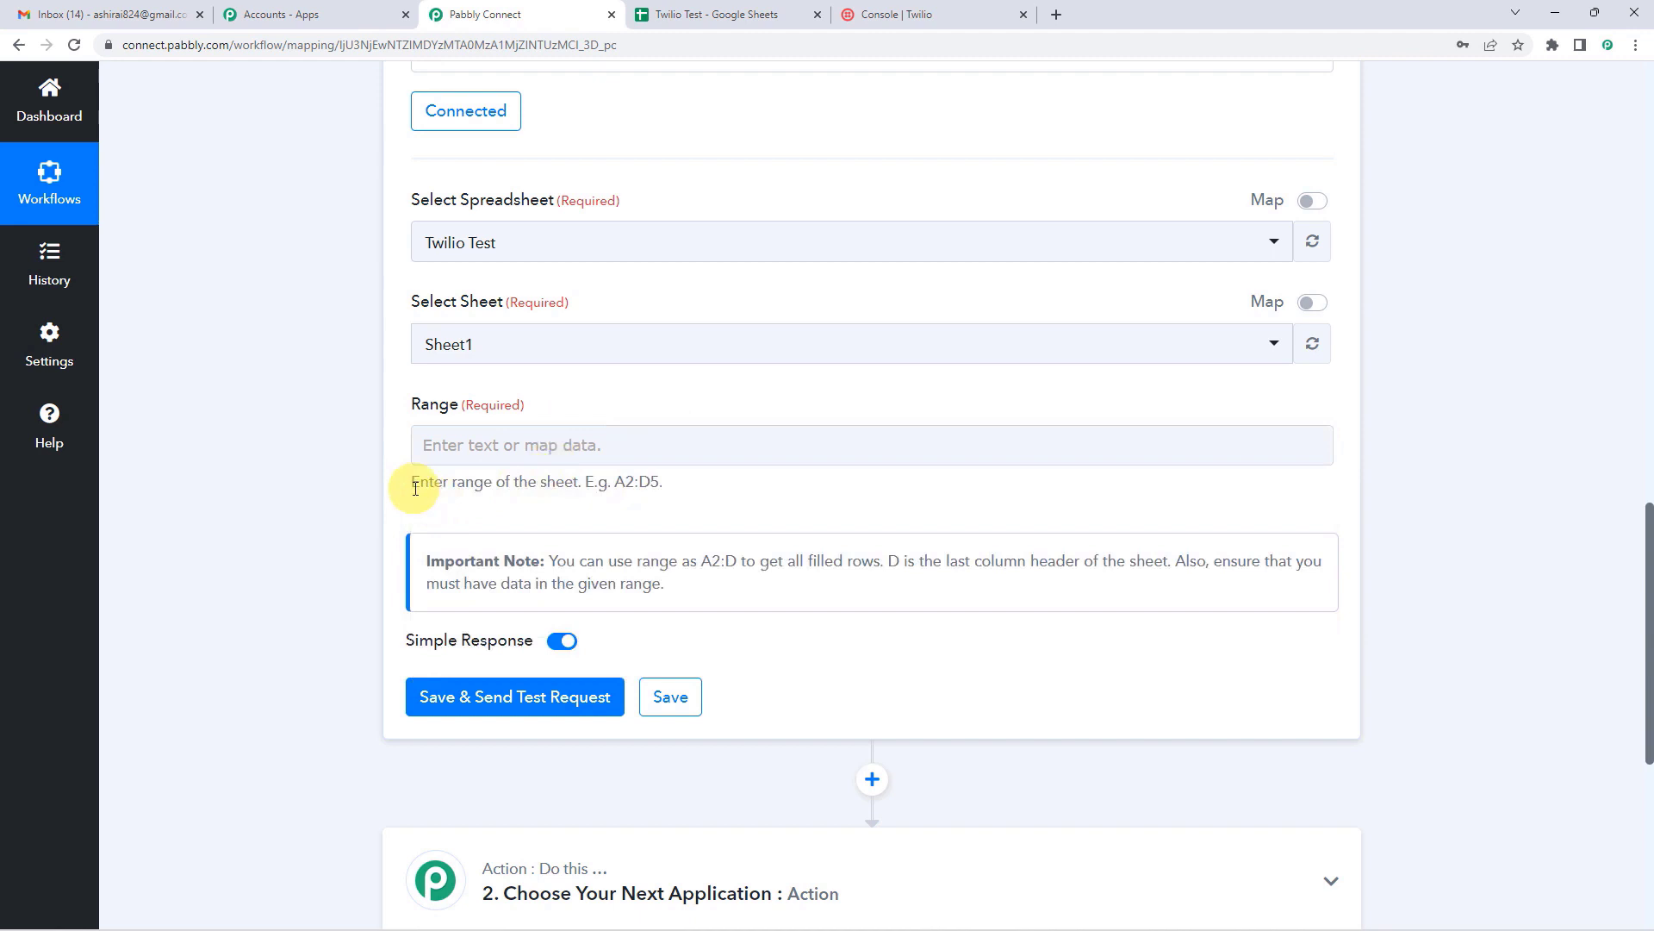
left_click_drag(413, 485, 661, 498)
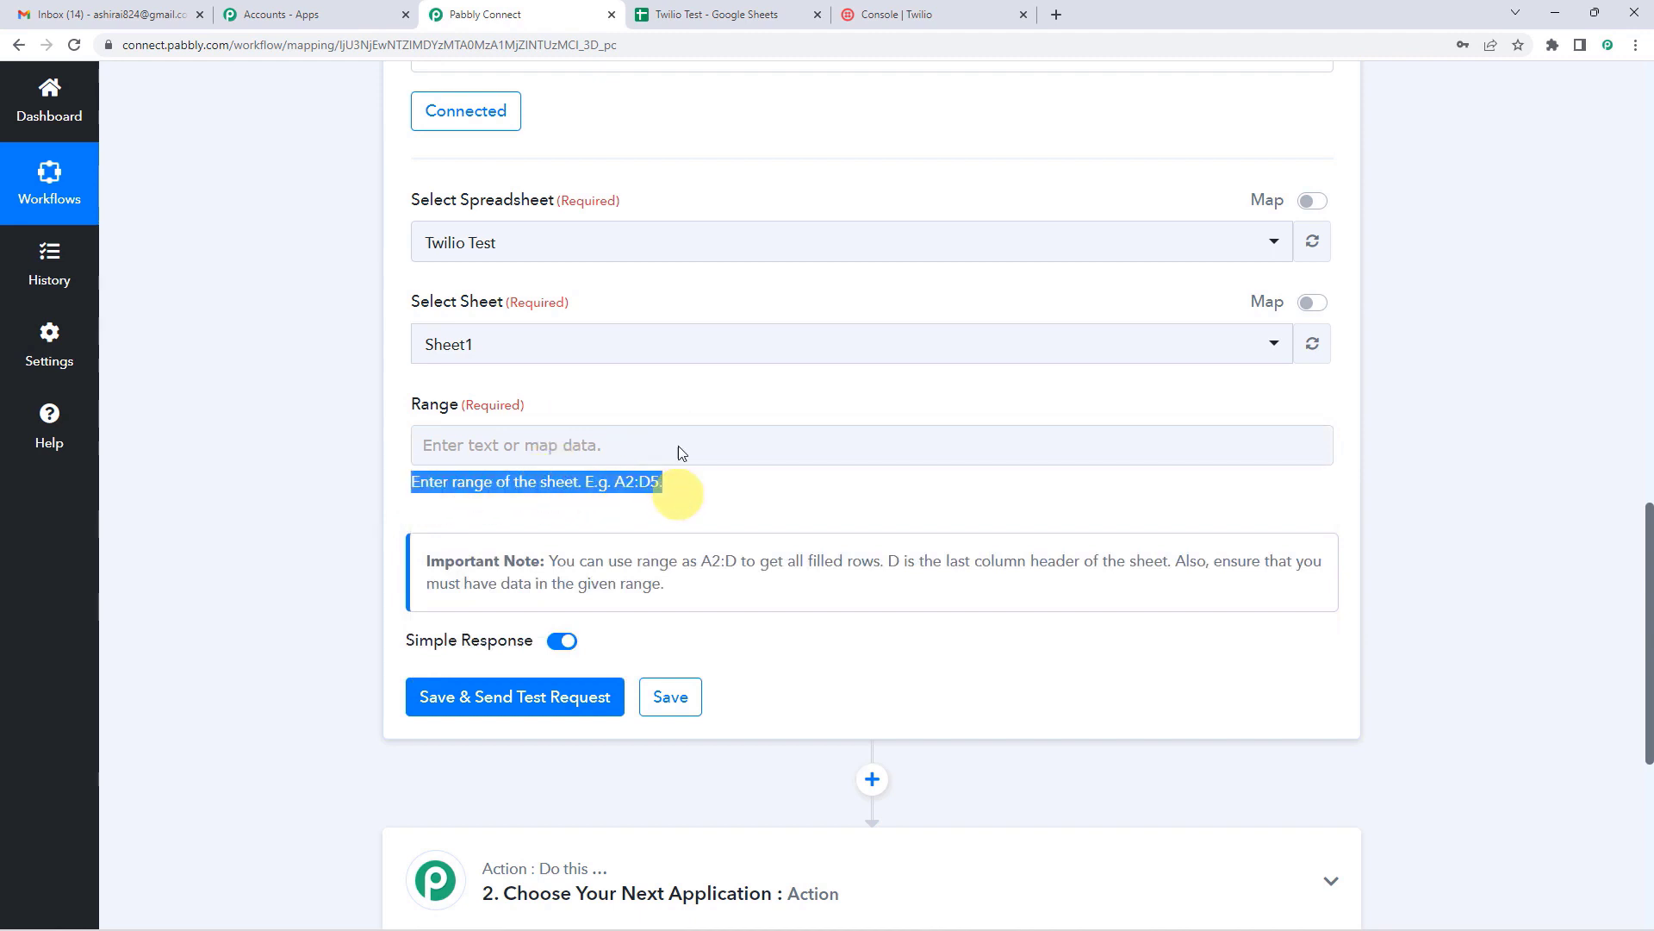
left_click(676, 15)
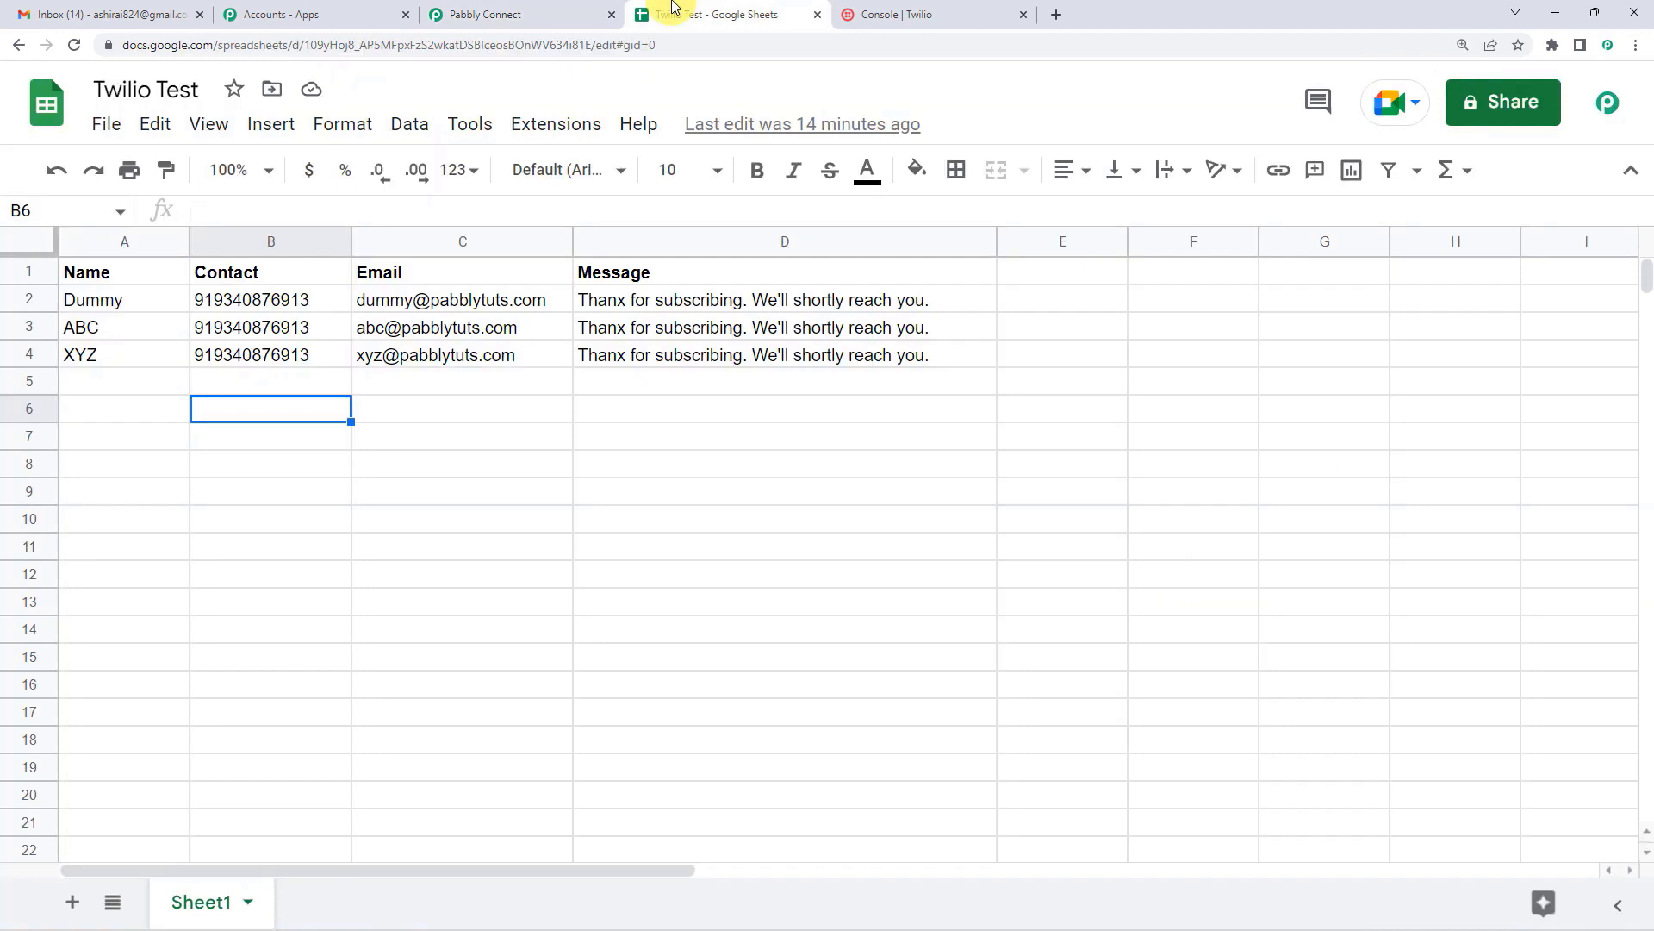
Step: Inspect cells A2, A4, D4 and empty row 5 to confirm the data spans A2:D4
left_click(126, 308)
left_click(152, 366)
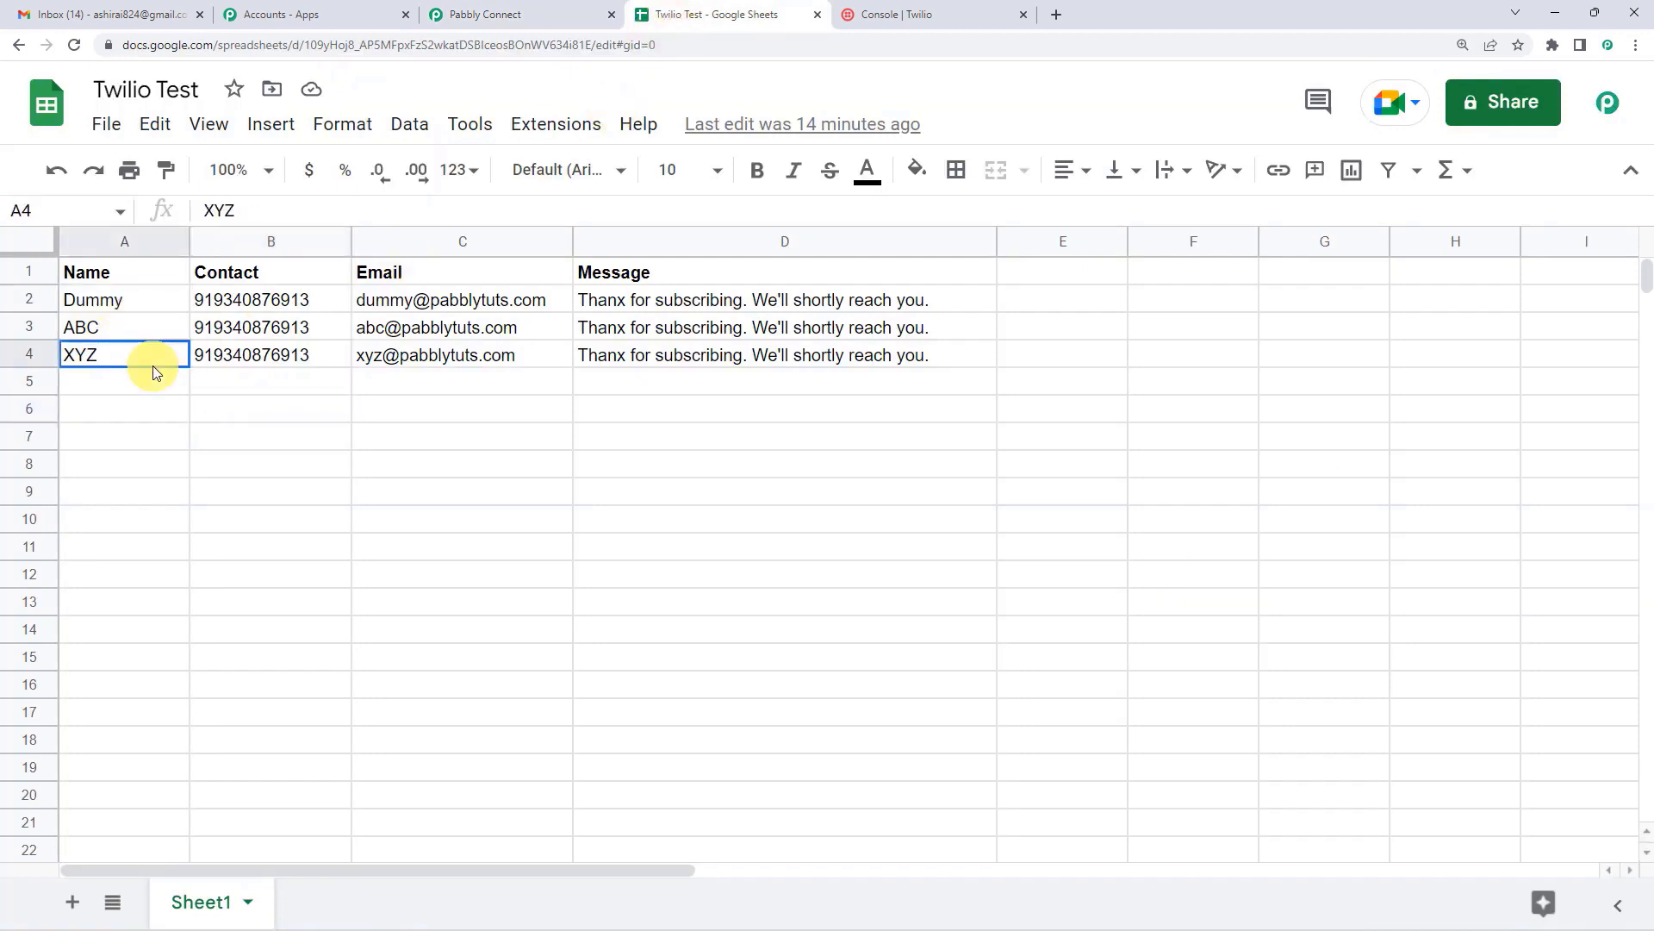
left_click(605, 367)
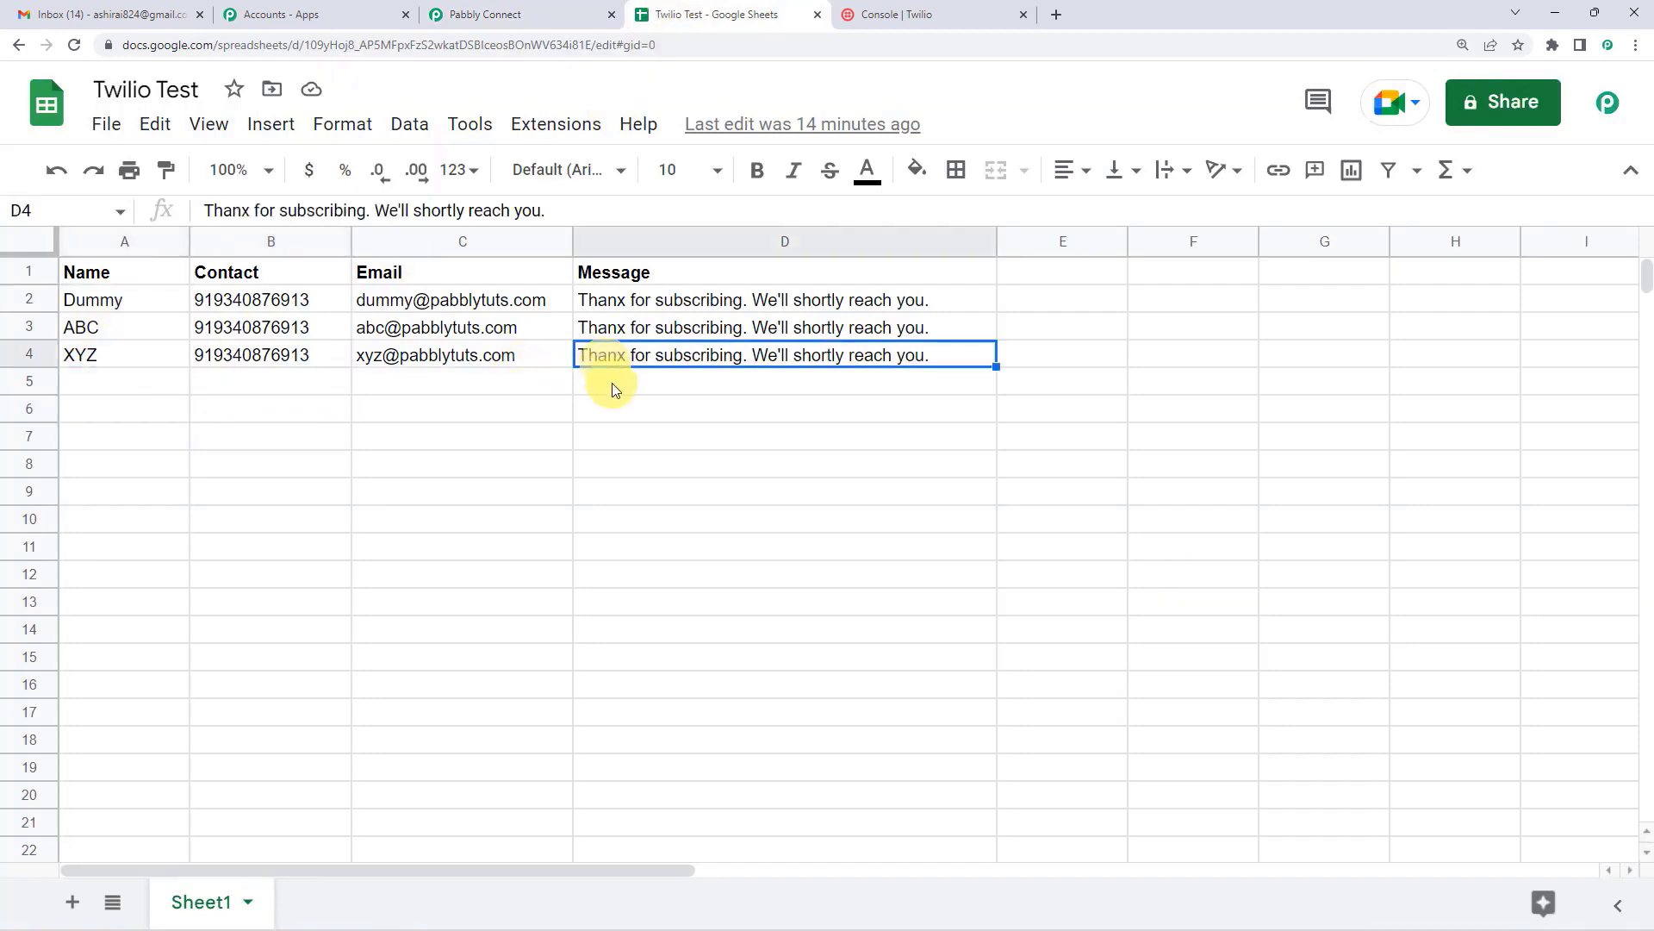
left_click(616, 389)
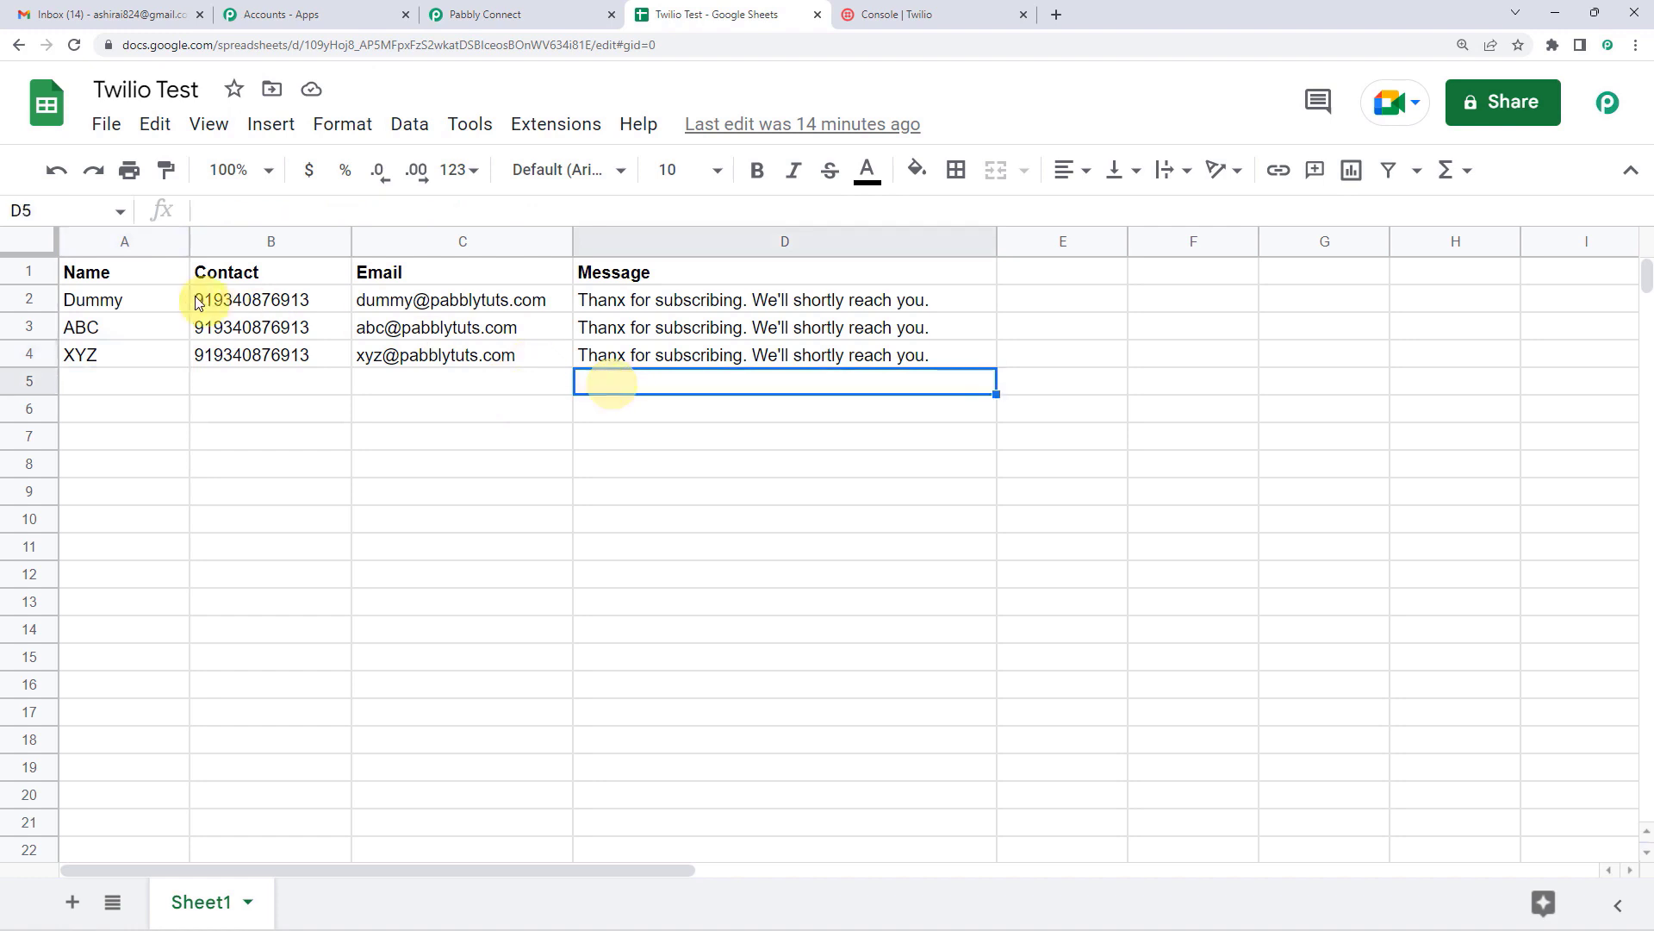
left_click(143, 302)
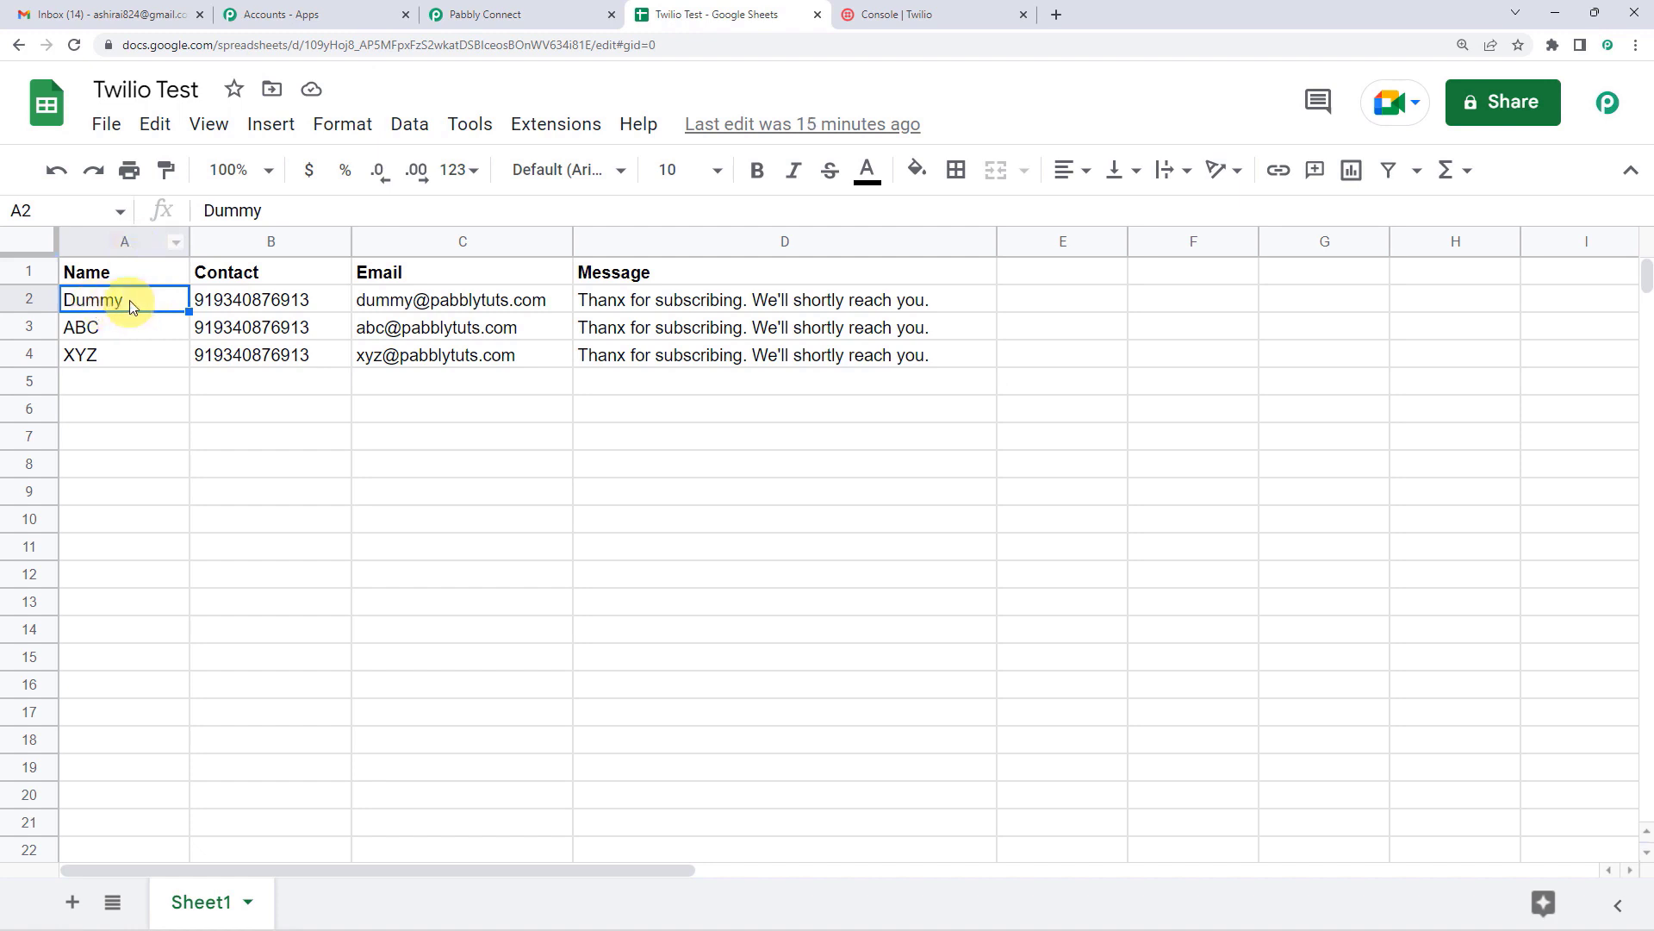
left_click(640, 360)
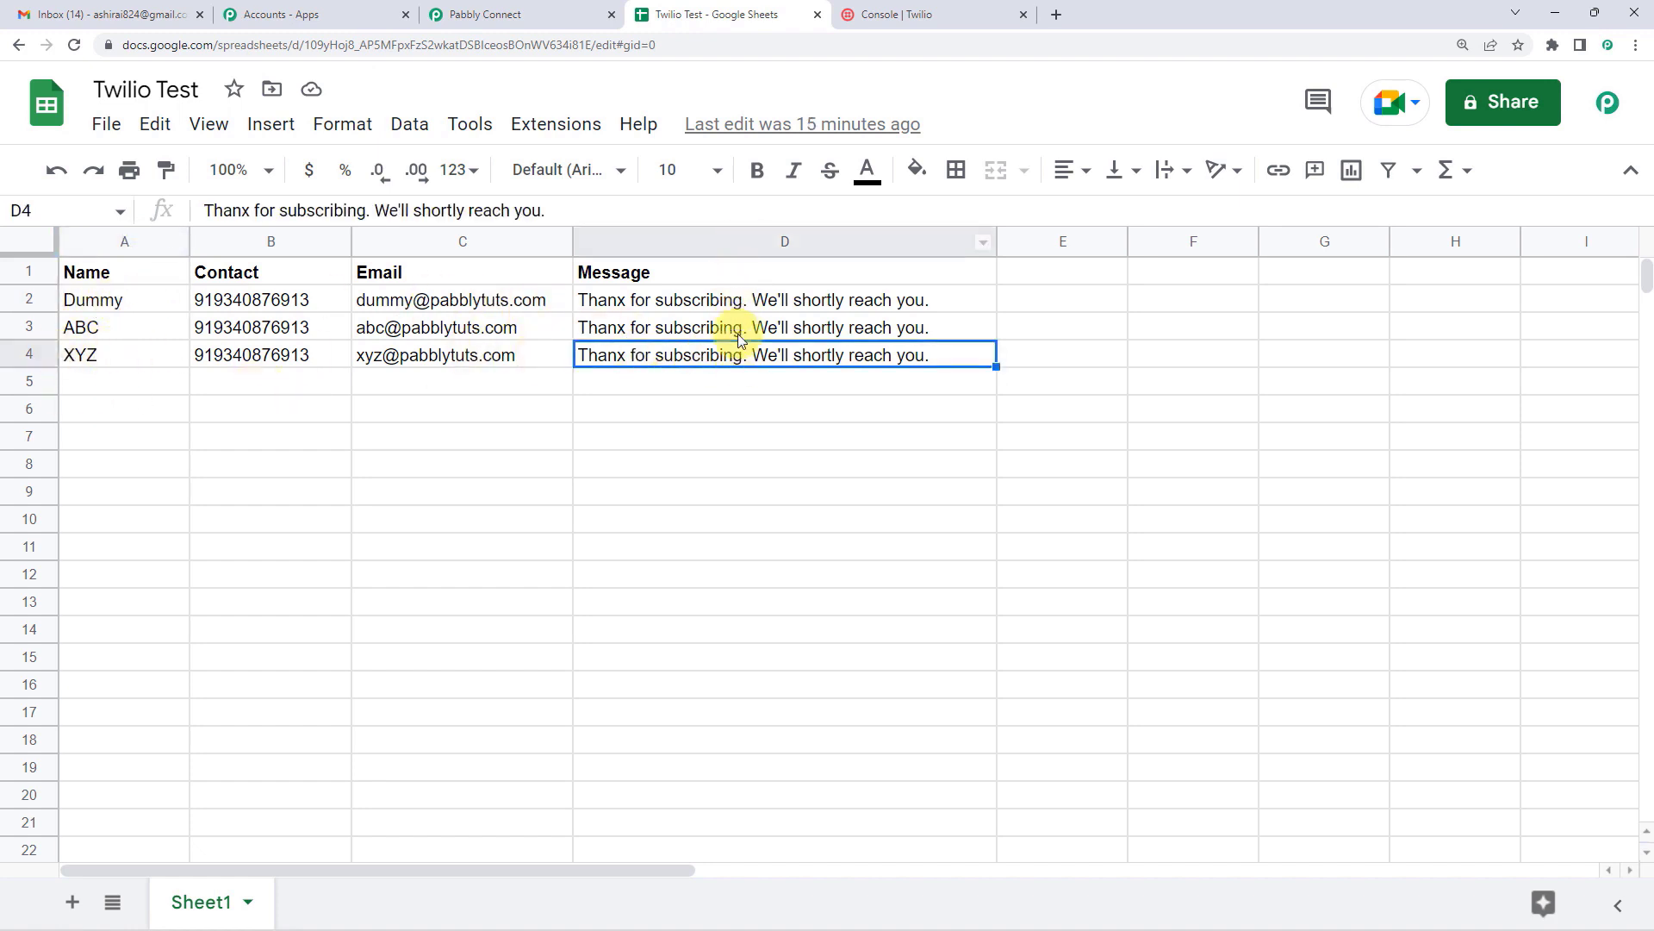
Step: Enter A2:D4 as the Get Row(s) range, rechecking cells A2 and D4 in the sheet
left_click(465, 14)
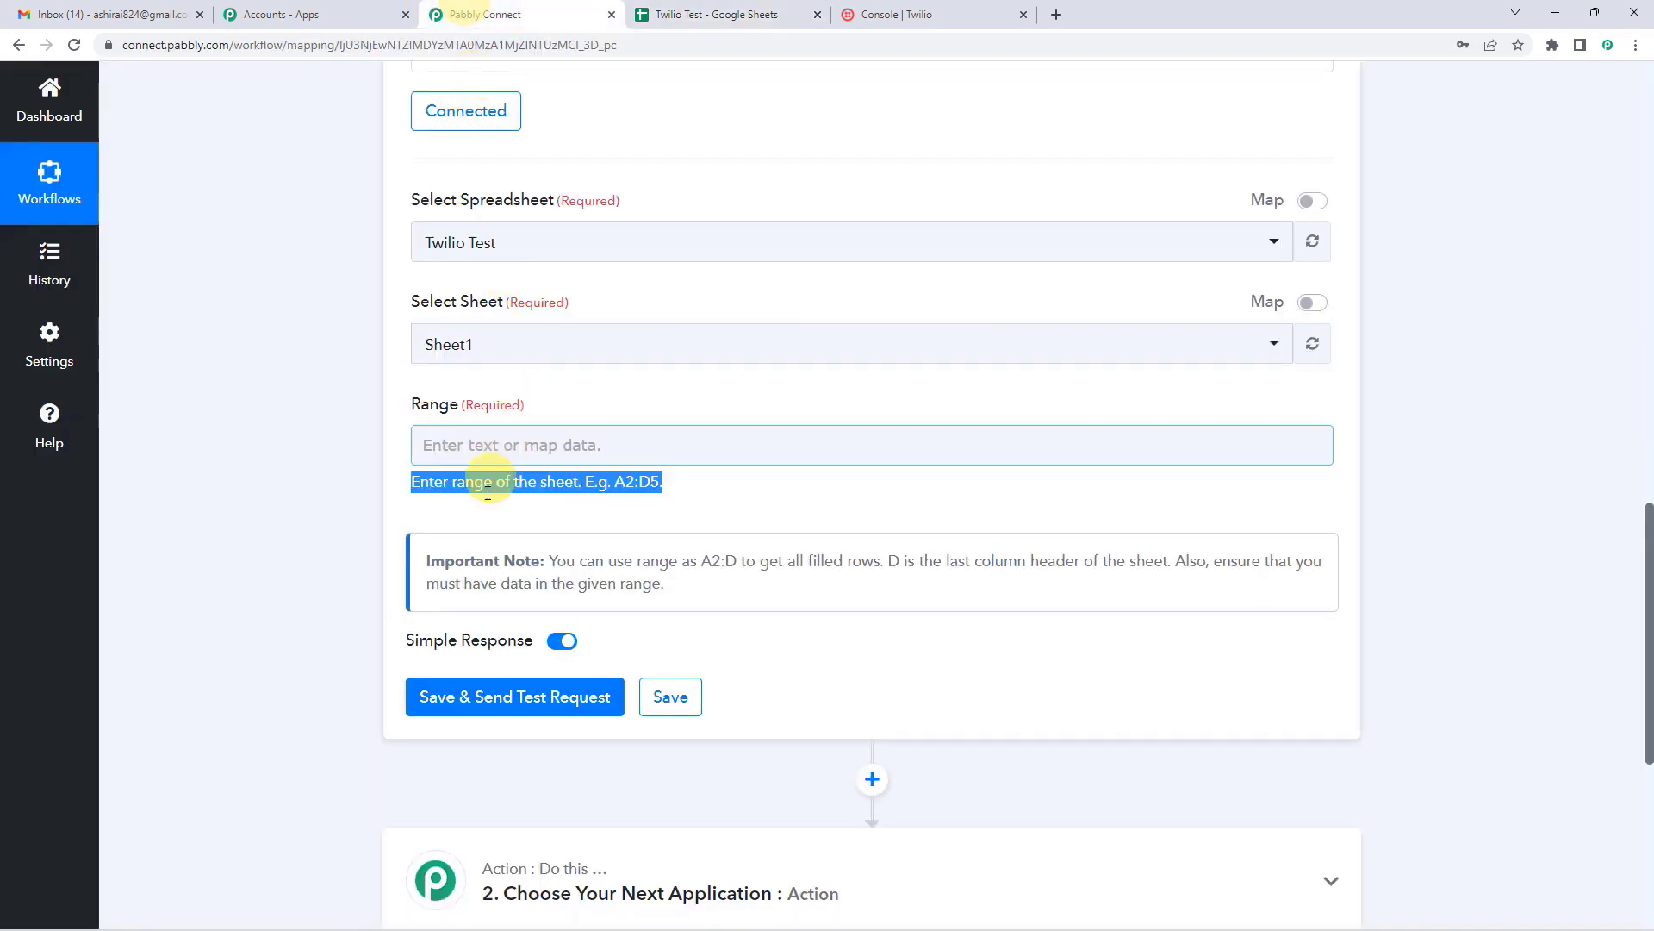
left_click(480, 446)
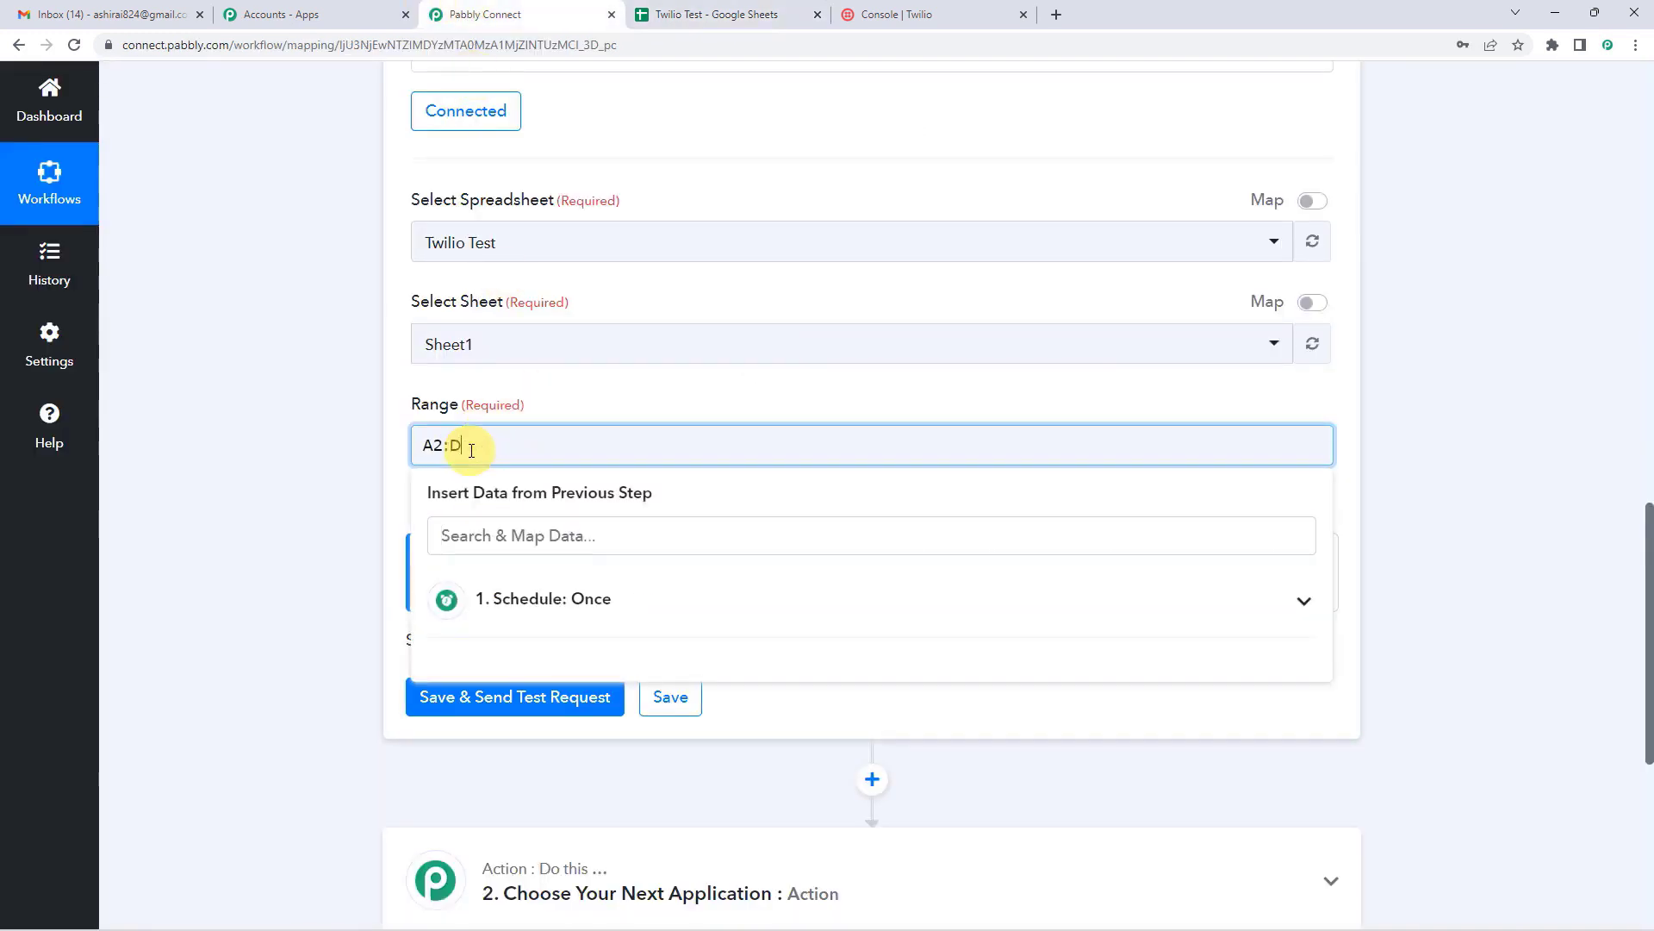
left_click(548, 391)
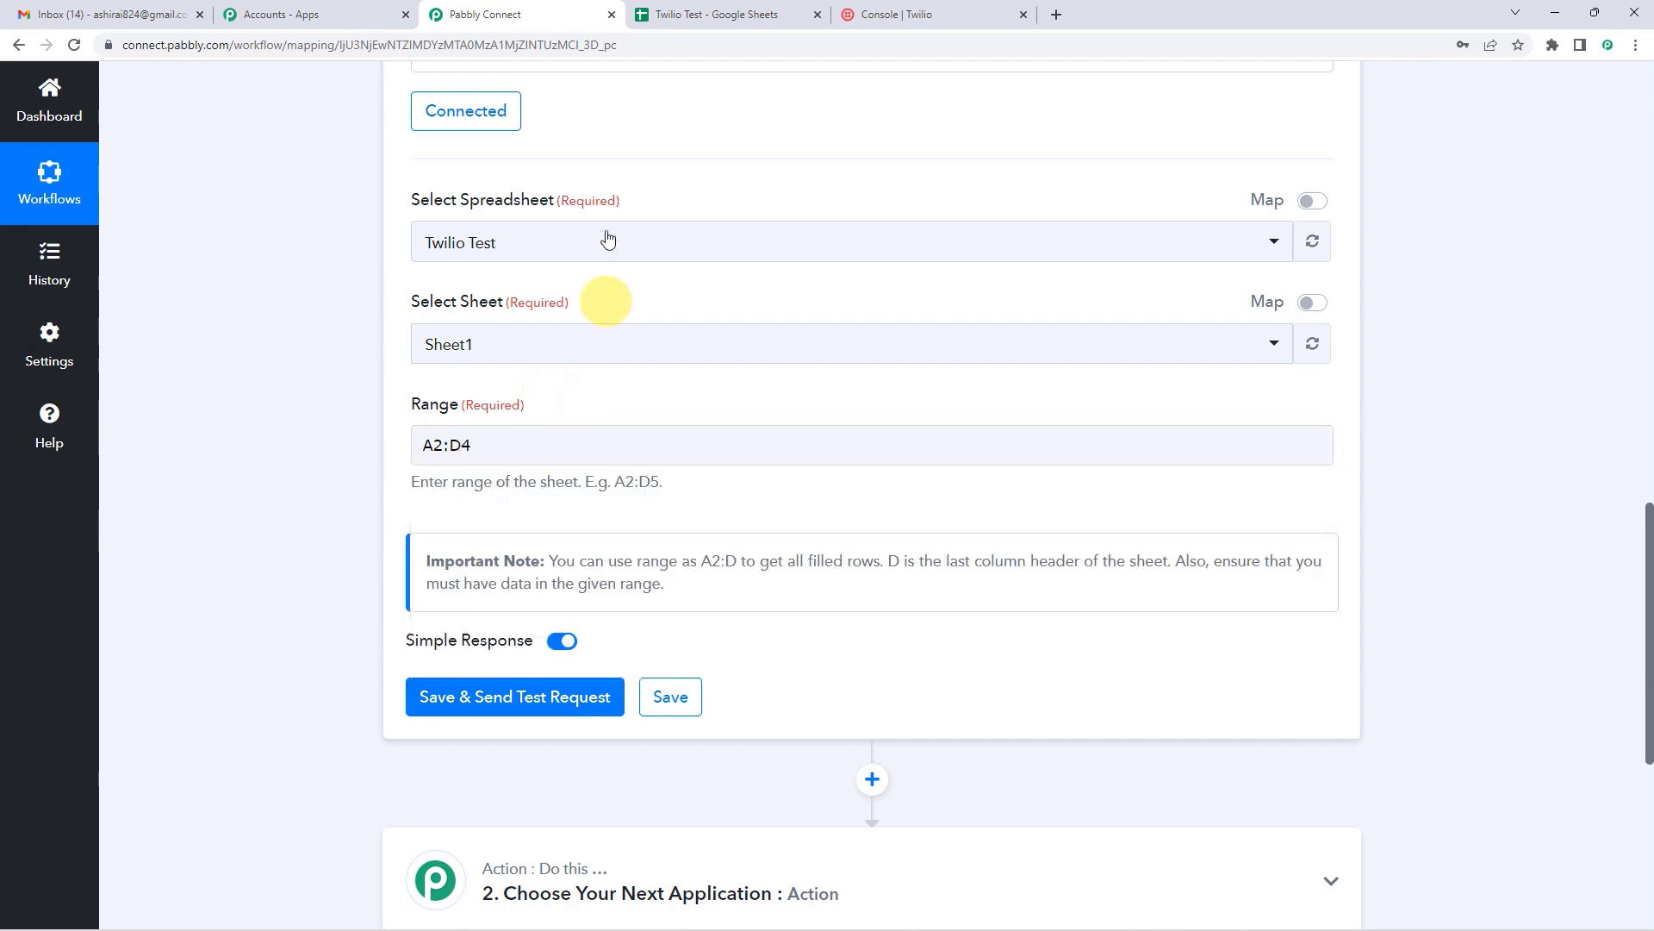
left_click(678, 10)
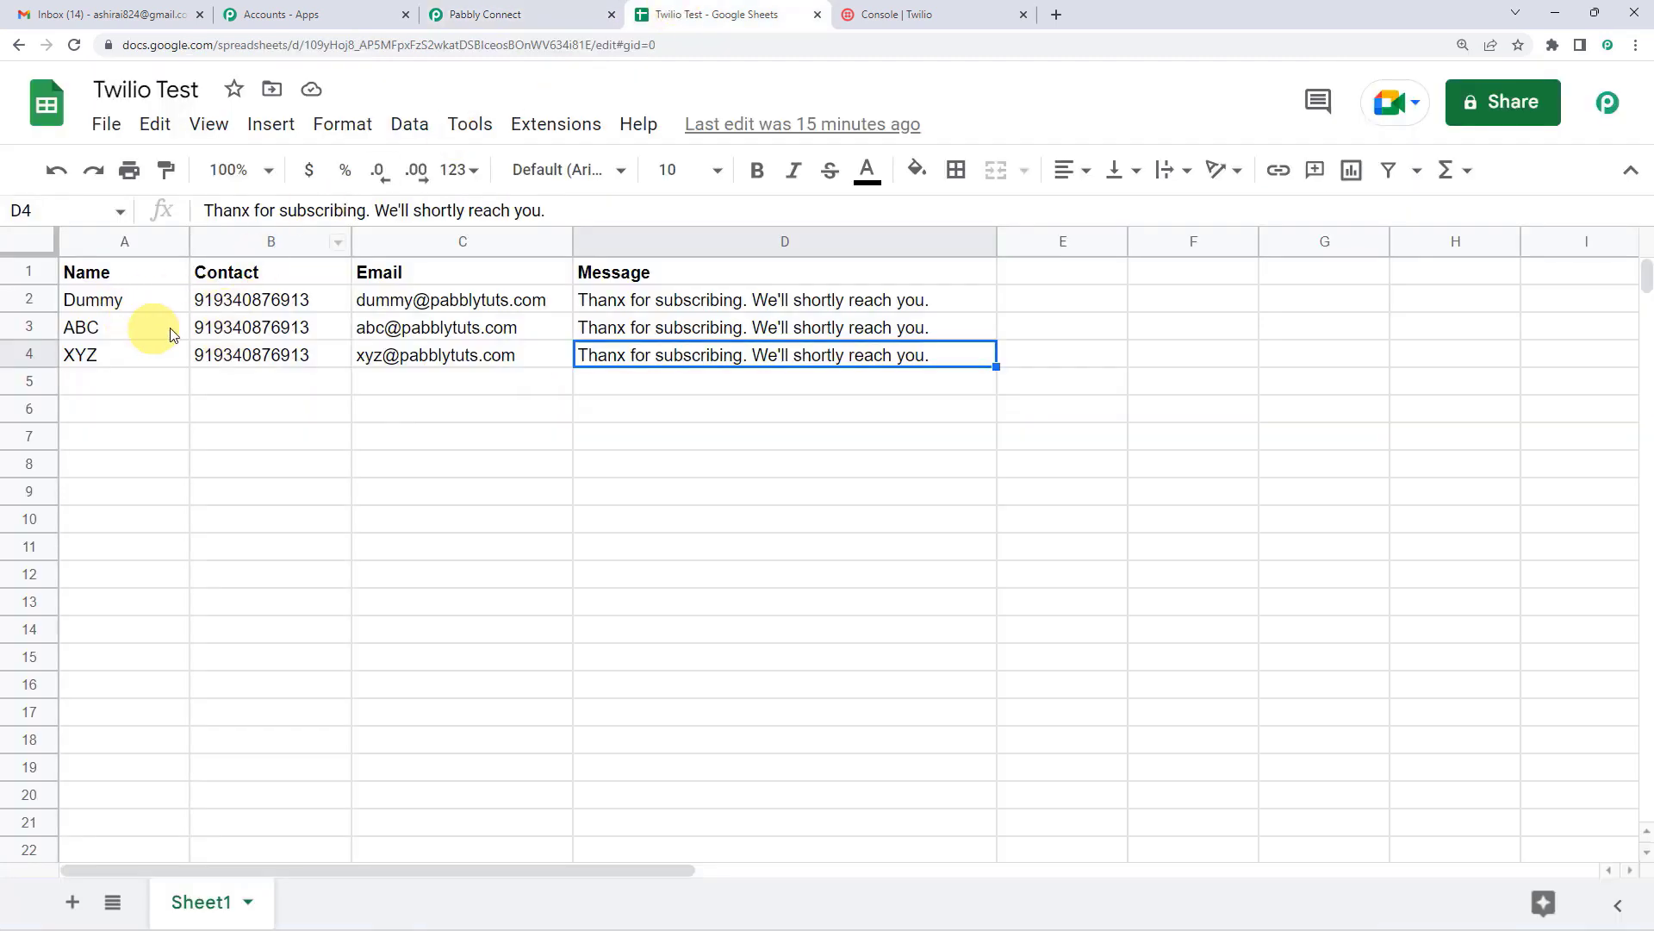
left_click(112, 301)
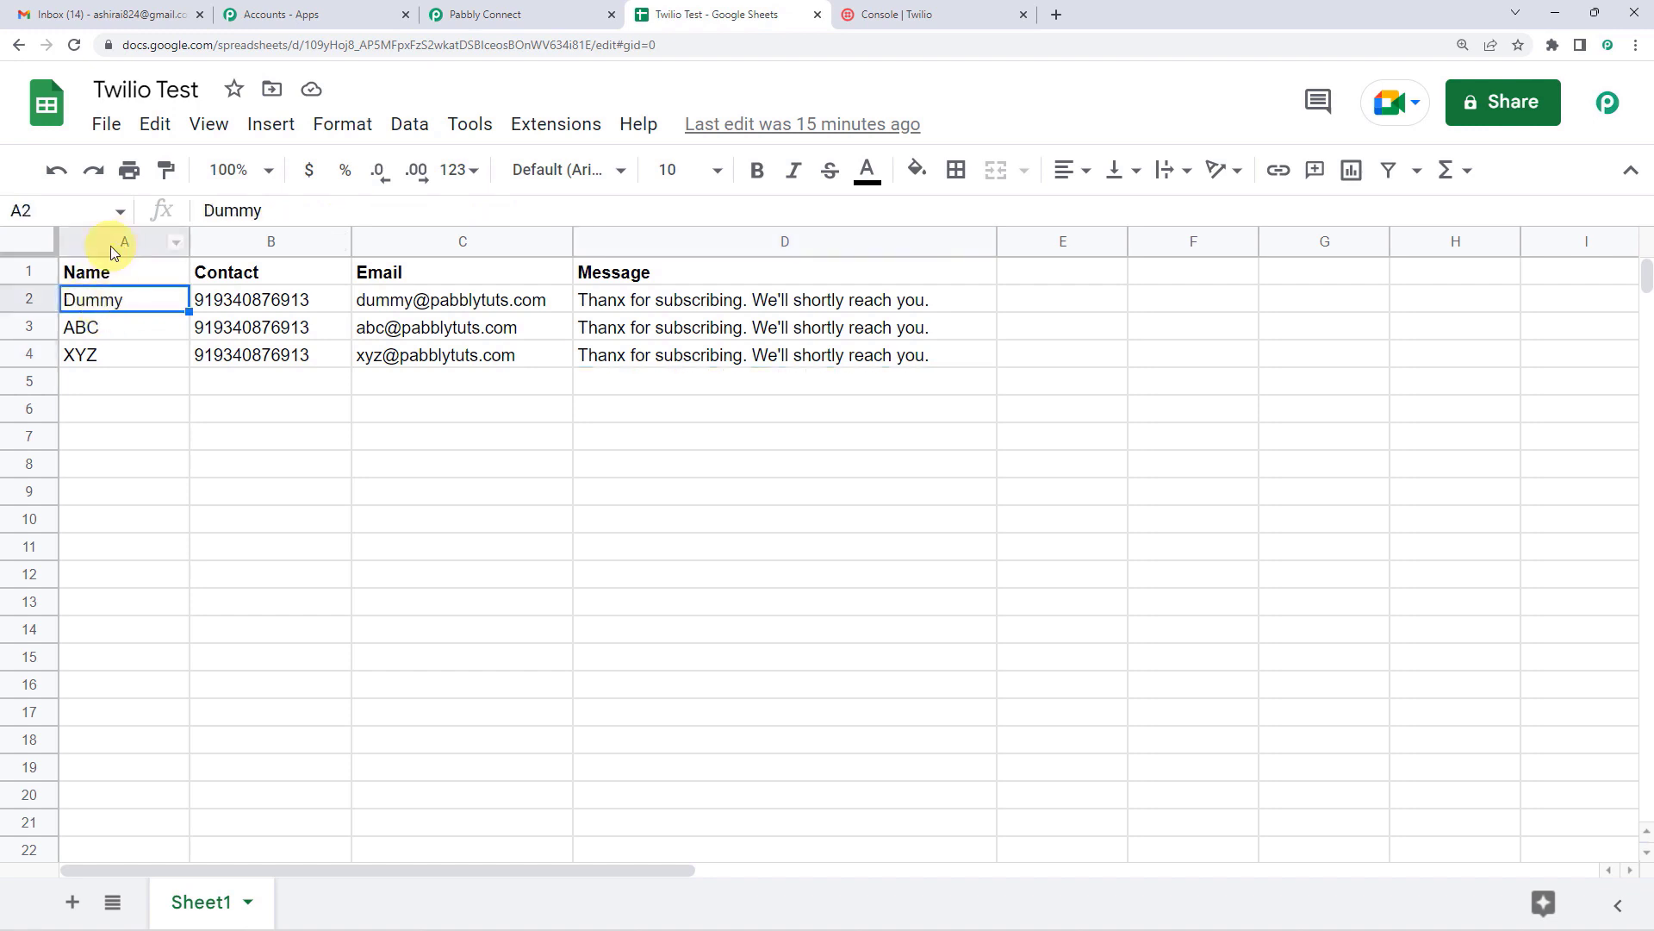
left_click(779, 356)
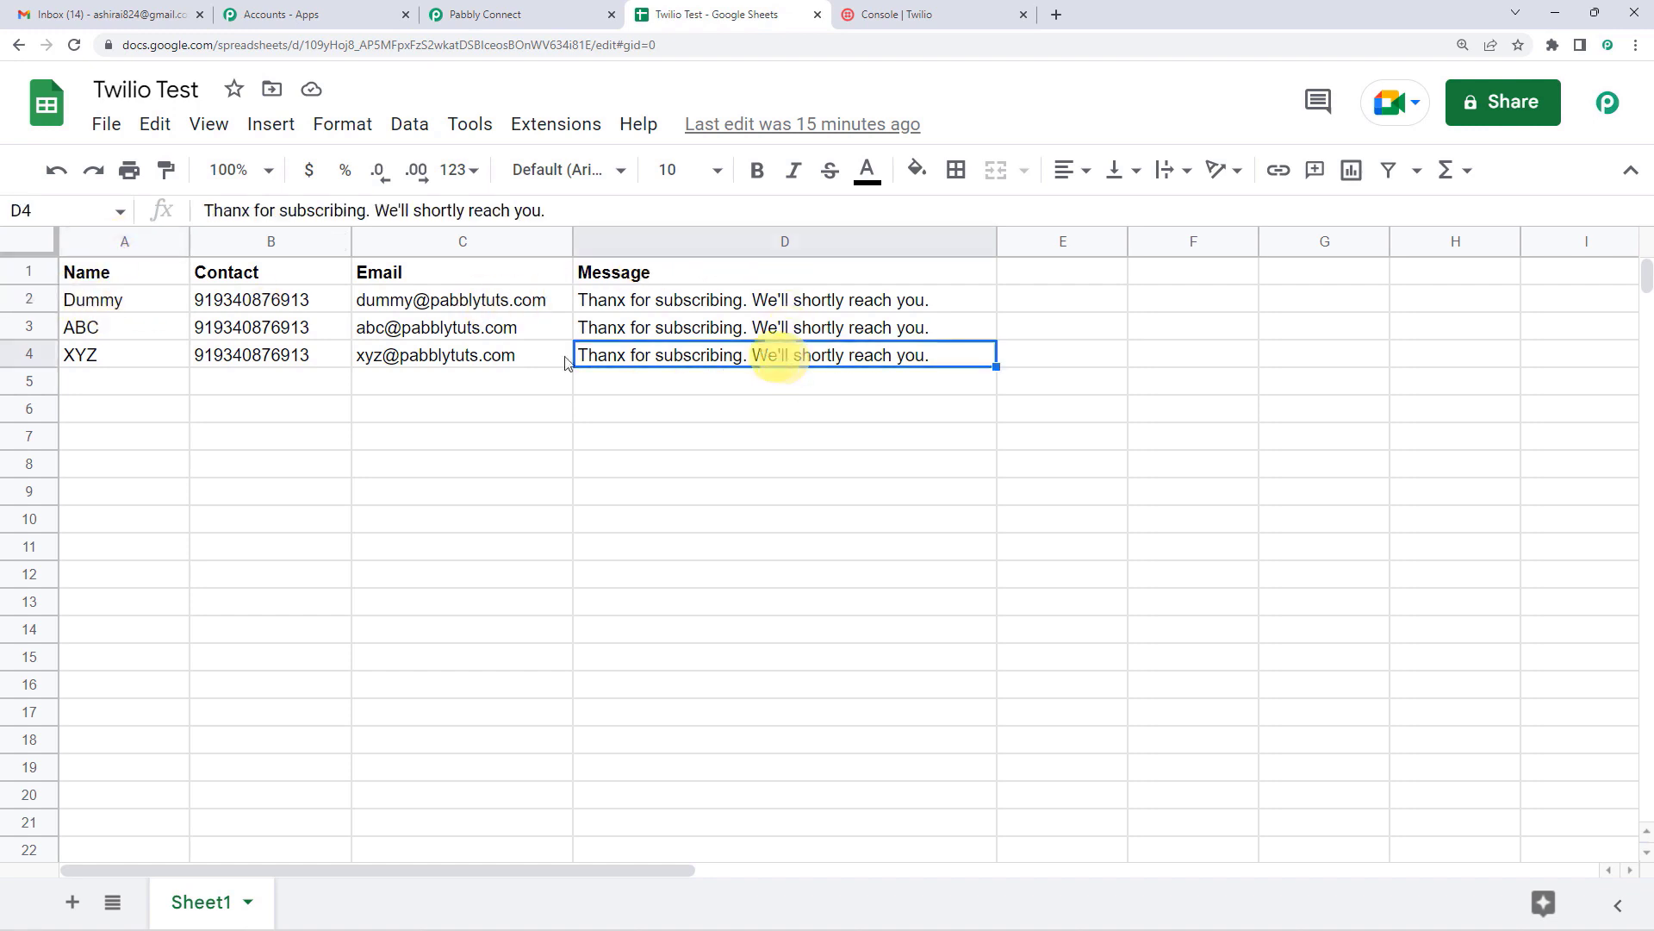
left_click(548, 8)
scroll(613, 489, "down", 1)
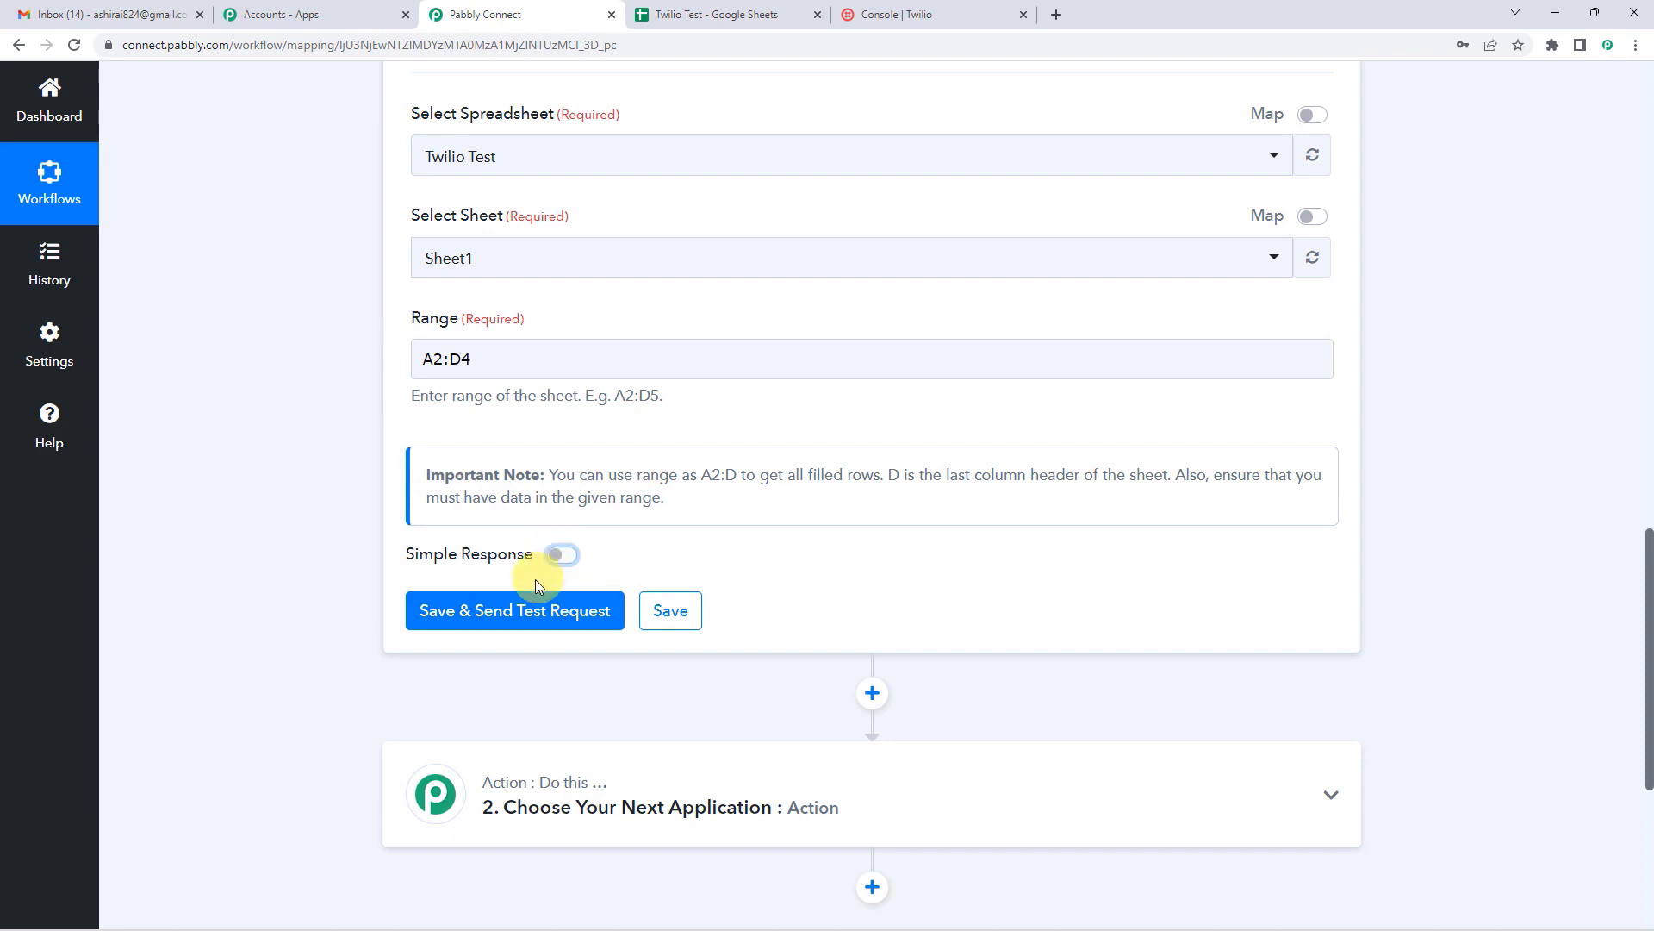
Step: Save and send a test request, enlarging the Response Result box to read it
left_click(504, 610)
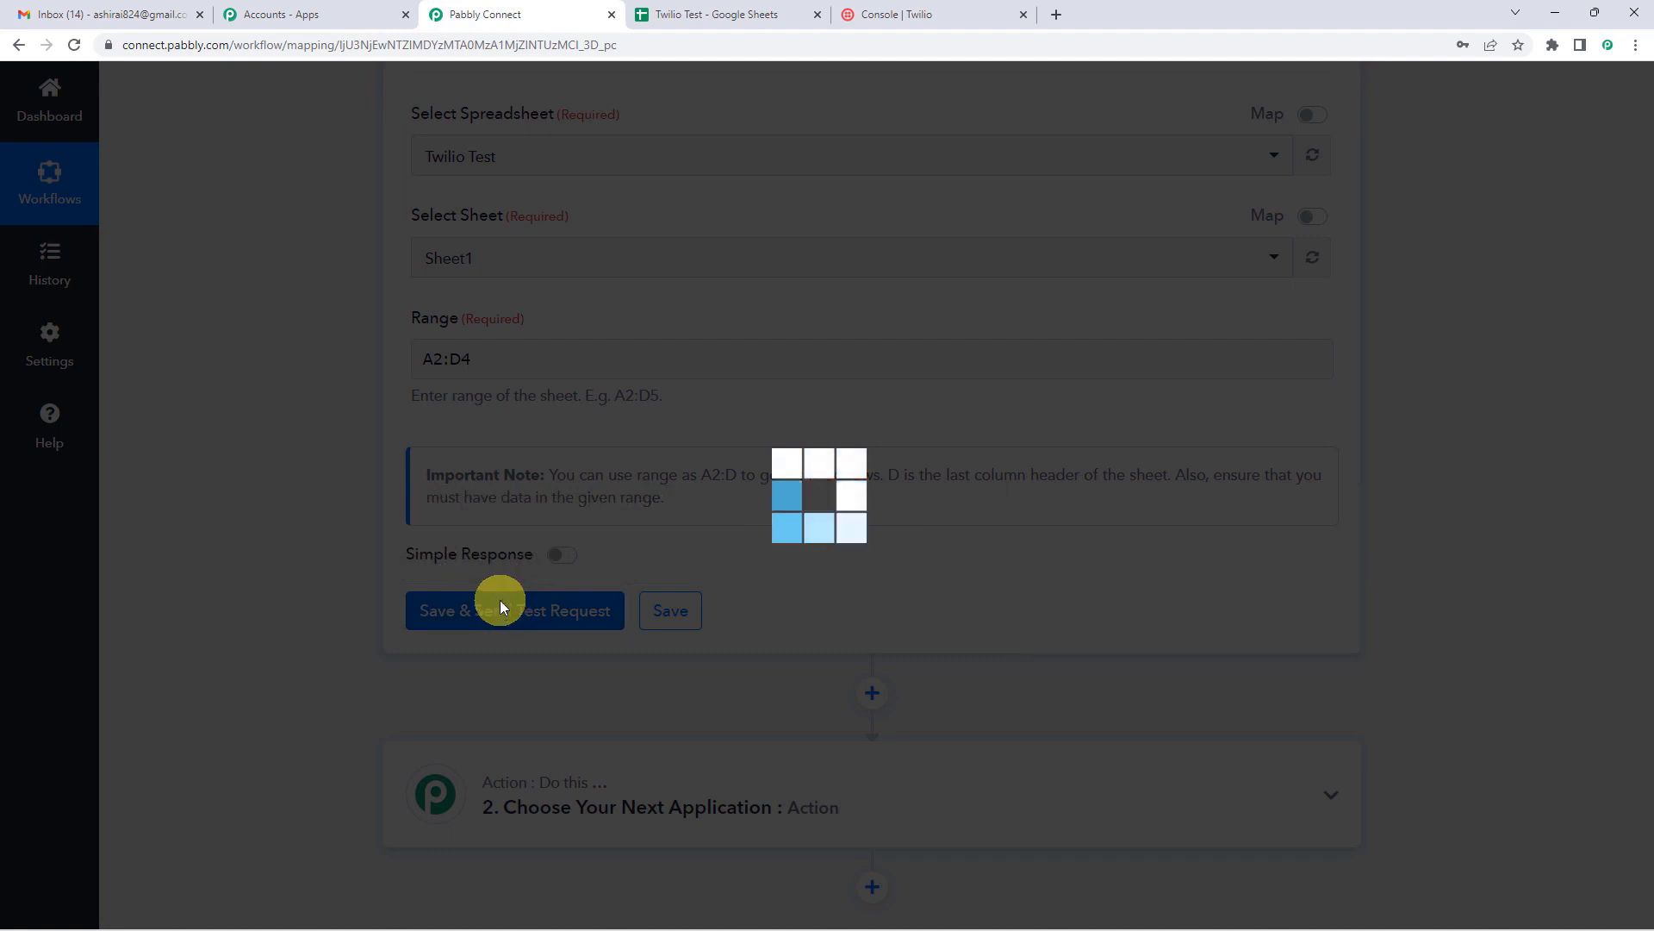
scroll(952, 466, "down", 4)
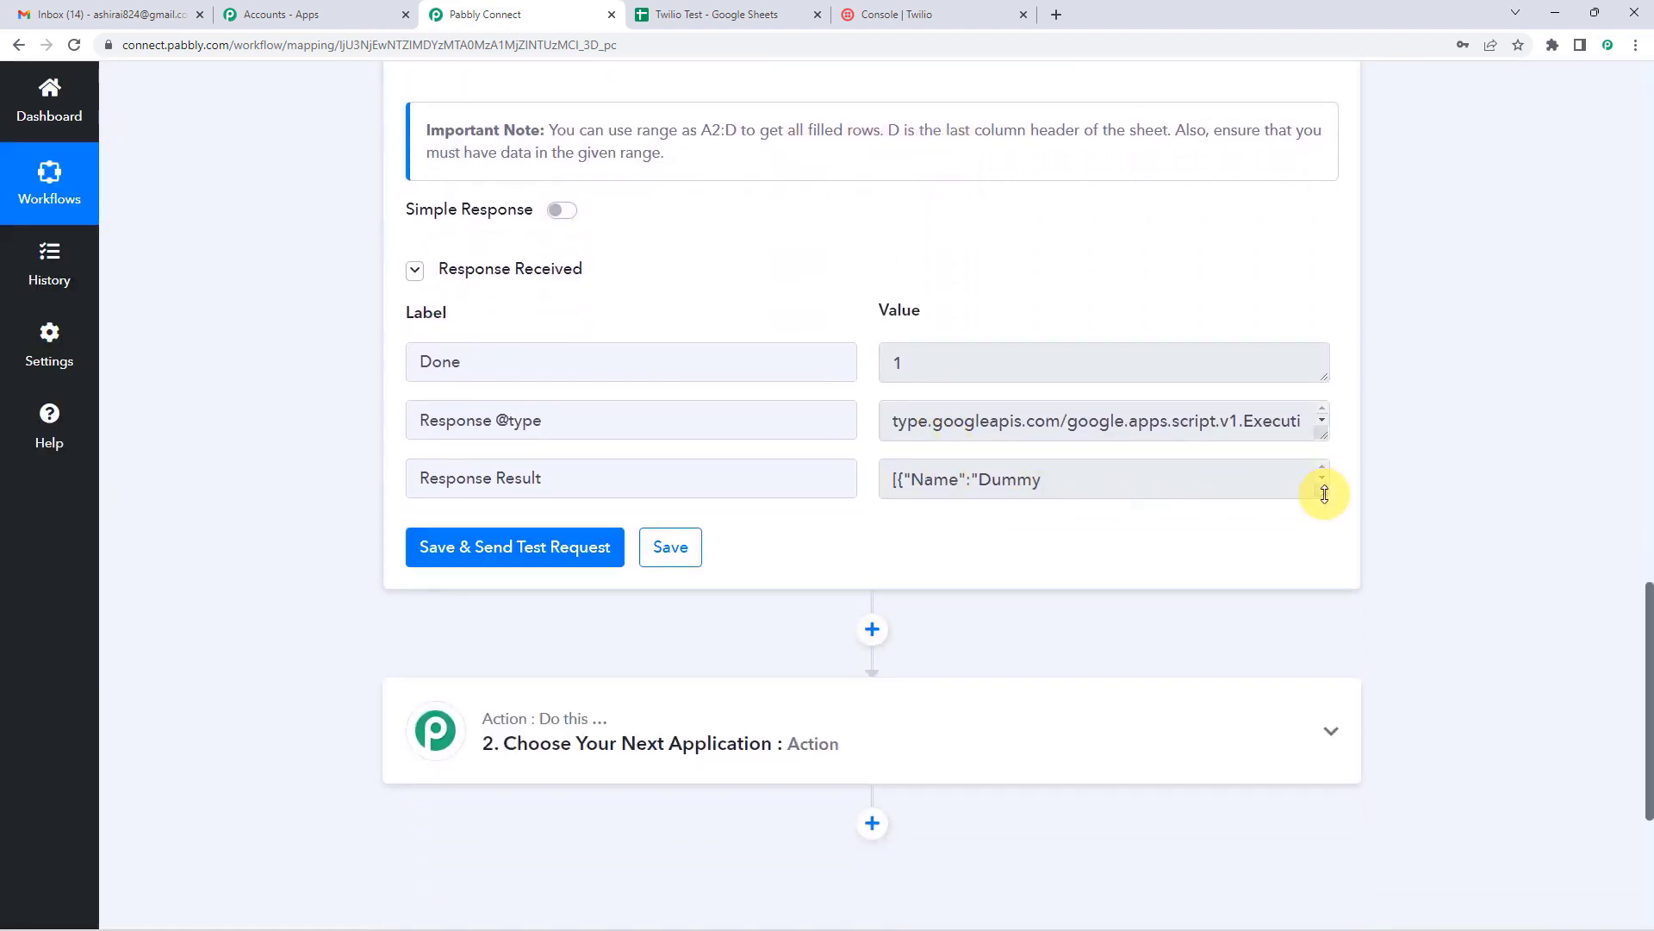
left_click_drag(1324, 493, 1346, 672)
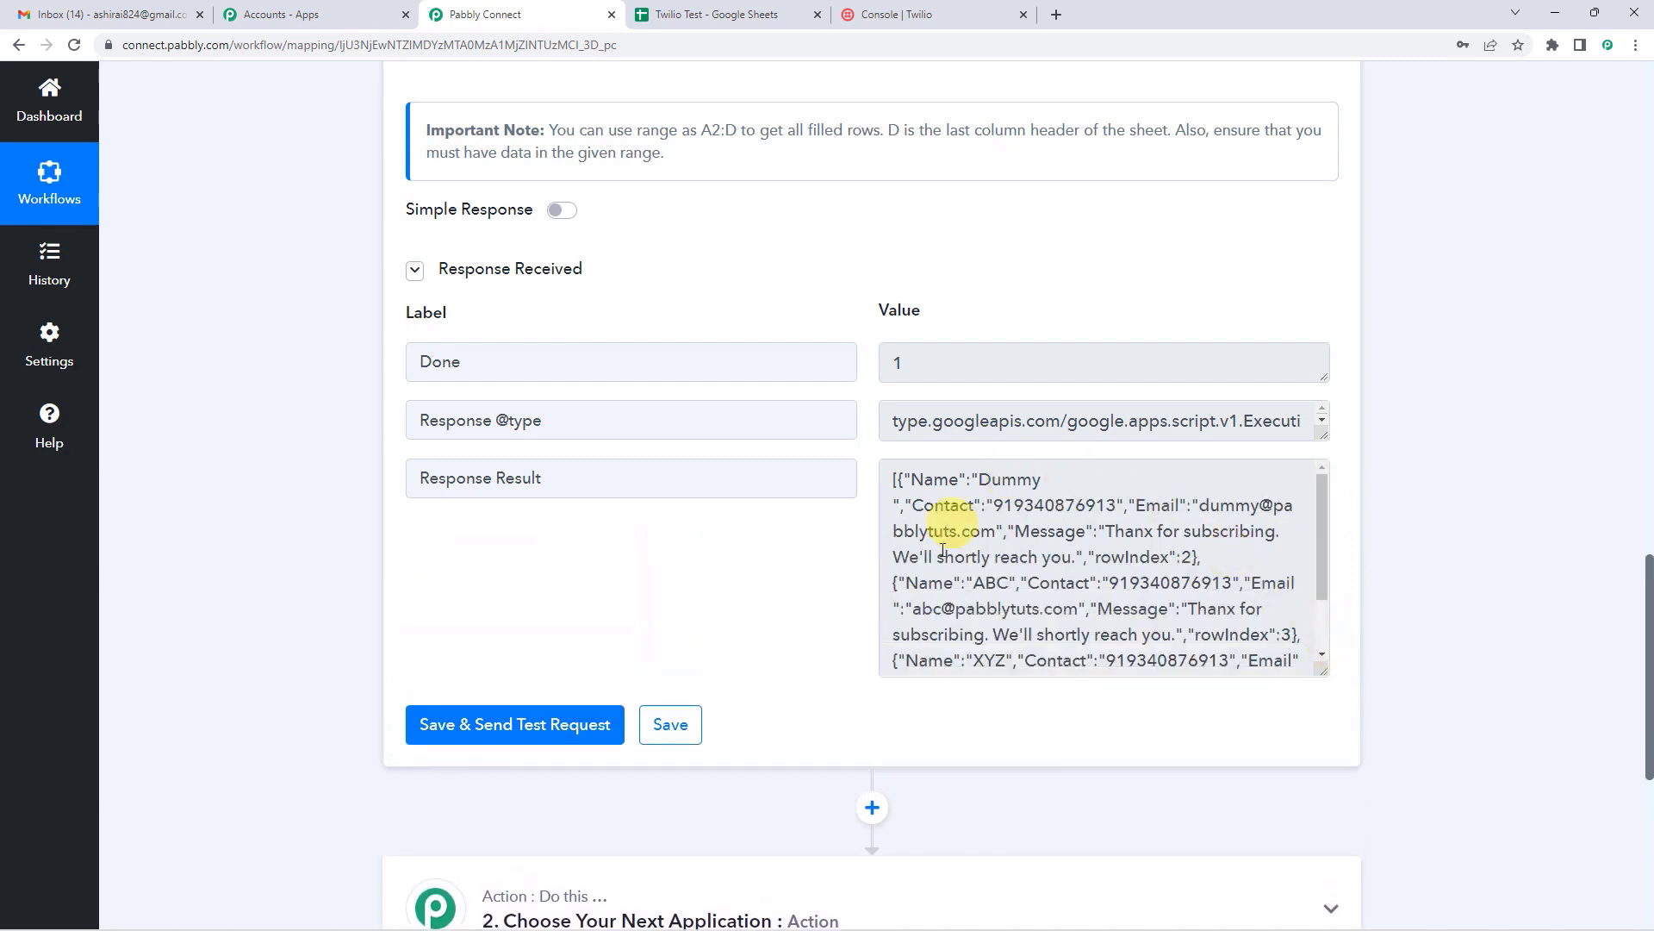
scroll(827, 546, "down", 1)
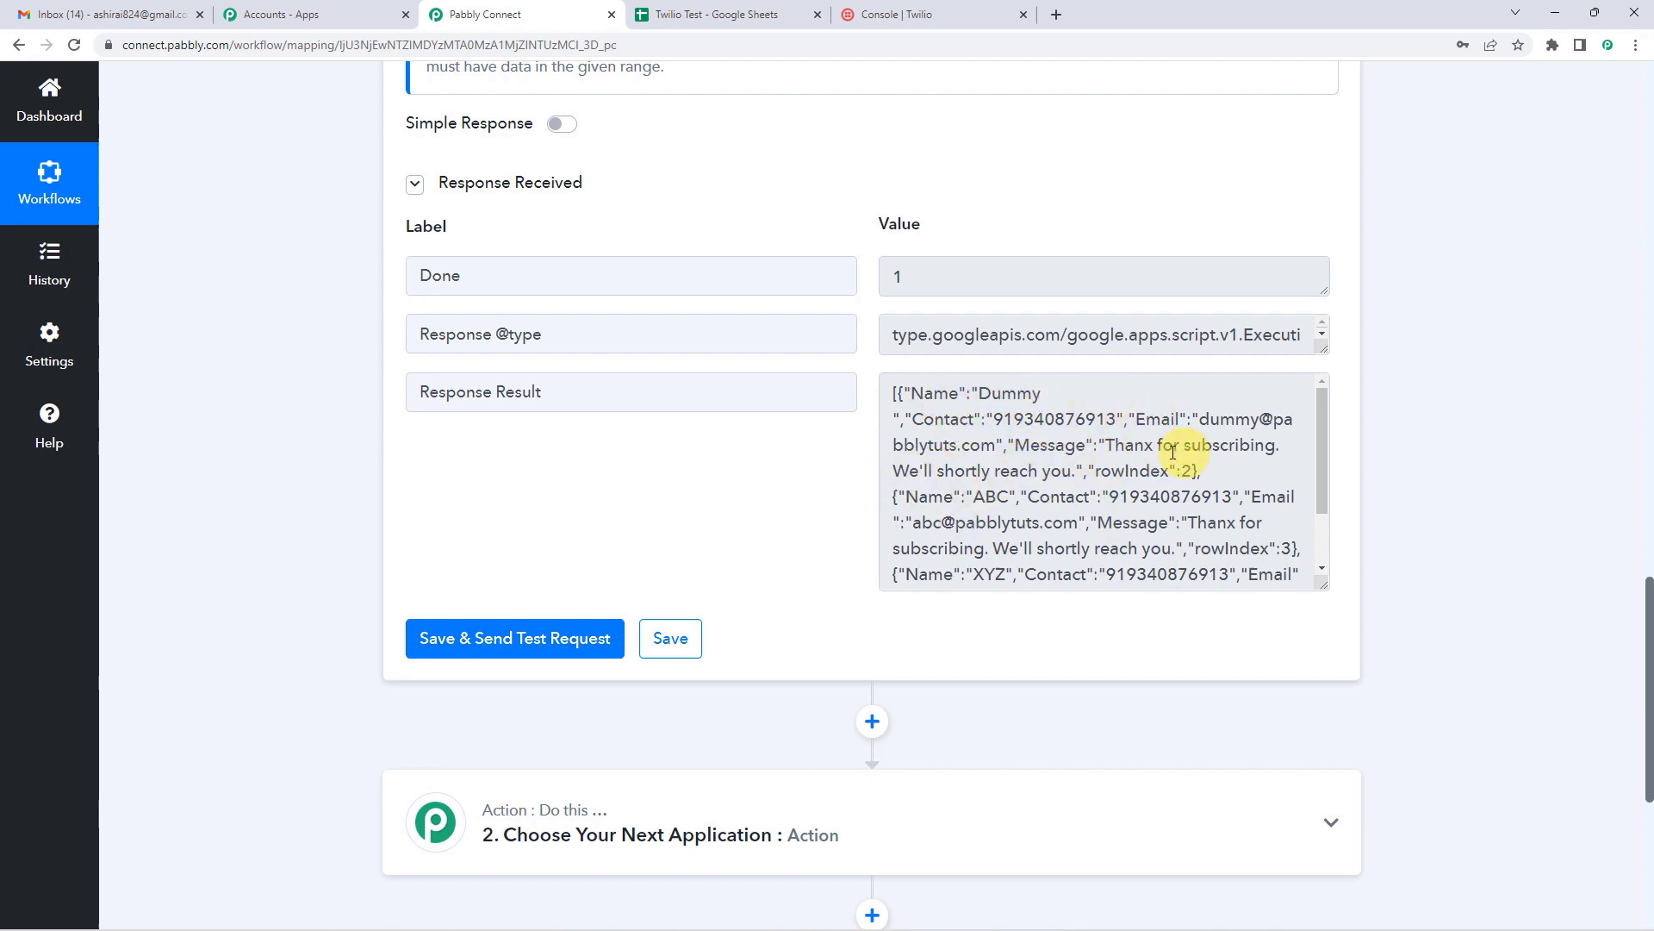
Step: Compare the response's rows against the Dummy, ABC and XYZ rows in the spreadsheet
left_click(715, 15)
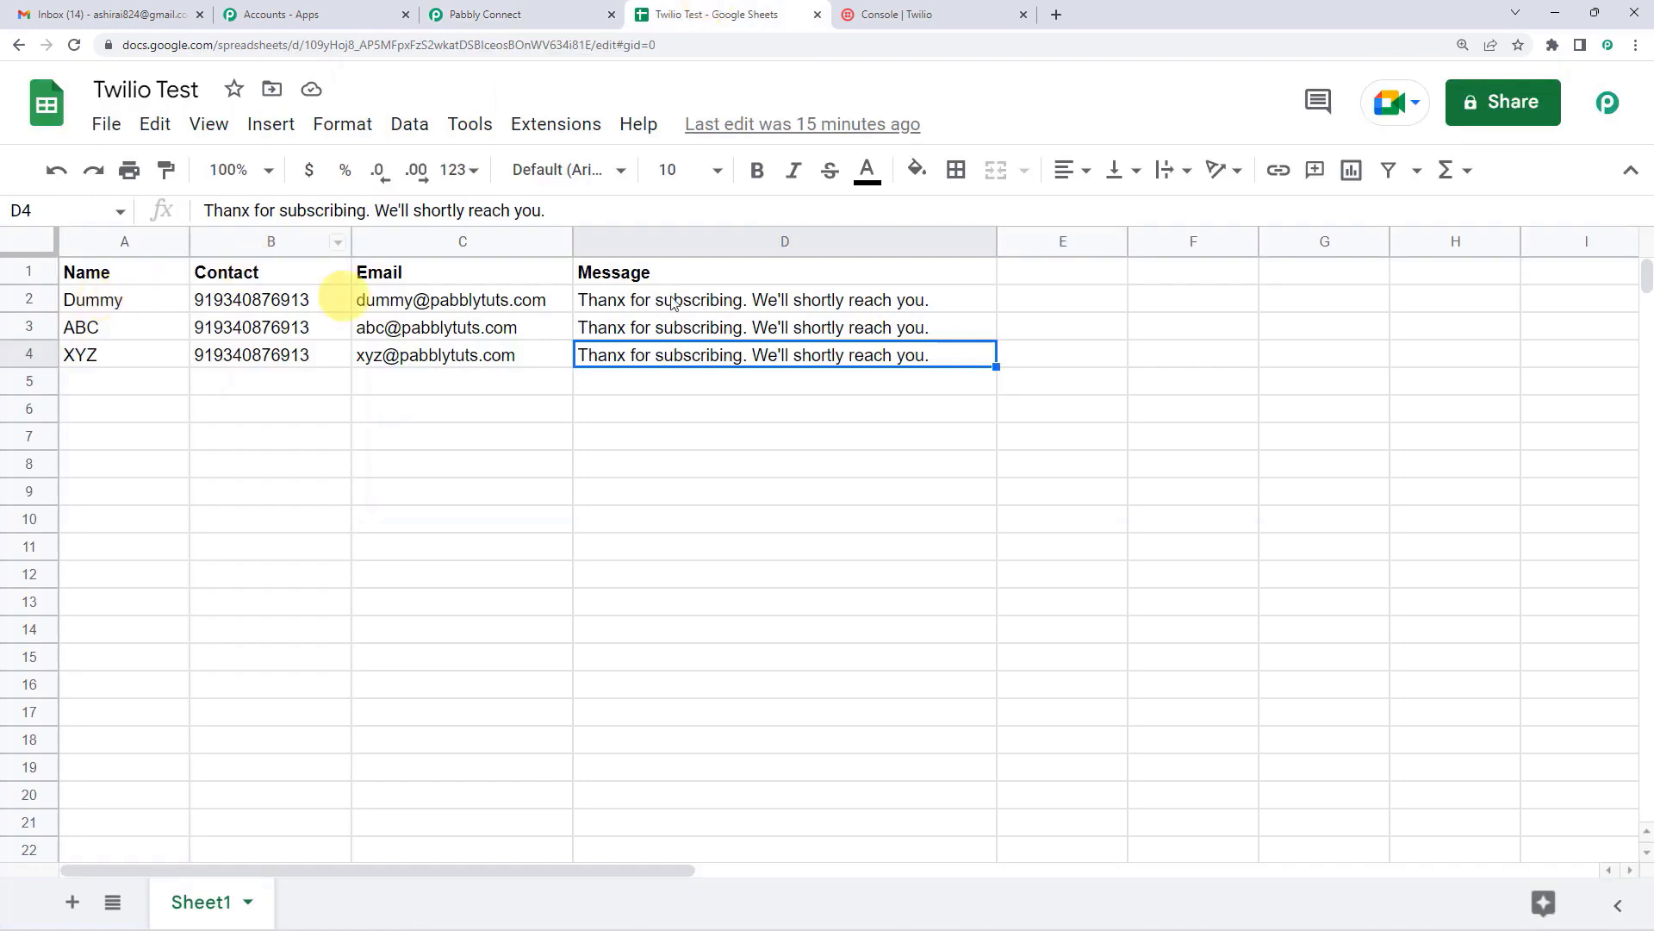
left_click(543, 13)
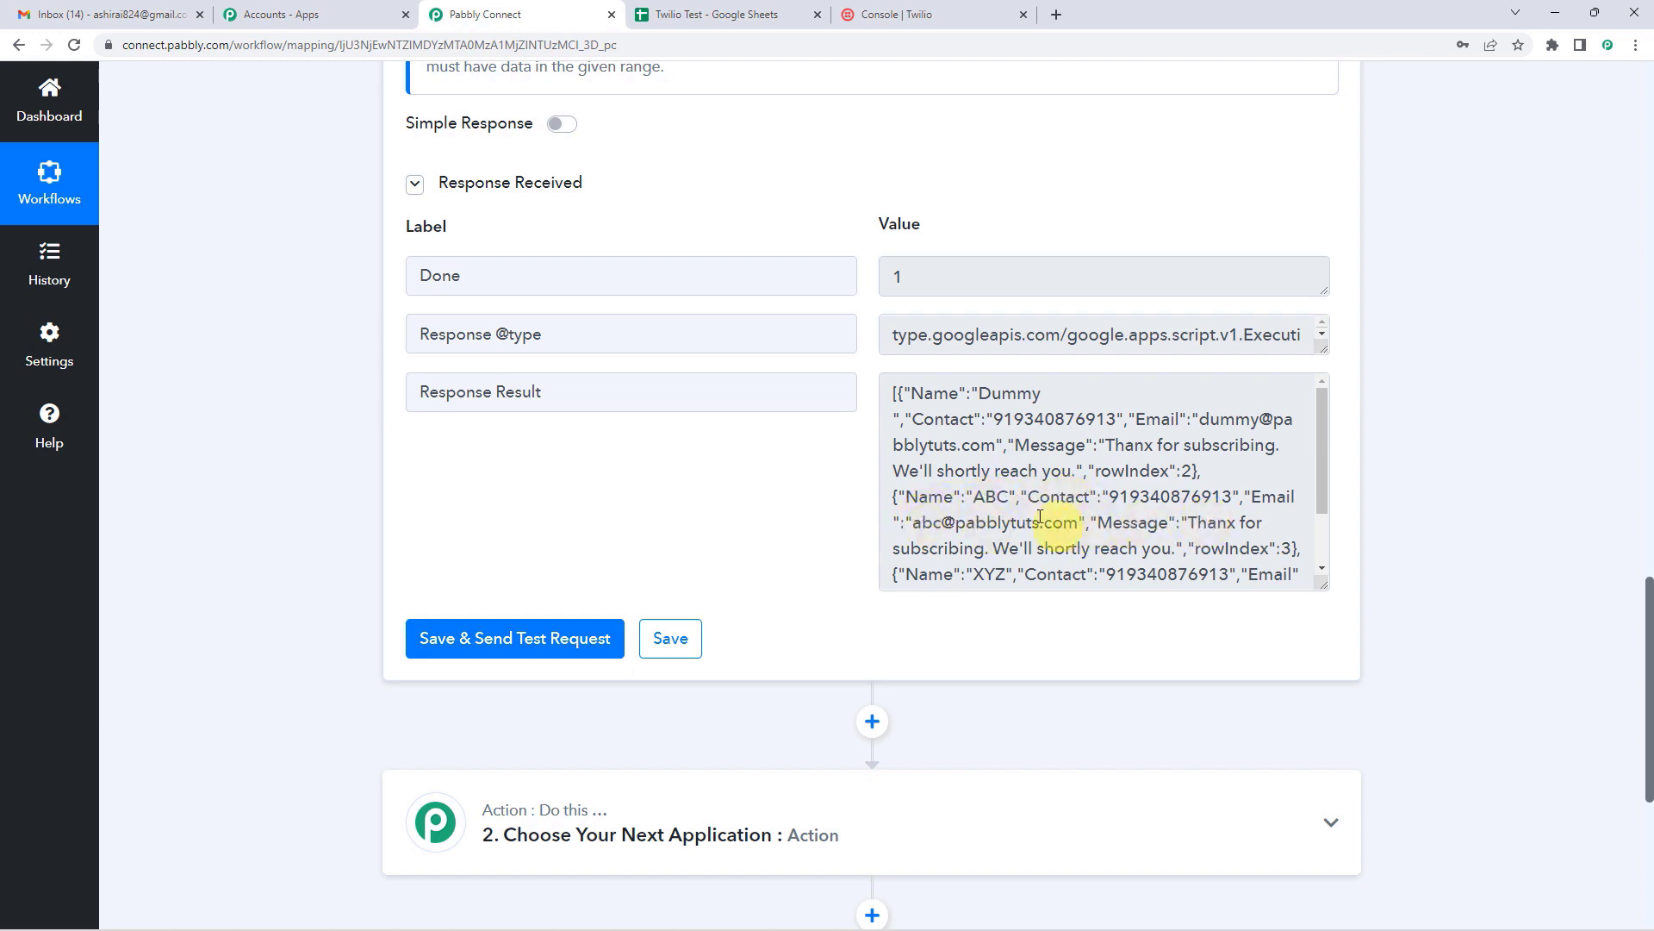
left_click(696, 15)
left_click(81, 336)
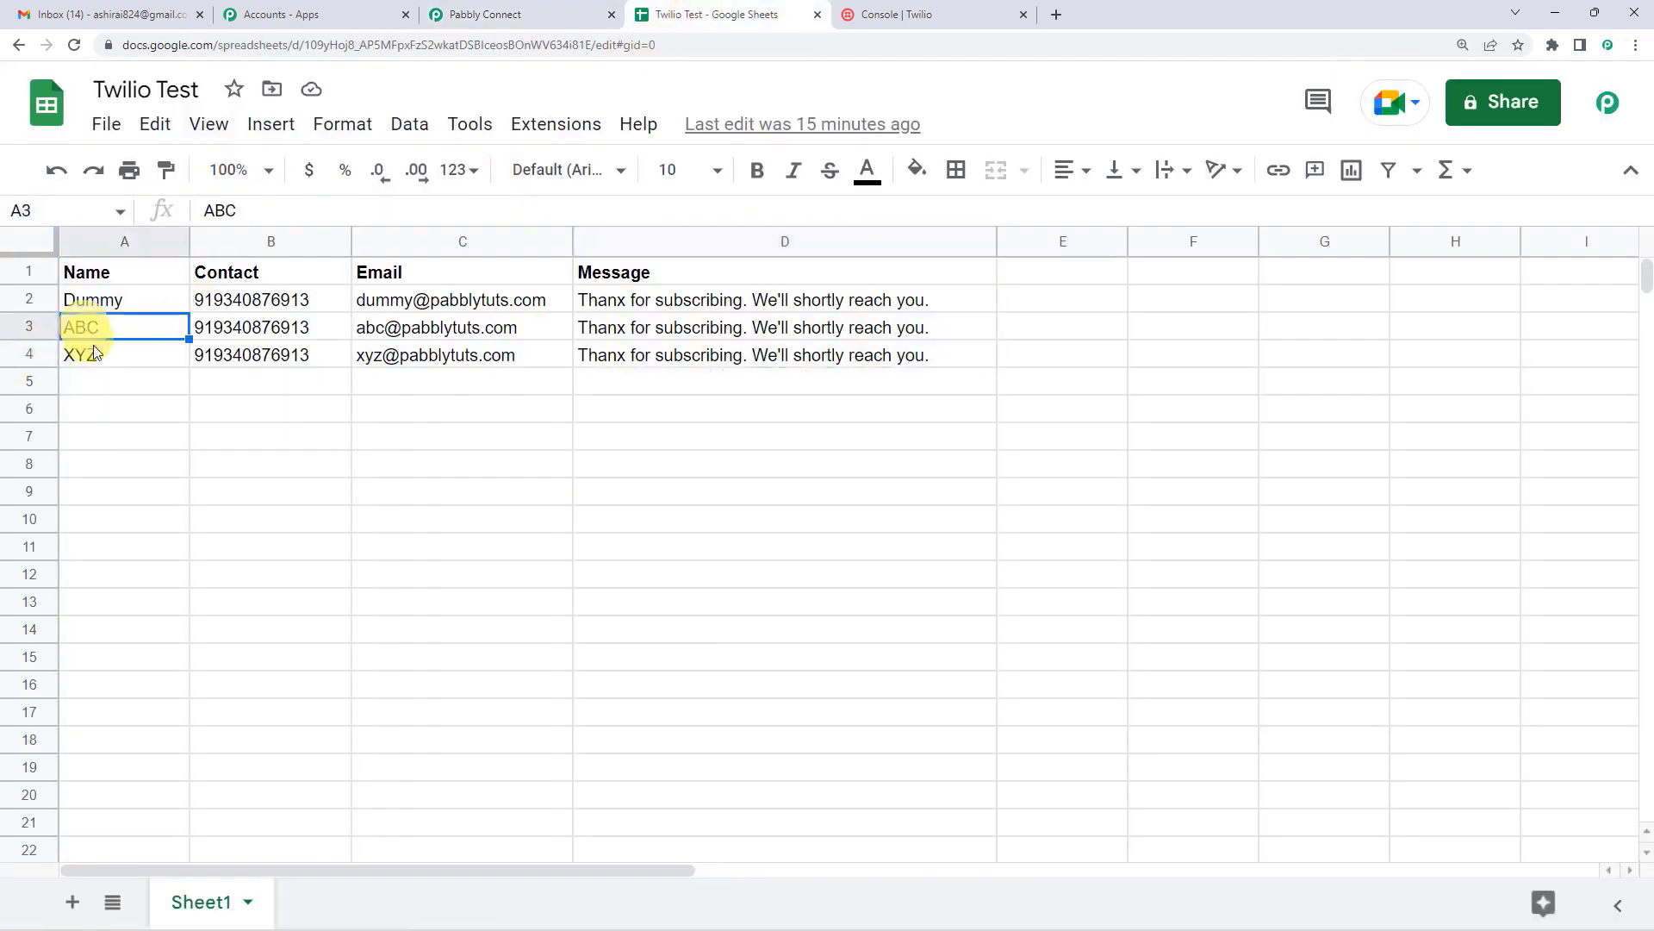
left_click(105, 354)
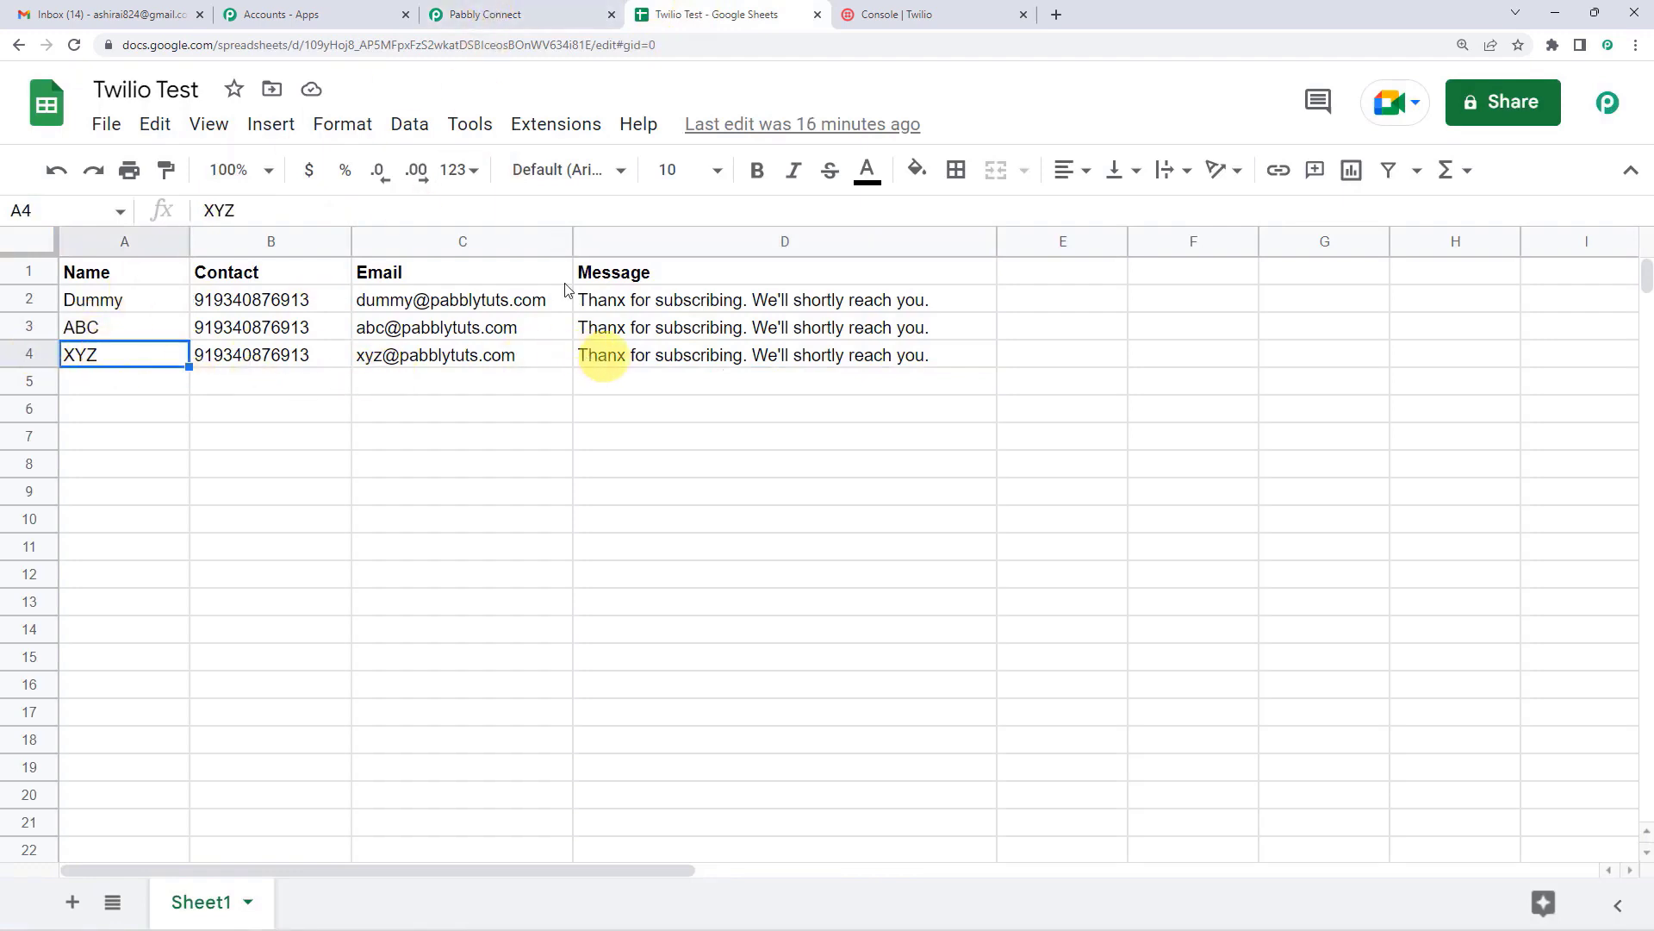
left_click(482, 14)
left_click(993, 570)
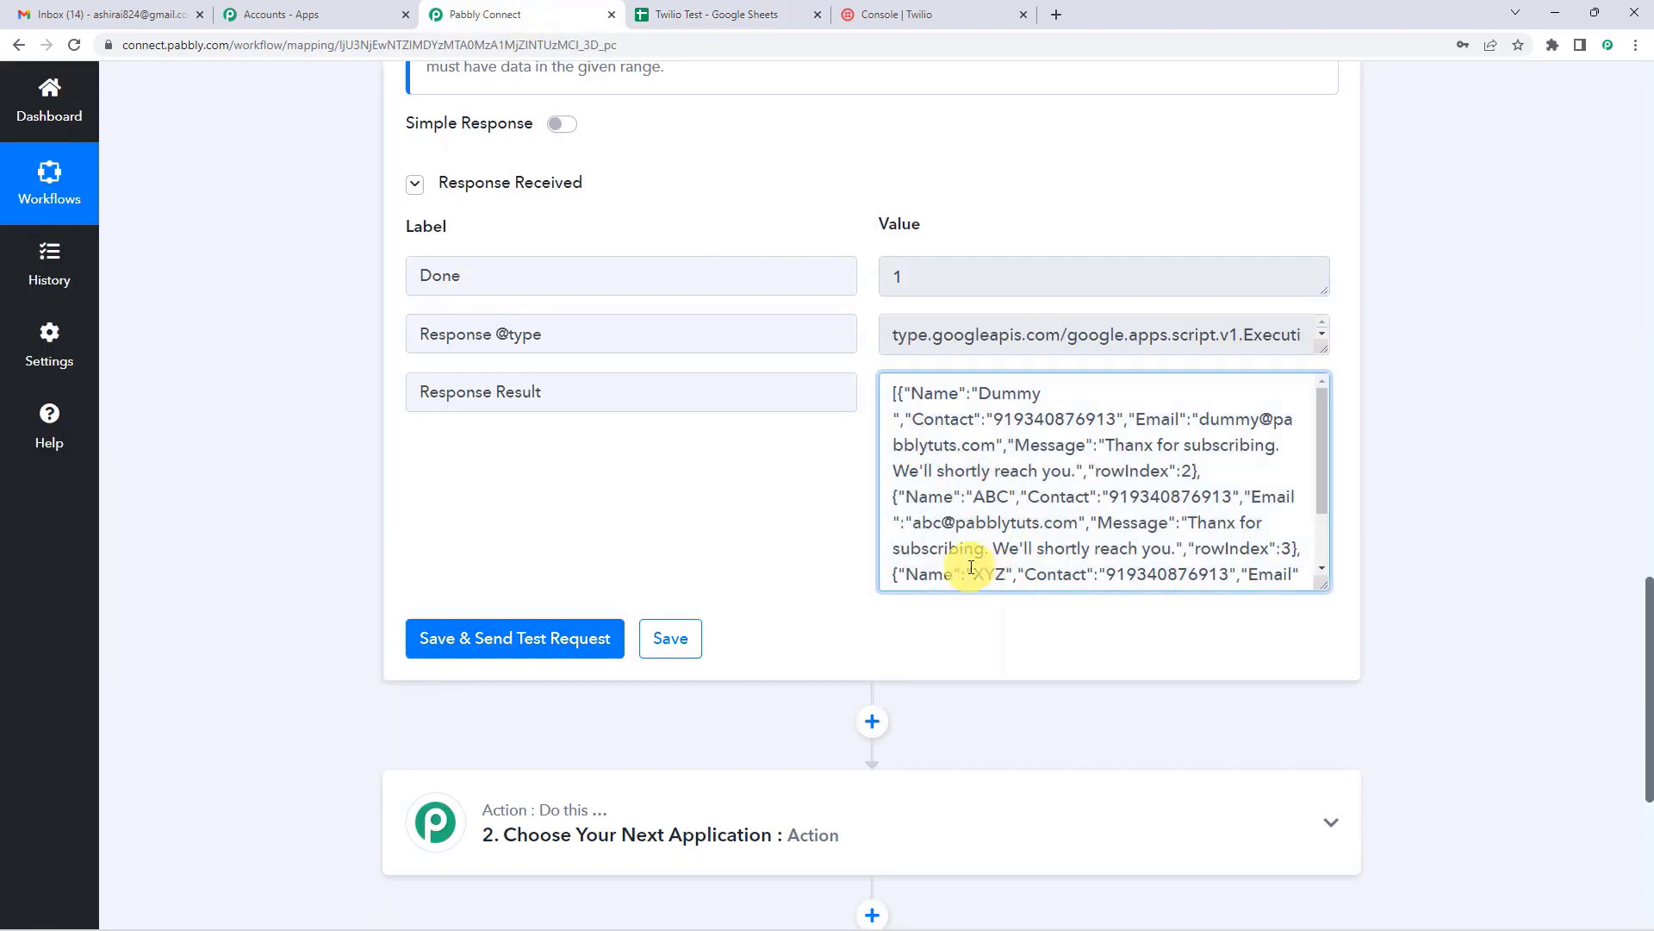
scroll(1129, 549, "down", 2)
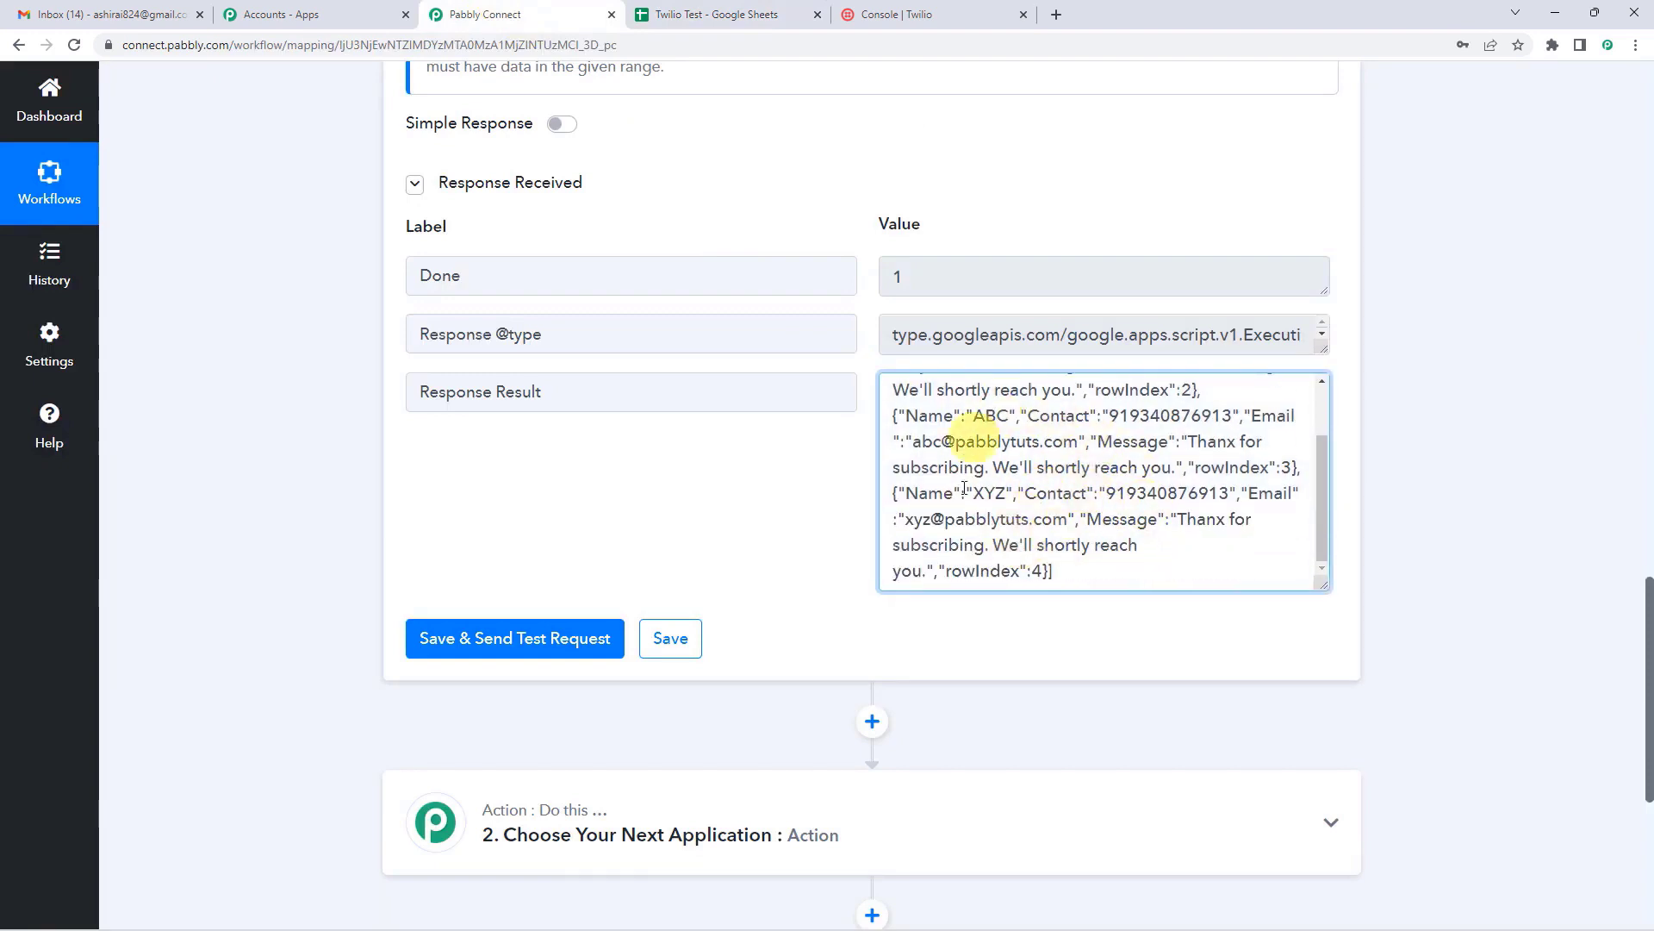
scroll(976, 528, "down", 2)
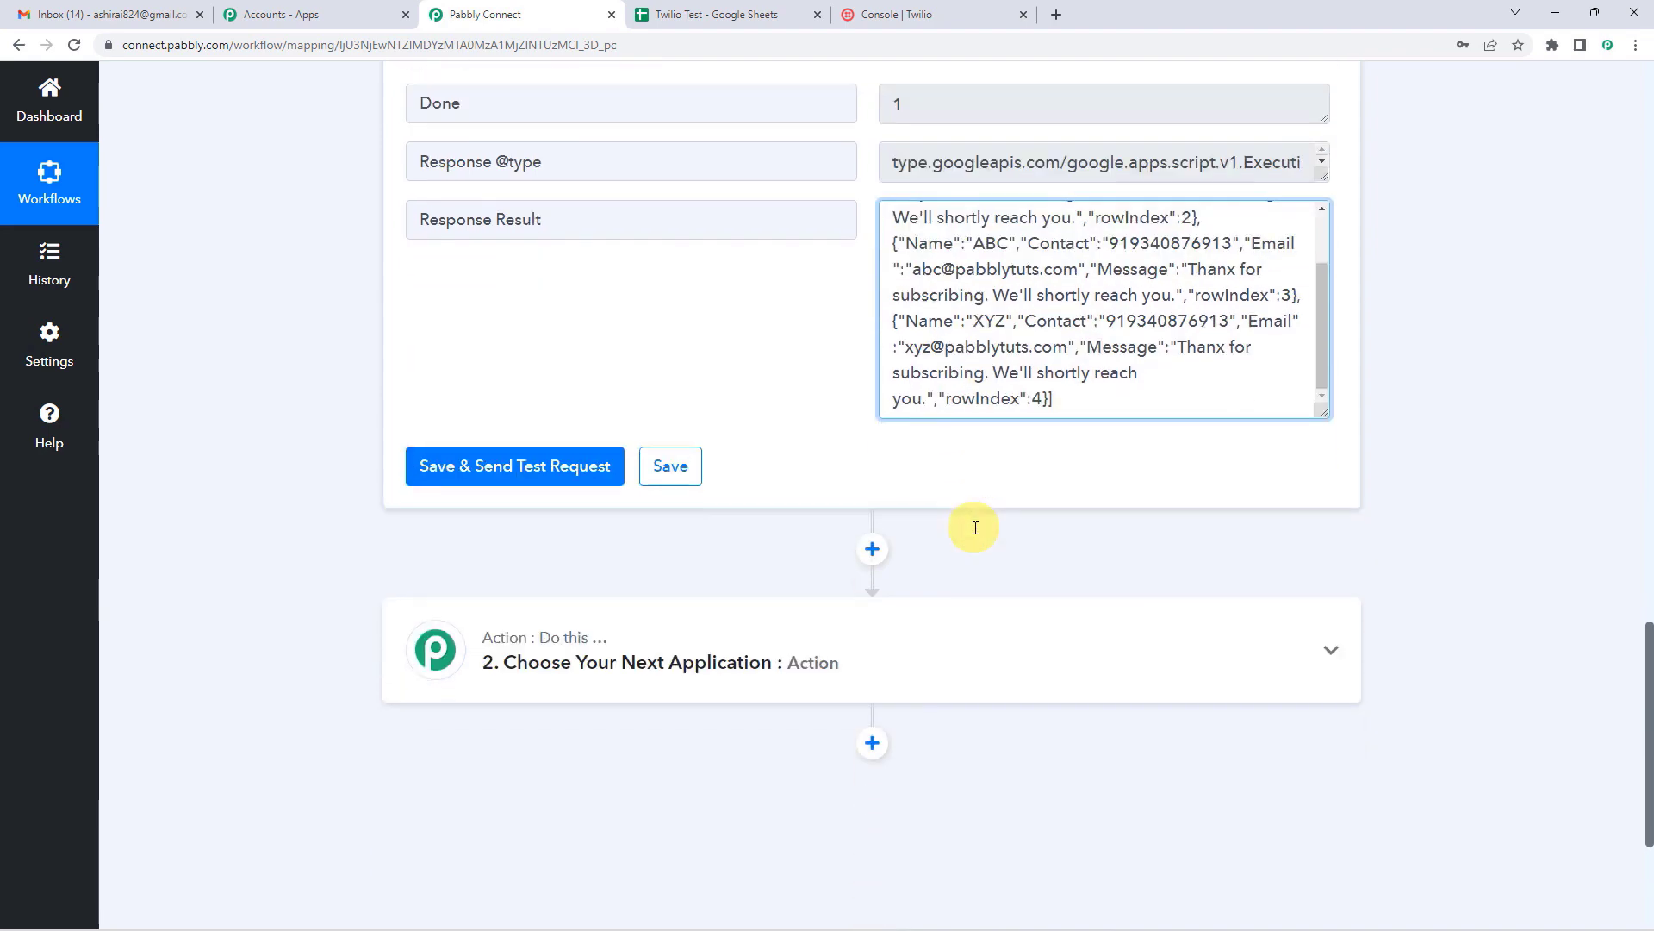
Step: Add an Iterator by Pabbly step after the sheet step, looping over '2. Response Result'
left_click(873, 549)
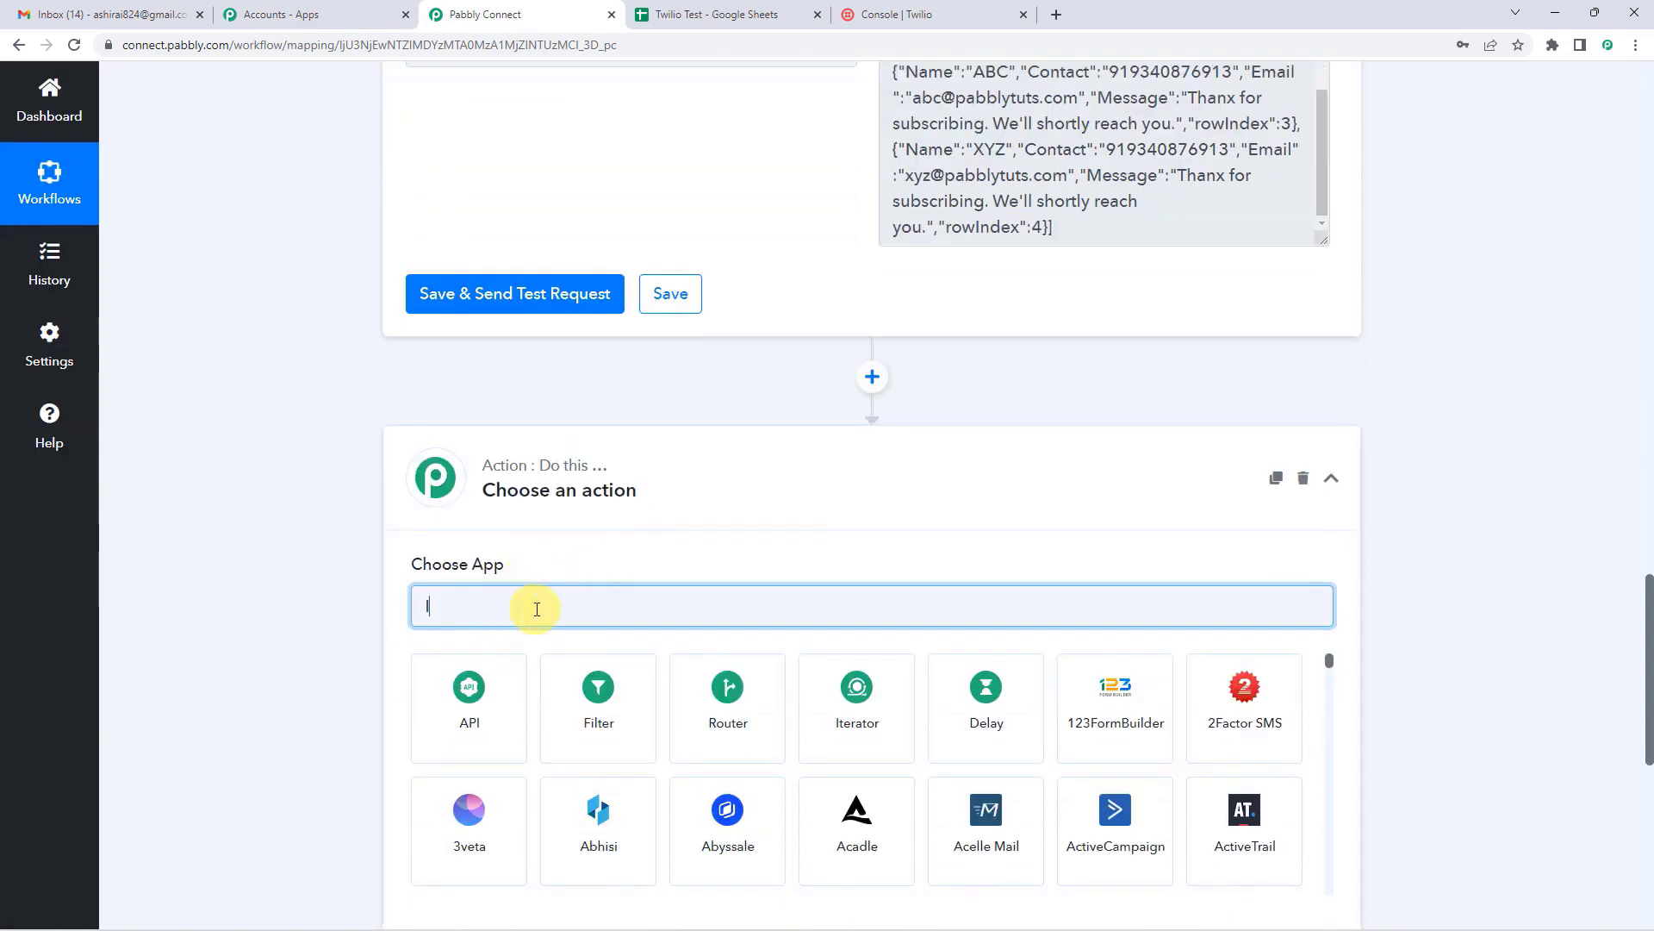
type("ITER")
left_click(503, 683)
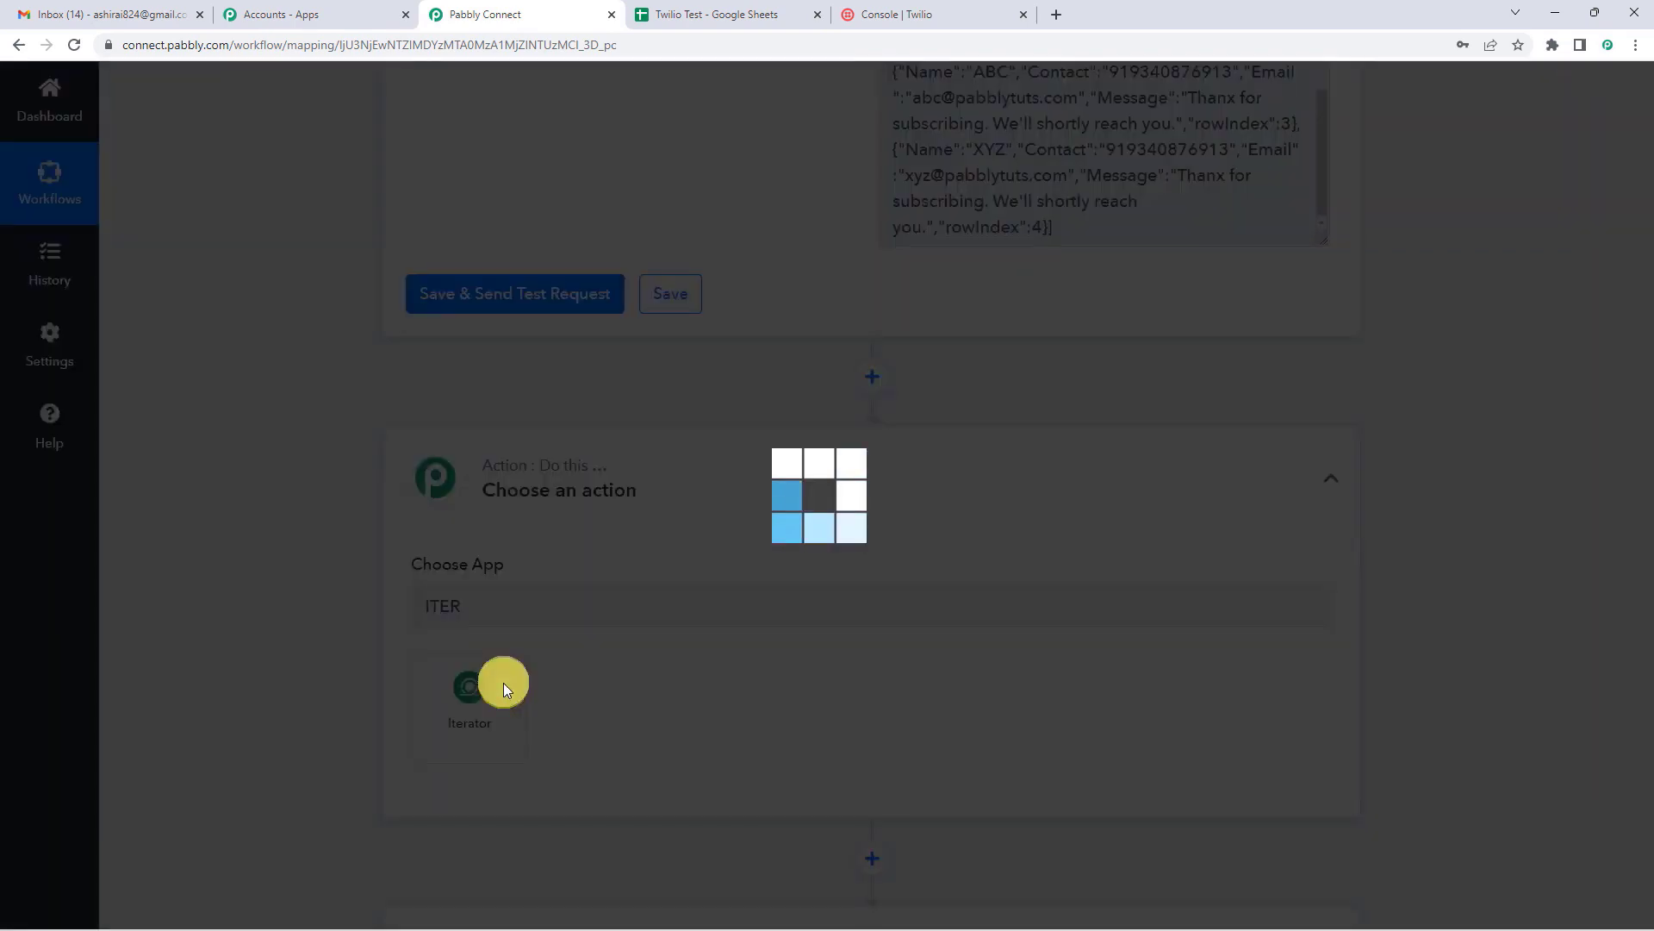
scroll(622, 597, "down", 3)
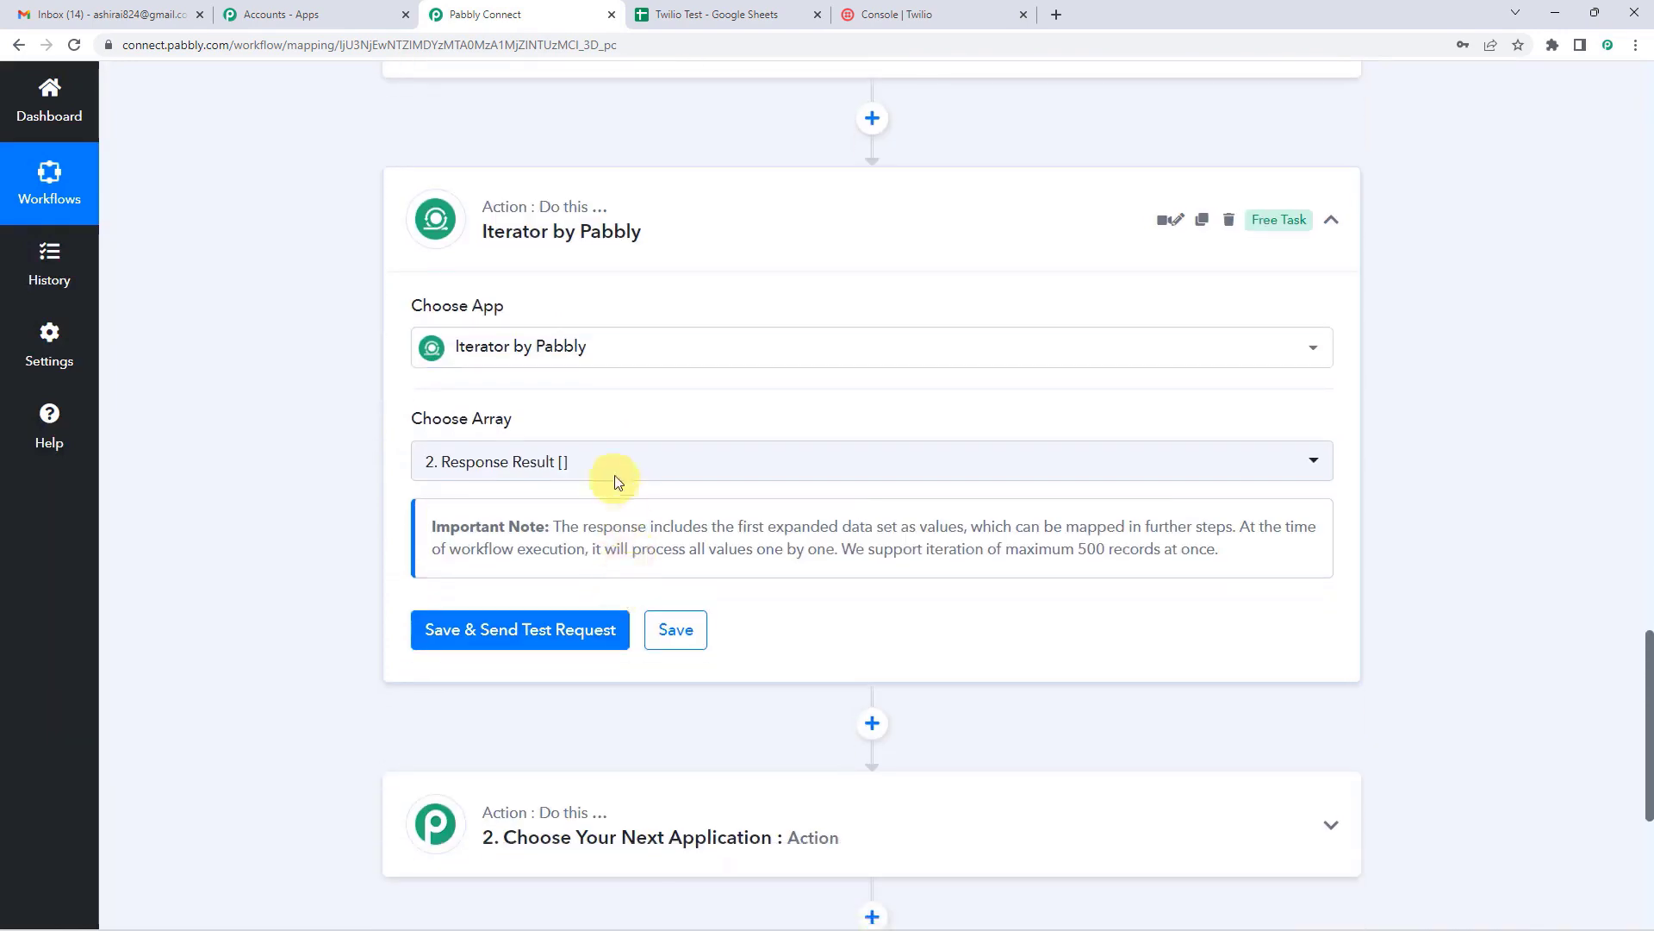
left_click(617, 467)
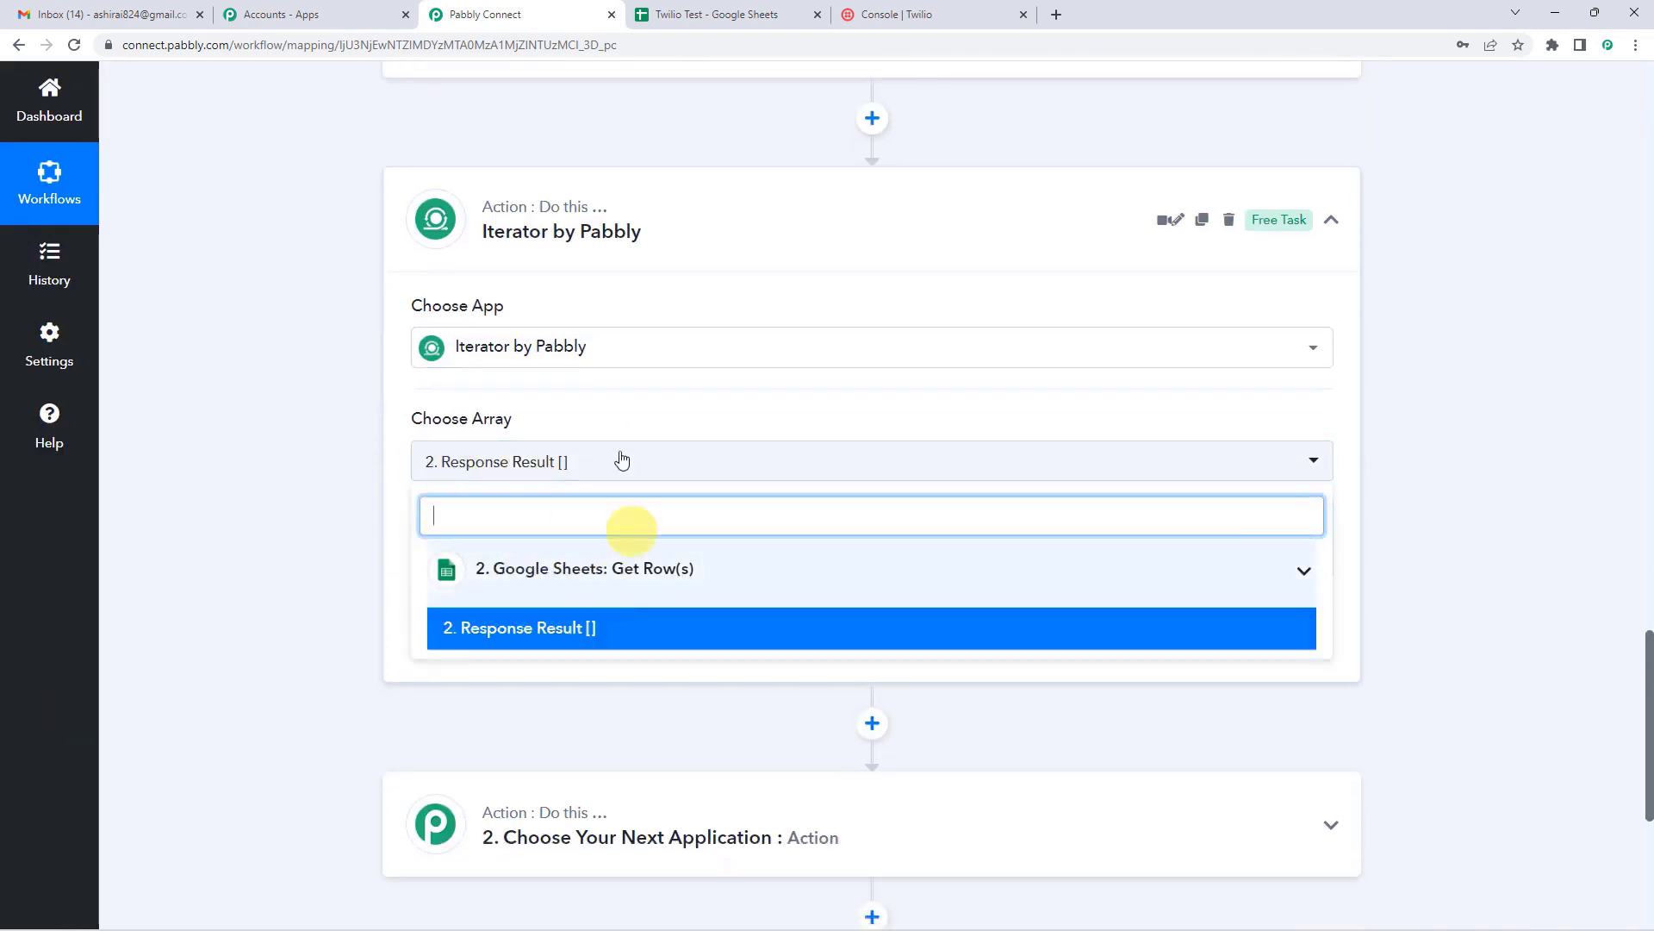
left_click(619, 413)
Step: Glance at the Accounts apps and the Twilio Test spreadsheet, then return to the Iterator step
scroll(637, 434, "up", 4)
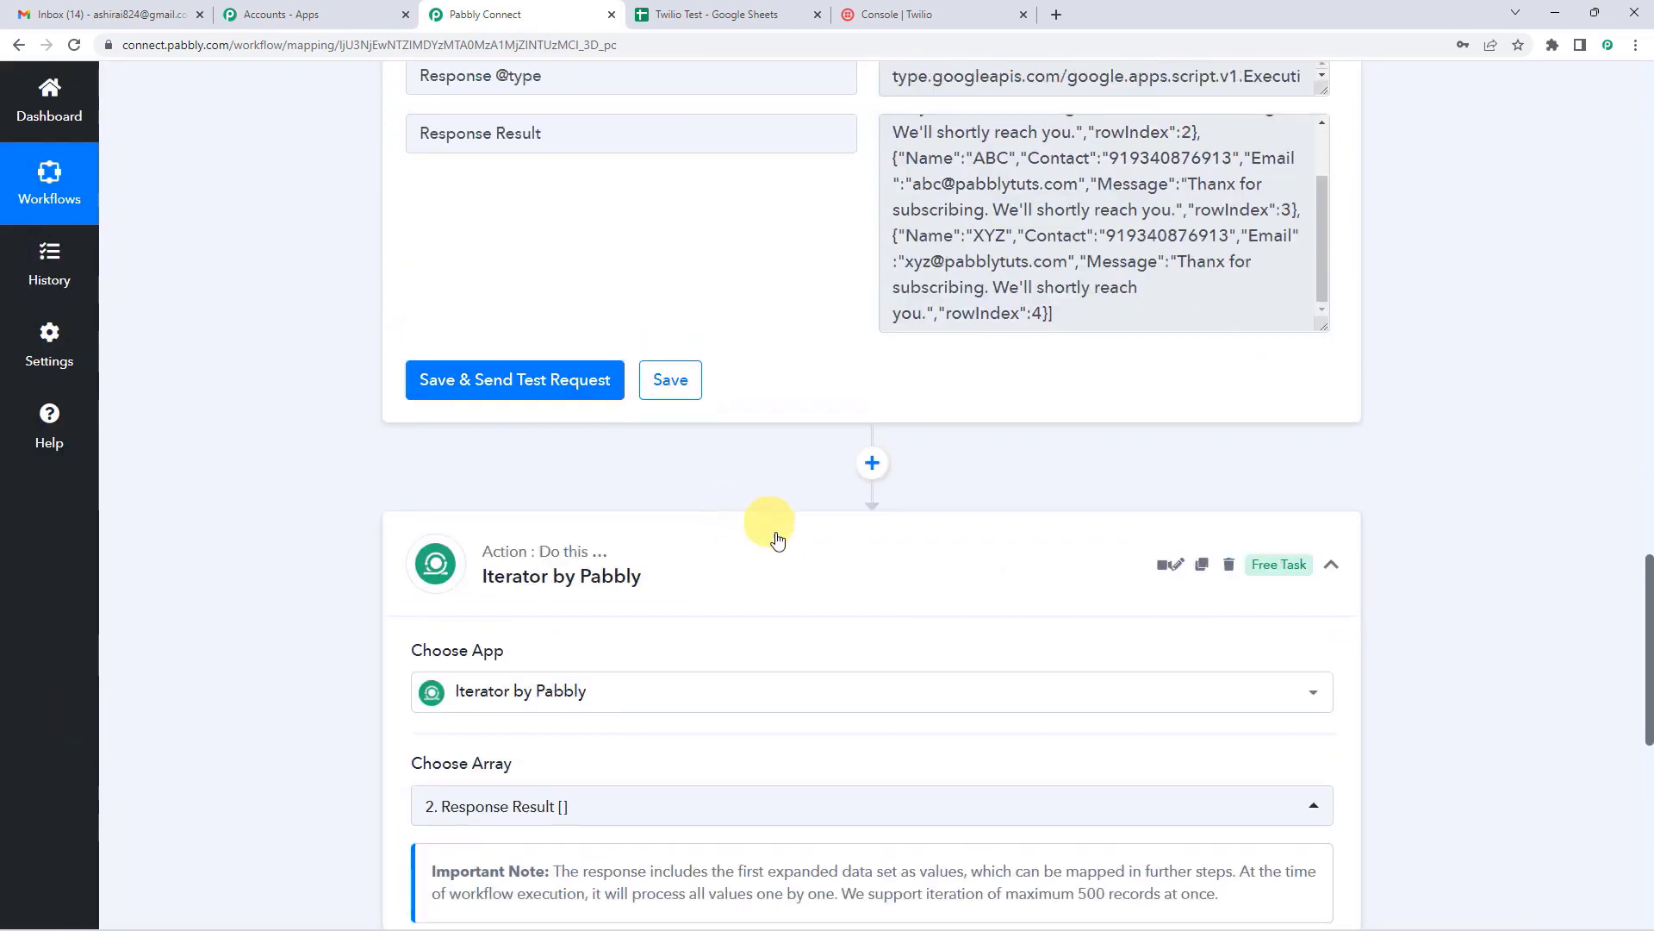
scroll(672, 648, "up", 1)
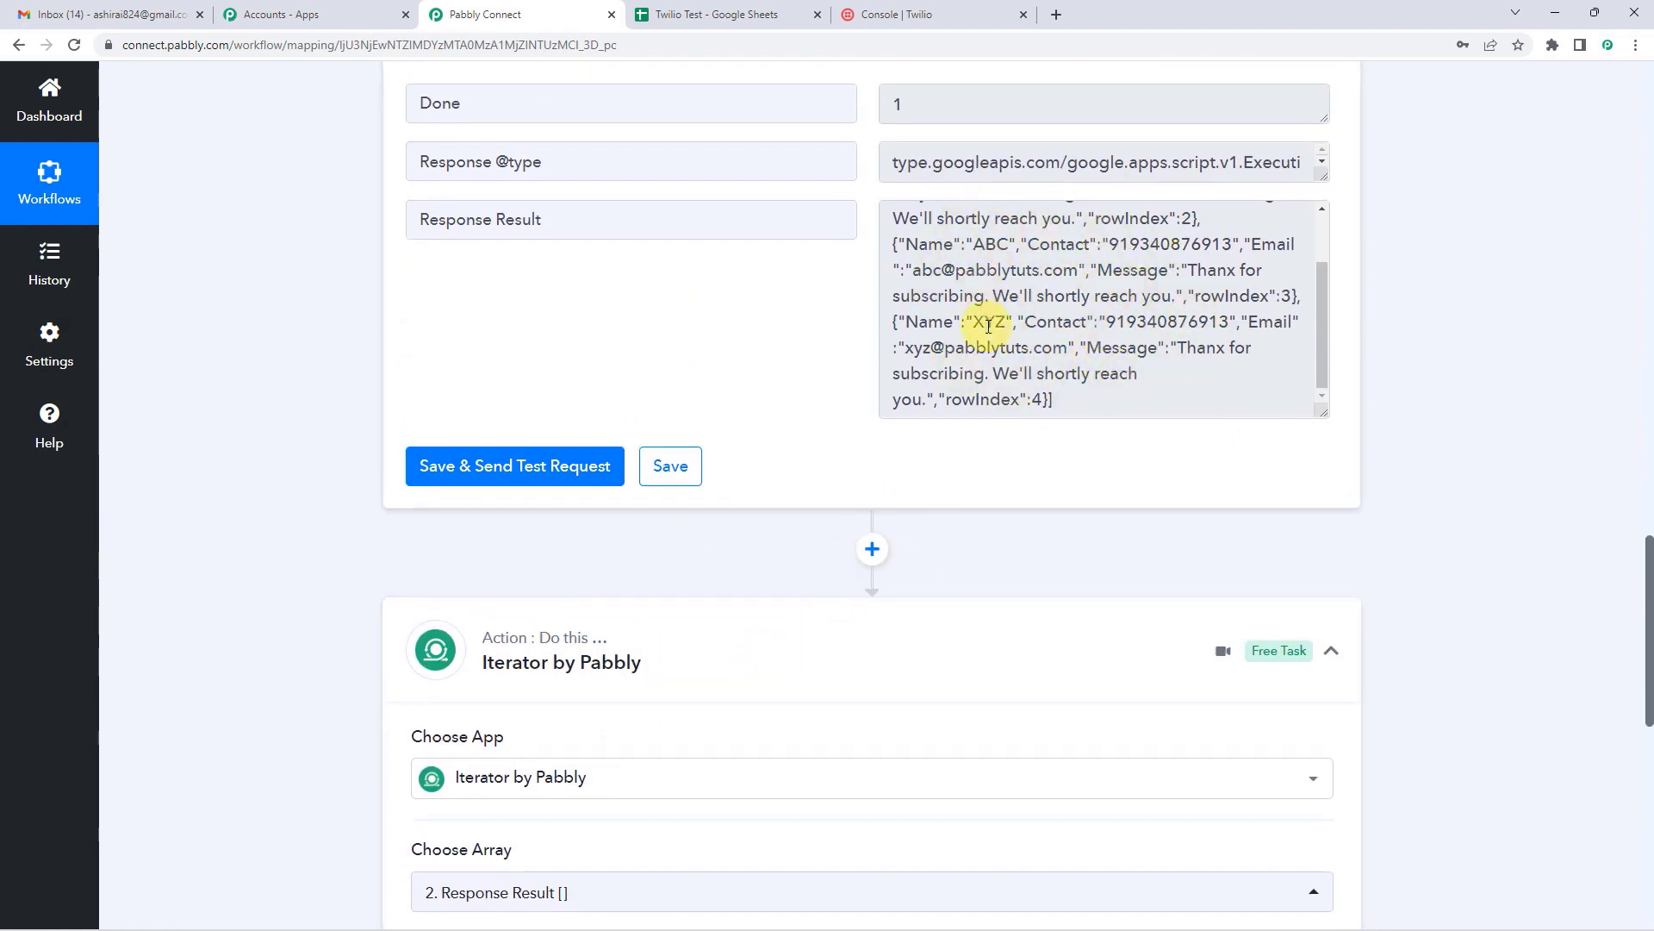
scroll(886, 451, "down", 5)
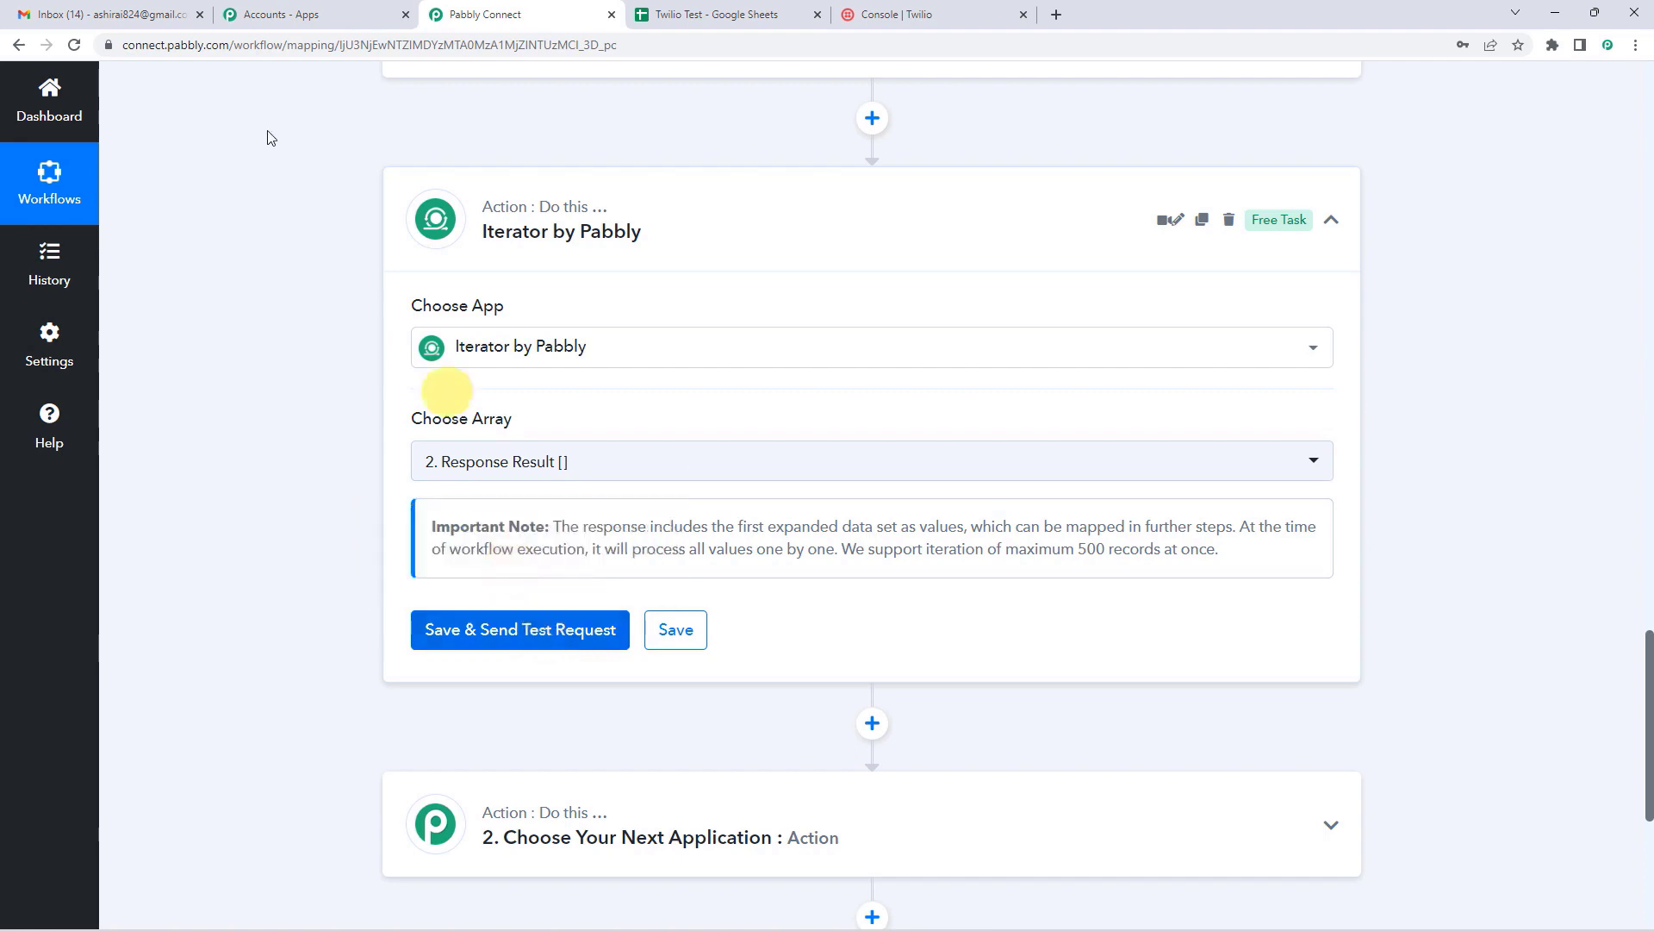
left_click(276, 14)
left_click(742, 11)
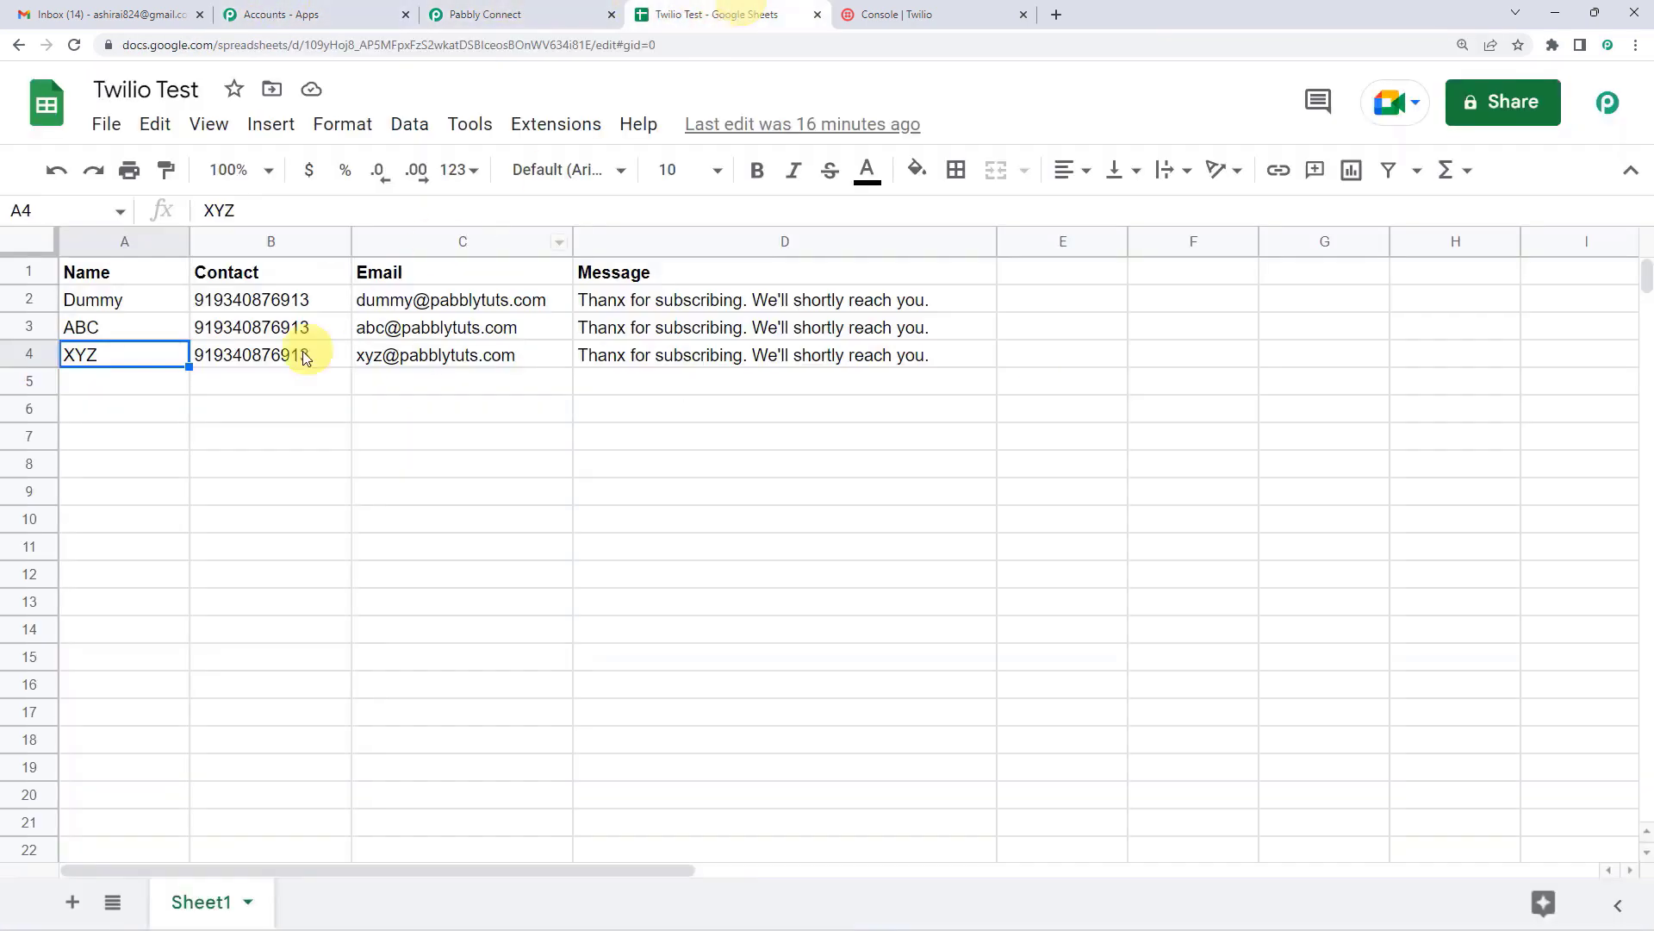
left_click(499, 10)
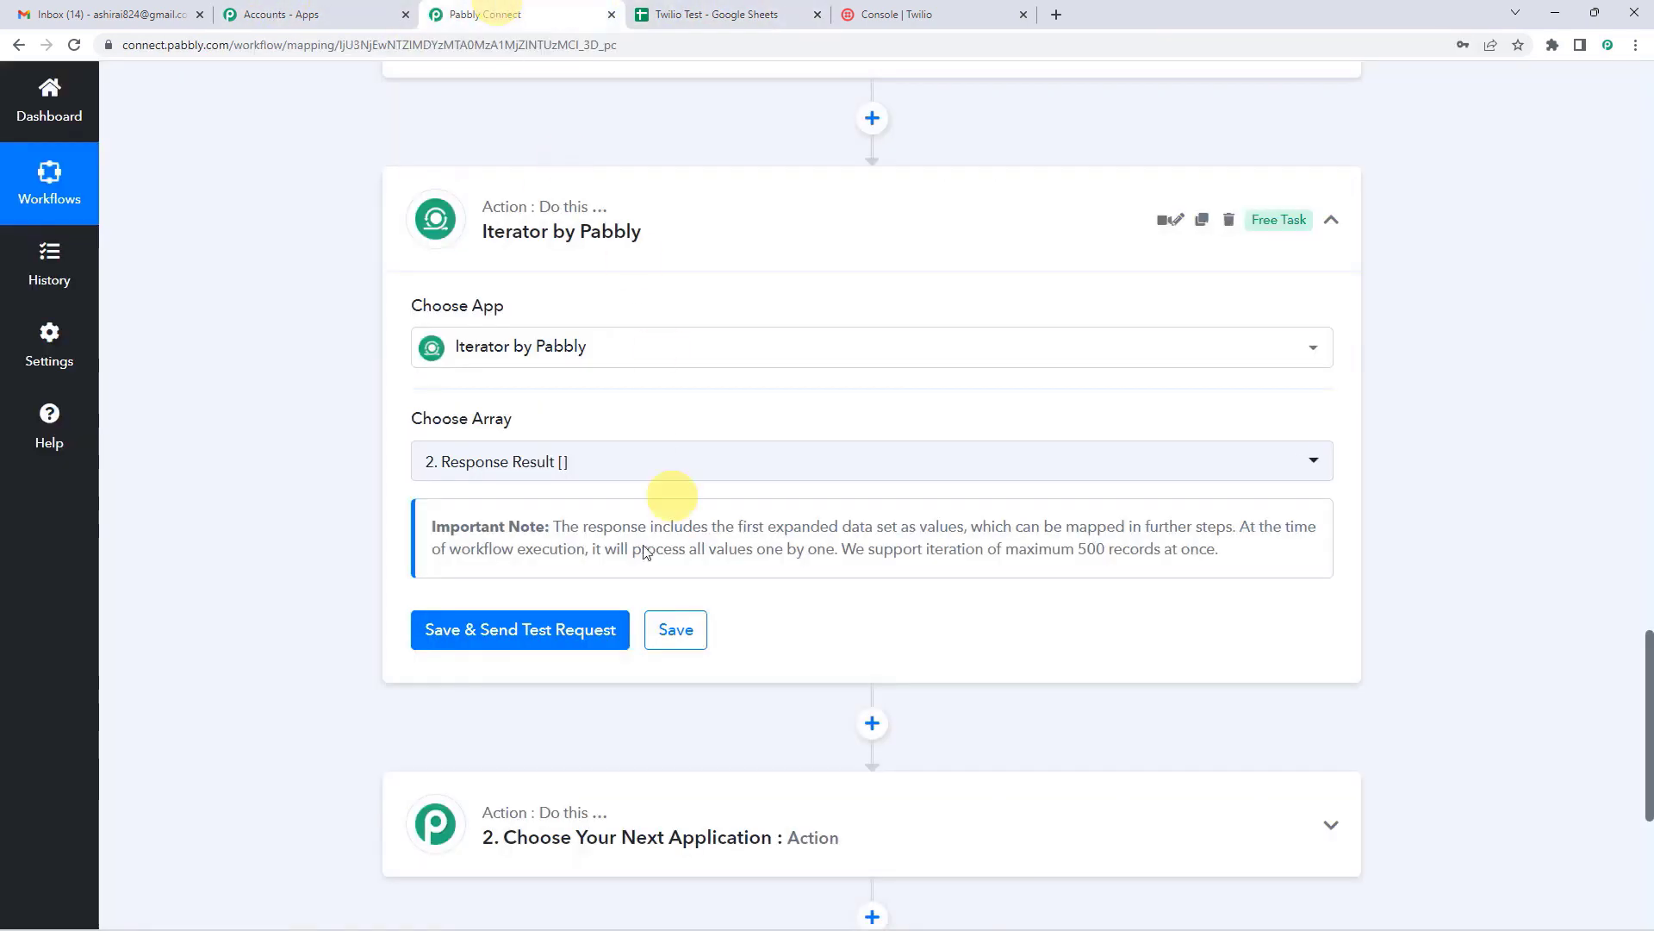
left_click(553, 630)
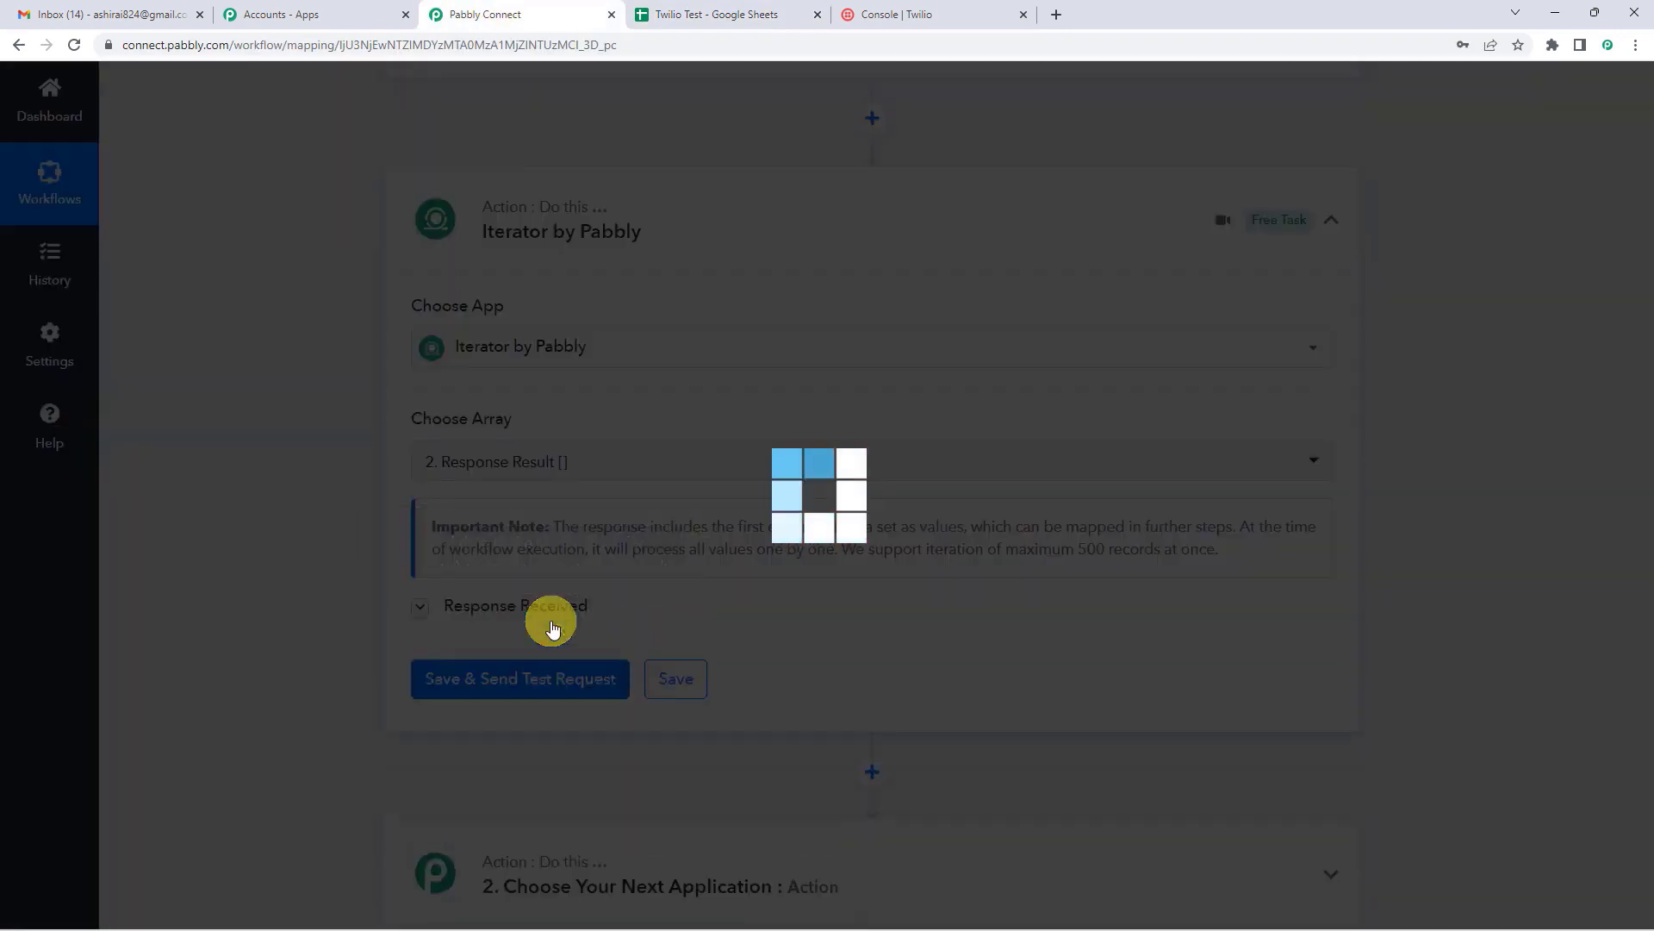
scroll(868, 493, "down", 4)
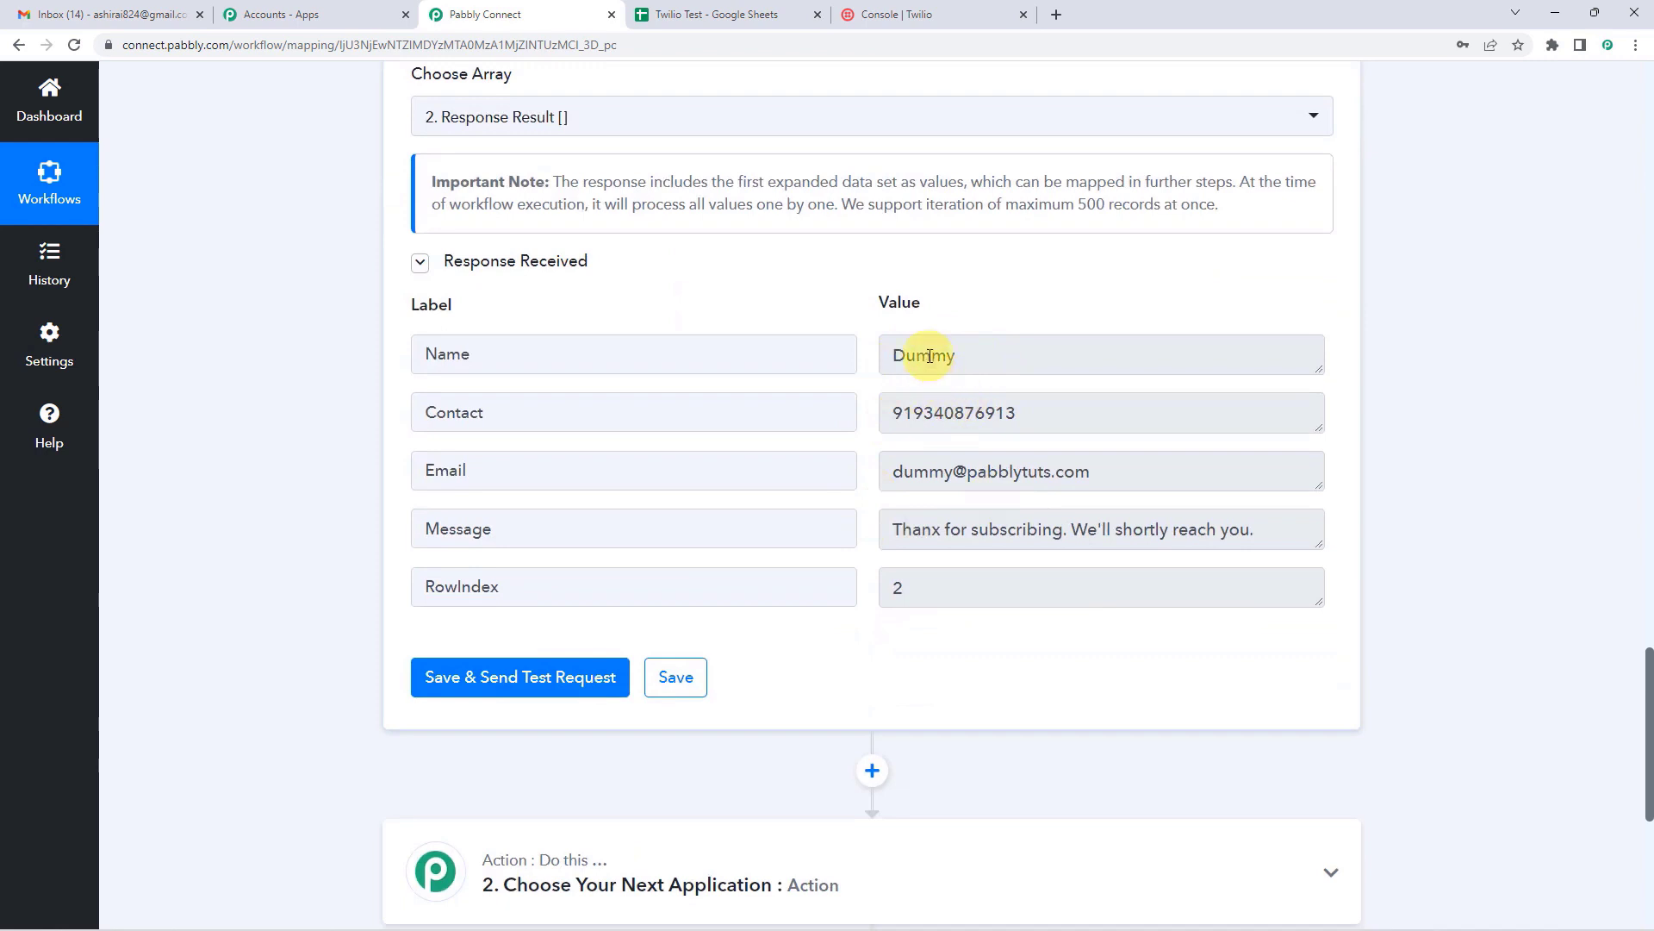
left_click(662, 12)
left_click(112, 302)
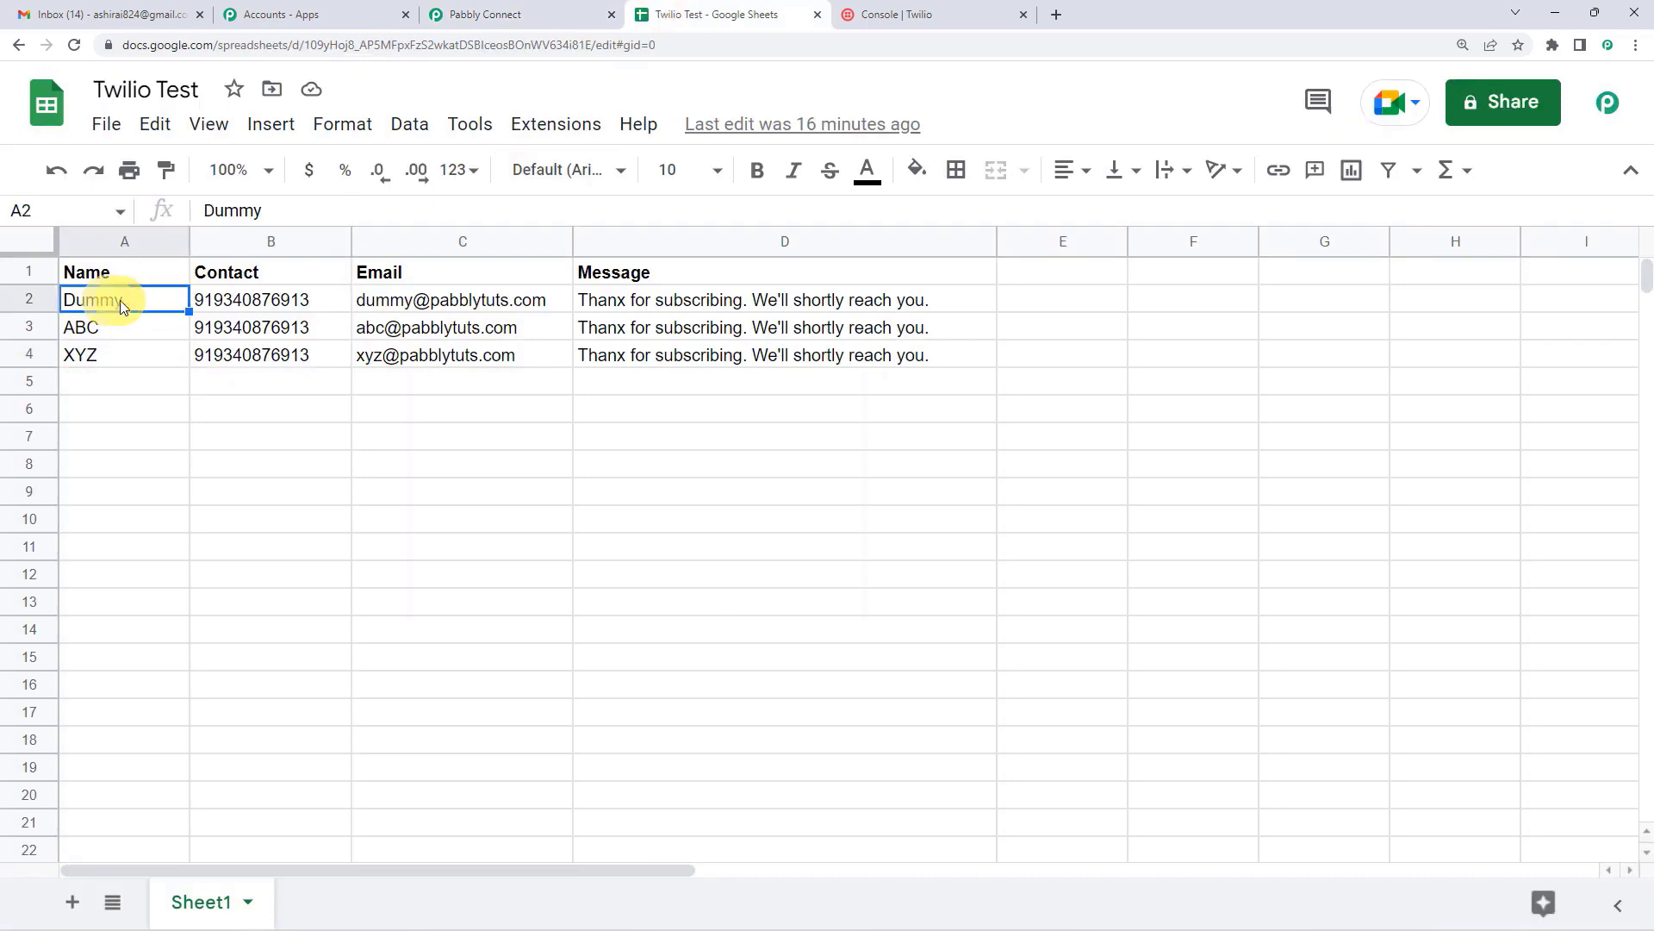
left_click(211, 302)
left_click(425, 298)
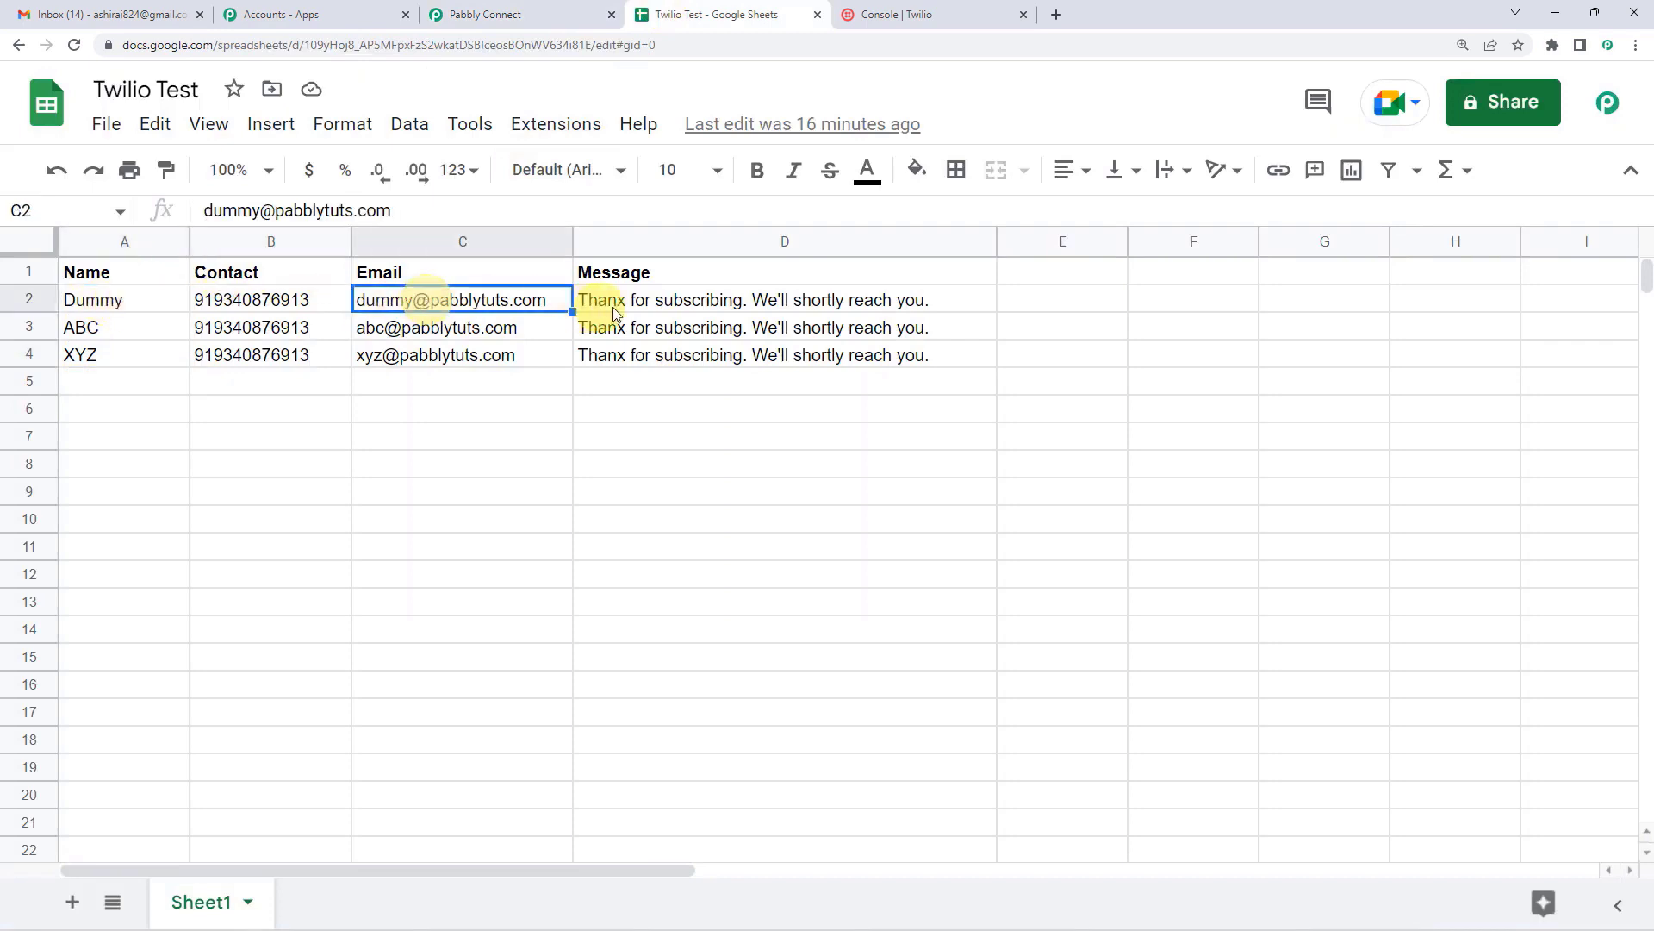
left_click(599, 299)
left_click(542, 14)
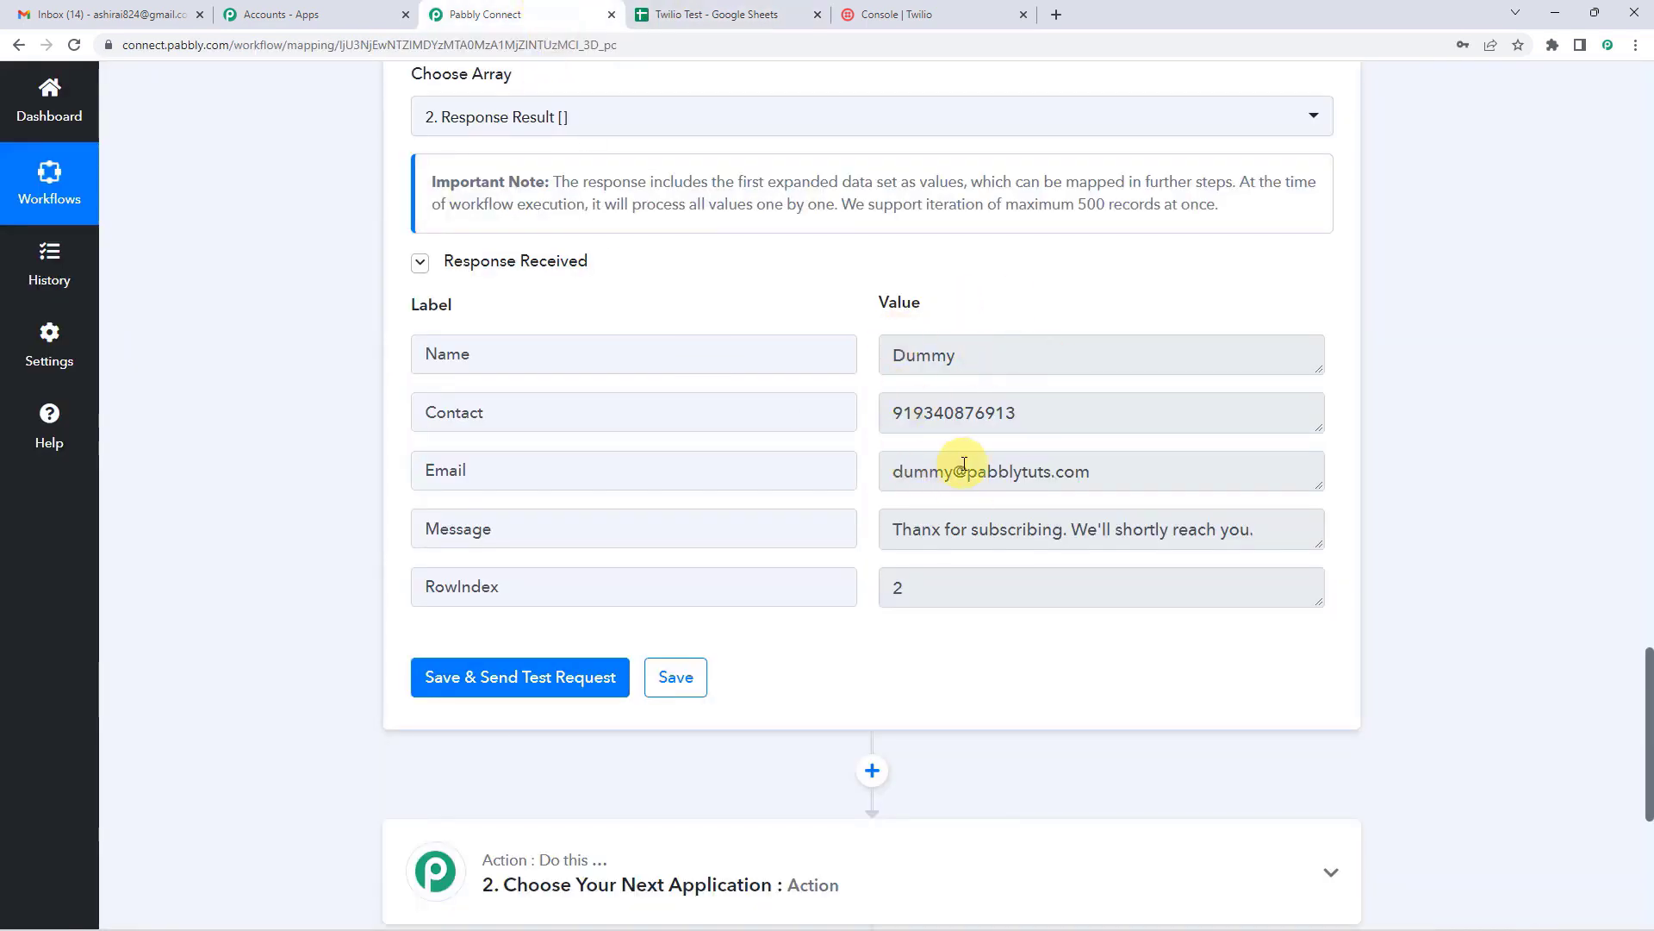
scroll(824, 502, "up", 4)
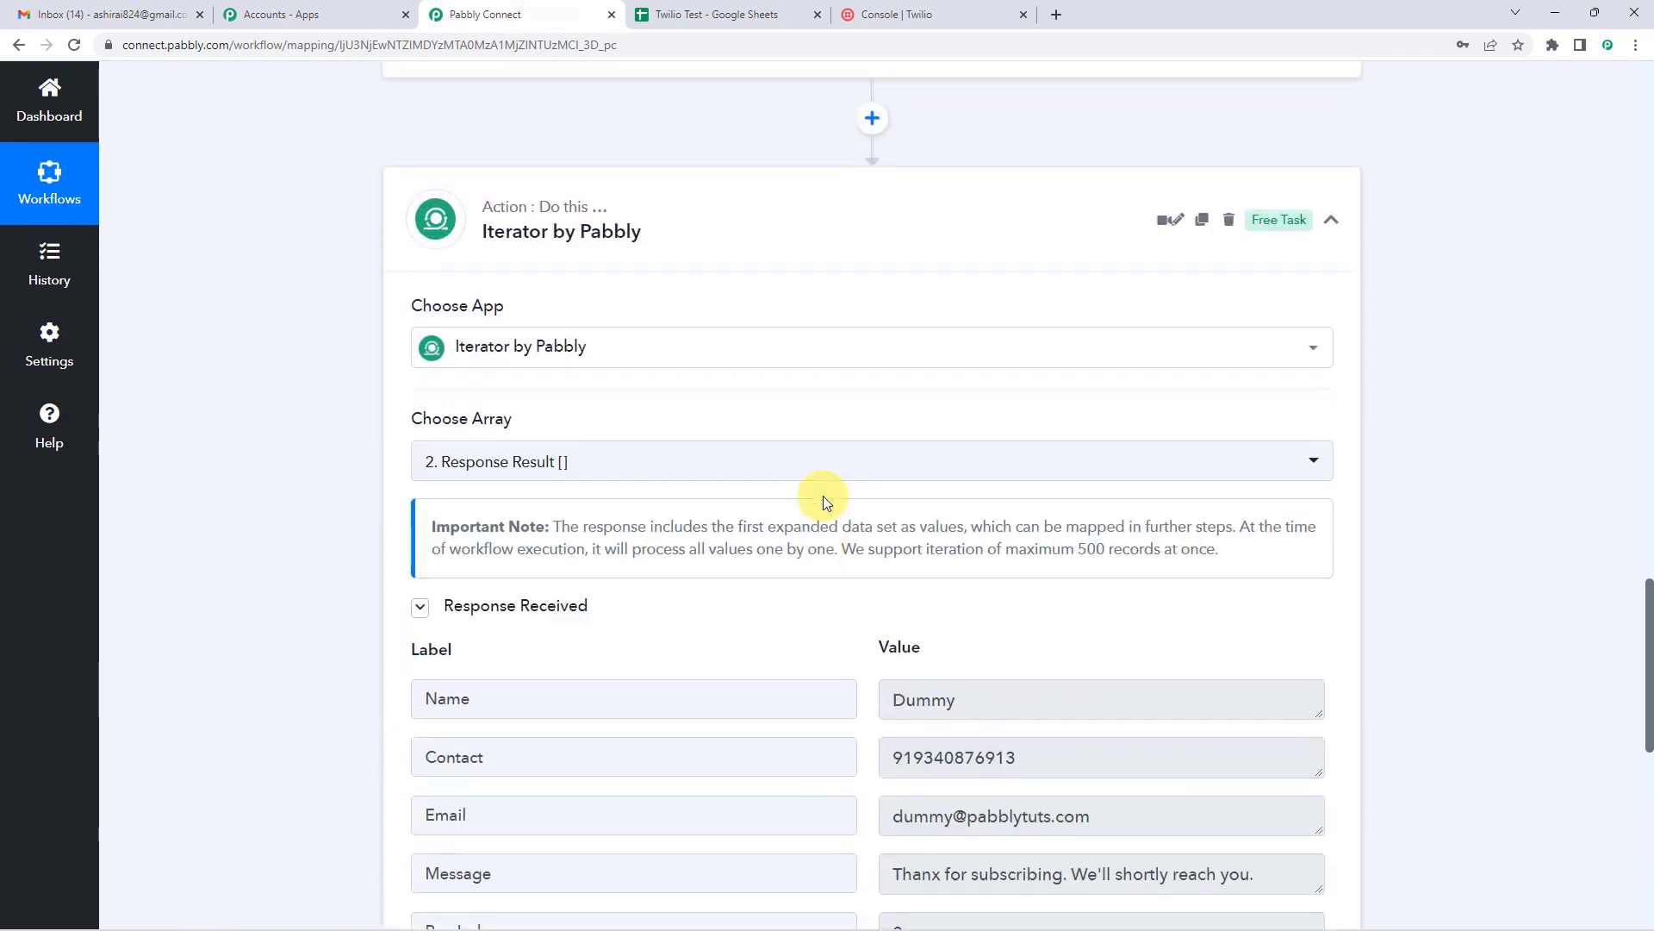
scroll(821, 589, "down", 4)
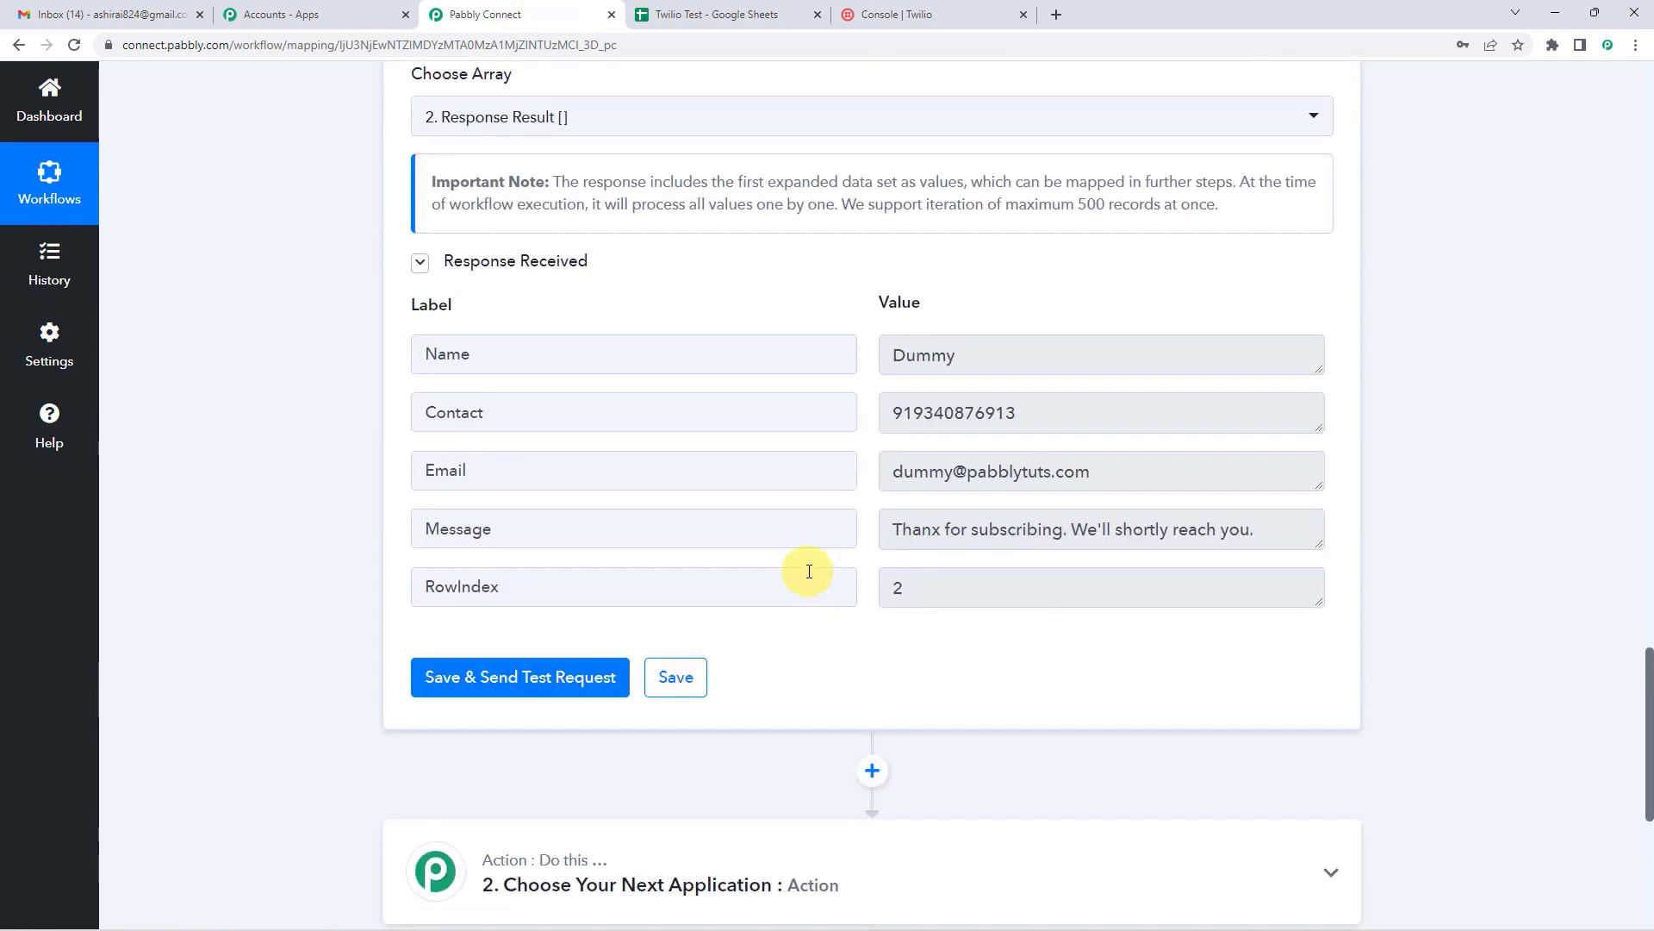
scroll(809, 571, "down", 2)
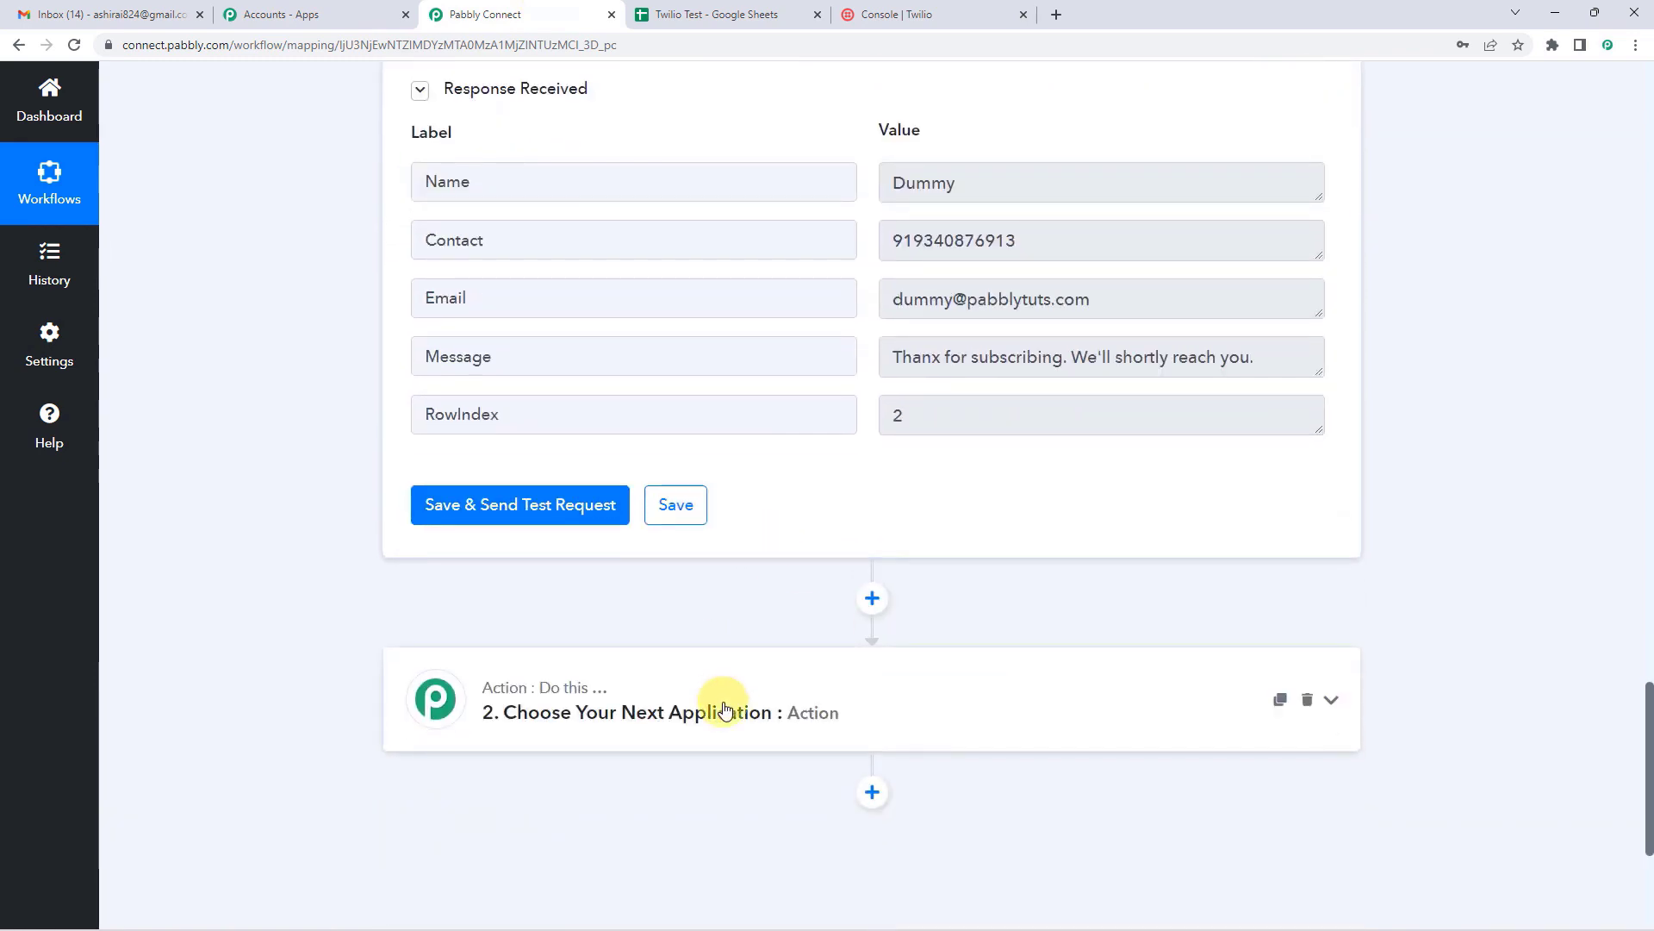
scroll(775, 655, "up", 1)
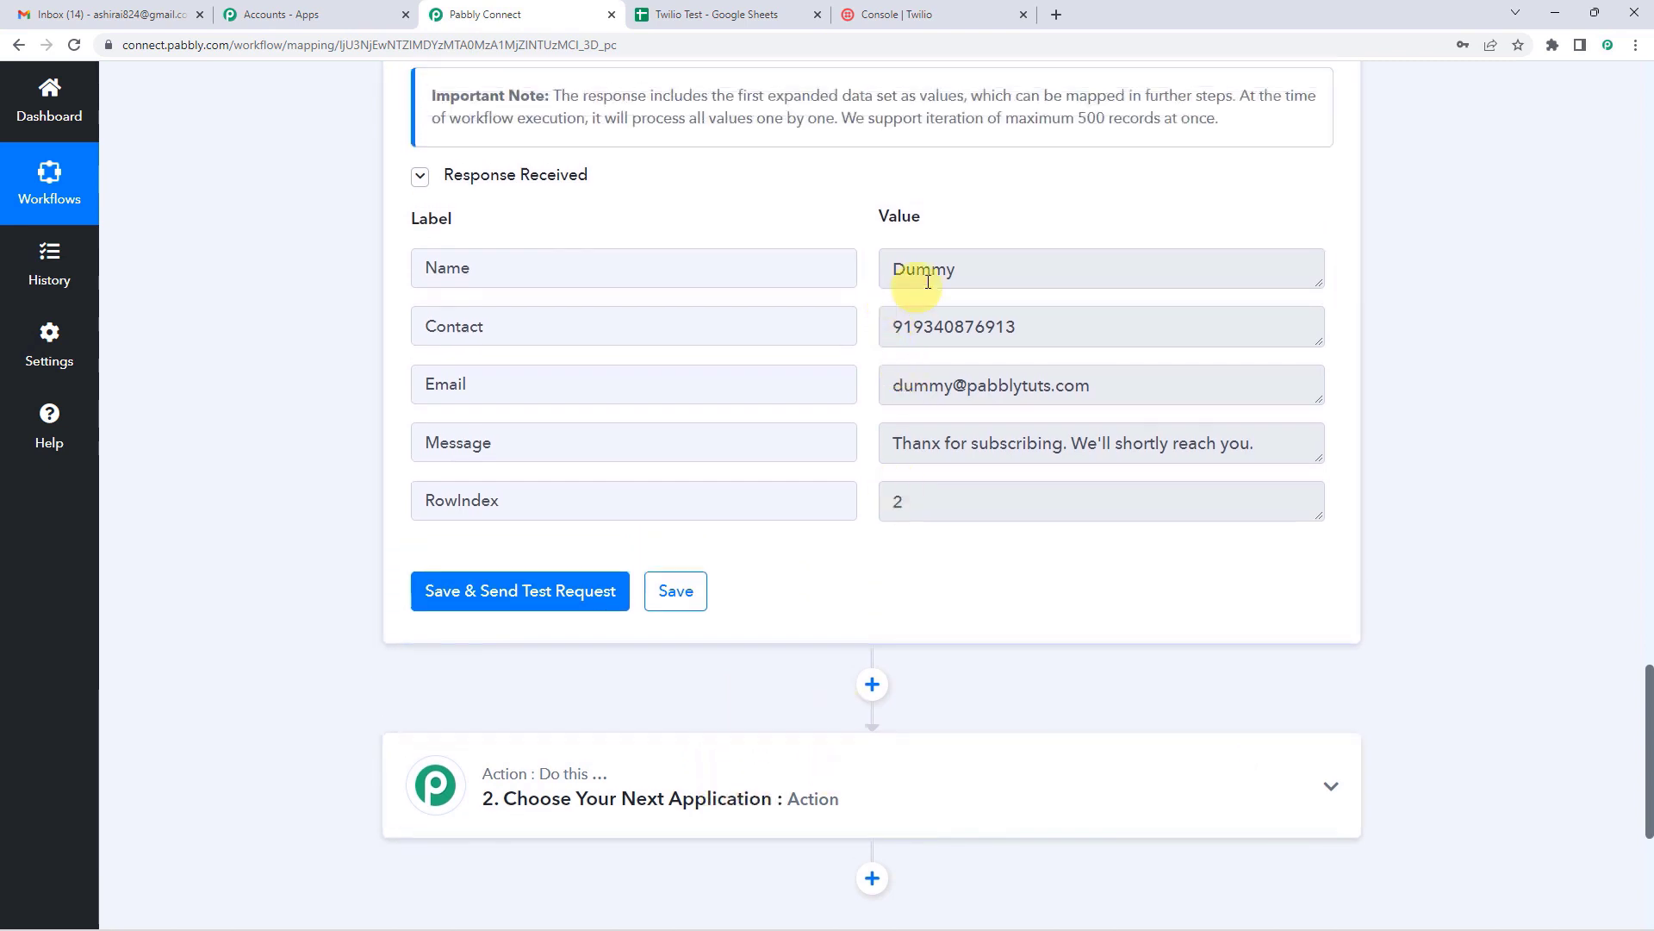
left_click_drag(895, 443, 1249, 444)
left_click(997, 457)
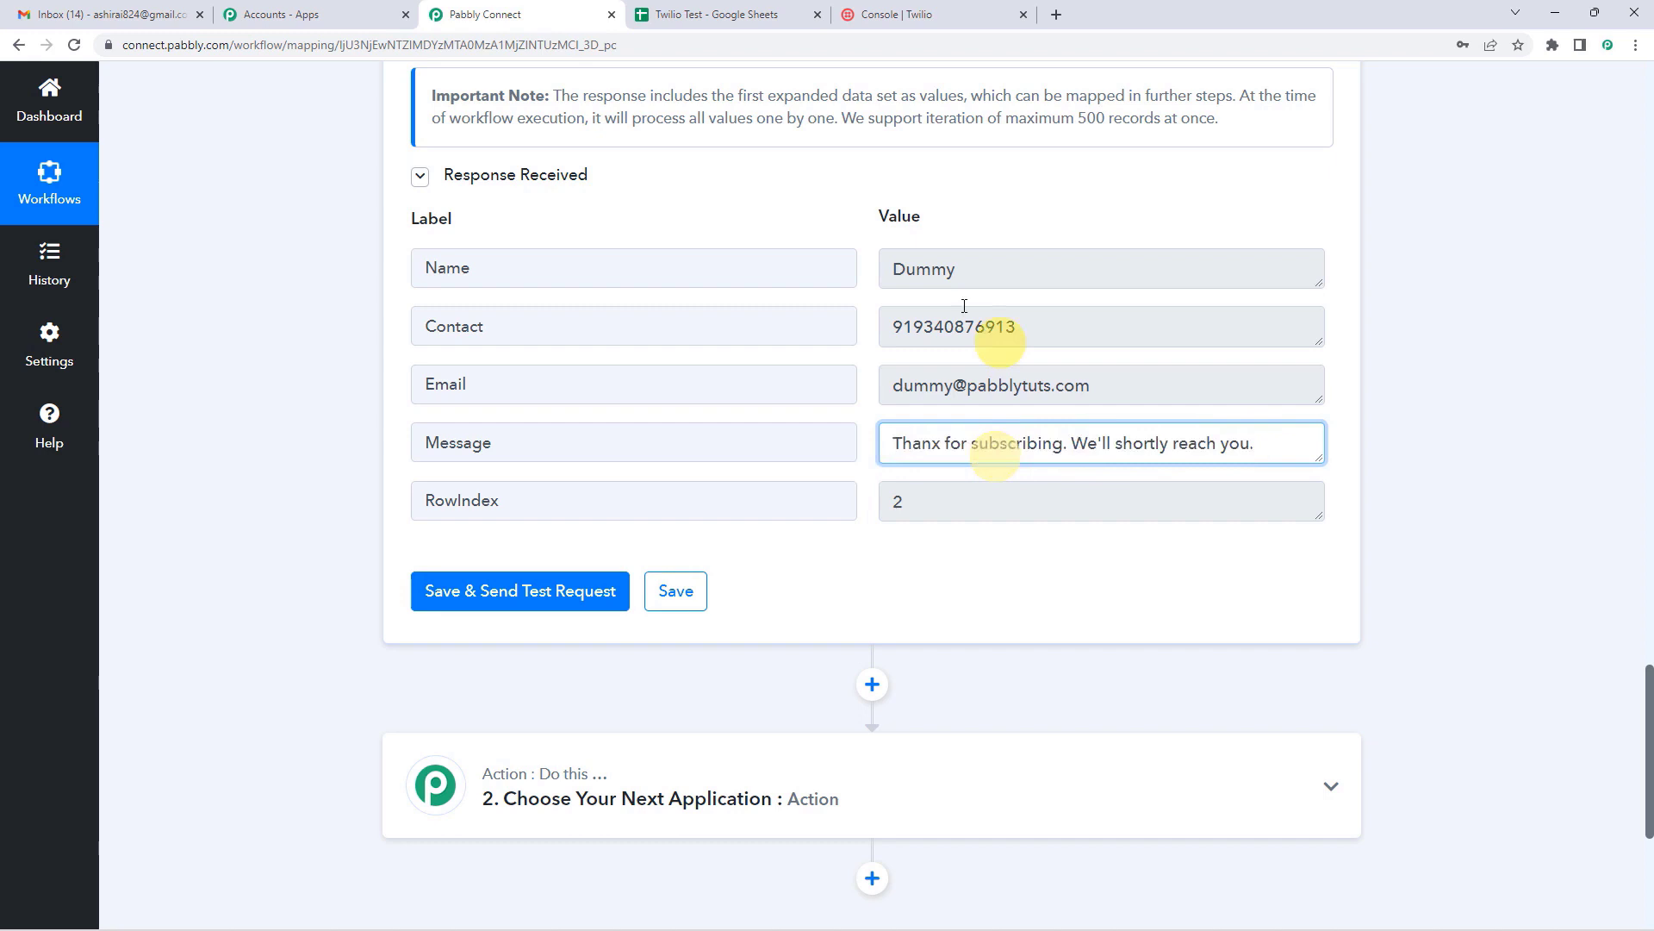
double_click(904, 277)
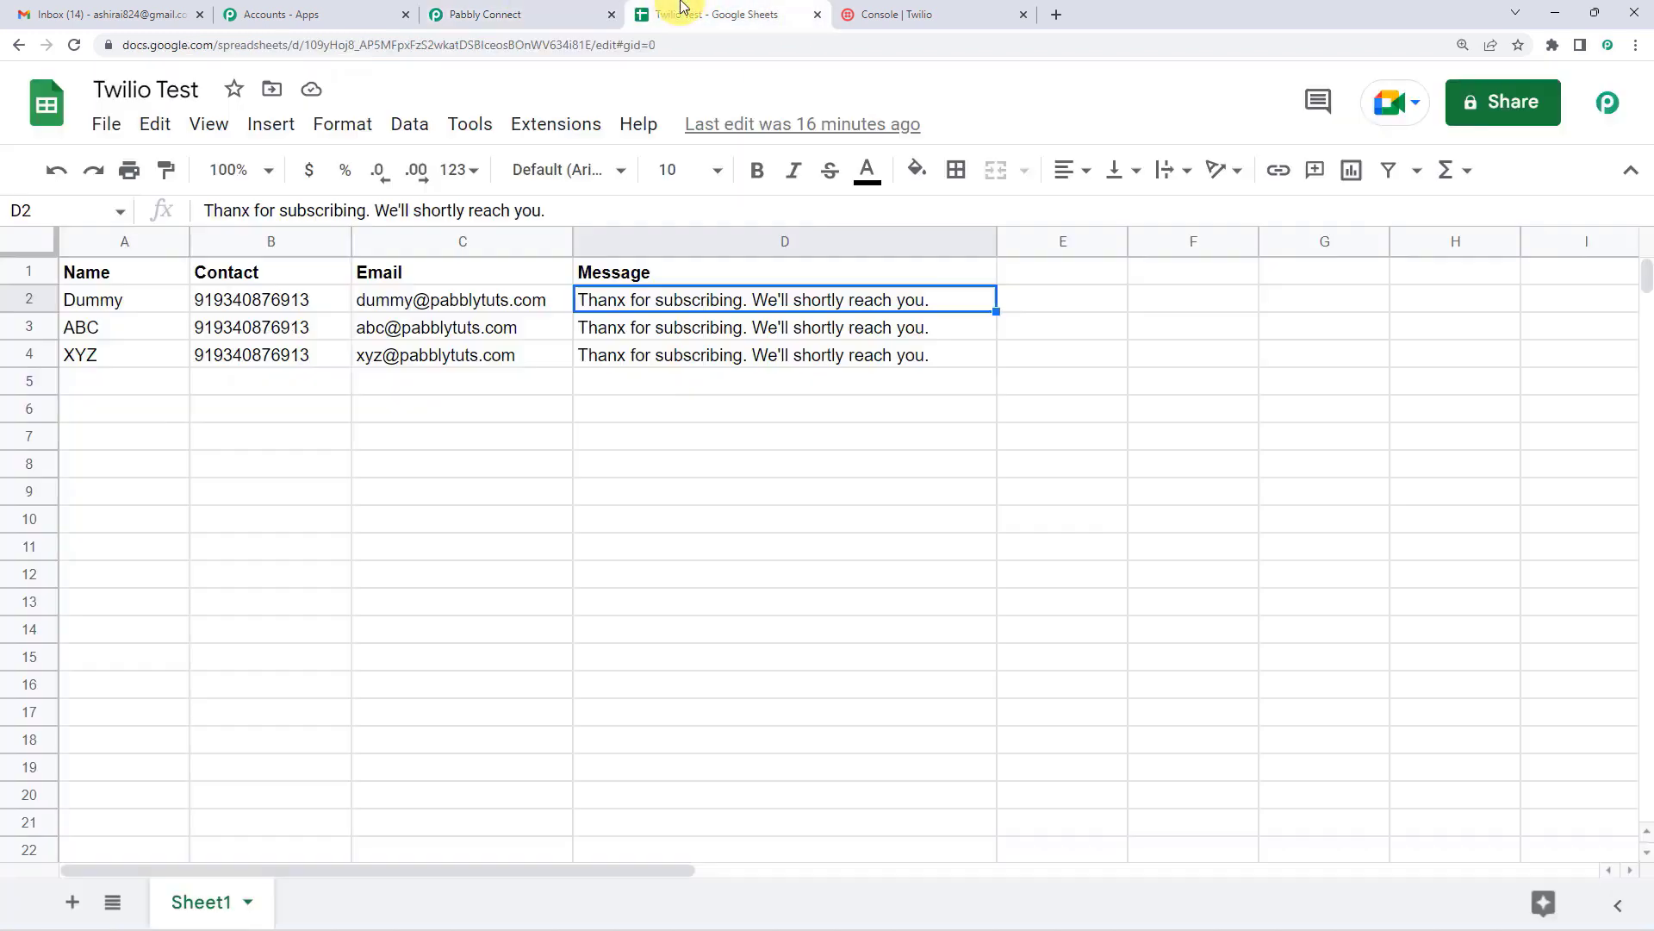
left_click(682, 15)
left_click(105, 300)
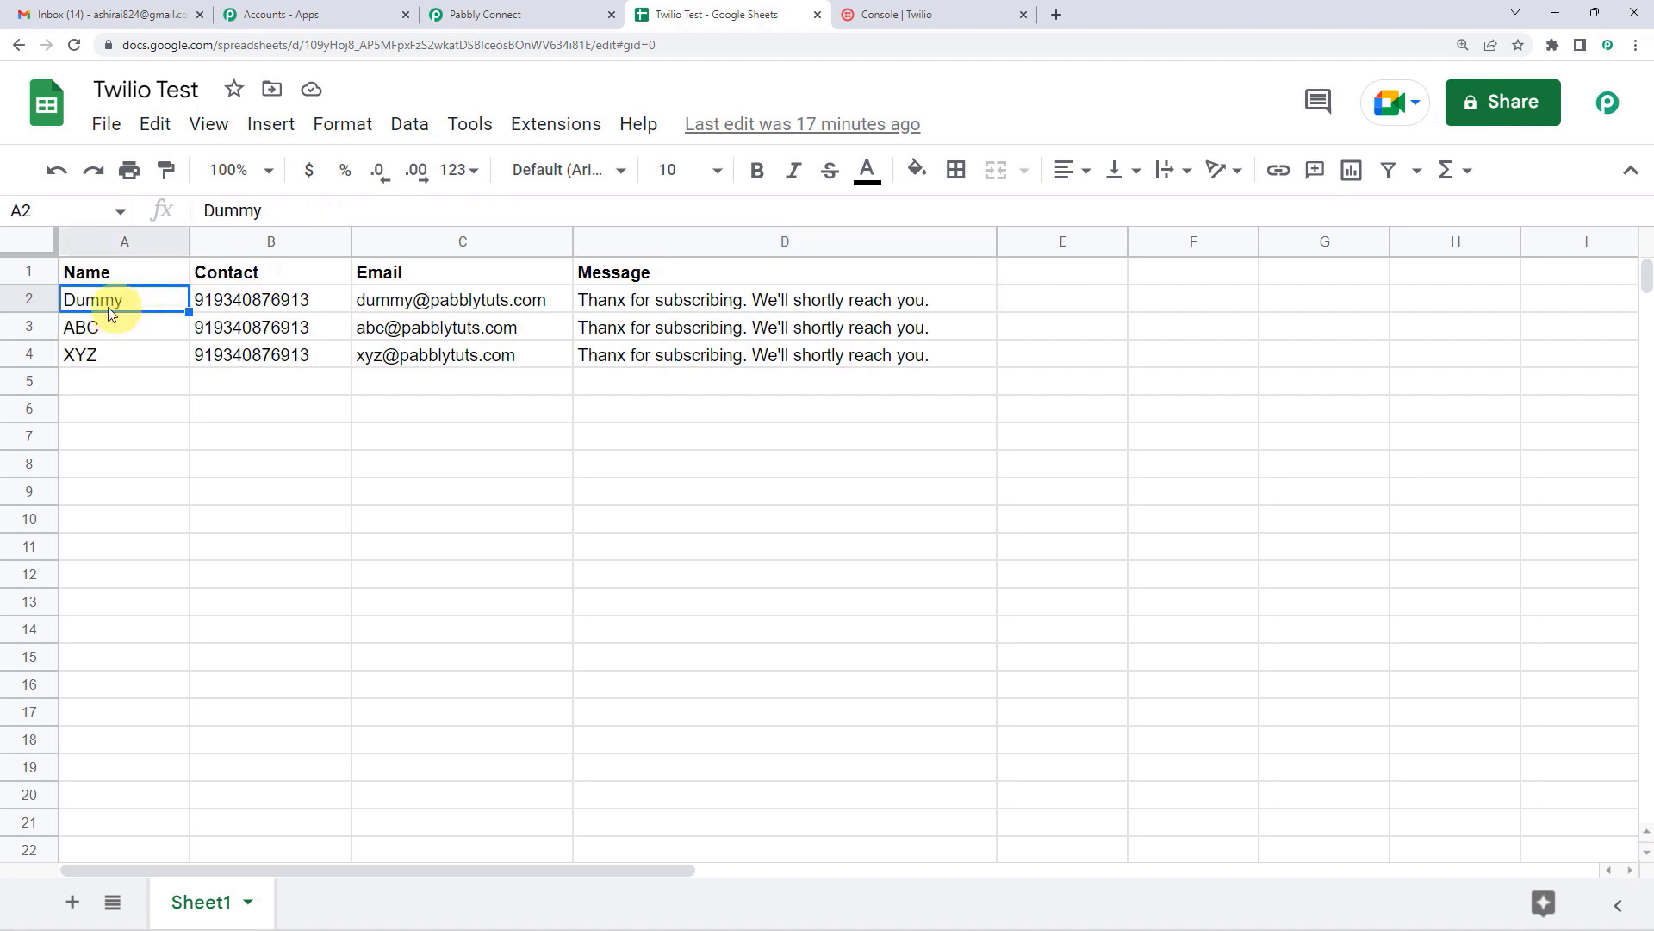
left_click(76, 336)
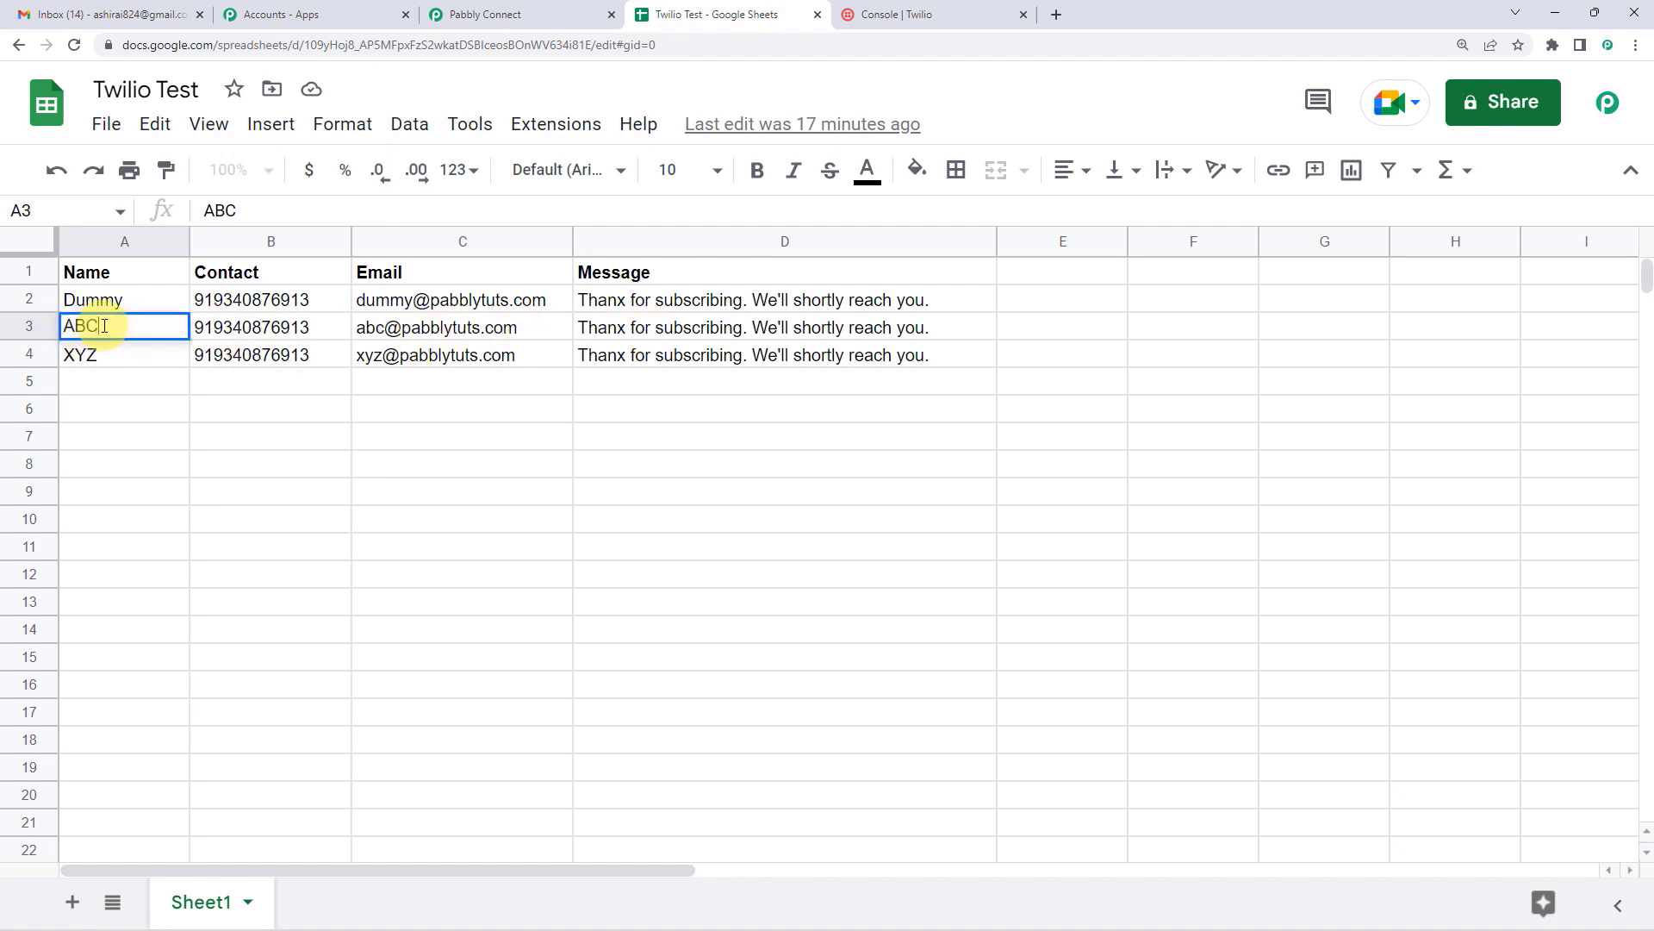
double_click(77, 329)
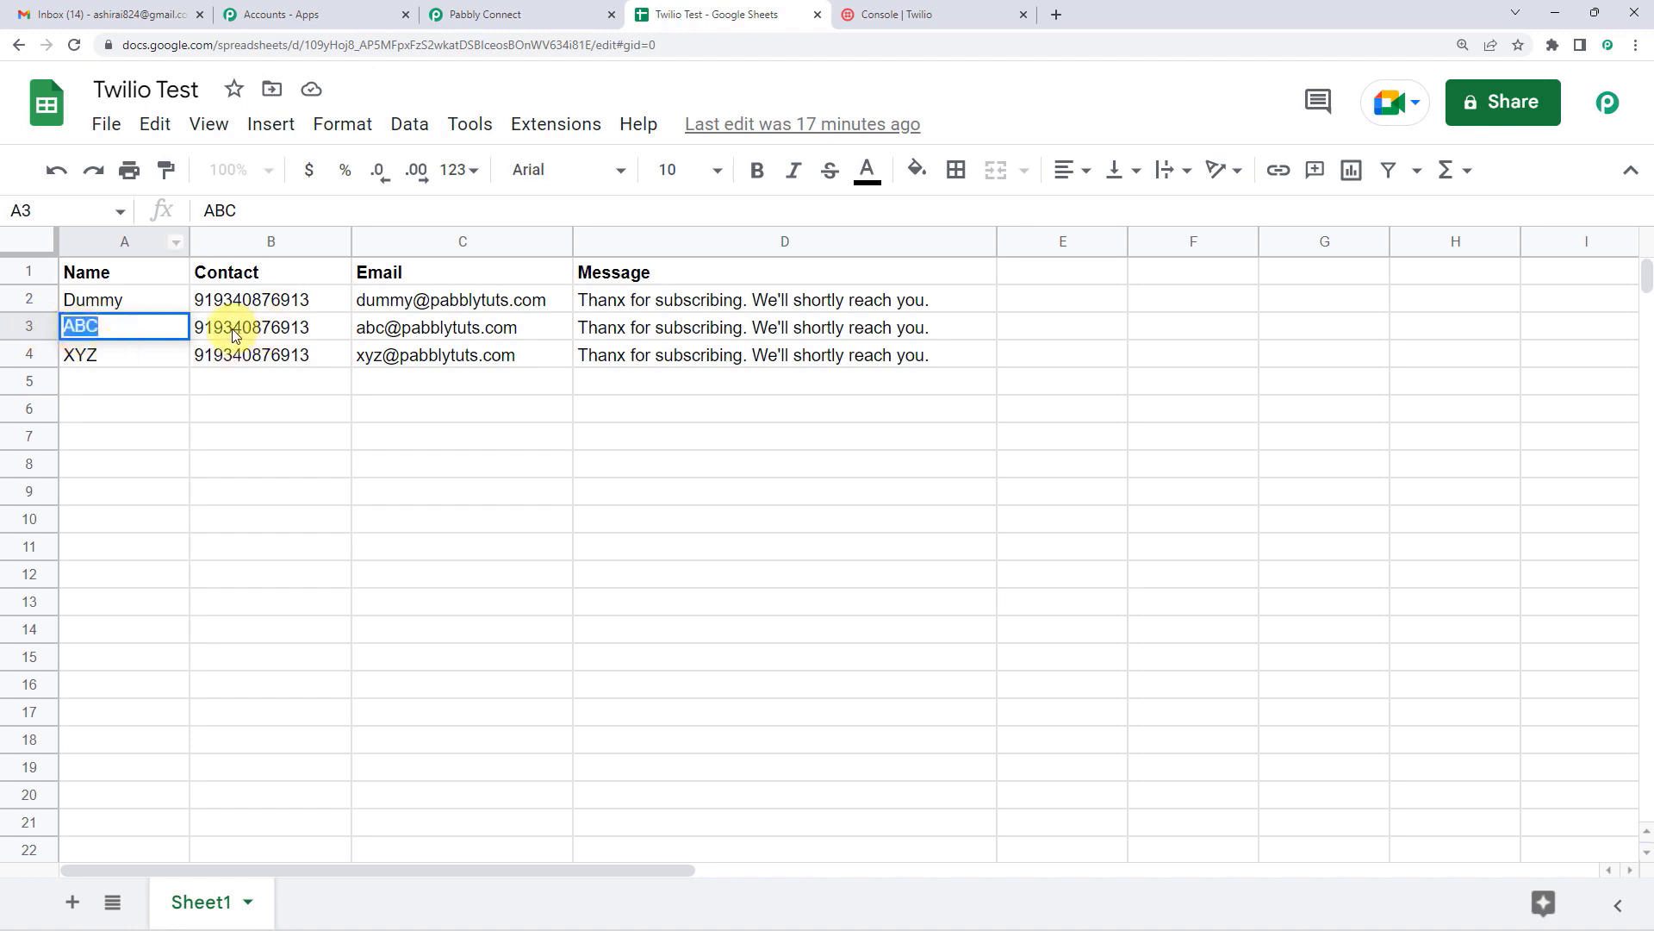
left_click(107, 355)
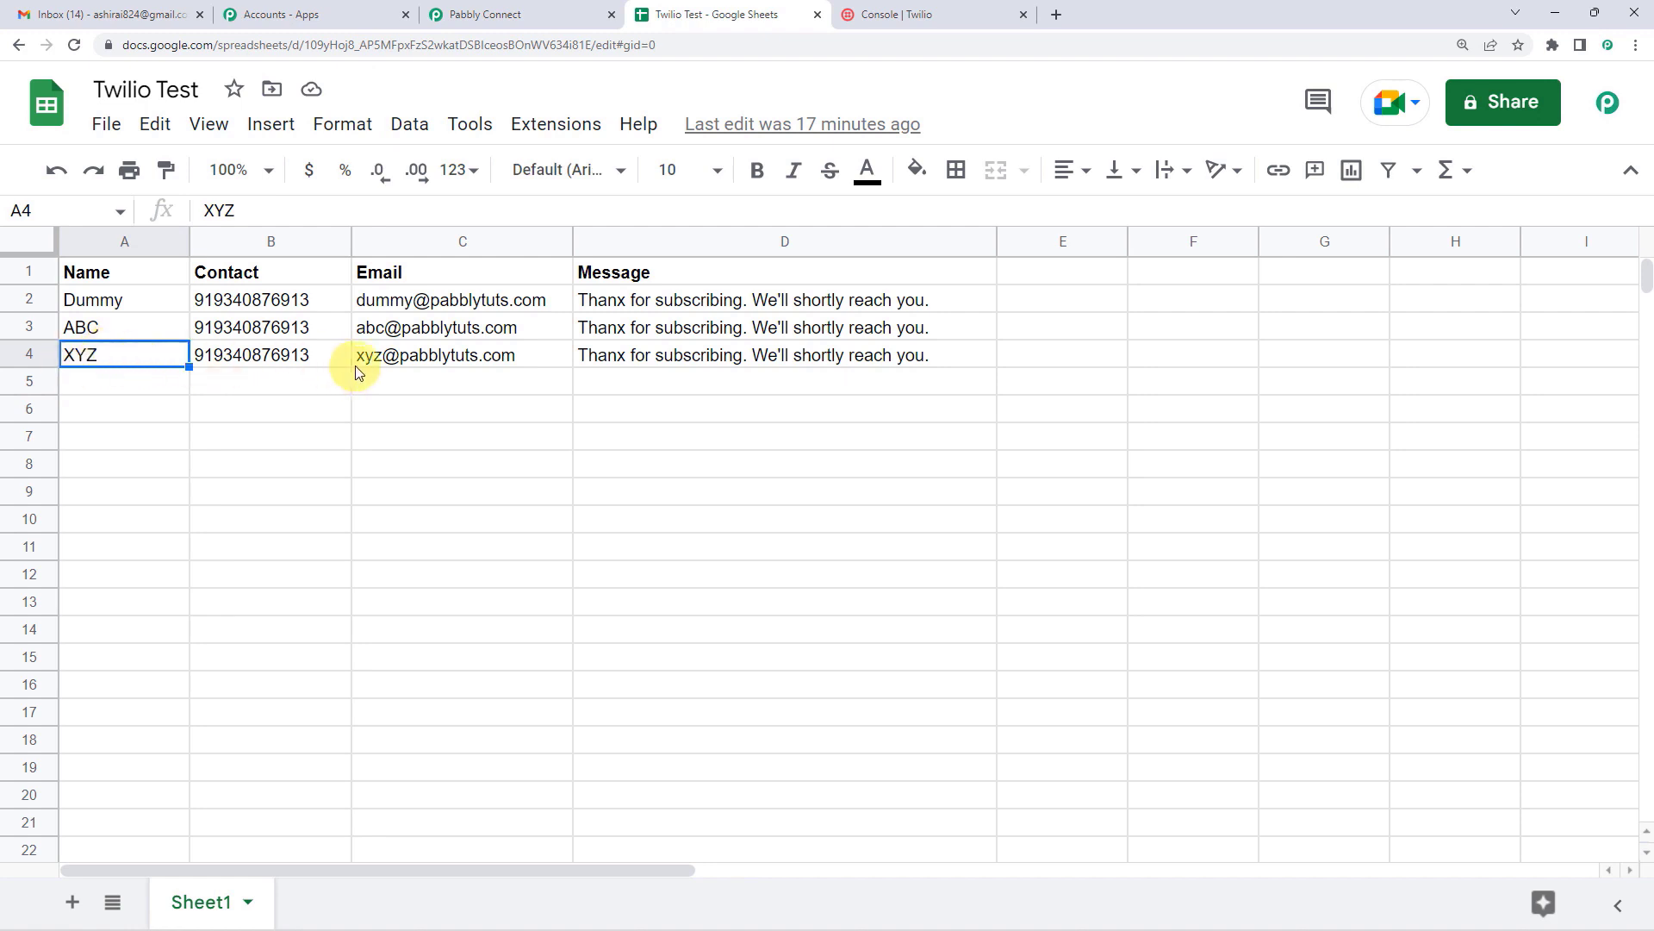
Step: Set the second action step's app to Twilio, found by searching 'TWILIO'
mouse_move(383, 368)
left_click(472, 11)
scroll(543, 451, "down", 3)
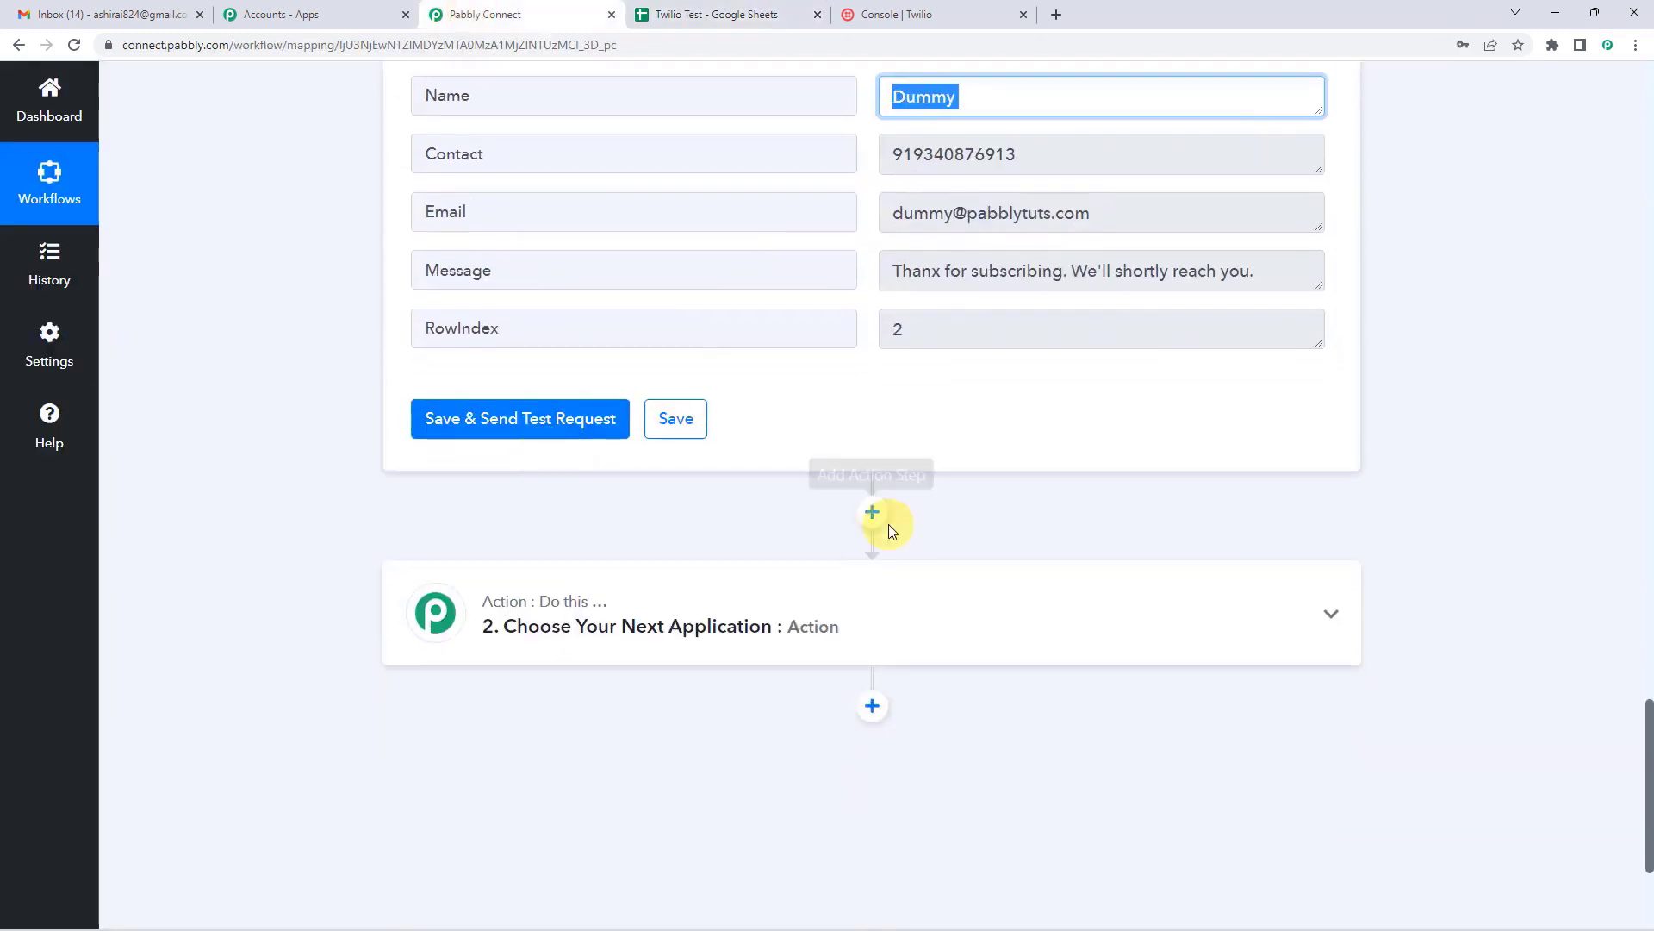
scroll(871, 494, "down", 2)
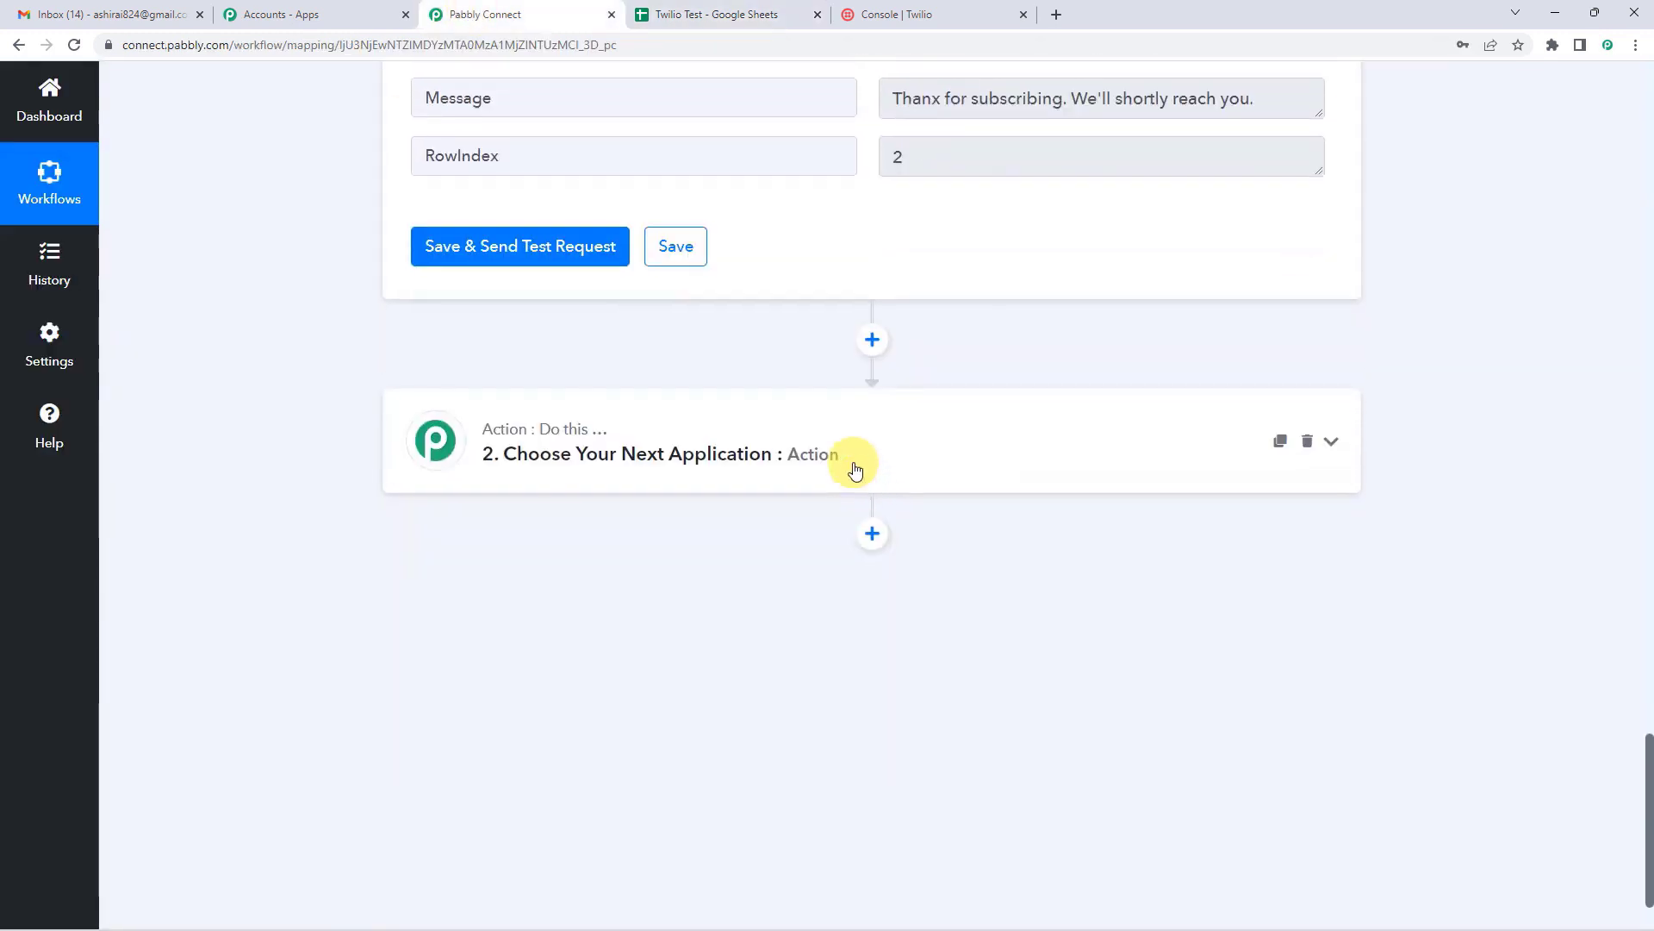
left_click(777, 466)
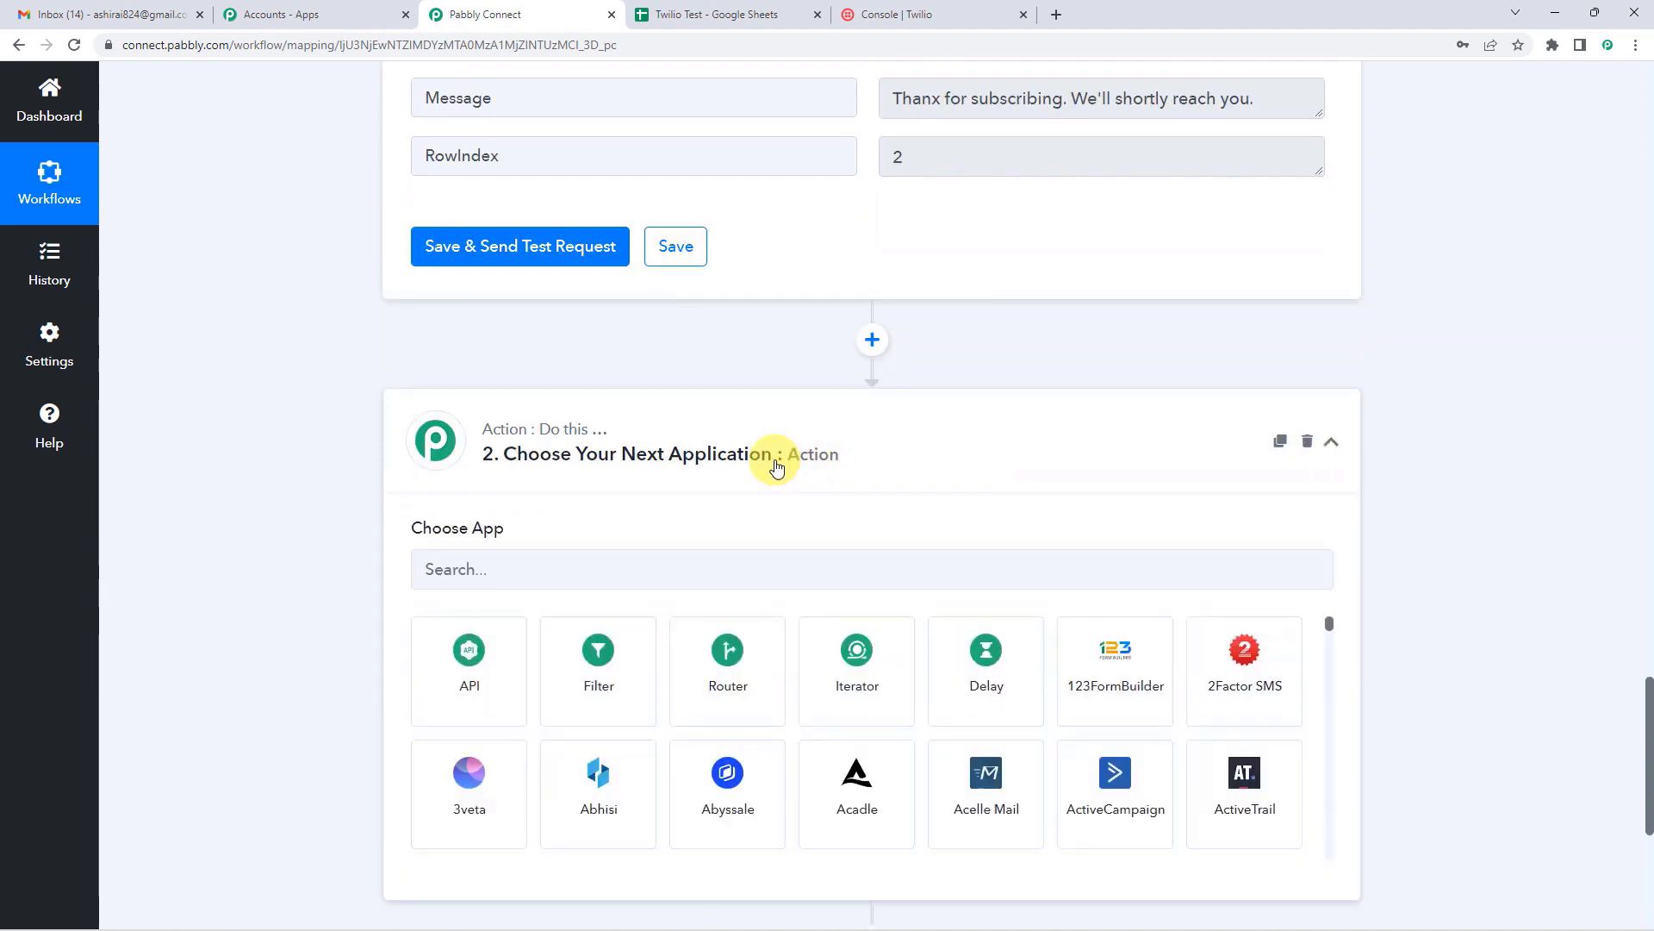
left_click(594, 567)
type("TWILIO")
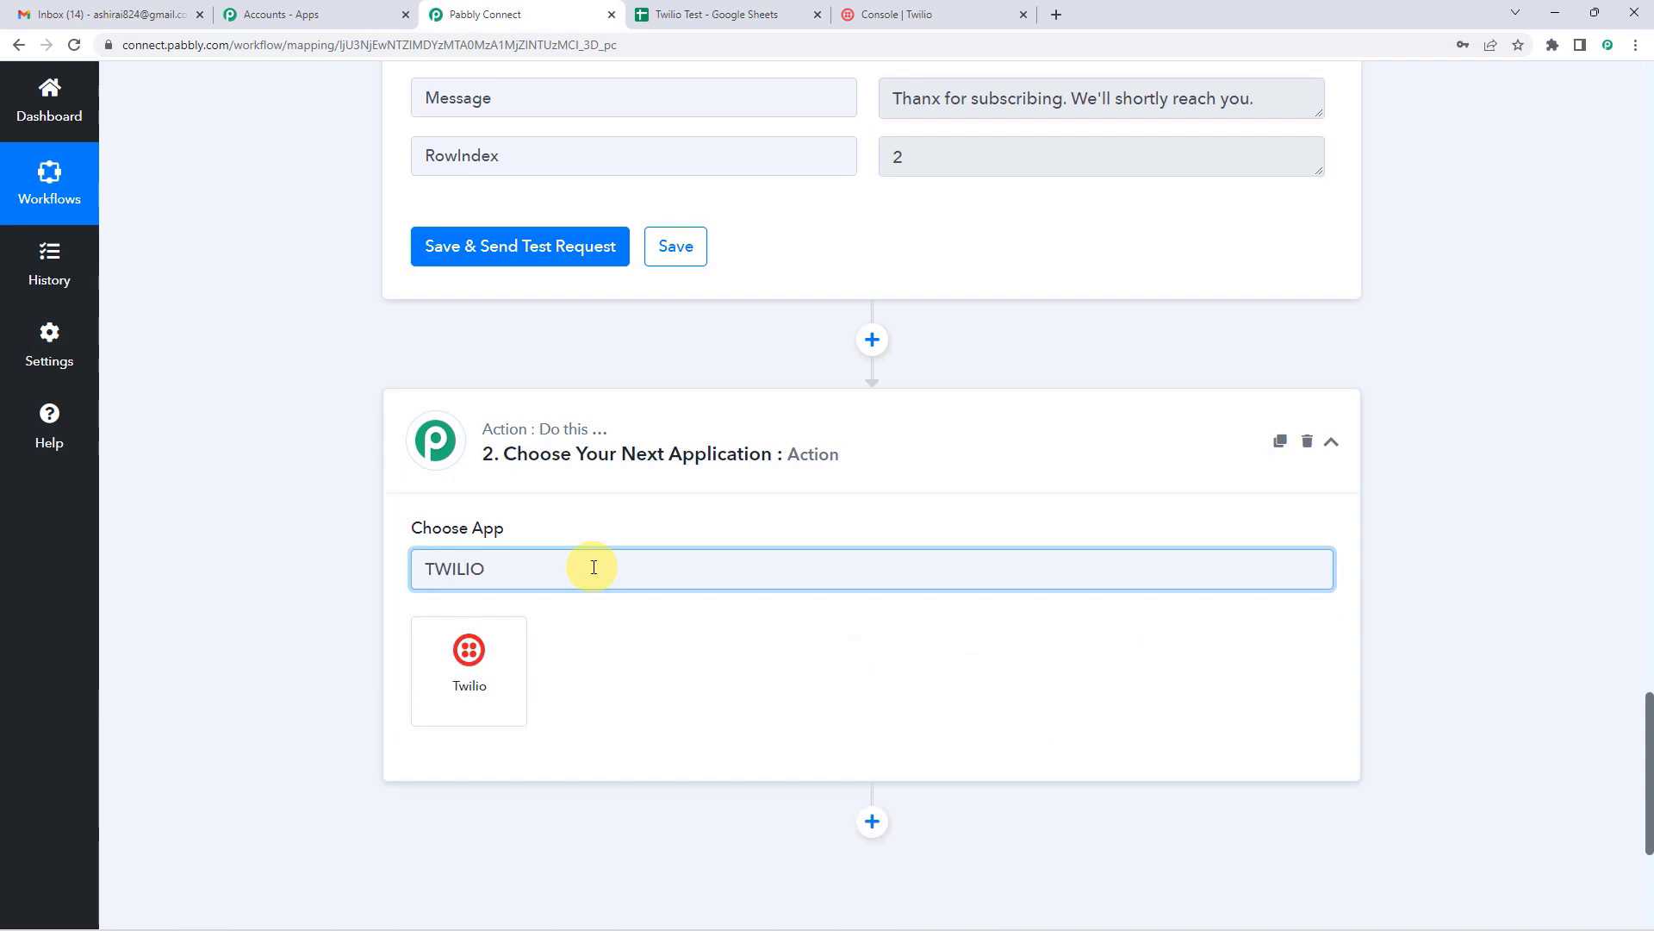
left_click(503, 665)
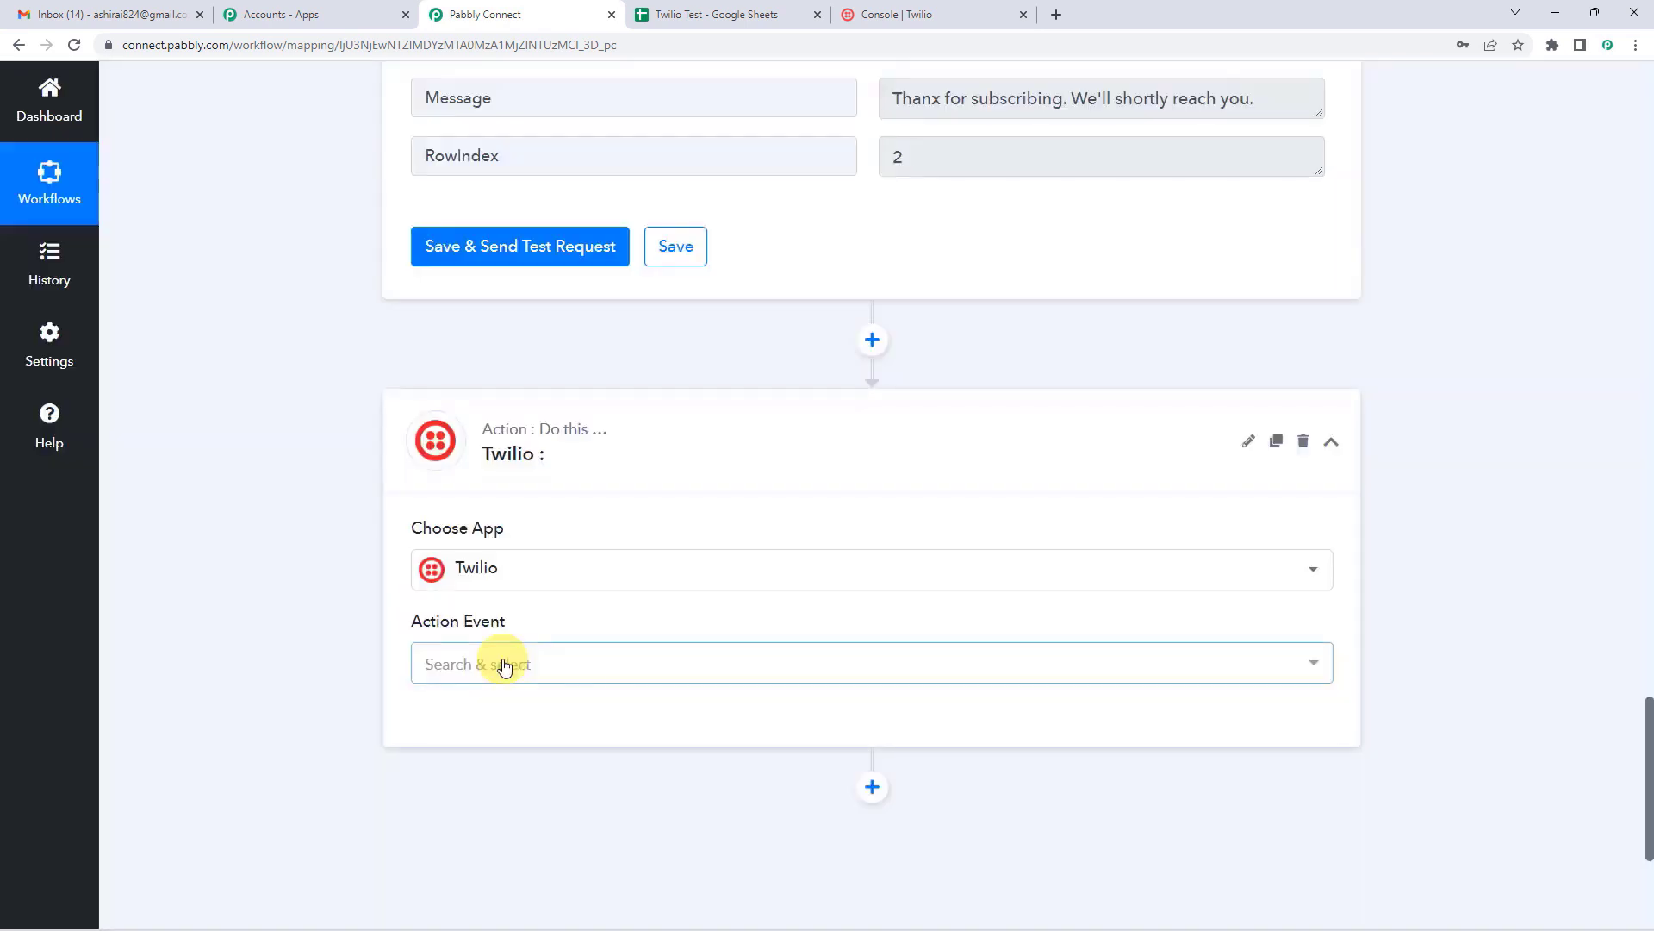
Step: Choose Send SMS Message as the Twilio action event and begin connecting an account
scroll(535, 621, "down", 2)
left_click(500, 498)
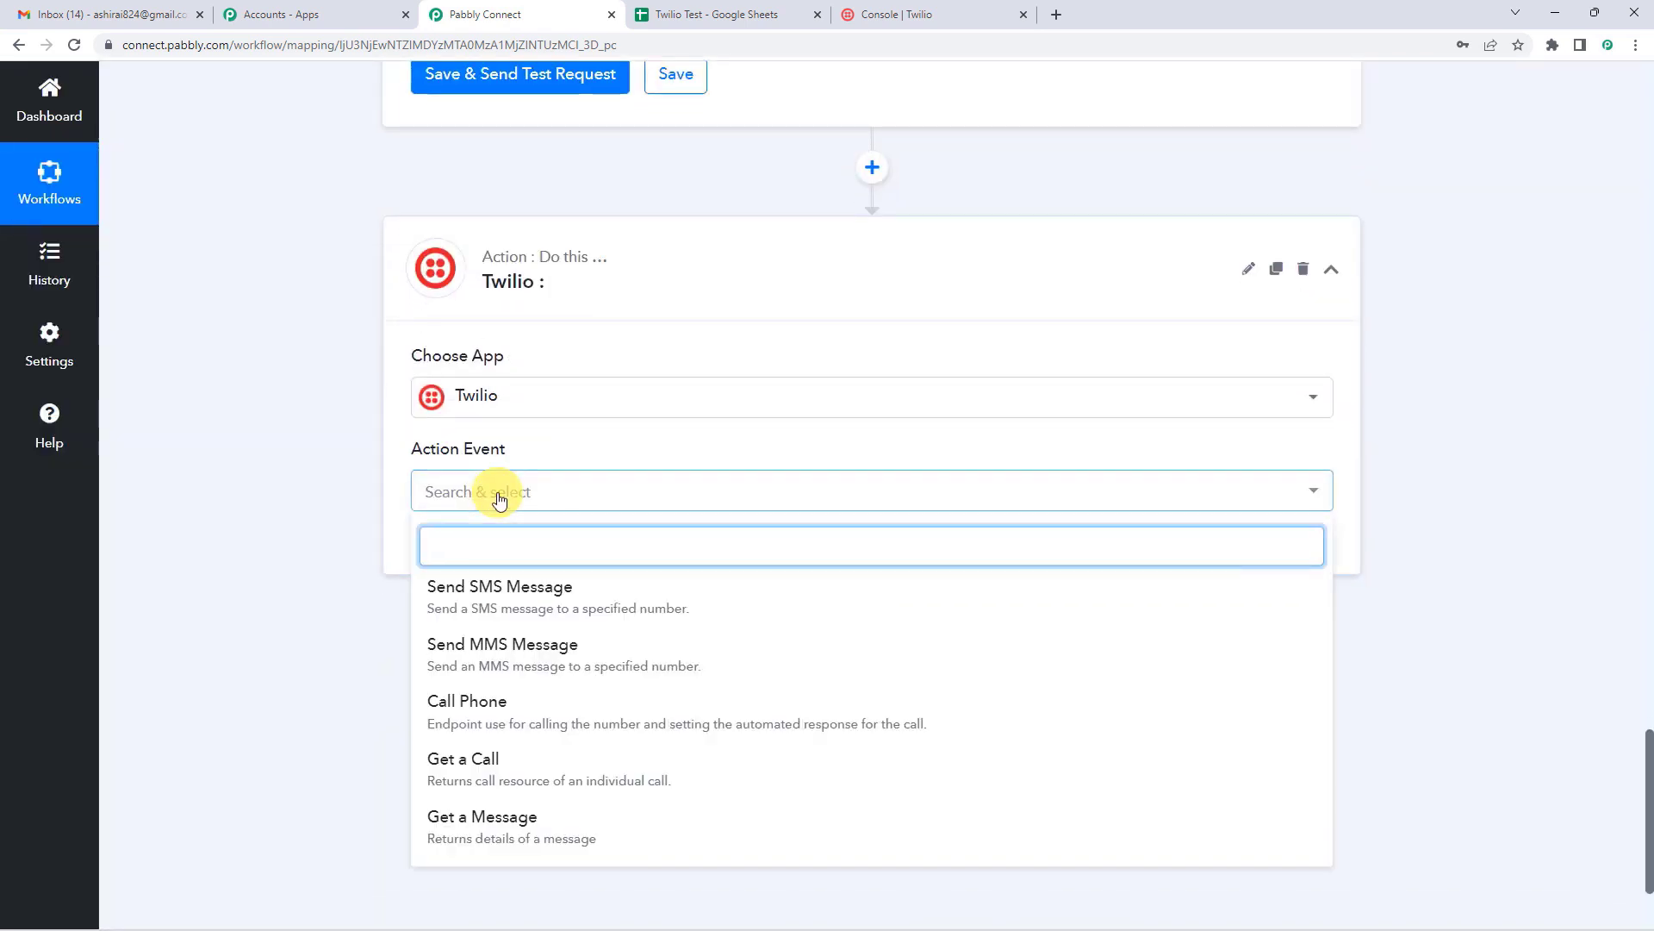
left_click(612, 603)
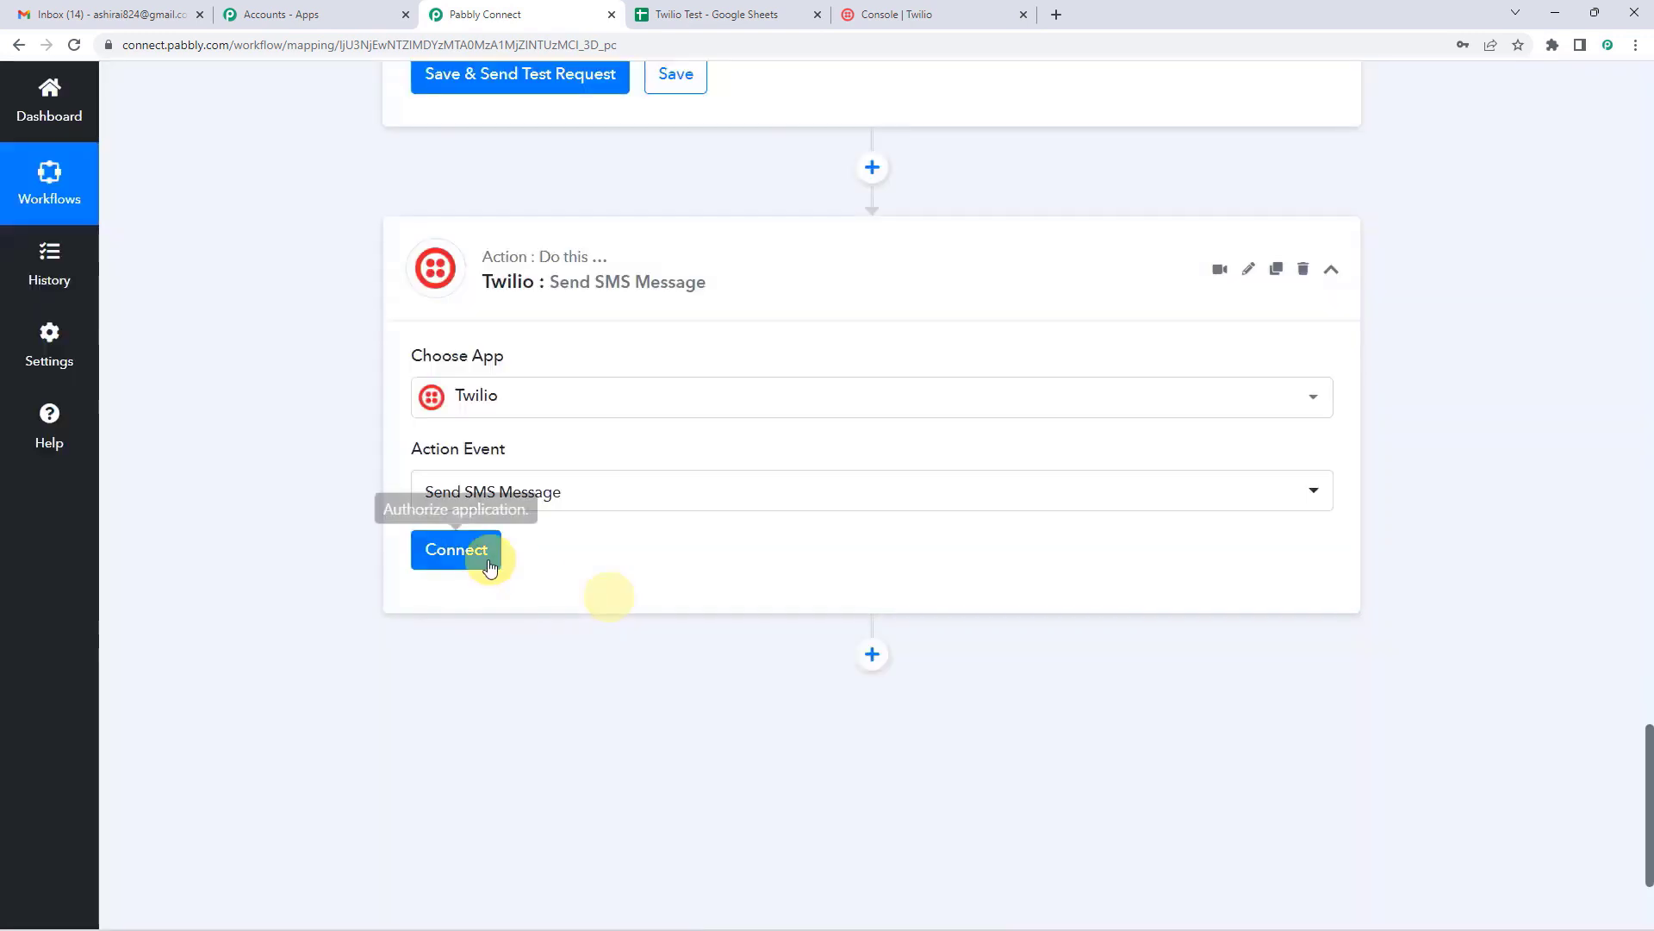
left_click(479, 559)
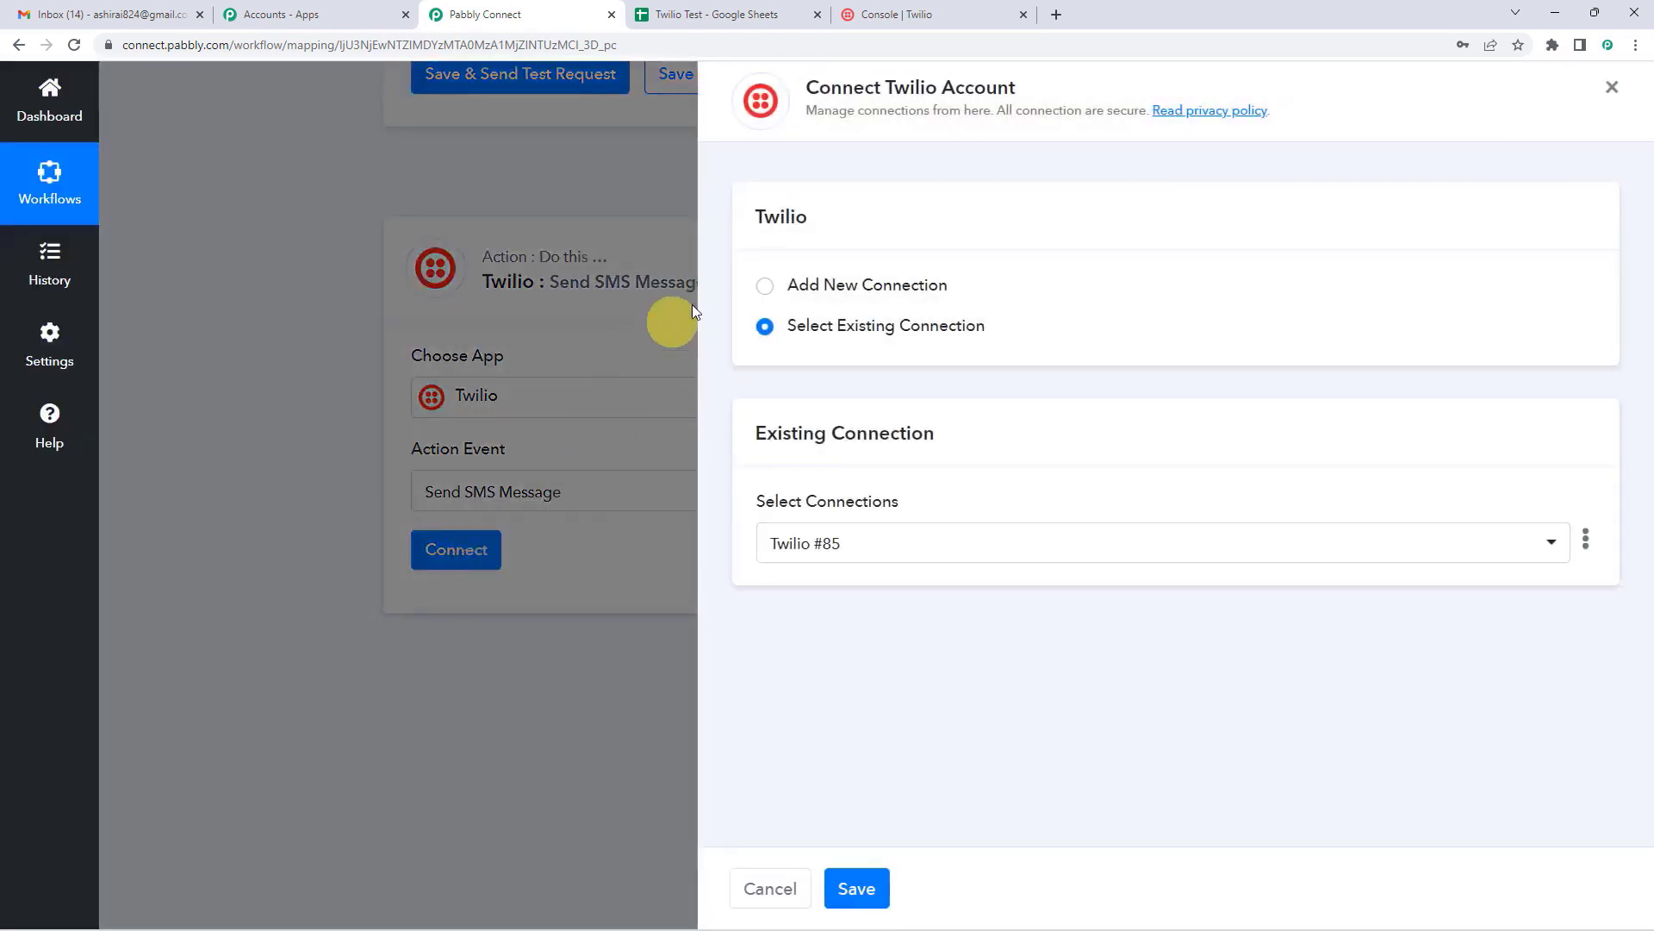
Step: Add a new Twilio connection and review its Account SID and Authorization Token fields
left_click(764, 286)
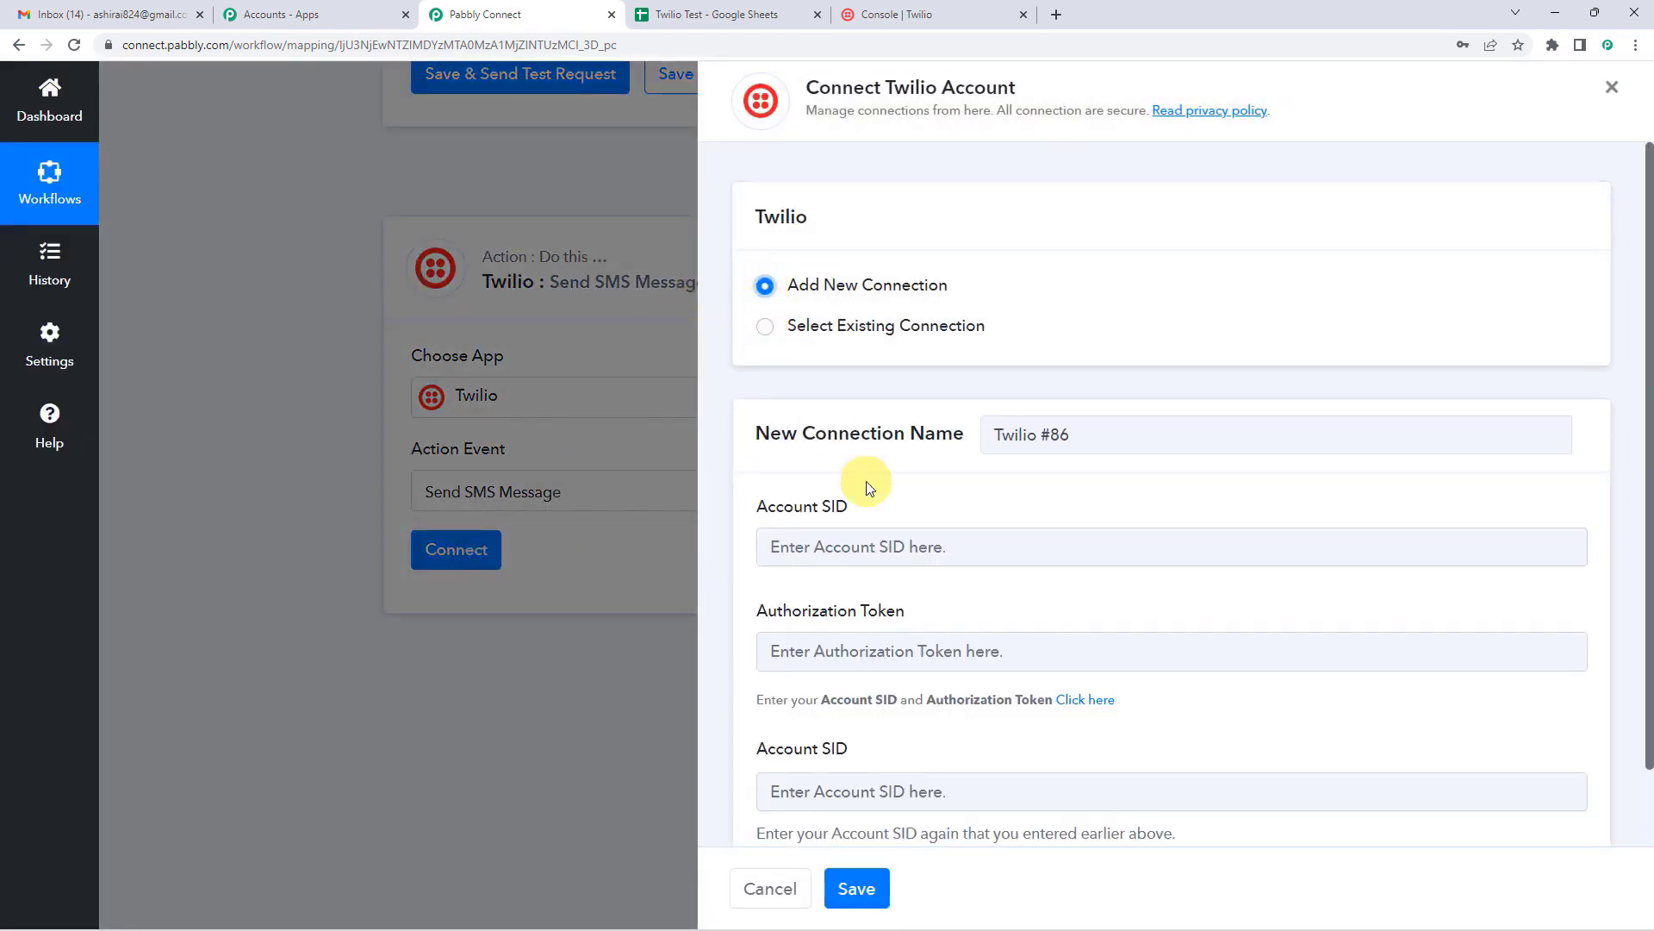
scroll(868, 483, "down", 1)
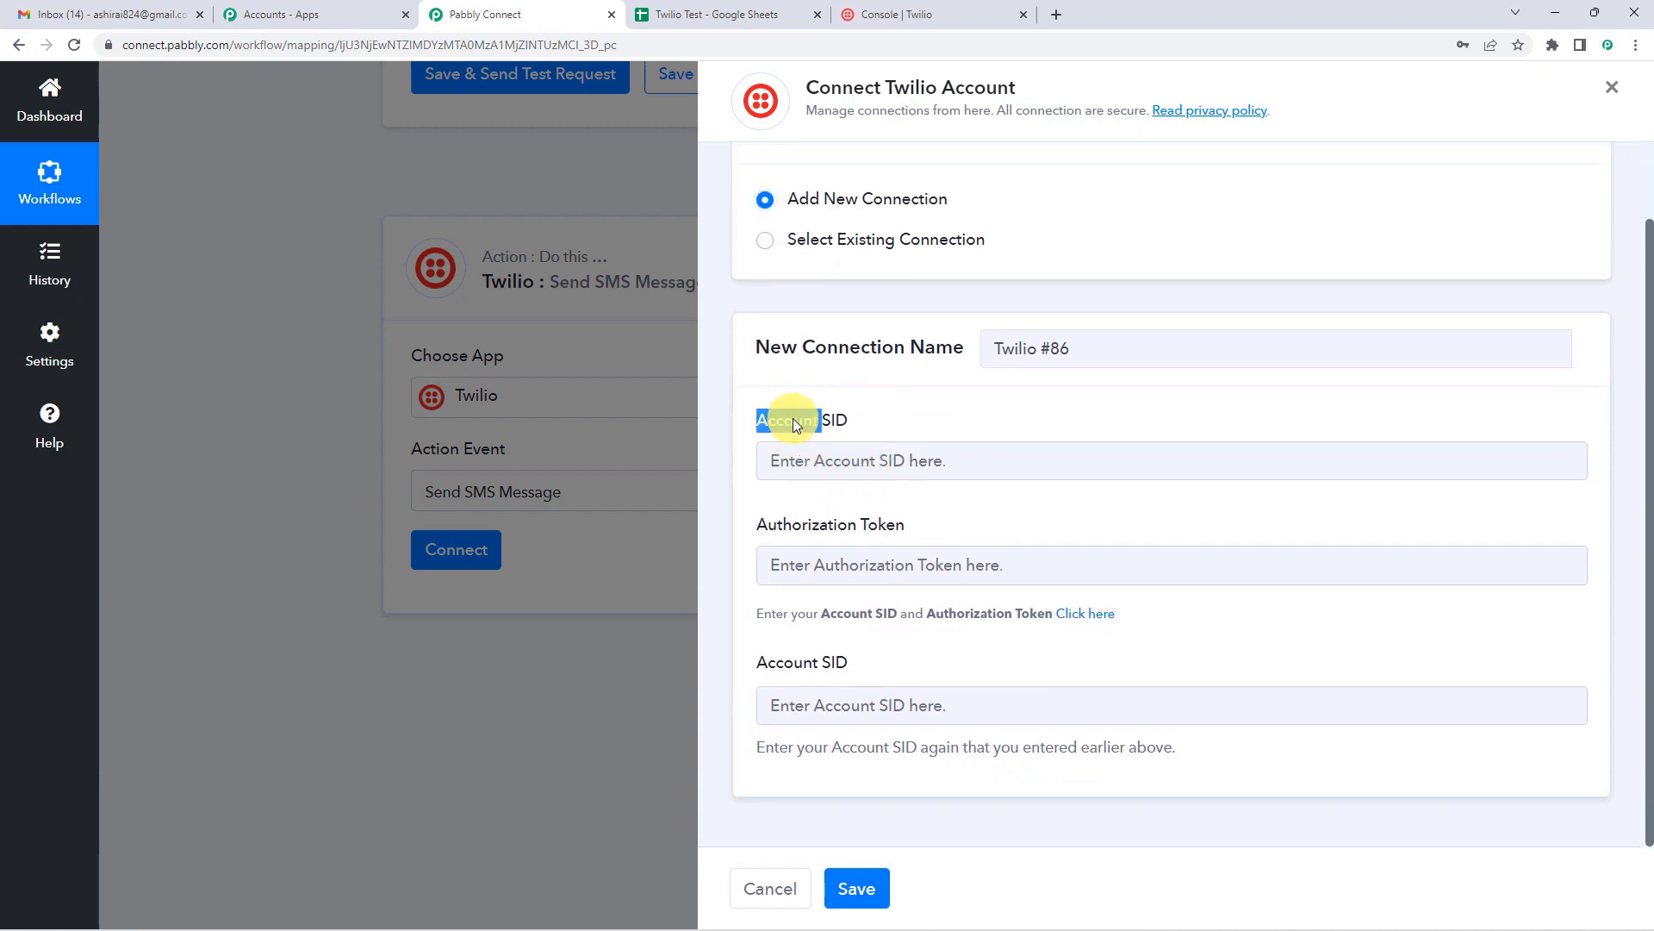
left_click_drag(780, 526, 966, 528)
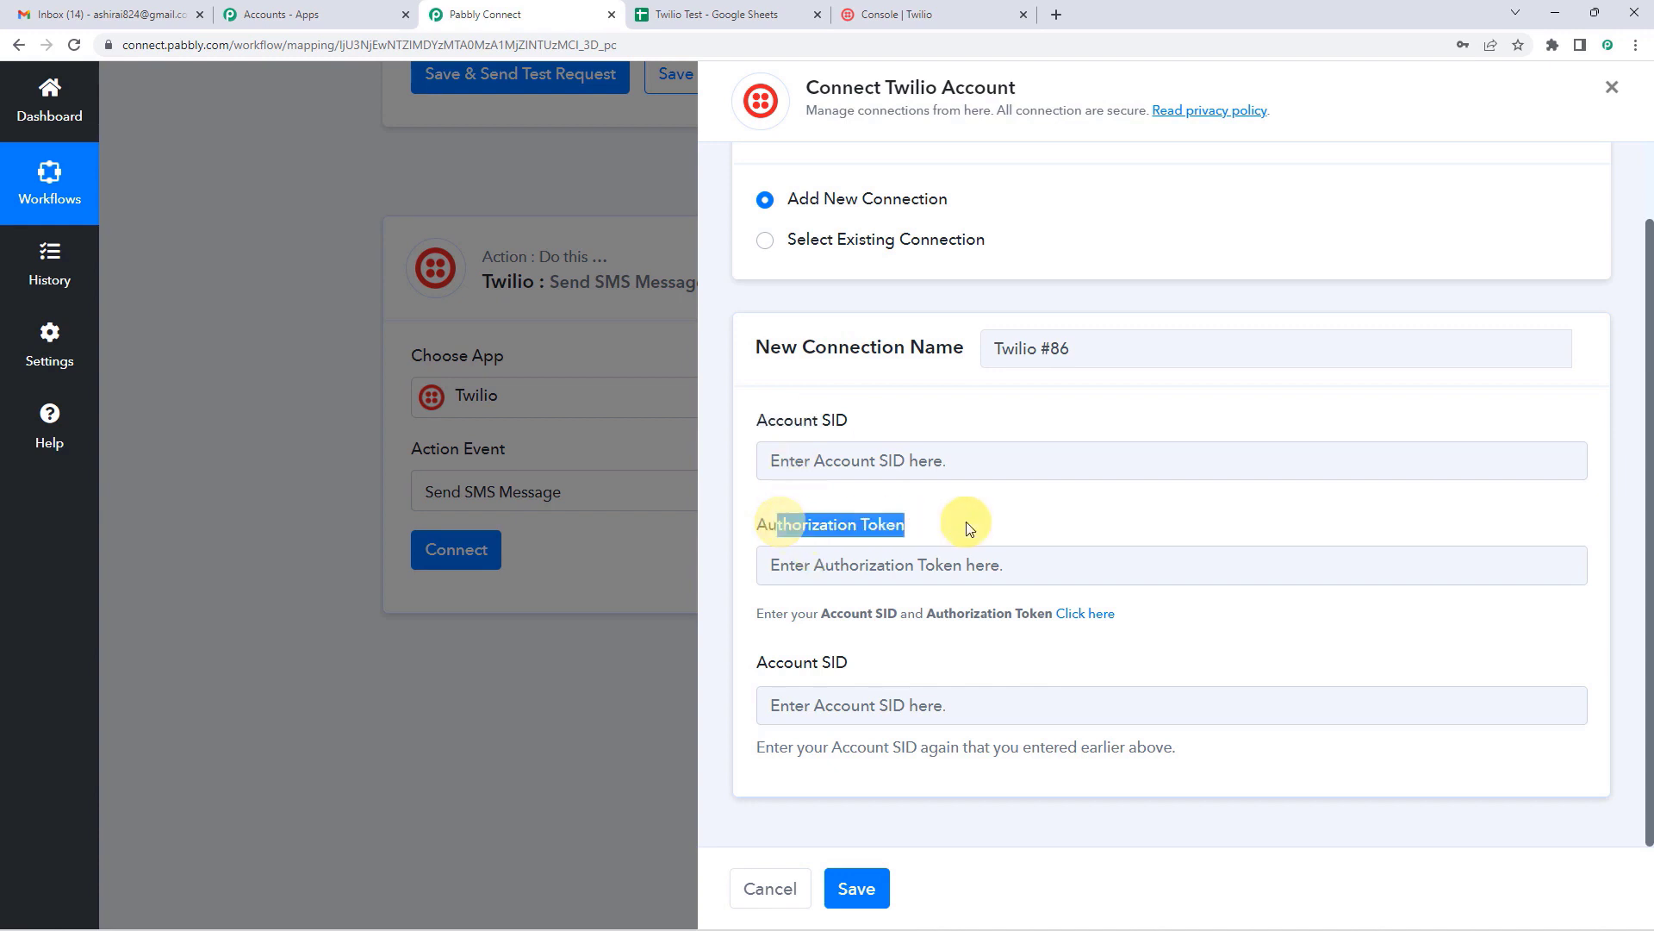
left_click(778, 672)
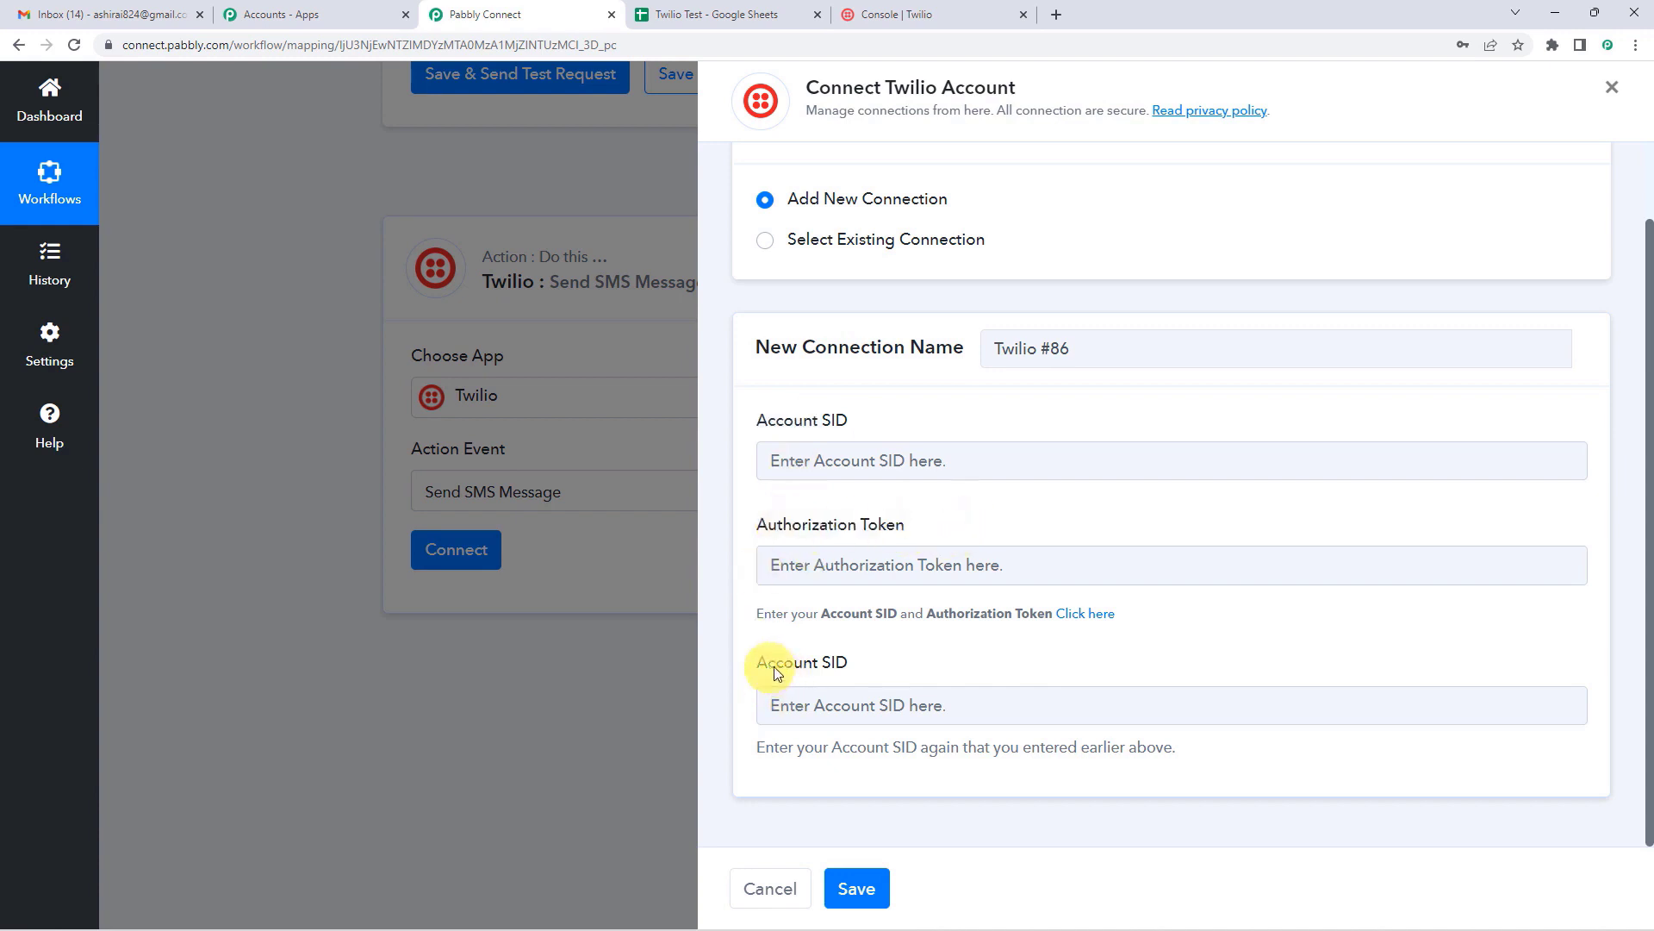
left_click(846, 660)
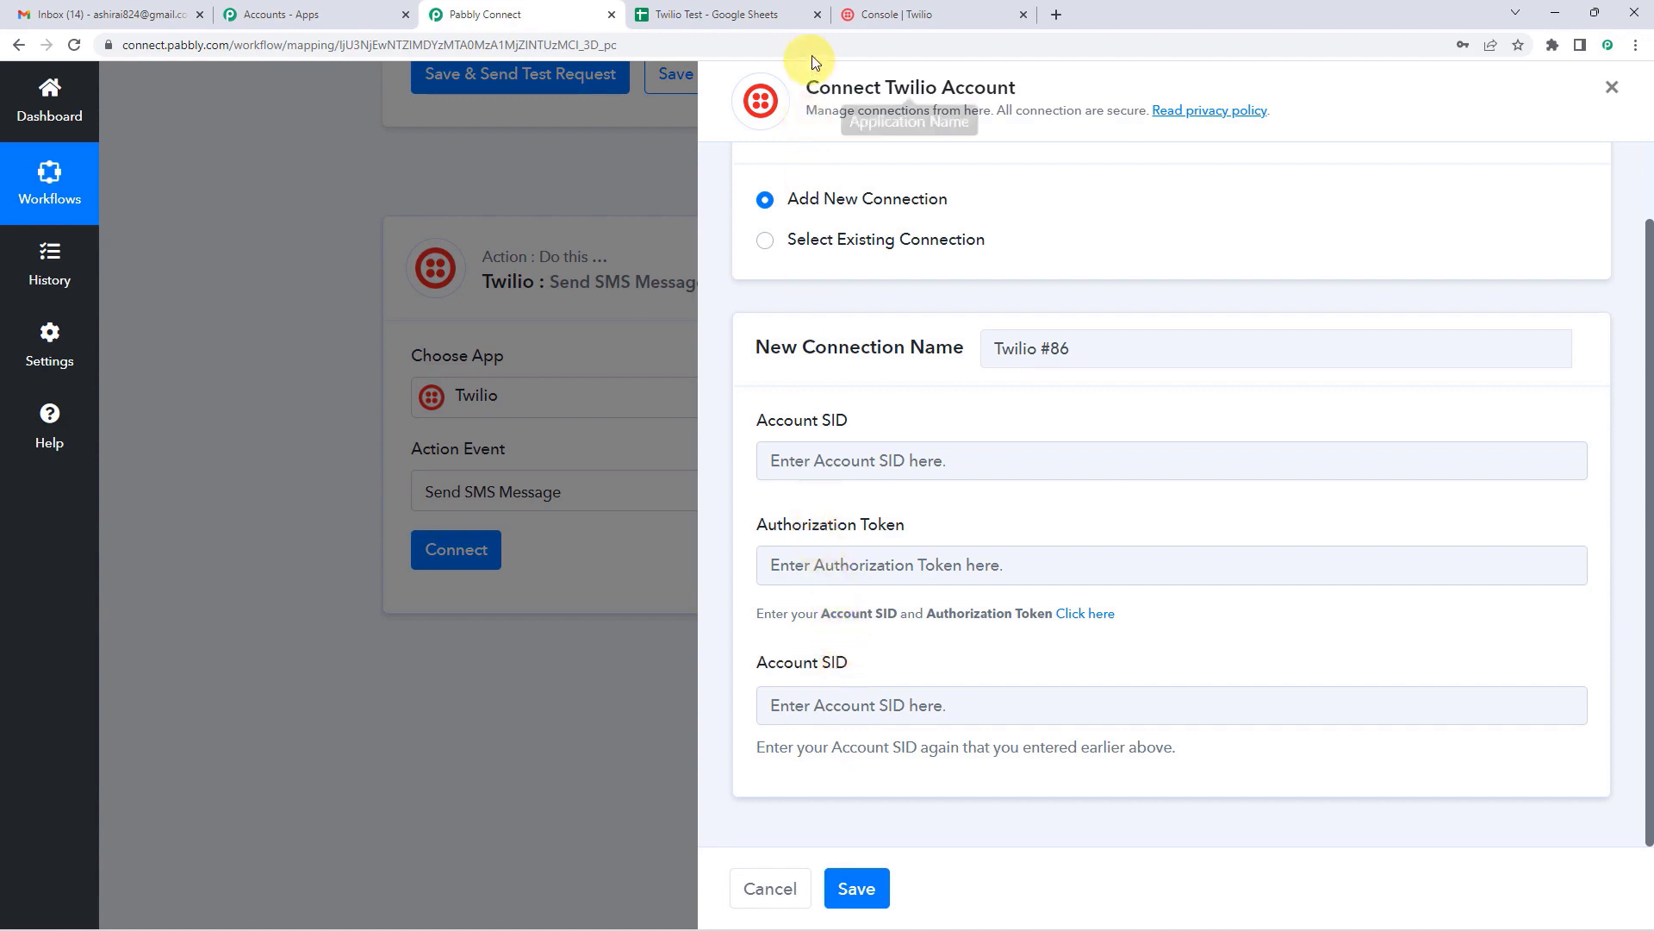
Step: Copy the Account SID from the Twilio console into both Account SID fields
left_click(877, 11)
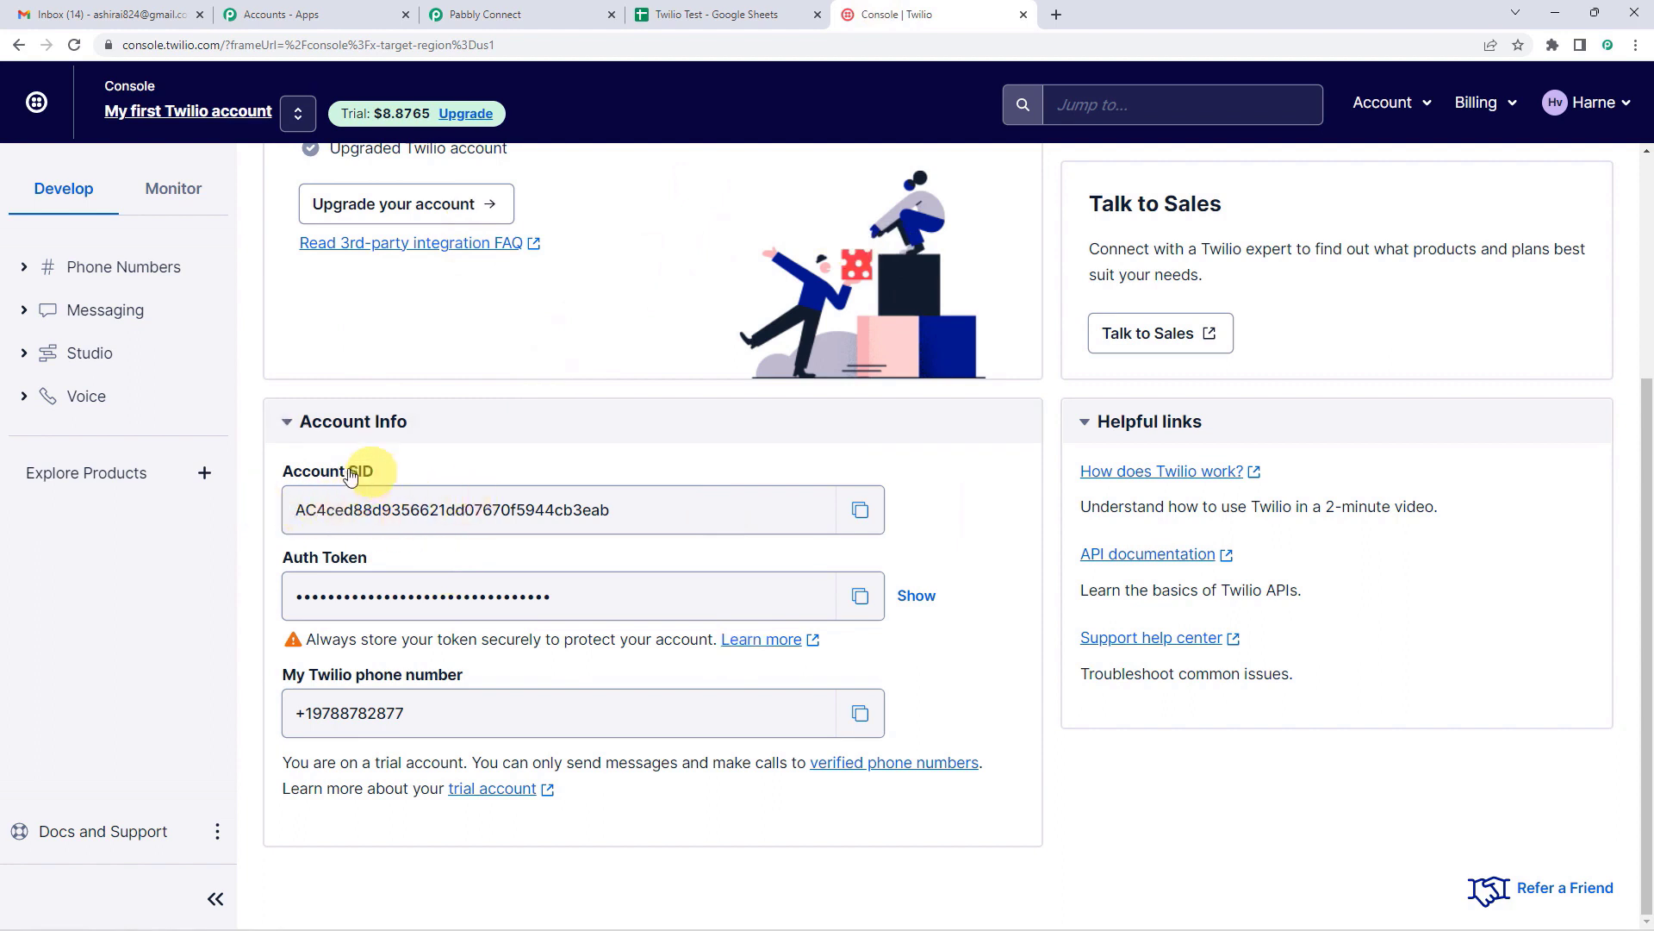
left_click(861, 510)
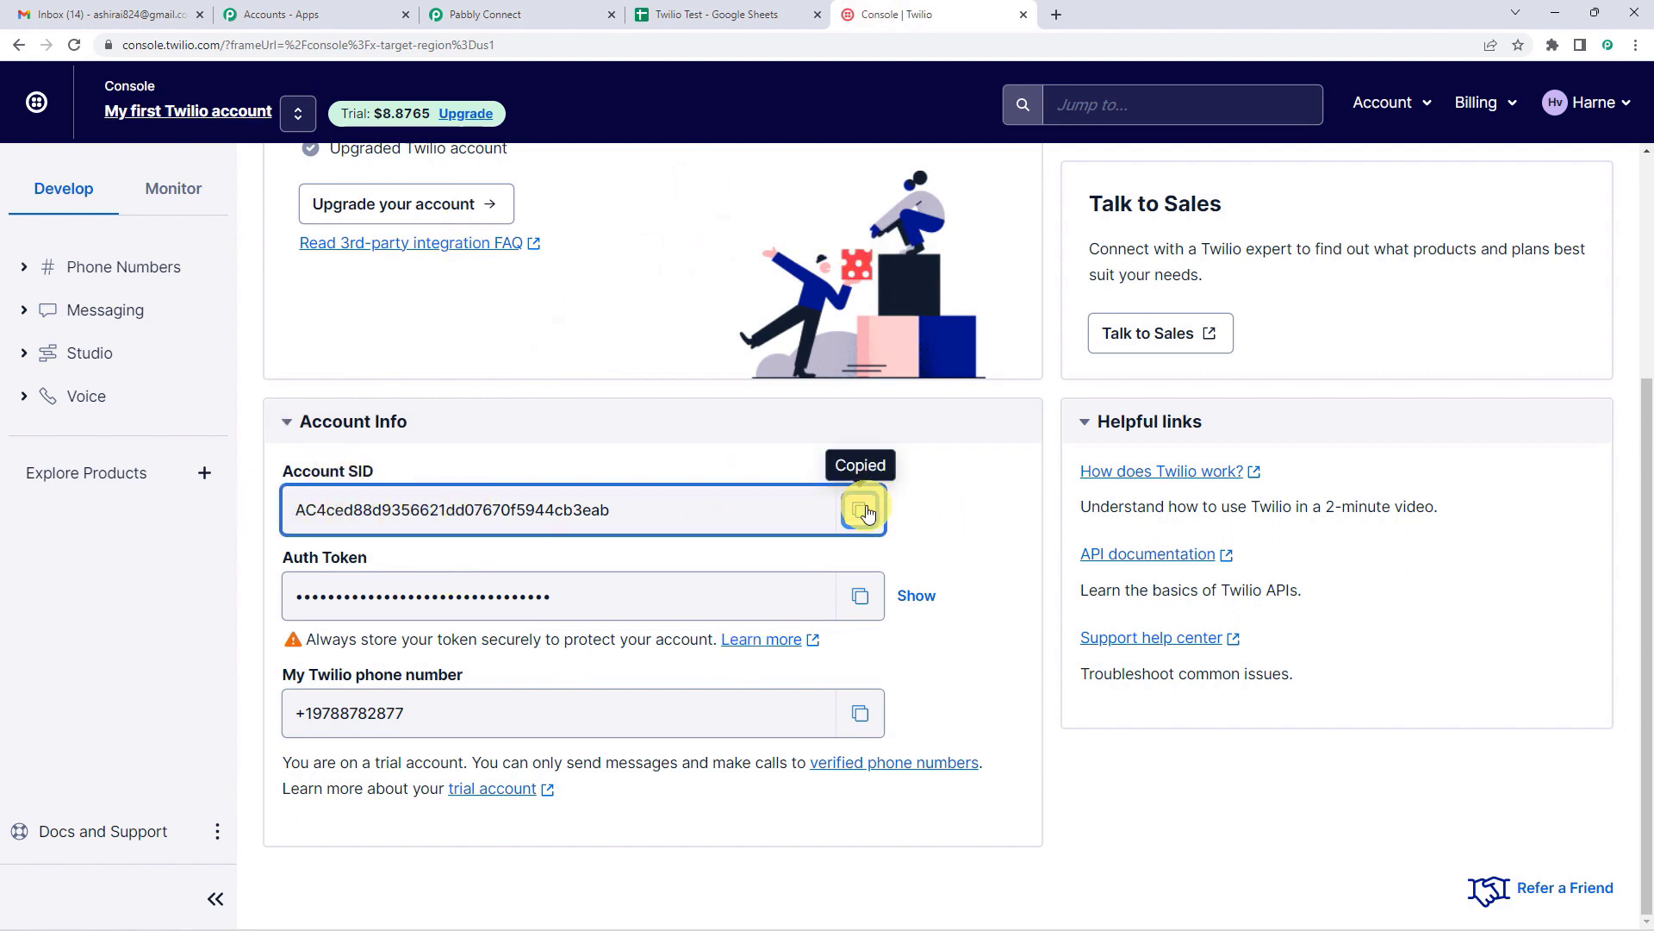
left_click(517, 13)
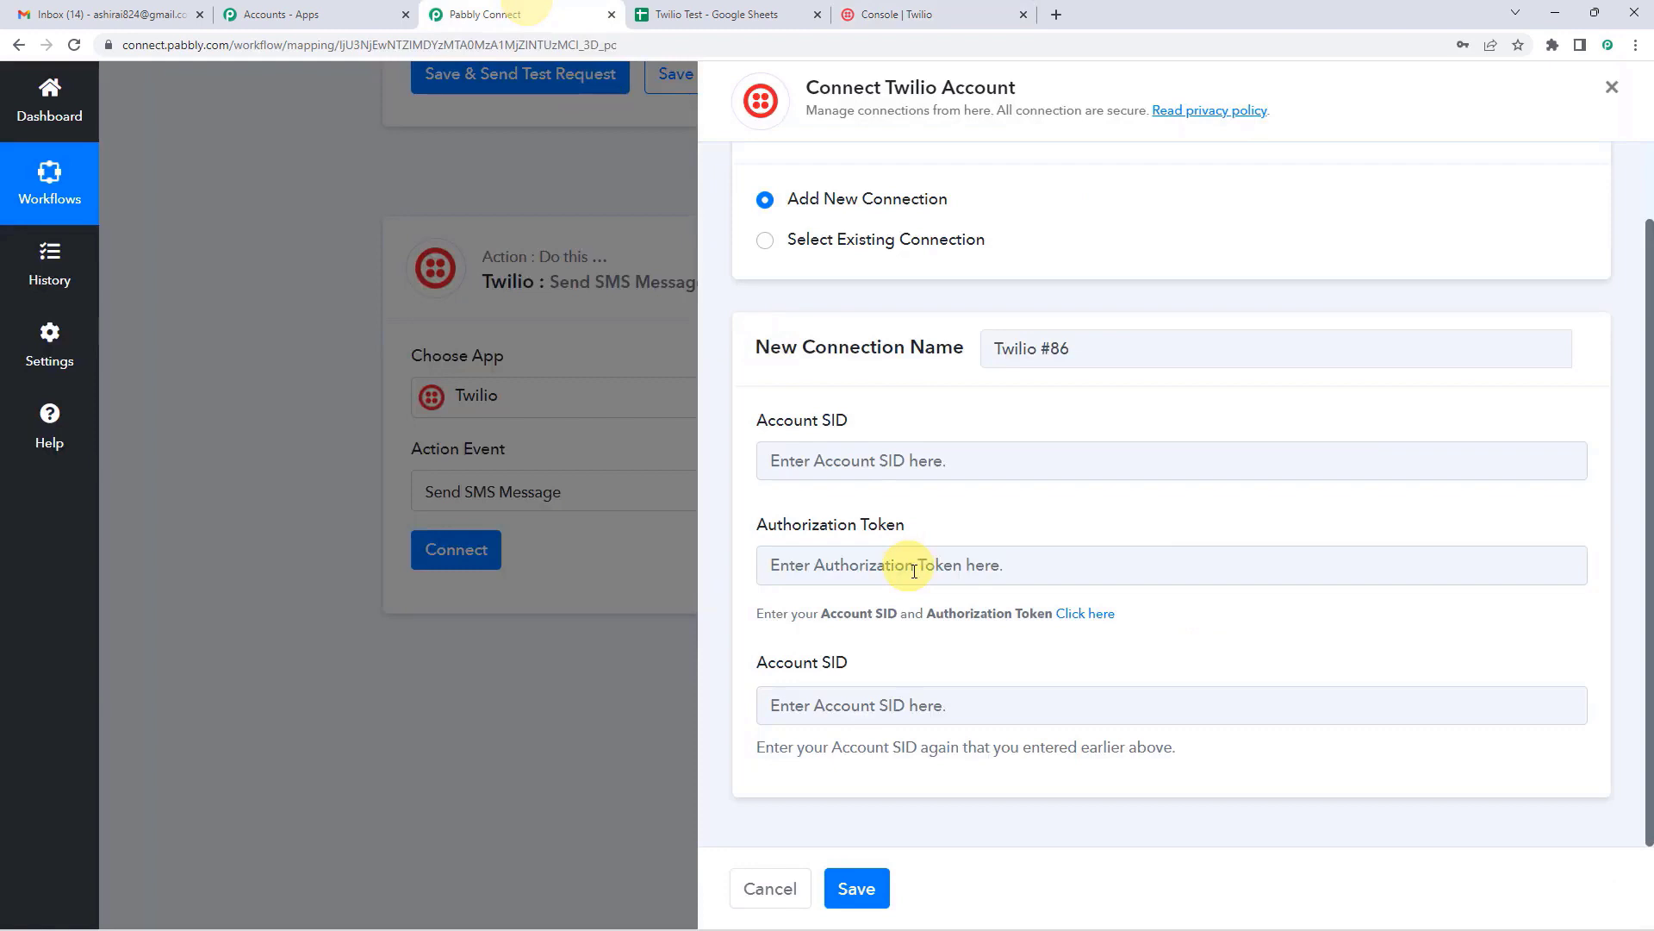
left_click(891, 466)
key("ctrl+v")
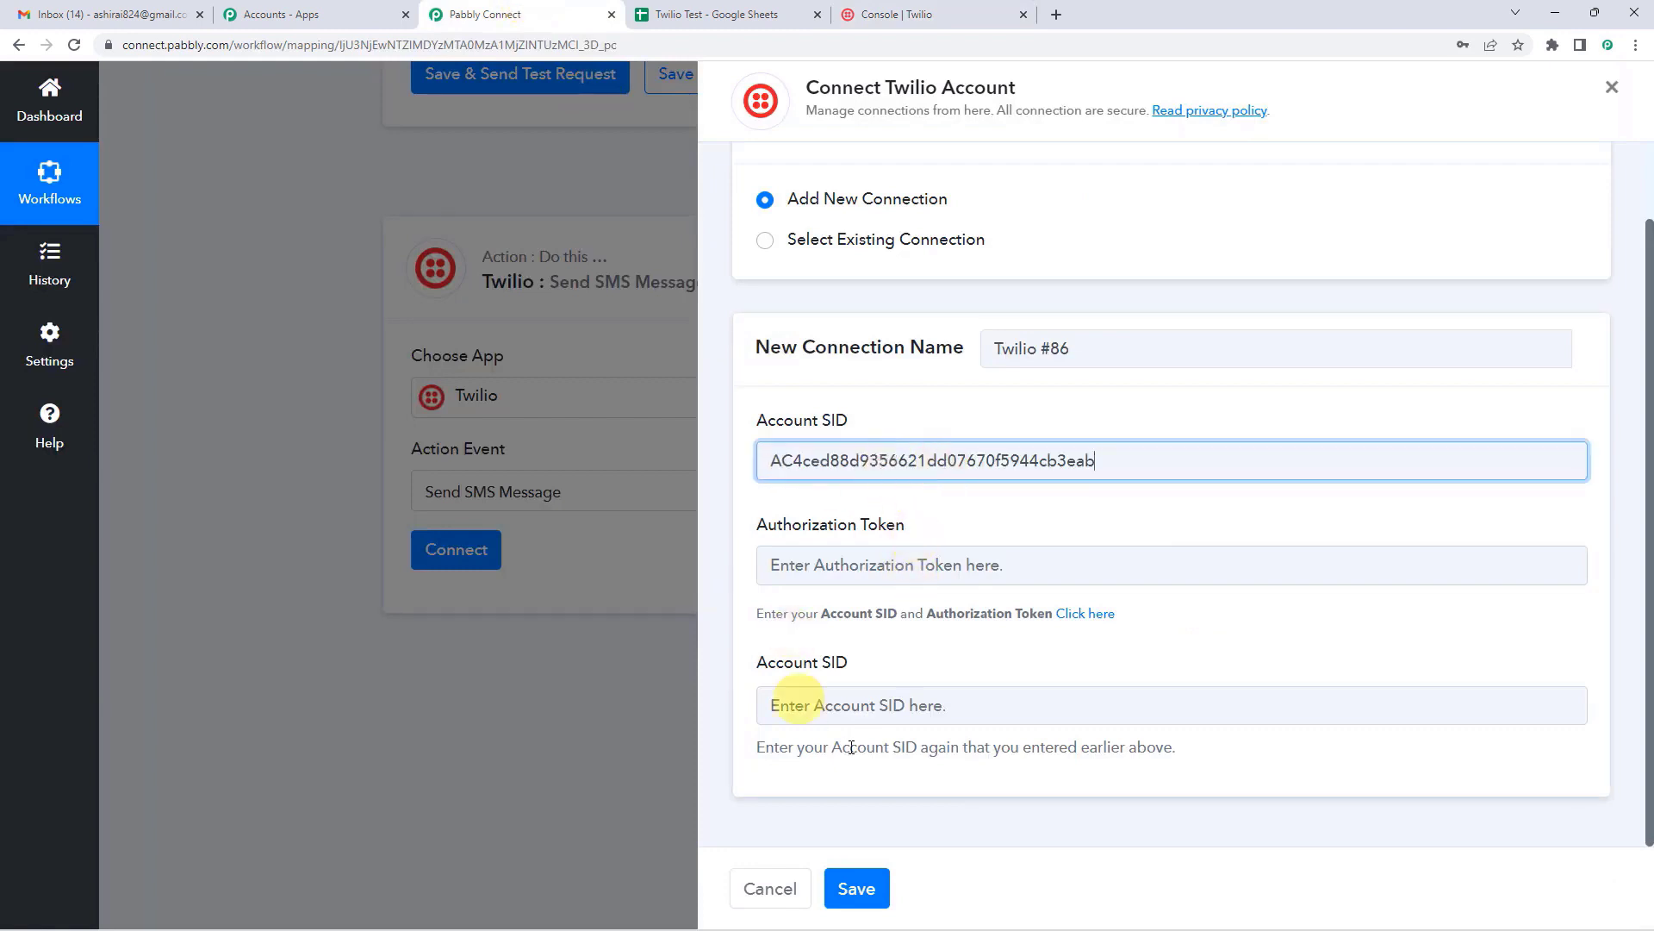
left_click(859, 708)
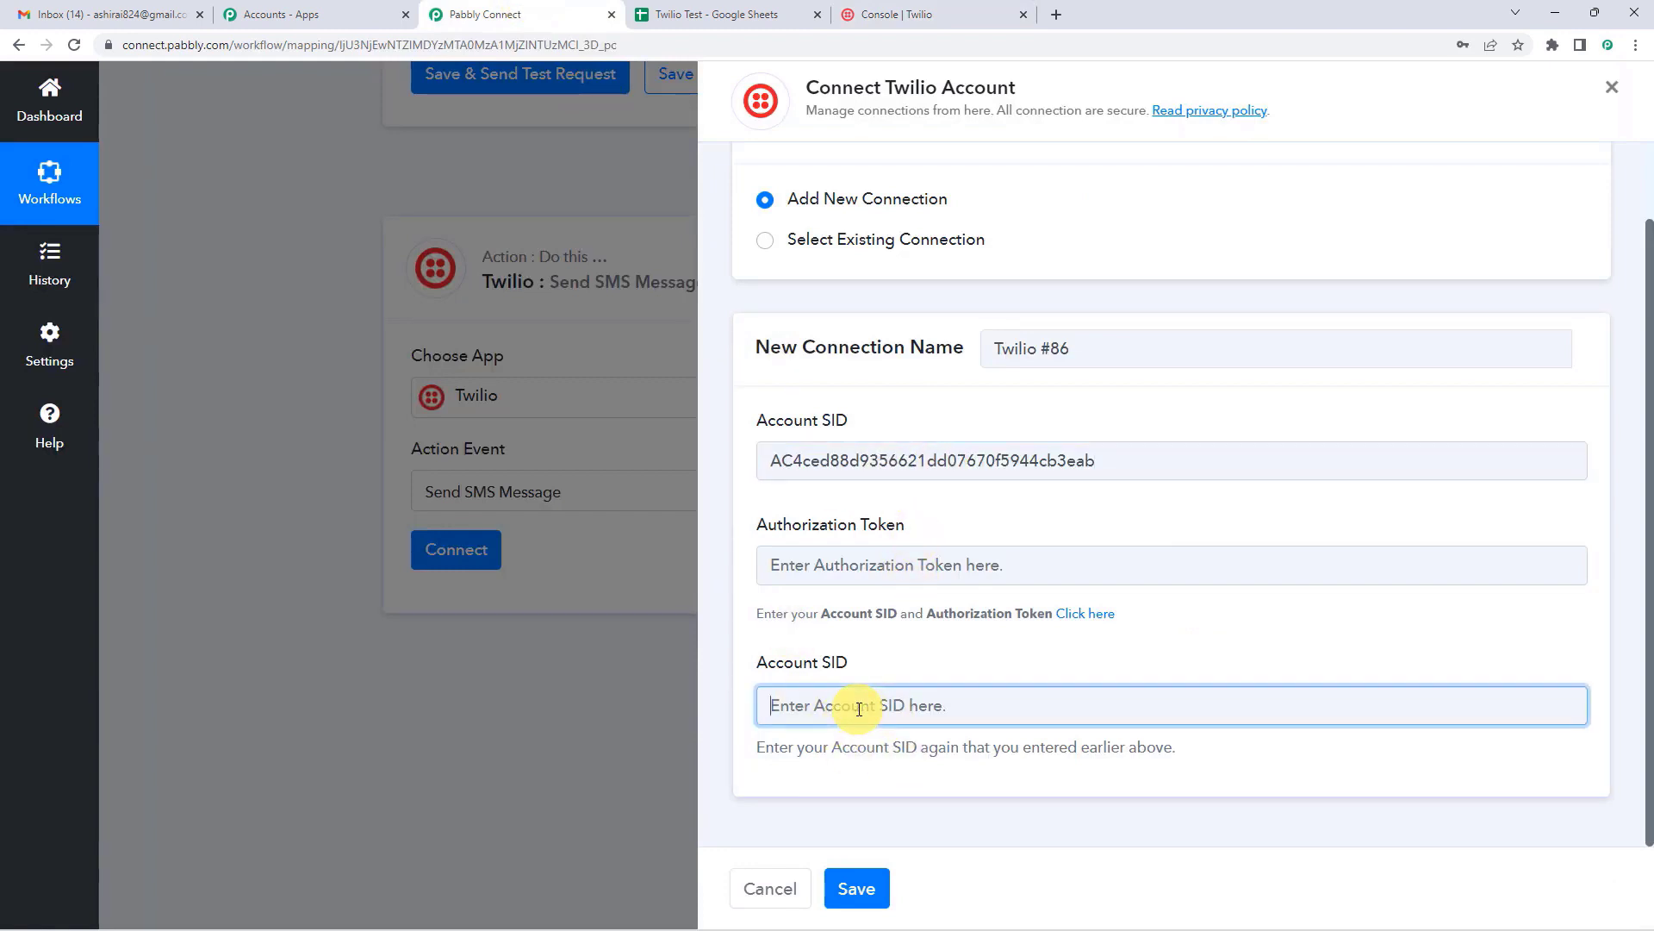
key("ctrl+v")
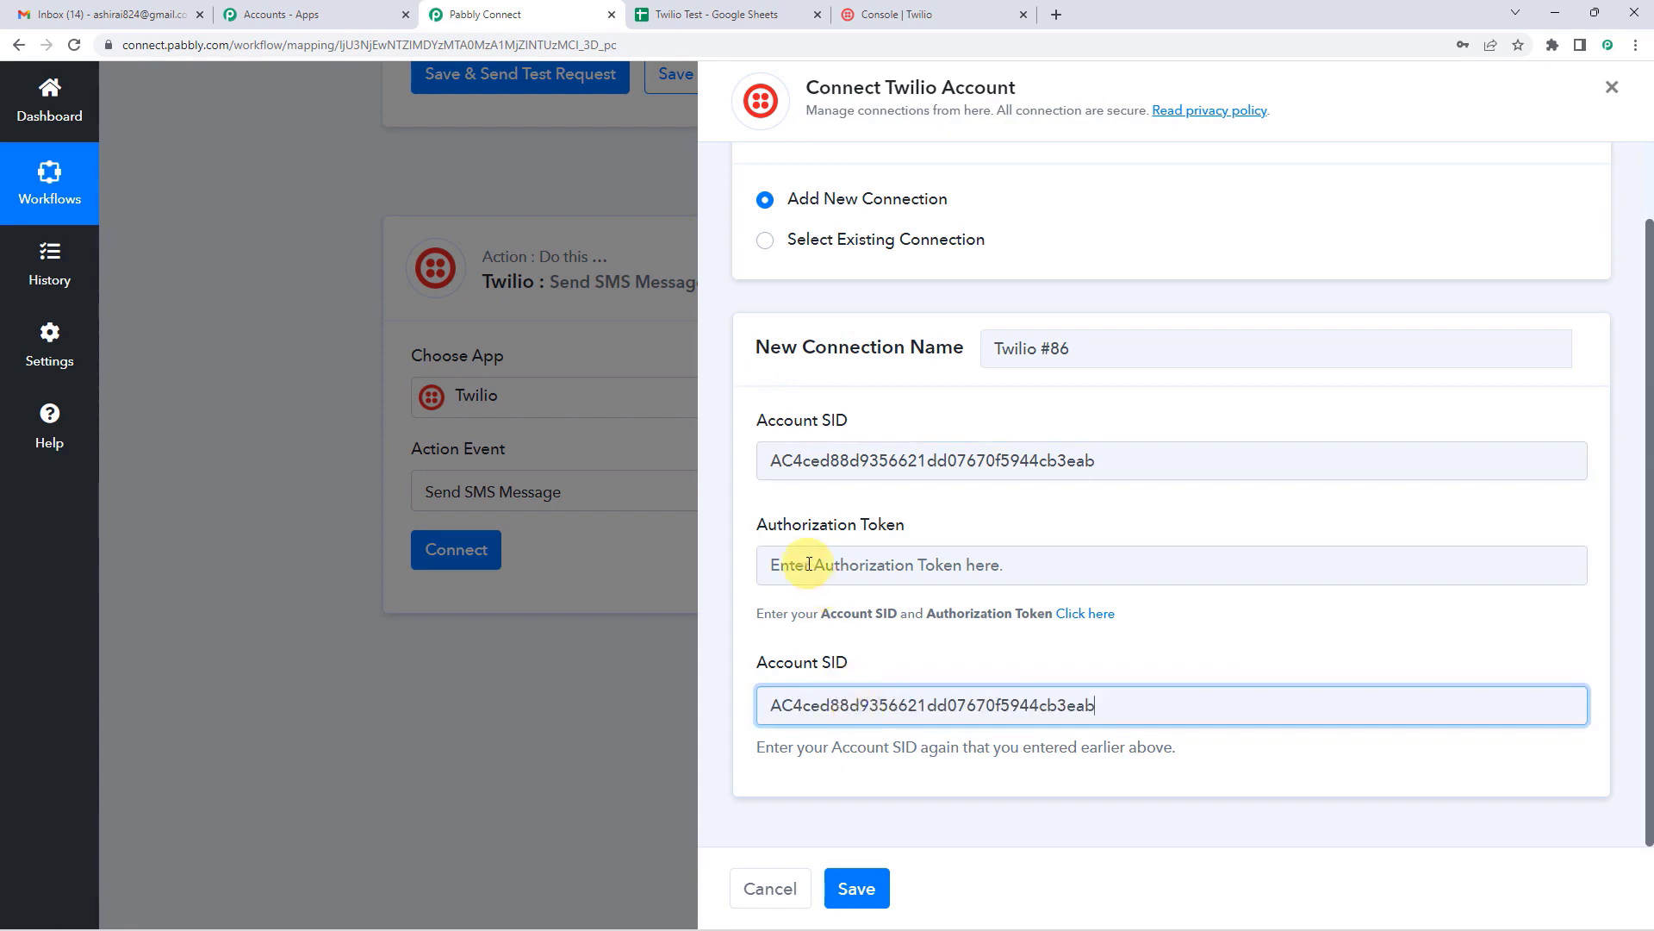
Step: Paste the Twilio auth token into Authorization Token and save the connection
left_click(782, 565)
left_click(924, 540)
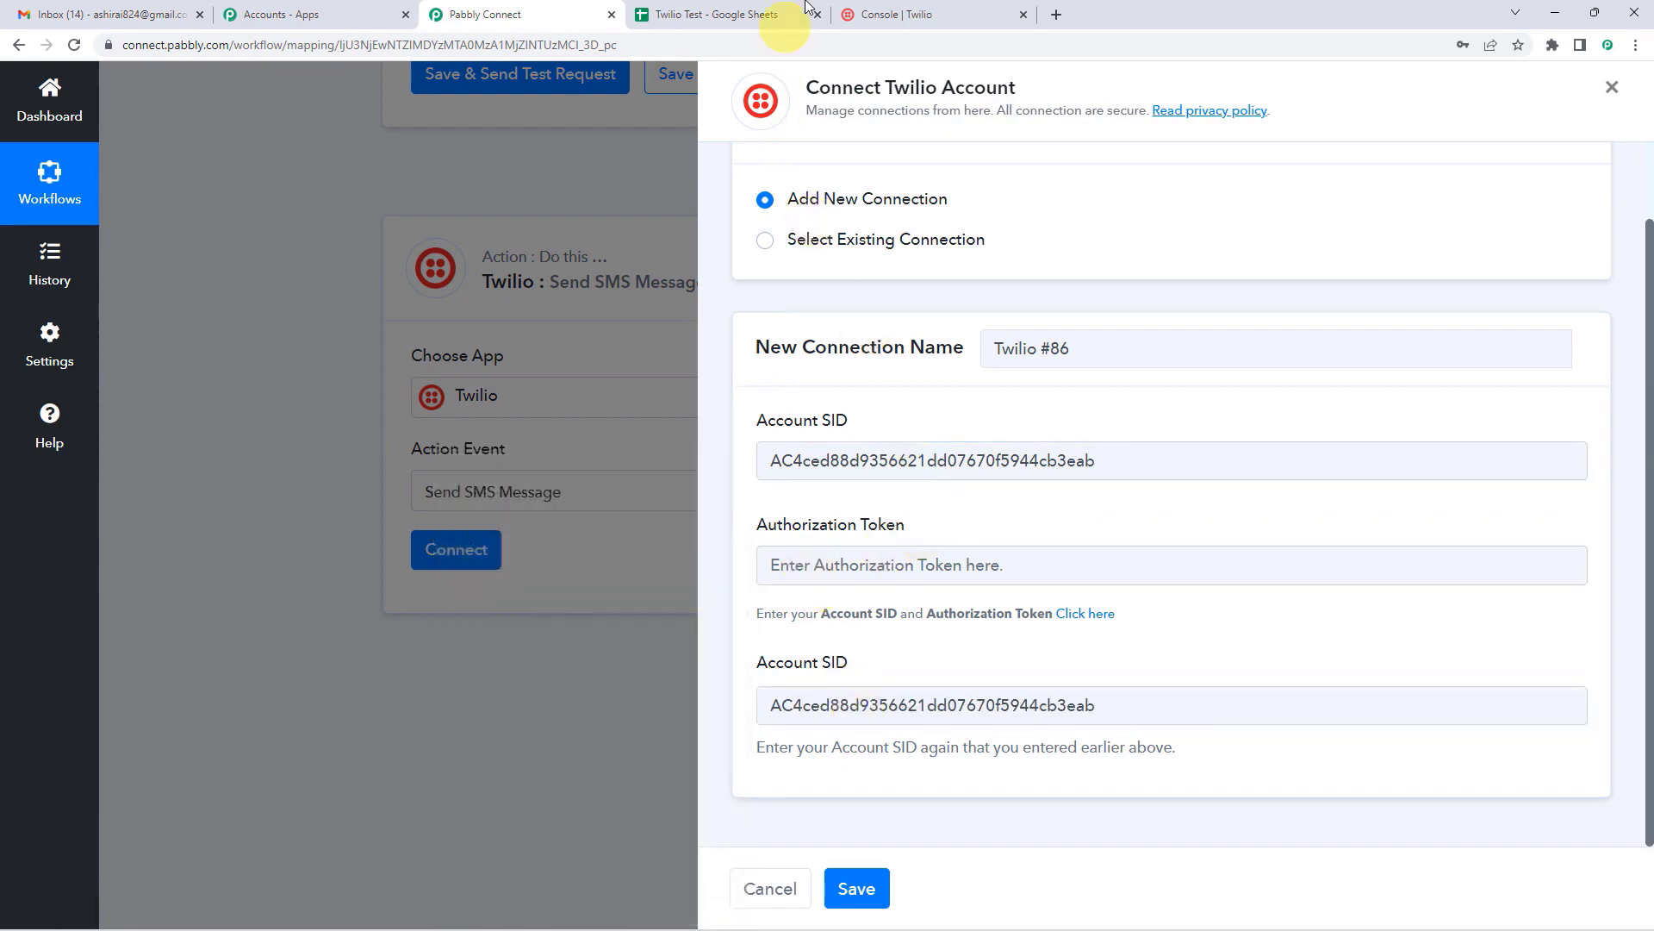
left_click(879, 15)
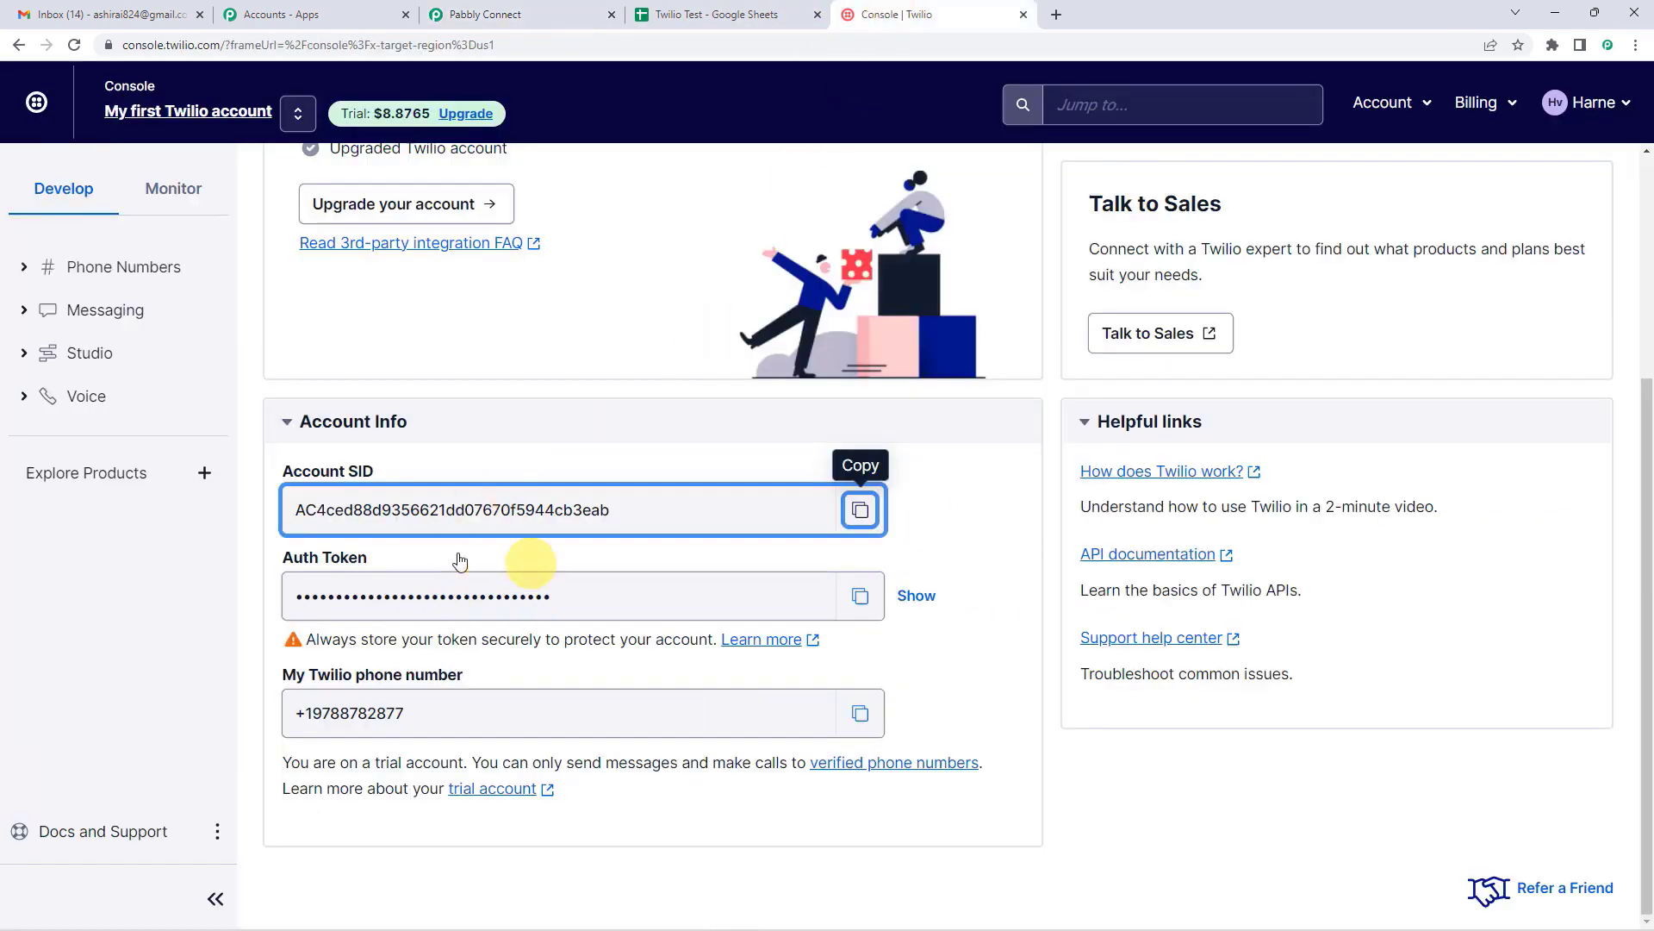
left_click(915, 603)
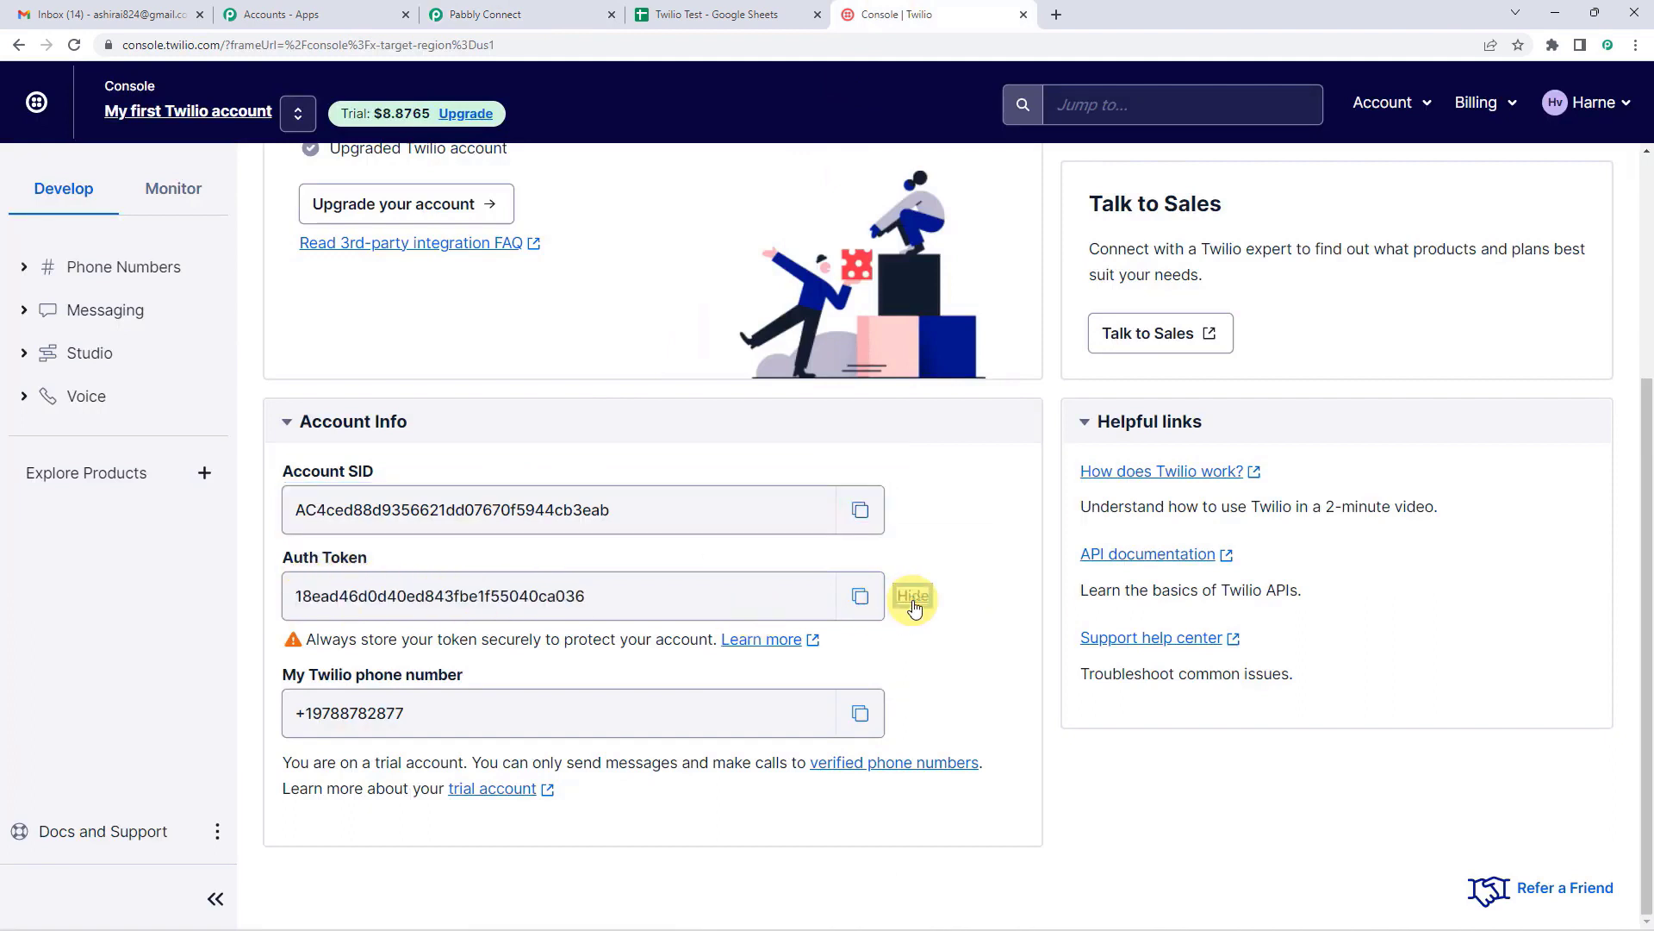
left_click(858, 601)
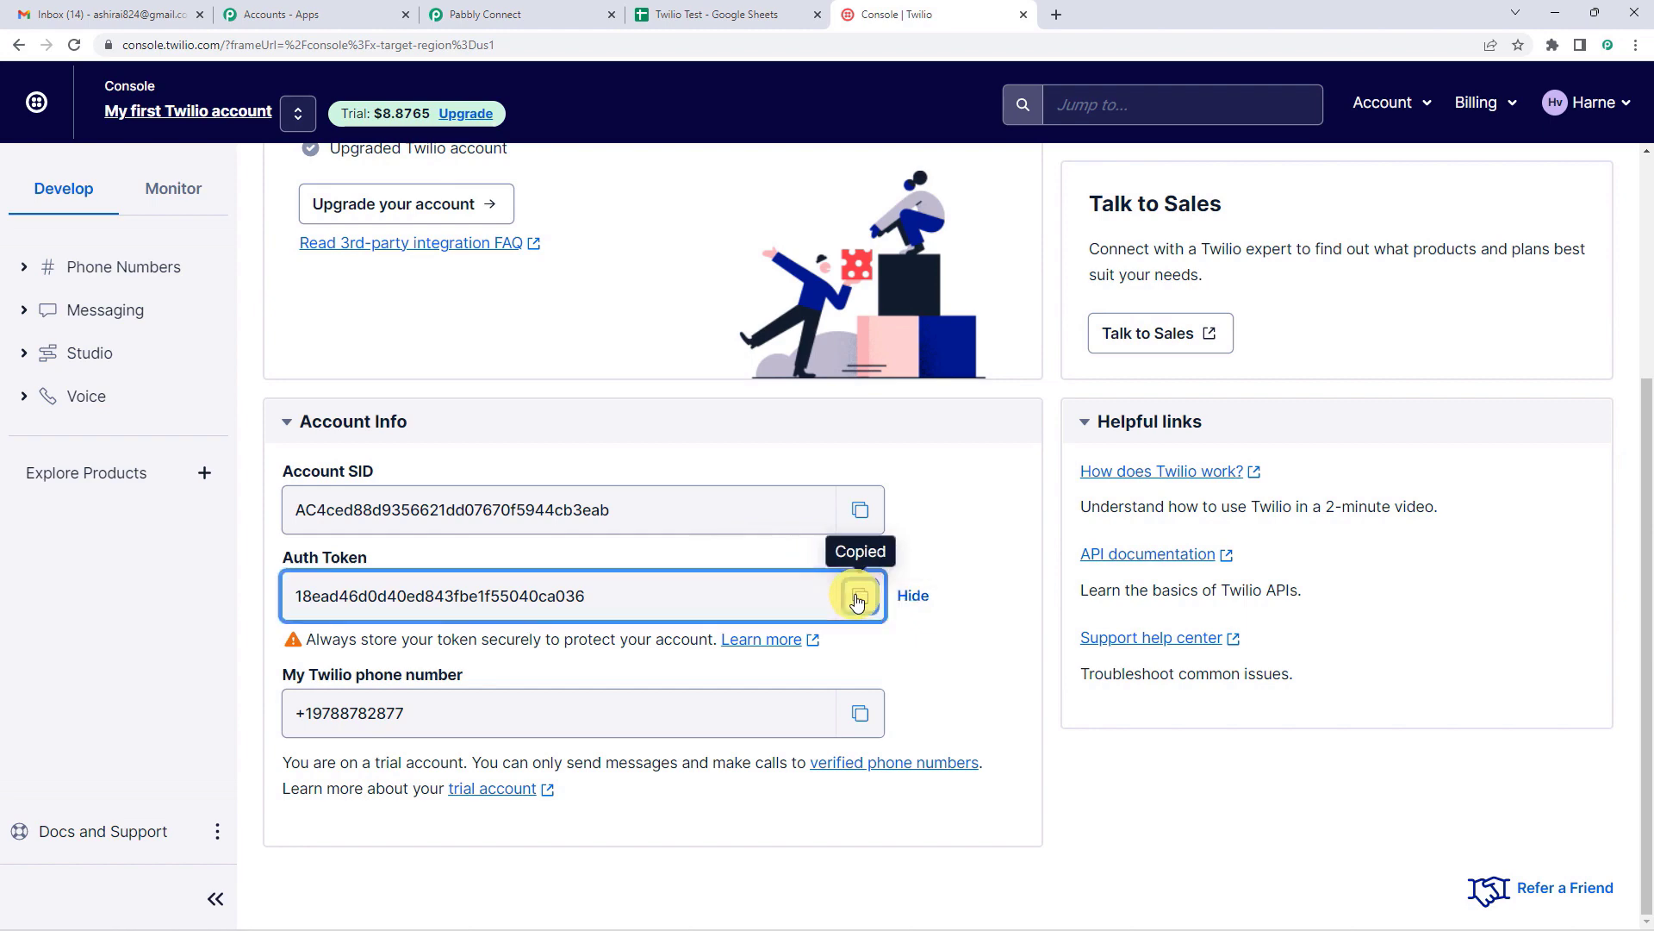
left_click(485, 10)
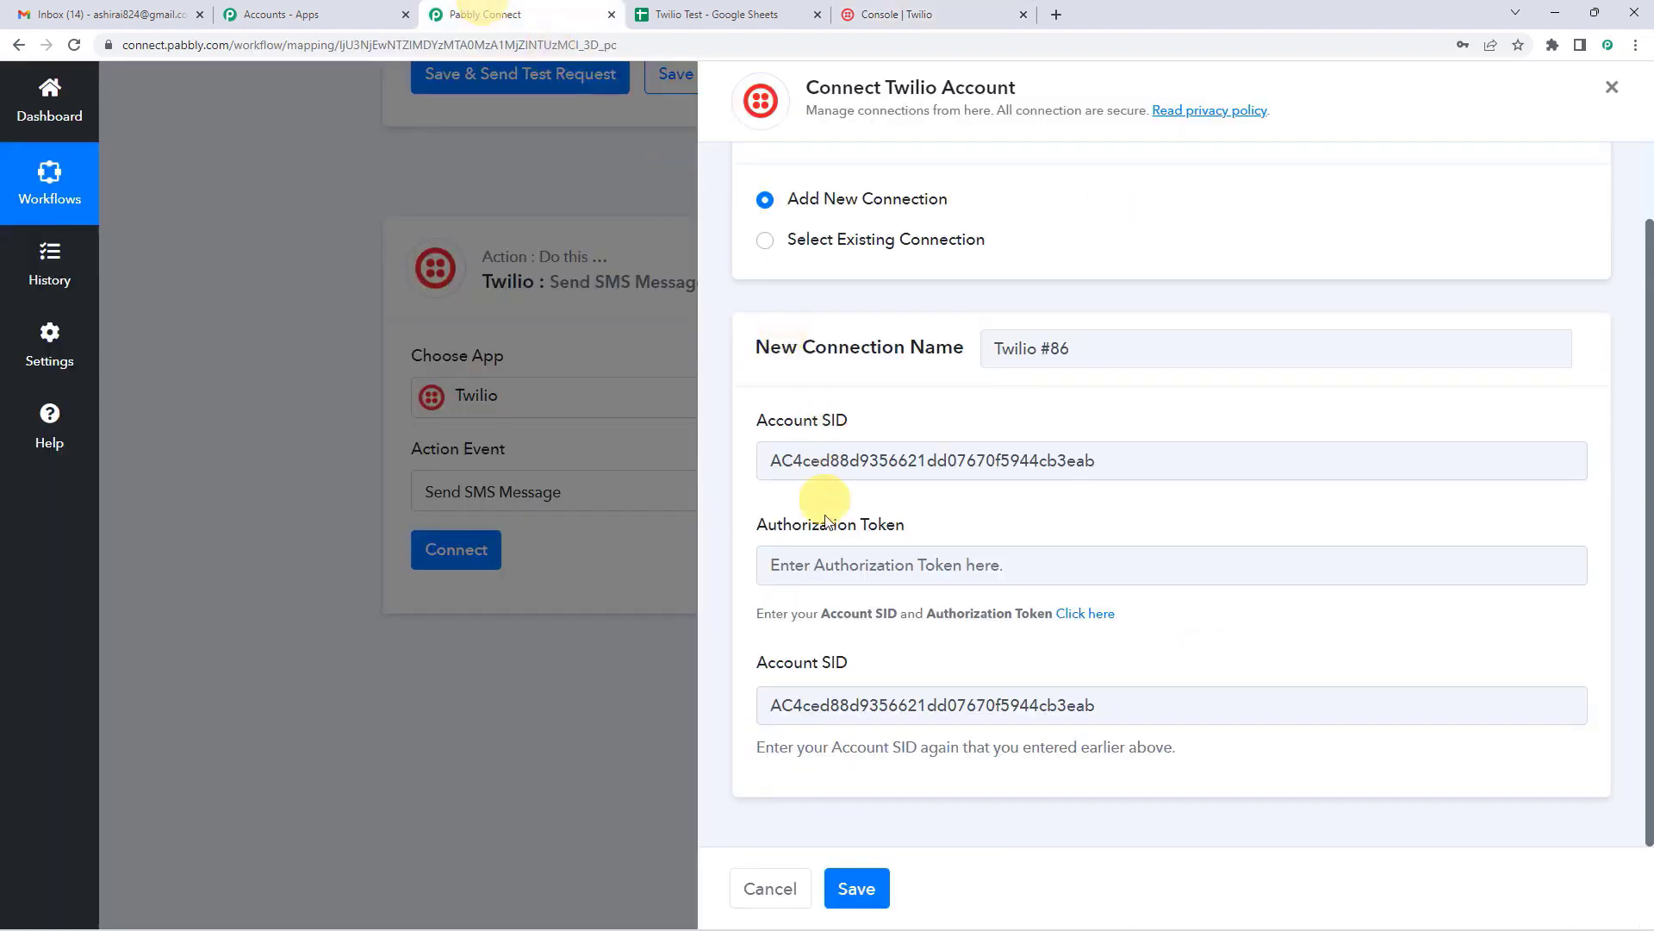
left_click(817, 562)
key("ctrl+v")
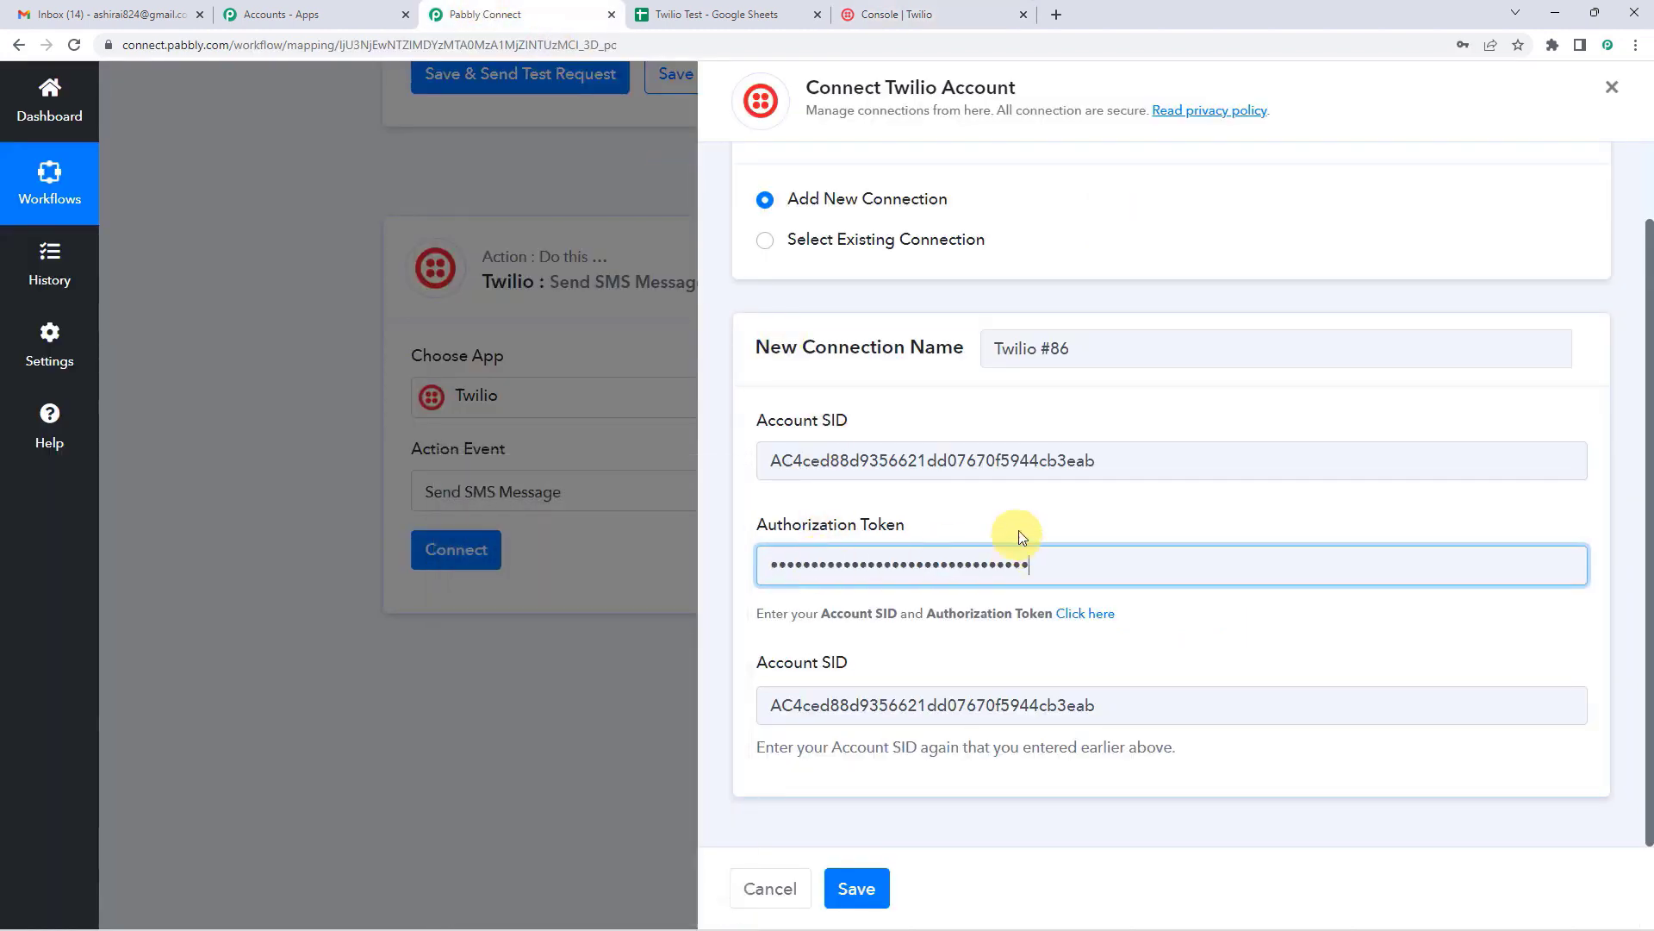
left_click(1023, 527)
left_click(862, 887)
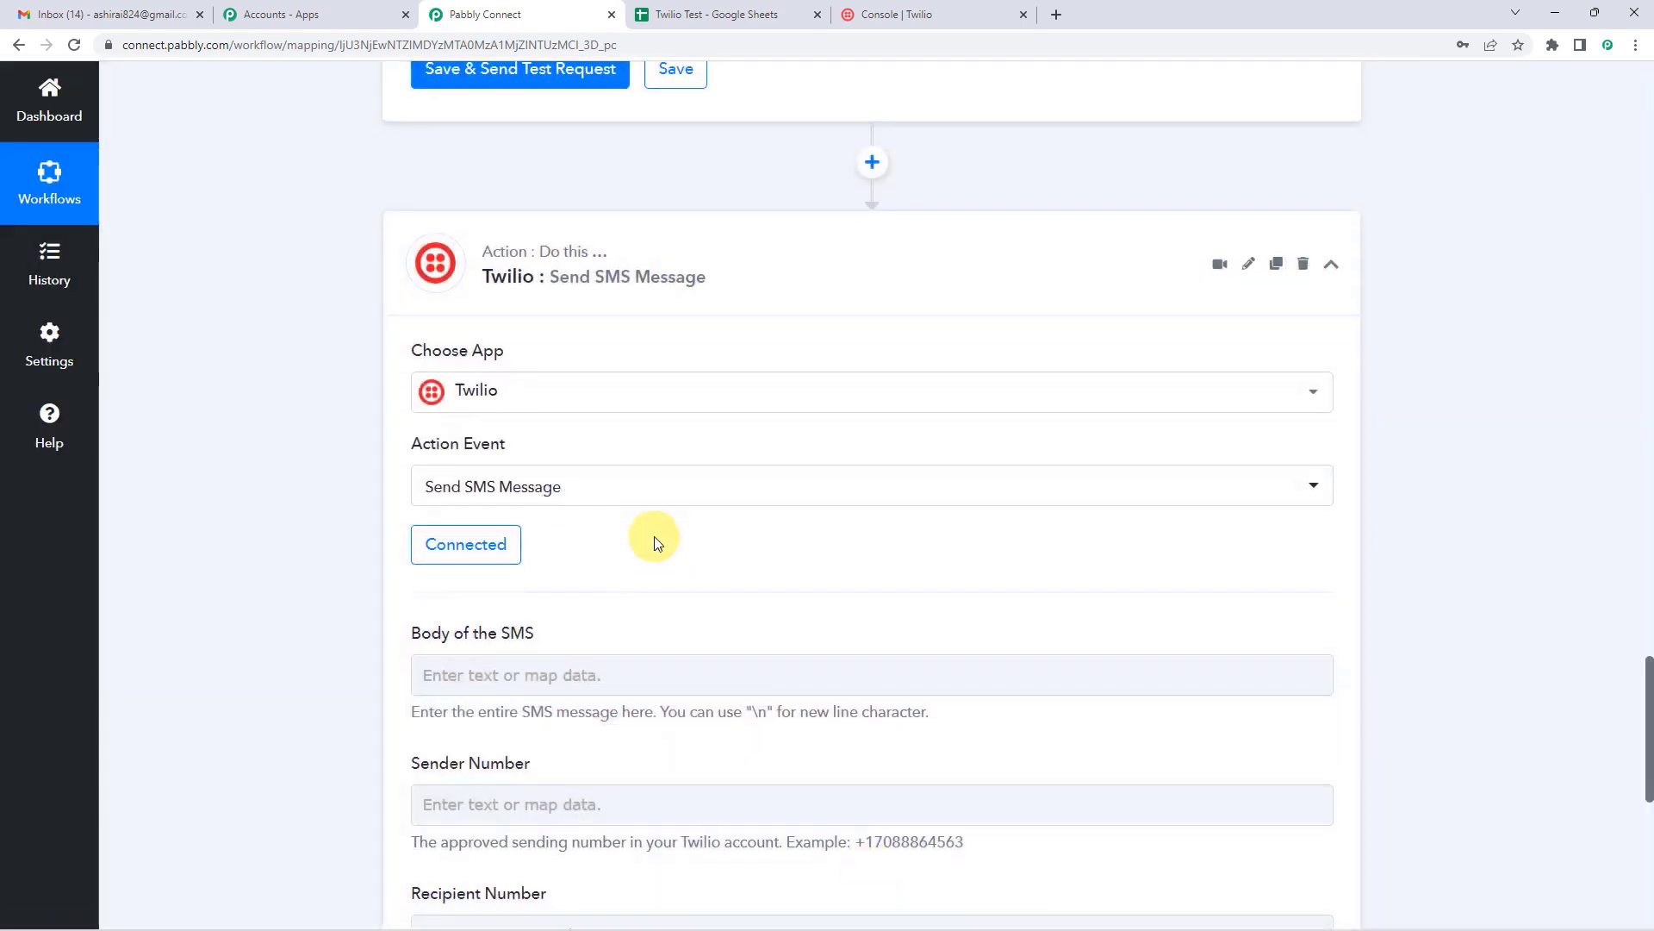
Step: Start the SMS body with 'Hii,' followed by the Iterator's 3. Name
scroll(658, 543, "down", 2)
left_click(601, 500)
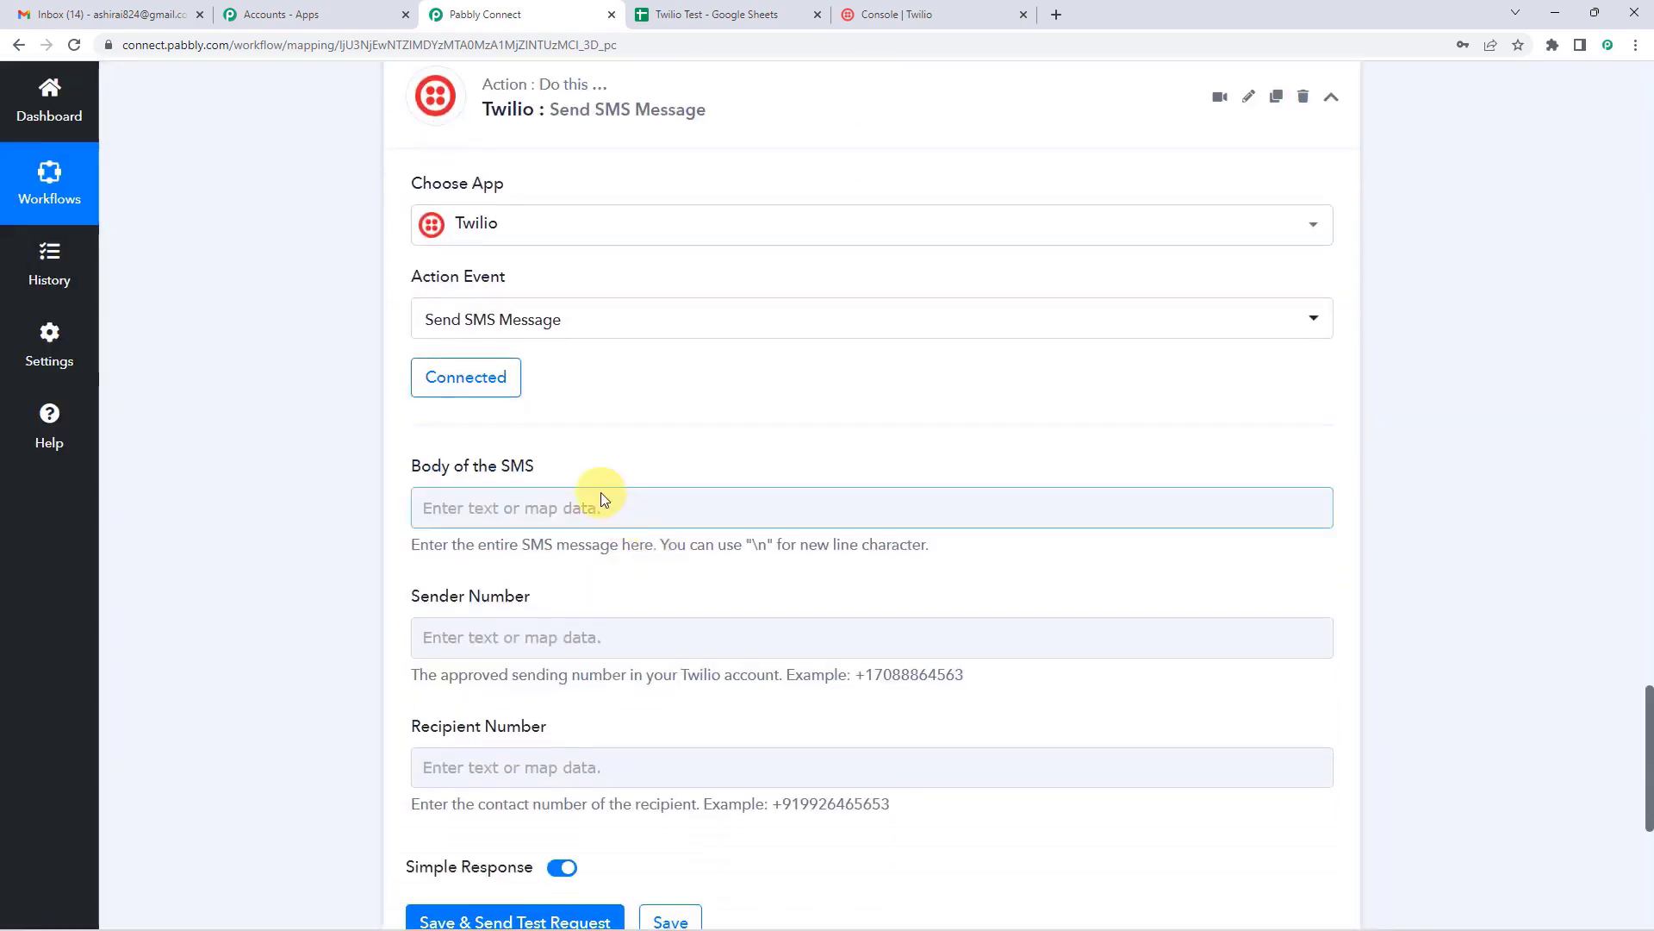
left_click(573, 507)
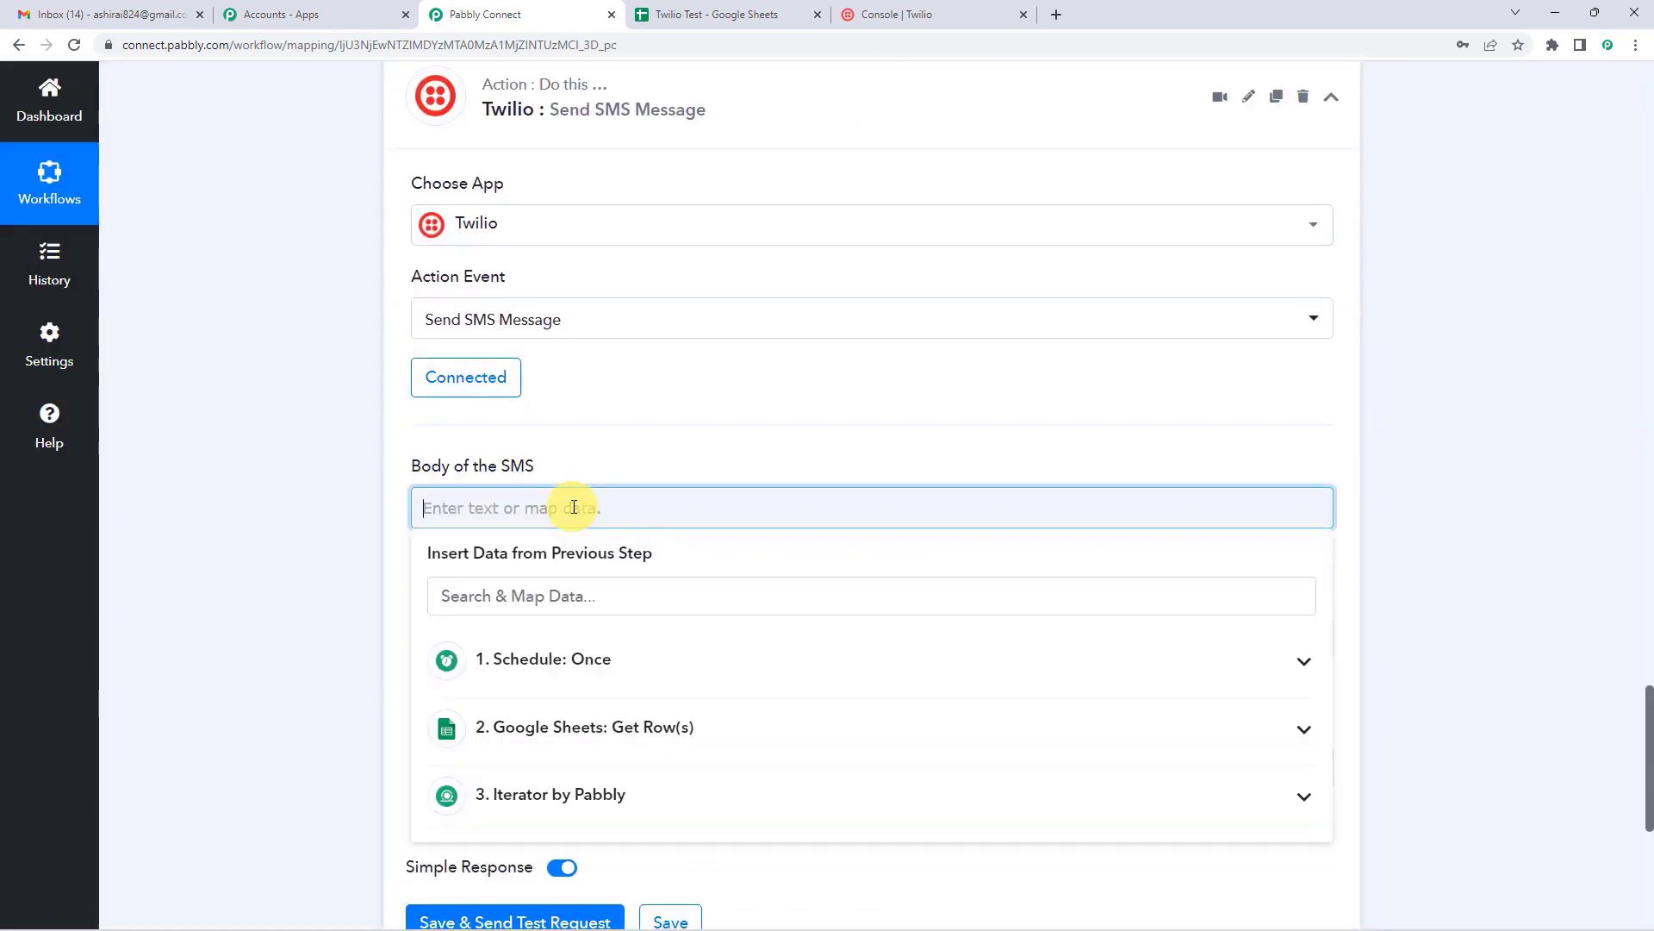
type("h")
type("Hii,")
left_click(543, 790)
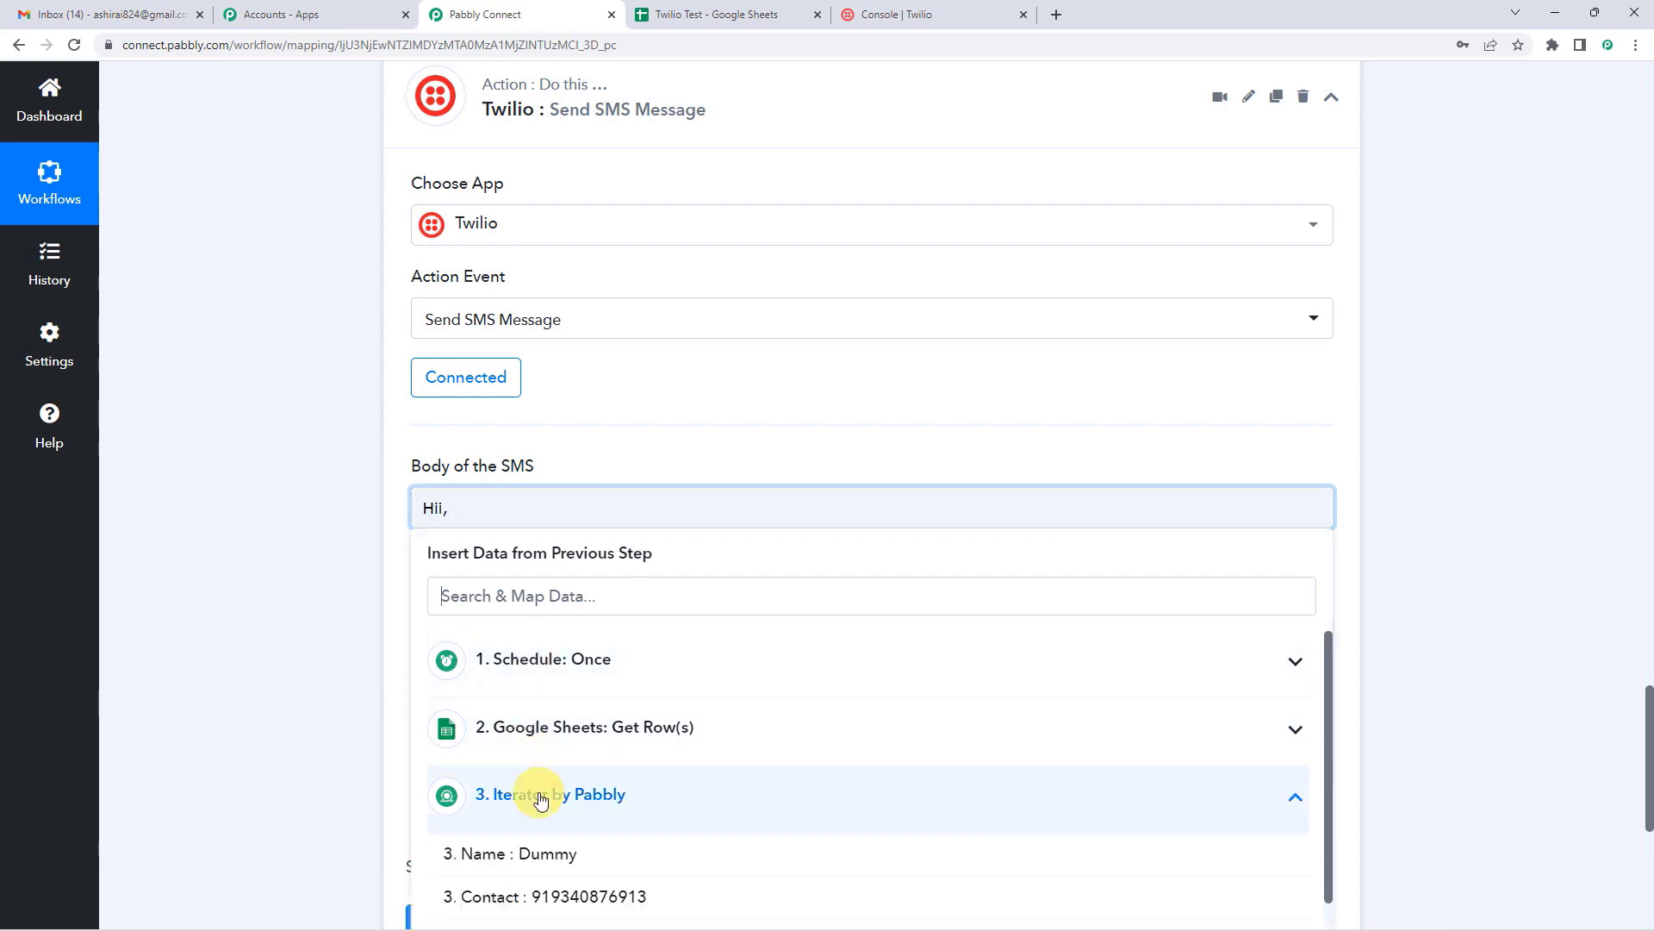
scroll(586, 732, "down", 1)
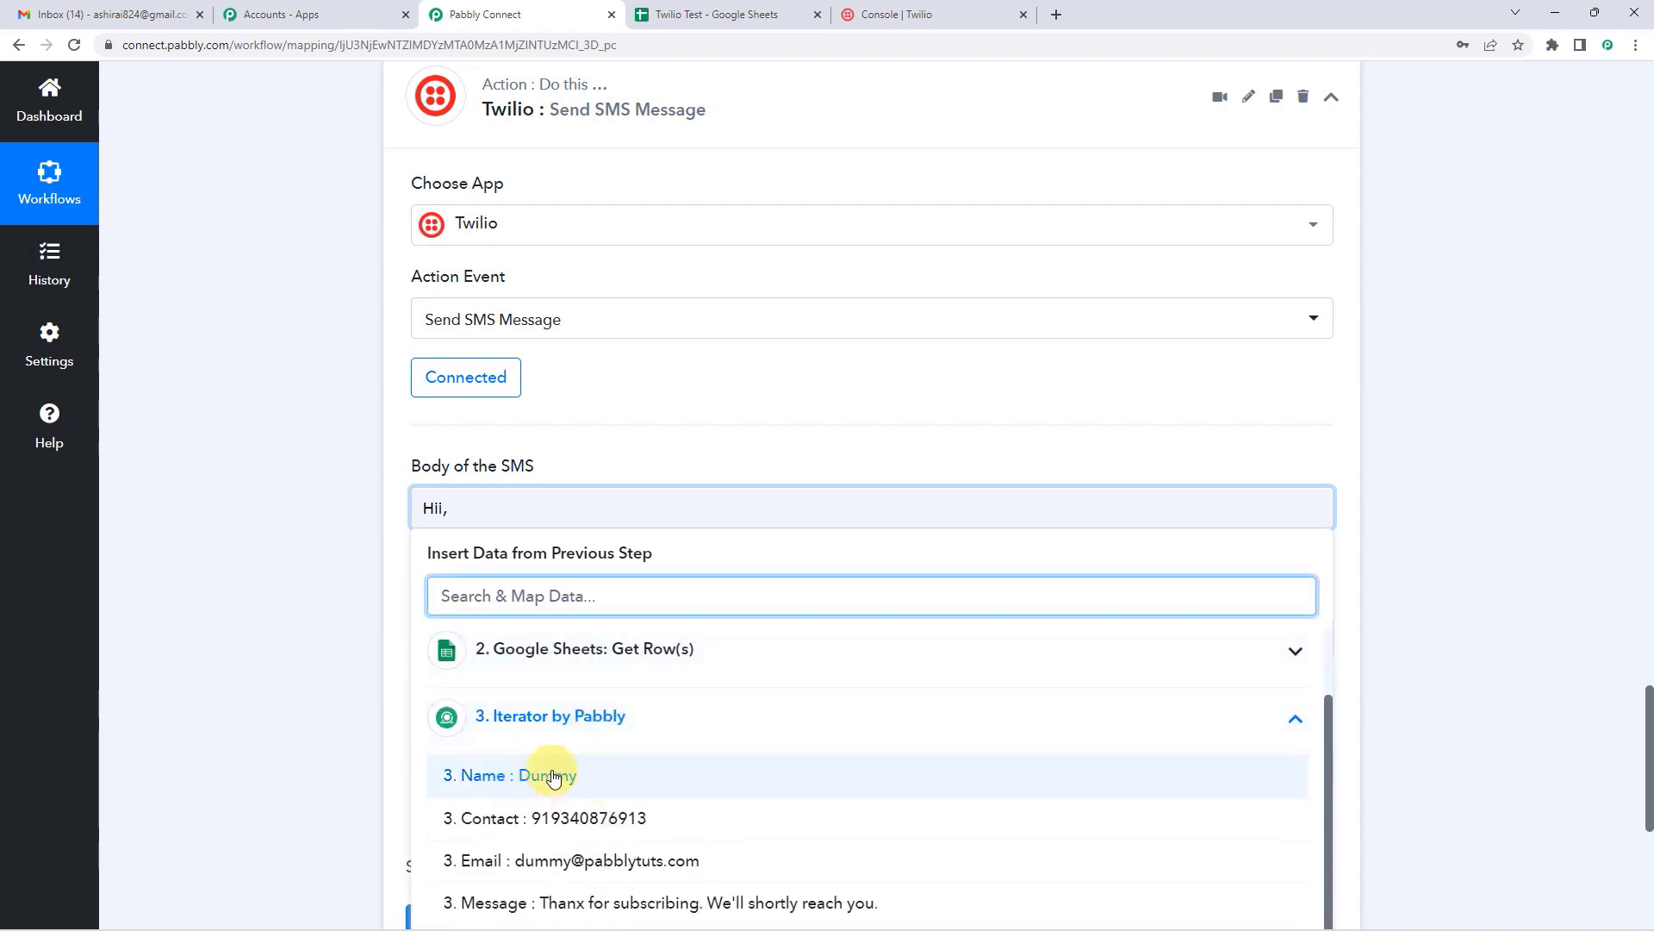
left_click(554, 776)
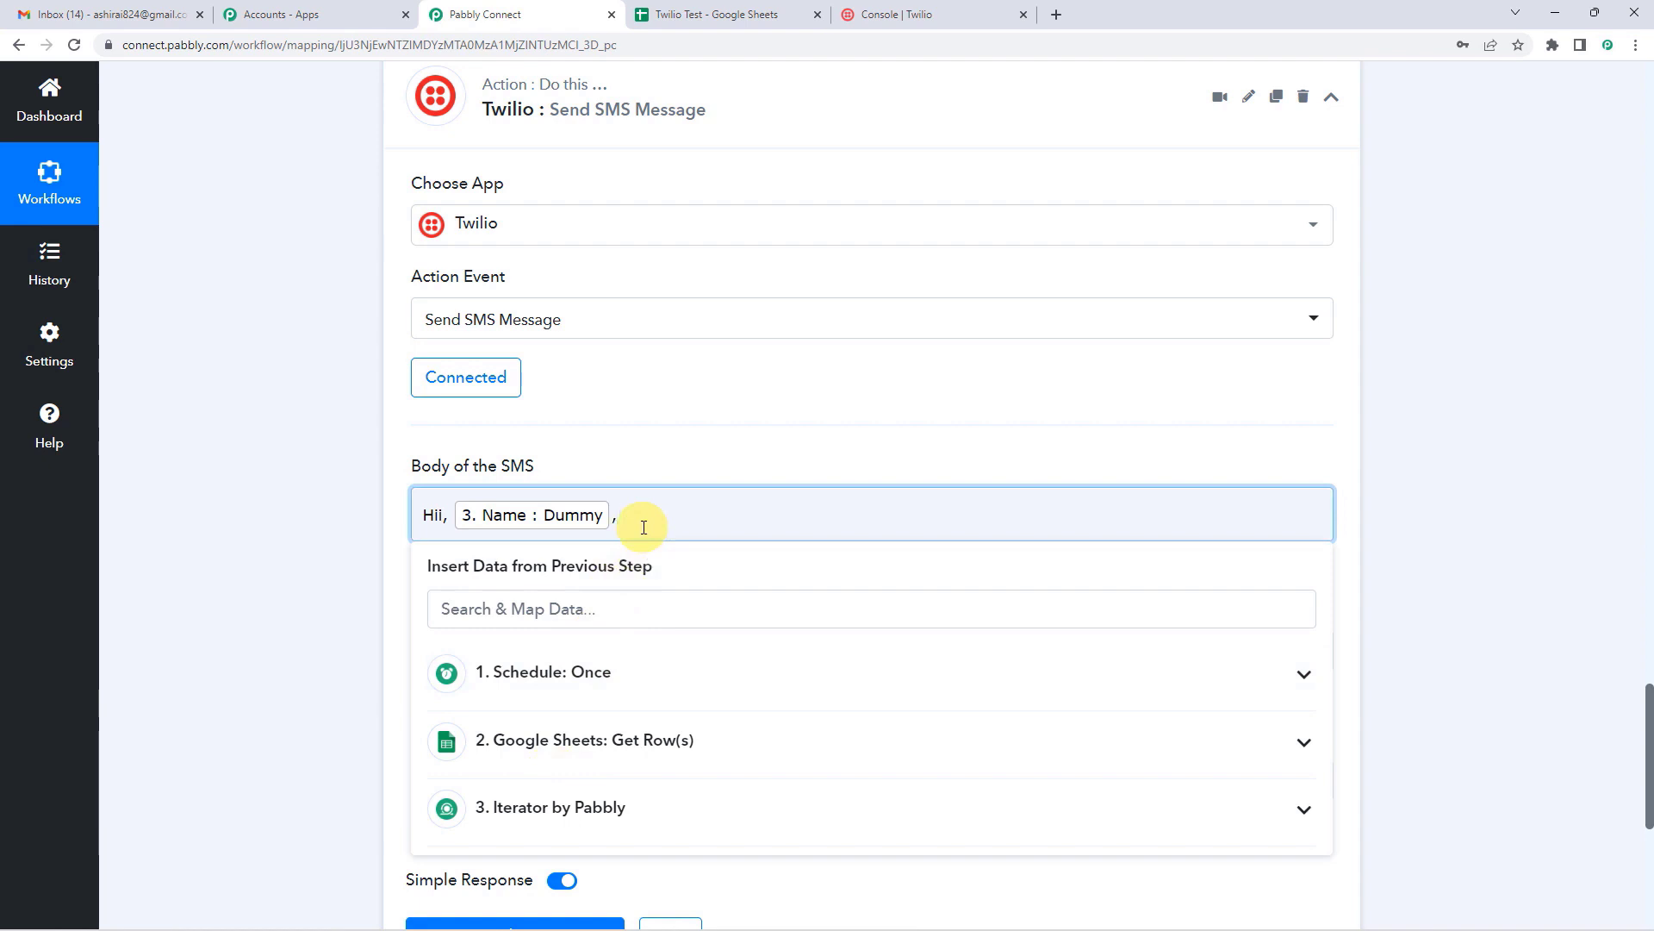
Step: Add the Iterator's 3. Message on a second line of the SMS body
key("Return")
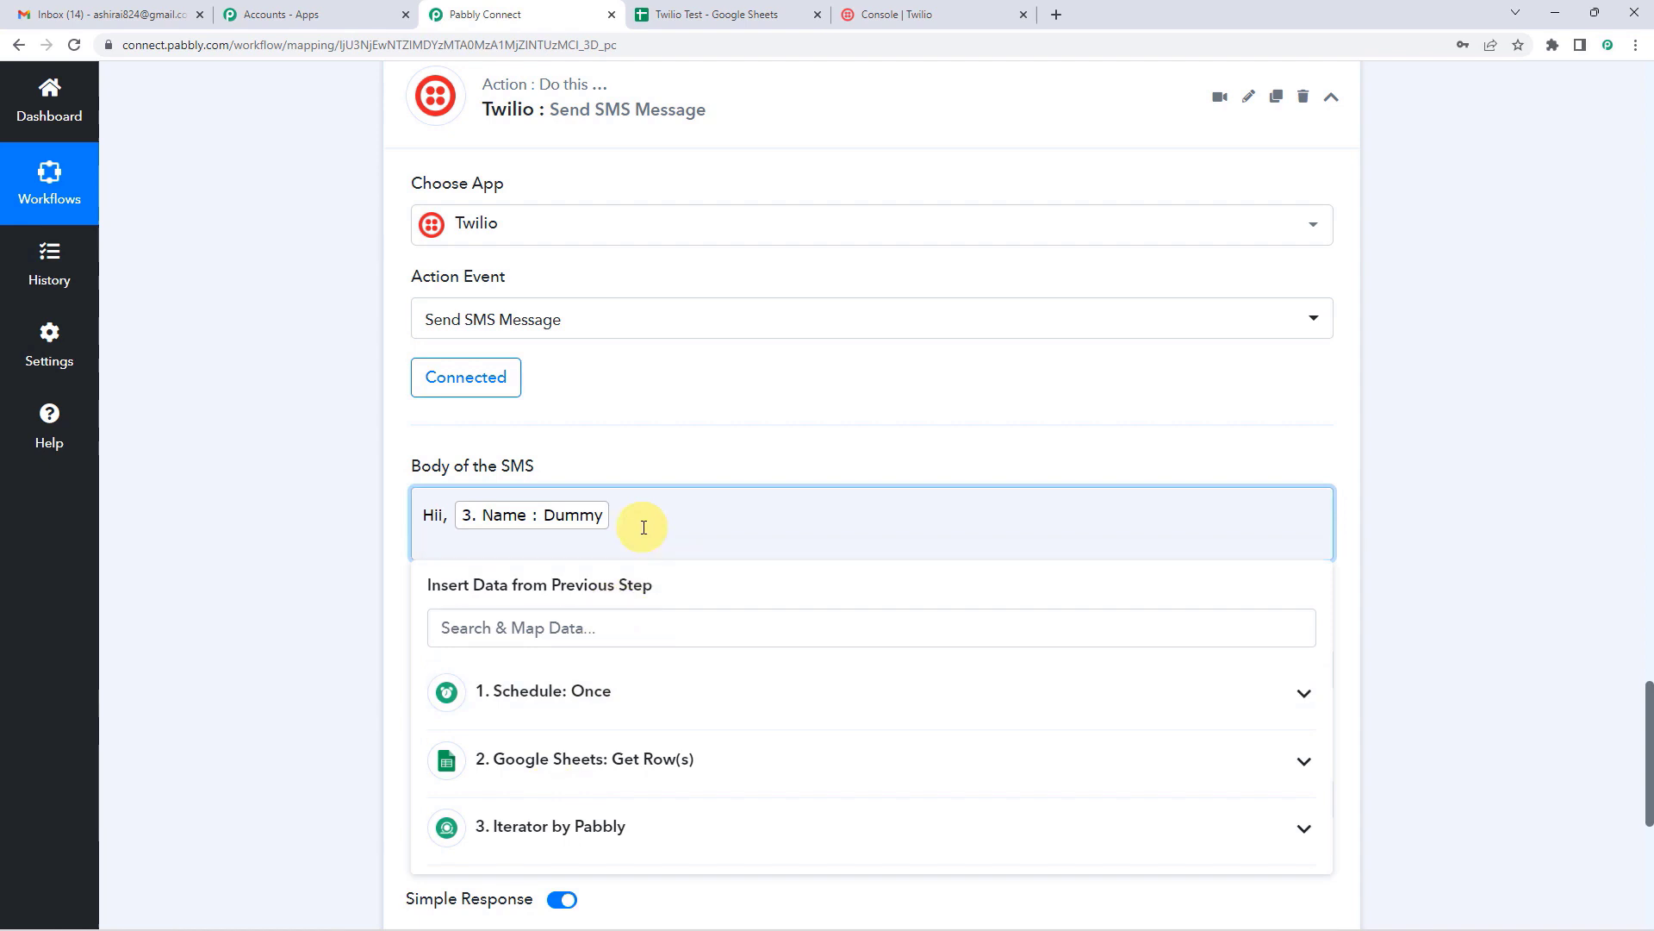
left_click(548, 825)
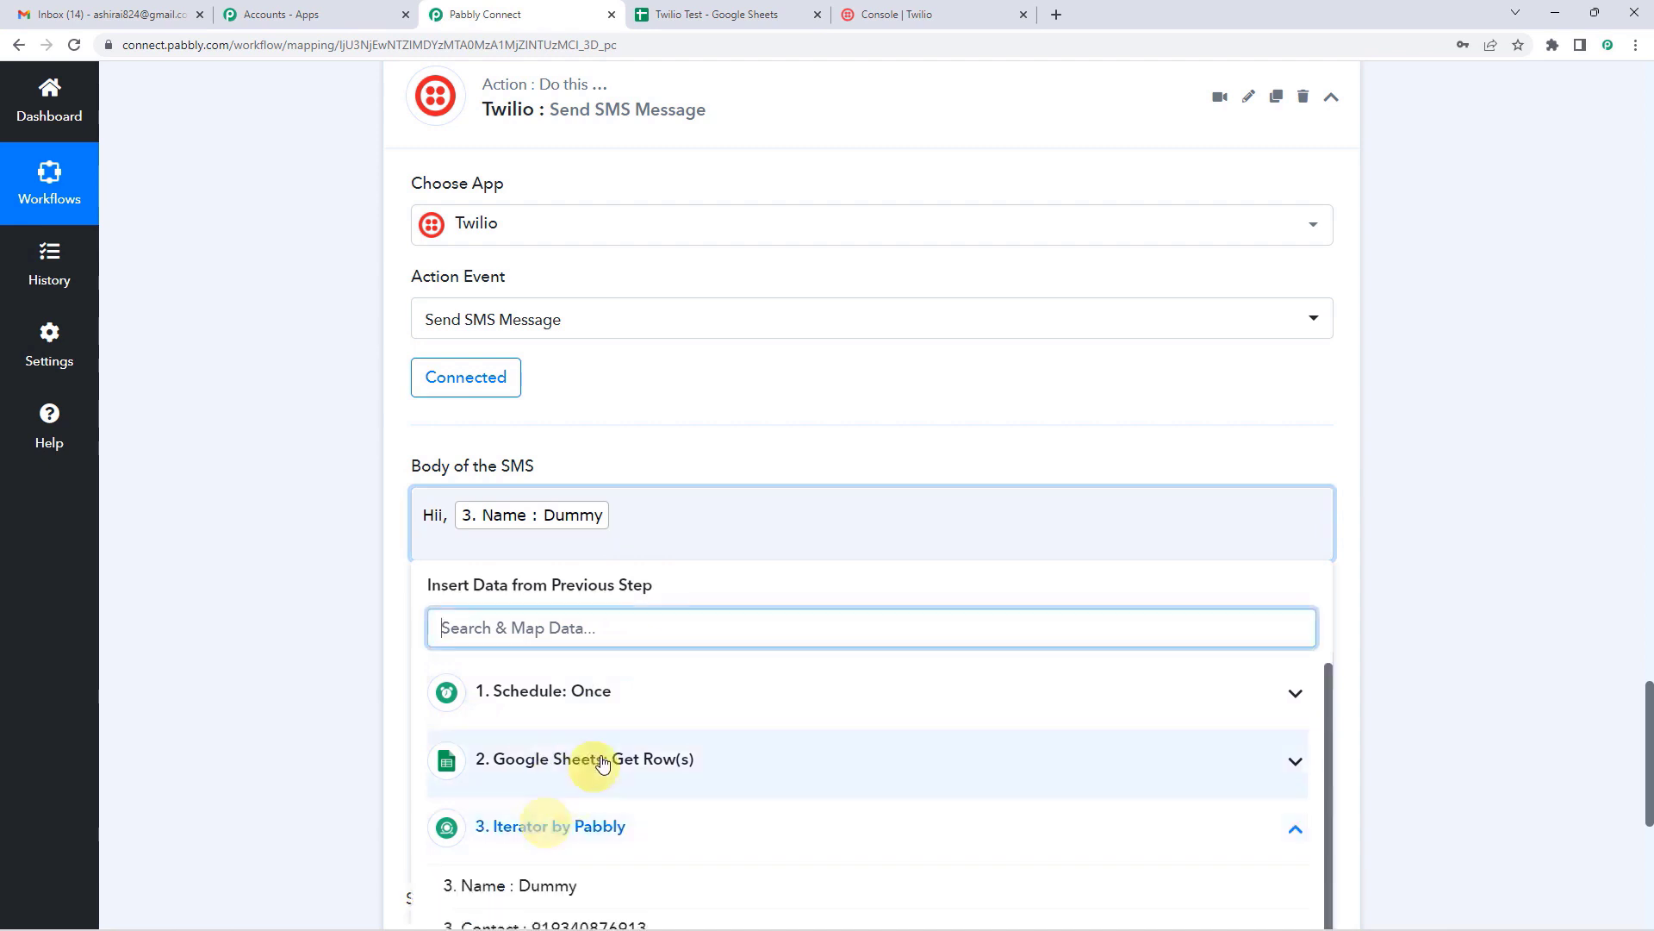
scroll(602, 762, "down", 1)
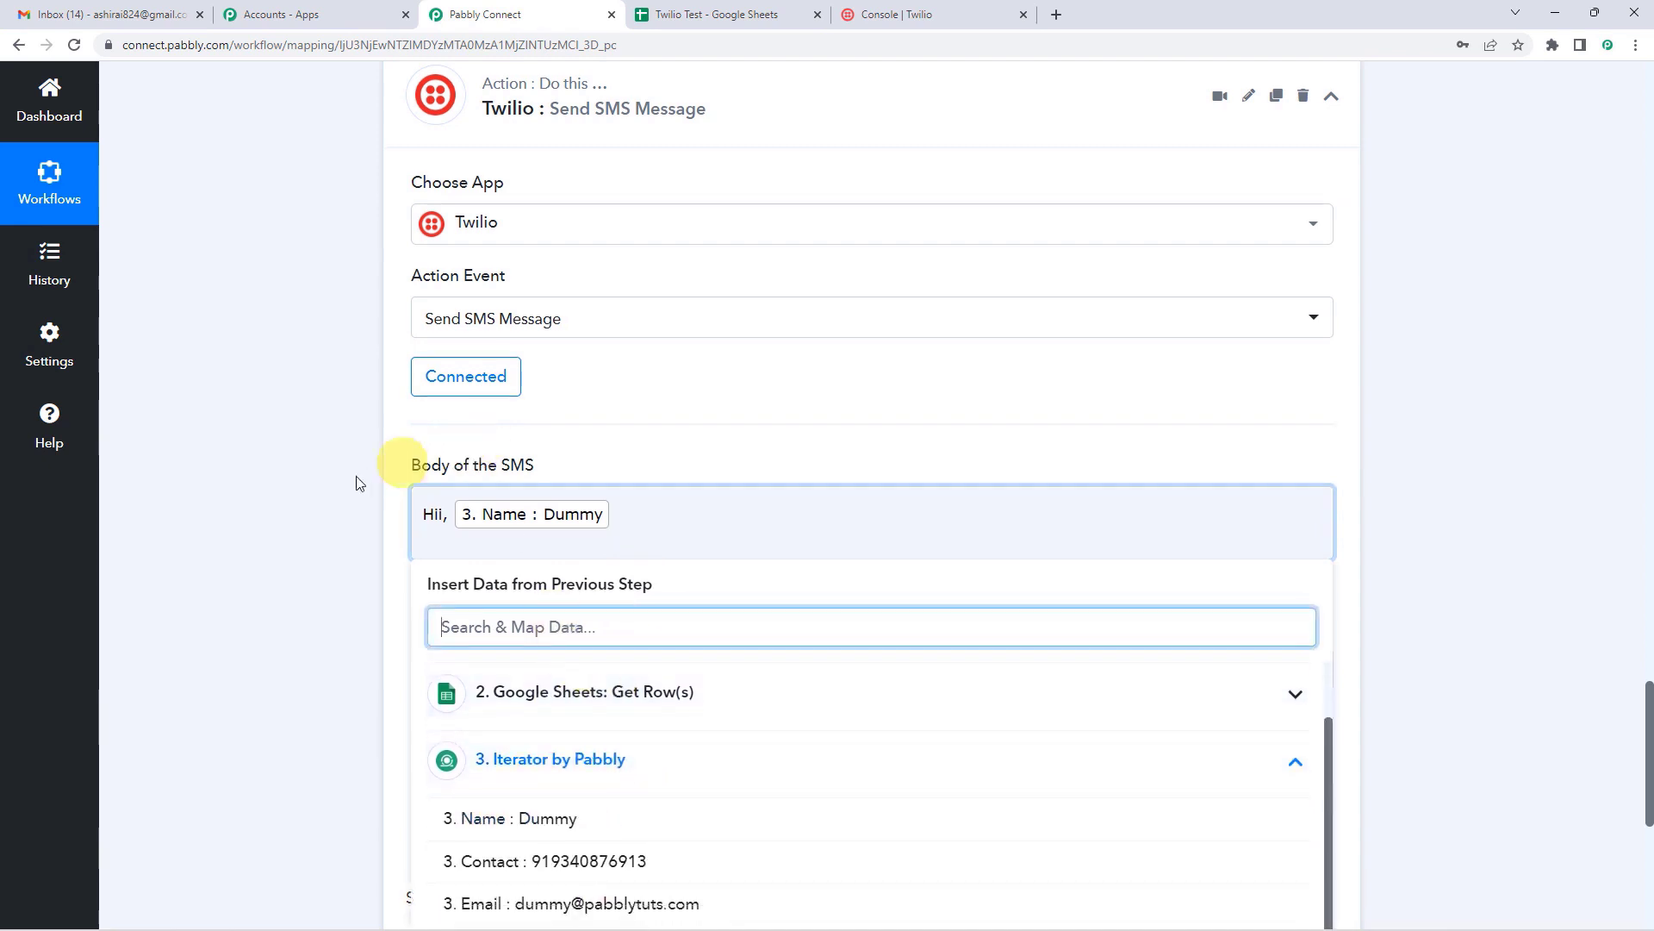
scroll(360, 483, "down", 3)
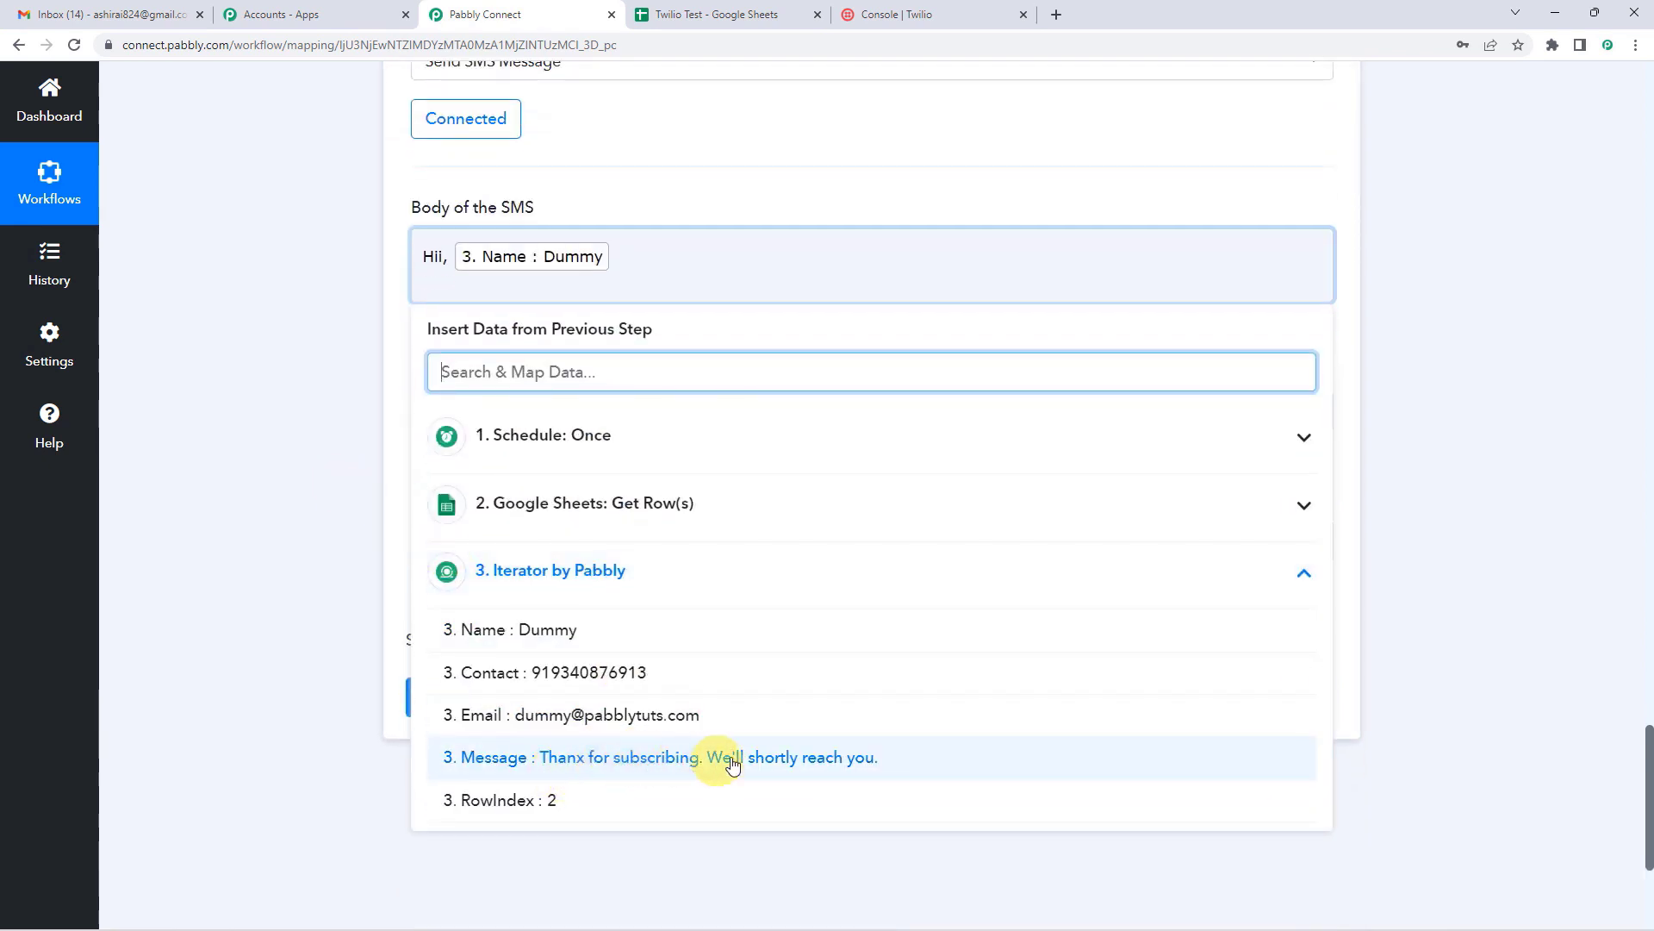
left_click(851, 758)
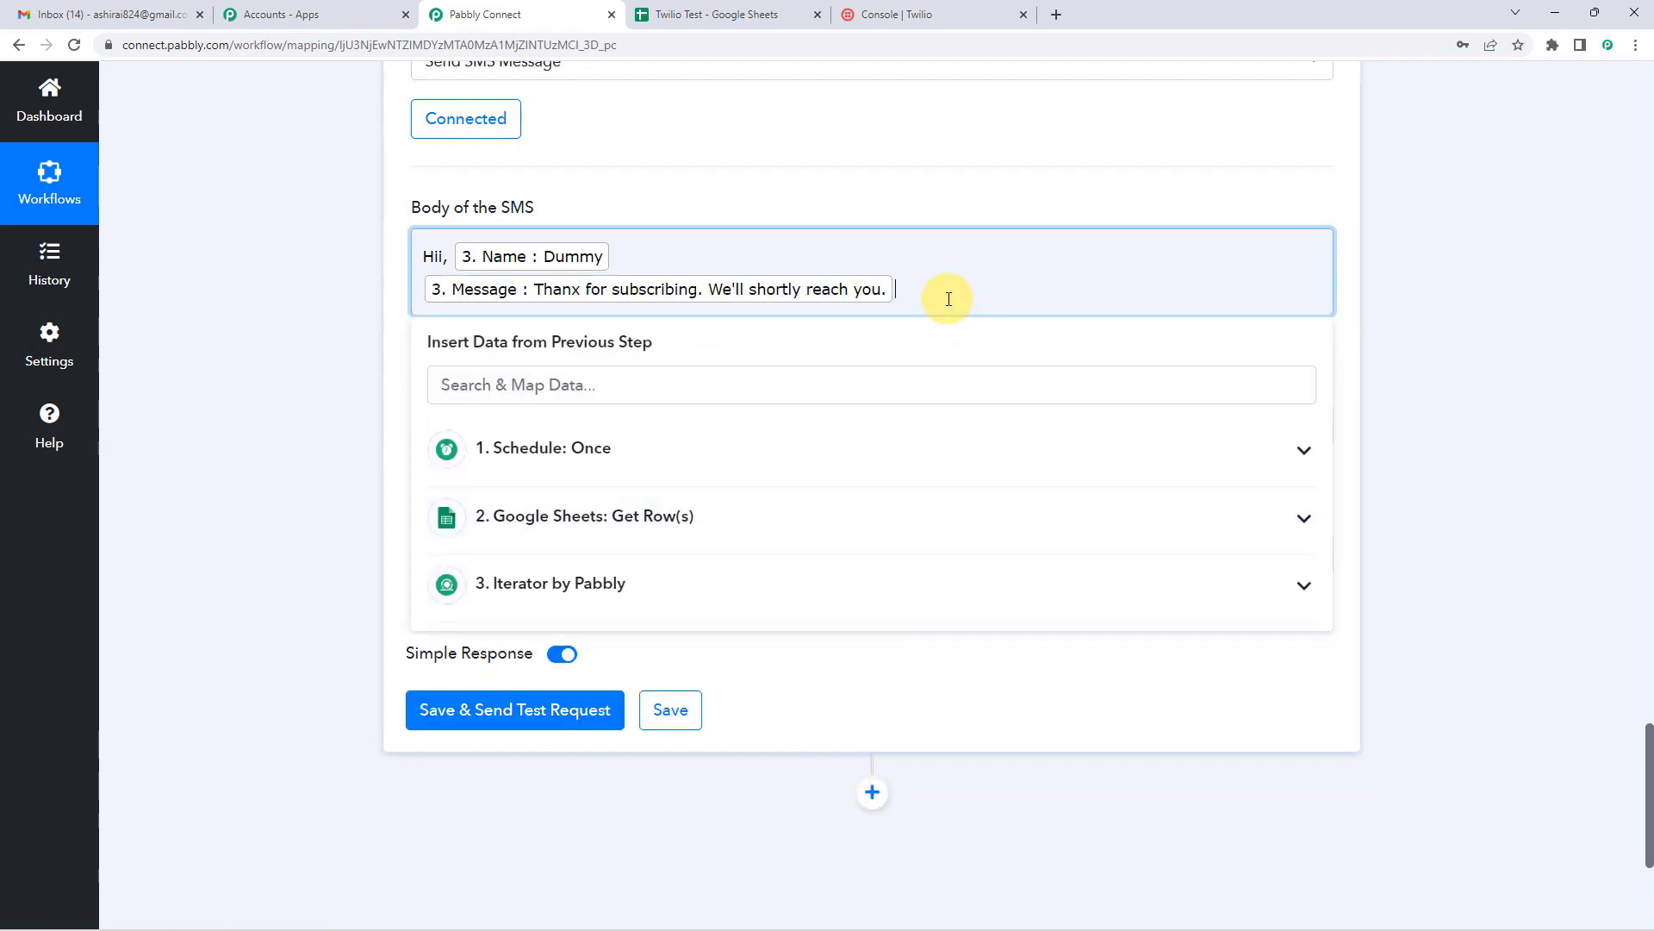
scroll(948, 299, "down", 1)
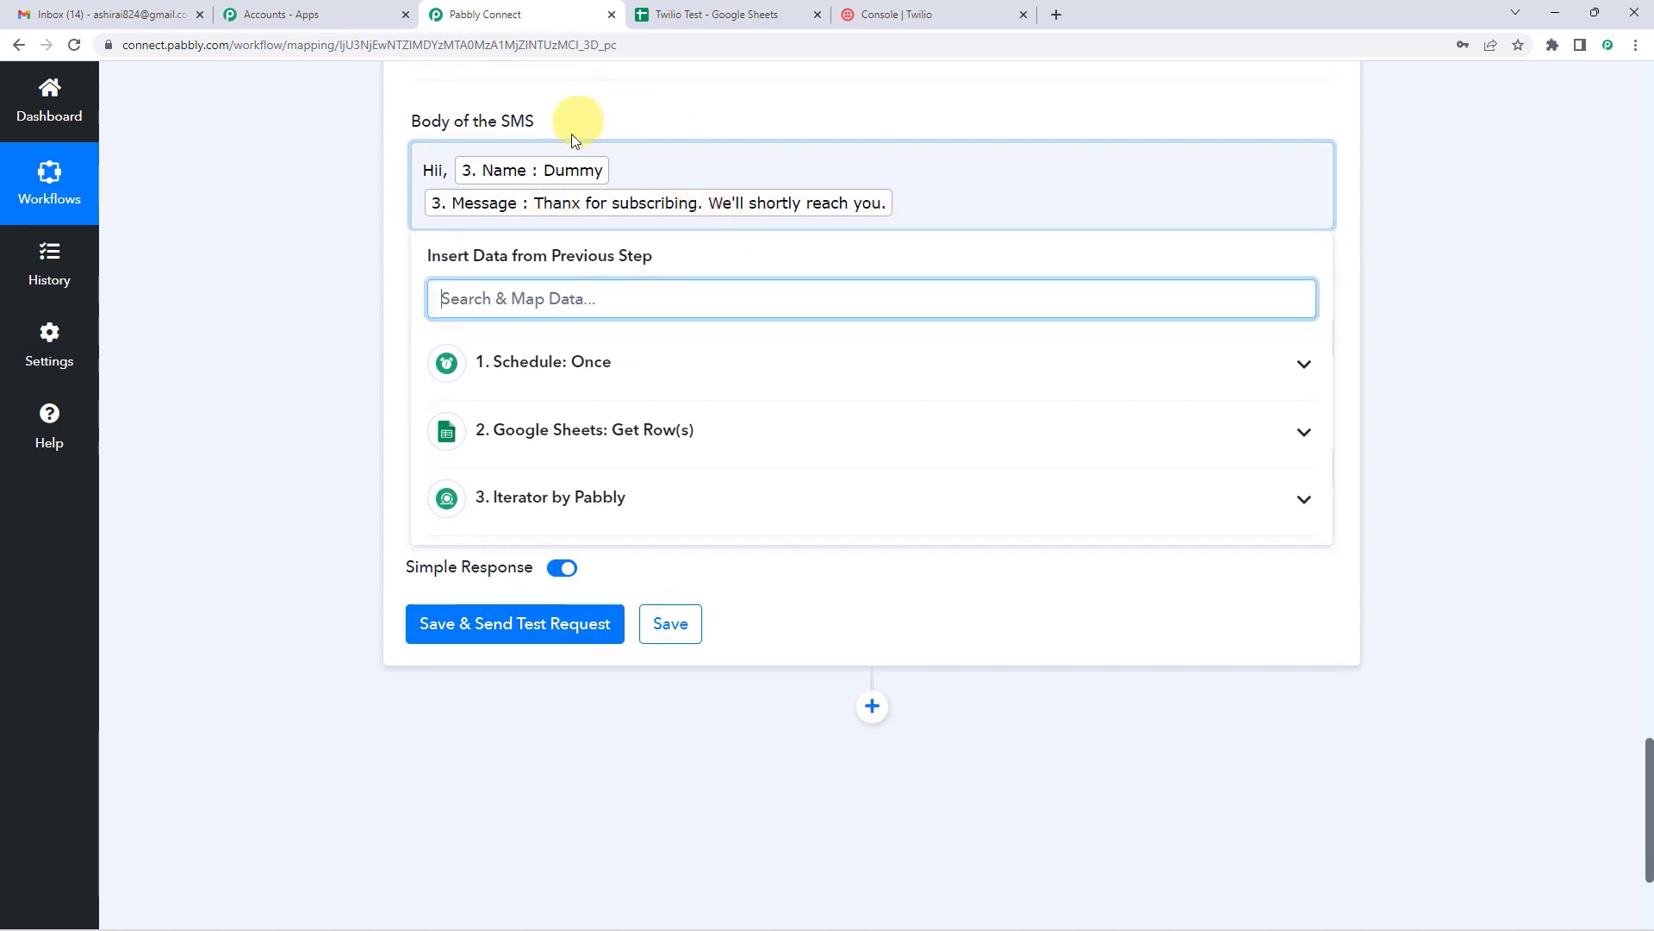
left_click(592, 113)
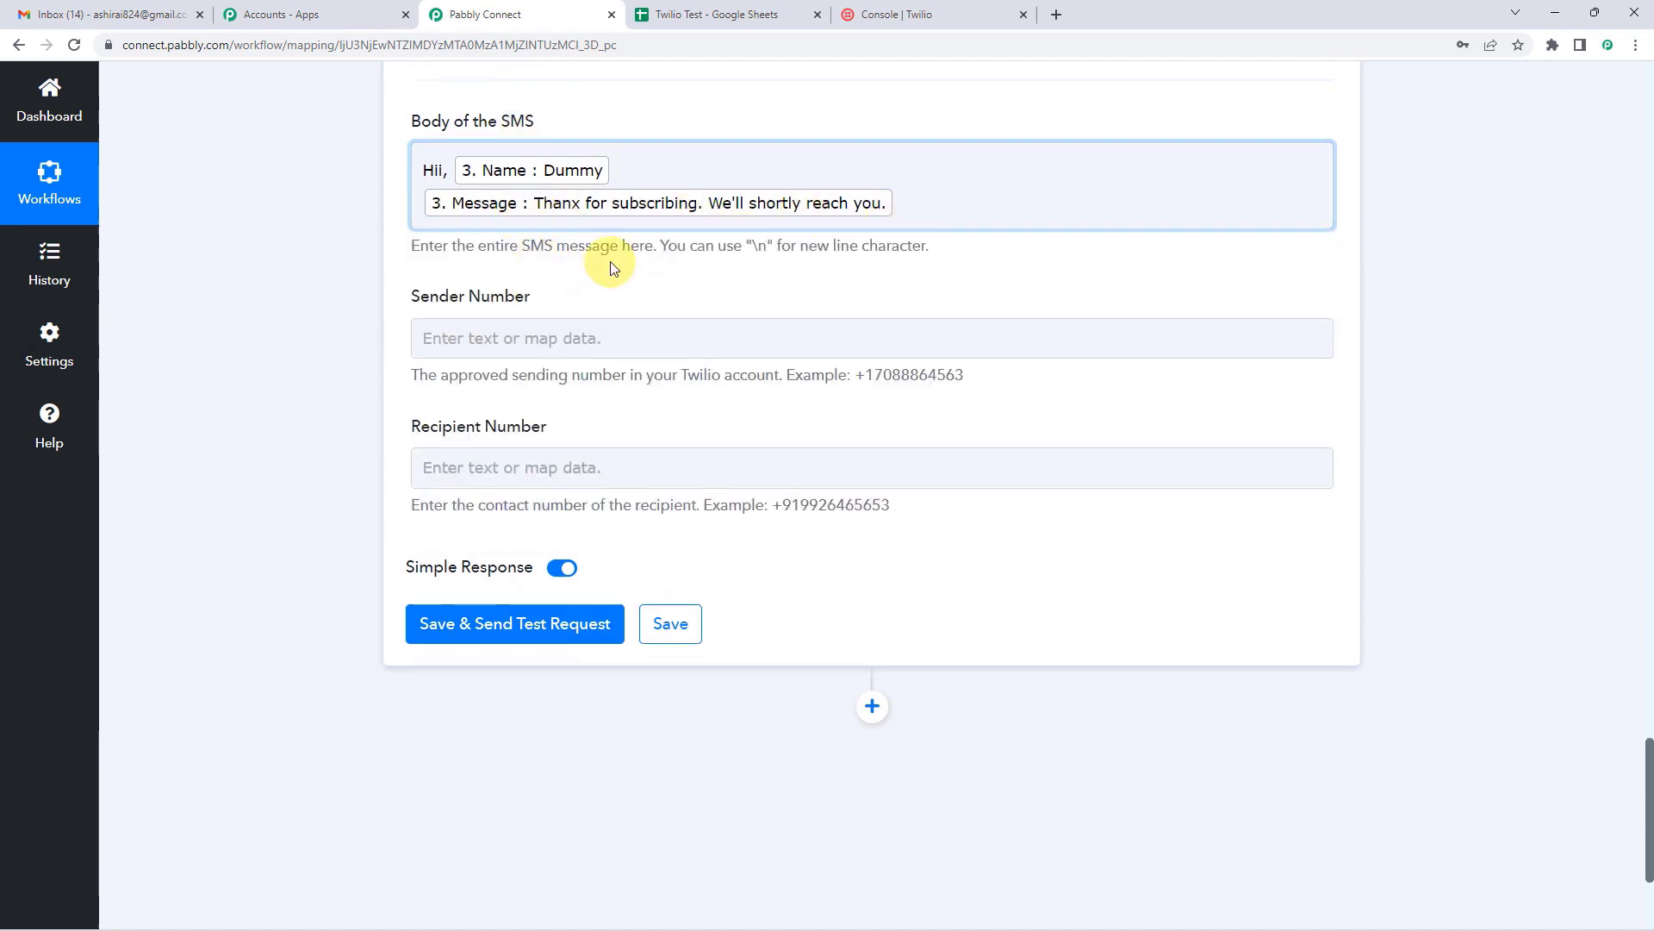
scroll(609, 266, "up", 3)
scroll(552, 396, "down", 2)
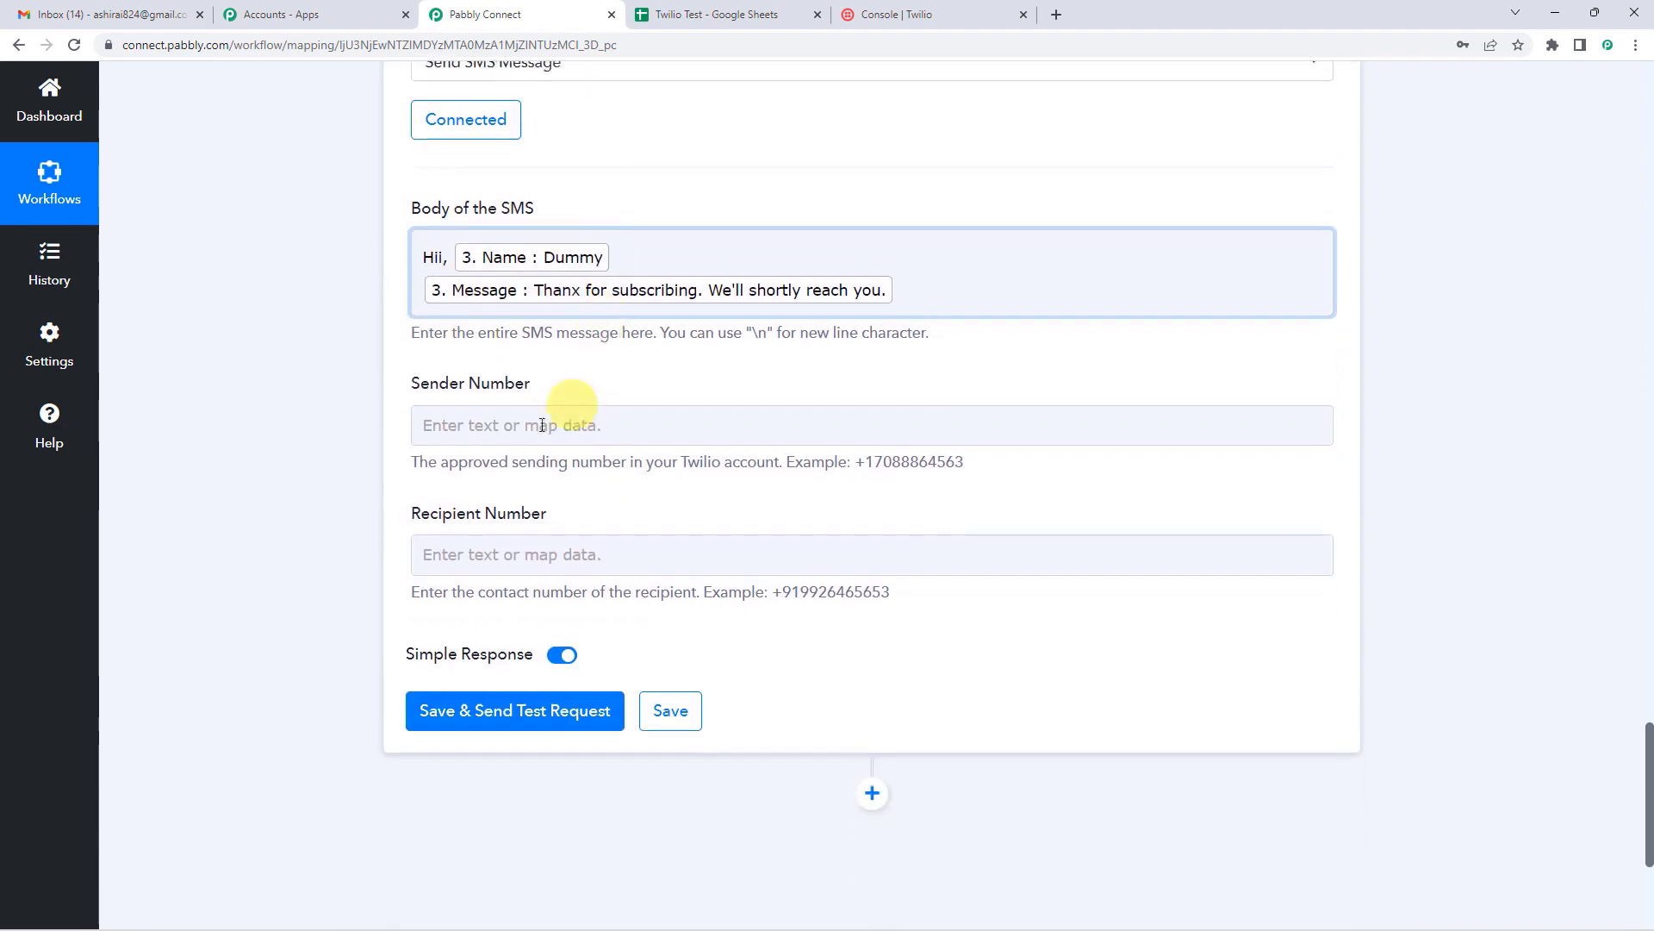
Step: Copy the Twilio phone number from the Twilio console for the sender field
left_click(516, 426)
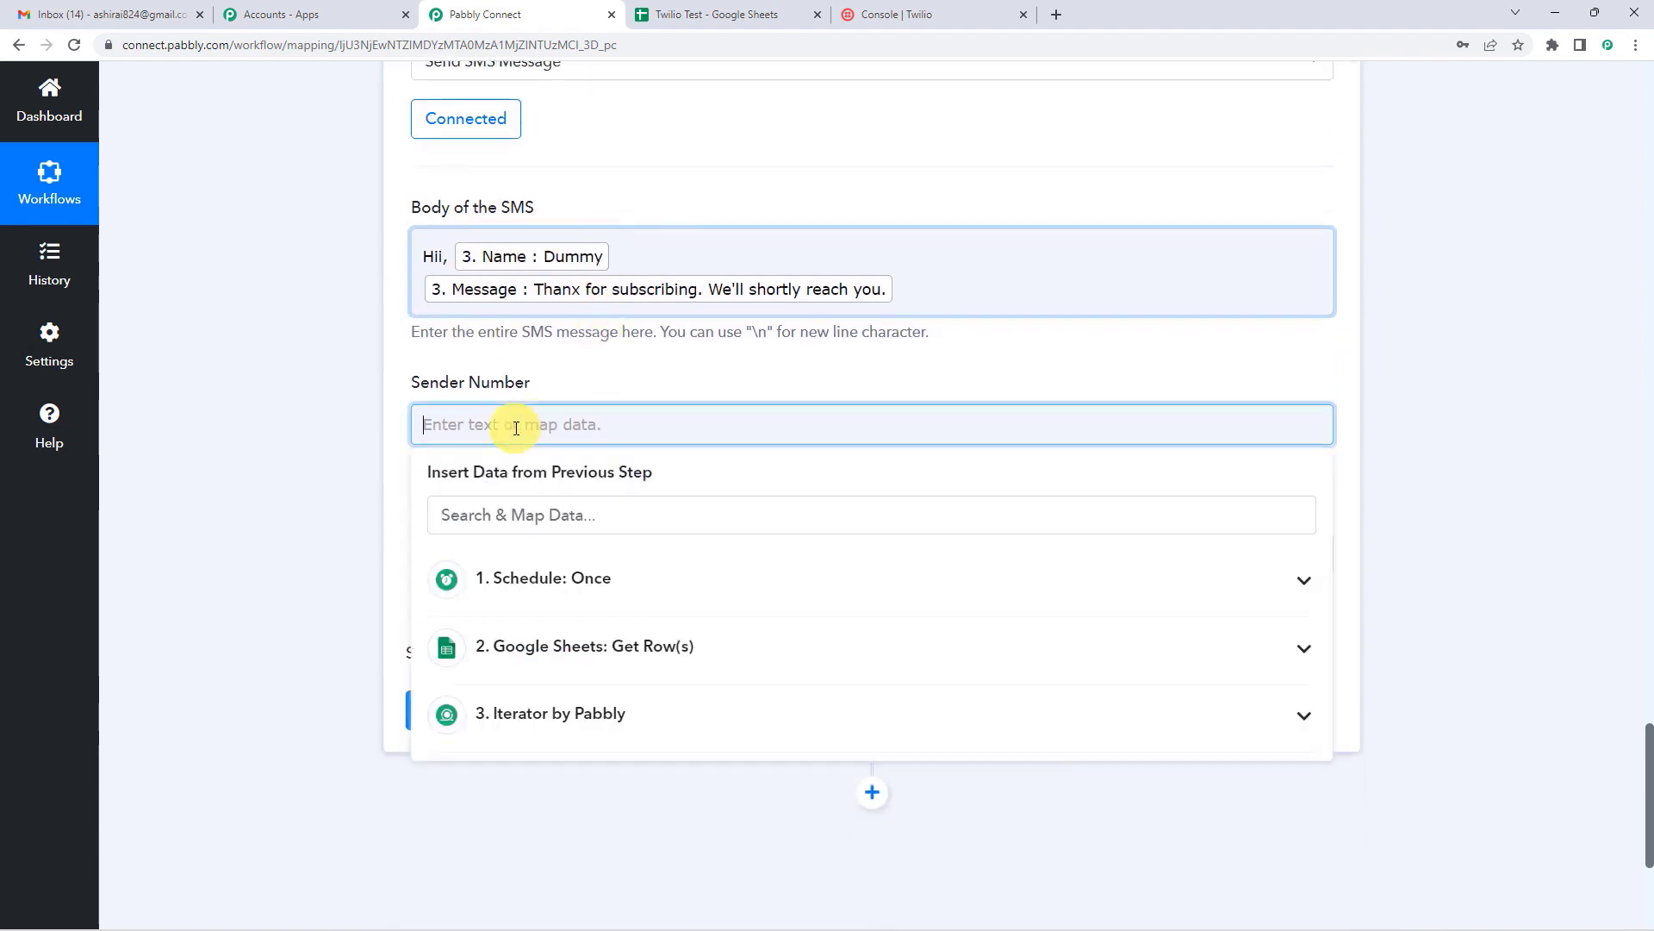
left_click(576, 396)
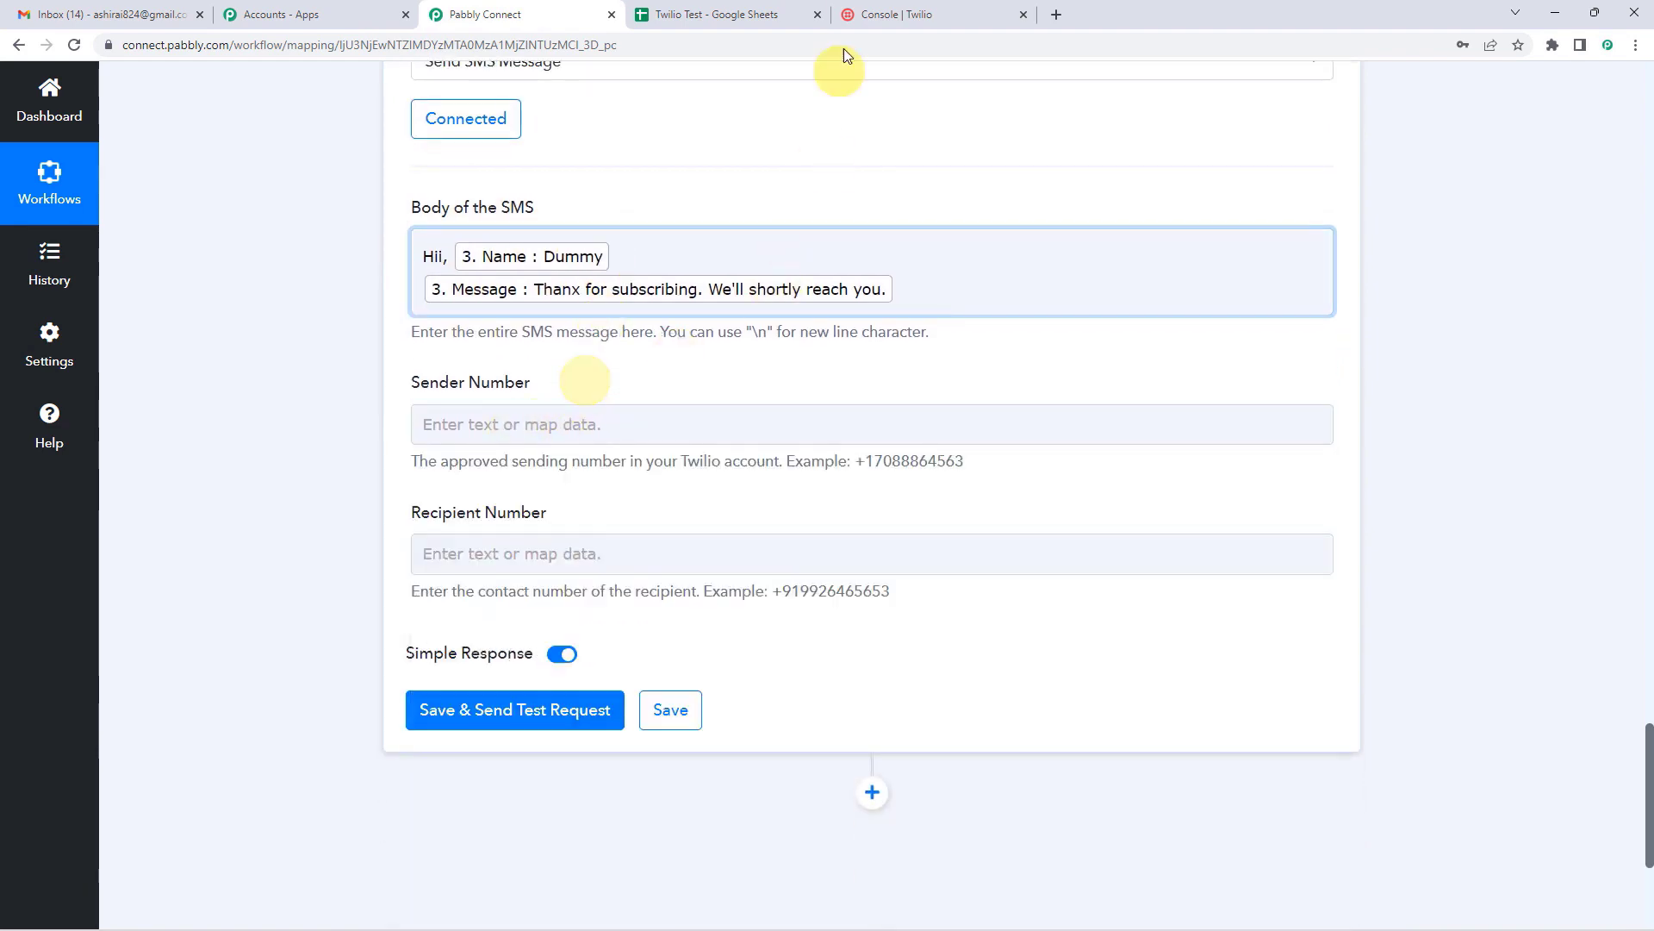
left_click(927, 17)
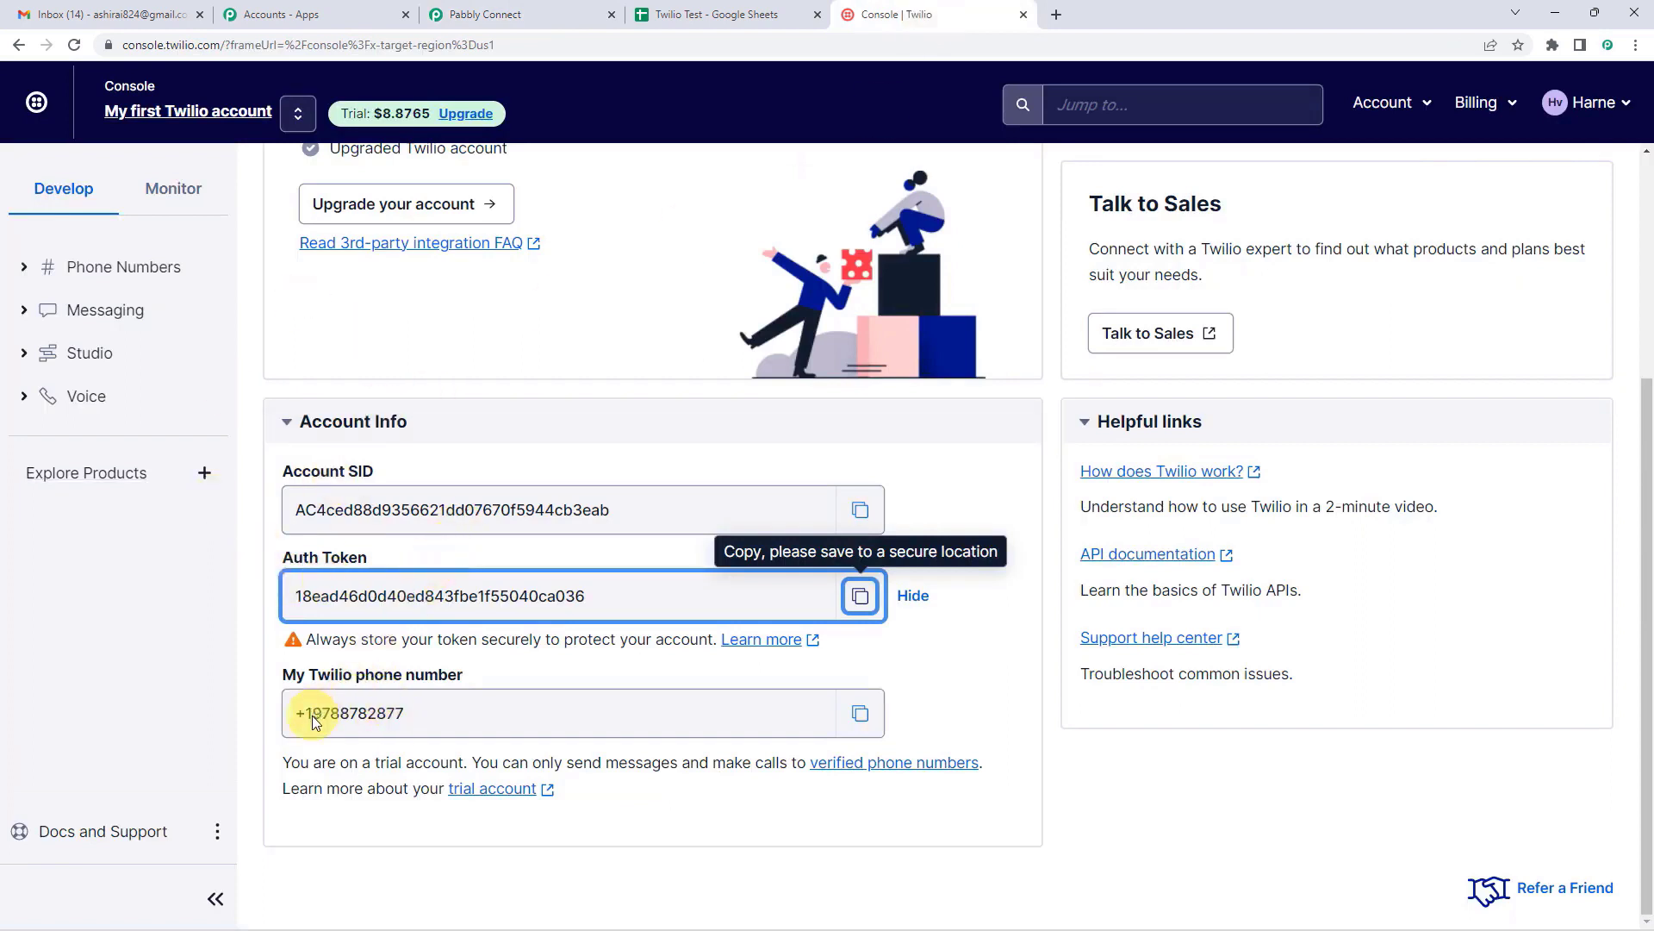
left_click(862, 714)
Step: Paste the Twilio phone number as the SMS sender number
left_click(474, 14)
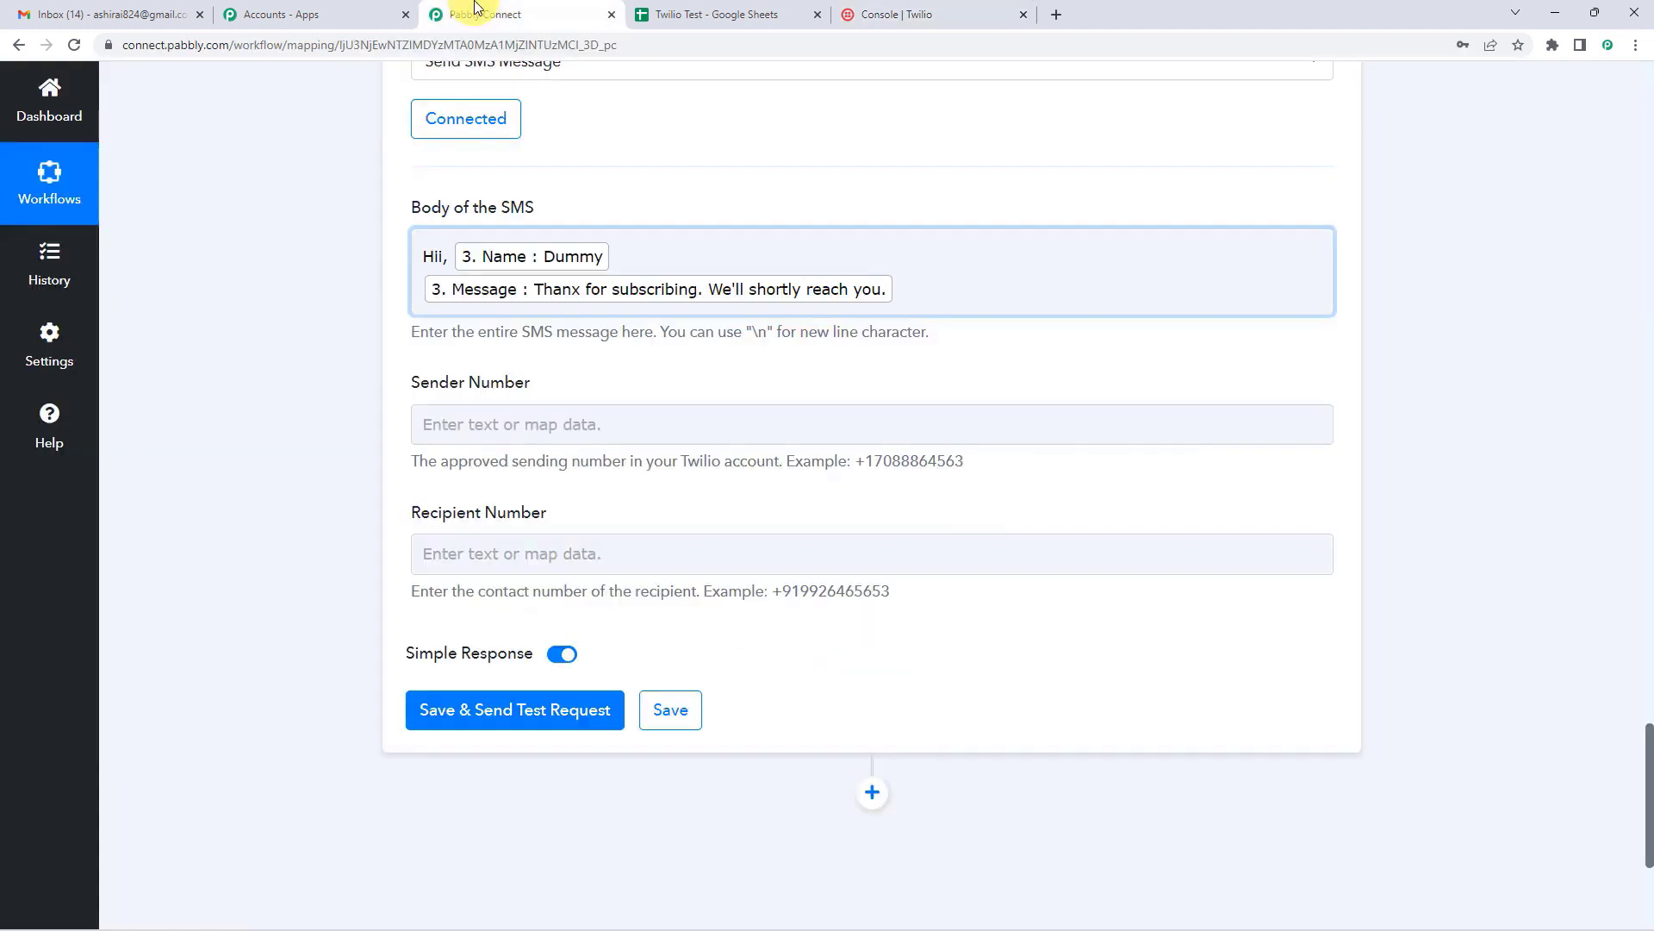
left_click(480, 425)
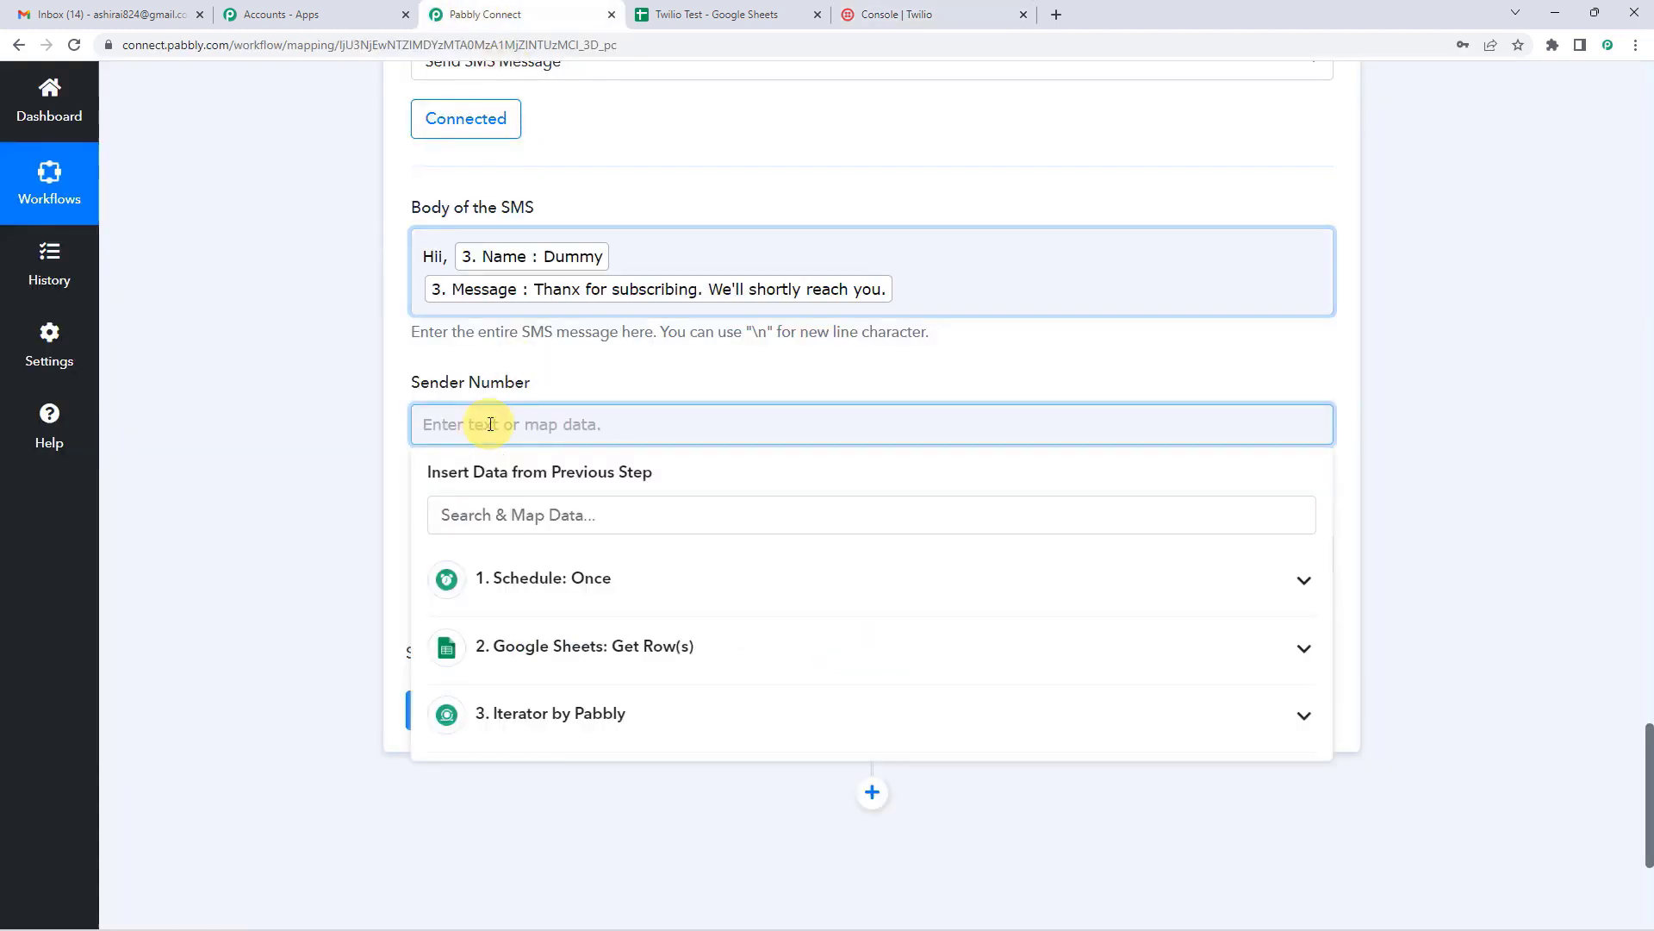
key("ctrl+v")
left_click(570, 380)
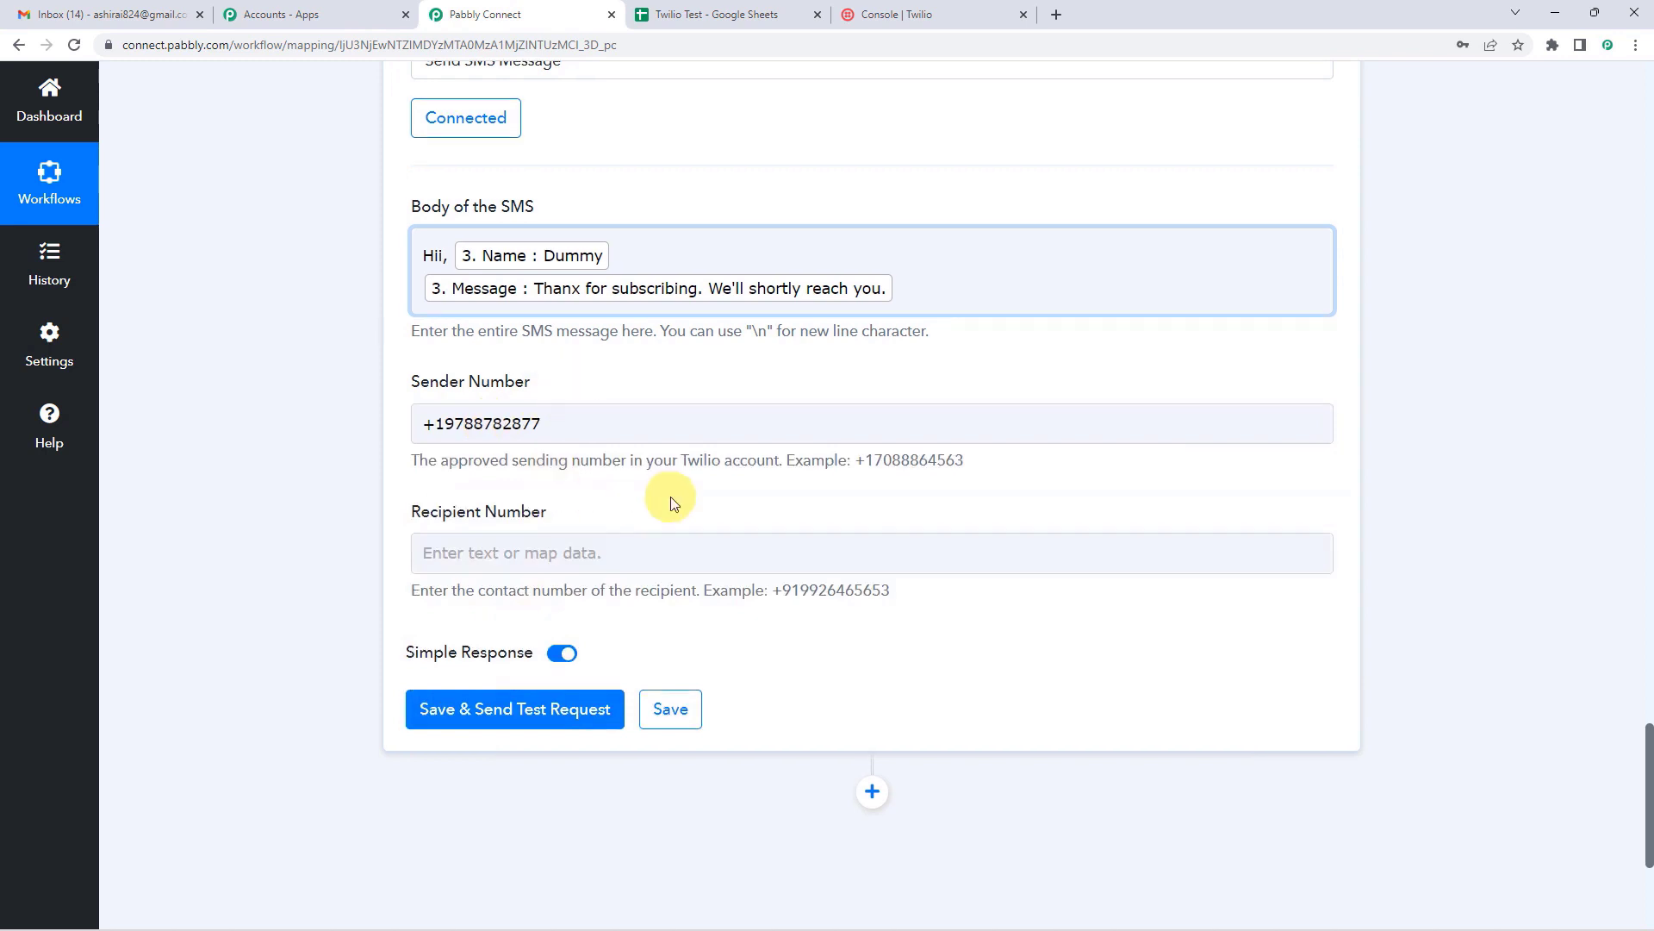
Step: Map the Iterator's 3. Contact as the recipient number
scroll(665, 491, "down", 1)
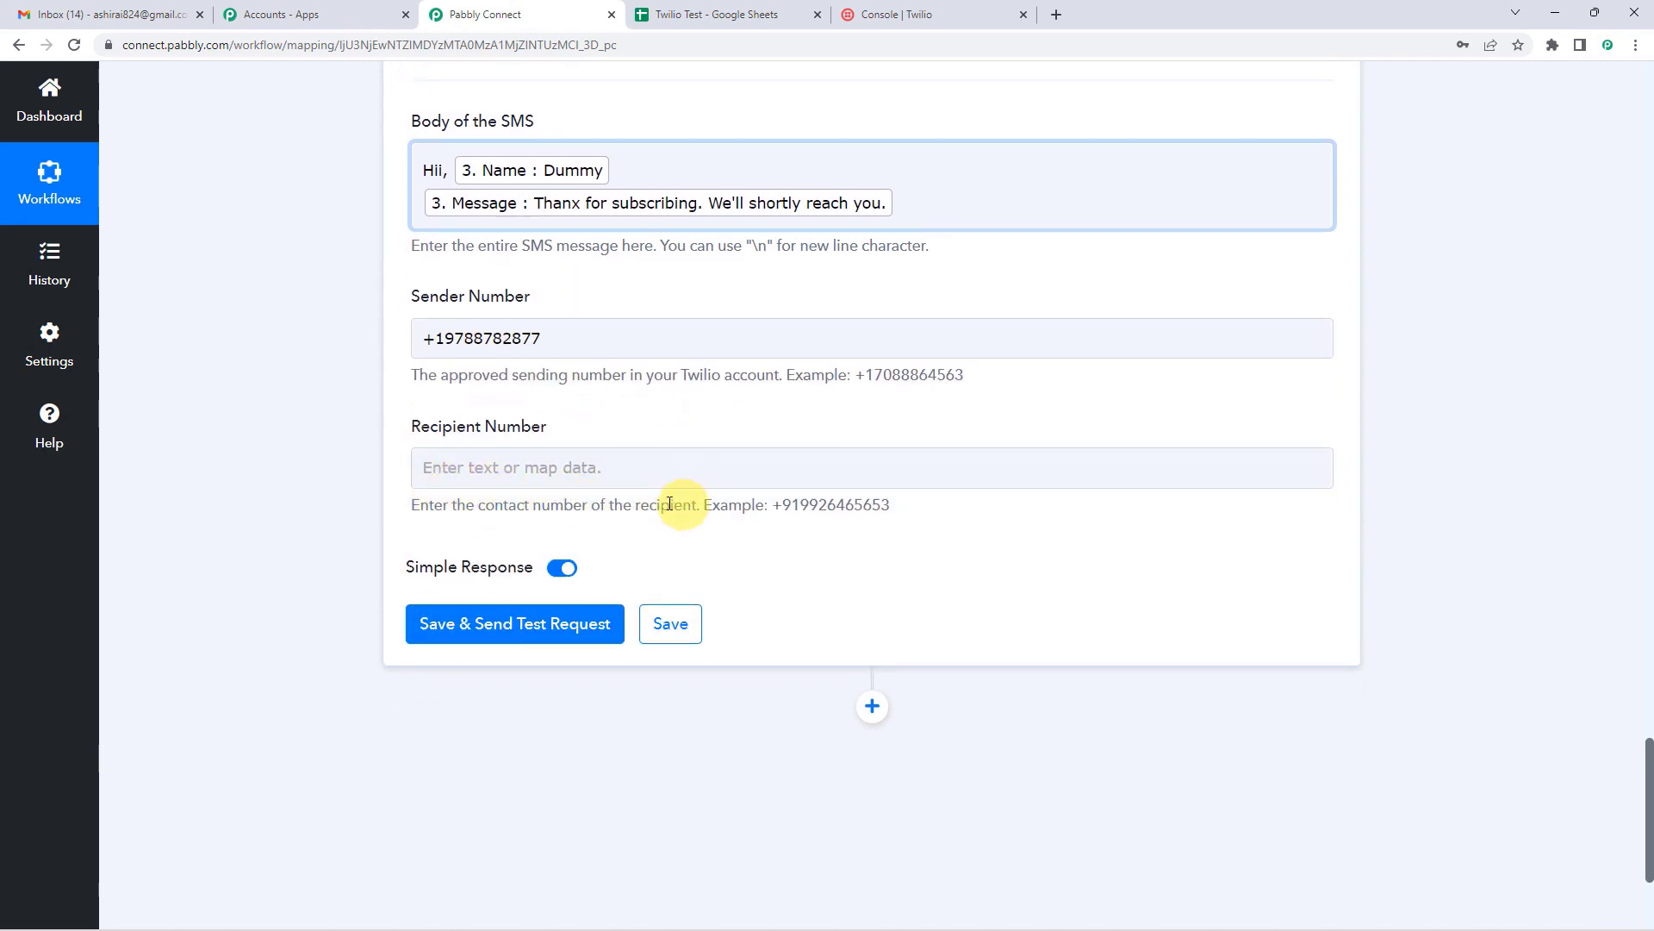
left_click(556, 468)
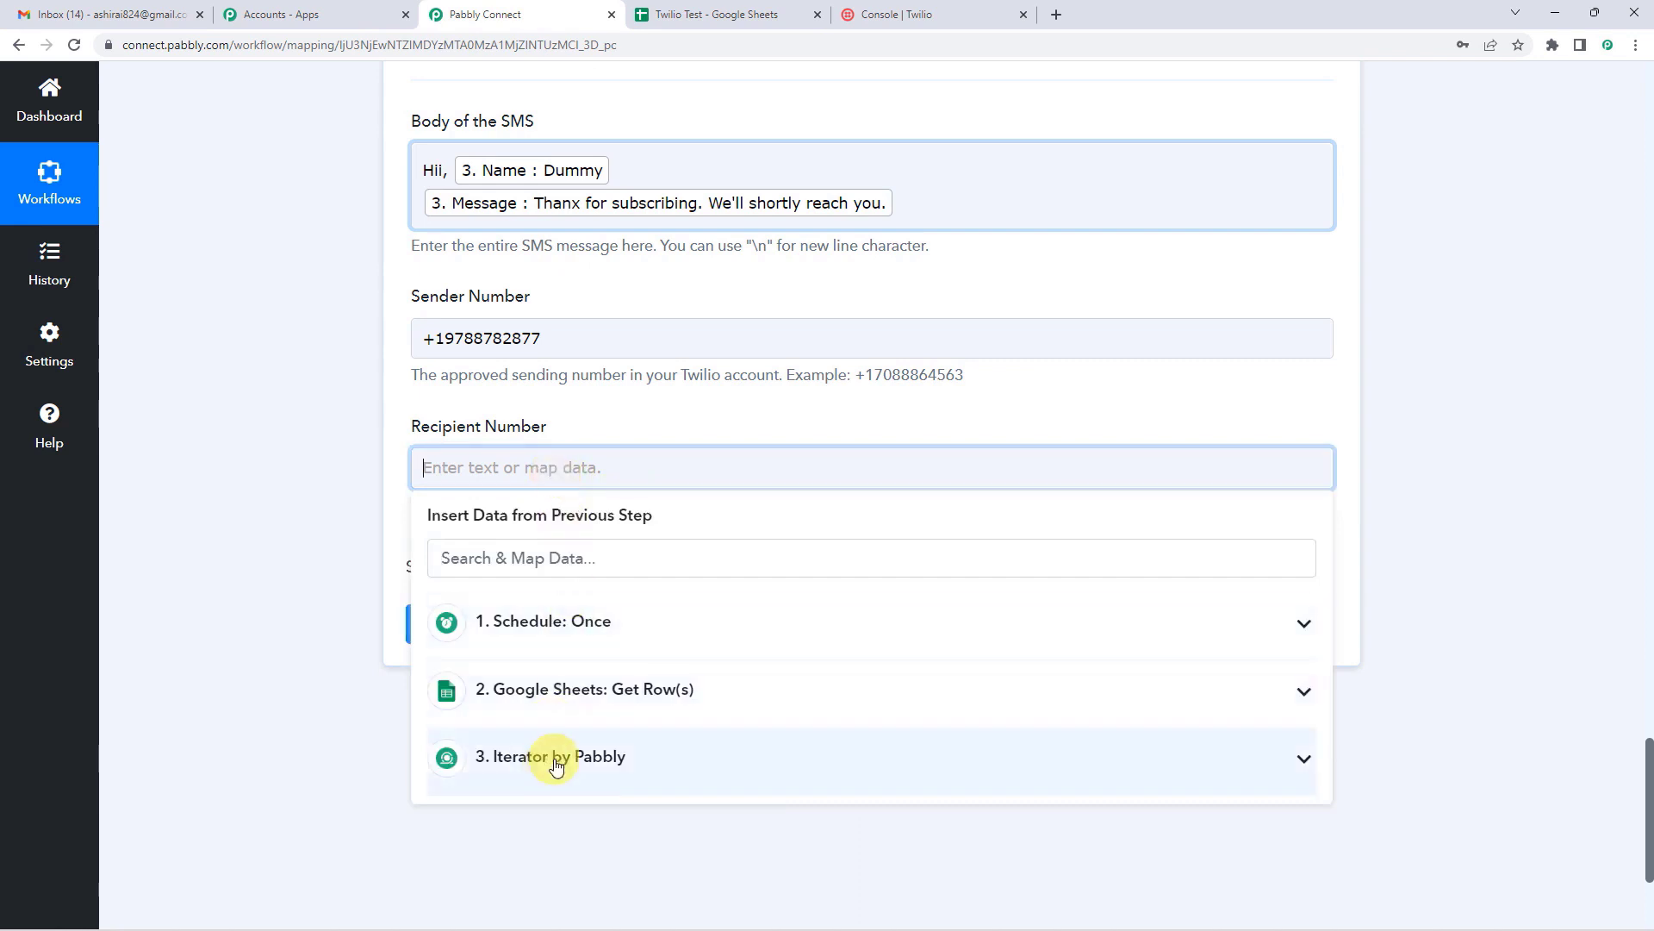
left_click(556, 758)
scroll(569, 741, "down", 2)
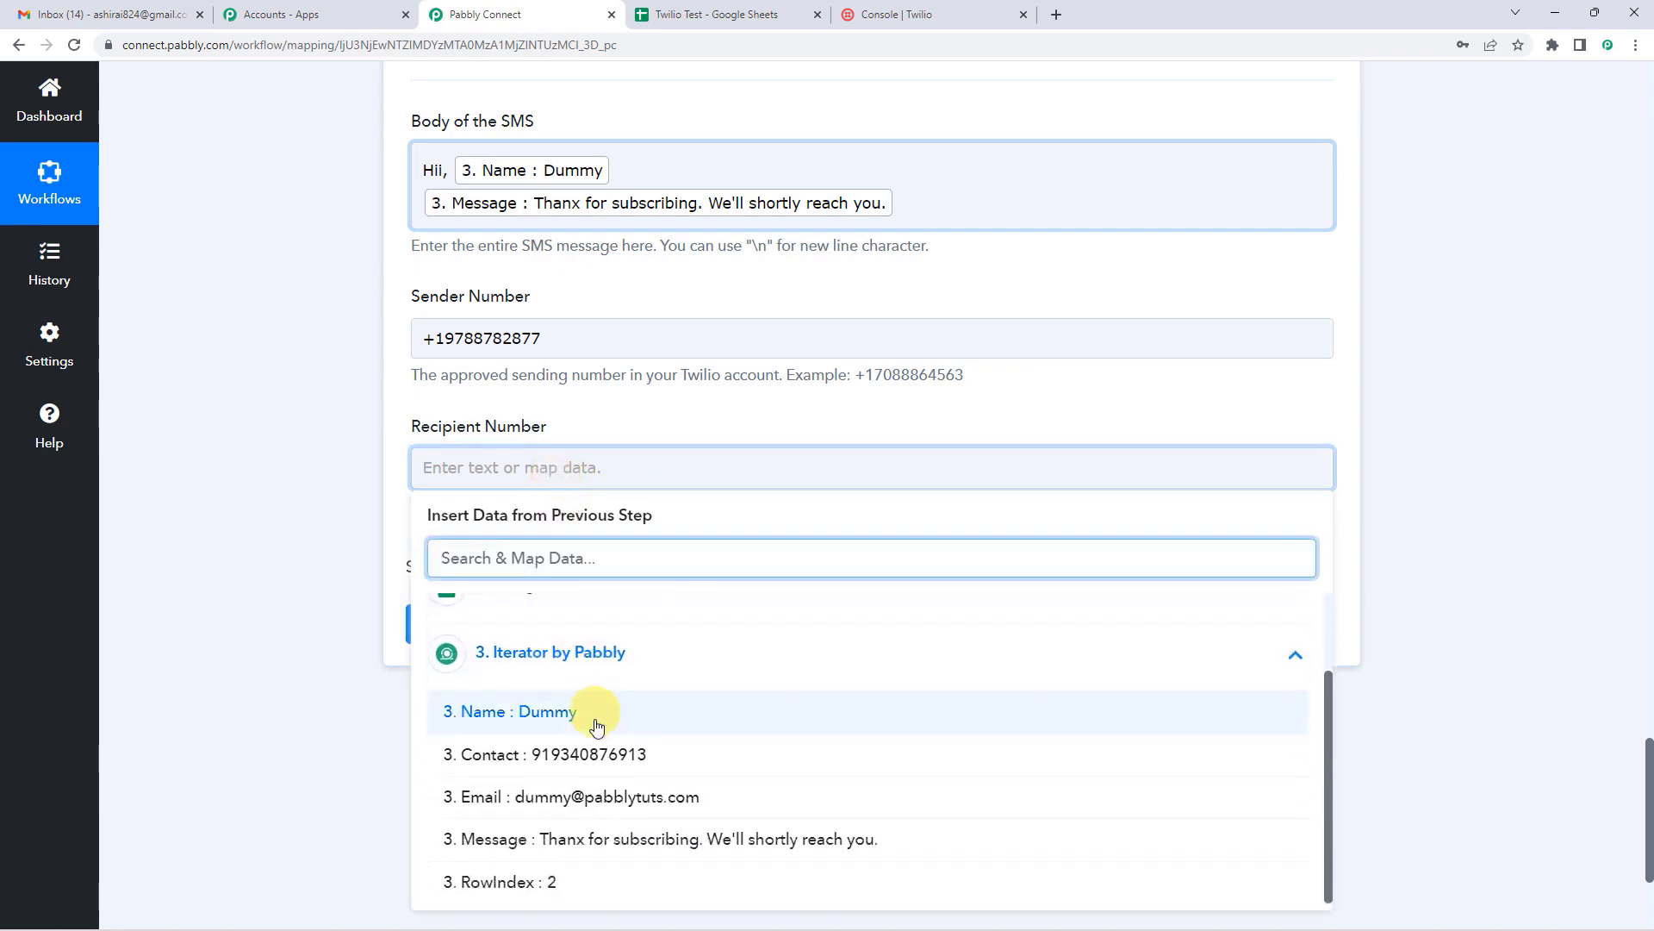
left_click(558, 755)
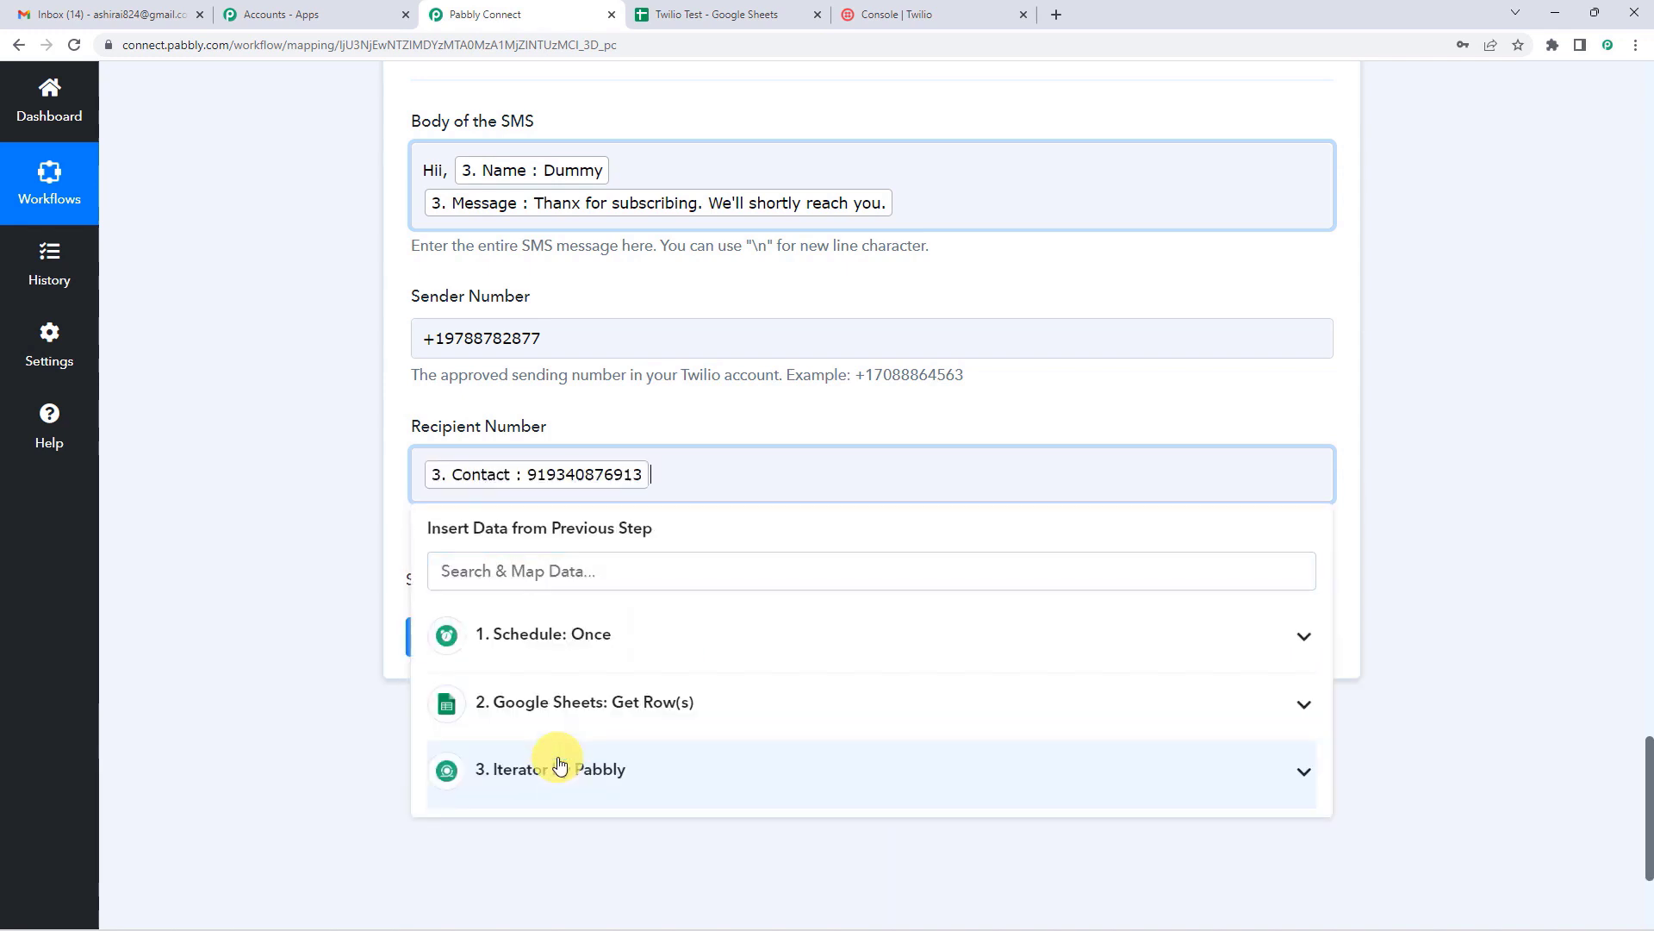
left_click(603, 407)
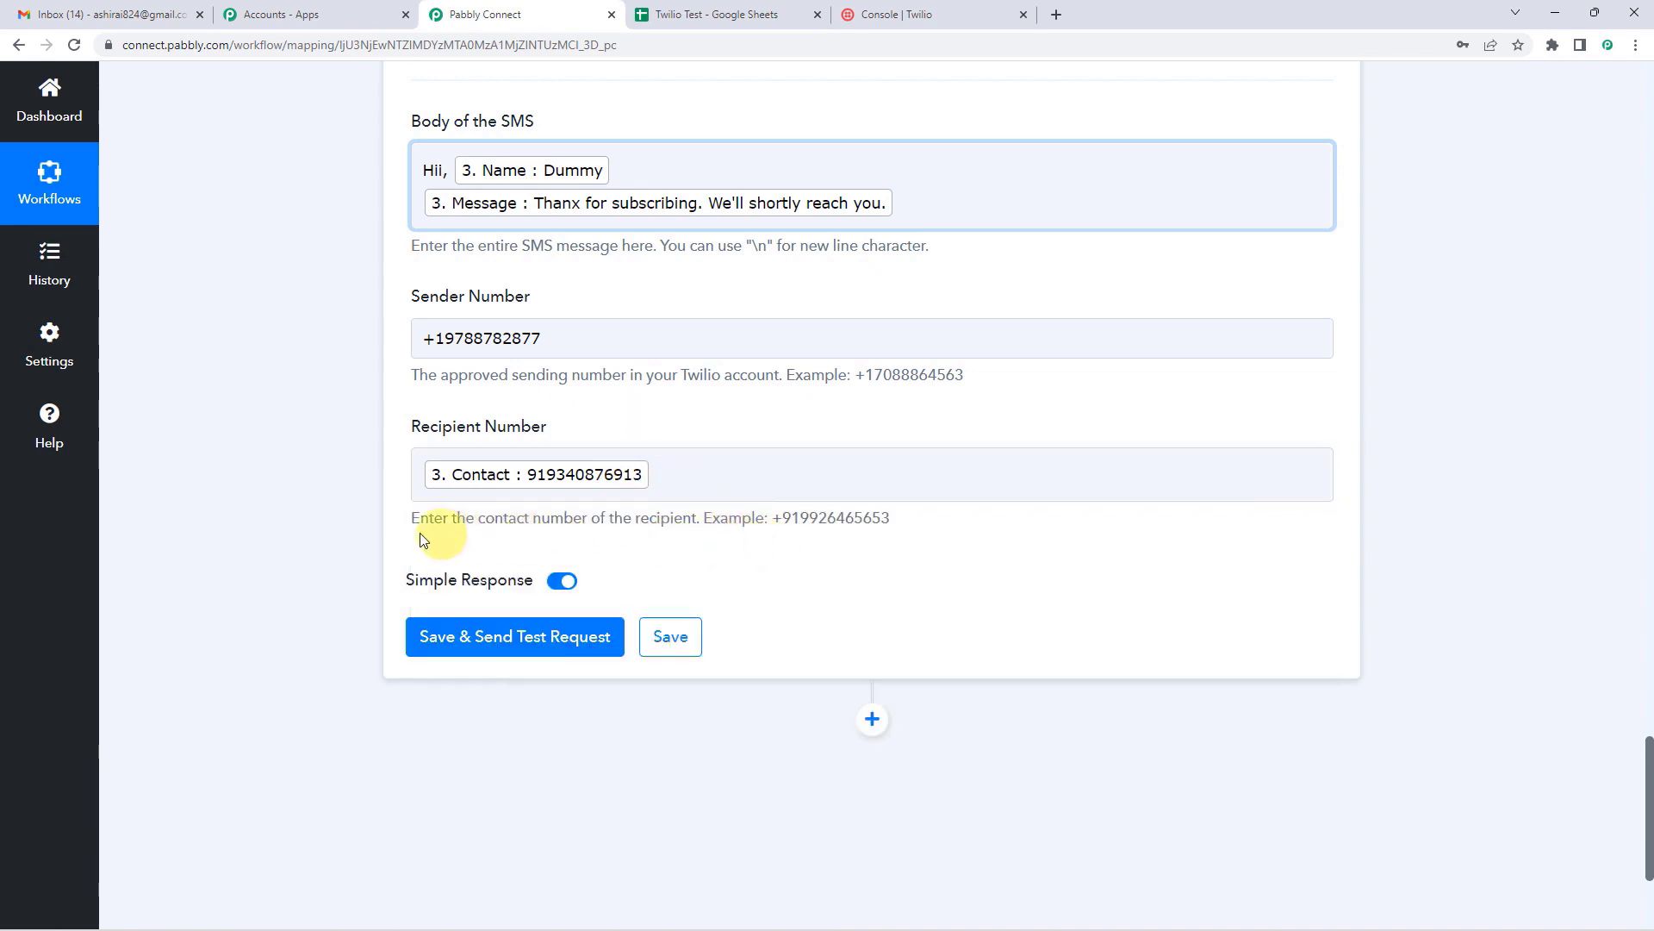
Step: Prefix the recipient's 3. Contact value with '+', matching the example number format
left_click_drag(414, 521, 933, 517)
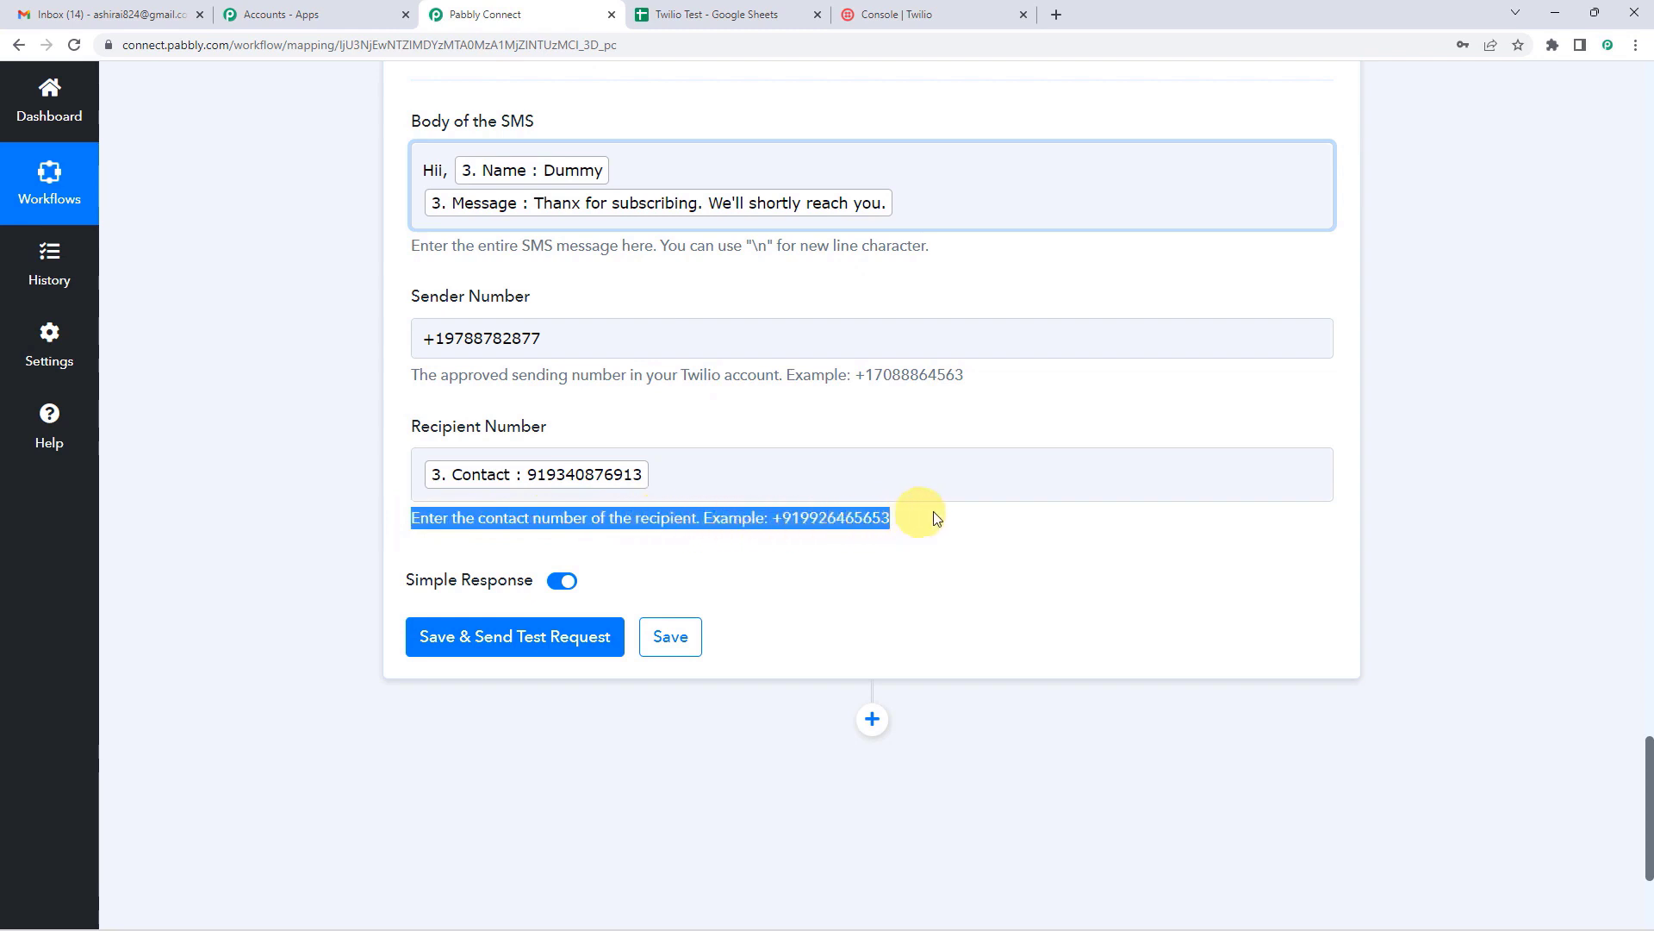
left_click(782, 517)
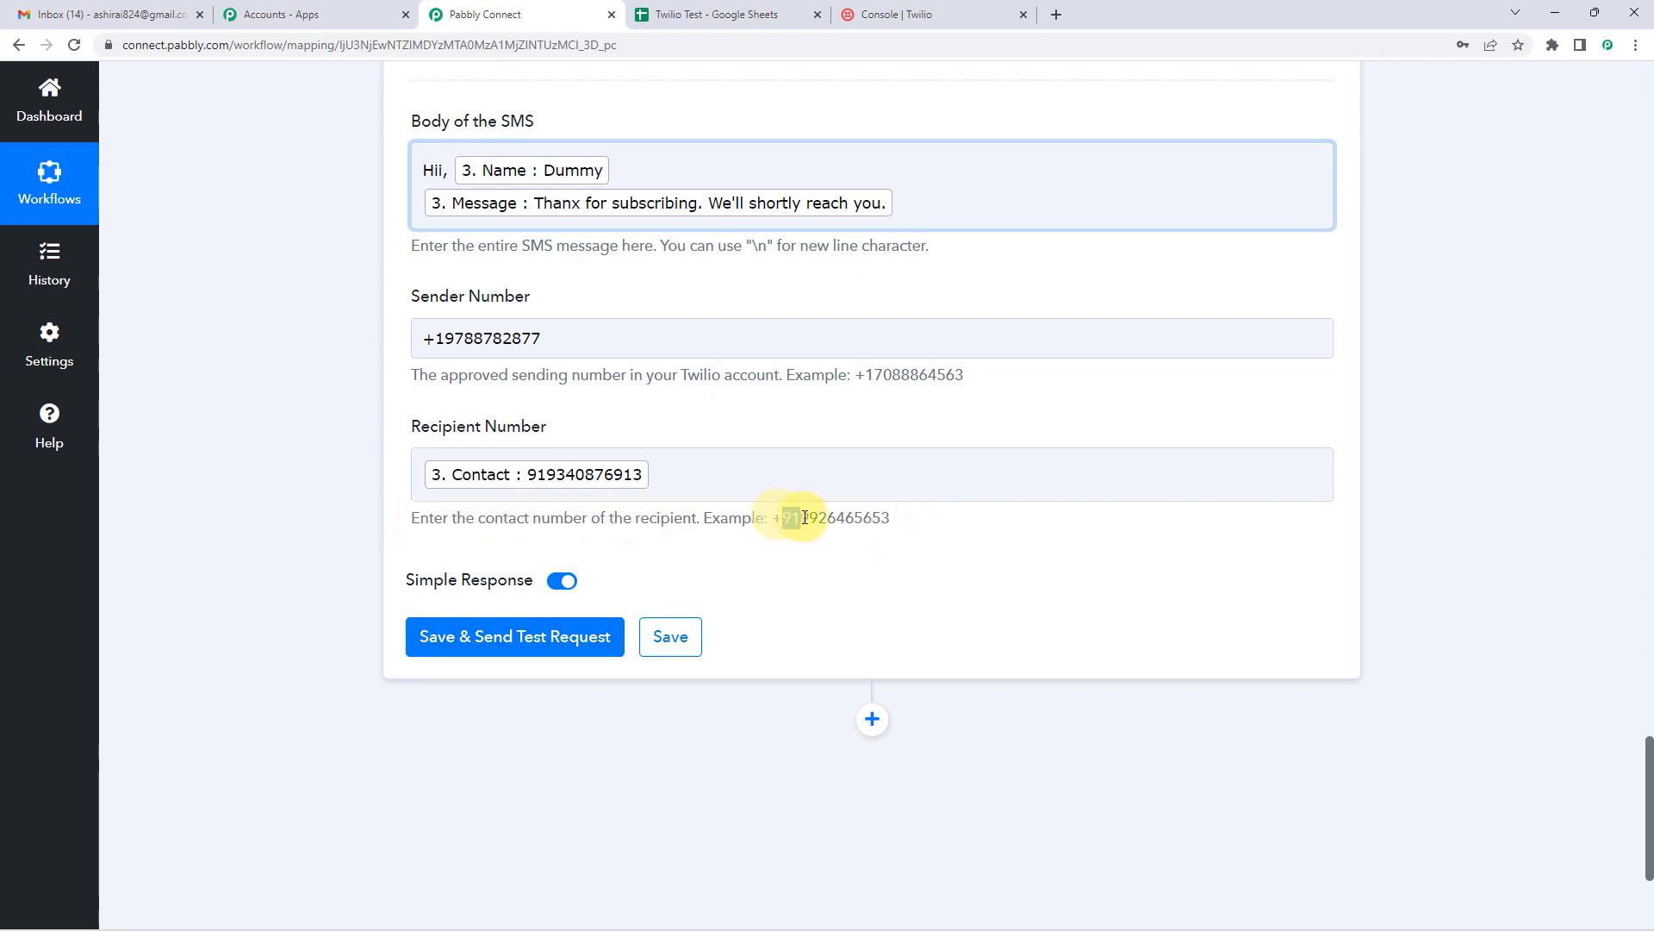
left_click_drag(772, 517, 791, 517)
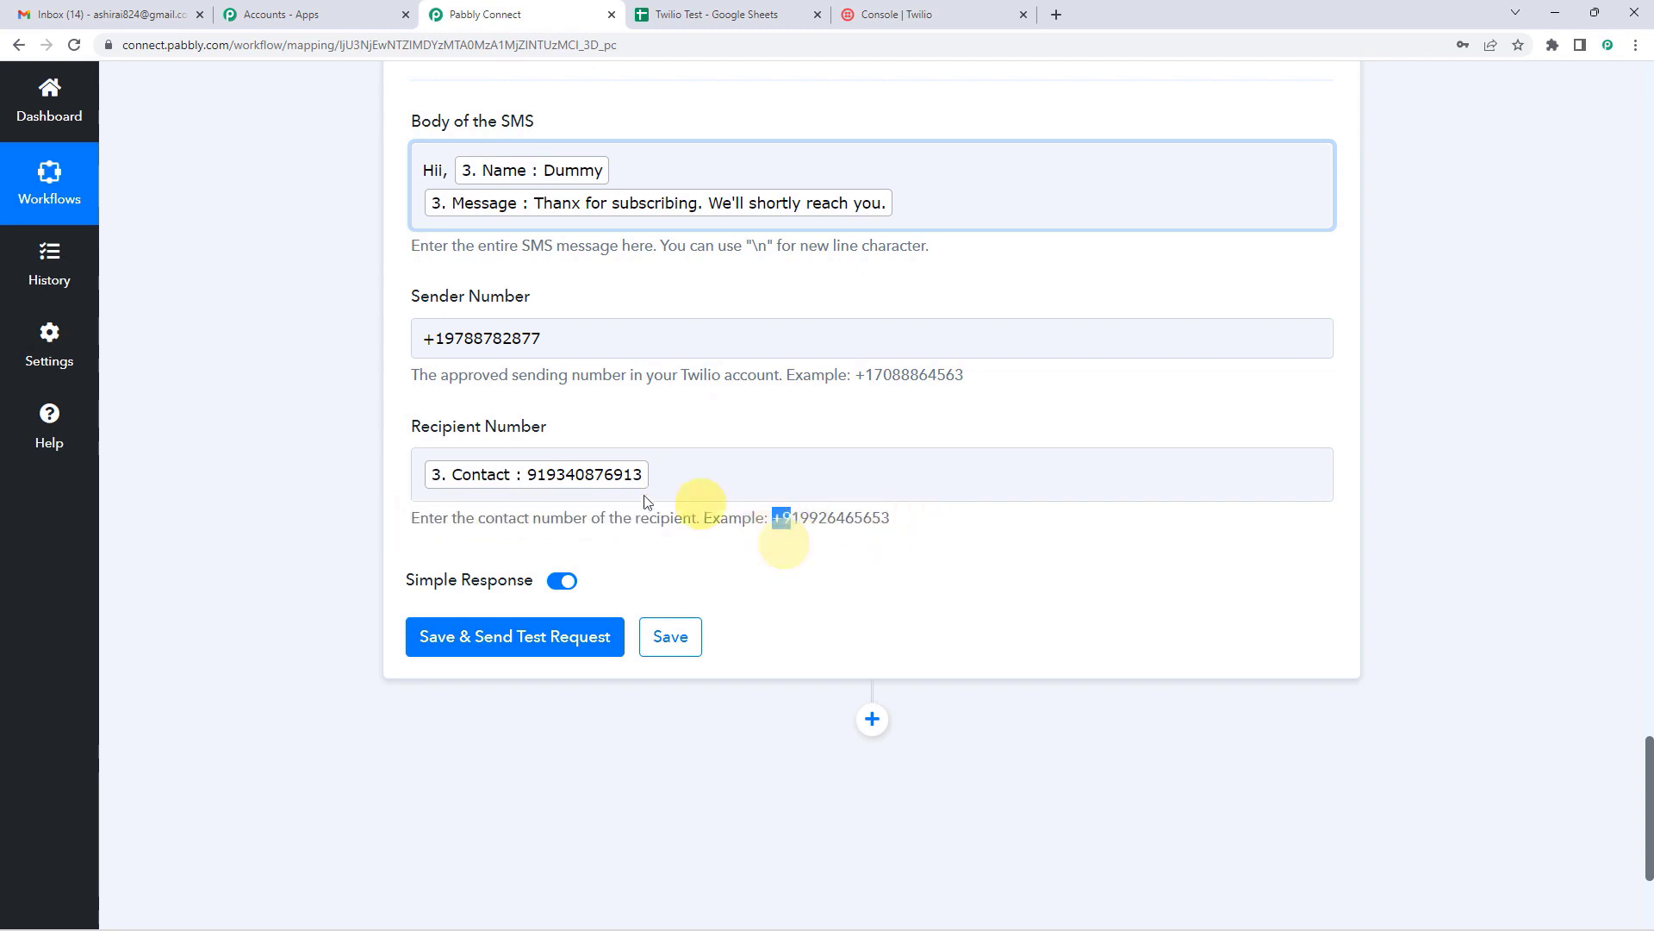
left_click(528, 474)
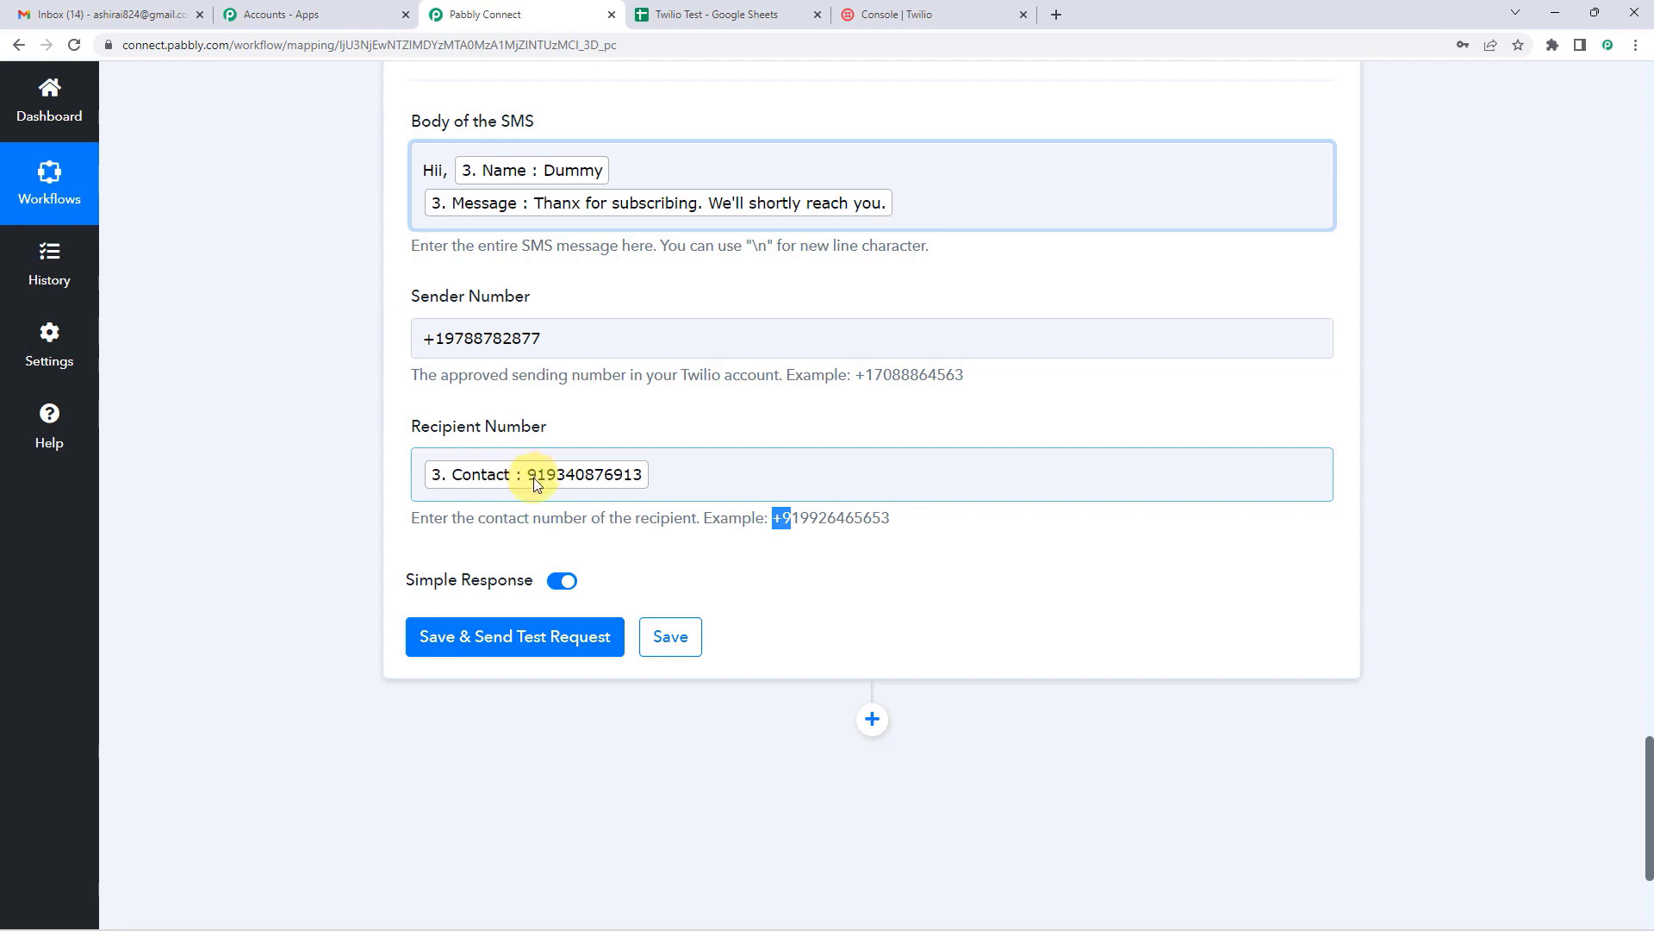
left_click(767, 538)
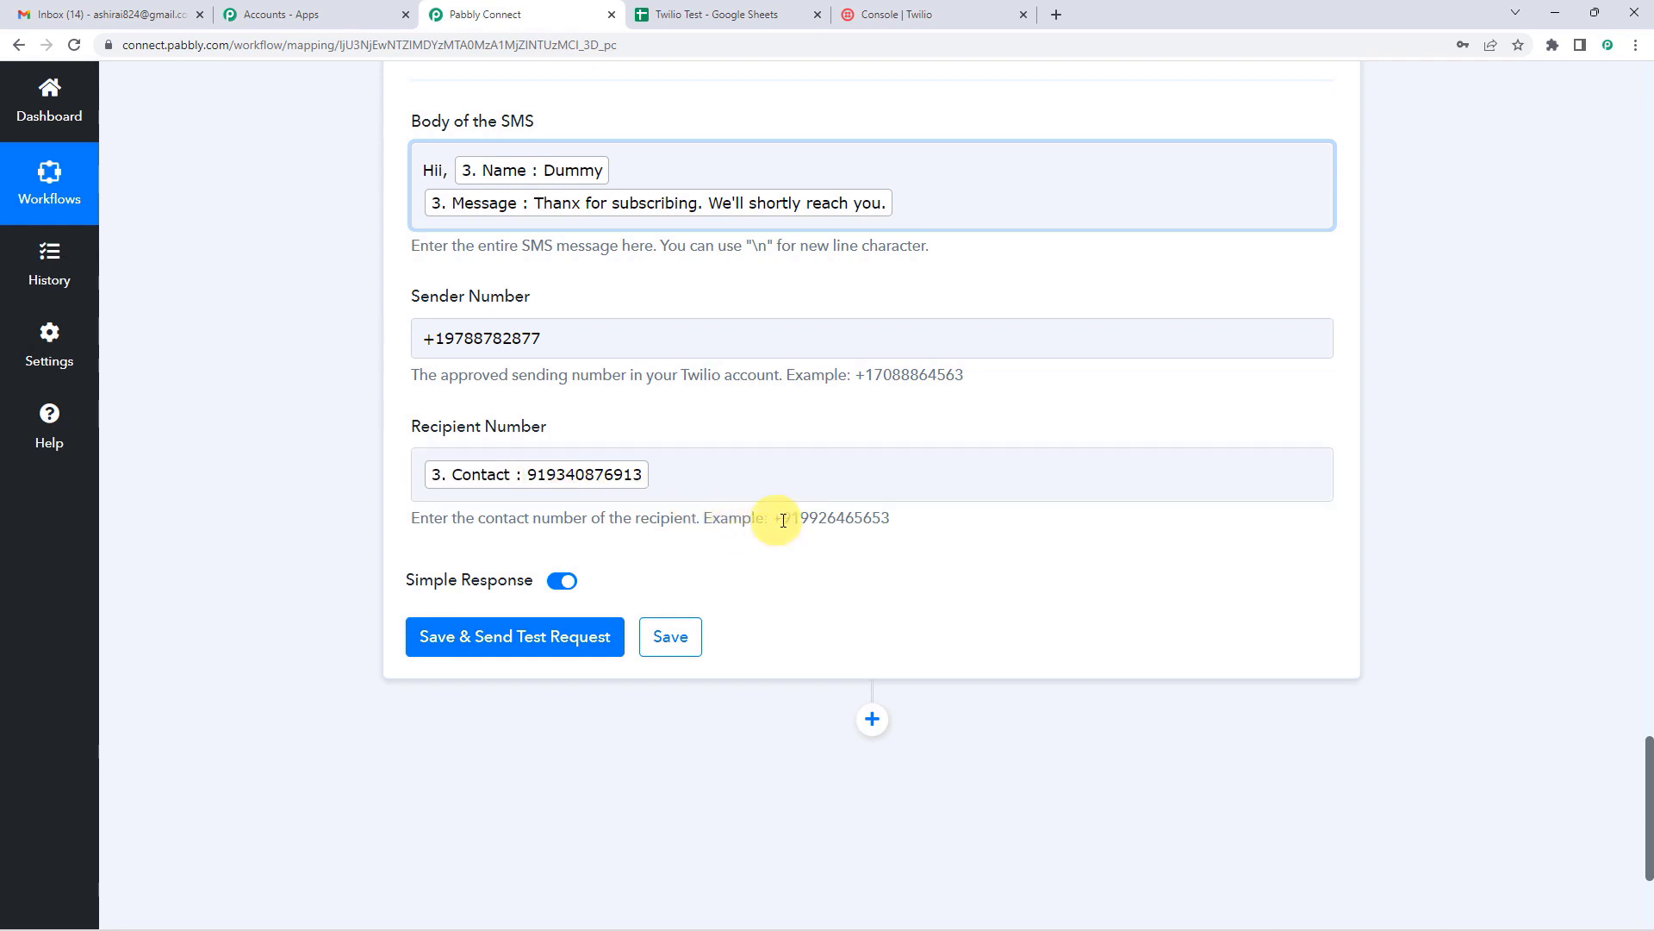
left_click(419, 476)
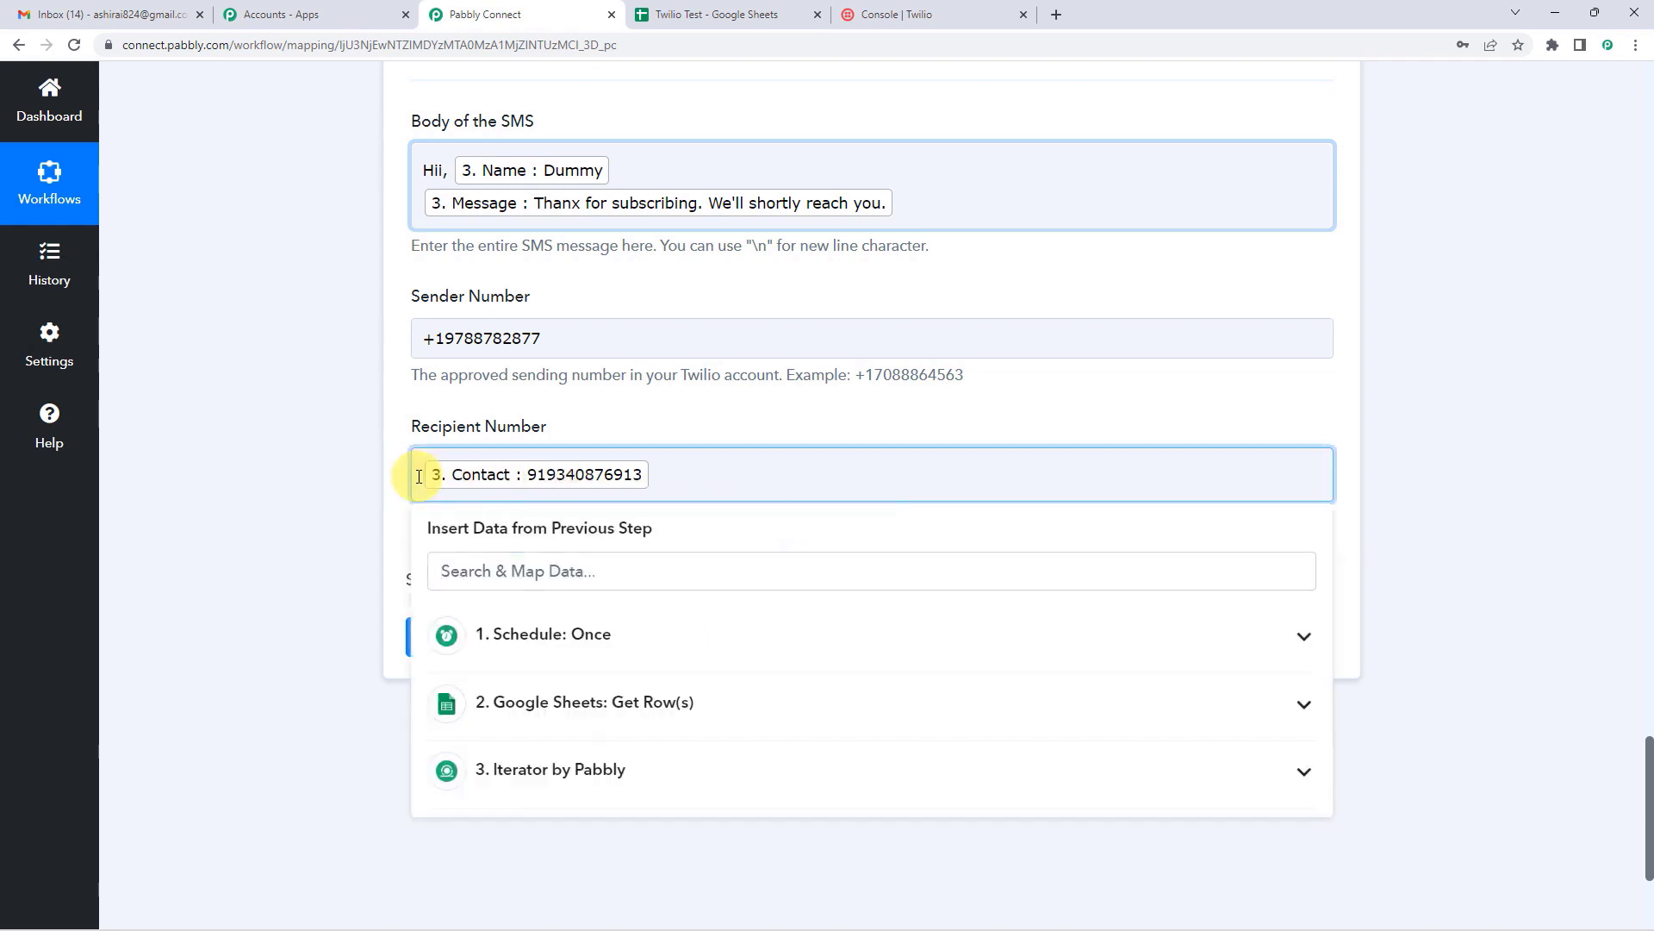
type("+")
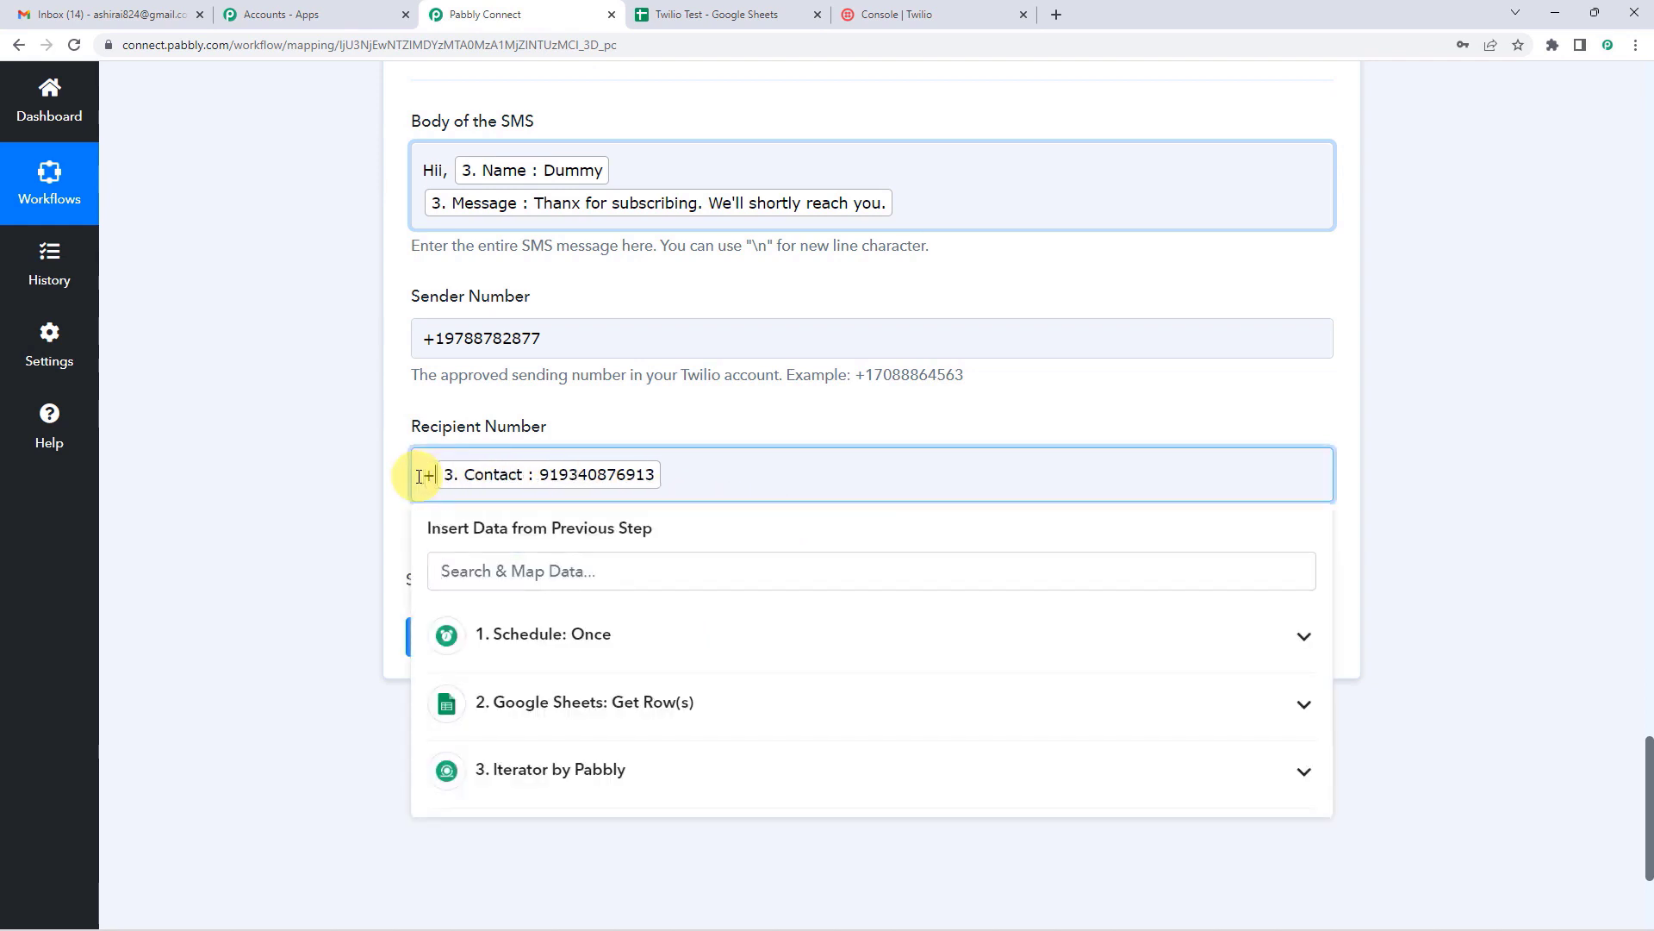
left_click(650, 419)
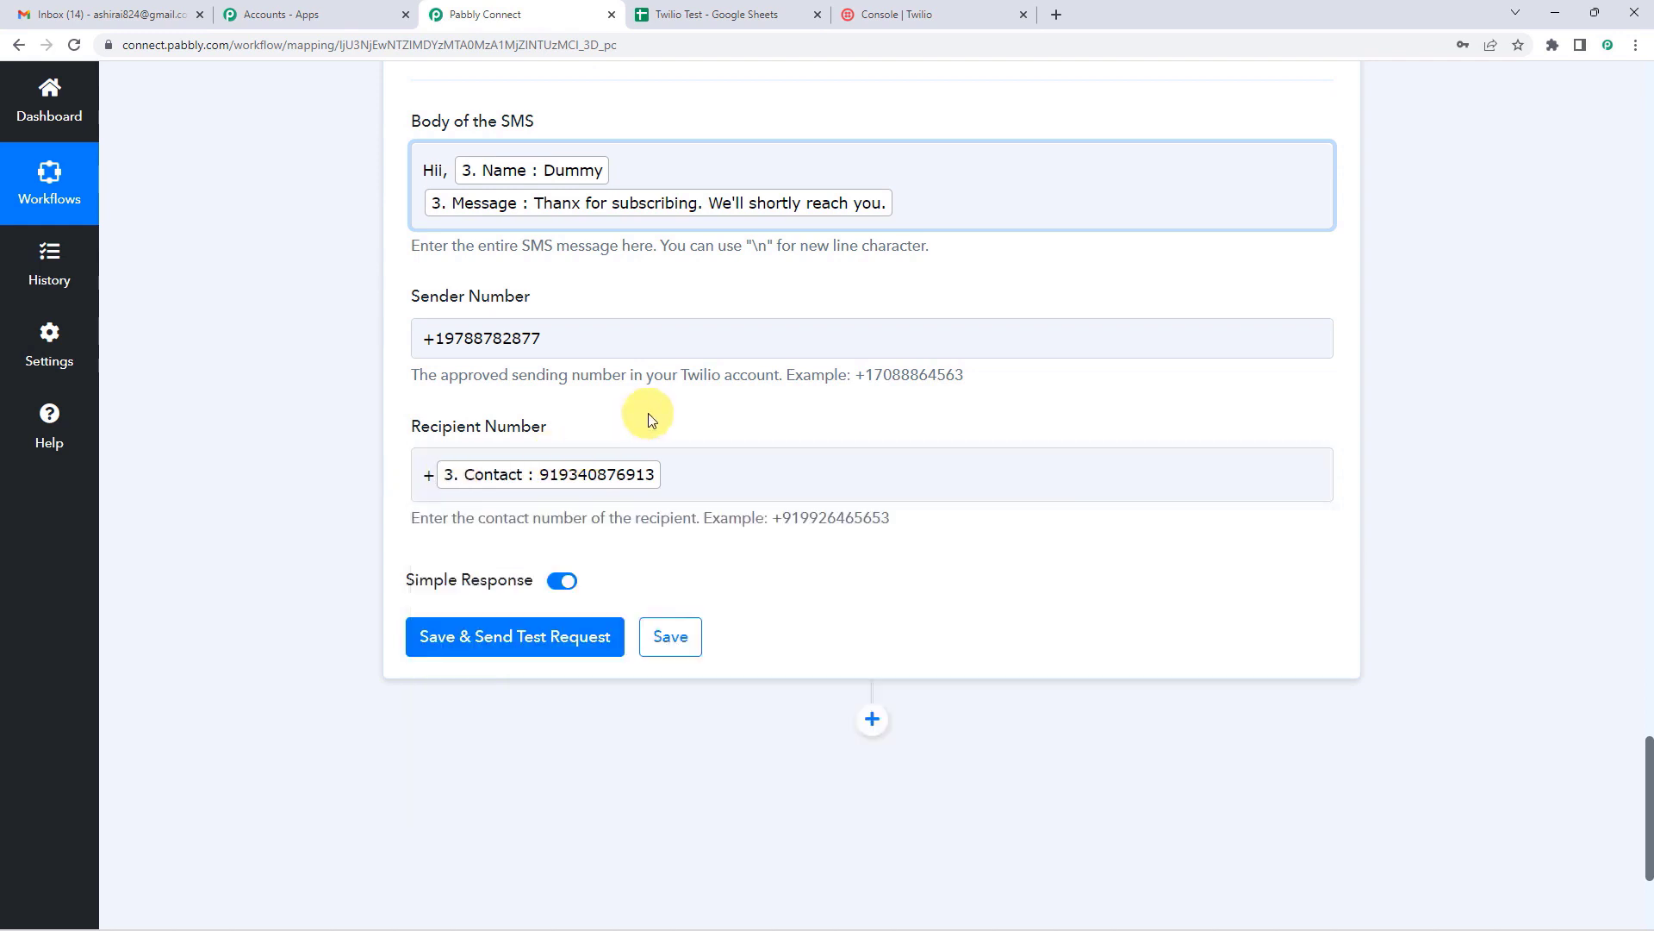
scroll(651, 420, "up", 1)
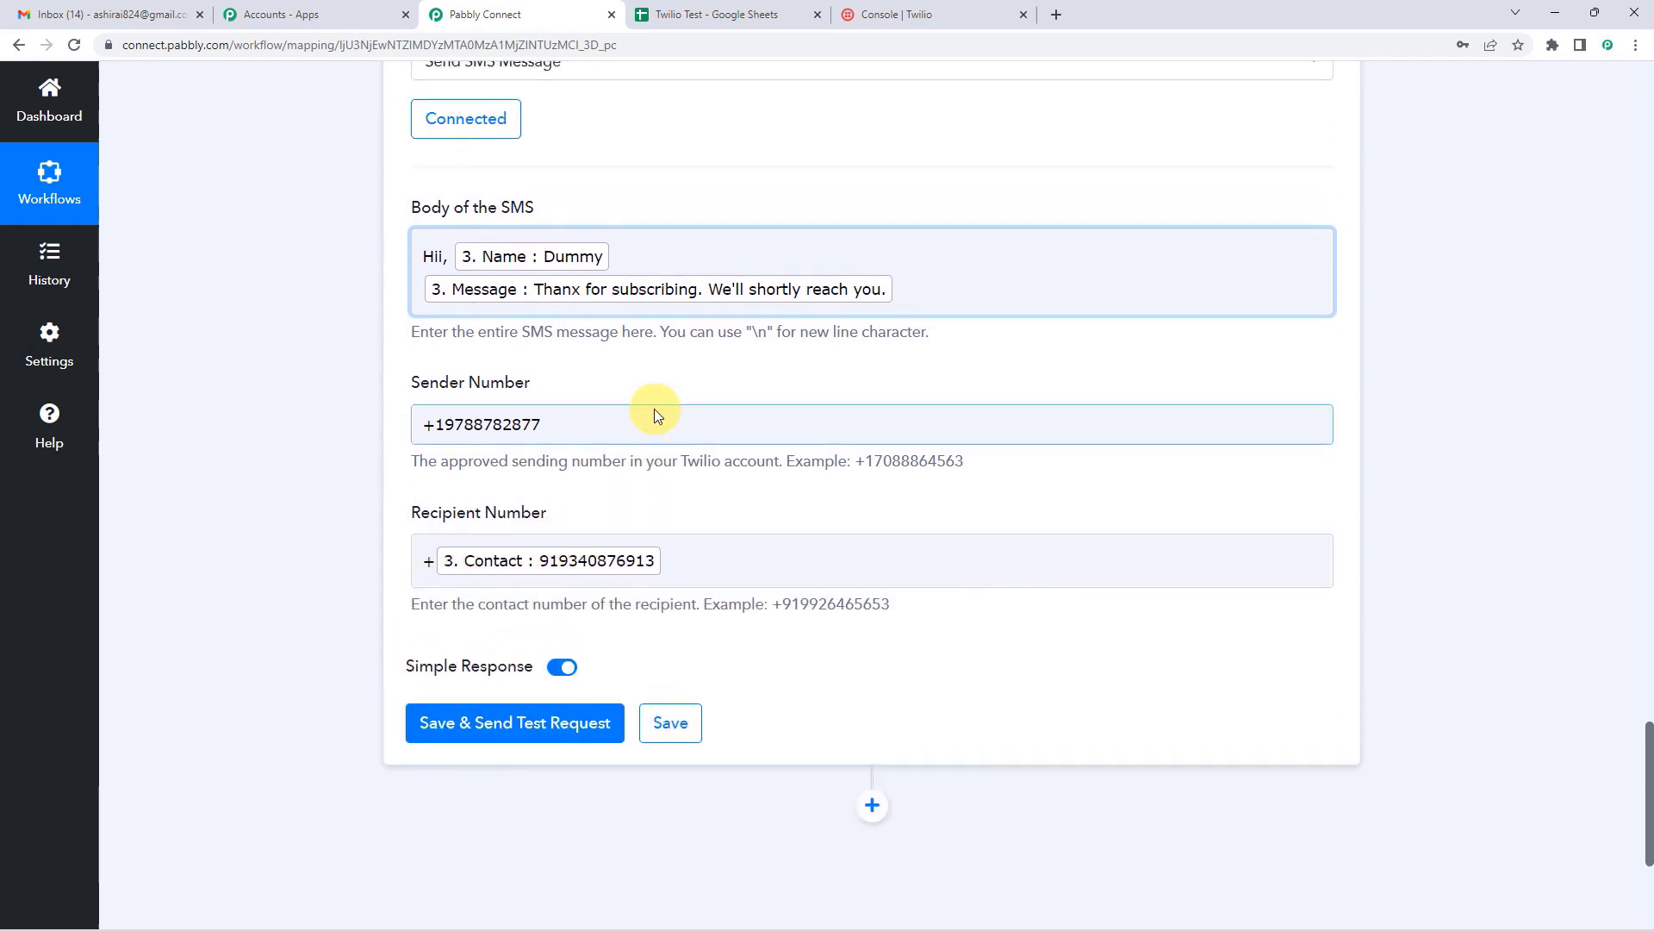
Step: Scroll through the fully mapped Twilio Send SMS step settings
scroll(654, 412, "down", 1)
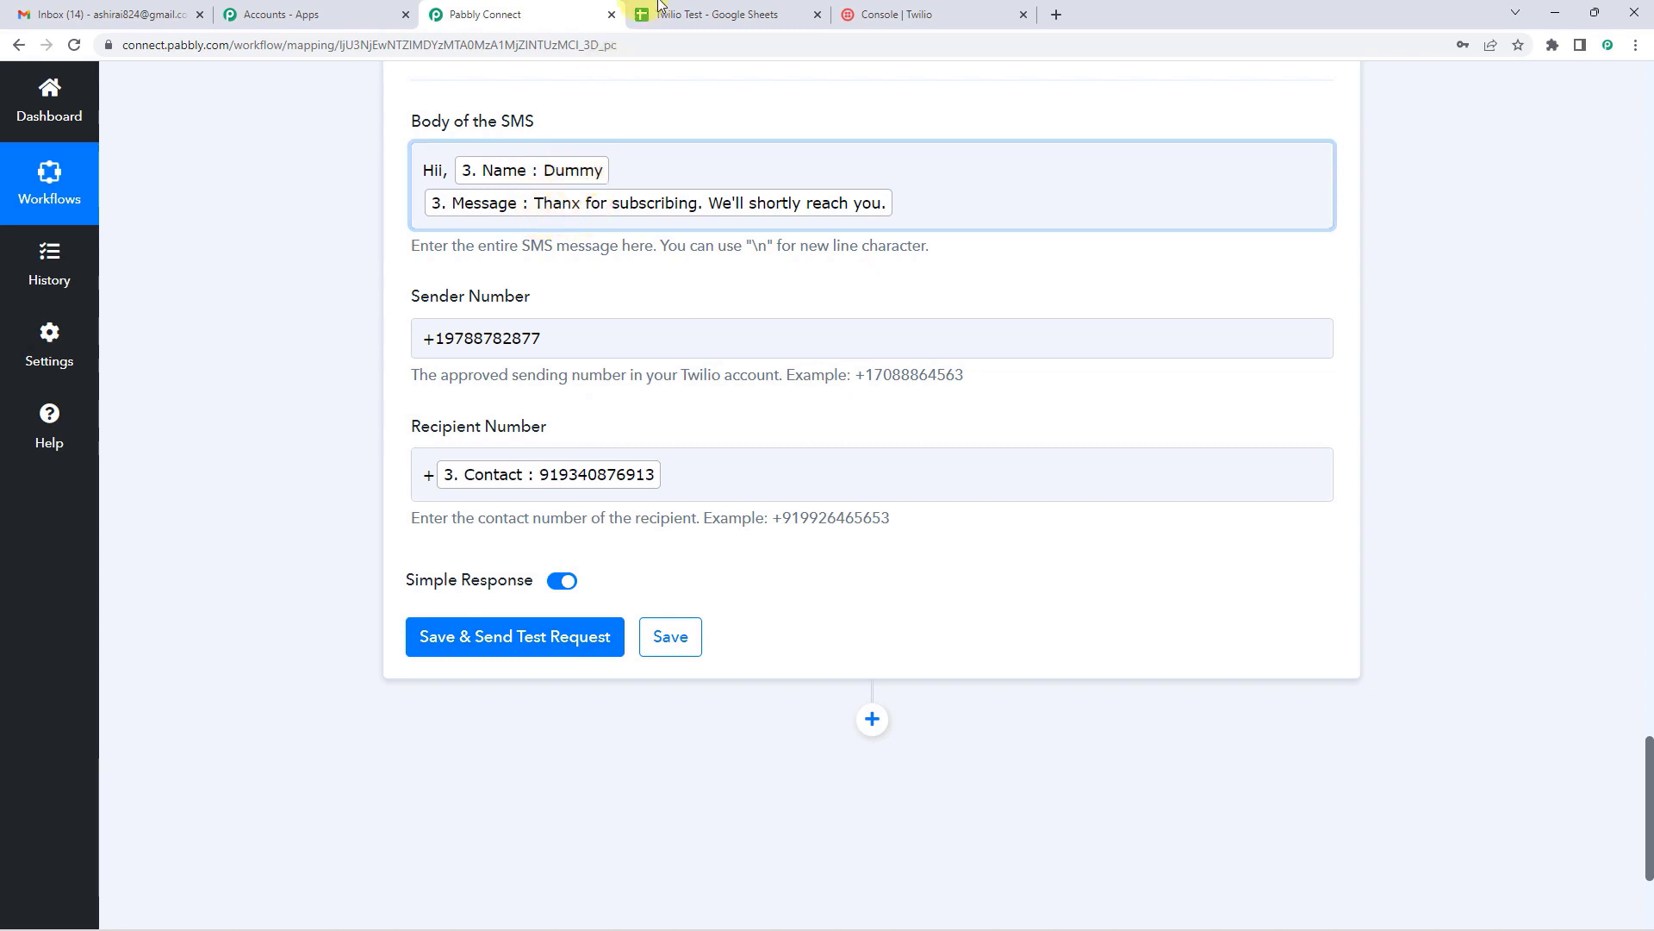
Step: Check the name ABC in A3 and the contact number in B3, returning to the SMS step
left_click(691, 8)
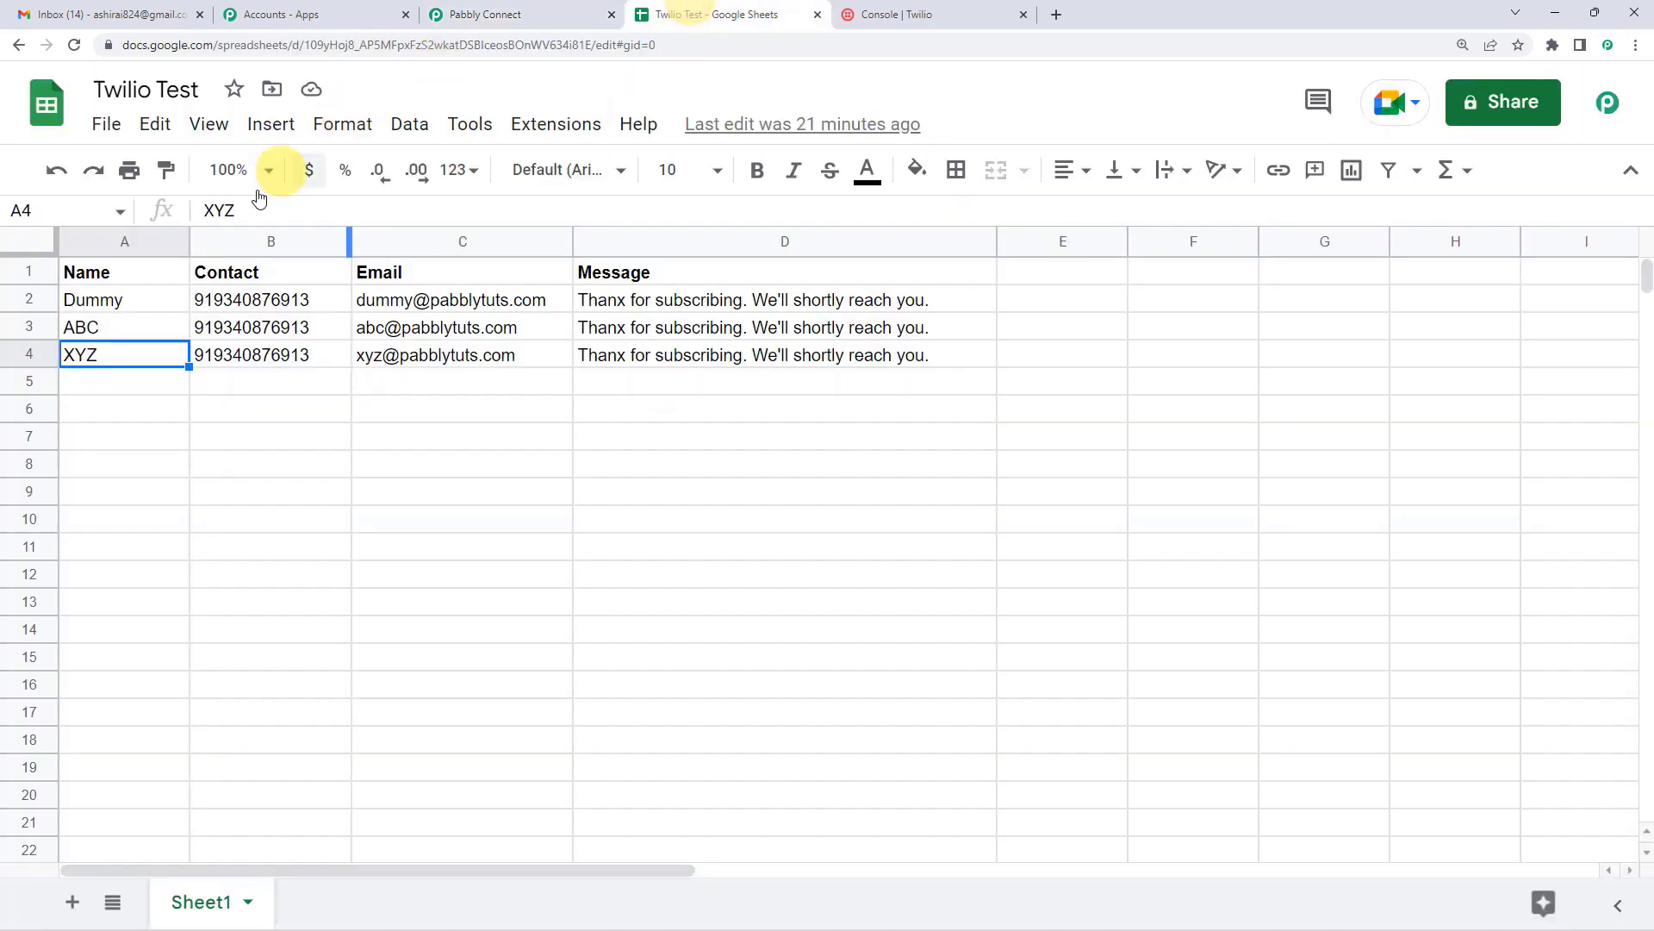
left_click(90, 327)
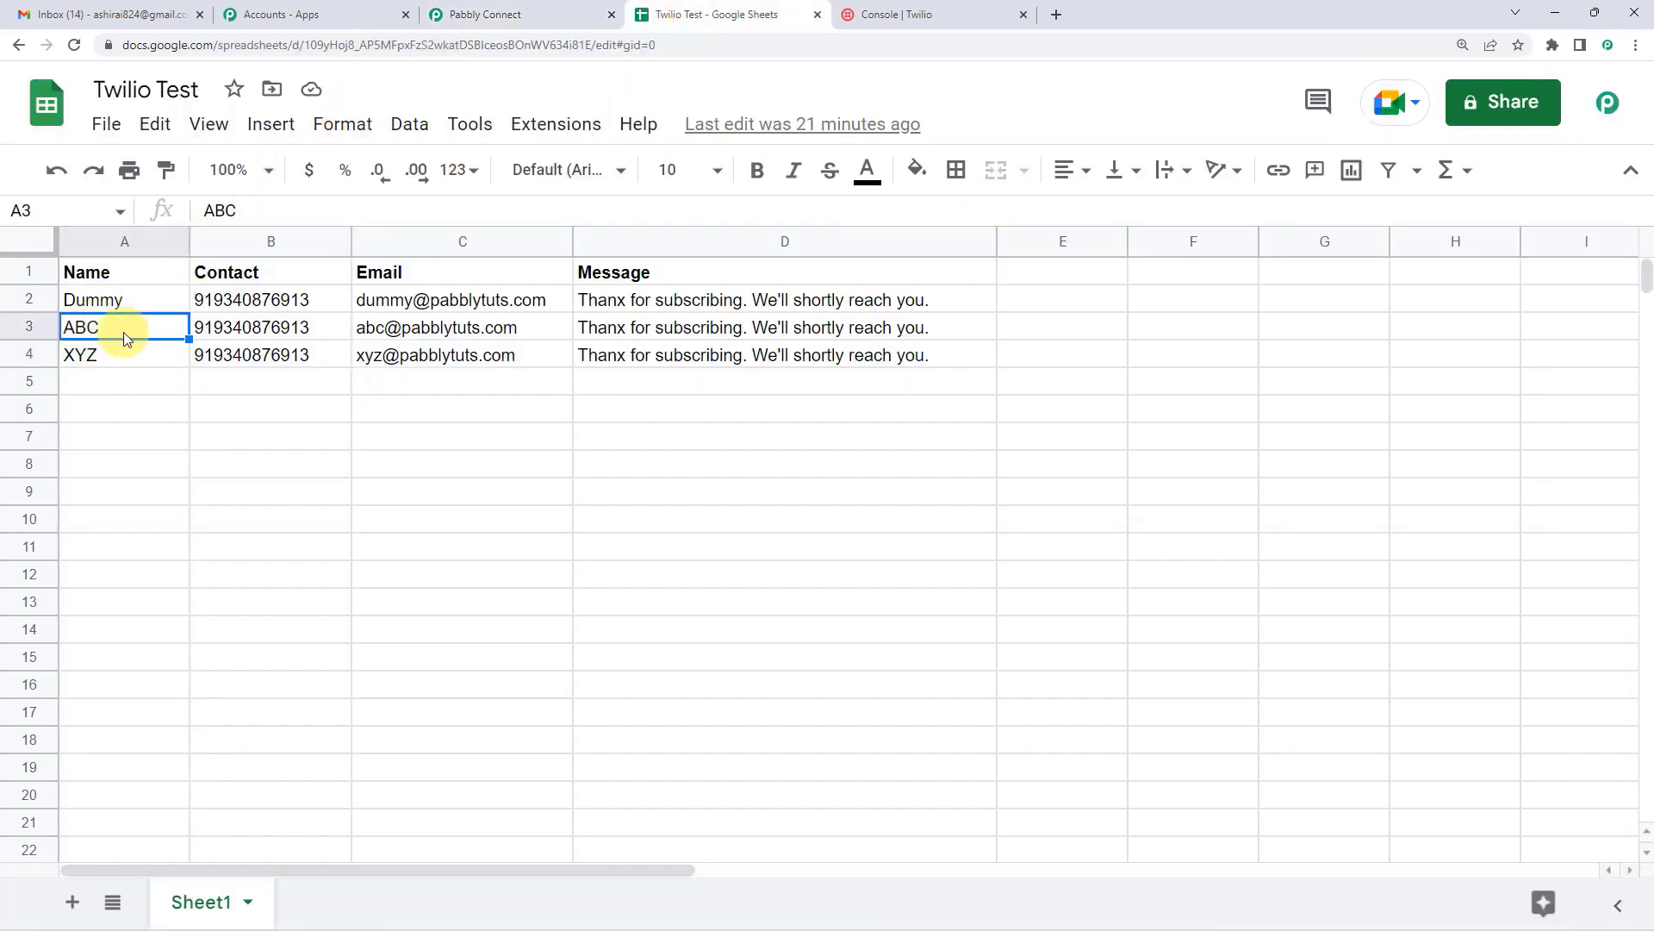
left_click(485, 13)
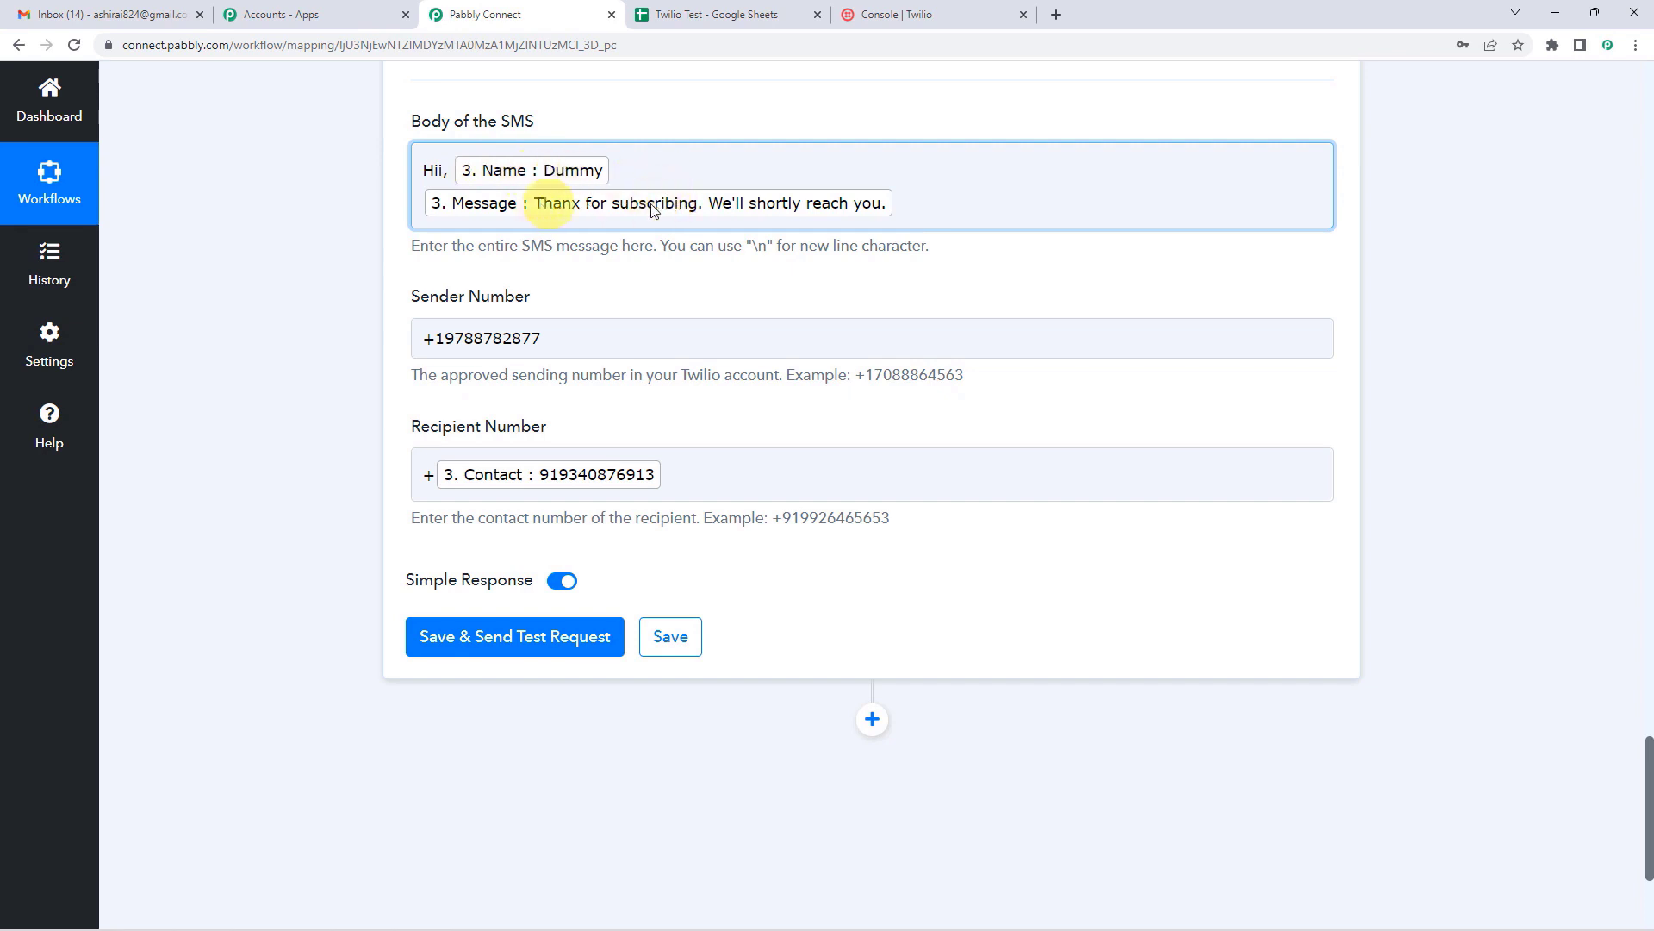
left_click(694, 5)
left_click(245, 328)
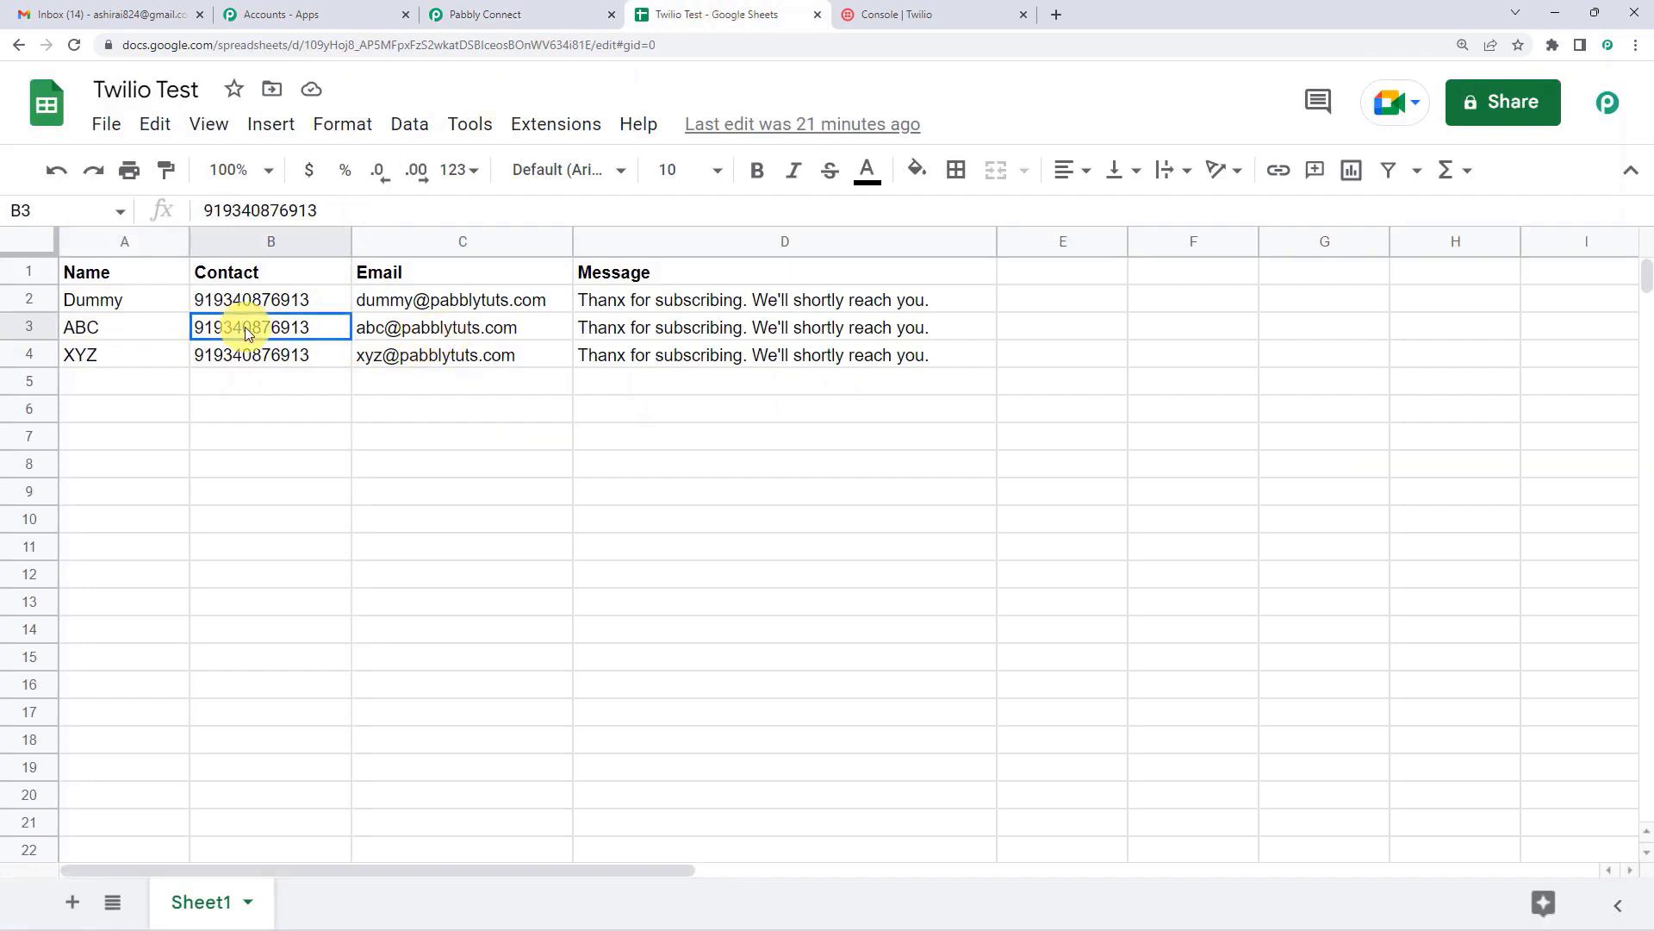
left_click(485, 5)
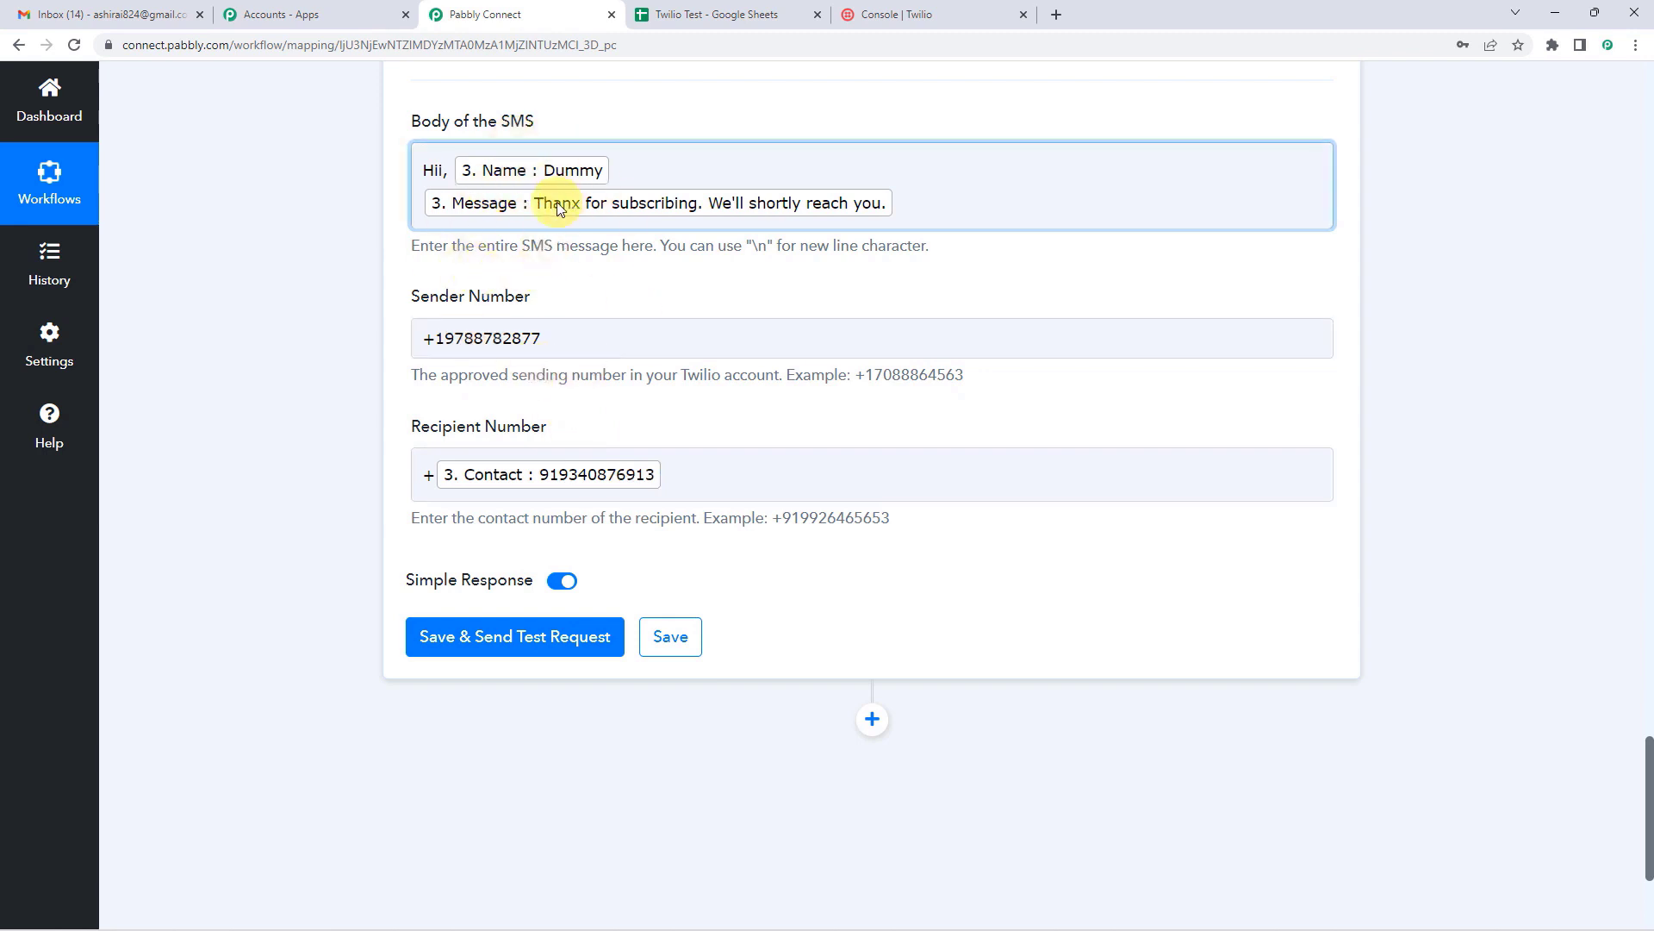
Step: Save the SMS step, send a test request, and enlarge the response Body box
left_click(466, 657)
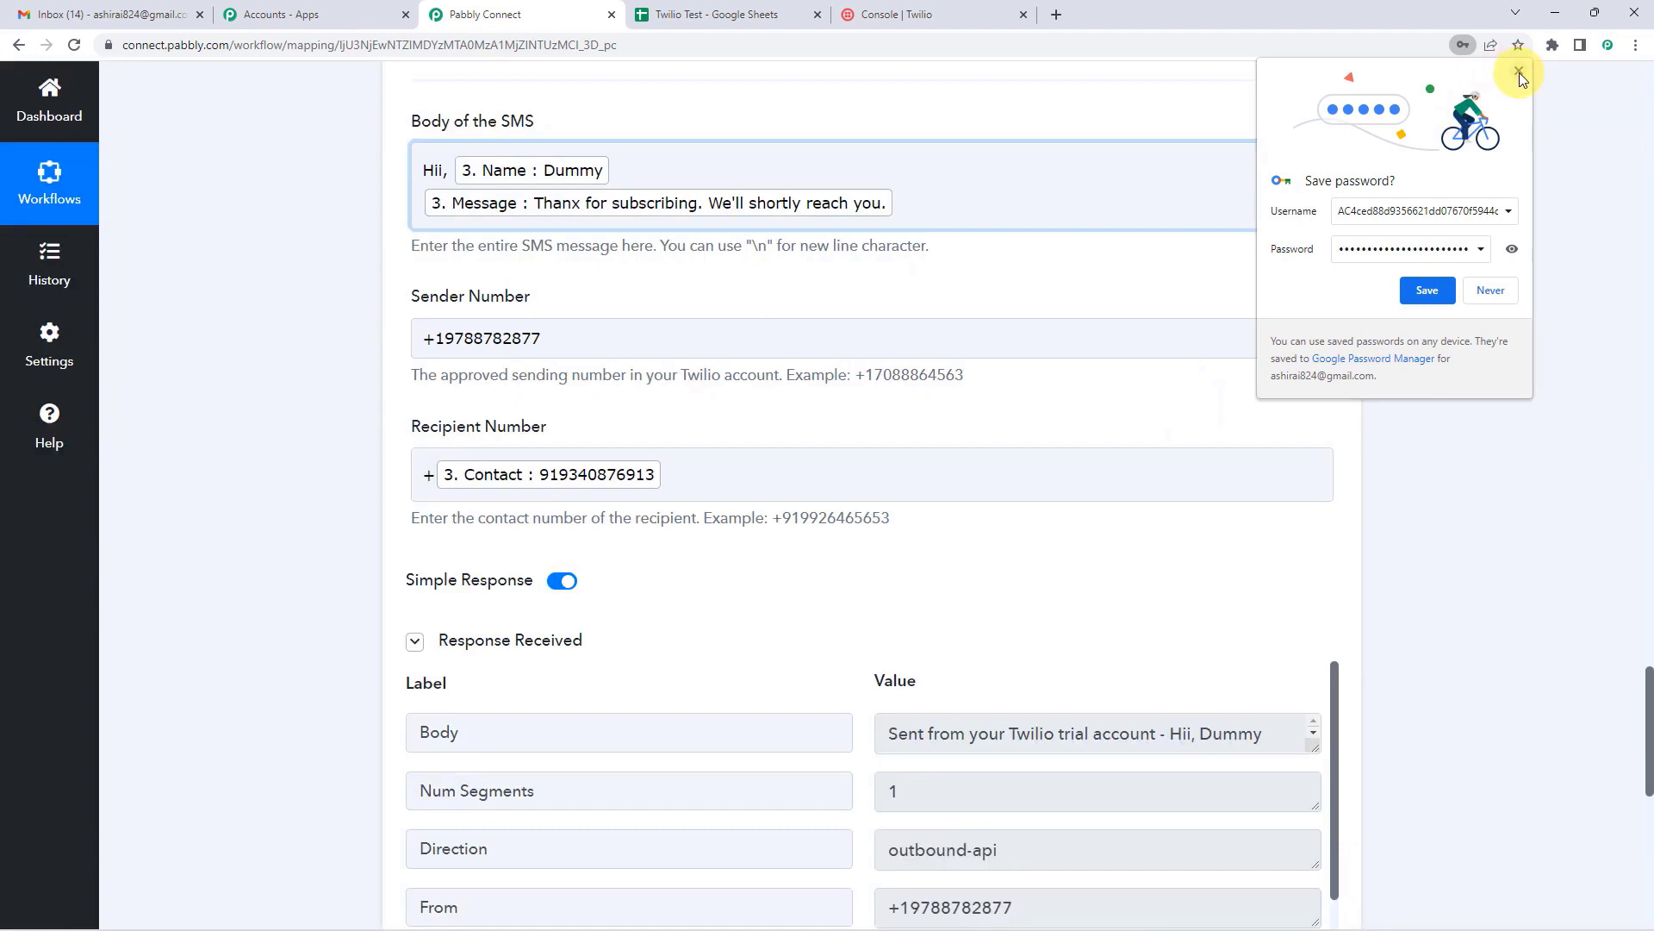
left_click(1518, 70)
scroll(813, 510, "down", 2)
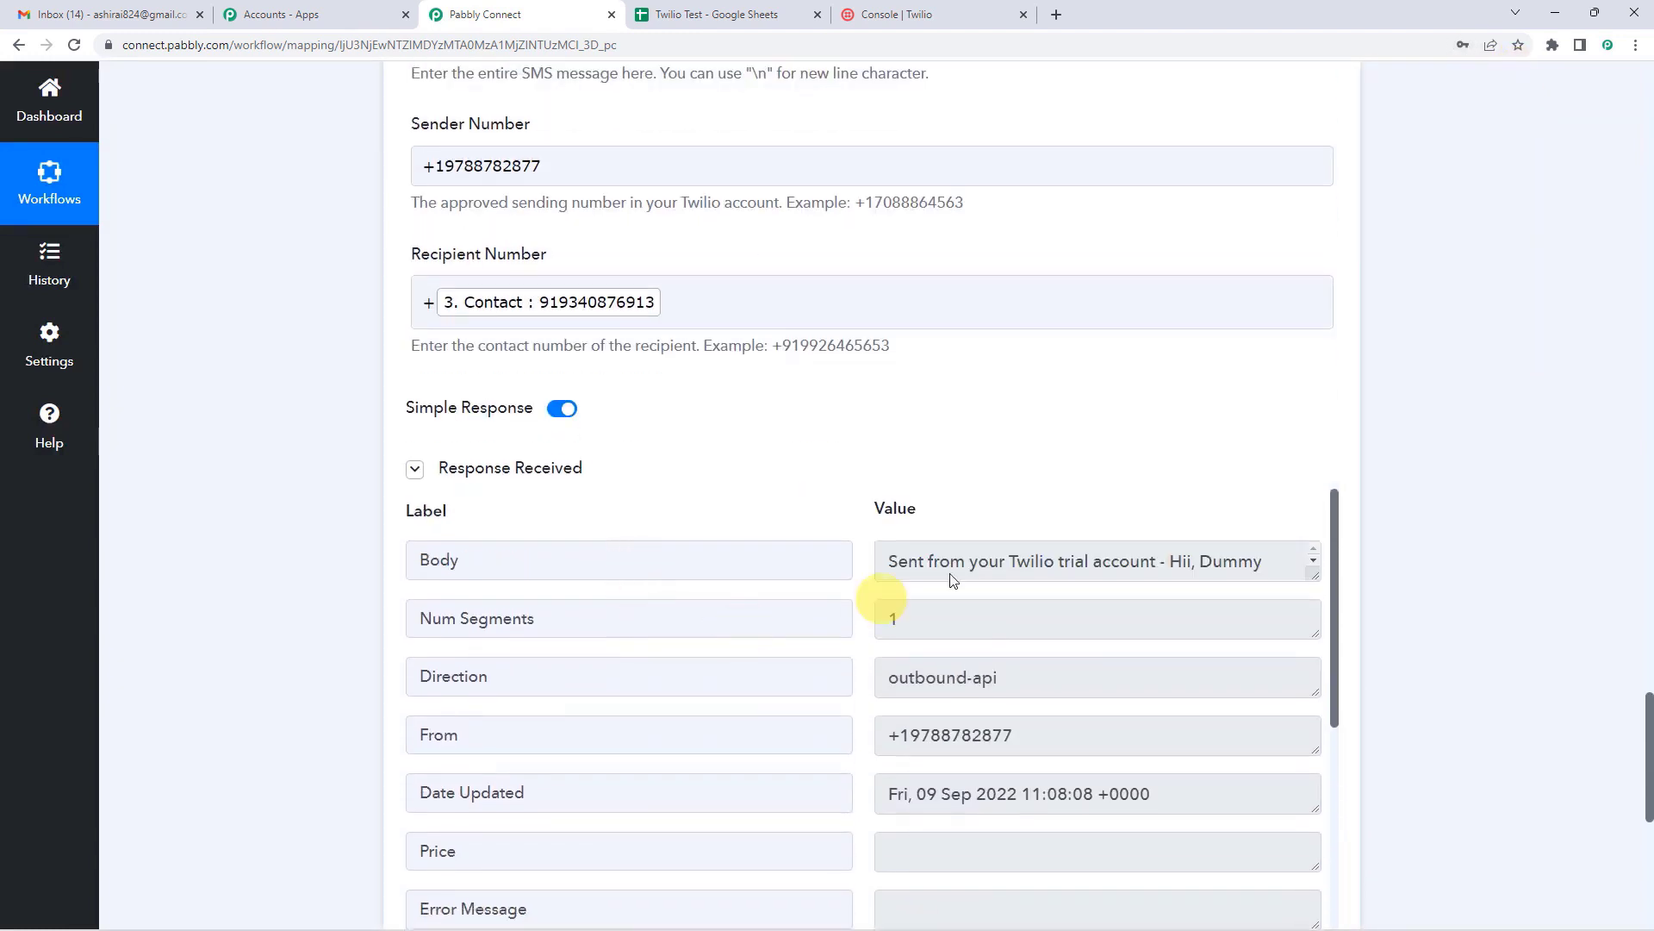
left_click_drag(1316, 571, 1314, 639)
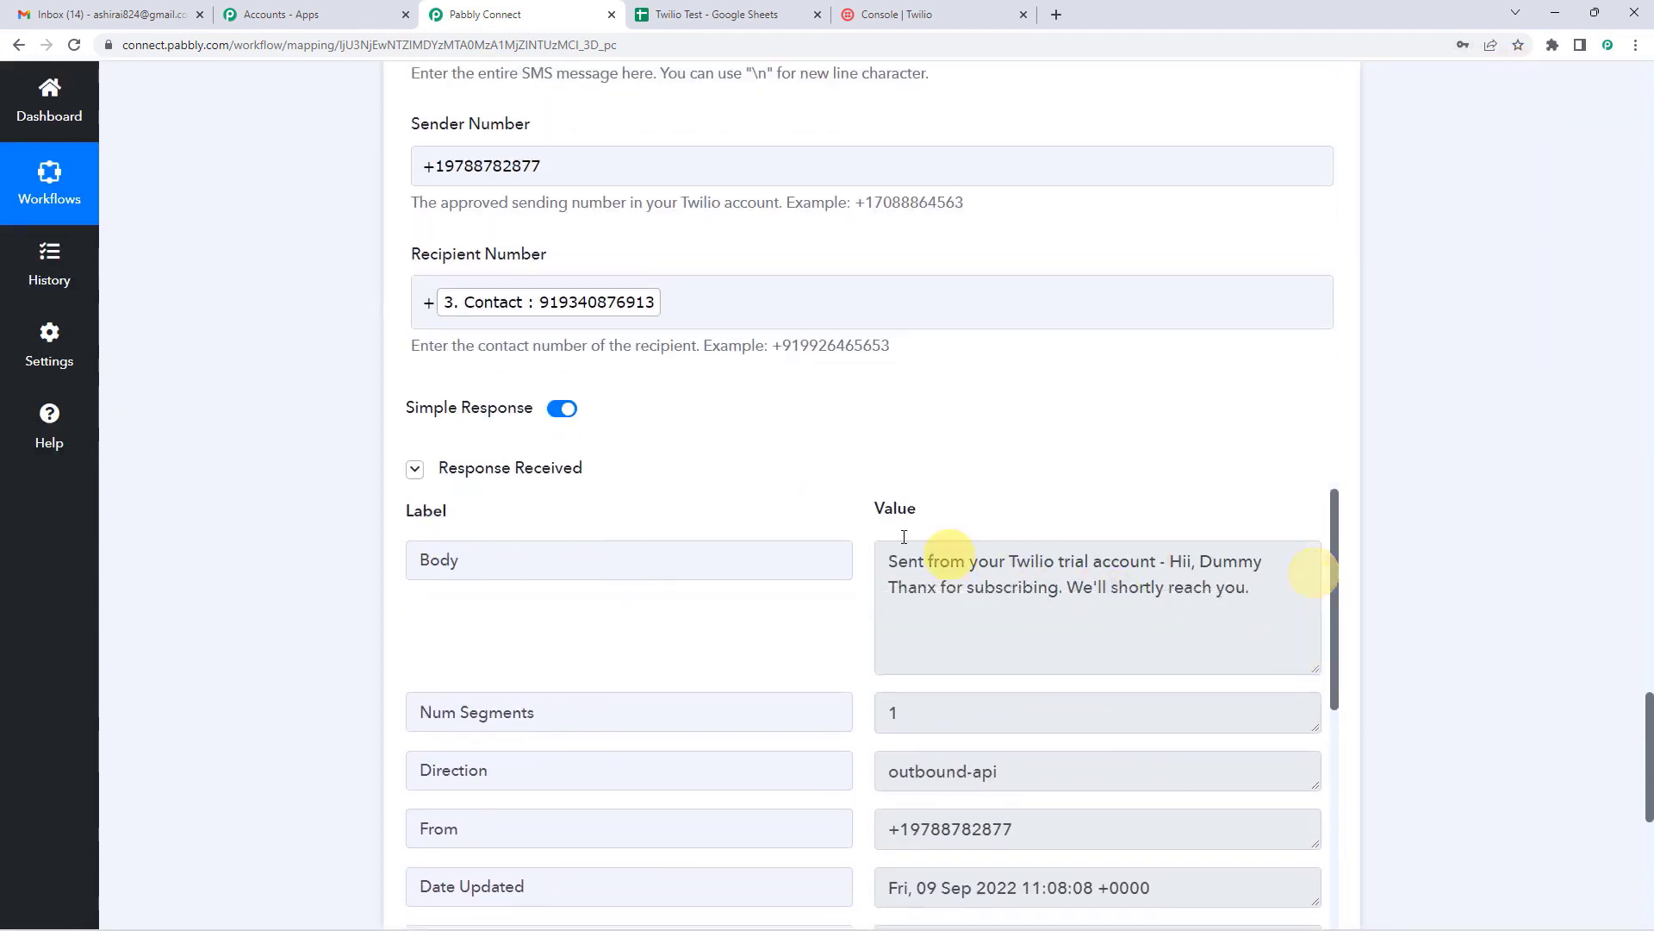
Step: Review the sent message text, including the 'Hii, Dummy' greeting and mapped message
scroll(861, 454, "down", 2)
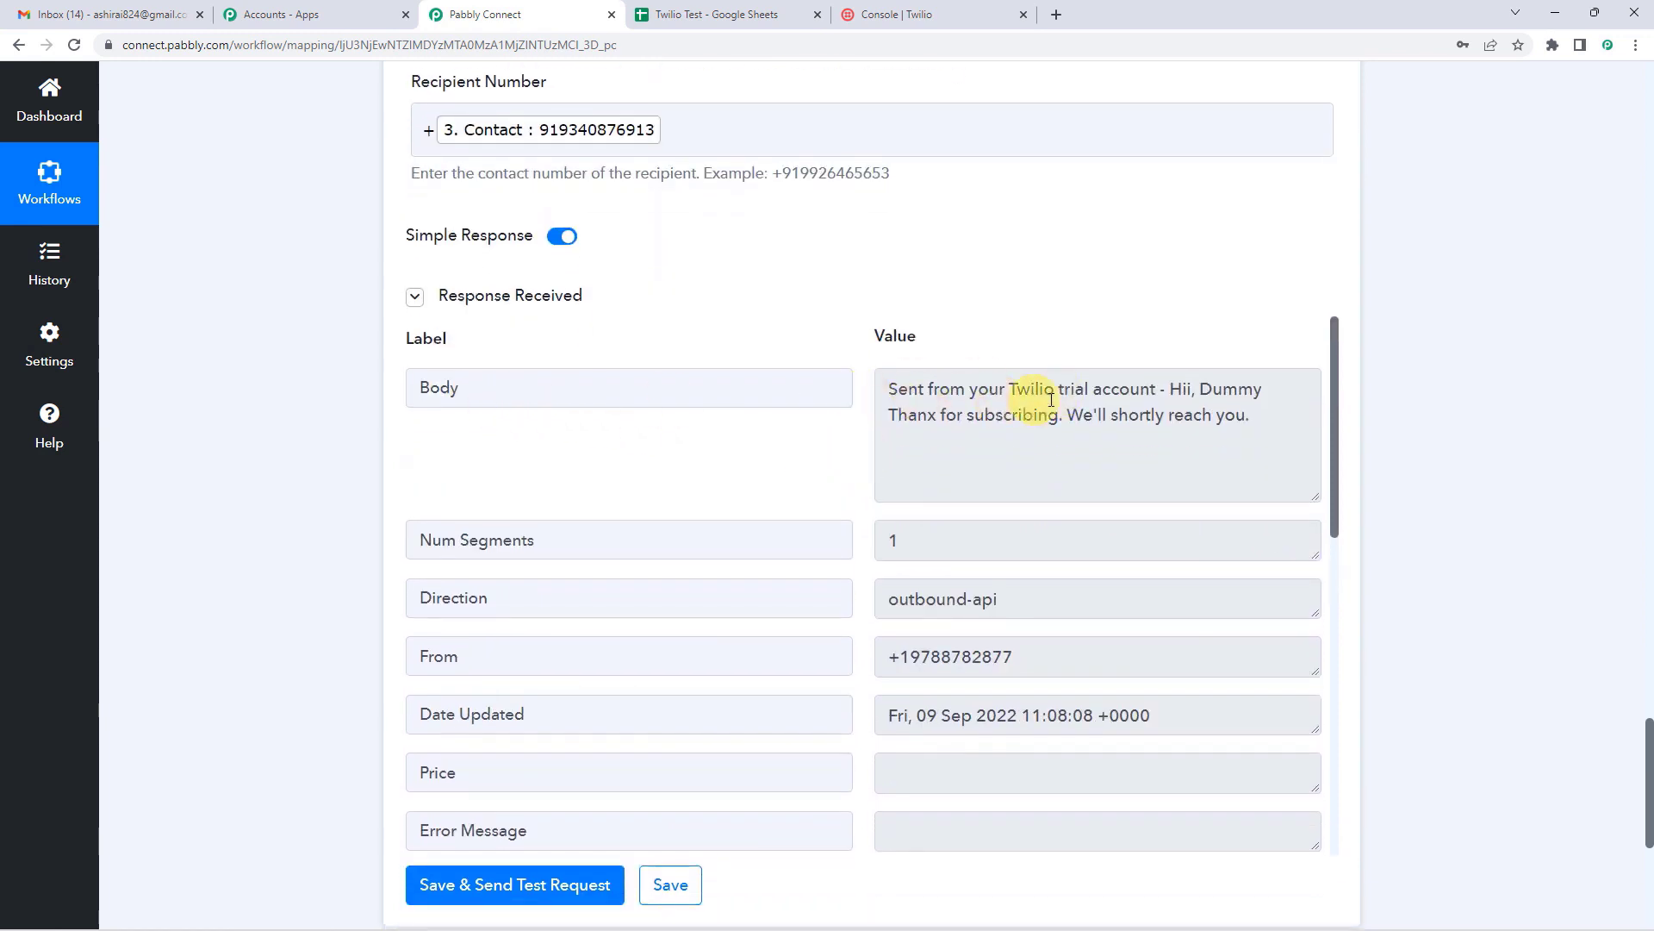
left_click_drag(894, 389, 1164, 436)
left_click(937, 398)
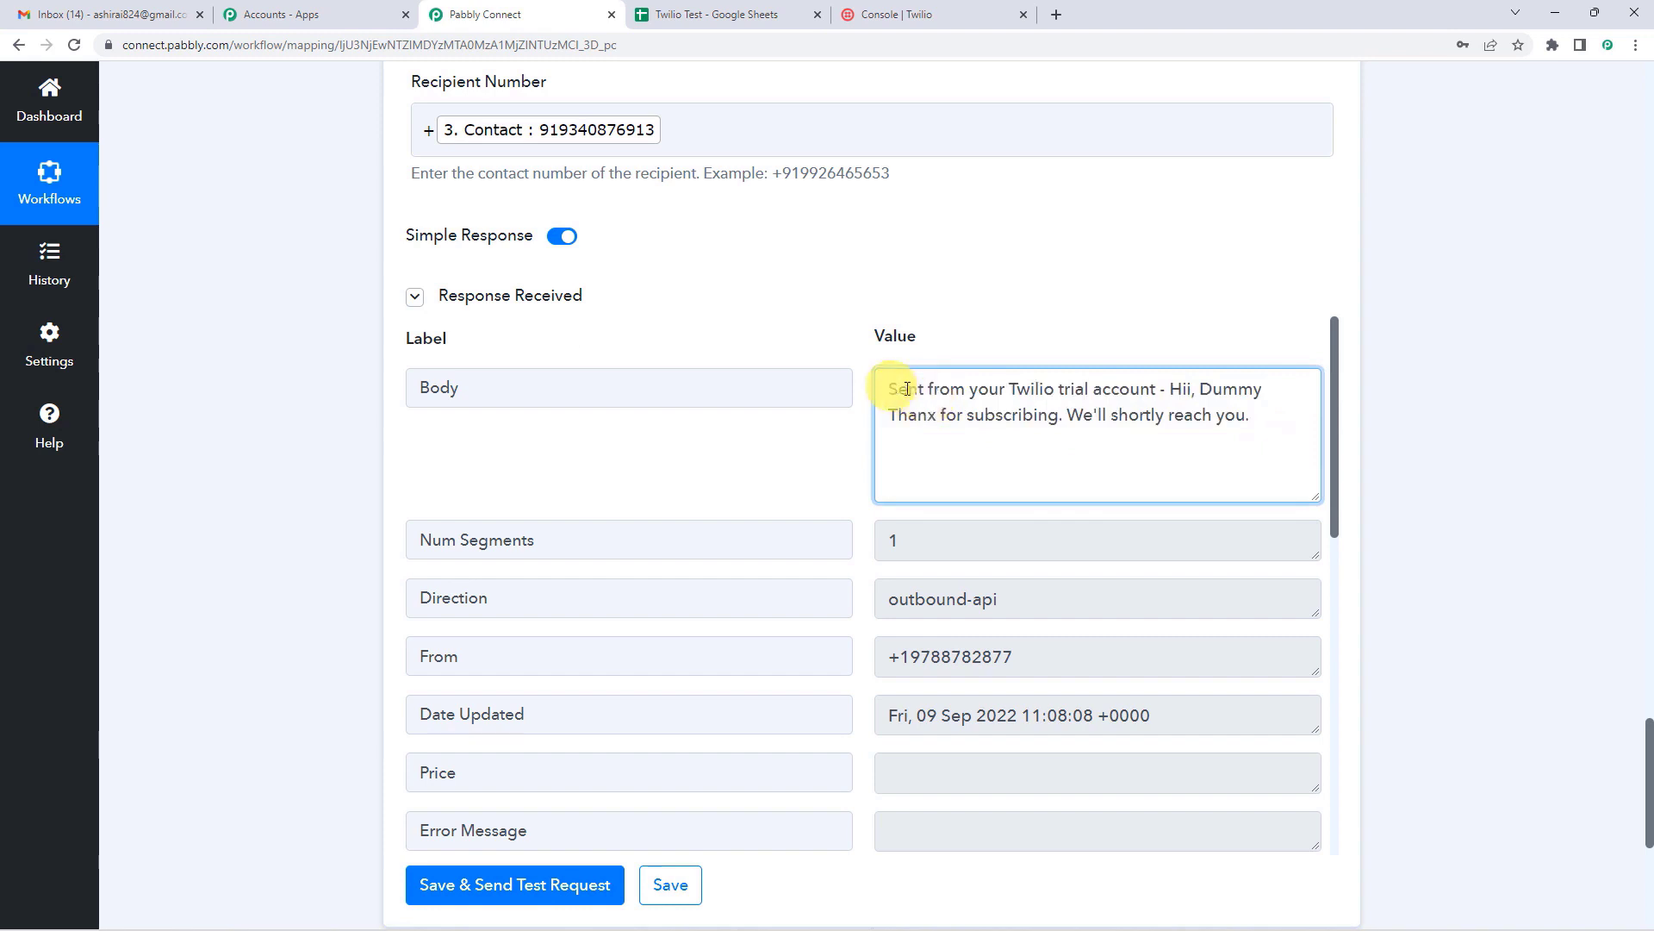
left_click_drag(888, 389, 1262, 414)
left_click(1090, 419)
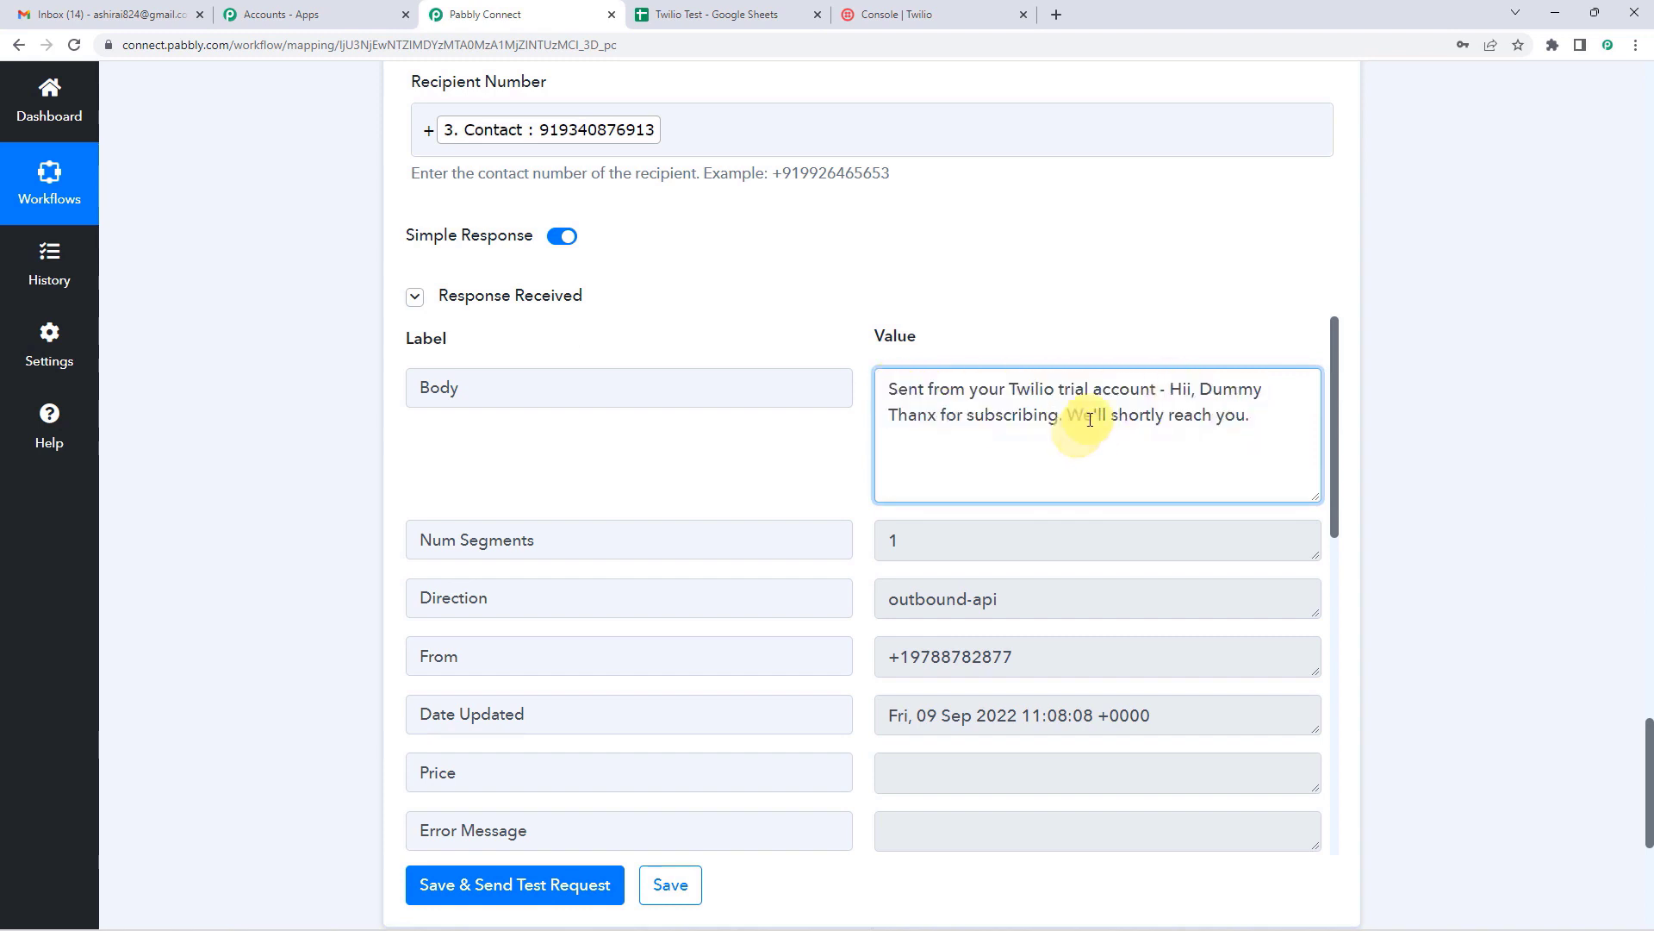
left_click_drag(1090, 419, 1211, 420)
left_click(1185, 427)
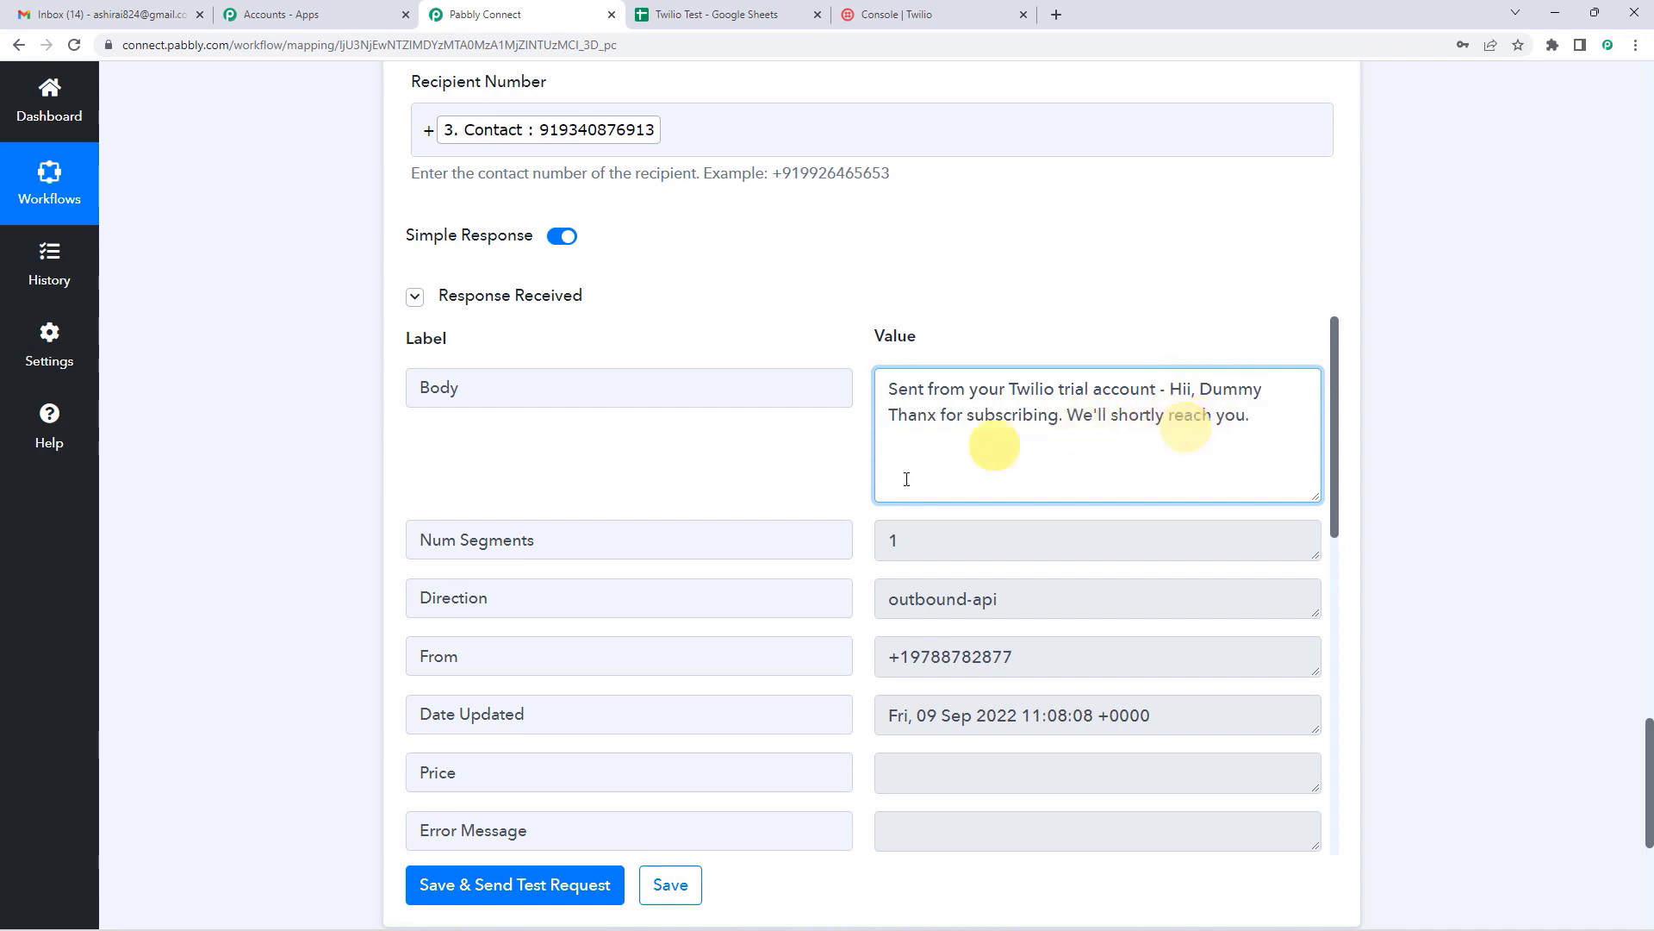
scroll(849, 508, "up", 2)
scroll(849, 517, "up", 3)
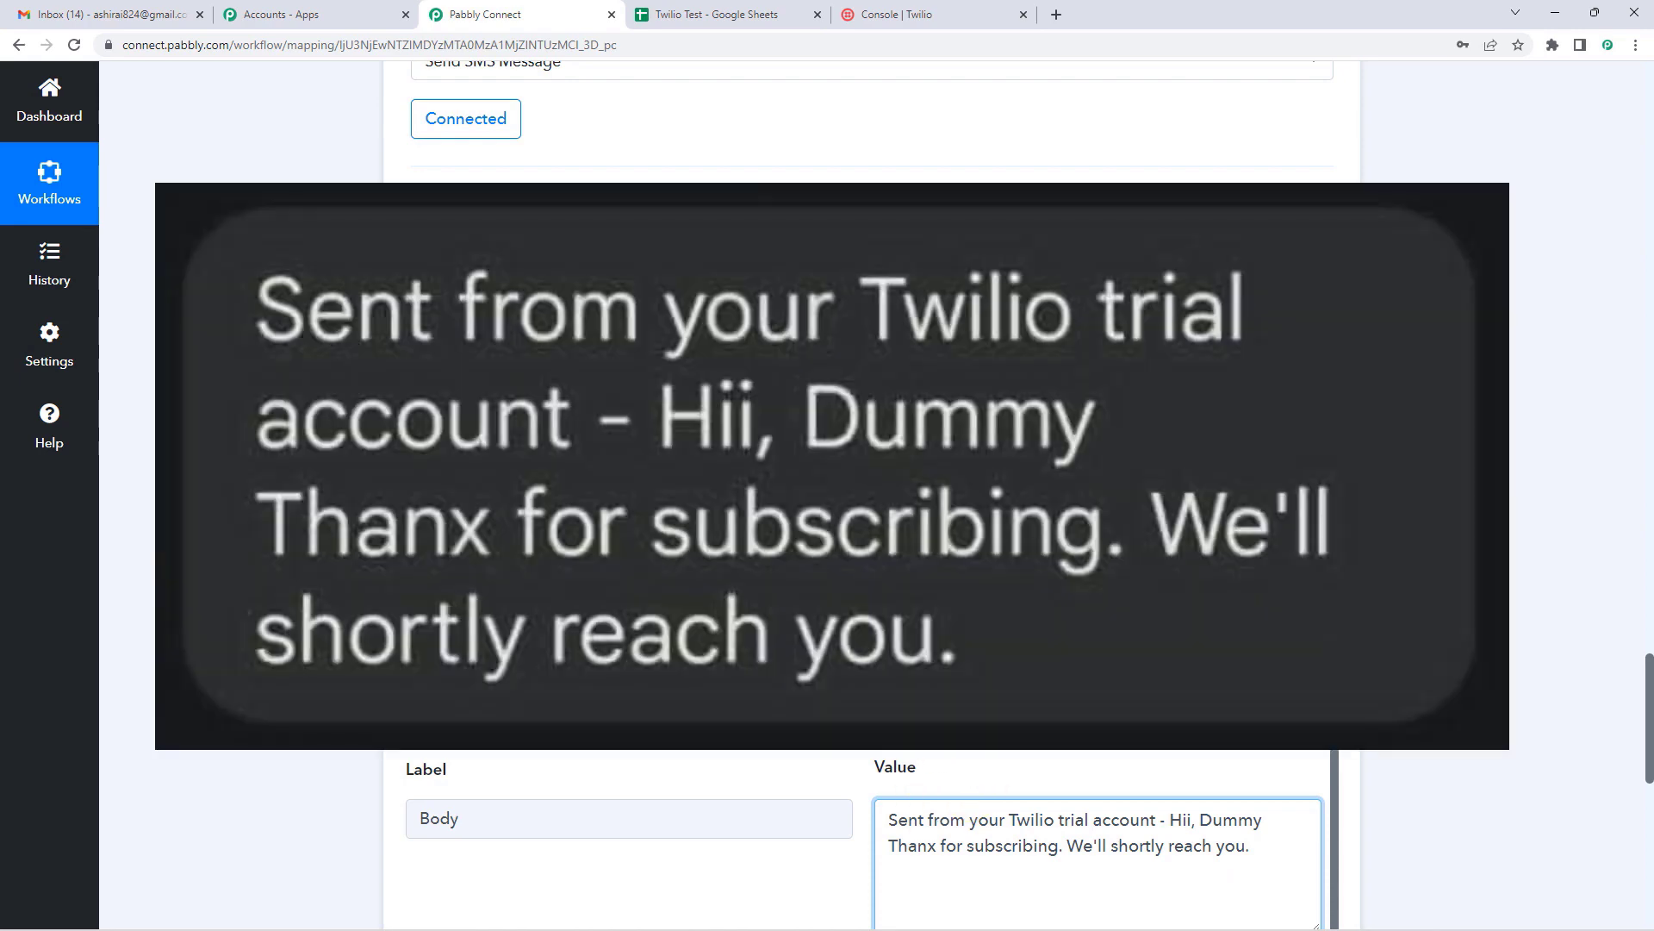
Step: Collapse the Twilio Send SMS step and scroll back up to the Schedule trigger
scroll(967, 687, "down", 1)
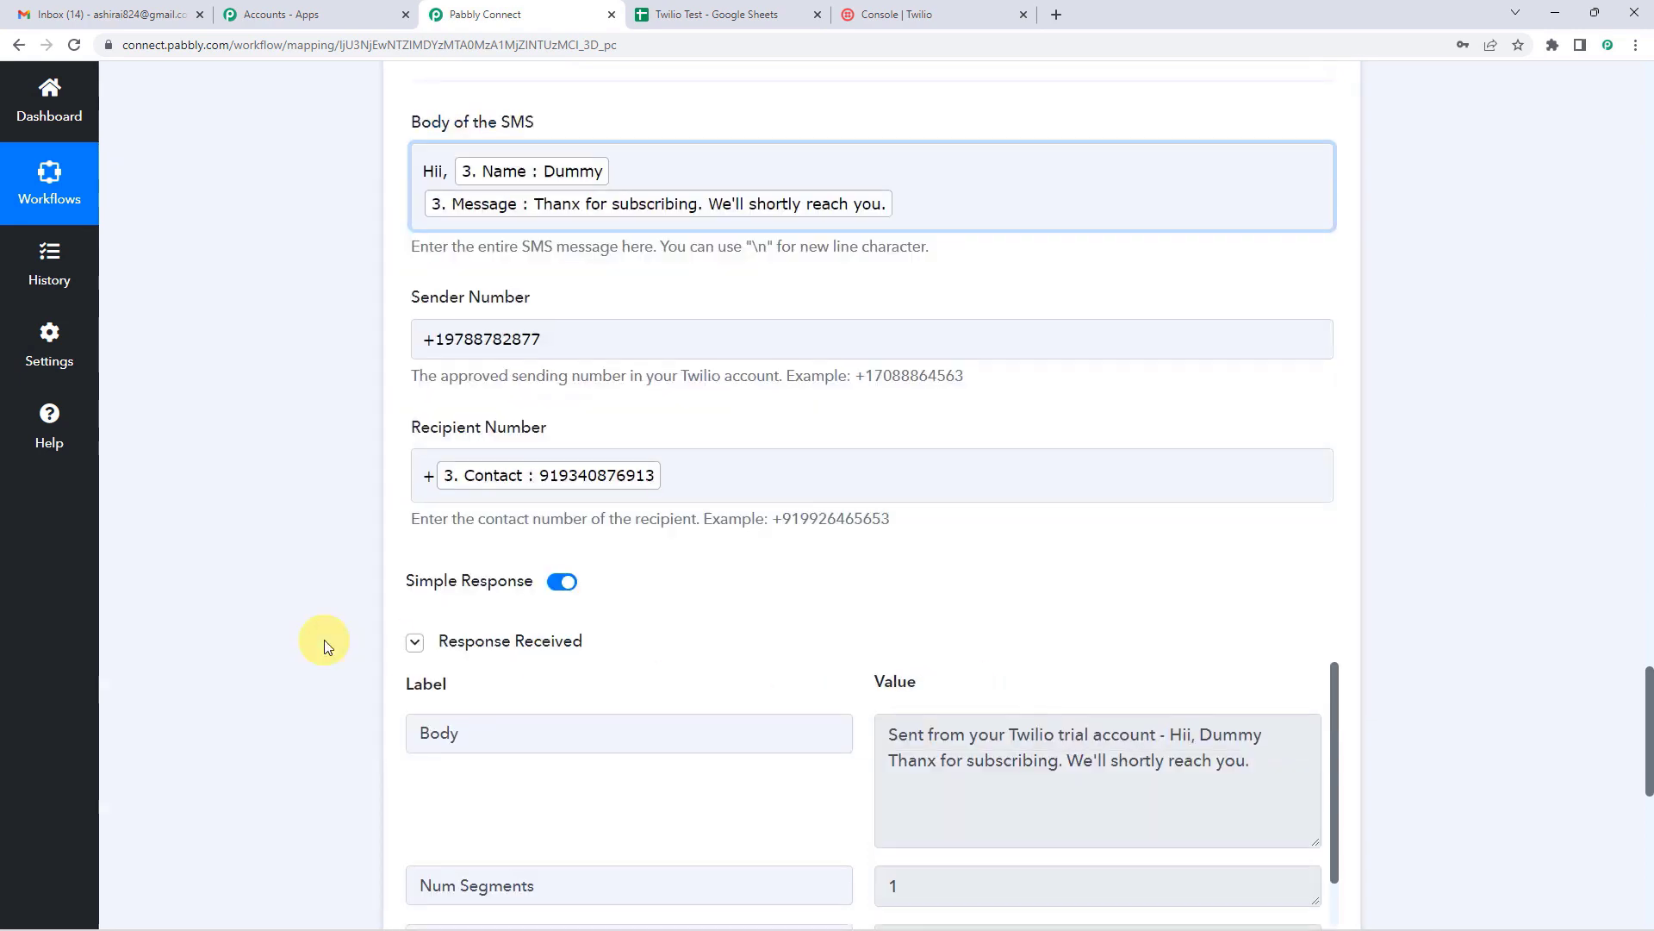
scroll(388, 620, "up", 9)
left_click(686, 543)
scroll(318, 603, "up", 10)
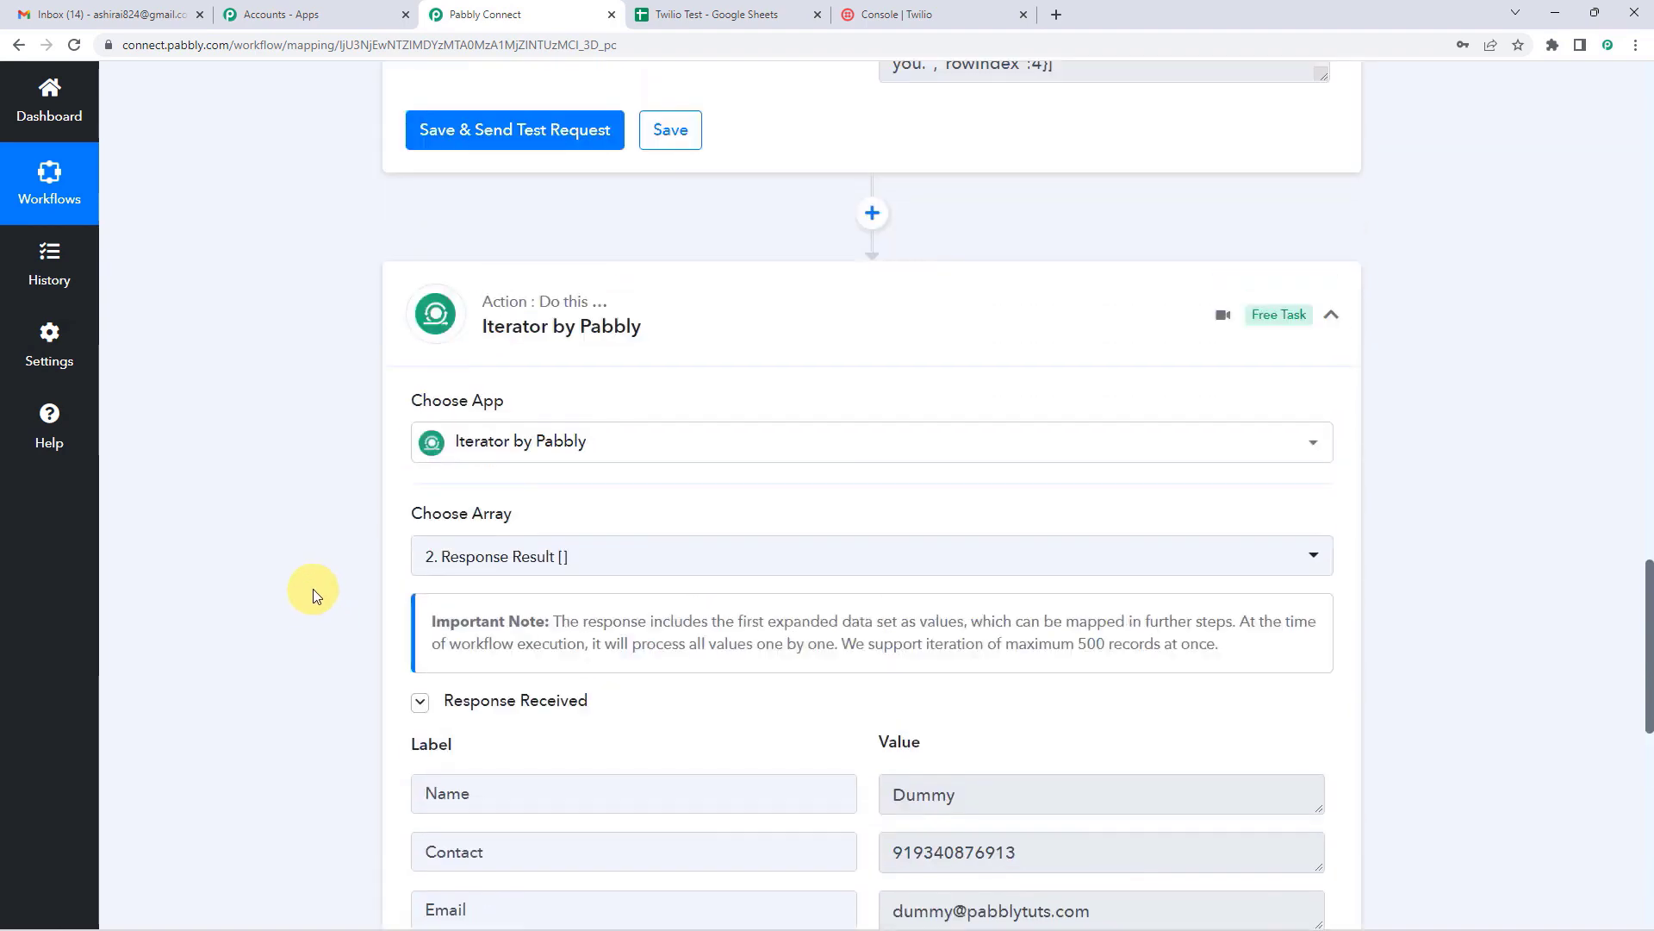
scroll(611, 593, "up", 13)
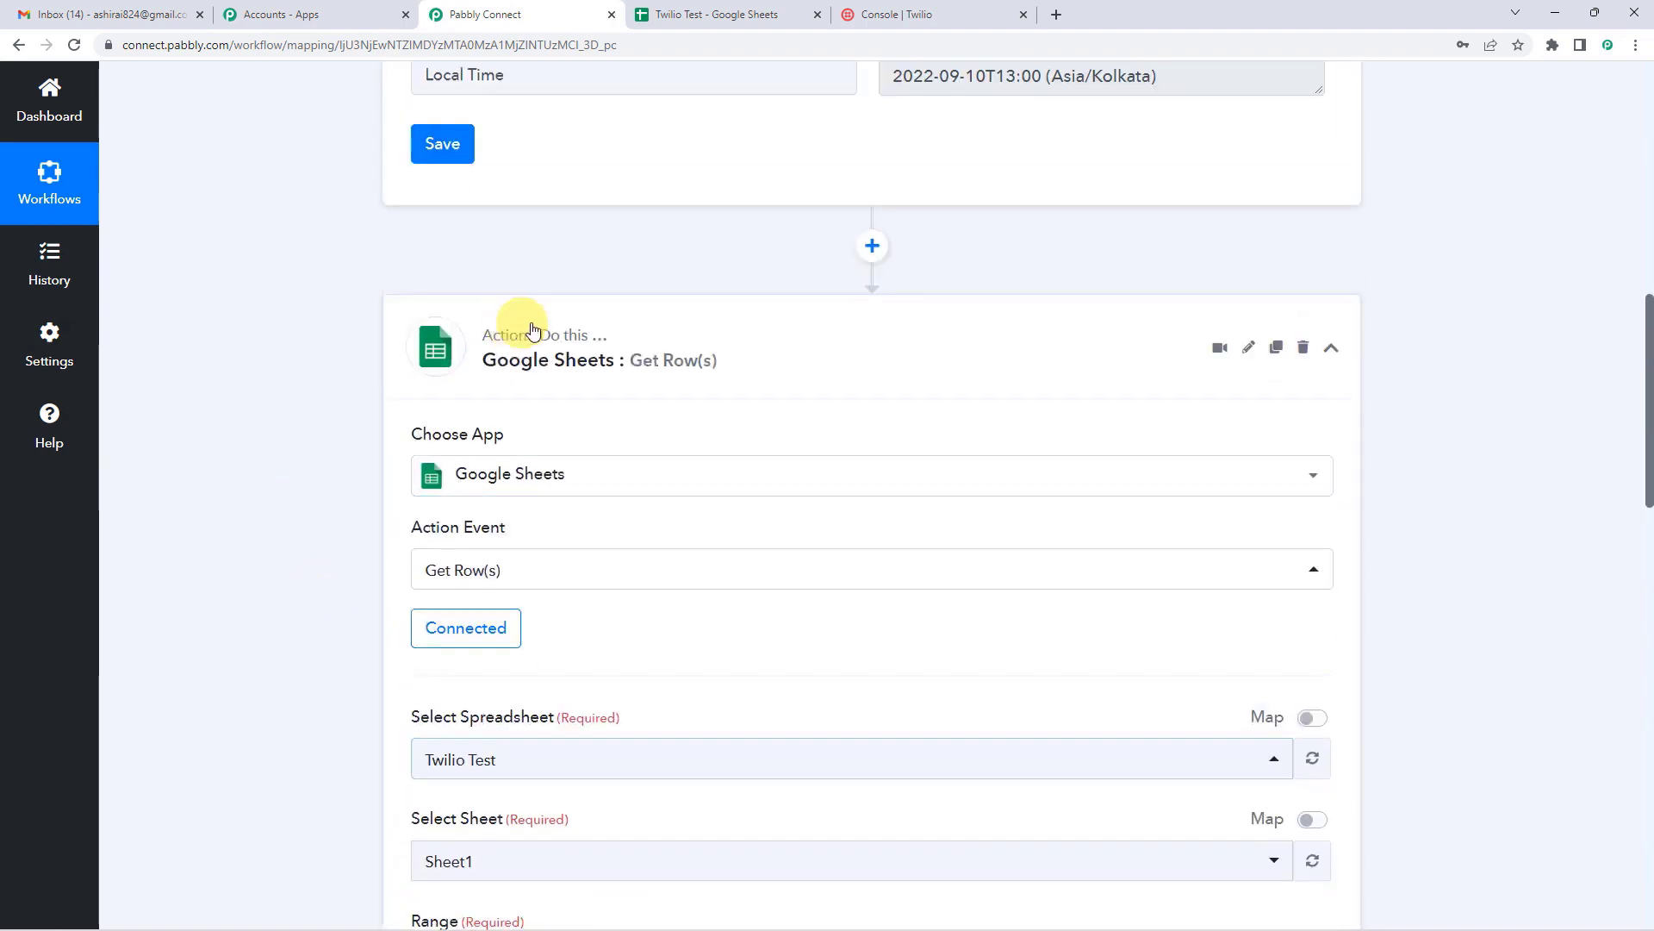
scroll(564, 362, "up", 12)
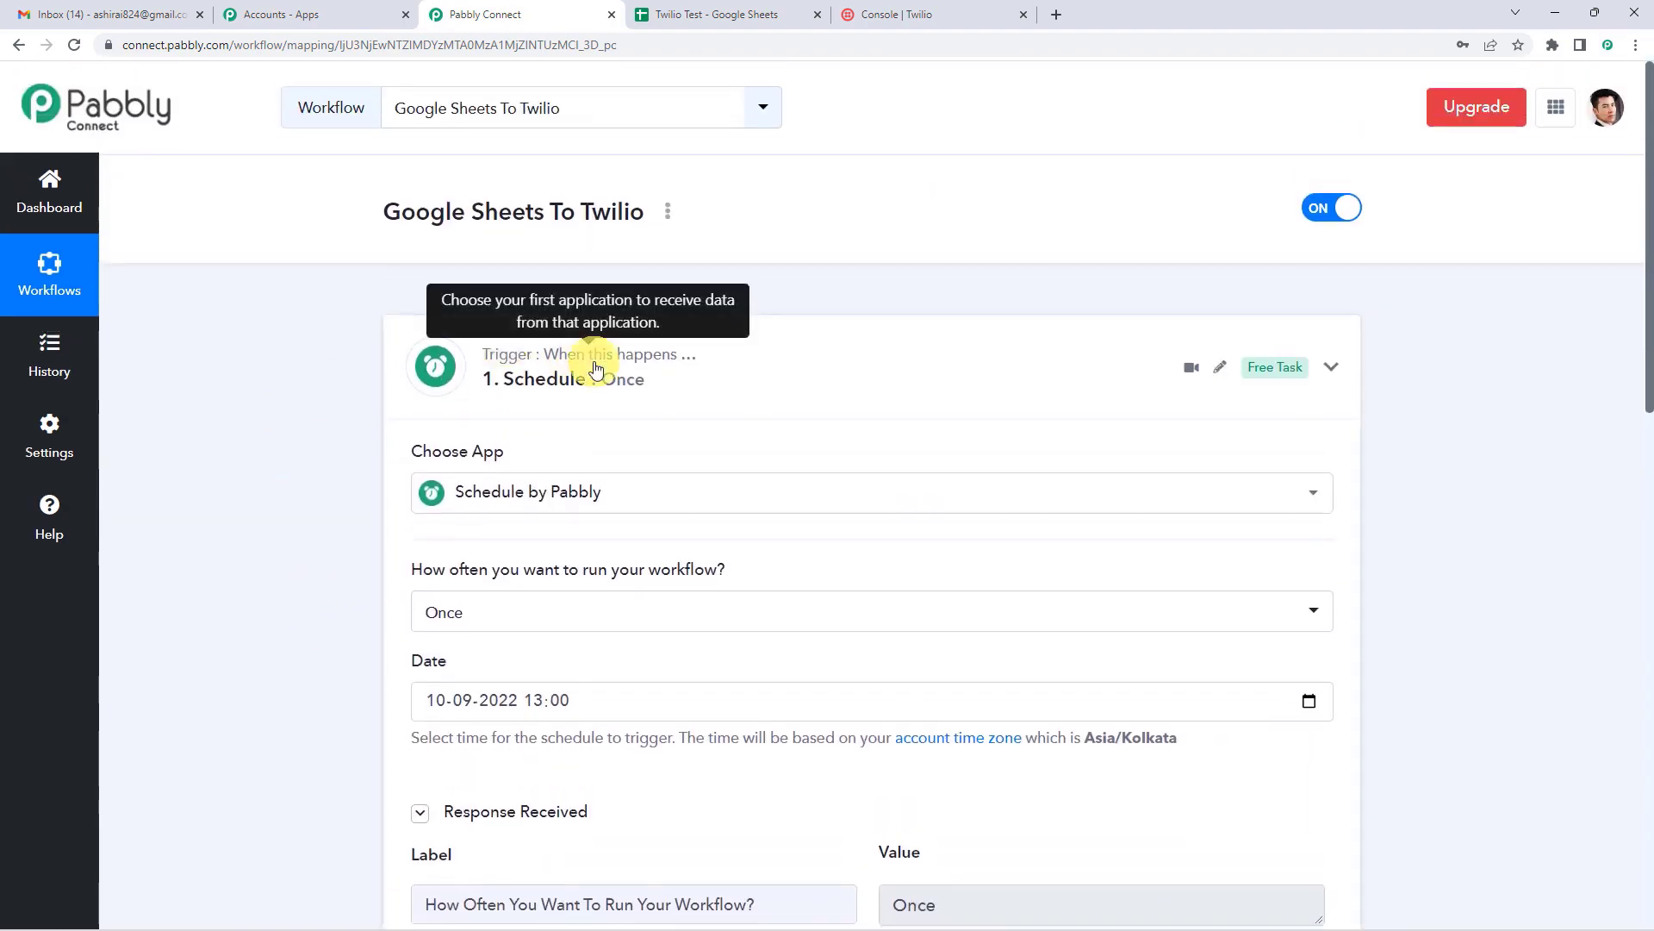
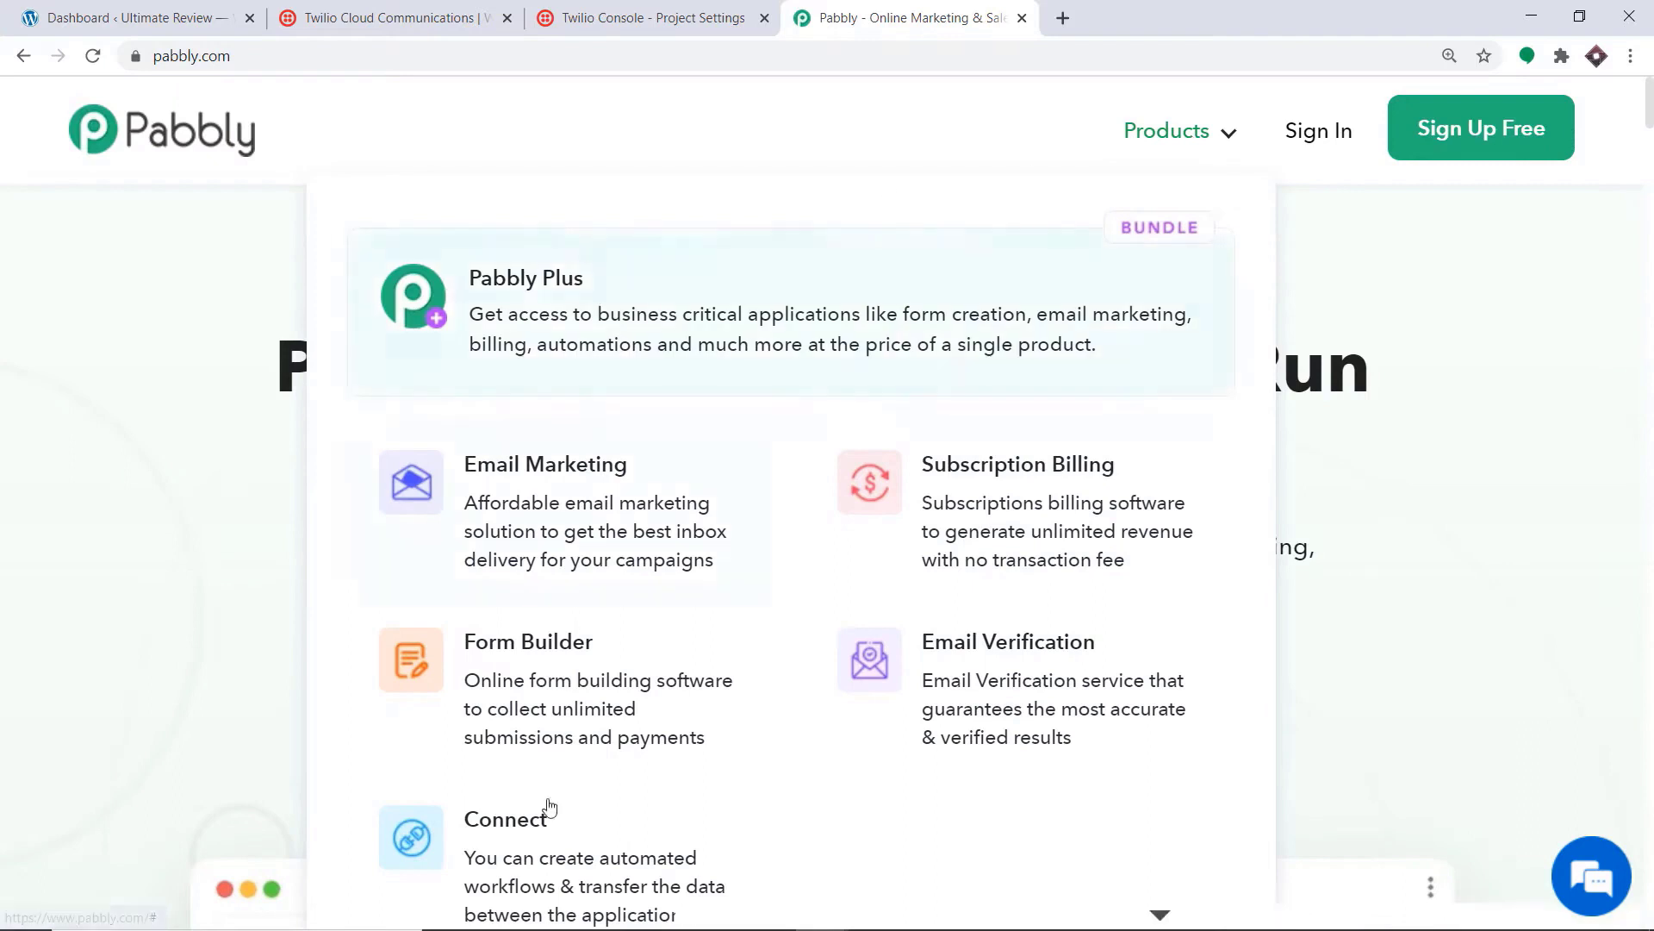
Step: From pabbly.com's Connect product page, sign in and launch Connect via Access Now
left_click(536, 881)
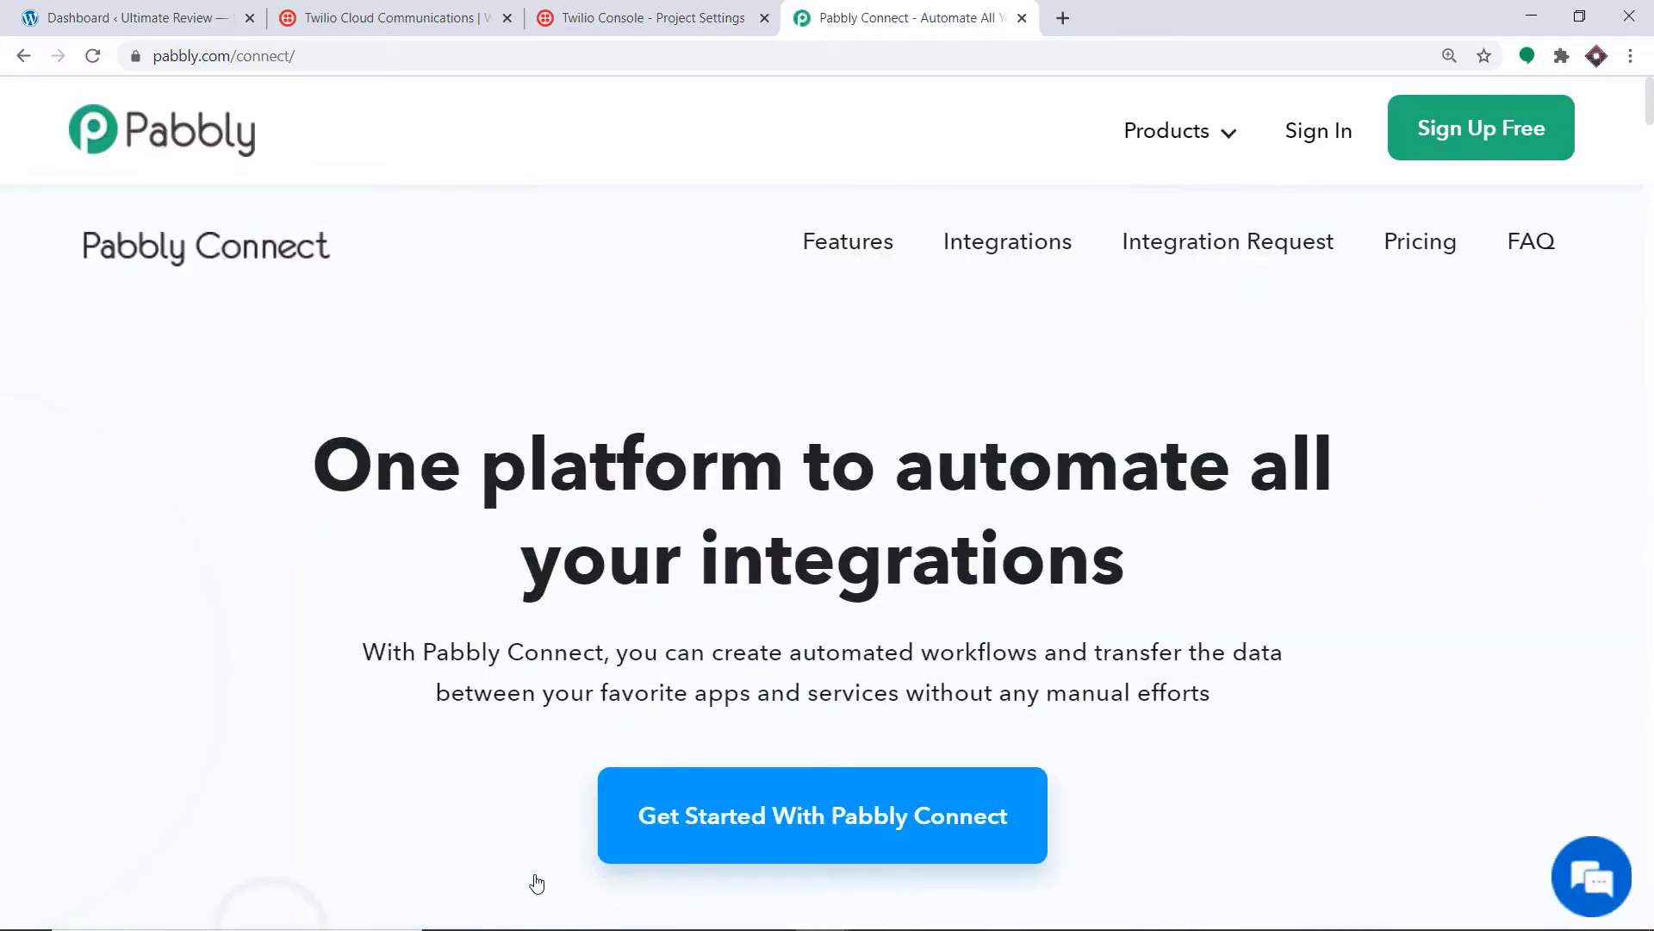
left_click(1339, 131)
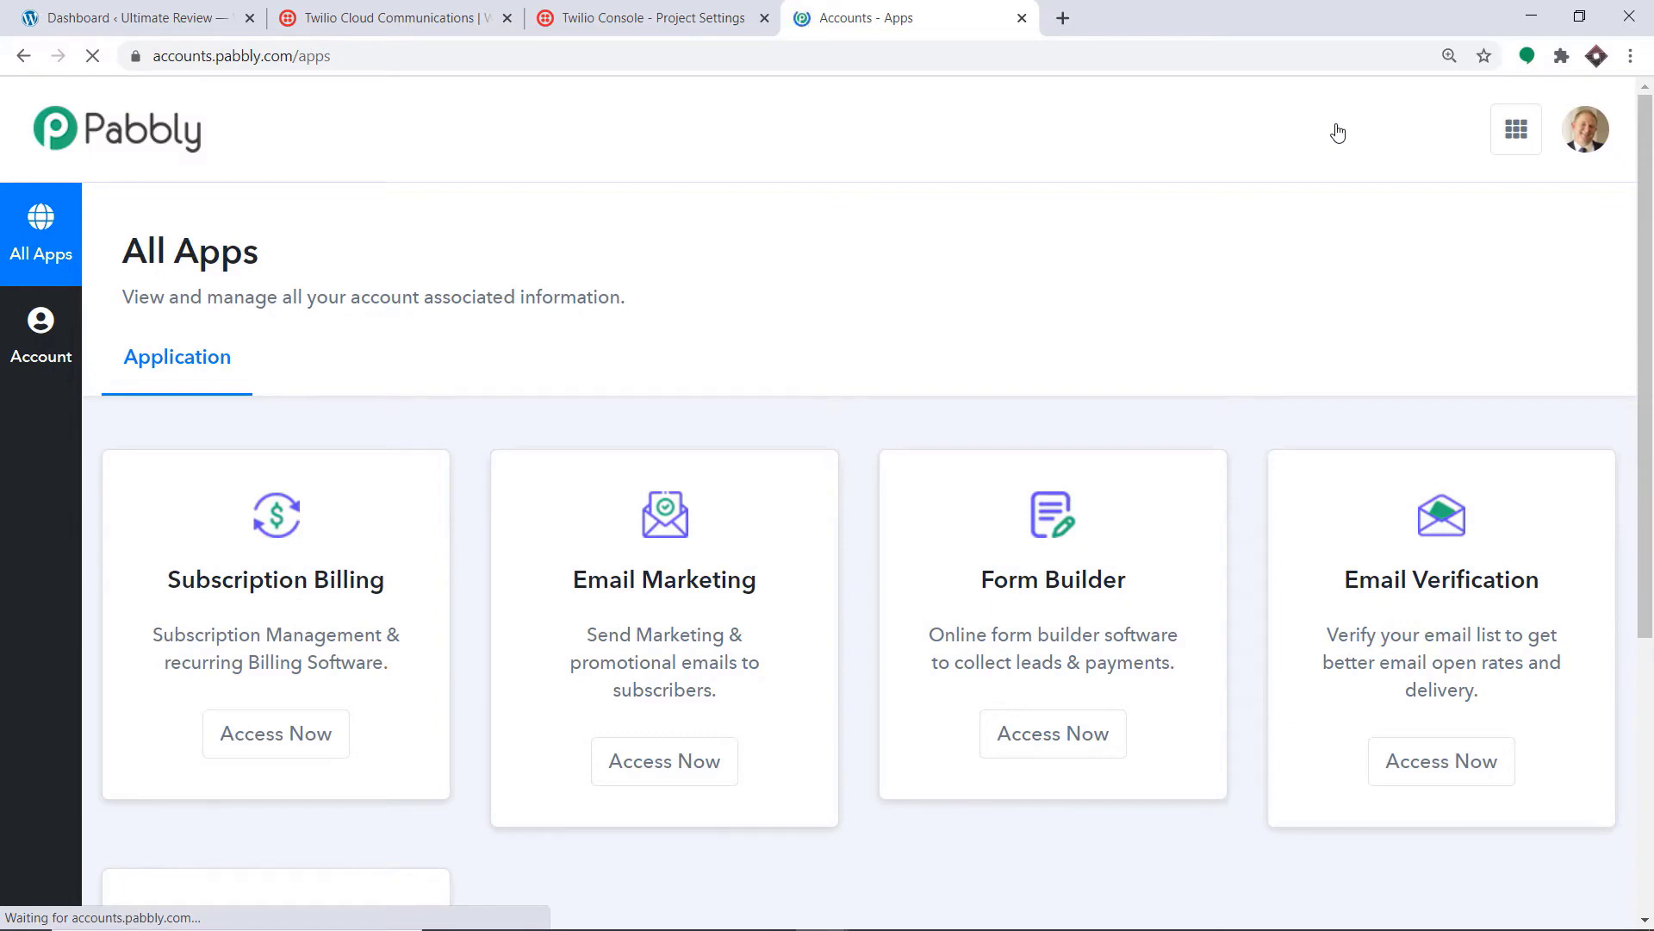
scroll(1345, 259, "down", 5)
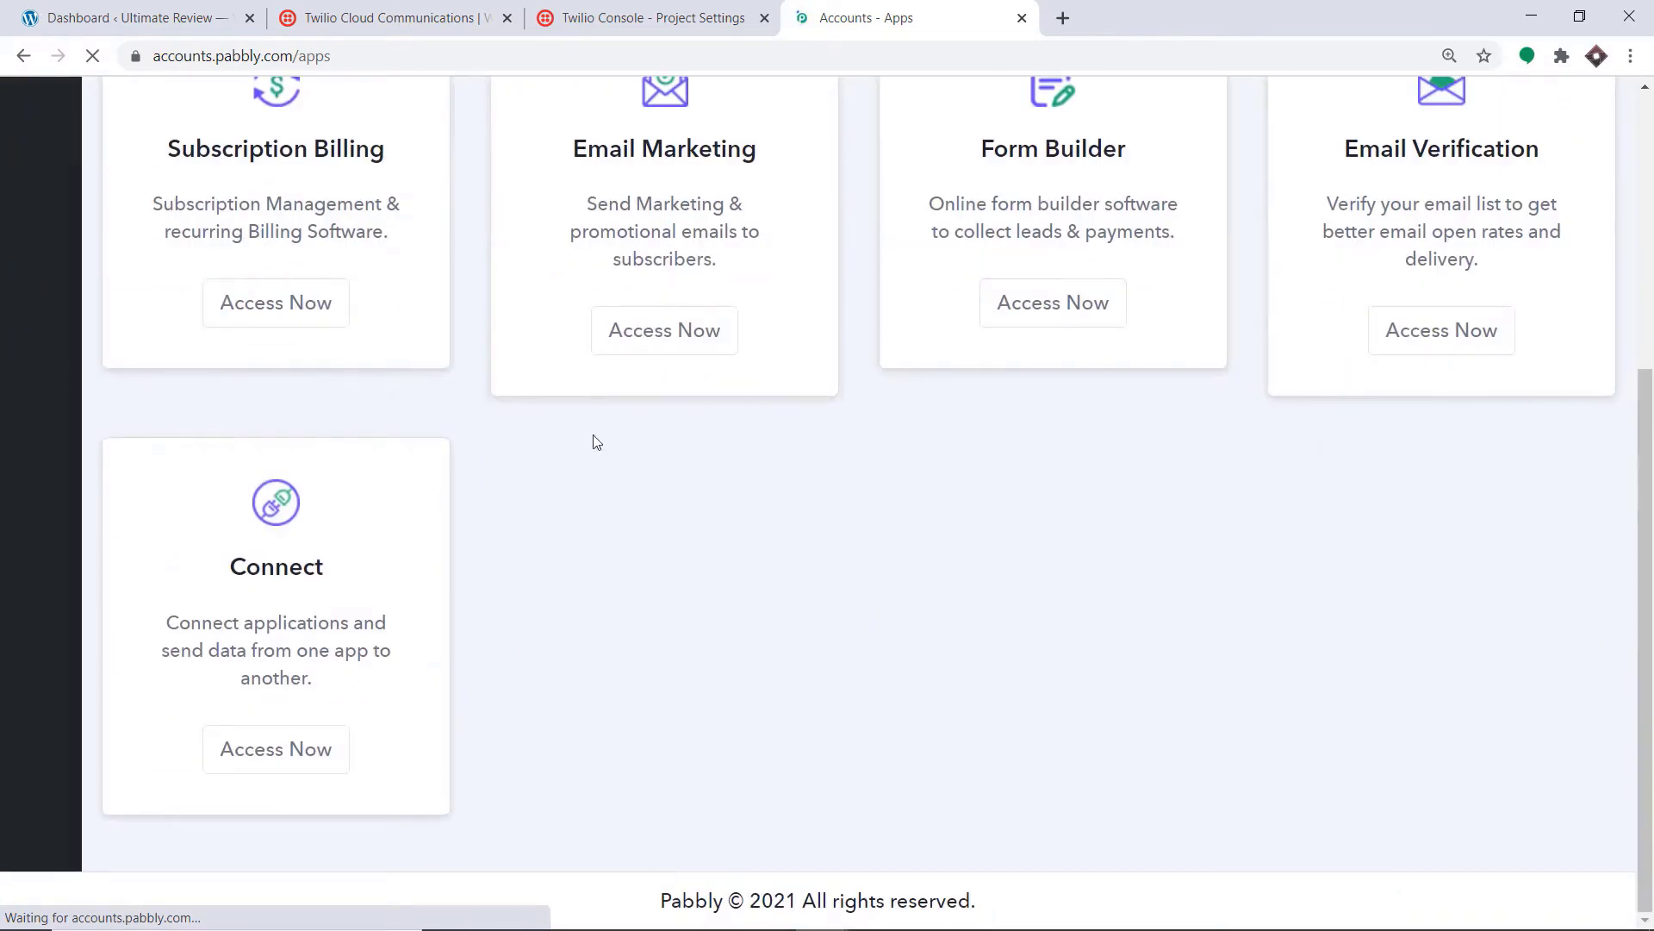
left_click(296, 749)
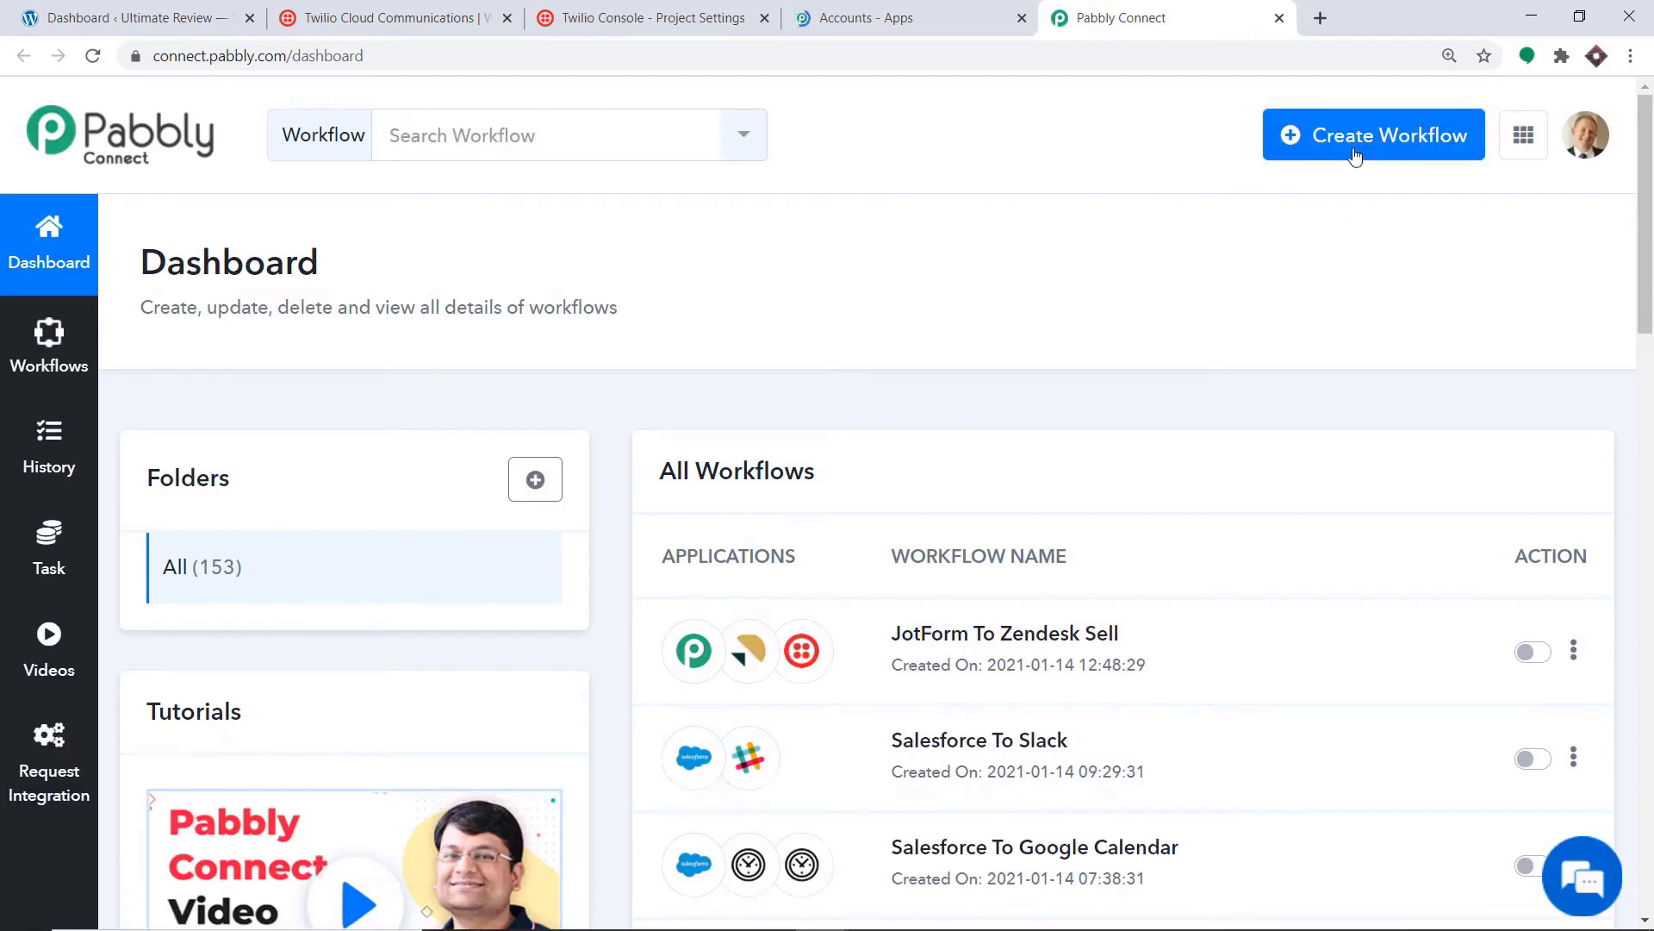
Step: Create a new workflow named 'WooCommerce To Twilio'
left_click(1354, 156)
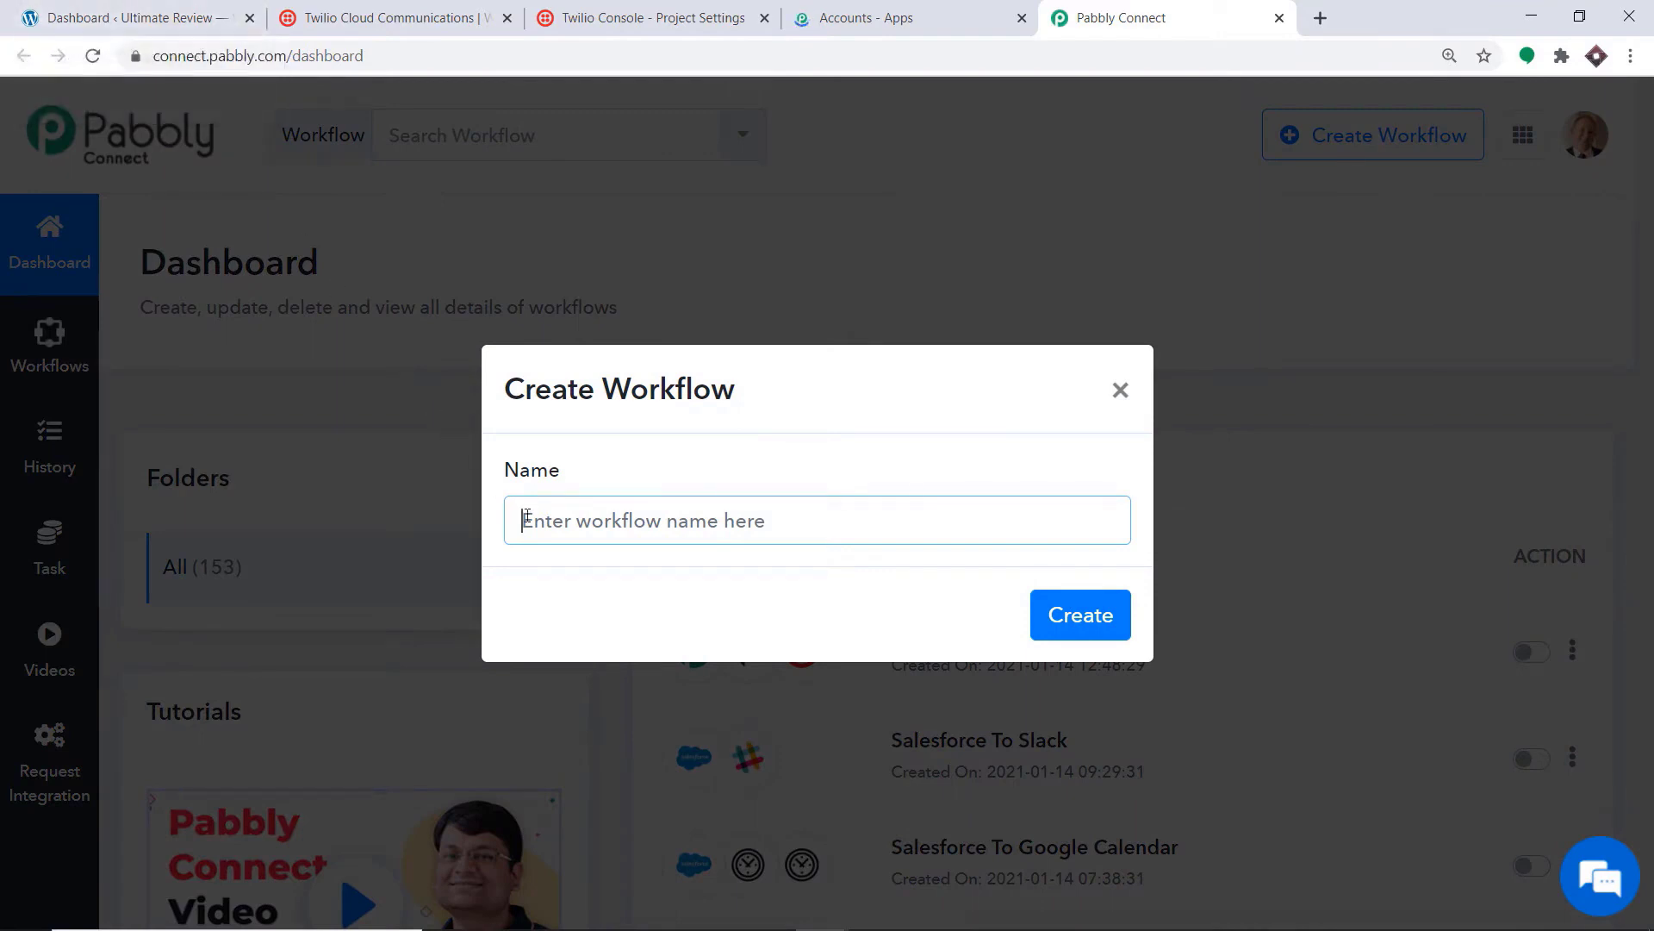
type("Woo")
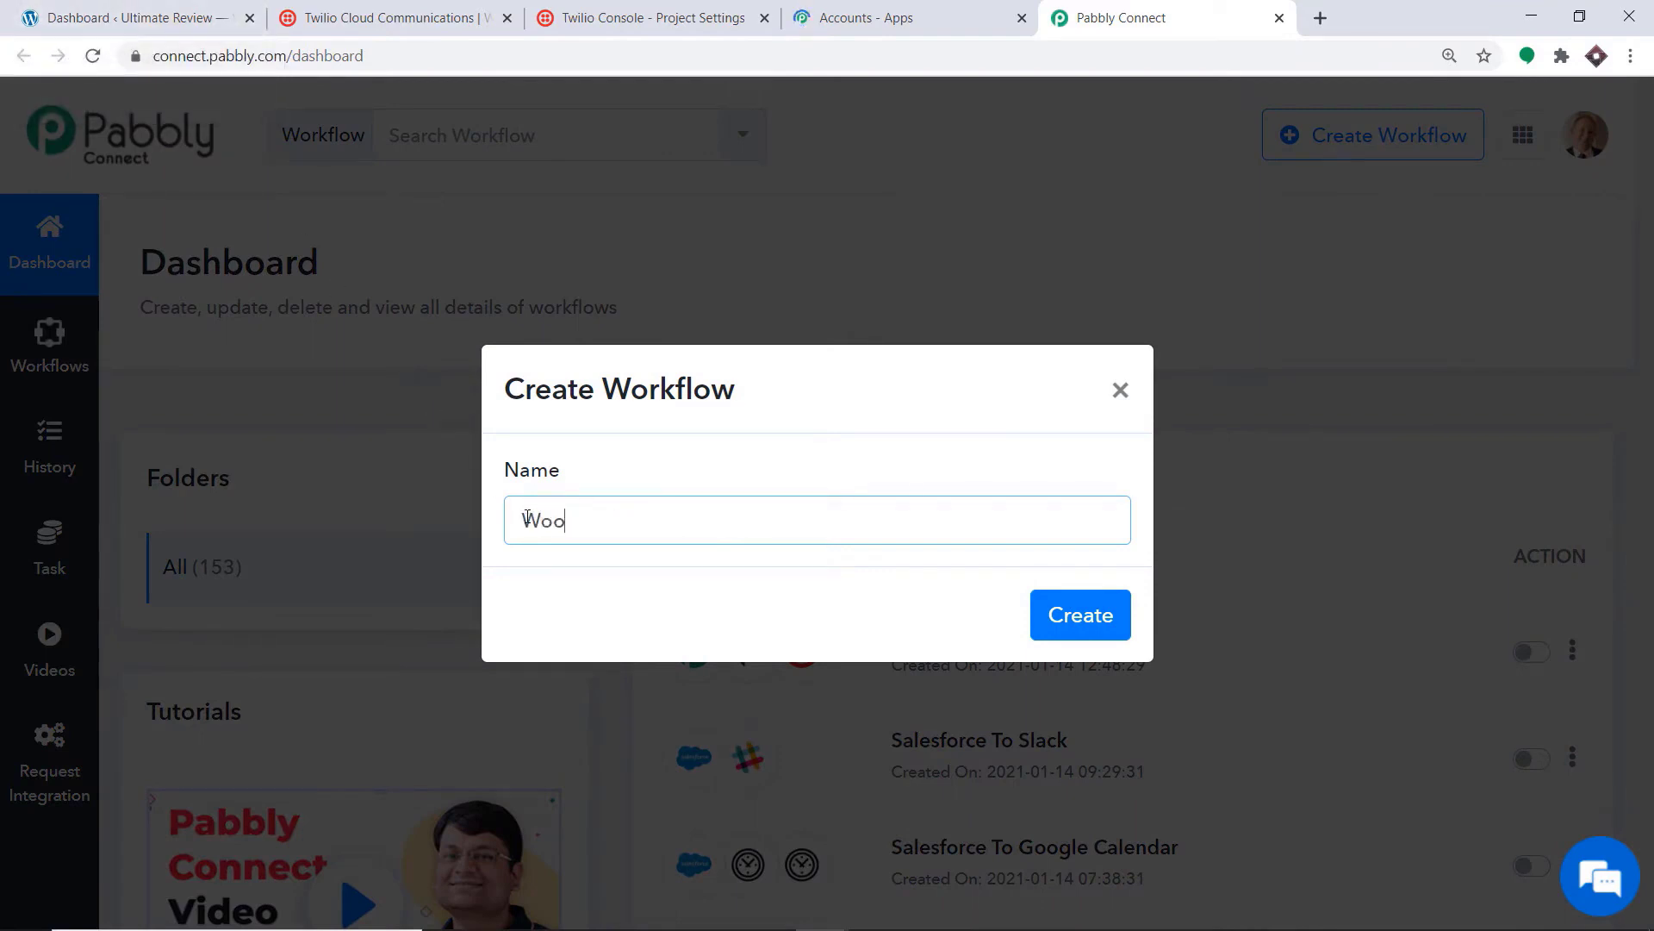
type("Commerce To T")
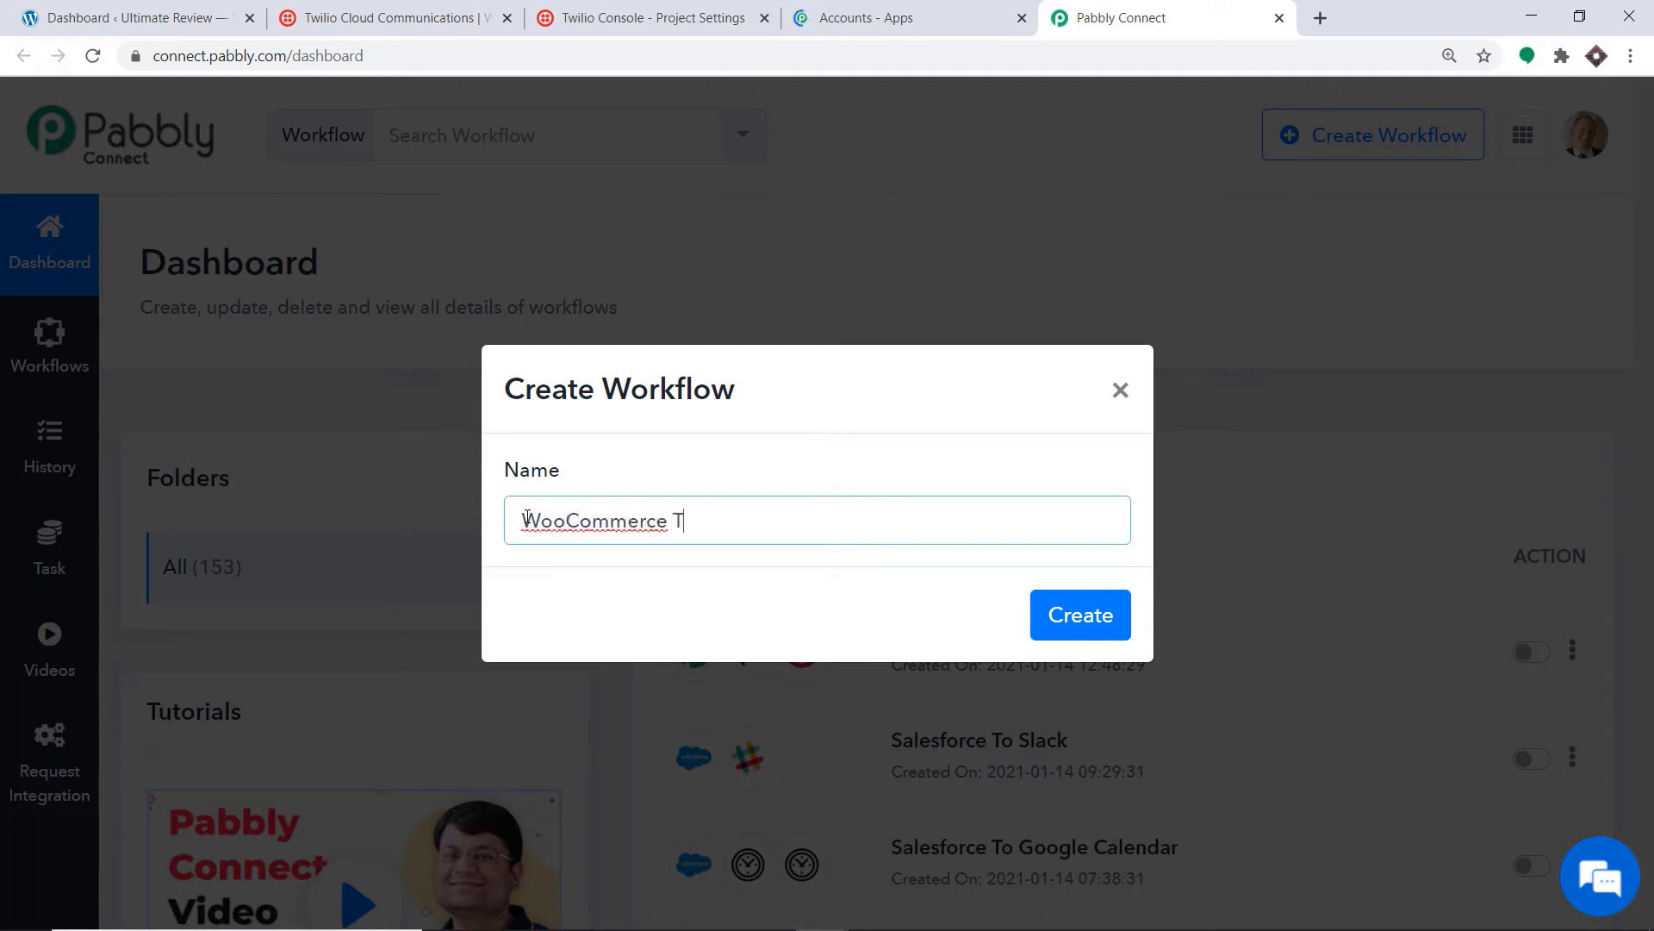
type("wilio")
left_click(1108, 603)
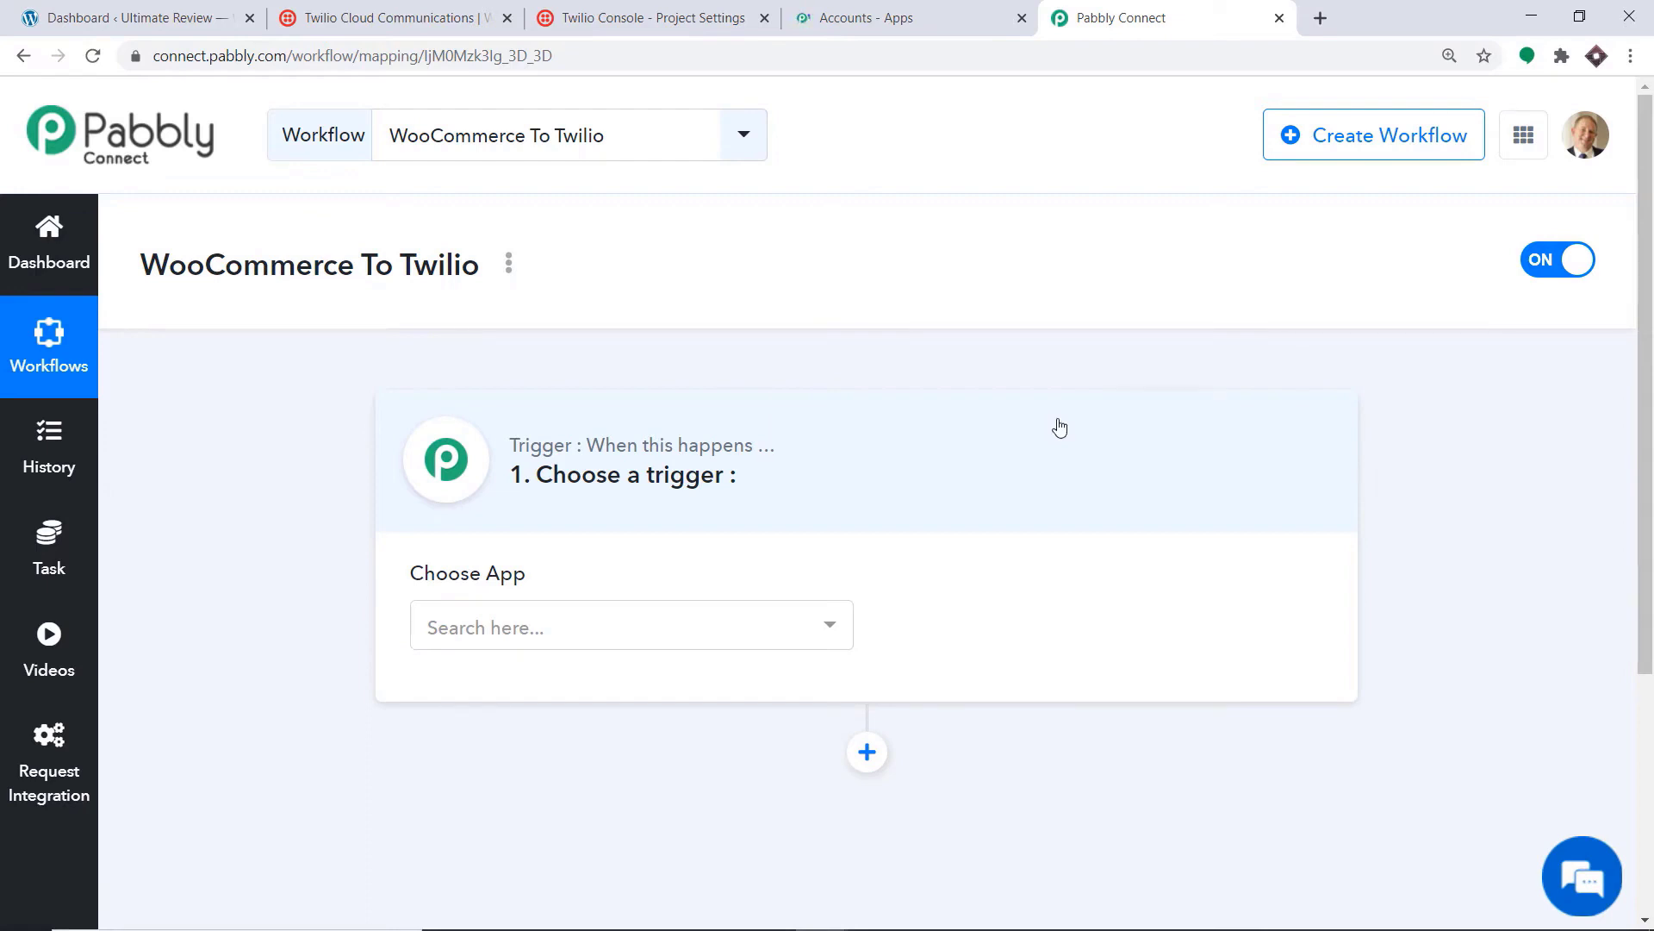
Step: Set the trigger app to WooCommerce with the Order Updated event
left_click(801, 628)
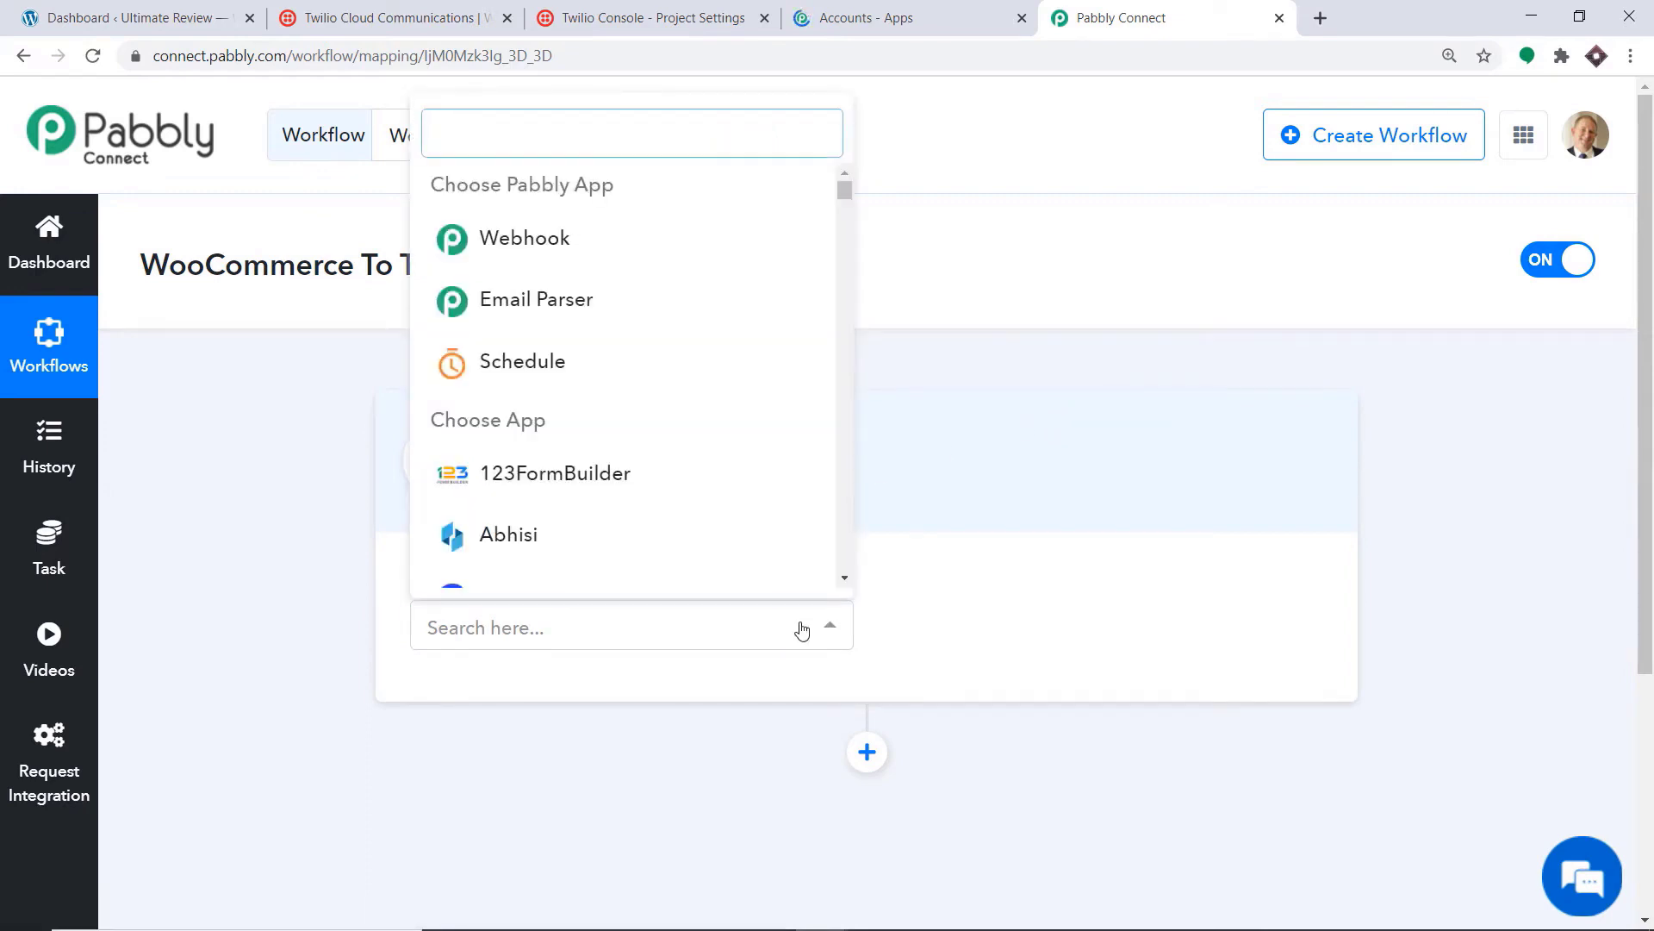
type("woo")
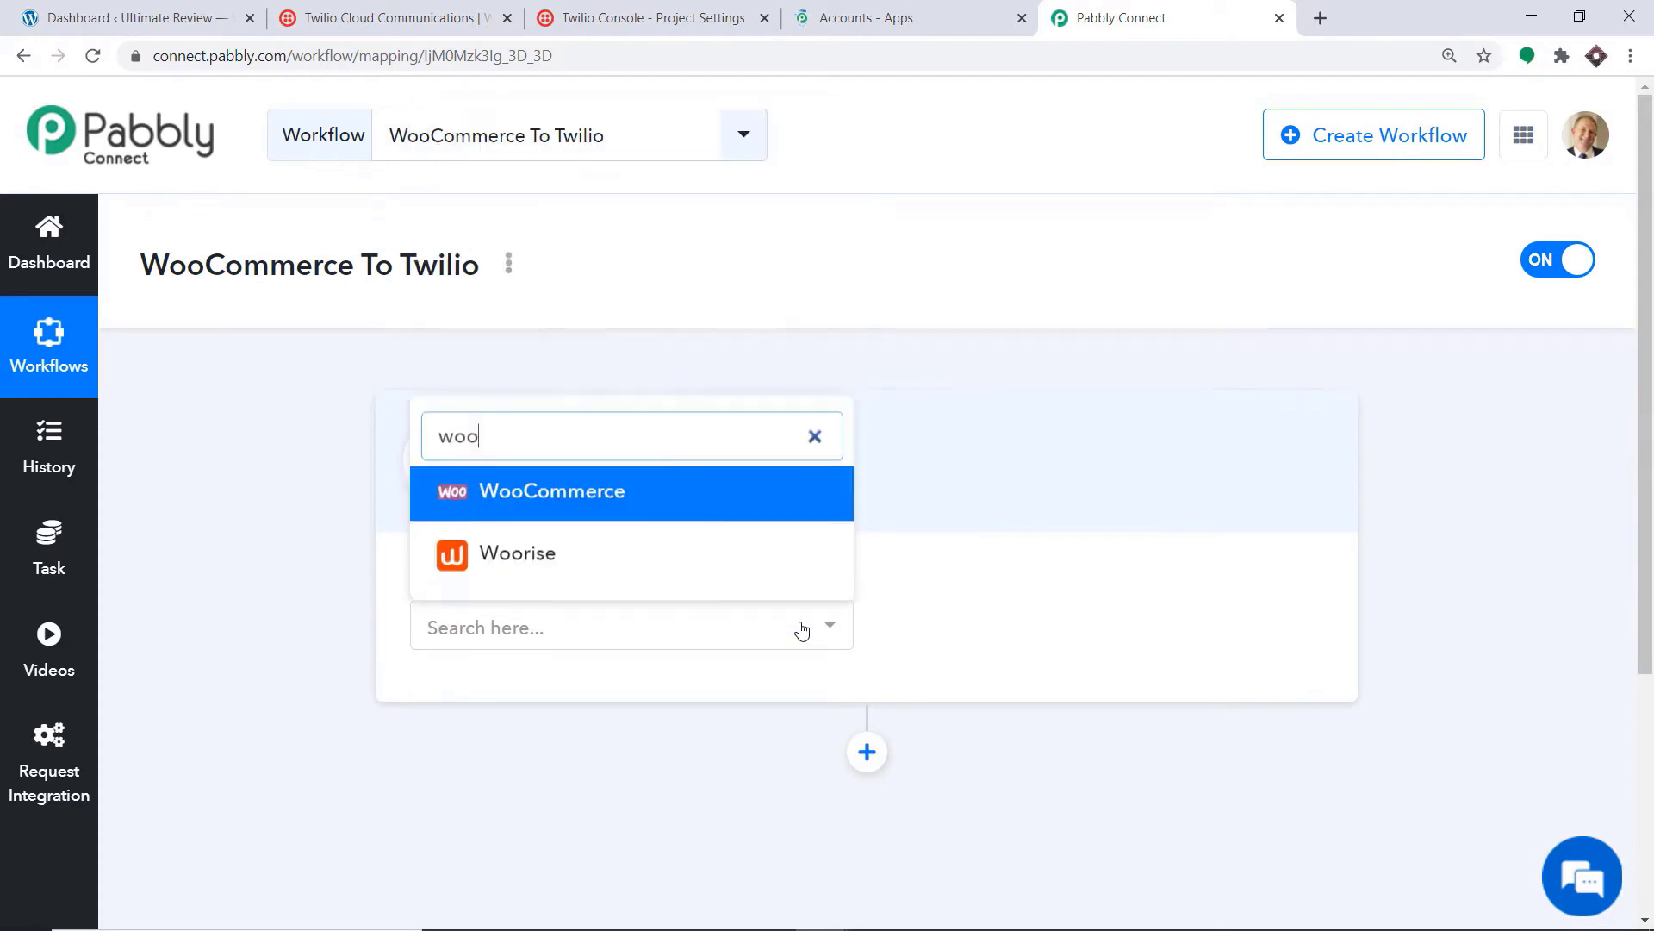
left_click(614, 488)
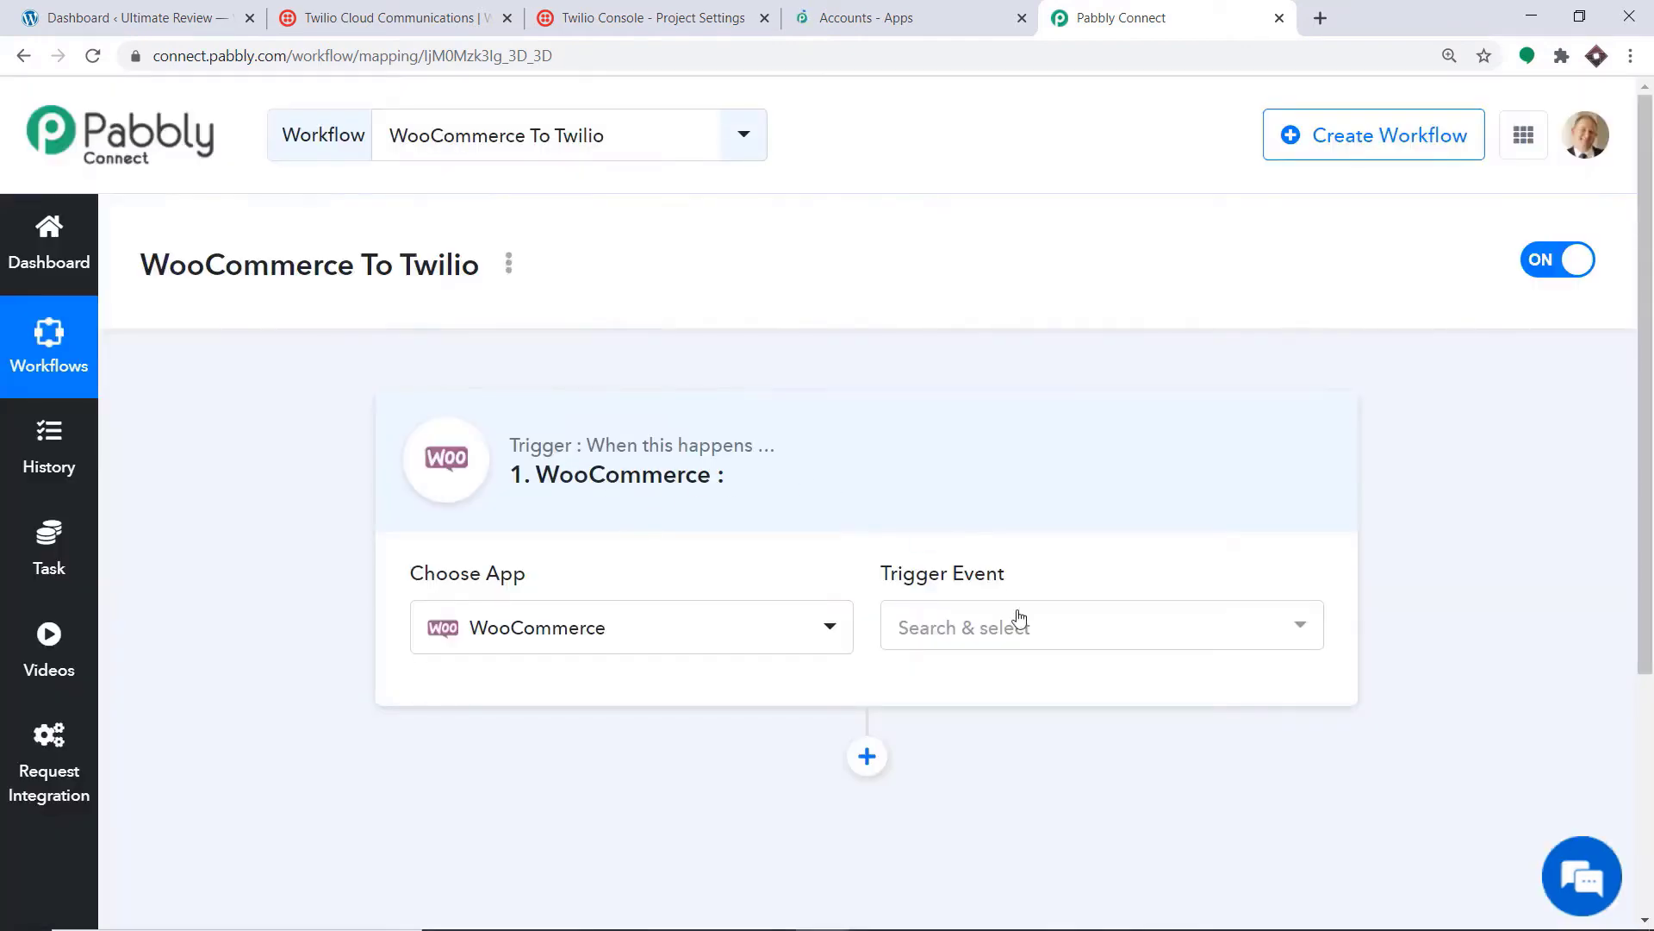
left_click(1023, 629)
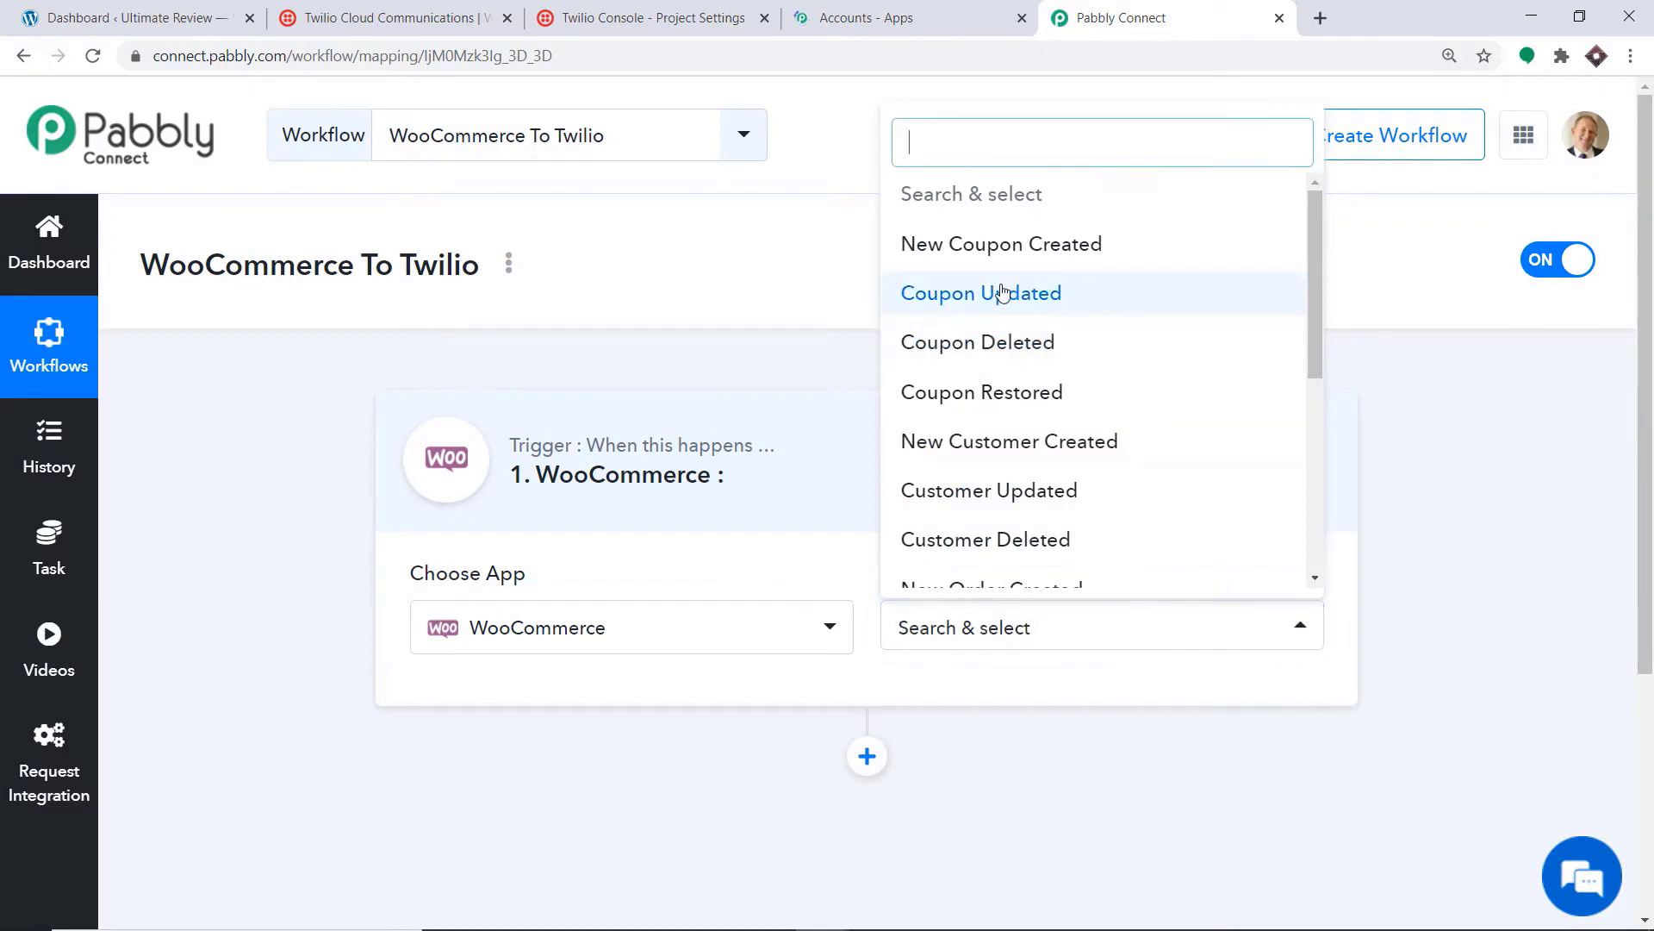
scroll(1000, 318, "down", 3)
left_click(963, 436)
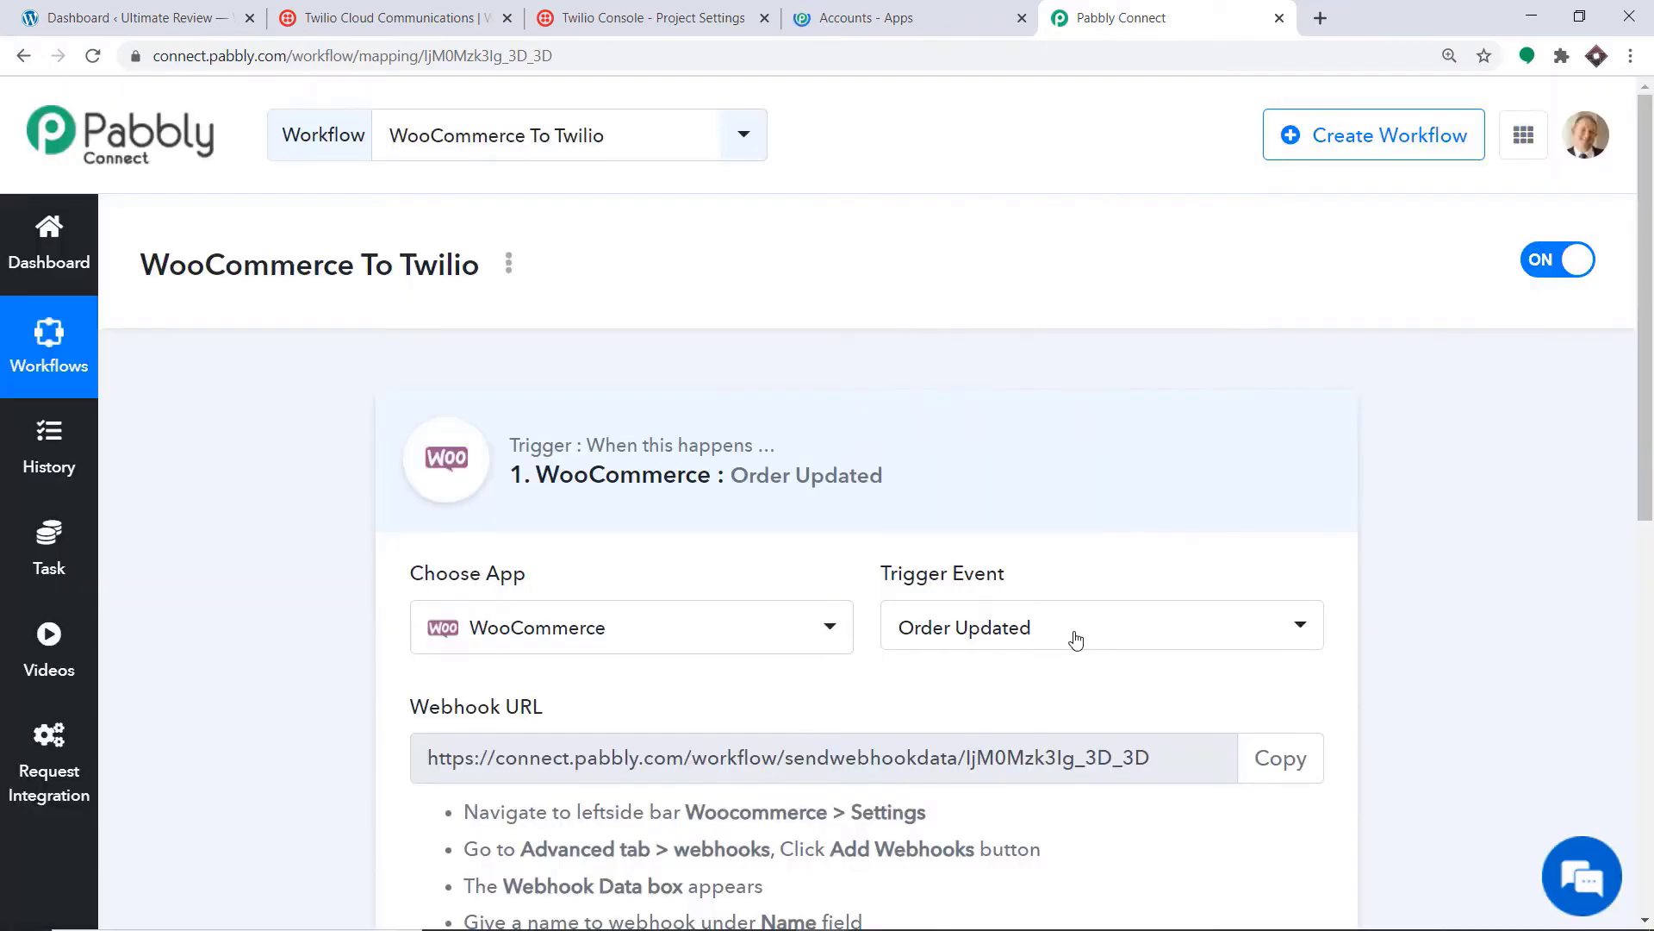
Step: Confirm Order Updated as the trigger event and scroll down to the webhook URL
left_click(1071, 636)
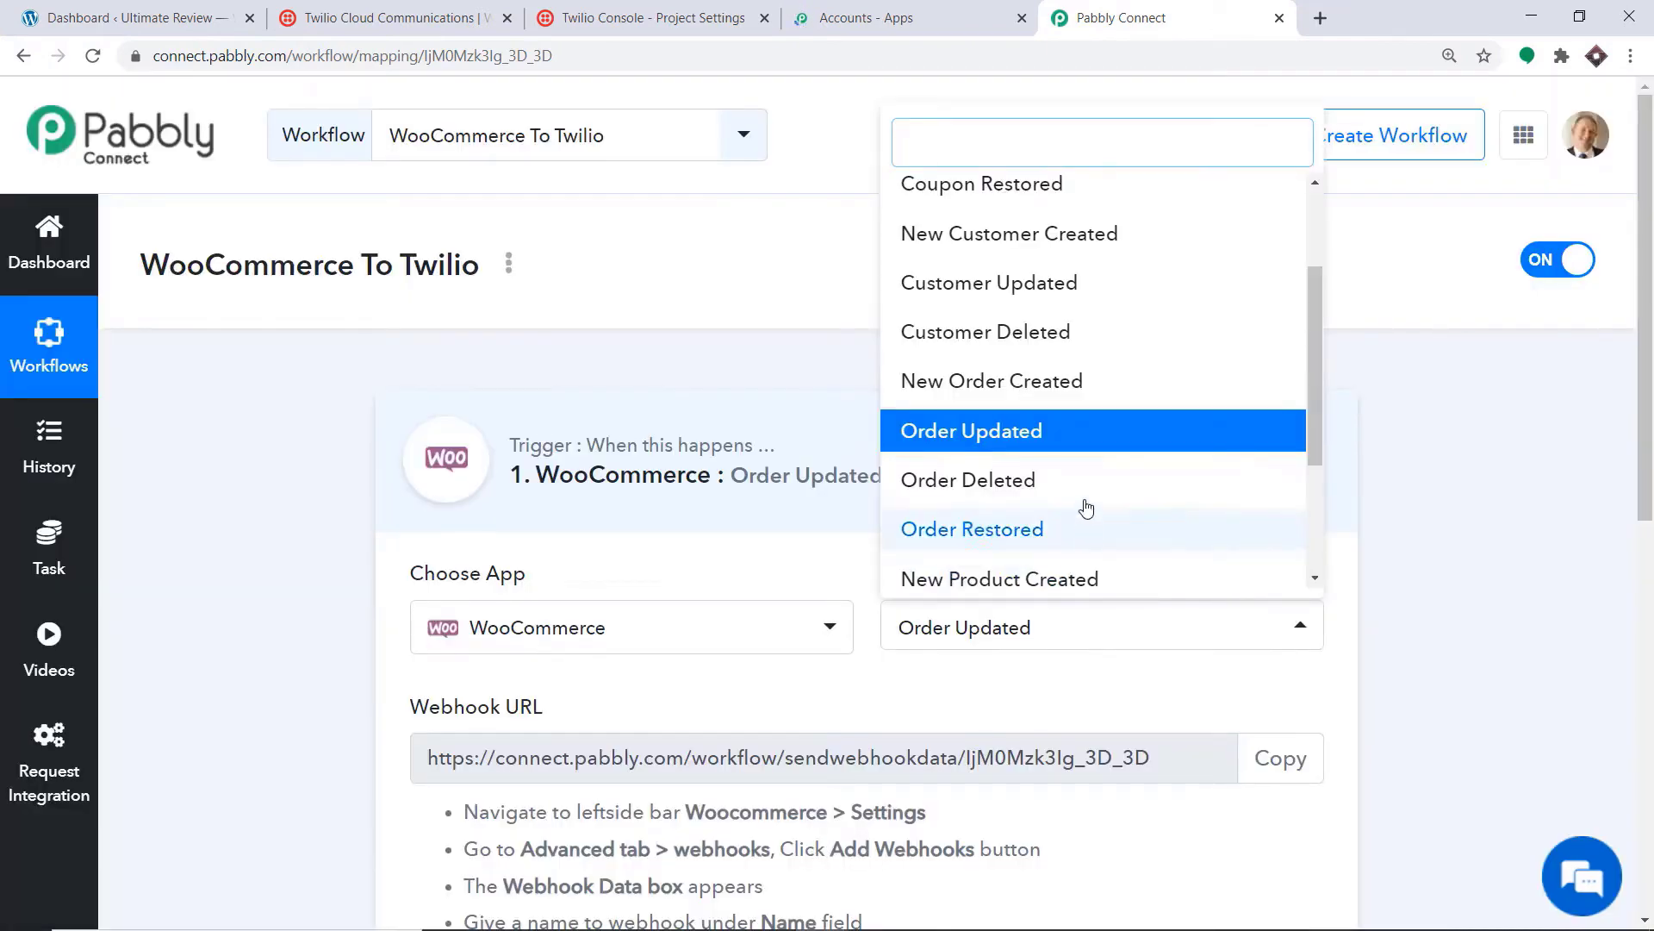
scroll(1090, 460, "up", 3)
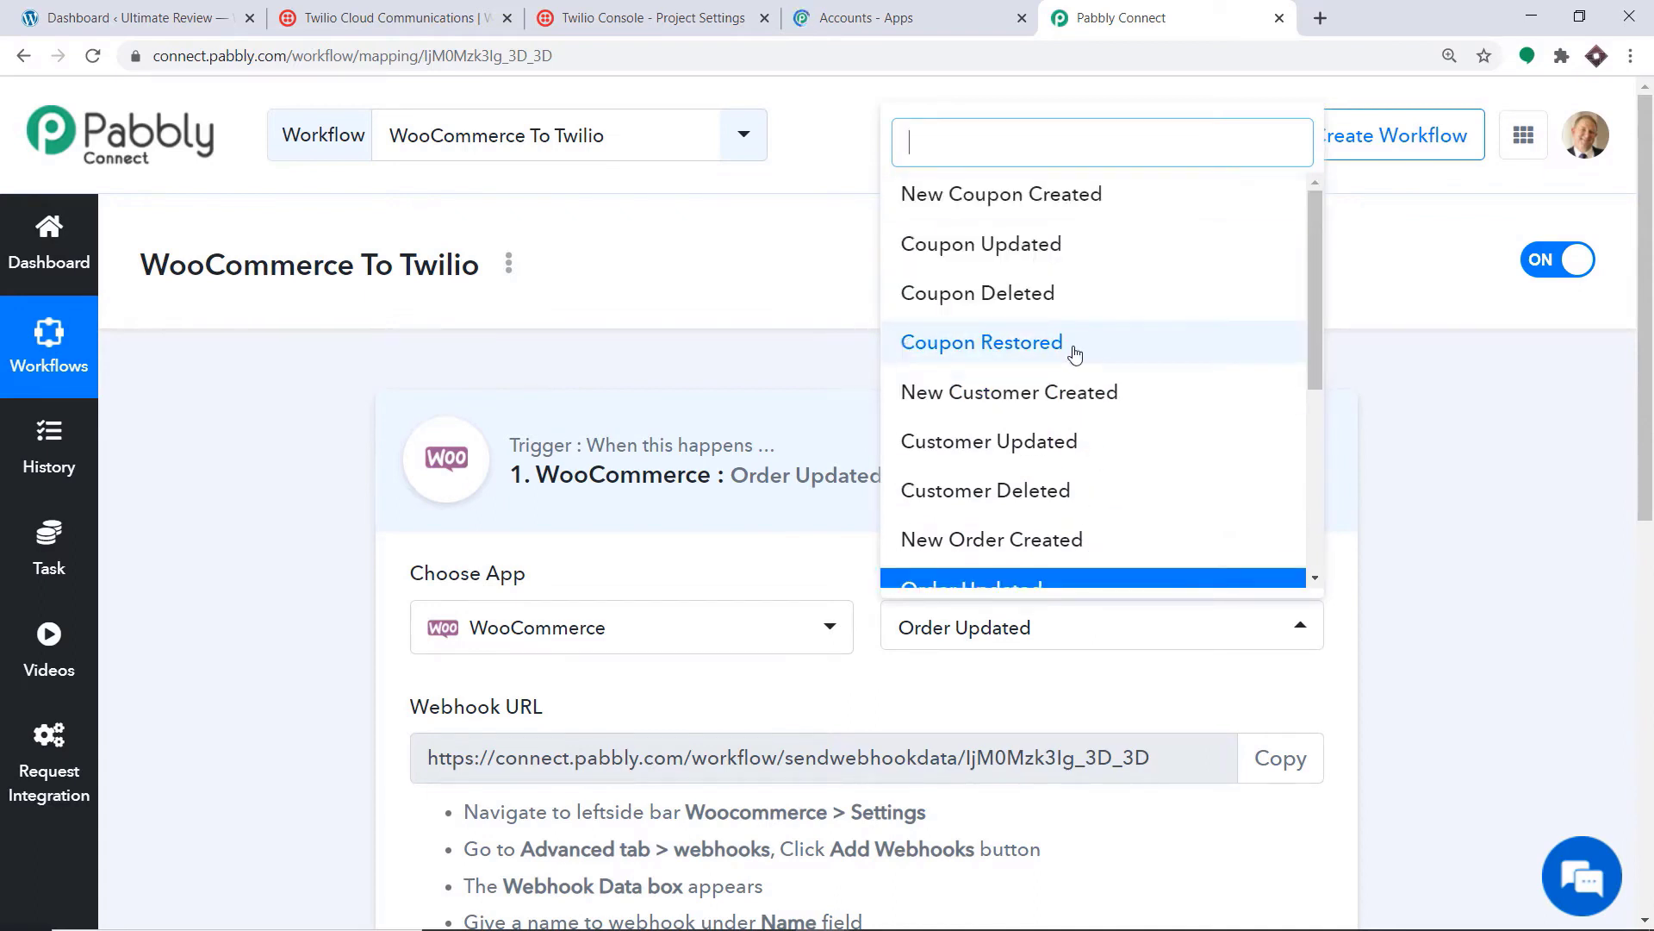
scroll(927, 491, "down", 2)
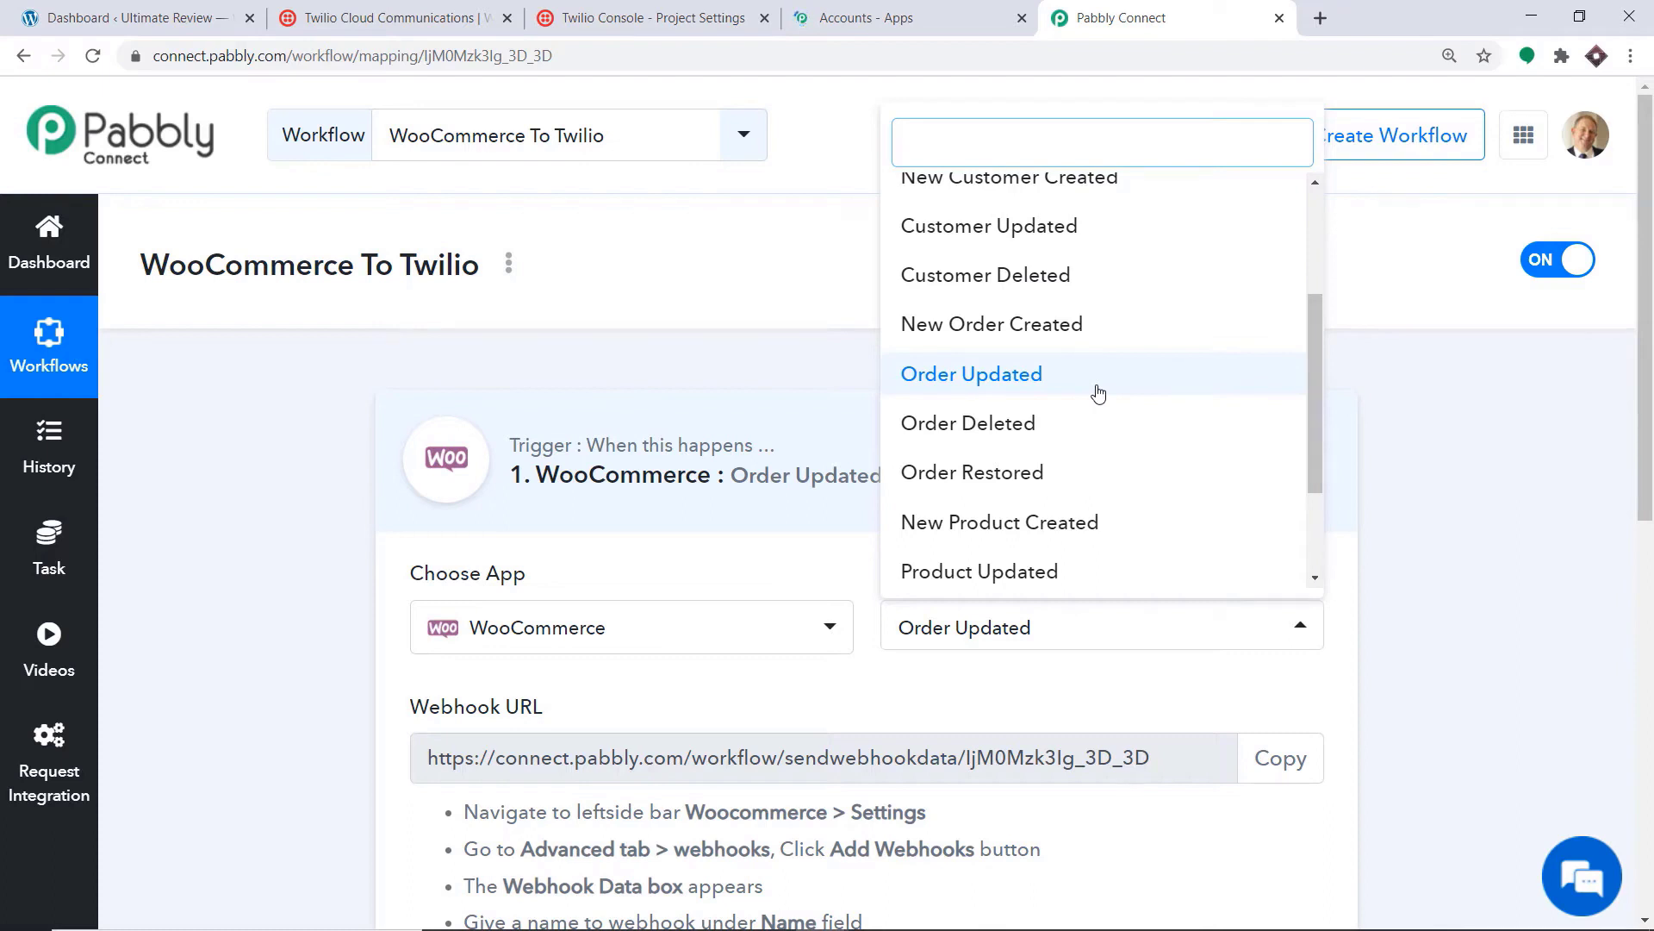
left_click(1098, 393)
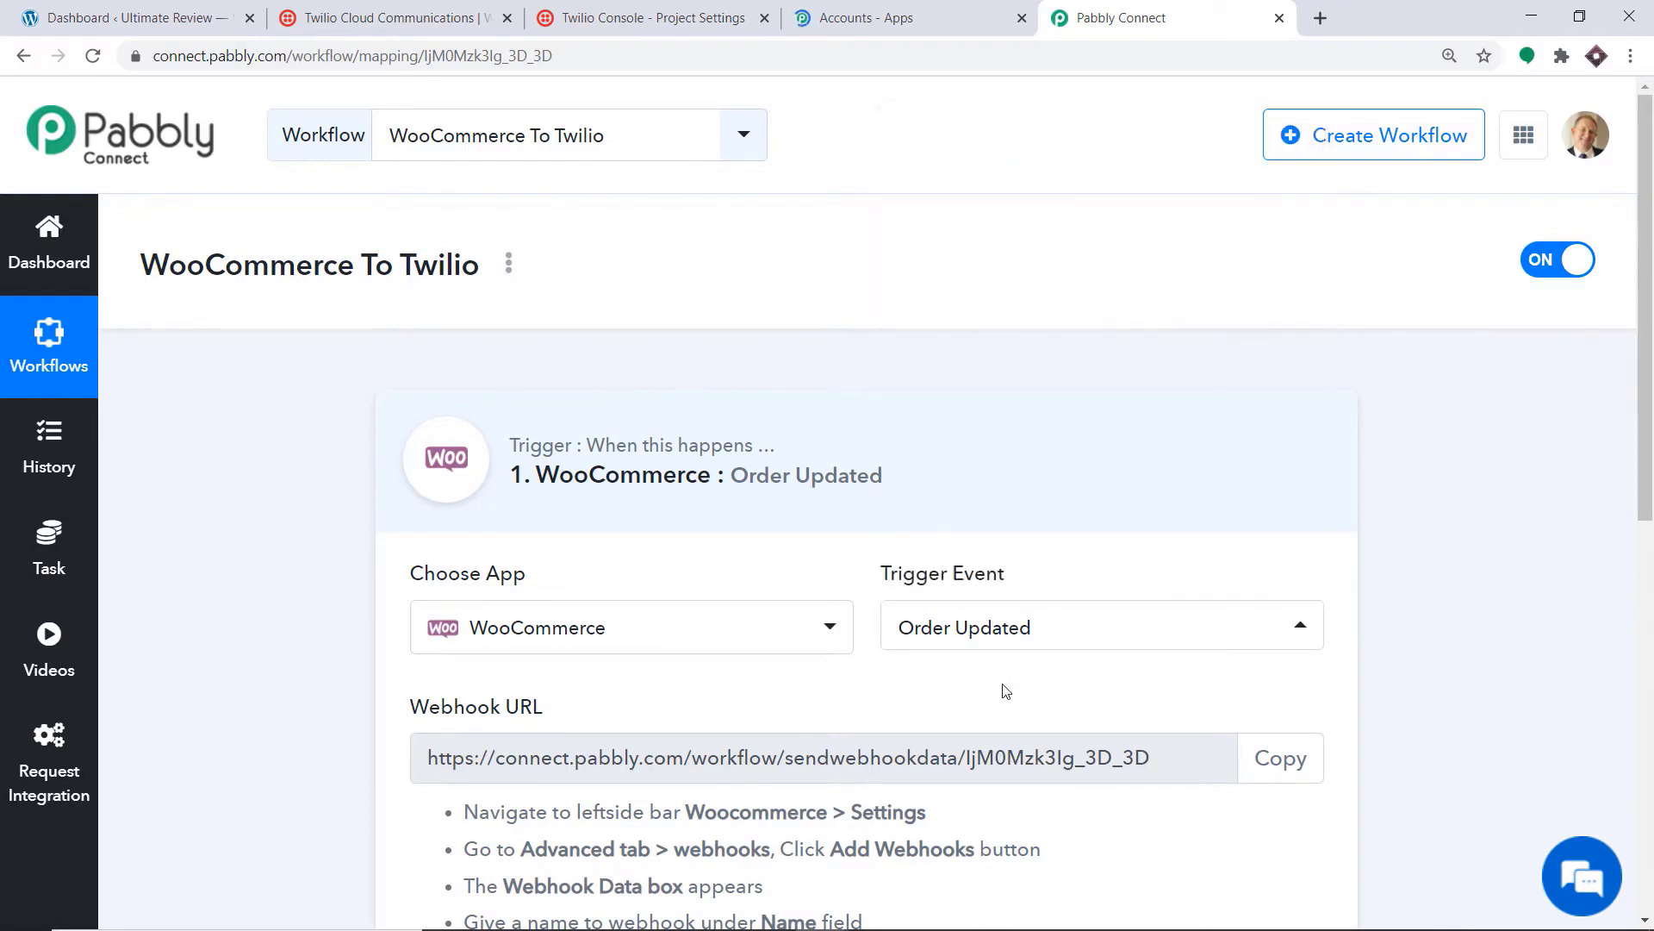
scroll(1650, 488, "down", 3)
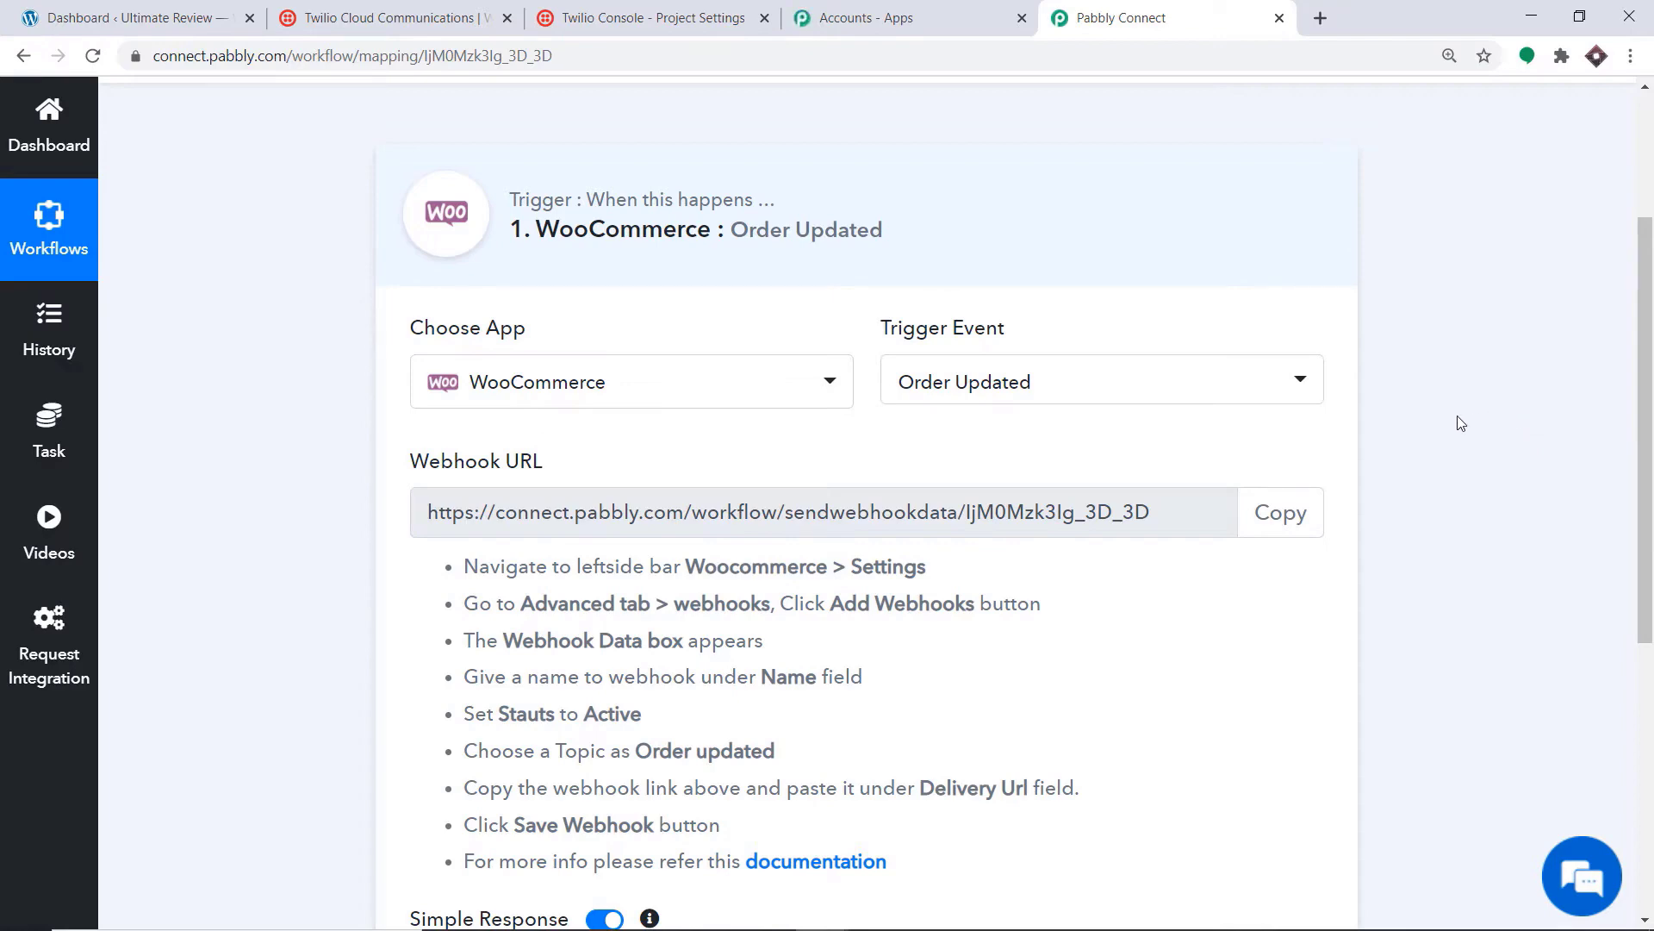
left_click(158, 10)
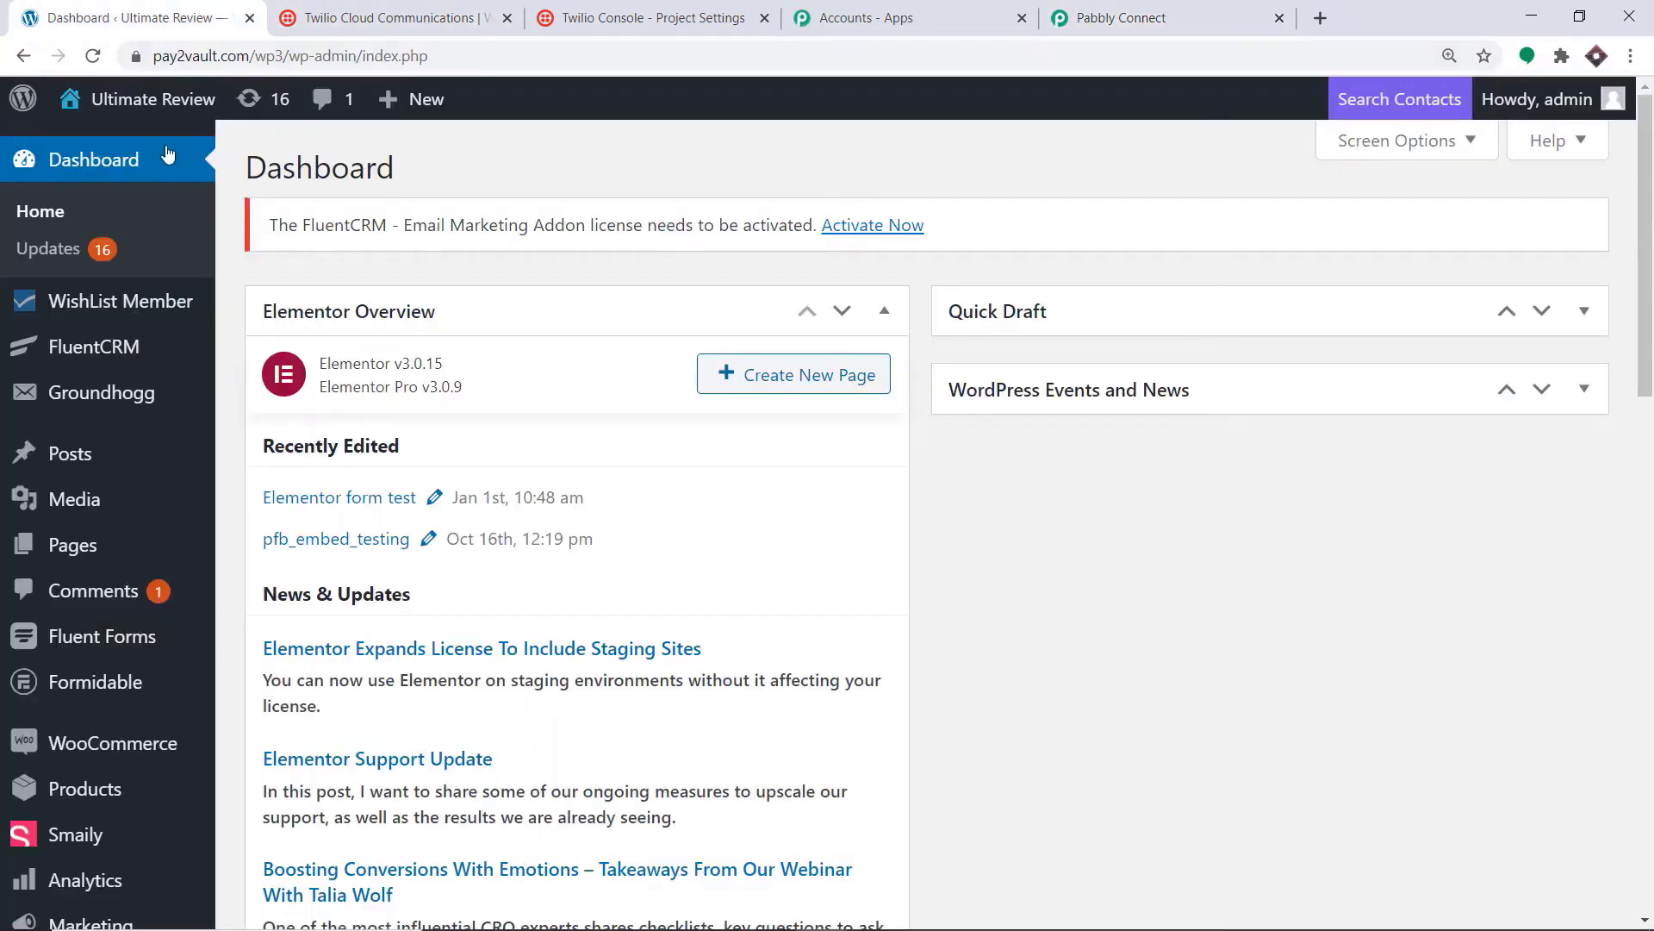
Step: Go to WooCommerce Settings > Advanced > Webhooks and start a new webhook
mouse_move(115, 746)
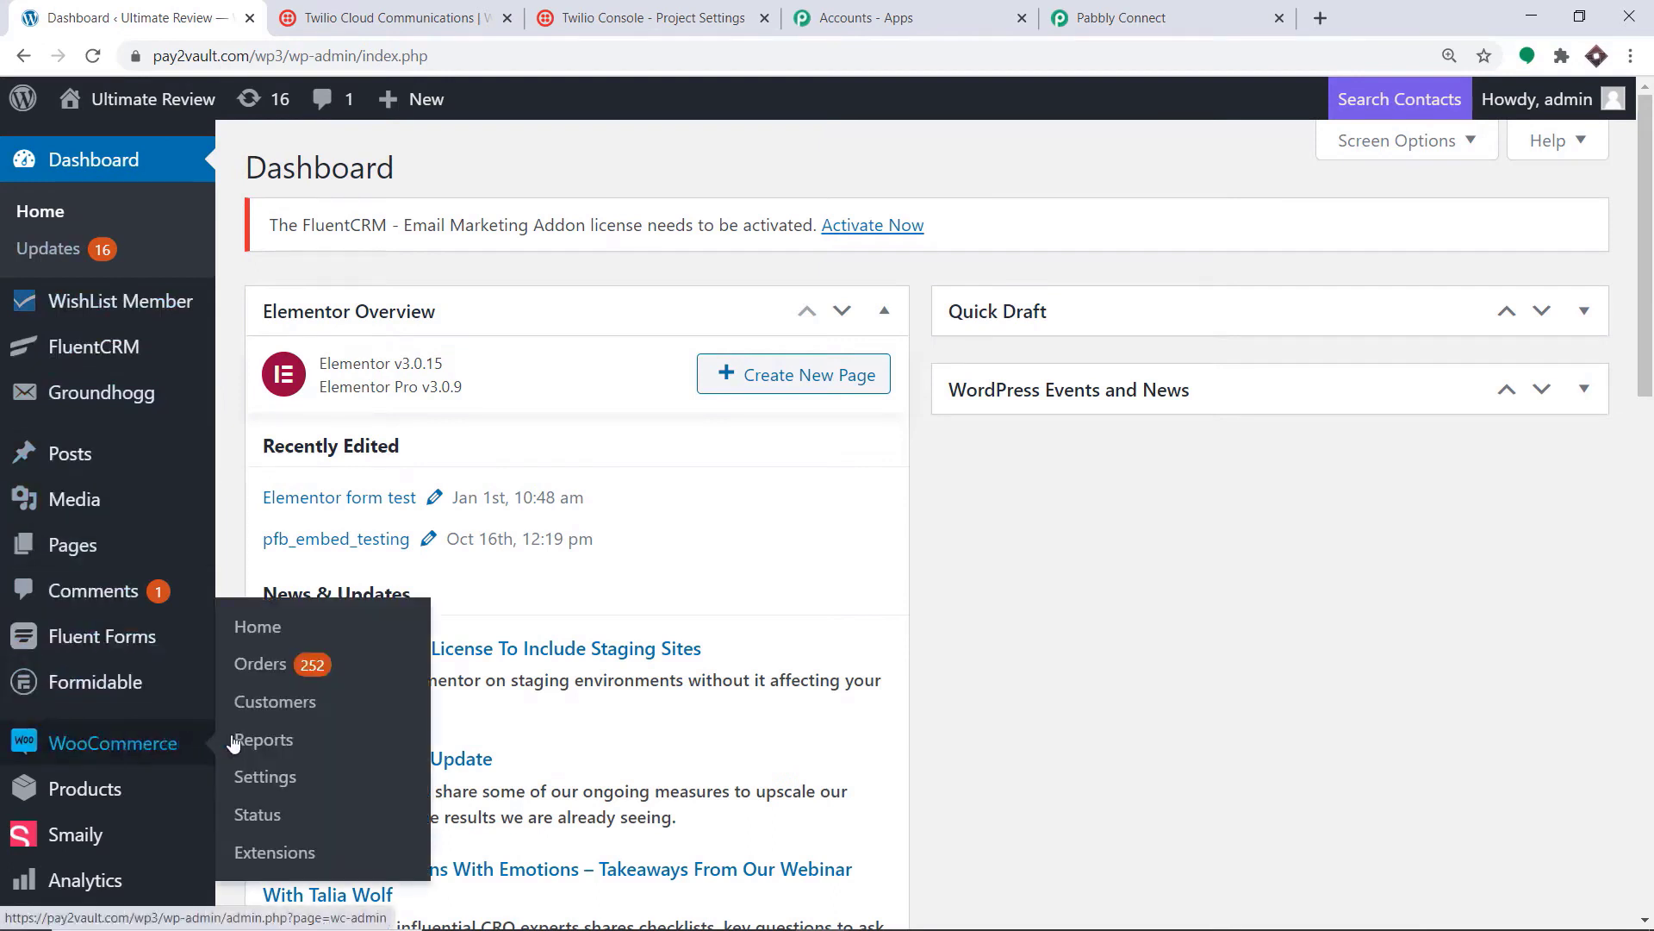
left_click(261, 781)
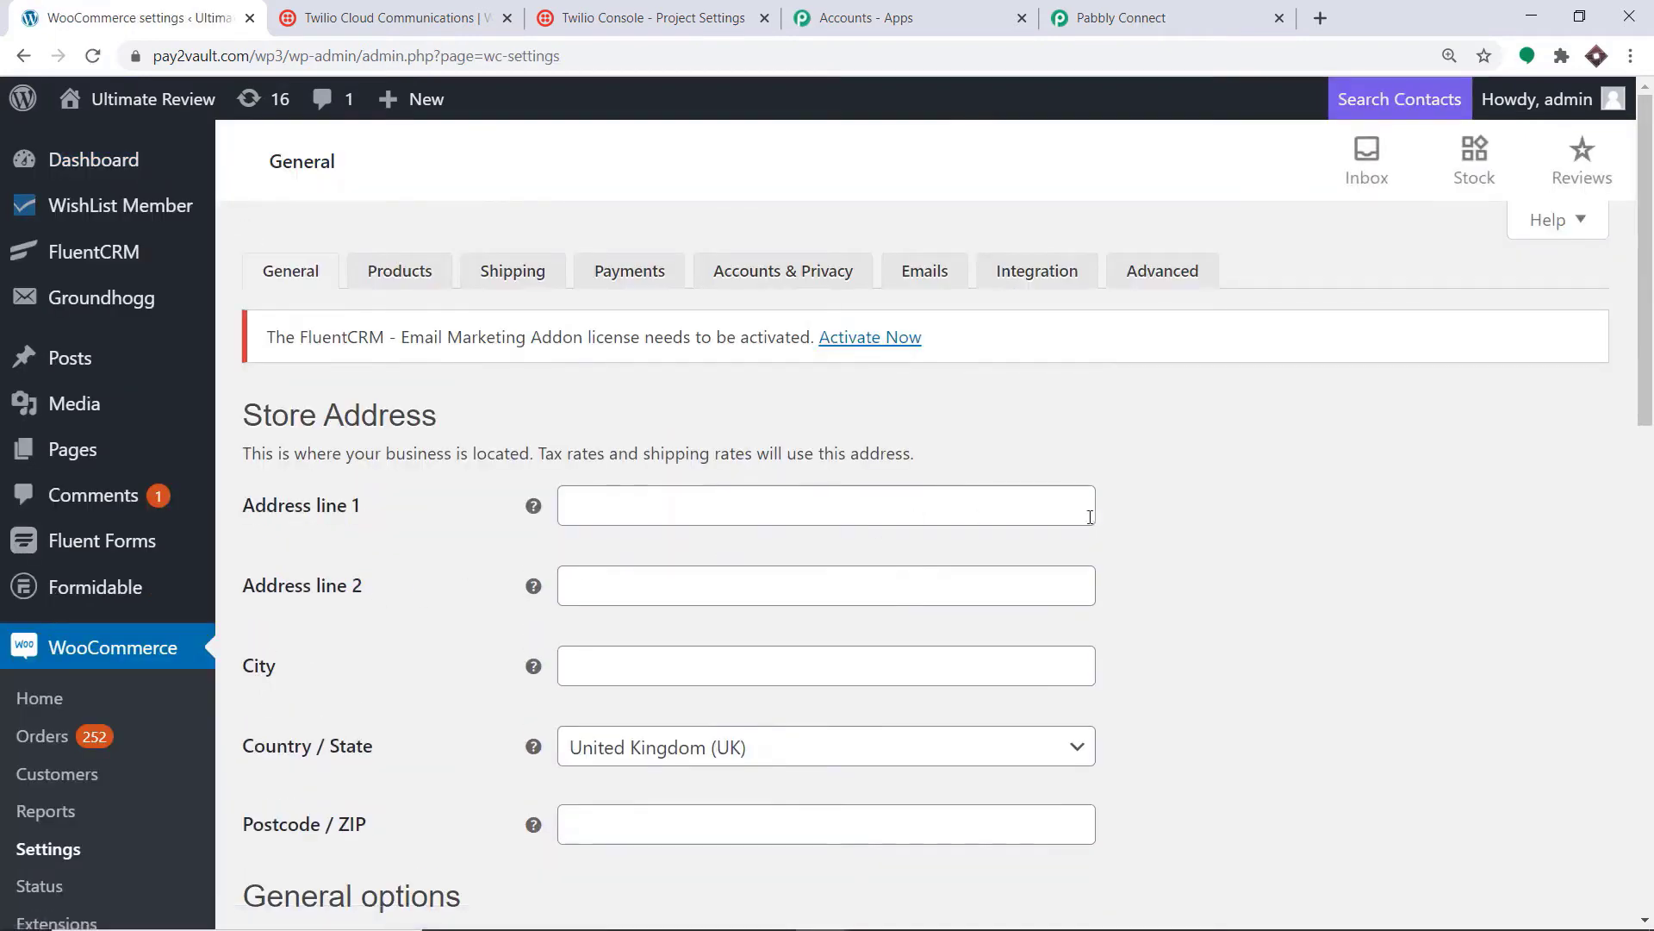
left_click(1188, 275)
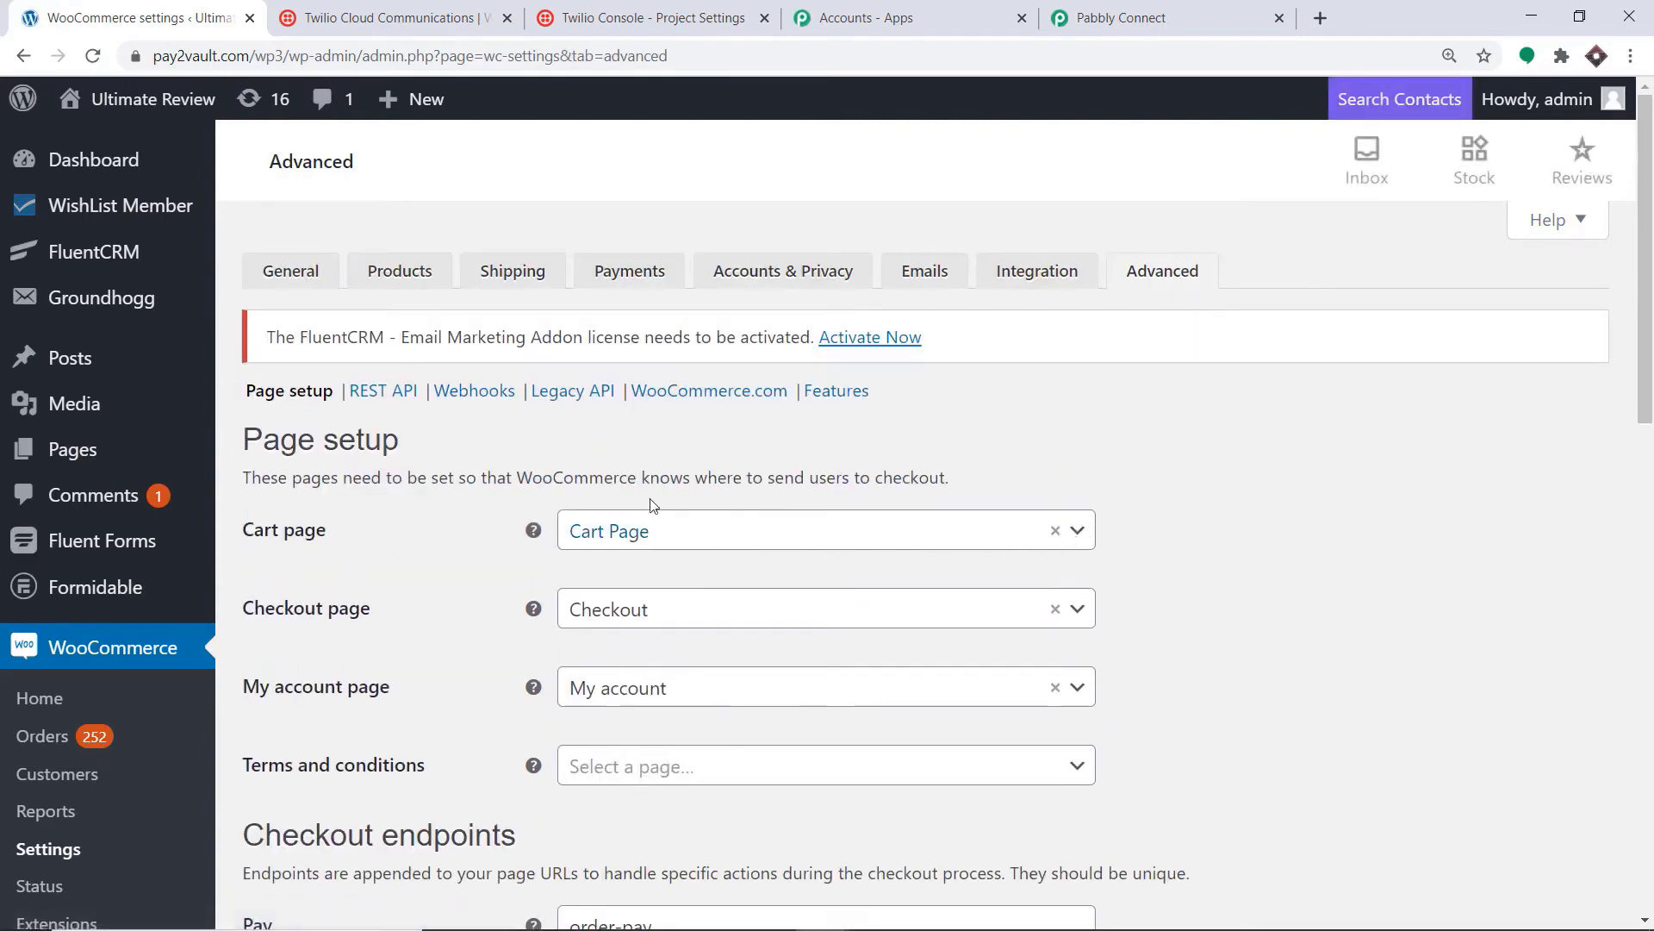
left_click(476, 395)
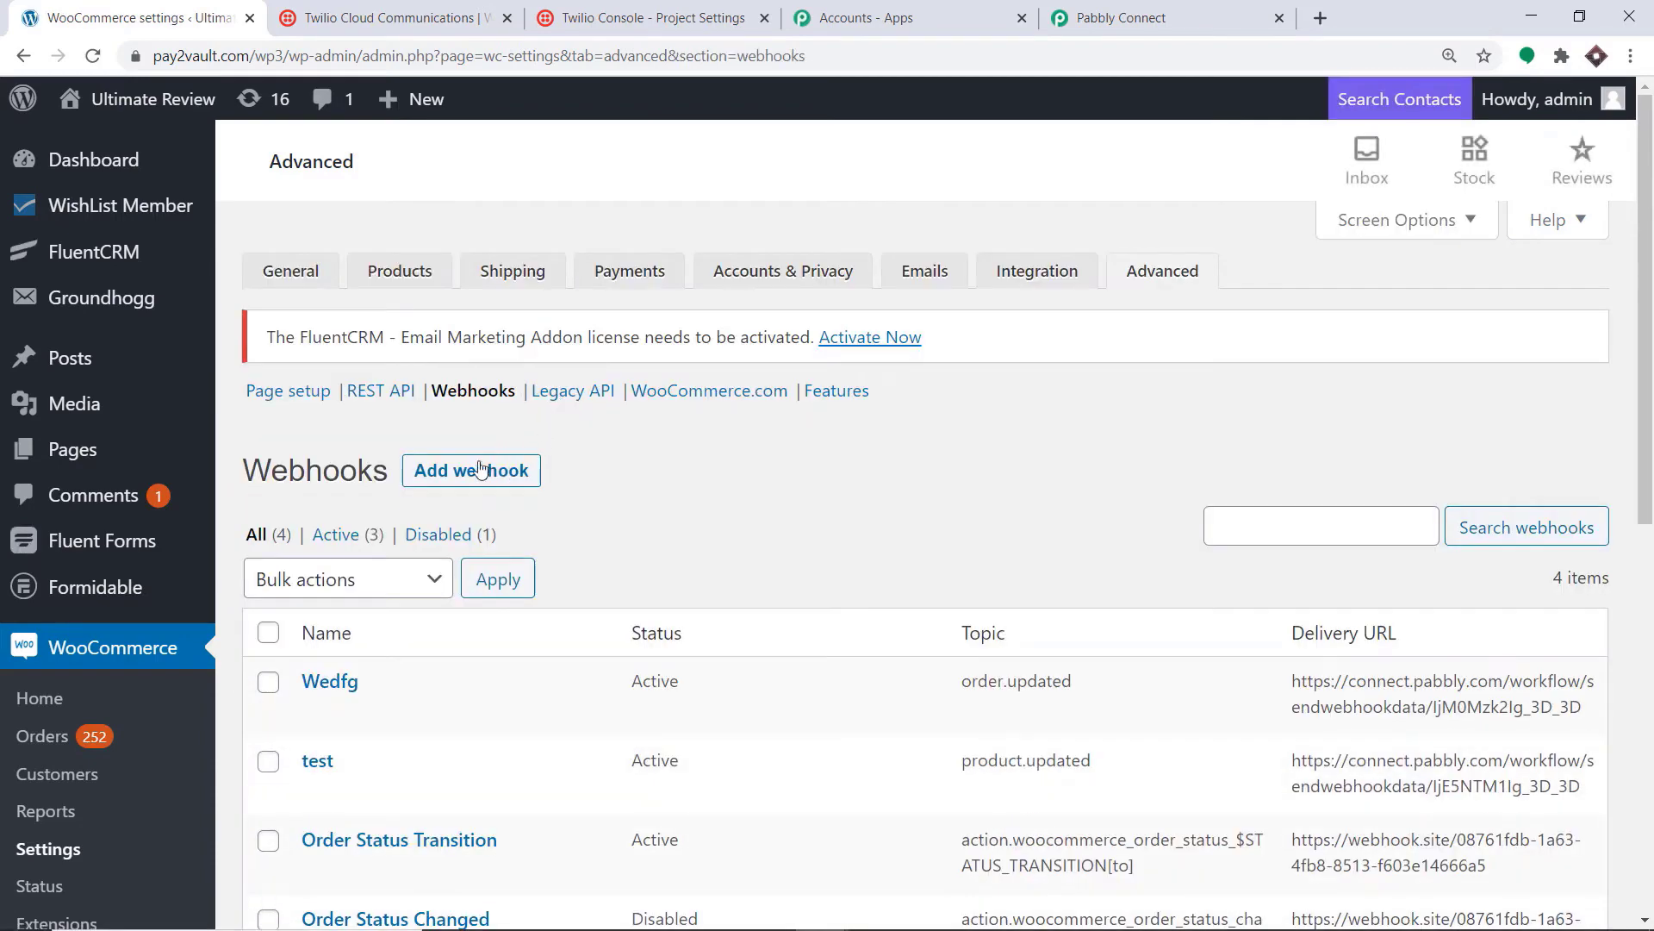
left_click(473, 470)
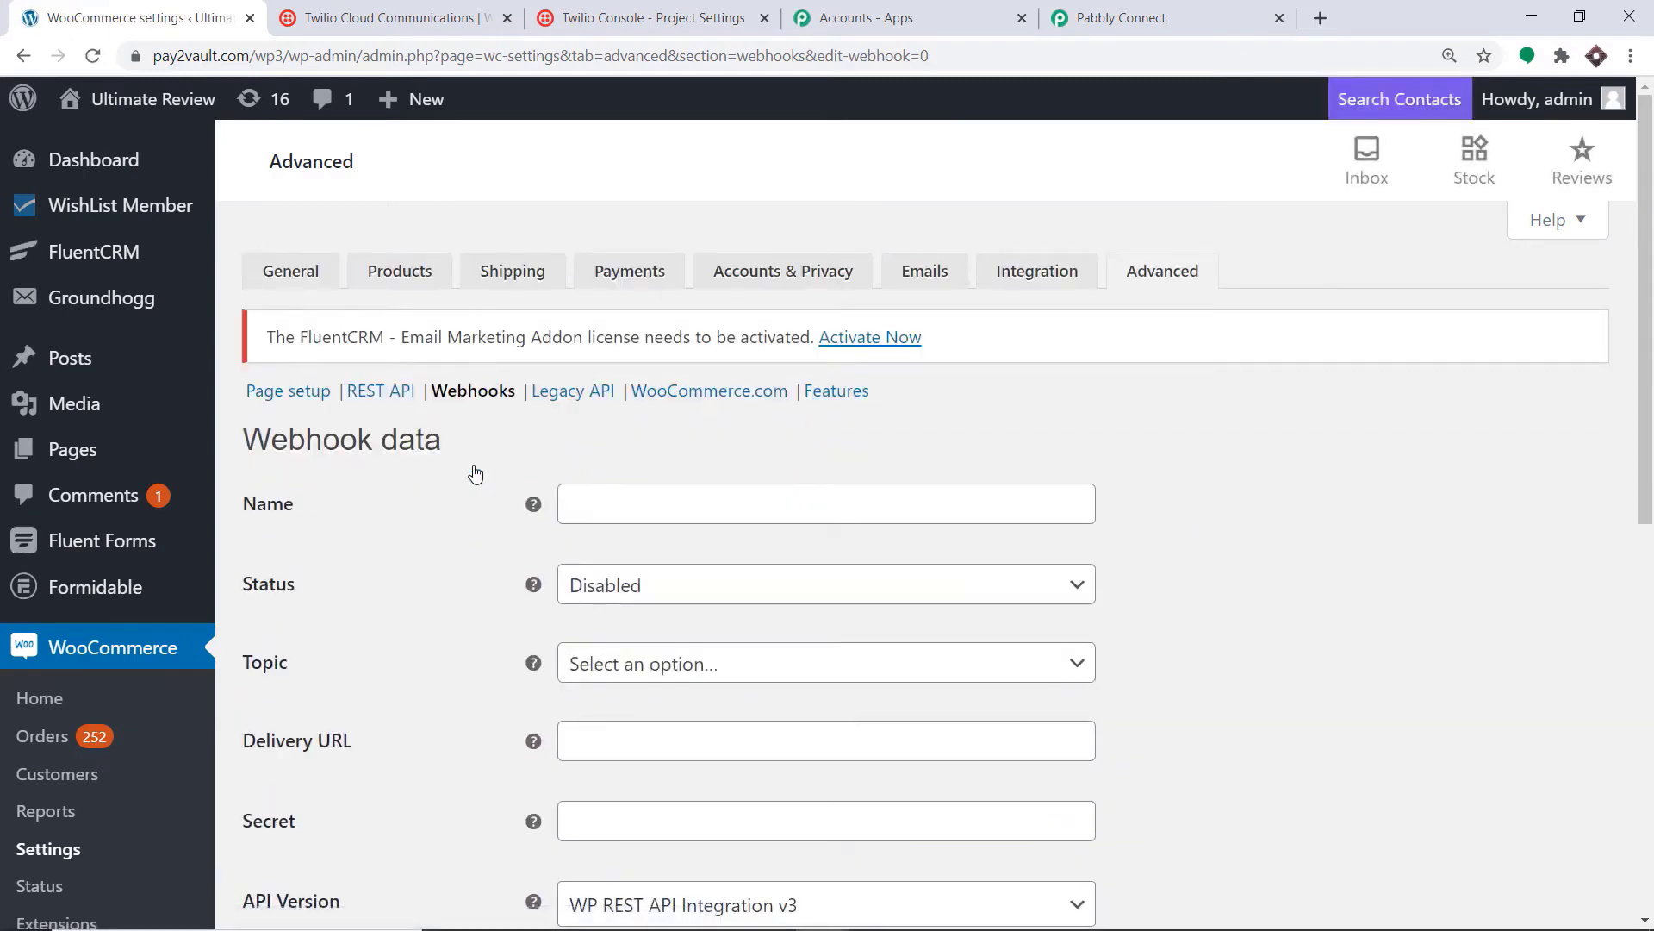
Step: Name the webhook 'Twilio Integrations', set status Active and topic Order updated
left_click(573, 514)
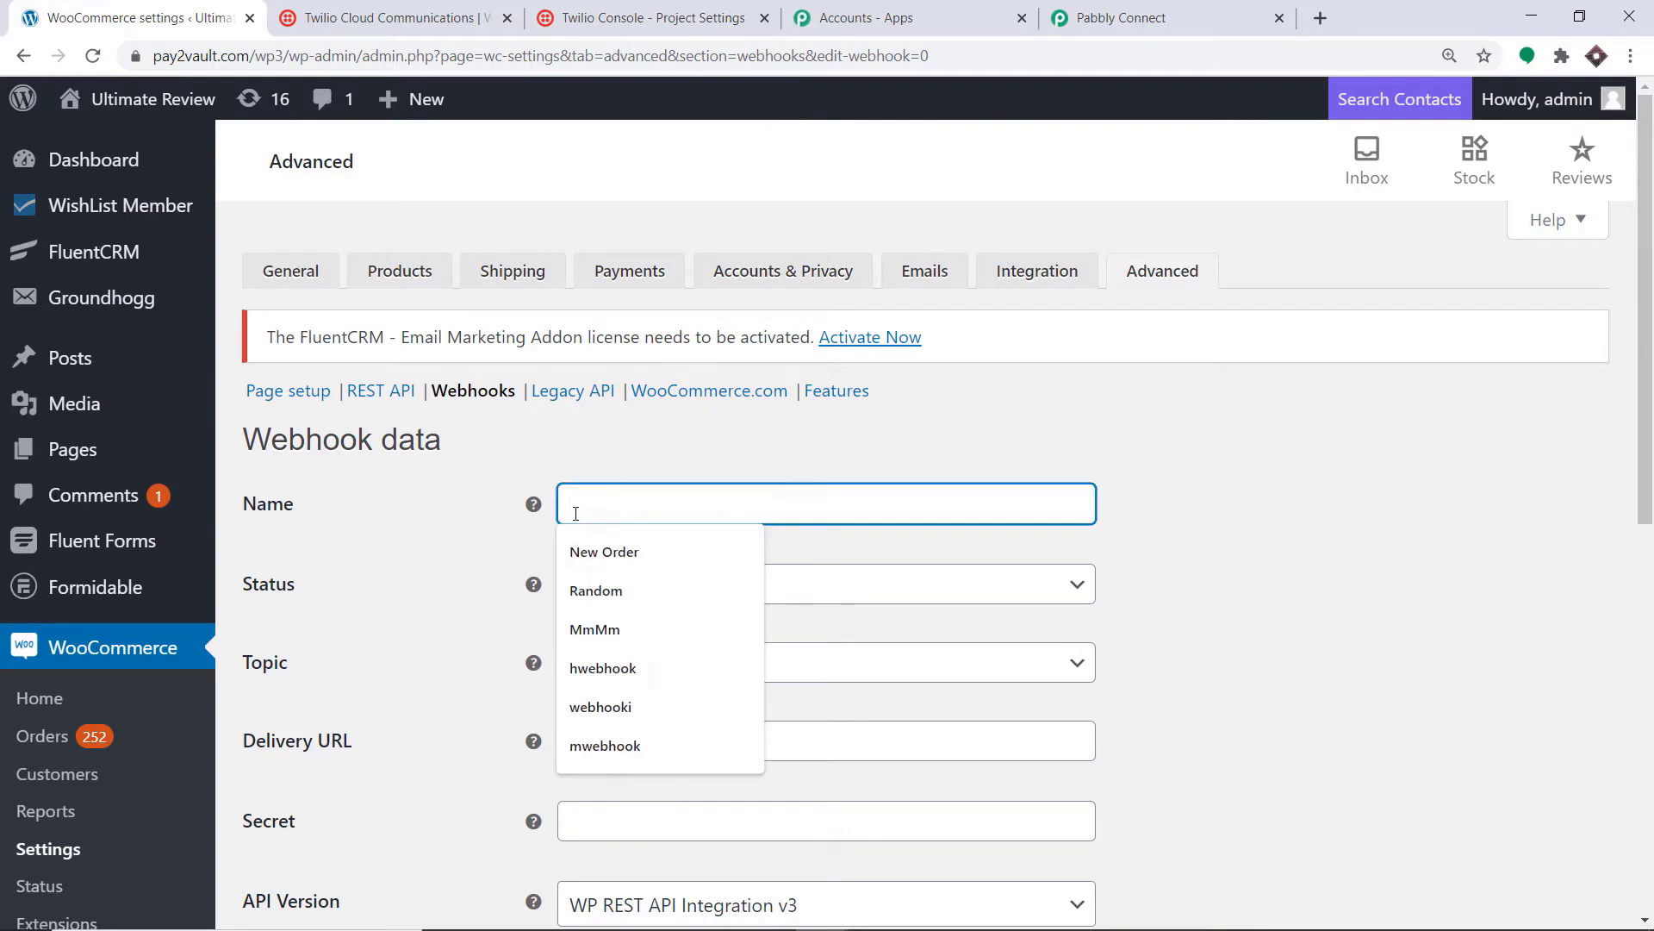
type("Twilio Integrations")
scroll(989, 287, "down", 3)
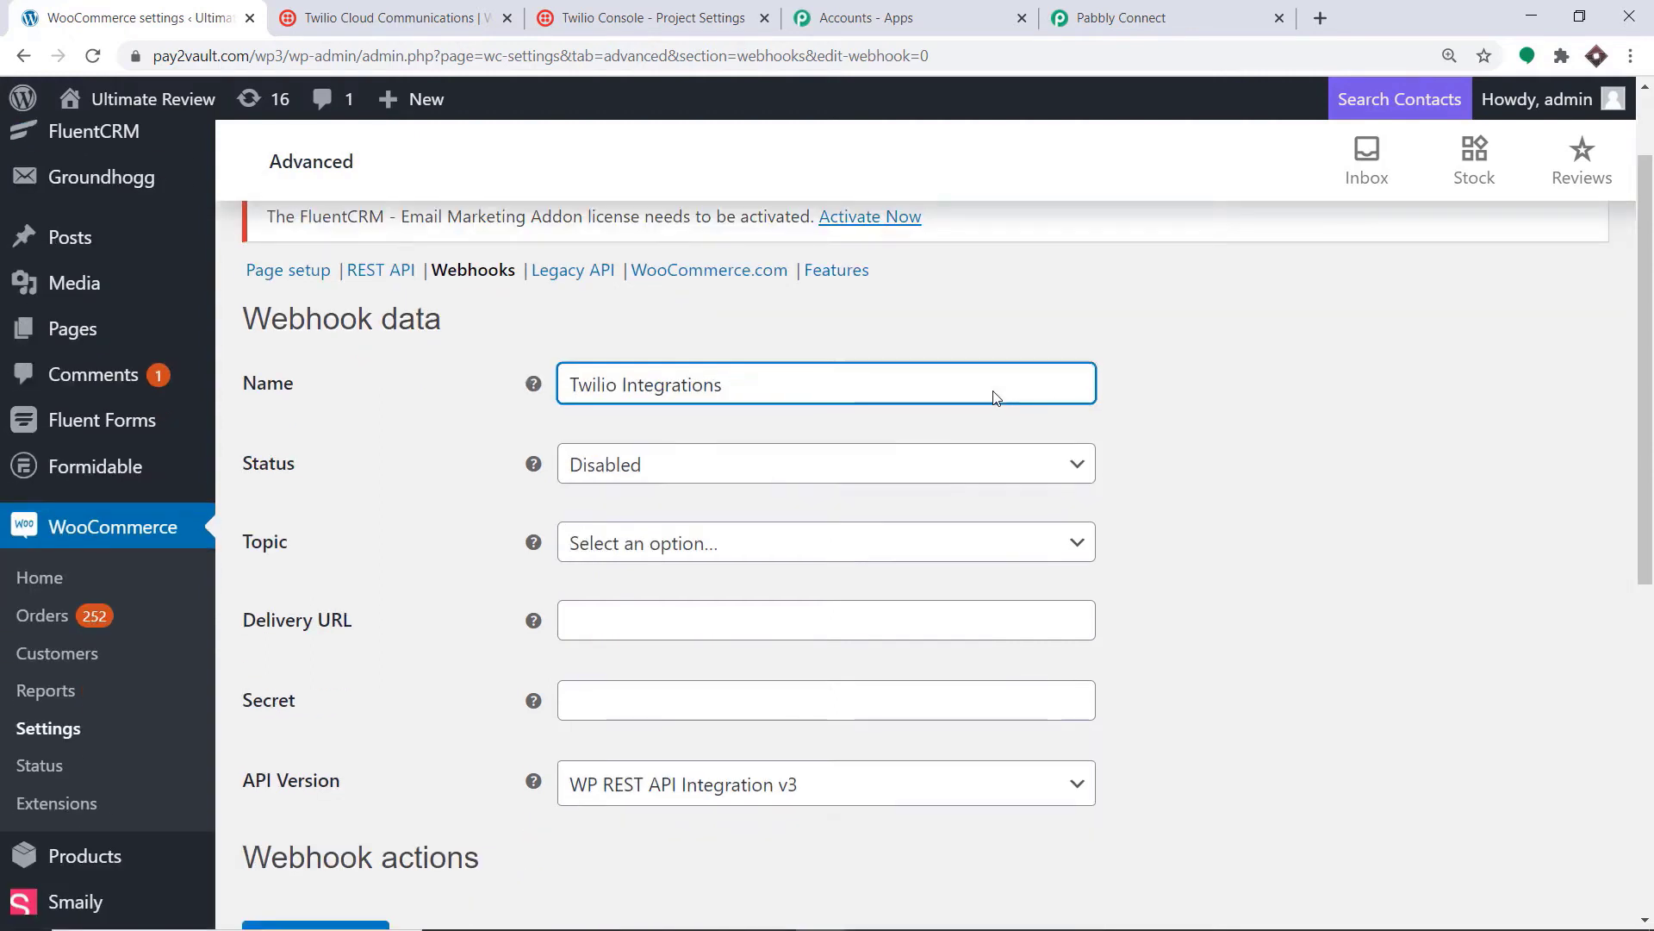
left_click(860, 384)
left_click(820, 420)
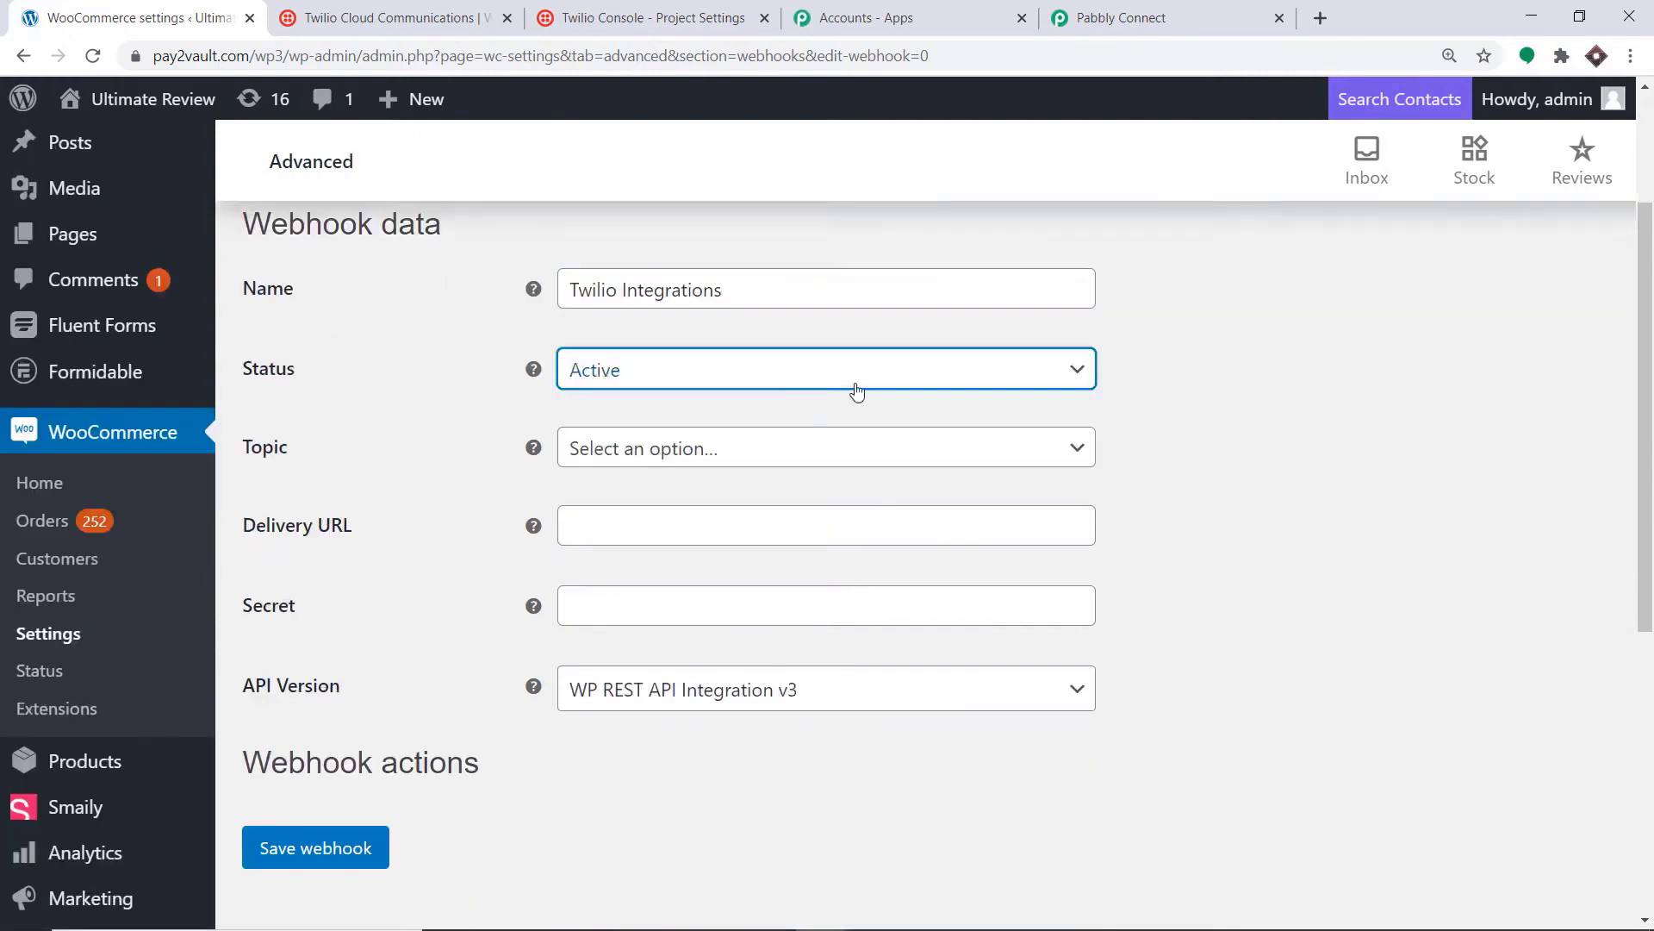
left_click(881, 457)
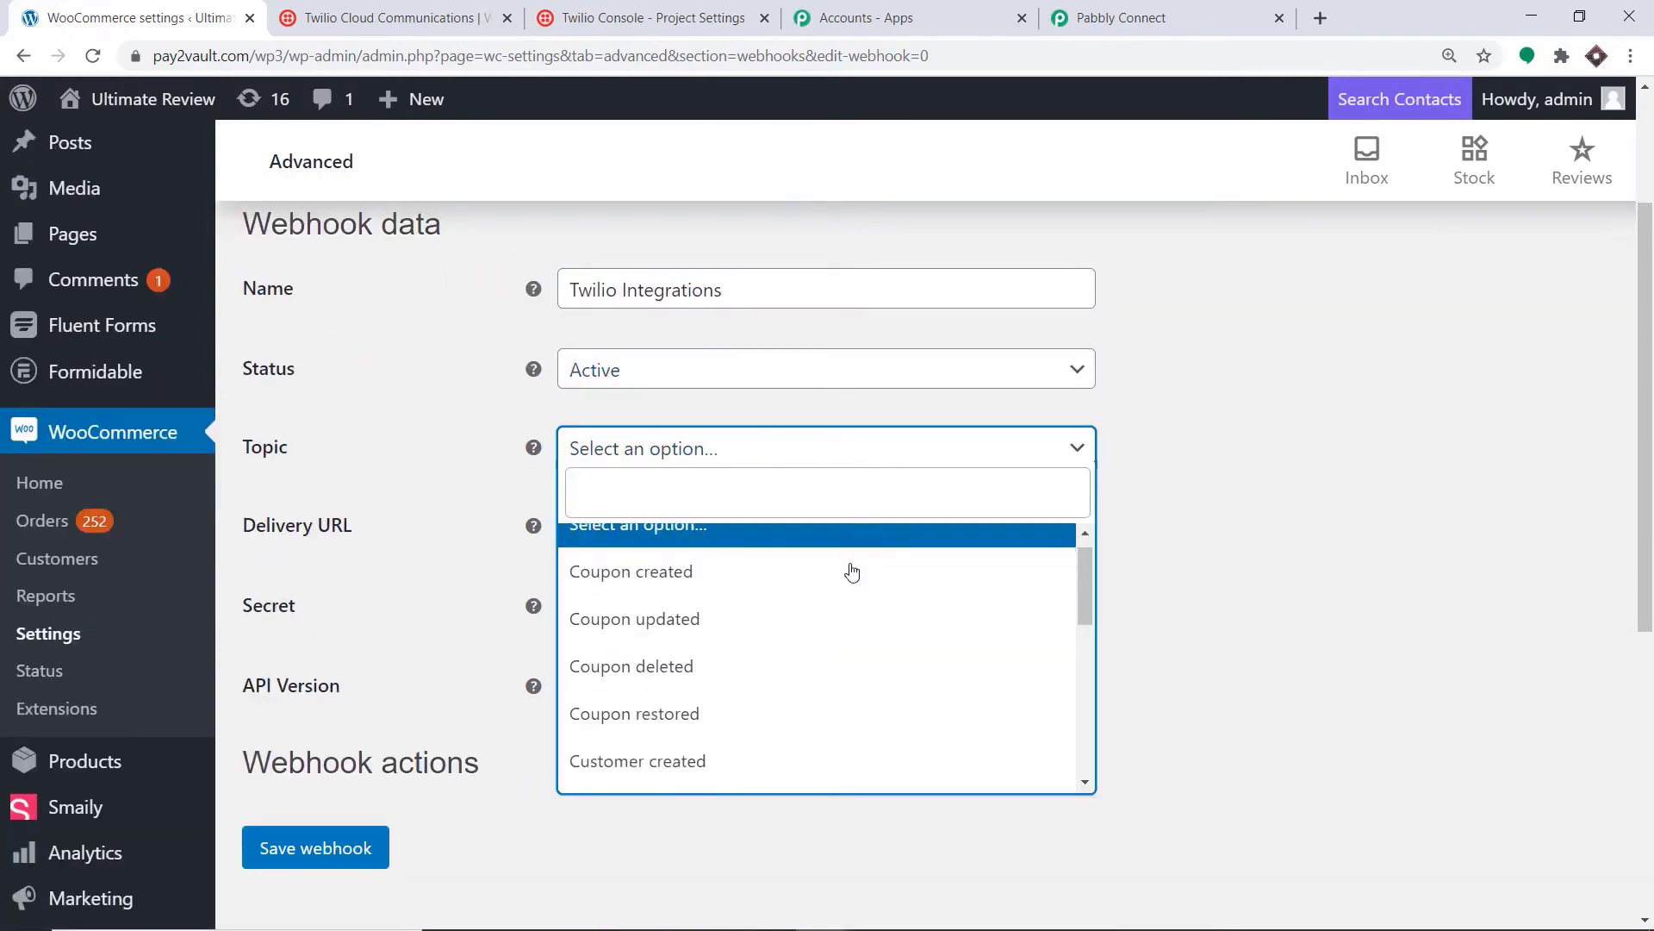
scroll(834, 583, "down", 4)
left_click(738, 668)
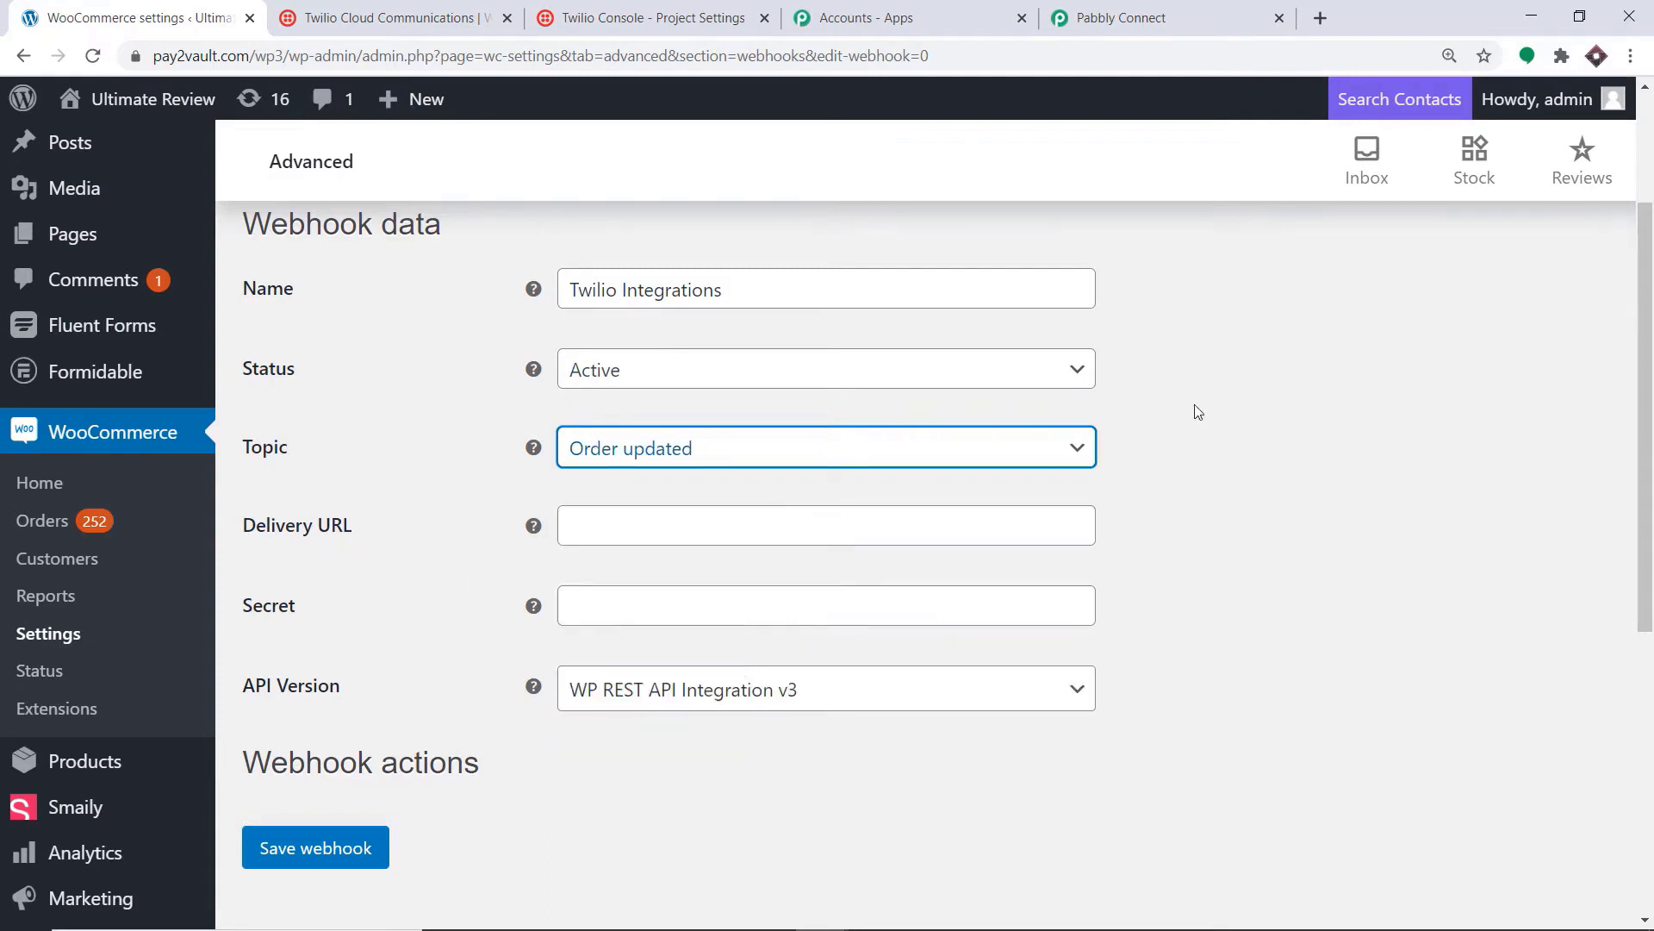
Step: Copy the Pabbly Connect webhook URL and paste it into the Delivery URL field
left_click(1120, 17)
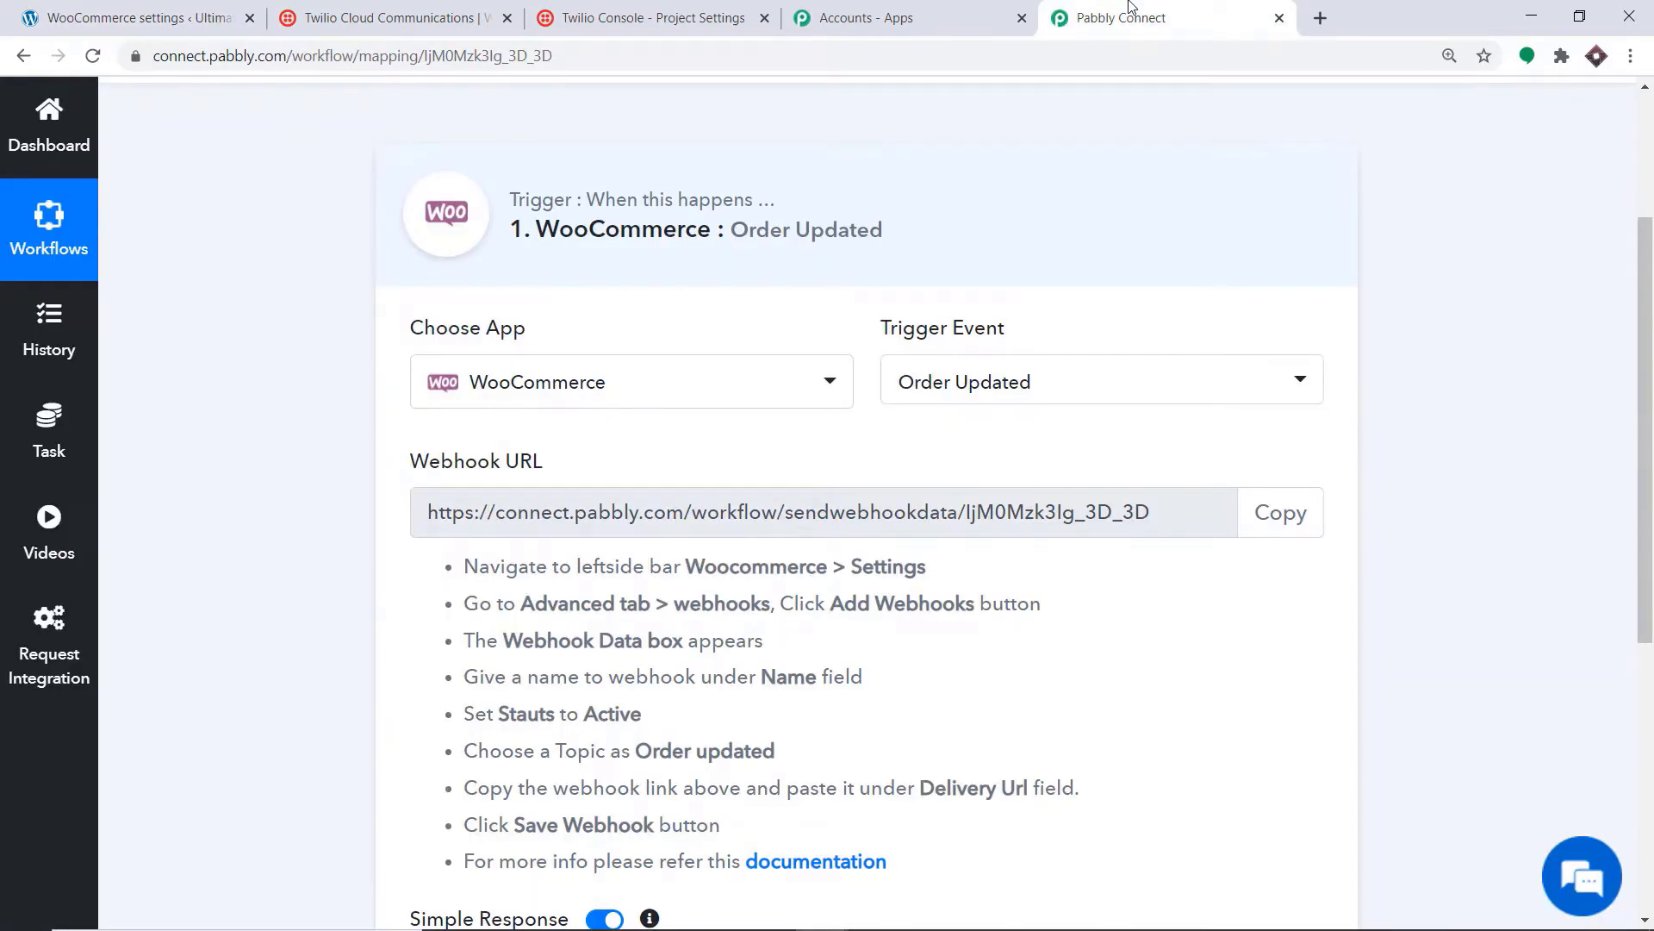
left_click(1281, 512)
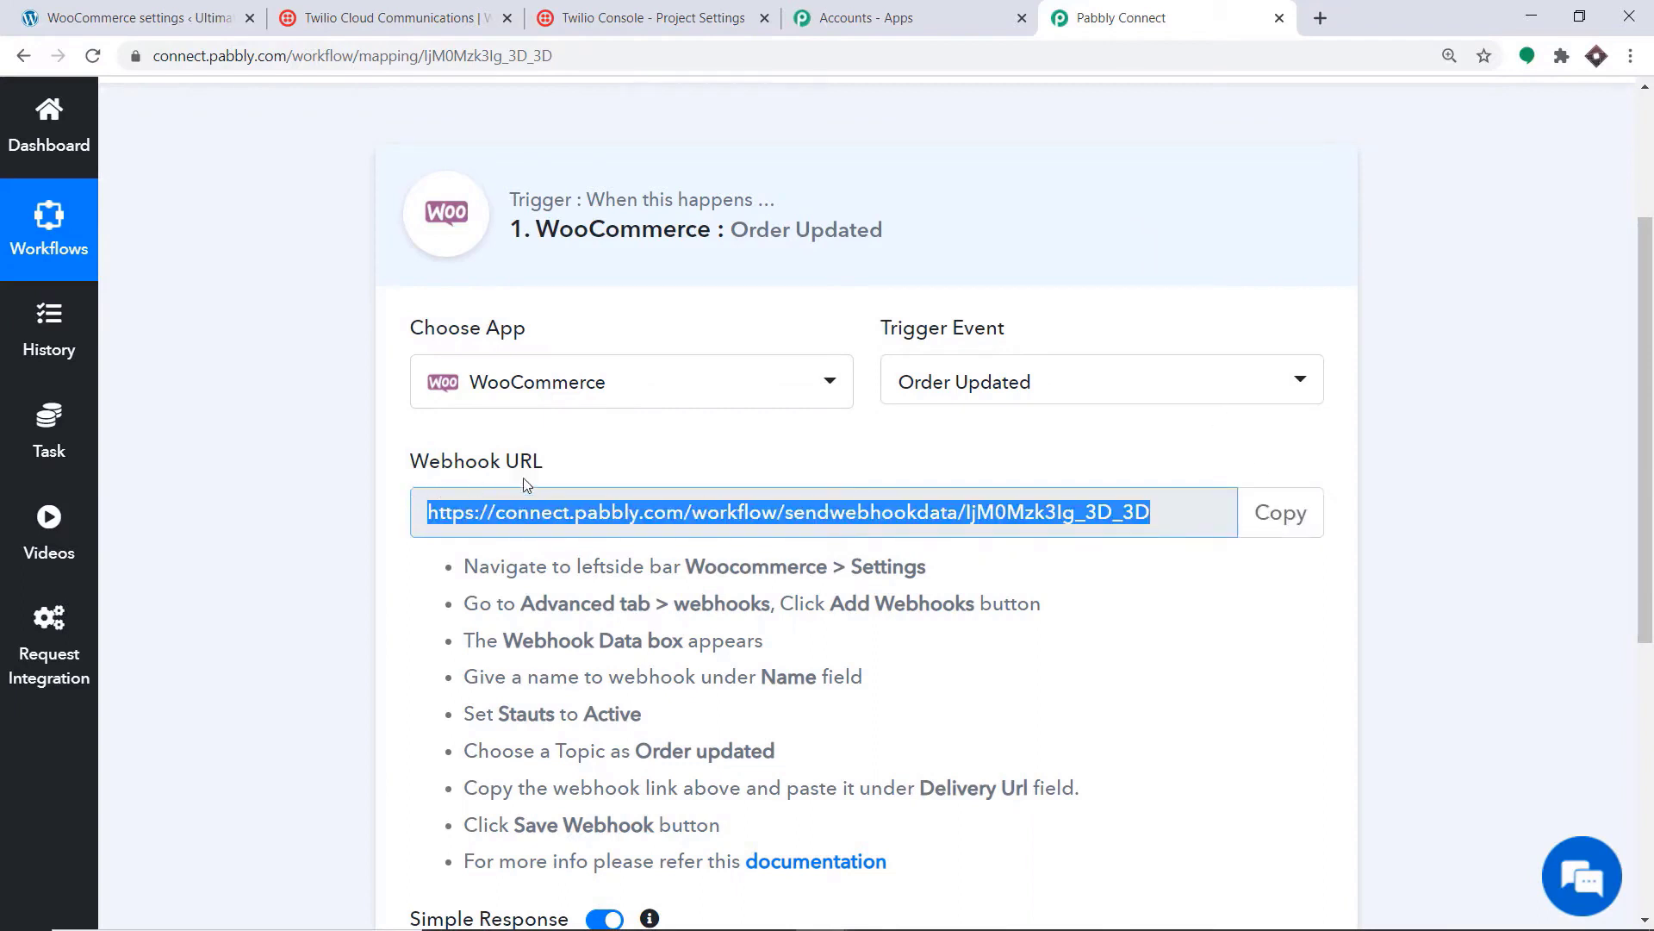
left_click(211, 13)
left_click(687, 528)
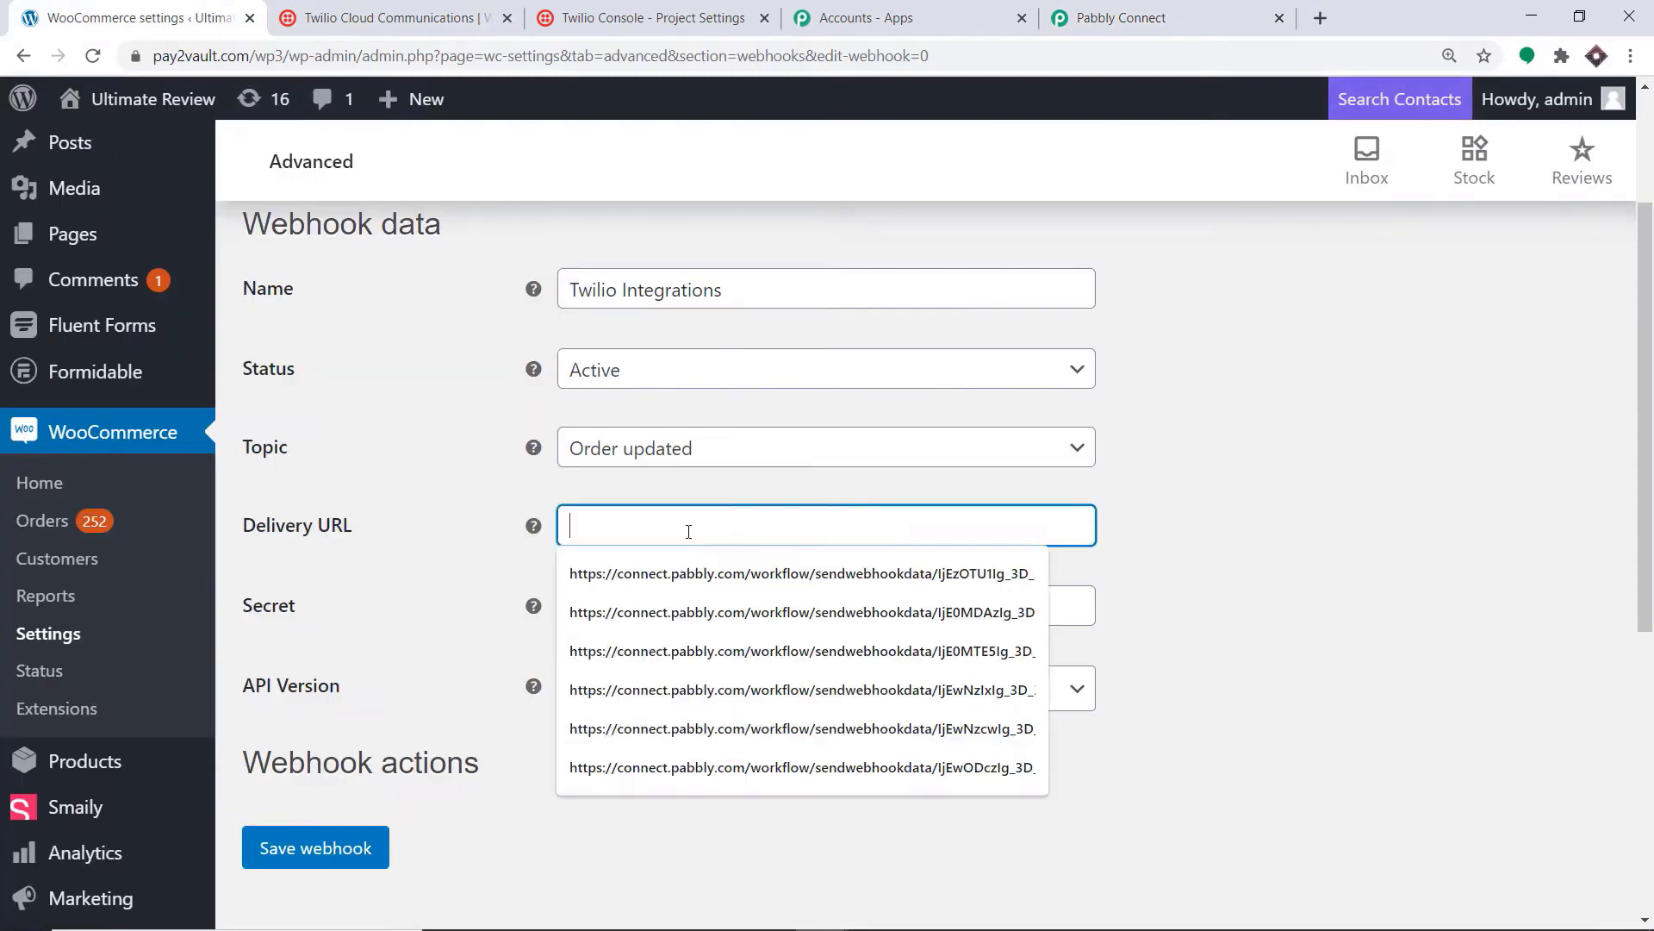
right_click(687, 531)
left_click(741, 702)
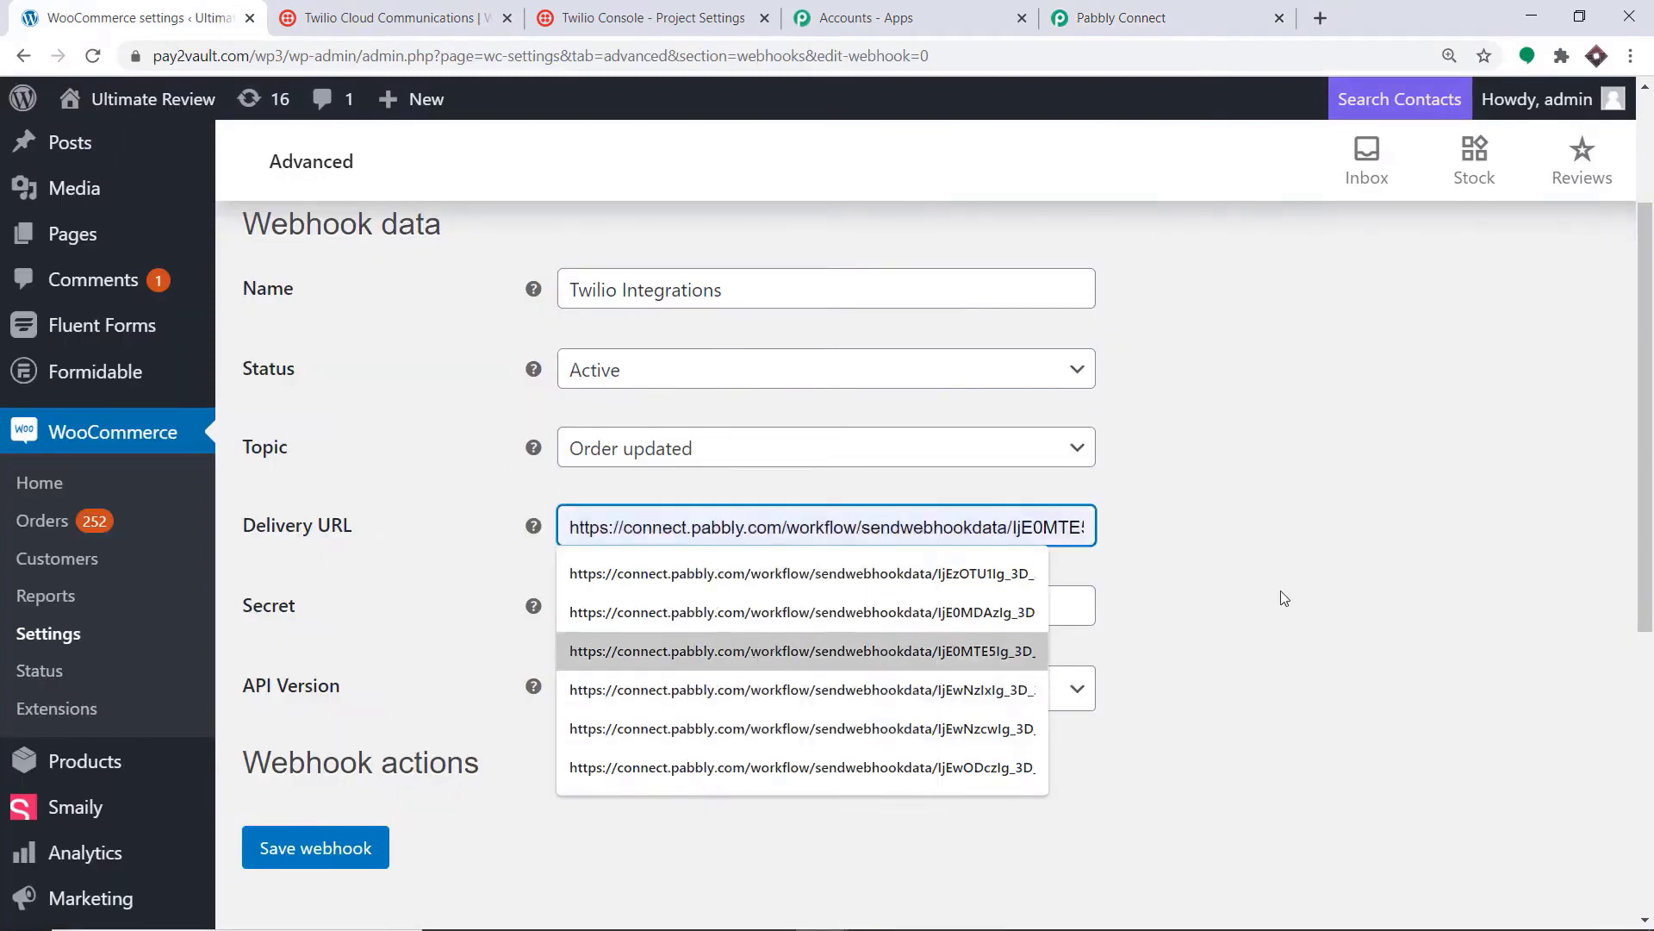
left_click(1337, 579)
Step: Check that the pasted Delivery URL matches the Pabbly webhook URL
left_click(1051, 530)
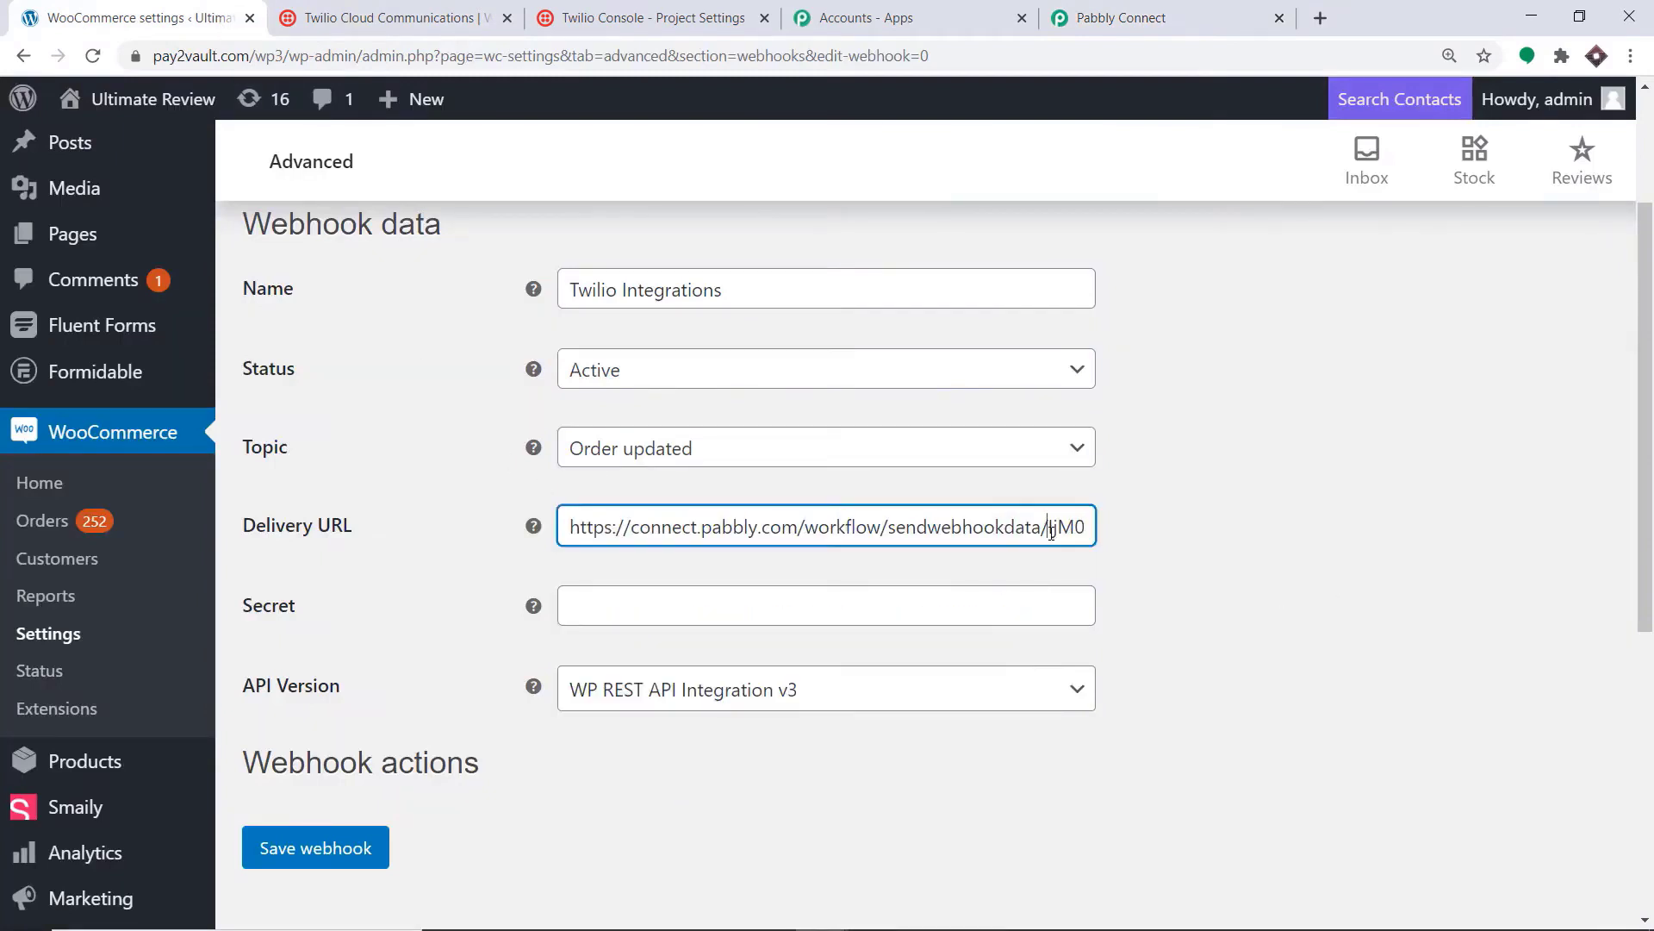
key("End")
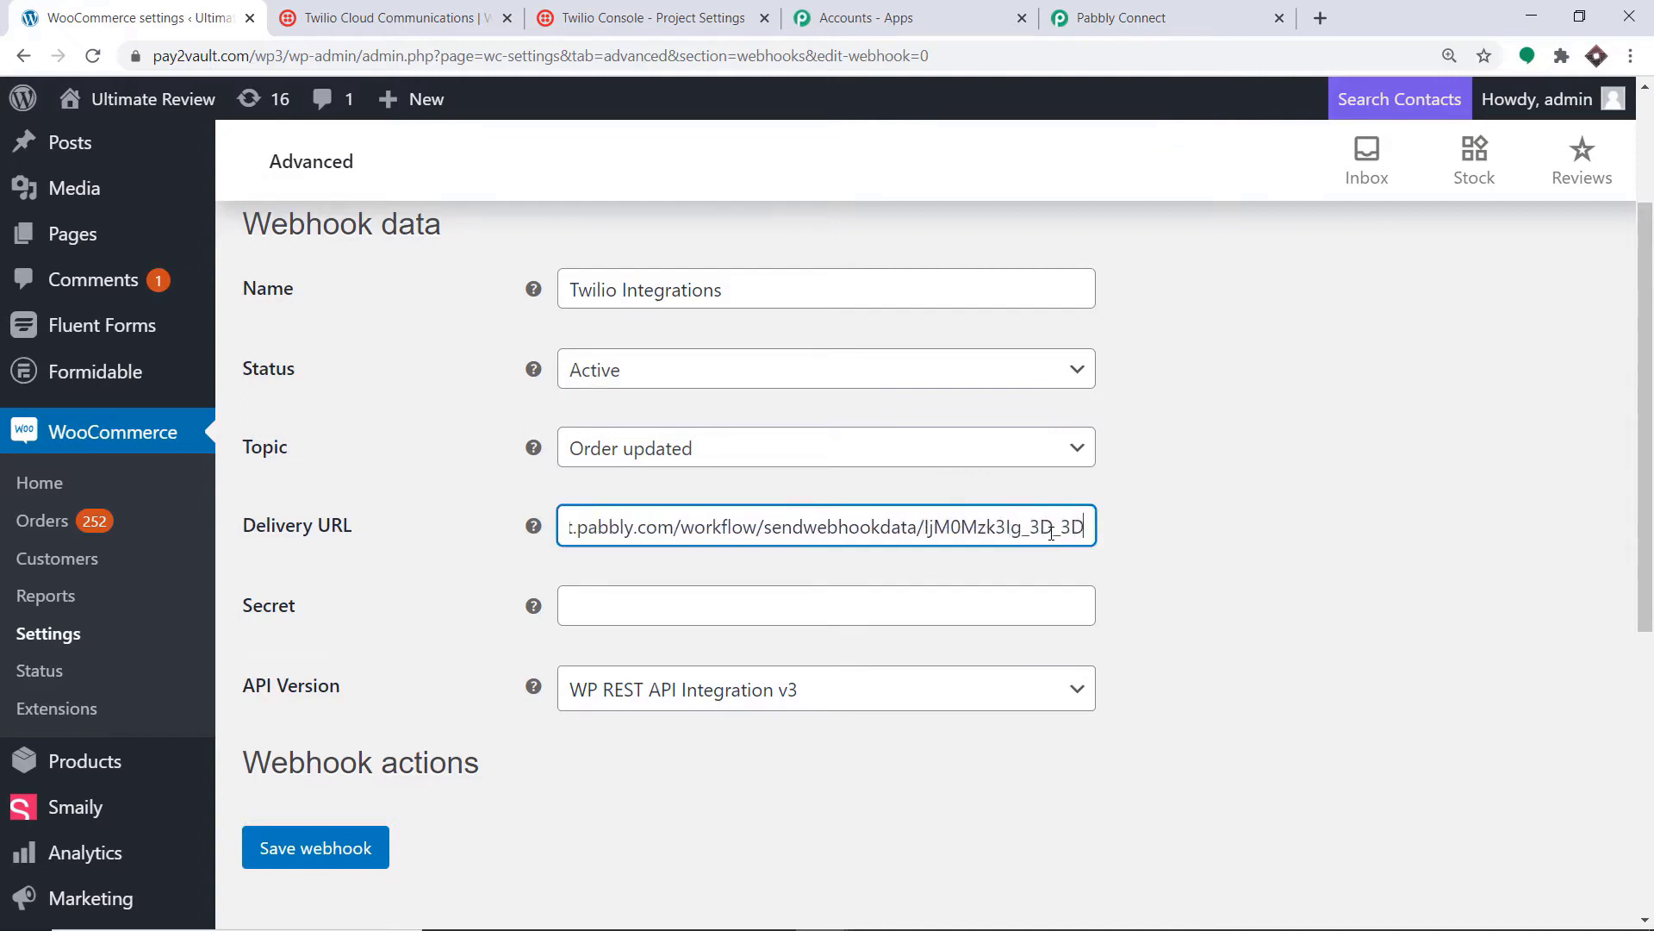
left_click(1120, 17)
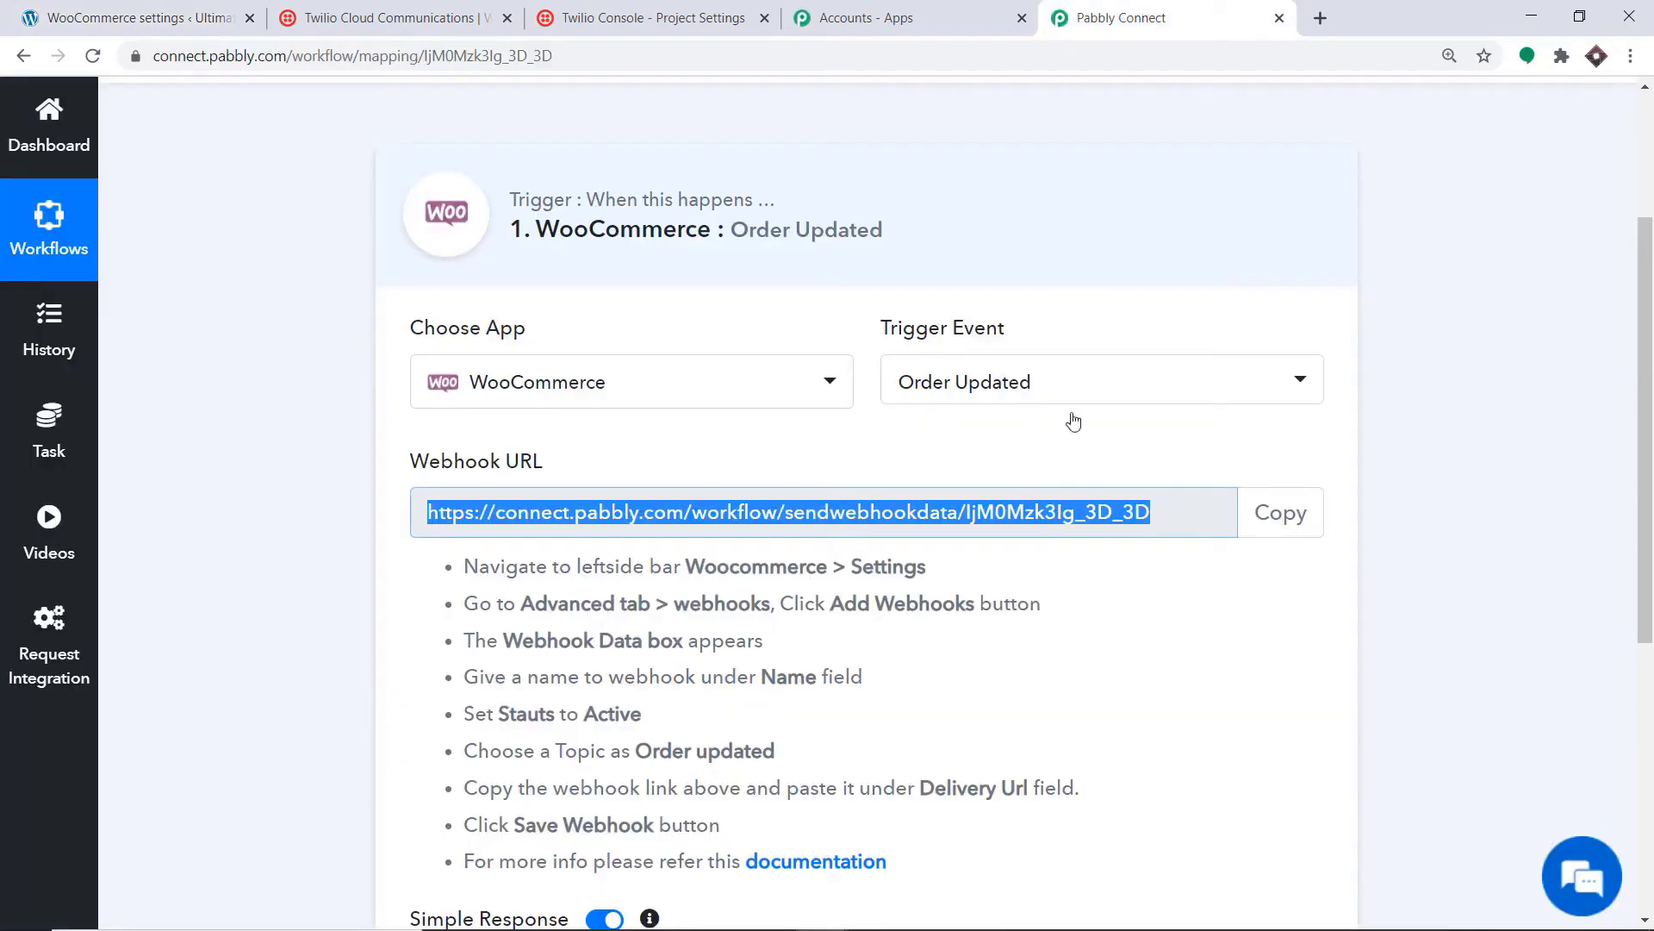
left_click(152, 7)
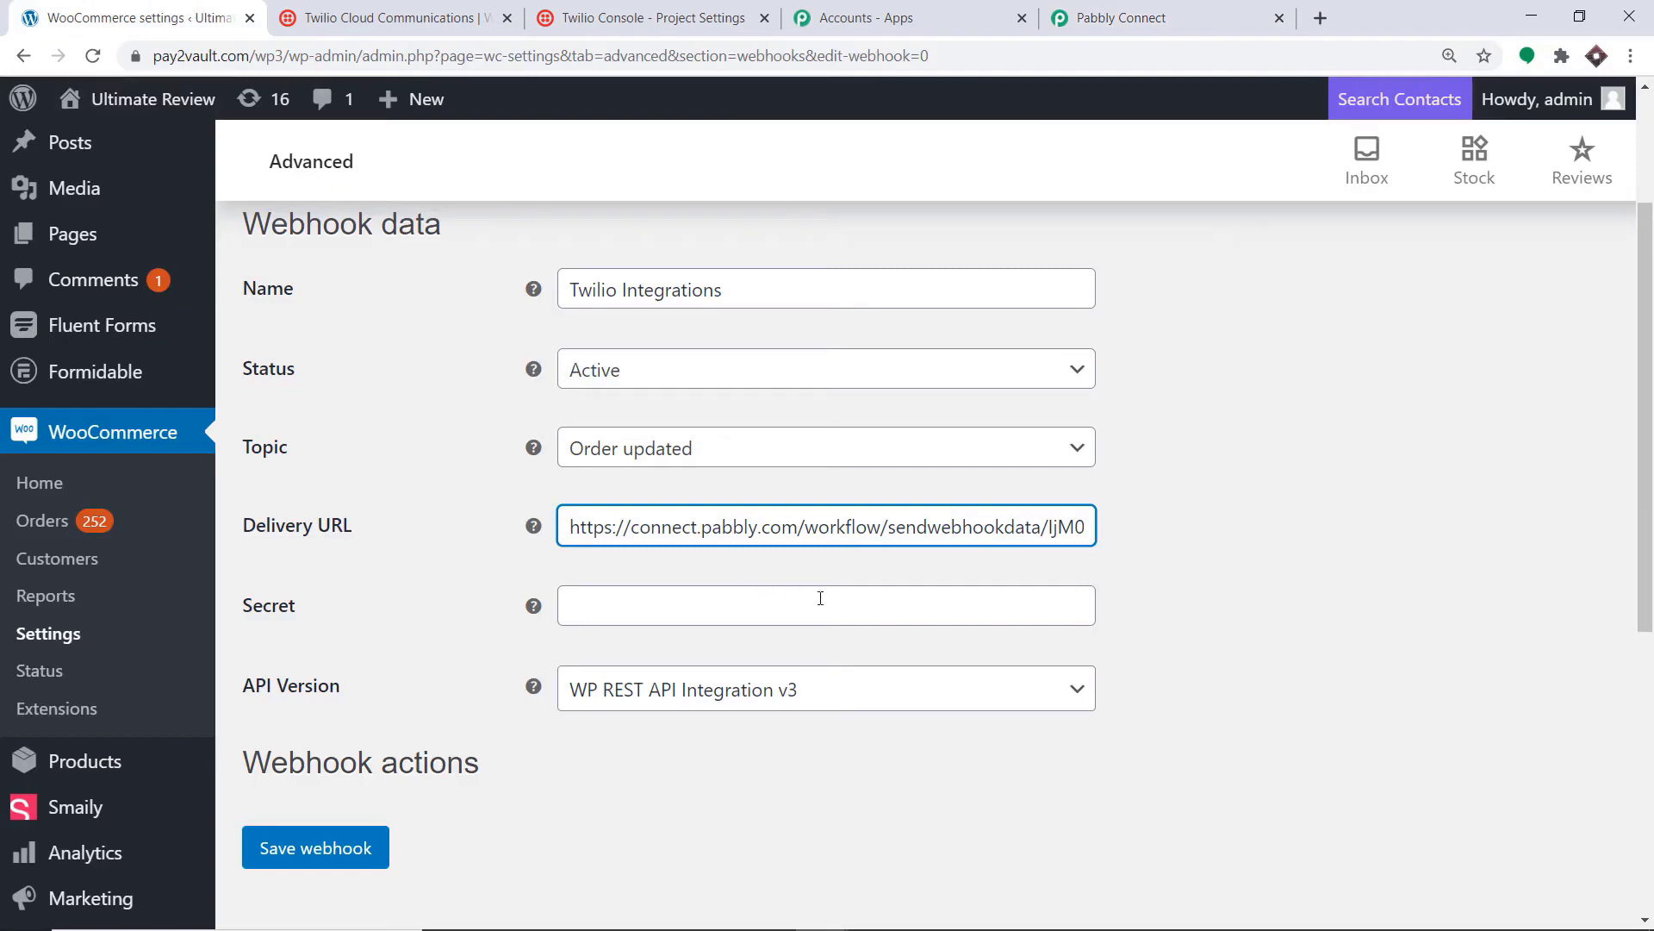
scroll(1085, 587, "down", 1)
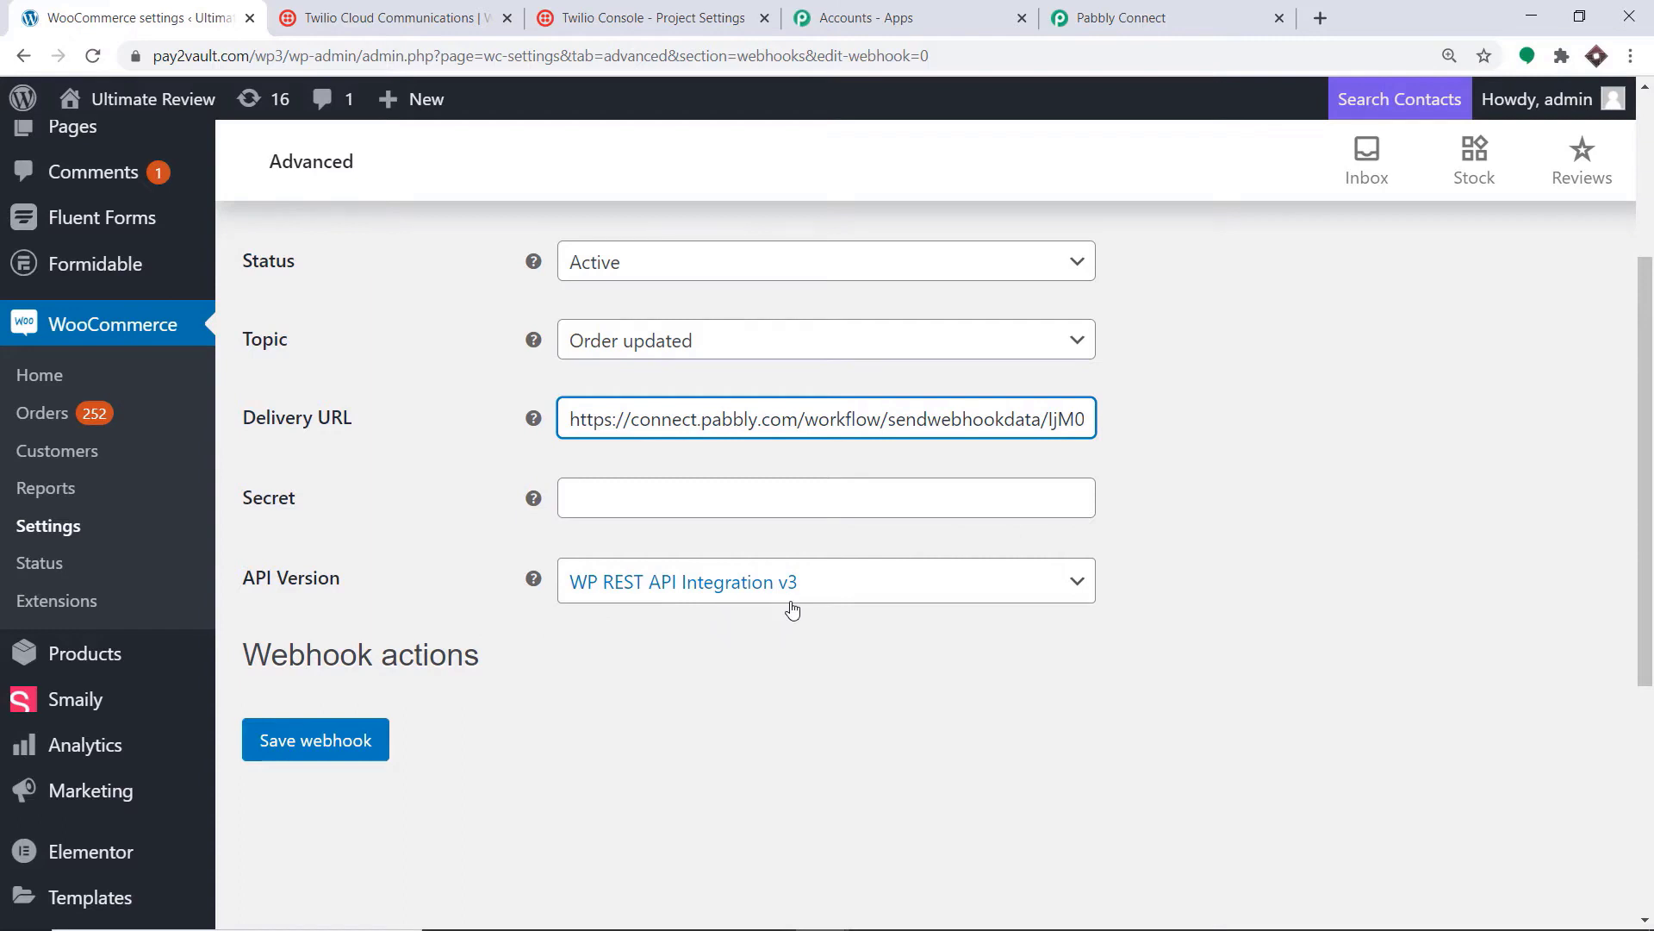
scroll(351, 698, "down", 1)
Step: Save the Twilio Integrations webhook and review its secret and Jan 14, 2021 dates
left_click(334, 652)
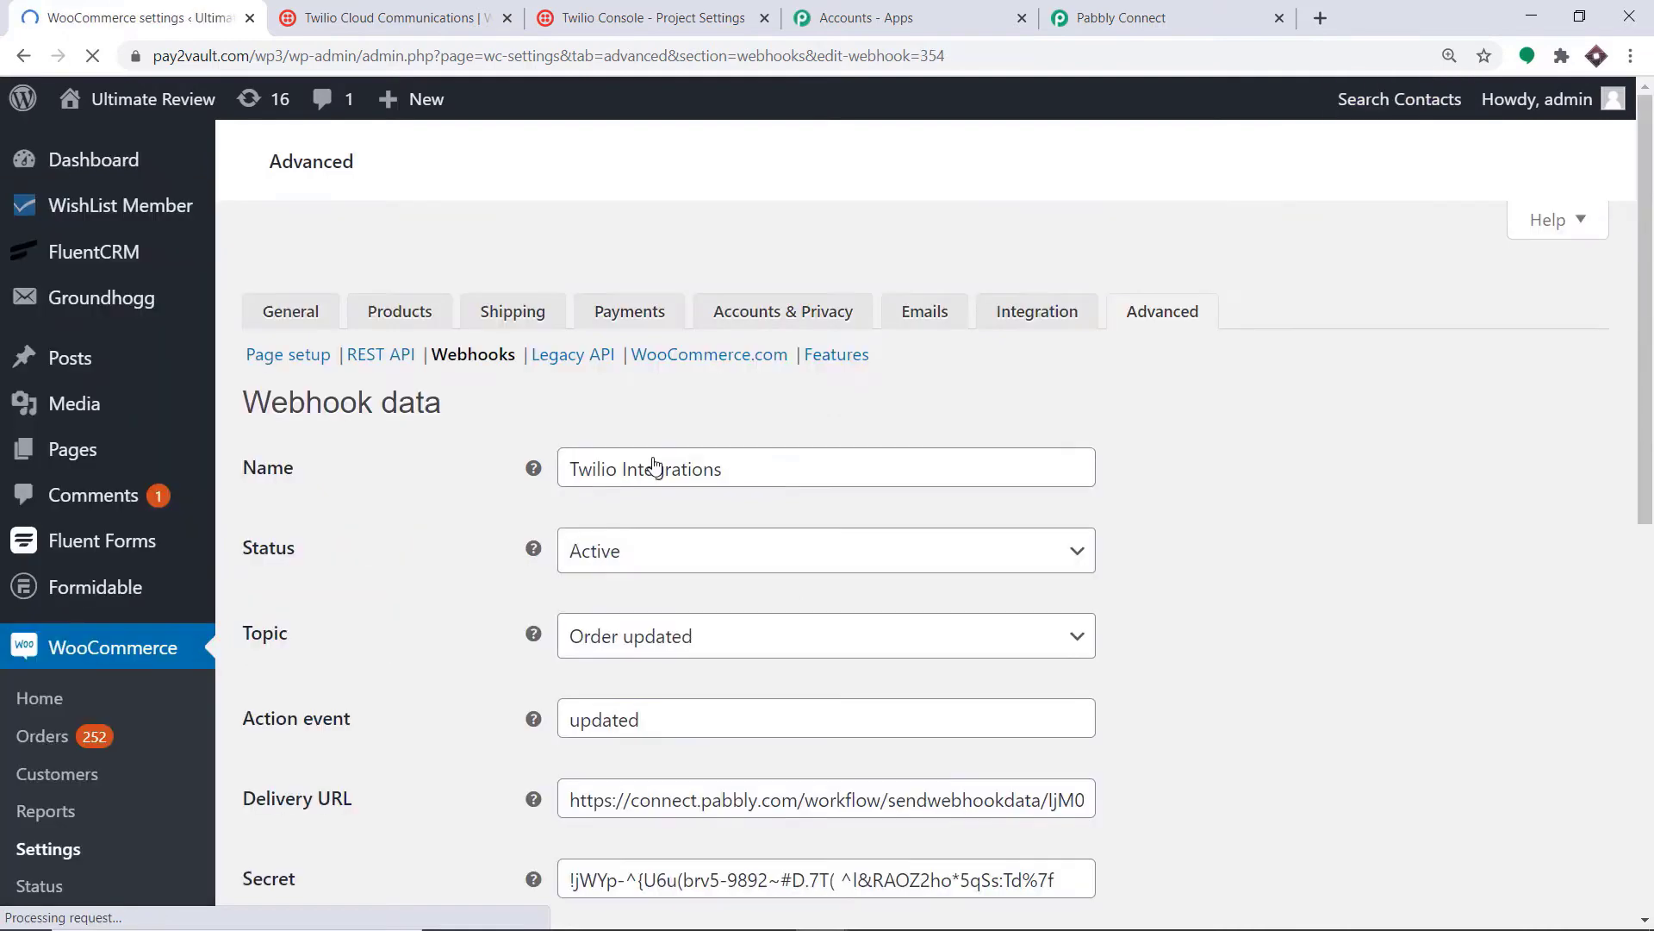
scroll(724, 431, "down", 3)
scroll(743, 416, "down", 2)
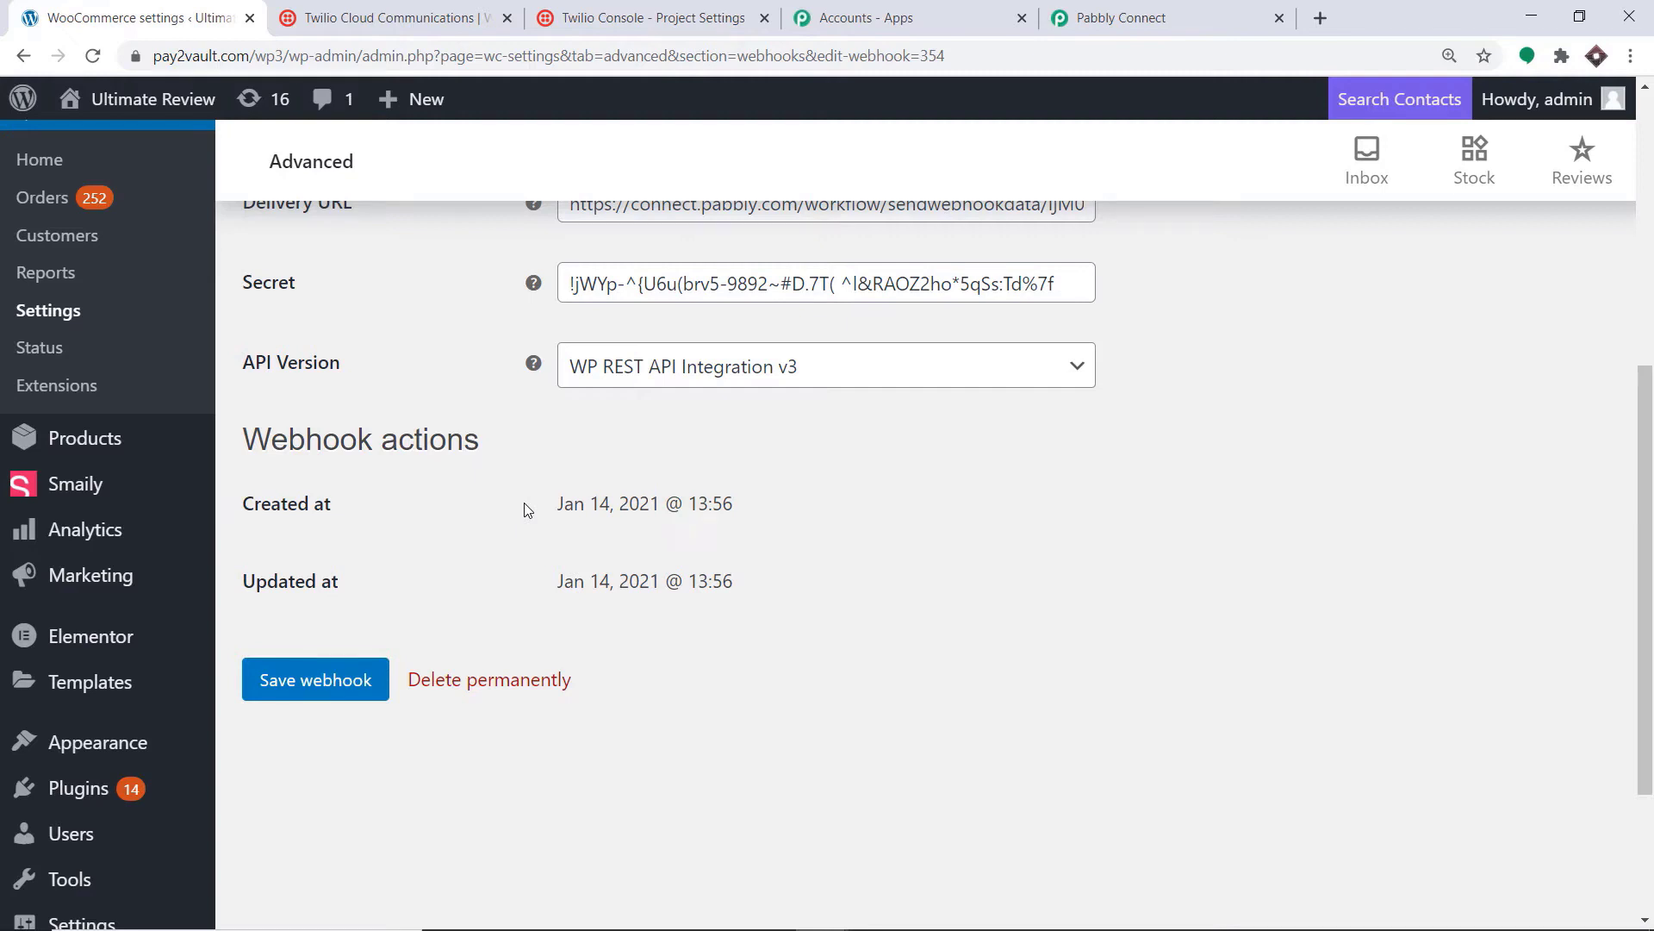
Step: In Pabbly Connect, start capturing the webhook response for the WooCommerce trigger
left_click(1117, 19)
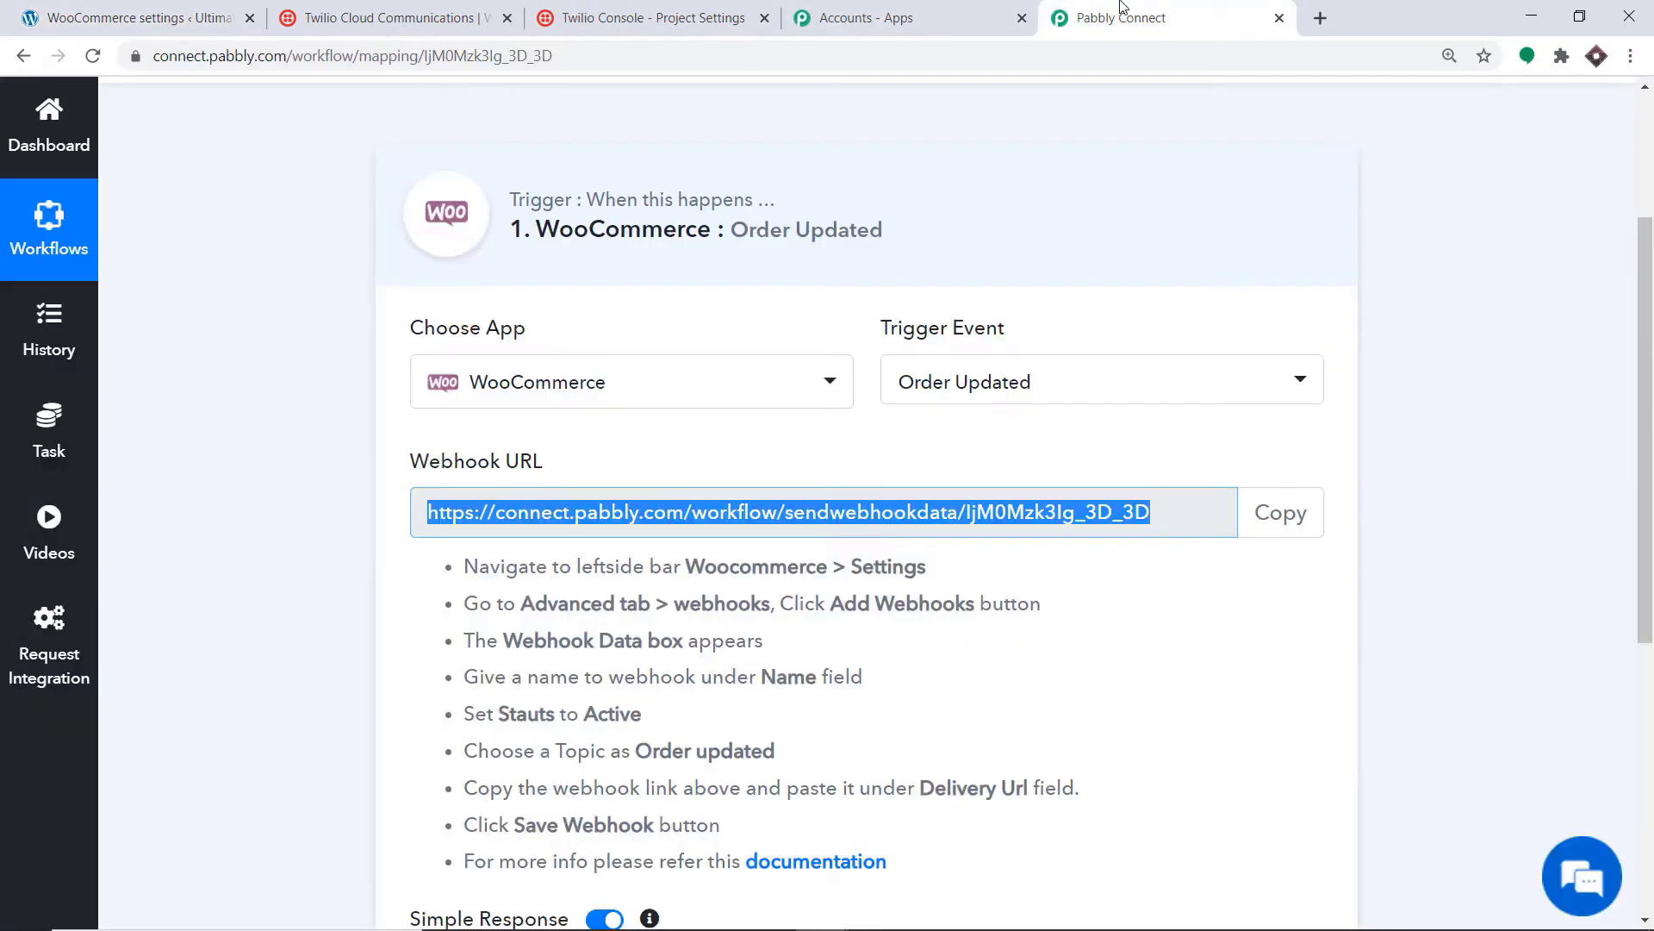
scroll(1129, 198, "down", 3)
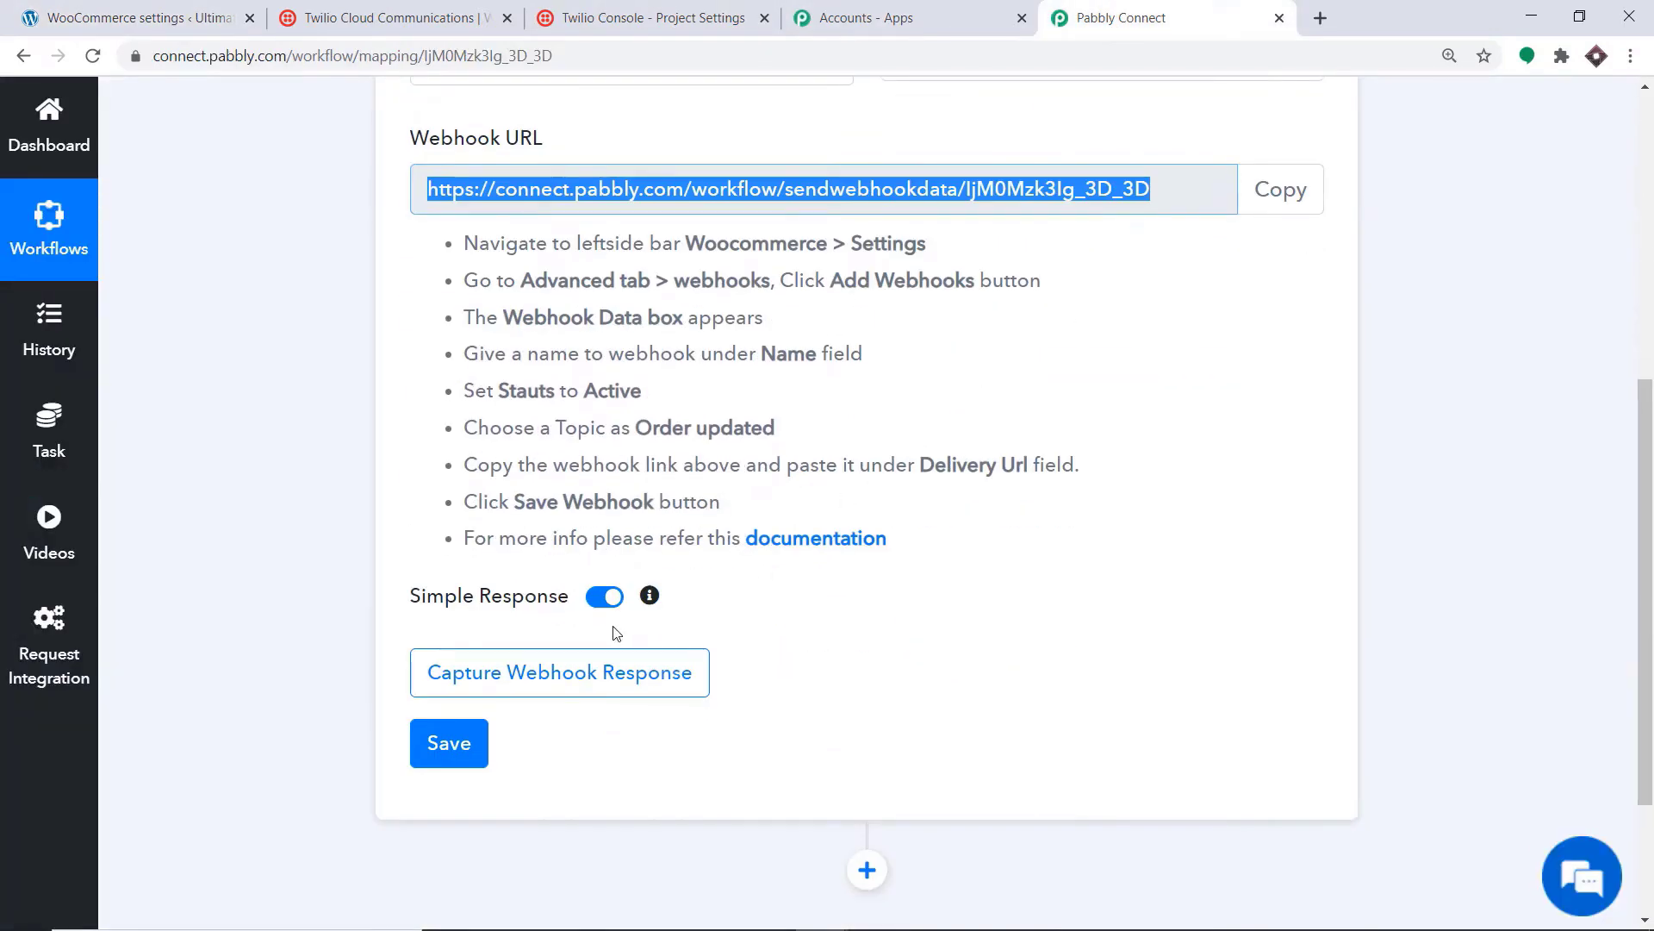
left_click(564, 669)
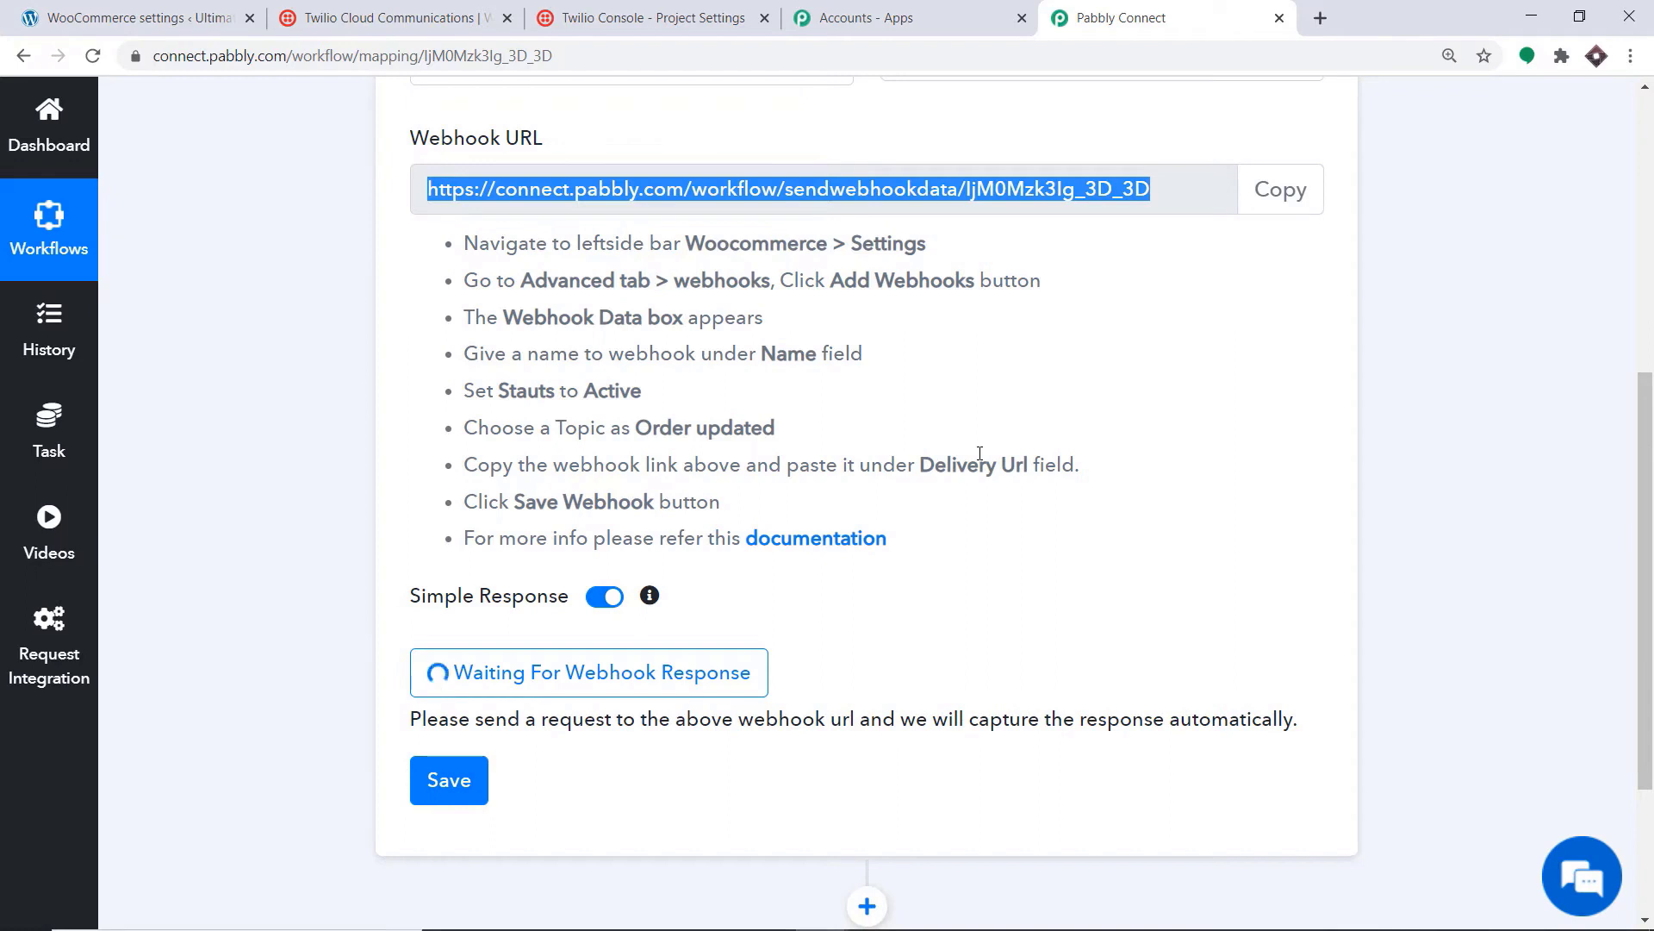
Step: Return to WordPress and open the WooCommerce Orders list
left_click(138, 17)
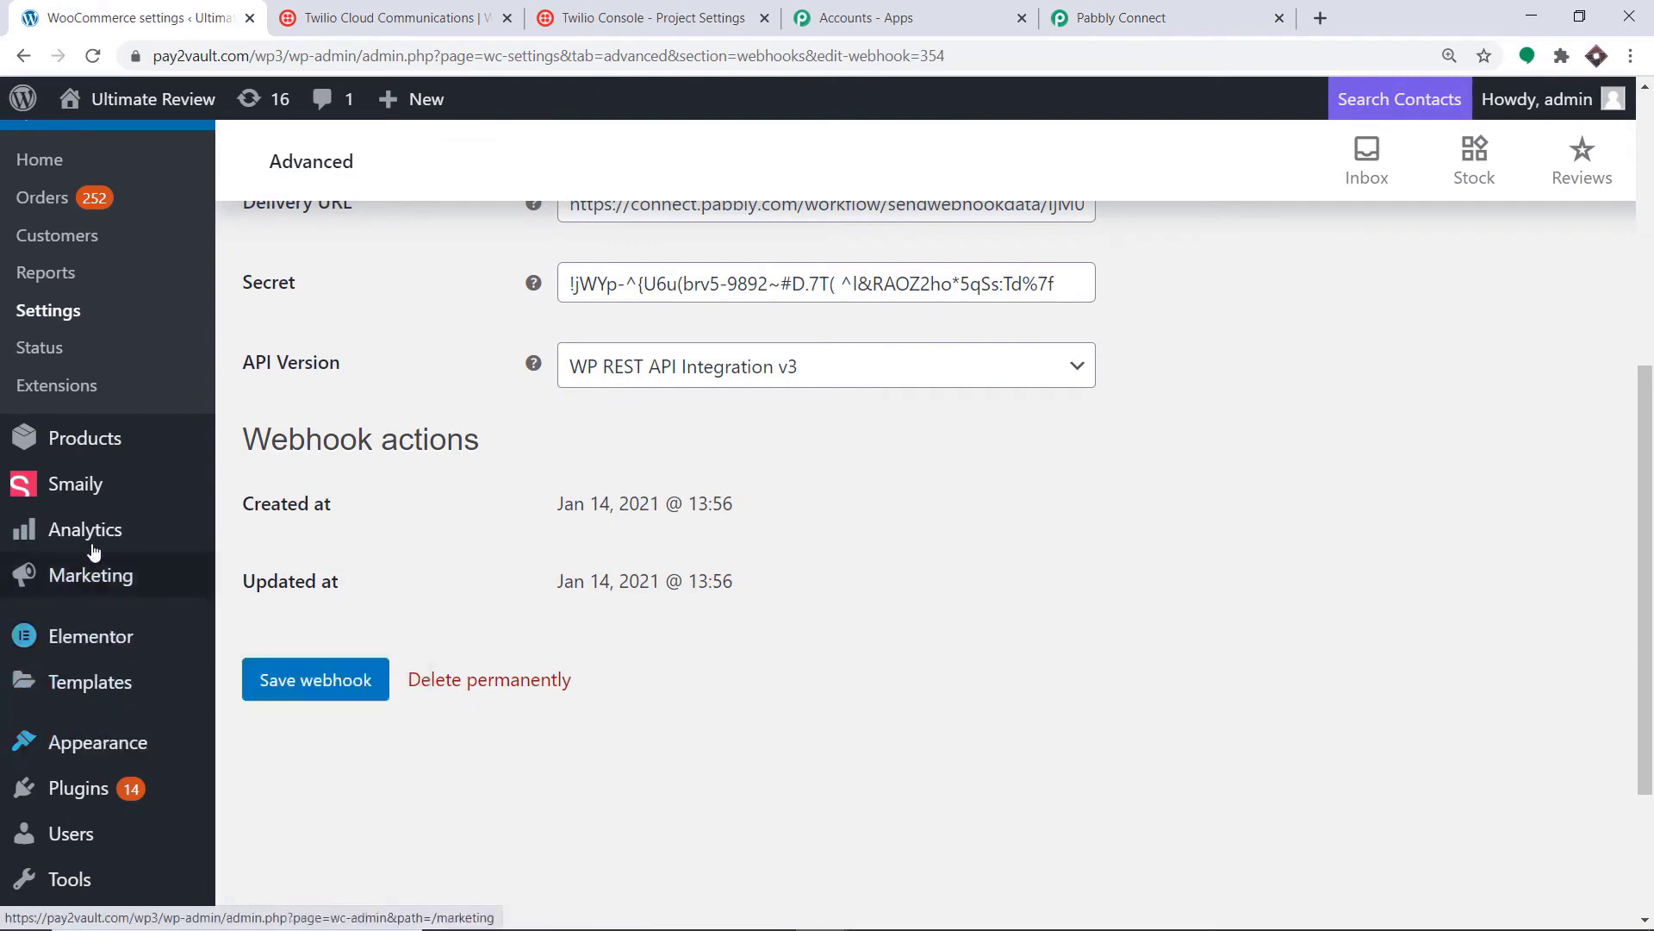
scroll(118, 622, "down", 1)
scroll(103, 672, "down", 1)
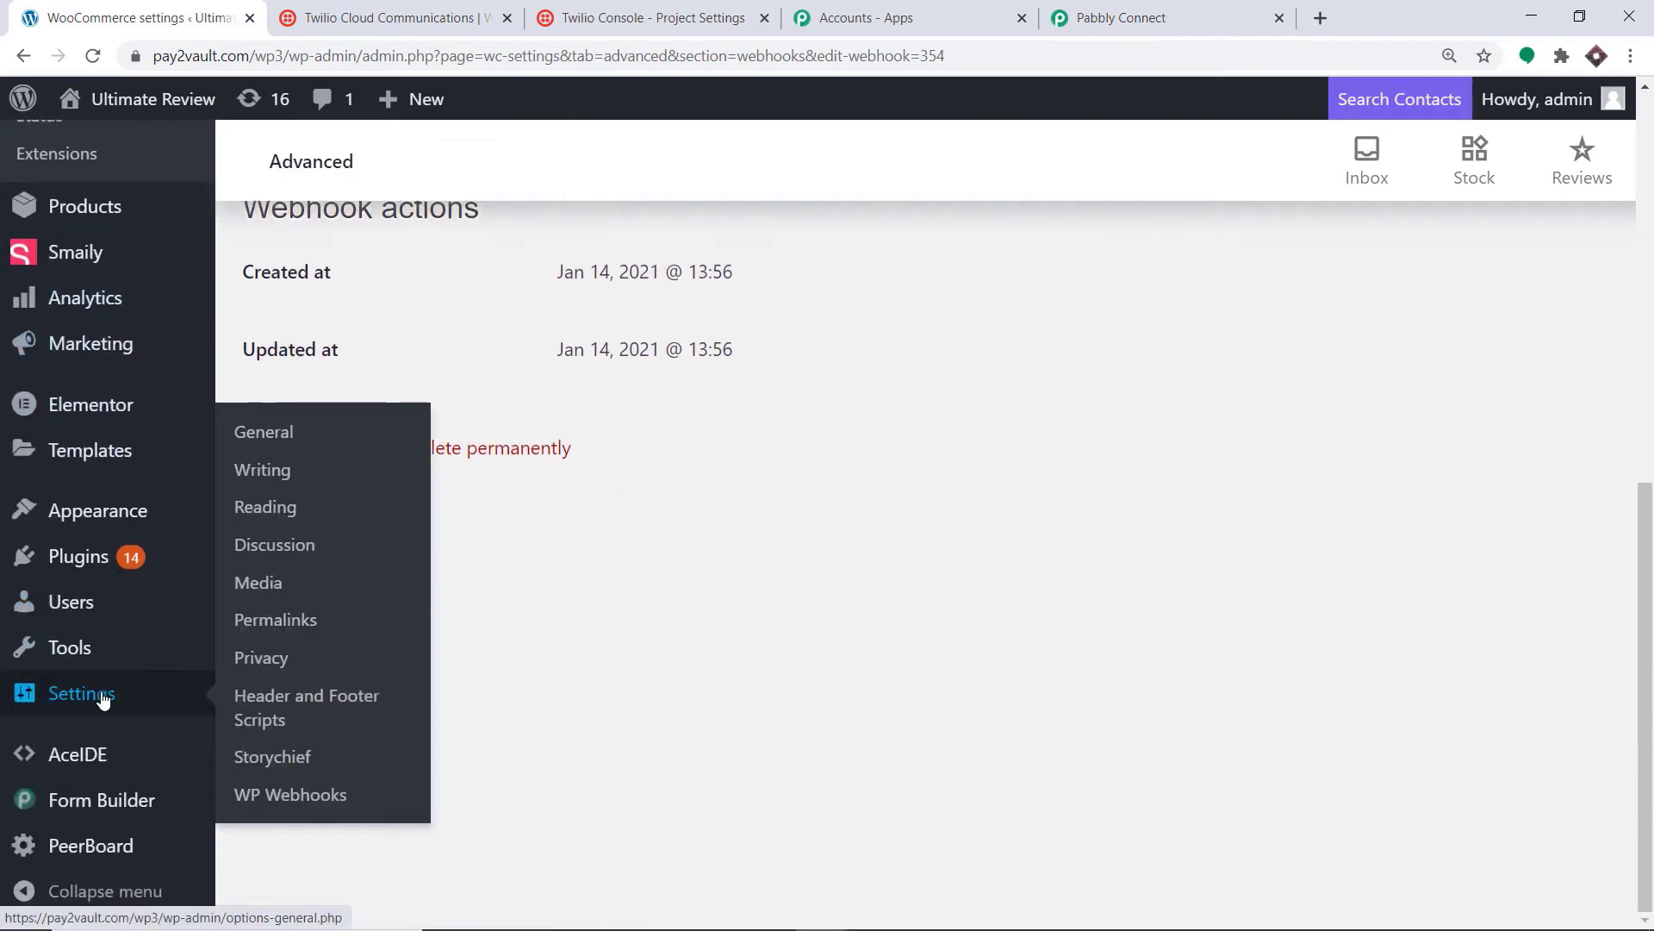
scroll(74, 621, "up", 3)
scroll(90, 504, "up", 4)
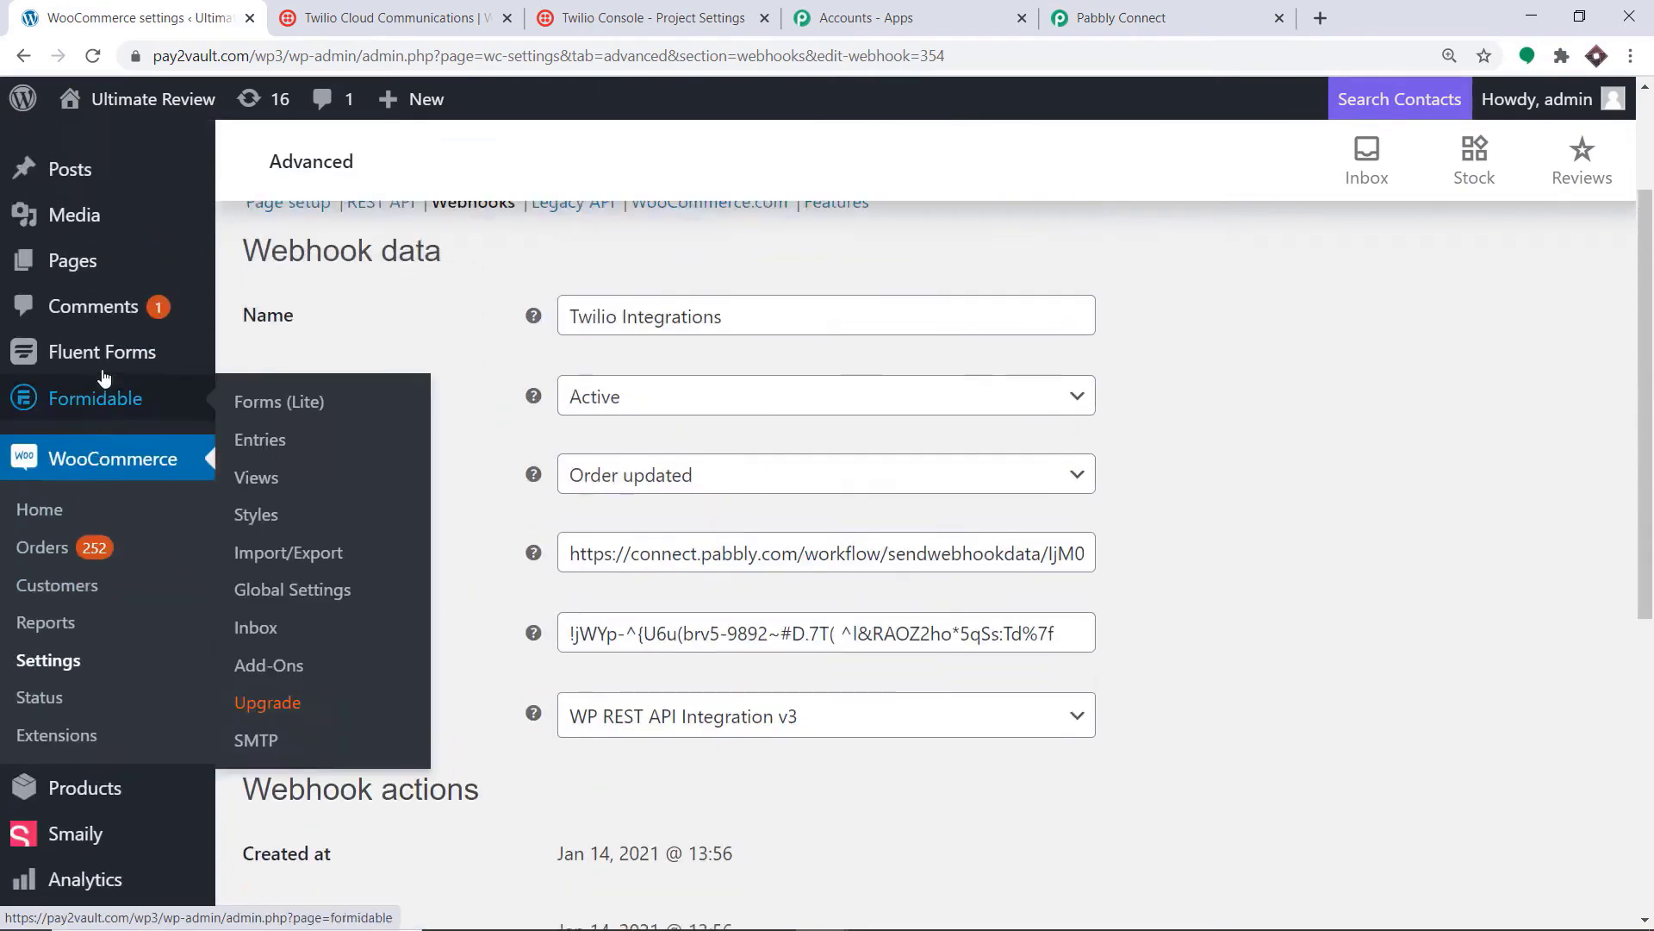
scroll(106, 394, "down", 4)
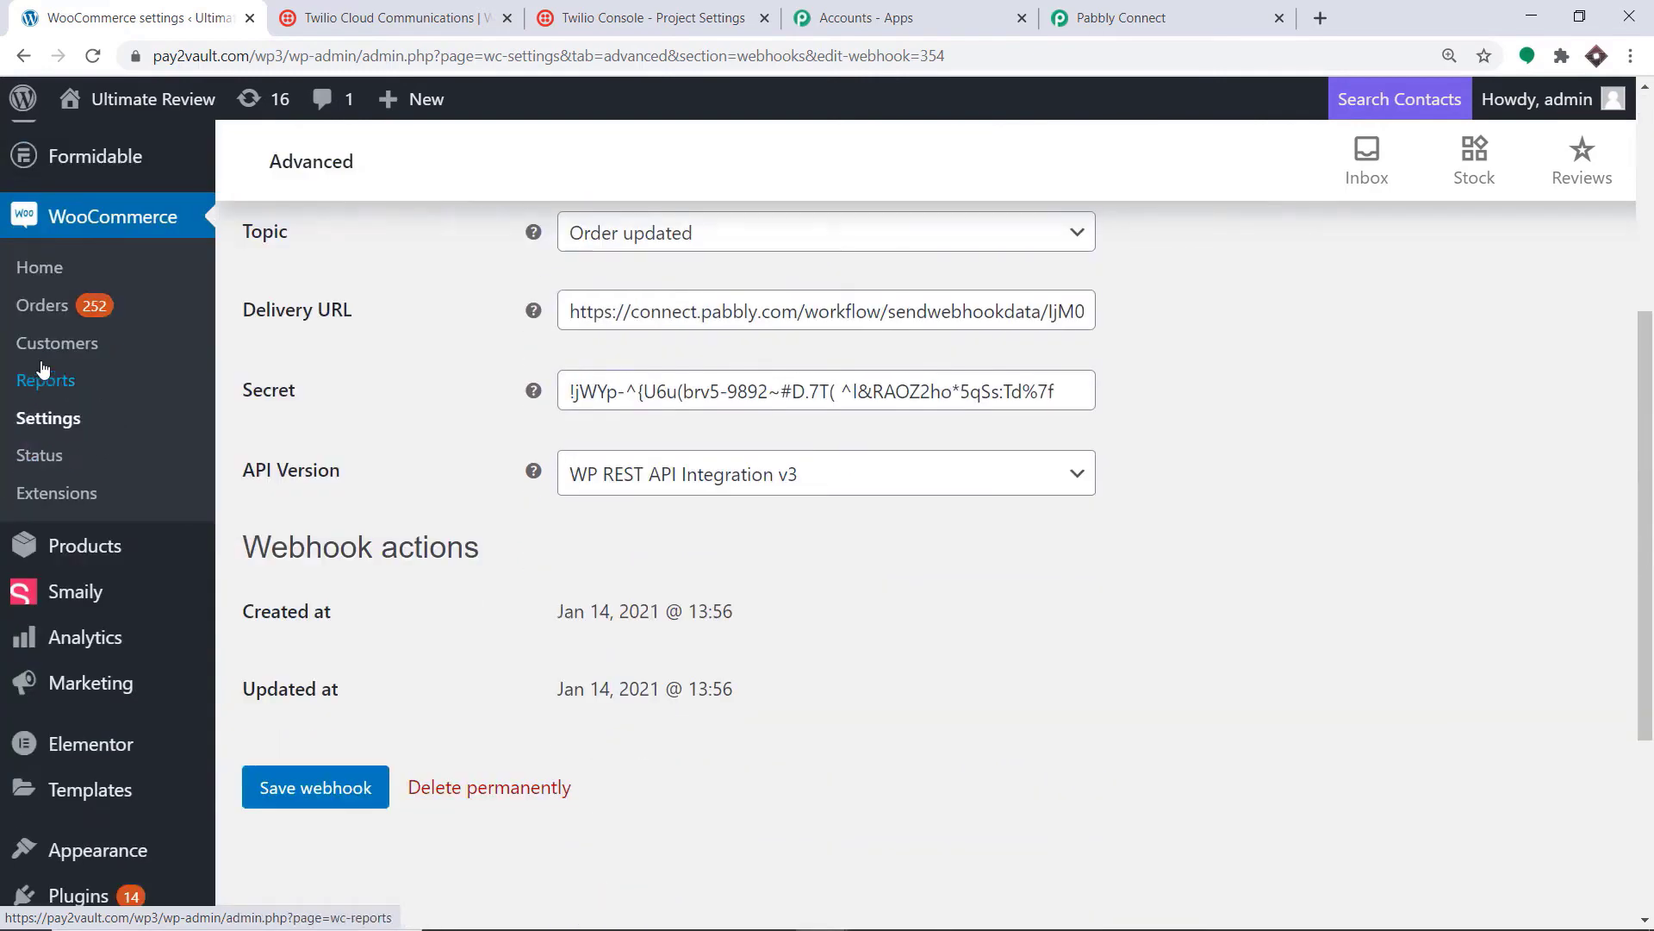
left_click(60, 307)
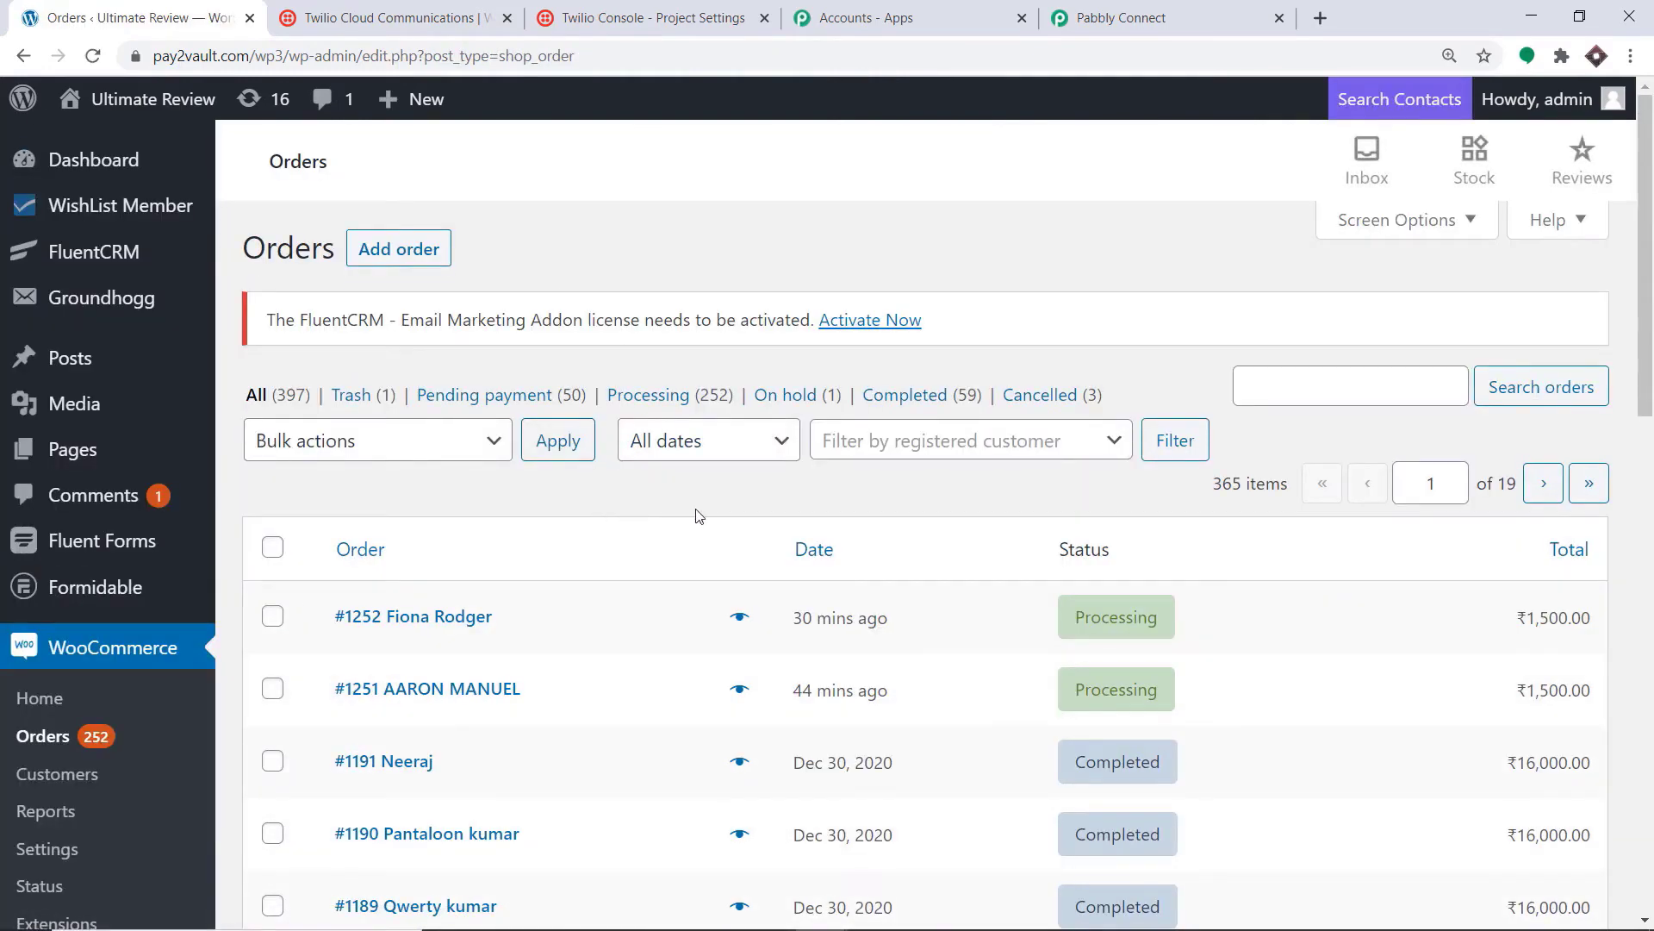
scroll(690, 514, "down", 1)
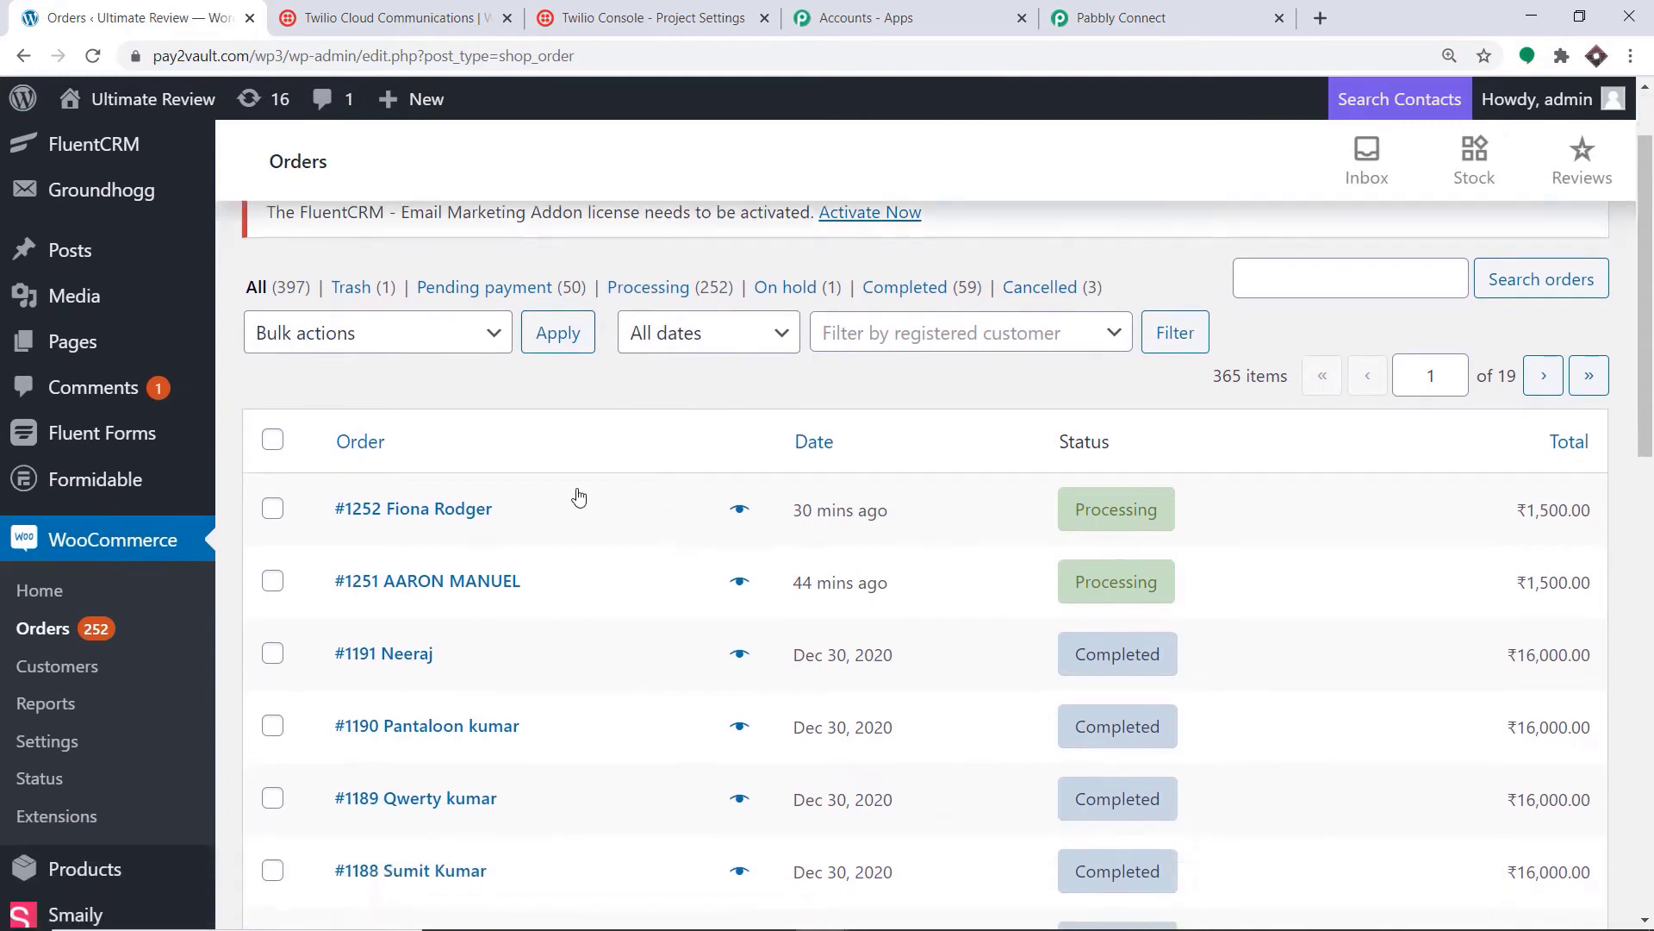
Step: Open the latest order, edit its billing details and set address line 1 to 'DLFG MARKET'
left_click(449, 512)
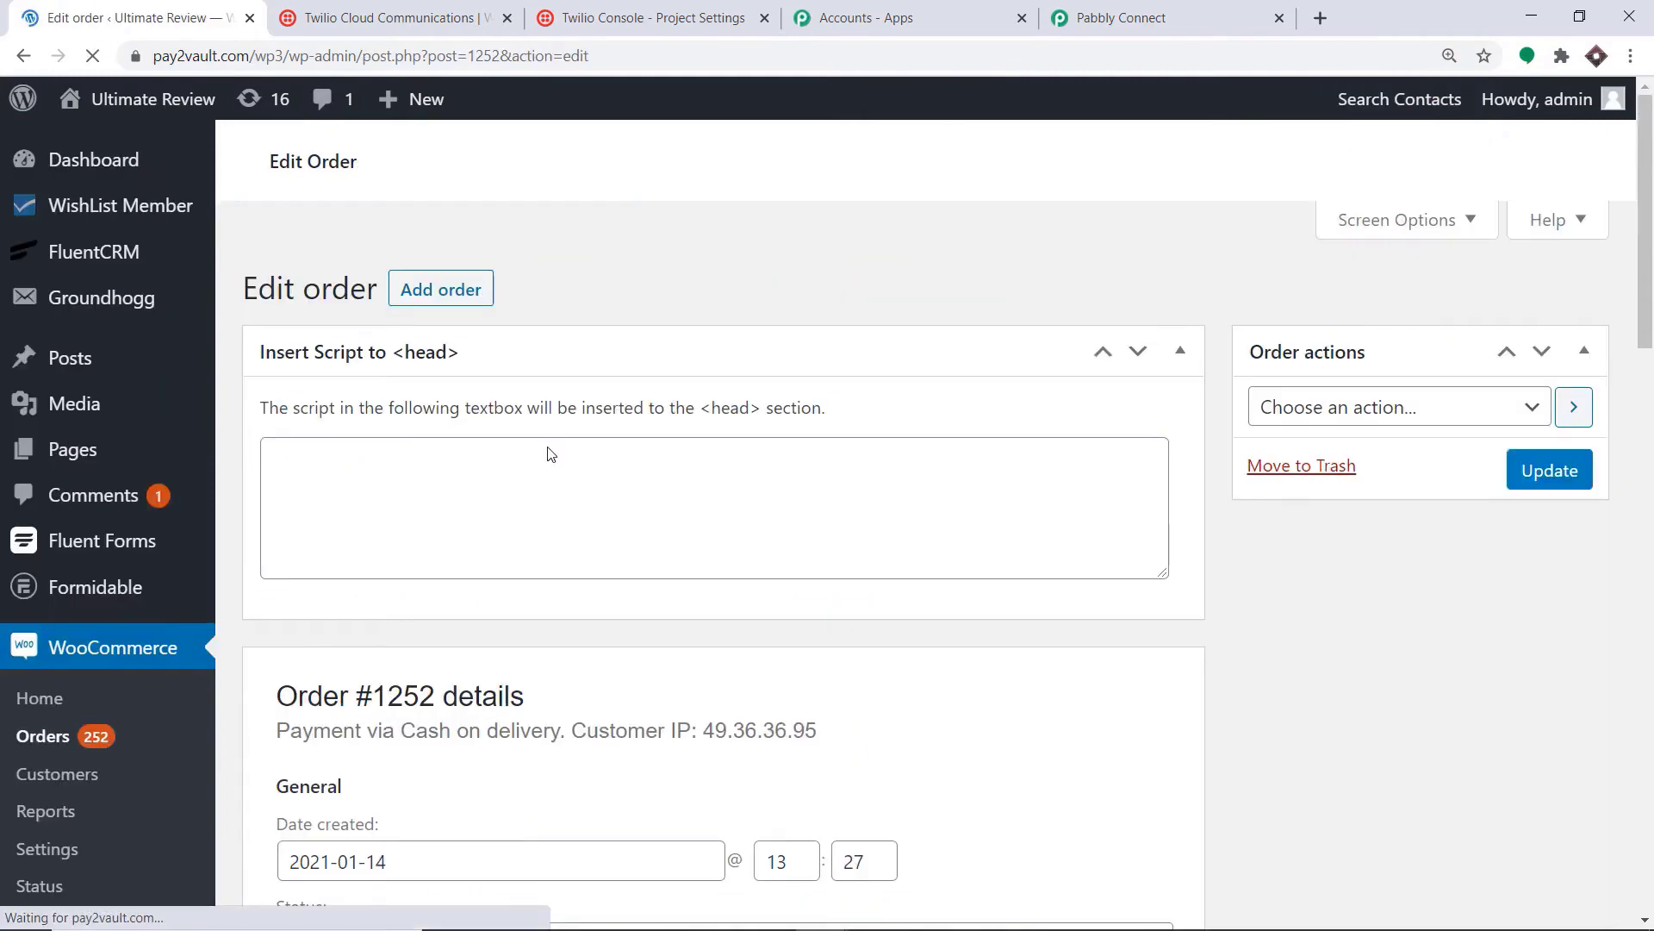
scroll(715, 388, "down", 2)
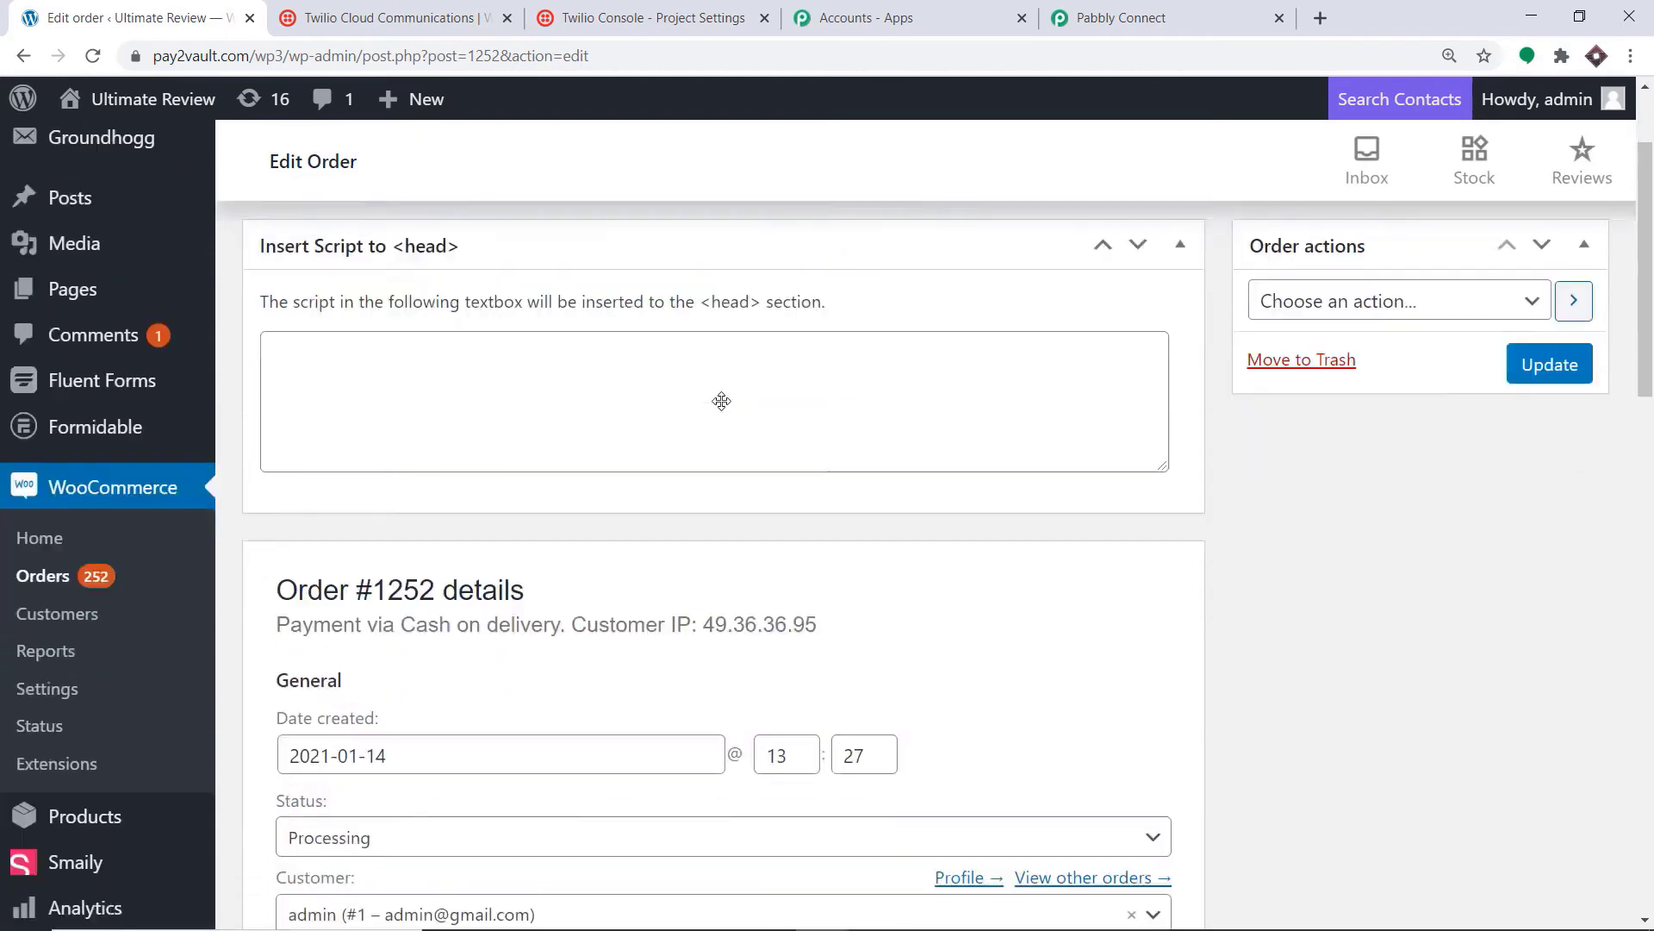
scroll(727, 404, "down", 5)
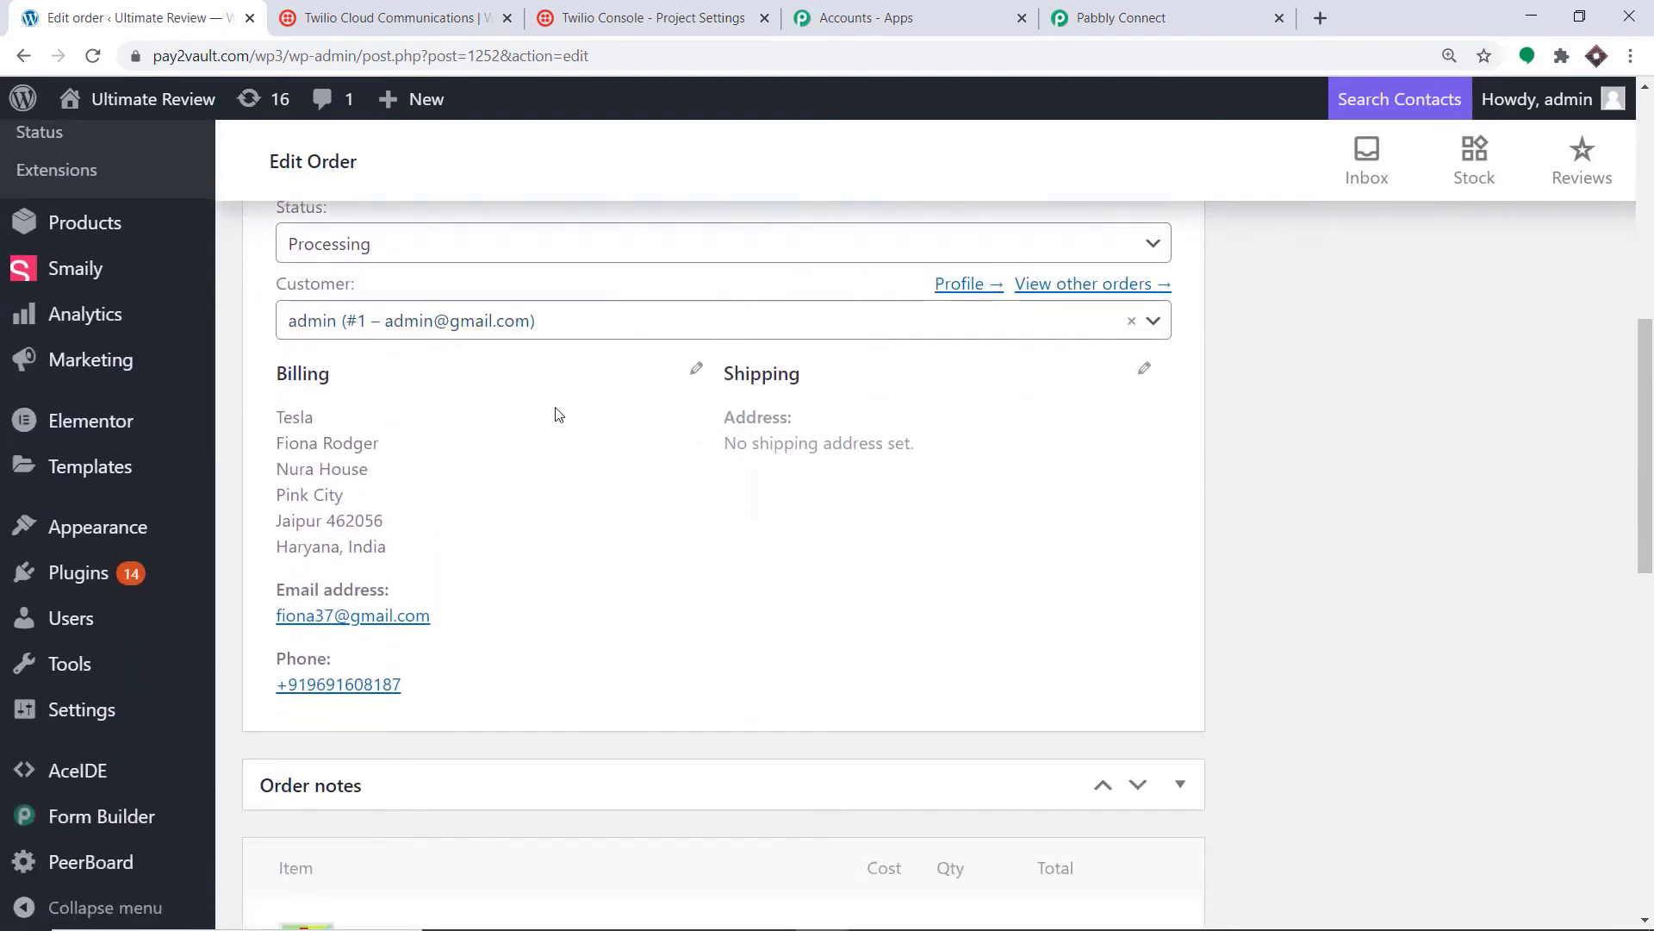
left_click(699, 372)
scroll(448, 491, "down", 1)
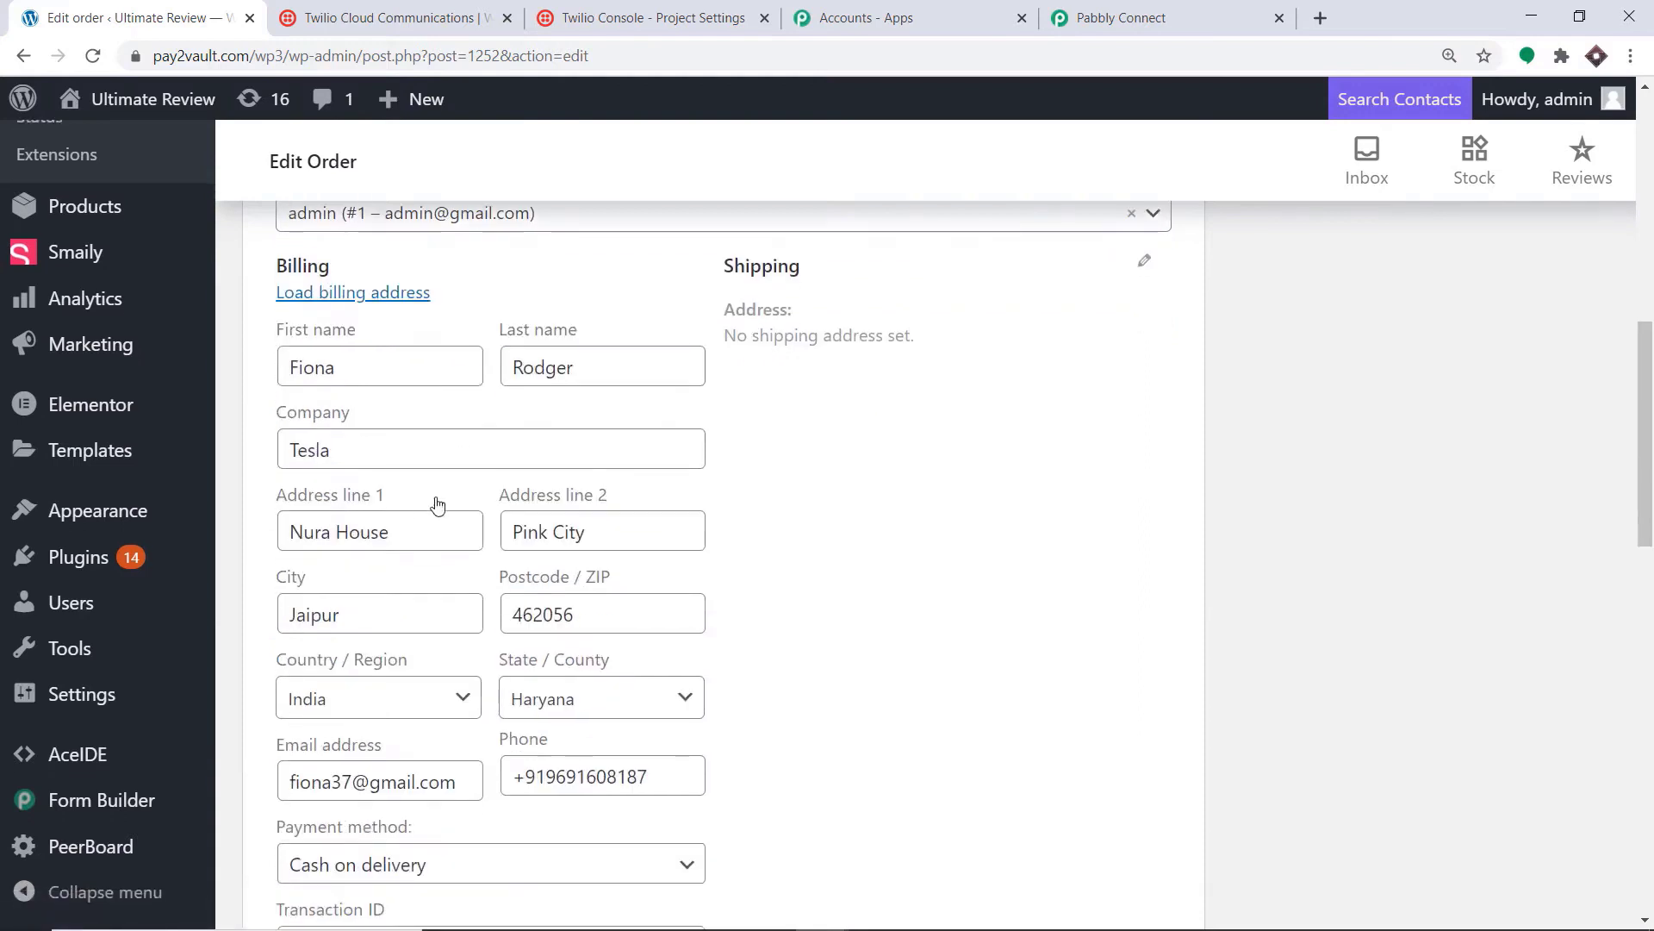
left_click_drag(404, 527, 253, 538)
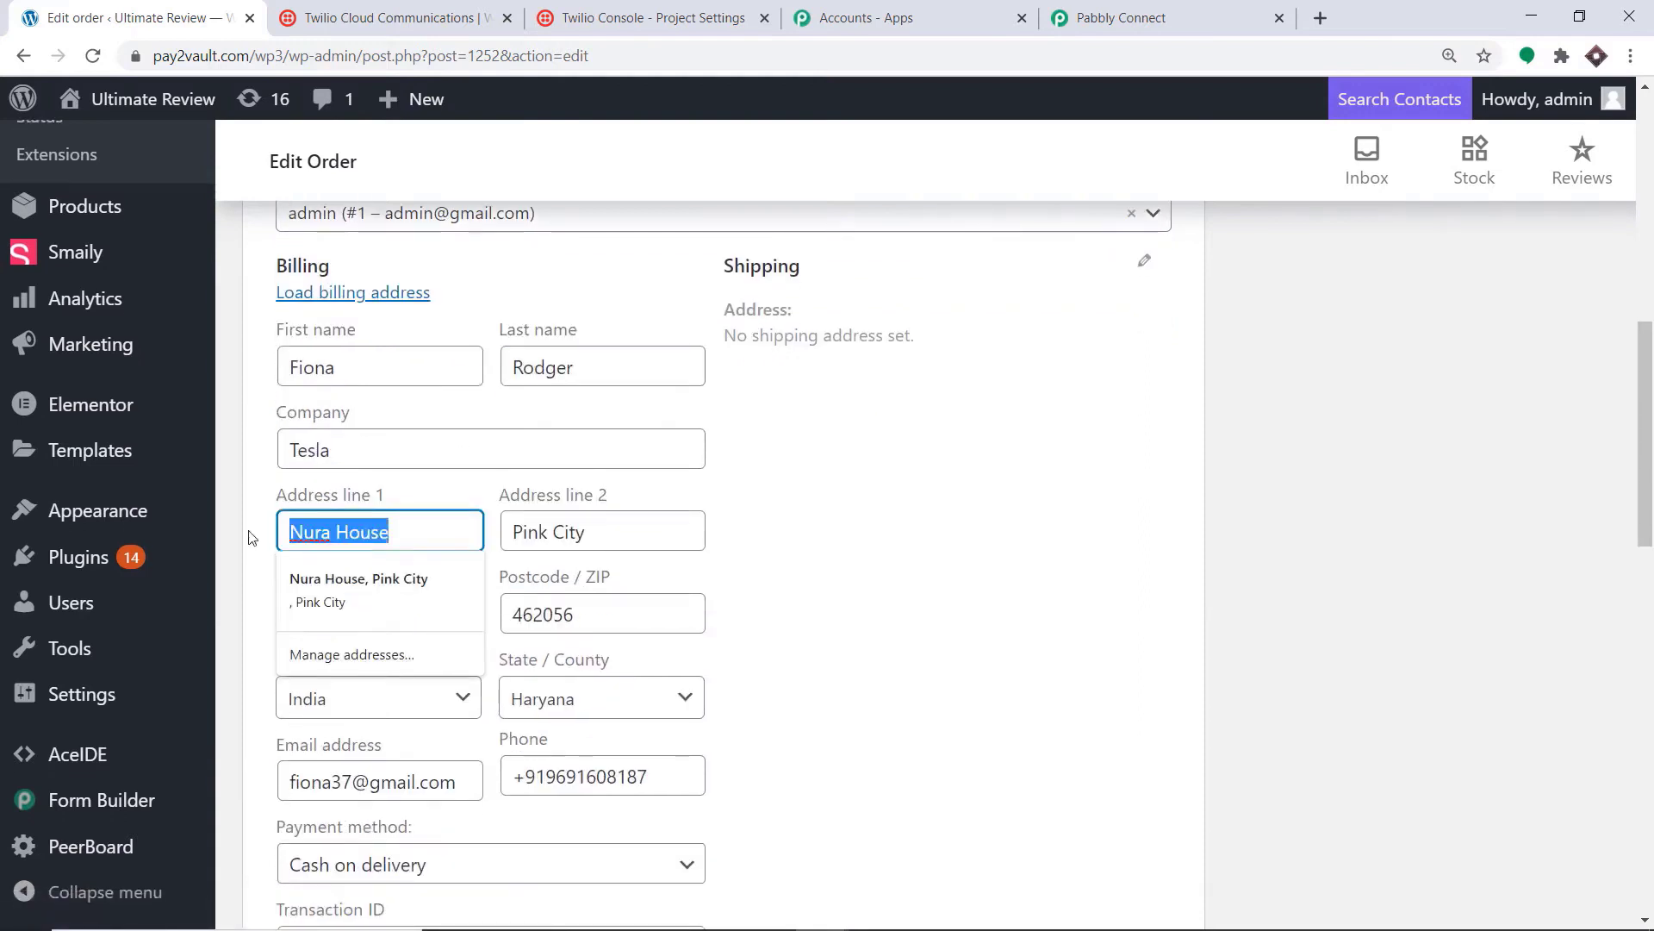
key("BackSpace")
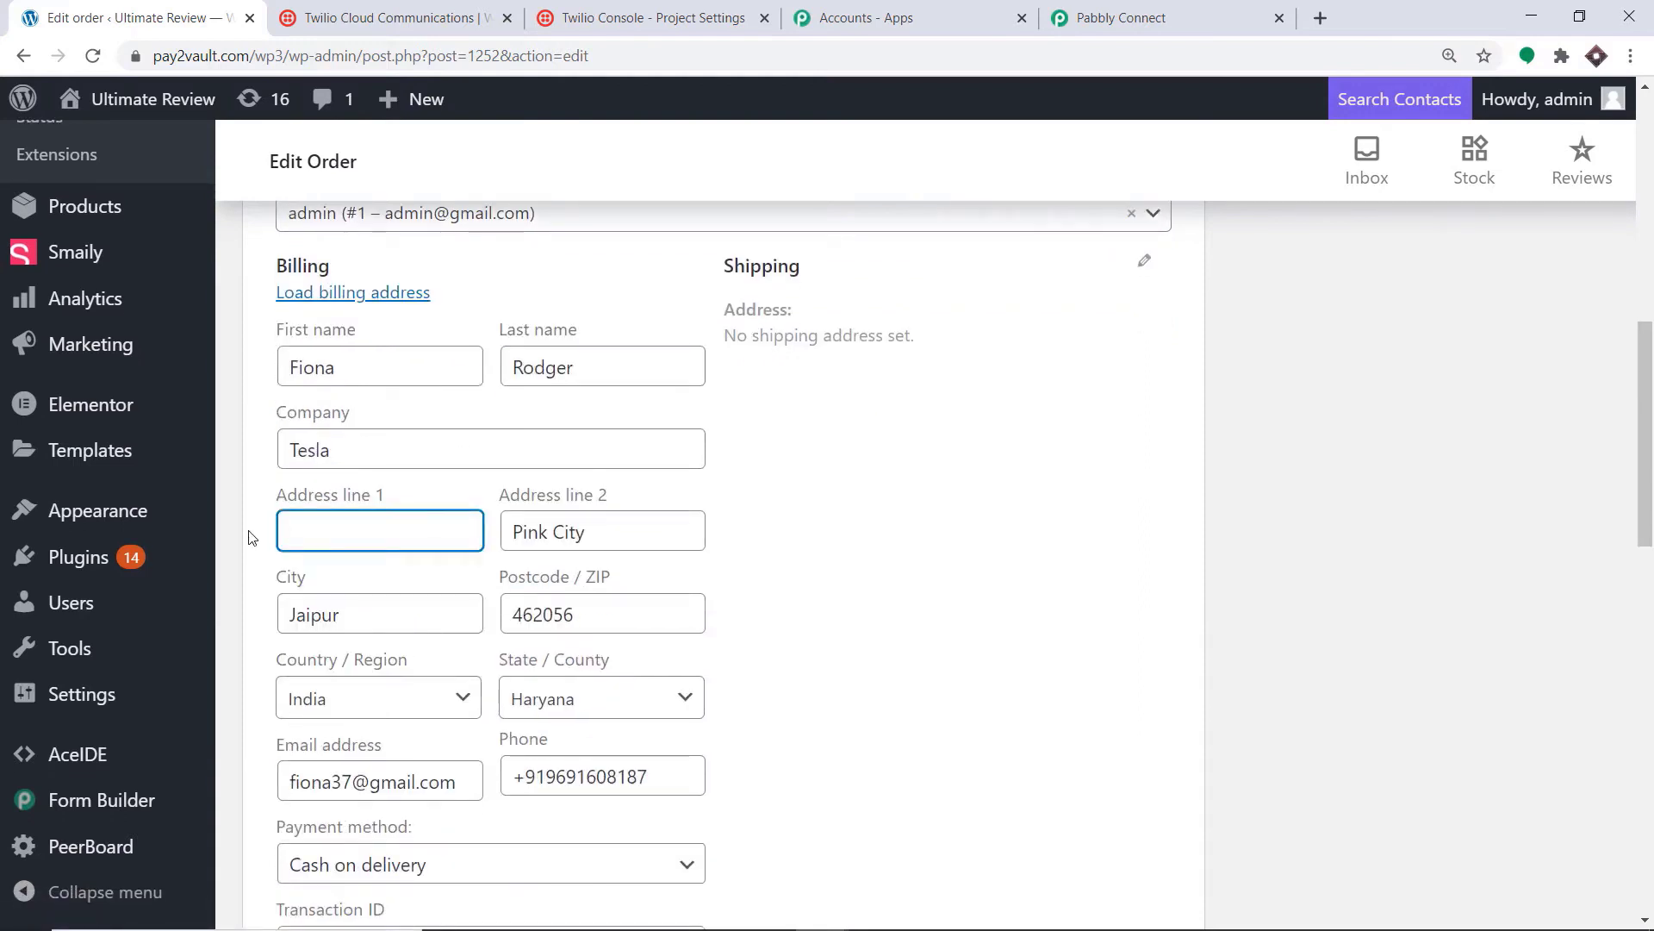
type("DLFG MA")
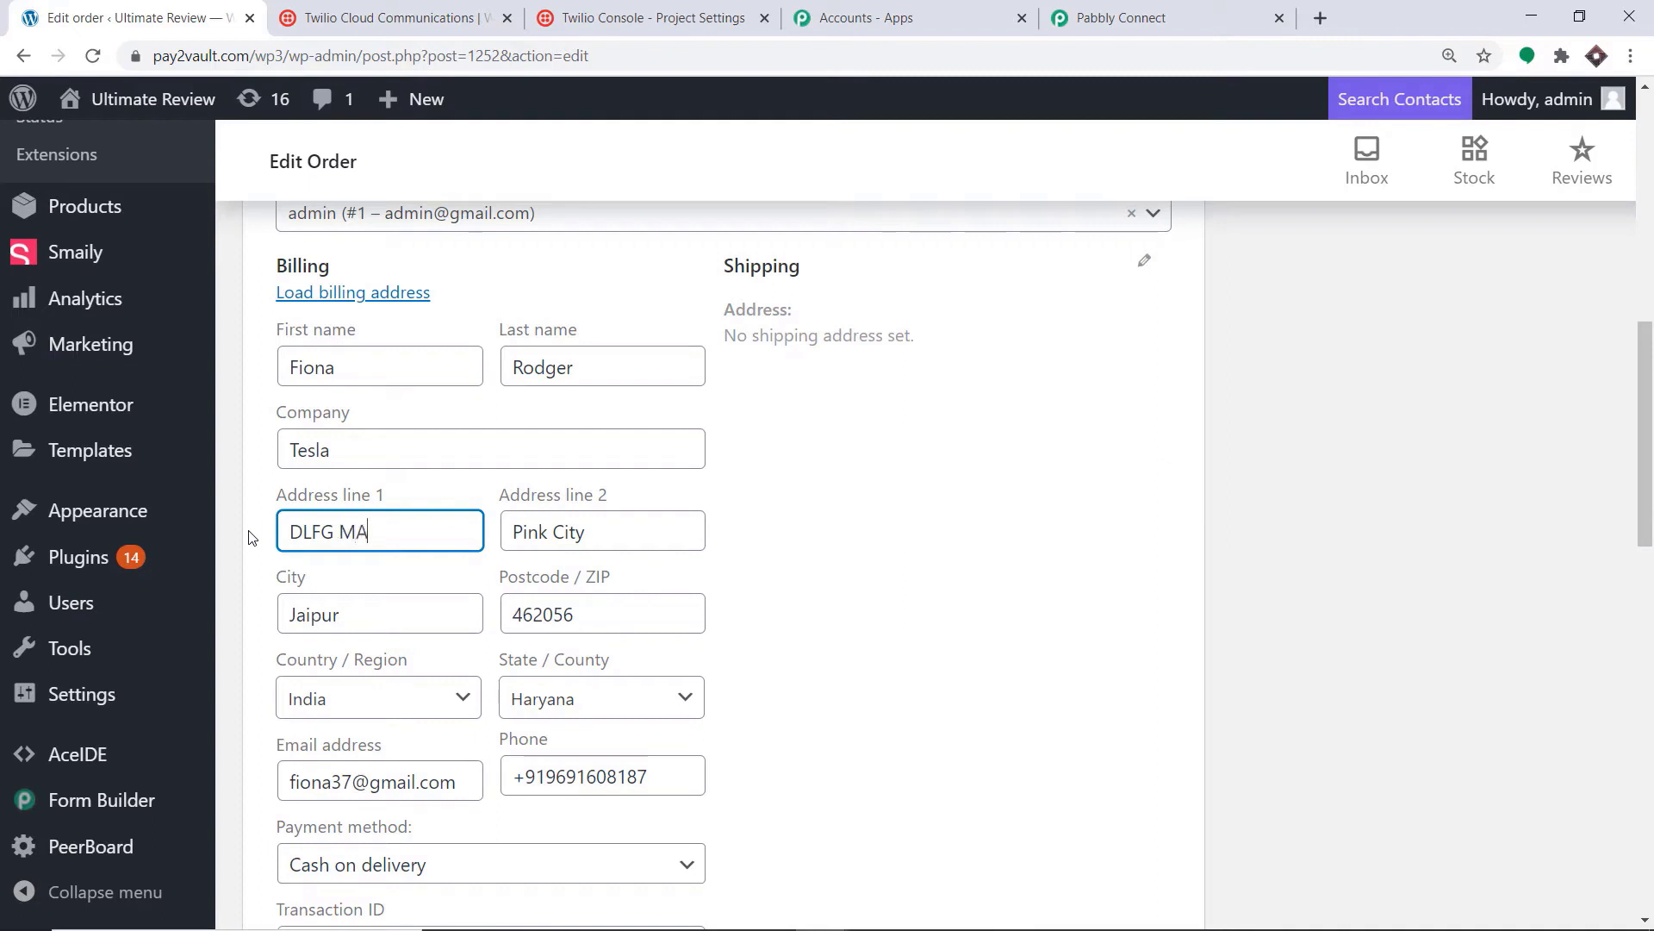
type("RKET")
Step: Change address line 2 to 'YELLOW STREET' and empty the City field
left_click_drag(594, 539, 515, 531)
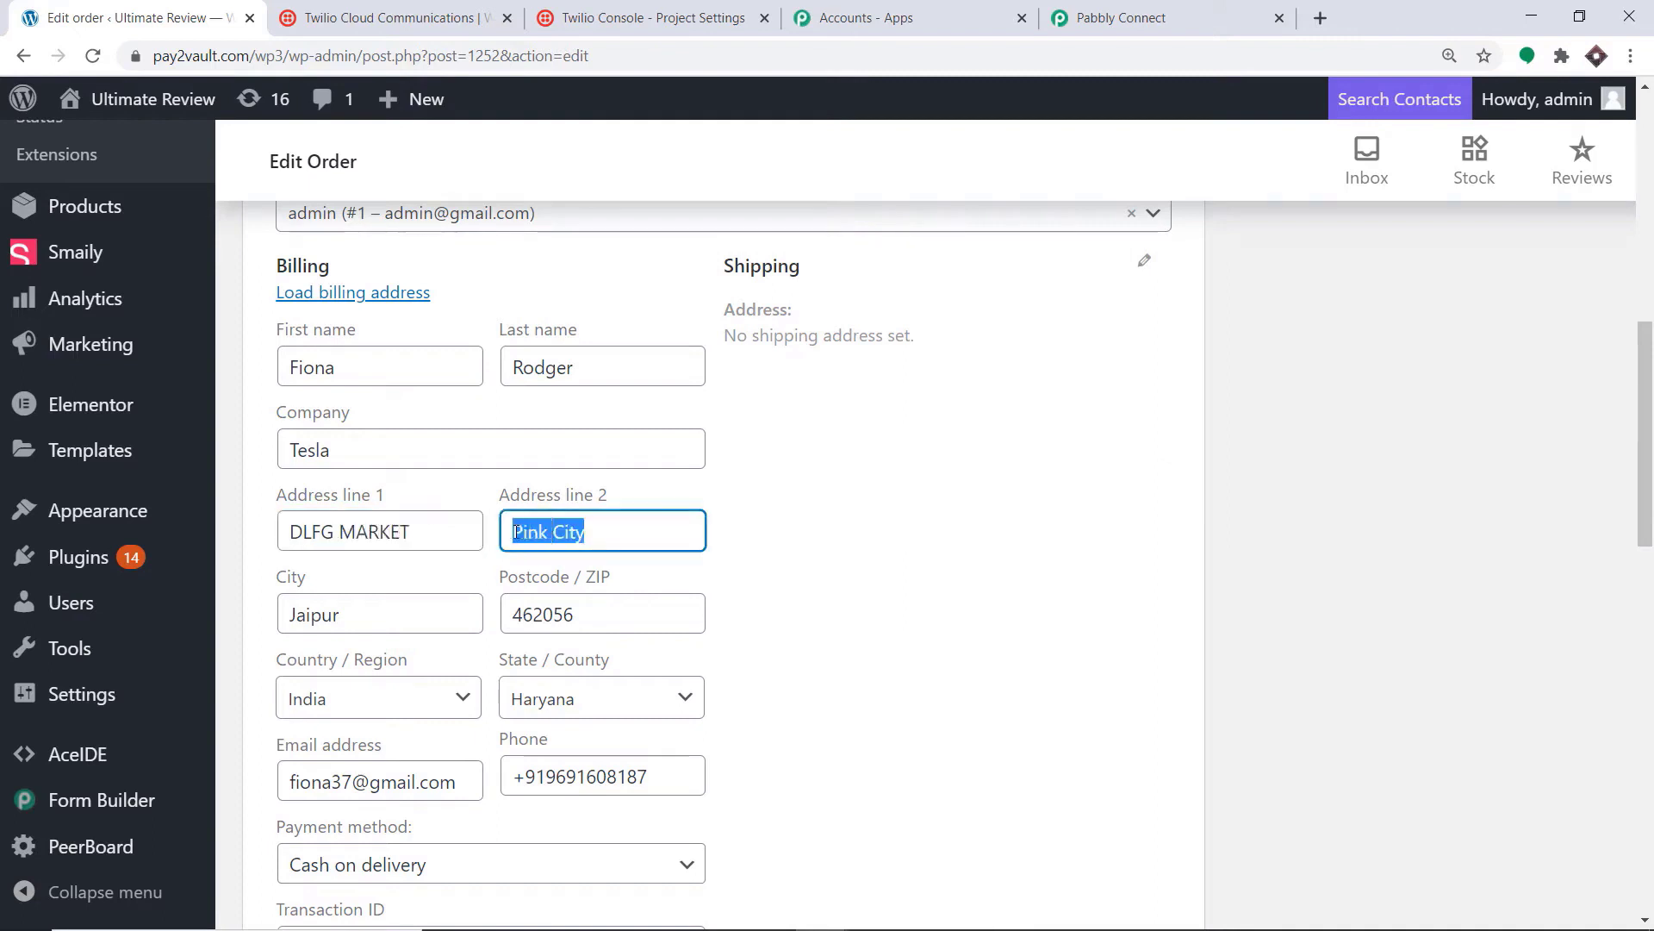
key("BackSpace")
type("YELLO")
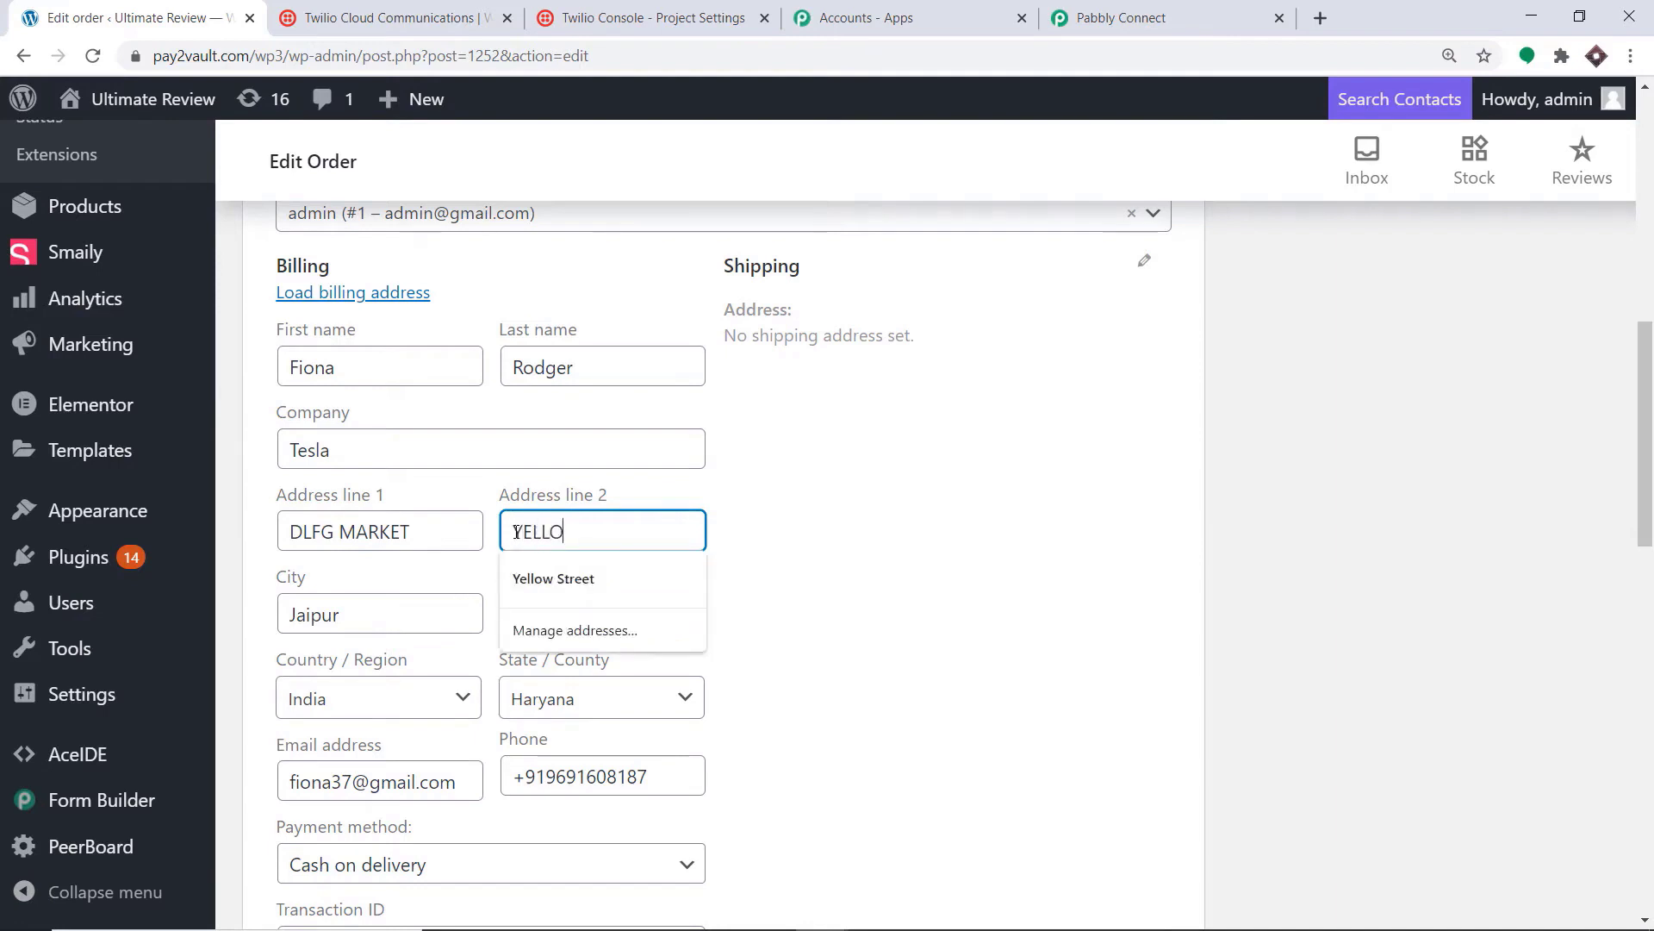
type("W CITY")
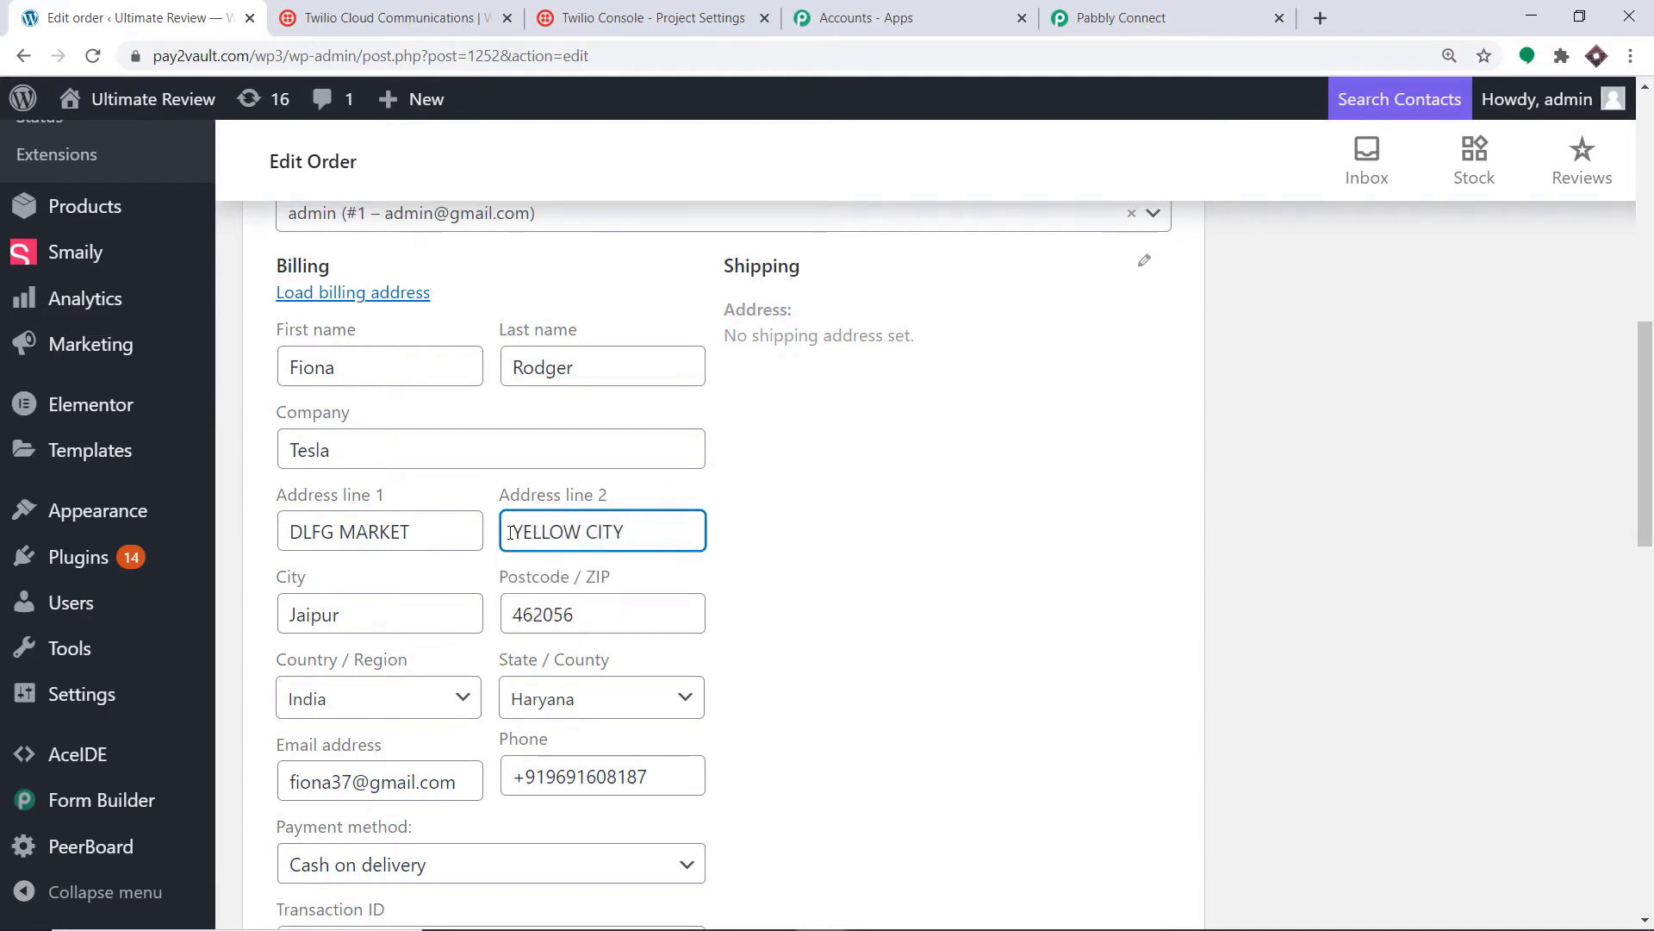
left_click_drag(337, 627, 272, 627)
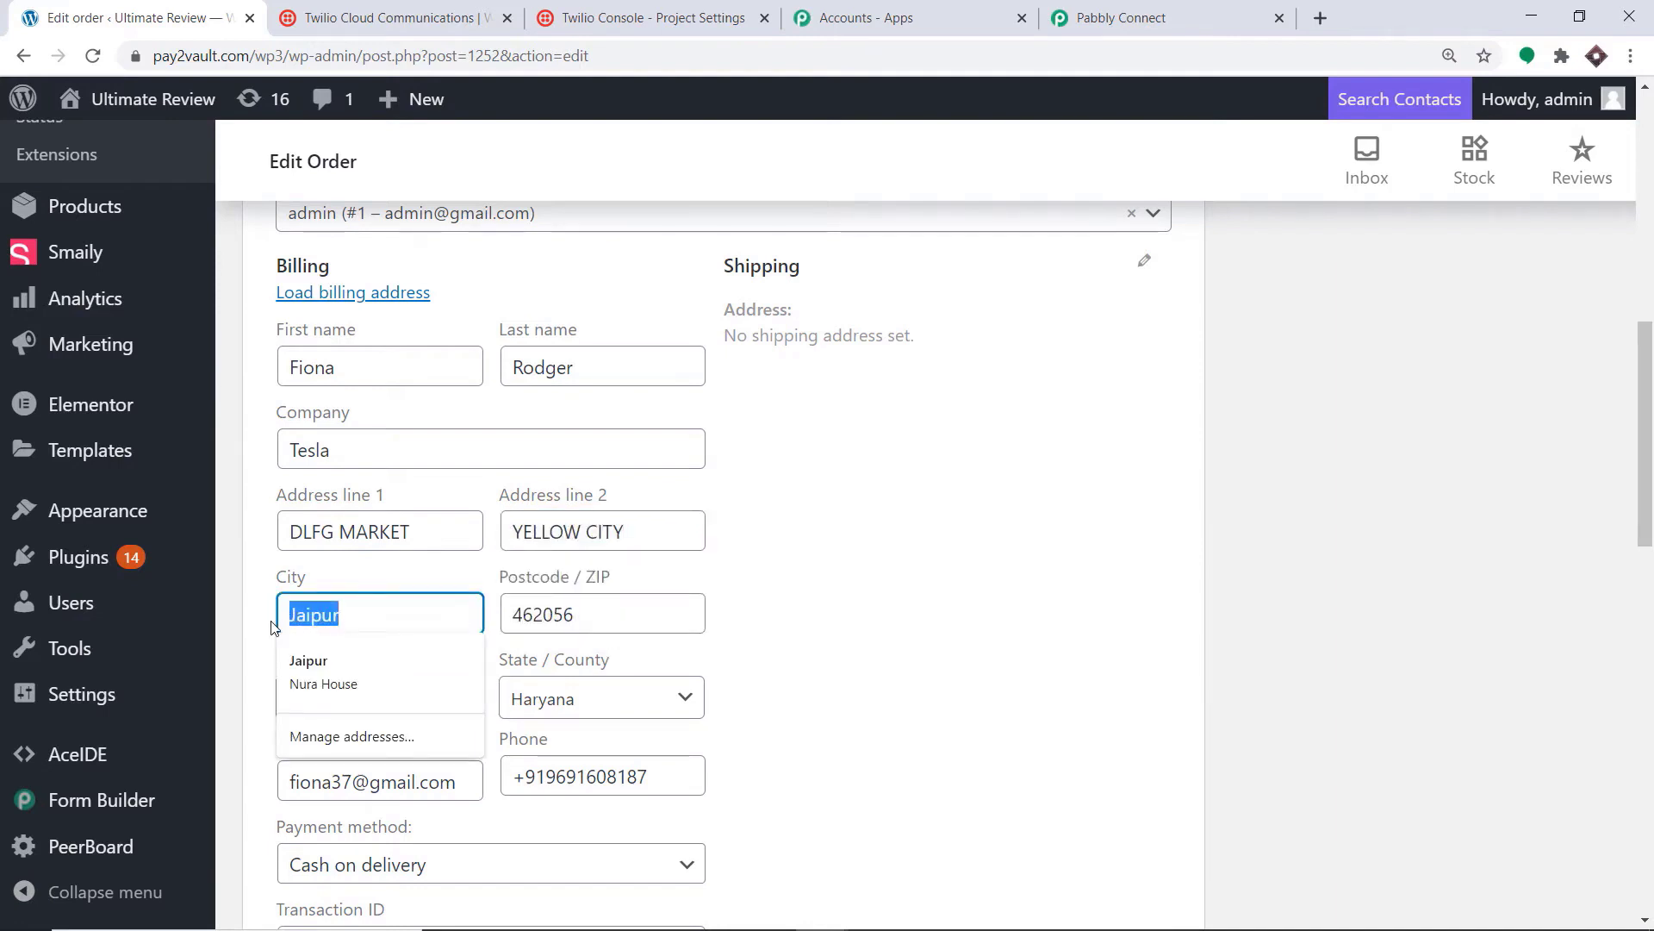
key("BackSpace")
left_click_drag(626, 530, 589, 531)
key("BackSpace")
type("STREET")
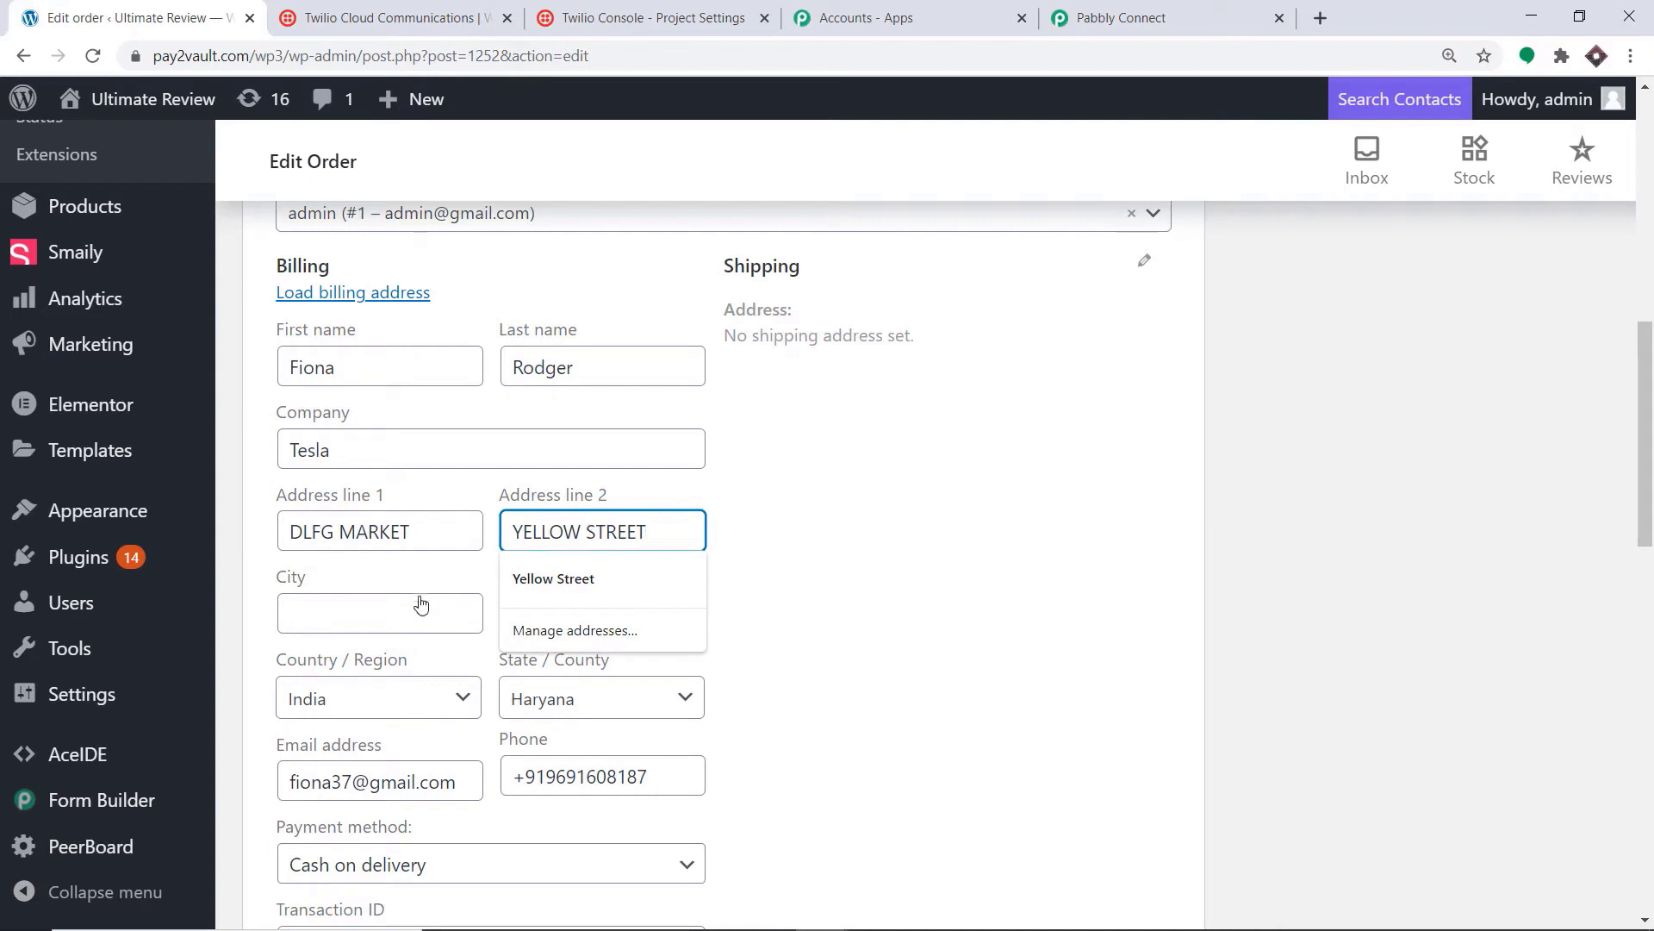
left_click(388, 620)
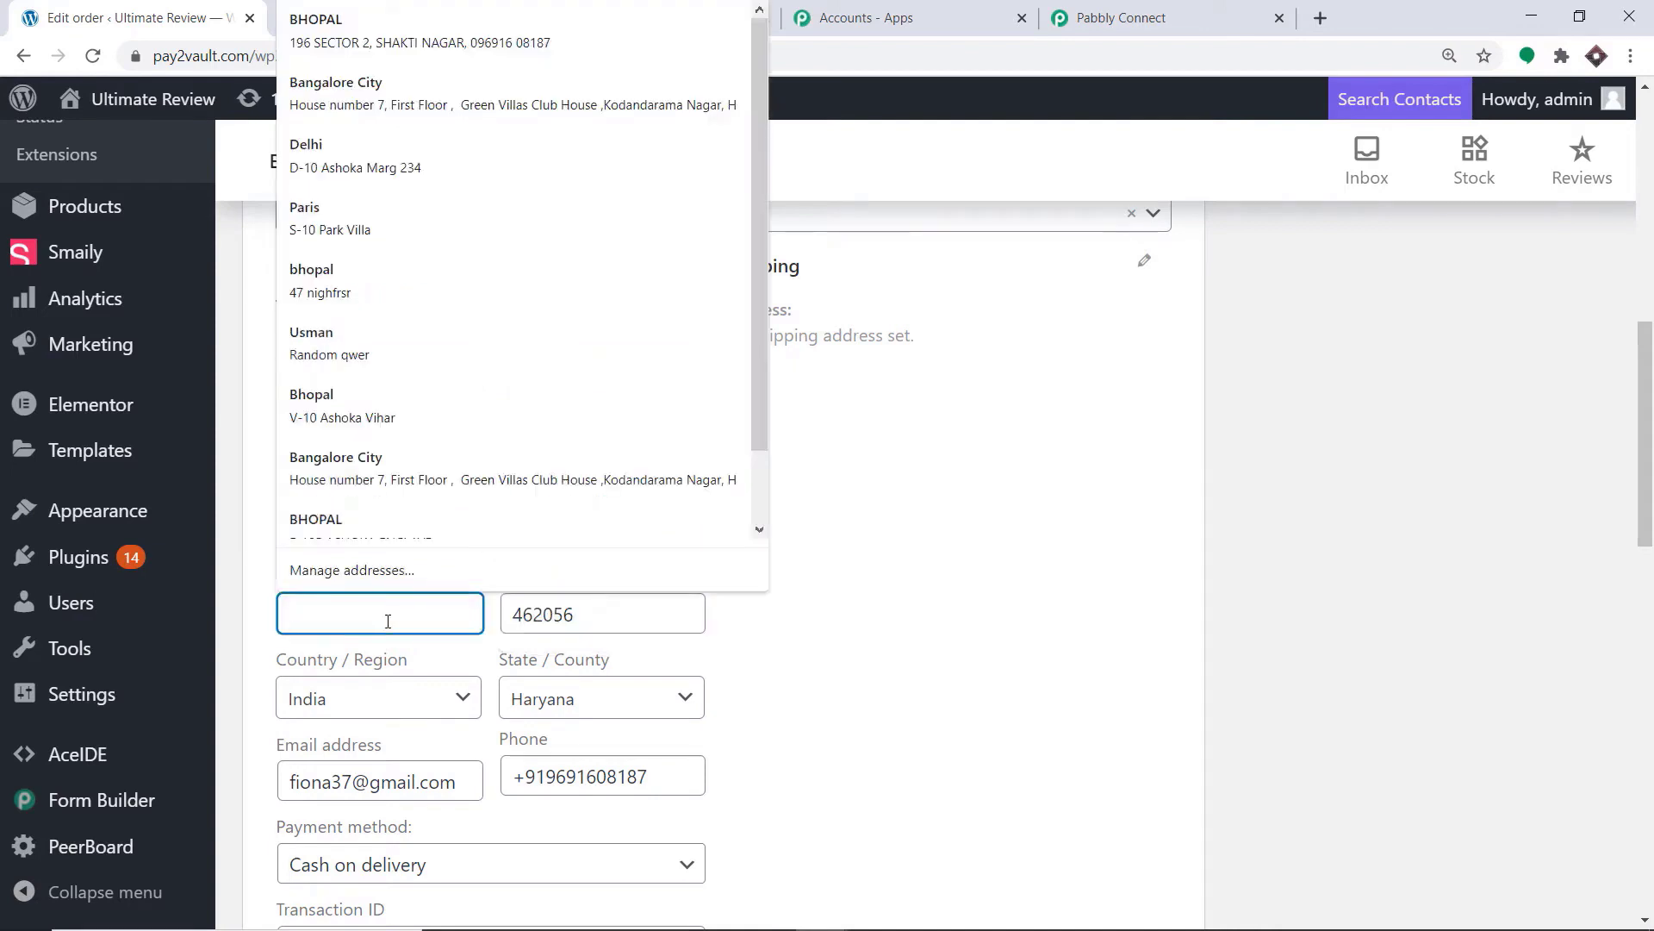
Step: Set billing city to VIZAG, postcode ending 044, country Iran and state Khuzestan
type("VIZAG")
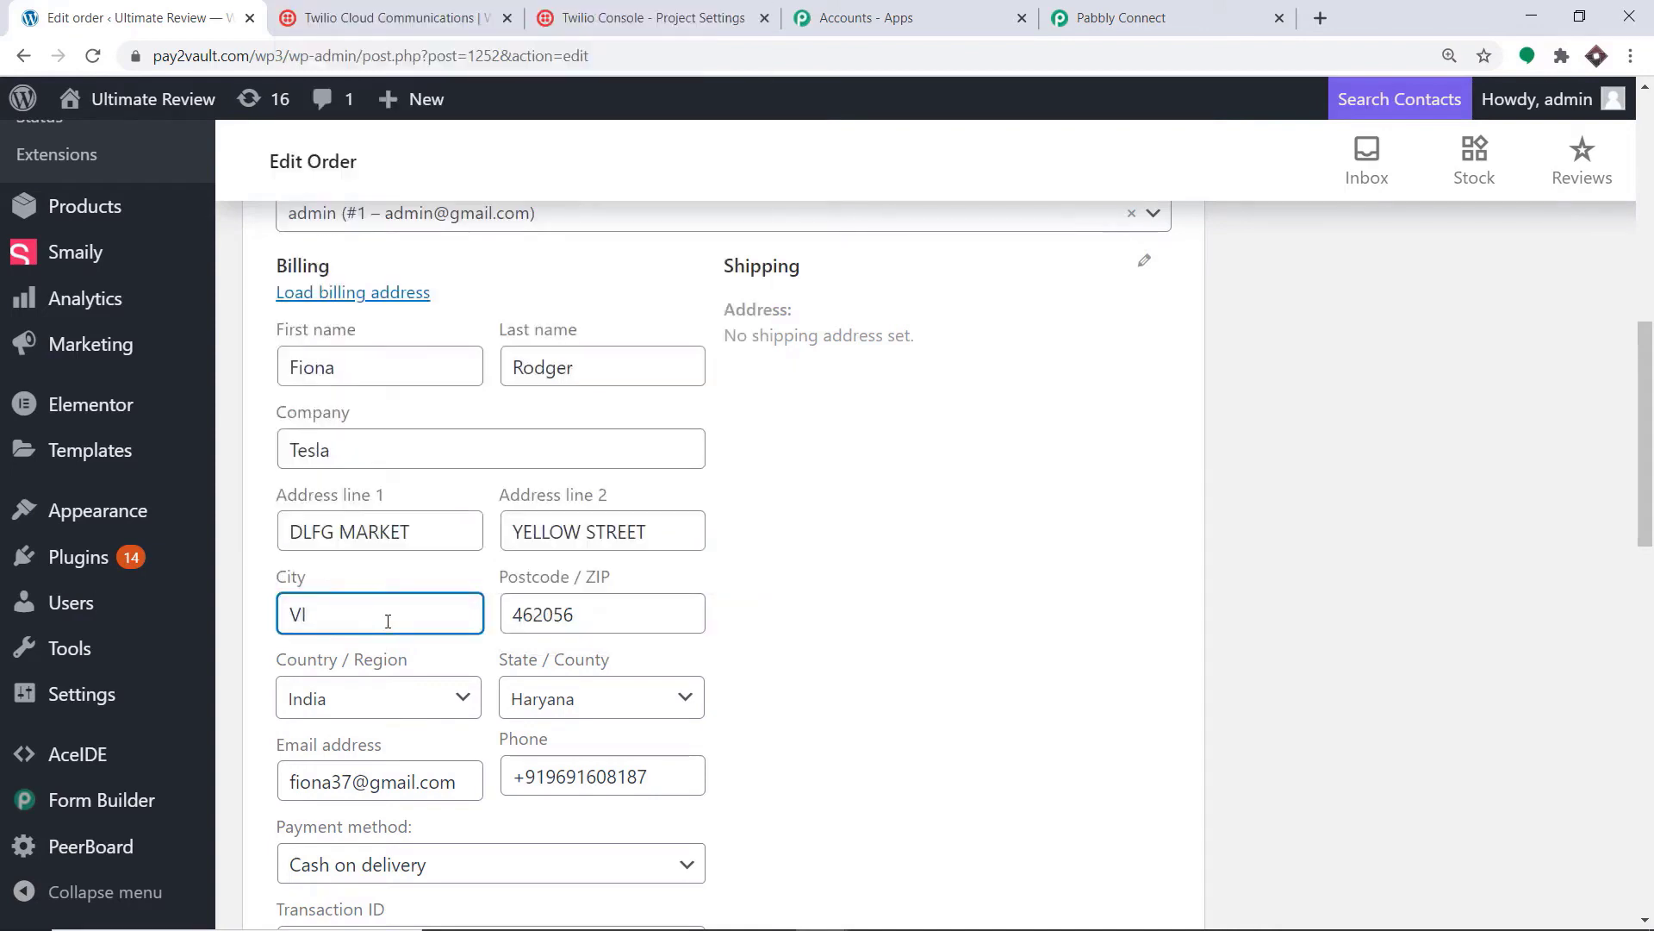
left_click(591, 622)
key("BackSpace")
key("BackSpace")
key("BackSpace")
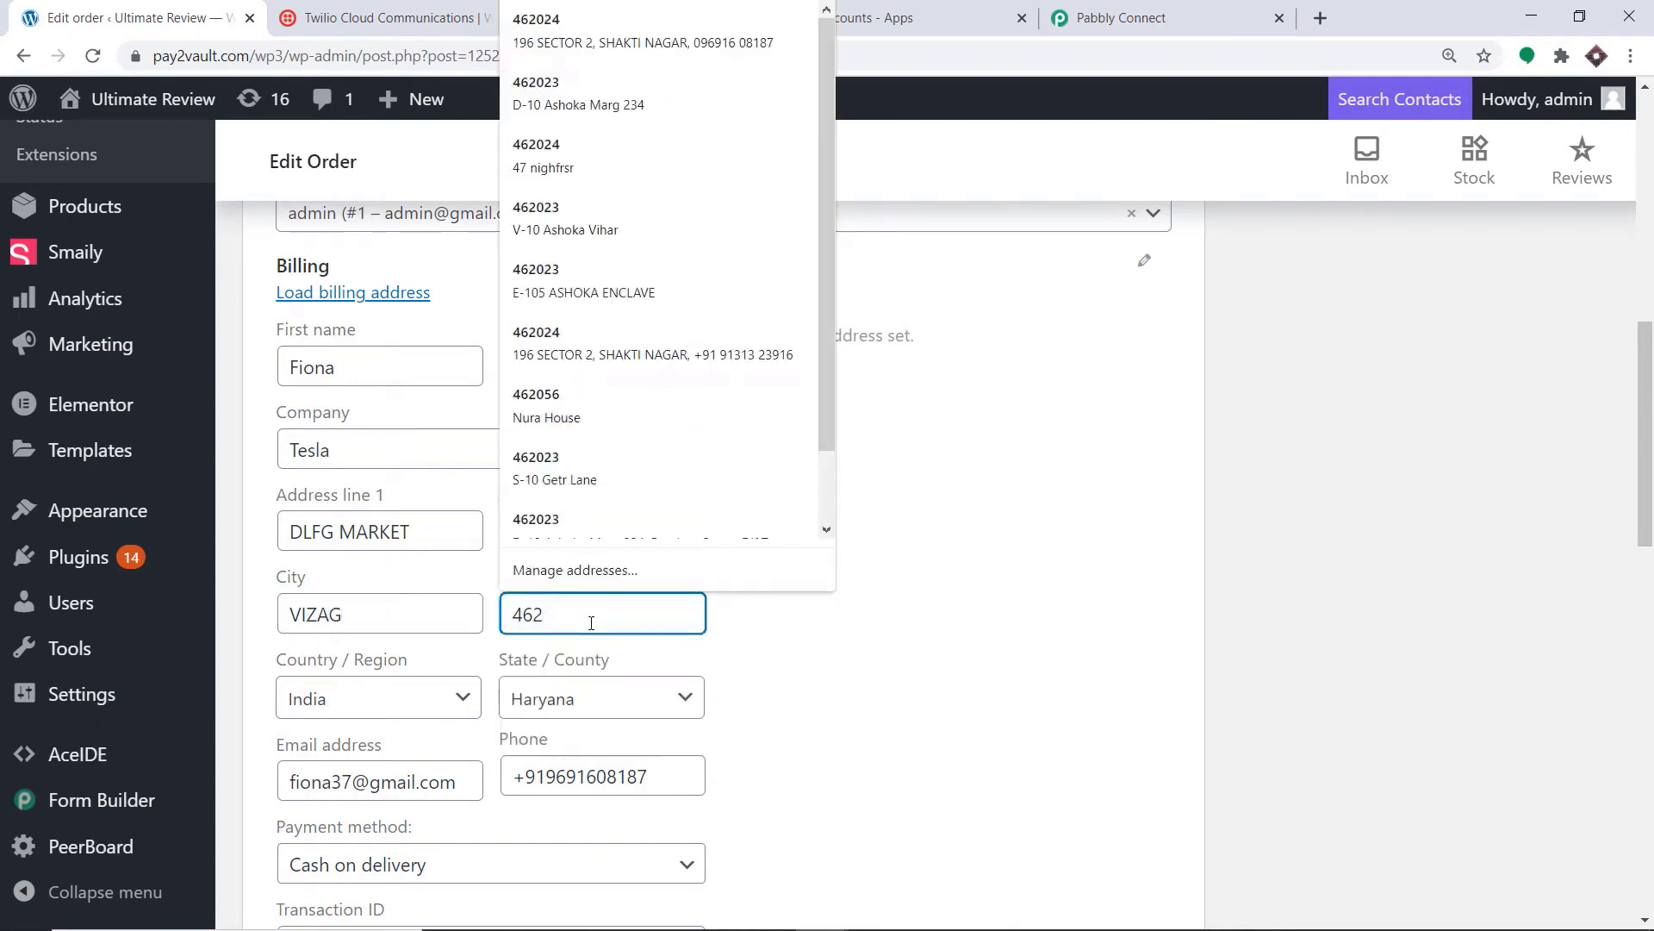
type("044")
left_click(397, 711)
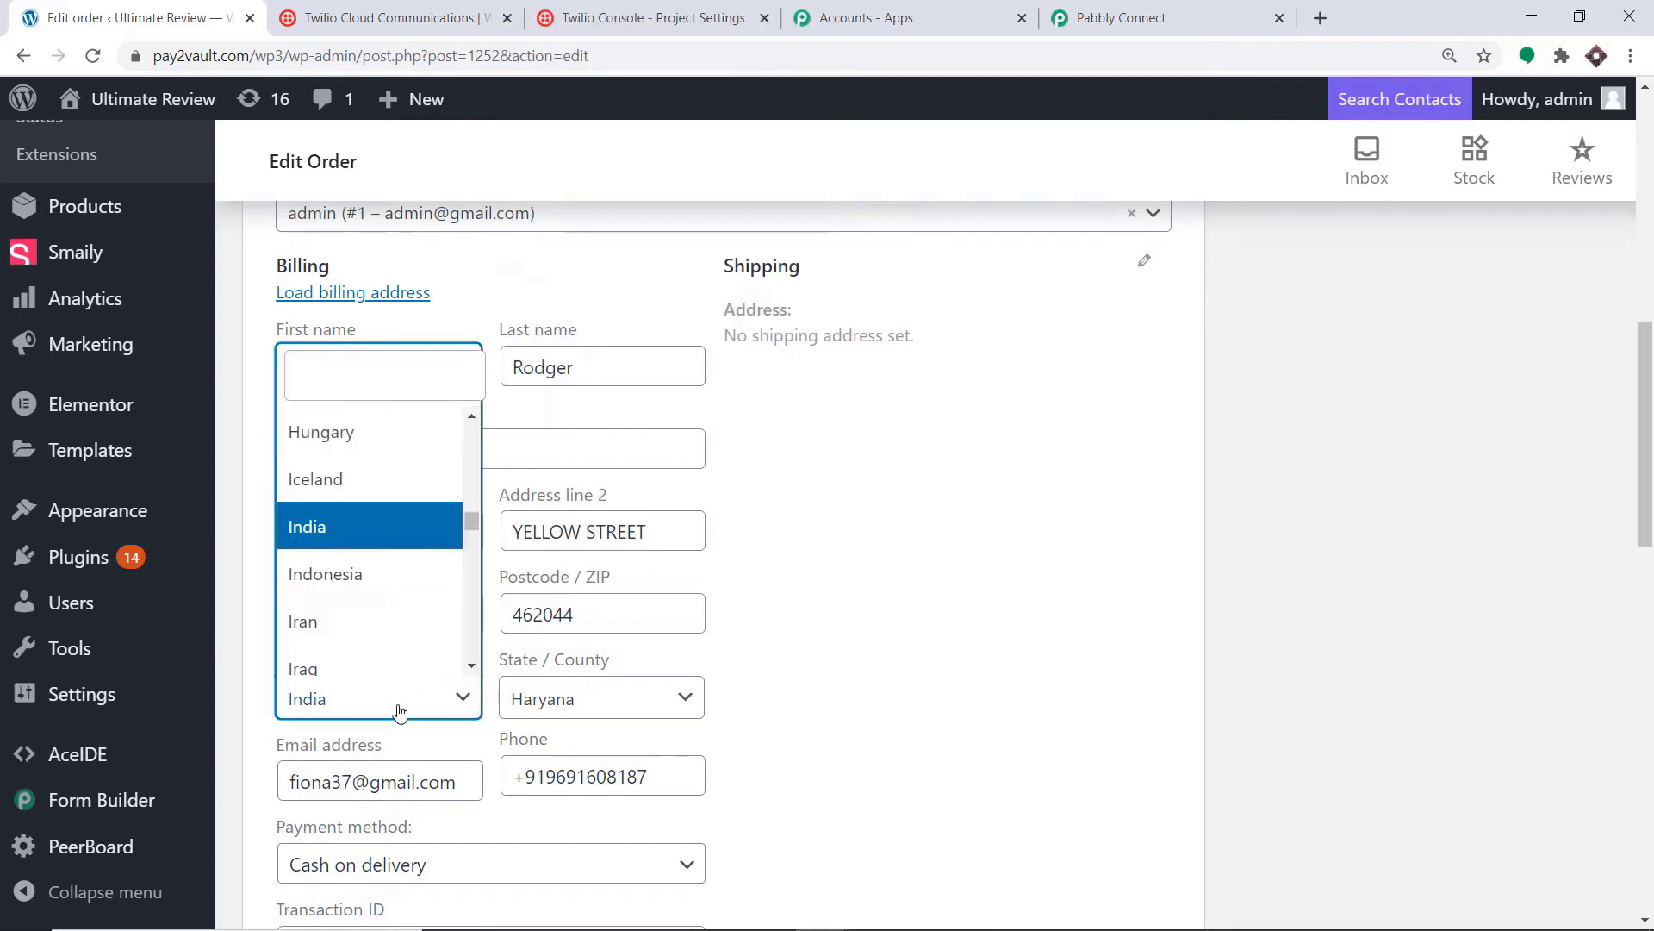
left_click(350, 628)
left_click(553, 696)
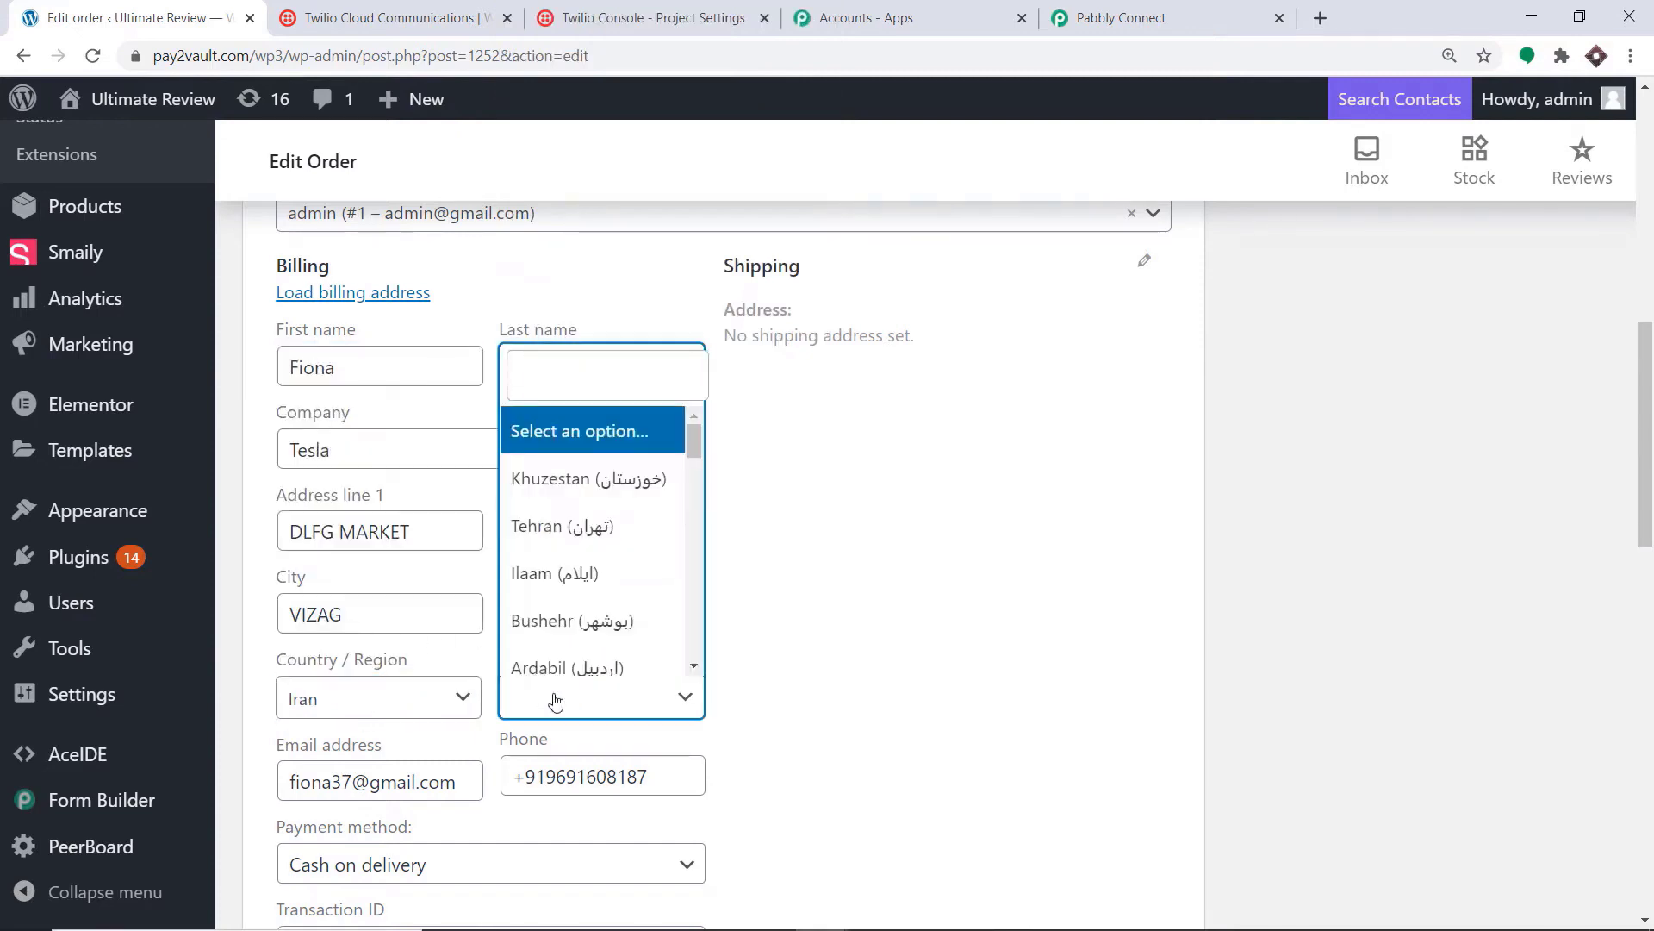
left_click(574, 479)
Step: Replace the billing company name with 'Spacex'
scroll(724, 513, "down", 1)
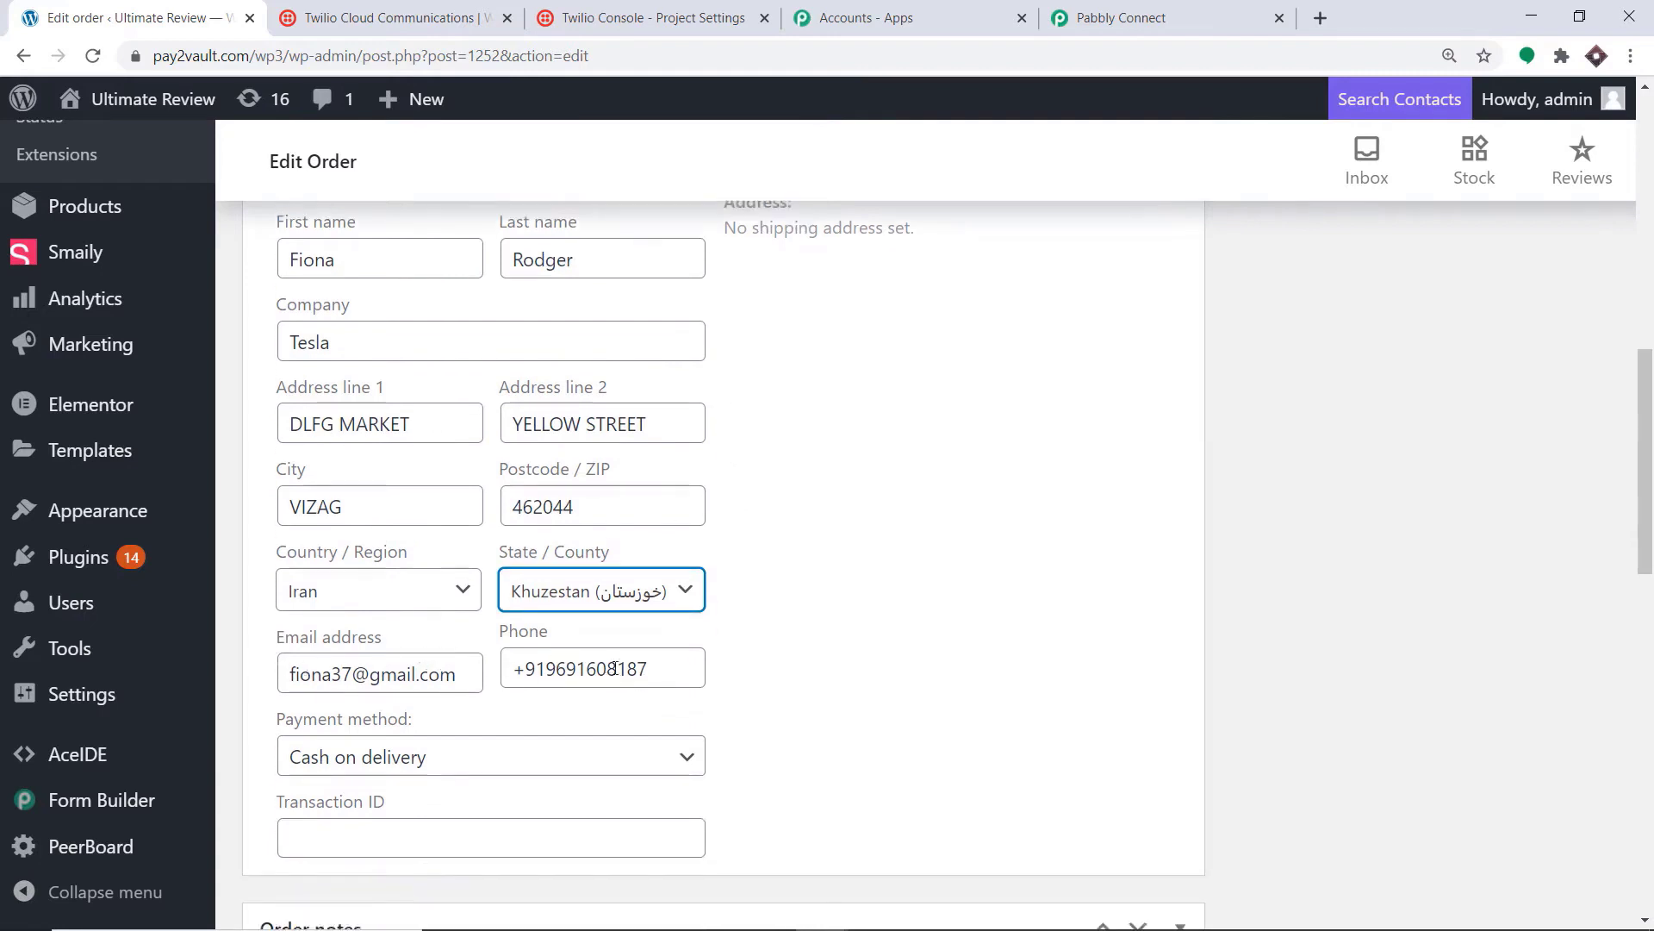
scroll(792, 573, "up", 1)
left_click(866, 534)
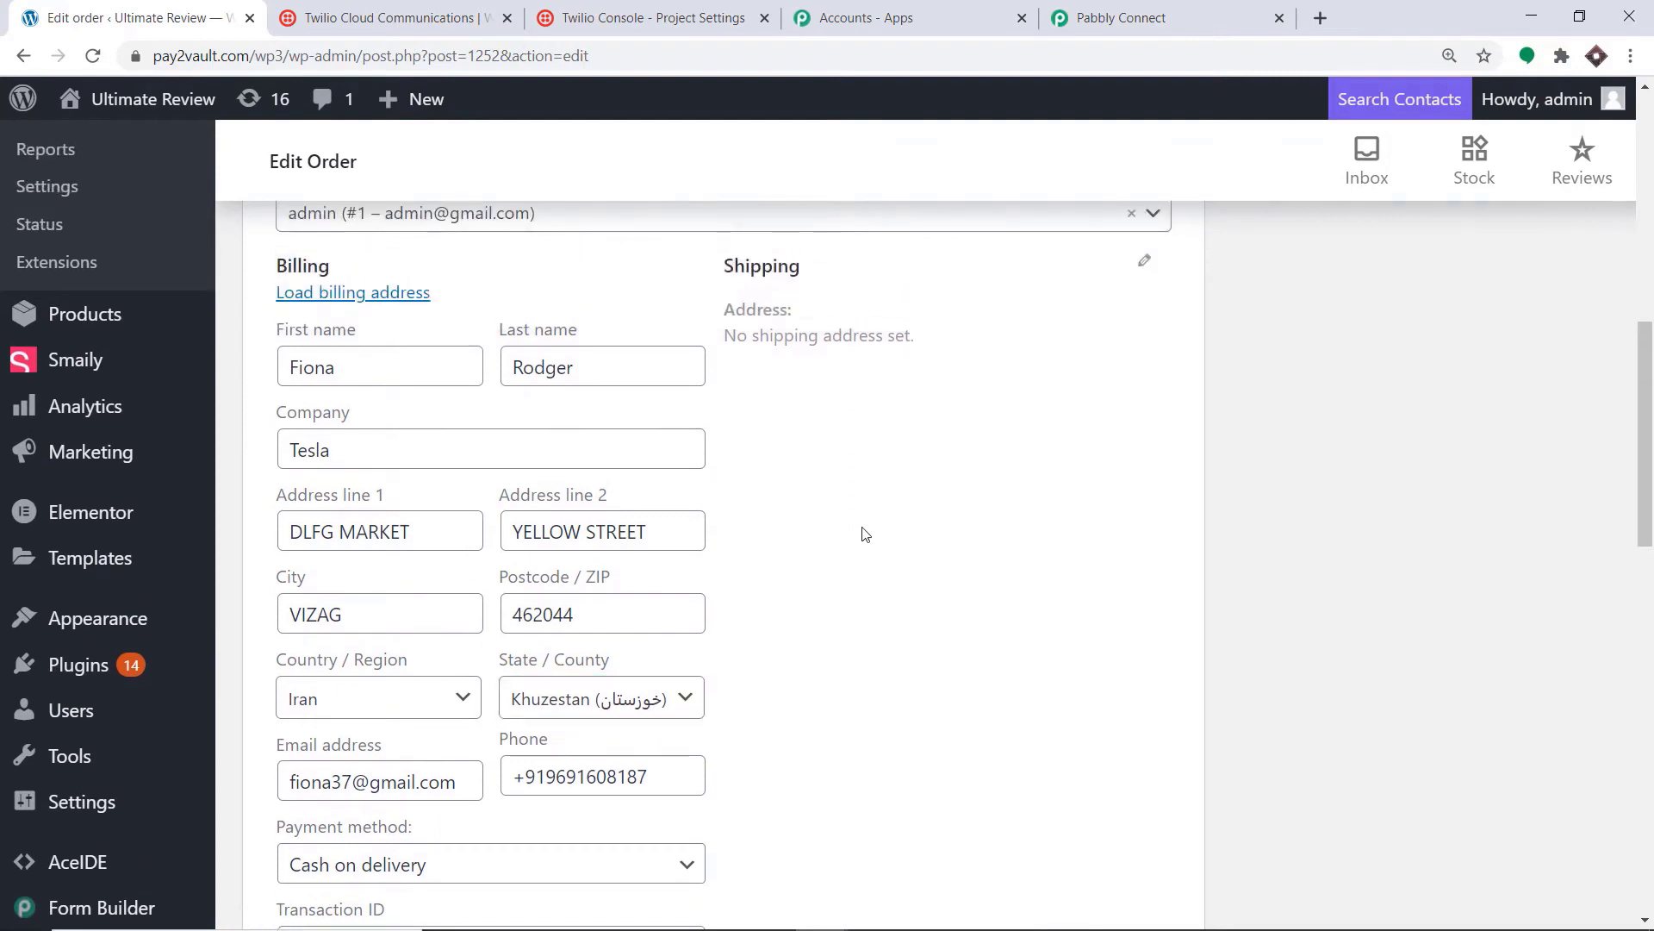
scroll(857, 531, "down", 2)
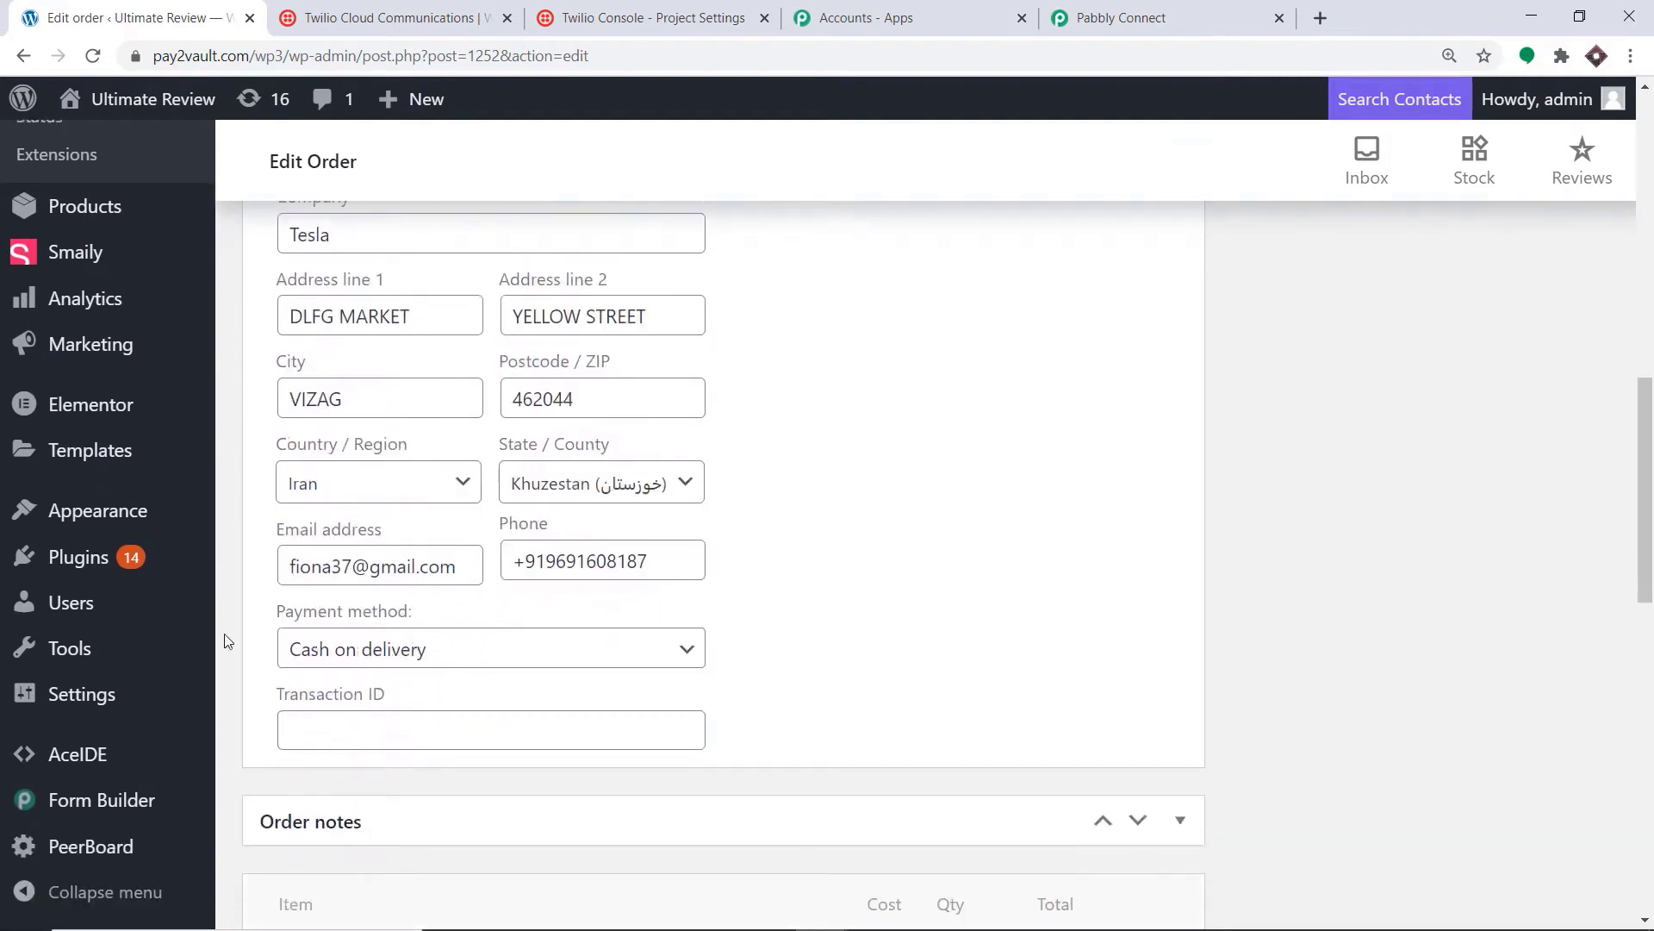
scroll(901, 569, "up", 1)
scroll(901, 568, "up", 2)
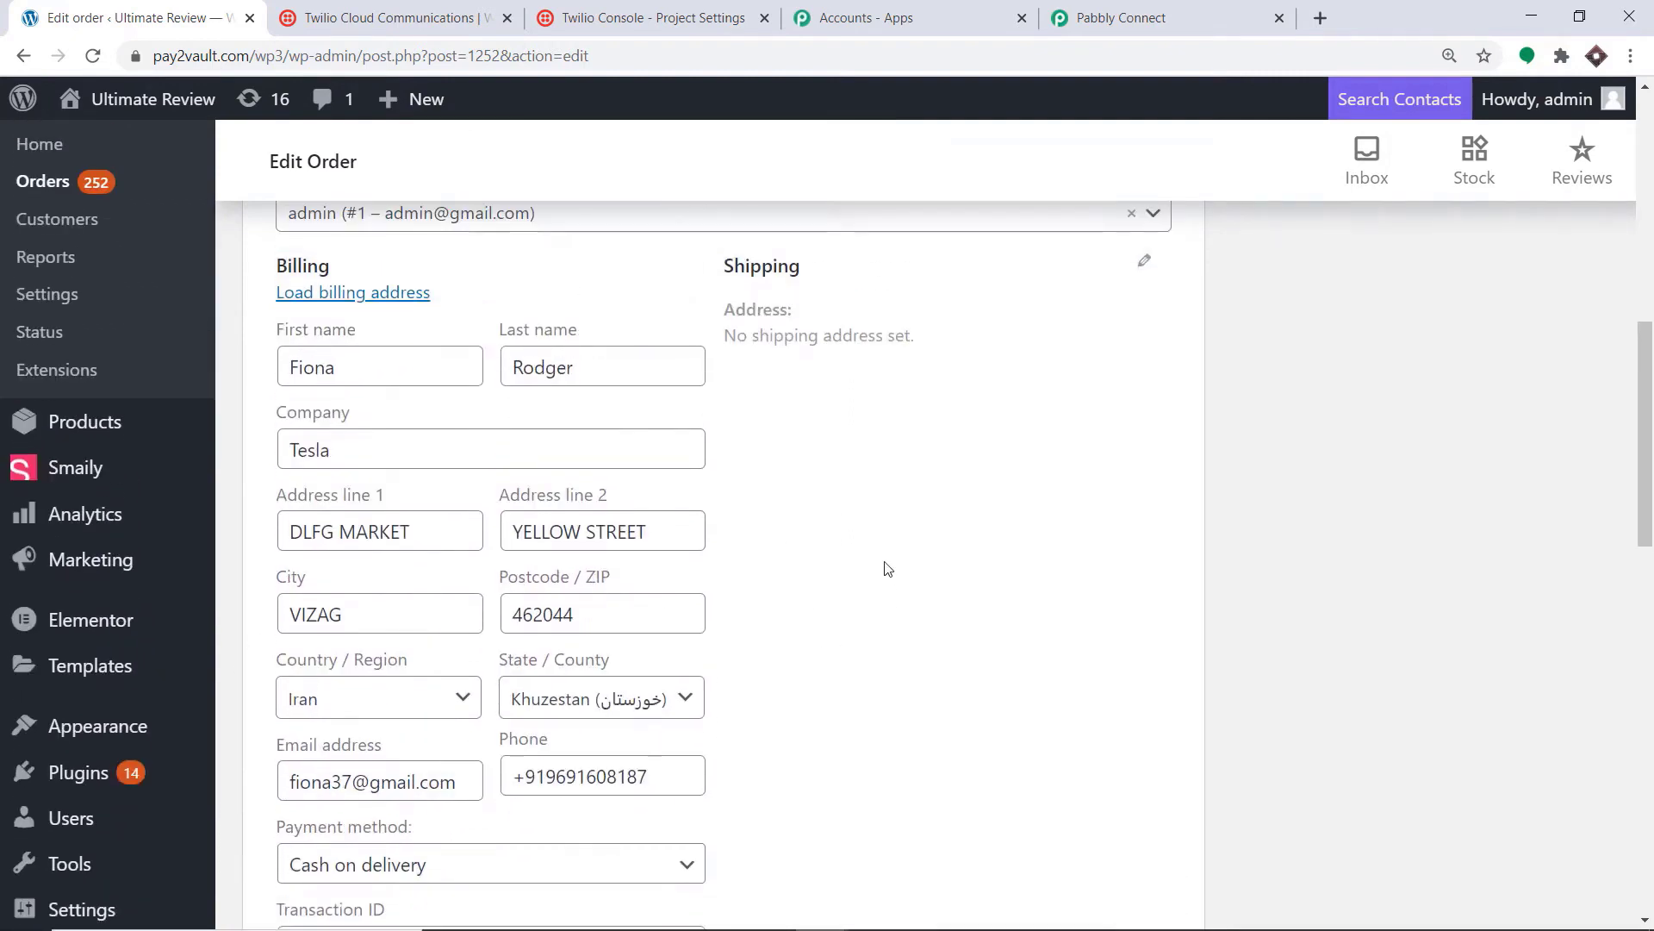
left_click_drag(443, 453, 232, 455)
key("BackSpace")
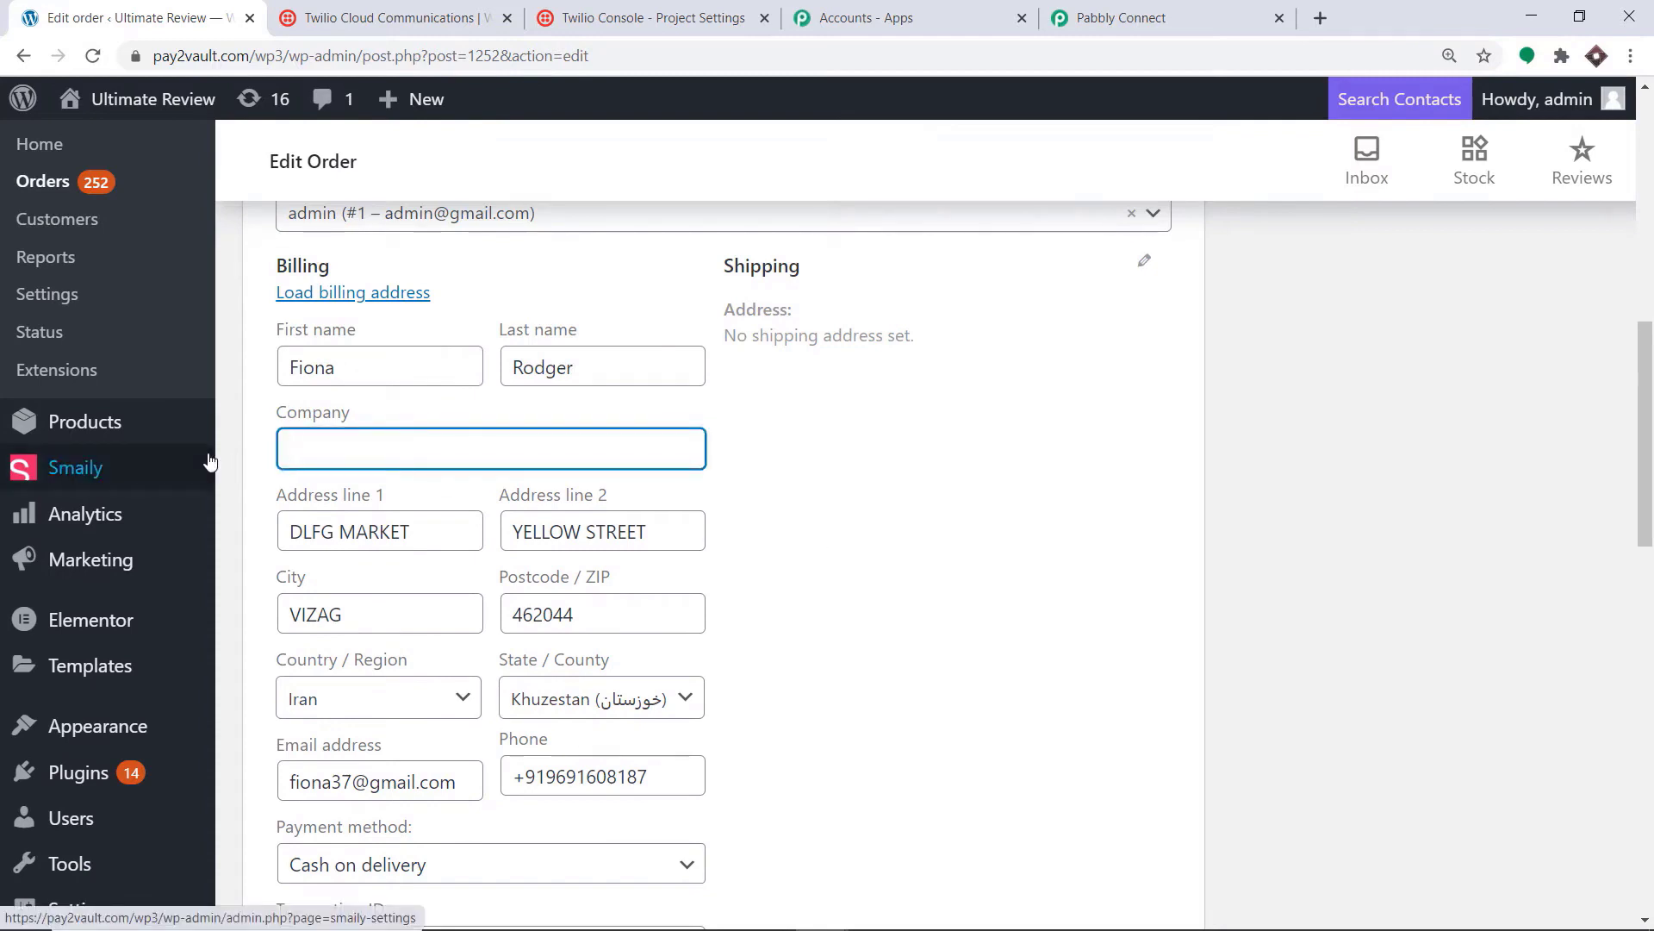
type("Spacex")
left_click(909, 451)
Step: Update the order to save the new billing details
scroll(911, 451, "down", 2)
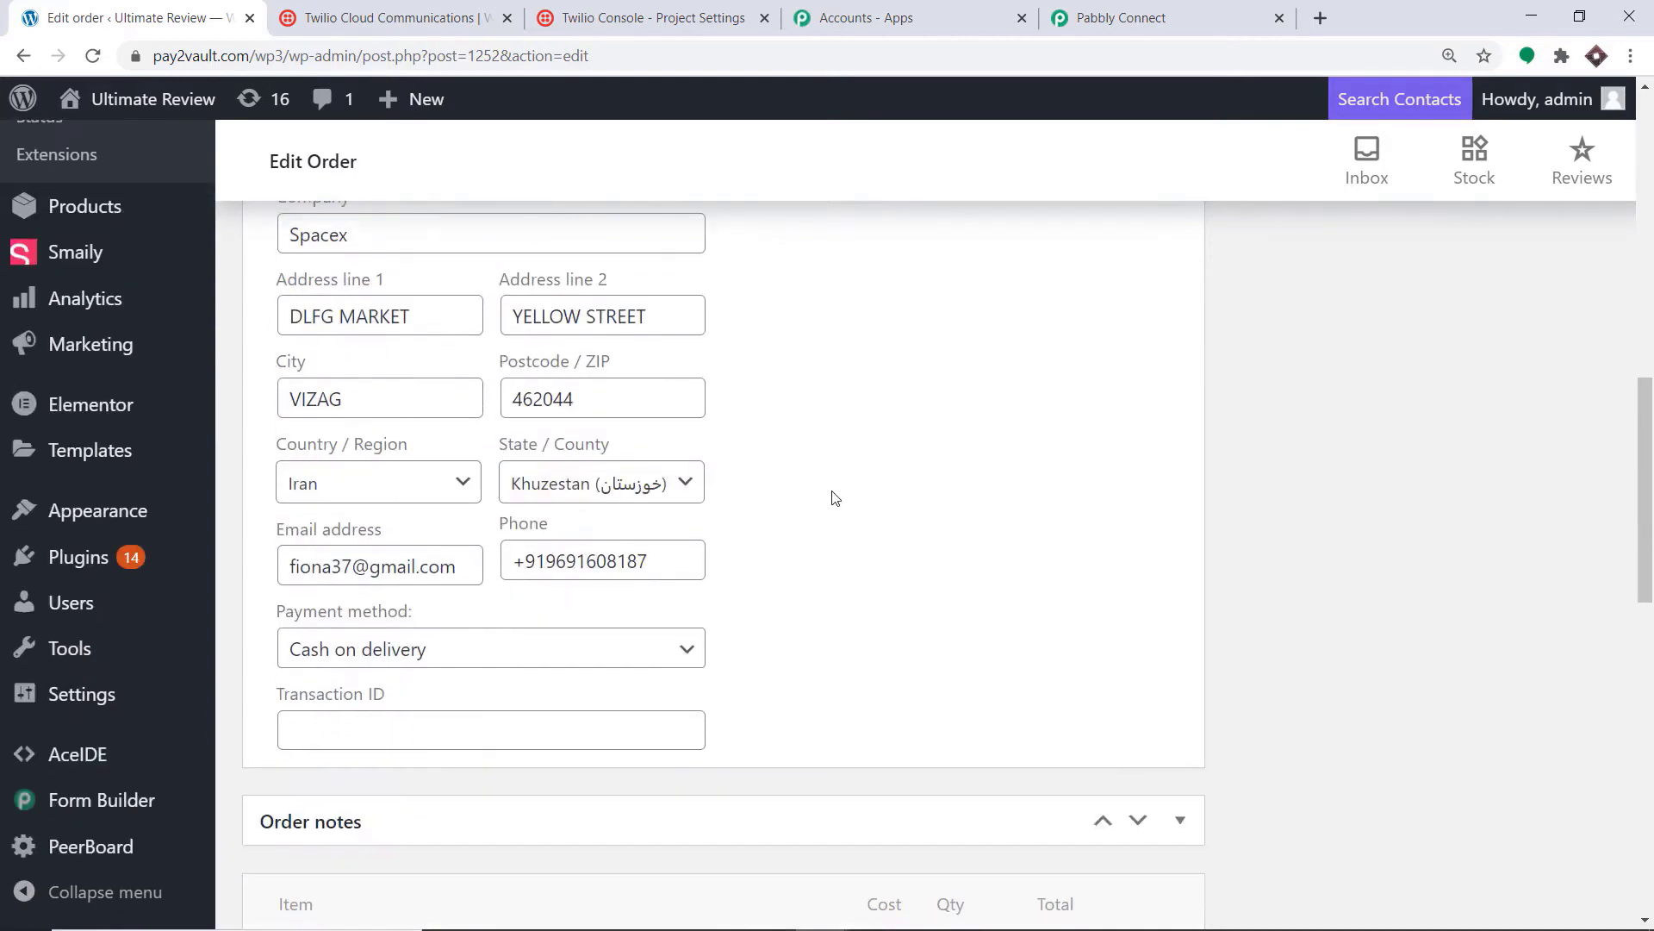
scroll(896, 500, "up", 1)
scroll(903, 505, "up", 8)
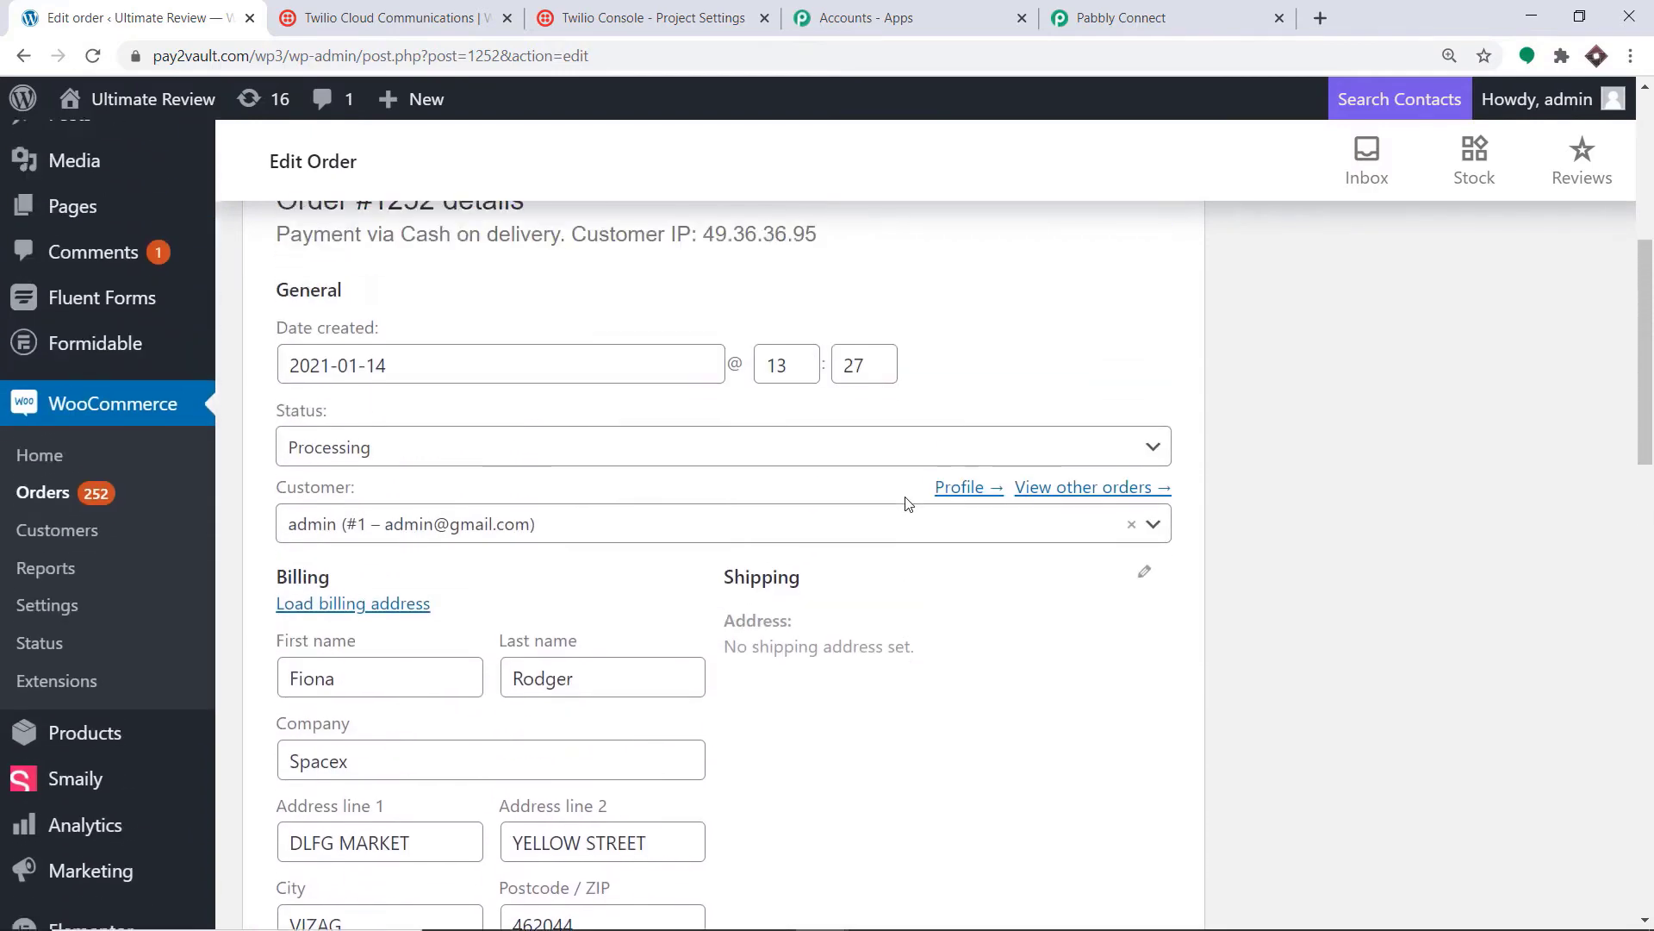
left_click(1549, 524)
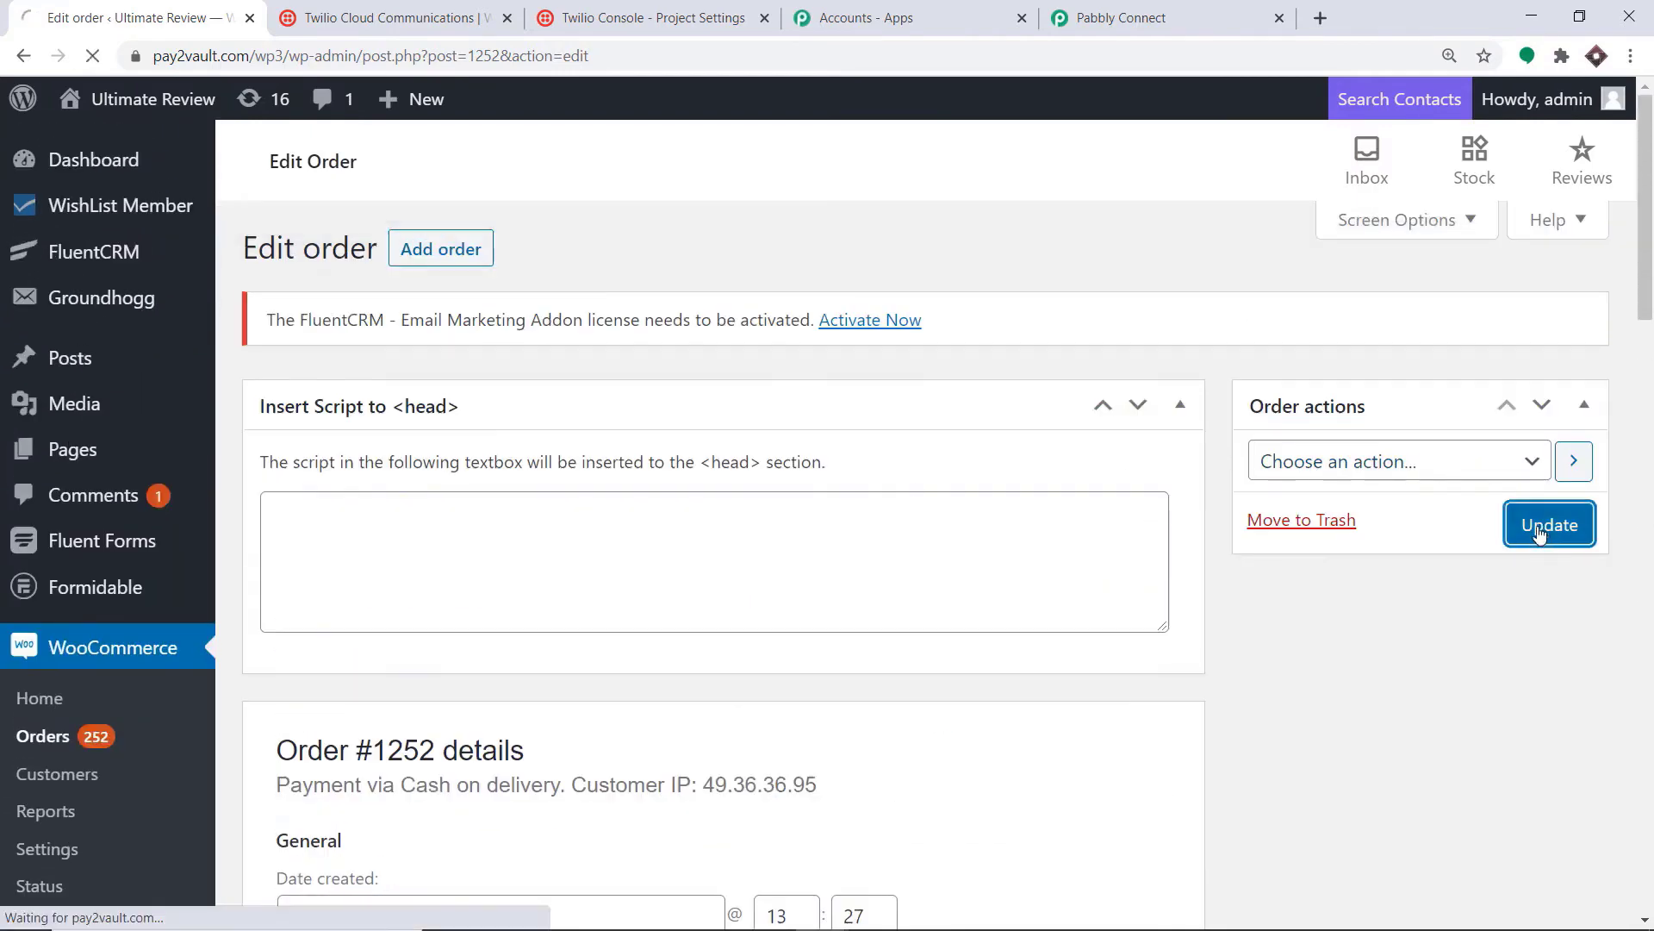
scroll(856, 369, "down", 10)
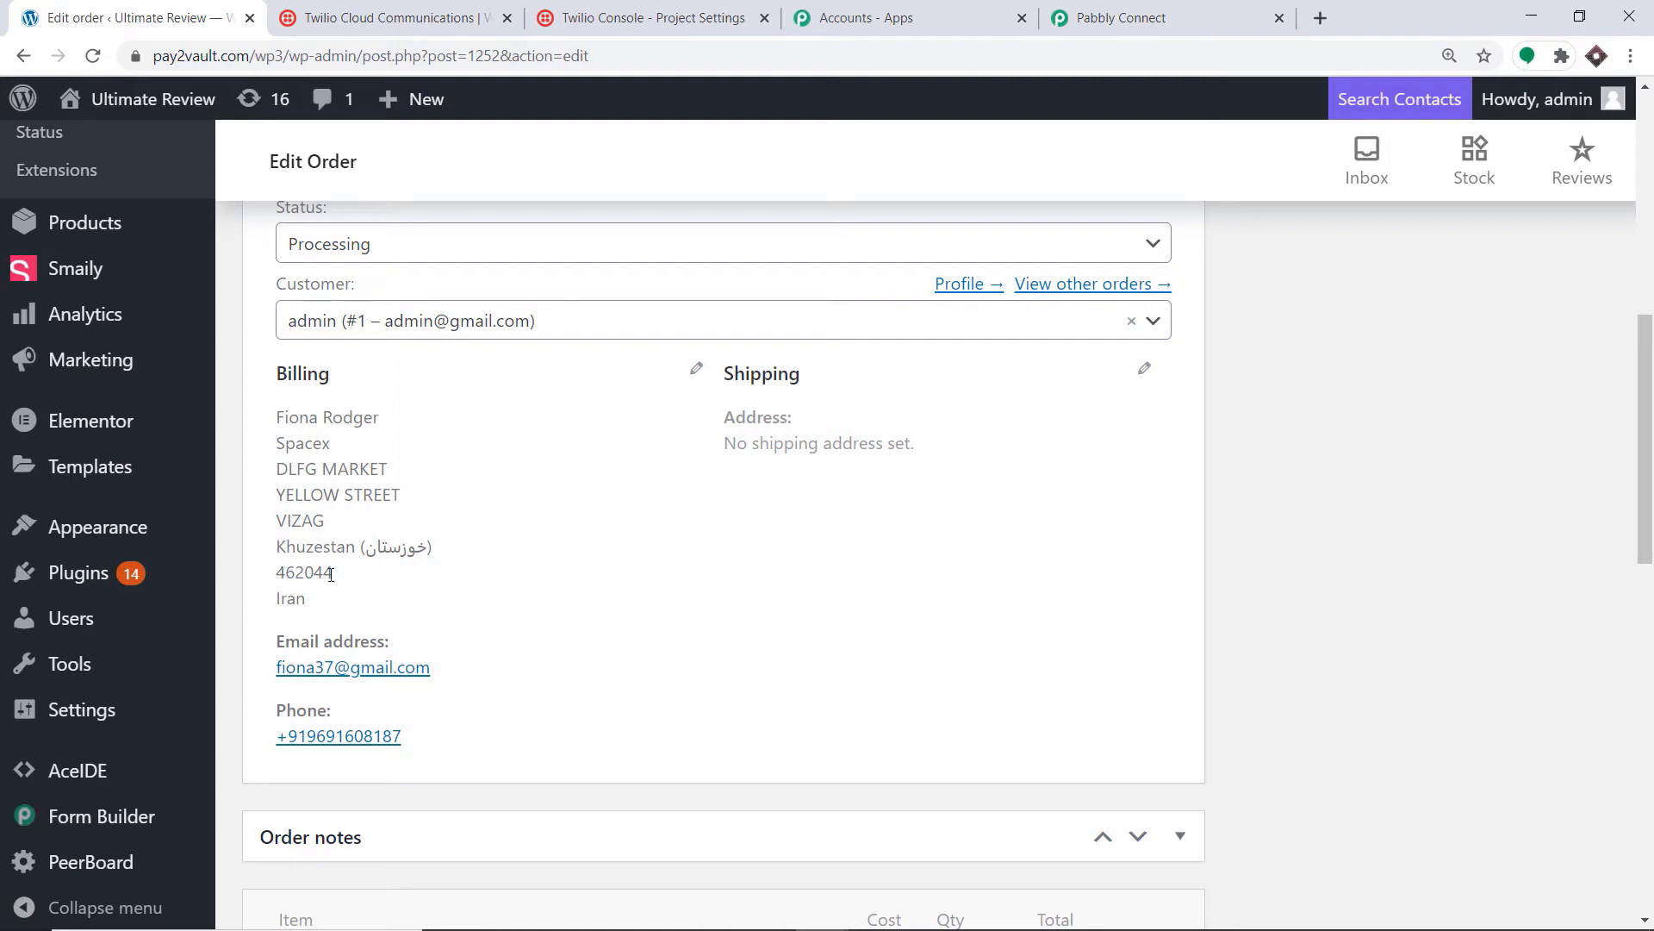
Step: Check the captured webhook response for the updated billing company, city, state KHZ and country IR
left_click(1089, 7)
left_click_drag(1648, 367, 1648, 530)
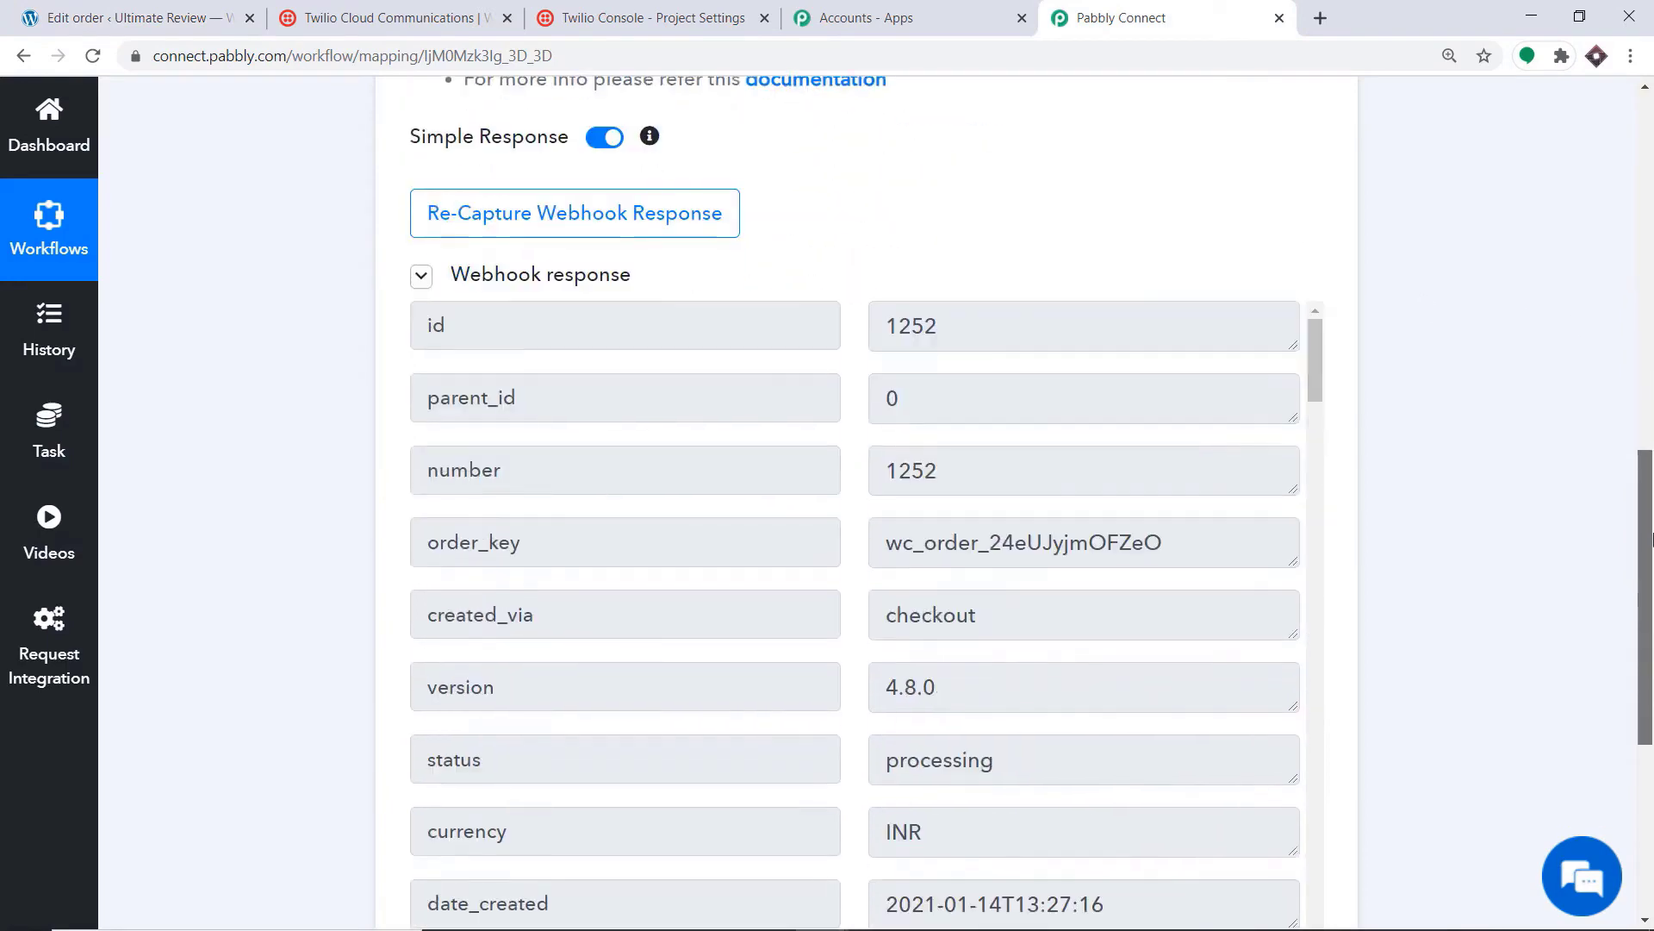
scroll(1617, 522, "down", 1)
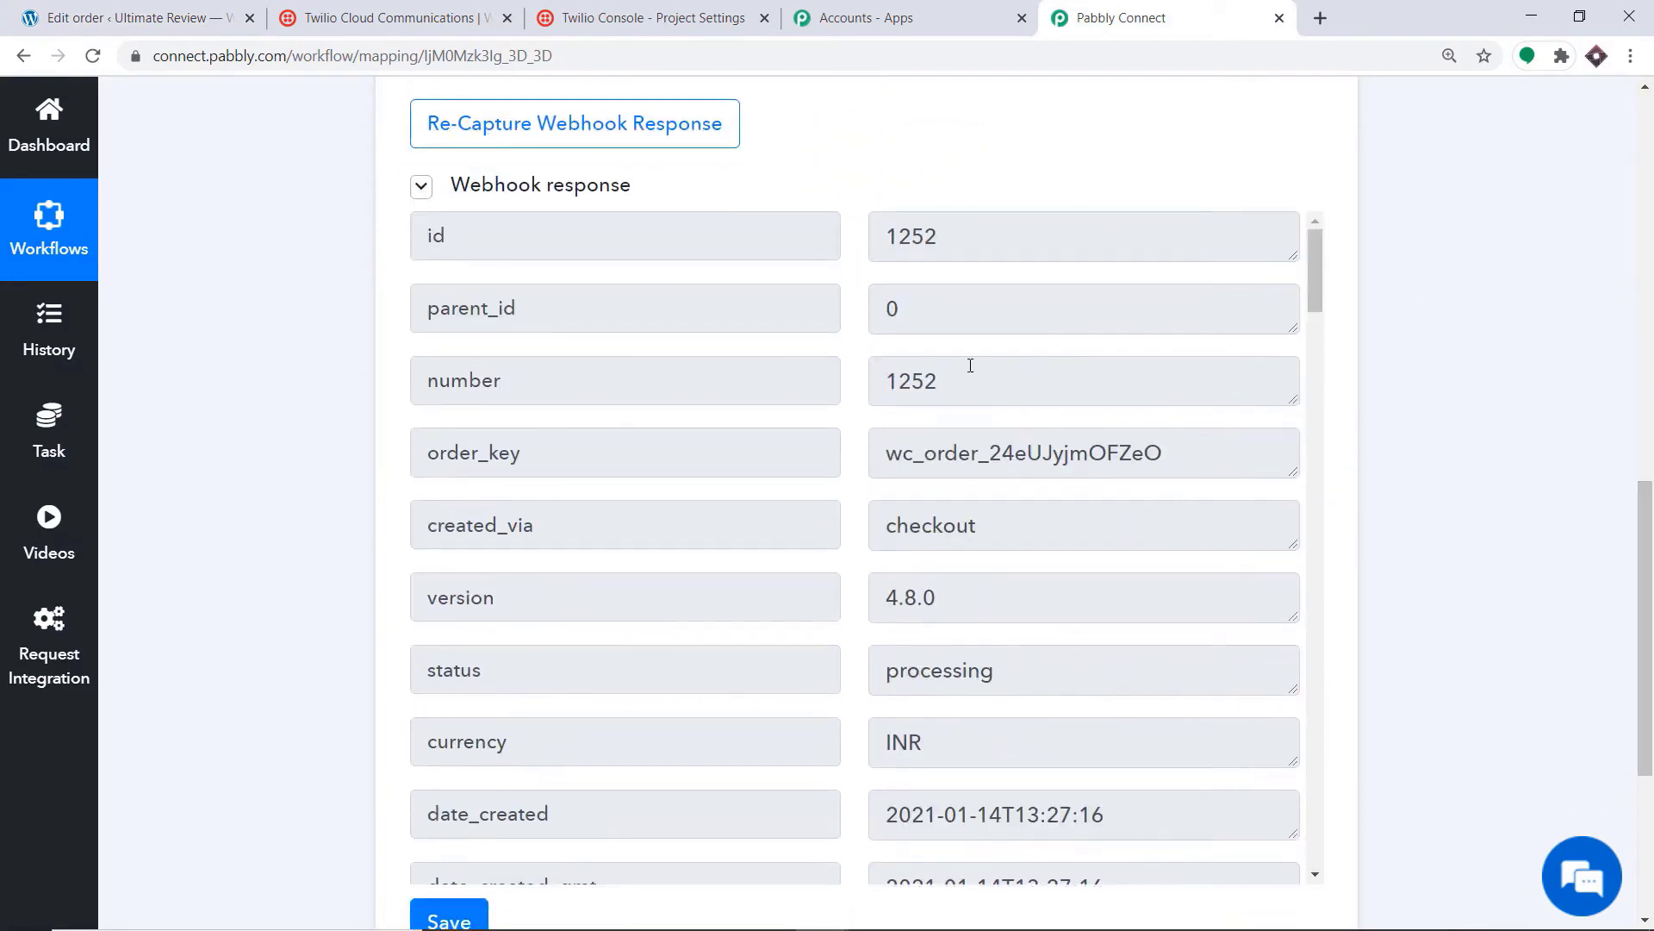
scroll(970, 365, "down", 14)
scroll(979, 372, "down", 5)
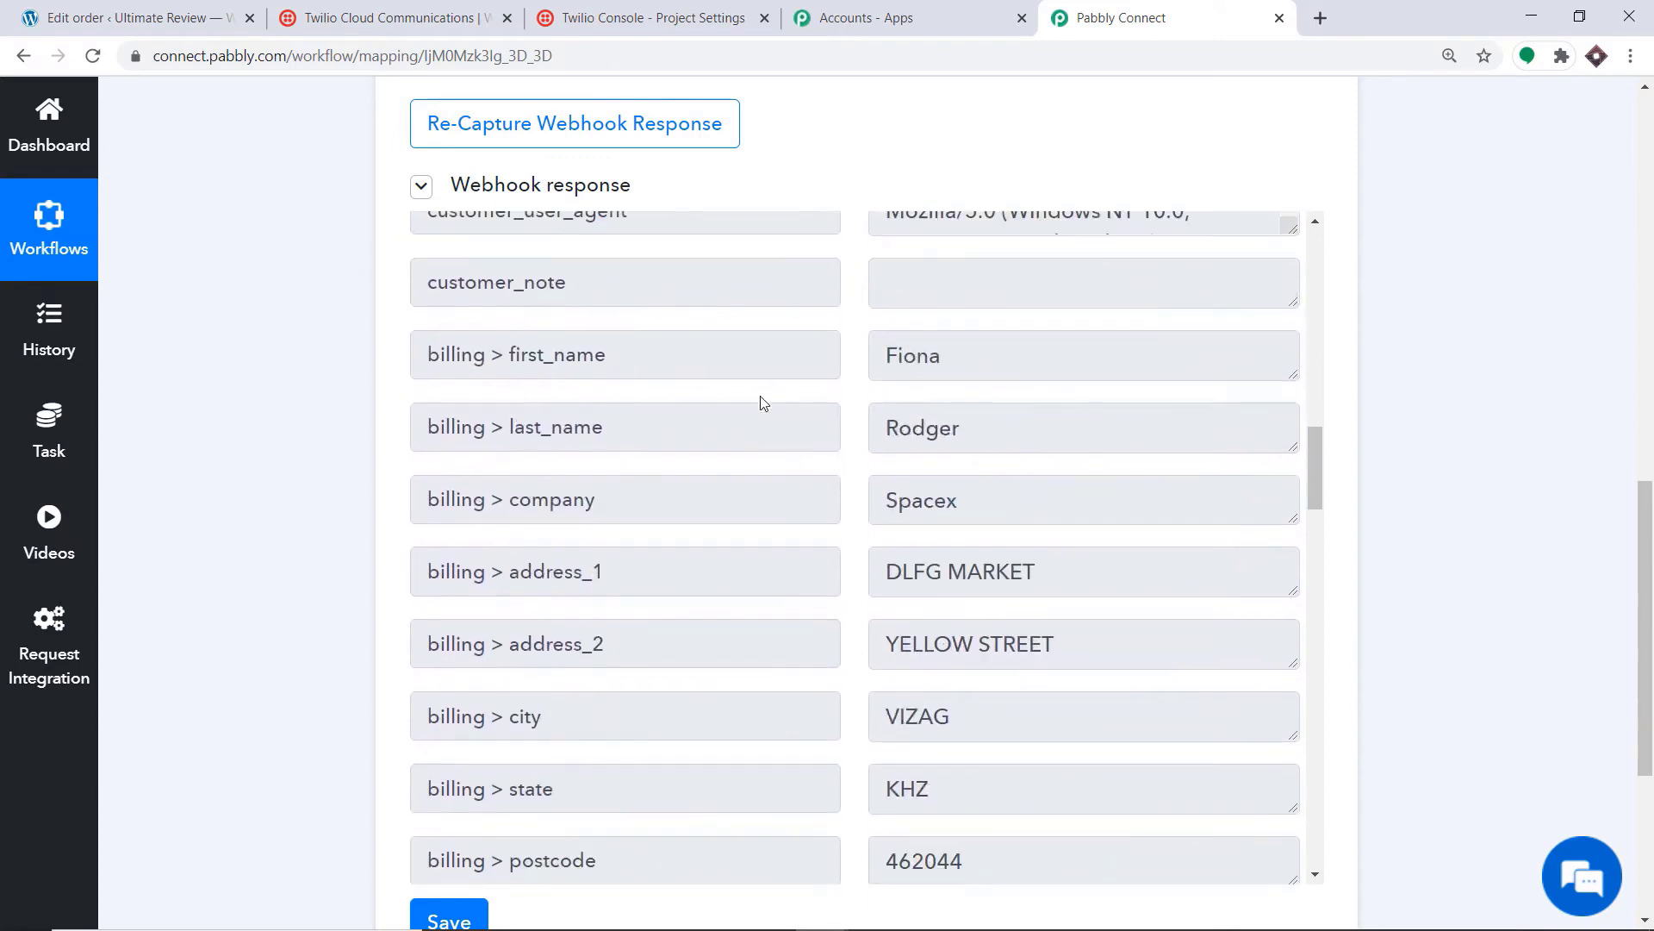
scroll(953, 407, "down", 1)
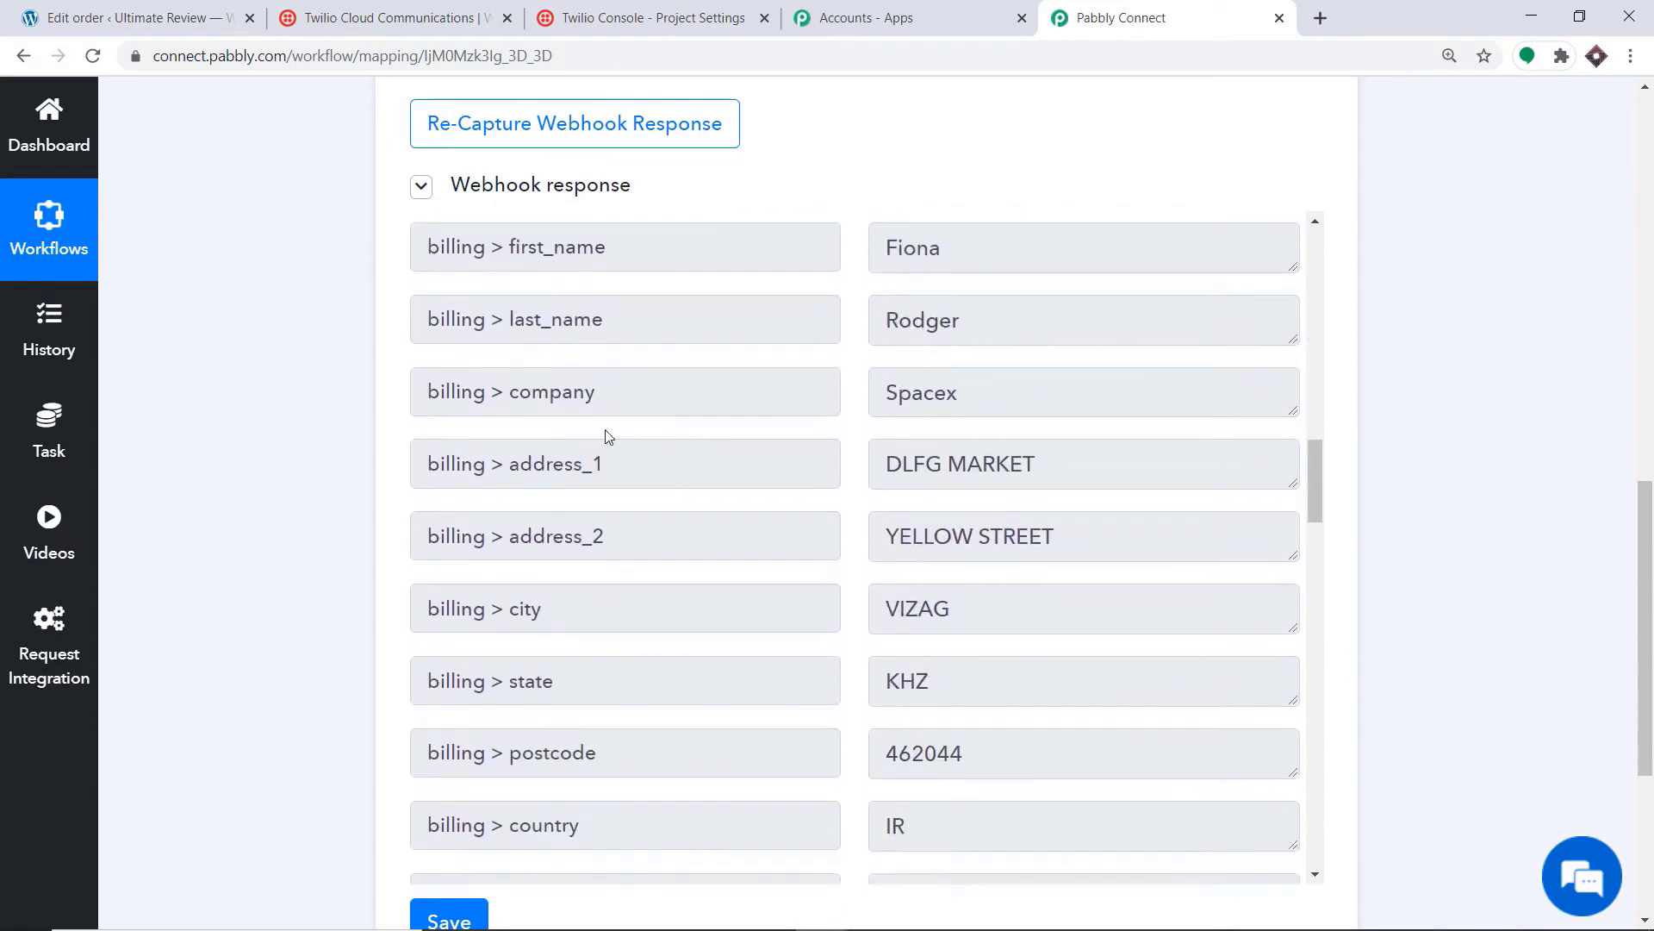
scroll(934, 428, "down", 1)
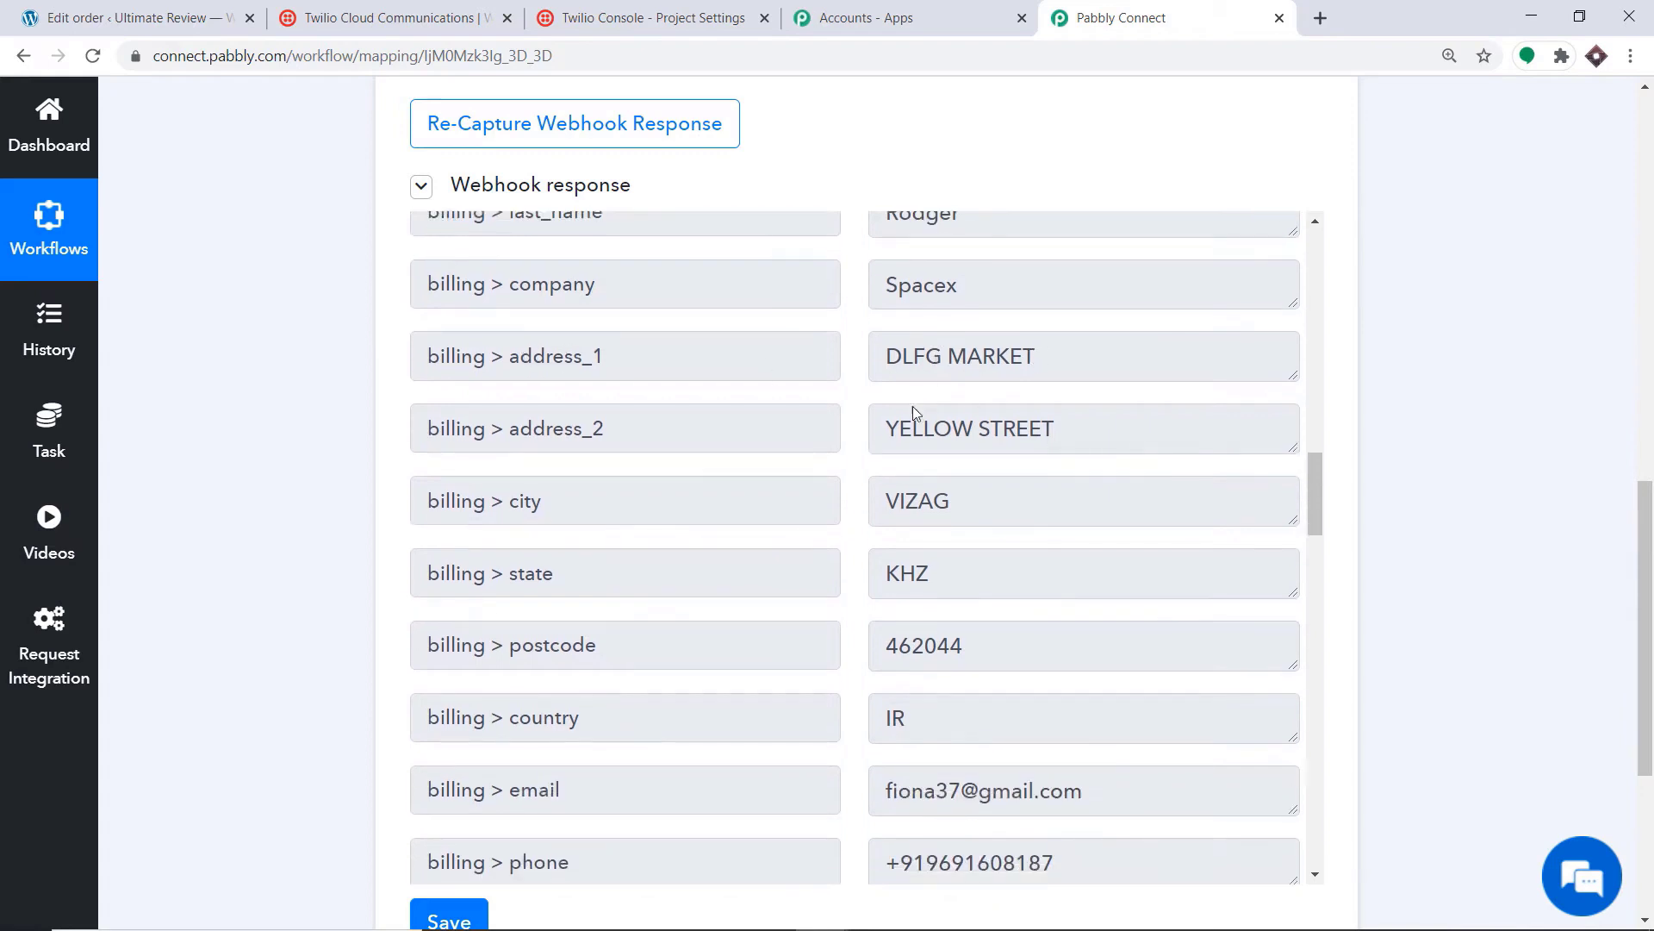
scroll(646, 377, "down", 1)
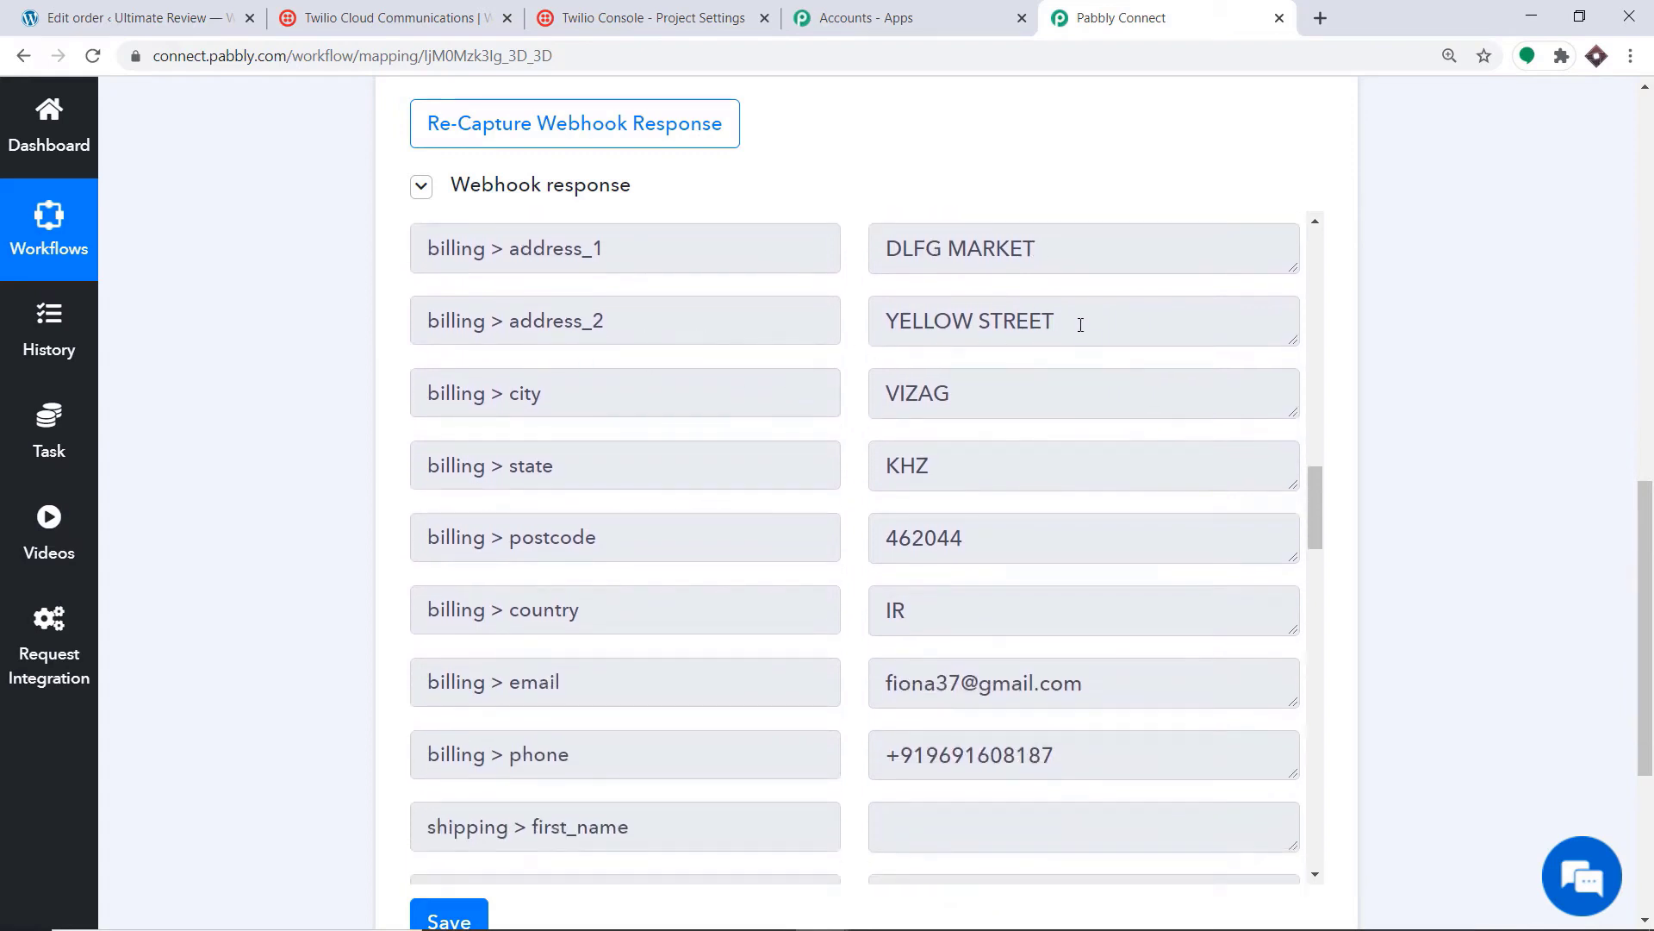
scroll(557, 375, "down", 1)
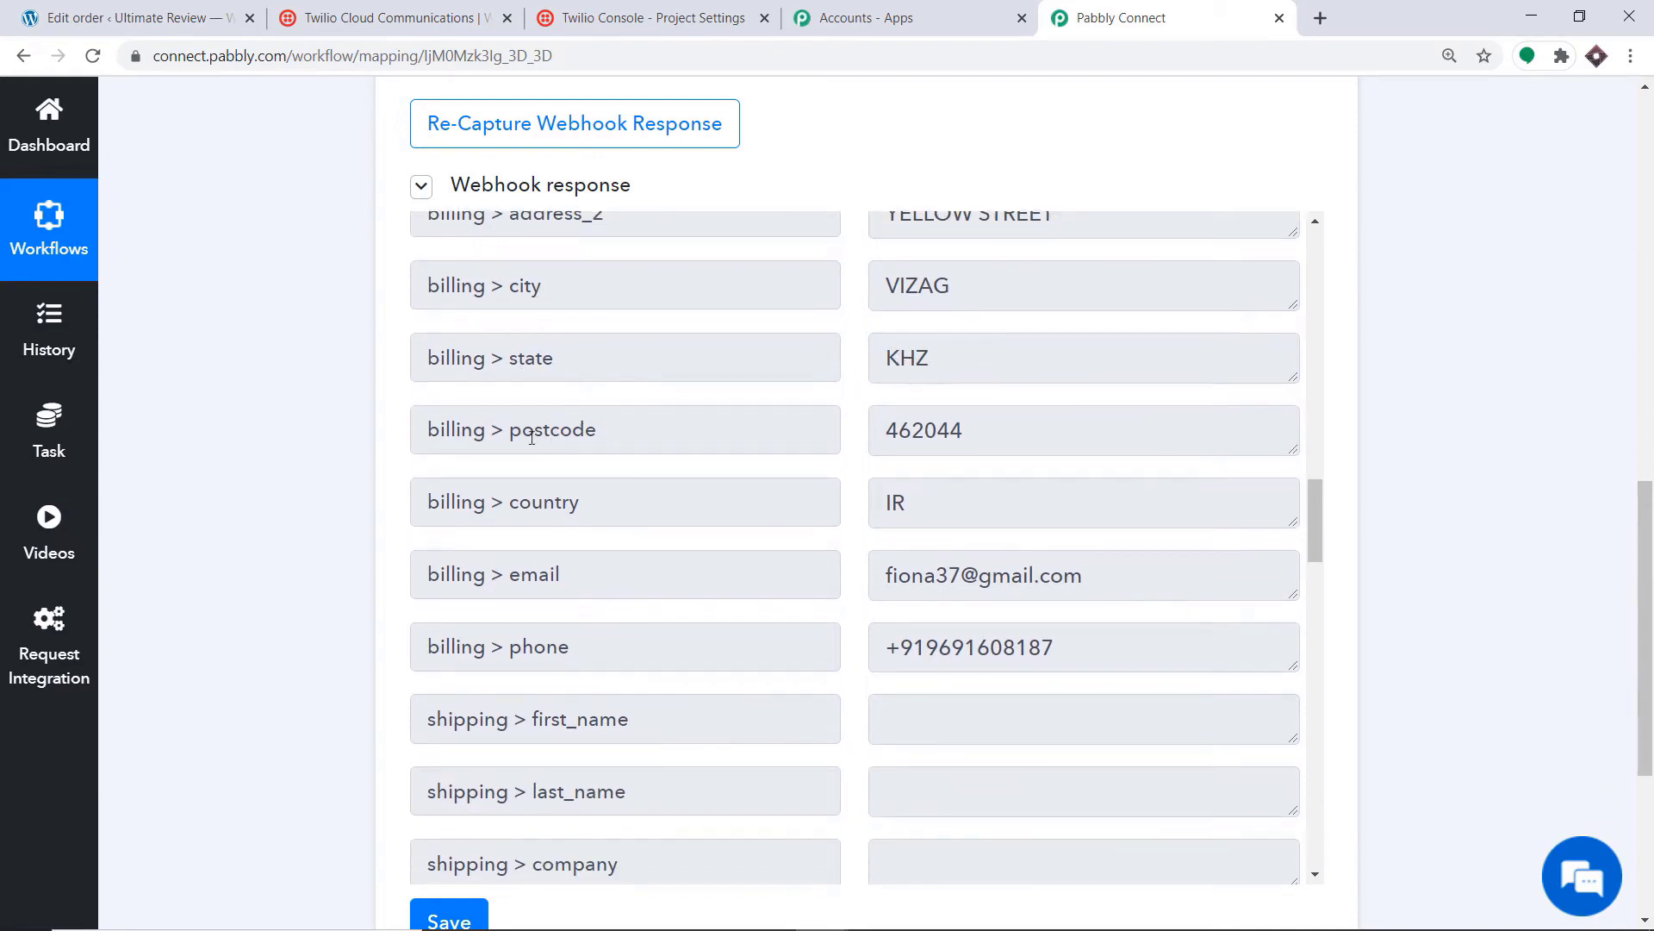
scroll(943, 430, "down", 1)
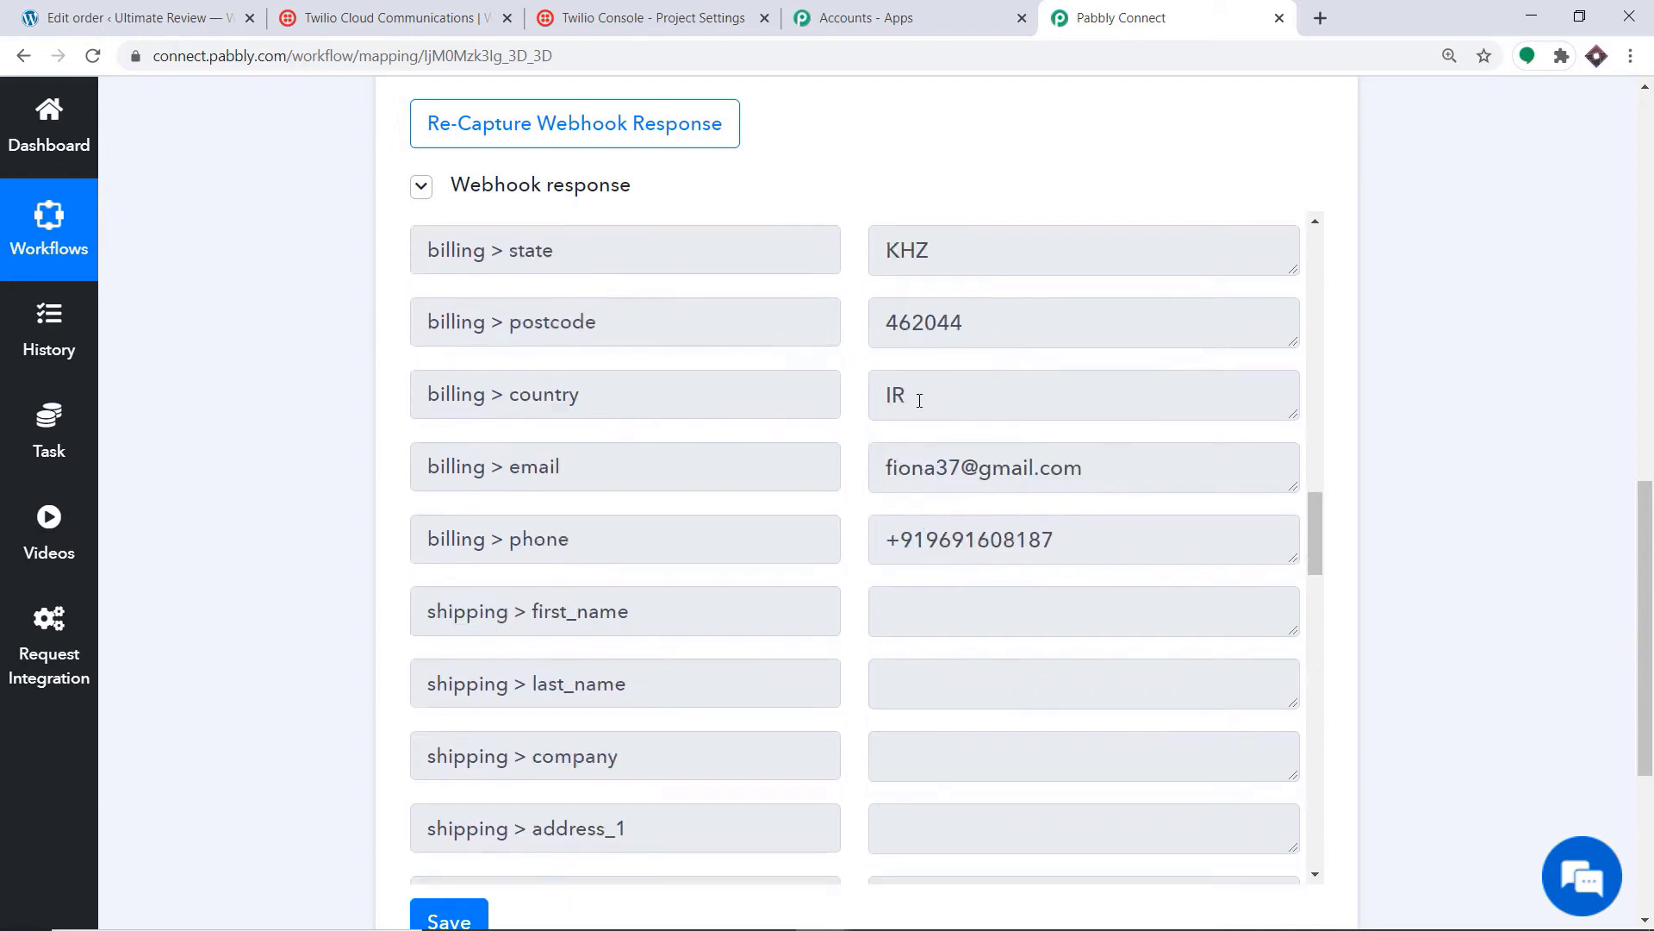
scroll(765, 436, "down", 1)
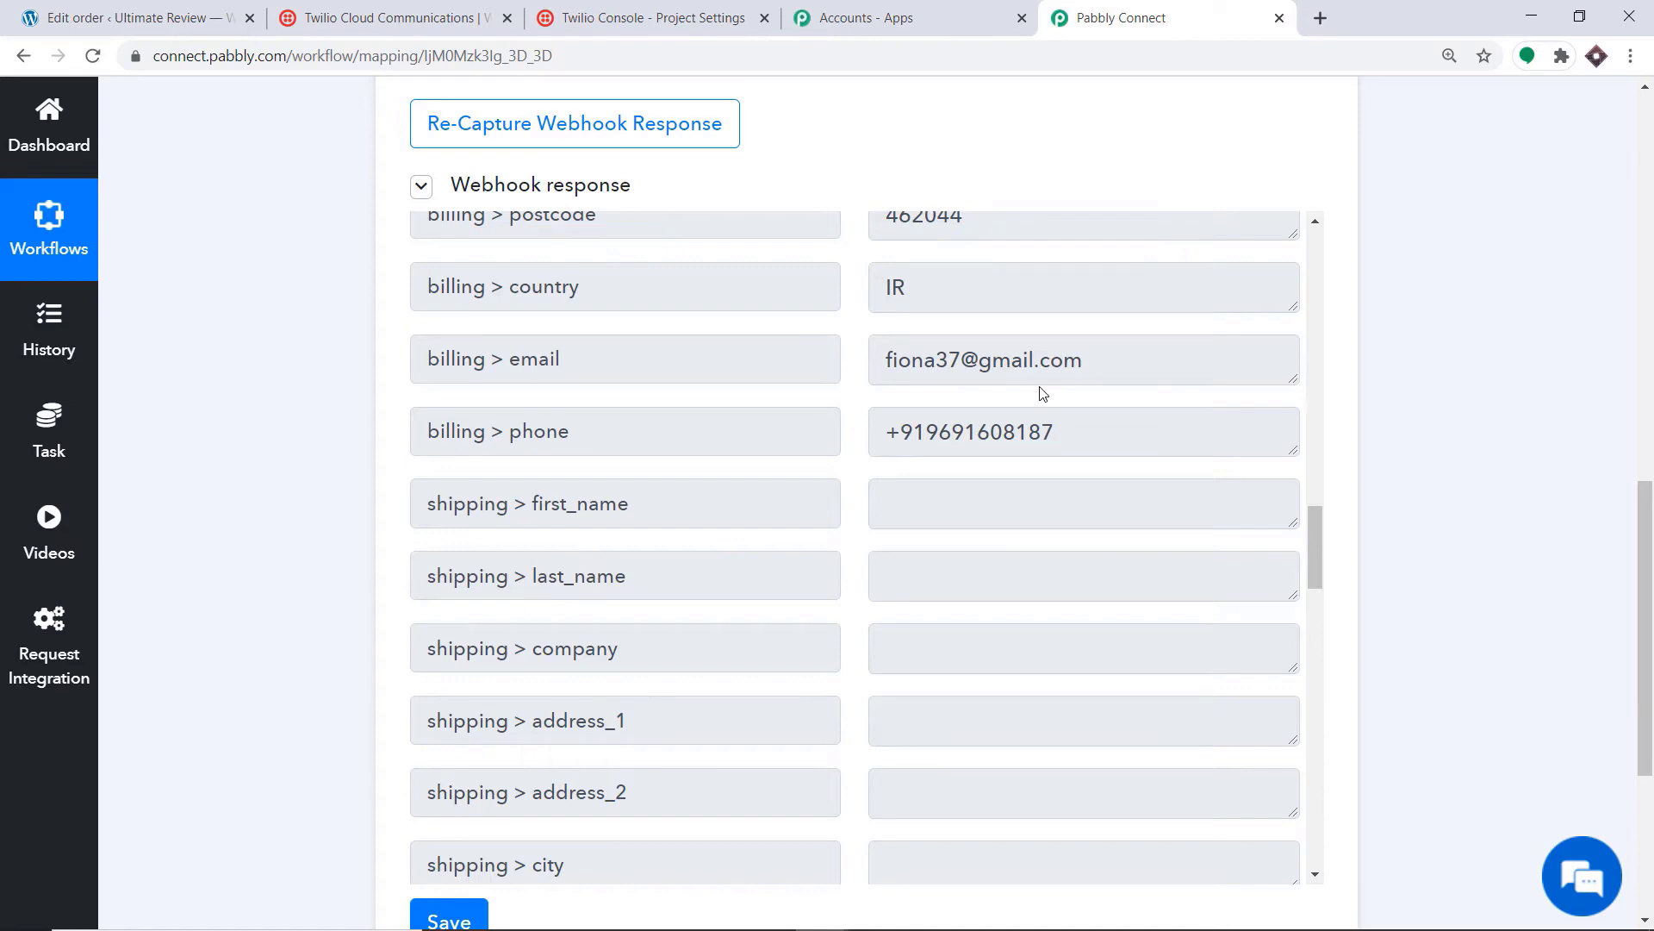
scroll(1043, 394, "up", 1)
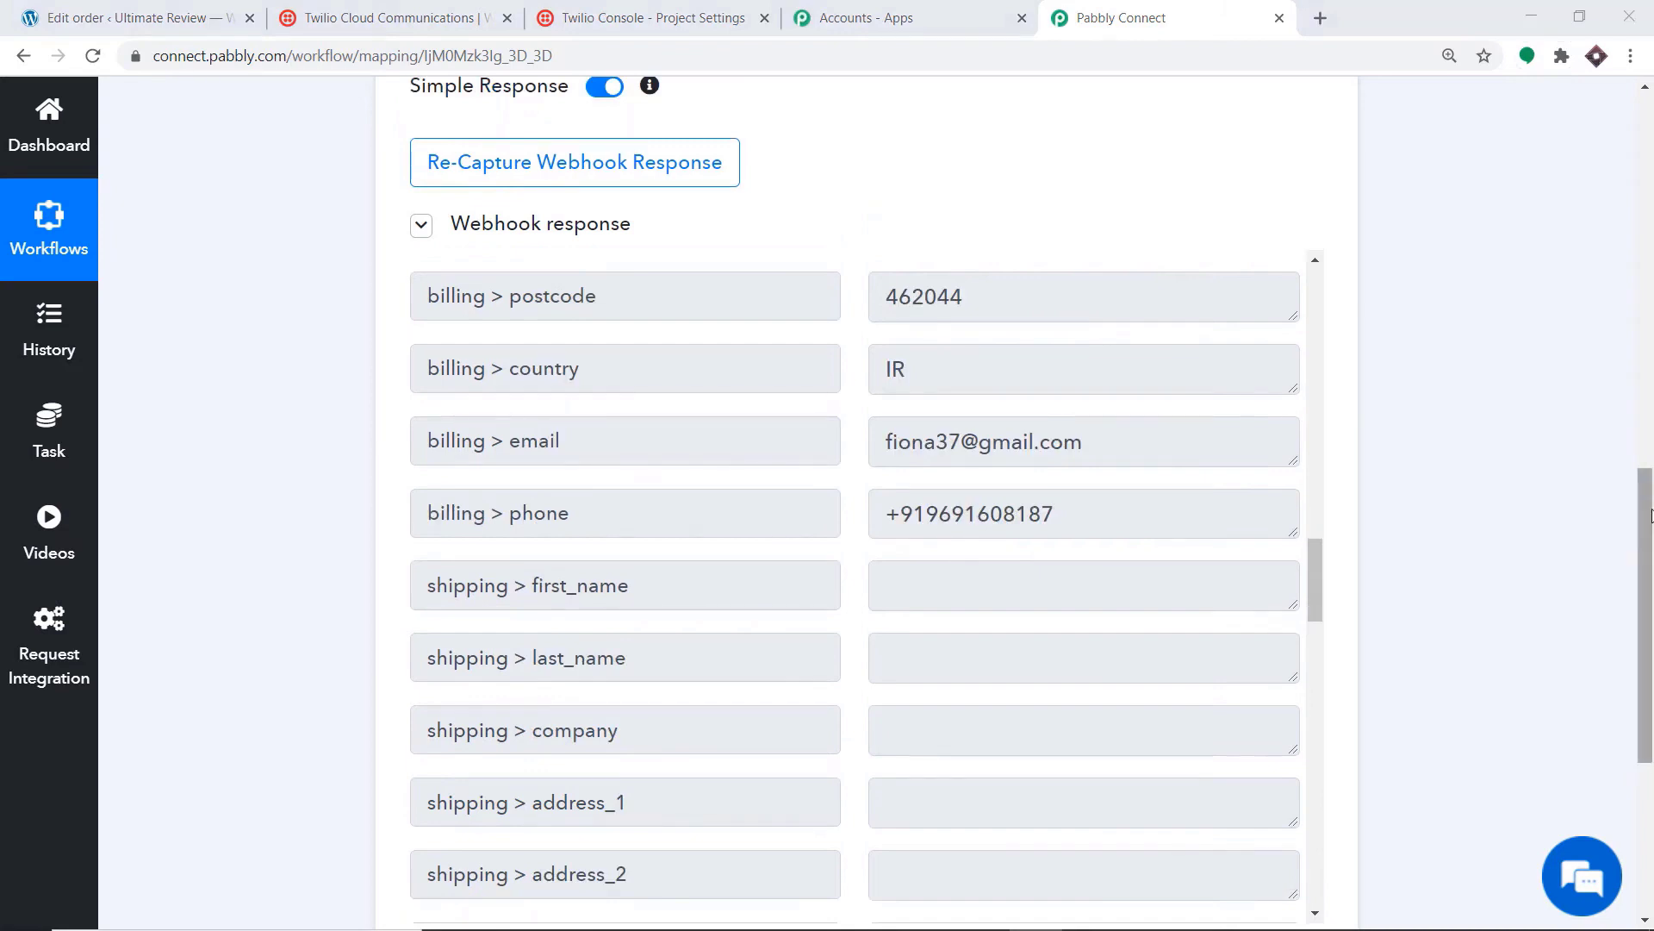
left_click_drag(1651, 517, 1649, 687)
Step: Add a Twilio Send SMS Message action below the trigger and begin connecting a new Twilio account
left_click(867, 657)
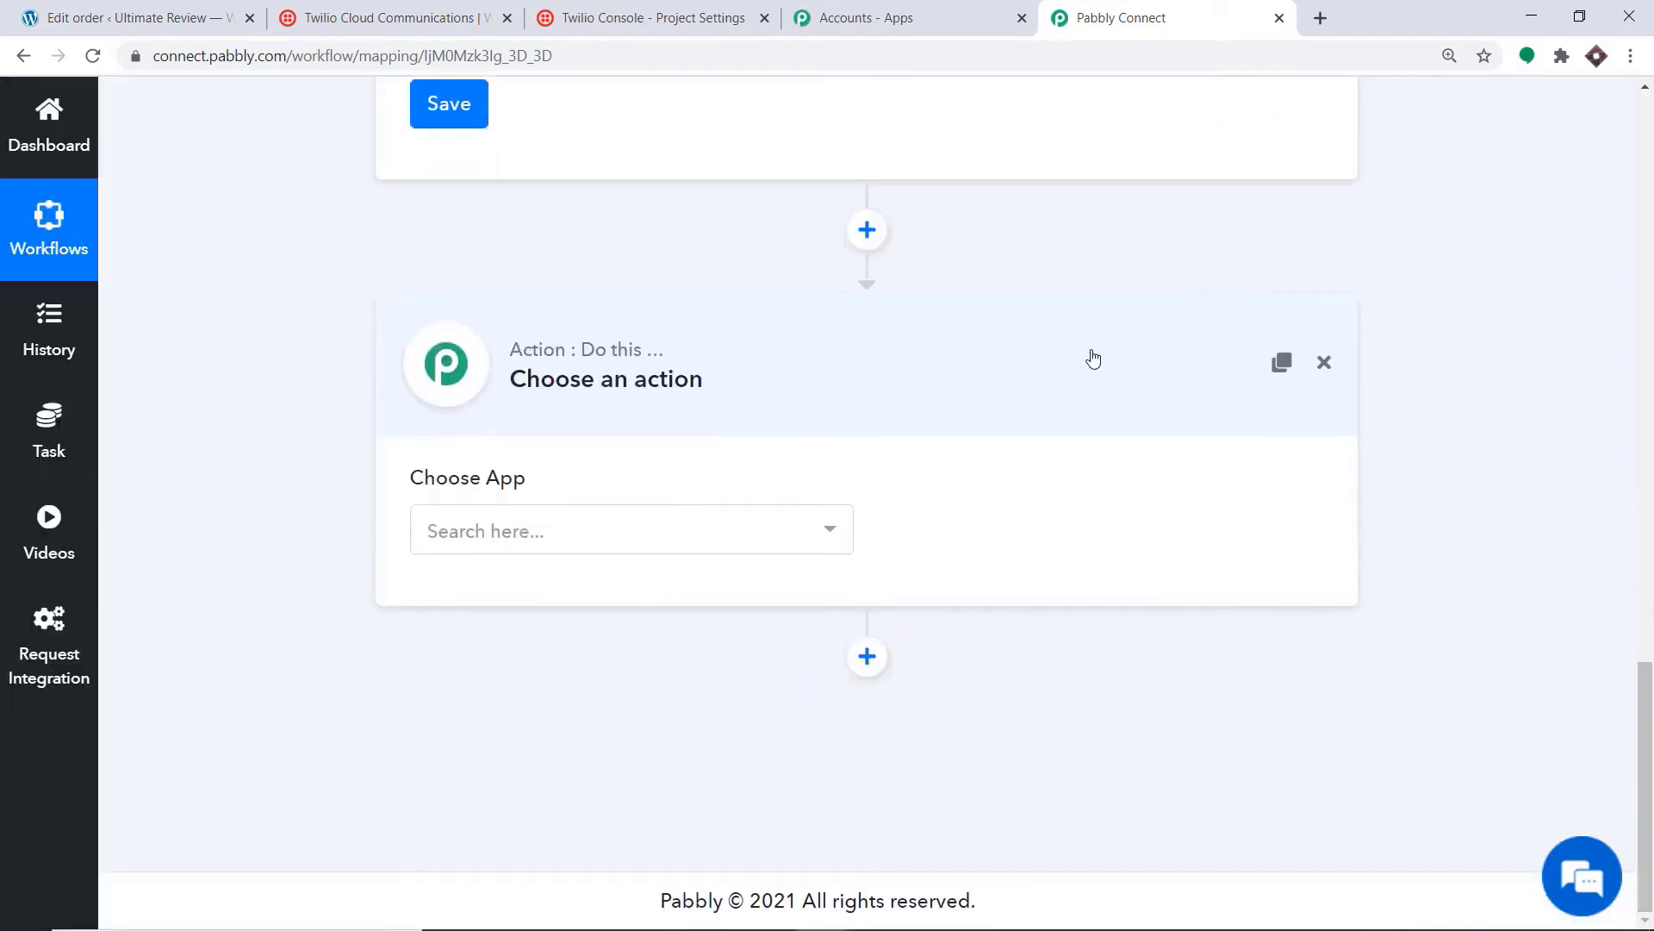
left_click(664, 525)
type("twilio")
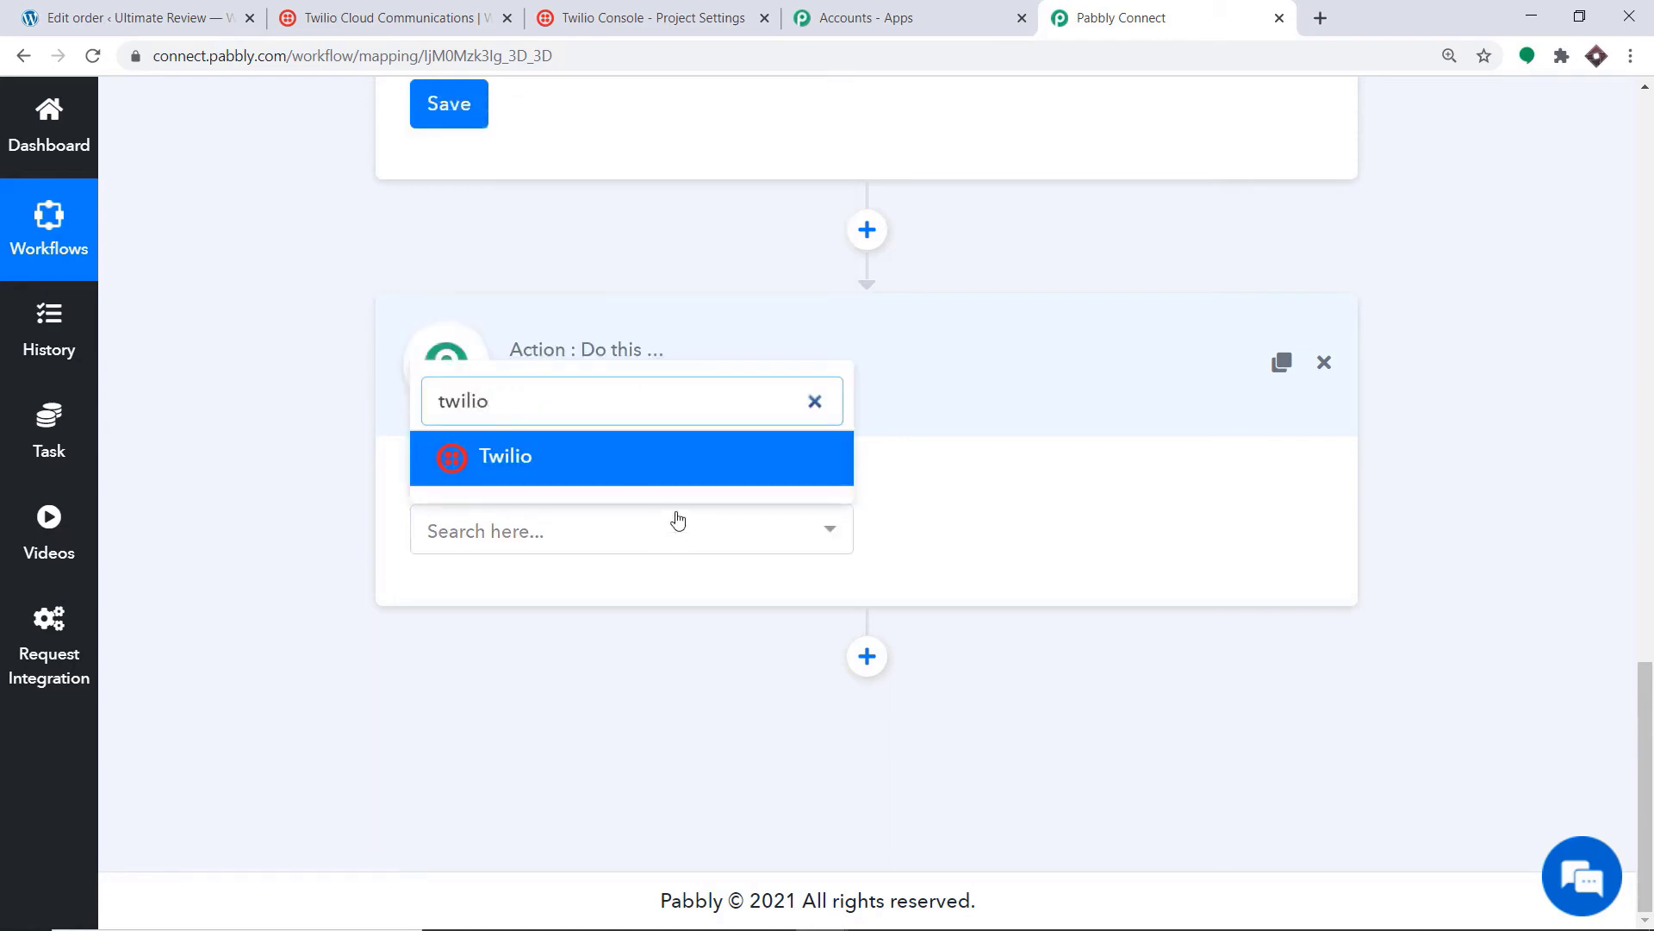
left_click(659, 464)
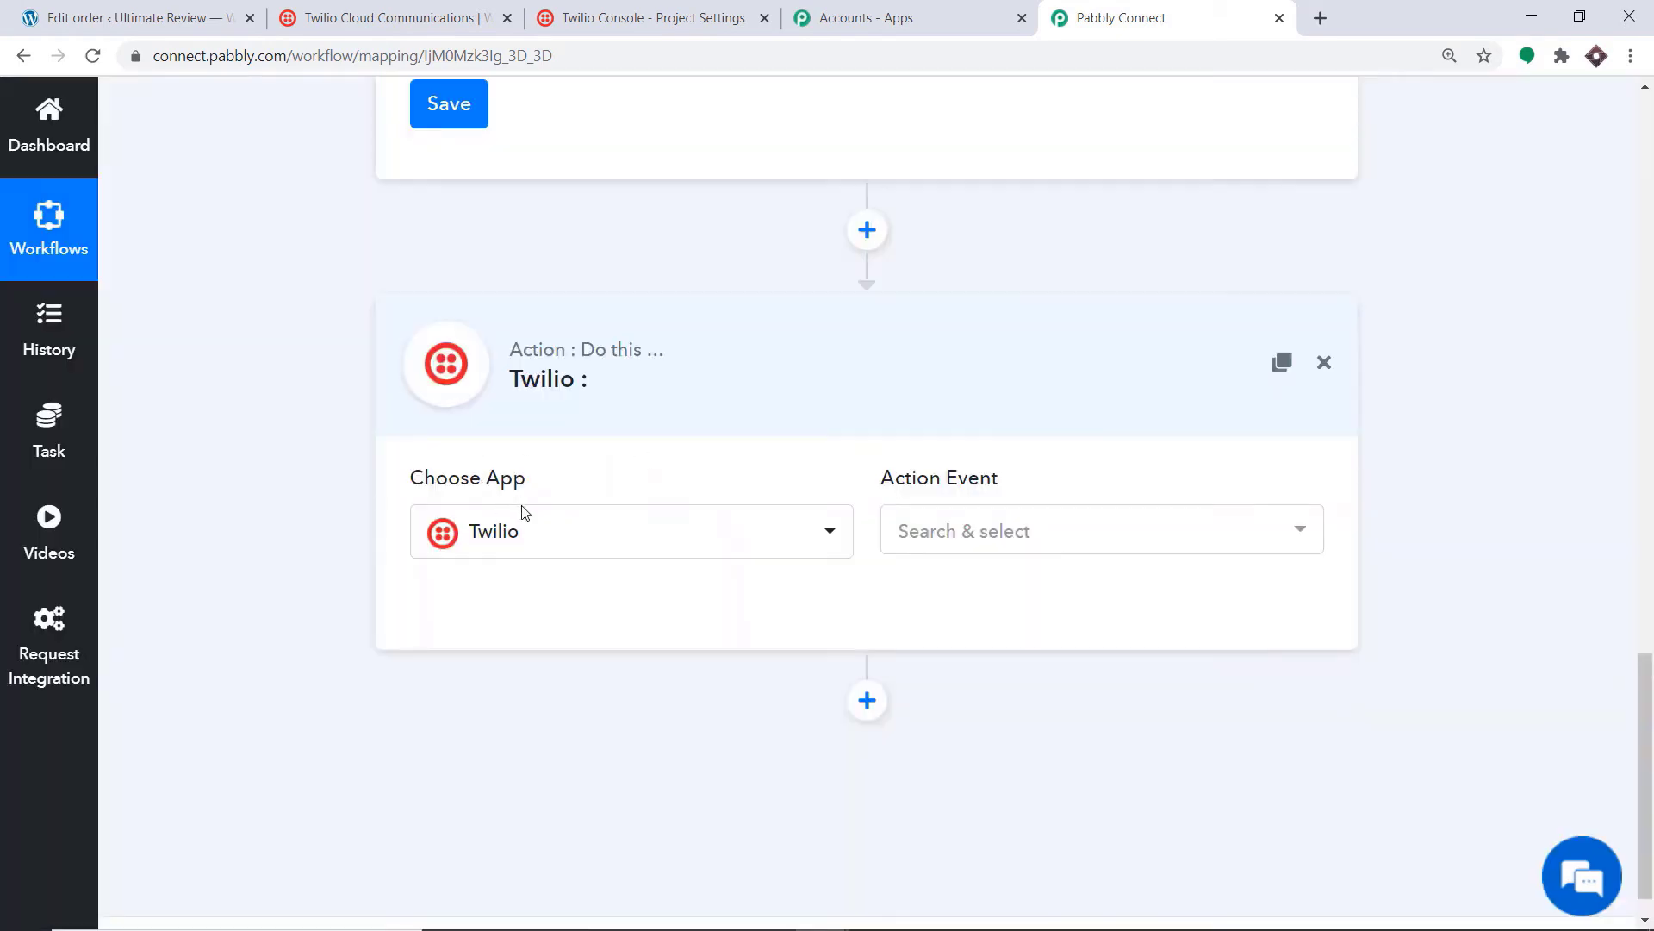
left_click(961, 536)
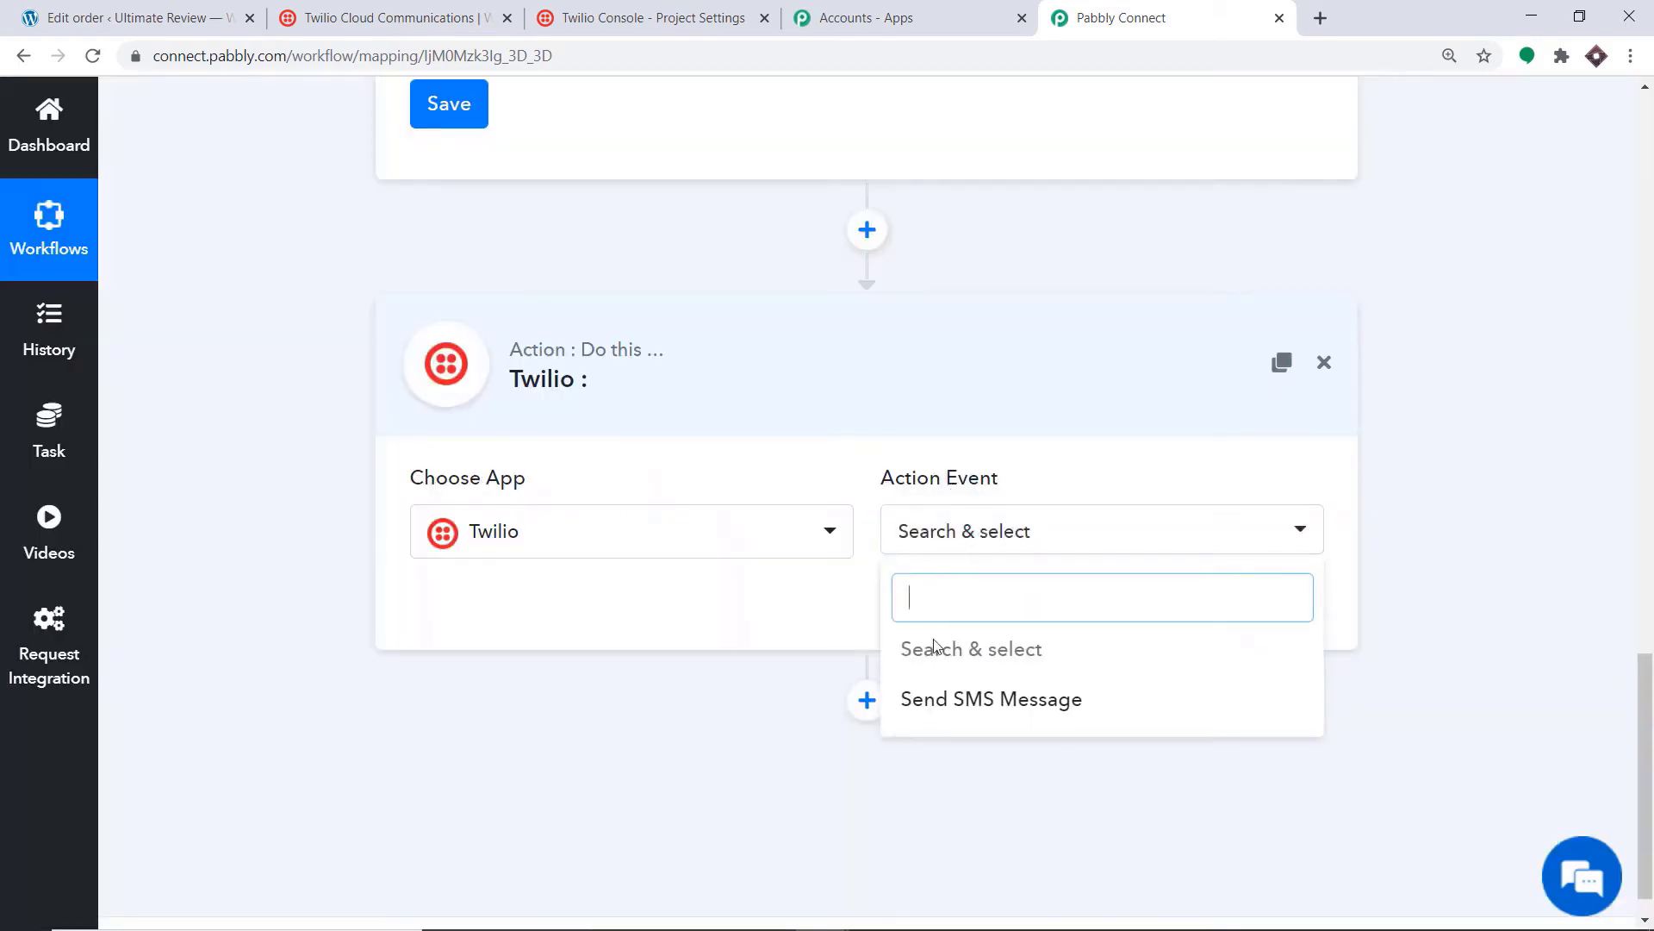
left_click(998, 700)
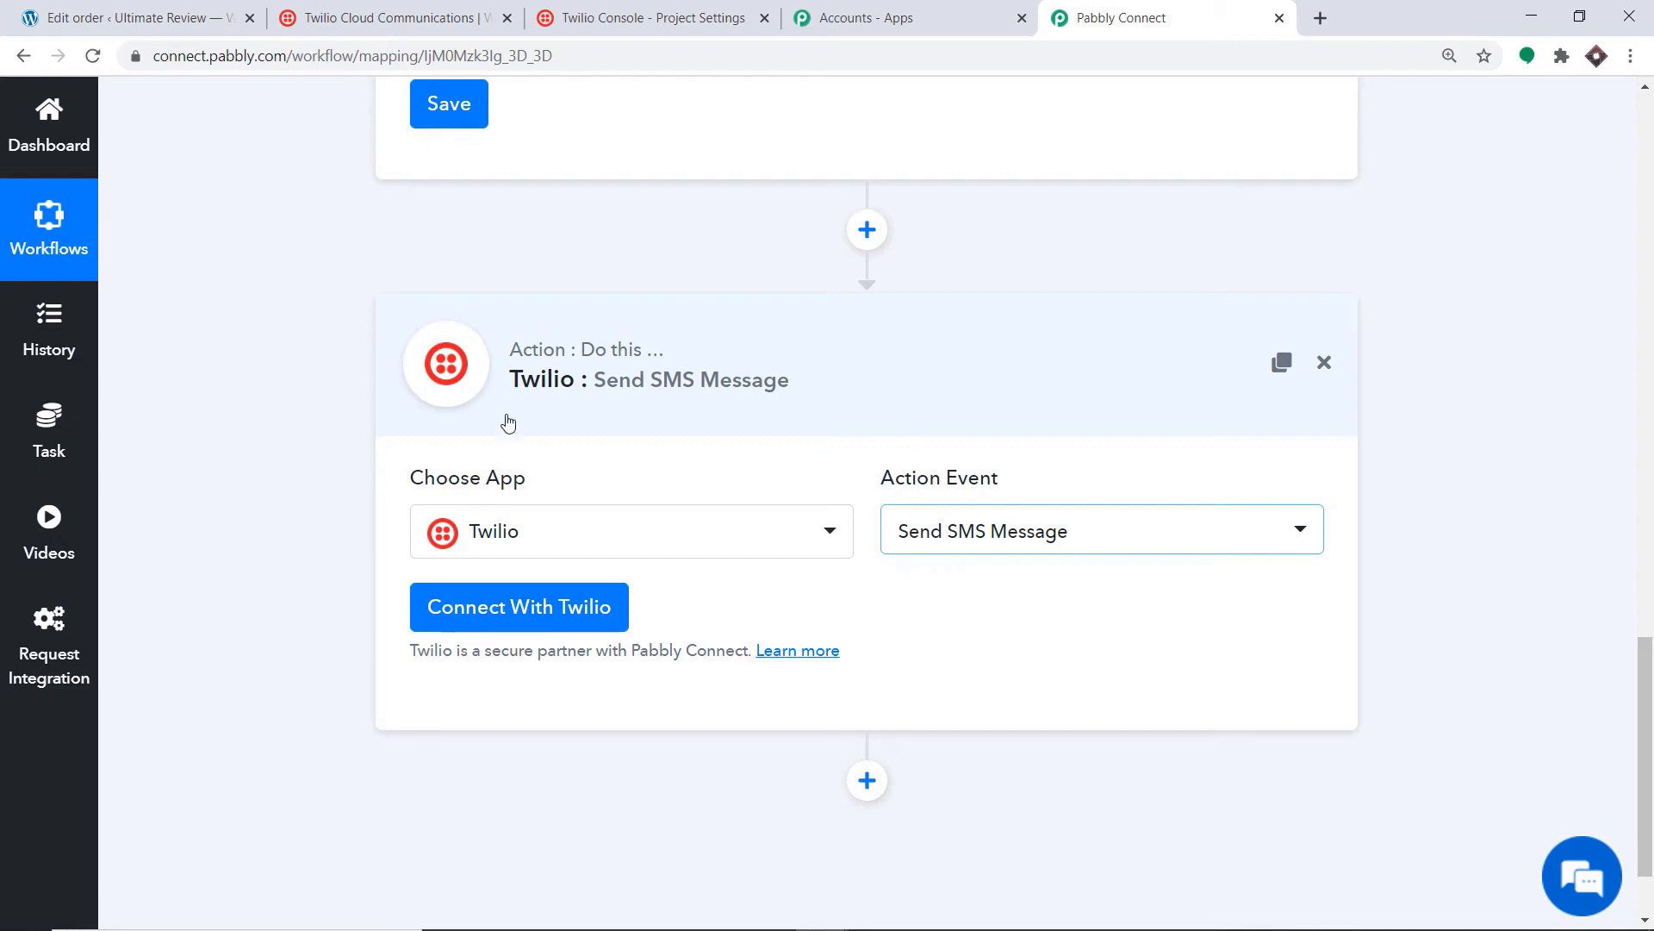
left_click(470, 615)
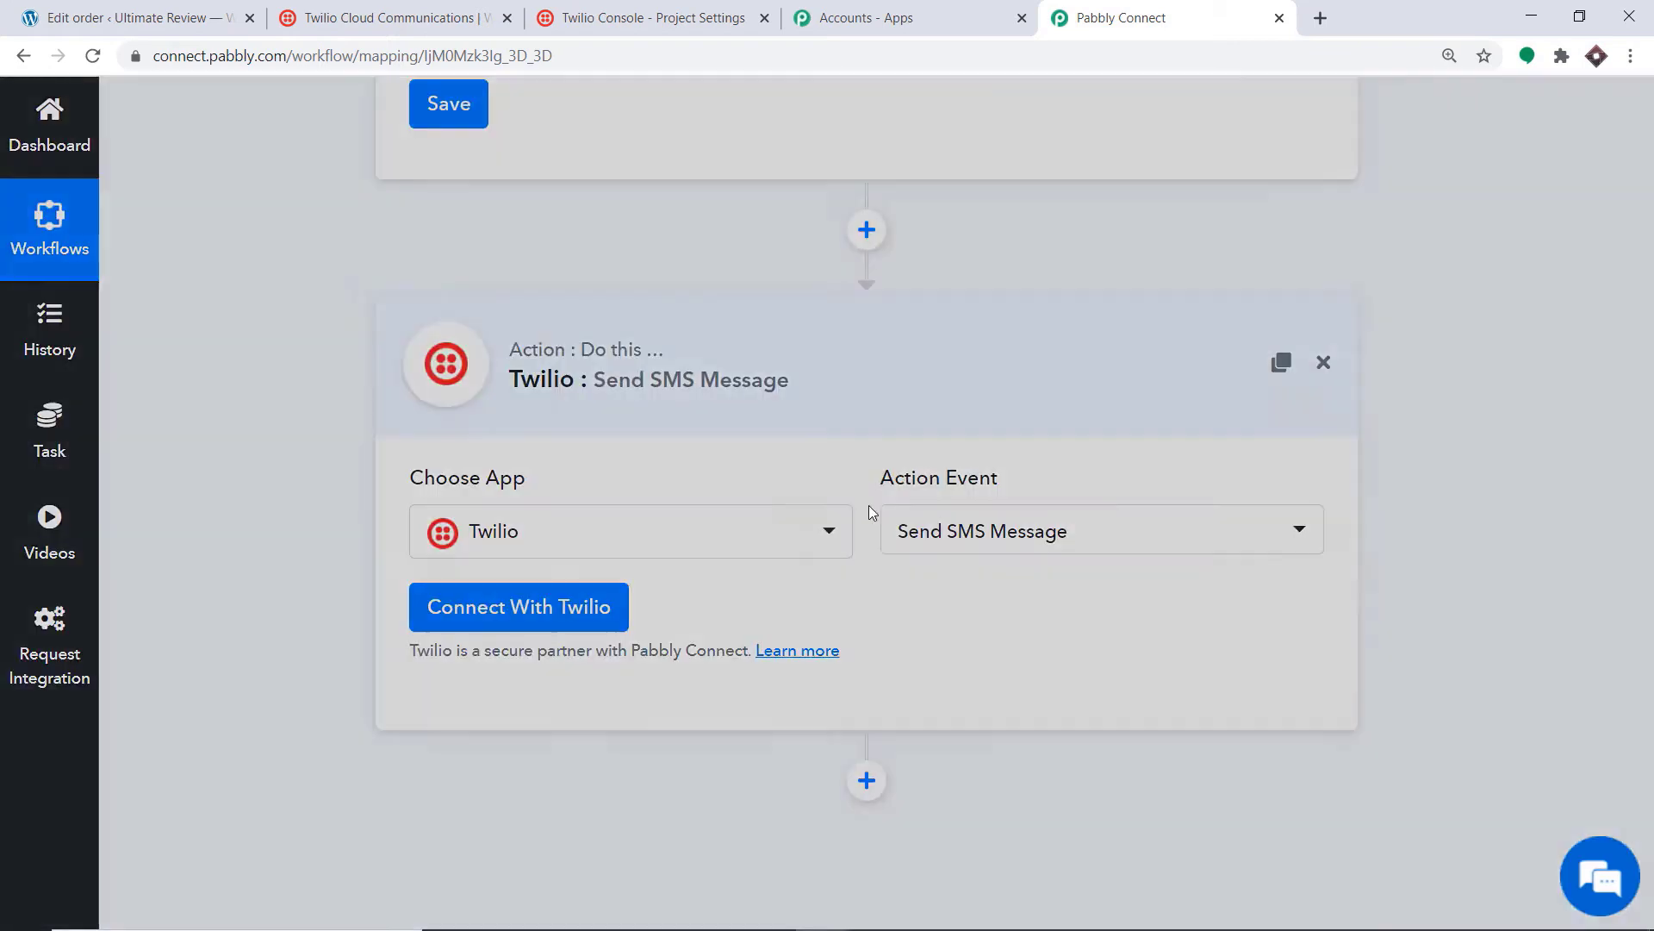
scroll(916, 447, "down", 1)
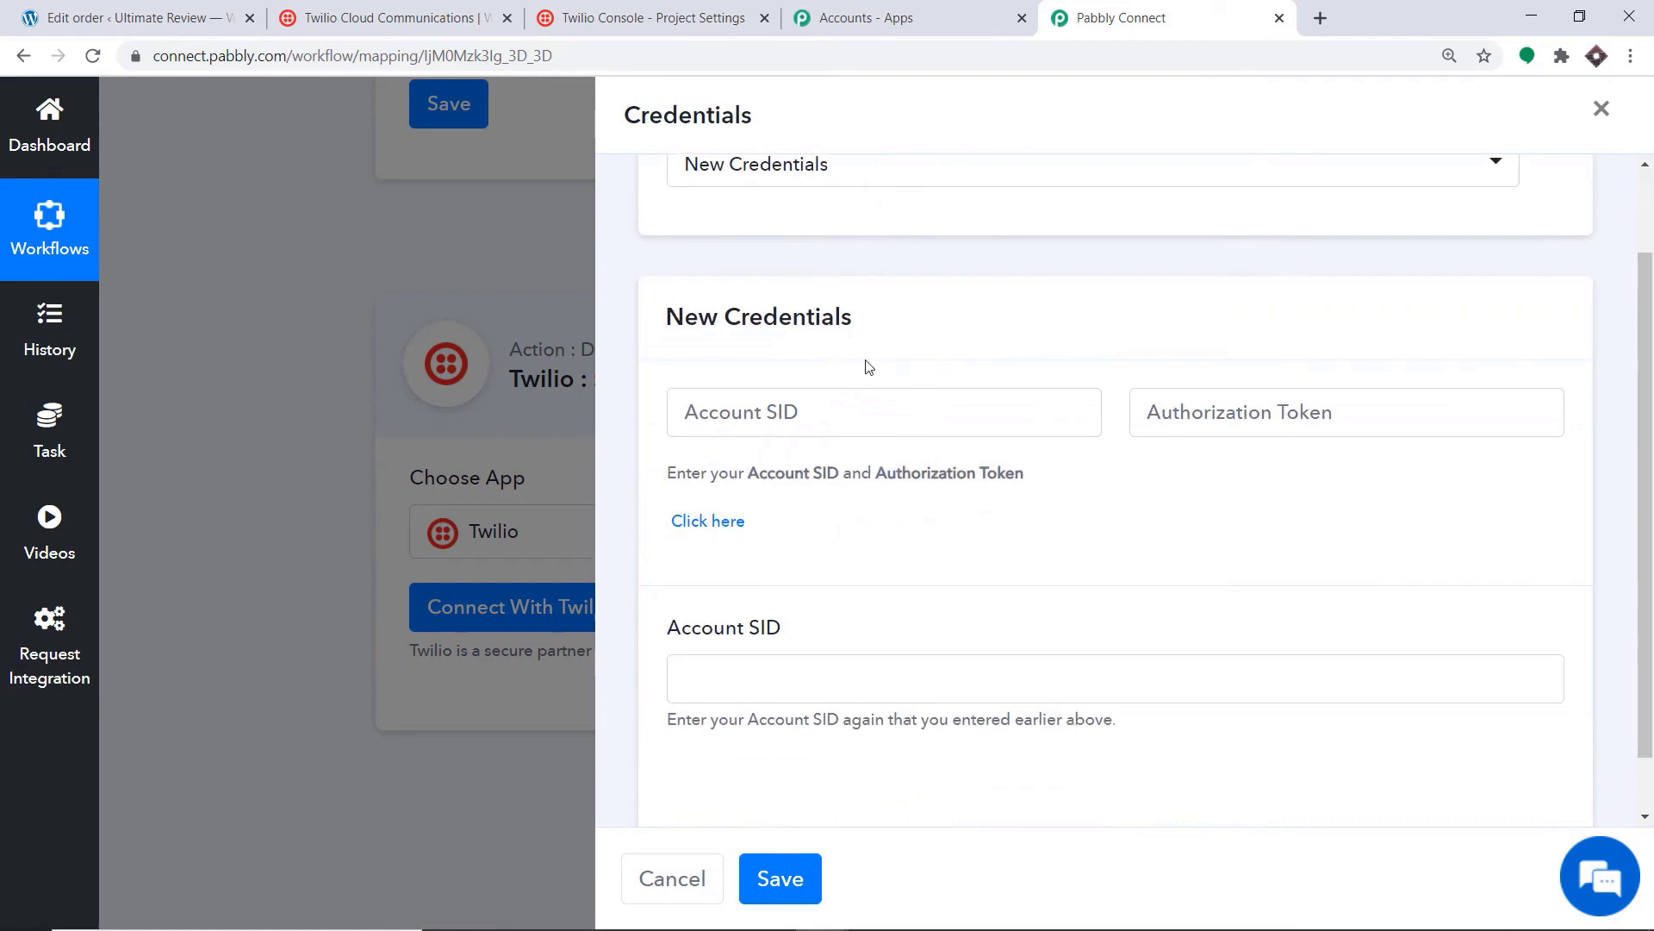
Step: Leave the empty credentials form and switch to the Twilio console's Active Numbers page
scroll(866, 370, "down", 1)
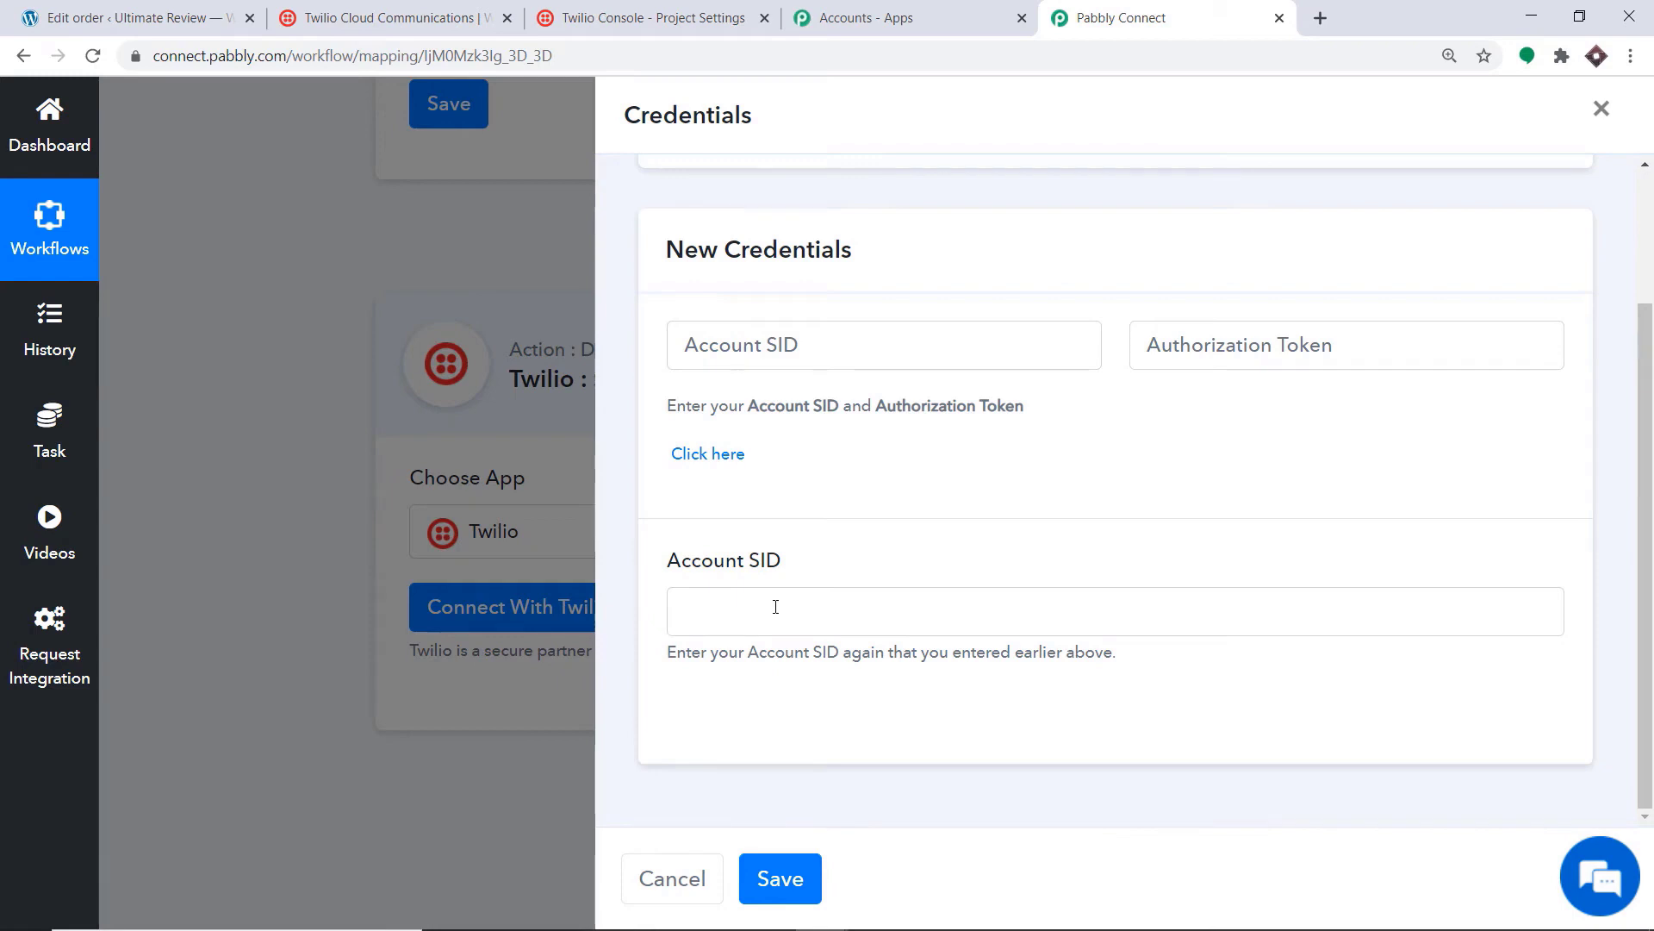
left_click(410, 24)
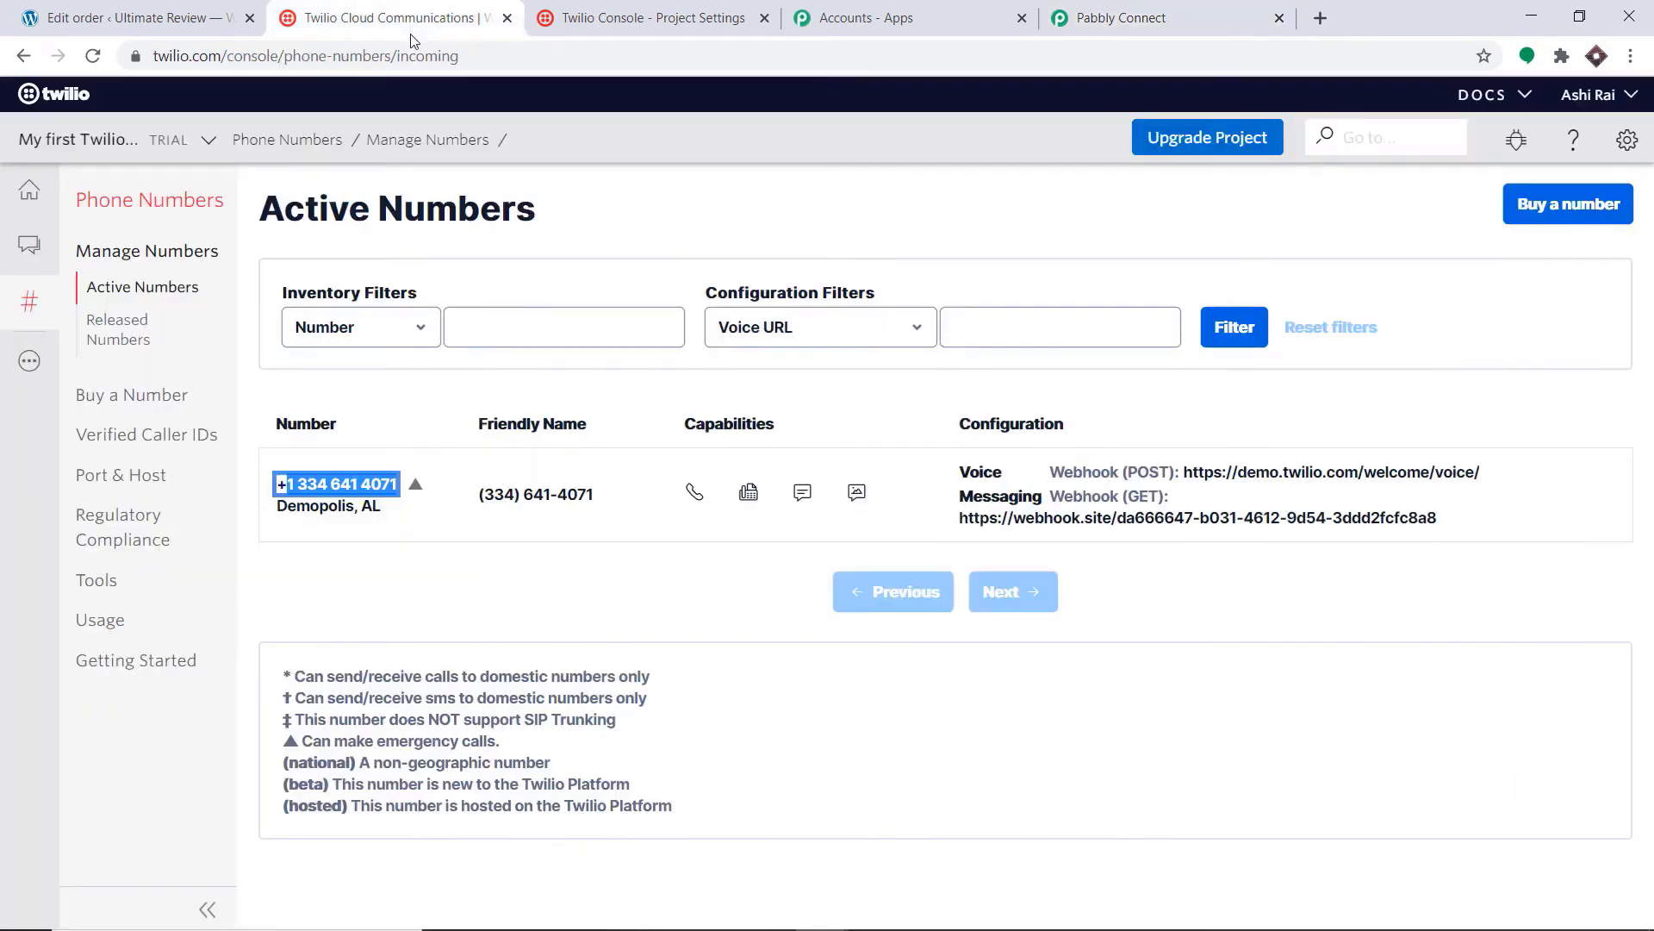
Step: Open Twilio project settings in a new tab and verify with the account password
left_click(1628, 145)
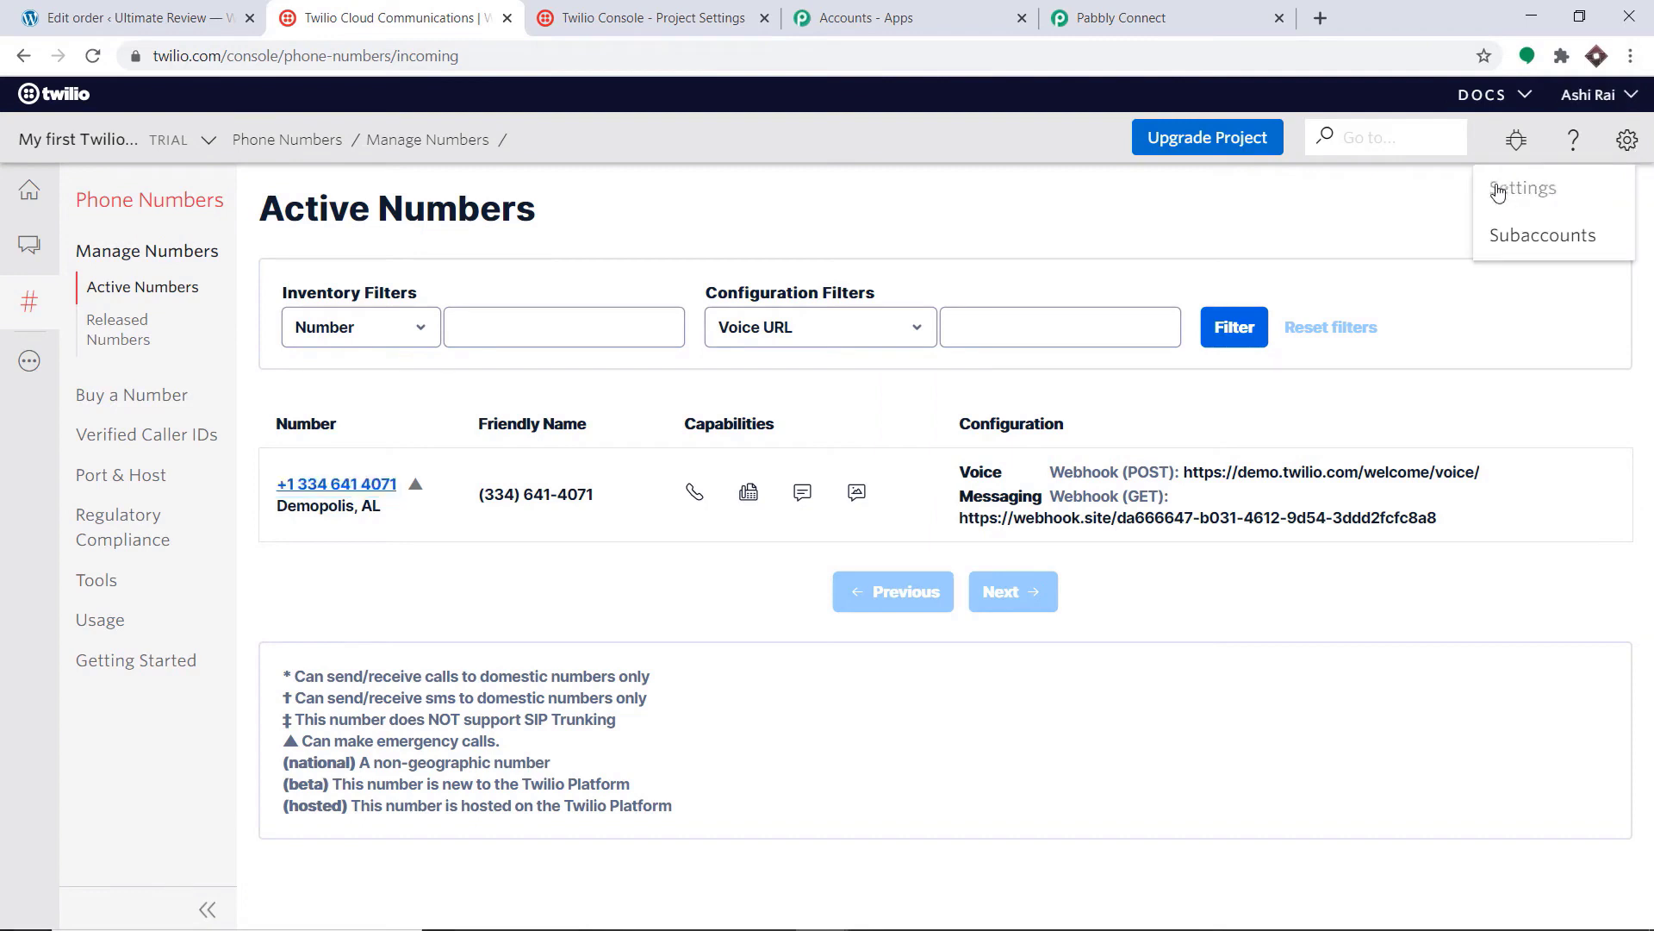
right_click(1499, 189)
left_click(1423, 200)
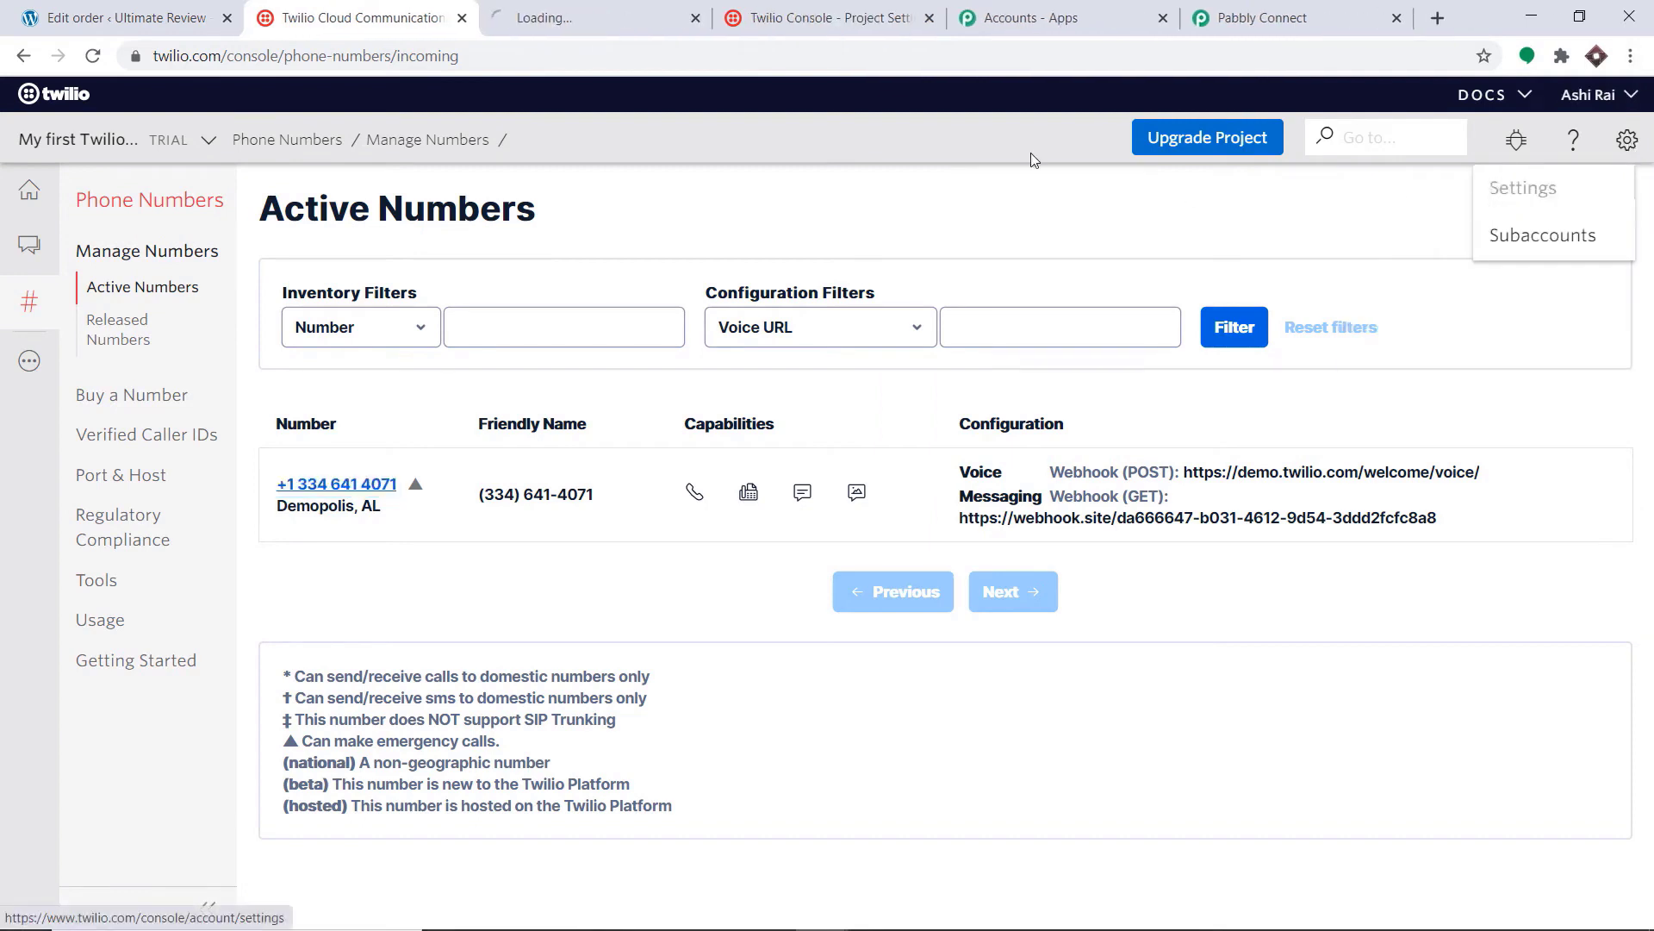
left_click(618, 17)
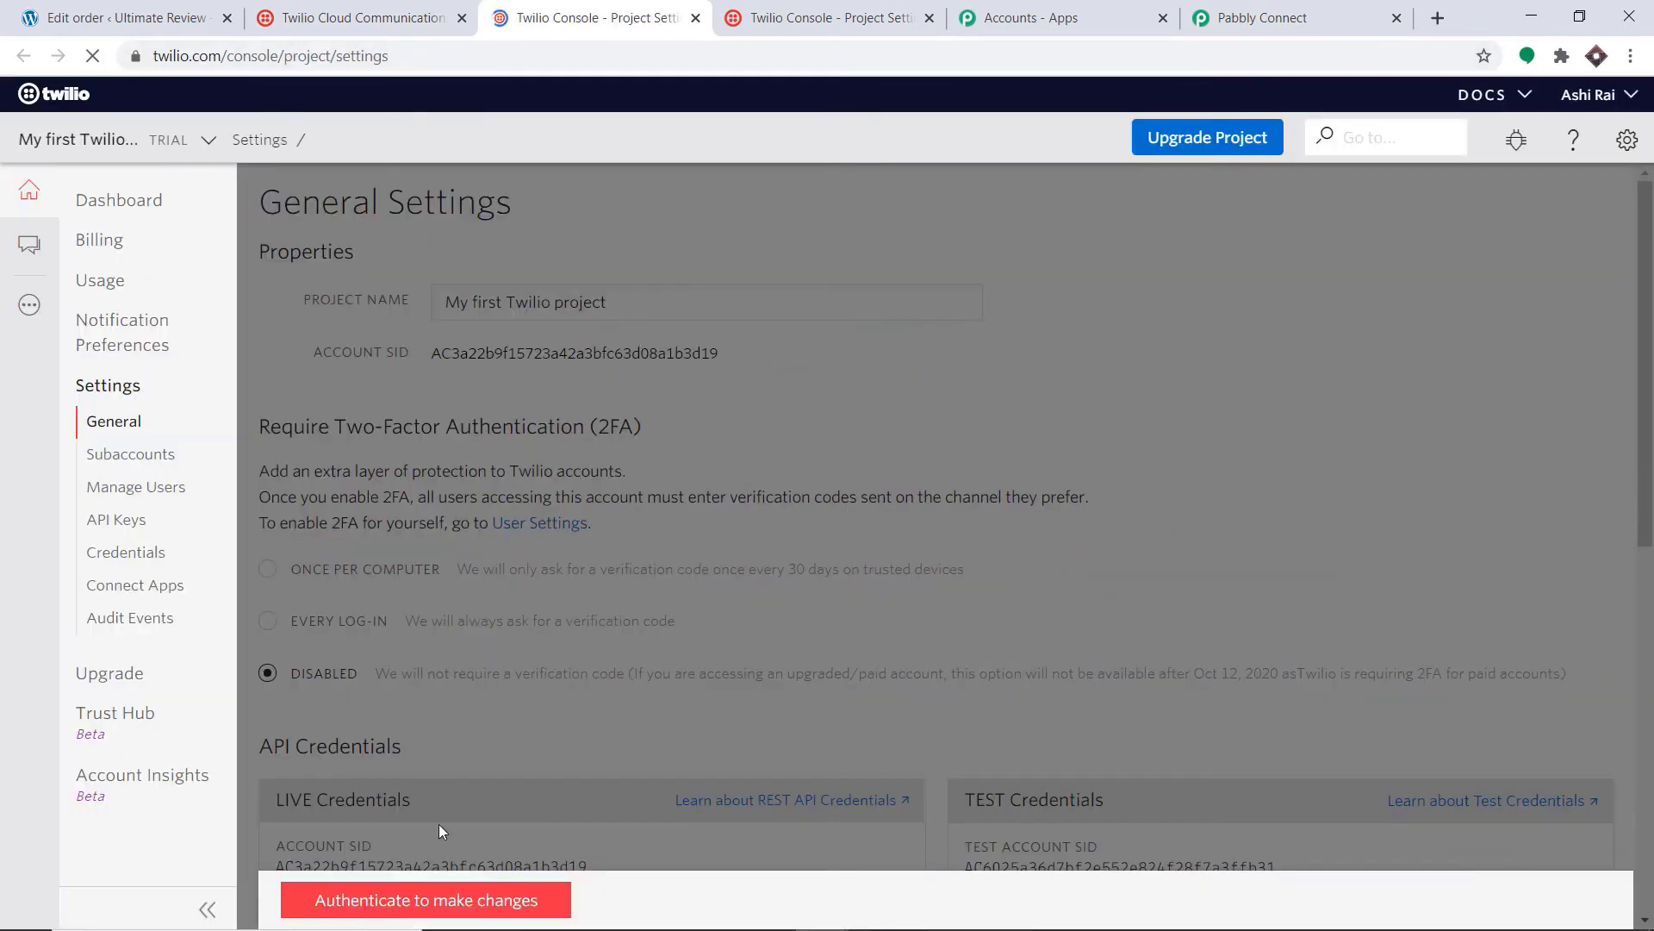
left_click(436, 898)
left_click(697, 458)
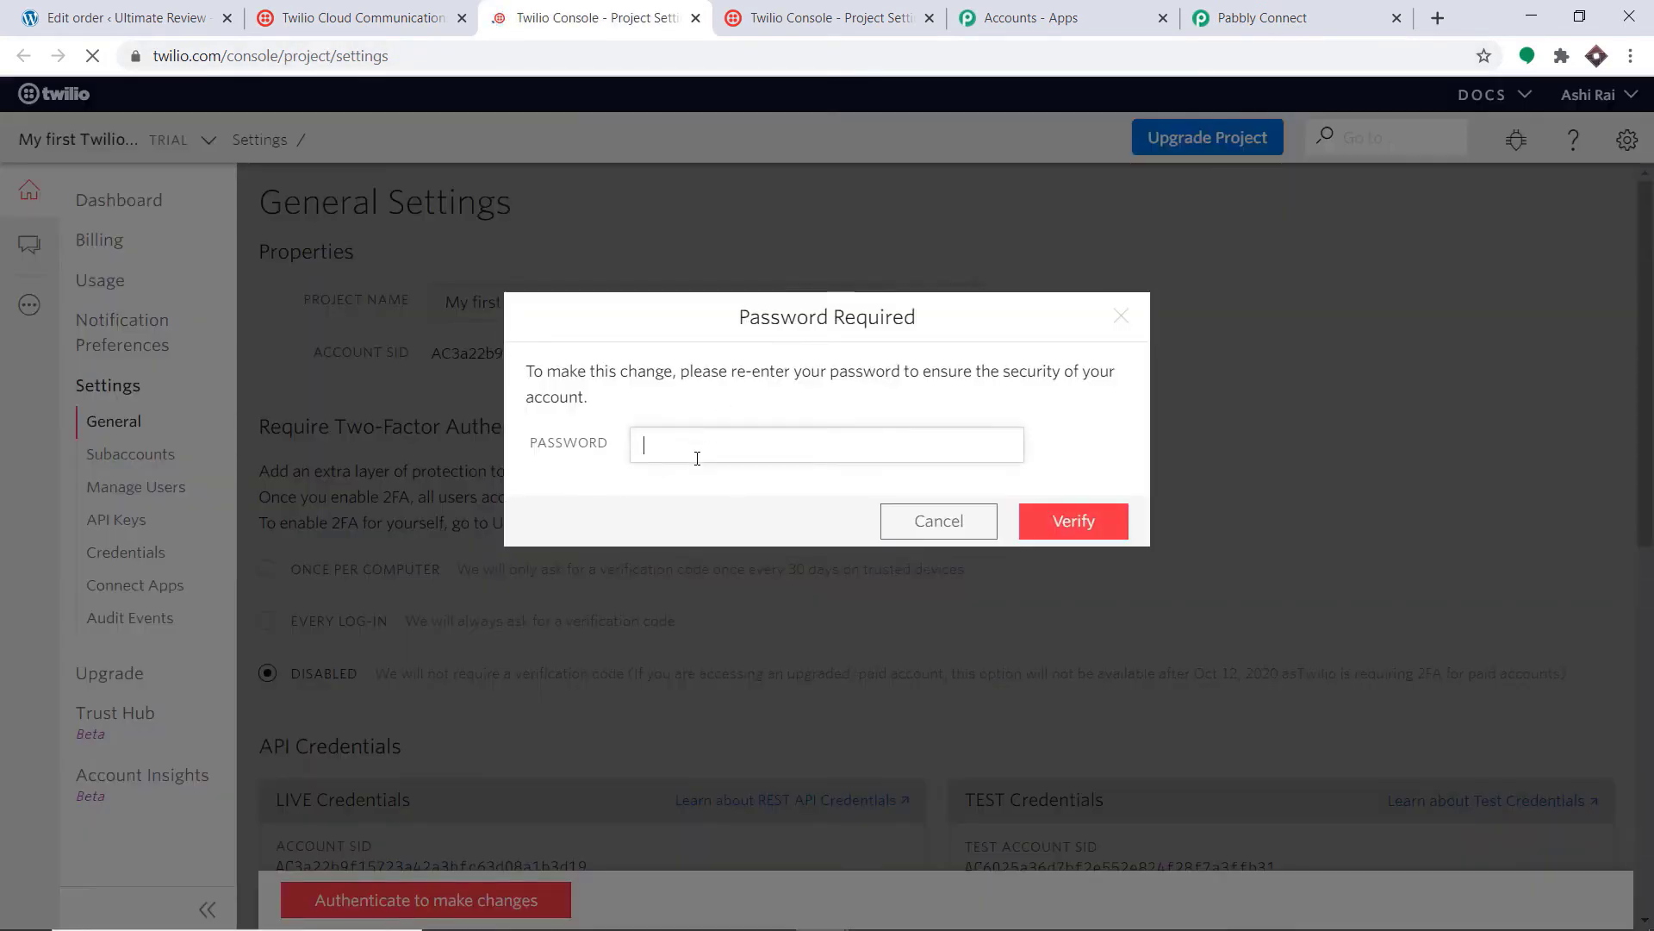
type("•")
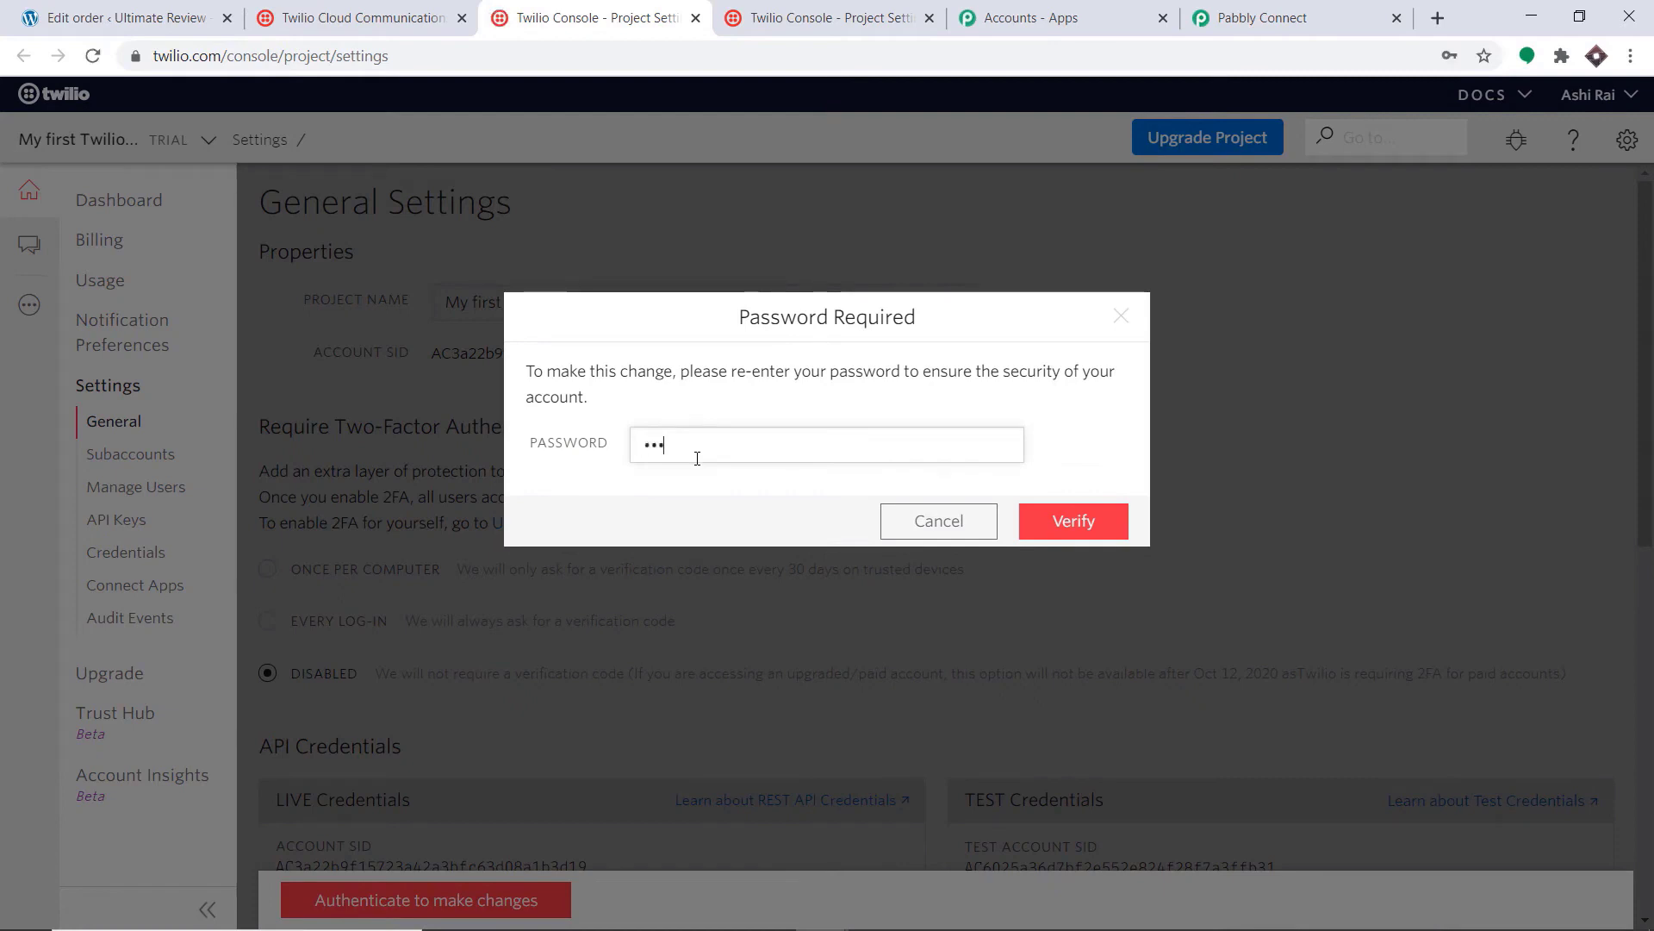
type("••••••••••")
key("Return")
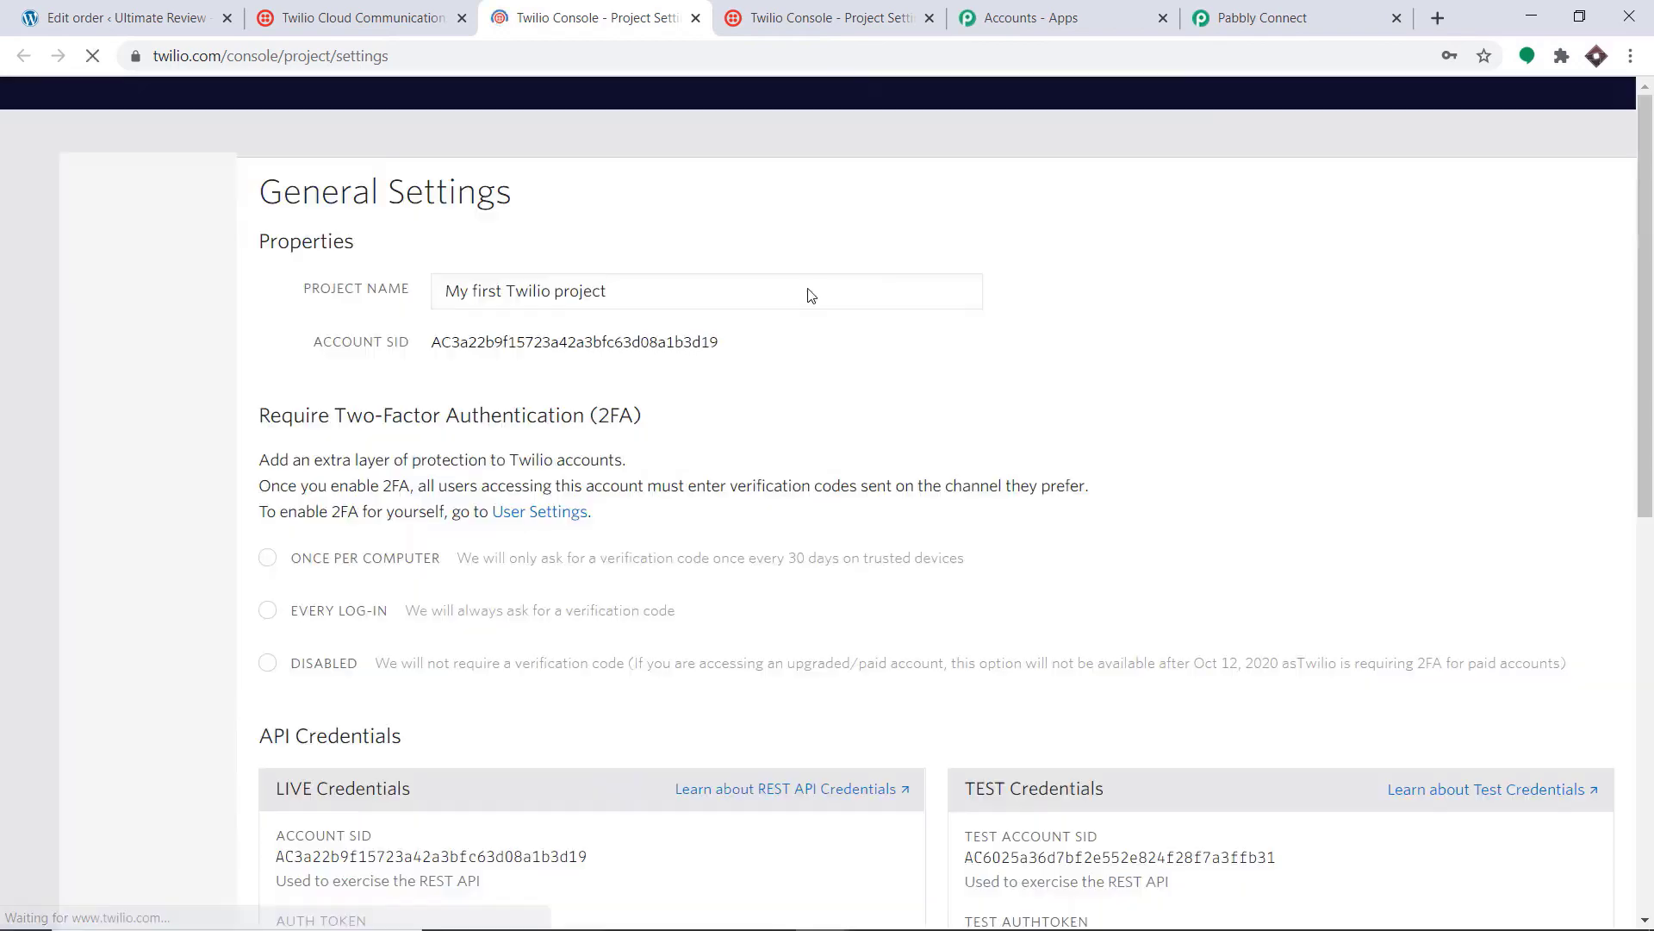
Step: Copy the live Account SID from API Credentials and return to Pabbly's Account SID field
scroll(782, 322, "down", 6)
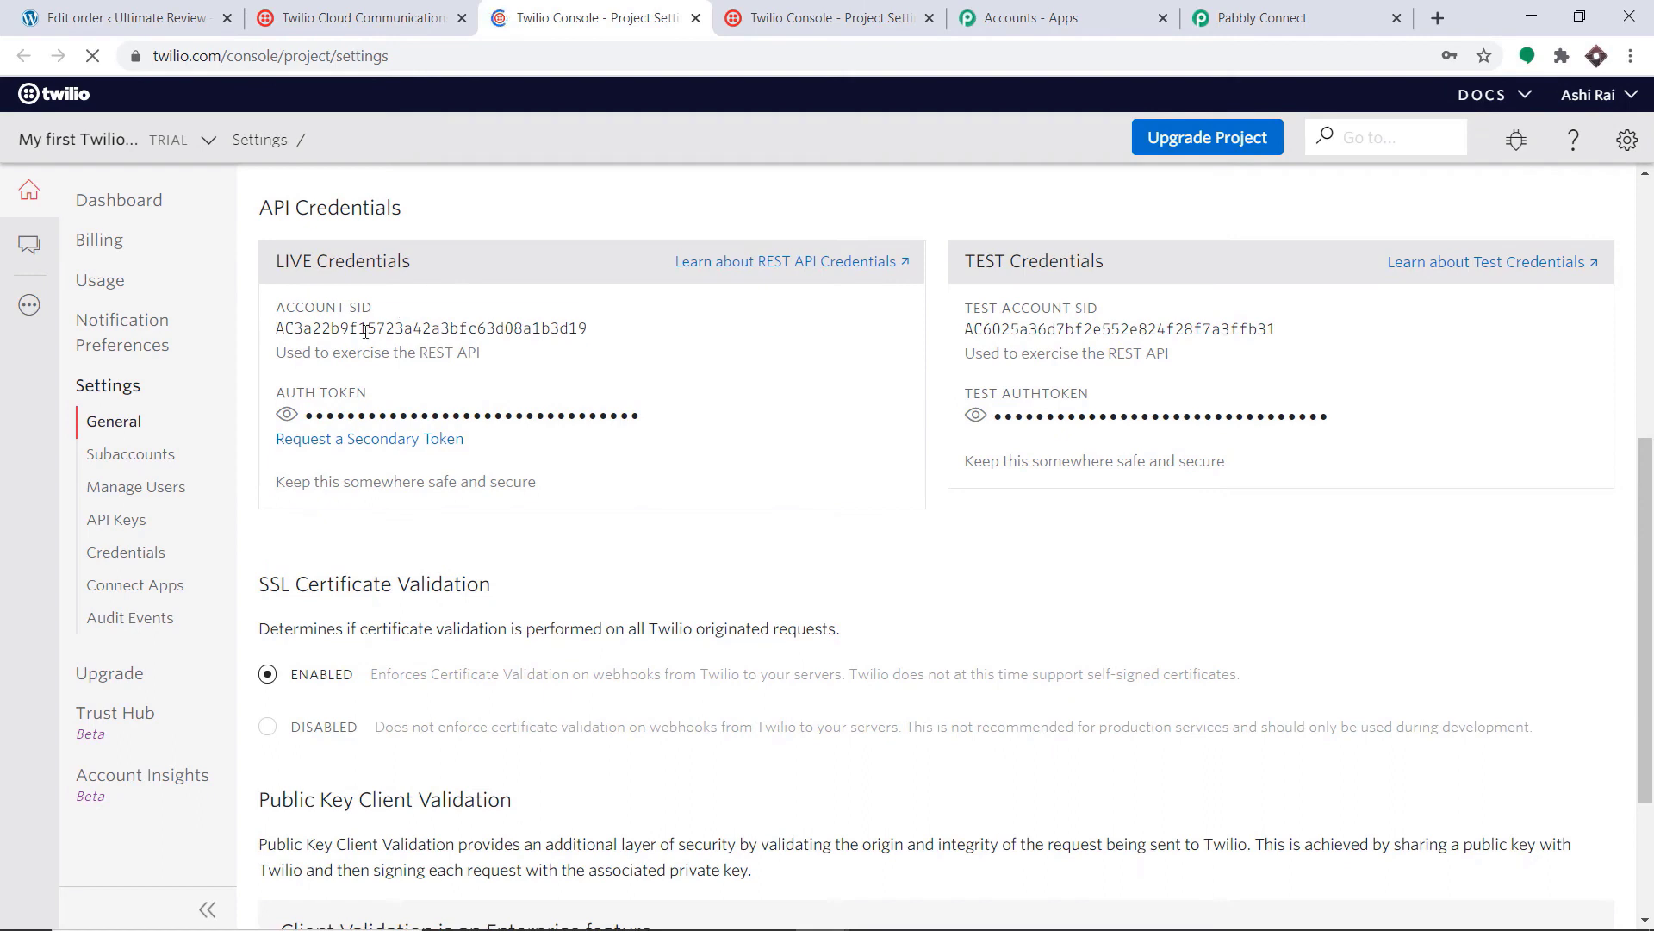
double_click(365, 331)
right_click(365, 330)
left_click(379, 349)
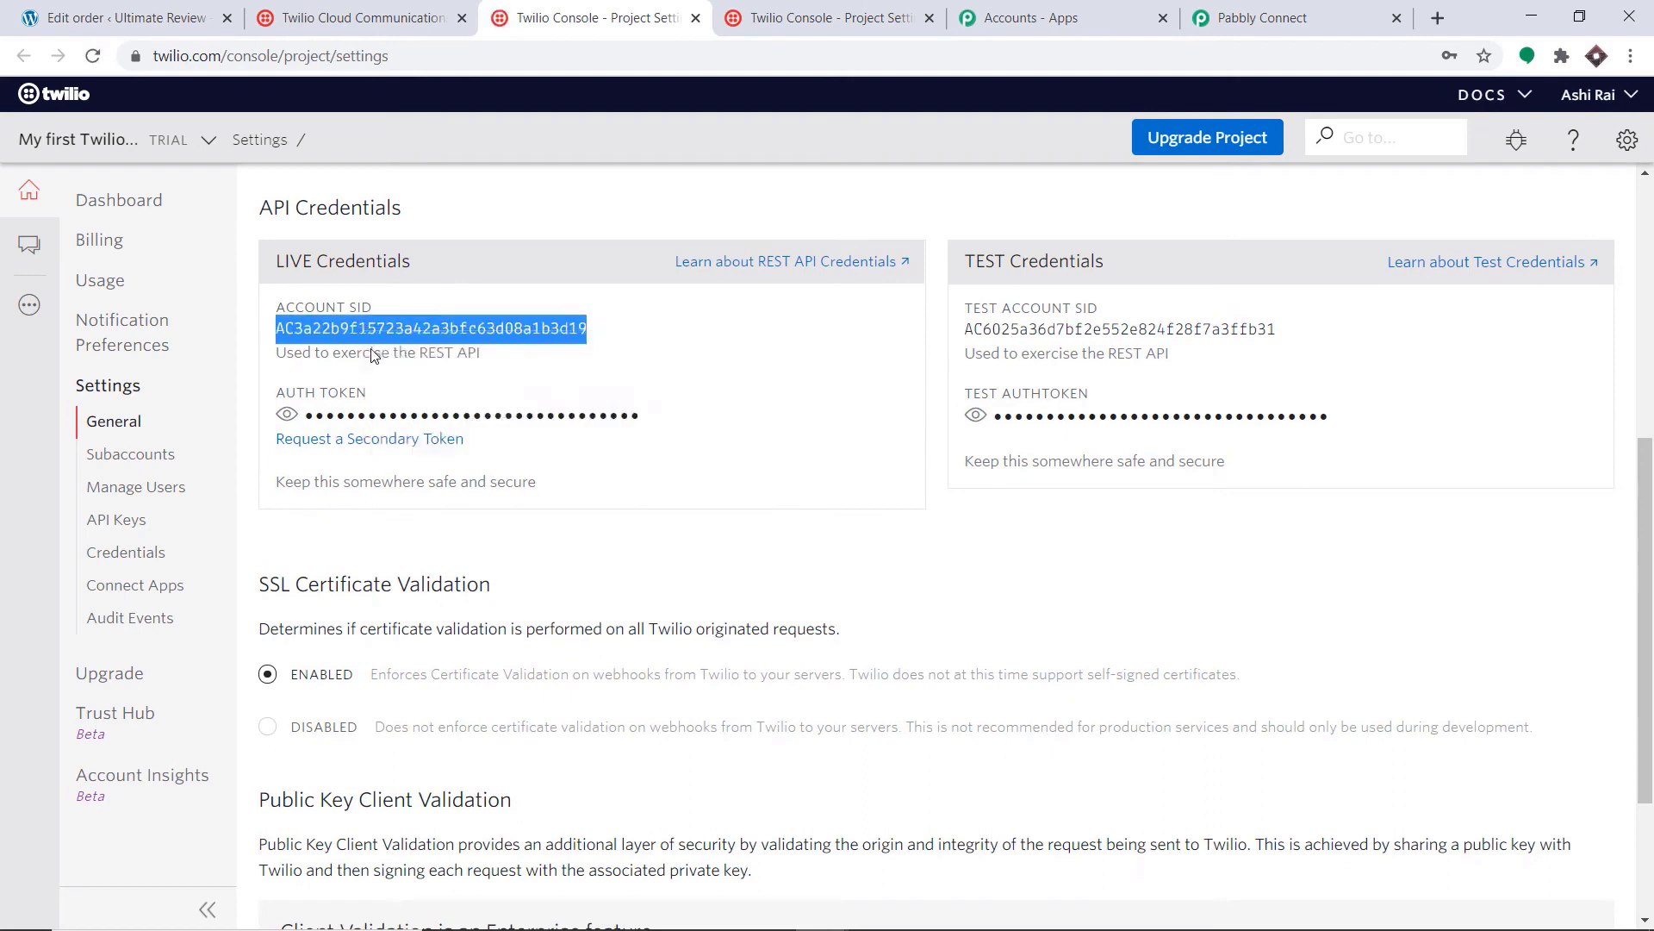
left_click(1302, 7)
left_click(821, 362)
Step: Paste the Account SID into both Account SID fields of the Twilio credentials form
right_click(823, 366)
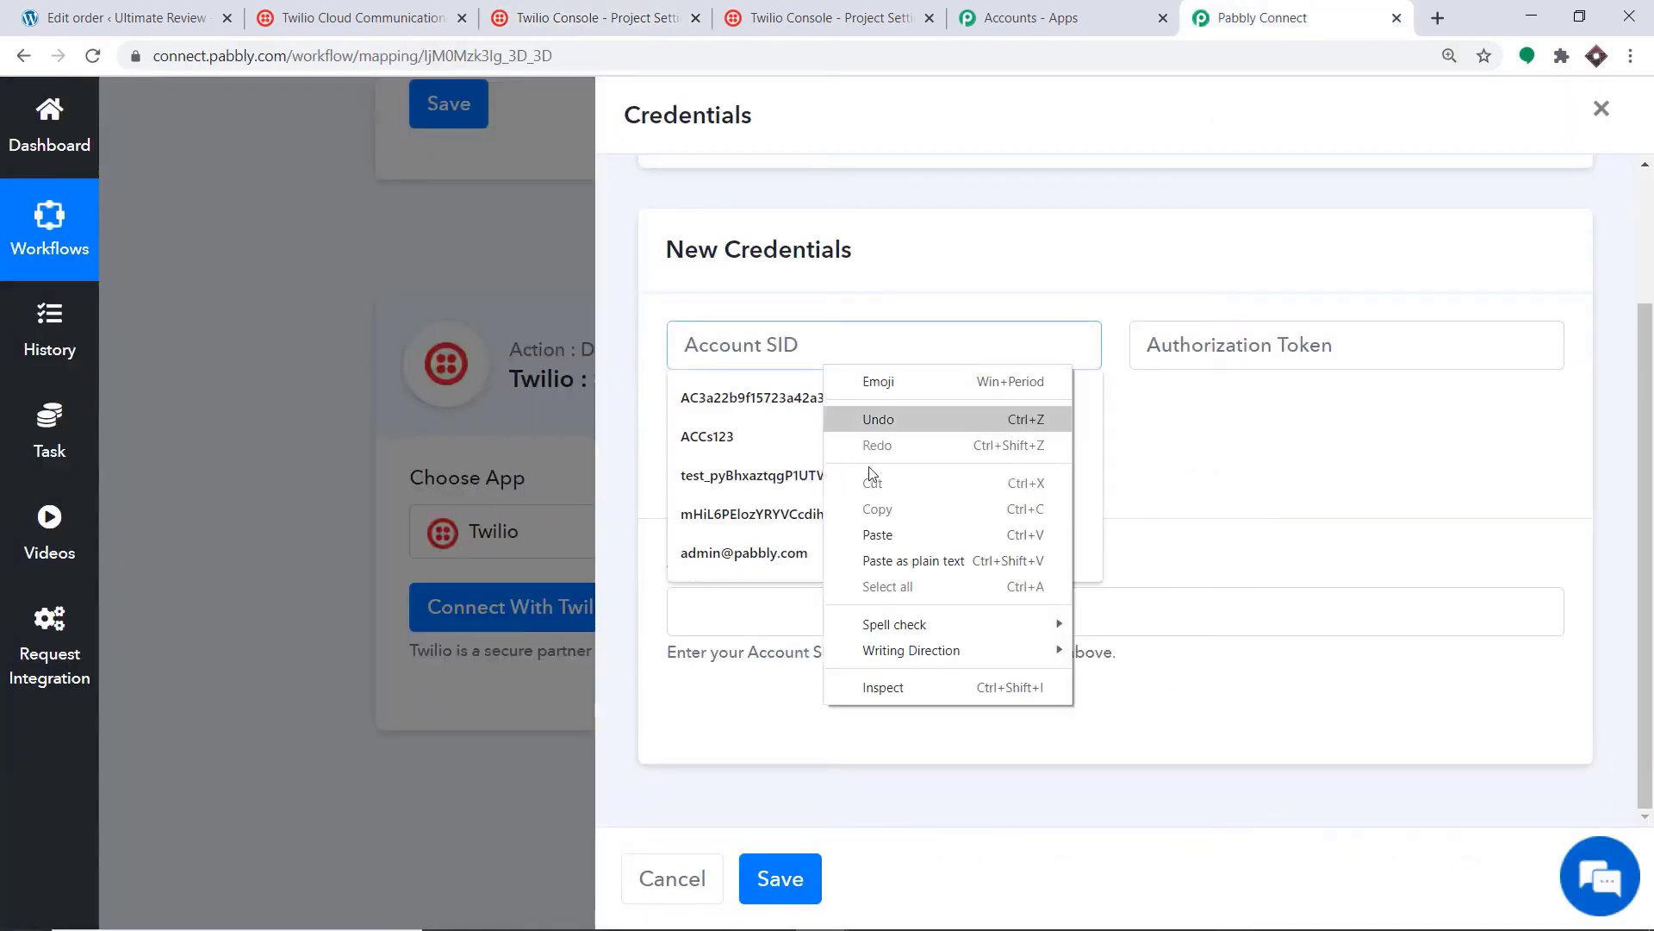
left_click(877, 535)
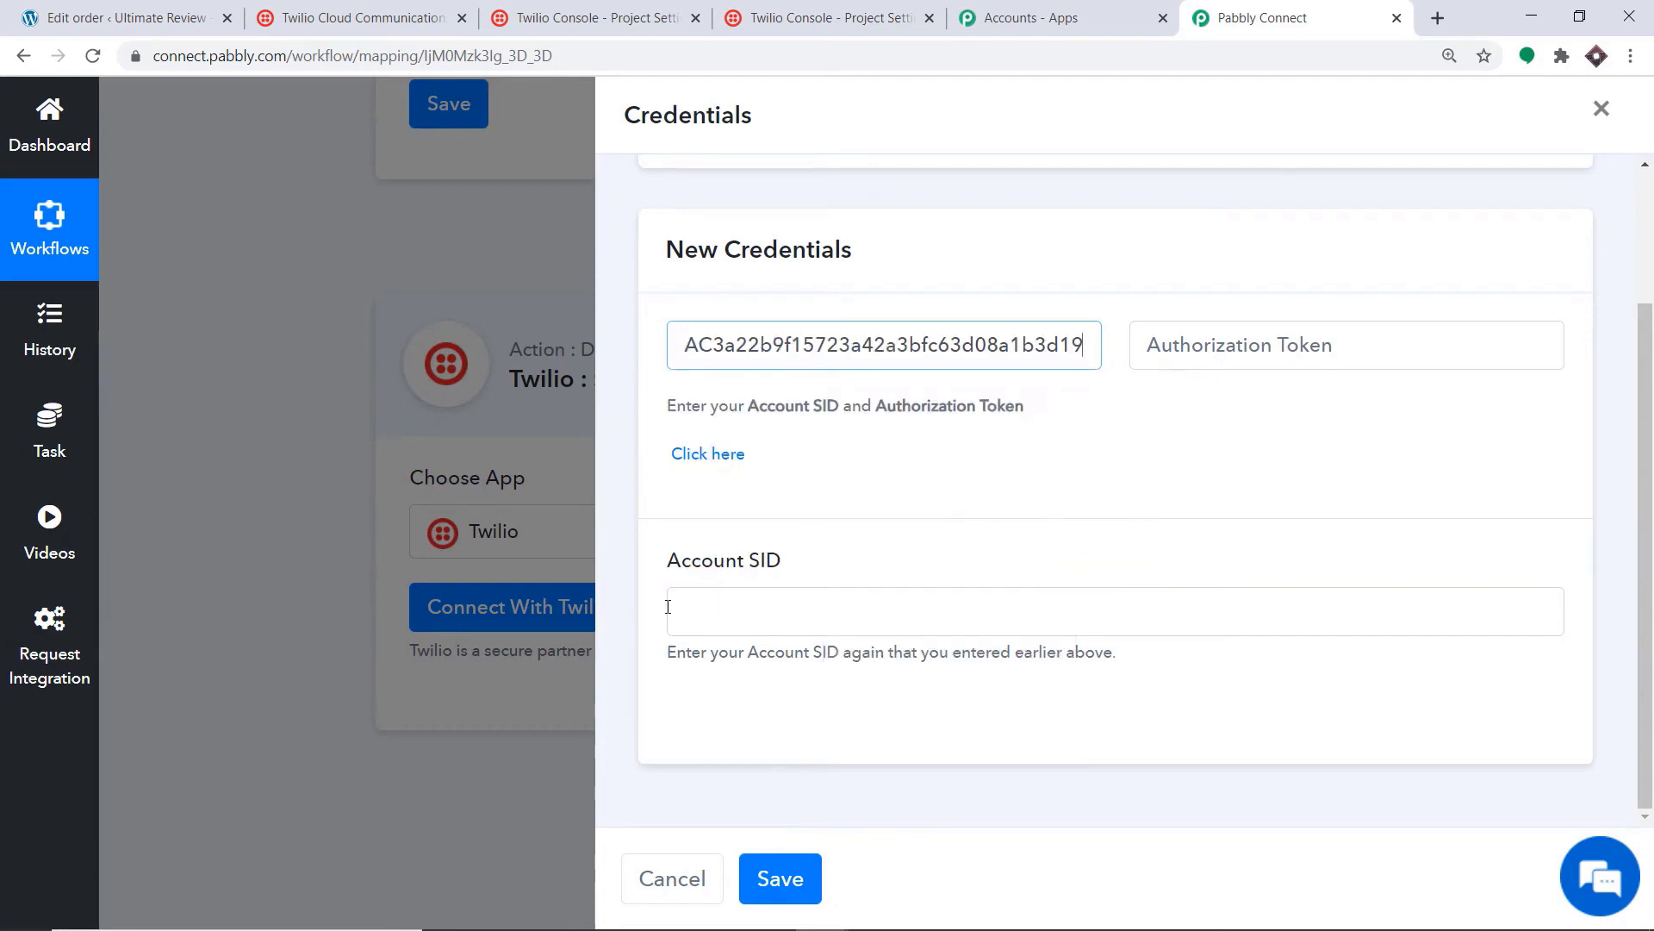
right_click(754, 613)
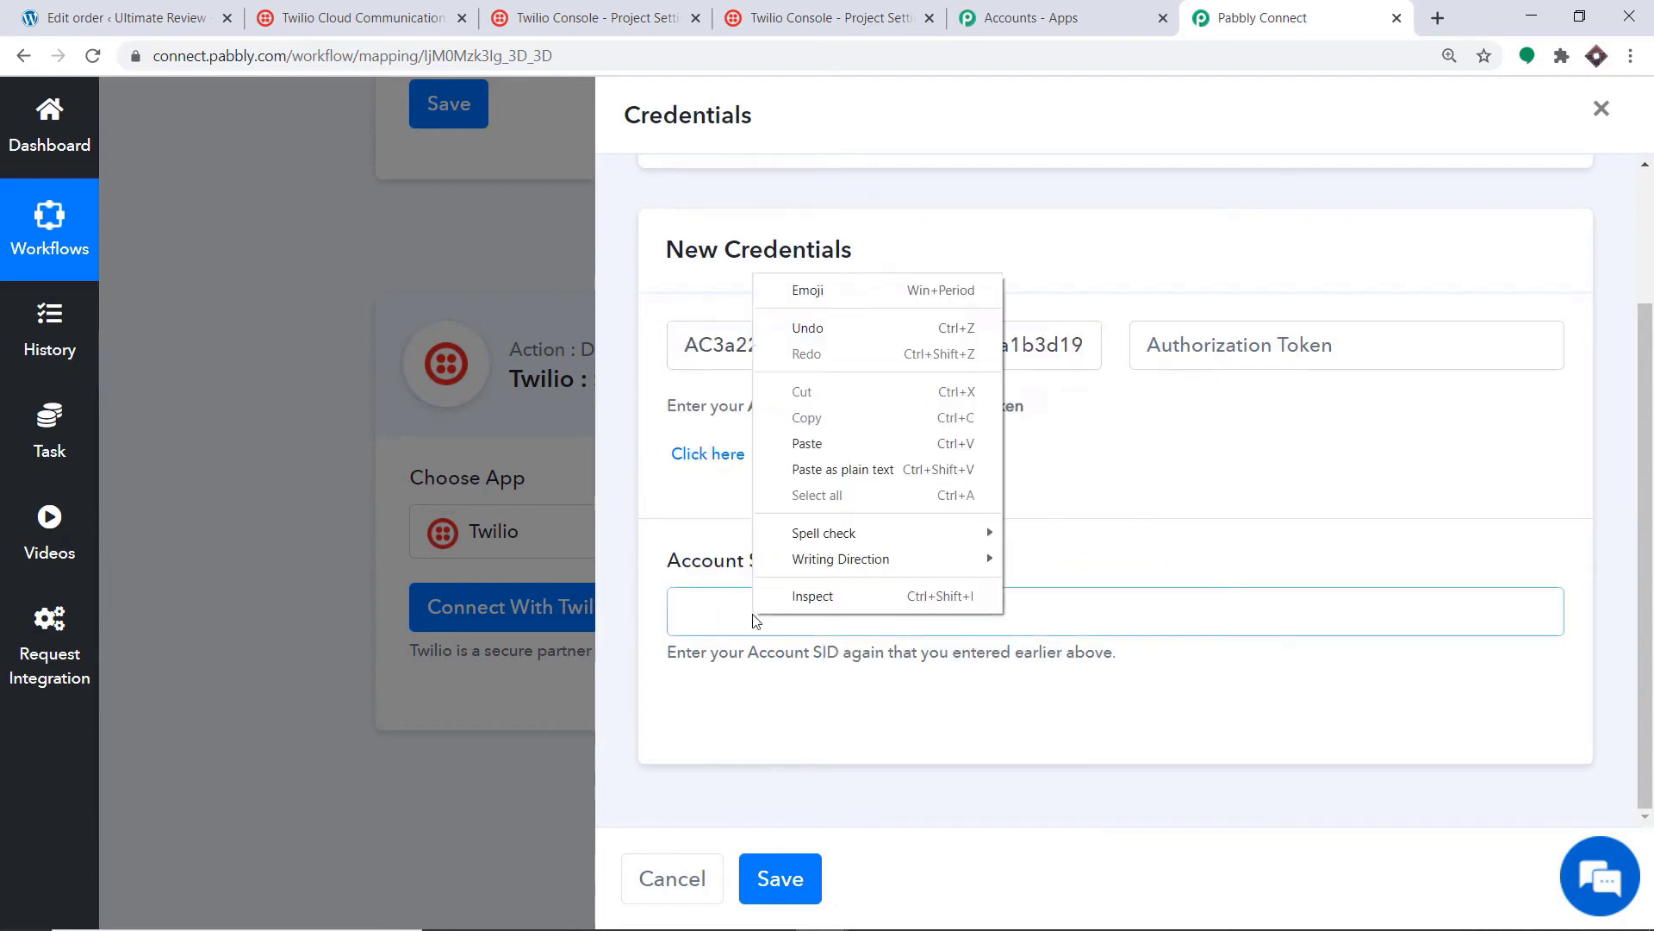
left_click(813, 442)
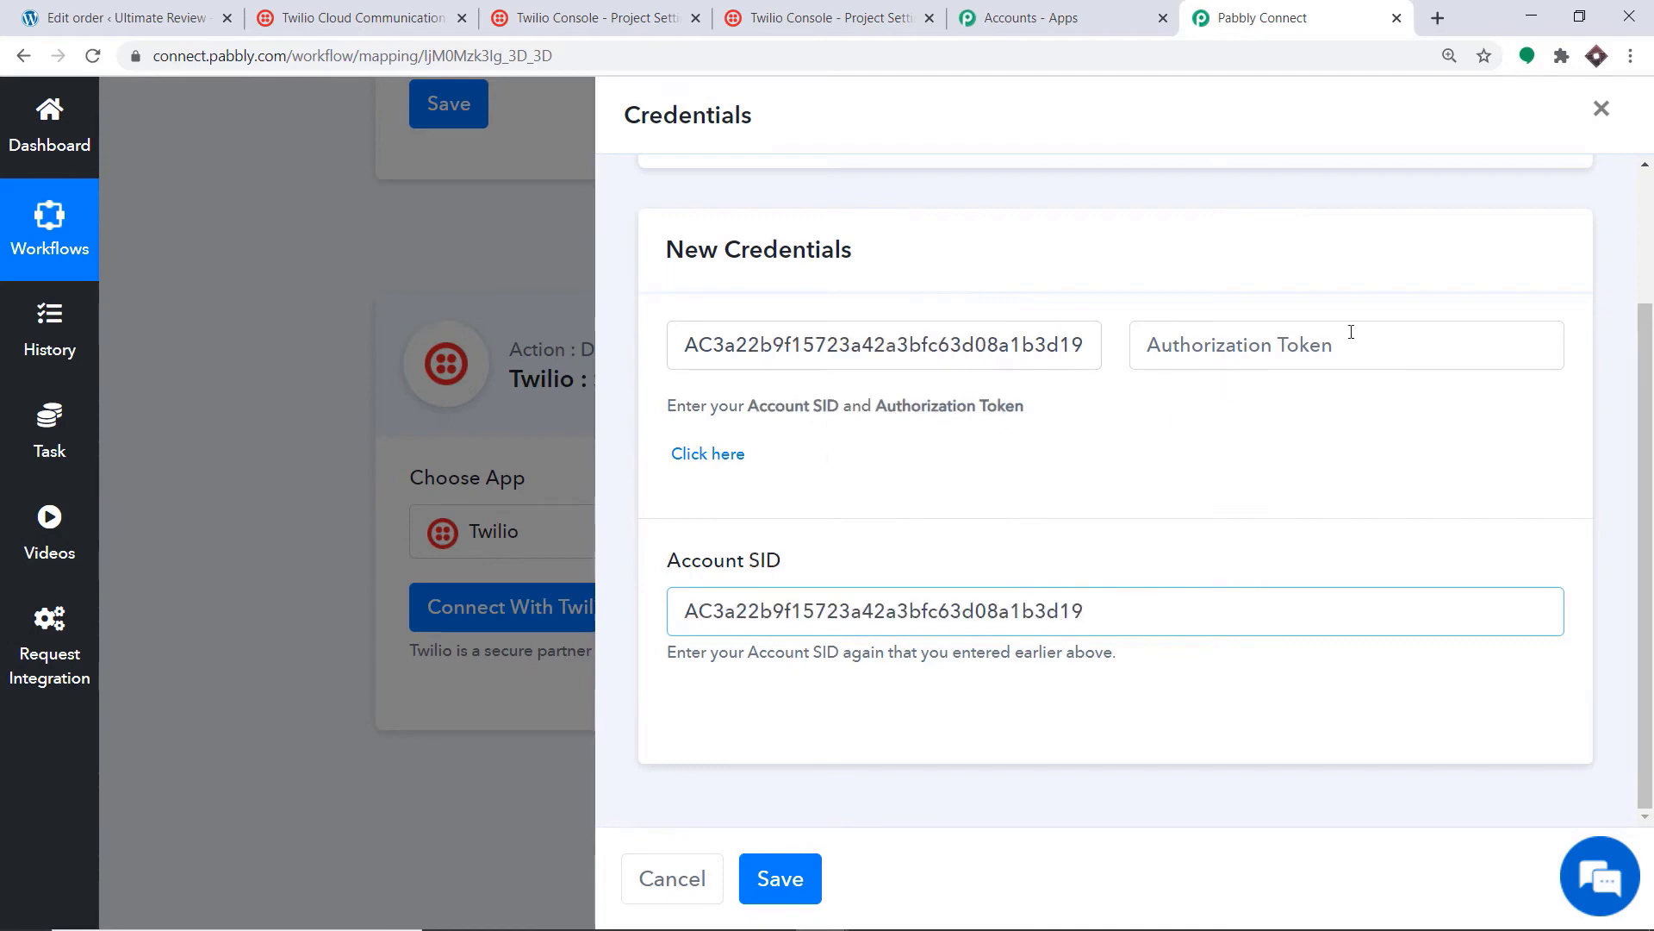
Step: Copy the live Auth Token from Twilio into Authorization Token and save the credentials
left_click(549, 12)
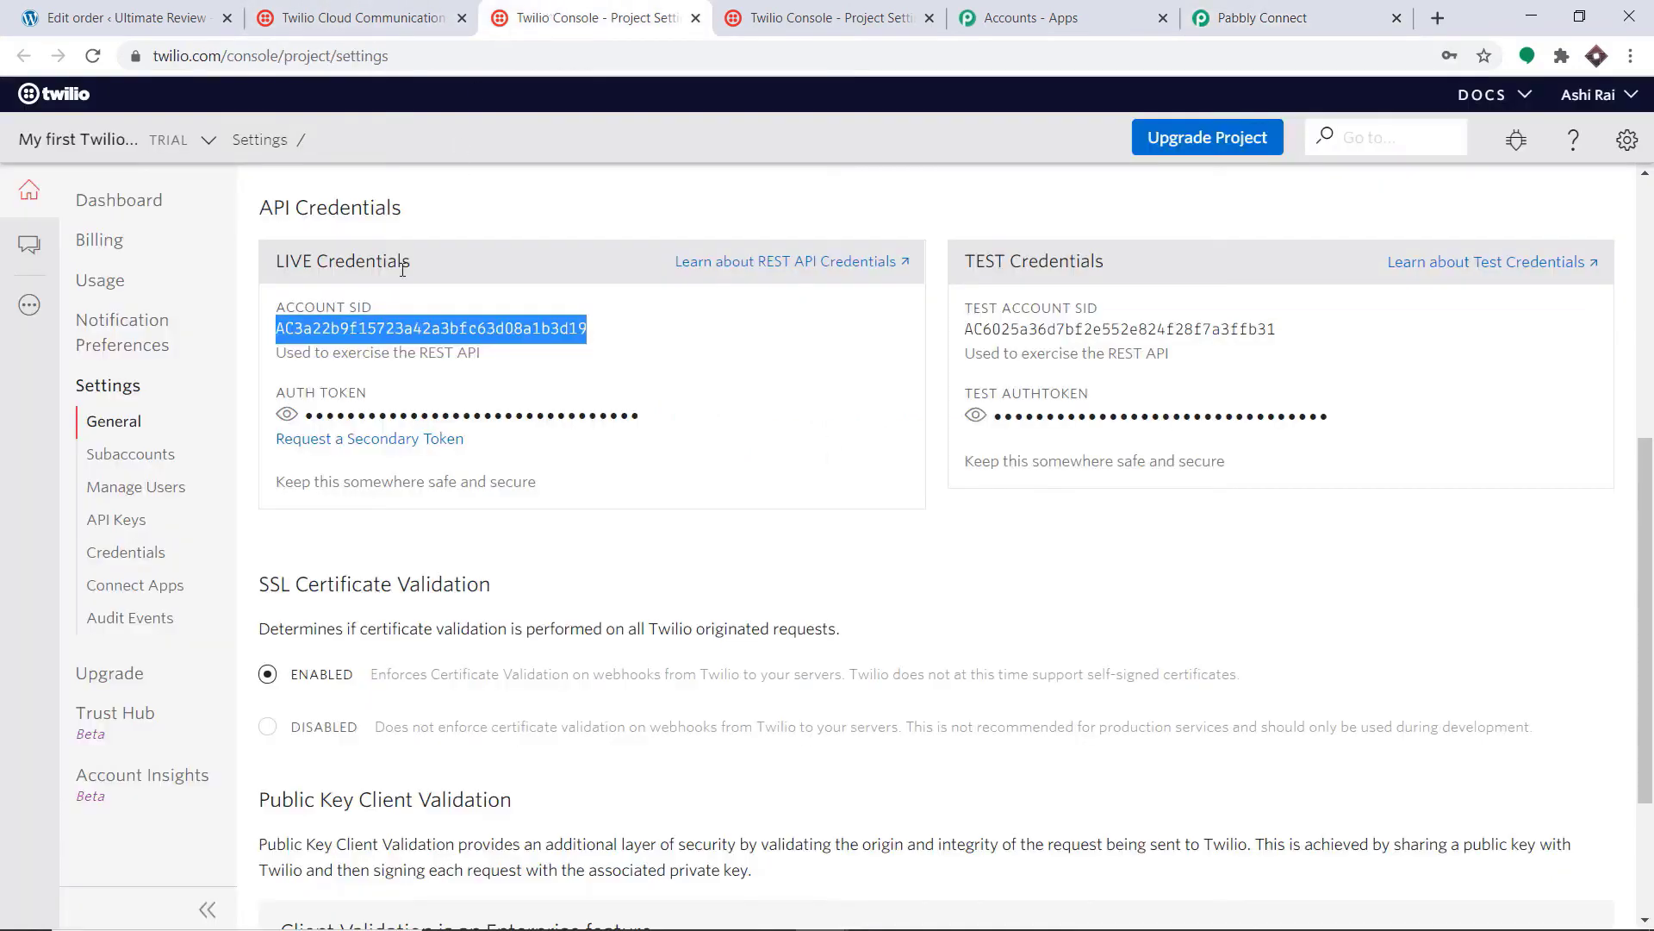
left_click(287, 414)
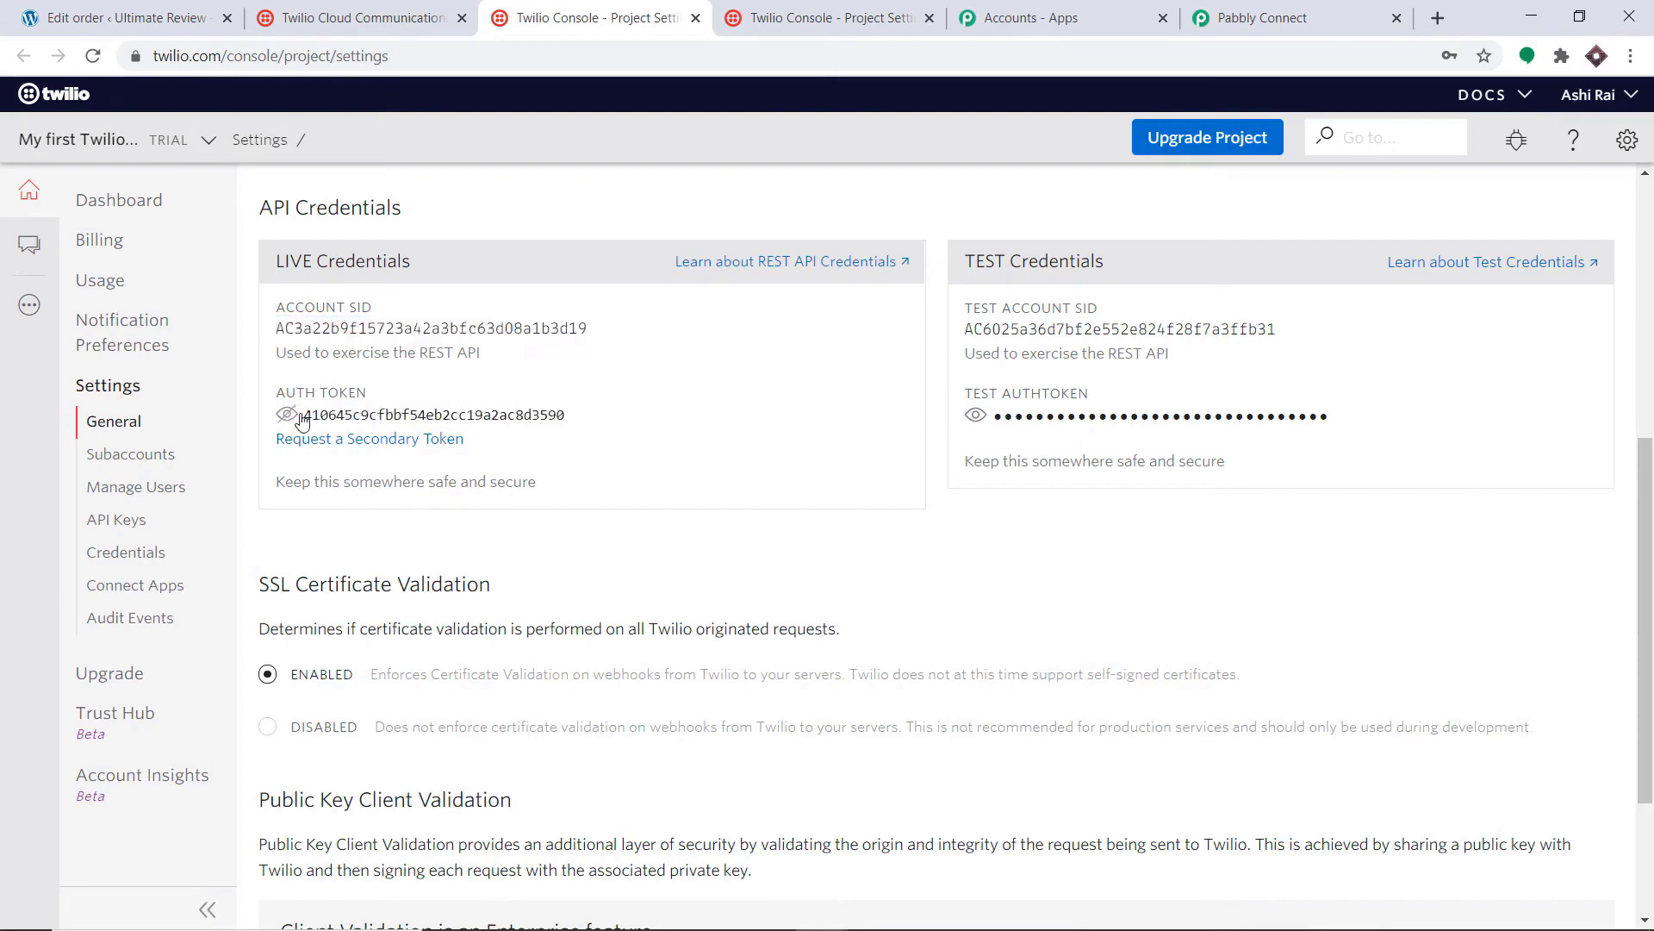
double_click(385, 416)
right_click(384, 416)
left_click(405, 431)
left_click(894, 9)
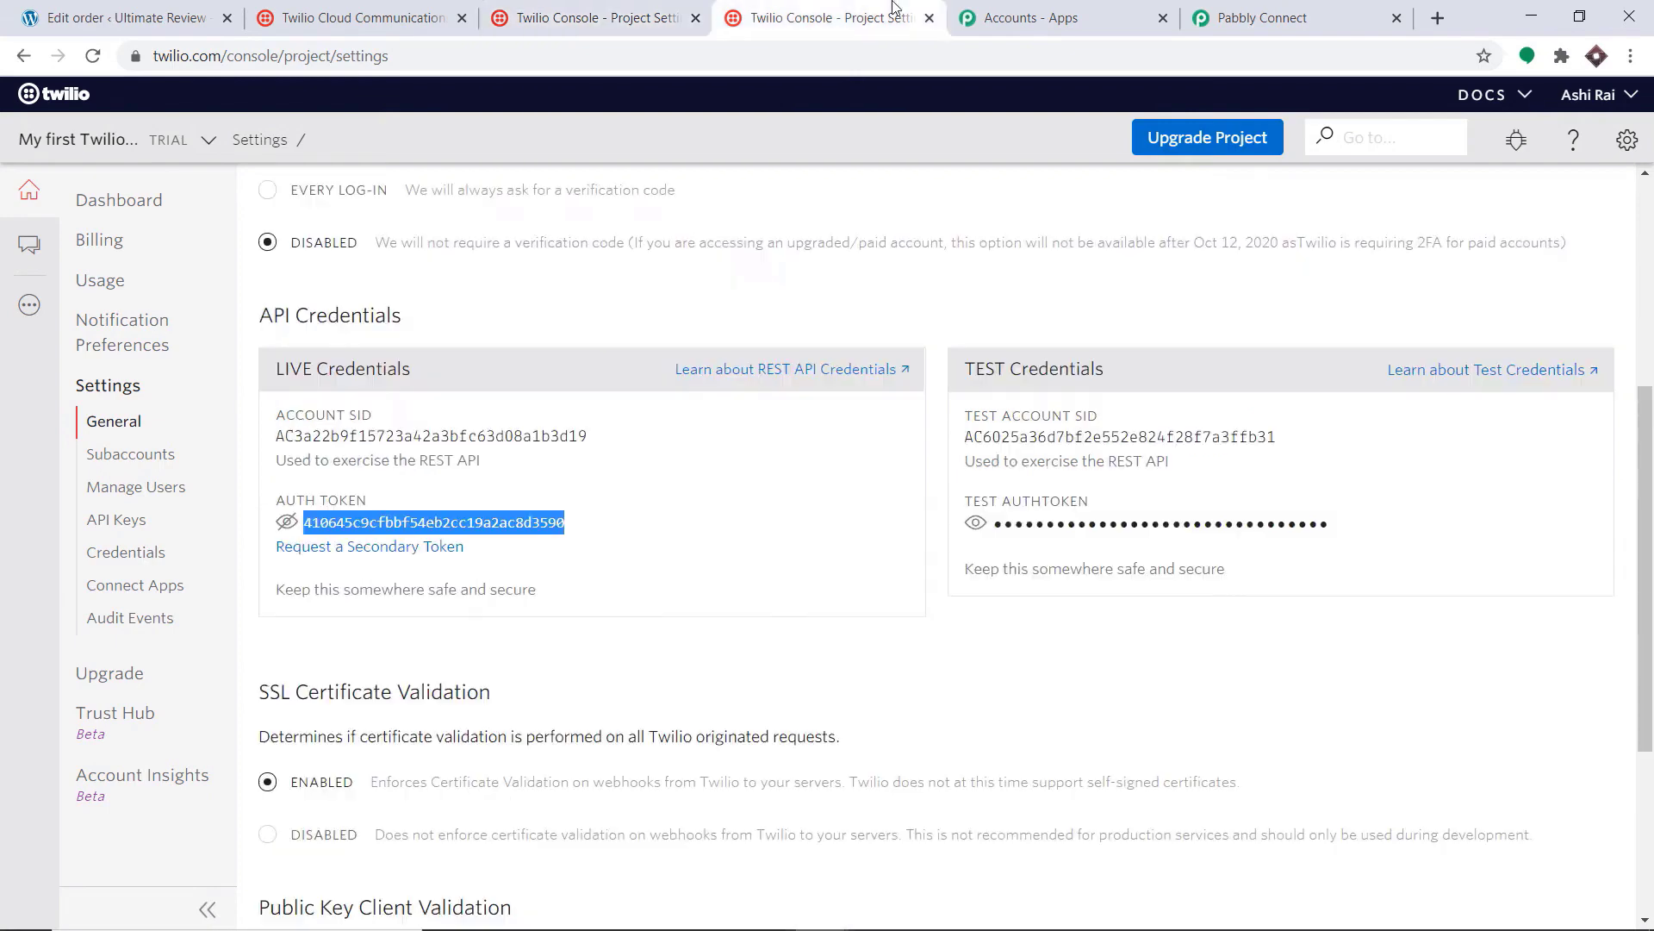
left_click(1262, 17)
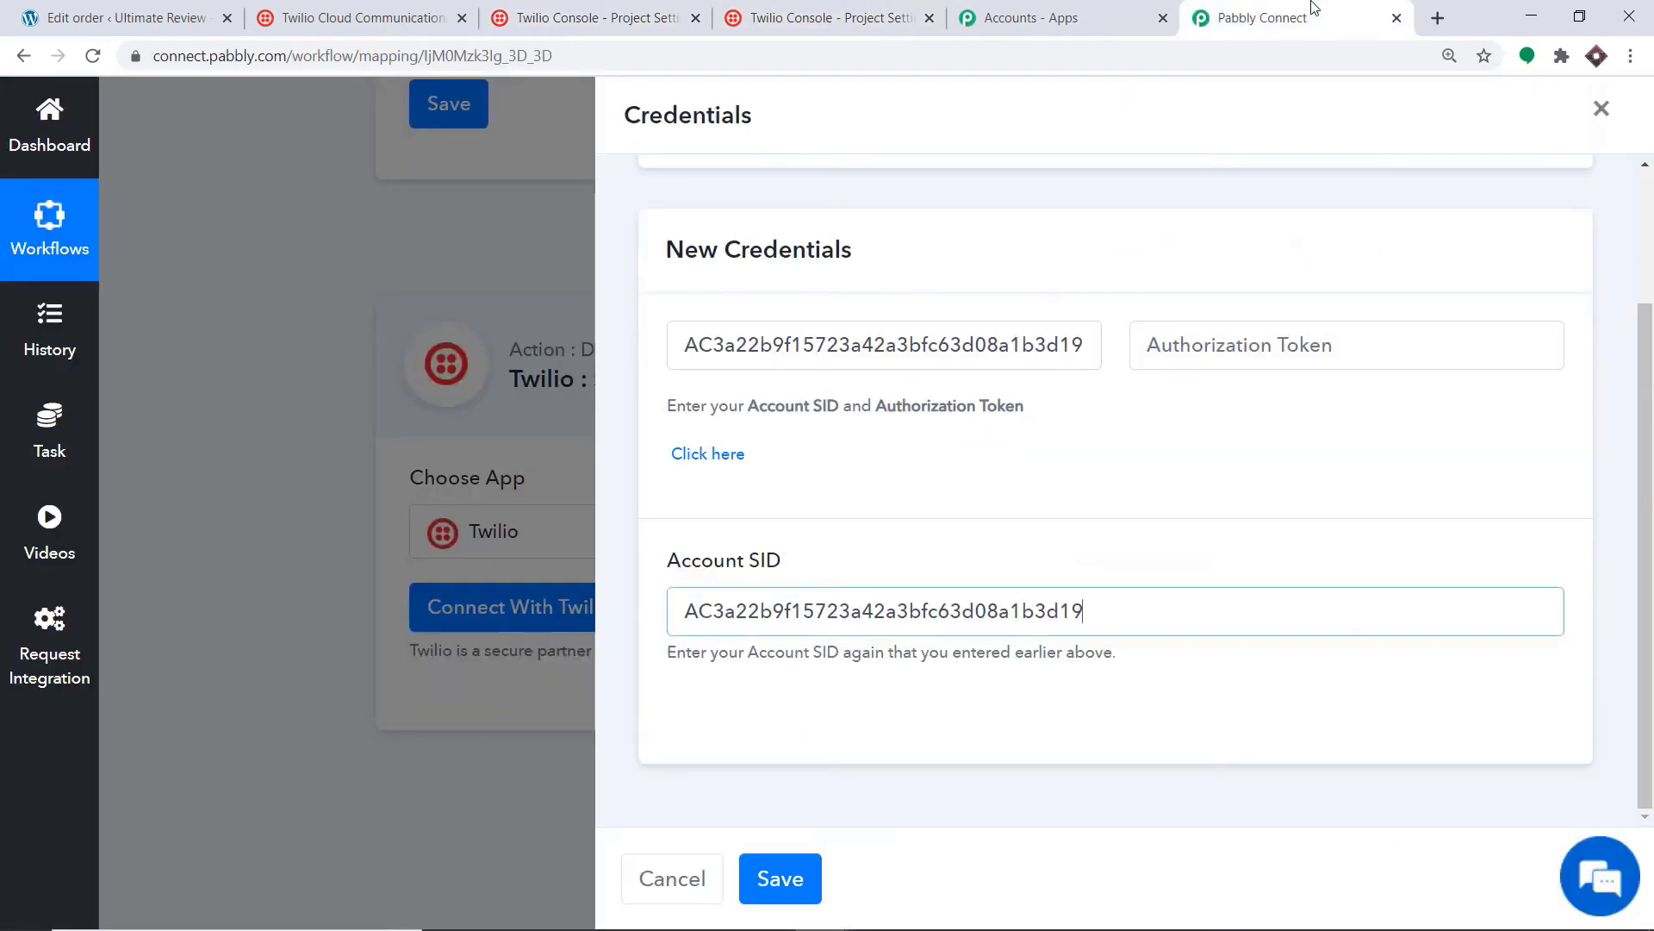
right_click(1211, 342)
left_click(1262, 573)
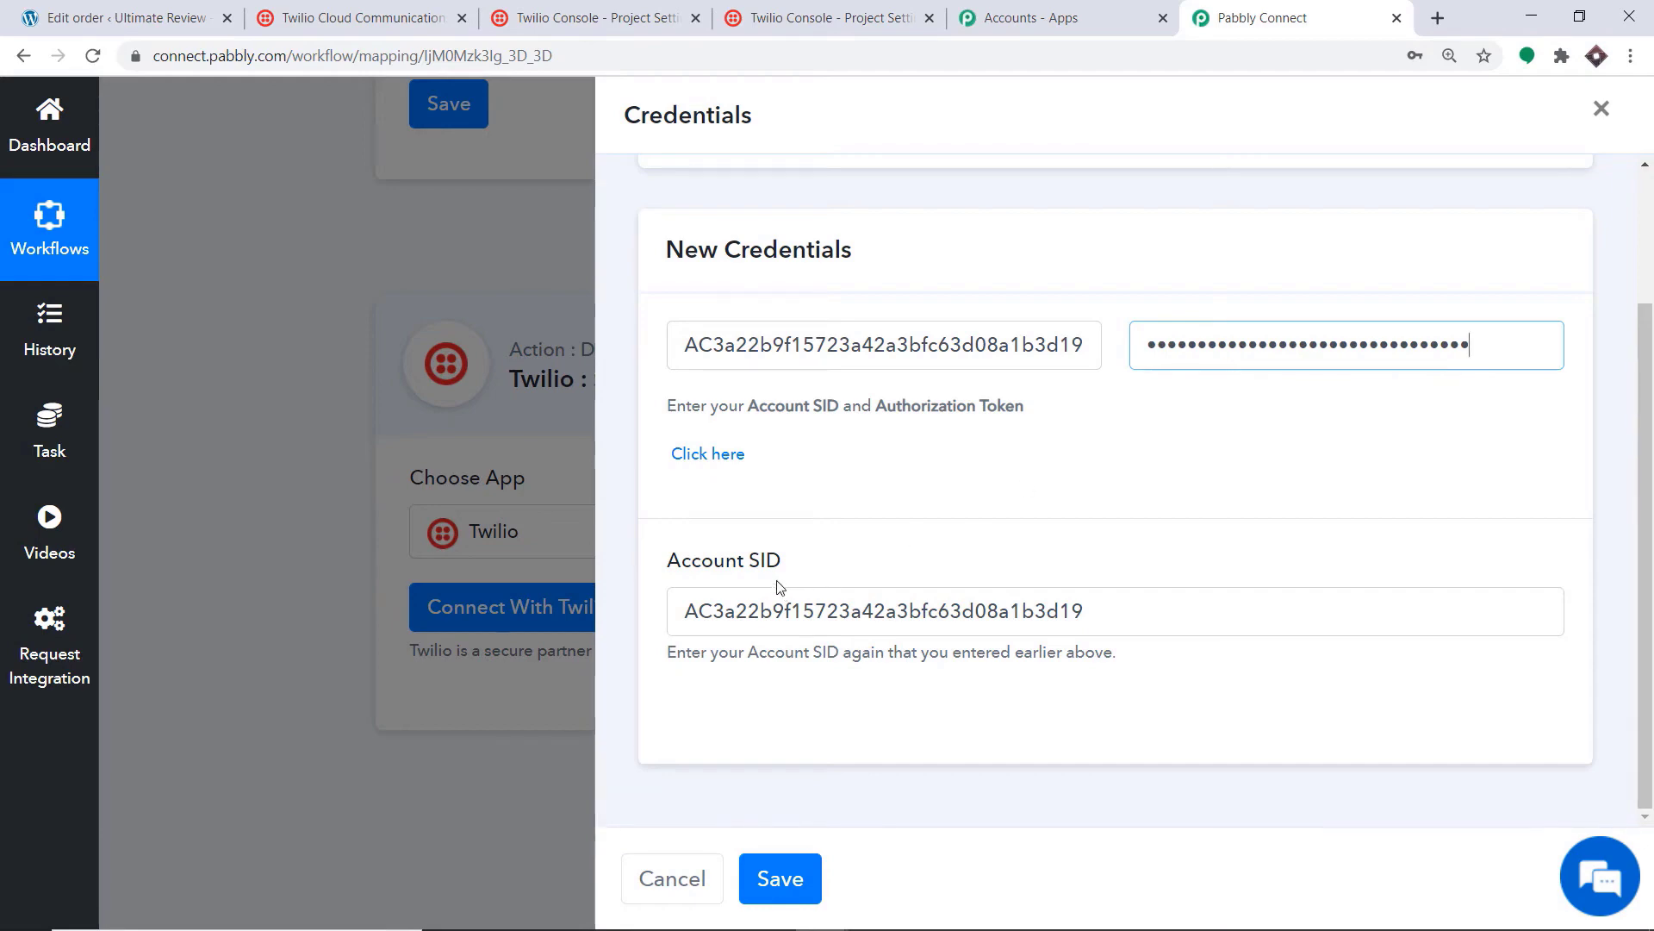
left_click(780, 878)
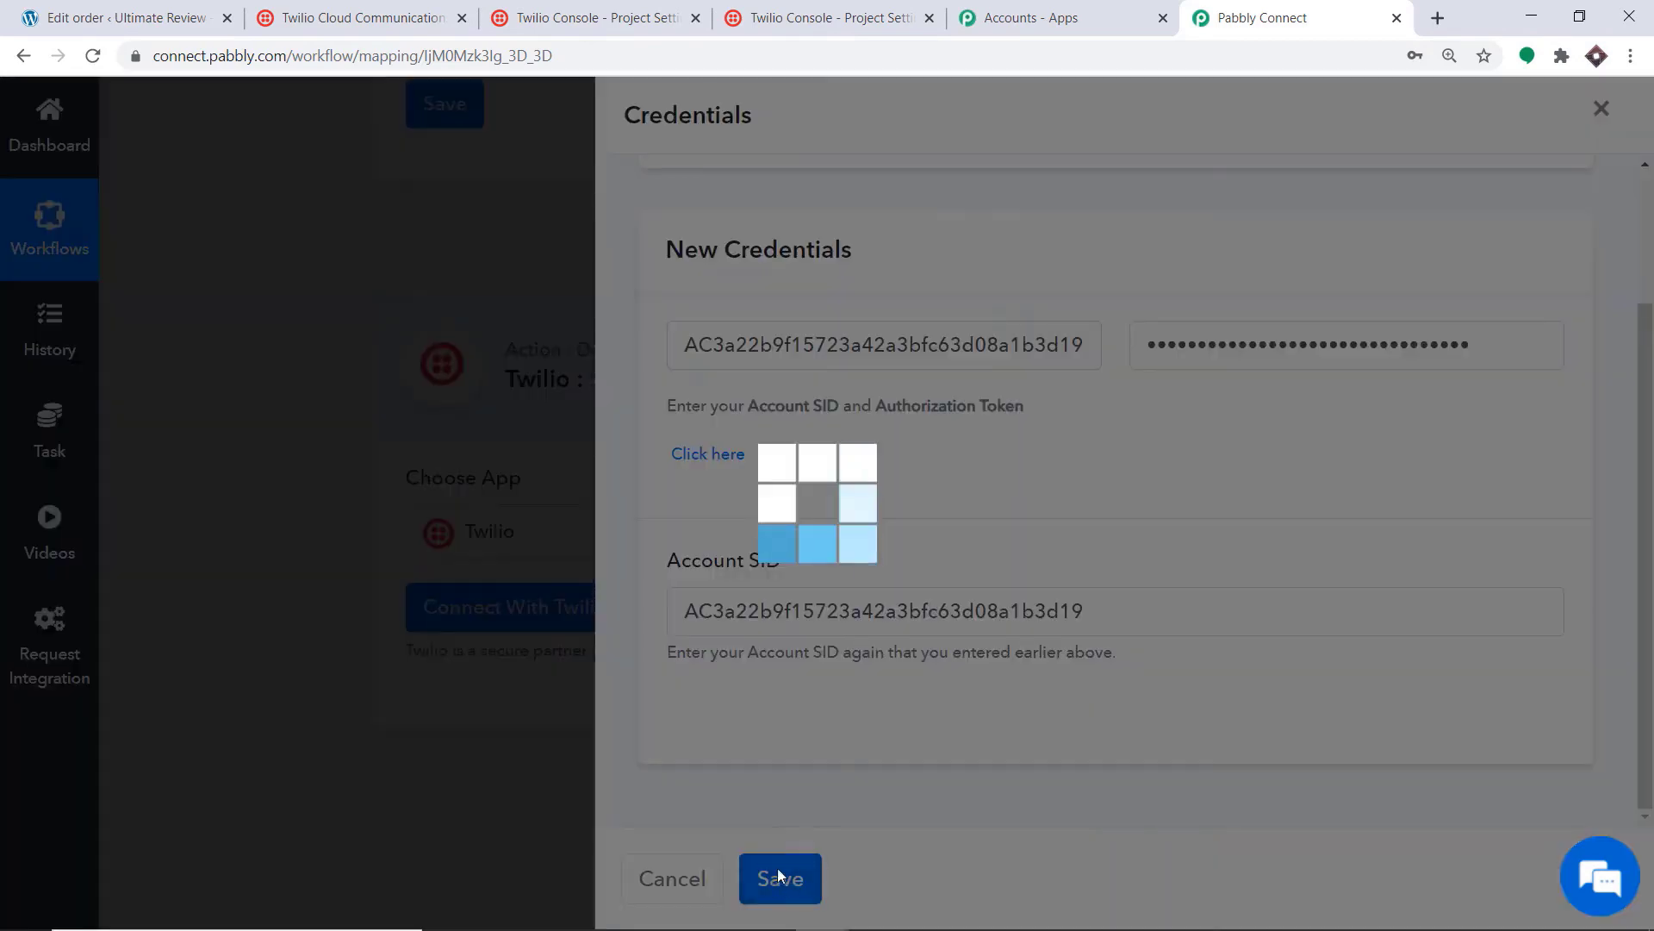
scroll(939, 479, "down", 3)
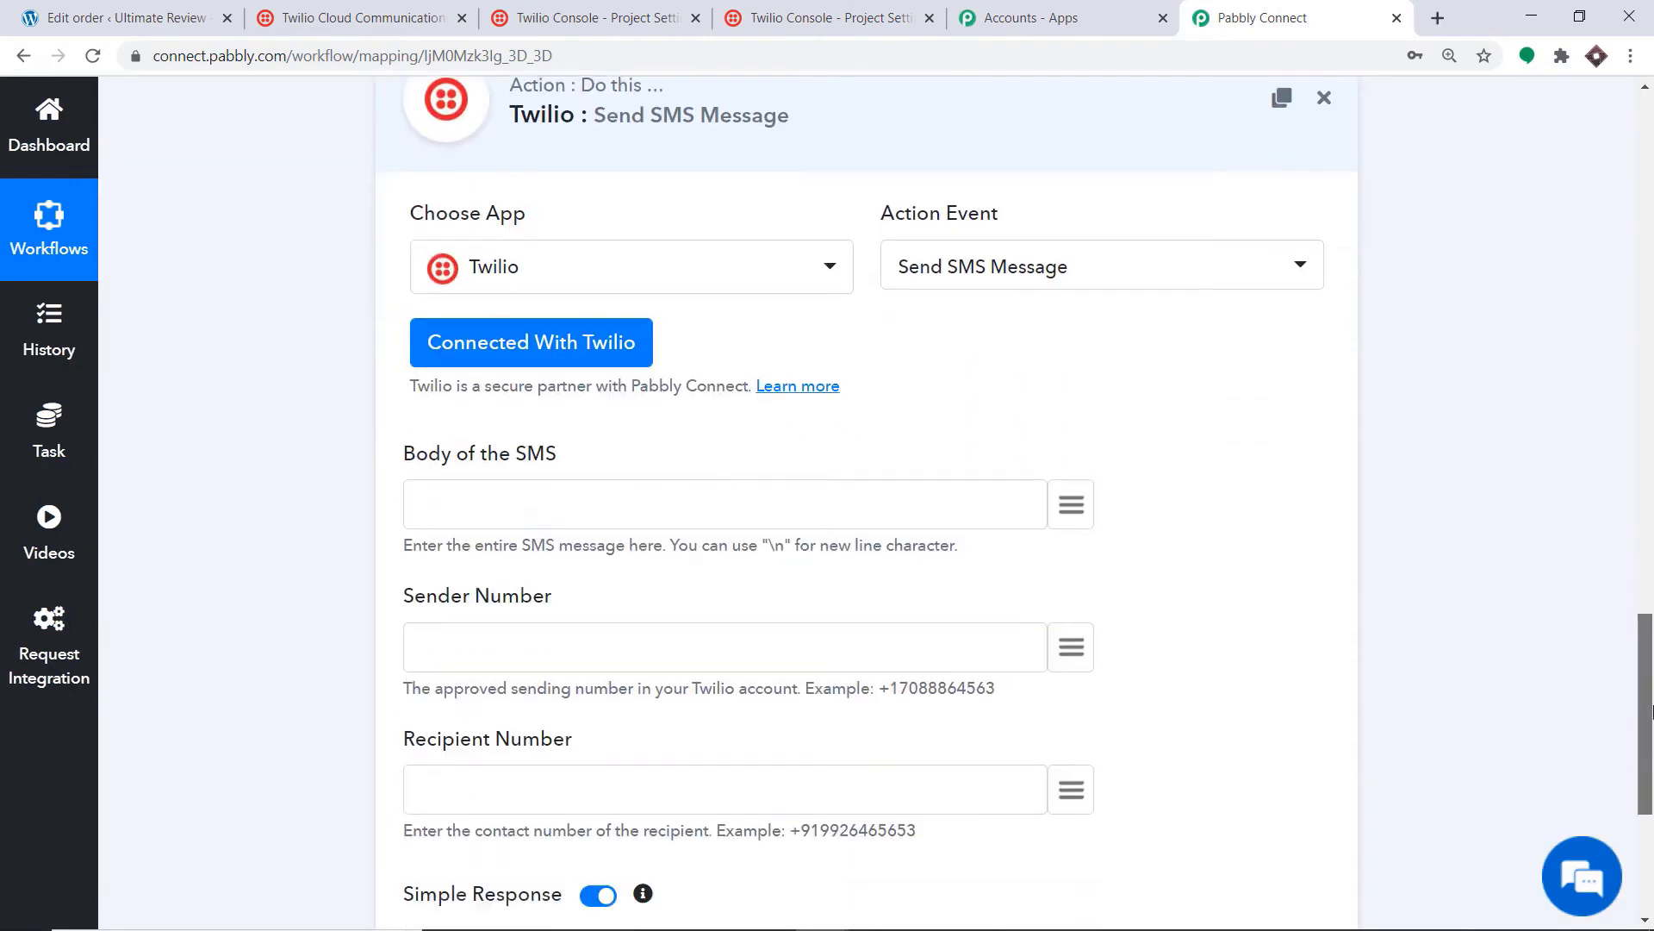
scroll(1360, 444, "down", 3)
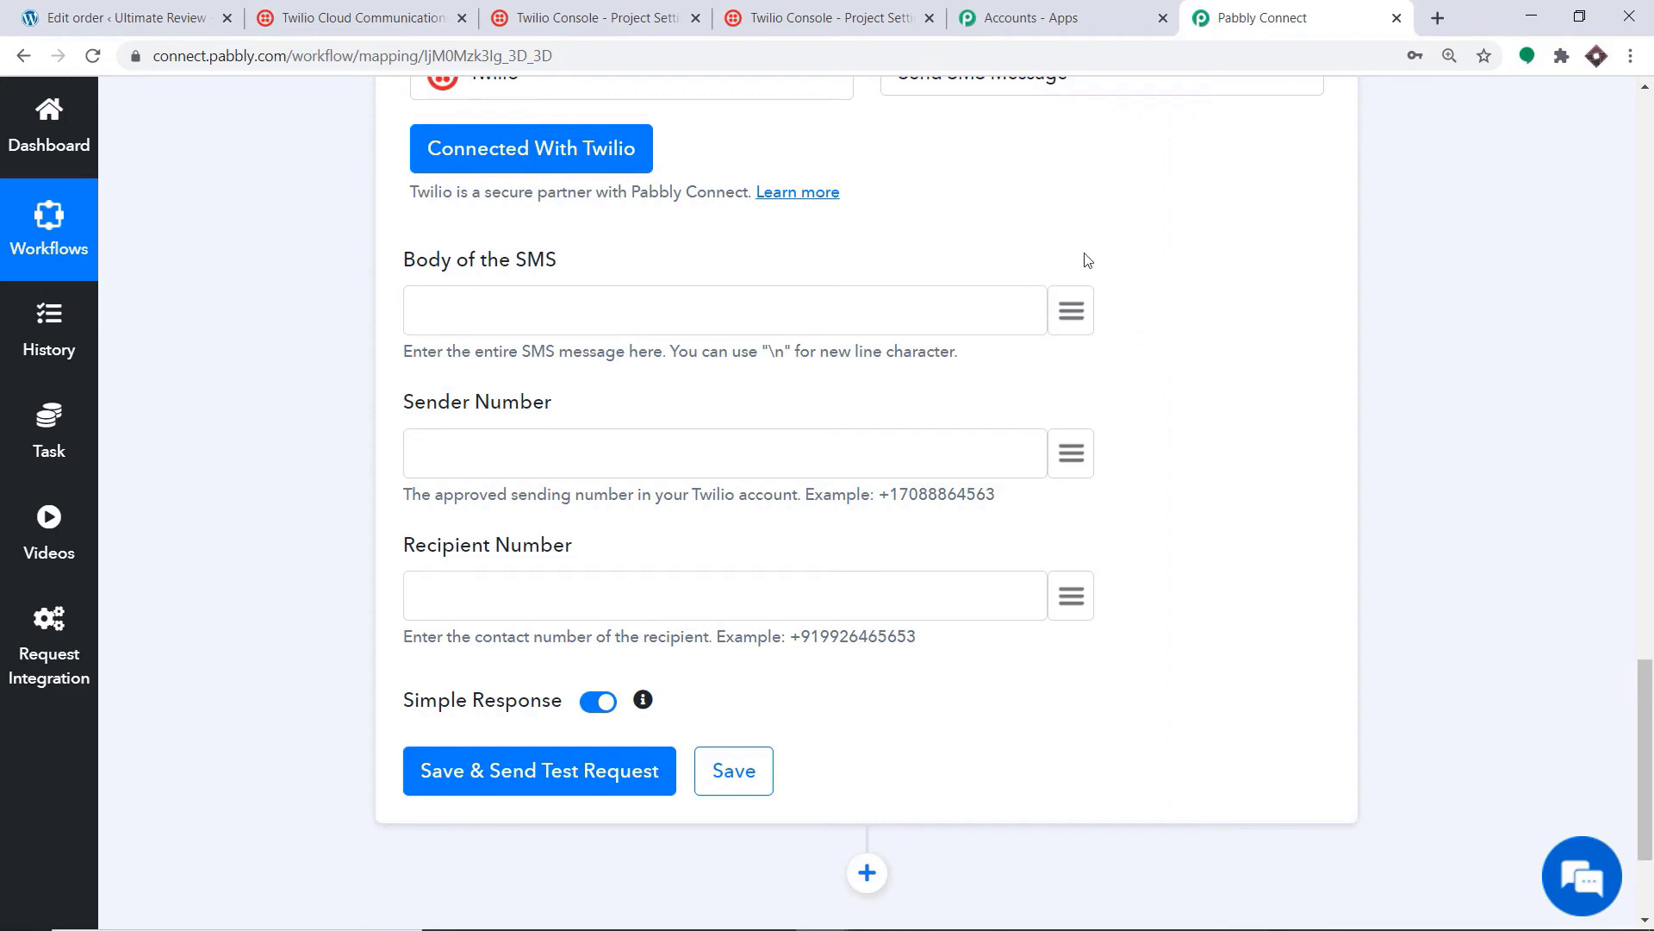
Step: Write 'Your billing details has been cjhanged' in the SMS body, then insert billing address_1 and address_2
left_click(1072, 312)
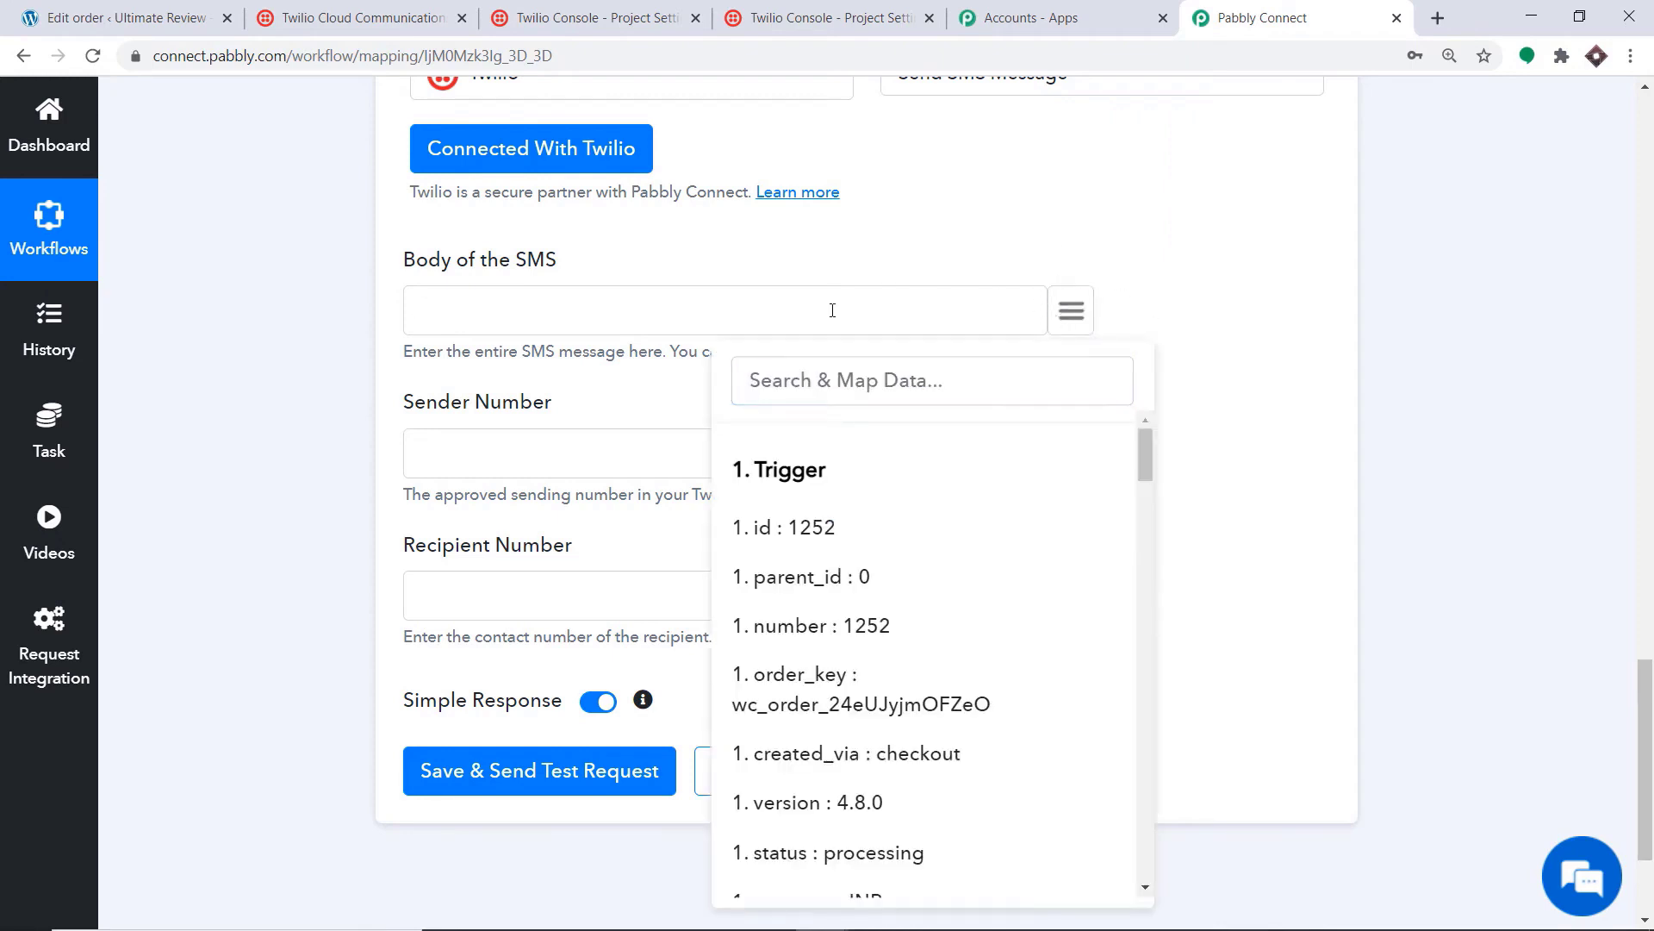
type("Your billing details has be")
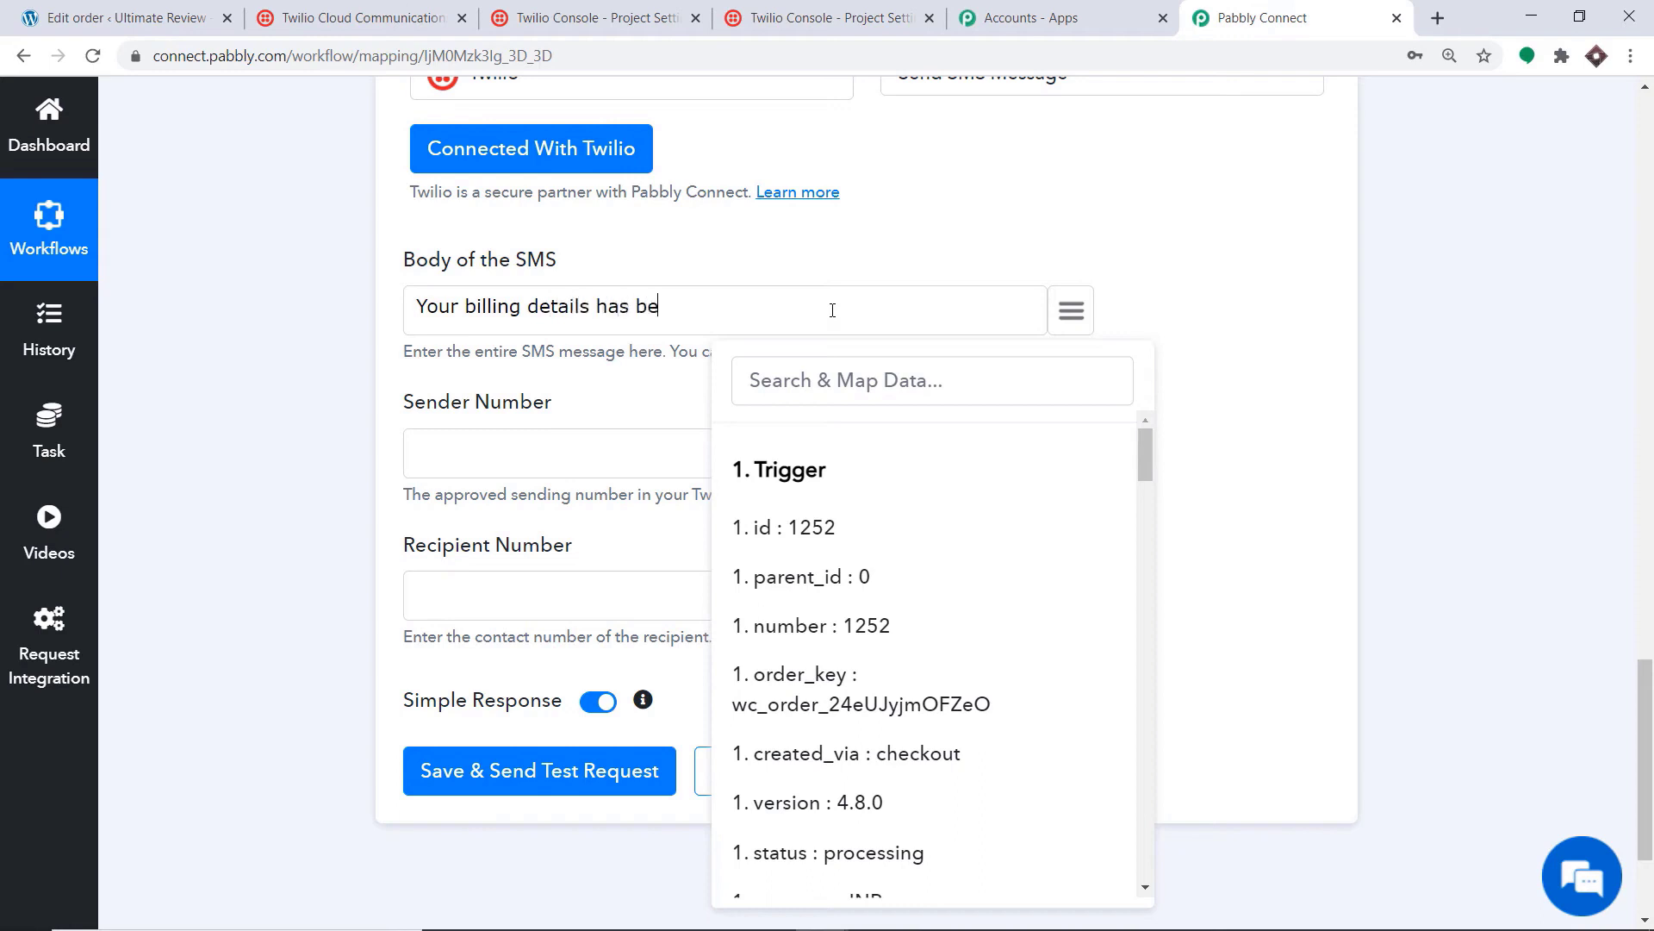
type("en cjhanged")
scroll(912, 433, "down", 6)
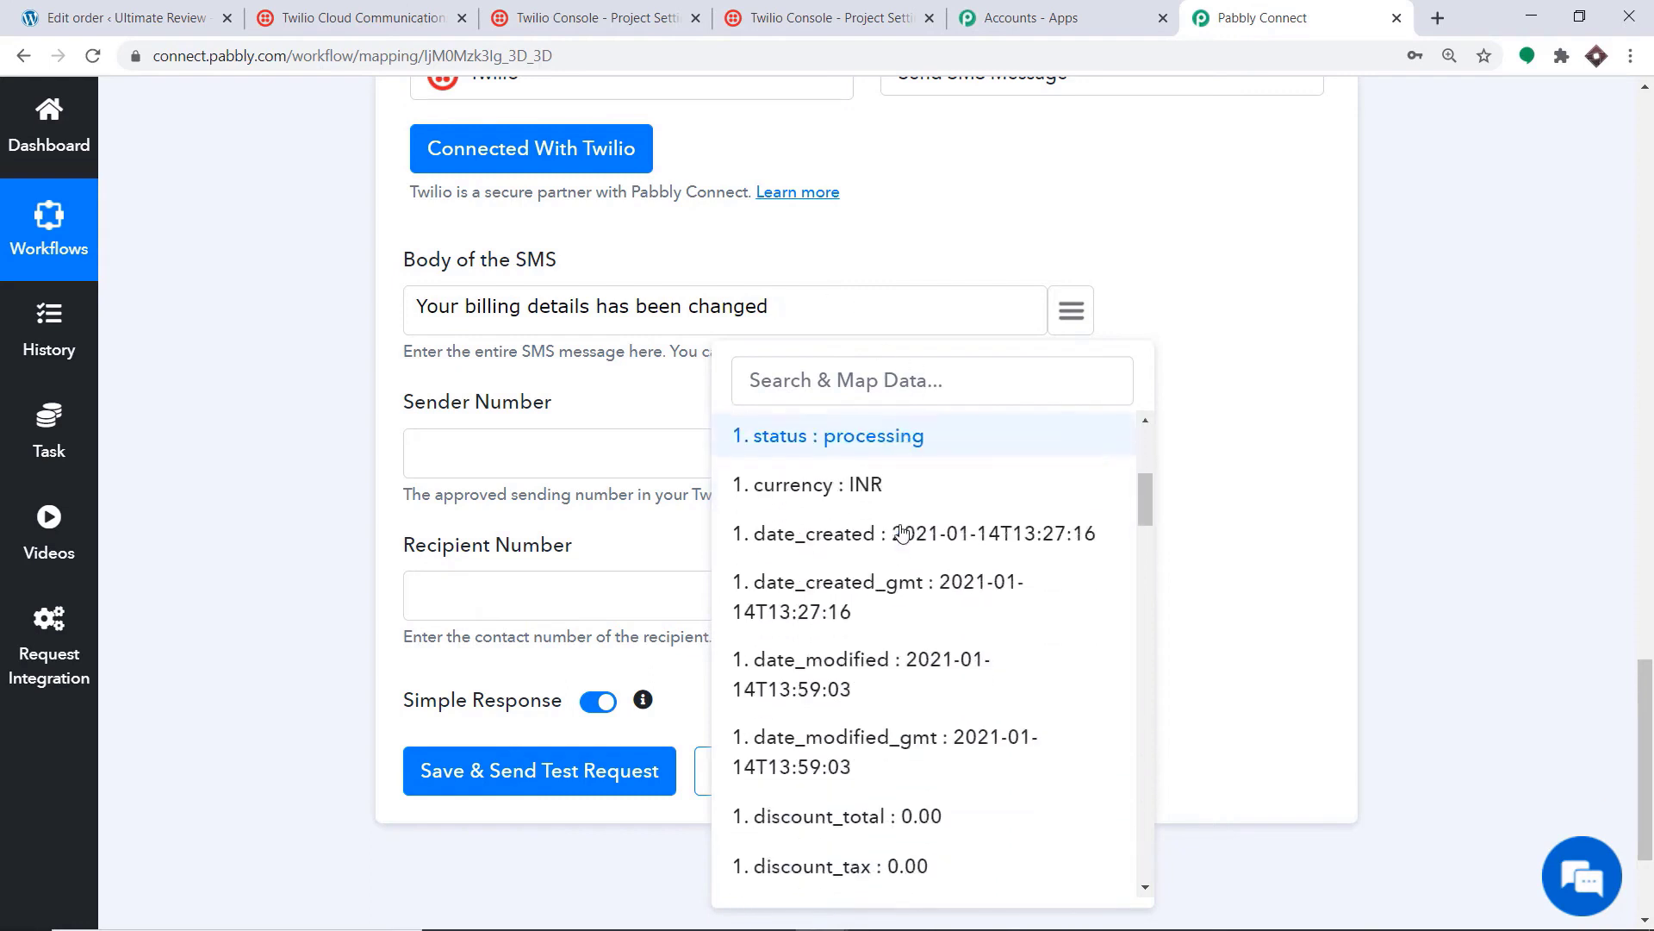
scroll(900, 545, "down", 10)
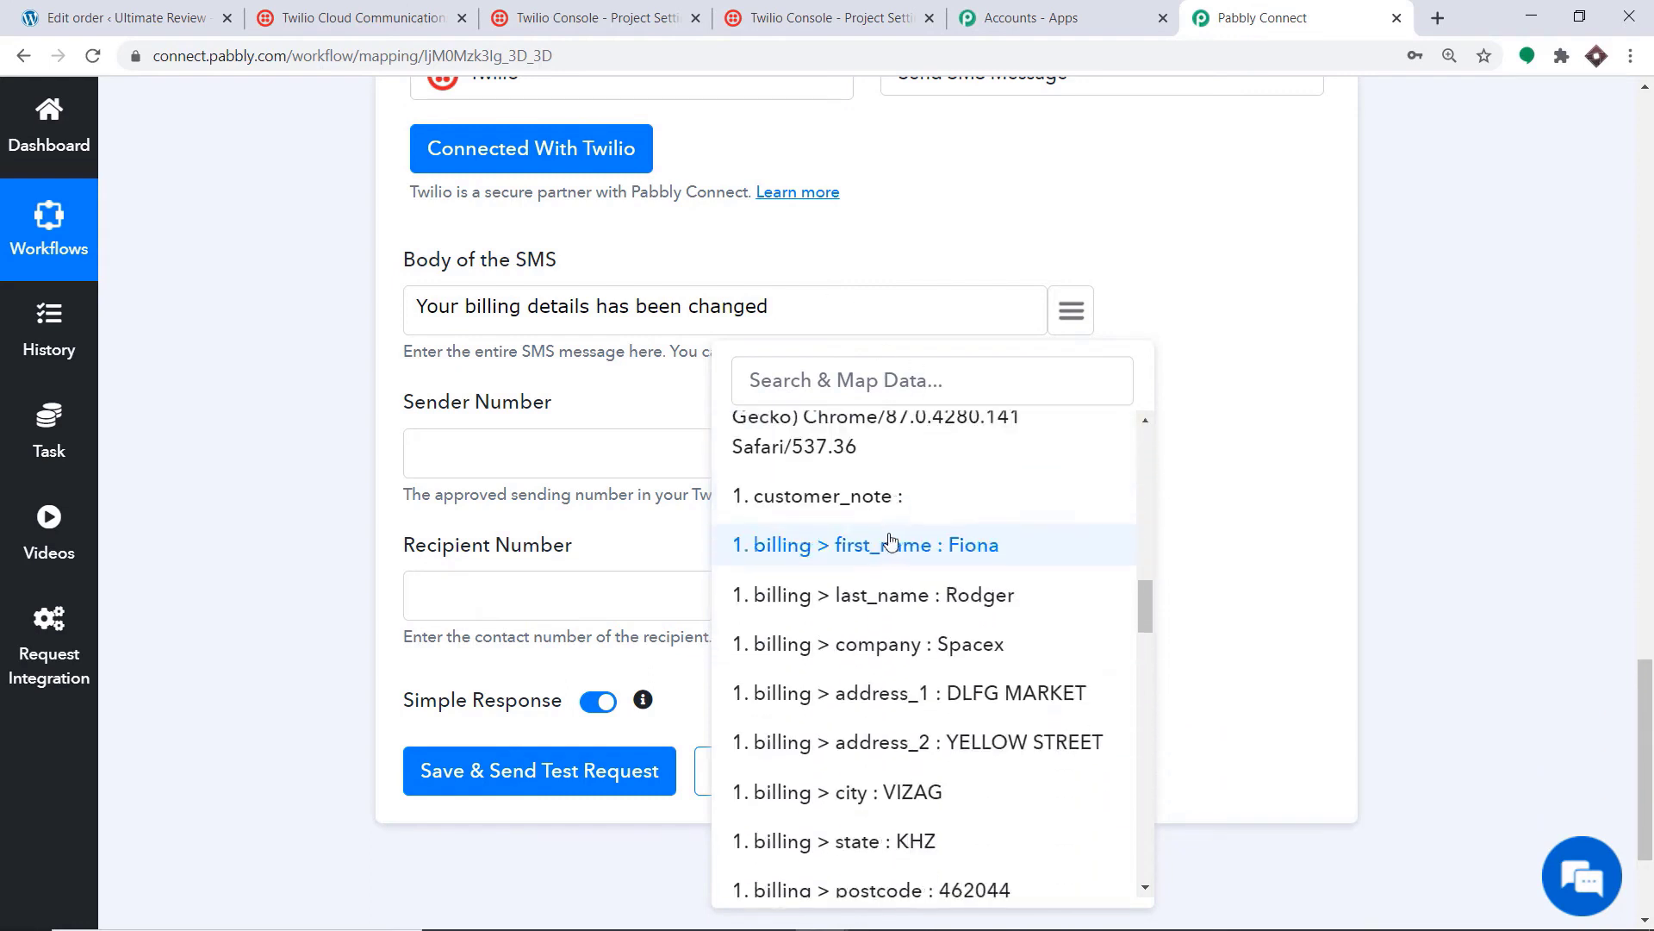
scroll(948, 517, "down", 1)
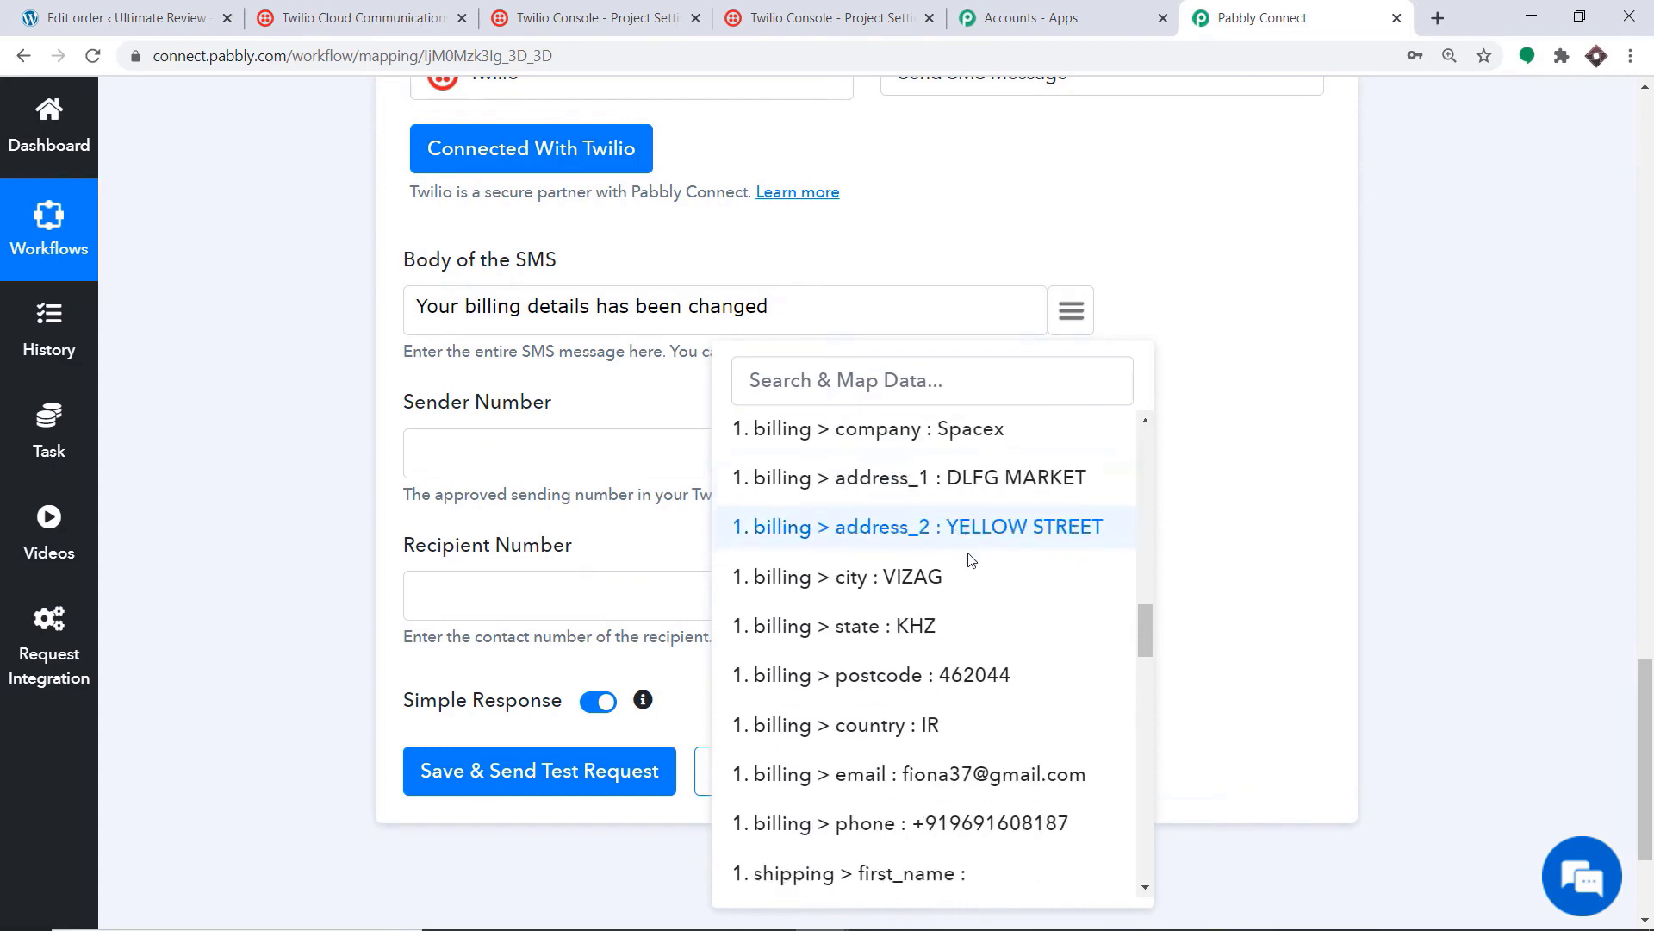
left_click(971, 480)
left_click(1071, 312)
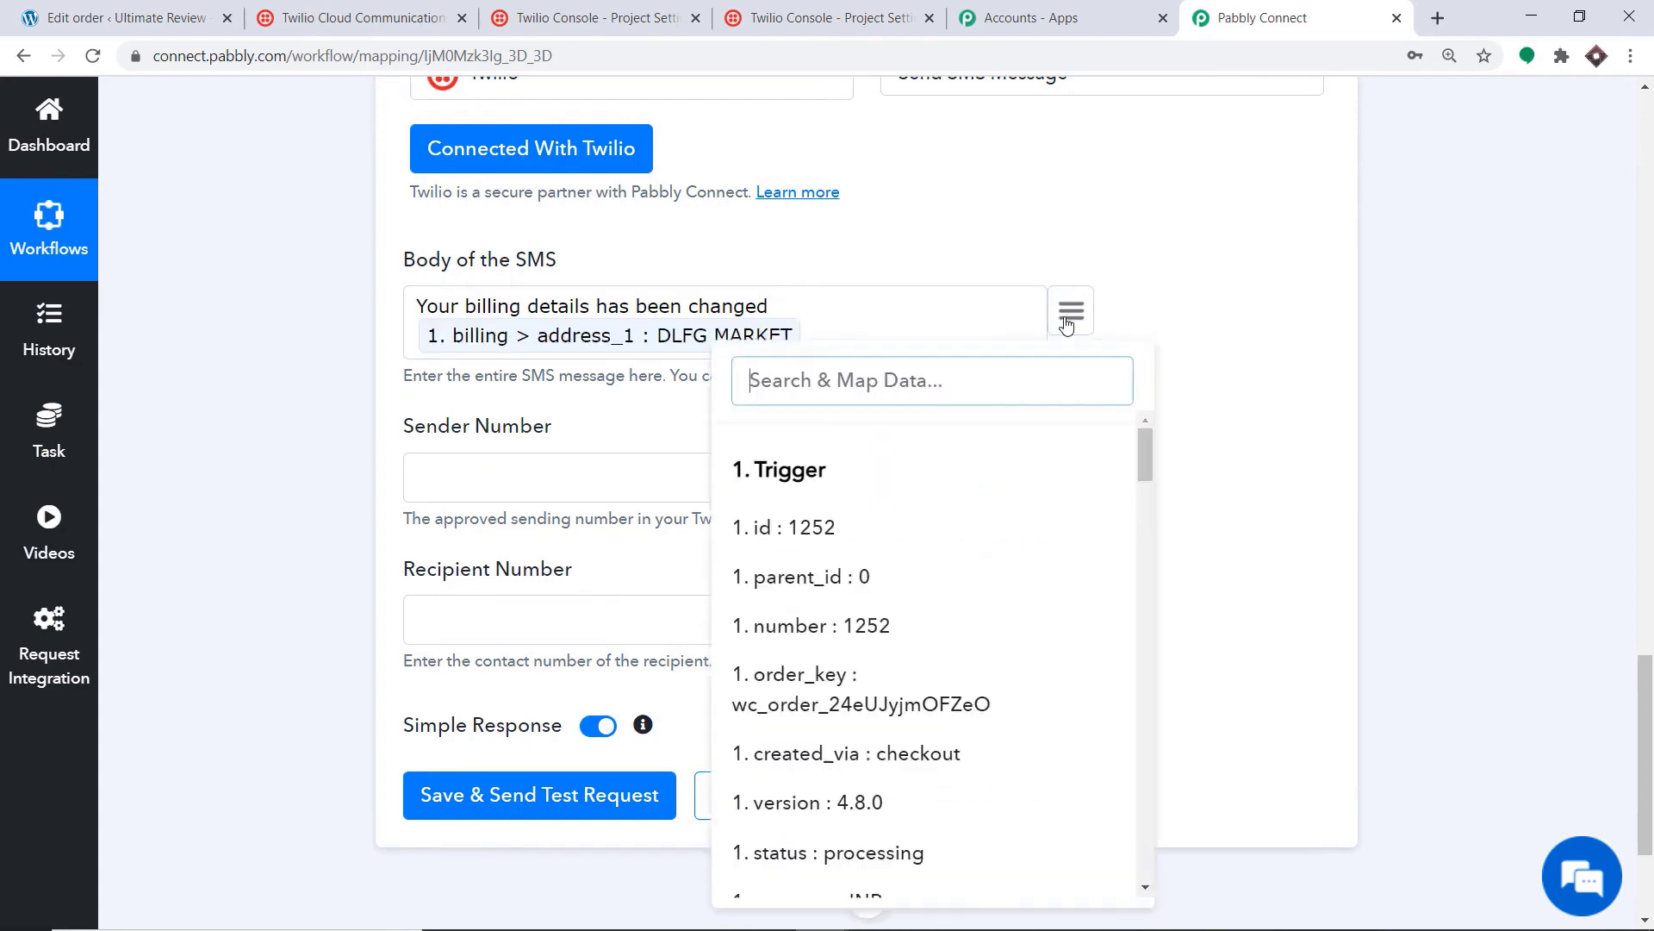
scroll(912, 709, "down", 15)
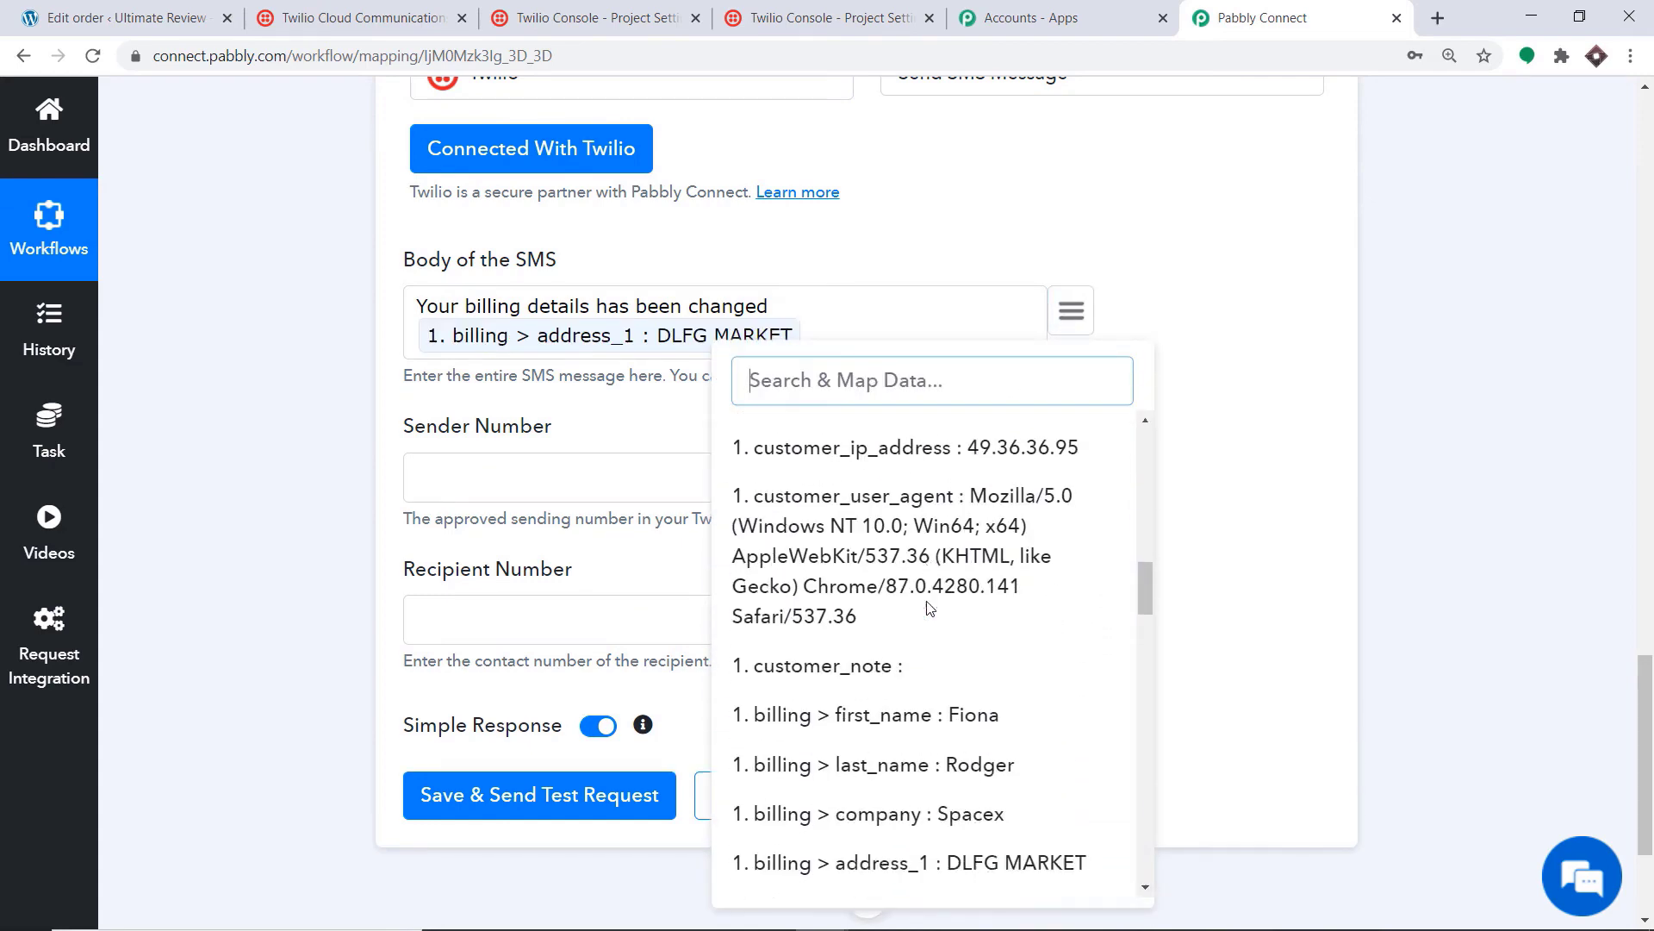
scroll(922, 586, "down", 3)
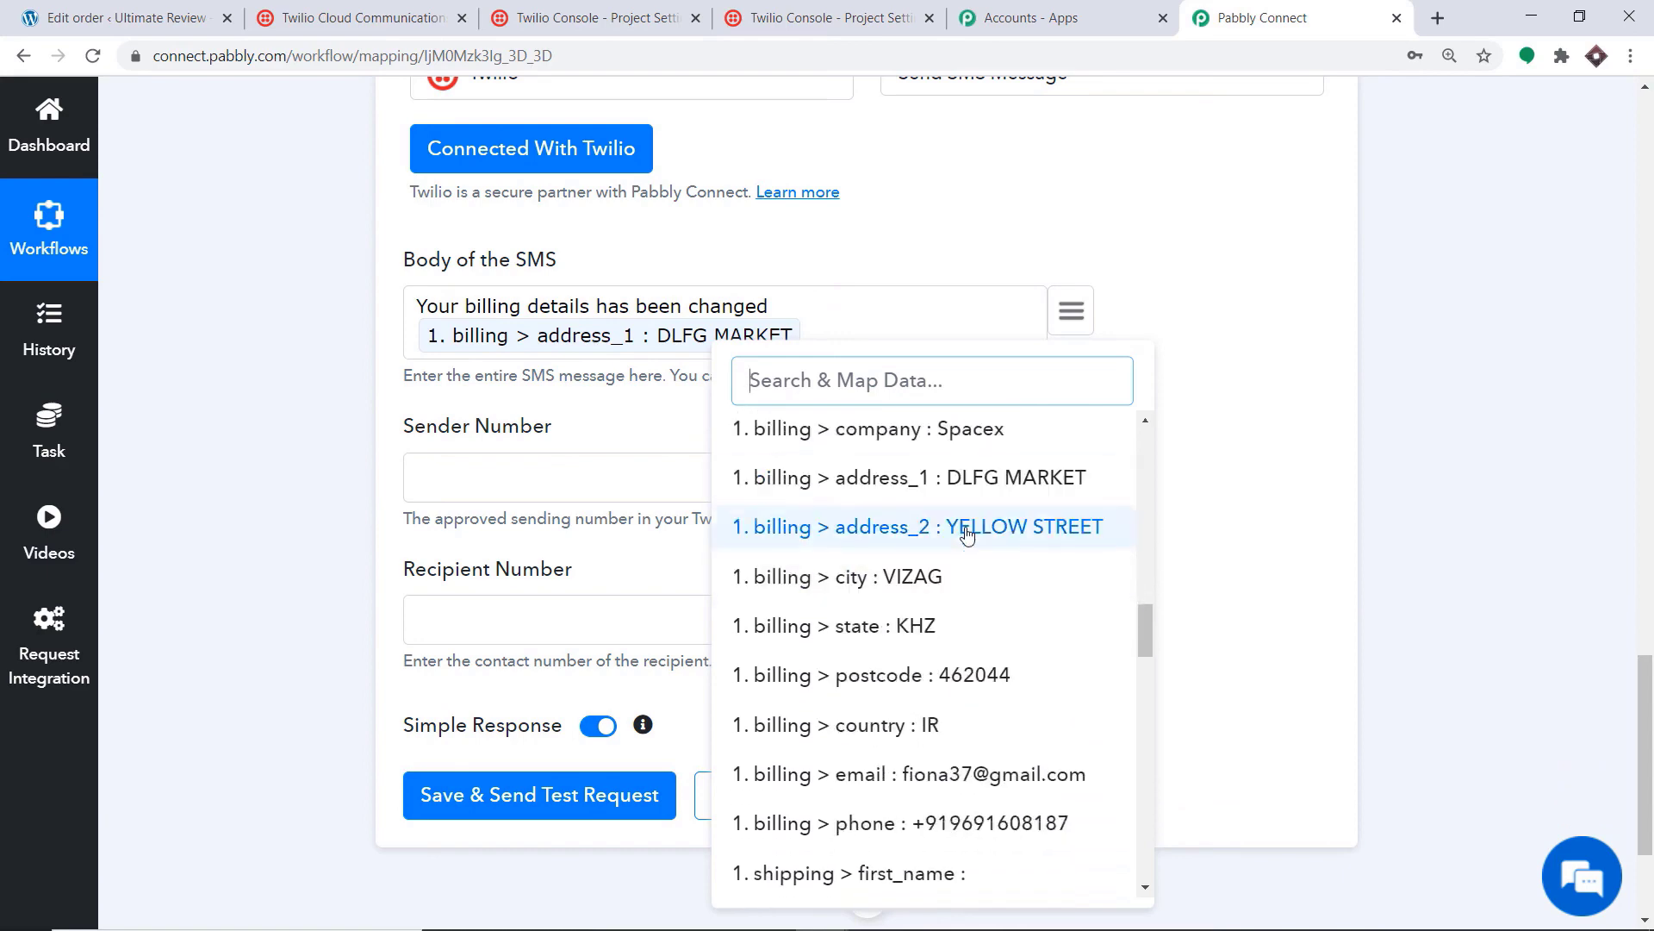
left_click(967, 527)
Step: Insert the billing city, state, postcode and country fields into the SMS body
left_click(1069, 315)
scroll(871, 586, "down", 6)
scroll(880, 641, "down", 10)
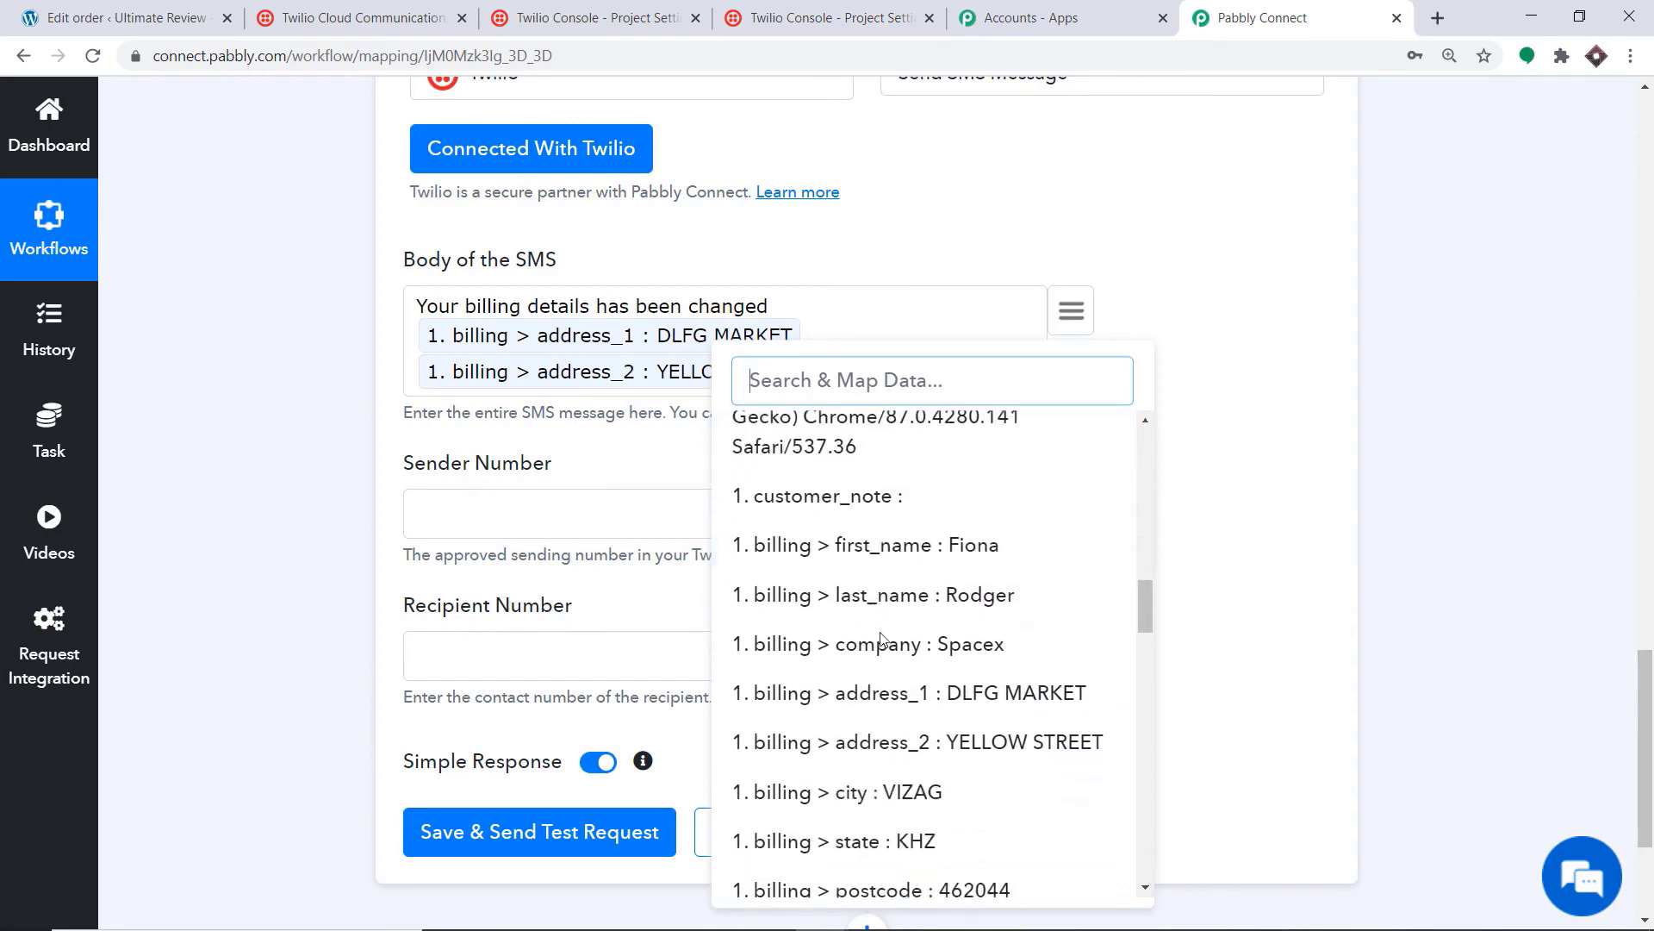
left_click(889, 579)
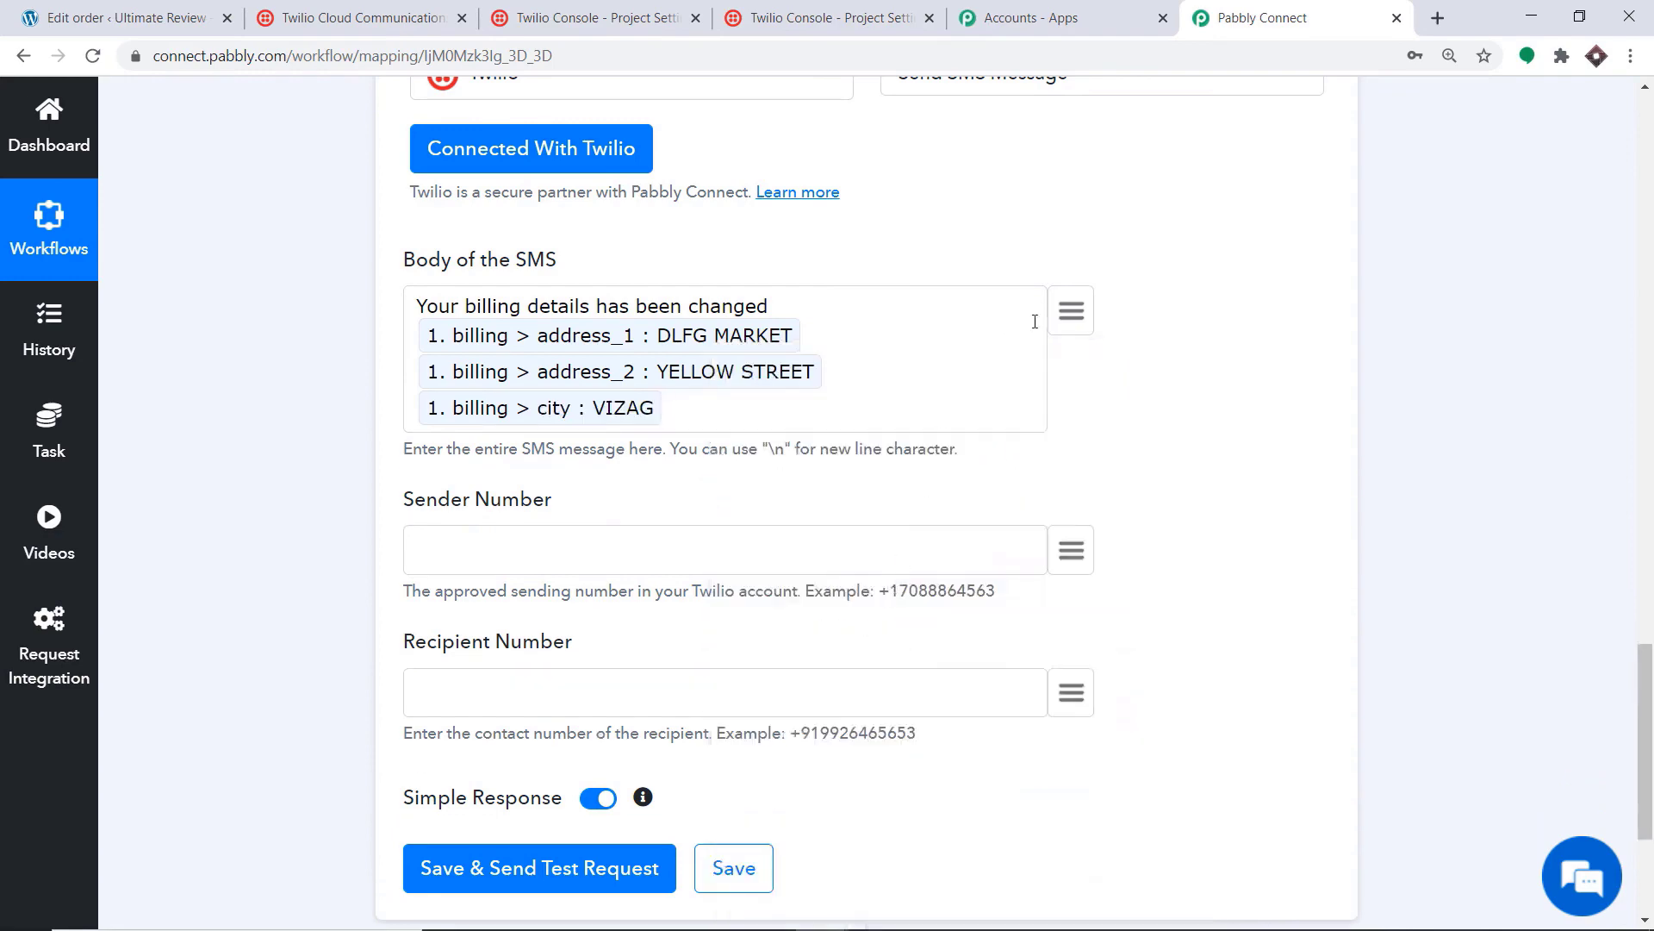
left_click(1071, 311)
scroll(918, 705, "down", 10)
scroll(918, 705, "down", 6)
left_click(937, 628)
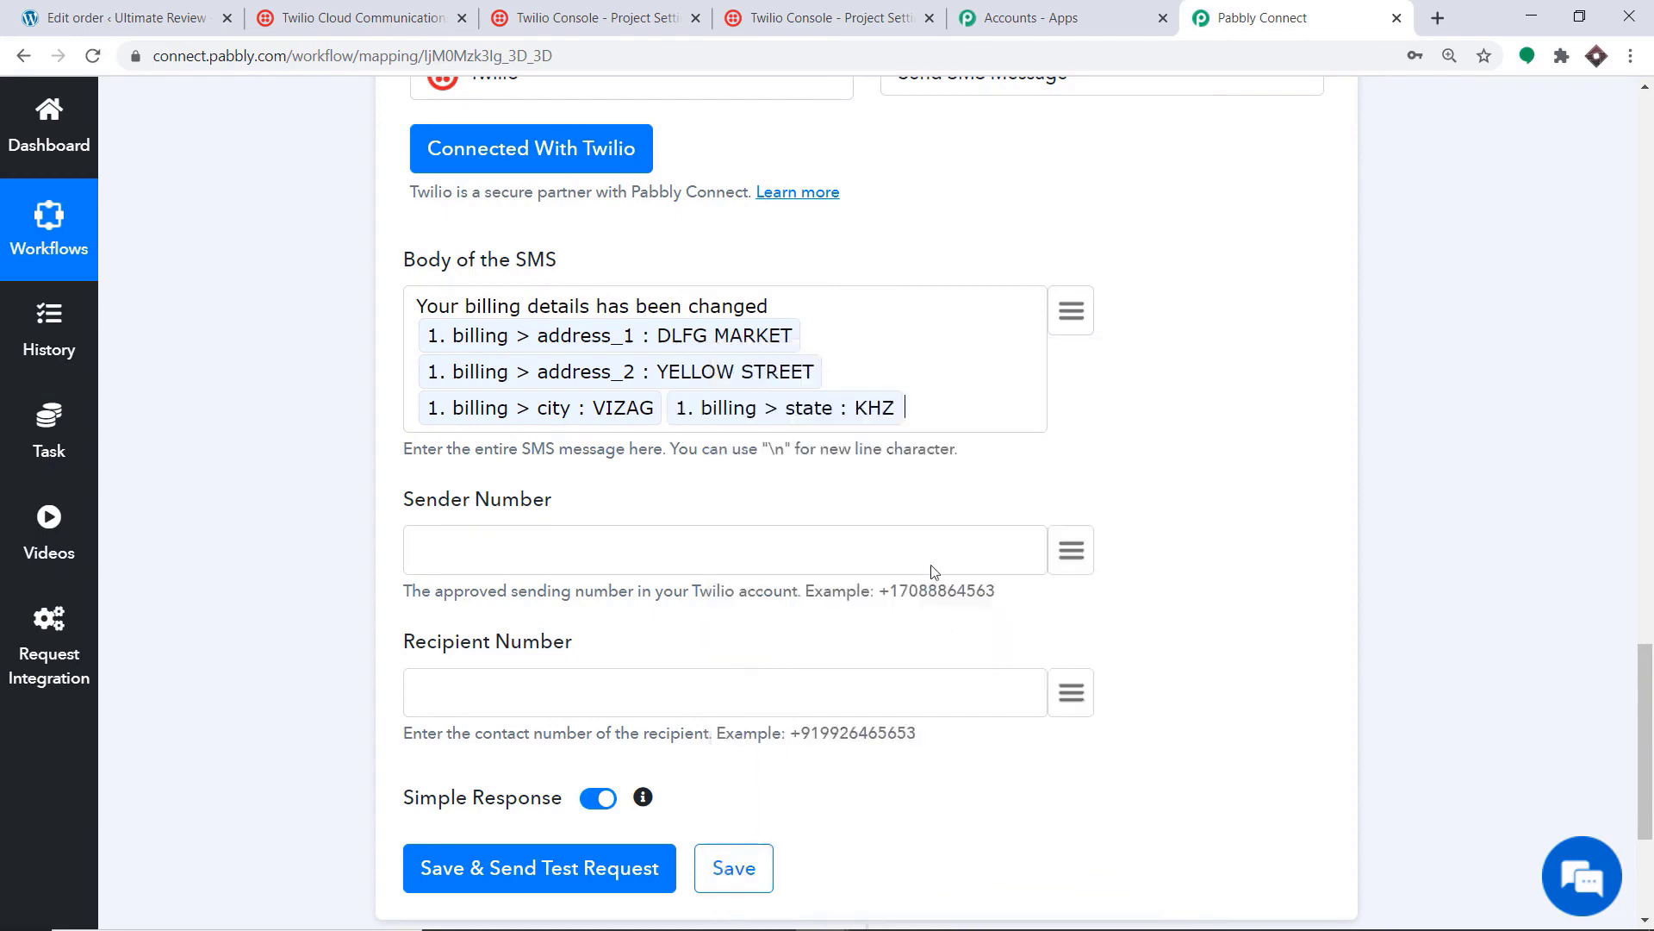
left_click(1074, 328)
scroll(927, 707, "down", 5)
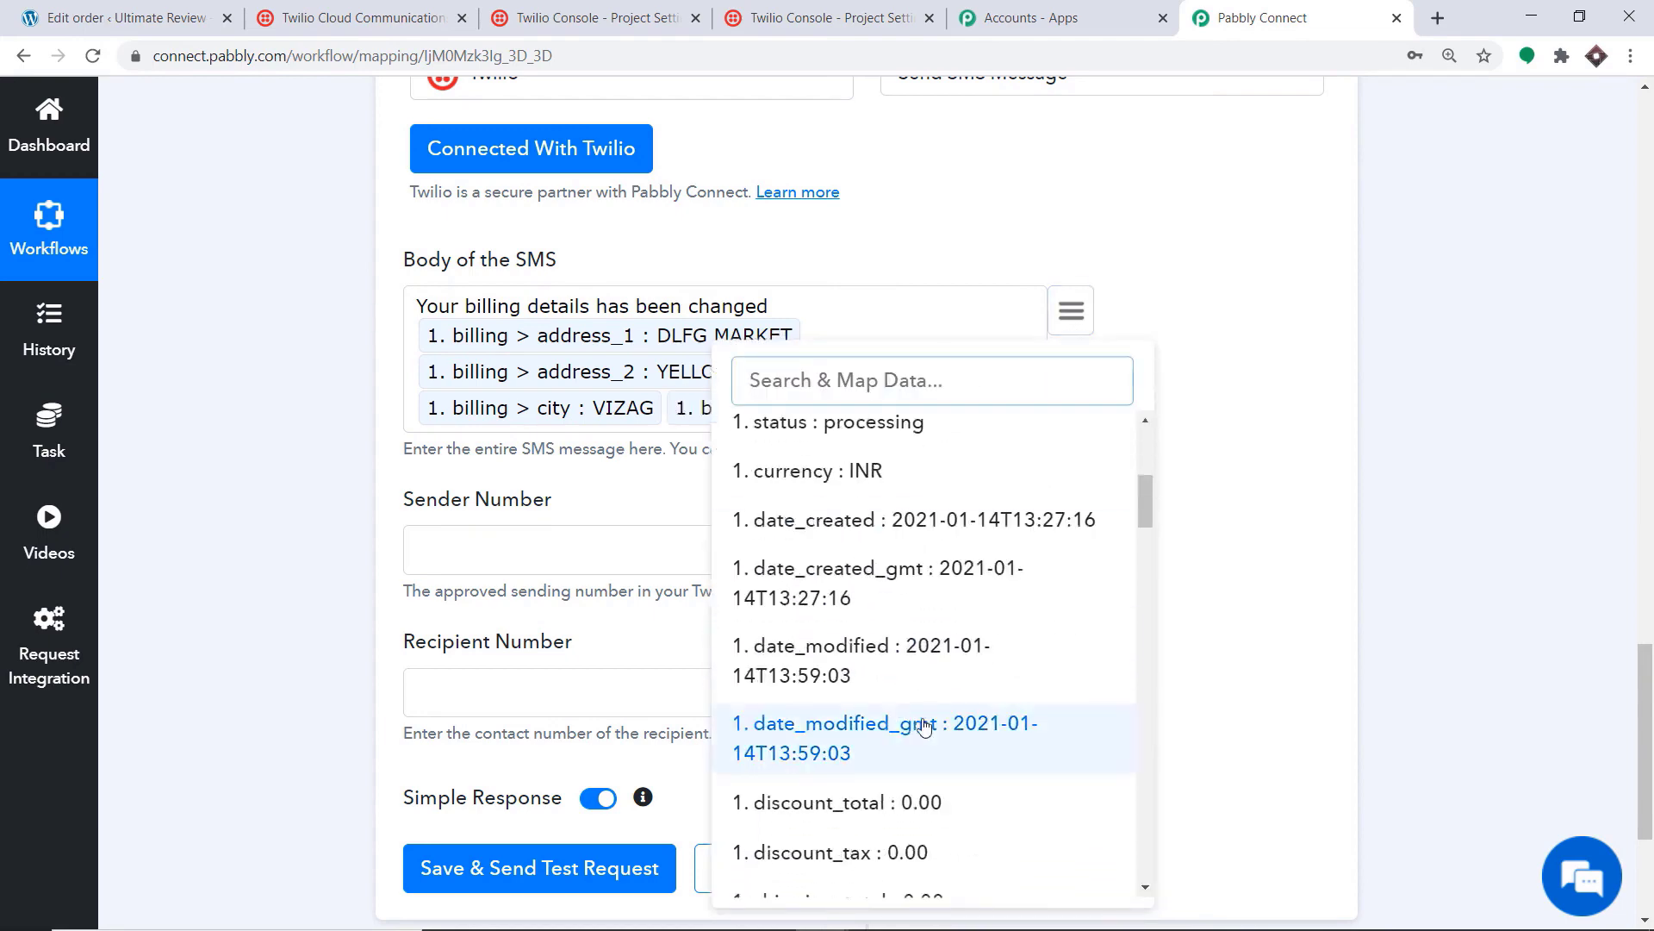
scroll(926, 733, "down", 8)
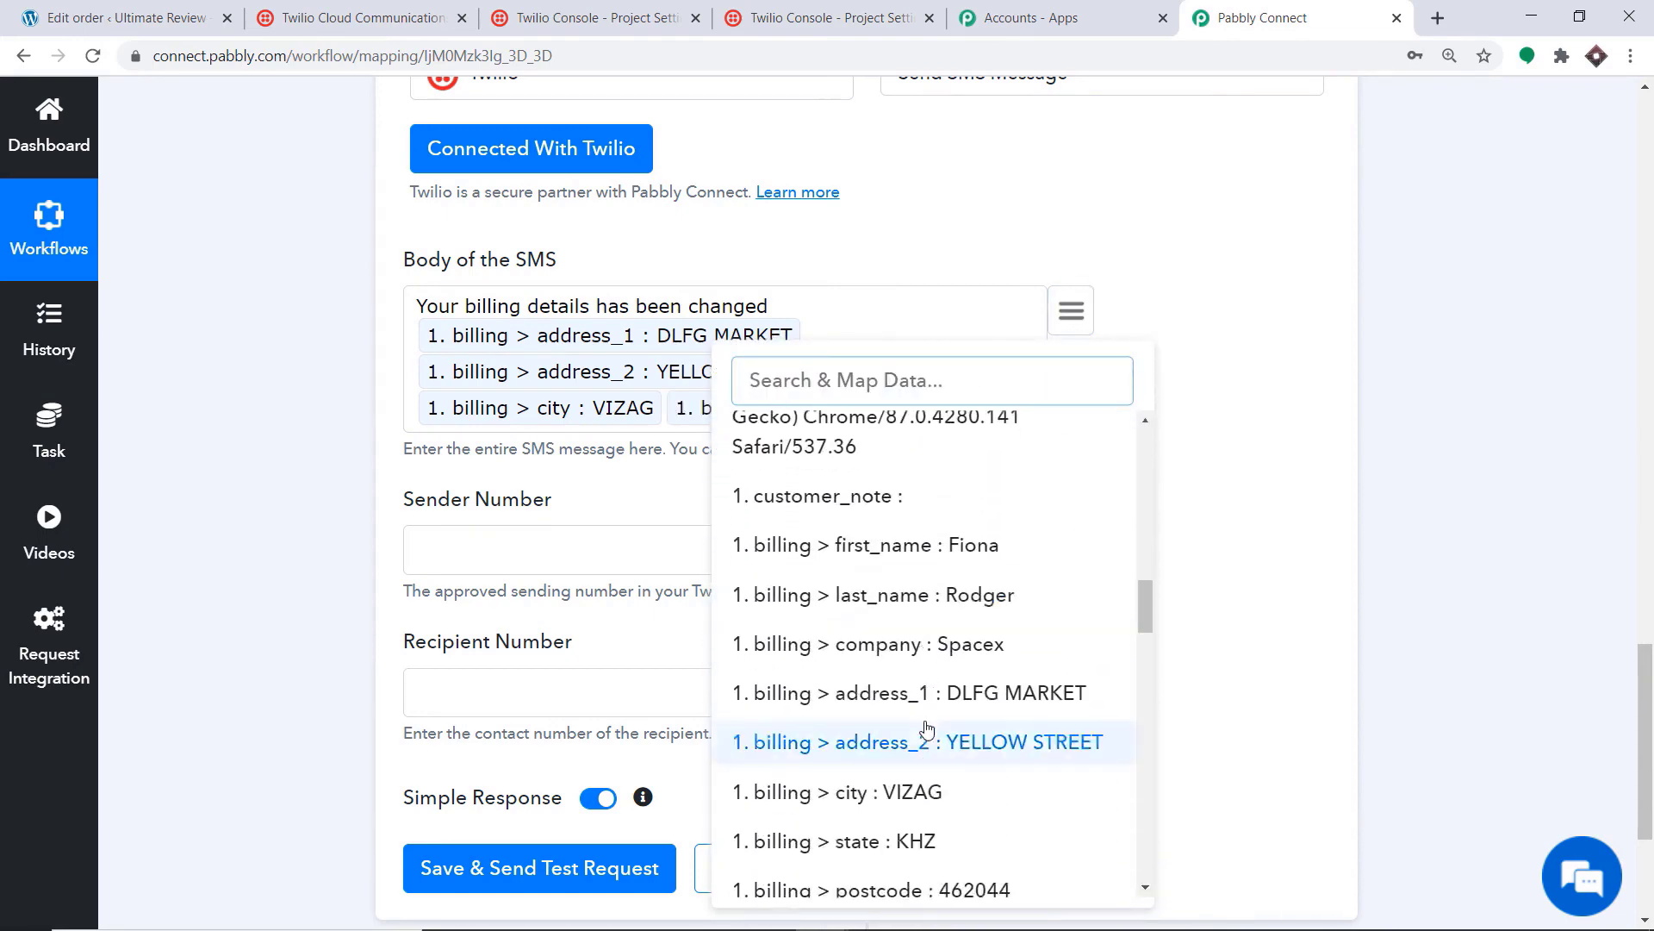
left_click(893, 676)
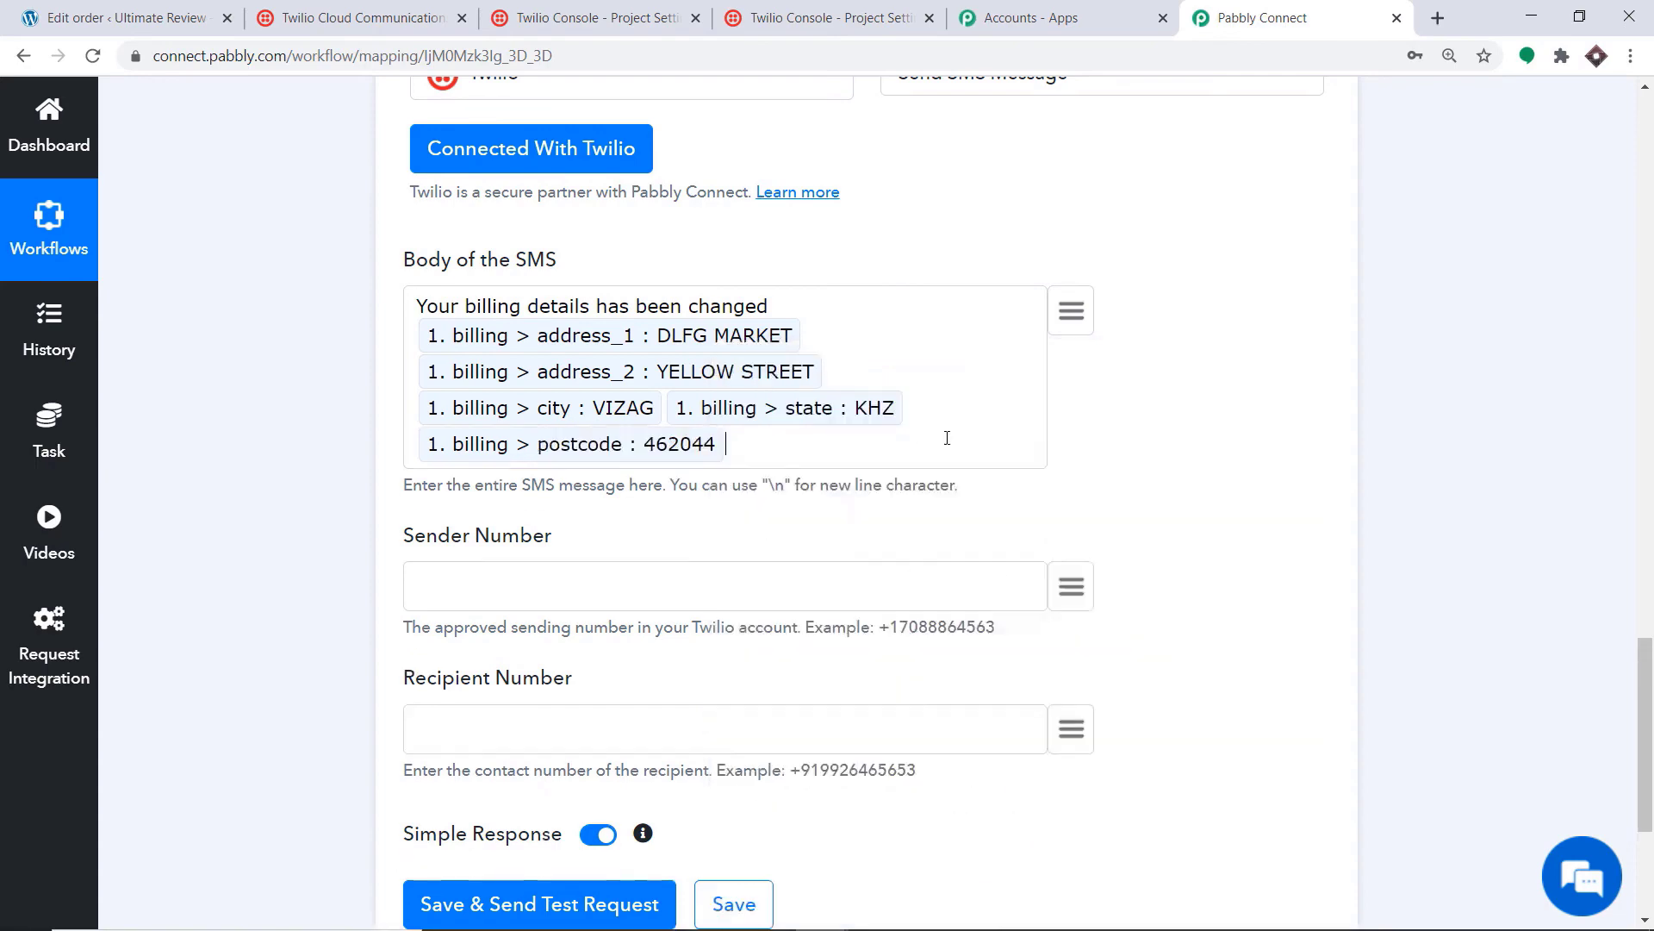
left_click(1071, 325)
scroll(853, 776, "down", 10)
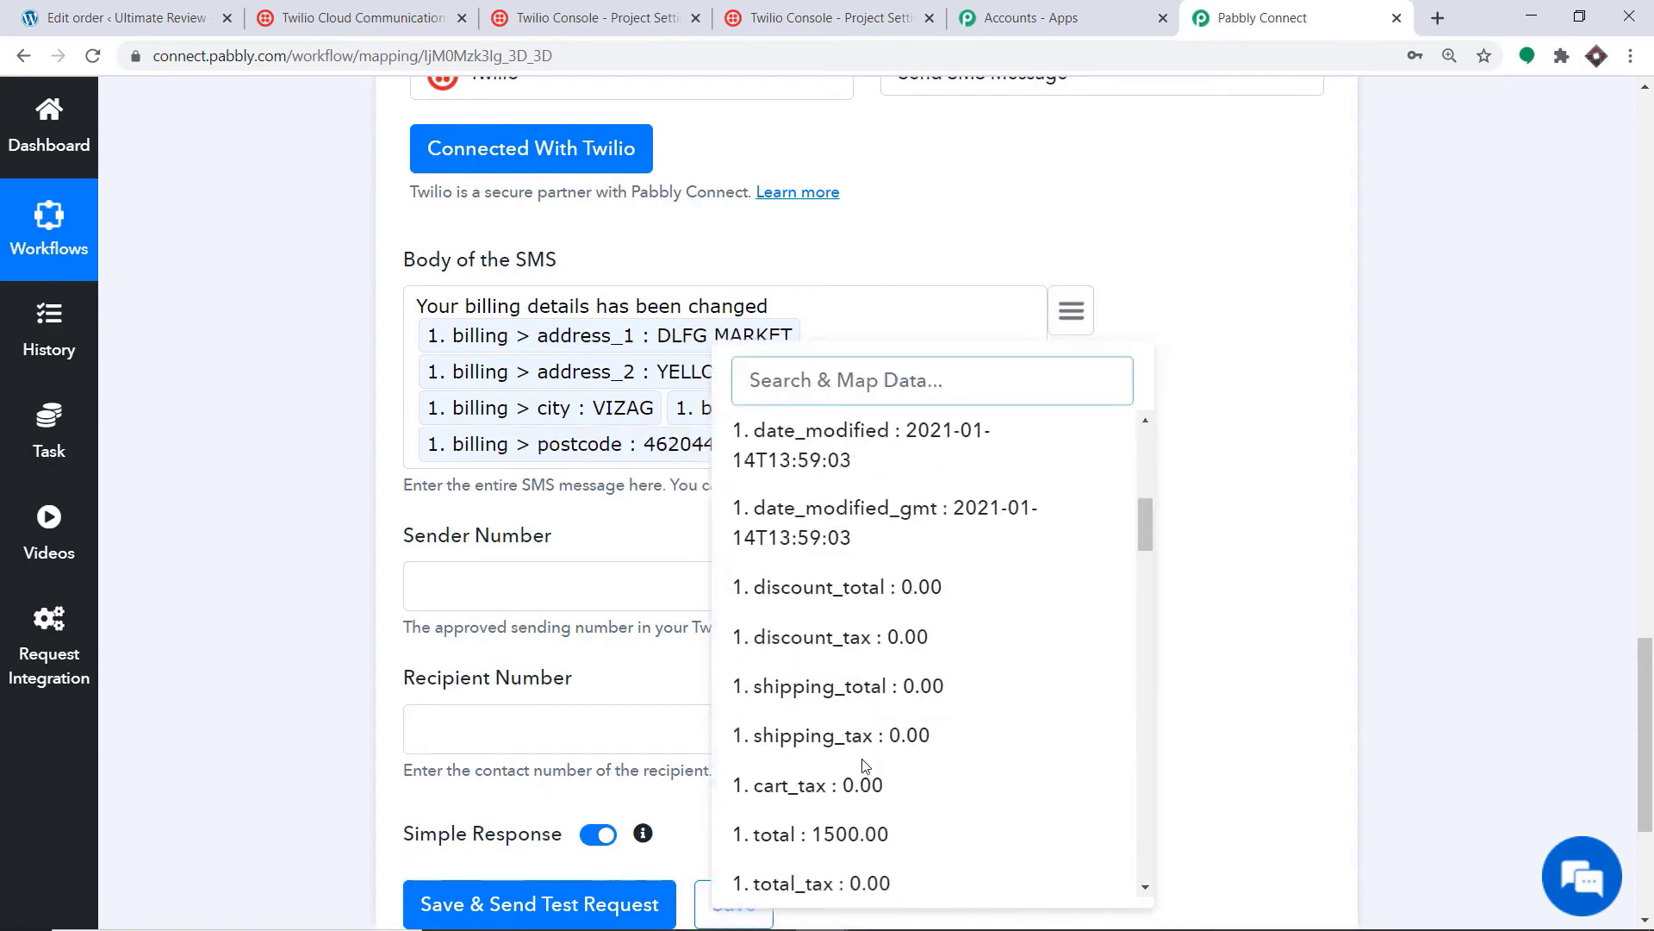
scroll(866, 763, "down", 6)
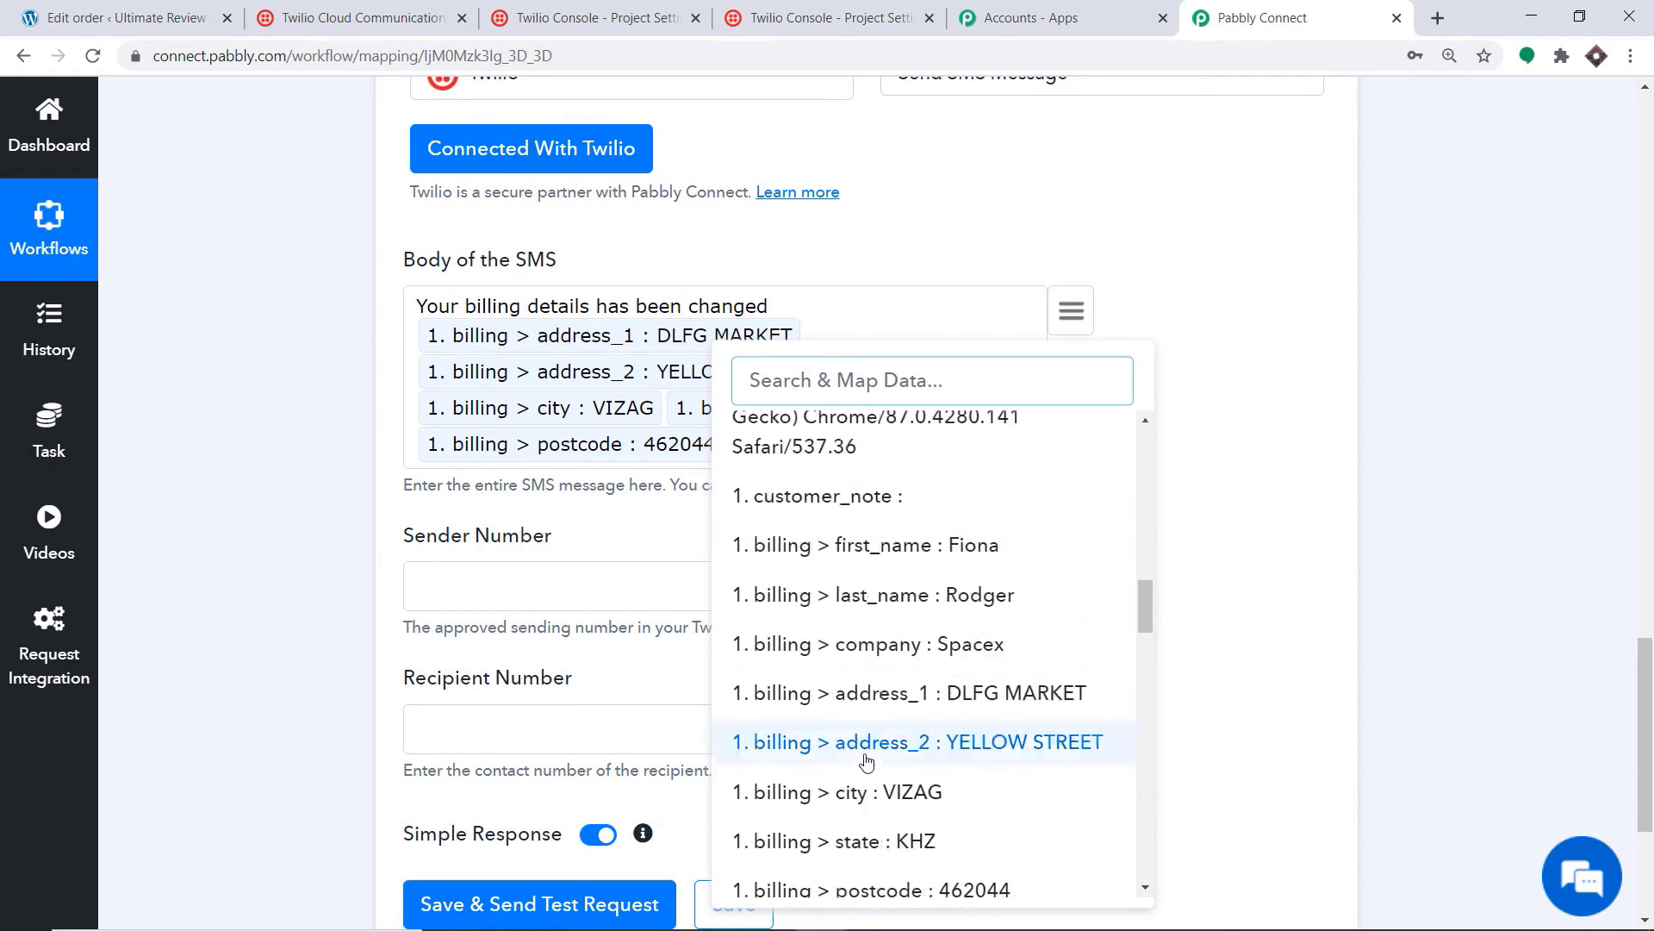
left_click(892, 641)
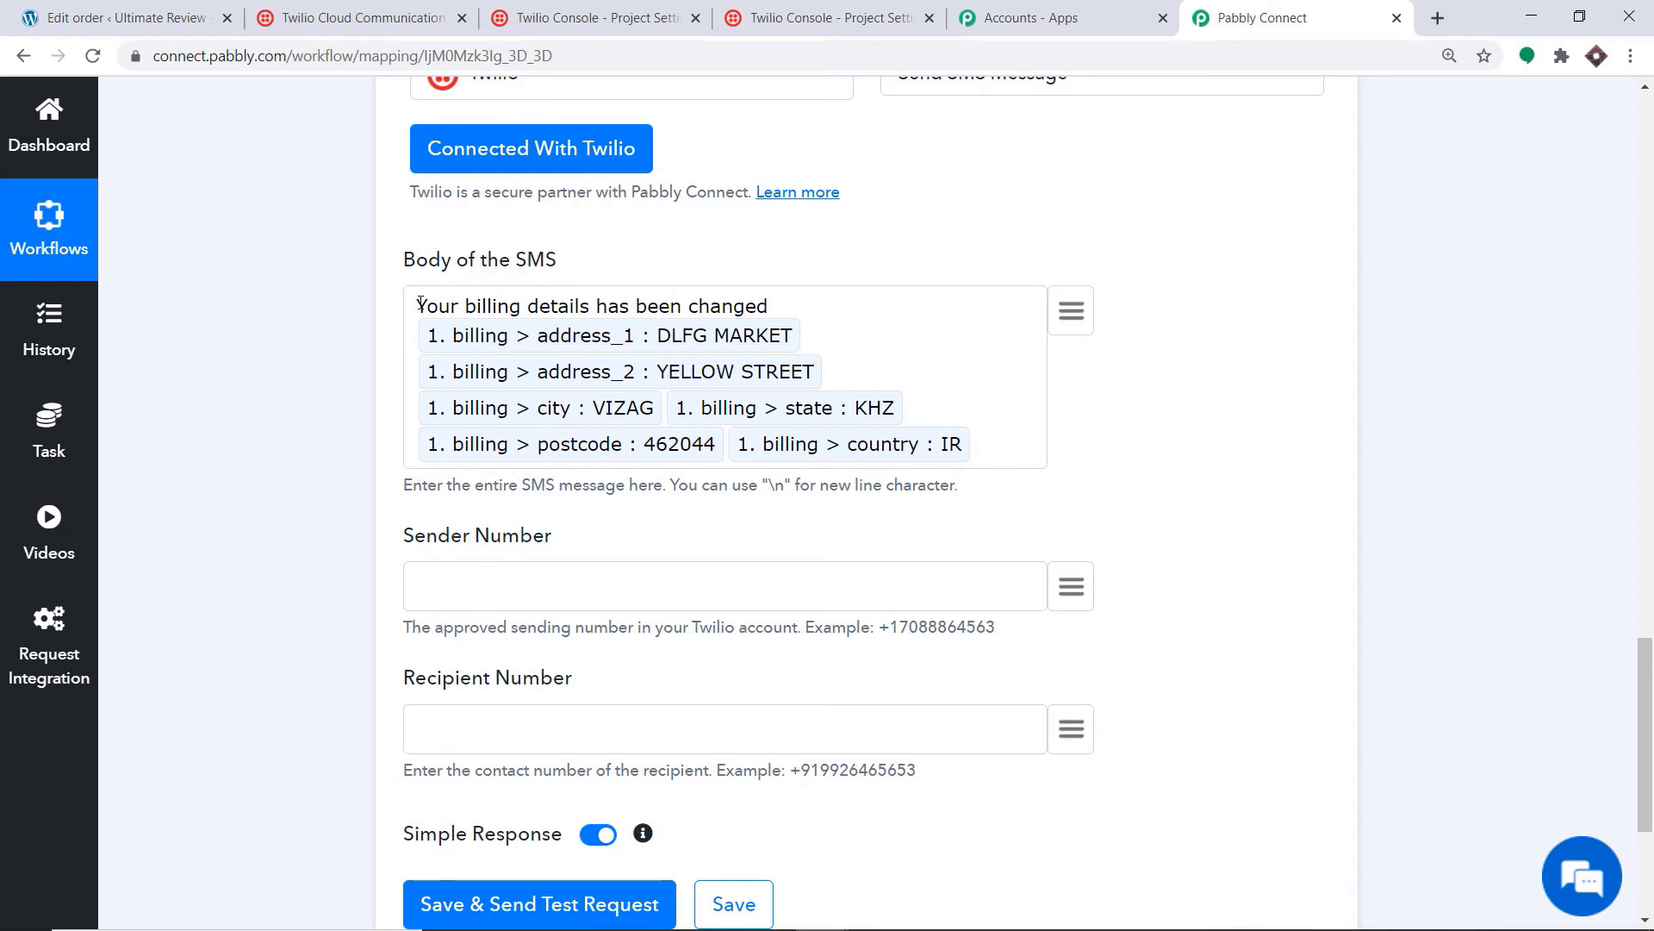
Step: Start the message with 'Hello Mr/Ms' followed by the mapped billing first name
type("Hello ")
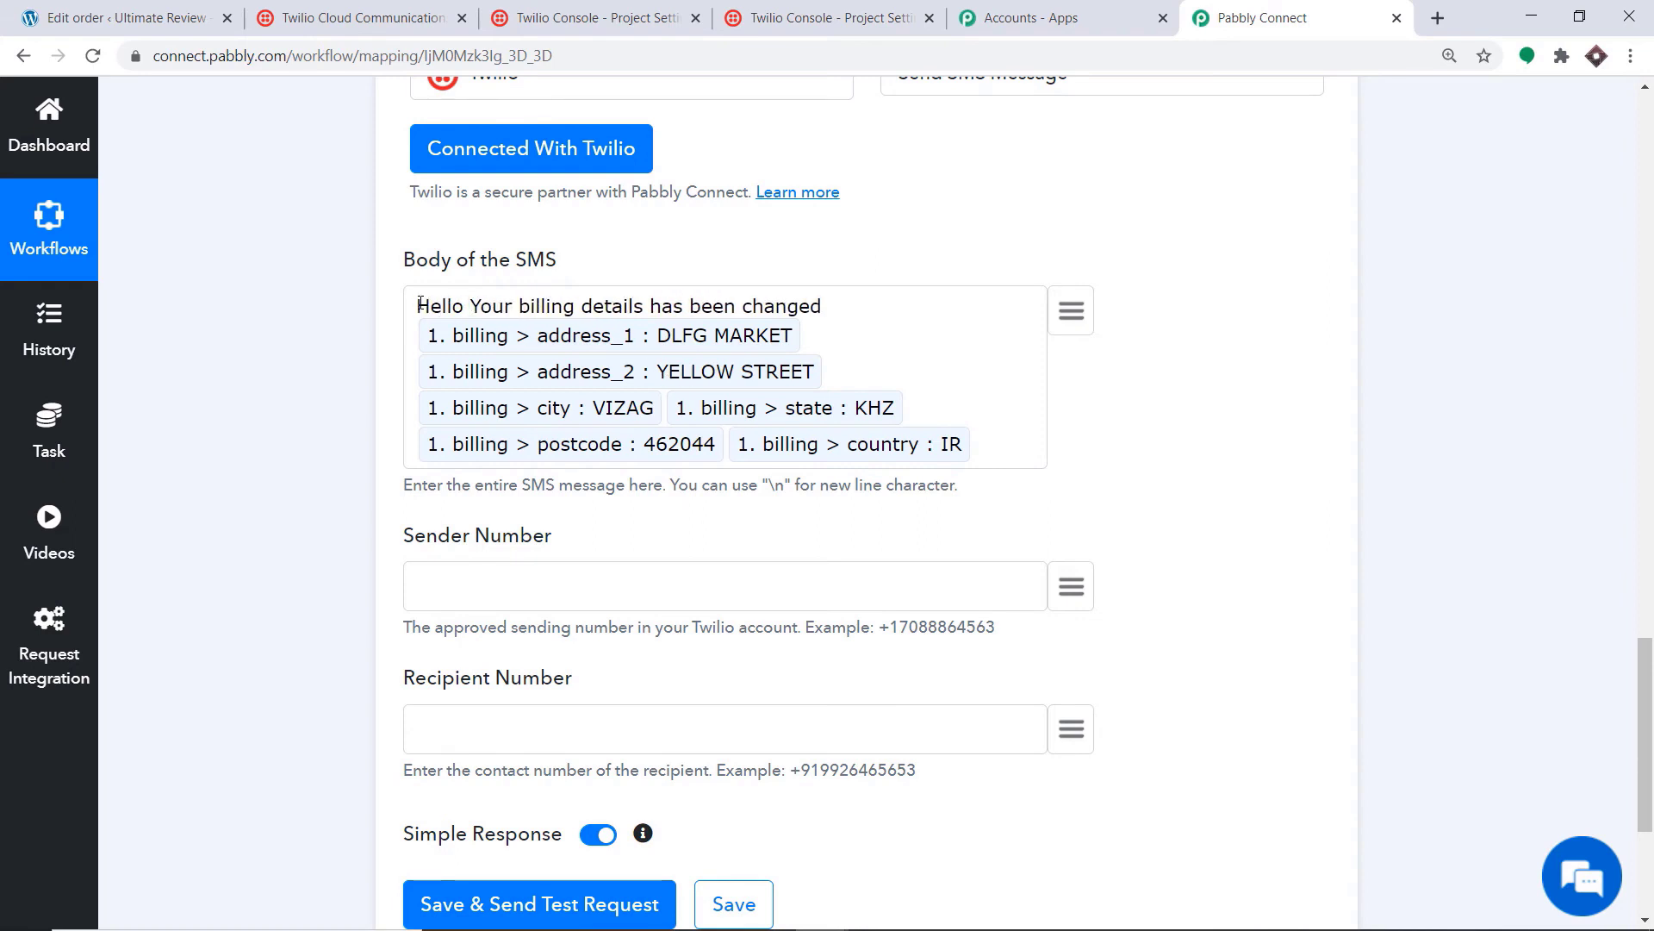
type("Mr/m")
key("BackSpace")
type("Ms")
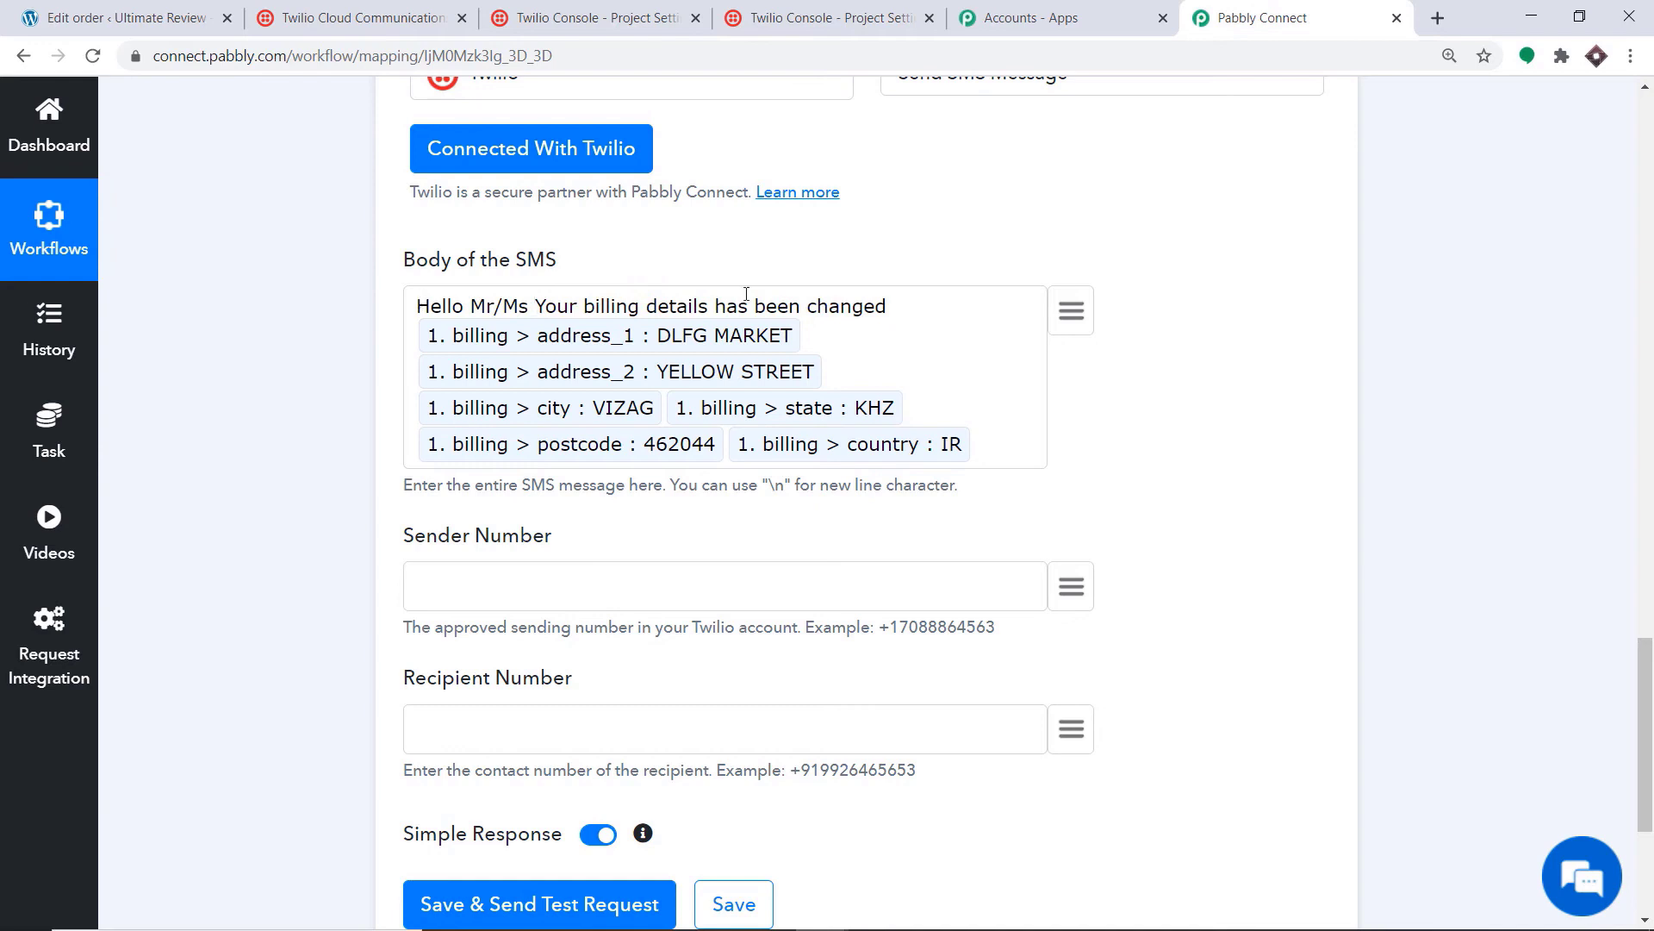
left_click(1080, 323)
type("fion")
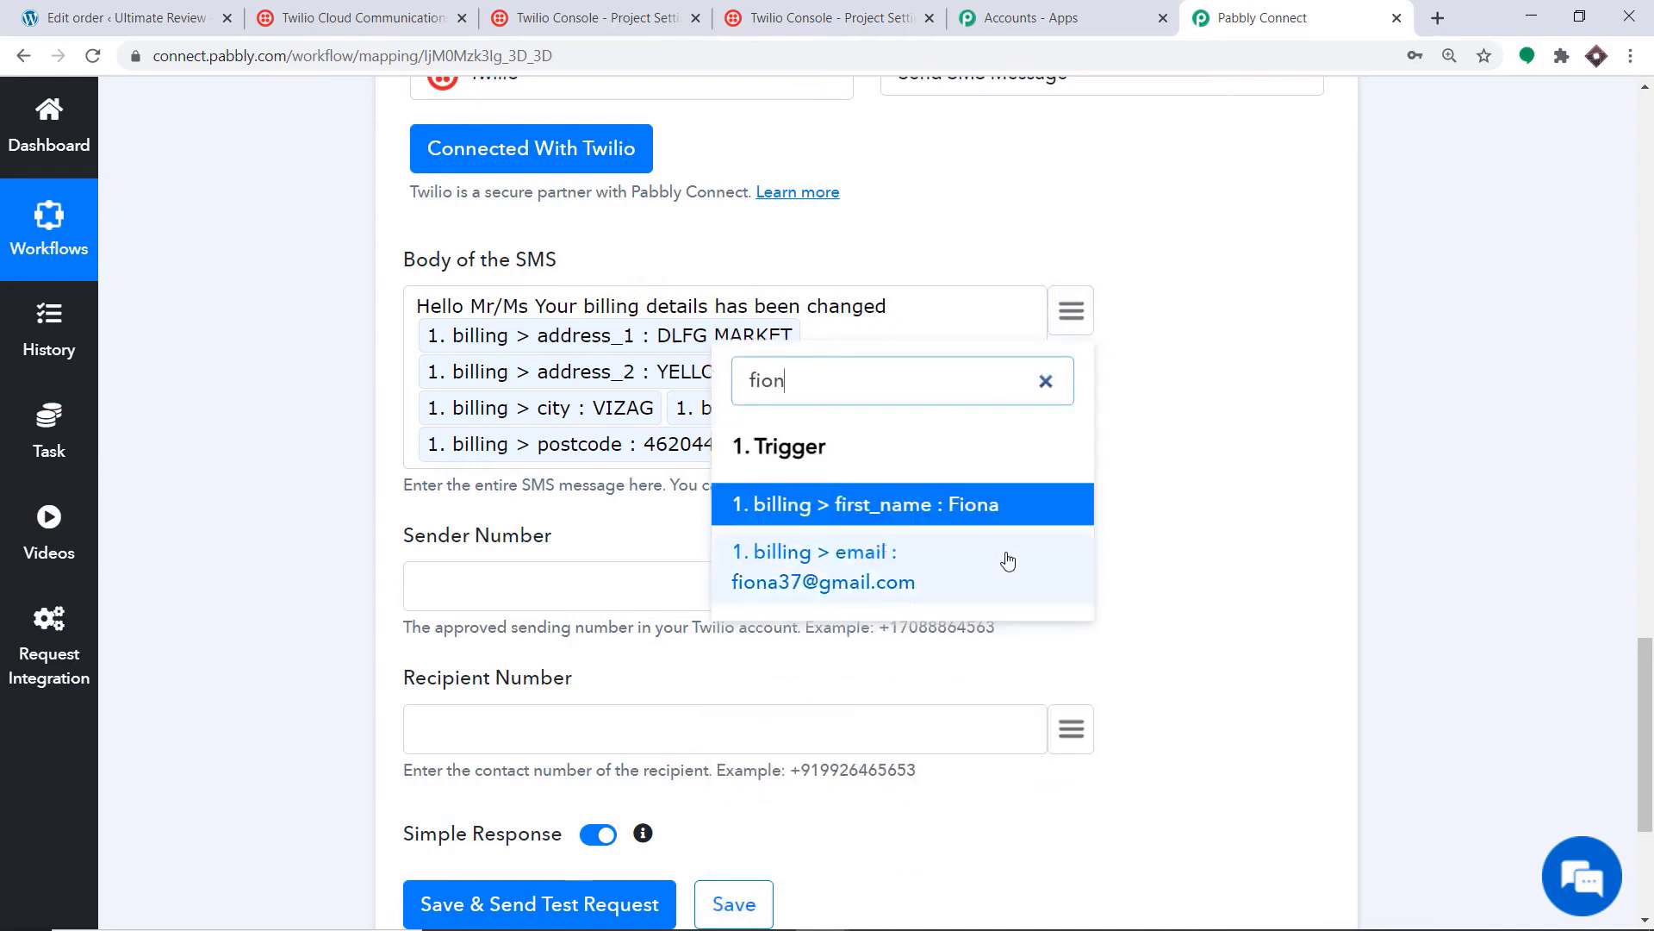
left_click(994, 506)
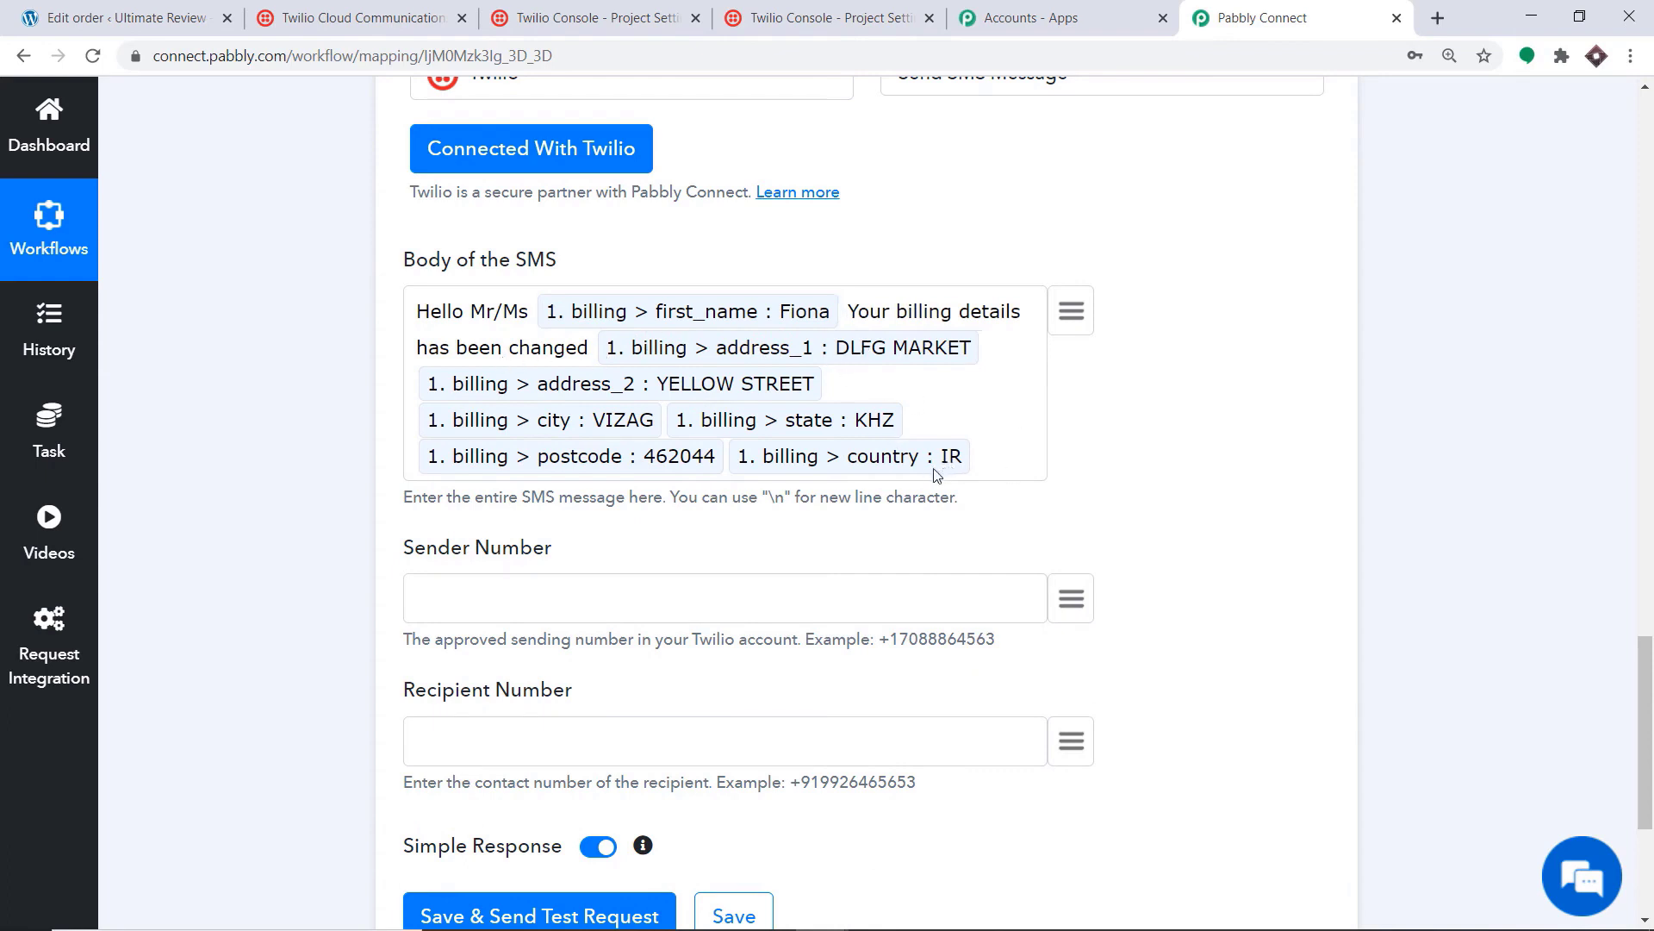
scroll(935, 465, "down", 1)
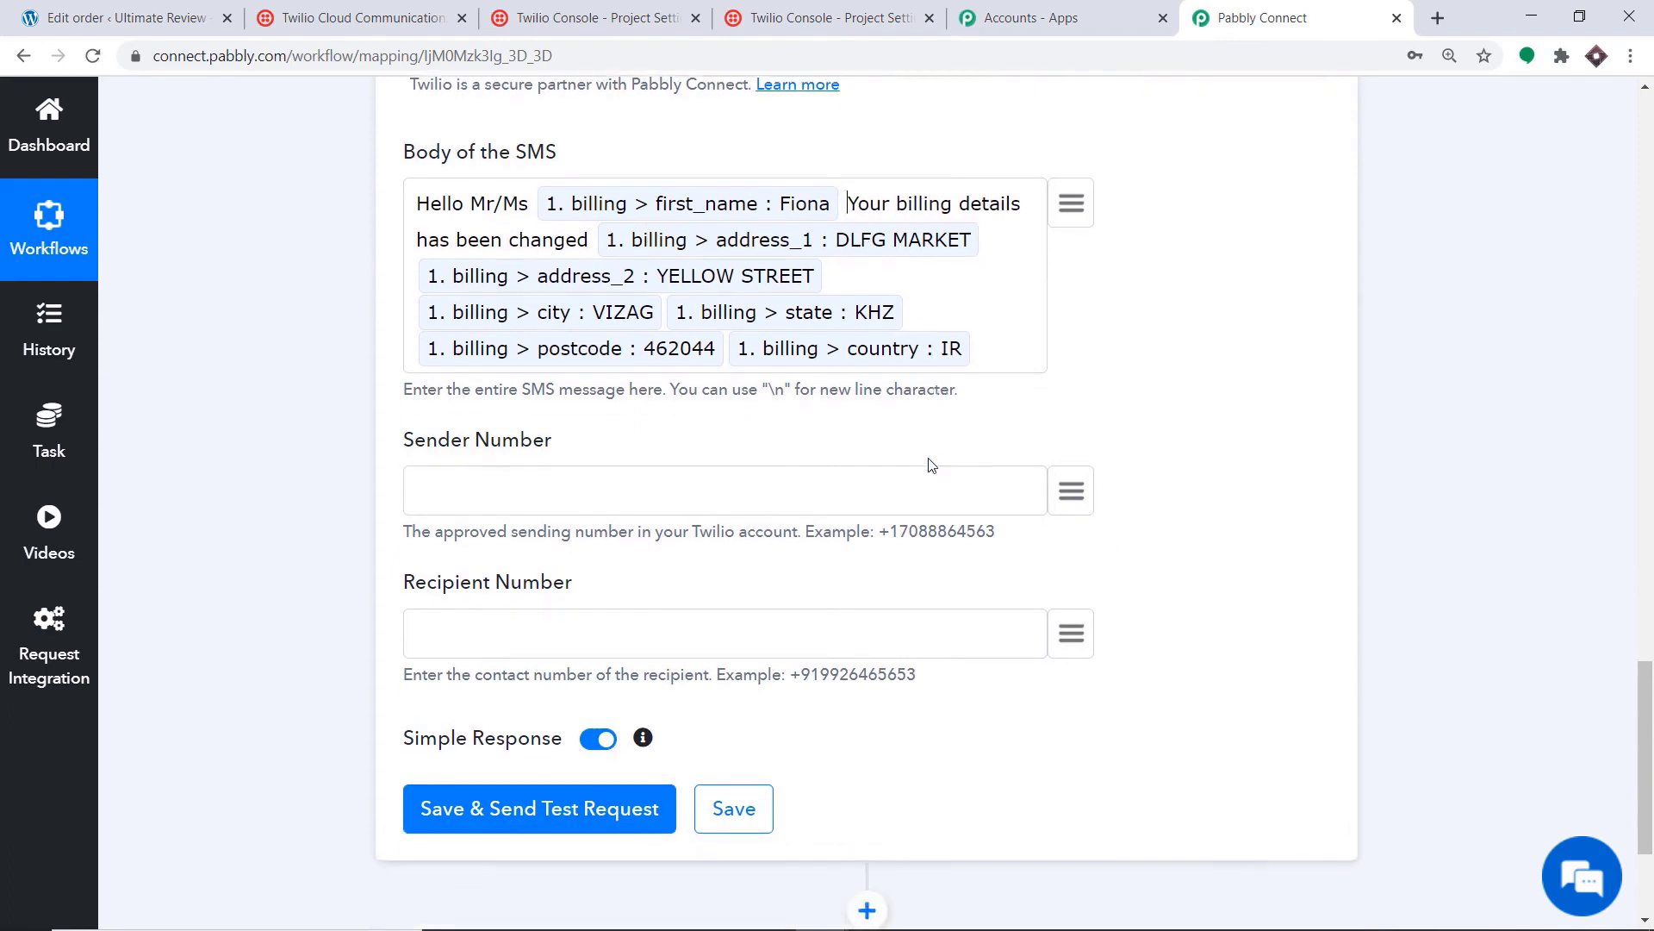
Step: Paste the Twilio number into Sender Number, map Recipient to billing phone, and save with a test request
left_click(617, 497)
key("ctrl+v")
left_click(1071, 634)
scroll(1053, 458, "down", 3)
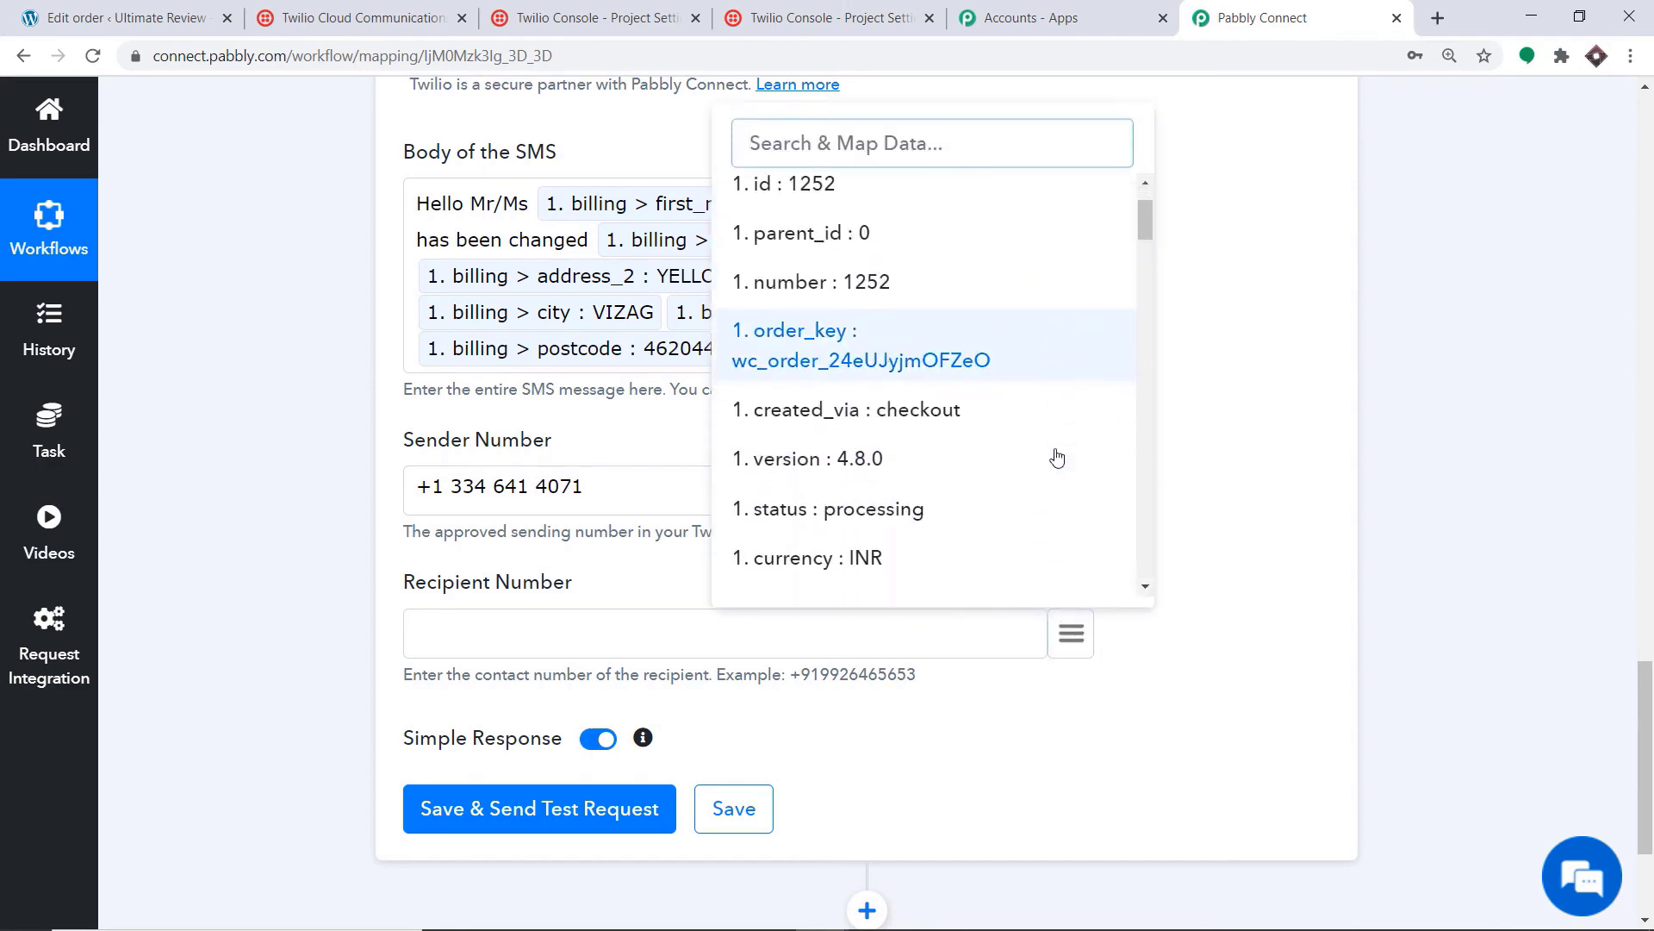
scroll(1069, 428, "down", 15)
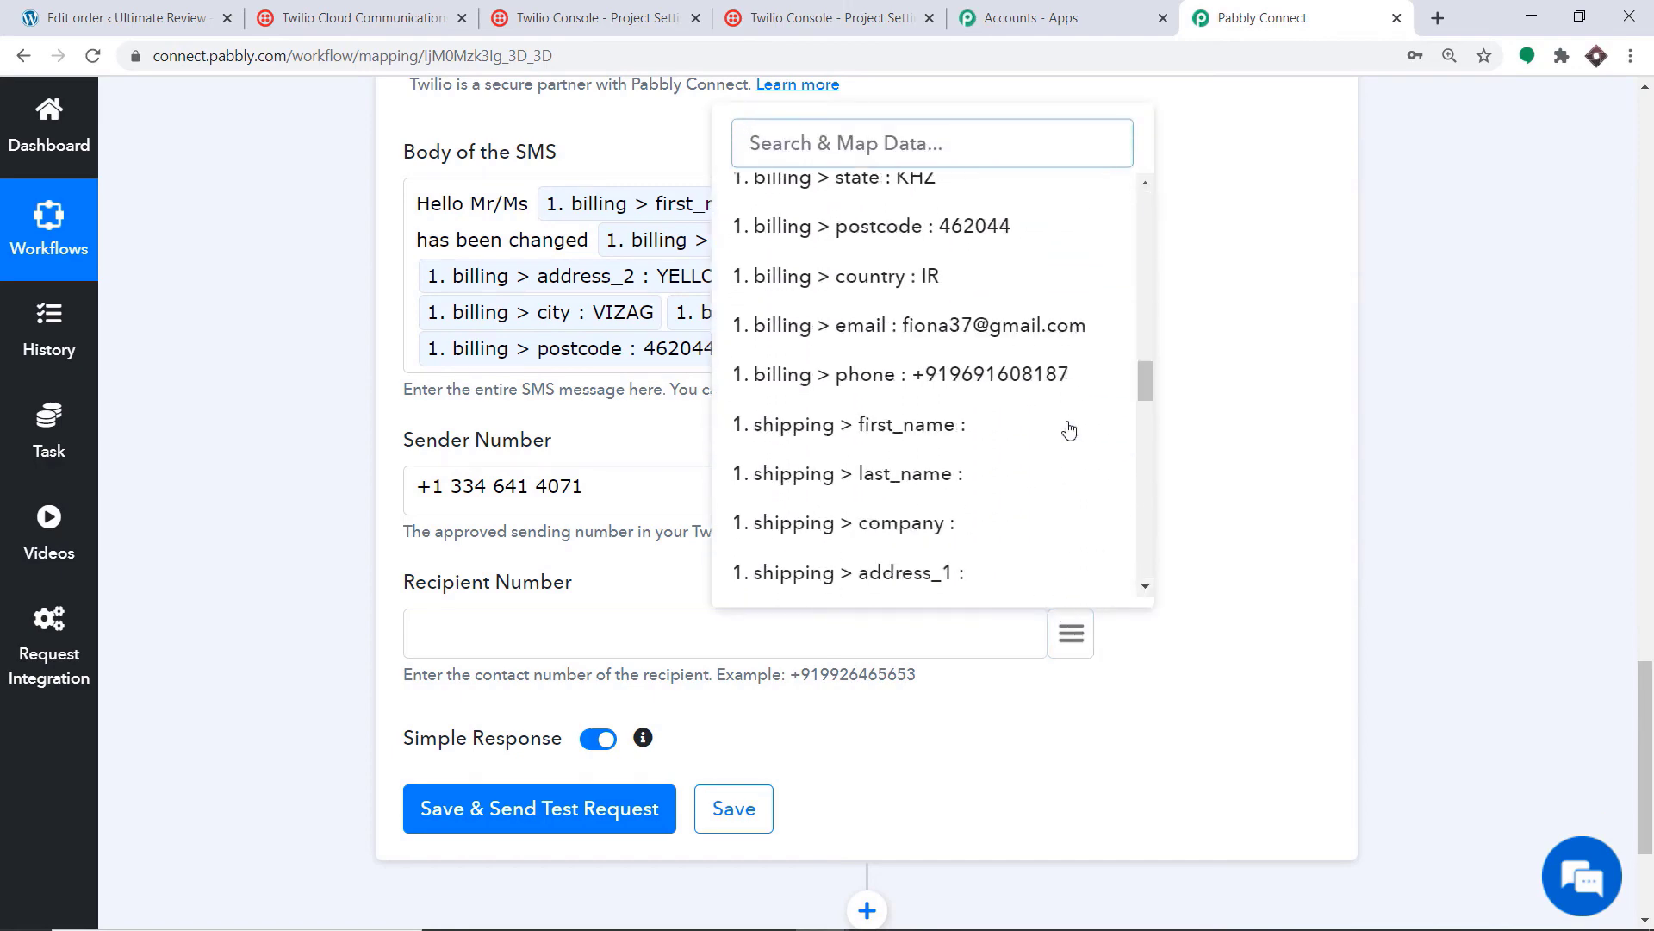
left_click(1006, 380)
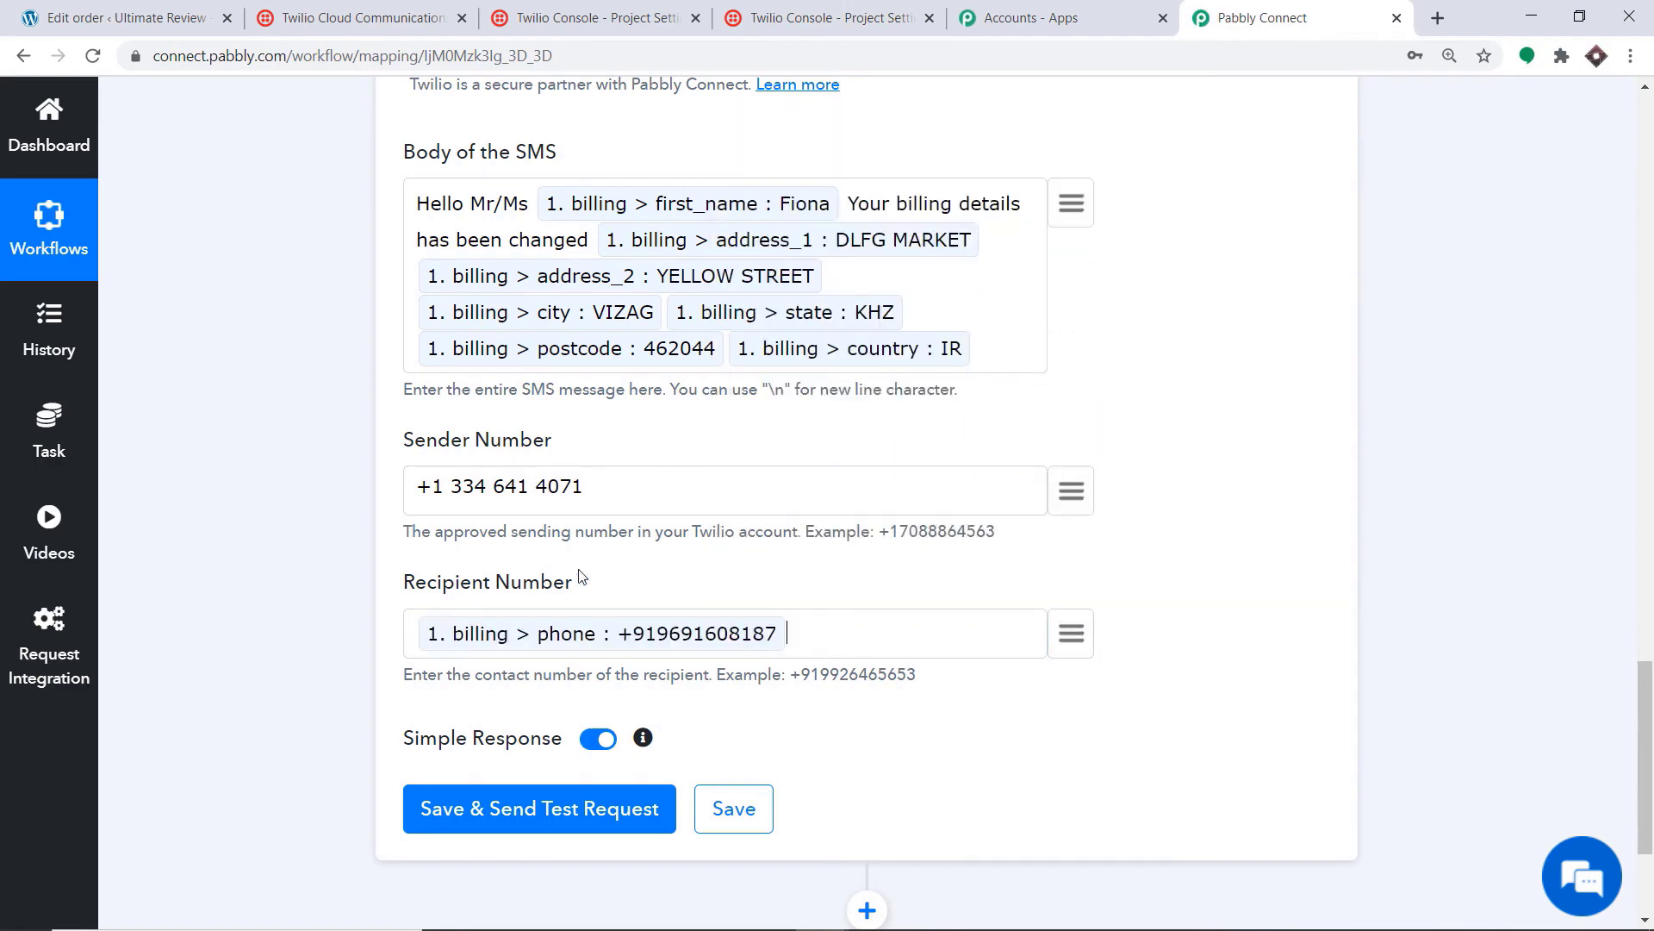
scroll(585, 280, "up", 1)
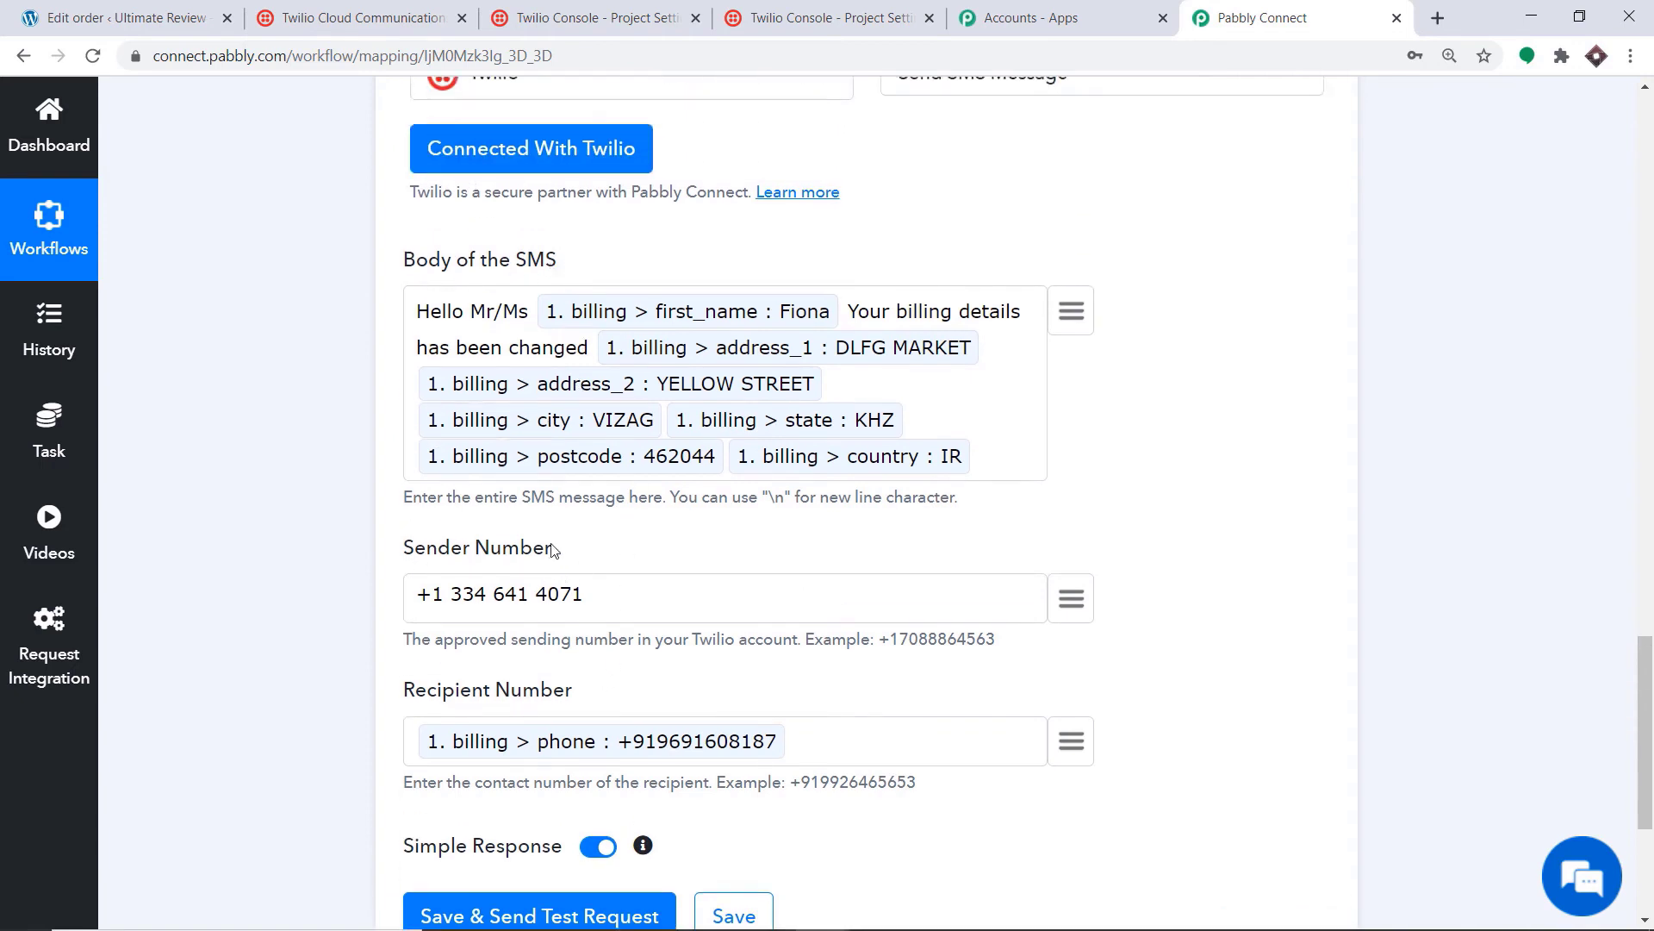
scroll(557, 548, "down", 1)
scroll(549, 594, "down", 1)
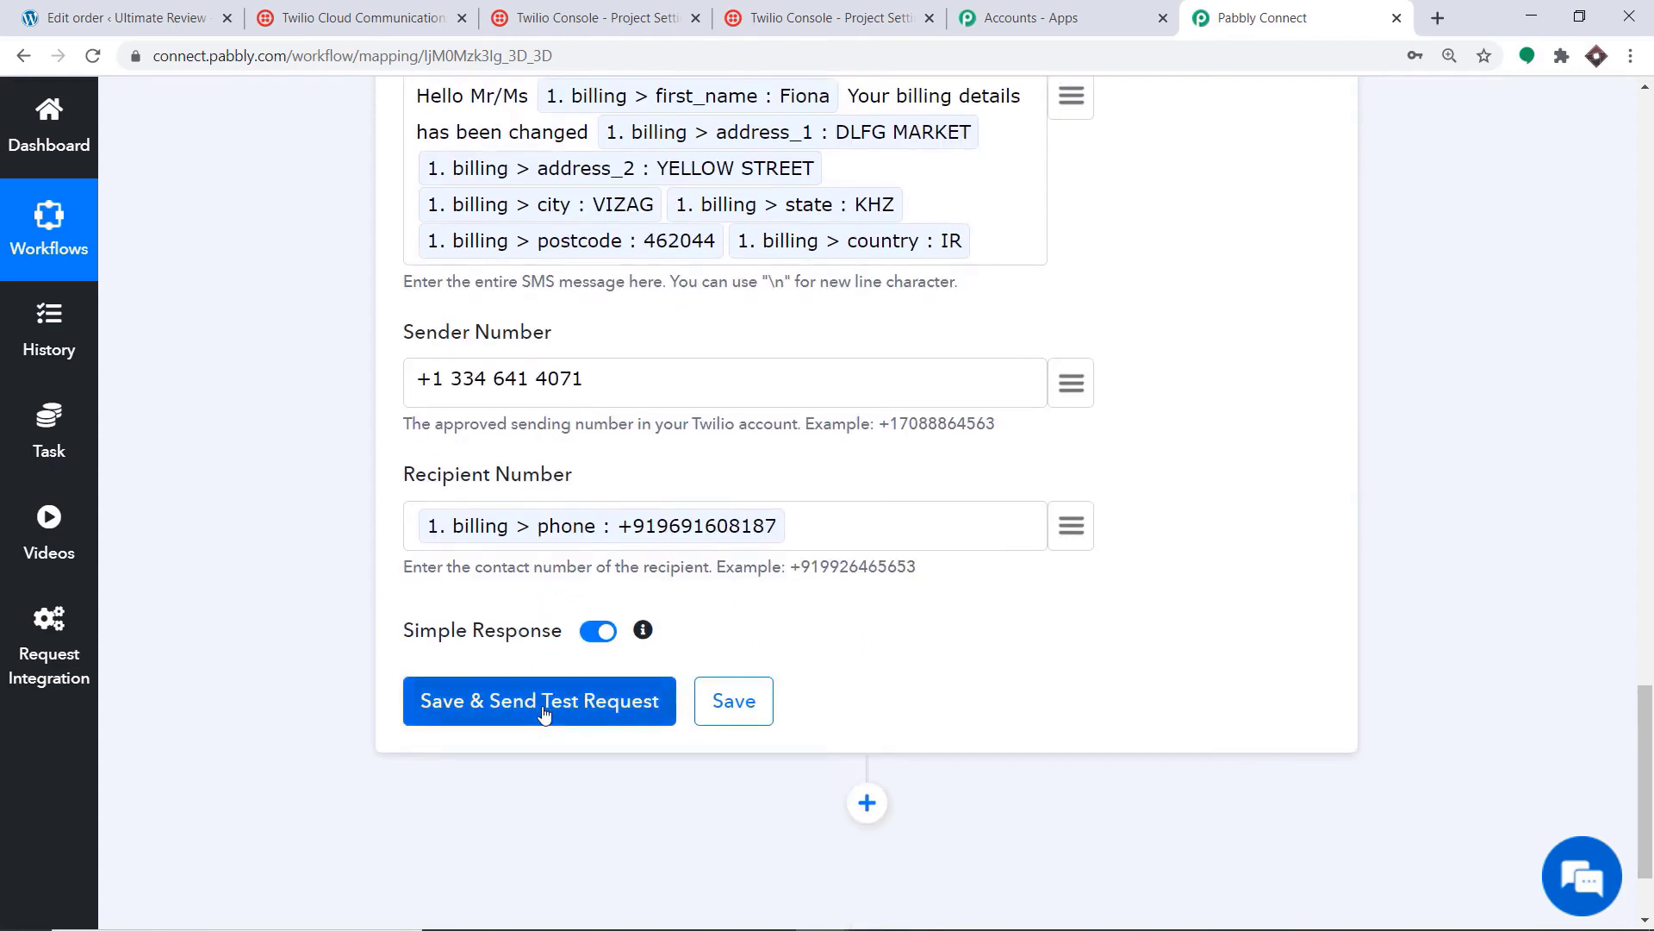
left_click(544, 713)
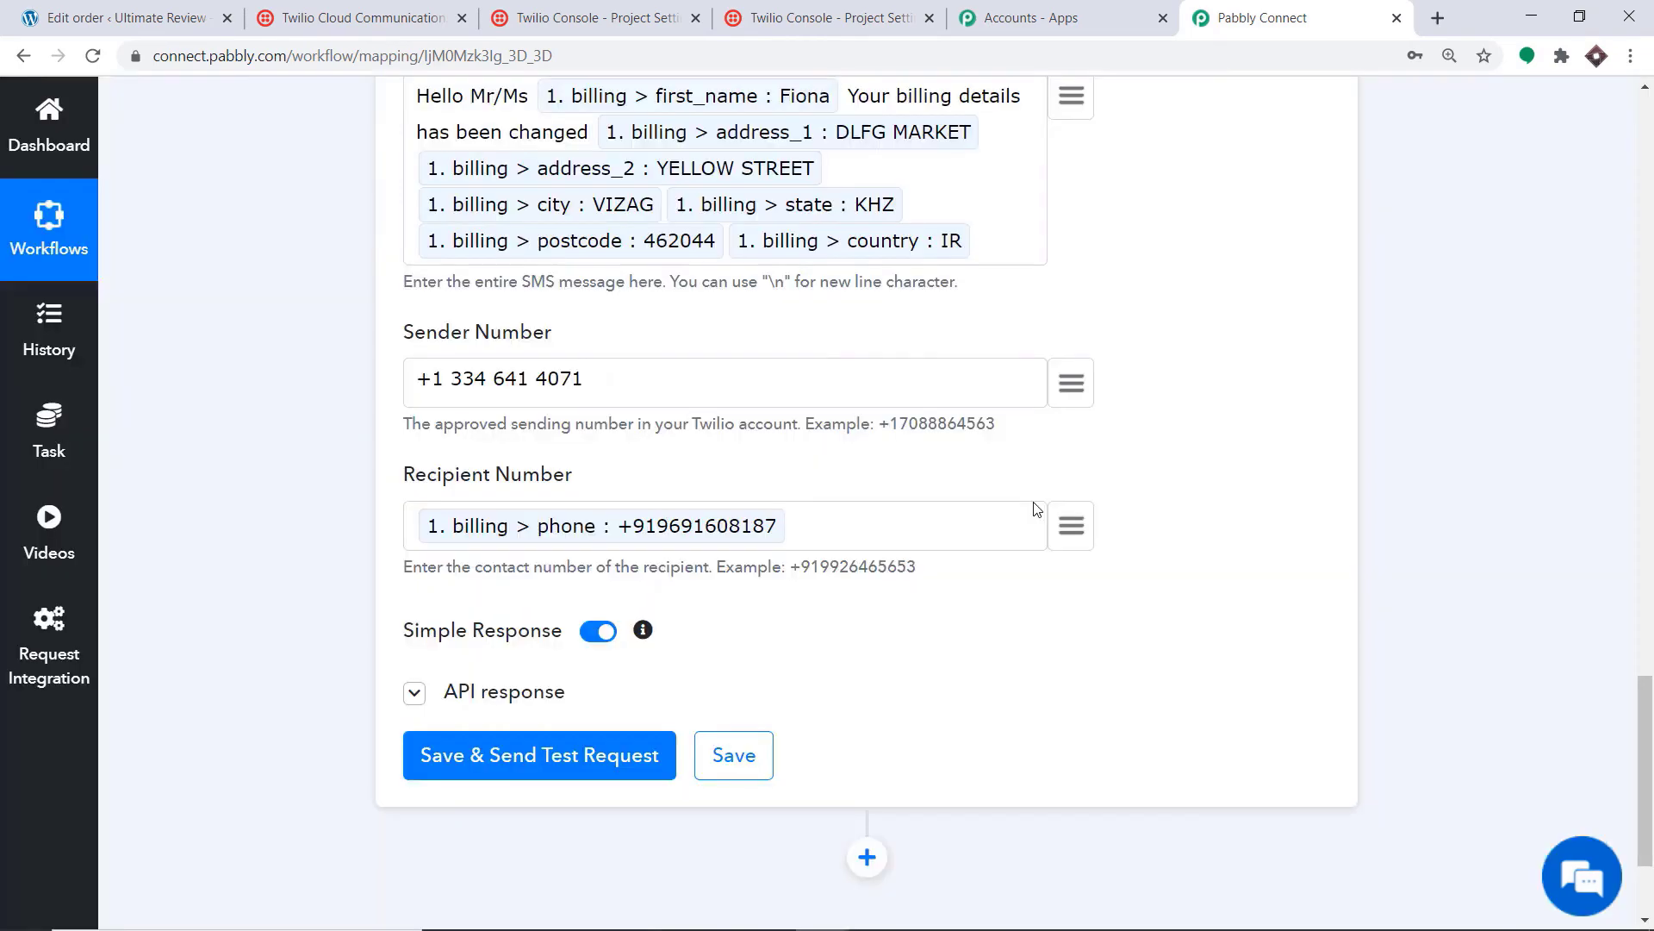
Step: Review the test SMS response, collapse the Twilio and WooCommerce steps, and return to the WooCommerce order
left_click_drag(1648, 612, 1650, 758)
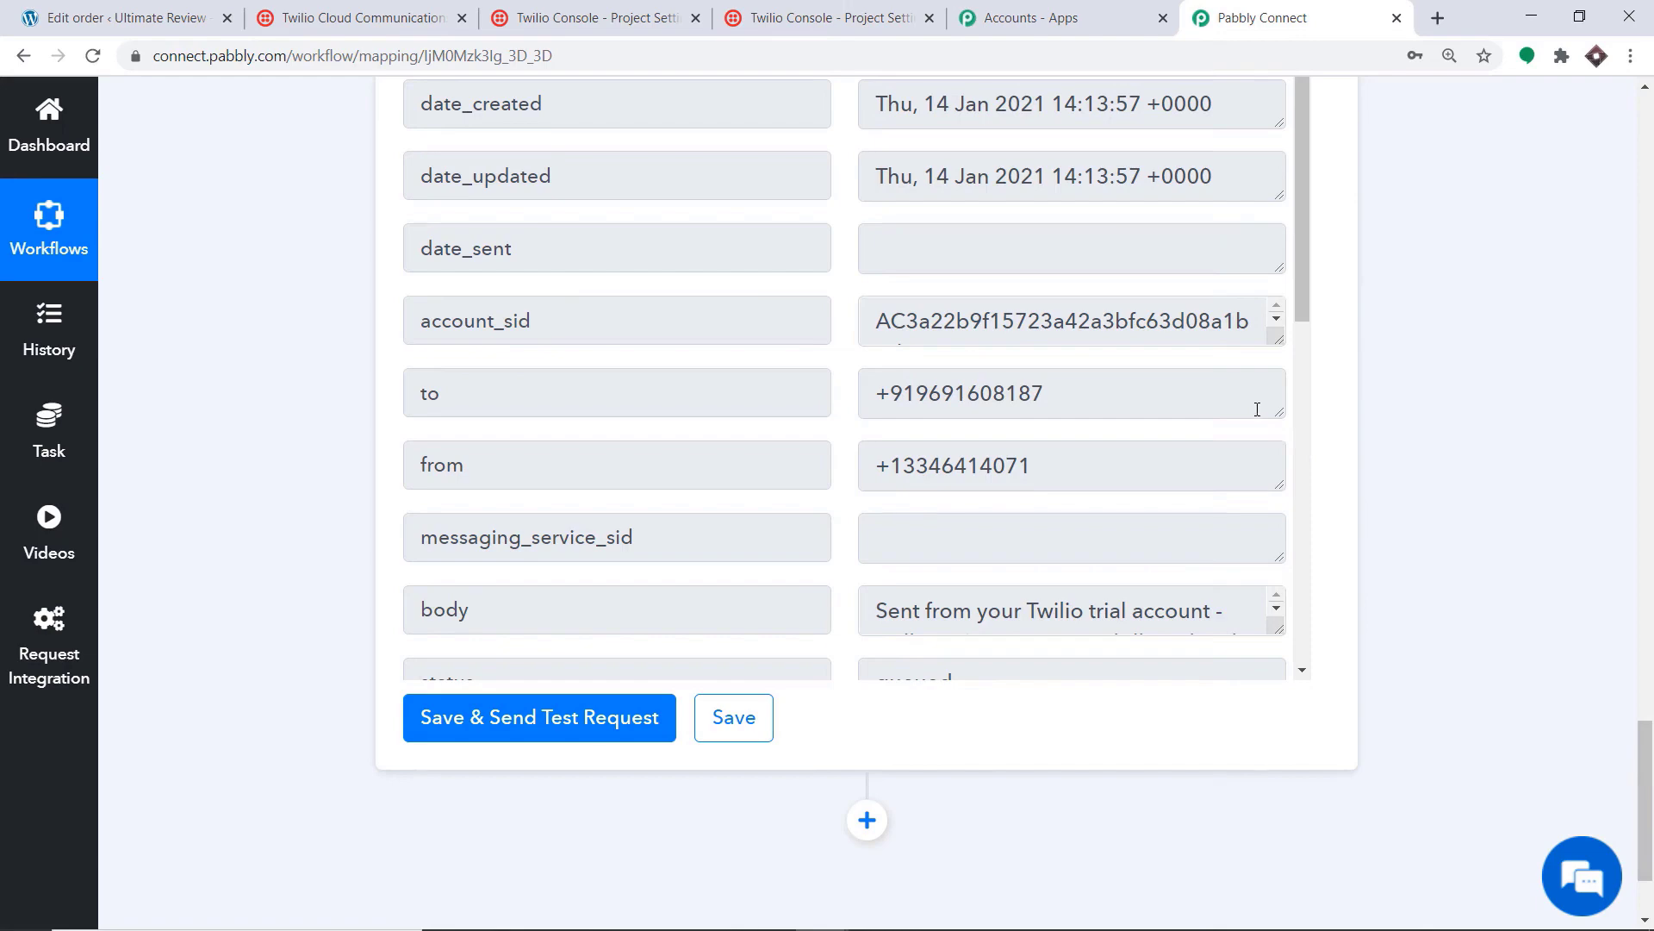
scroll(1233, 417, "up", 11)
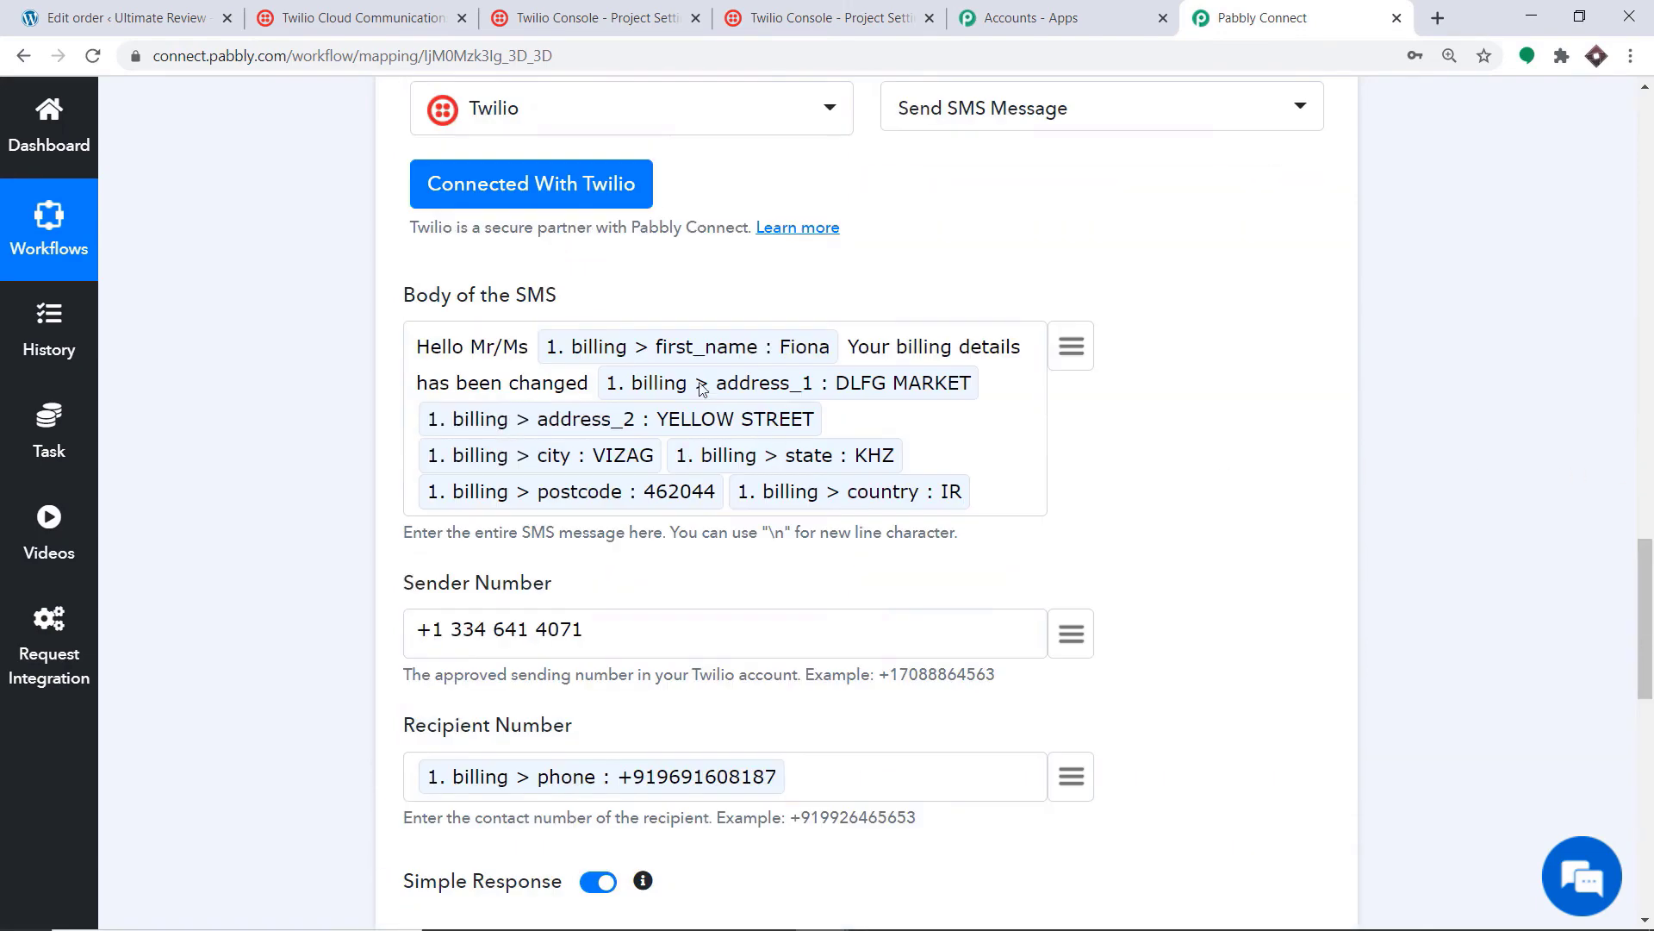
left_click_drag(1645, 618, 1646, 781)
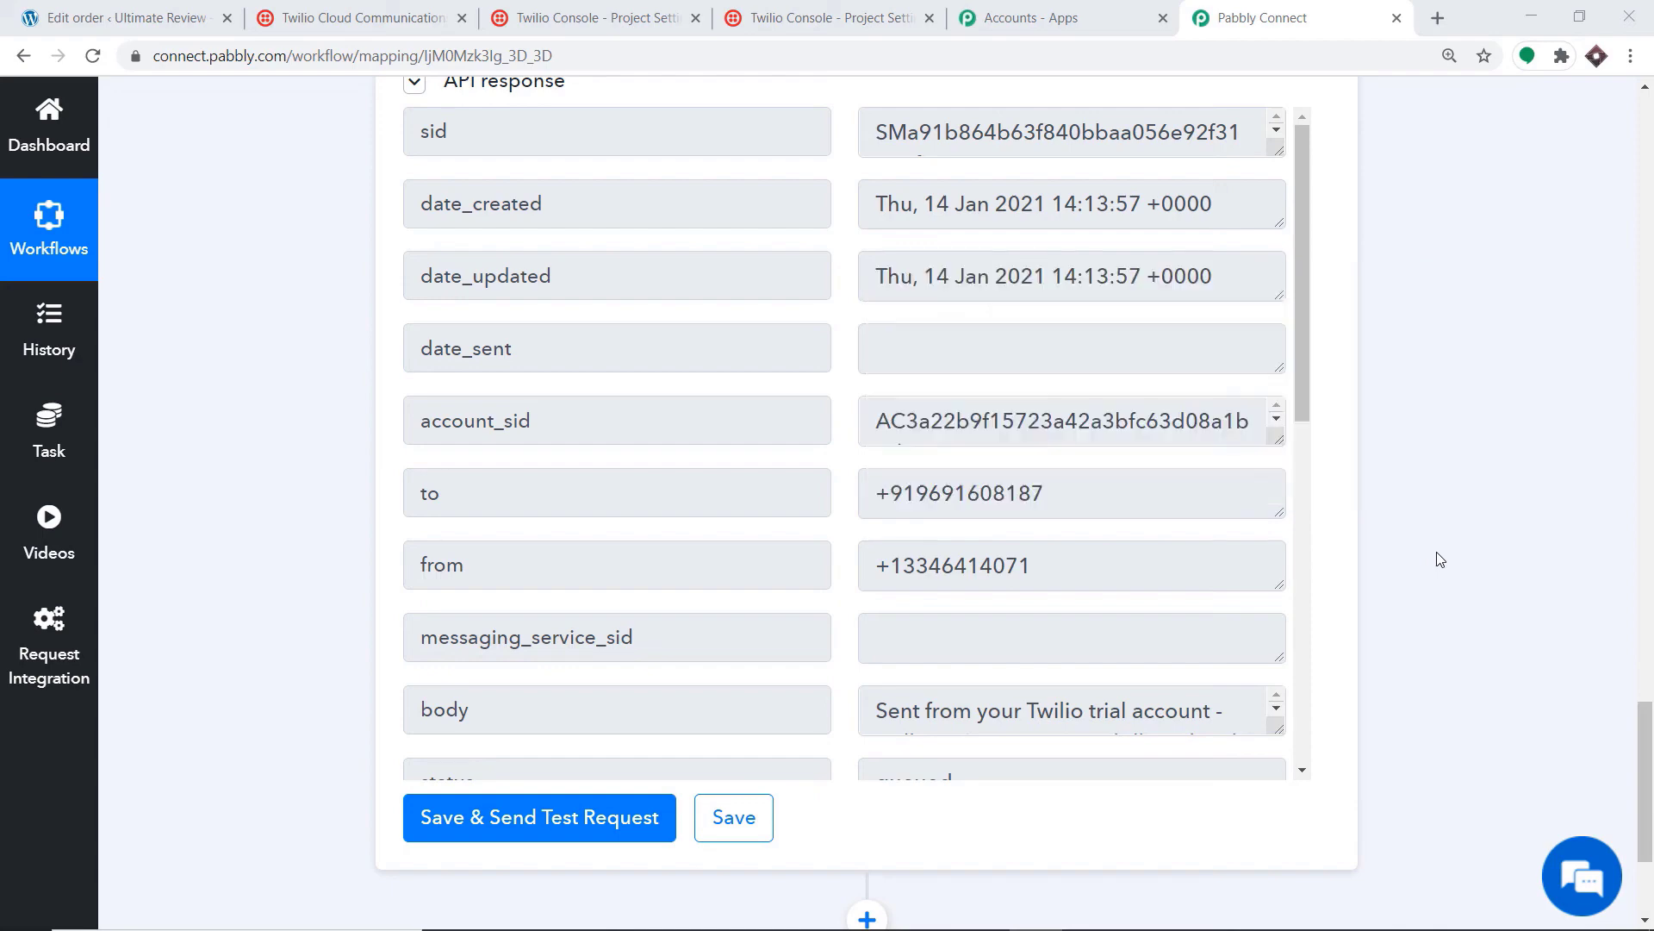
scroll(1439, 559, "up", 15)
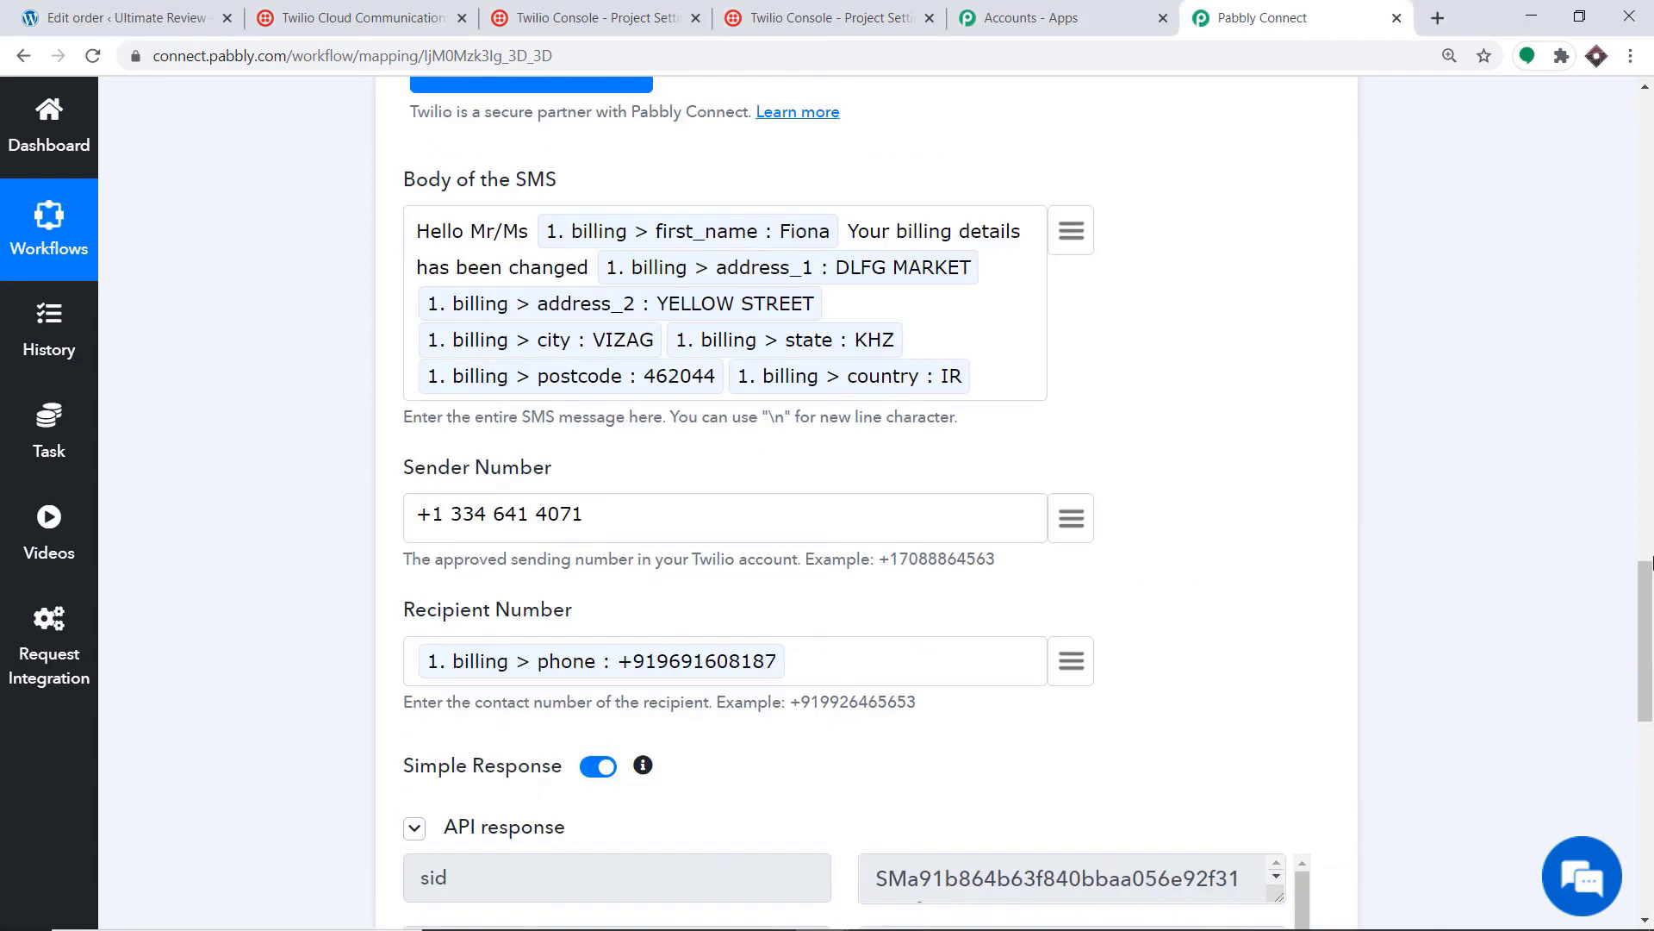
left_click(782, 583)
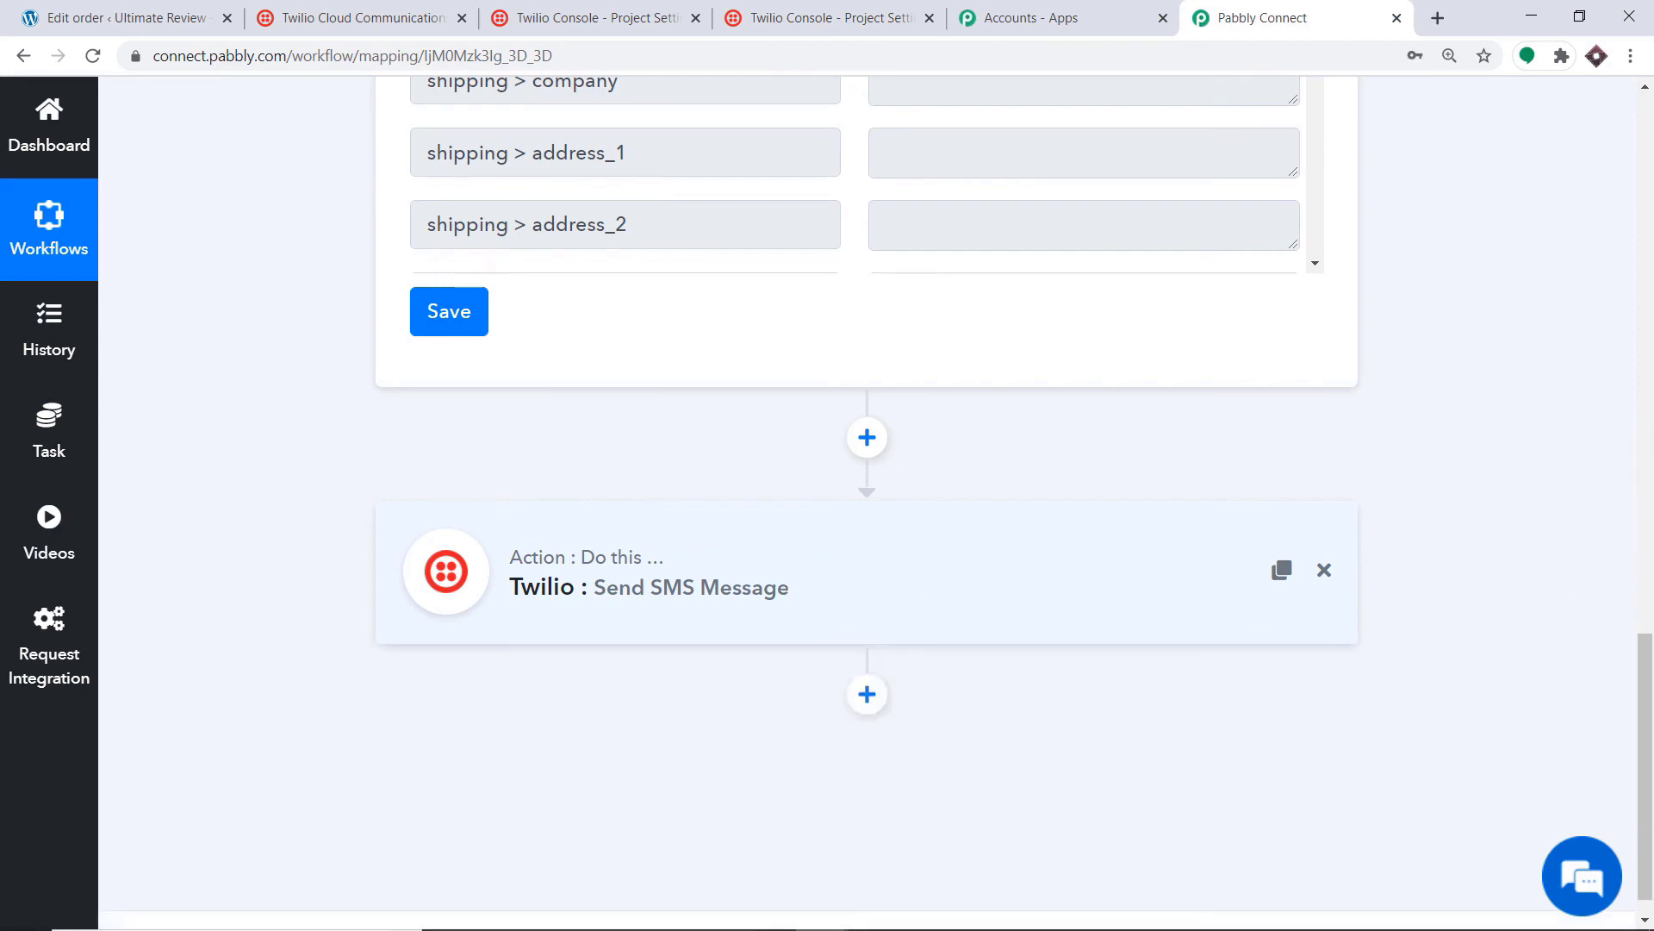
left_click_drag(1642, 597, 1643, 123)
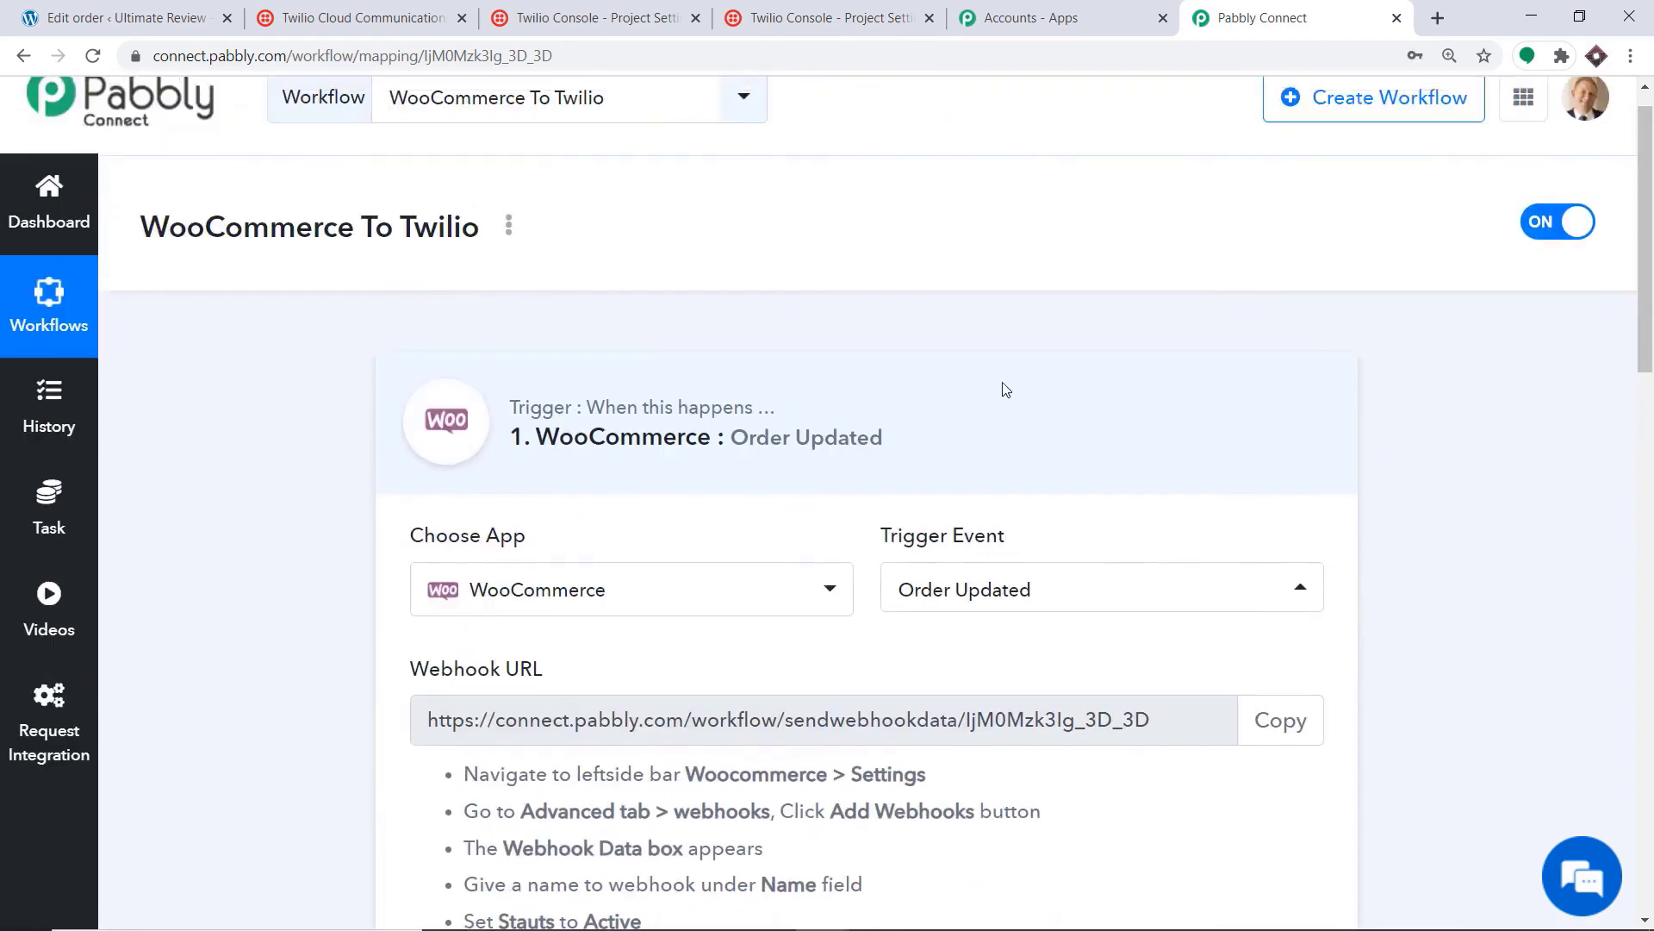
left_click(830, 441)
scroll(1453, 373, "down", 1)
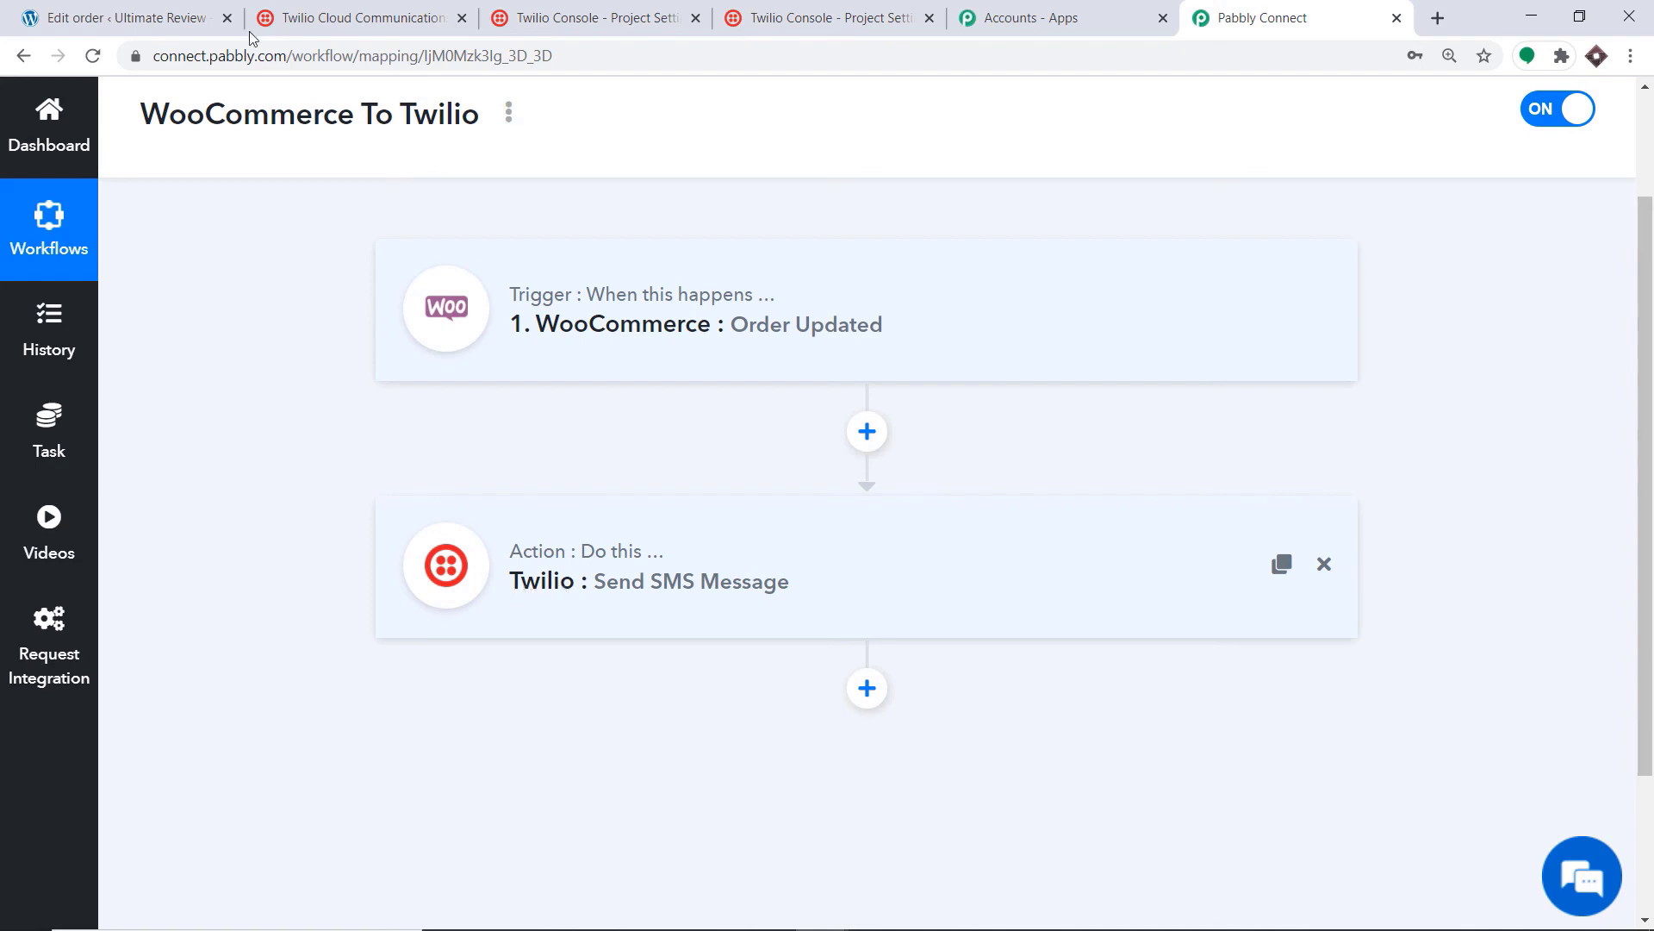
left_click(125, 18)
Step: Open order #1251 from the WooCommerce orders list and start editing its billing details
mouse_move(208, 405)
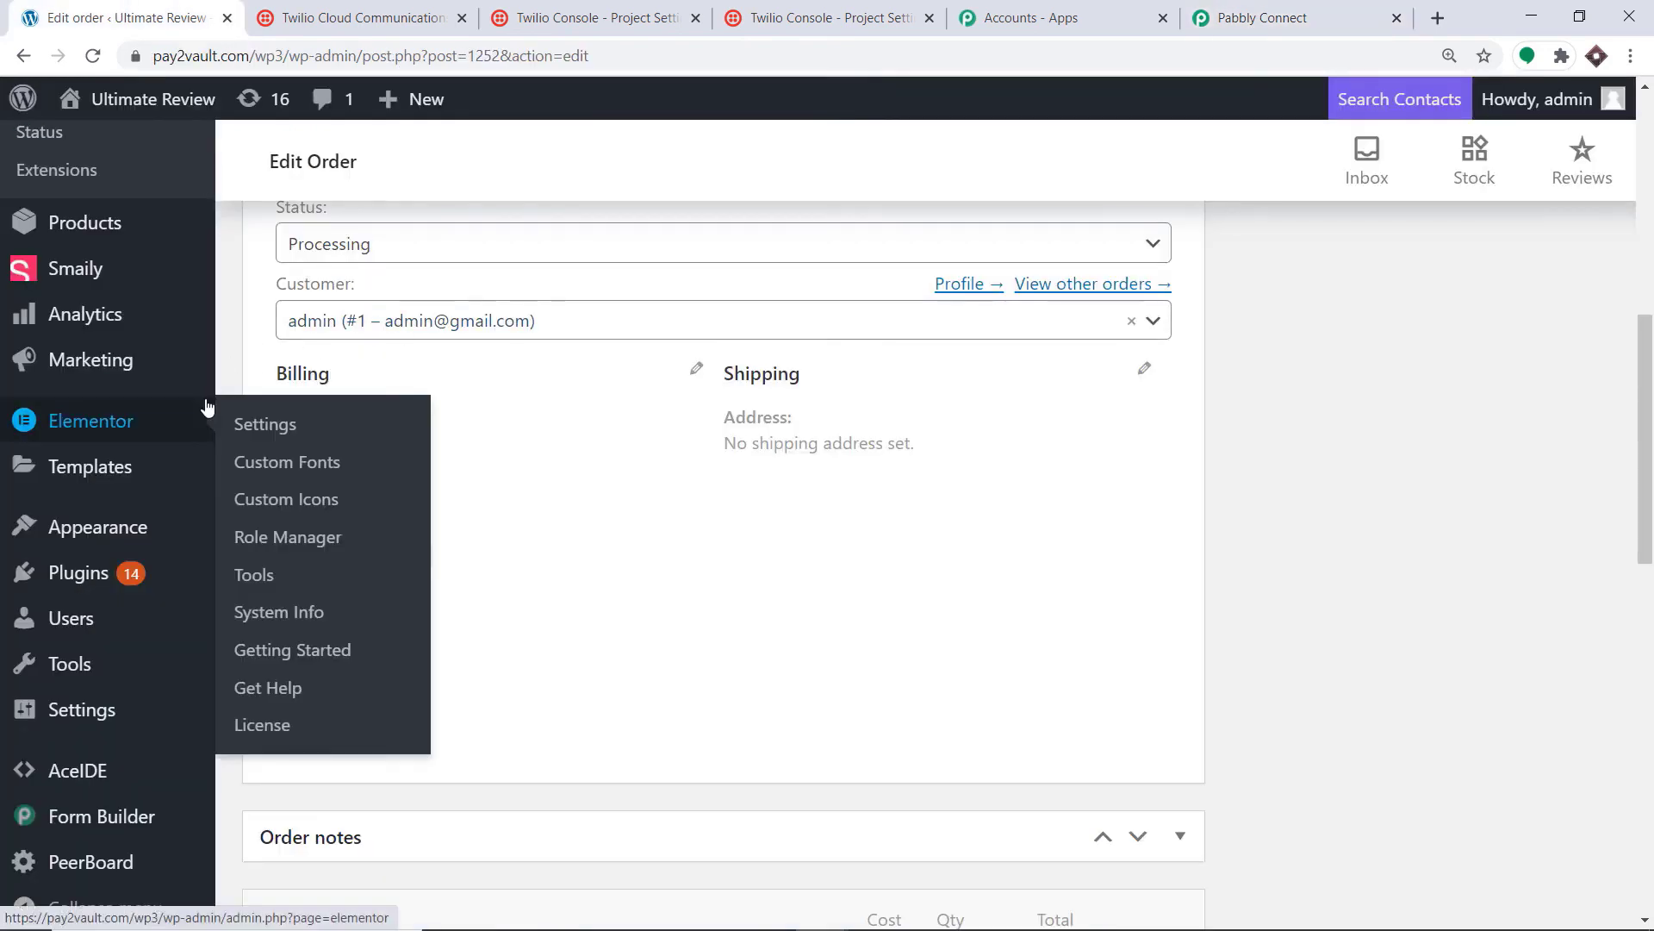
mouse_move(89, 354)
scroll(89, 359, "down", 1)
scroll(88, 362, "up", 2)
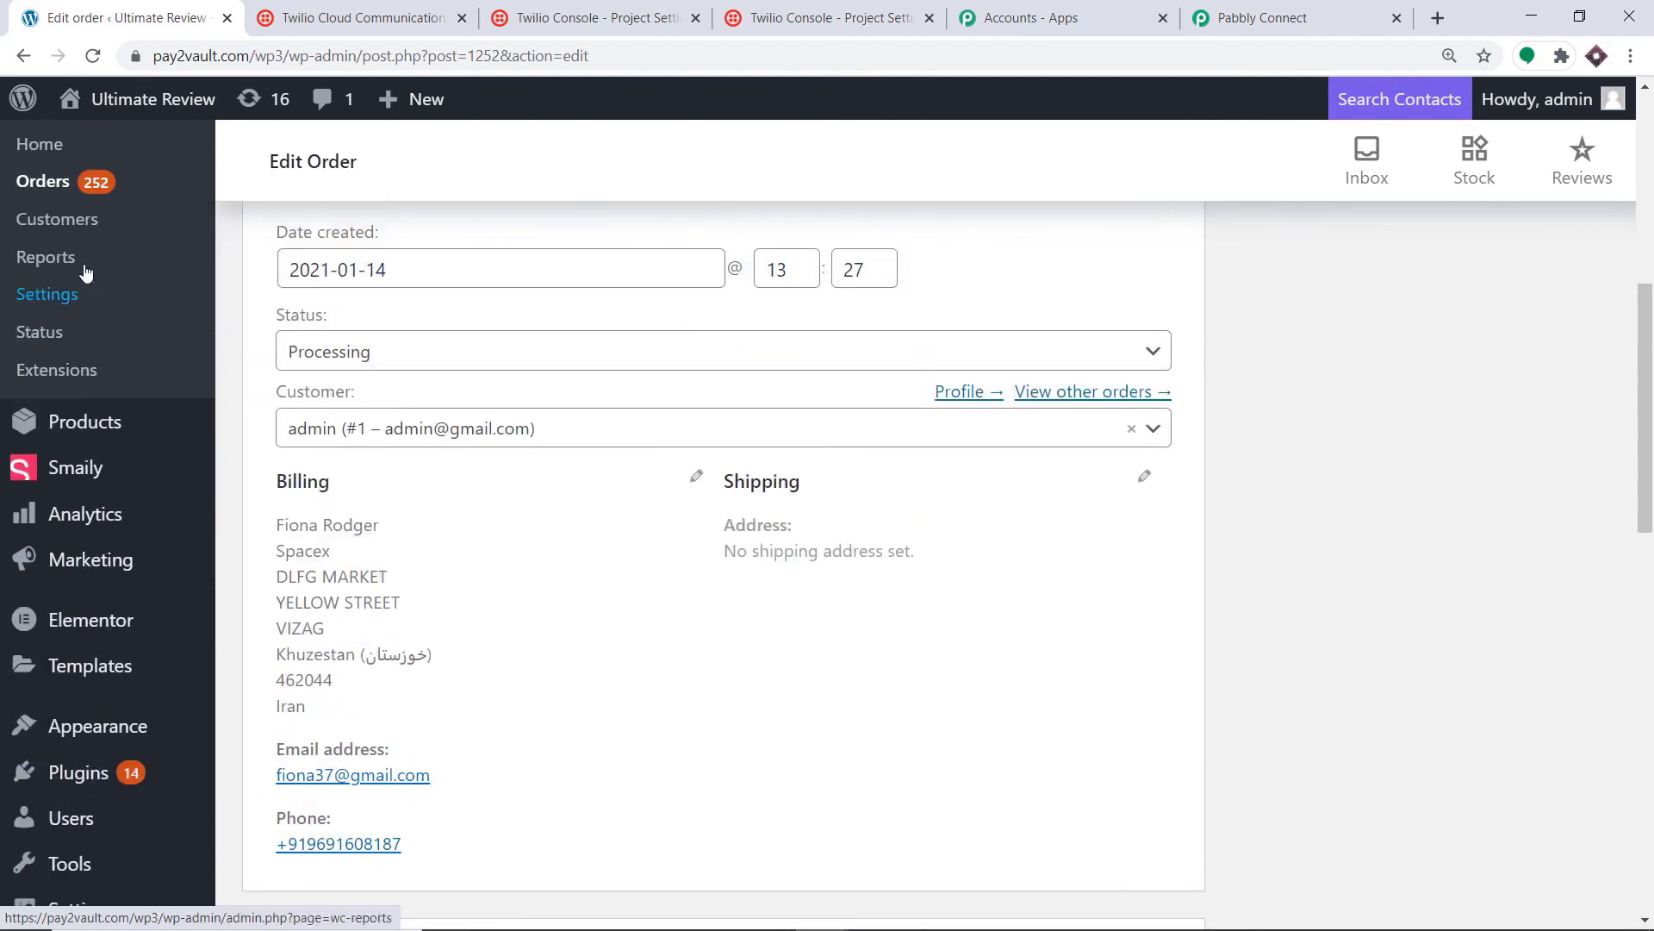
left_click(37, 187)
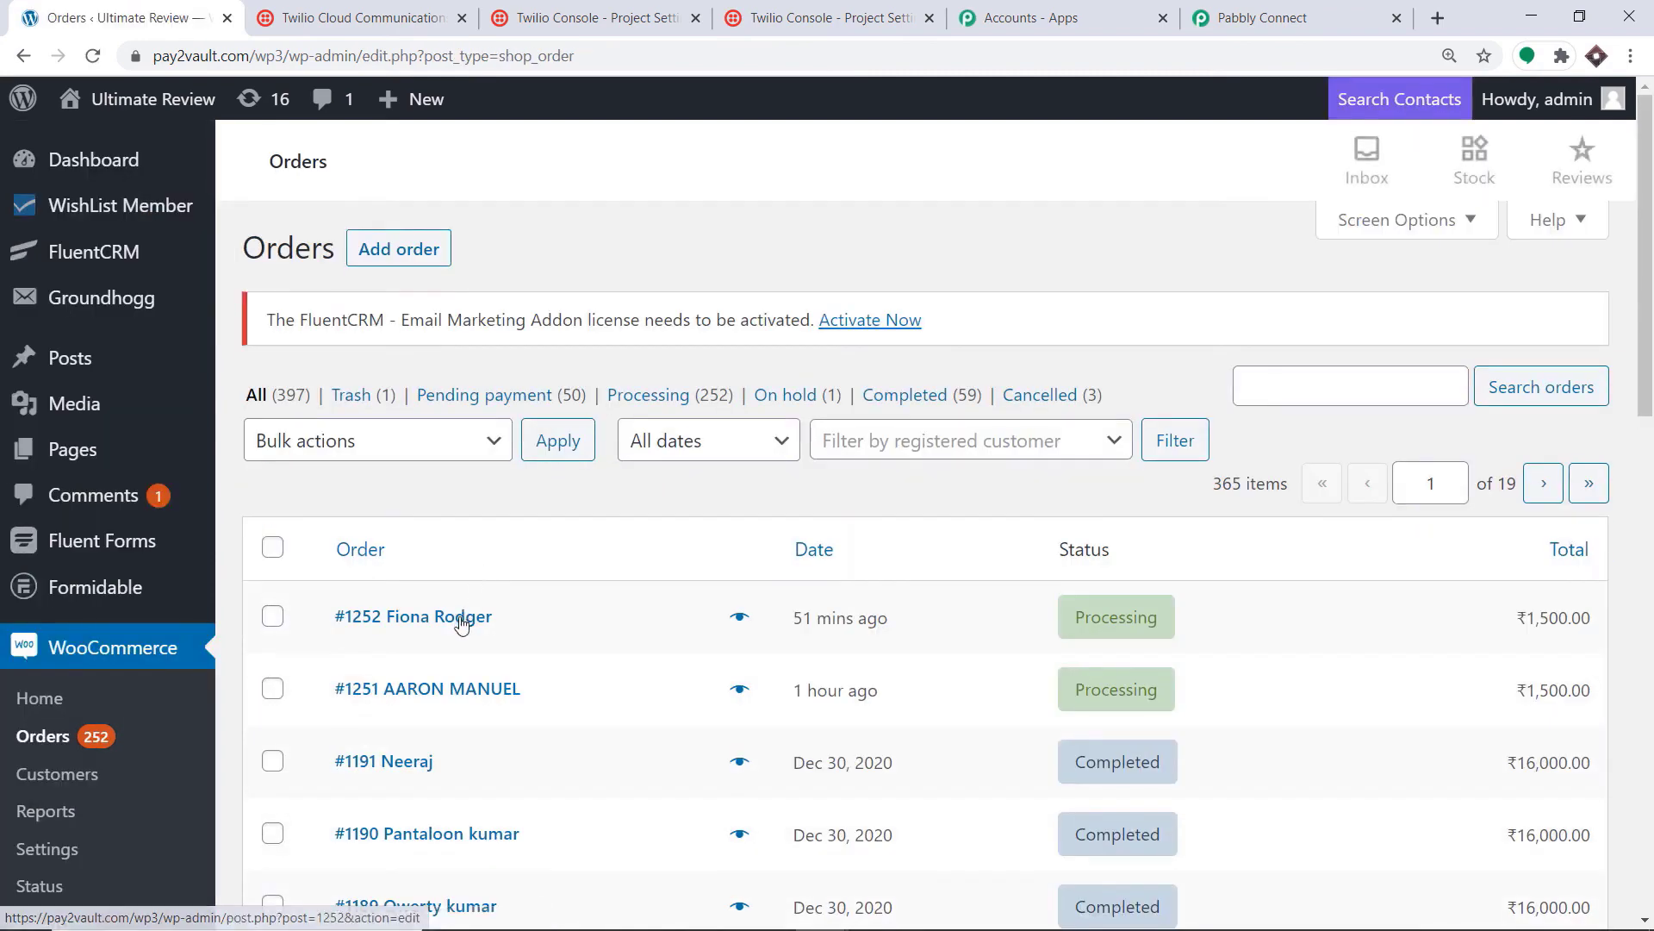
left_click(445, 591)
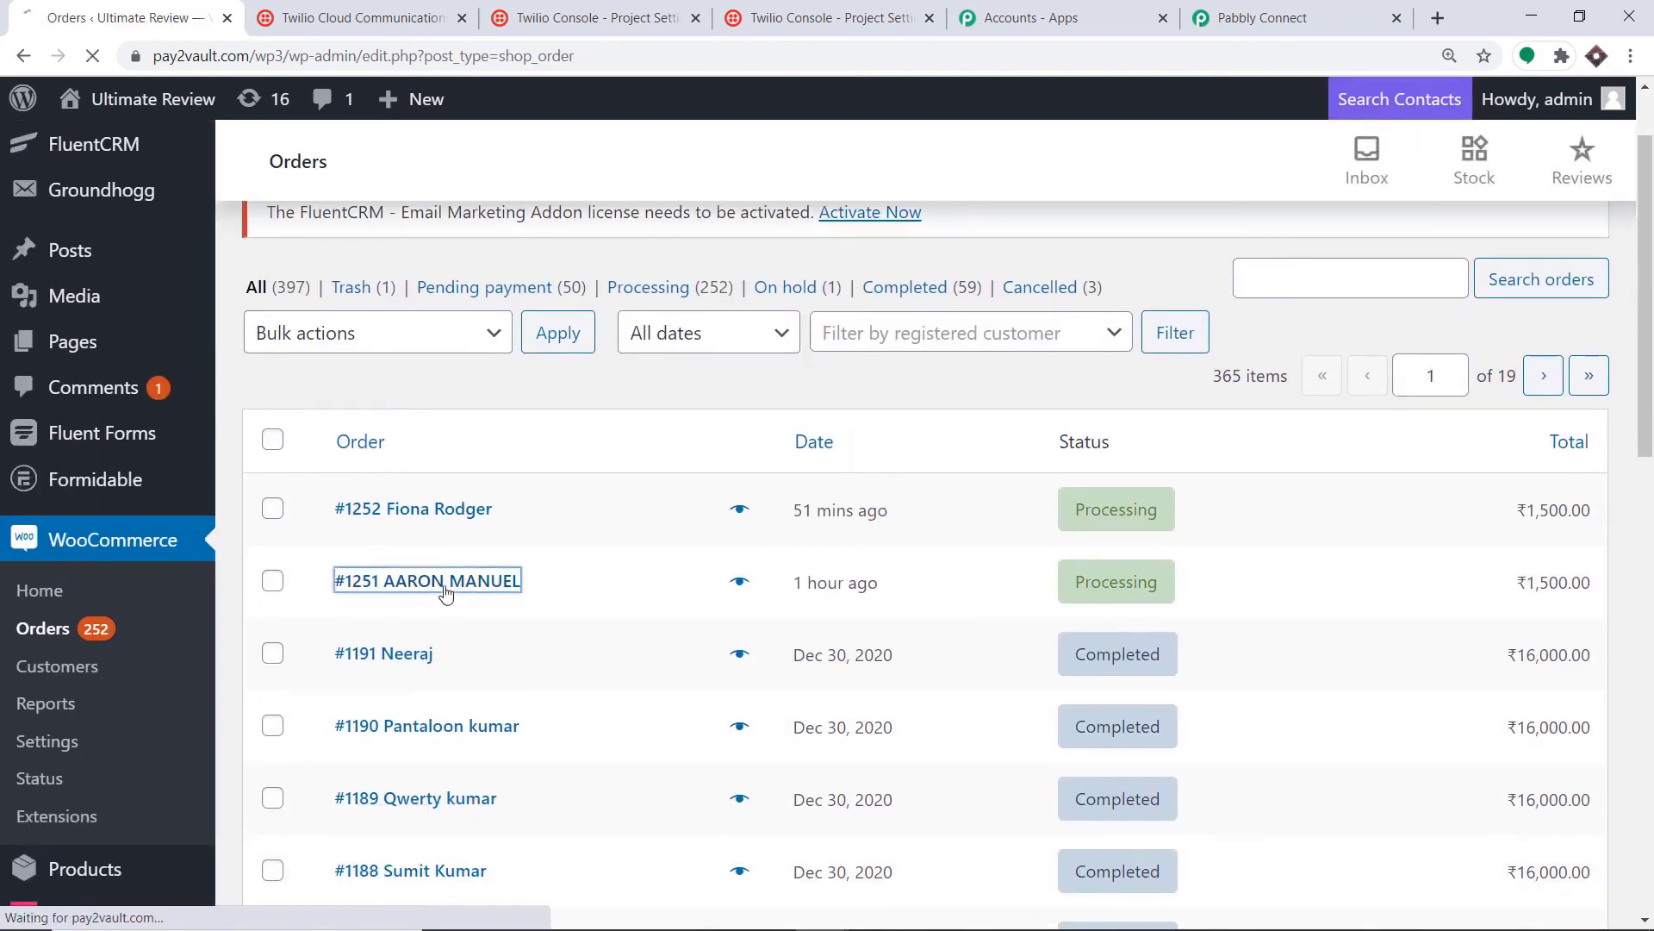
scroll(436, 526, "down", 4)
scroll(436, 527, "down", 3)
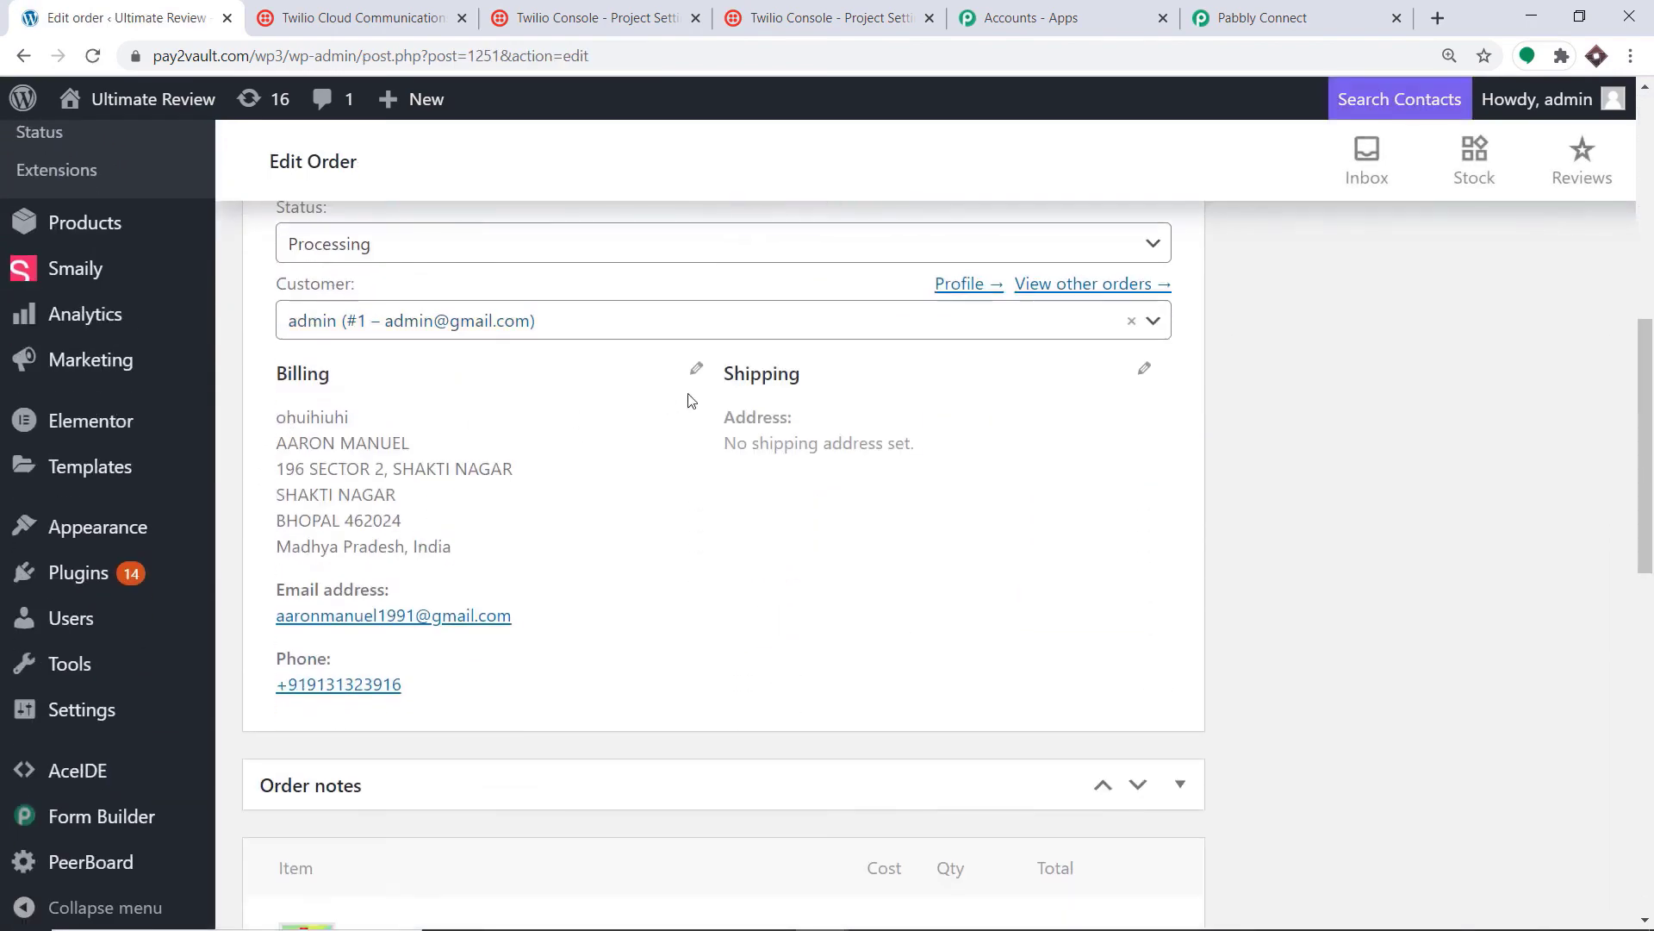
left_click(698, 370)
scroll(635, 443, "down", 3)
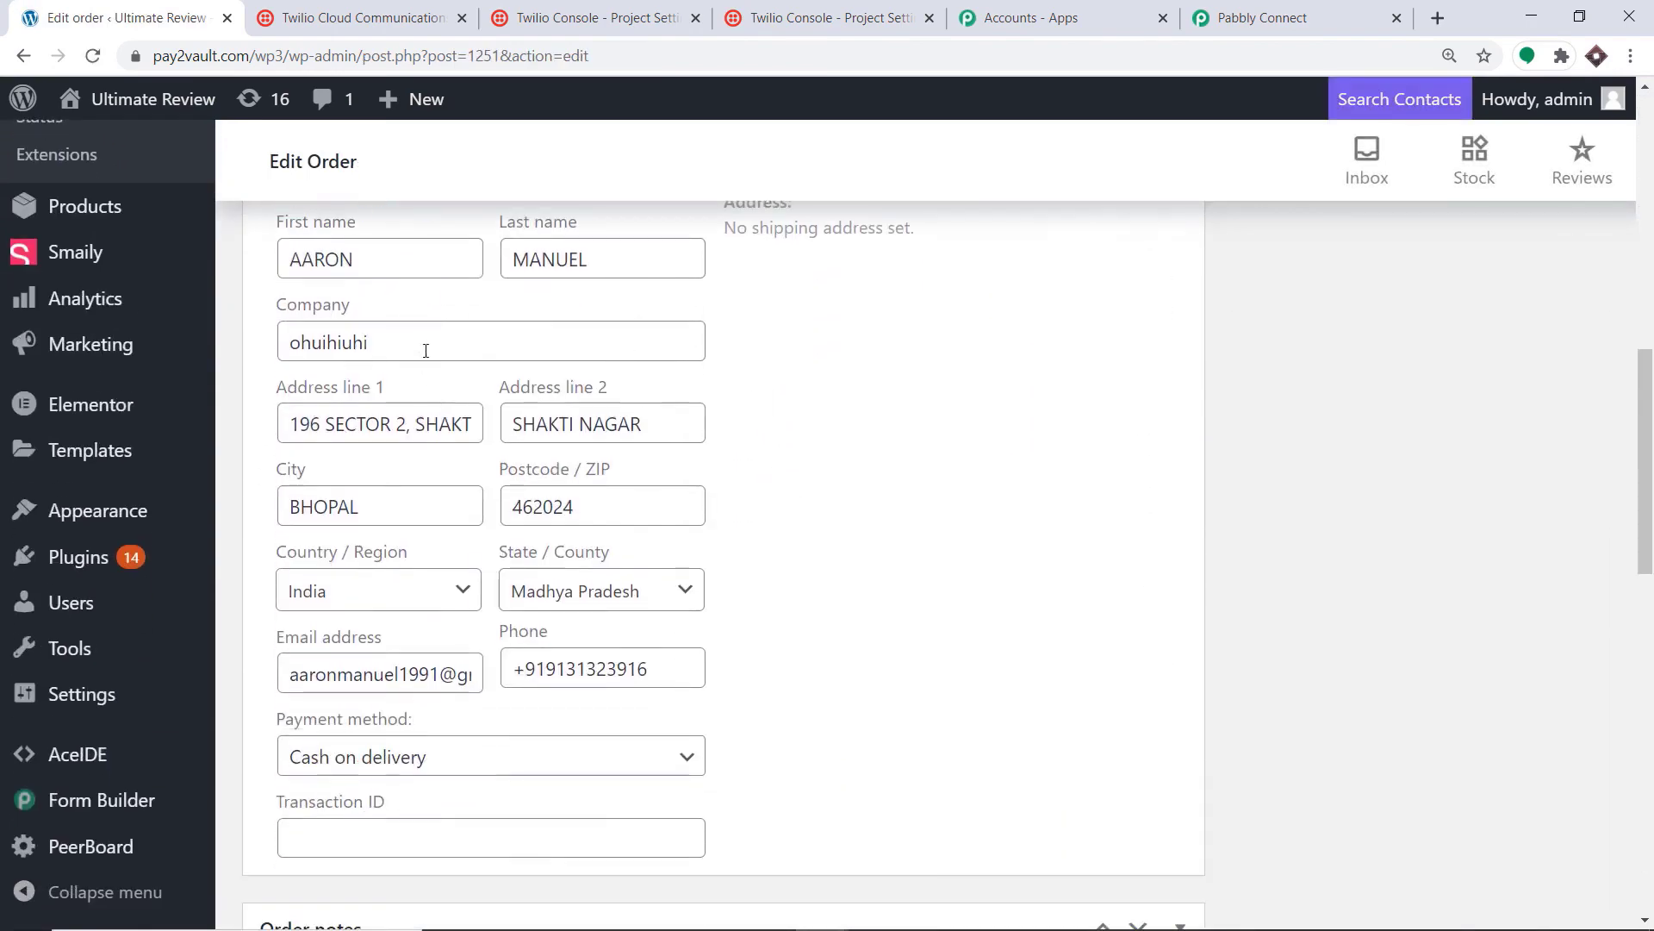
Step: Set billing company to Apple, address line 1 to '192 Justin Beiber Market' and line 2 to 'Torontto'
double_click(425, 345)
left_click_drag(67, 345, 848, 380)
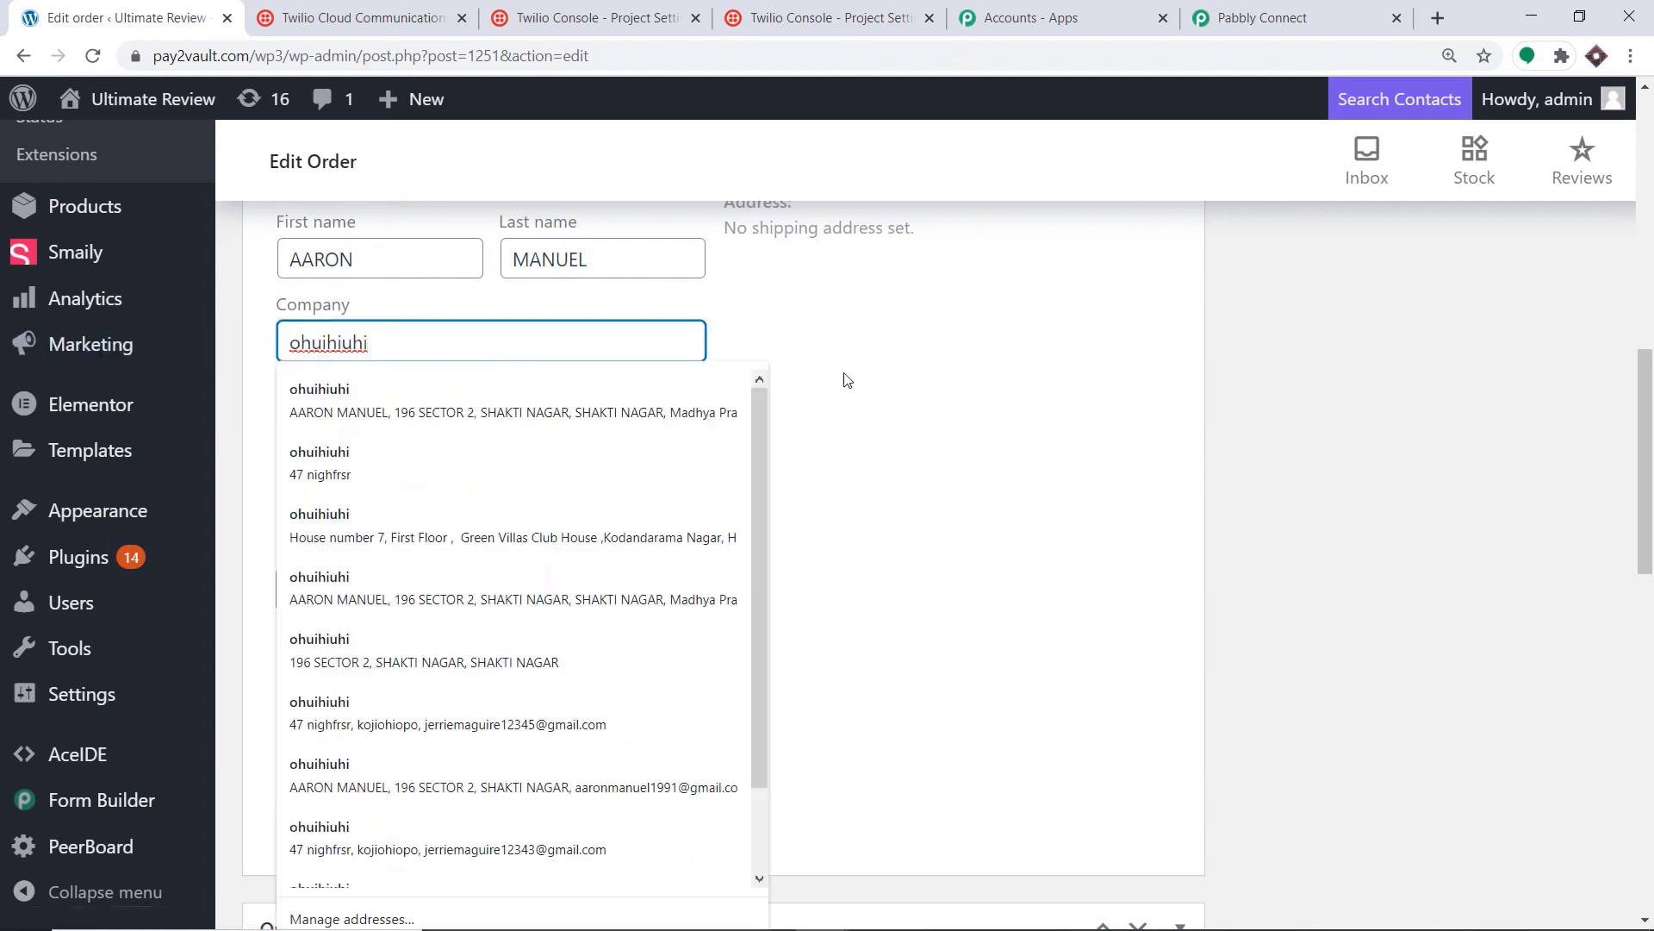
key("BackSpace")
key("BackSpace")
key("BackSpace")
key("BackSpace")
key("BackSpace")
key("BackSpace")
key("BackSpace")
key("BackSpace")
key("BackSpace")
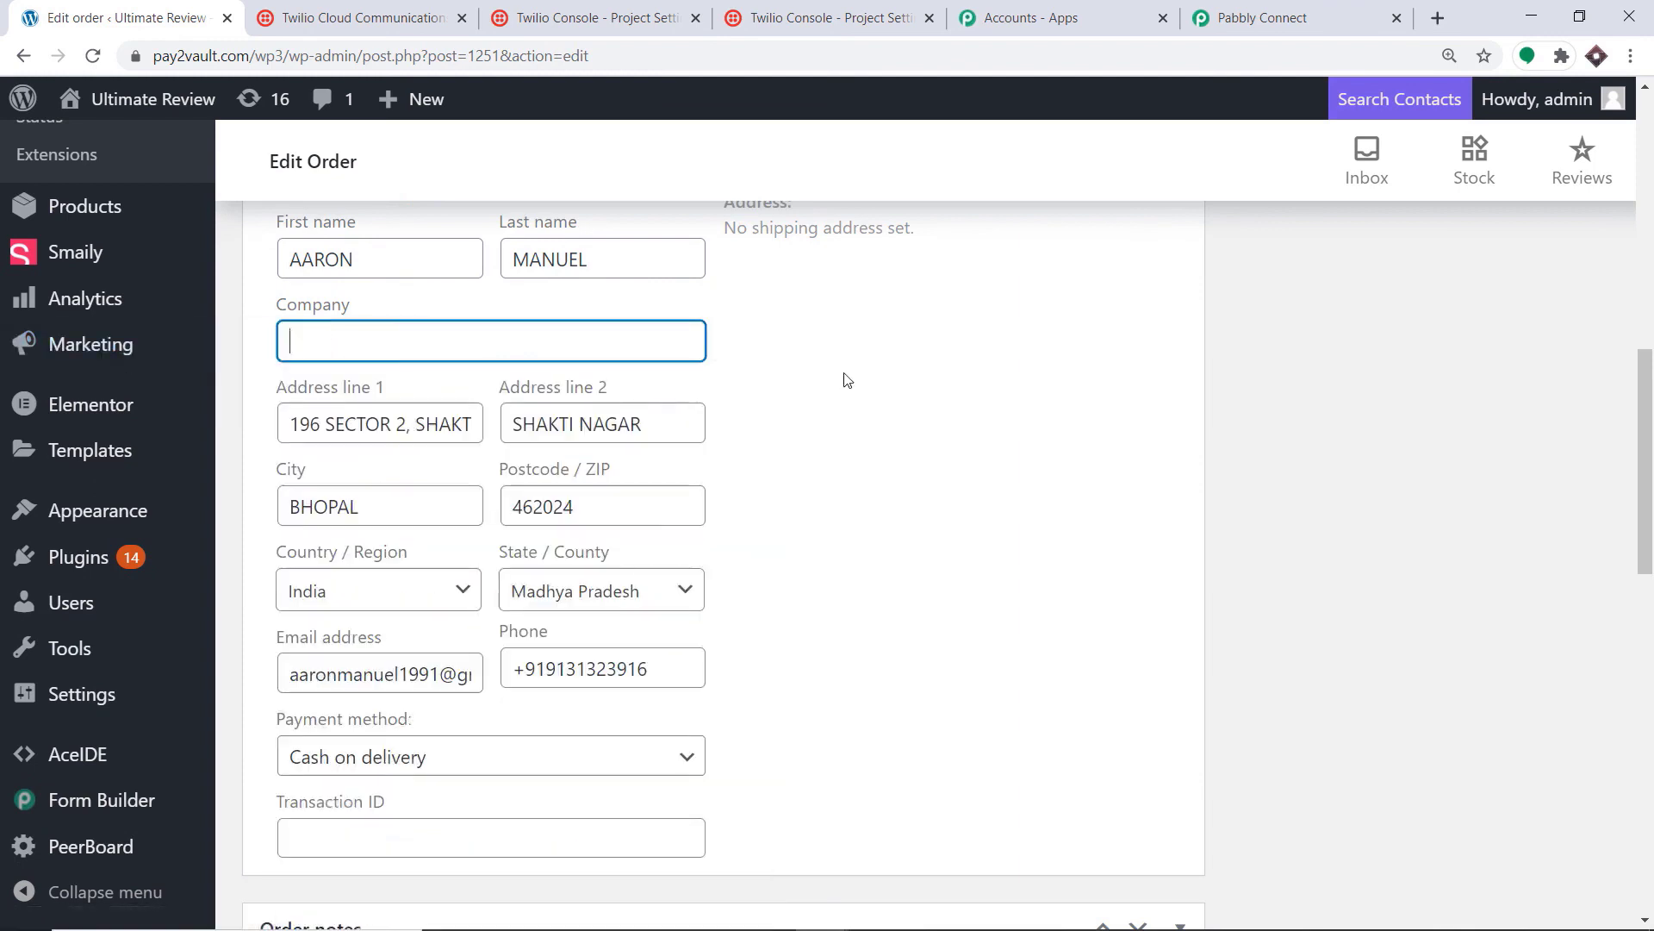
type("Apple")
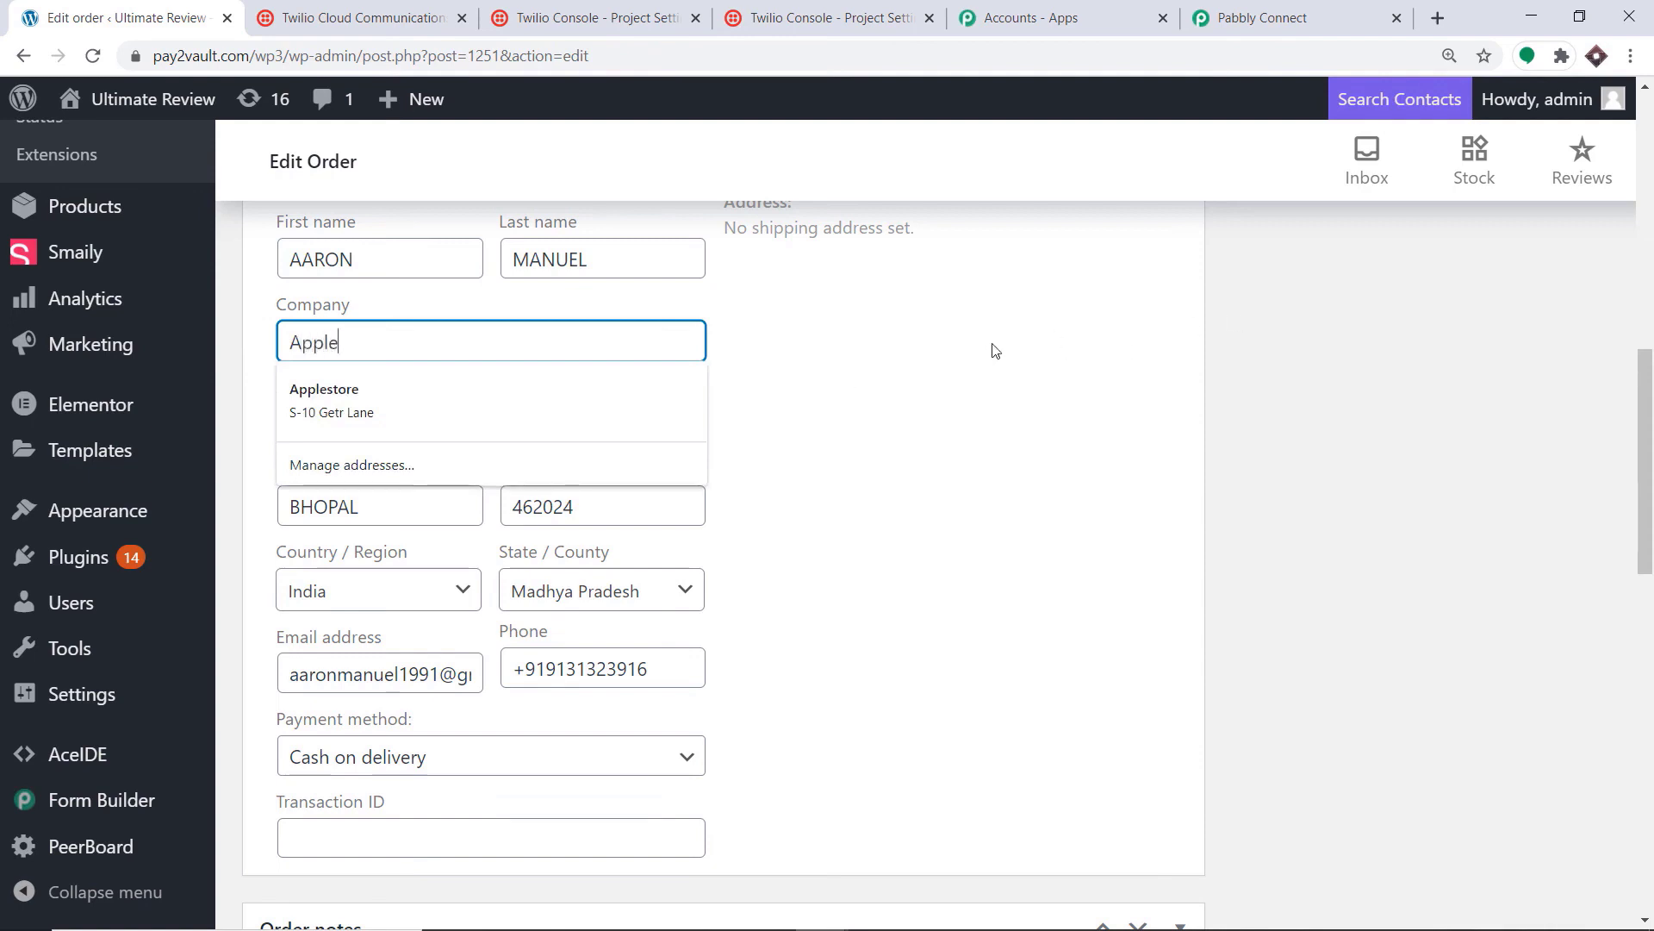
left_click(875, 376)
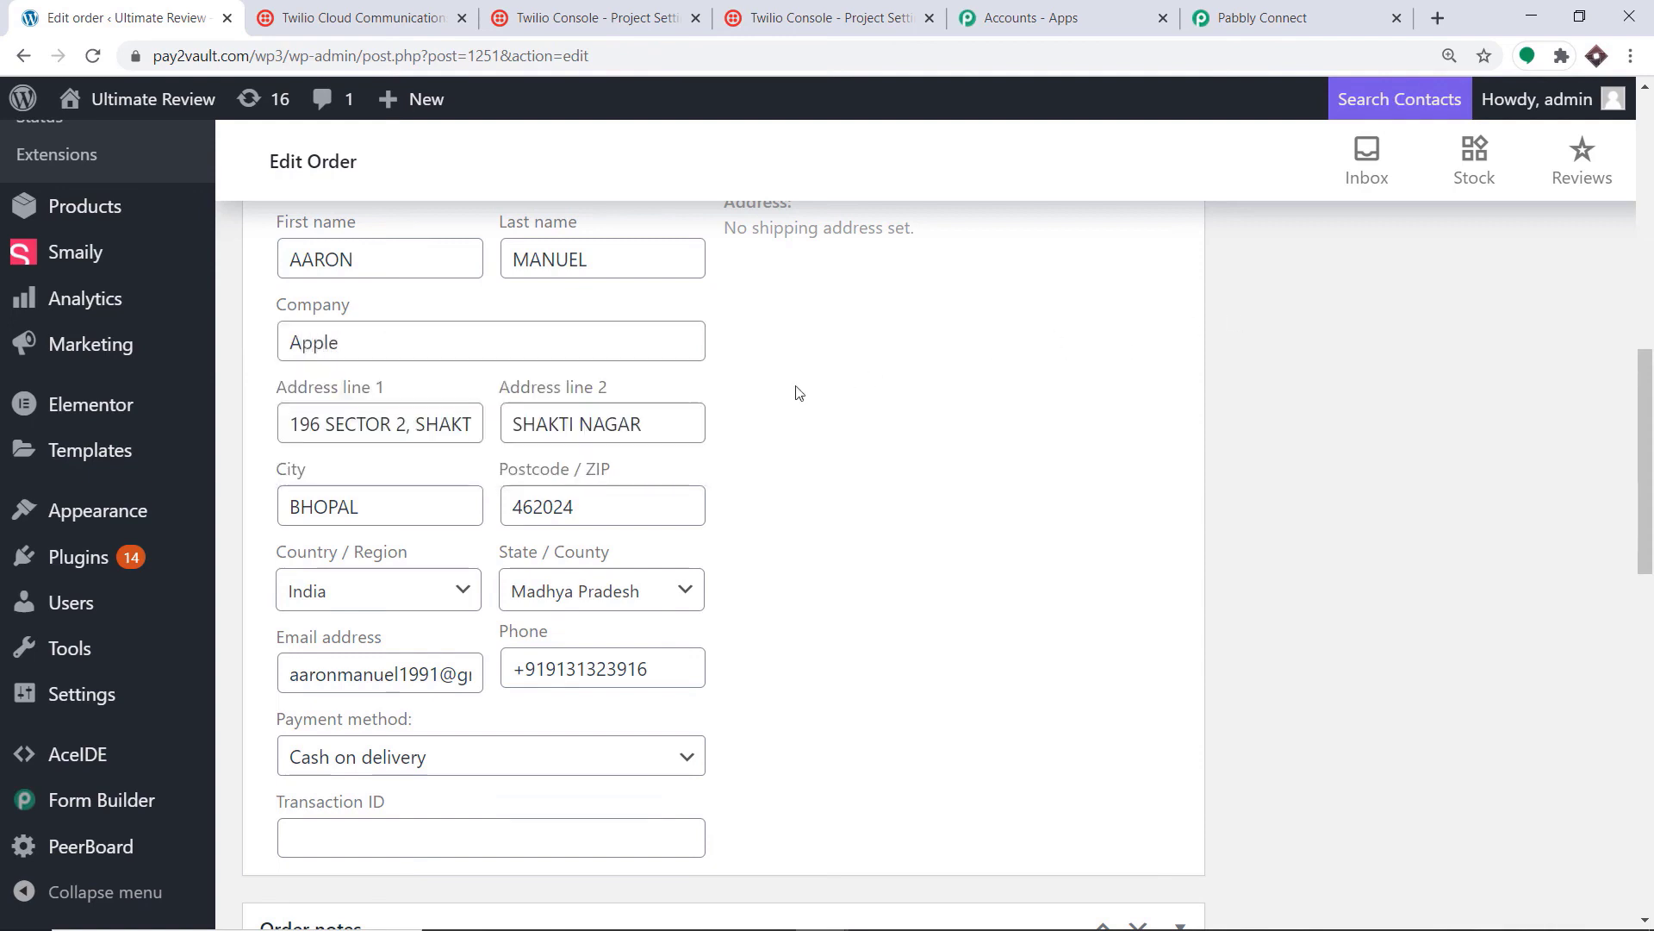
triple_click(459, 428)
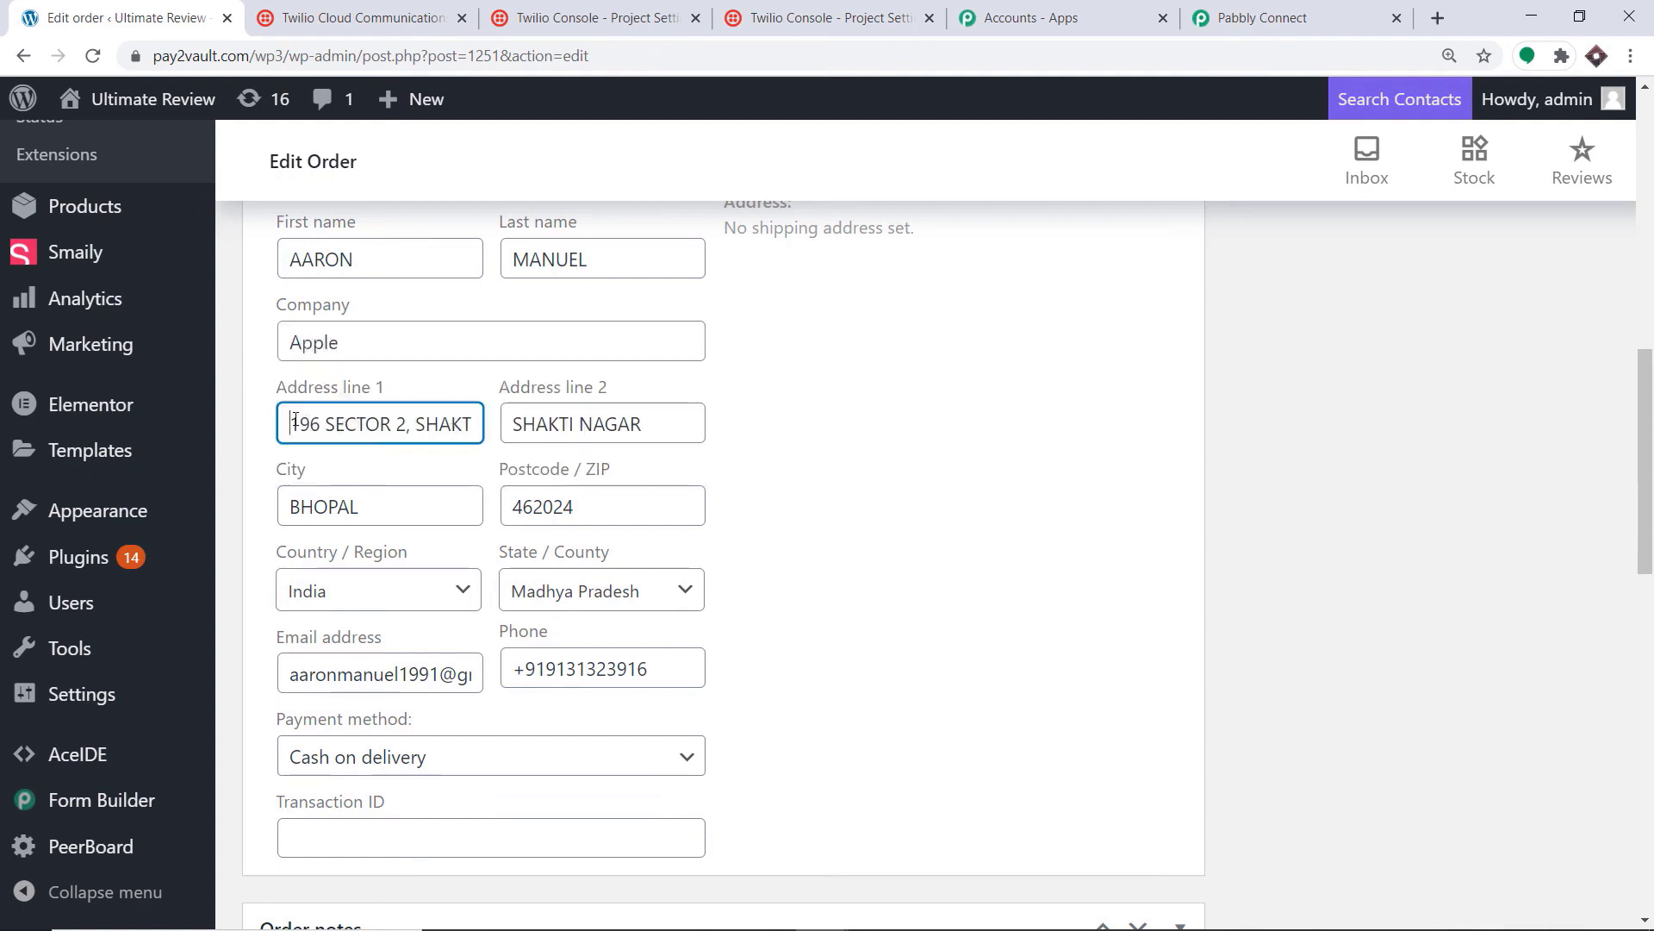
key("BackSpace")
type("192 ")
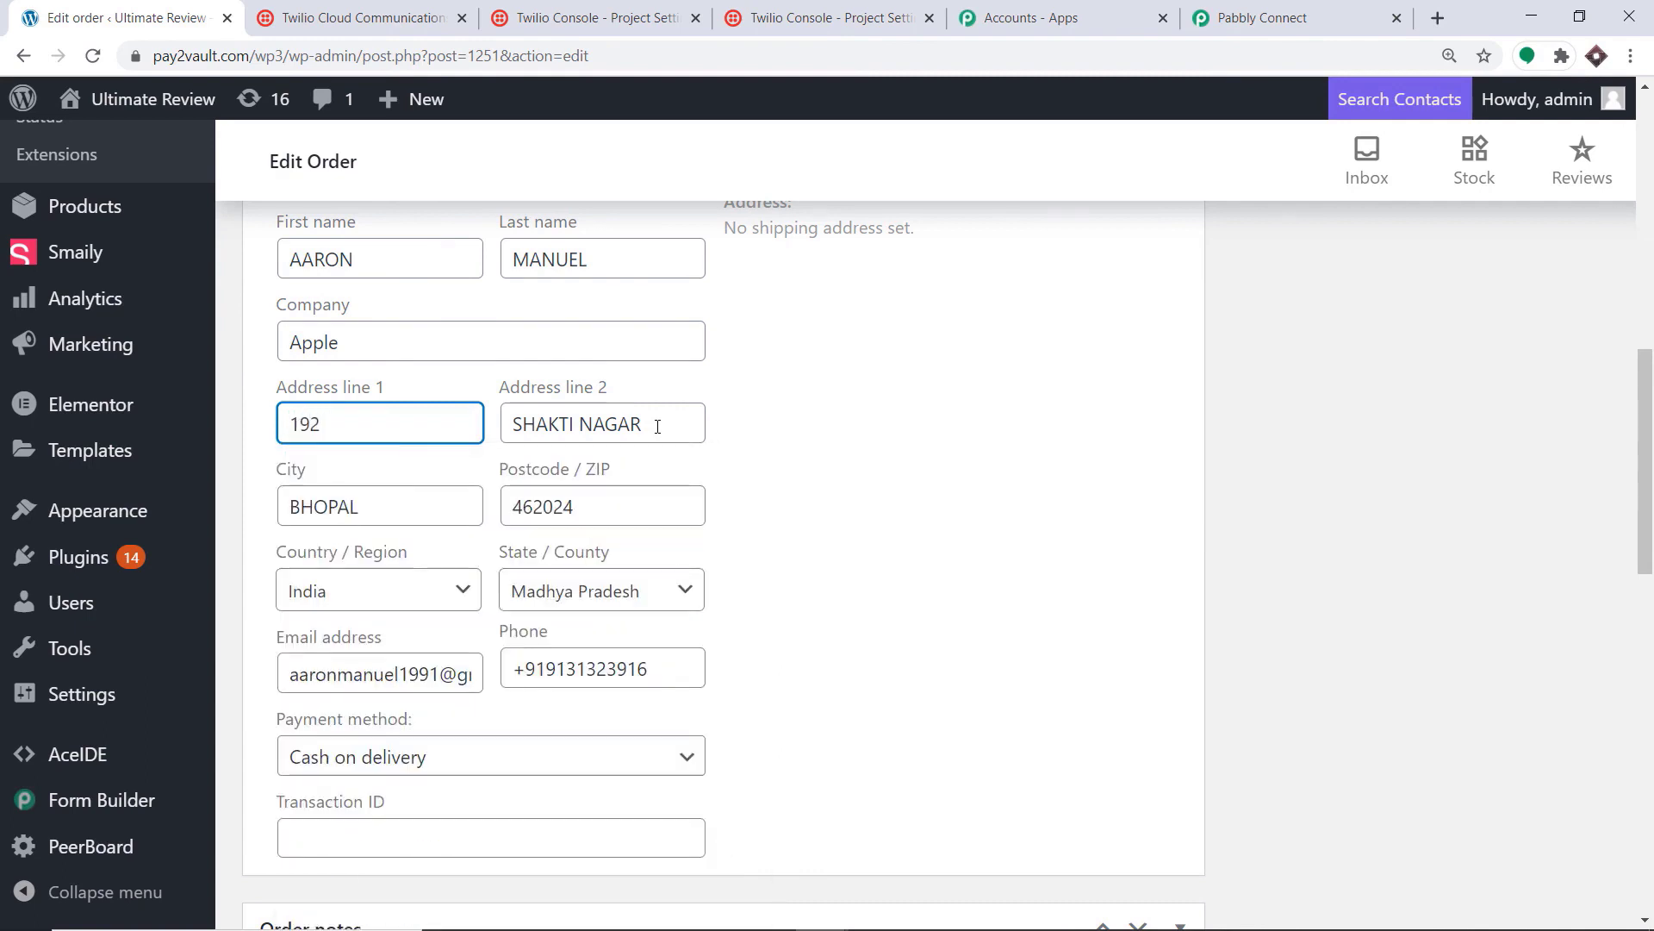
type("Justin ")
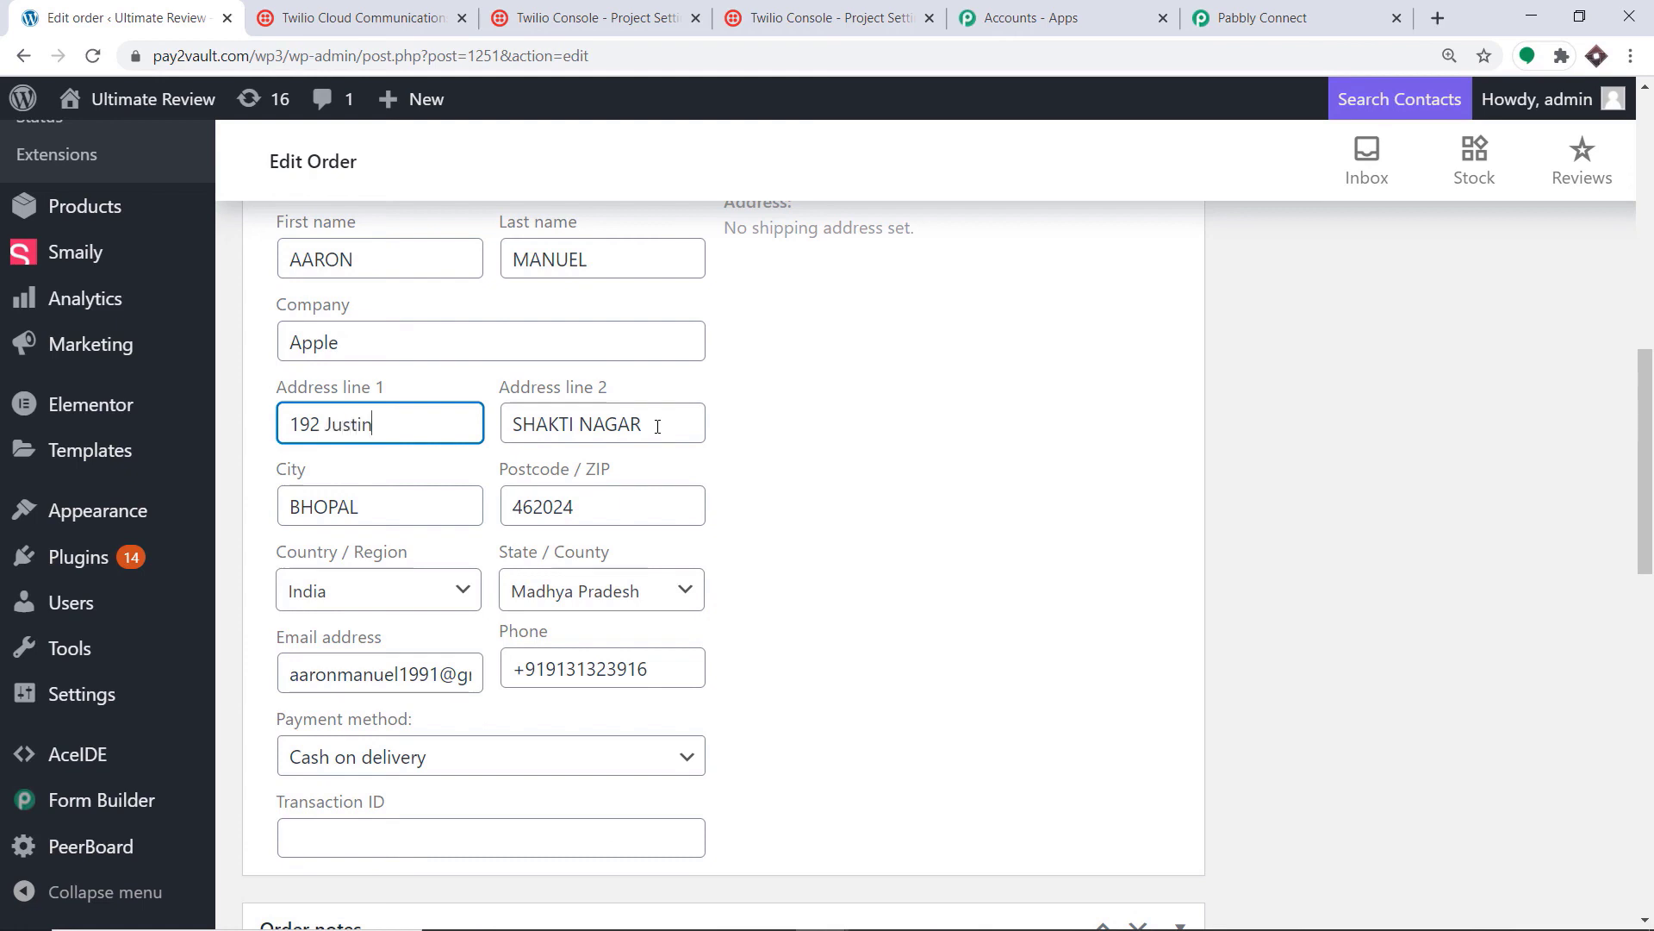
type("Beiber Market")
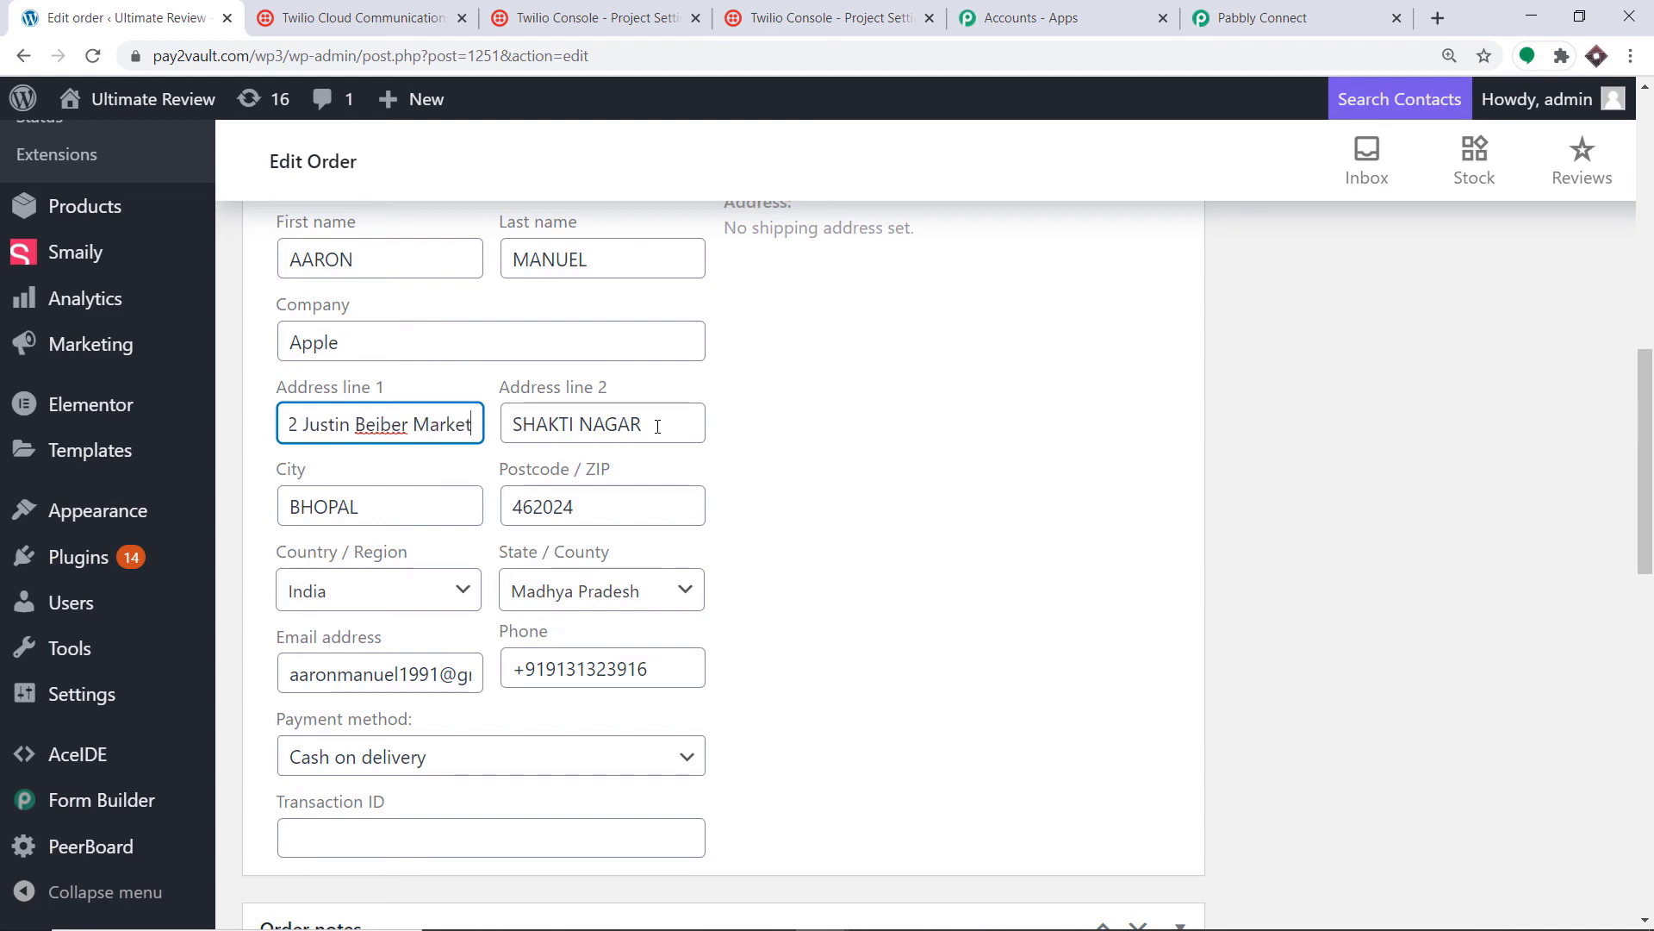
left_click_drag(658, 426, 501, 417)
key("BackSpace")
type("T")
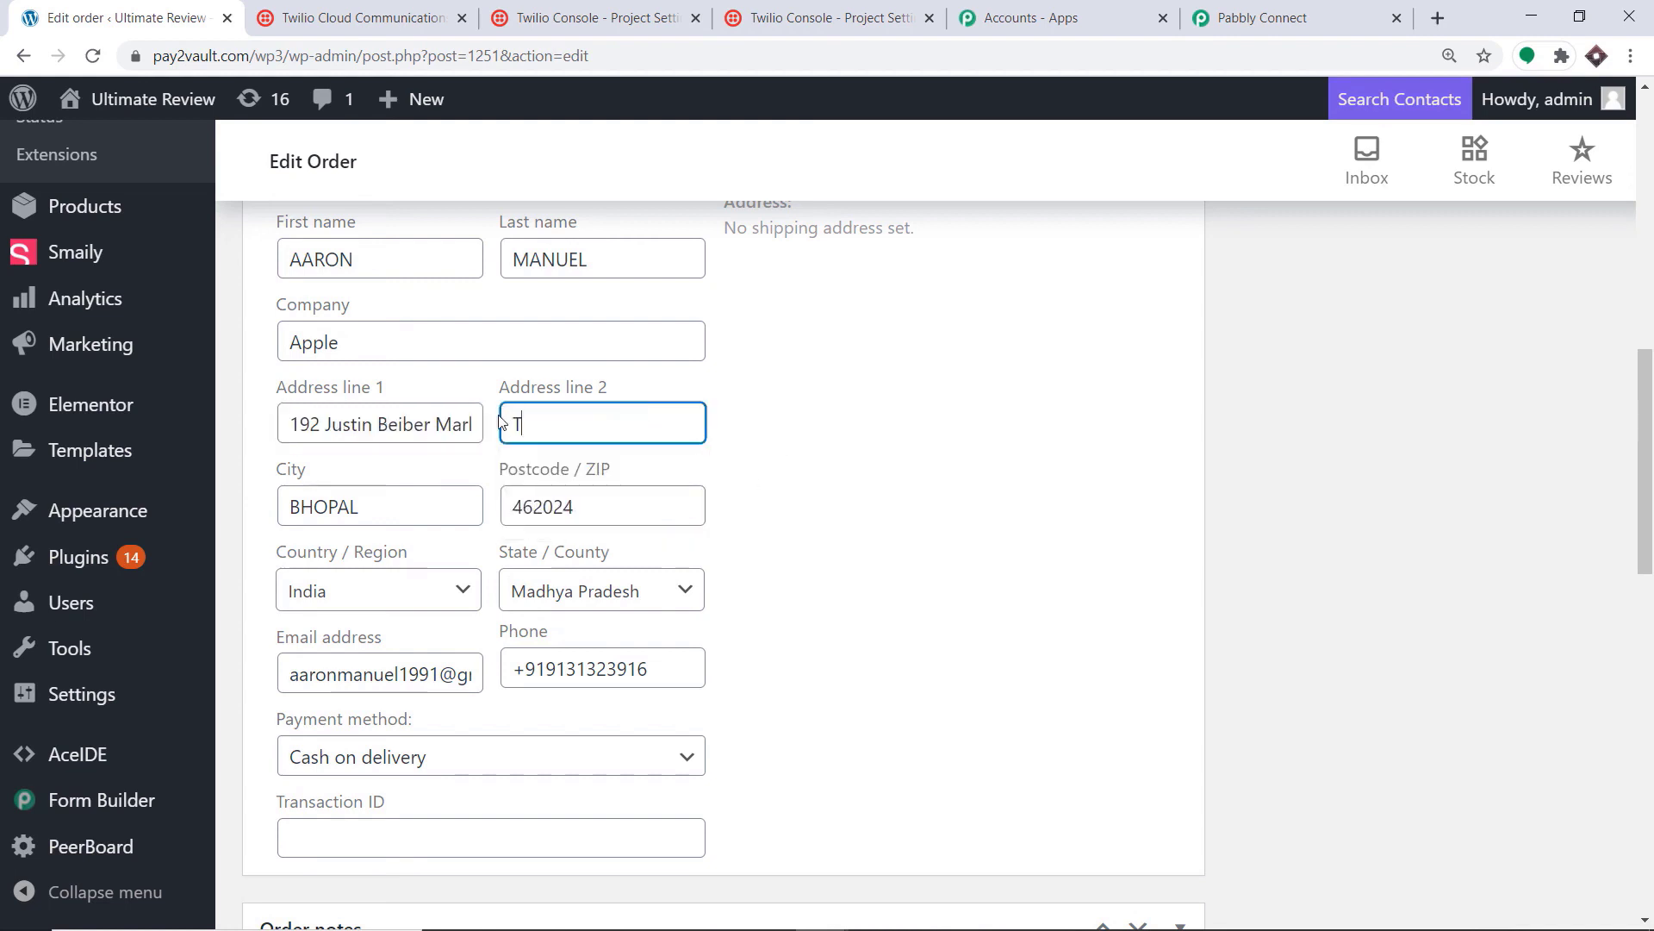
type("orontto")
left_click(879, 401)
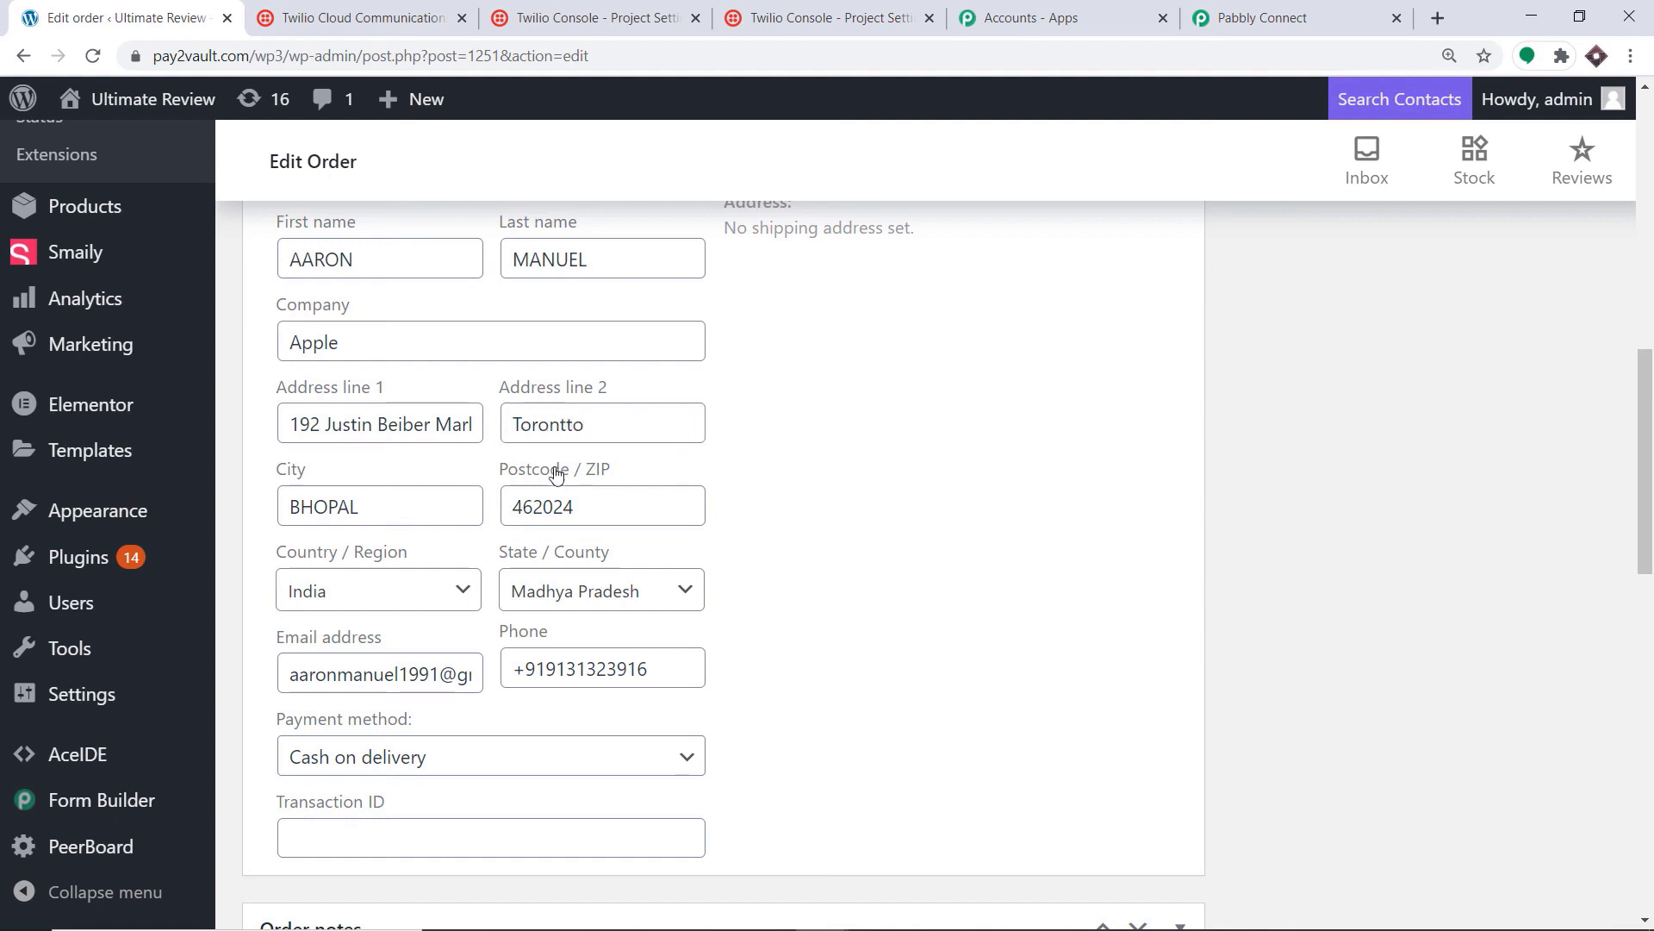
Step: Change the billing city to Vancouver and the postcode to 75001
left_click_drag(380, 513, 244, 515)
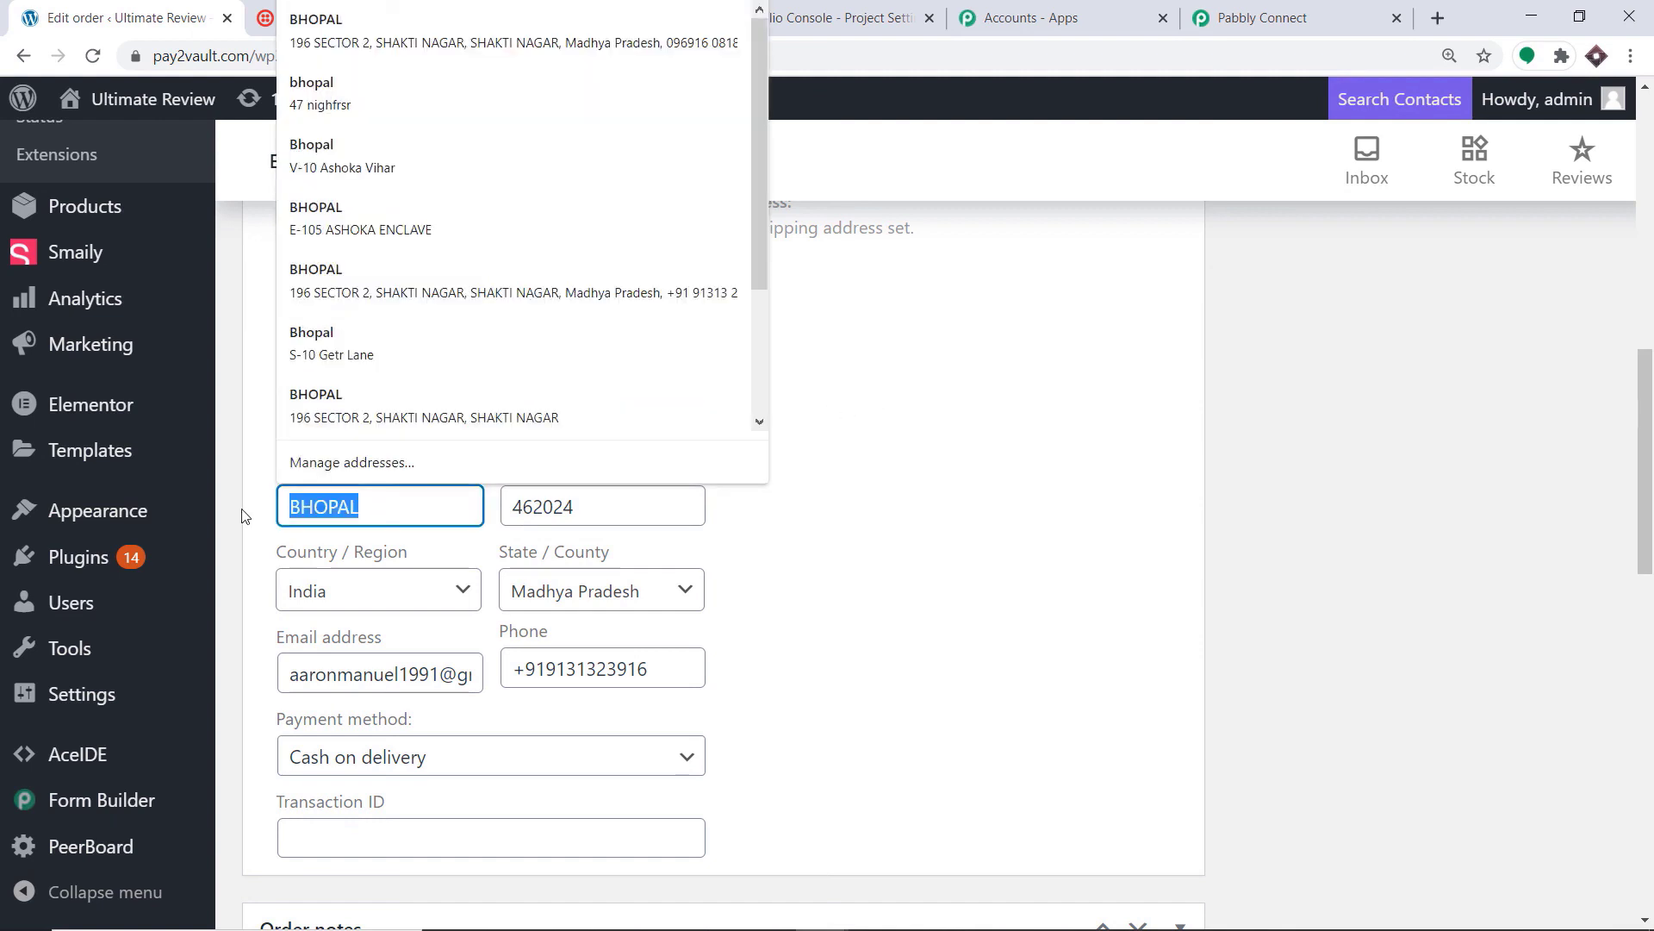
key("BackSpace")
type("C")
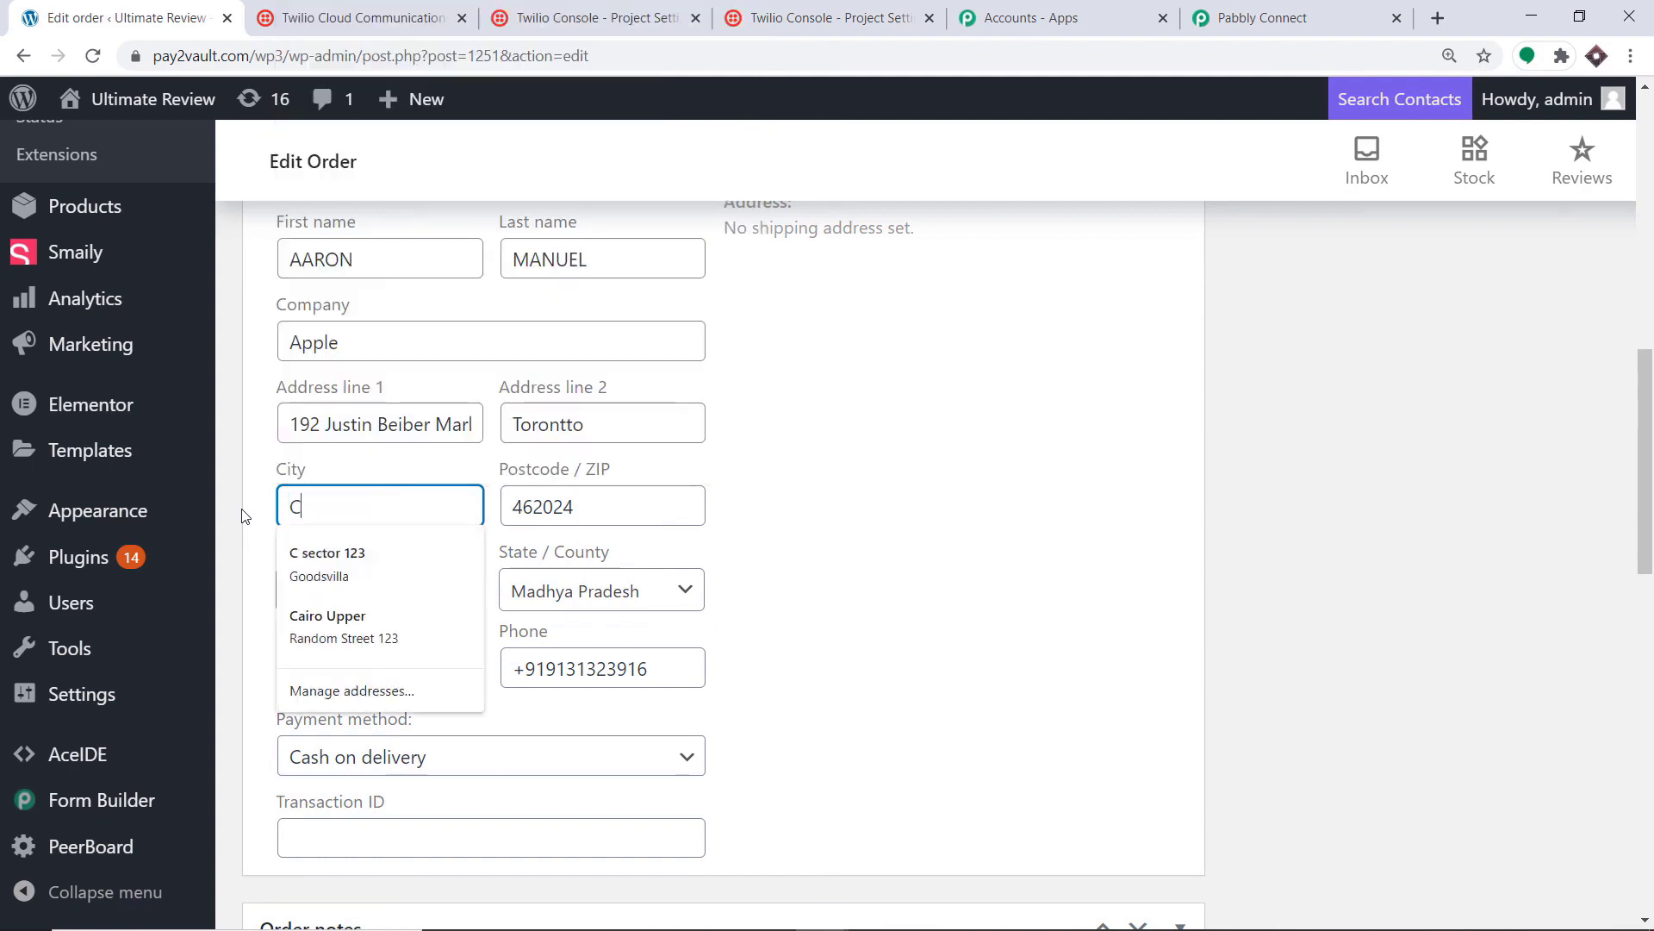
key("BackSpace")
type("Van")
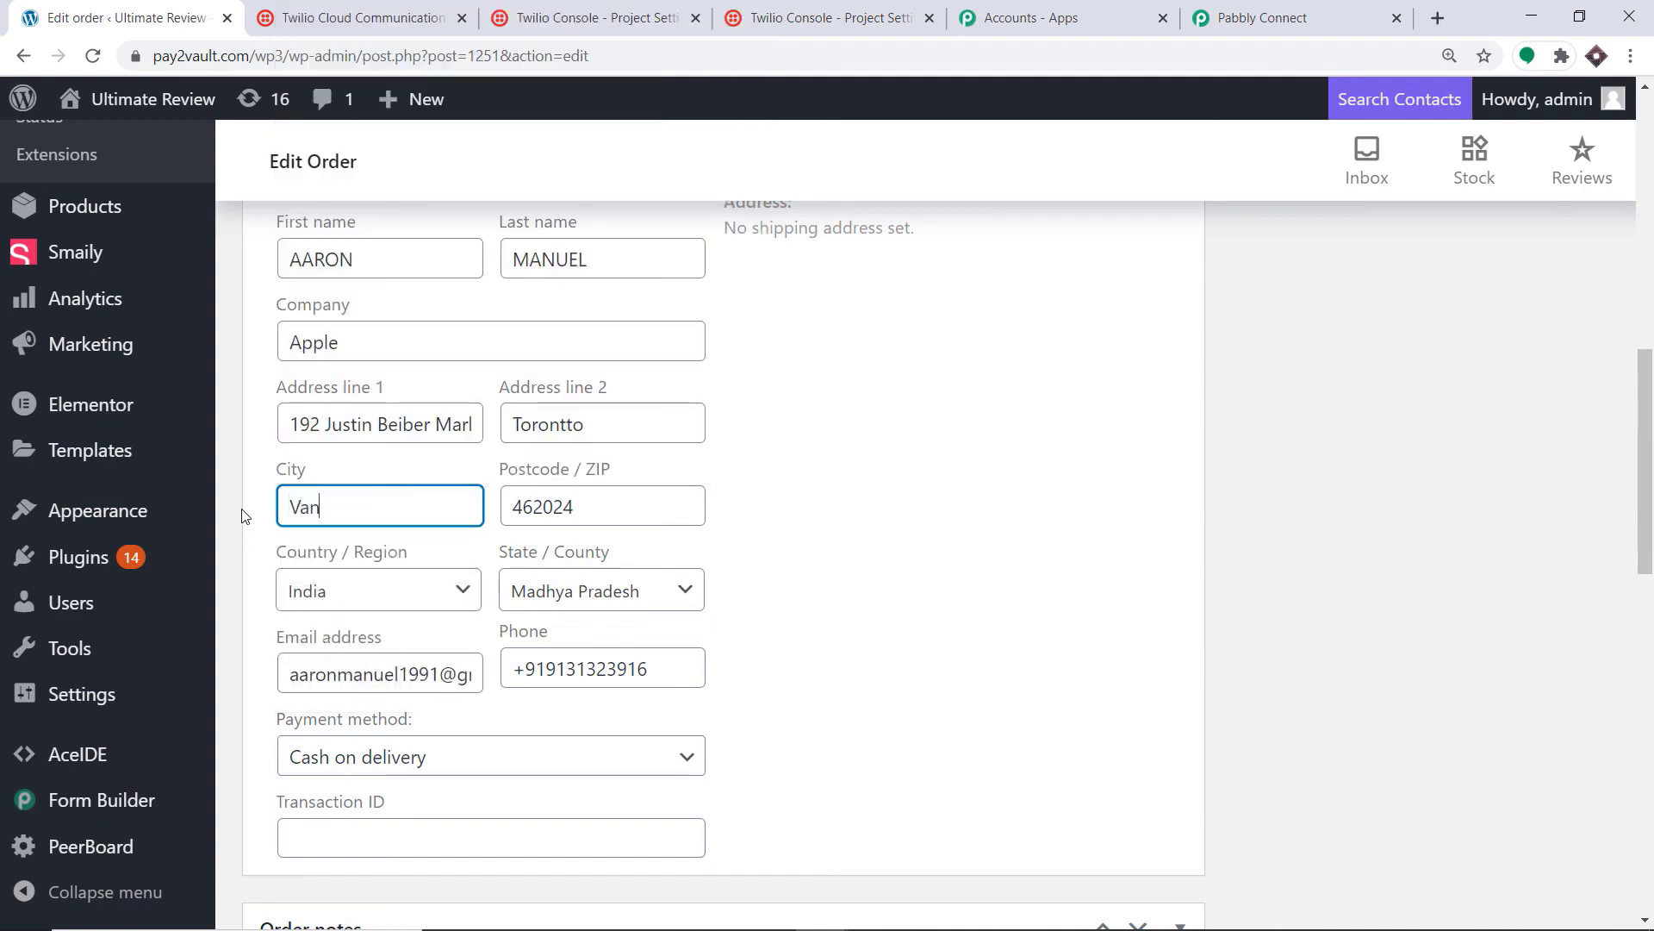
type("couer")
right_click(346, 507)
left_click(371, 521)
left_click(580, 506)
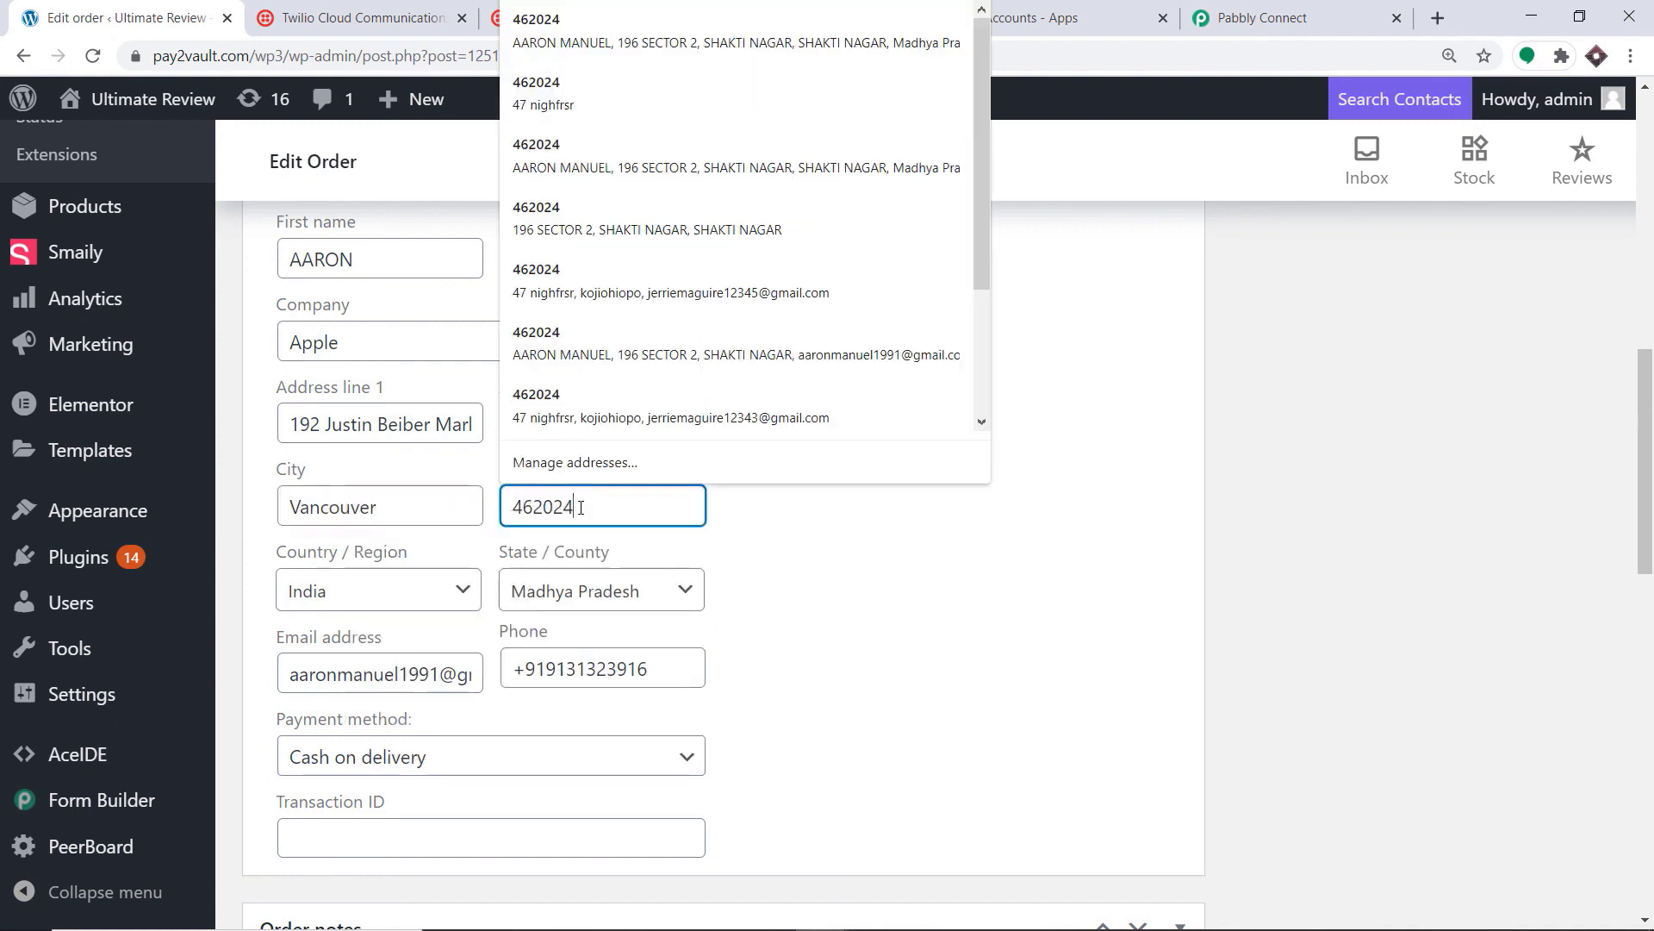
key("BackSpace")
key("BackSpace")
key("BackSpace")
key("BackSpace")
key("BackSpace")
key("BackSpace")
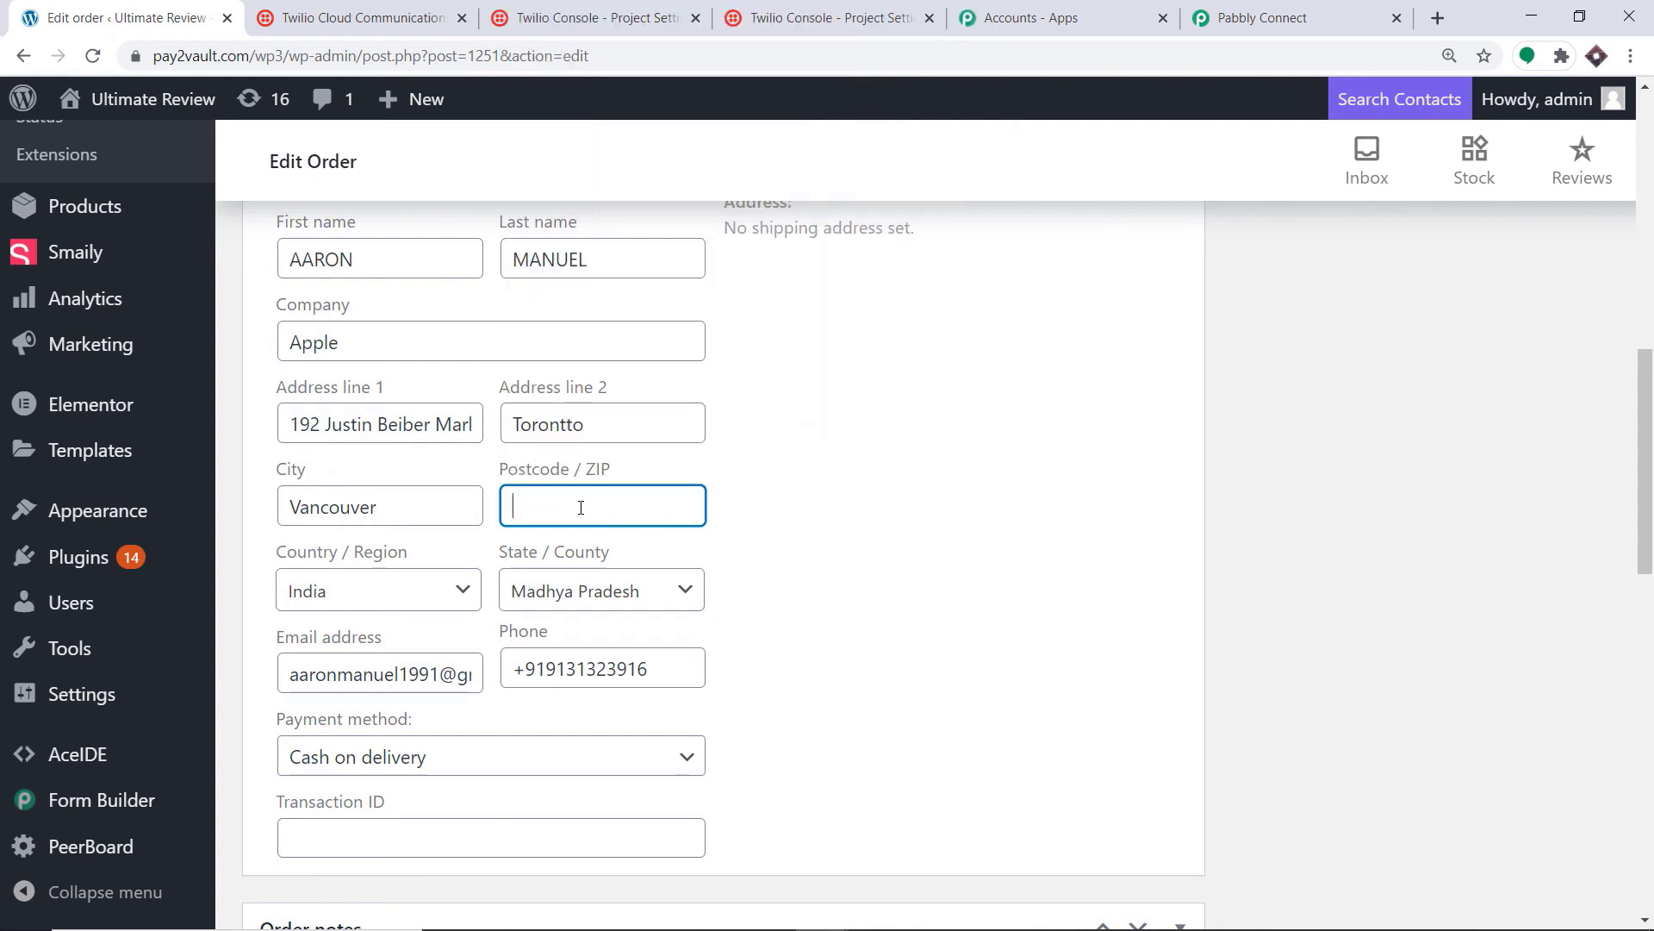
type("75001")
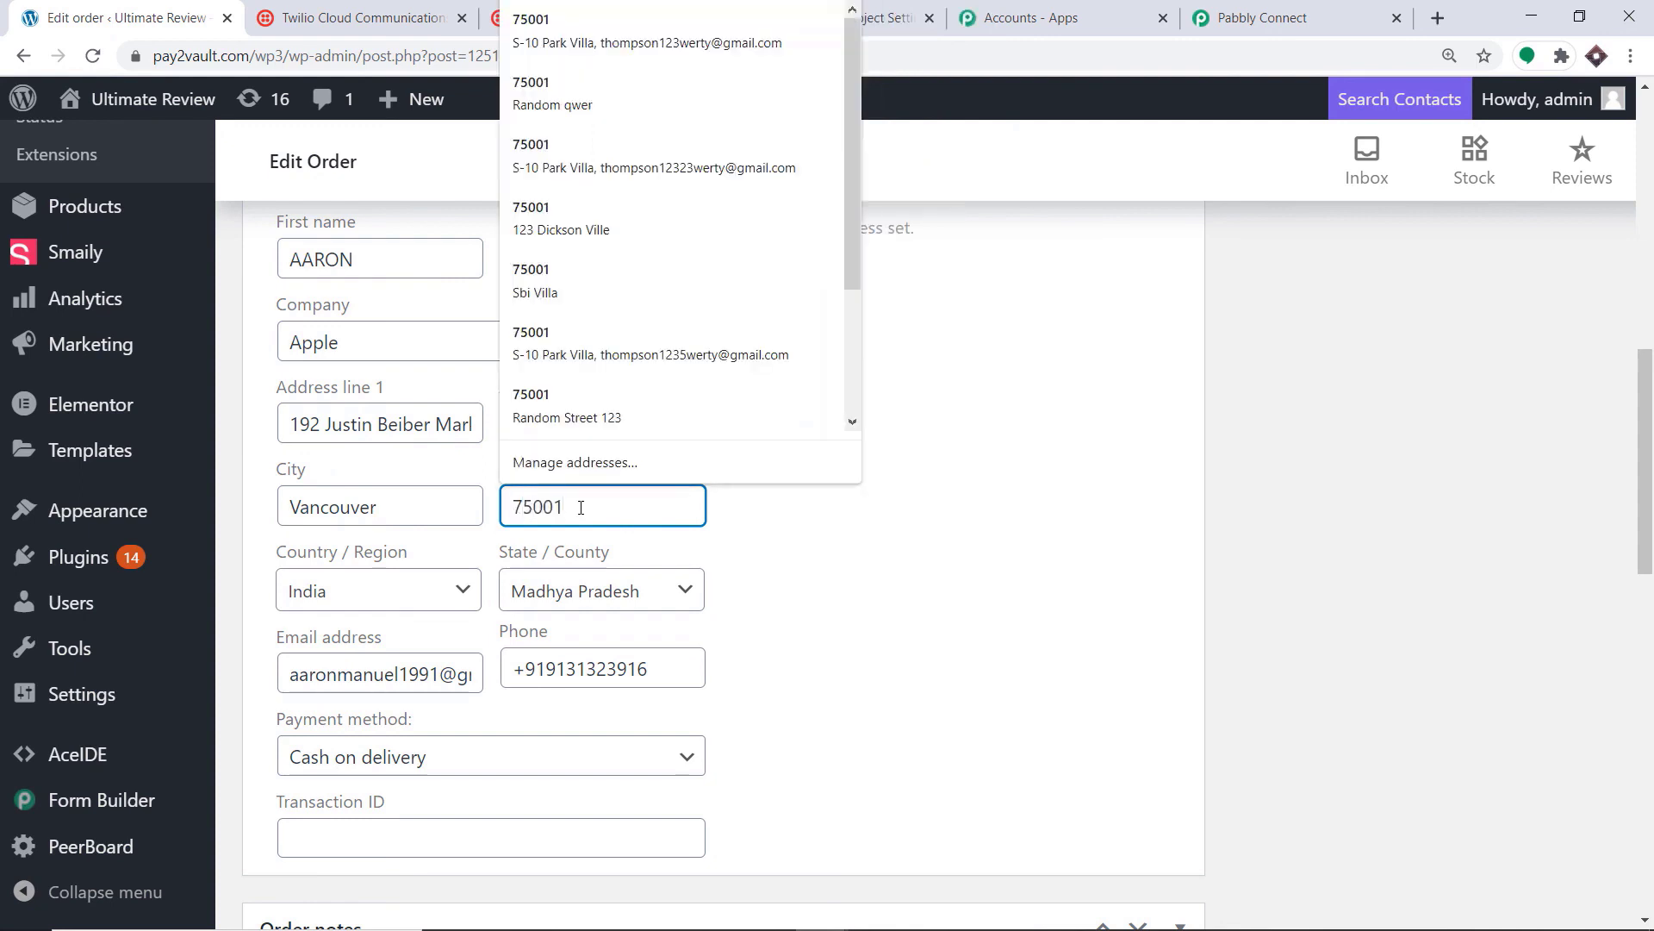
left_click(793, 572)
Step: Set billing country to Canada and province to British Columbia, then update the order
left_click(417, 598)
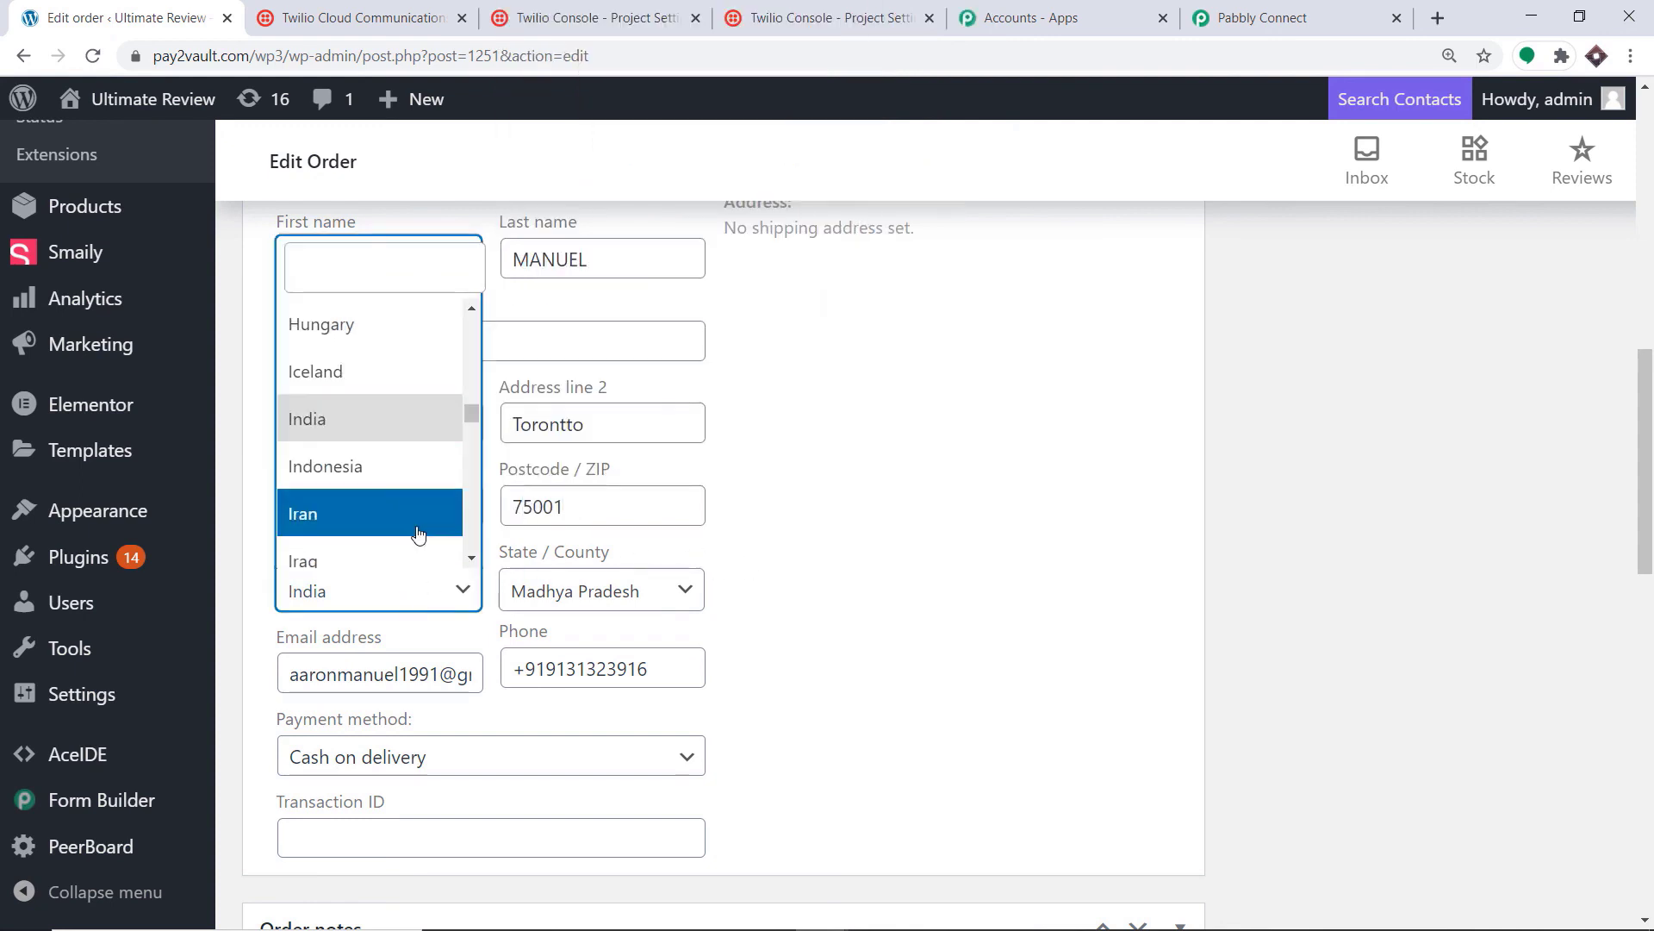
type("can")
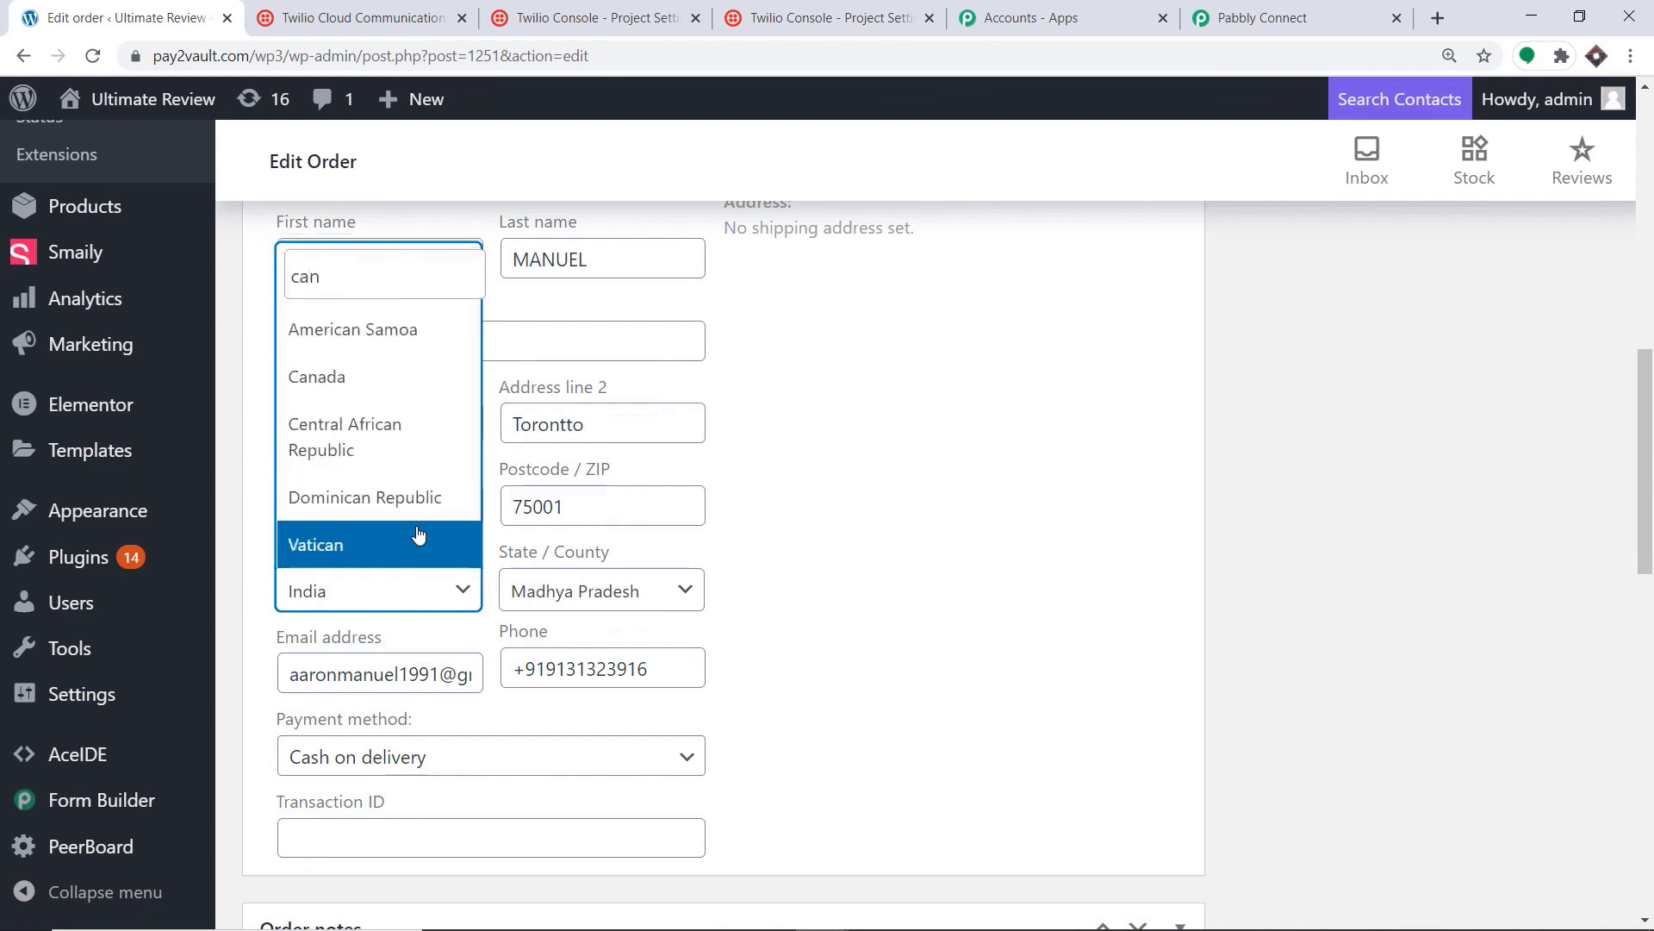
left_click(405, 386)
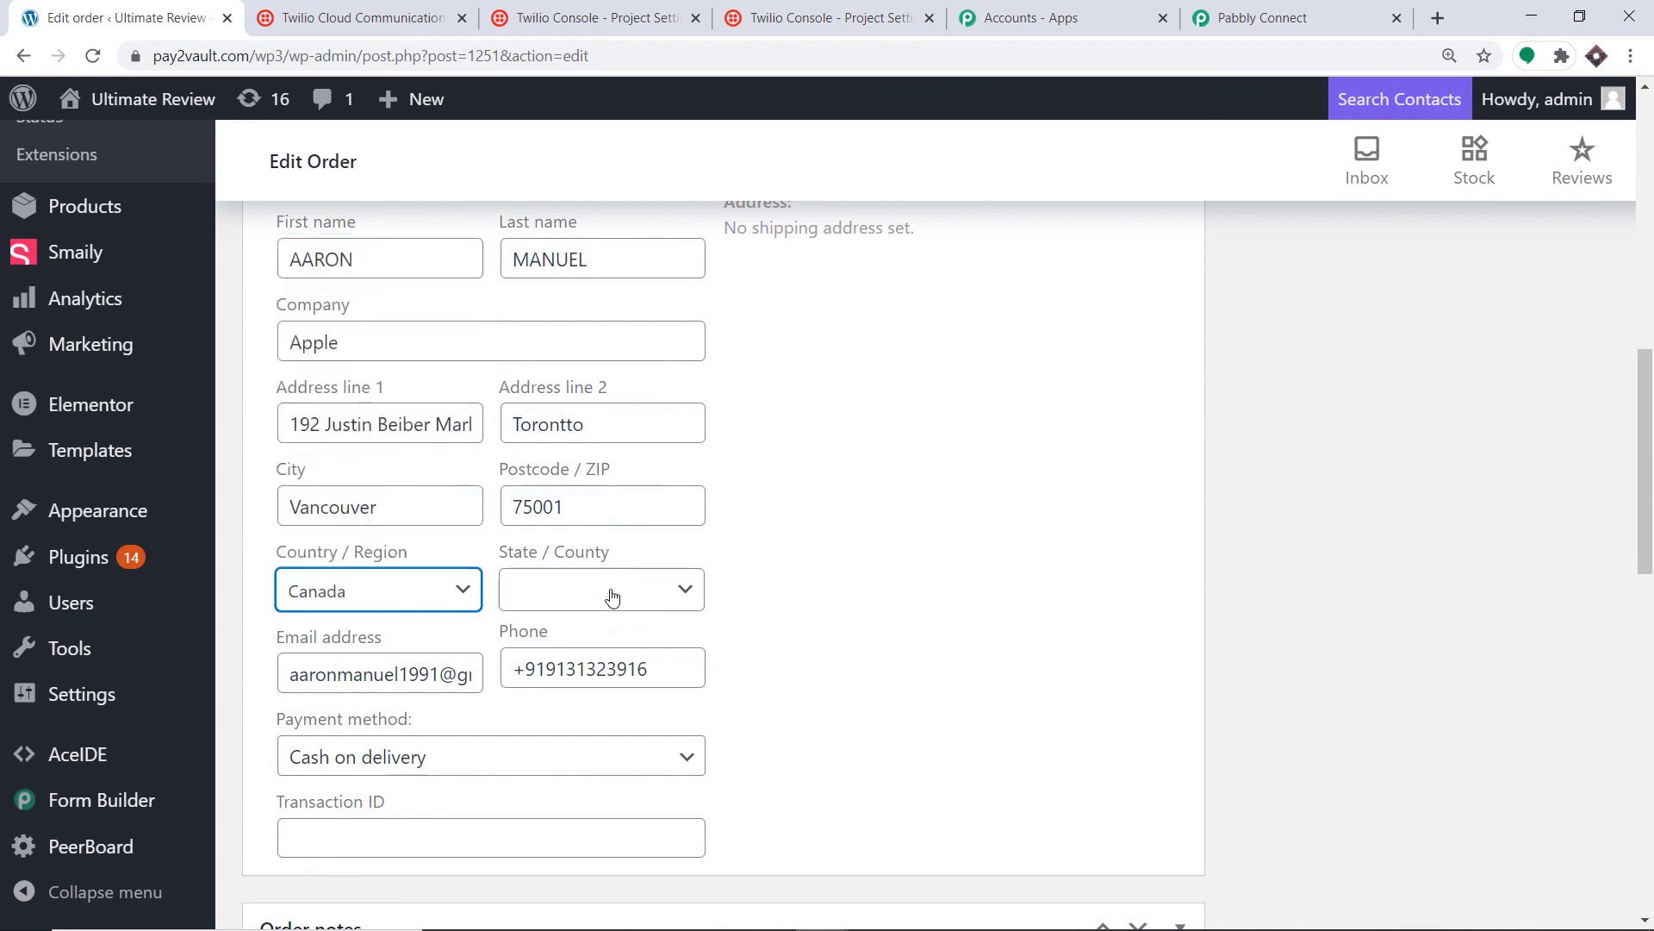
left_click(612, 597)
left_click(593, 419)
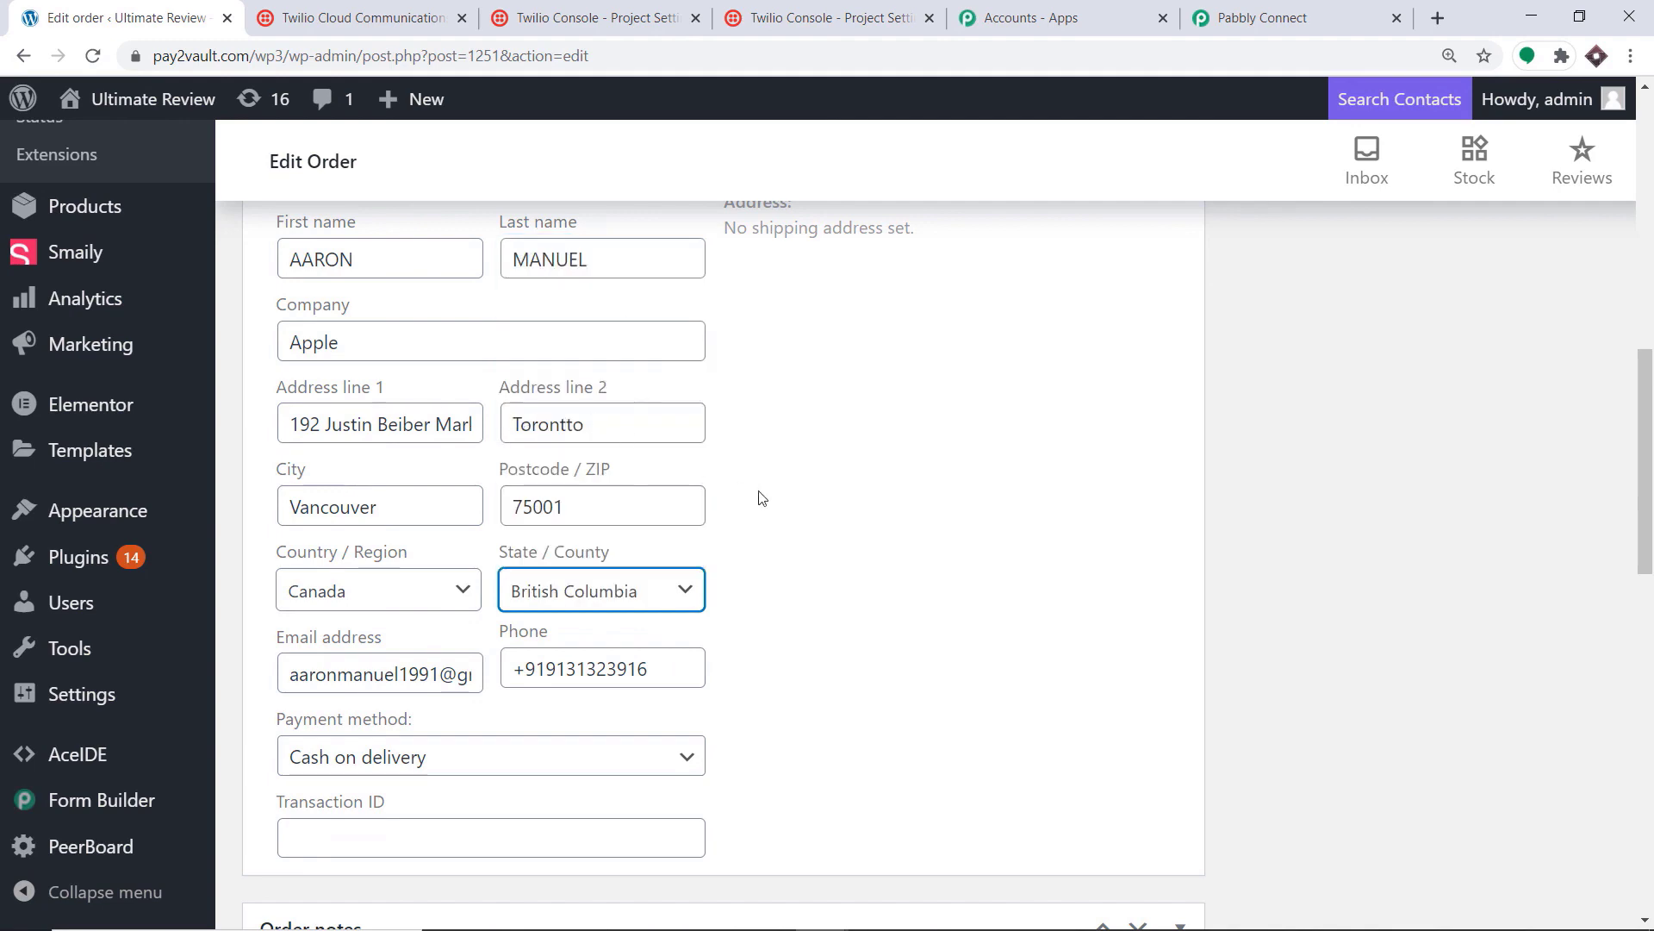
scroll(759, 497, "down", 2)
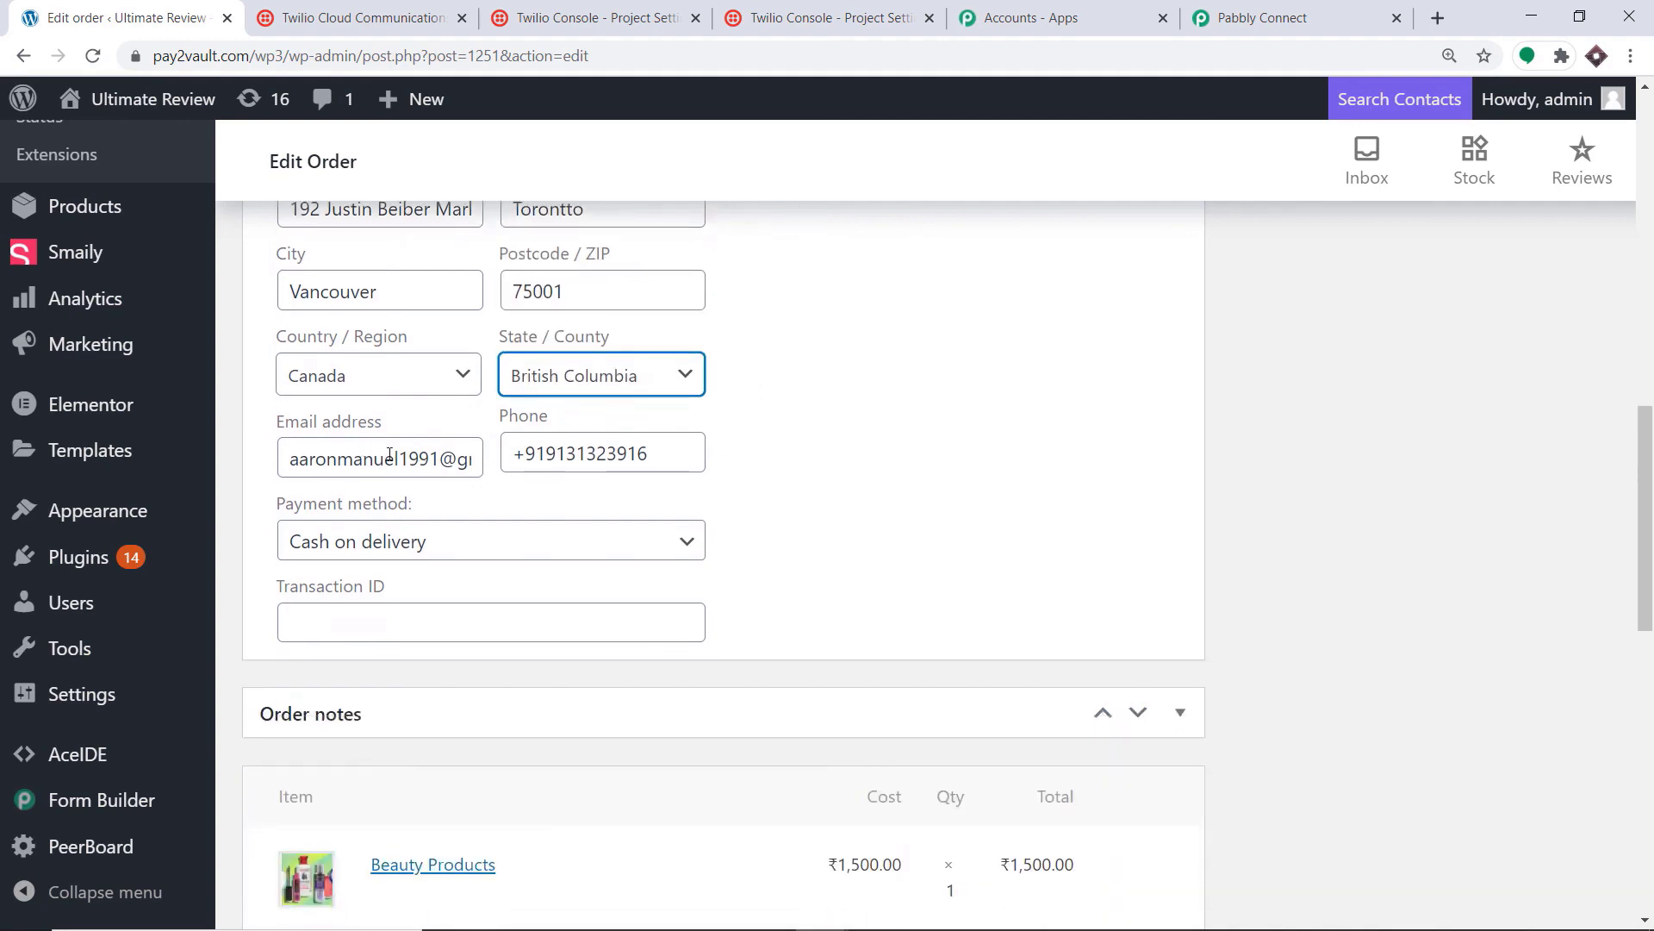
scroll(690, 488, "down", 3)
scroll(695, 489, "up", 5)
scroll(695, 489, "up", 10)
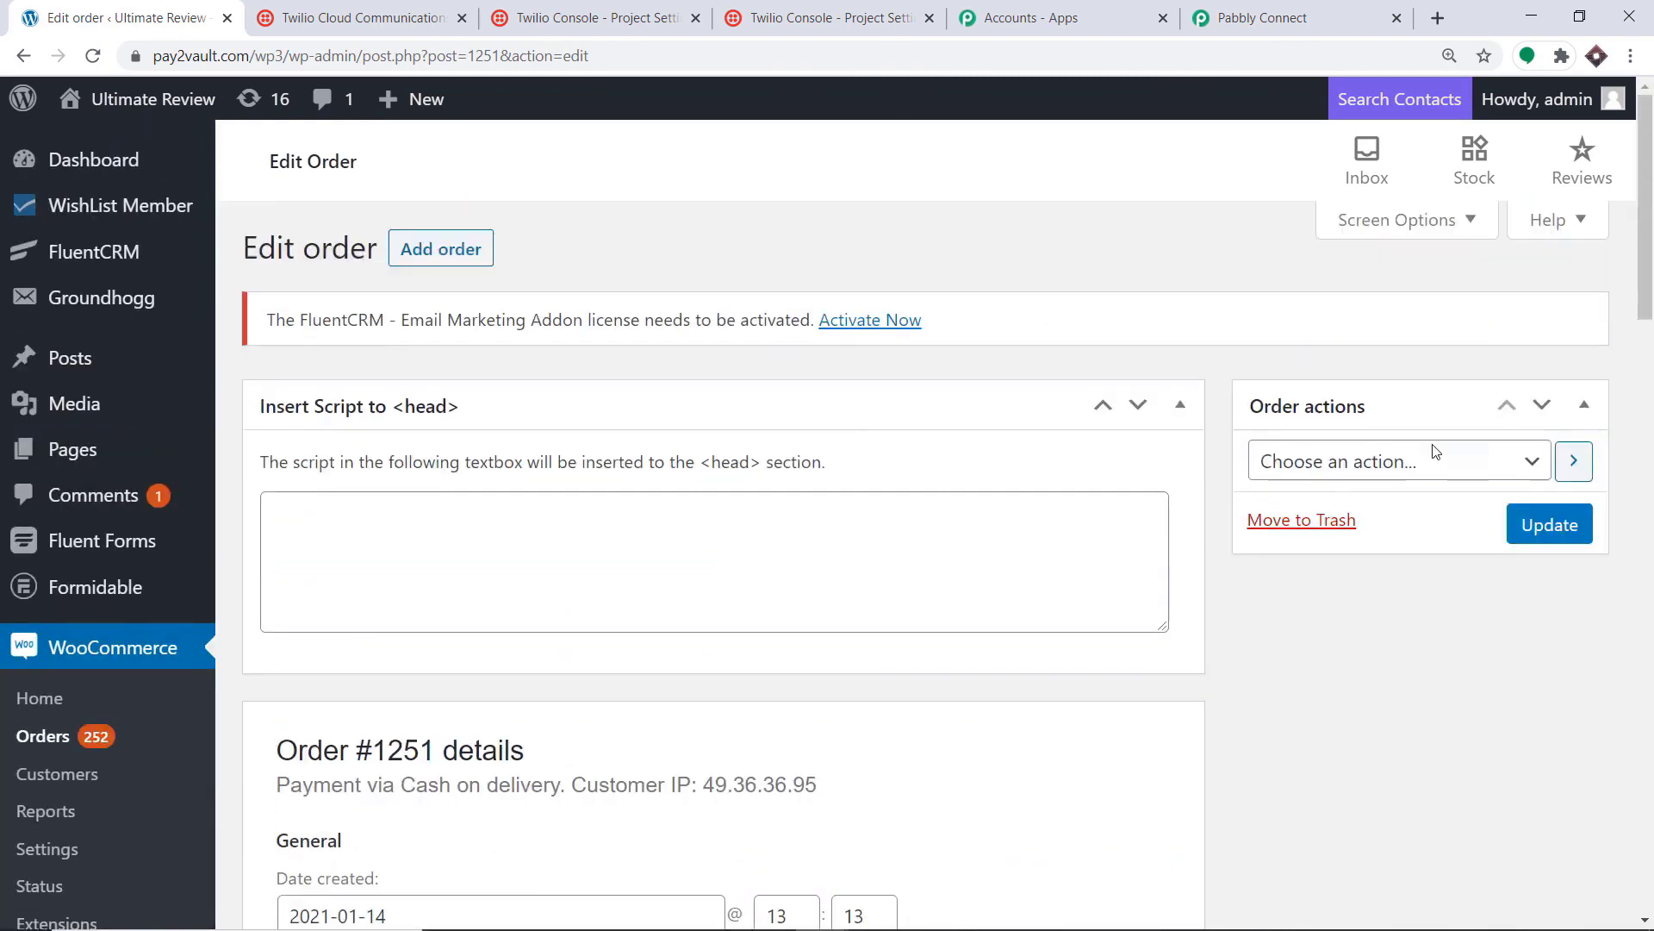
left_click(1542, 536)
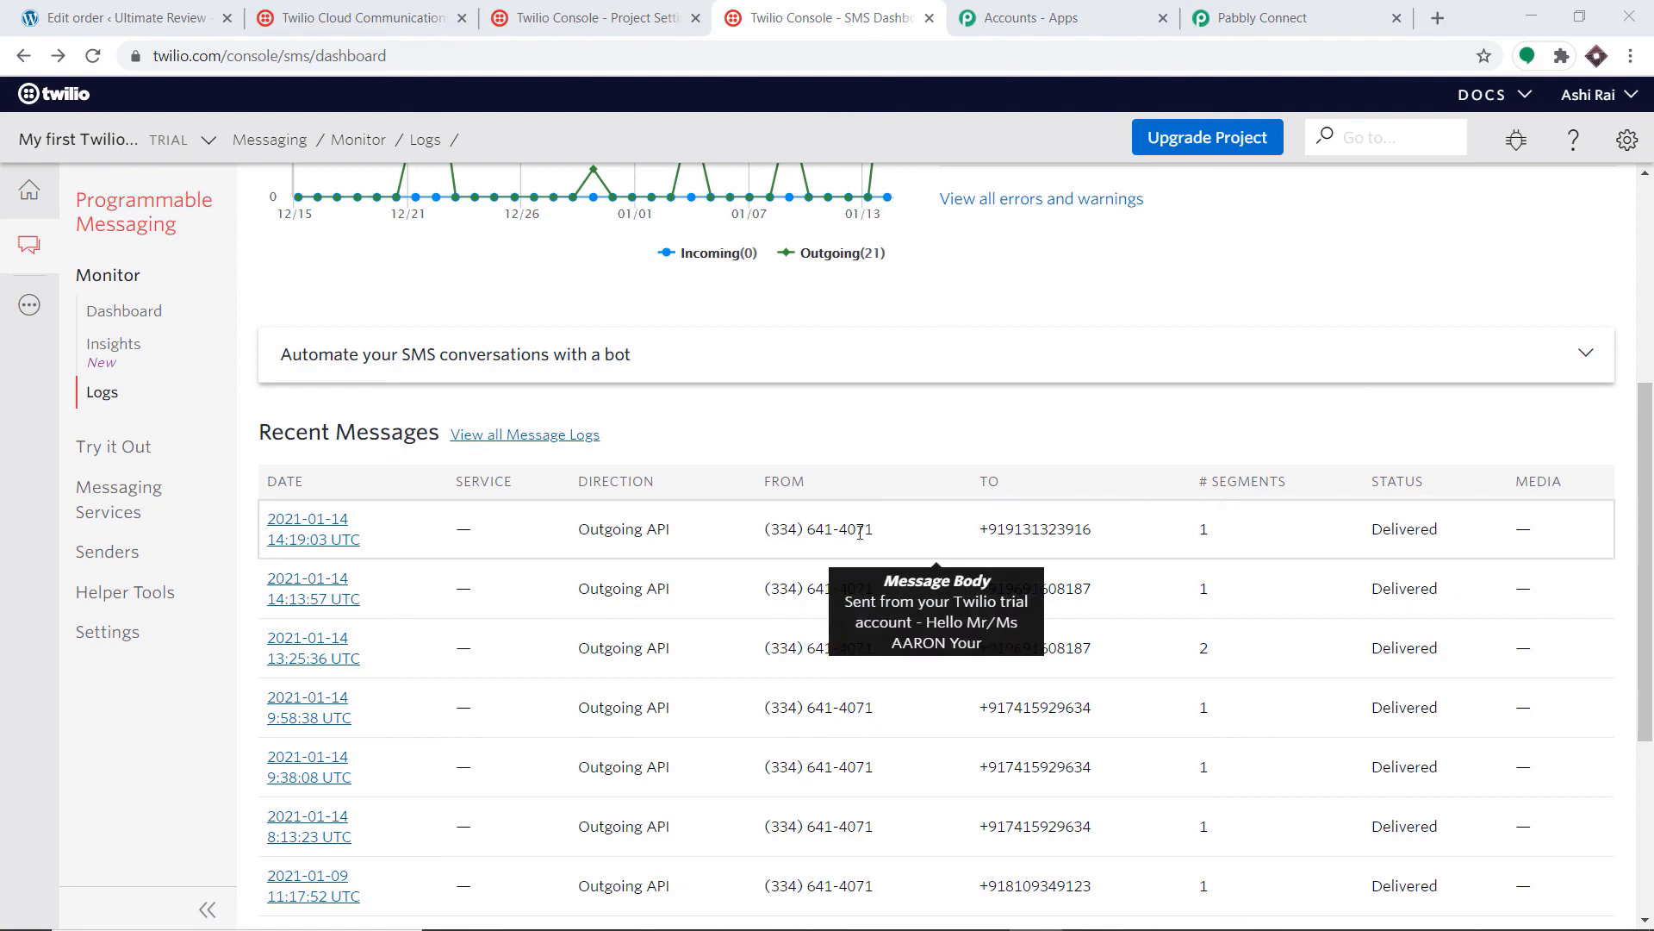
Step: Open the Message Details of the latest delivered SMS in Twilio's Recent Messages
left_click(312, 528)
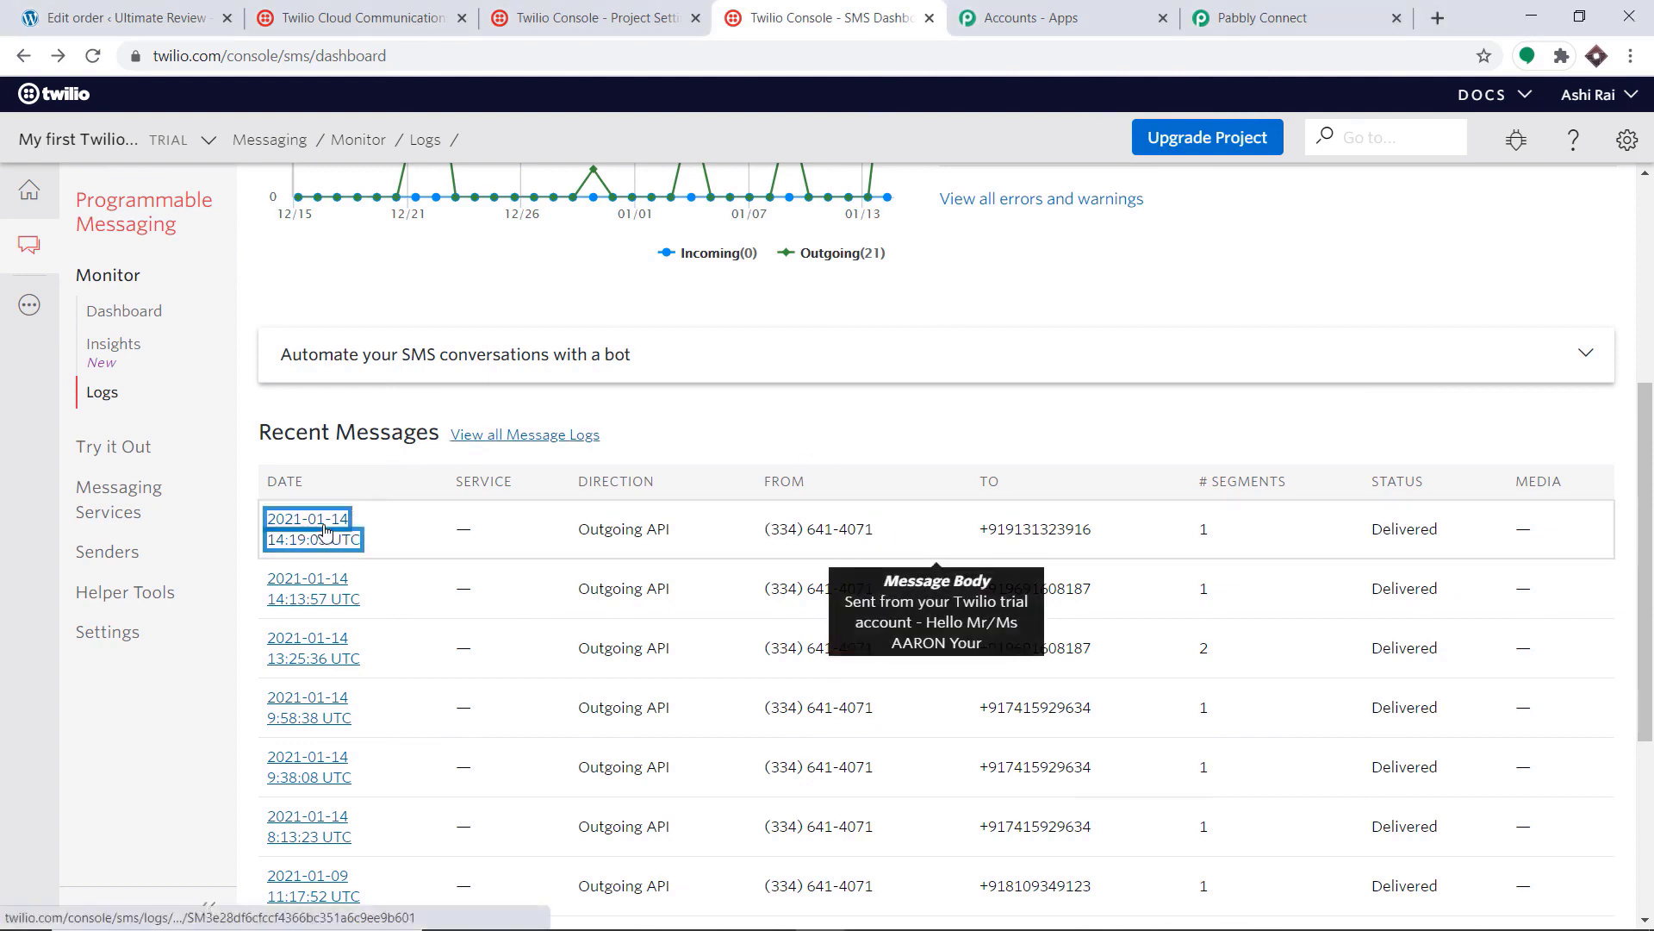
scroll(577, 500, "down", 1)
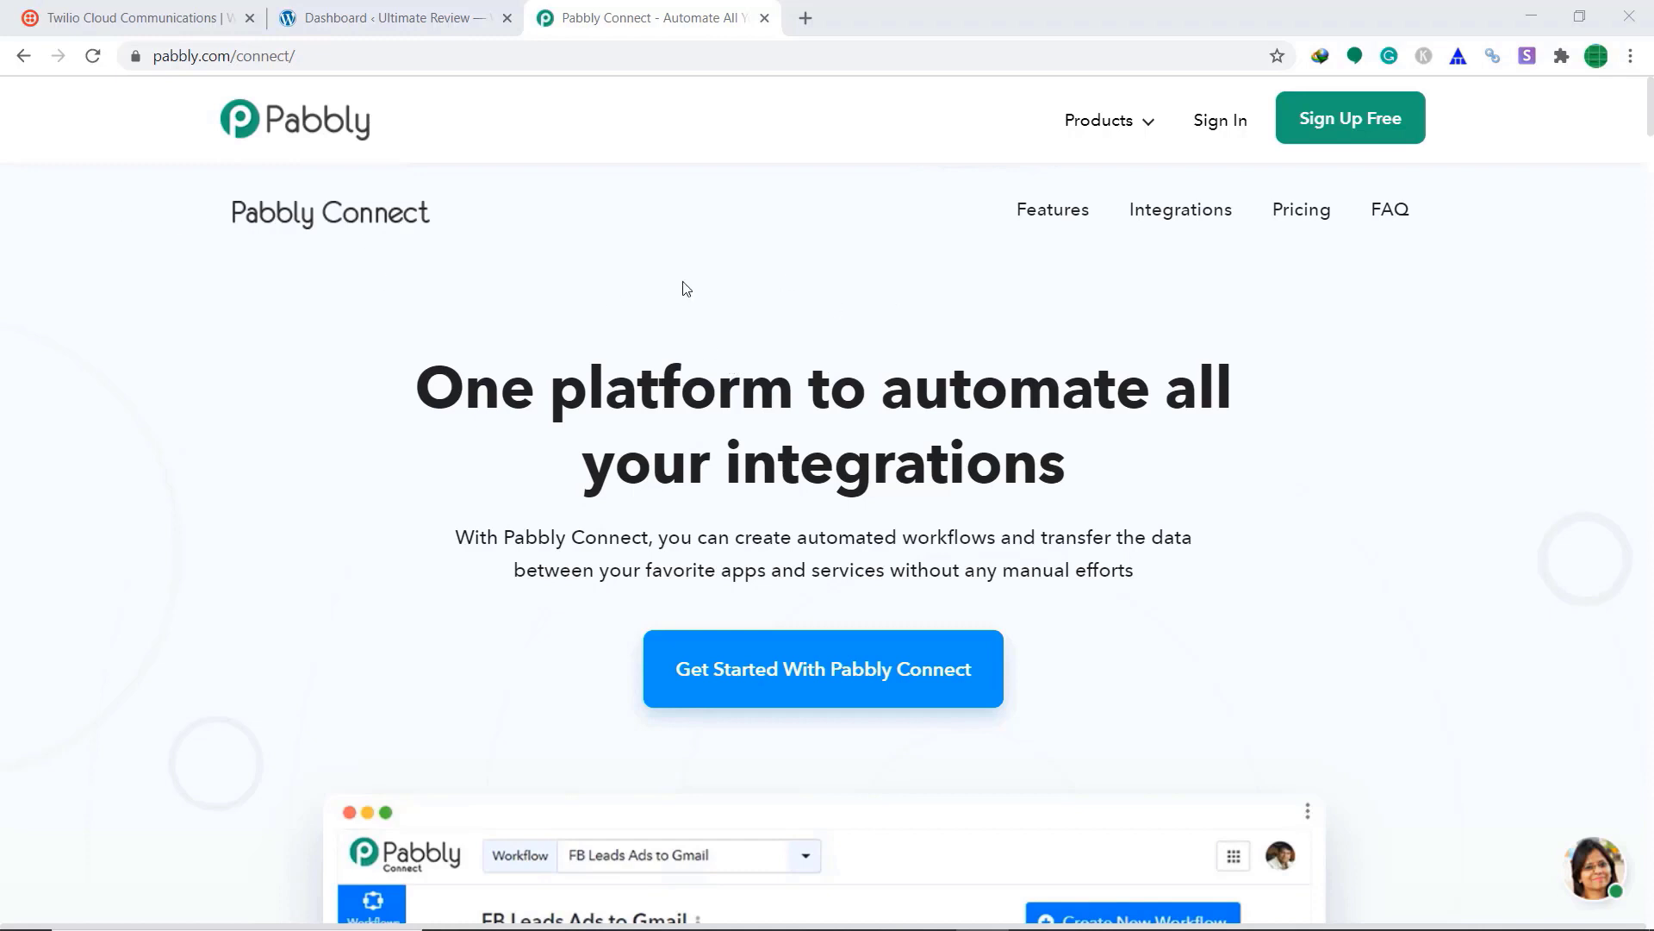
Step: Sign in to Pabbly, open Connect with Access Now, and start a new workflow
left_click(1210, 138)
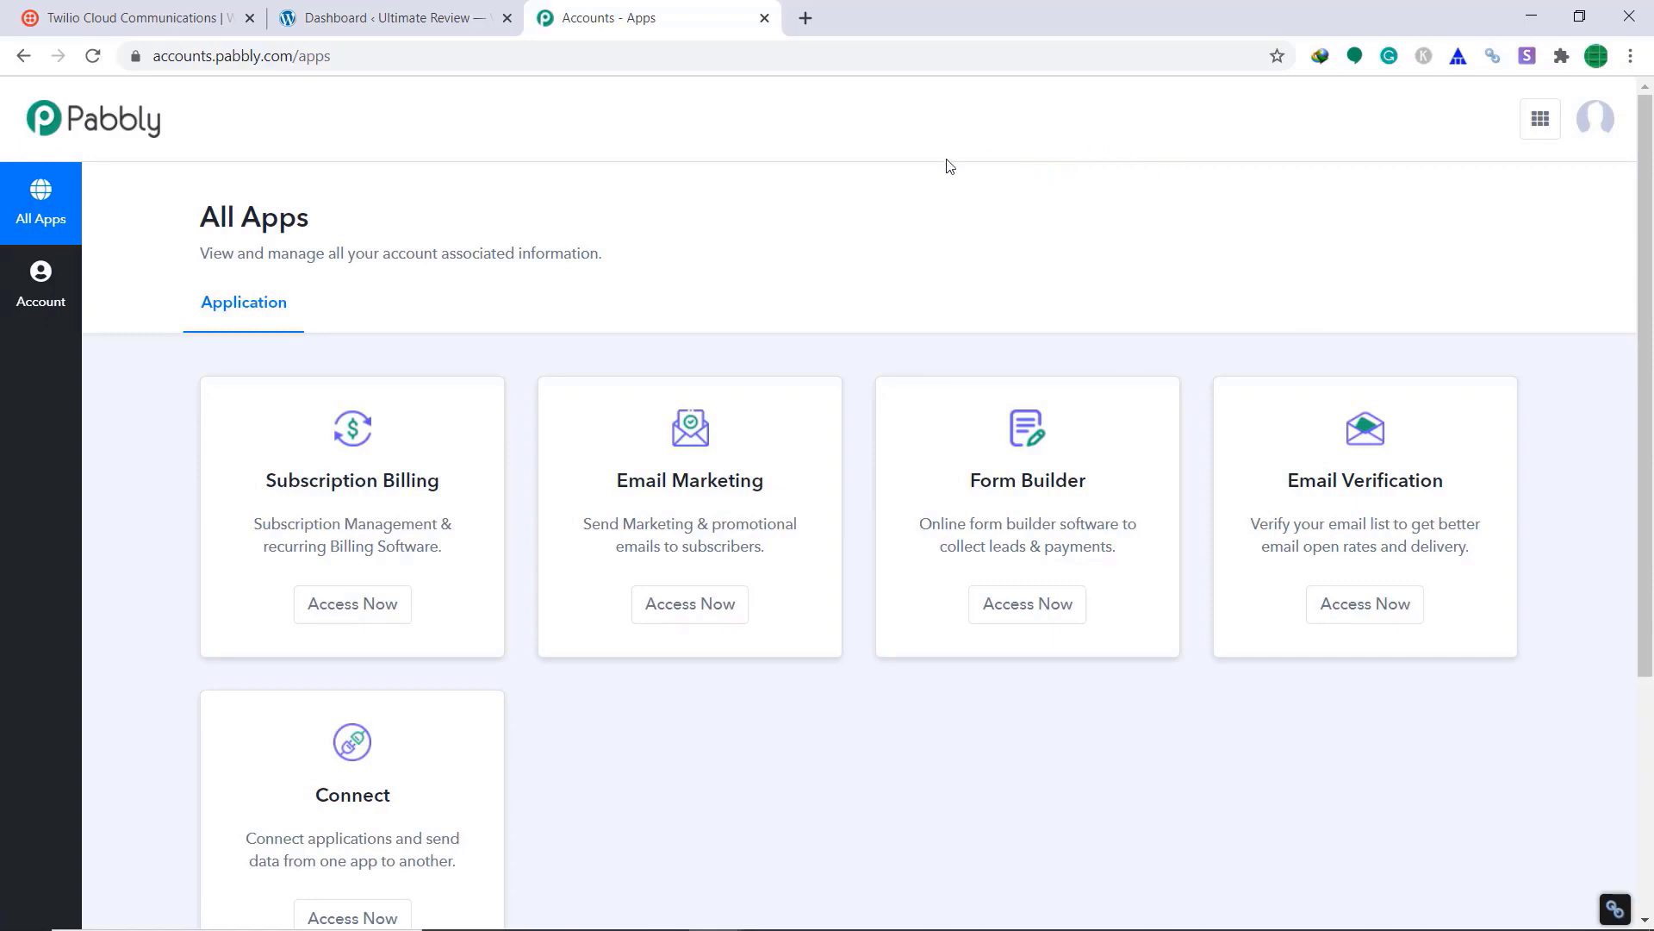
scroll(1030, 197, "down", 3)
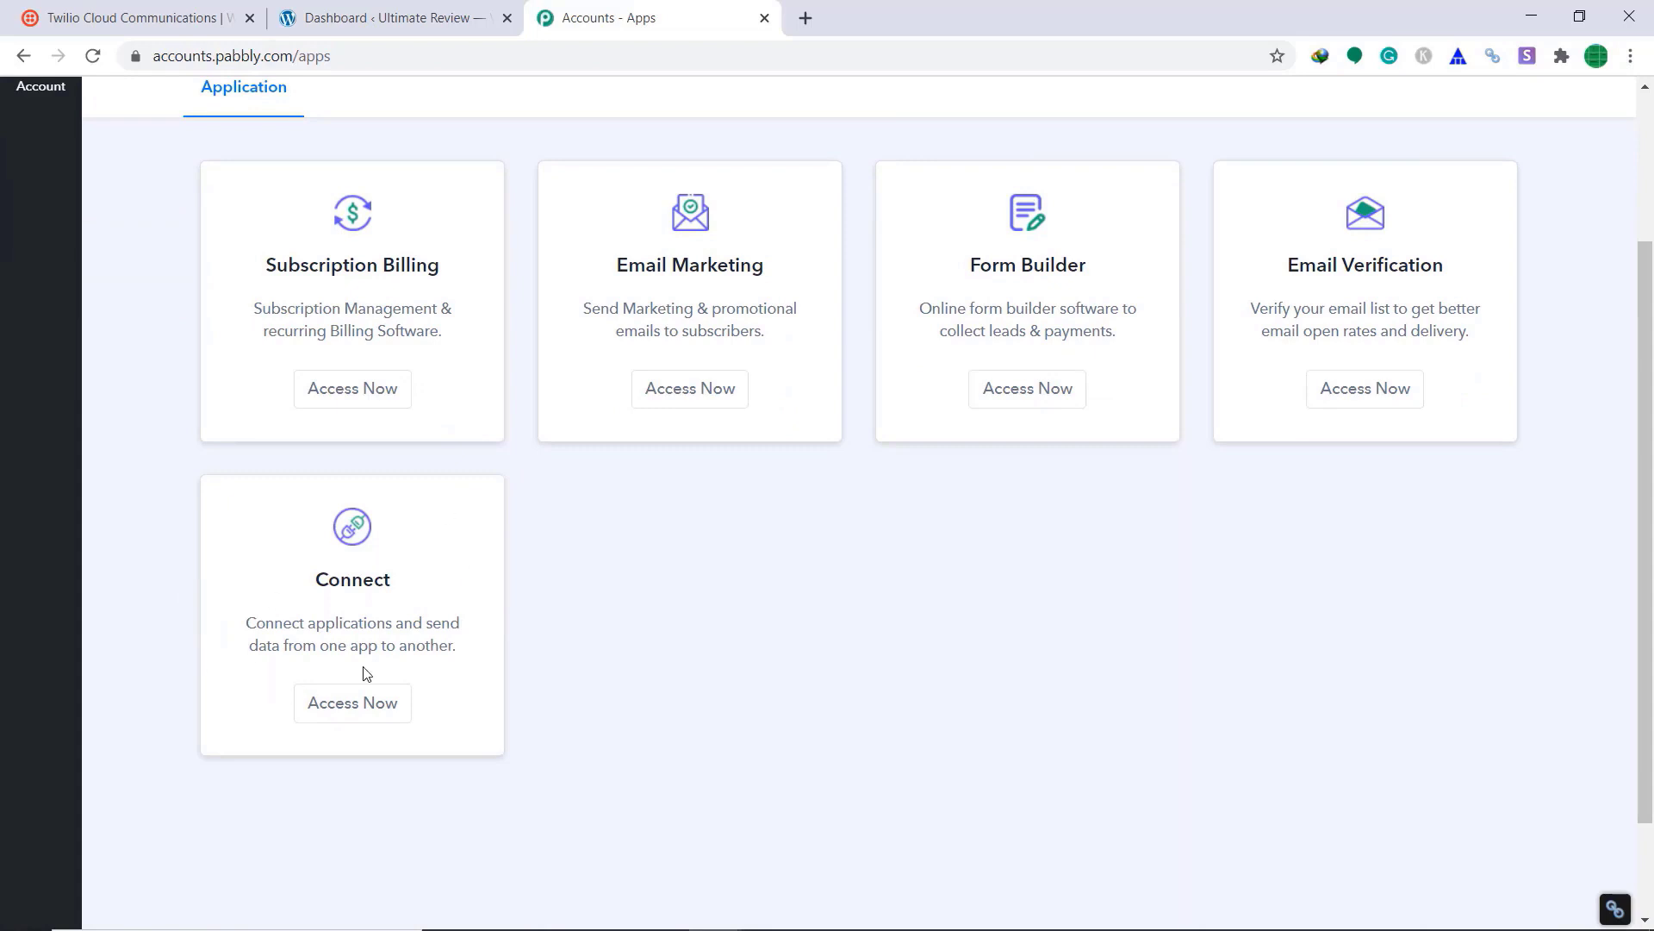
left_click(355, 705)
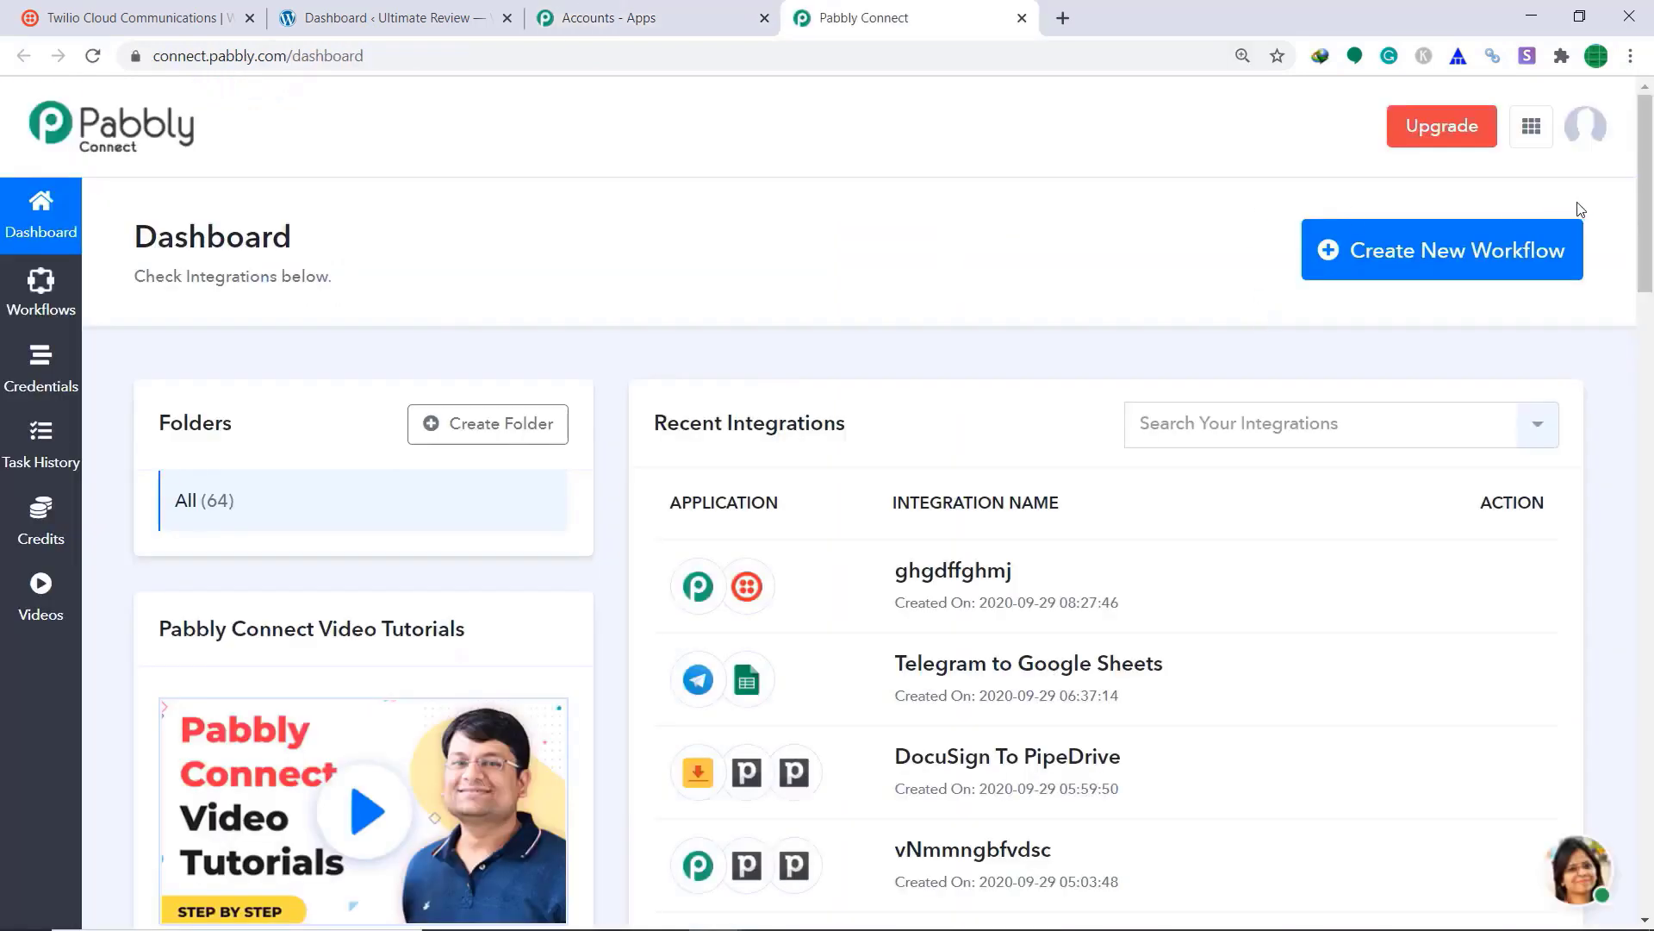
left_click(1525, 269)
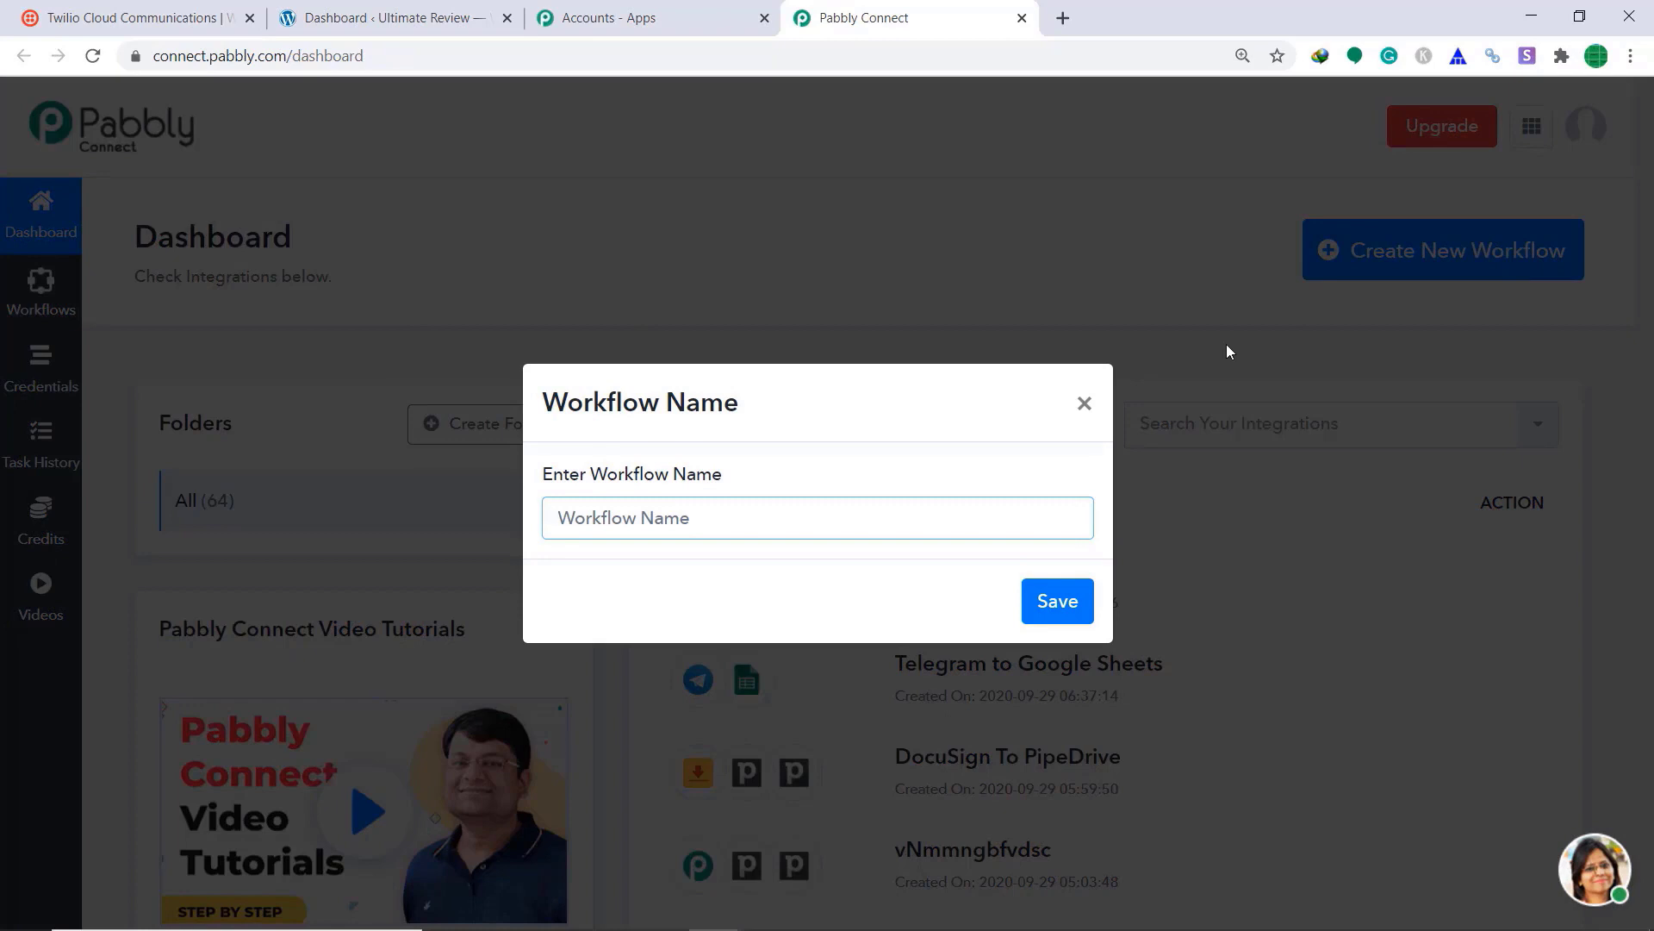
Step: Name the new workflow 'WooCommerce To Twilio' and open its editor
type("WooCommerce To Tw")
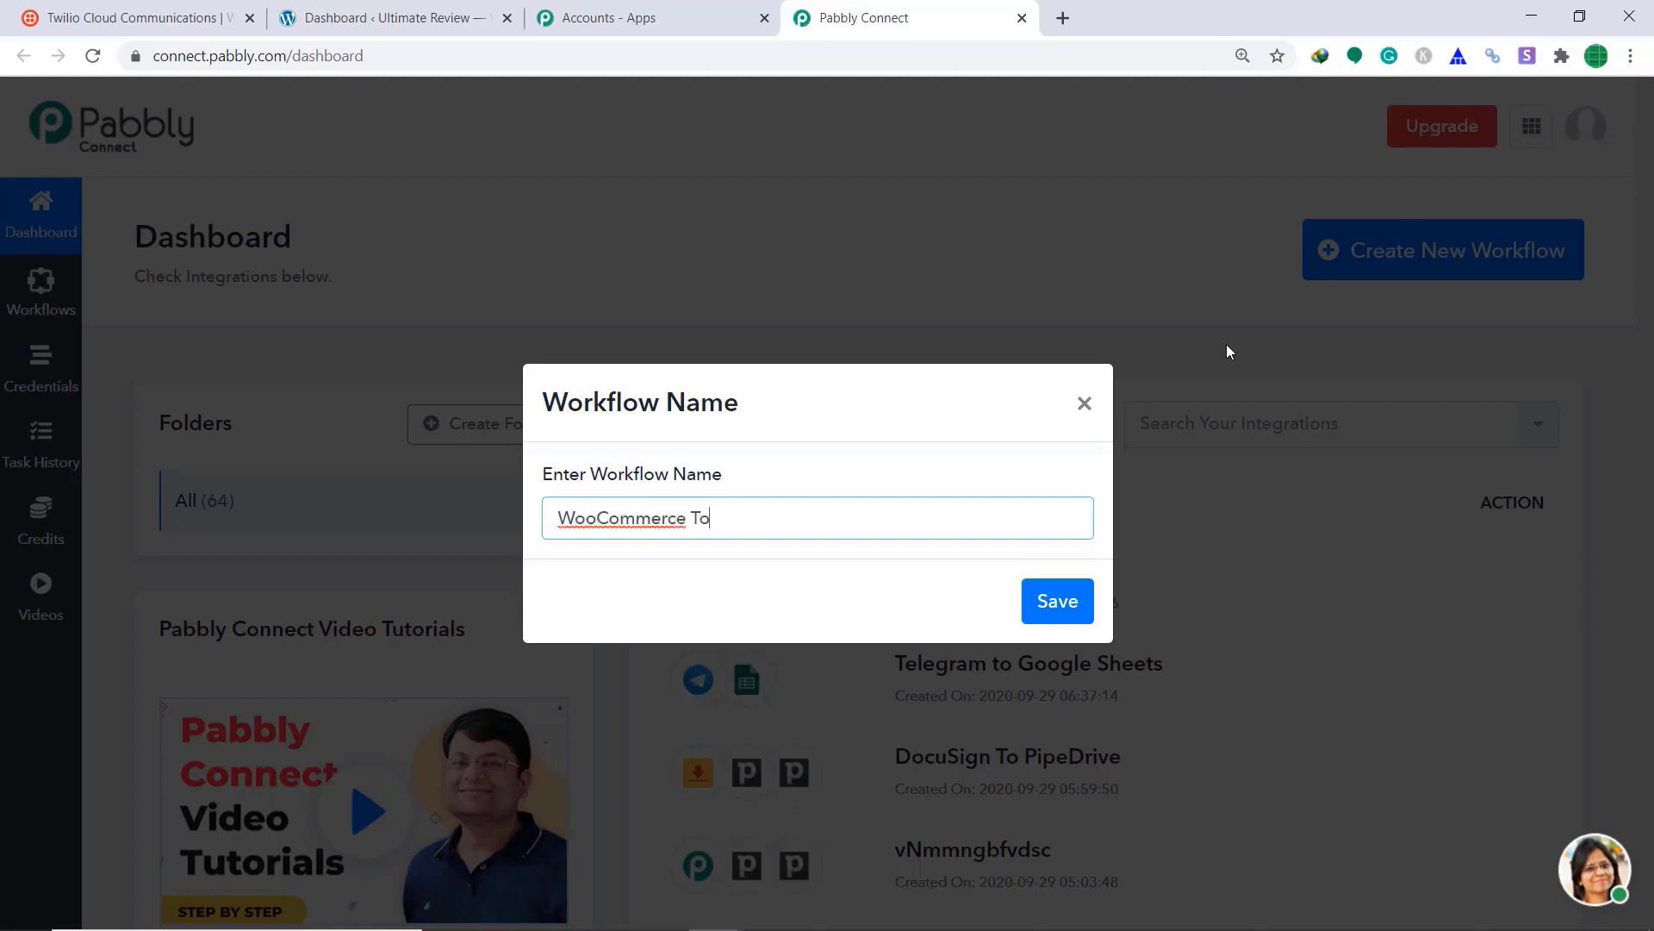
type("ilio")
left_click(1078, 599)
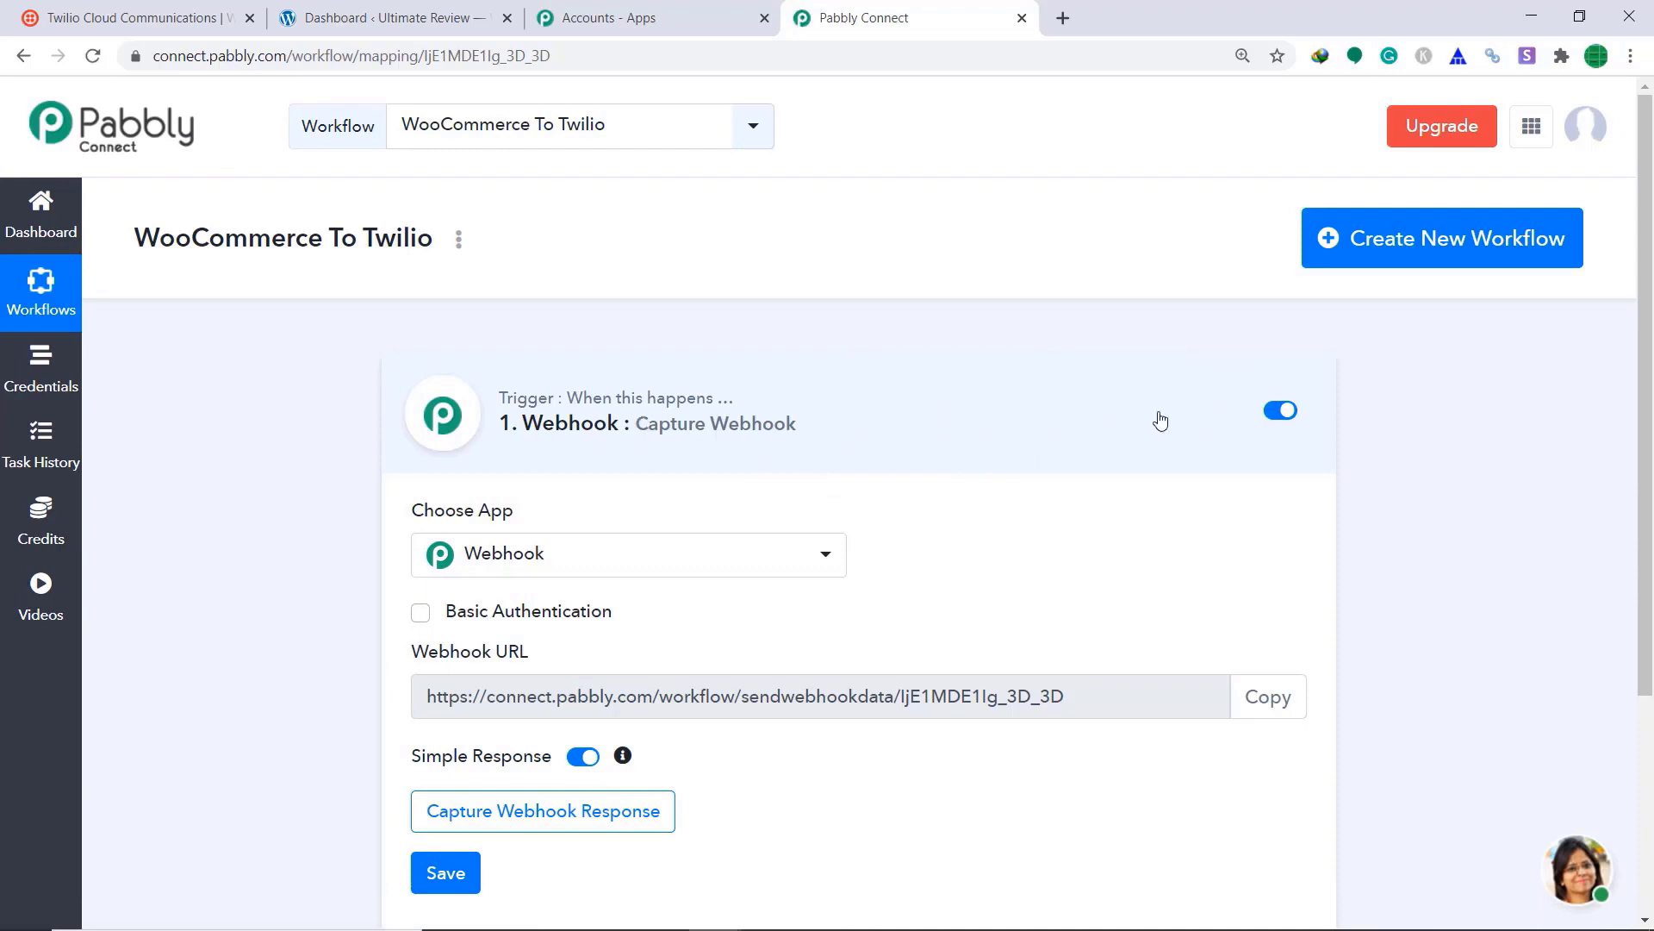
scroll(1021, 379, "down", 1)
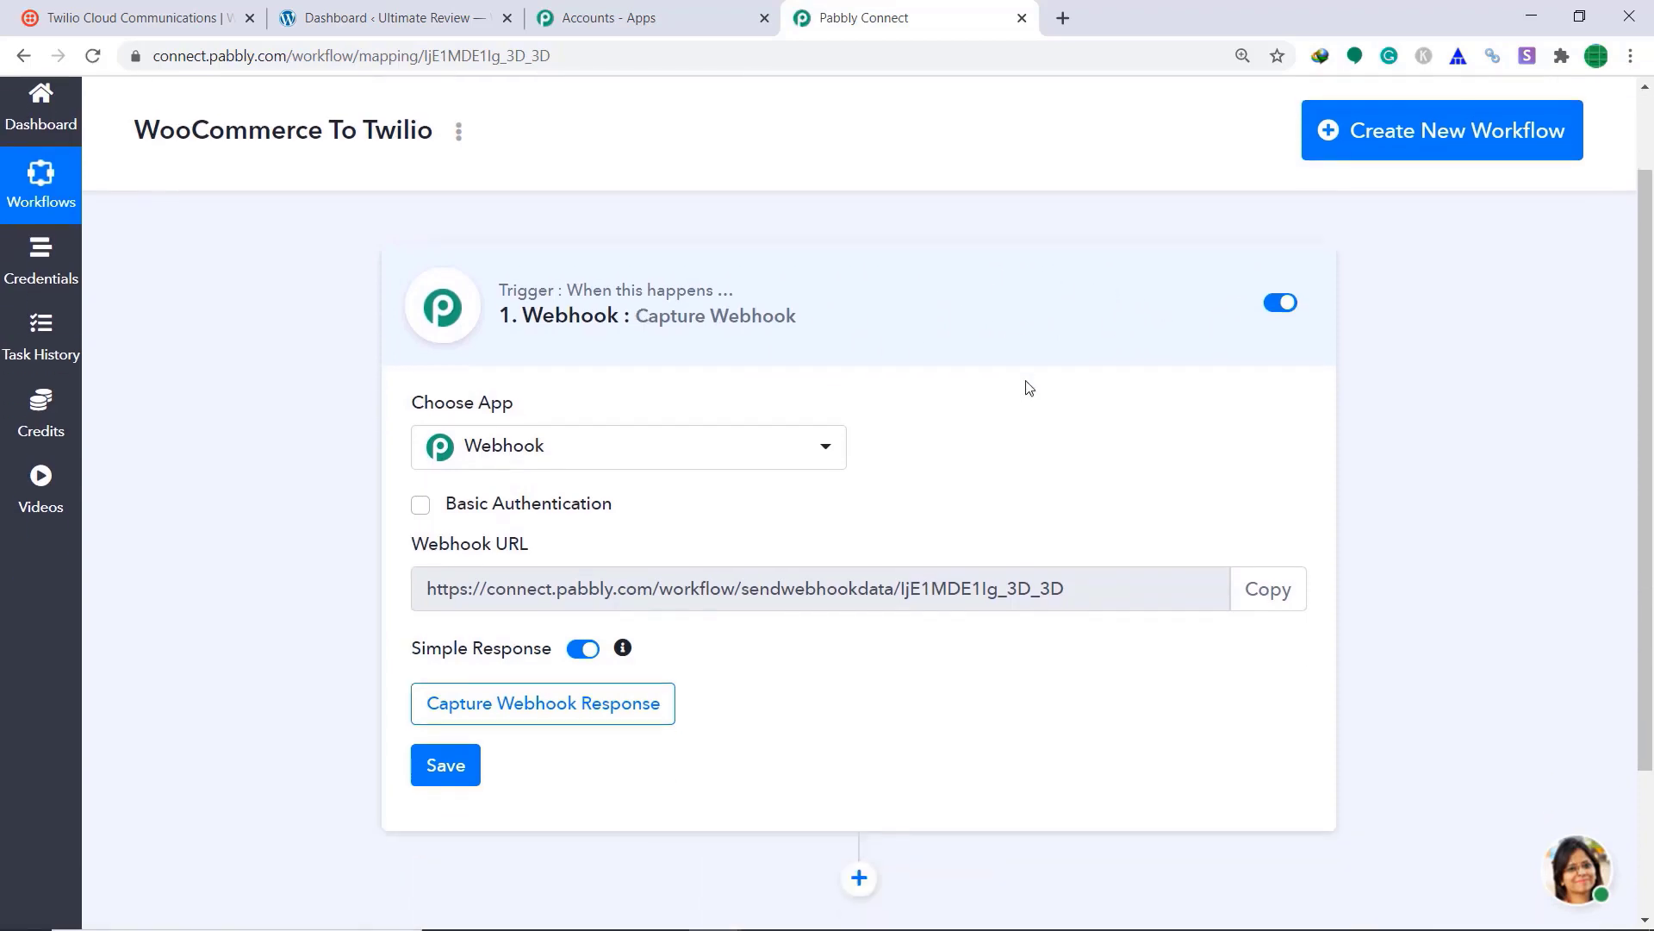
Step: Set the trigger app to WooCommerce with the Order Updated method
left_click(697, 467)
type("wooc")
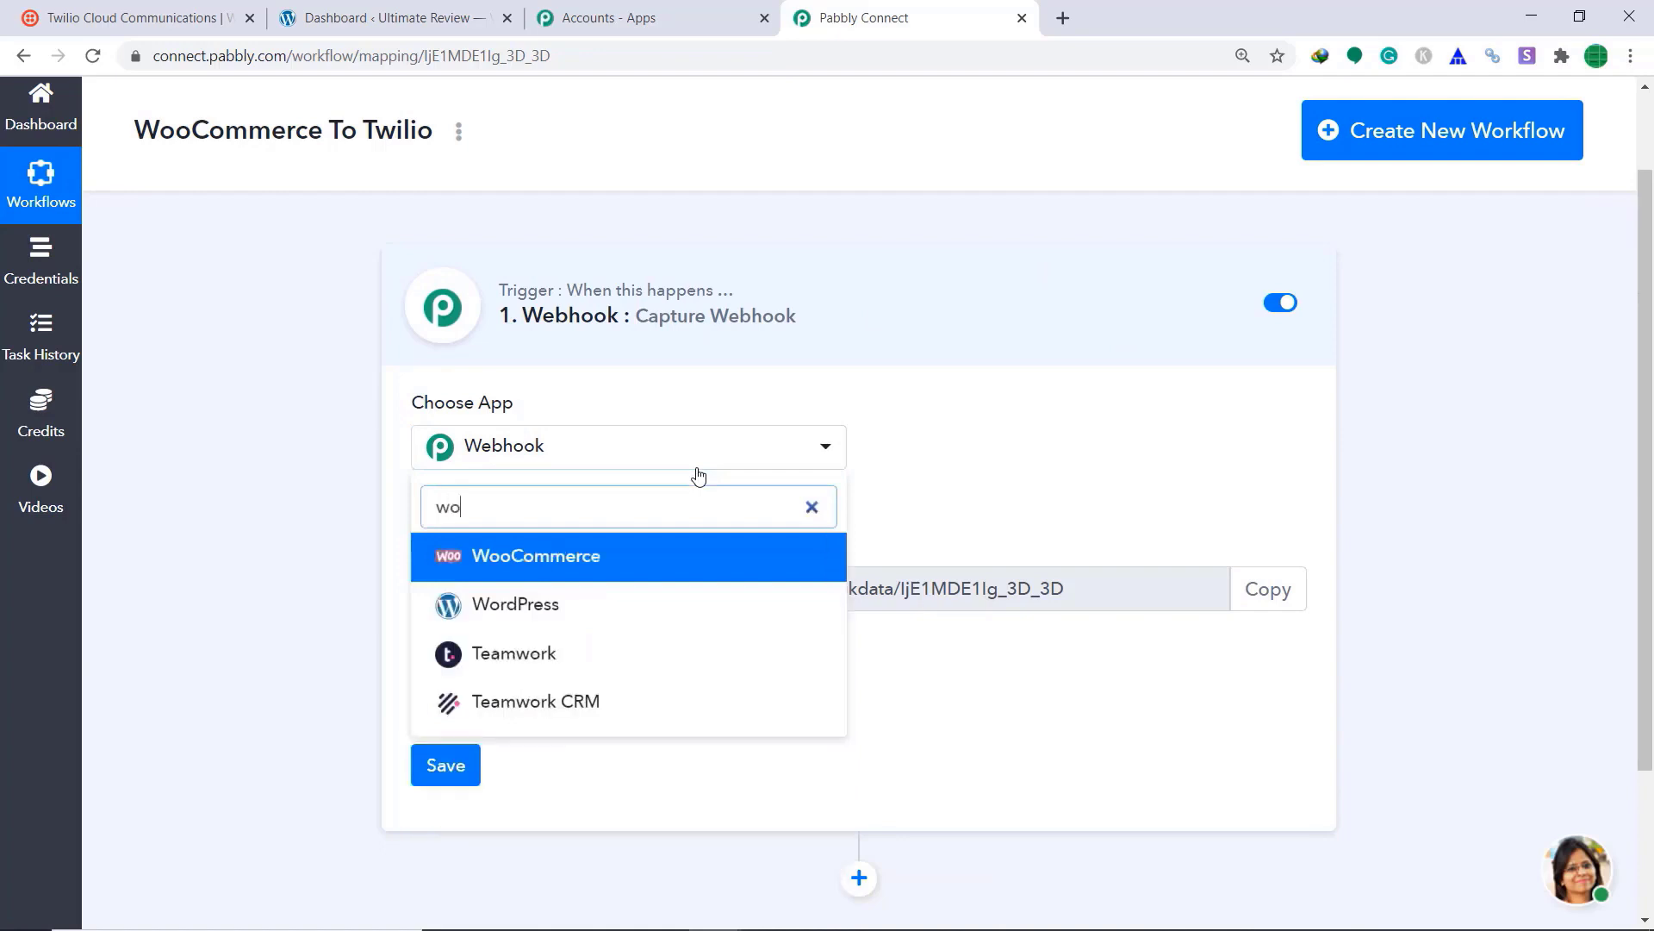
left_click(647, 556)
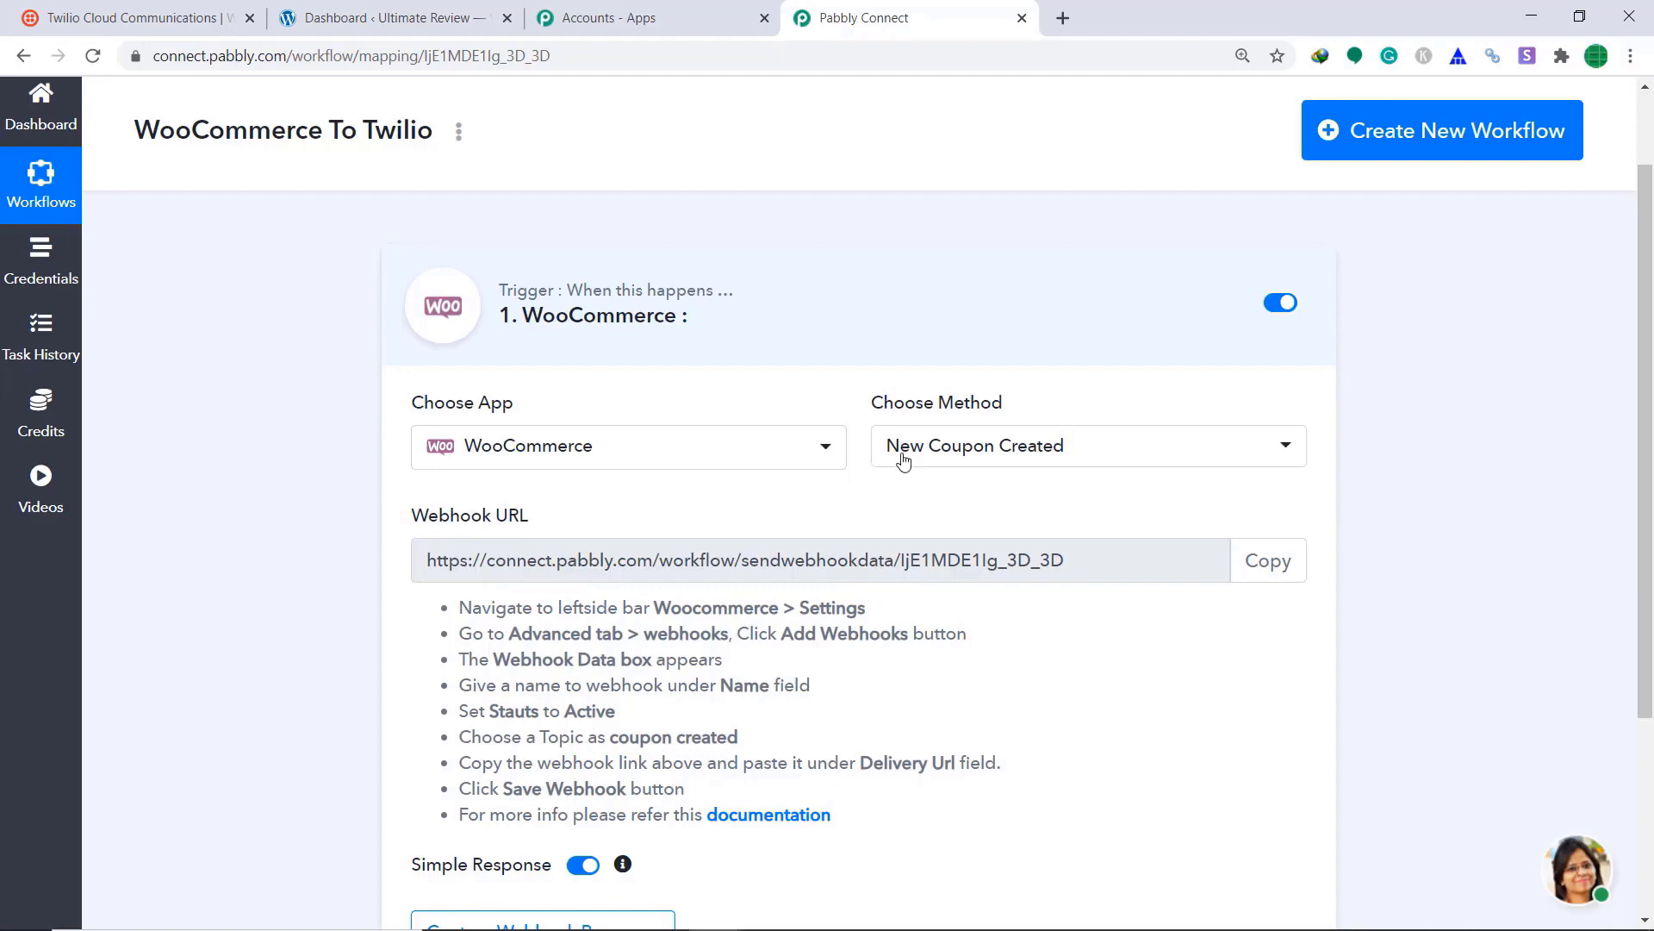
left_click(1036, 457)
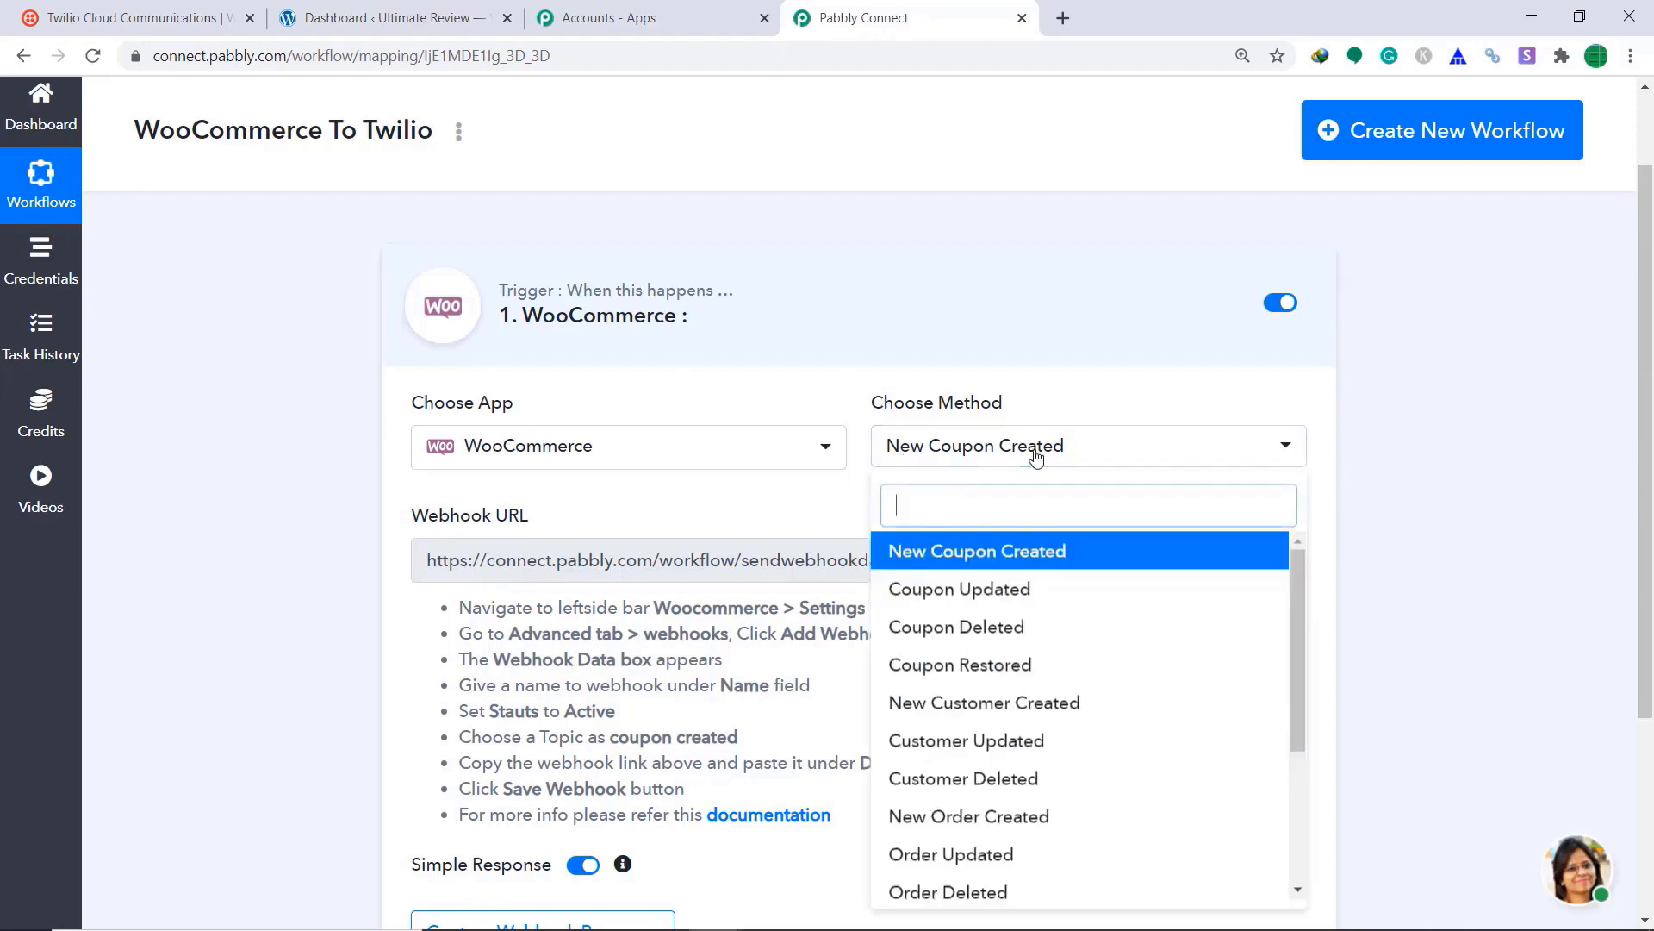
scroll(1046, 583, "down", 2)
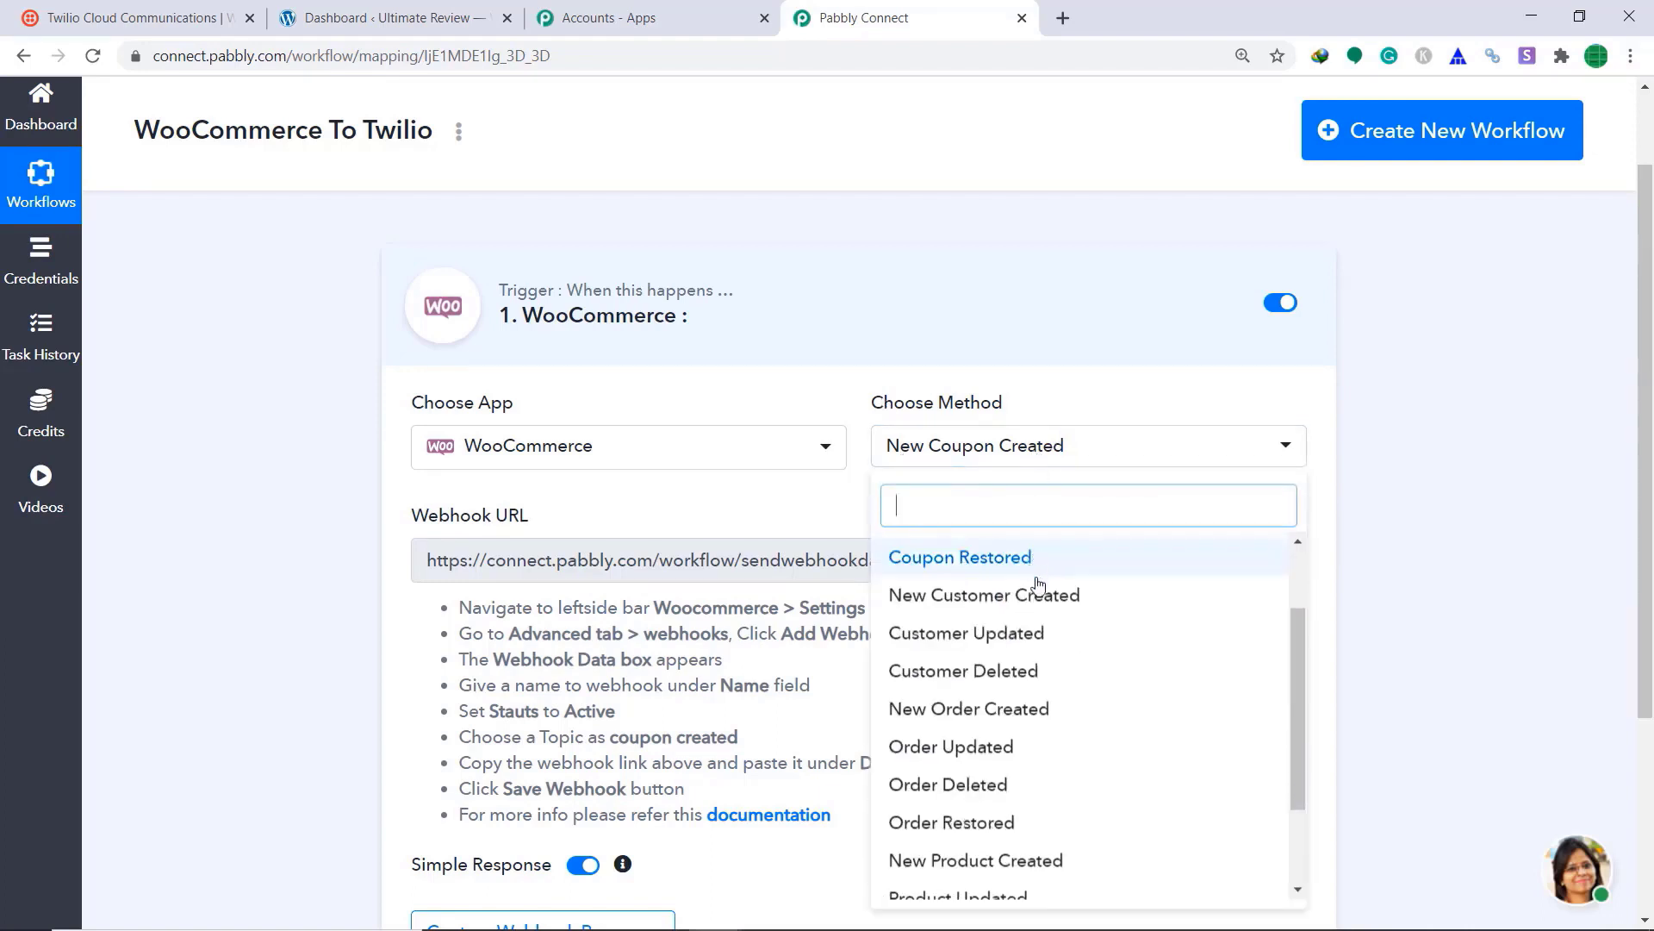
left_click(991, 747)
scroll(1088, 483, "down", 1)
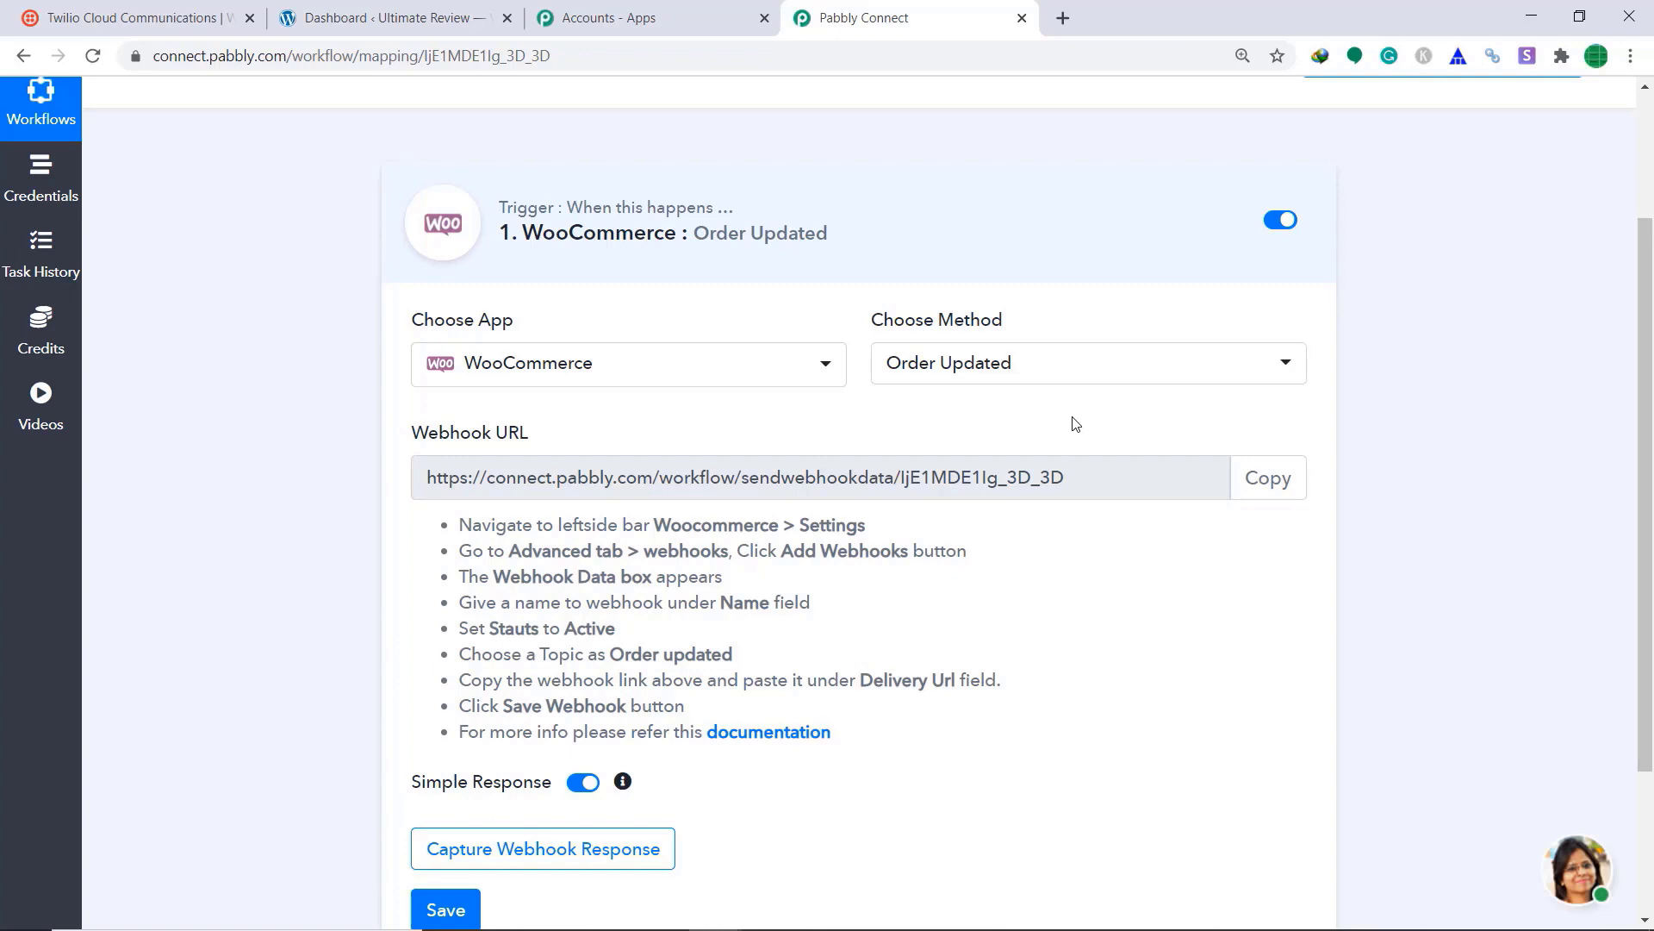
Step: In WordPress, go to WooCommerce Settings > Advanced > Webhooks and begin adding a webhook
left_click(438, 7)
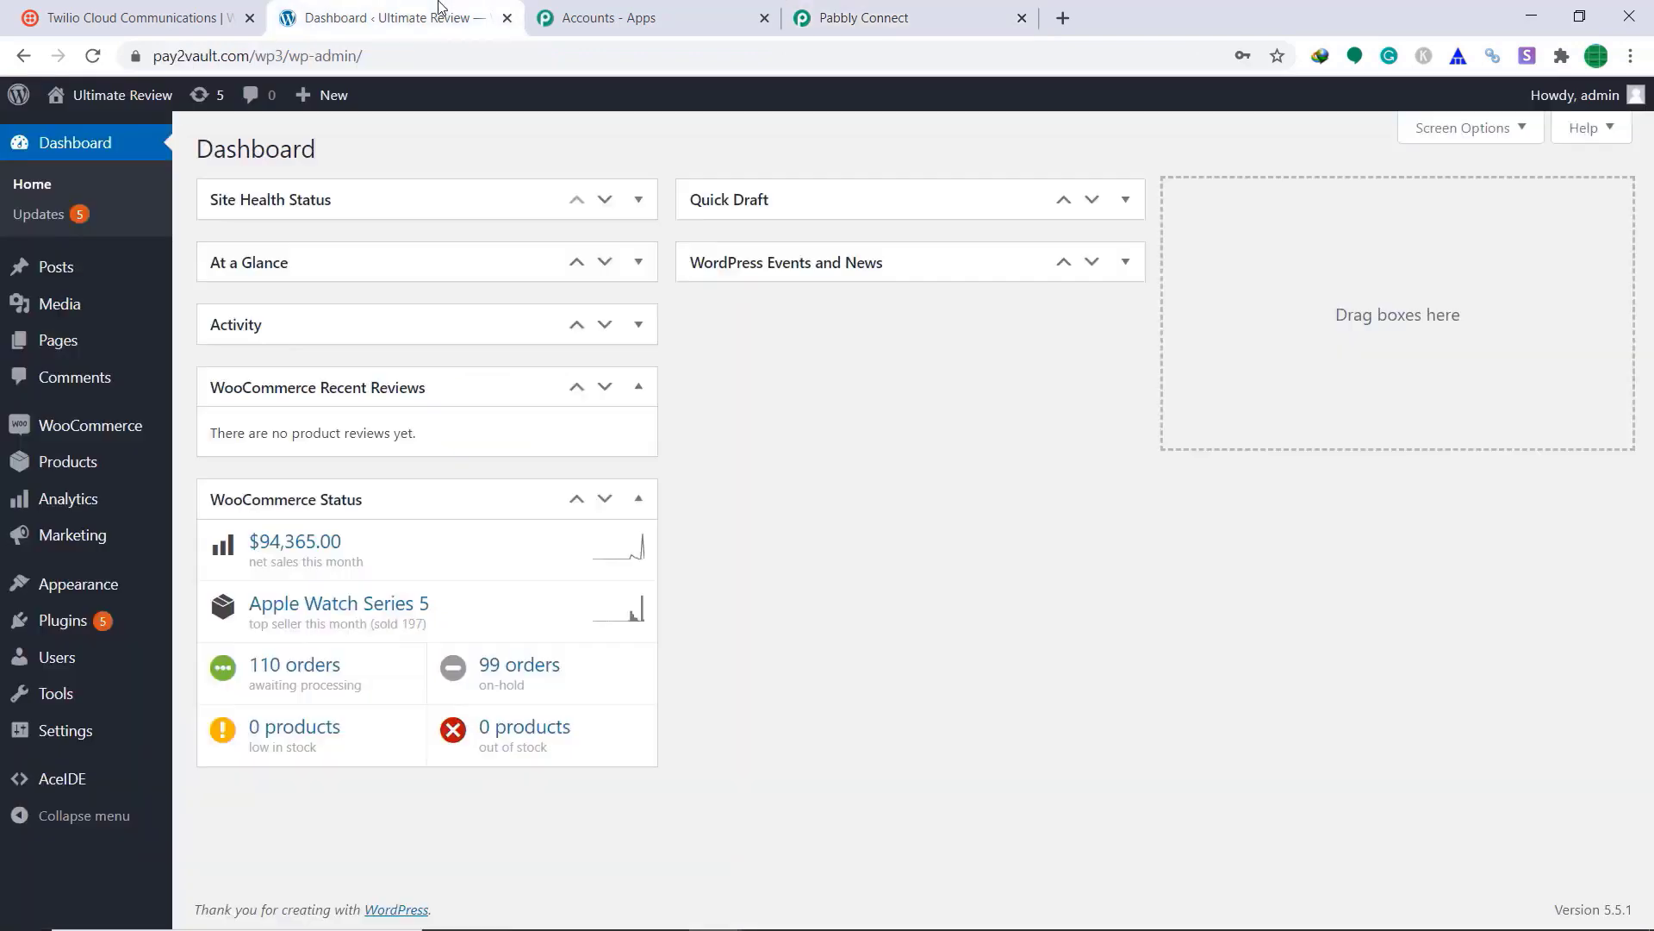
mouse_move(90, 435)
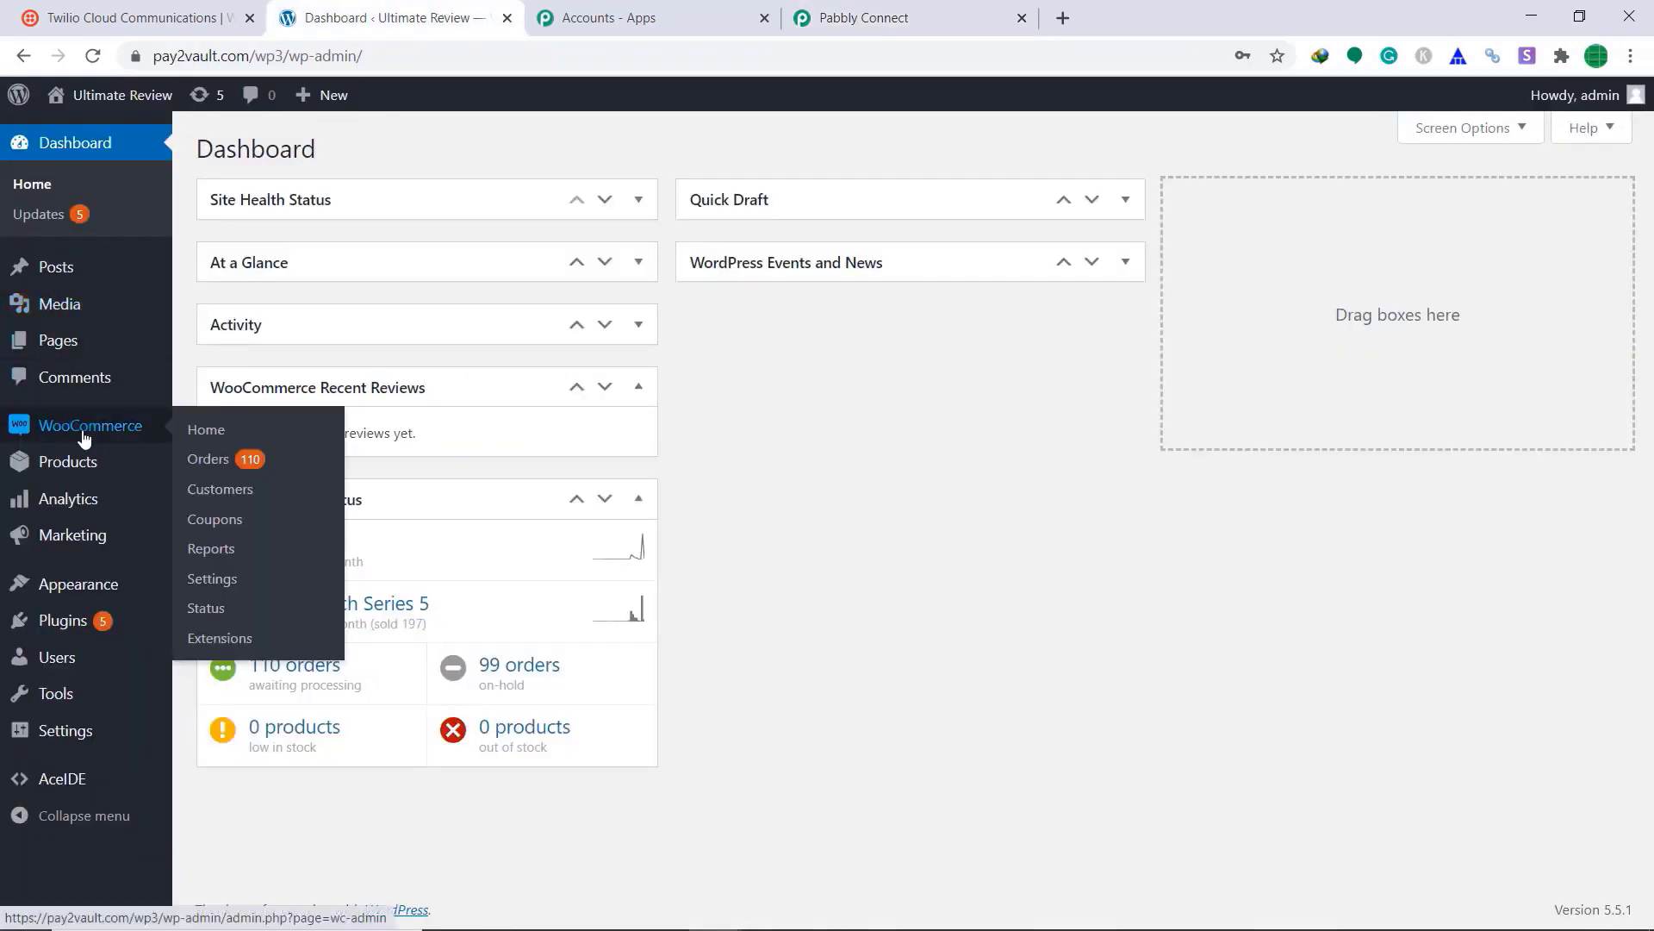
left_click(225, 583)
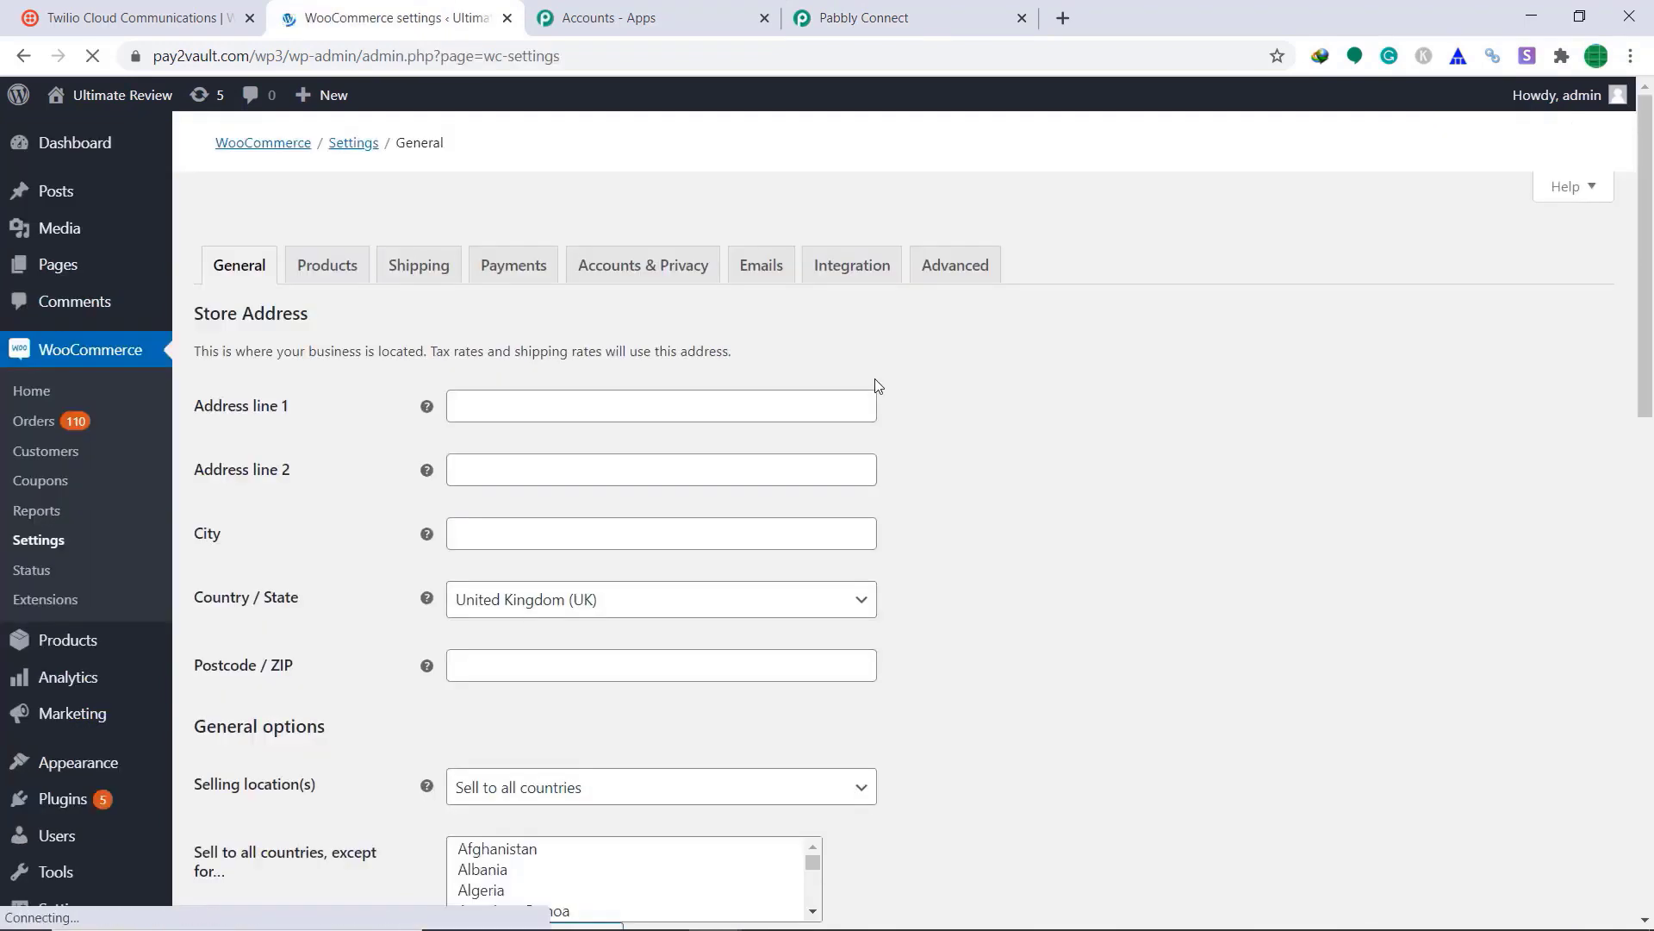
left_click(956, 245)
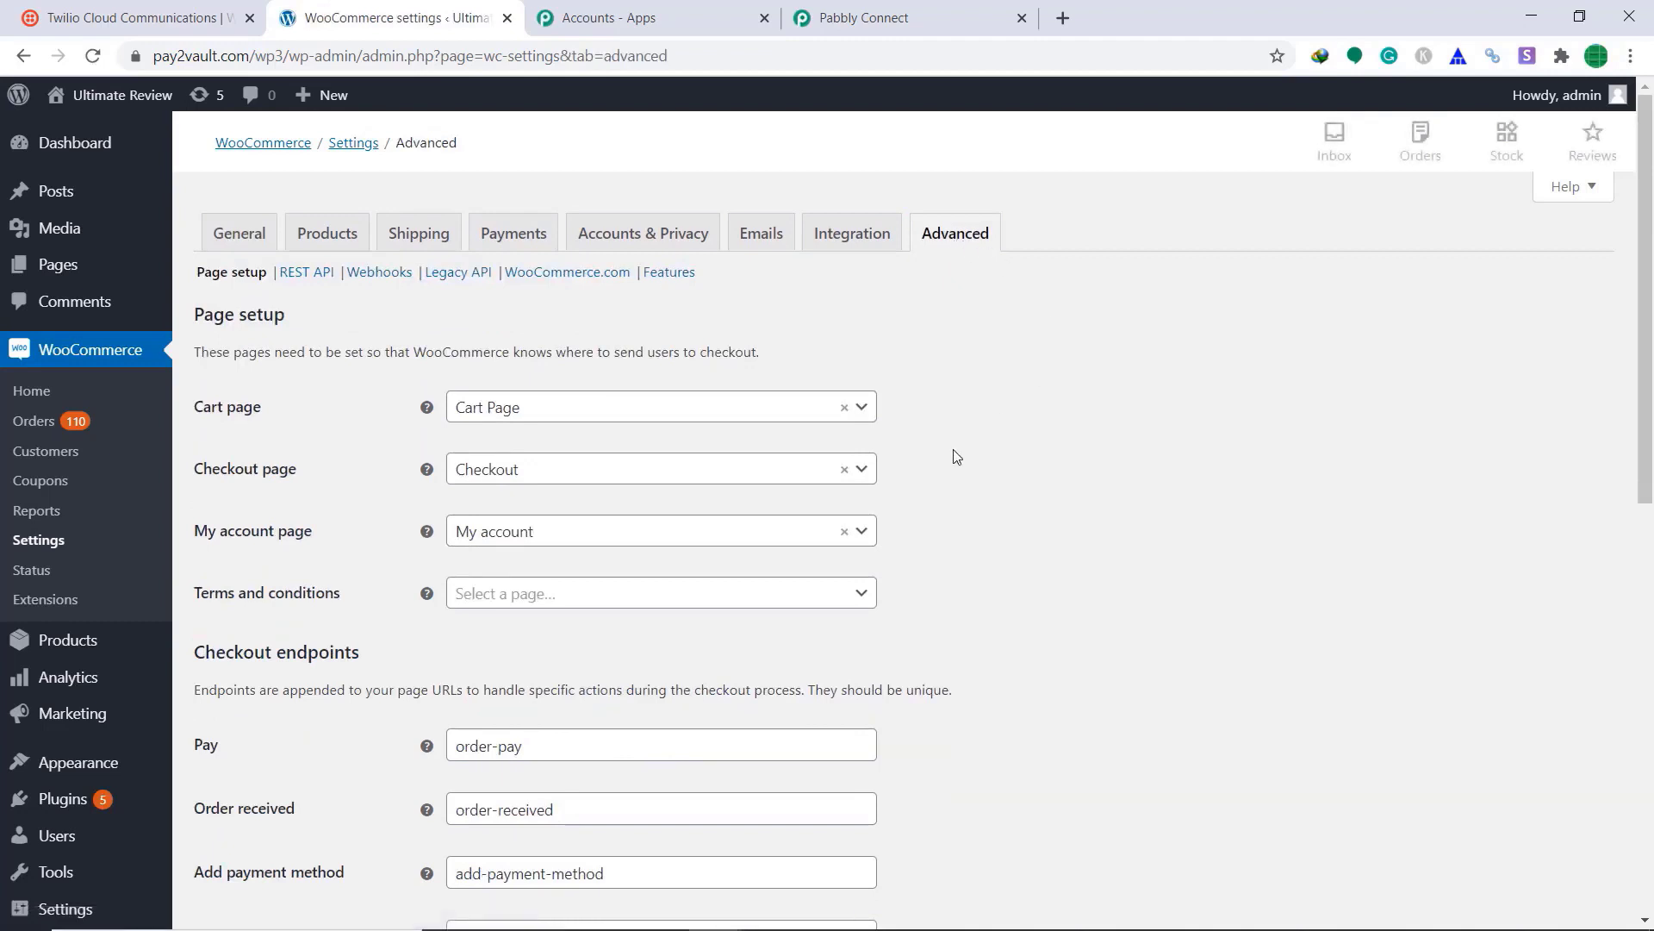
left_click(371, 279)
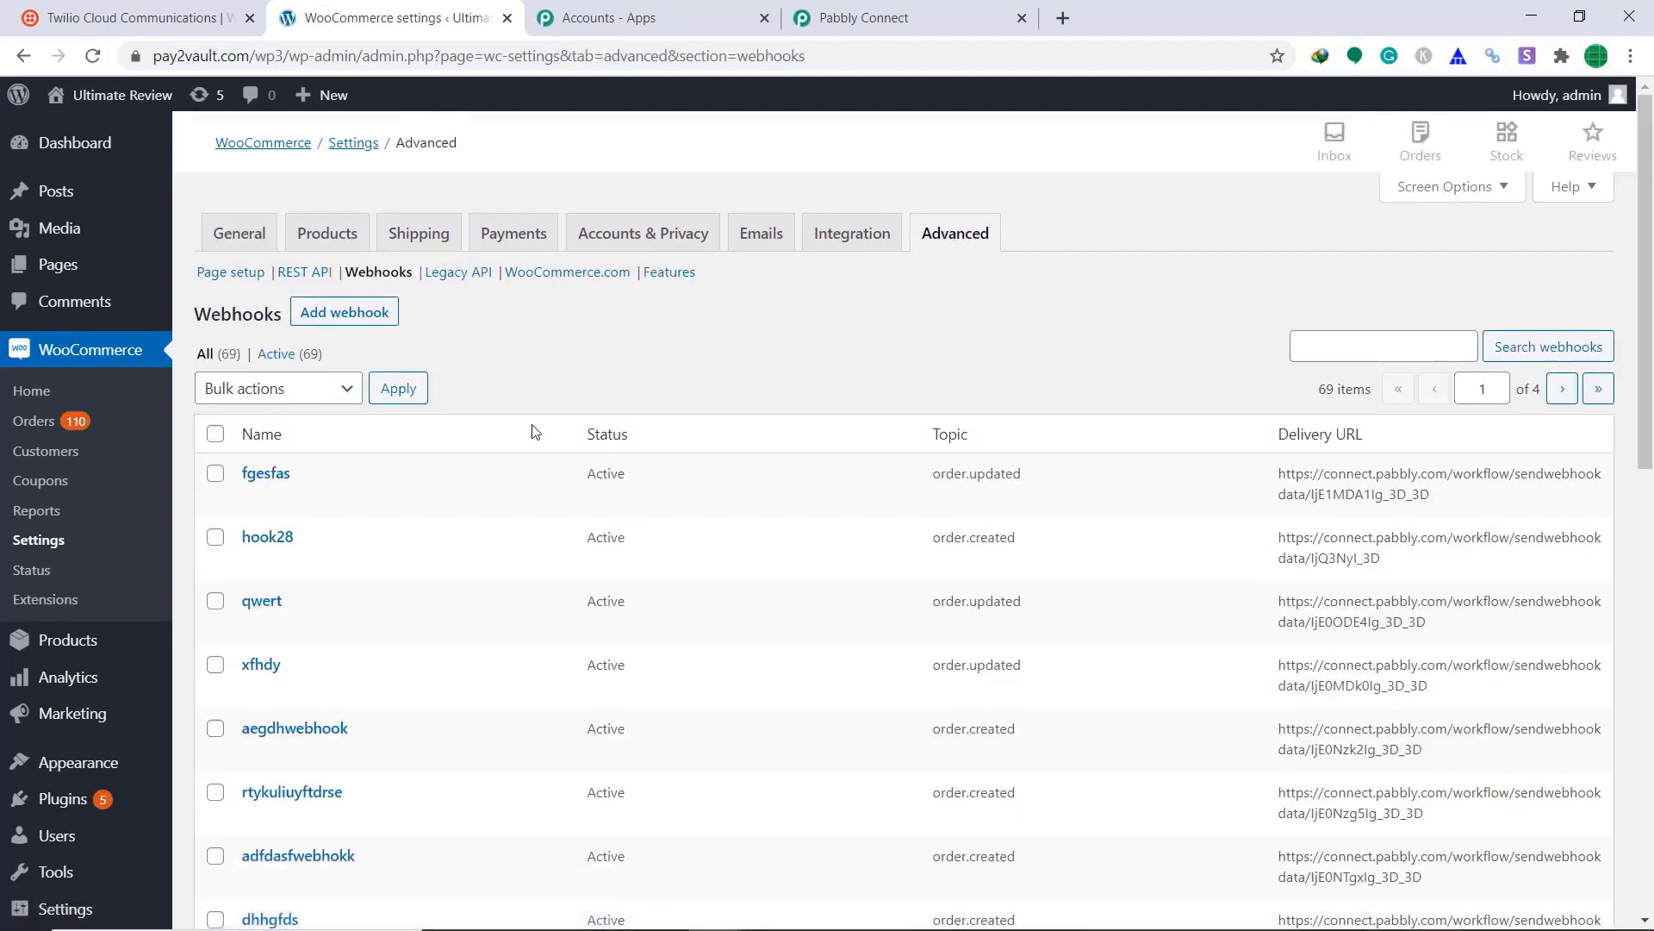
left_click(353, 319)
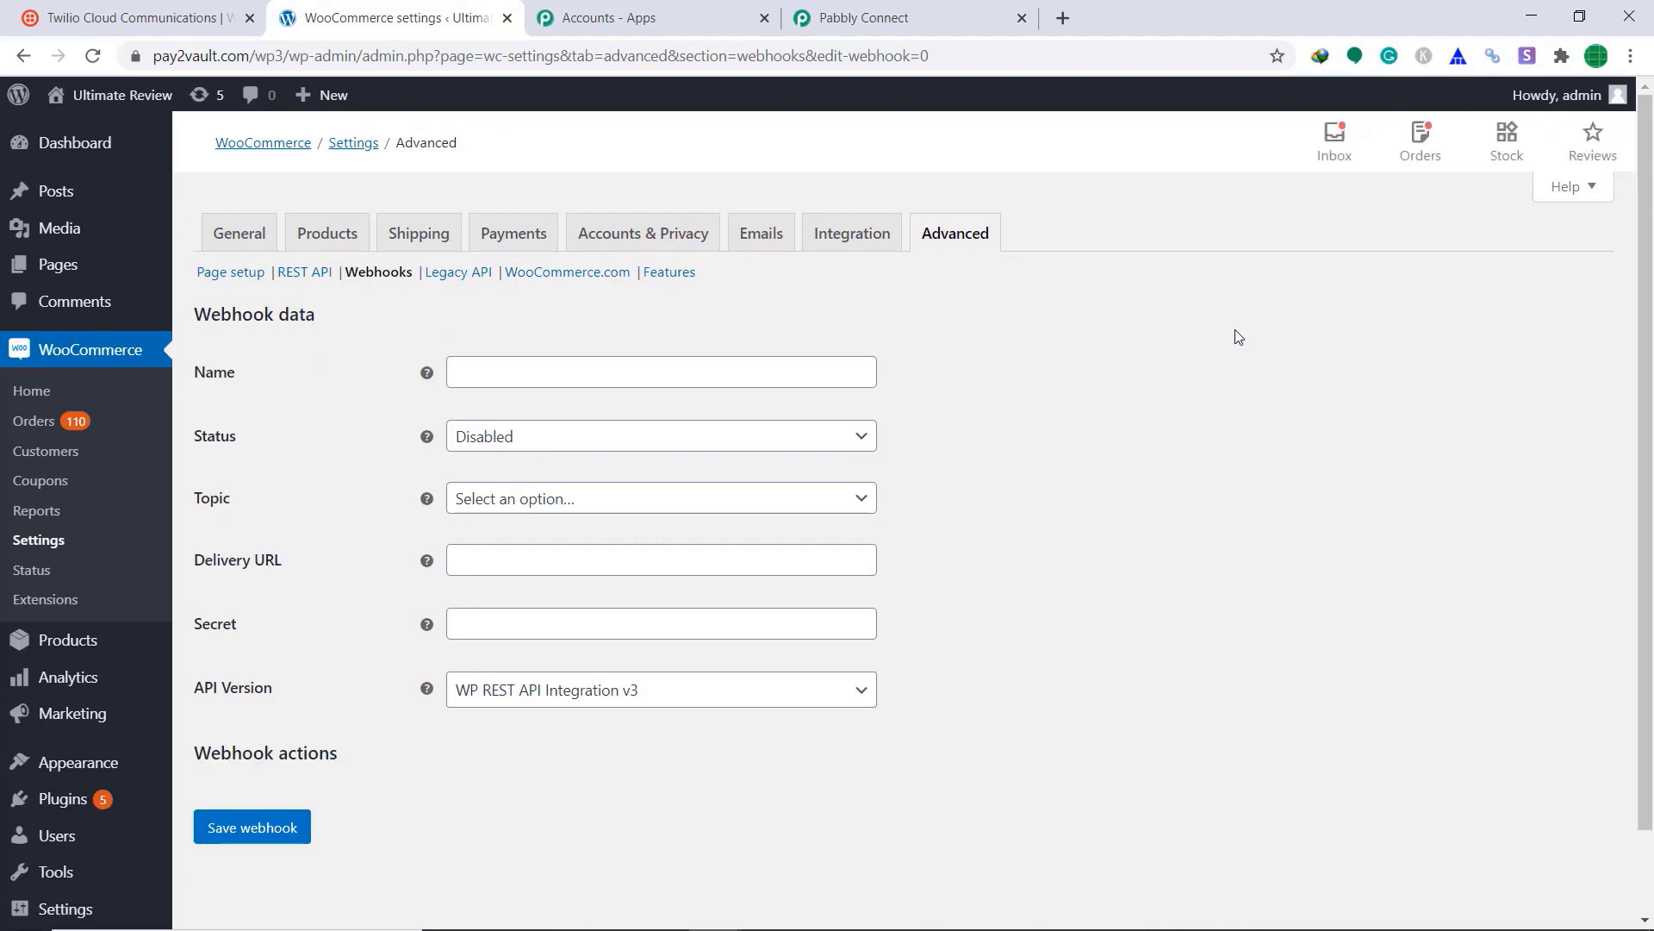
Step: Name the webhook Dsfwebhook with status Active and topic Order updated, then return to Pabbly
left_click(851, 373)
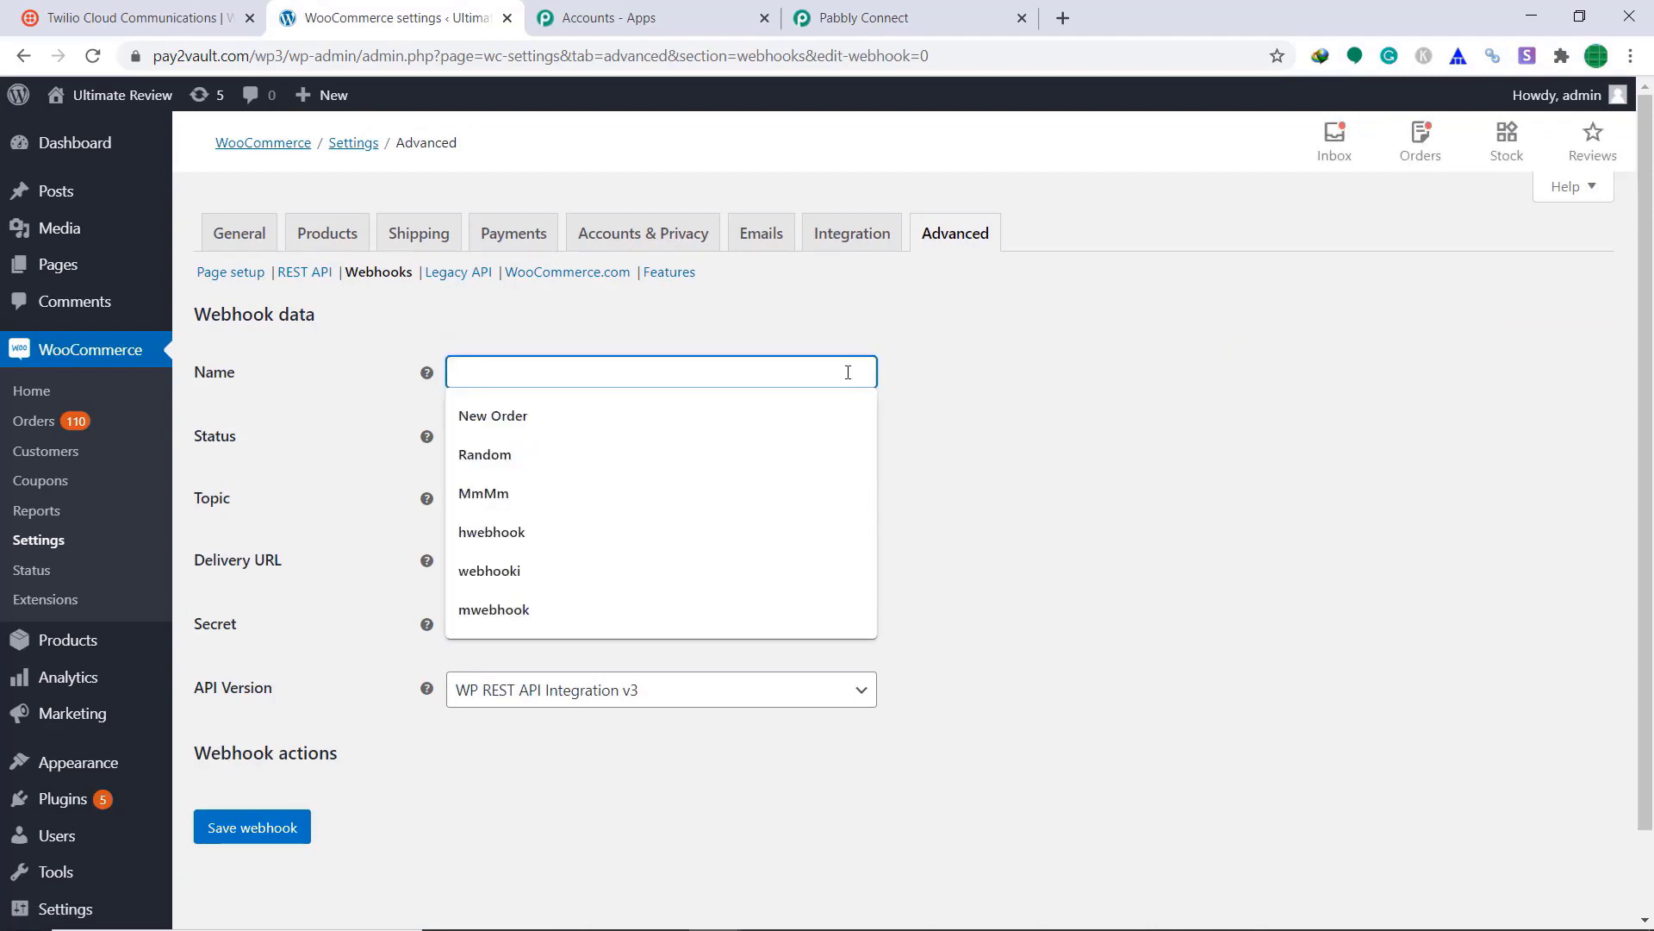
type("Dsf")
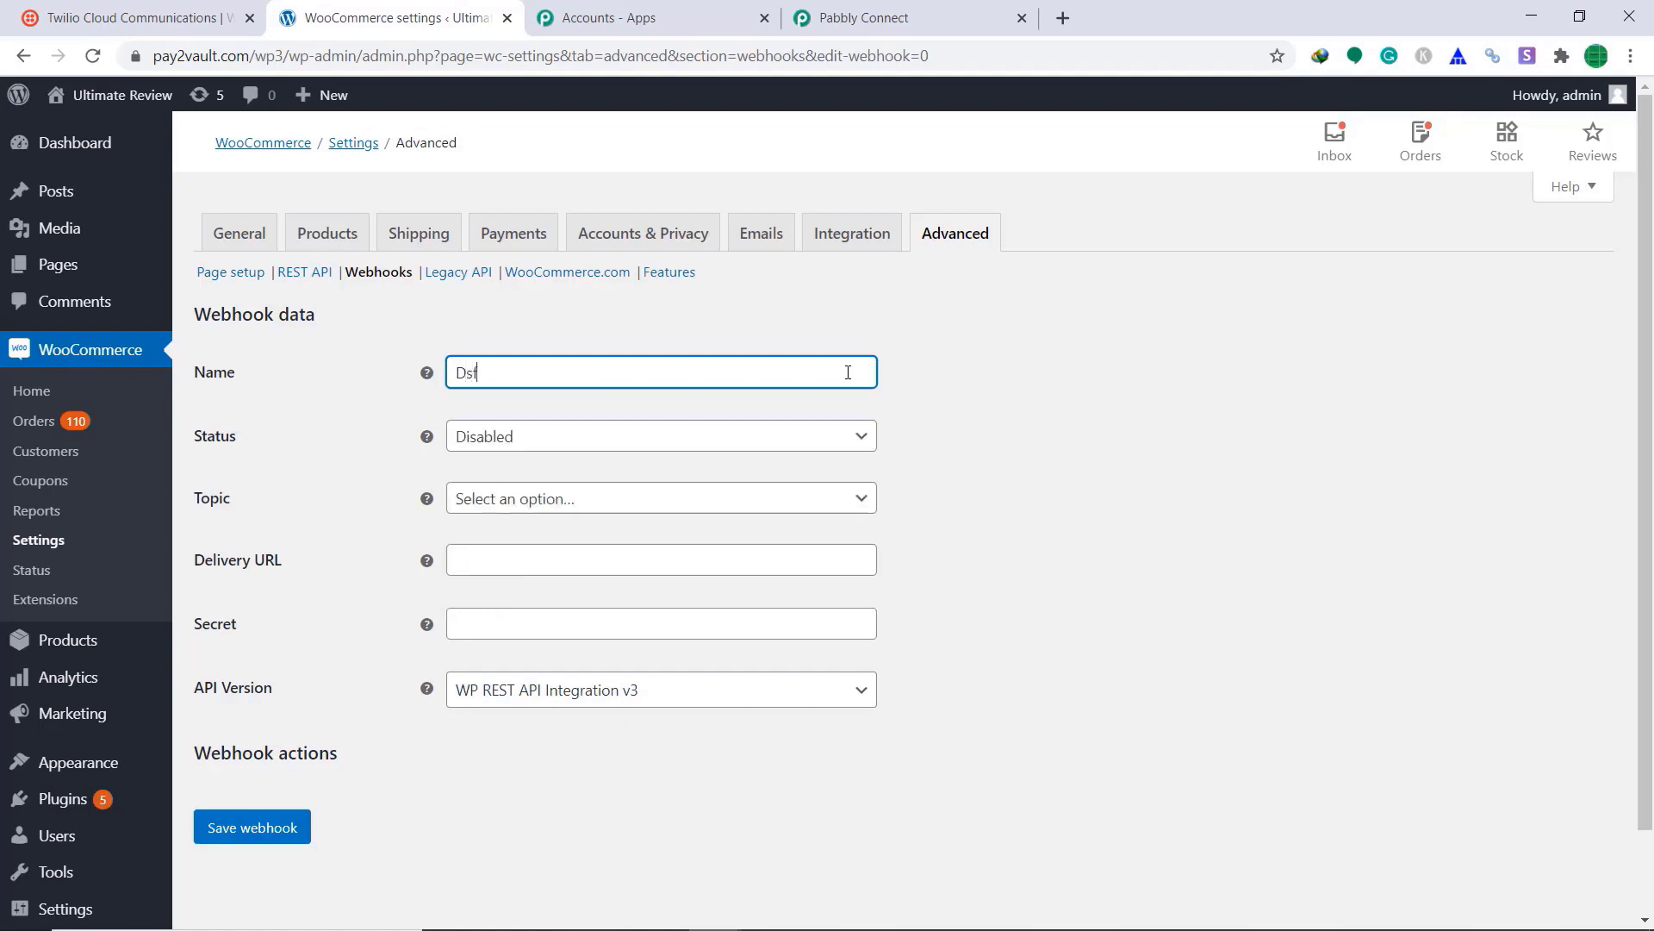
type("webhook")
left_click(853, 446)
left_click(711, 470)
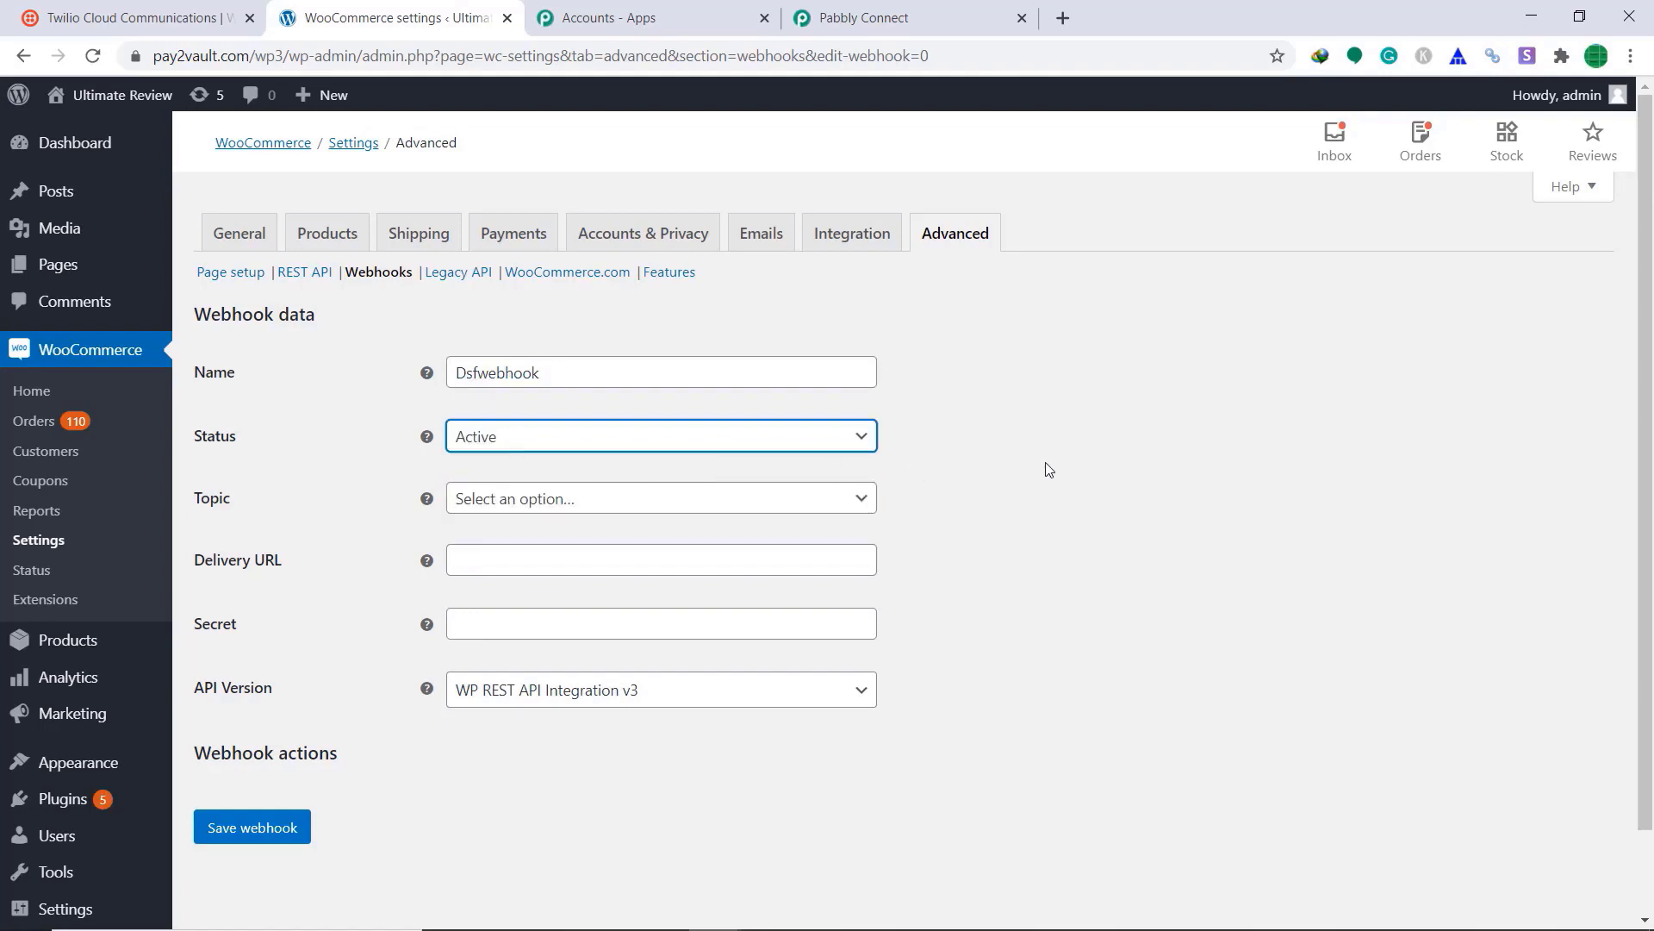
left_click(865, 500)
scroll(762, 632, "down", 1)
scroll(733, 646, "down", 2)
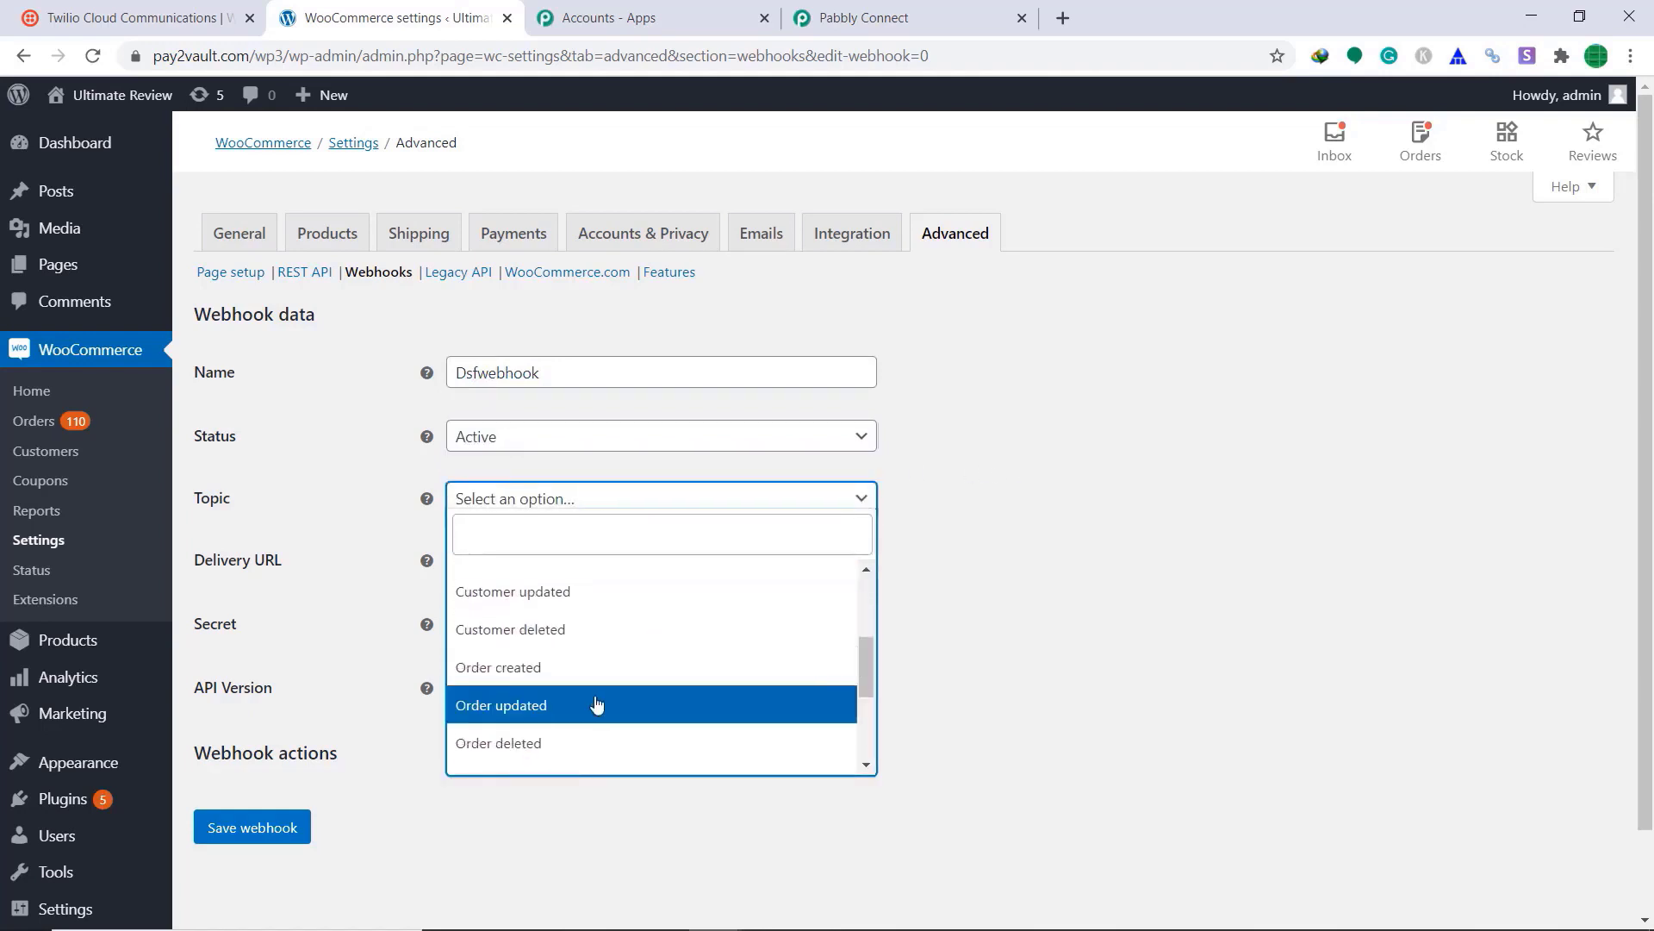
left_click(587, 706)
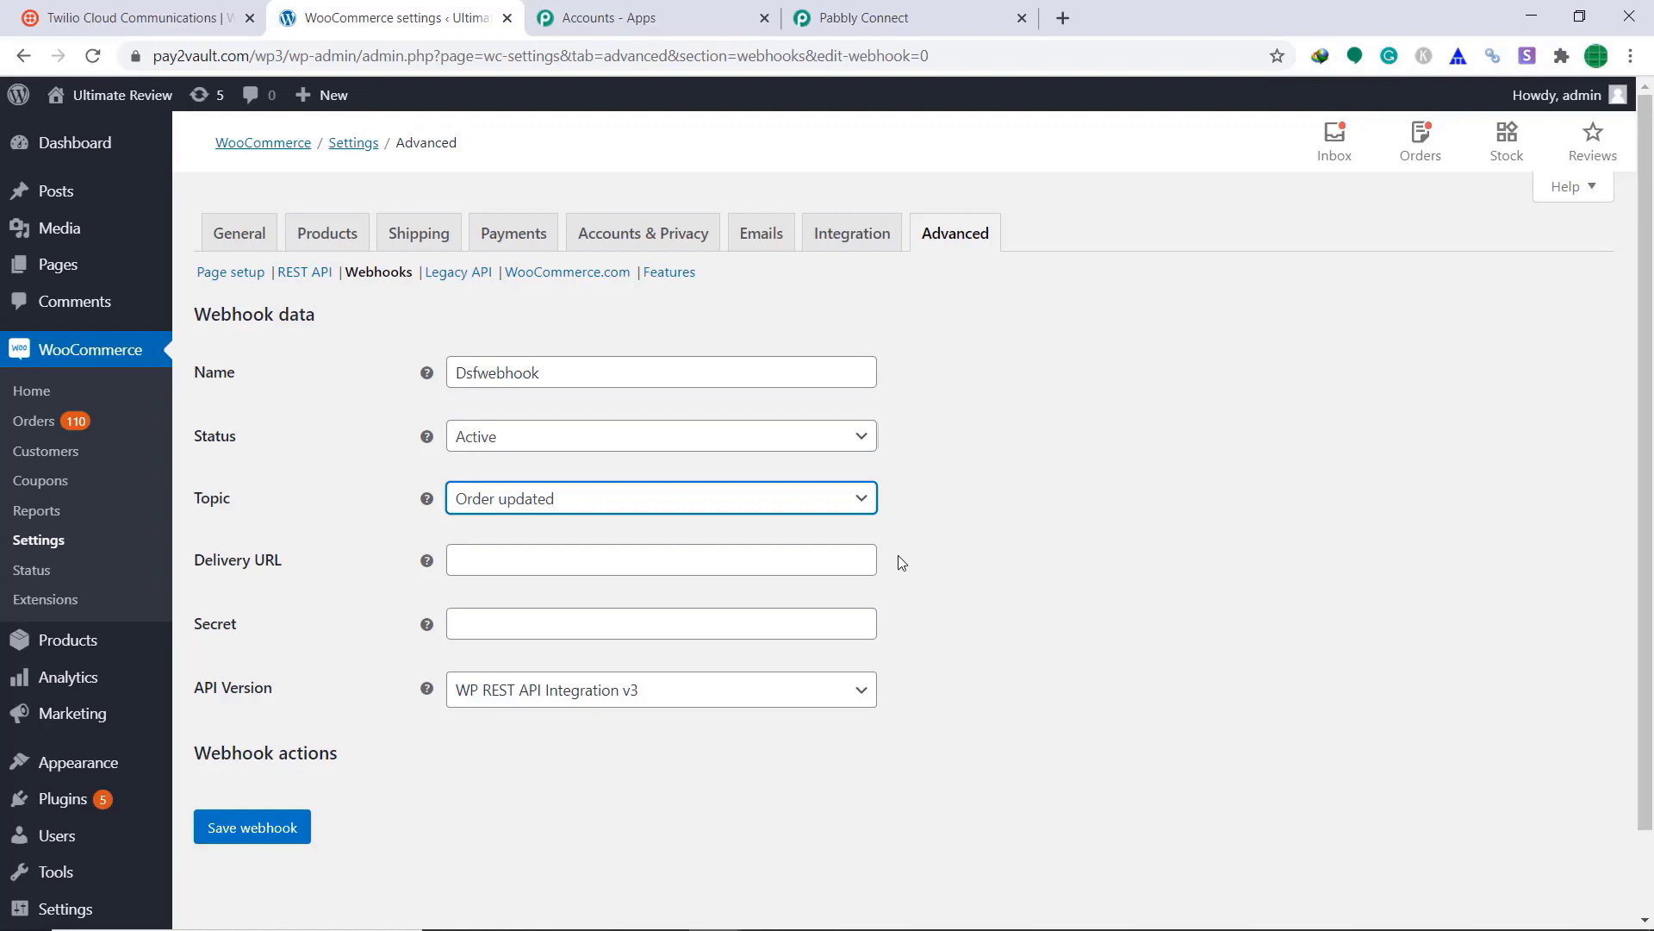
left_click(965, 17)
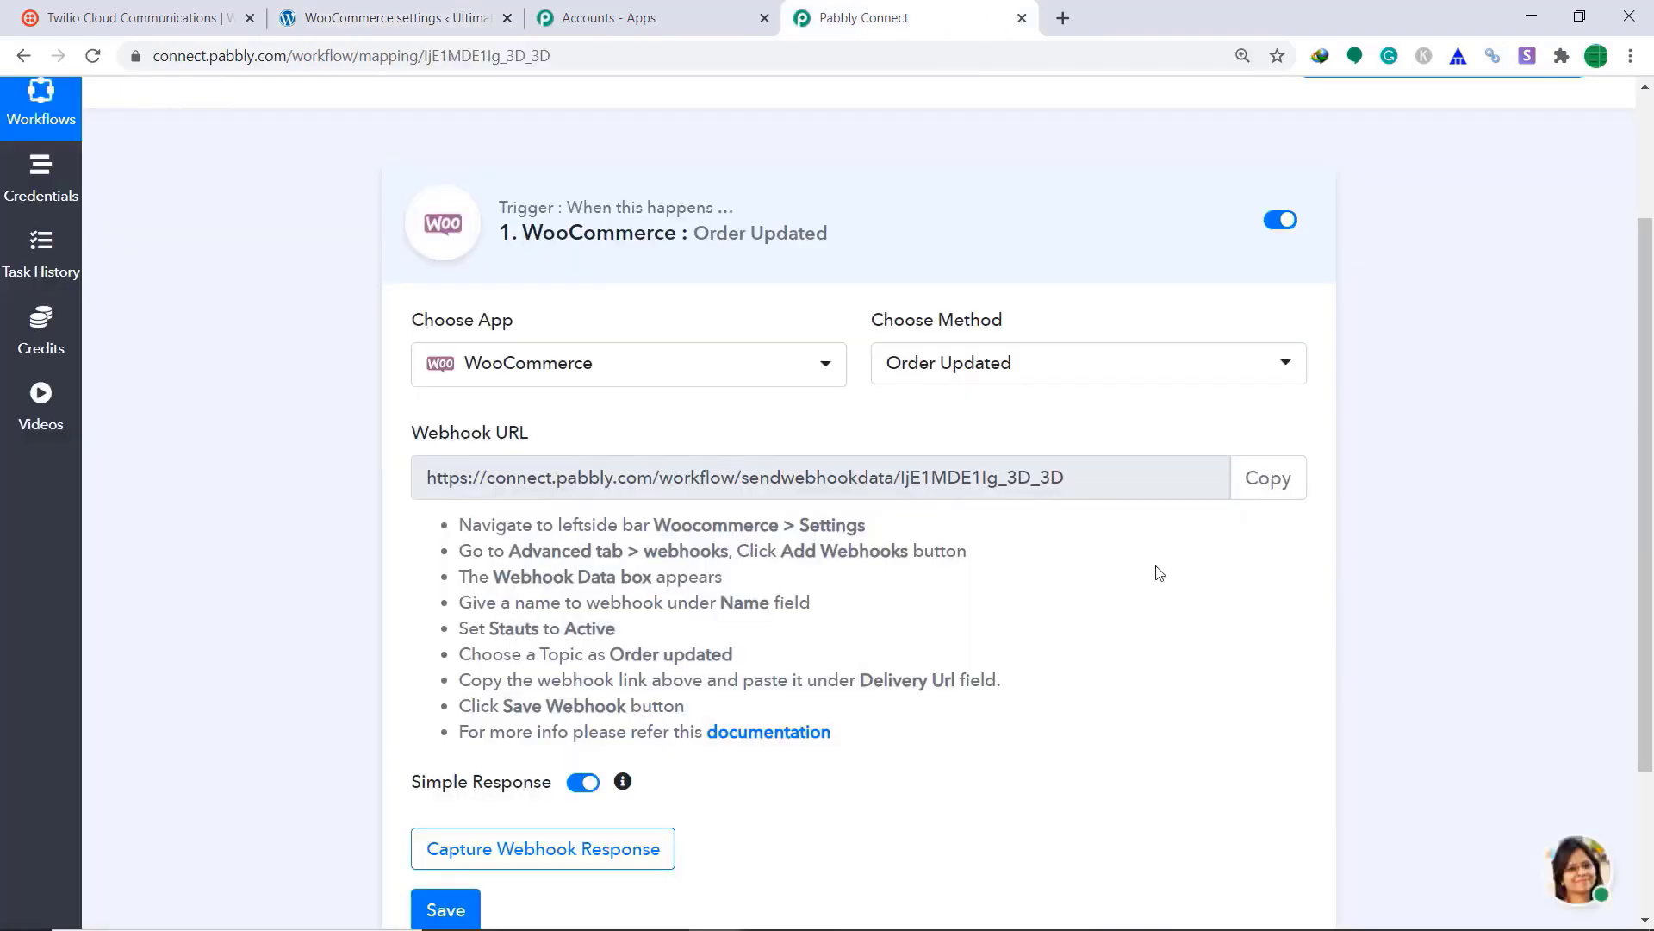
Step: Paste the copied Pabbly webhook URL as Dsfwebhook's Delivery URL and save the webhook
left_click(1269, 480)
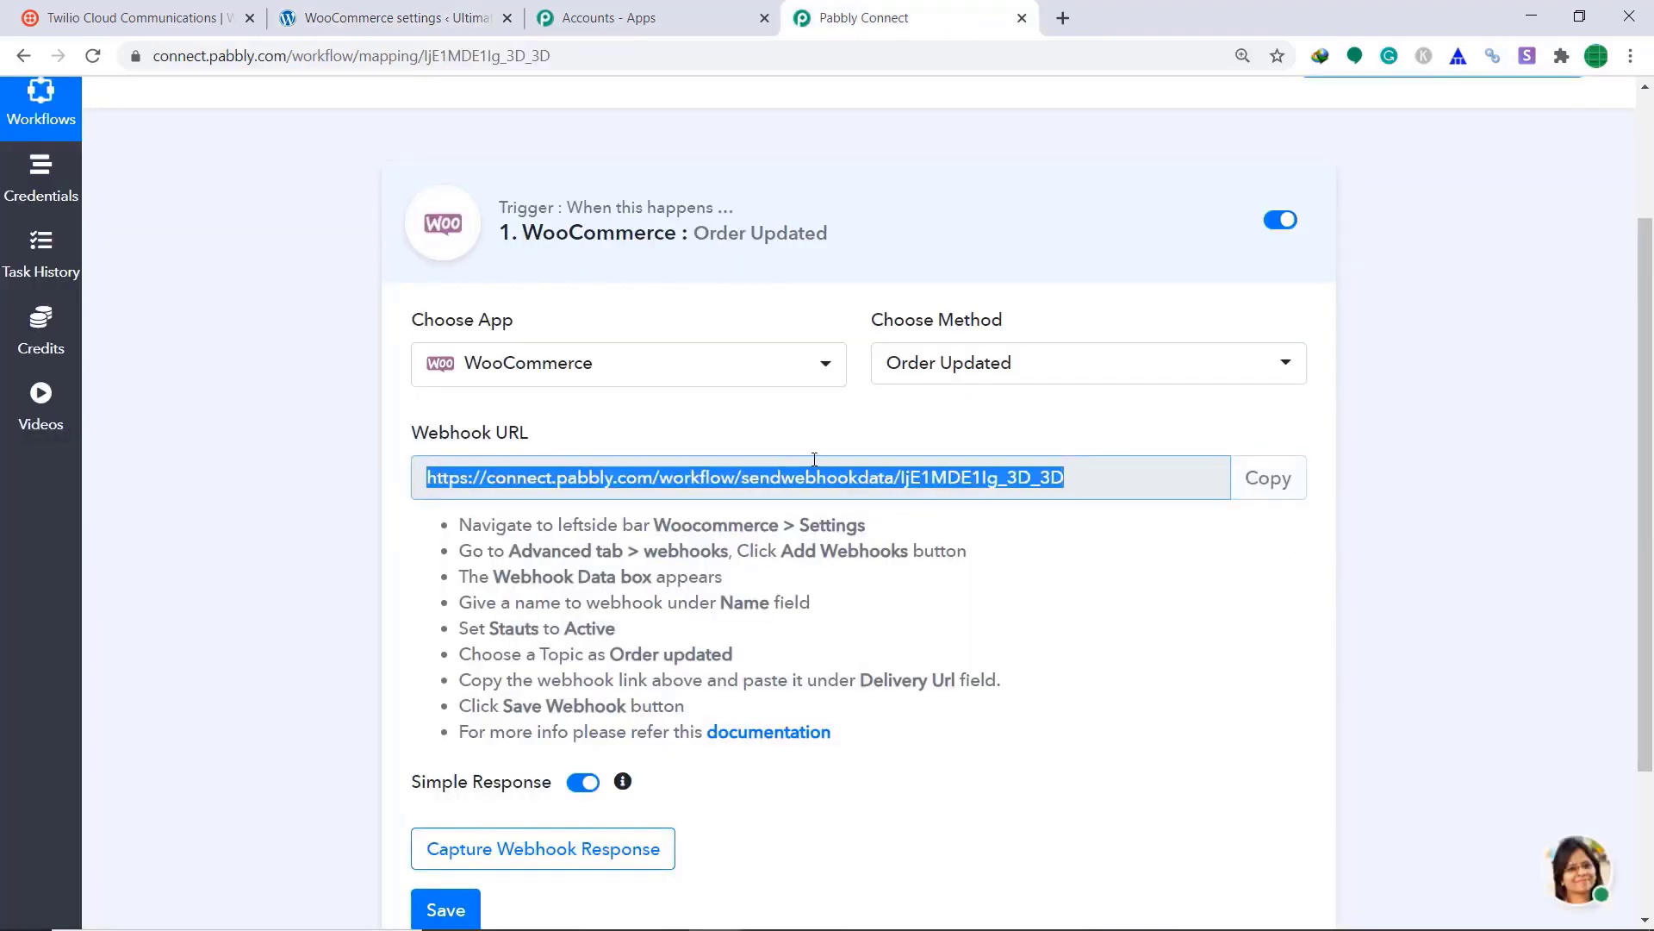
left_click(392, 17)
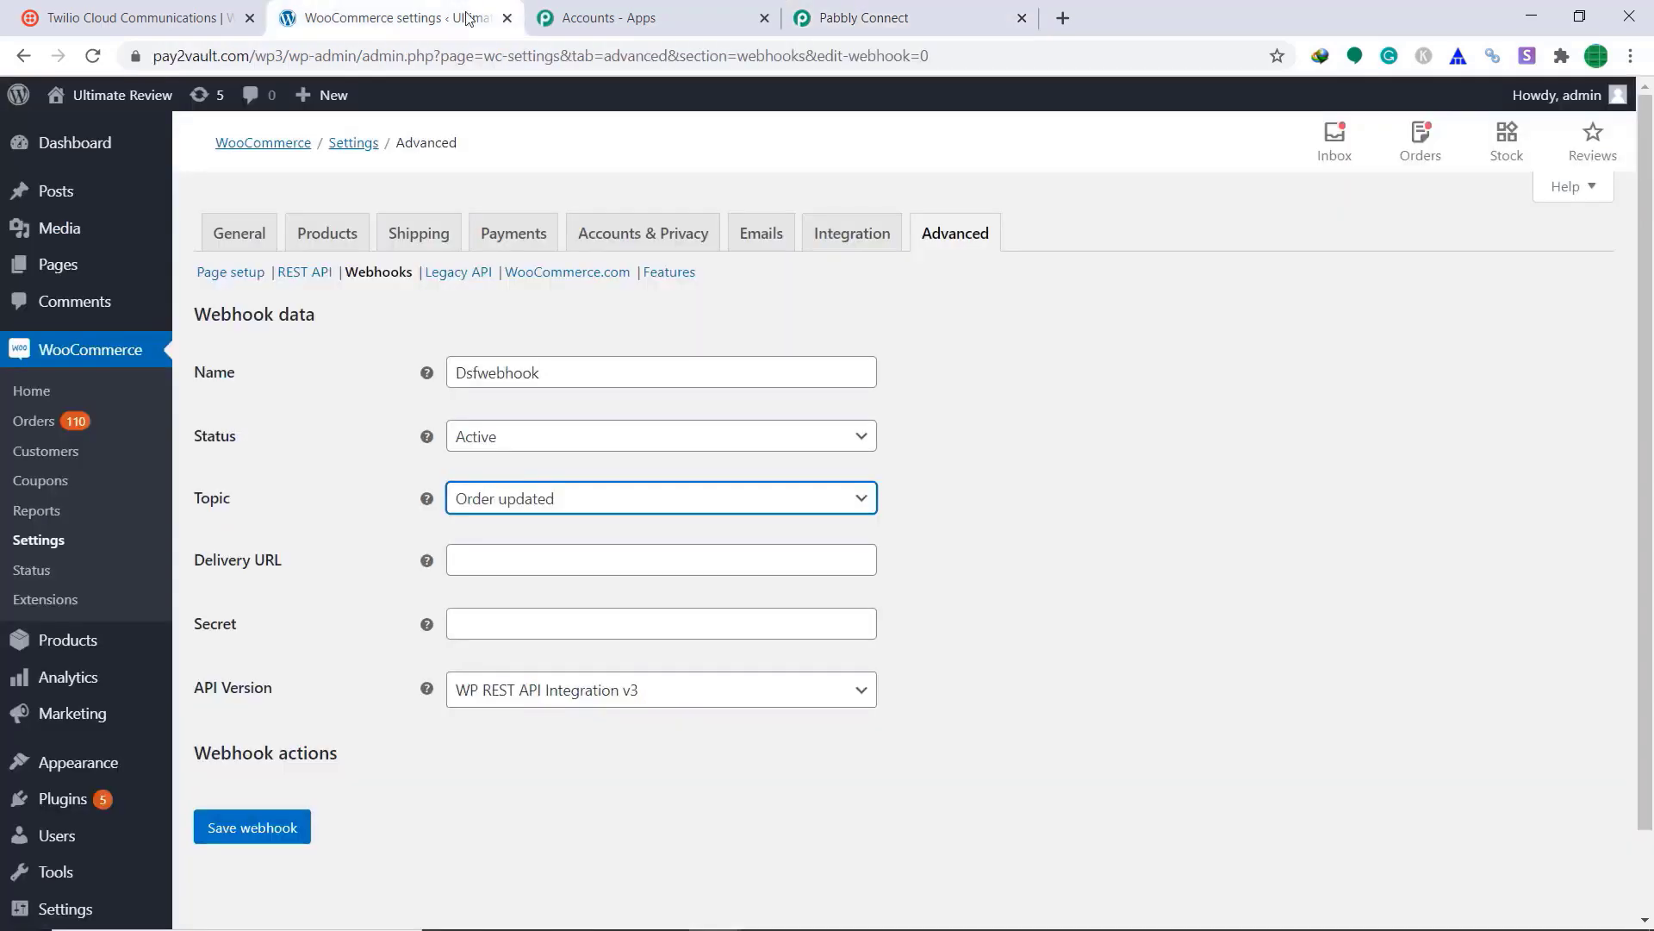
right_click(645, 568)
left_click(695, 727)
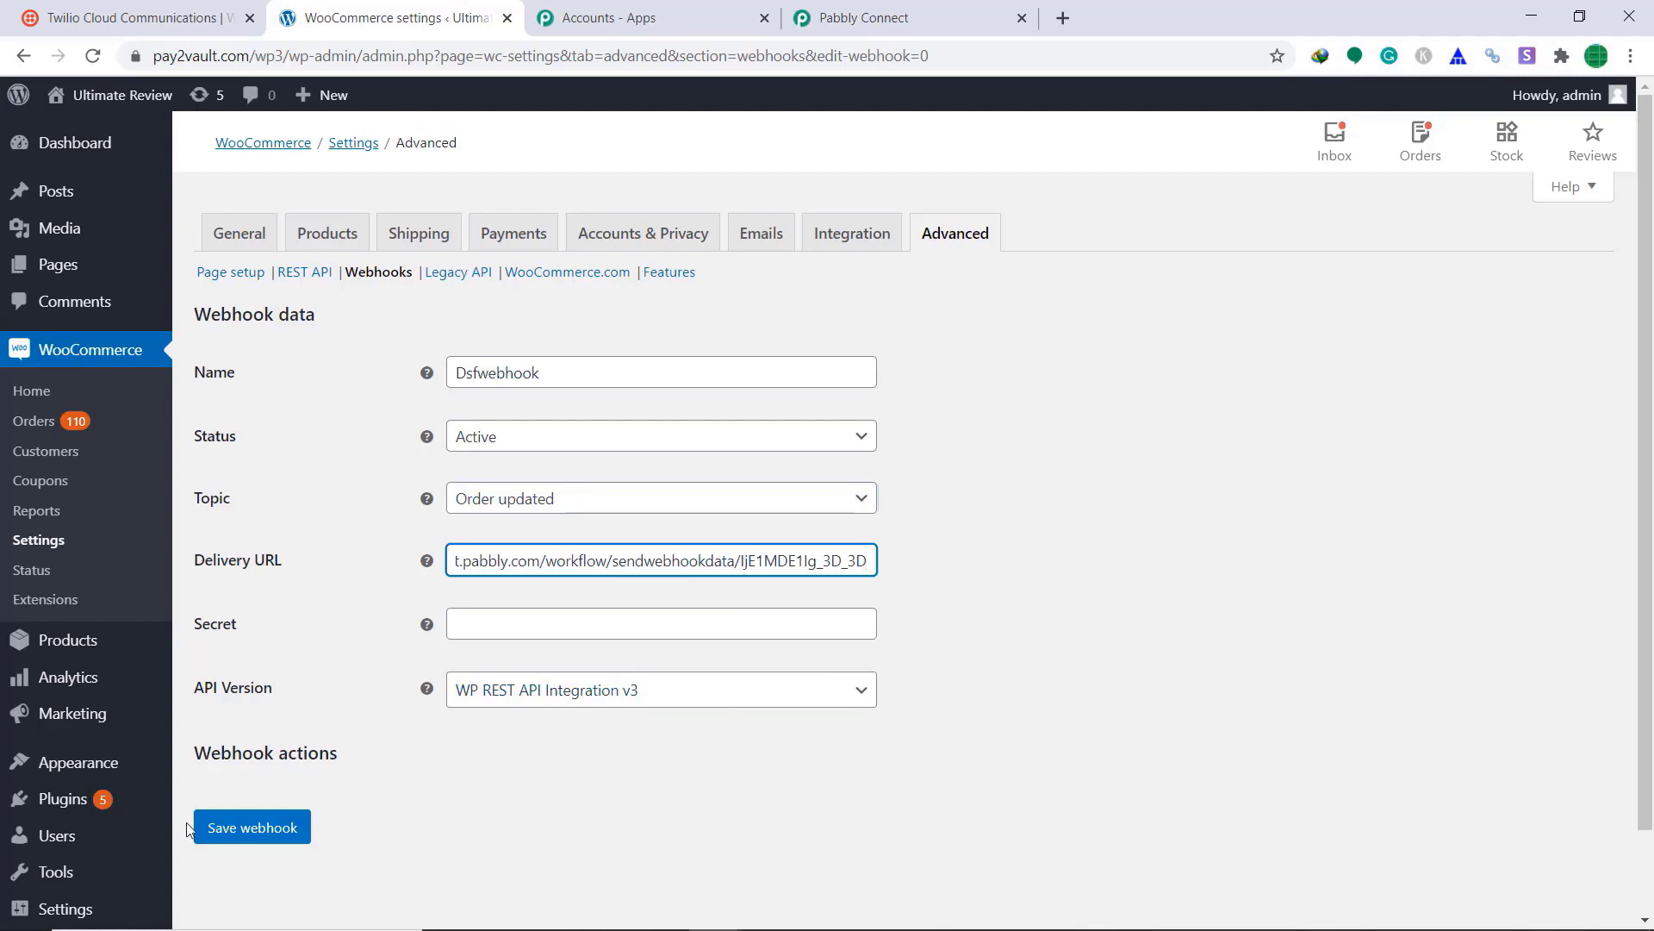
left_click(269, 832)
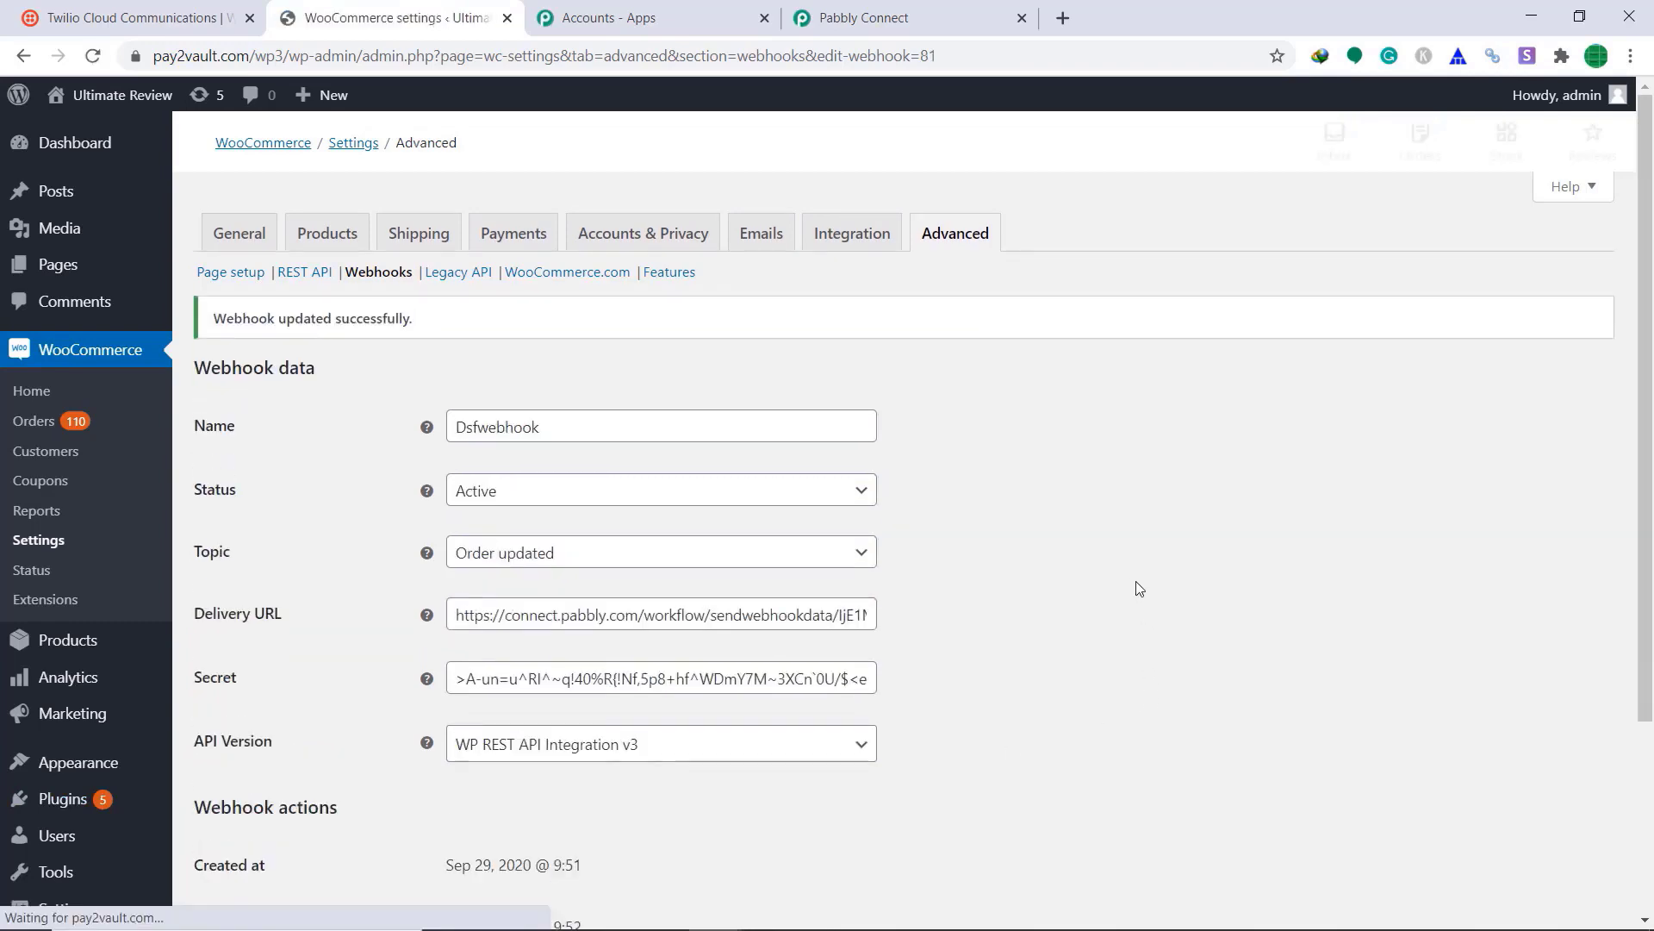
scroll(1111, 586, "down", 2)
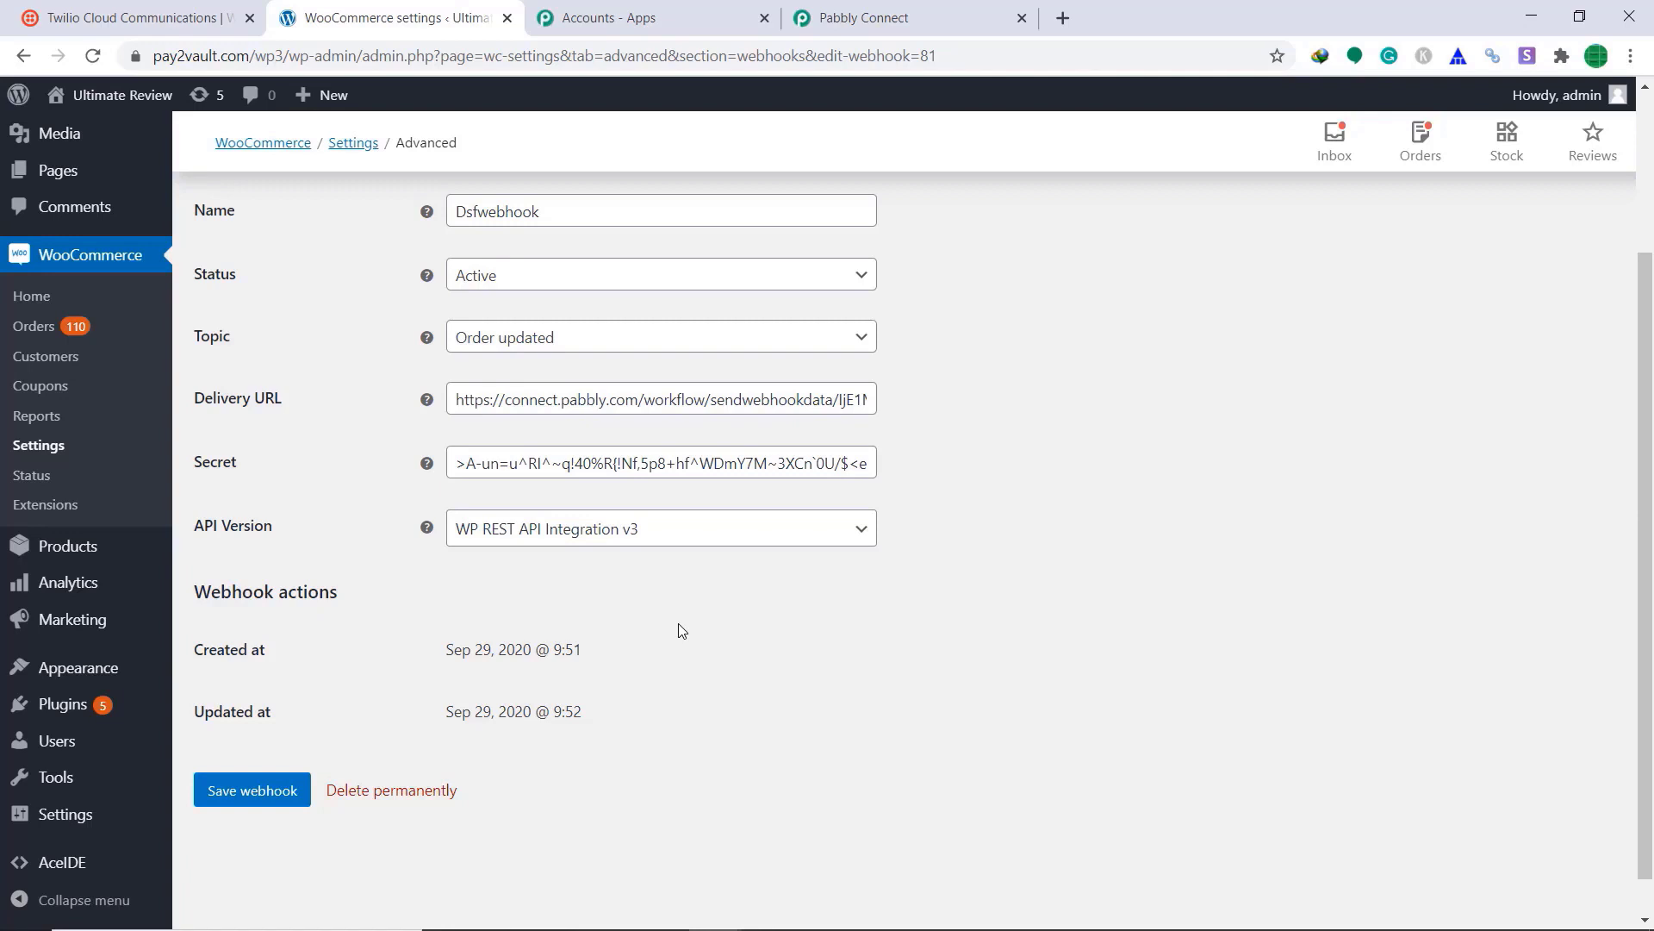
Step: Start capturing the webhook response in Pabbly, then go to the WooCommerce orders list
left_click(840, 10)
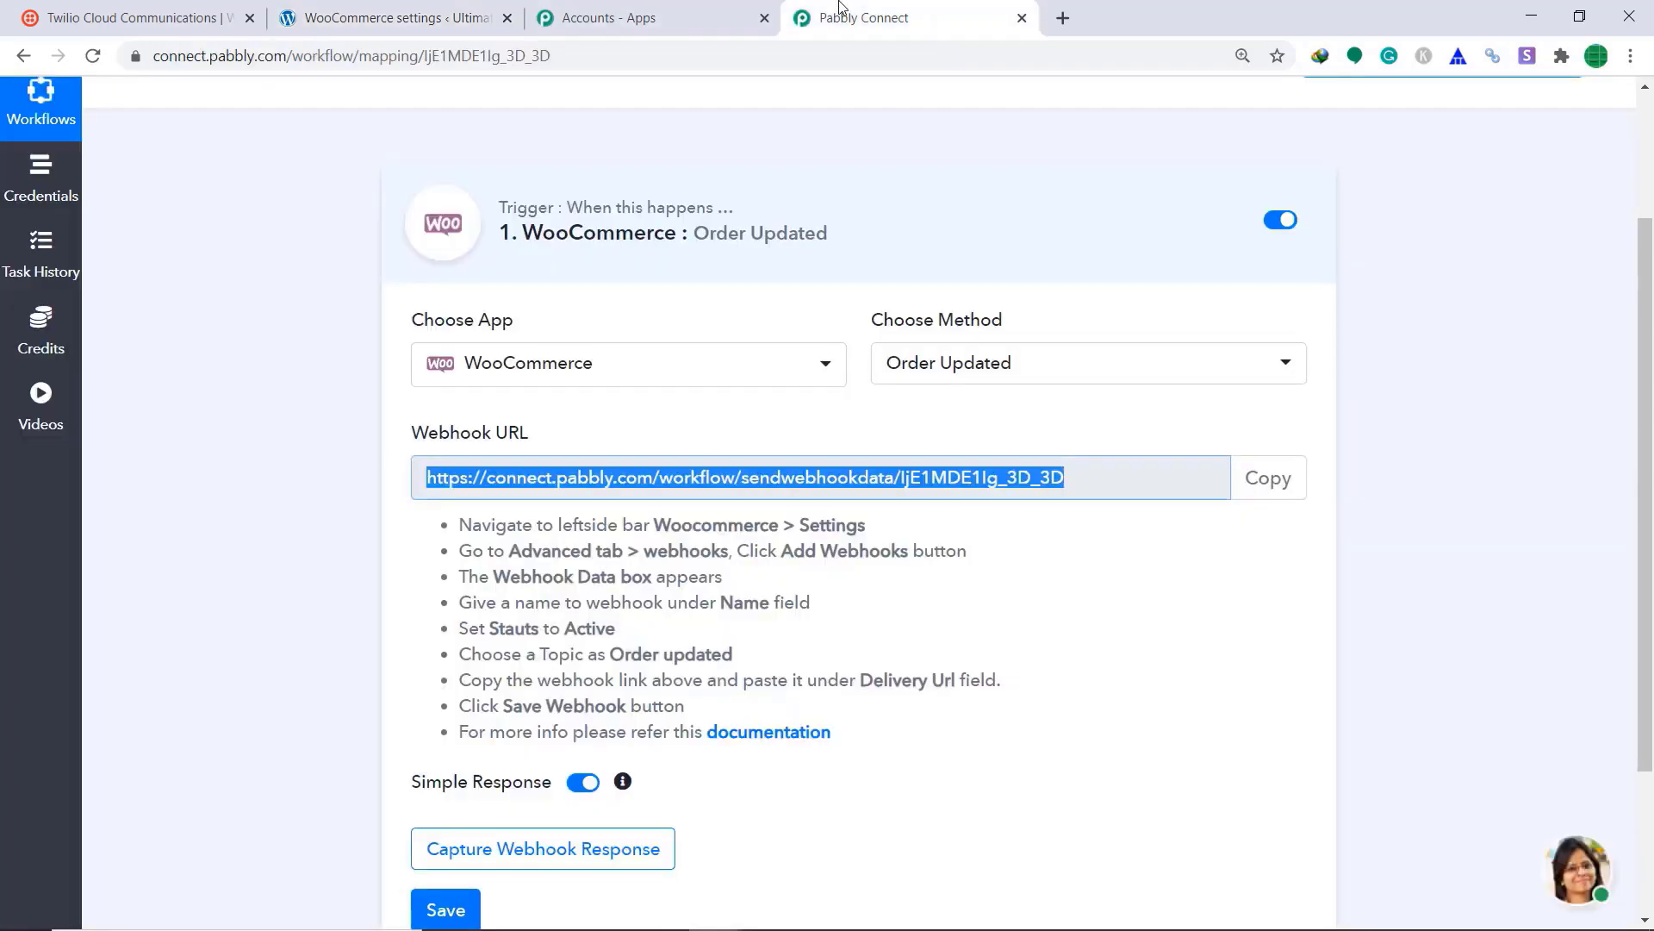
scroll(916, 410, "down", 2)
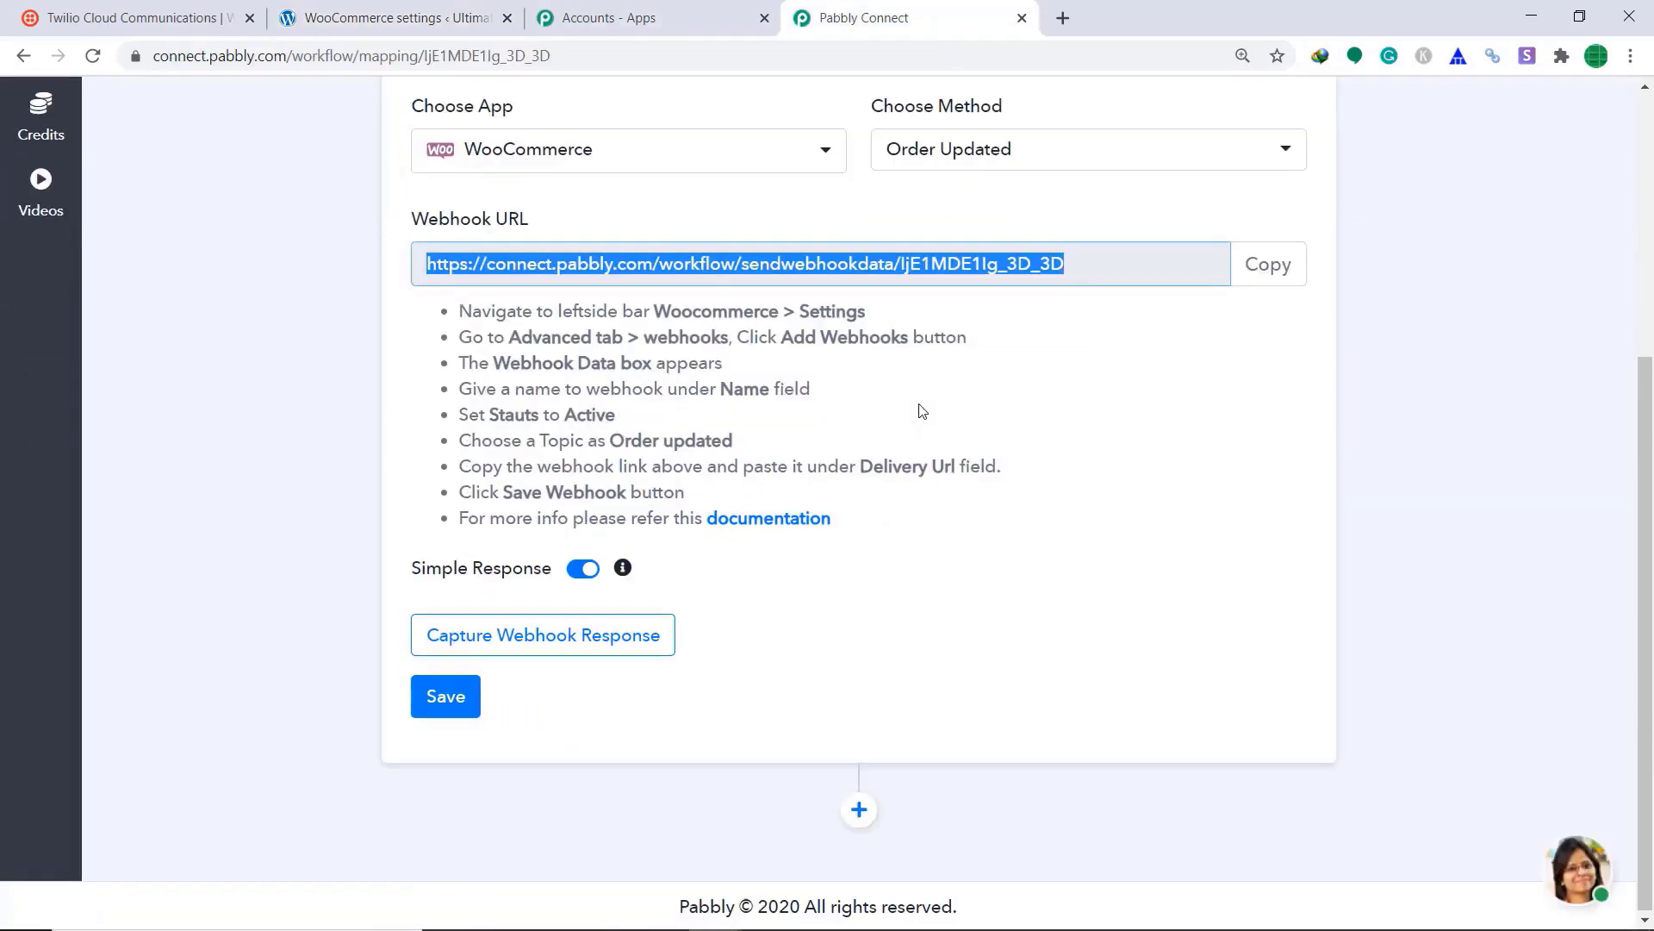
left_click(503, 638)
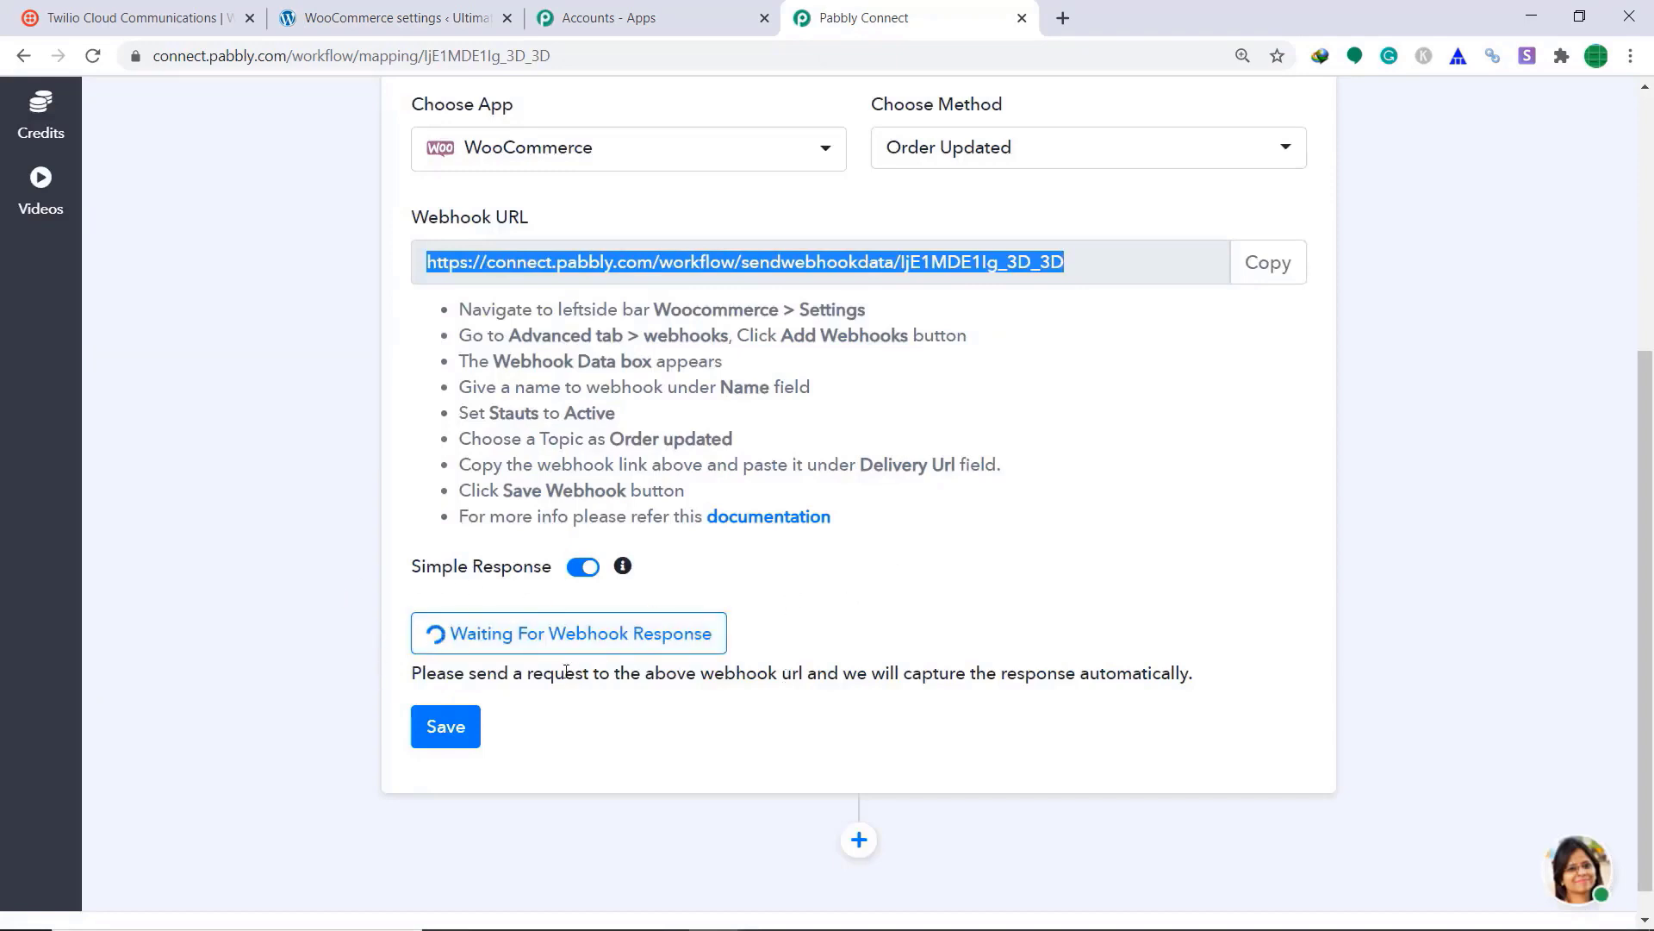
left_click(395, 15)
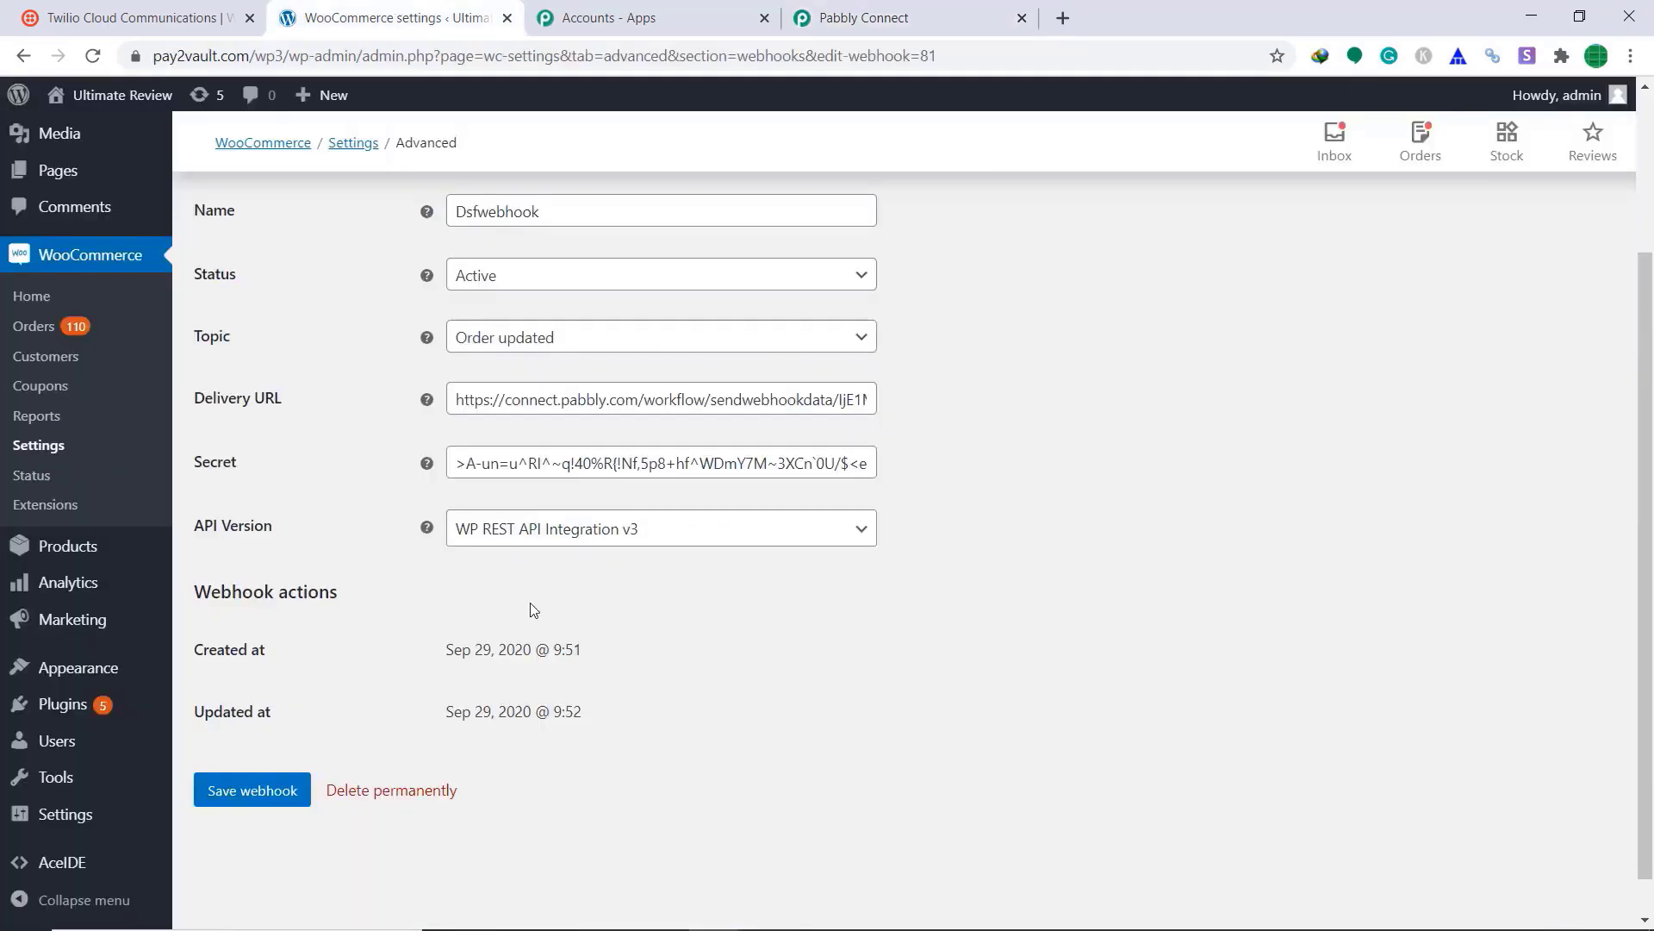
left_click(34, 326)
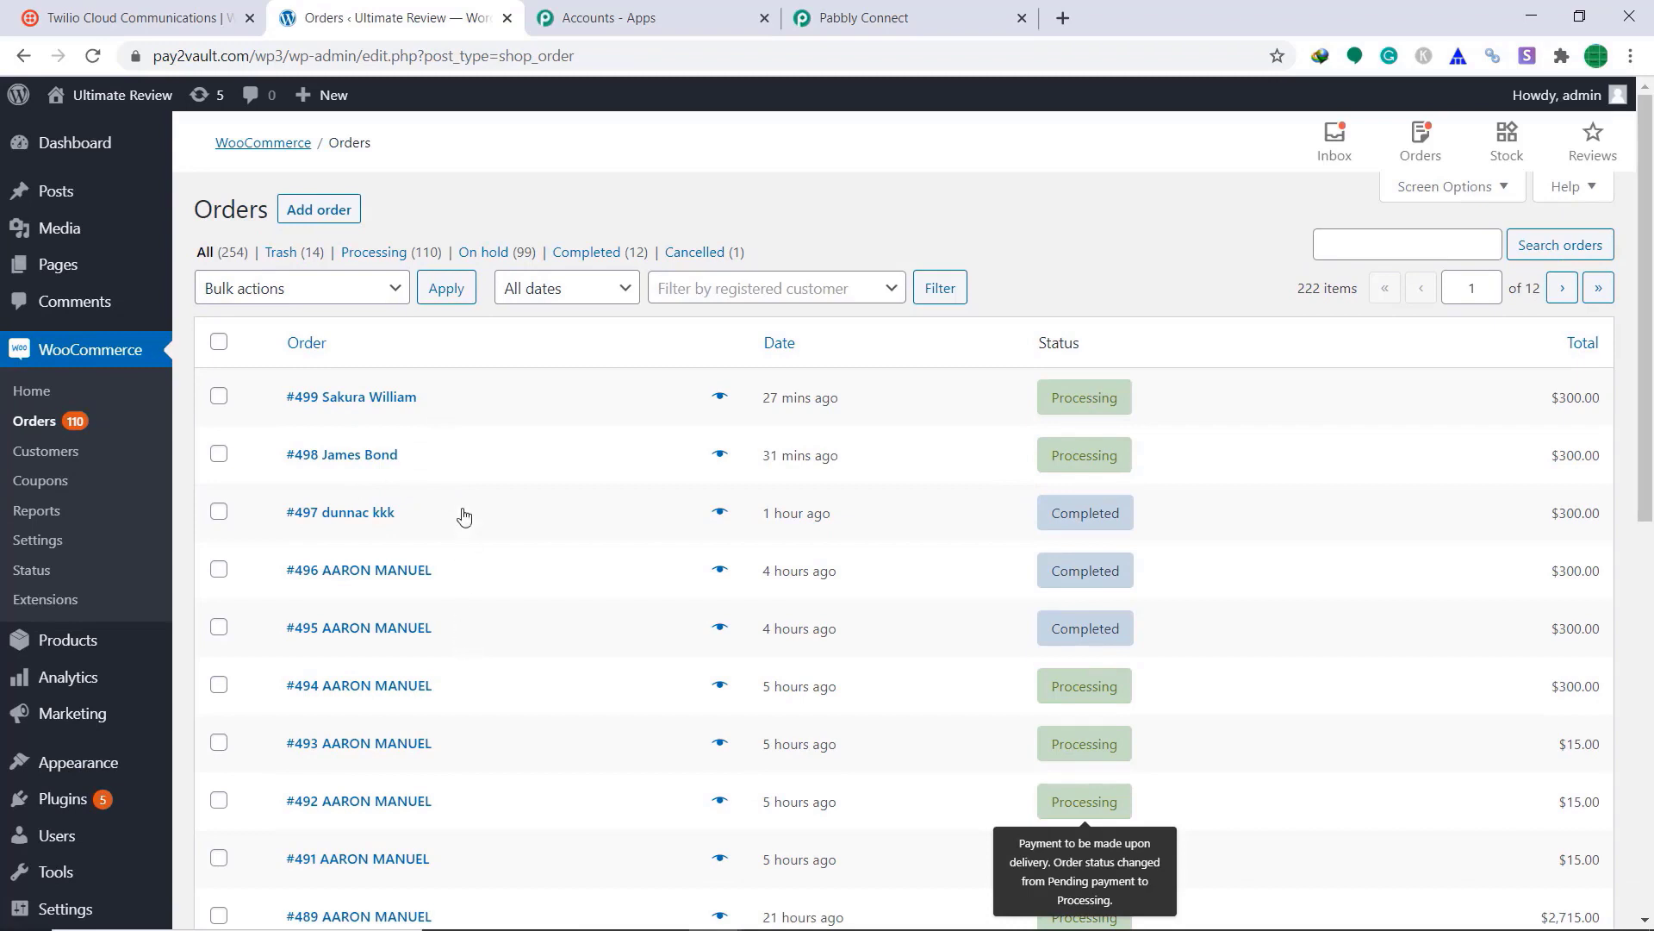
Step: Change the Apple Watch Series 5 order's status to Completed and update it
left_click(343, 458)
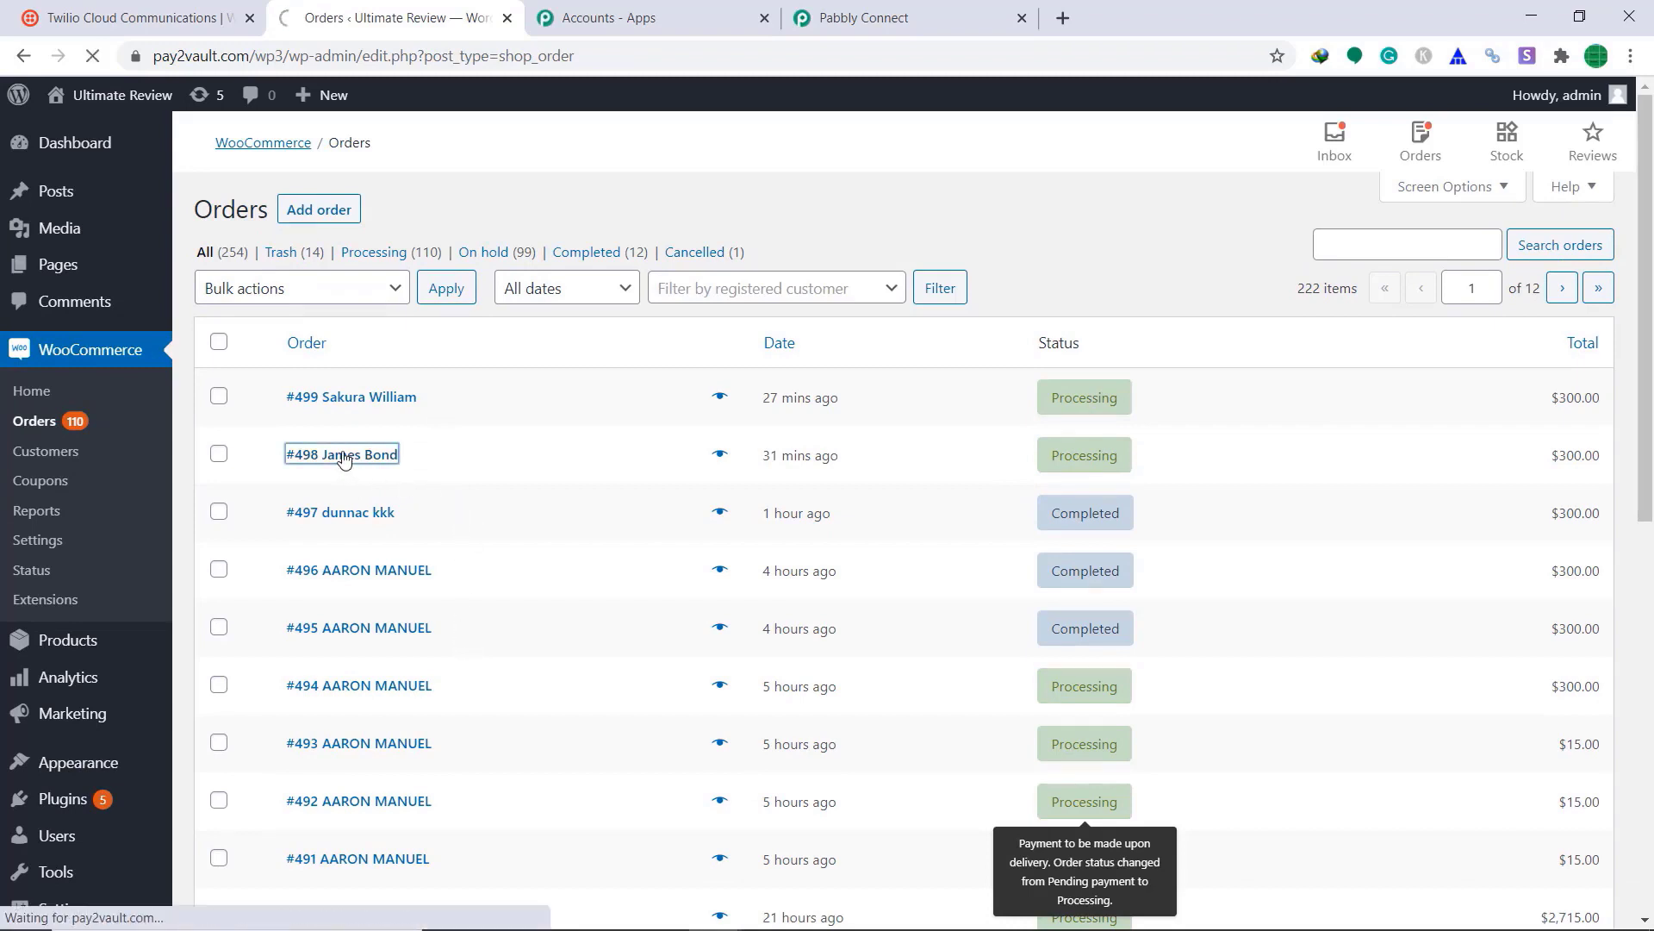
scroll(792, 401, "down", 1)
scroll(792, 402, "up", 1)
left_click(23, 55)
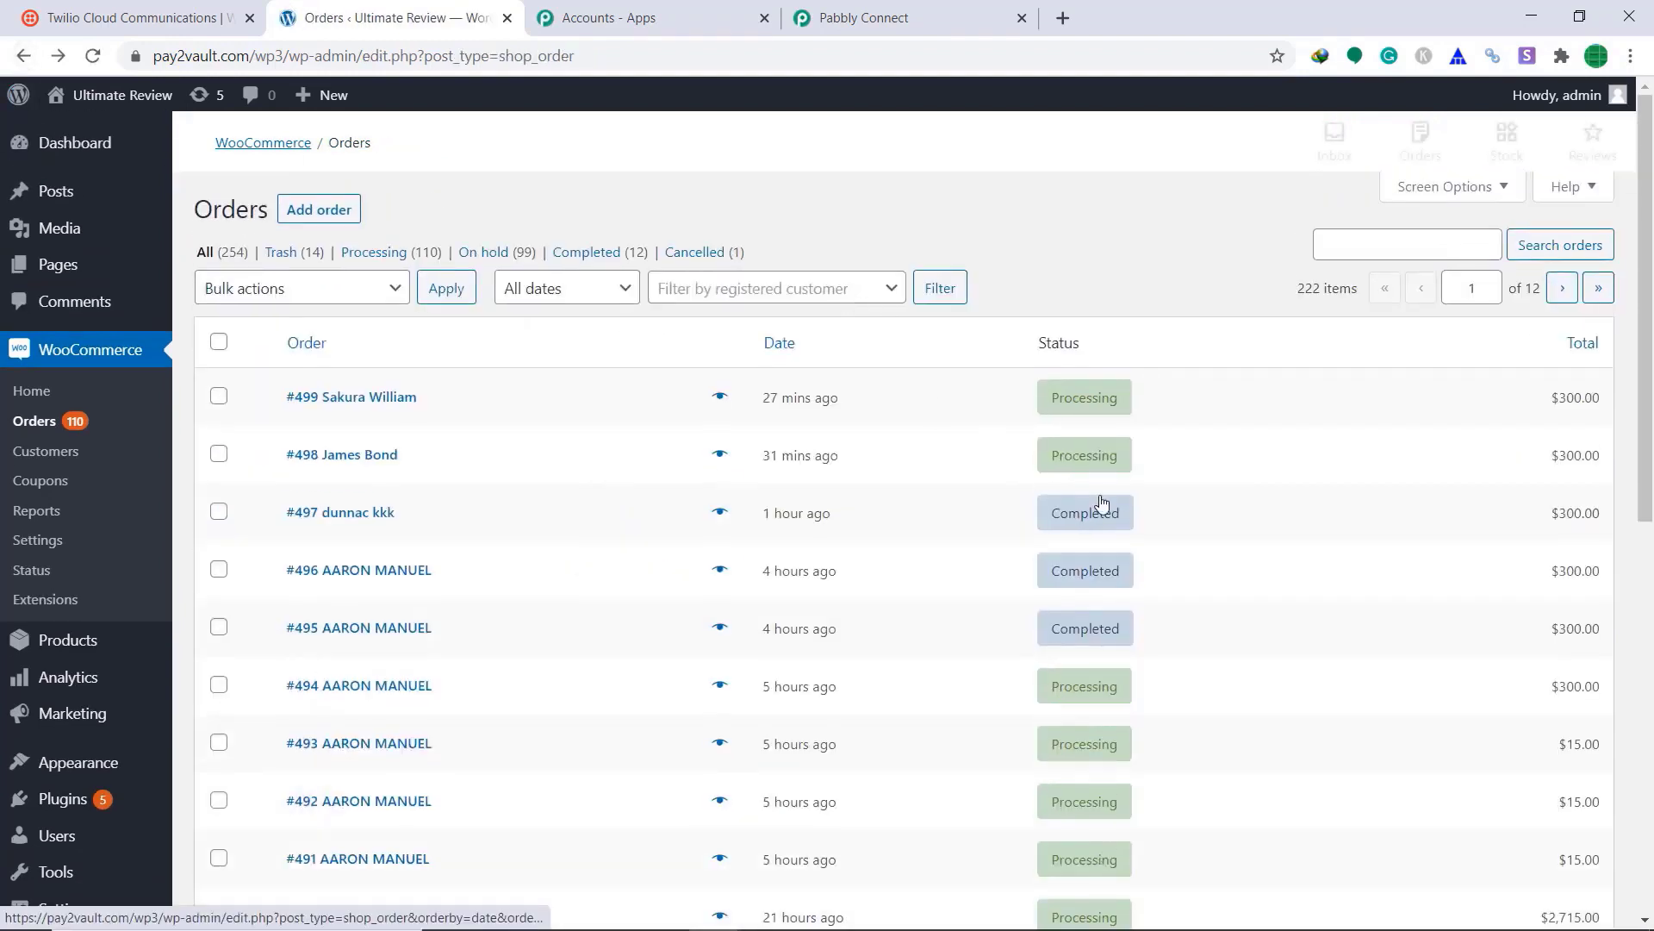
mouse_move(1129, 465)
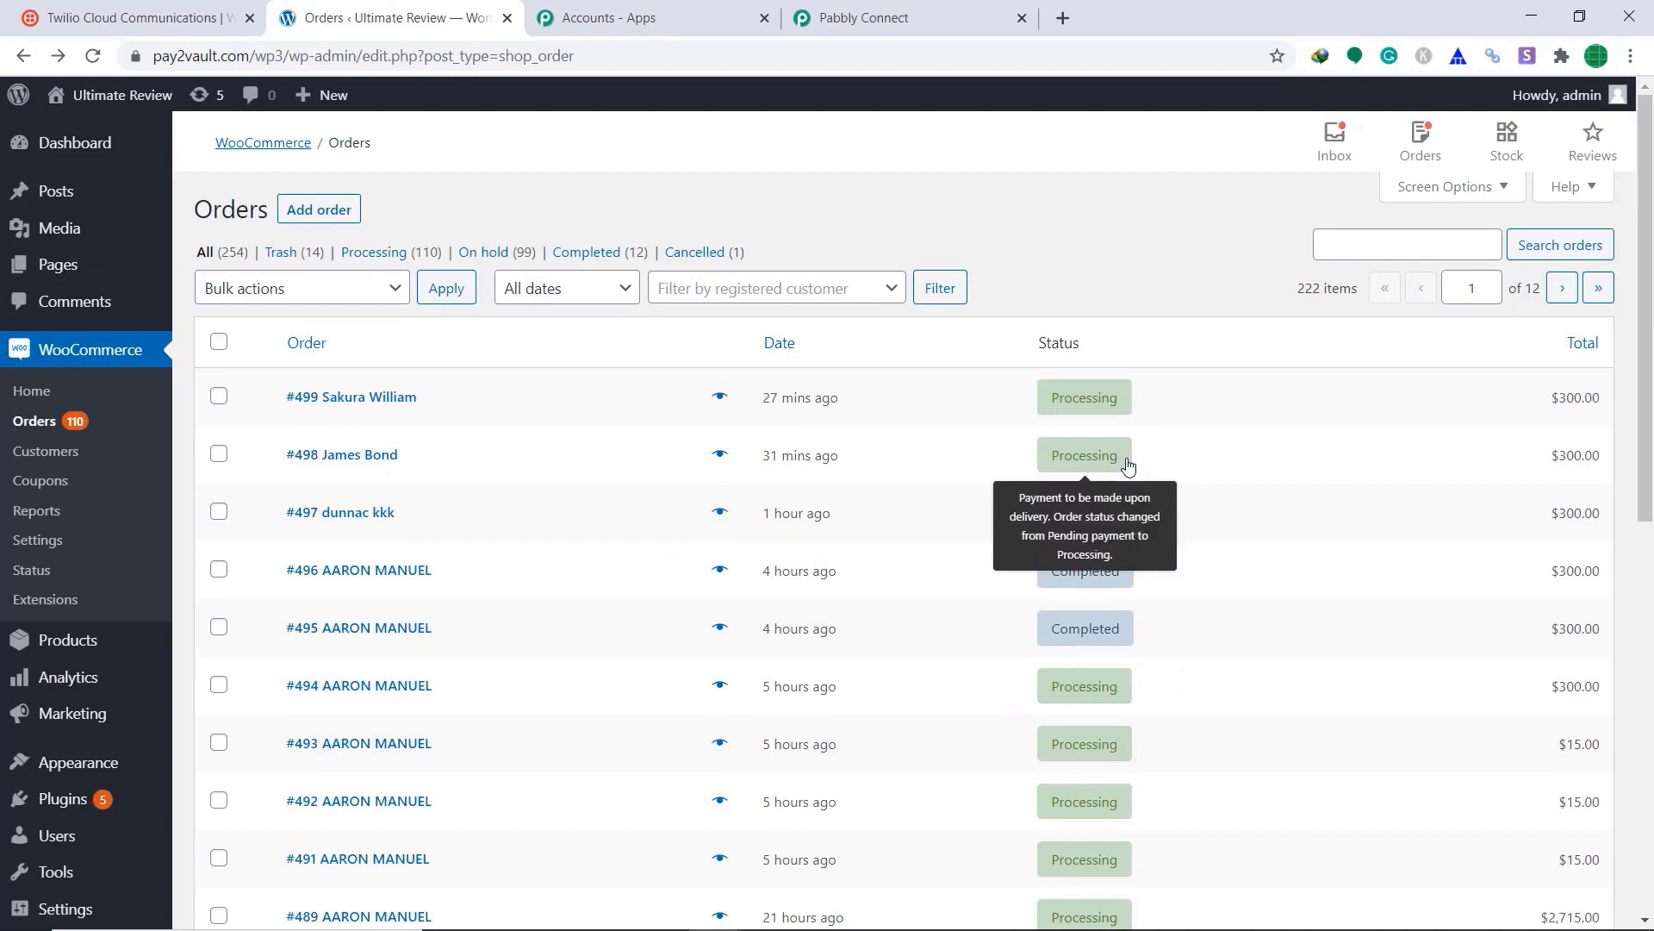
left_click(353, 466)
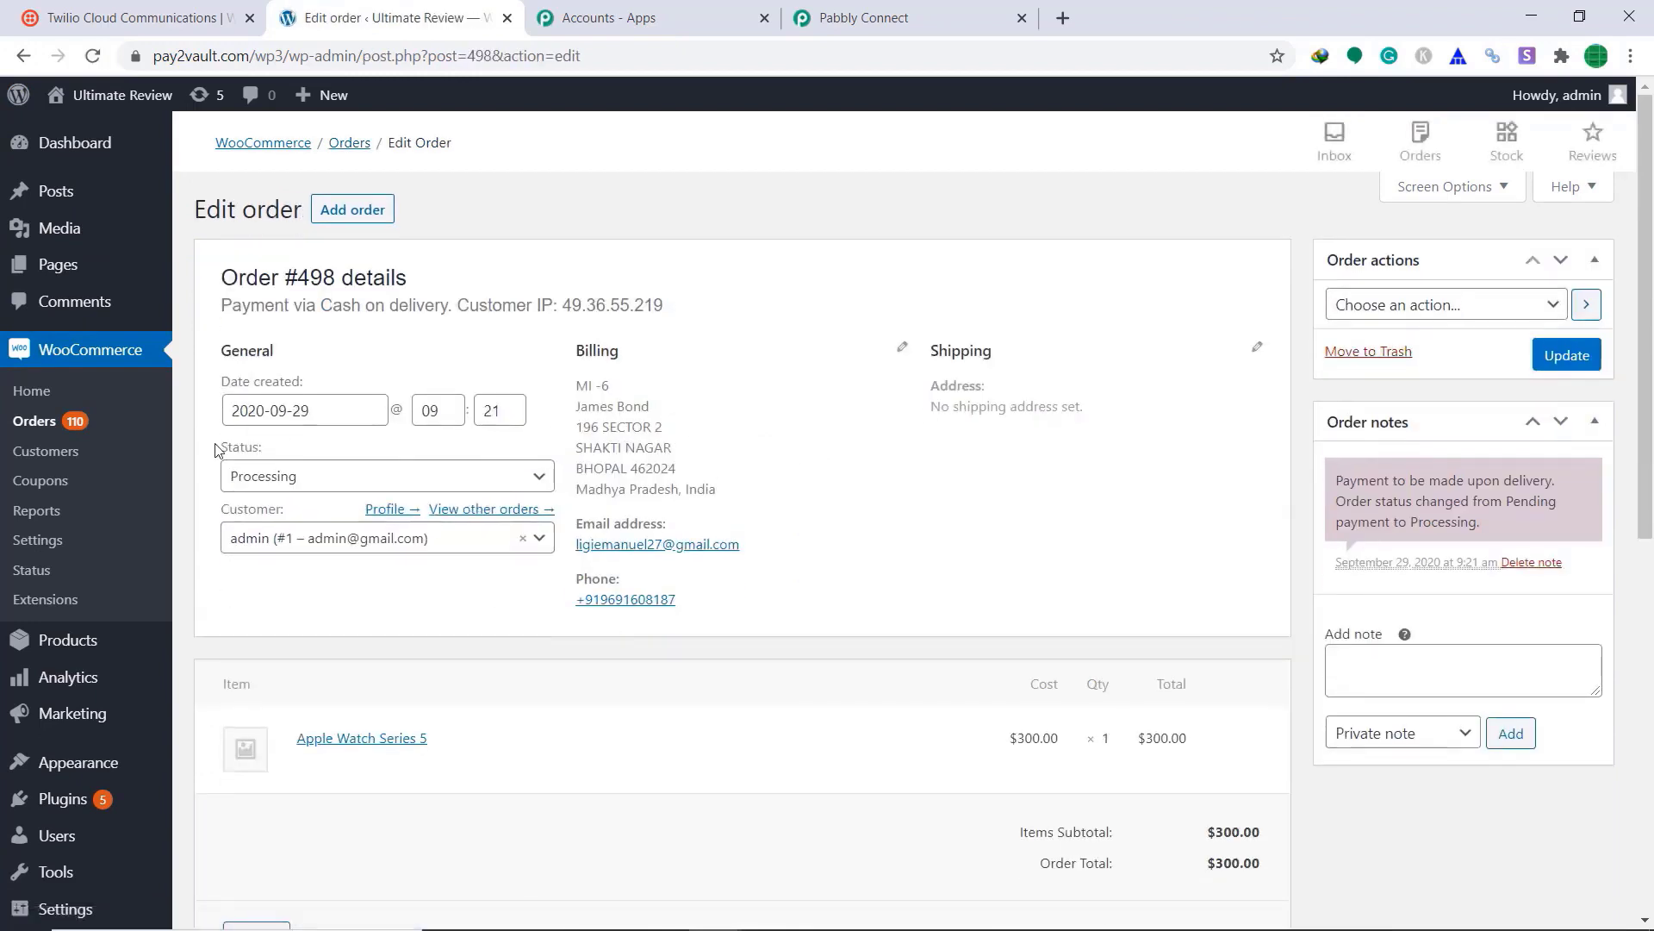
left_click(410, 471)
scroll(351, 589, "down", 1)
left_click(350, 579)
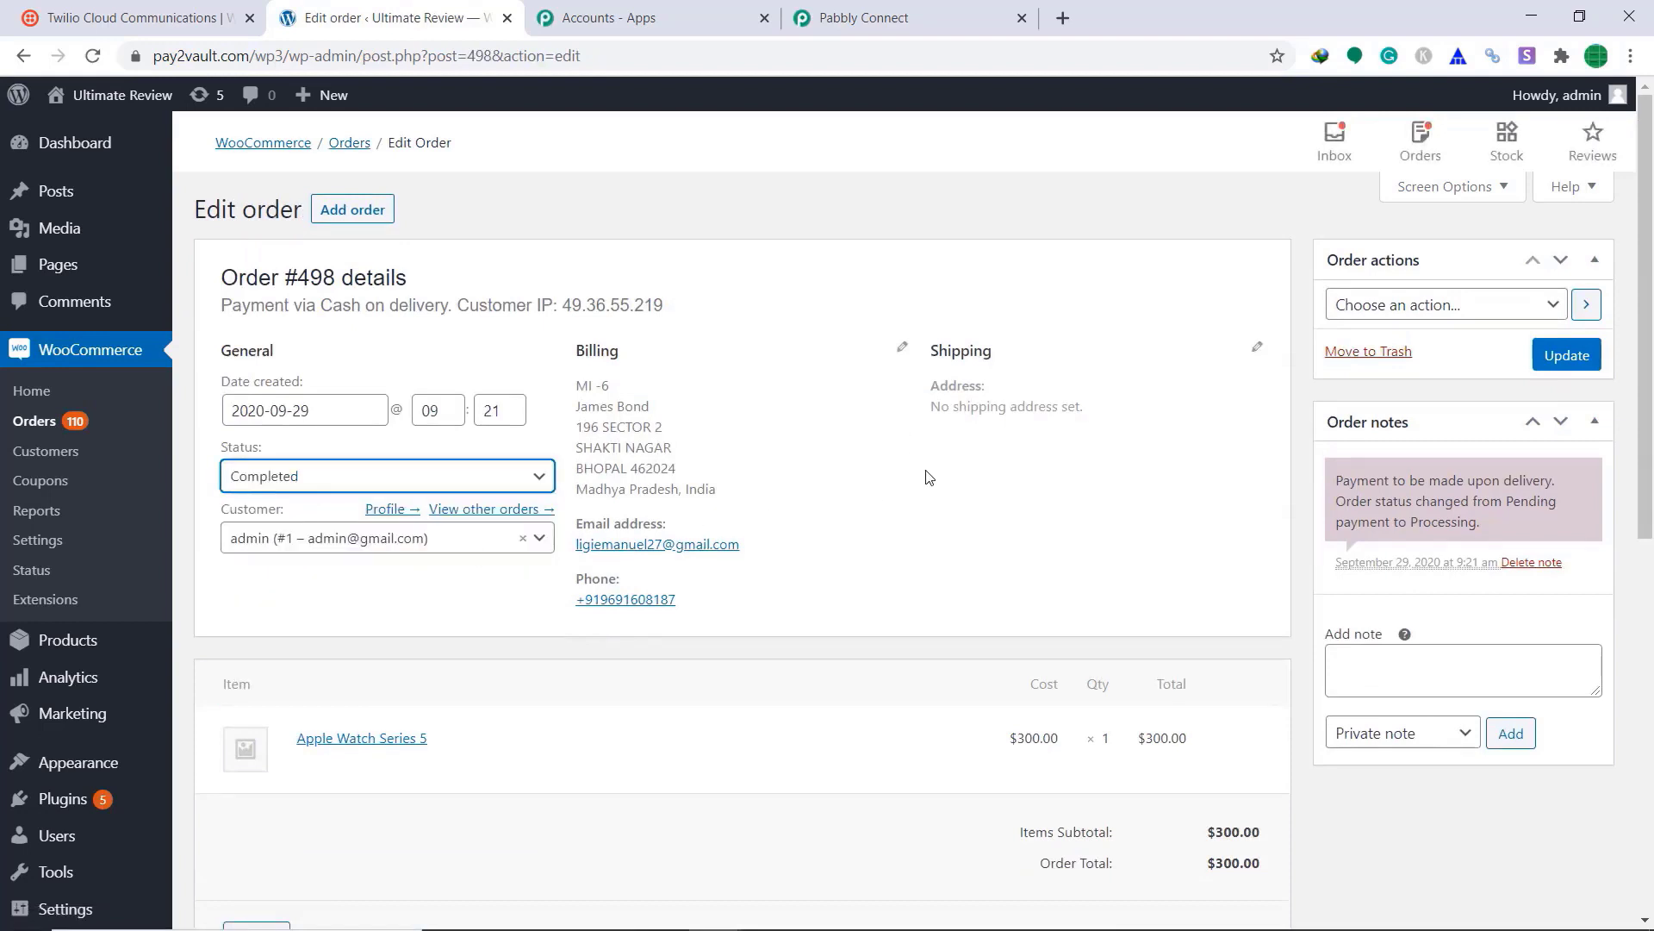
left_click(1548, 359)
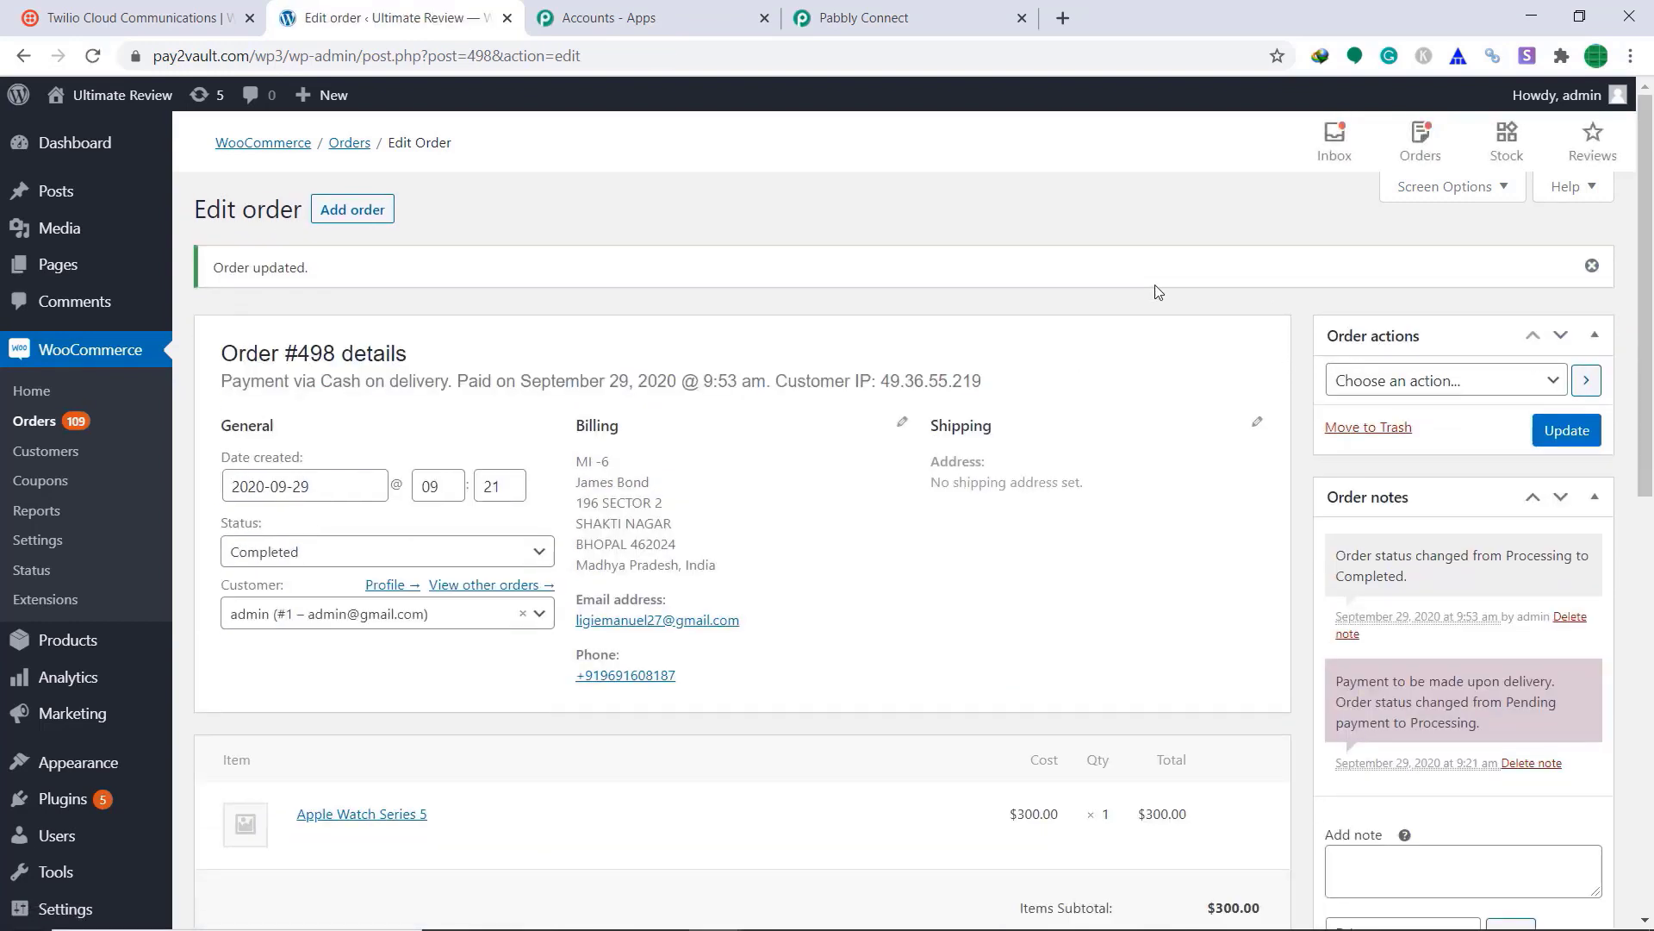
left_click(940, 22)
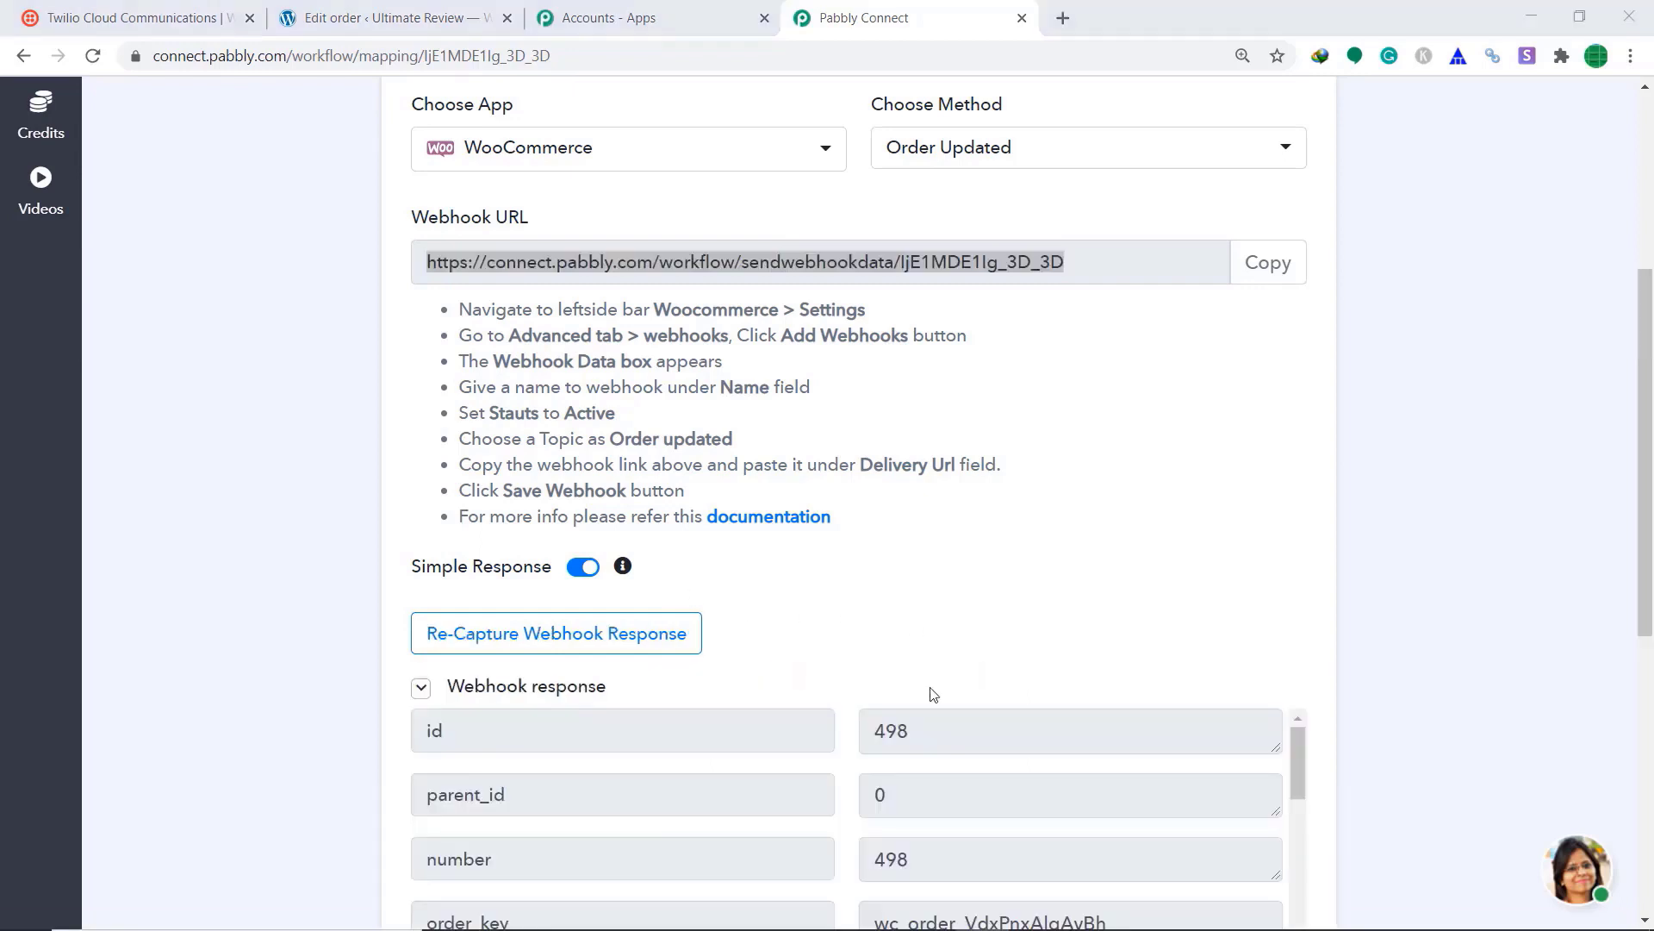
Step: Scroll through the captured webhook response to check the completed status and billing phone
scroll(933, 694, "down", 1)
scroll(940, 619, "down", 1)
scroll(1522, 614, "down", 4)
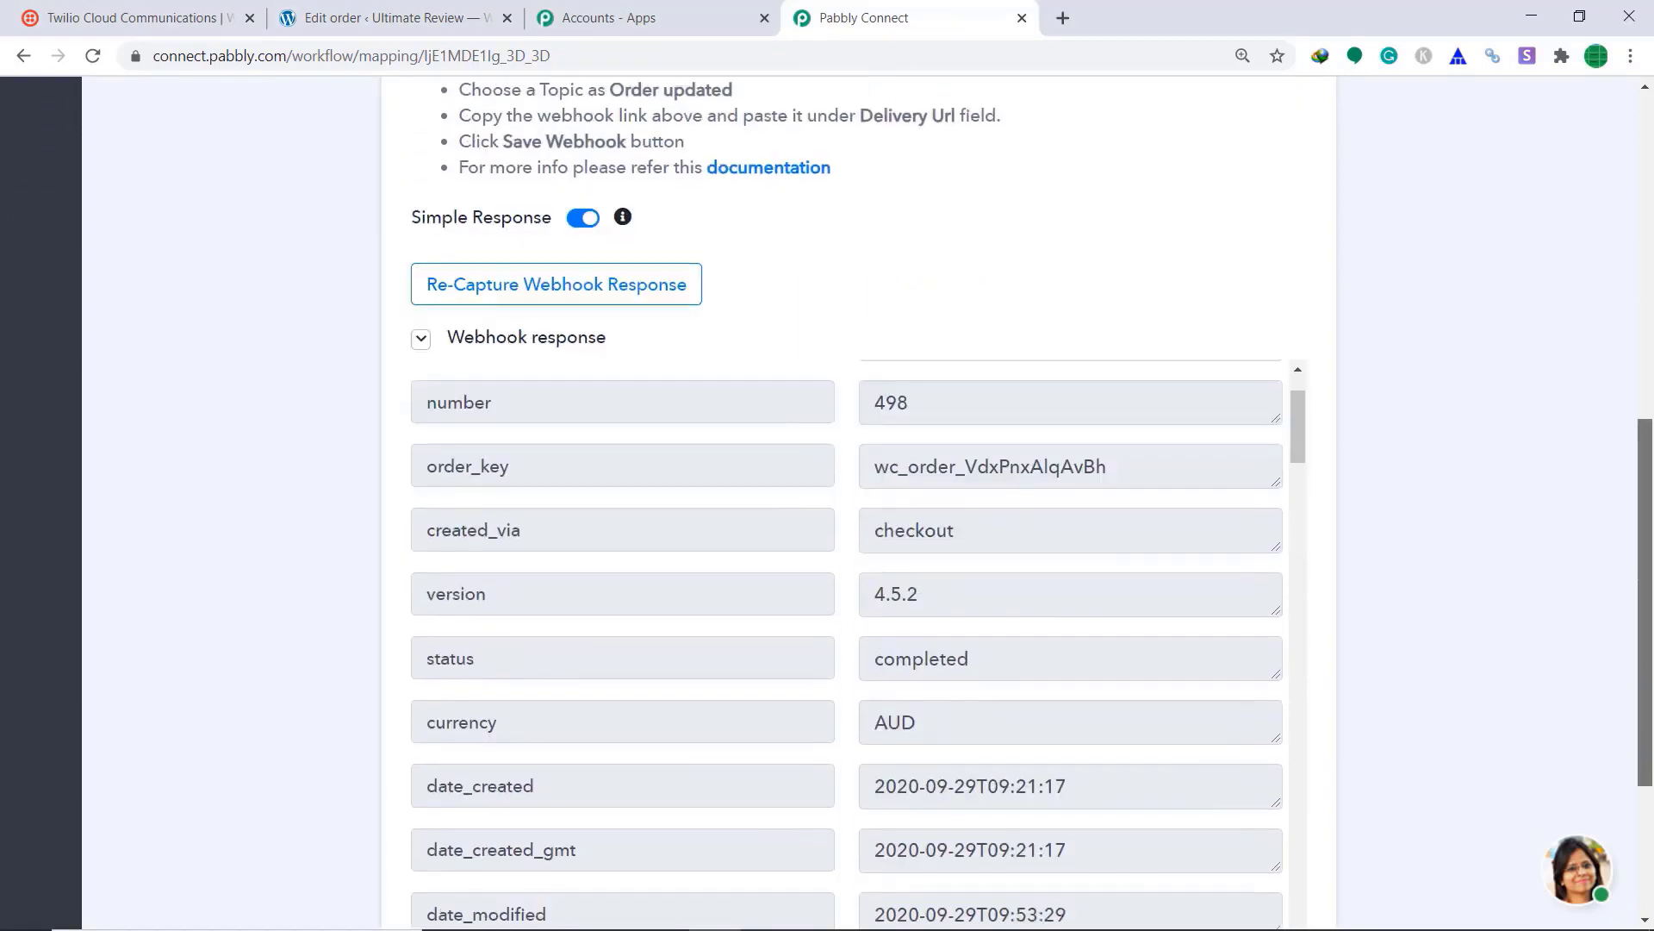
scroll(1031, 564, "down", 10)
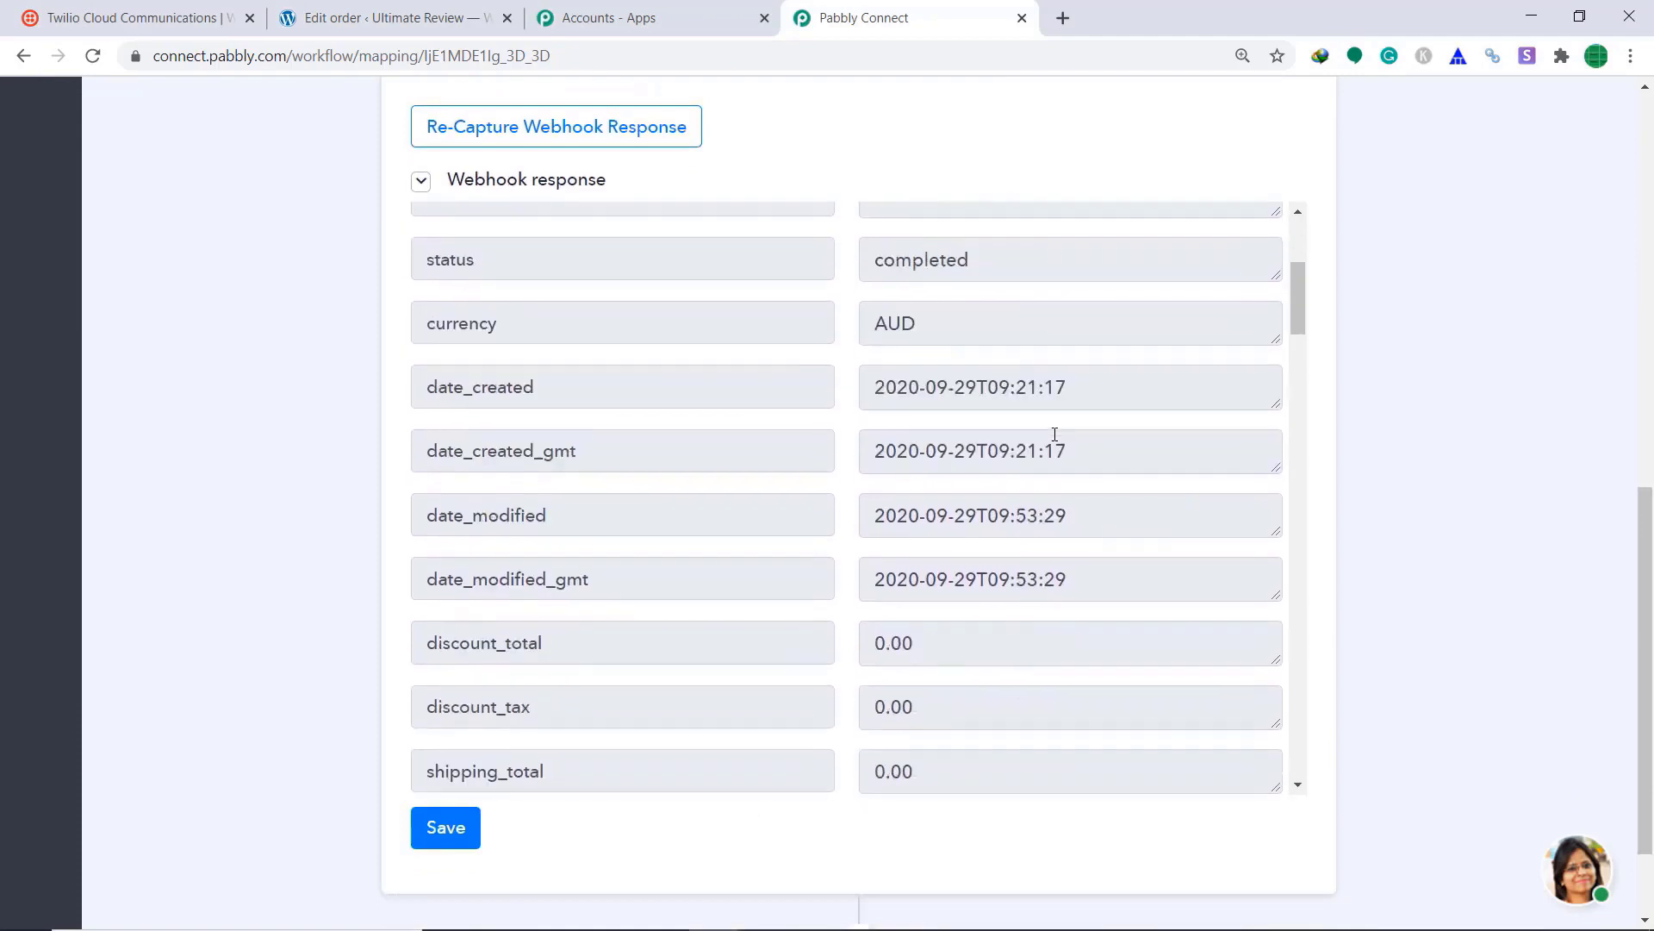
scroll(1025, 439, "down", 3)
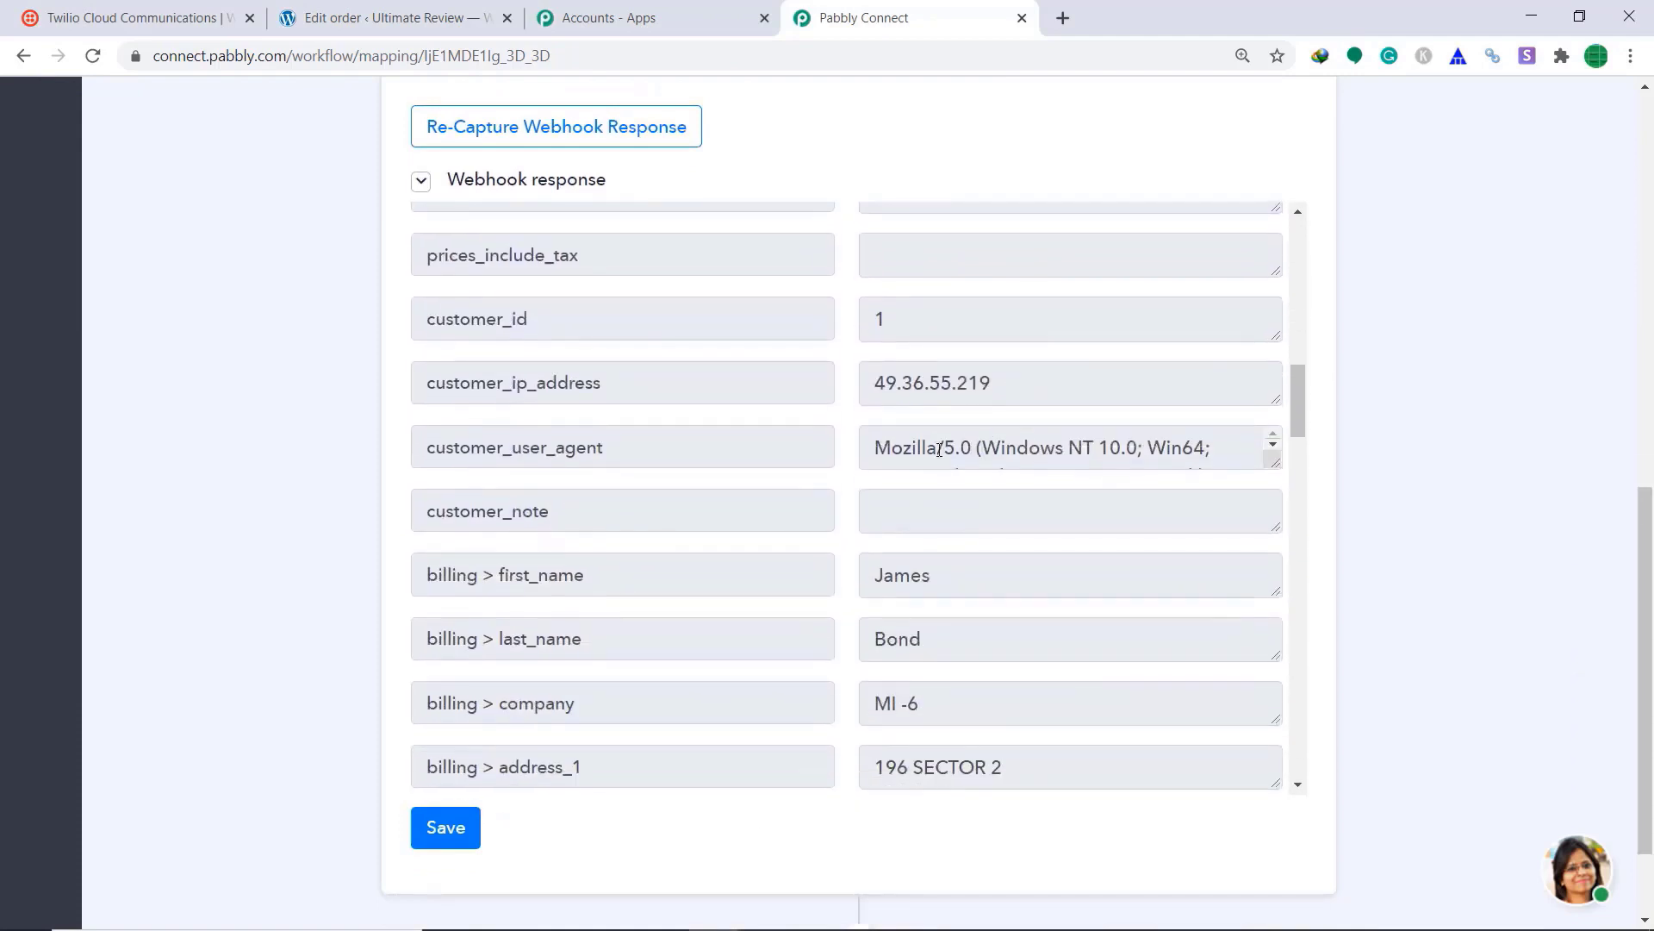
scroll(1035, 565, "down", 4)
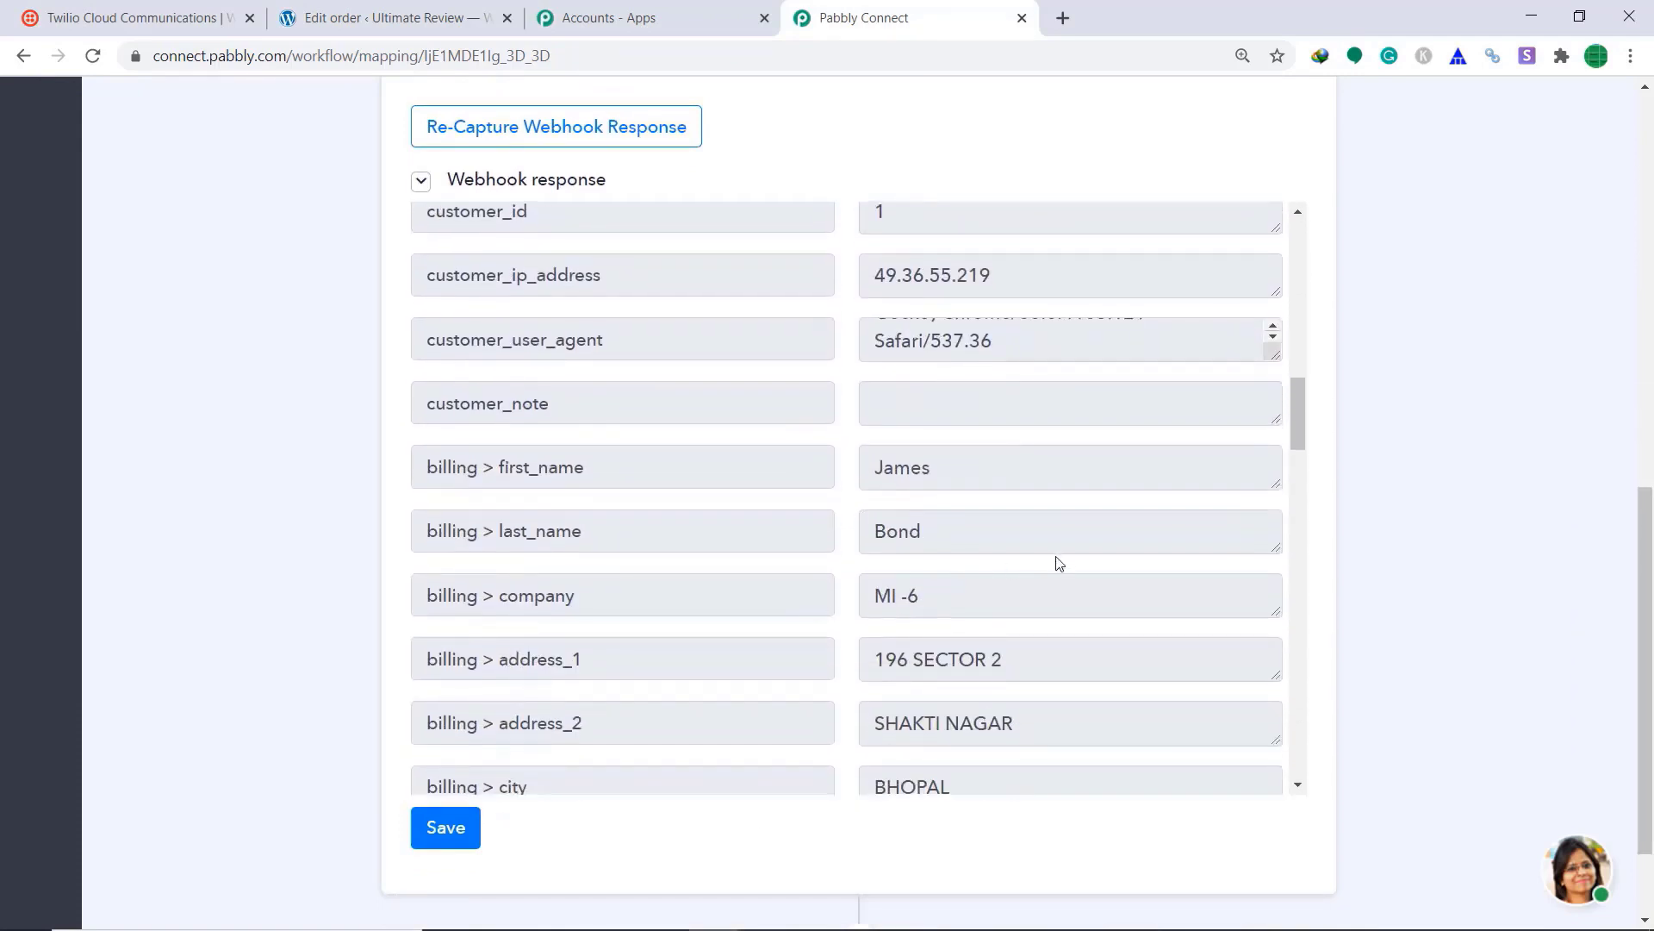
scroll(1012, 482, "down", 5)
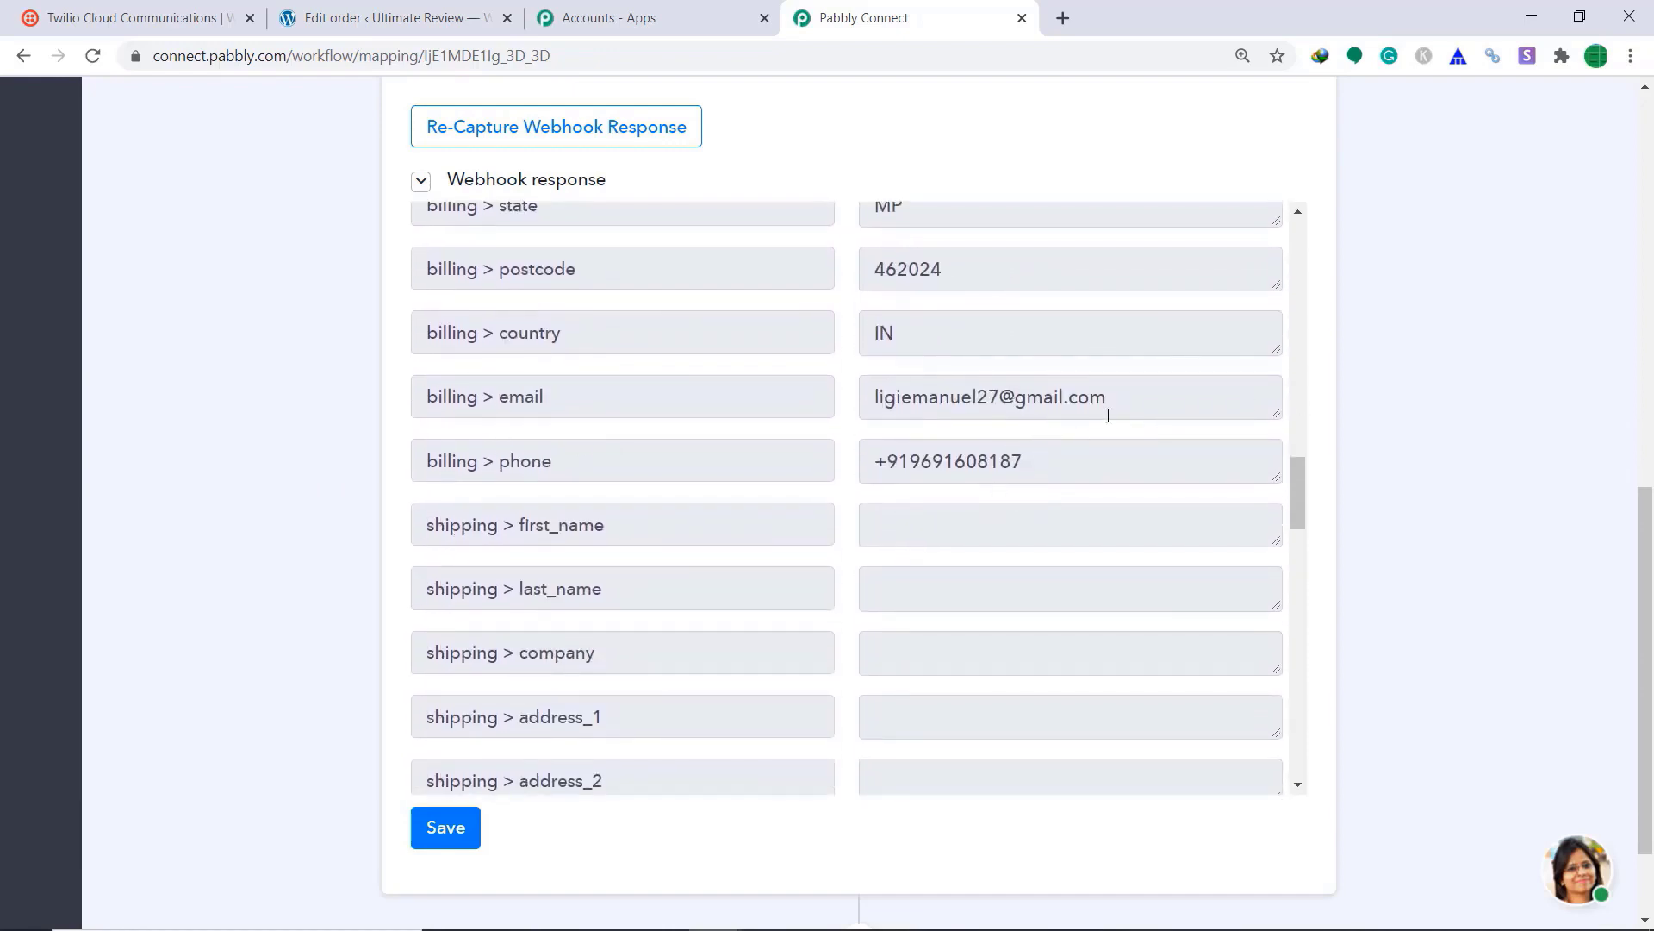
scroll(516, 499, "down", 1)
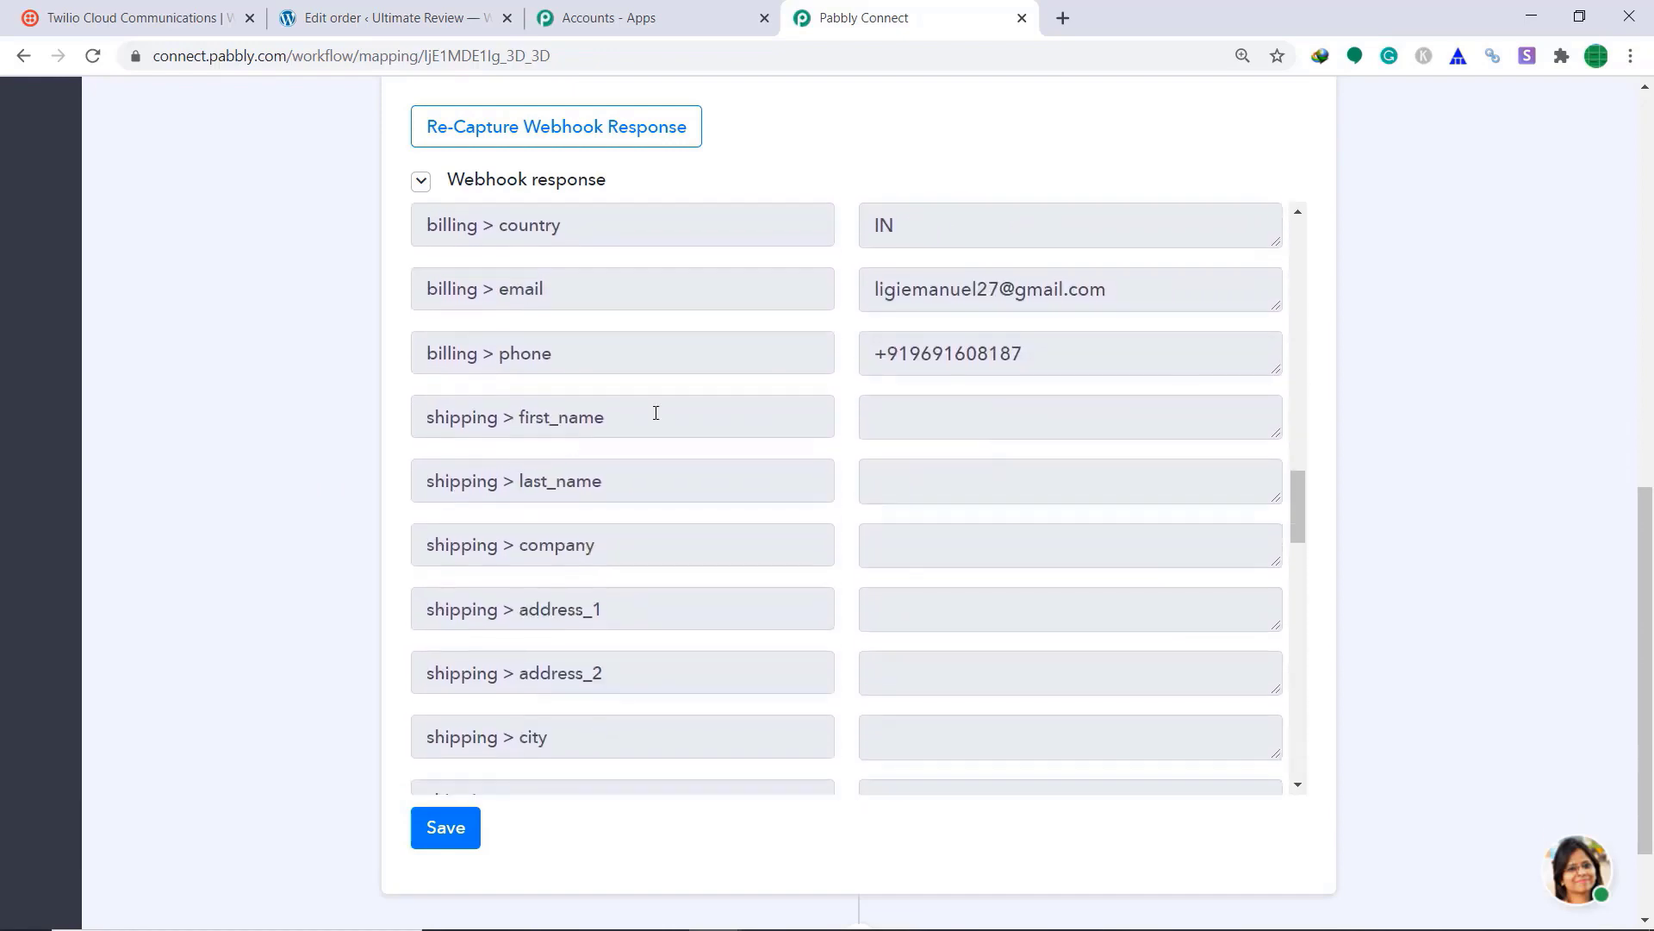
scroll(948, 405, "down", 1)
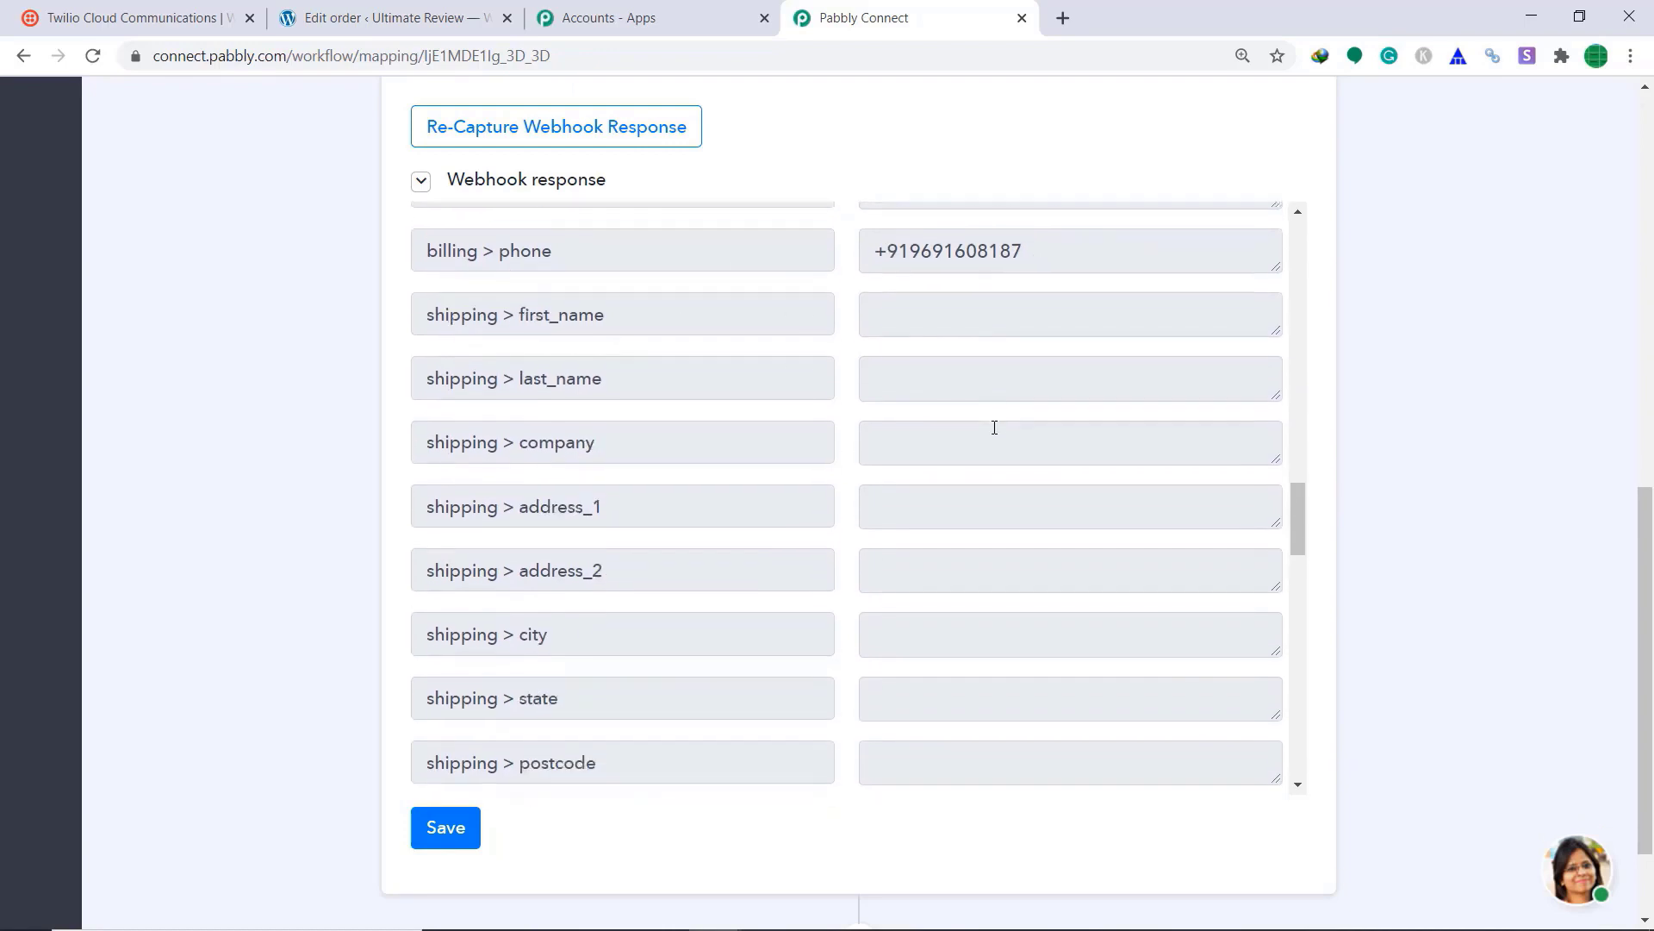
scroll(1461, 445, "up", 1)
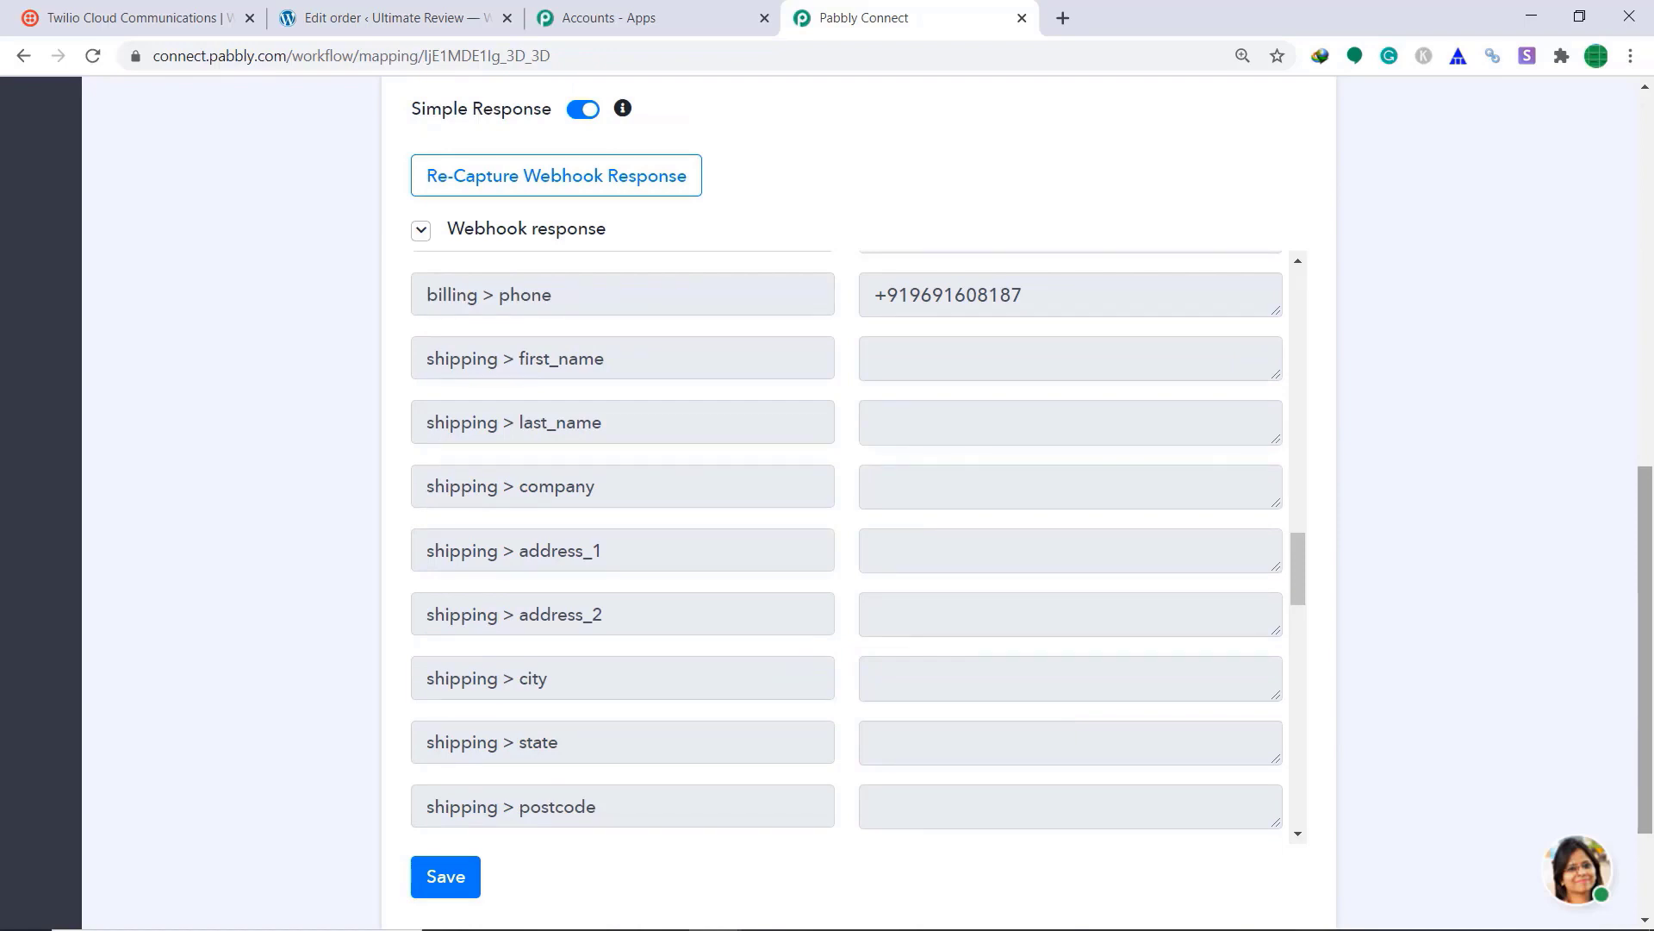
scroll(1344, 431, "down", 2)
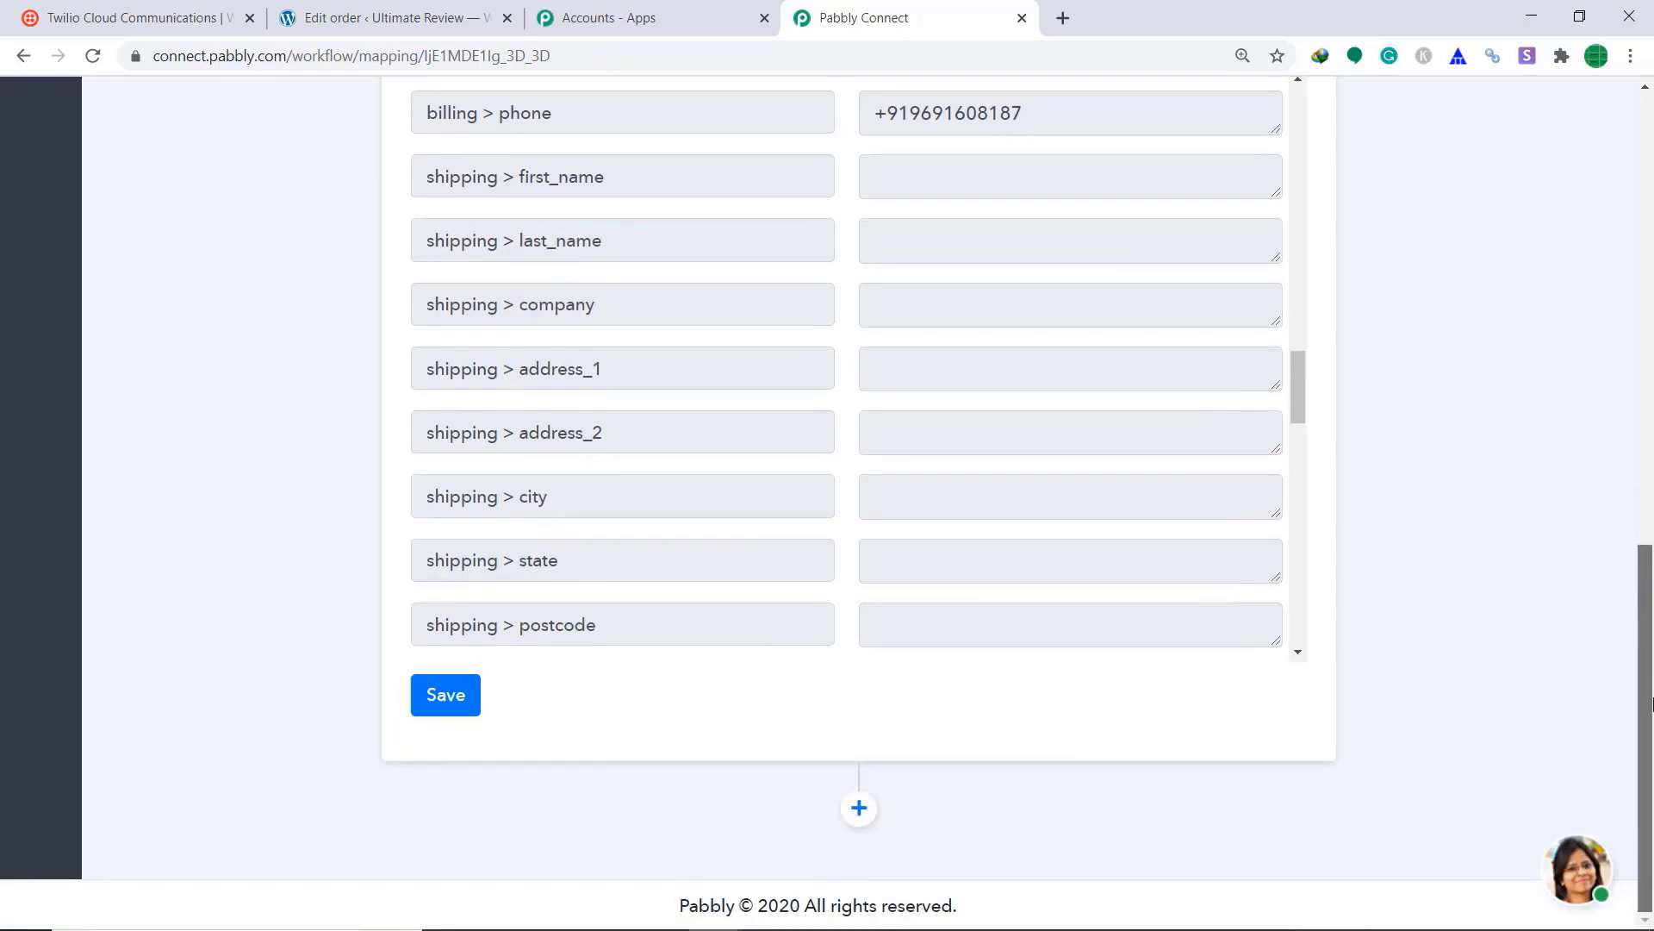
Step: Add an action step with Twilio as the app and start connecting a Twilio account
left_click(859, 810)
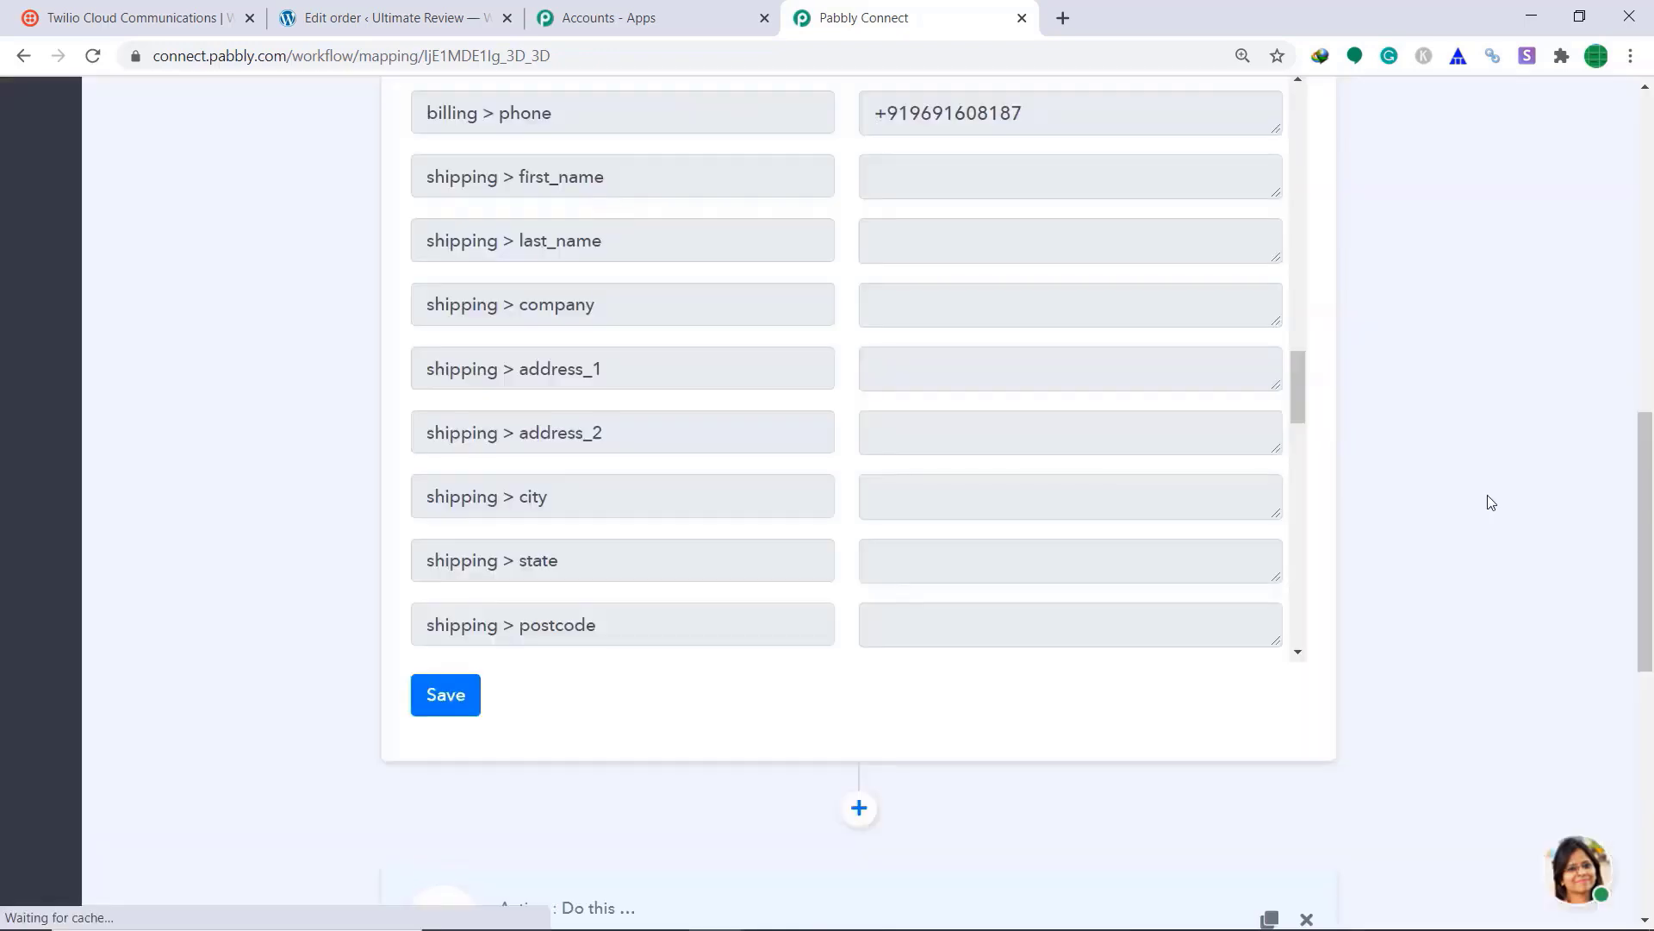
left_click_drag(1645, 597, 1645, 752)
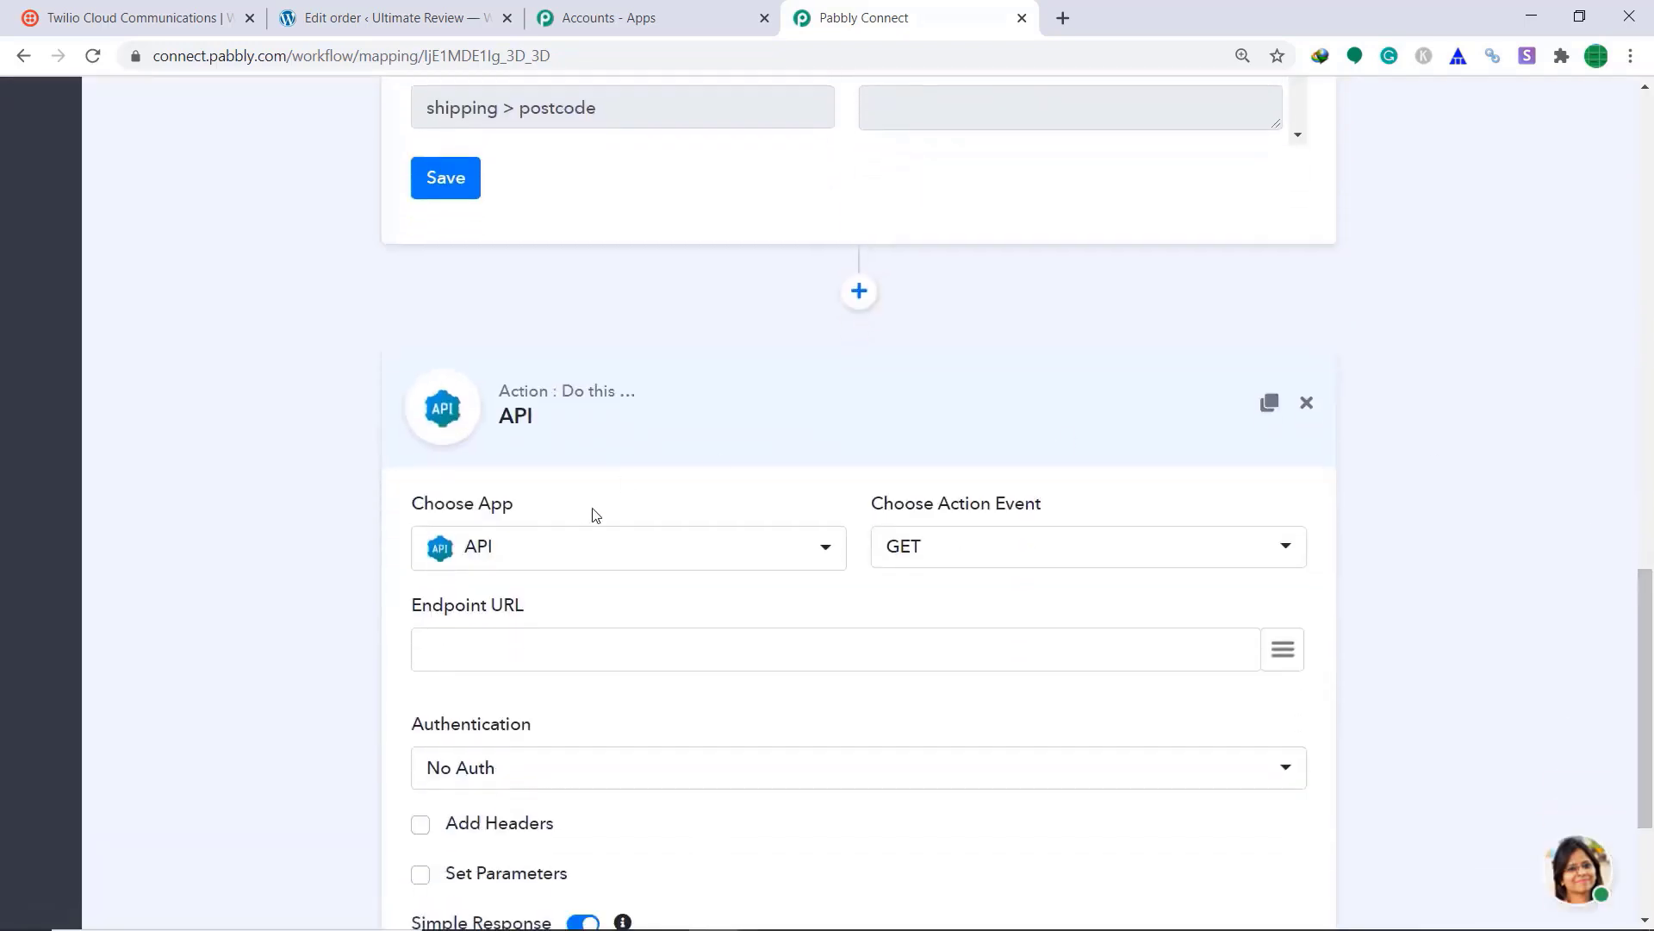
scroll(1038, 410, "down", 1)
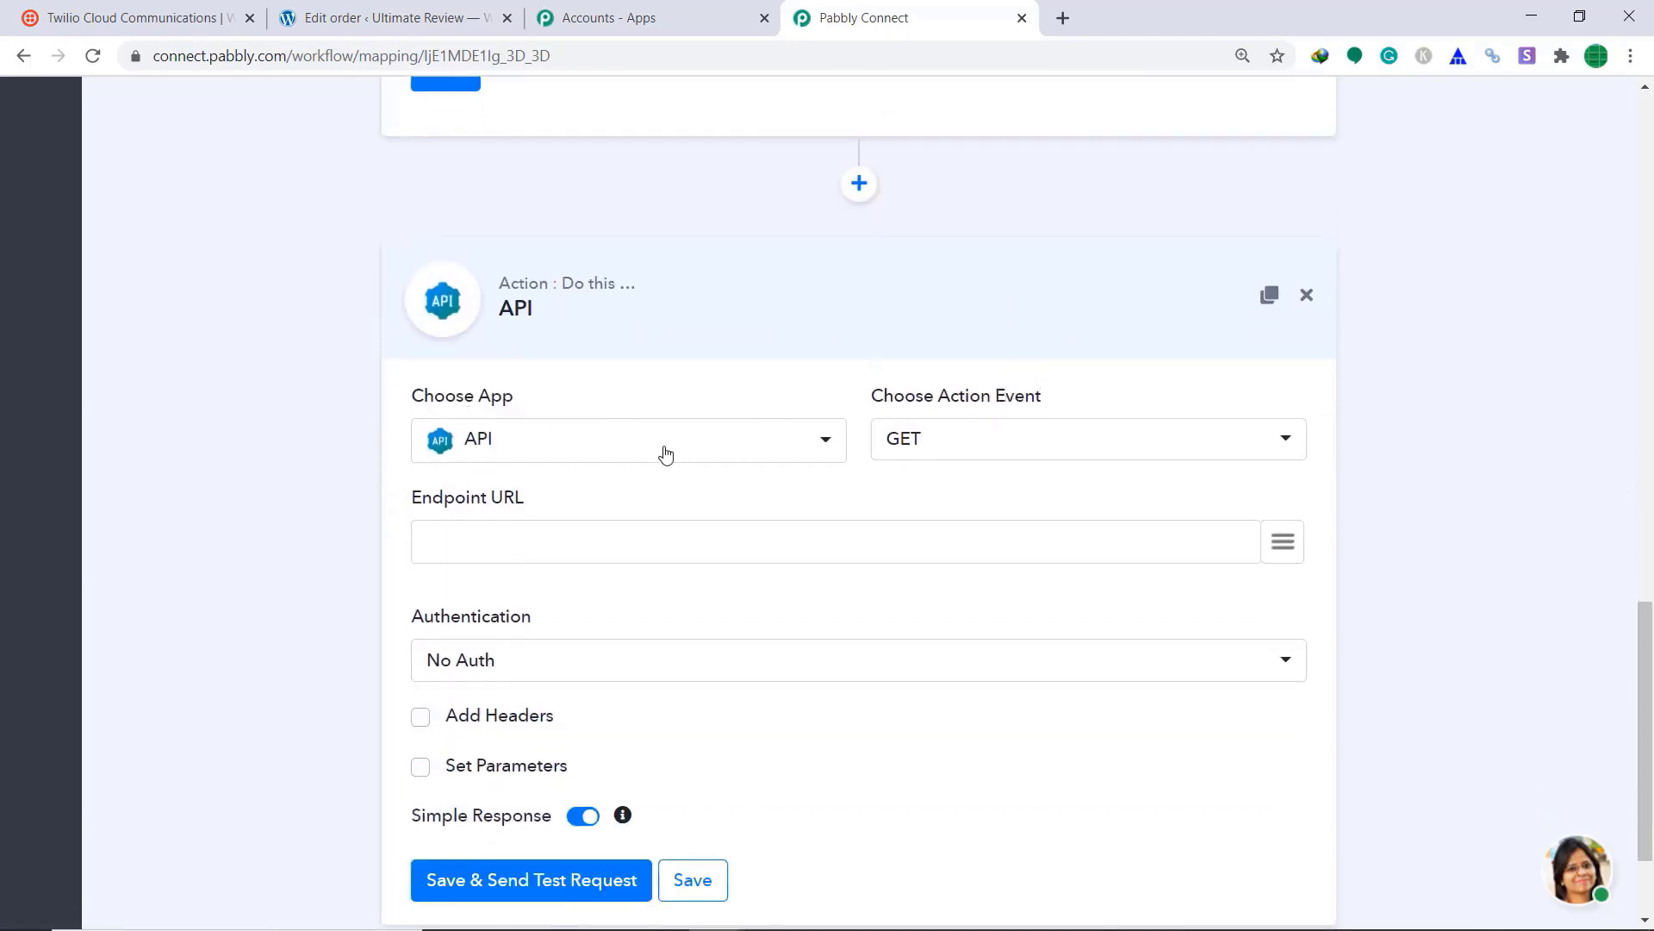
left_click(769, 446)
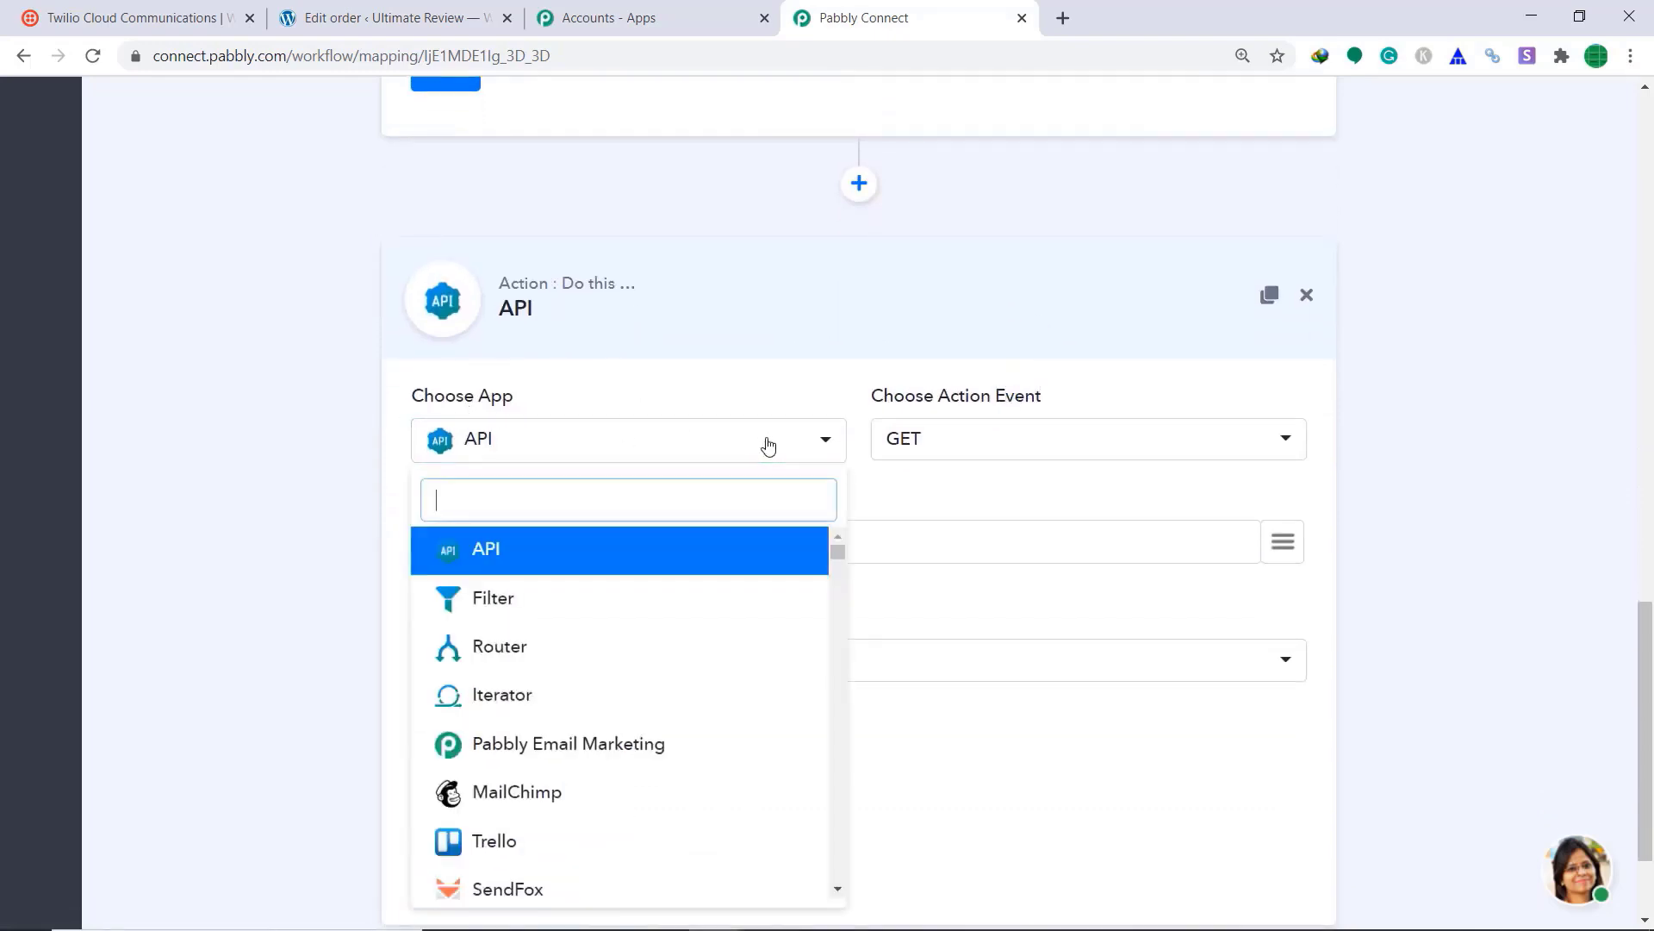
type("twi")
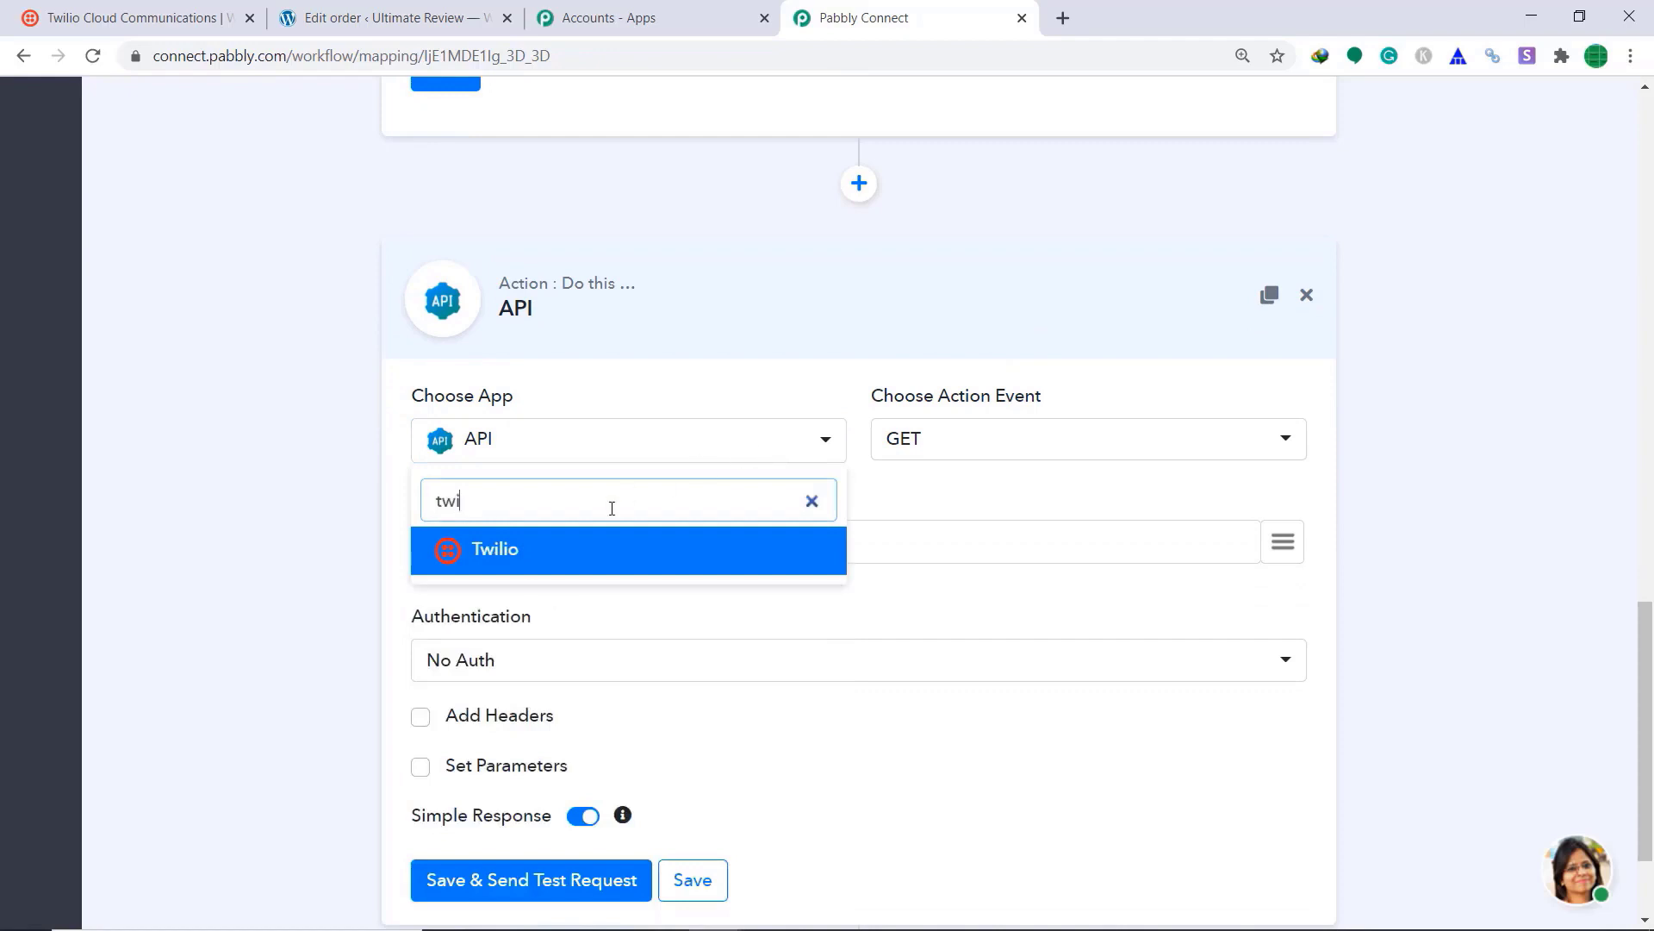
left_click(600, 562)
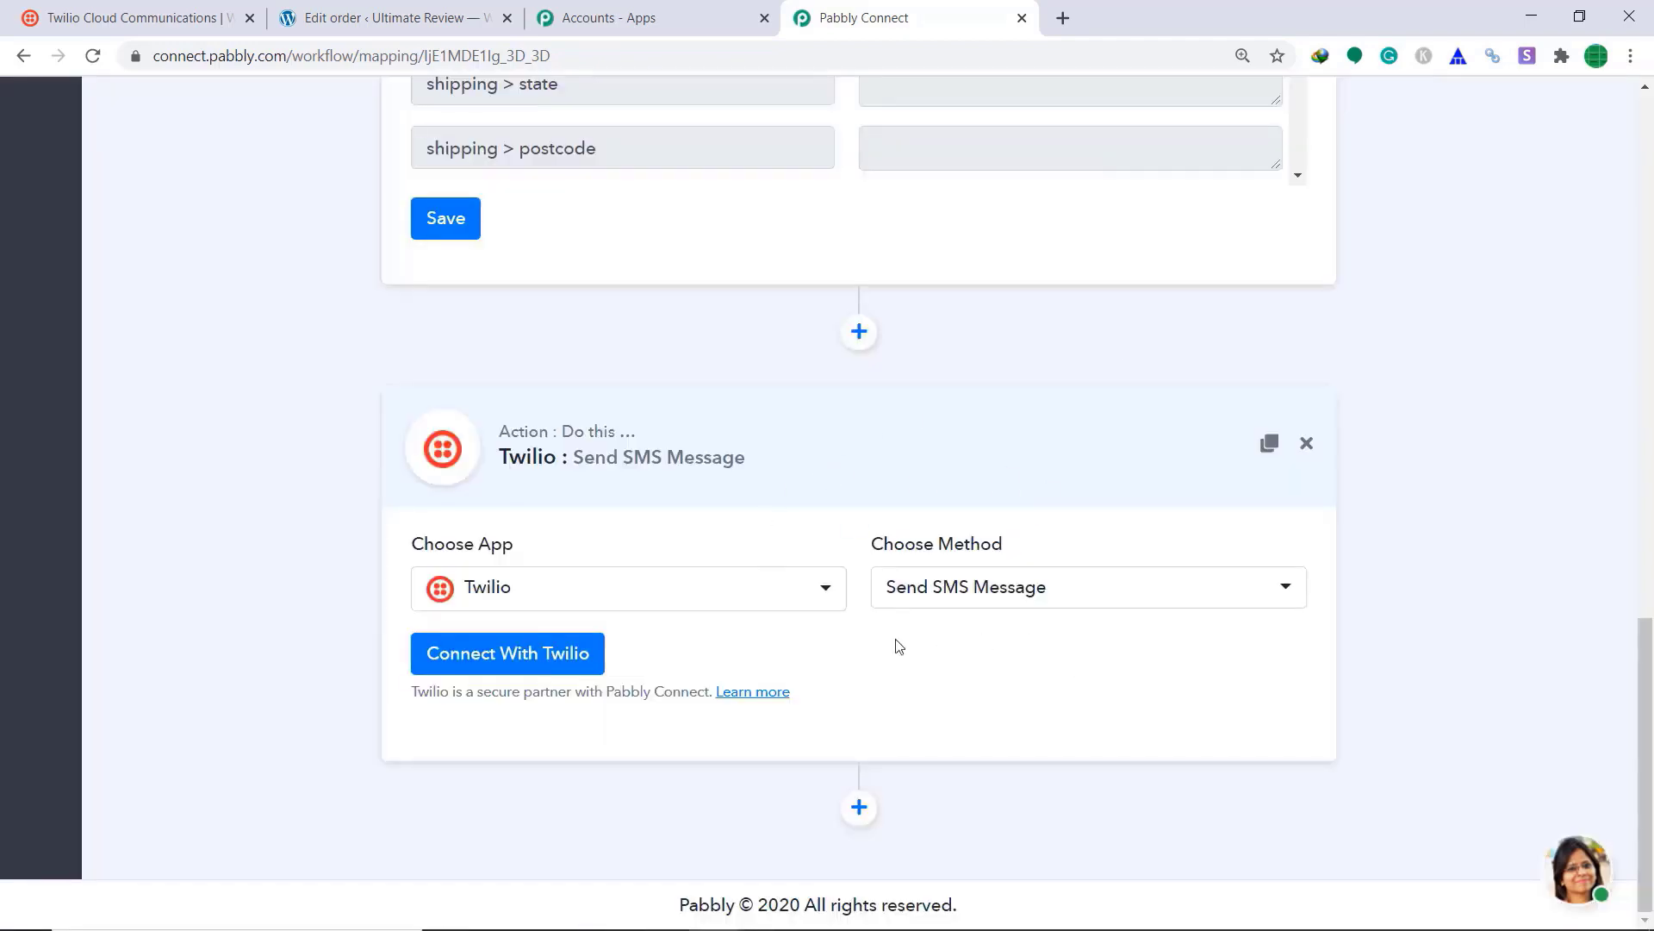
left_click(501, 666)
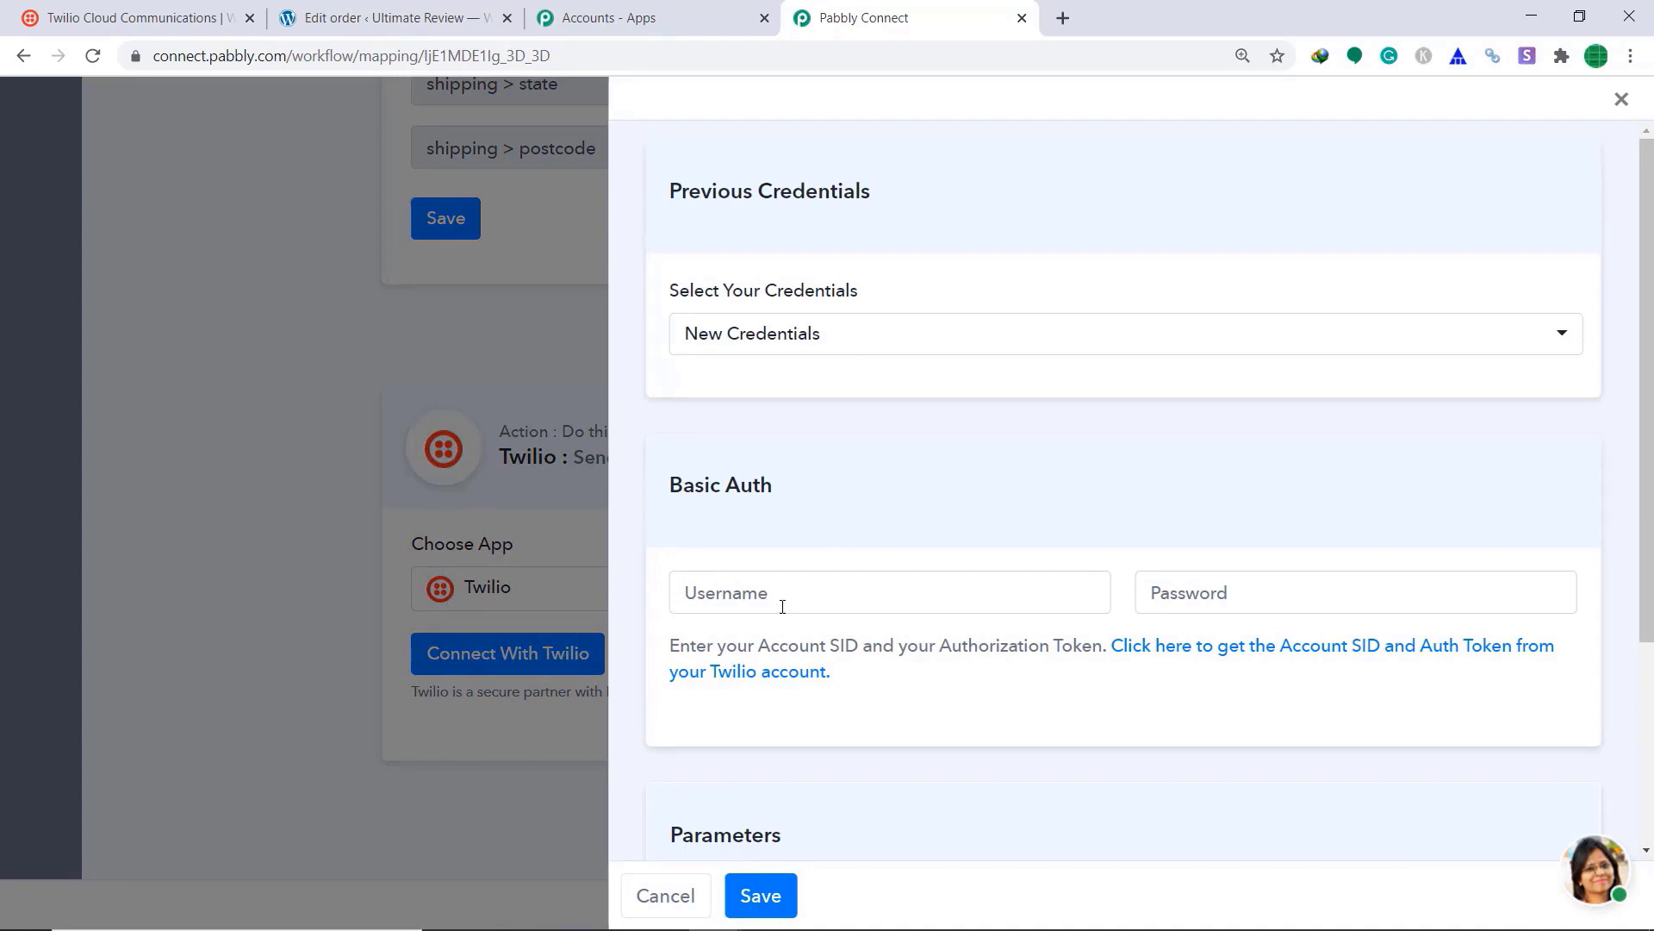
Step: Scroll the Twilio credentials panel down to the Basic Auth and AccountSID fields
scroll(1186, 582, "down", 2)
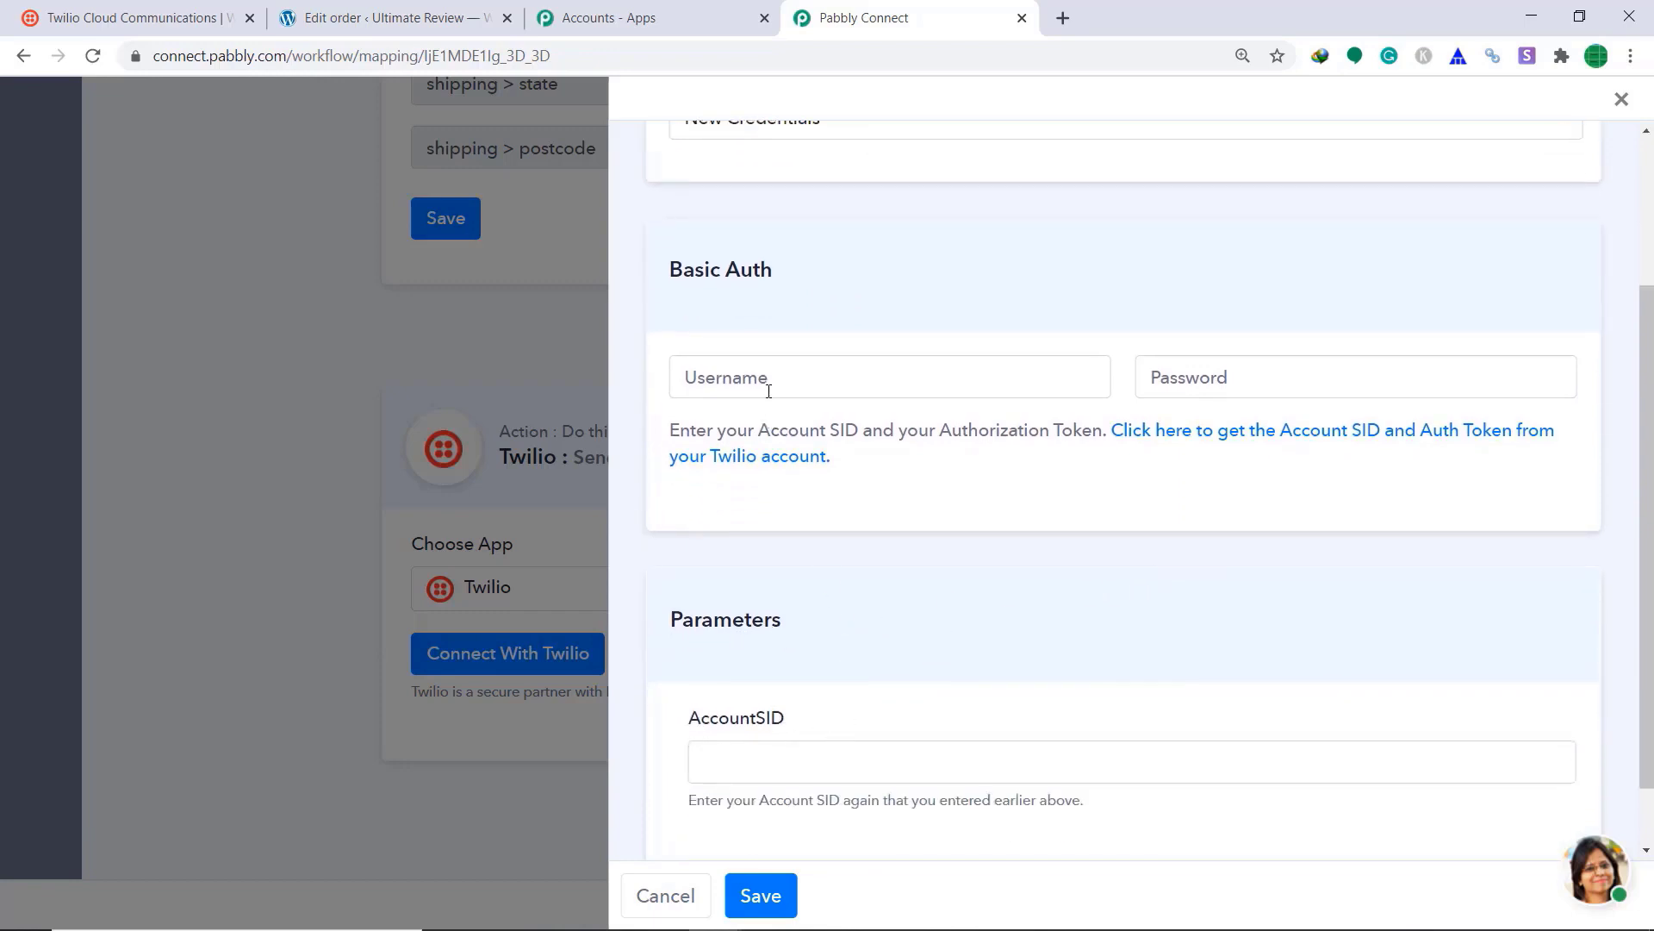
Step: Copy the live Account SID from the Twilio Console project settings page
left_click(86, 16)
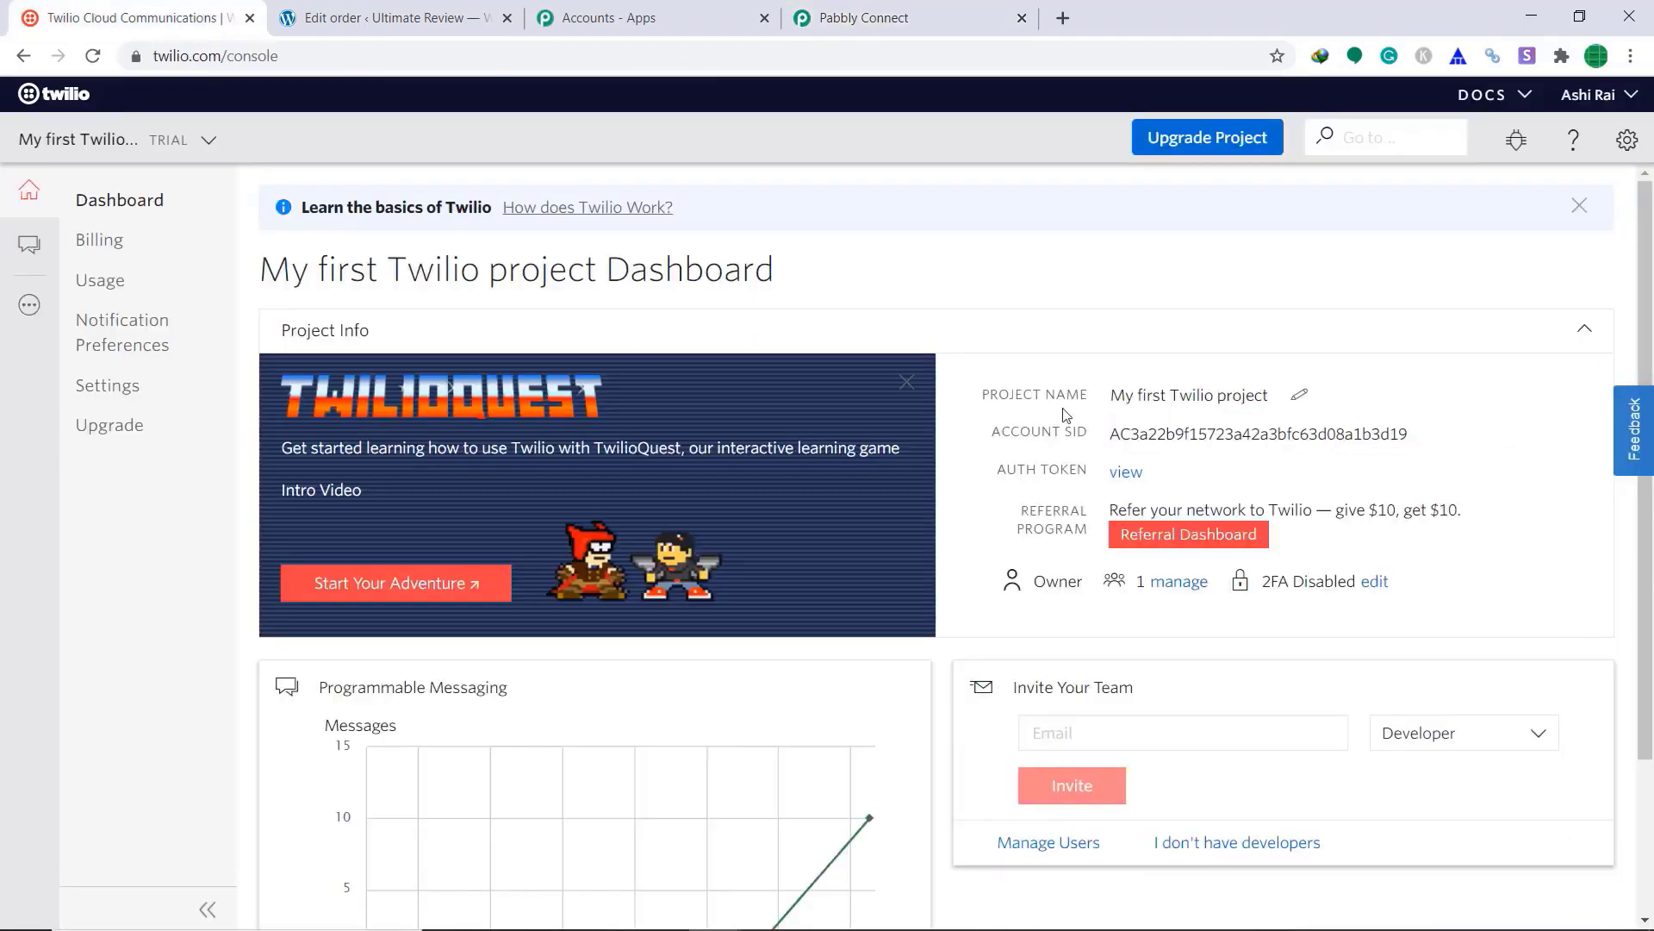
left_click(1627, 140)
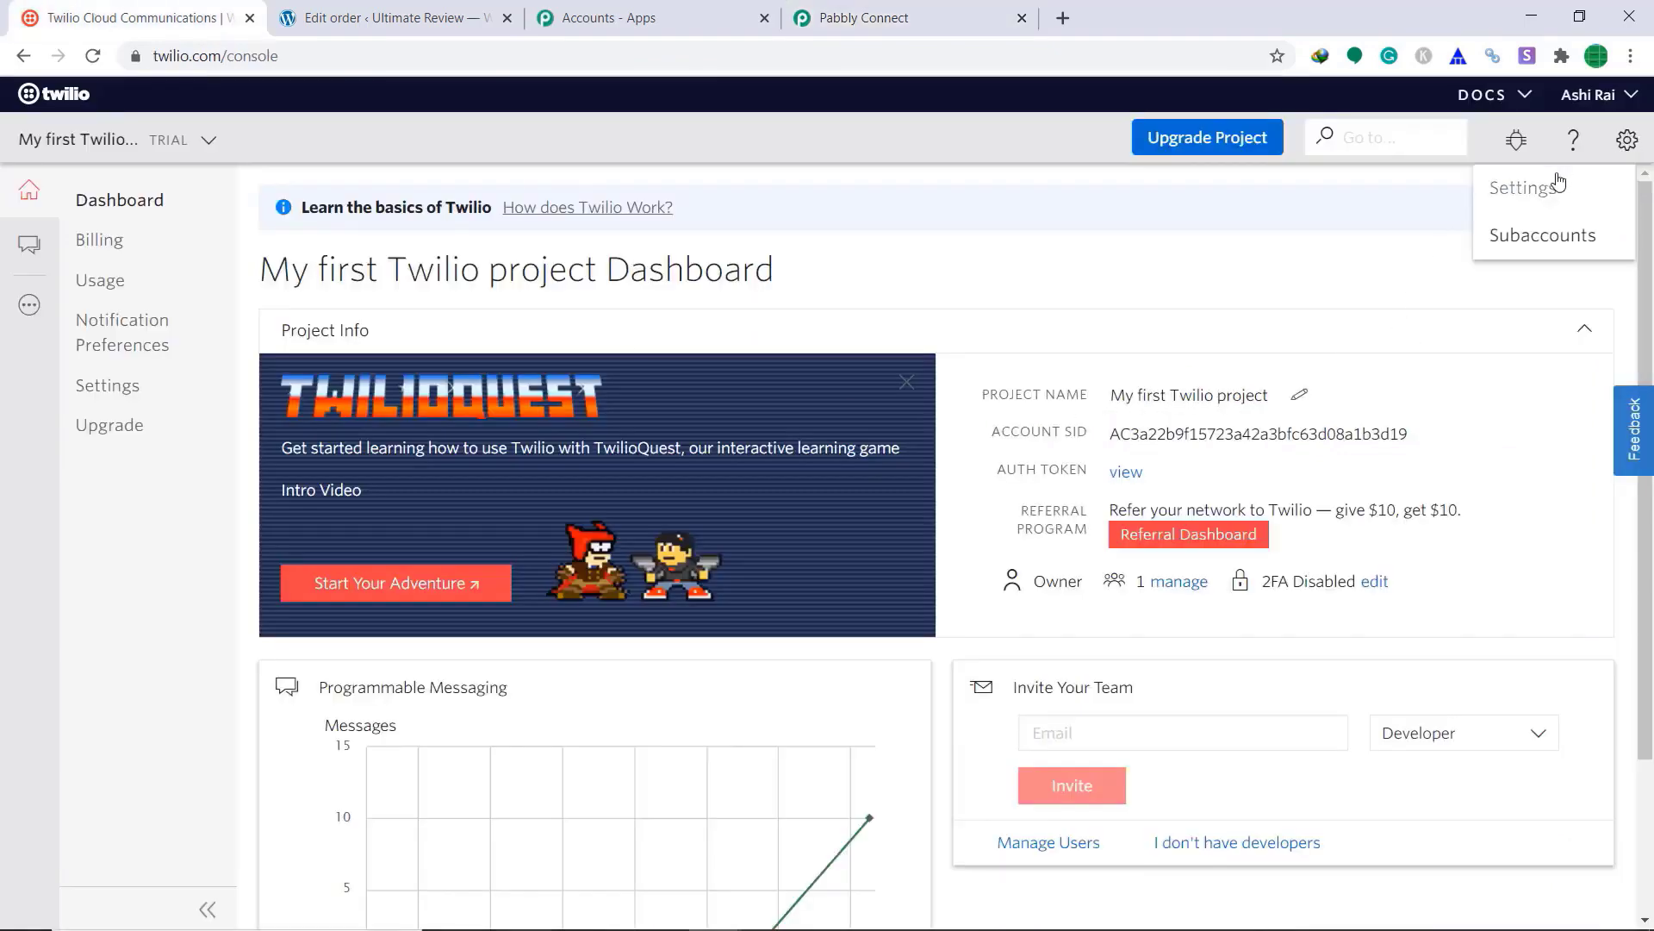
left_click(1568, 185)
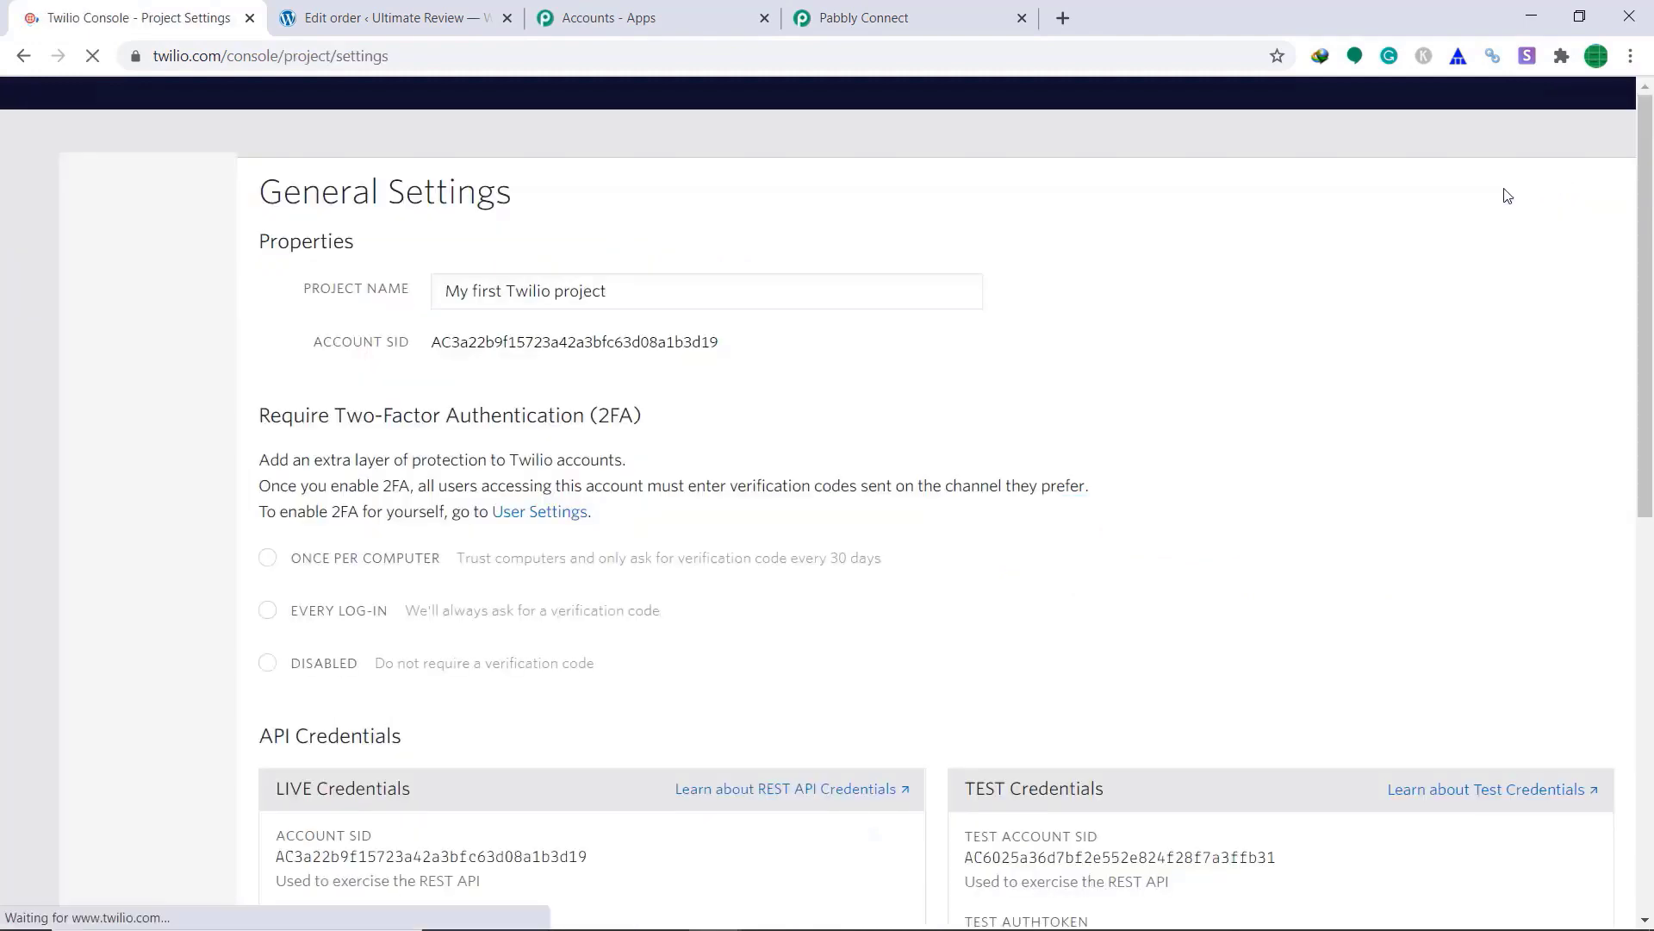
scroll(1105, 356, "down", 3)
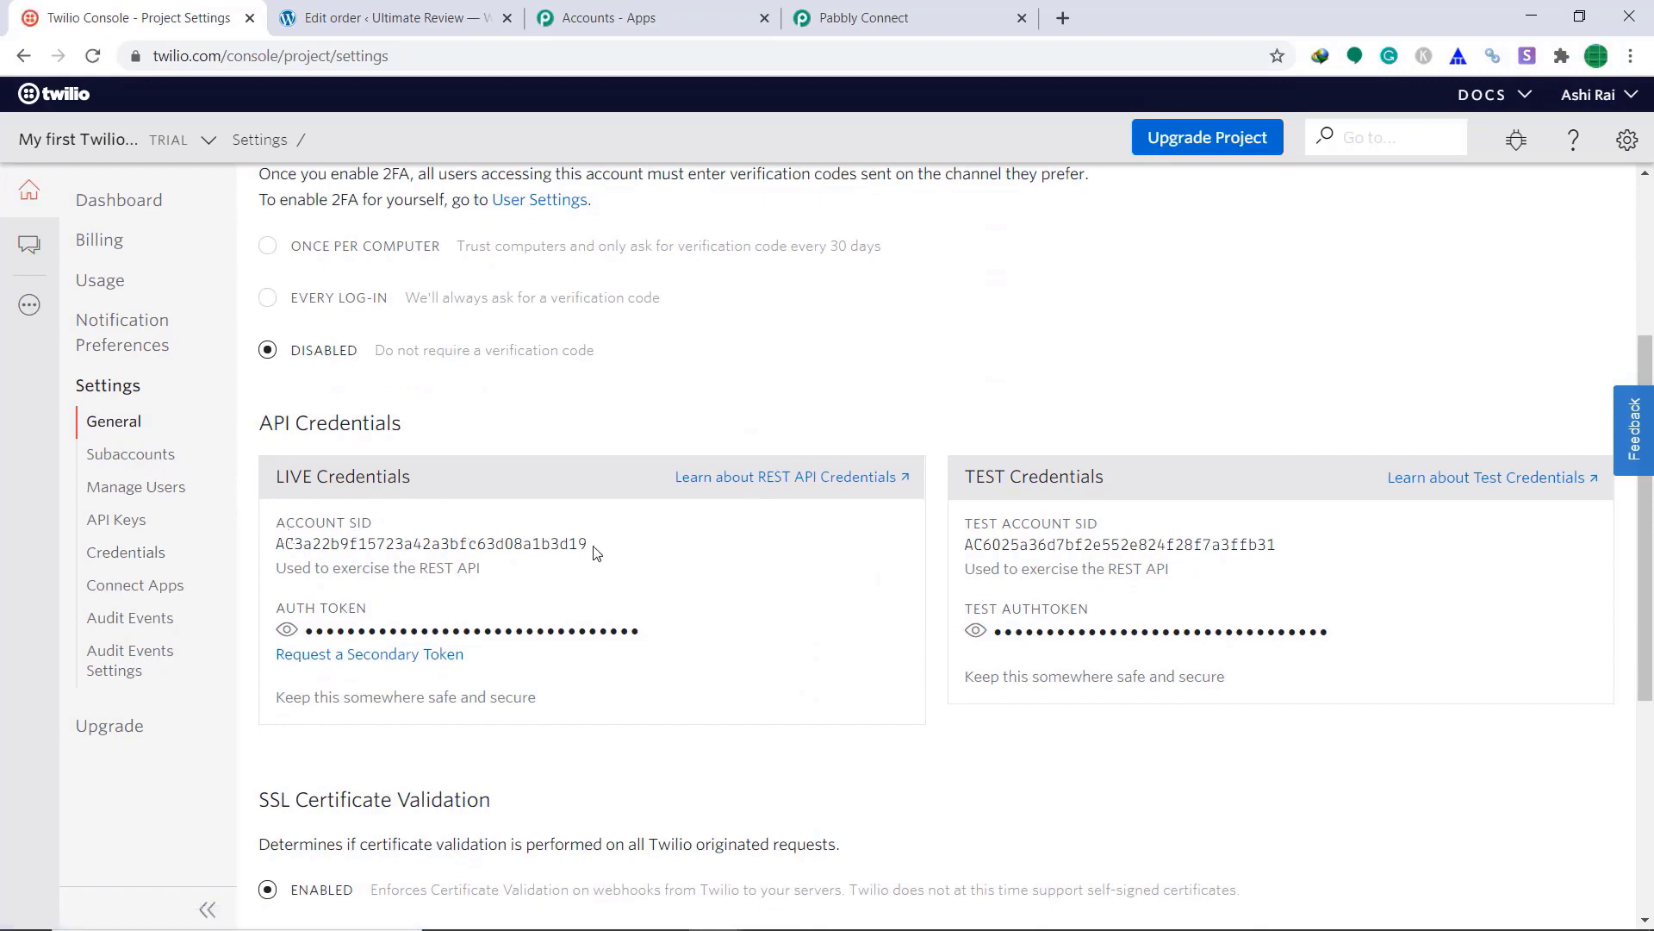
left_click_drag(593, 552, 272, 552)
right_click(315, 547)
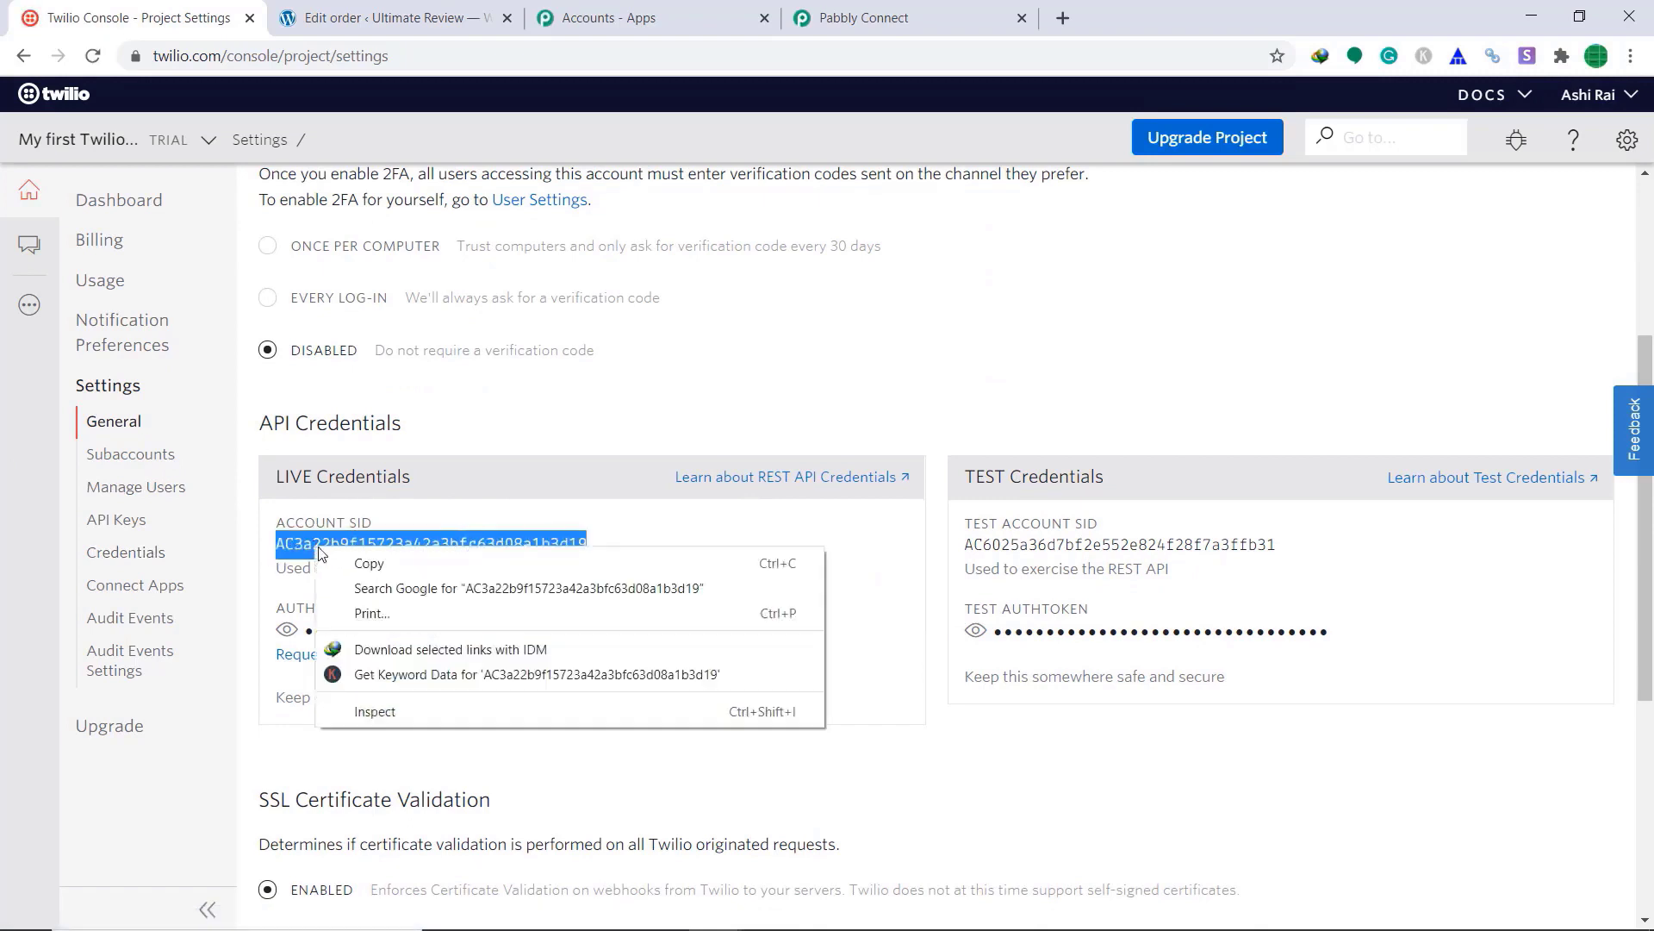
left_click(365, 563)
left_click(862, 17)
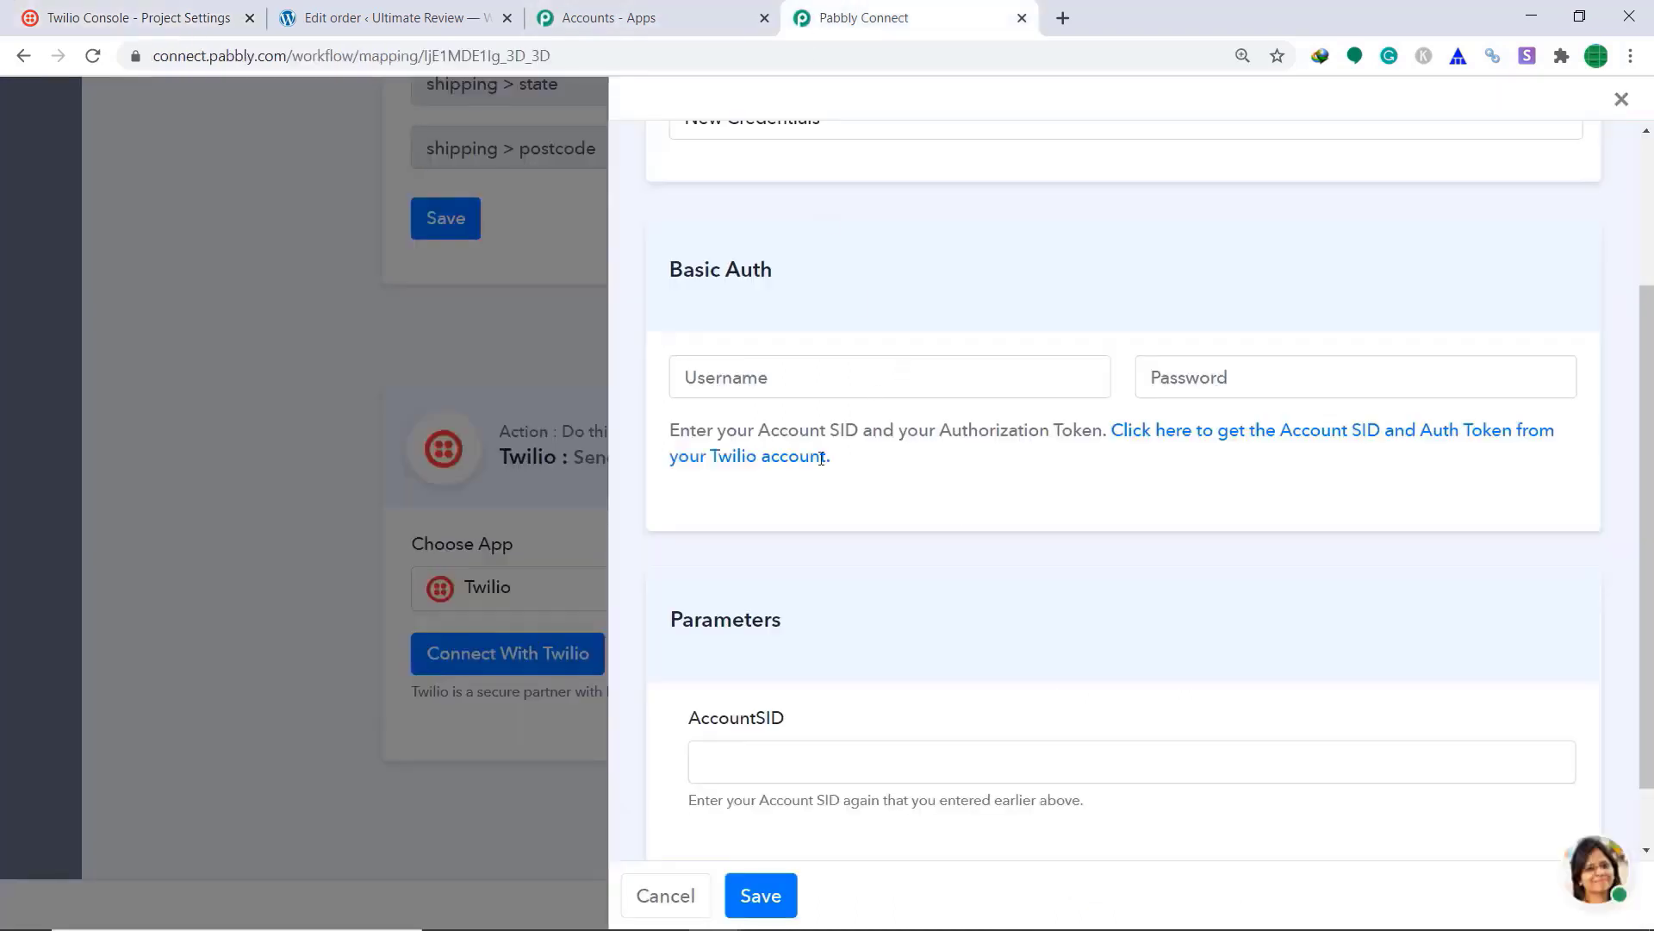
Step: Paste the Account SID as the username and the live Auth Token as the password
right_click(769, 379)
left_click(829, 536)
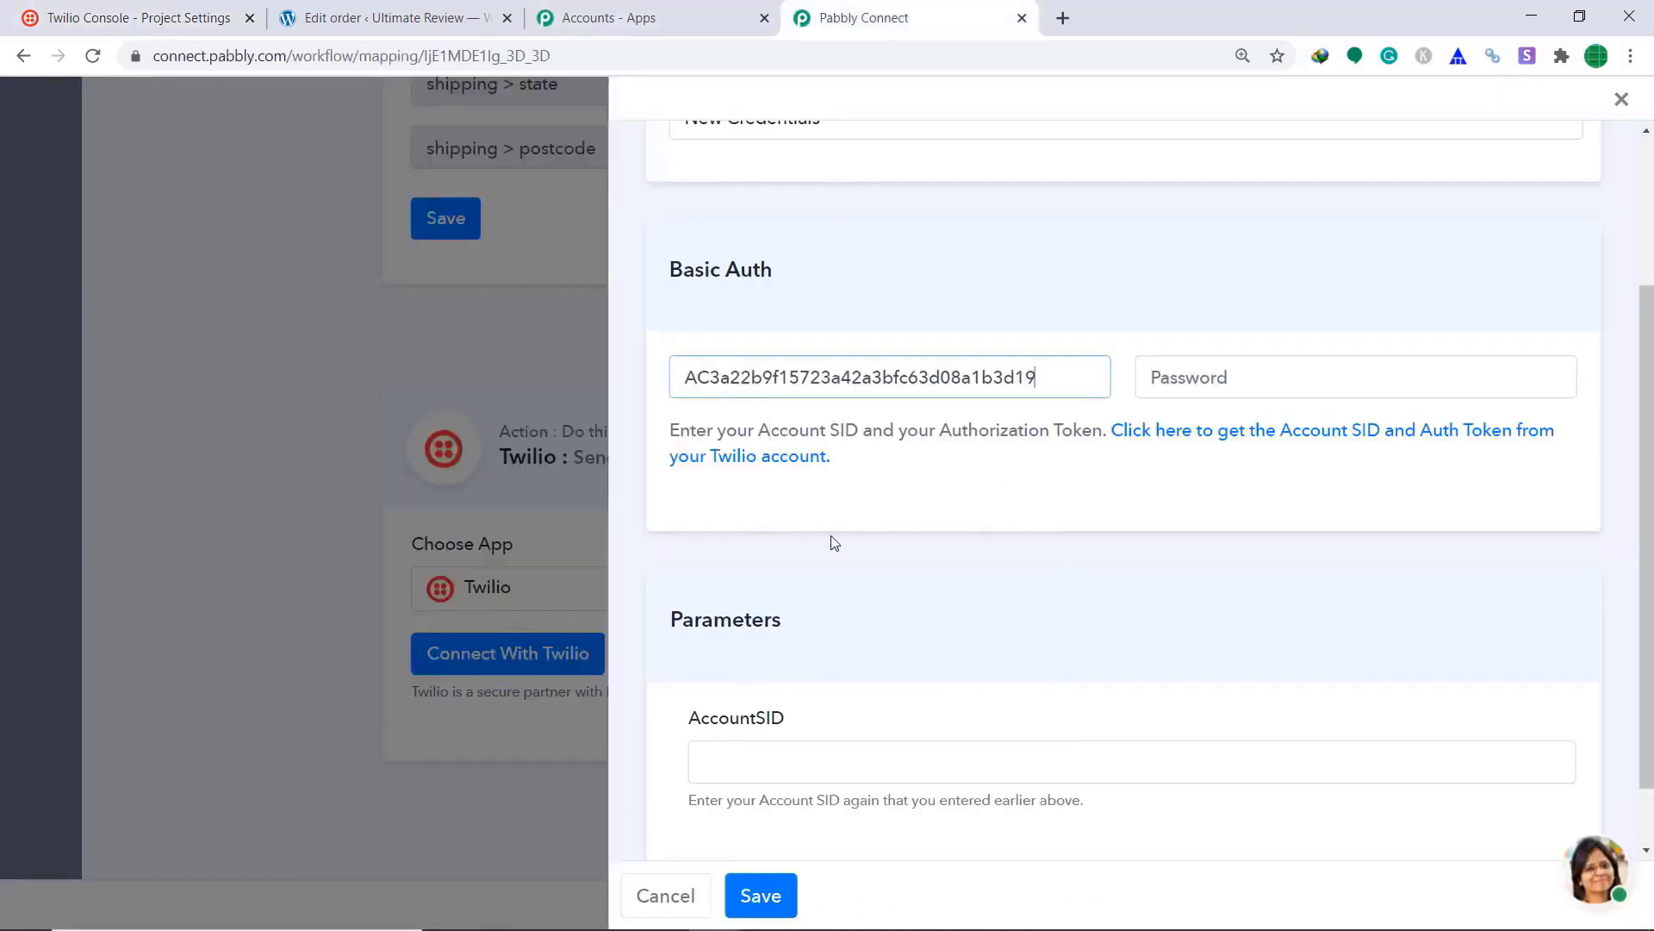
left_click(1195, 380)
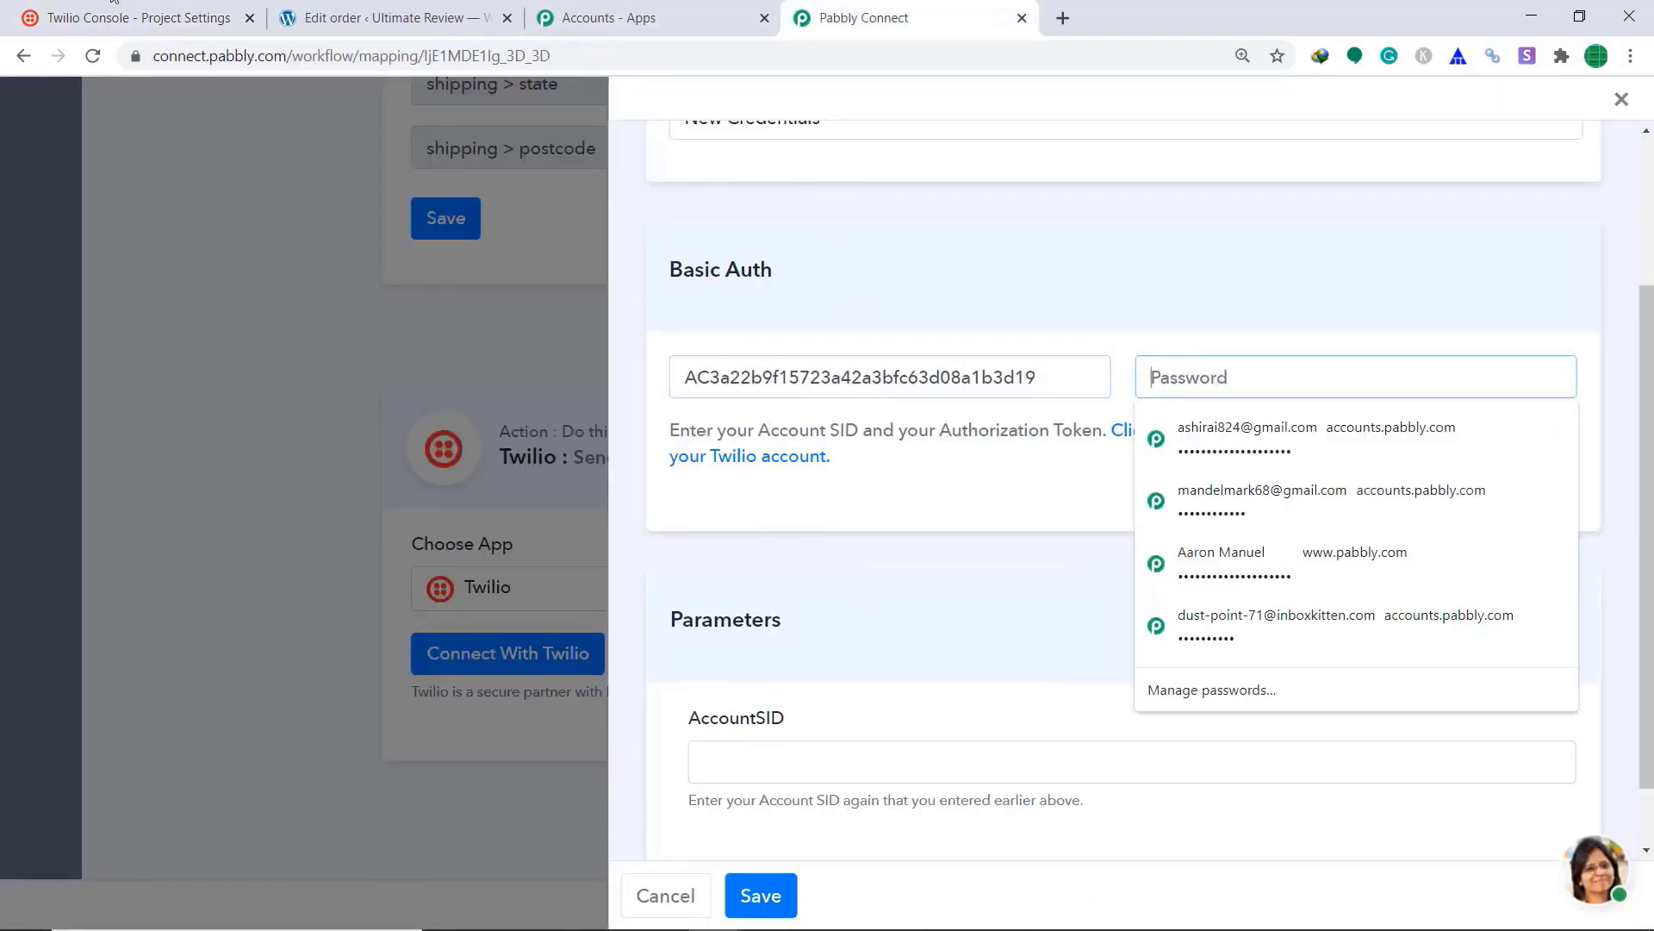
left_click(138, 17)
left_click(300, 630)
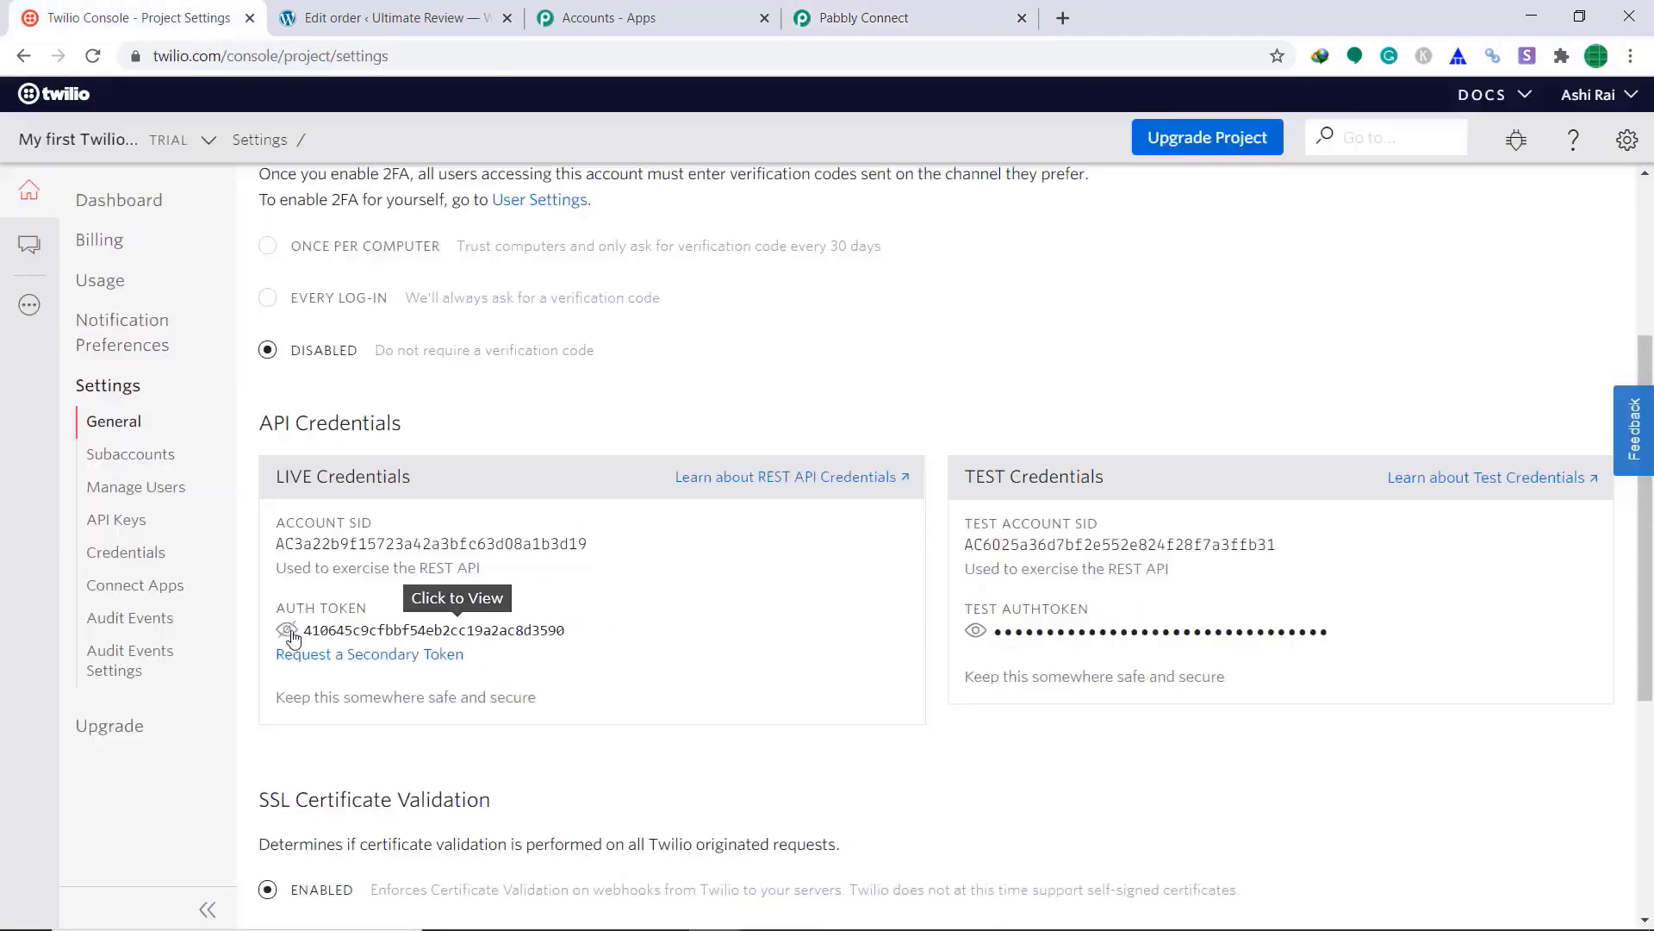
left_click_drag(572, 635, 301, 635)
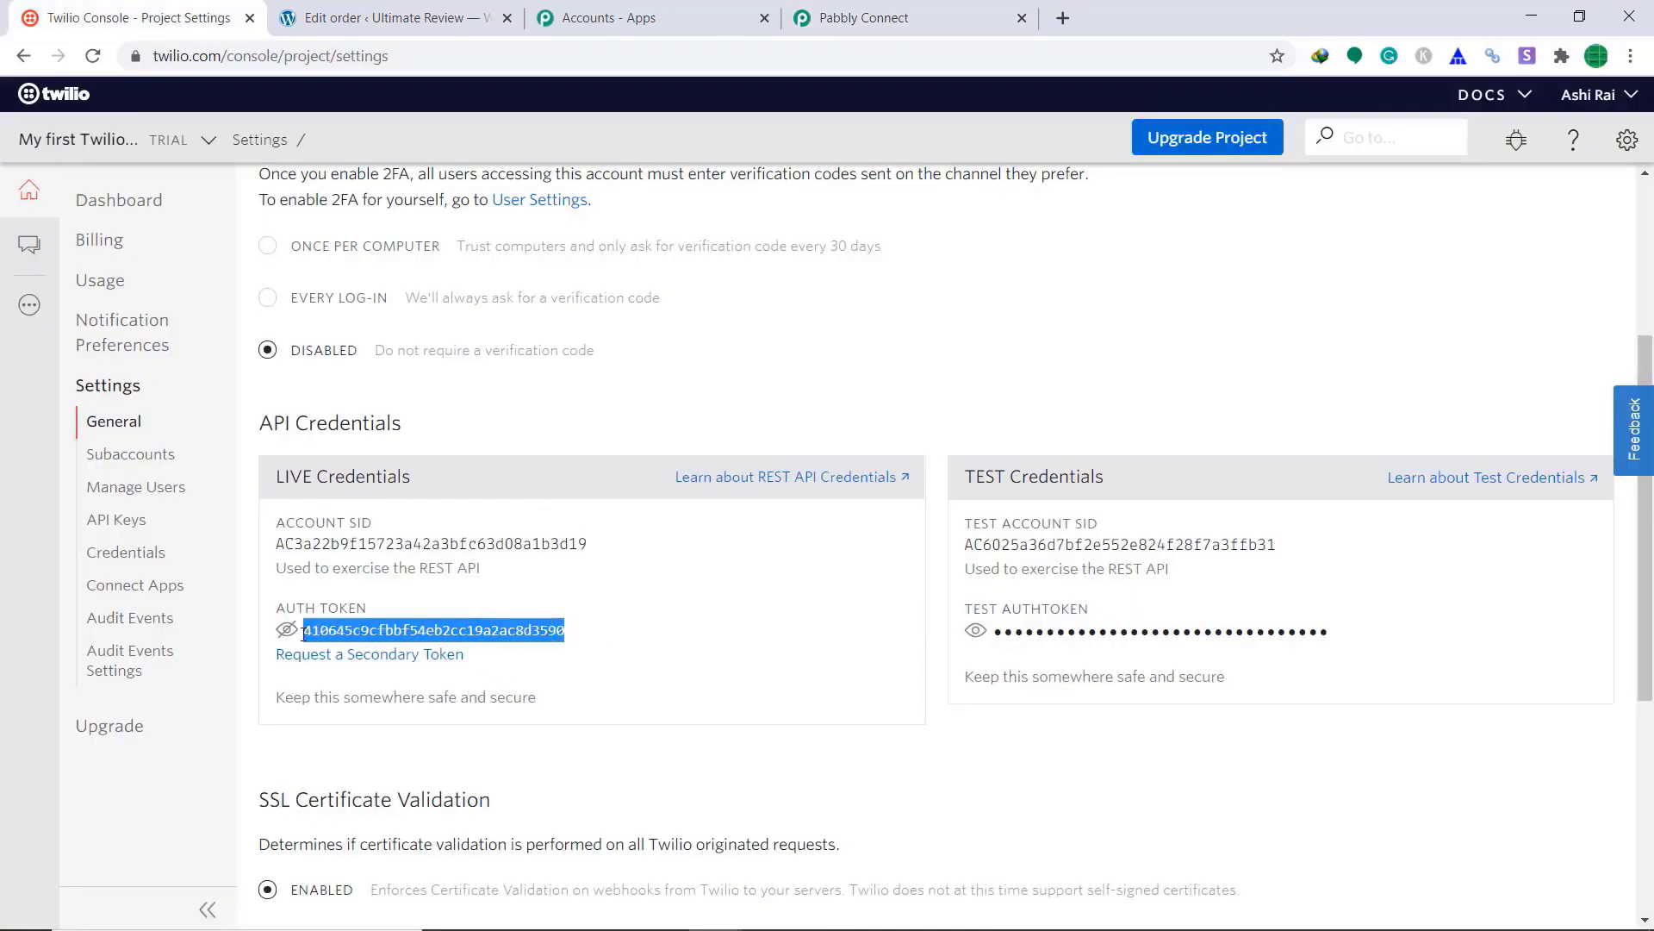
right_click(357, 632)
left_click(387, 643)
left_click(864, 18)
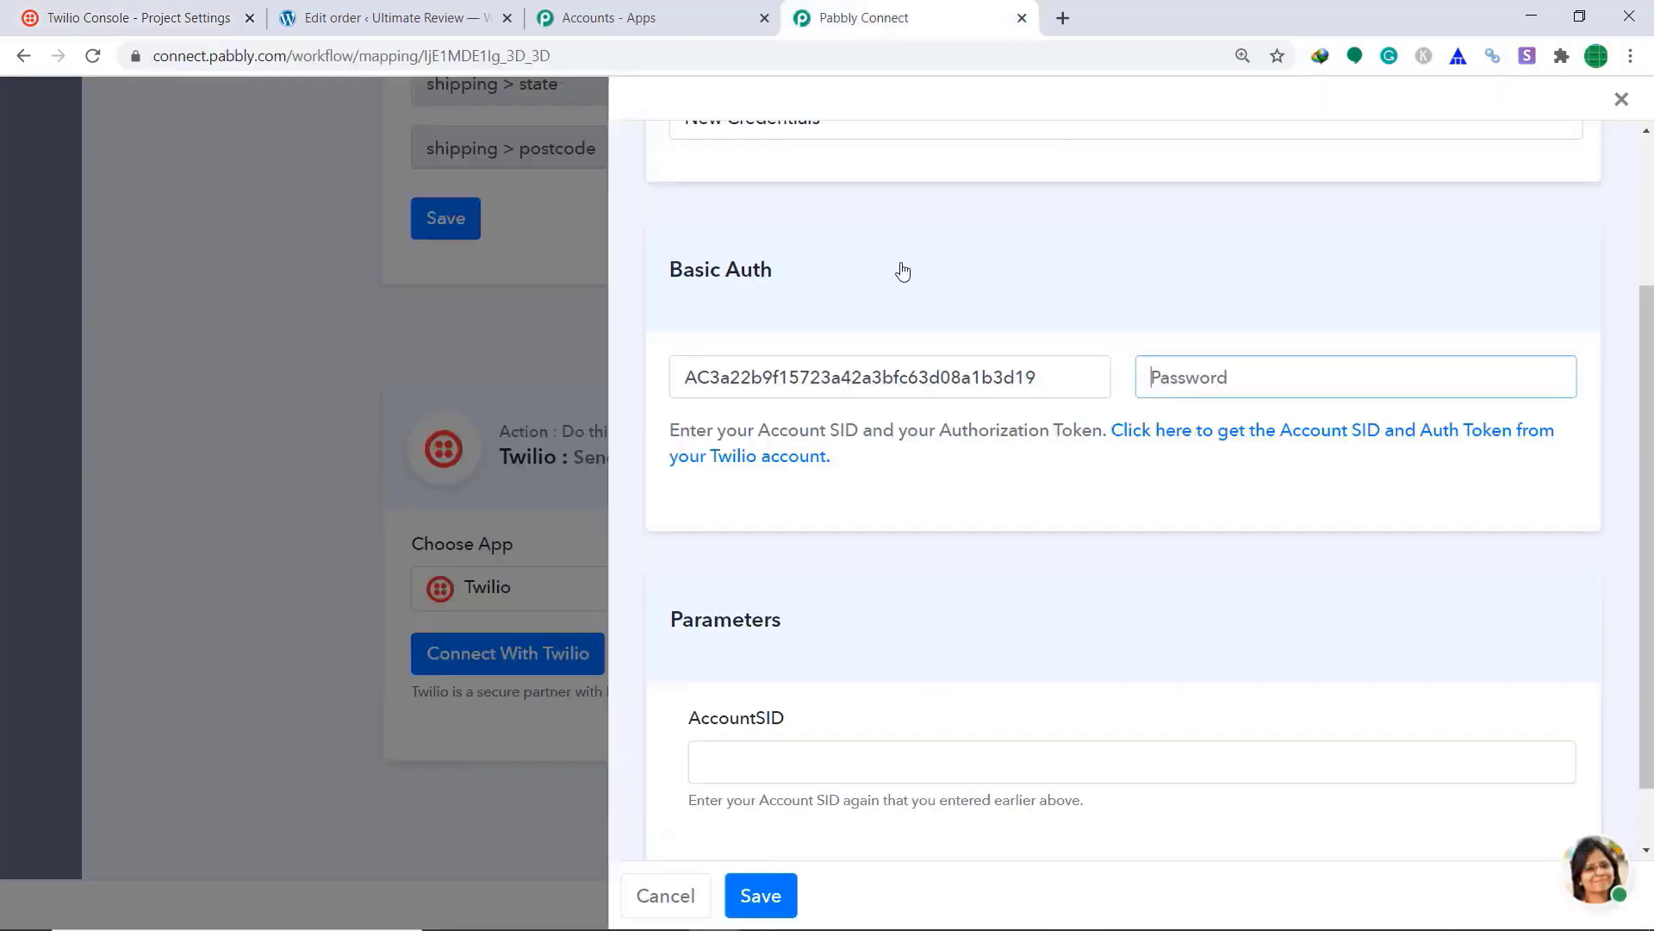
right_click(1215, 385)
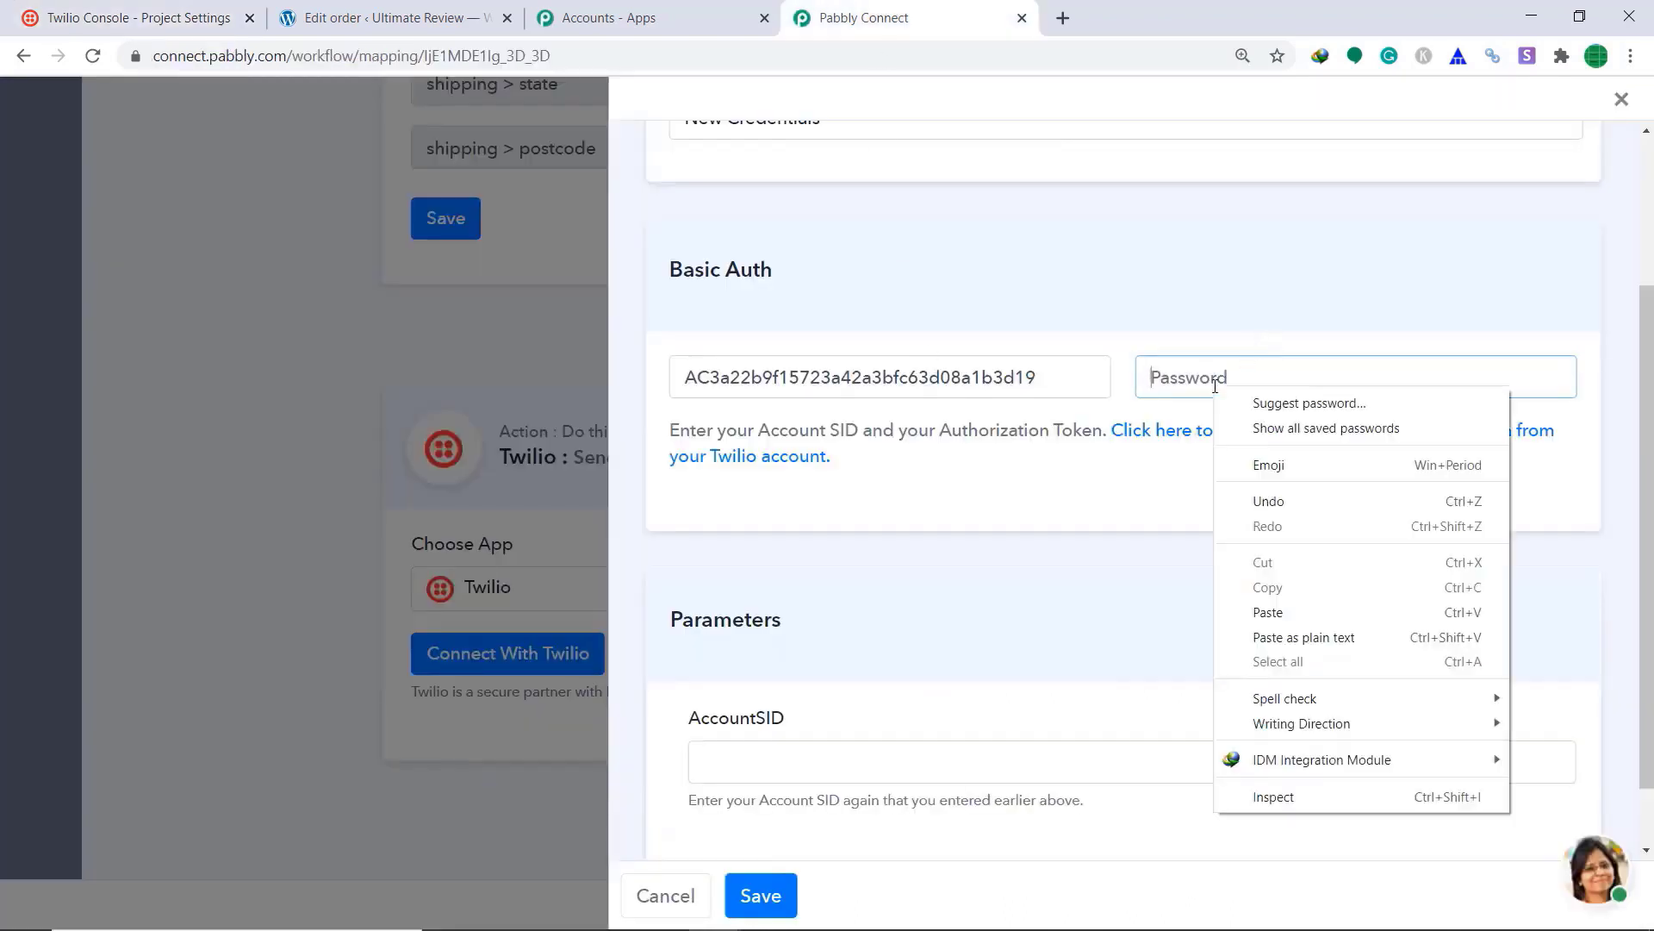
left_click(1273, 613)
Step: Fill the AccountSID parameter with the live Account SID and save the Twilio connection
scroll(810, 644, "down", 1)
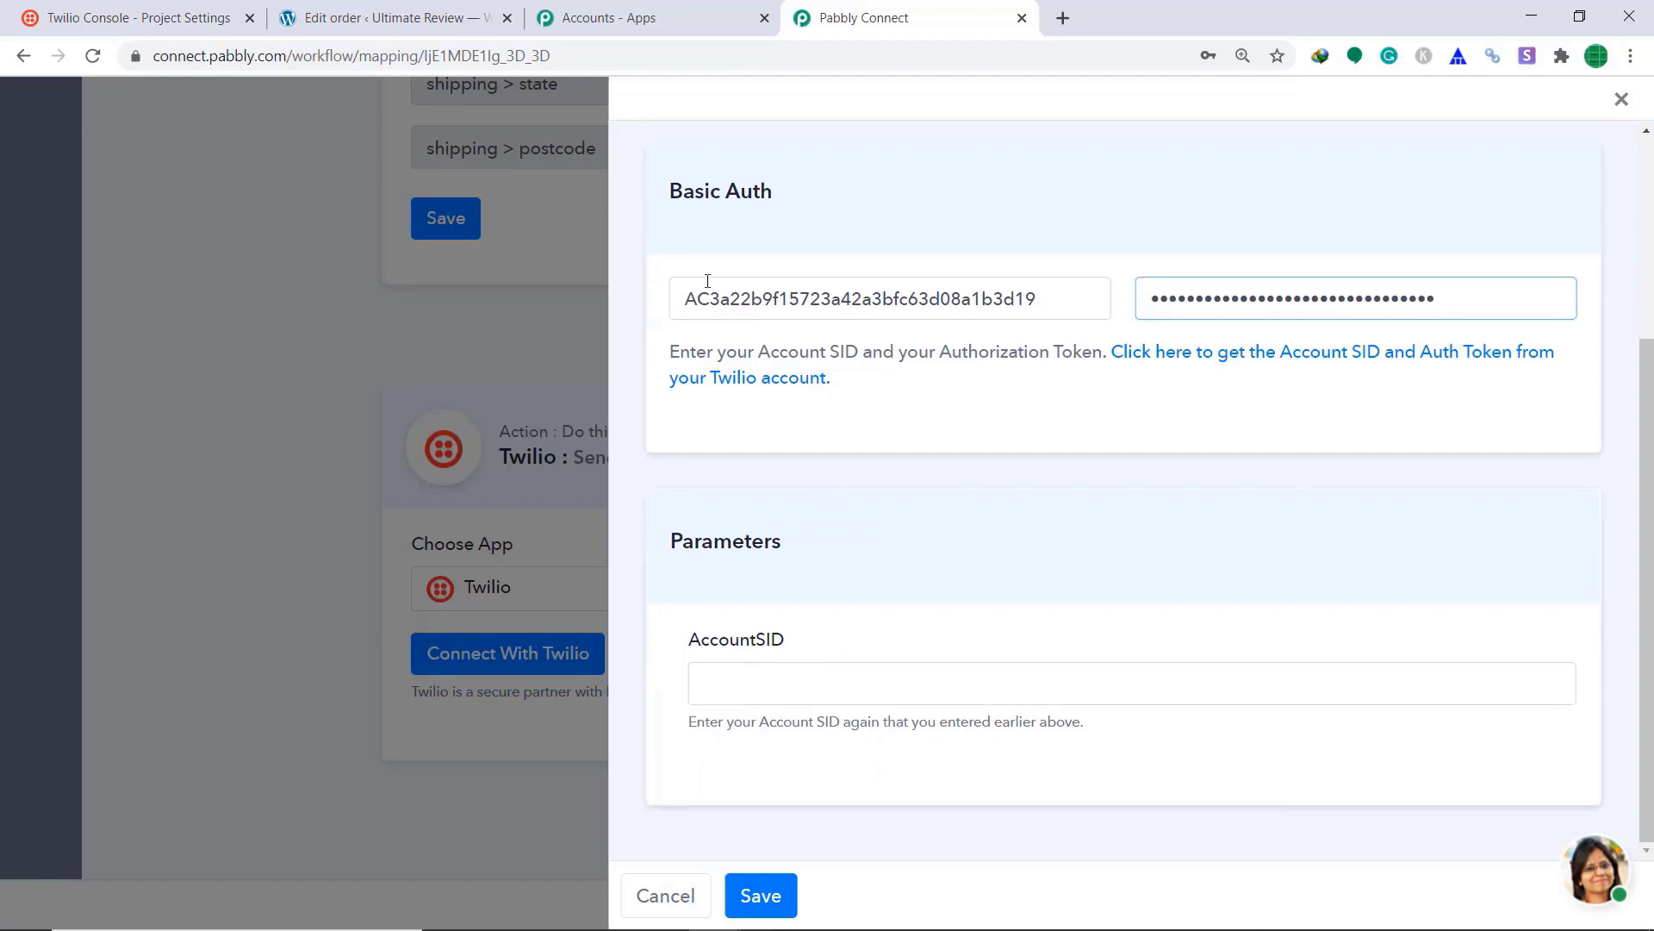
left_click(172, 17)
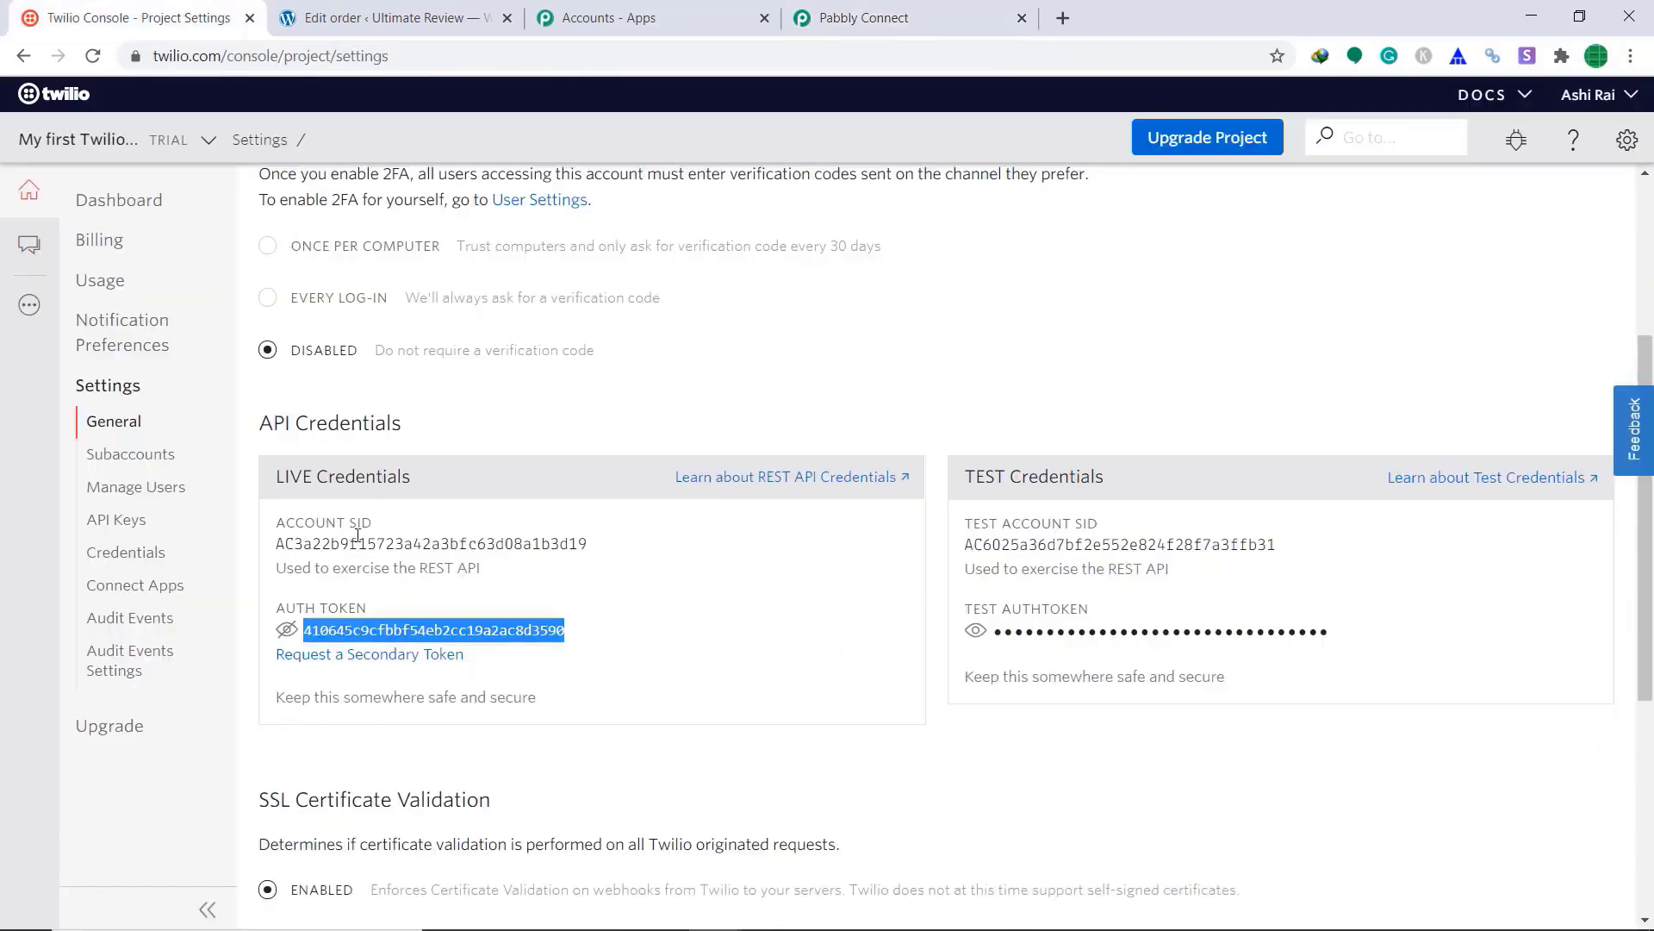
left_click_drag(612, 552, 258, 552)
right_click(297, 545)
left_click(396, 556)
left_click(861, 17)
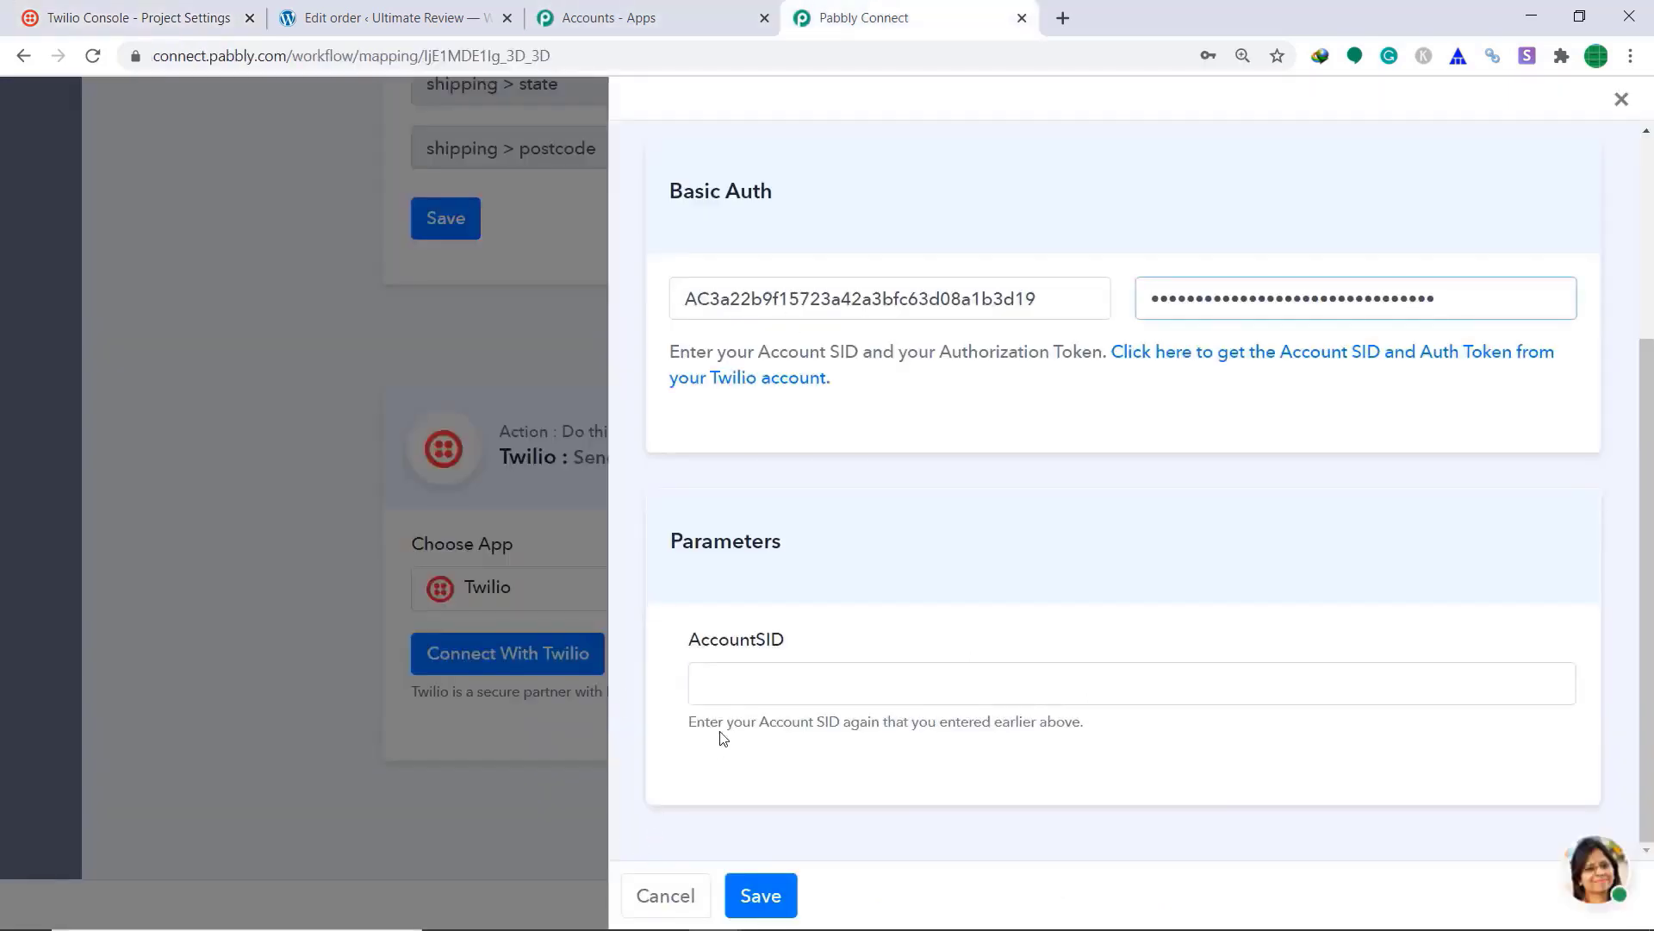
right_click(729, 689)
left_click(801, 491)
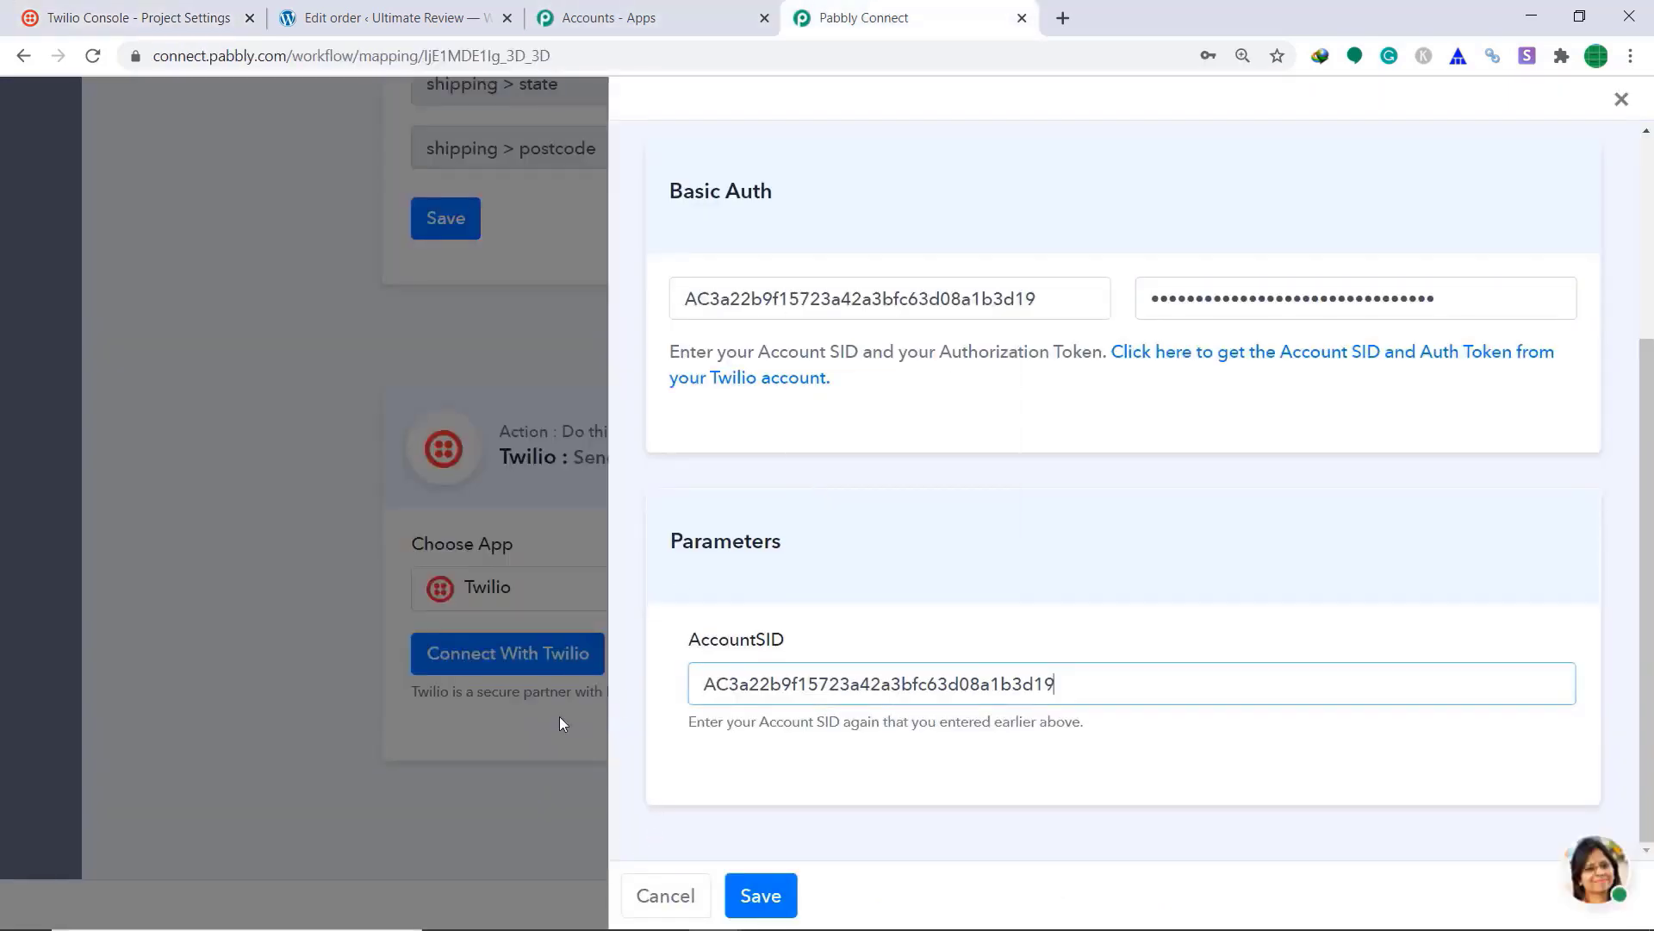
left_click(765, 897)
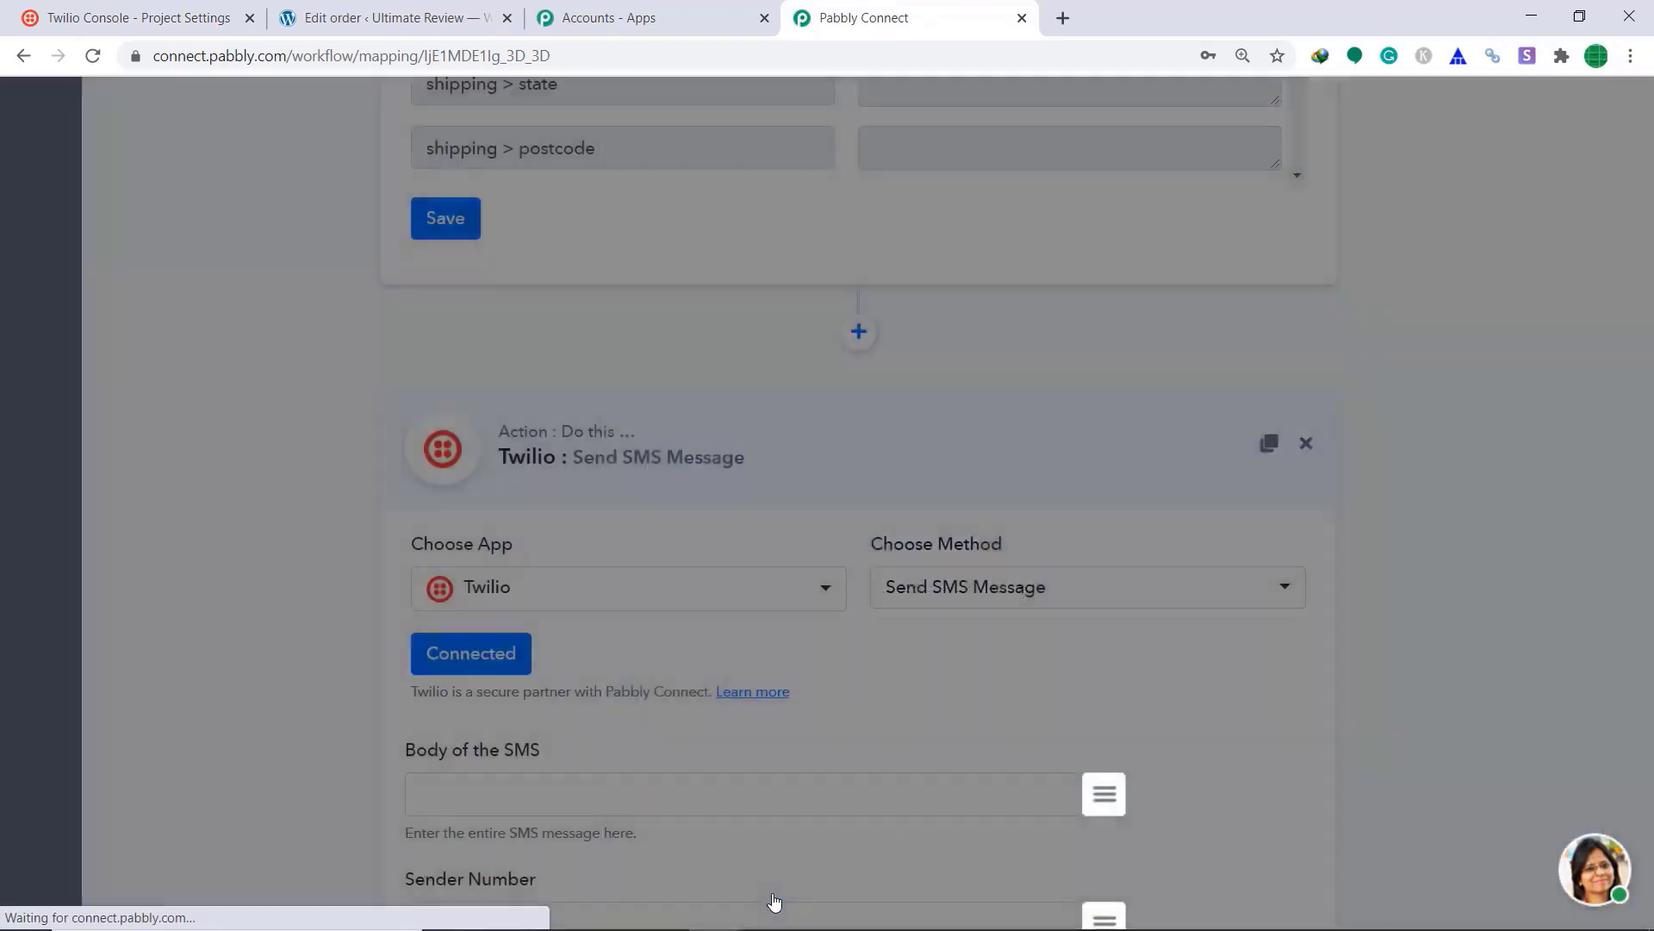
Step: Write the SMS body thanking the buyer by billing first_name and last_name, saying the order is completed
scroll(938, 526, "down", 3)
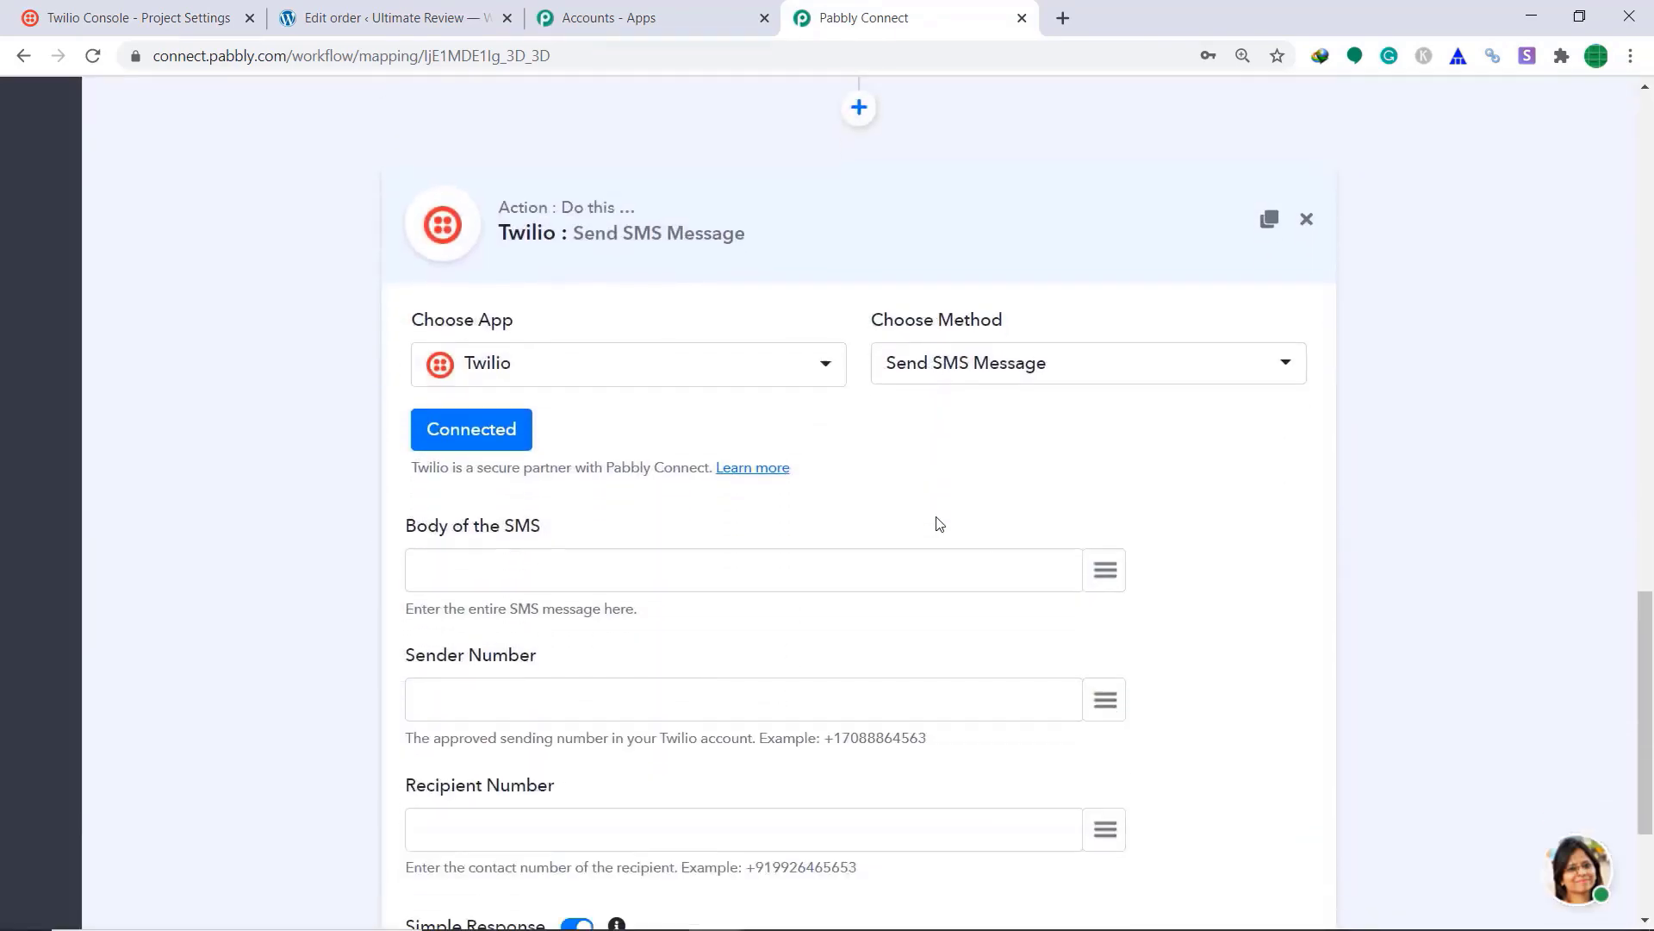
mouse_move(1216, 732)
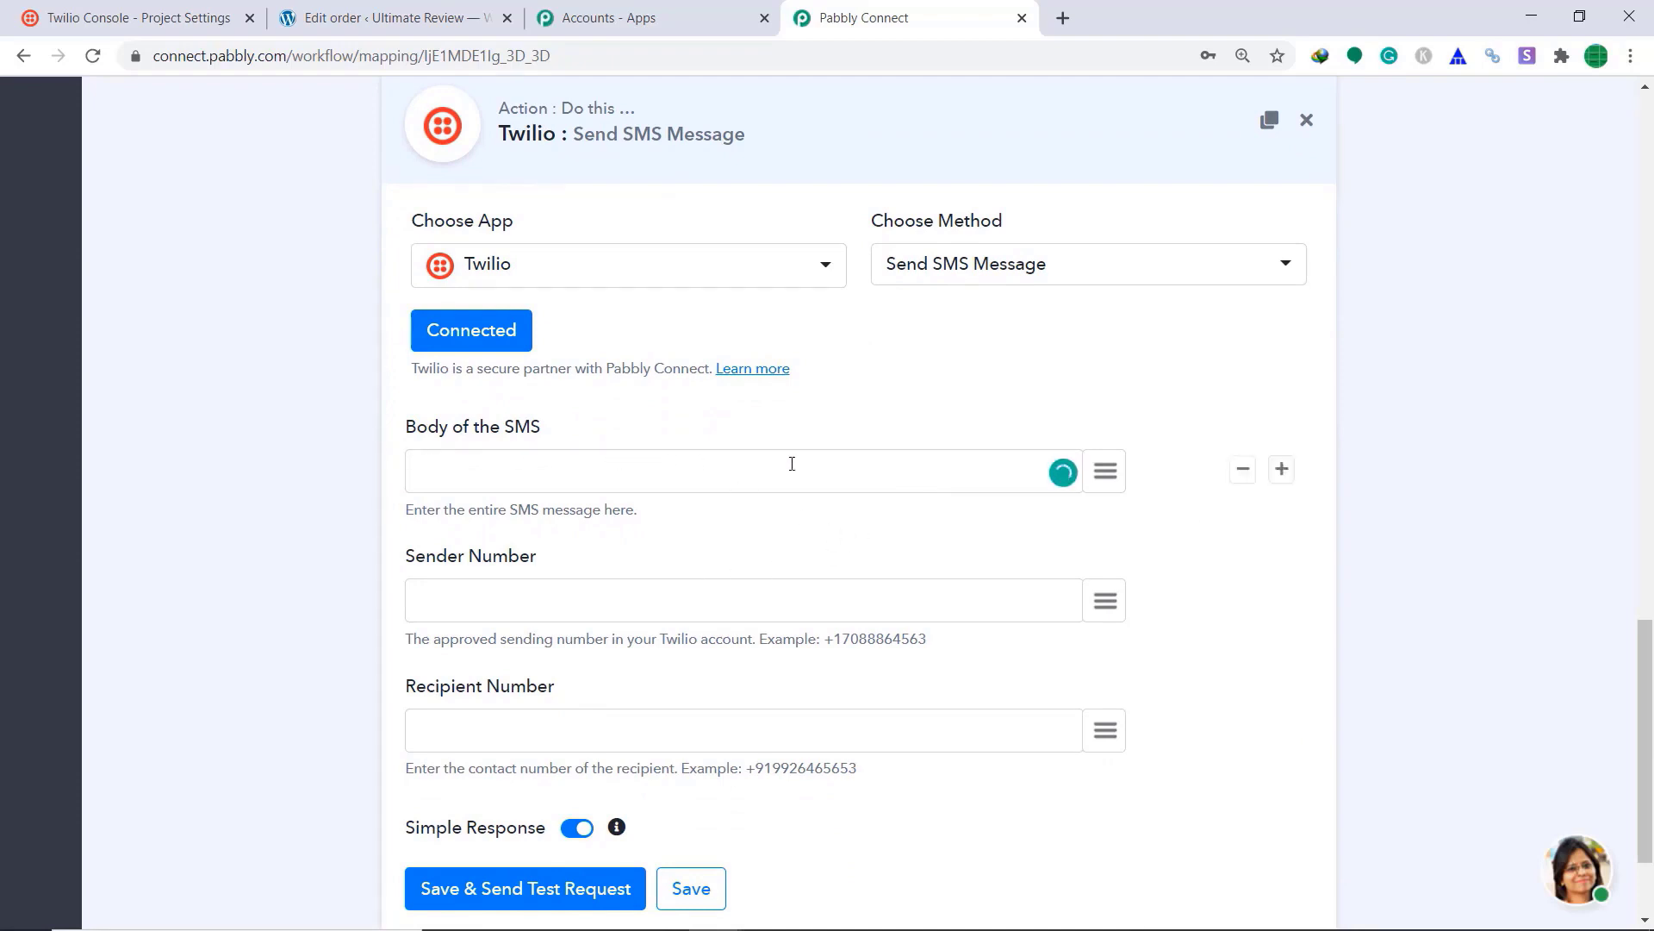
type("anks for the purchase Mr.")
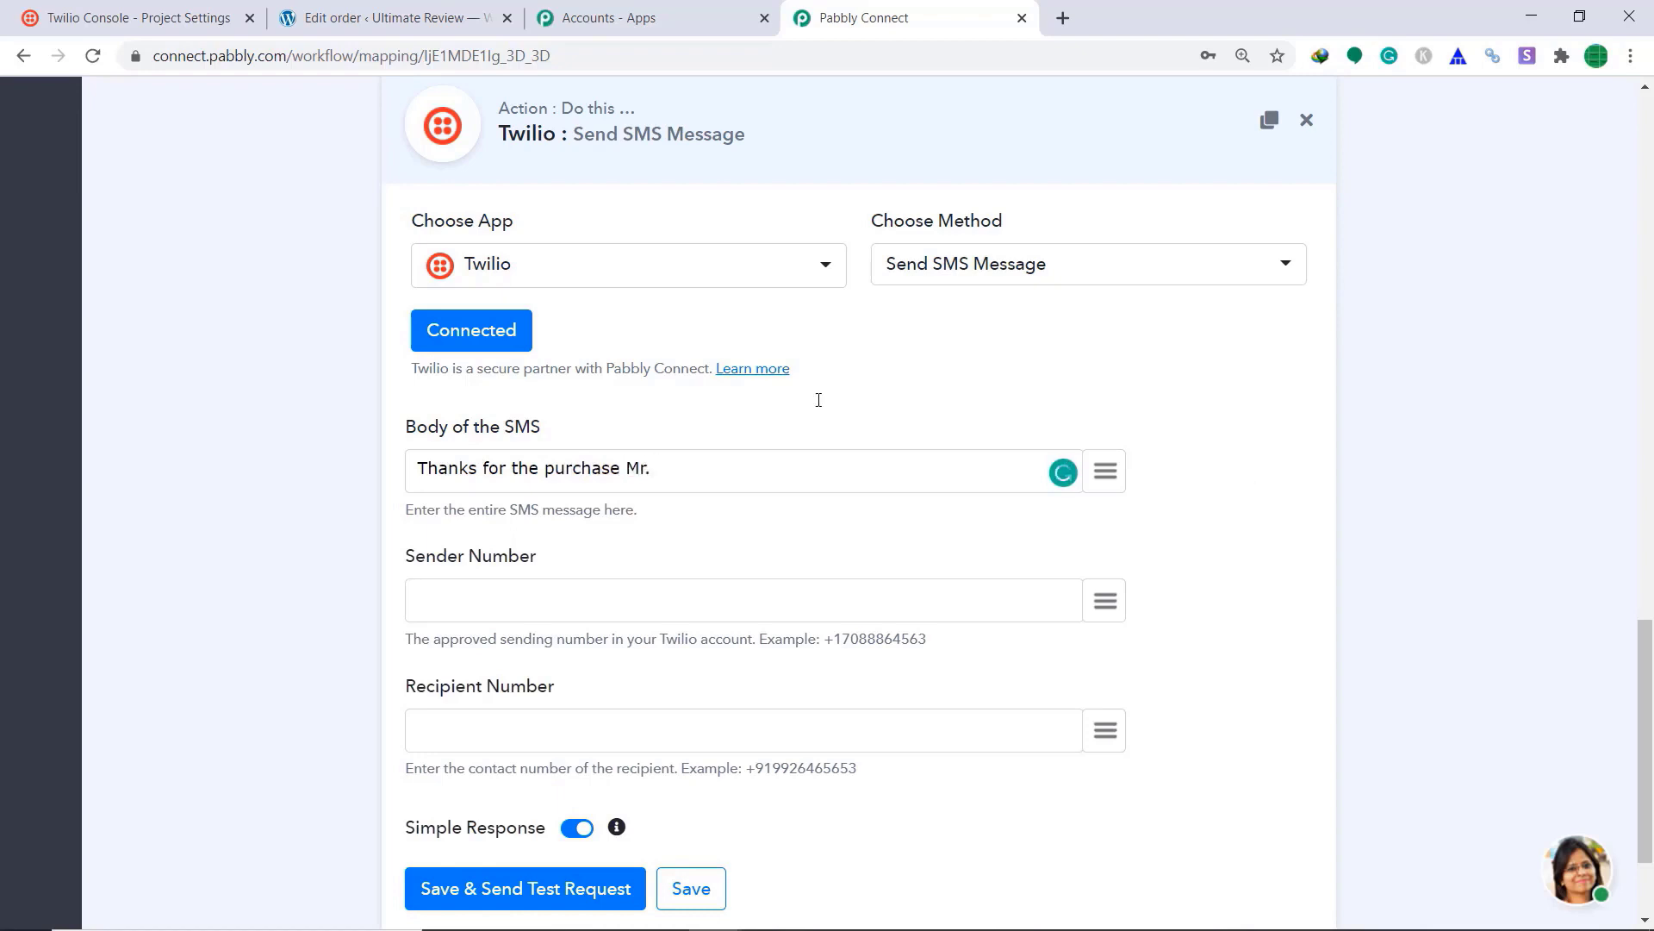
left_click(1106, 471)
type("n")
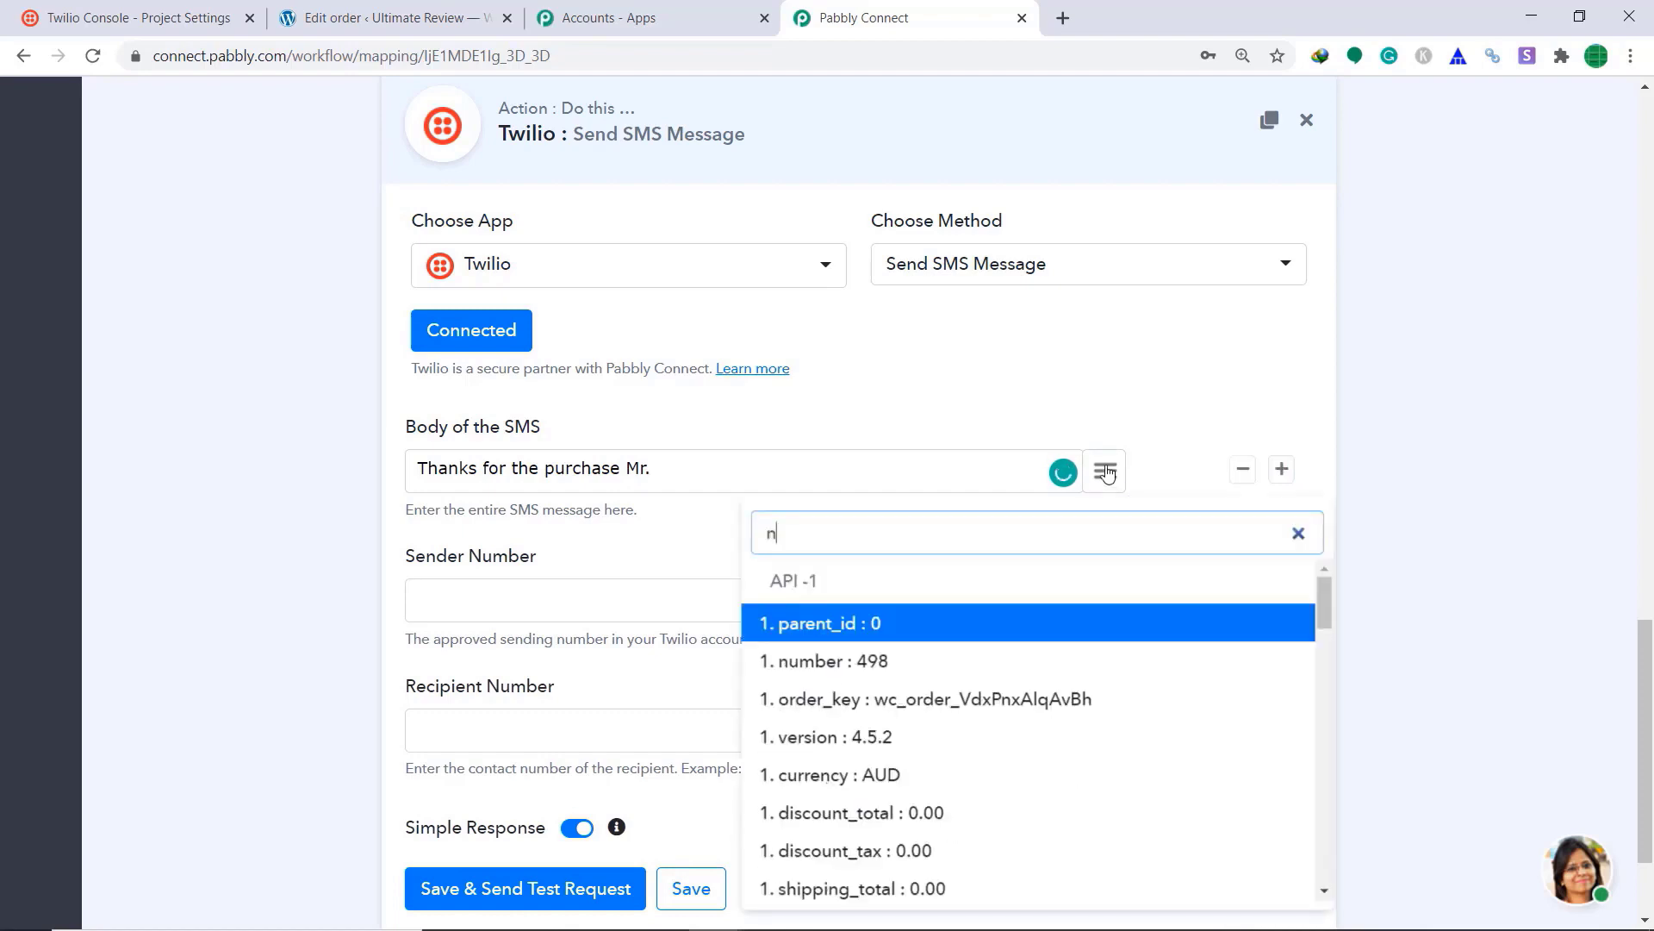
type("am")
left_click(1092, 623)
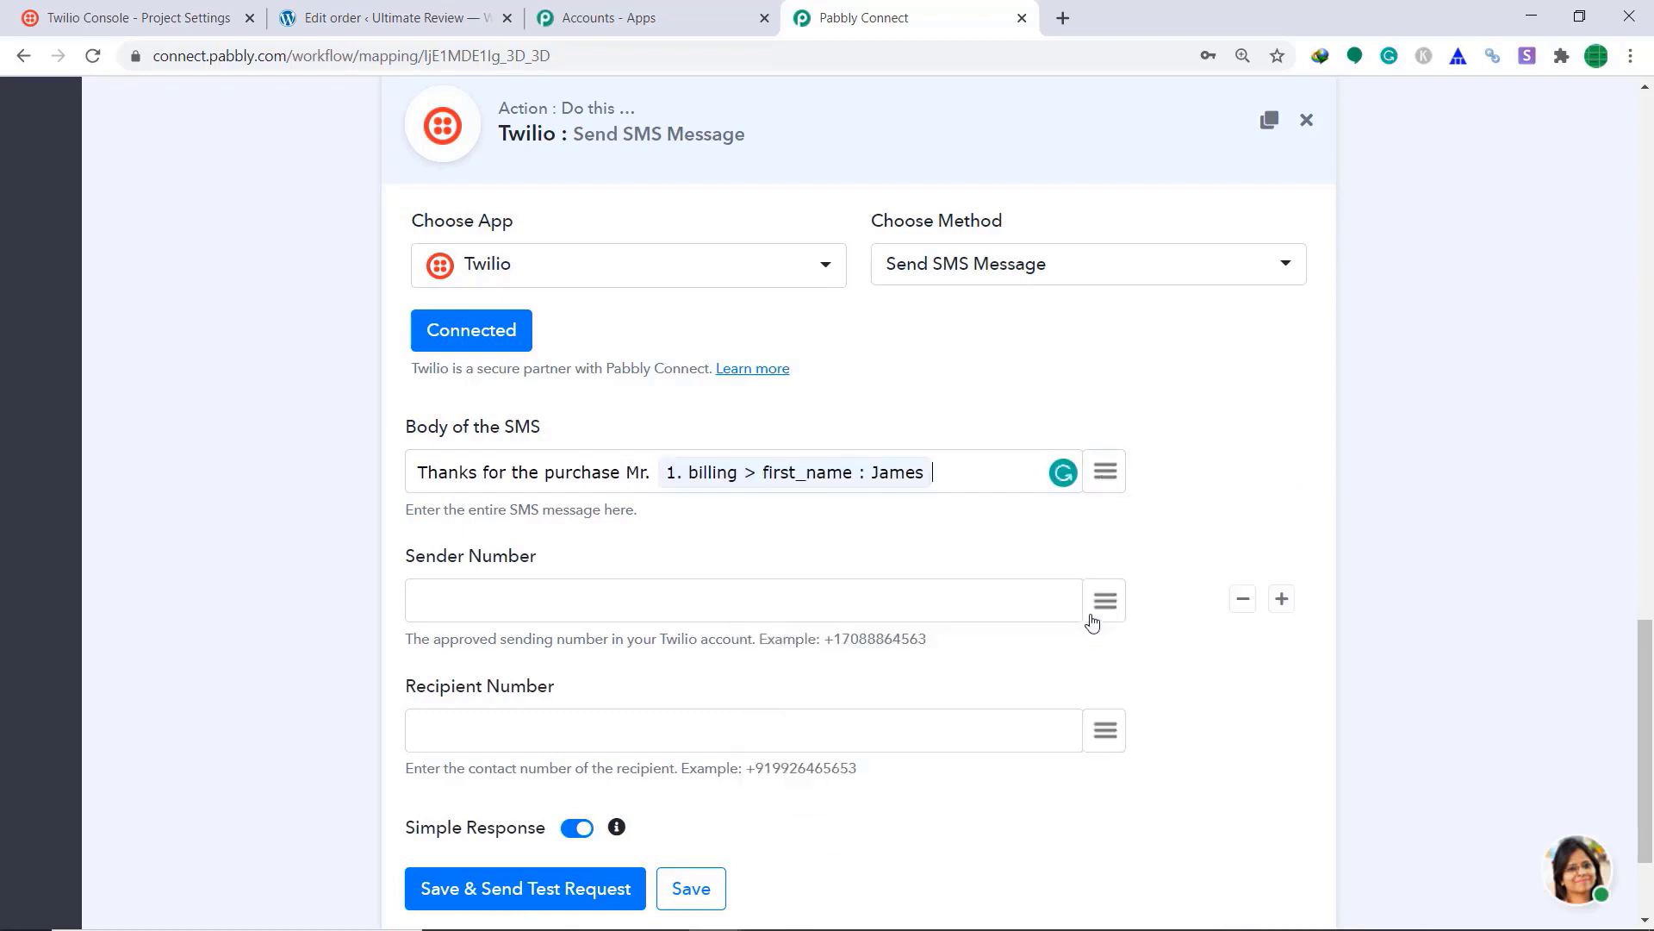
left_click(1111, 473)
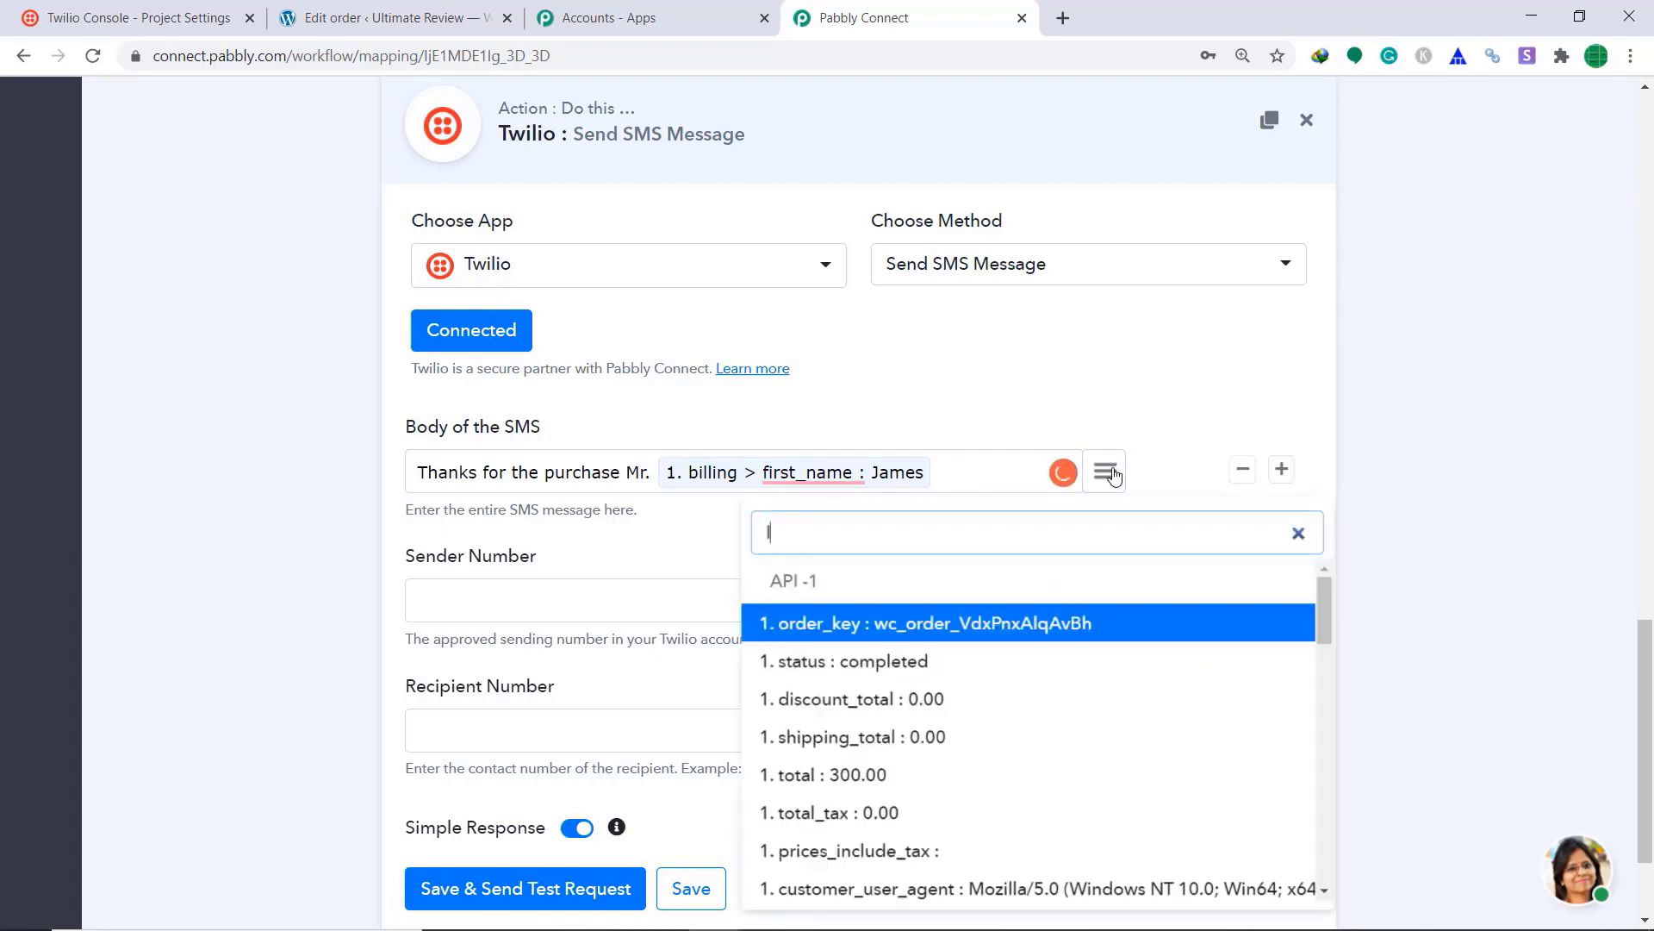
type("last")
left_click(1048, 622)
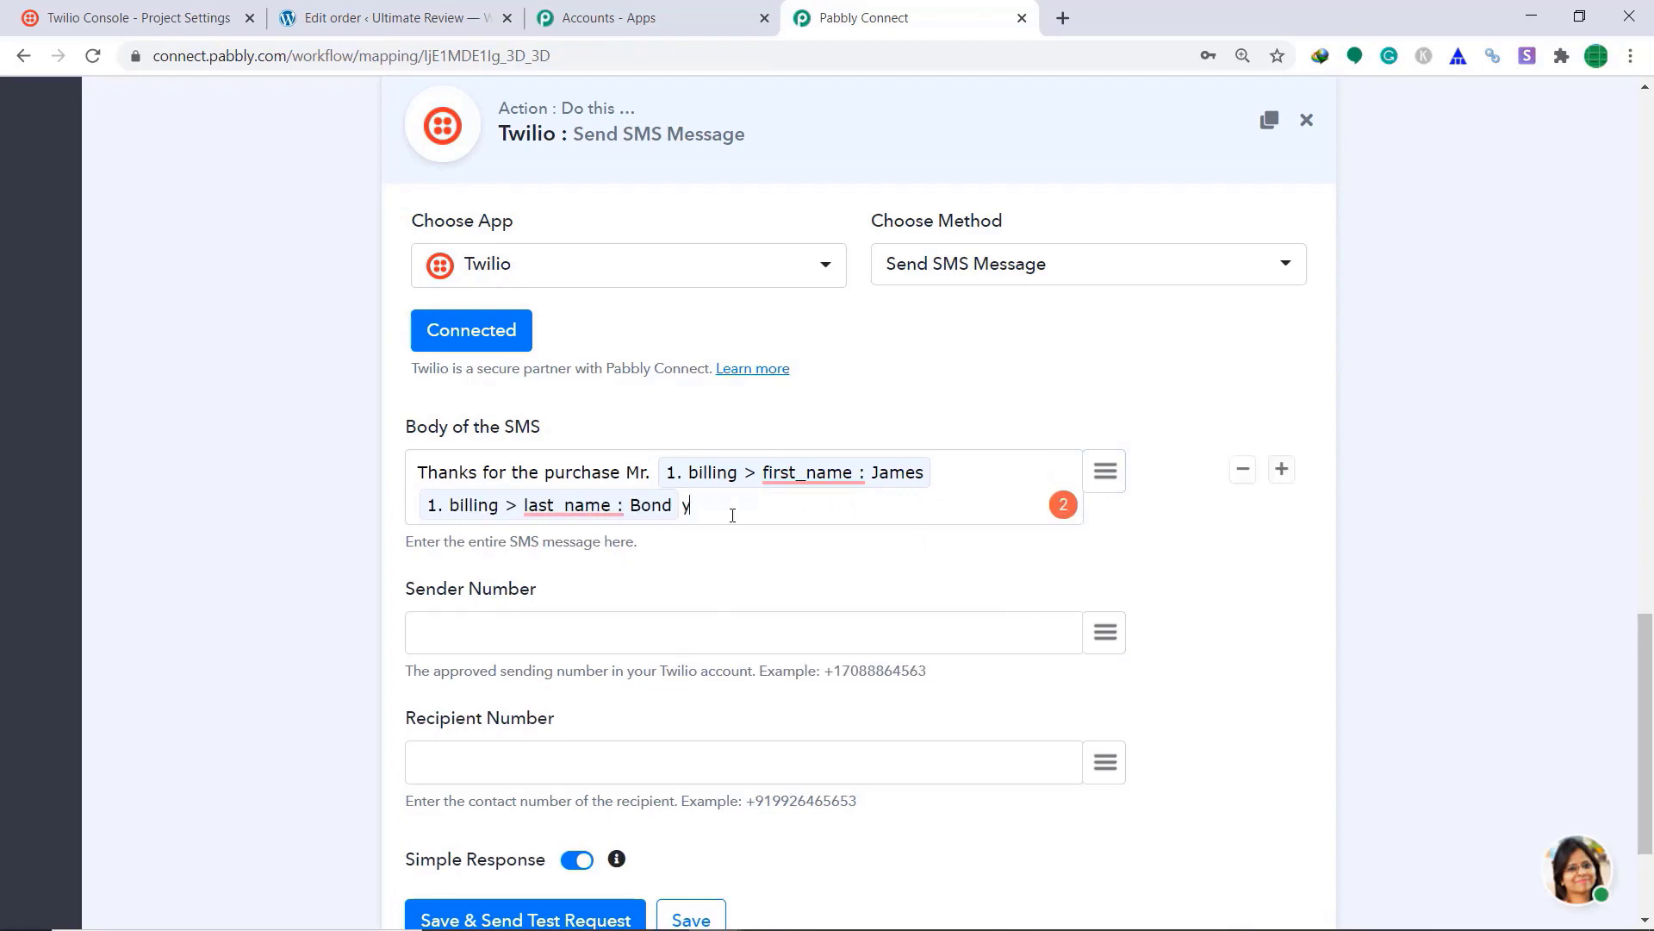
type("your order has been completed")
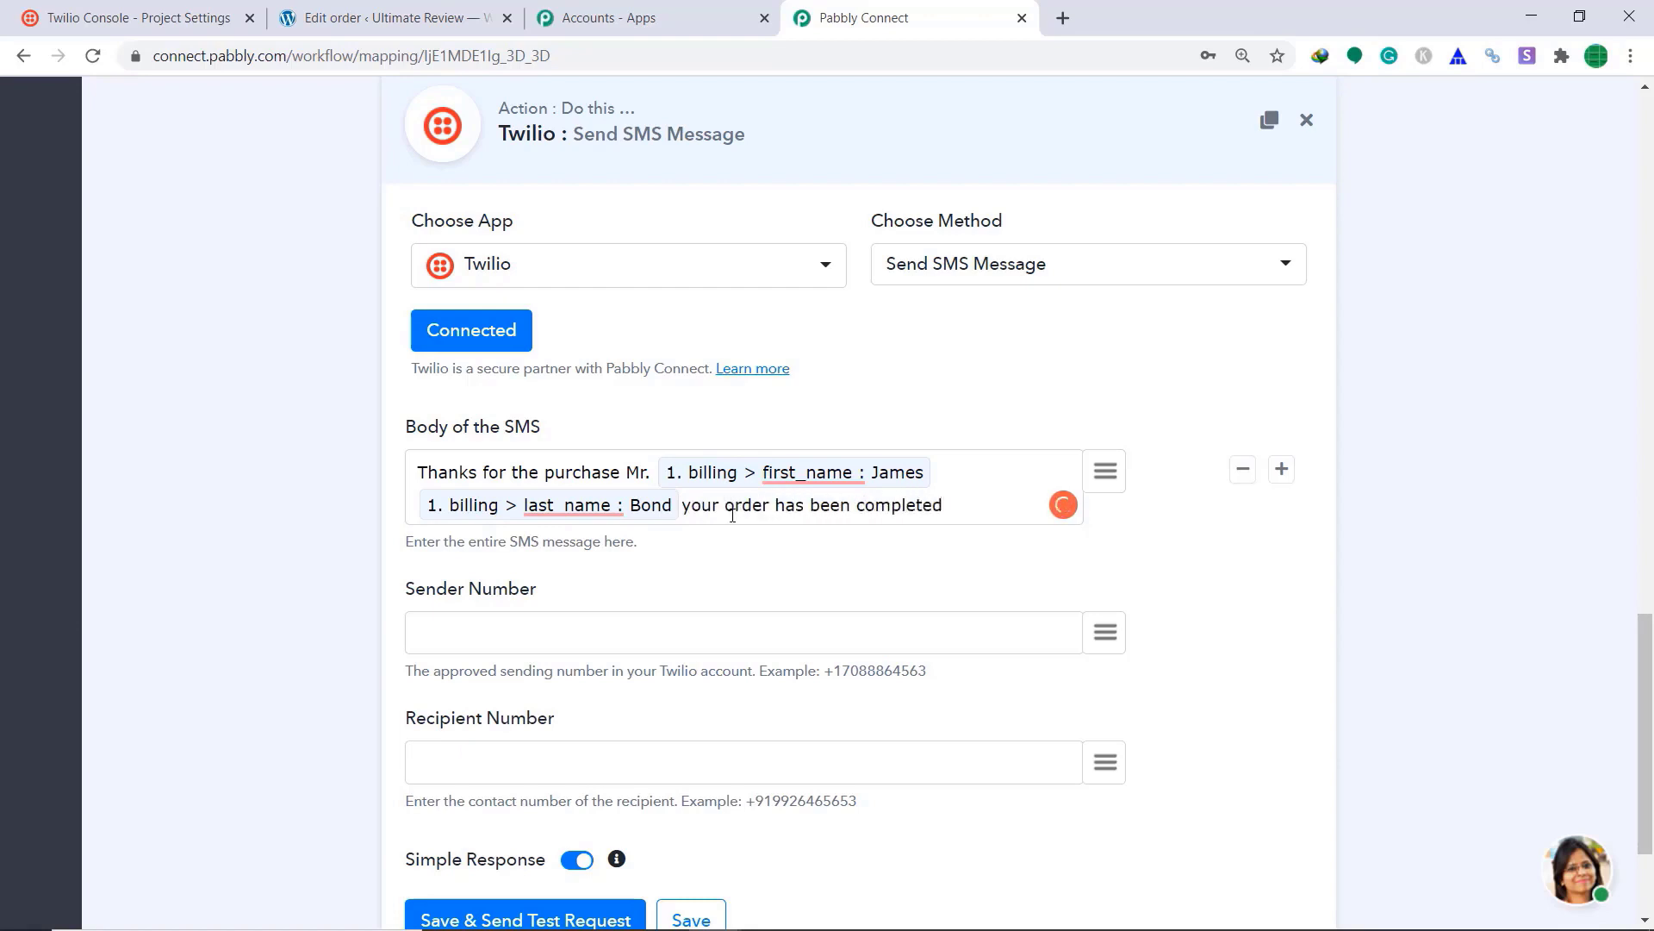
Step: Paste the Twilio sender number, map billing phone as recipient, and send a test SMS
scroll(737, 521, "down", 2)
left_click(665, 429)
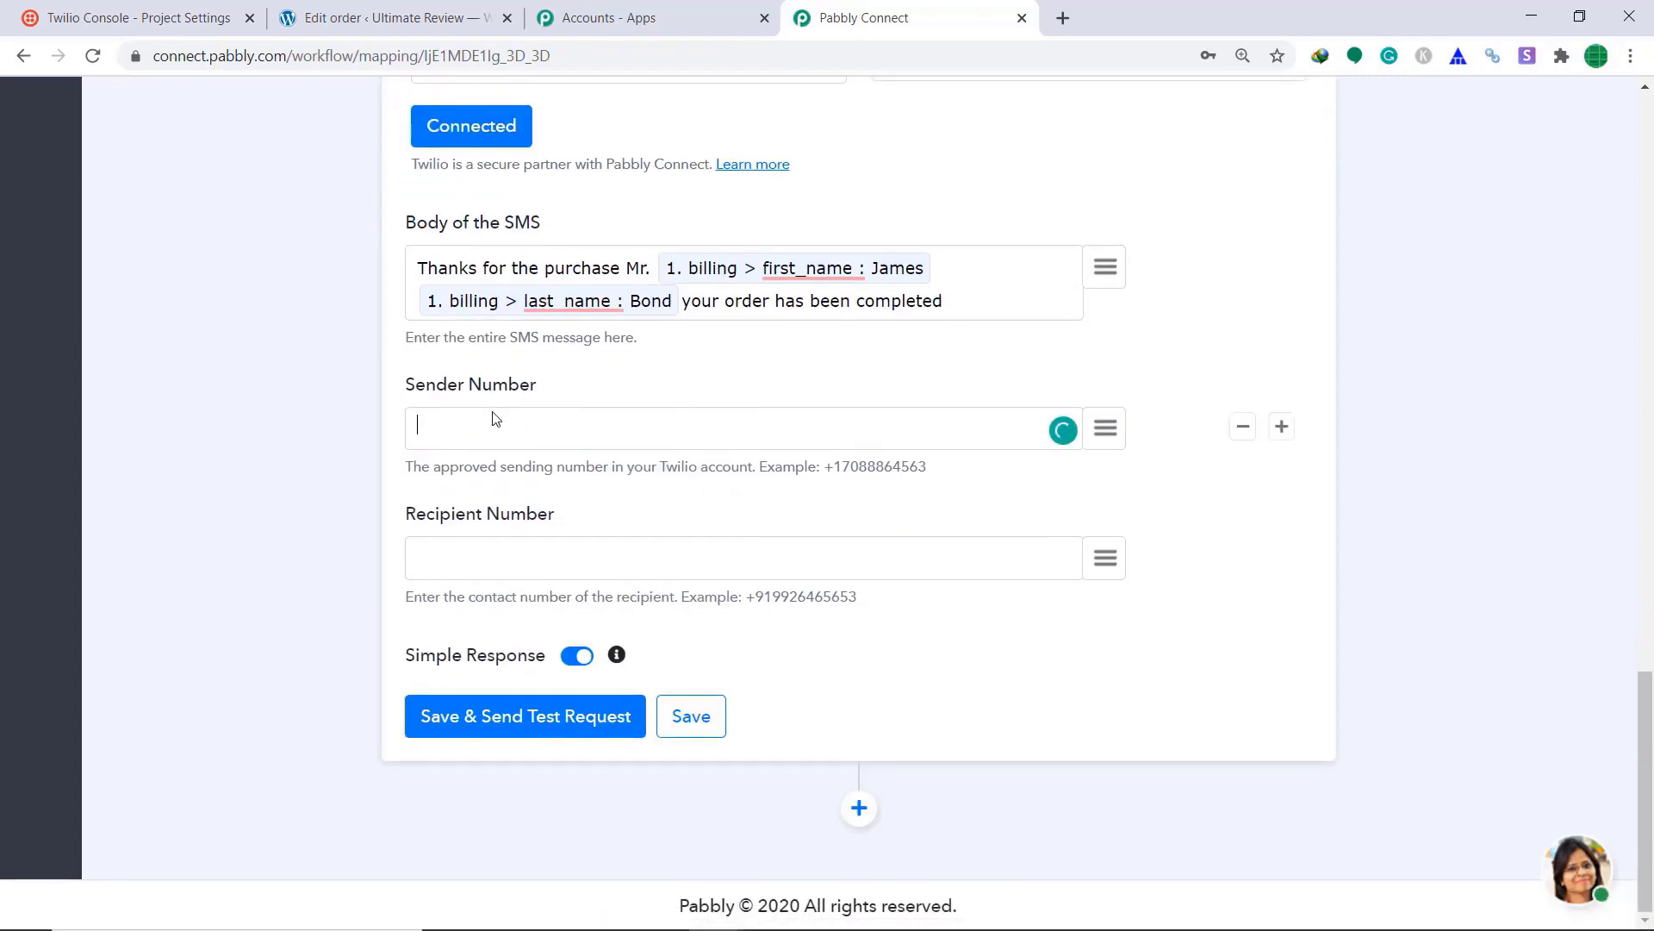
key("ctrl+v")
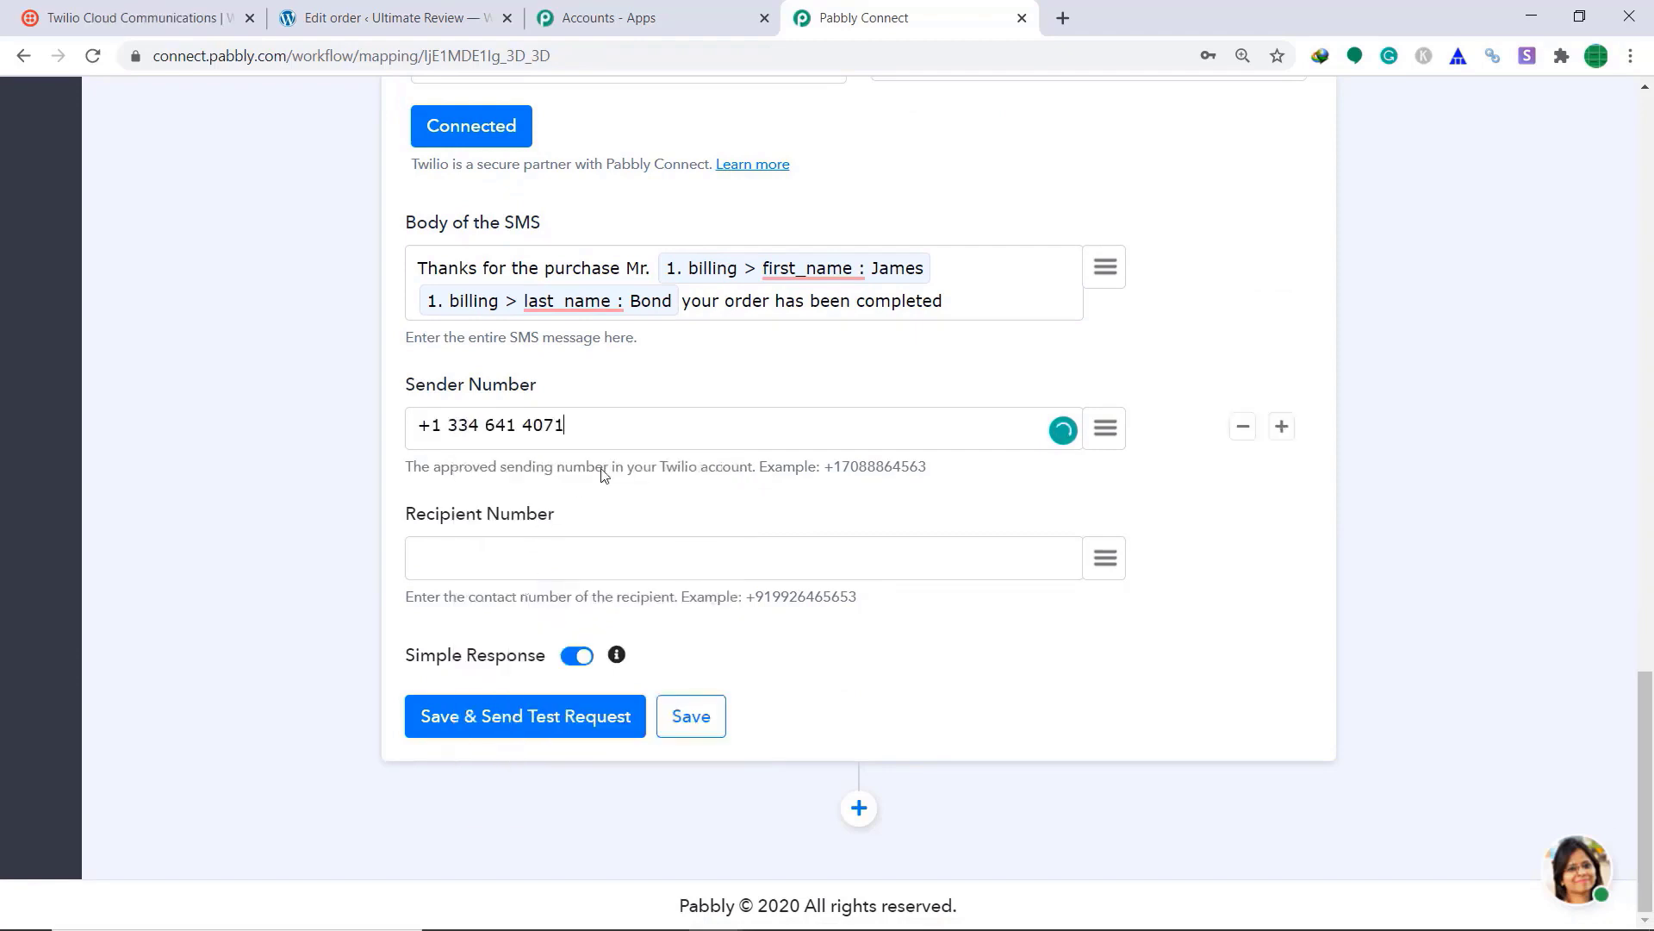
left_click(1107, 558)
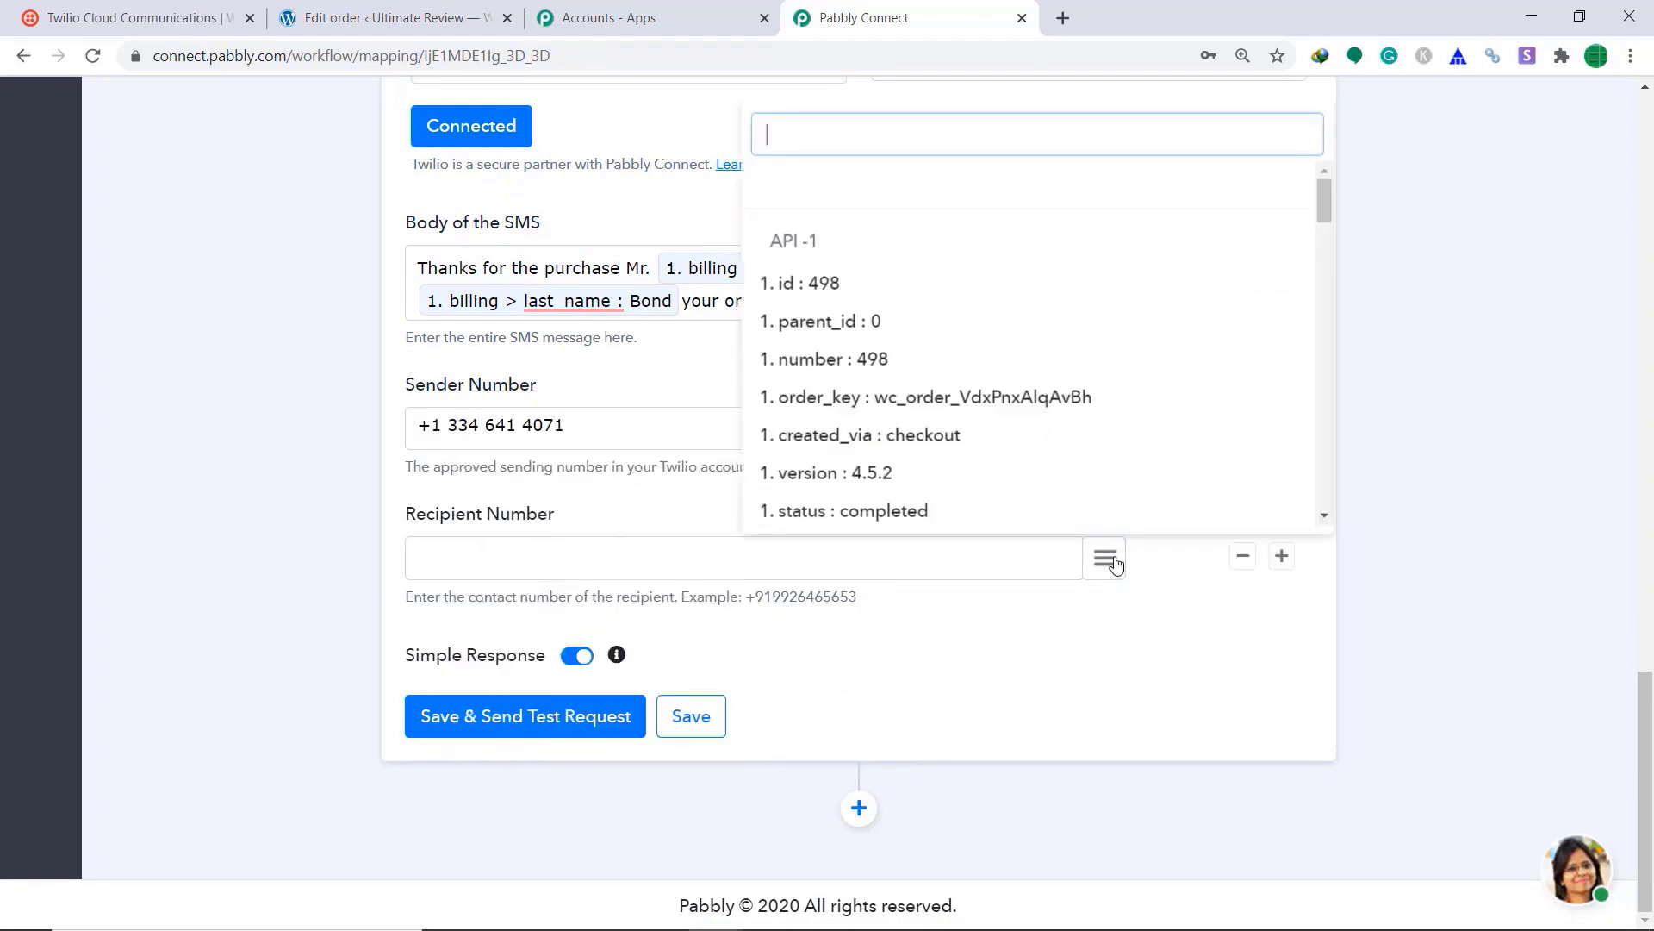
type("n")
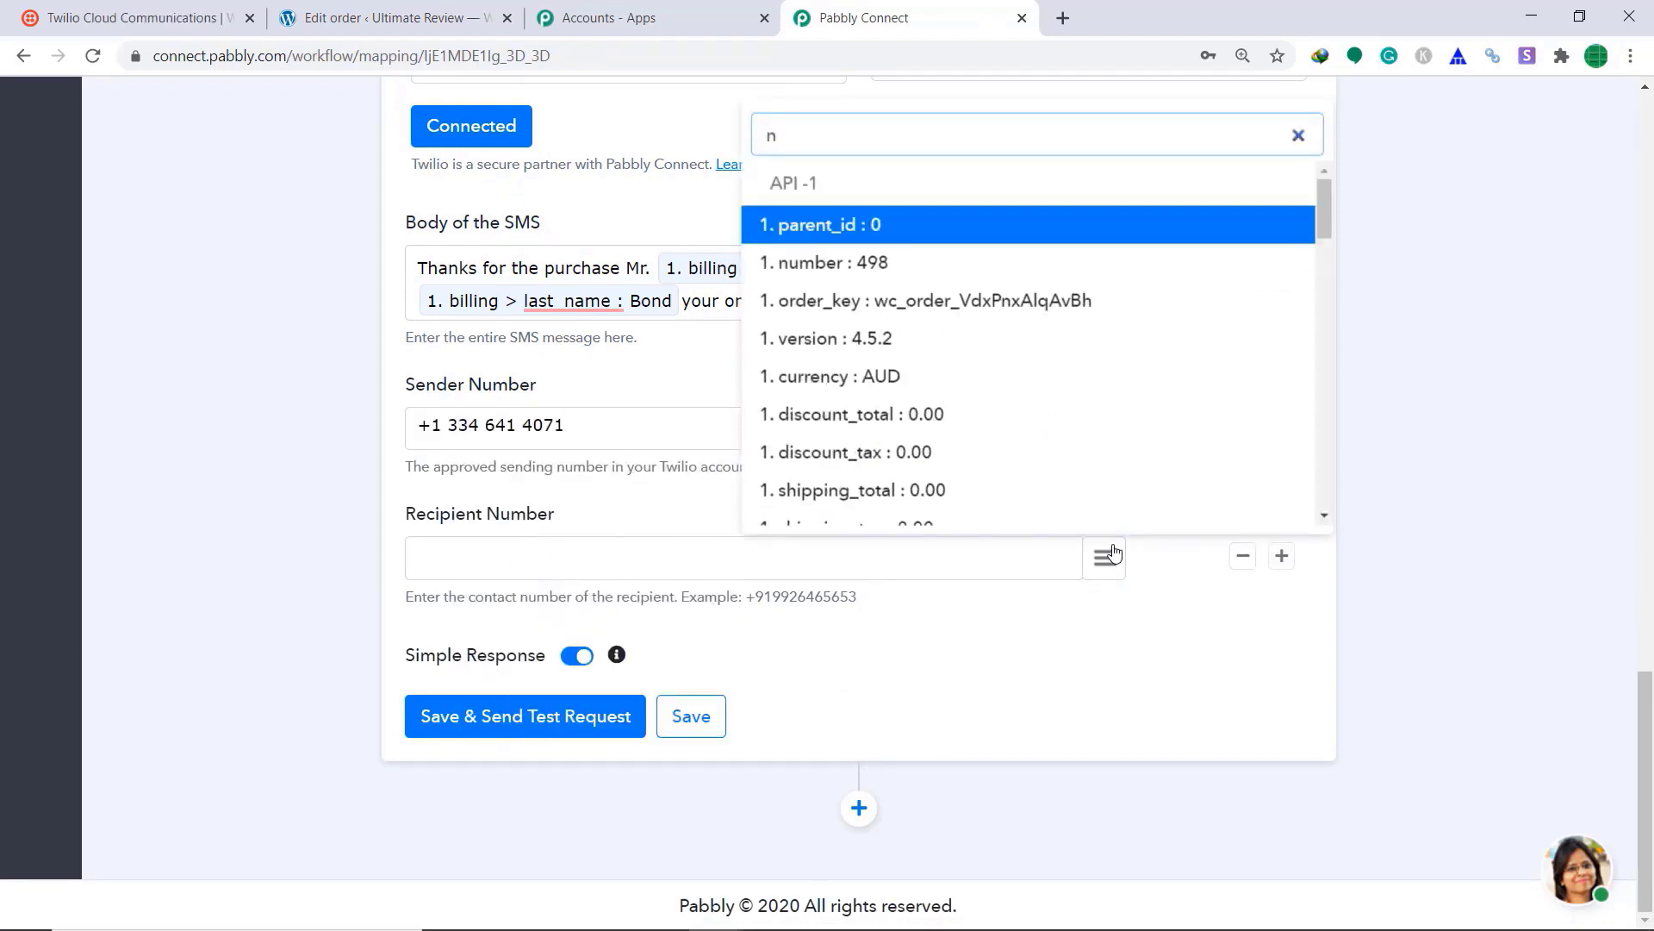
key("BackSpace")
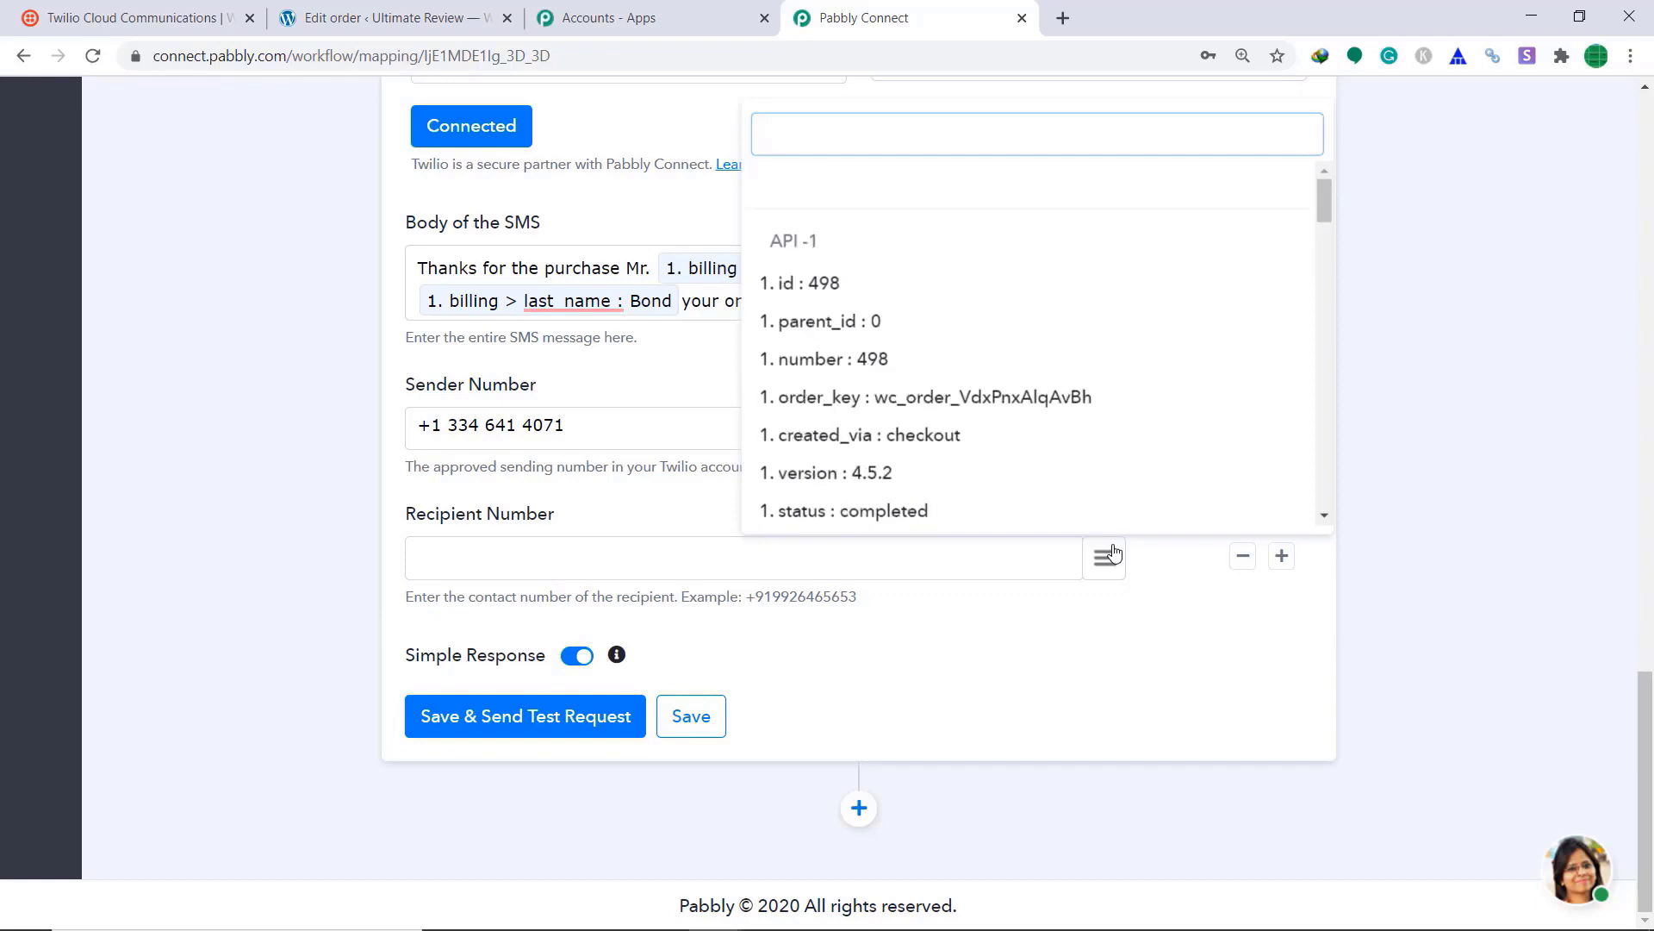
type("ph")
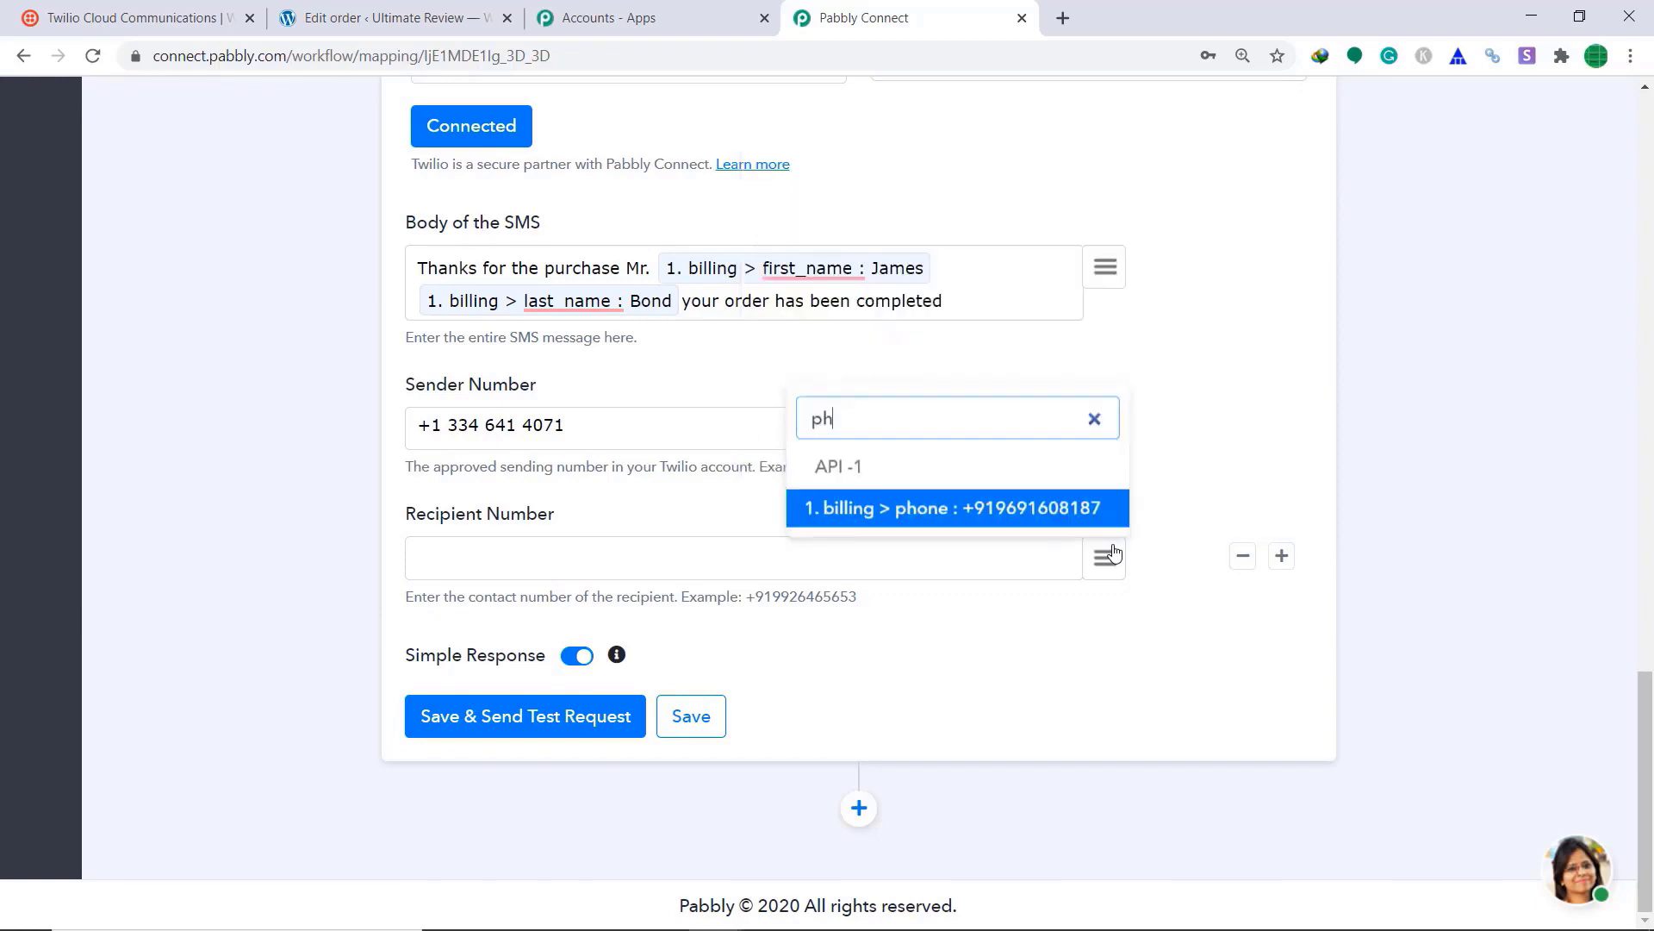
left_click(1024, 516)
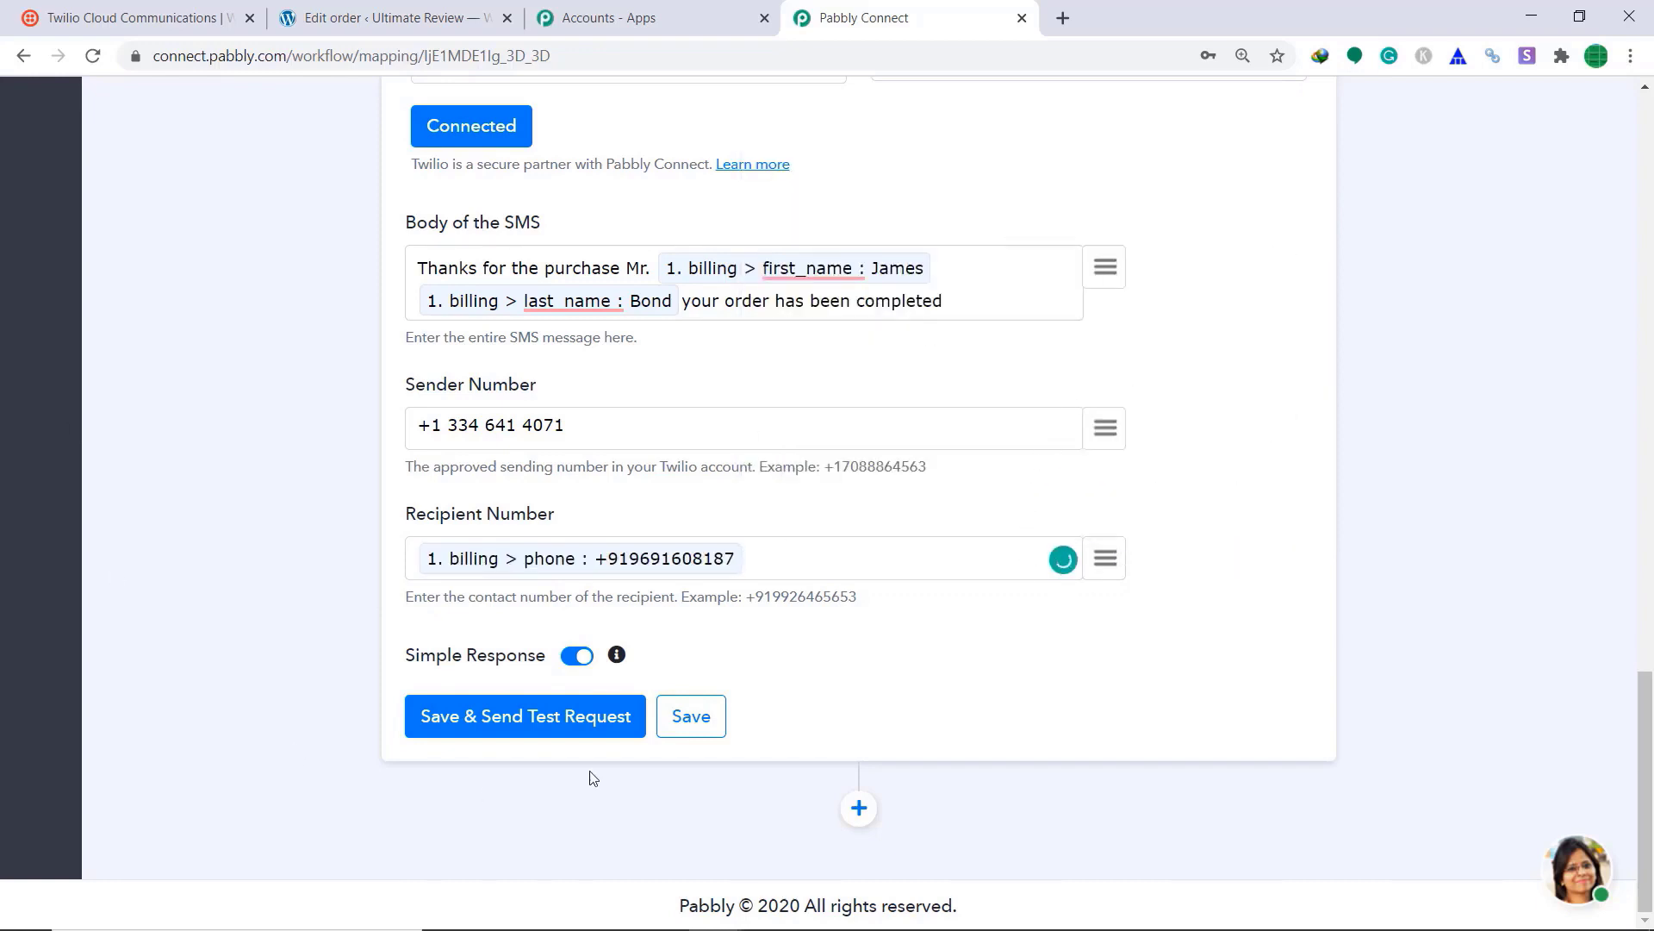
left_click(504, 719)
scroll(839, 451, "down", 3)
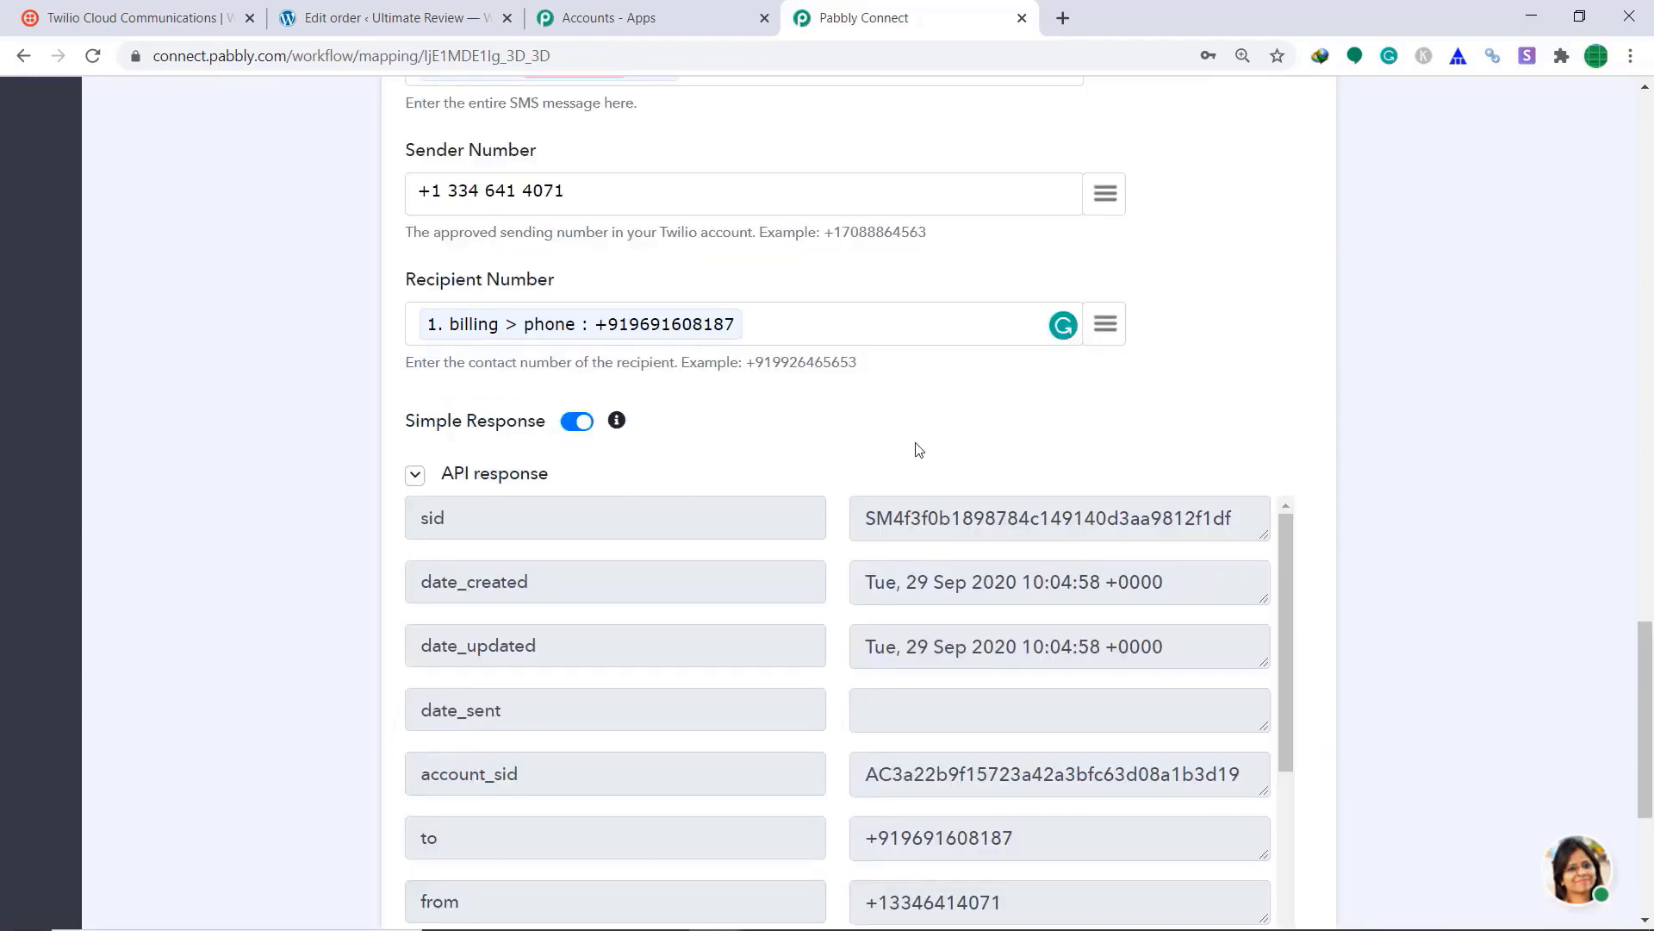
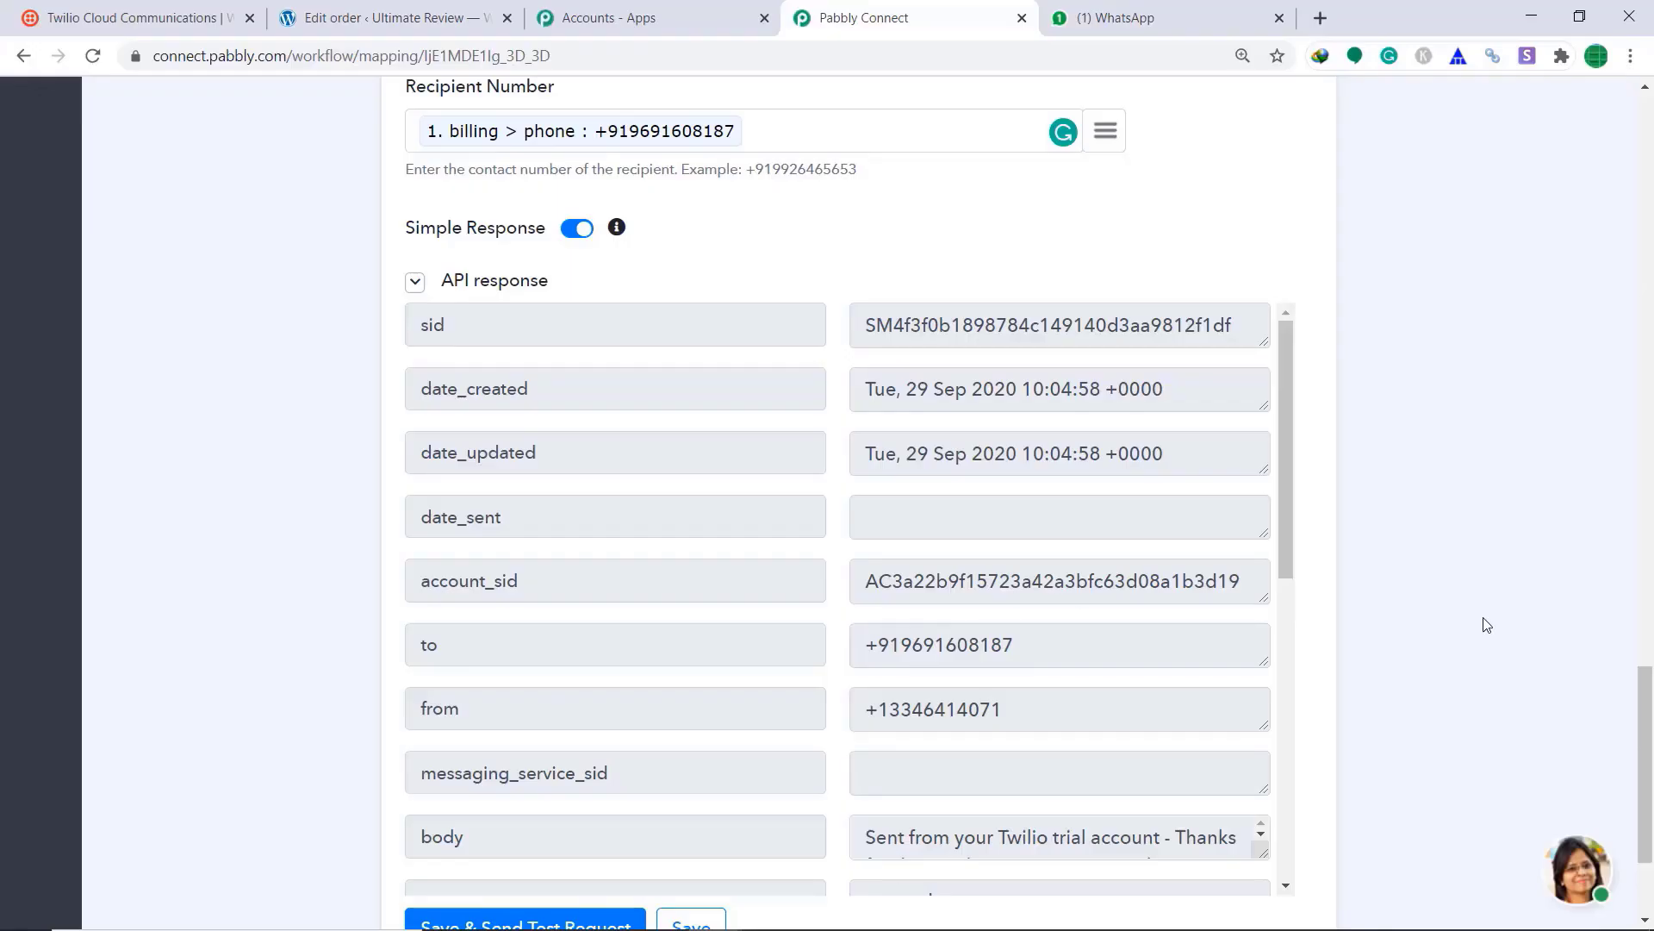
Step: Save the Twilio Send SMS Message action, confirm the prompt, and collapse it
scroll(1486, 624, "down", 3)
left_click(704, 720)
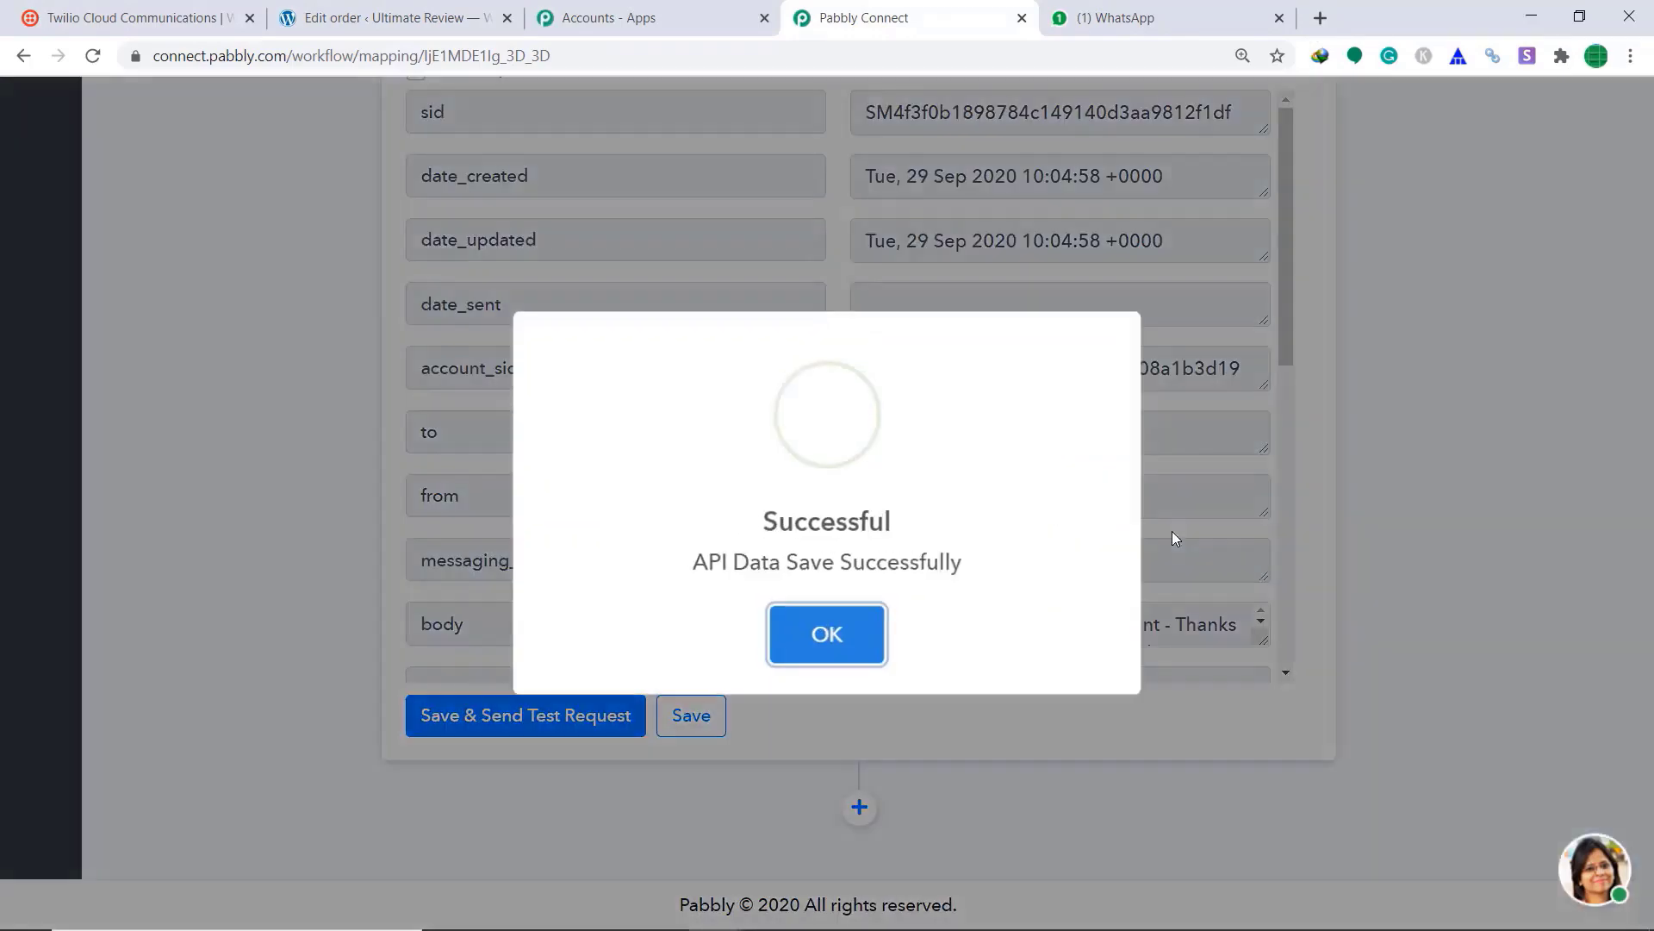
left_click(829, 634)
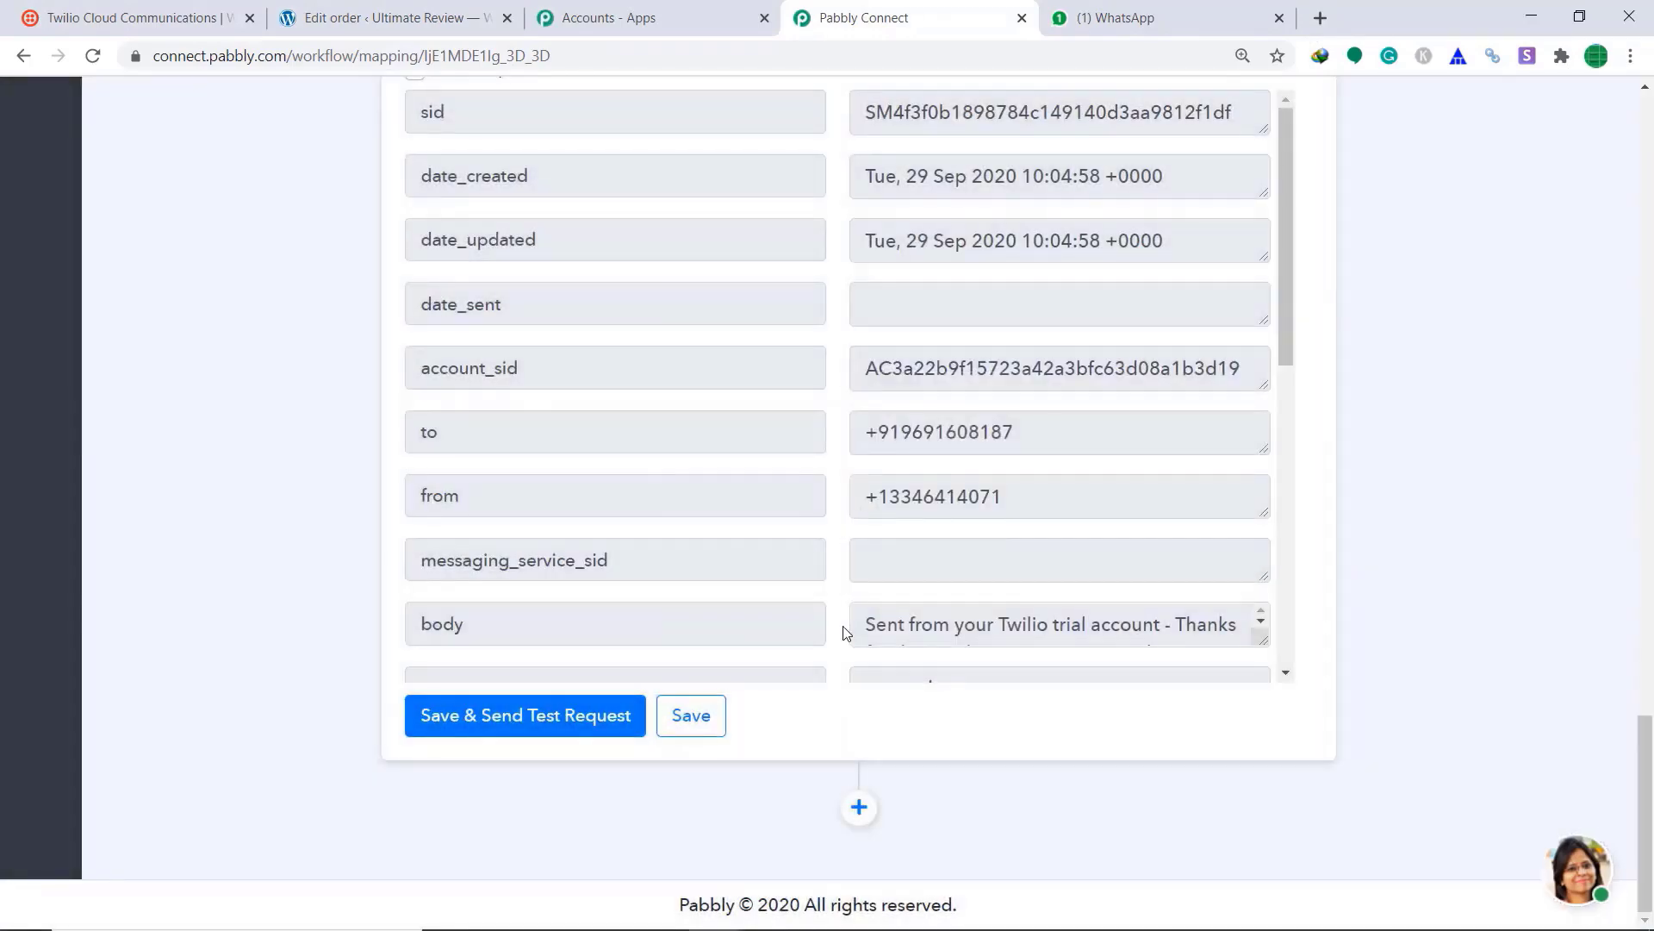
scroll(1270, 536, "up", 1)
scroll(1270, 536, "up", 14)
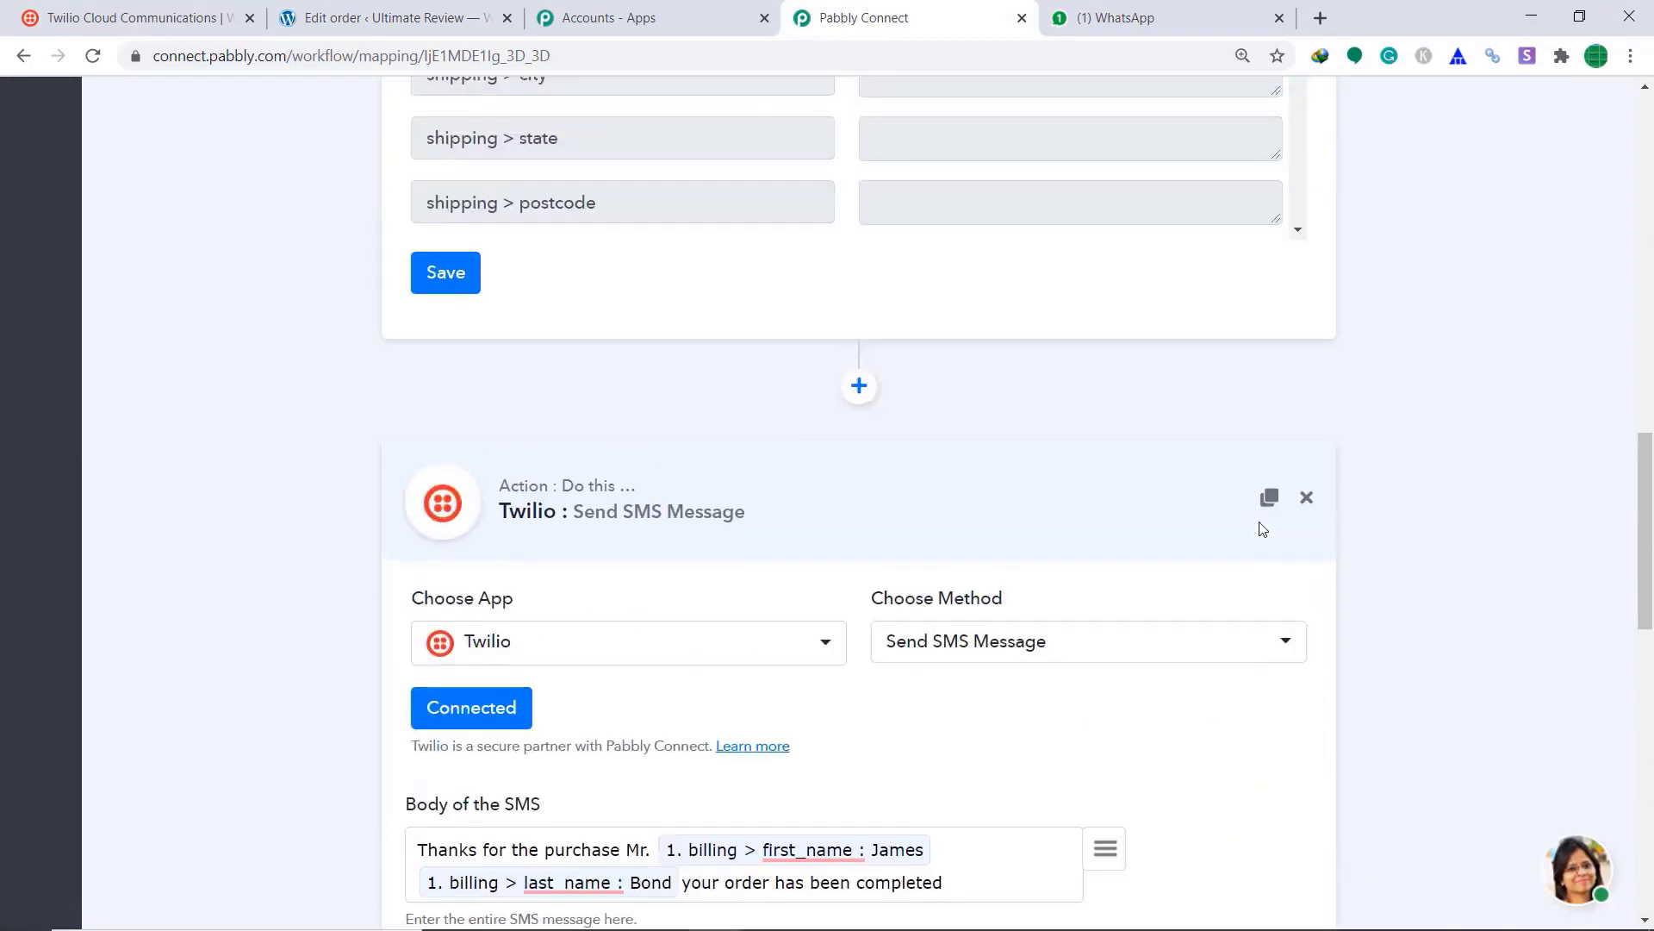
left_click(835, 565)
Step: Save the WooCommerce Order Updated trigger, declining the browser's credential prompt, and collapse it
left_click(465, 412)
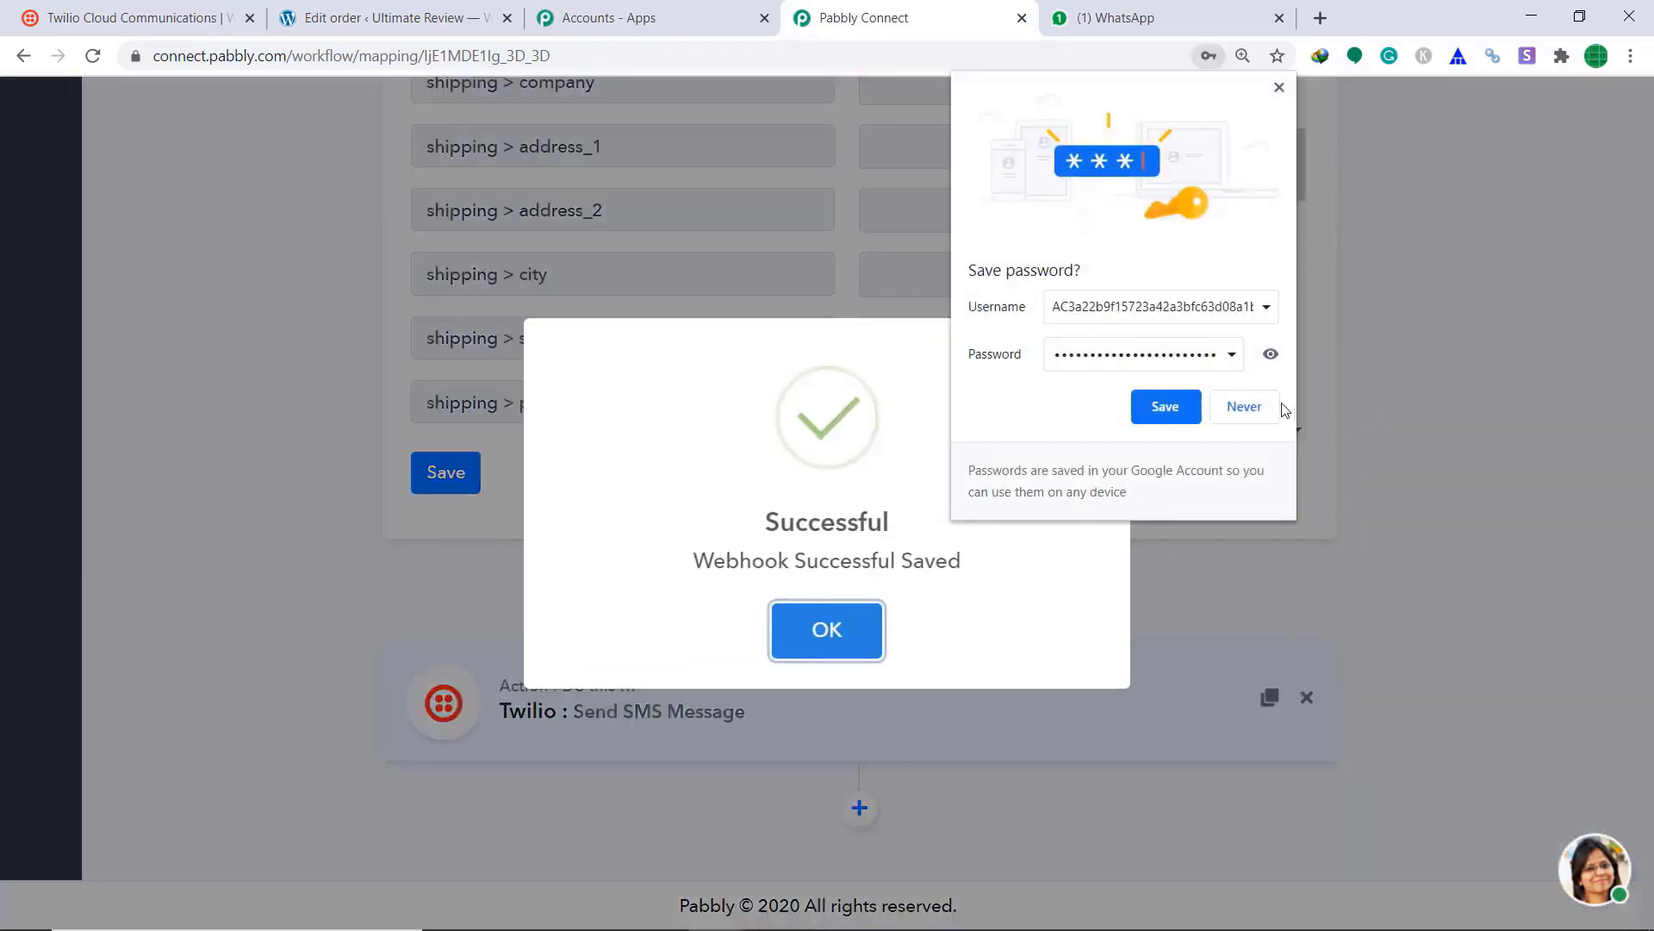
left_click(1261, 406)
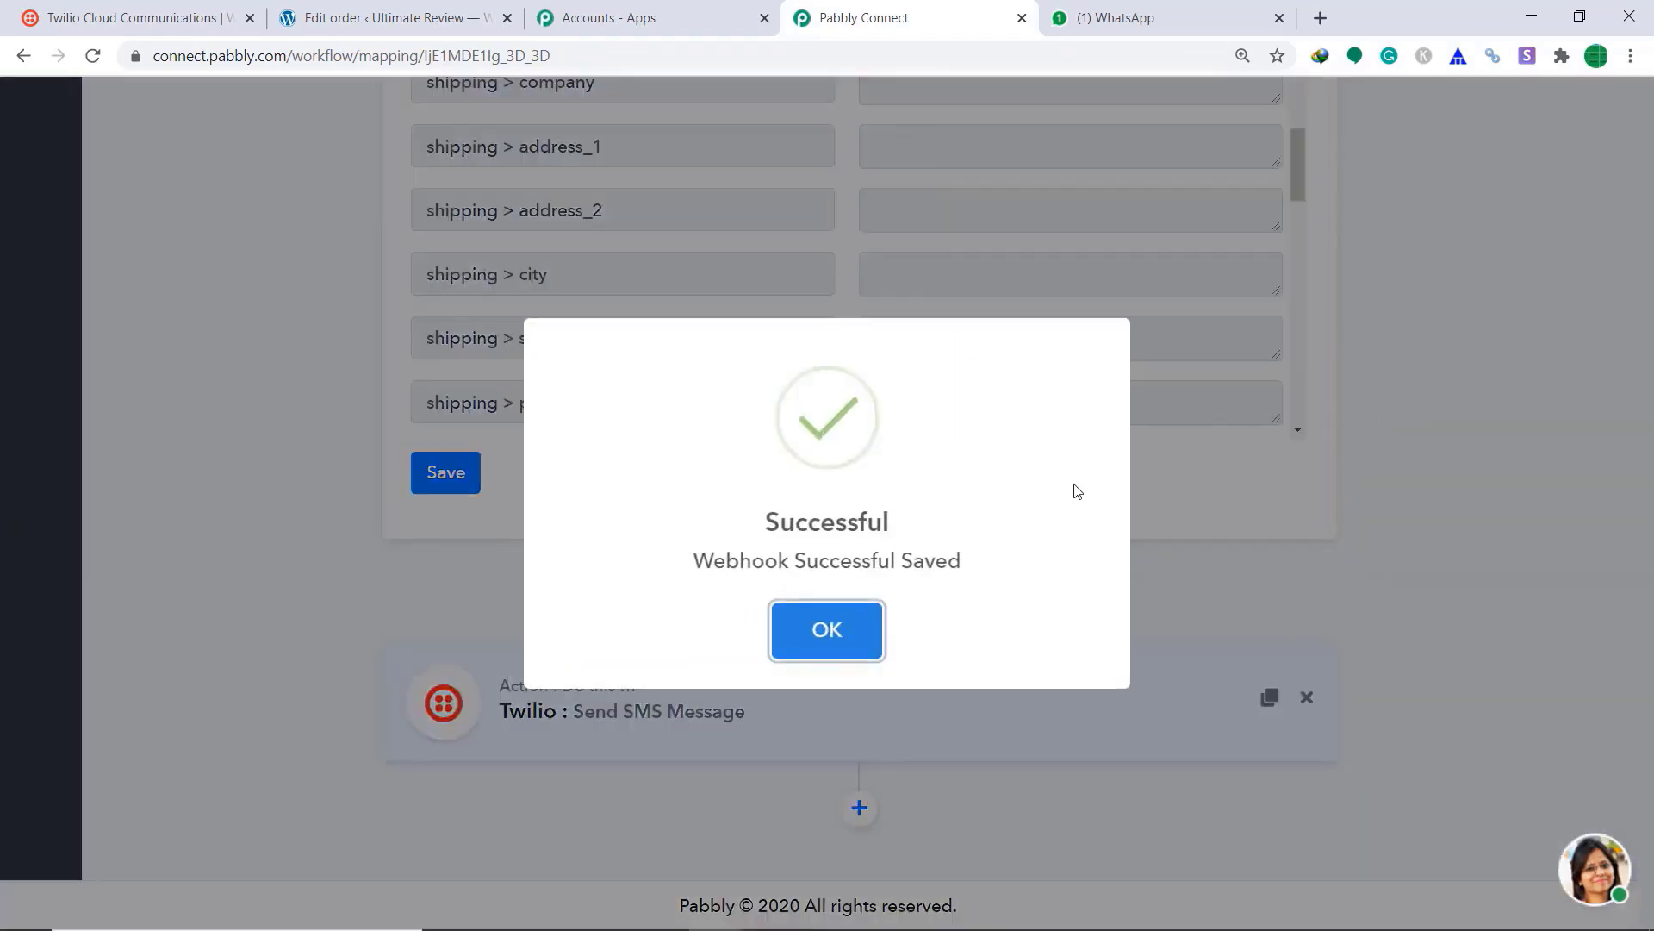
left_click(860, 652)
scroll(832, 417, "up", 15)
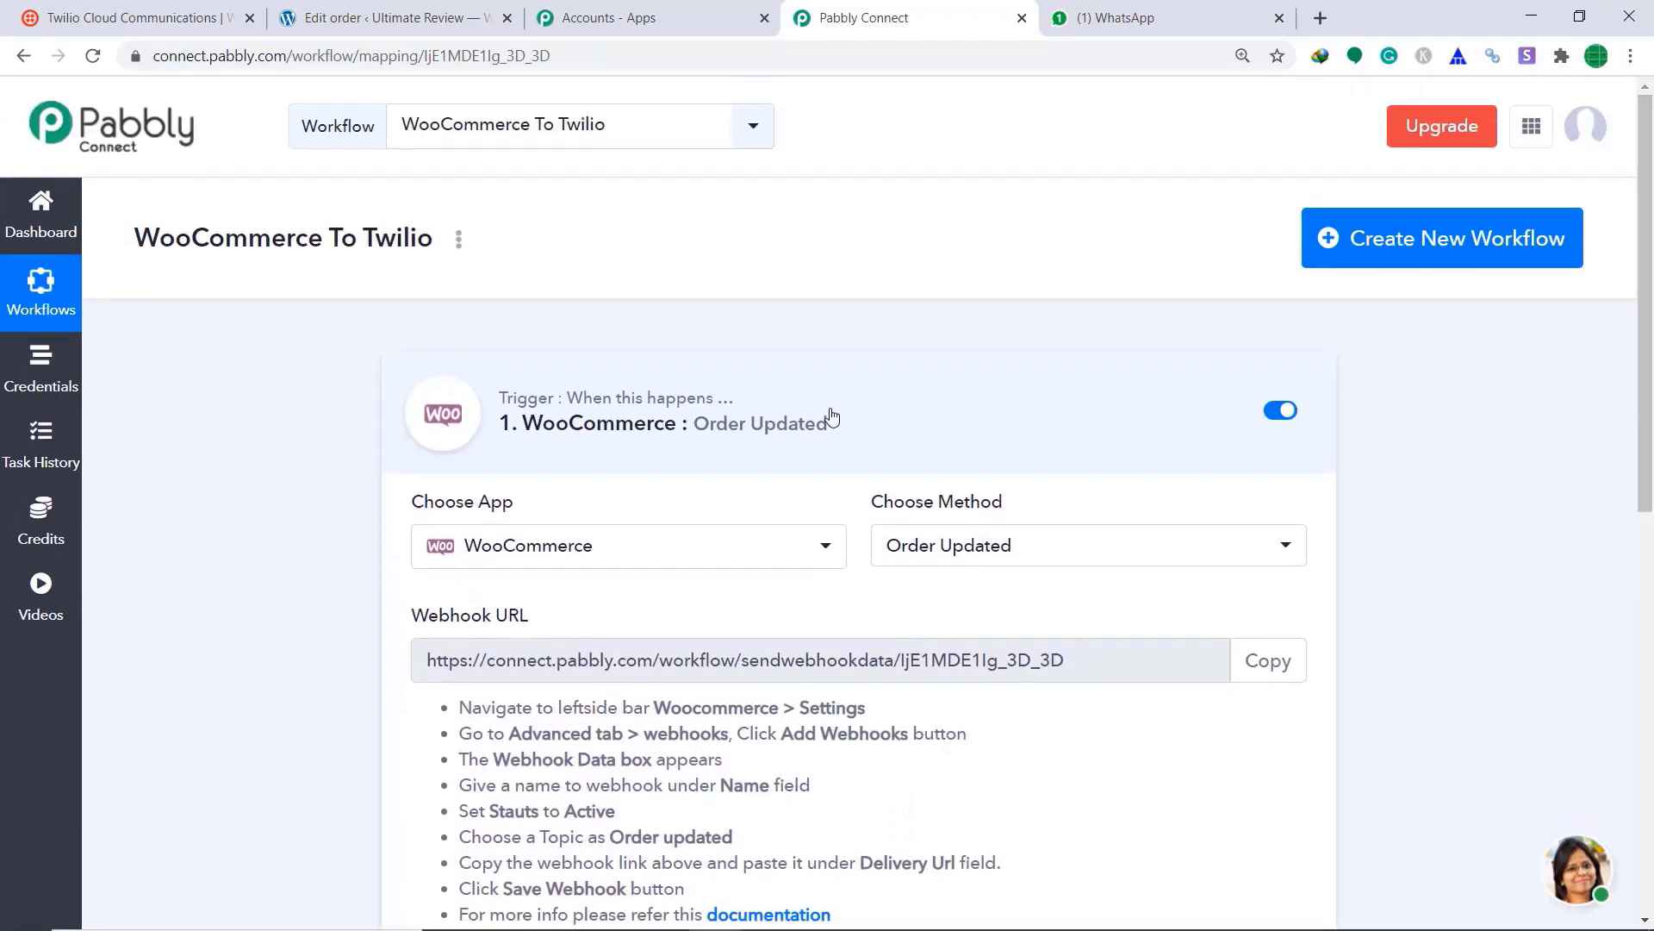
left_click(832, 418)
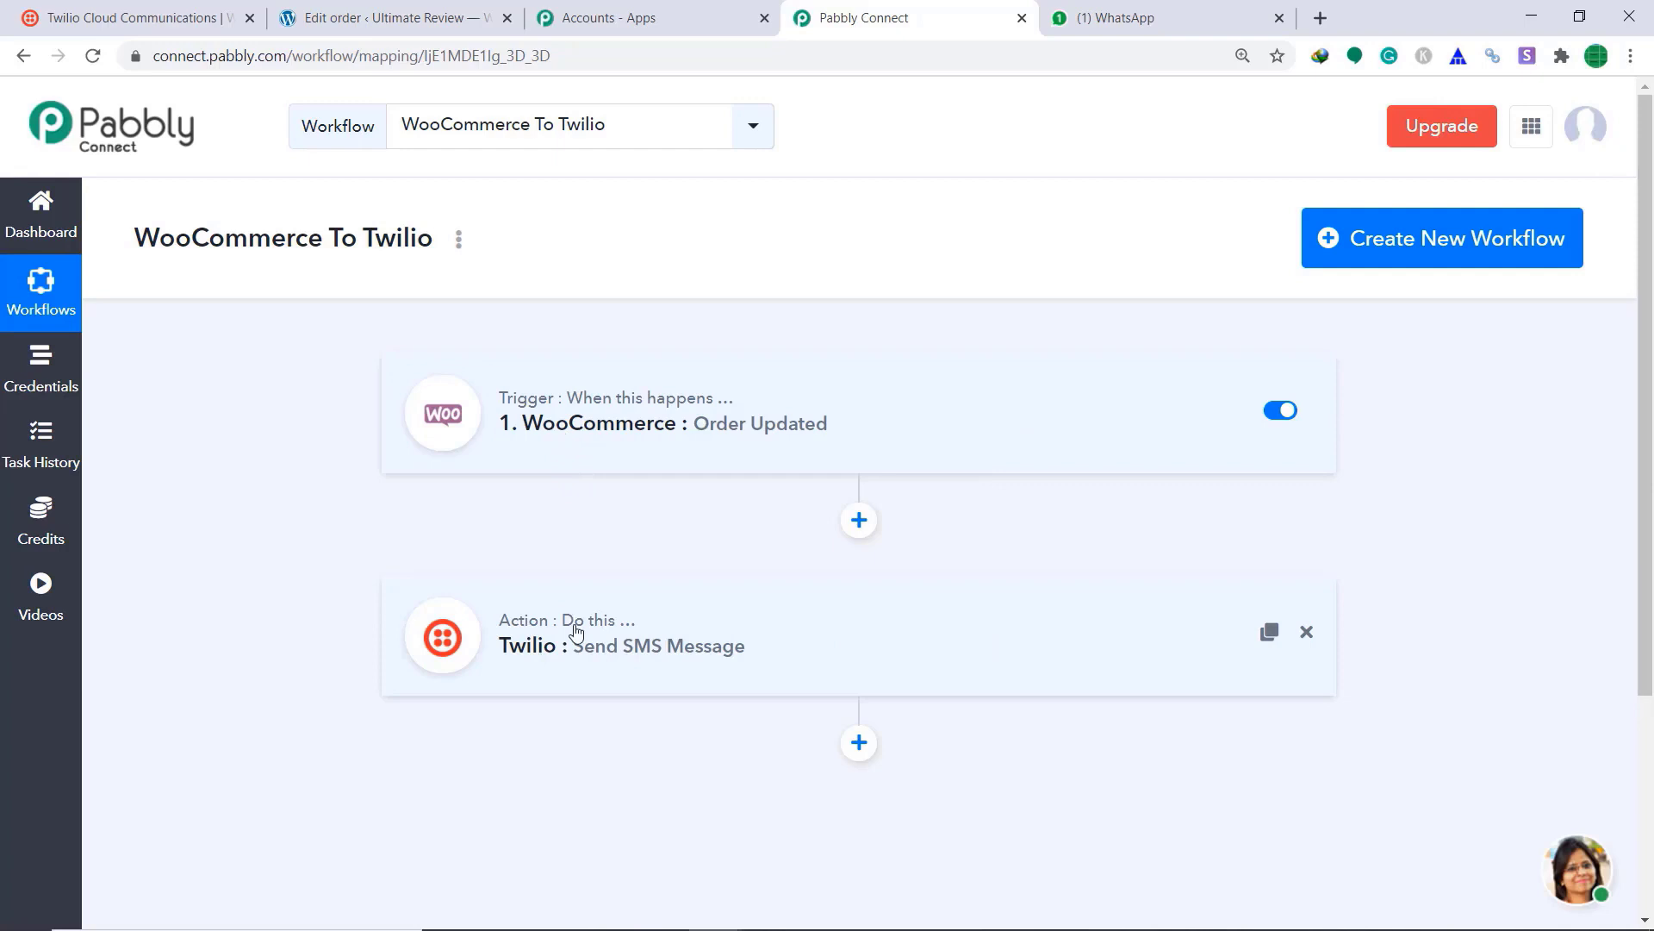
Step: Change the newest WooCommerce order's status from Processing to Completed and update it
left_click(461, 26)
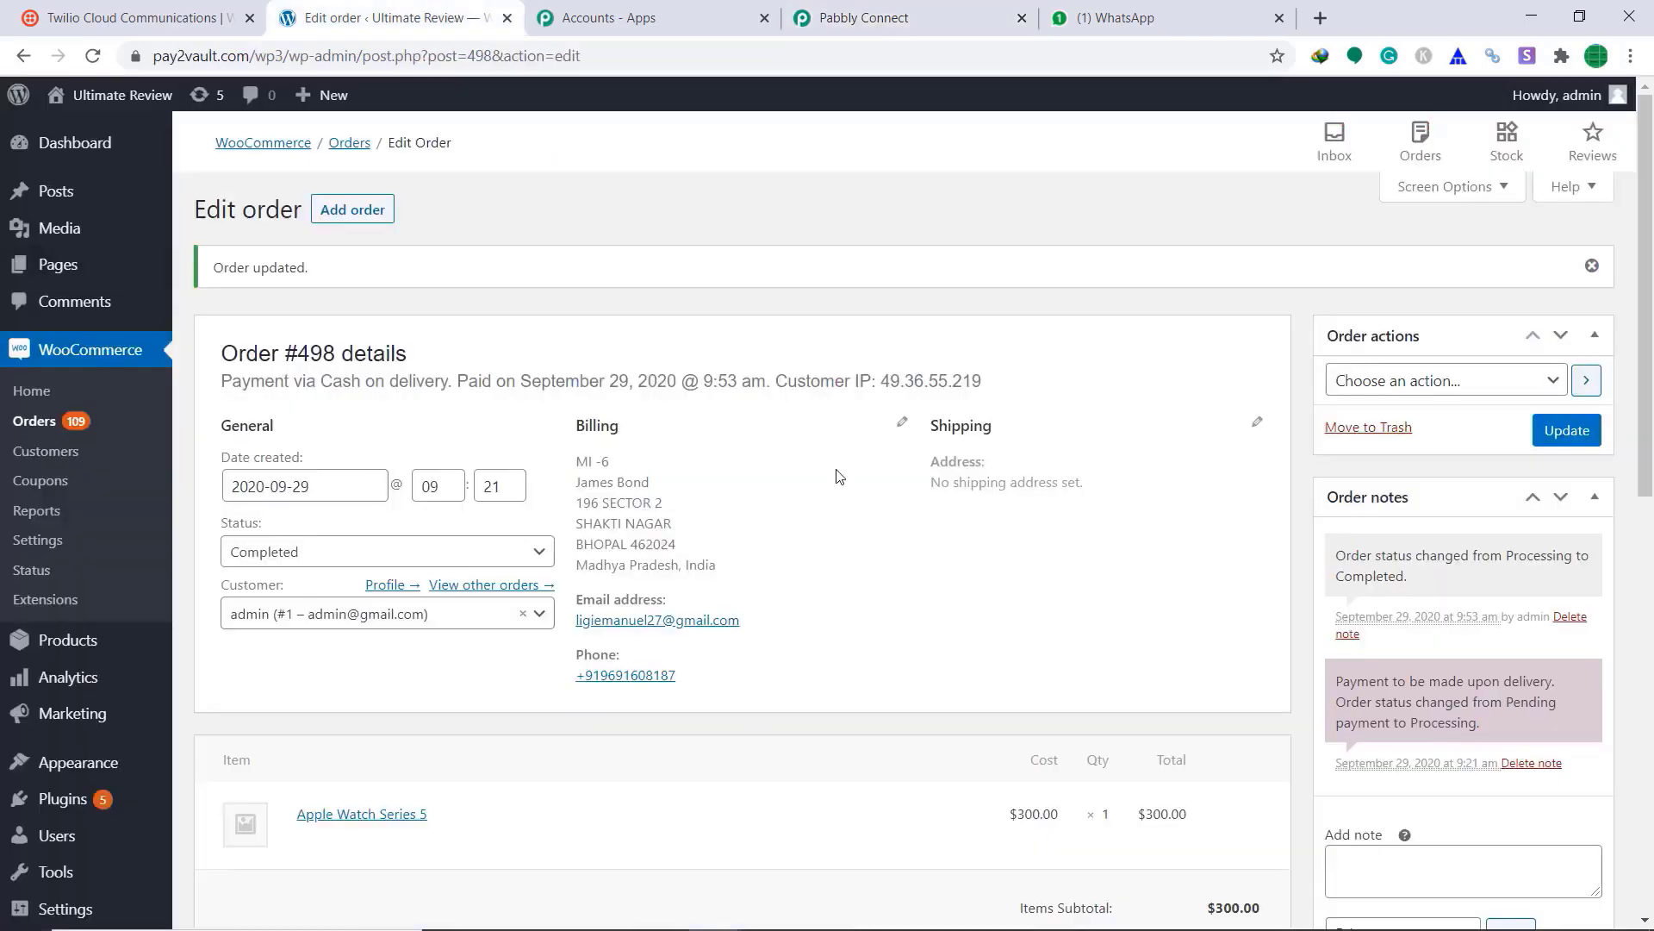
left_click(60, 427)
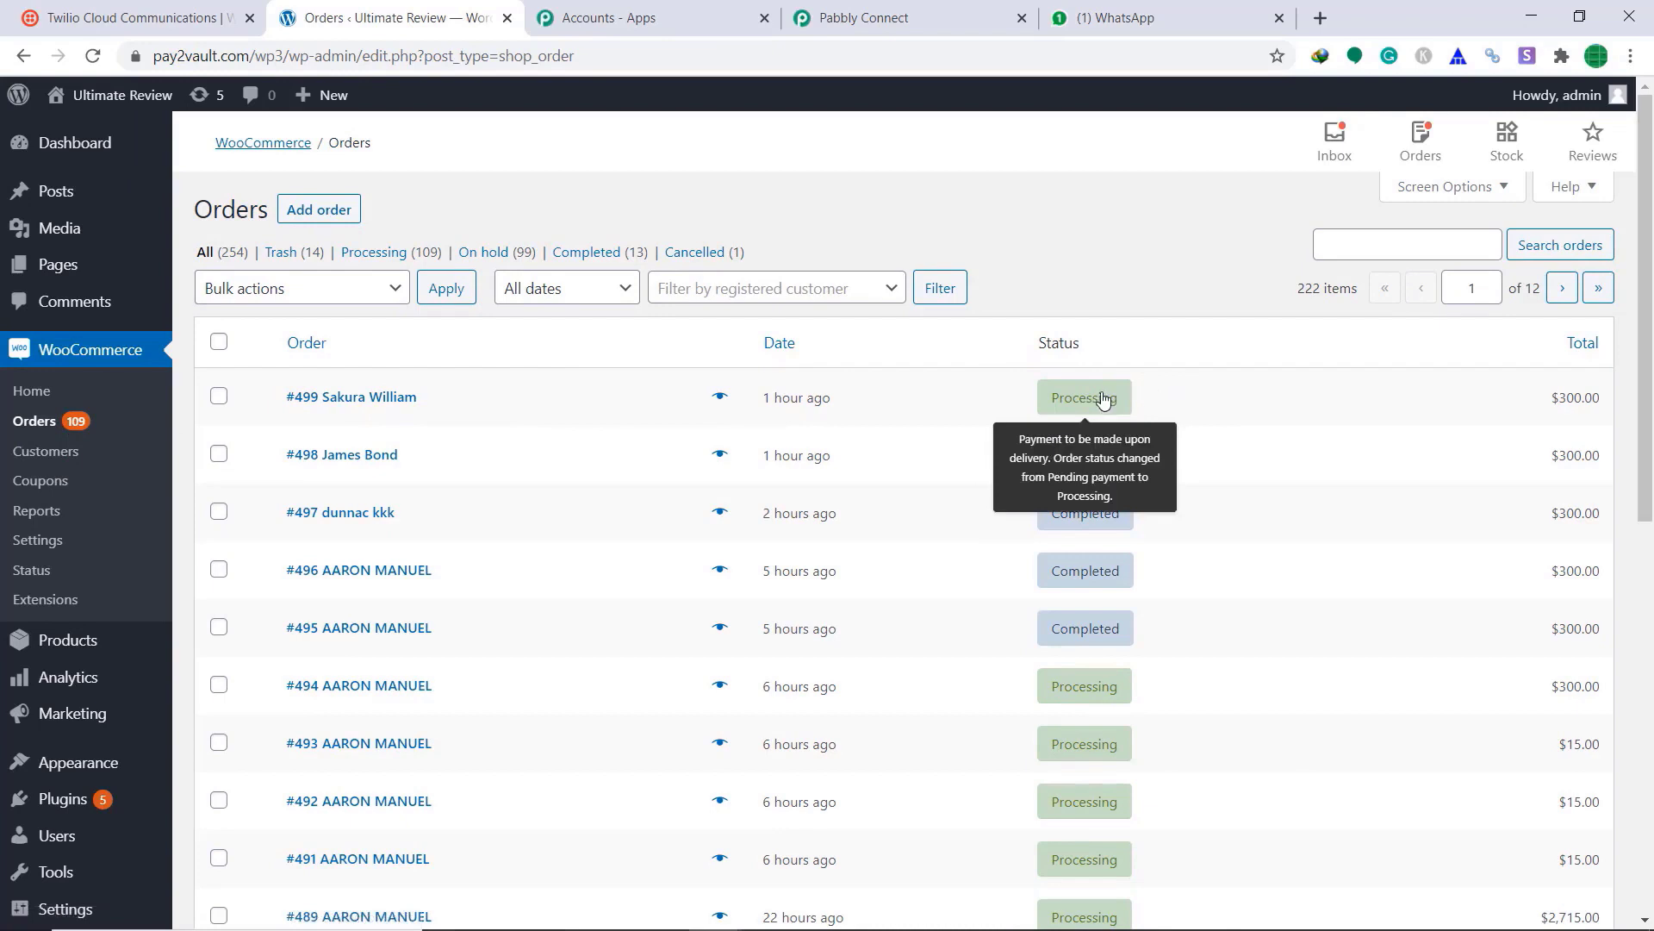
left_click(387, 398)
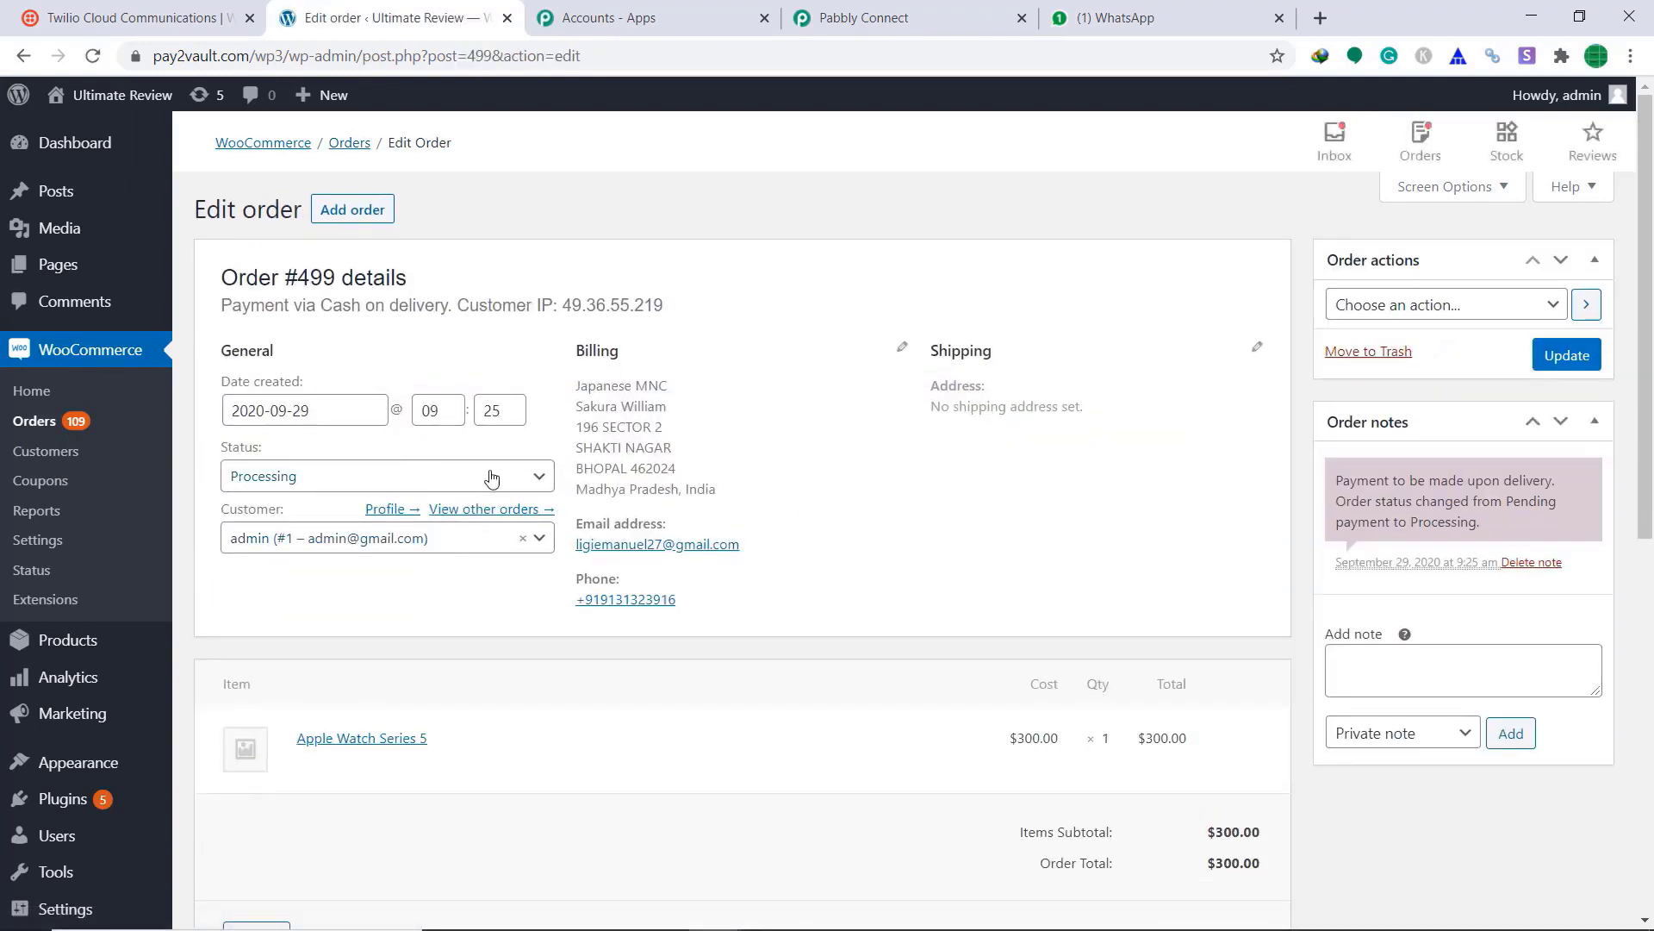
left_click(538, 479)
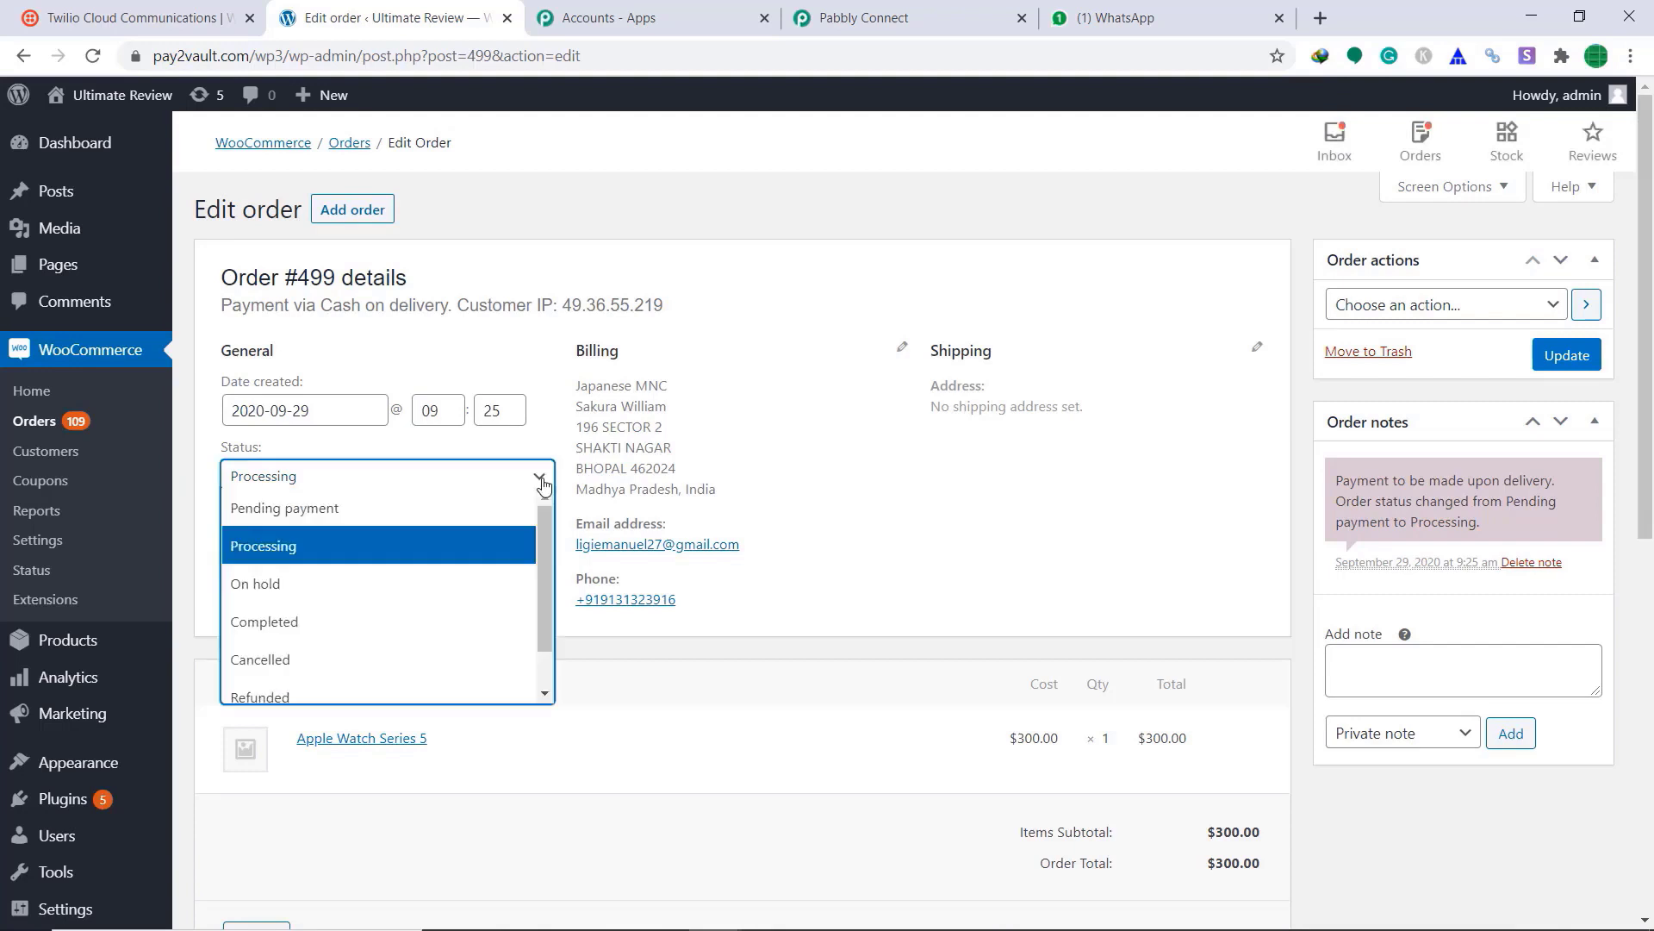
left_click(388, 614)
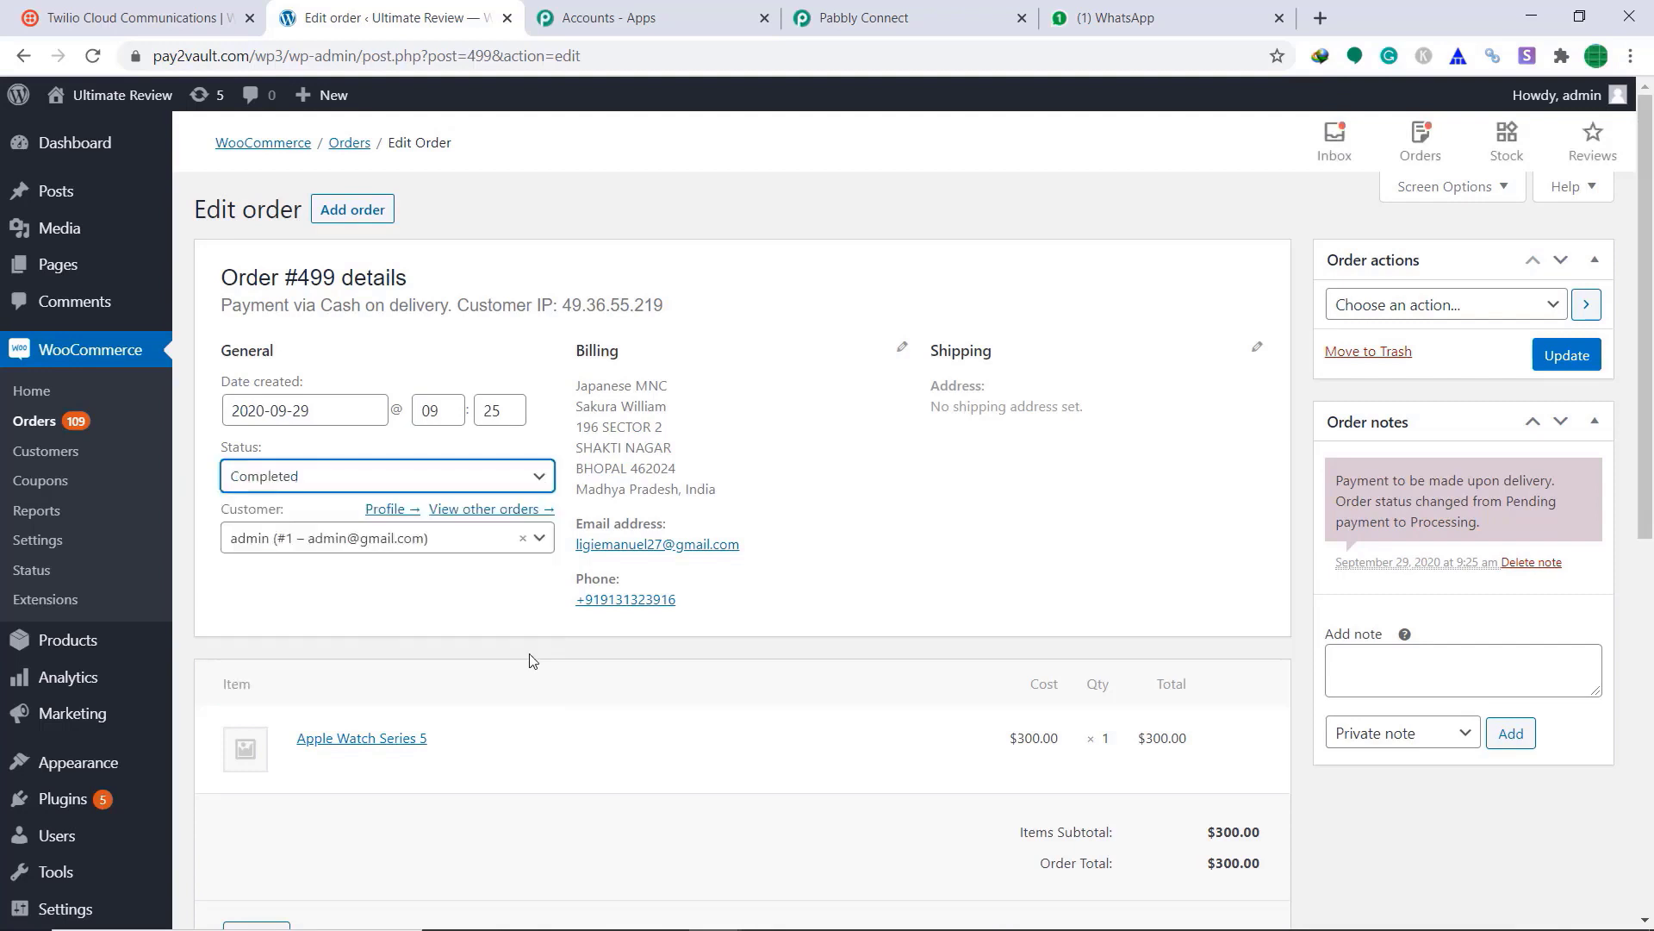
left_click(1557, 364)
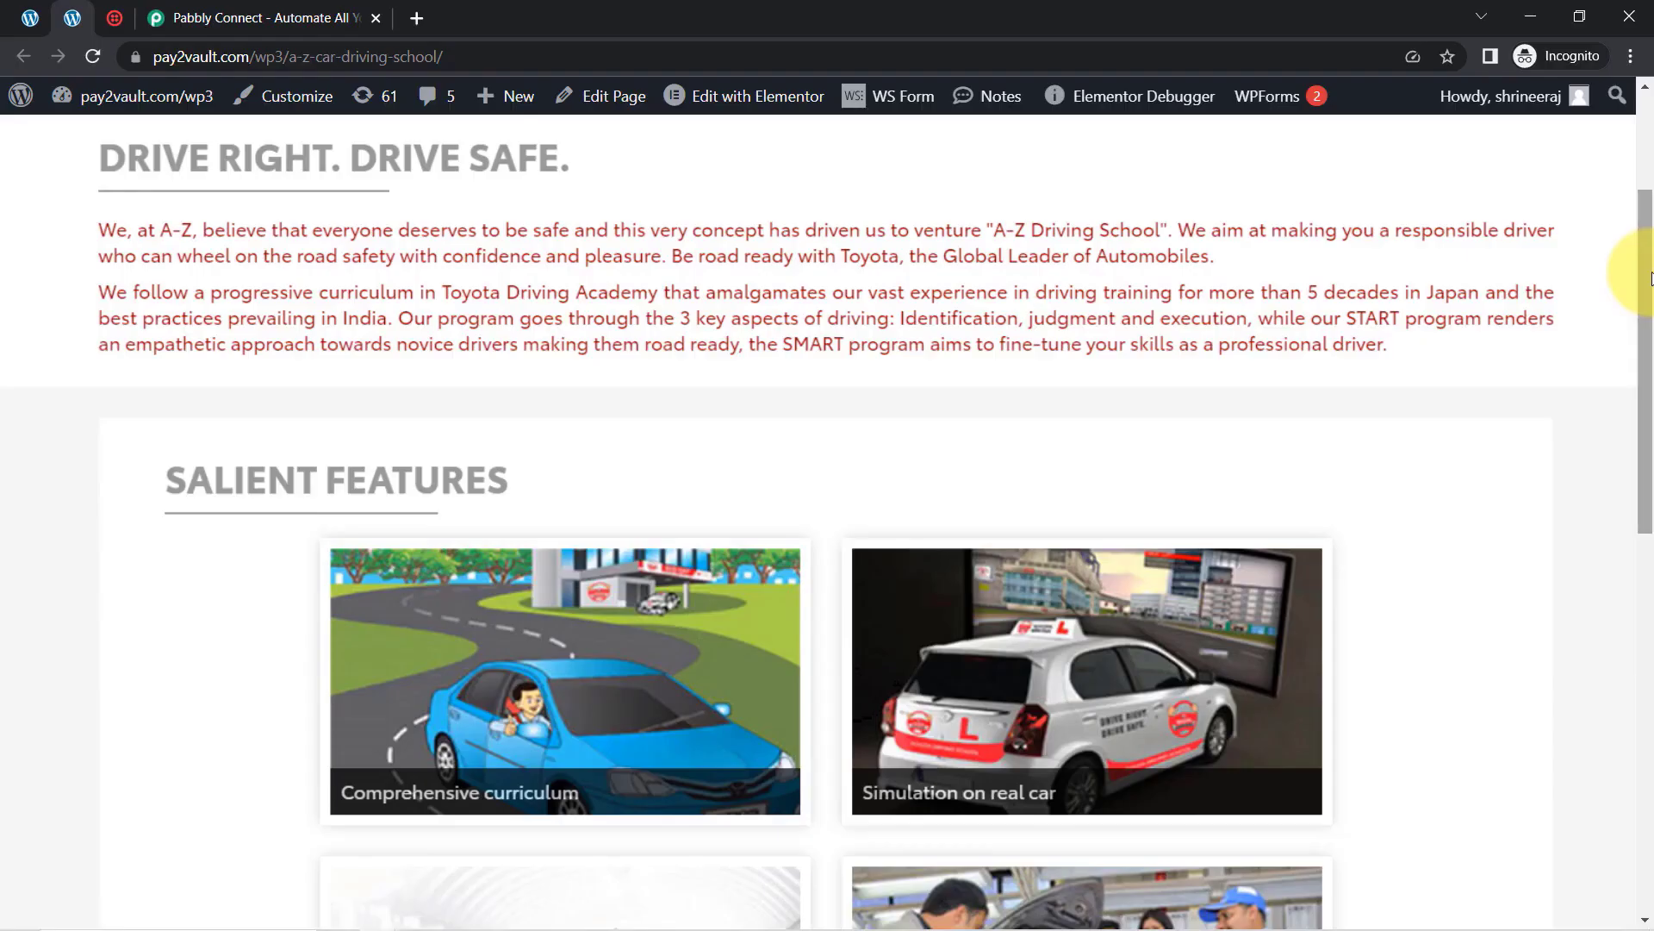
Step: Show the Twilio console and its address and the site's lead form, ending on the Pabbly Connect tab
left_click_drag(1641, 285, 1629, 645)
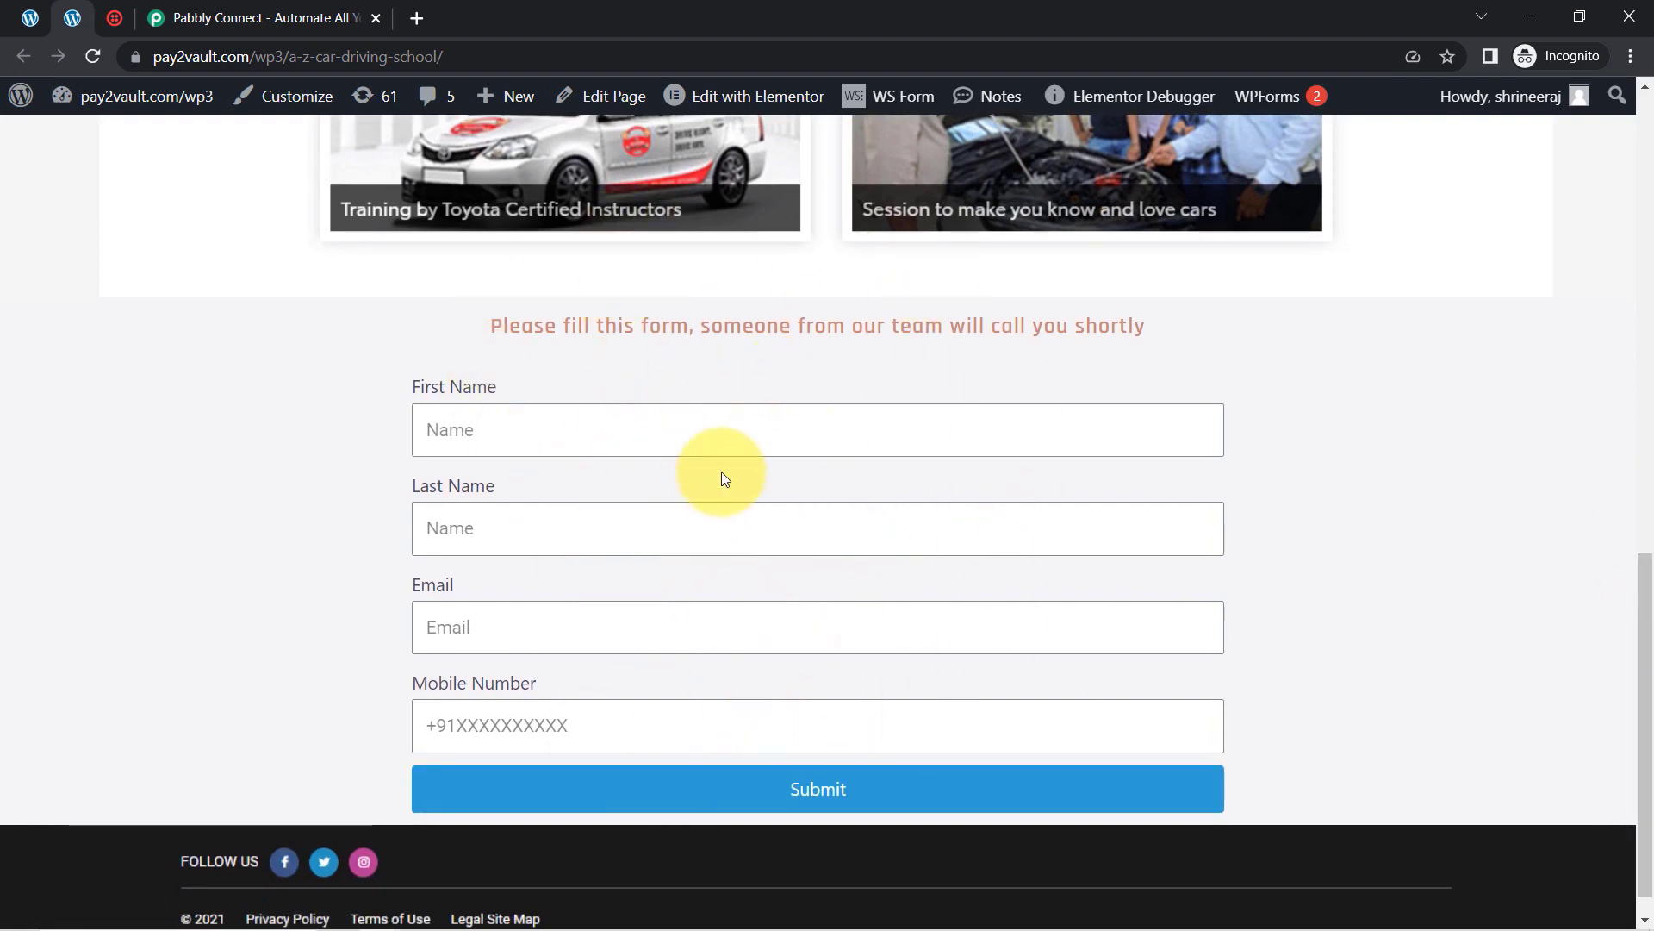
left_click(116, 20)
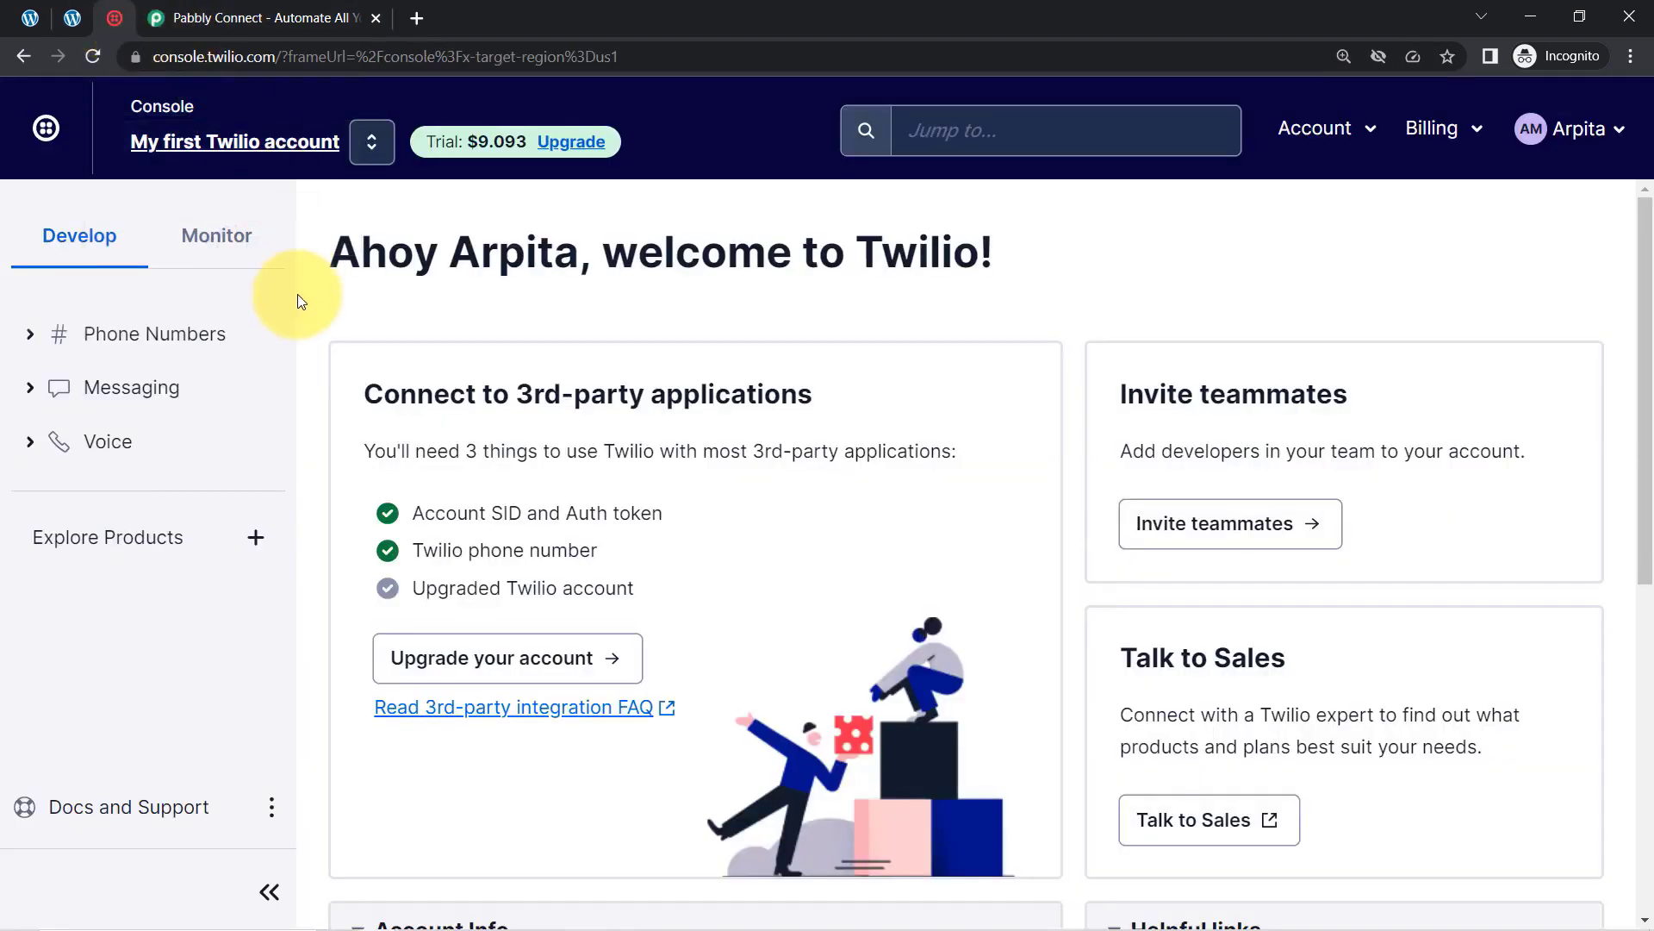
double_click(226, 56)
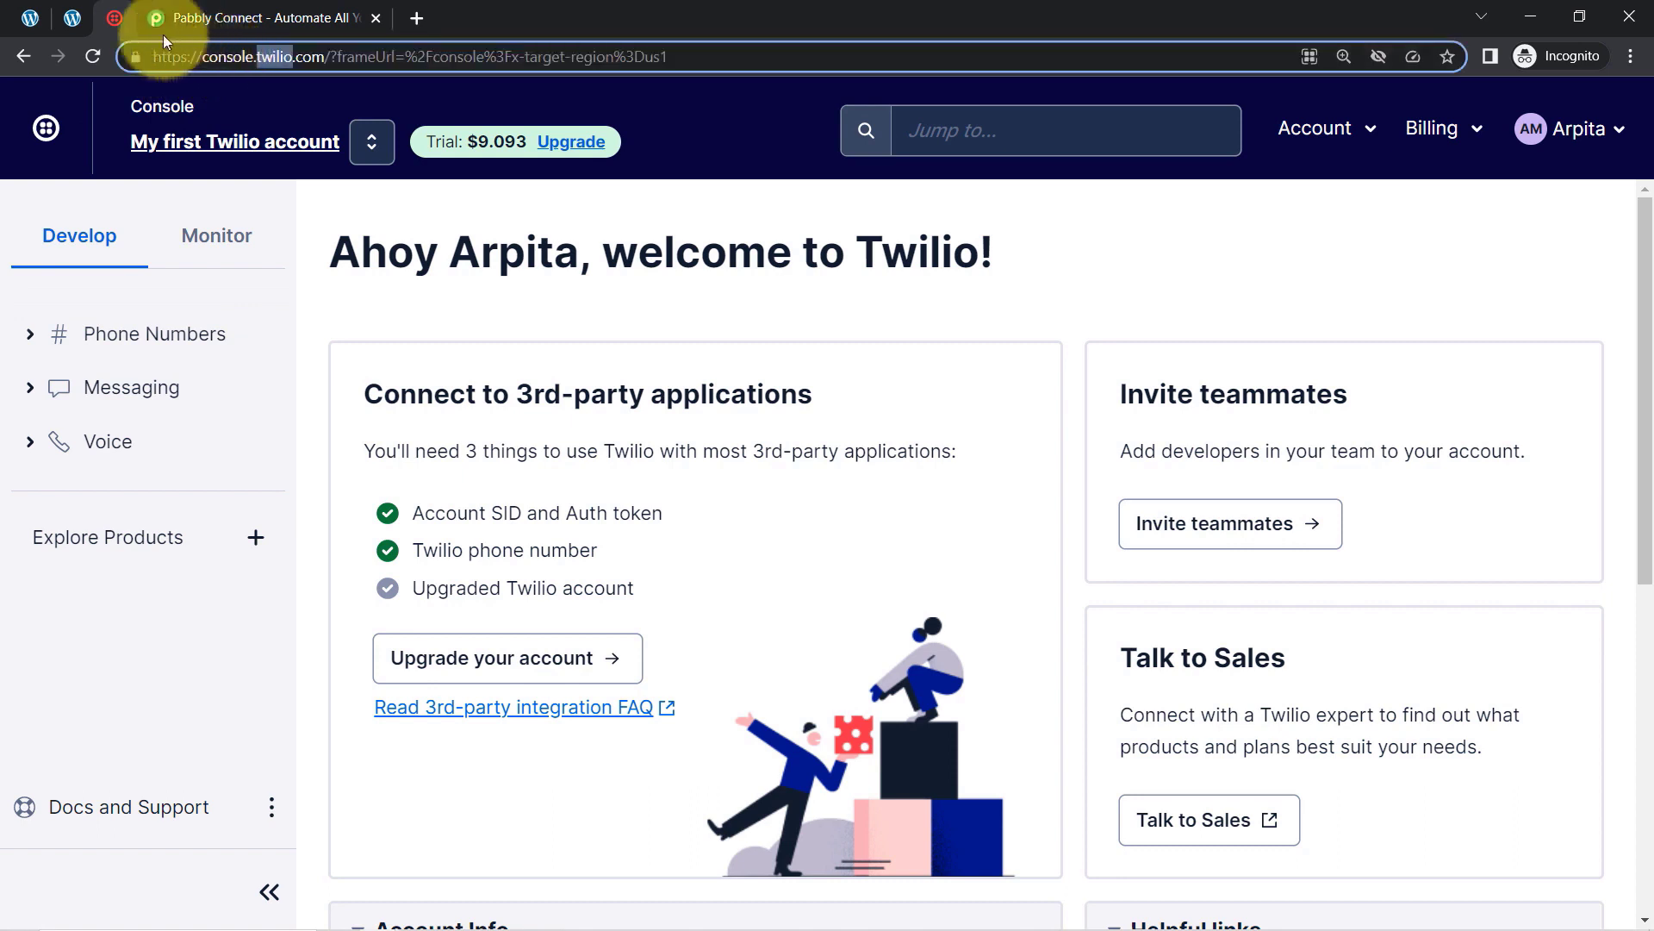
left_click(78, 18)
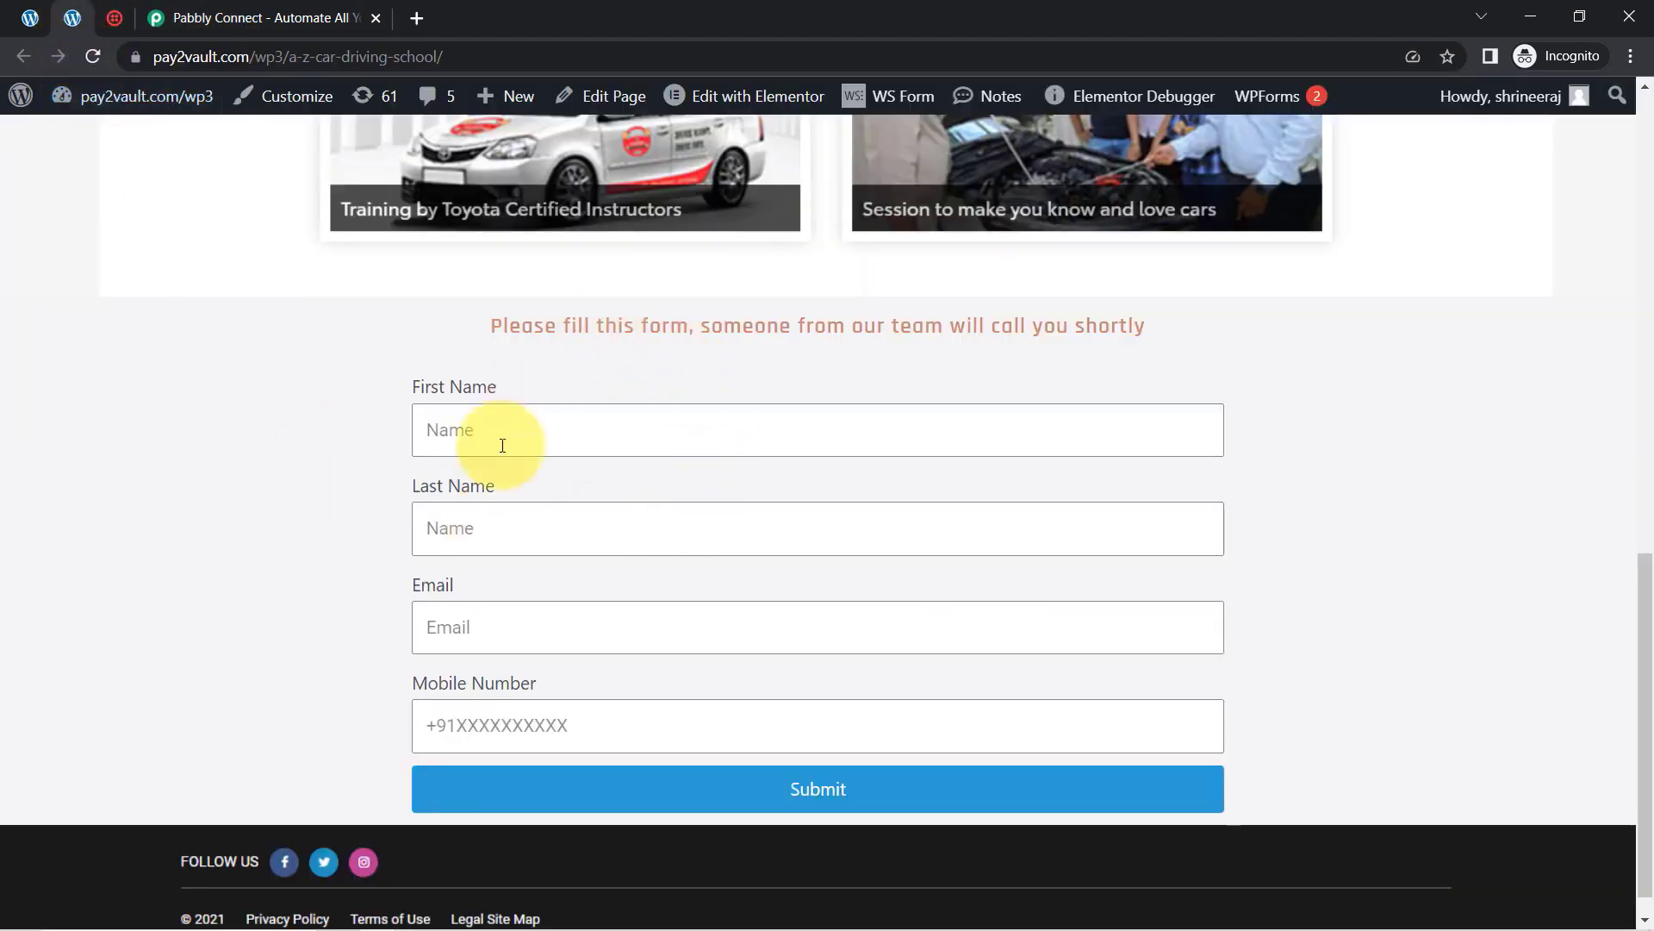
left_click(115, 18)
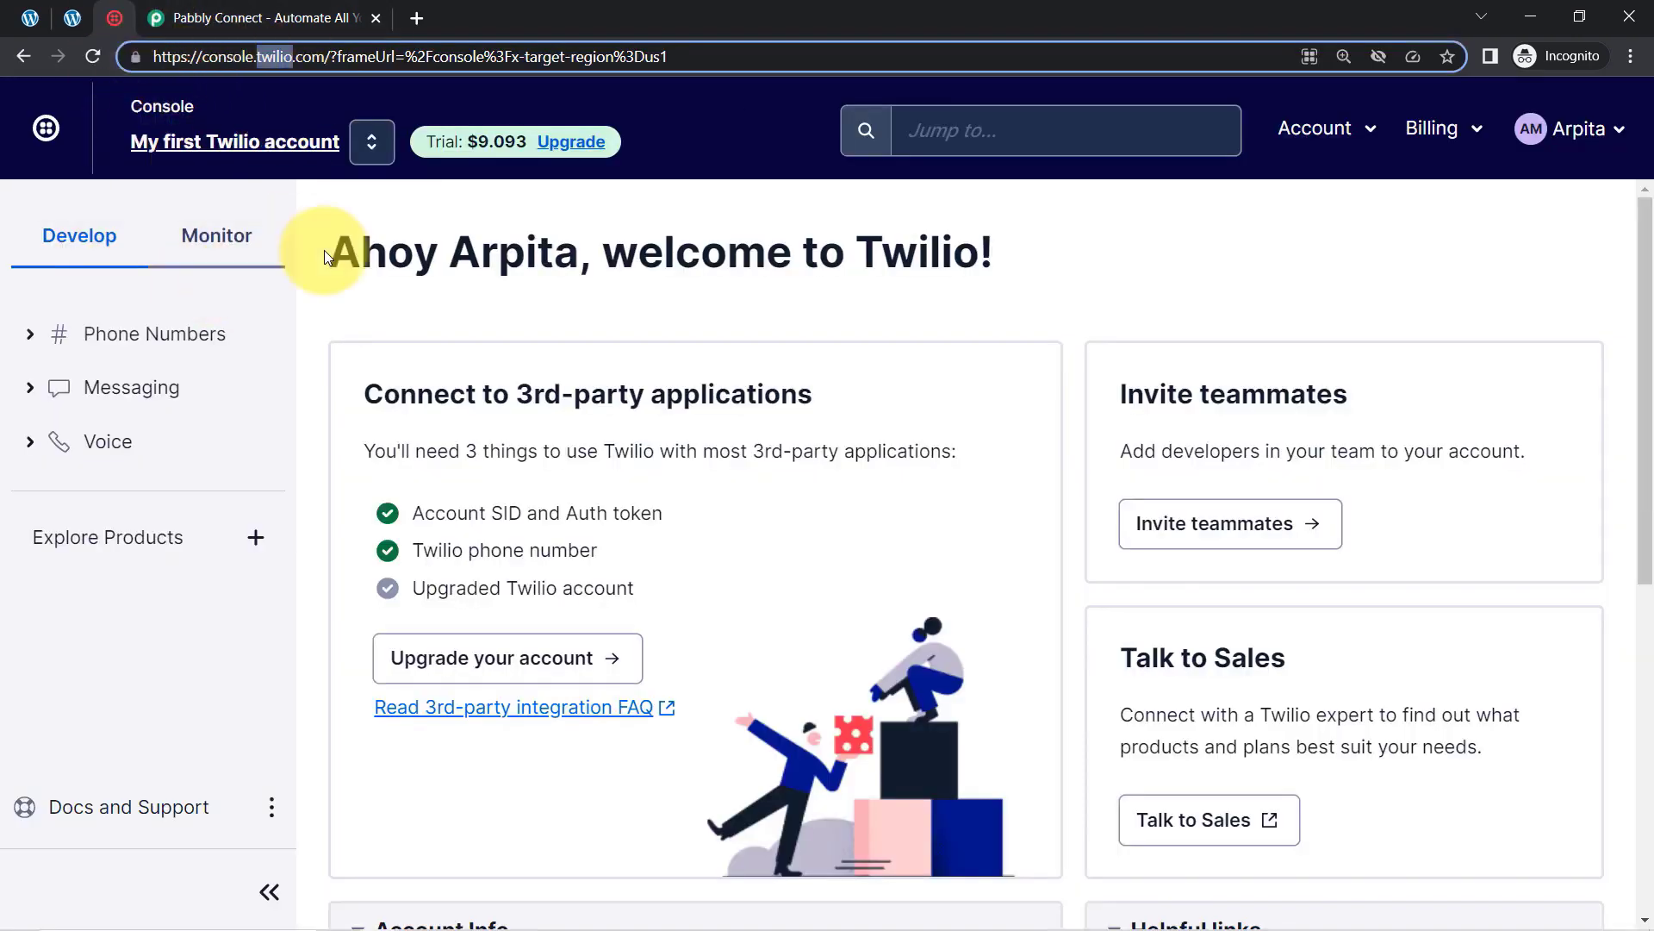
left_click(177, 18)
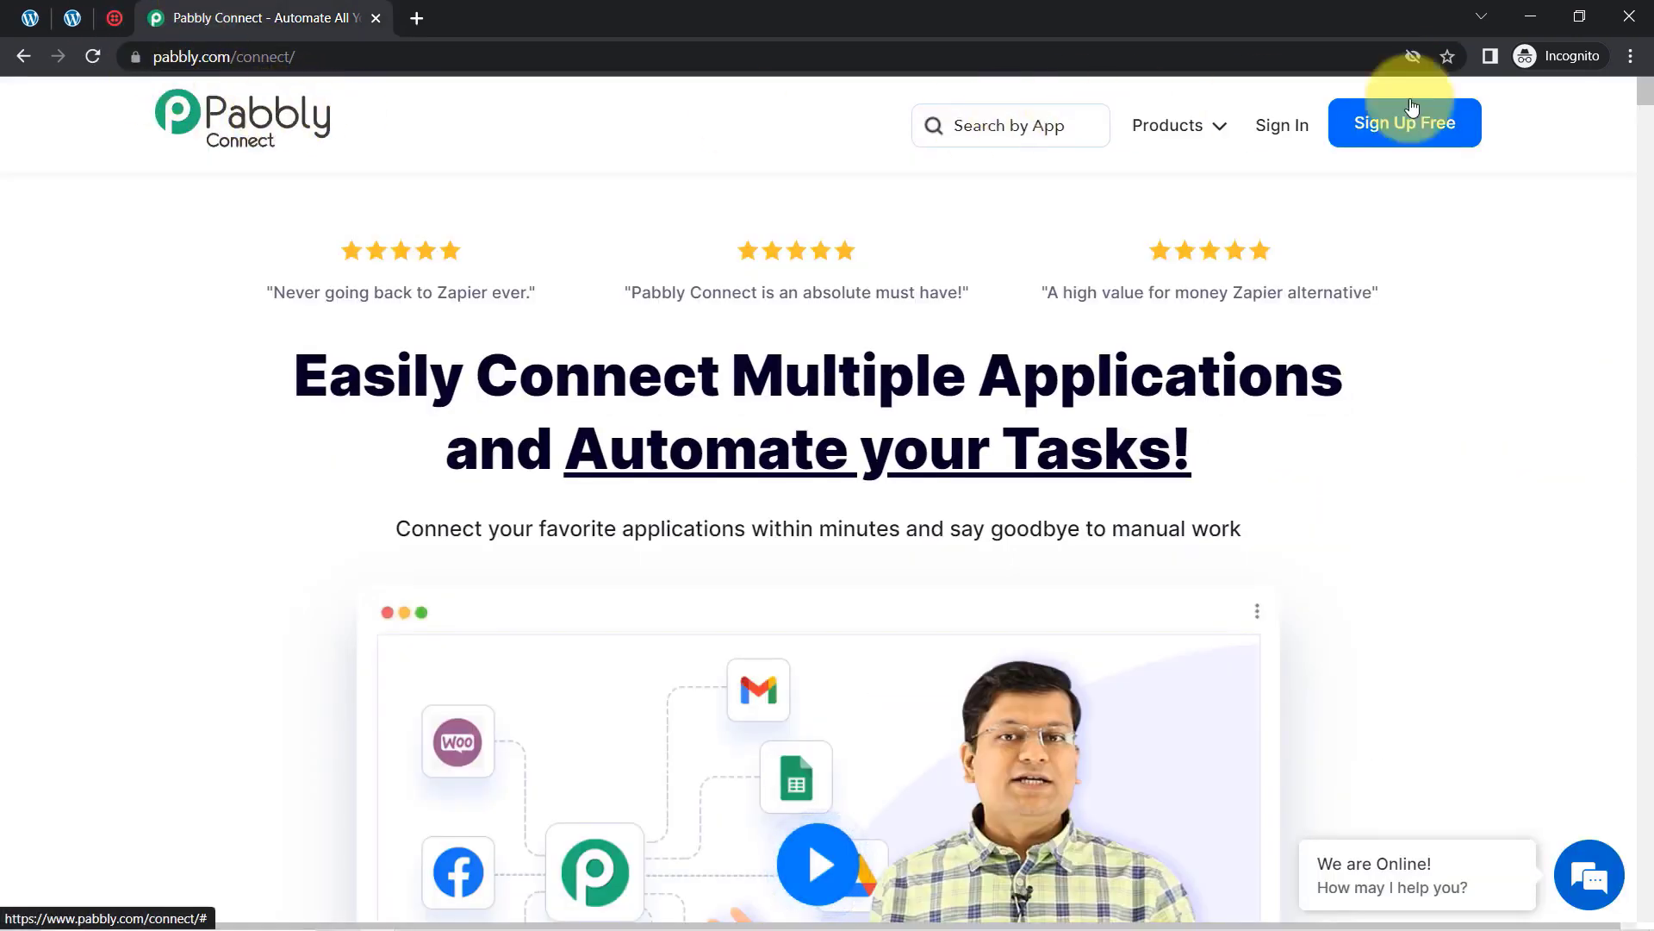
Step: Point out the pabbly.com/connect address and the headline about connecting applications
left_click(1630, 57)
left_click(1629, 57)
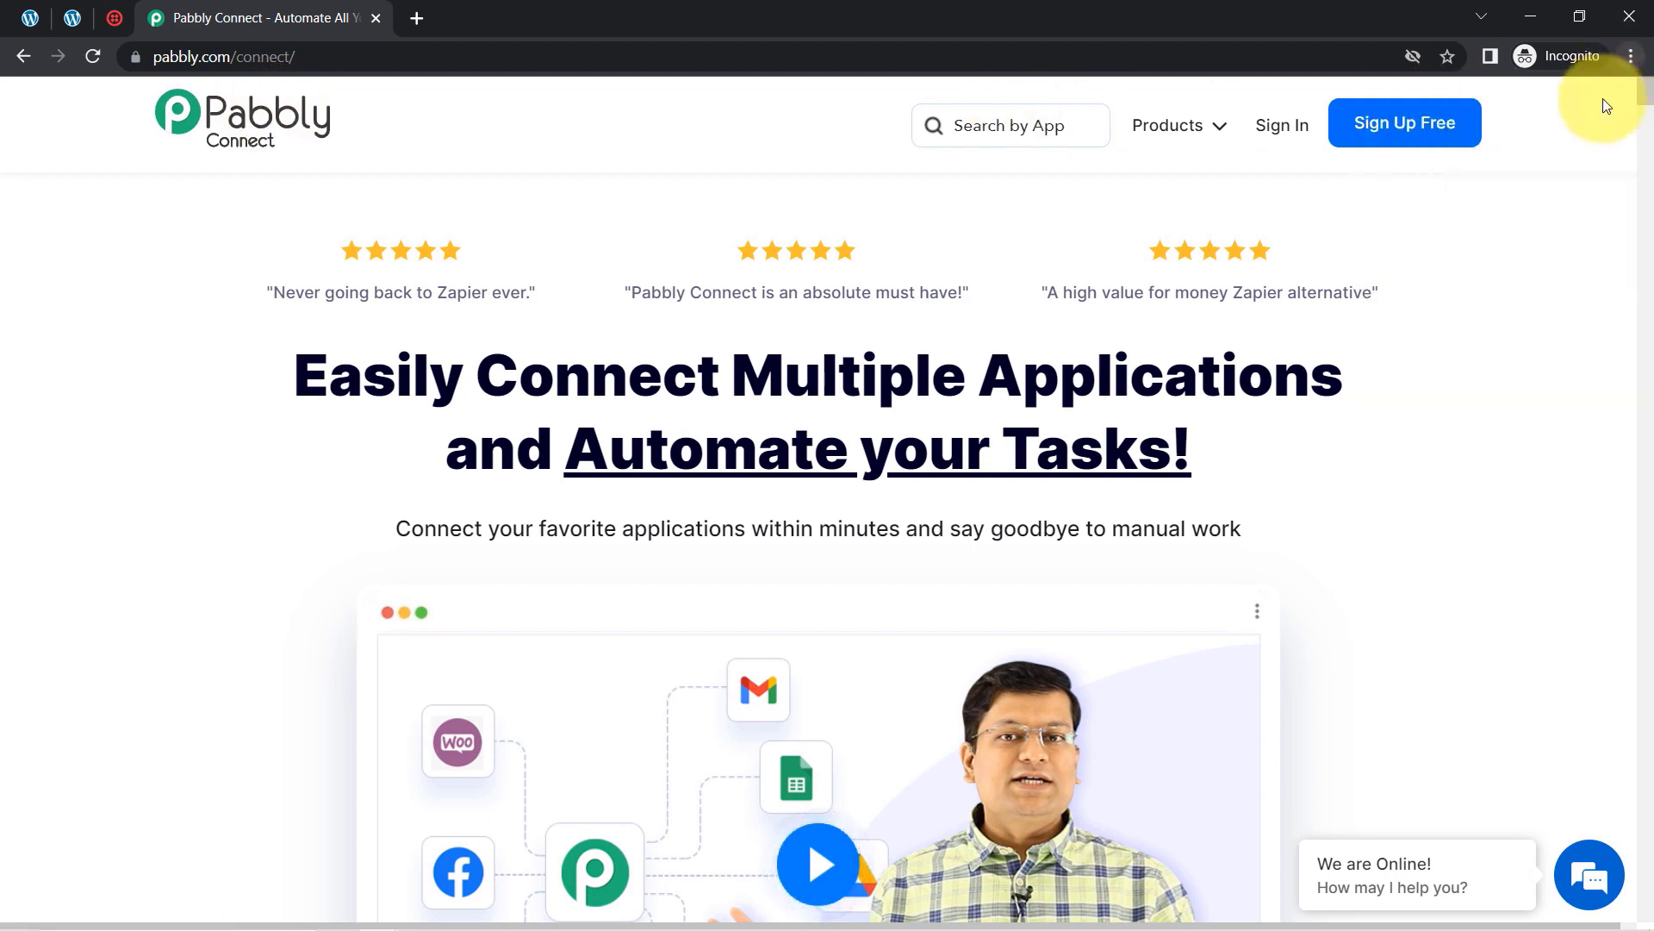
left_click(194, 56)
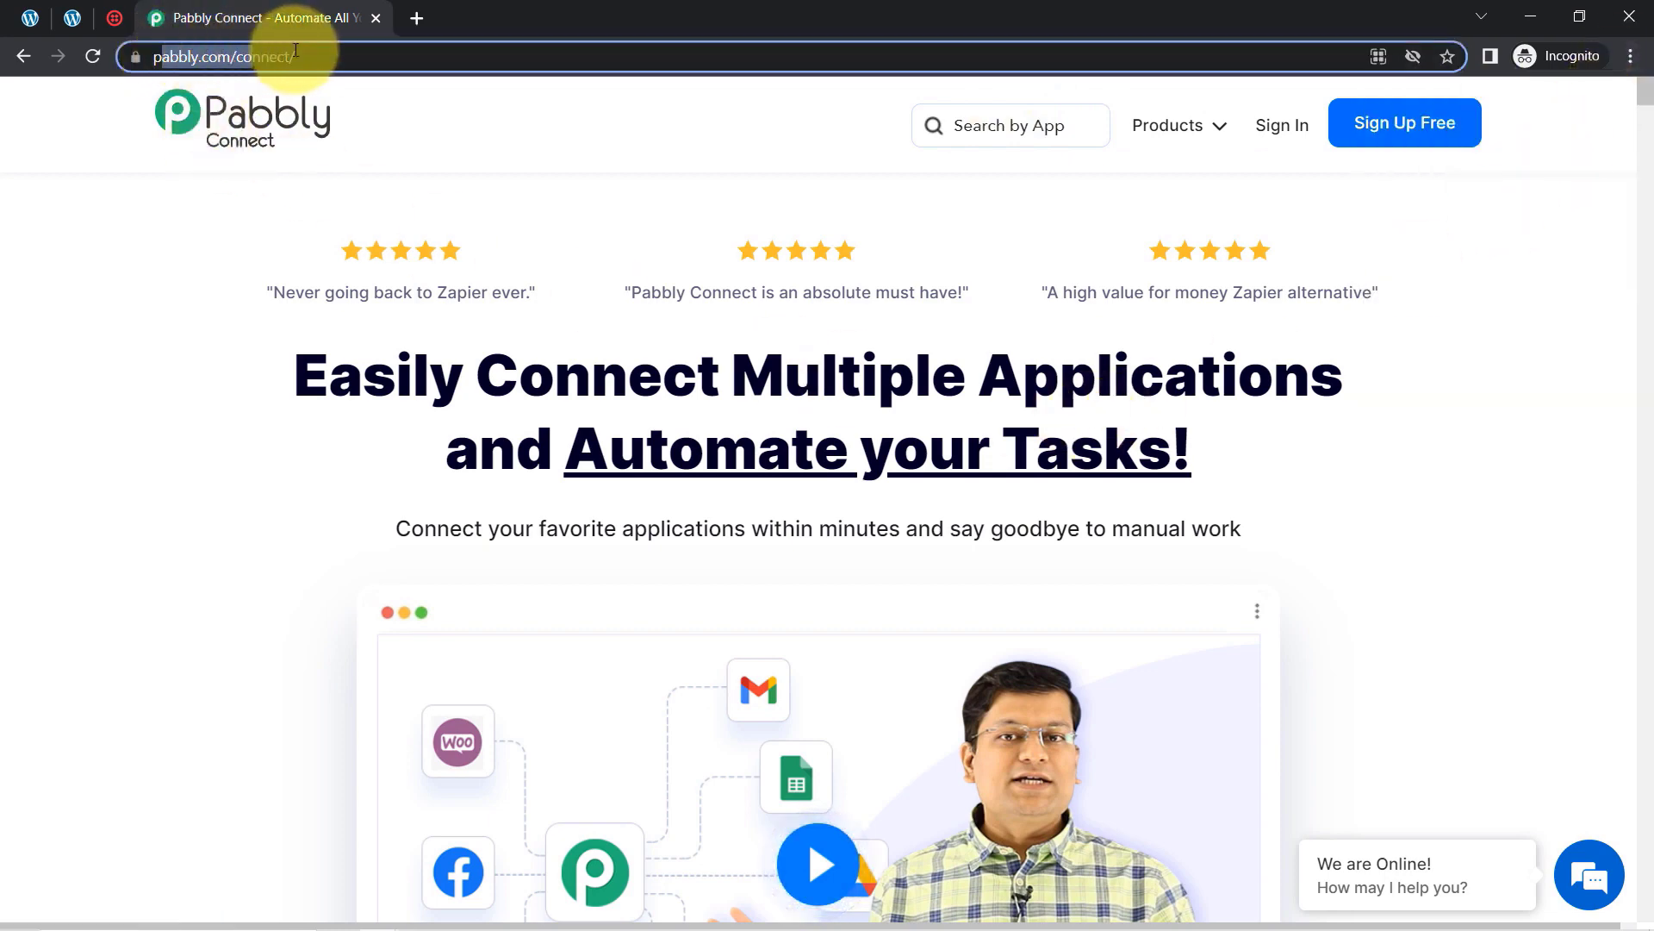
left_click_drag(339, 49, 325, 76)
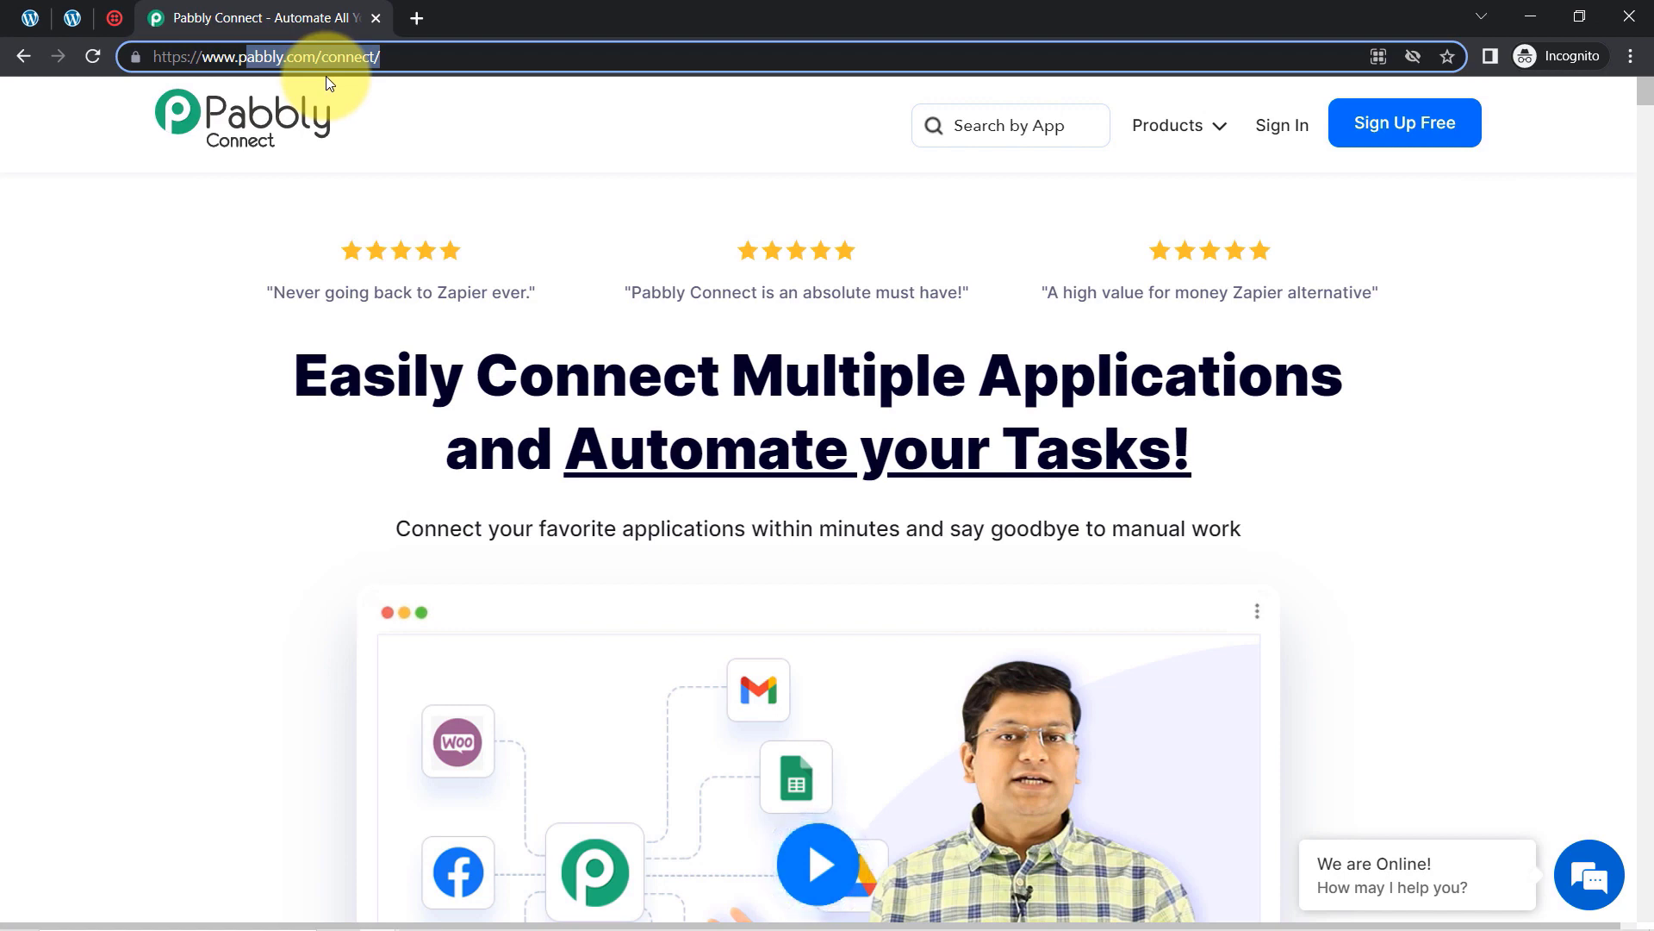
left_click_drag(519, 379, 1179, 448)
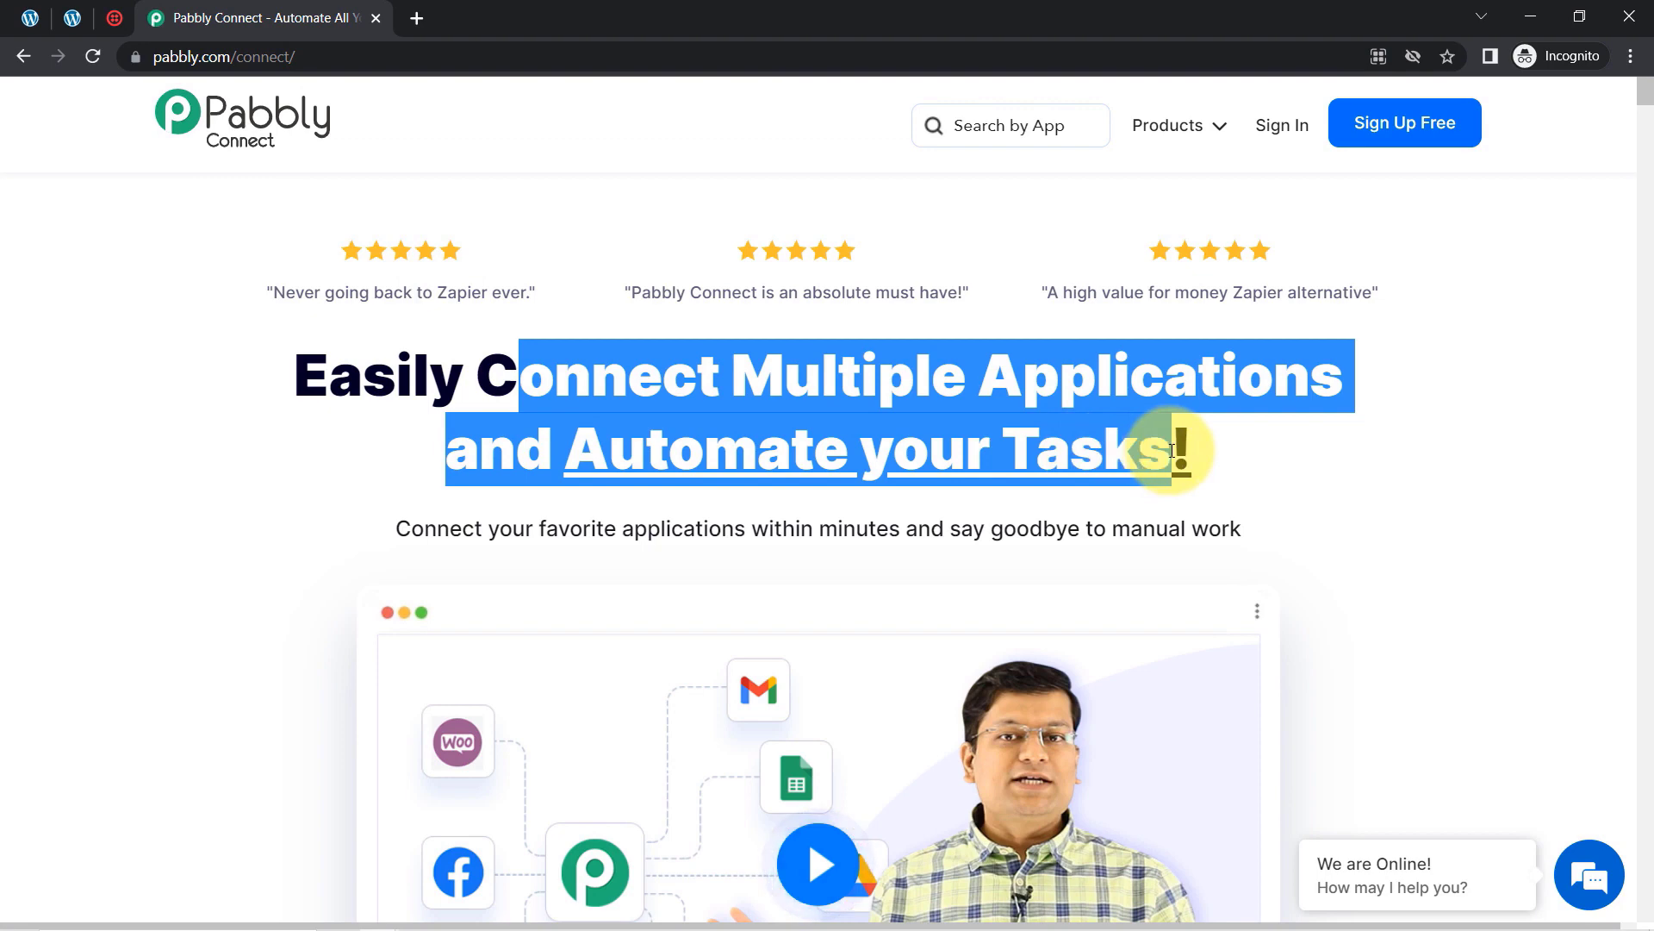
double_click(247, 62)
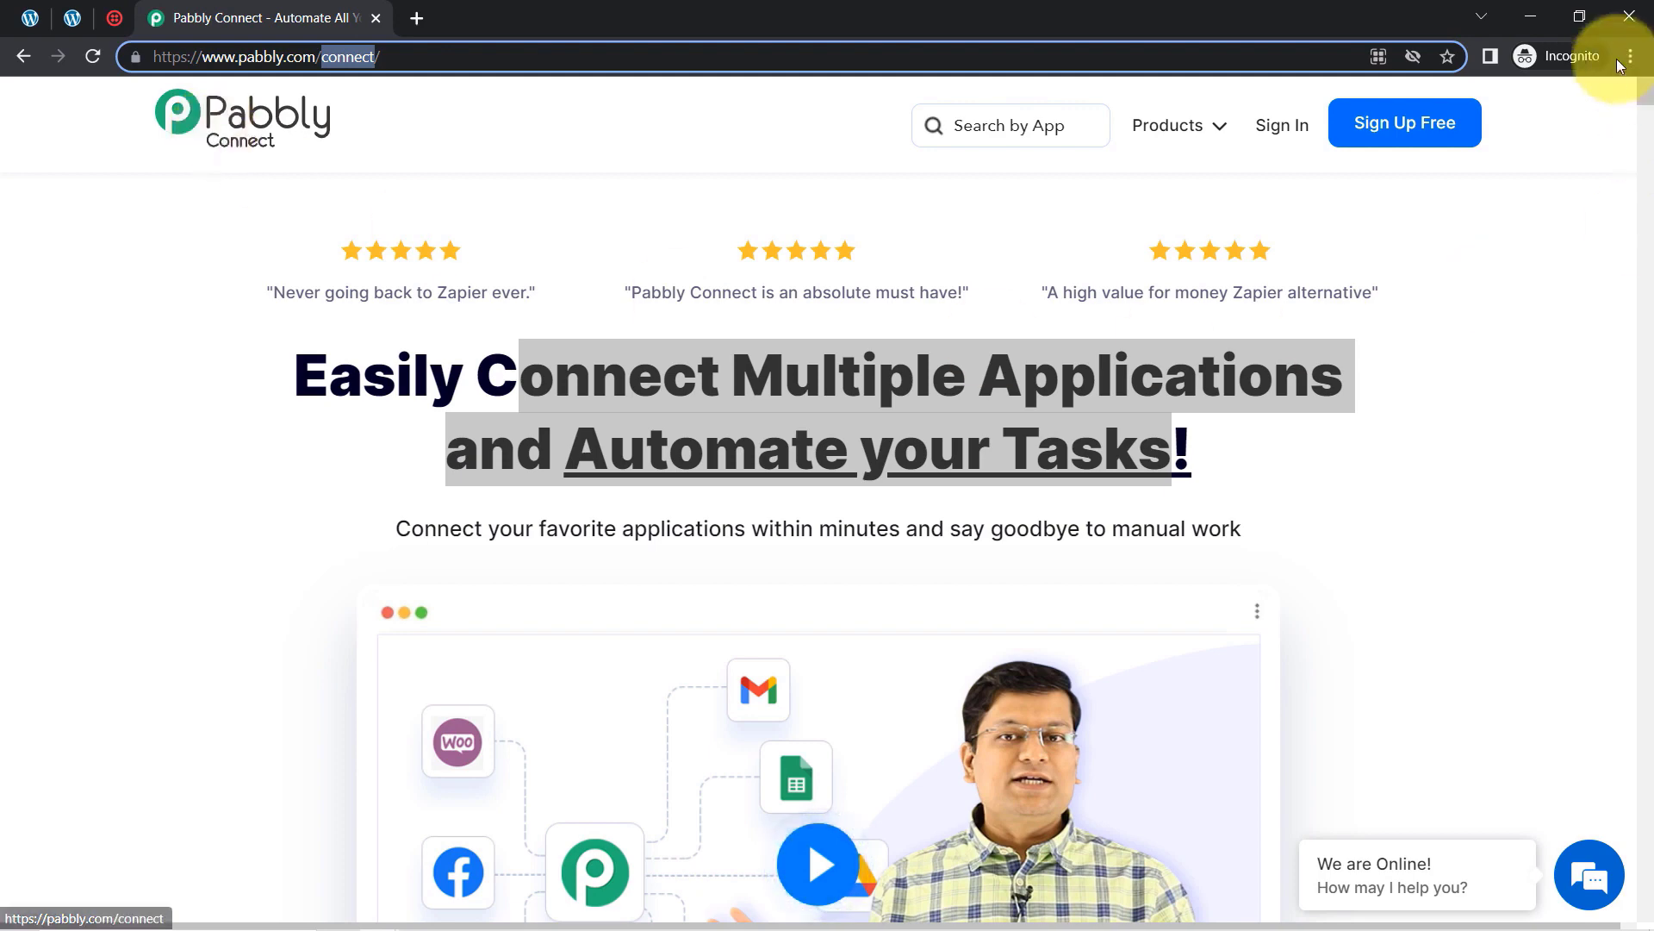
Step: Sign in and open the Pabbly Connect dashboard showing 3000 tasks and existing workflows
left_click(1289, 129)
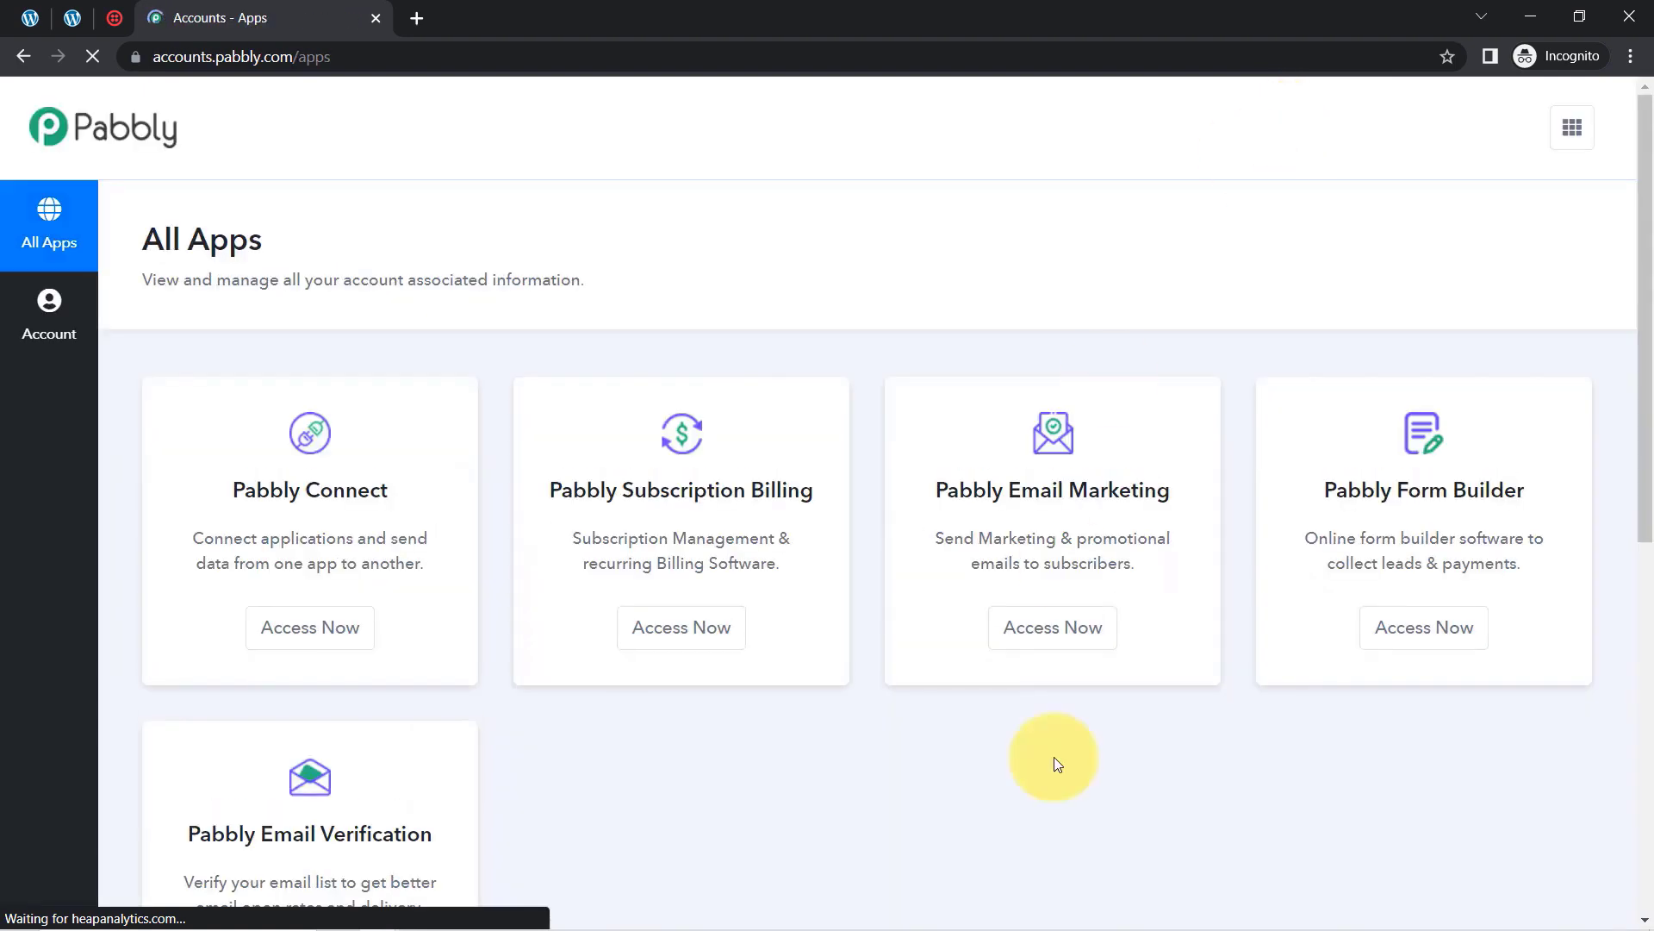
left_click(303, 628)
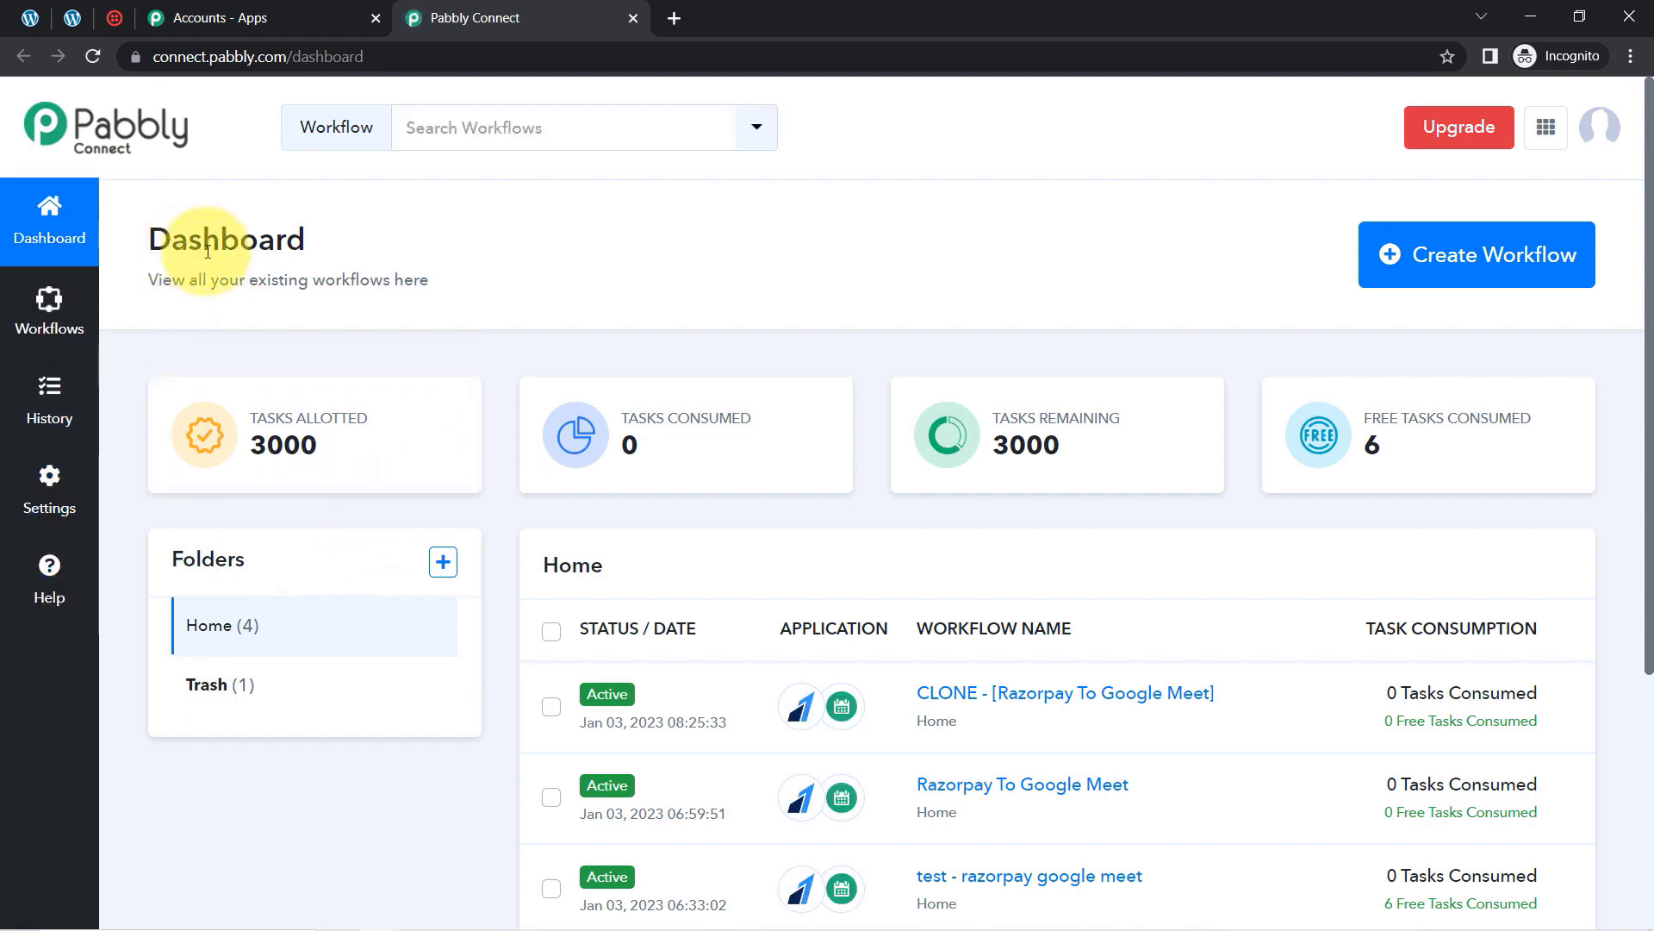
left_click_drag(172, 245, 301, 241)
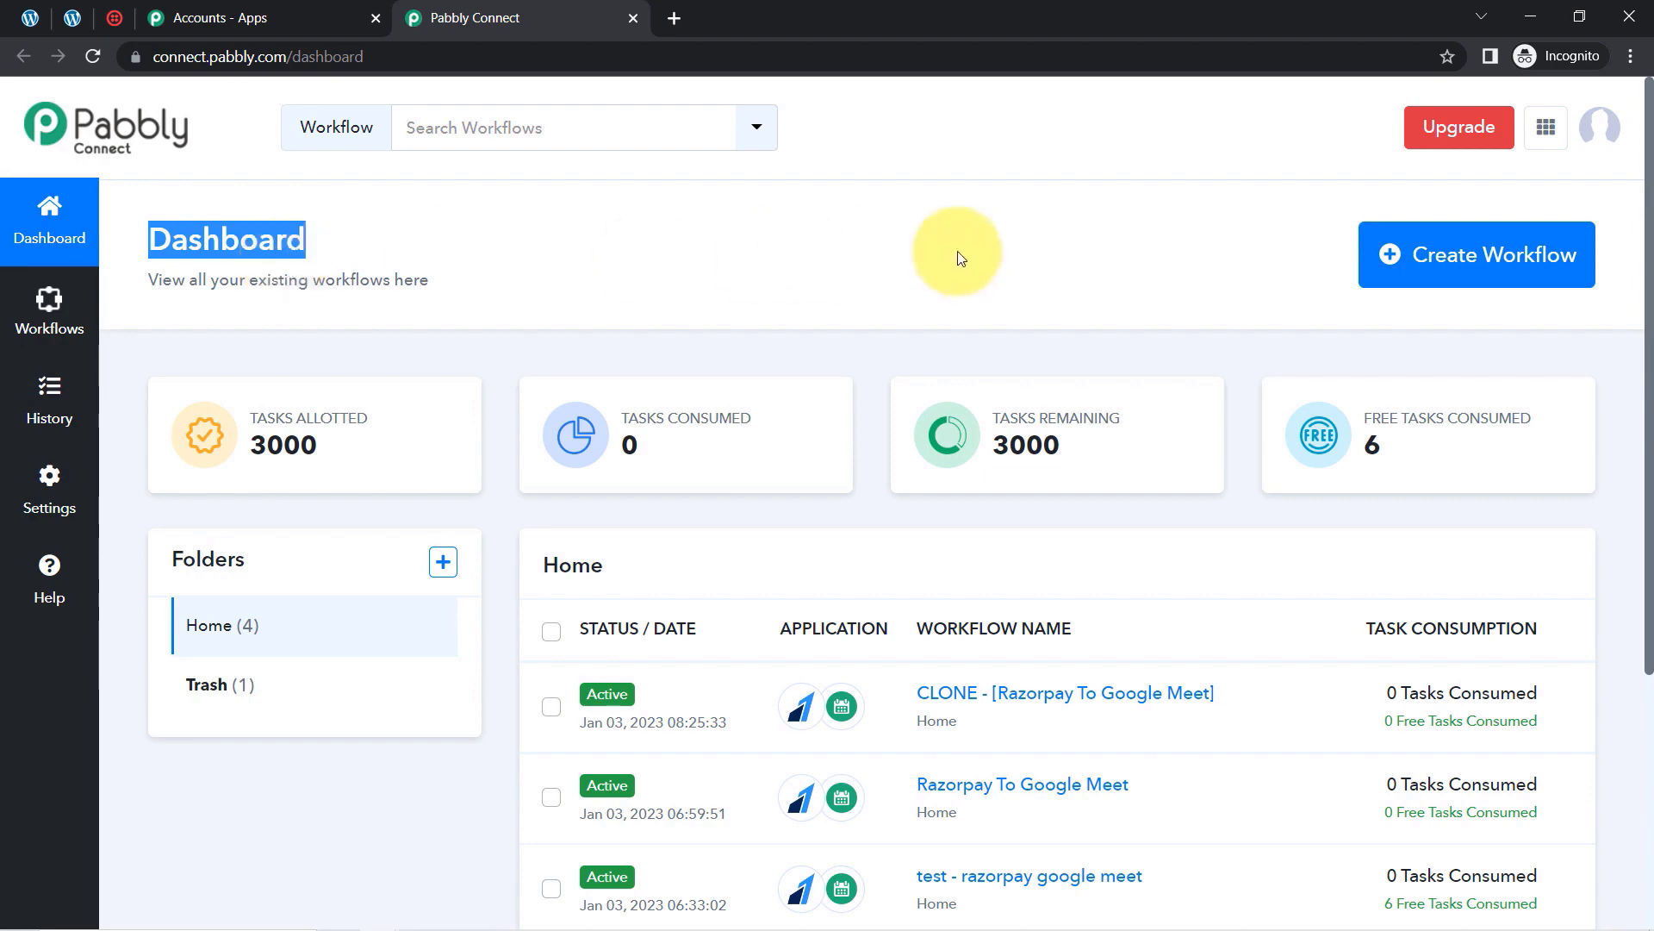
Step: Create a workflow named 'When Elementor Form is Submitted -> Get SMS Notification (Twilio)'
left_click(1396, 256)
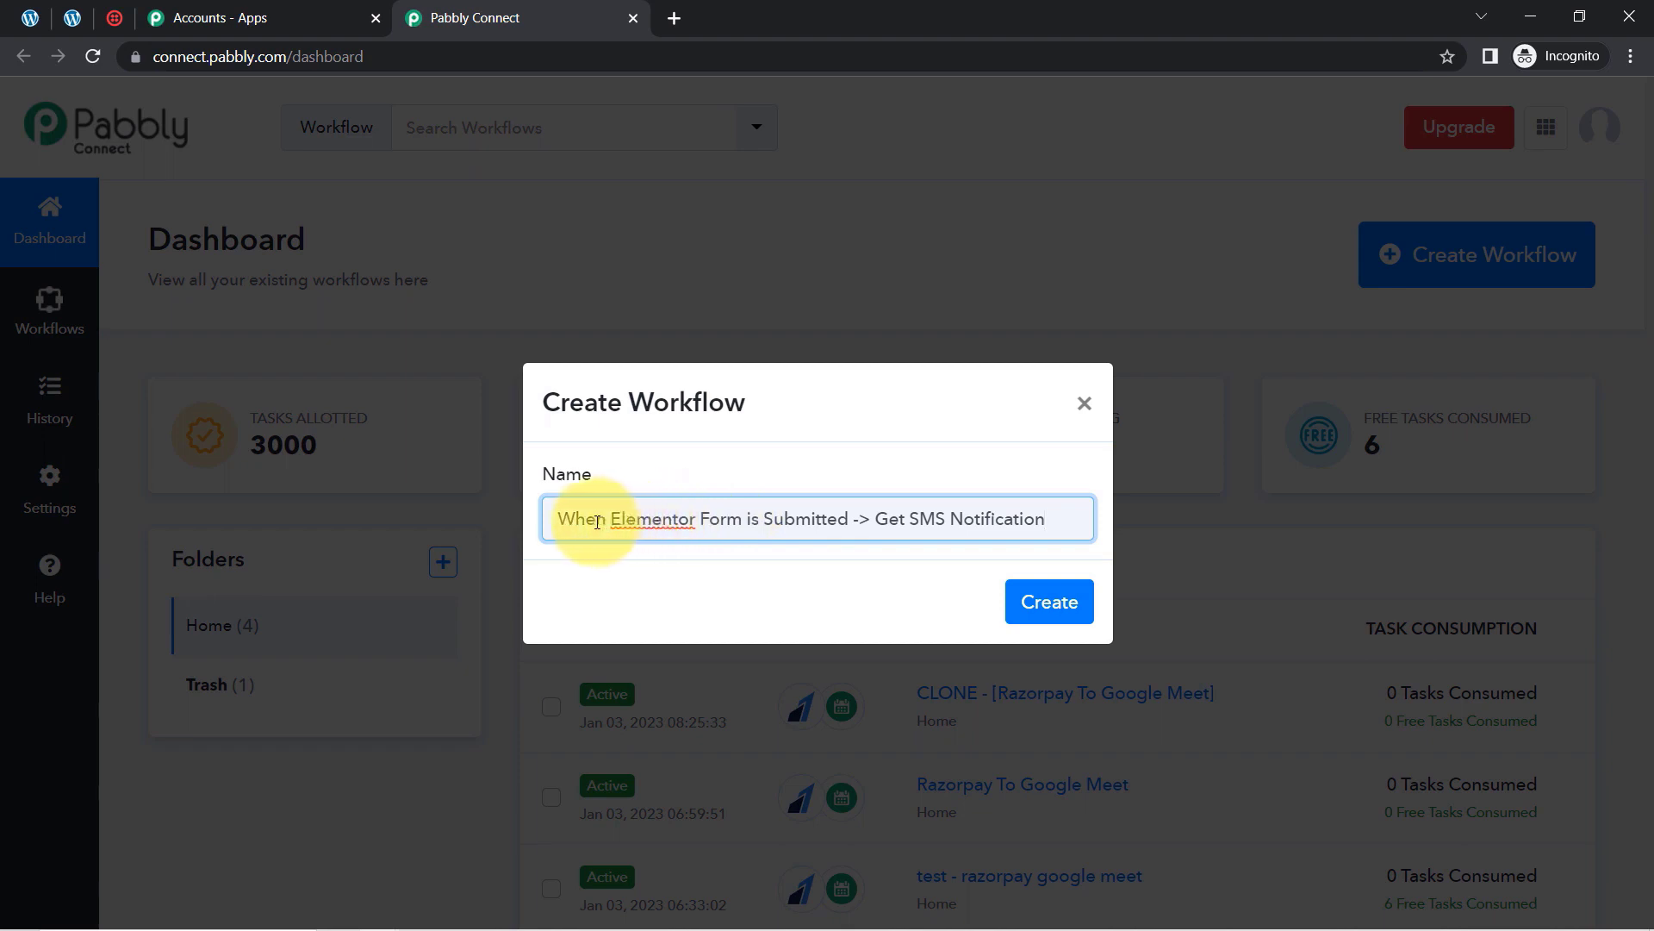
left_click_drag(597, 518, 991, 518)
left_click(739, 518)
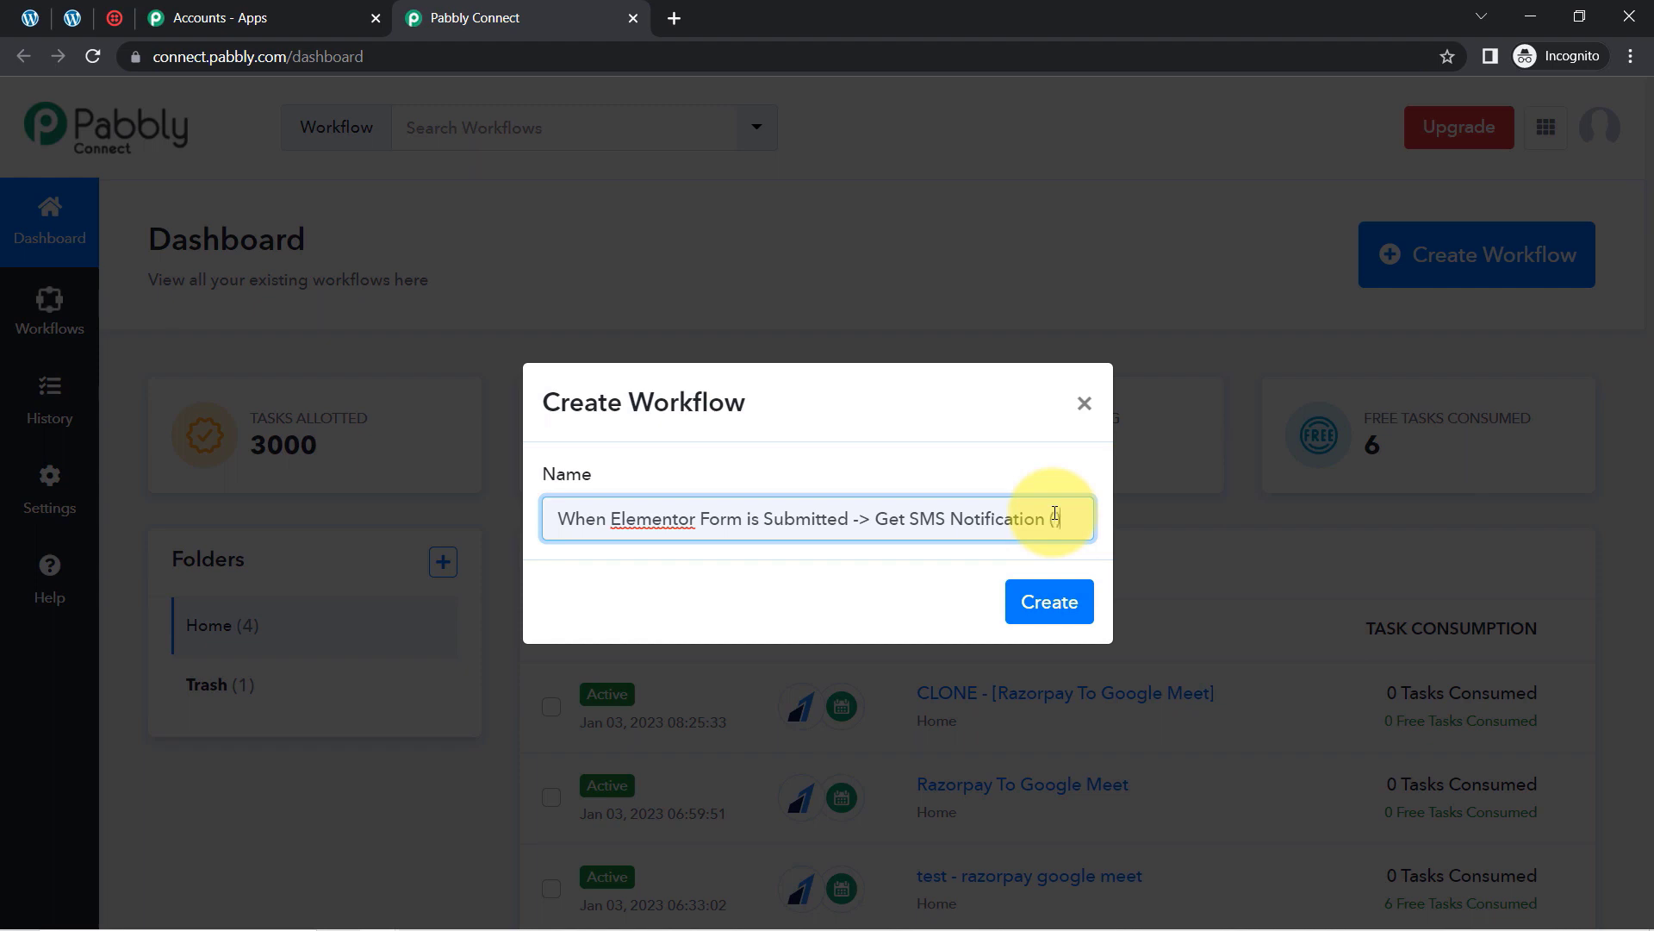
type("ilio)")
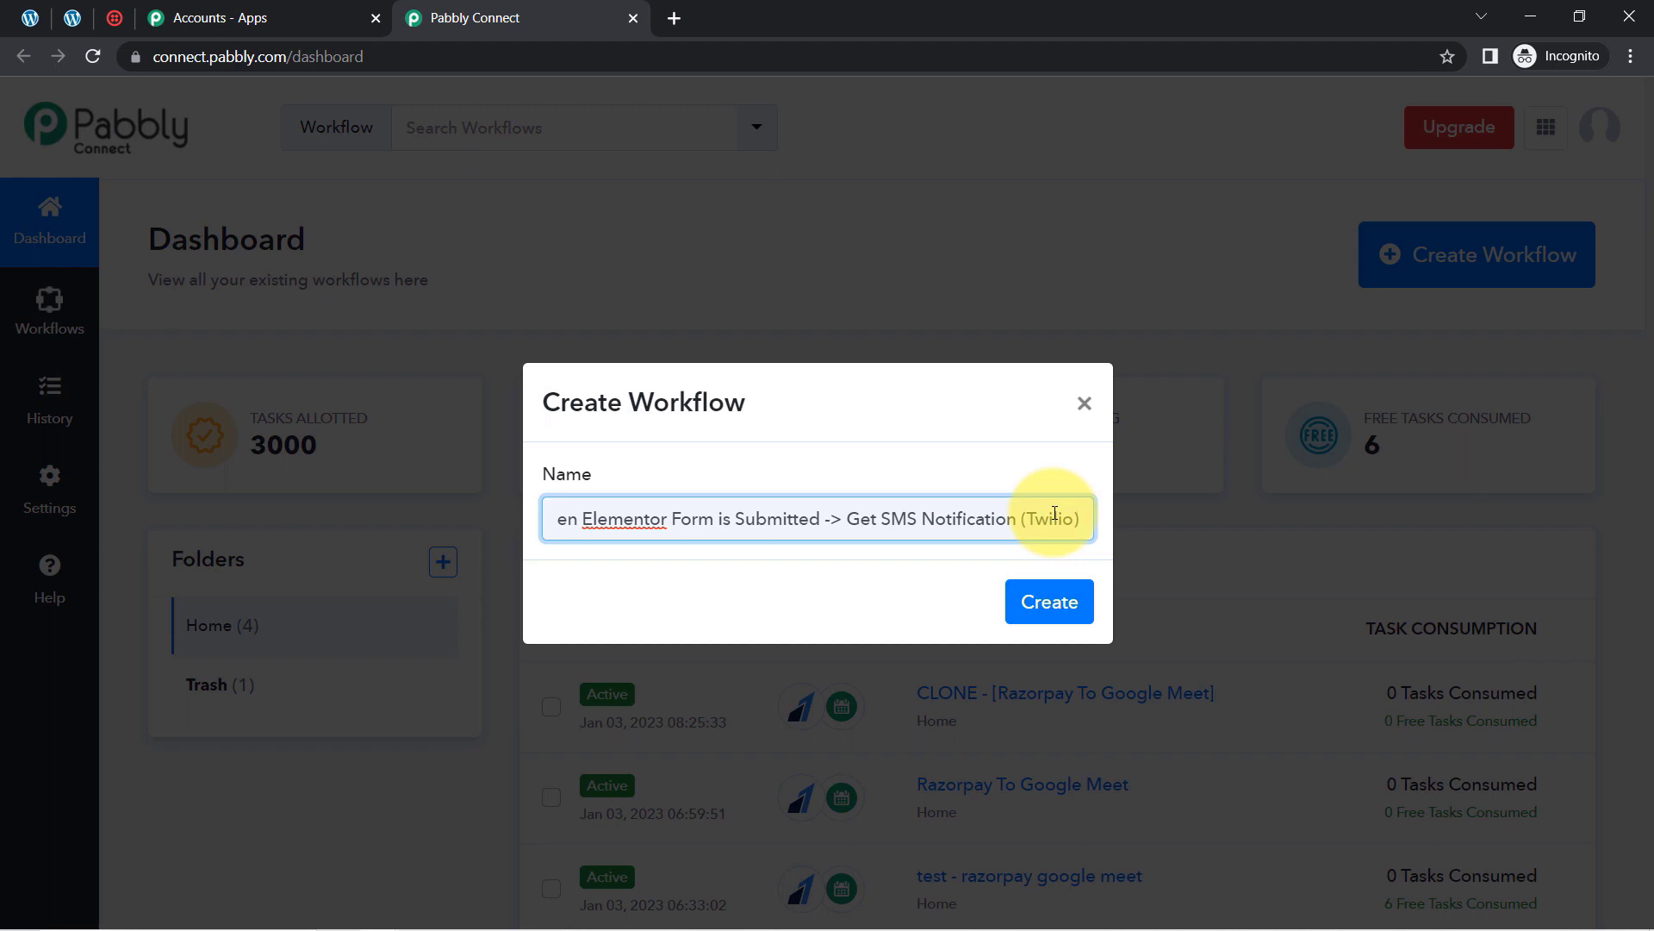
left_click(1049, 603)
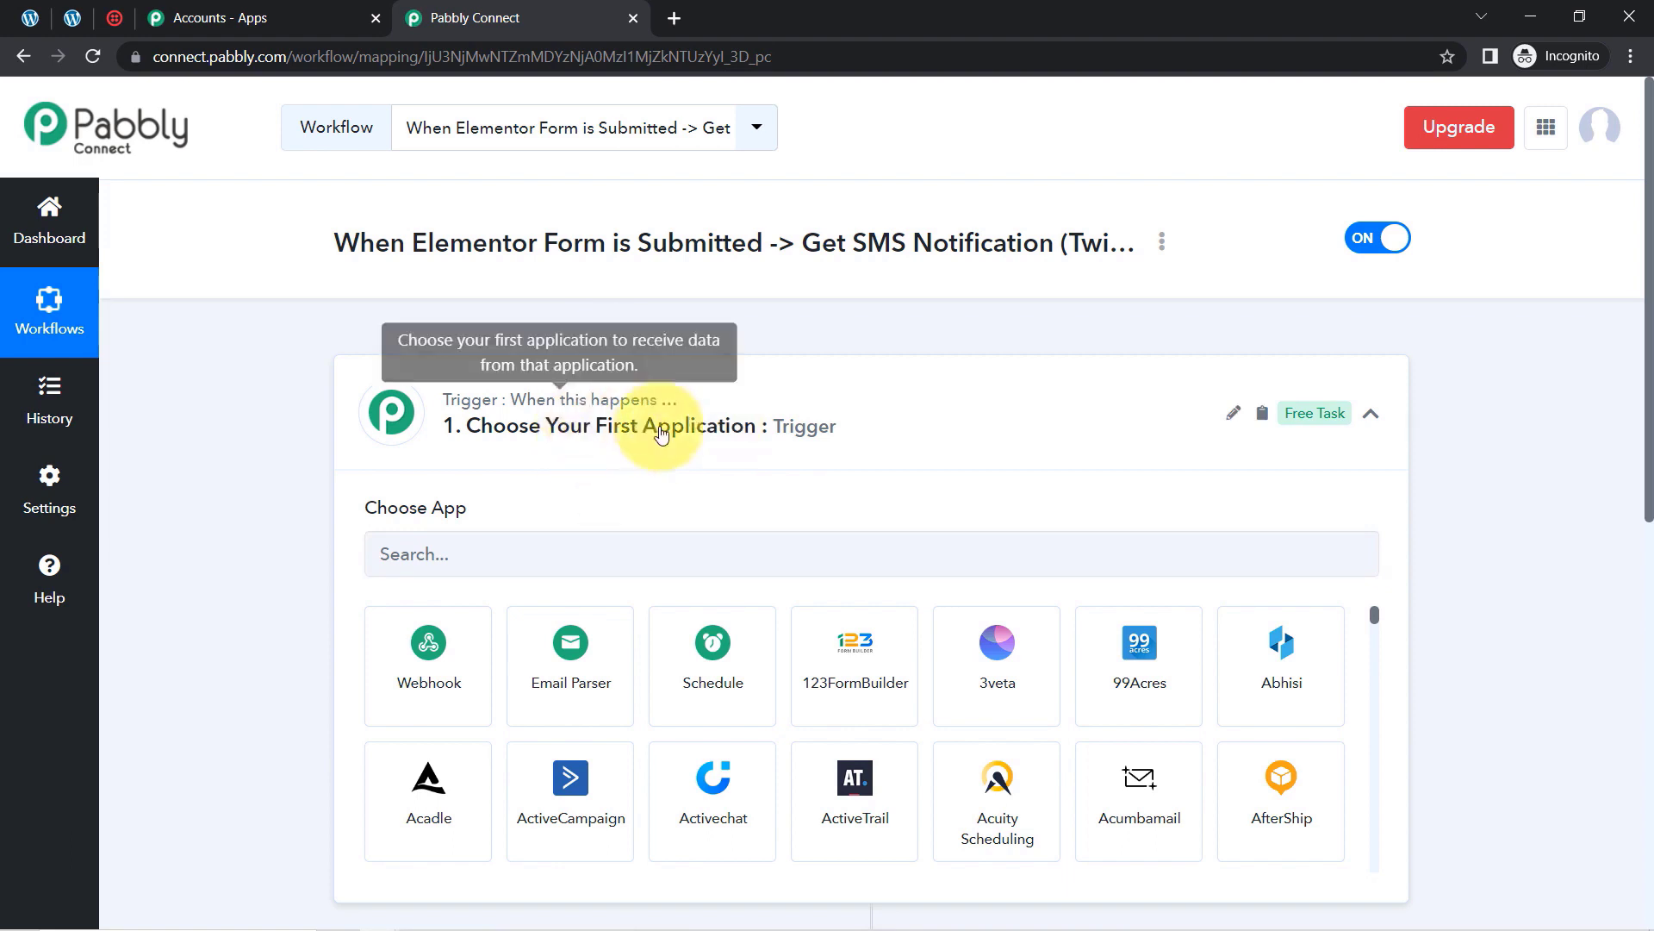
Step: Set the workflow trigger to Elementor with the New Form Submission event
left_click(556, 445)
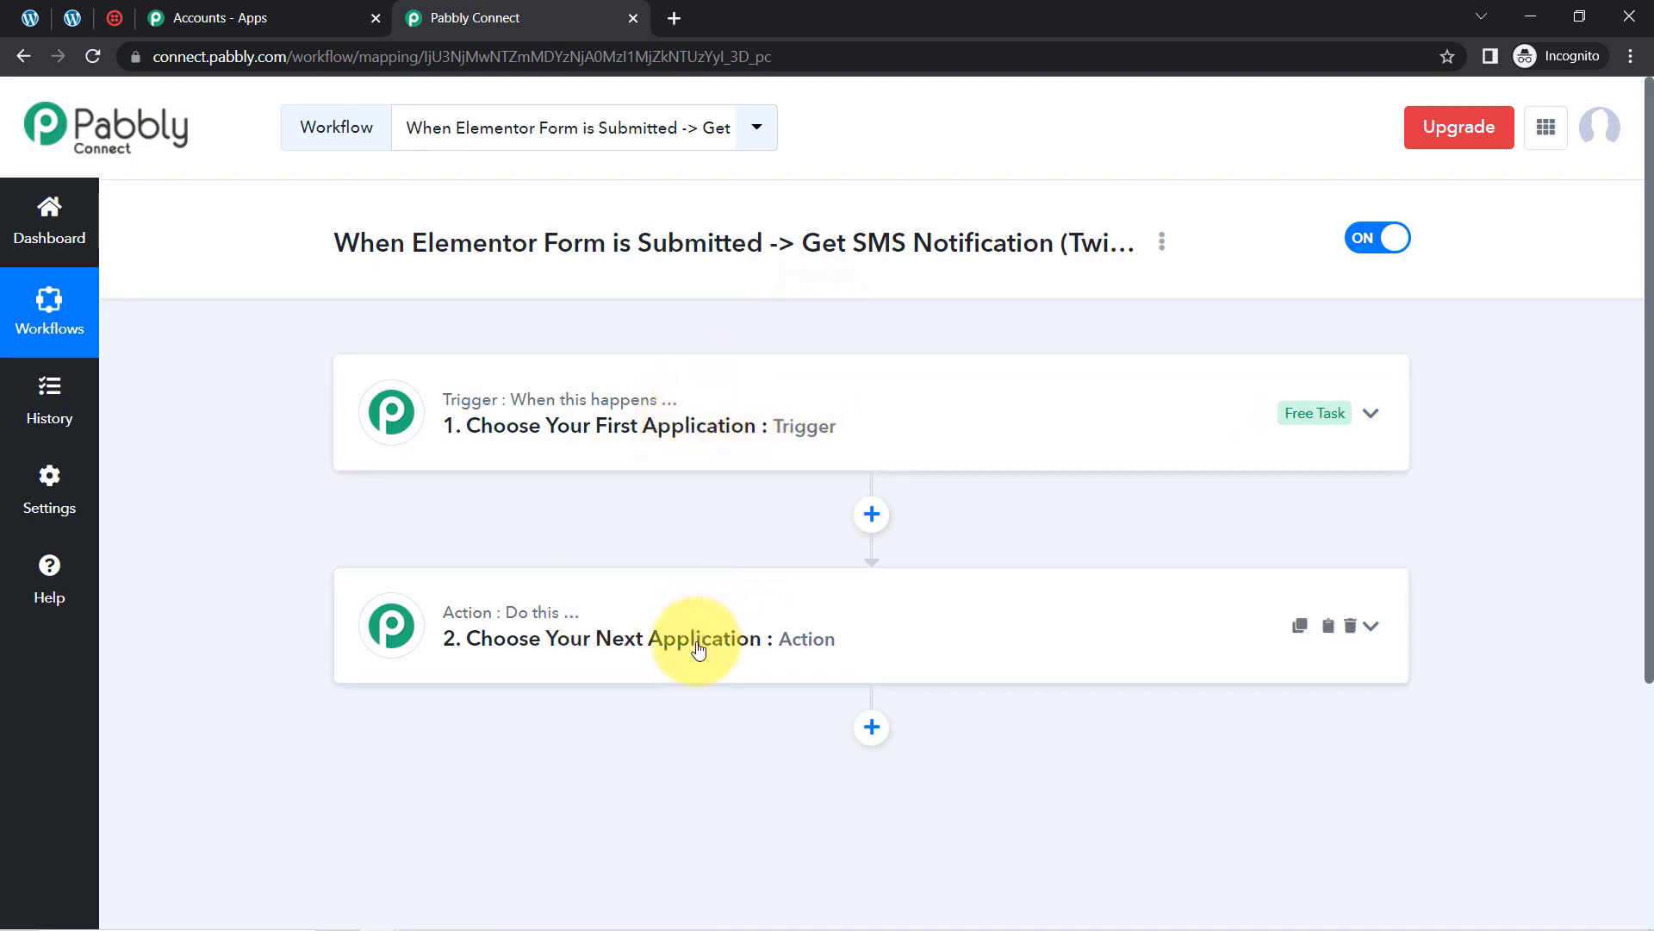
left_click_drag(392, 246, 1074, 252)
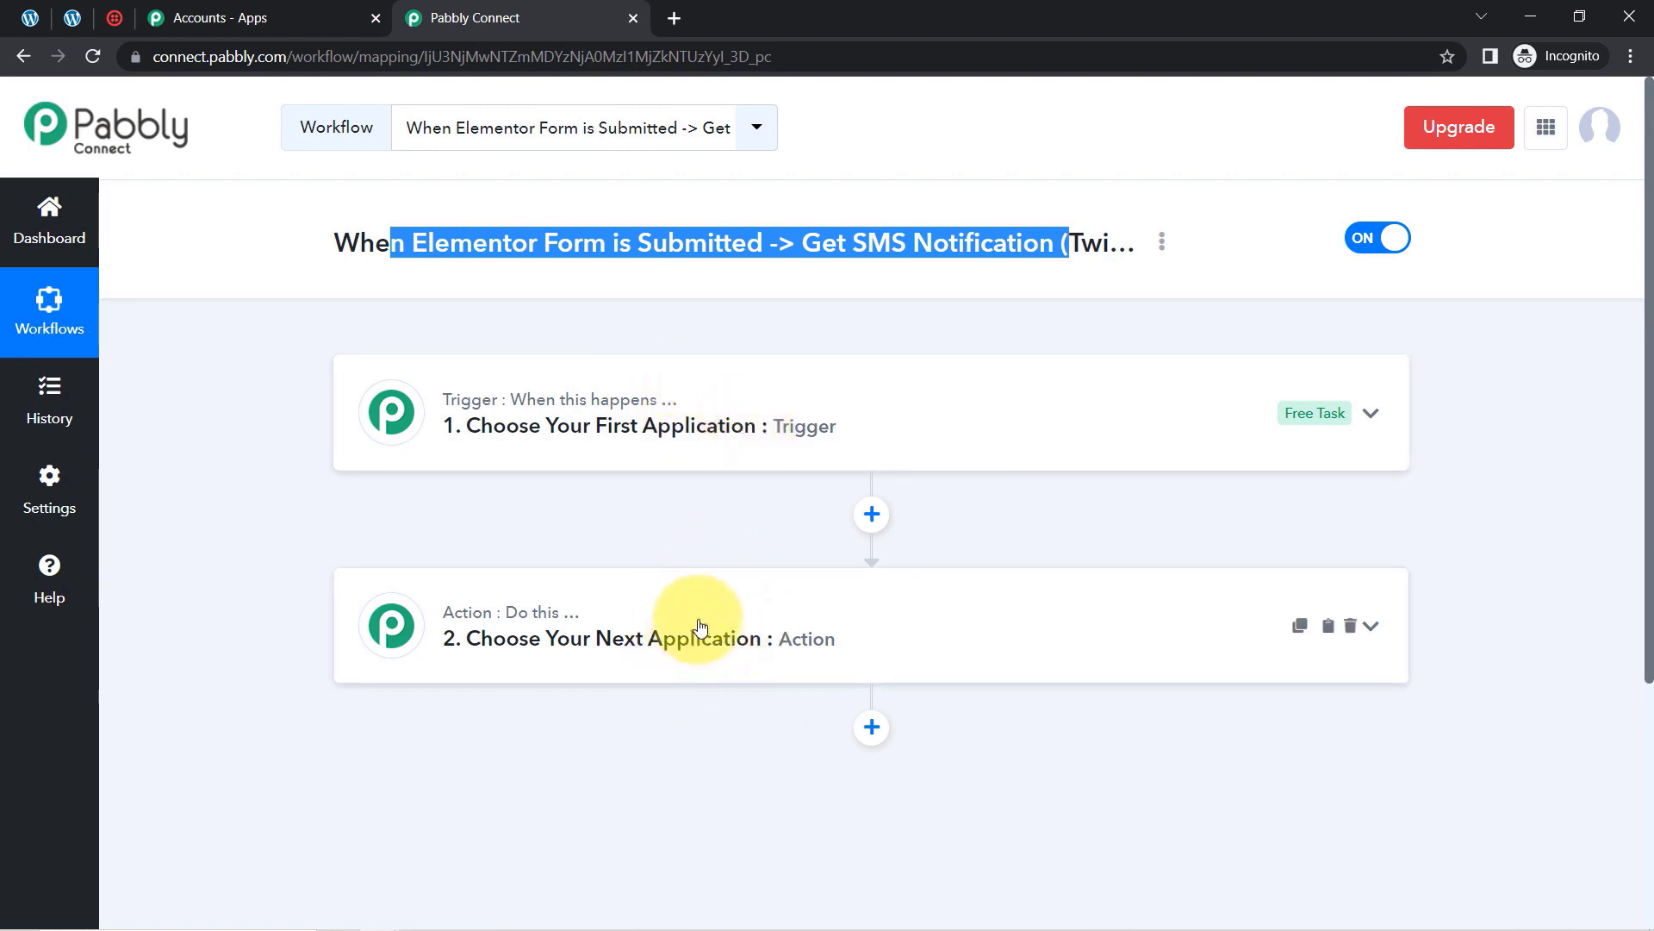
left_click(643, 422)
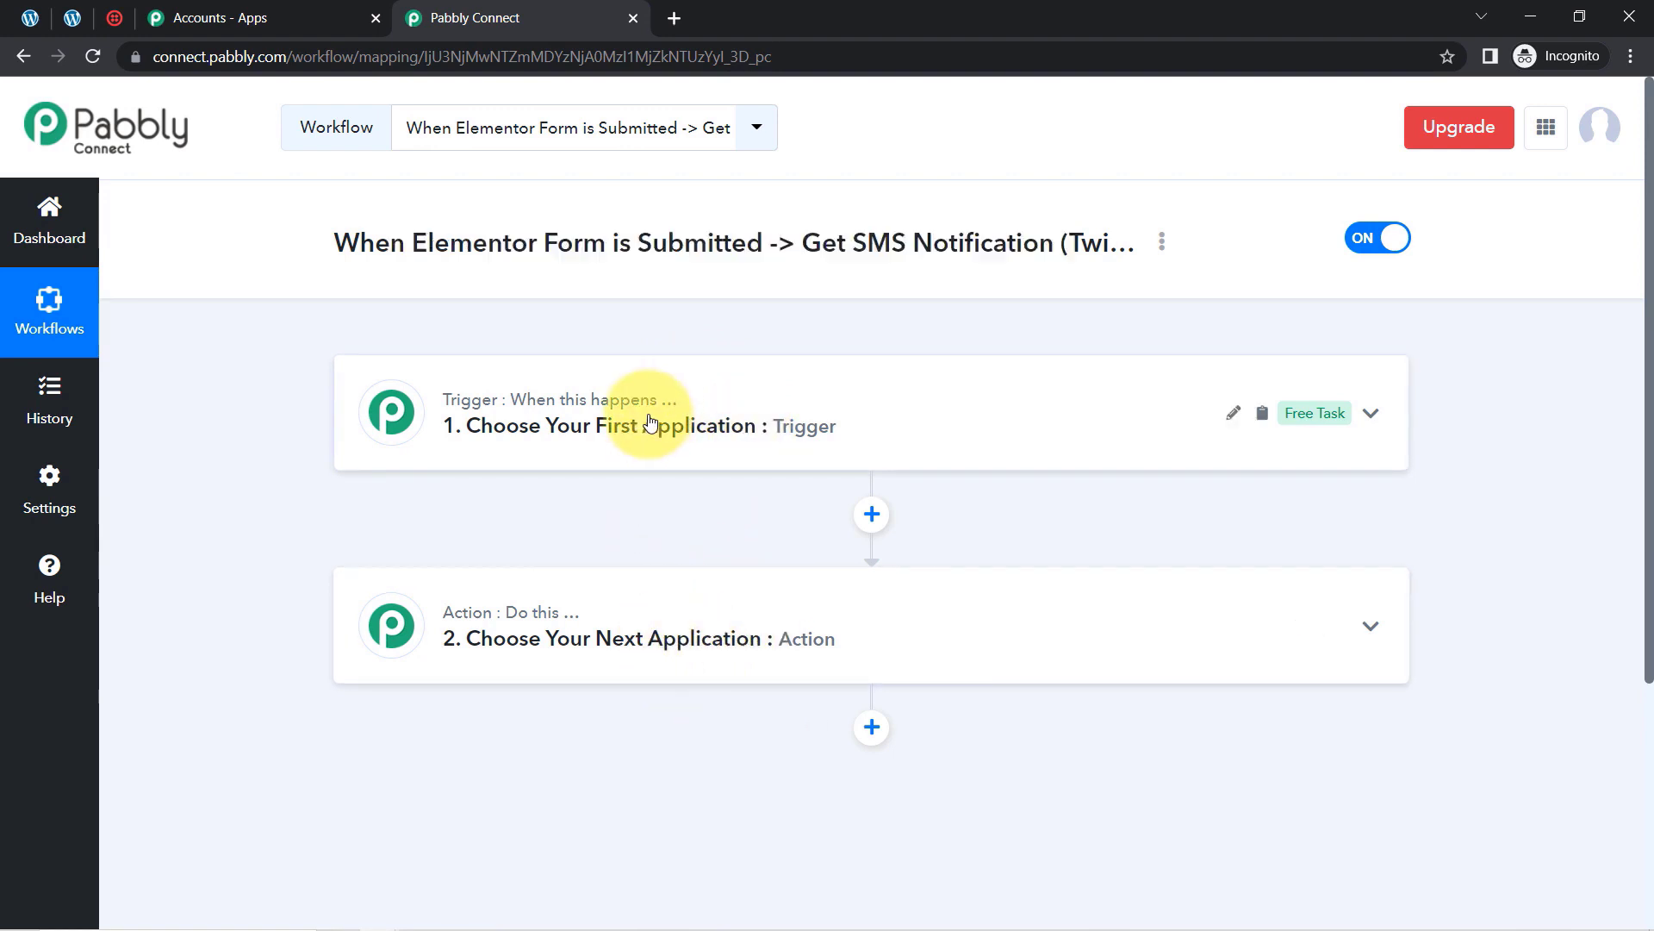
left_click(490, 550)
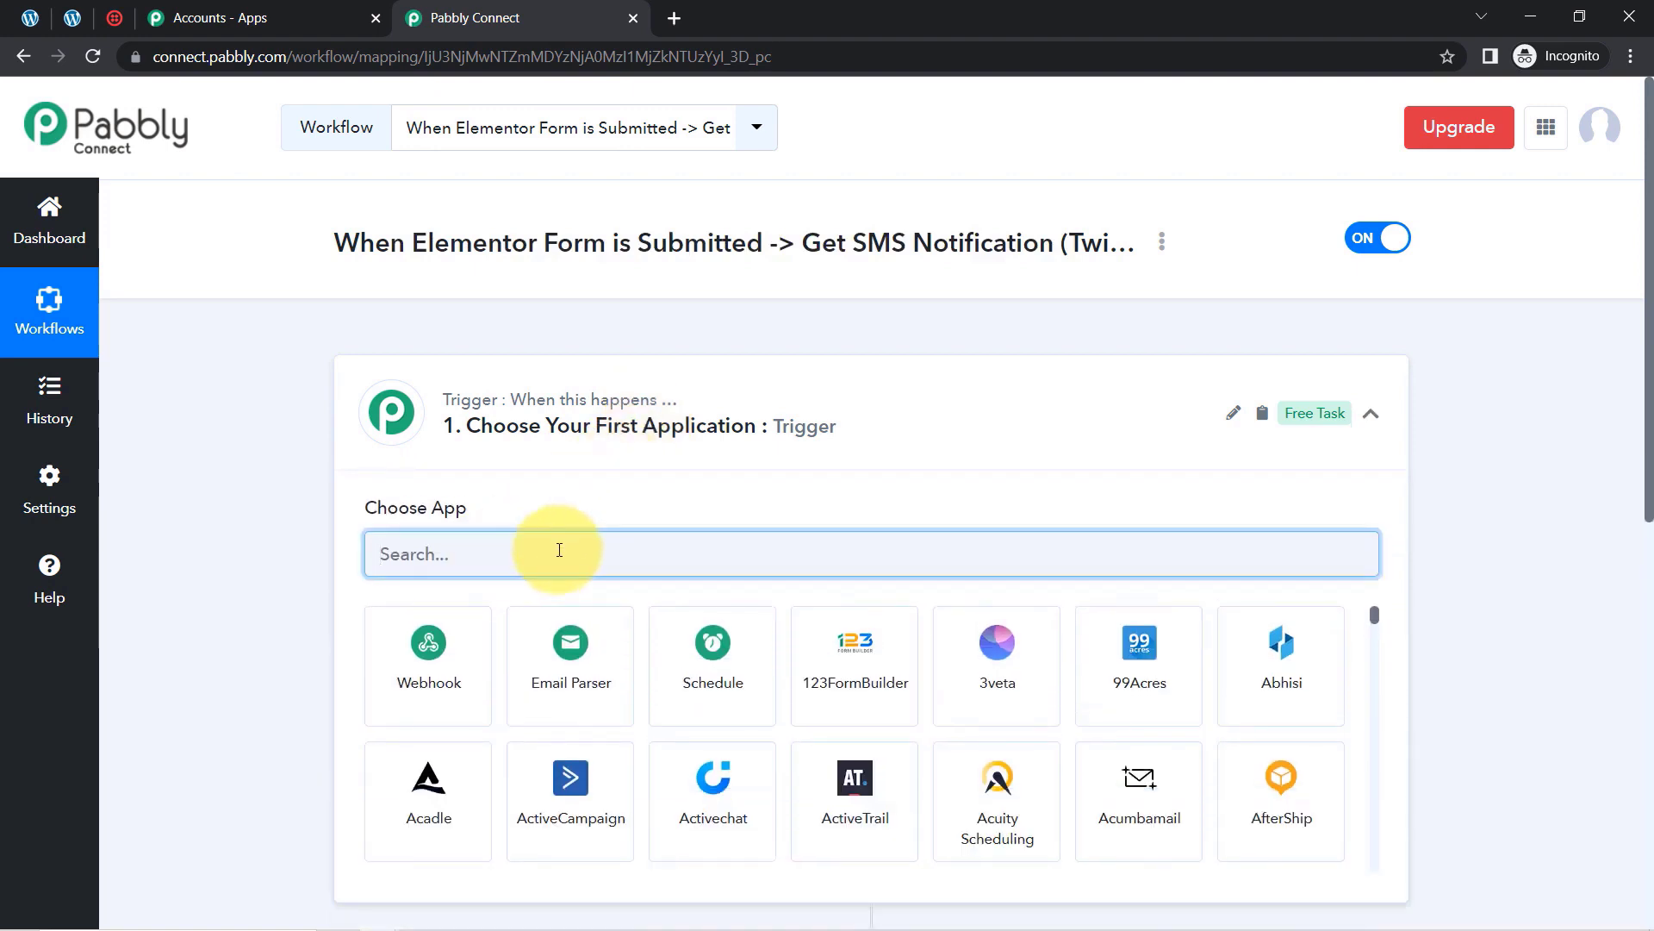
type("element")
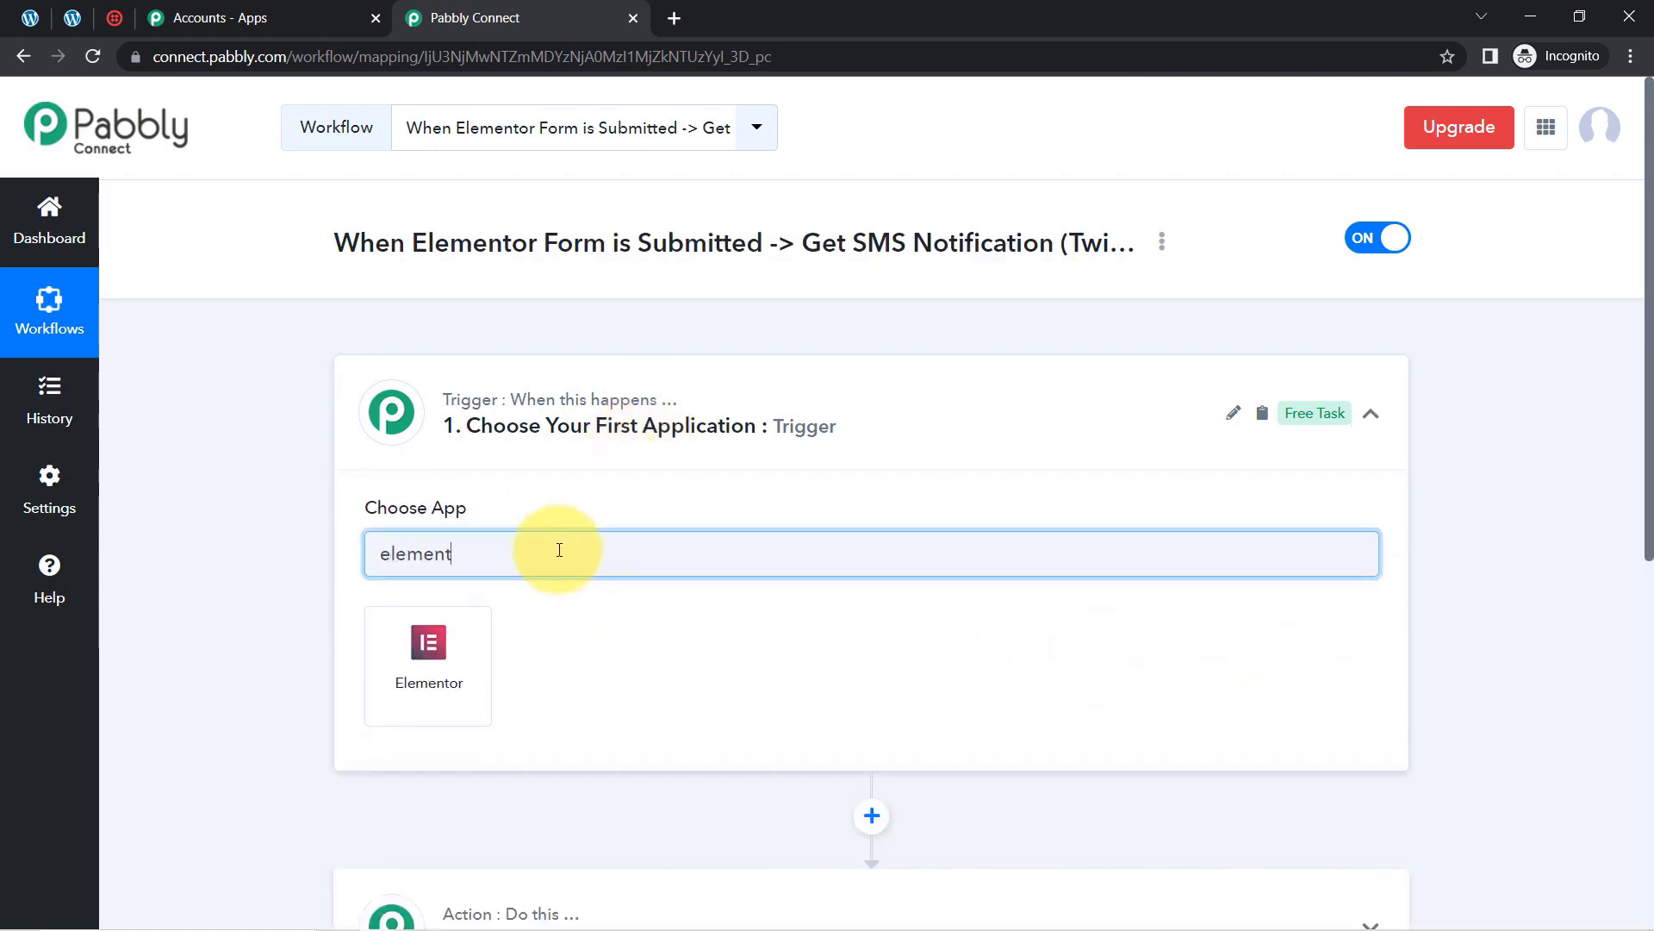
left_click(381, 640)
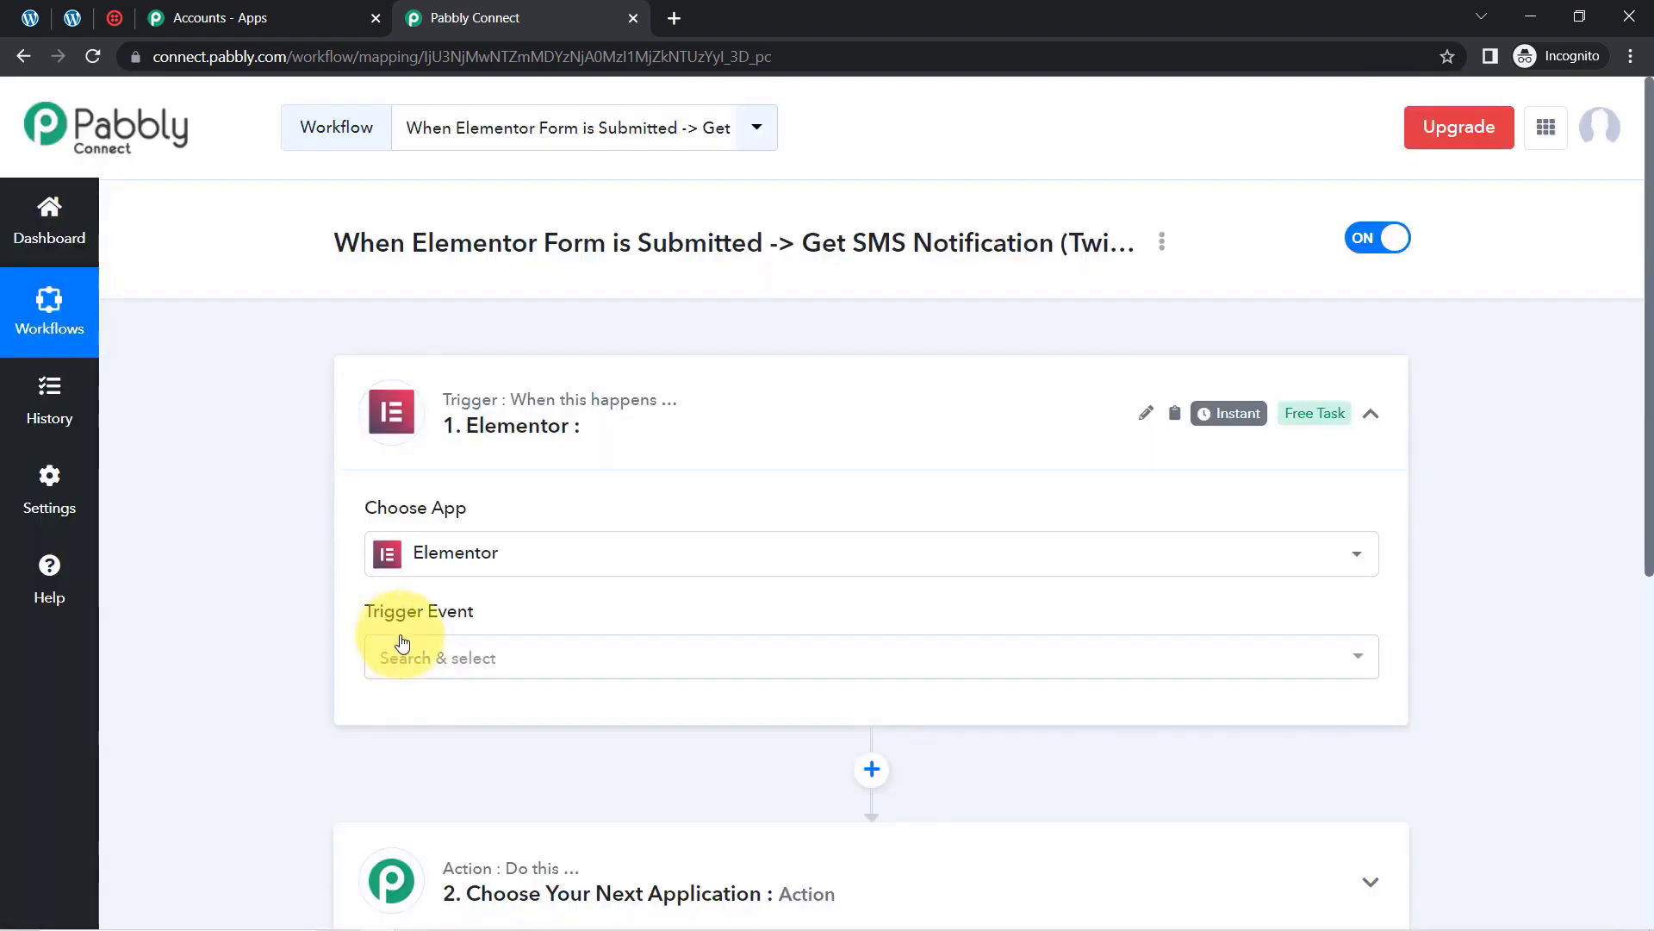
left_click(405, 659)
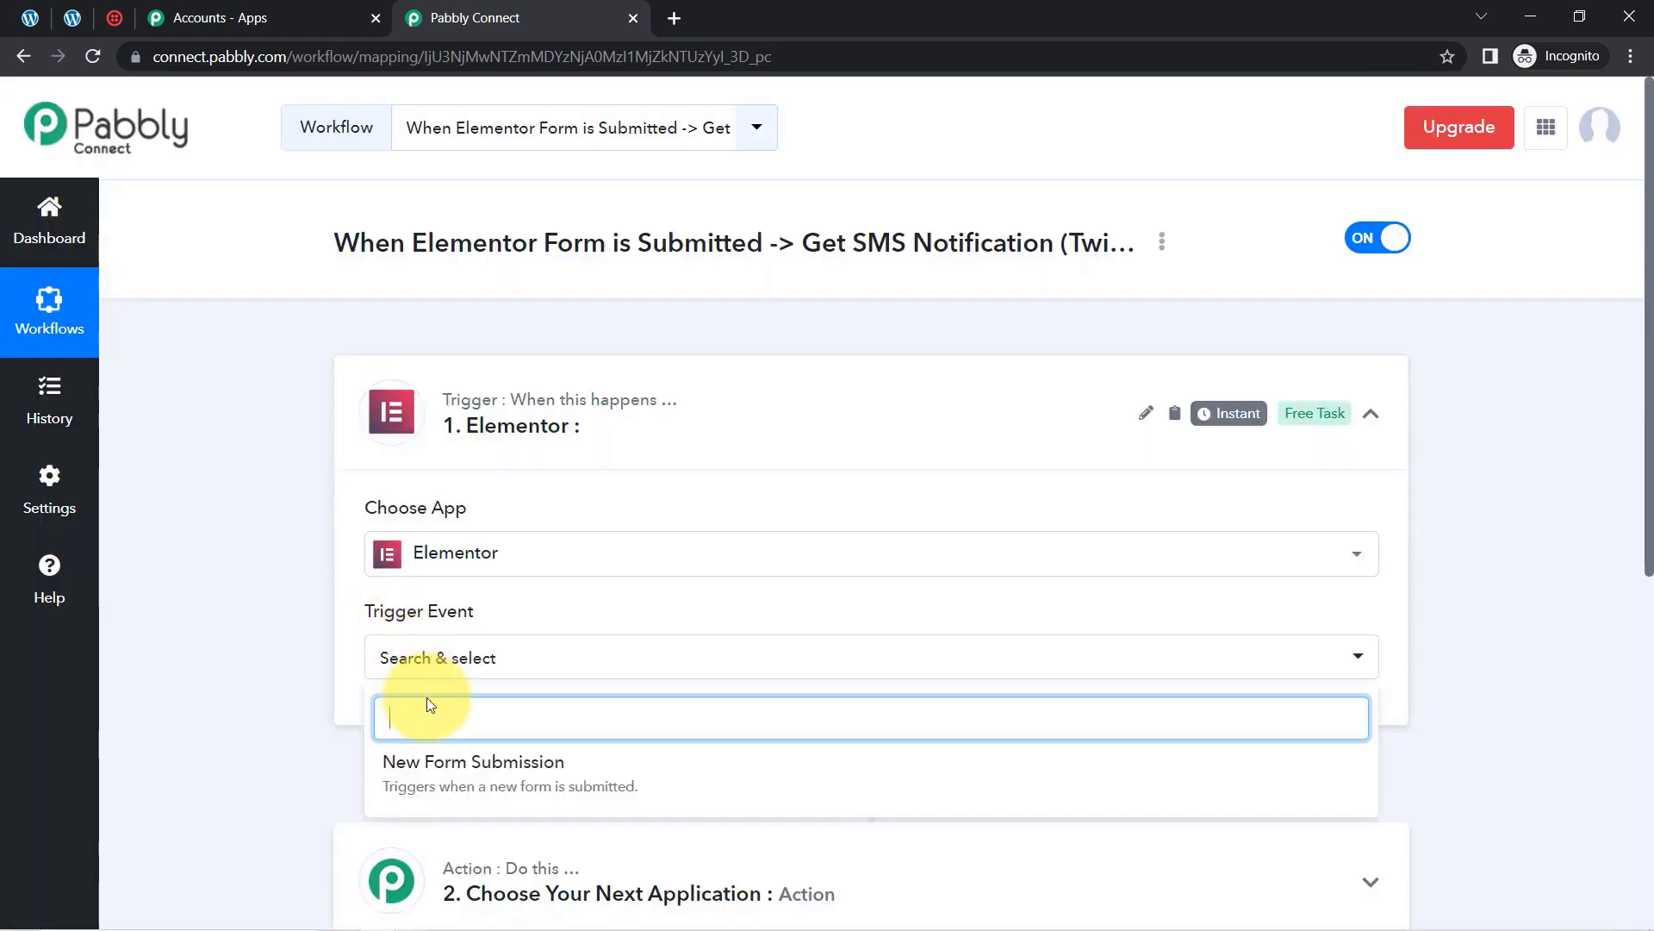
left_click(421, 764)
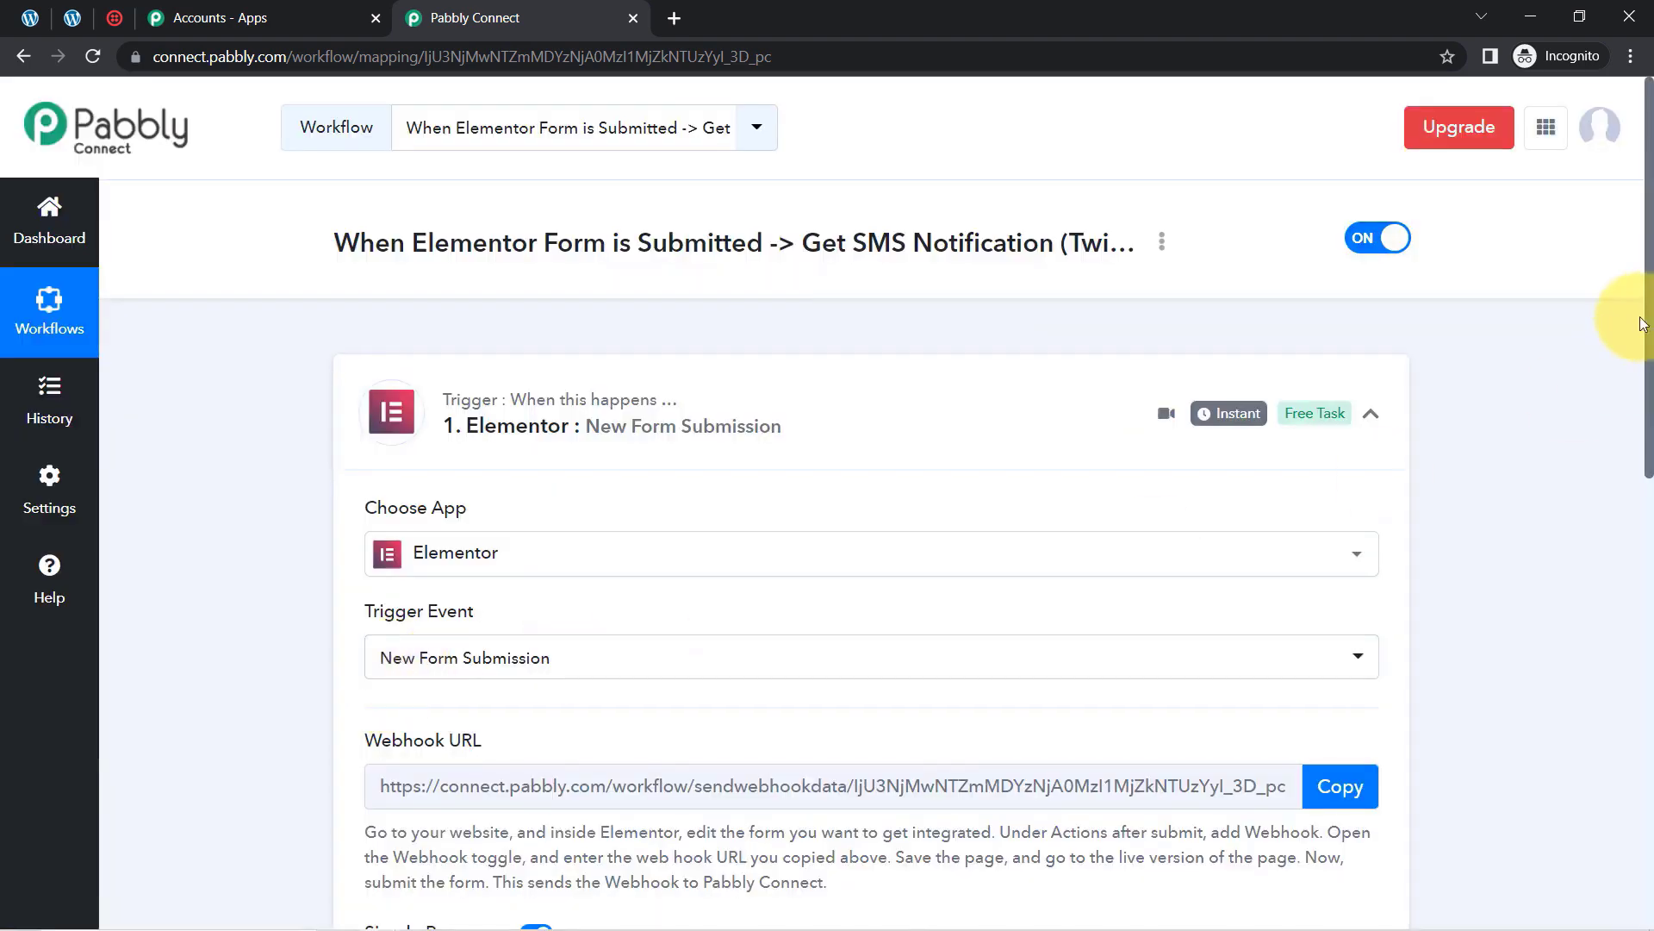
Step: Recheck the trigger event list and review the Webhook URL setup instructions
left_click_drag(1648, 326, 1648, 466)
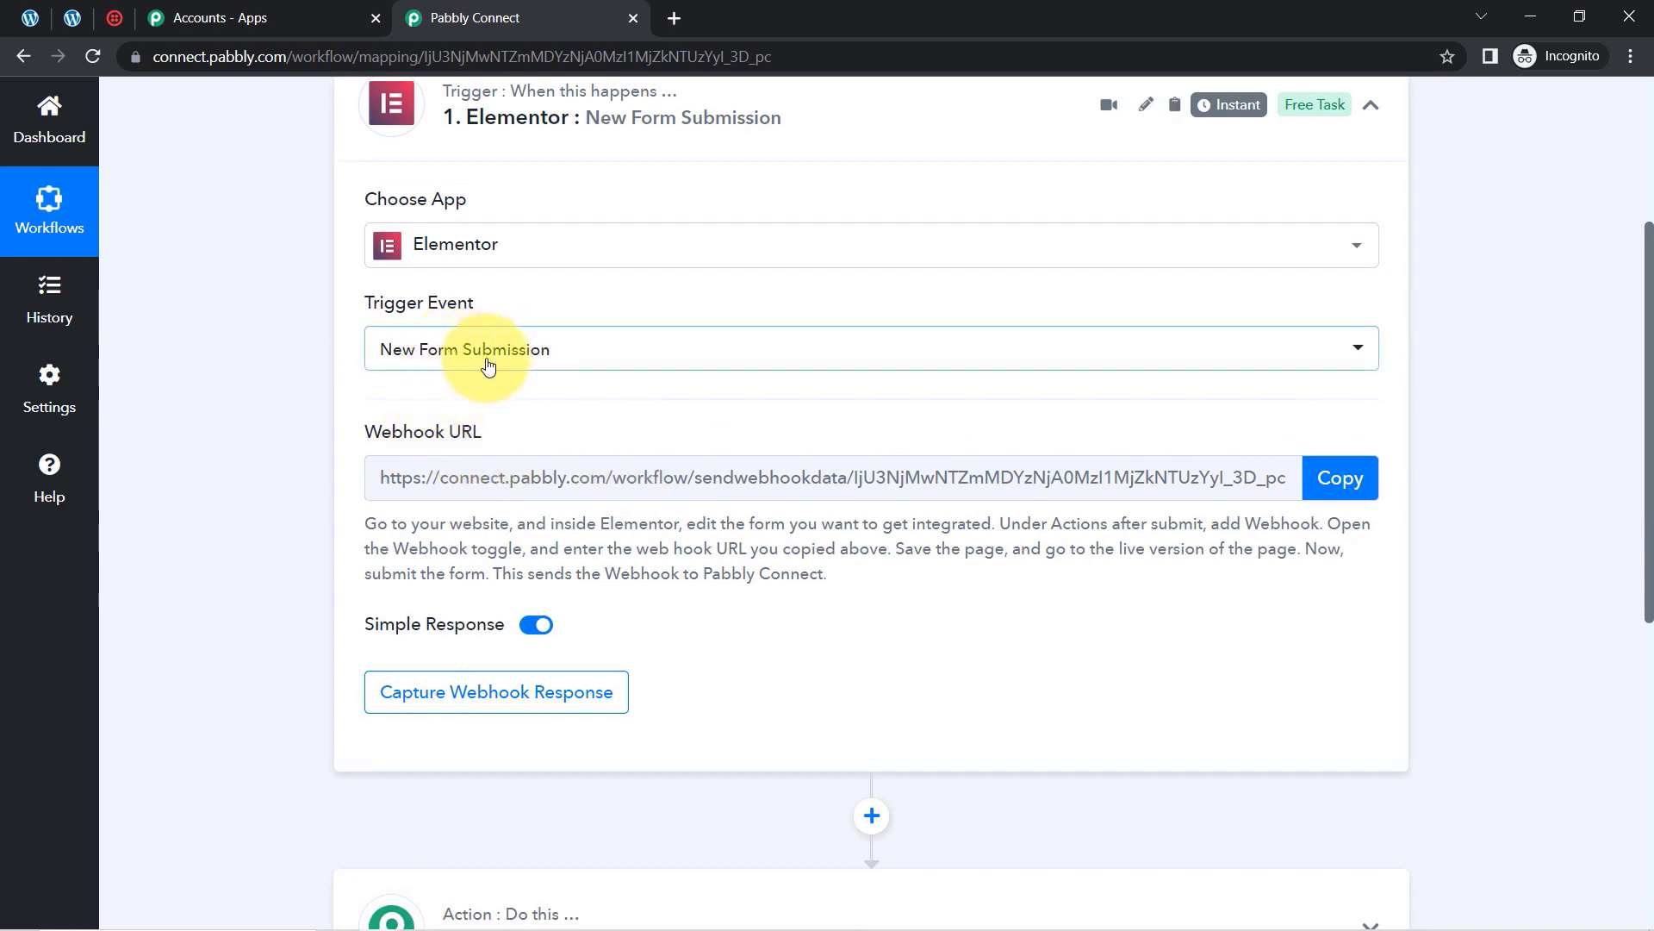
mouse_move(504, 307)
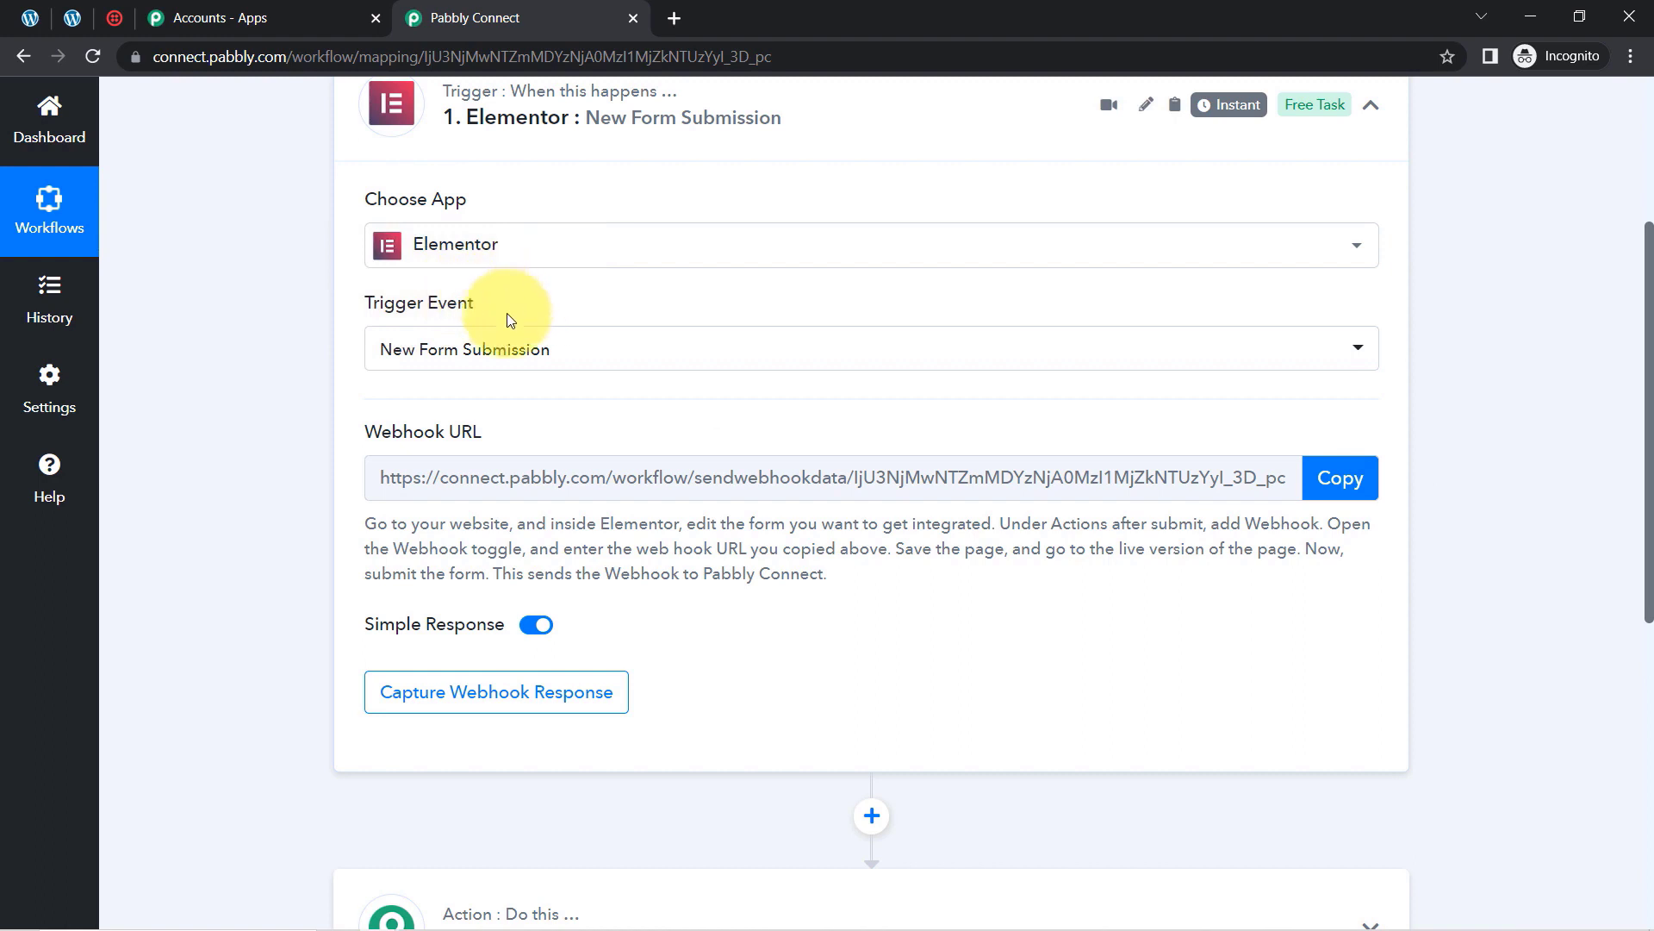
left_click(506, 346)
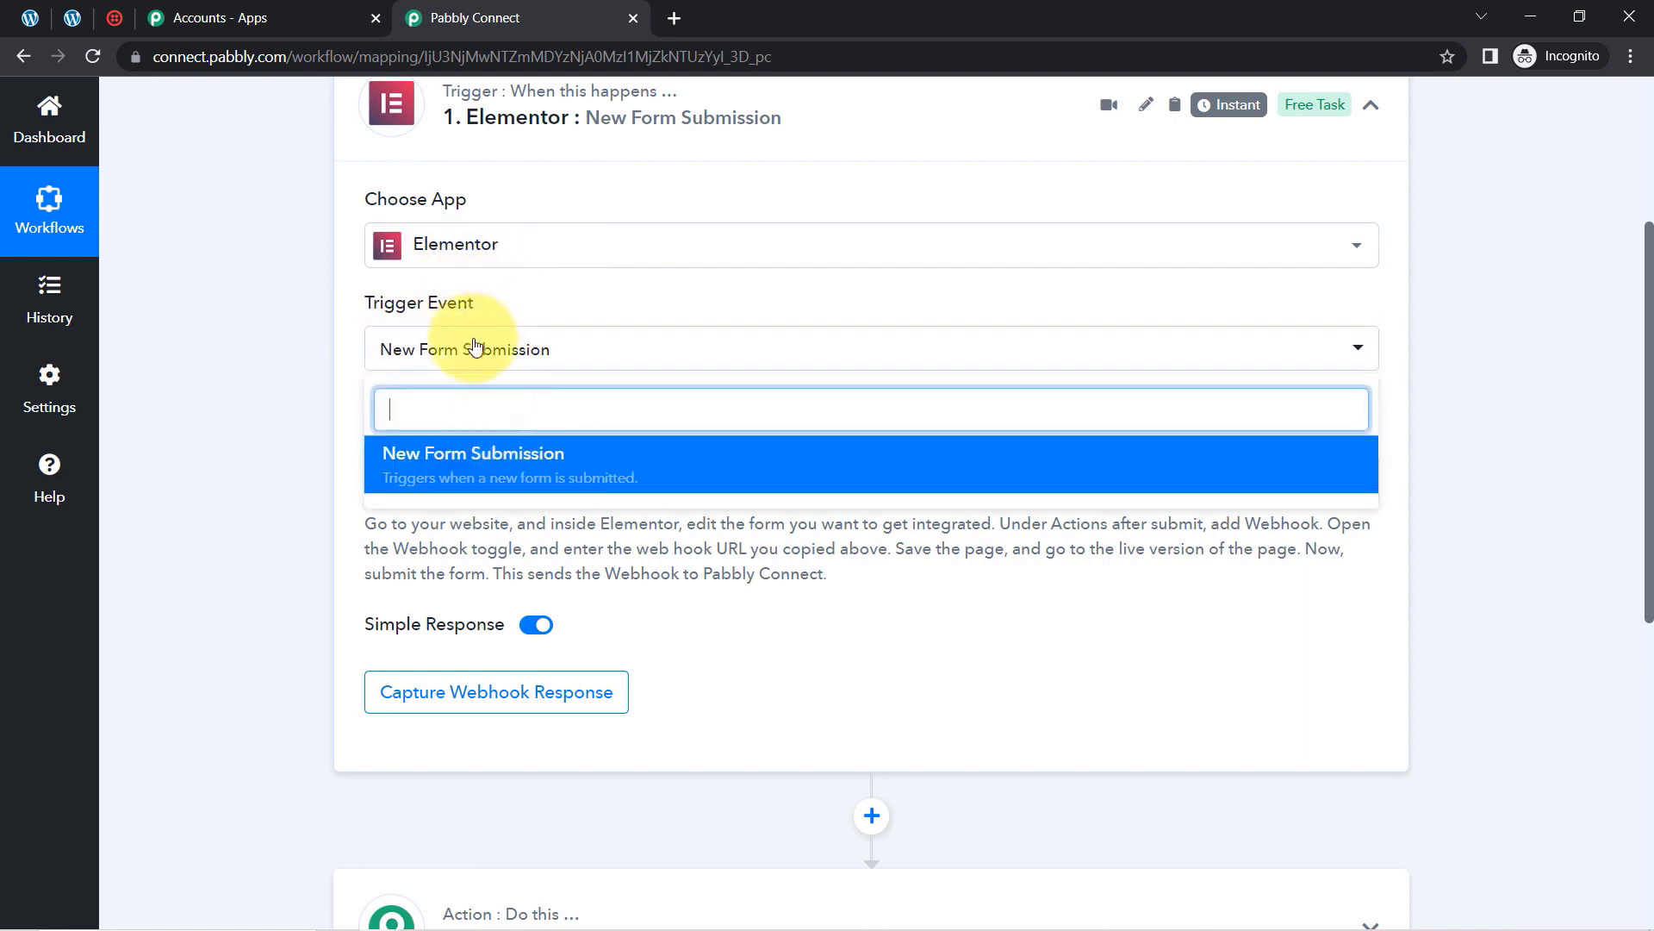
left_click(477, 338)
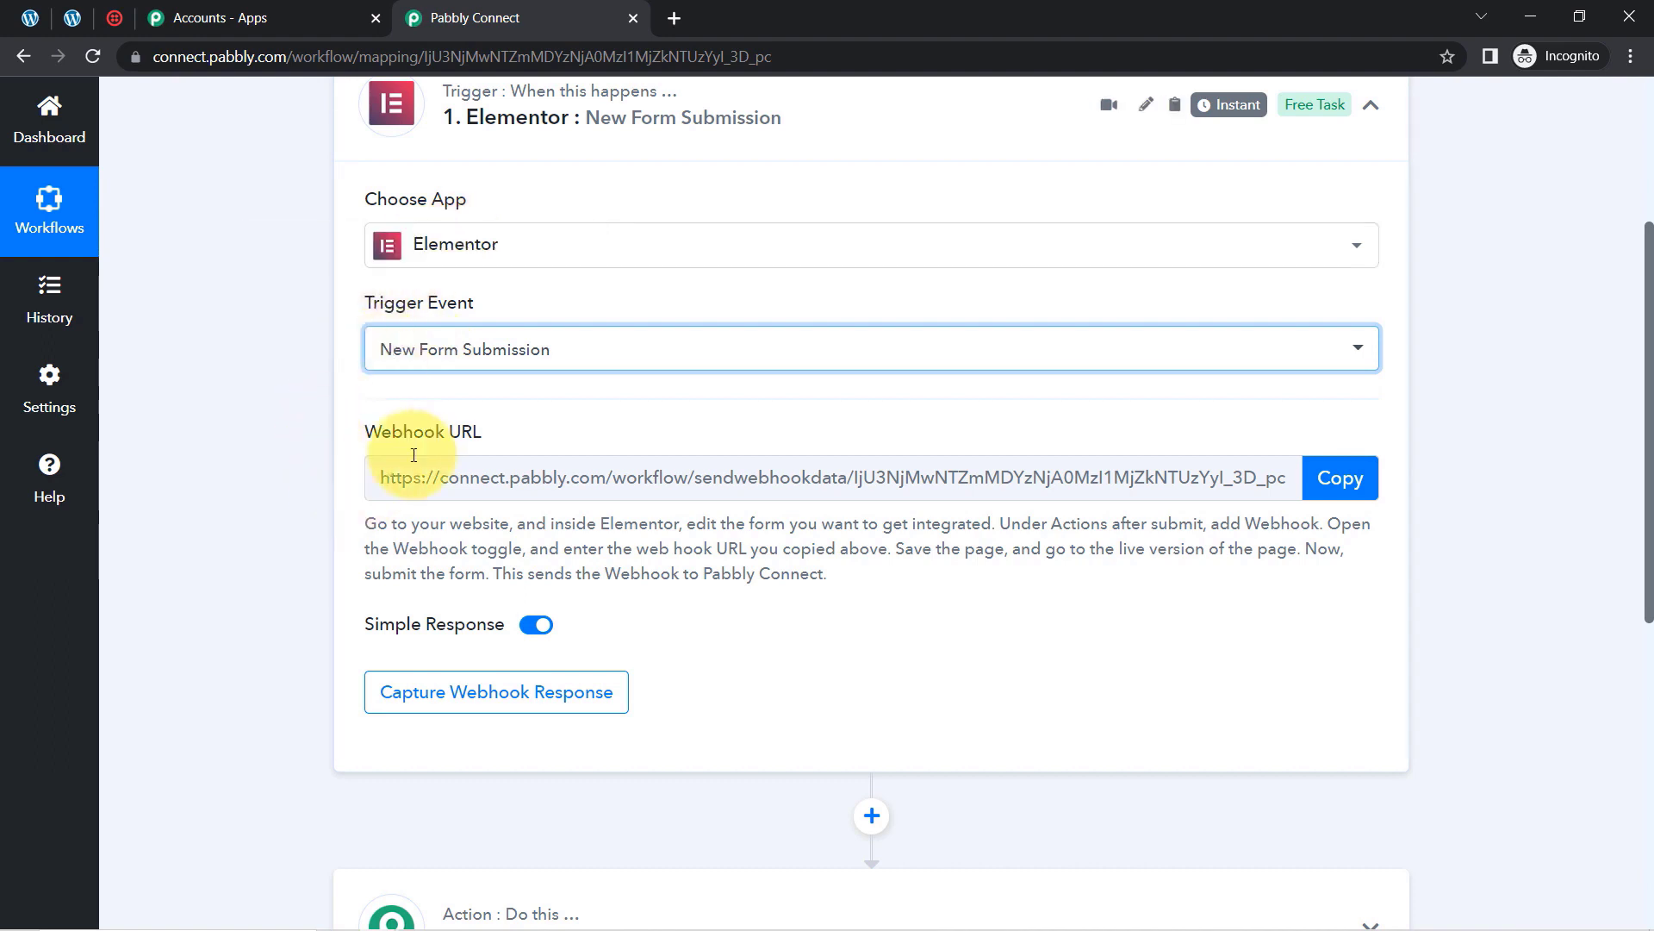
left_click_drag(382, 432, 481, 435)
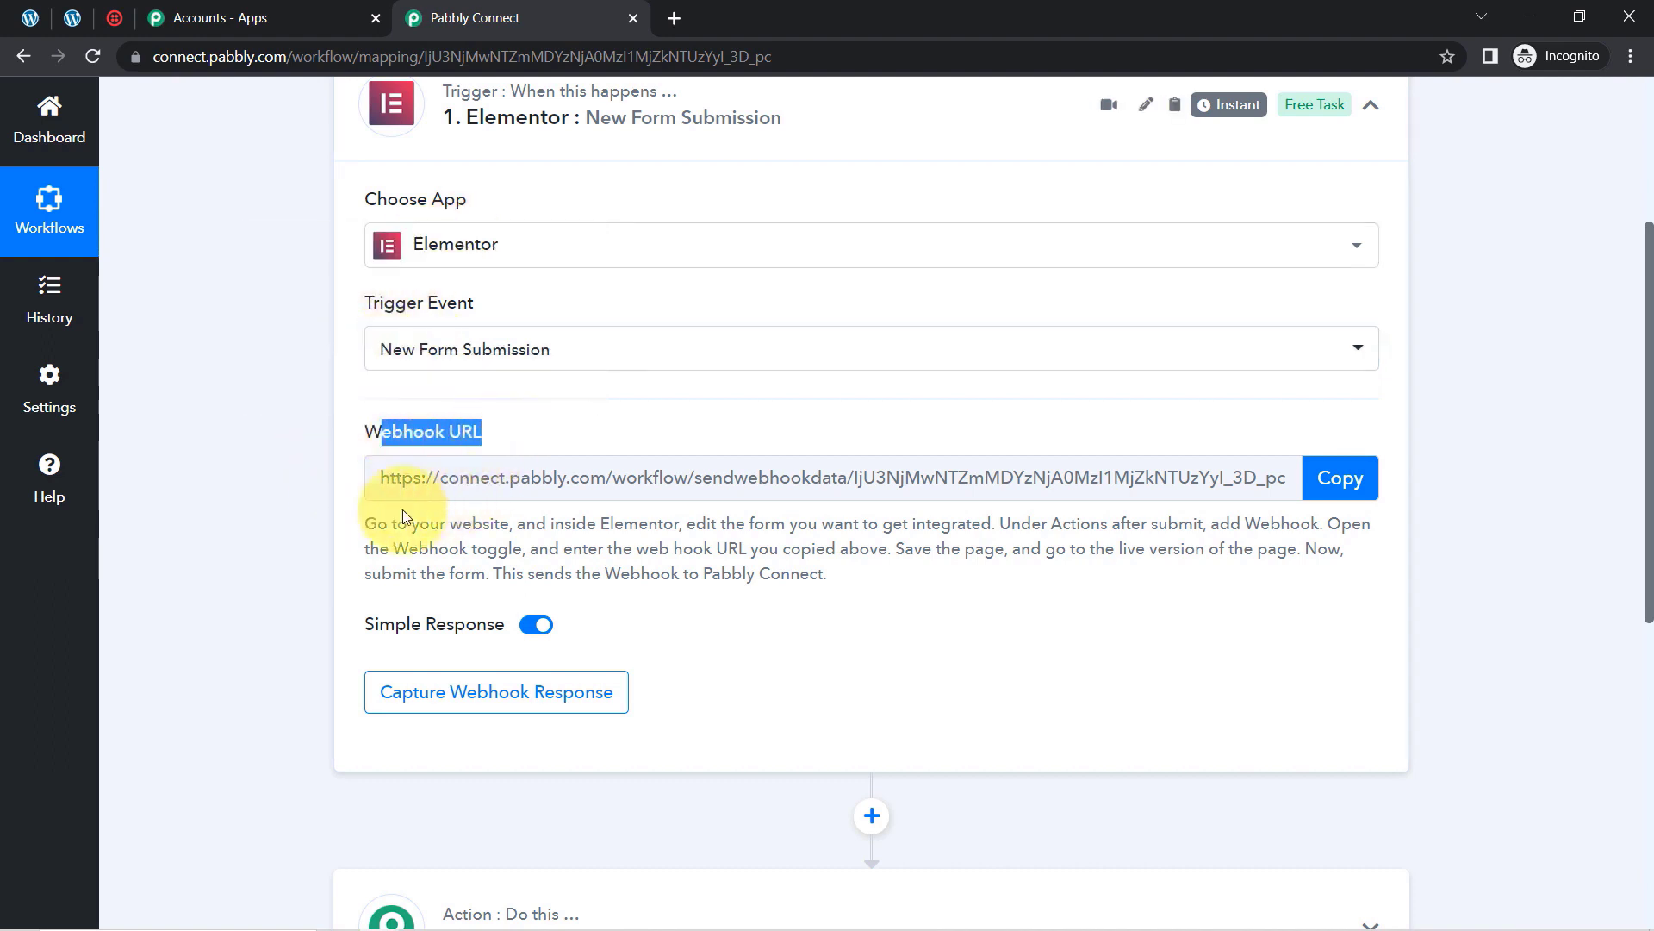
left_click_drag(379, 524, 815, 579)
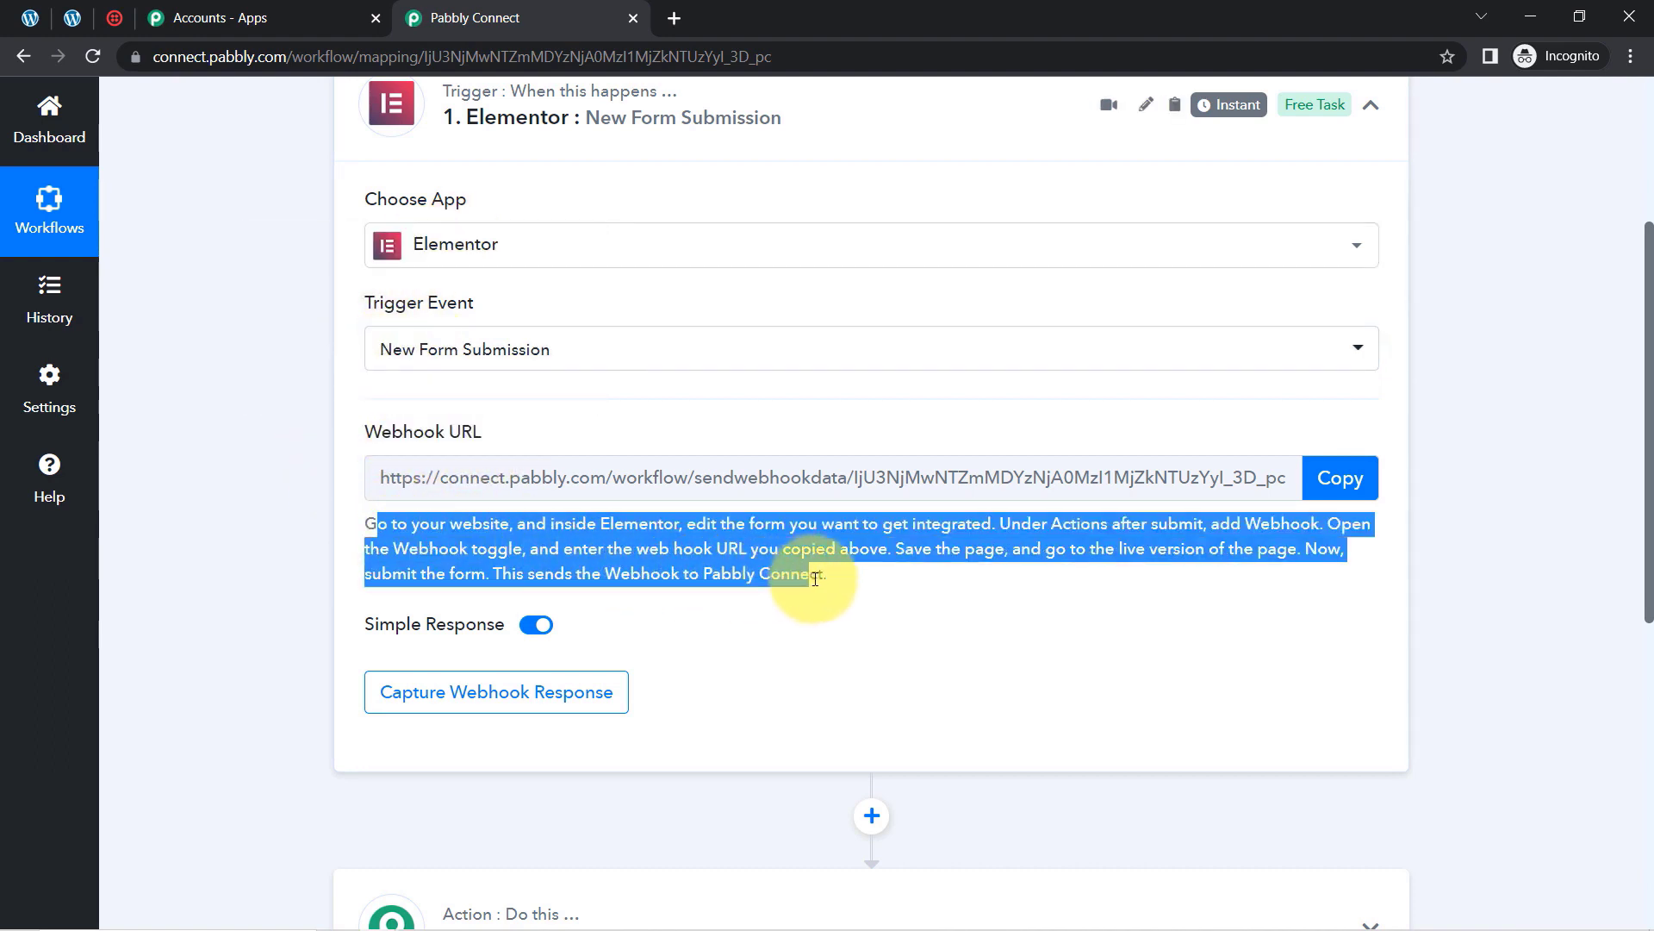
left_click(1333, 575)
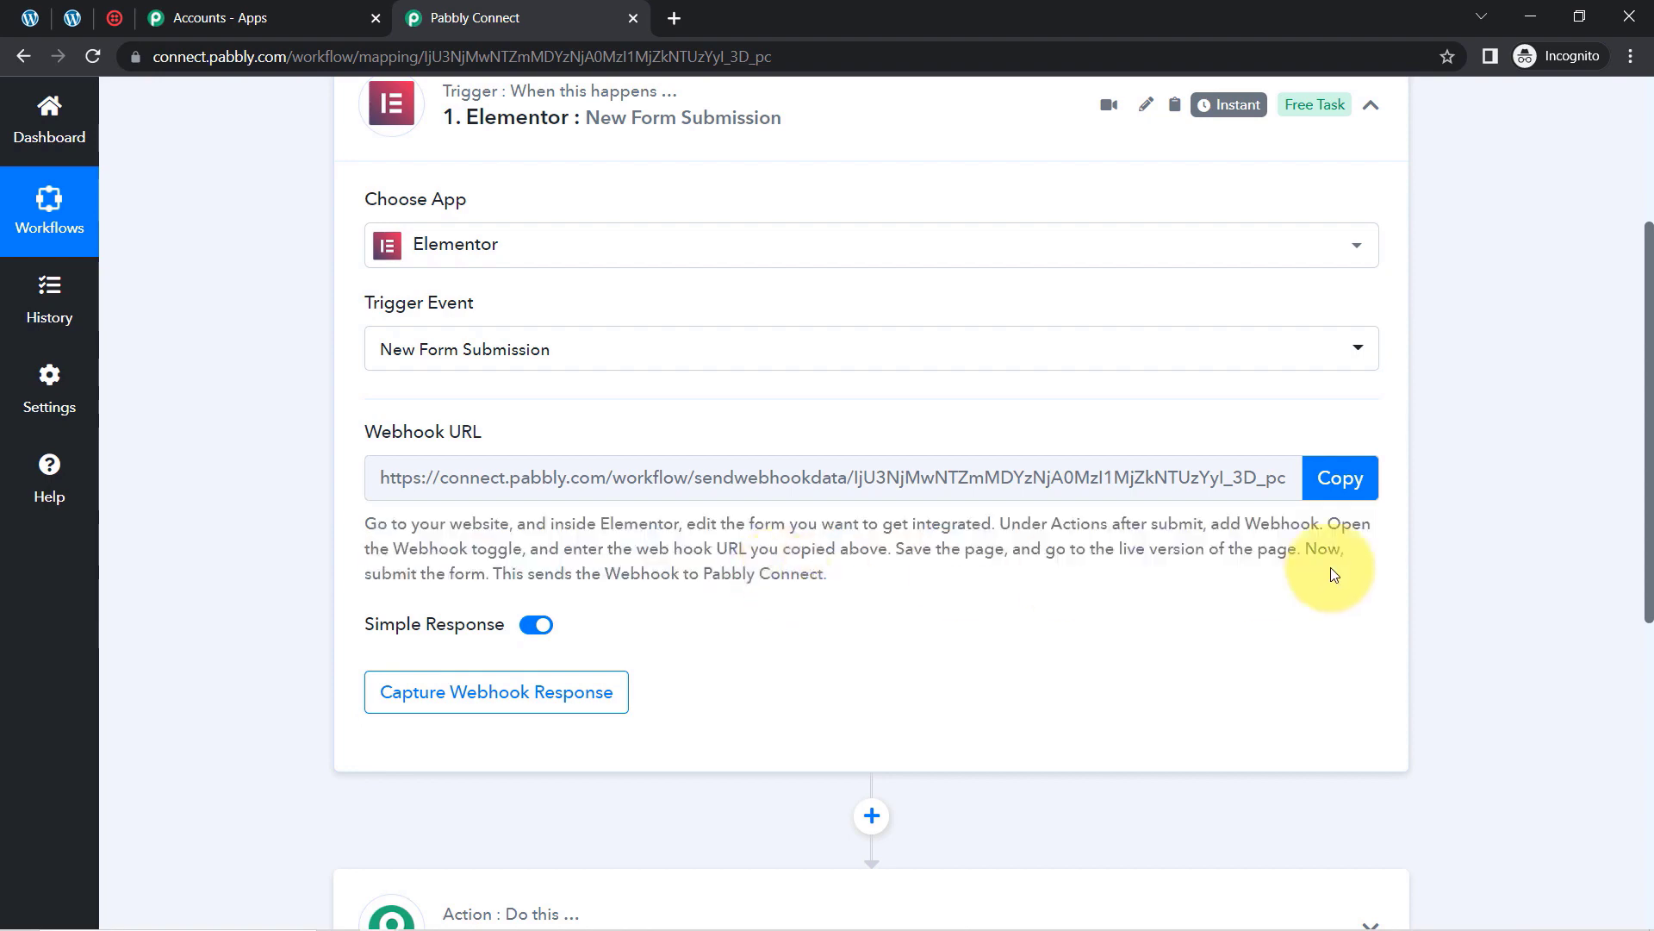
Step: Copy the Elementor webhook URL so Pabbly waits for a test form submission
left_click(1339, 480)
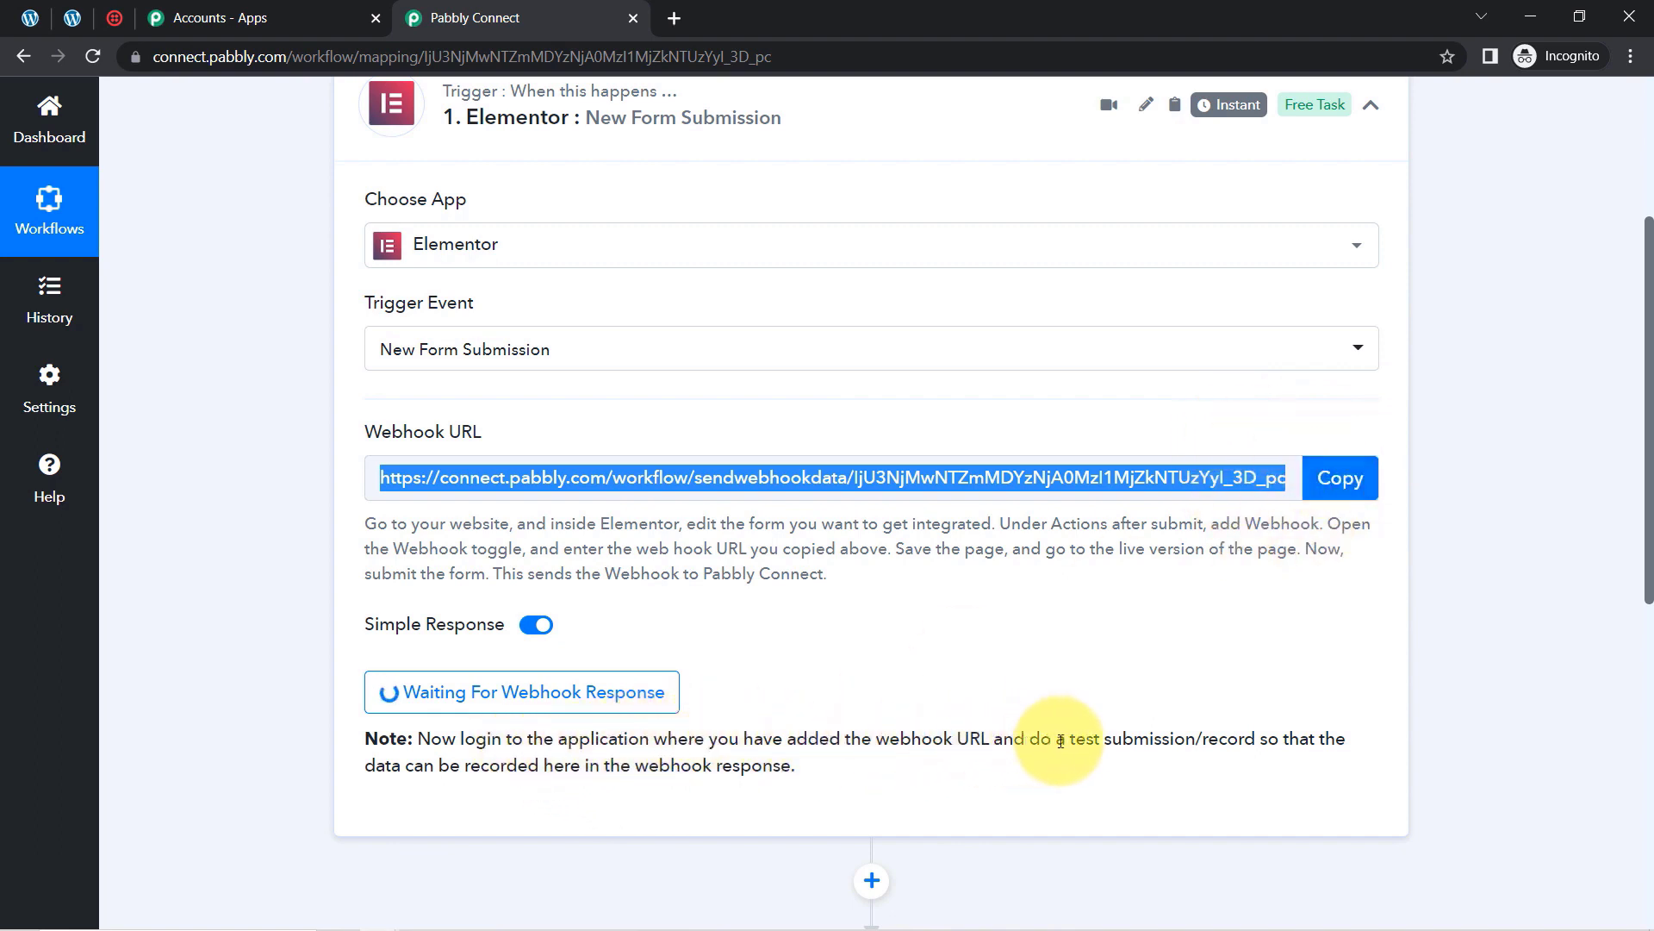
left_click_drag(429, 762, 794, 765)
triple_click(700, 752)
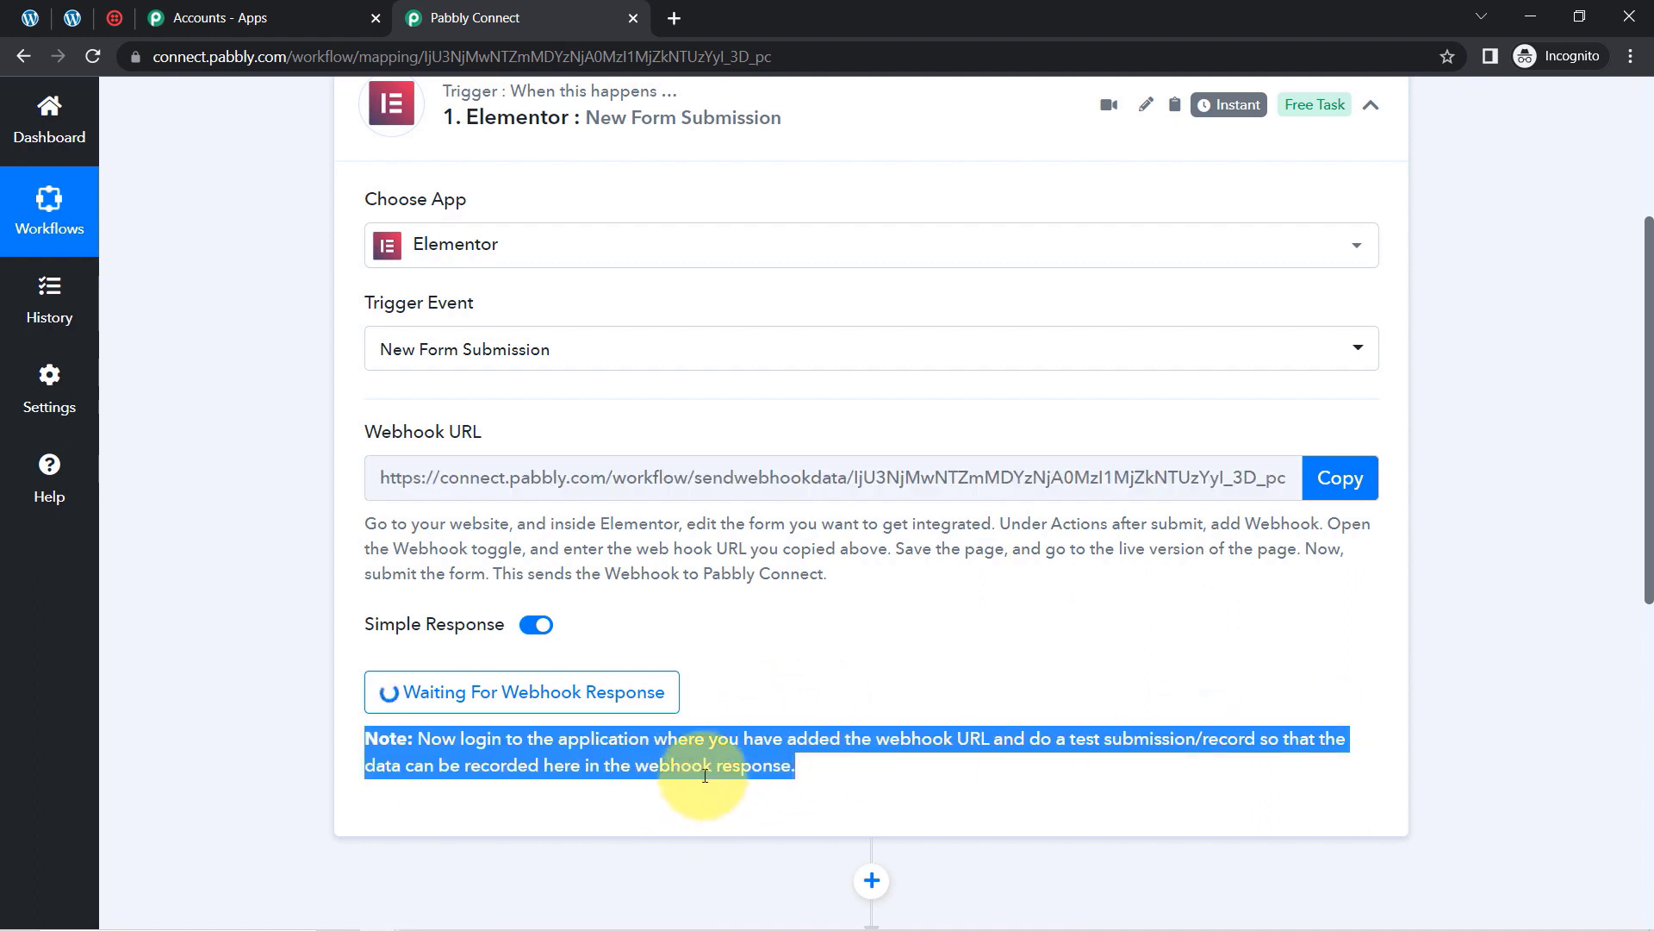
triple_click(689, 549)
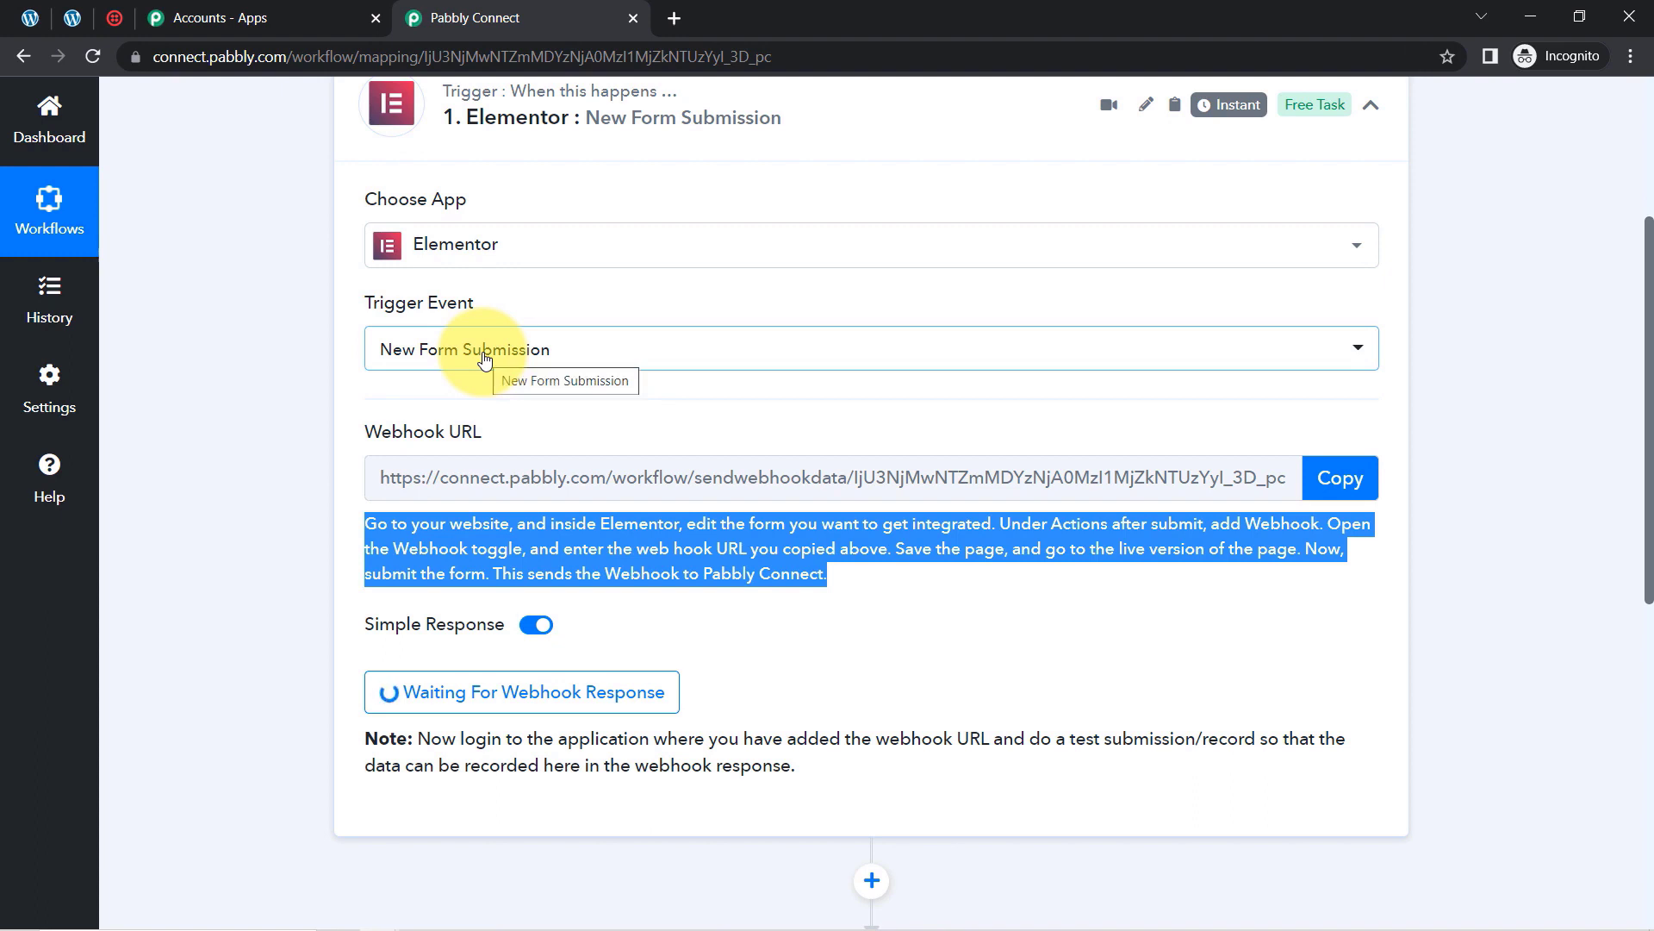
left_click(72, 18)
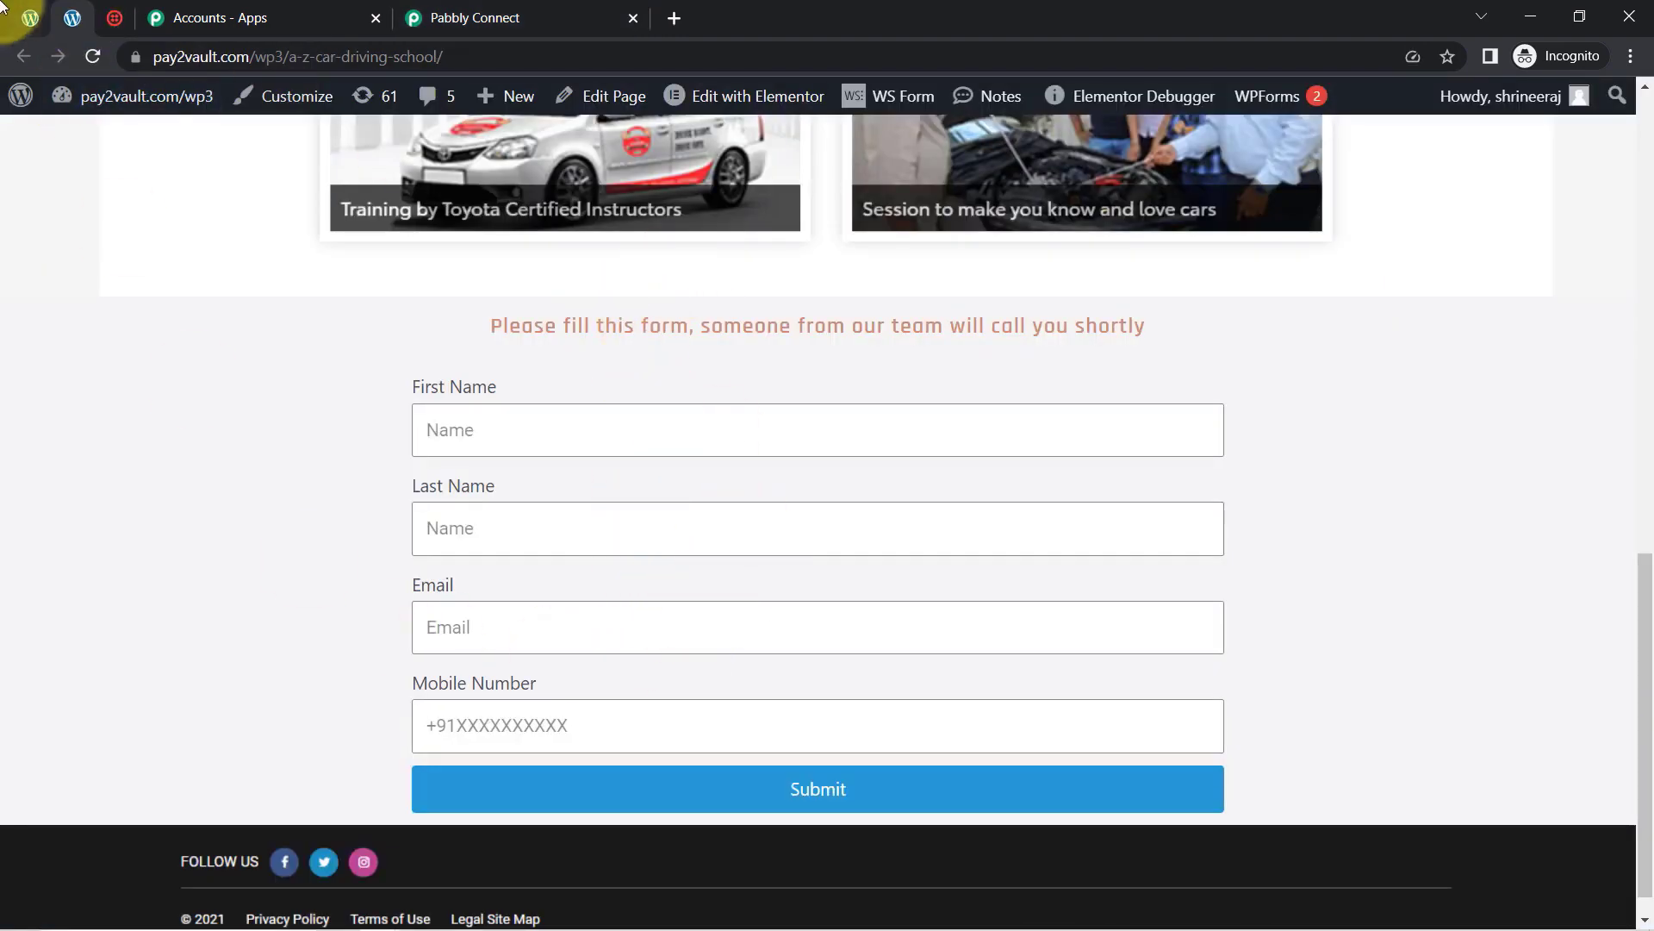
Step: Open A-Z Car Driving School in Elementor in a new tab and recopy the webhook URL
left_click(30, 17)
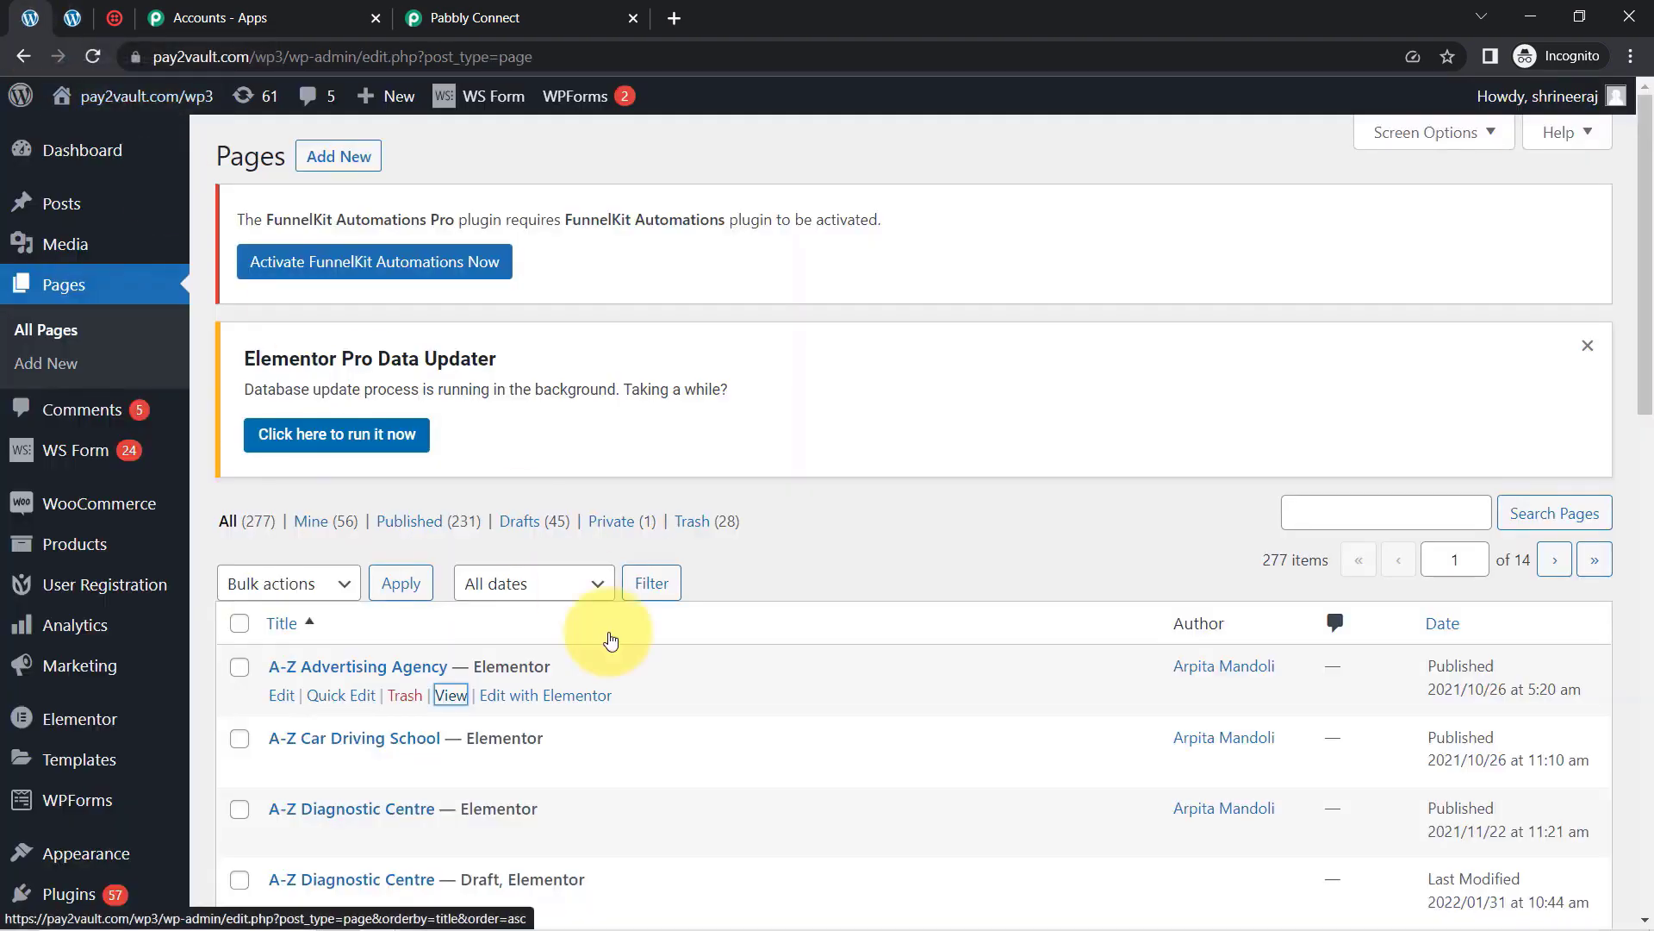
scroll(1628, 370, "down", 2)
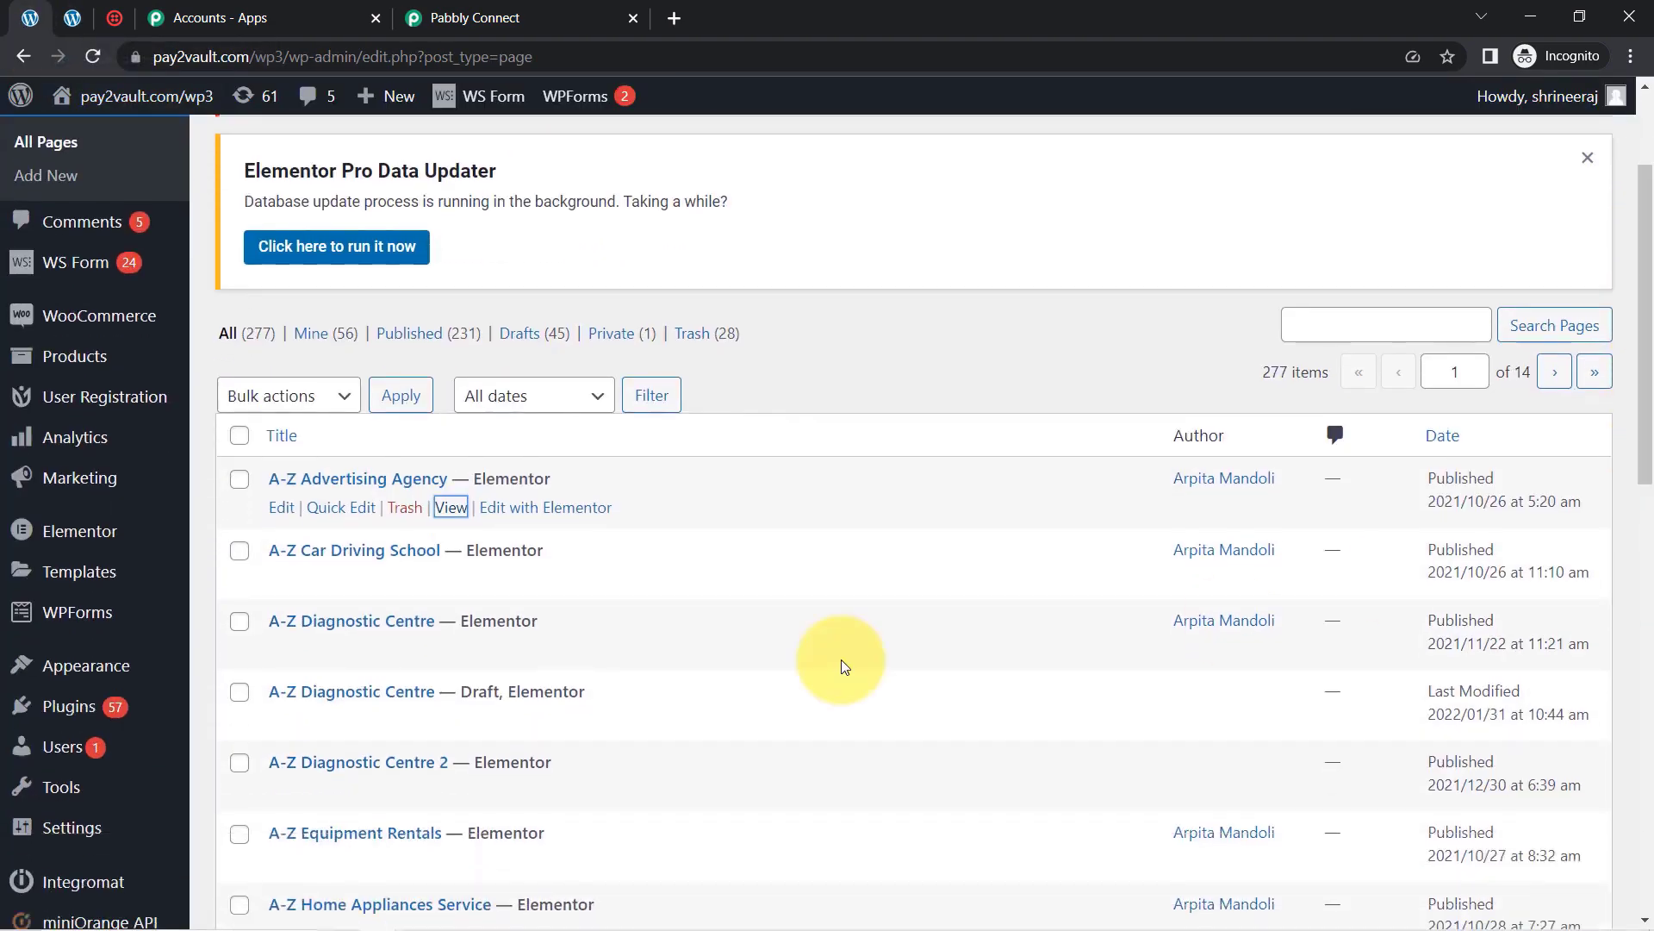
right_click(527, 580)
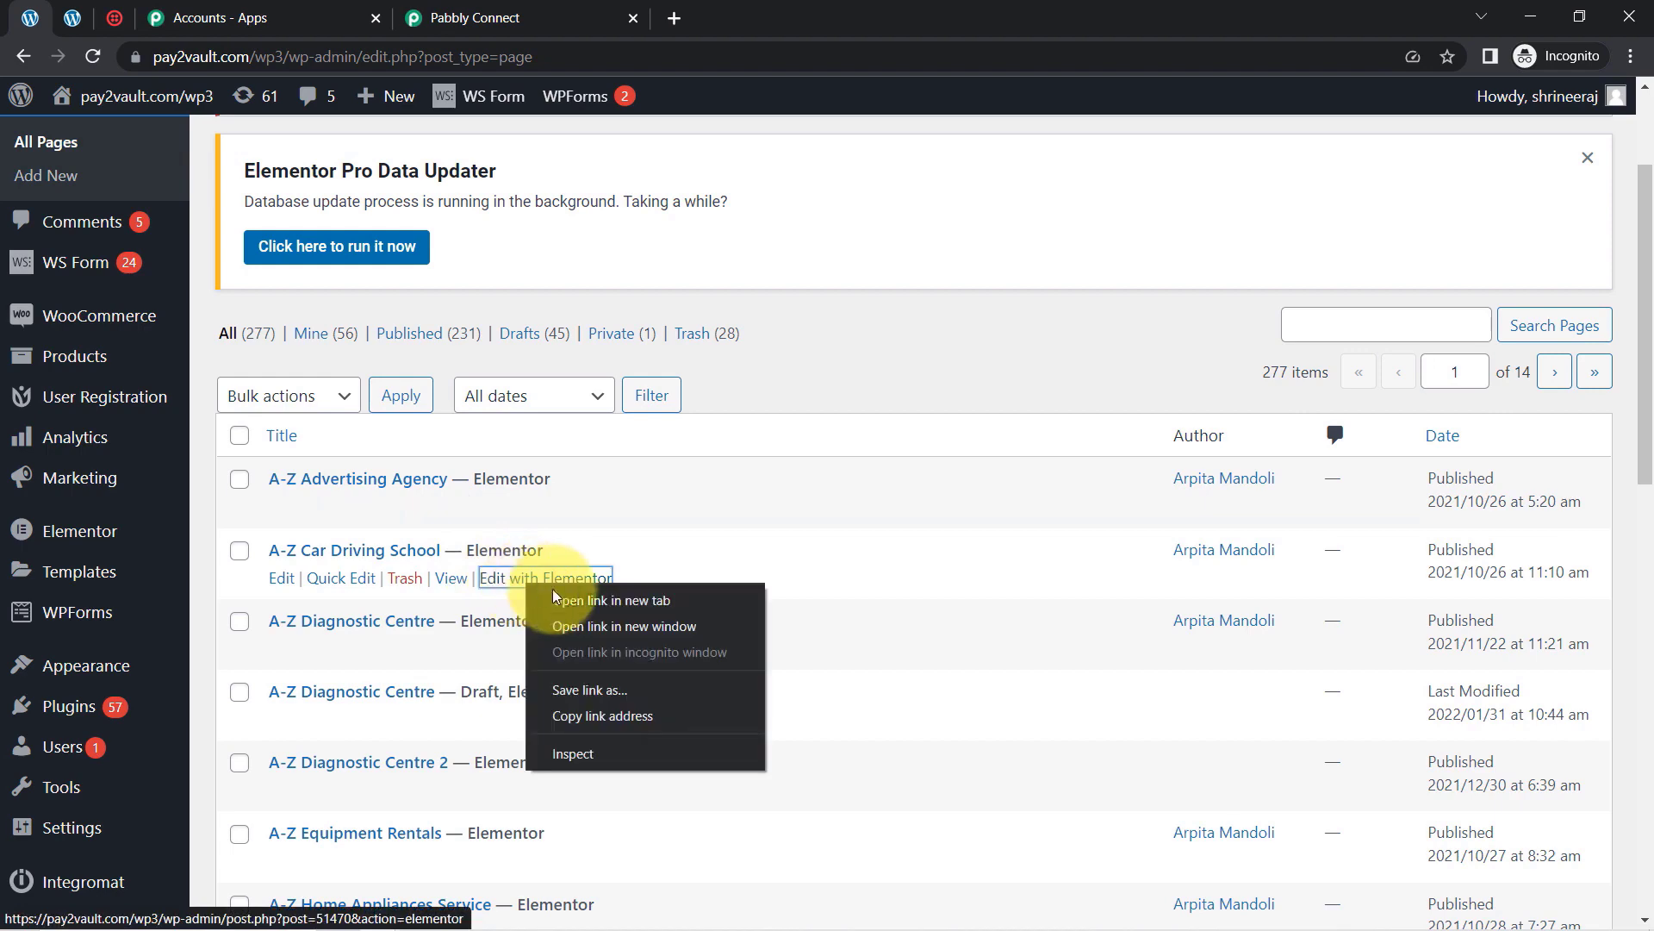
left_click(581, 601)
left_click(425, 18)
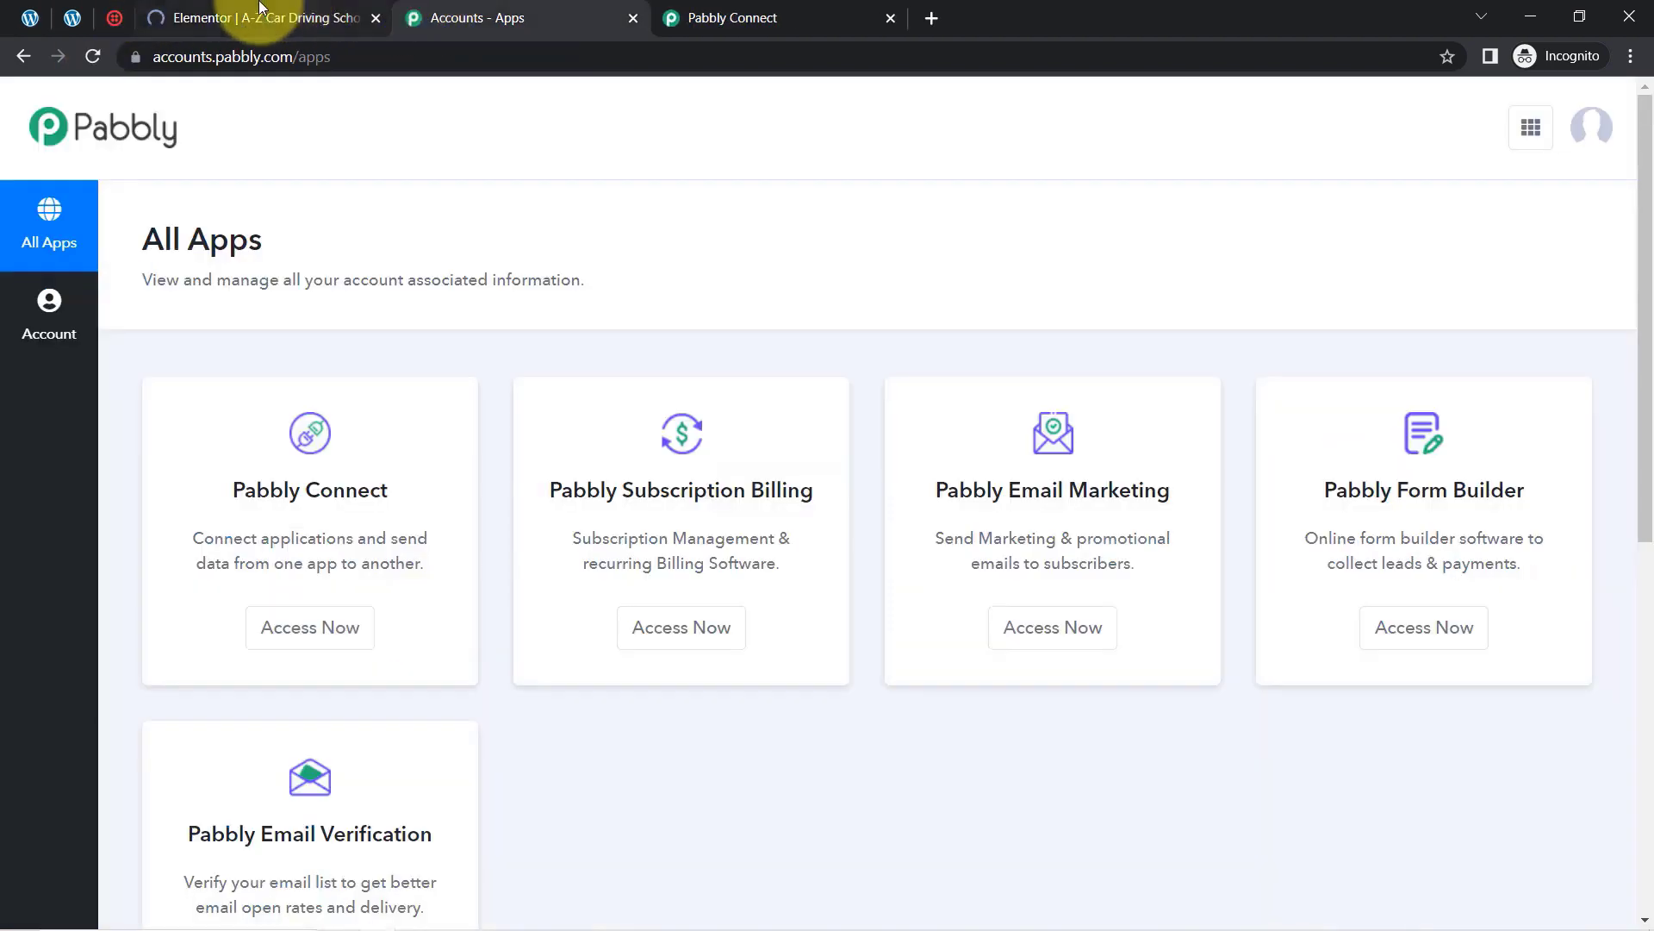
left_click(260, 10)
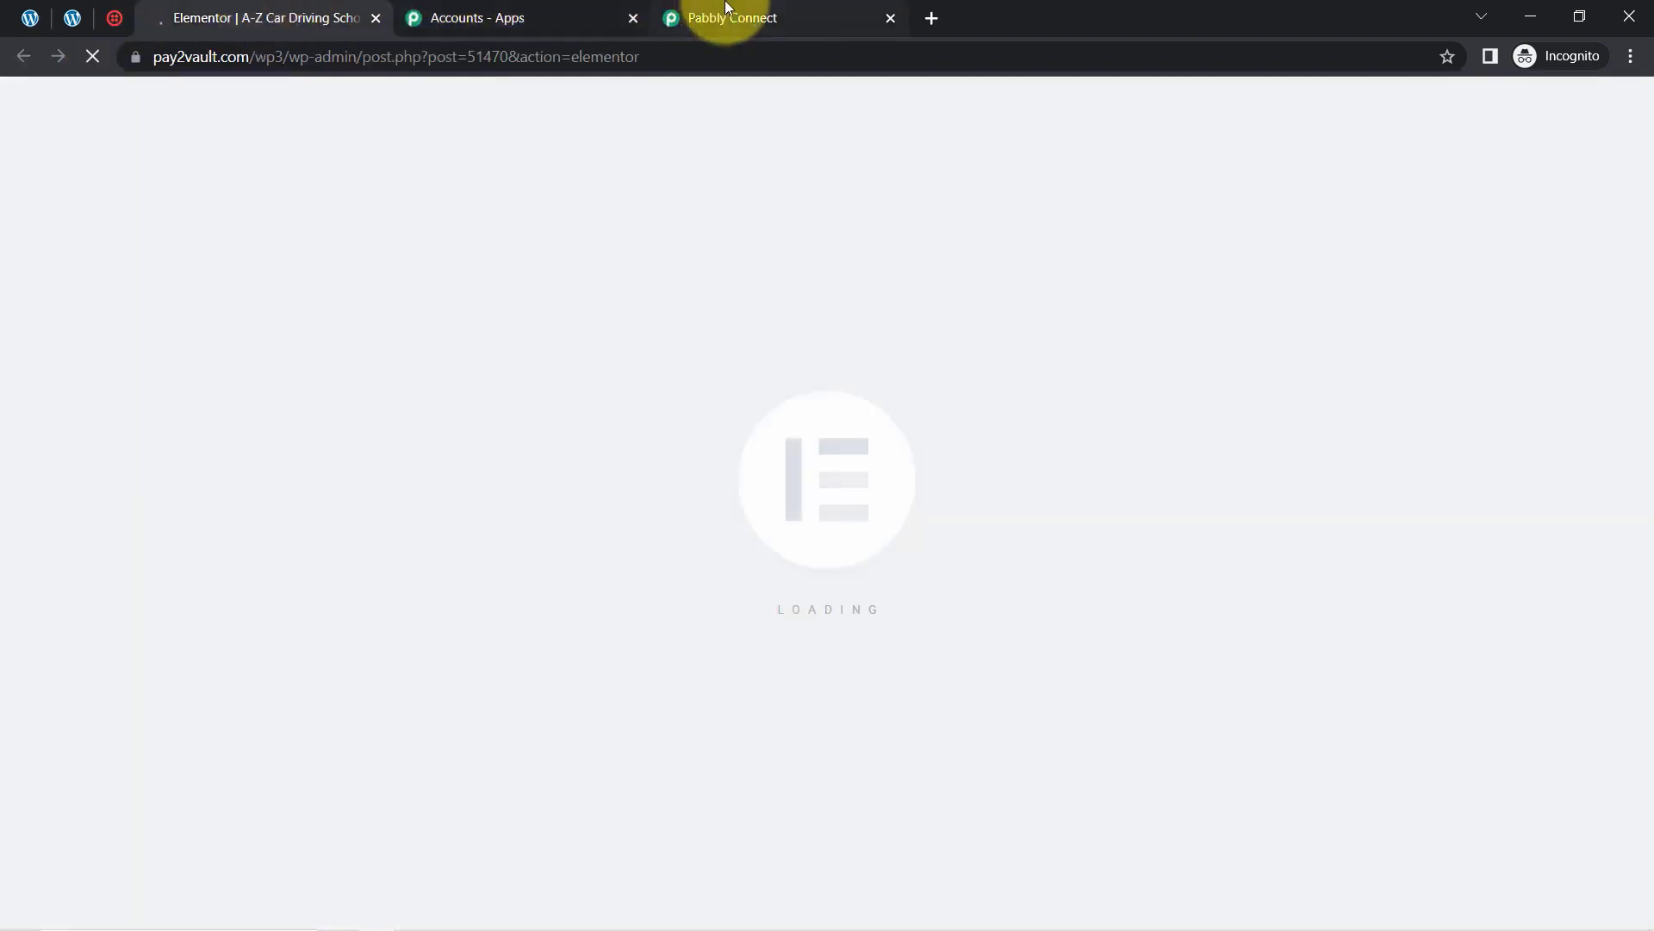
left_click(737, 10)
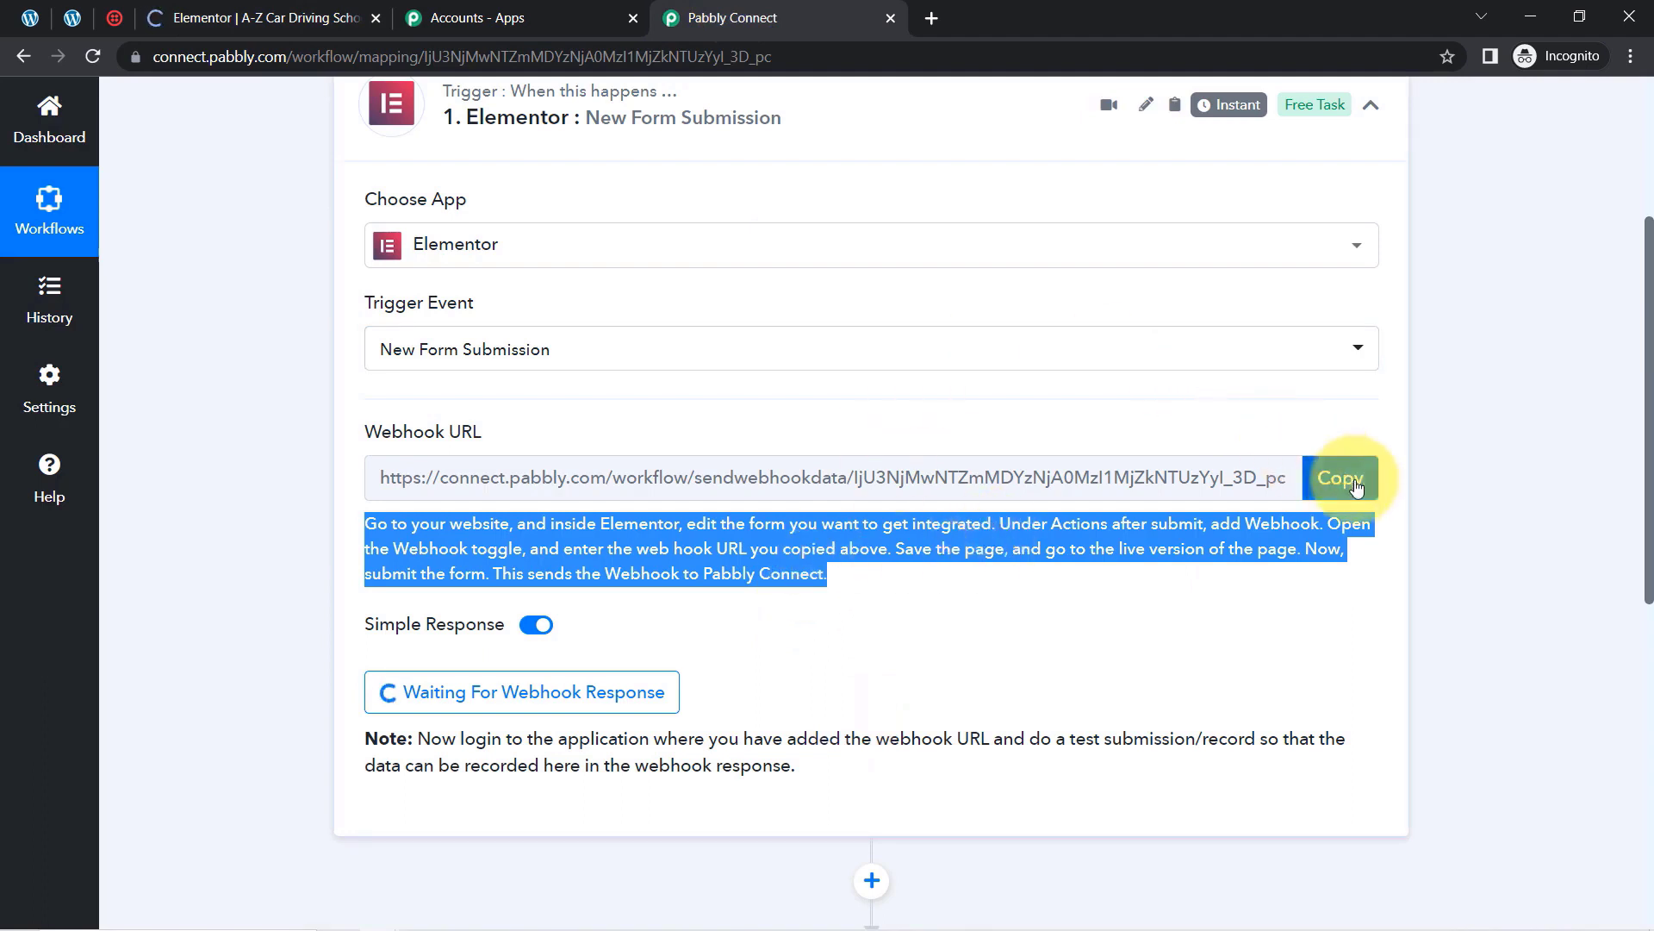
left_click(1325, 477)
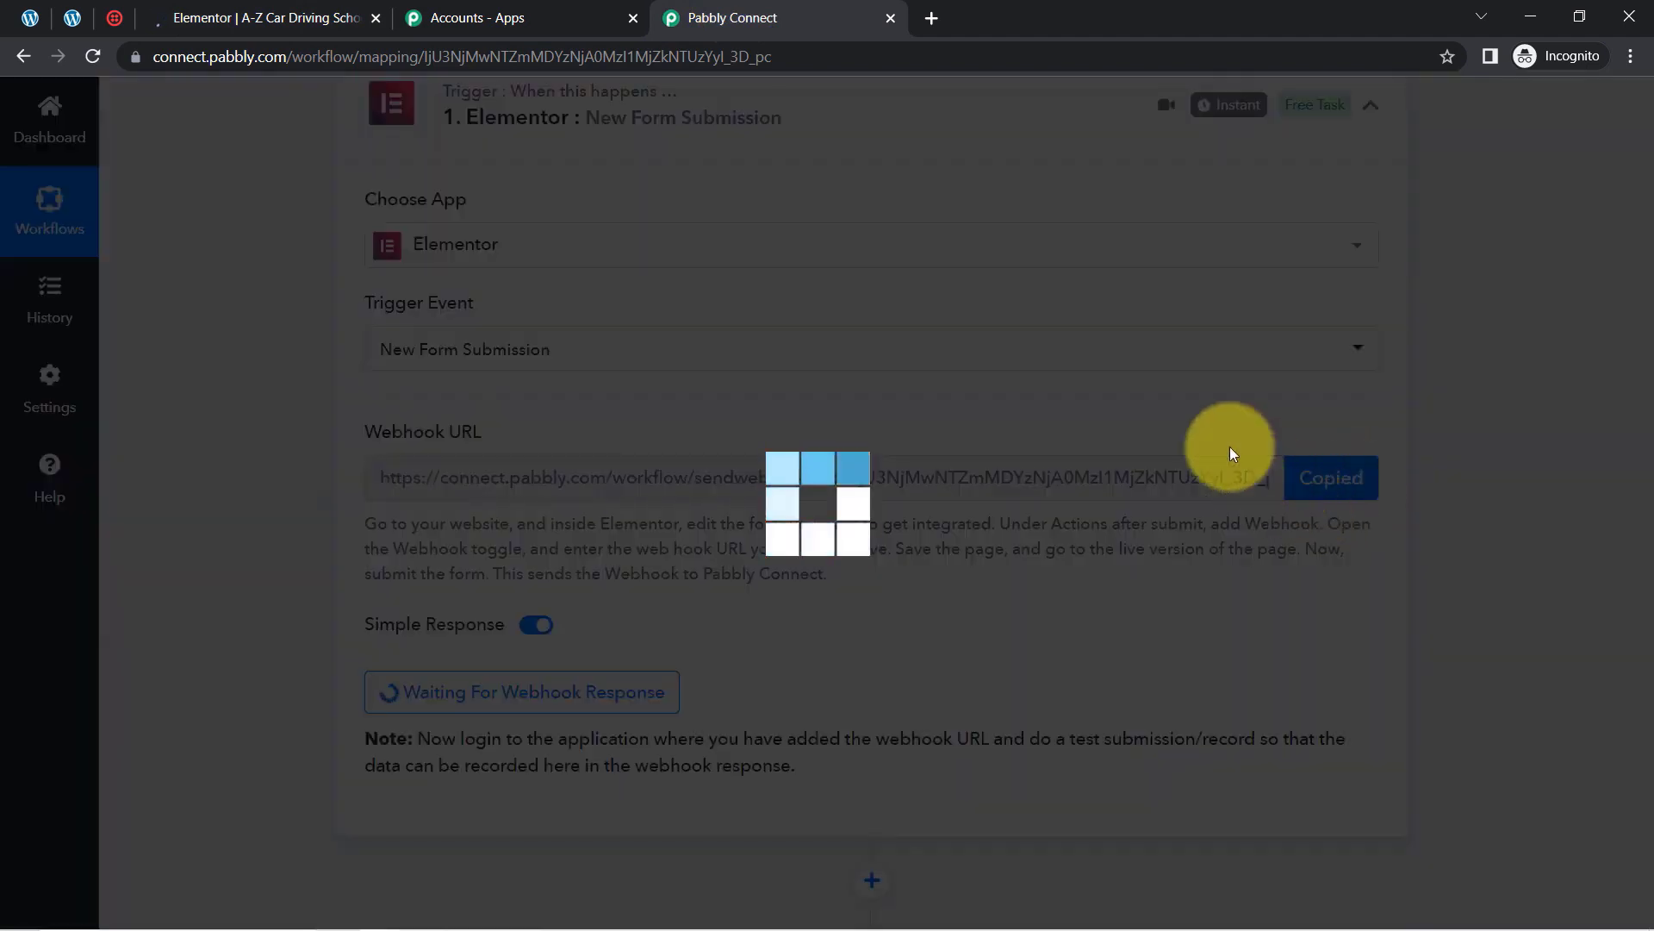
left_click(286, 11)
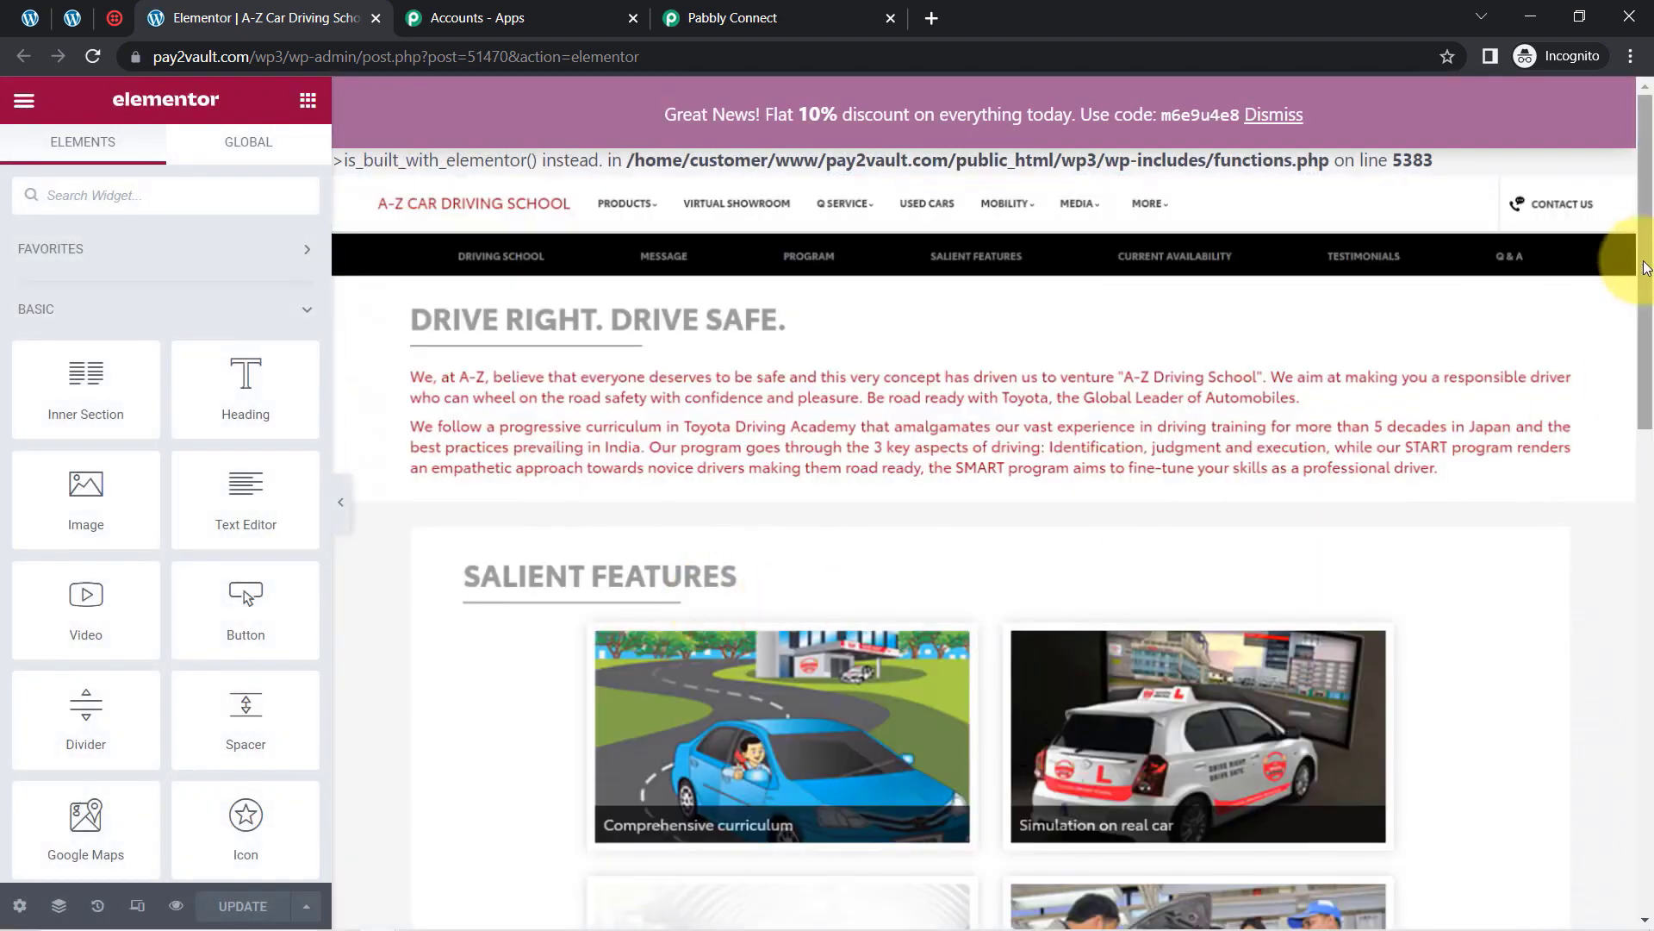
Step: Add a Webhook after-submit action to the contact form and enter the Pabbly webhook URL
left_click_drag(1647, 313, 1647, 624)
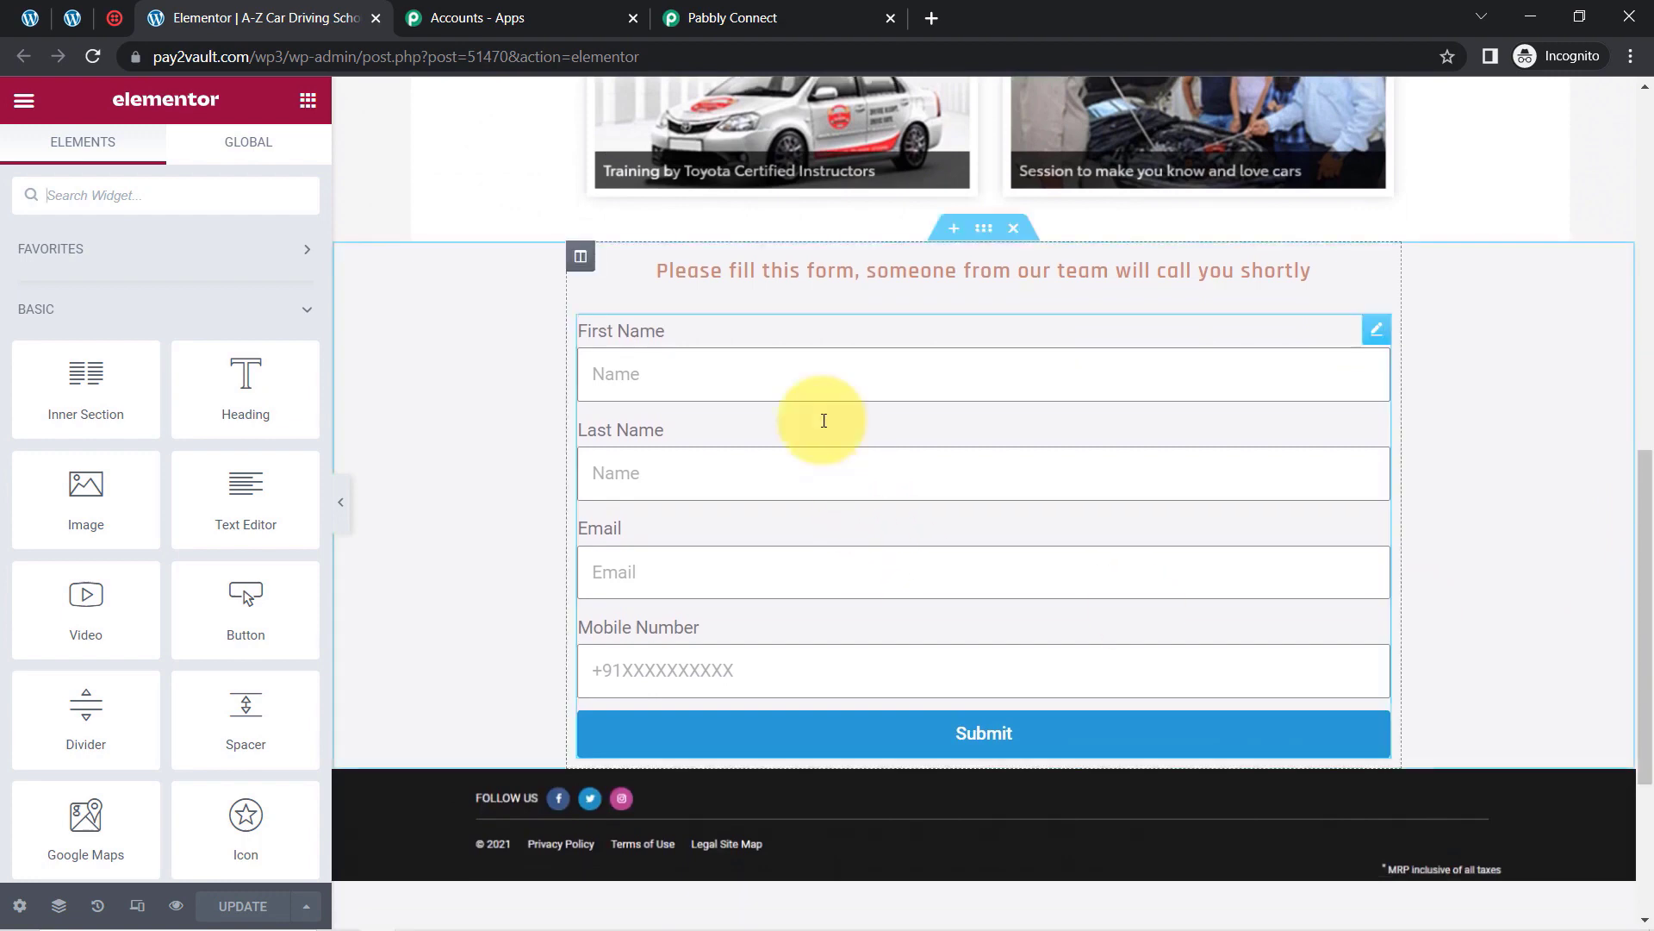
left_click(803, 391)
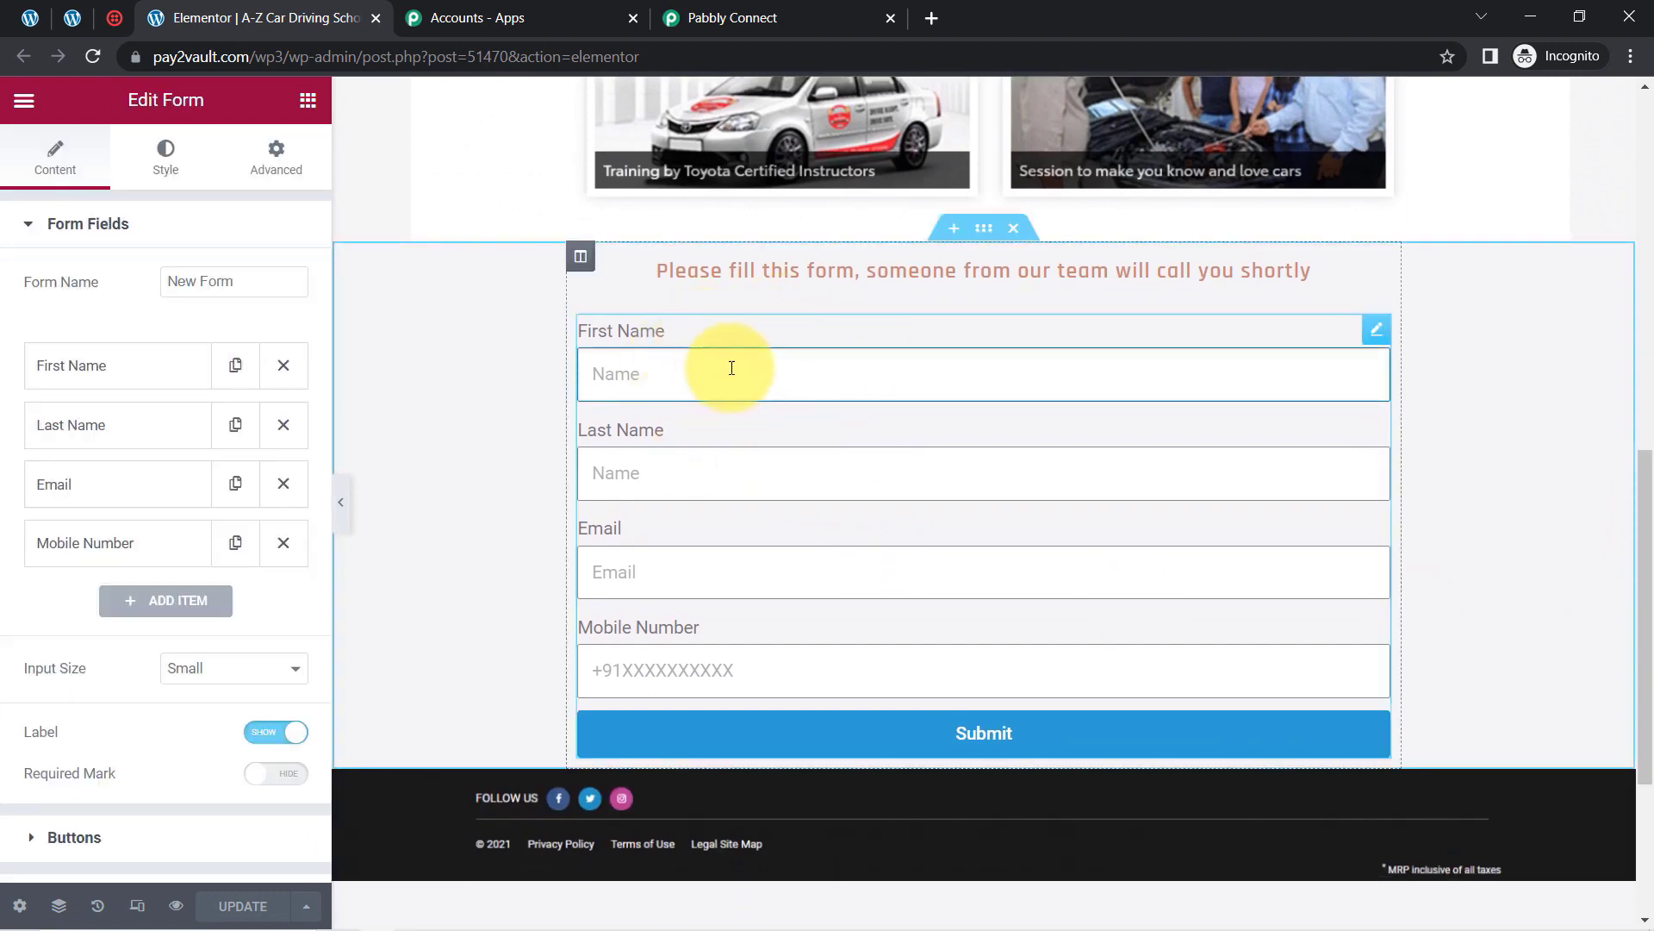
left_click(110, 223)
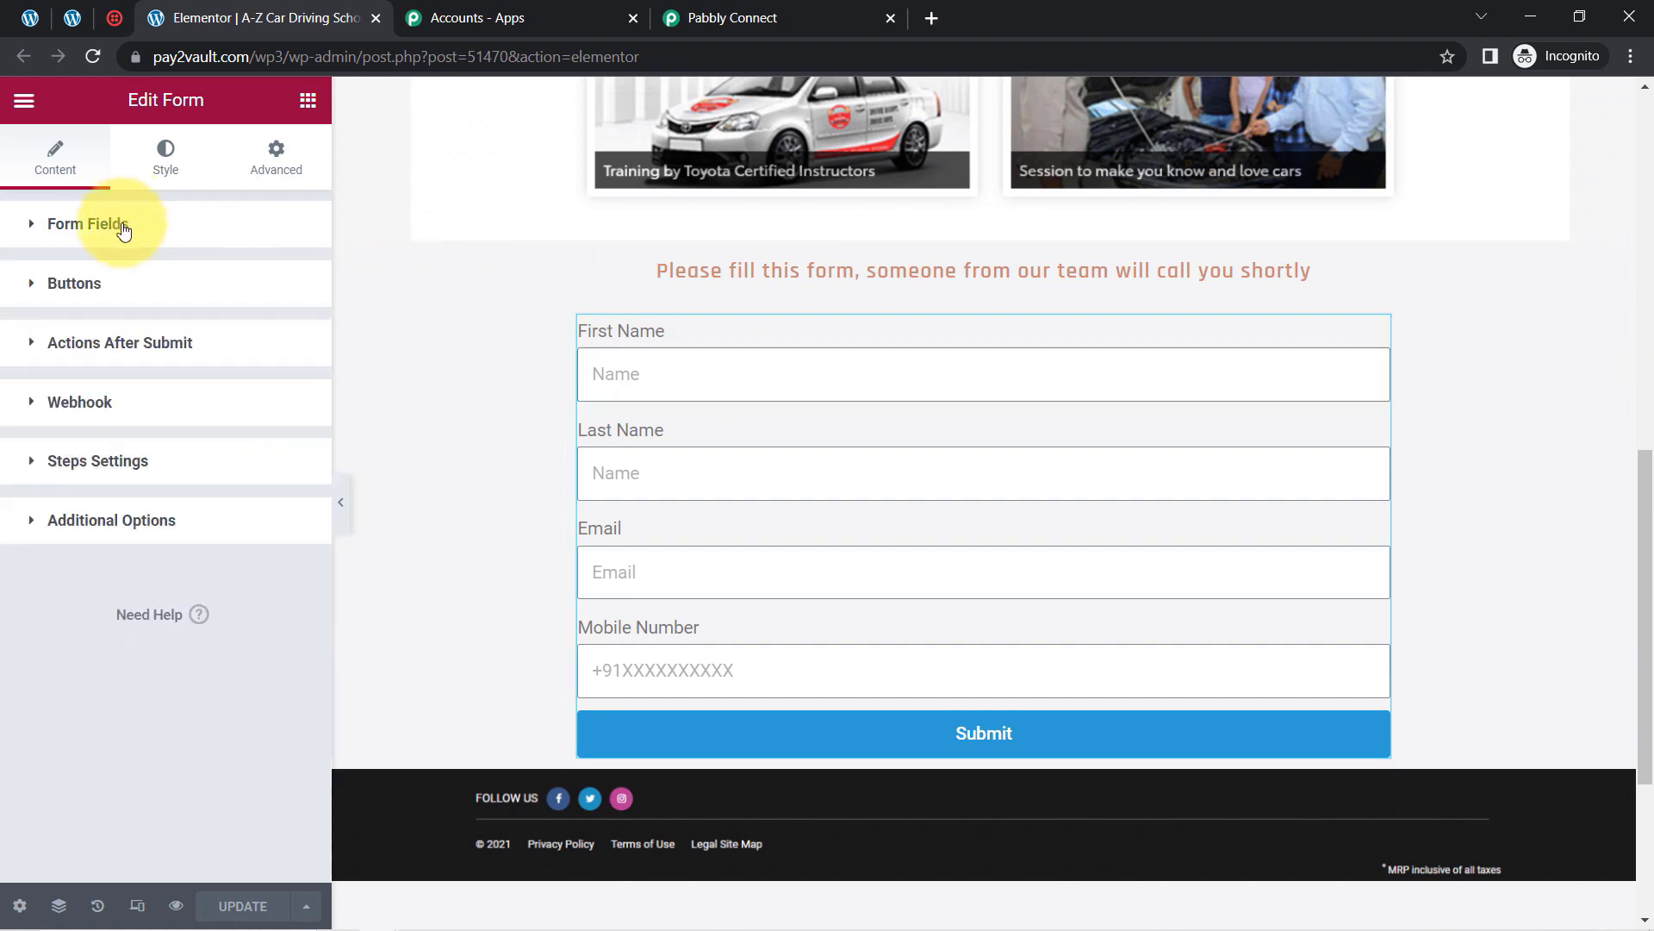
left_click(86, 348)
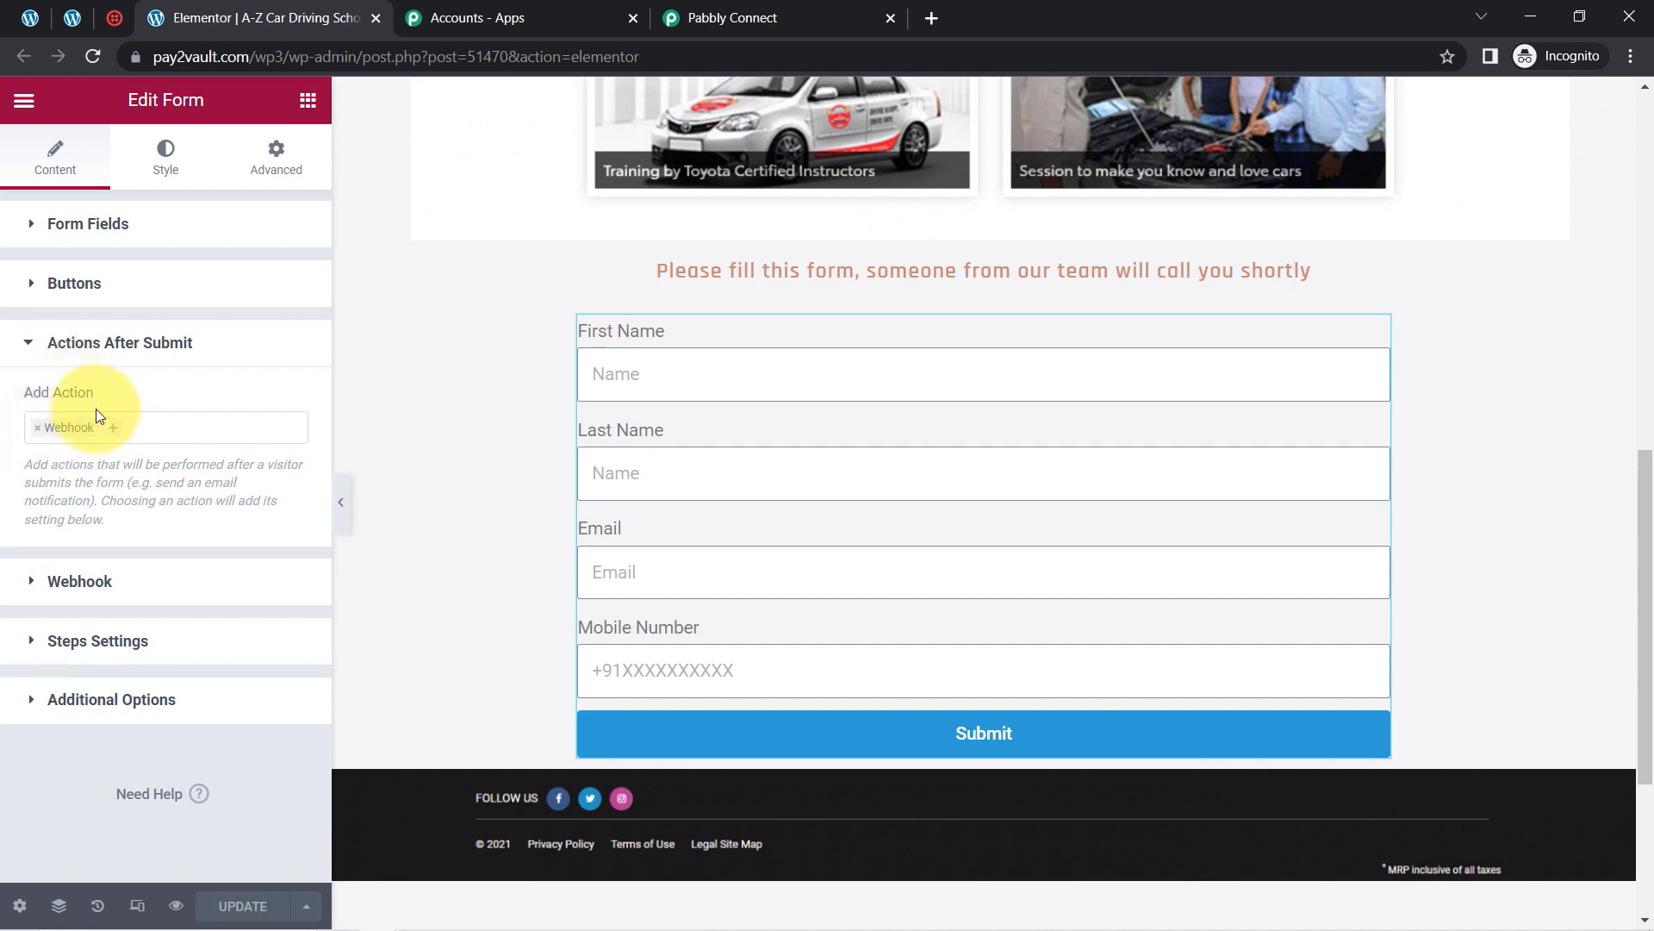
left_click(141, 425)
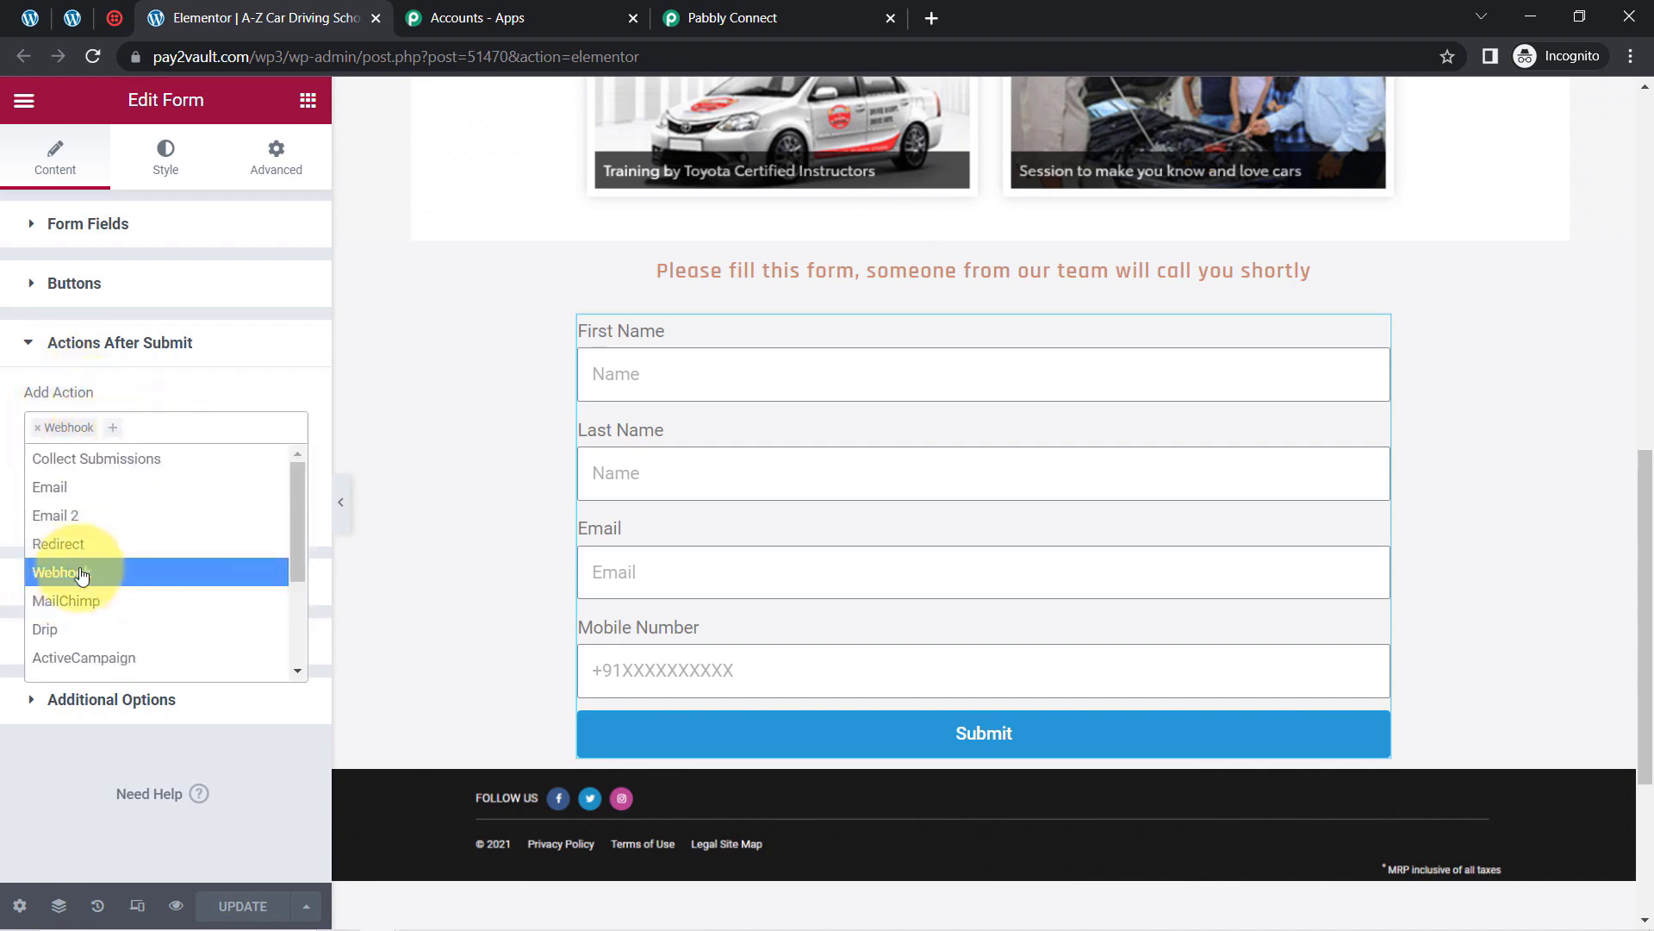
left_click(109, 406)
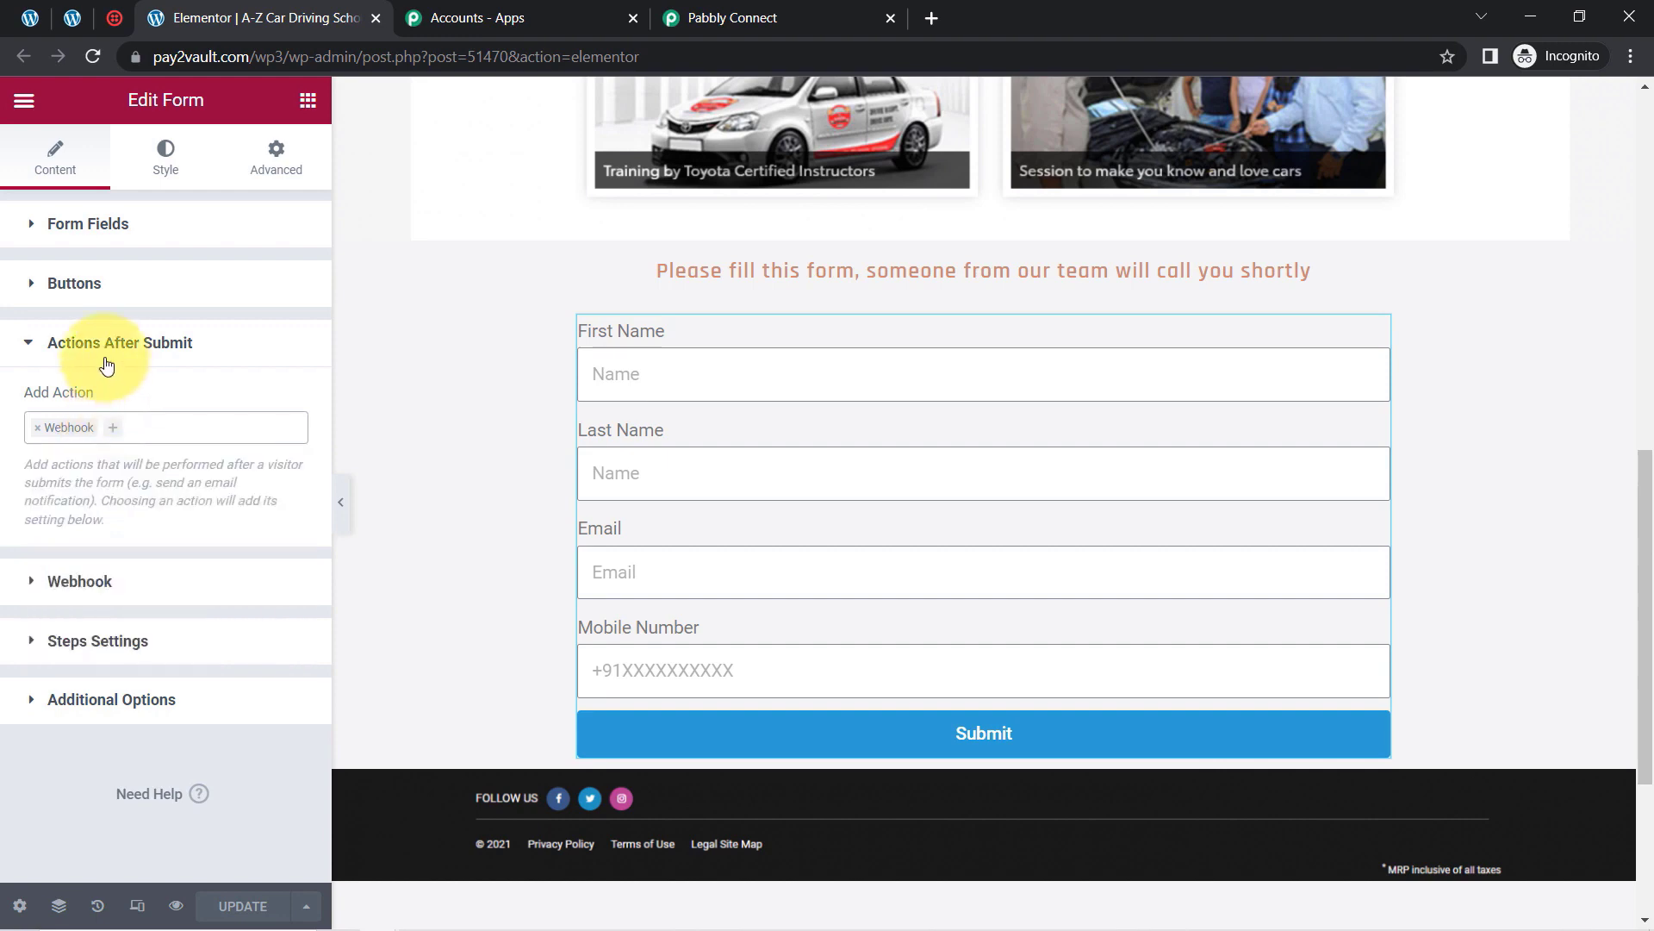
left_click(107, 355)
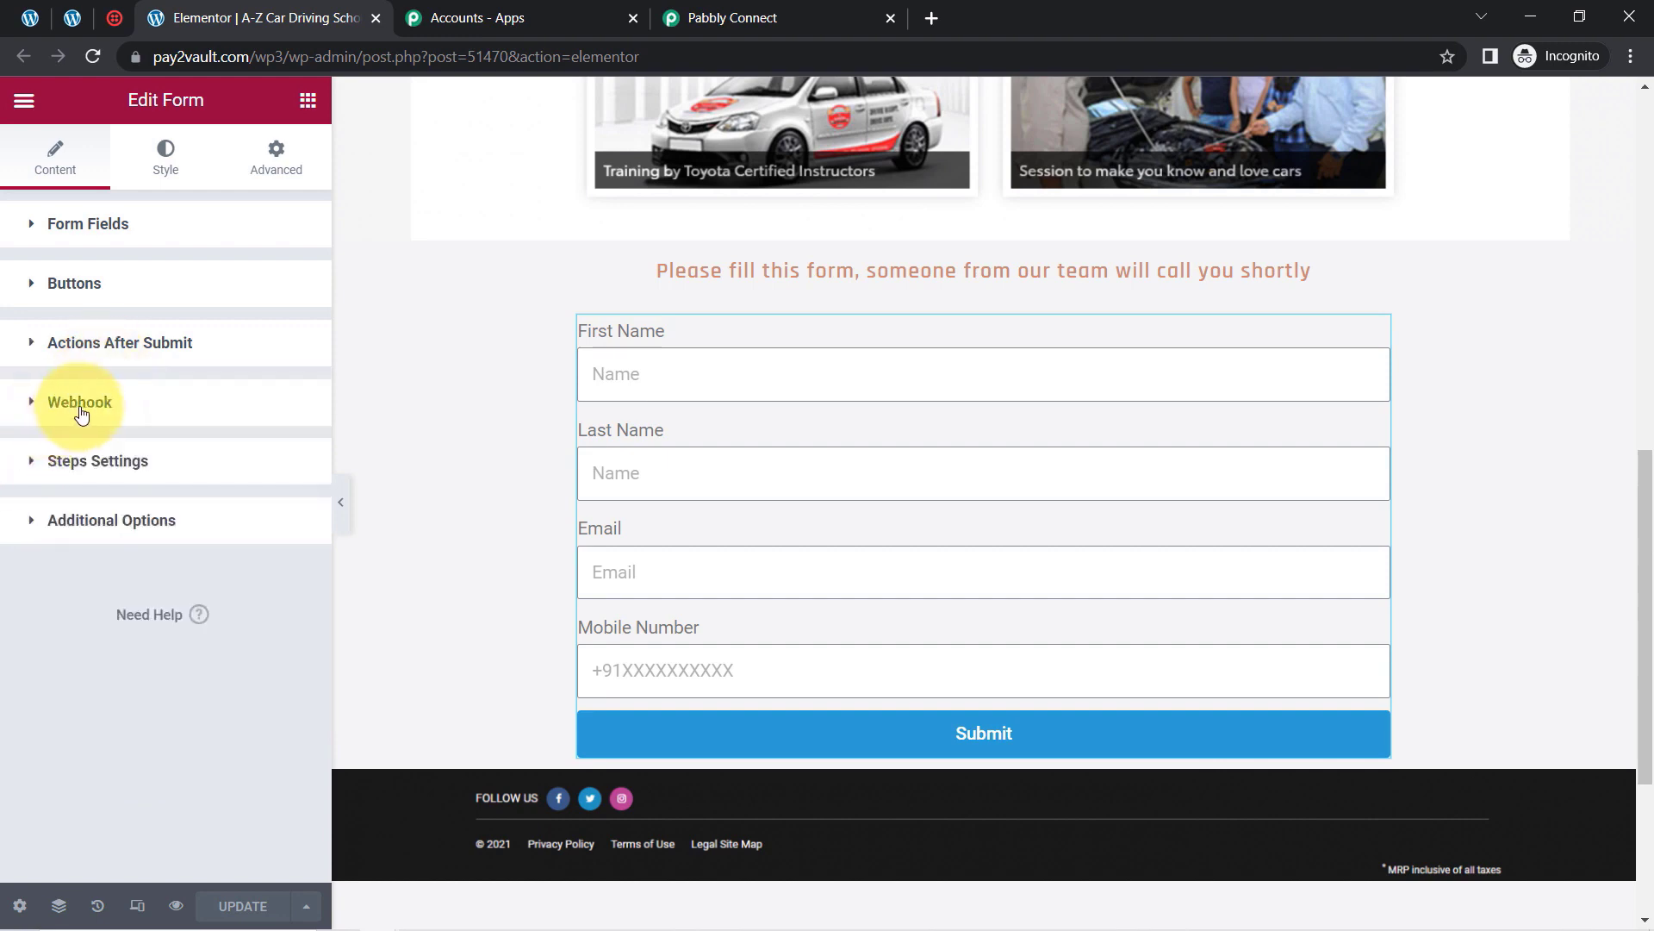
left_click(80, 405)
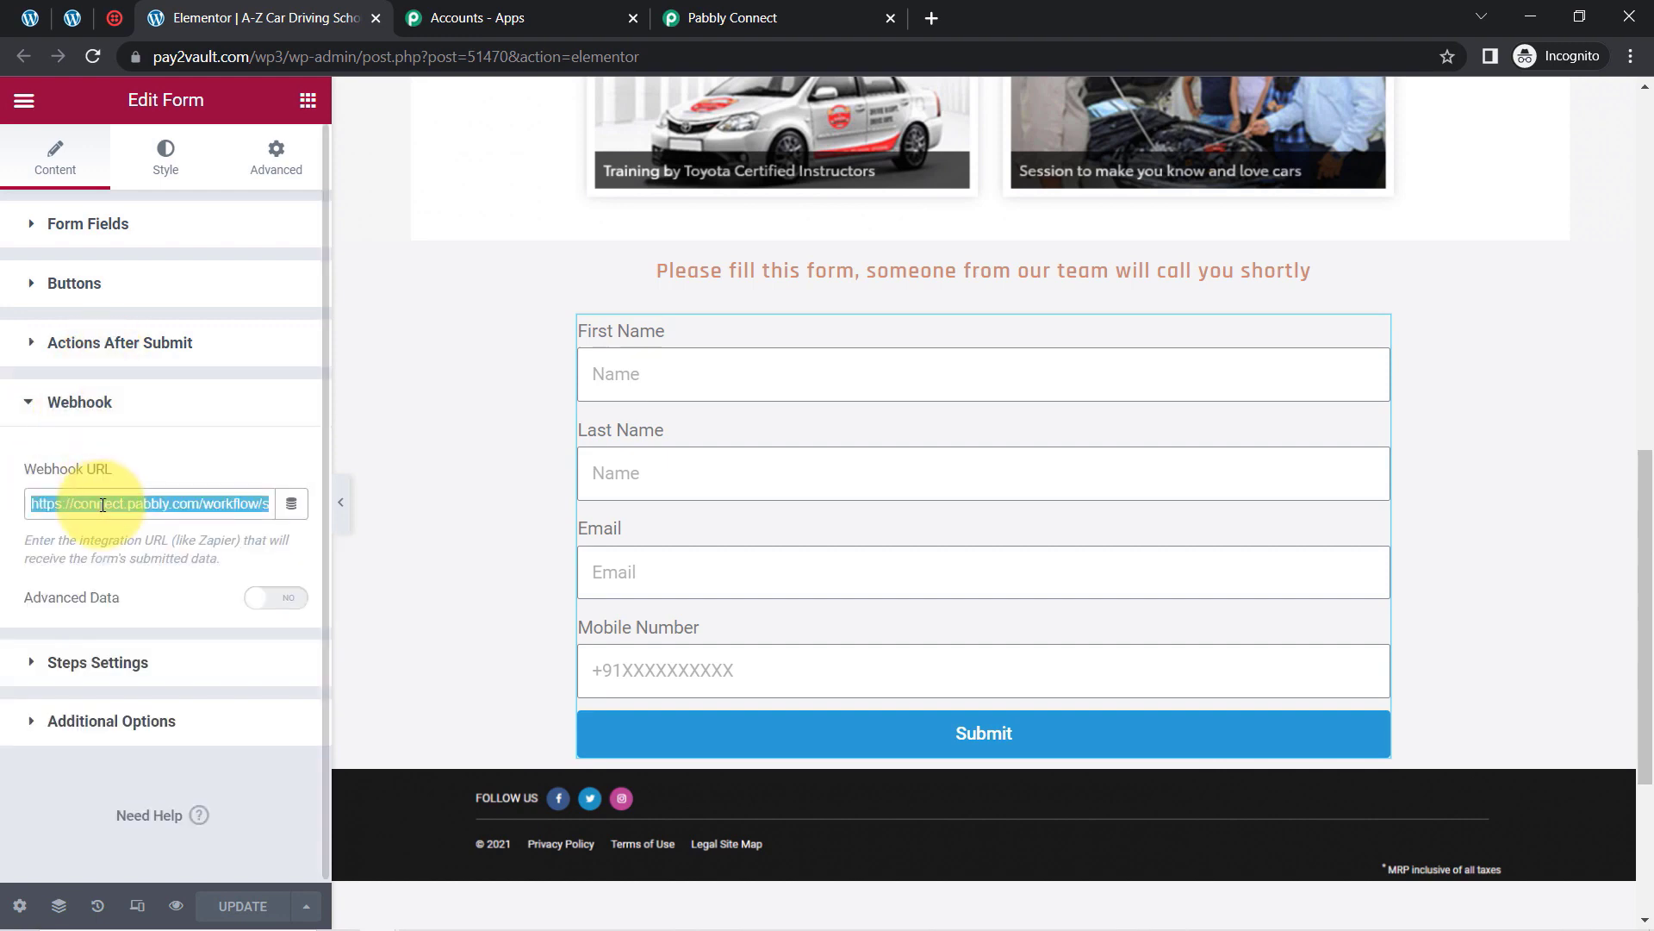
key("BackSpace")
Step: Move between Pabbly, the Elementor editor and WordPress Pages, noting the test-submission instruction
left_click(750, 13)
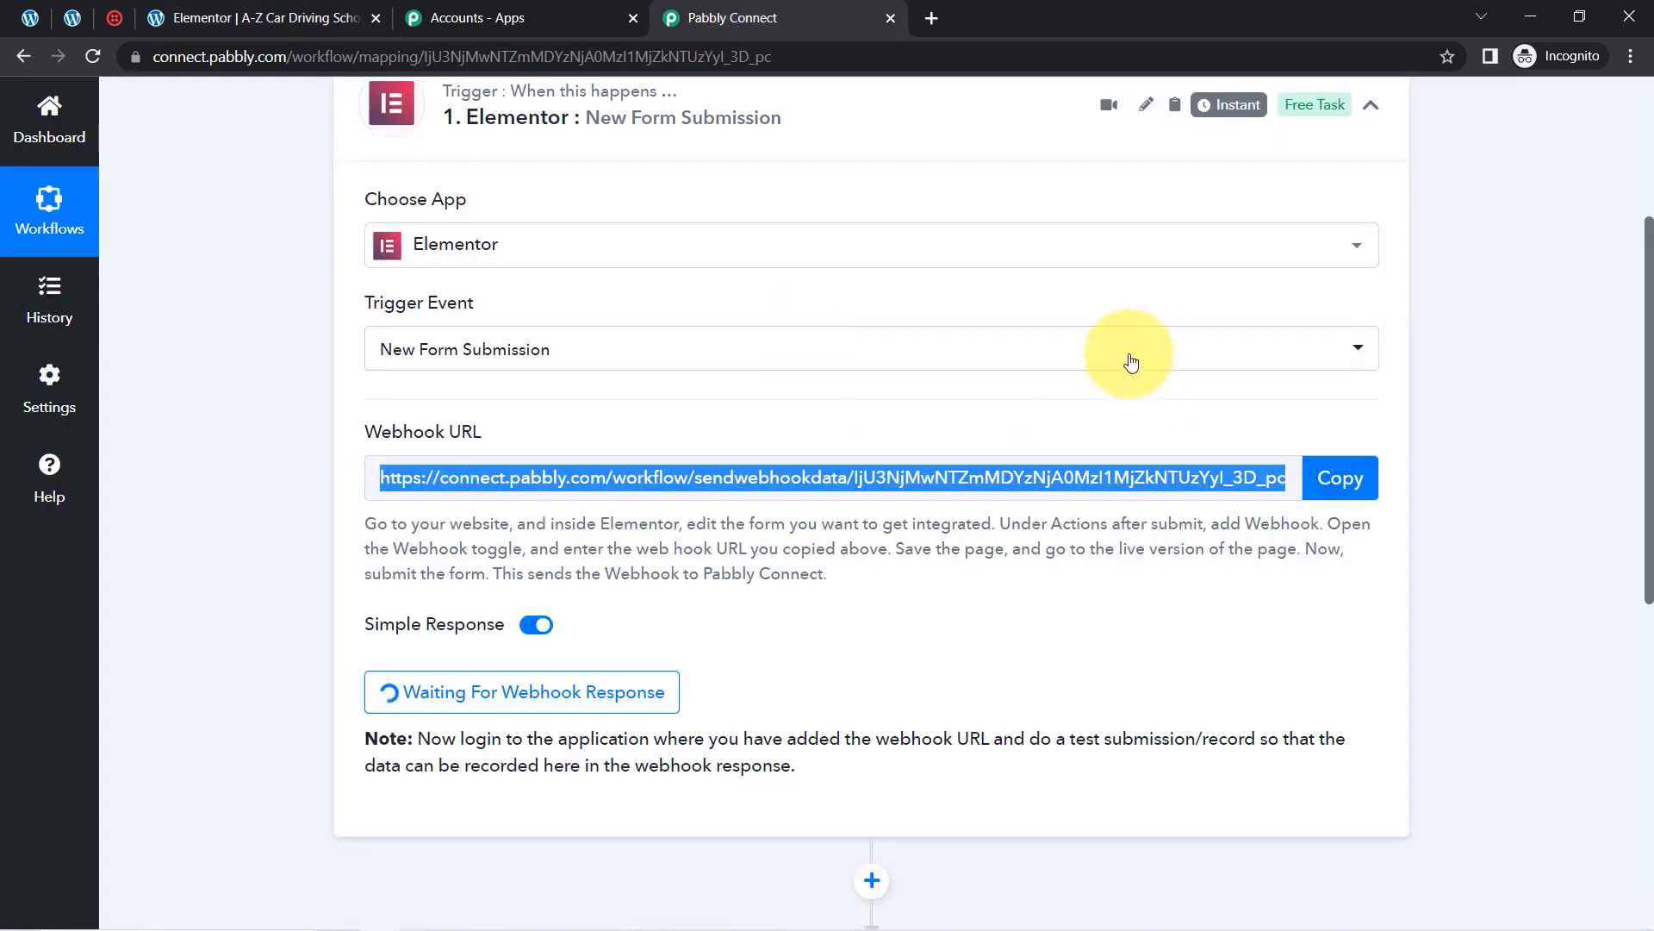
left_click(73, 17)
left_click(38, 18)
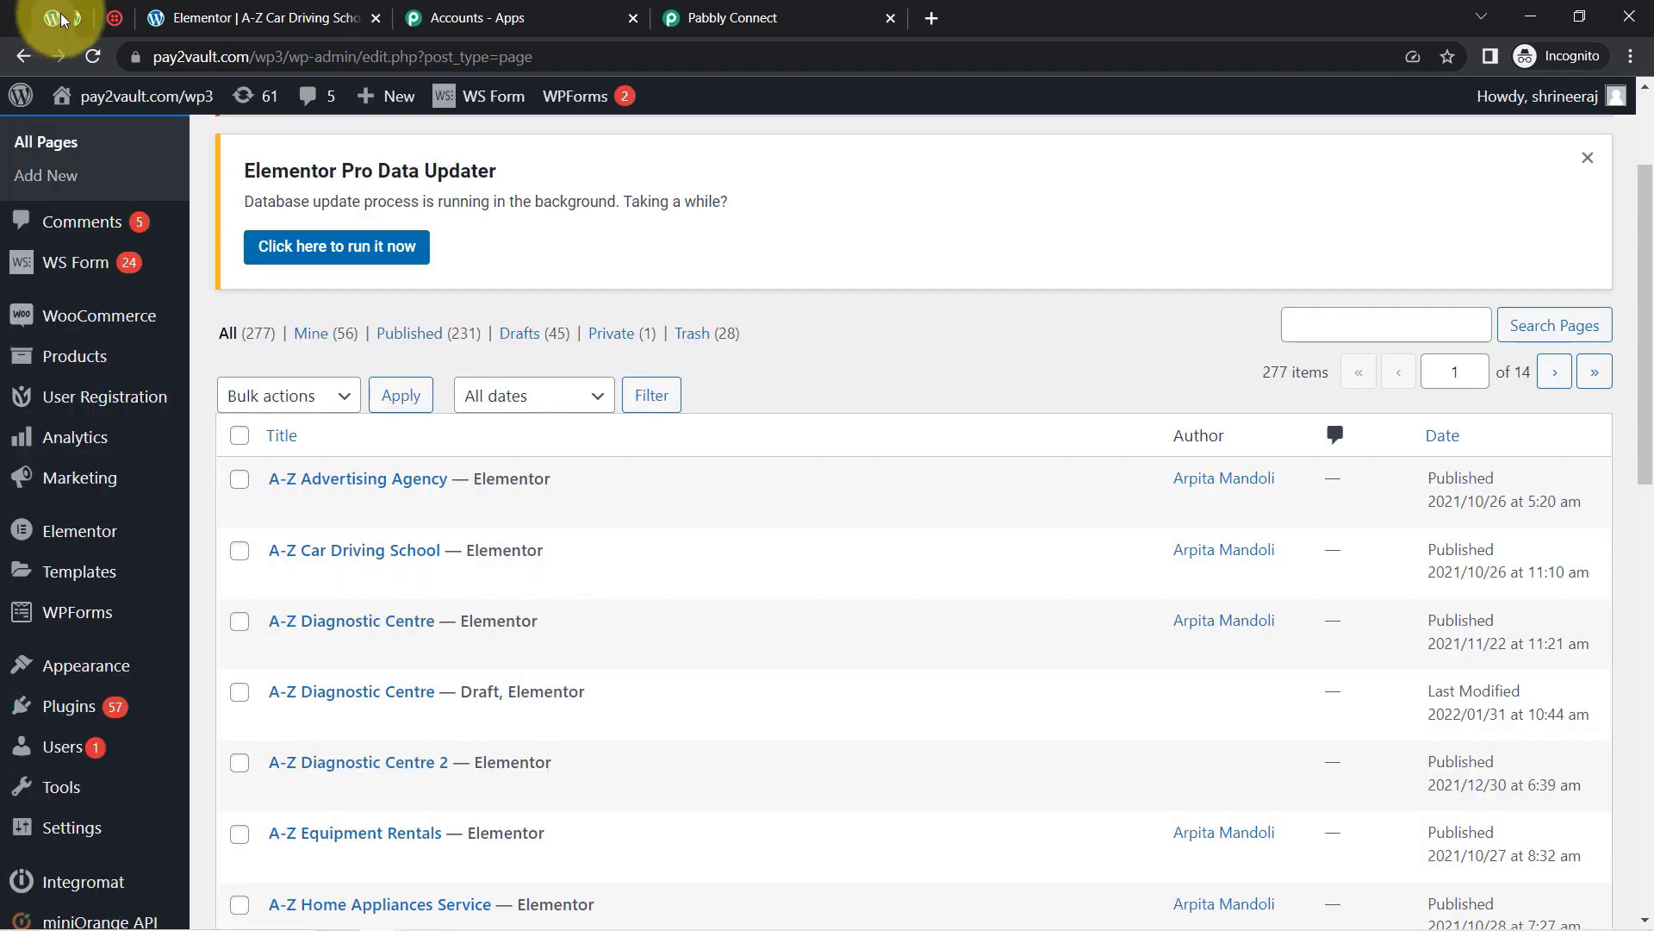
left_click(211, 12)
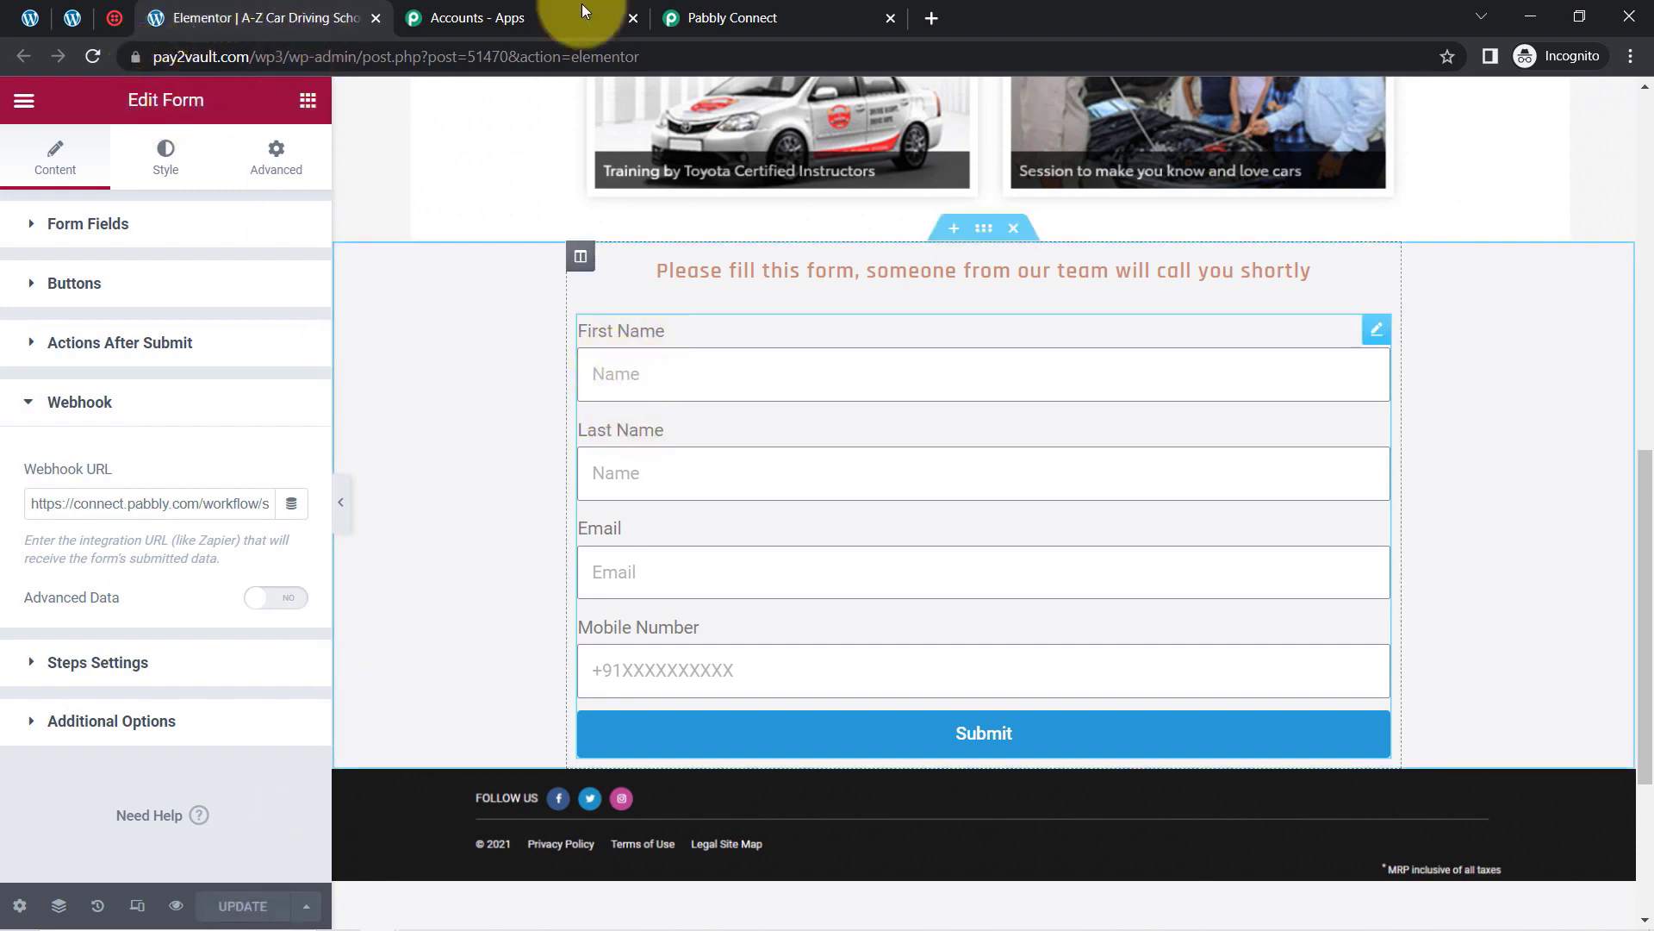
left_click(733, 17)
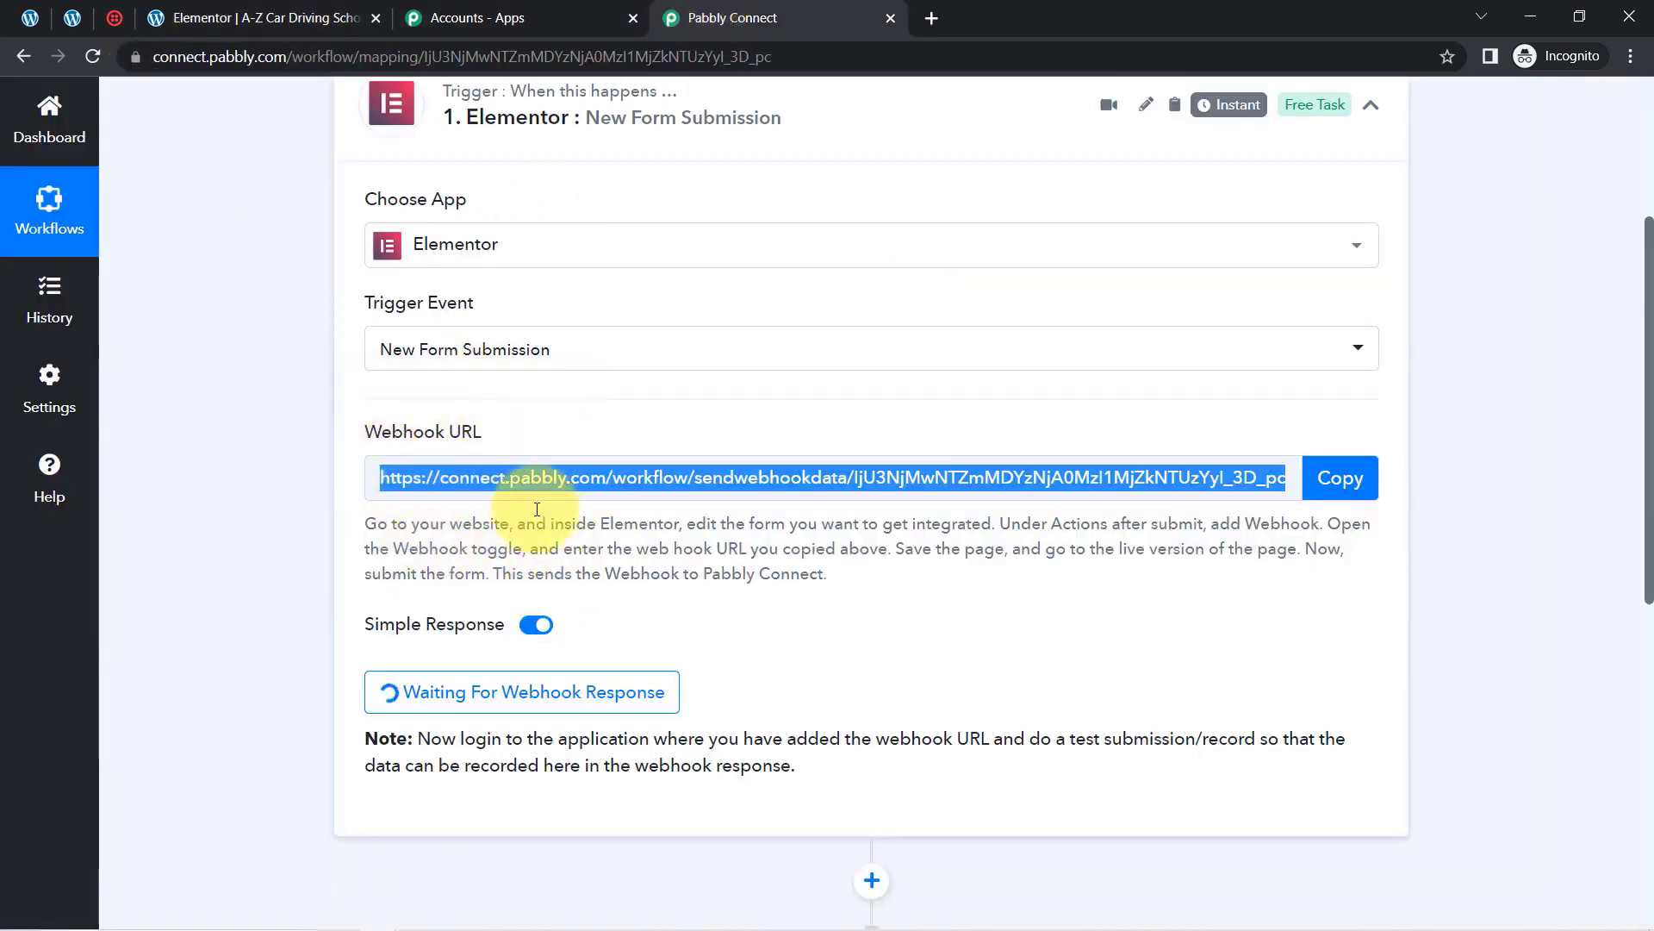
left_click_drag(1041, 739, 1262, 743)
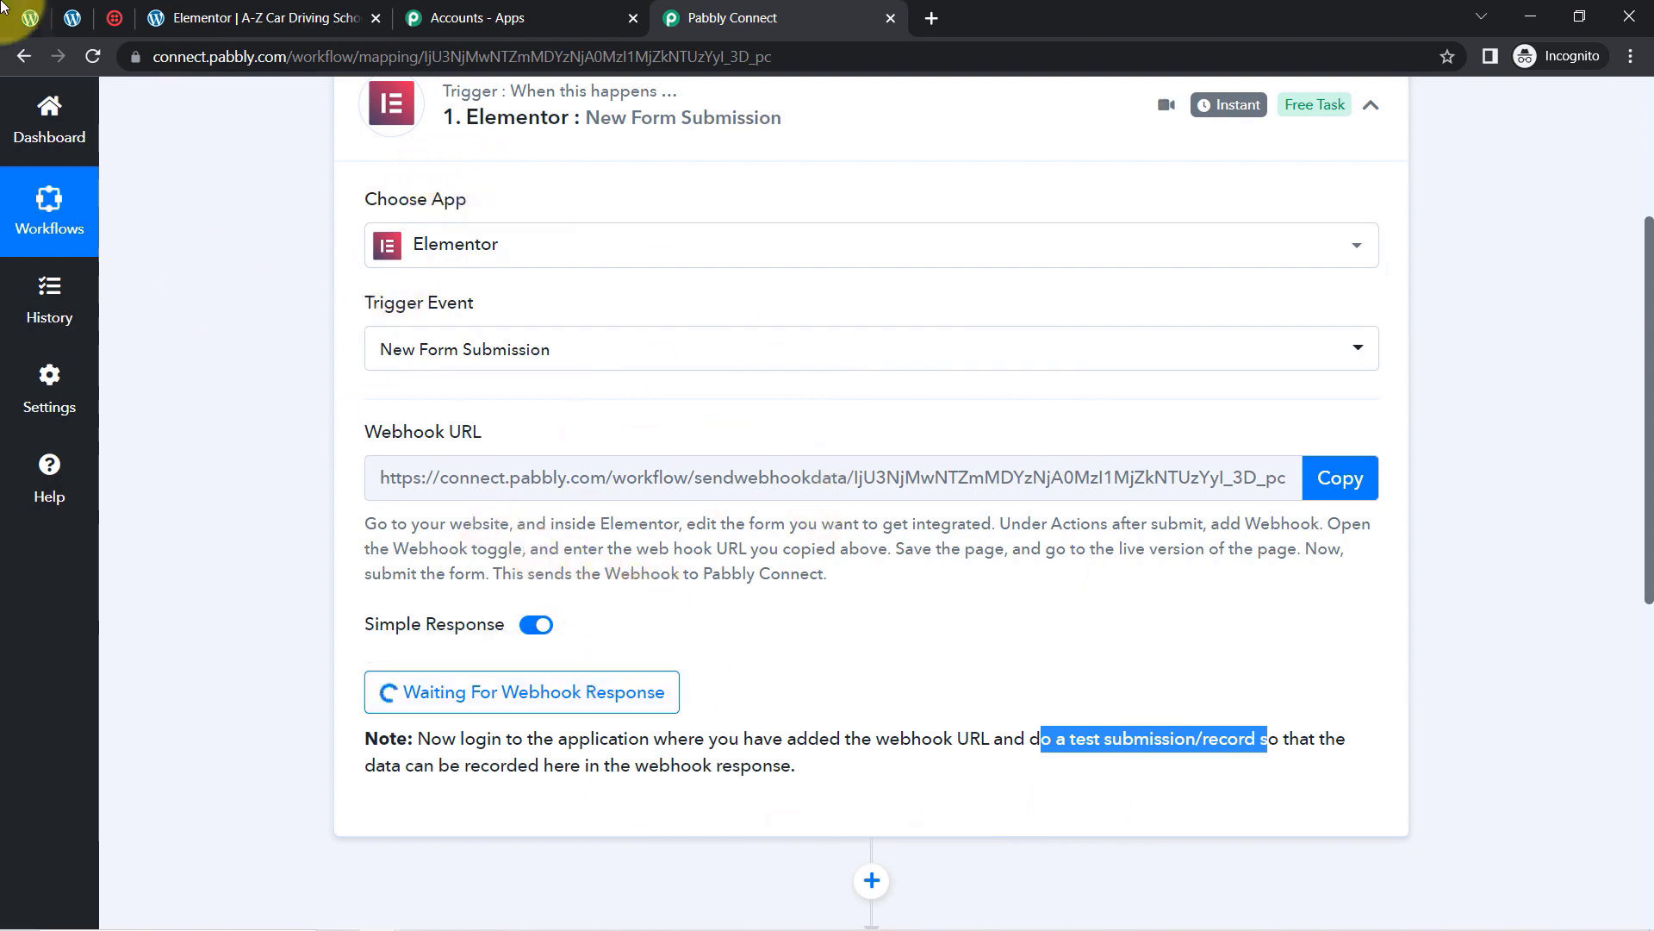
left_click(72, 19)
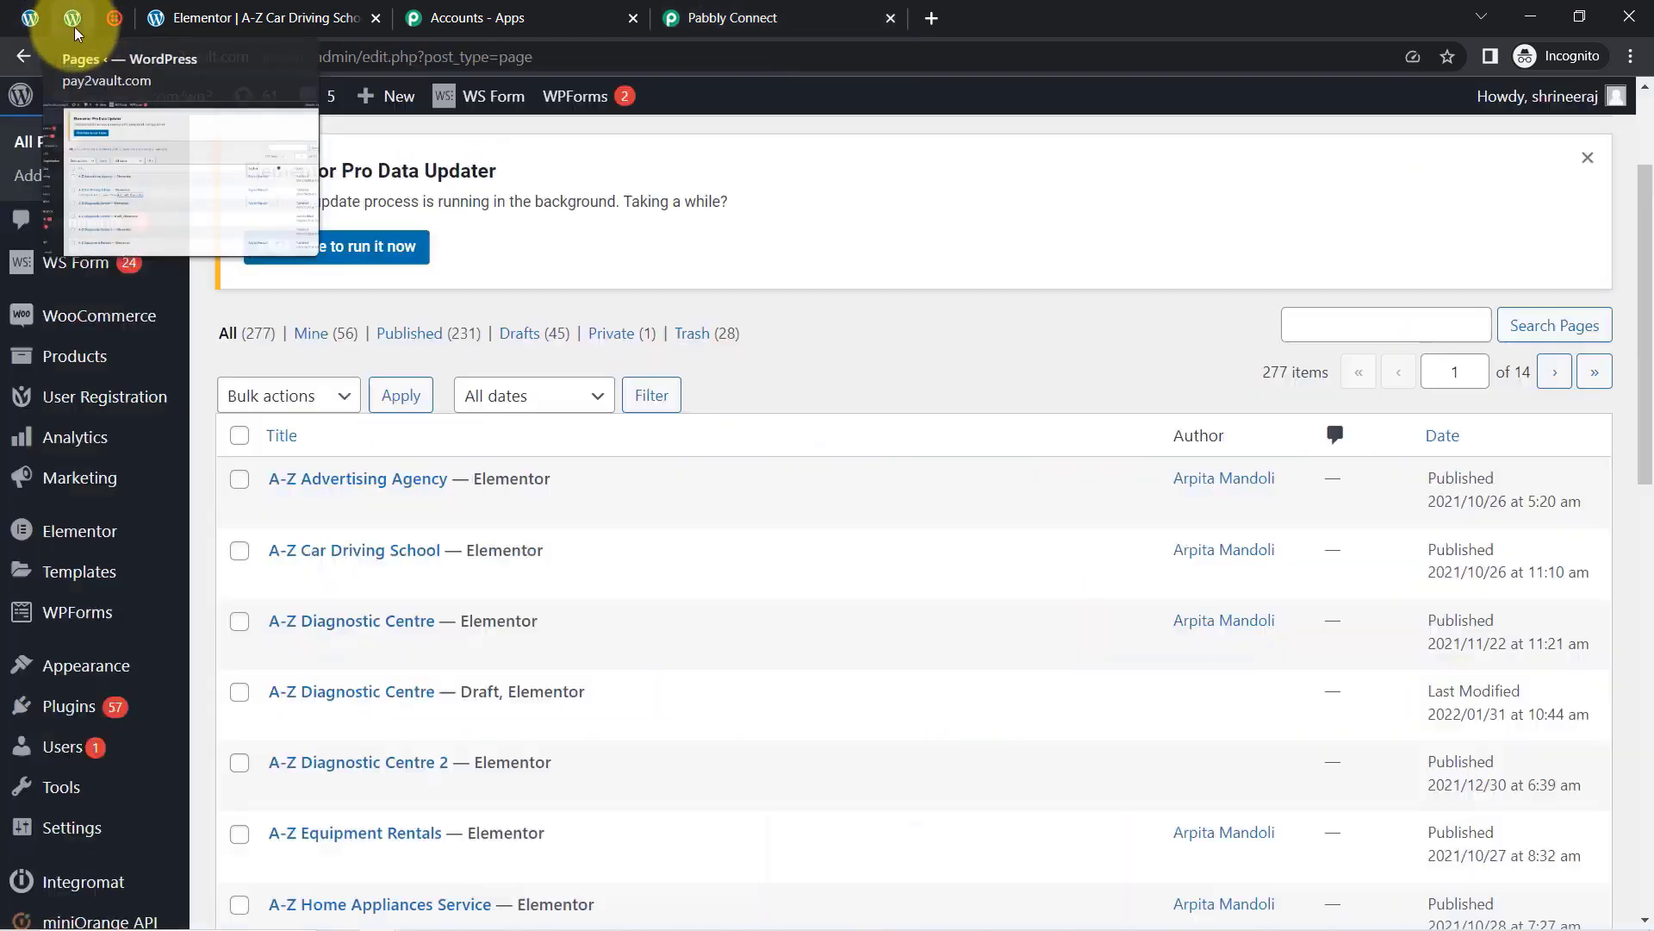
left_click(192, 26)
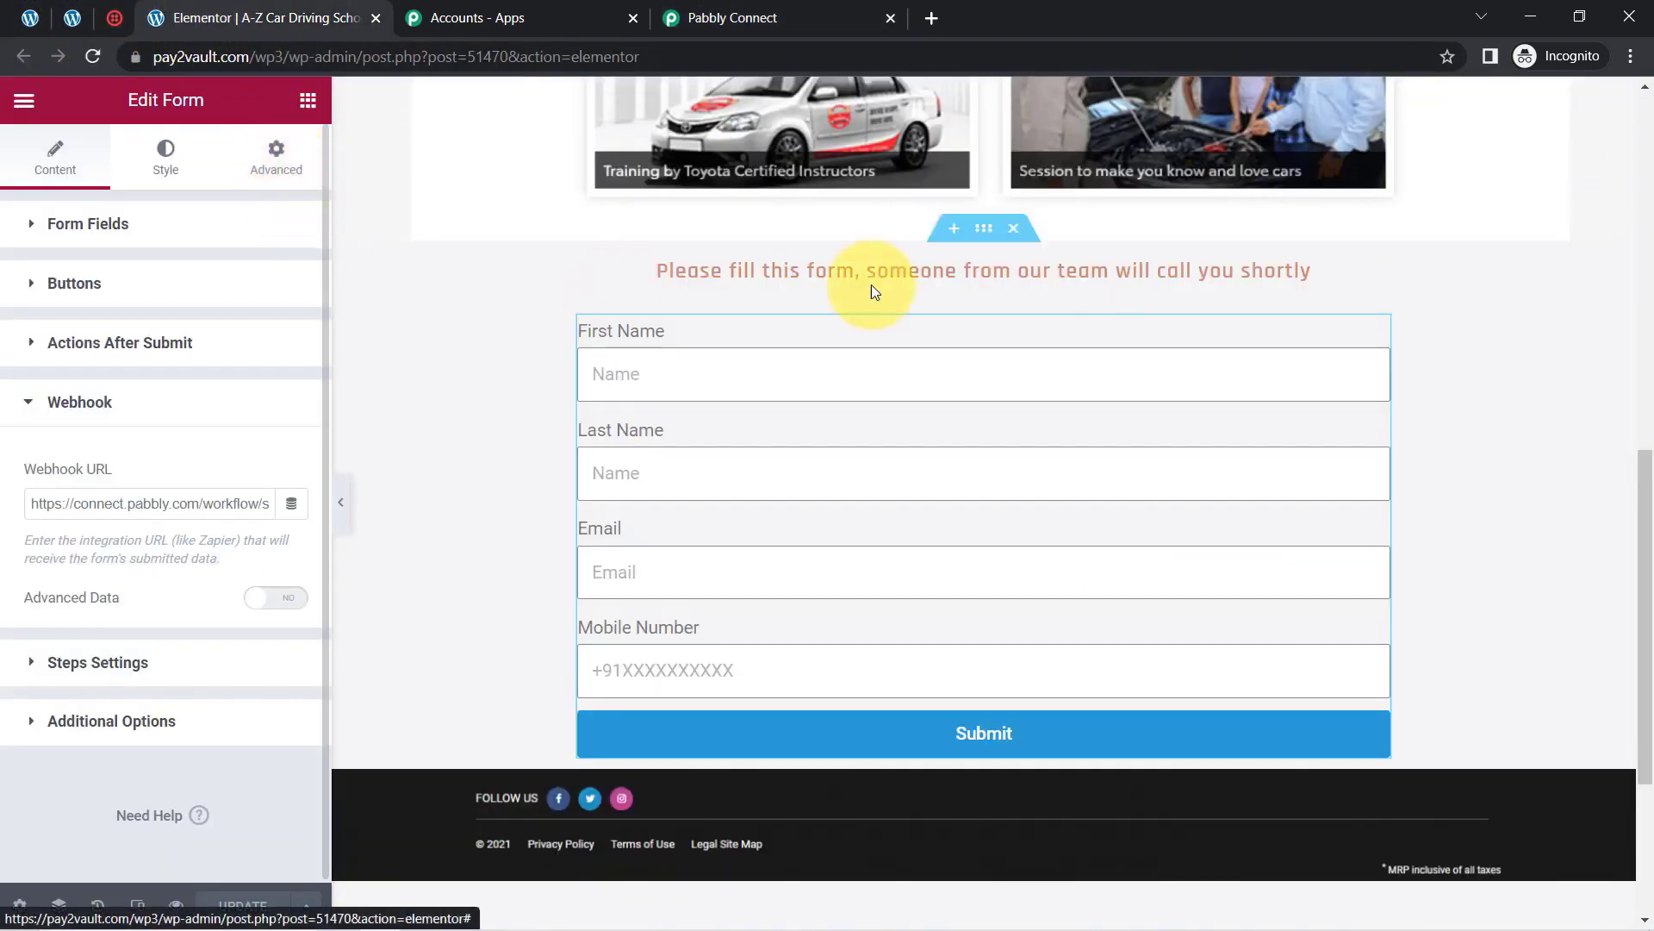
left_click_drag(1647, 489, 1595, 551)
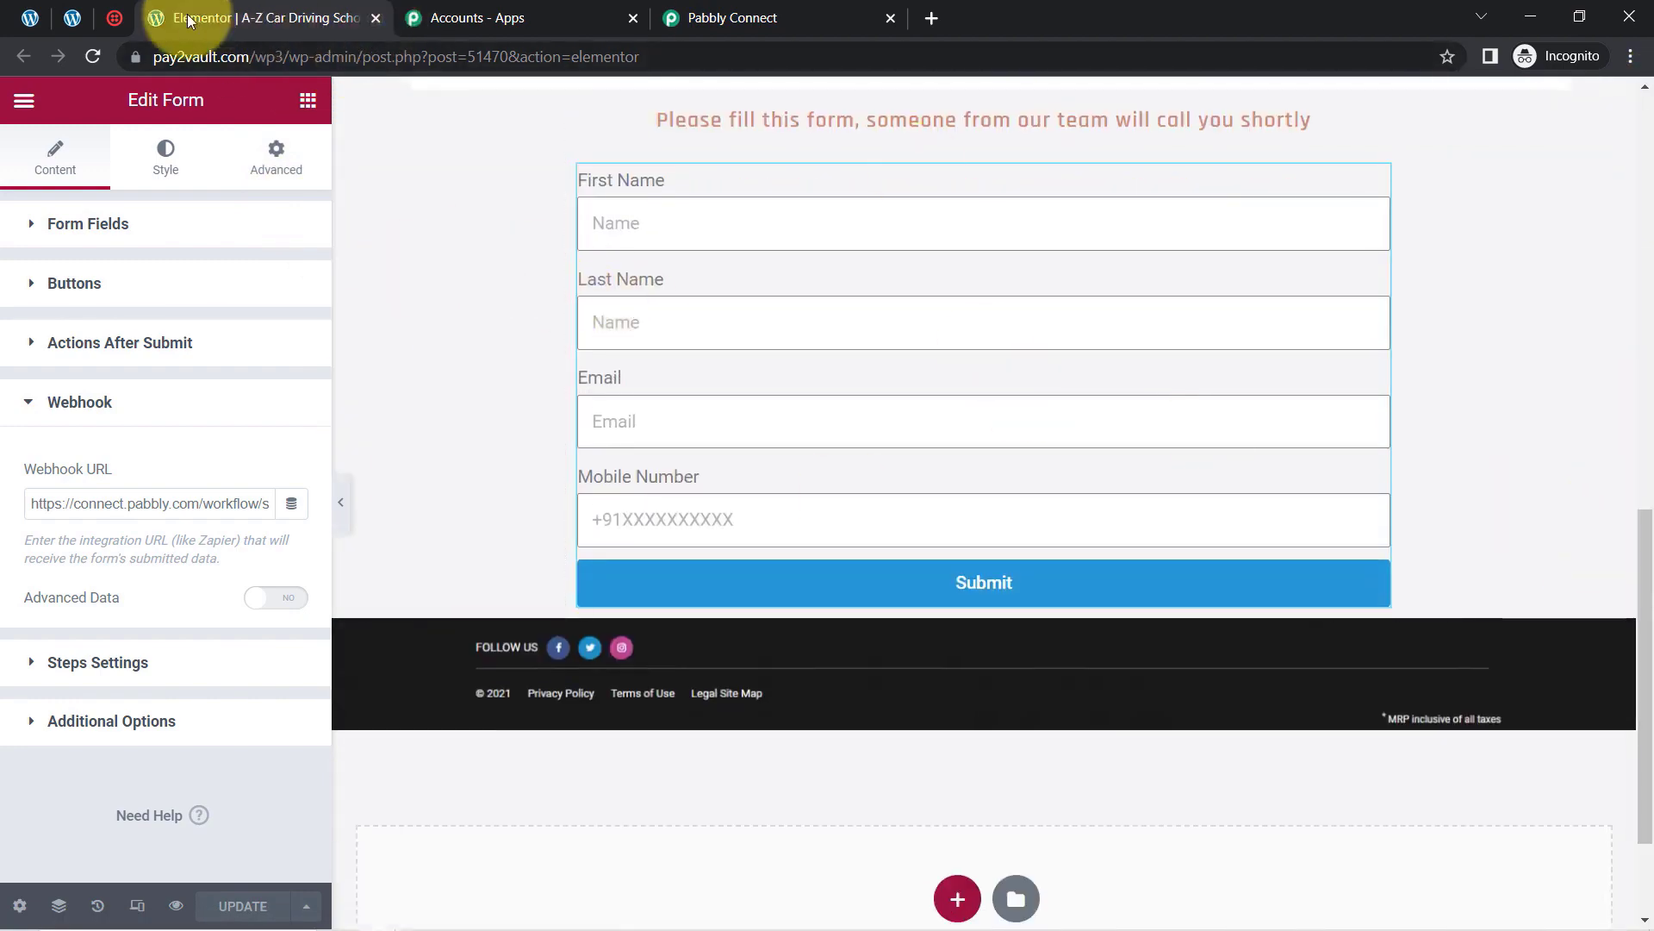
left_click(74, 18)
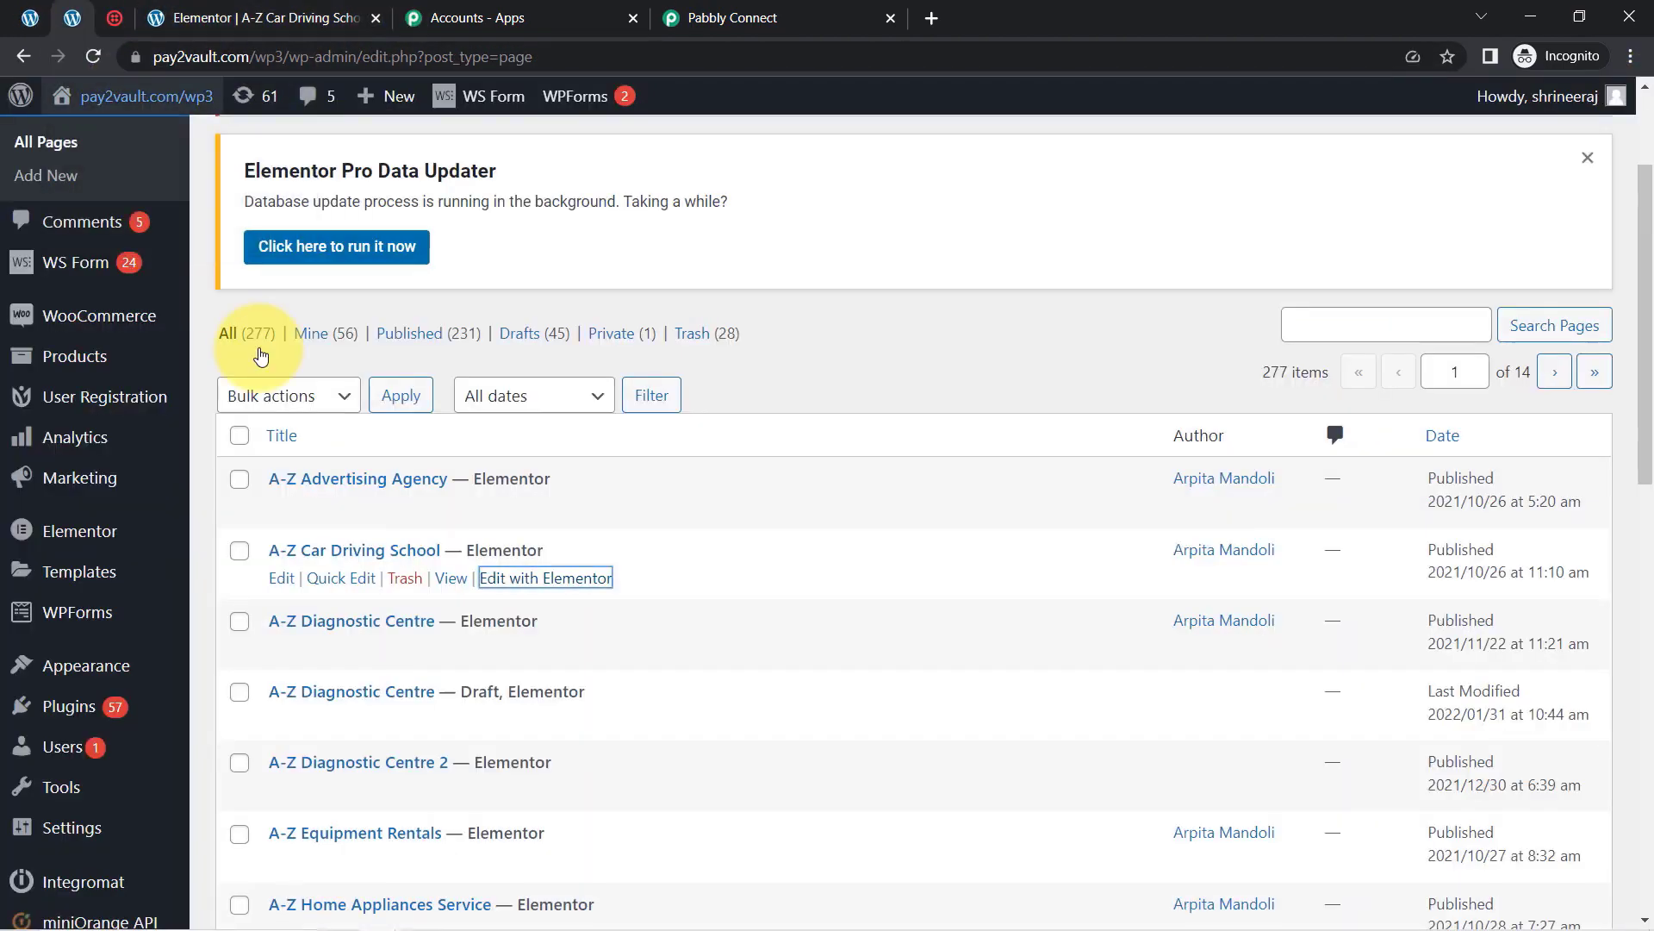
Step: Open the live driving-school page in a new tab and scroll to its form
right_click(472, 592)
left_click(479, 593)
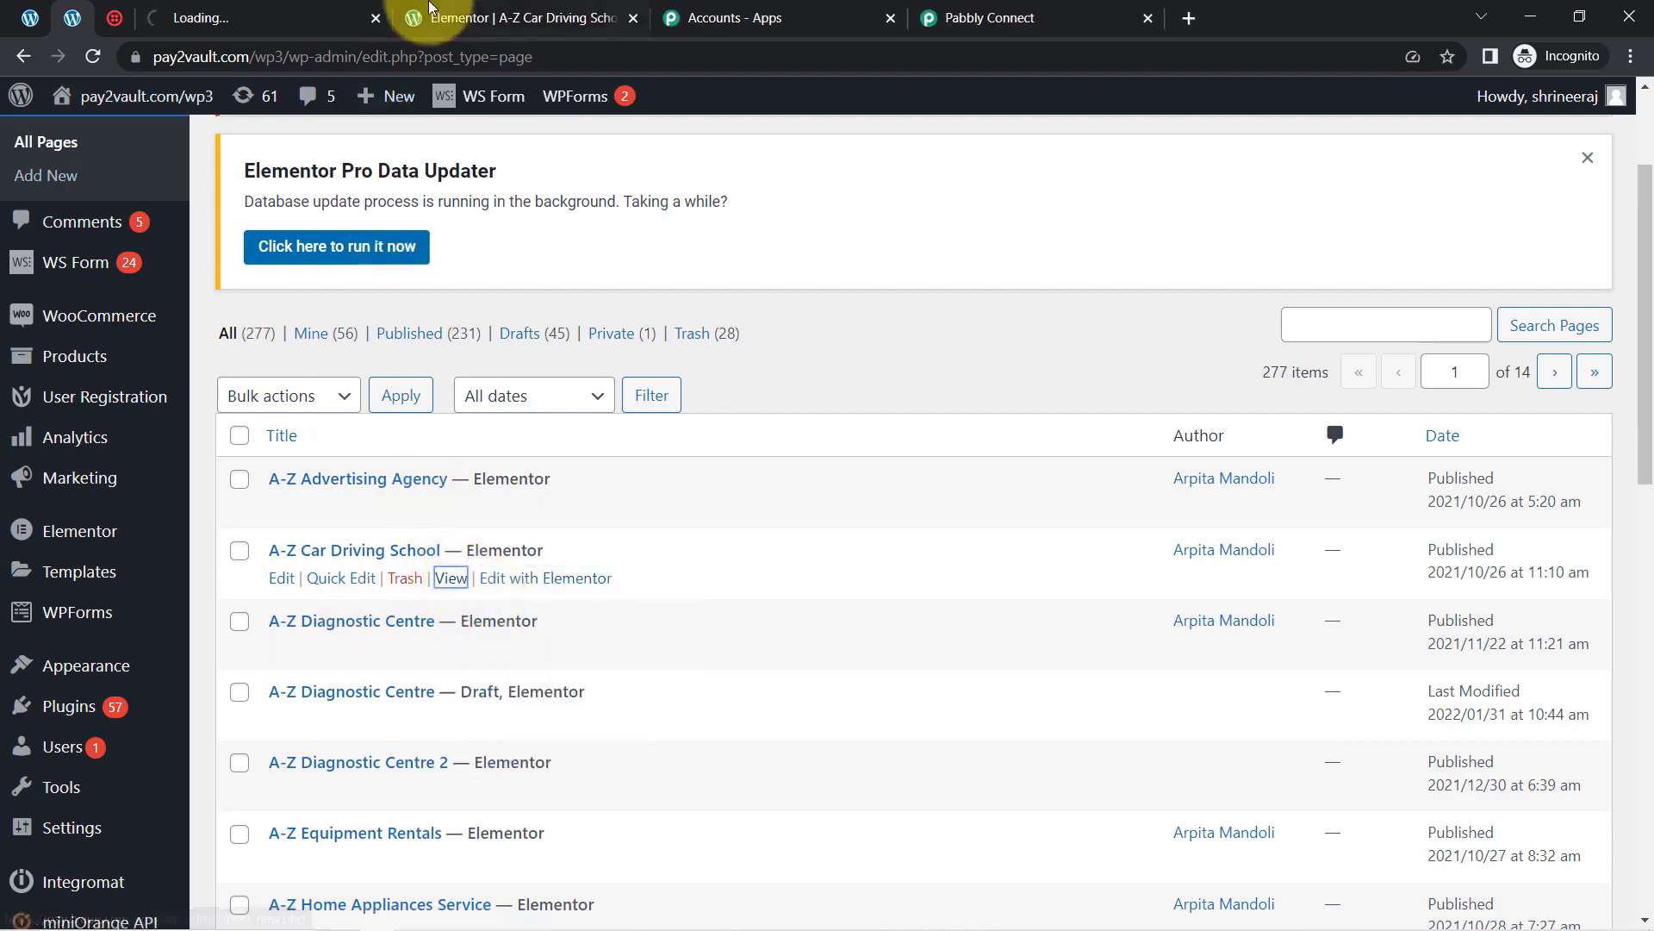
left_click(276, 16)
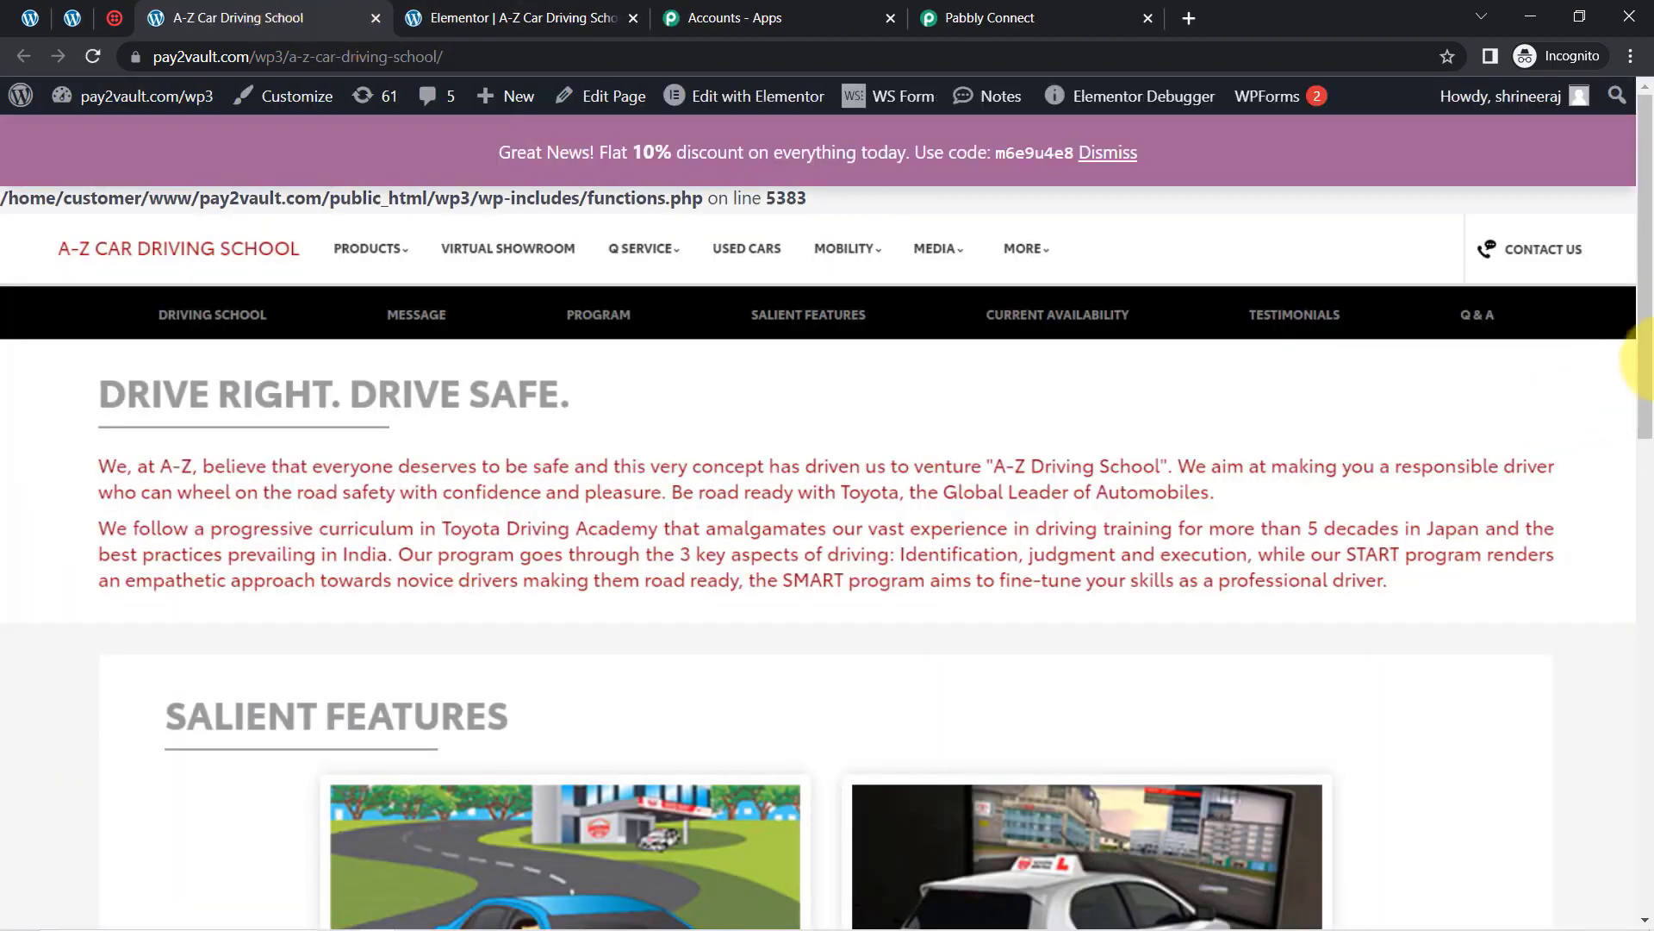
left_click_drag(1643, 332, 1634, 835)
Step: Submit the form with first name Demo, last name Customer, an email and a mobile number
left_click(465, 410)
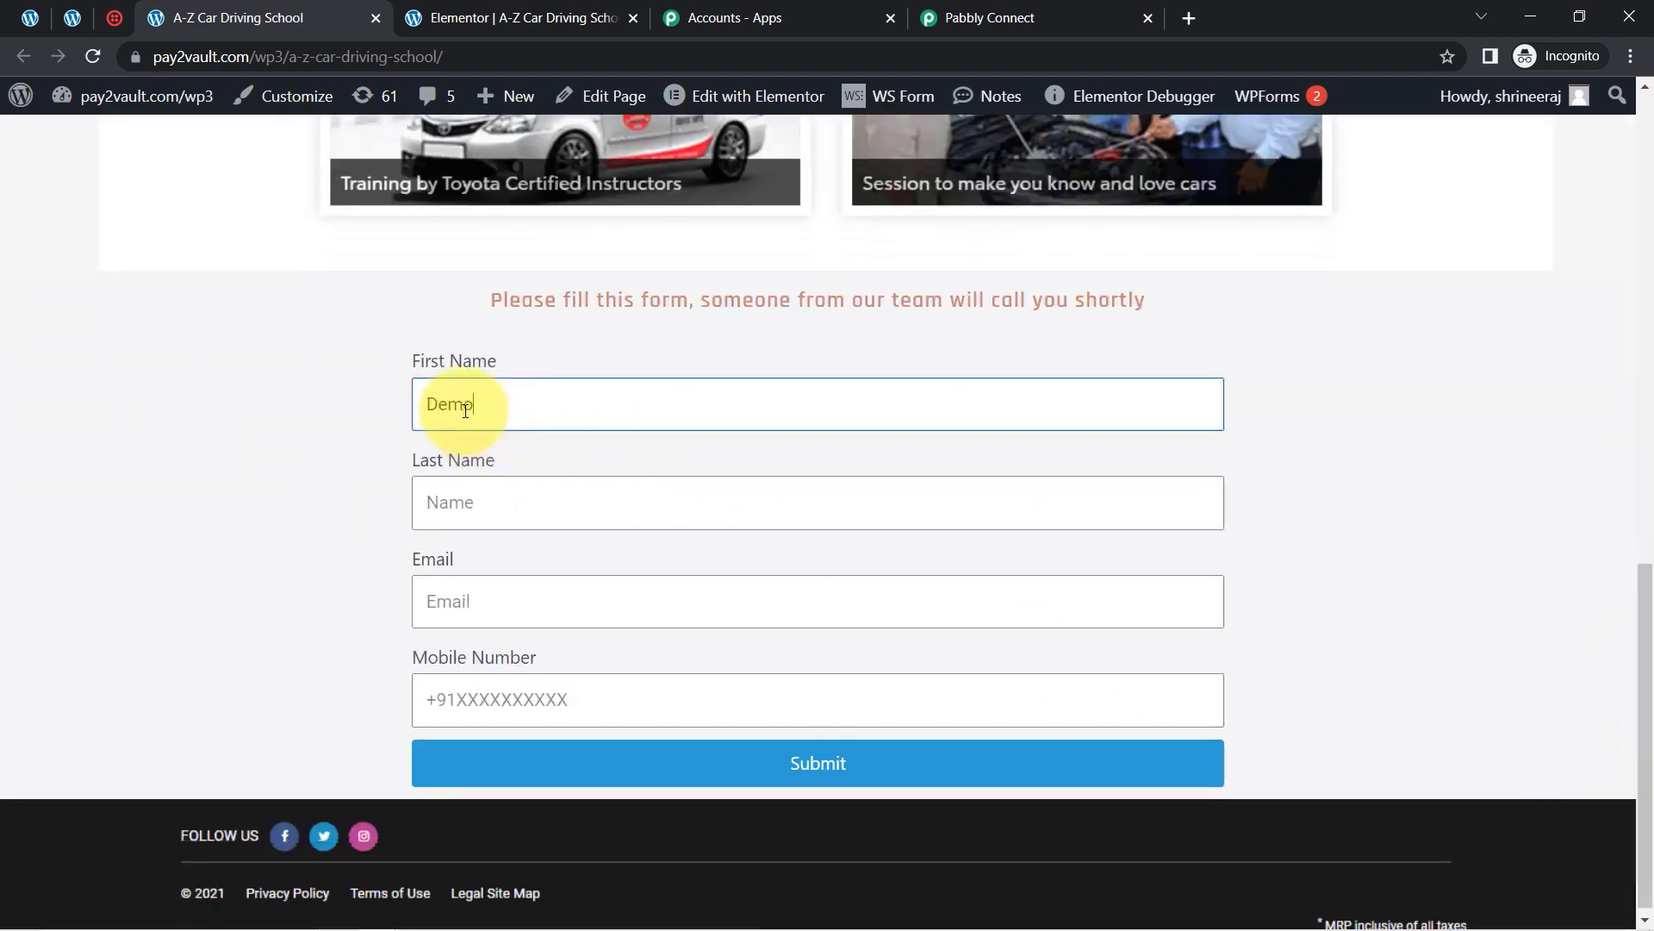
type("Demo")
key("Tab")
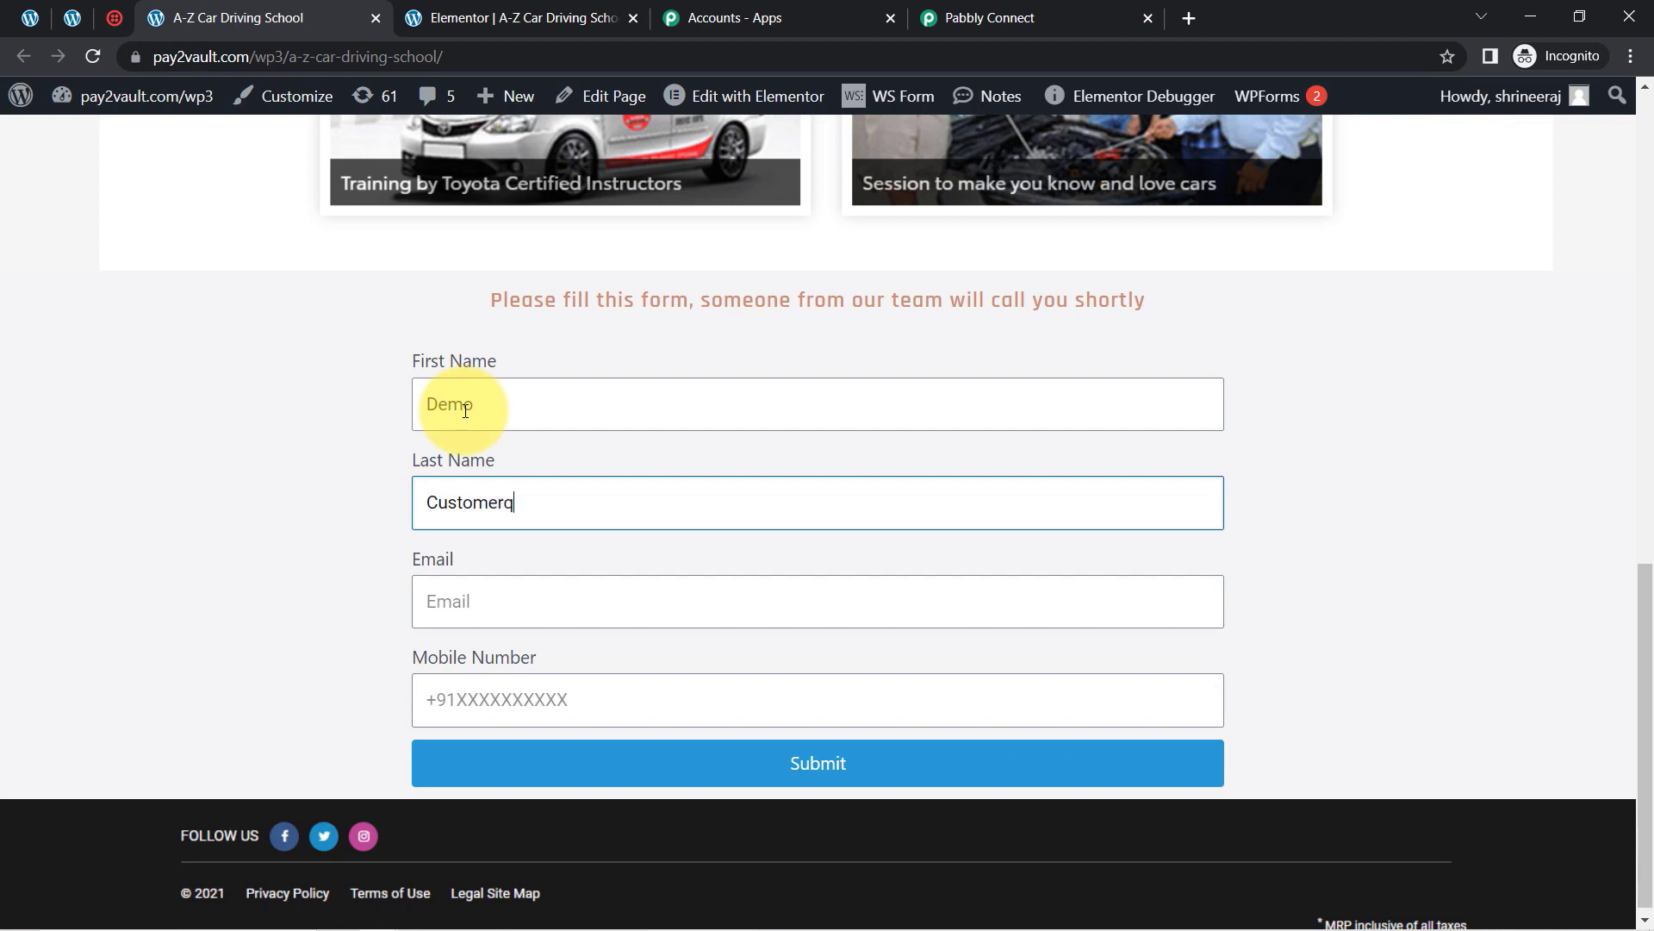
key("Tab")
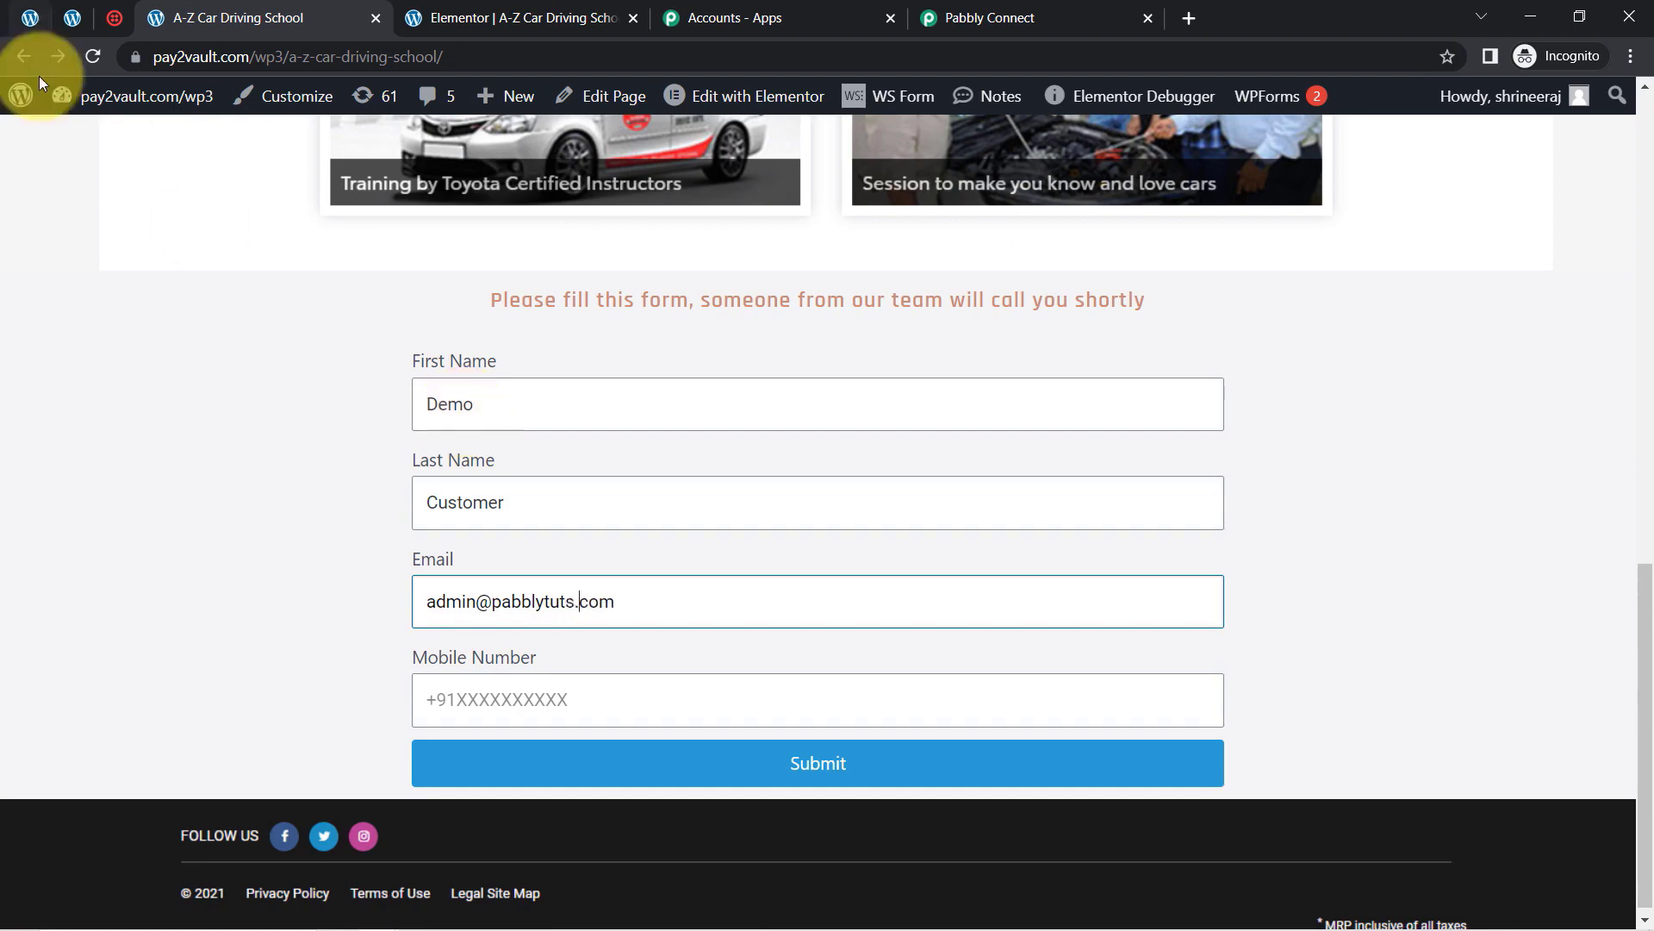
left_click(460, 699)
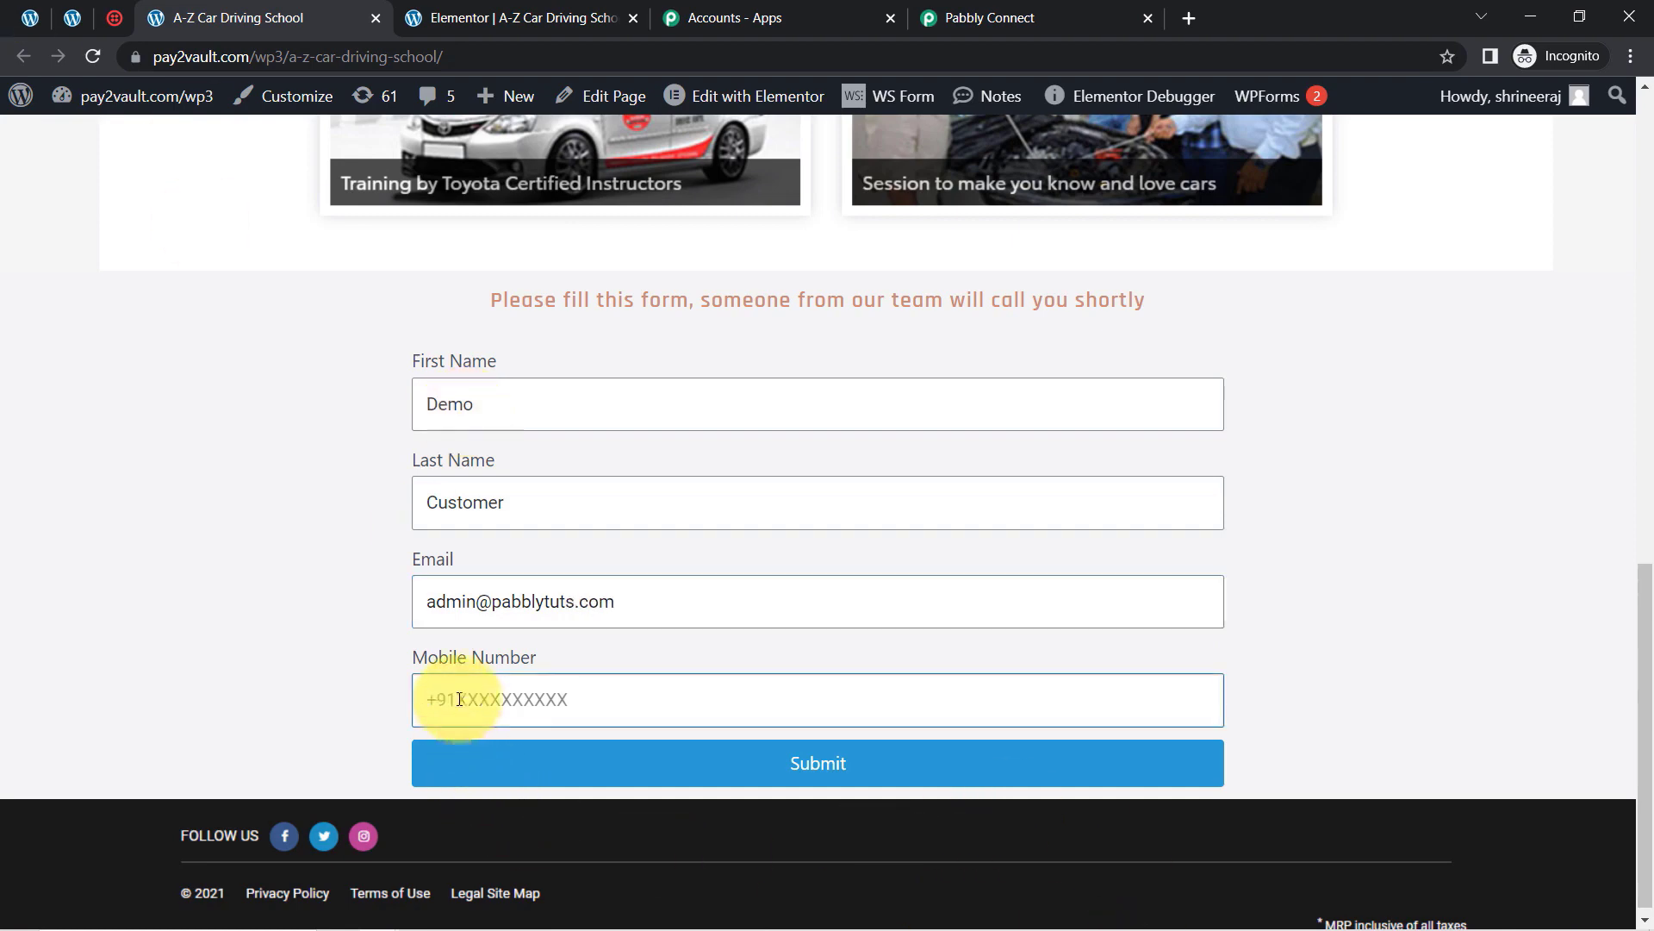
scroll(459, 699, "up", 8)
left_click_drag(1643, 436, 1643, 729)
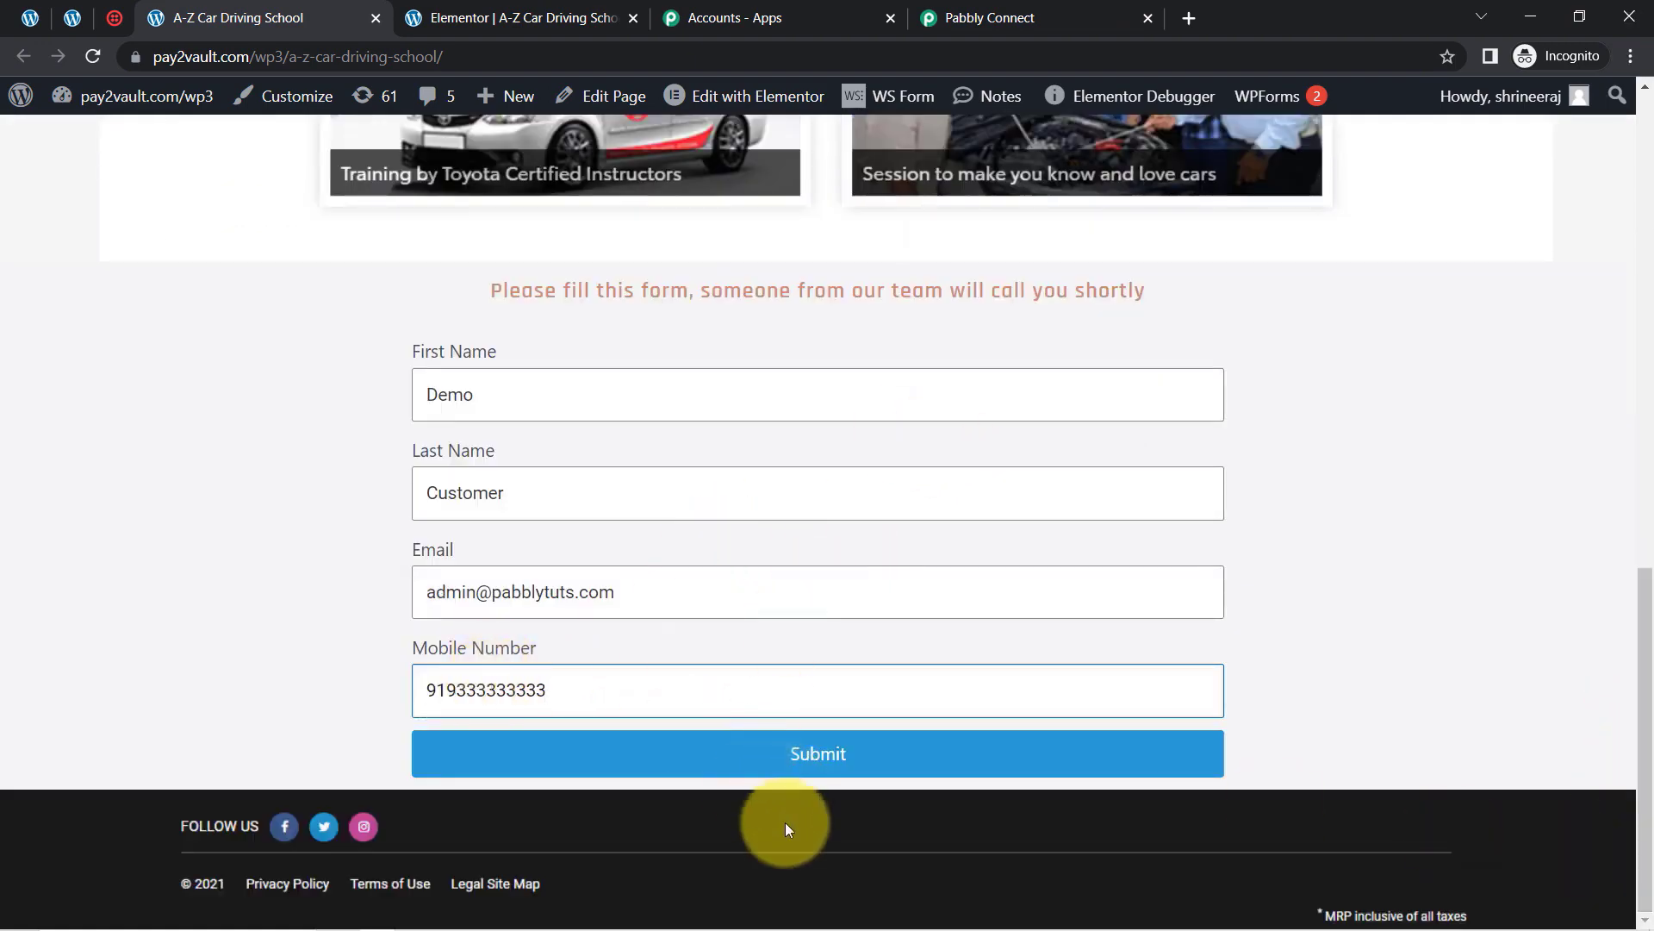
left_click(787, 756)
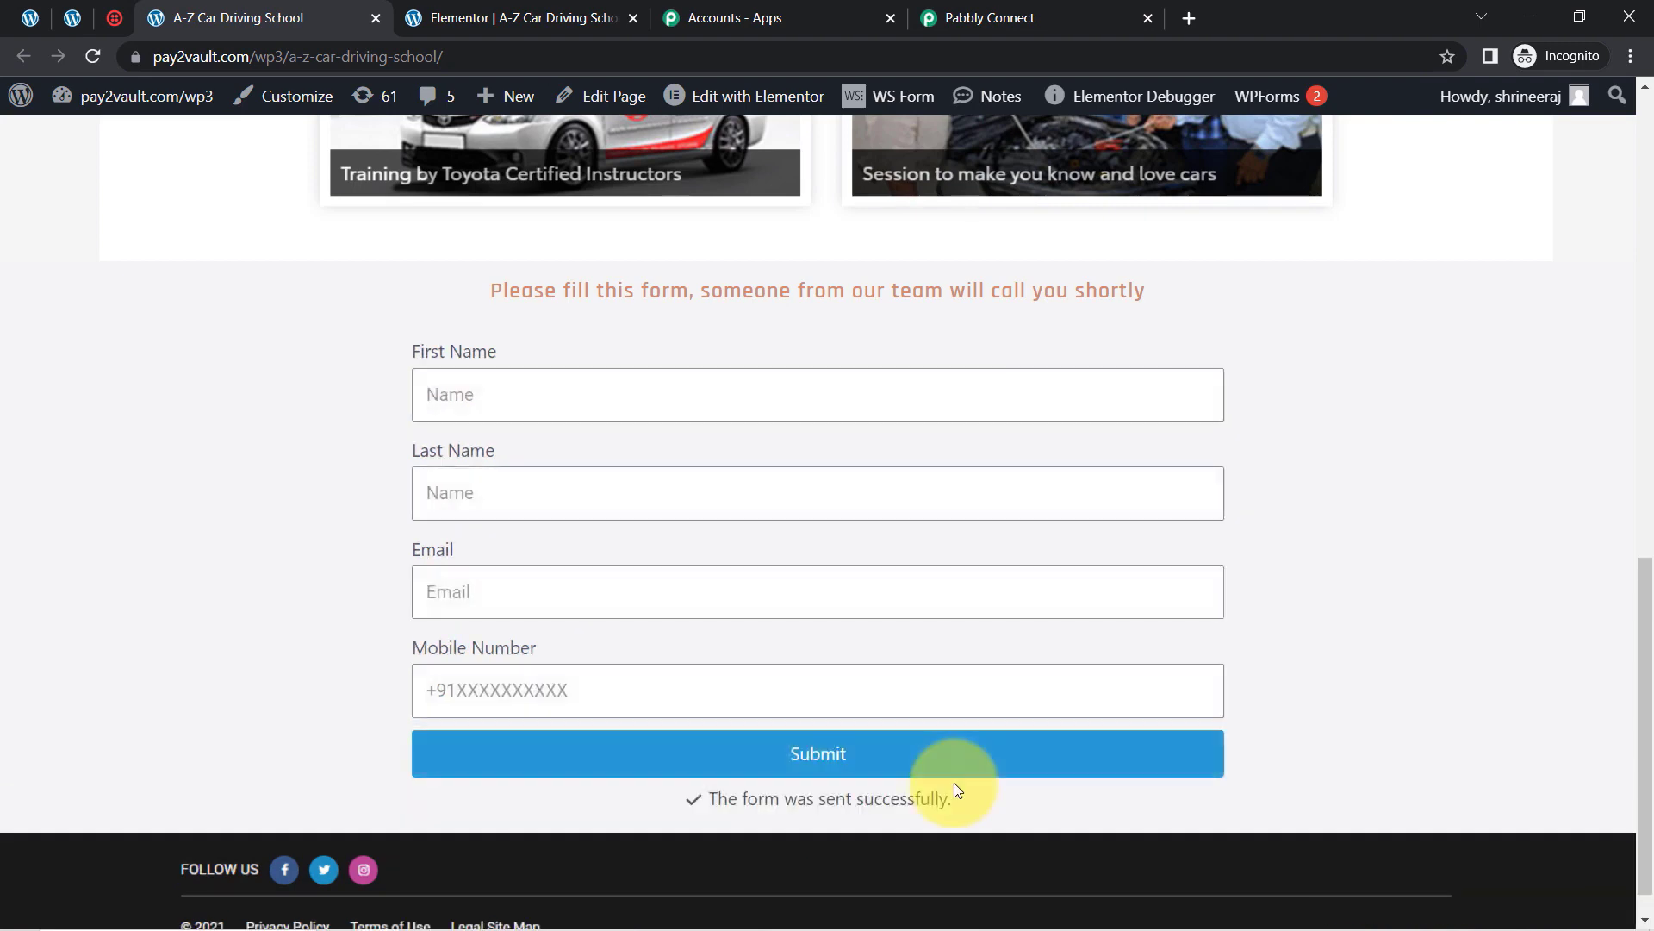
left_click_drag(774, 798, 946, 804)
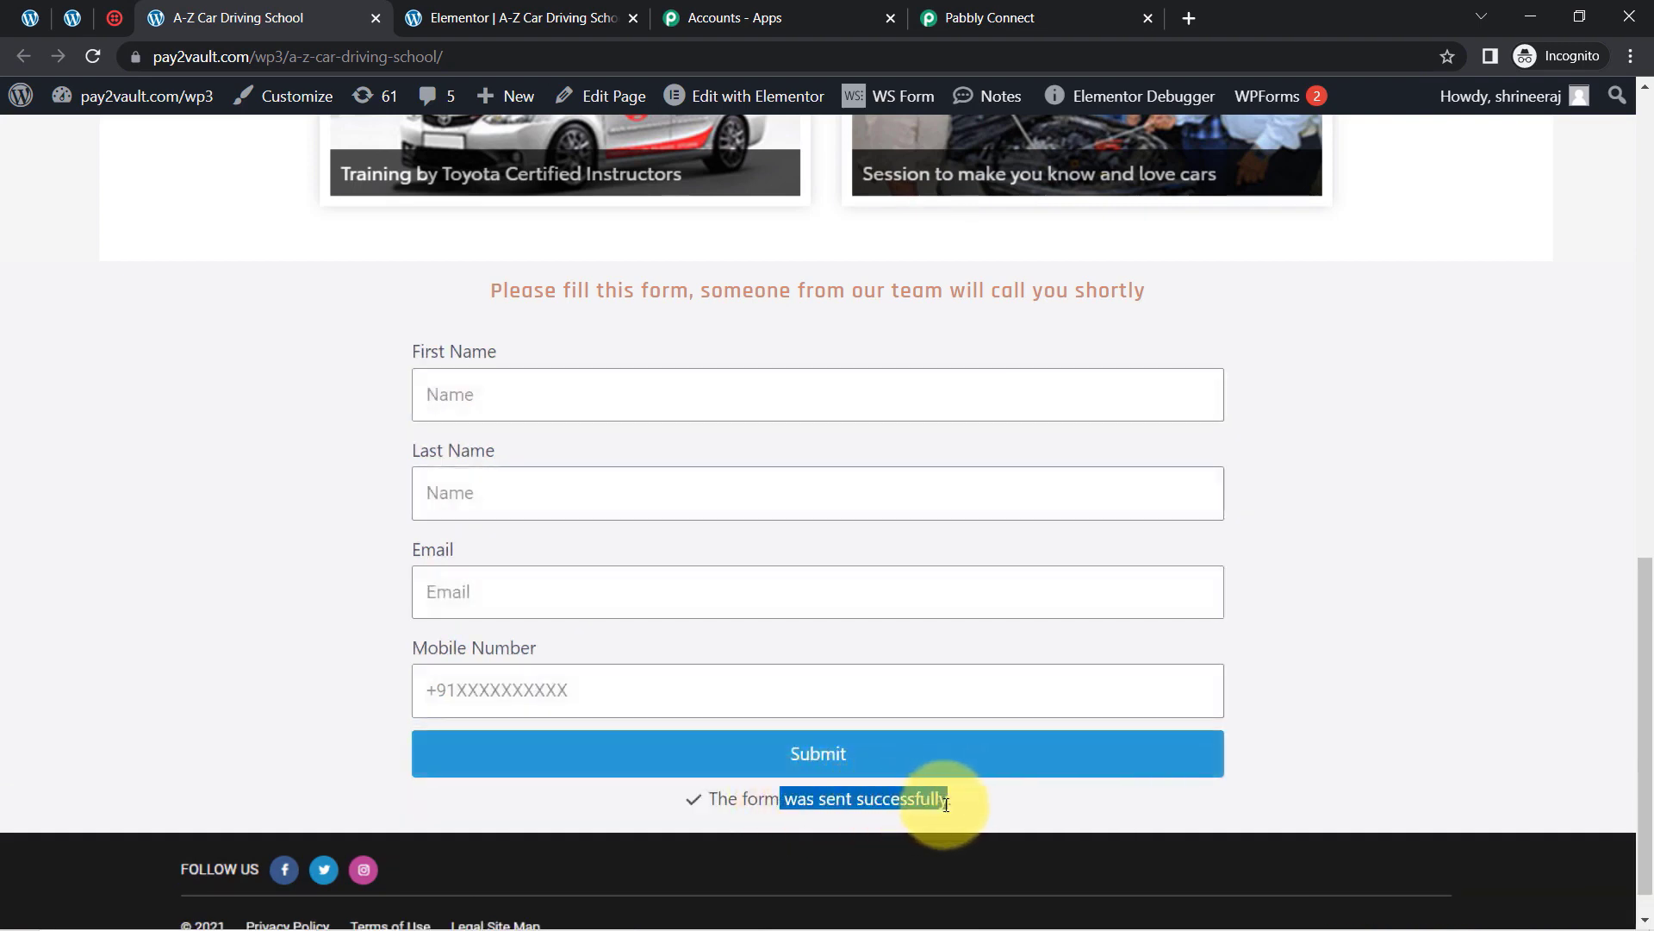
left_click(989, 17)
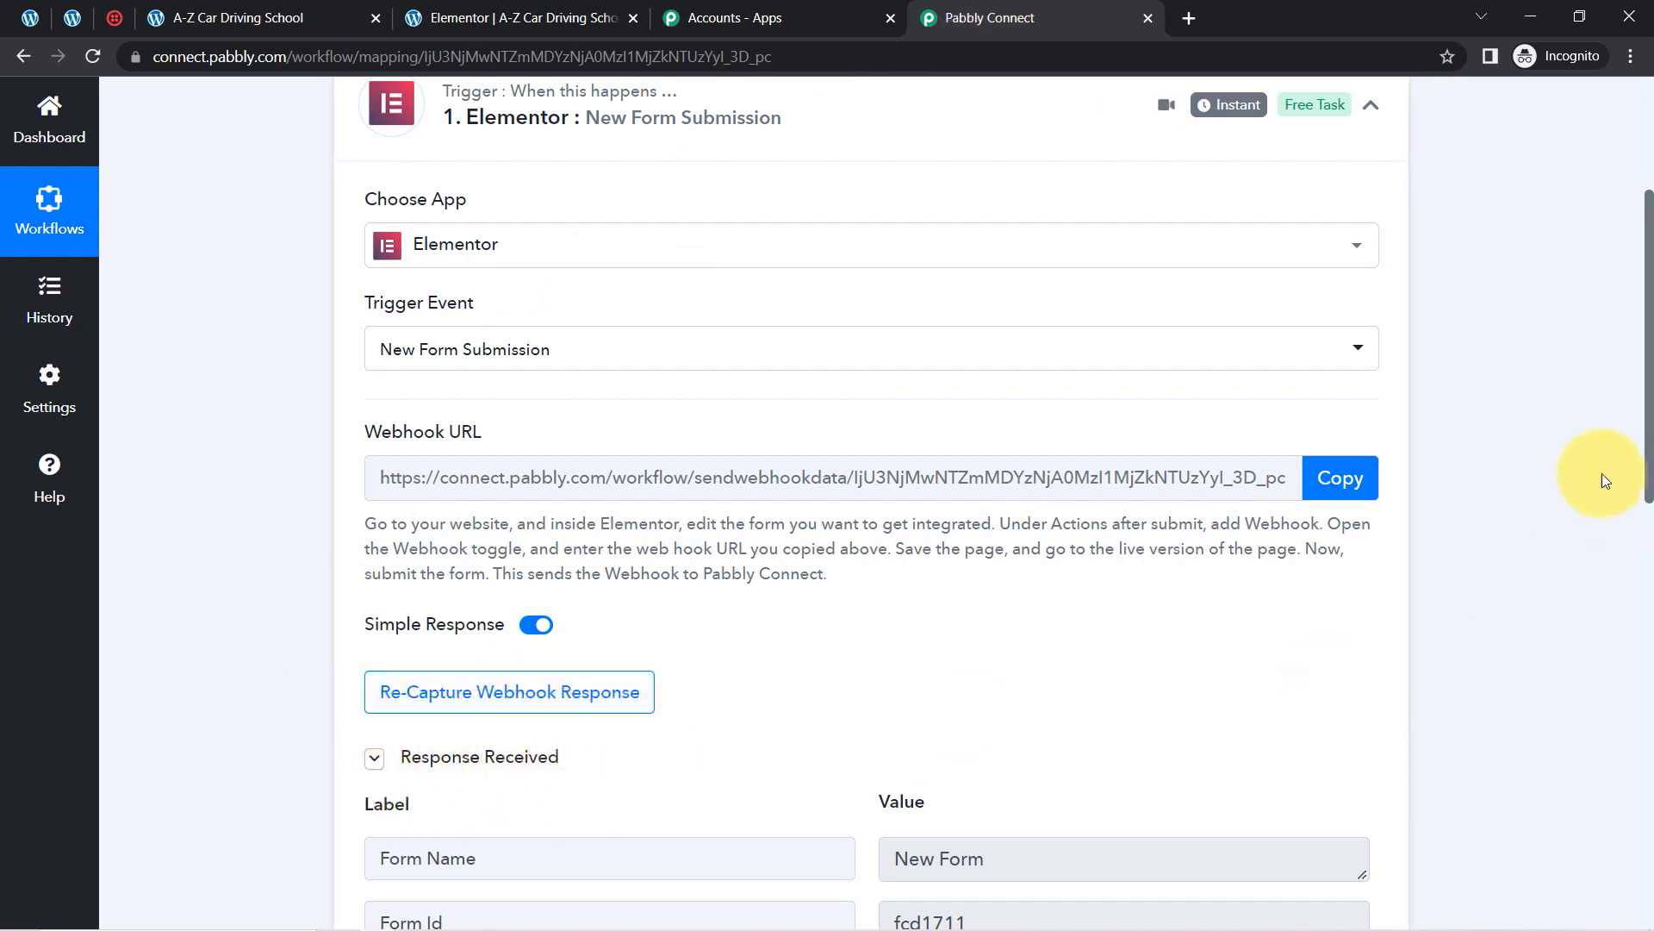
Step: Review the captured webhook data: Form Name, Mobile Number, last name Customer, first name Demo, email
left_click_drag(1648, 400, 1629, 339)
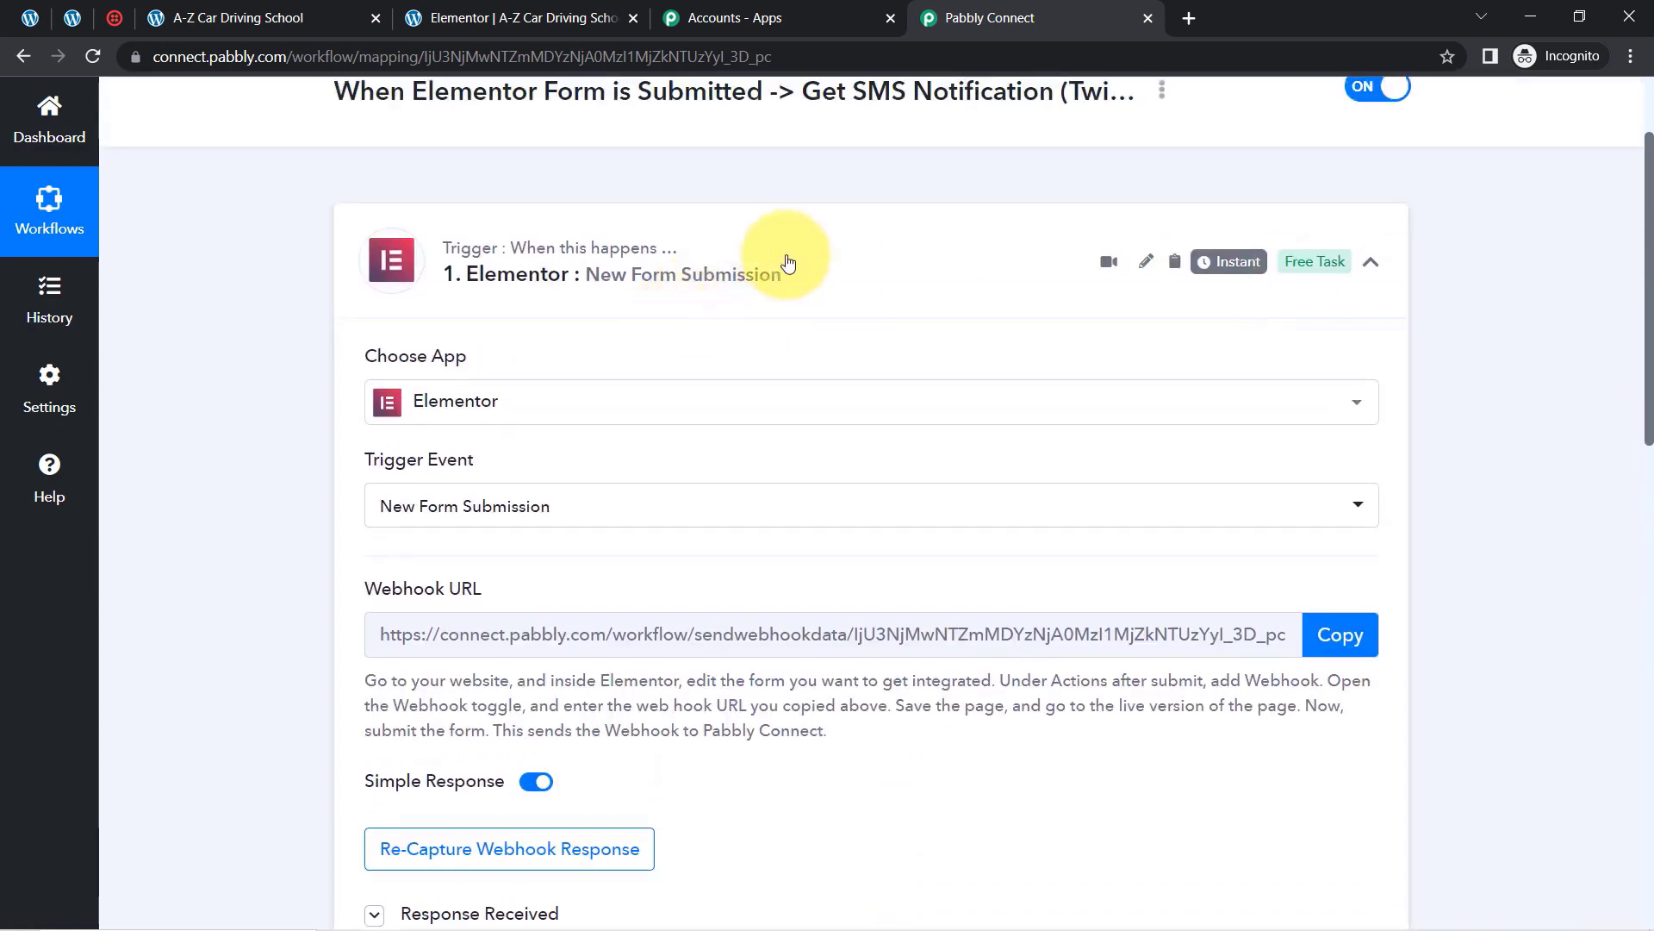
mouse_move(1237, 274)
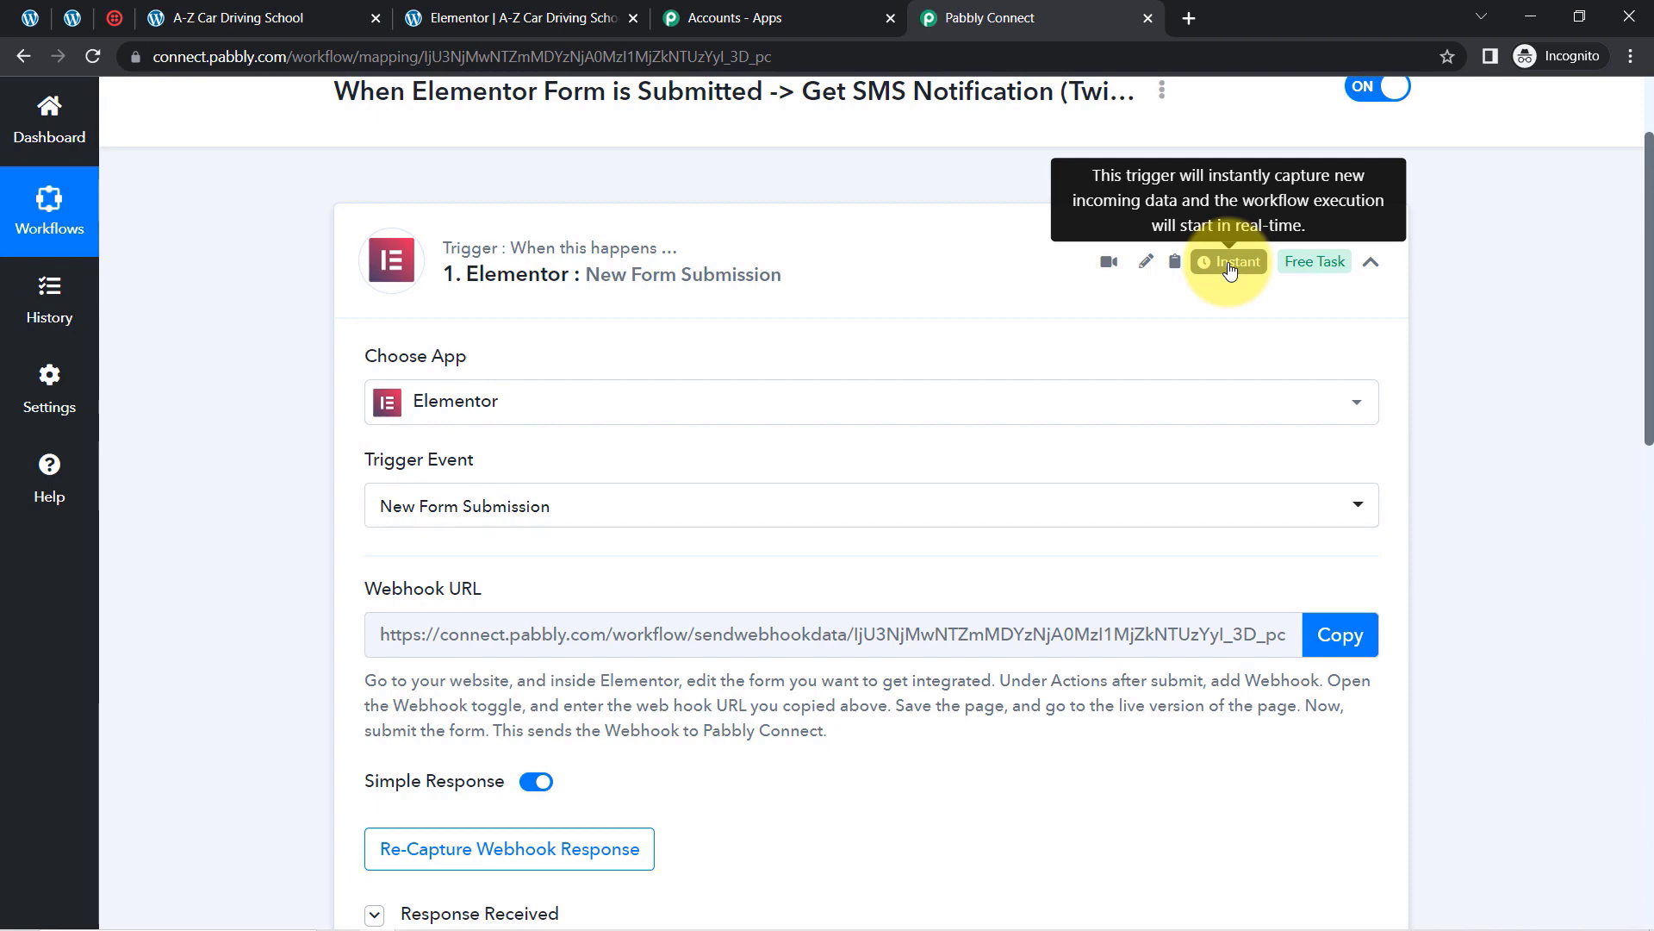
scroll(1650, 297, "down", 7)
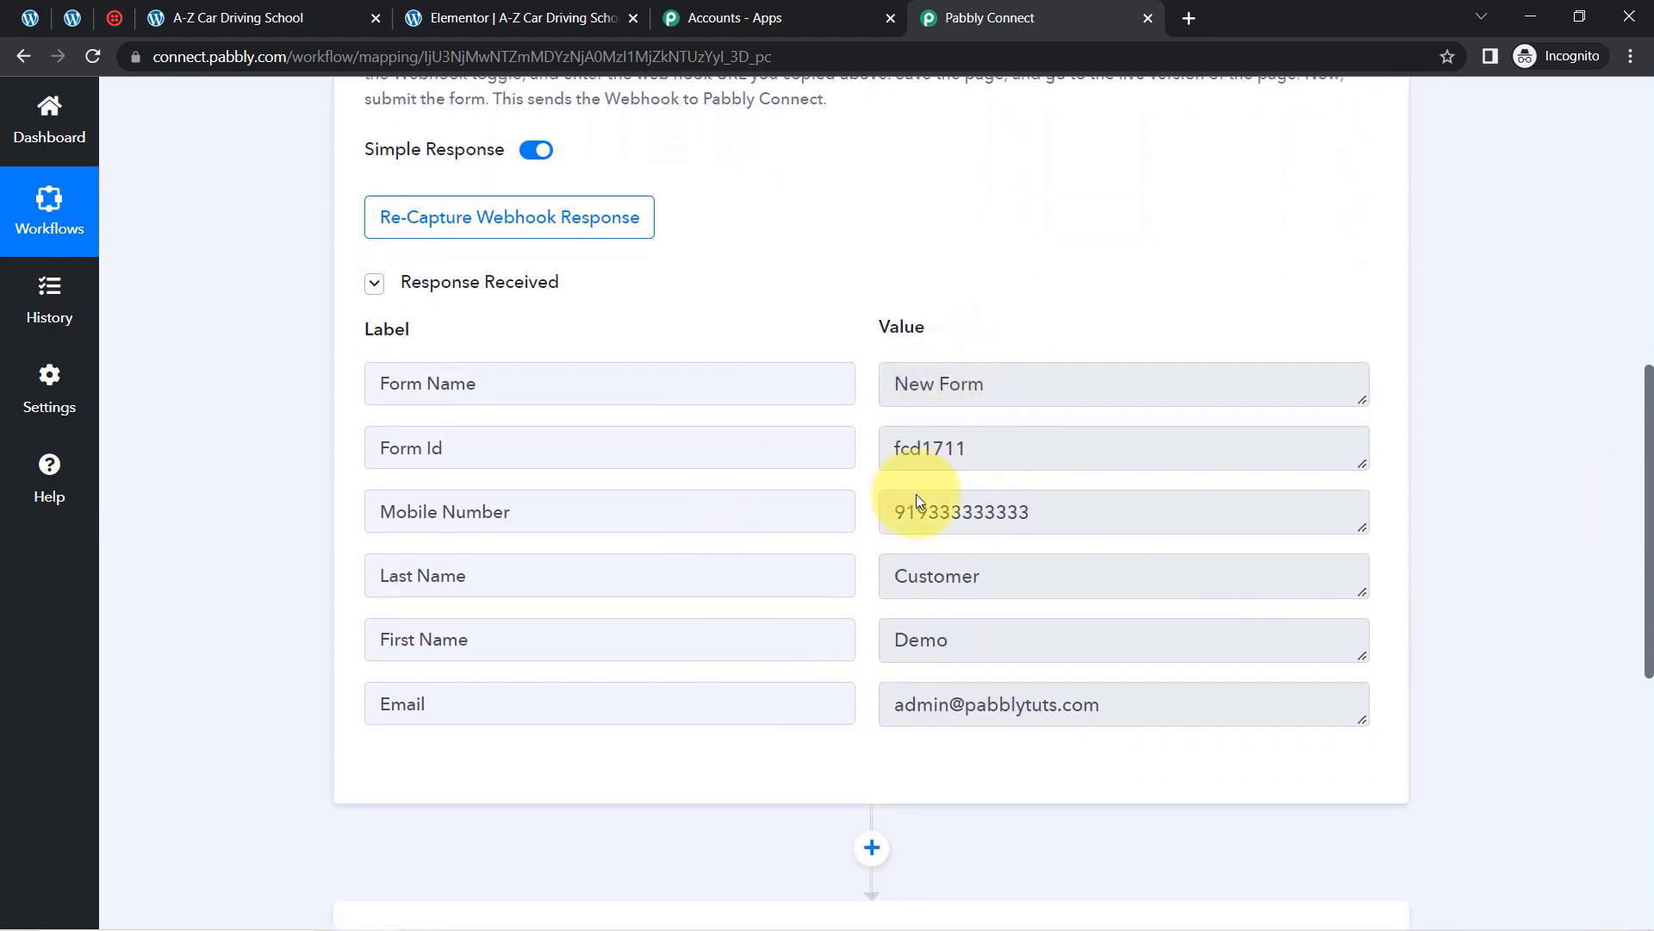
left_click_drag(906, 388, 1045, 391)
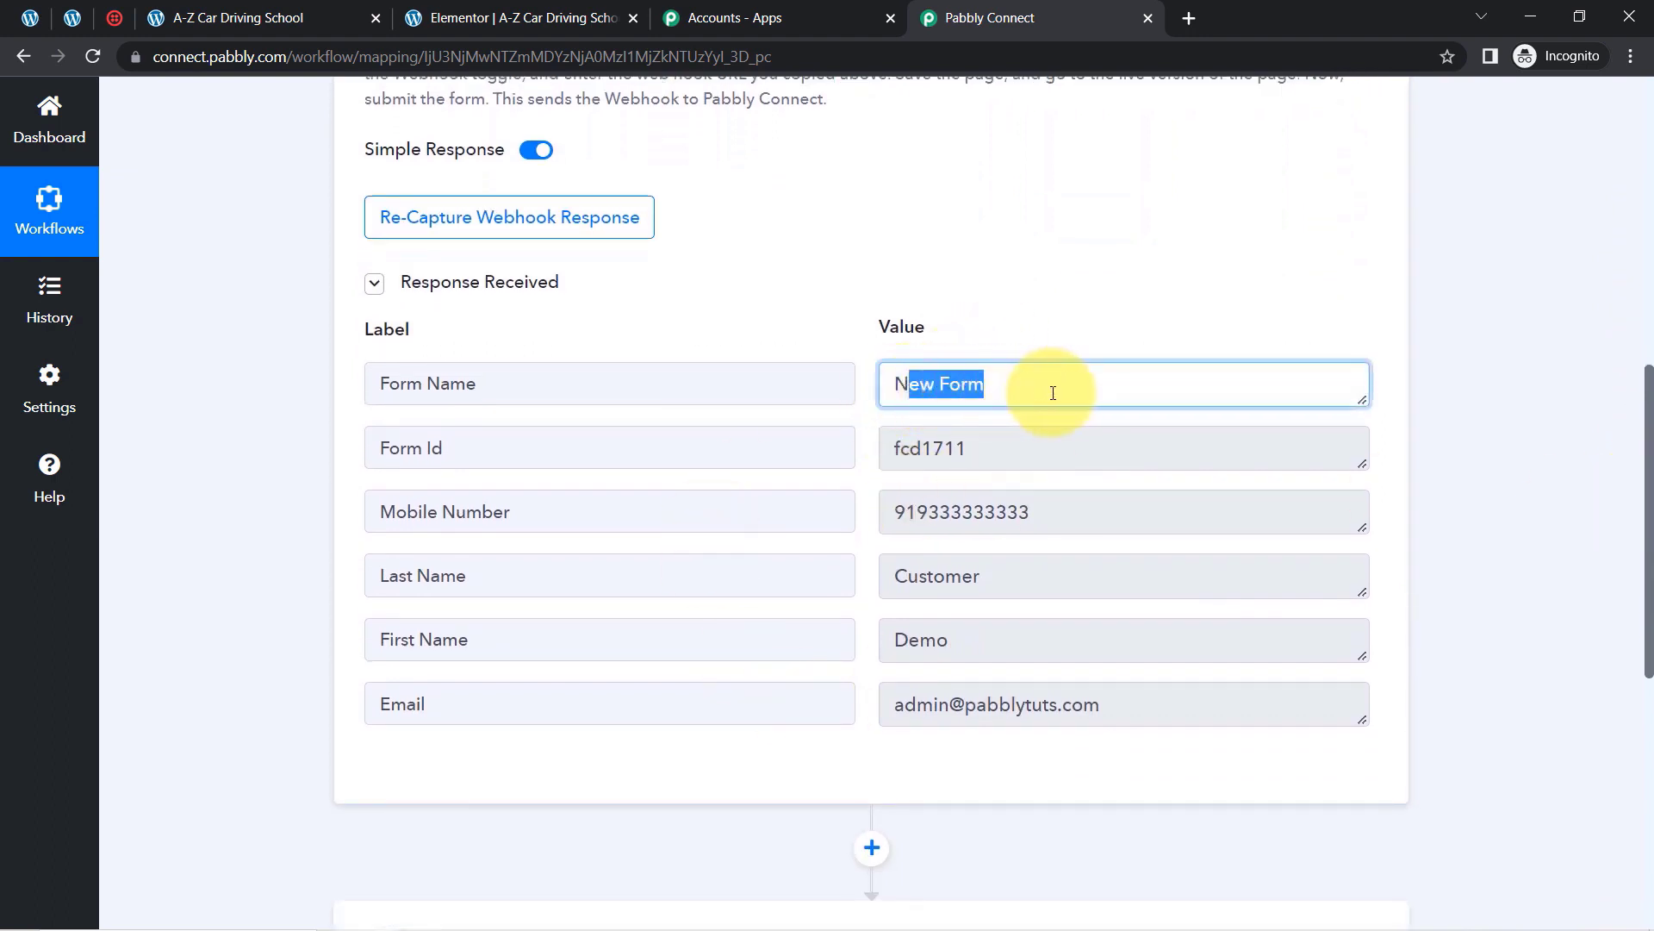
left_click_drag(907, 513, 1008, 518)
left_click_drag(521, 521, 438, 518)
left_click_drag(418, 576, 878, 557)
double_click(971, 571)
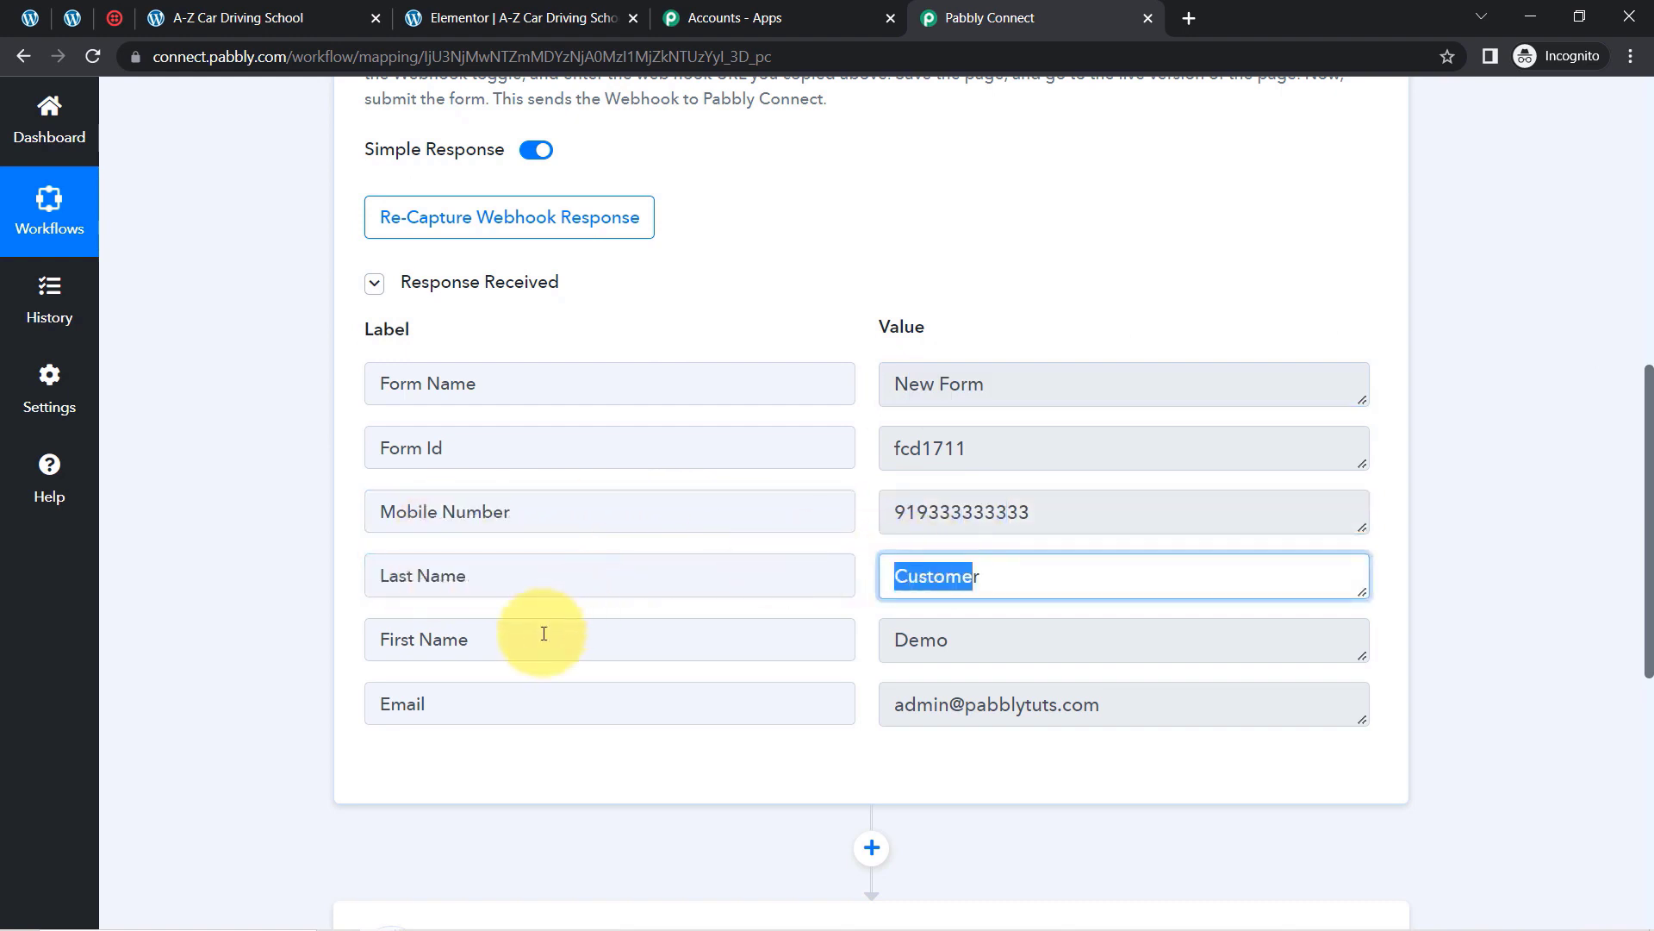
left_click_drag(372, 642, 831, 649)
double_click(956, 649)
left_click_drag(387, 696, 510, 701)
left_click_drag(1149, 703, 929, 702)
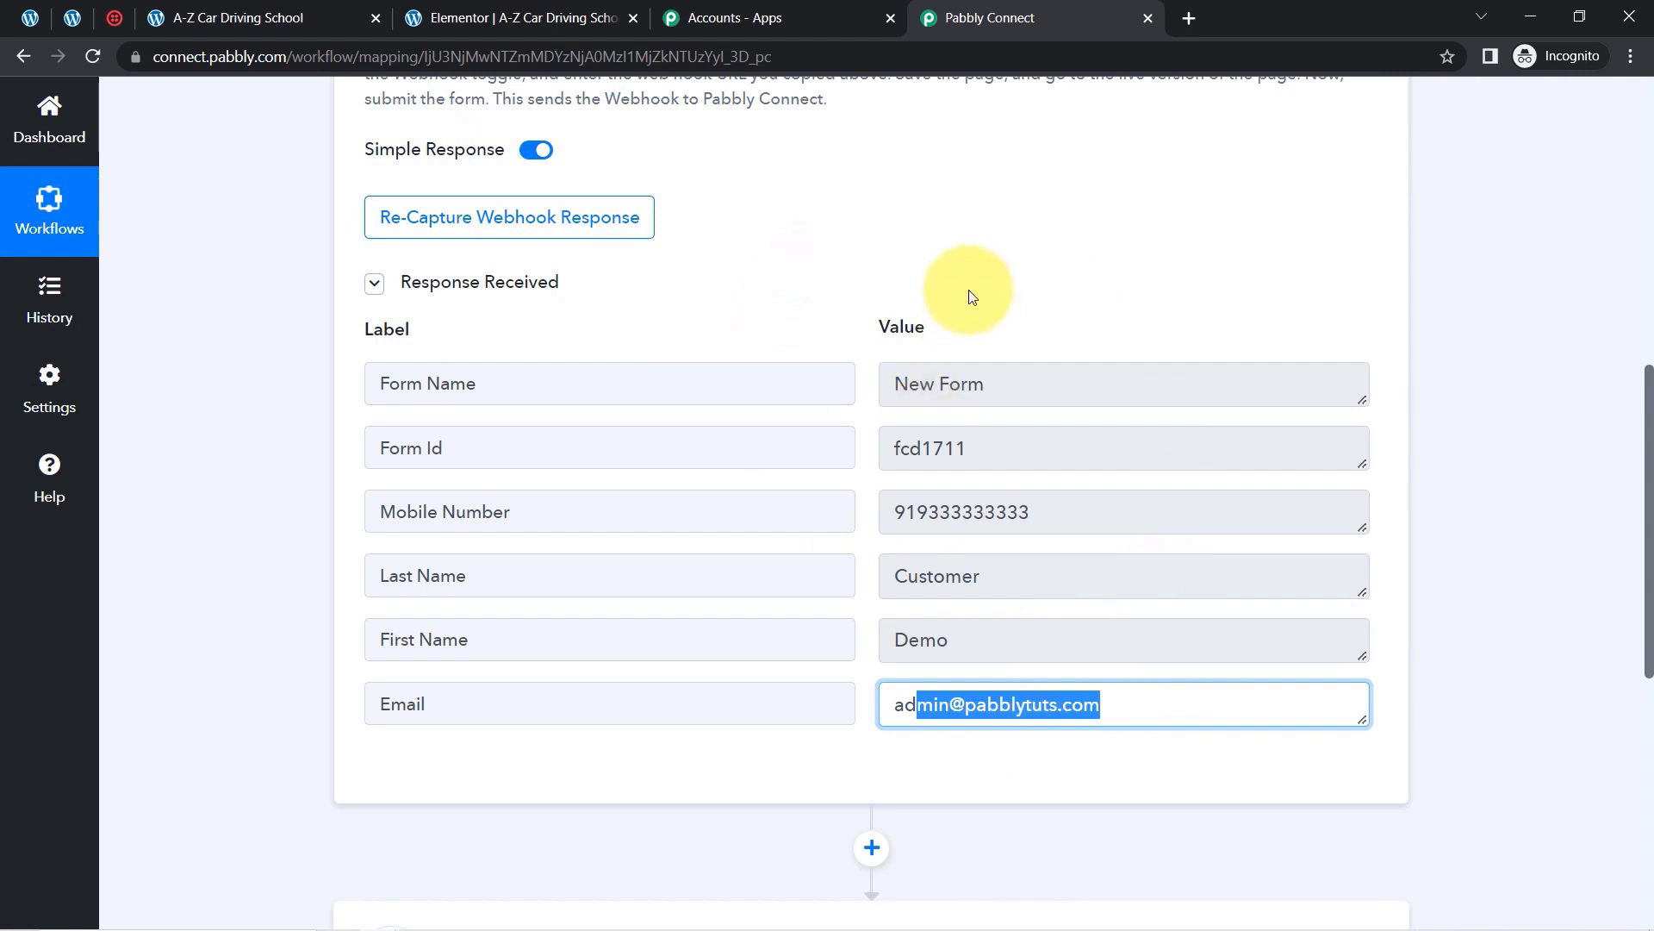
left_click_drag(1648, 379, 1625, 582)
Step: Choose Twilio as the action app and list its action events
left_click(534, 401)
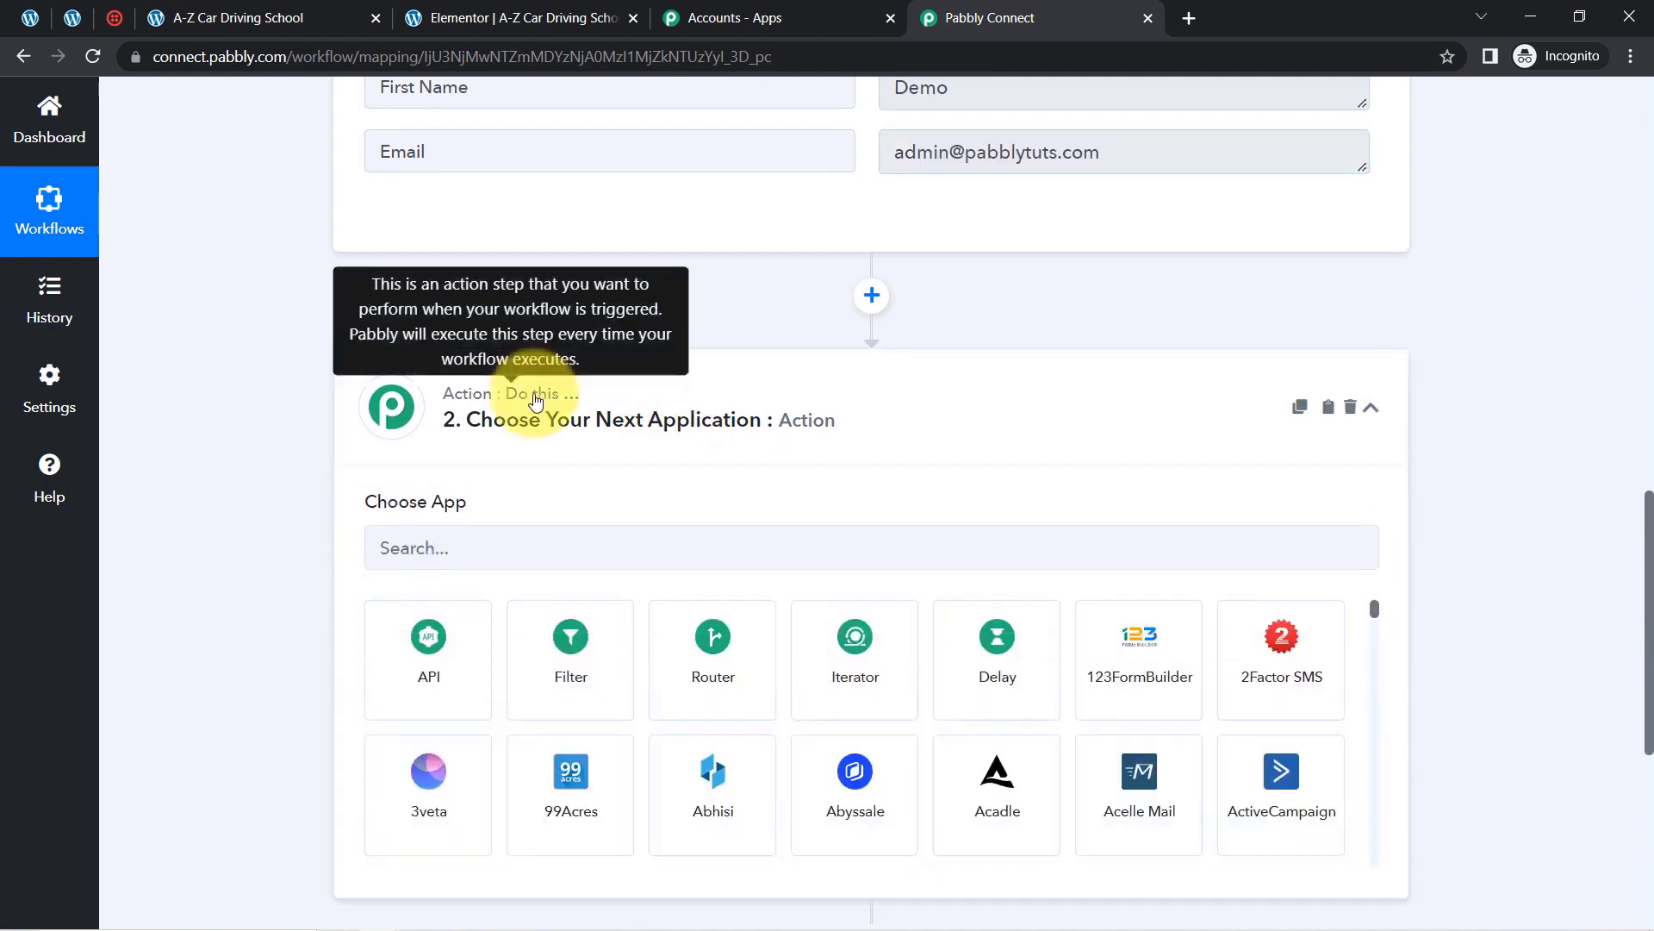
left_click(461, 554)
type("twilio")
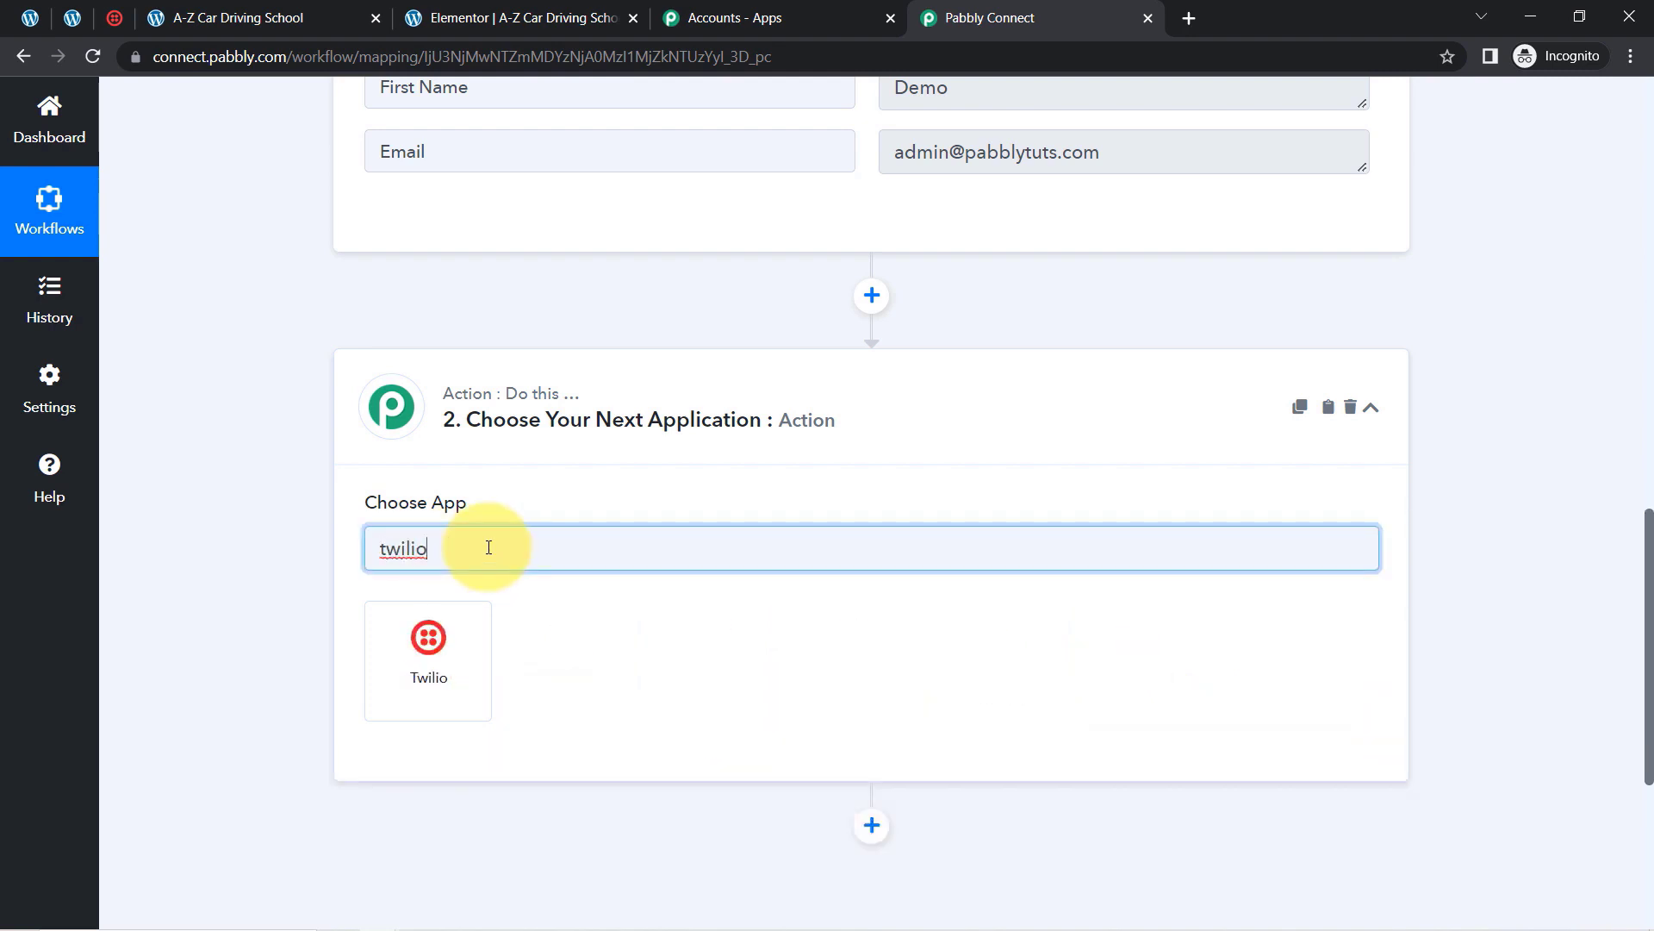
left_click(396, 695)
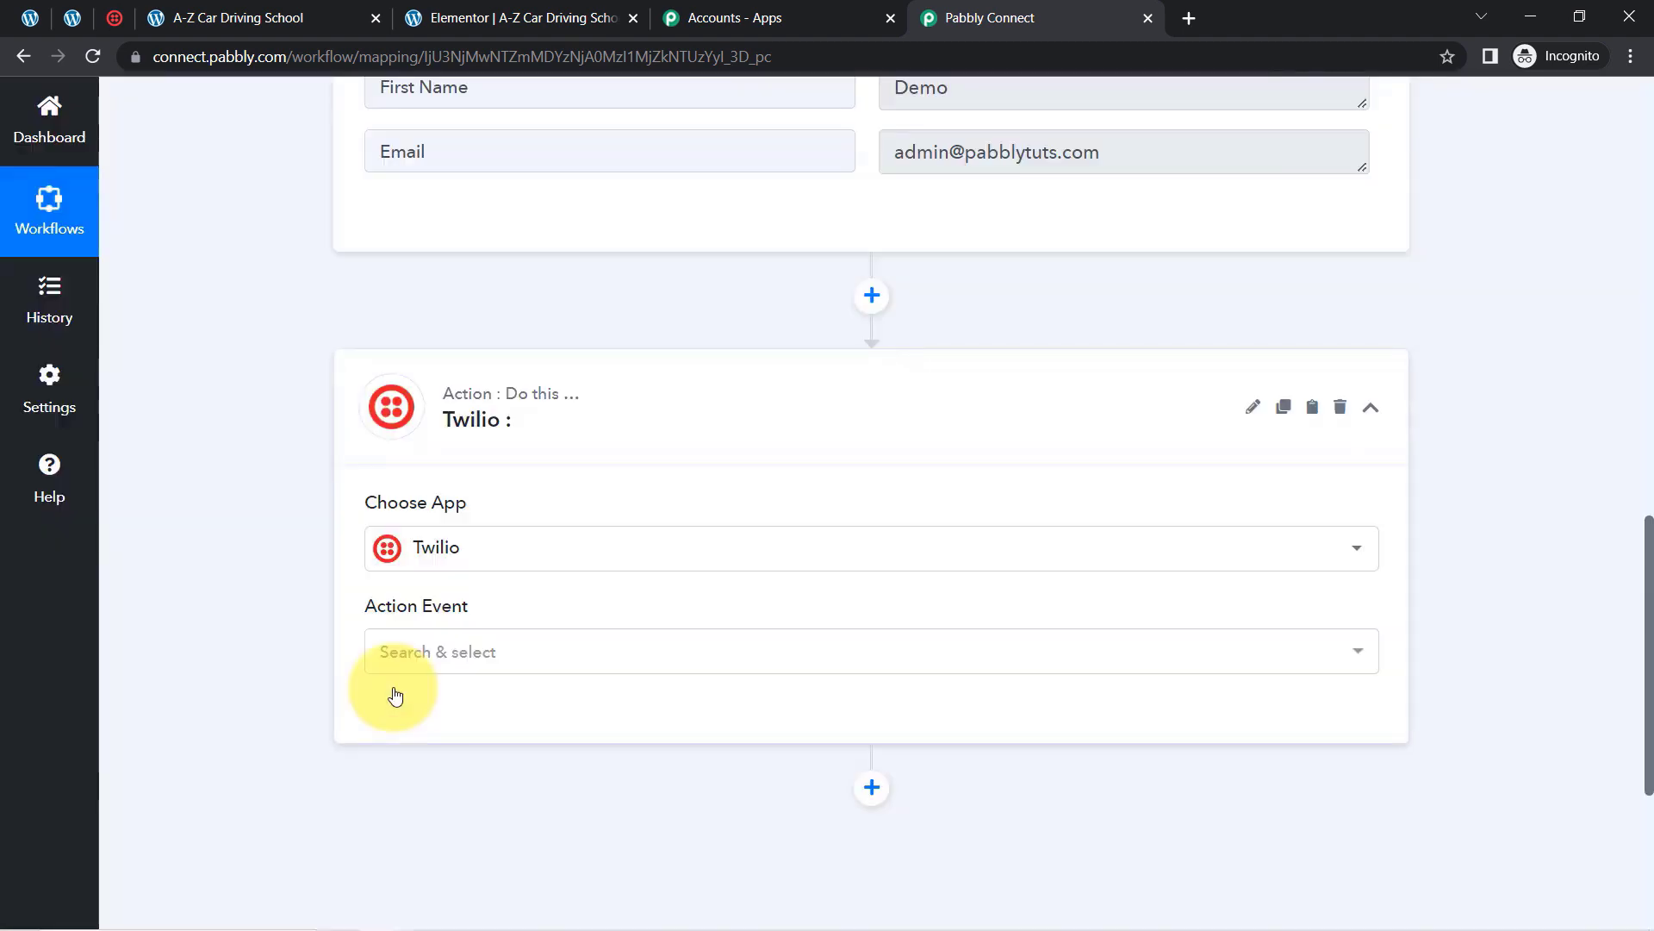
left_click(418, 662)
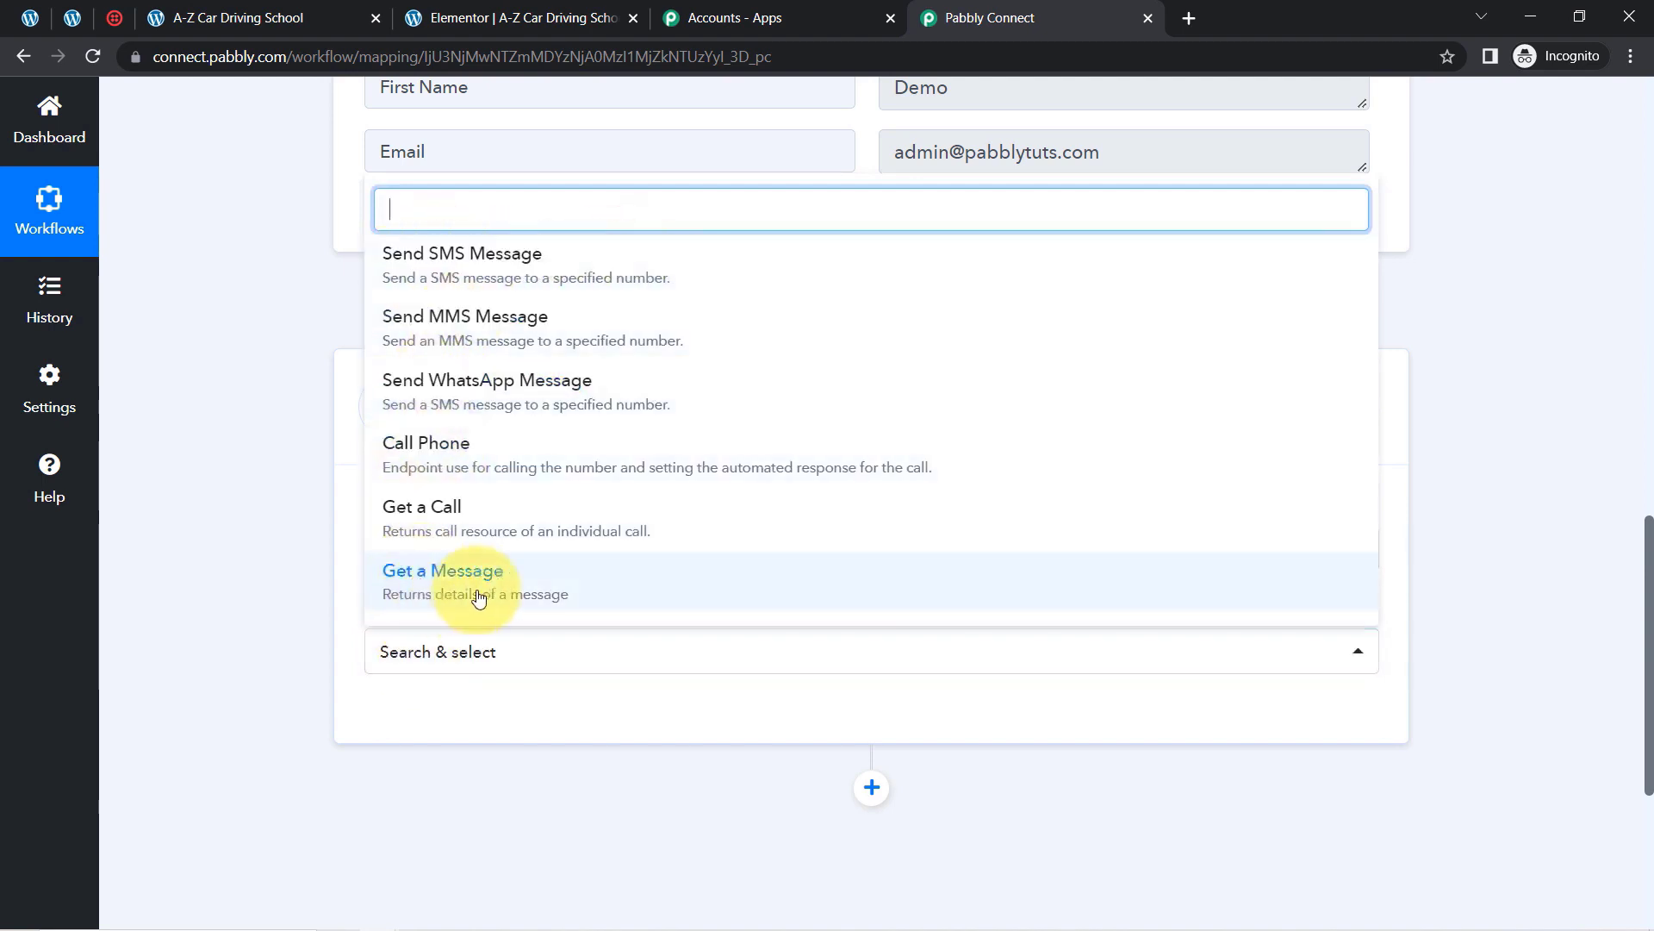
Step: Choose Send SMS Message as the Twilio action and open the Twilio account connection form
left_click(470, 280)
left_click(414, 726)
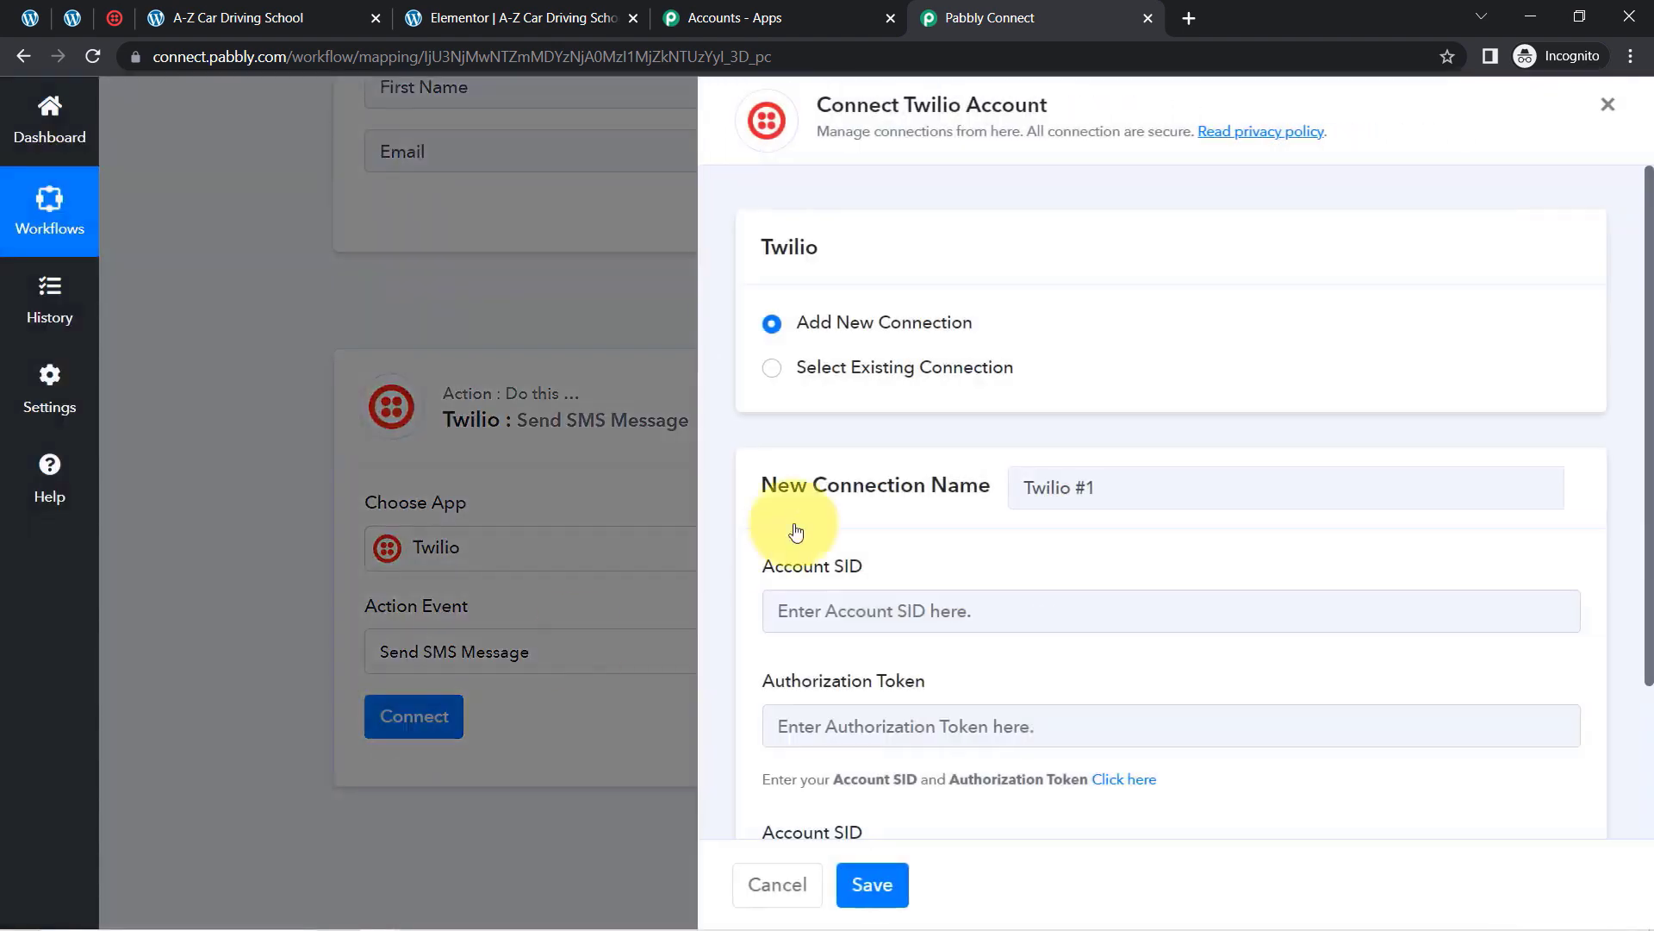
left_click_drag(1648, 428, 1649, 583)
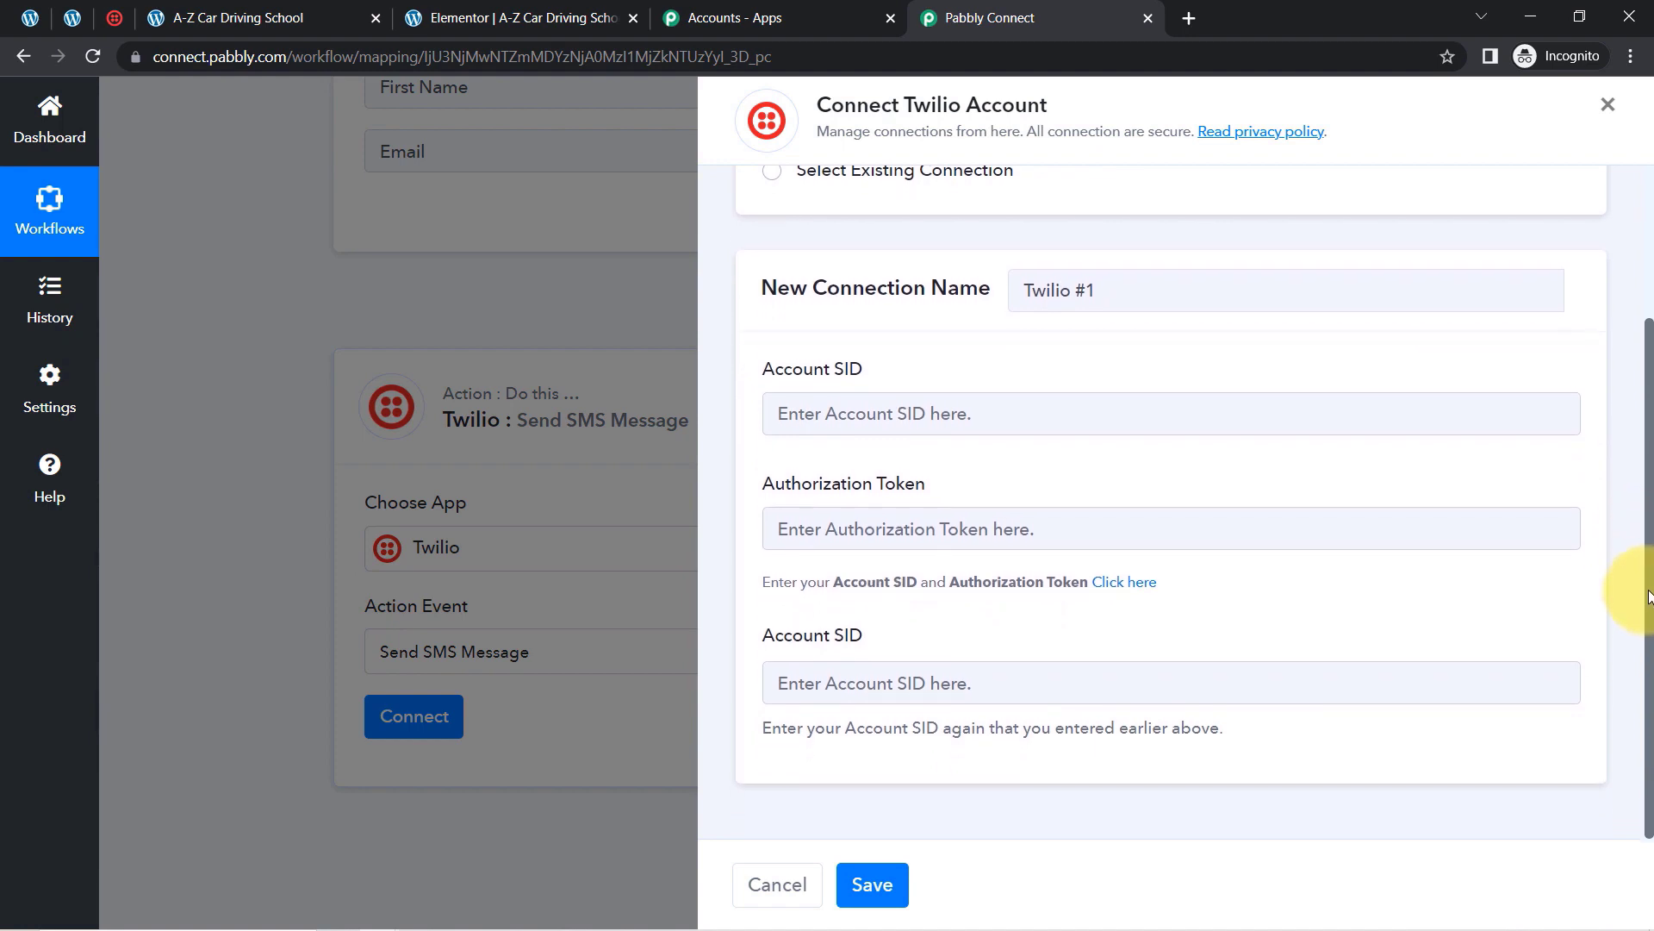
left_click_drag(794, 372, 884, 388)
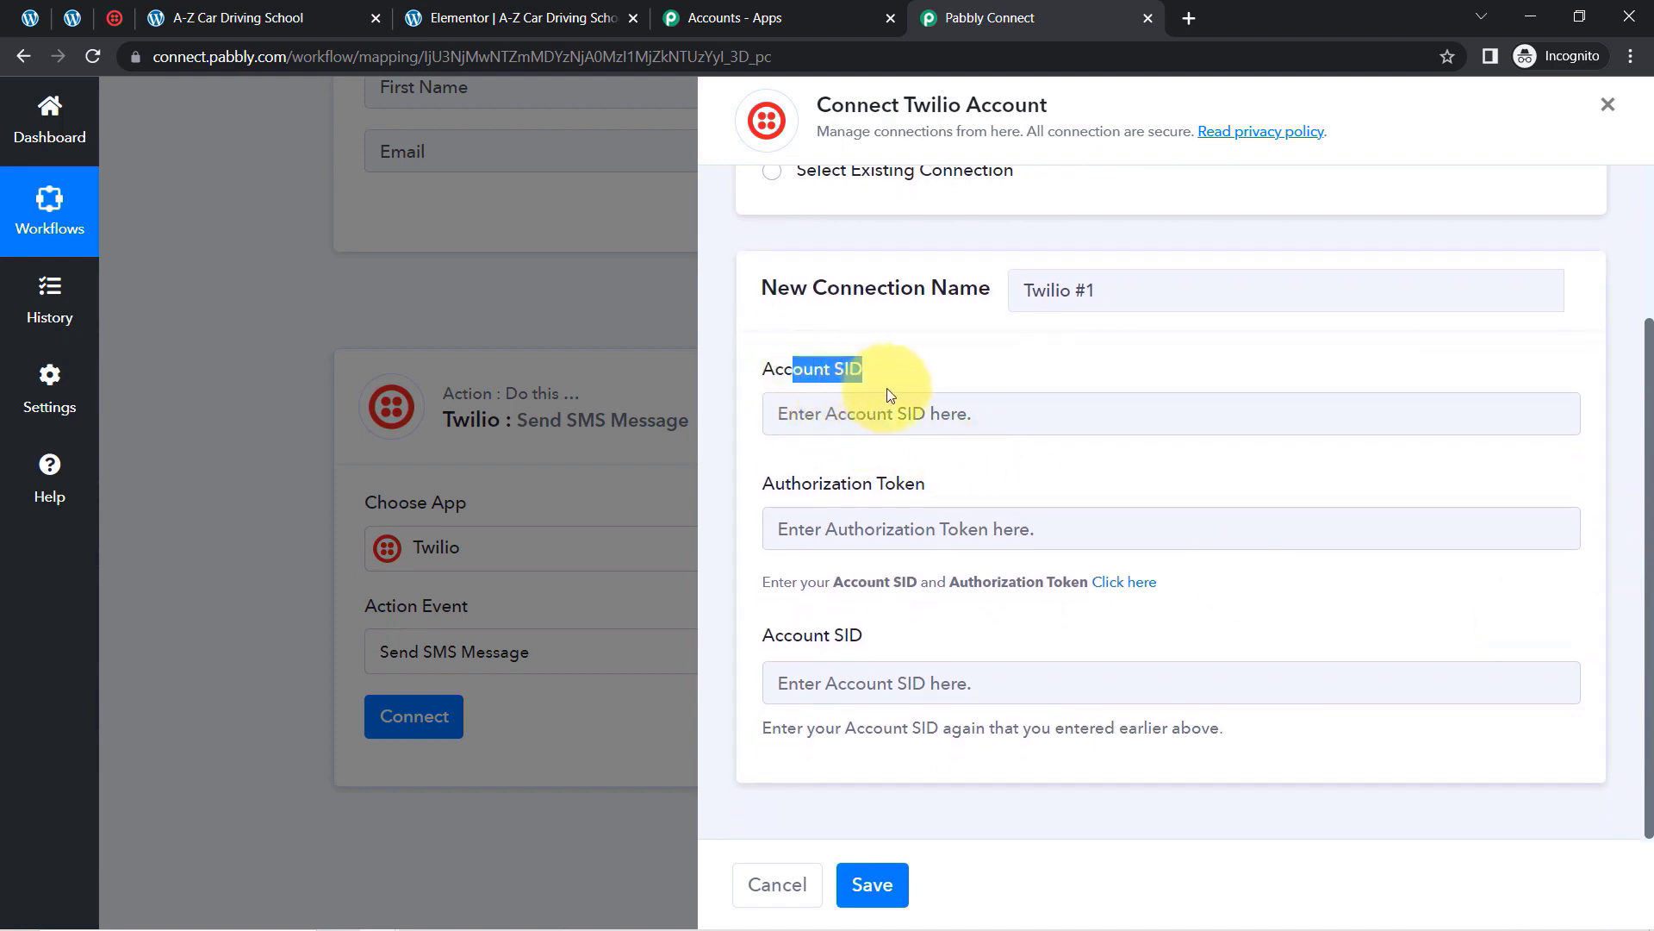
left_click_drag(818, 486, 957, 490)
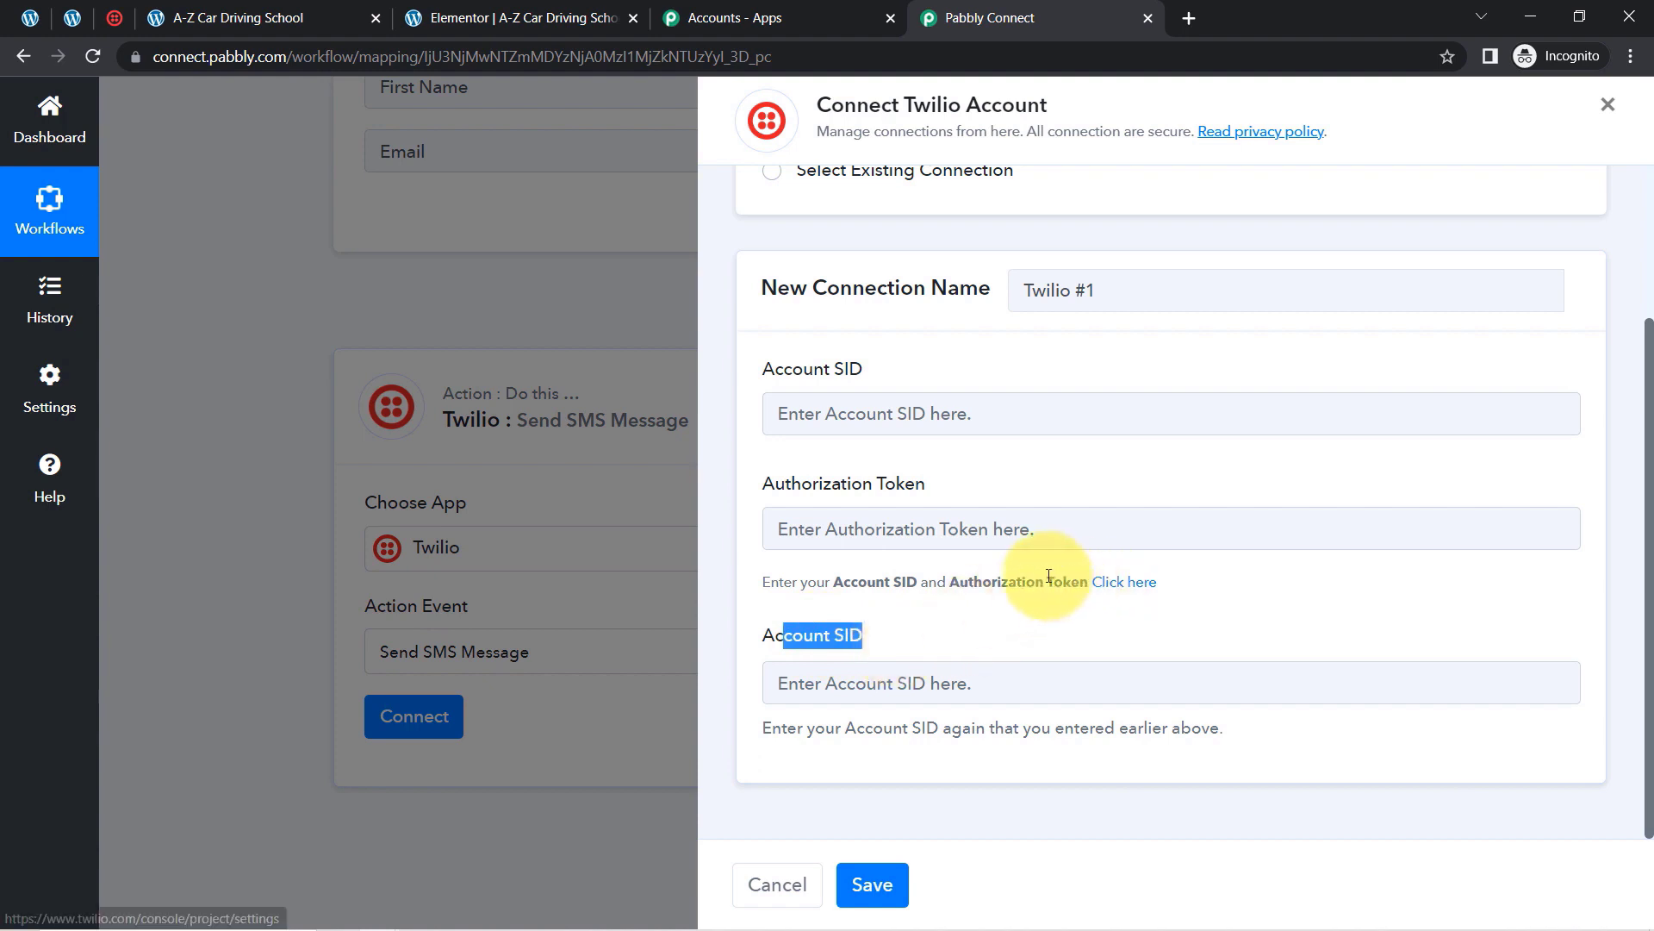
Step: Open the 'Click here' credentials link in a new tab and switch to the Twilio page
right_click(1120, 581)
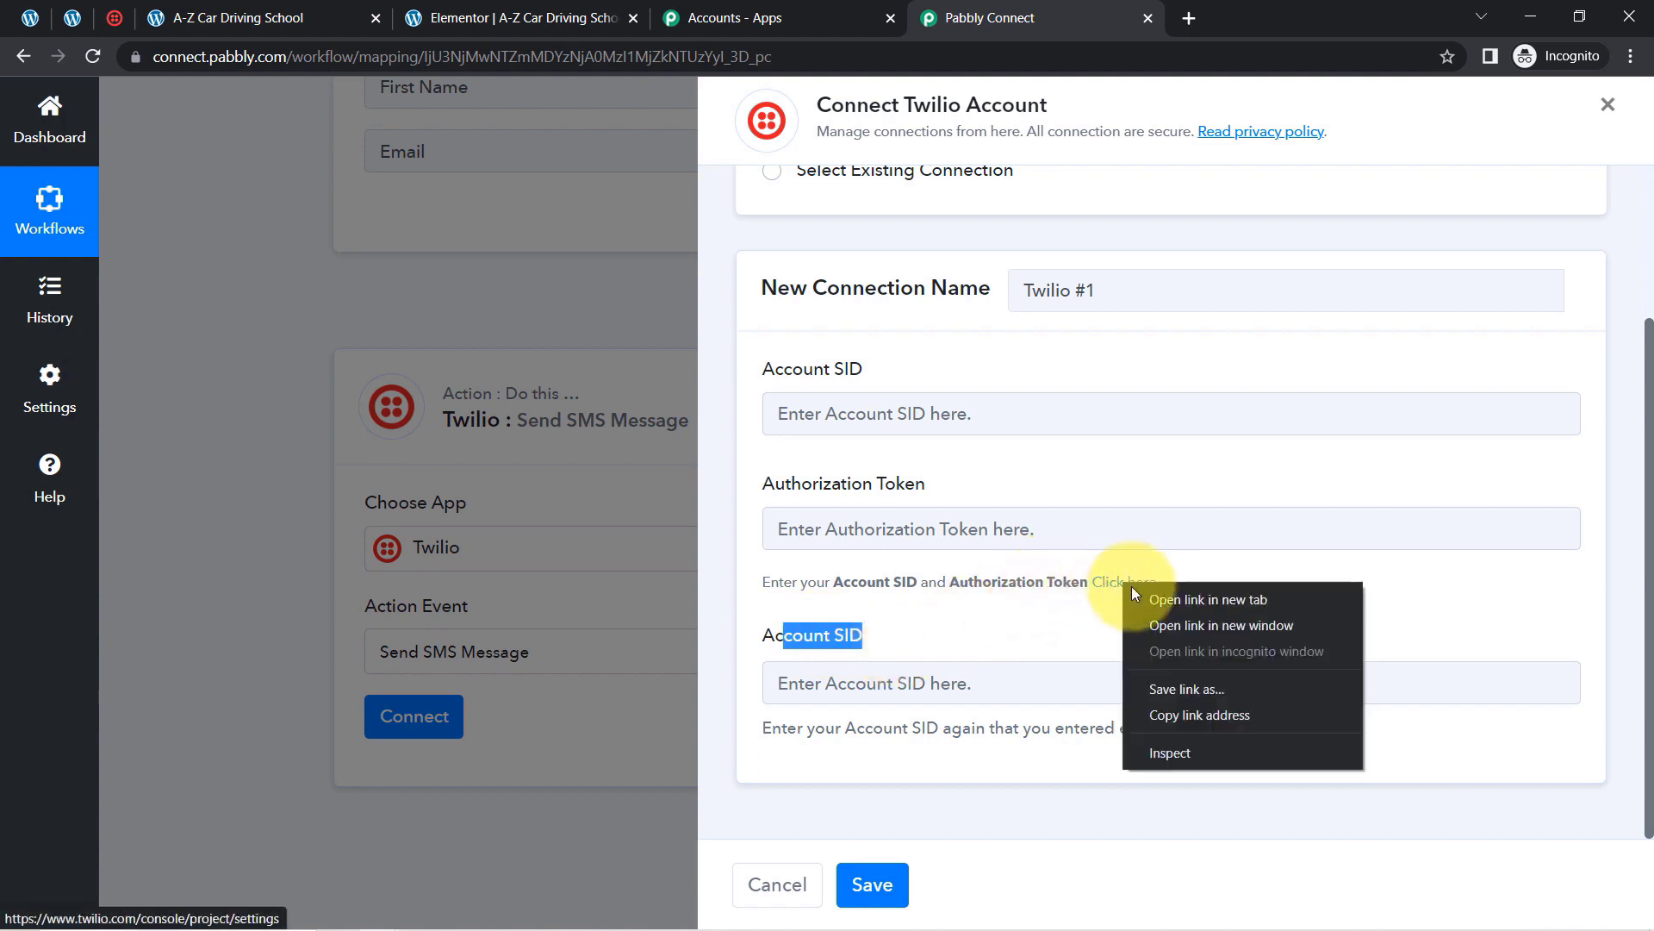
left_click(1155, 597)
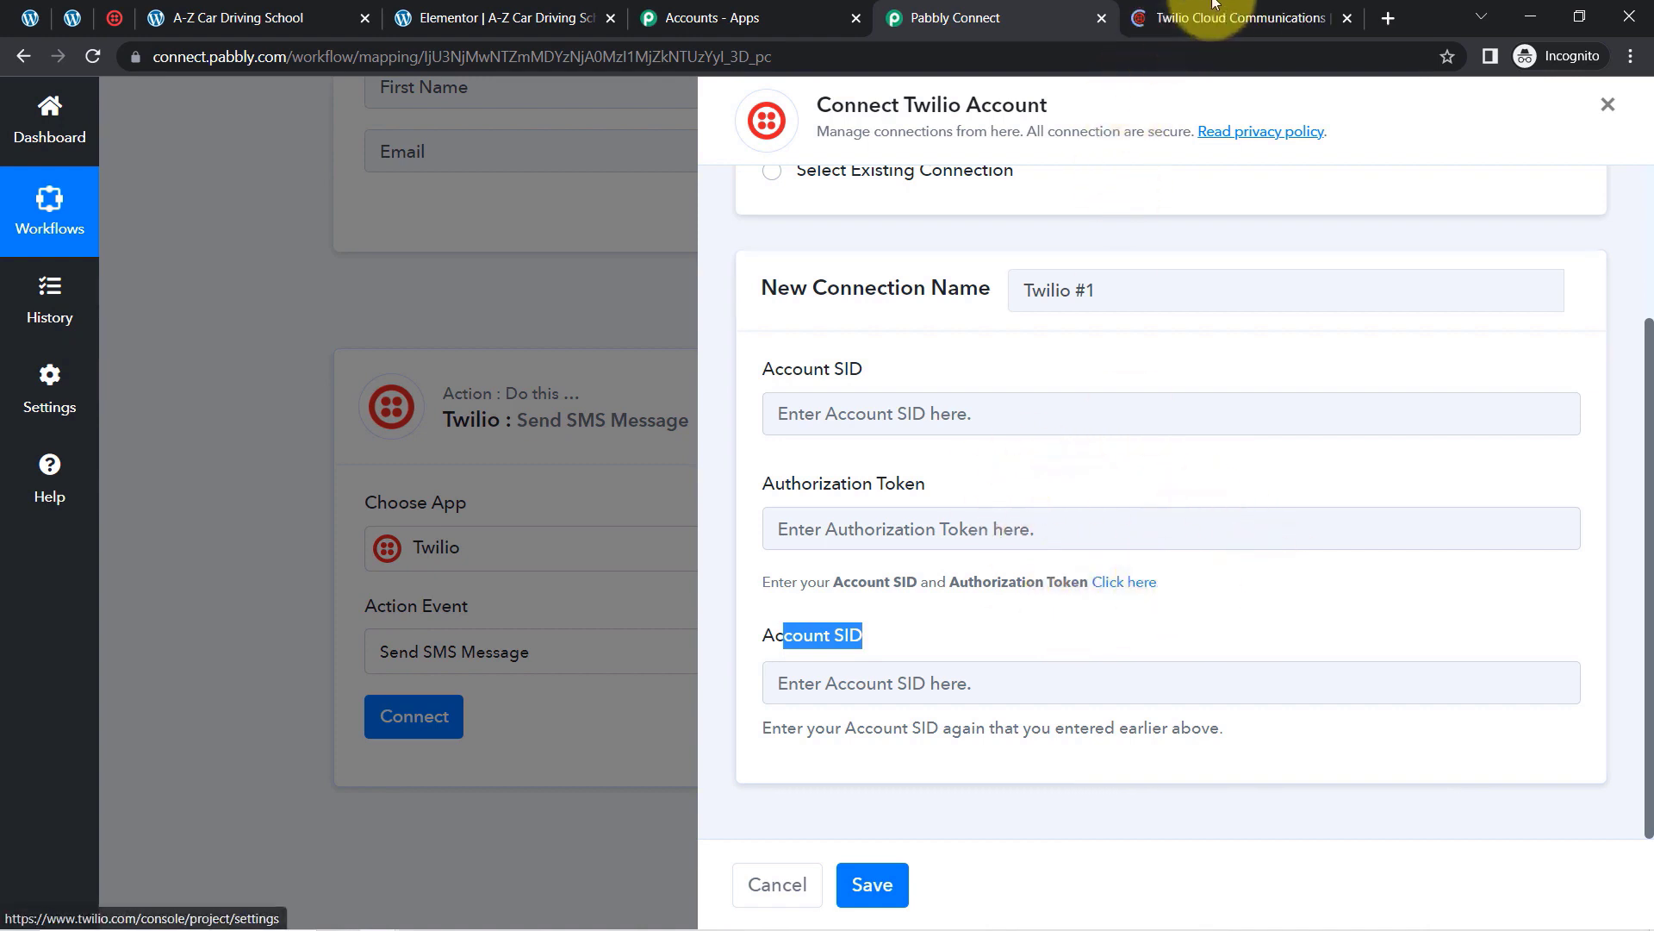
left_click(1220, 9)
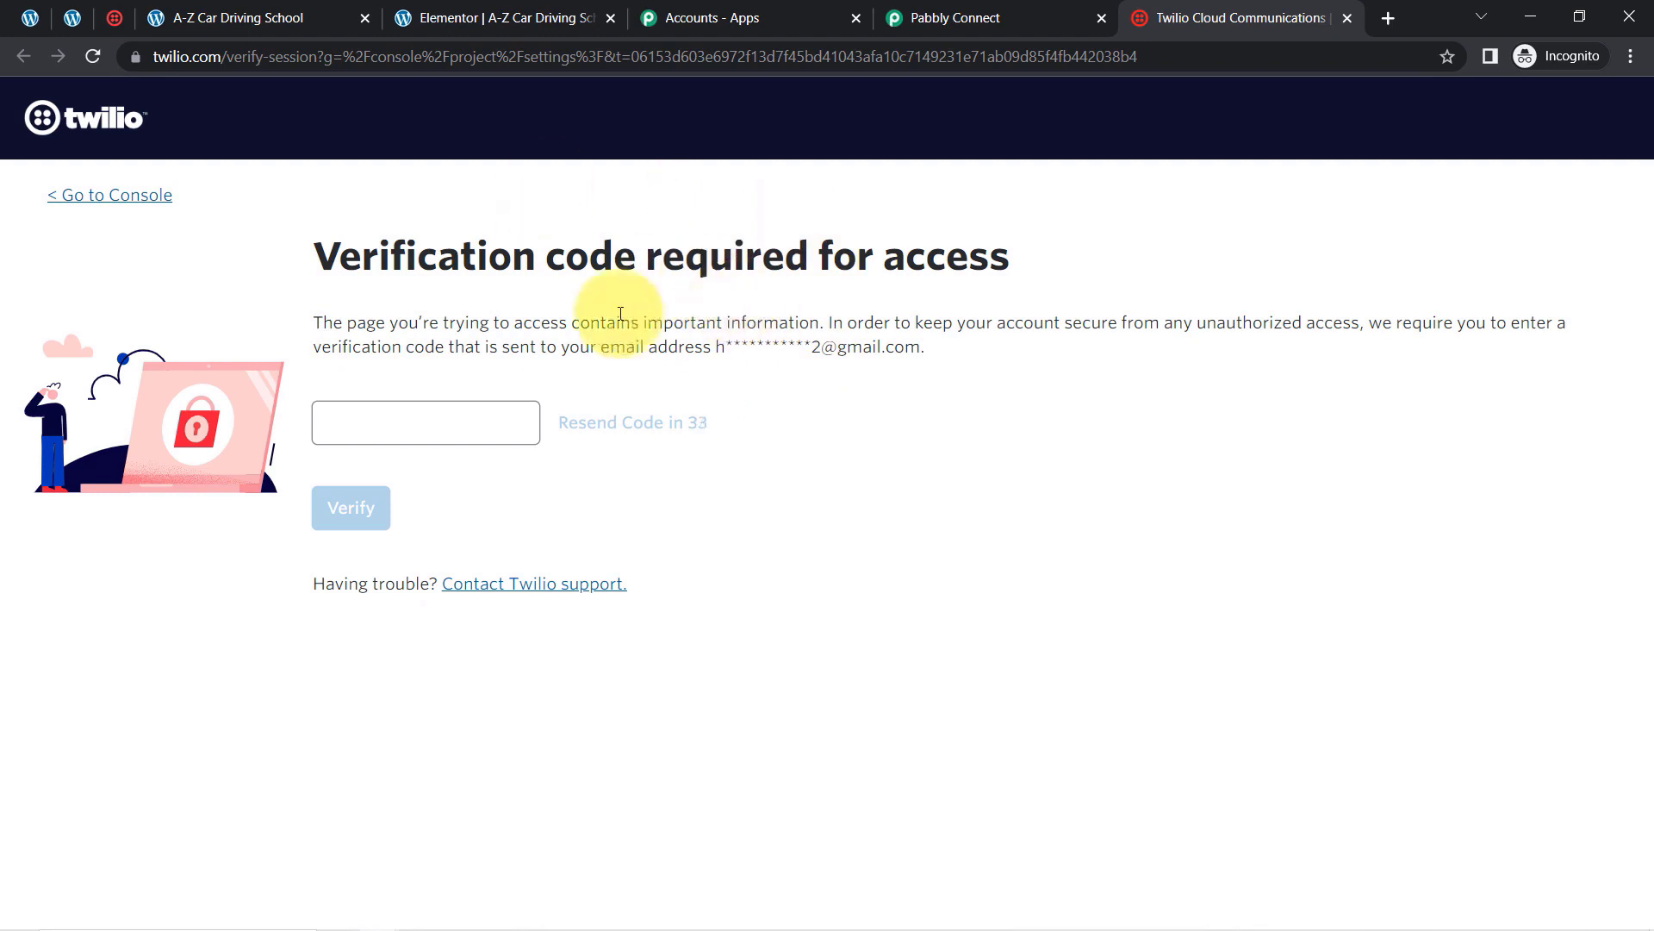
Step: Enter the emailed verification code to verify access to Twilio Console
left_click_drag(443, 257, 665, 351)
left_click(684, 324)
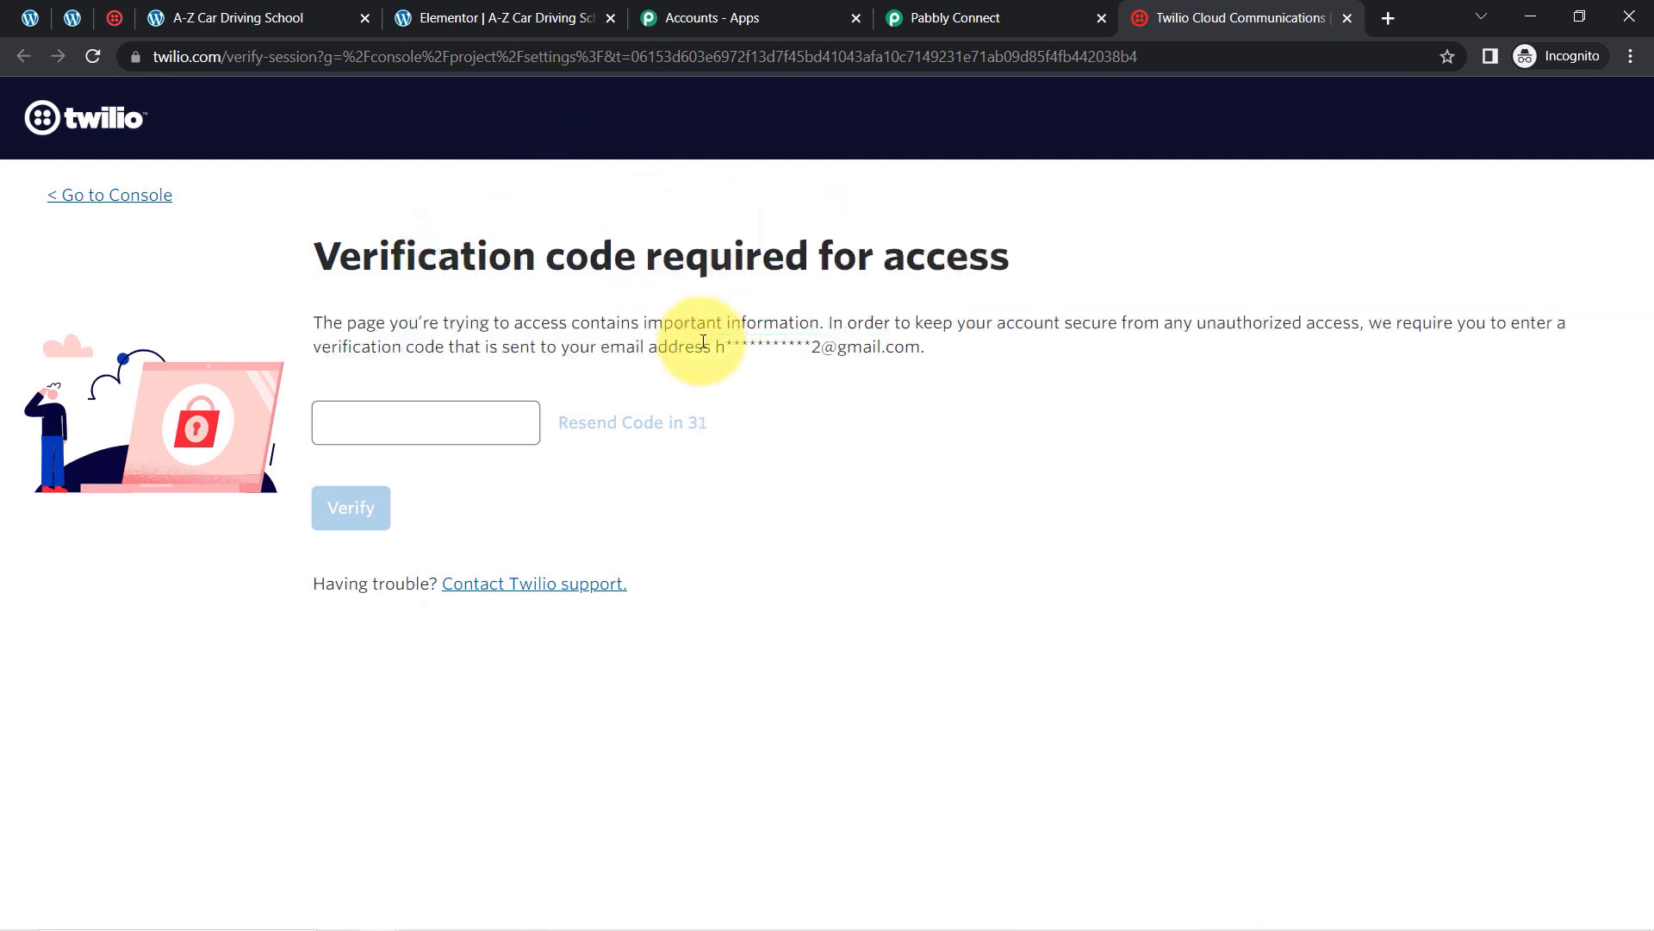
left_click(446, 422)
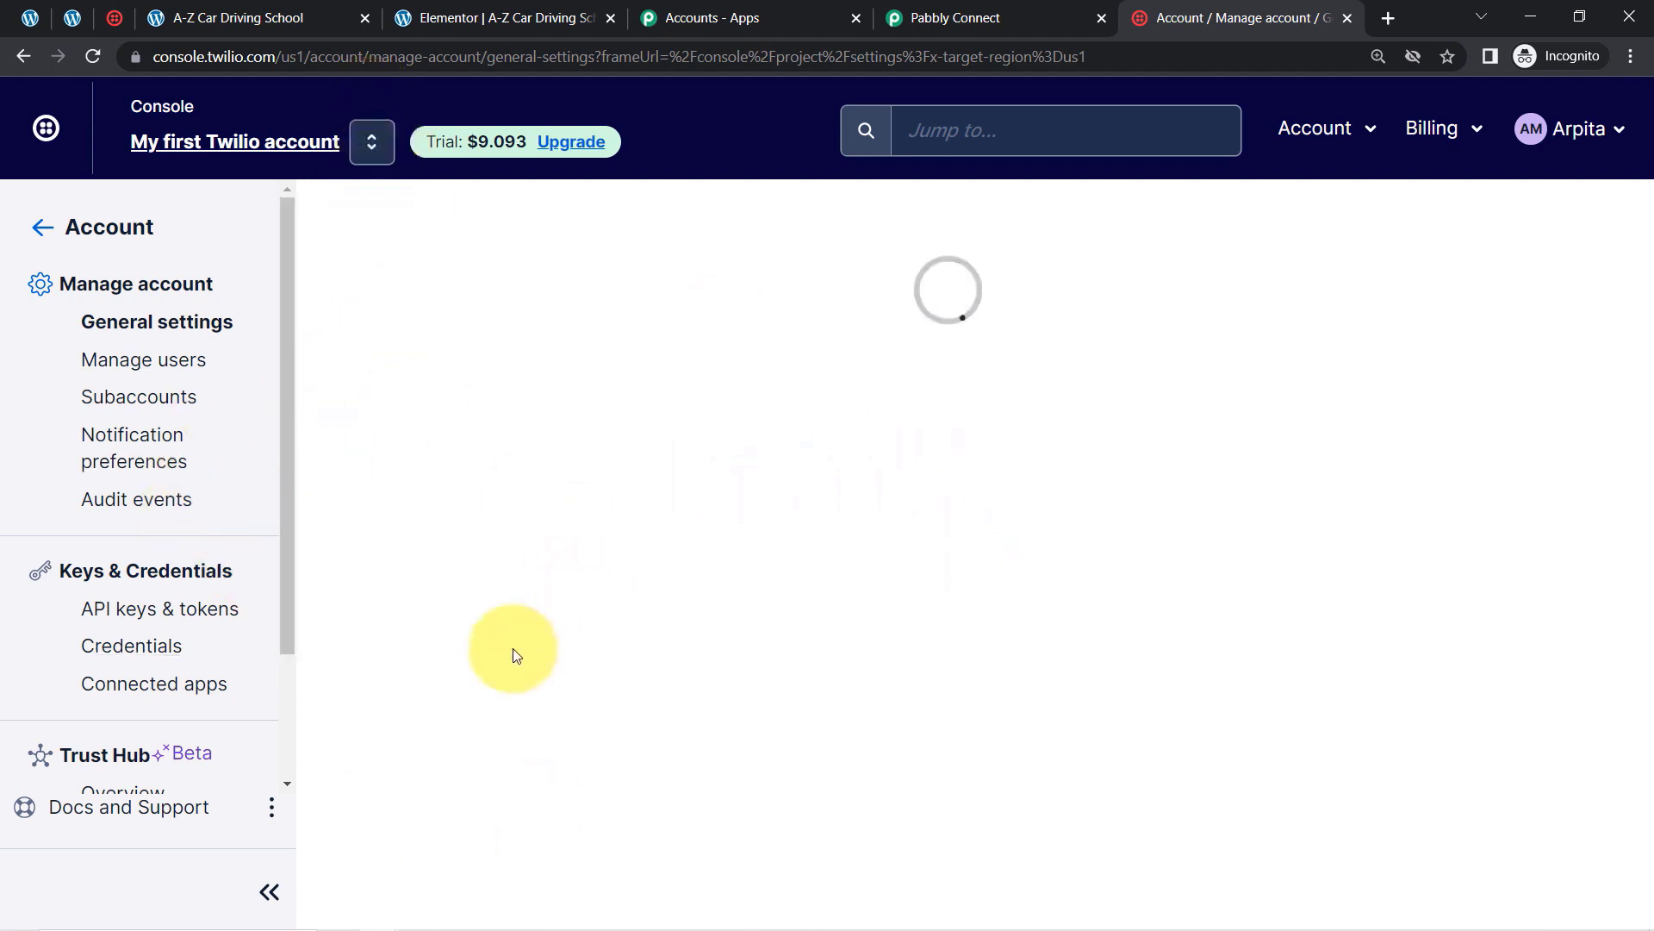
Step: Copy the live Account SID from API keys & tokens and return to Pabbly's Account SID field
left_click(138, 609)
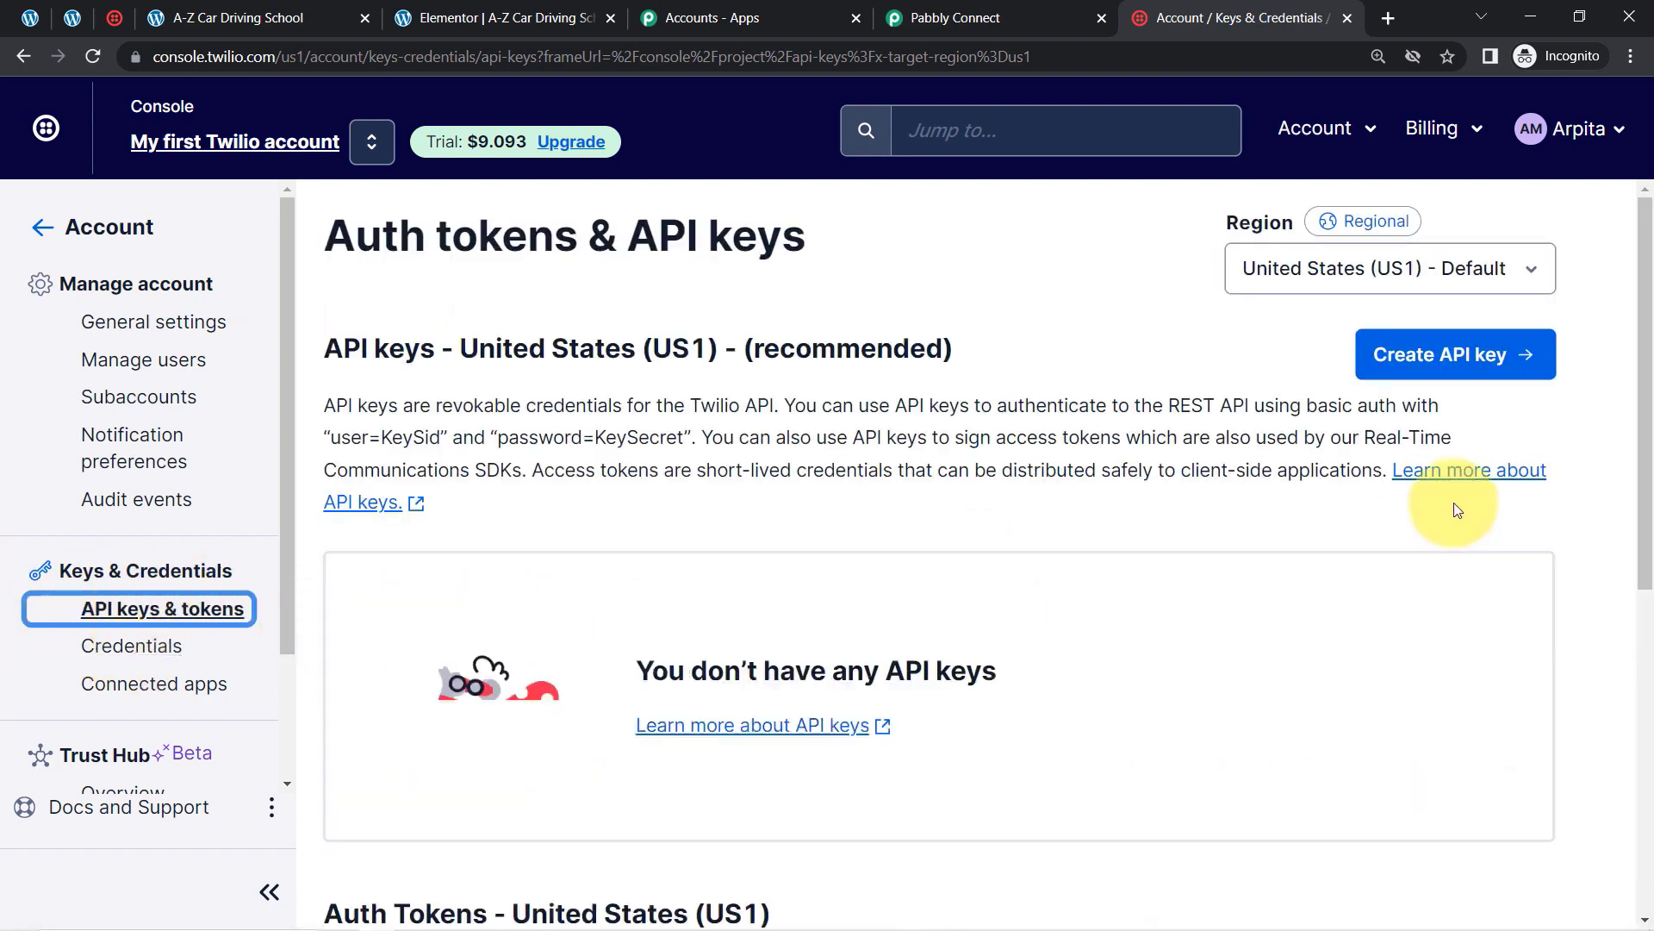
left_click_drag(1625, 266, 1636, 628)
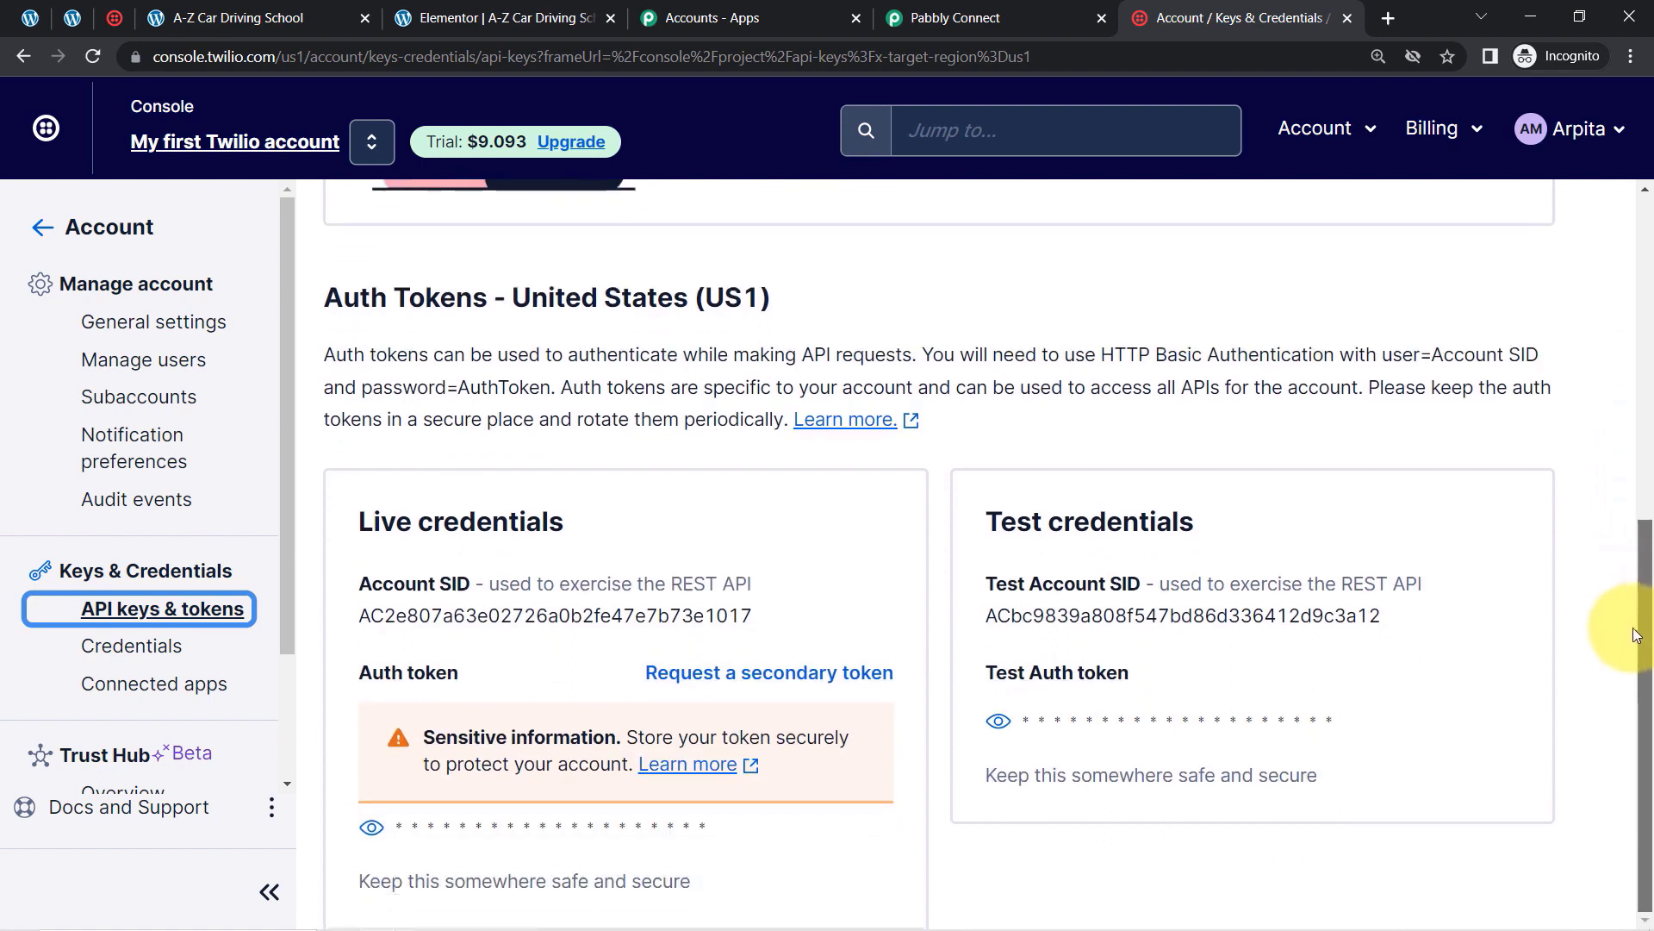
double_click(441, 619)
key("ctrl+c")
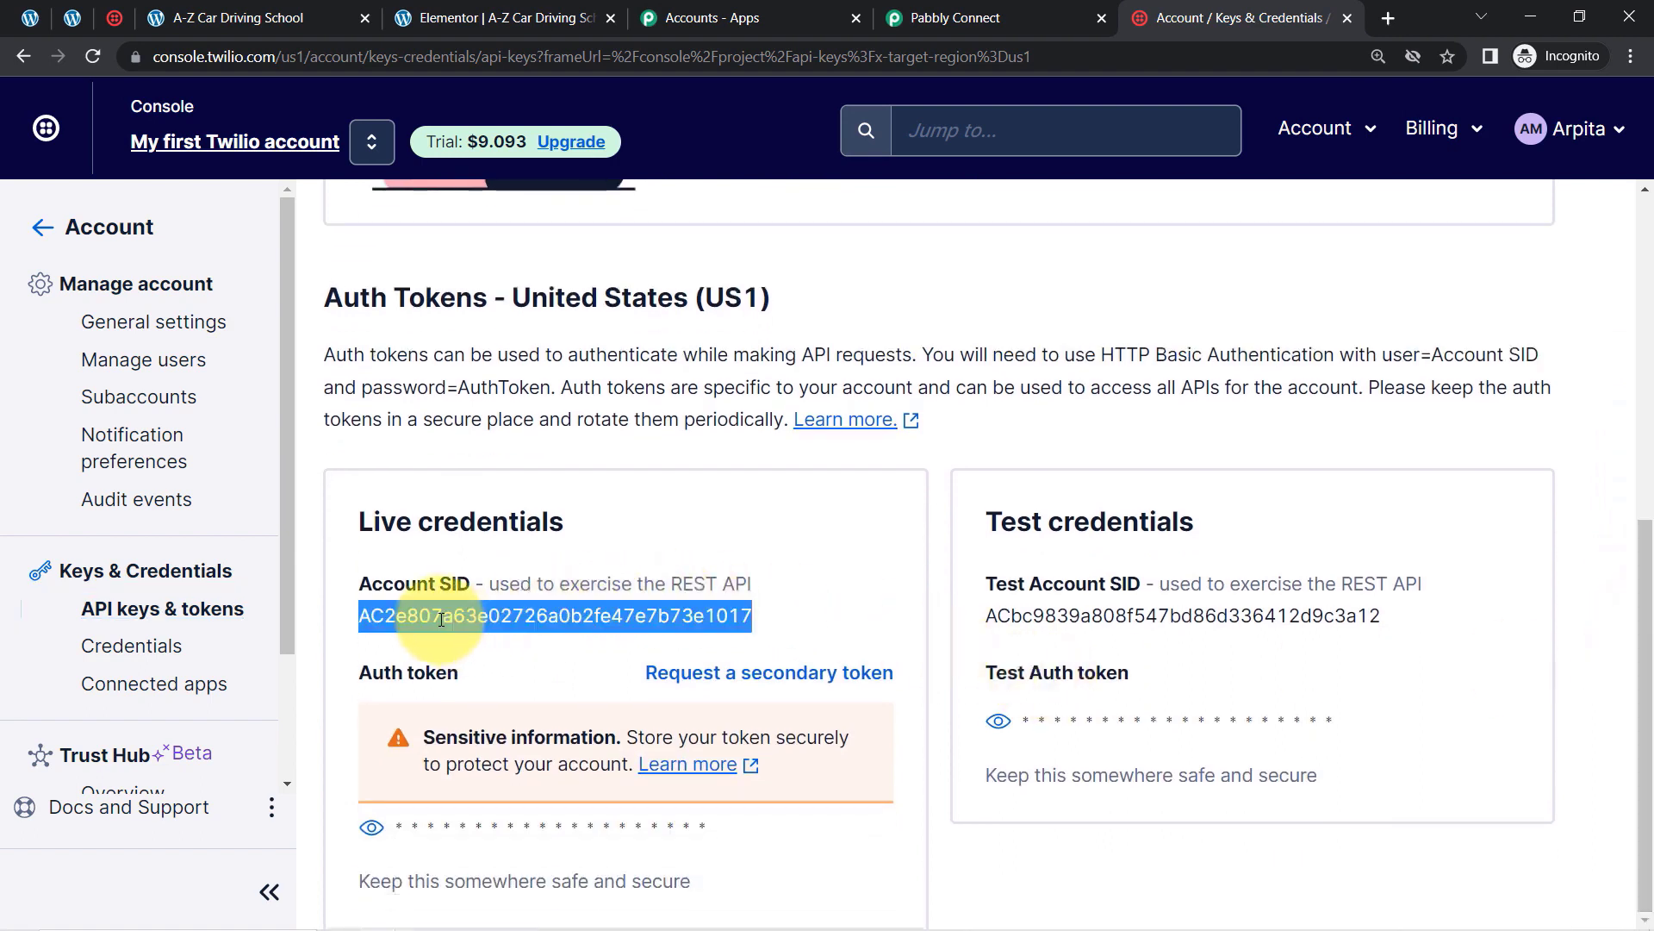
left_click(922, 18)
left_click(774, 412)
Step: Paste the live Account SID into the Twilio connection's Account SID field
key("ctrl+v")
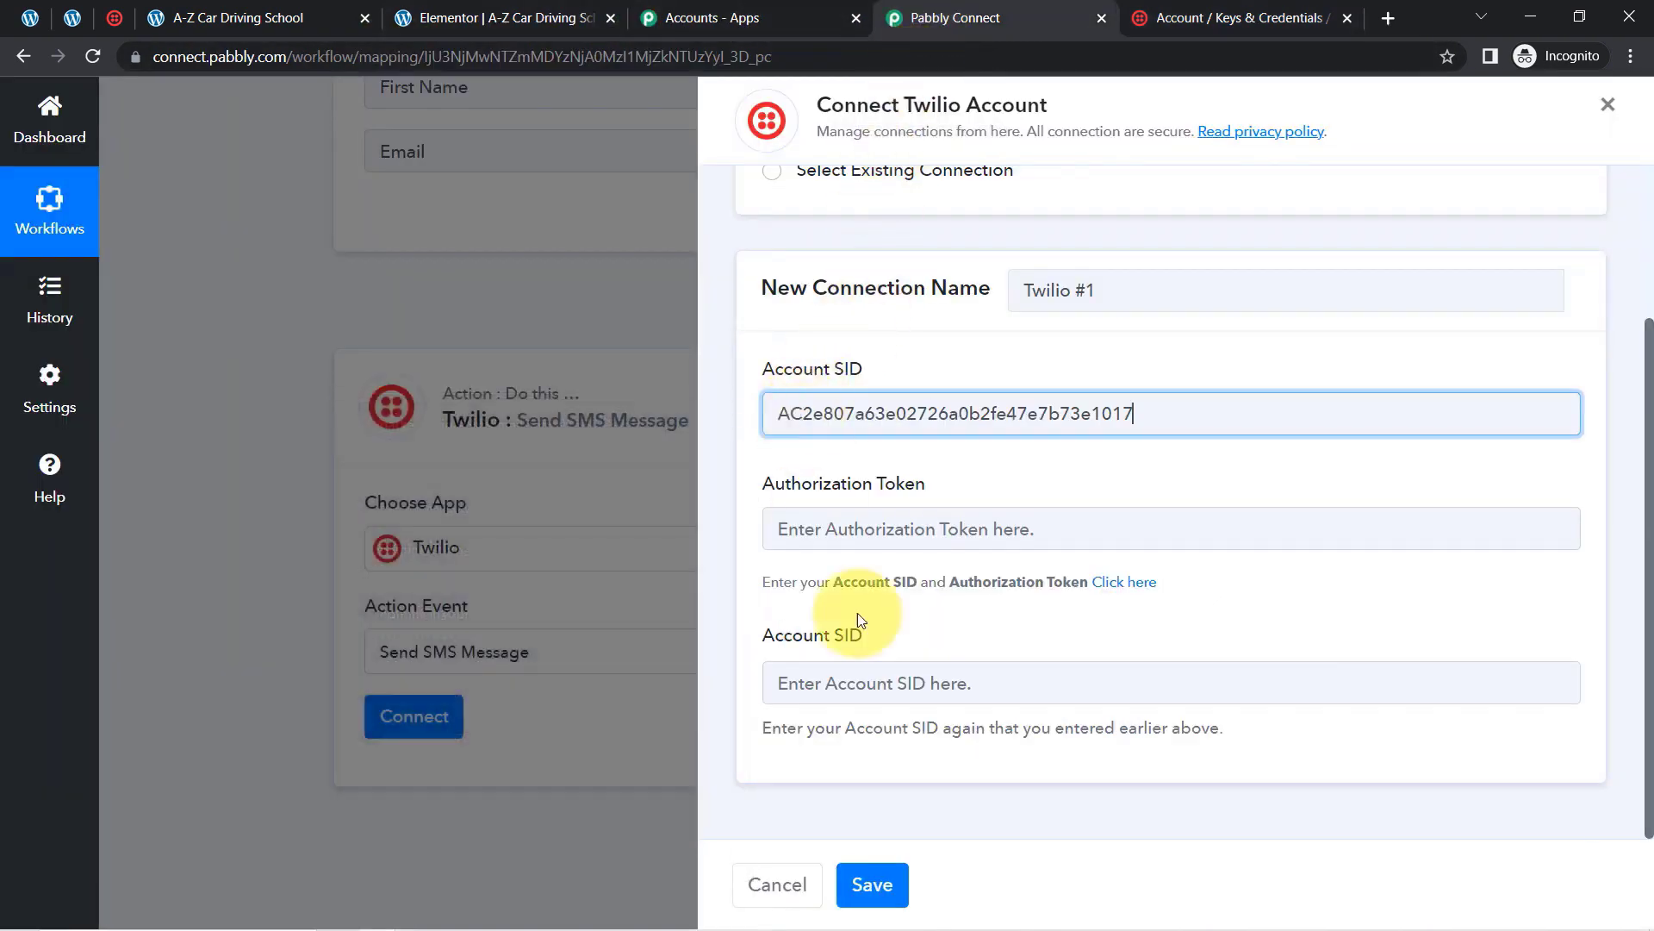
left_click(818, 689)
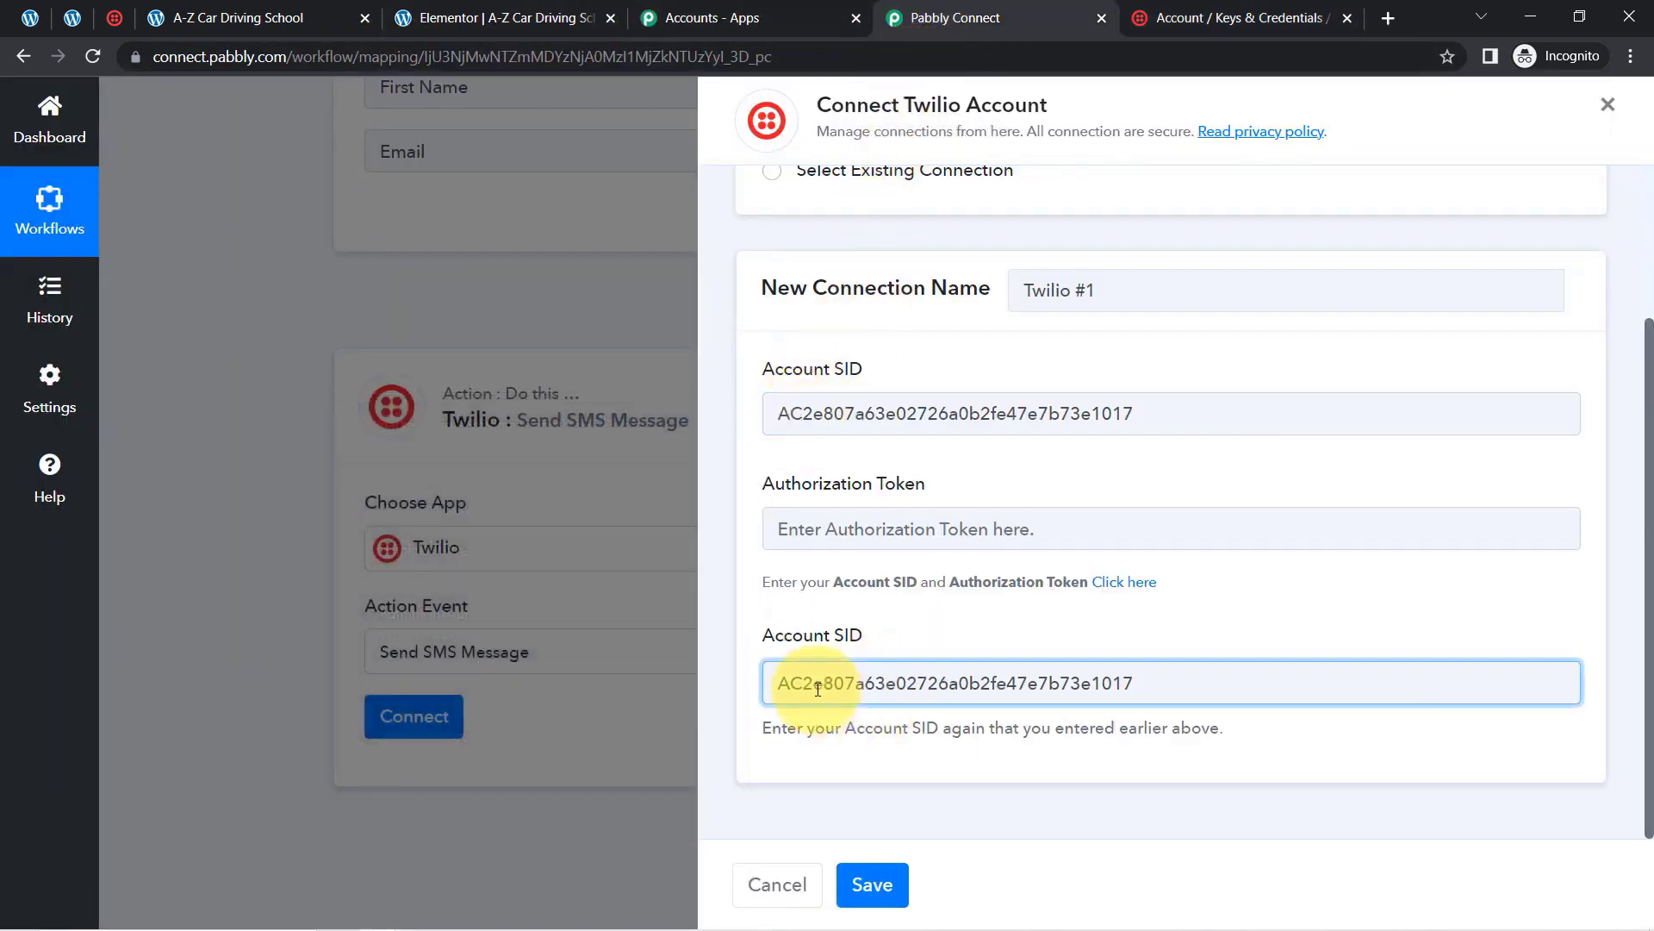
left_click(1182, 15)
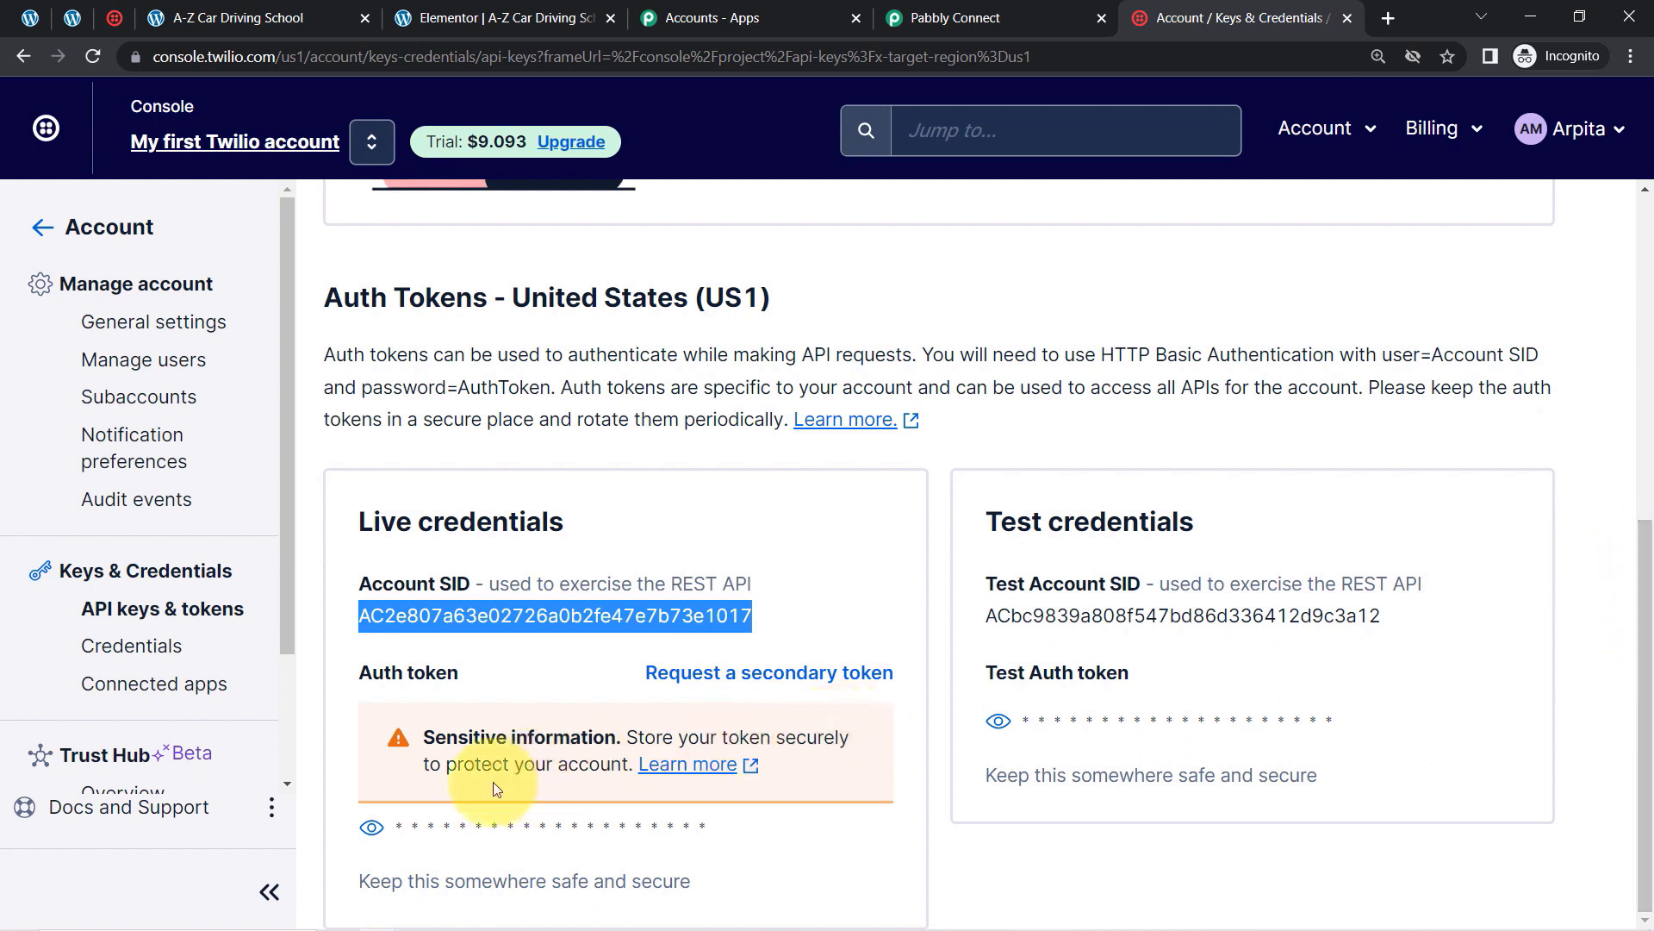
Step: Copy the revealed live auth token, paste it into Authorization Token, and save the connection
left_click(369, 829)
double_click(489, 825)
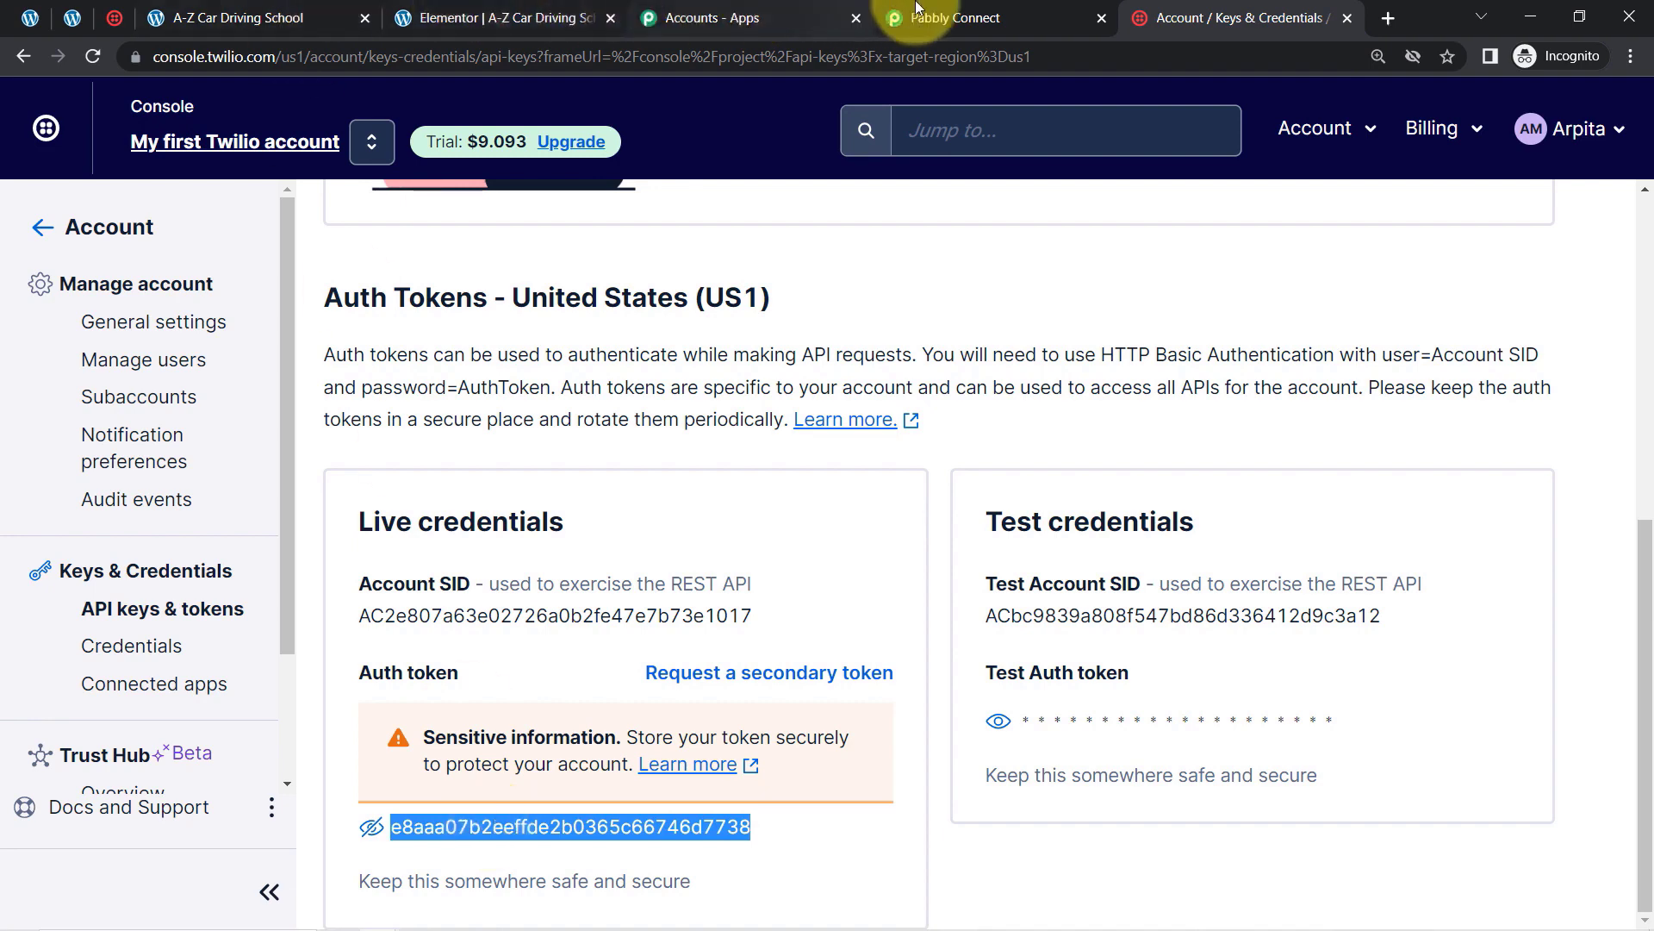
left_click(944, 17)
left_click(822, 529)
key("ctrl+v")
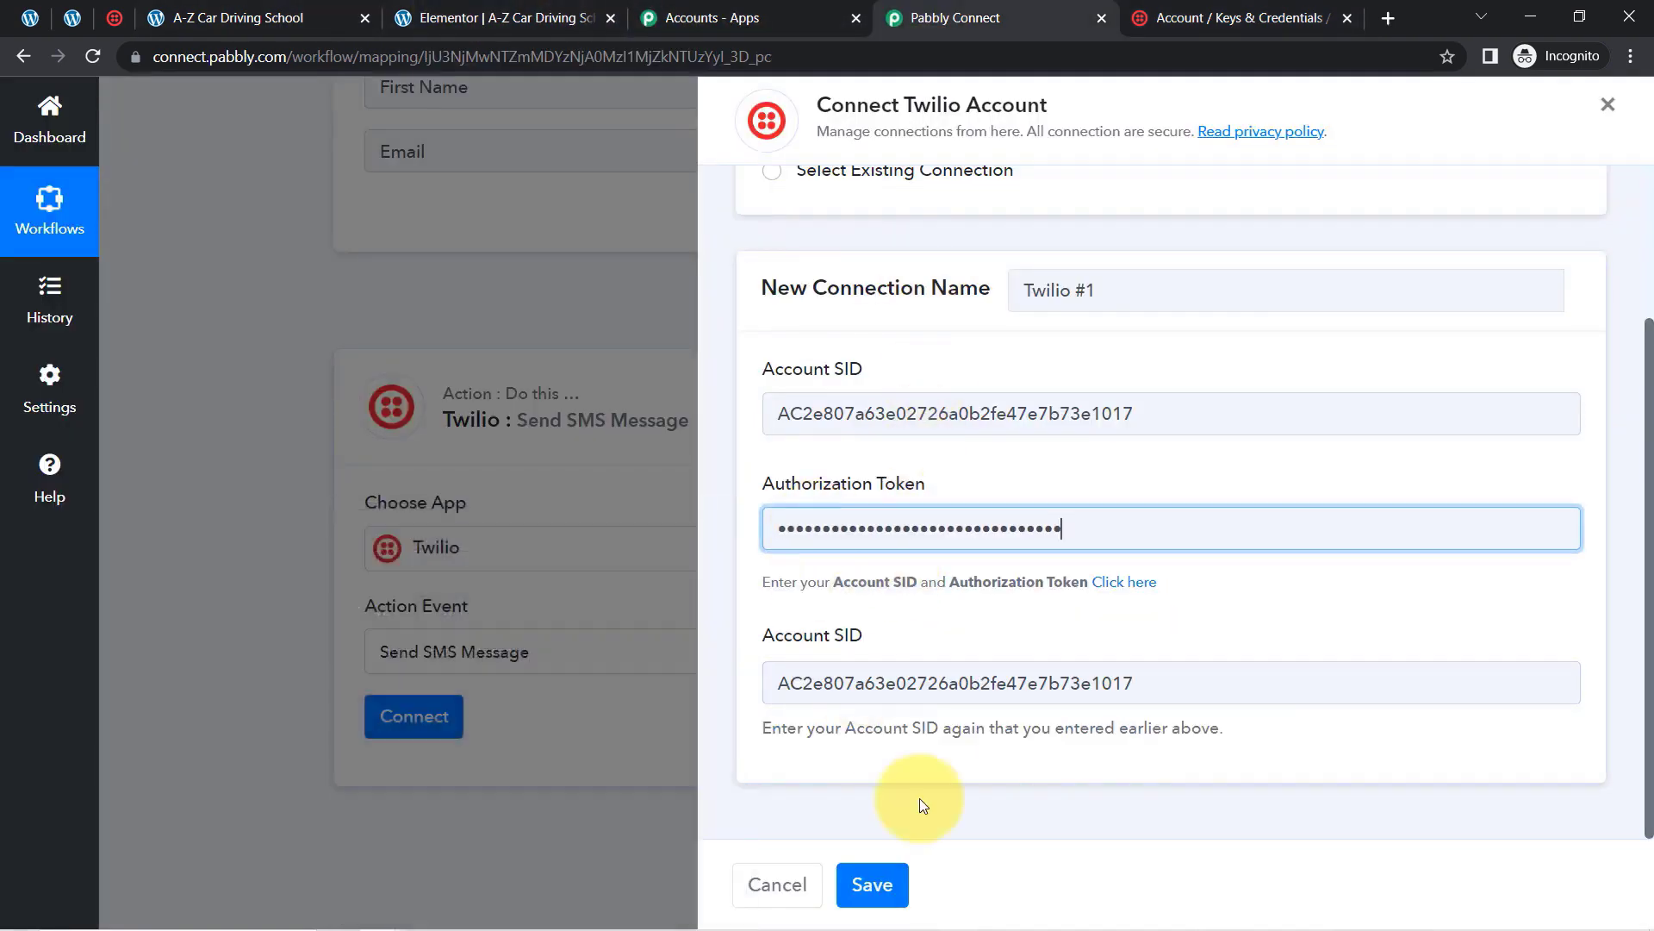
left_click(894, 875)
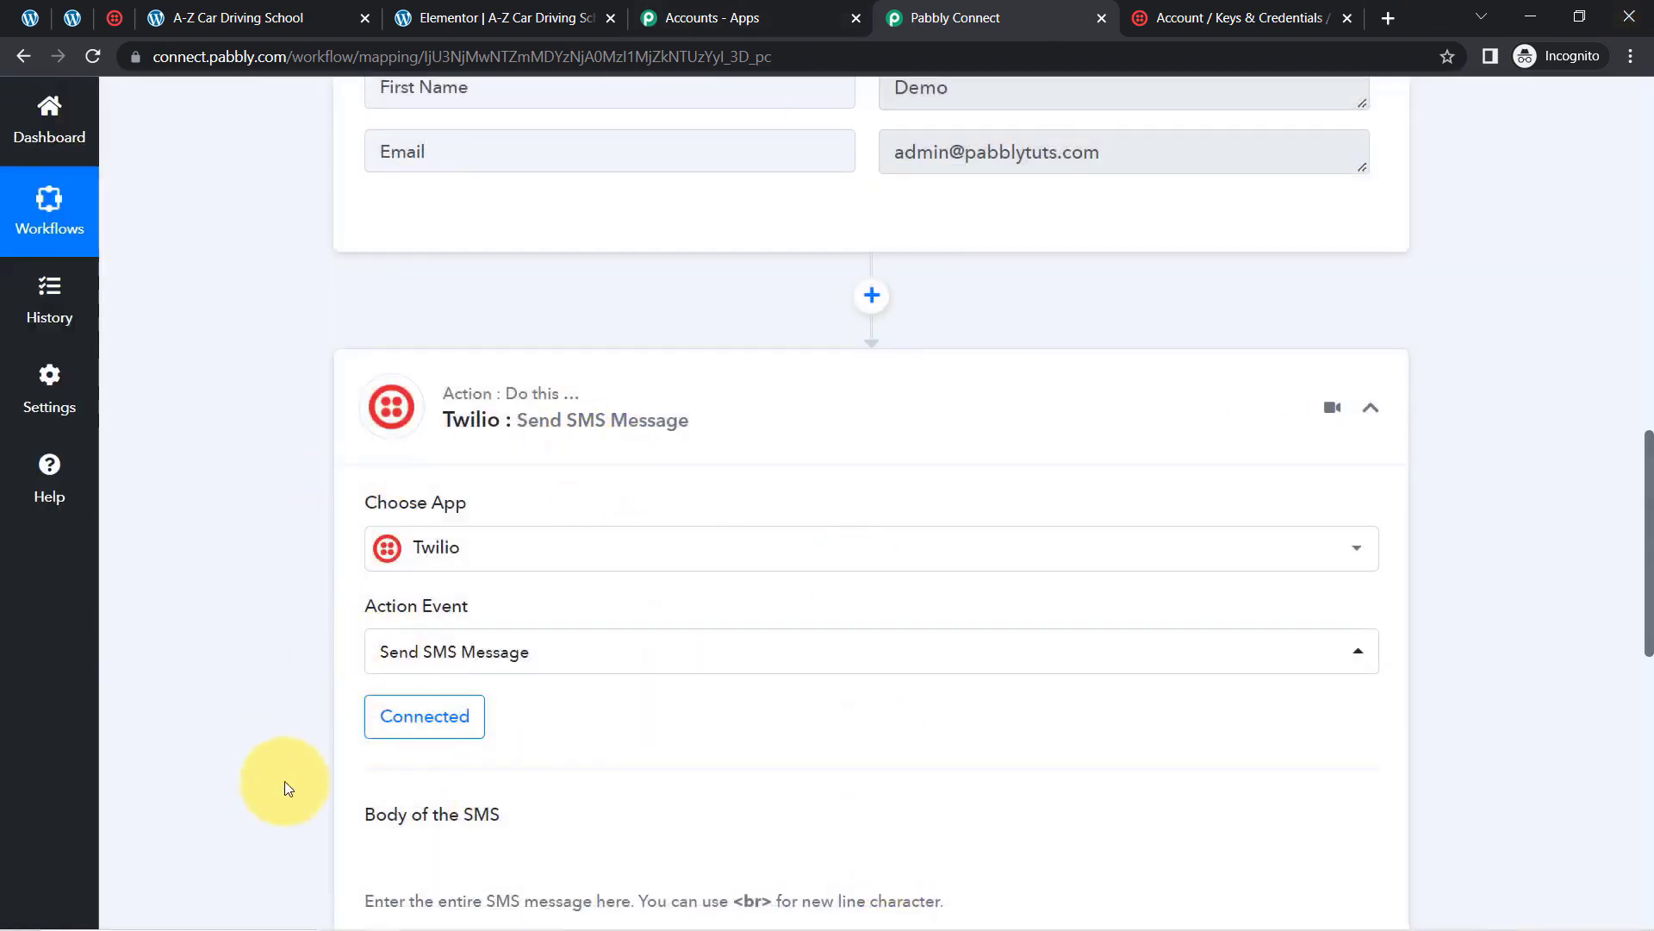
Step: Start the SMS body with 'Hello Manager,' and 'A New Form Submission has been made.'
left_click_drag(1646, 579, 1650, 718)
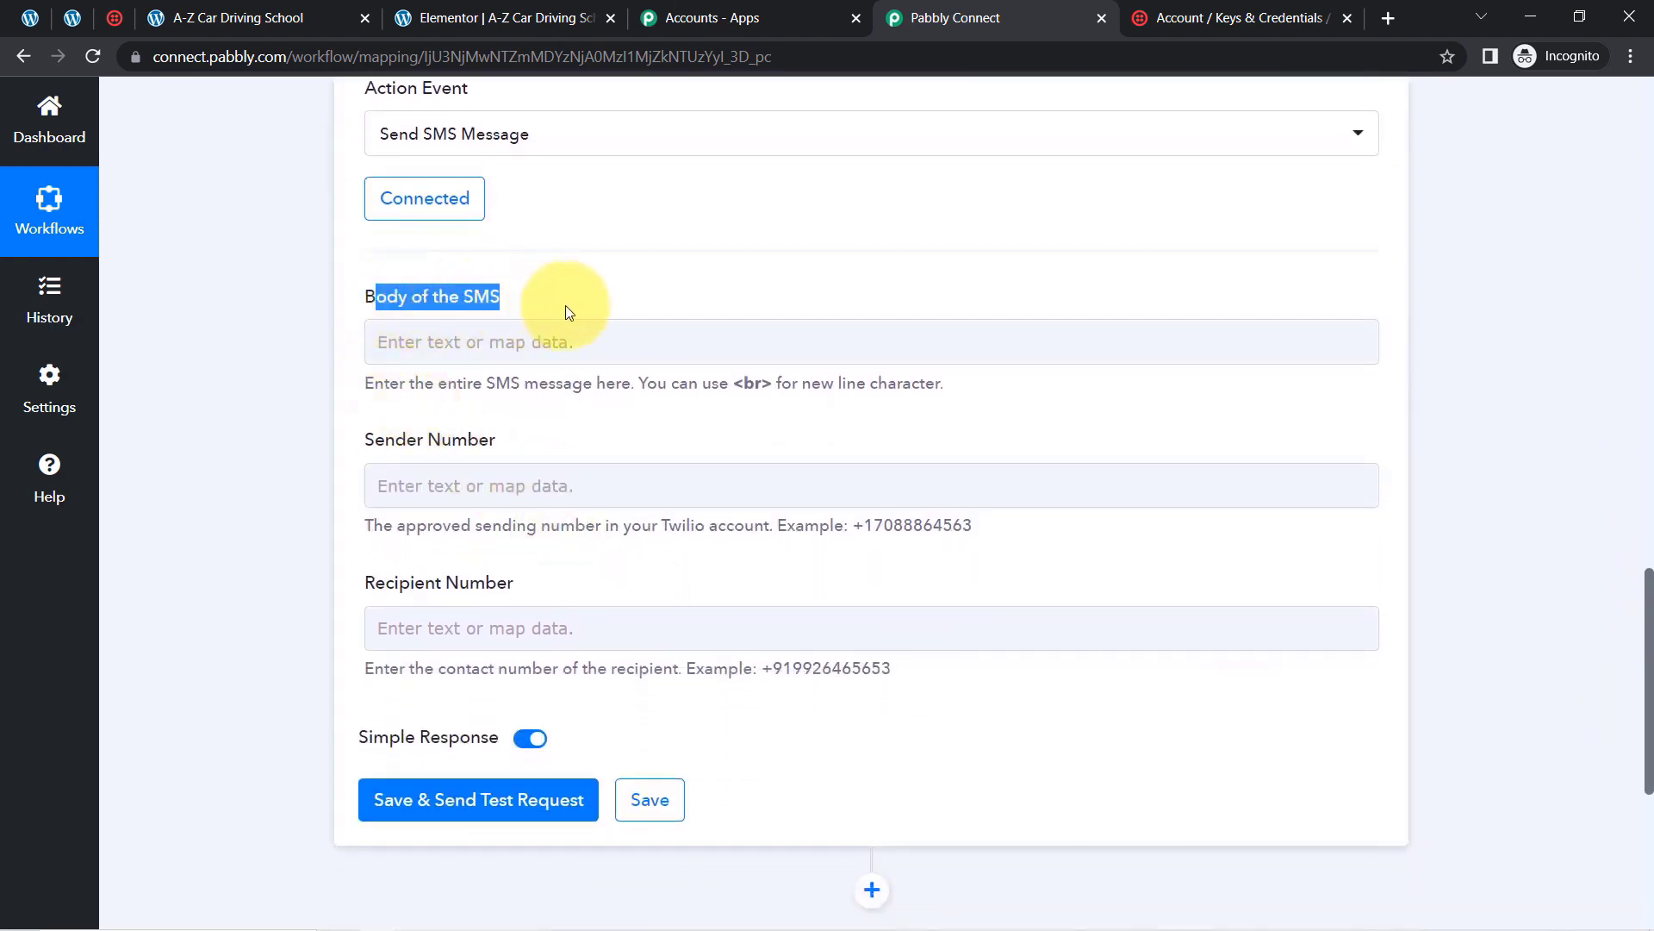
left_click_drag(414, 382, 887, 386)
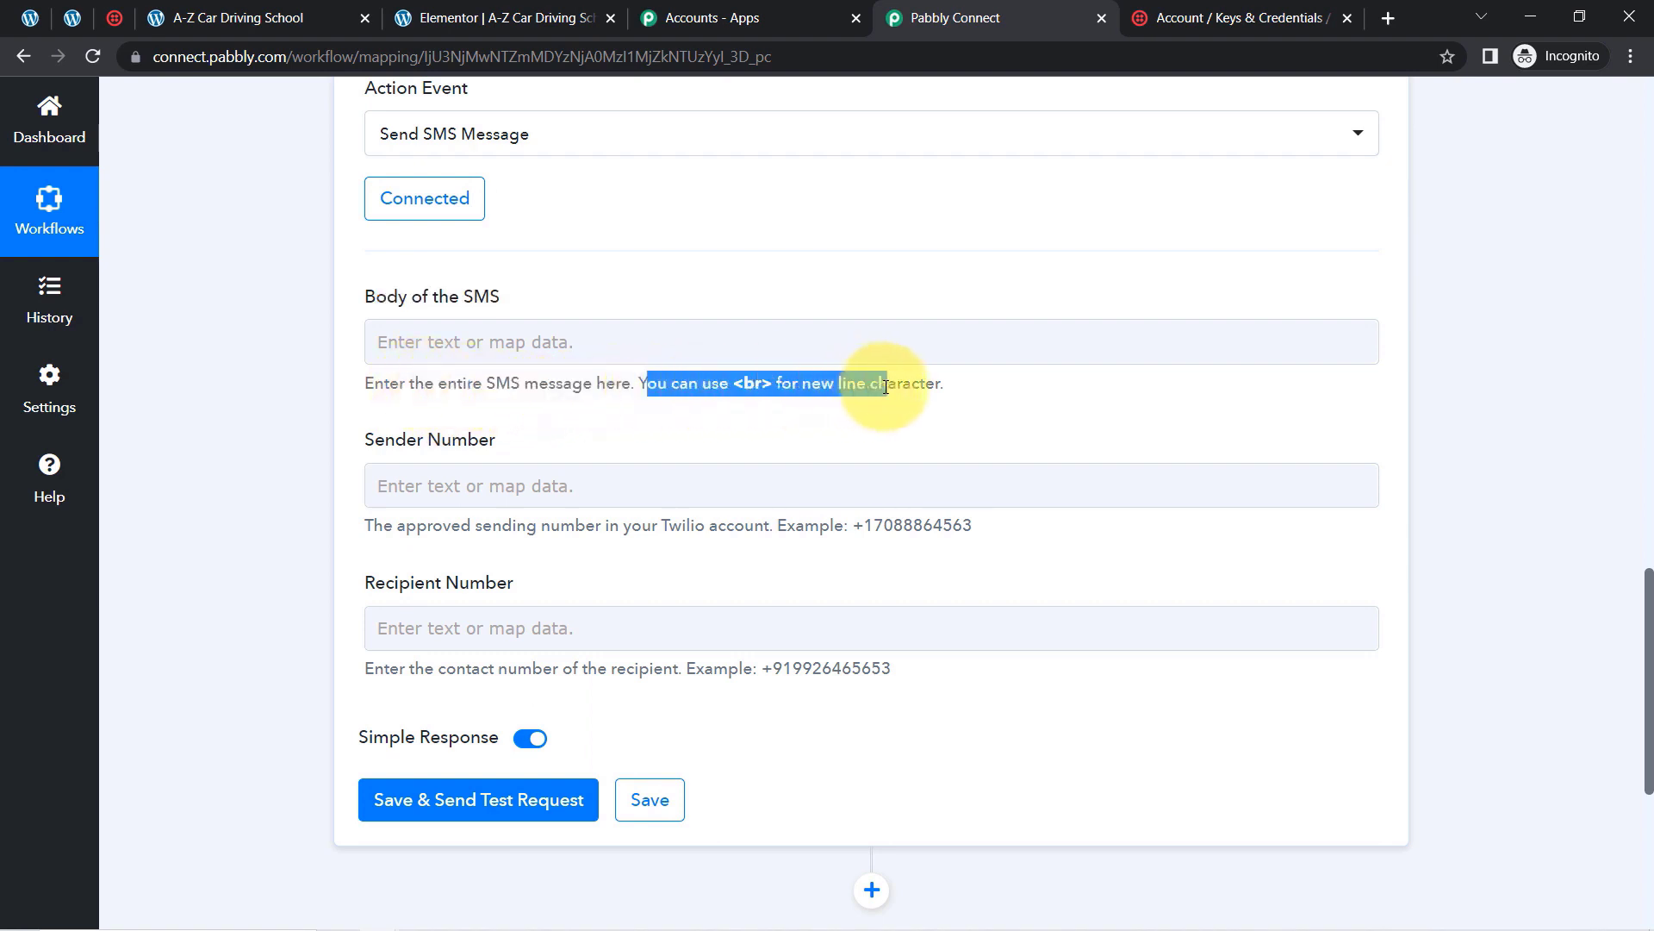
left_click(761, 349)
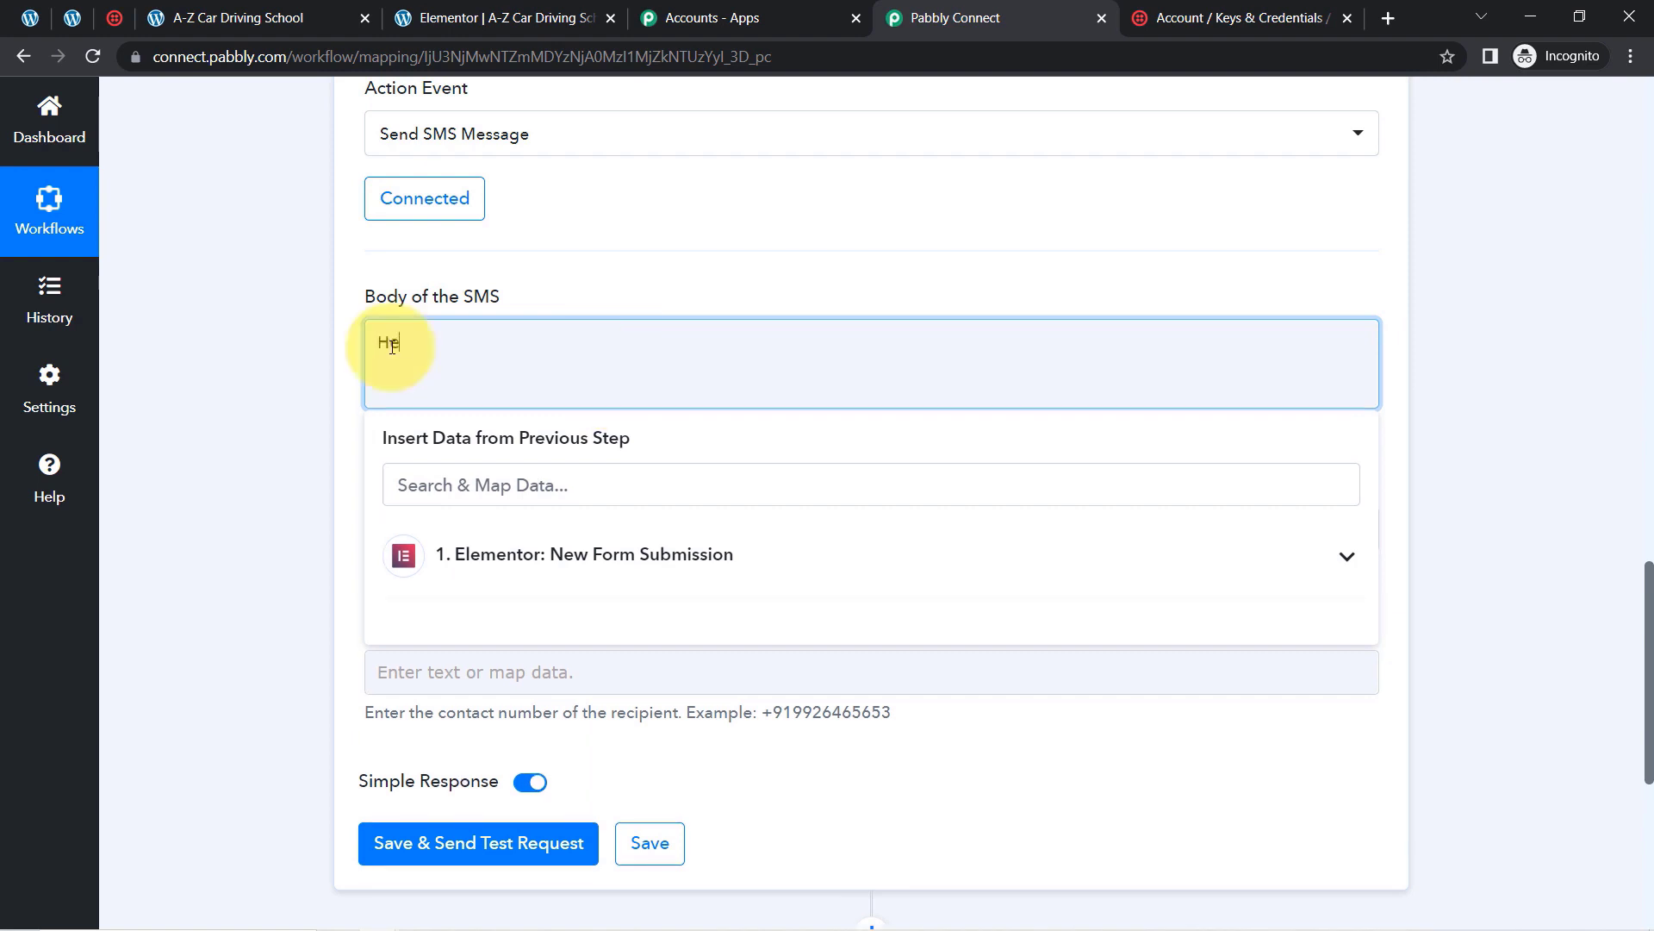
type("Hello Manager,")
key("Return")
type("A N")
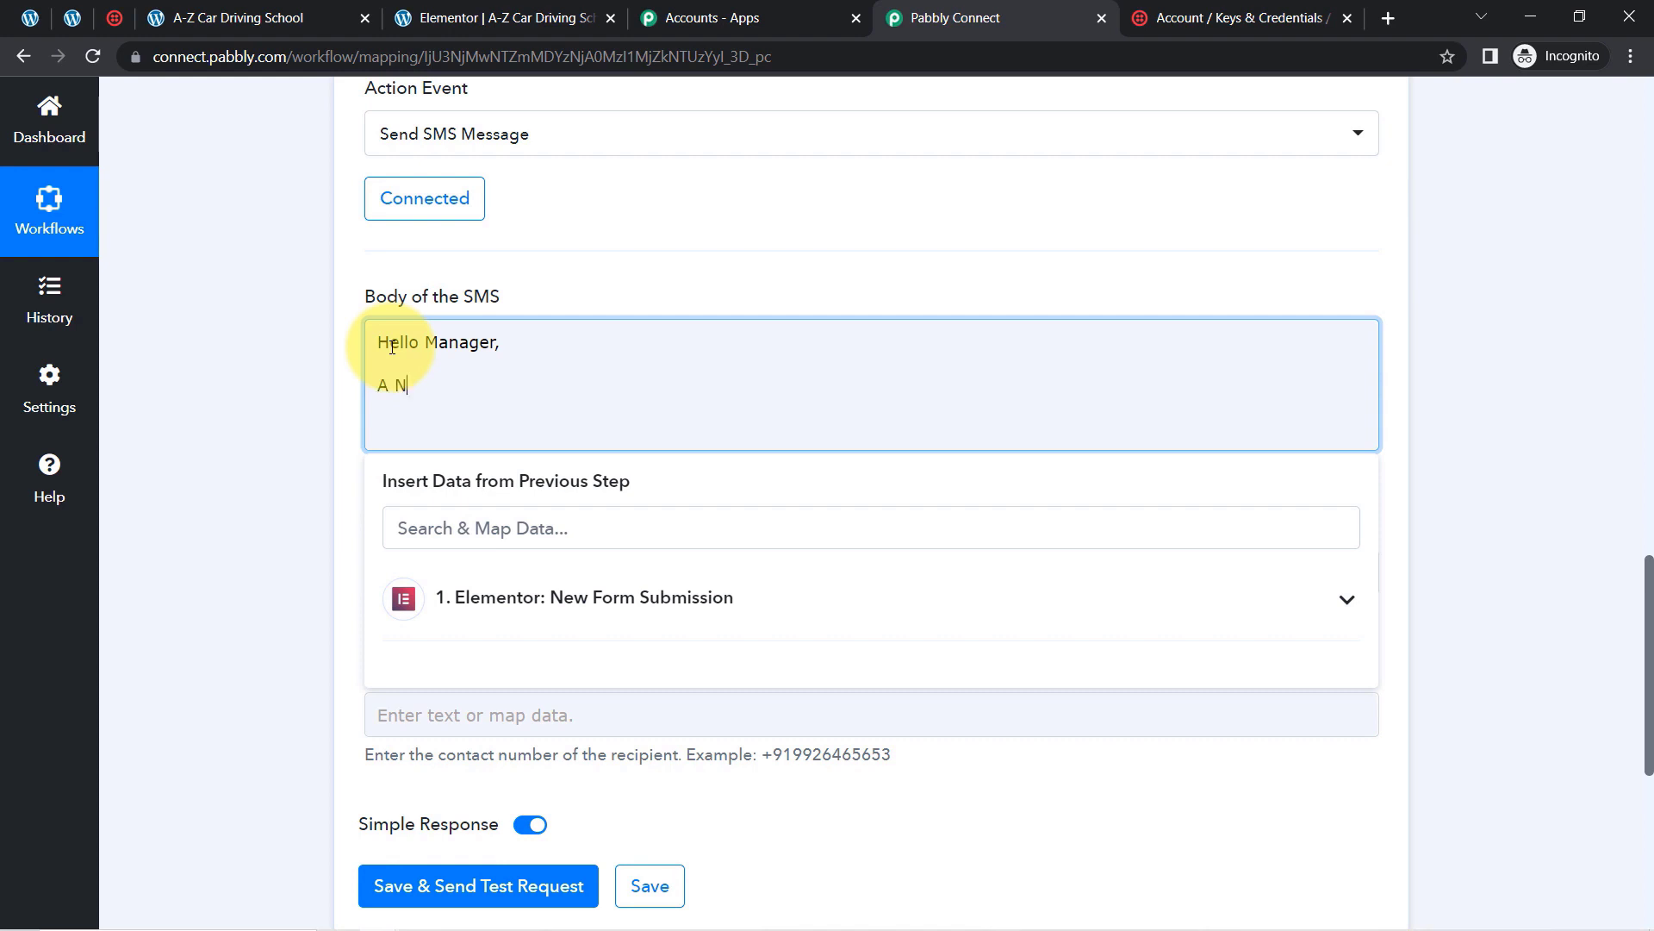
type("ew Form Submission has been ")
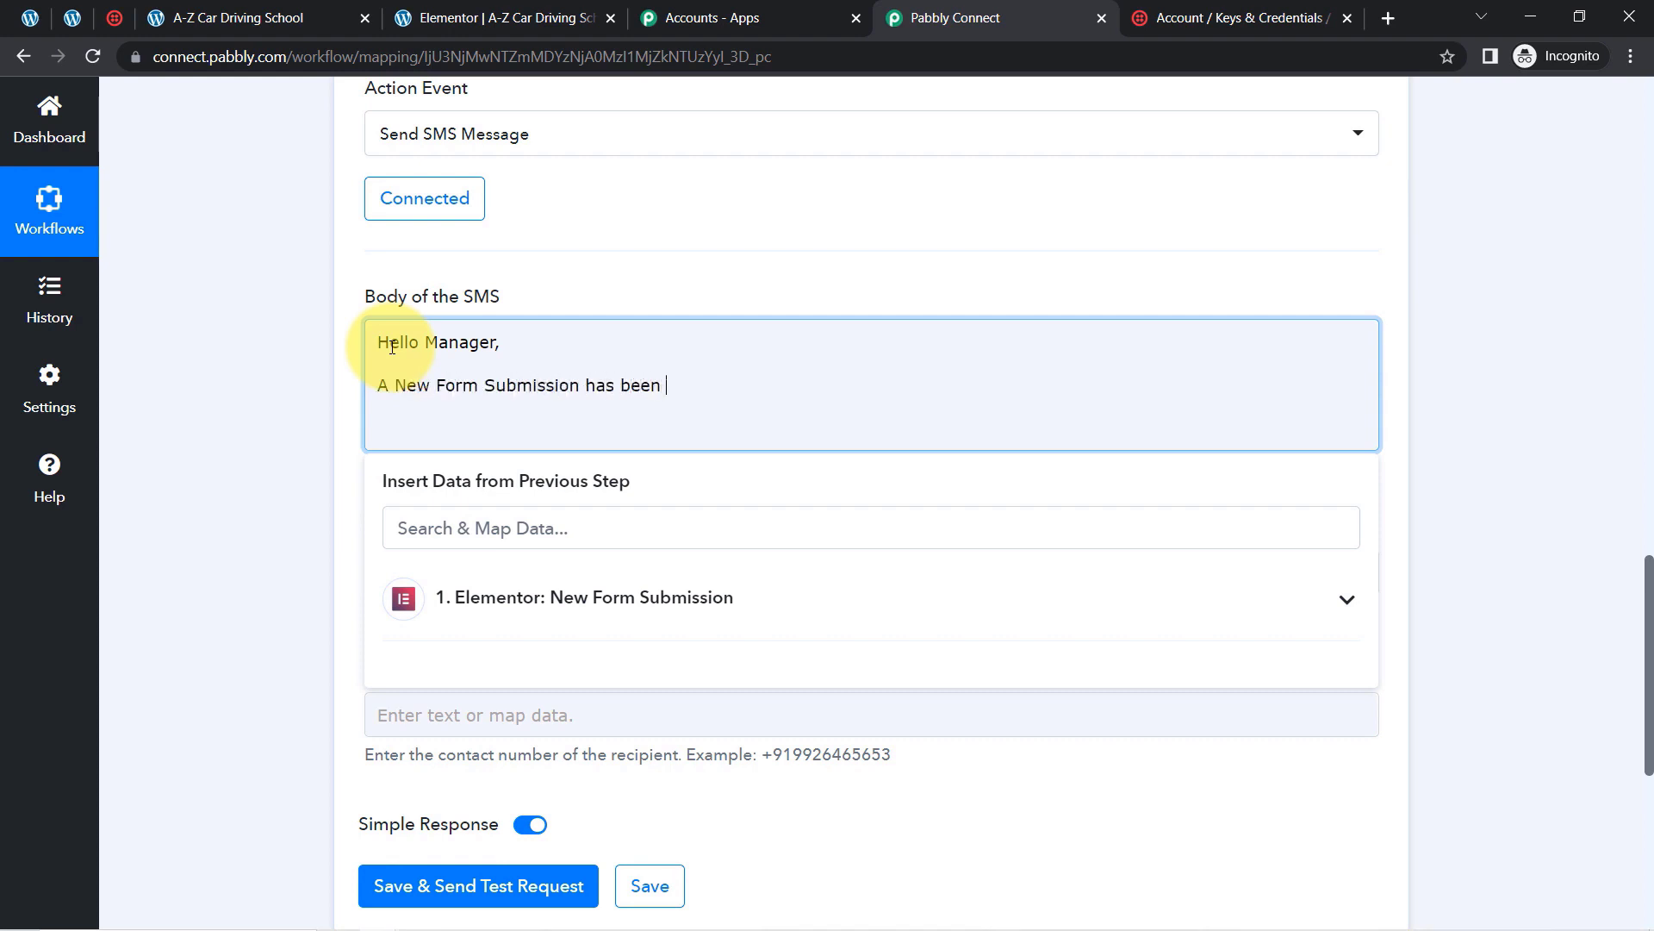
type("made.")
key("Return")
key("Return")
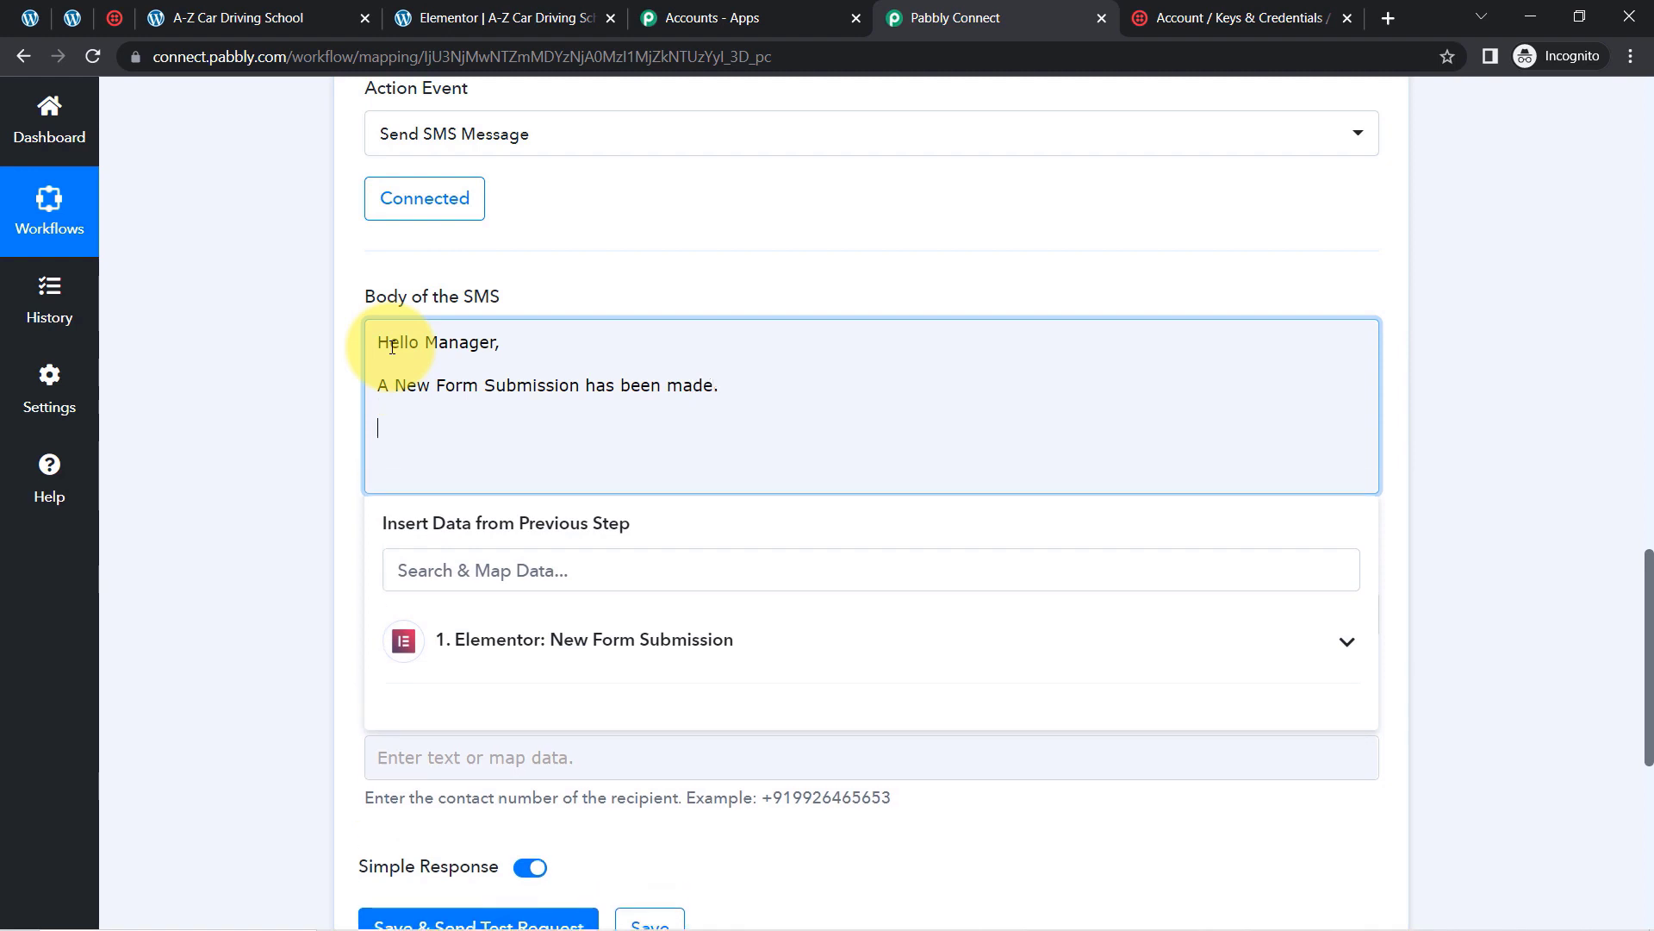
Step: Add 'Here're are the details:' followed by First Name, Lat Name, Email and Phone label lines
type("Here're are the details:")
key("Return")
key("Return")
type("Nam")
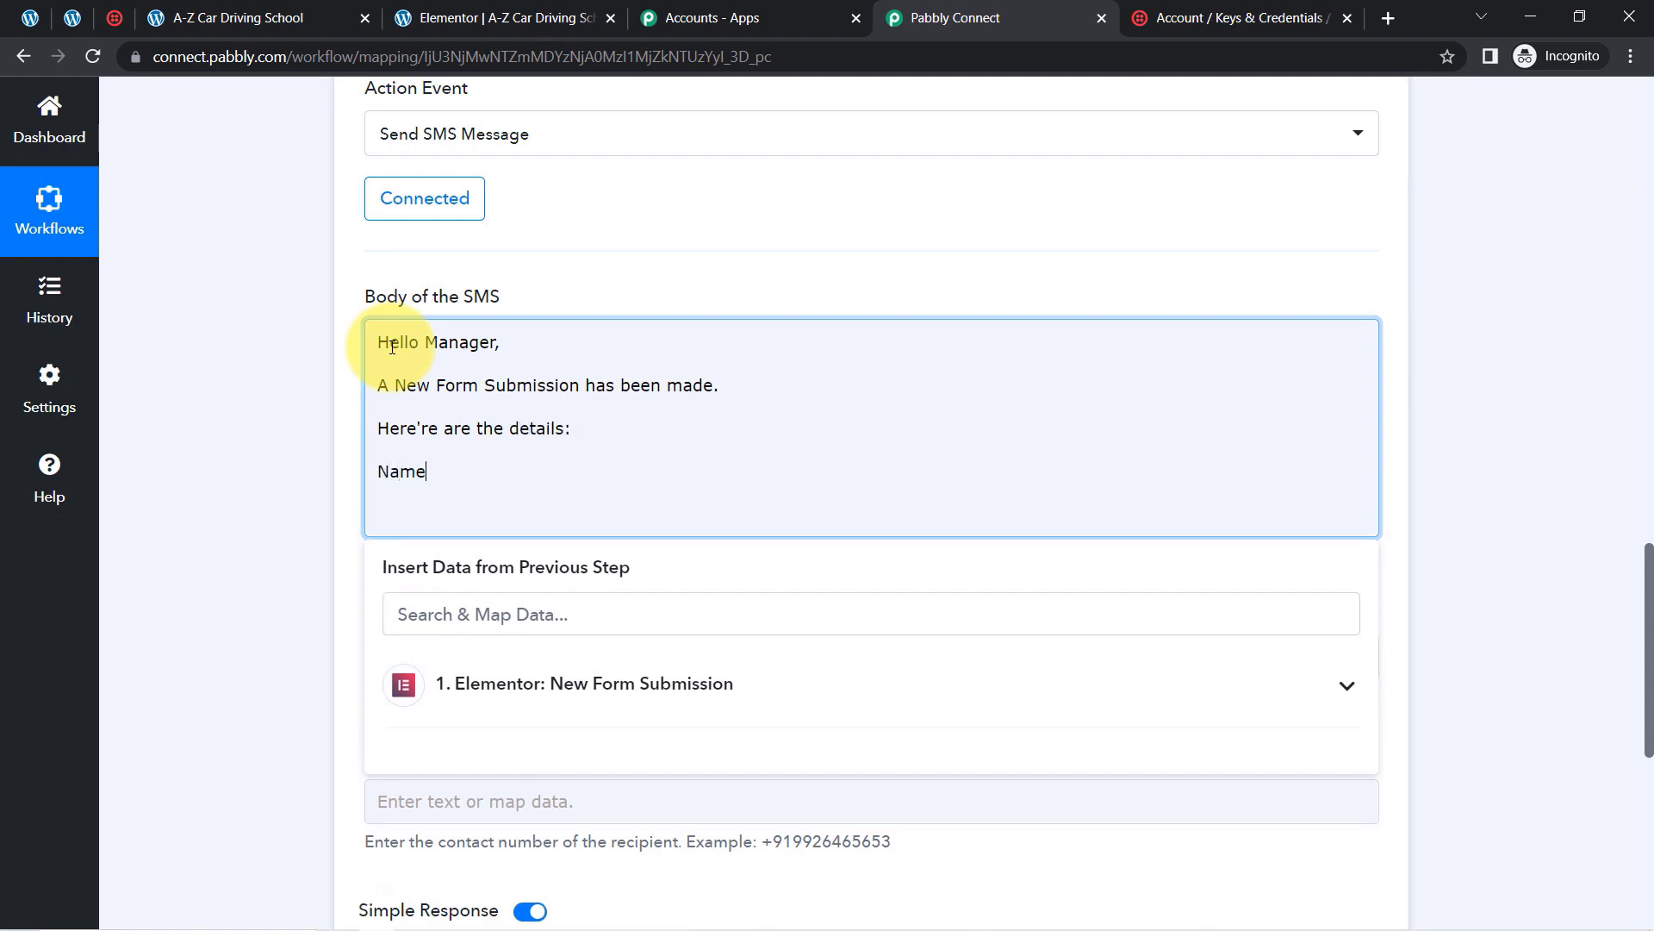
type("e")
key("Return")
type("Lat Name")
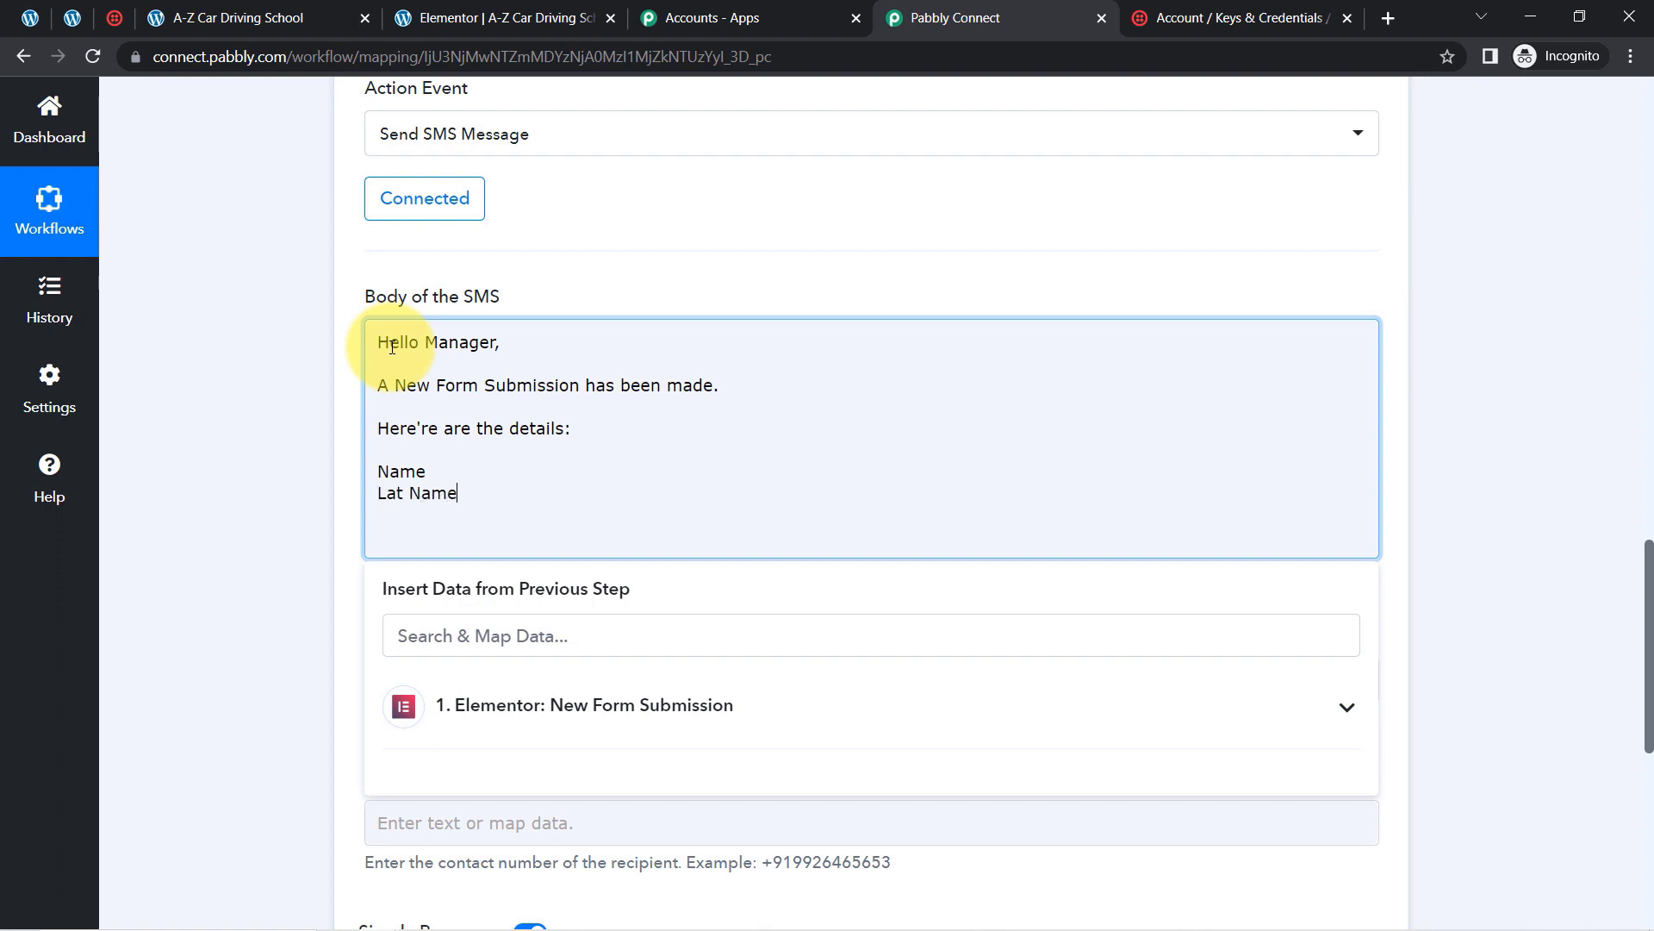
key("Return")
type("Ema")
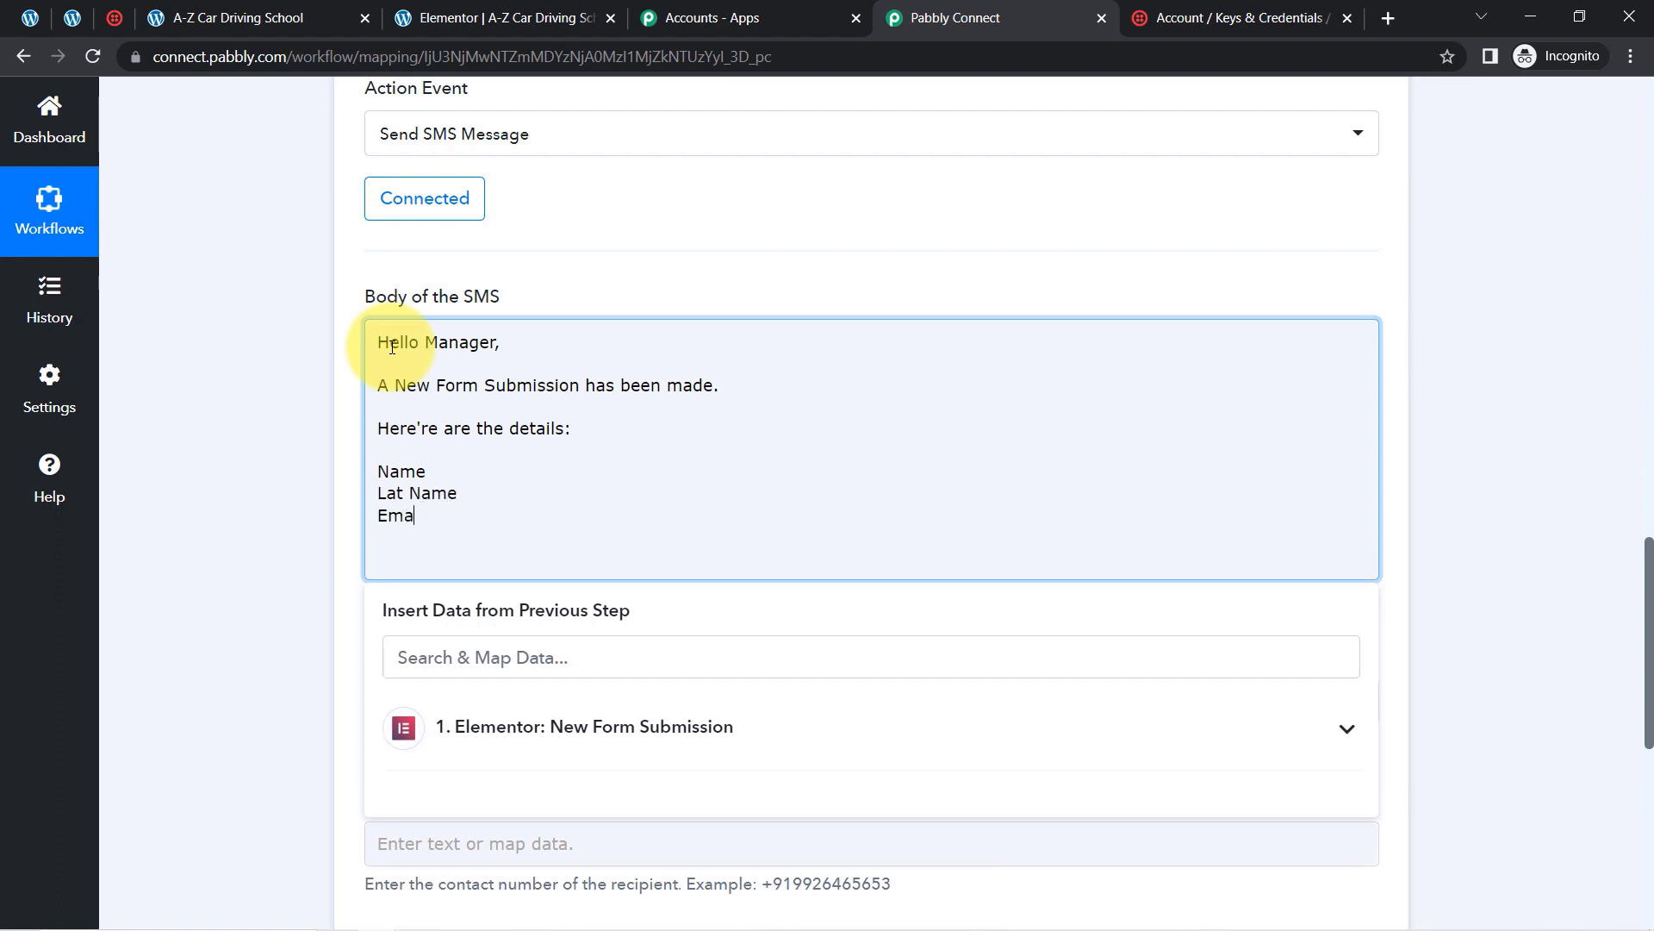
type("il")
key("Return")
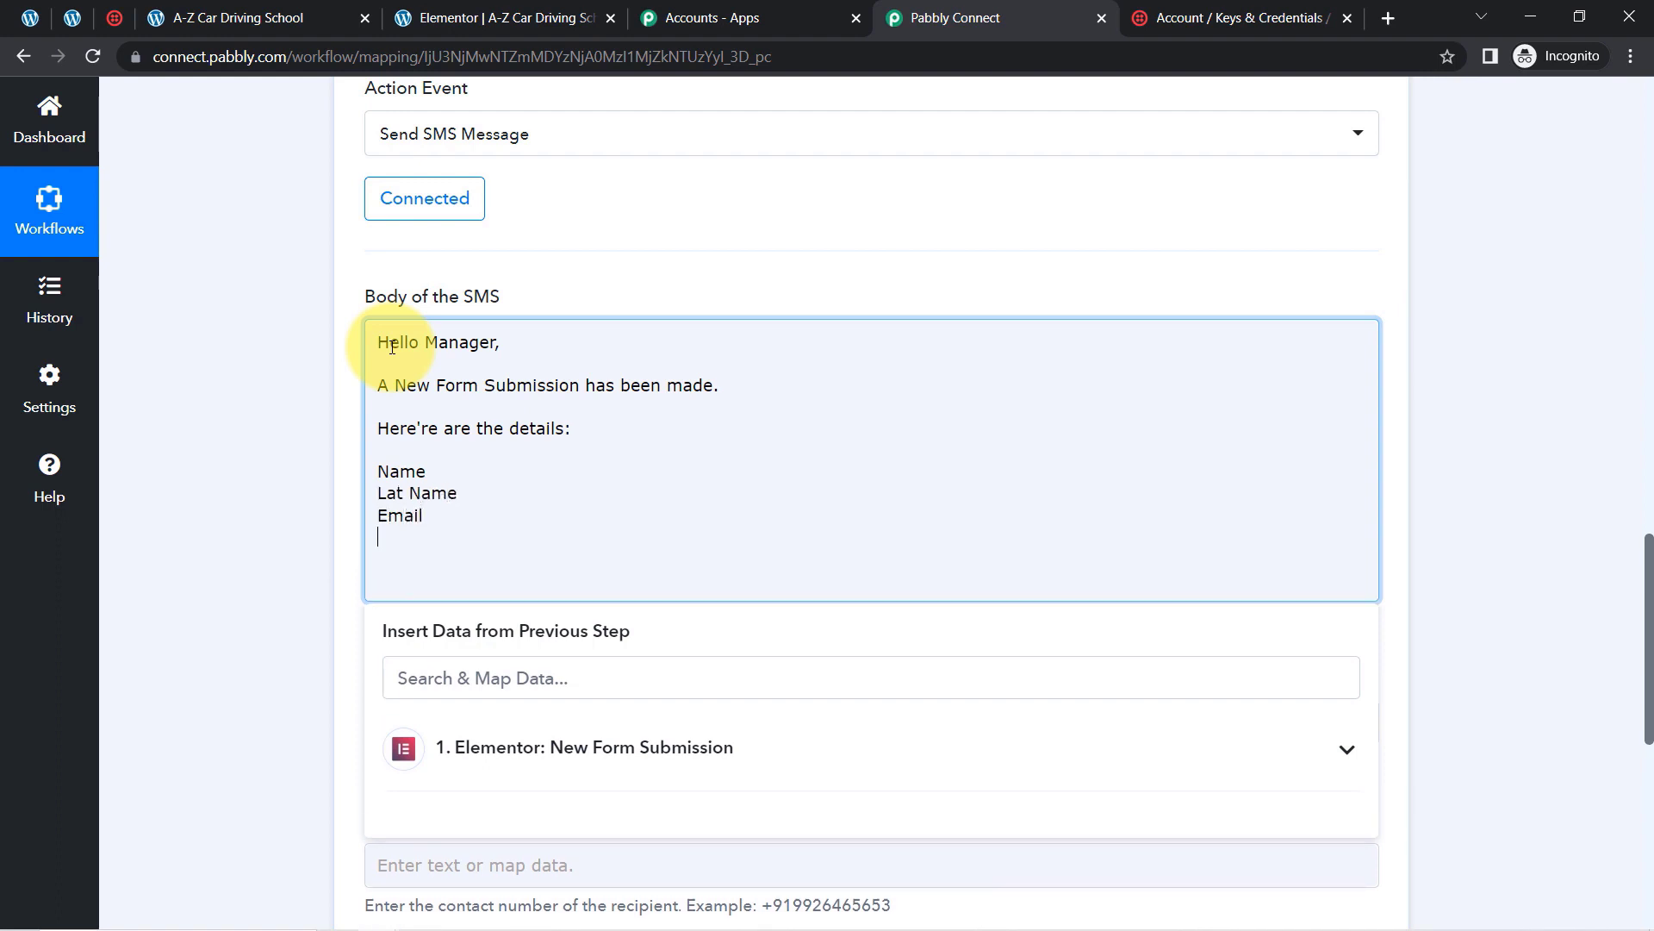
type("Phone")
type("First")
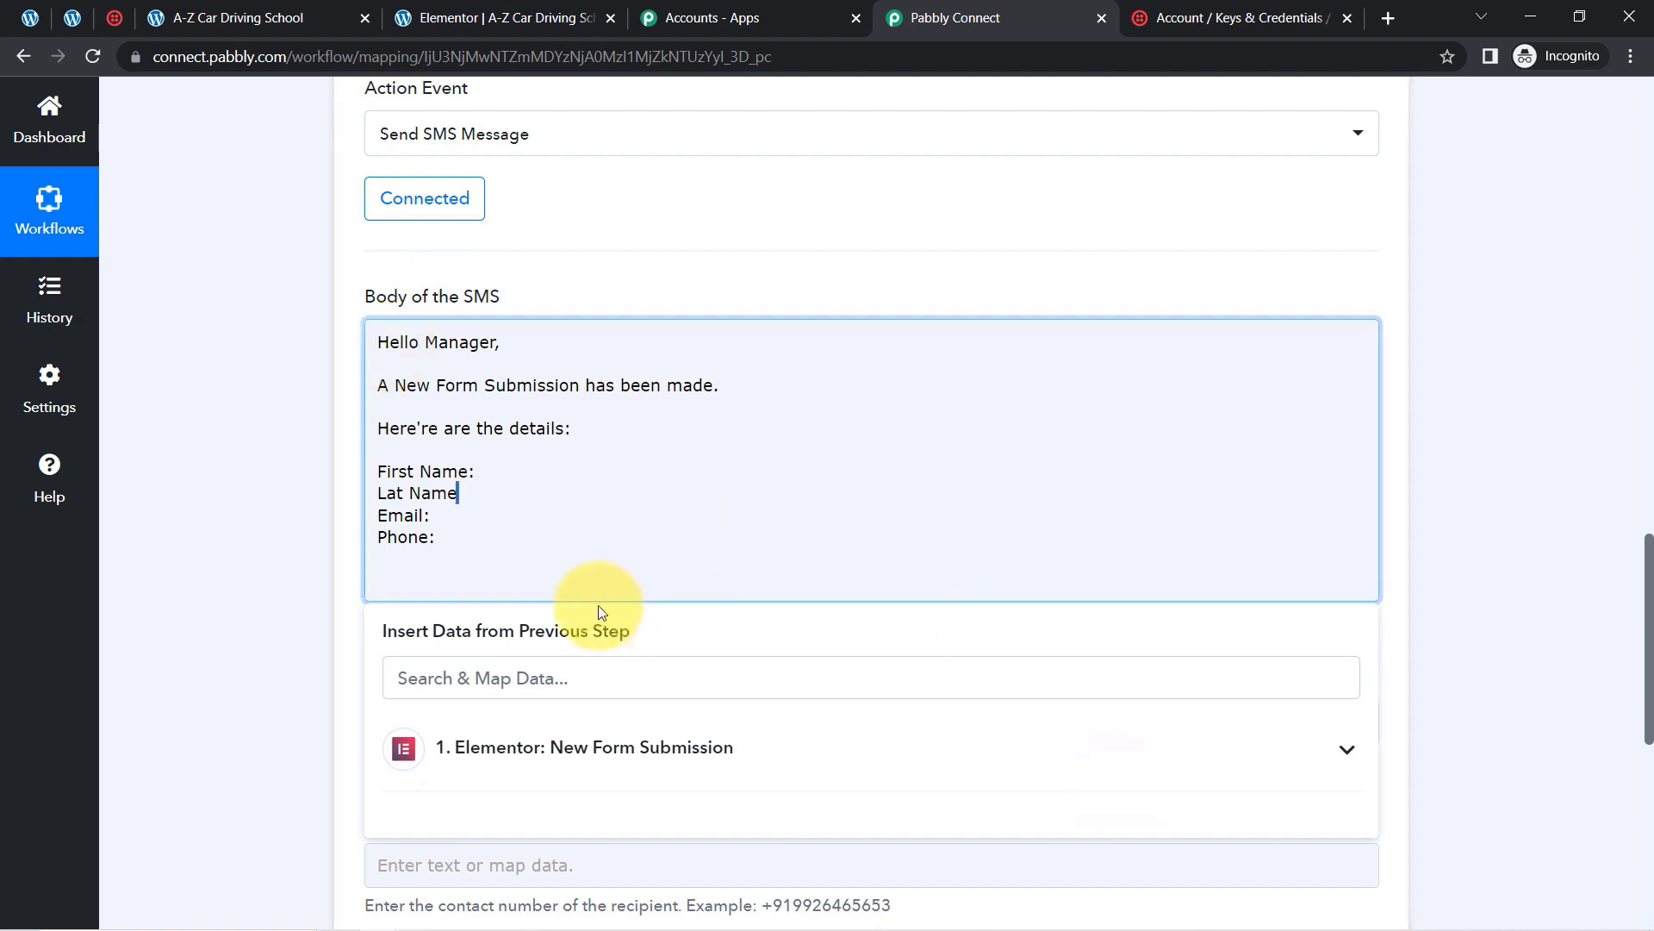
Step: Add a colon after Lat Name and map the Elementor First Name field after First Name:
left_click(466, 495)
left_click(458, 494)
type(":")
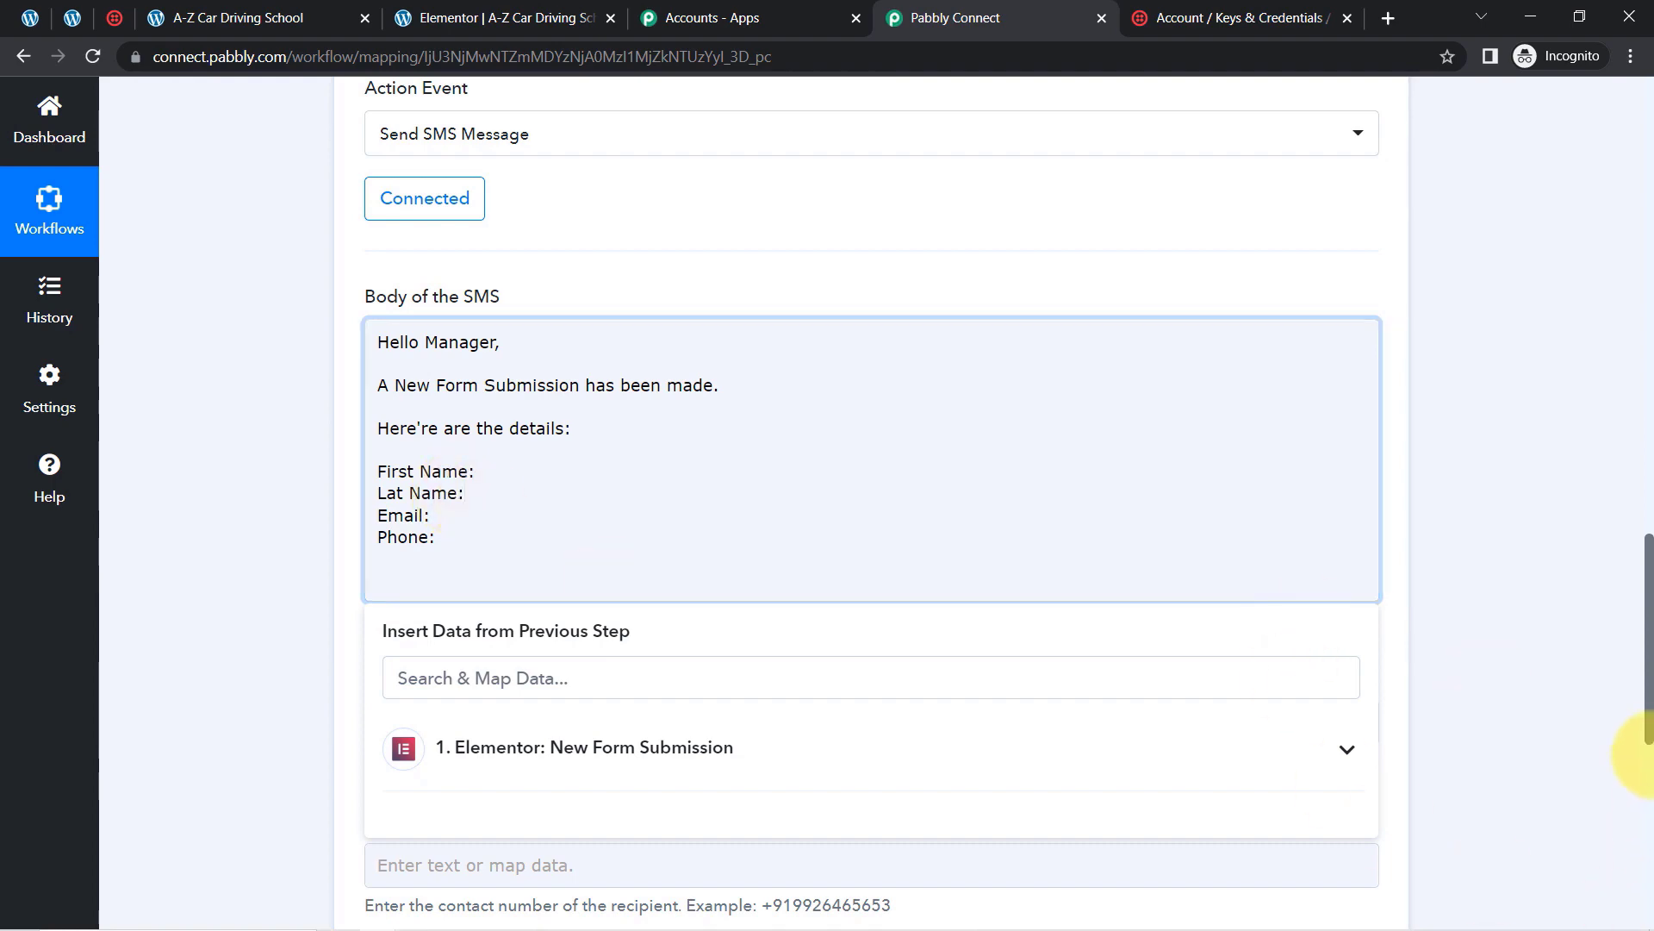
left_click_drag(1650, 712, 1630, 488)
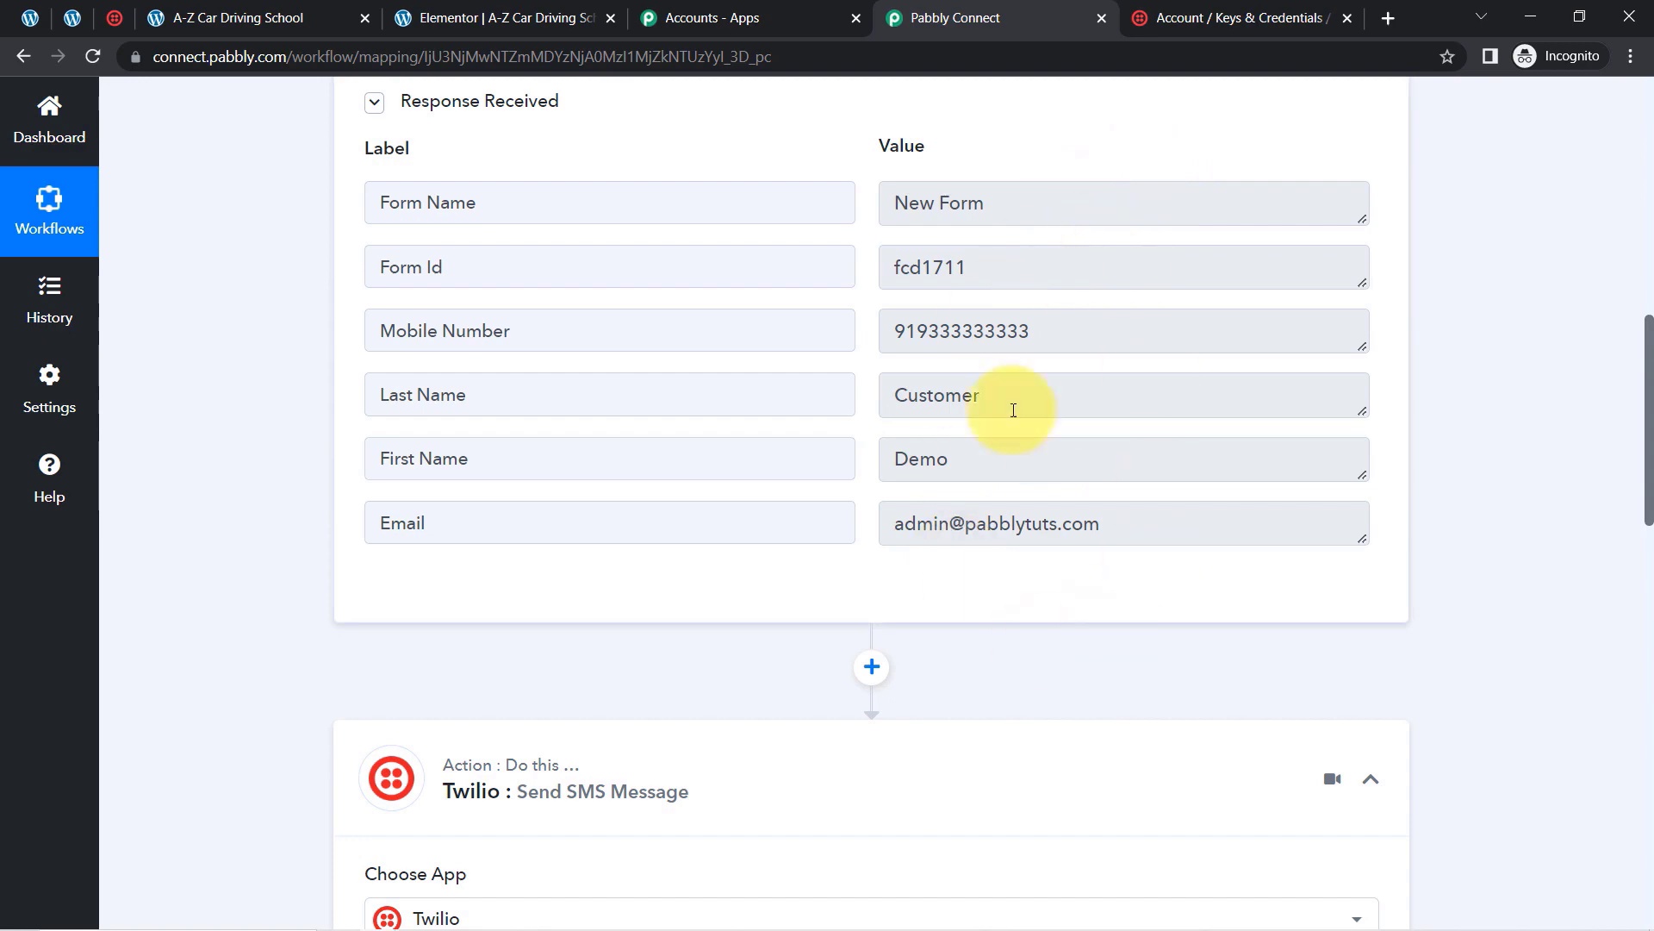
left_click_drag(1649, 372, 1647, 577)
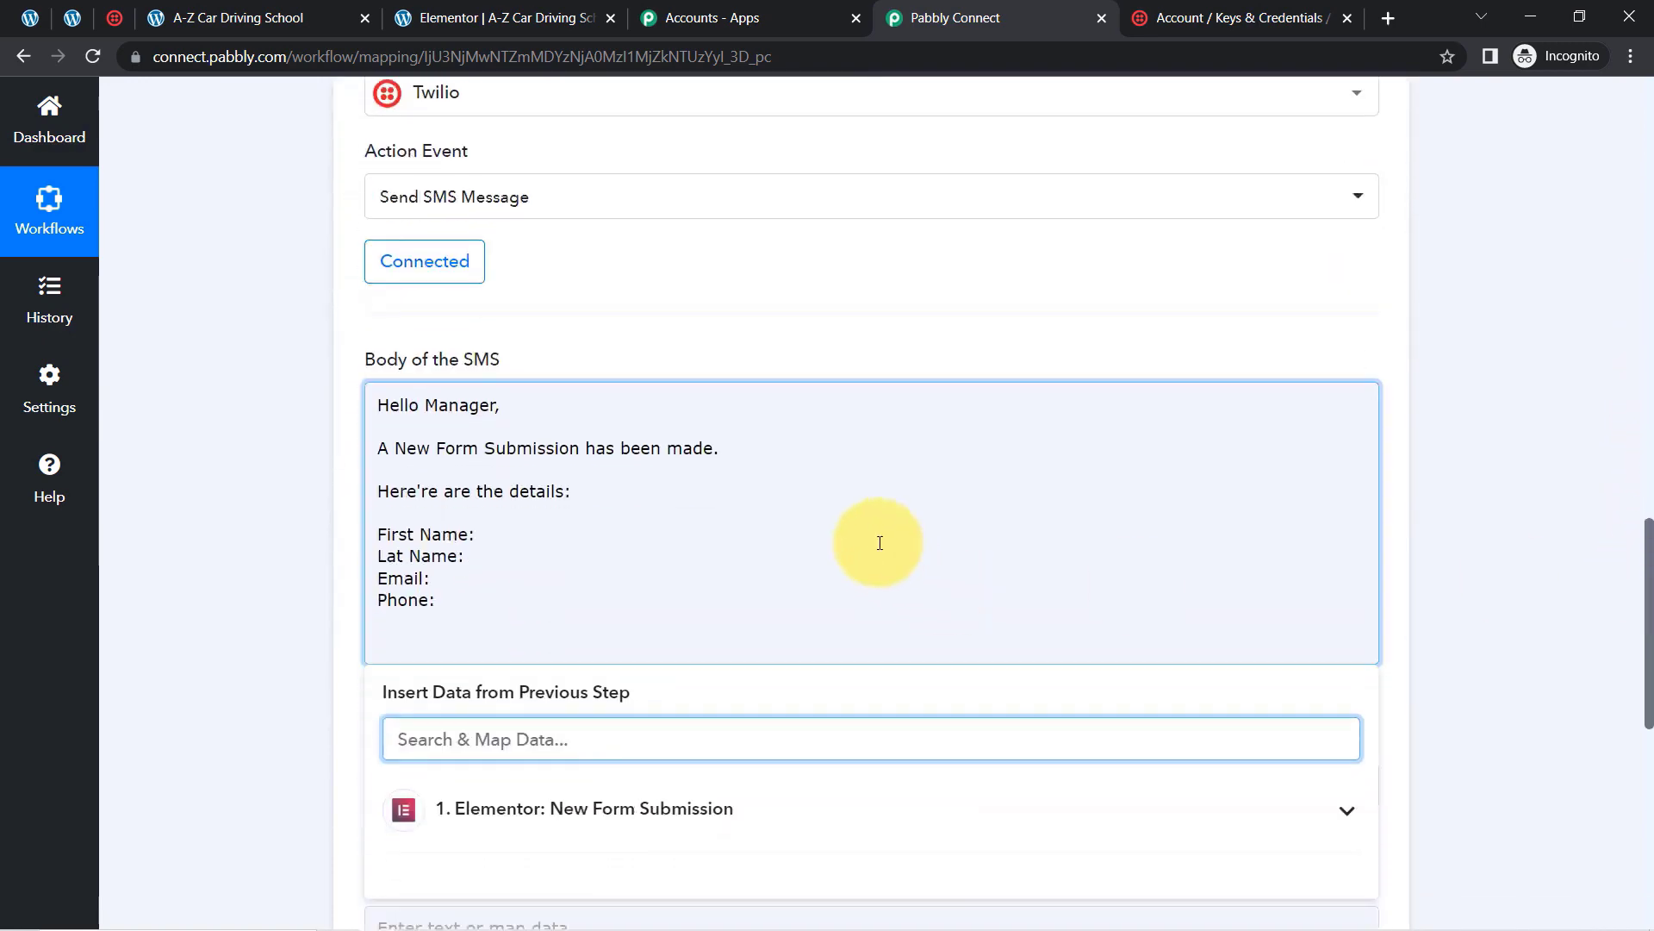
left_click(304, 560)
left_click(478, 532)
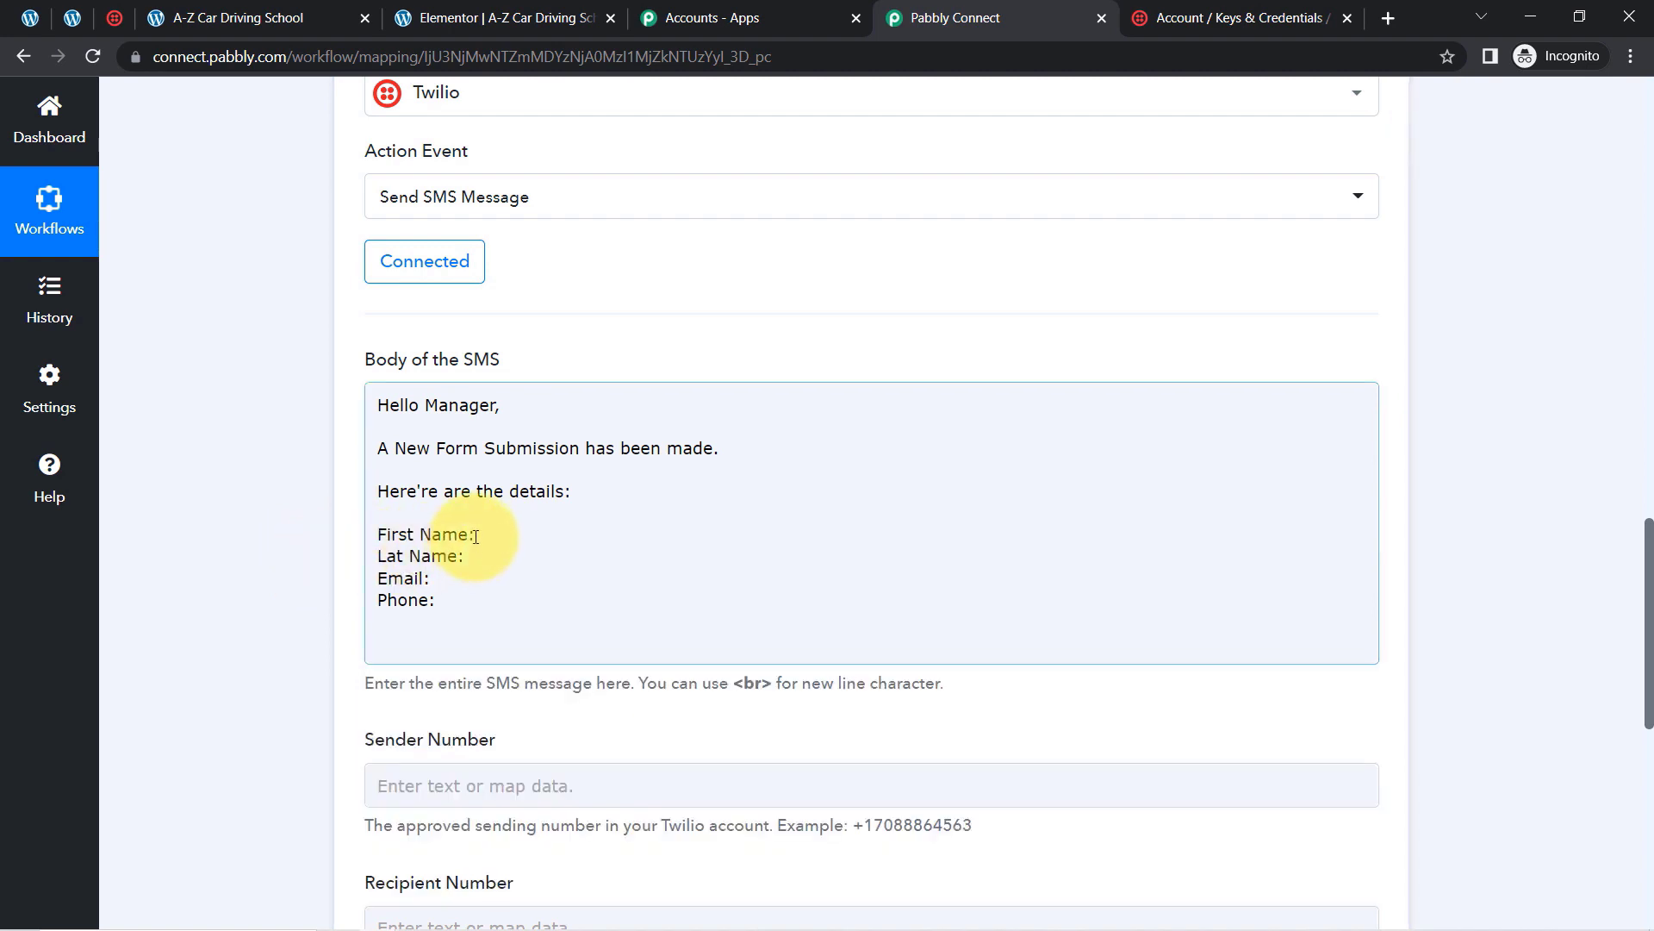
left_click(479, 533)
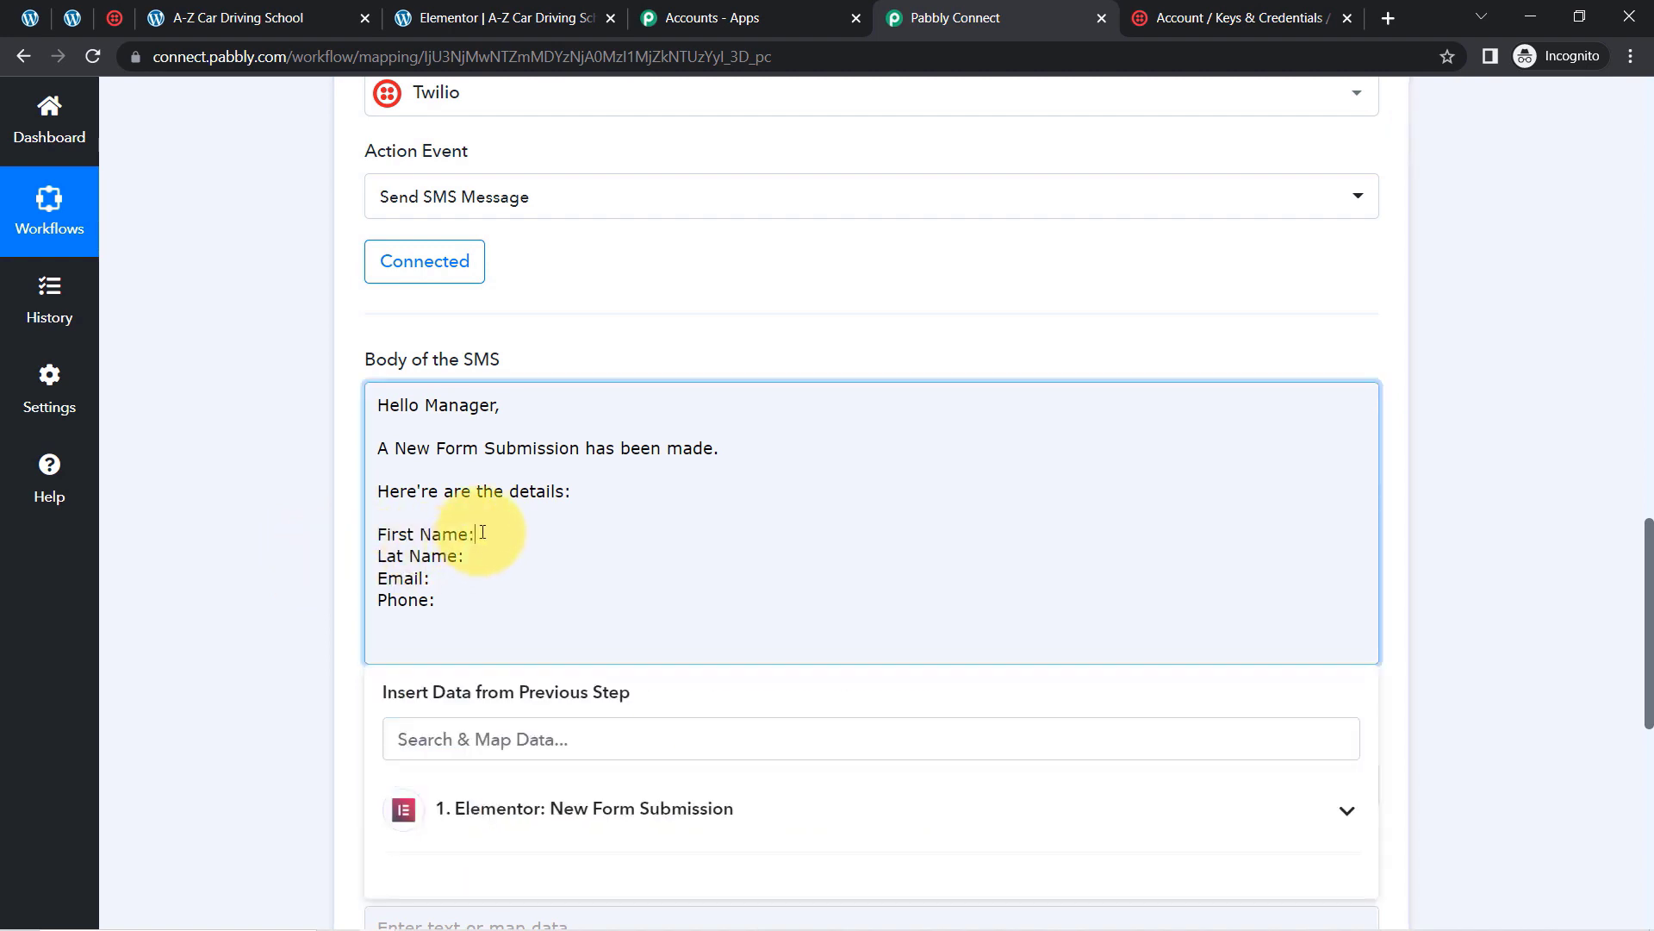
scroll(1638, 603, "down", 5)
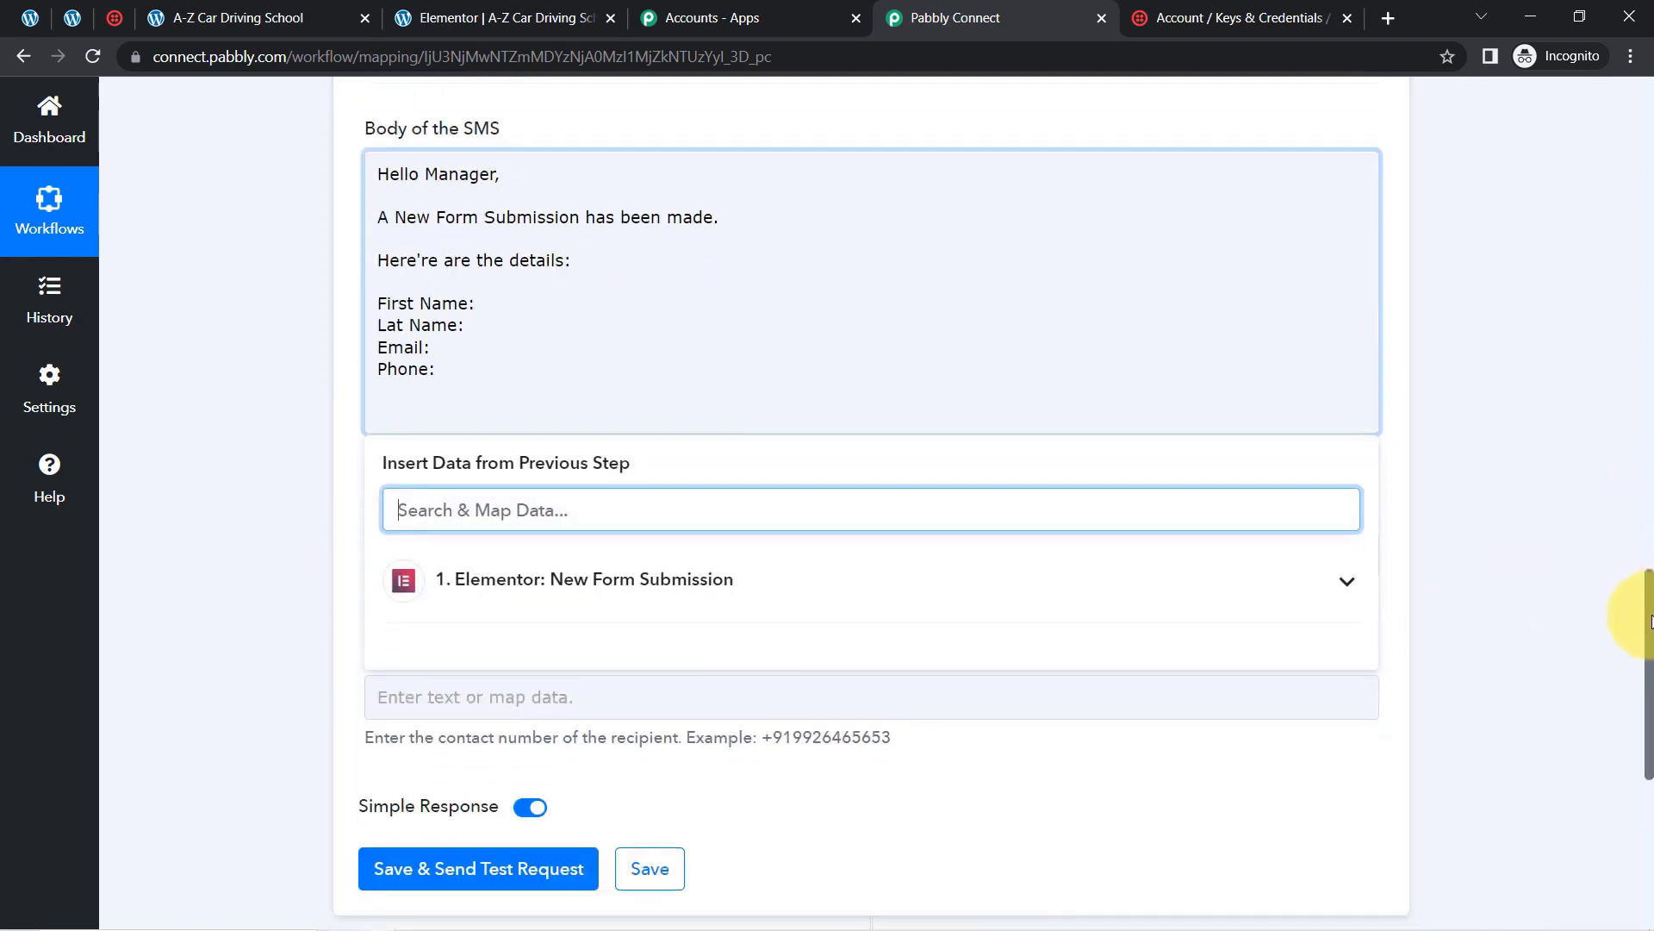
left_click(763, 428)
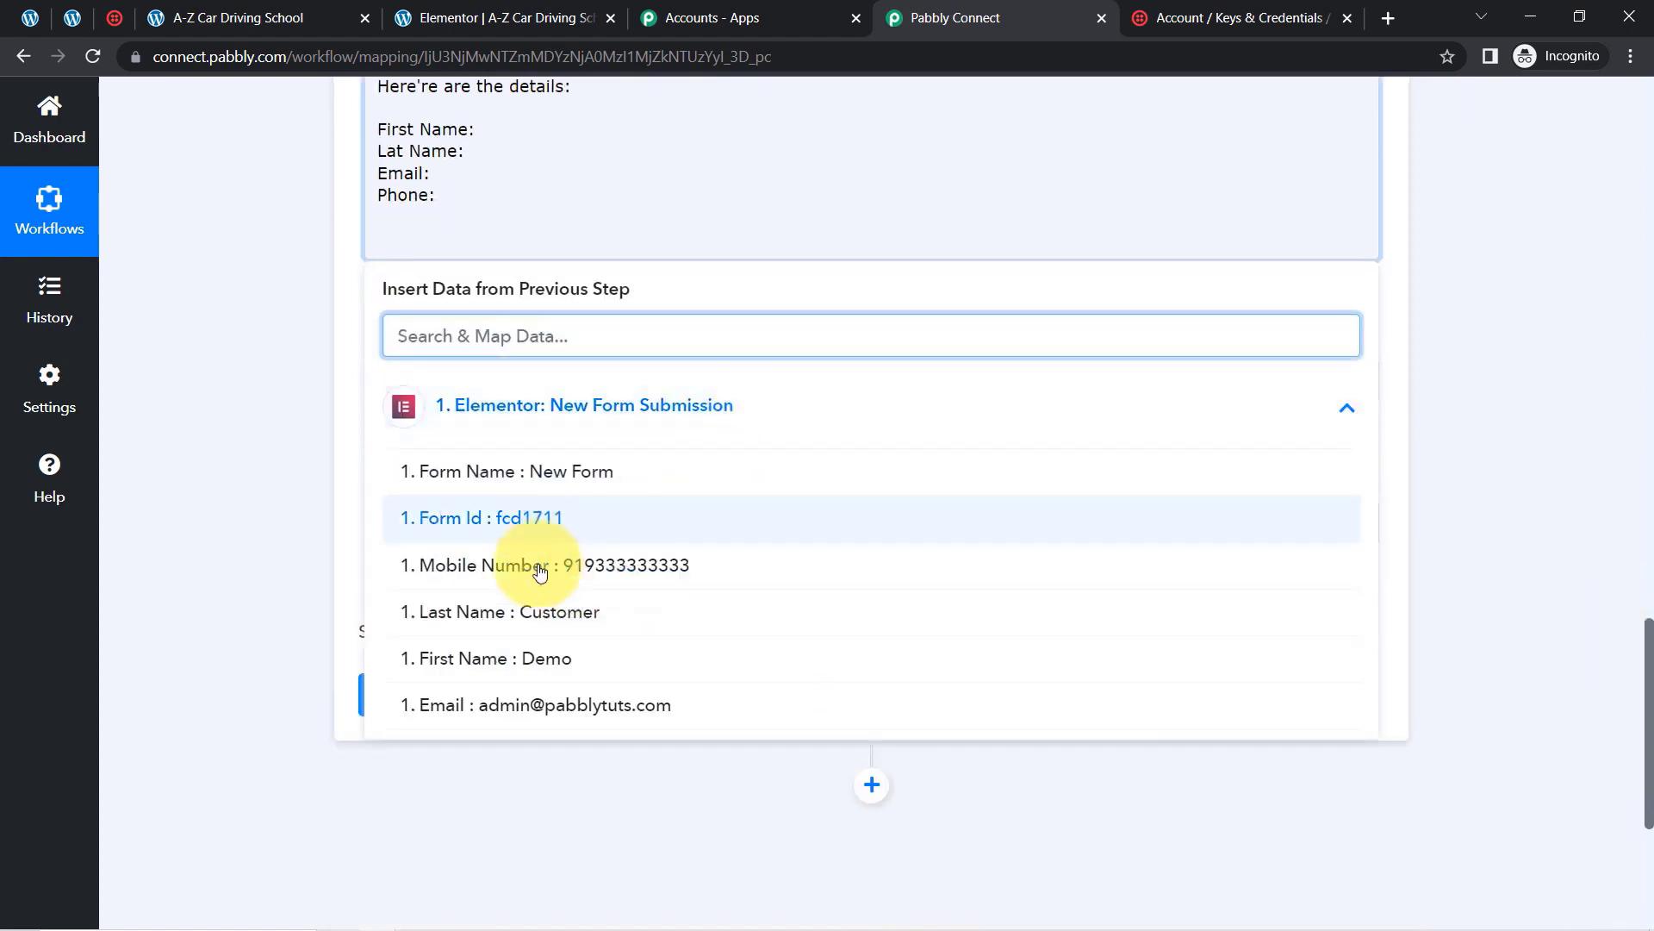
left_click(439, 669)
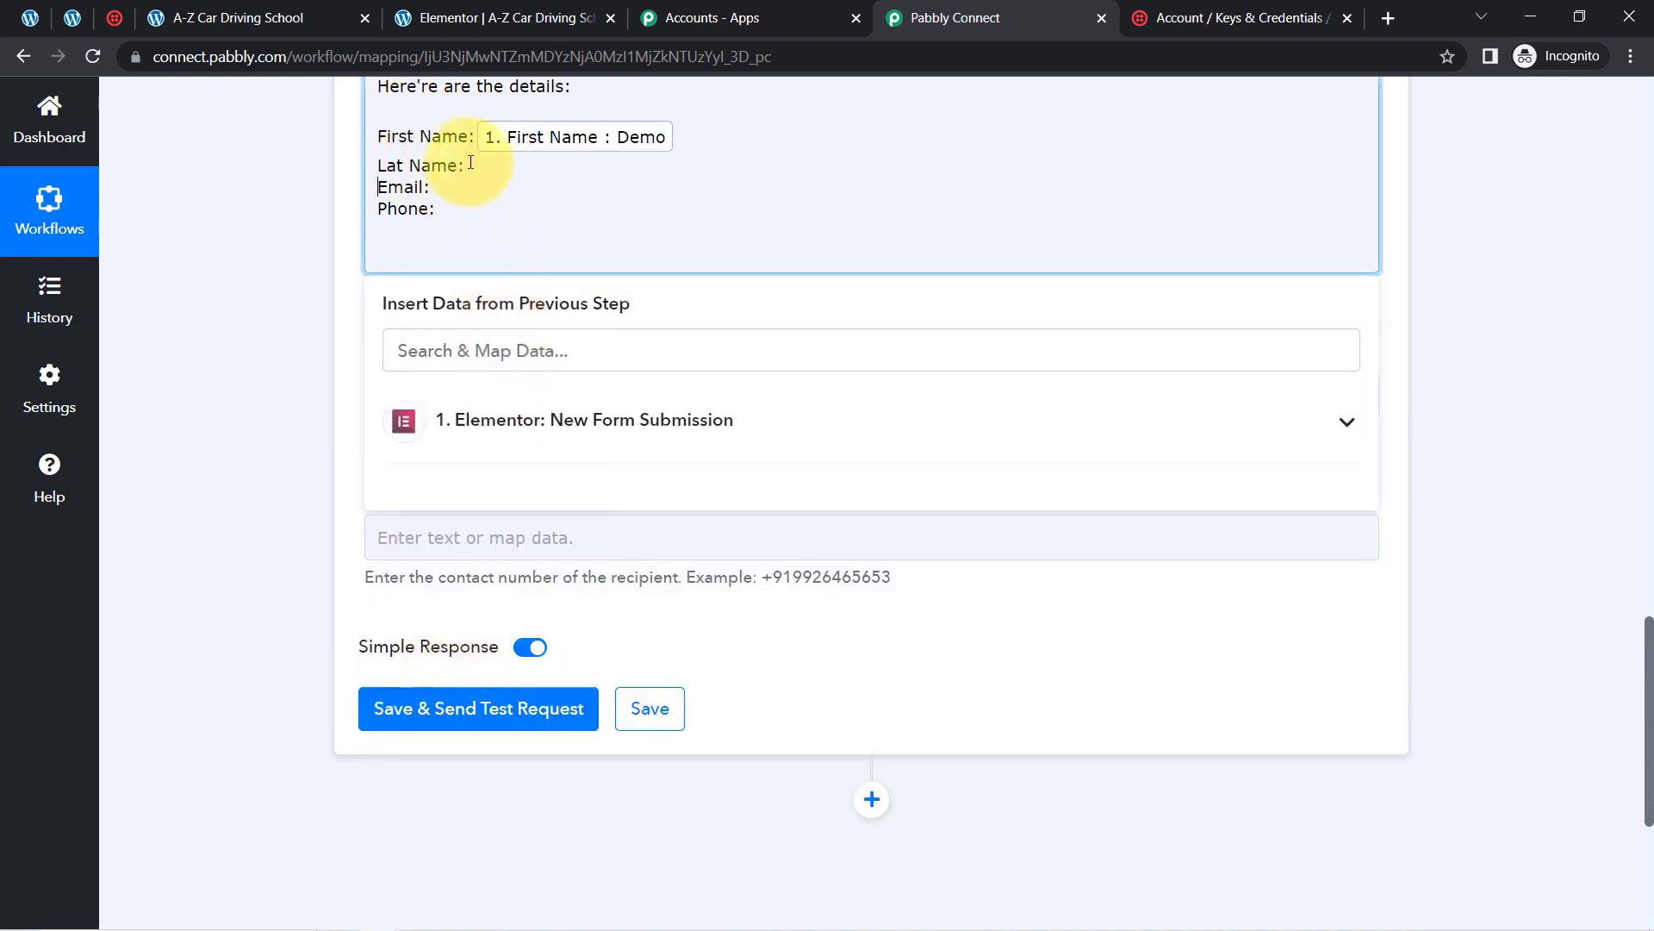
Step: Map the Last Name field after Lat Name: and the Email field after Email:
left_click(450, 420)
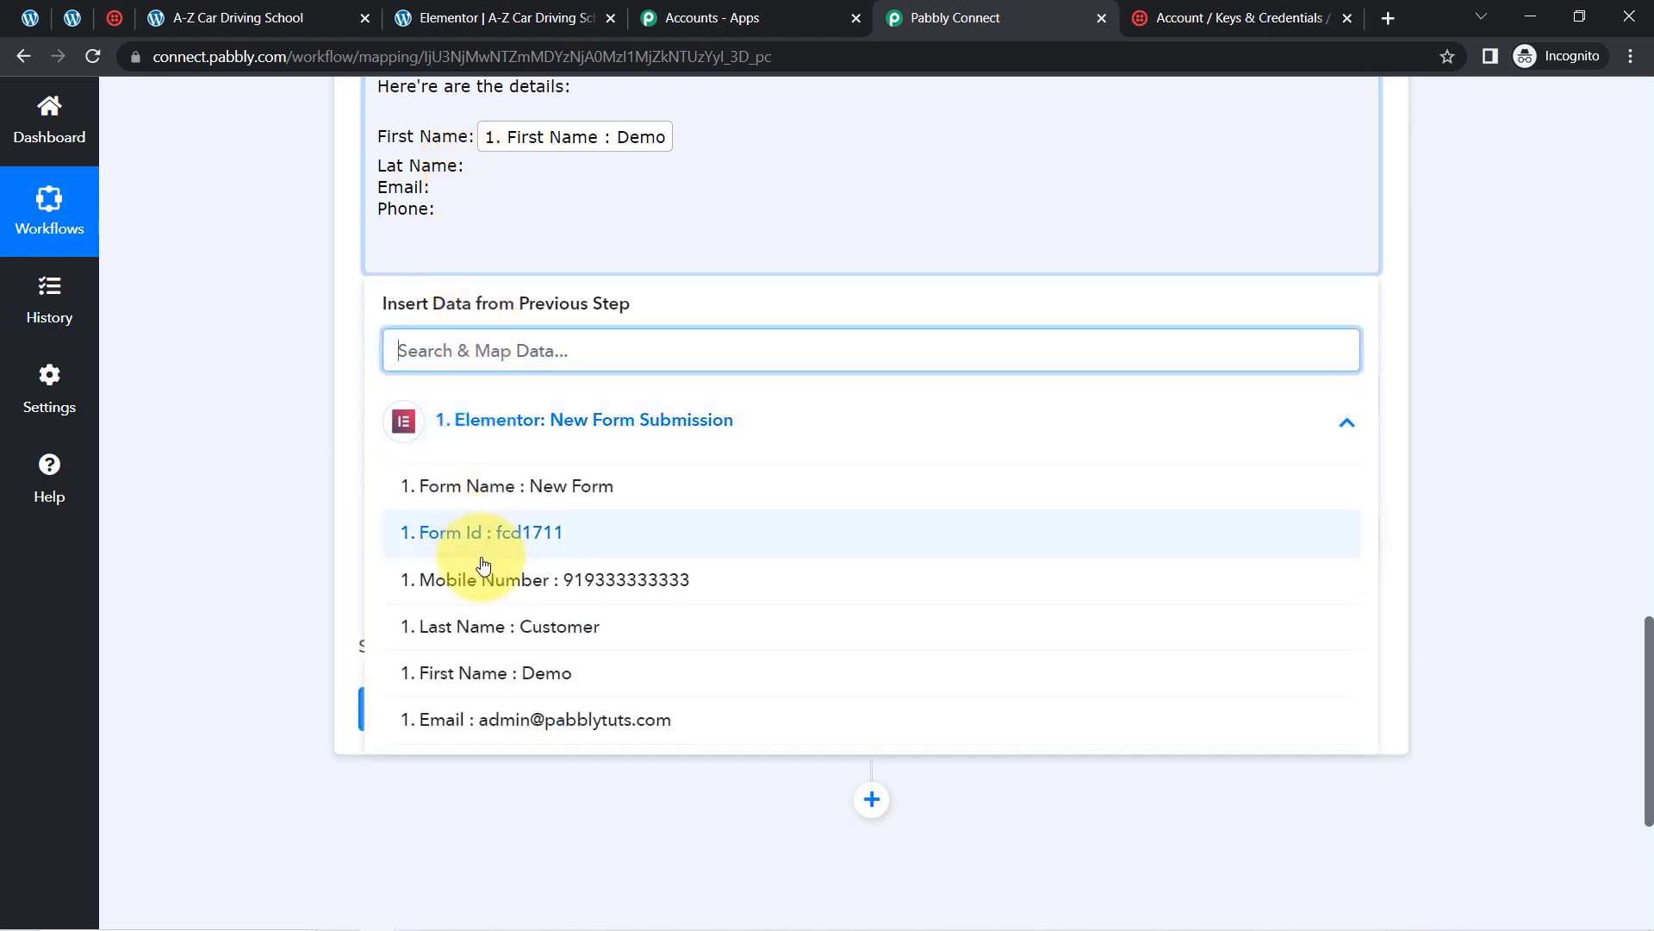
left_click(489, 630)
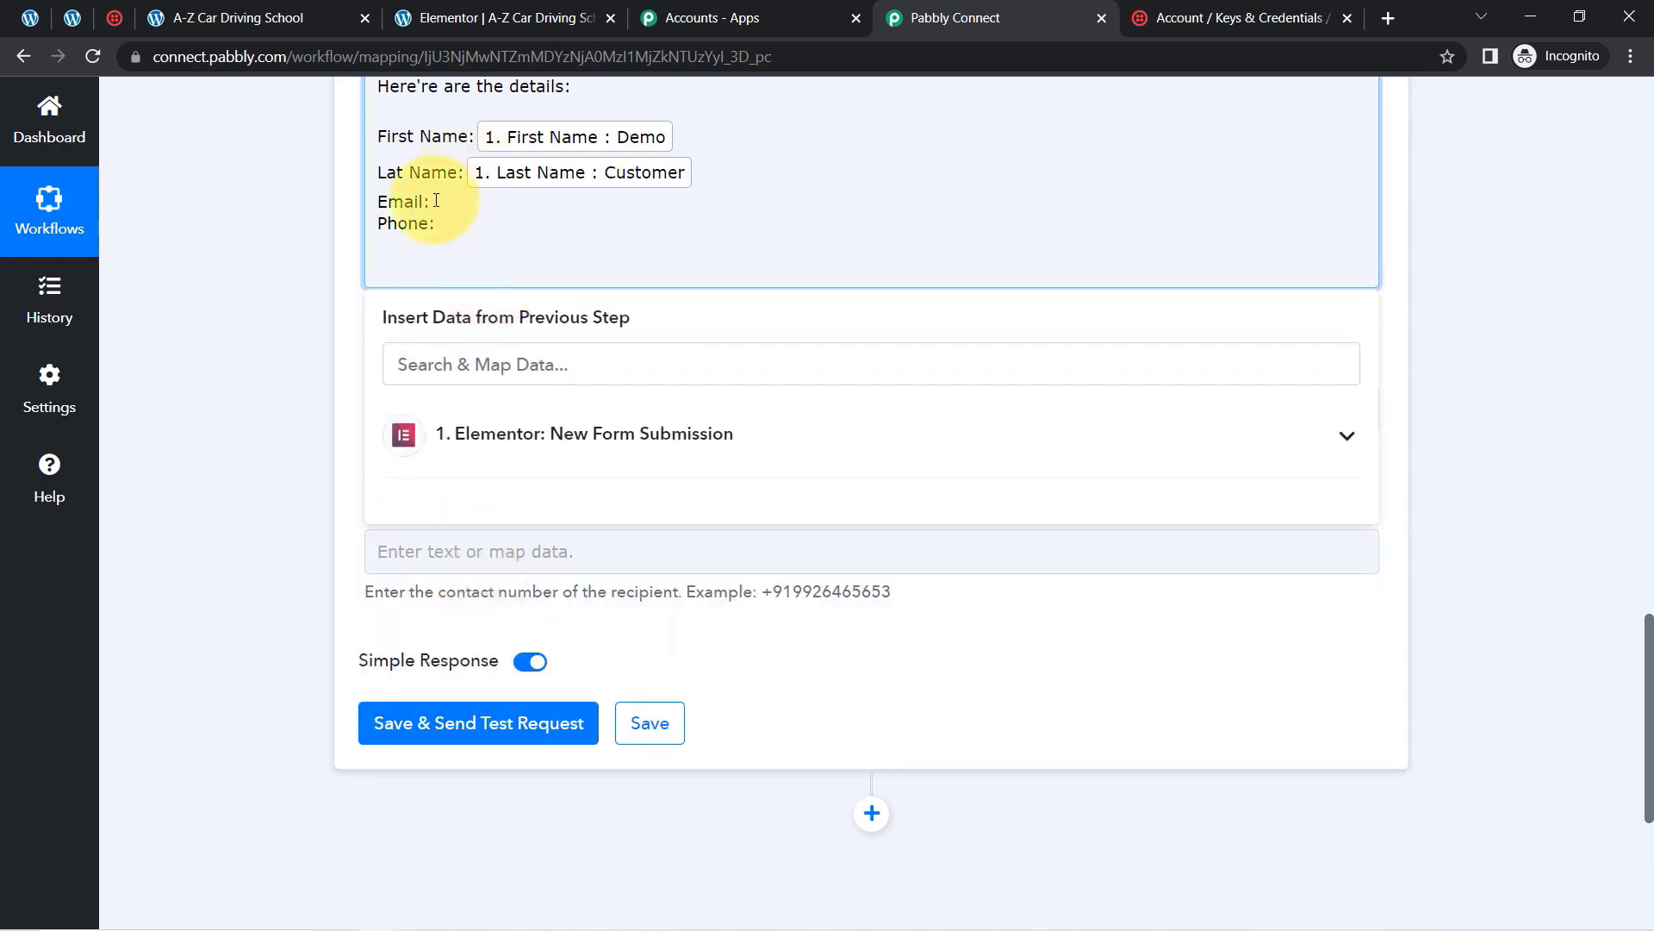
left_click(436, 201)
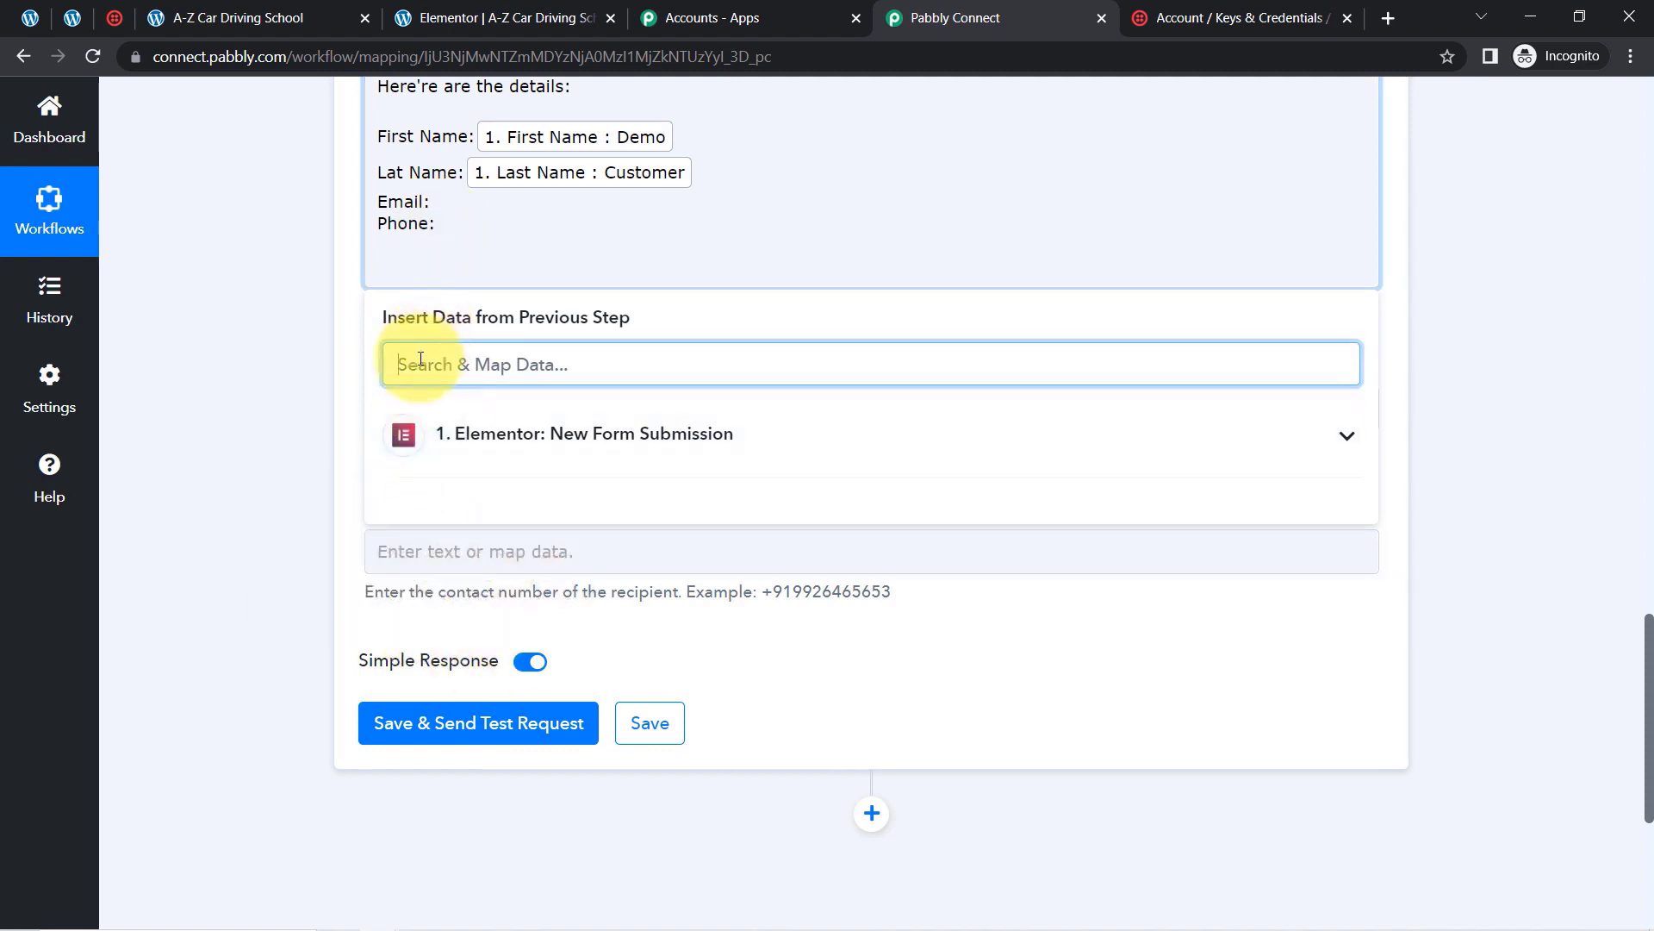
type("@")
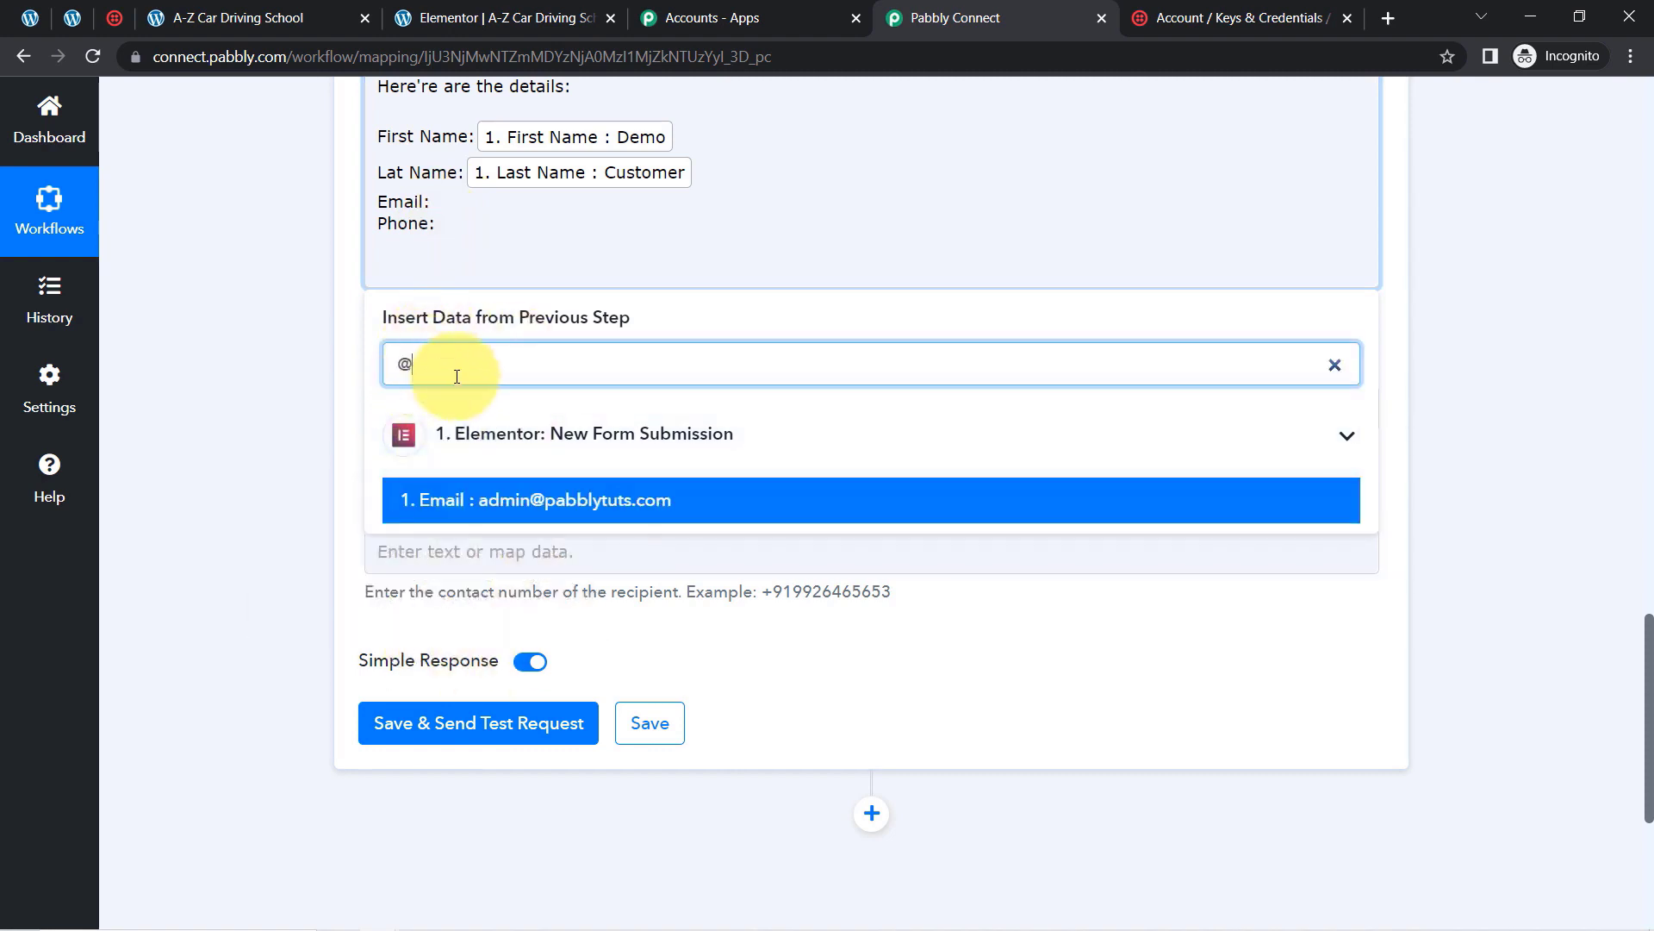
left_click(425, 497)
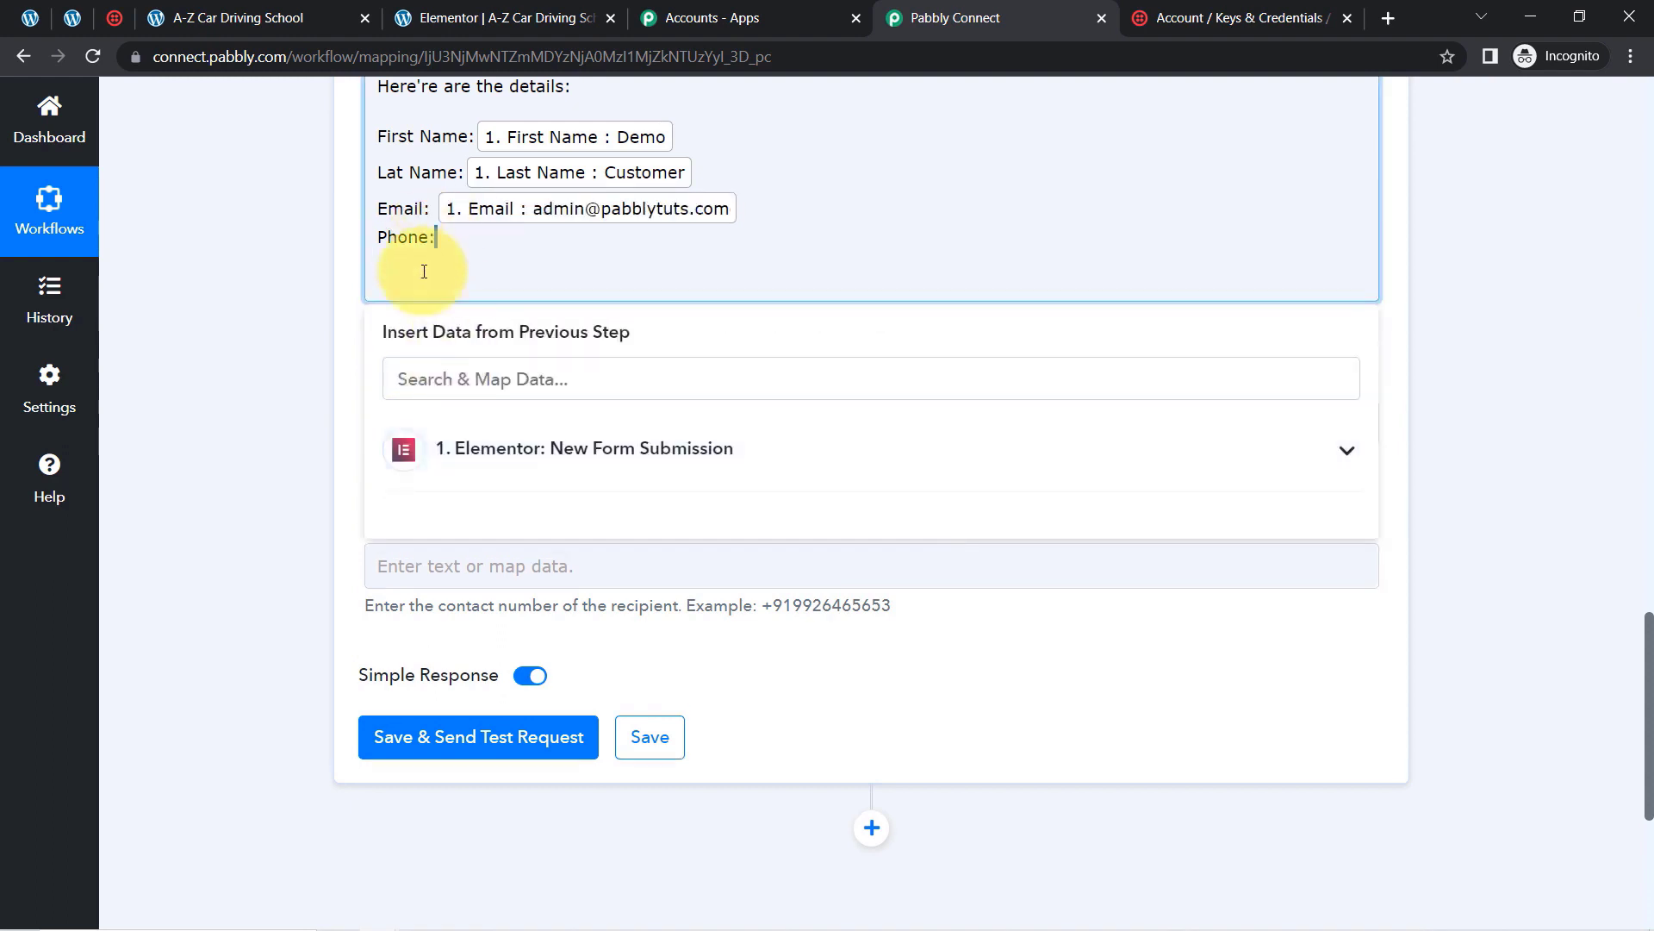
Step: Map the Mobile Number field after Phone:, removing the empty line below it
left_click(447, 243)
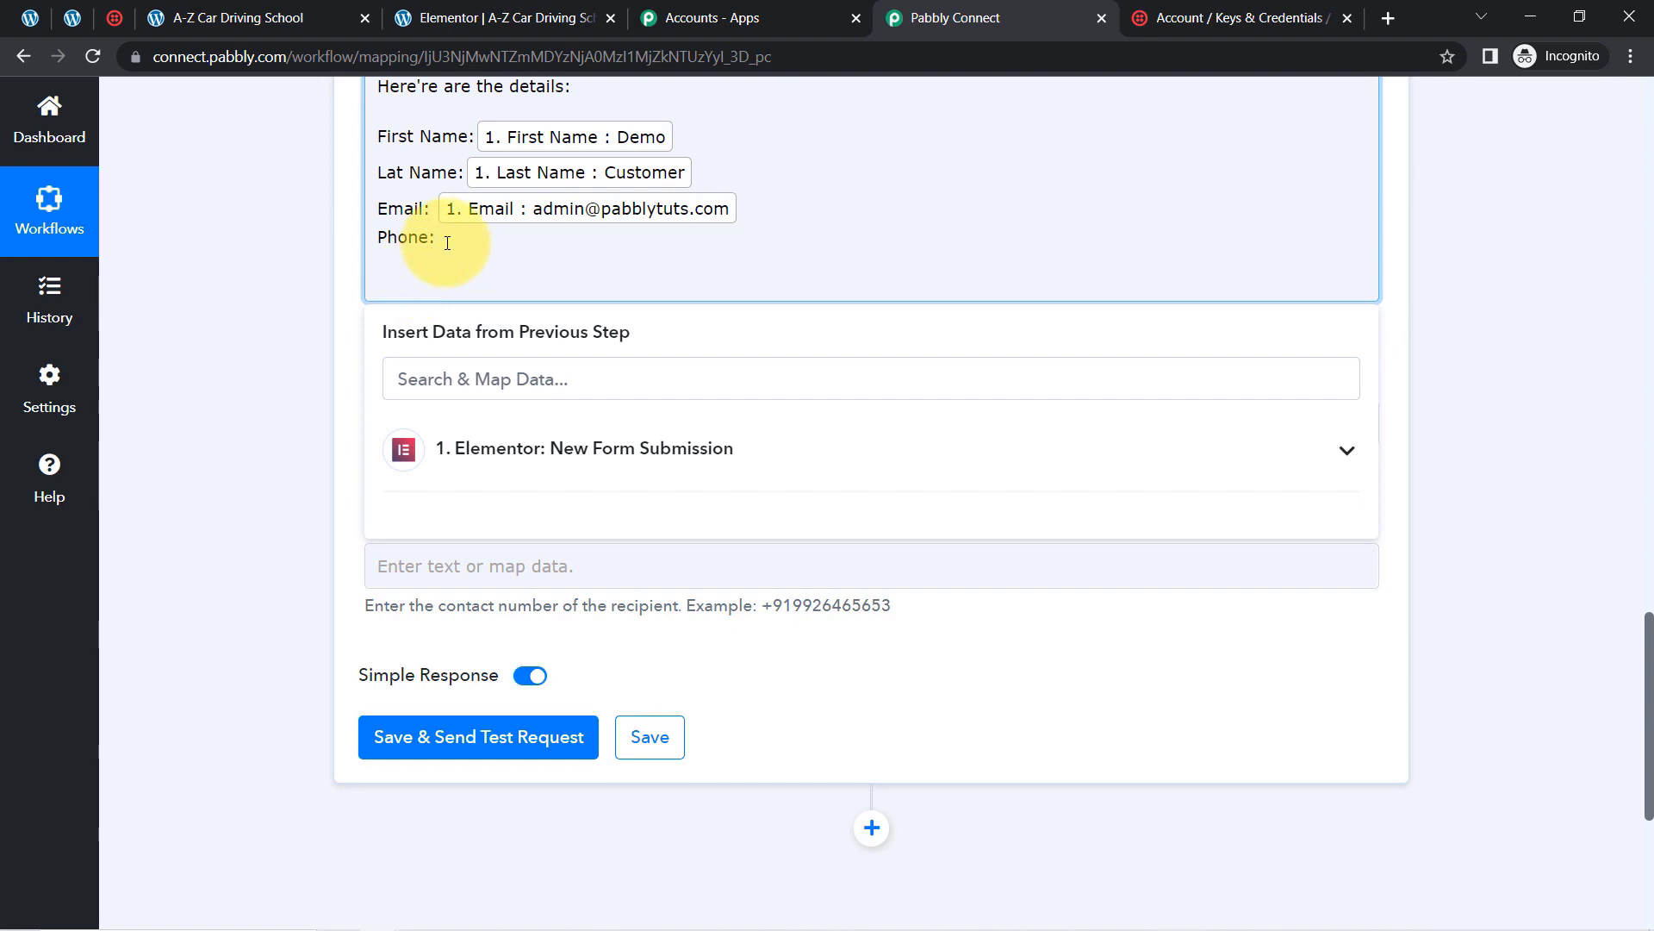
key("BackSpace")
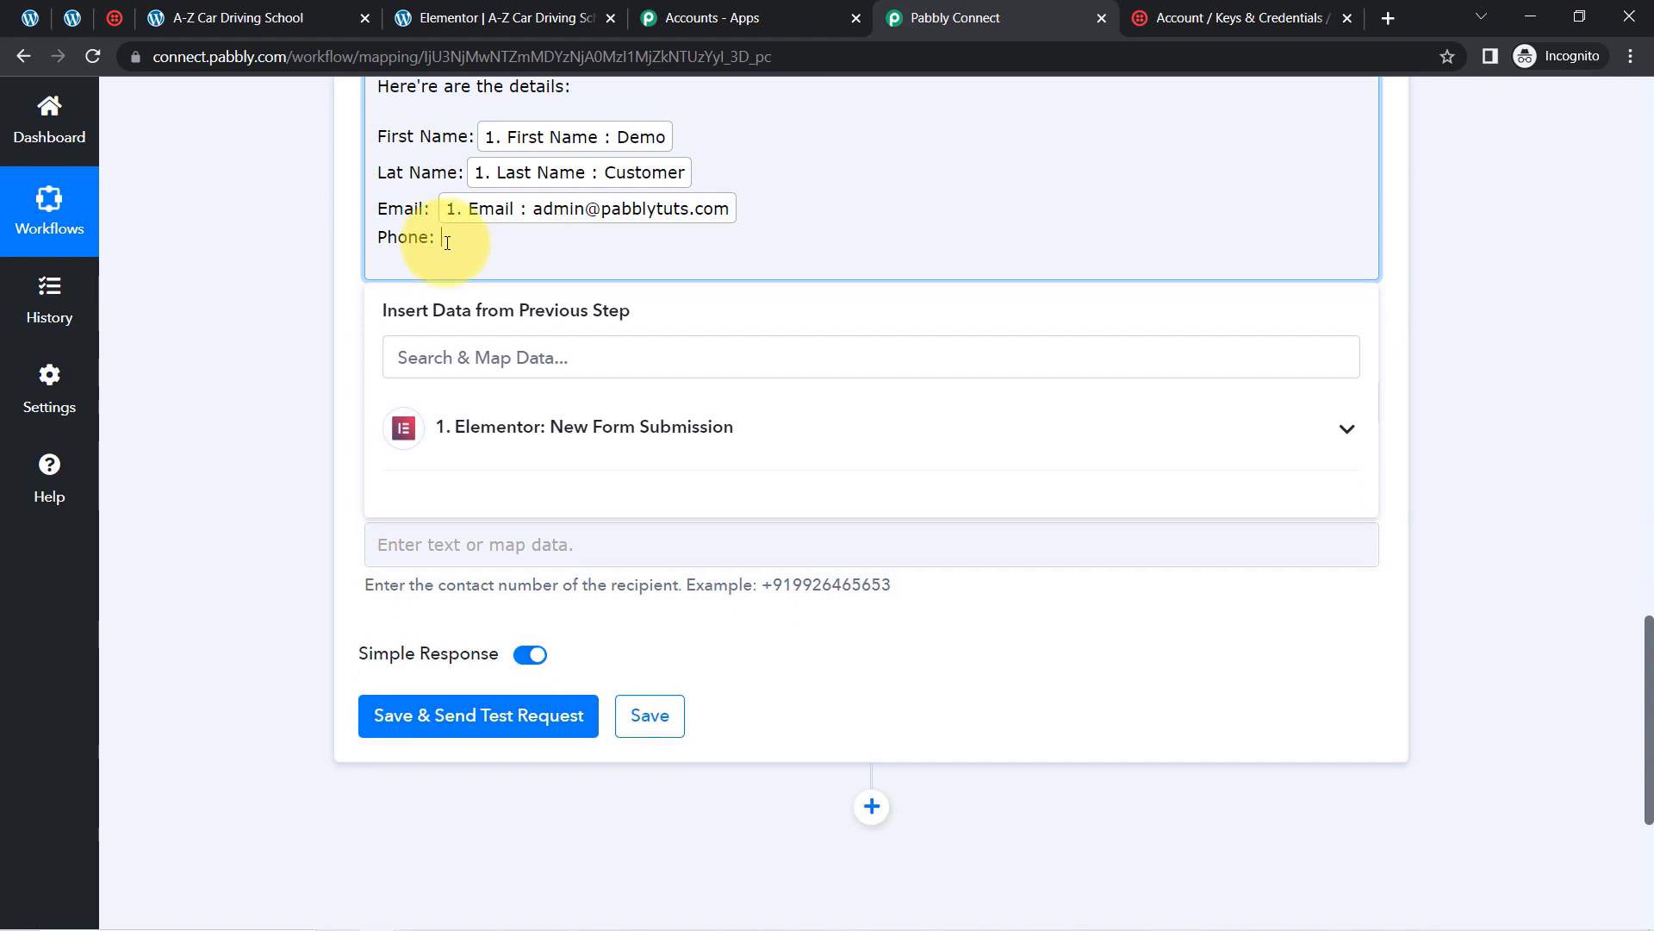
left_click(487, 435)
left_click(686, 595)
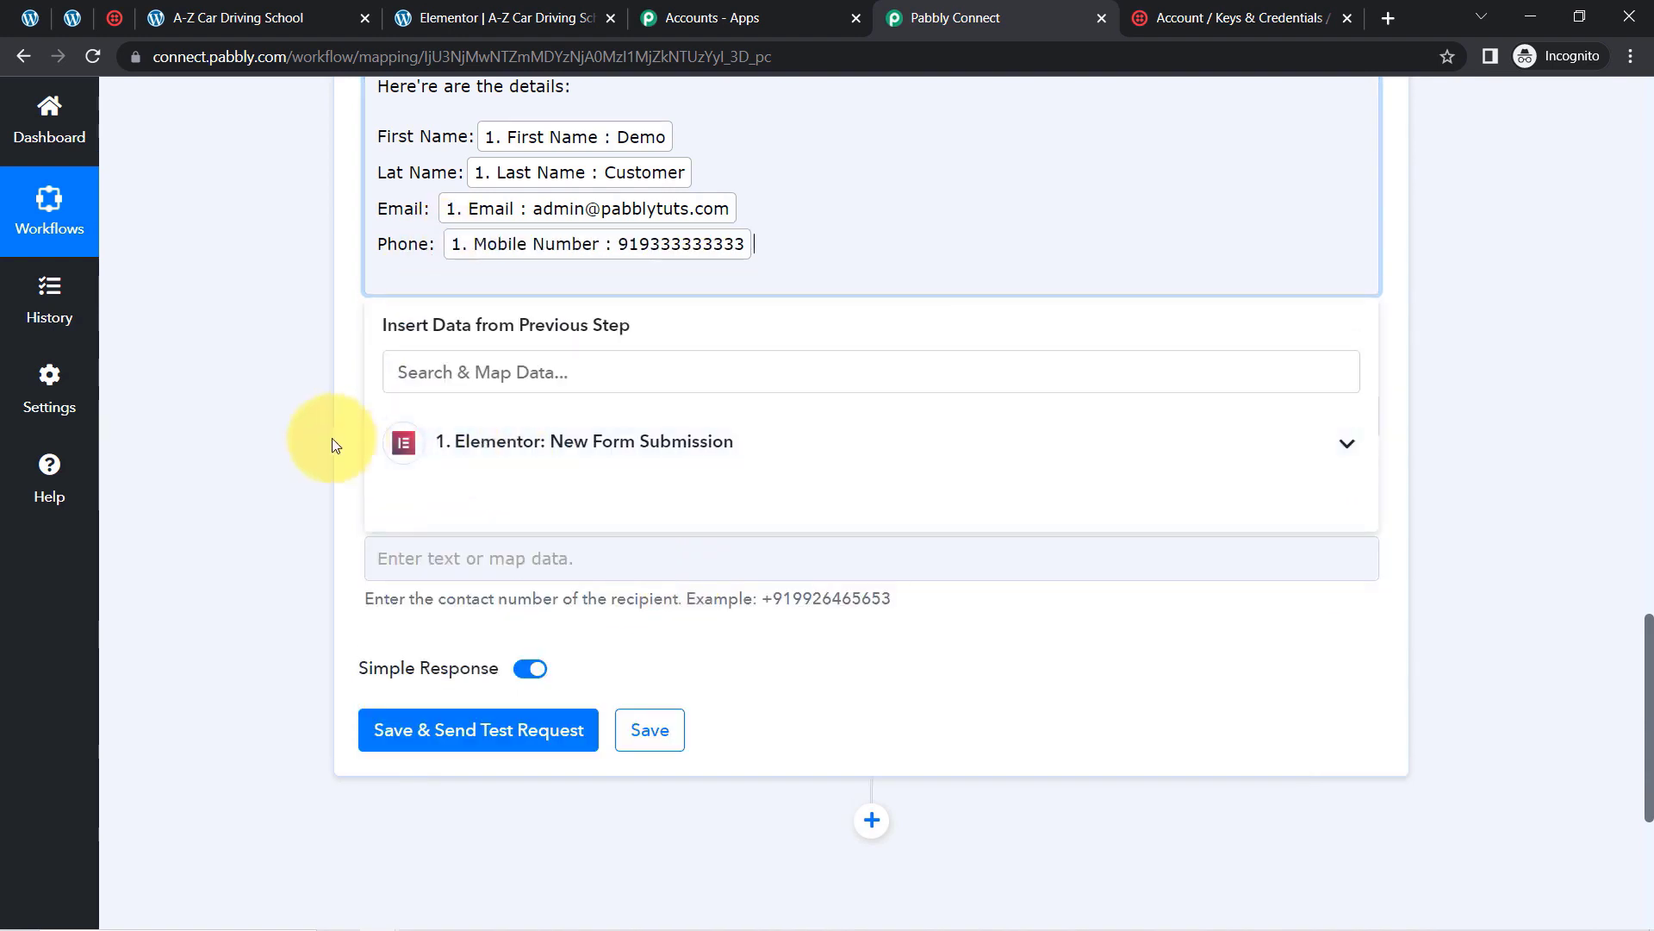
left_click(267, 445)
mouse_move(1648, 707)
left_mouse_down()
mouse_move(1638, 646)
mouse_move(1642, 737)
left_mouse_up()
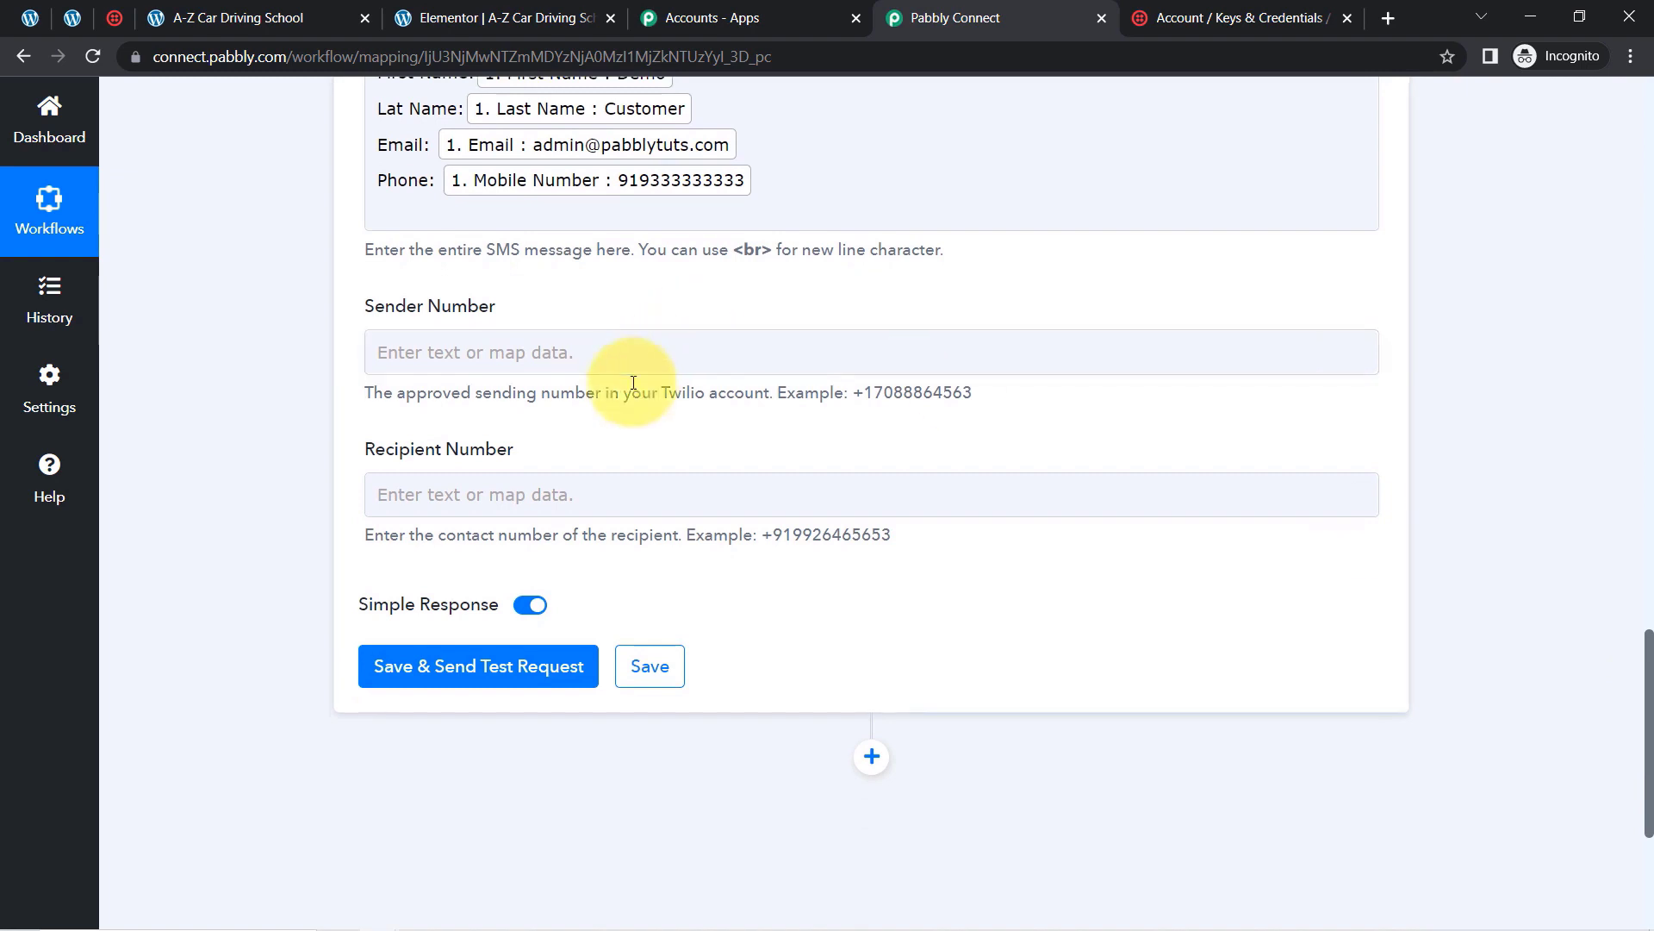
left_click_drag(387, 443, 429, 463)
left_click(479, 511)
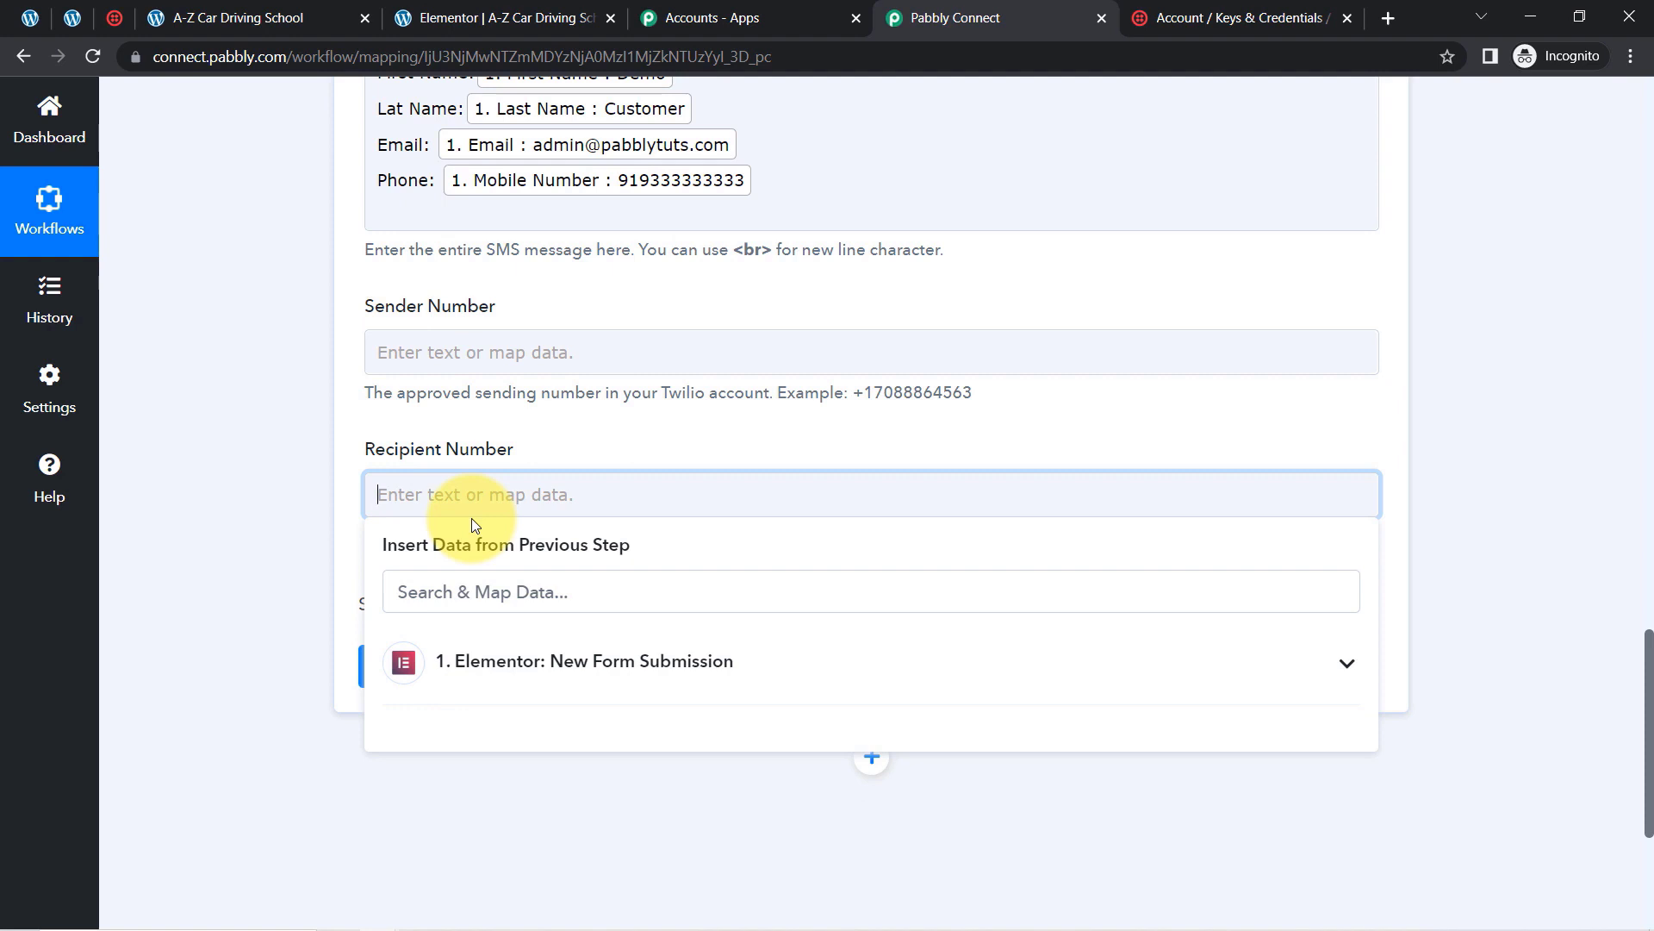
Step: Copy My Twilio phone number from Twilio Console and paste it as the Sender Number
left_click_drag(397, 451, 463, 452)
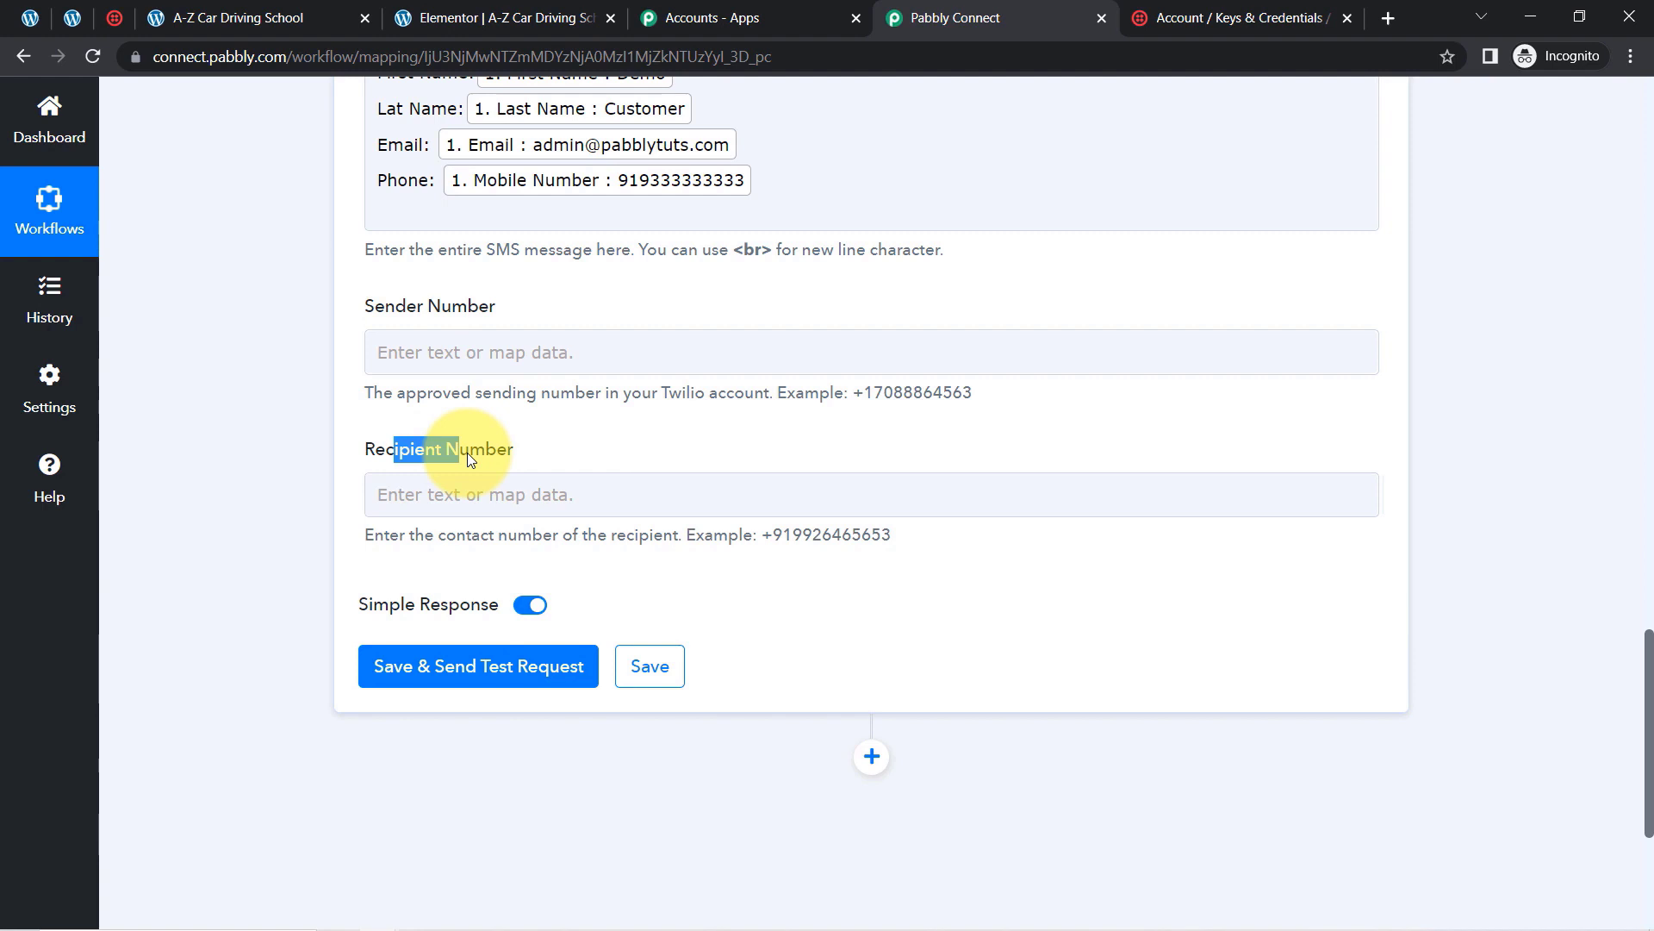
left_click_drag(374, 307, 472, 308)
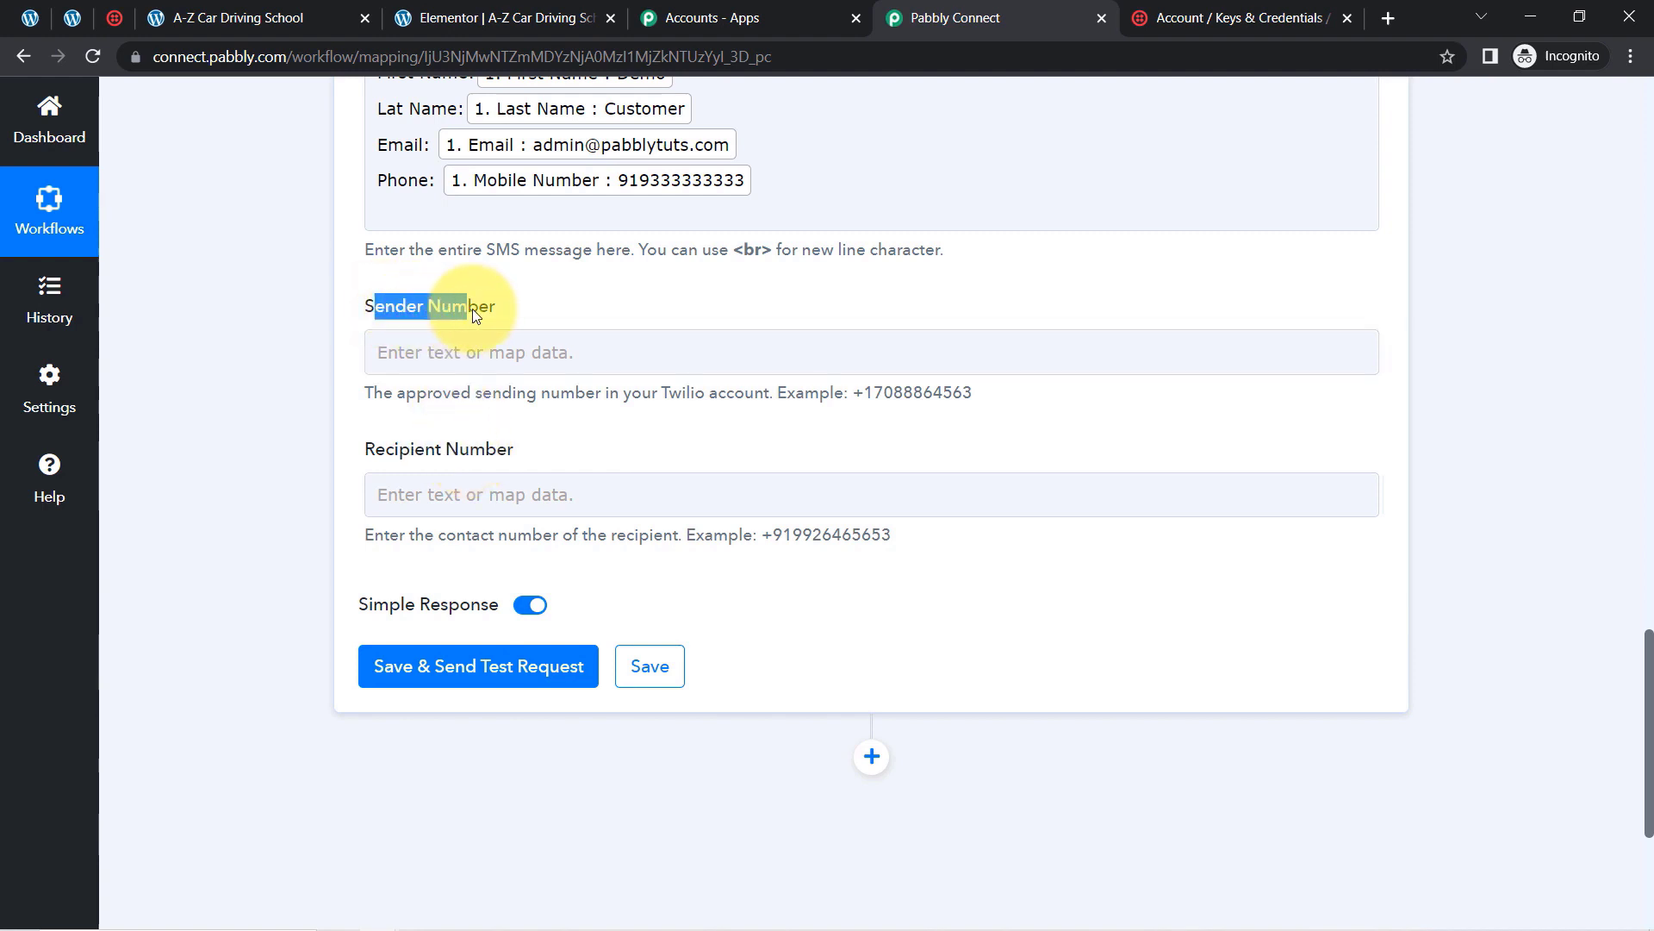
left_click(115, 18)
scroll(518, 701, "down", 7)
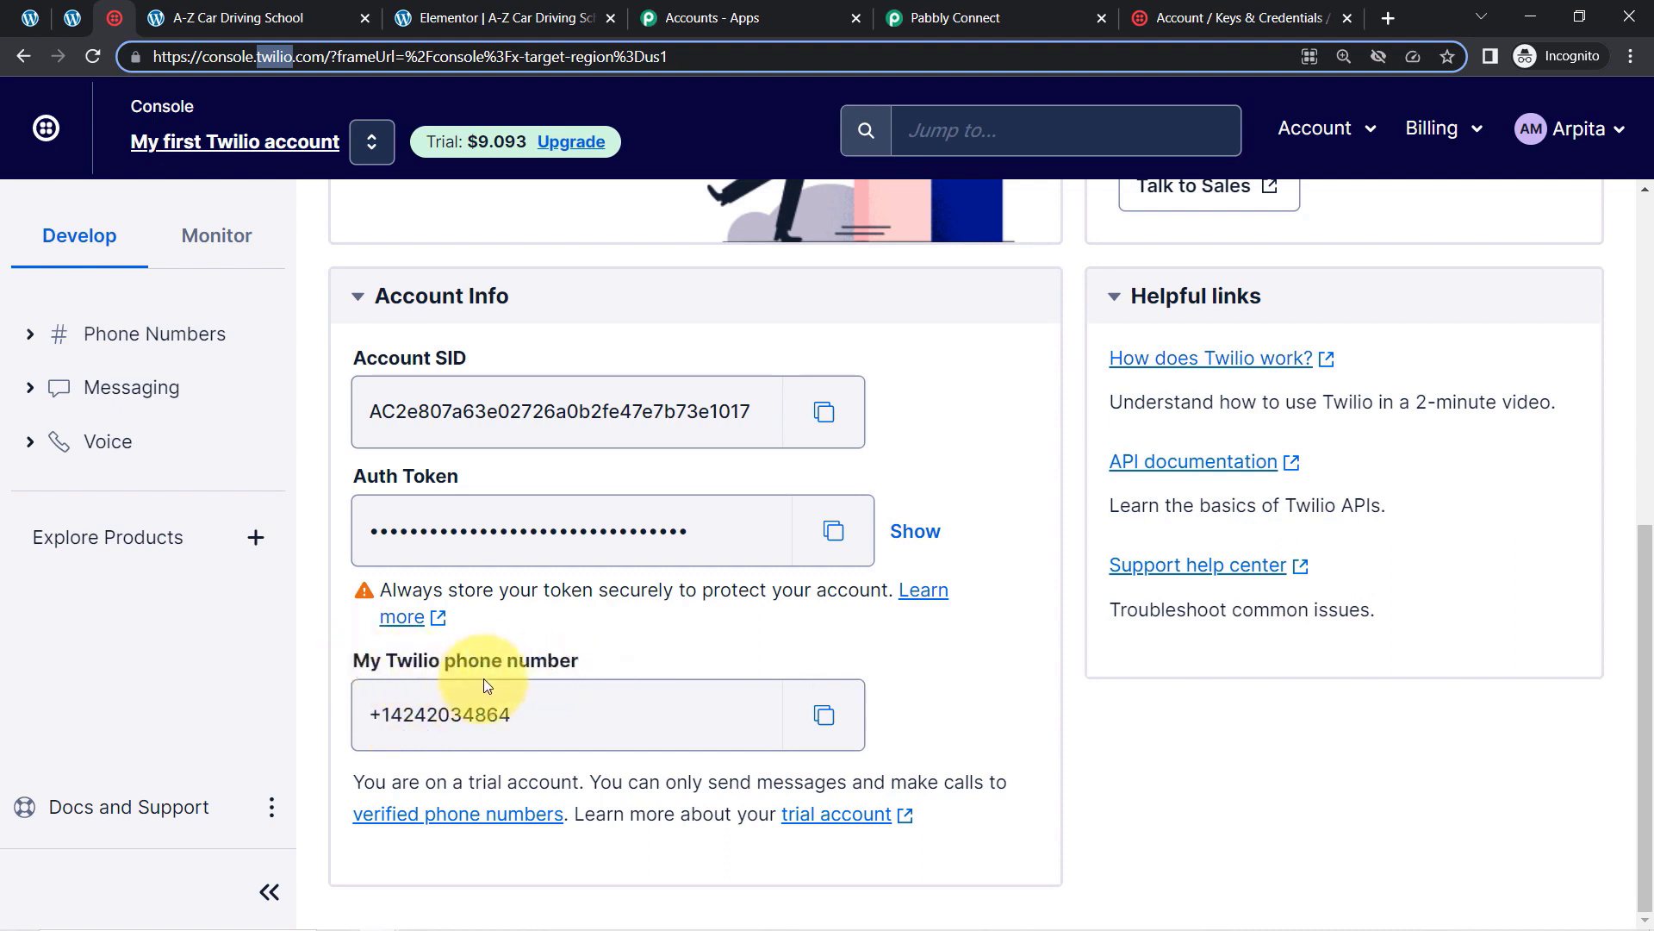
left_click(824, 715)
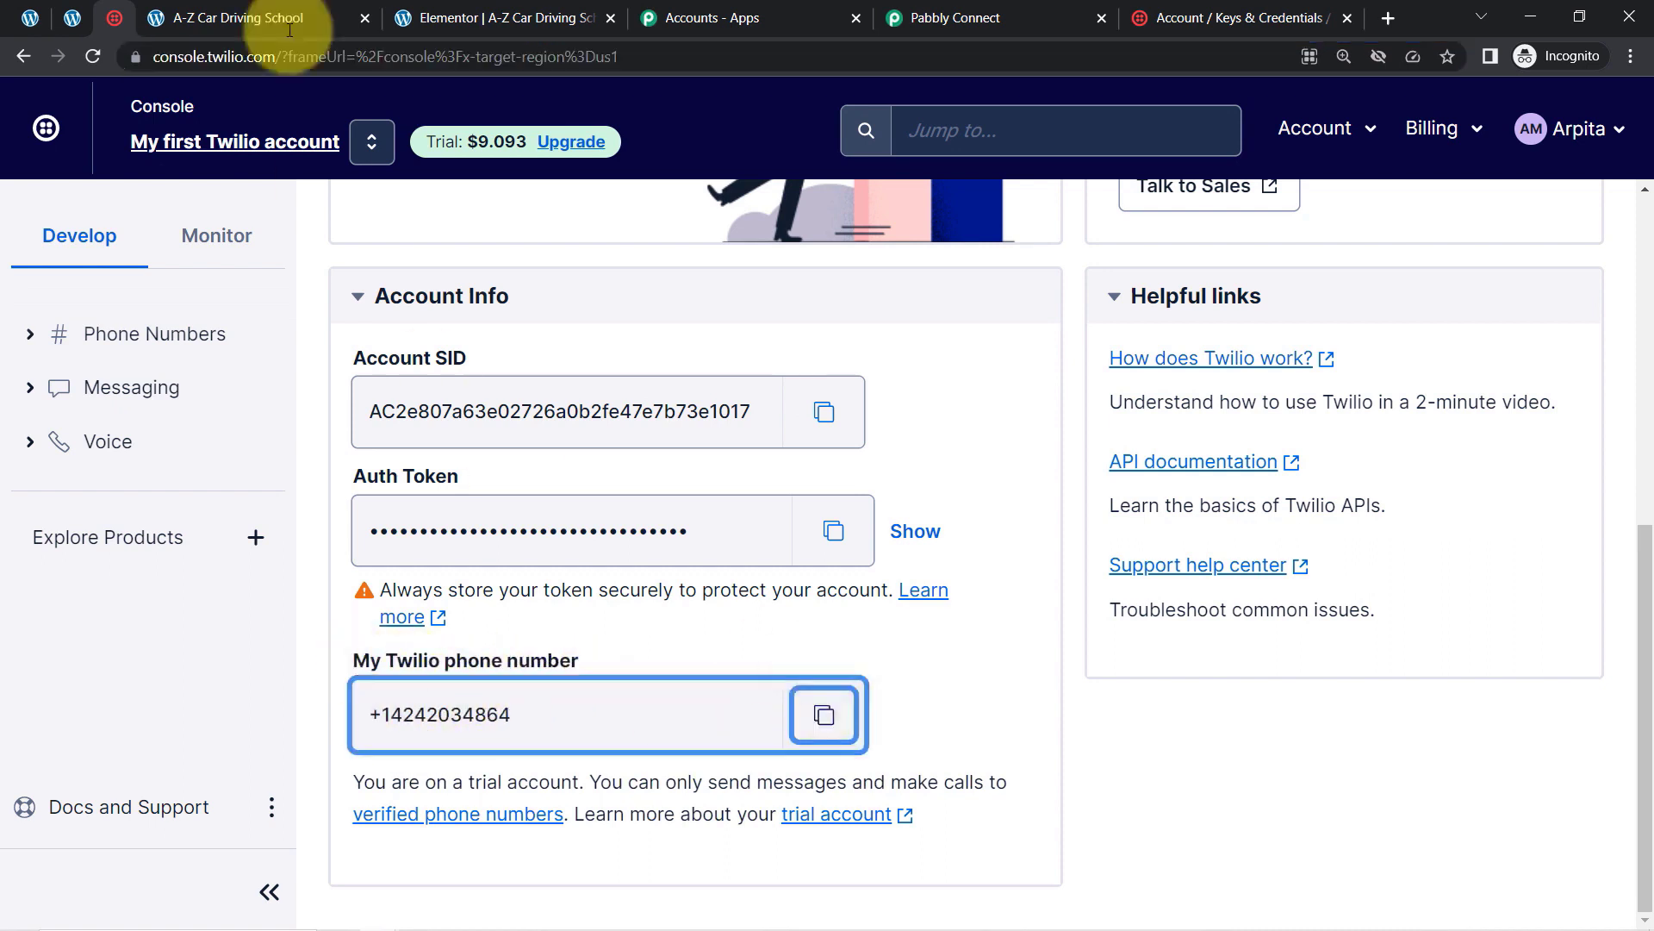
left_click(924, 7)
left_click(413, 366)
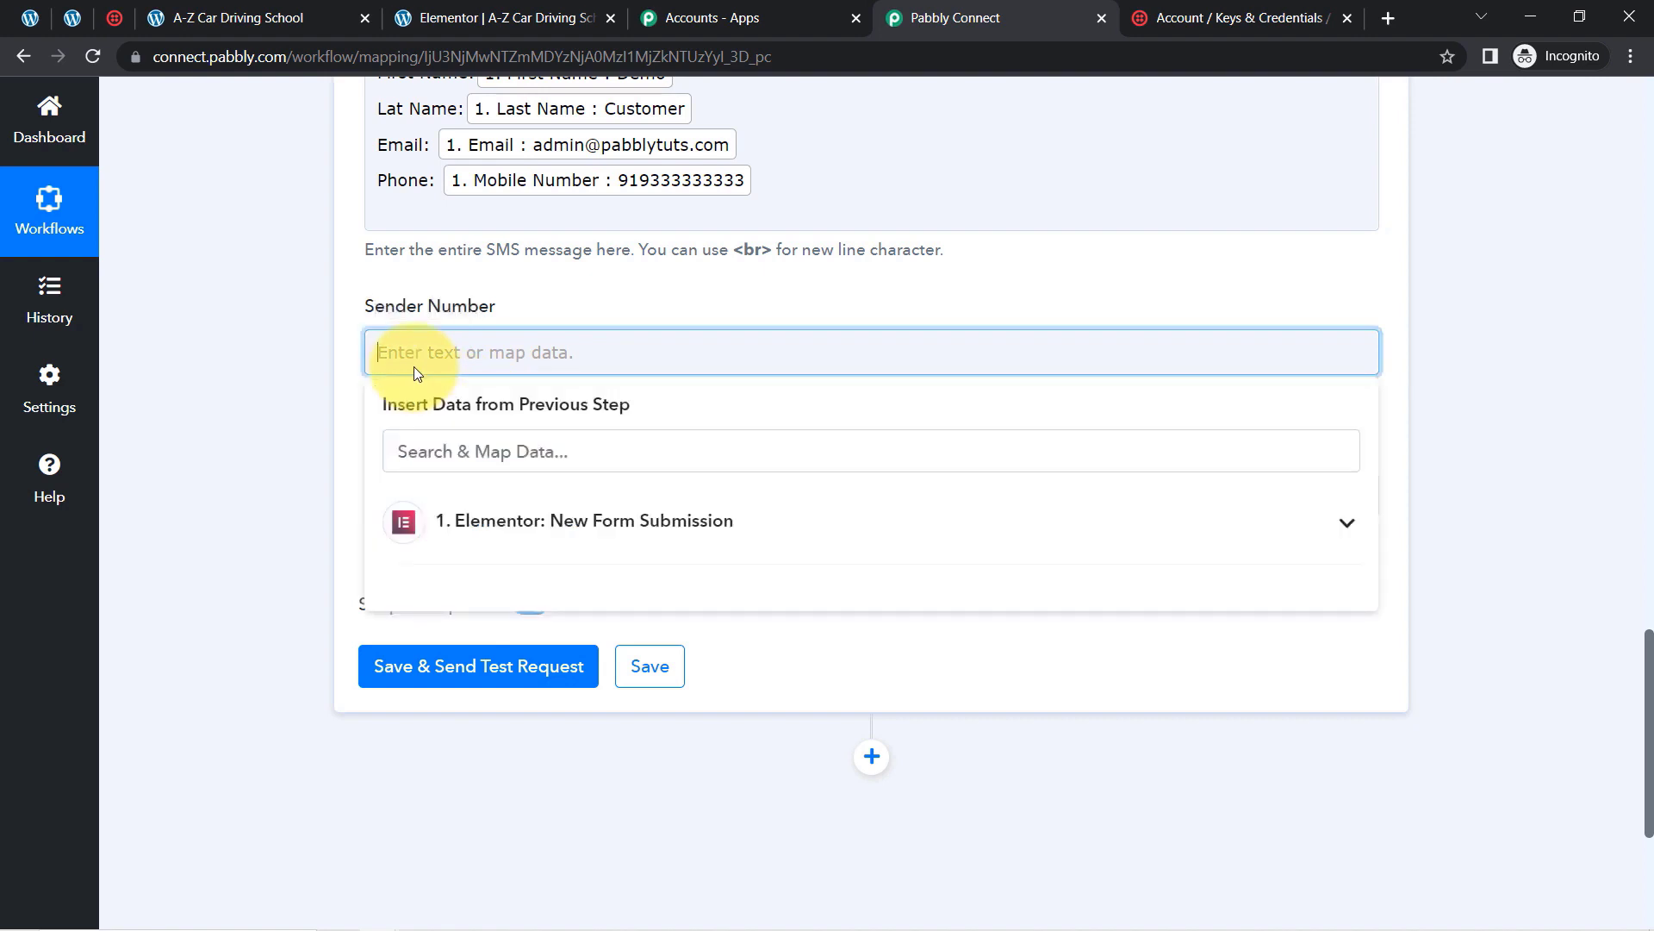
key("ctrl+v")
left_click(1549, 725)
left_click_drag(1642, 707, 1651, 774)
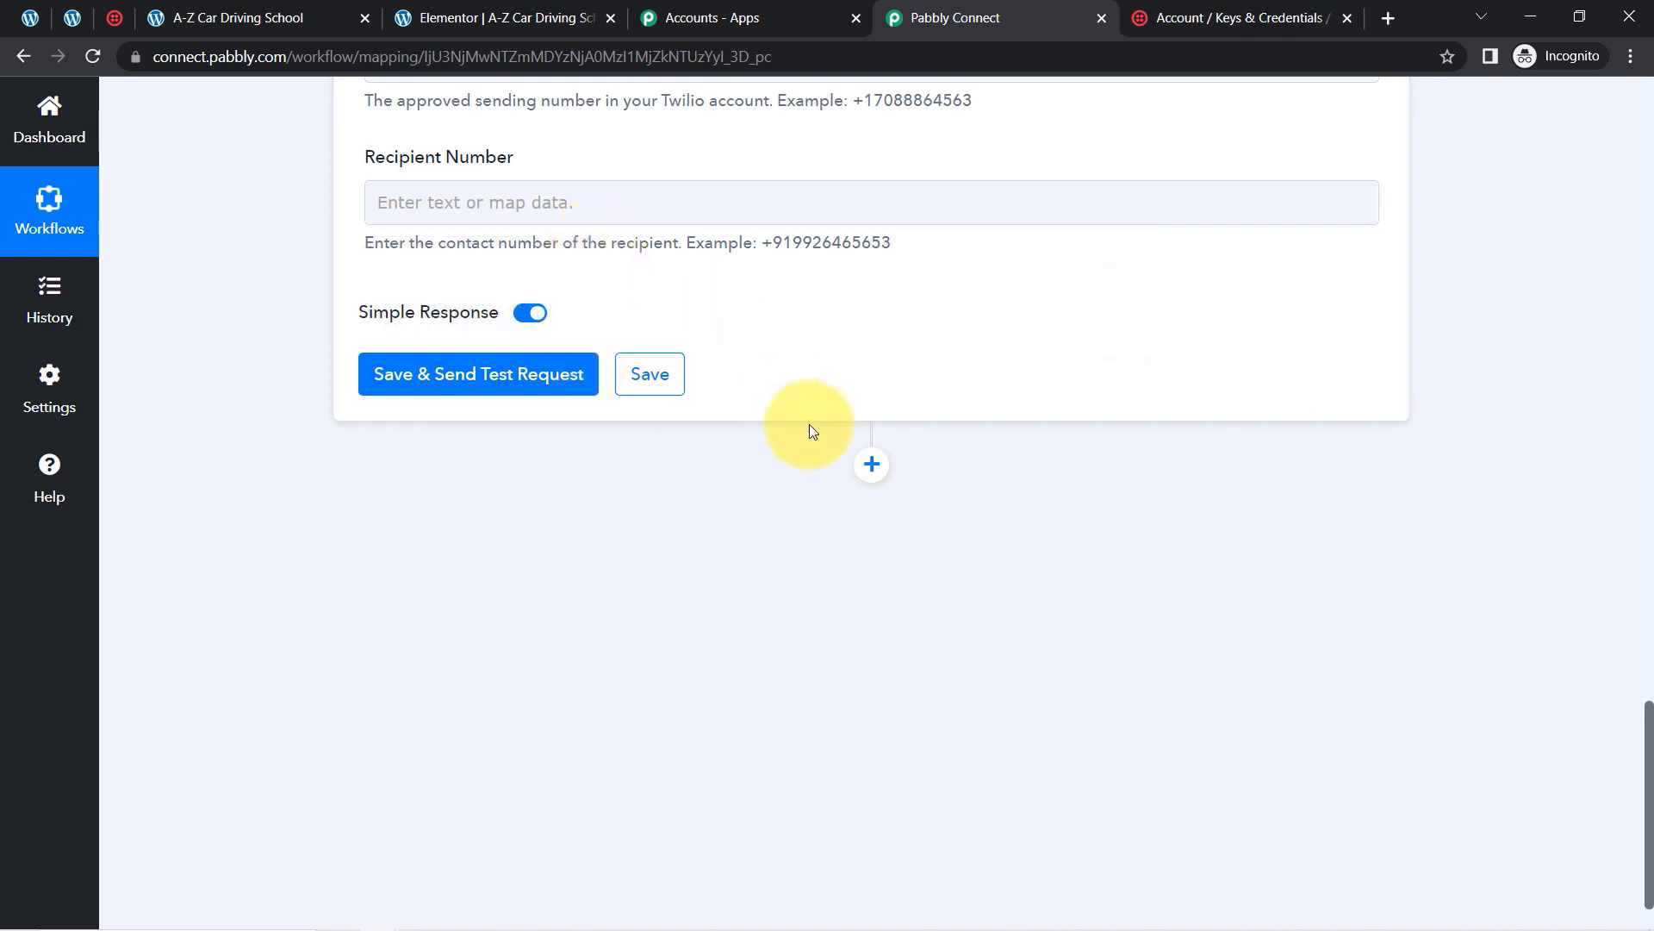
Step: Enter the recipient's mobile number in Recipient Number and review the test SMS response
left_click(483, 217)
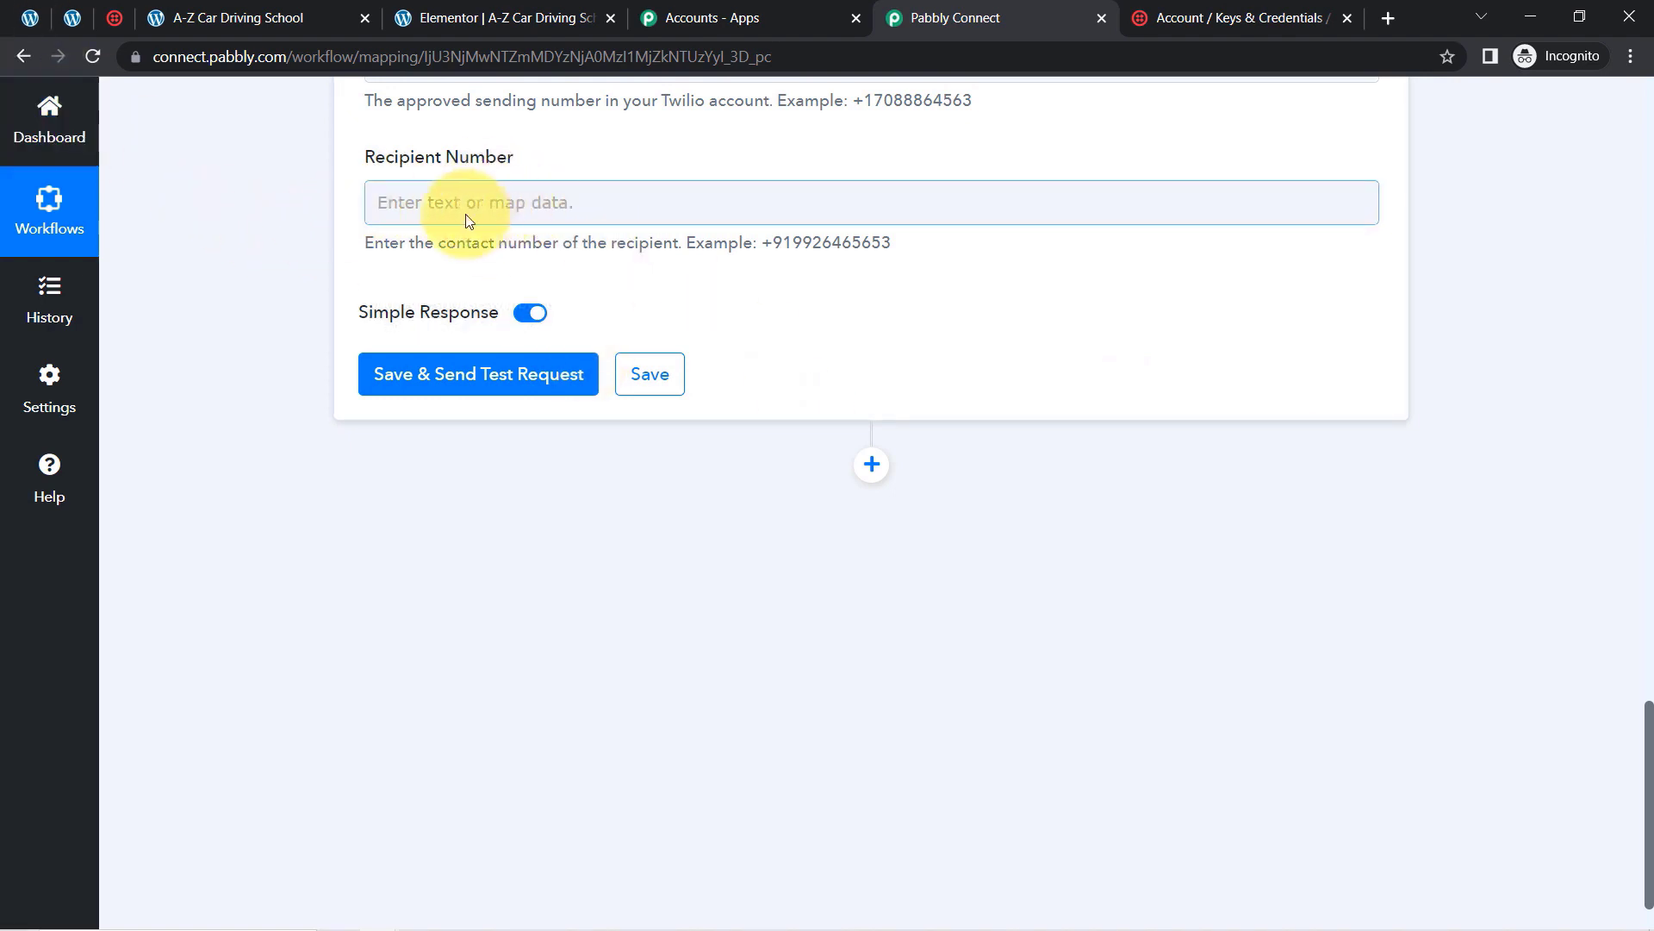
left_click_drag(755, 248, 854, 251)
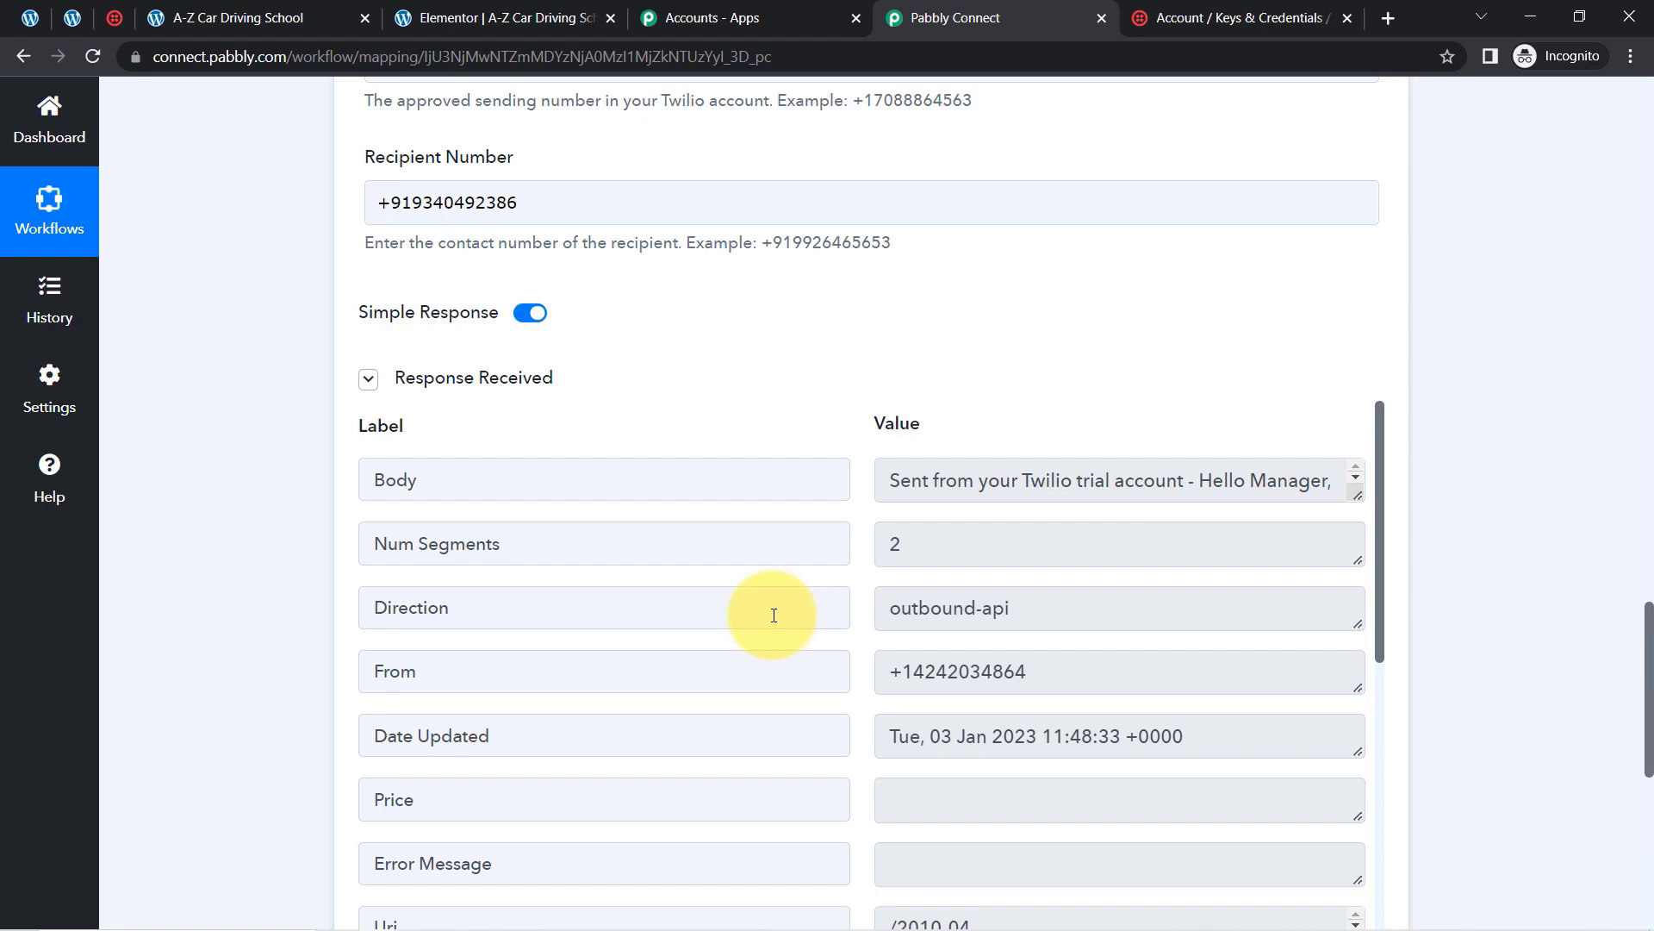
scroll(1618, 505, "up", 12)
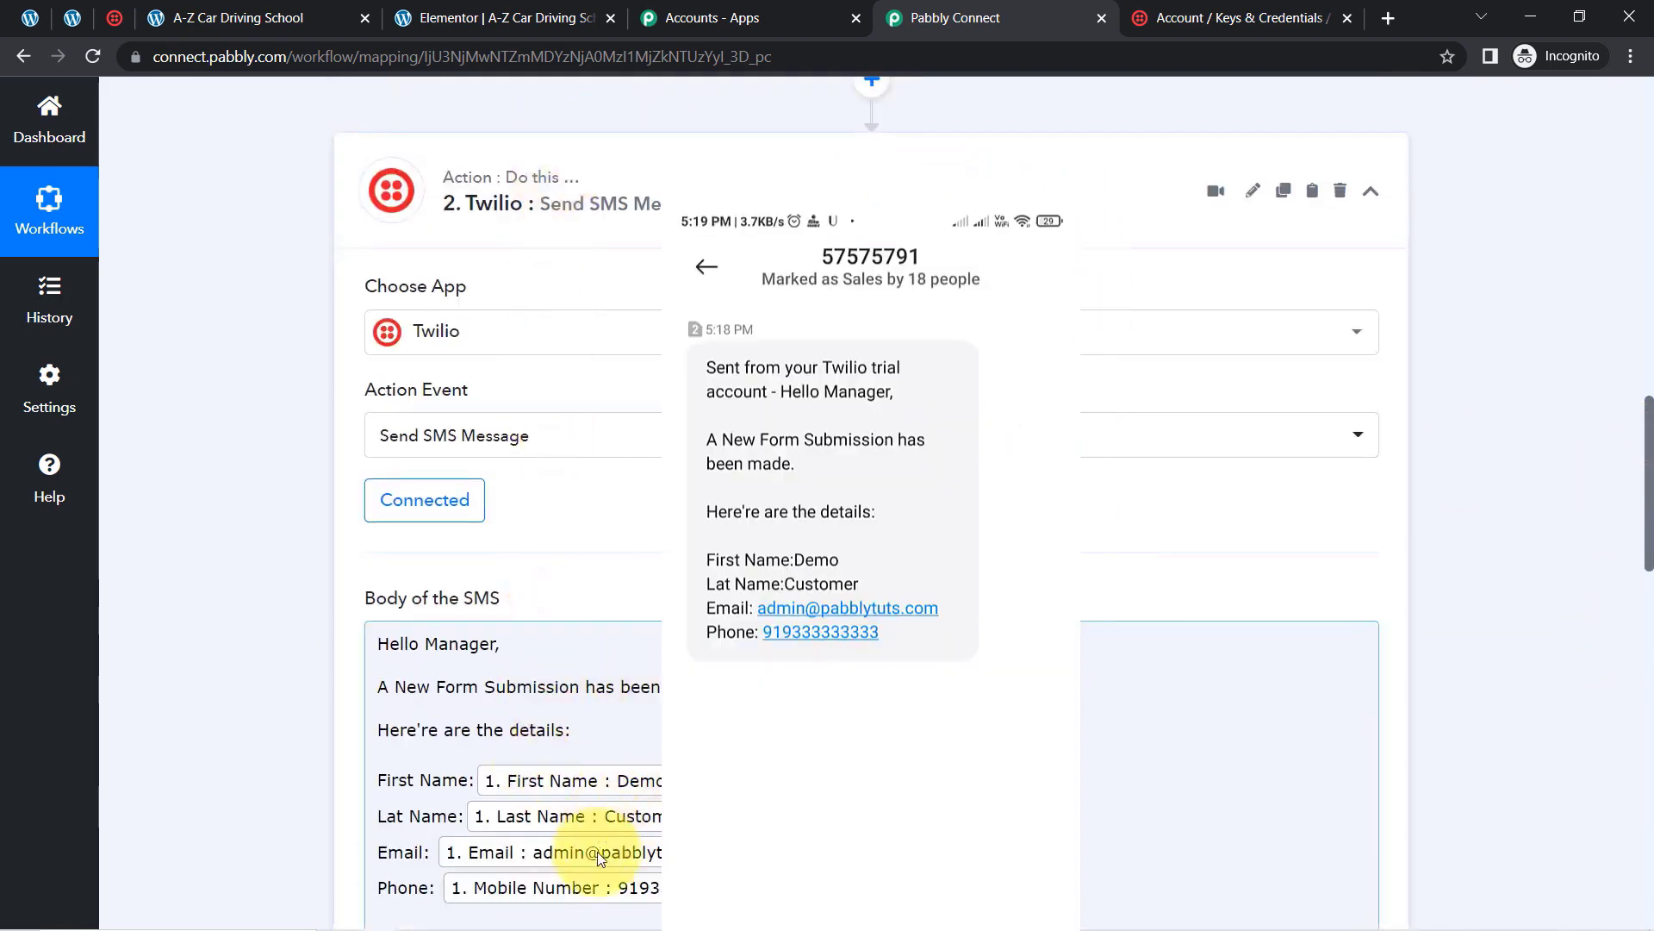
Step: Collapse the Elementor trigger and Twilio action cards, then choose Share from the workflow menu
mouse_move(621, 926)
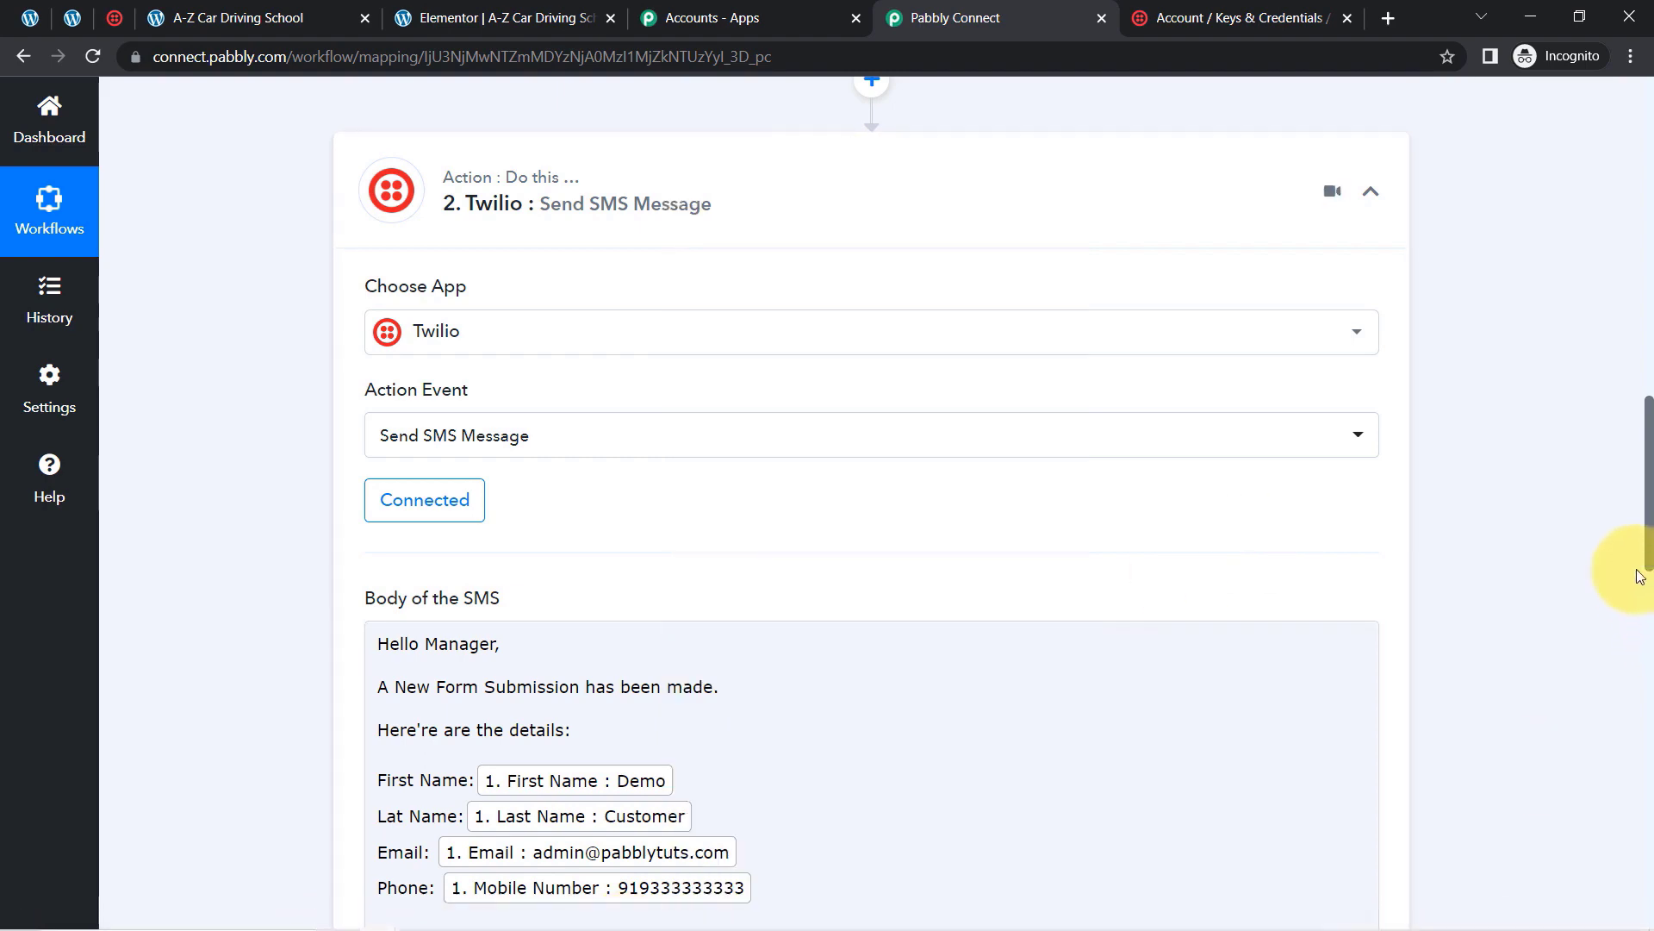
left_click(1650, 288)
left_click(1650, 289)
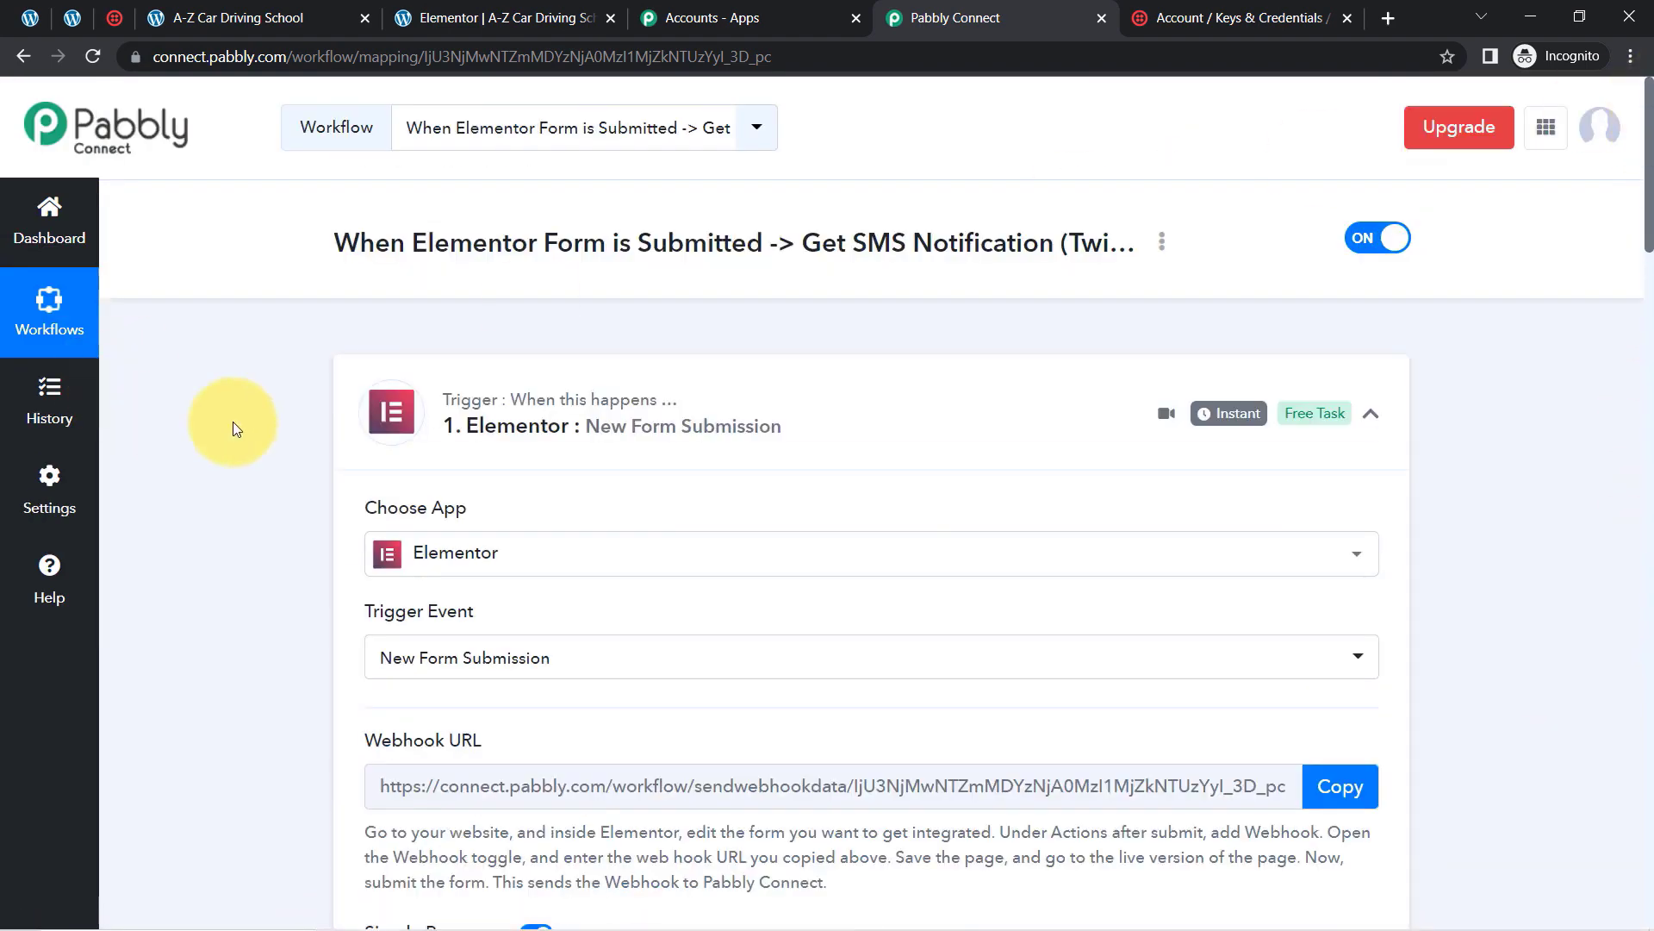
left_click(539, 412)
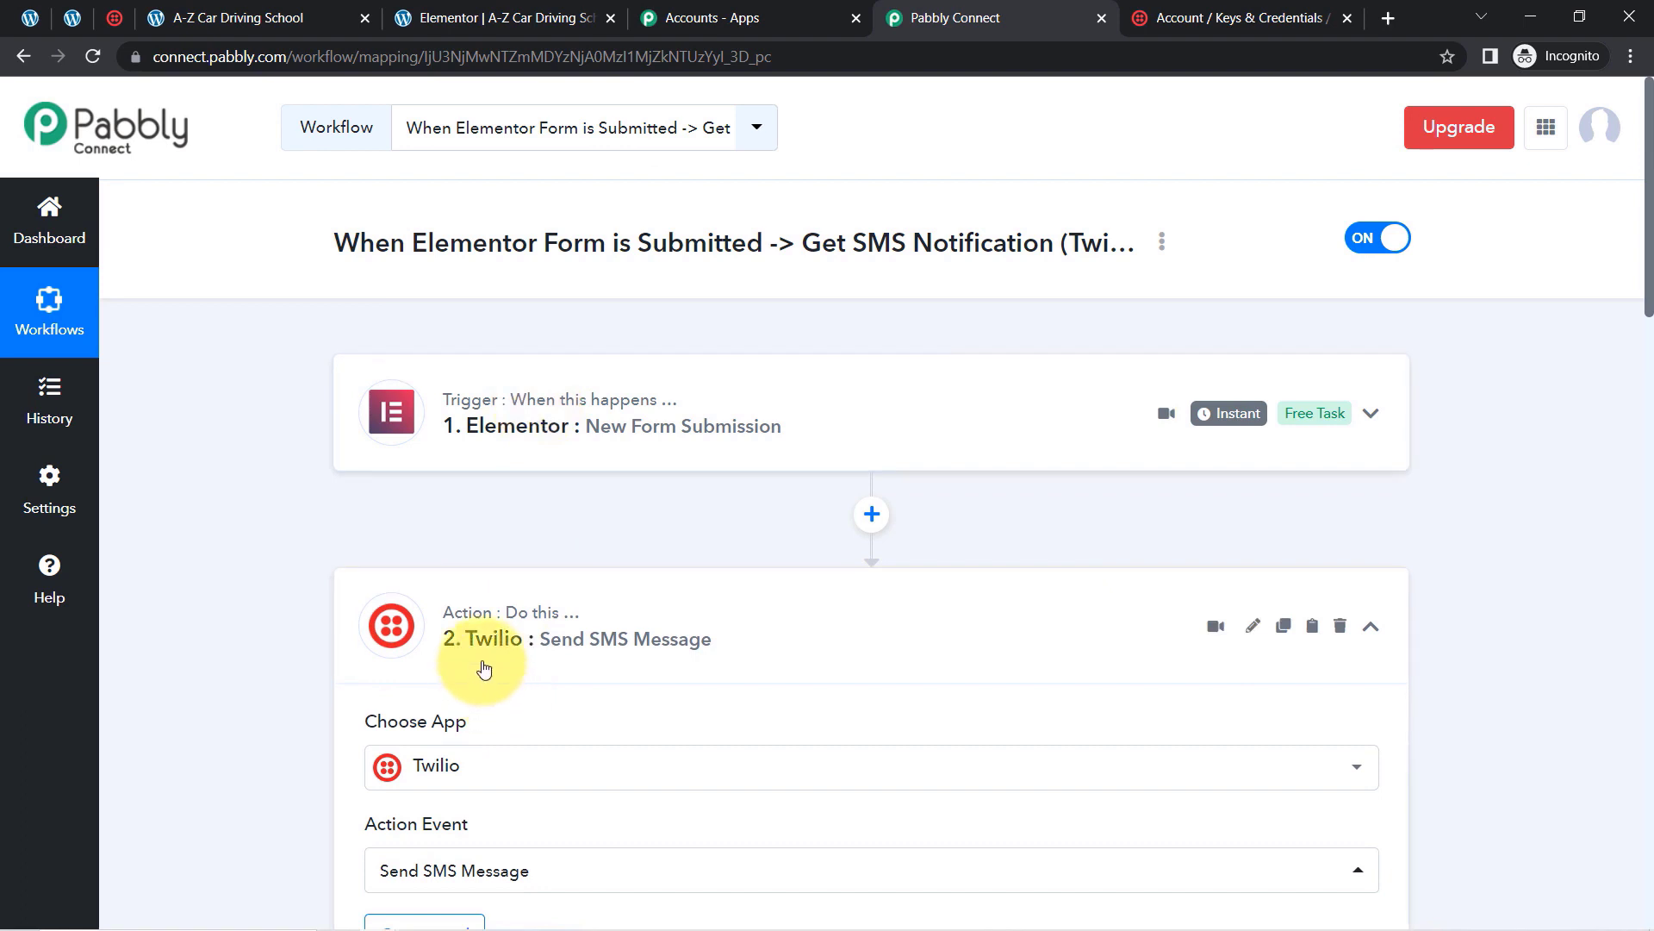
left_click(530, 651)
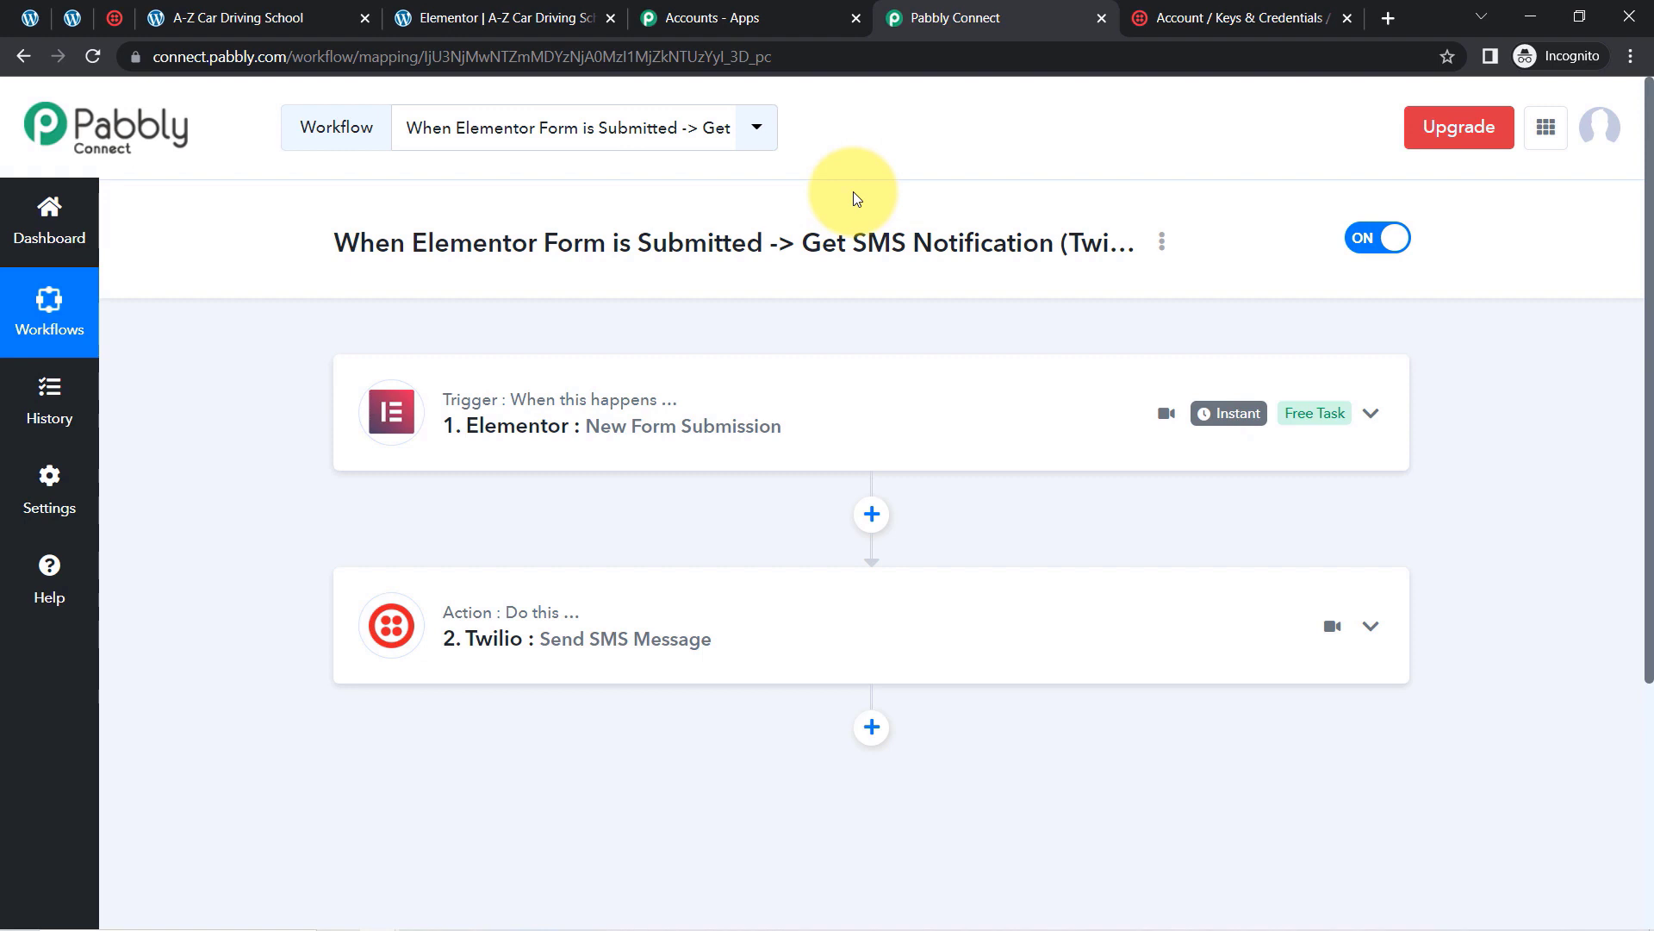
left_click(1163, 243)
left_click(1088, 356)
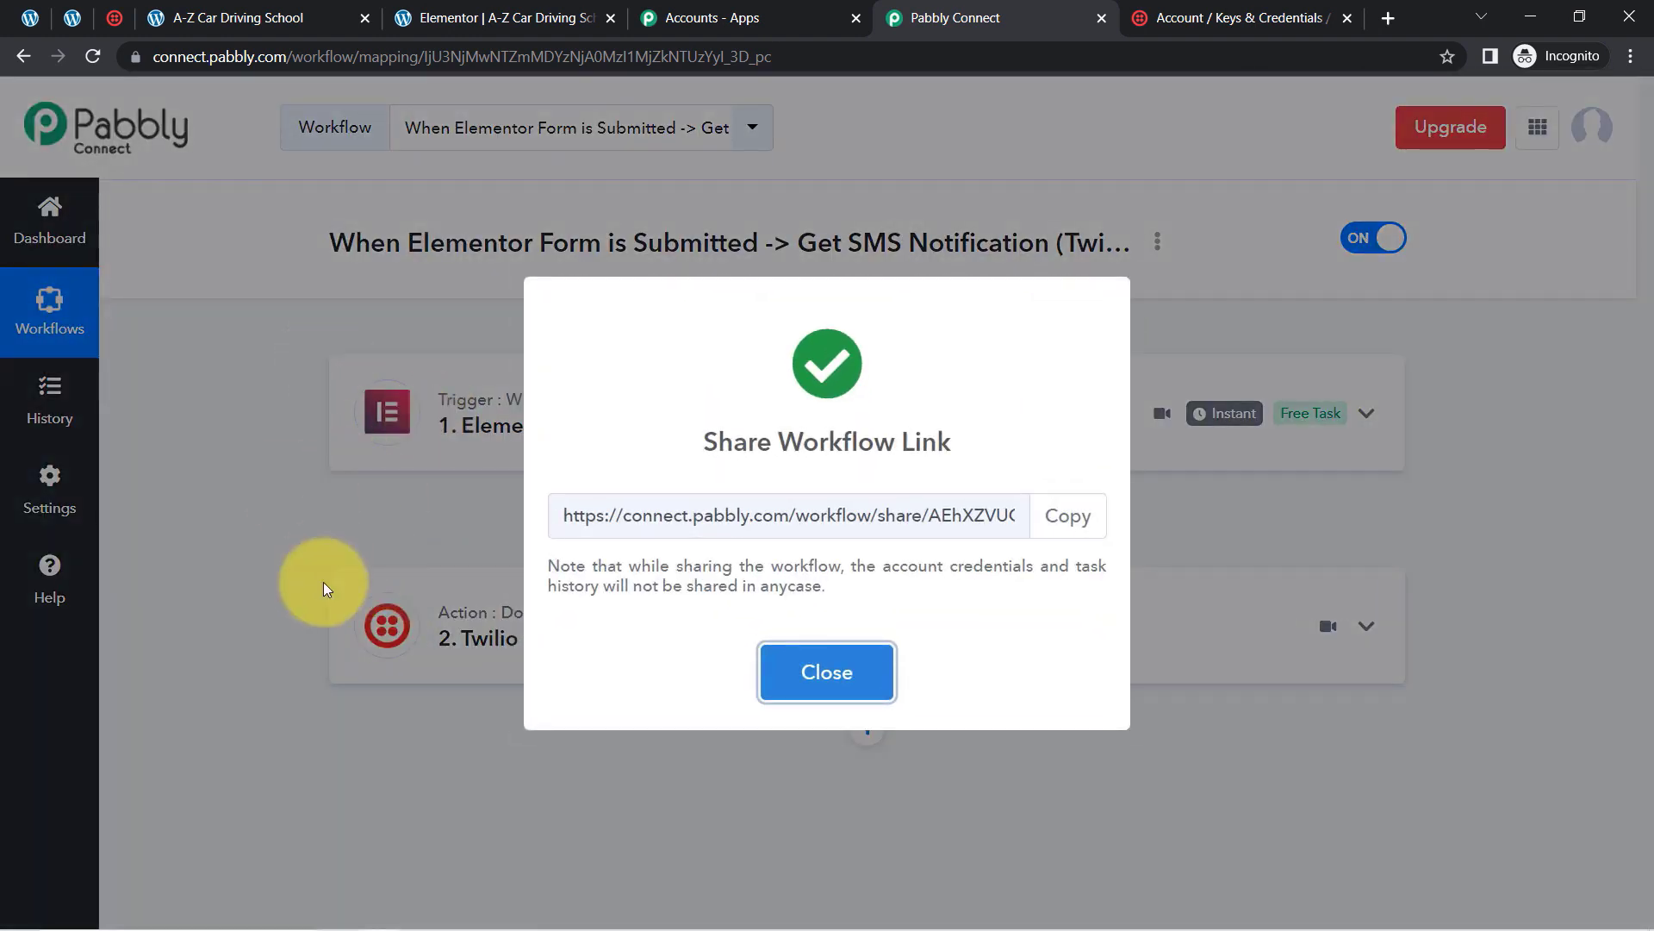
Step: Select the entire workflow URL in the Share Workflow Link field
left_click(715, 513)
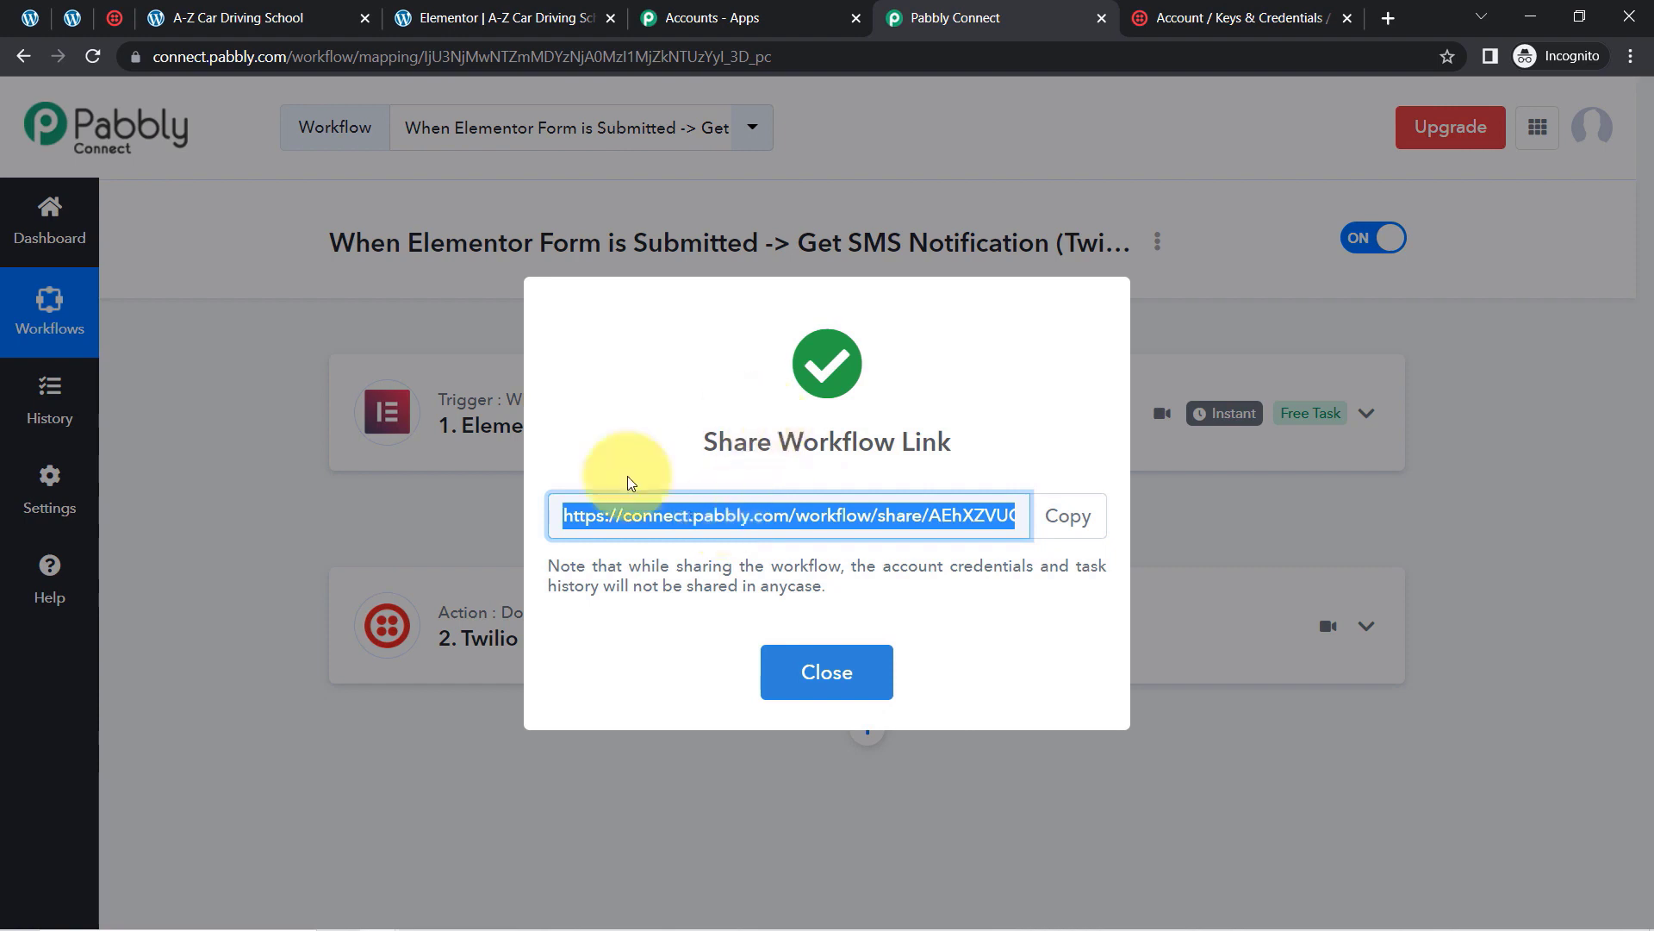
left_click(661, 533)
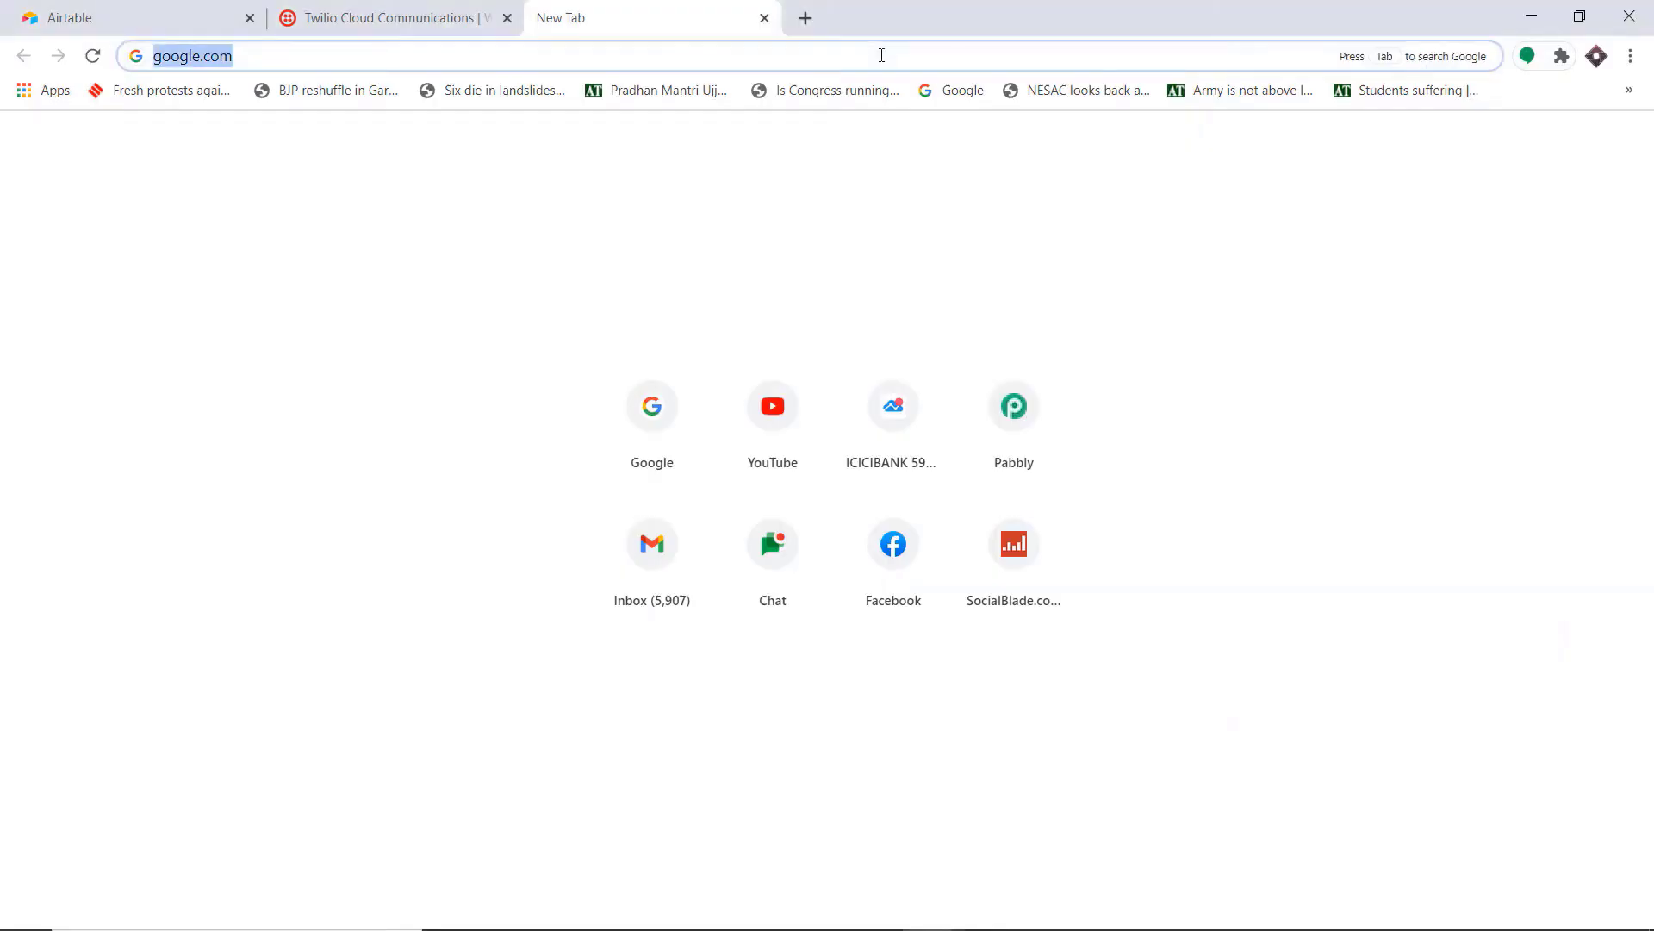
Step: Go to the Pabbly homepage and open the Pabbly Connect product page under Products
key("BackSpace")
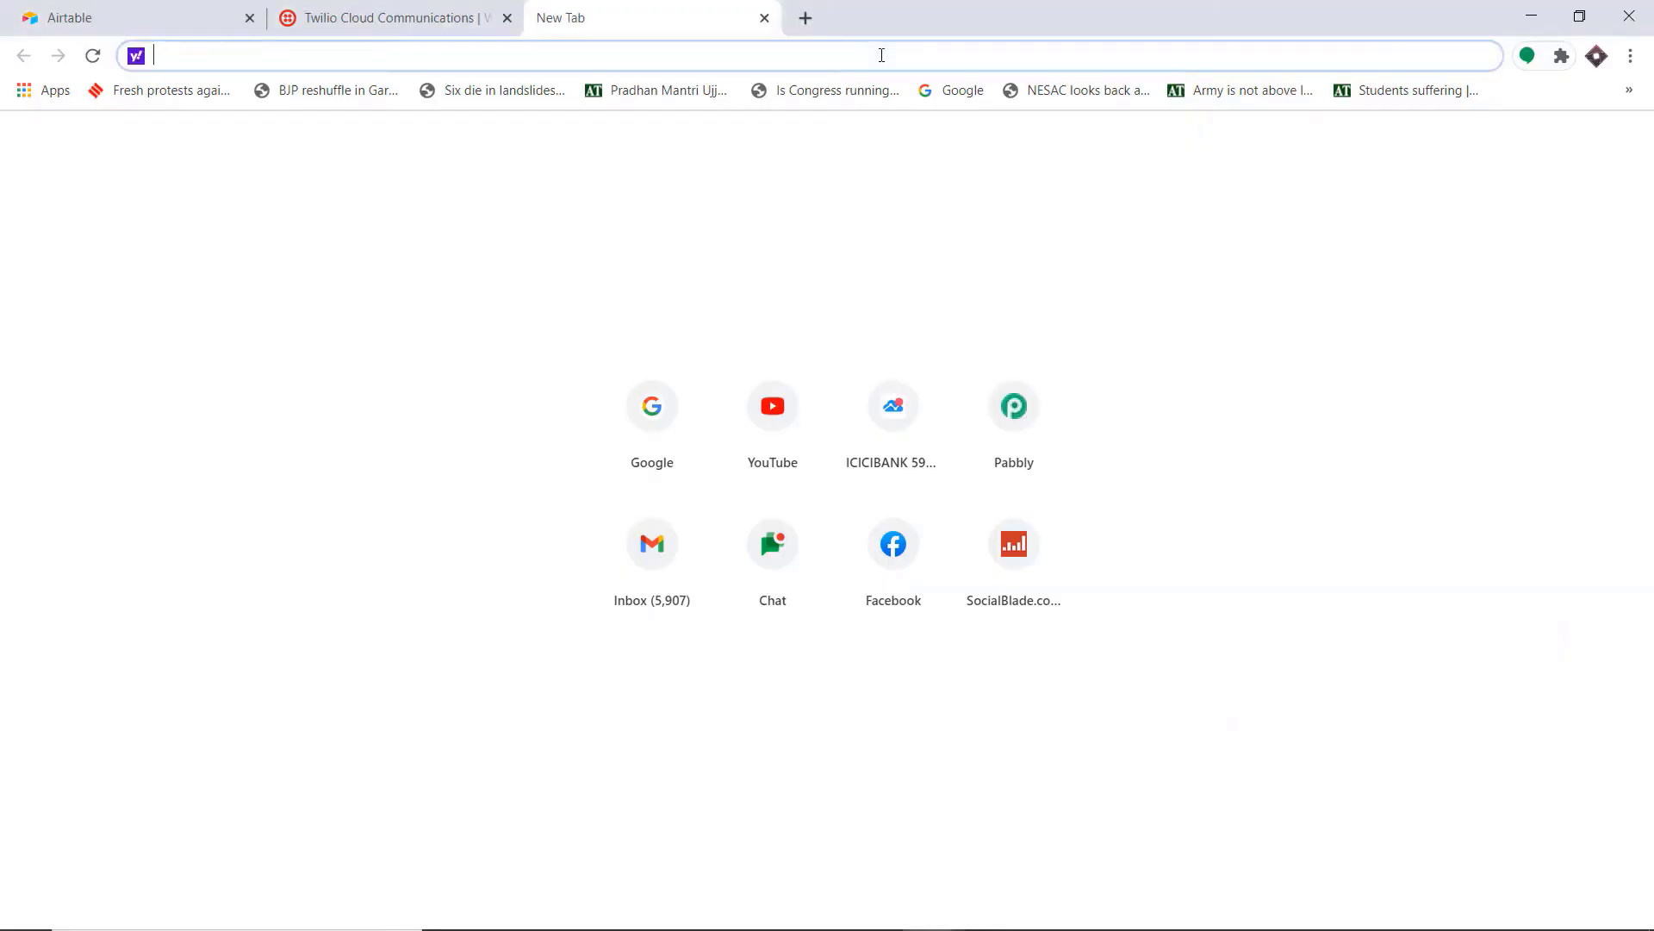
type("pabbly.com")
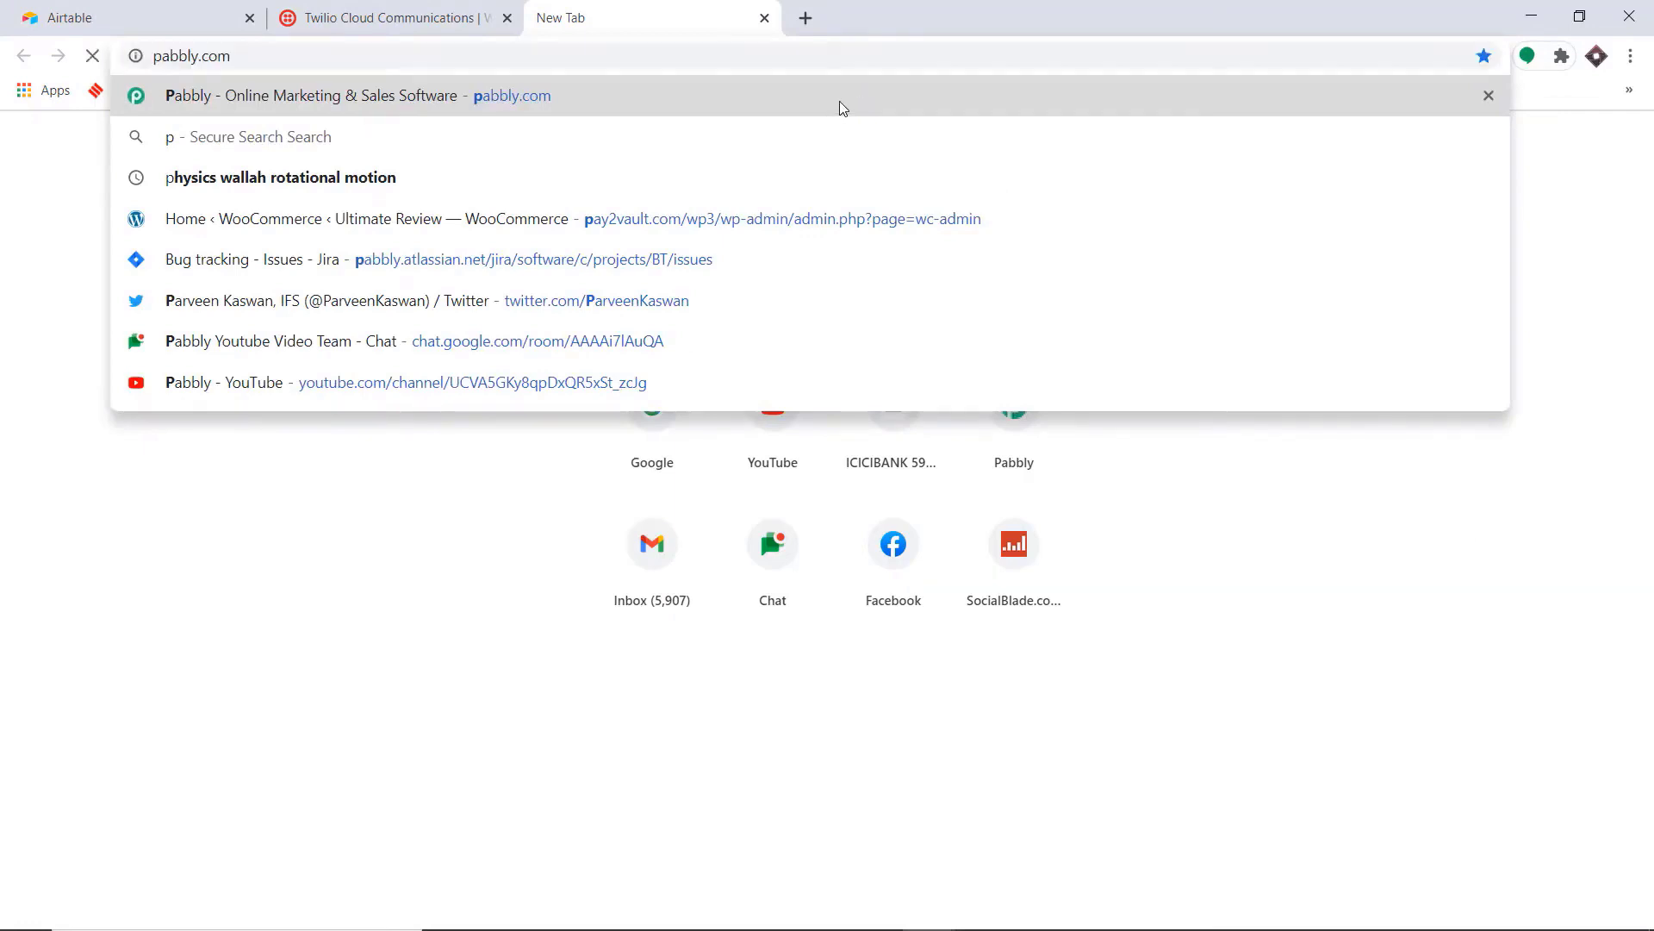
left_click(842, 110)
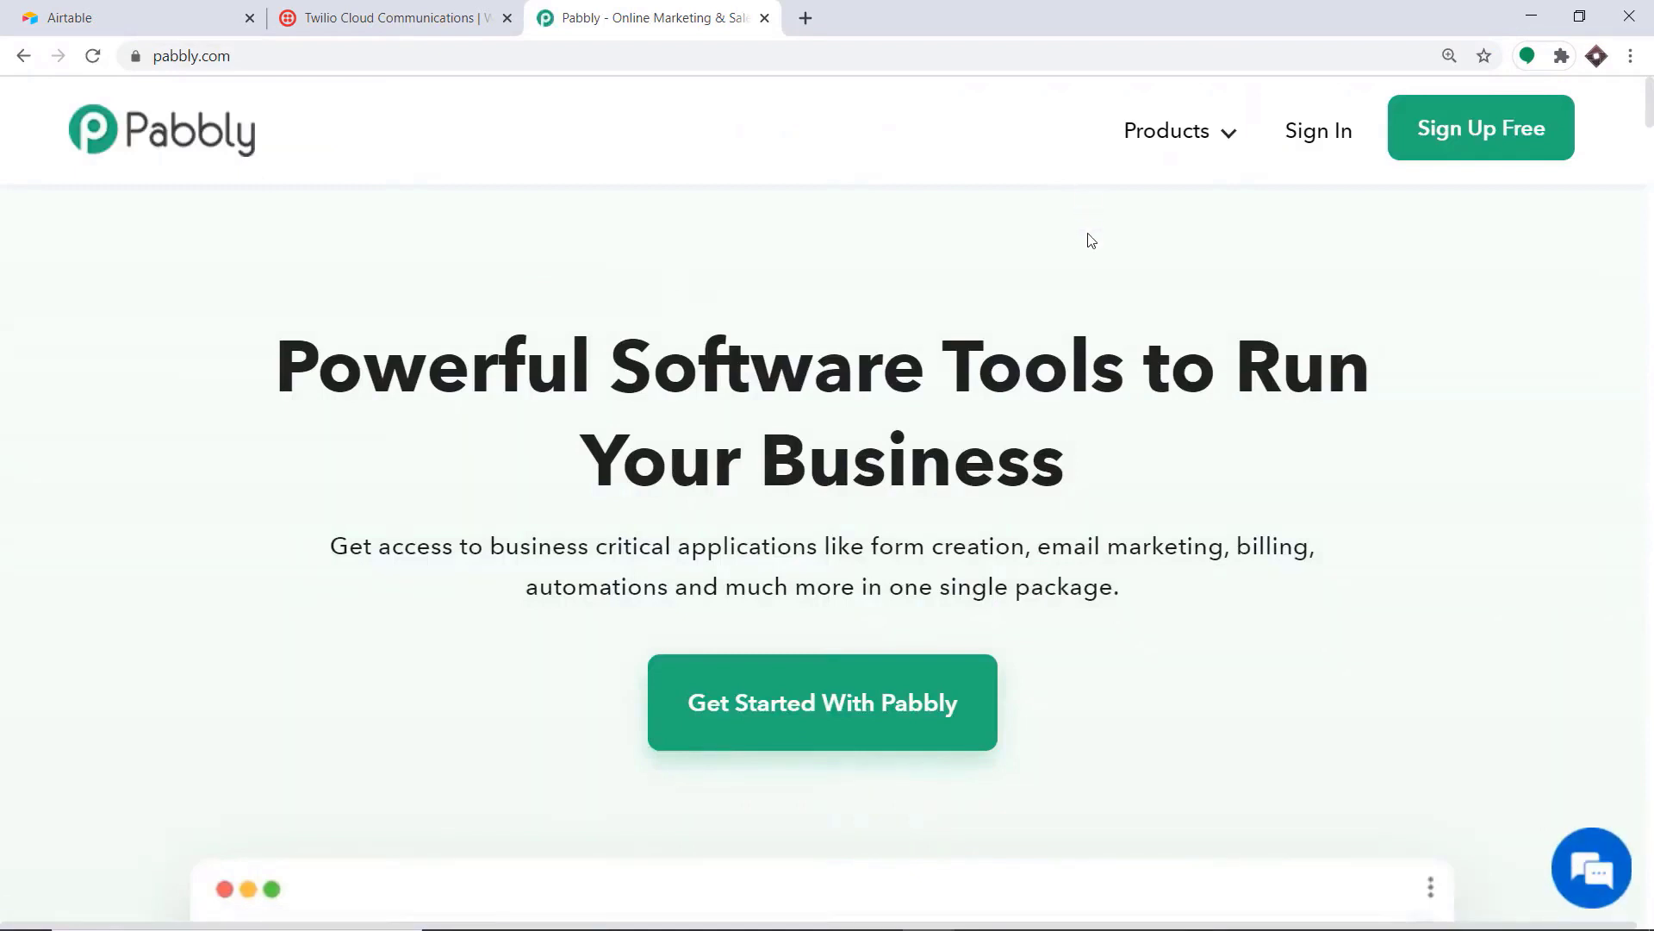
mouse_move(1213, 147)
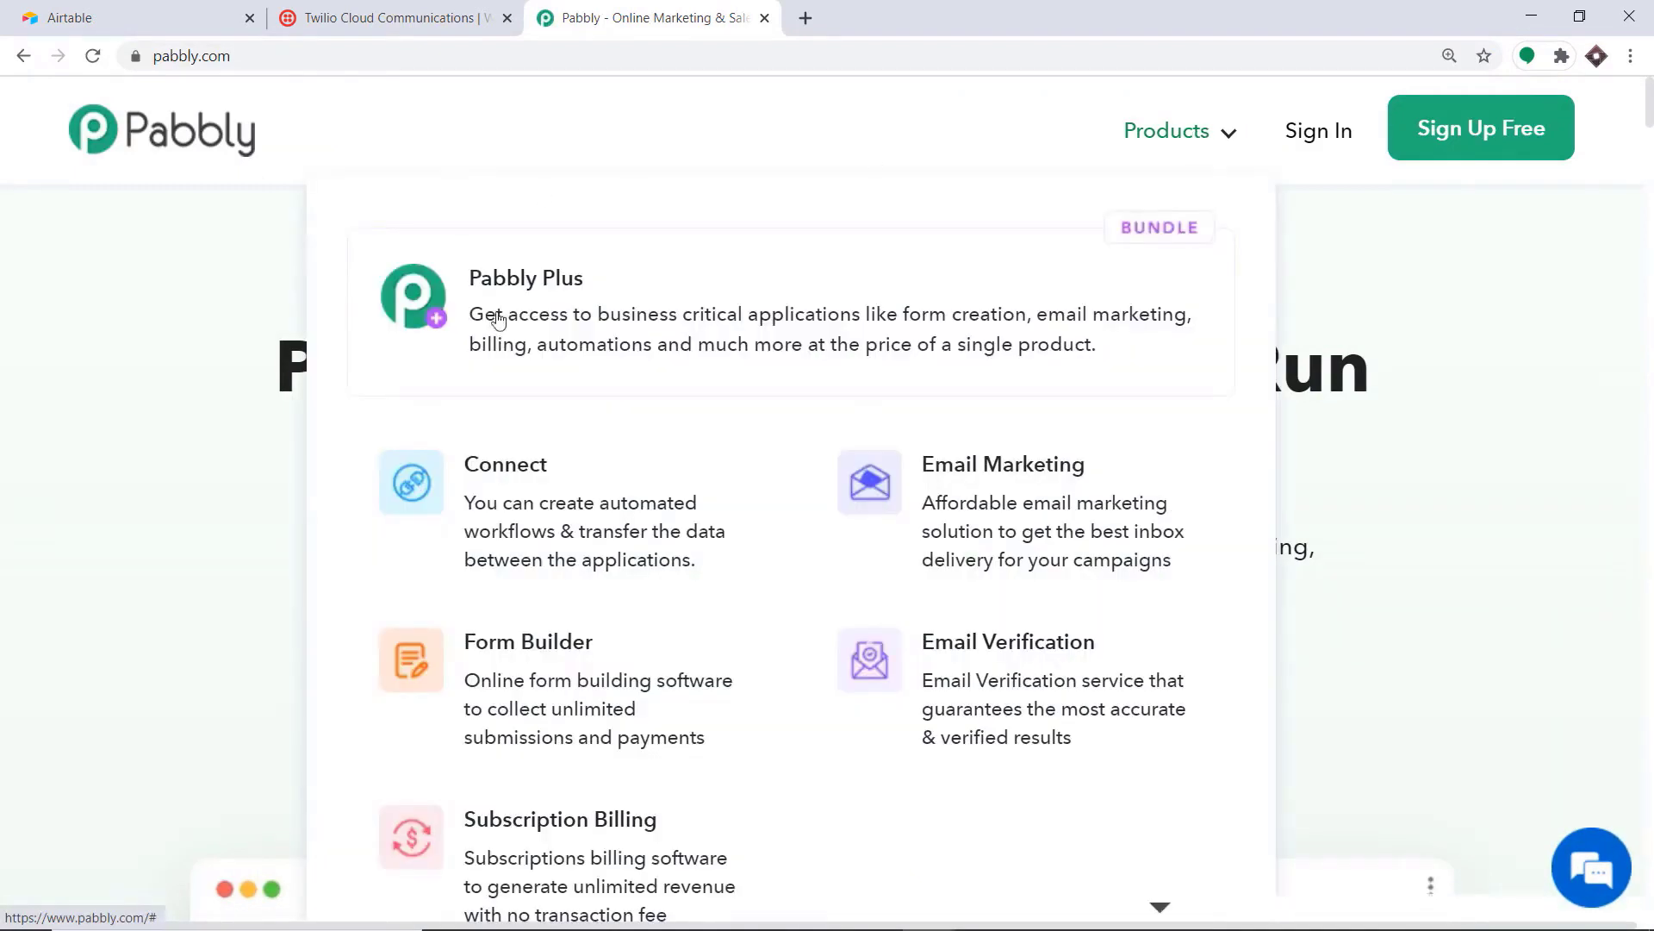
left_click(622, 493)
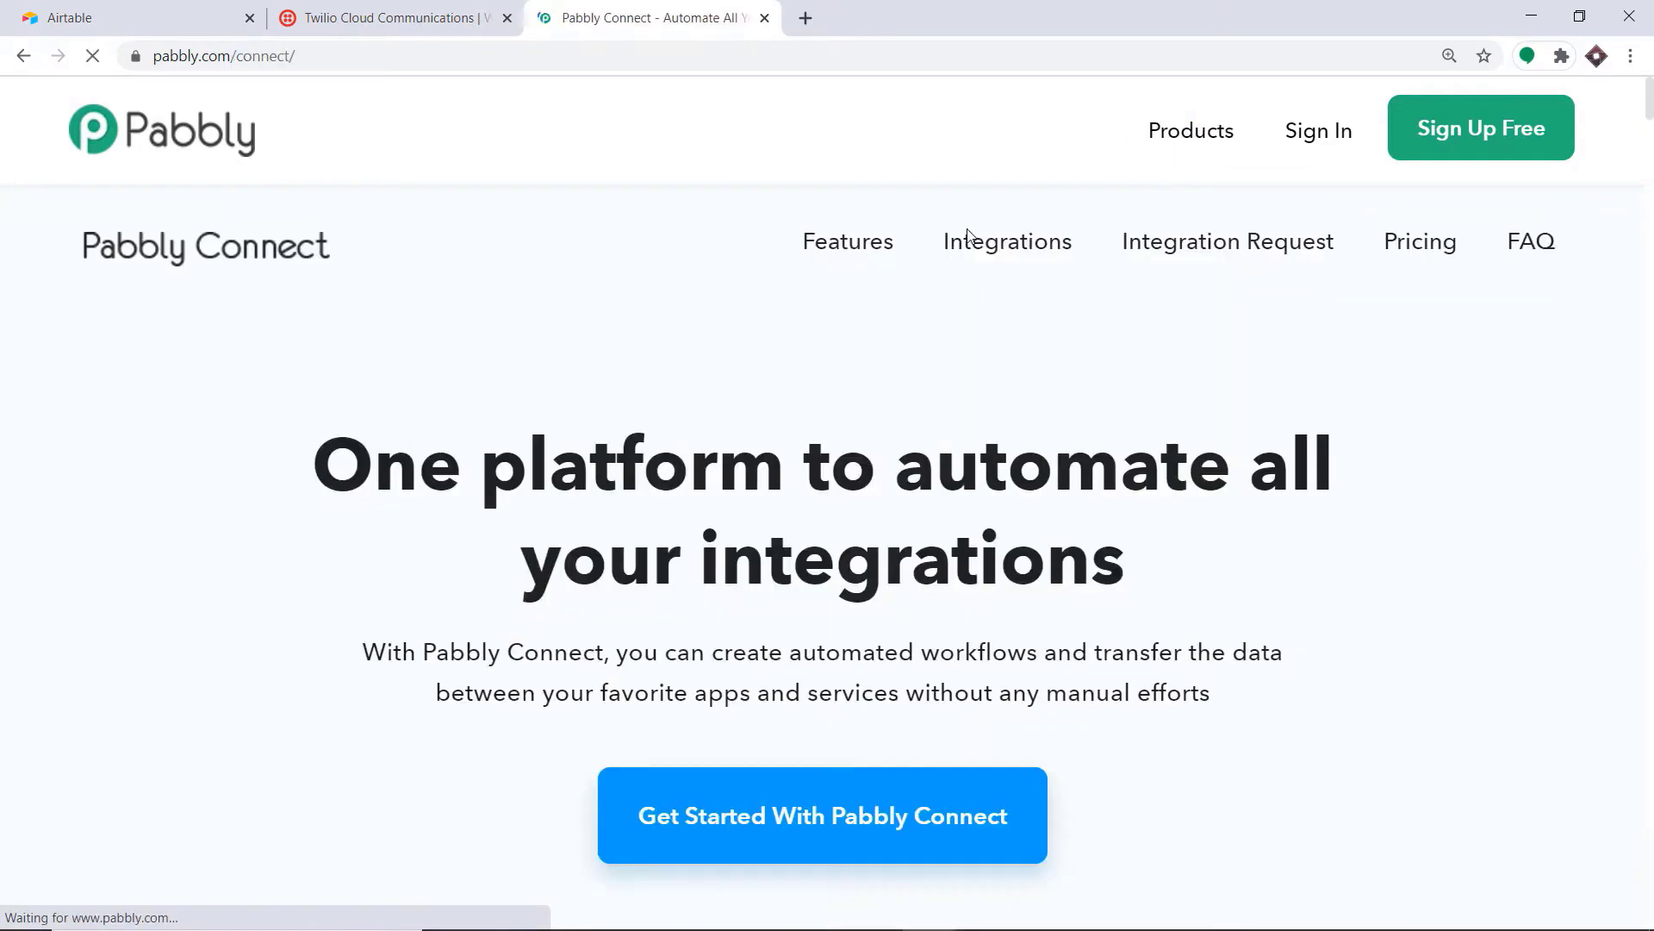
Step: Sign in and launch Connect with Access Now to reach the workflow dashboard
left_click(1325, 140)
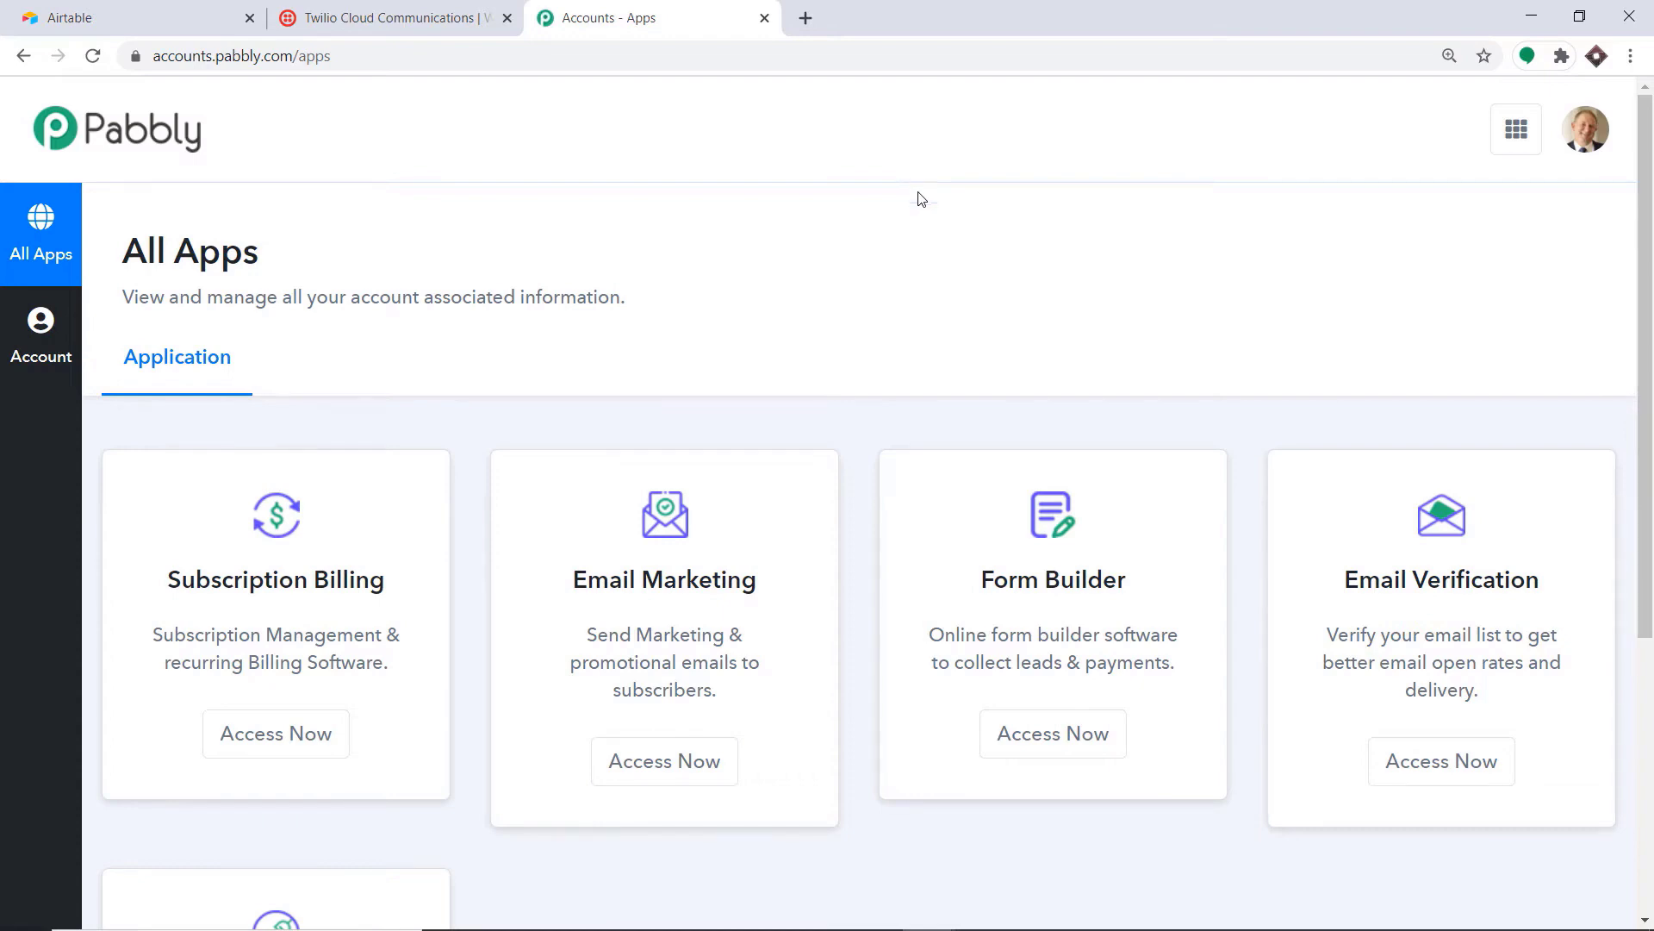
scroll(913, 177, "down", 5)
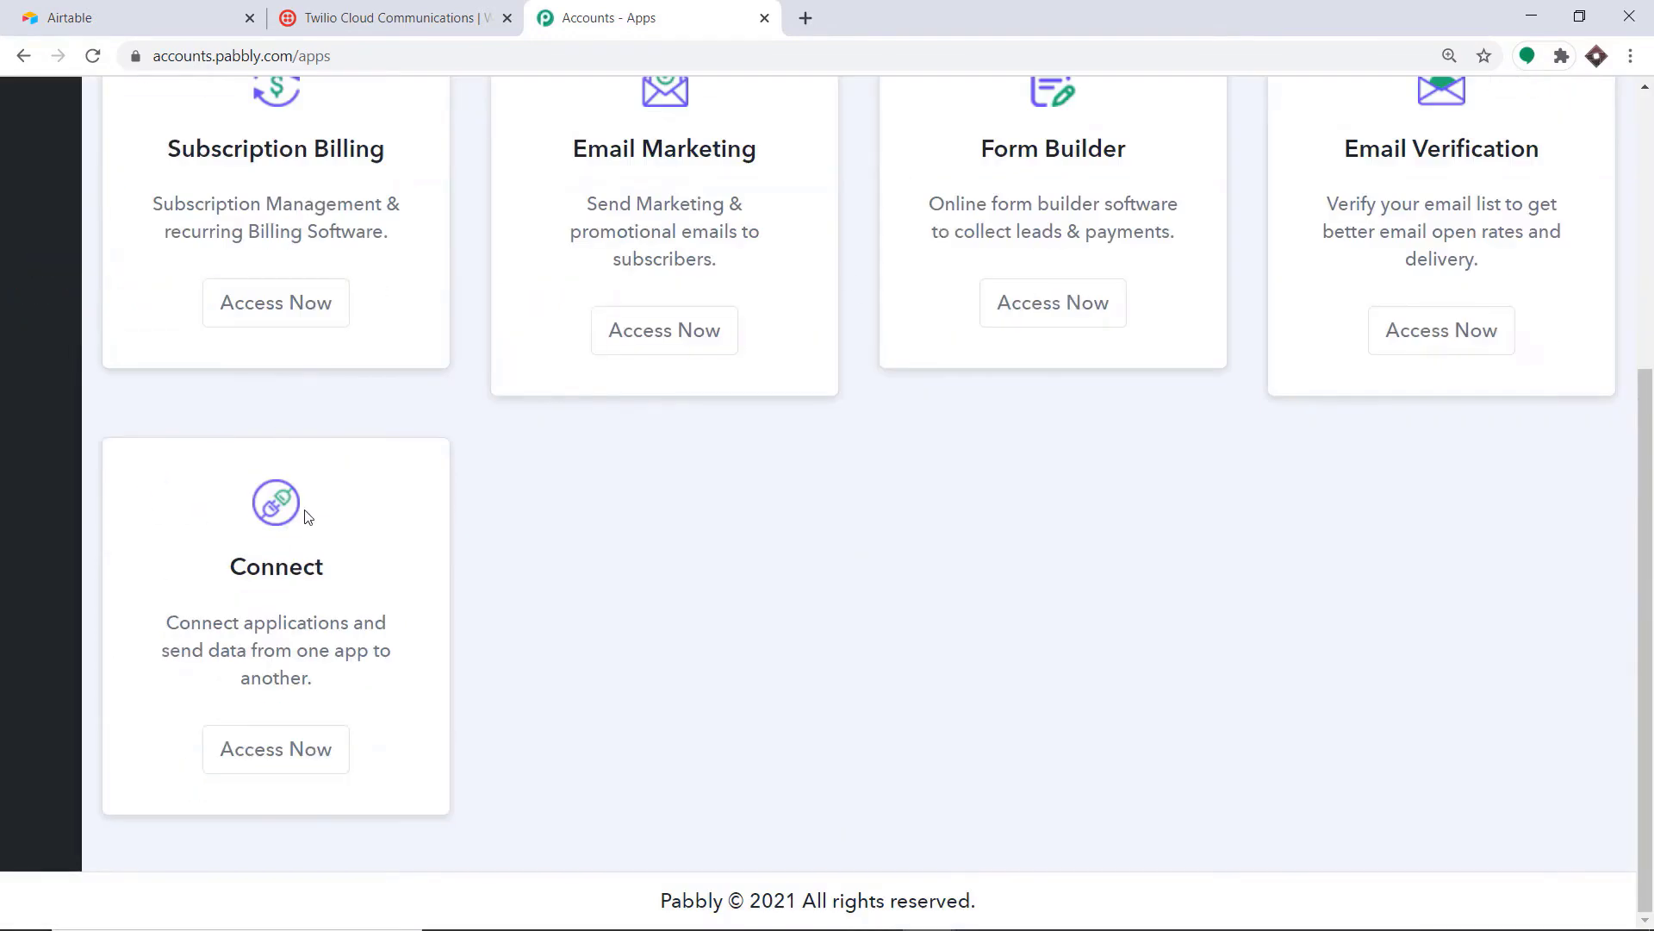
left_click(307, 749)
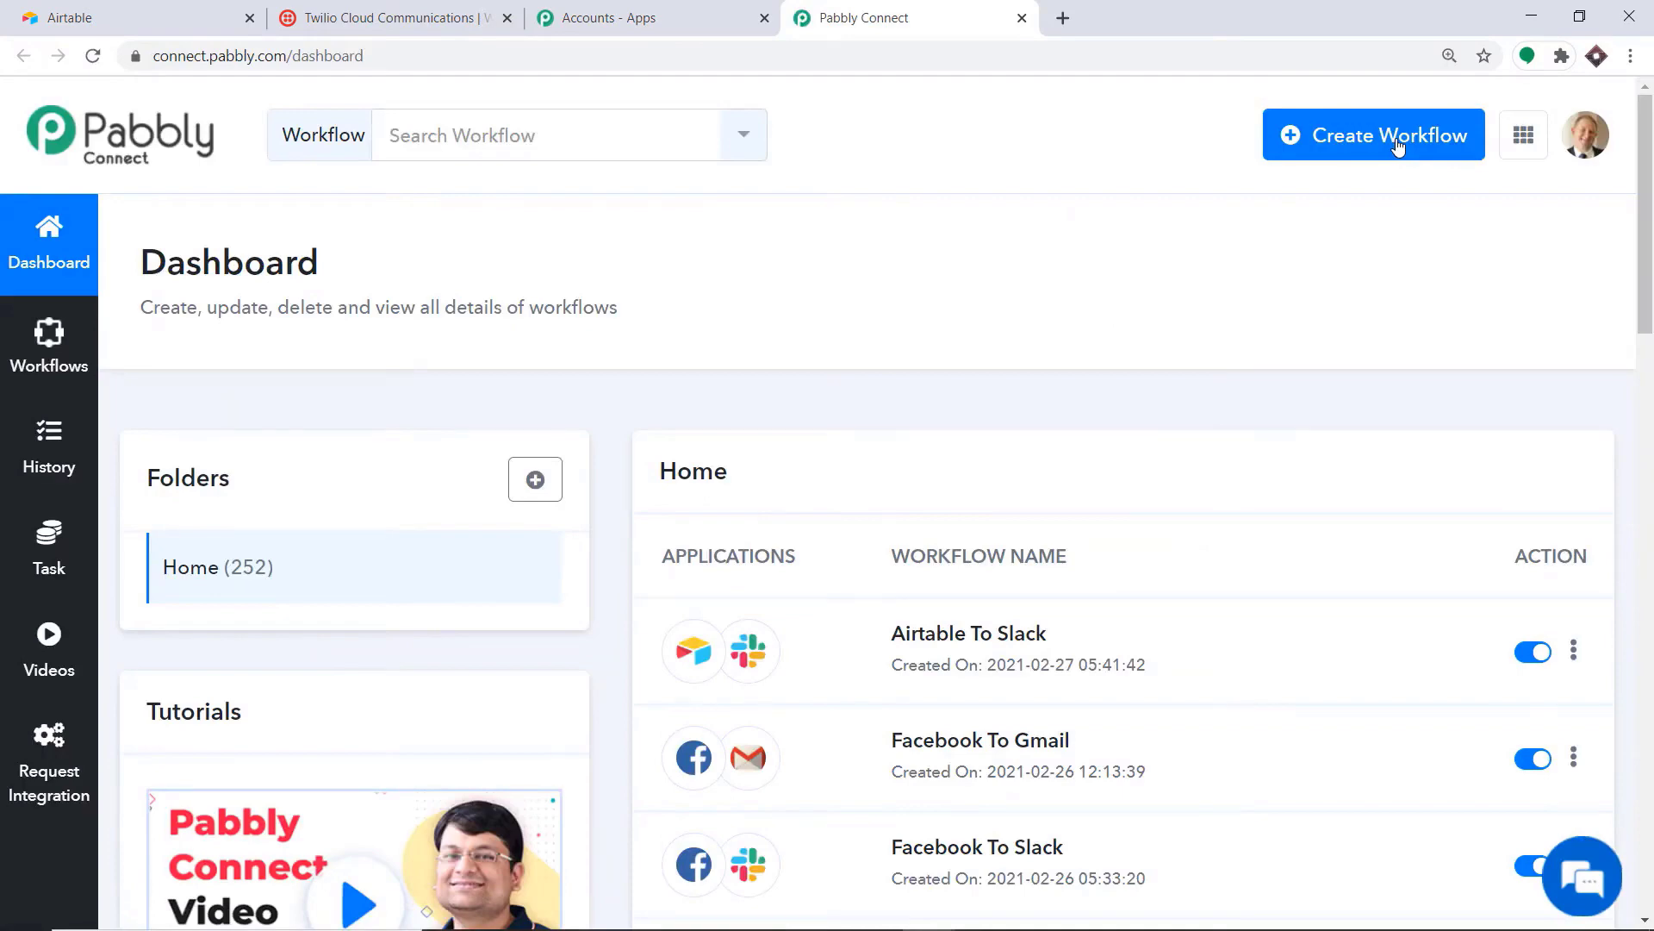
Step: Create a new workflow named 'Airtable To Twilio'
left_click(1396, 138)
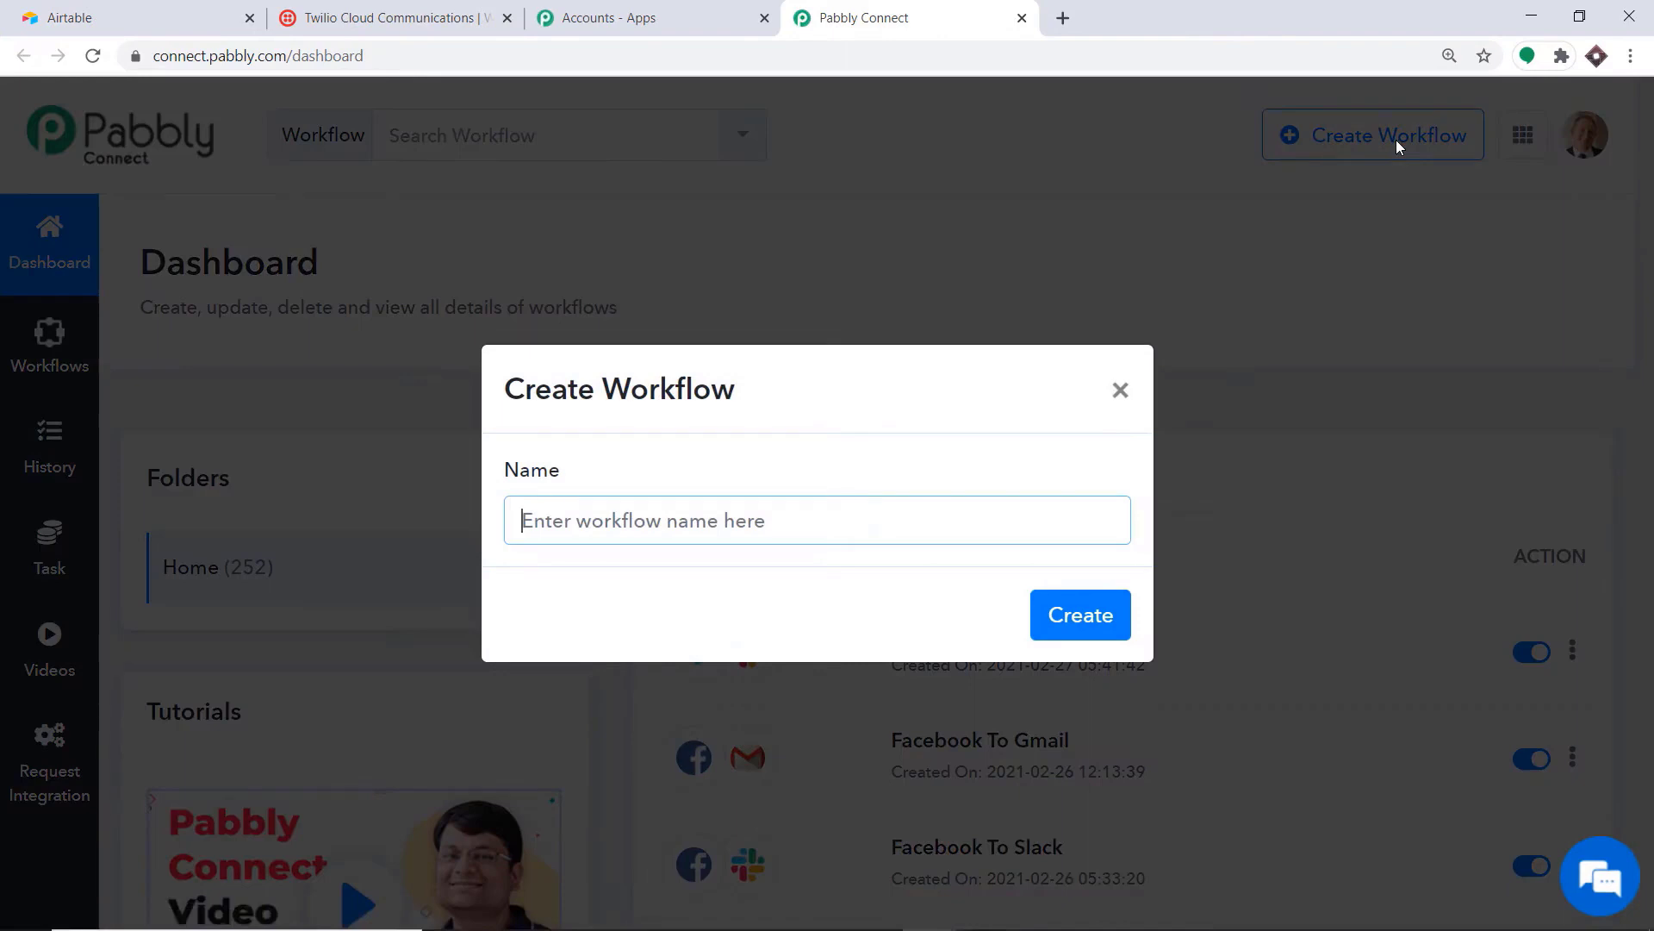
type("Airta")
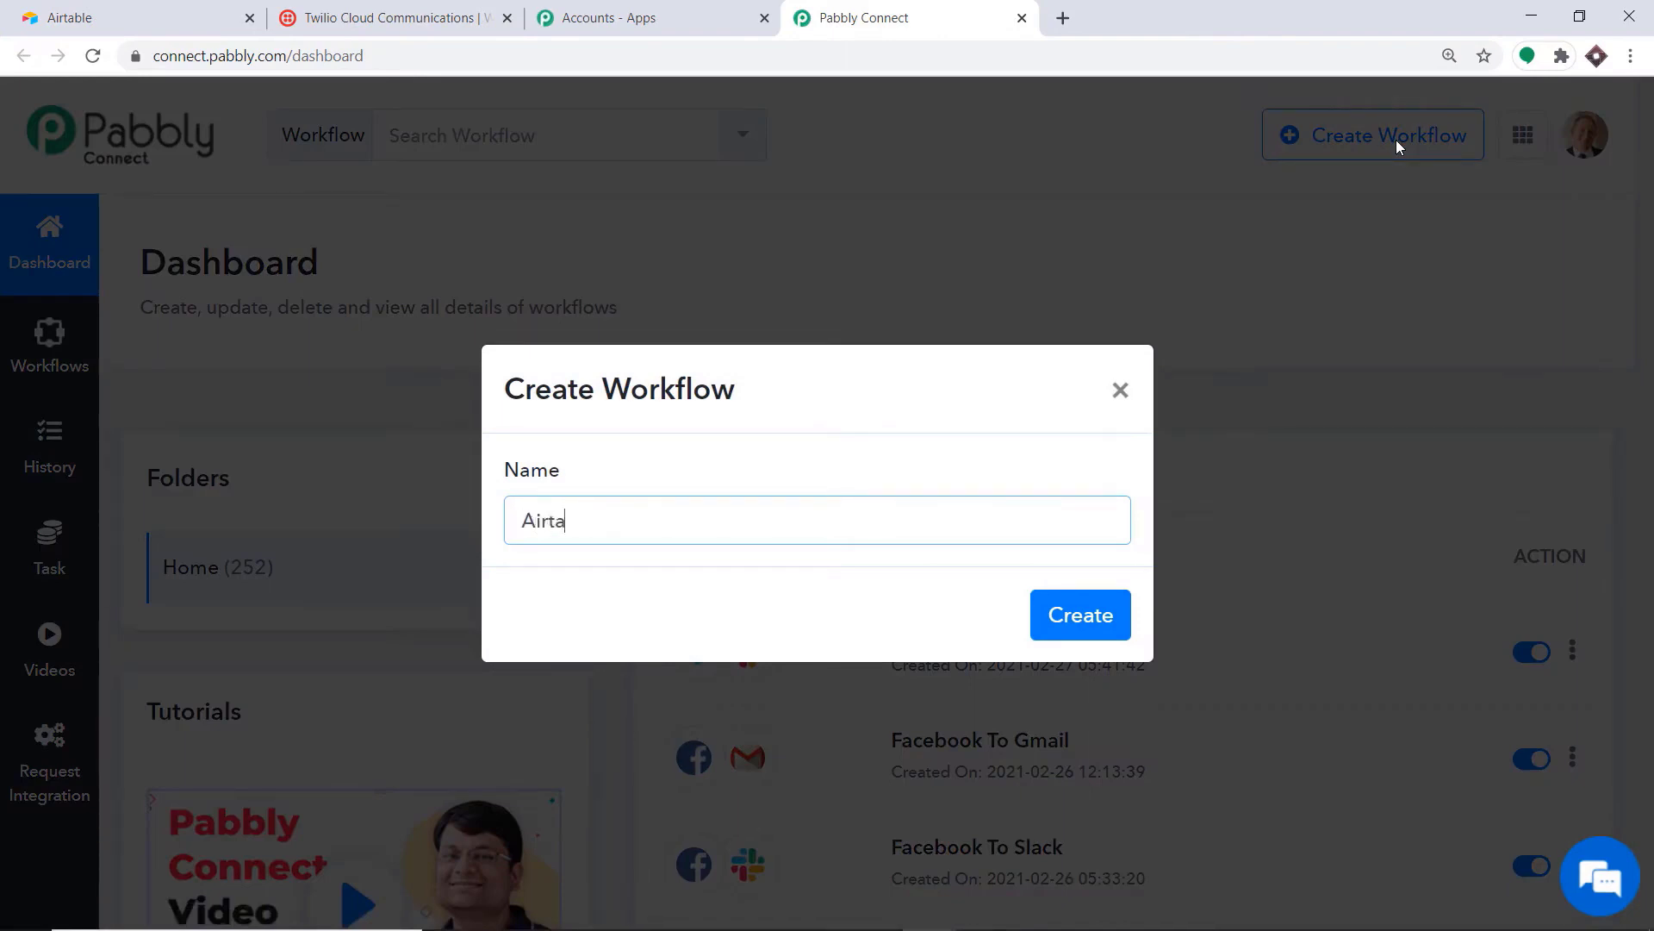
type("ble To Twilio")
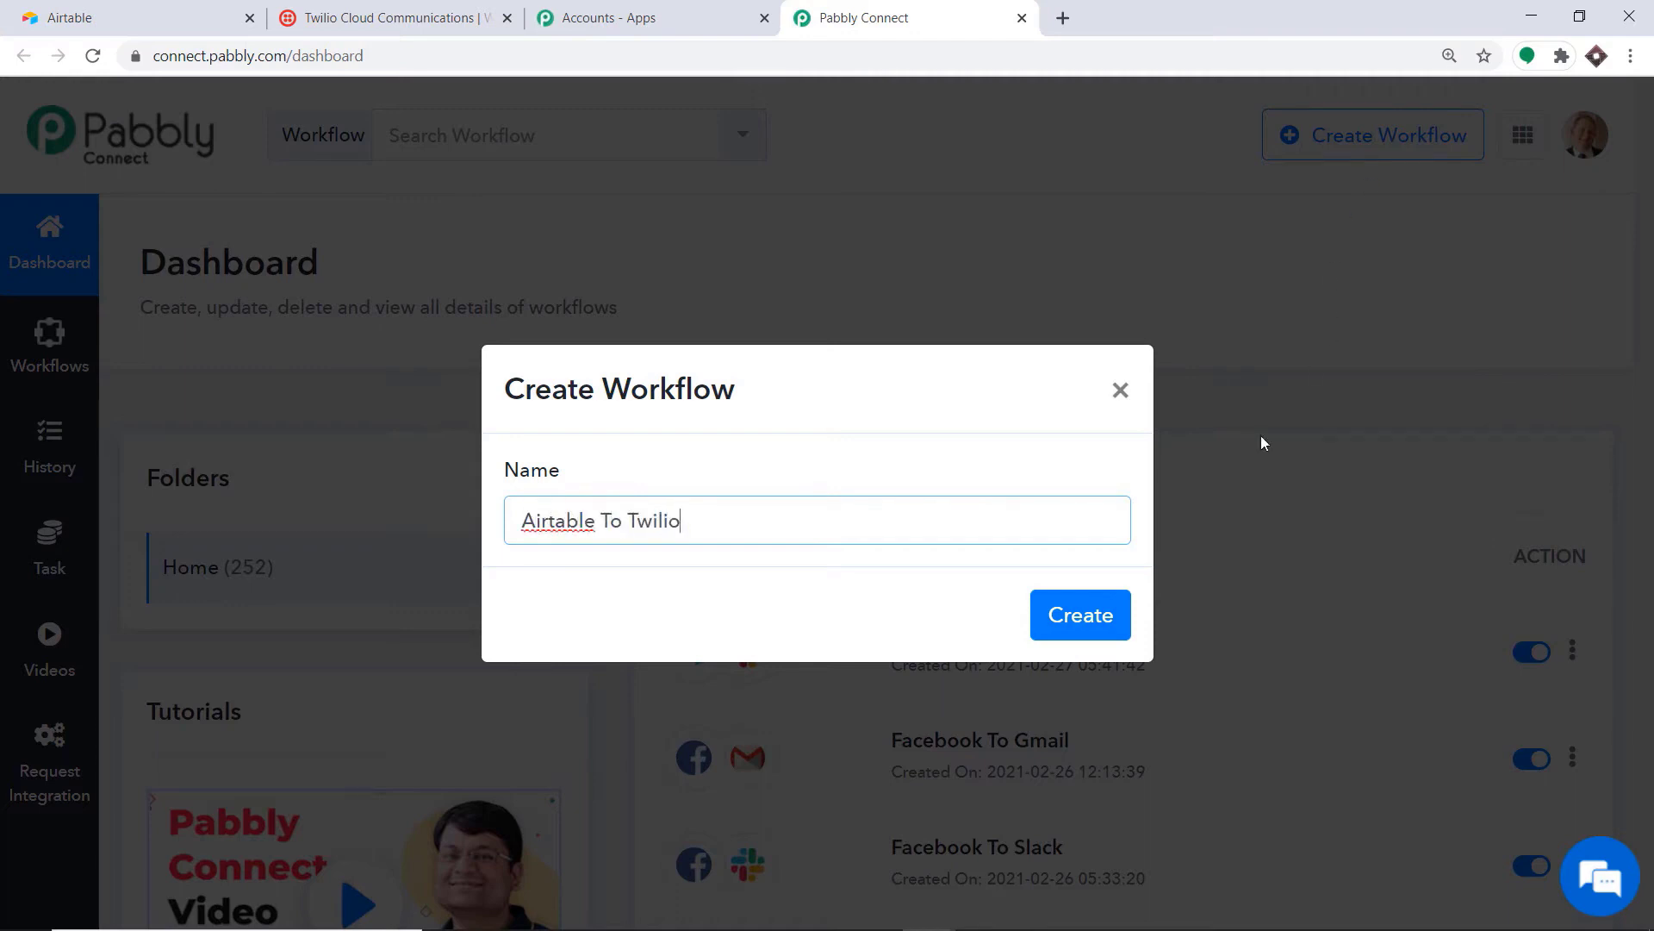
left_click(1087, 614)
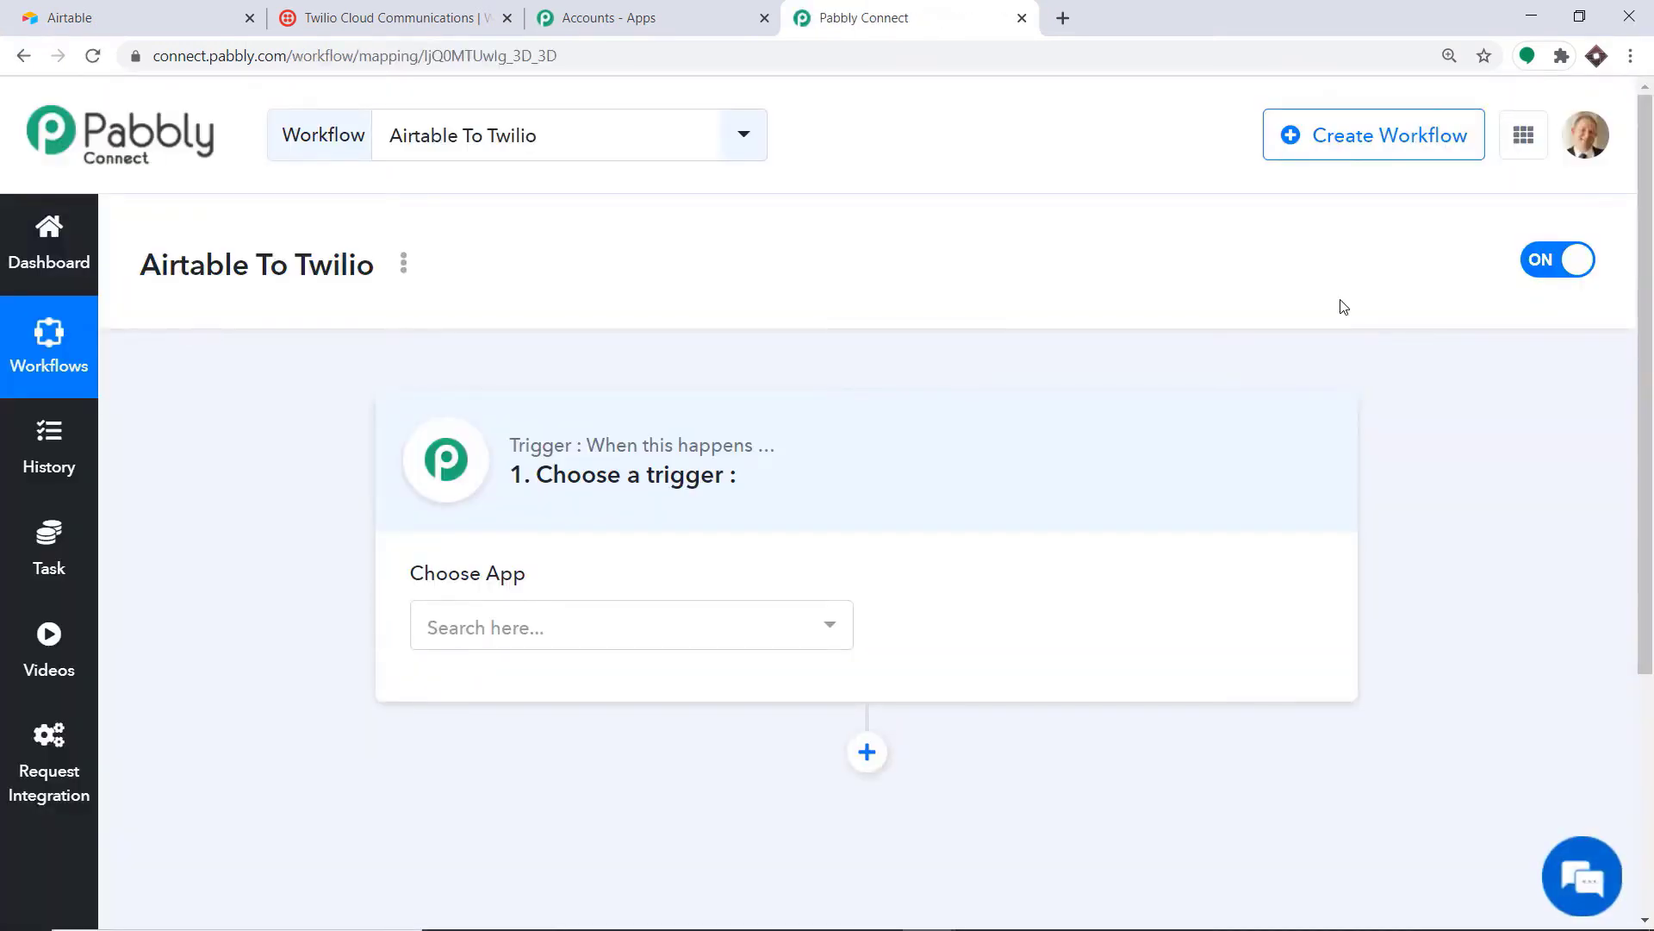
Step: Set the trigger to Airtable with the New Record event
left_click(766, 635)
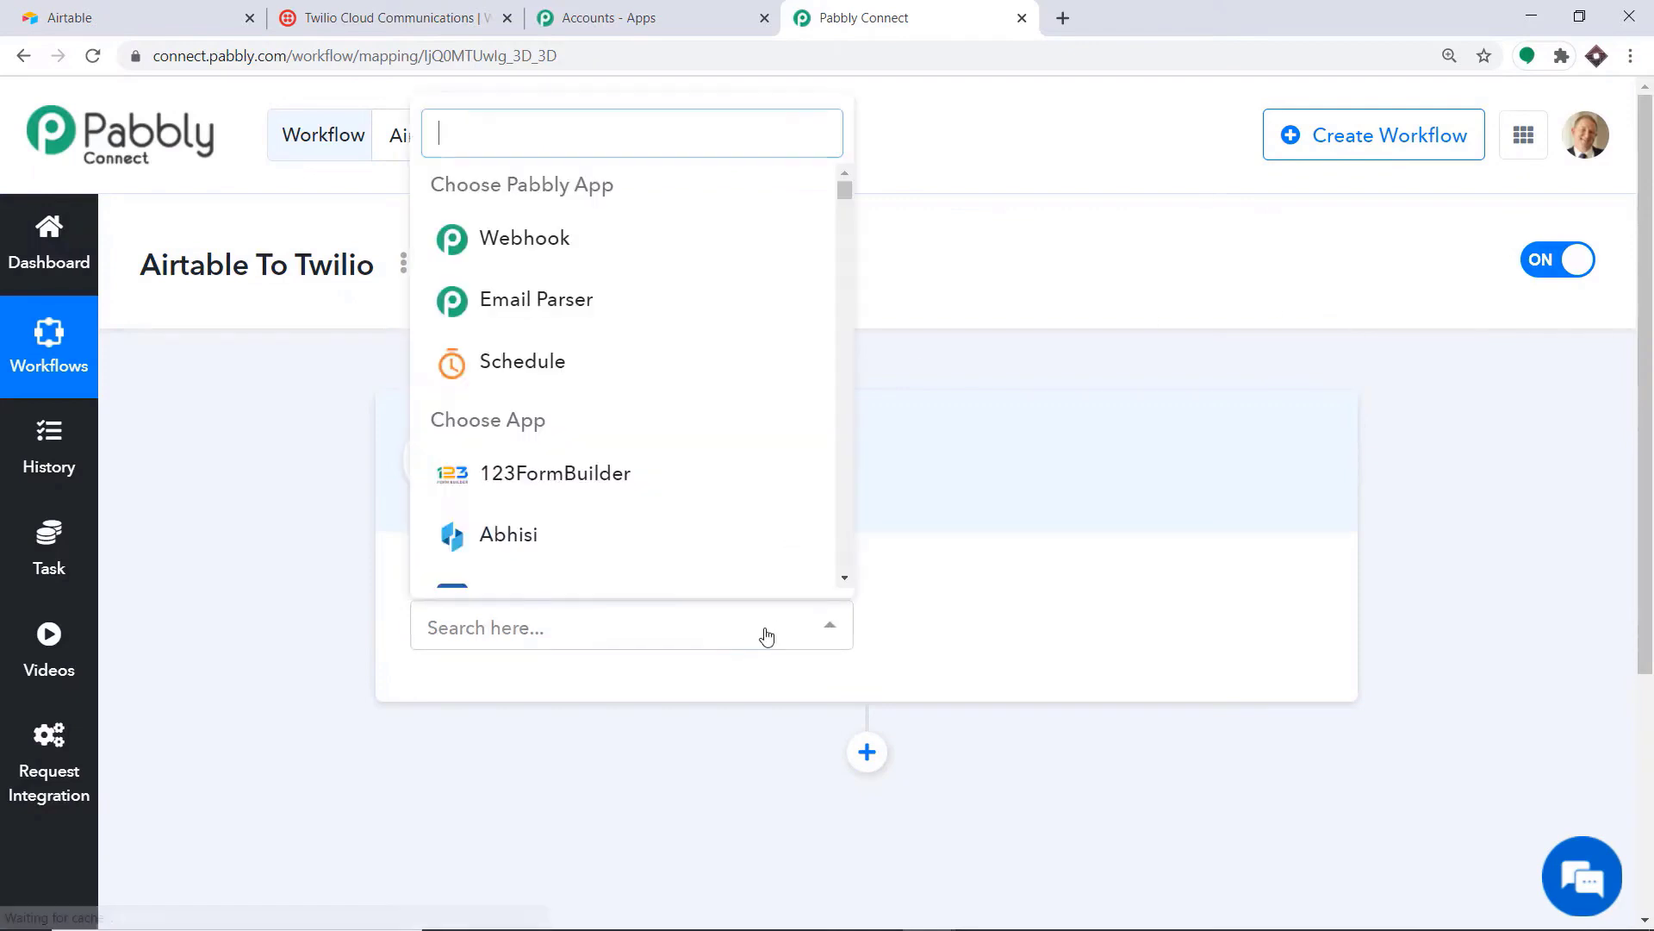
type("airt")
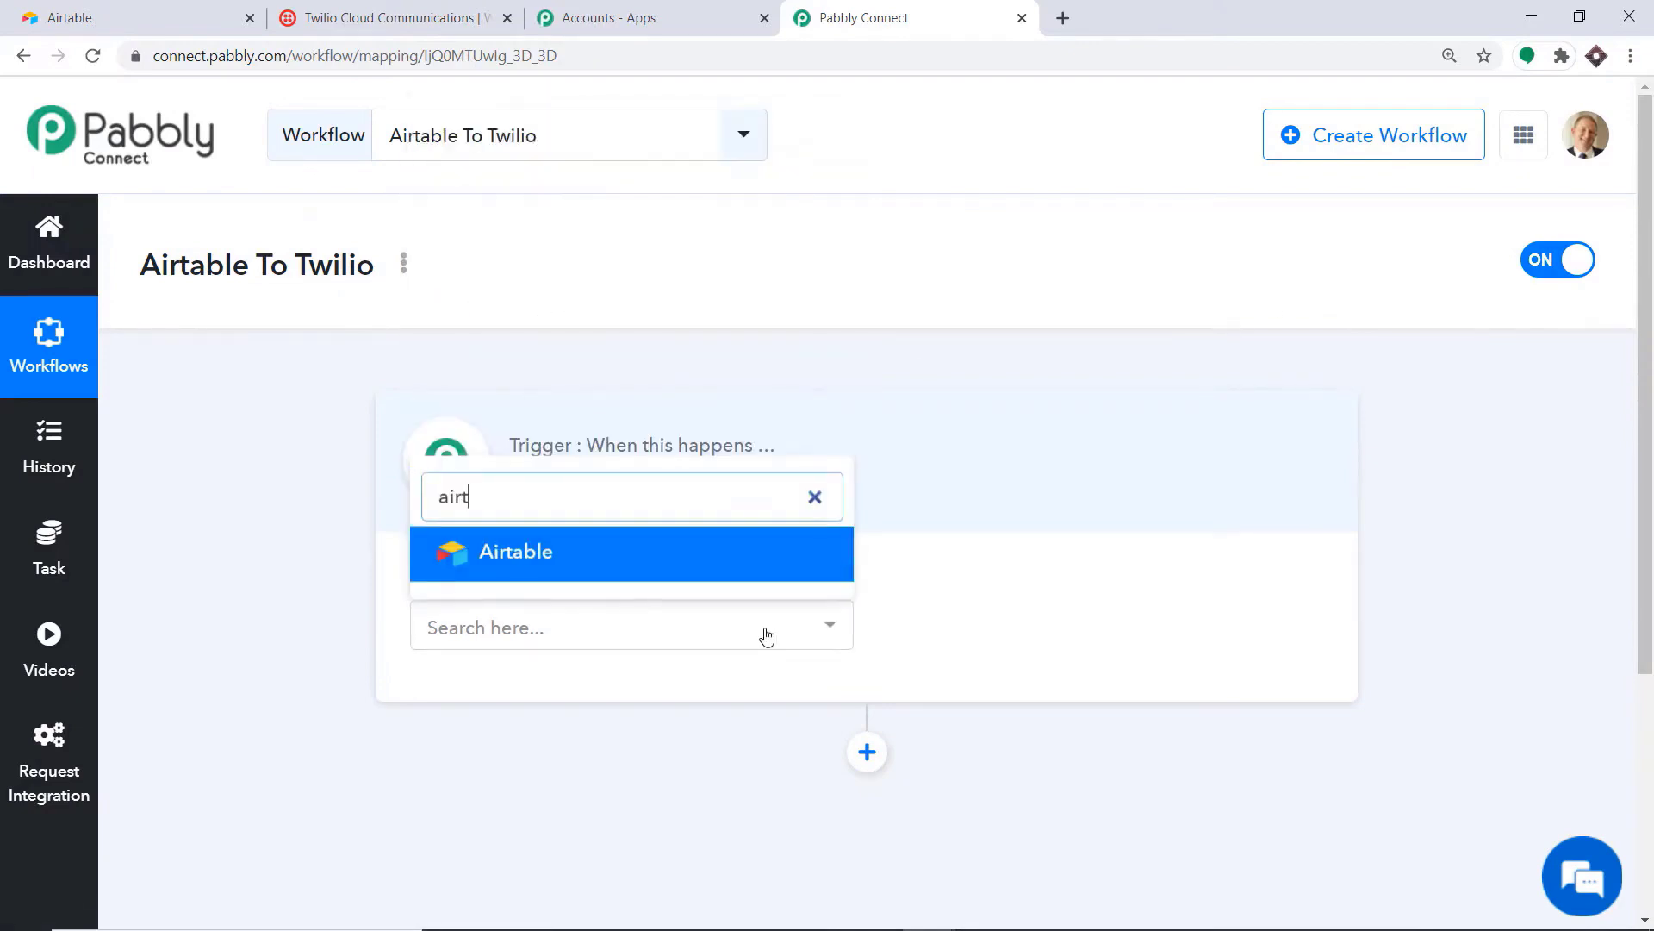
left_click(554, 570)
left_click(952, 628)
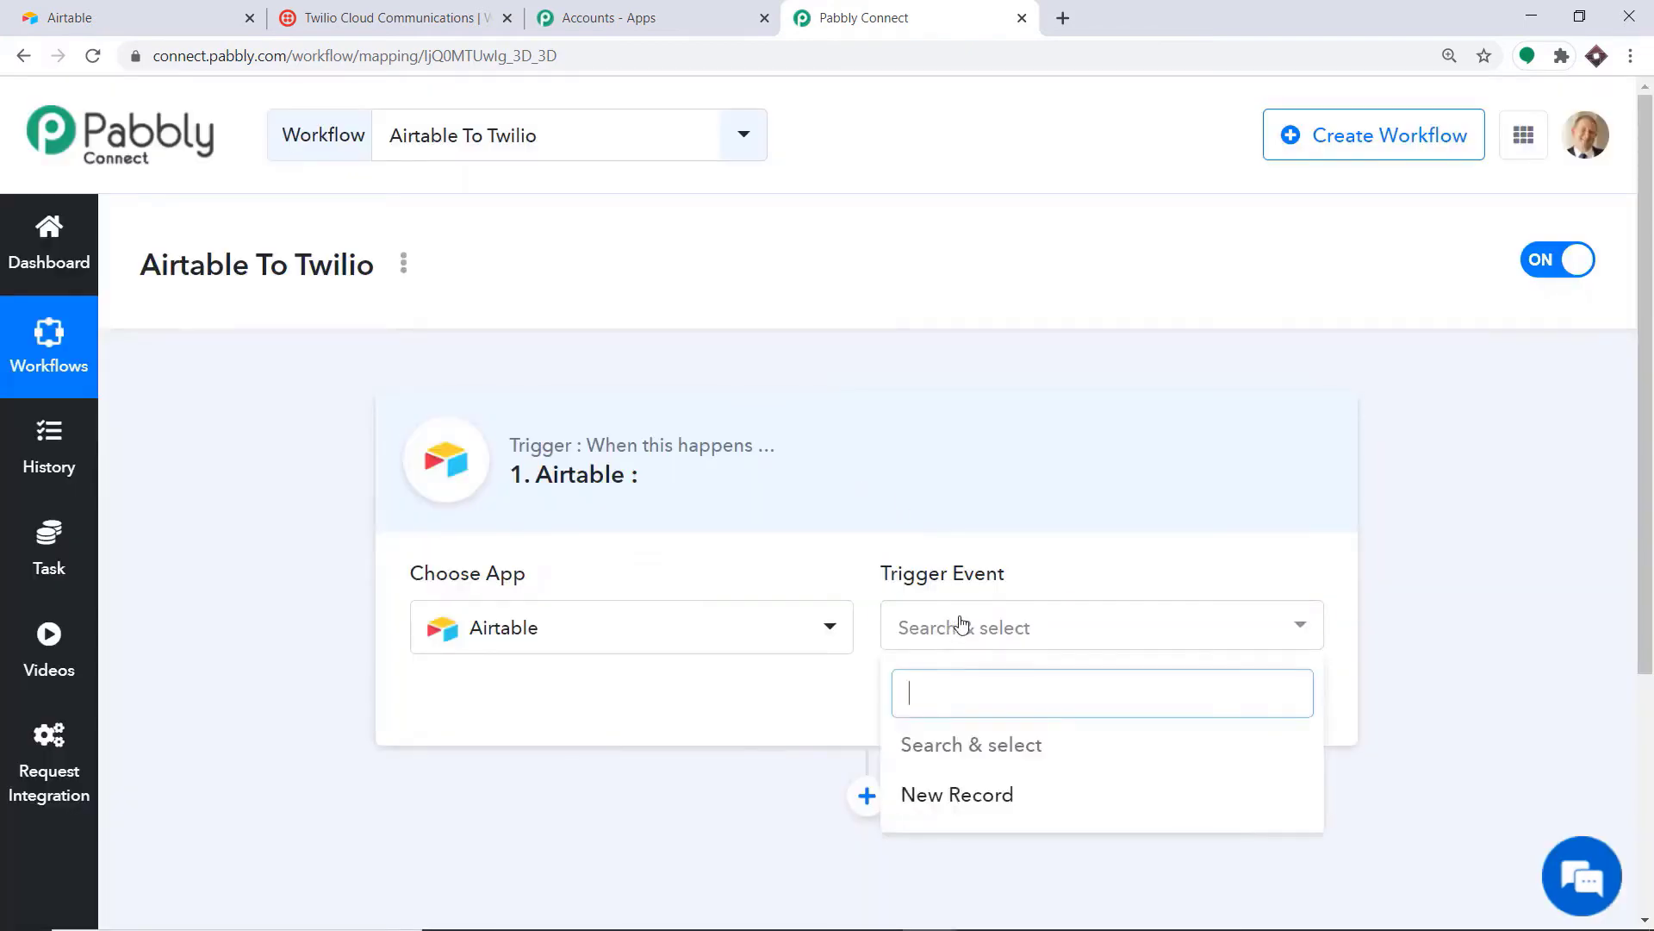
left_click(959, 794)
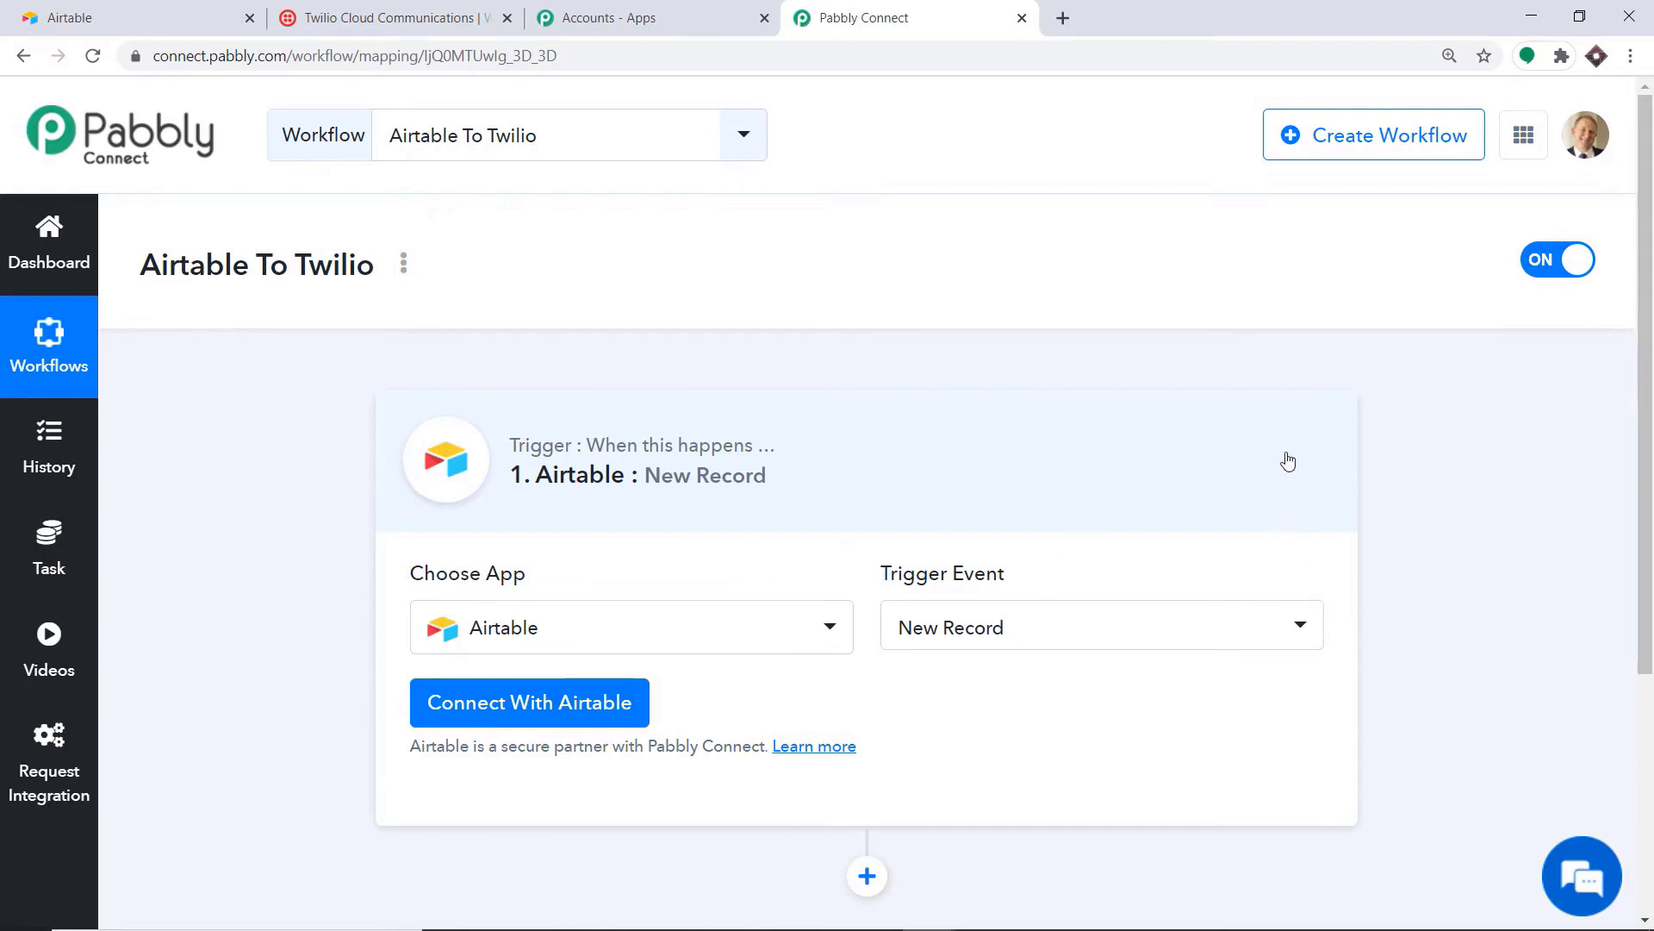
left_click(478, 711)
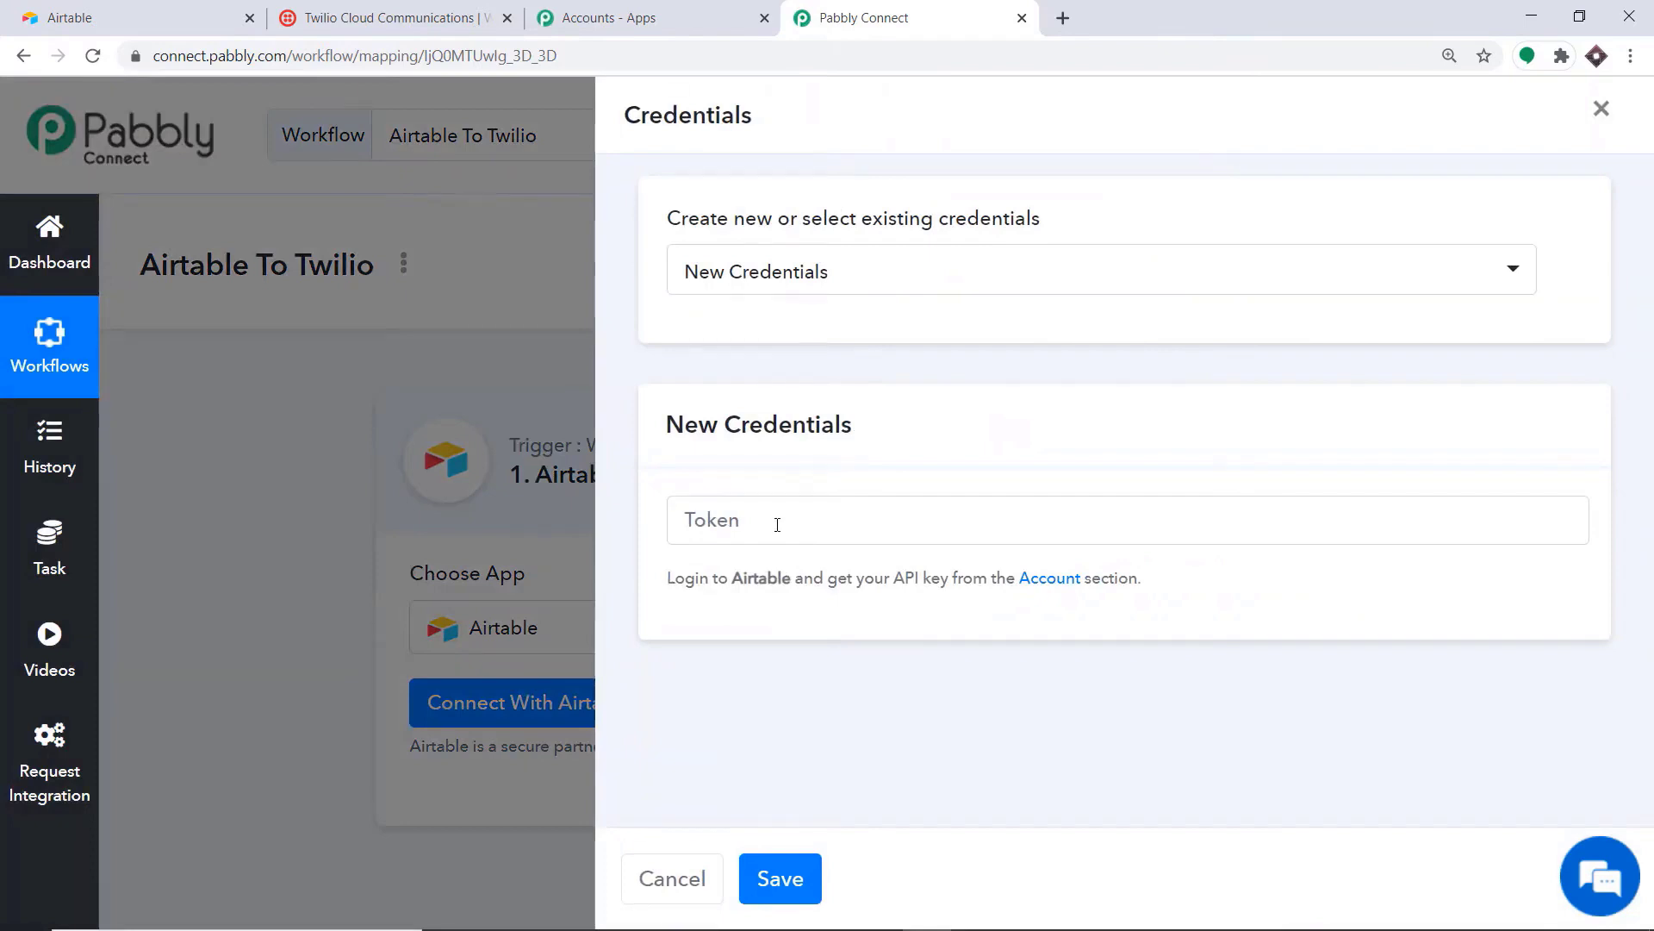
left_click(172, 19)
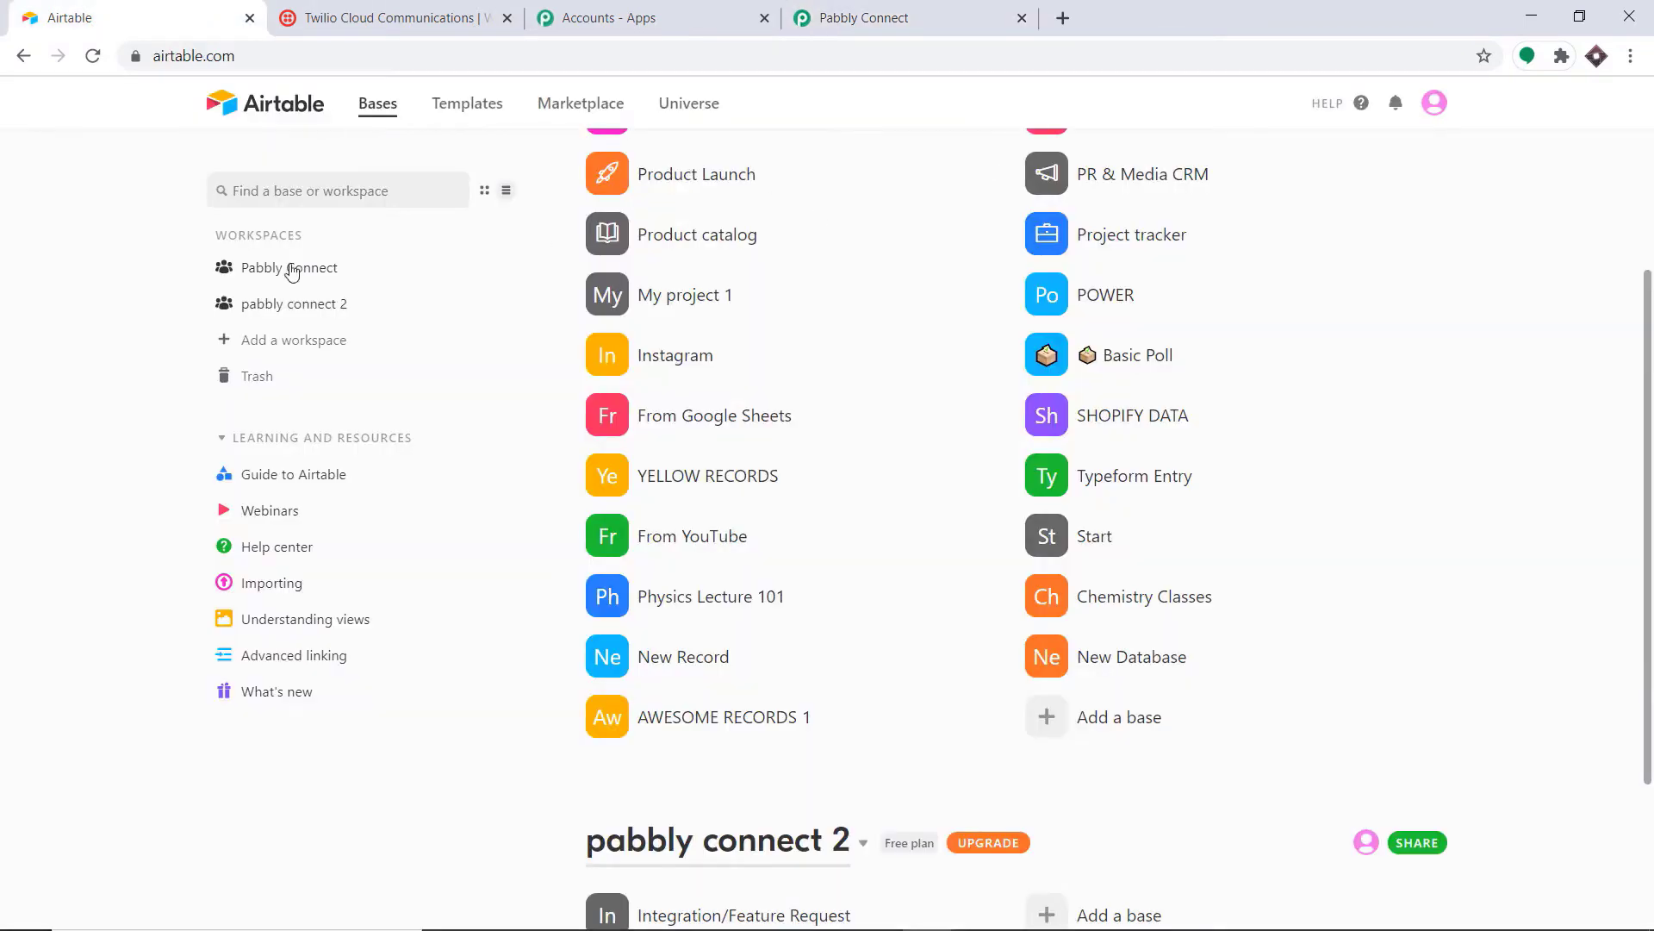
left_click(1432, 108)
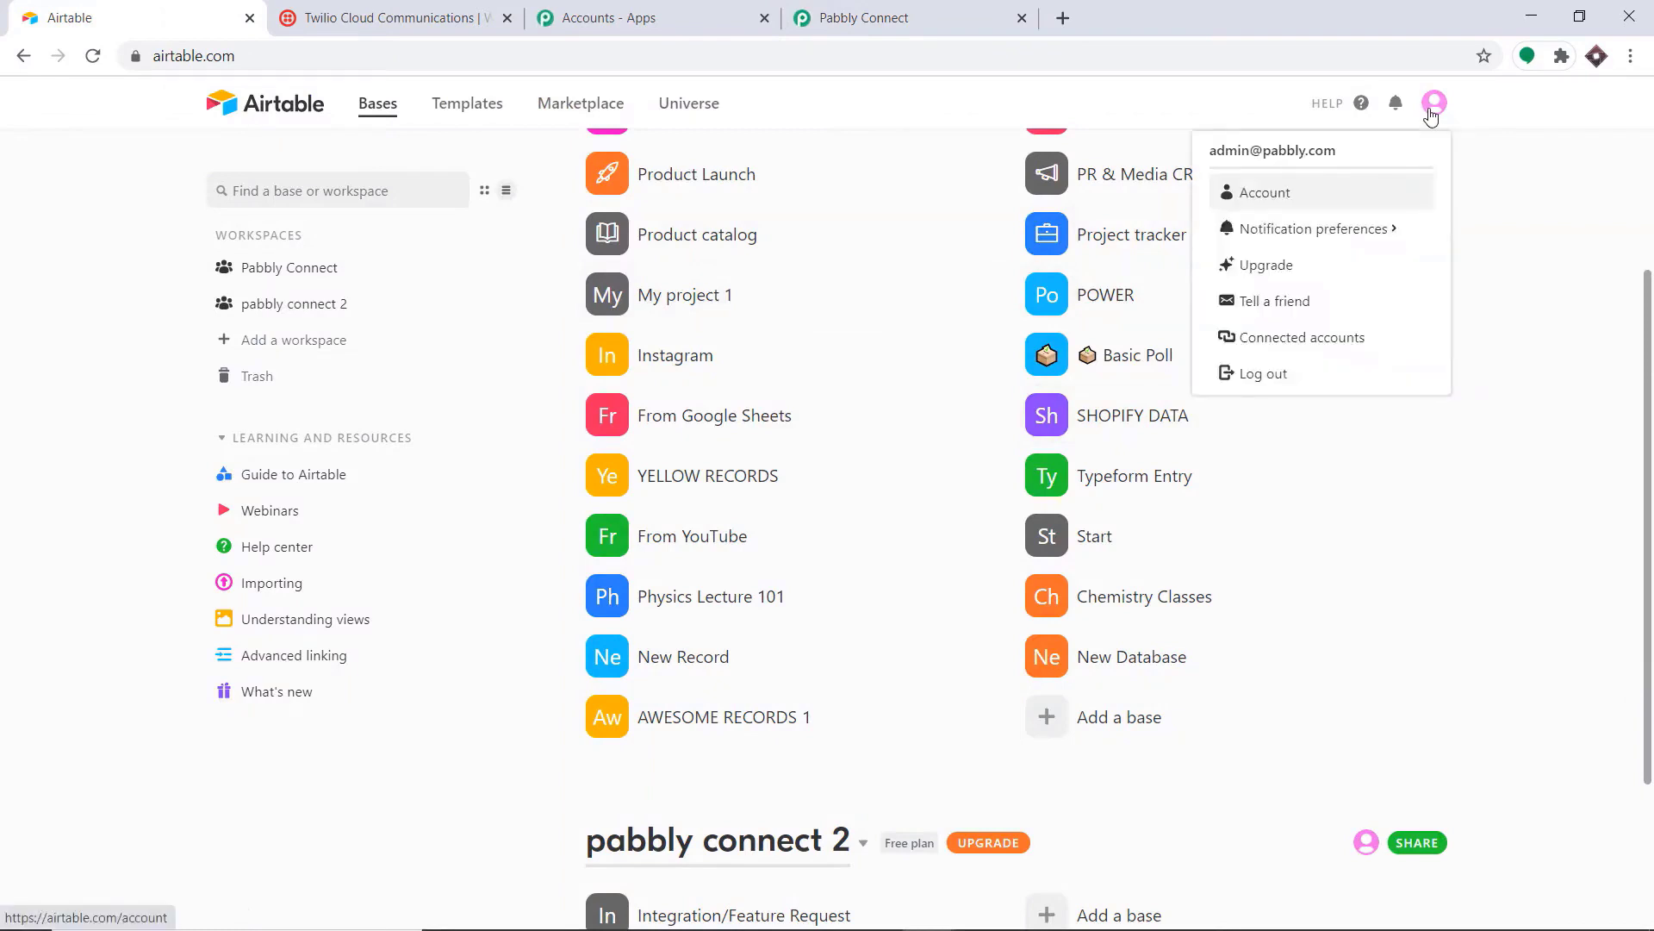
left_click(1289, 200)
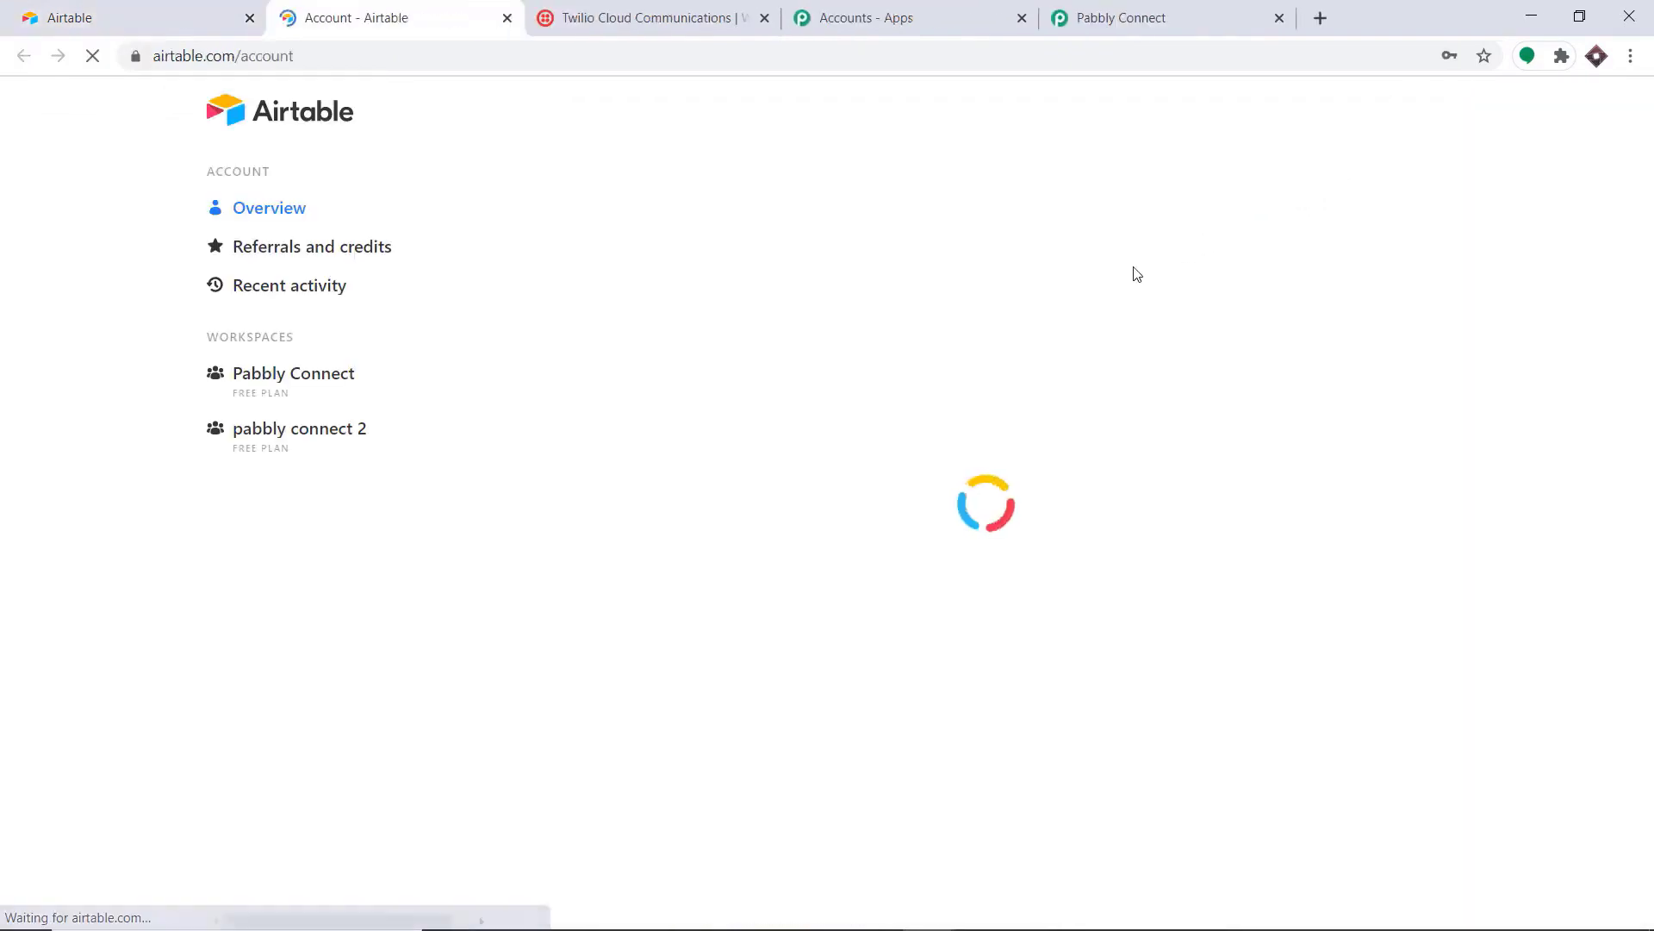
scroll(942, 284, "down", 4)
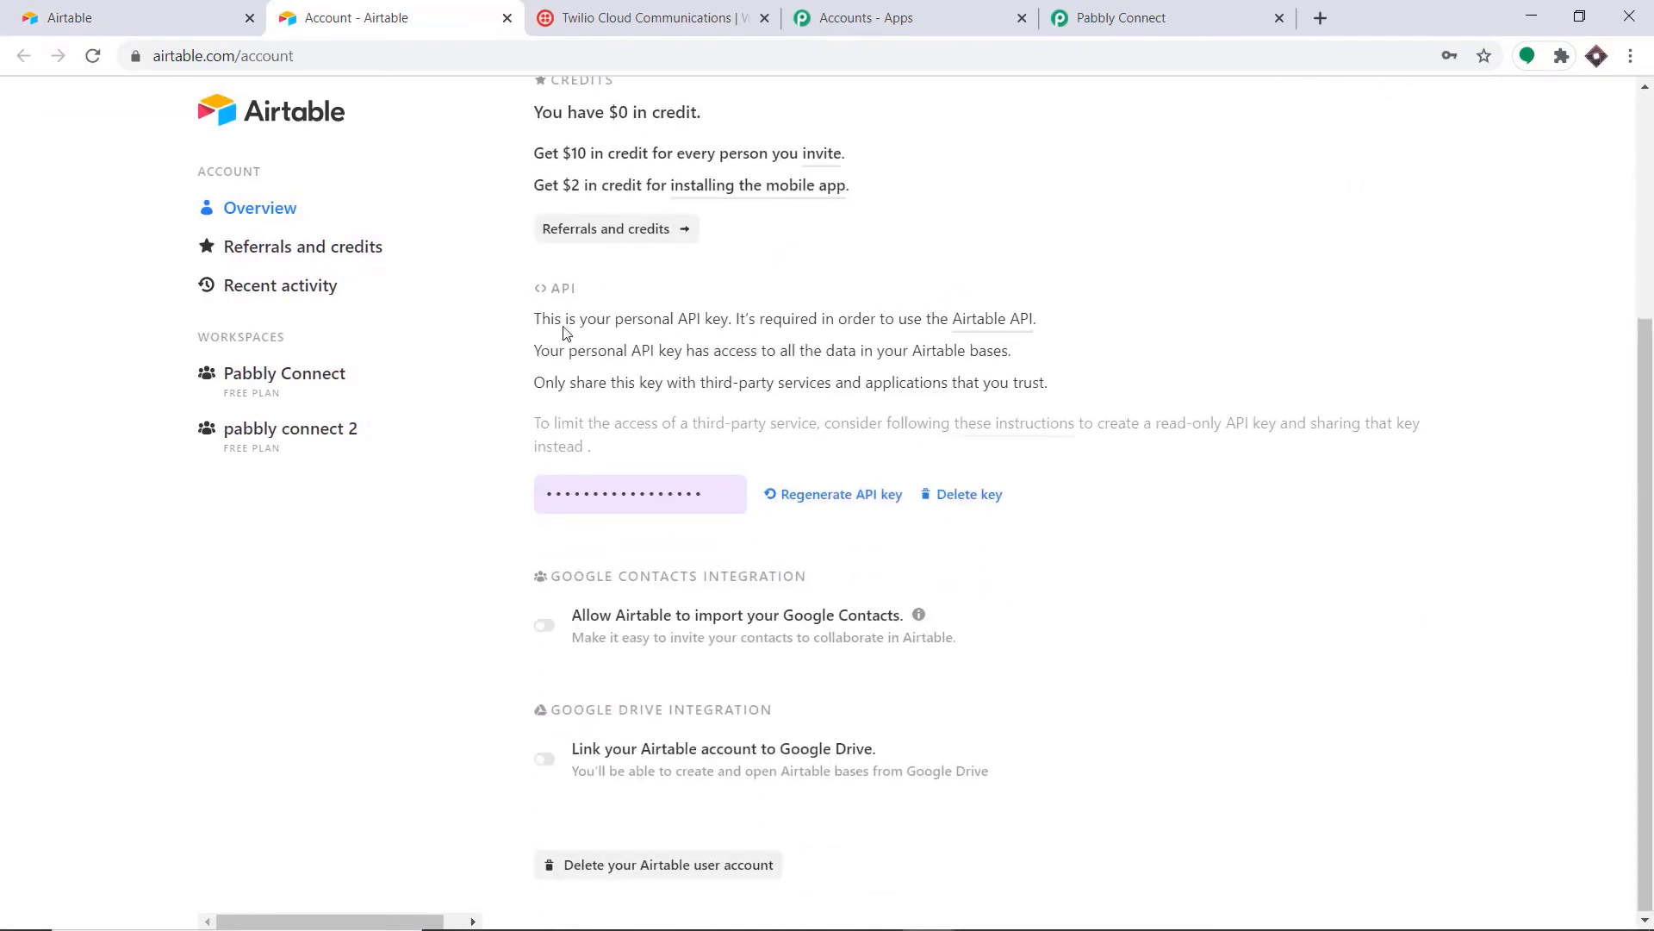
left_click(643, 490)
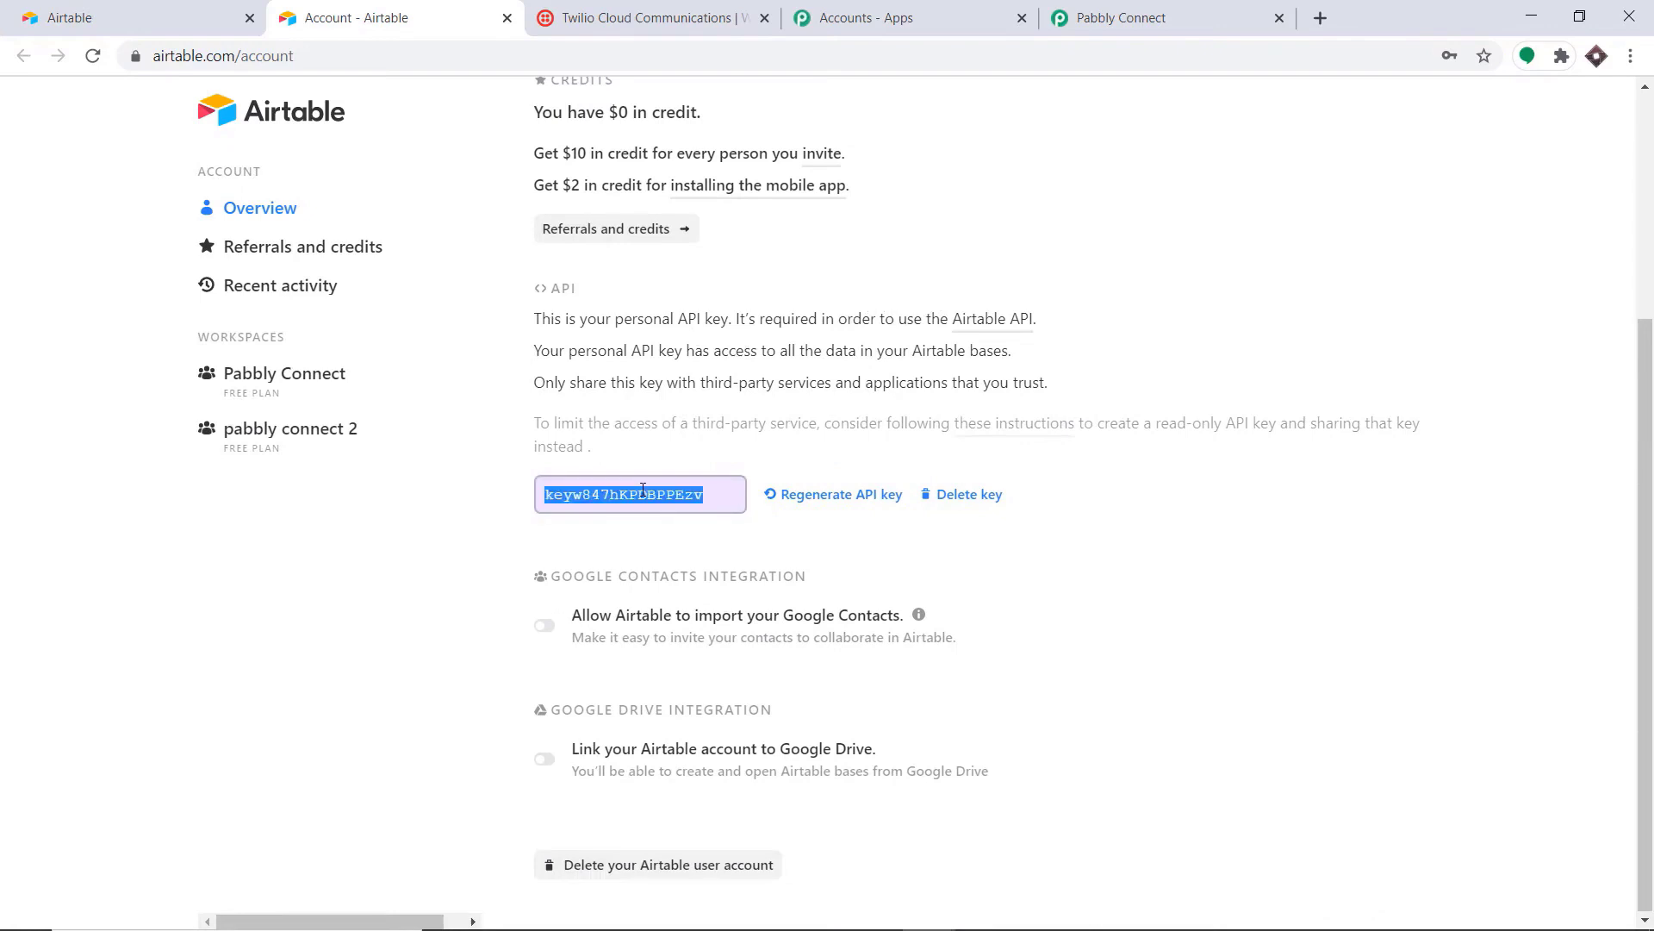
right_click(659, 505)
left_click(676, 510)
Step: Paste the Airtable API key into the Token field and save the credentials
left_click(1137, 18)
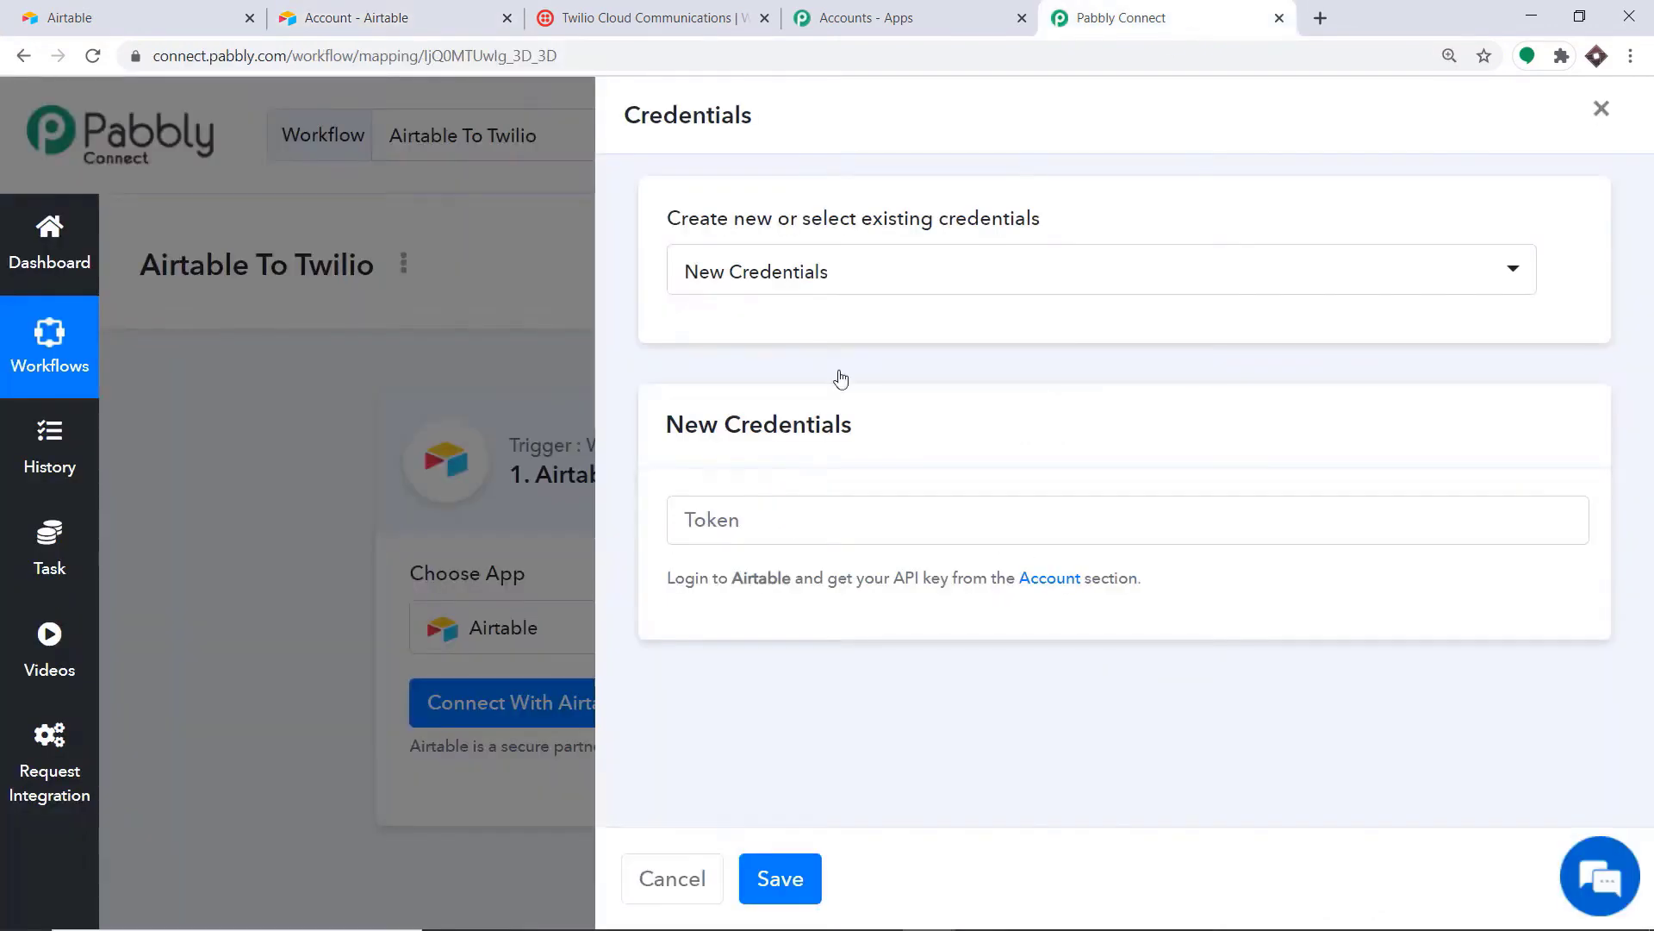
left_click(687, 536)
right_click(693, 524)
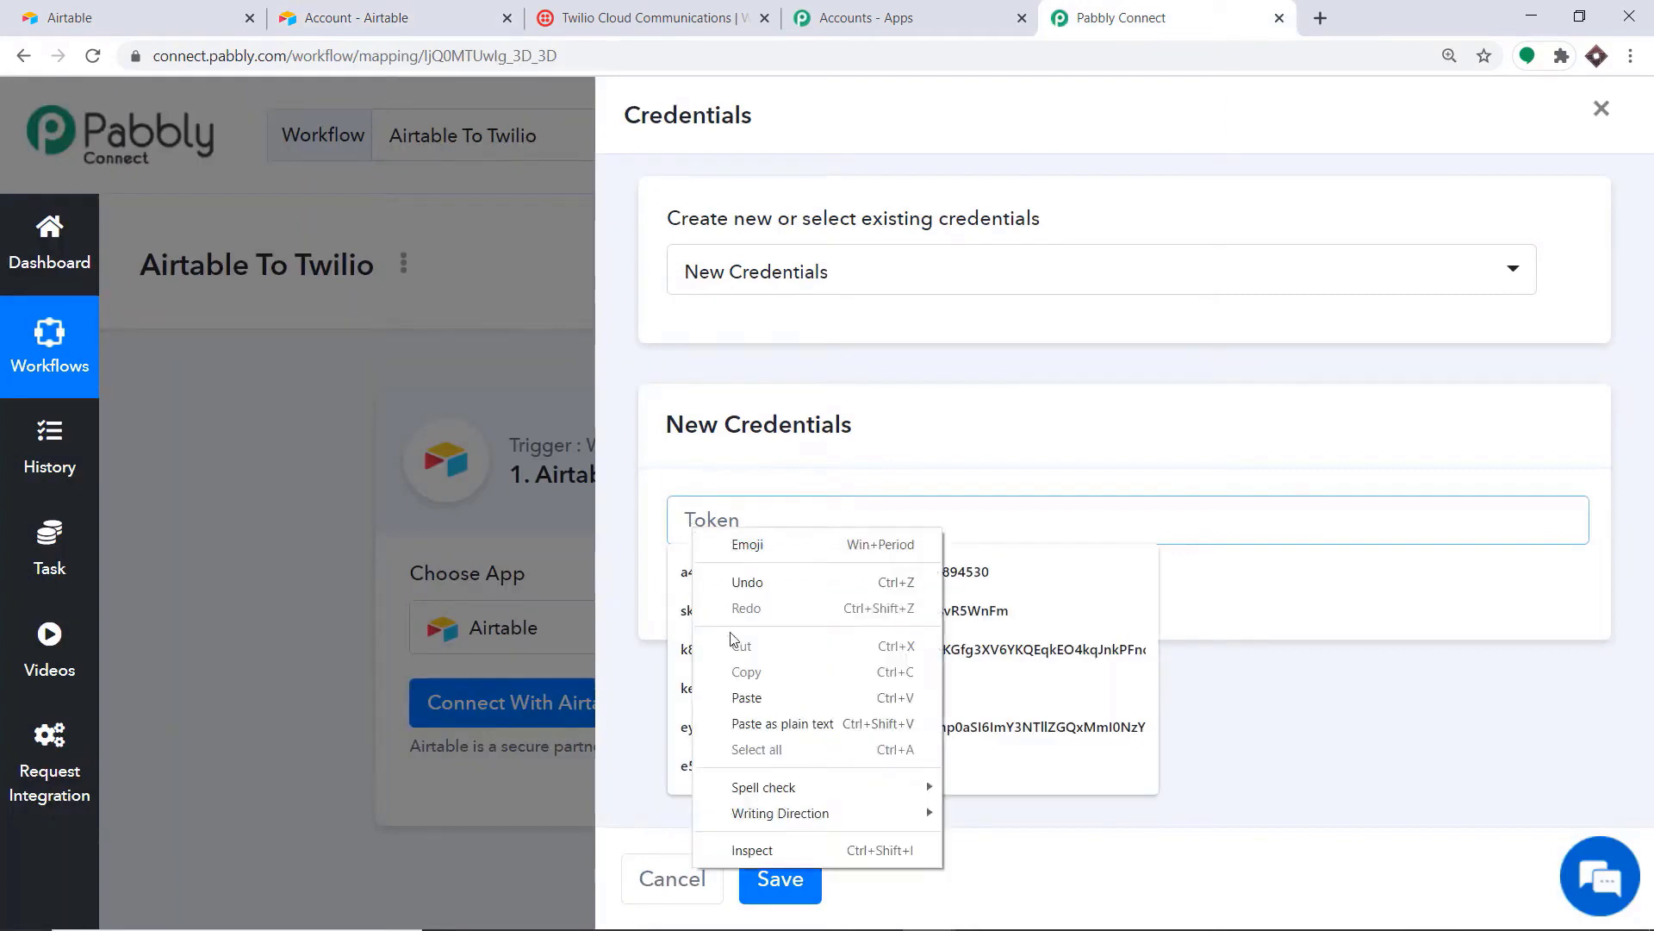
left_click(745, 690)
left_click(857, 420)
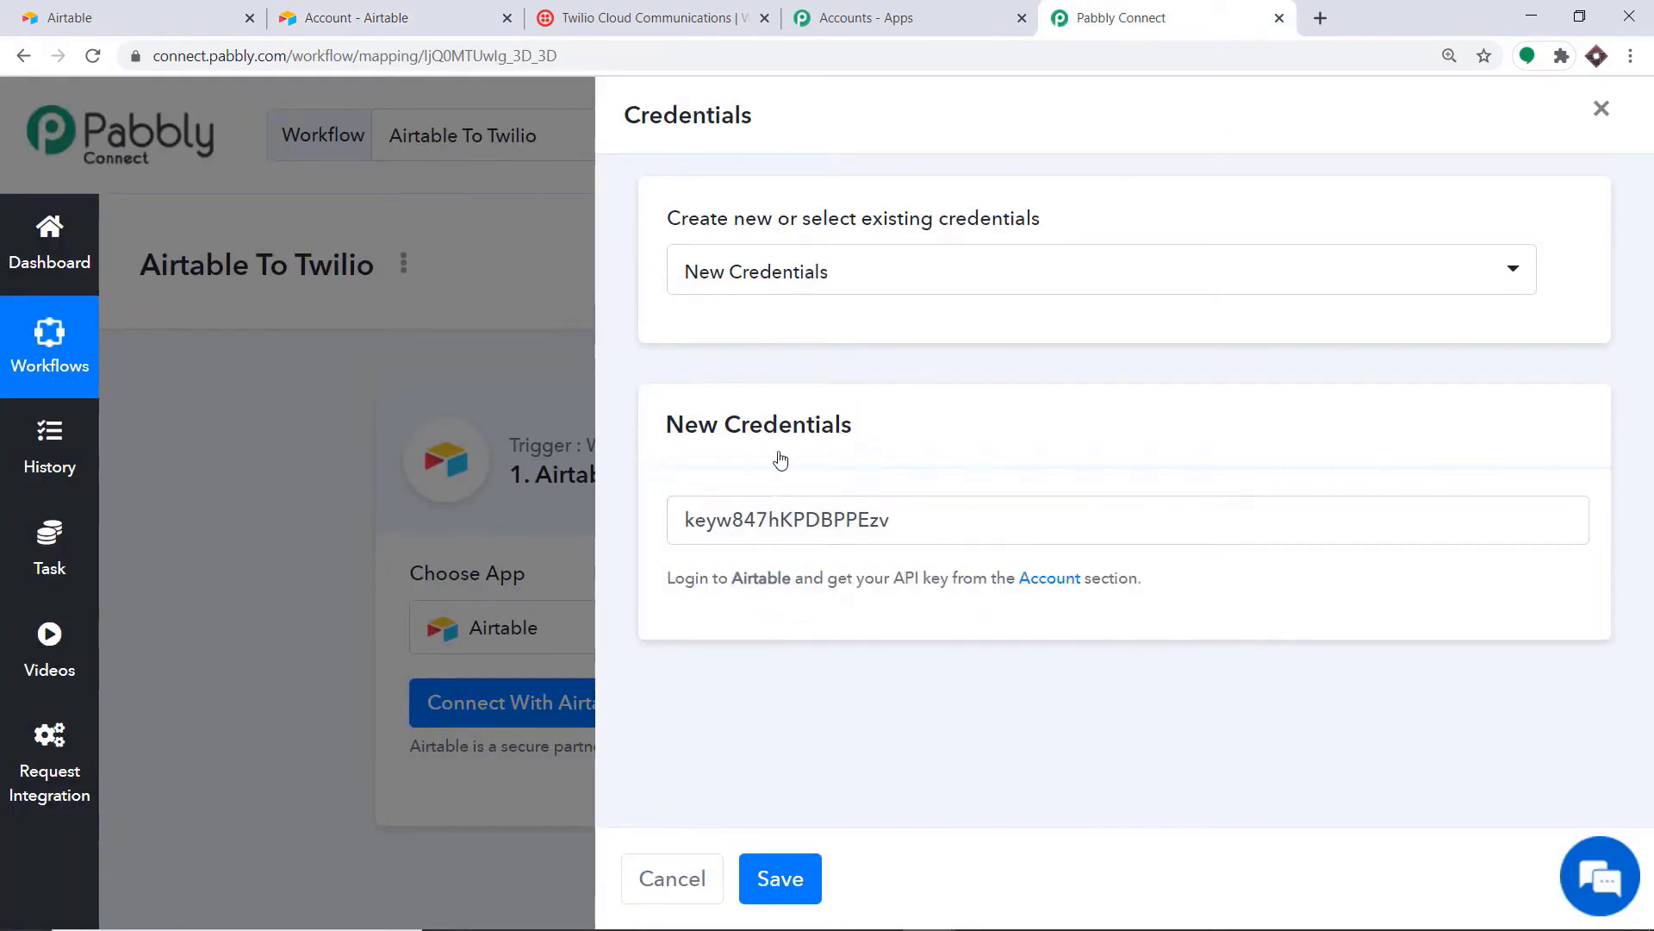
left_click(799, 888)
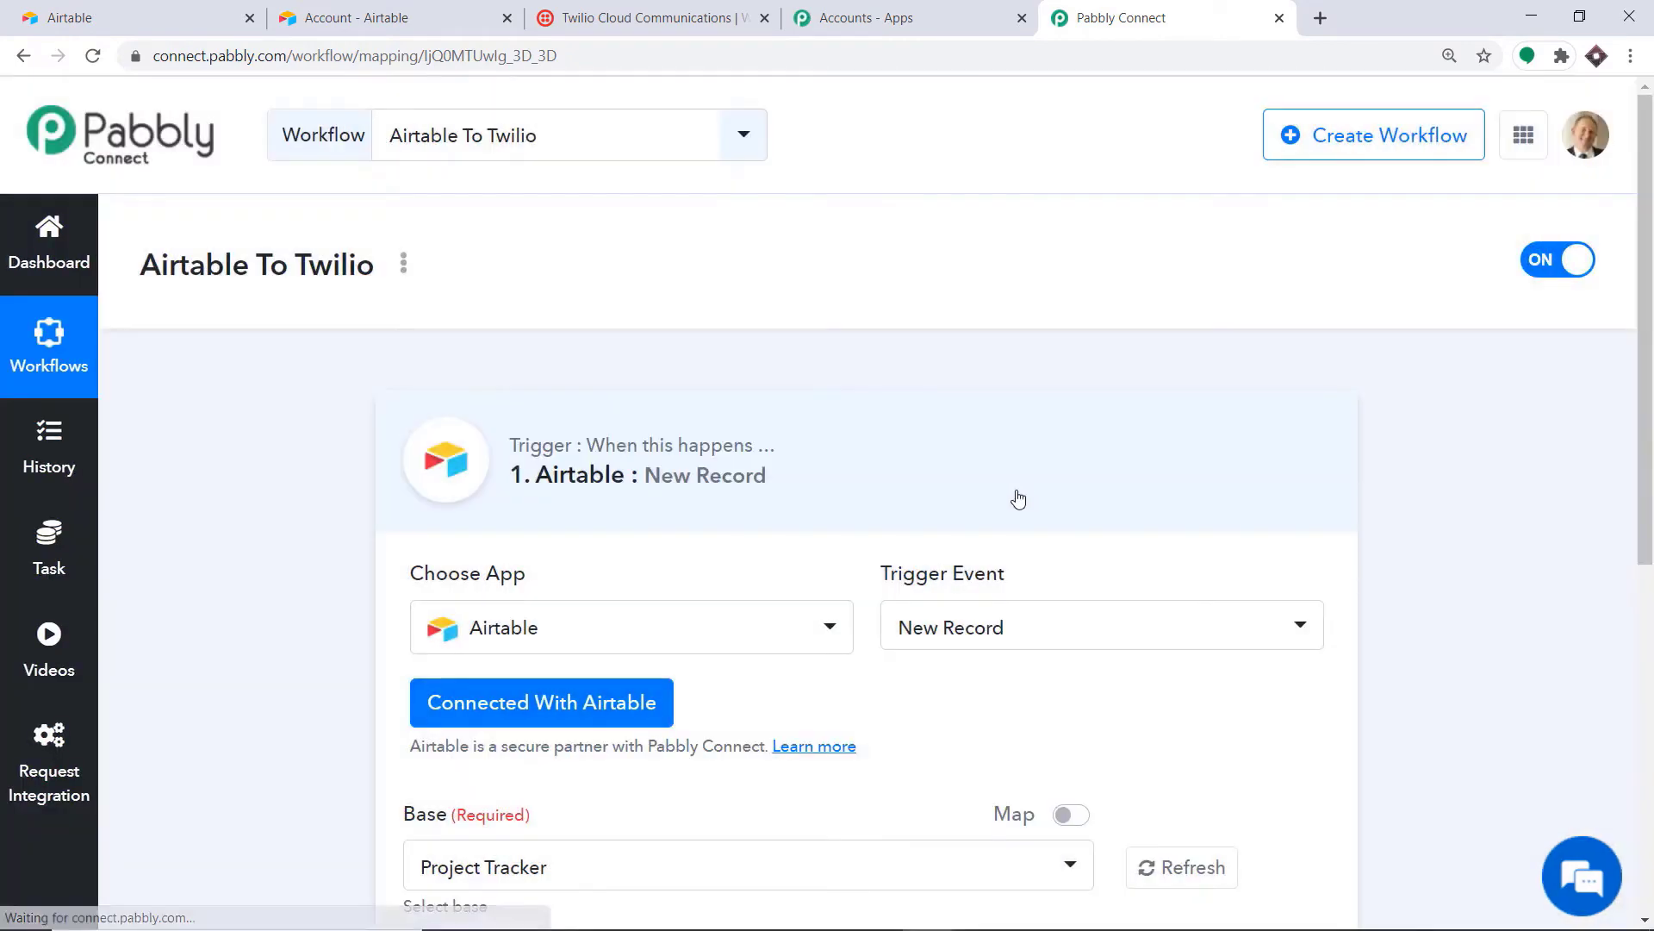
Step: Compare the bases in Pabbly's Base dropdown against the bases listed on Airtable's home page
scroll(1227, 544, "down", 5)
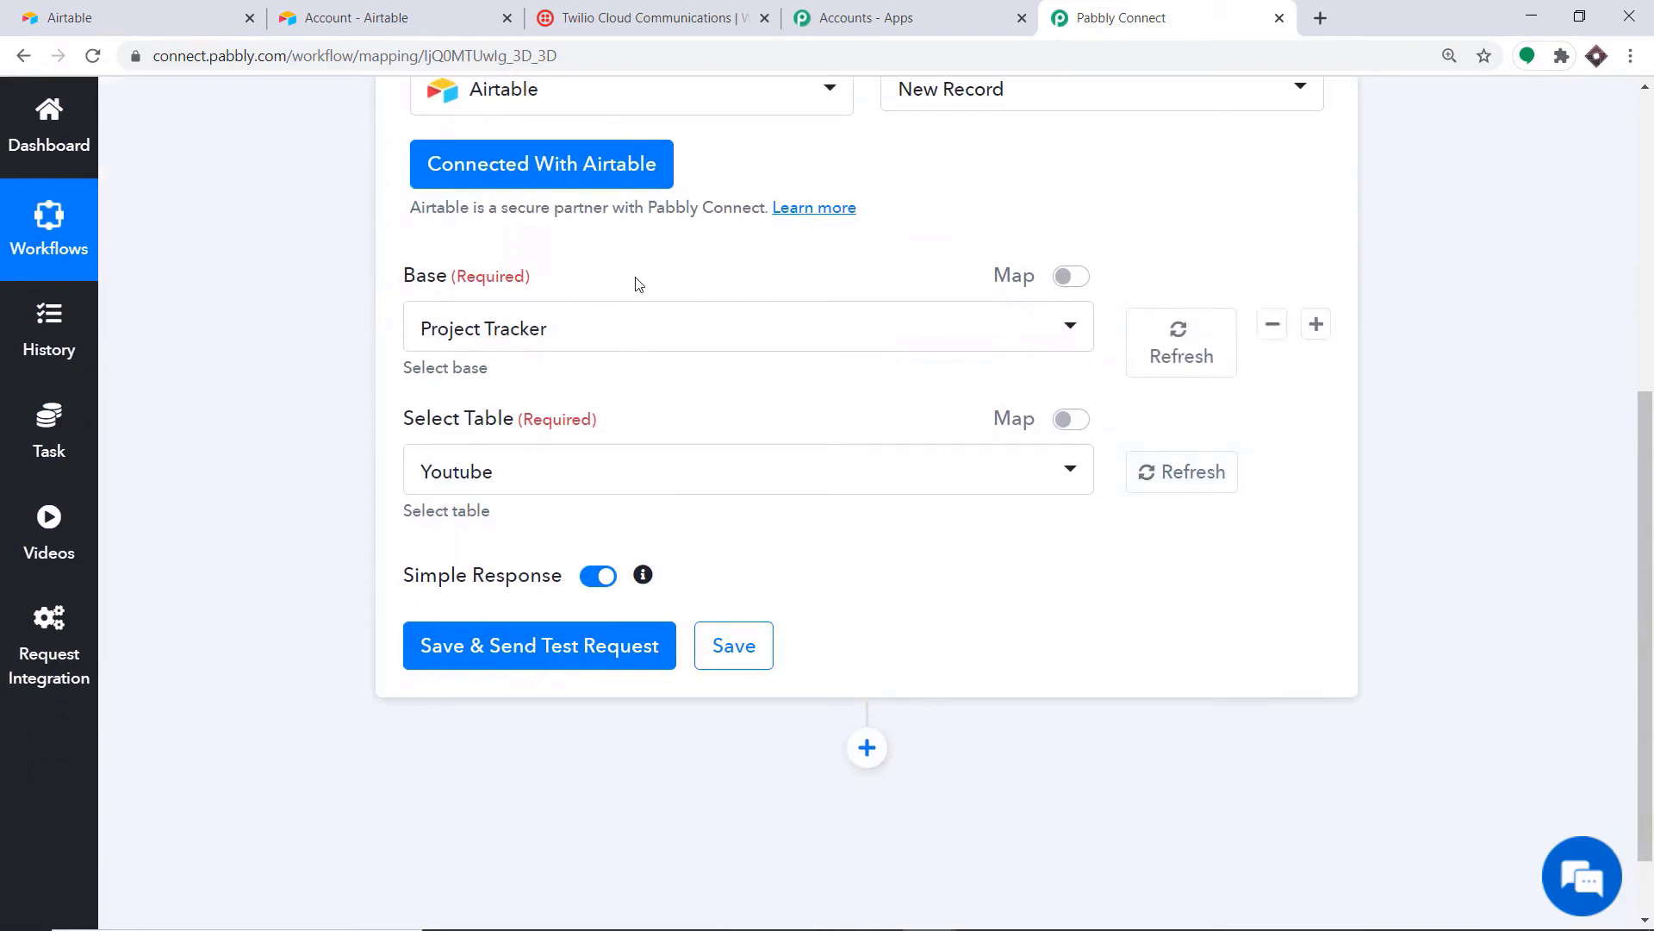
left_click(583, 339)
scroll(568, 607, "down", 1)
scroll(569, 607, "down", 8)
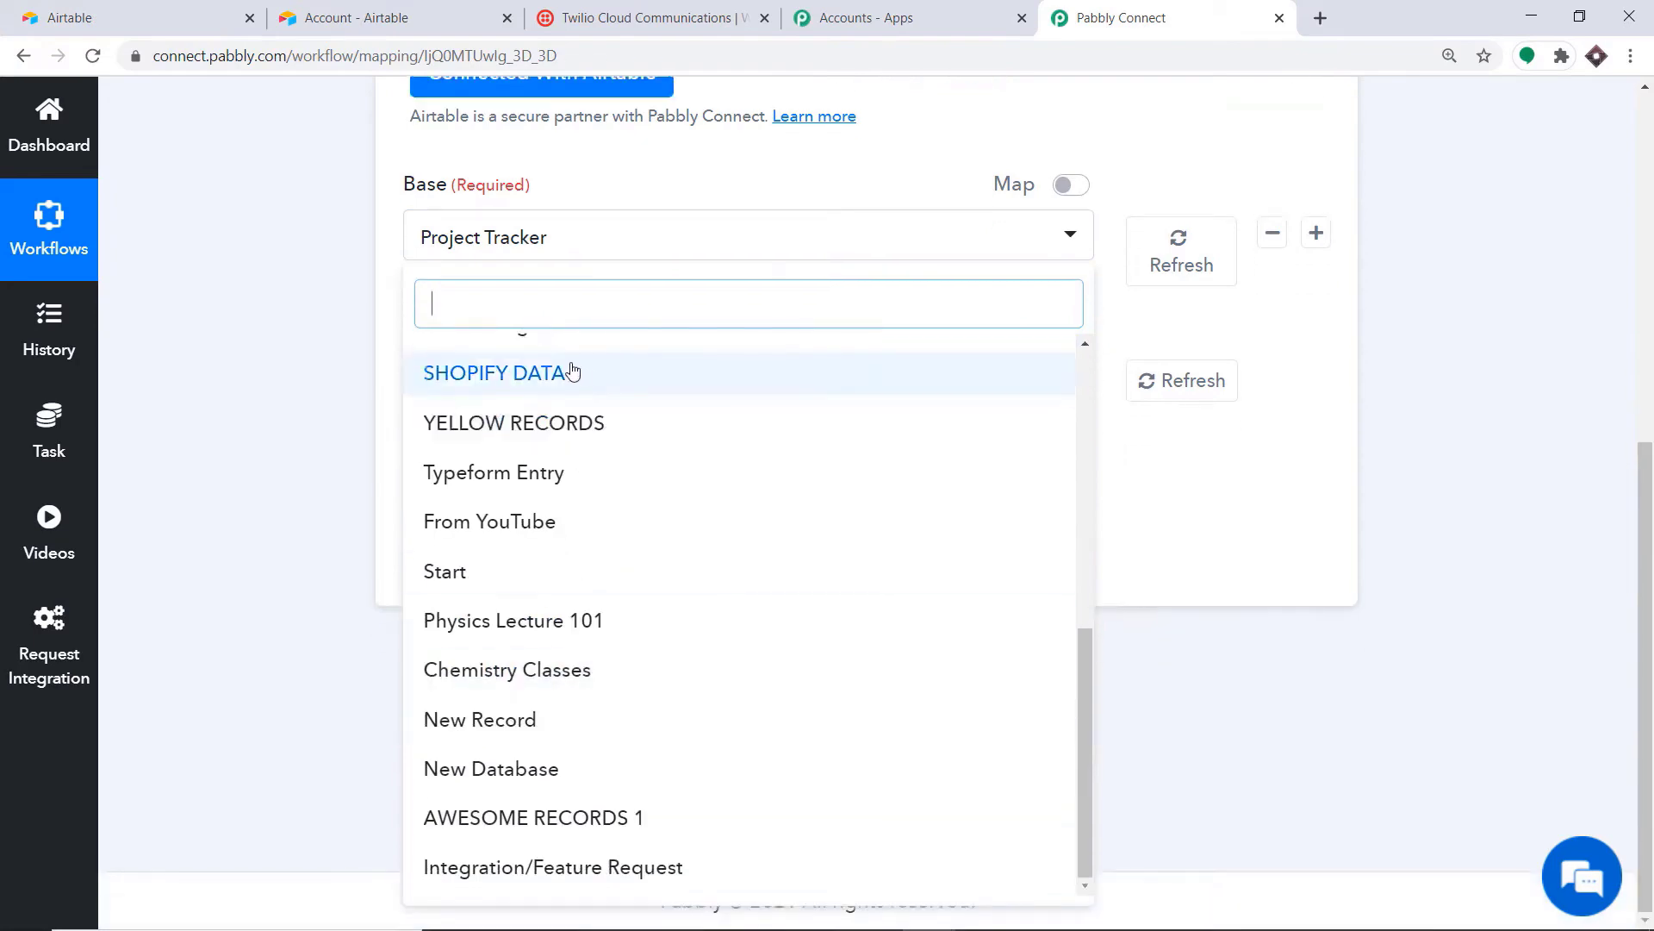
left_click(129, 18)
scroll(832, 485, "up", 1)
scroll(832, 485, "up", 2)
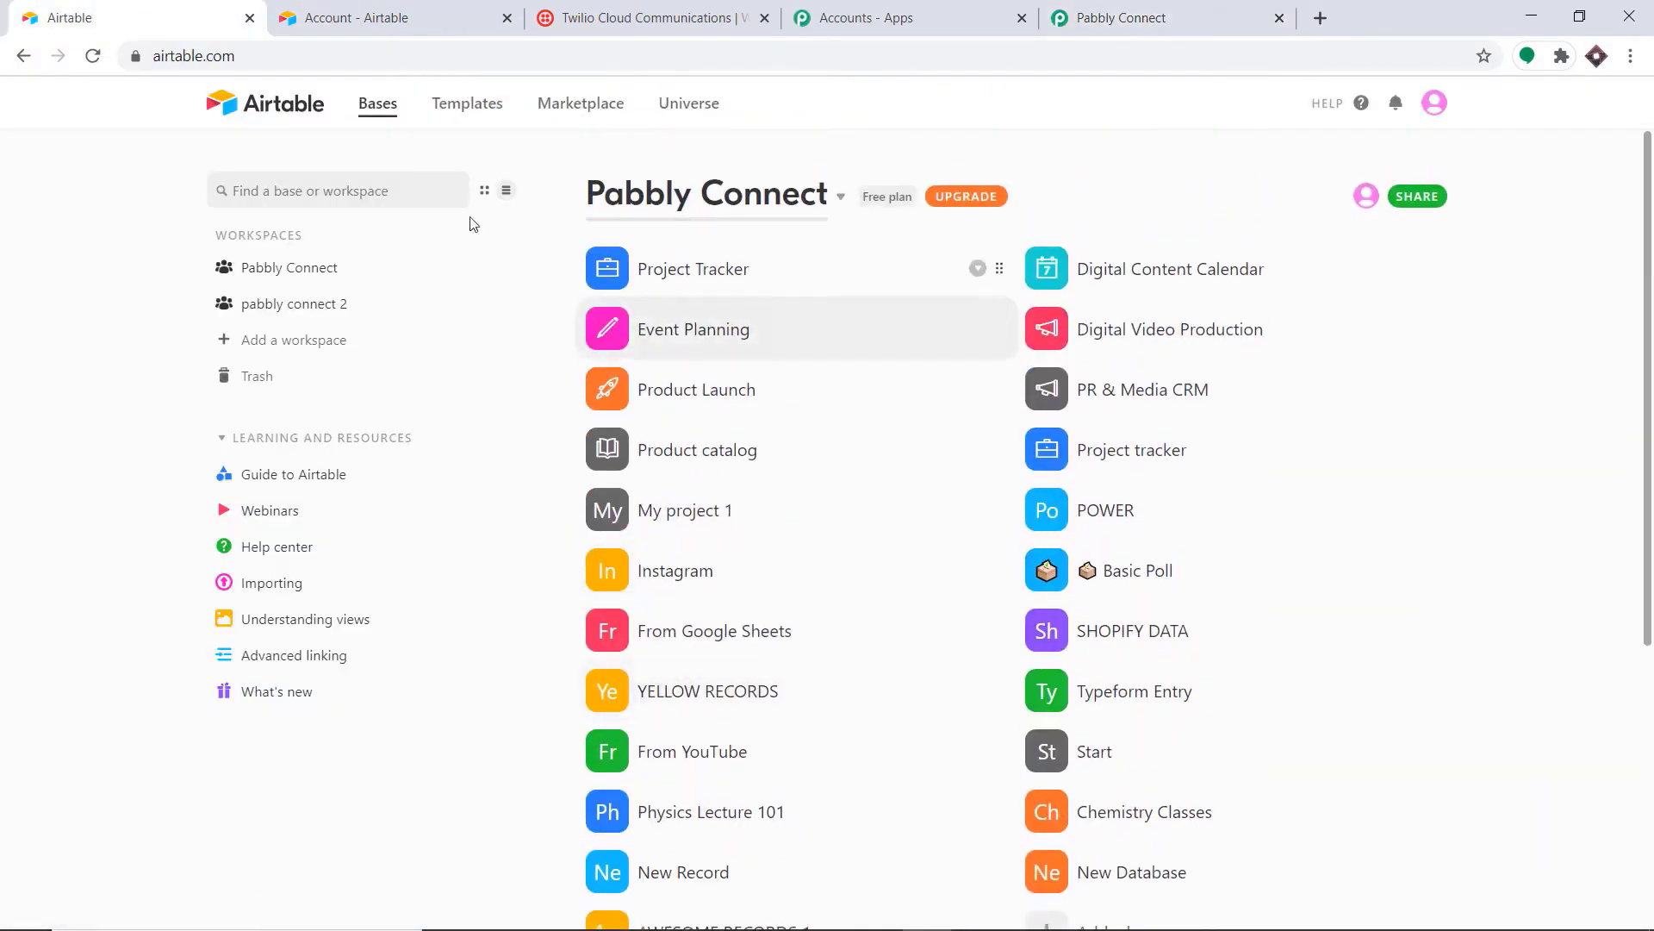
scroll(746, 732, "down", 3)
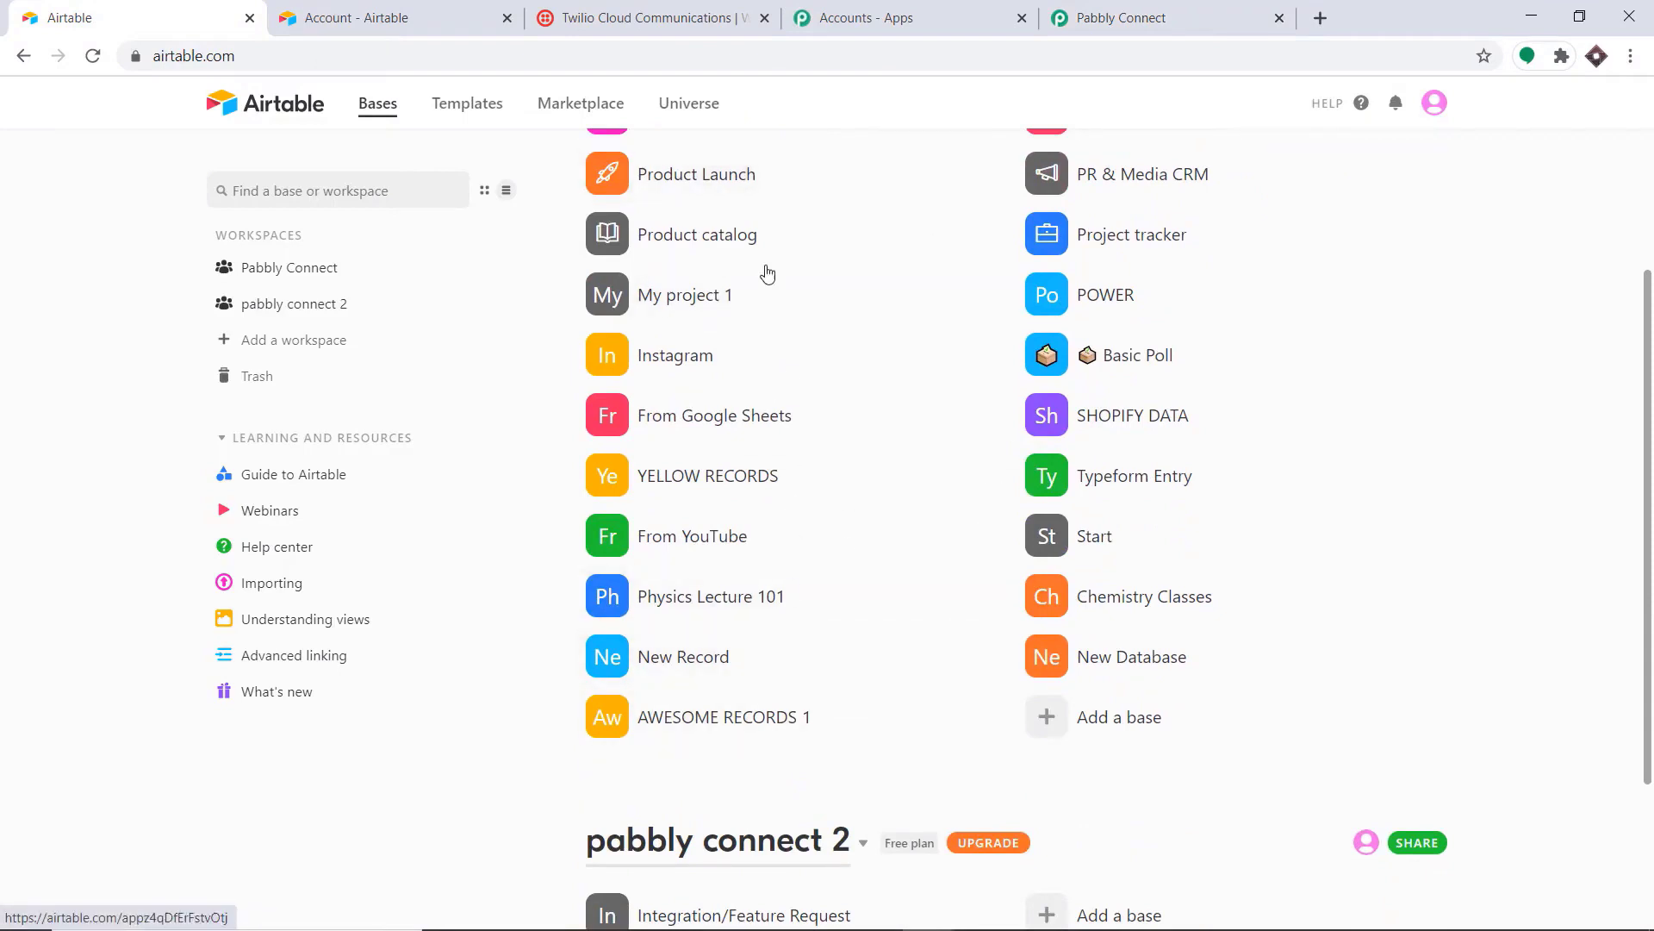
left_click(1121, 17)
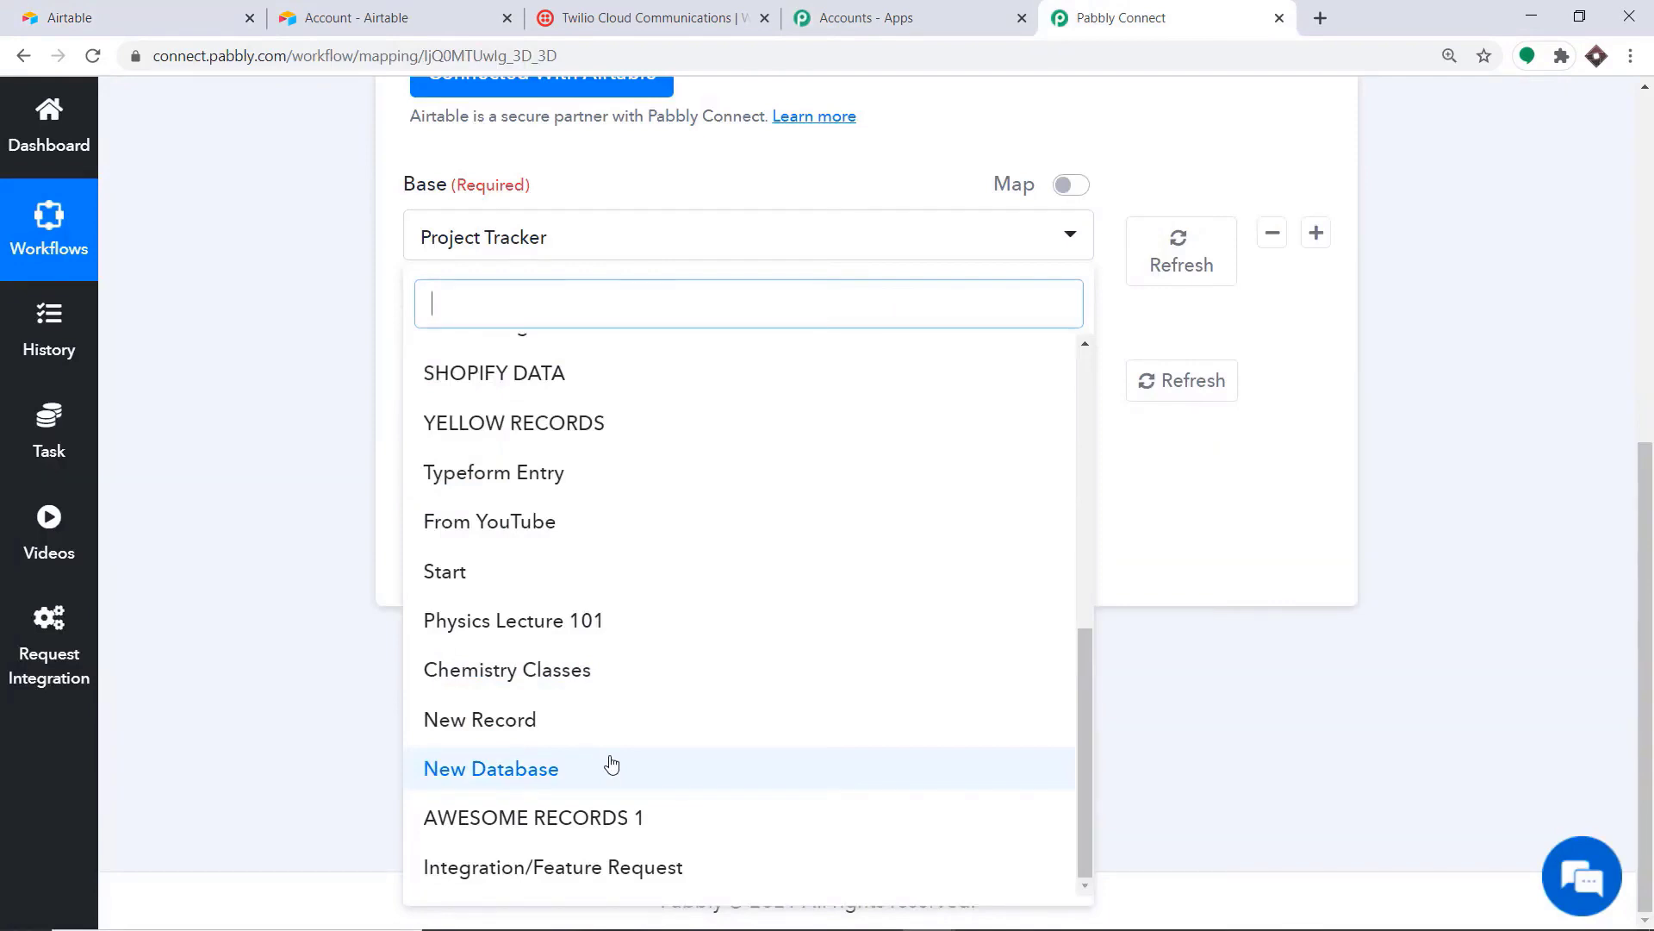
left_click(177, 10)
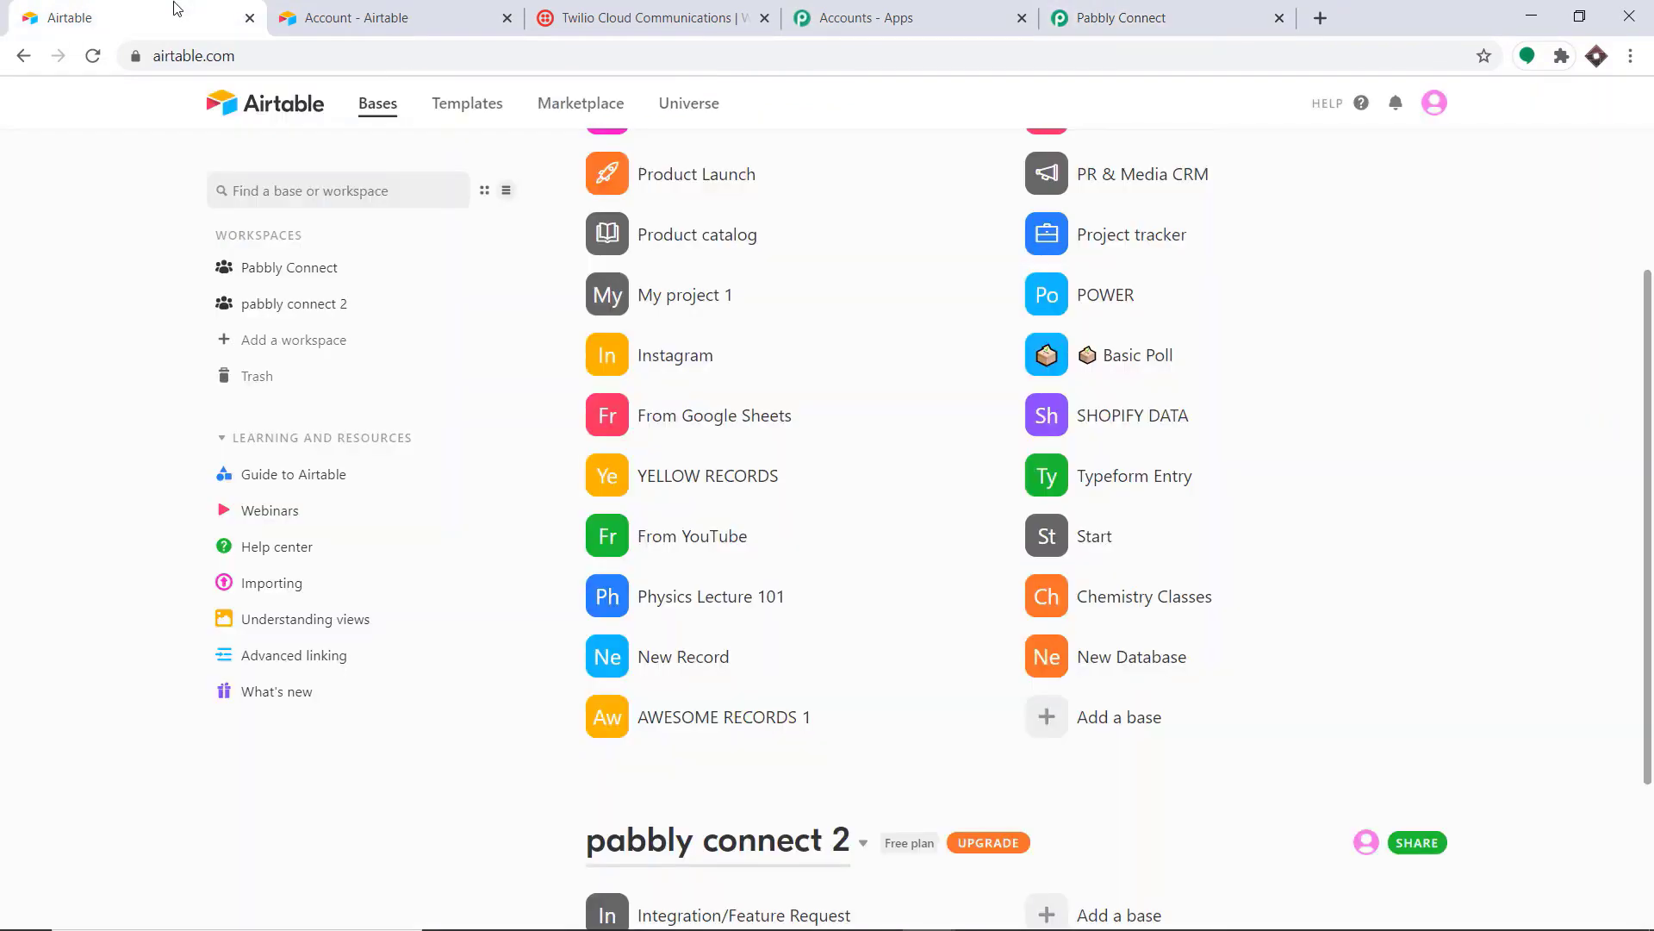
Step: Create a blank Airtable base from scratch named 'SMS NOTIFICATION AFTER RECORDS'
left_click(1095, 726)
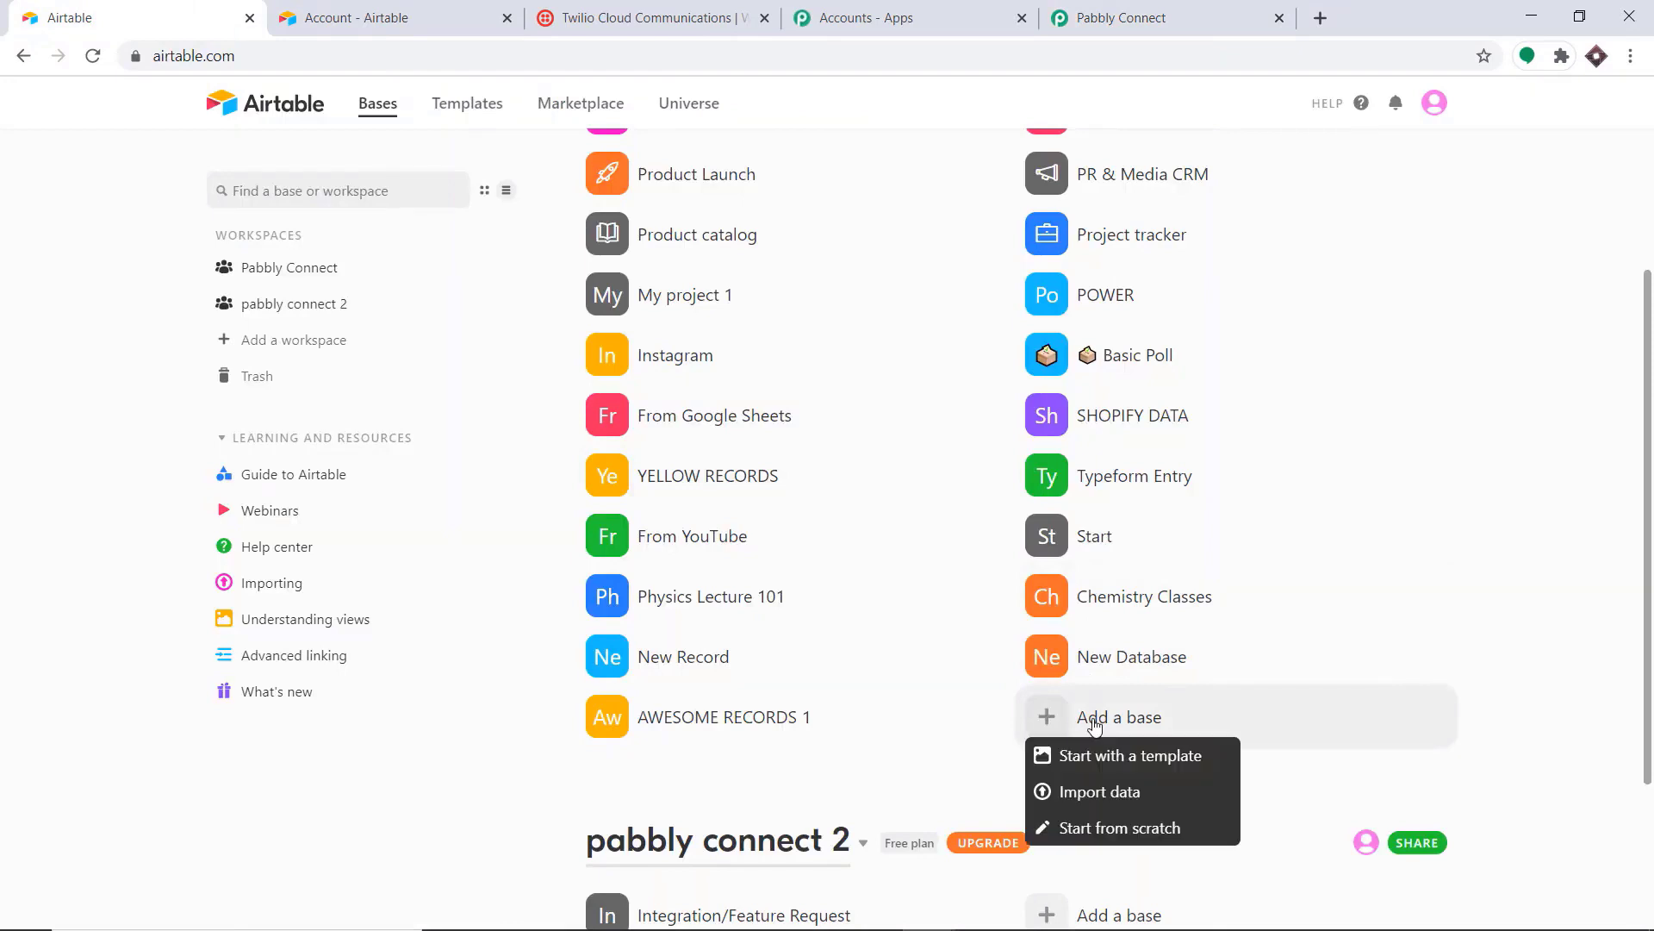
left_click(1113, 825)
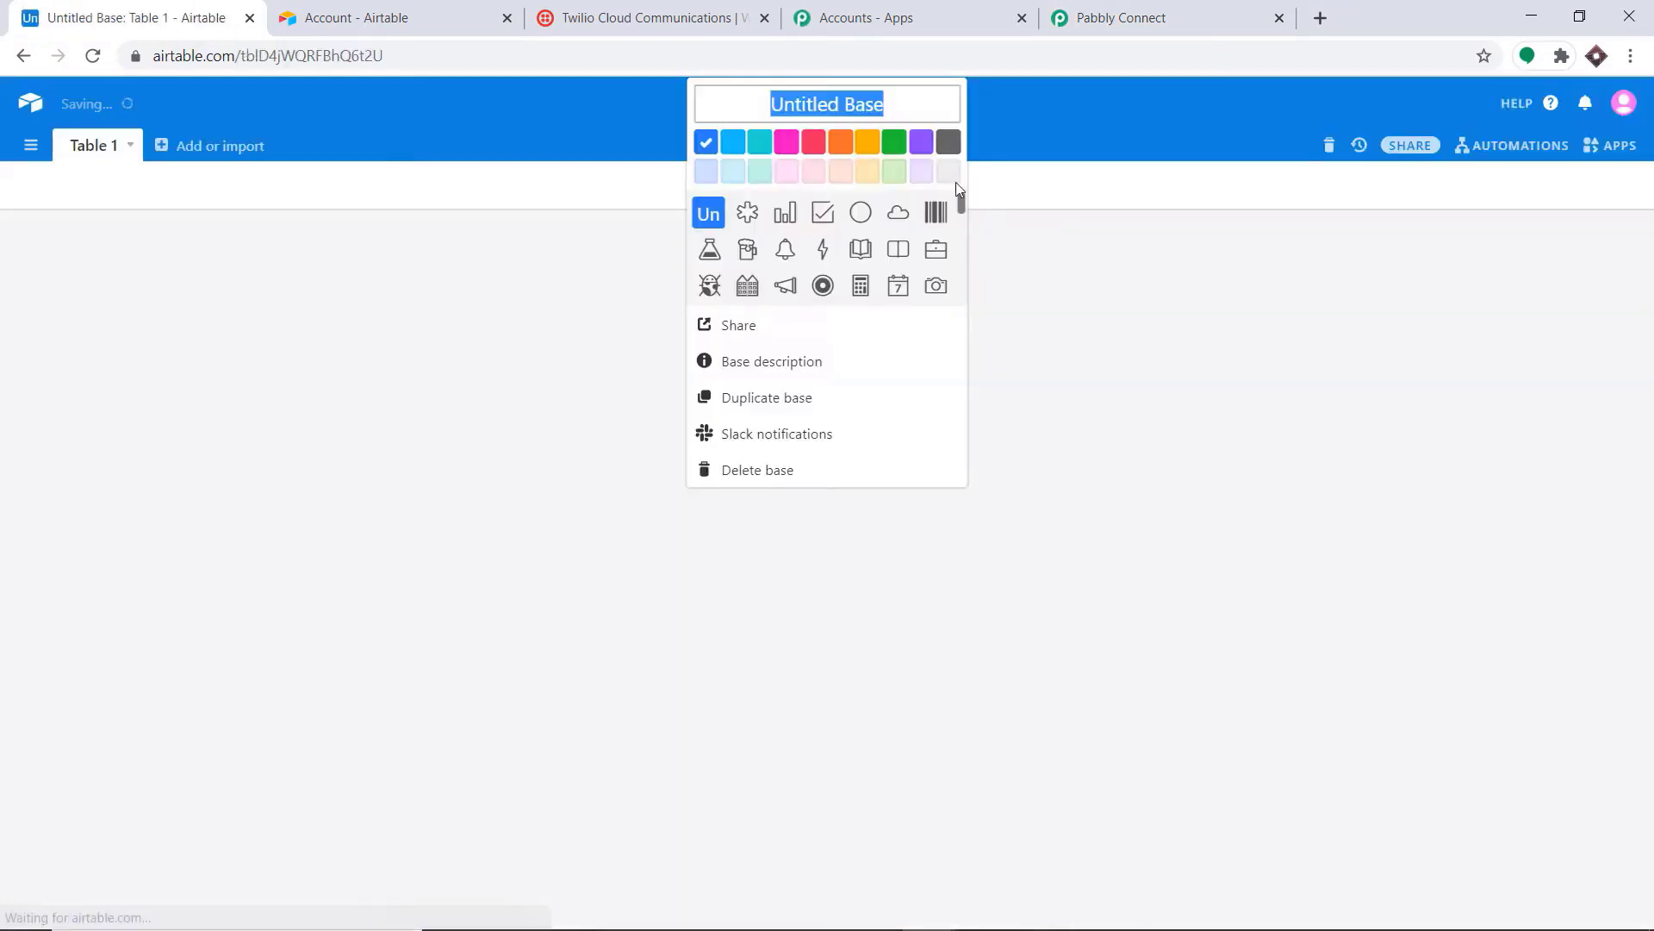
key("BackSpace")
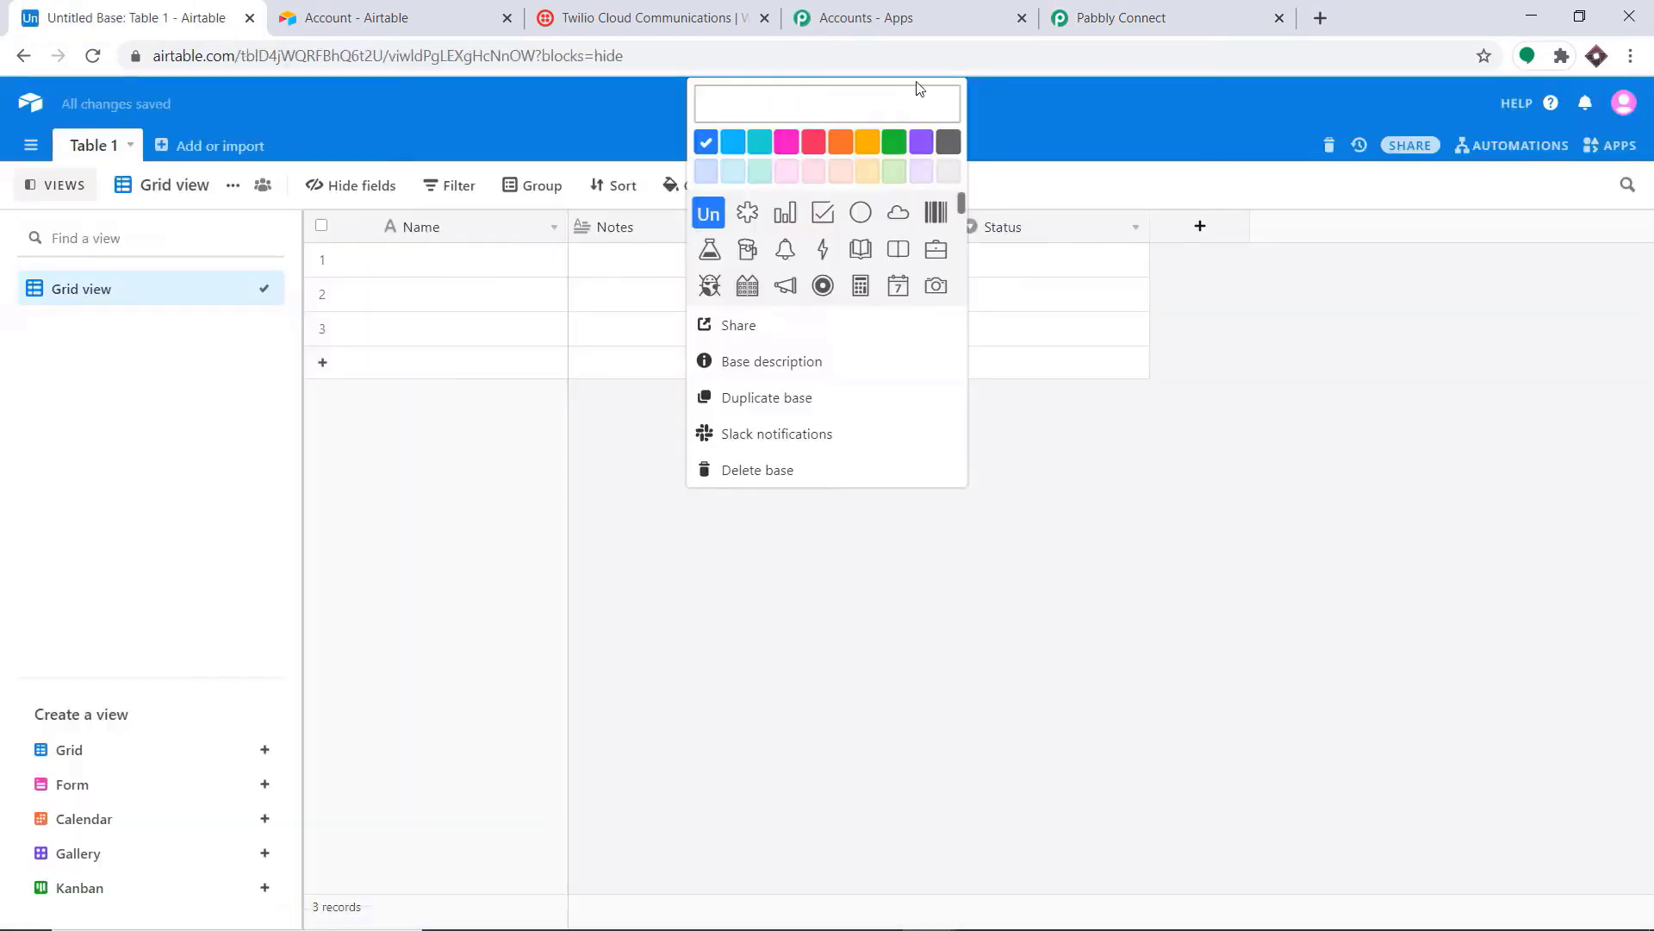
type("SMS NO")
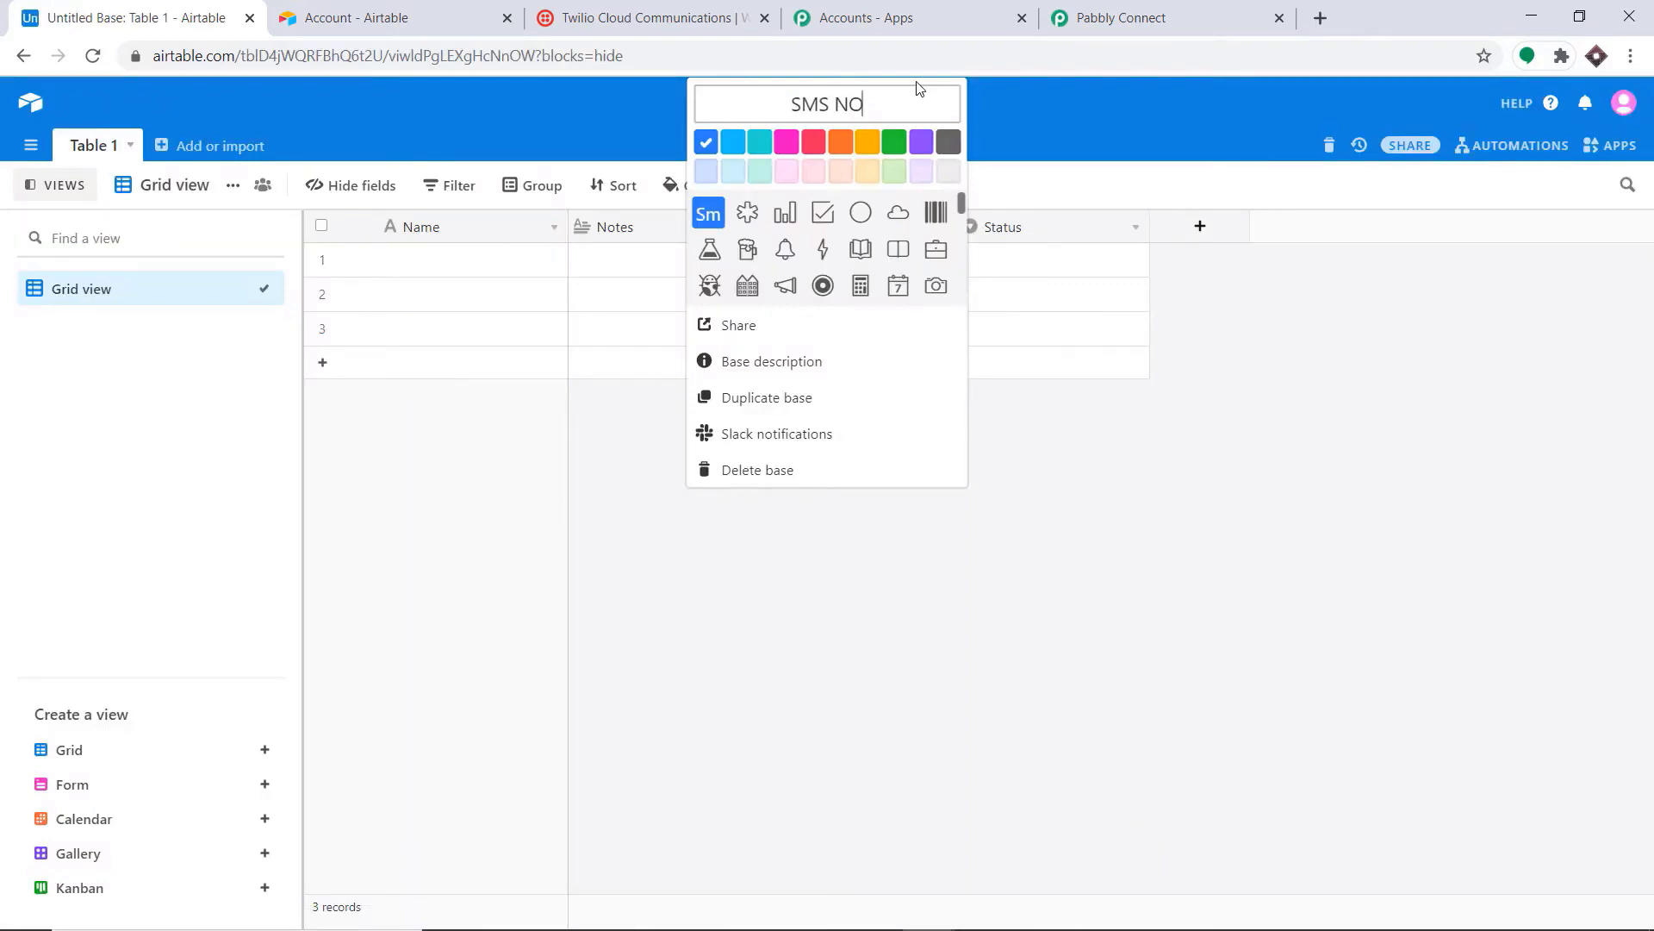
type("TIFICAT")
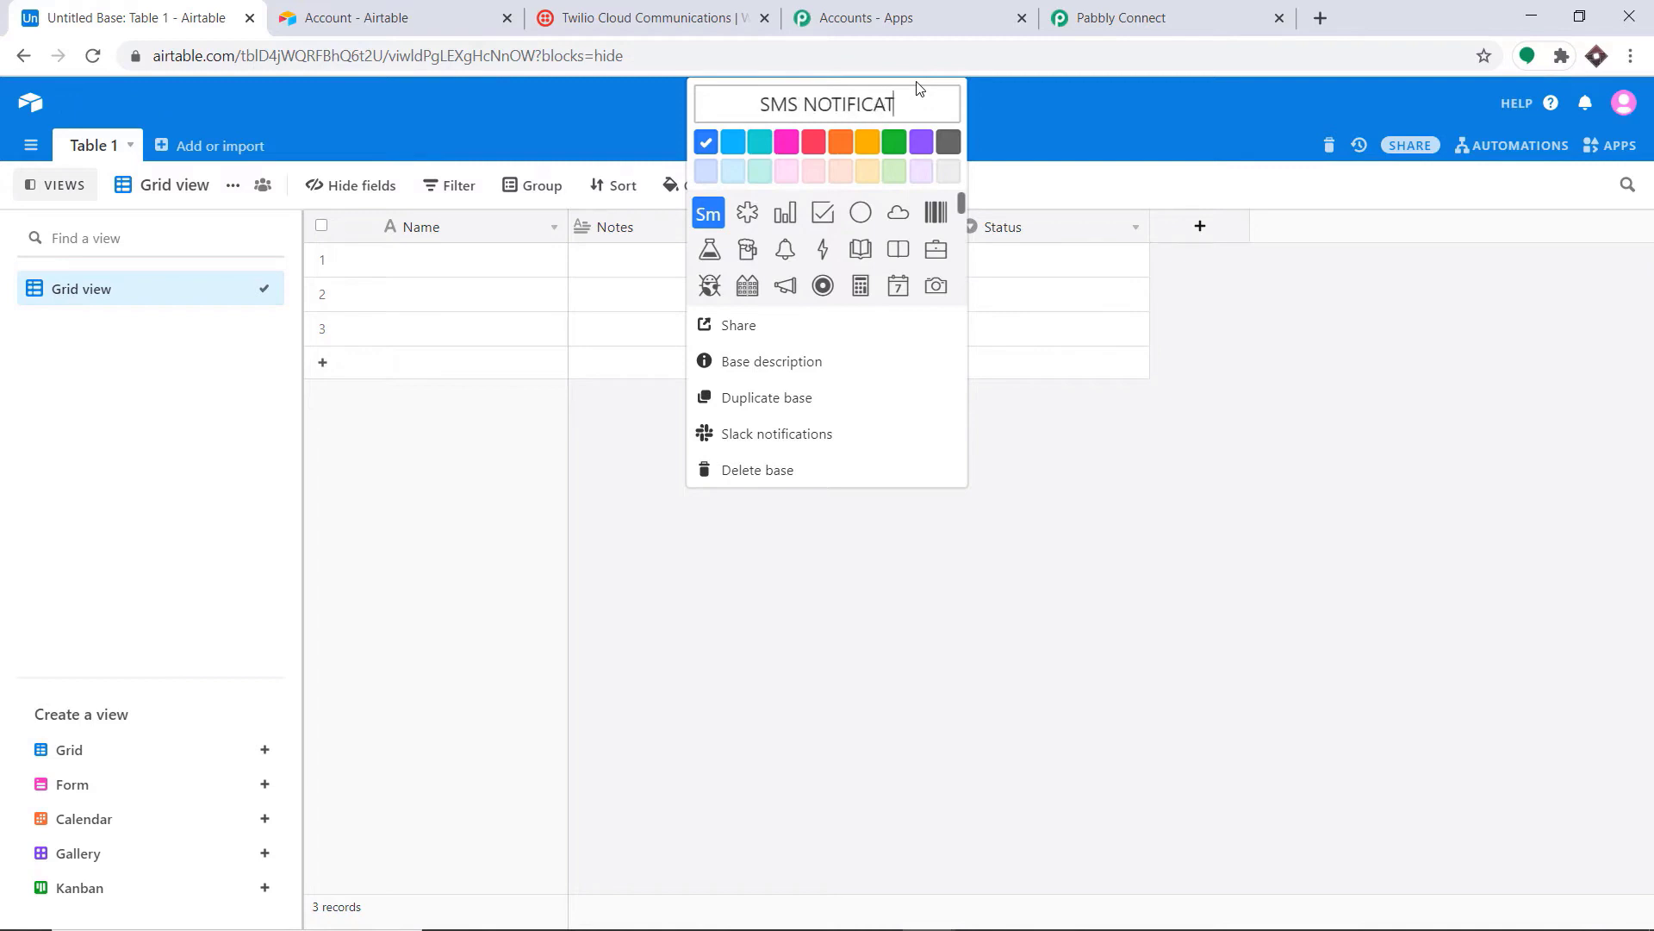
type("IO")
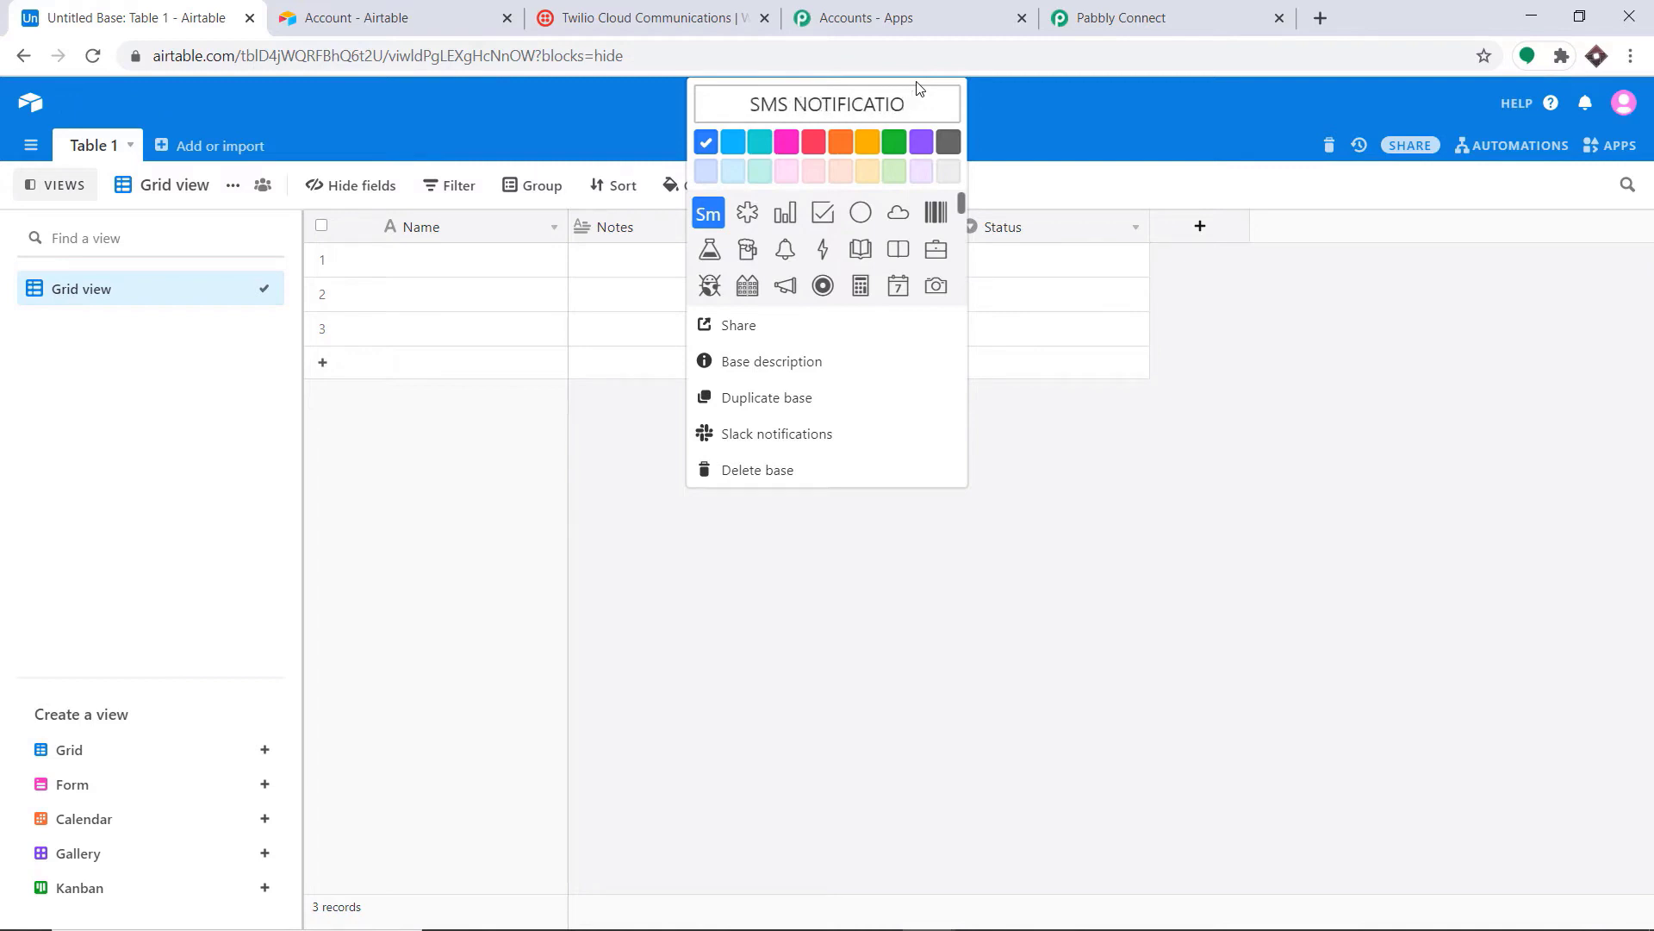
type("N AFTER")
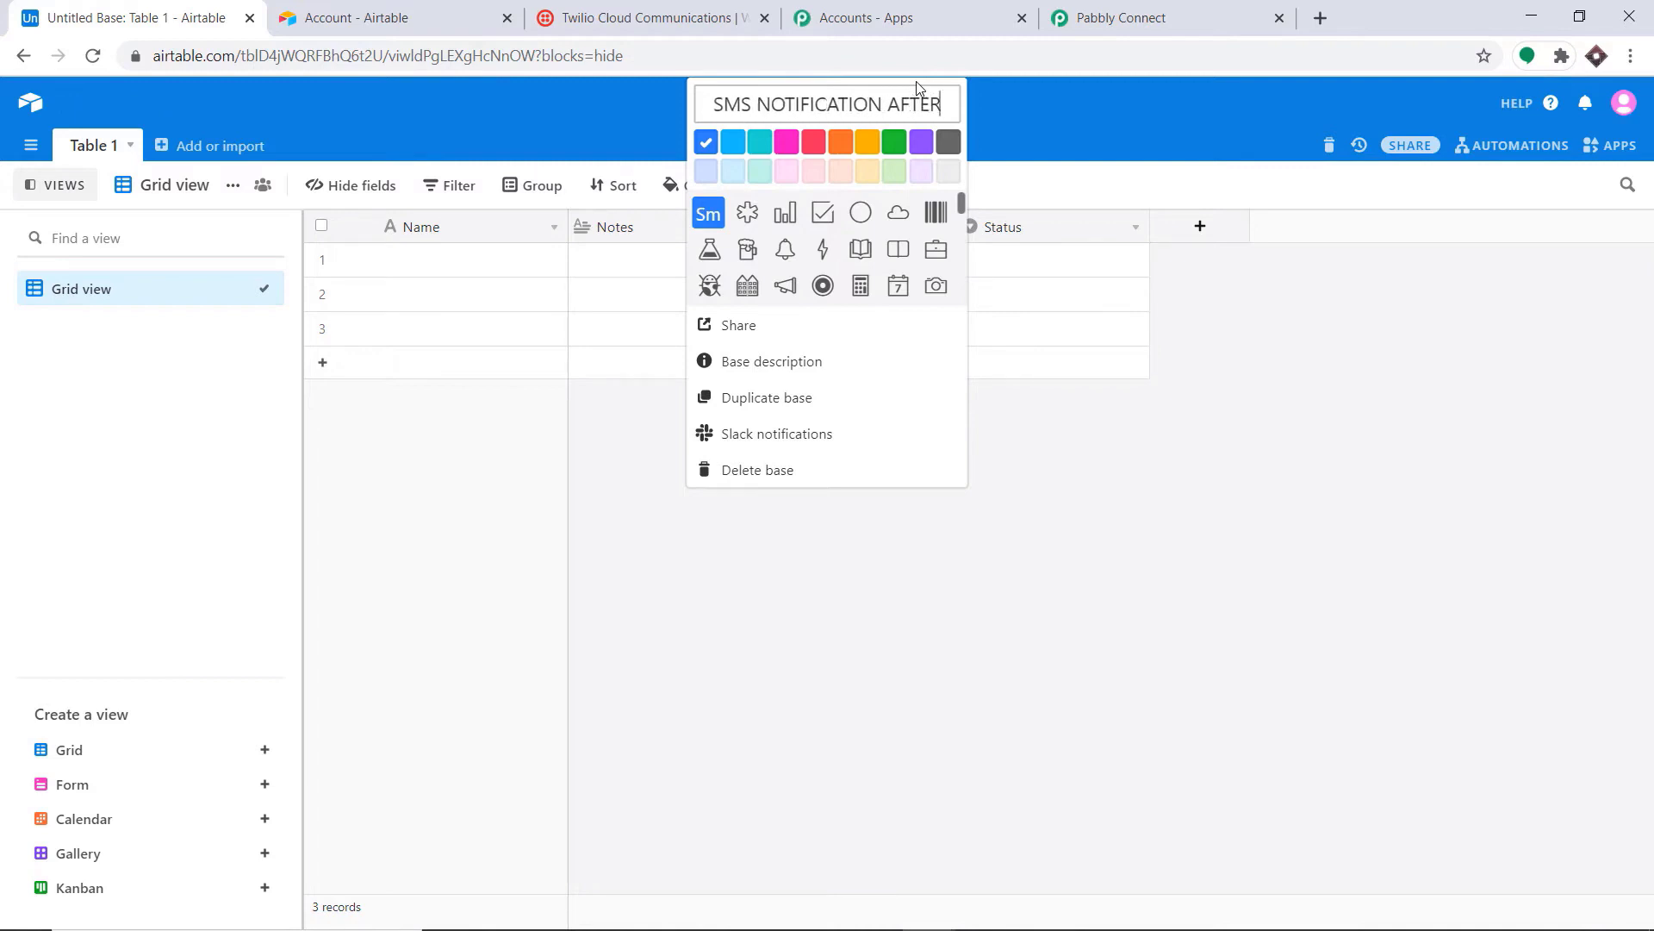
type(" RECORDS")
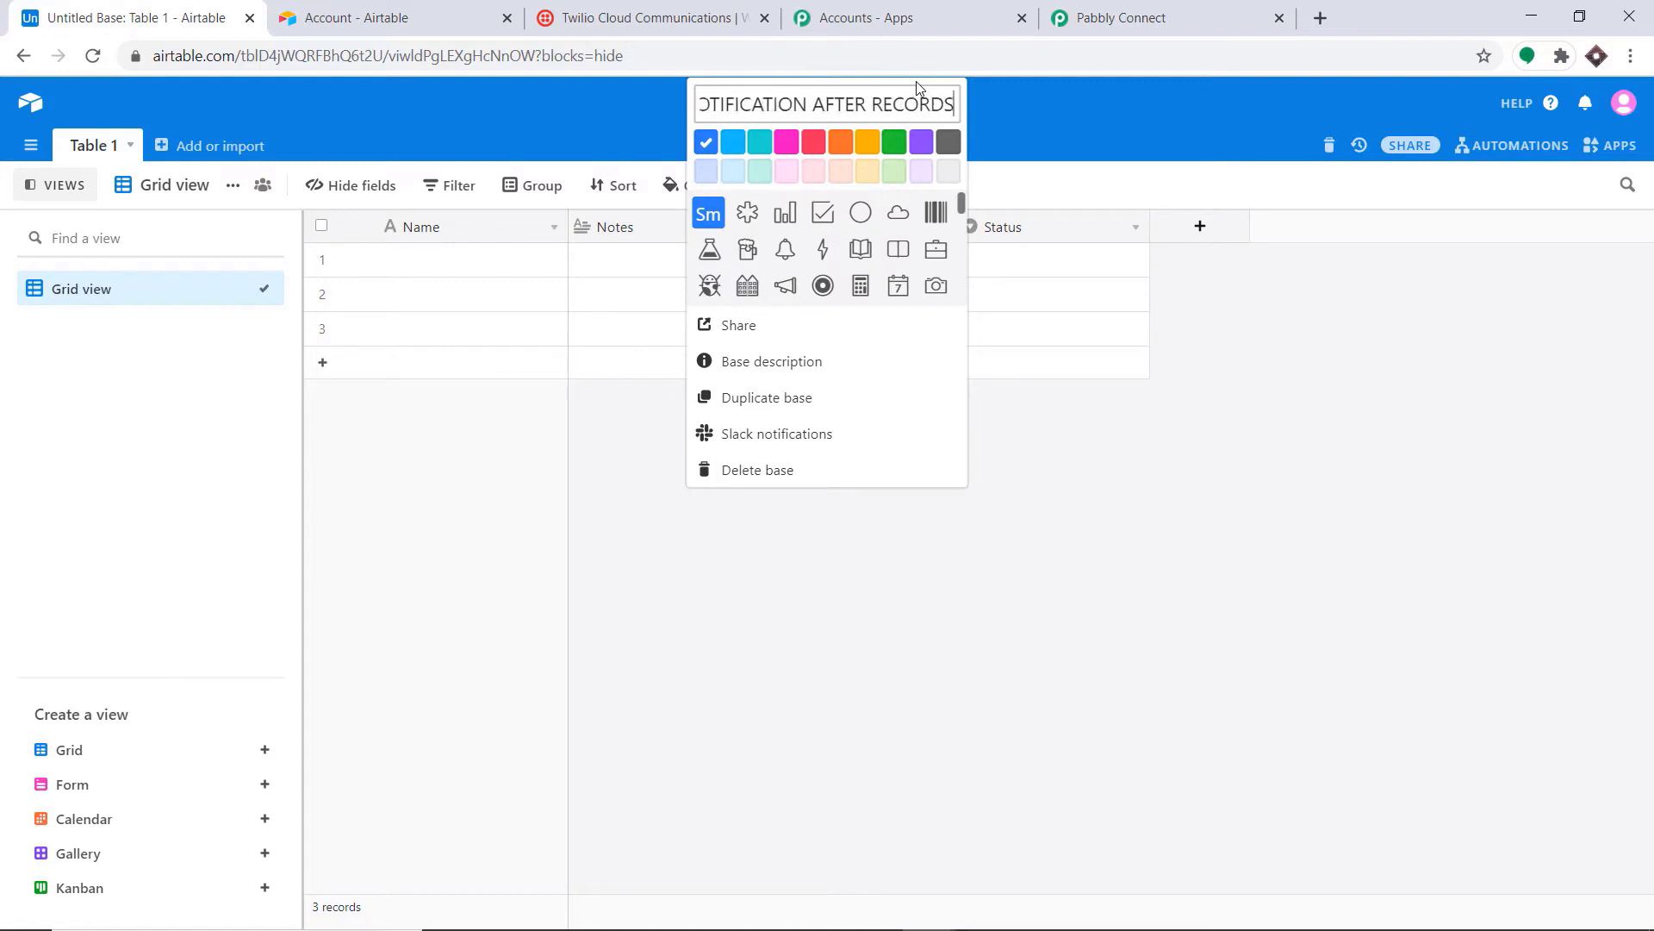
left_click(1057, 134)
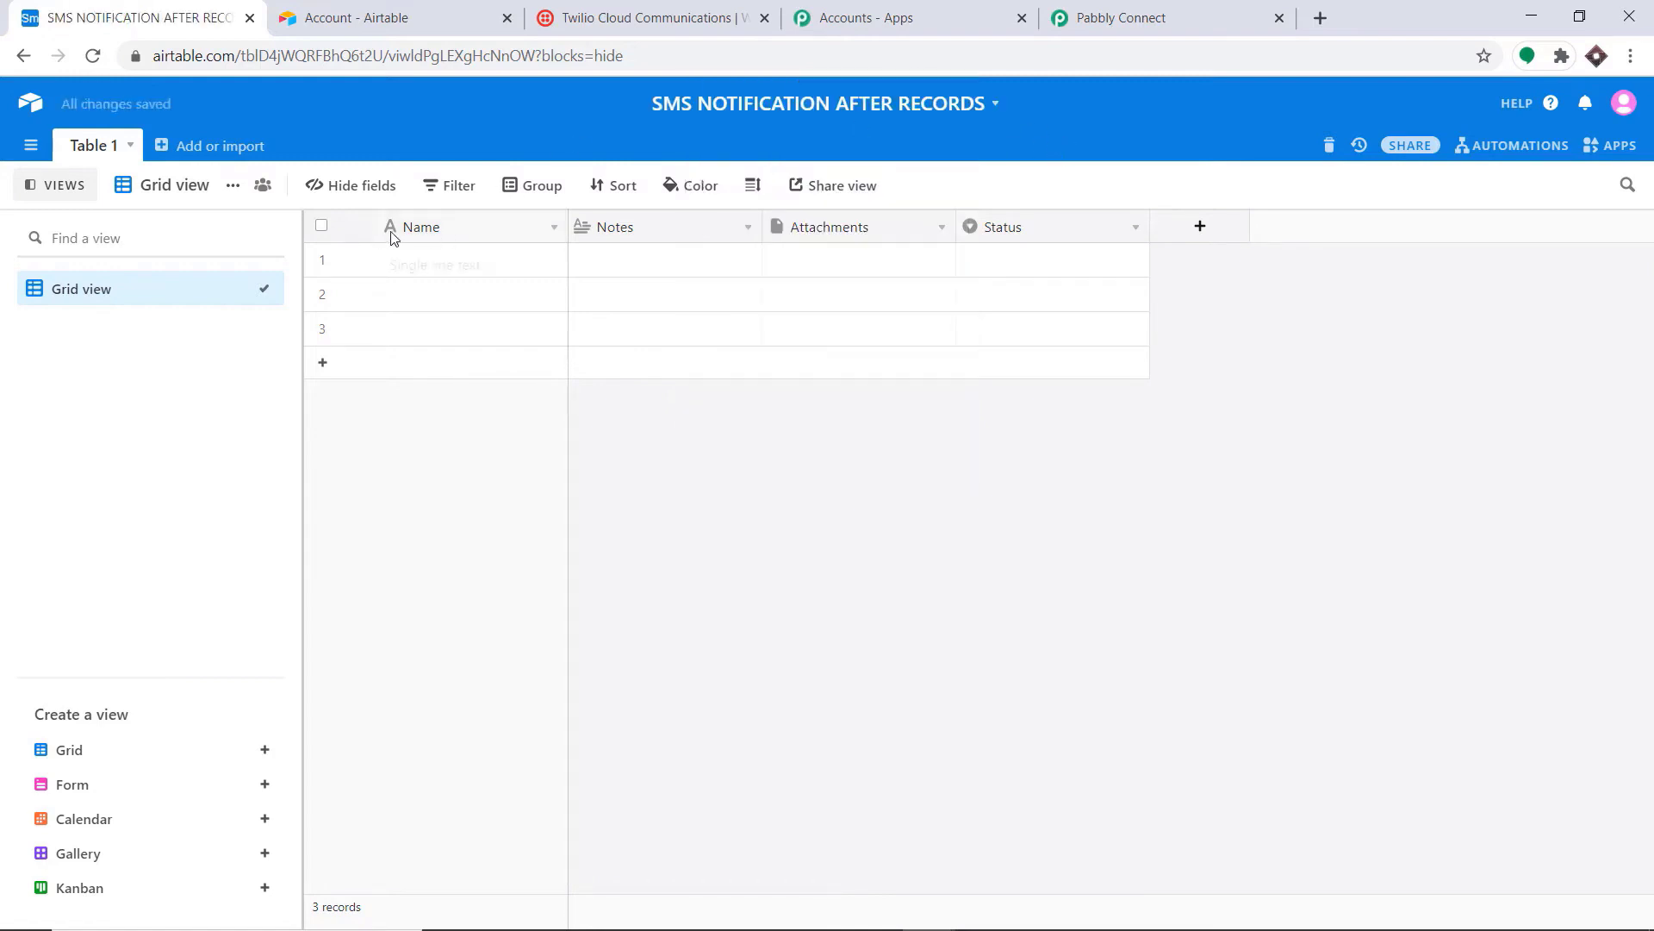
Step: Rename the Notes column to LAST NAME
left_click(746, 227)
left_click(704, 300)
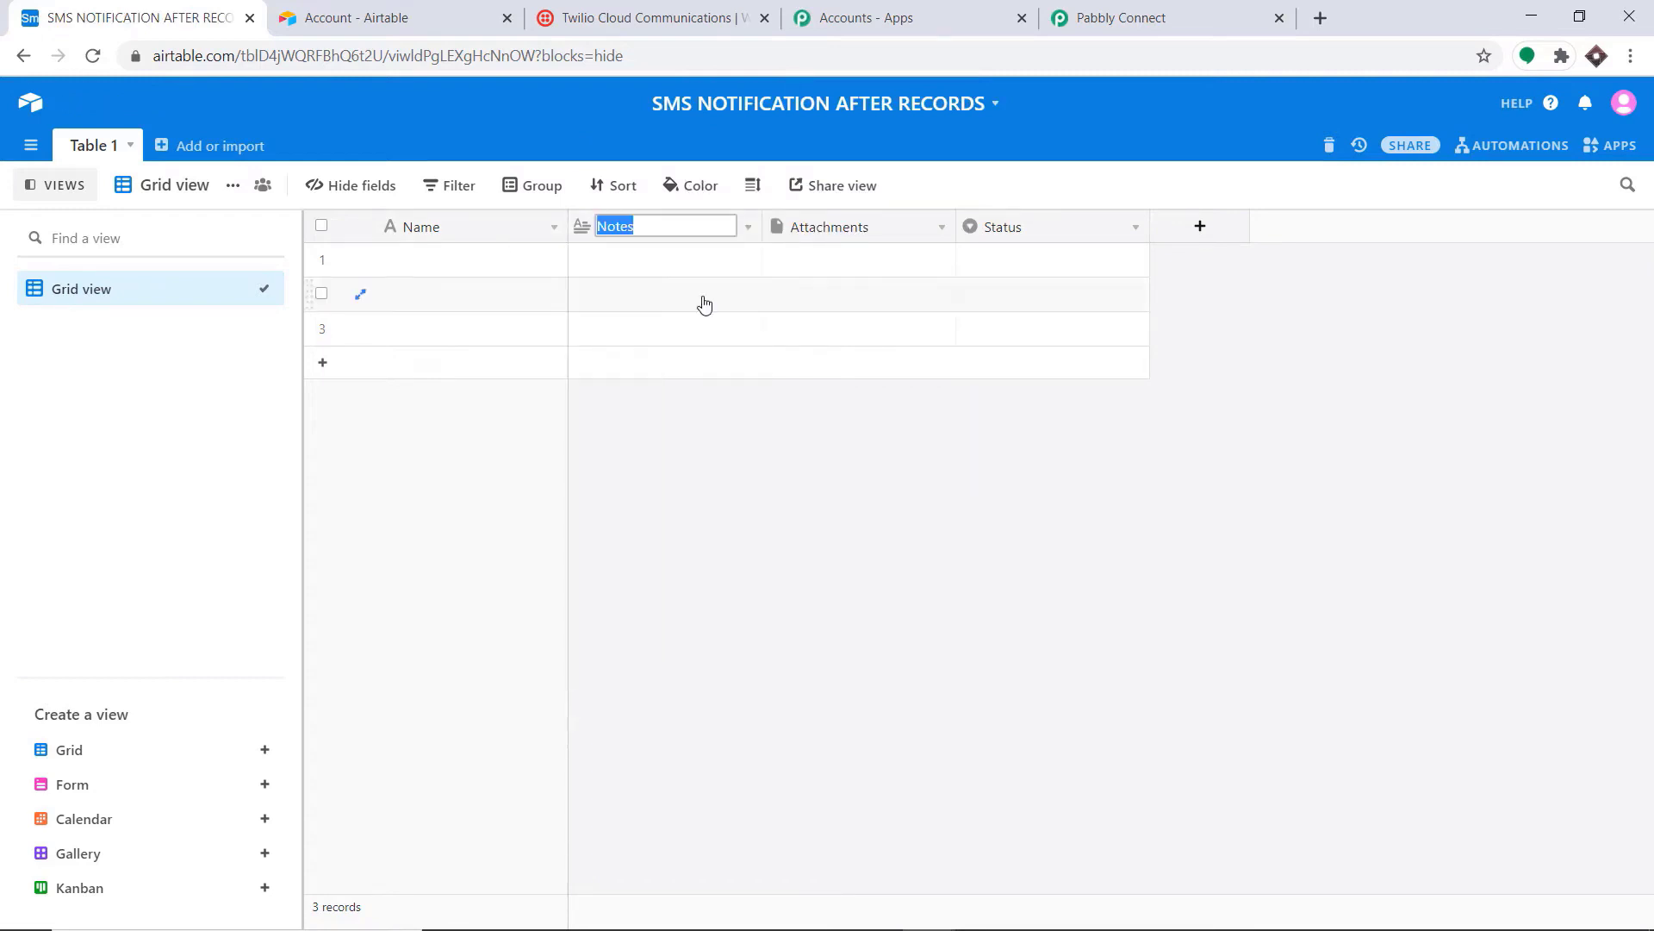
key("BackSpace")
left_click(748, 228)
left_click(689, 260)
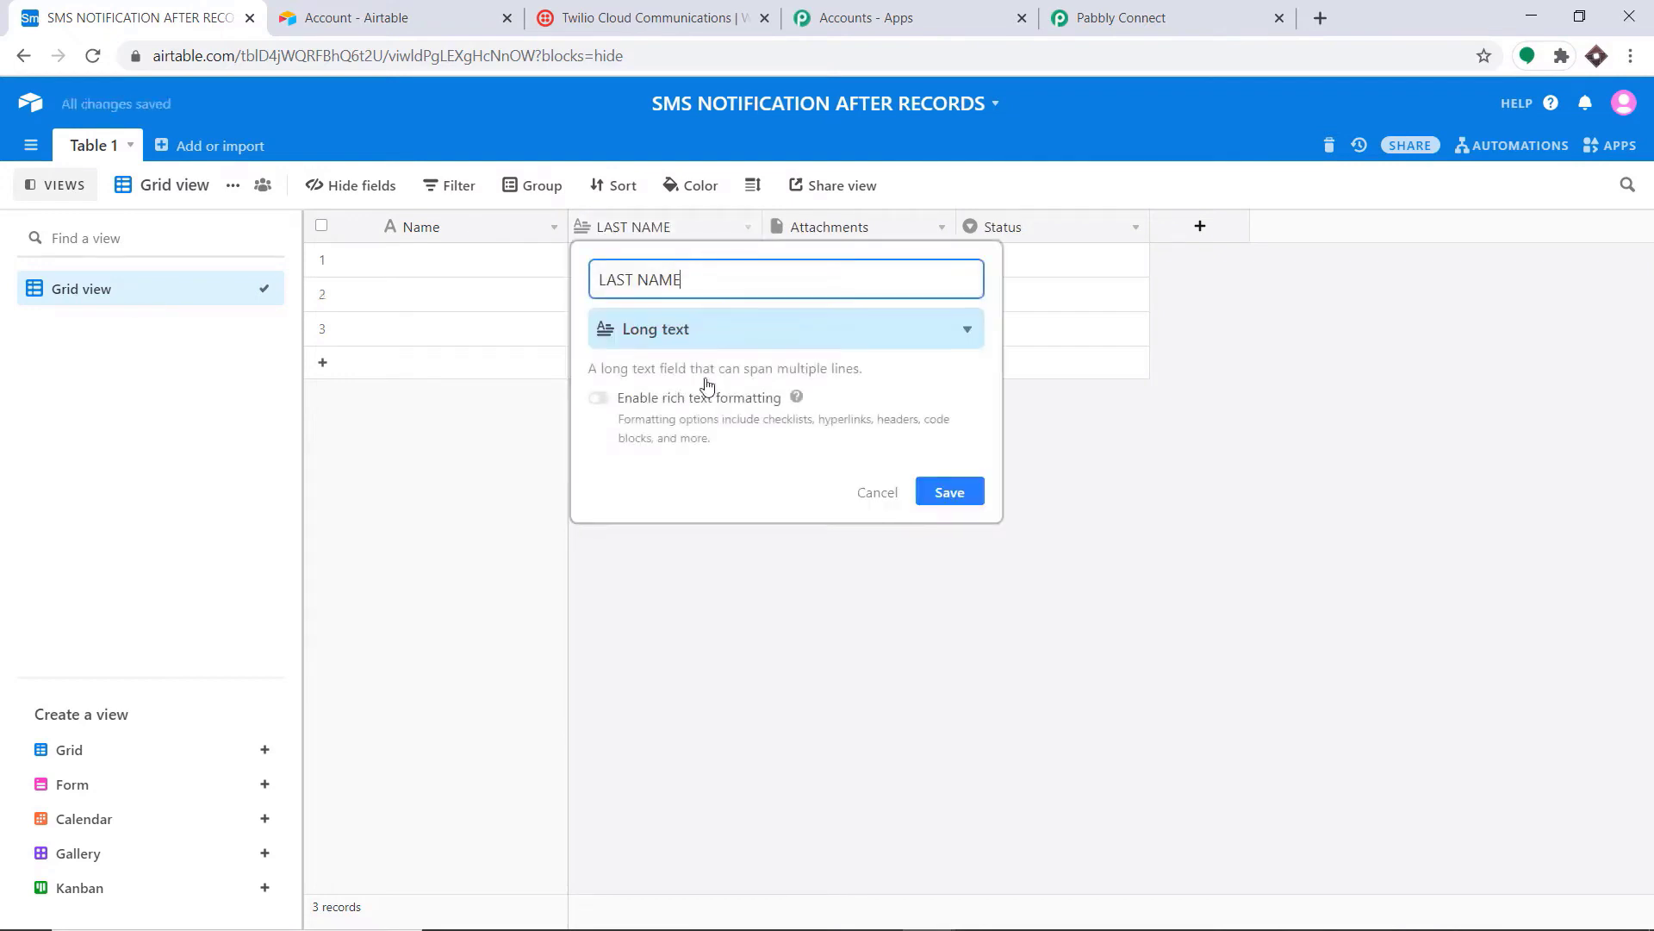
left_click(985, 178)
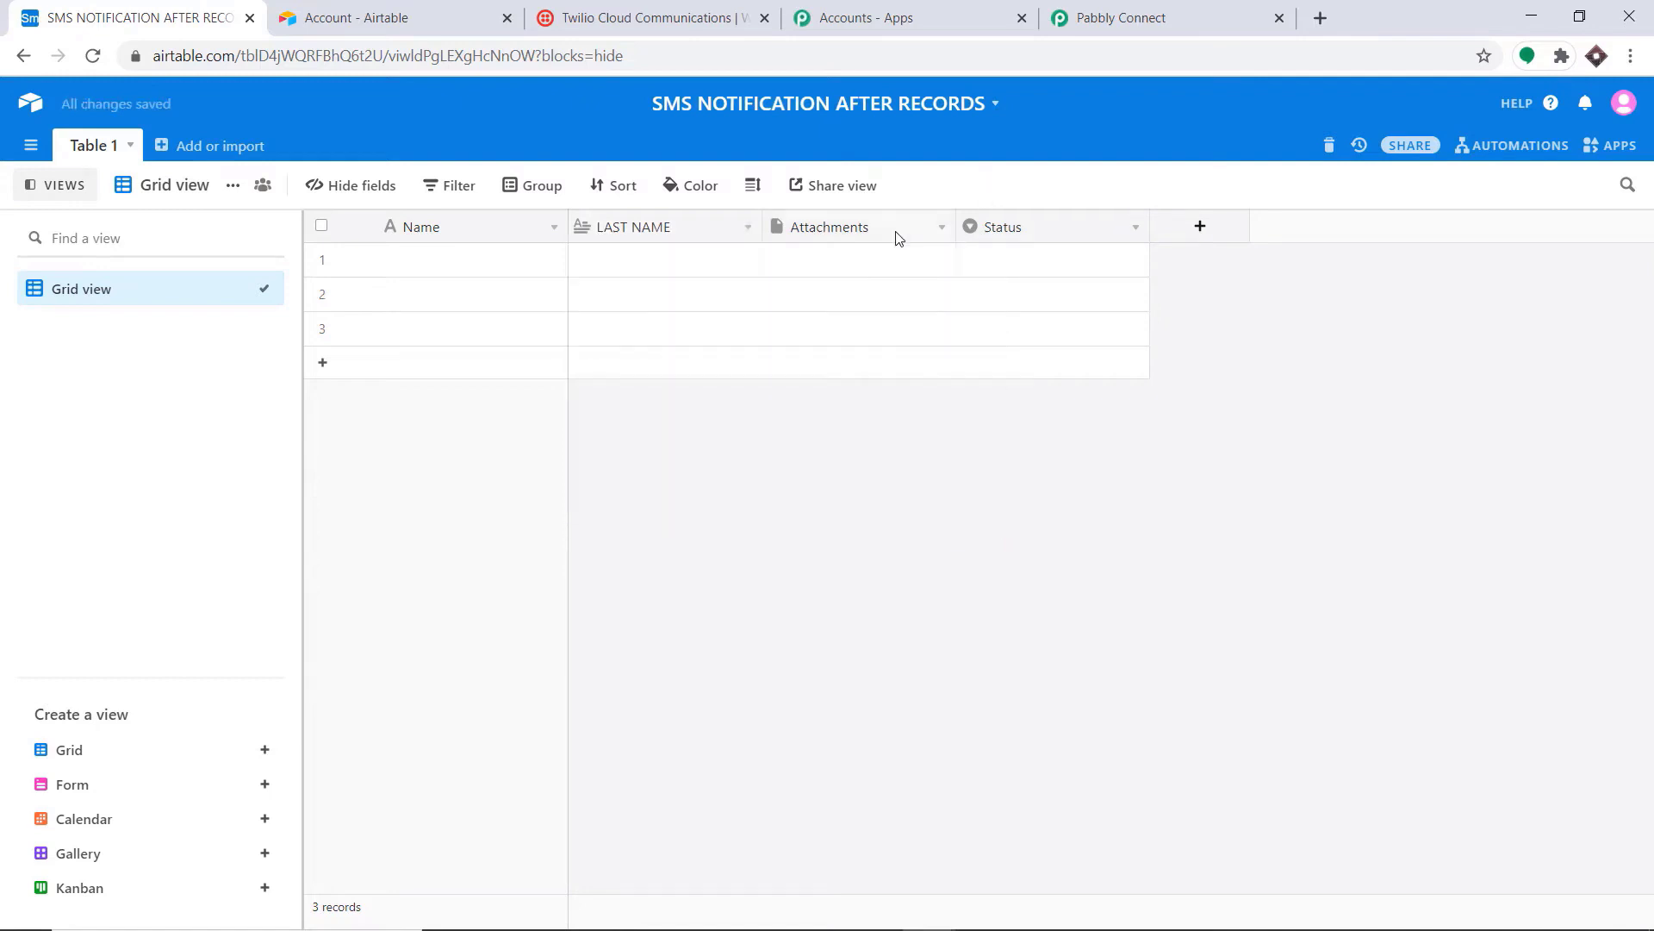
Step: Turn the Attachments column into a Single line text field named AGE
left_click(897, 238)
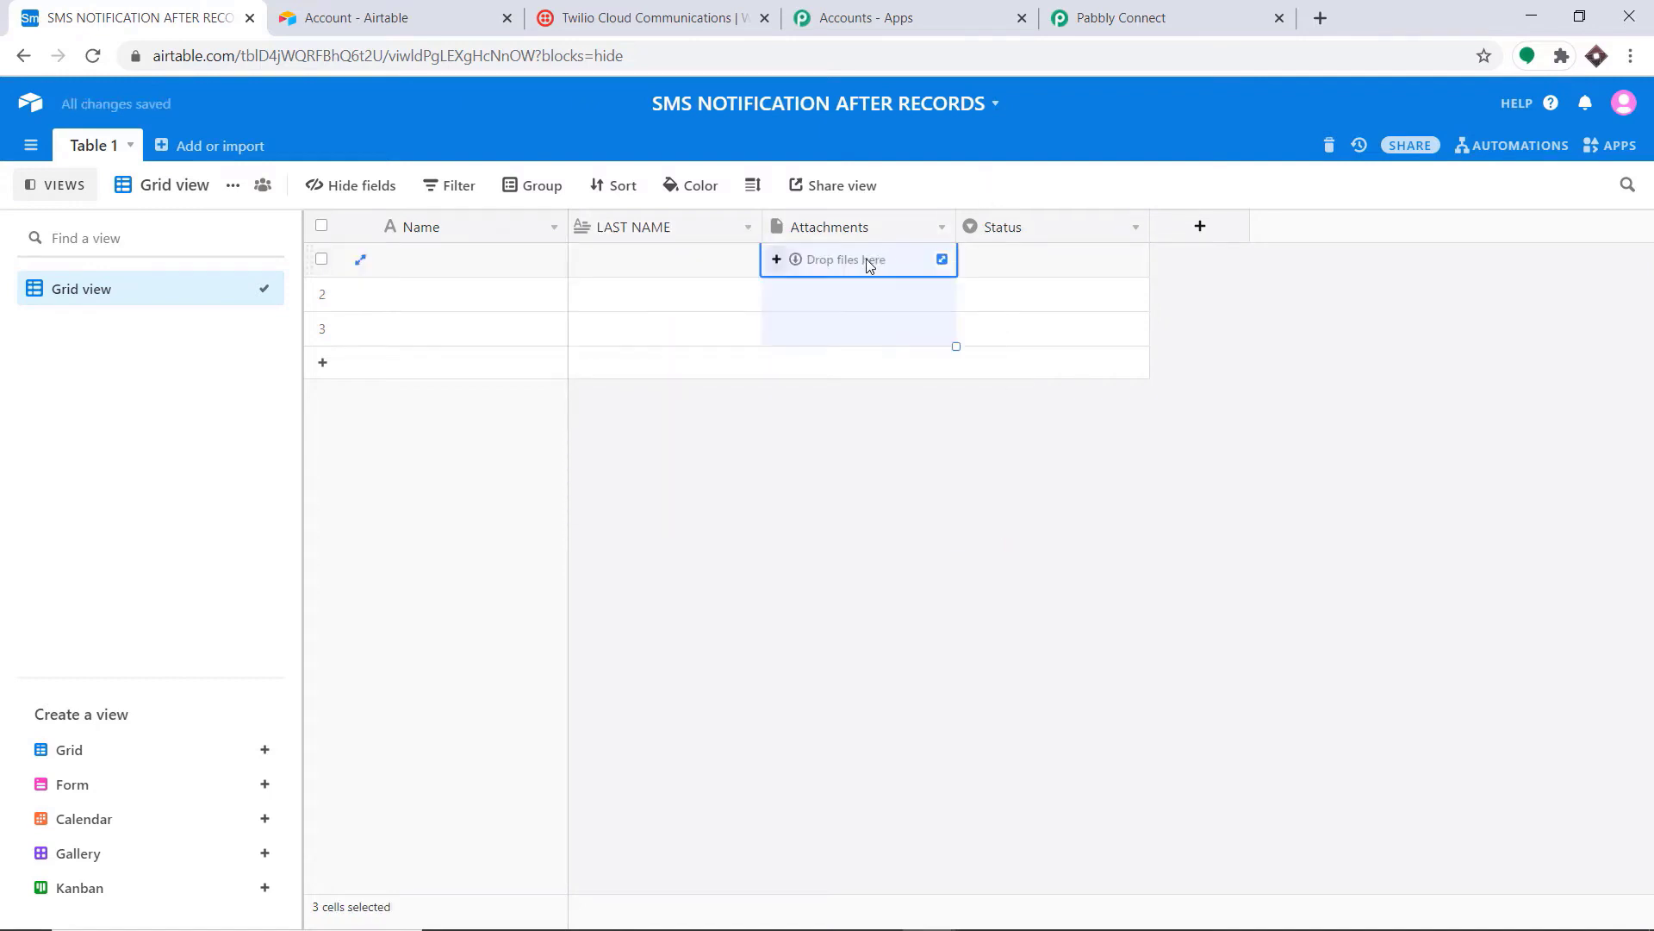
left_click(942, 227)
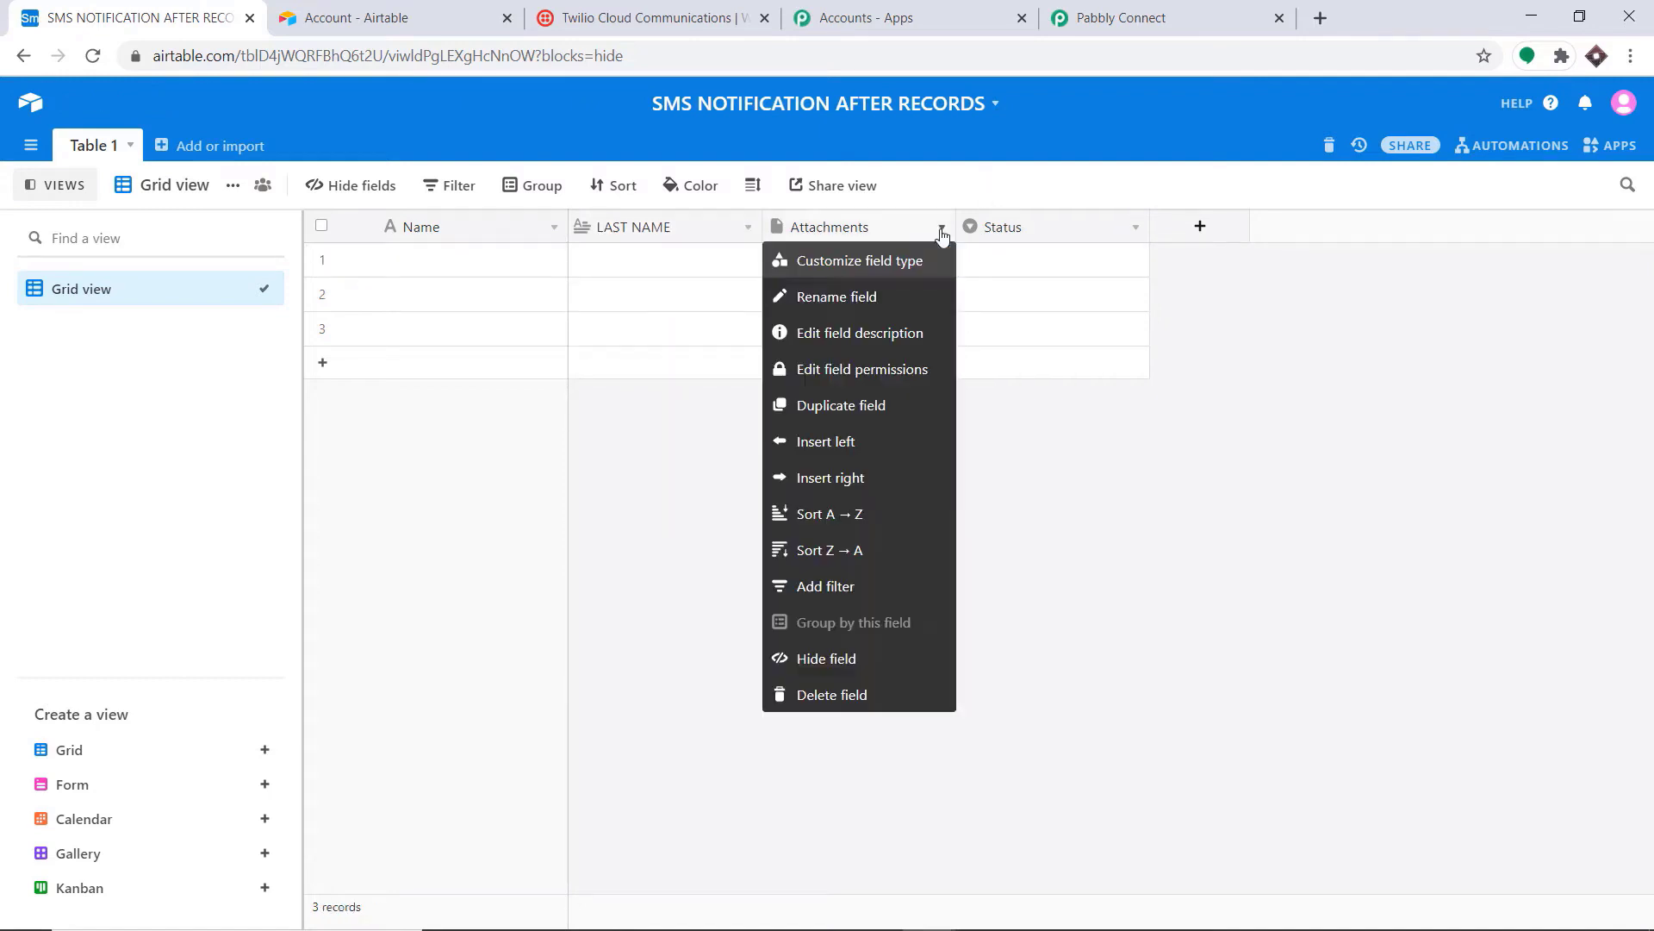
left_click(873, 262)
key("BackSpace")
key("BackSpace")
key("BackSpace")
key("BackSpace")
key("BackSpace")
key("BackSpace")
key("BackSpace")
key("BackSpace")
key("BackSpace")
key("BackSpace")
type("AGE")
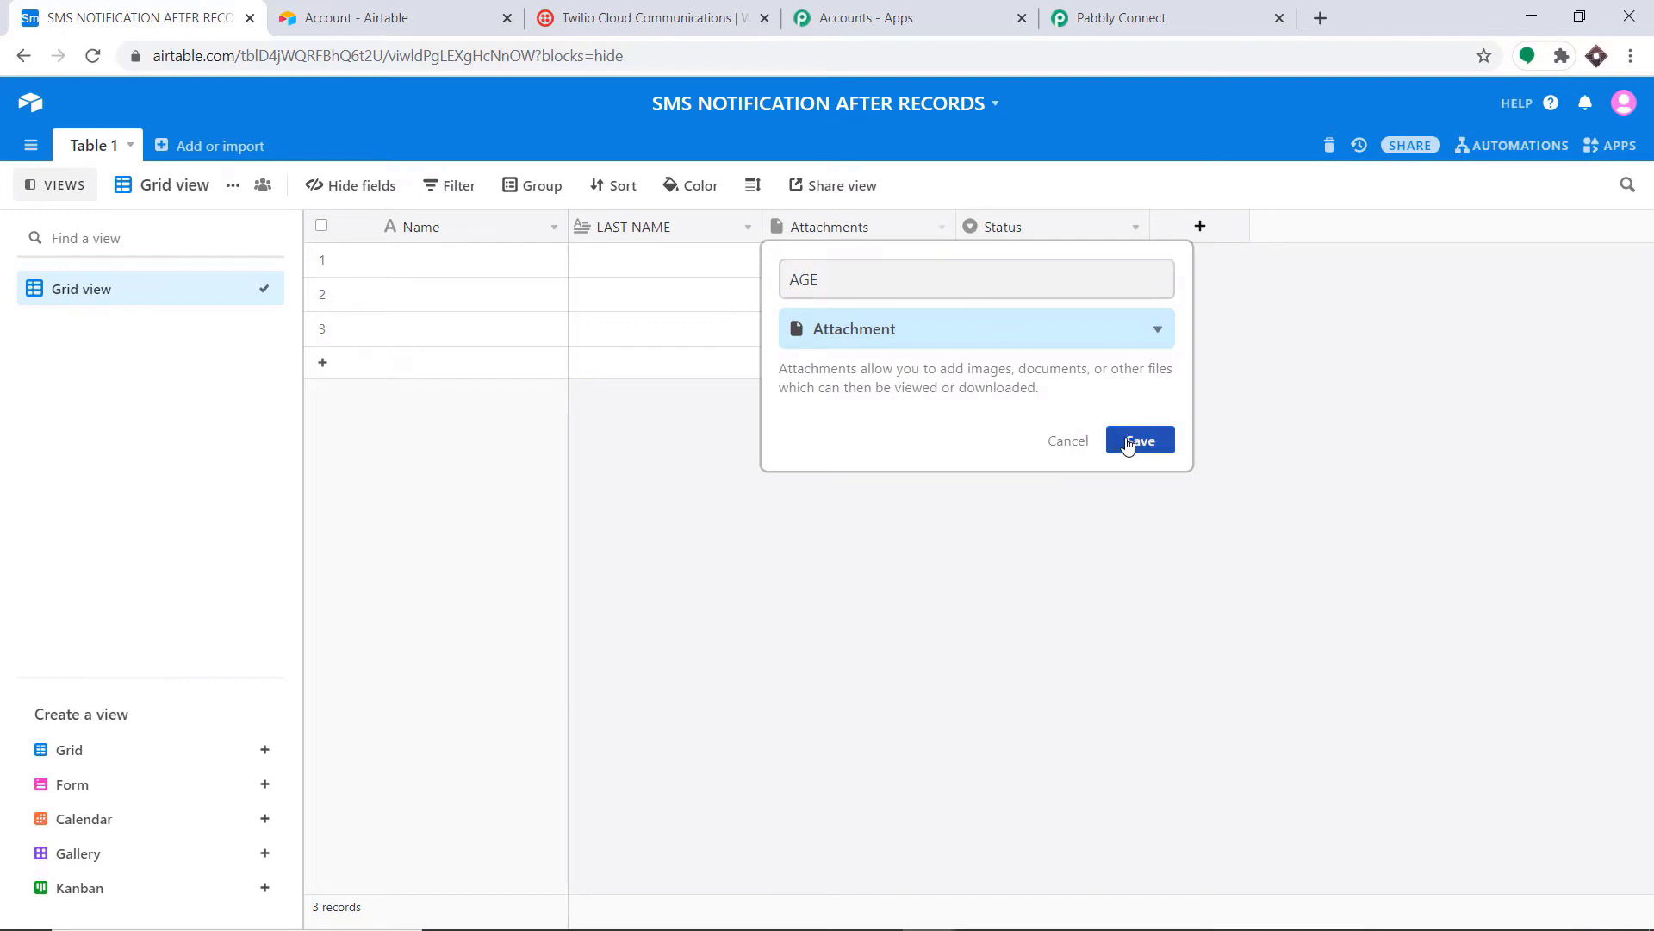
left_click(879, 341)
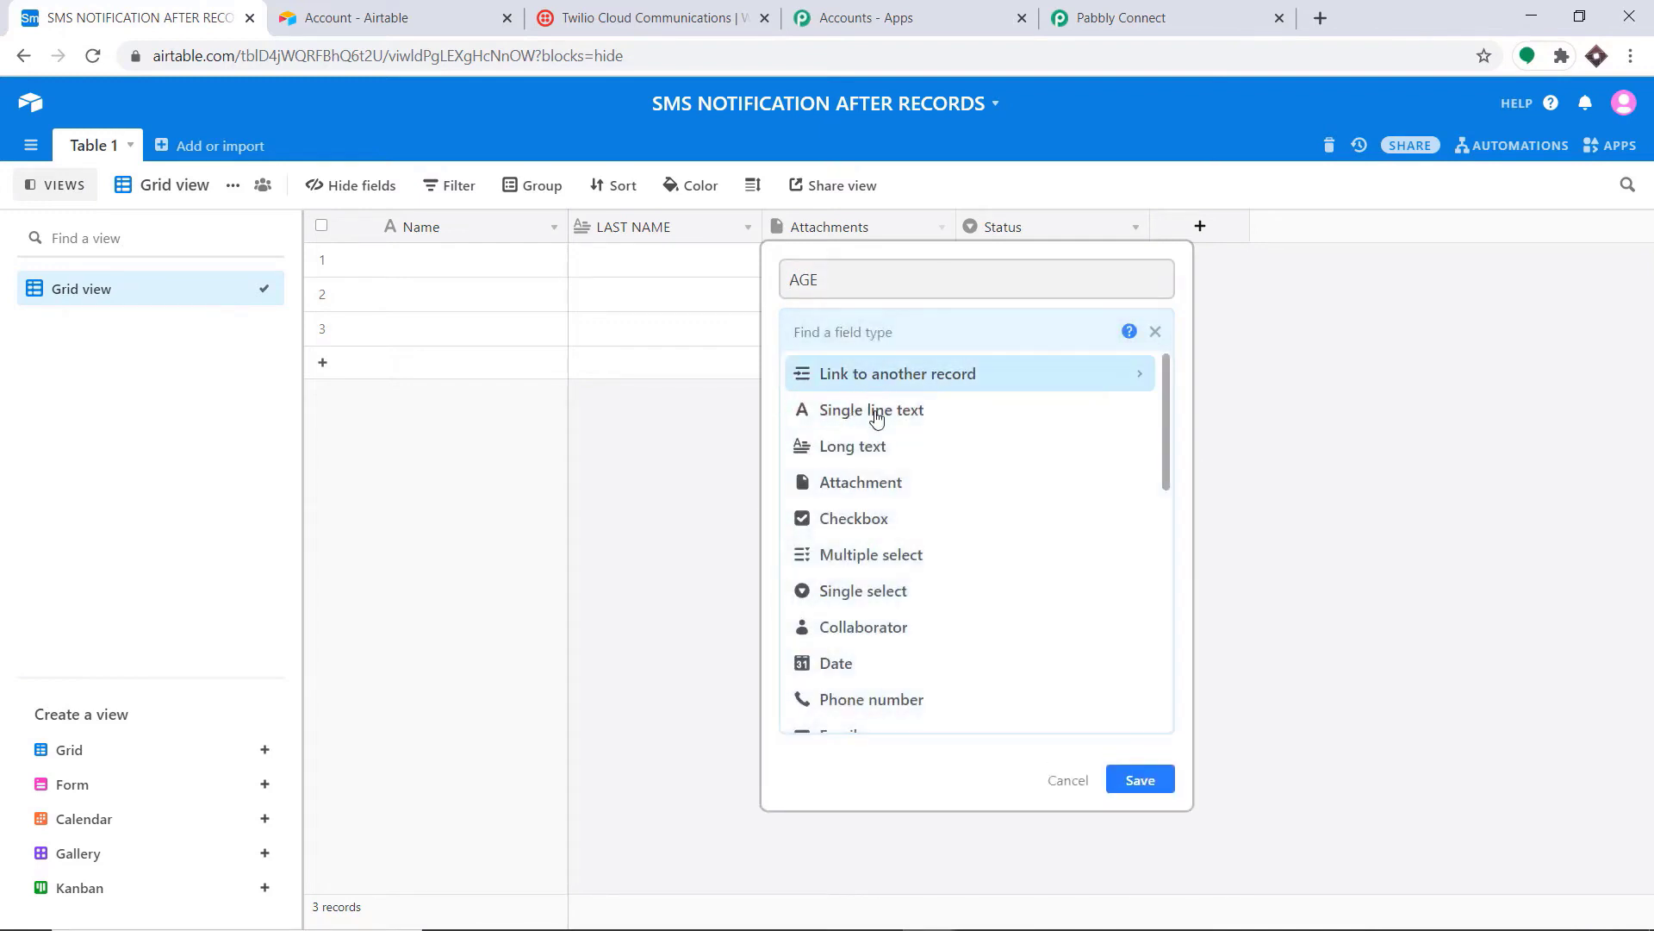
left_click(855, 410)
left_click(1123, 487)
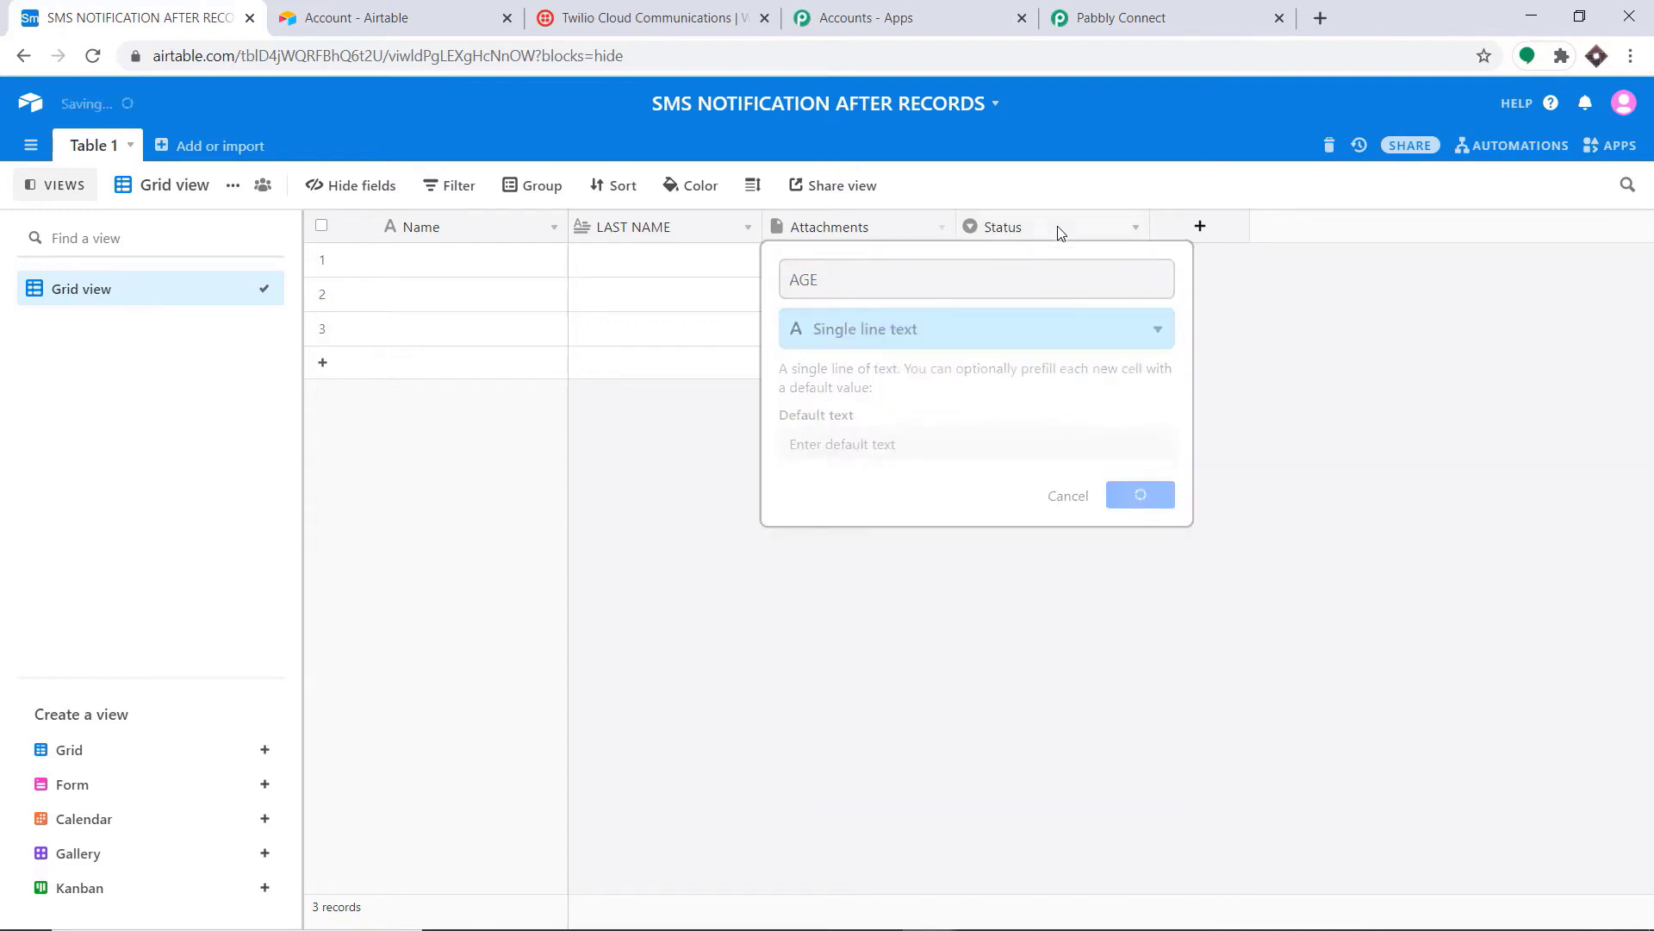
Step: Turn the Status column into a Single line text field named PHONE NUMBER
left_click(1076, 230)
left_click(1133, 231)
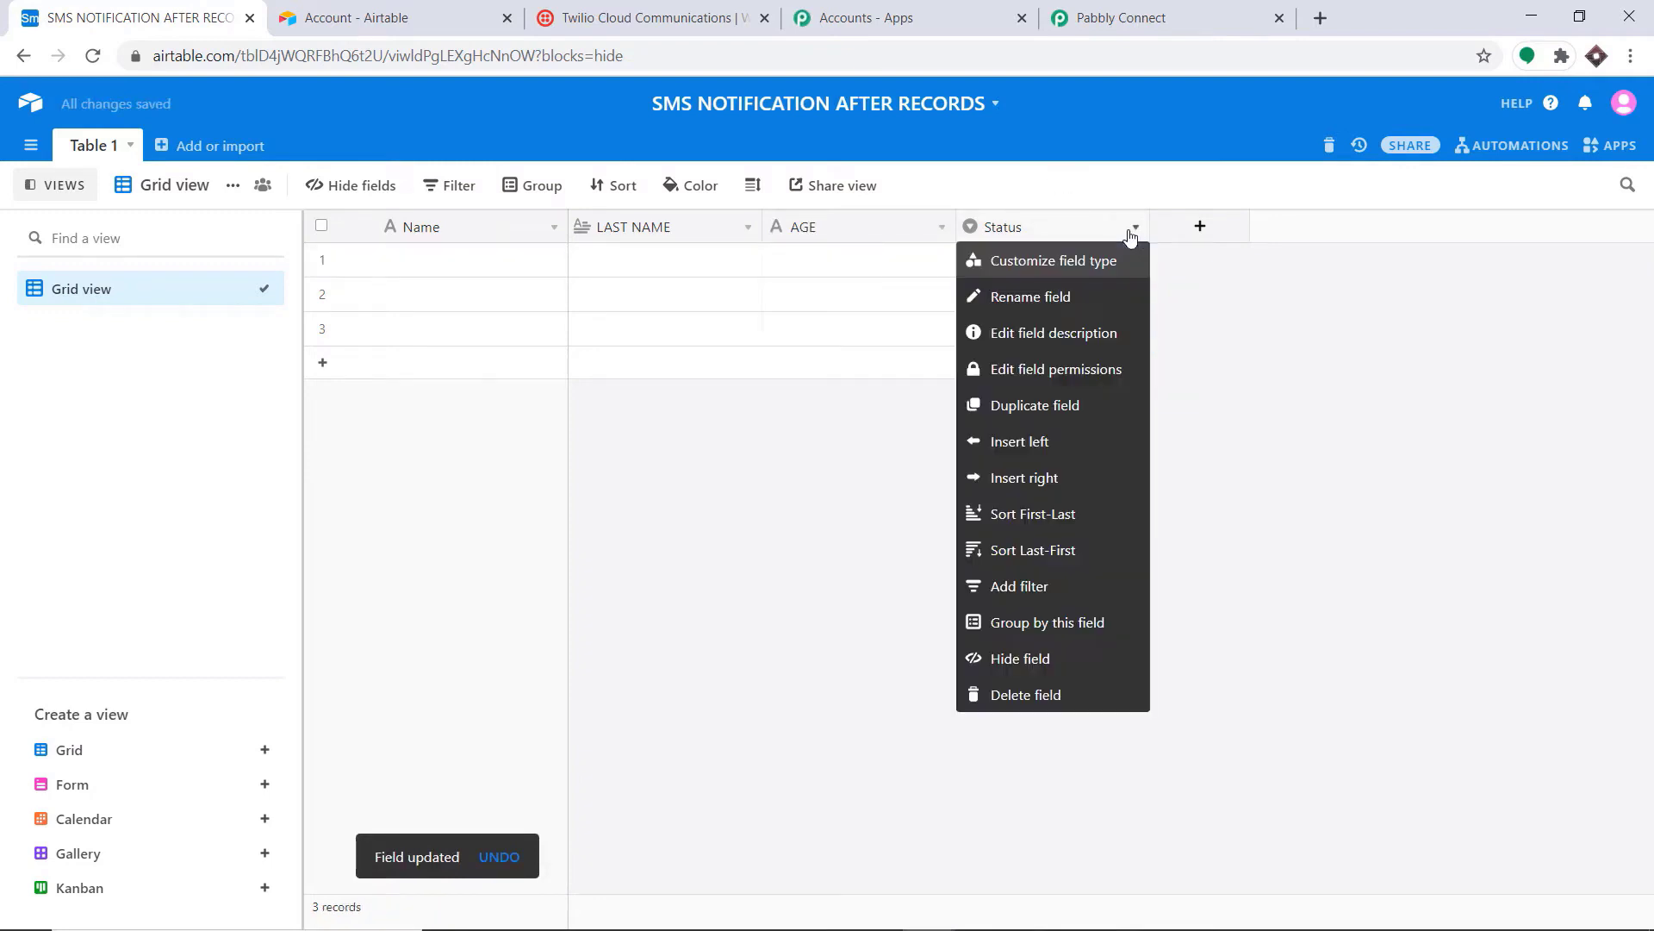
left_click(1076, 262)
key("BackSpace")
key("BackSpace")
key("BackSpace")
key("BackSpace")
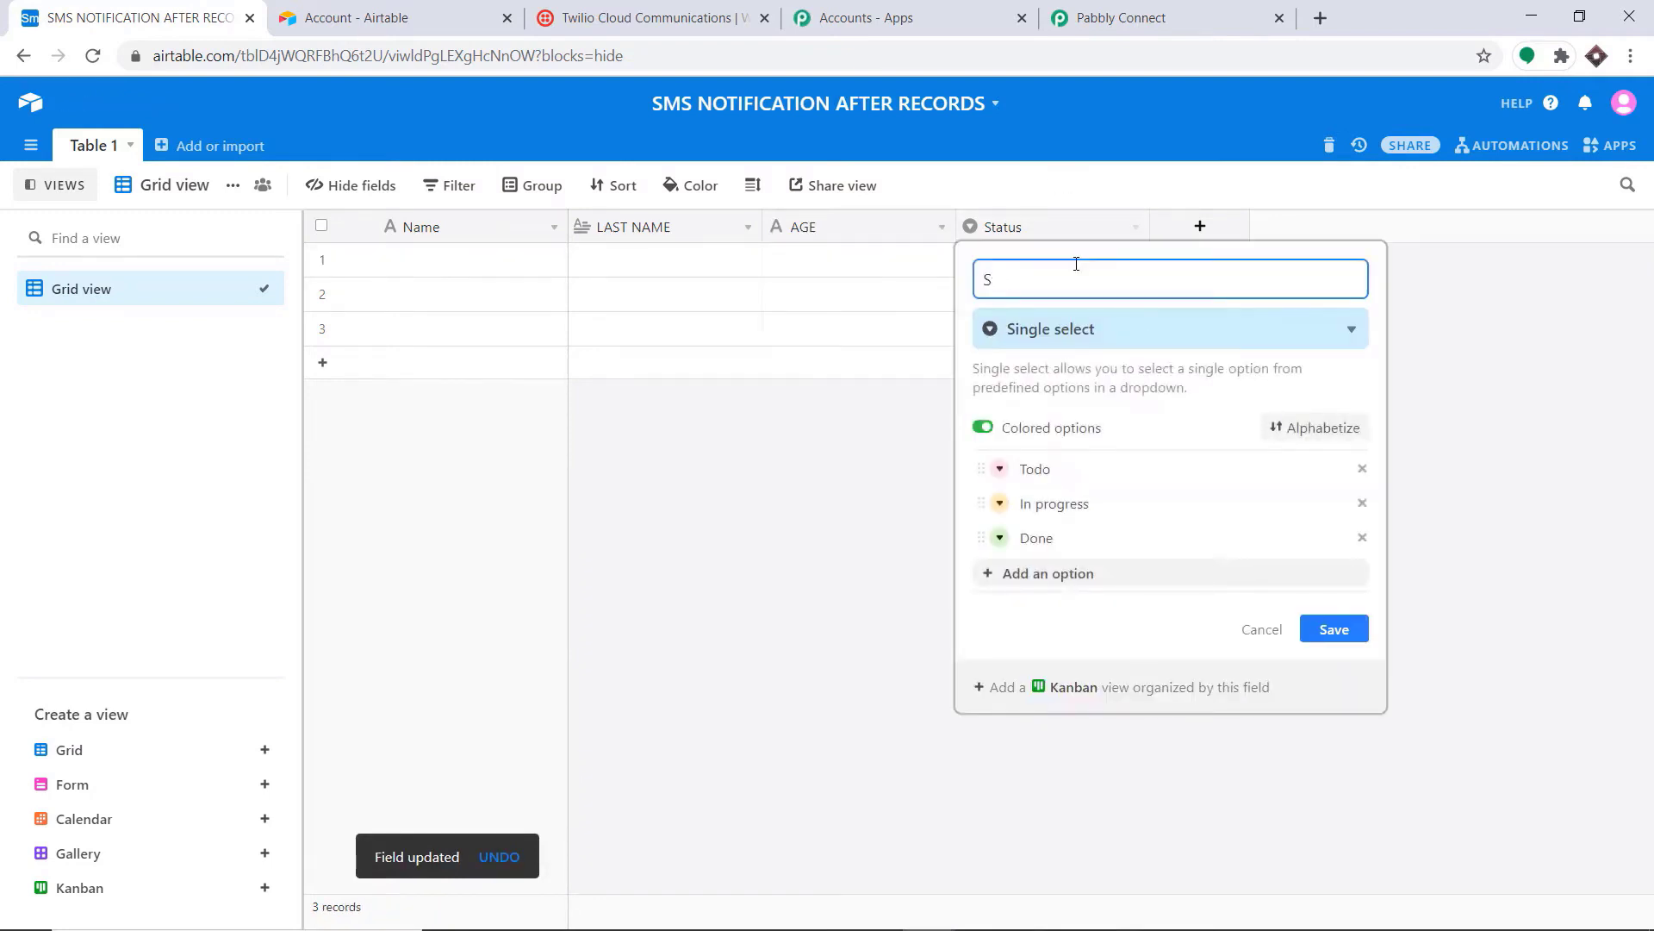
type("PHONE NUMBER")
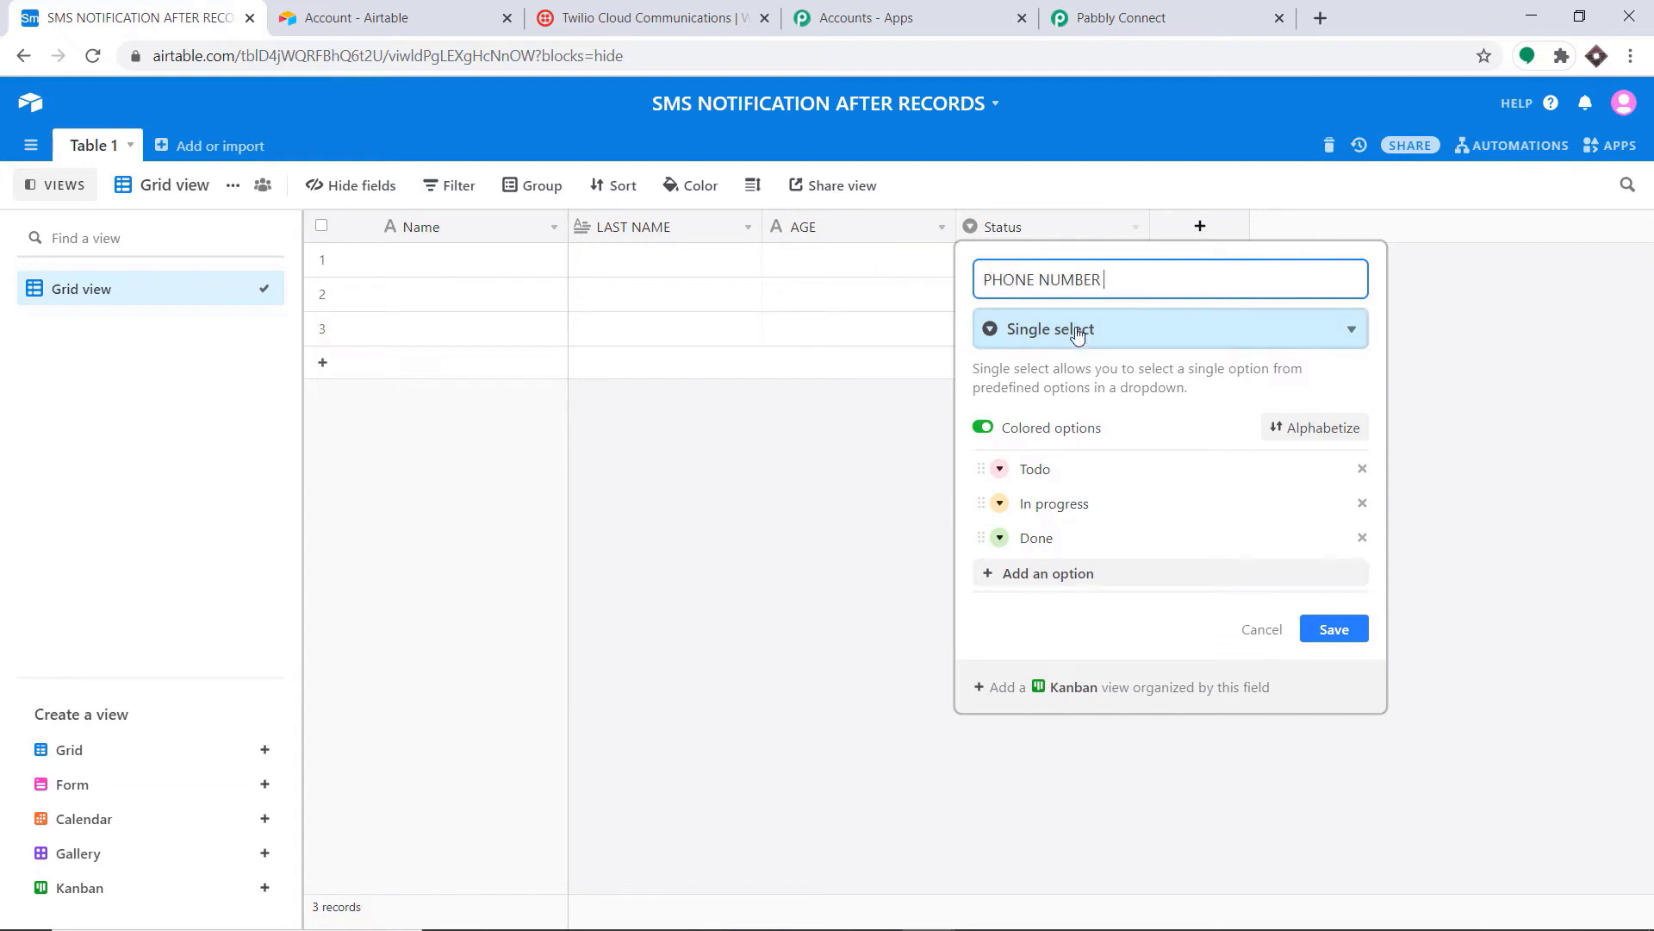
left_click(1017, 329)
left_click(1034, 410)
left_click(1331, 495)
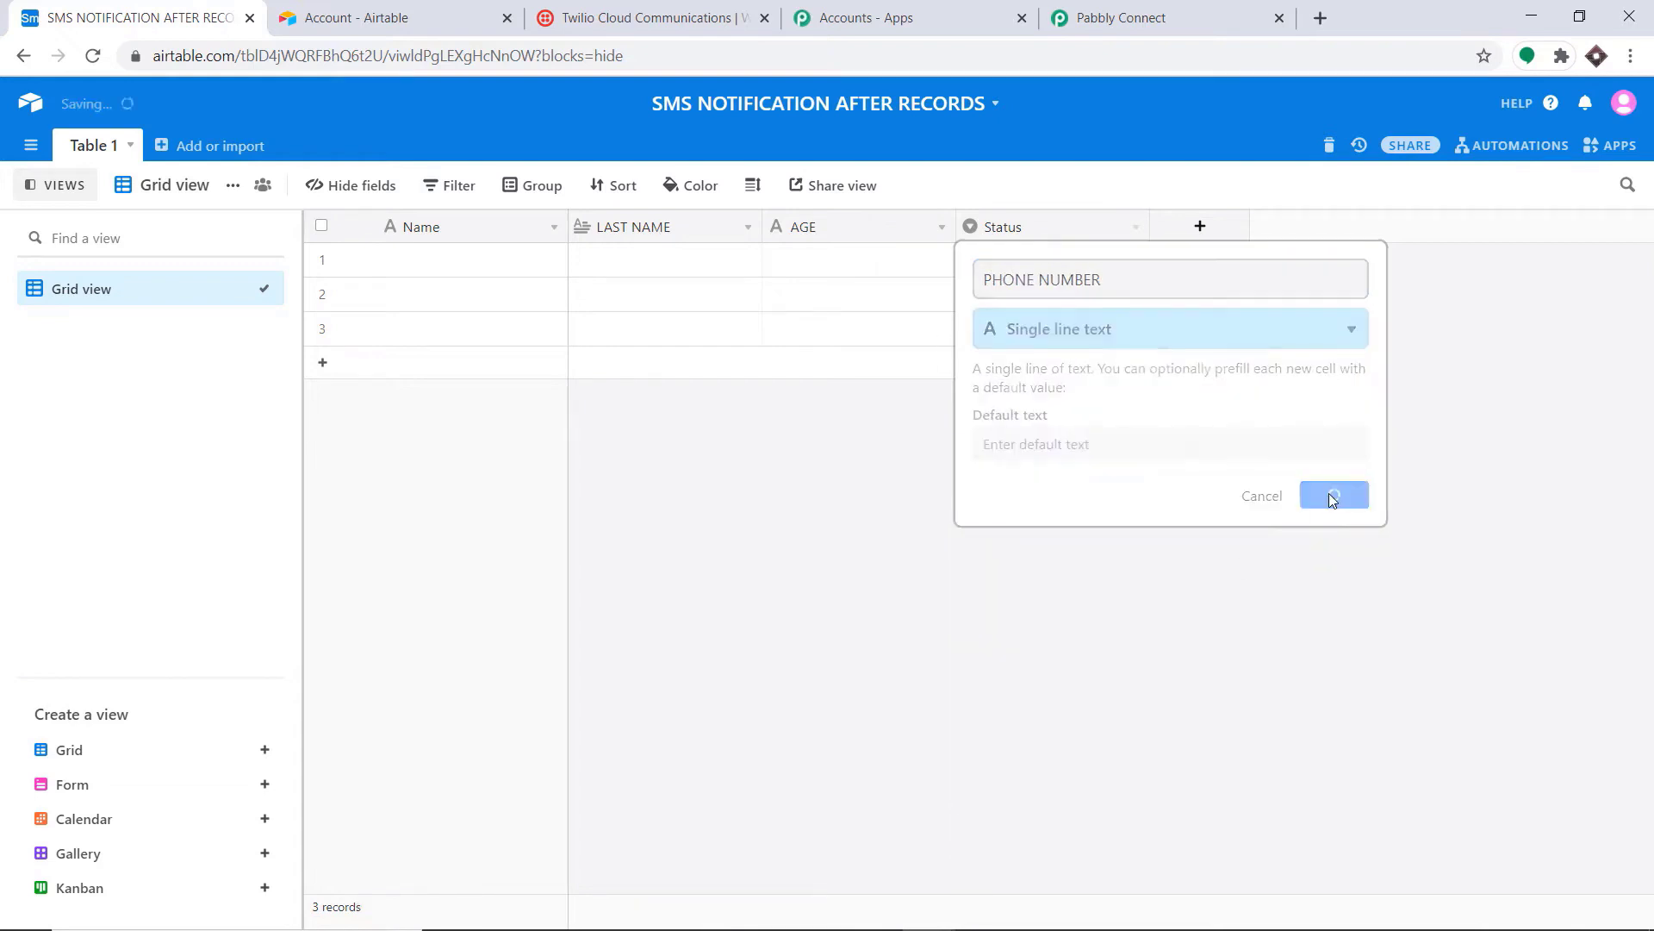
Step: Delete the empty records in rows 2 and 3
left_click(321, 293)
left_click(322, 328)
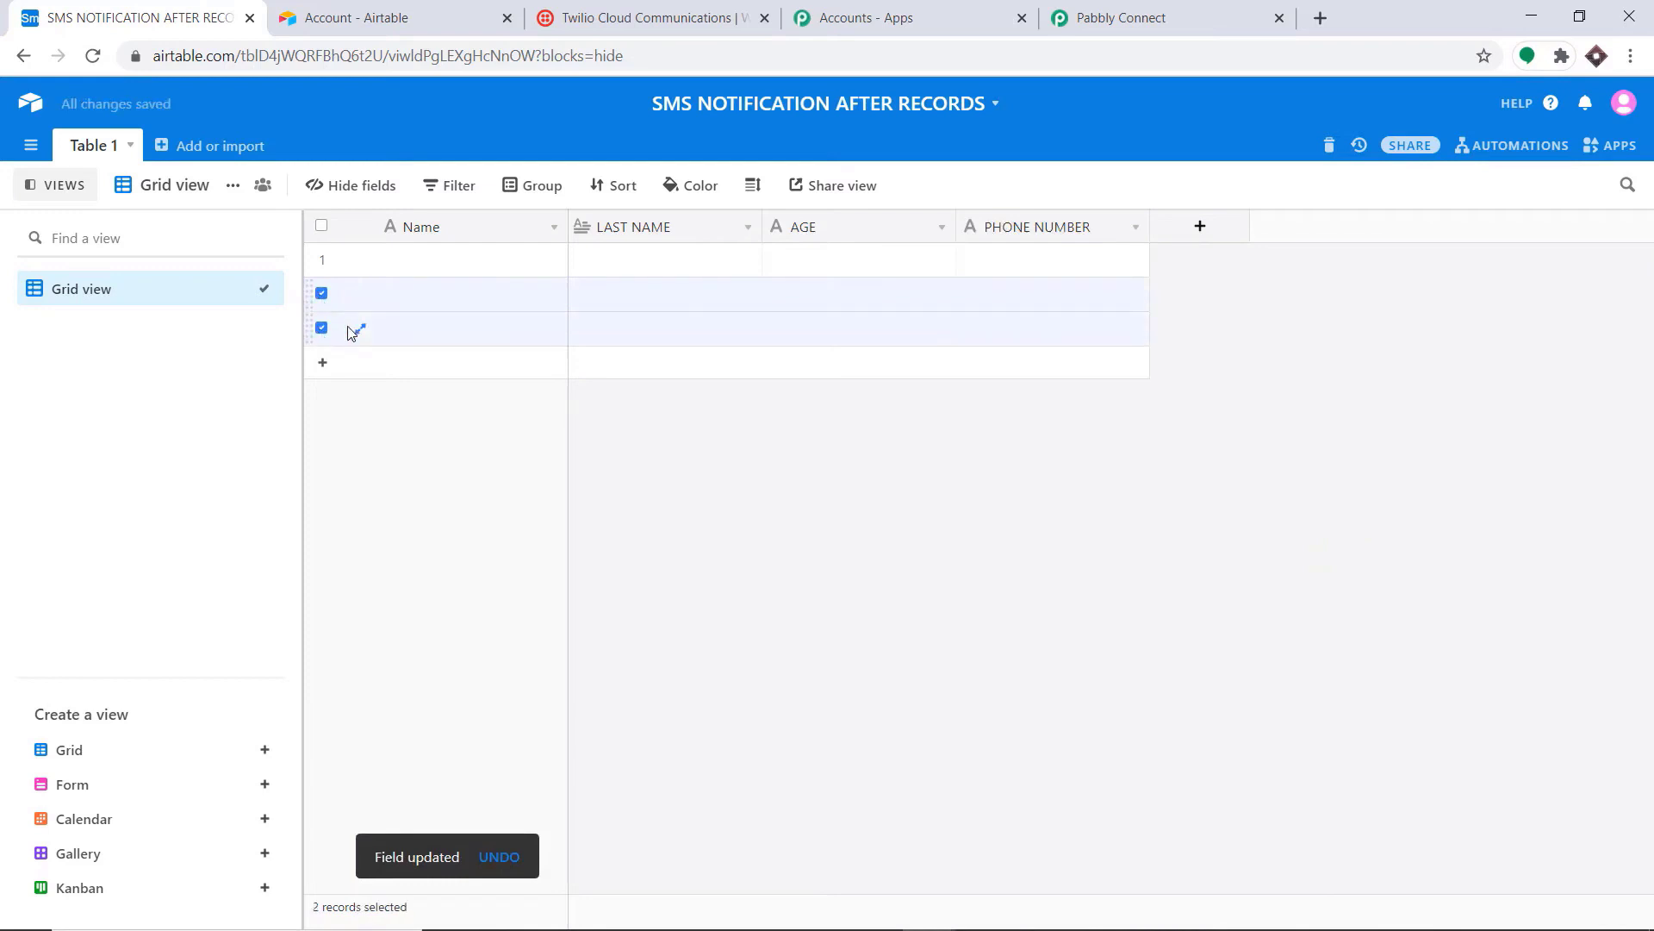
right_click(399, 331)
left_click(459, 382)
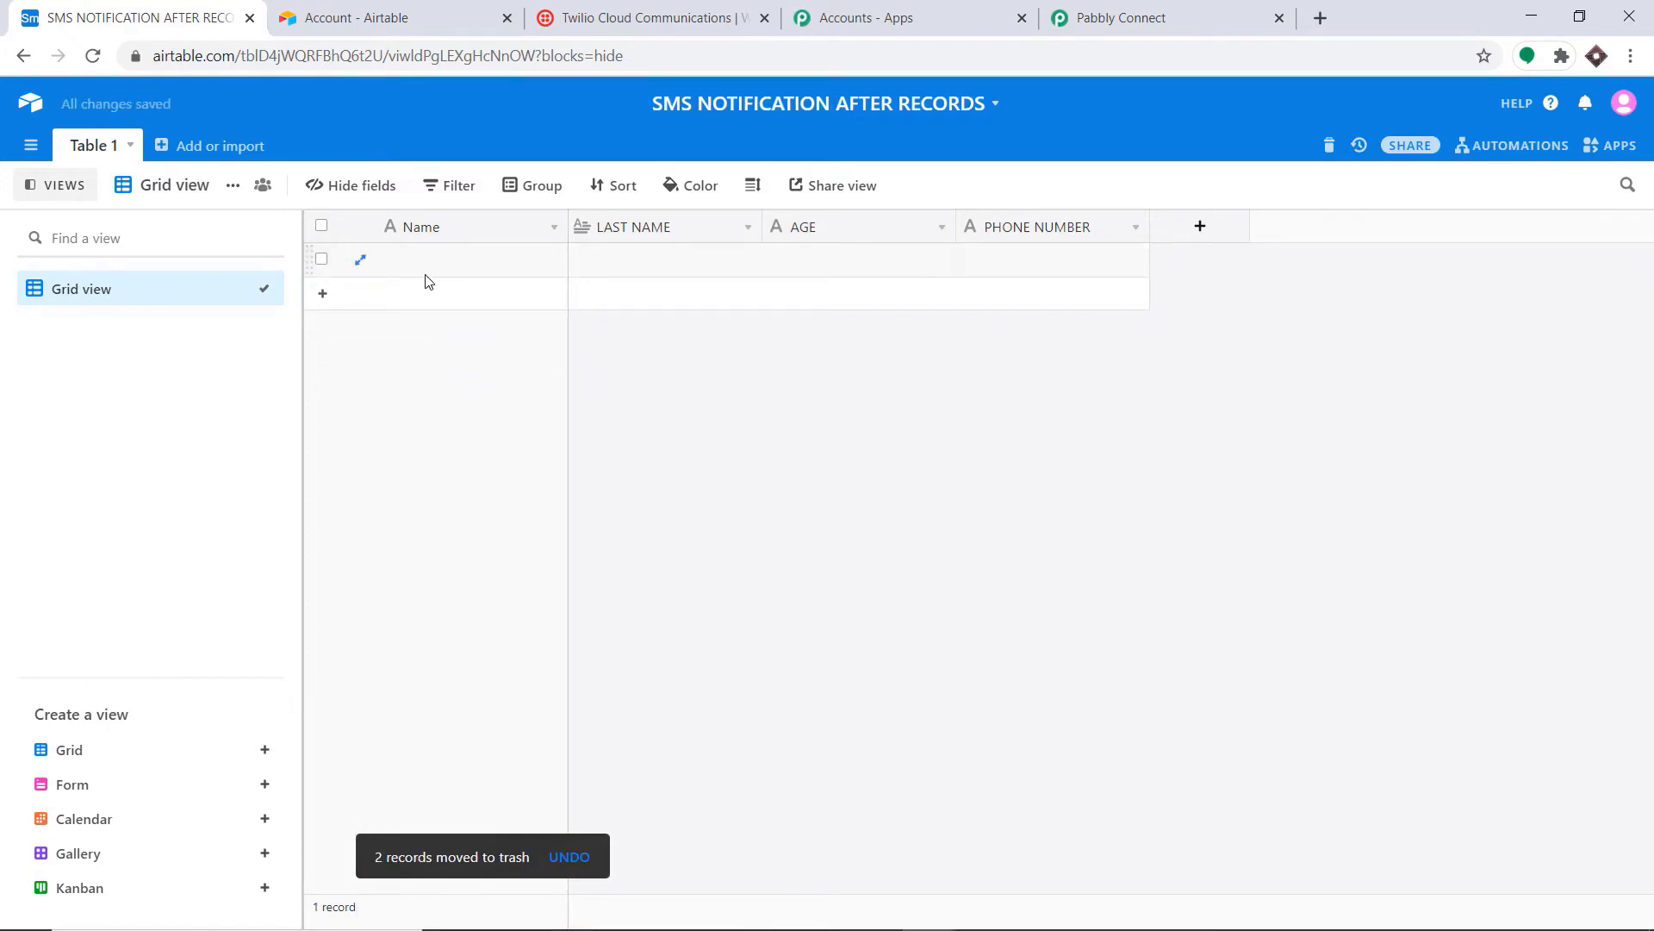
Step: Refresh the Airtable bases and choose the SMS NOTIFICATION AFTER RECORDS base
left_click(1180, 15)
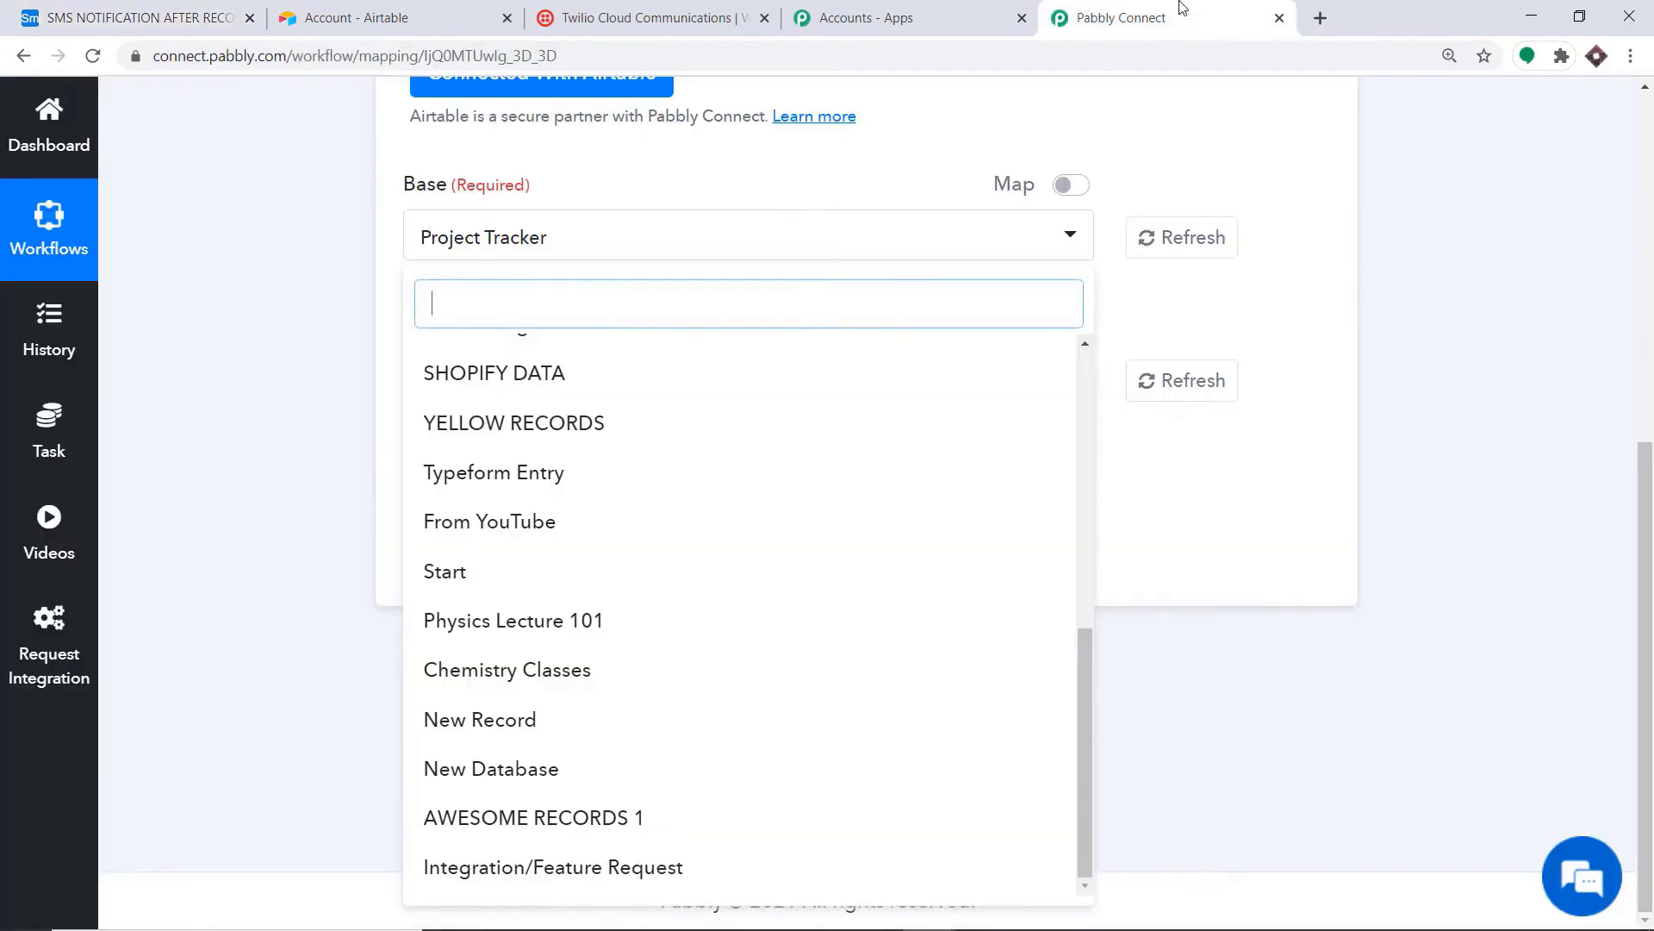
left_click(1203, 266)
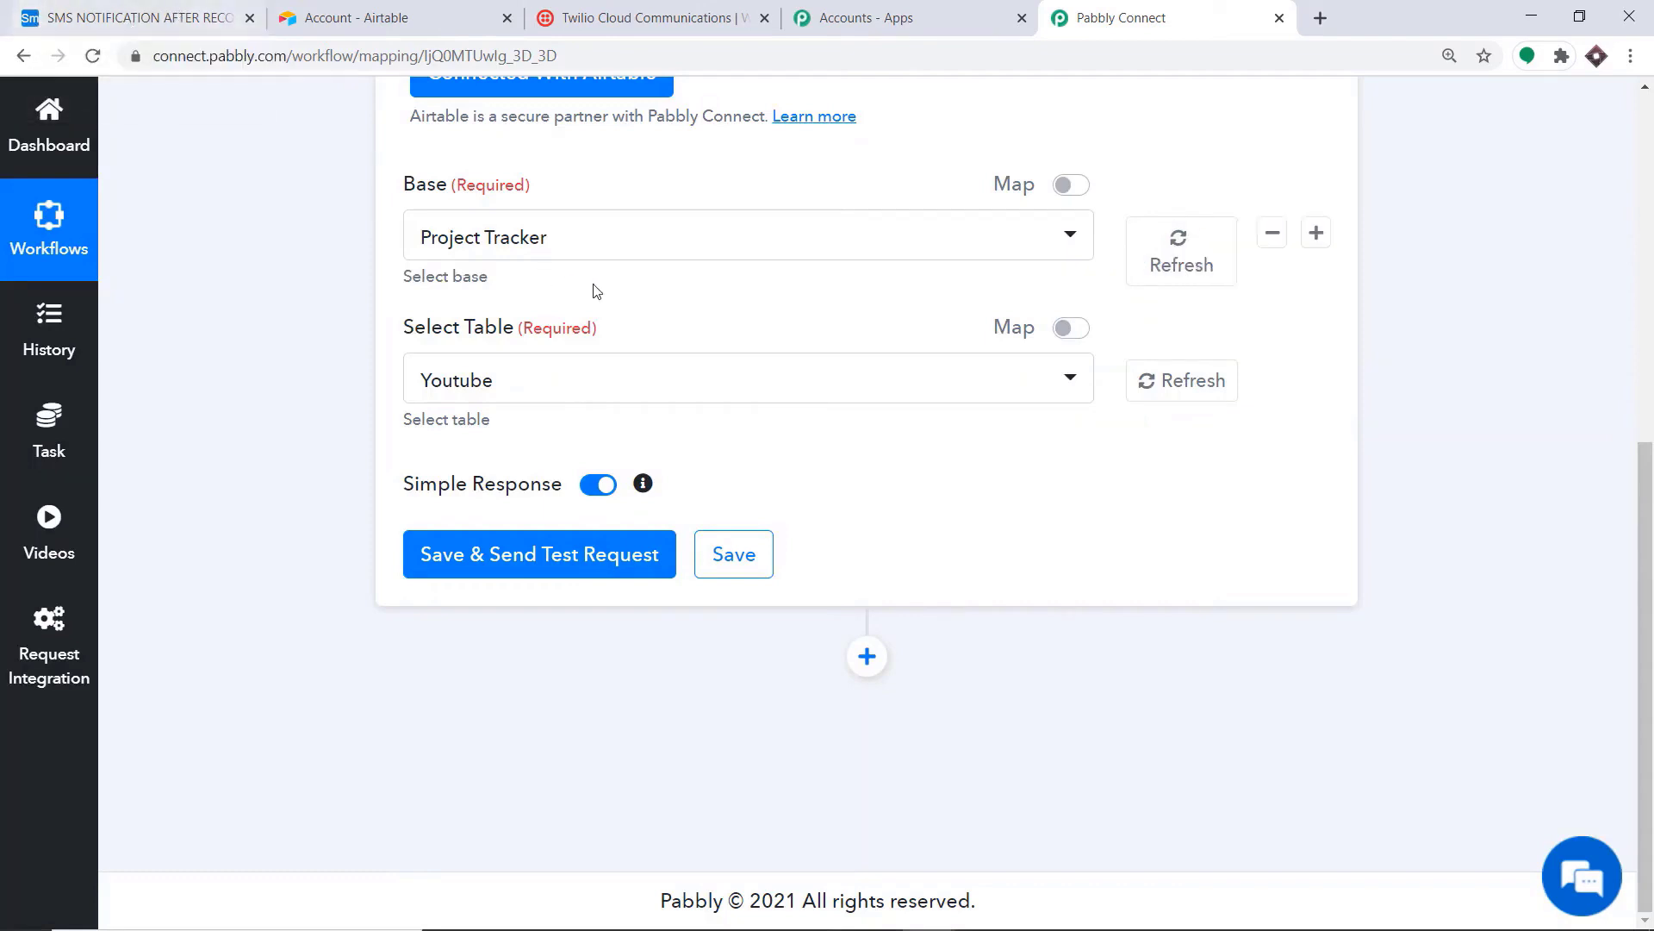
left_click(586, 254)
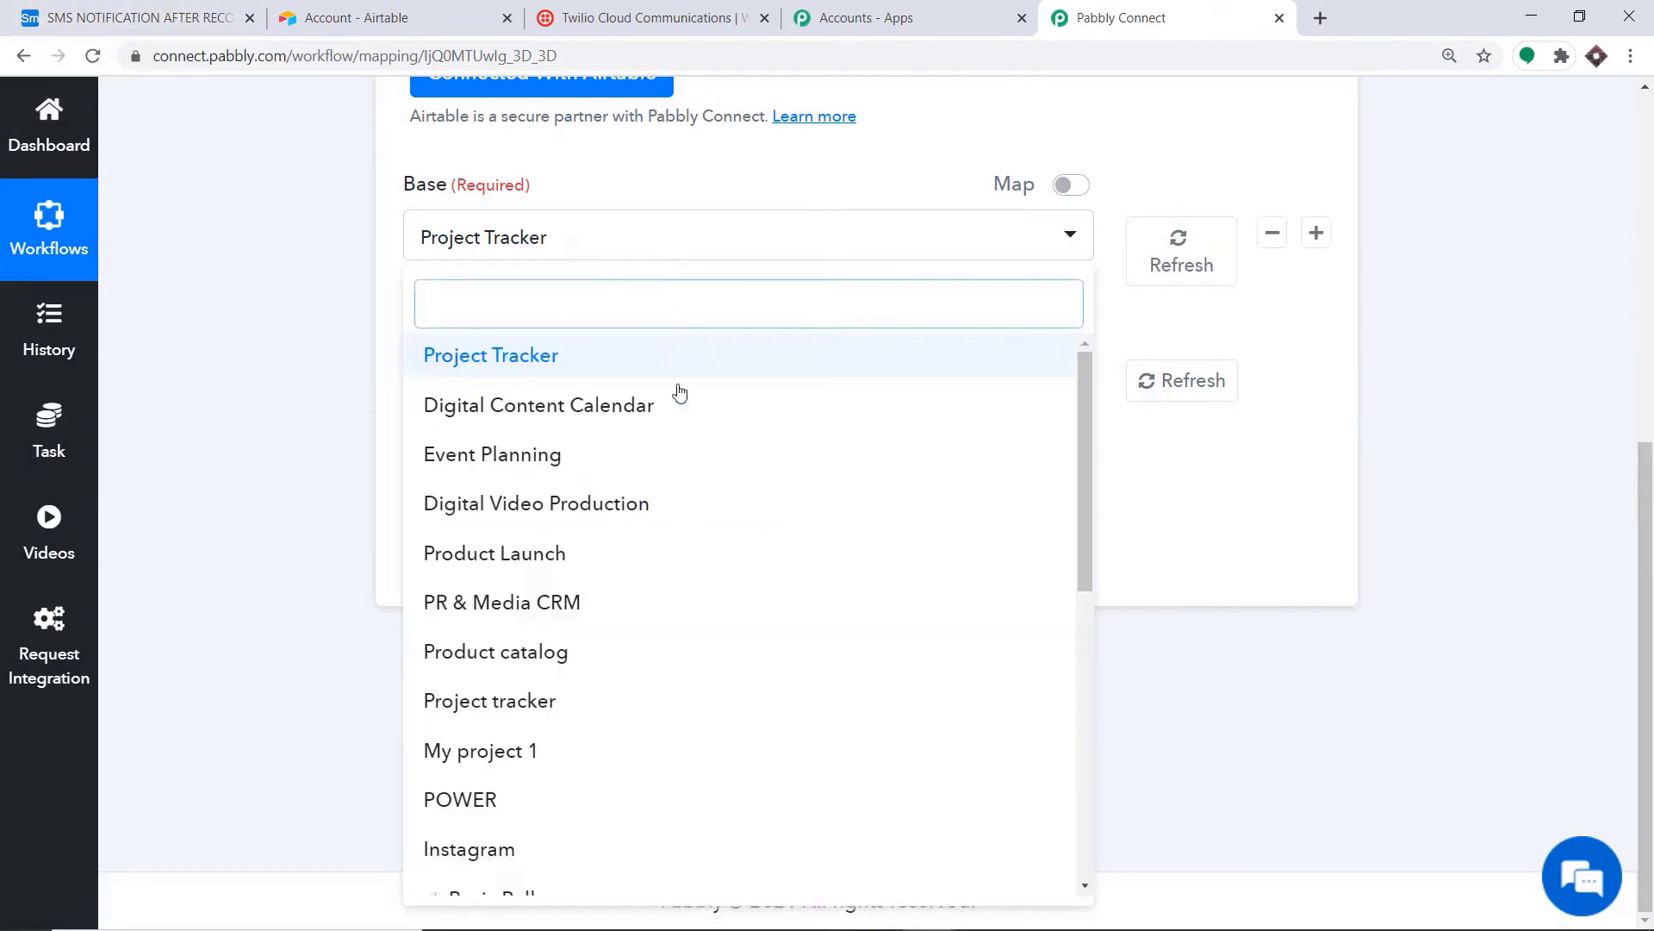
scroll(675, 470, "down", 4)
scroll(676, 465, "down", 5)
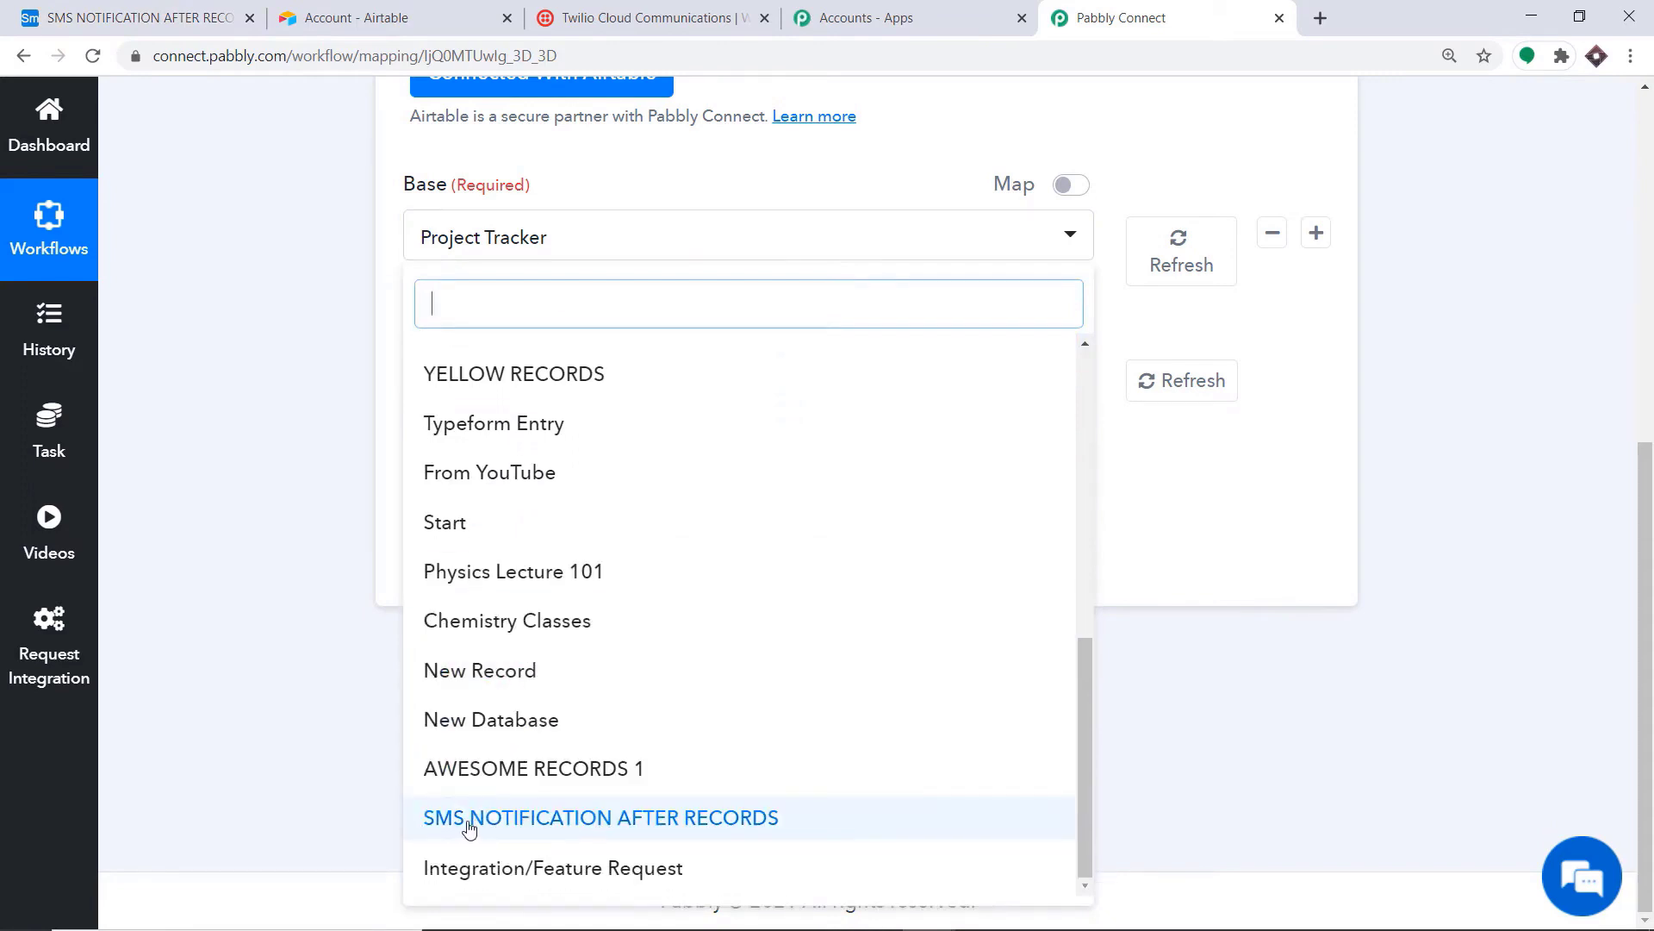
left_click(691, 818)
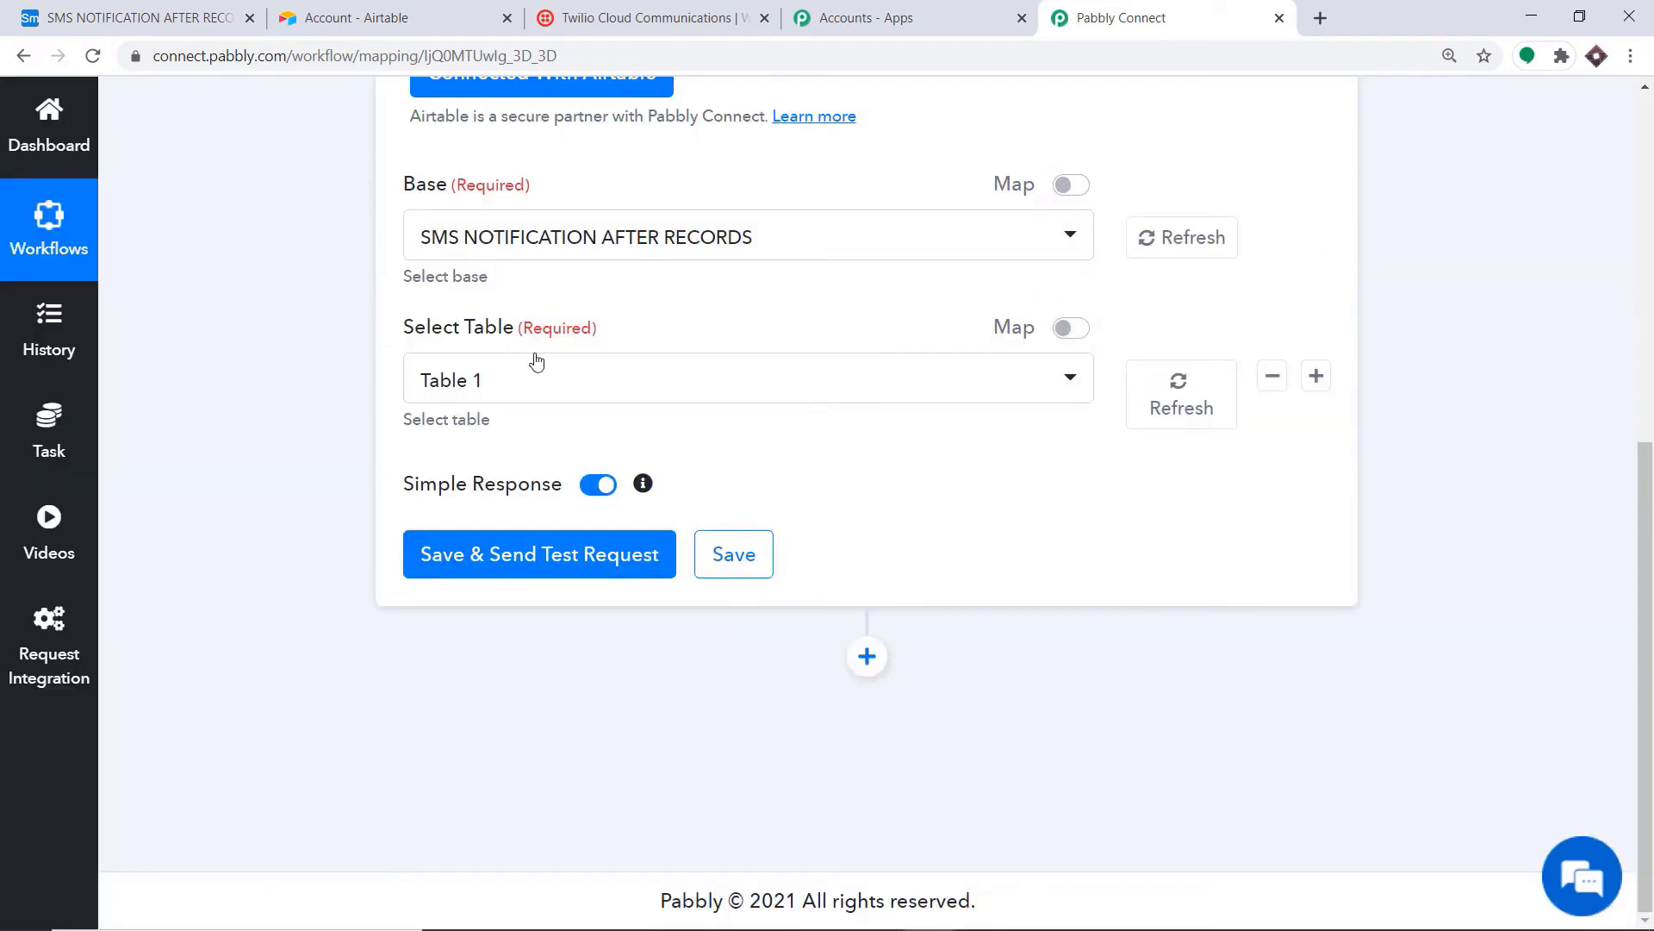
Step: Select Table 1 as the trigger table and send a test request
left_click(467, 387)
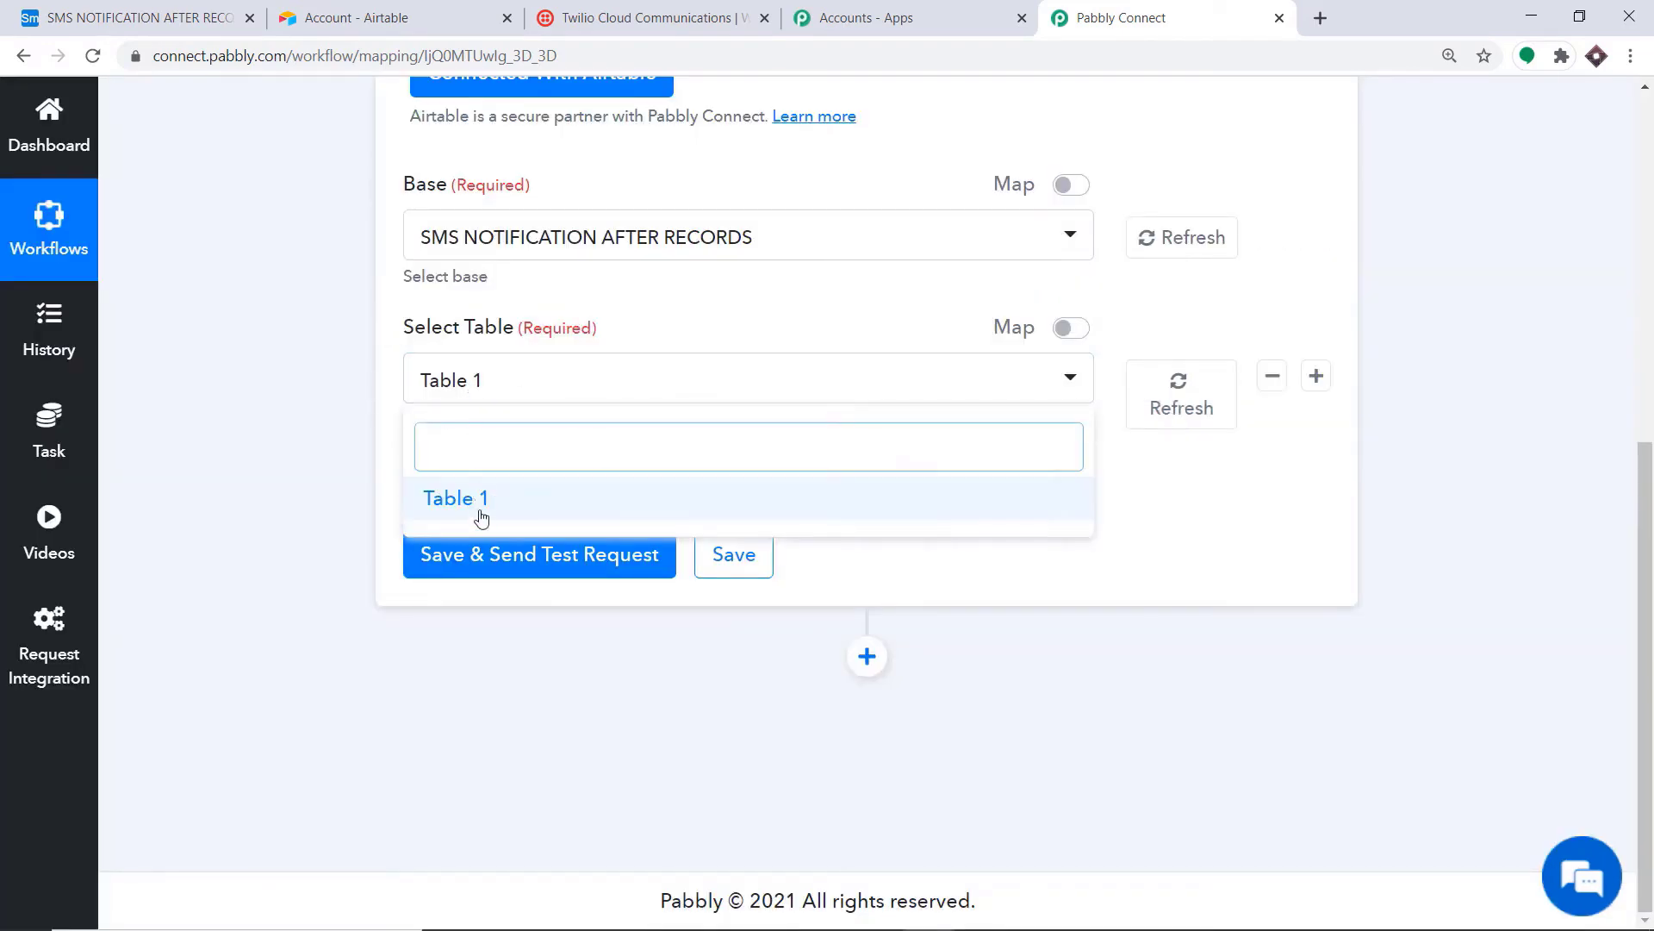
left_click(171, 6)
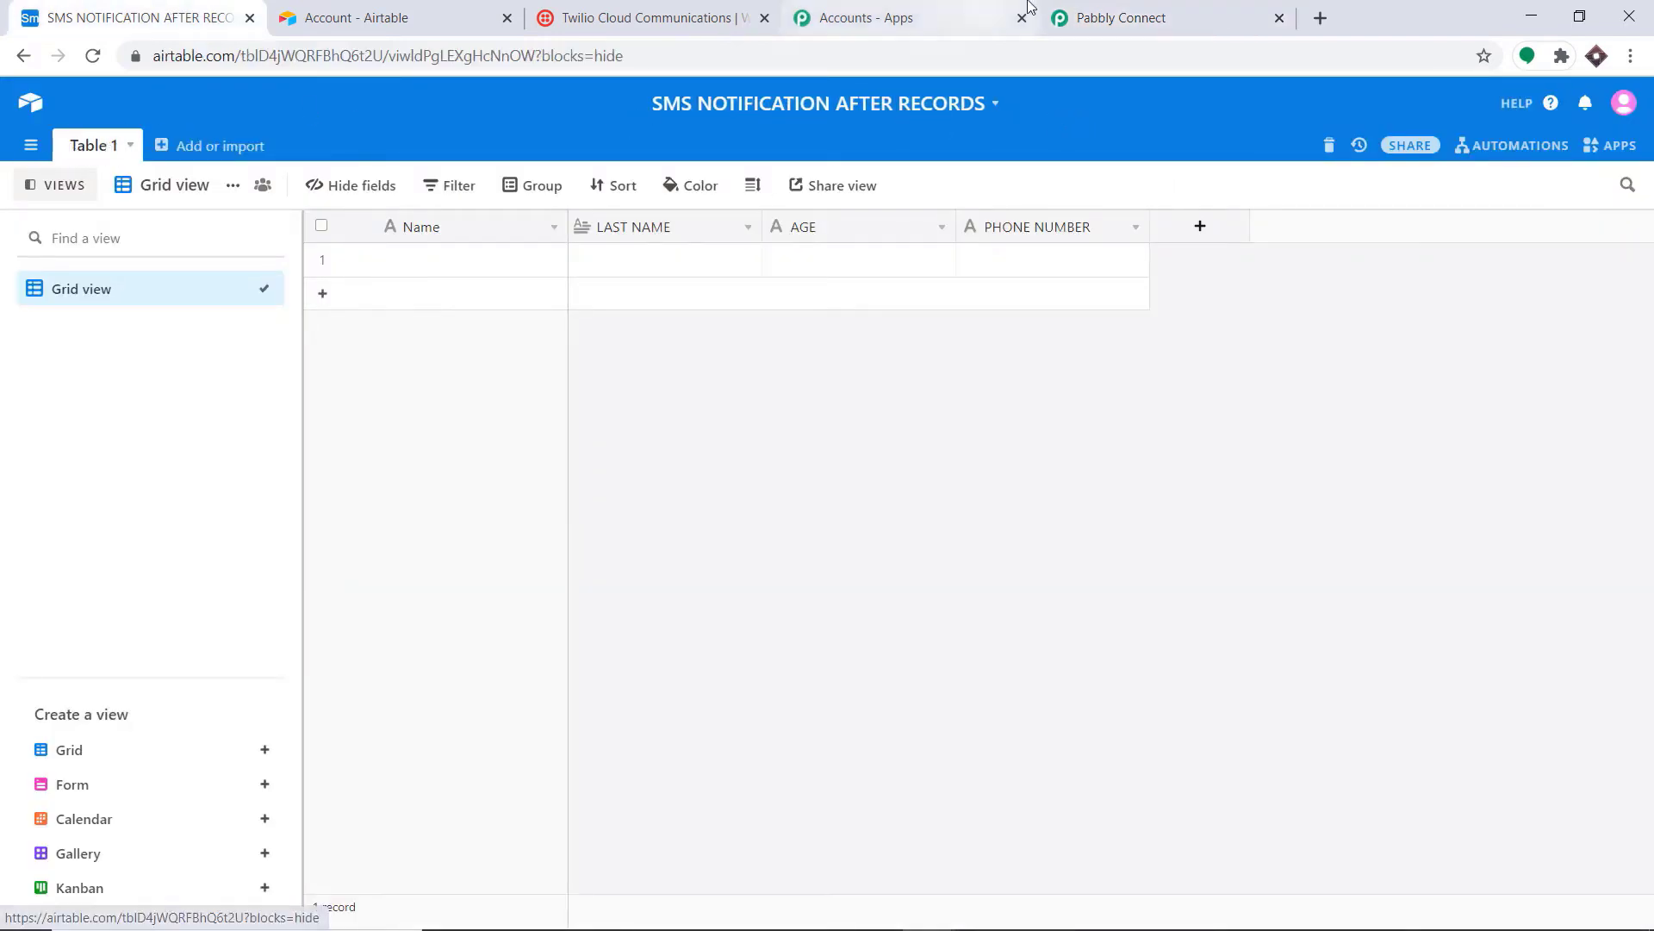
left_click(1135, 15)
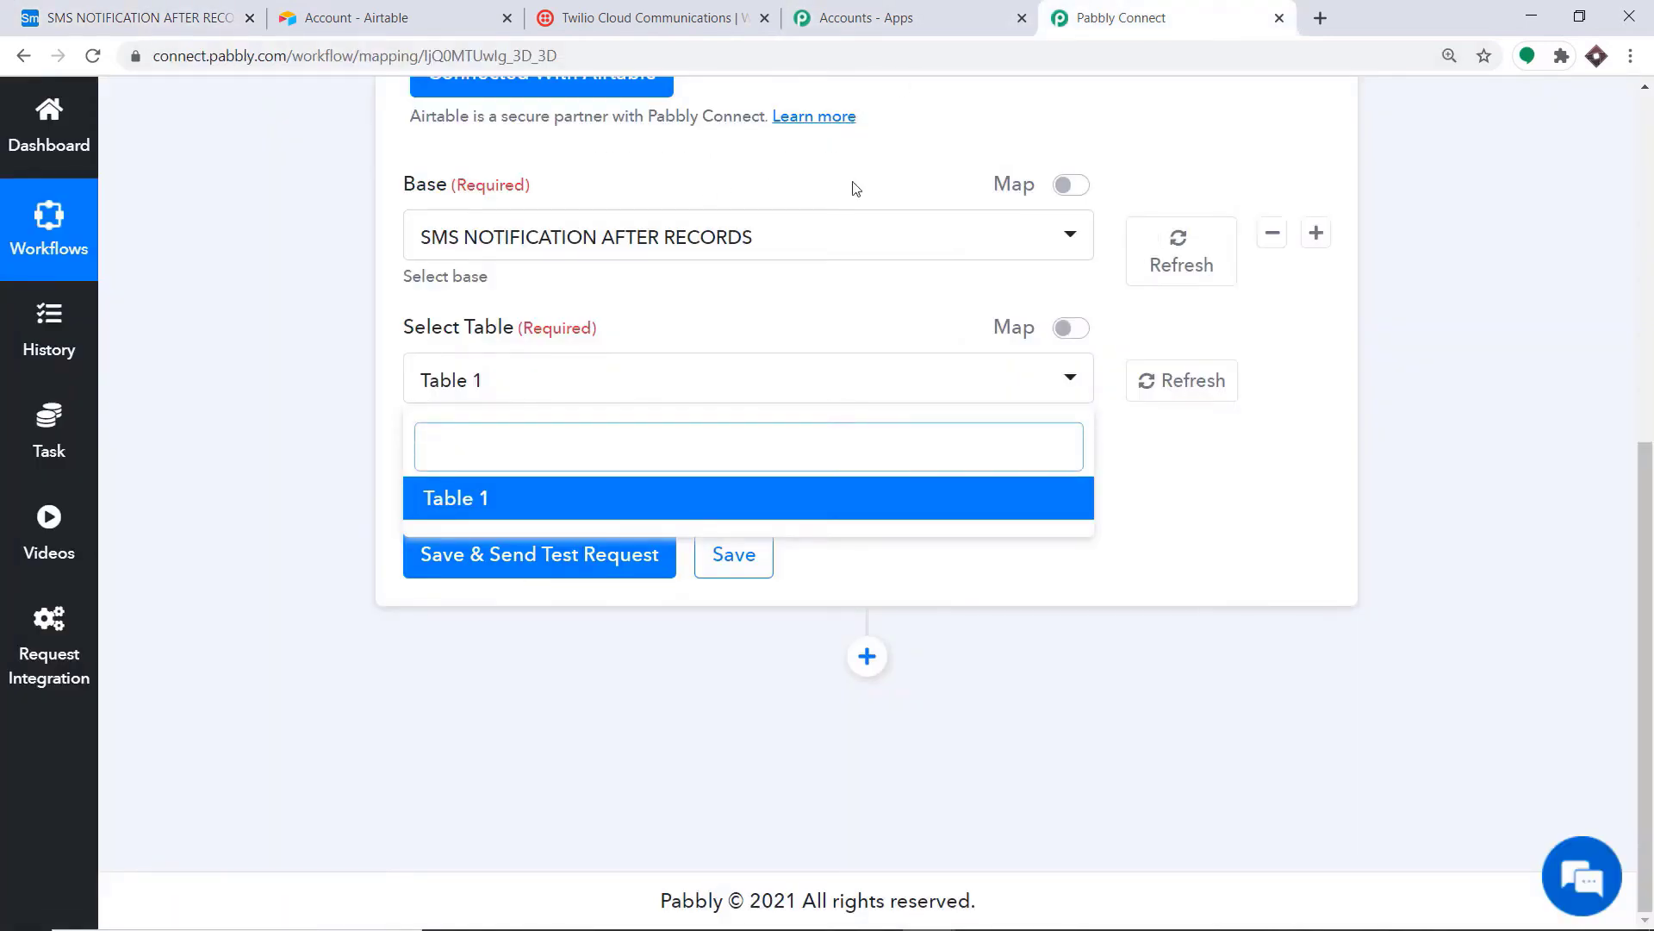
left_click(780, 167)
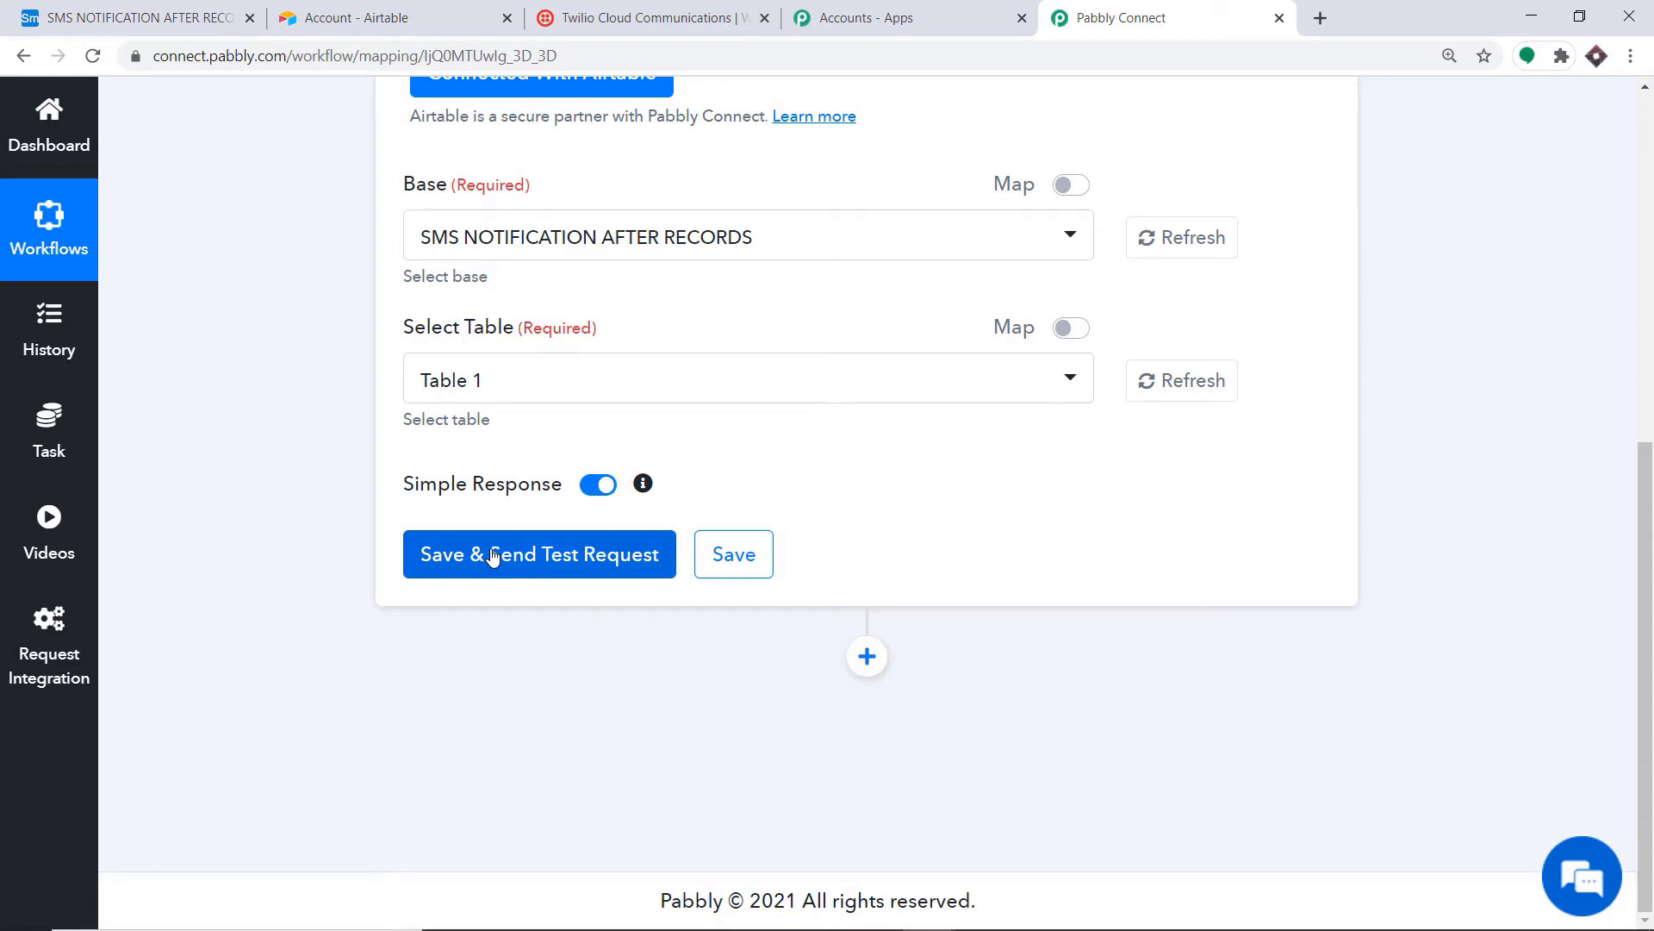
left_click(138, 17)
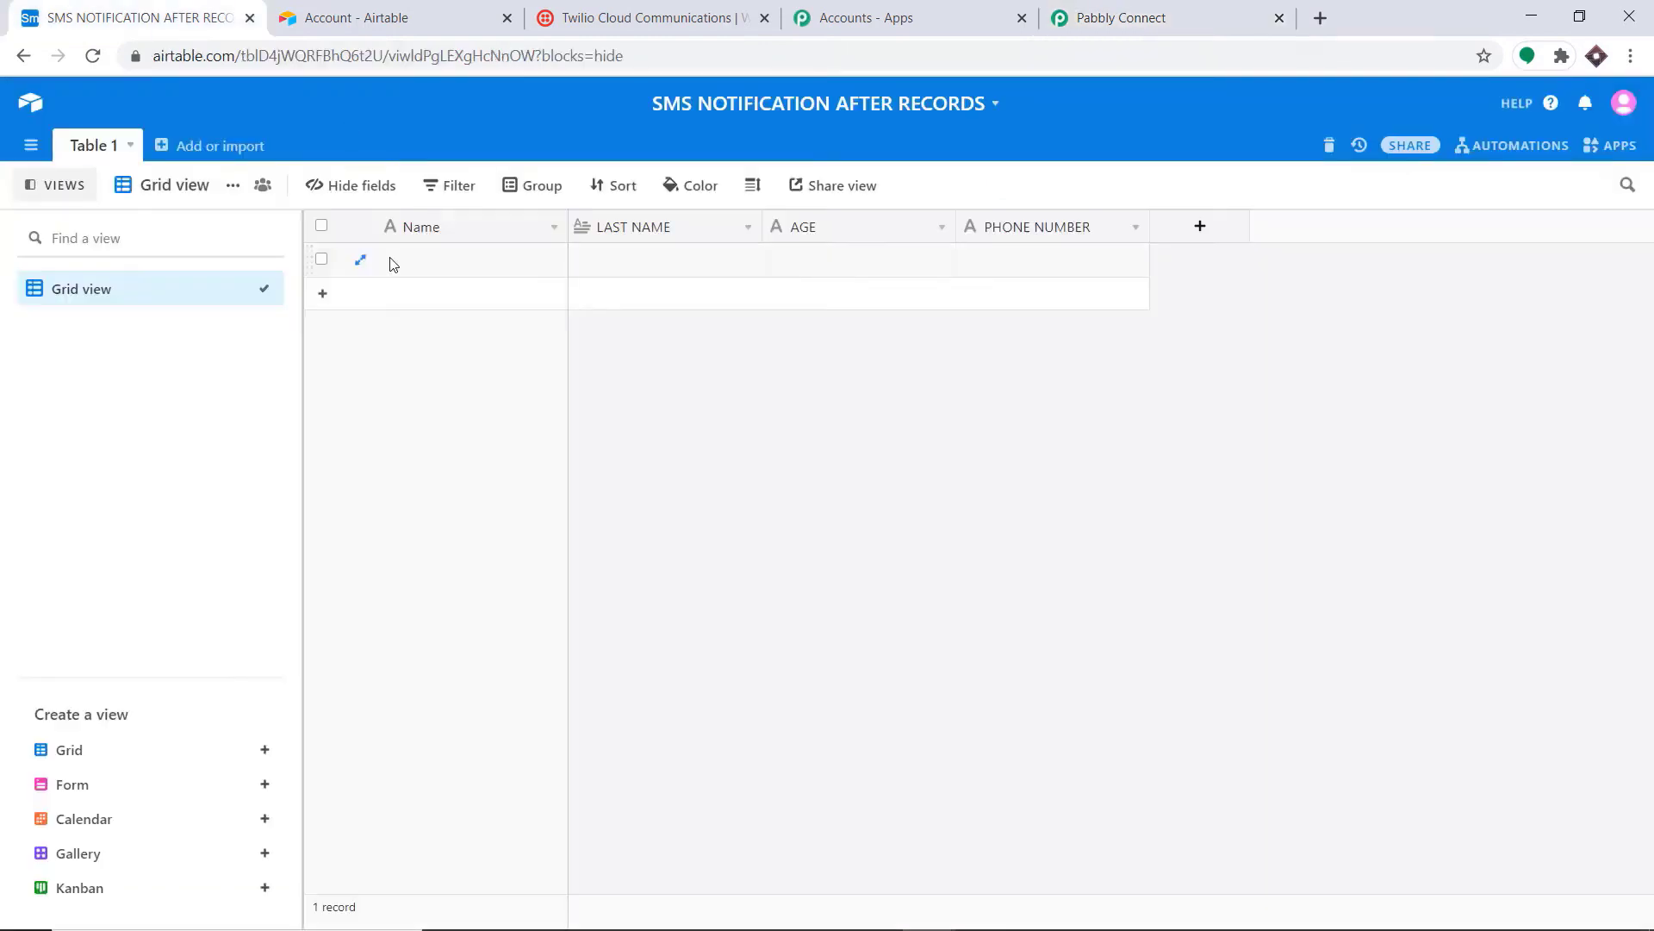
left_click(1111, 17)
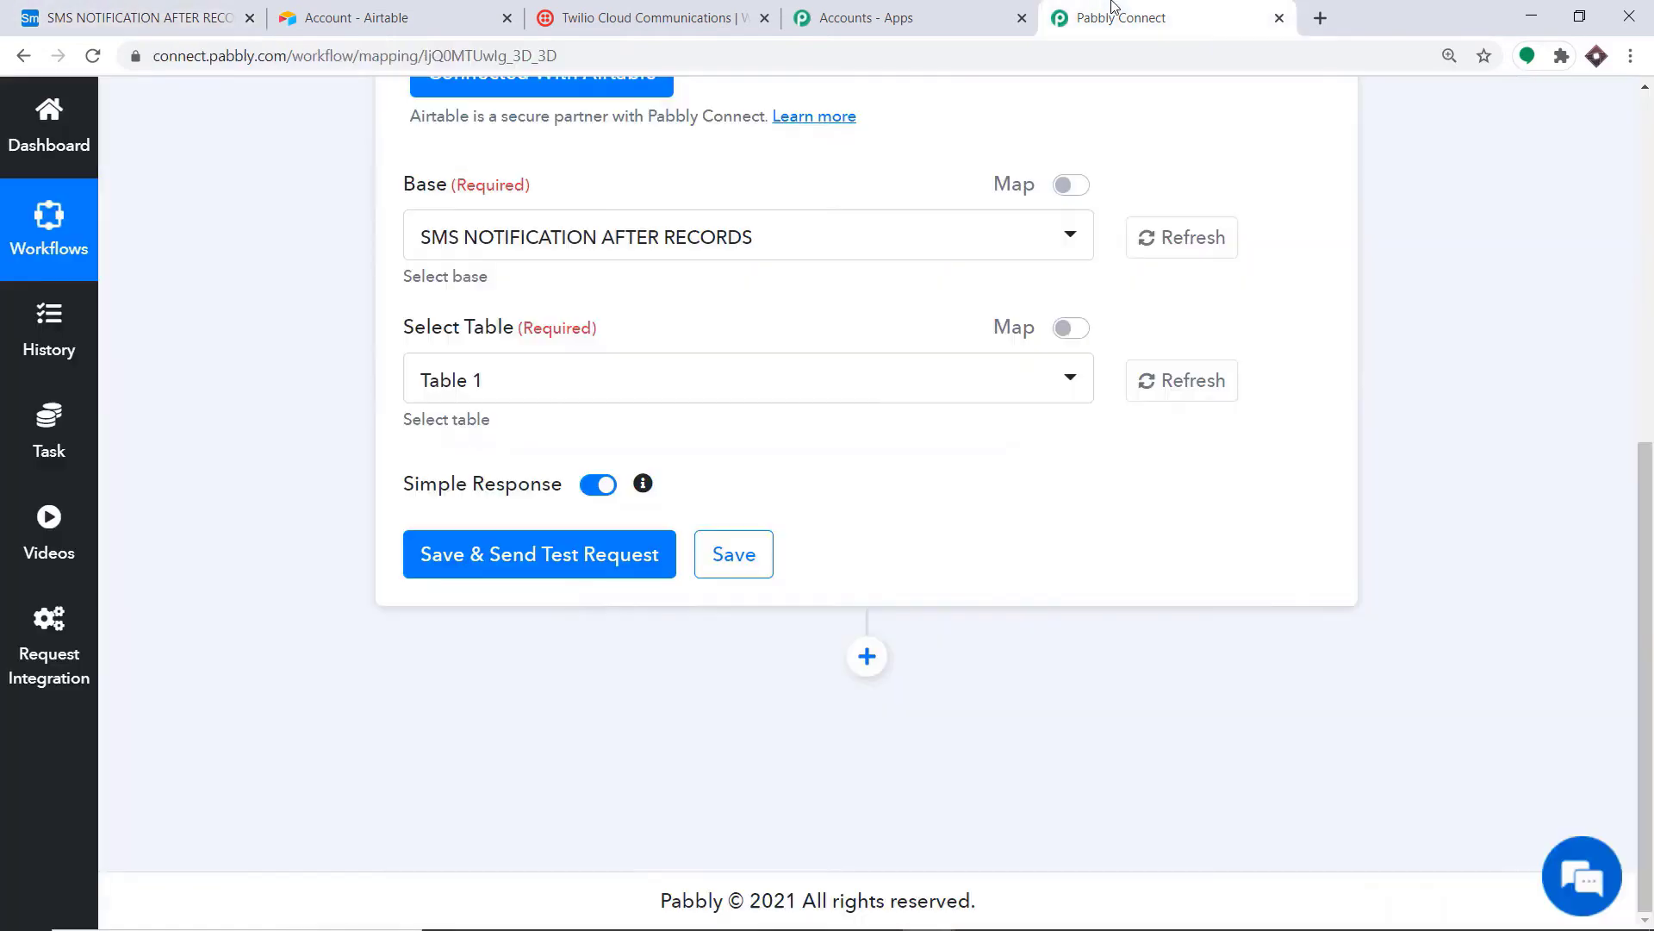
left_click(517, 560)
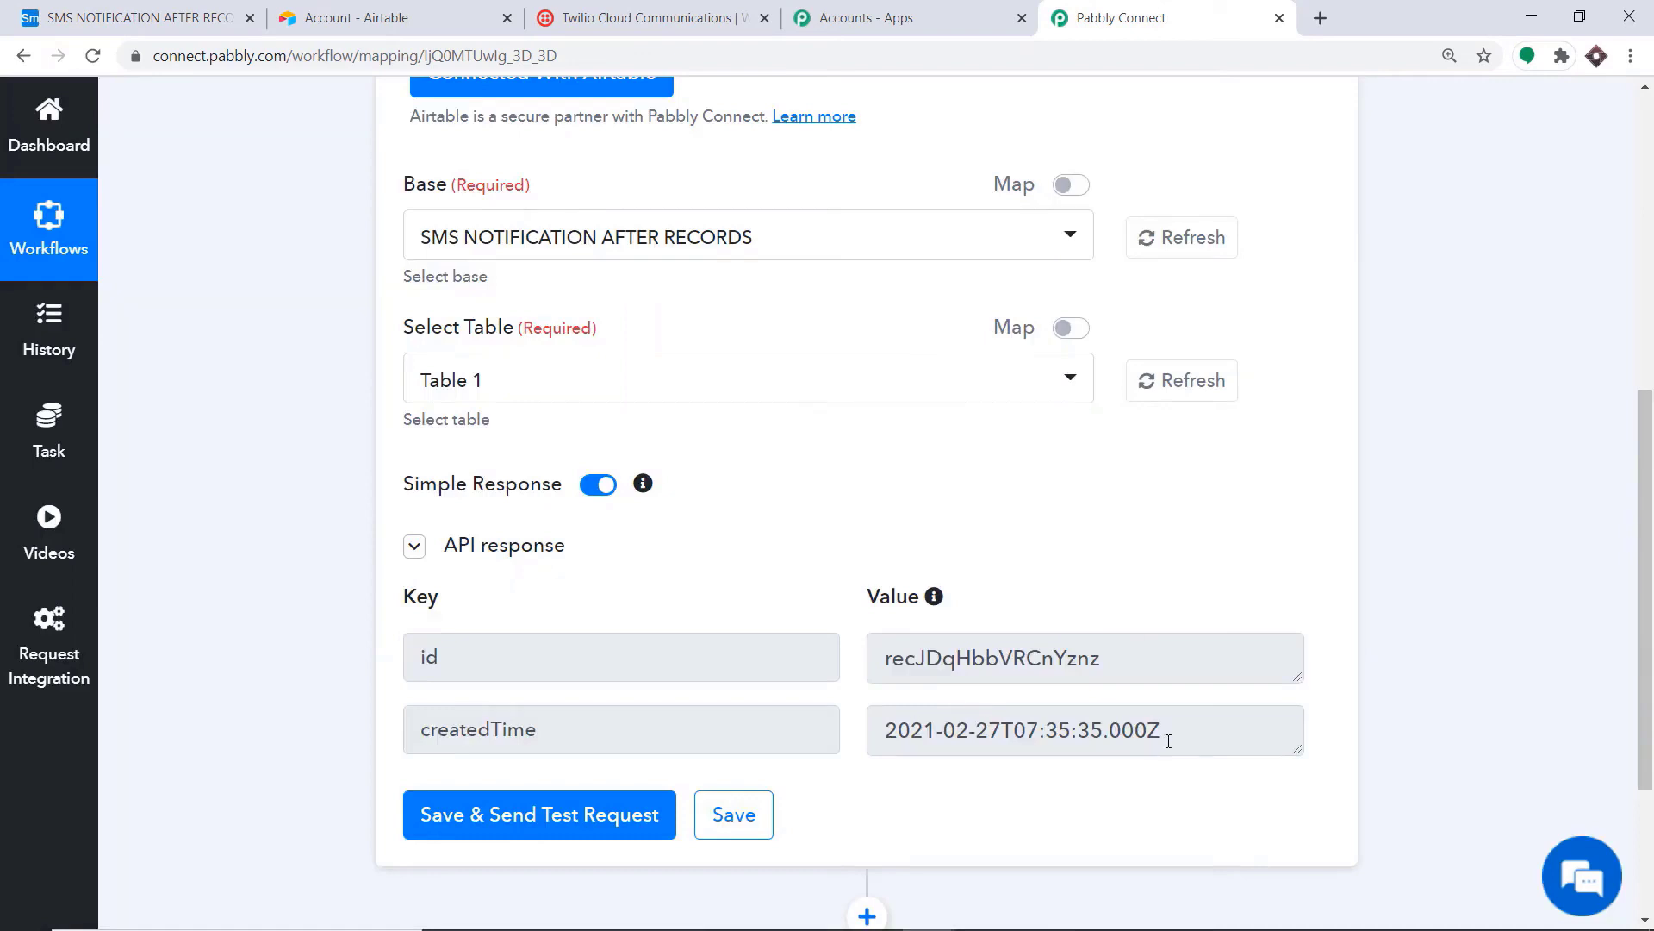
Step: Fill Airtable row 1 with a first name, last name, age 60 and a phone number
key("ctrl+1")
left_click(439, 274)
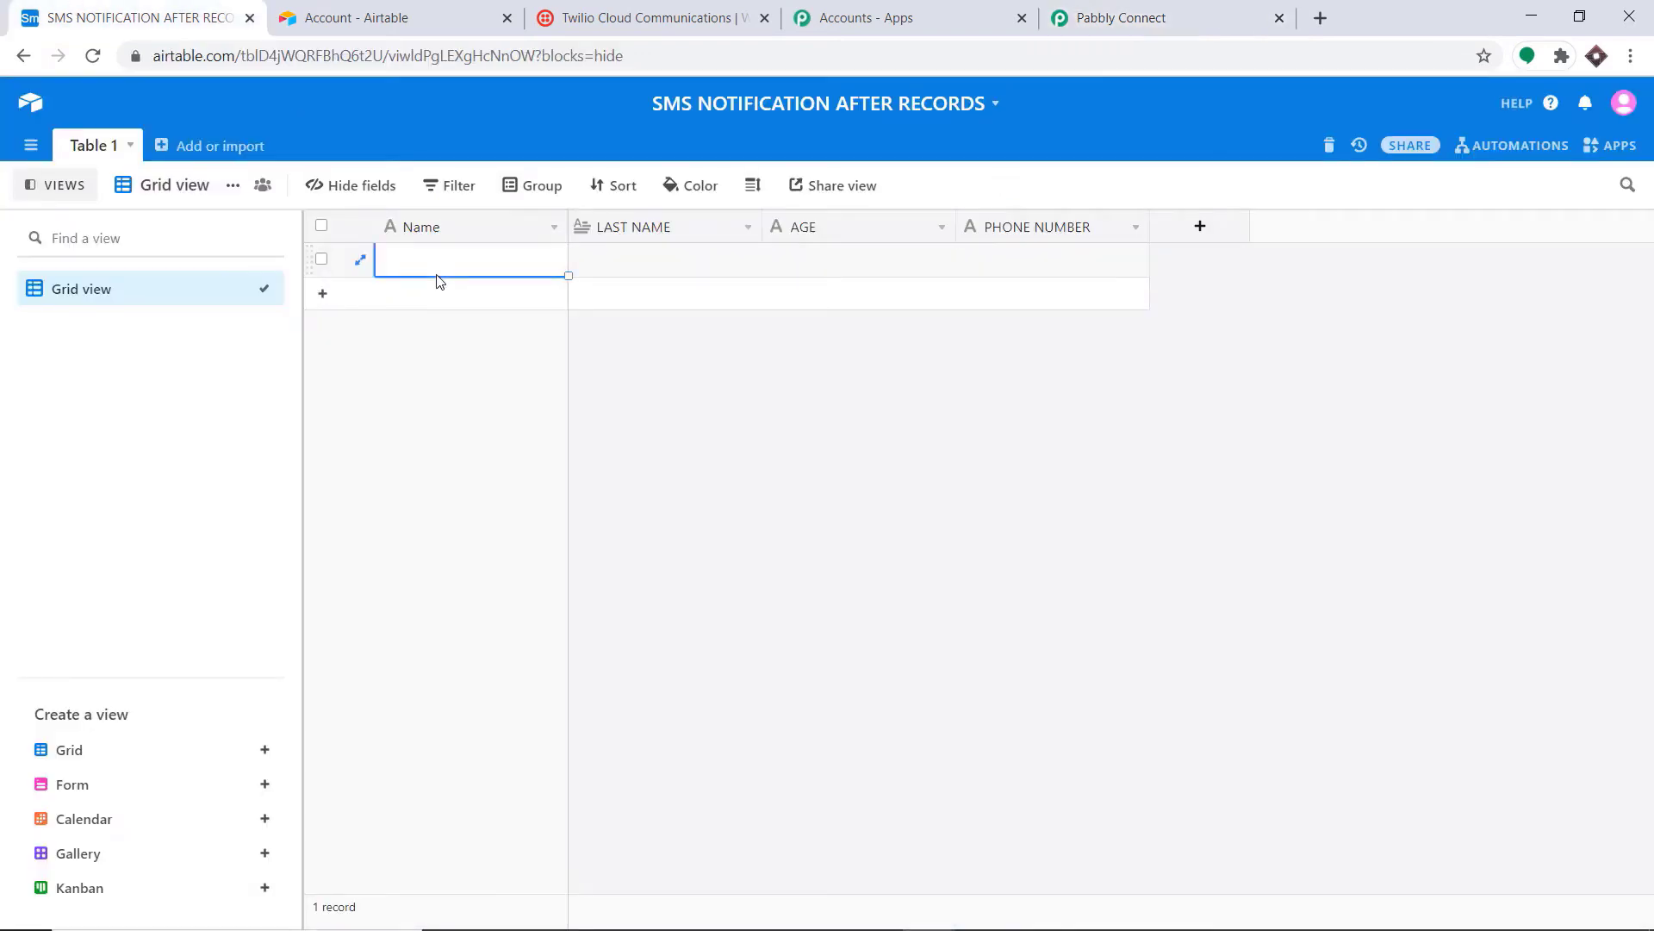
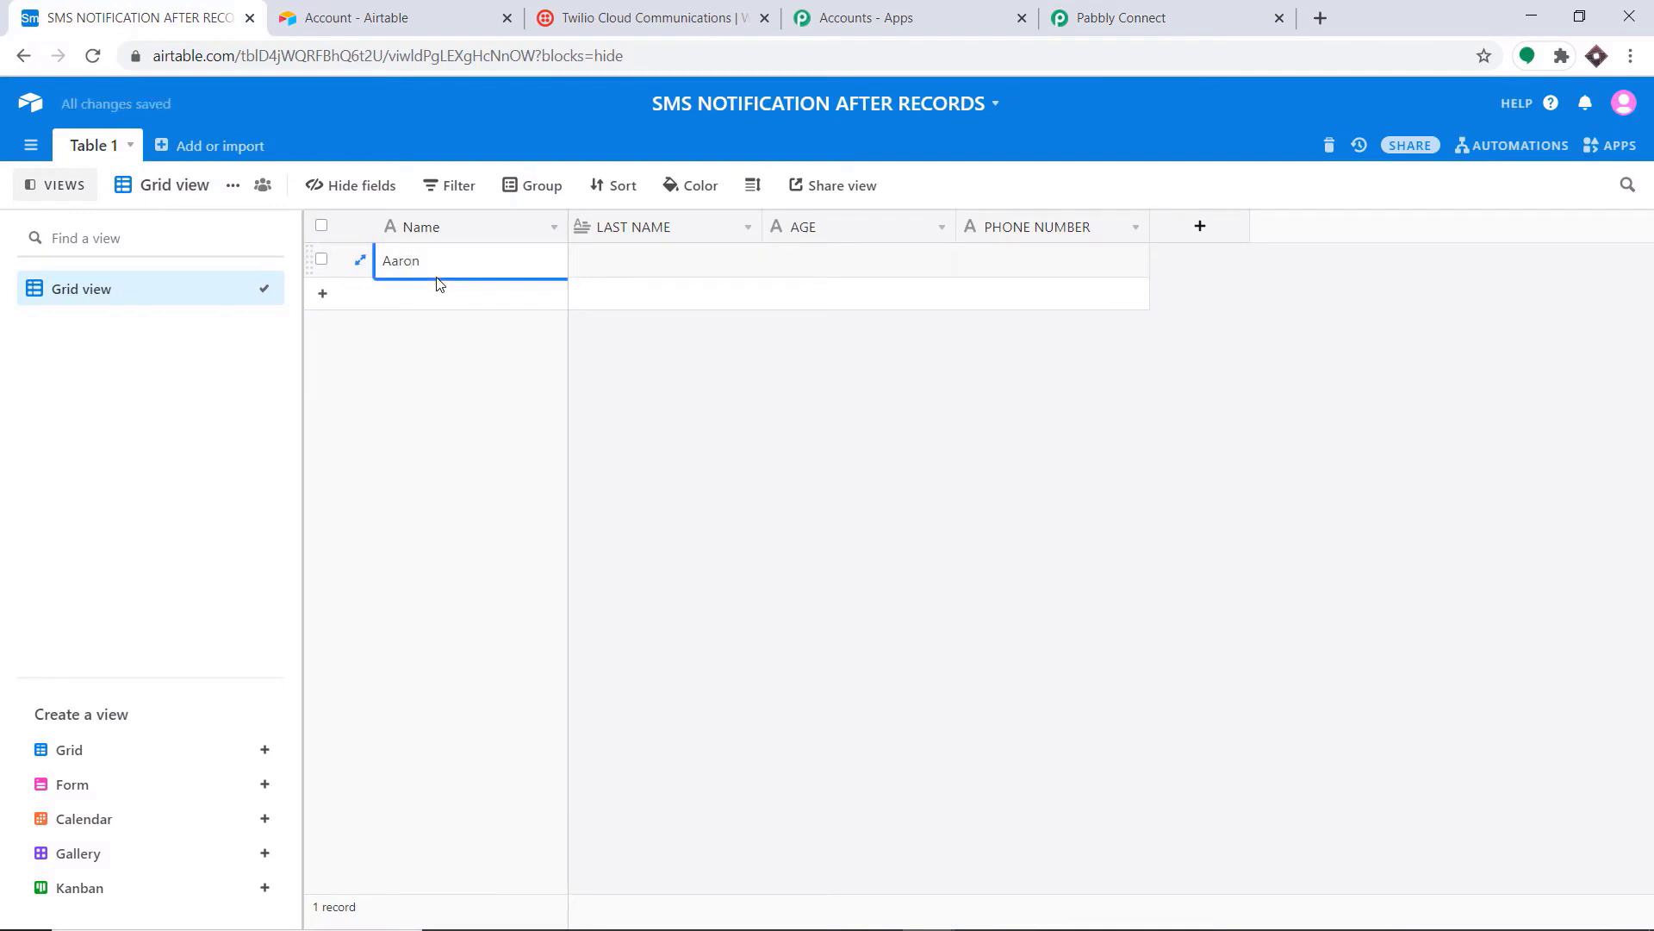
left_click(656, 261)
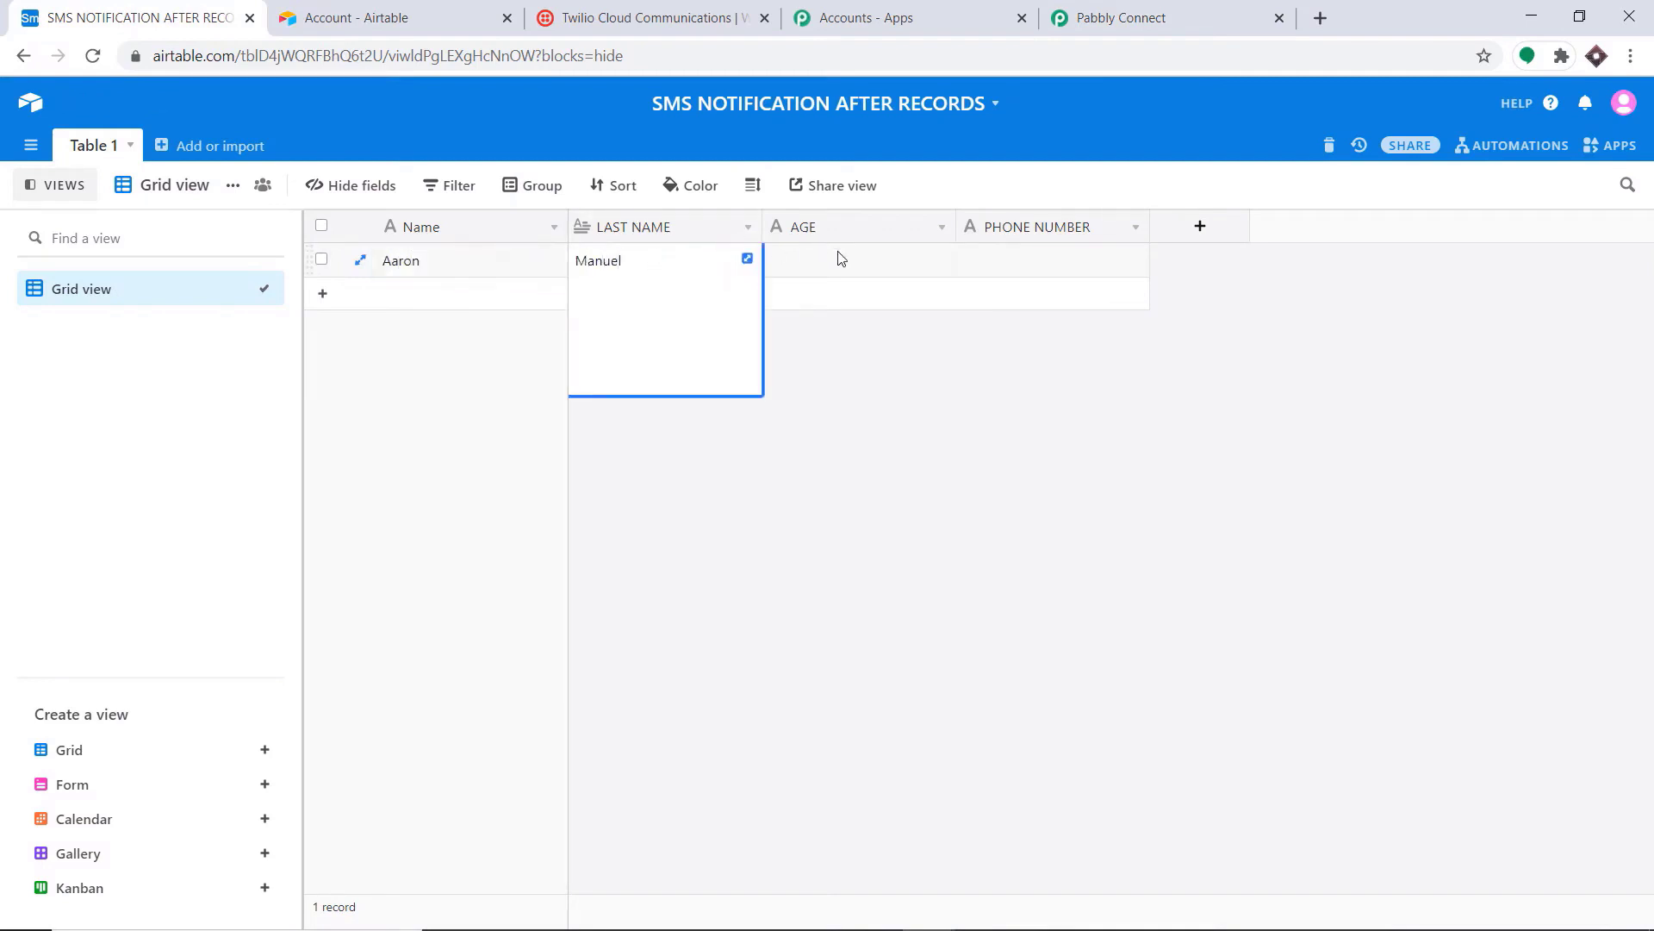
left_click(841, 258)
type("3")
key("BackSpace")
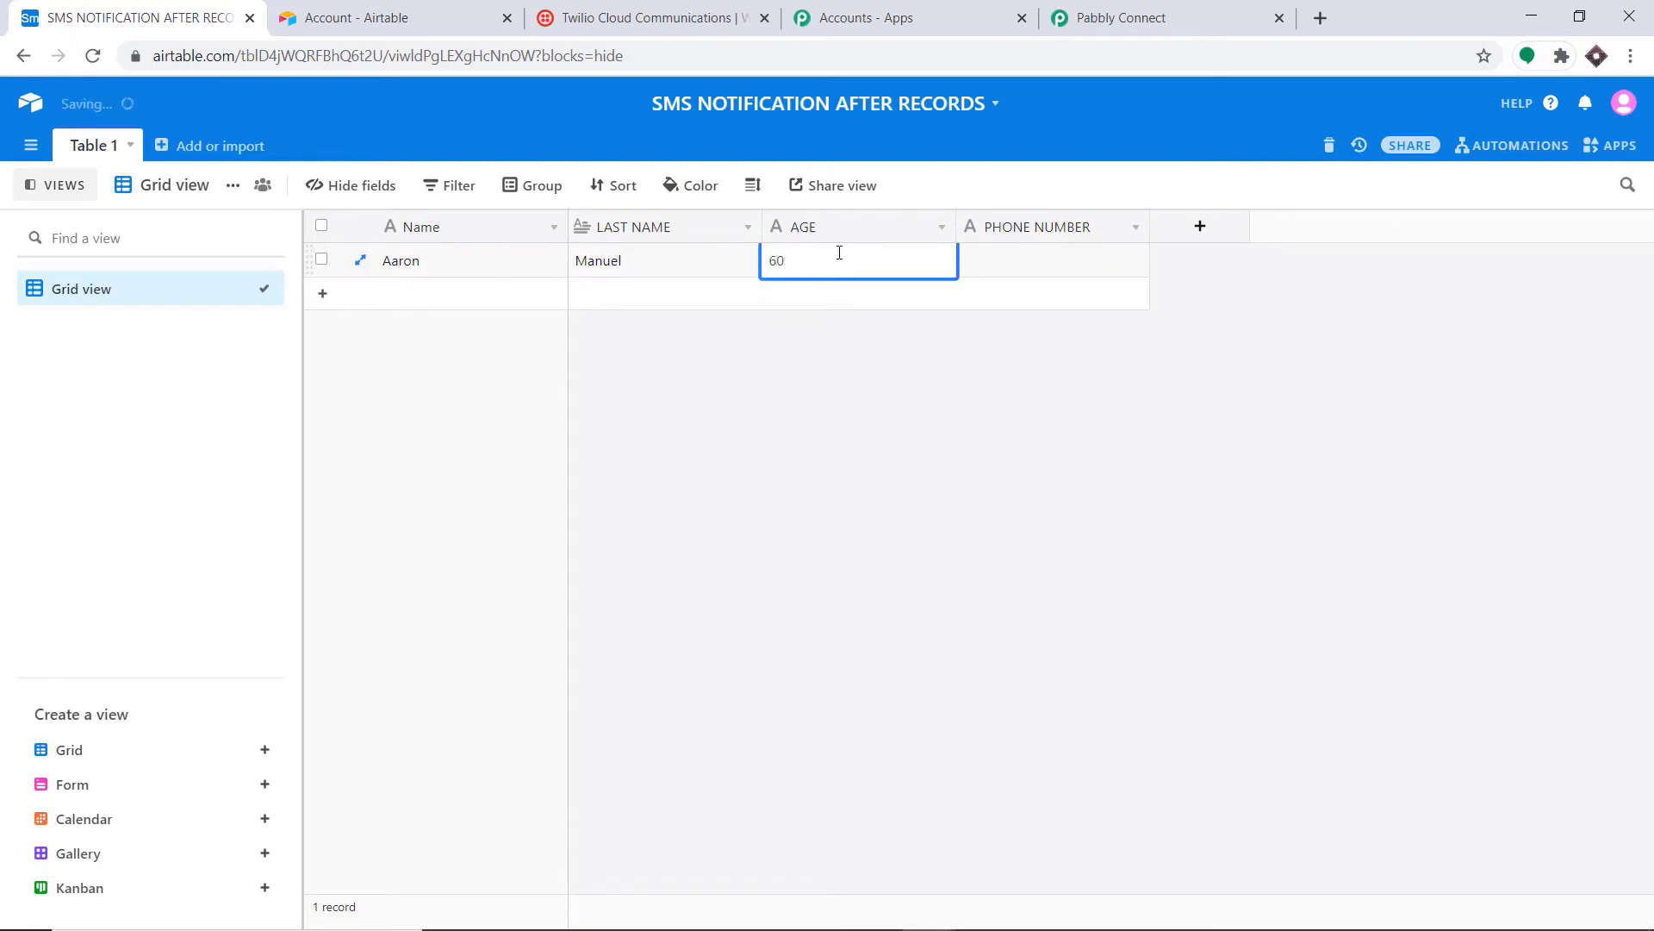
left_click(1015, 270)
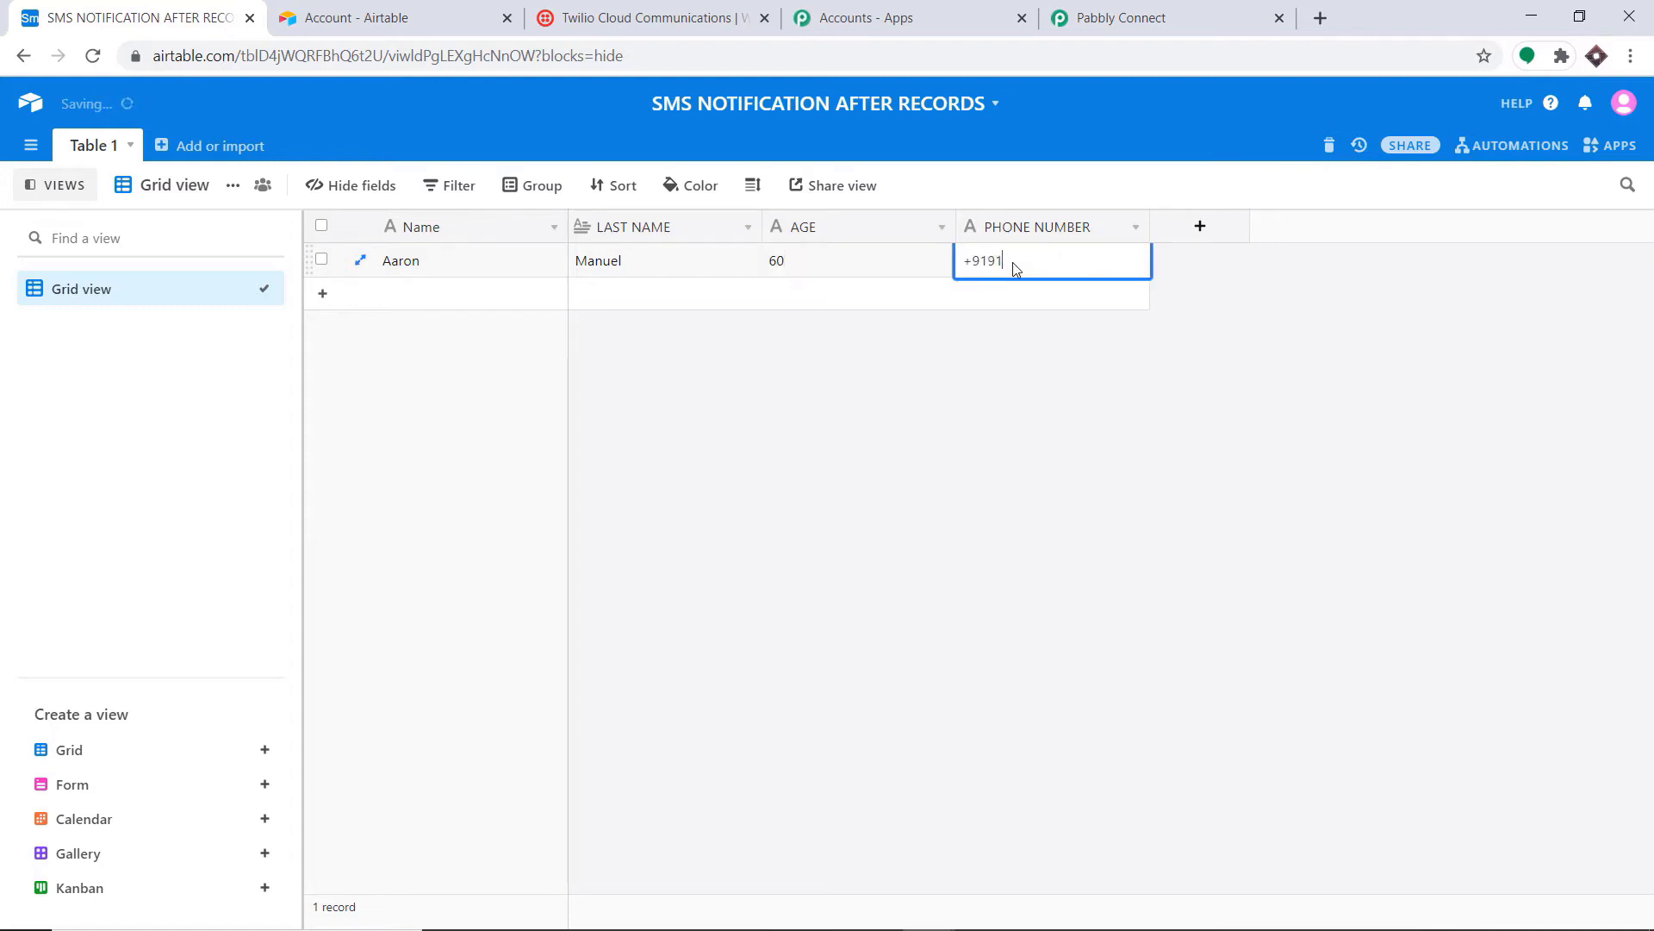
left_click(1053, 475)
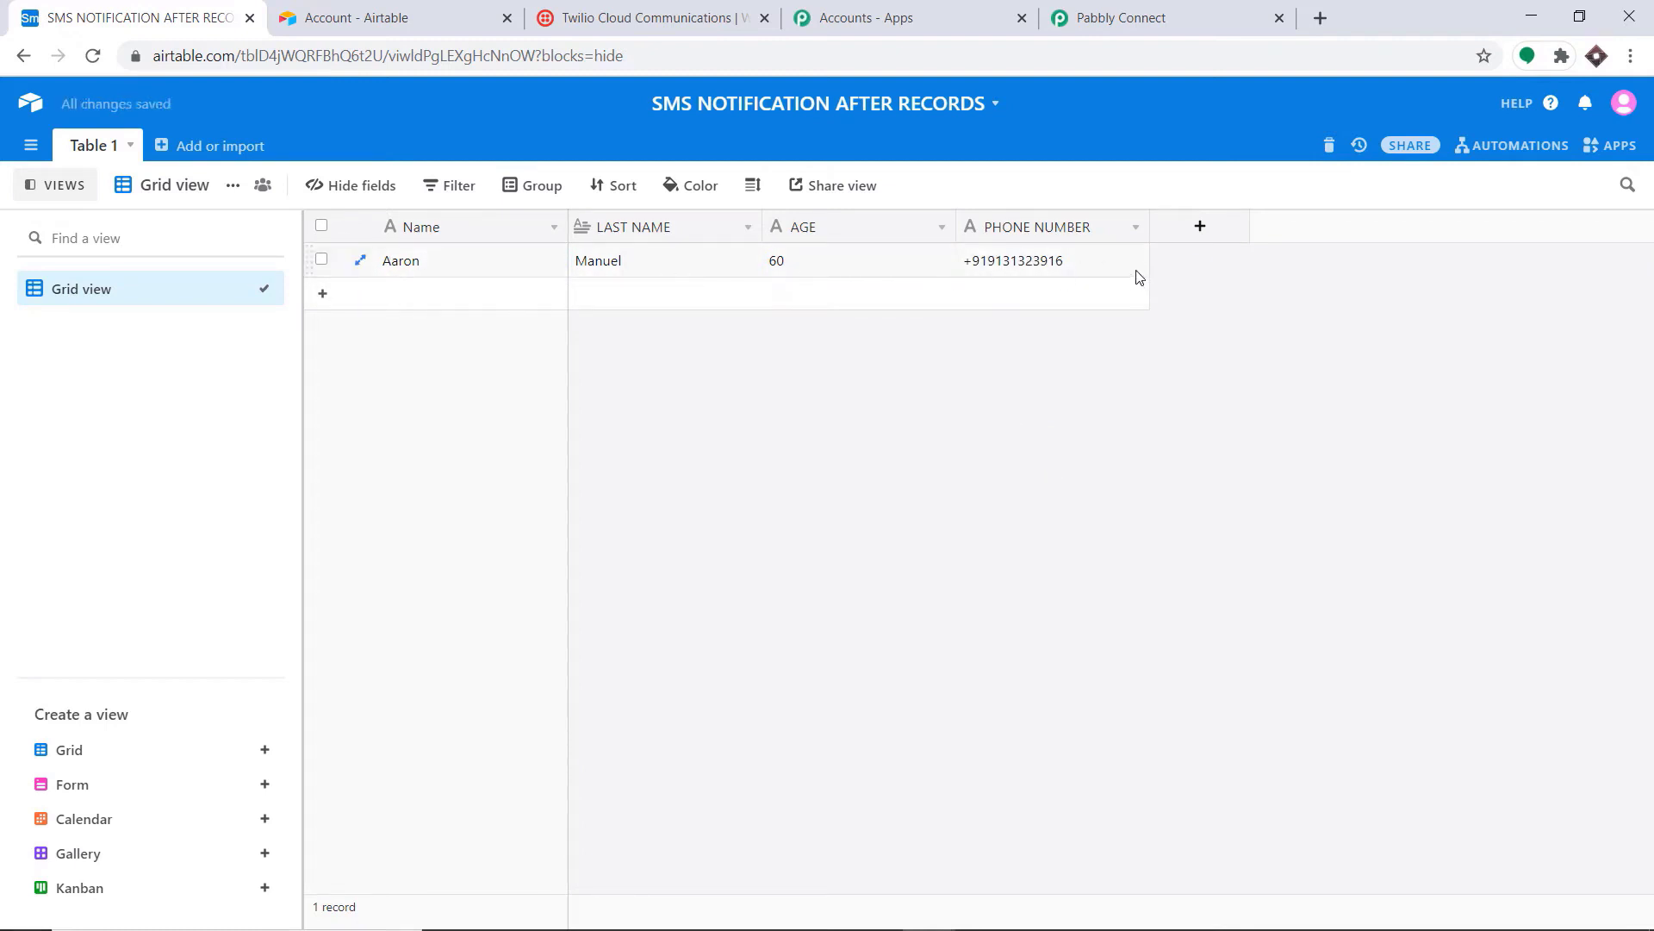
left_click(1120, 8)
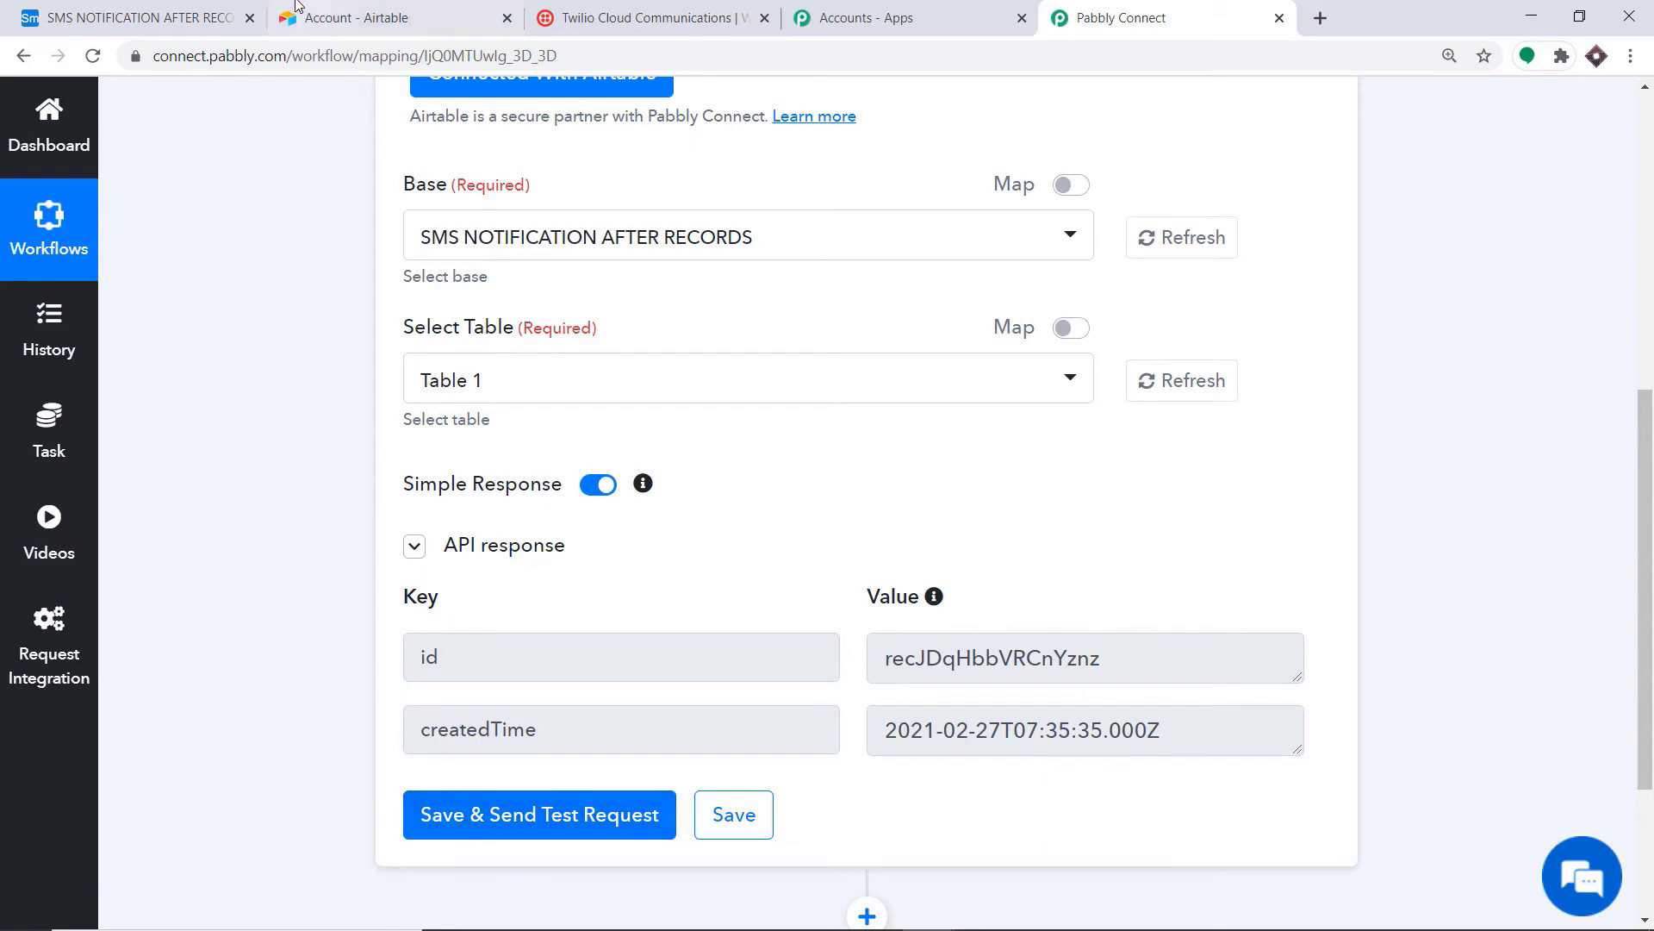
Step: Resend the test request to capture the record's Name, LAST NAME, AGE and PHONE NUMBER, then add an action step
left_click(216, 19)
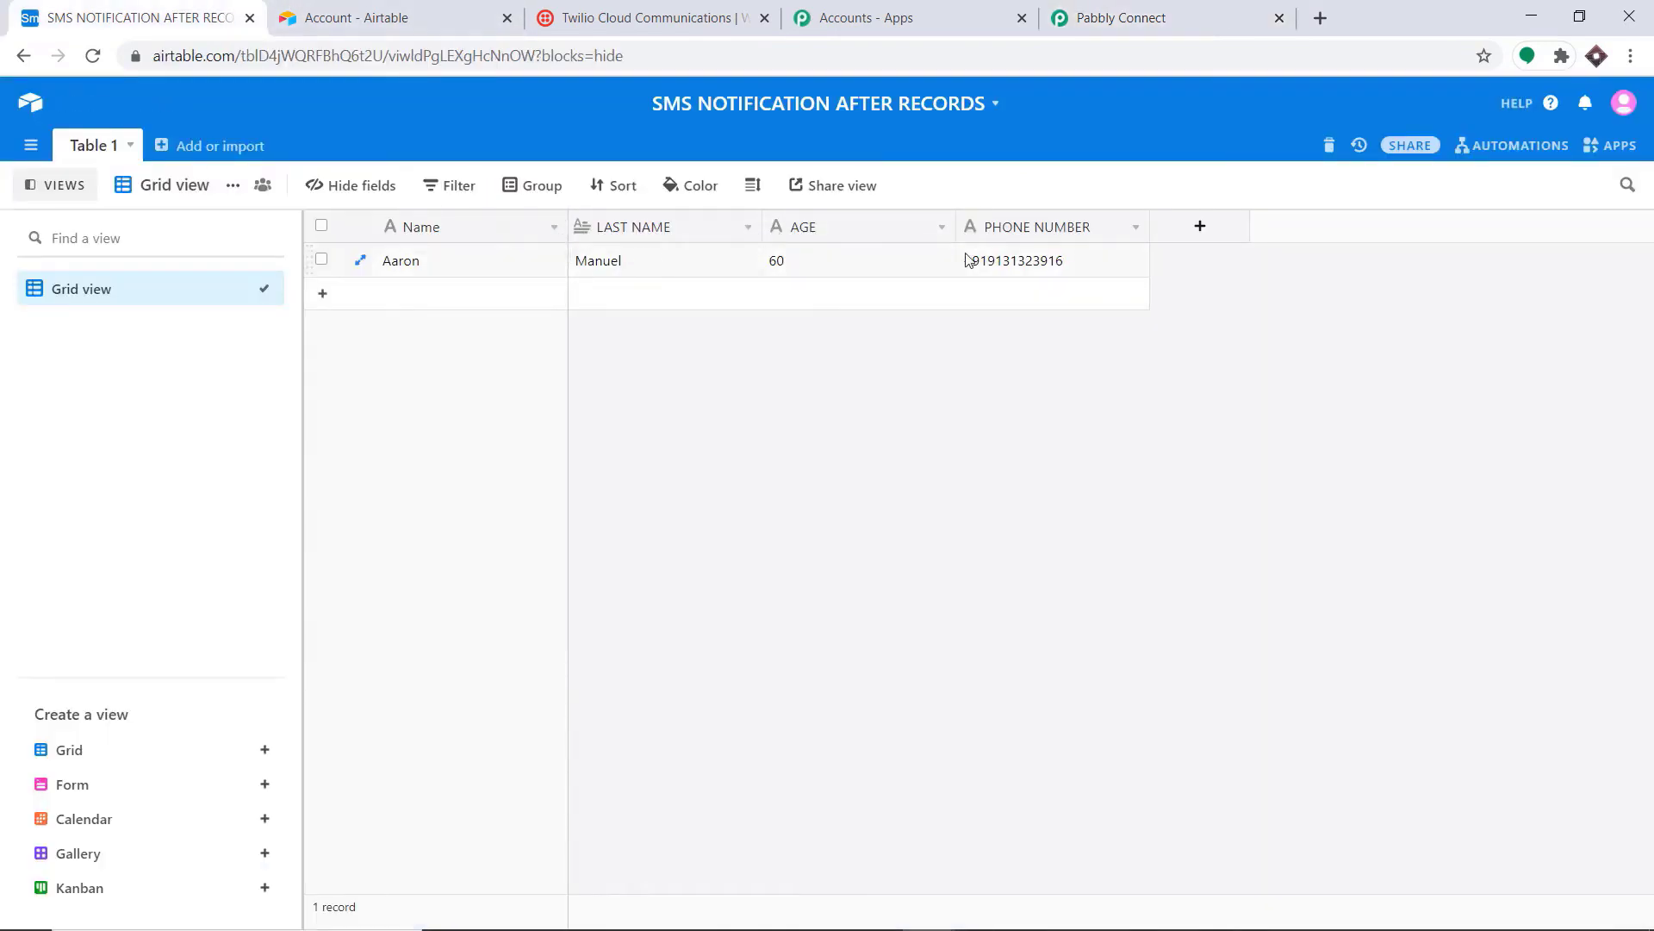
left_click(1118, 18)
left_click(441, 813)
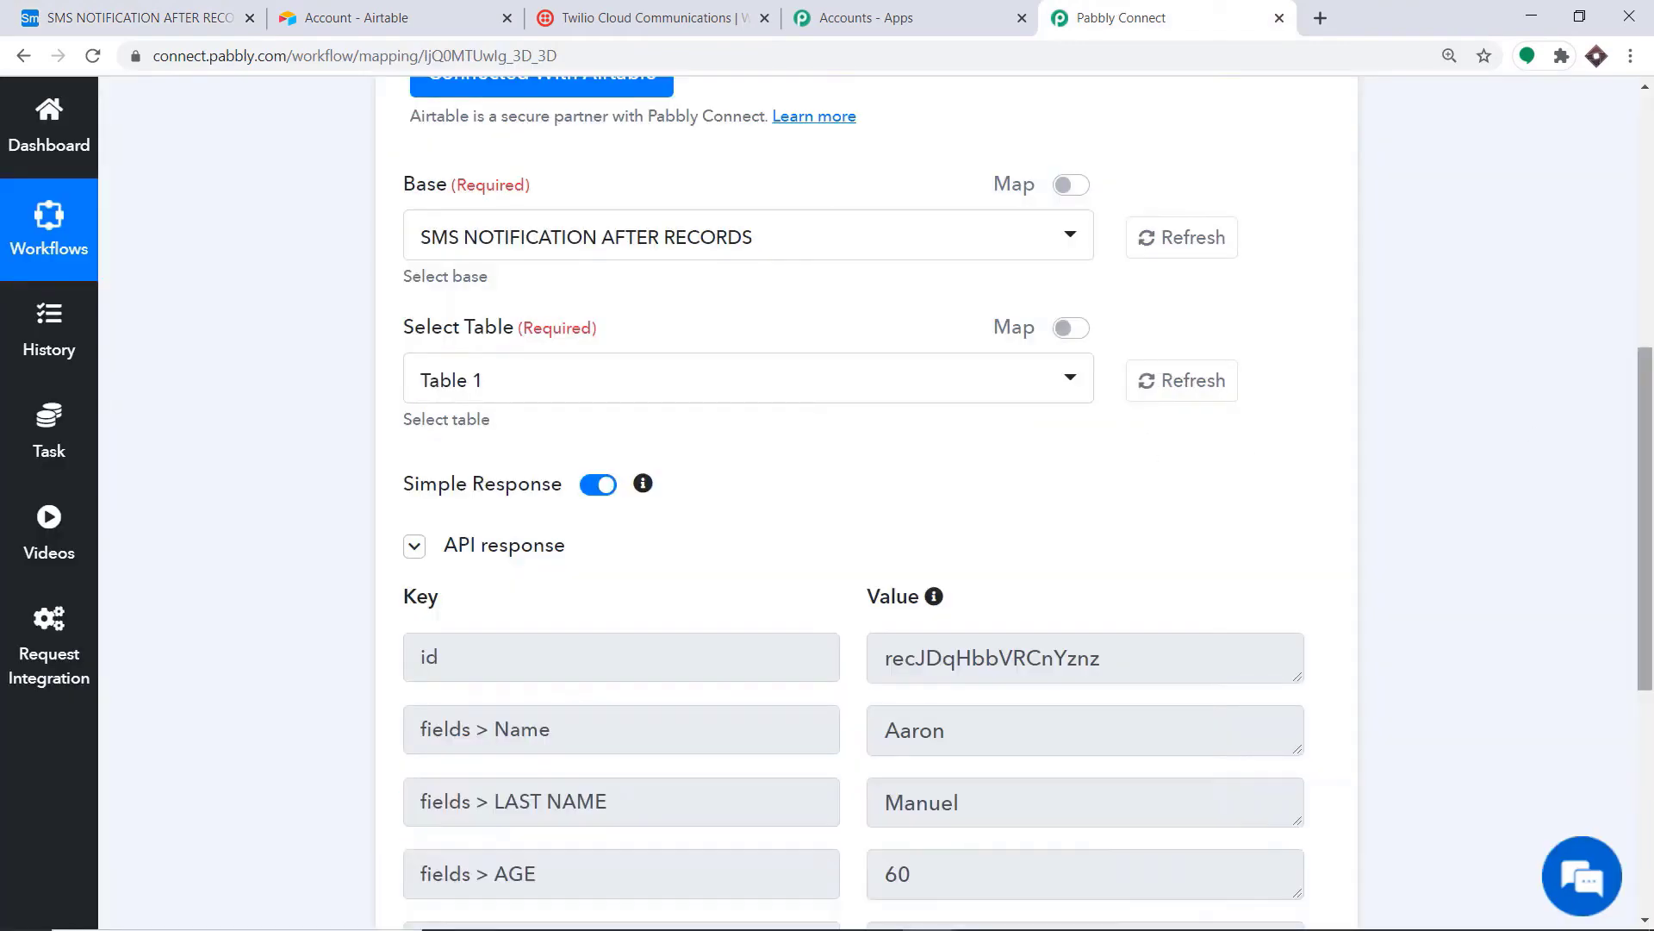
scroll(1026, 388, "down", 5)
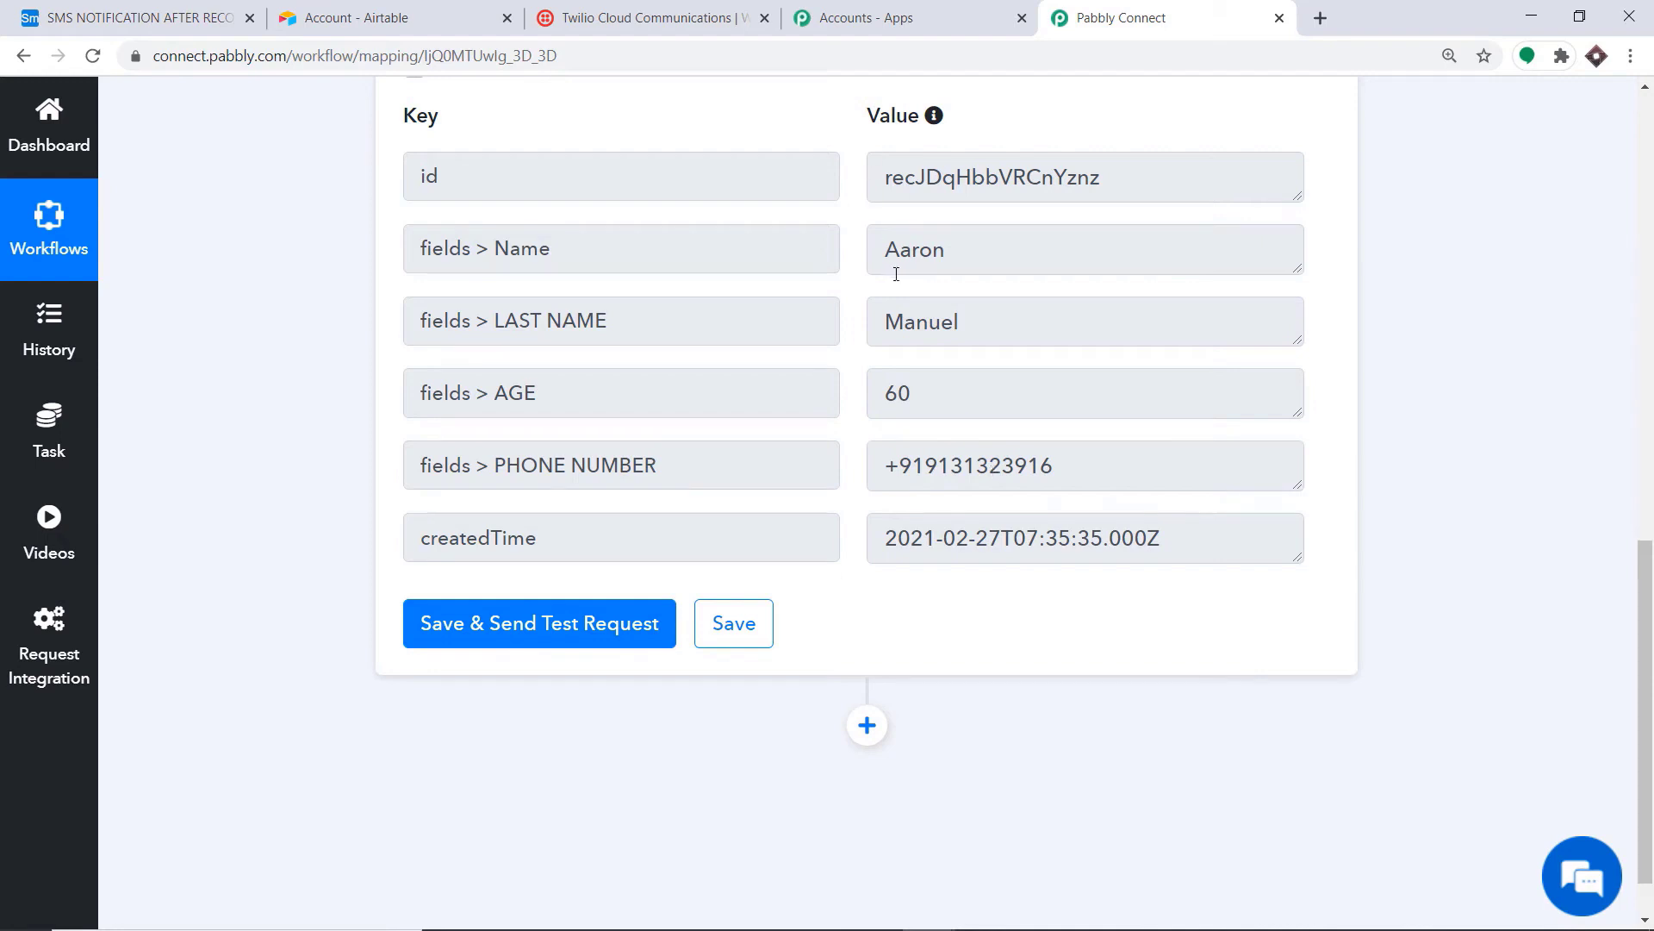
scroll(895, 274, "down", 1)
left_click(866, 656)
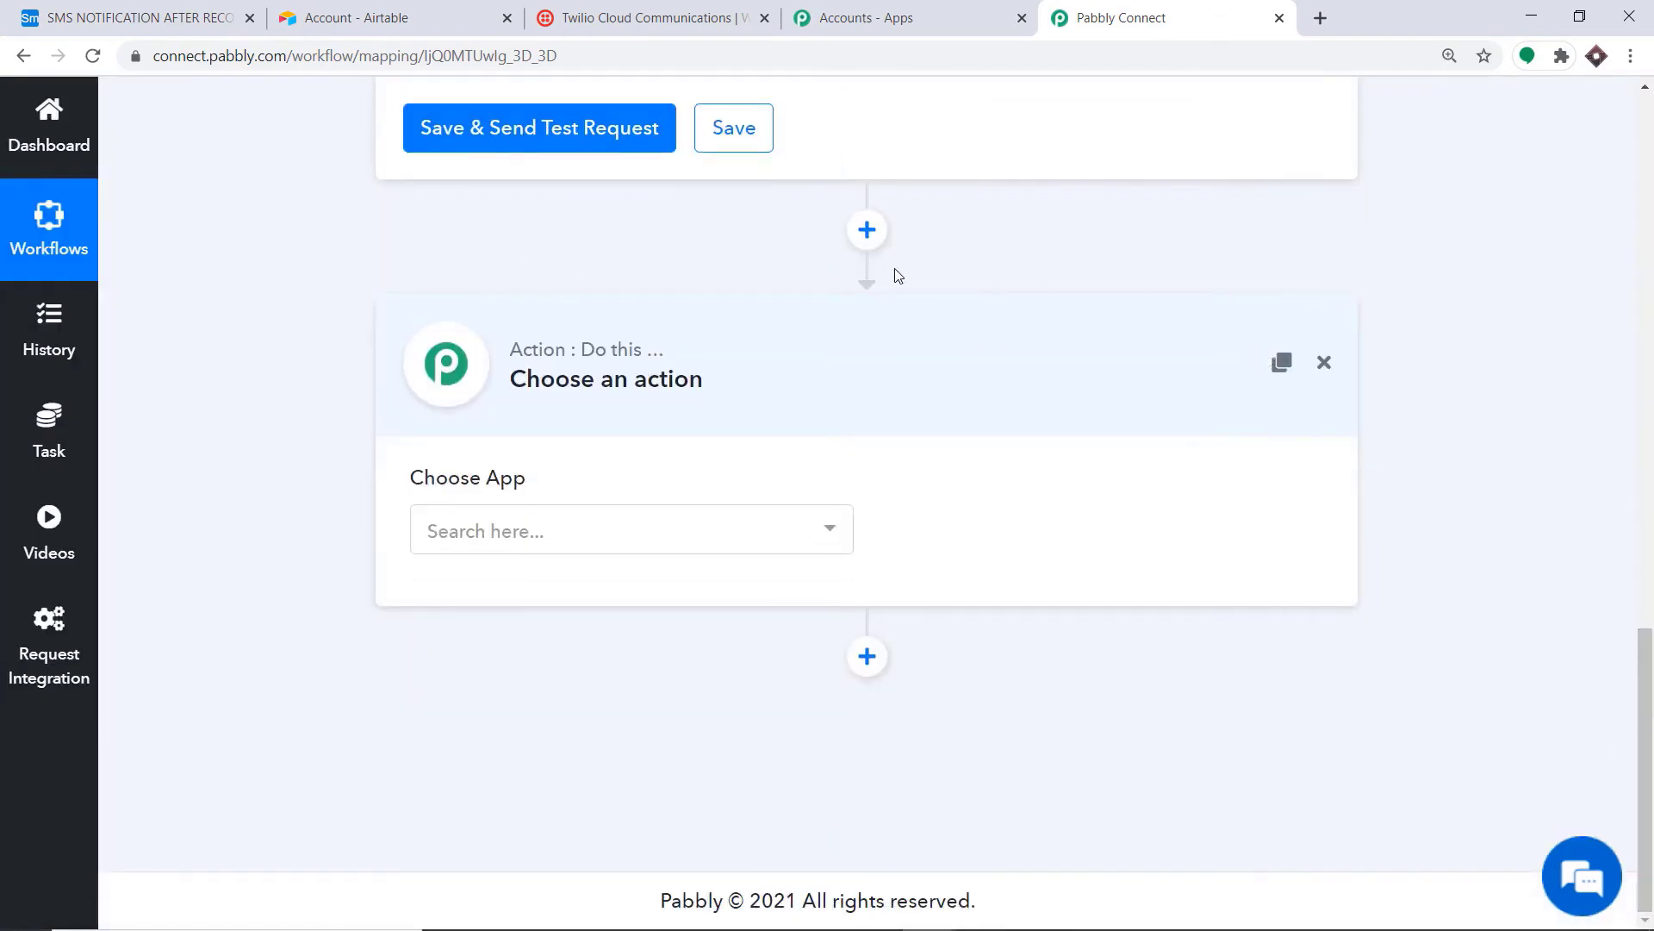
Step: Set the new action to Twilio with the Send SMS Message event
left_click(570, 528)
type("twilio")
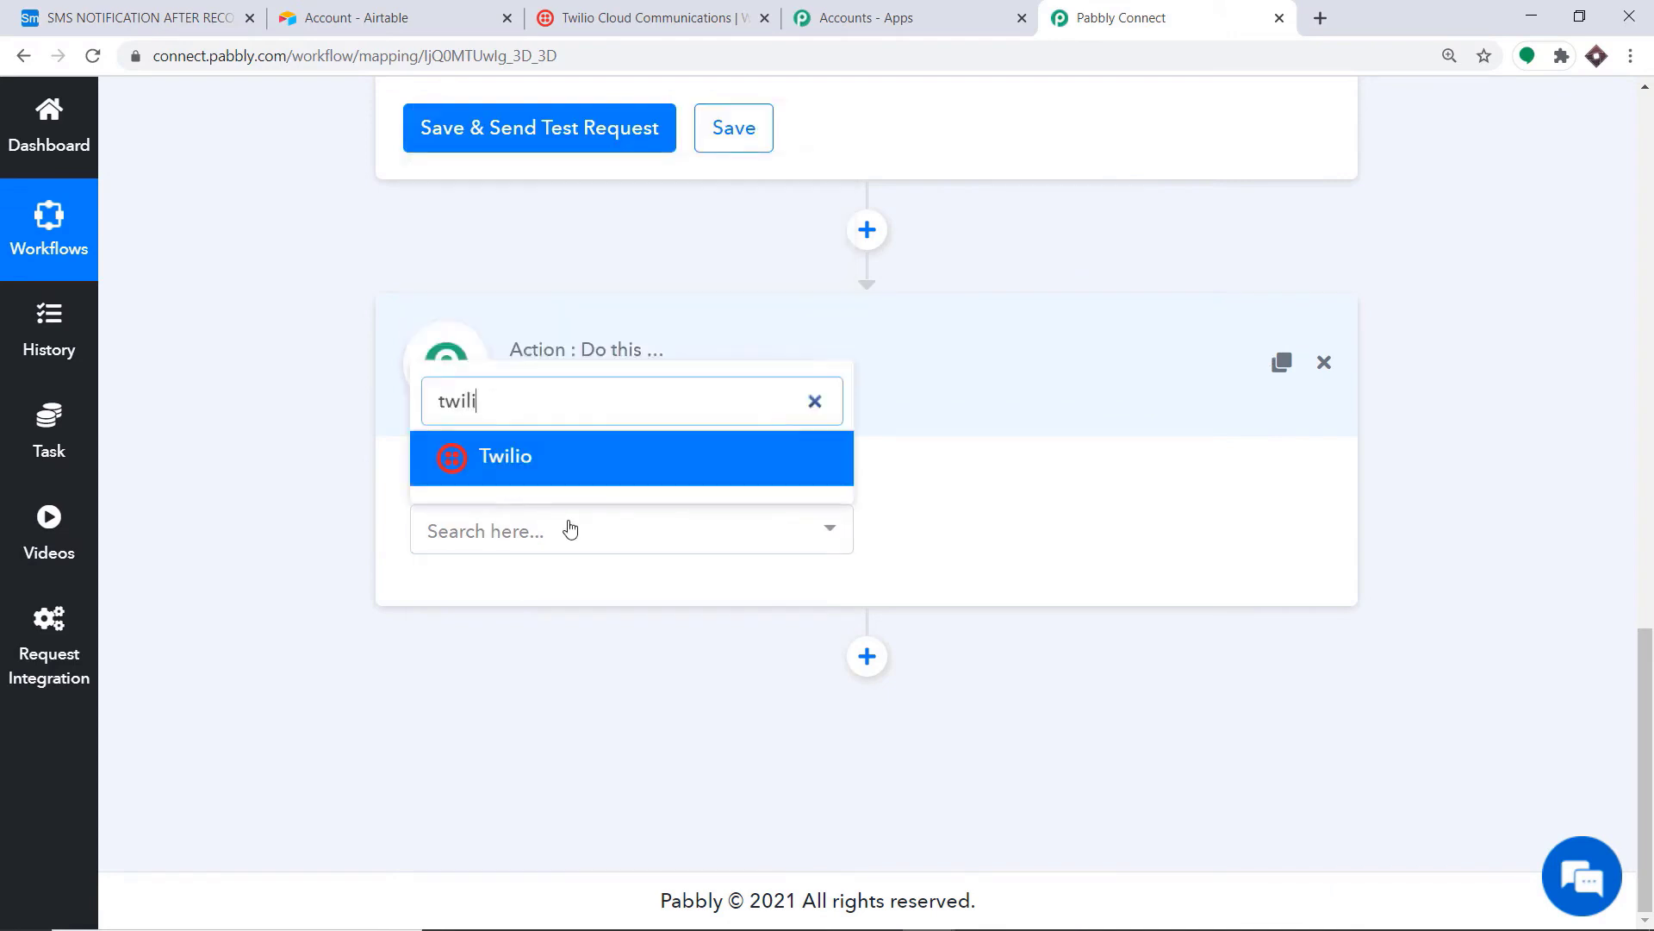
left_click(584, 484)
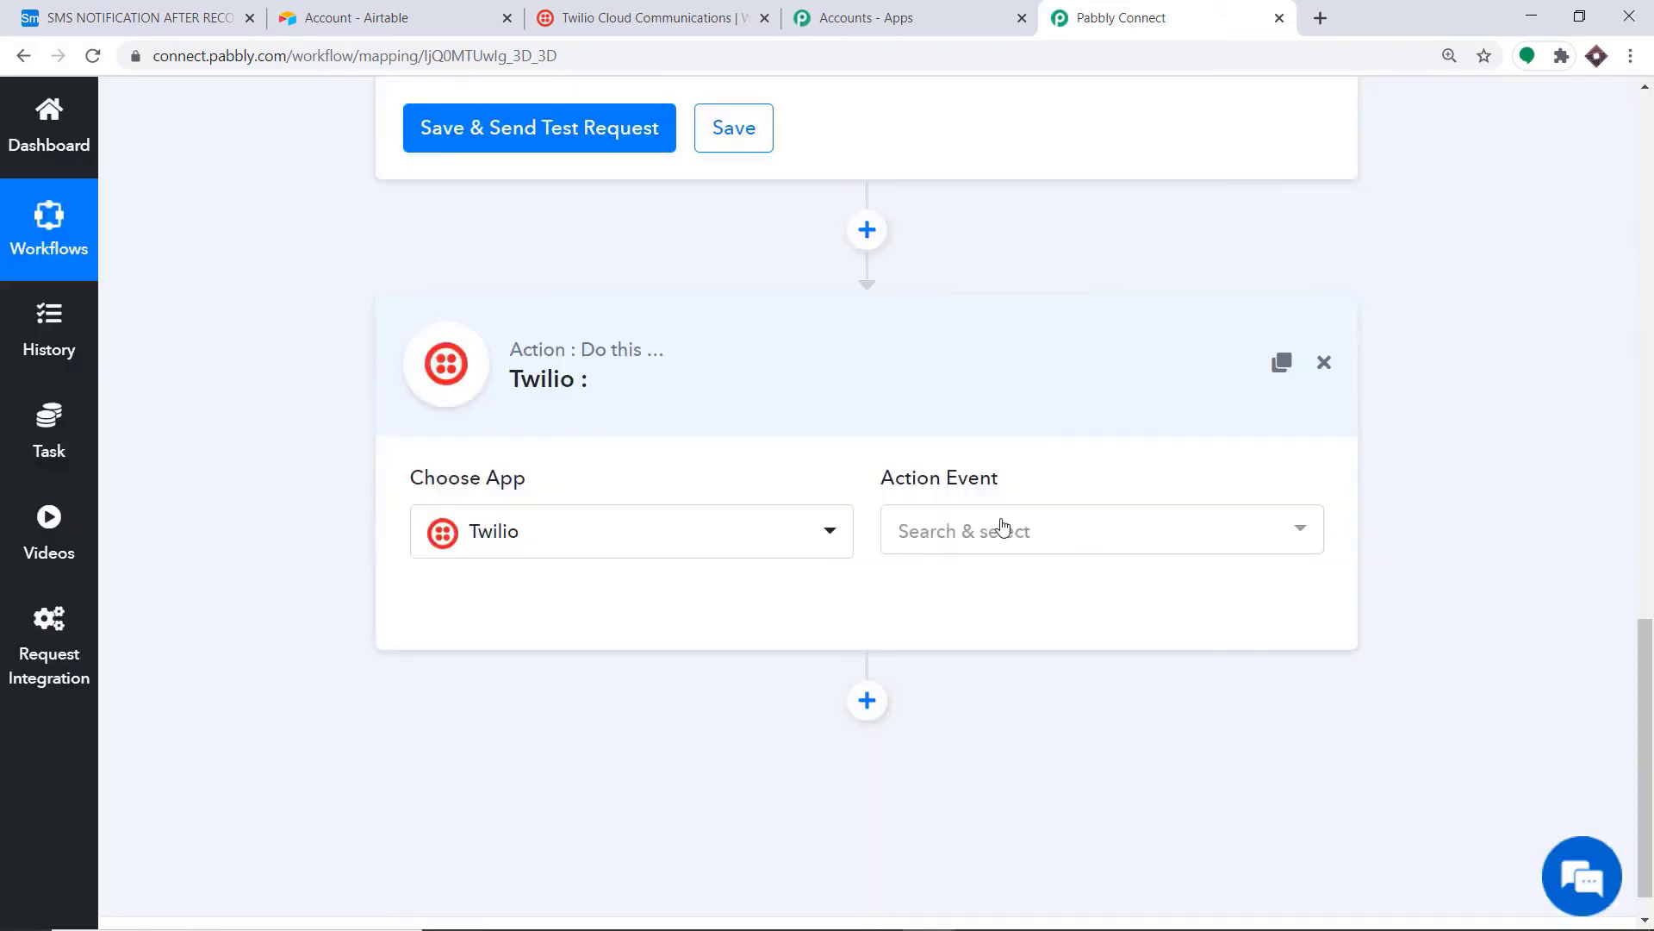
left_click(1002, 528)
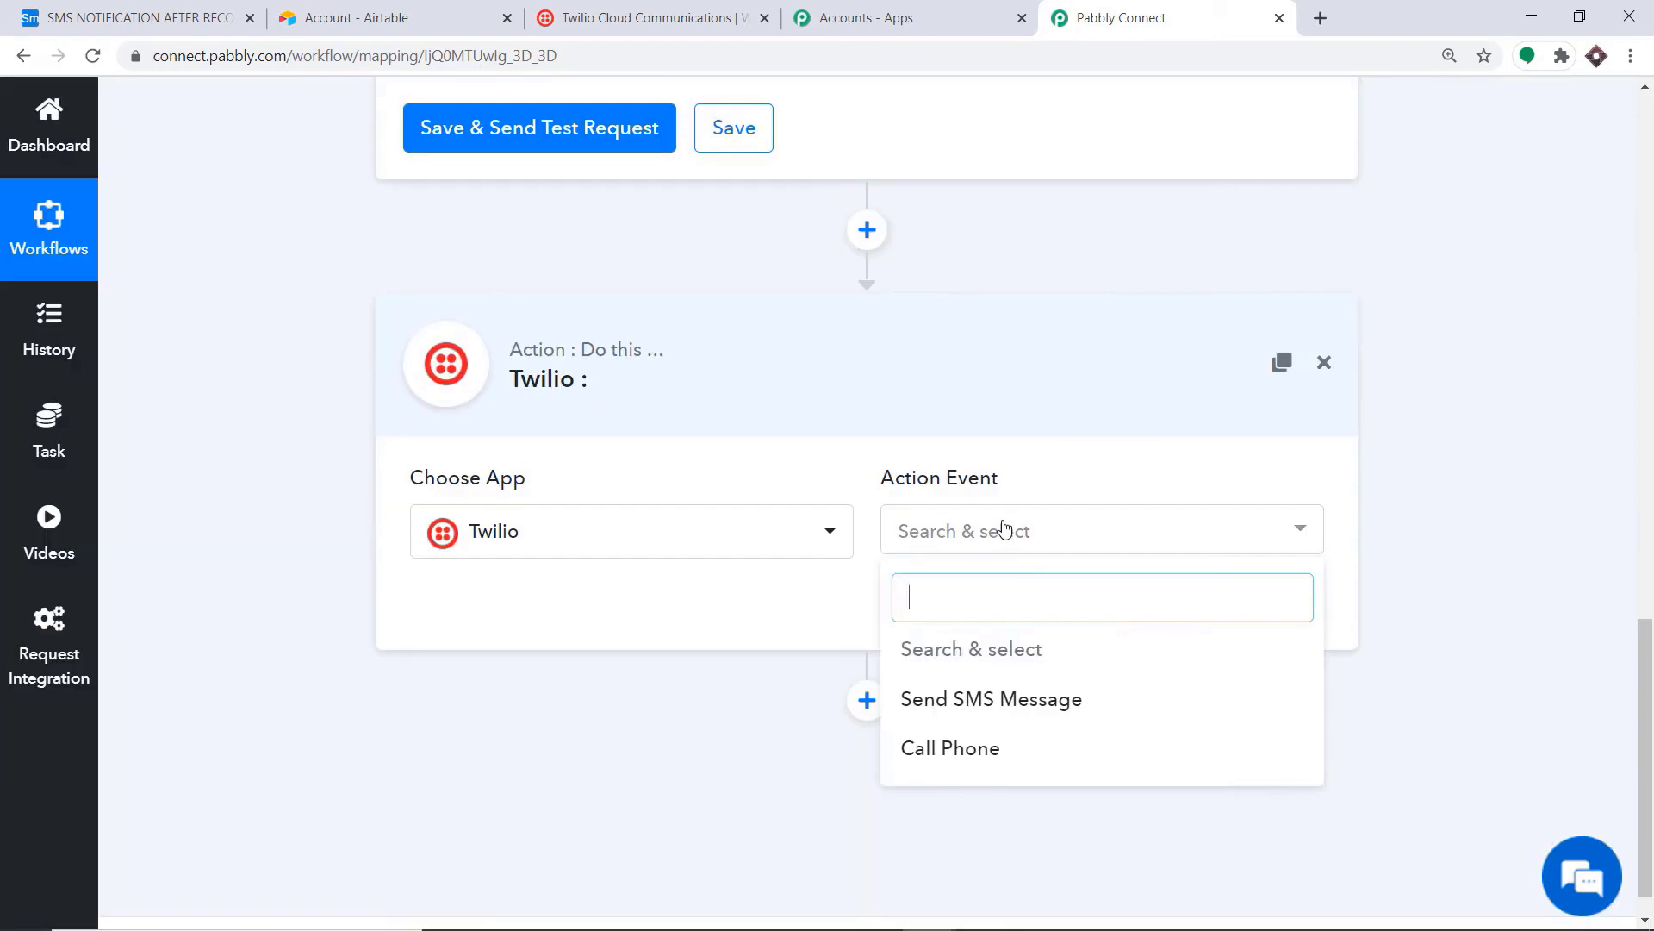
left_click(951, 708)
left_click(997, 536)
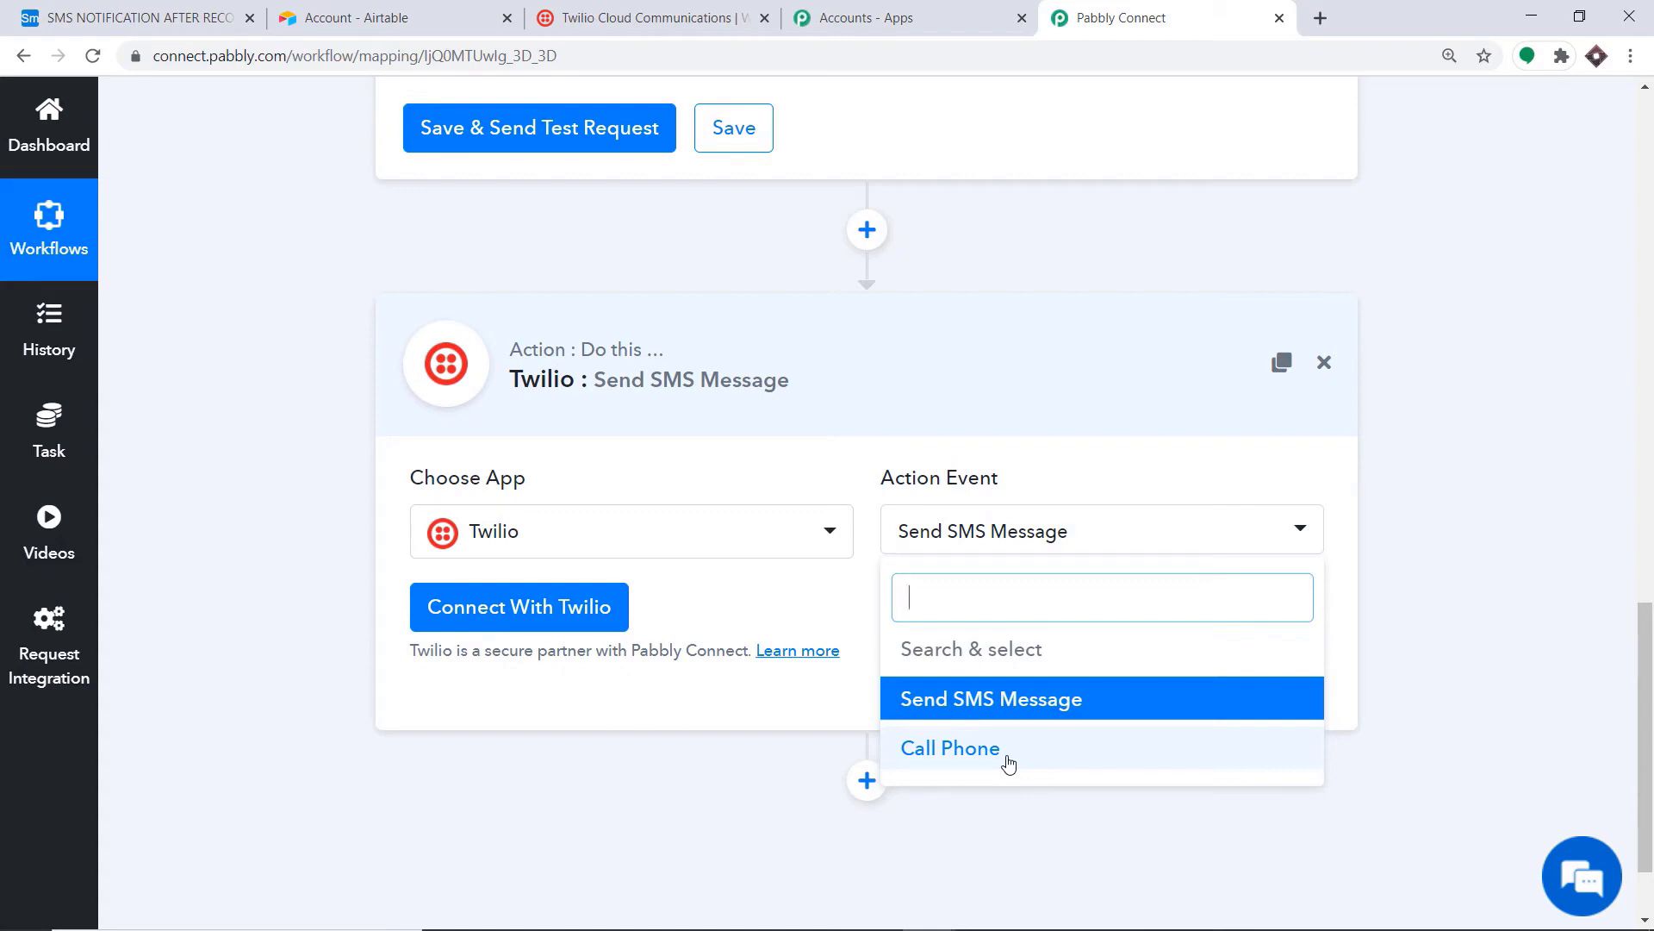
left_click(786, 603)
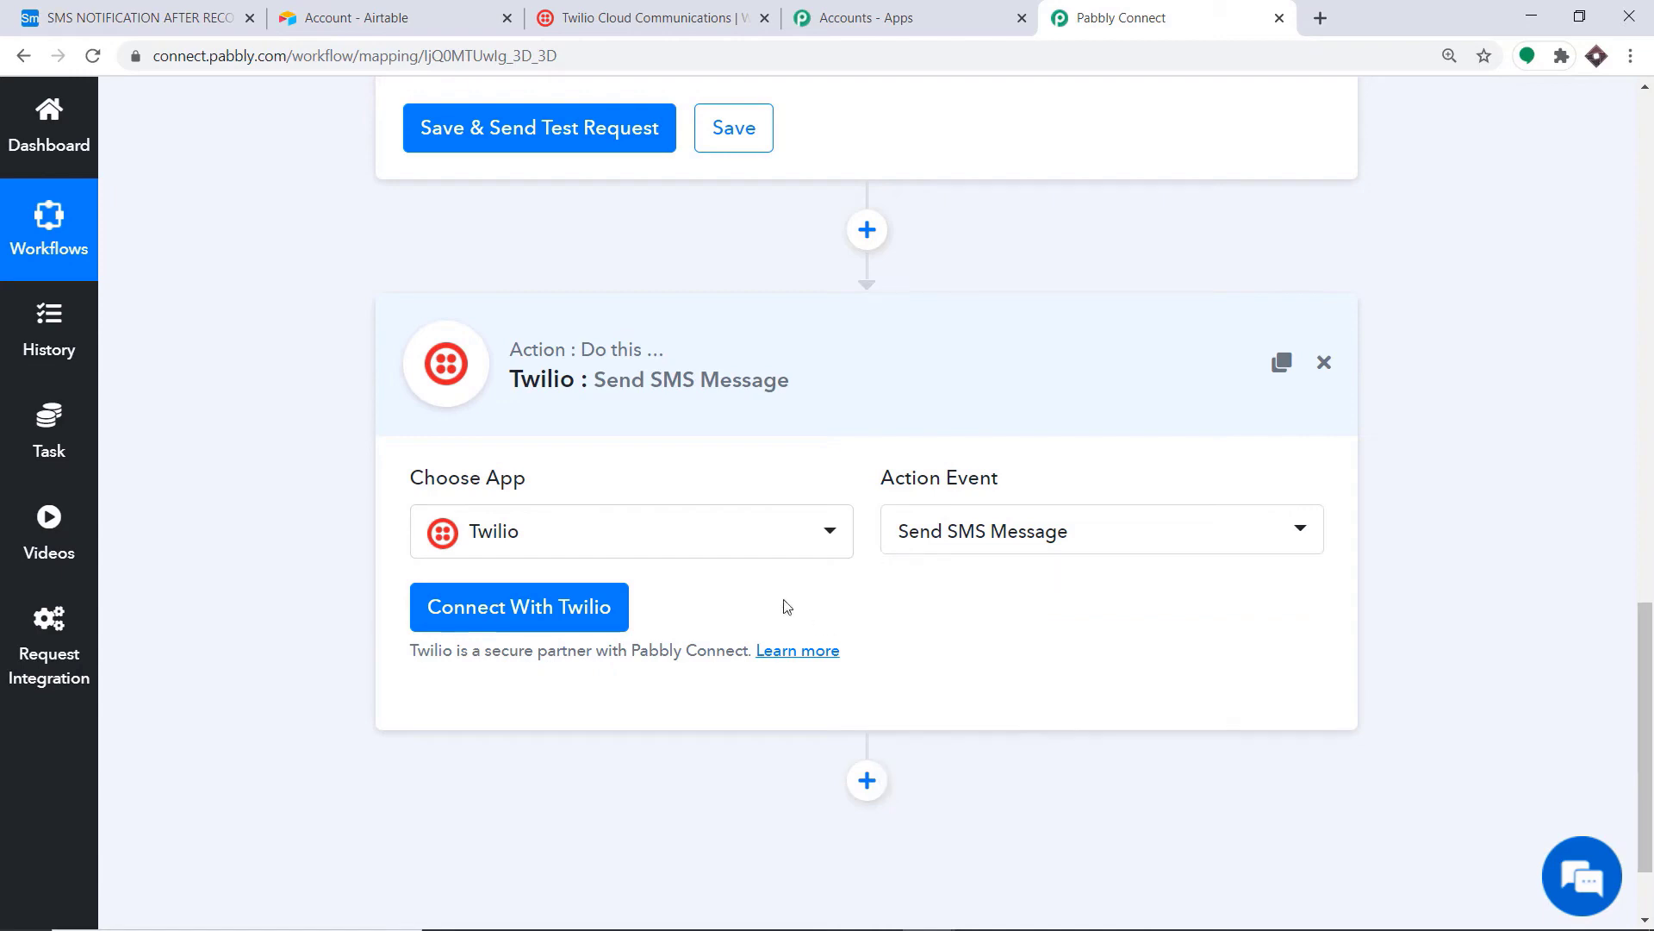
Step: Start the Twilio connection and copy the live Account SID from Twilio's project settings
left_click(495, 604)
scroll(787, 396, "down", 2)
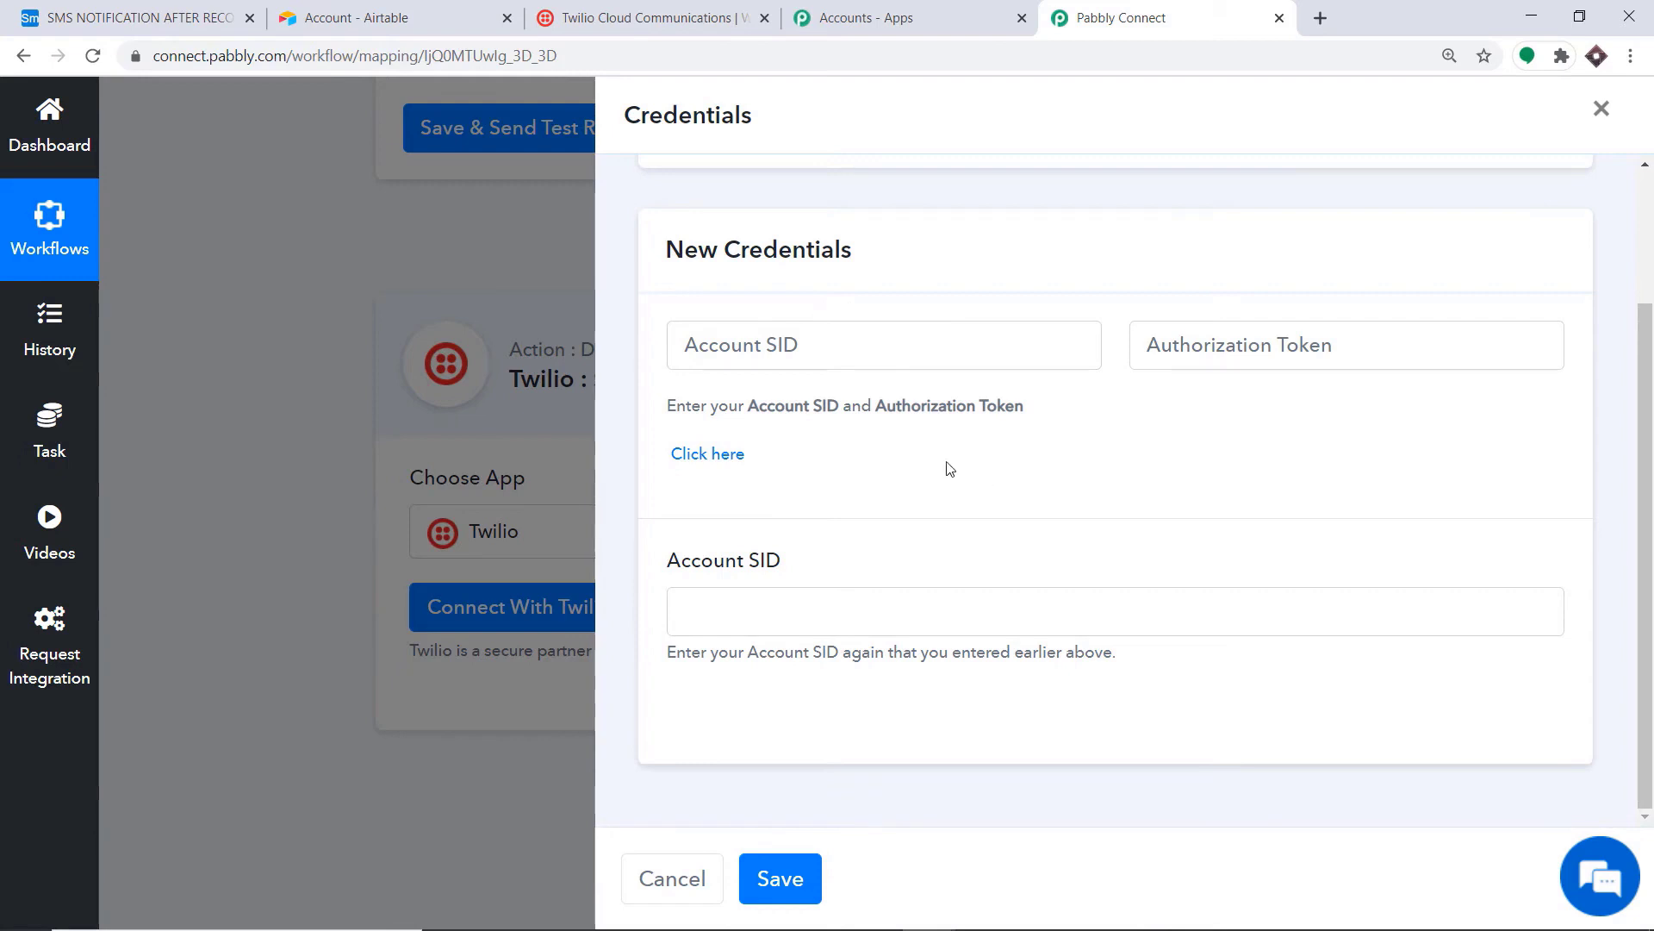
left_click(570, 18)
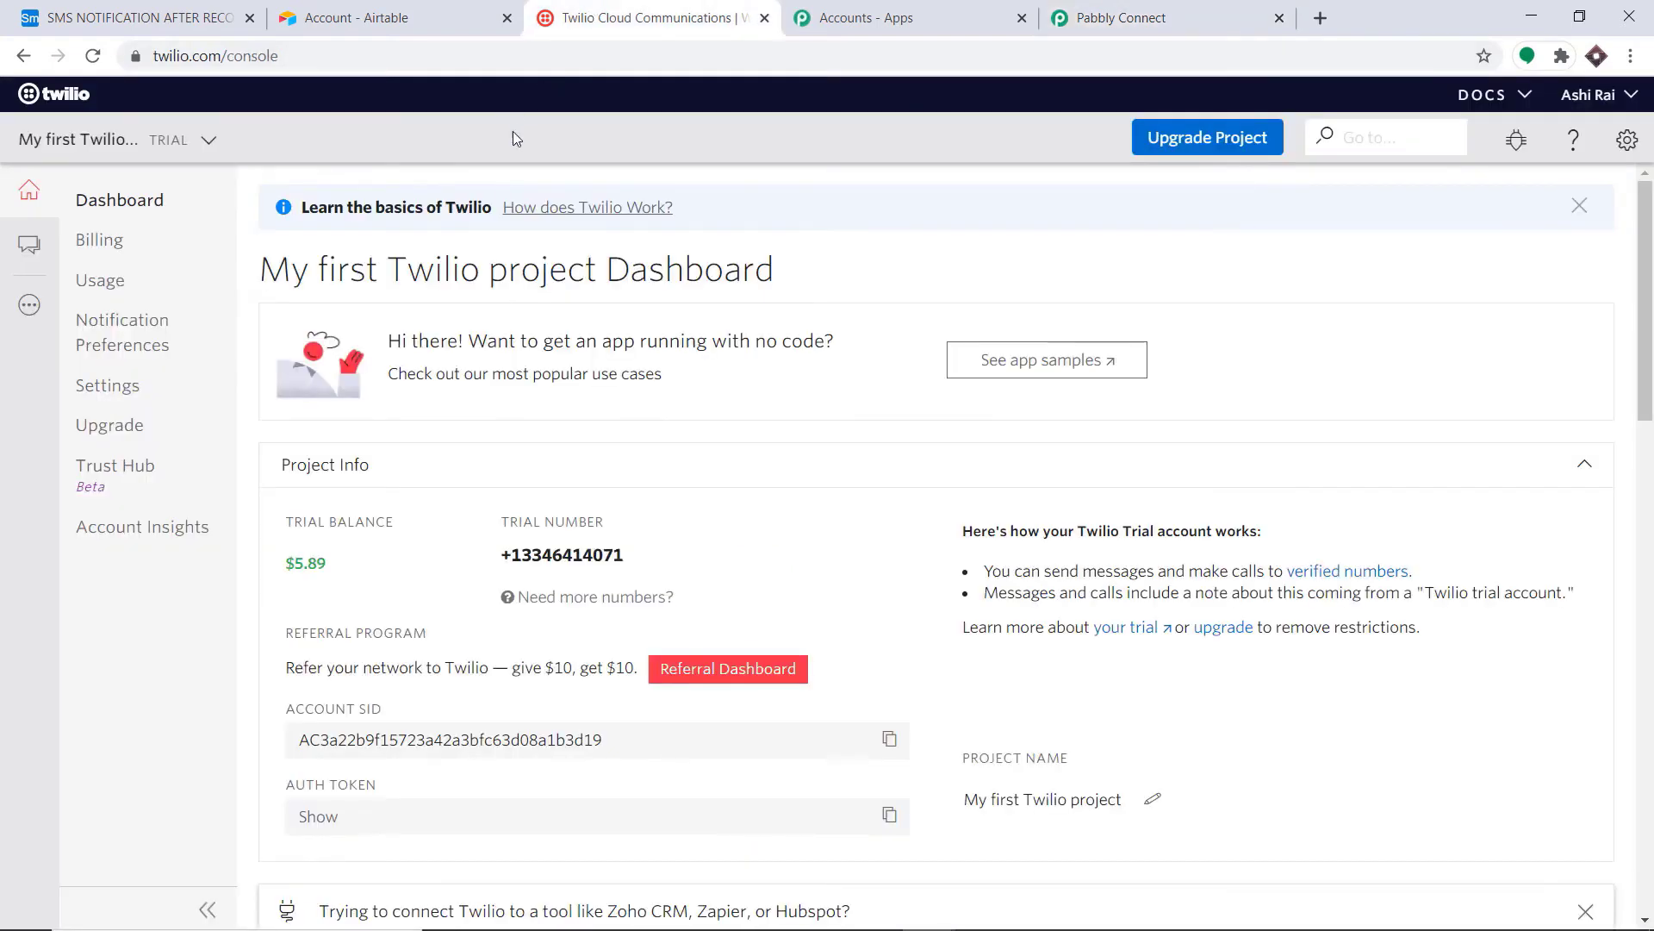
left_click(1629, 141)
left_click(1518, 186)
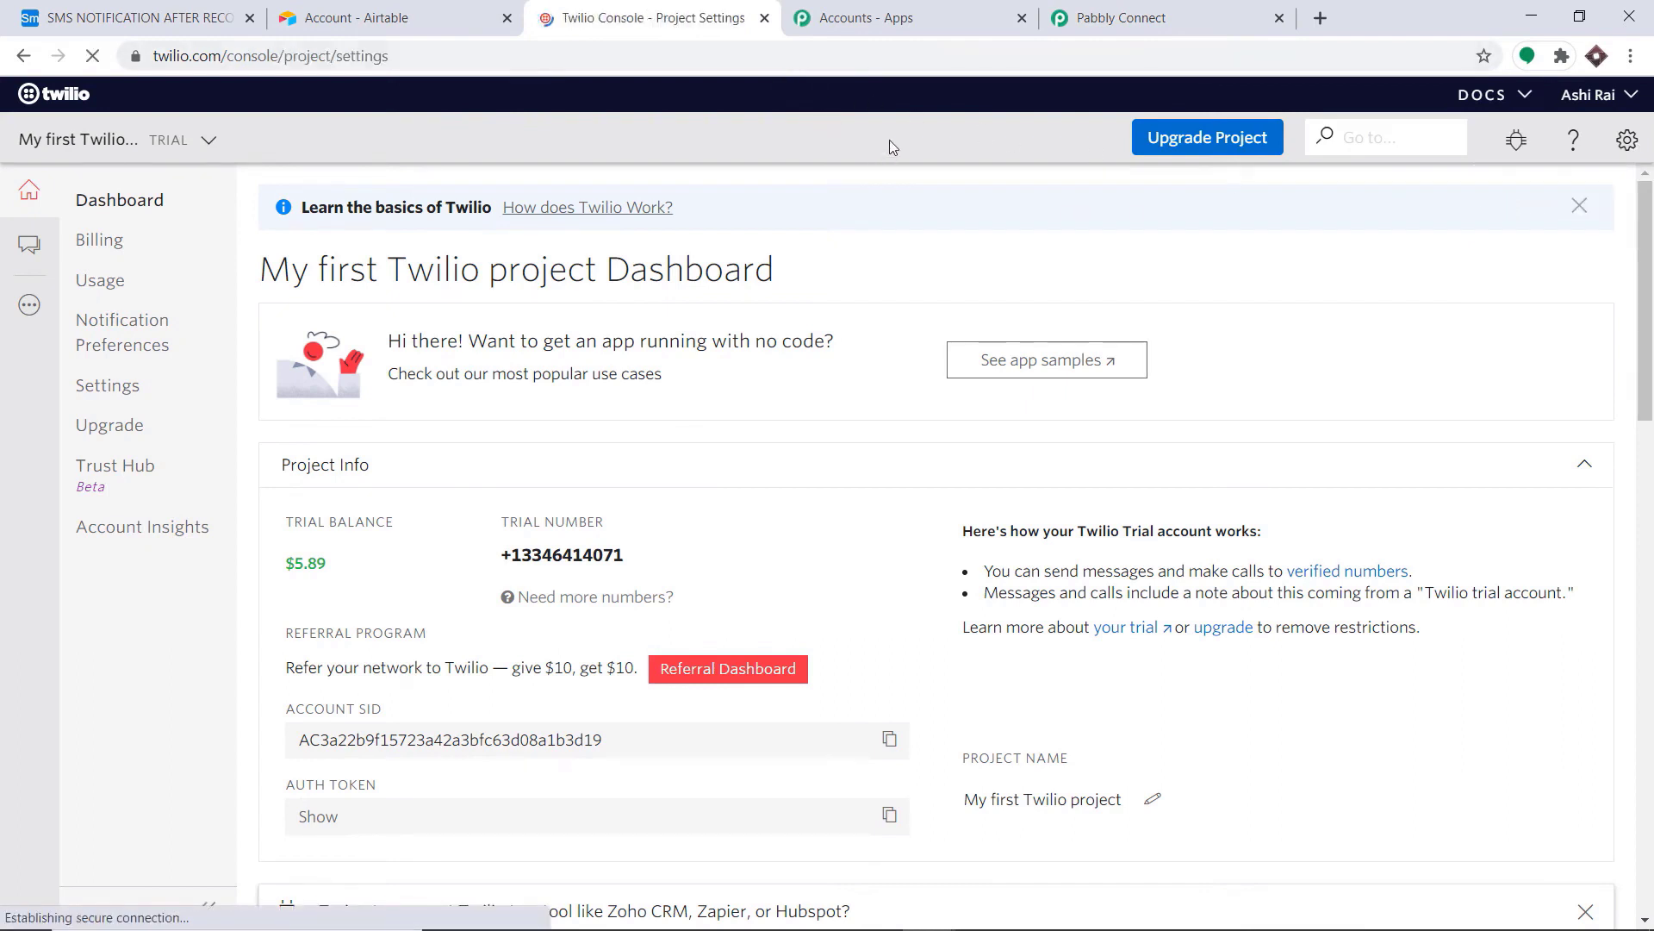
scroll(910, 279, "down", 3)
scroll(910, 279, "down", 4)
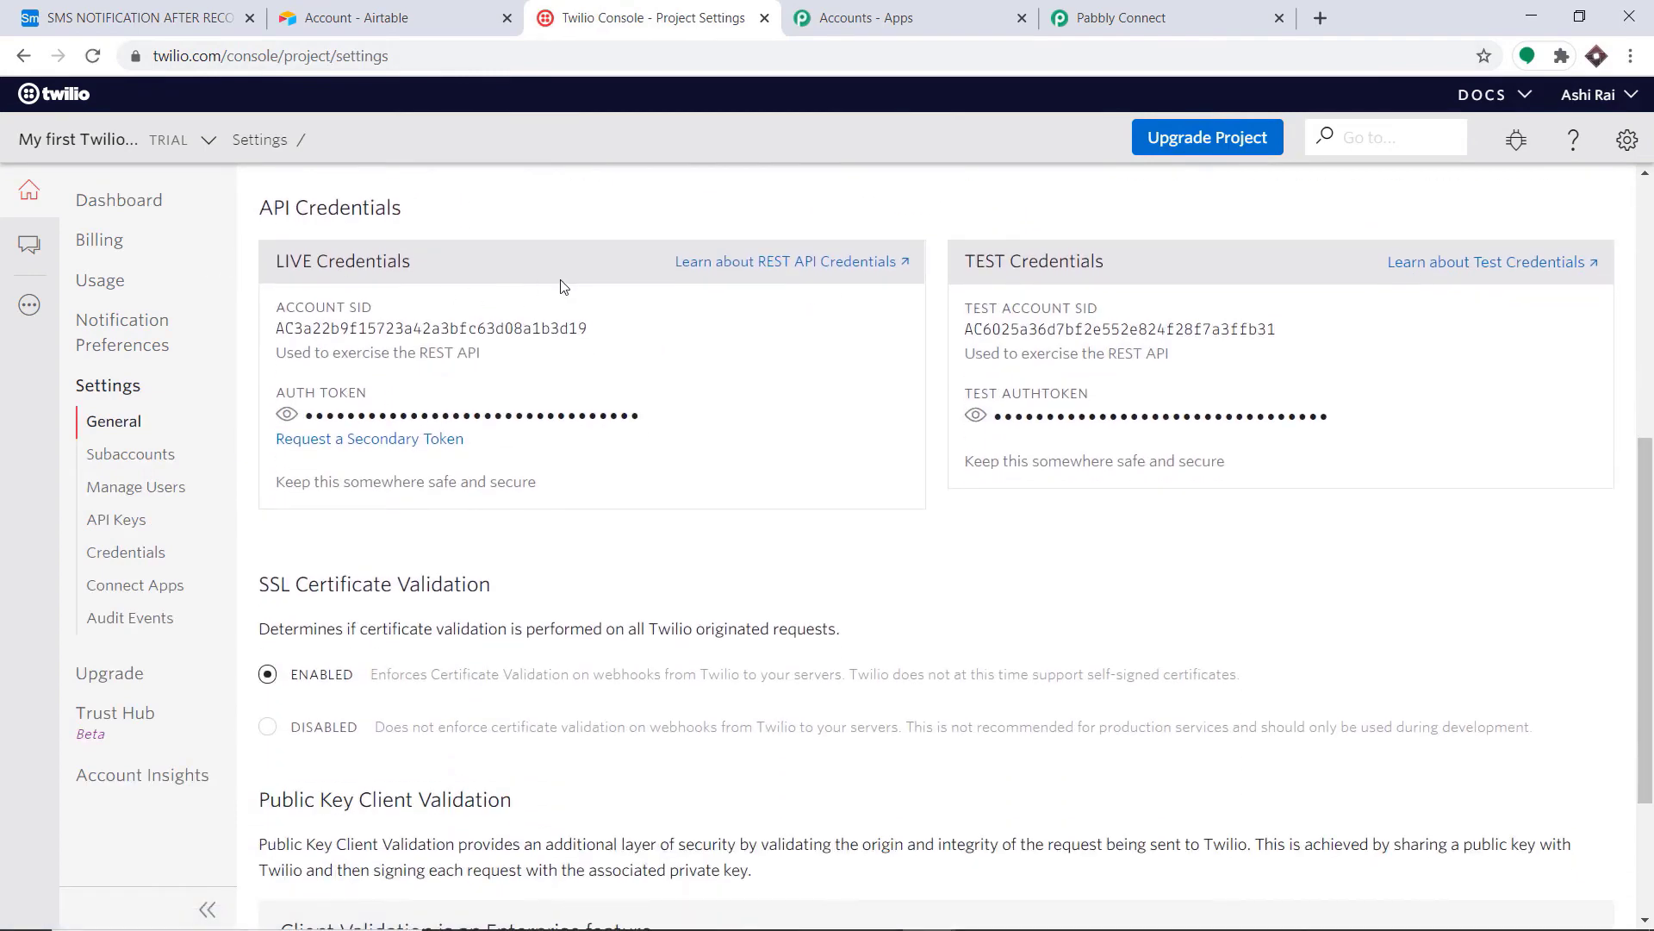
left_click_drag(592, 329, 274, 335)
right_click(299, 337)
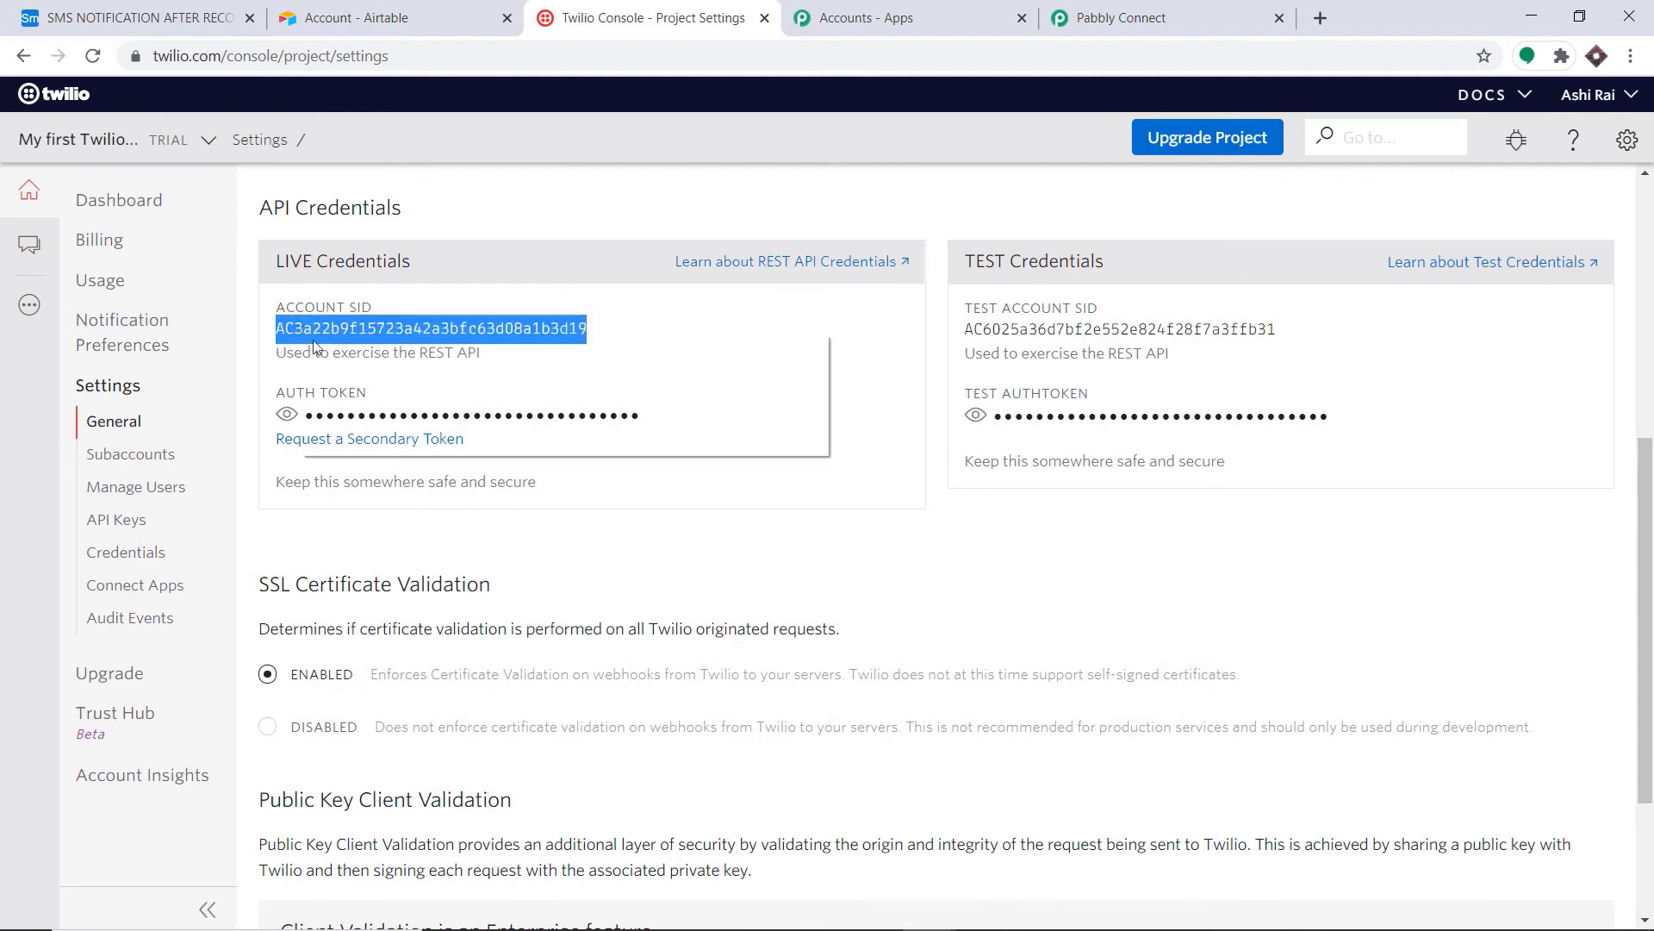
left_click(341, 350)
Step: Paste the Account SID into both Account SID fields of the credentials form
left_click(1121, 18)
left_click(776, 349)
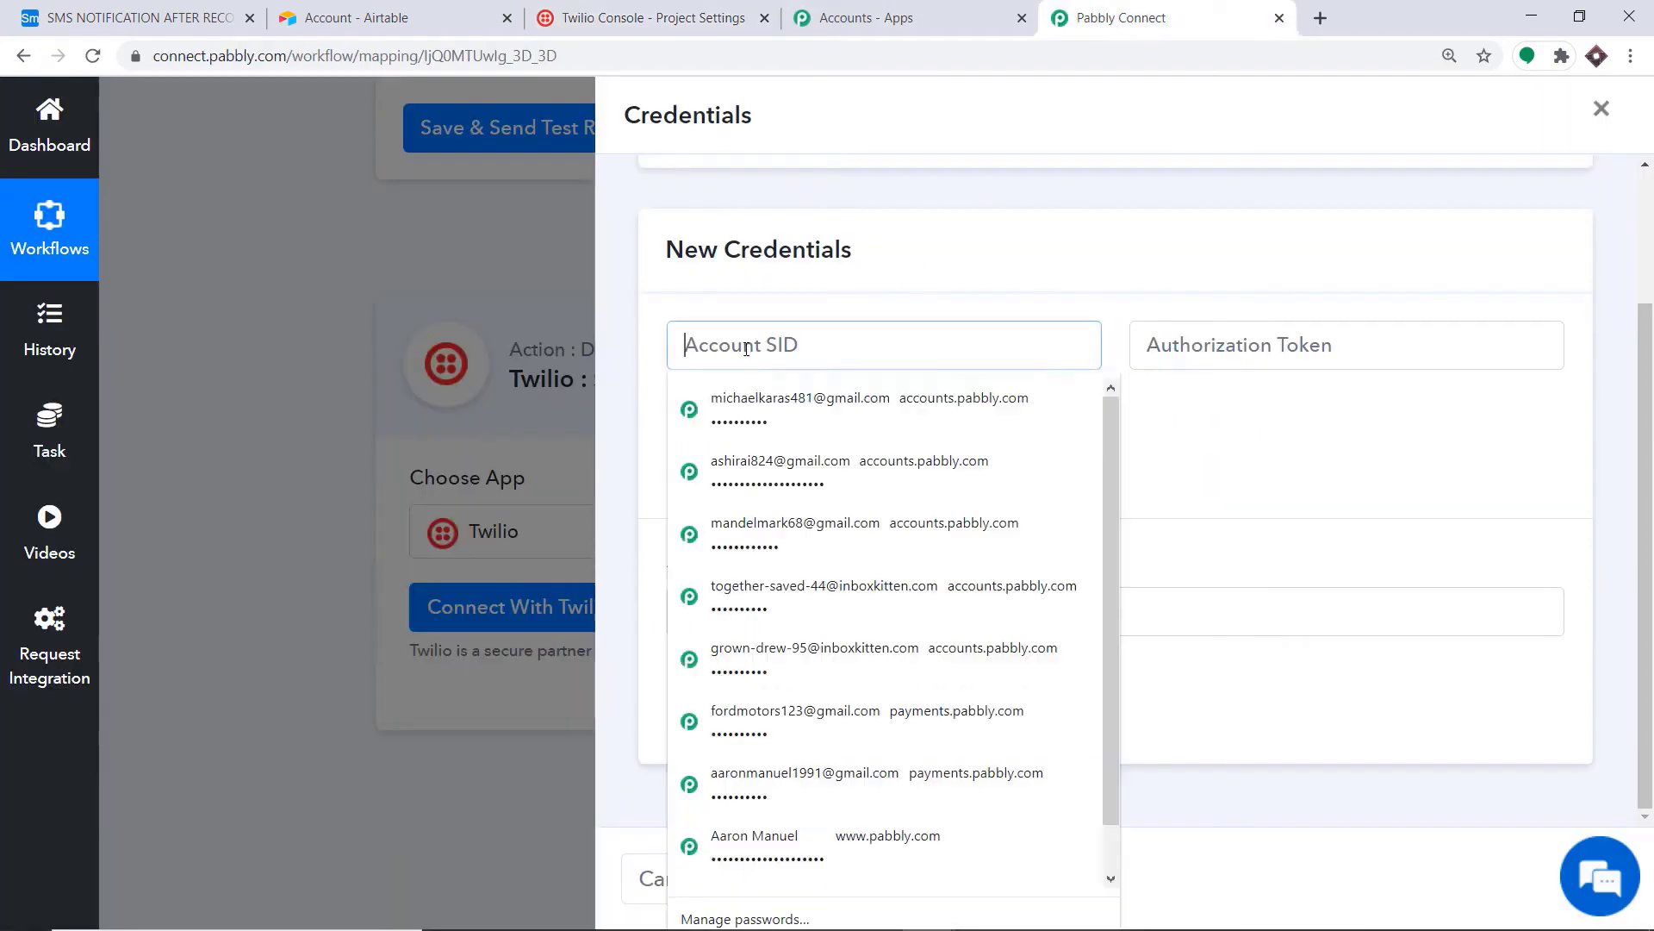
right_click(747, 353)
left_click(799, 520)
left_click(896, 258)
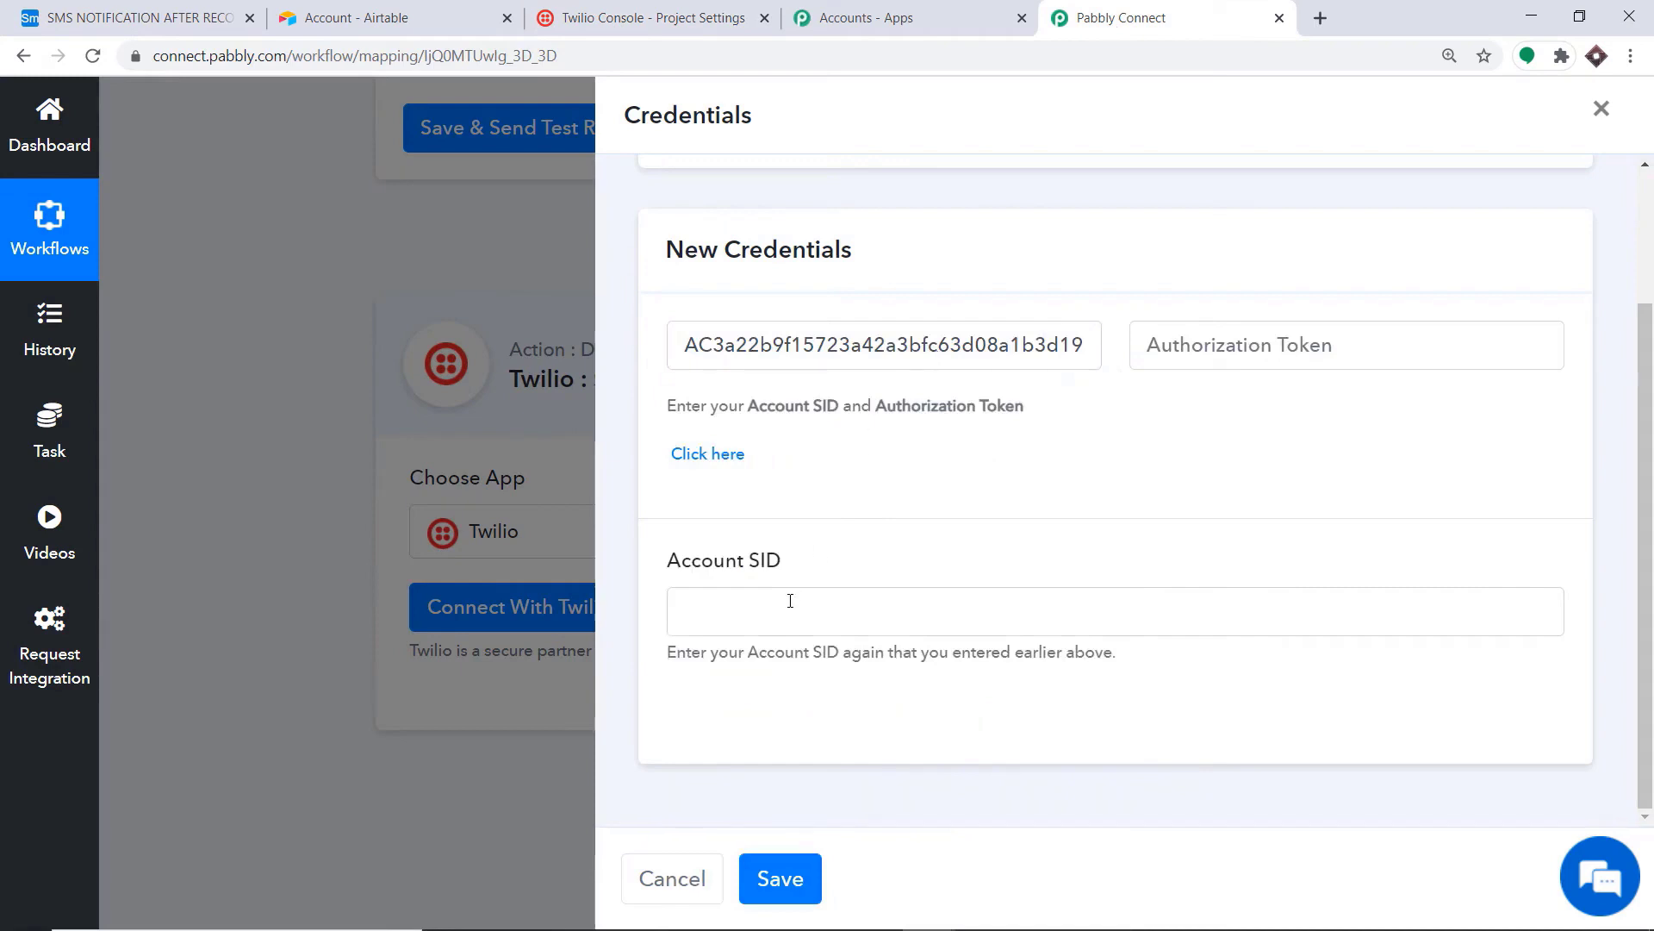
right_click(689, 610)
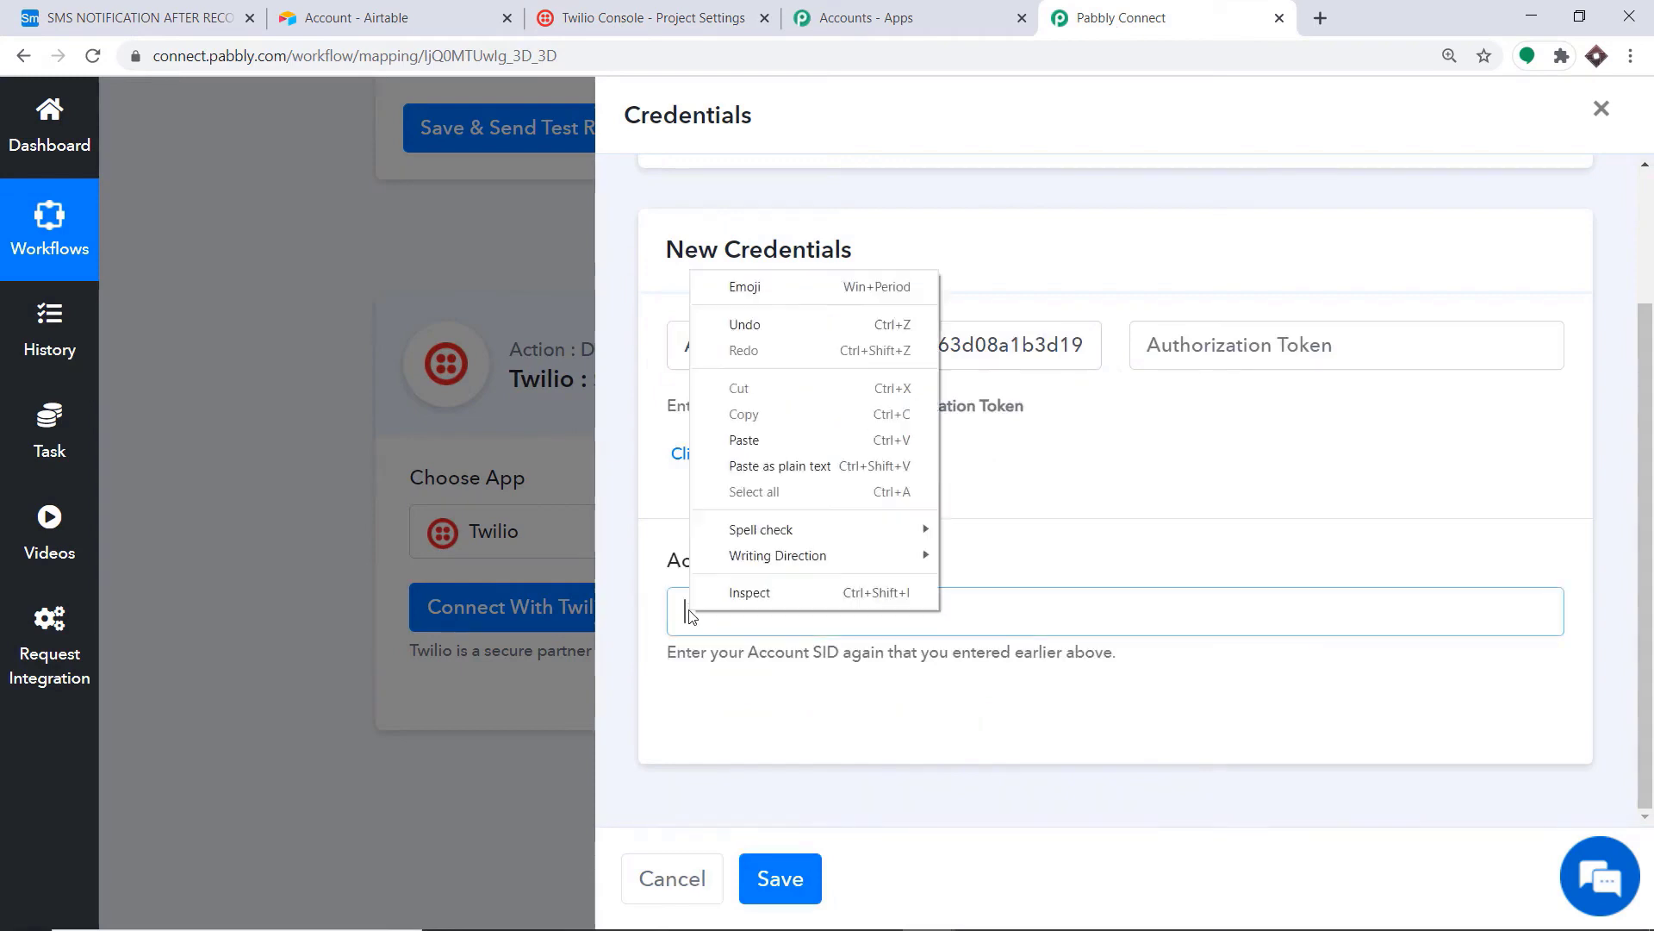
left_click(772, 437)
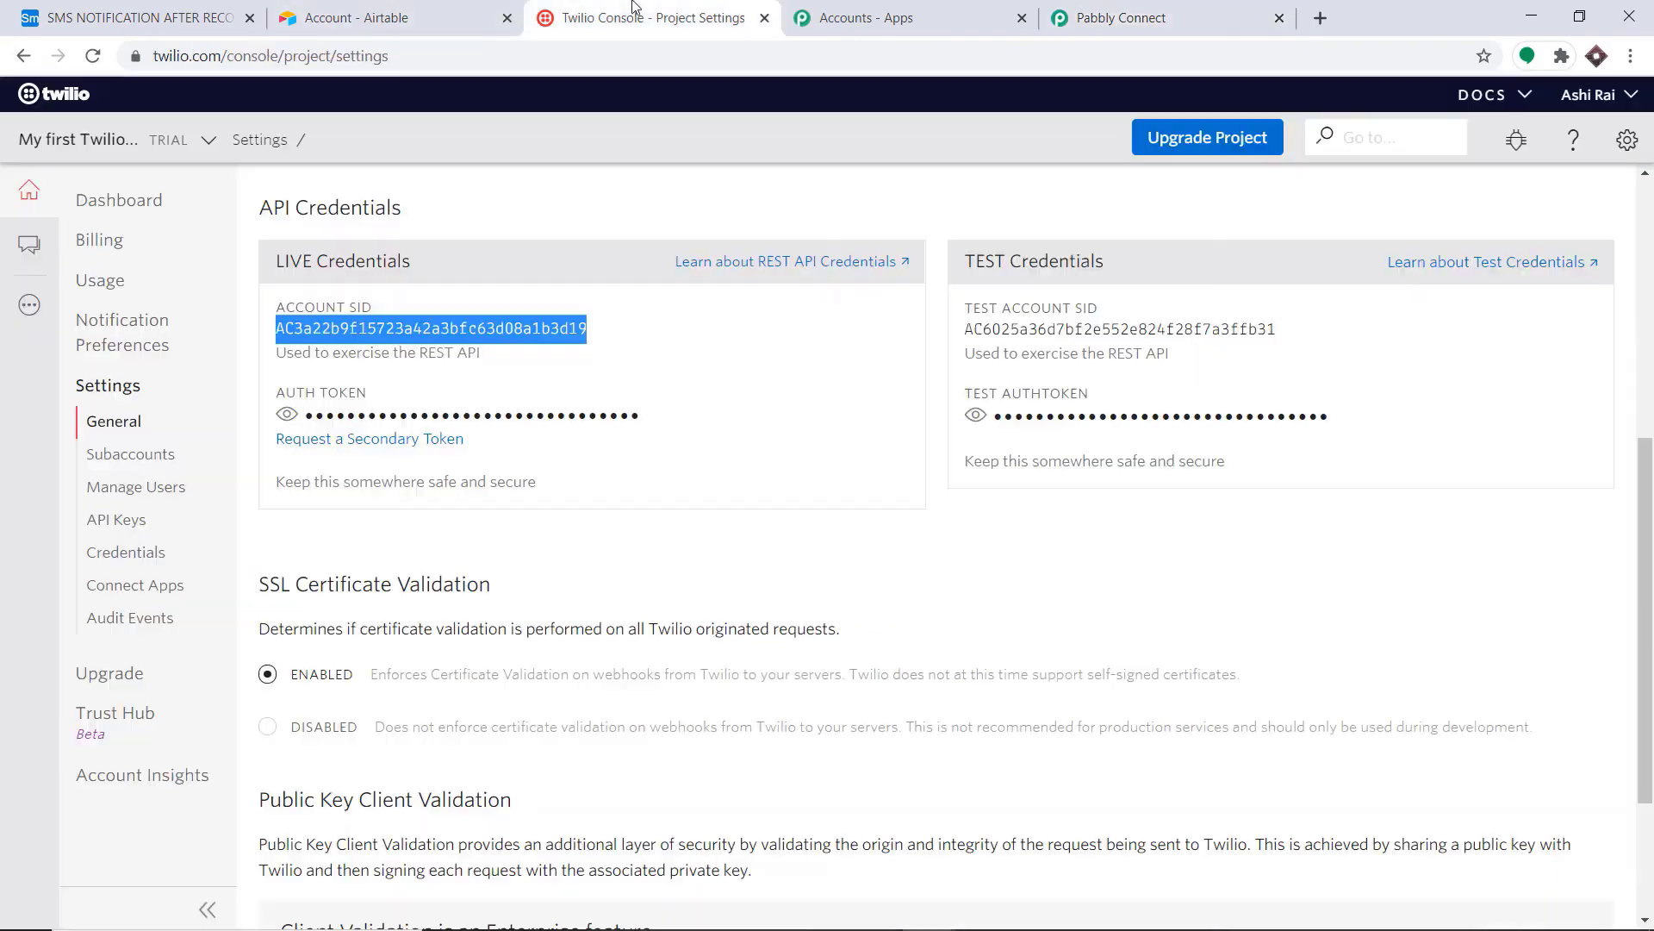
Step: Copy the live Auth Token into Authorization Token and save the Twilio connection
left_click(633, 13)
left_click(287, 414)
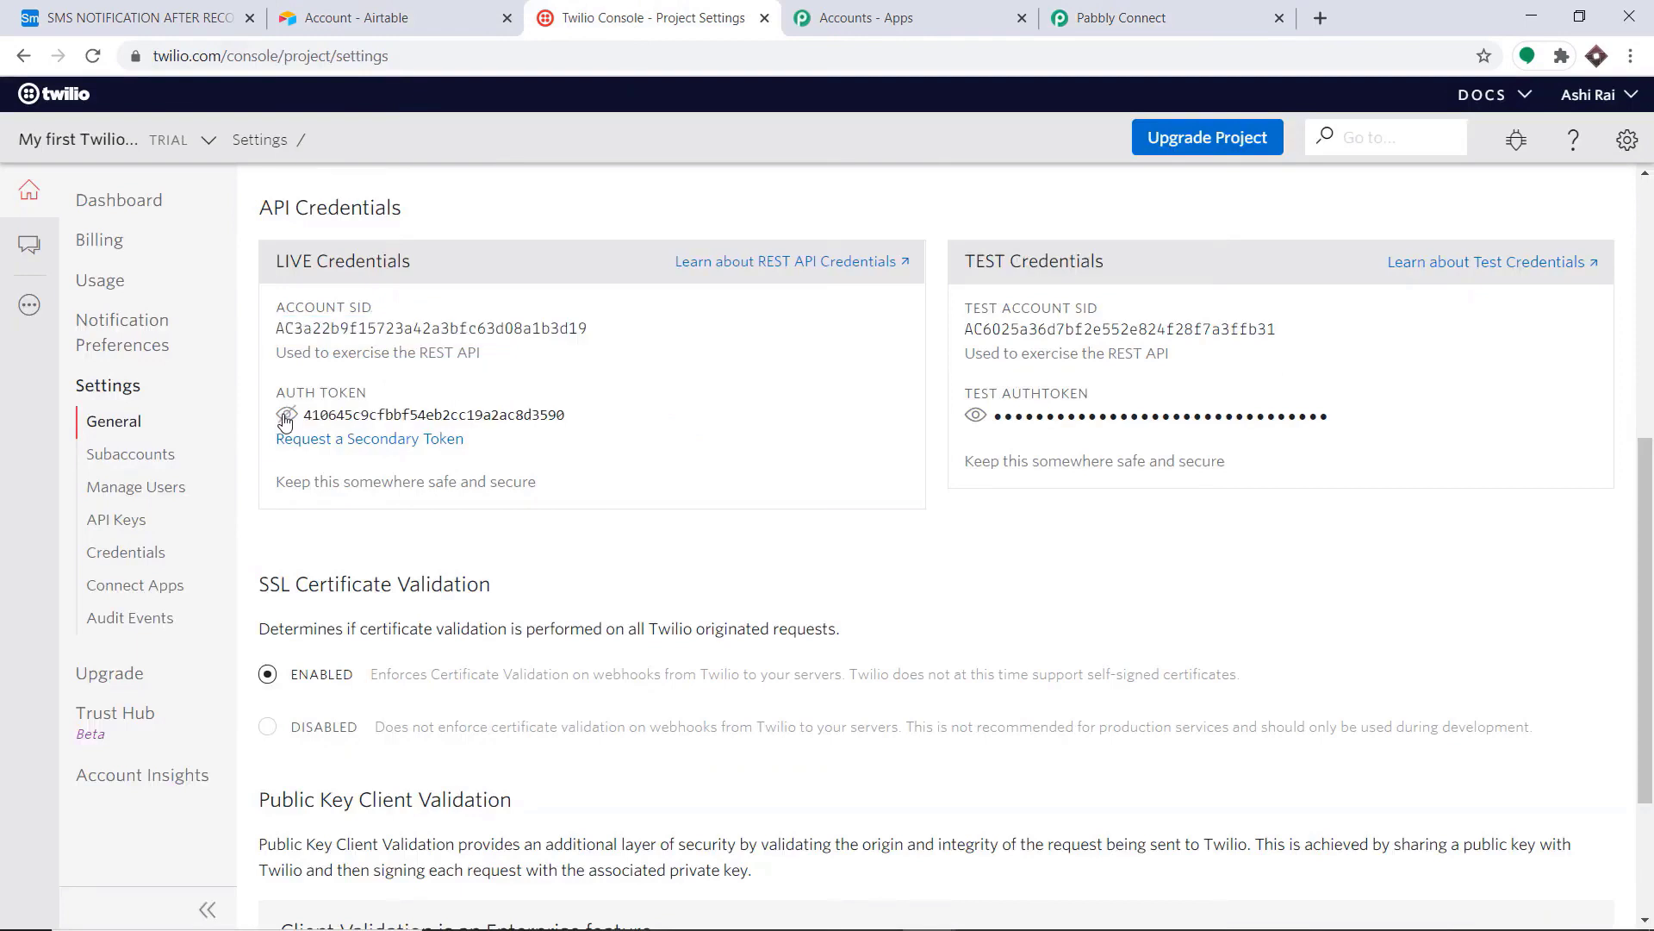
left_click_drag(567, 417, 306, 425)
right_click(306, 425)
left_click(345, 435)
left_click(1120, 17)
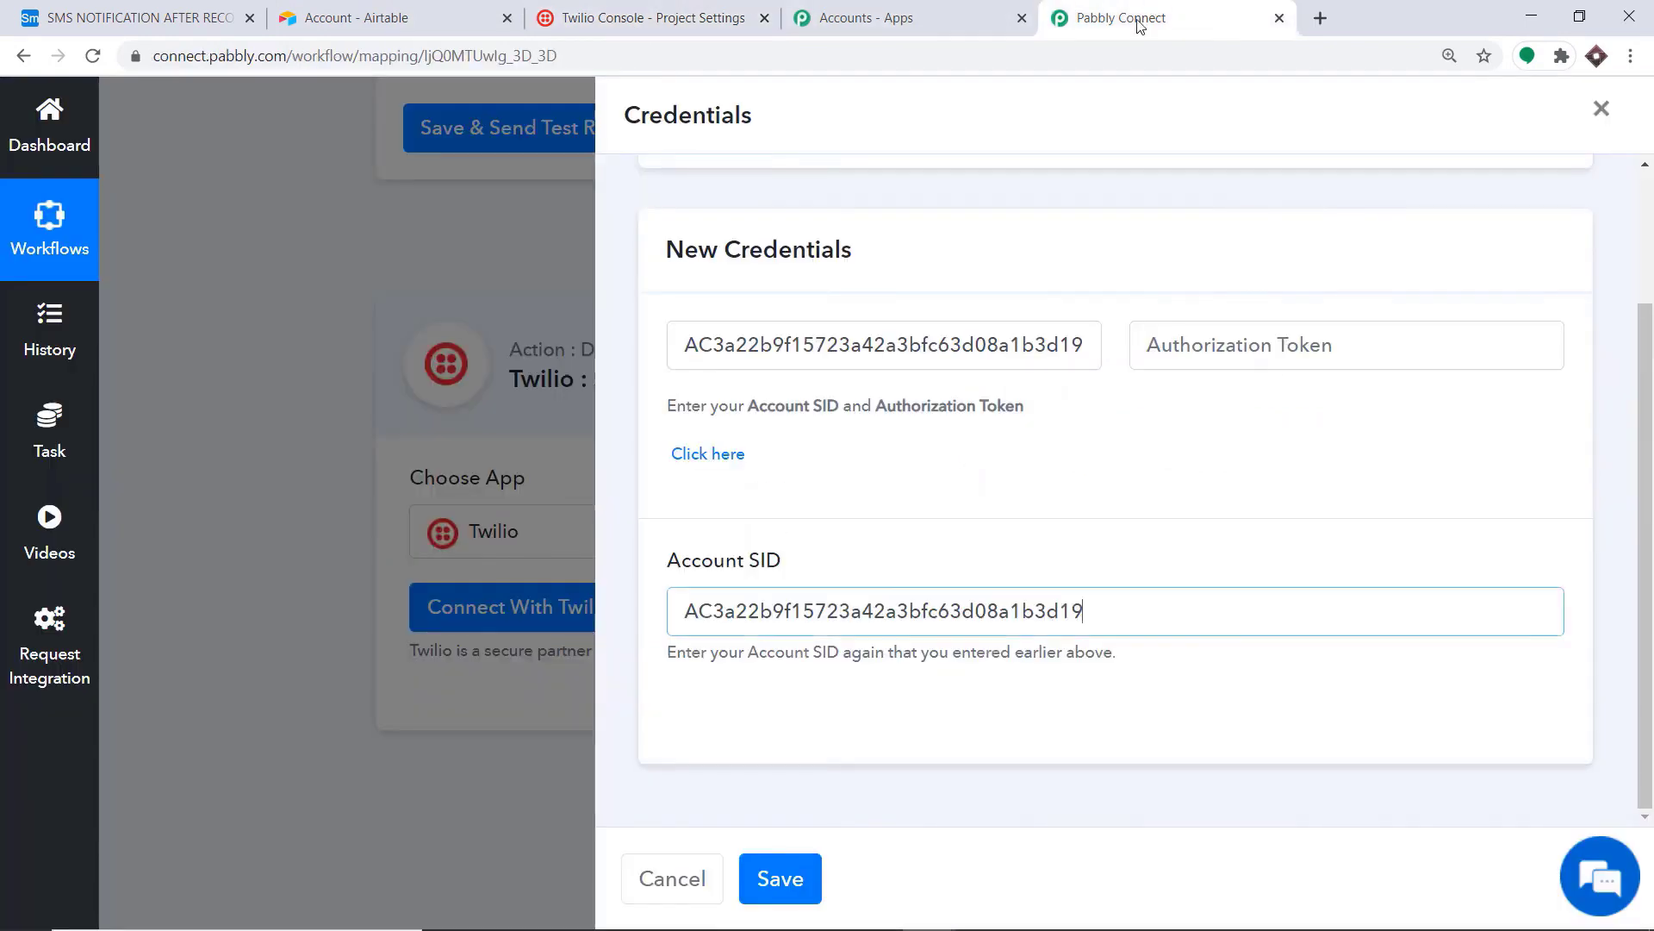
left_click(1146, 341)
right_click(1146, 343)
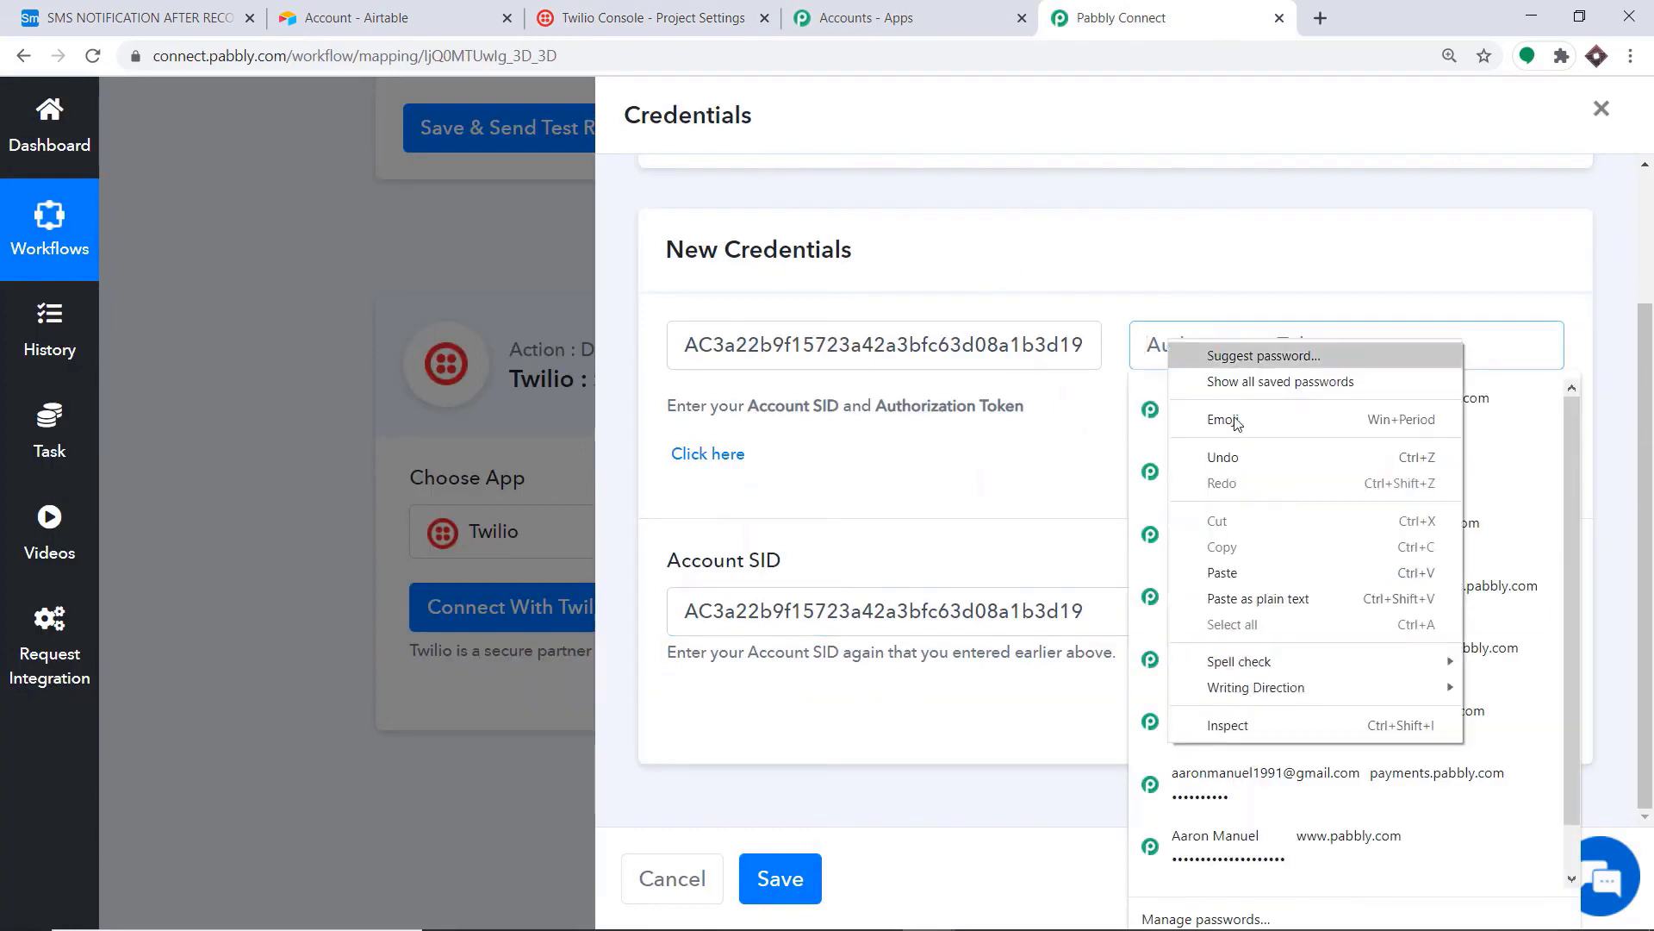
left_click(1223, 573)
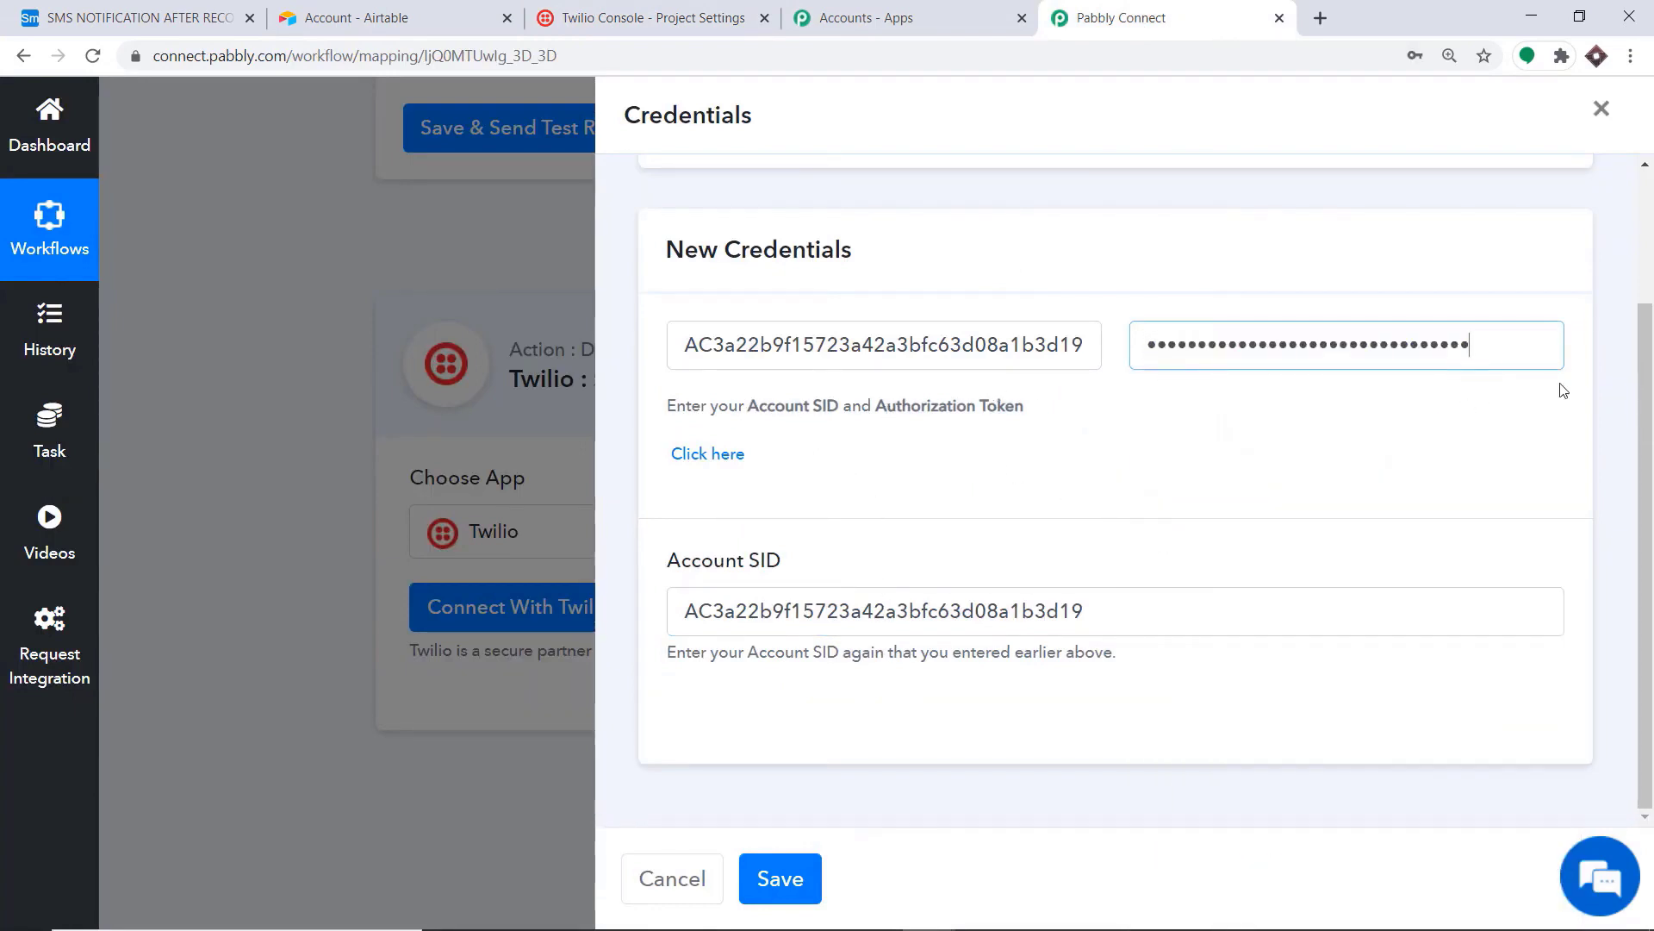
left_click(784, 888)
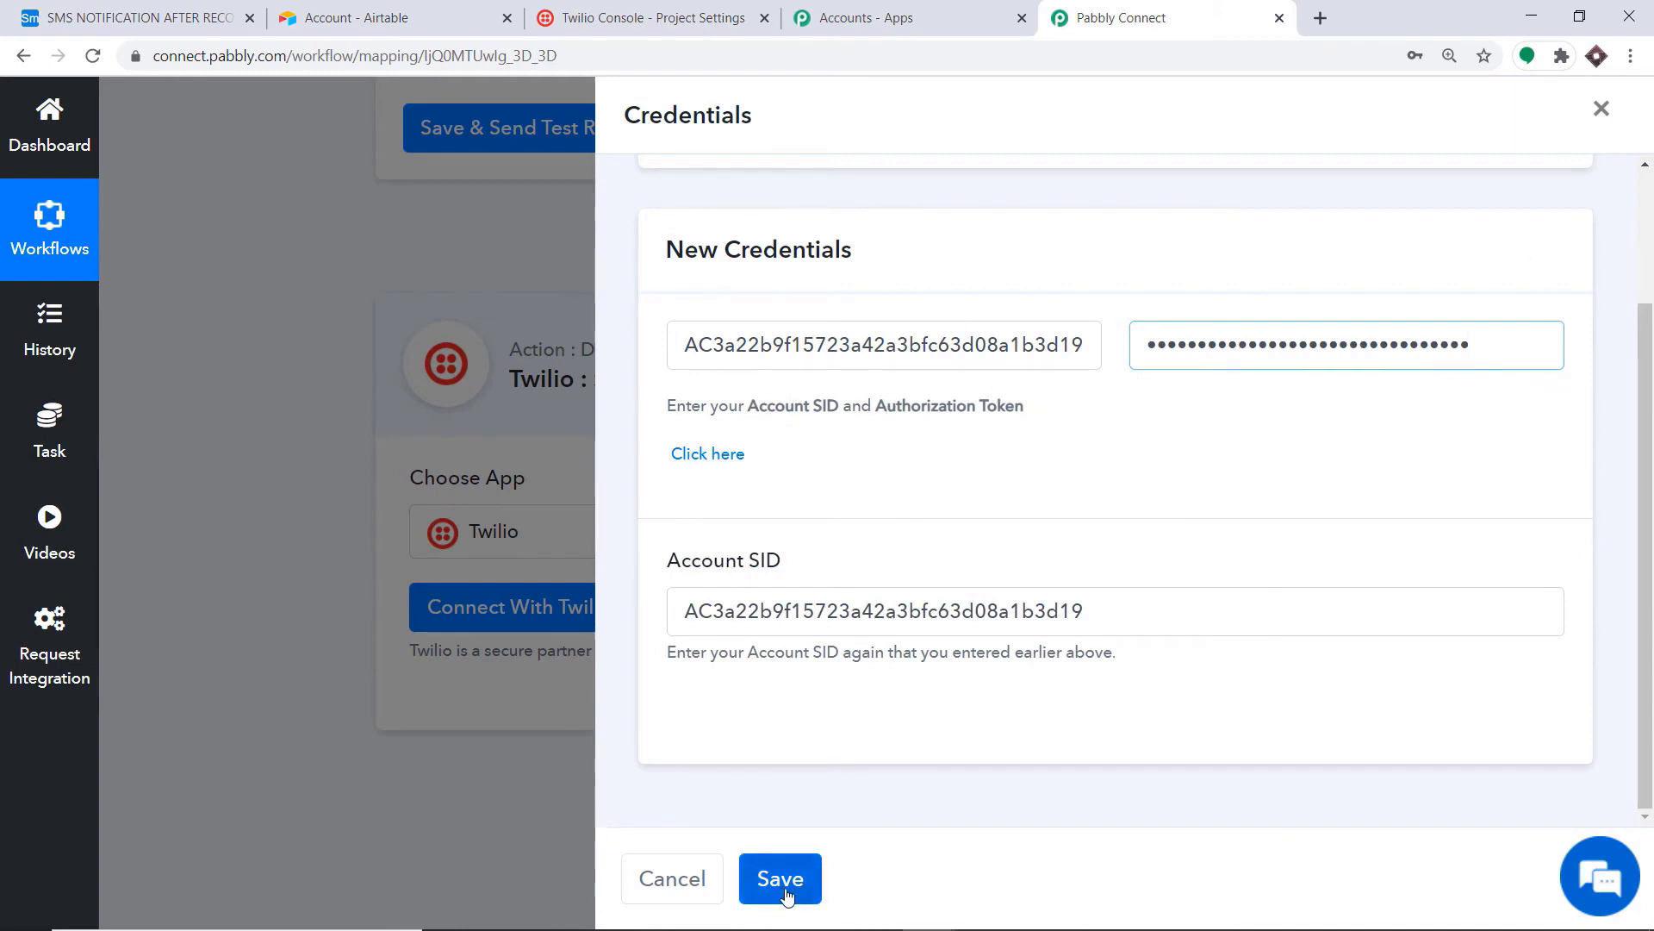
Step: Start the SMS body with 'Thank You Mr/Ms' followed by the mapped Name and LAST NAME
scroll(1081, 435, "down", 5)
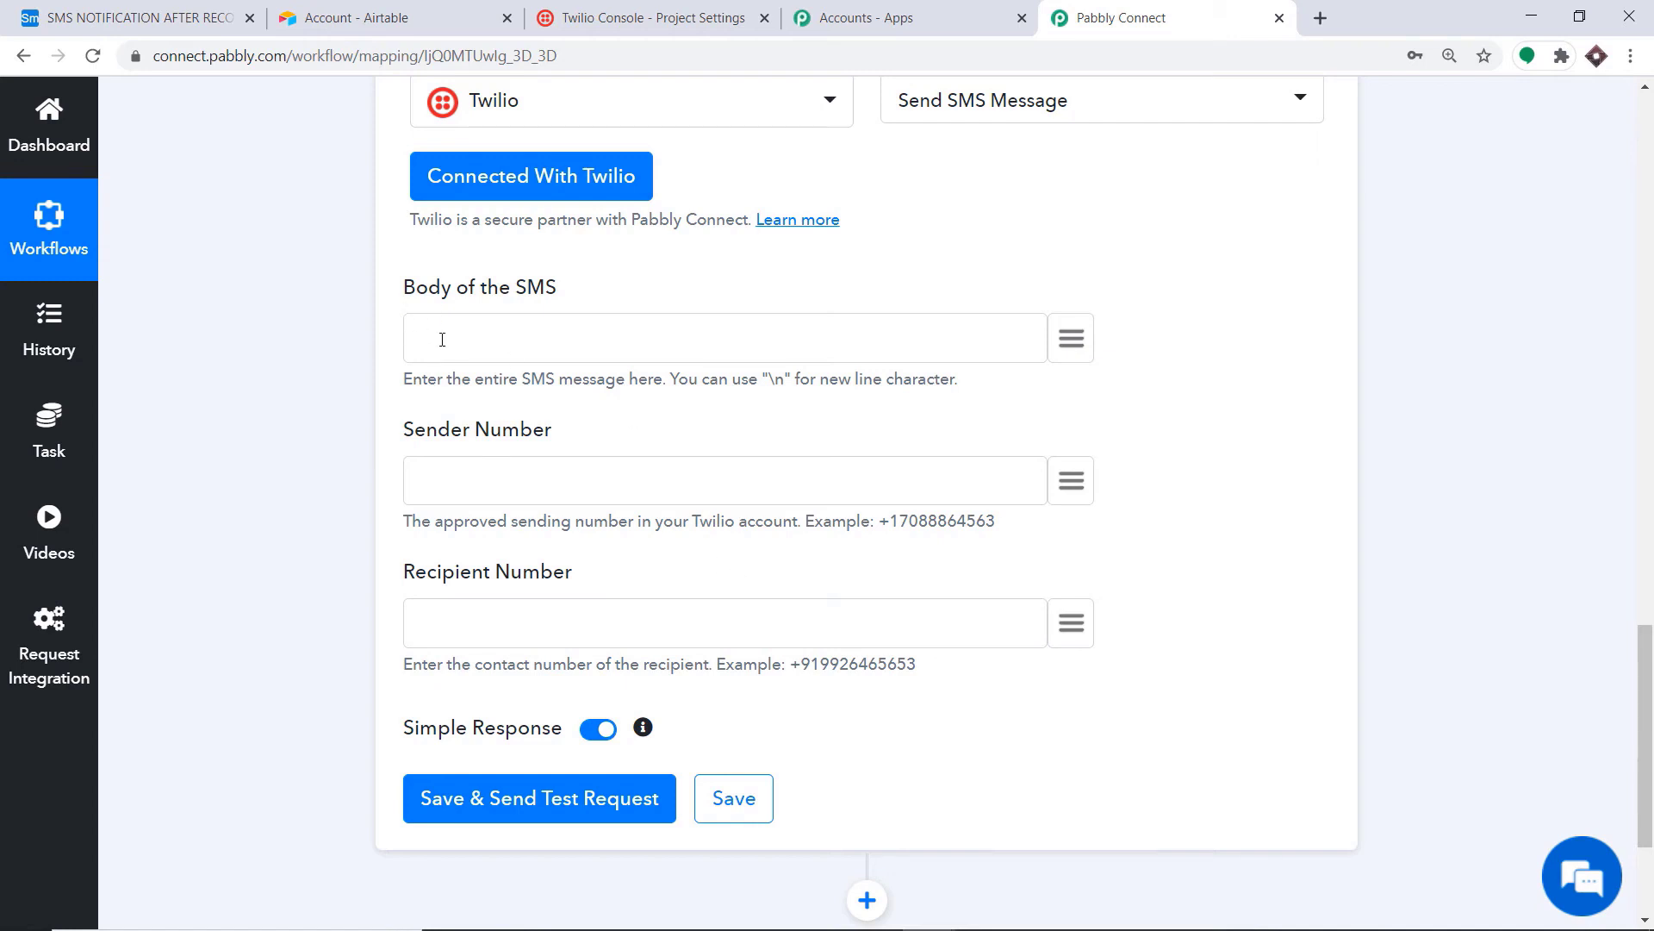
left_click(471, 322)
type("You Mr/Ms")
left_click(1071, 338)
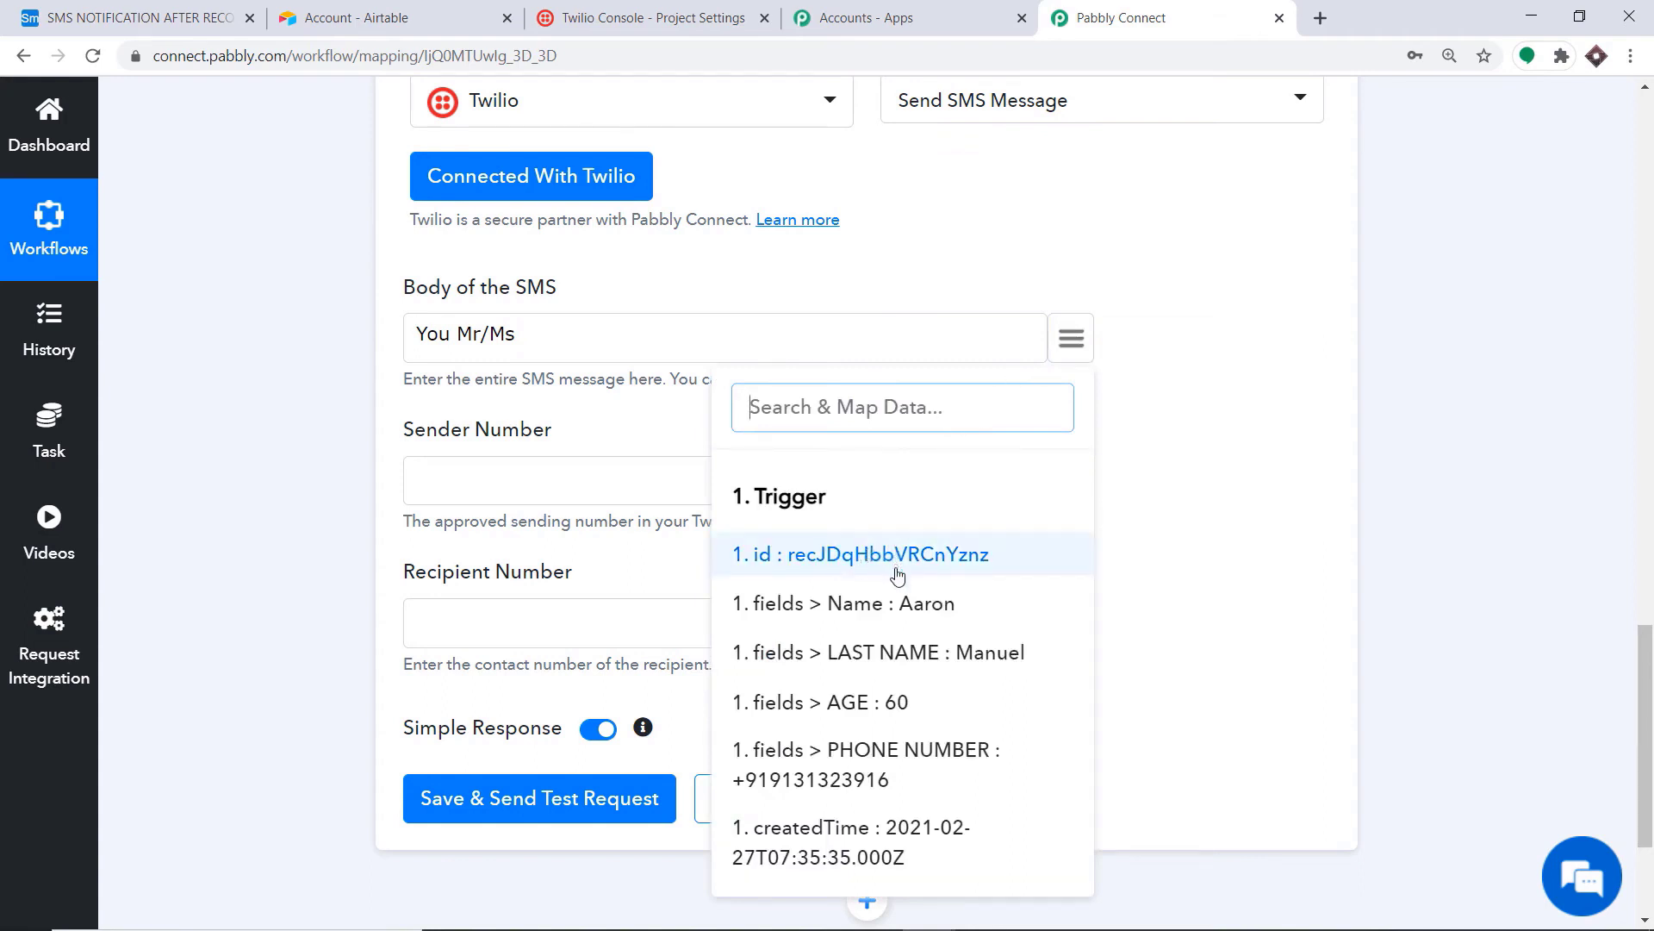
left_click(880, 622)
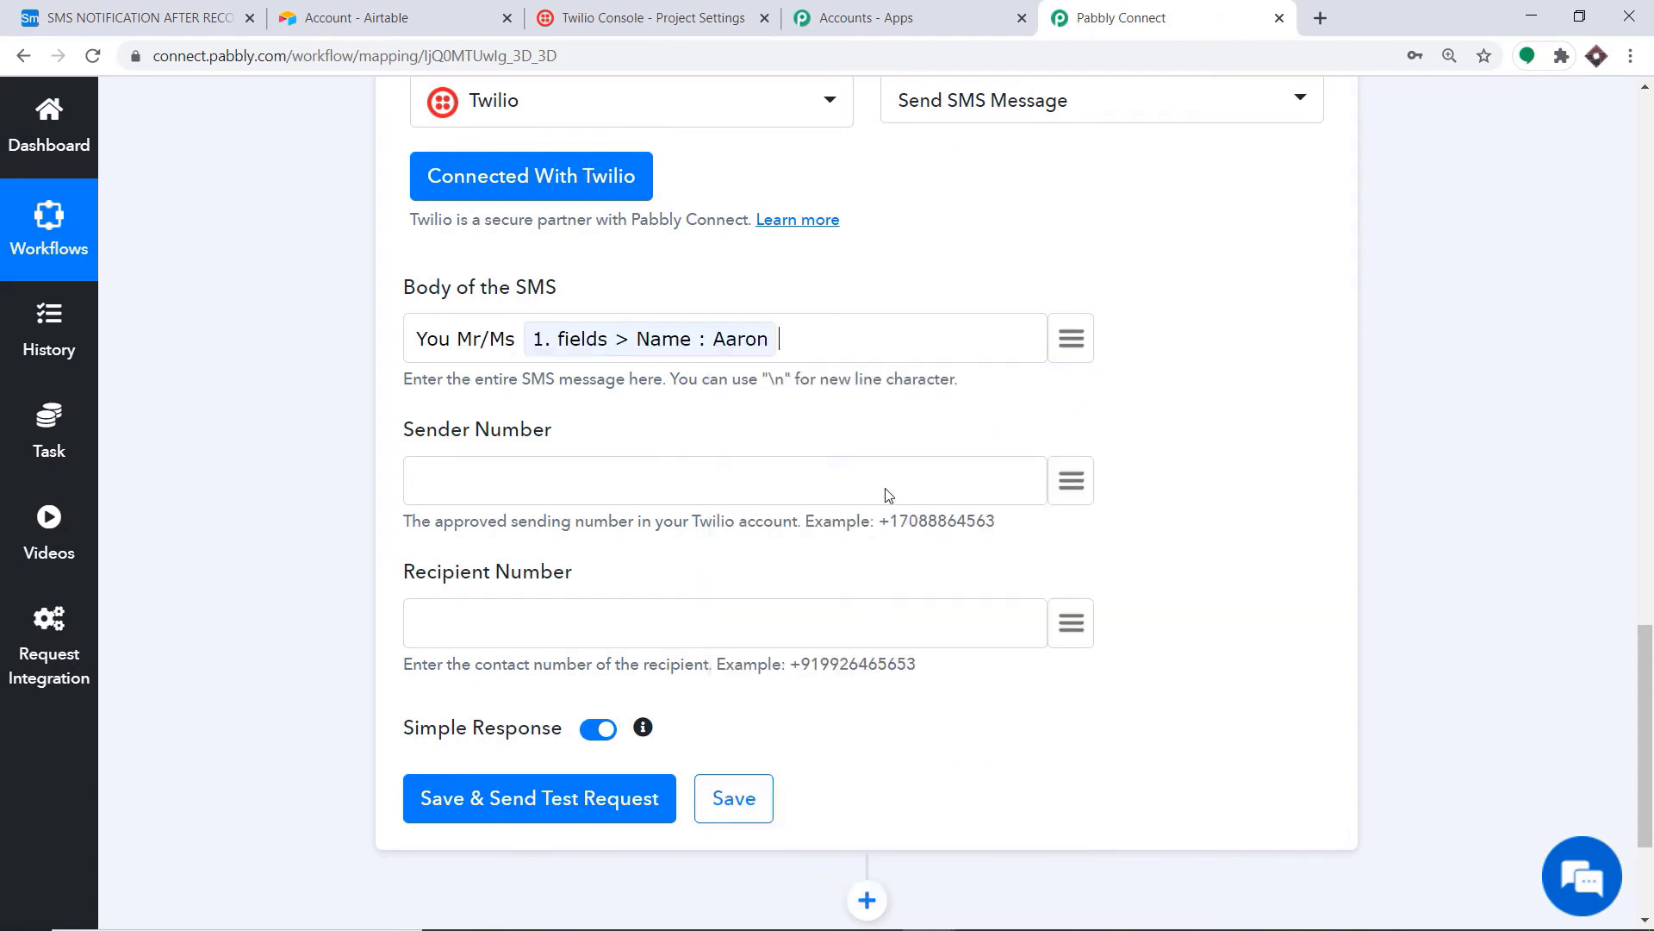
left_click(1061, 349)
left_click(925, 662)
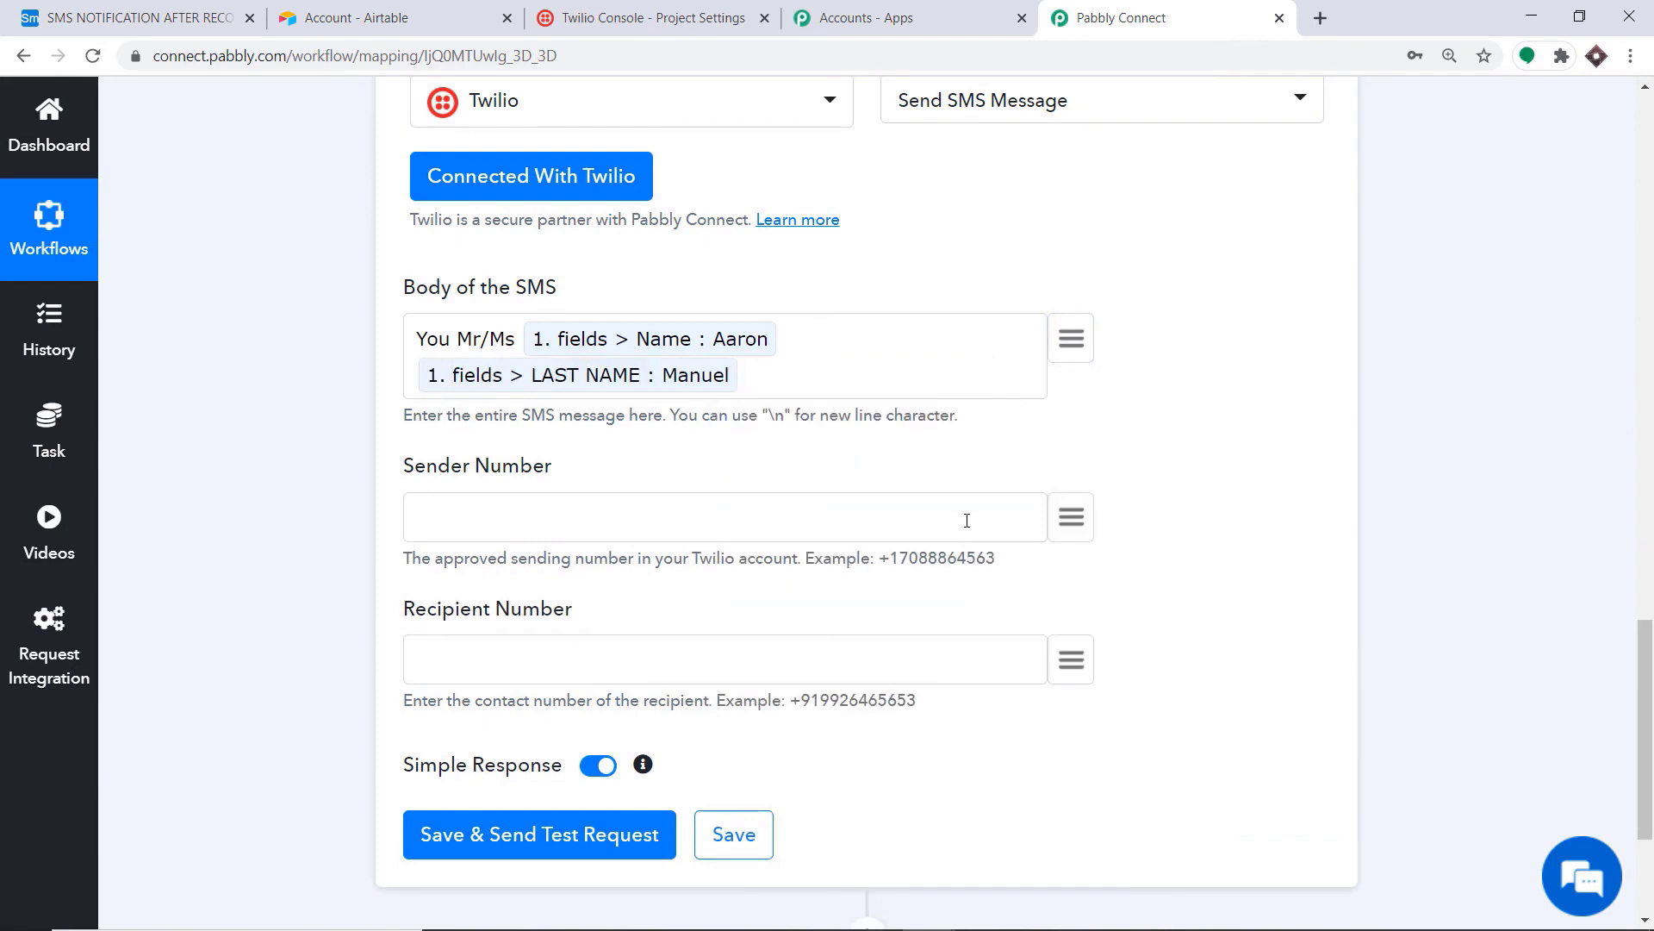
Step: Continue the body with 'of age', the mapped AGE, and 'has been added as a record in my database'
type("has bea")
key("BackSpace")
key("BackSpace")
key("BackSpace")
key("BackSpace")
key("BackSpace")
key("BackSpace")
key("BackSpace")
type("of age")
left_click(1071, 338)
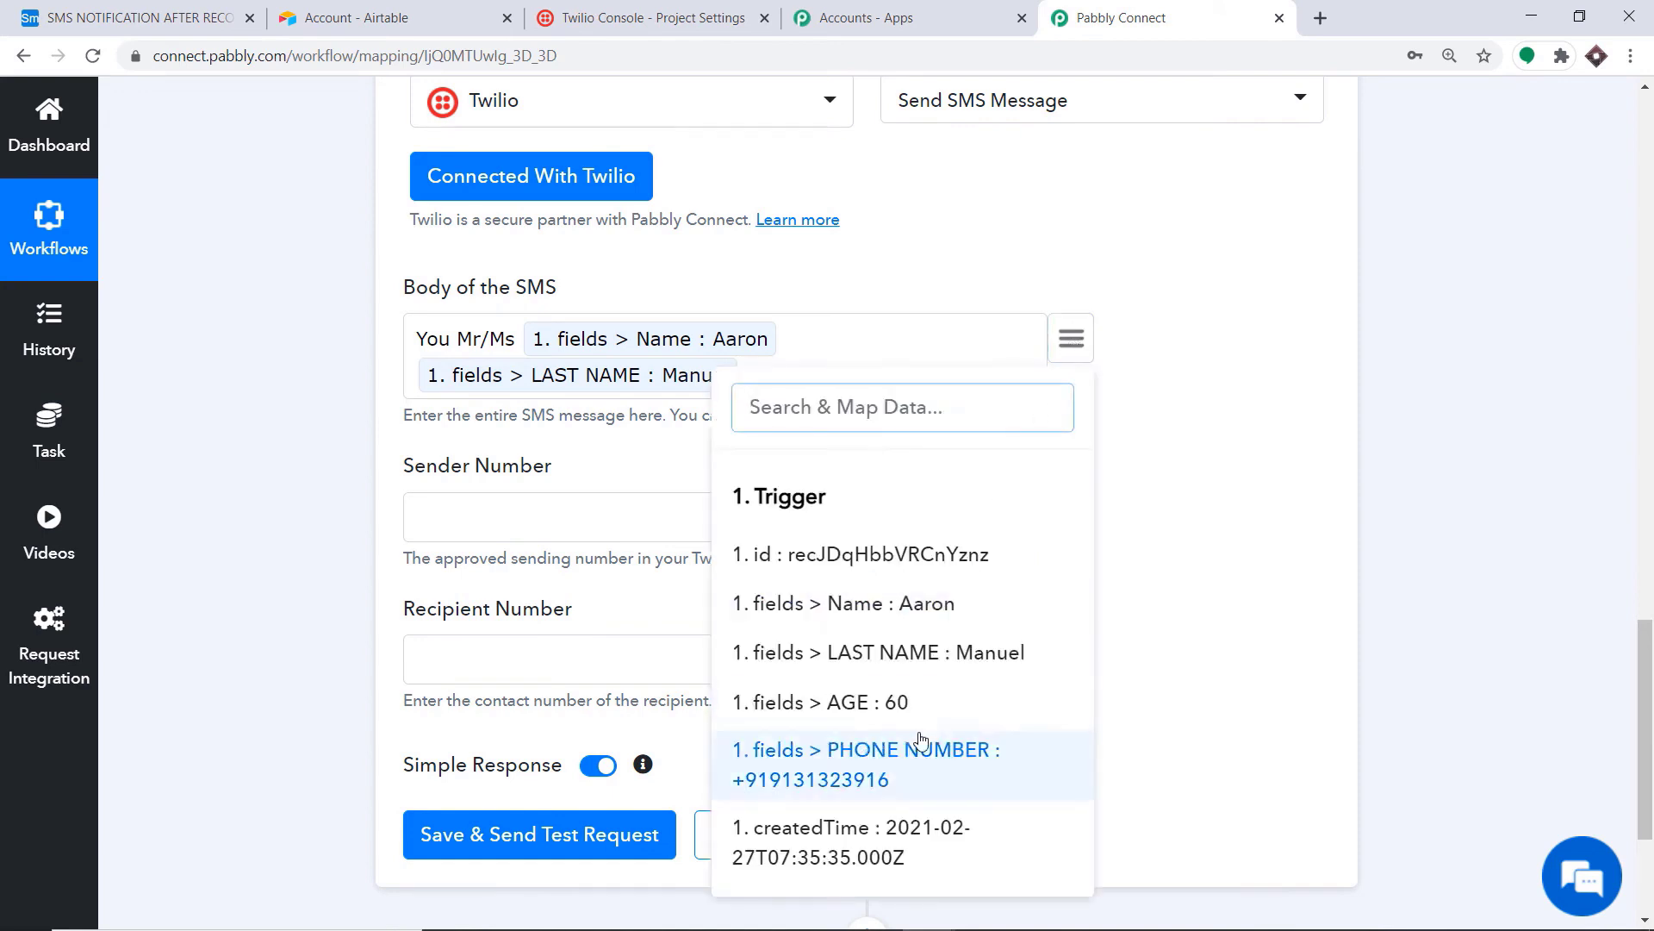
left_click(916, 705)
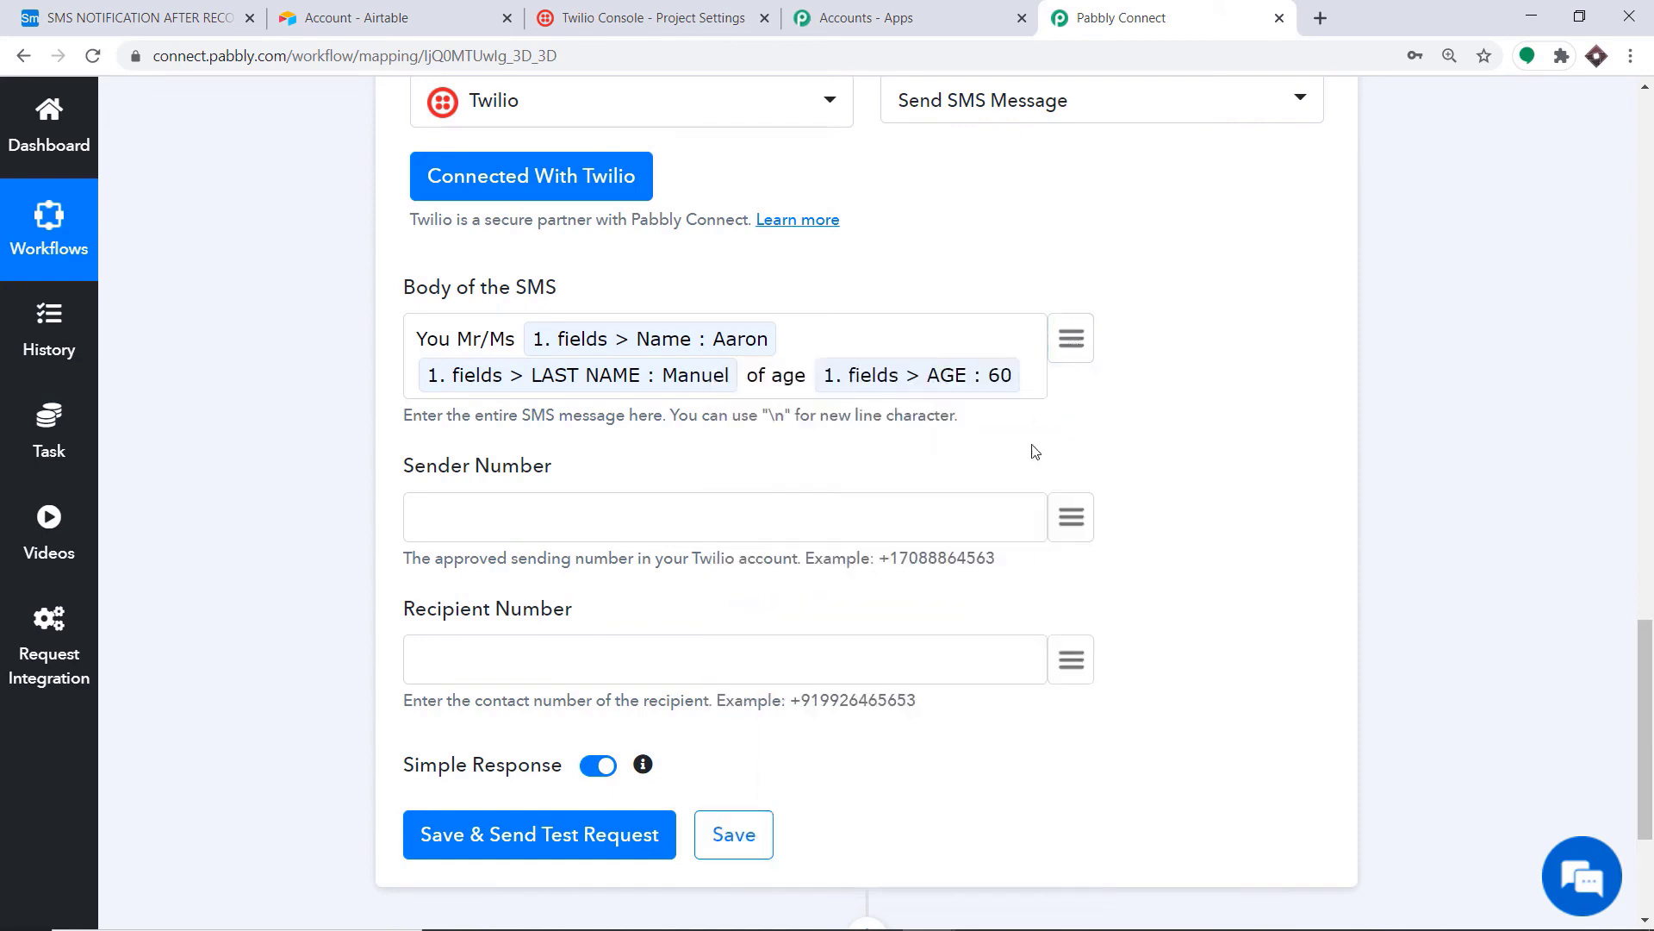
type("has been added as a record in ")
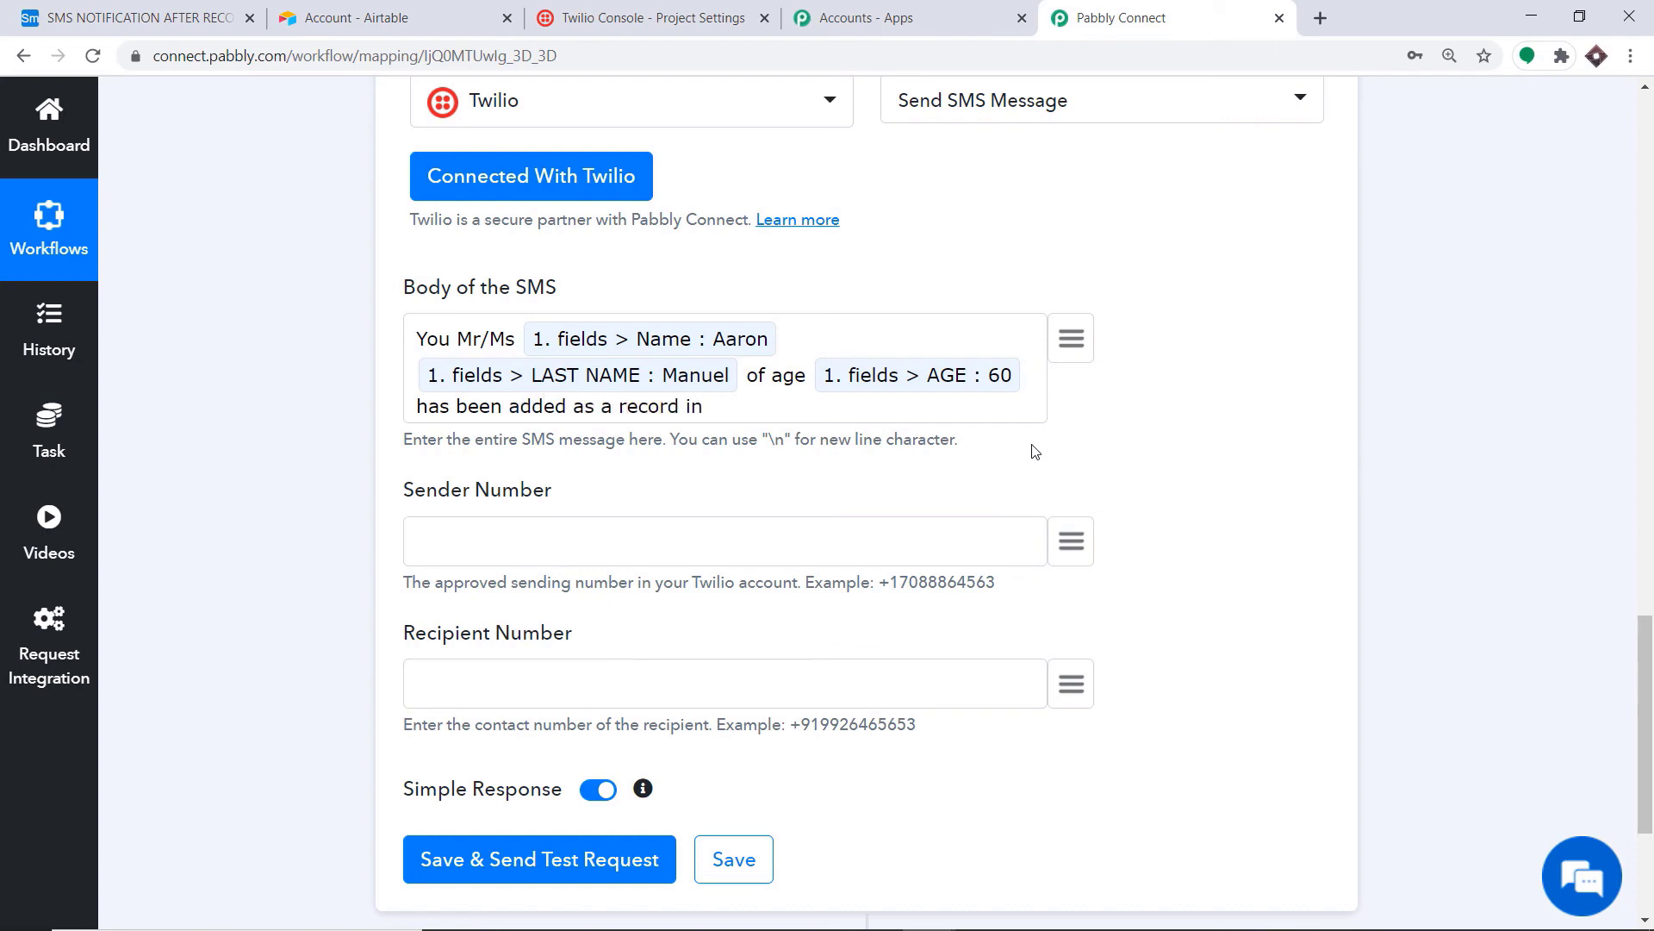
type("my database")
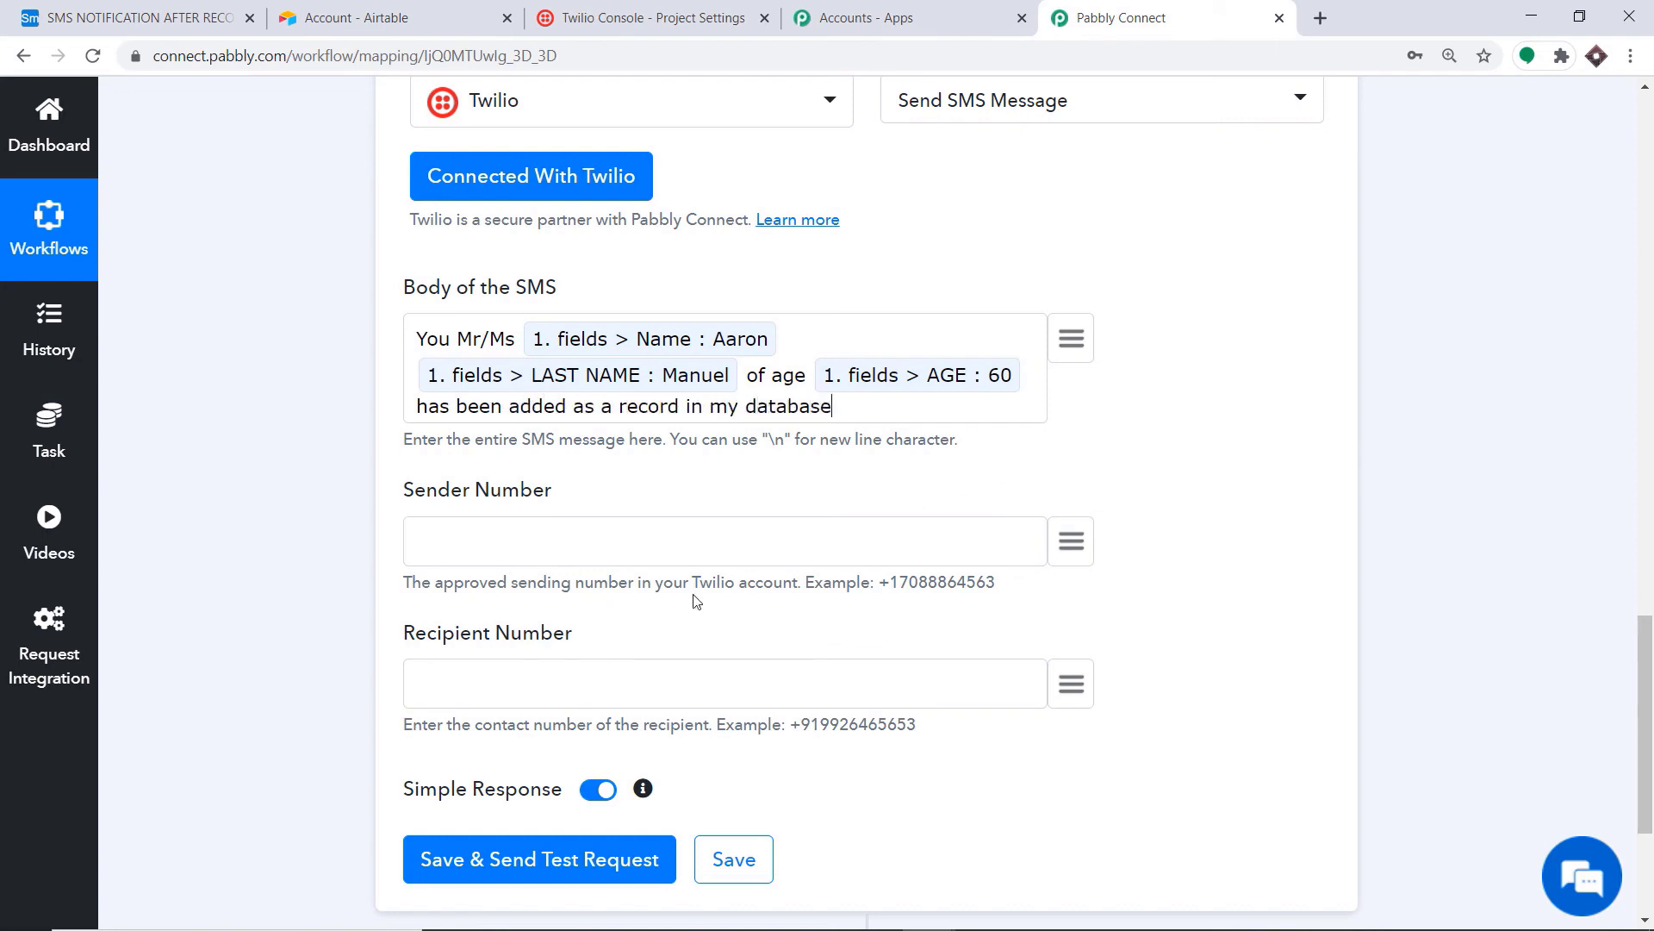
Step: Paste the Twilio sending number as Sender Number and map PHONE NUMBER as the recipient
left_click(481, 528)
scroll(499, 504, "down", 1)
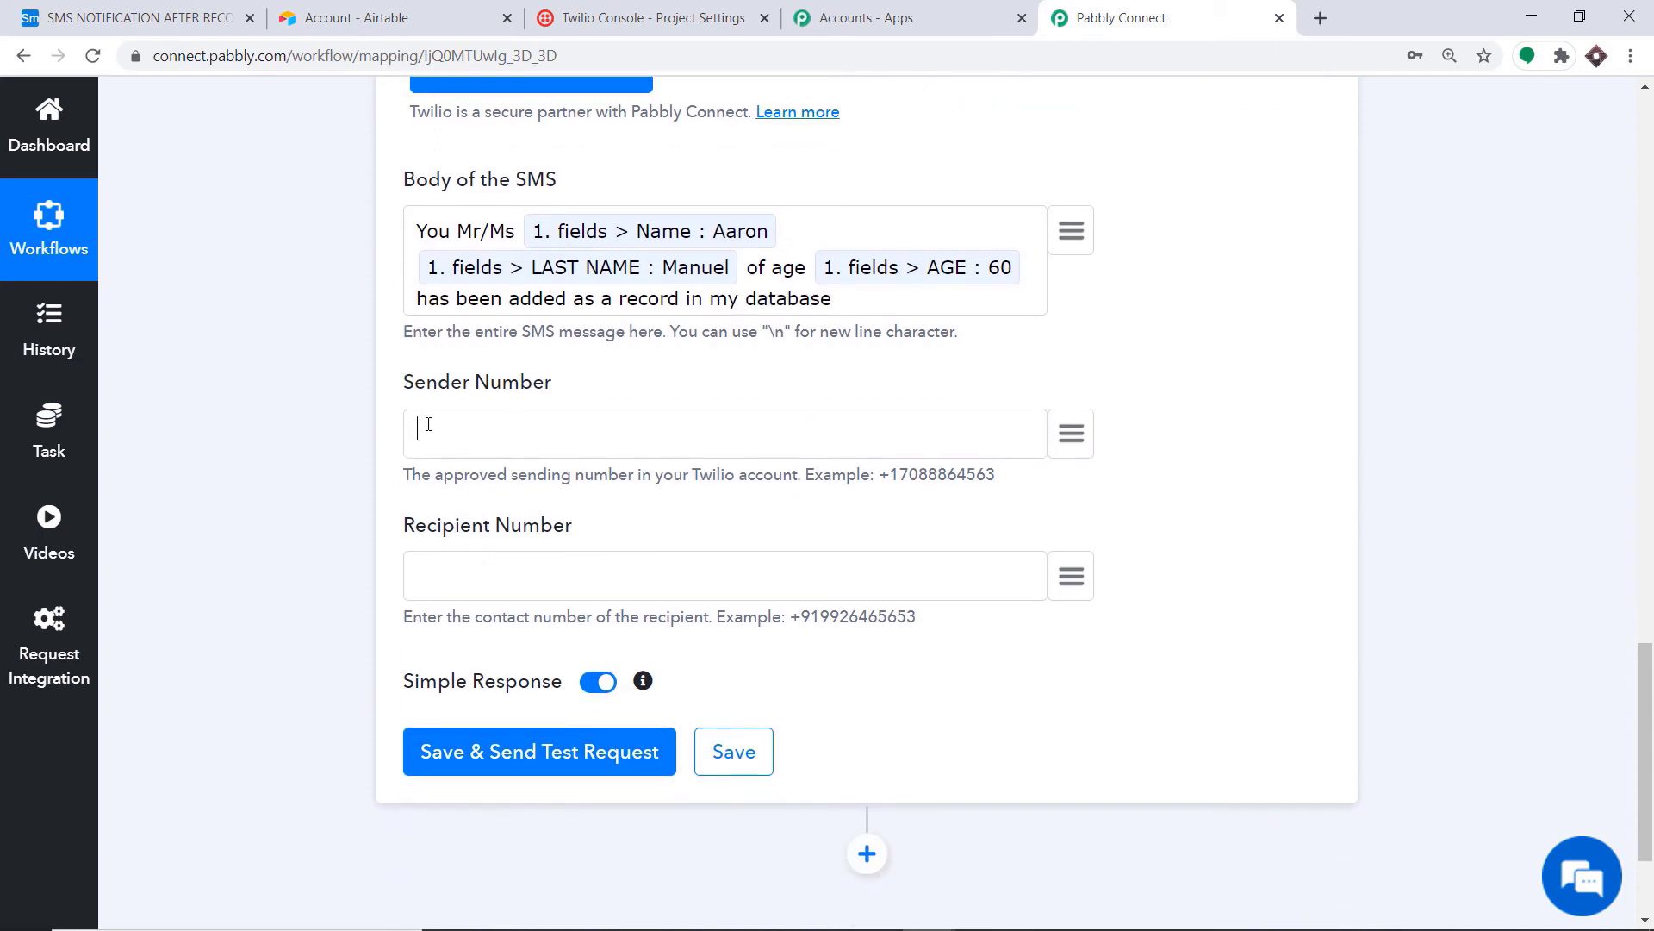
key("ctrl+v")
left_click(1062, 577)
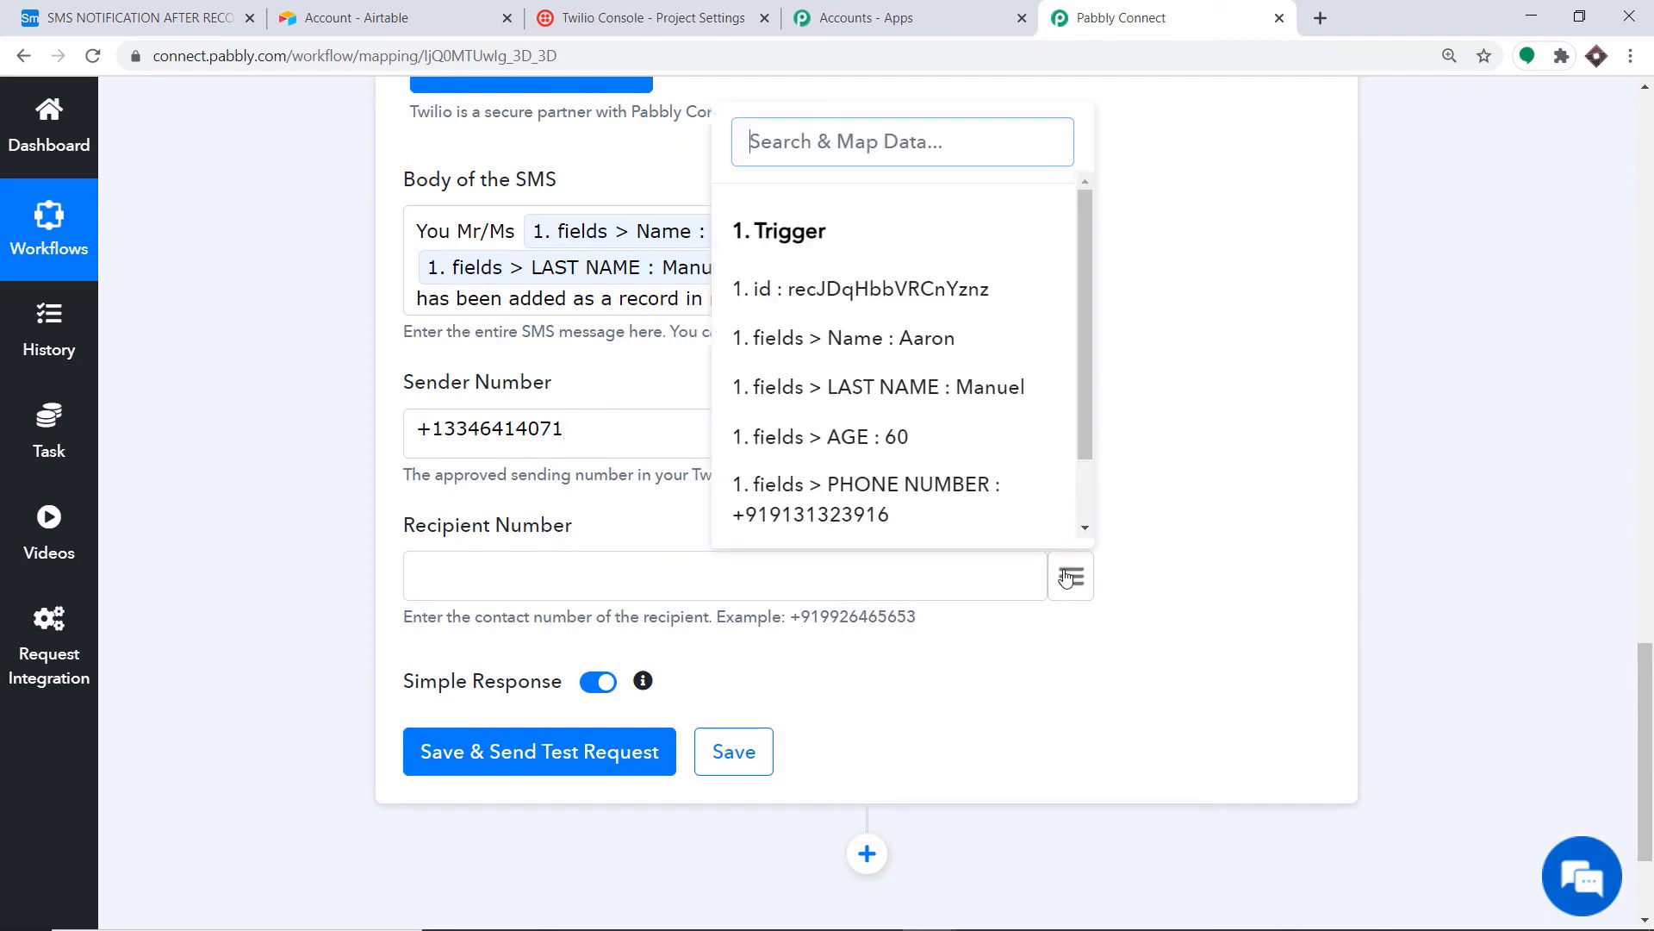
left_click(915, 522)
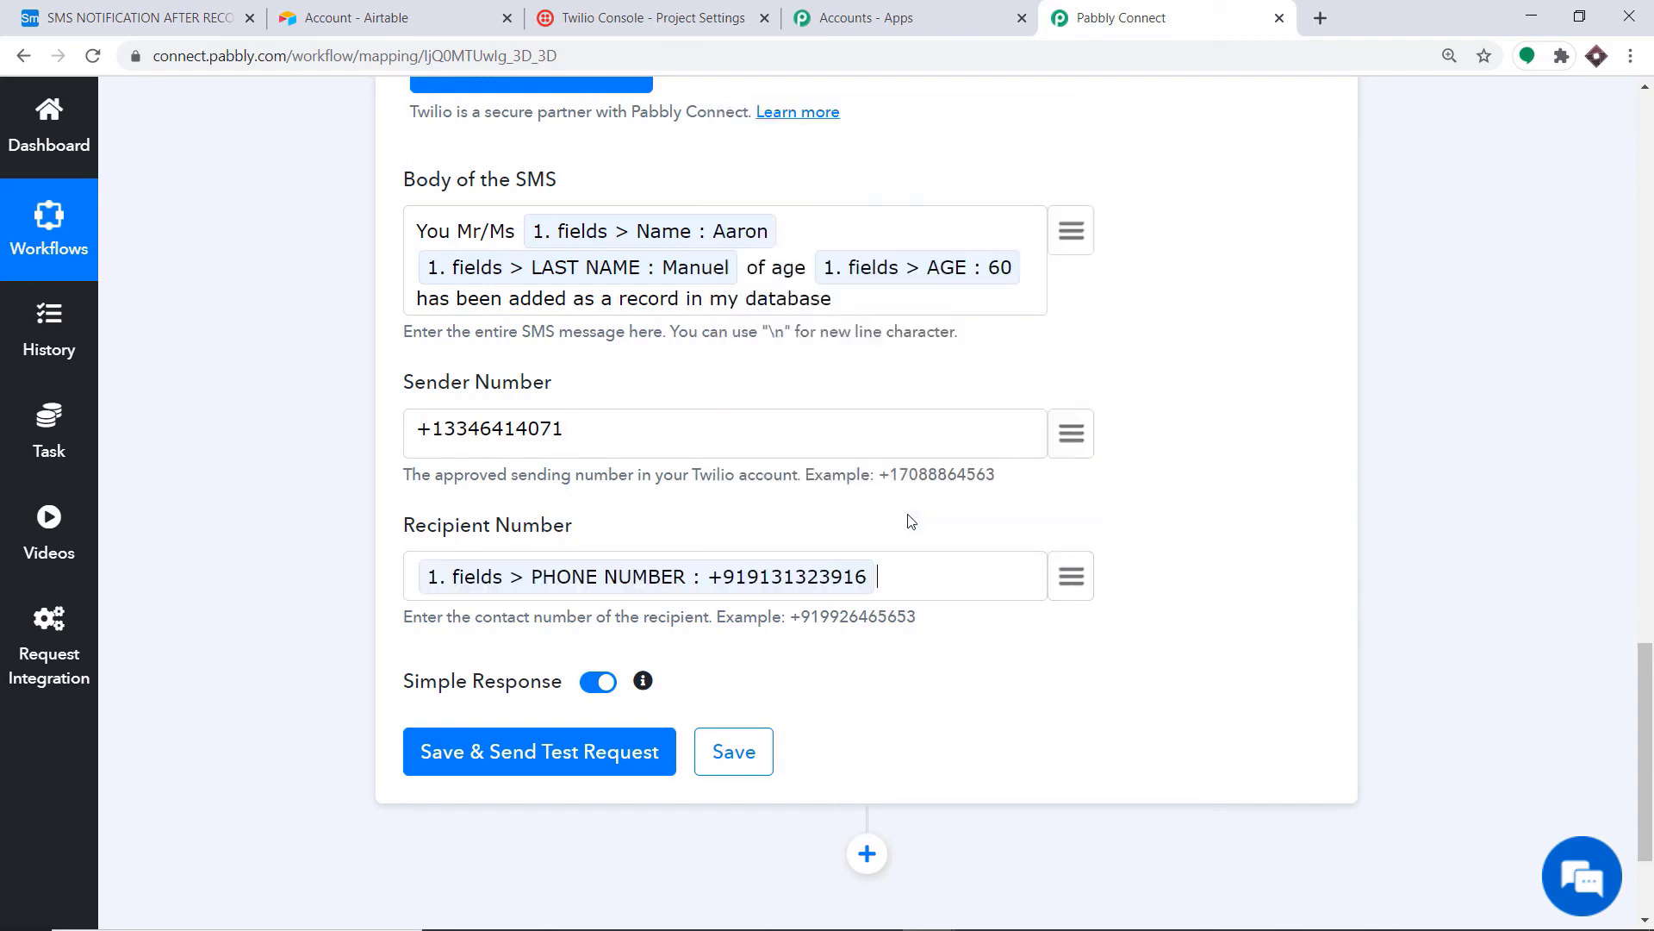
scroll(717, 357, "down", 3)
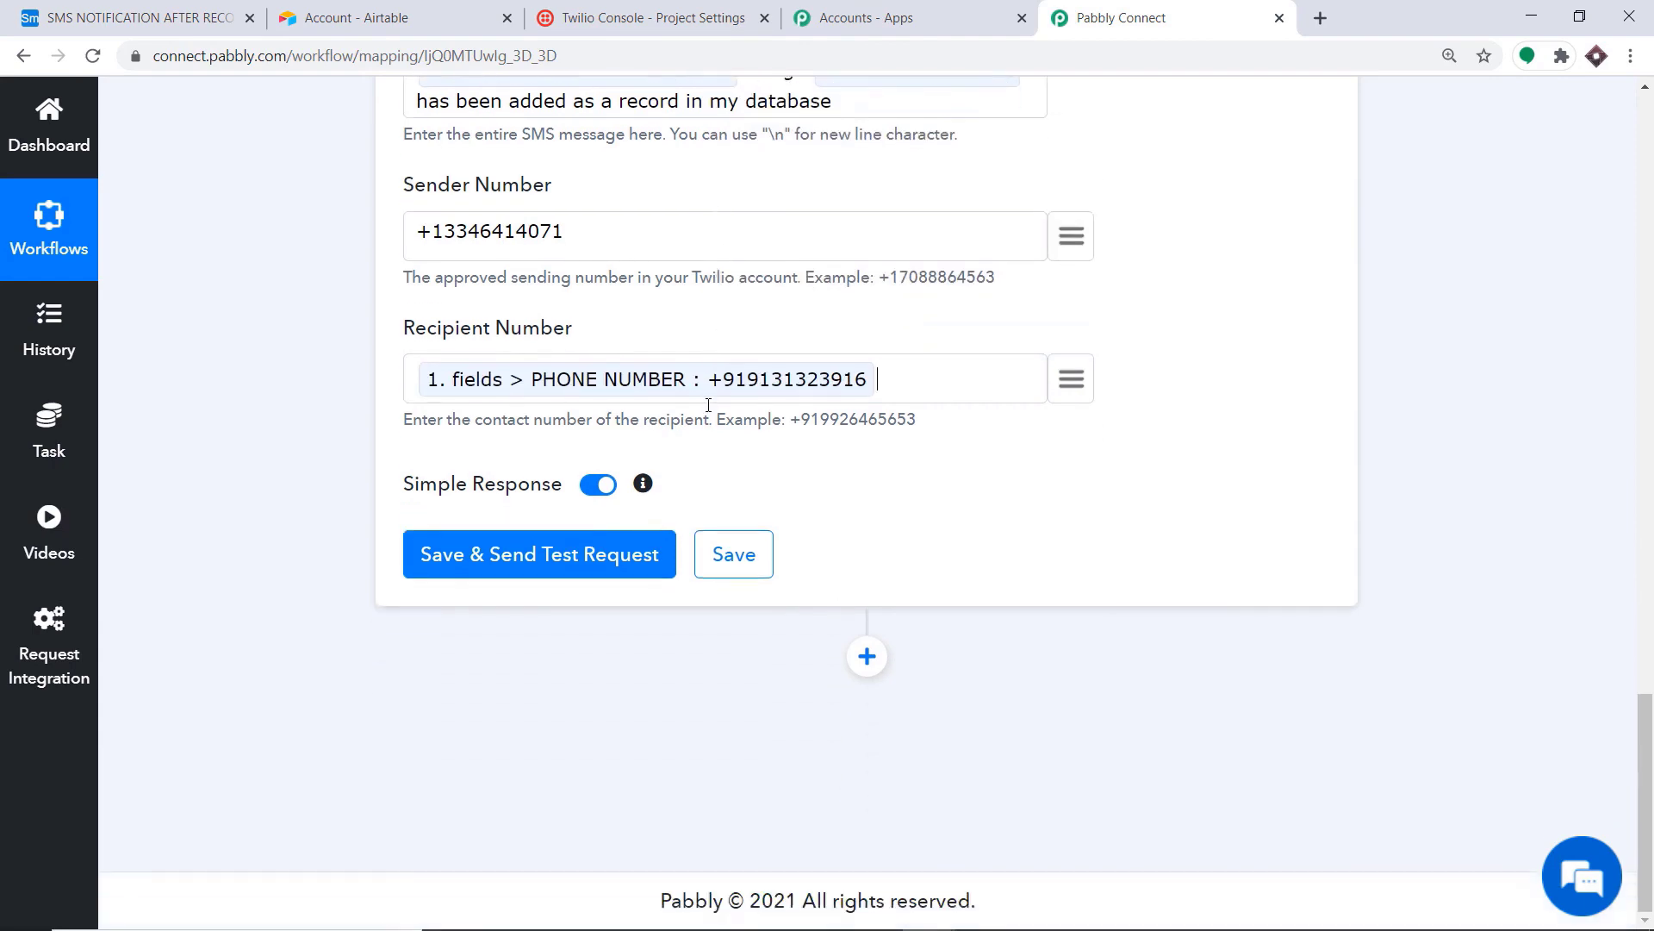
Step: Save the Twilio action, send a test SMS, and review the API response
left_click(538, 569)
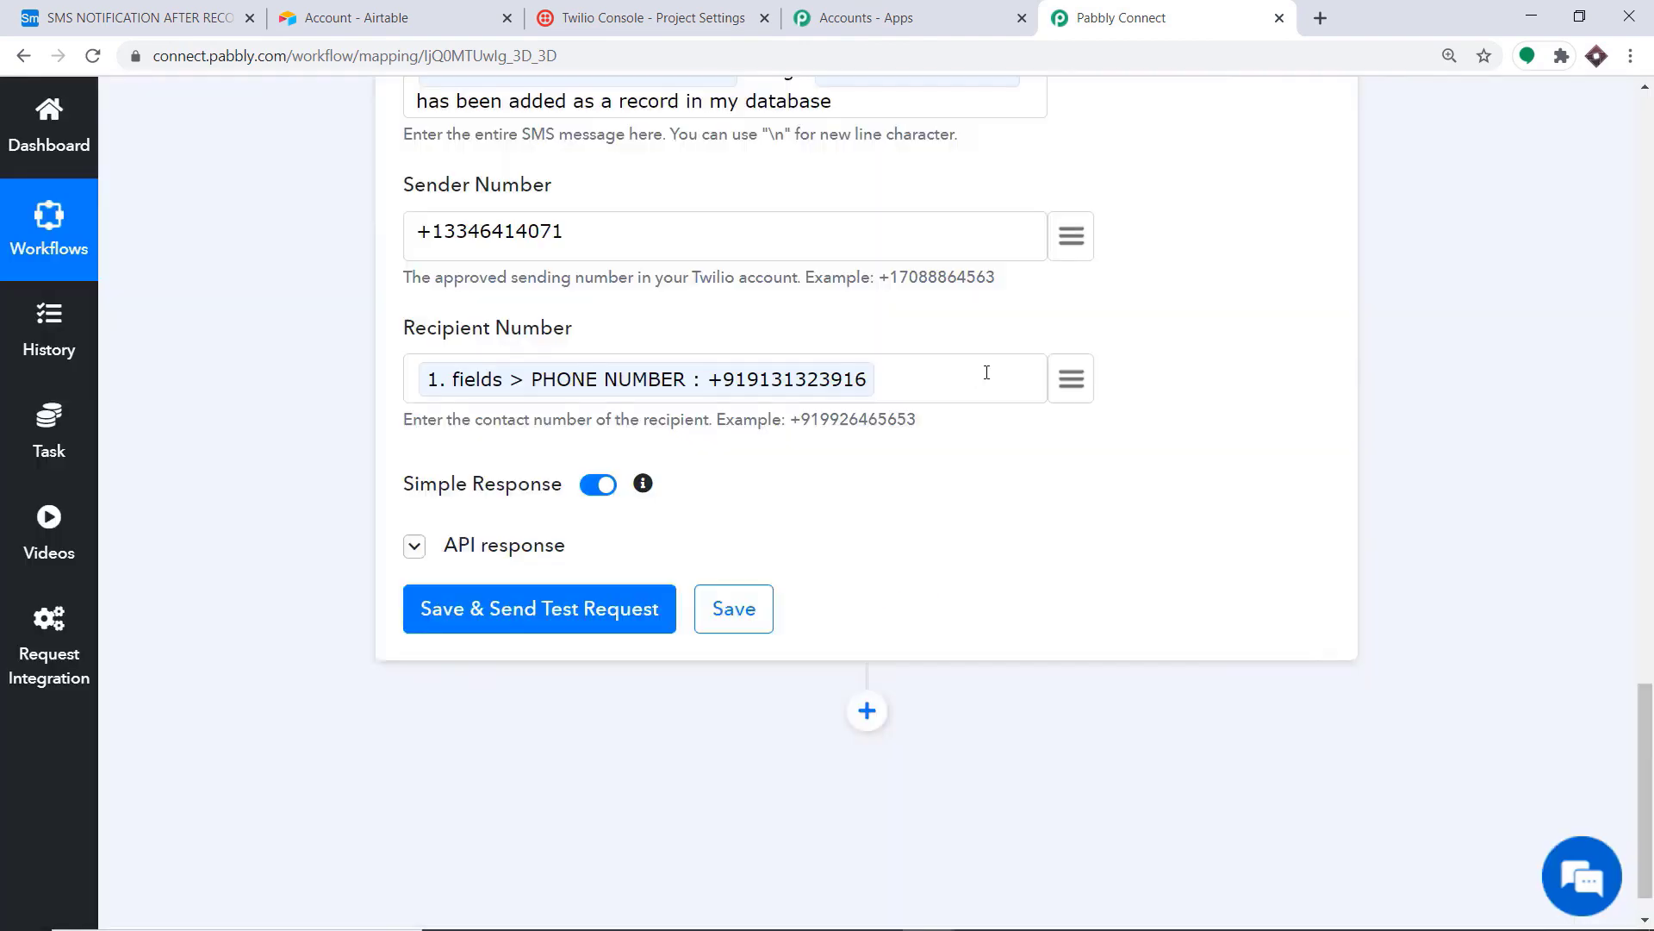
scroll(991, 375, "down", 6)
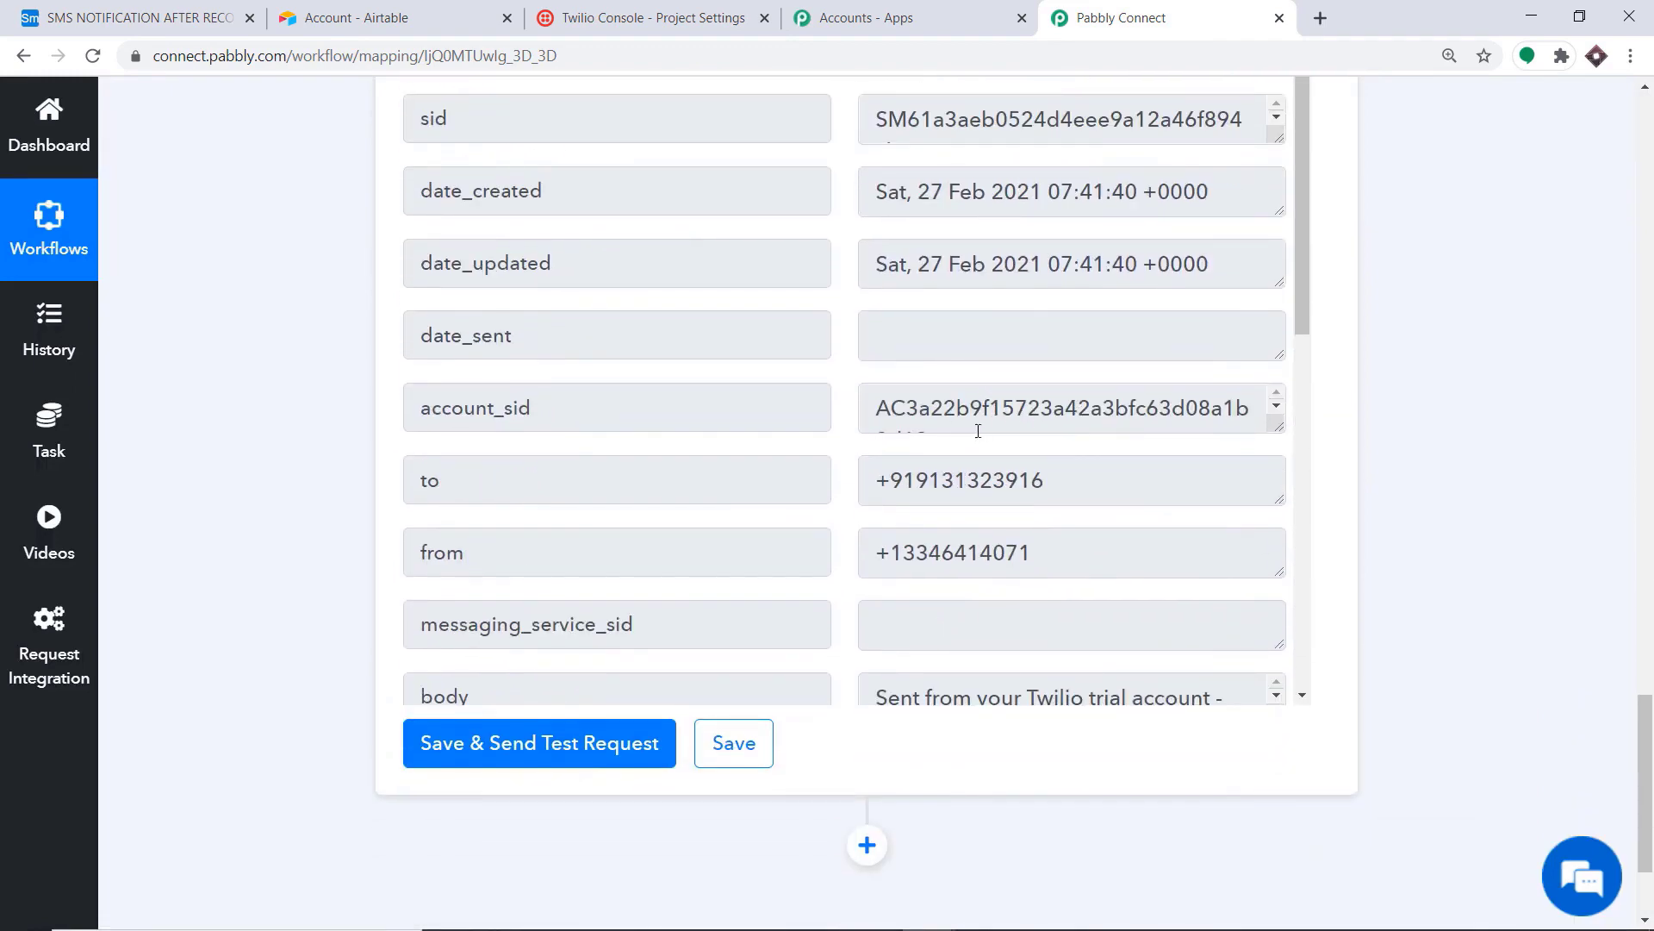
scroll(978, 411, "up", 8)
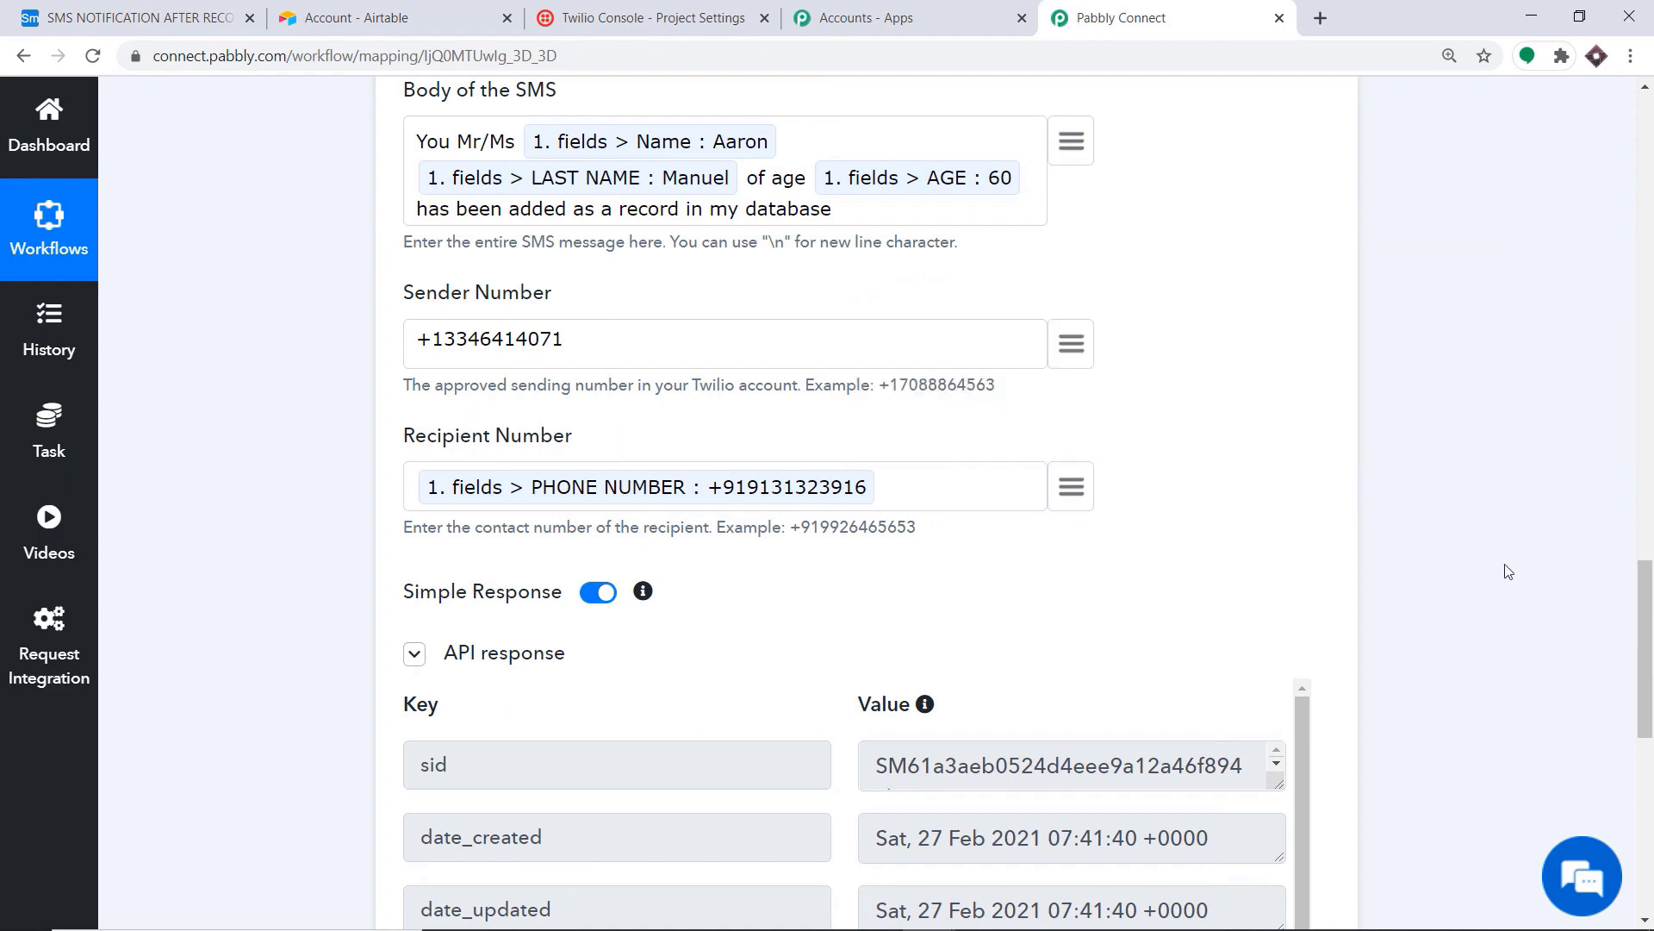
scroll(1468, 593, "up", 9)
Step: Collapse the Twilio Send SMS step and the Airtable New Record trigger step
left_click(739, 482)
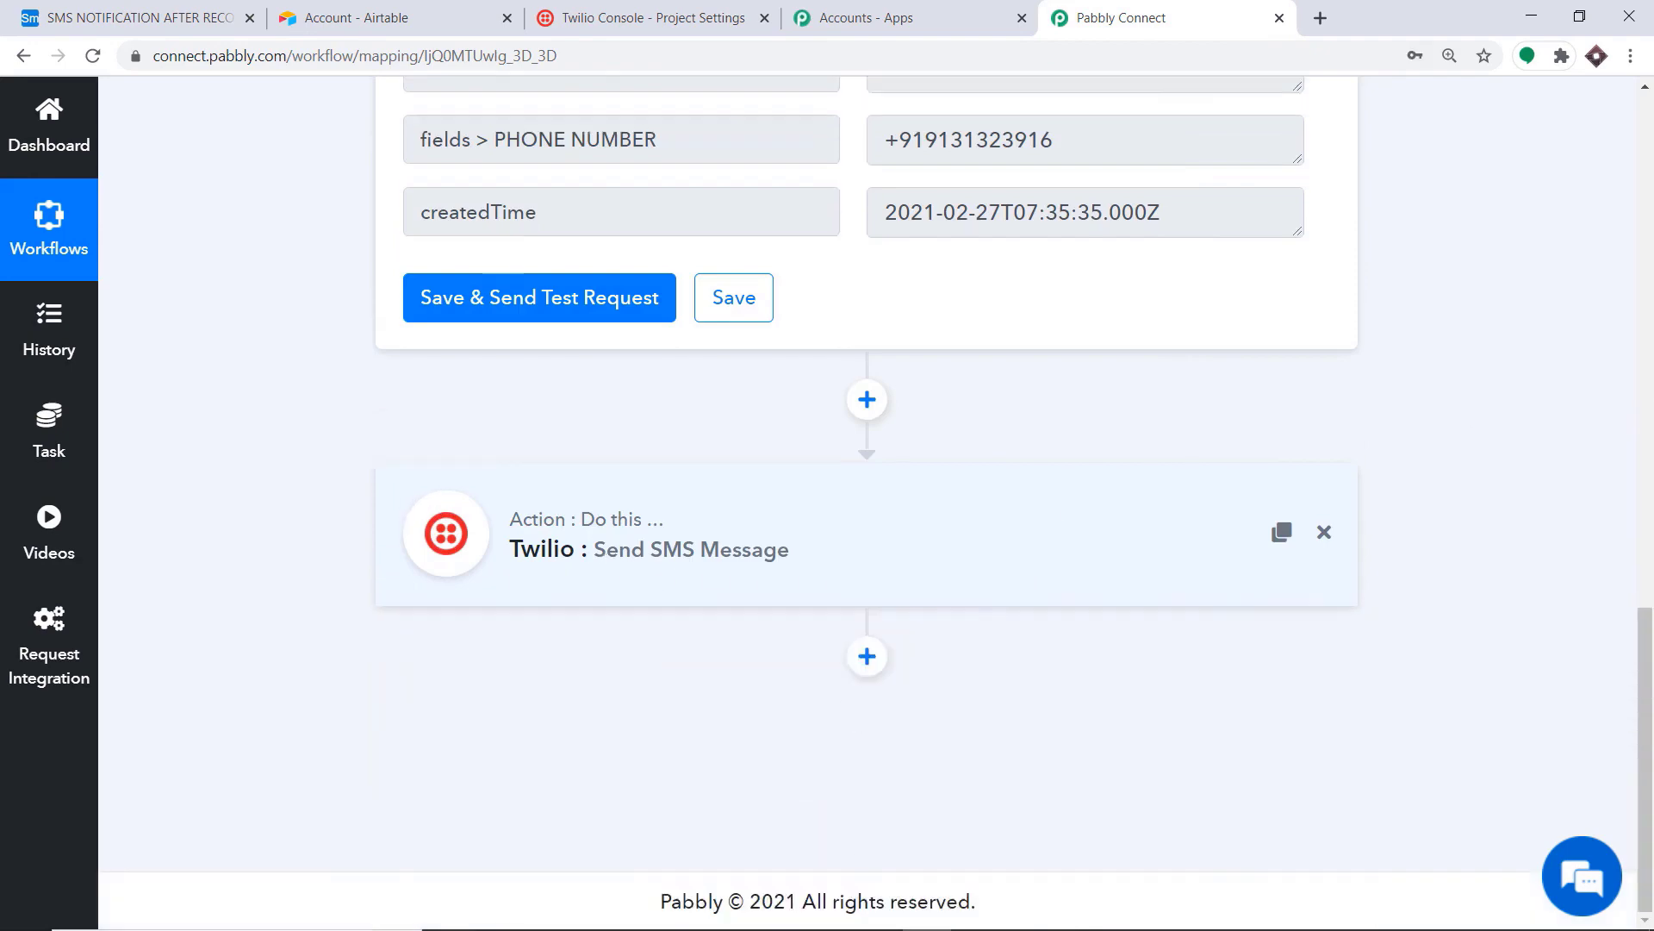
scroll(1508, 229, "up", 15)
left_click(805, 247)
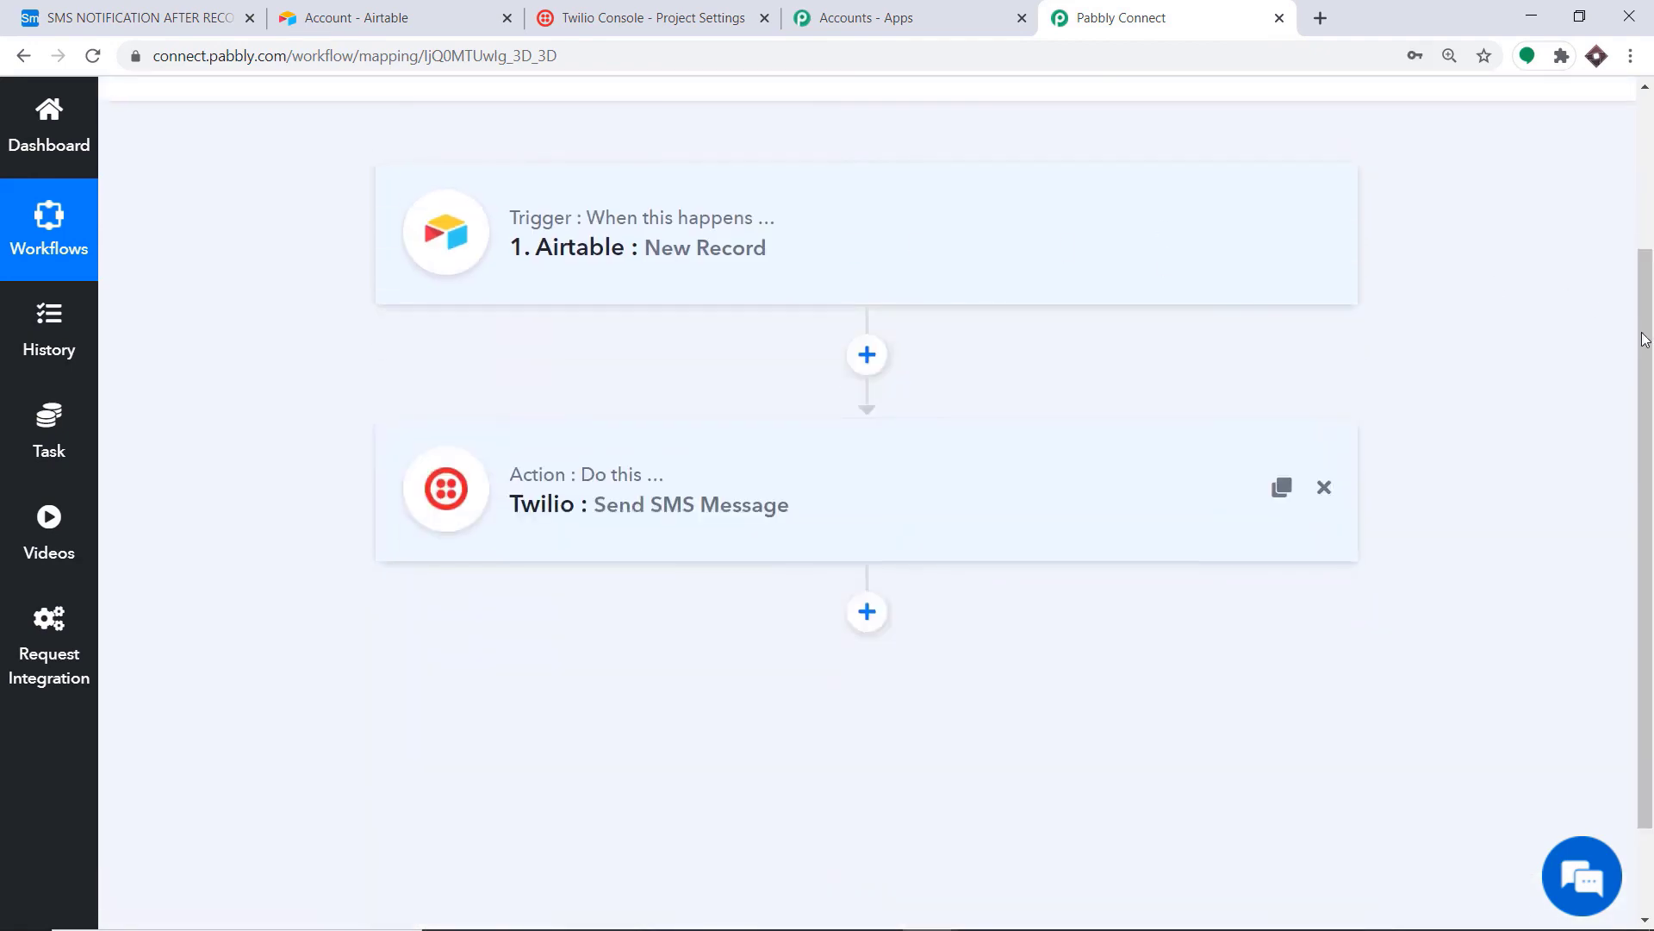
scroll(1638, 319, "up", 2)
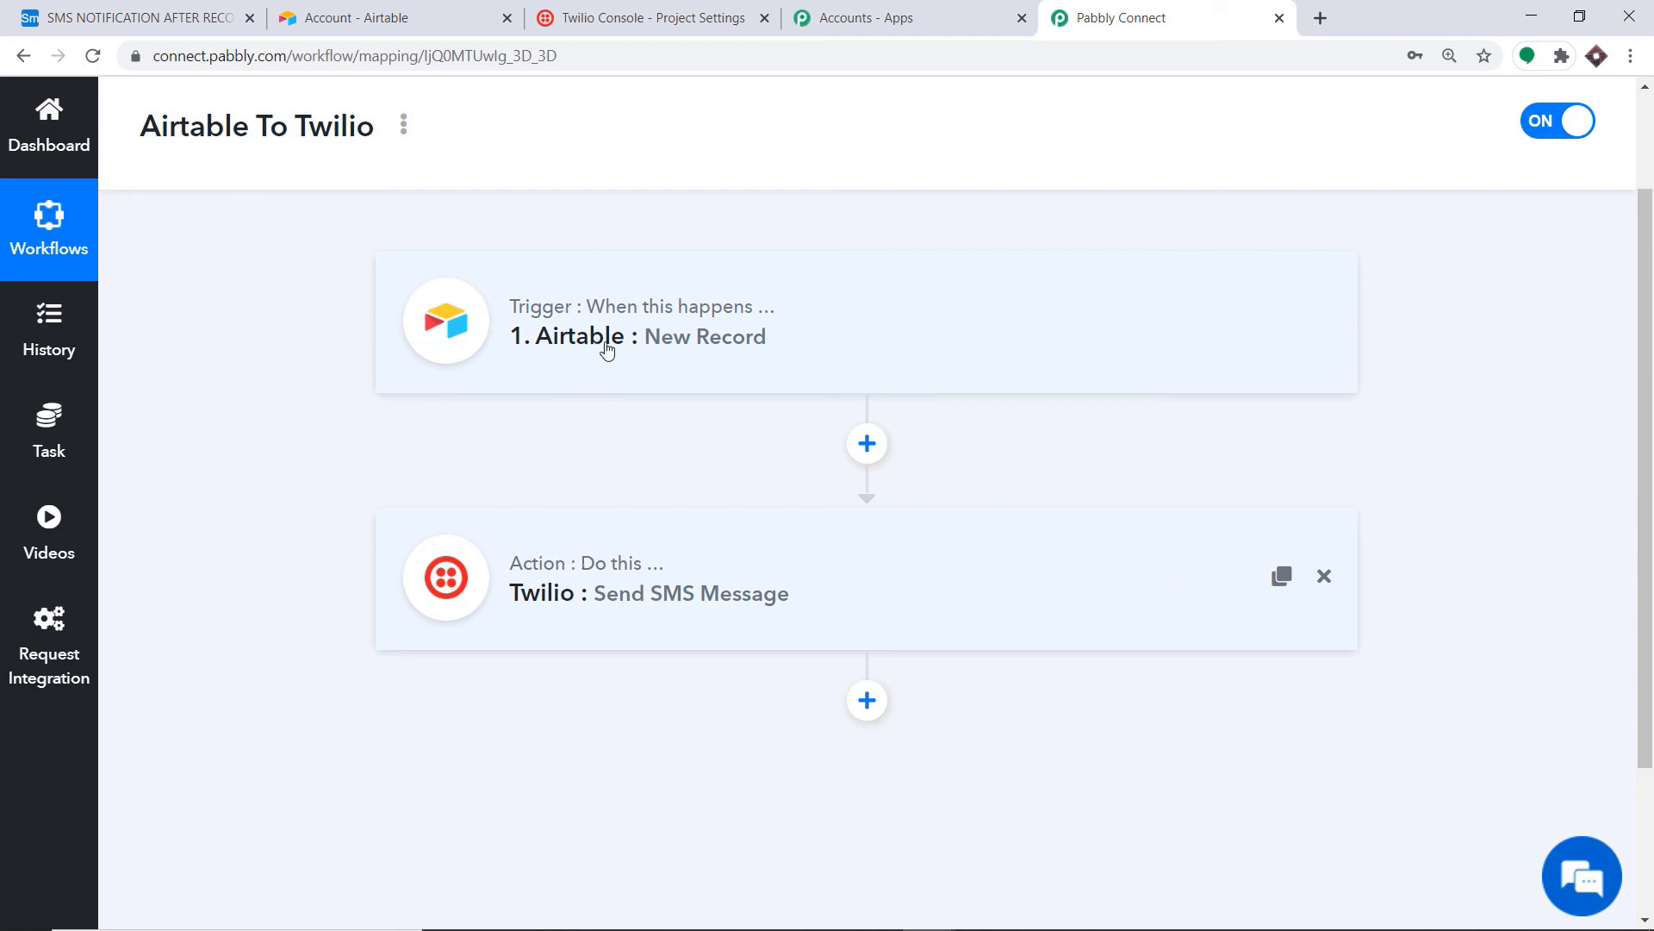
Step: In Airtable, add a second record with a first name, last name, age 34, and start its phone number
left_click(141, 18)
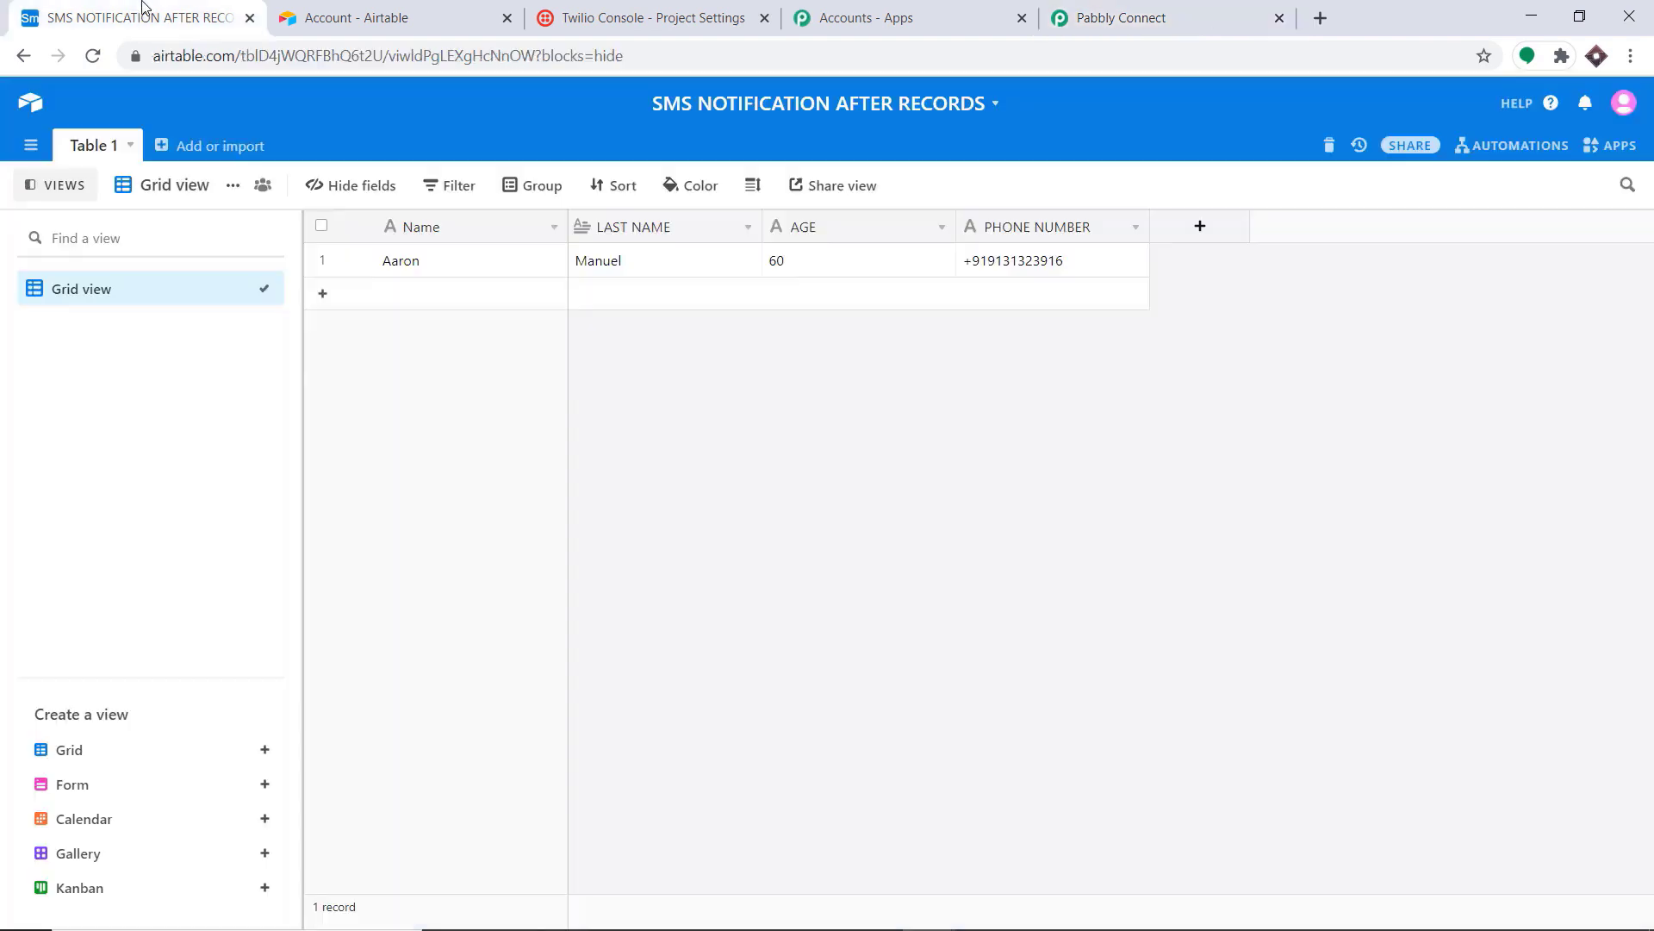
left_click(404, 297)
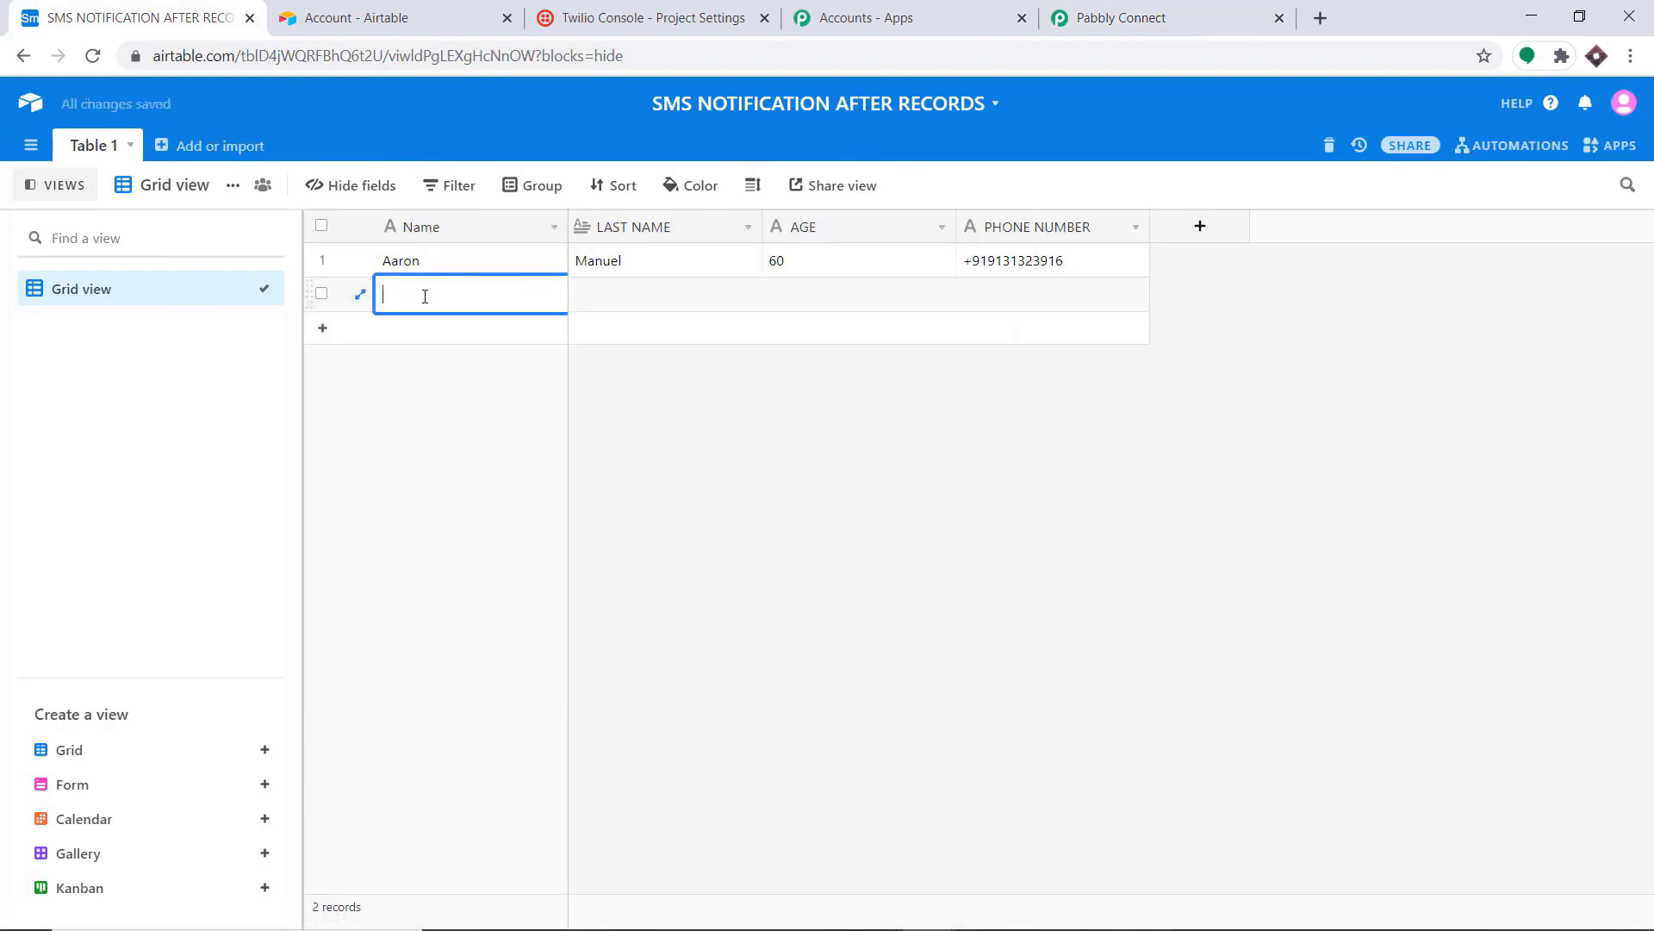
left_click(614, 300)
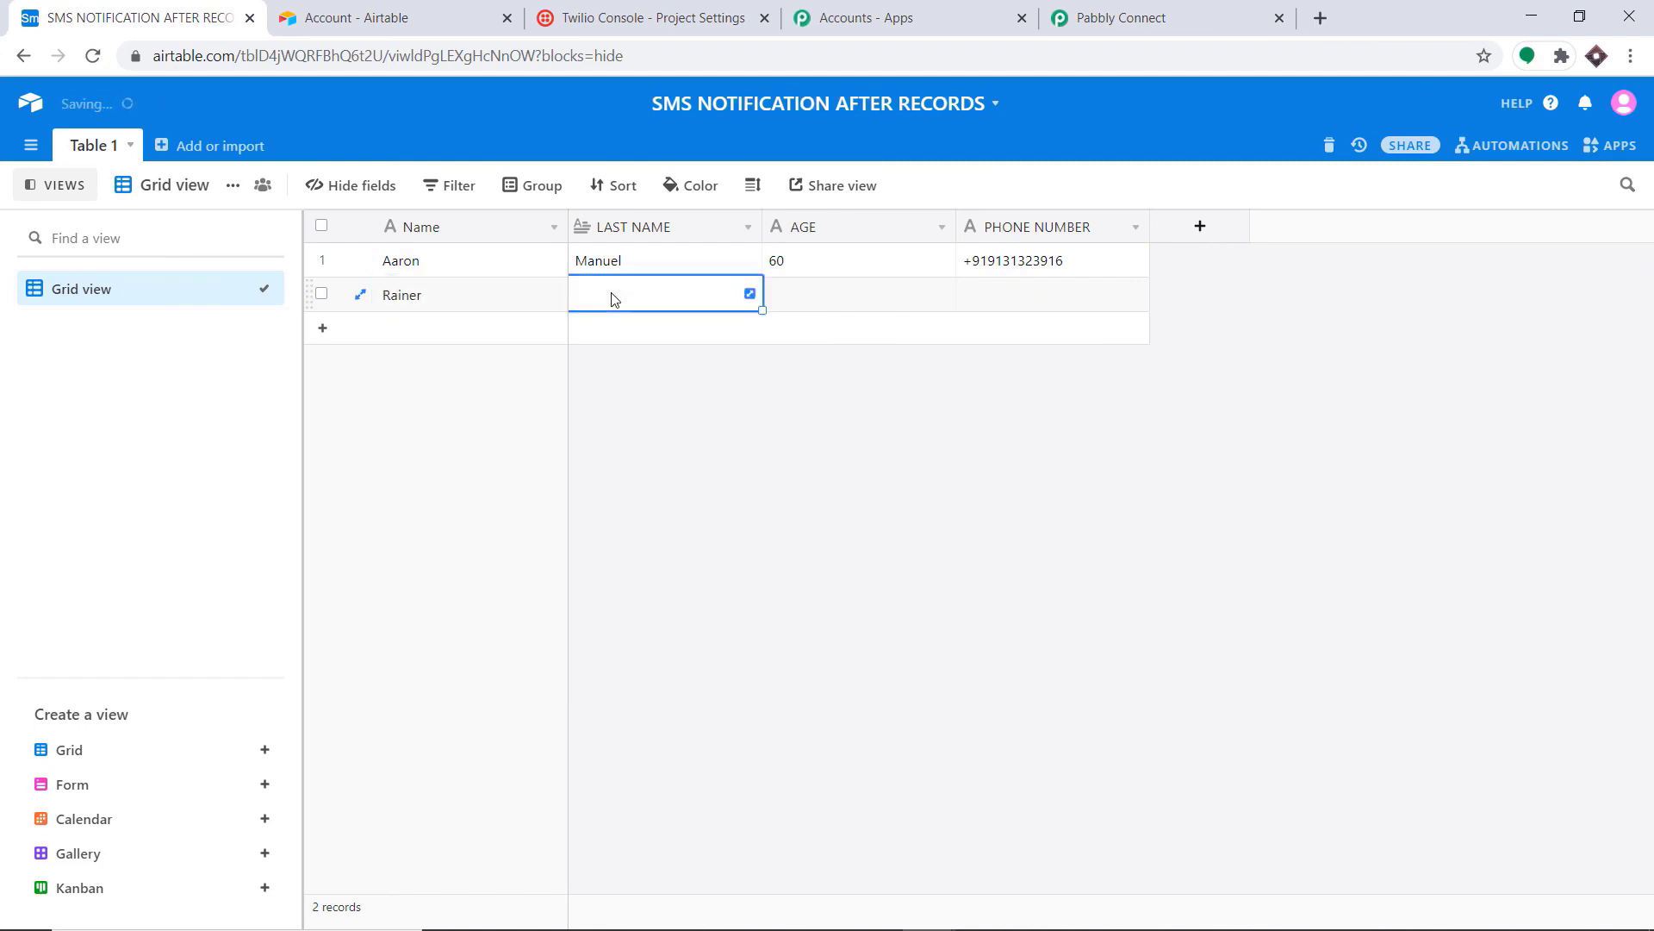
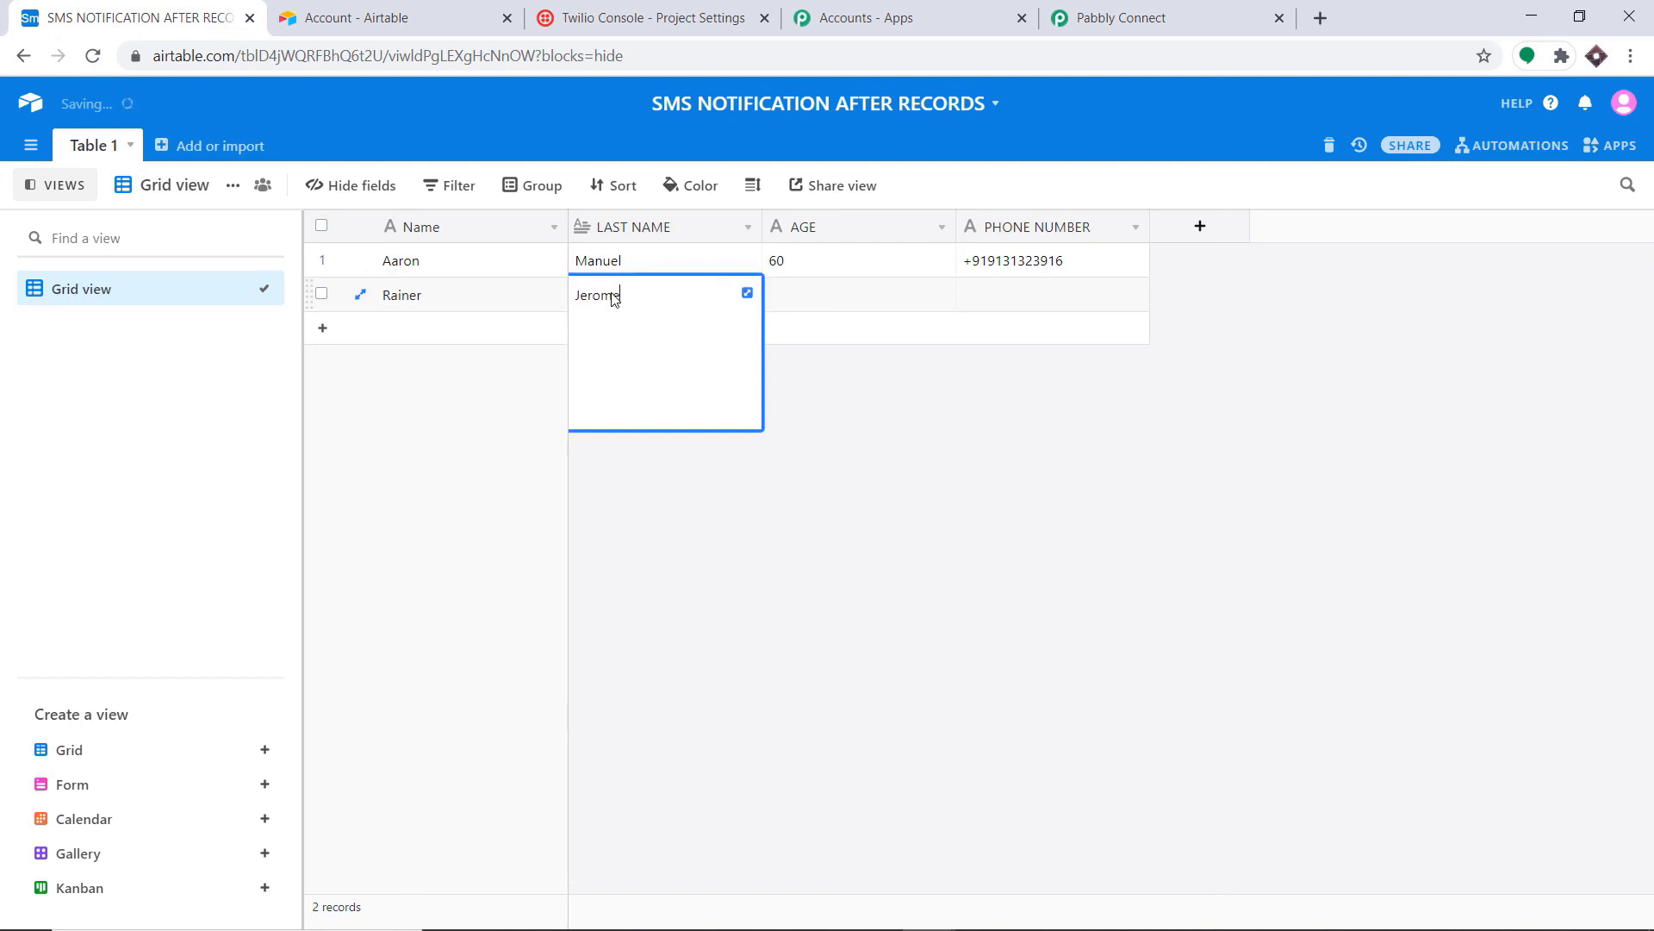
left_click(785, 306)
type("34")
left_click(988, 310)
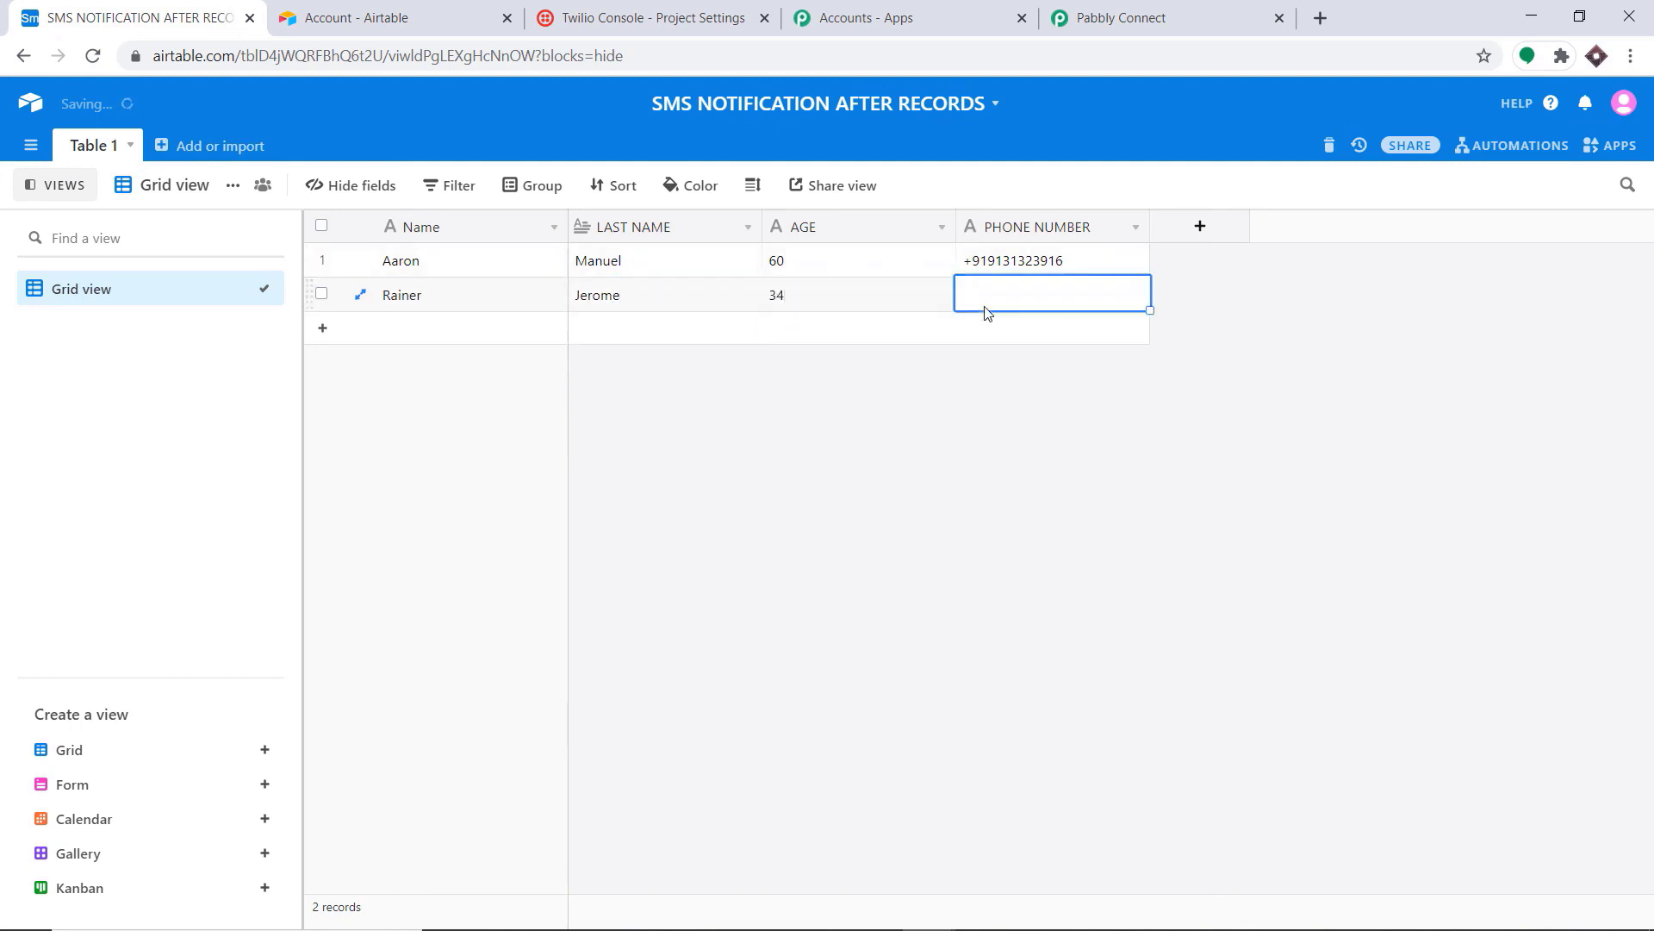
type("+")
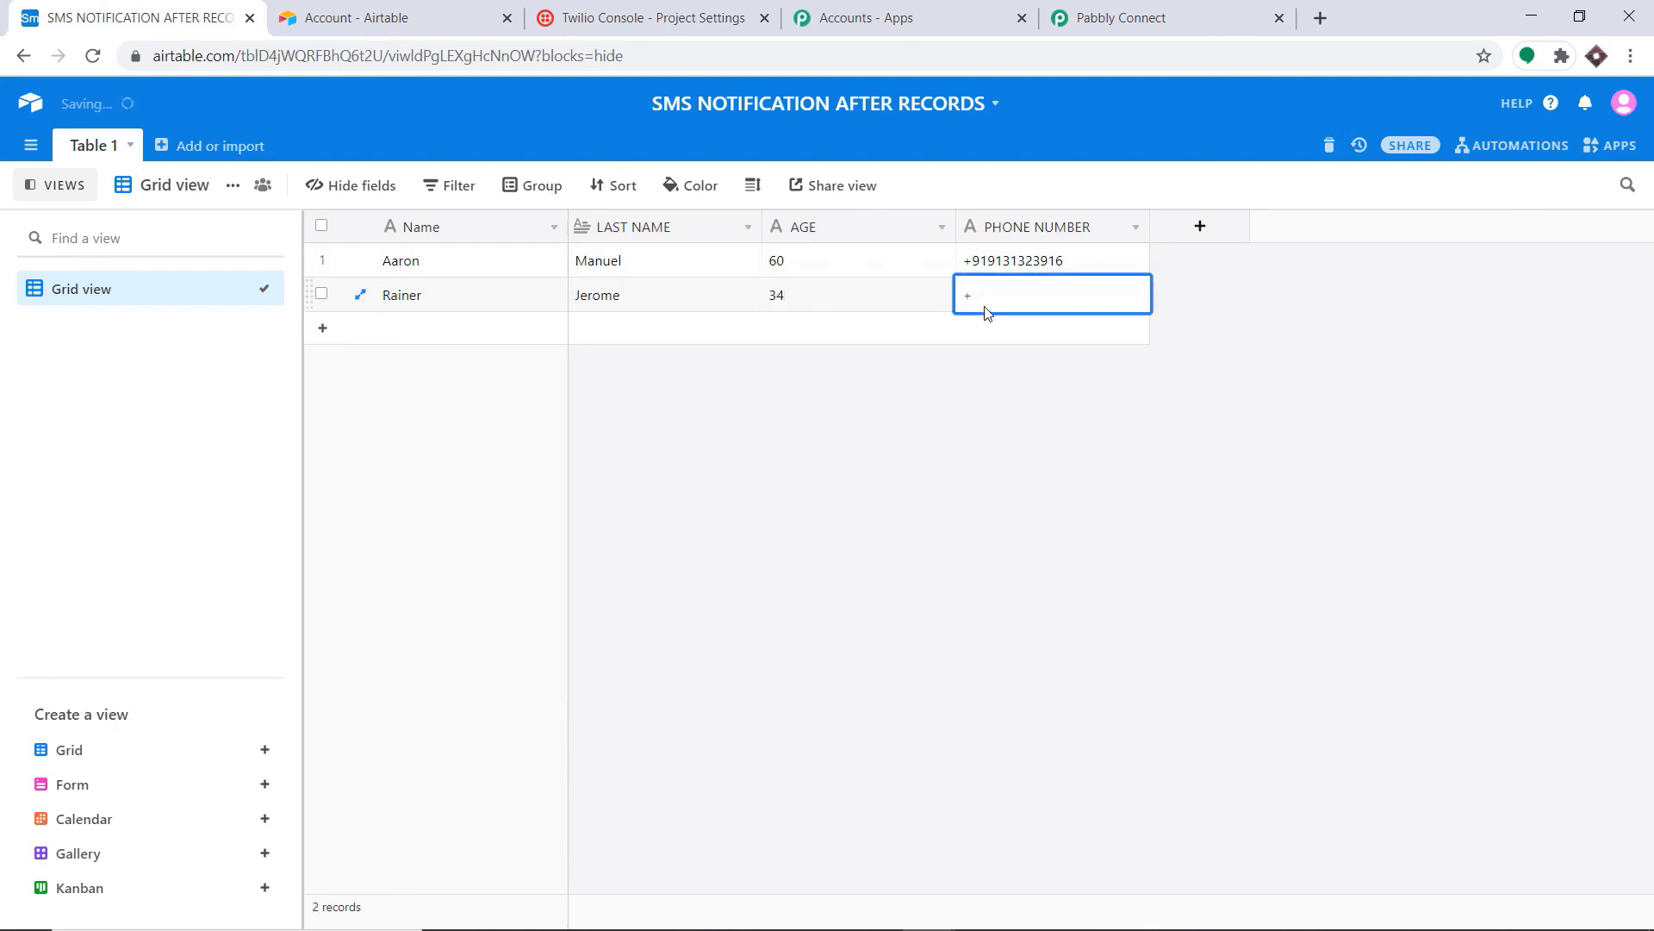
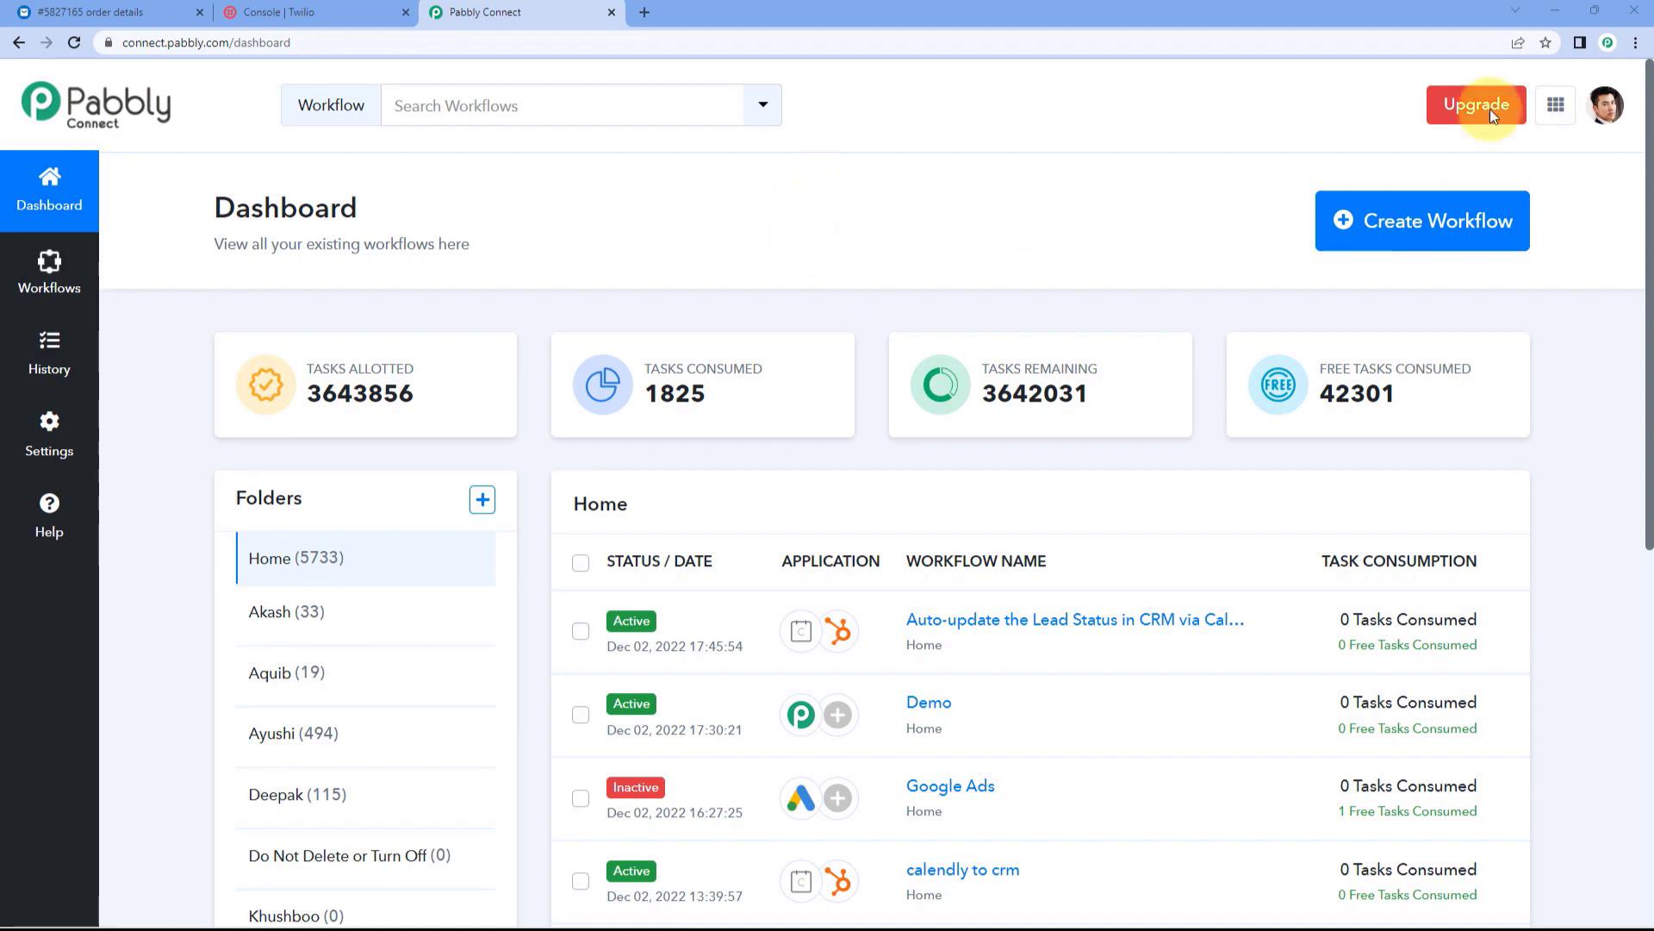
Step: Create a new workflow named 'Dukaan to Twilio'
left_click(1383, 231)
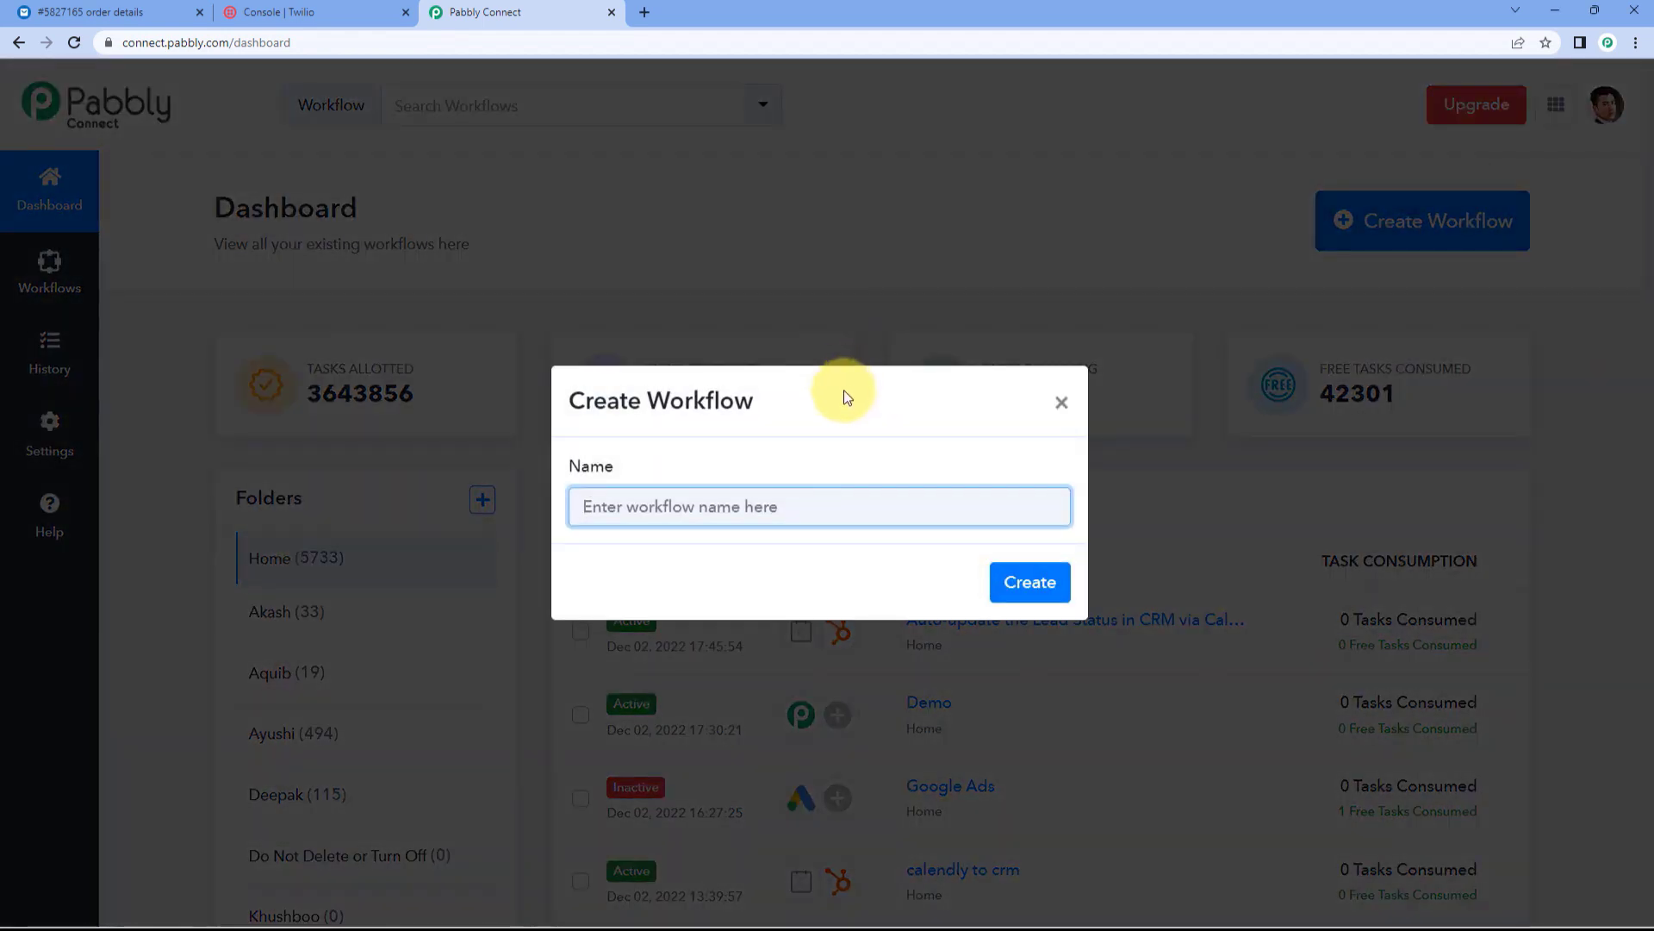
type("Dukaa")
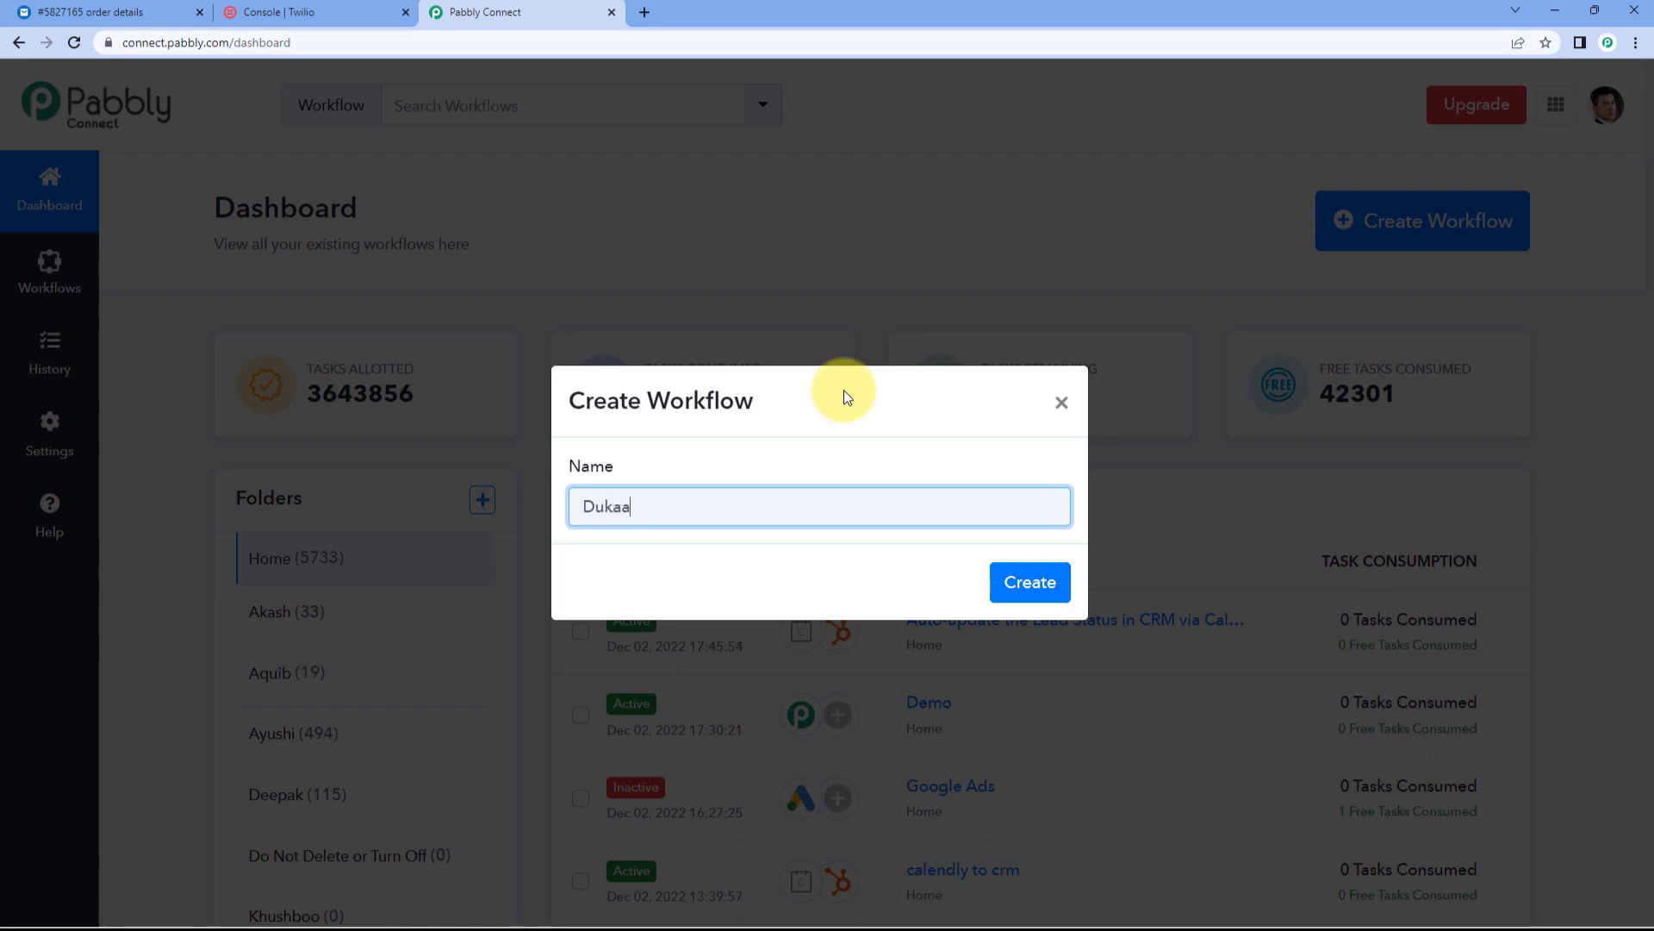
type("n to Twilio")
left_click(1031, 582)
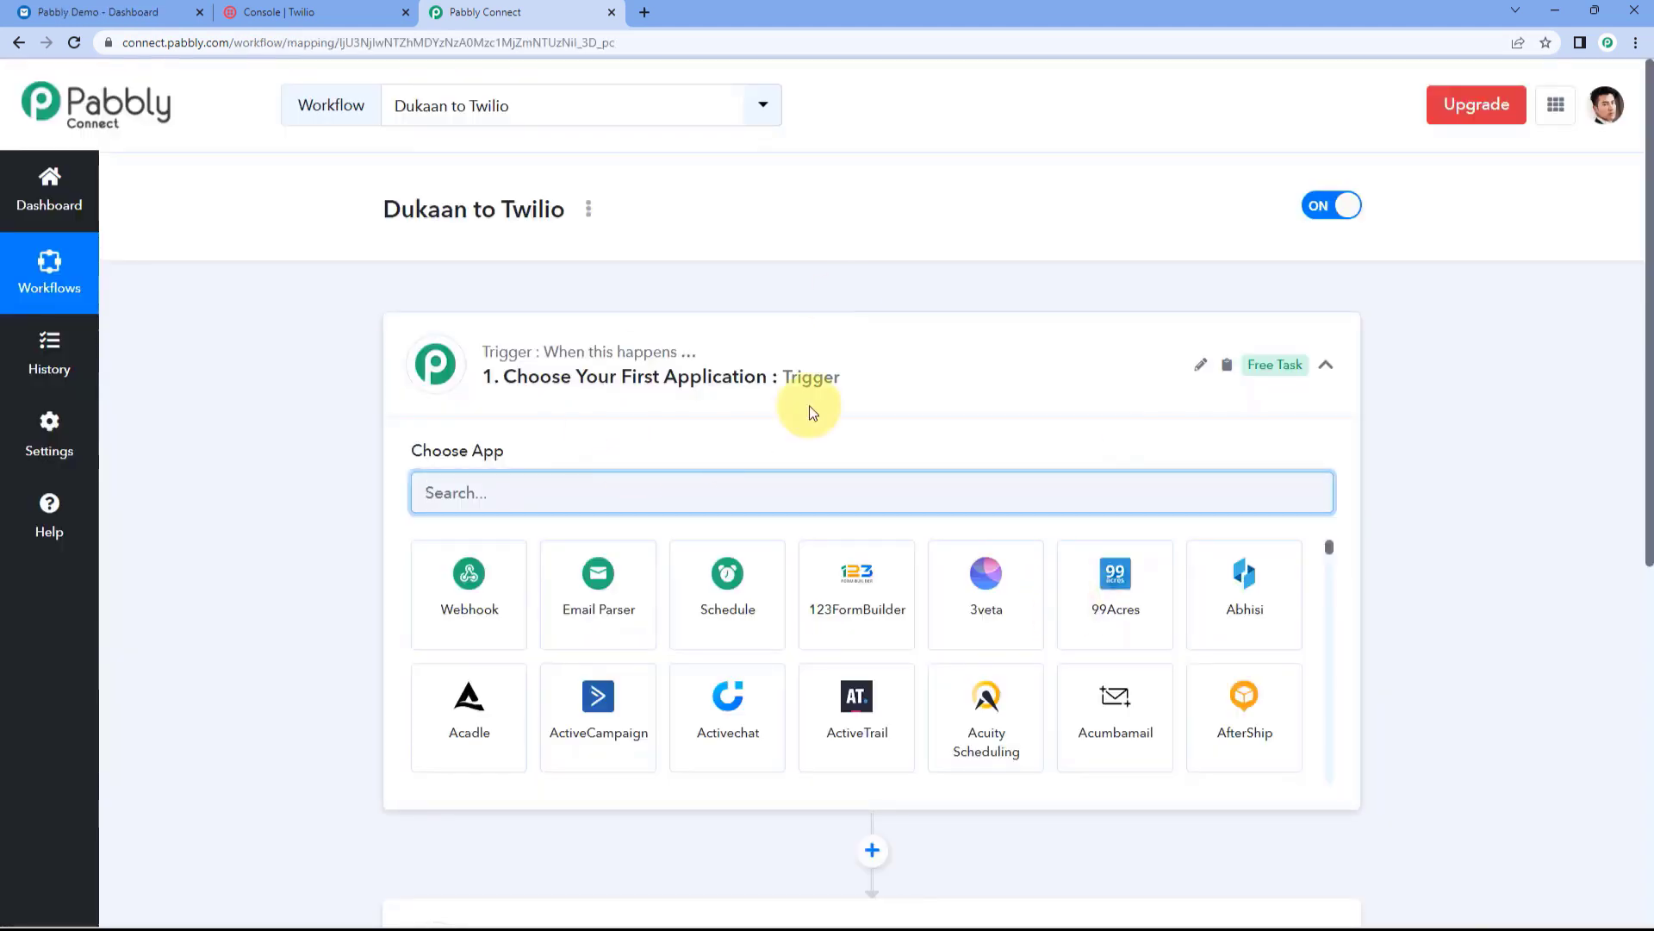
Step: Expand the trigger step's Choose App panel
left_click(828, 341)
scroll(324, 406, "down", 1)
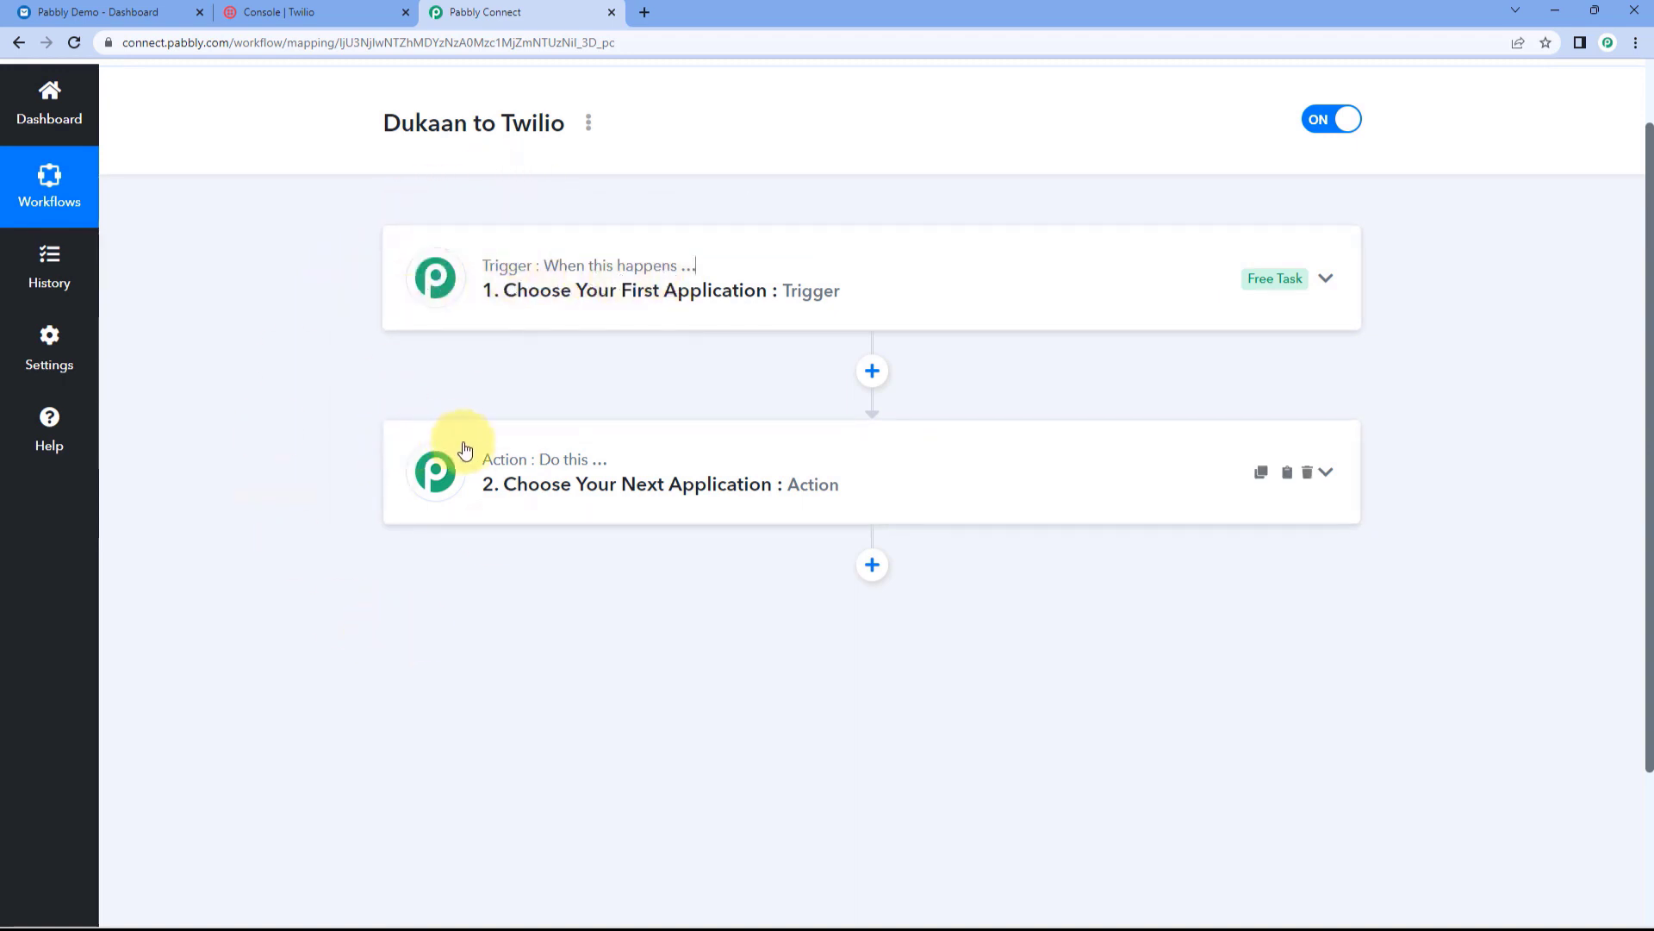
left_click(793, 260)
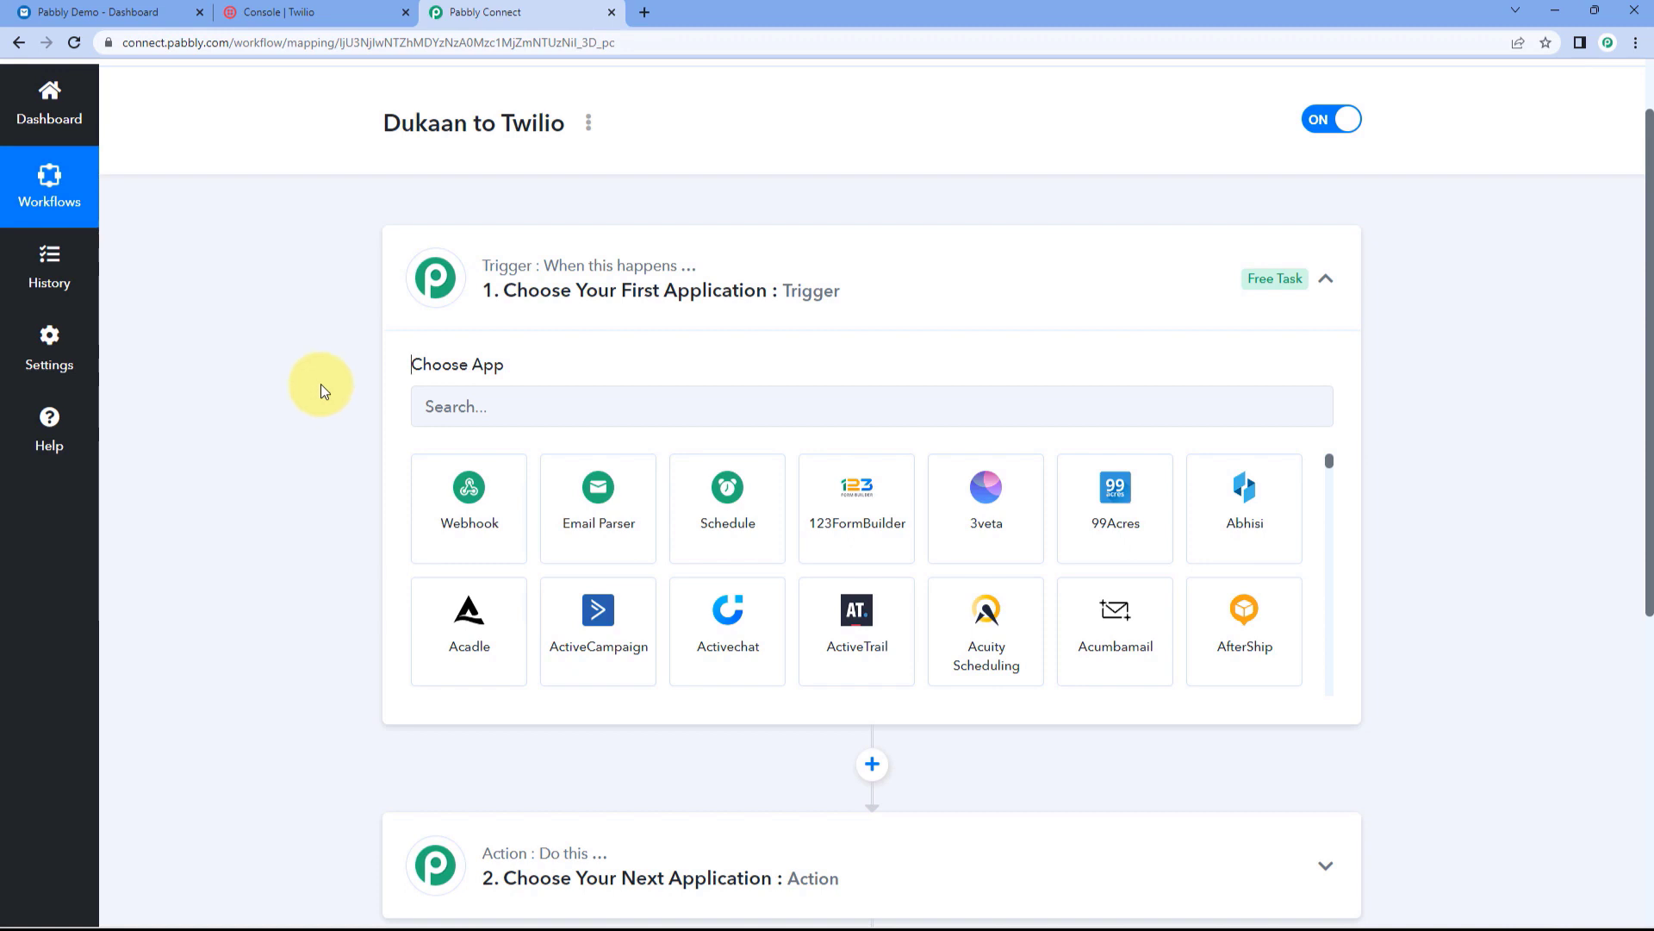
Step: Set the trigger to Dukaan App with the Order Update event
left_click(566, 407)
type("Dukaan")
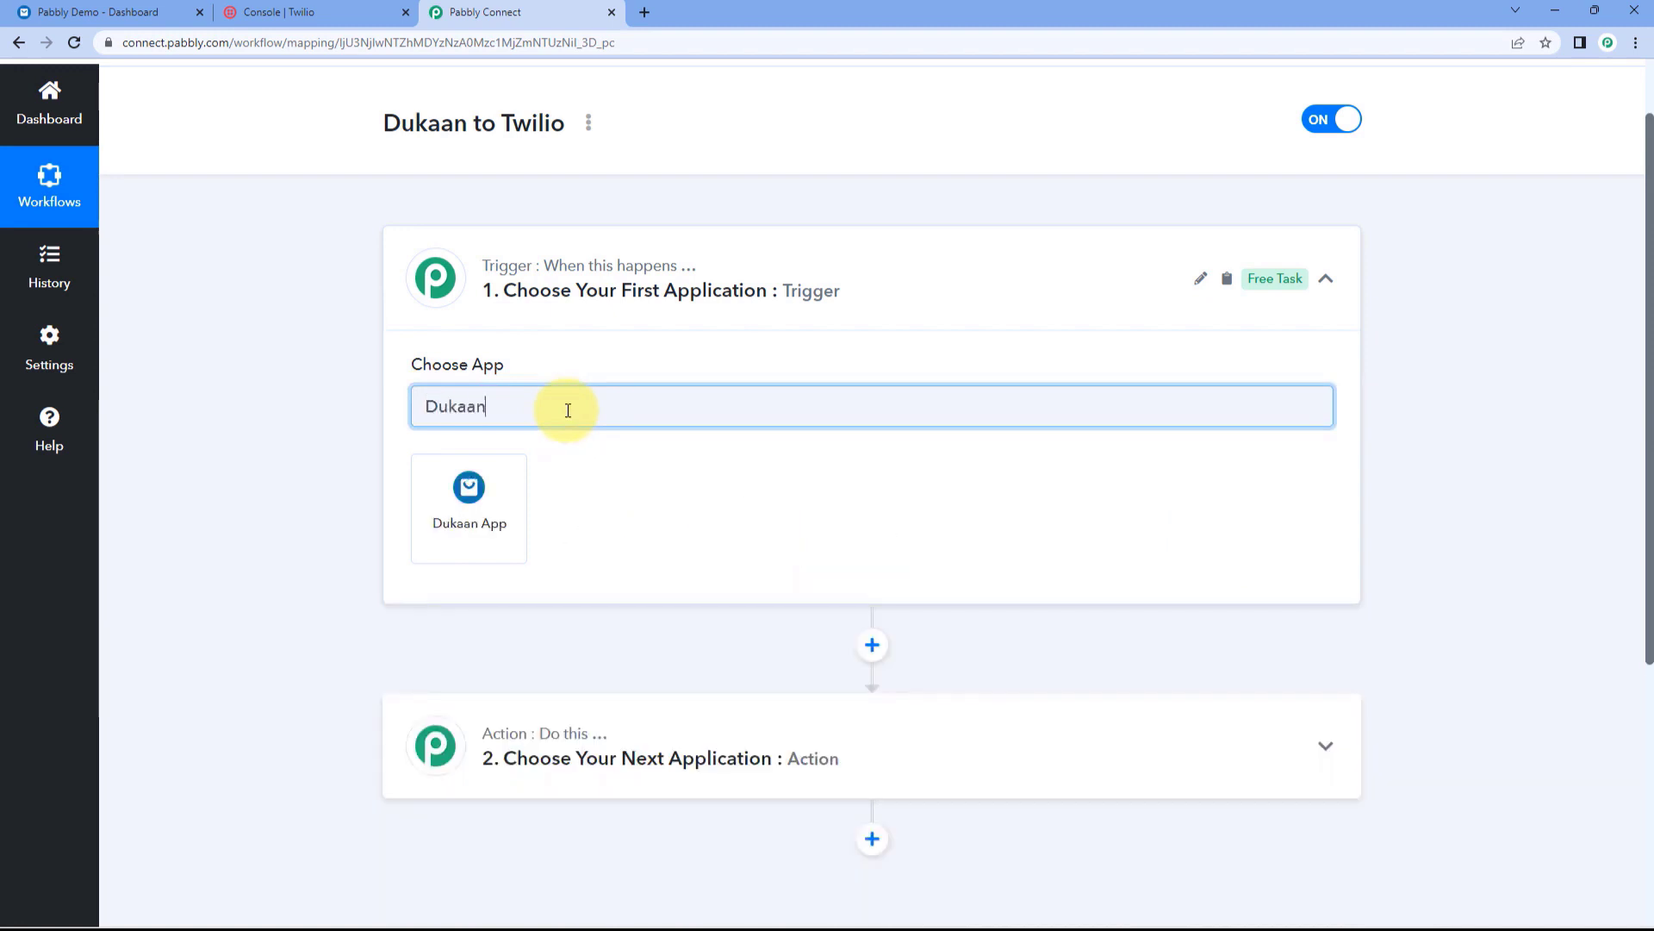
left_click(509, 485)
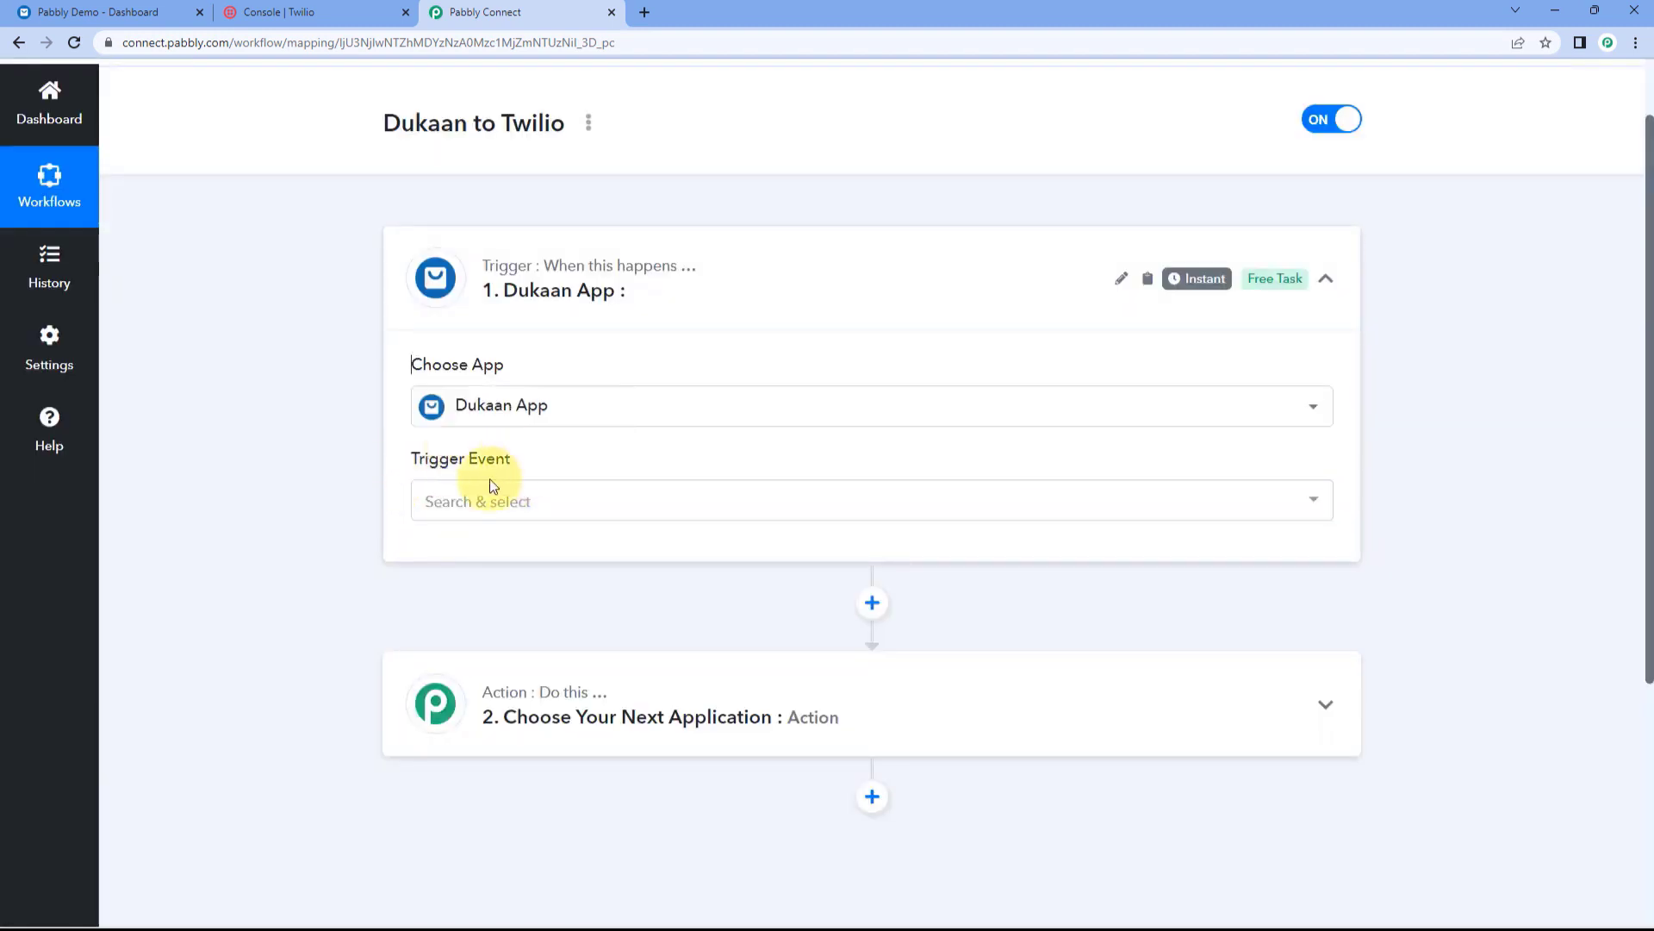
left_click(569, 513)
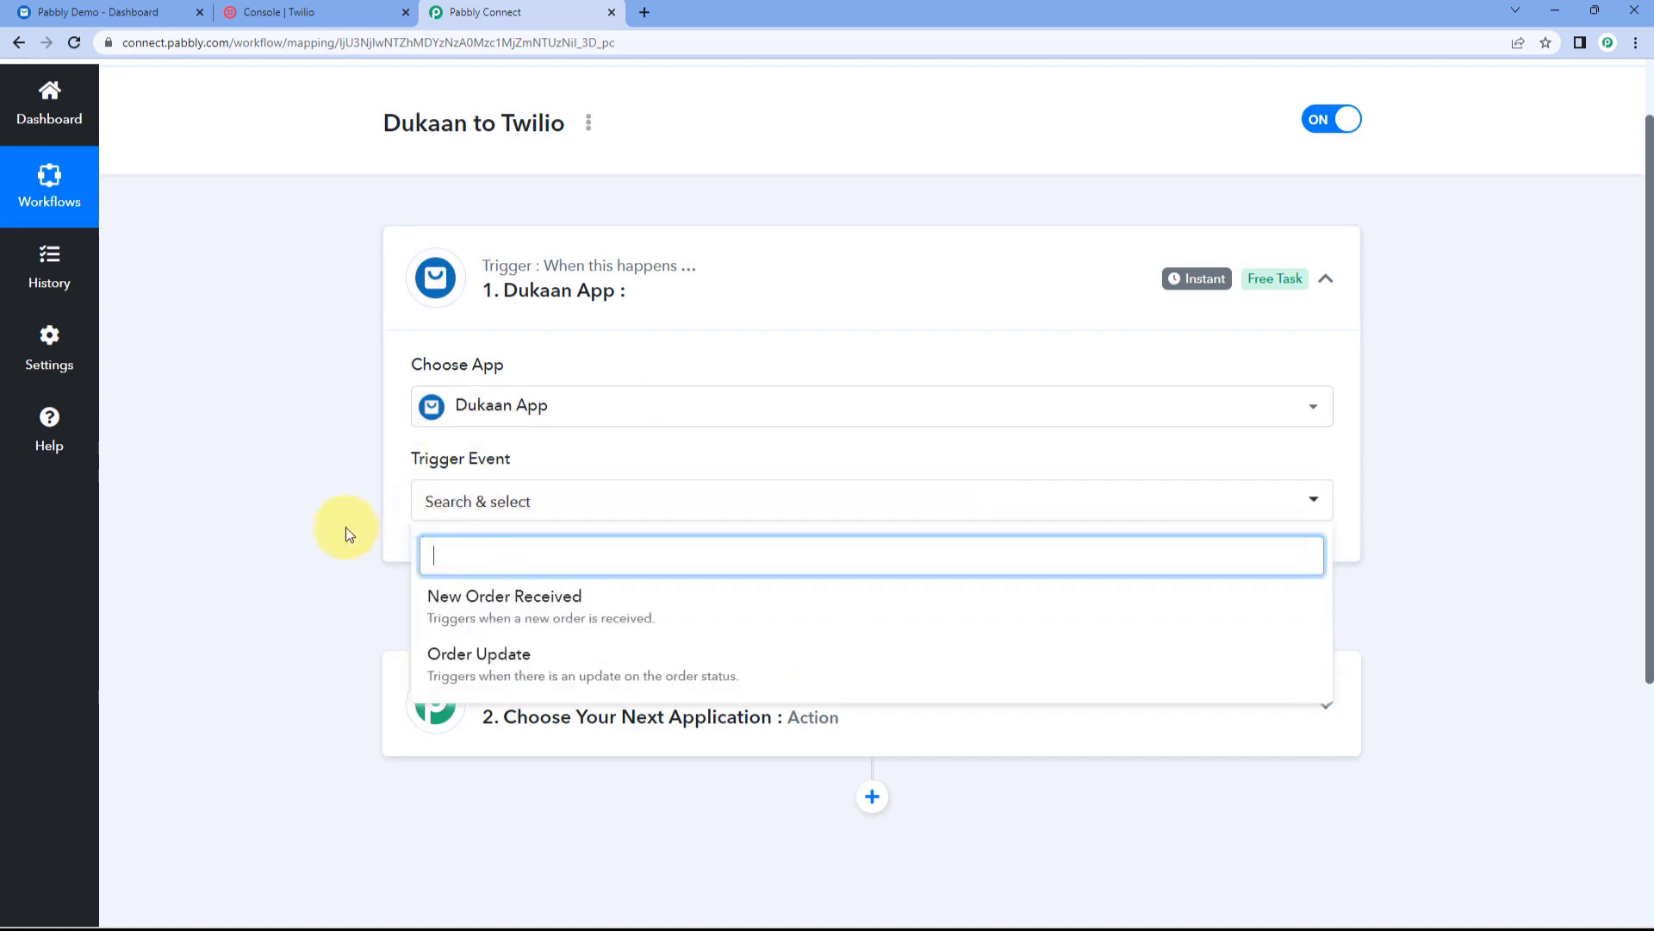
left_click(553, 659)
Step: Copy the trigger's webhook URL and switch to the Dukaan dashboard
scroll(318, 465, "down", 2)
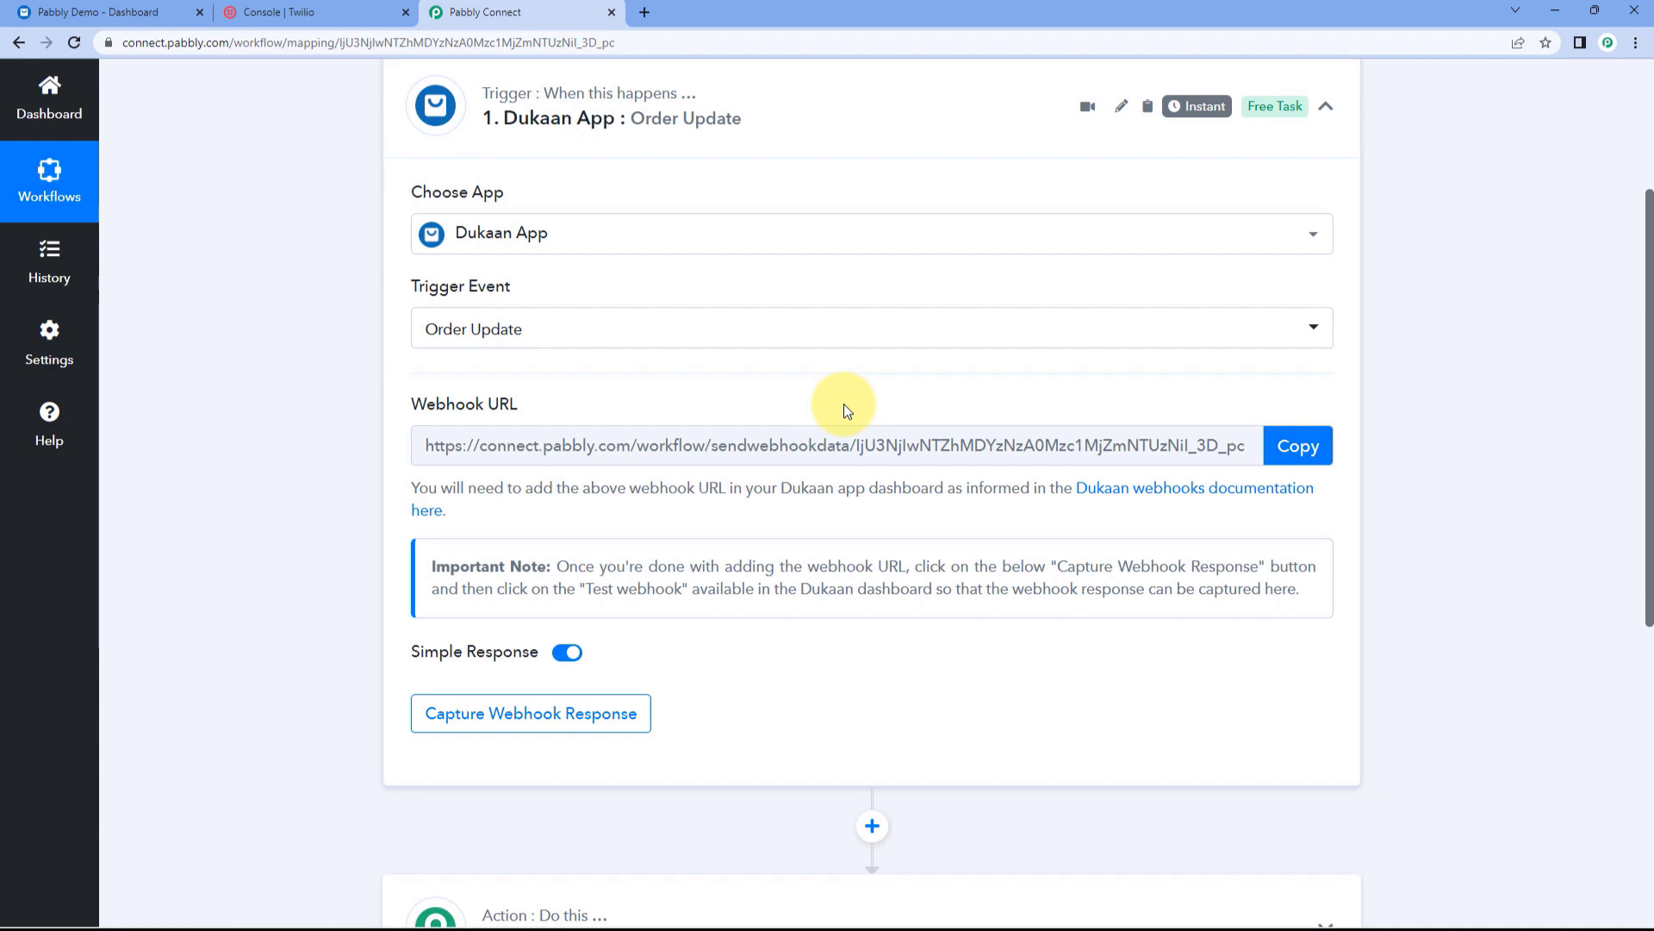
left_click(1286, 447)
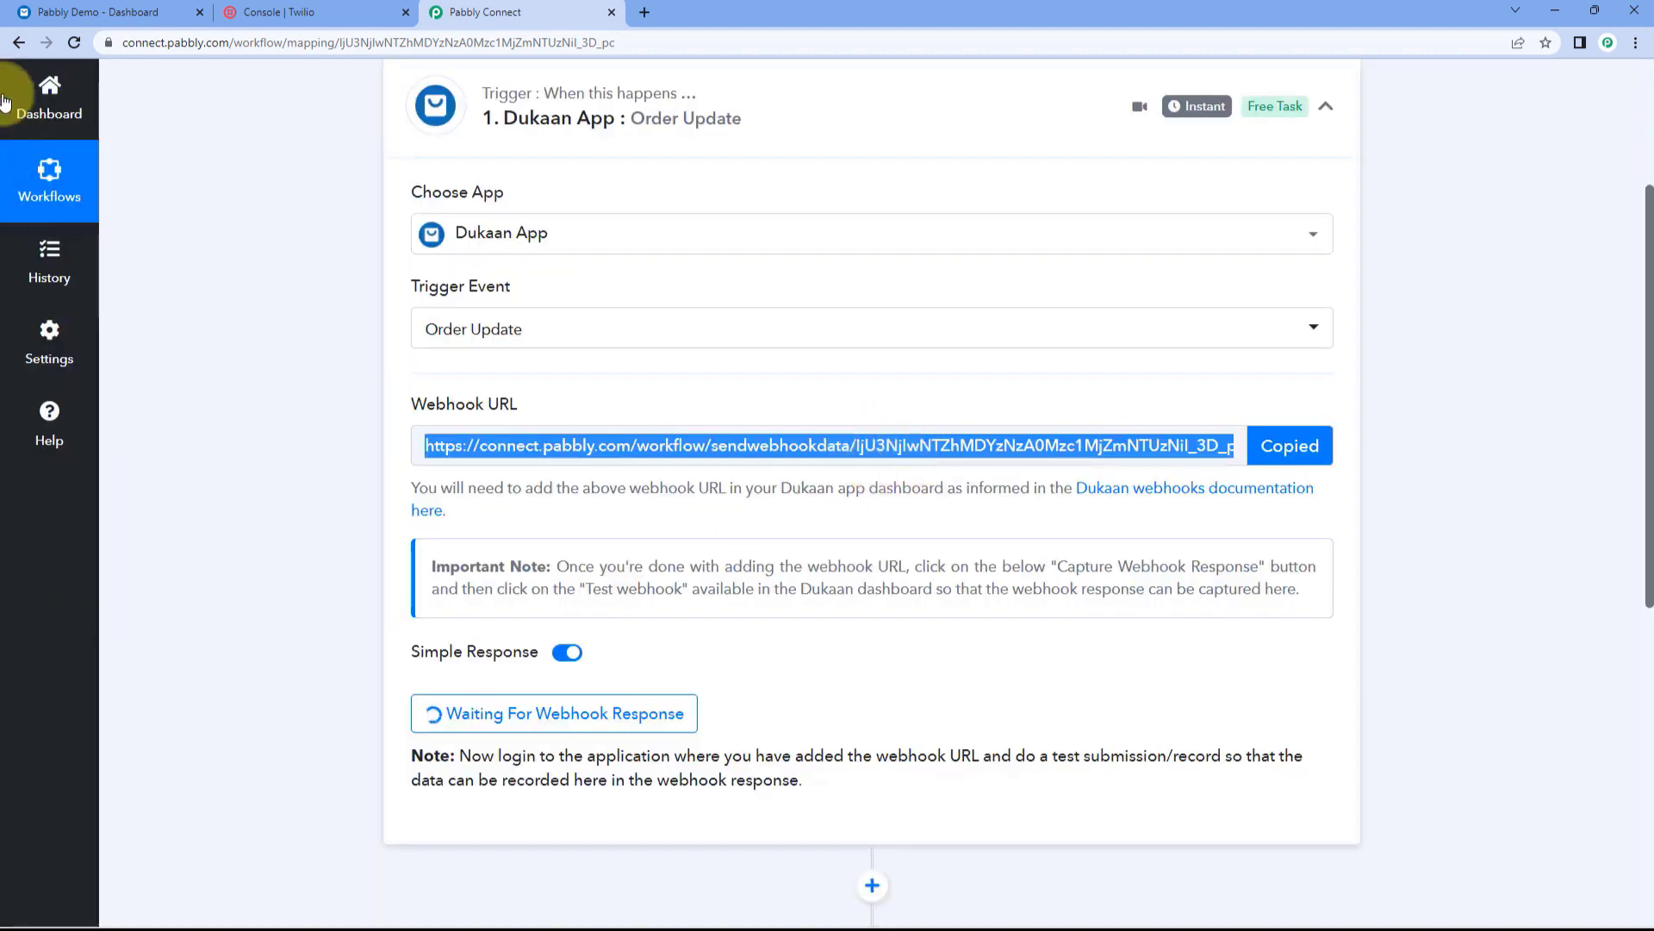
left_click(78, 12)
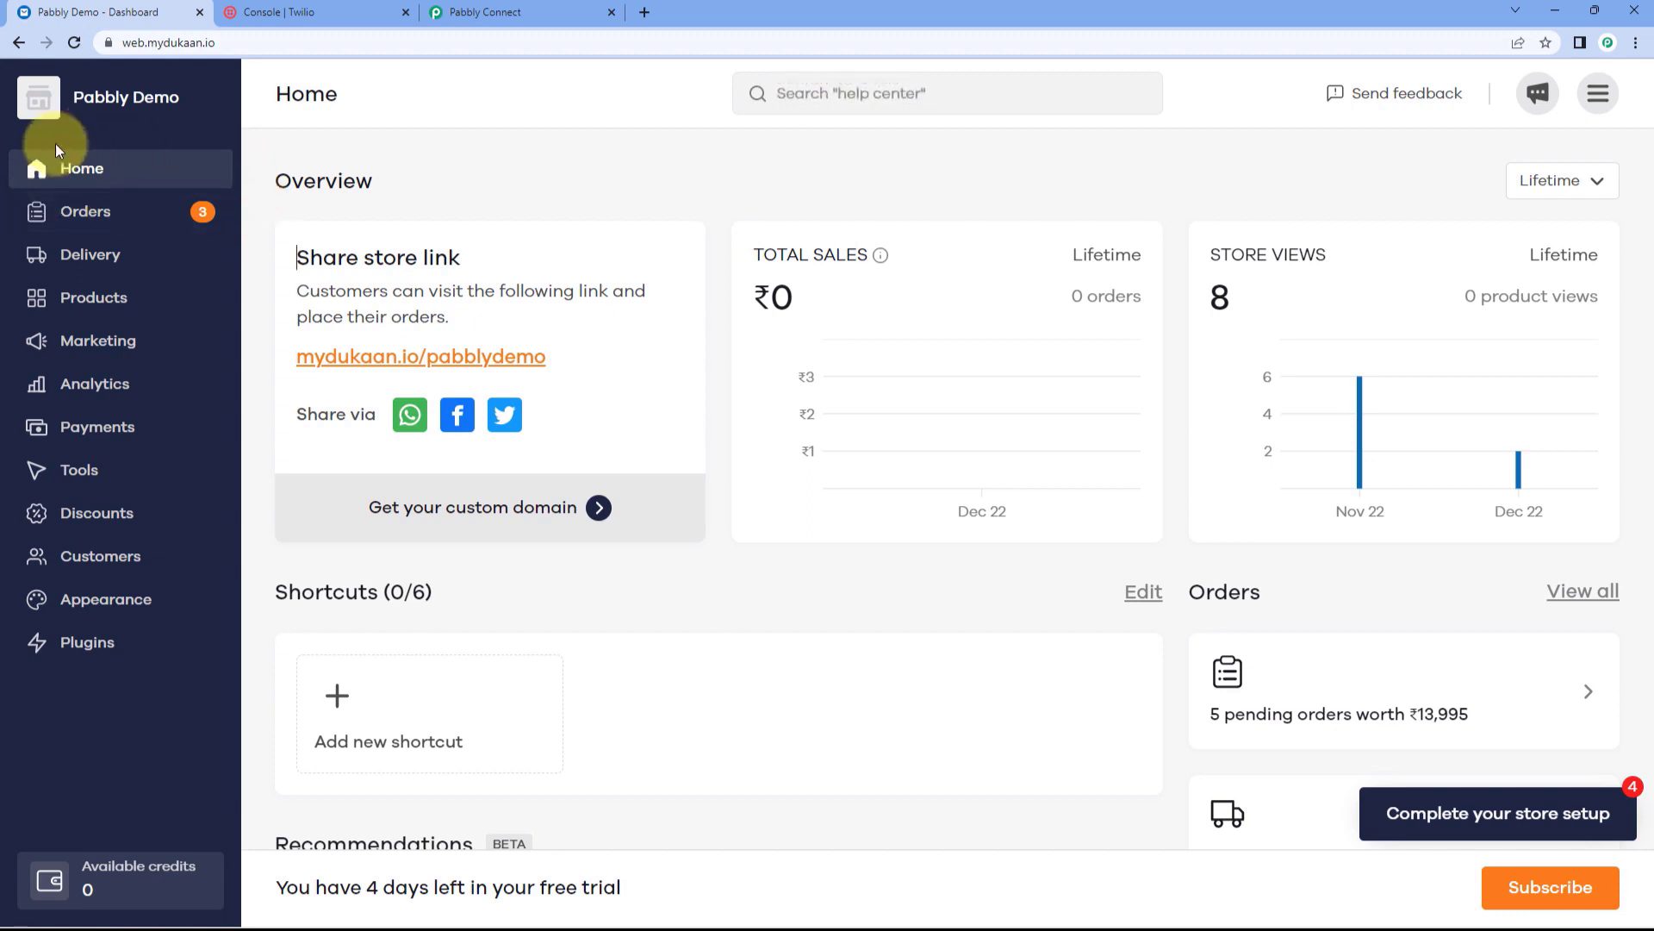
Step: Install Dukaan's Webhooks plugin and open its settings
left_click(125, 644)
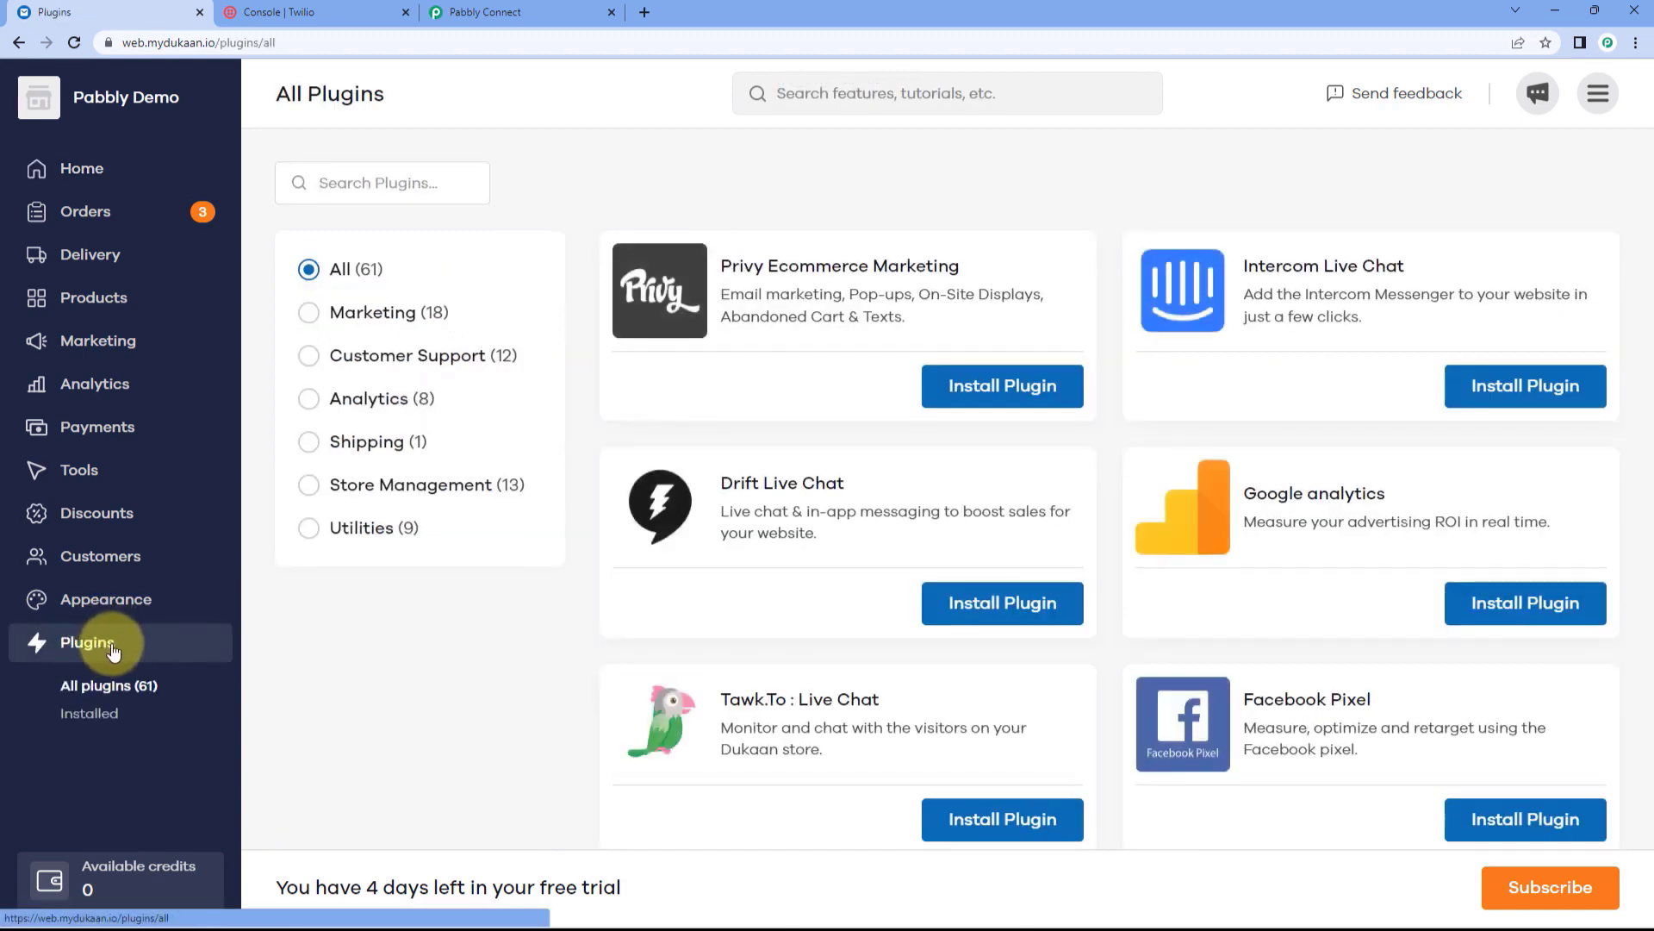
left_click(373, 182)
type("webhook")
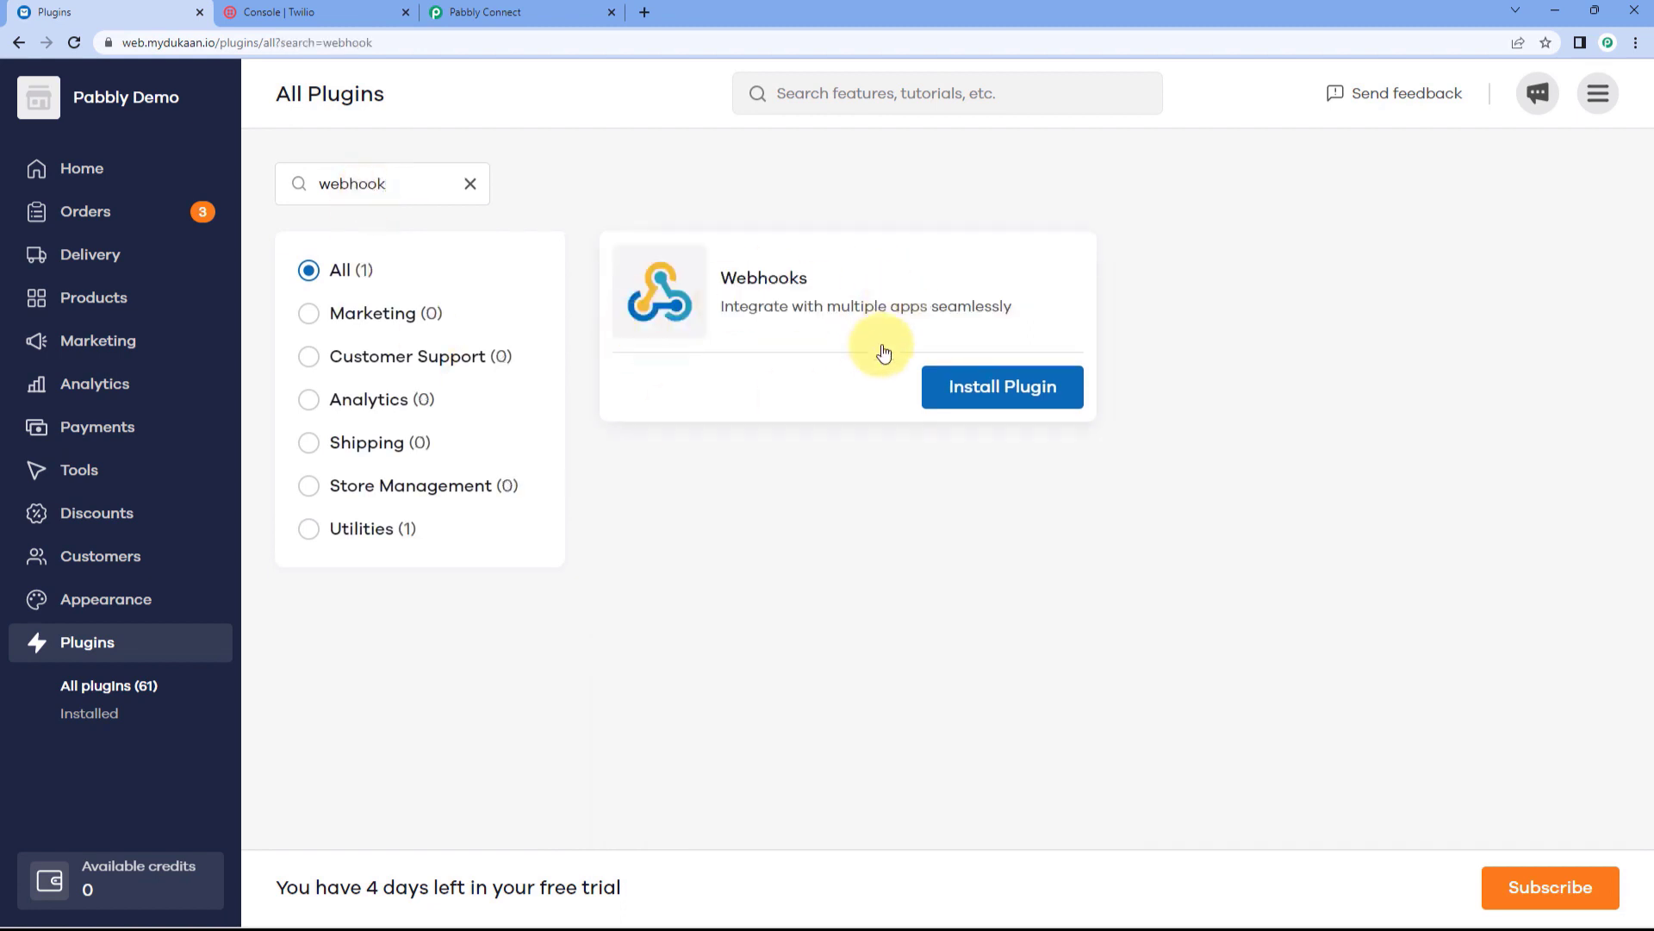
left_click(1015, 389)
left_click(1344, 250)
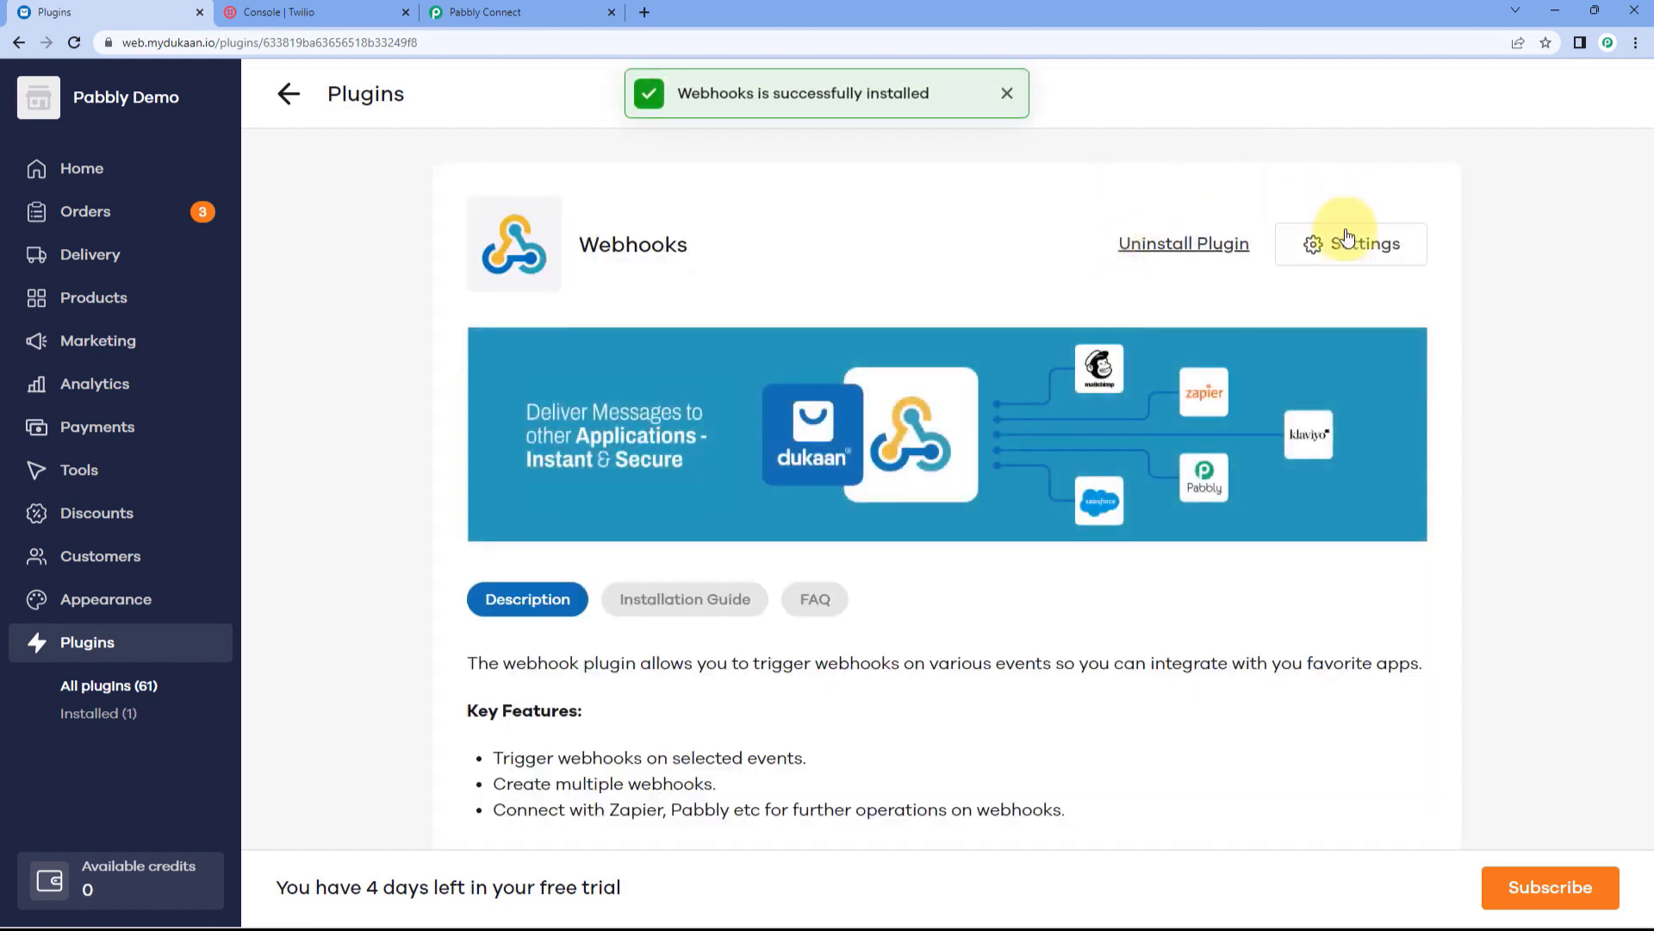
left_click(1319, 243)
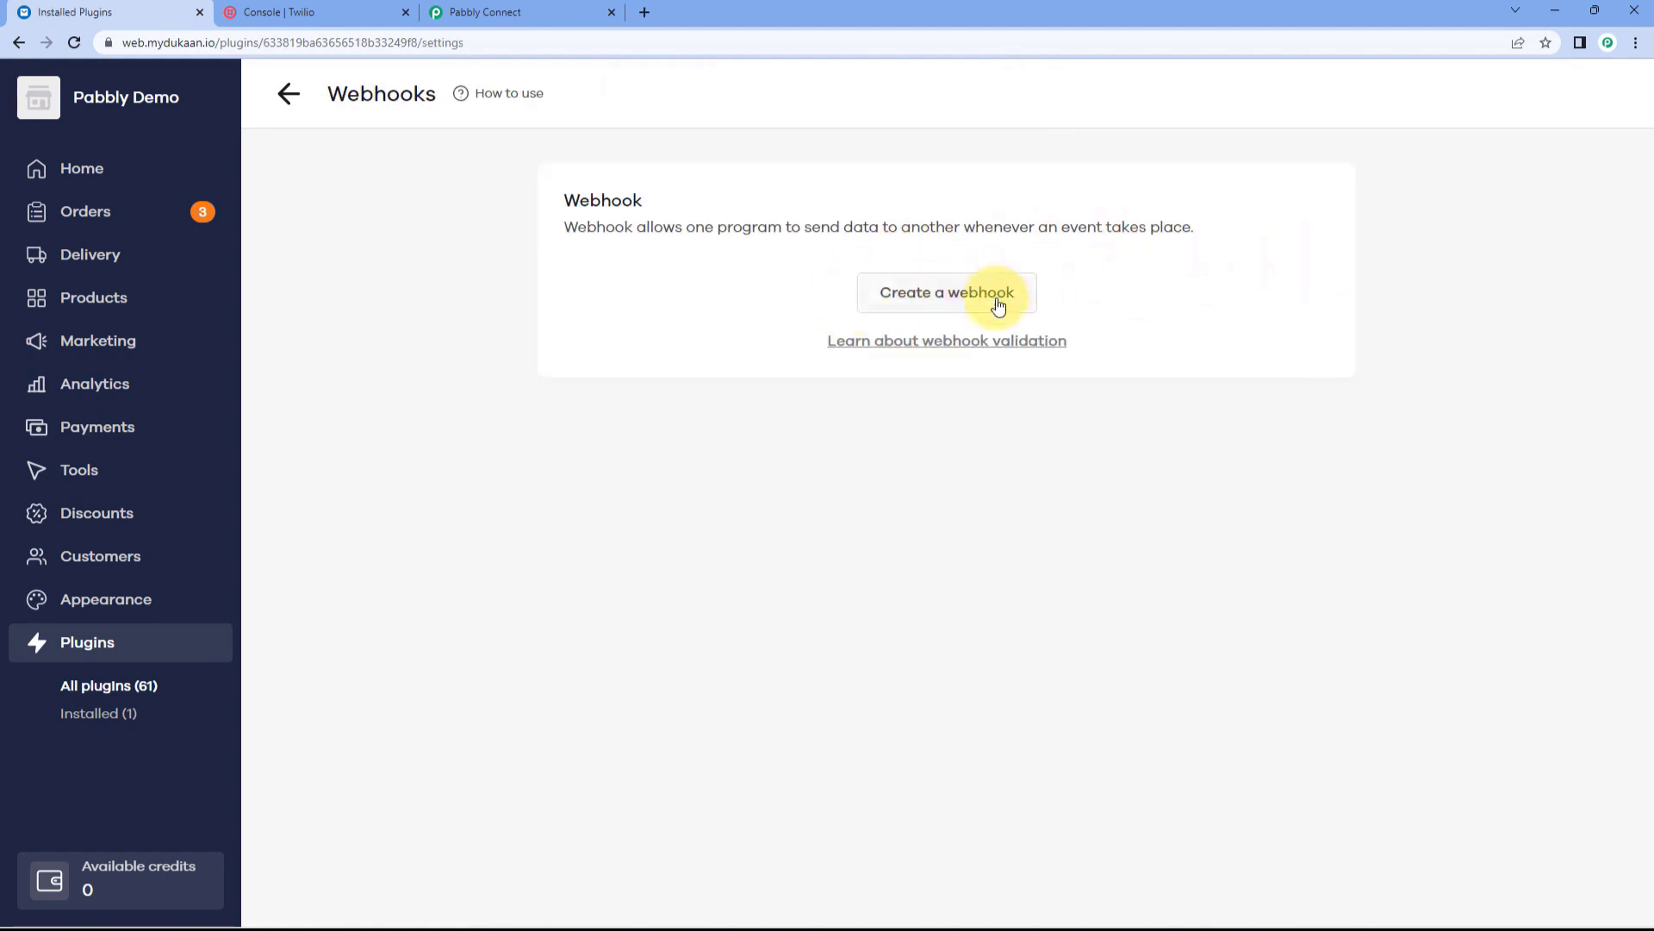
Step: Create an Order status updated webhook with the Pabbly webhook URL as callback
left_click(945, 296)
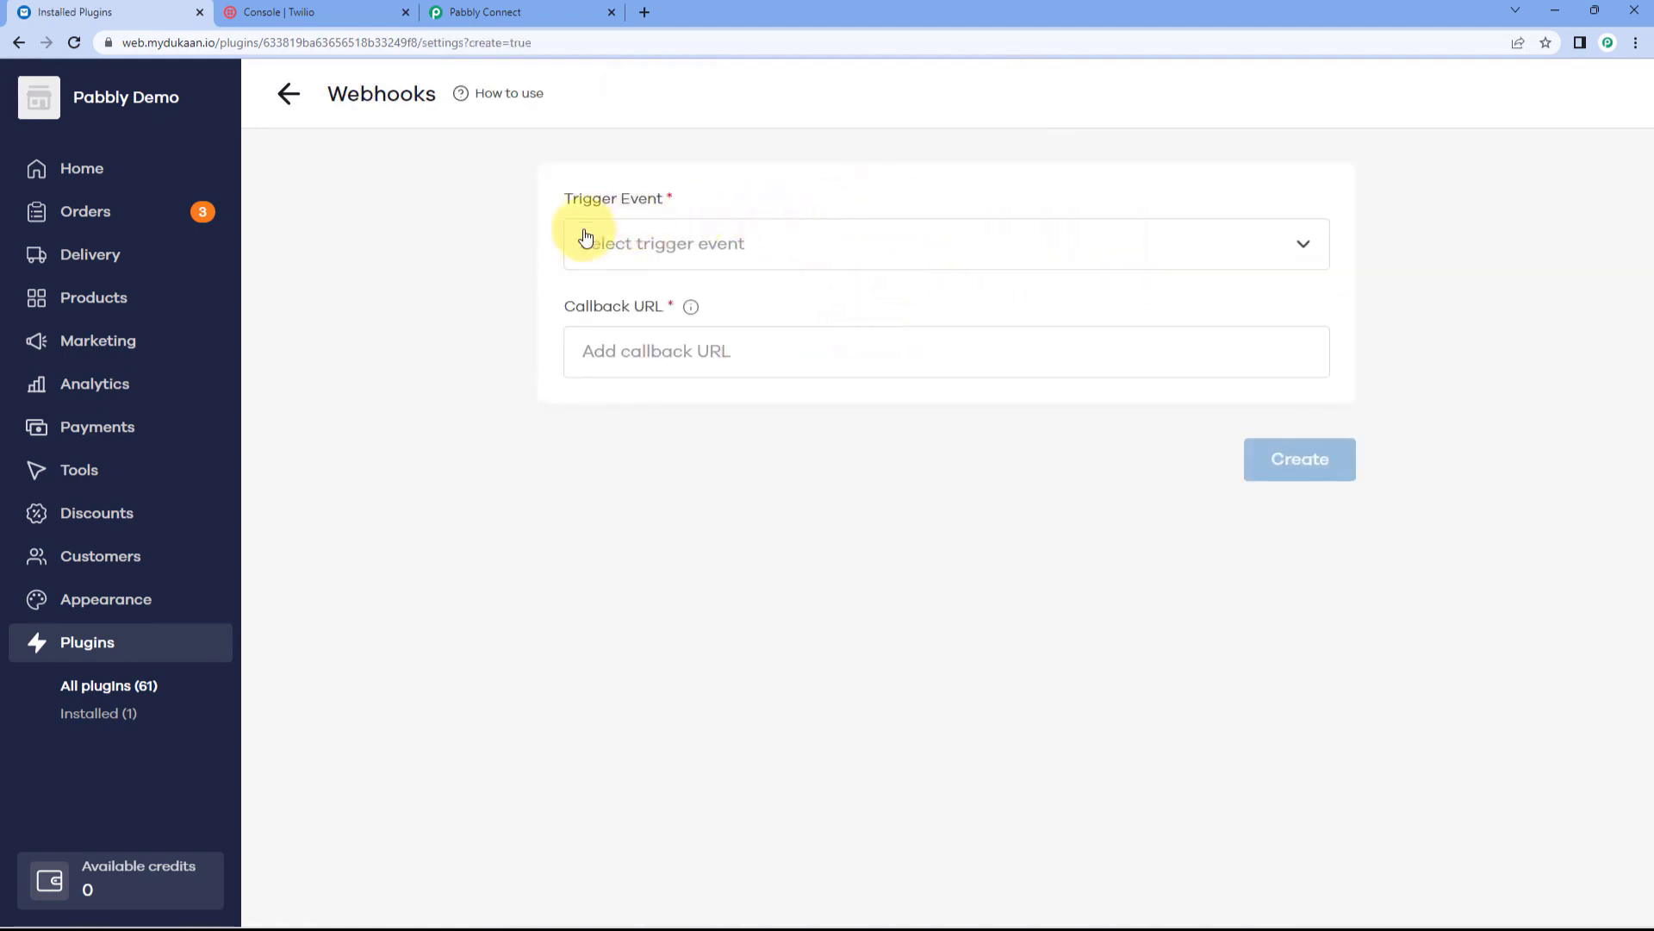
left_click(795, 244)
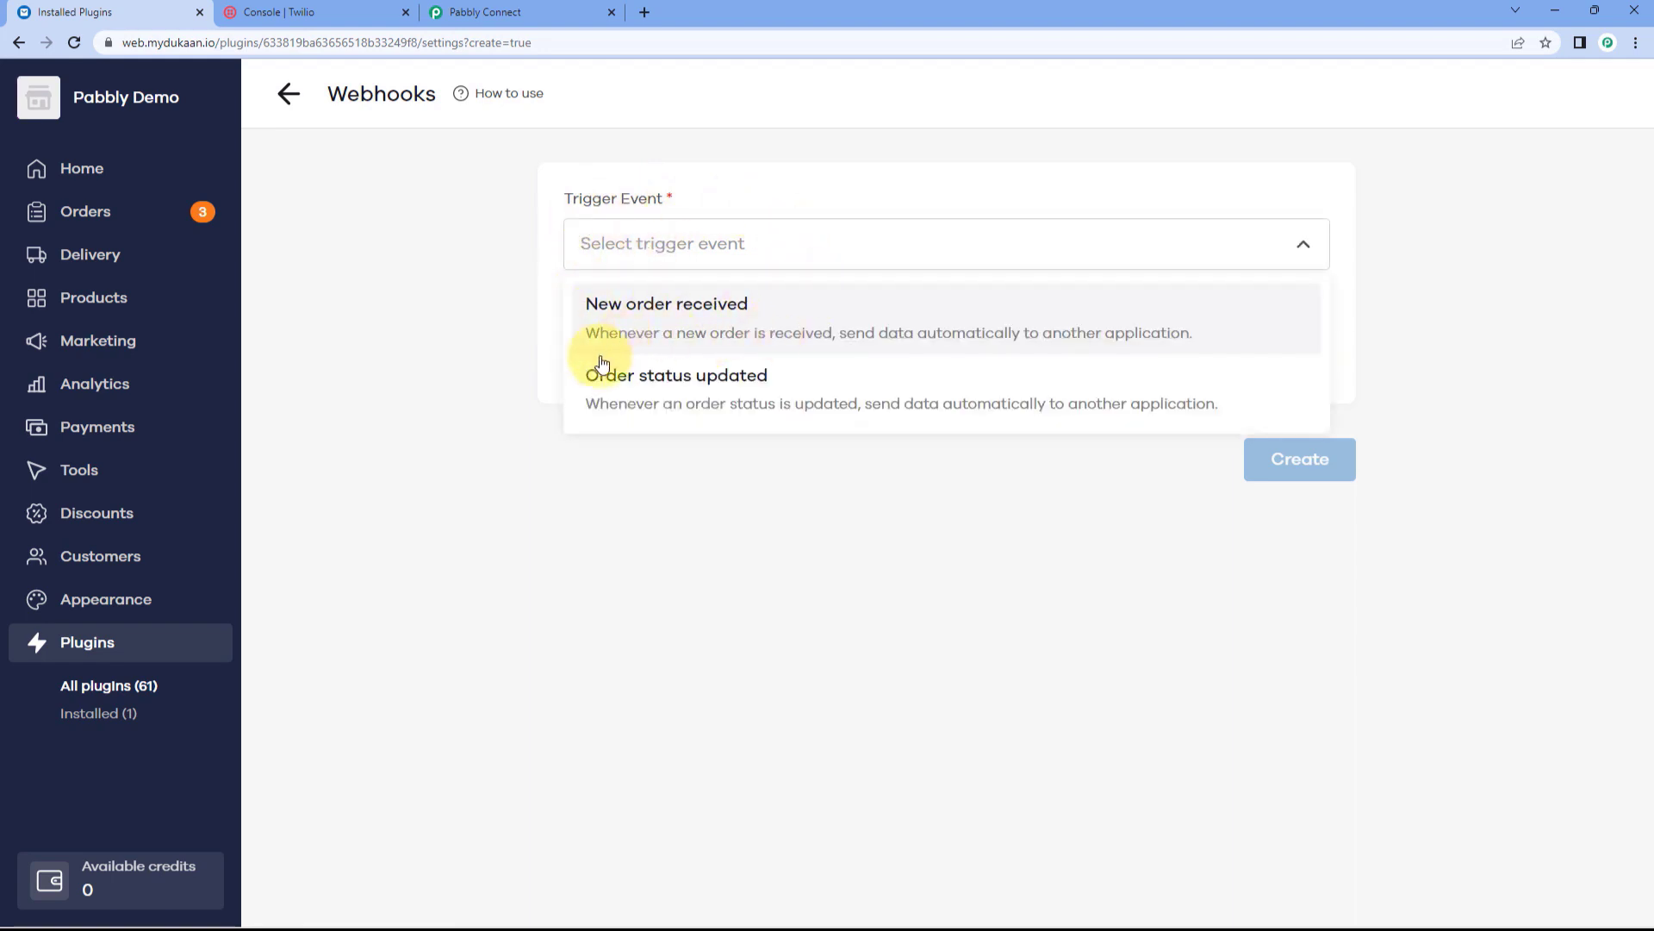
left_click(831, 395)
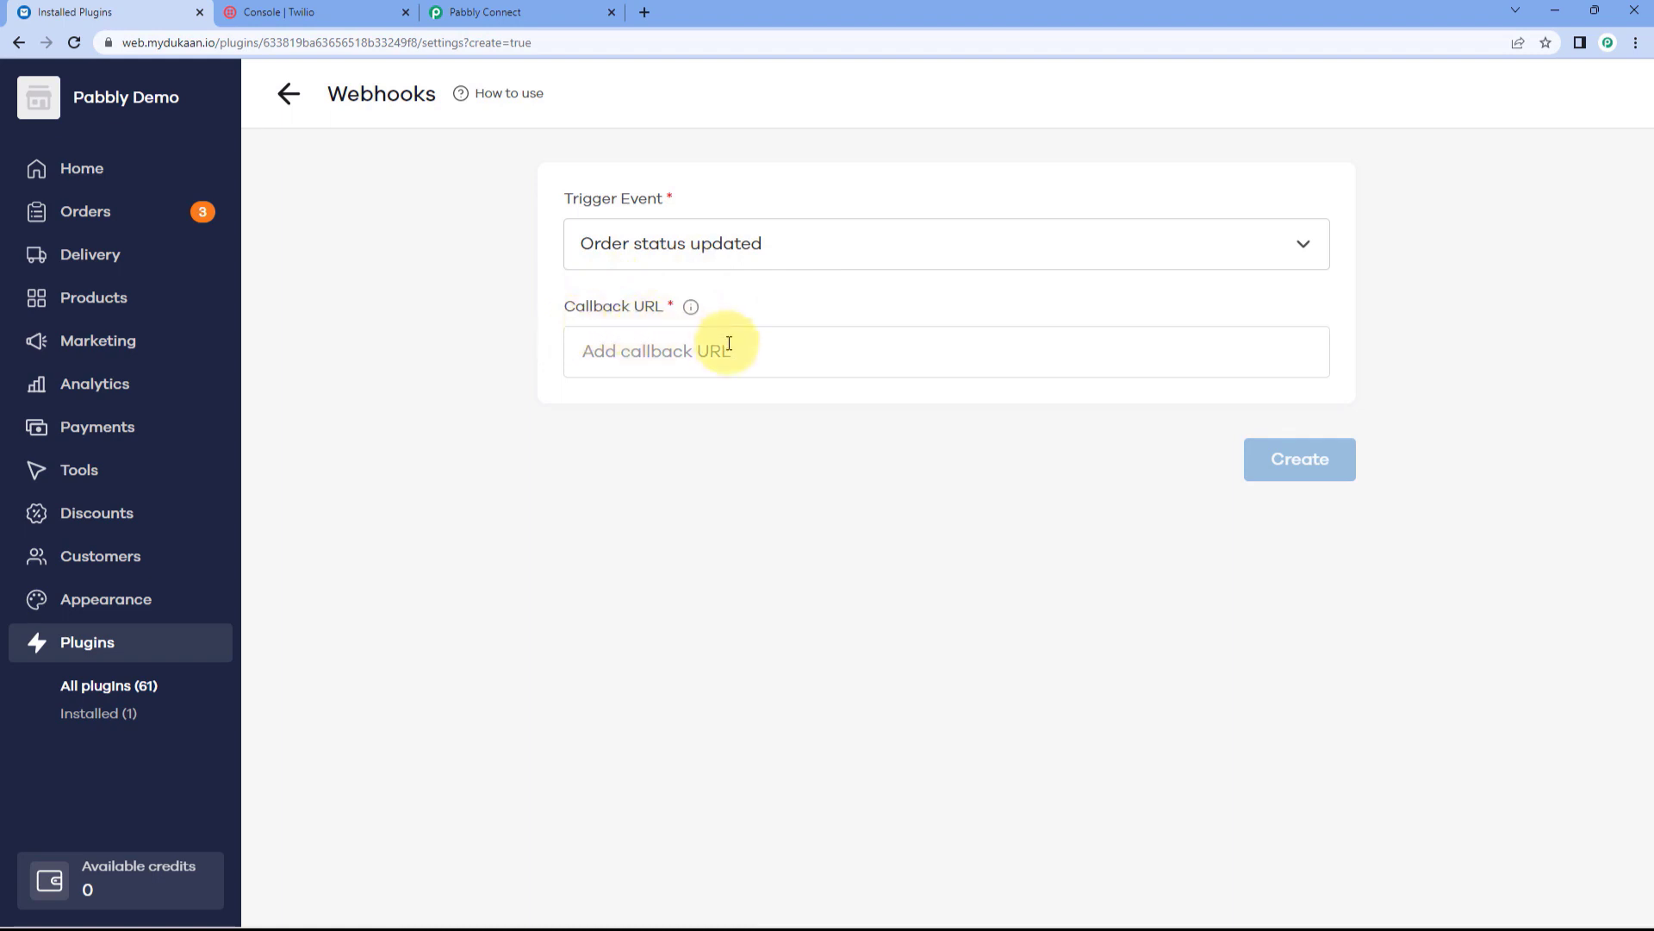
left_click(702, 348)
left_click(482, 12)
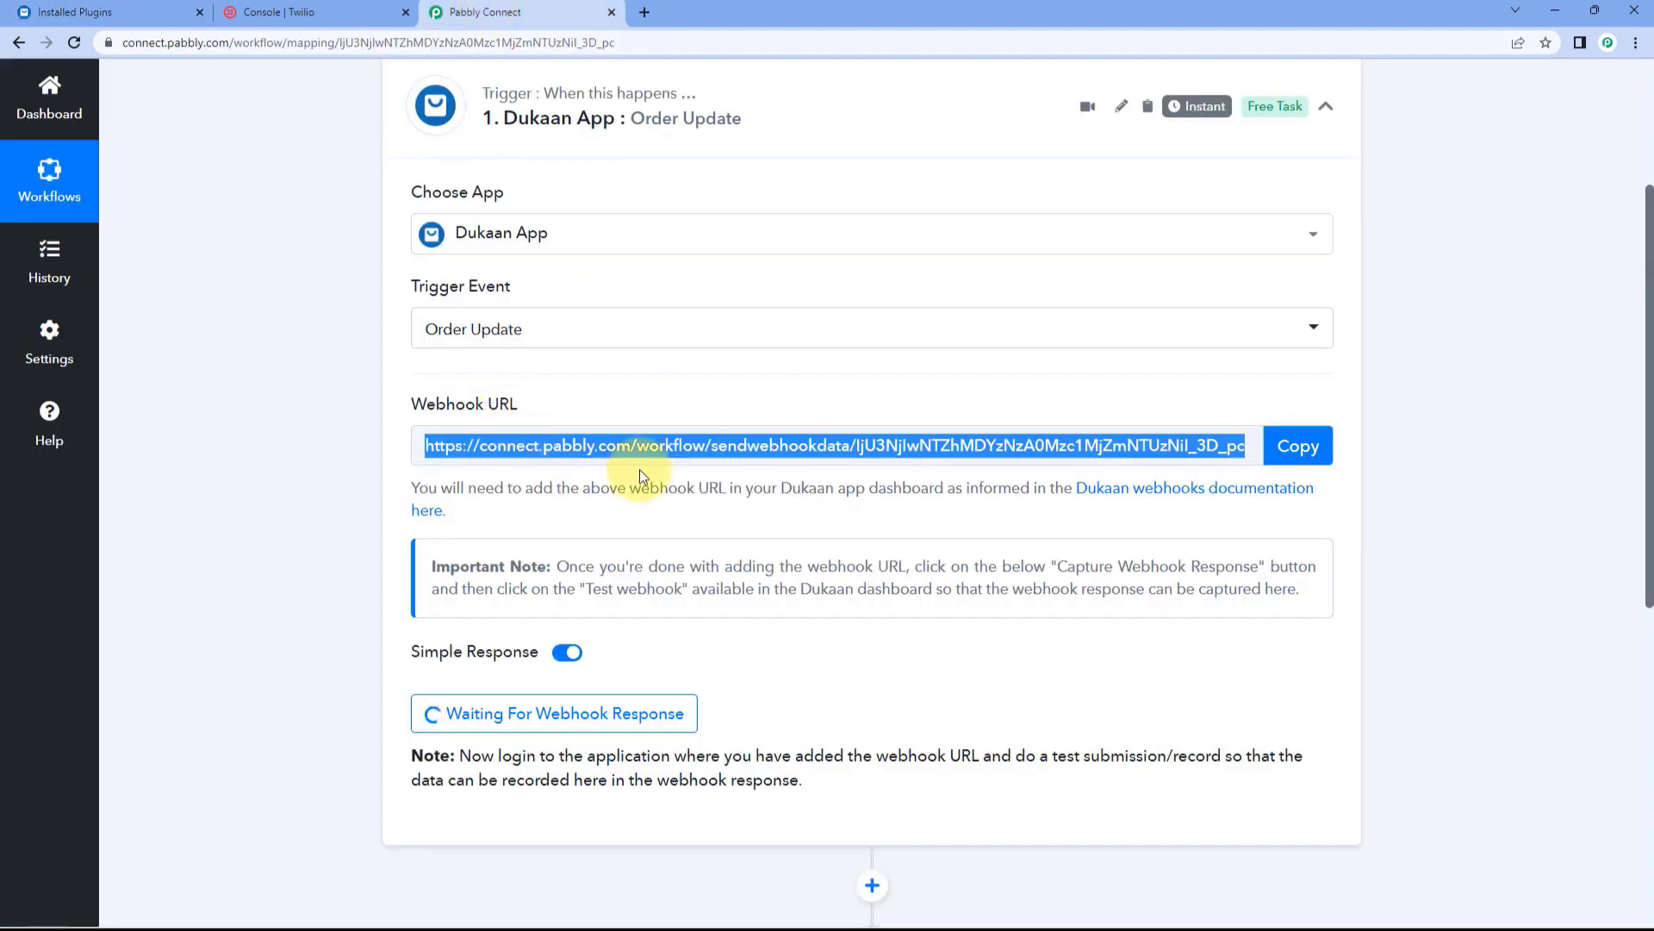
left_click(1310, 445)
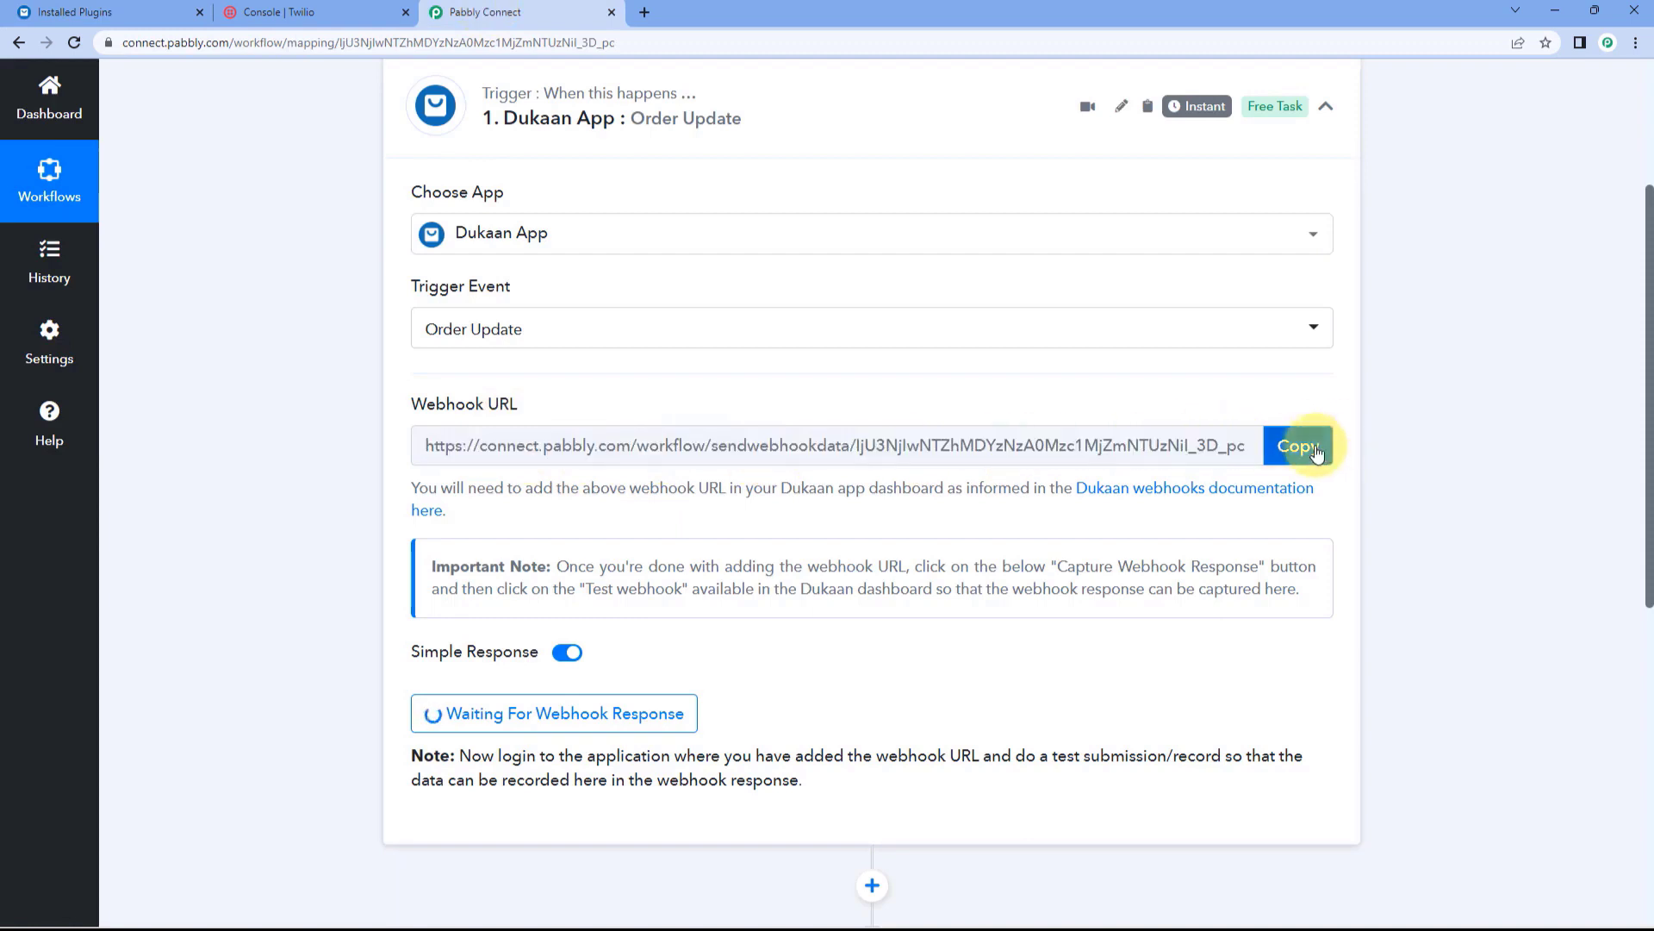
left_click(106, 7)
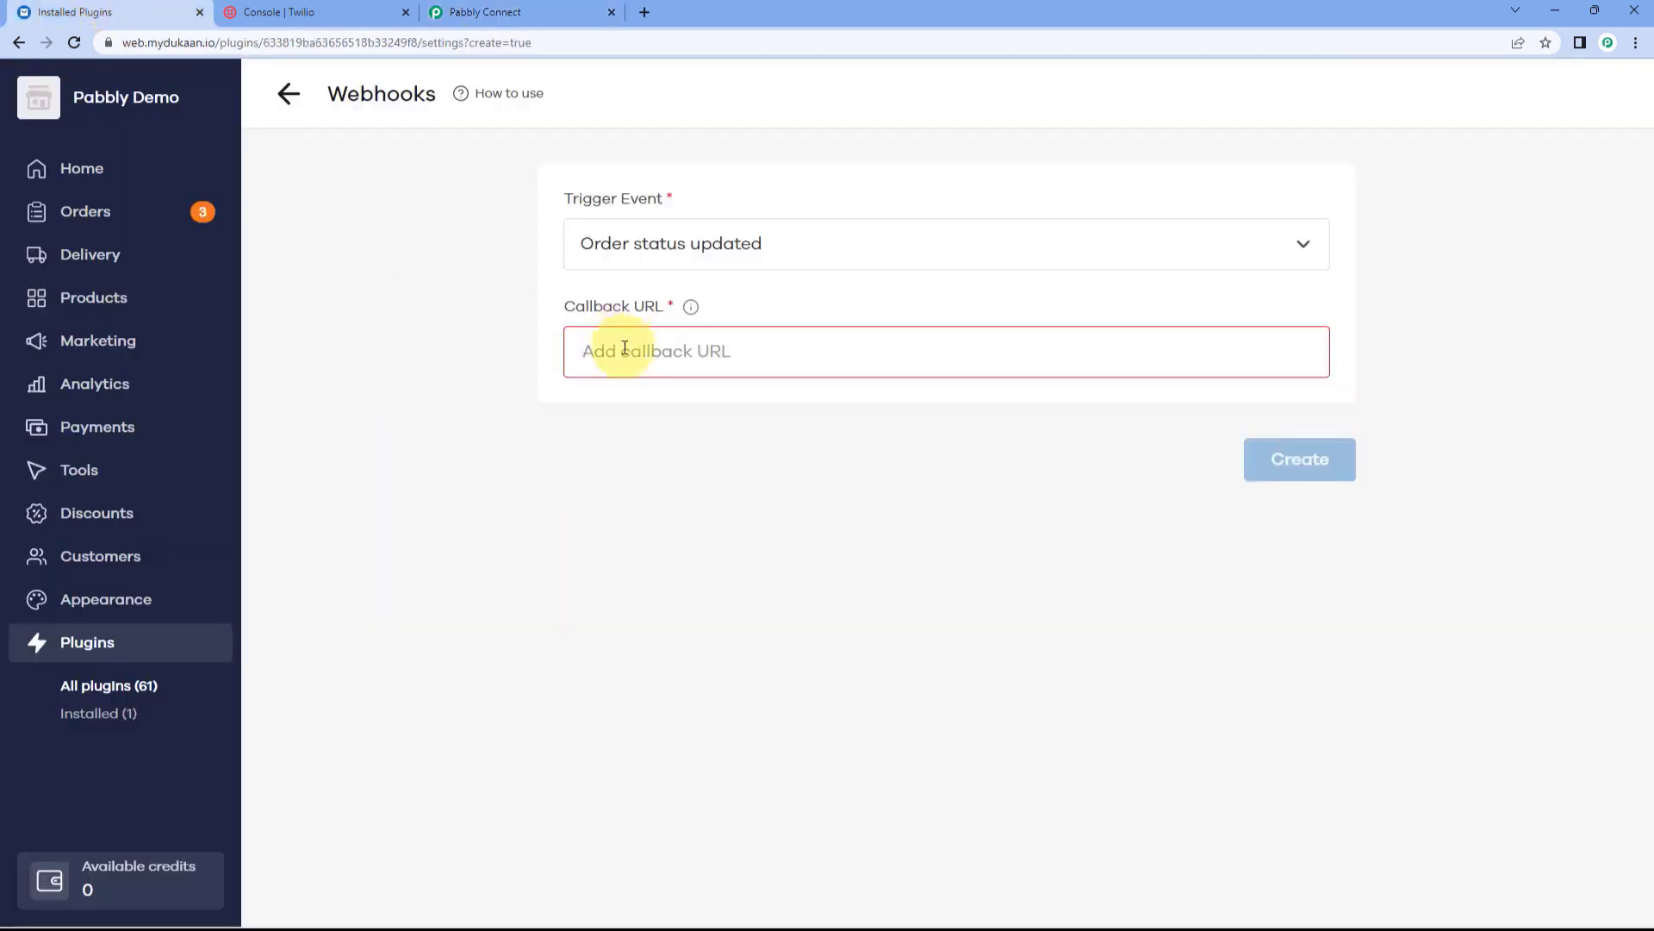
right_click(621, 346)
left_click(670, 489)
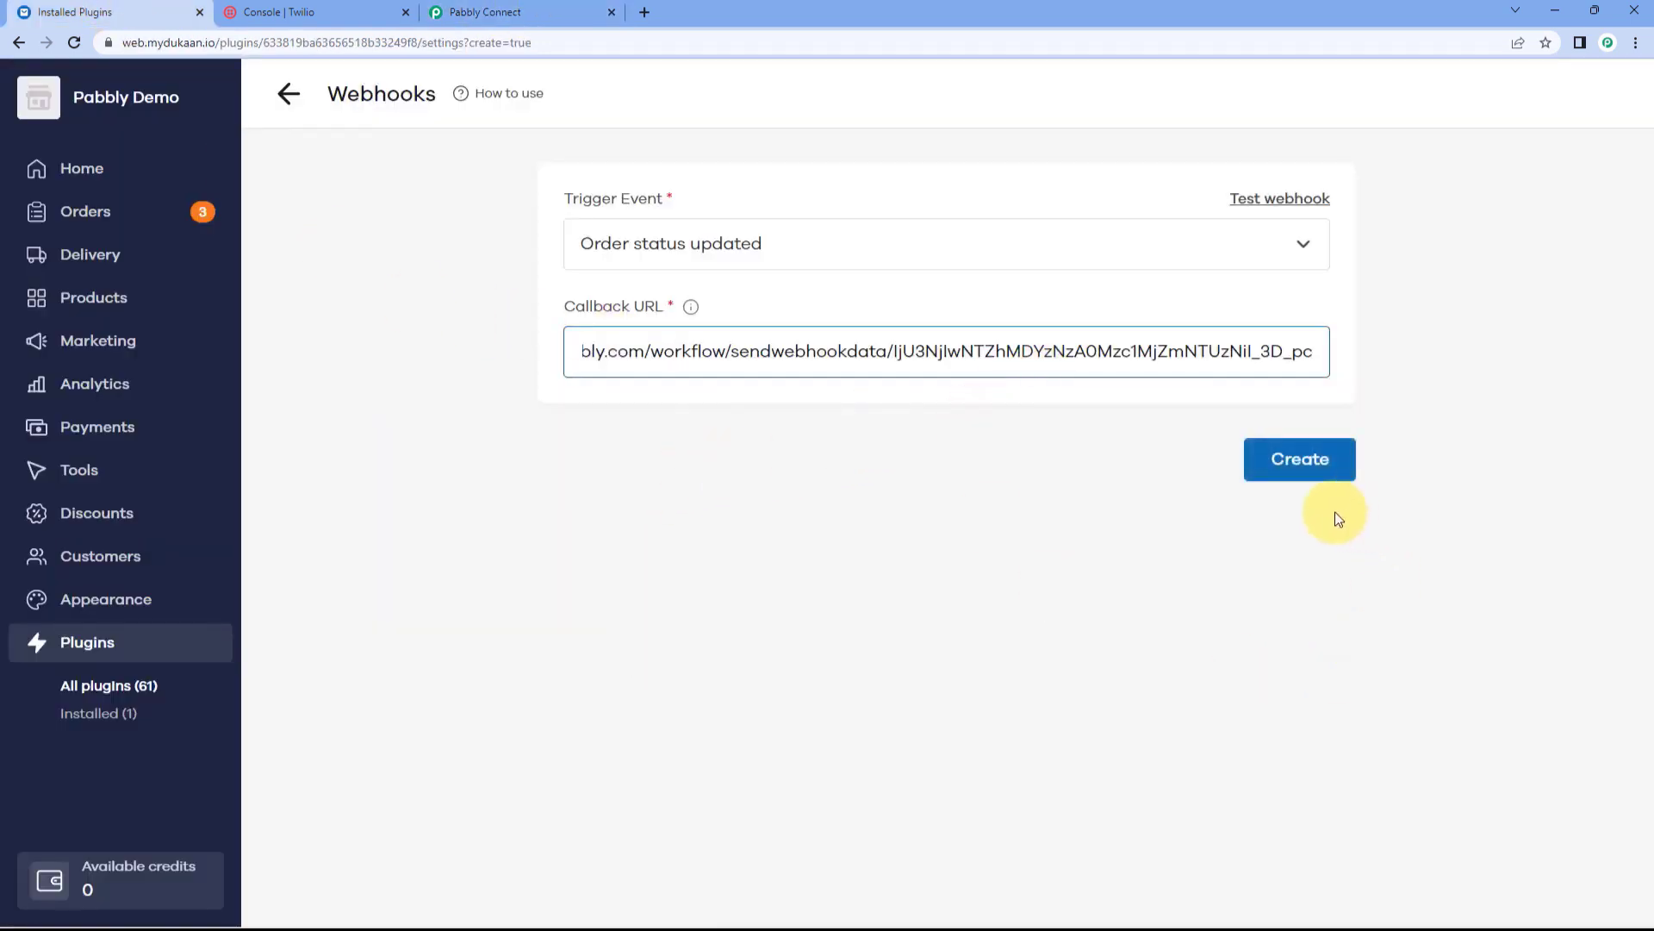
left_click(1338, 475)
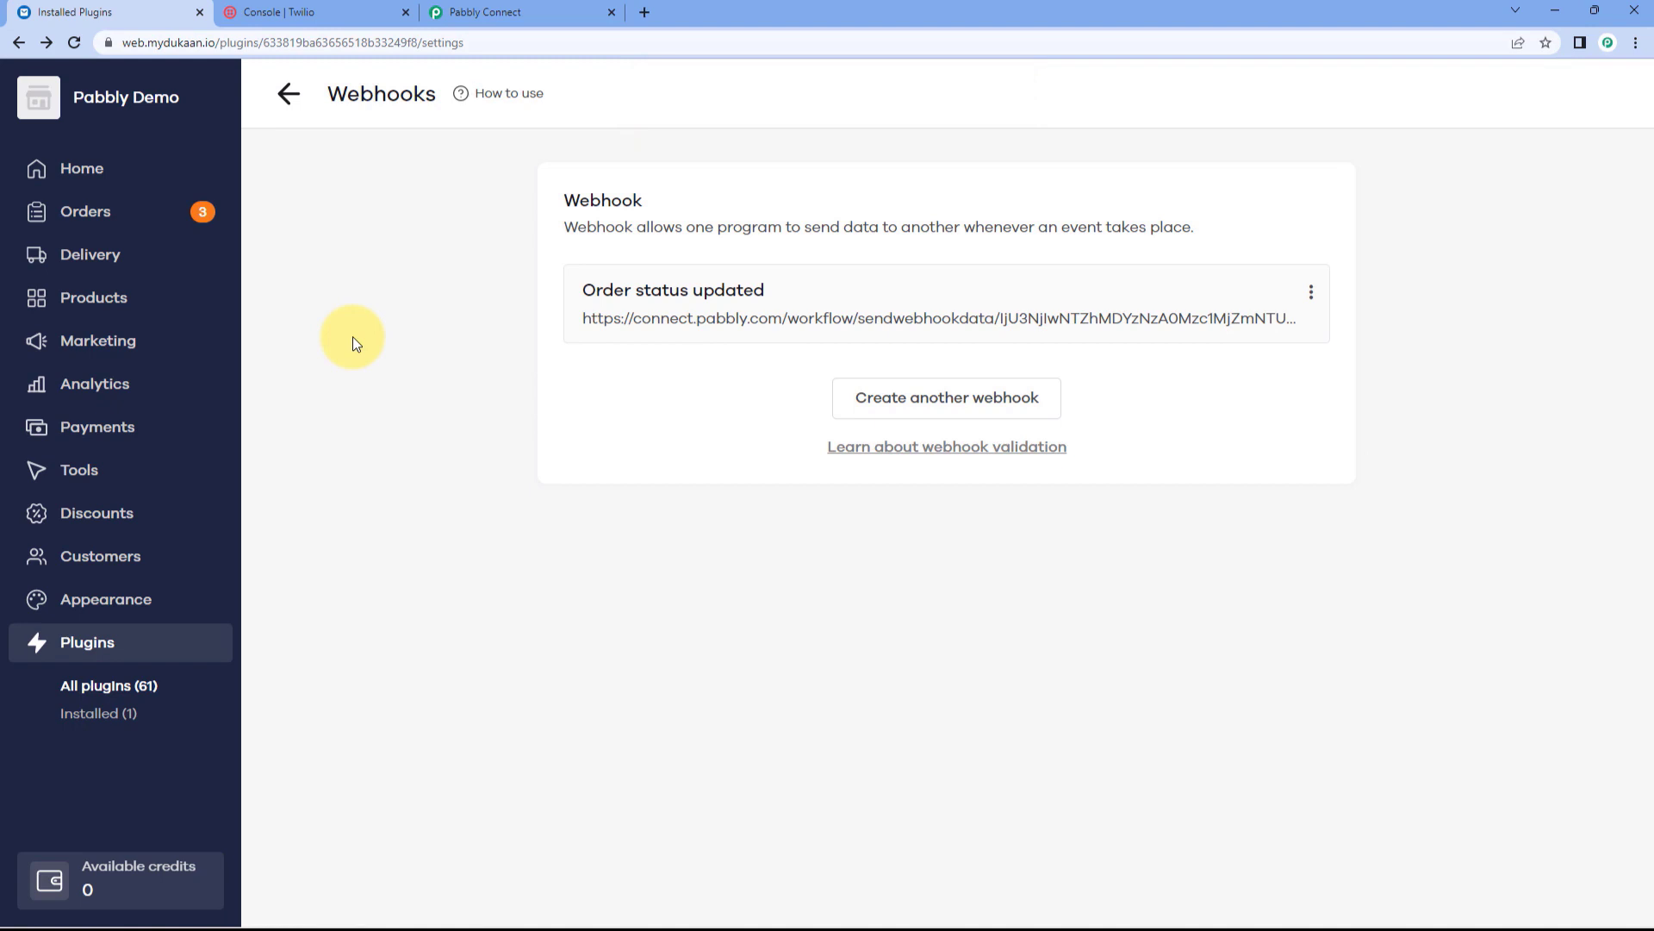
Step: Return to the Pabbly Connect workflow's waiting trigger step
left_click(482, 13)
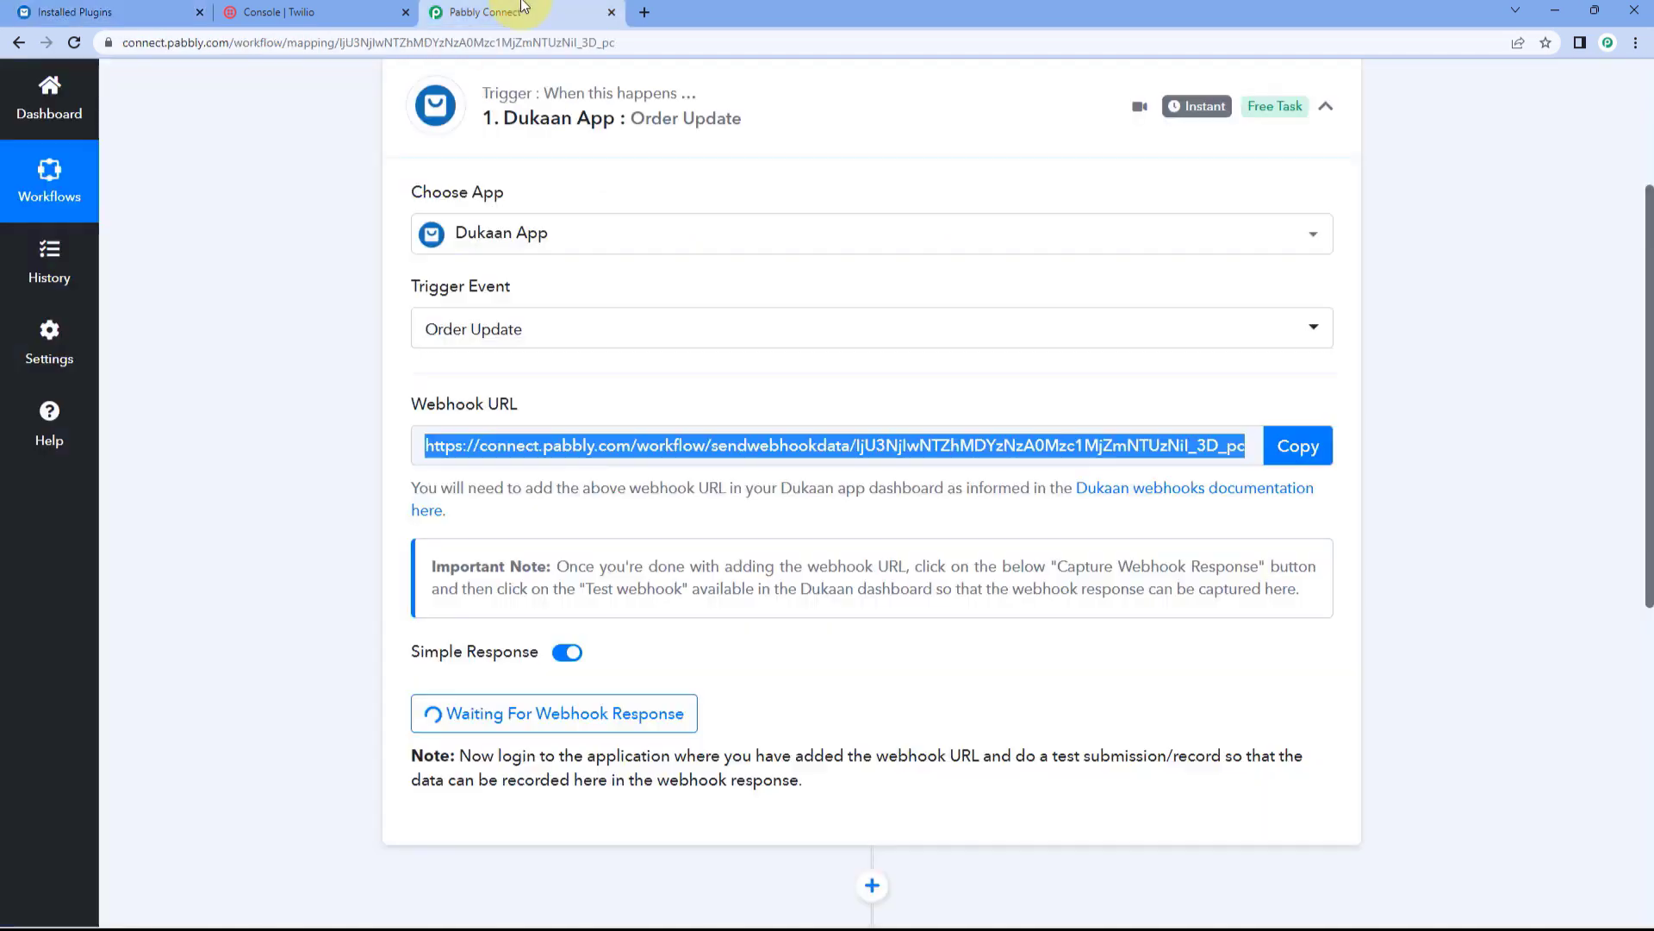
left_click(322, 331)
scroll(354, 437, "down", 2)
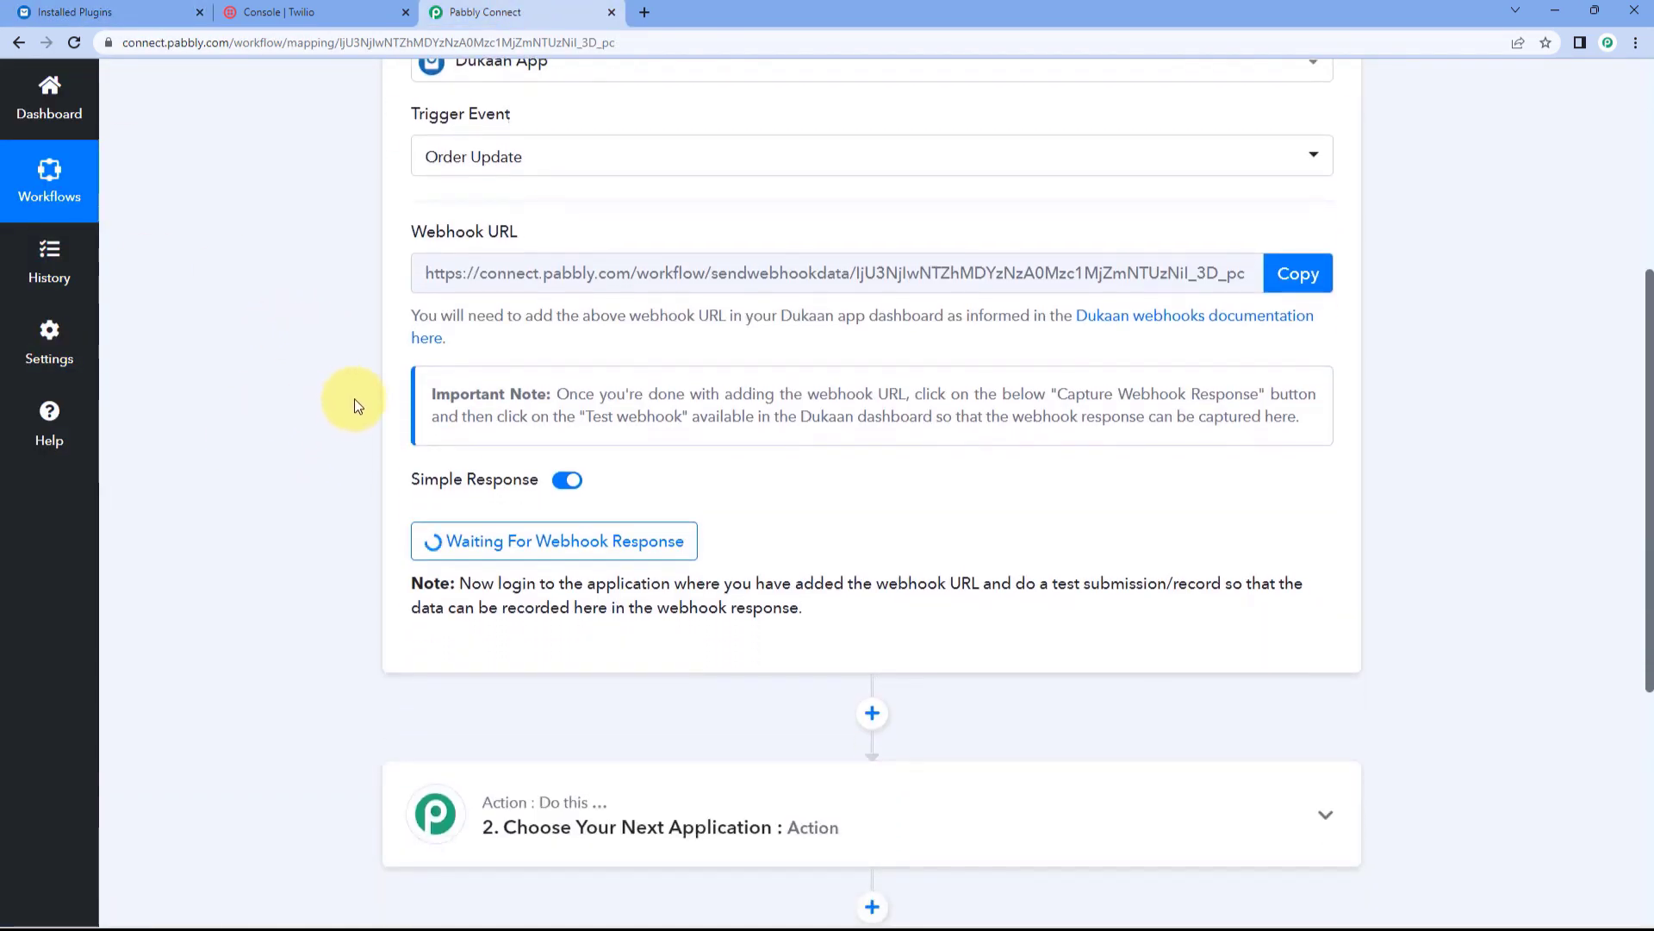
scroll(638, 479, "down", 3)
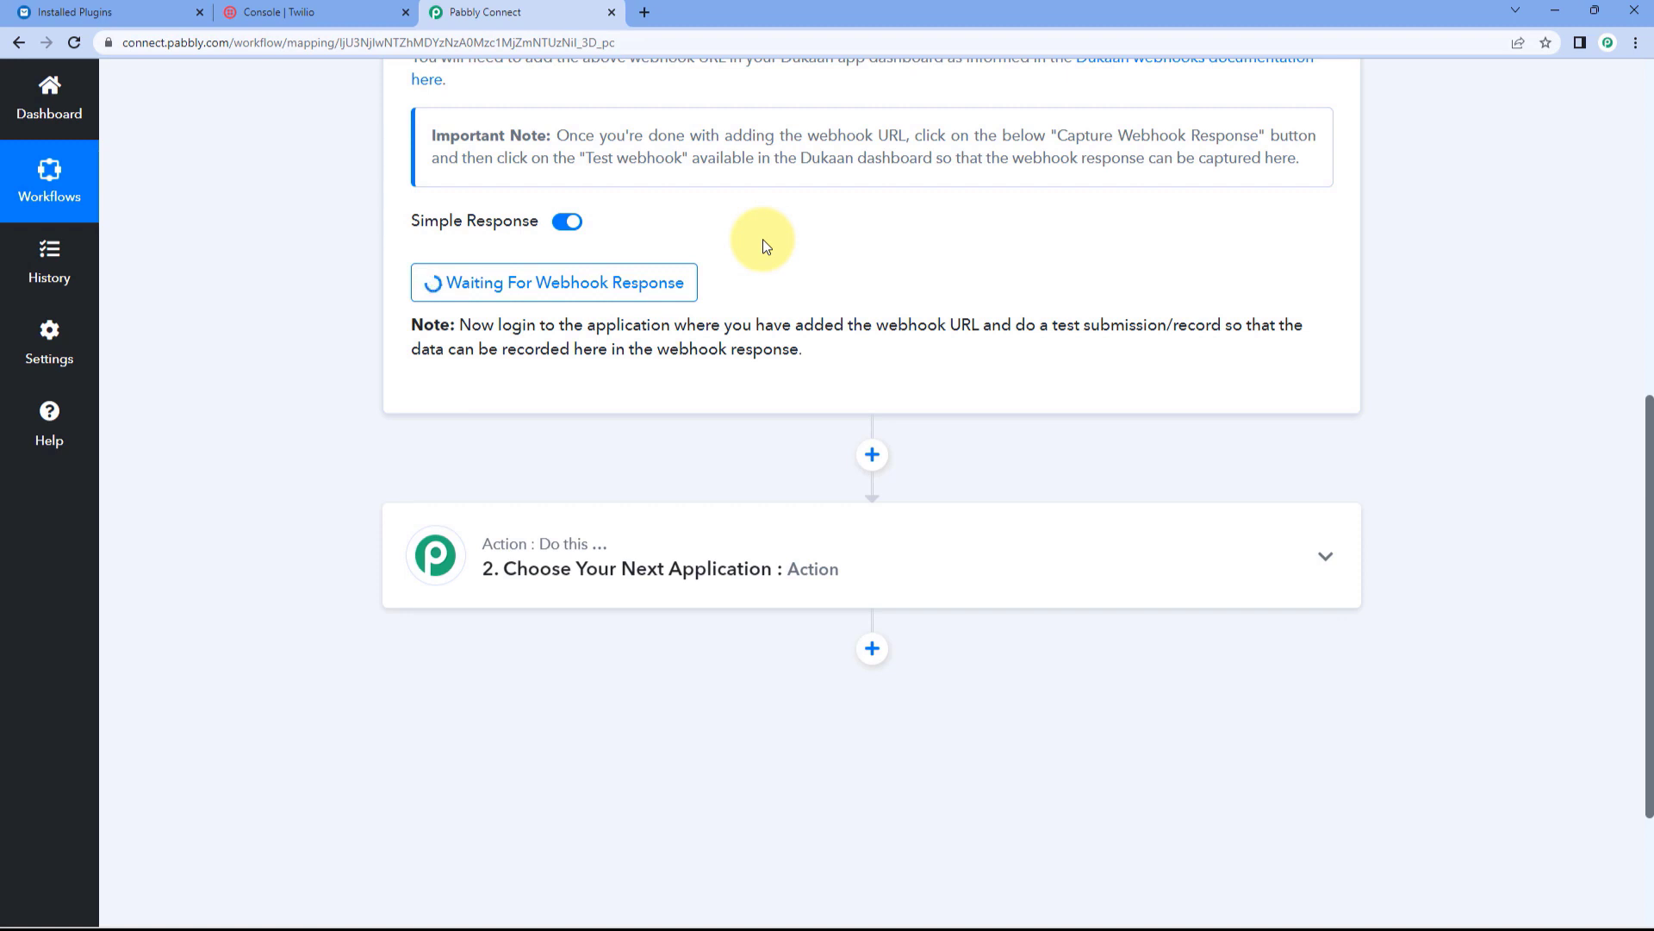
Step: Open the second order's details from Dukaan's order list
left_click(91, 11)
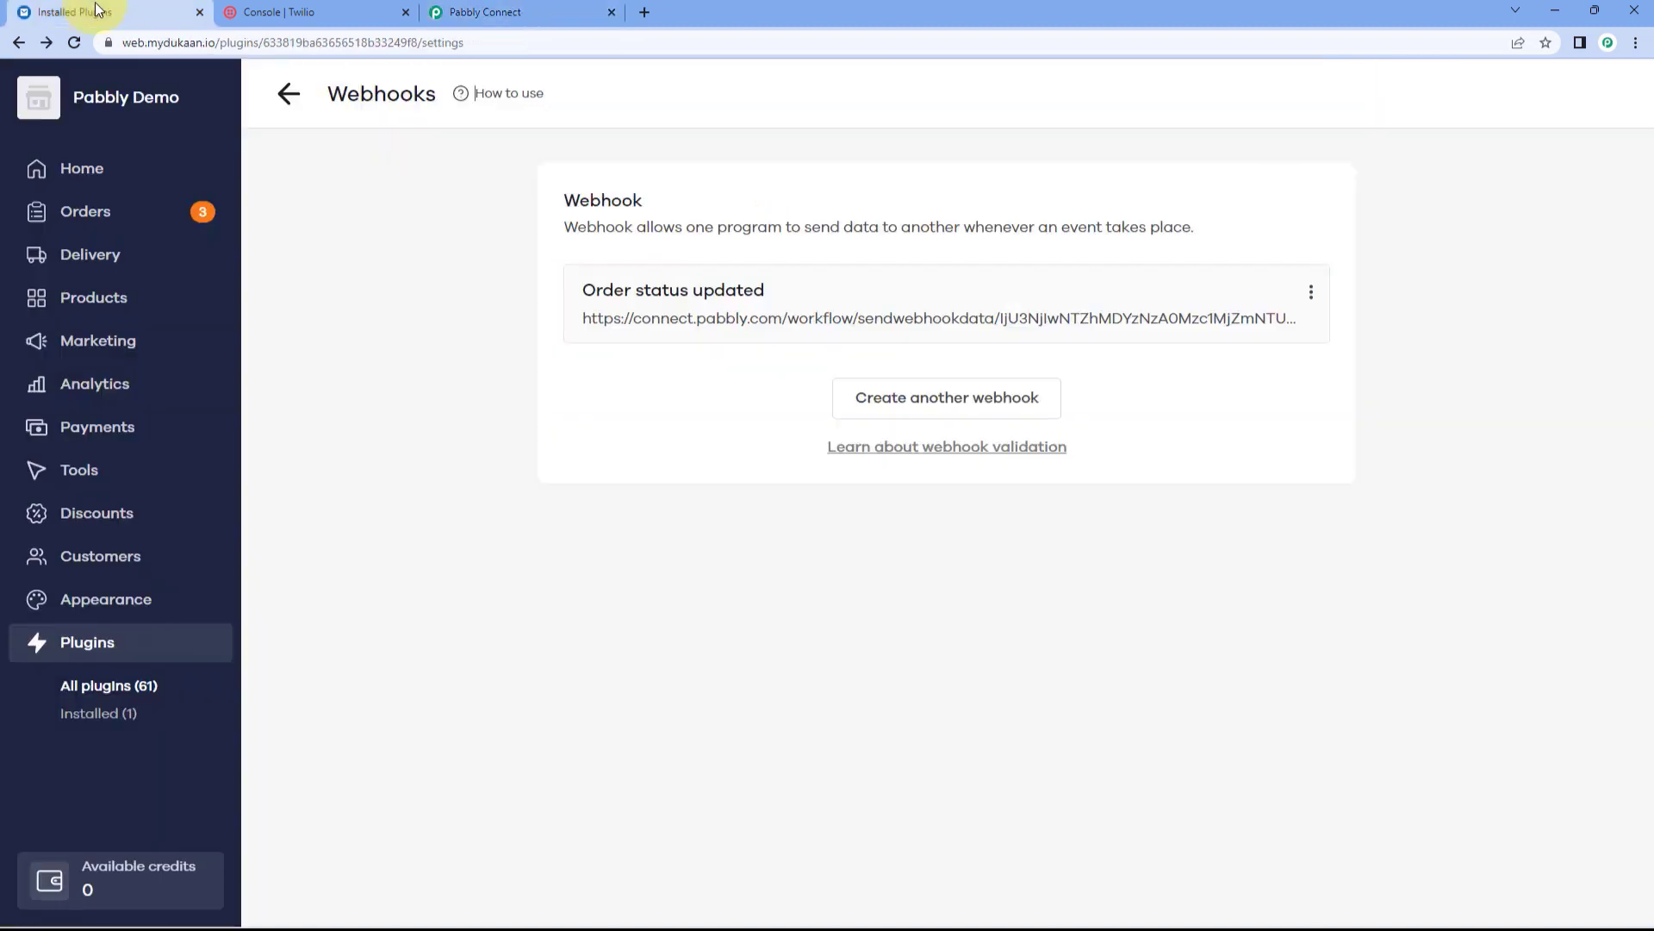
left_click(115, 223)
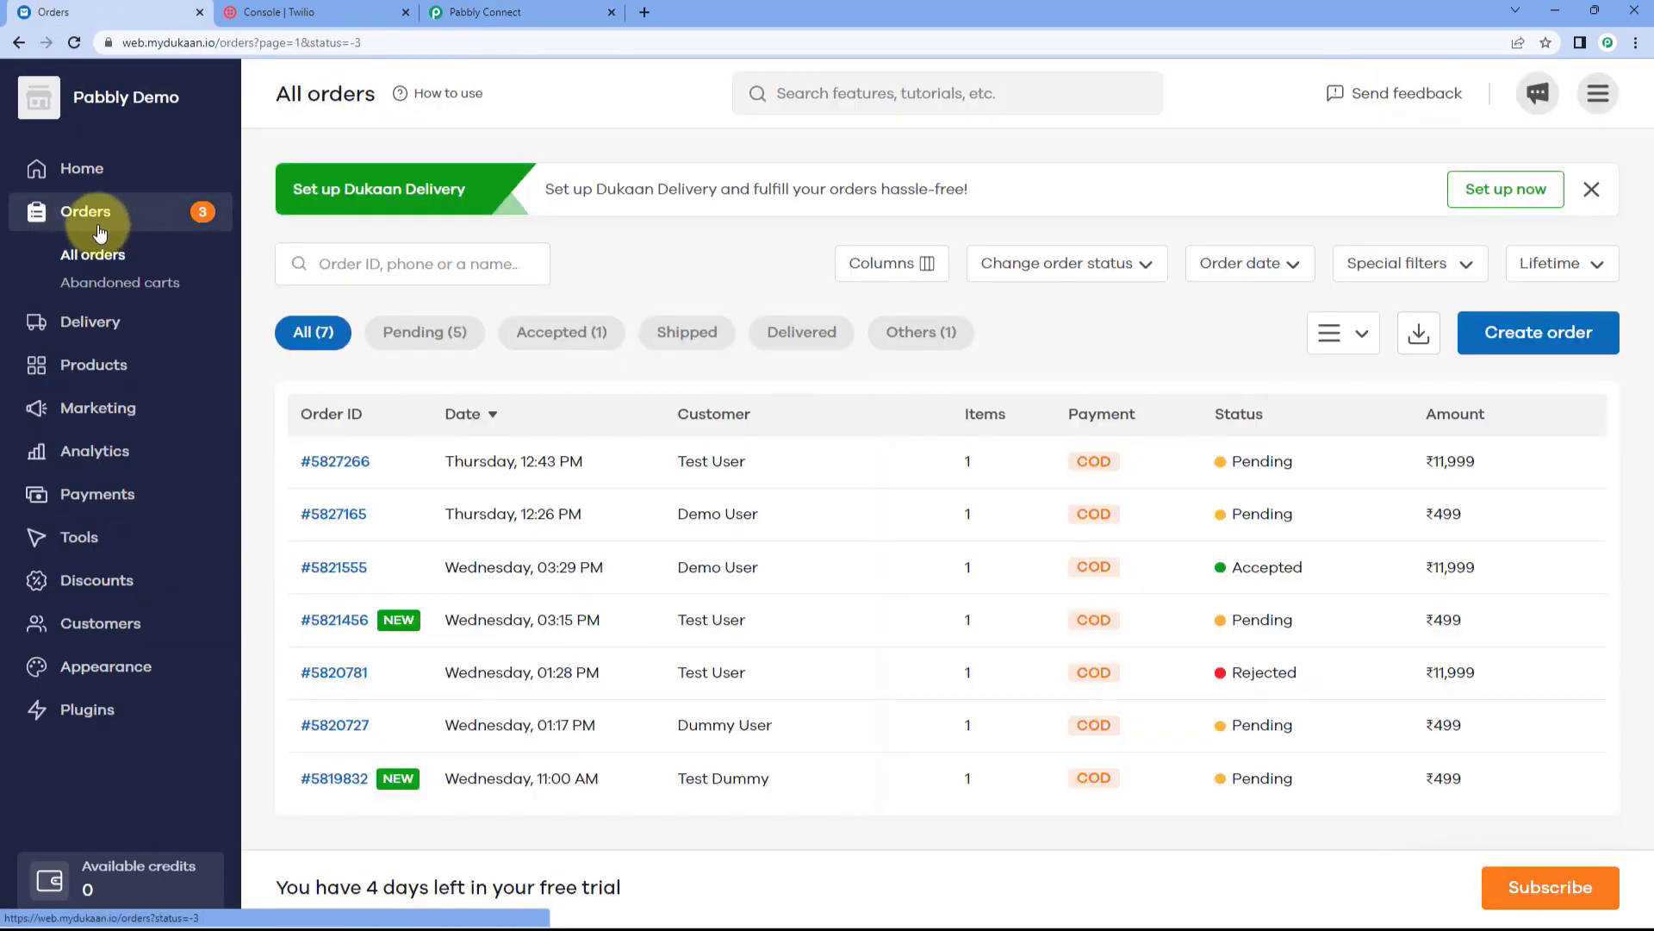
left_click(529, 523)
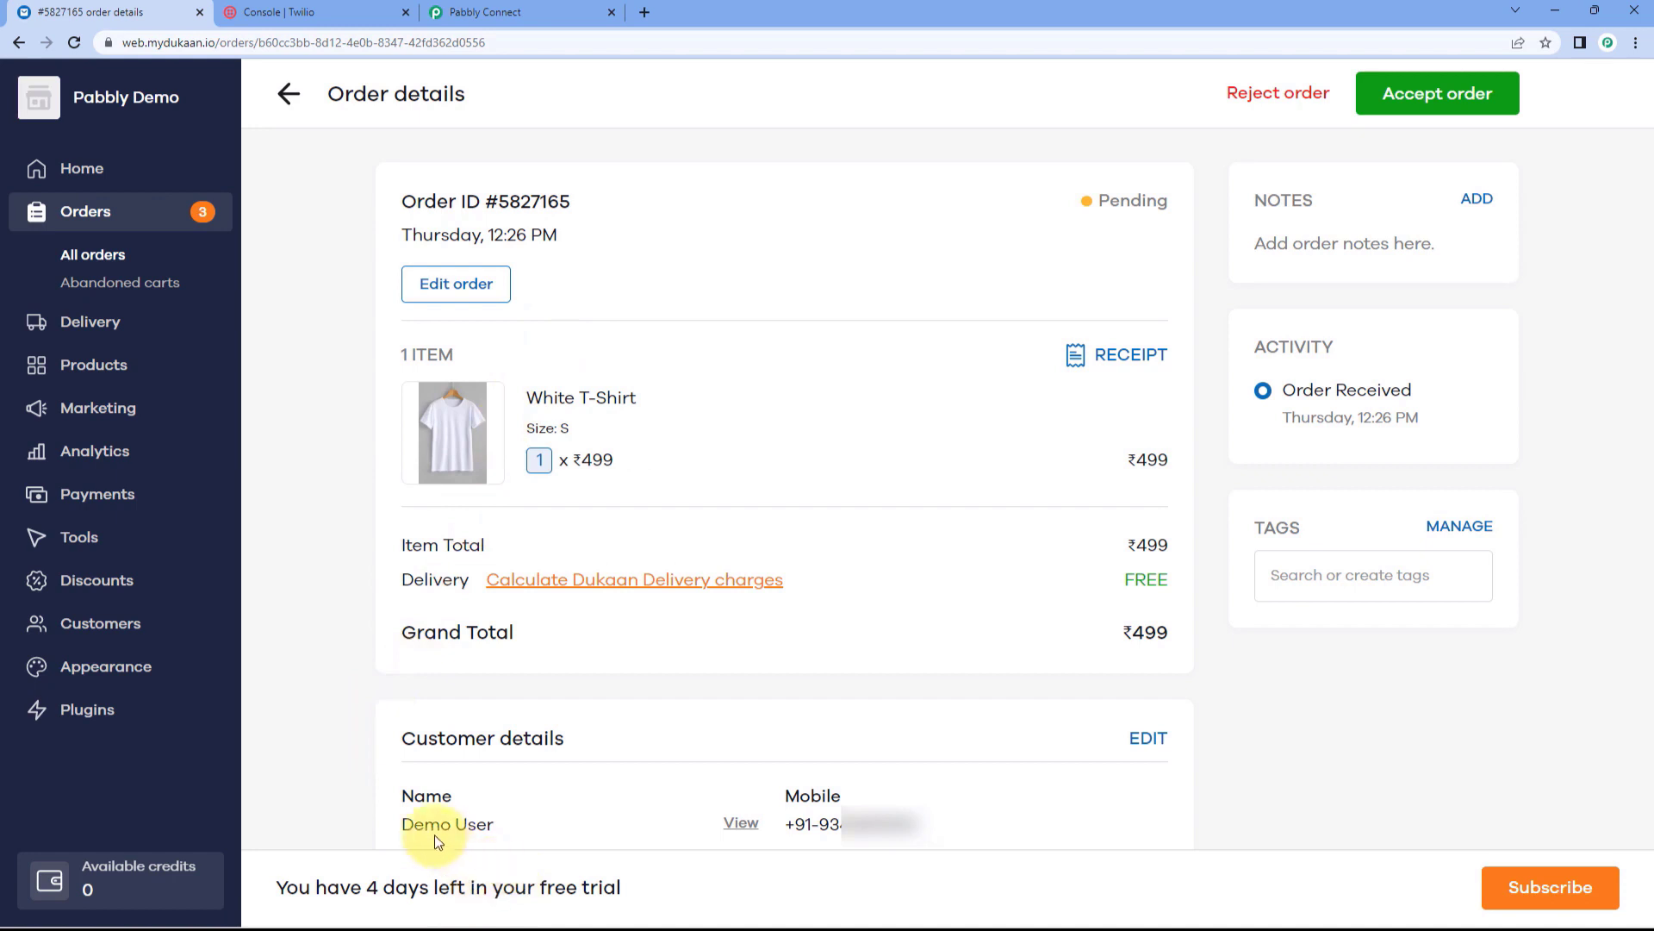
scroll(737, 711, "down", 2)
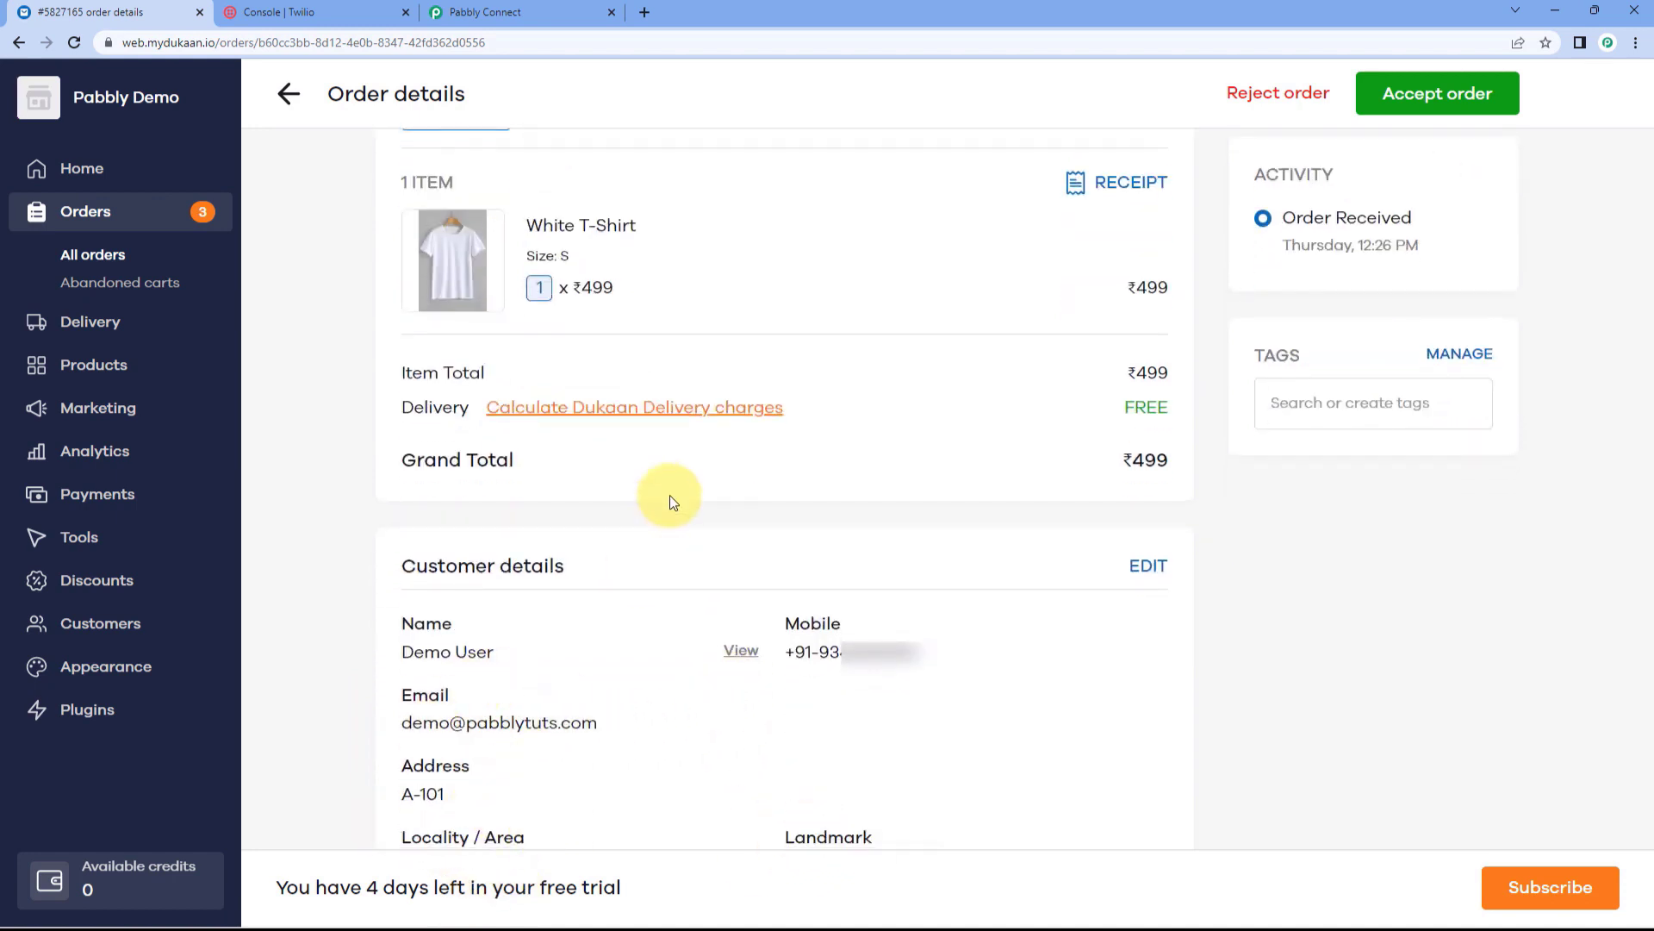
scroll(670, 494, "up", 2)
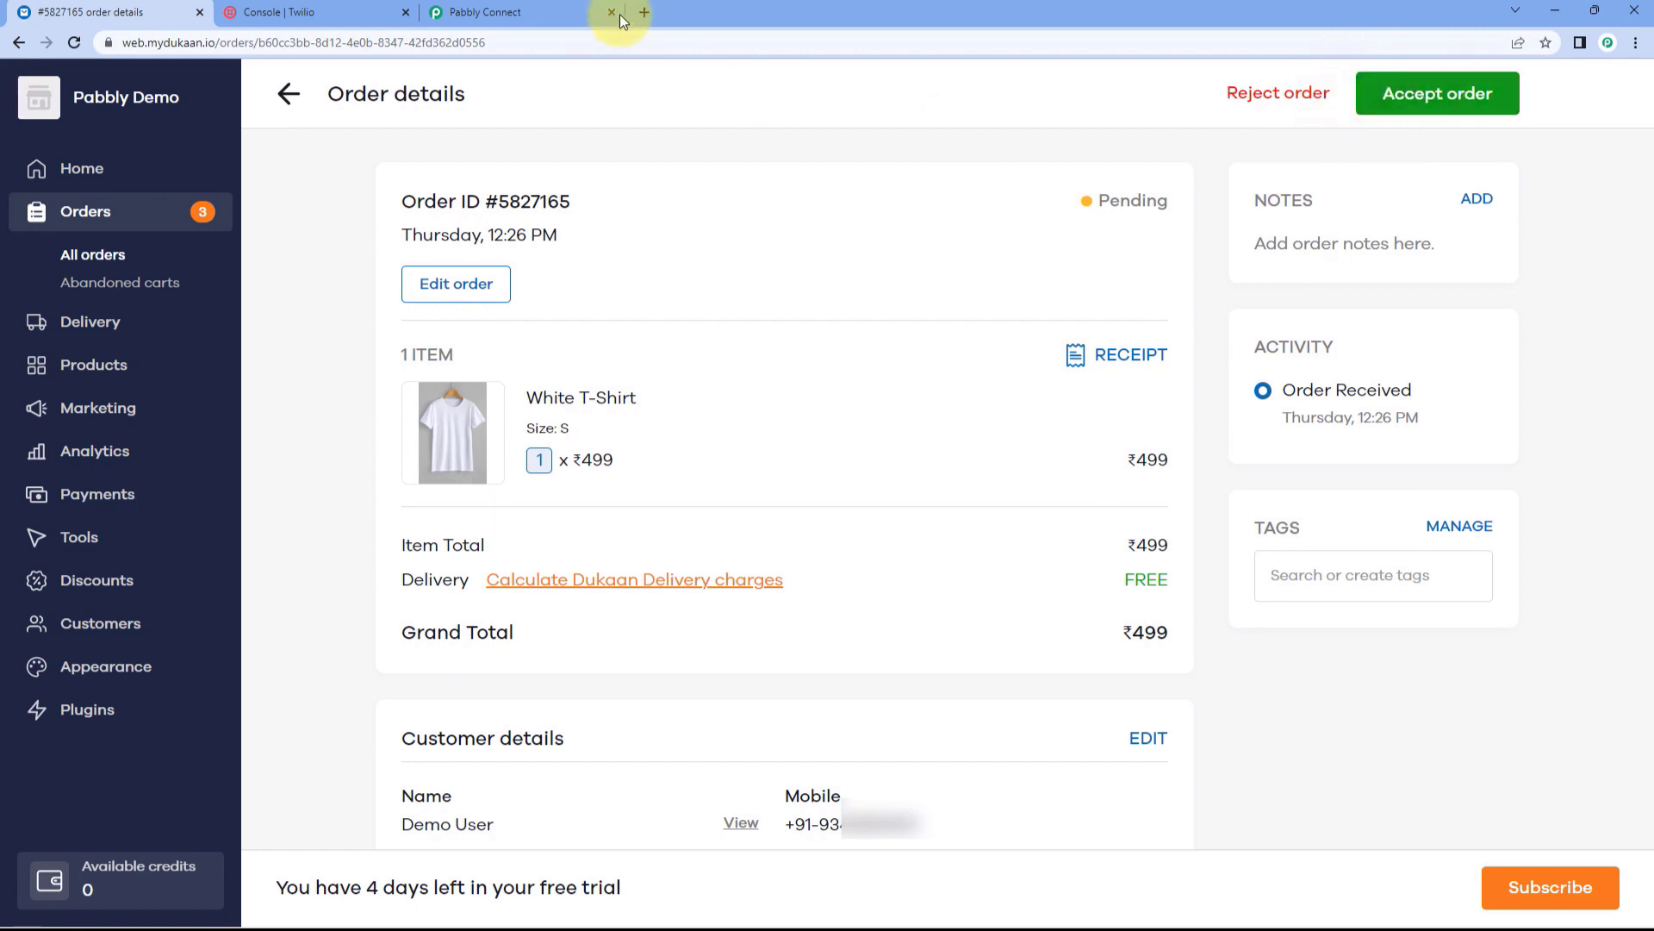
left_click(593, 12)
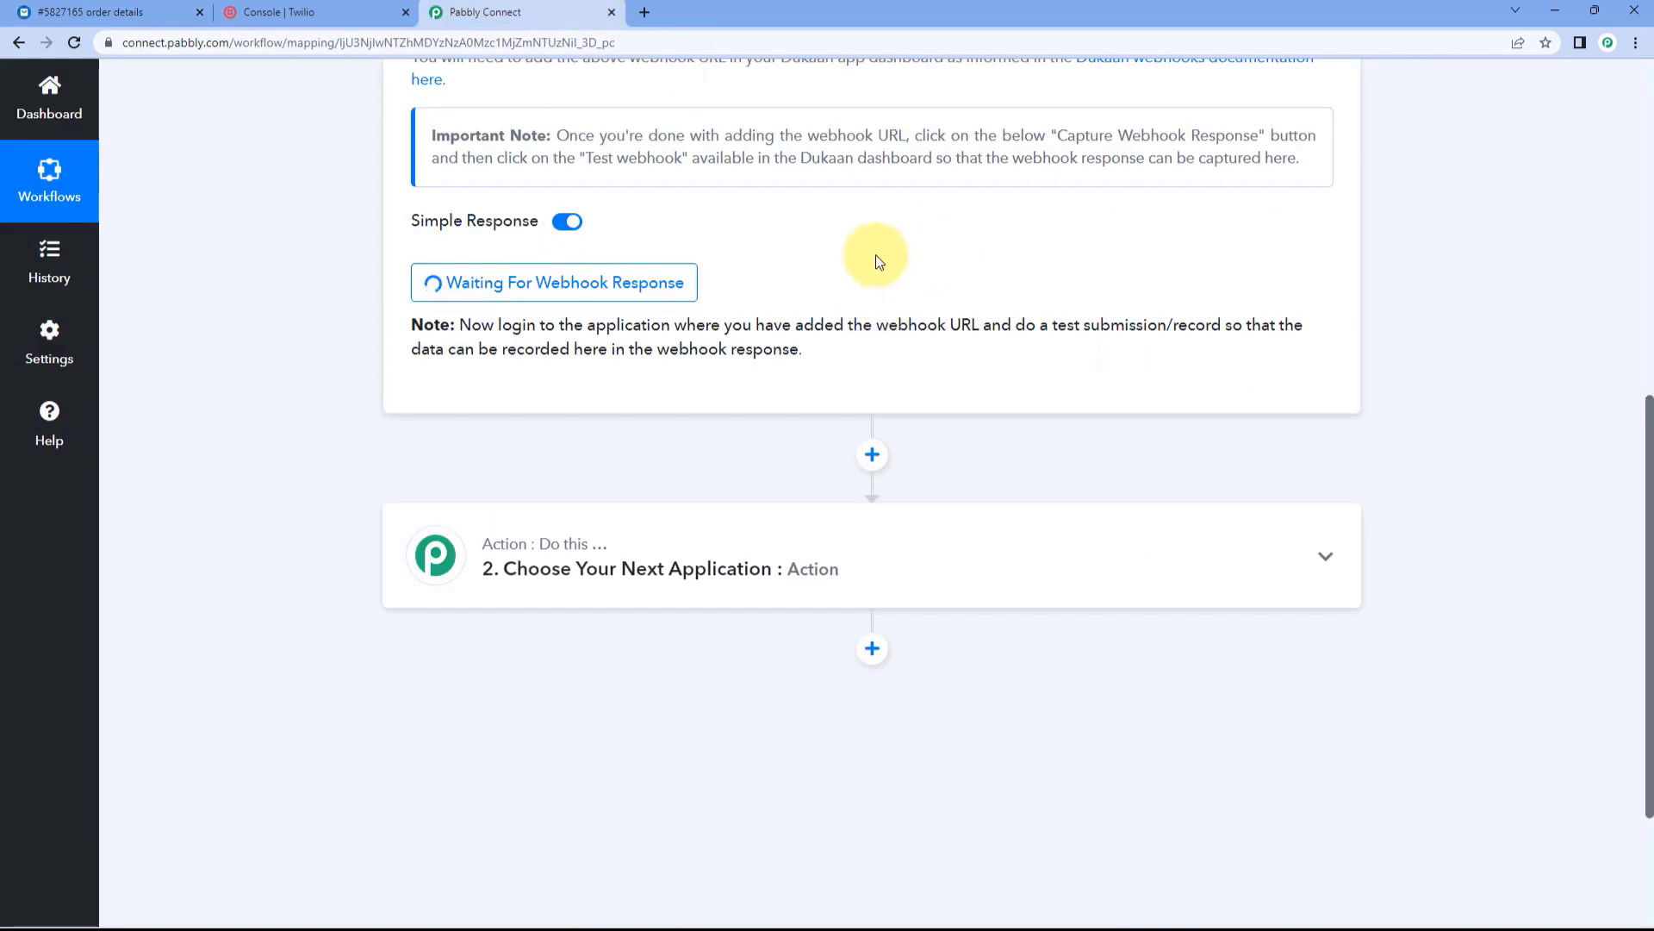
left_click(151, 12)
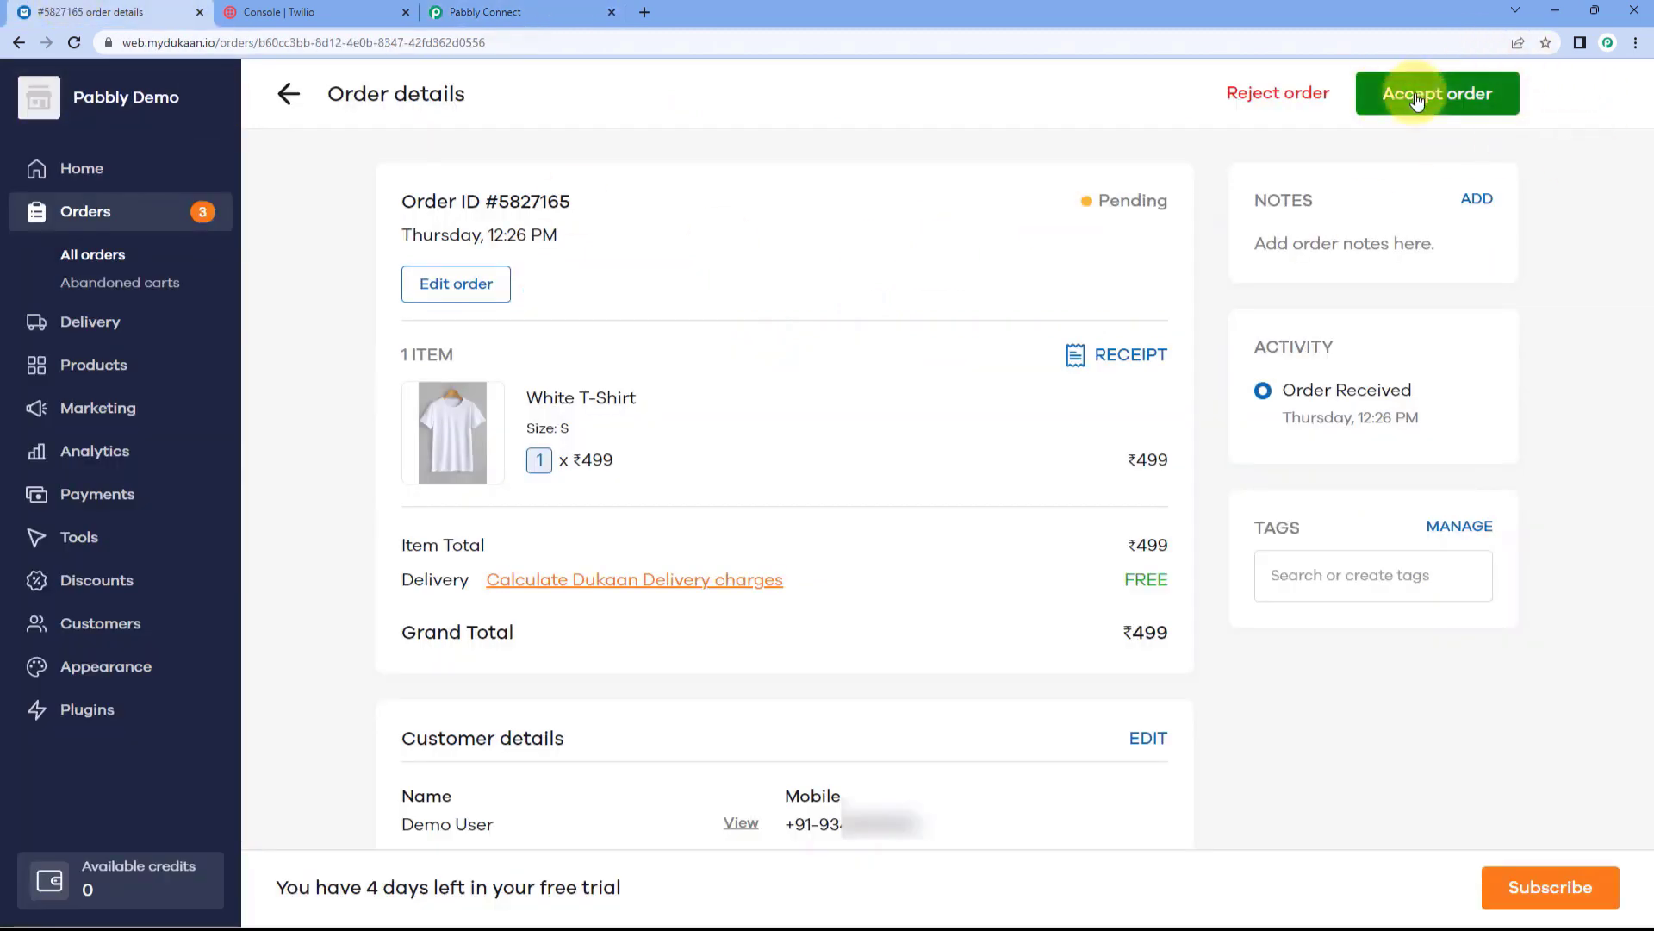
left_click(1375, 107)
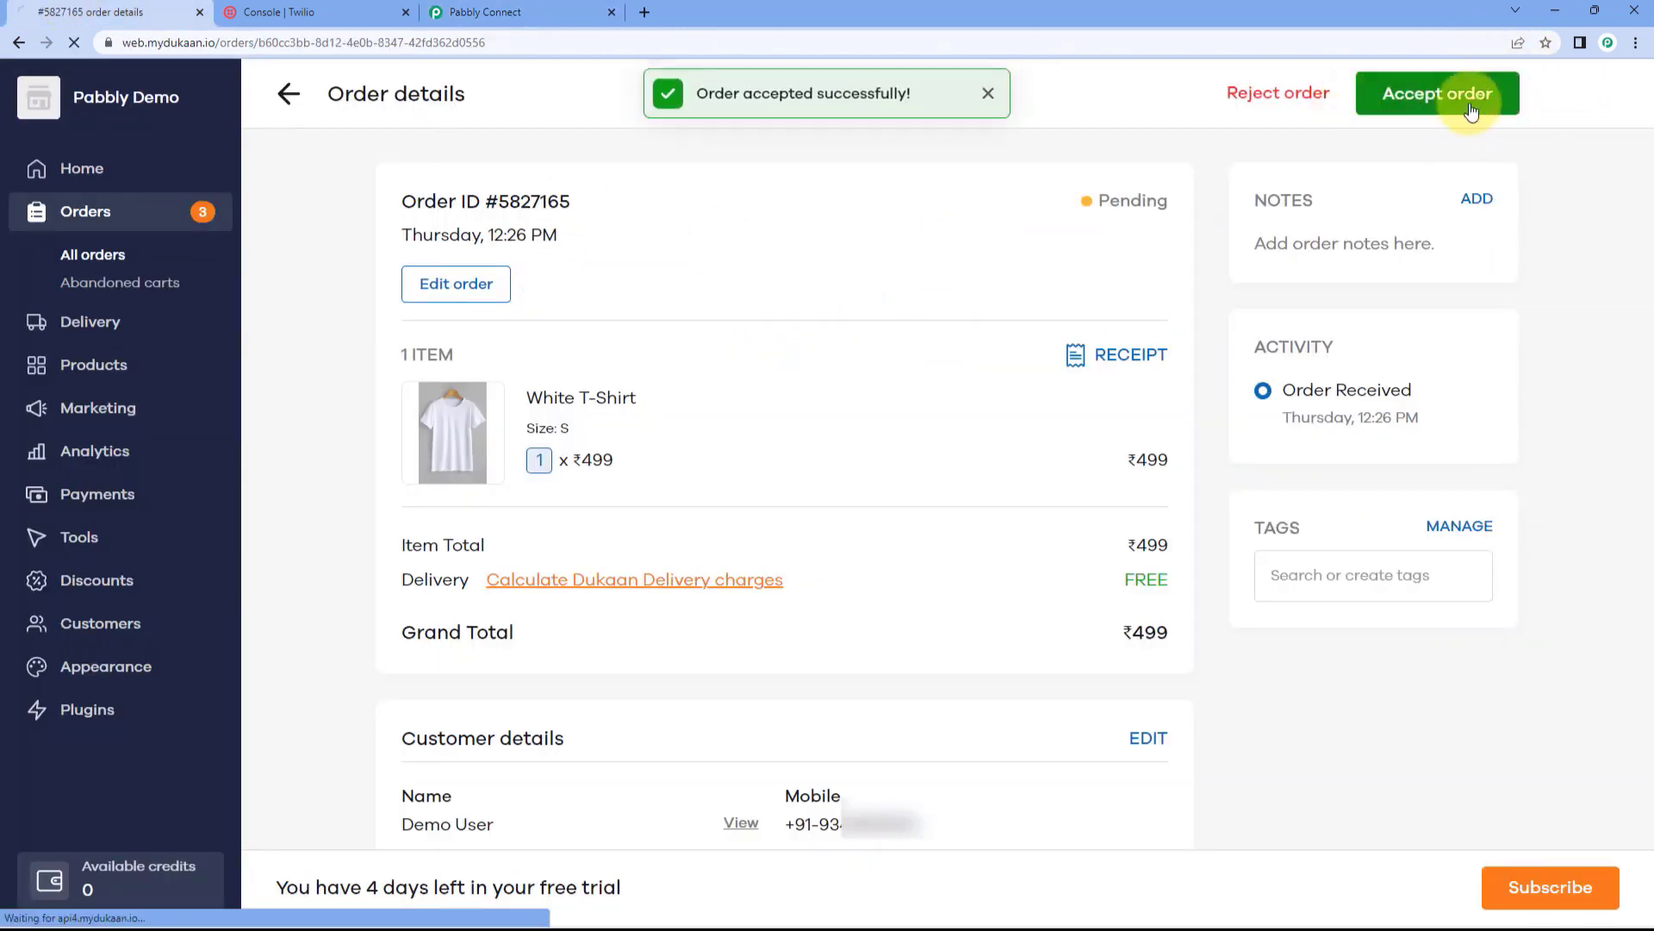
left_click(990, 100)
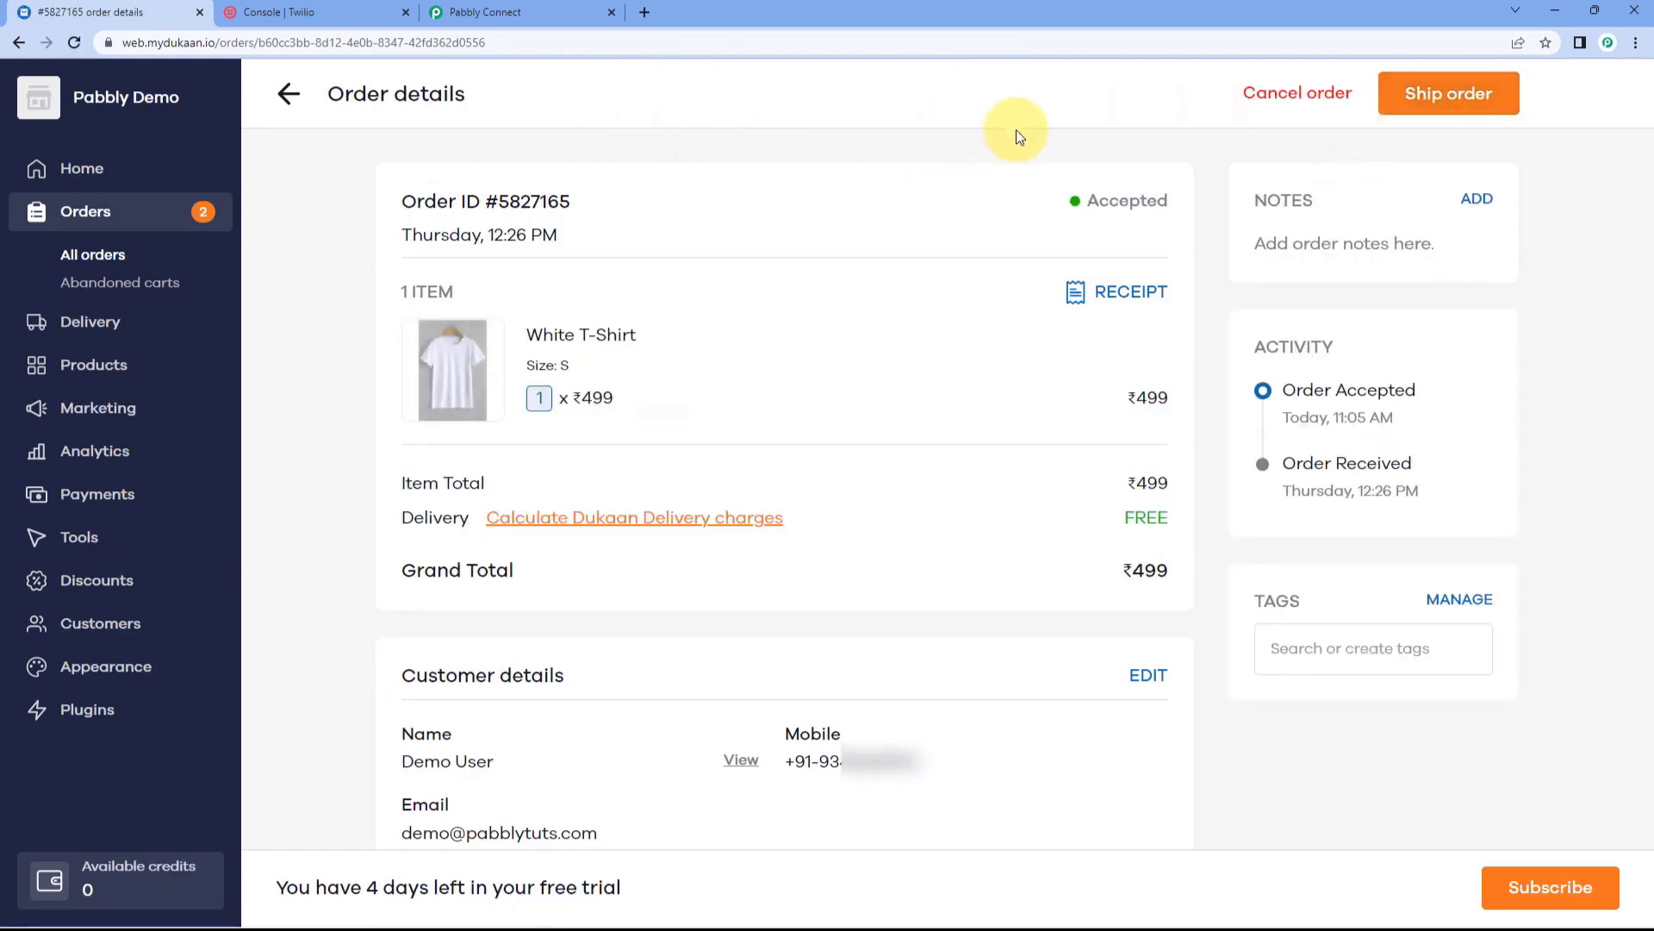
left_click(469, 12)
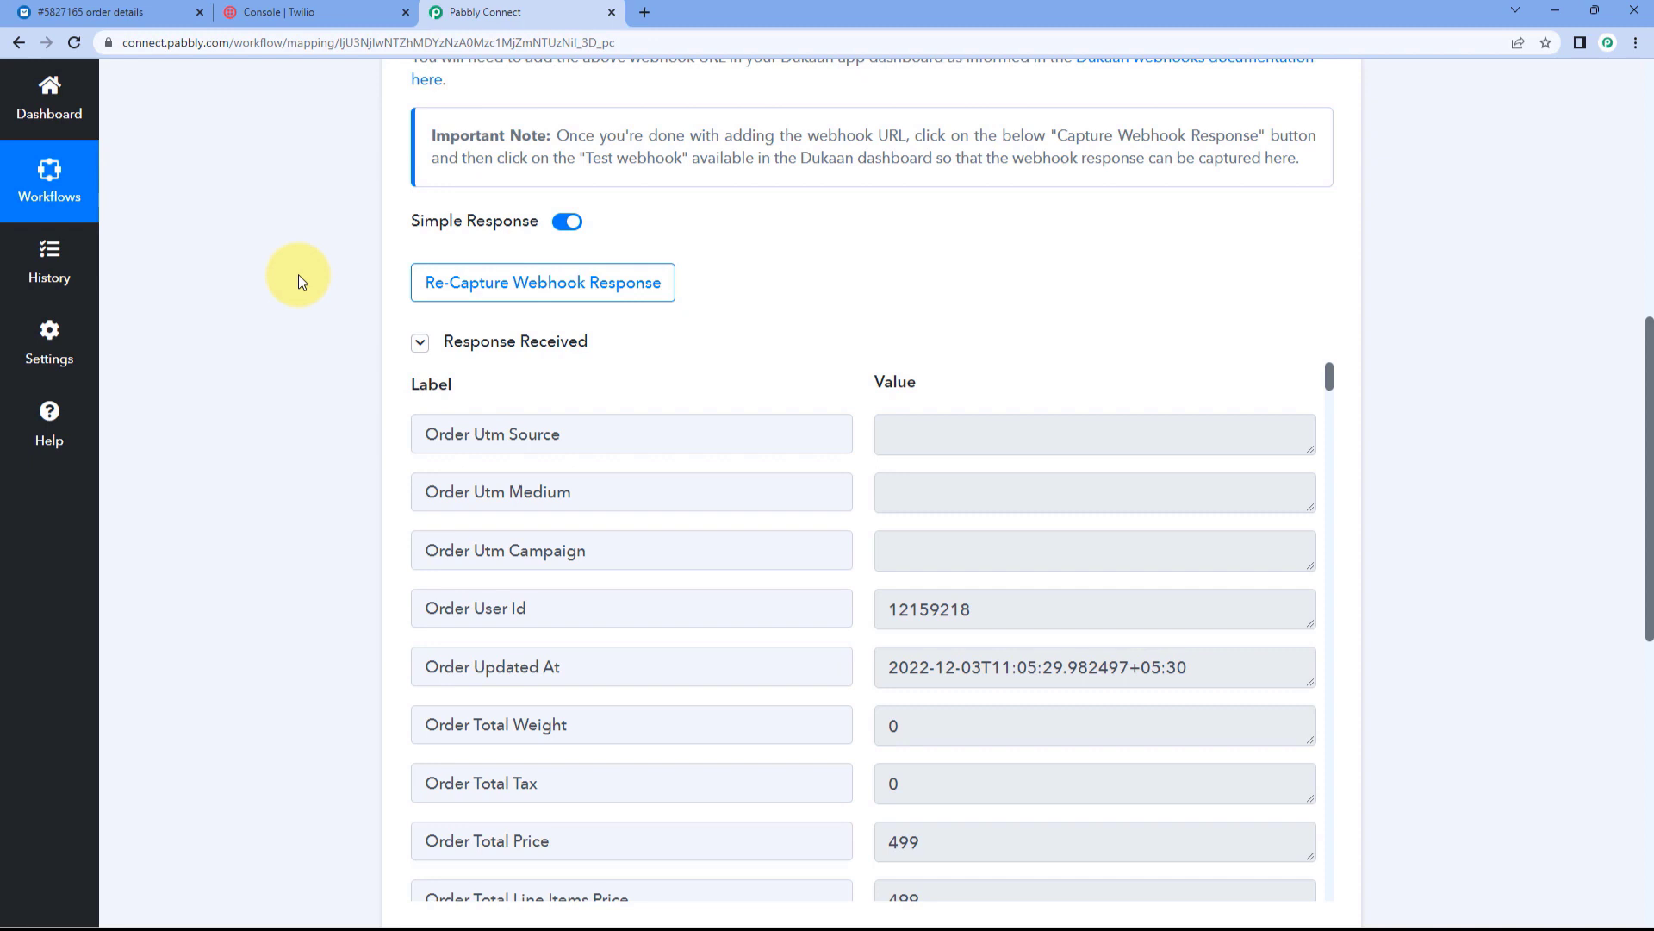
Step: Review the captured Dukaan order response, including total price 499
scroll(752, 281, "down", 2)
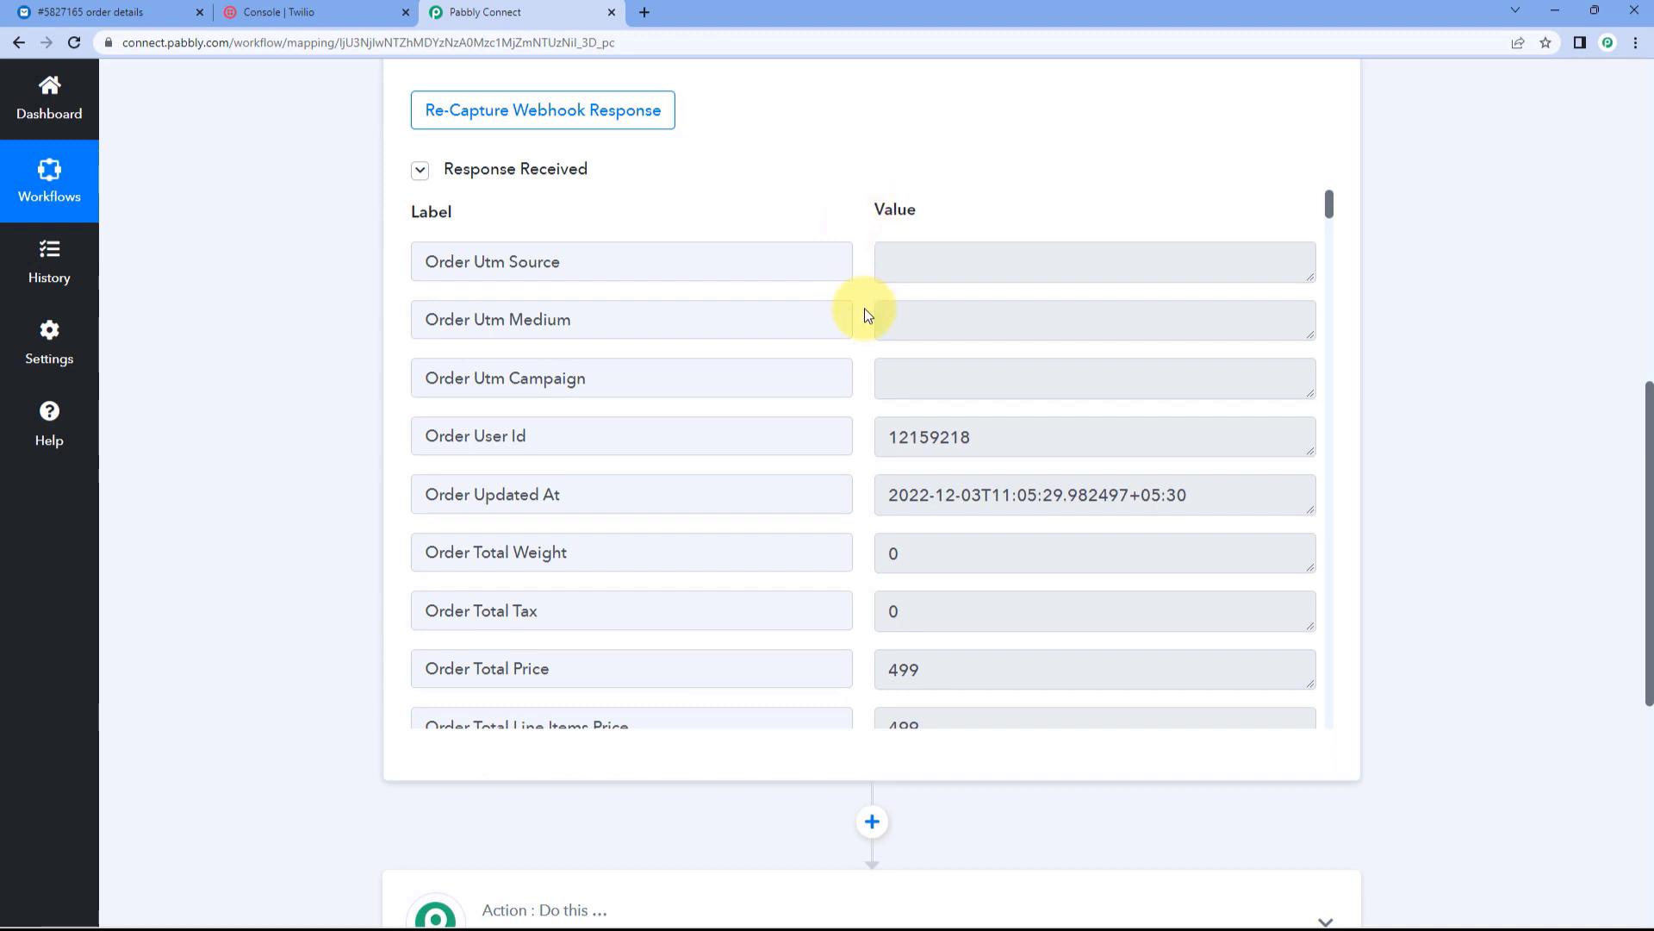
scroll(851, 380, "down", 4)
scroll(850, 381, "down", 1)
left_click_drag(925, 245, 861, 244)
left_click(861, 244)
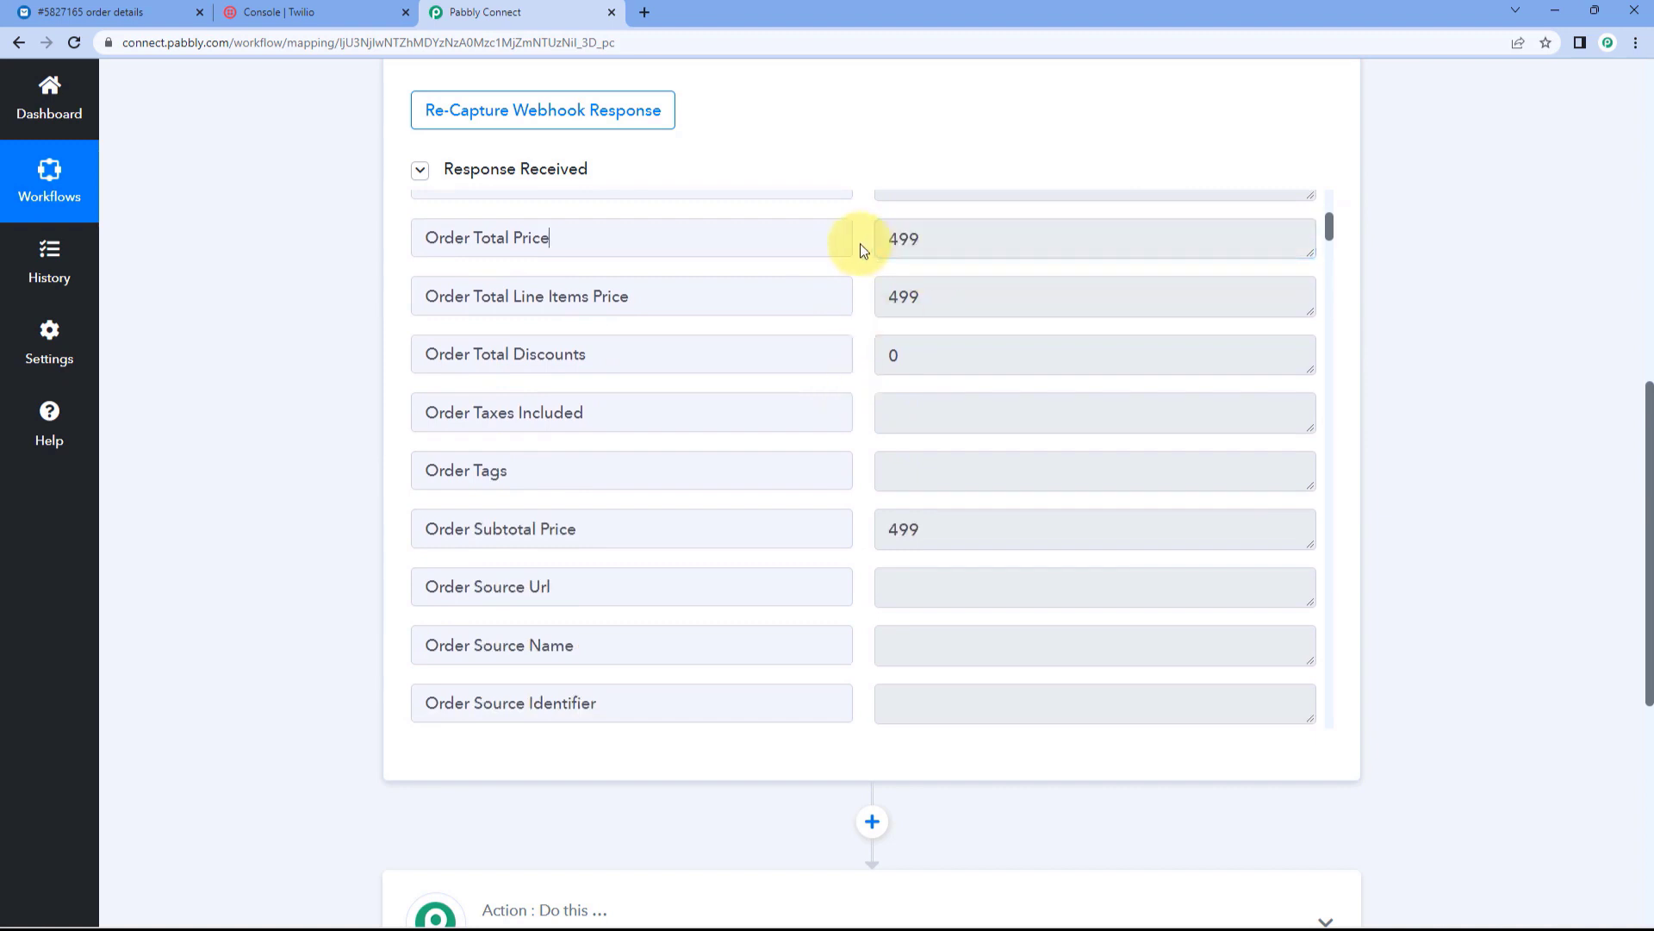
scroll(860, 243, "down", 5)
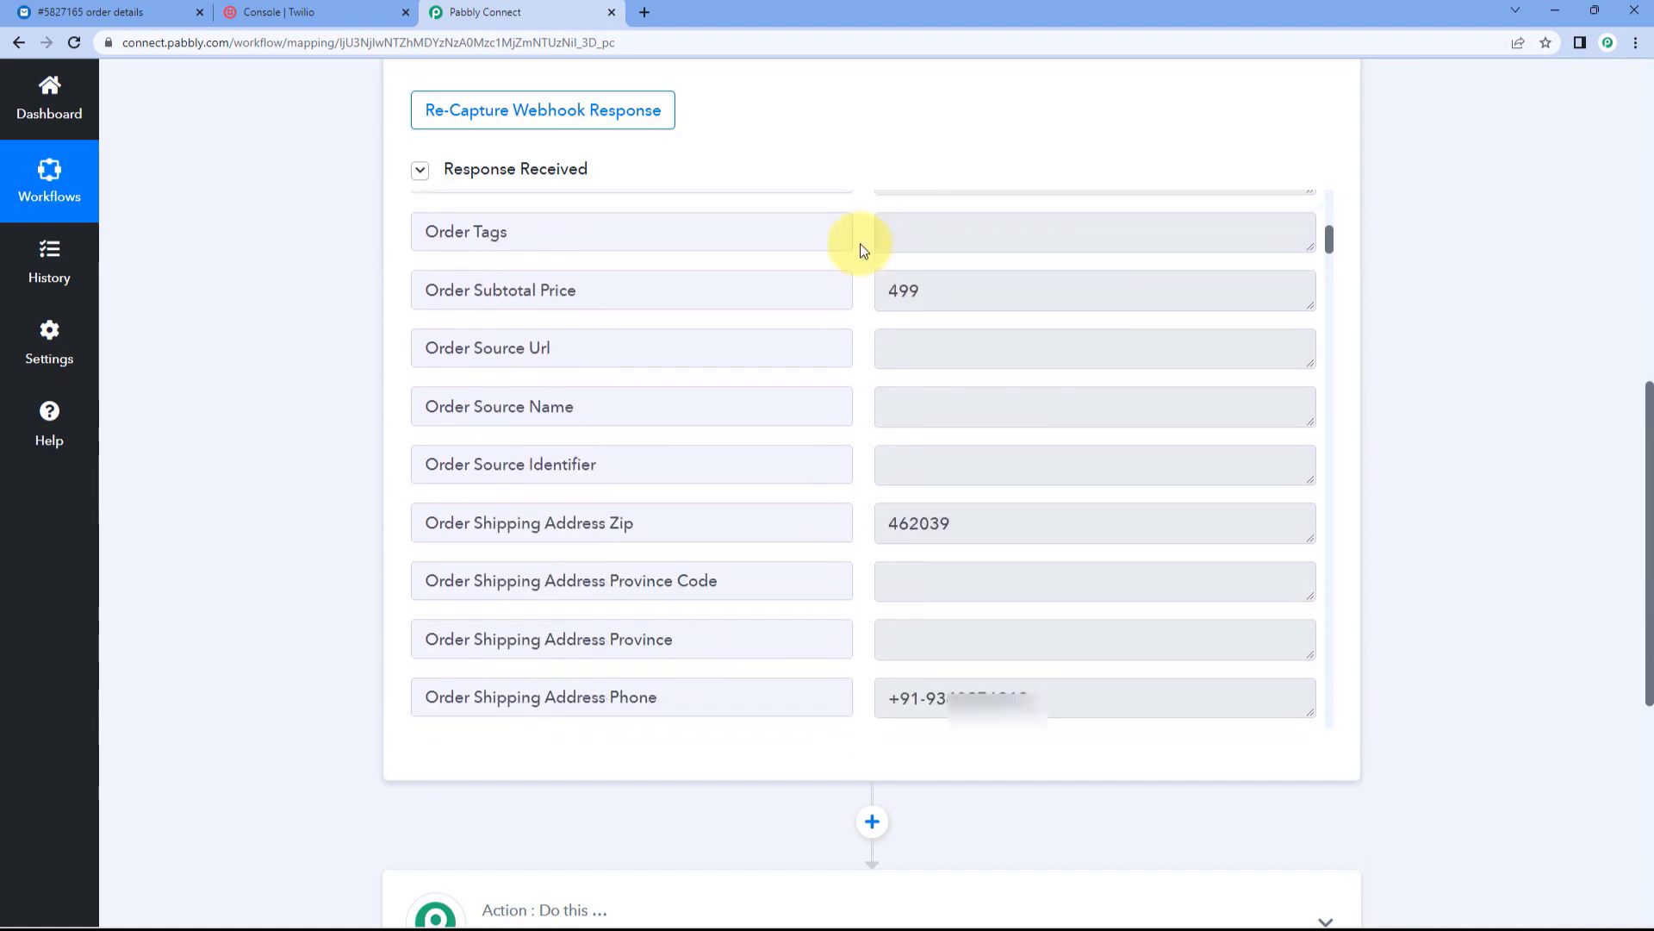
left_click_drag(995, 404, 860, 403)
scroll(860, 403, "down", 2)
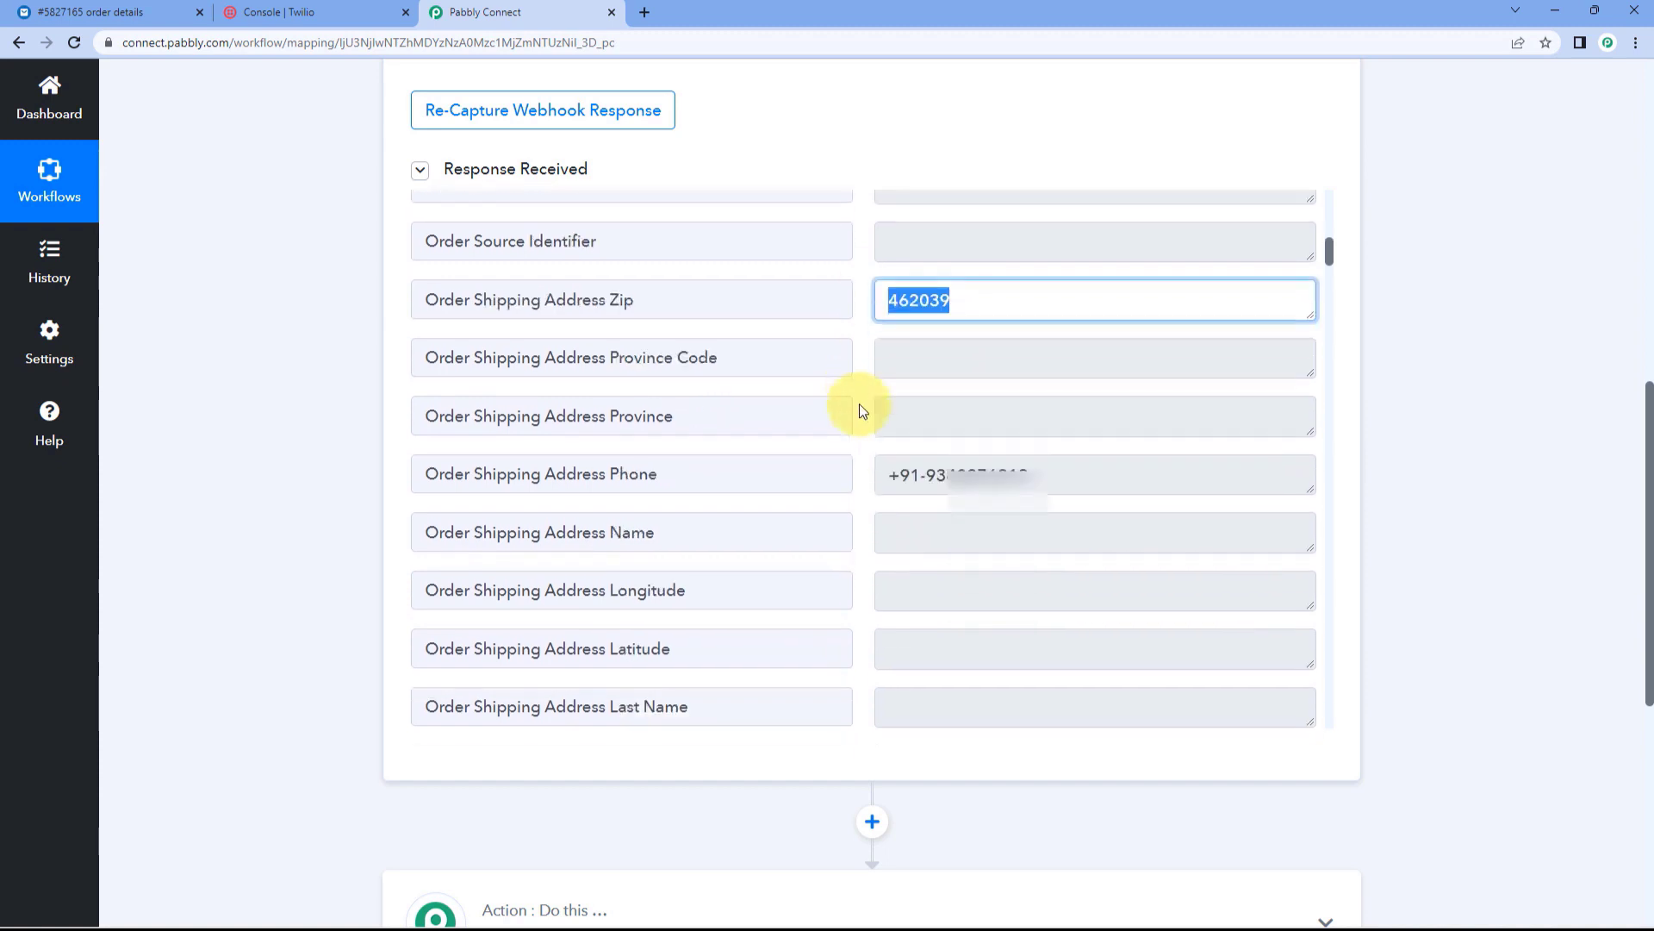
left_click_drag(1052, 406, 839, 404)
scroll(859, 383, "down", 7)
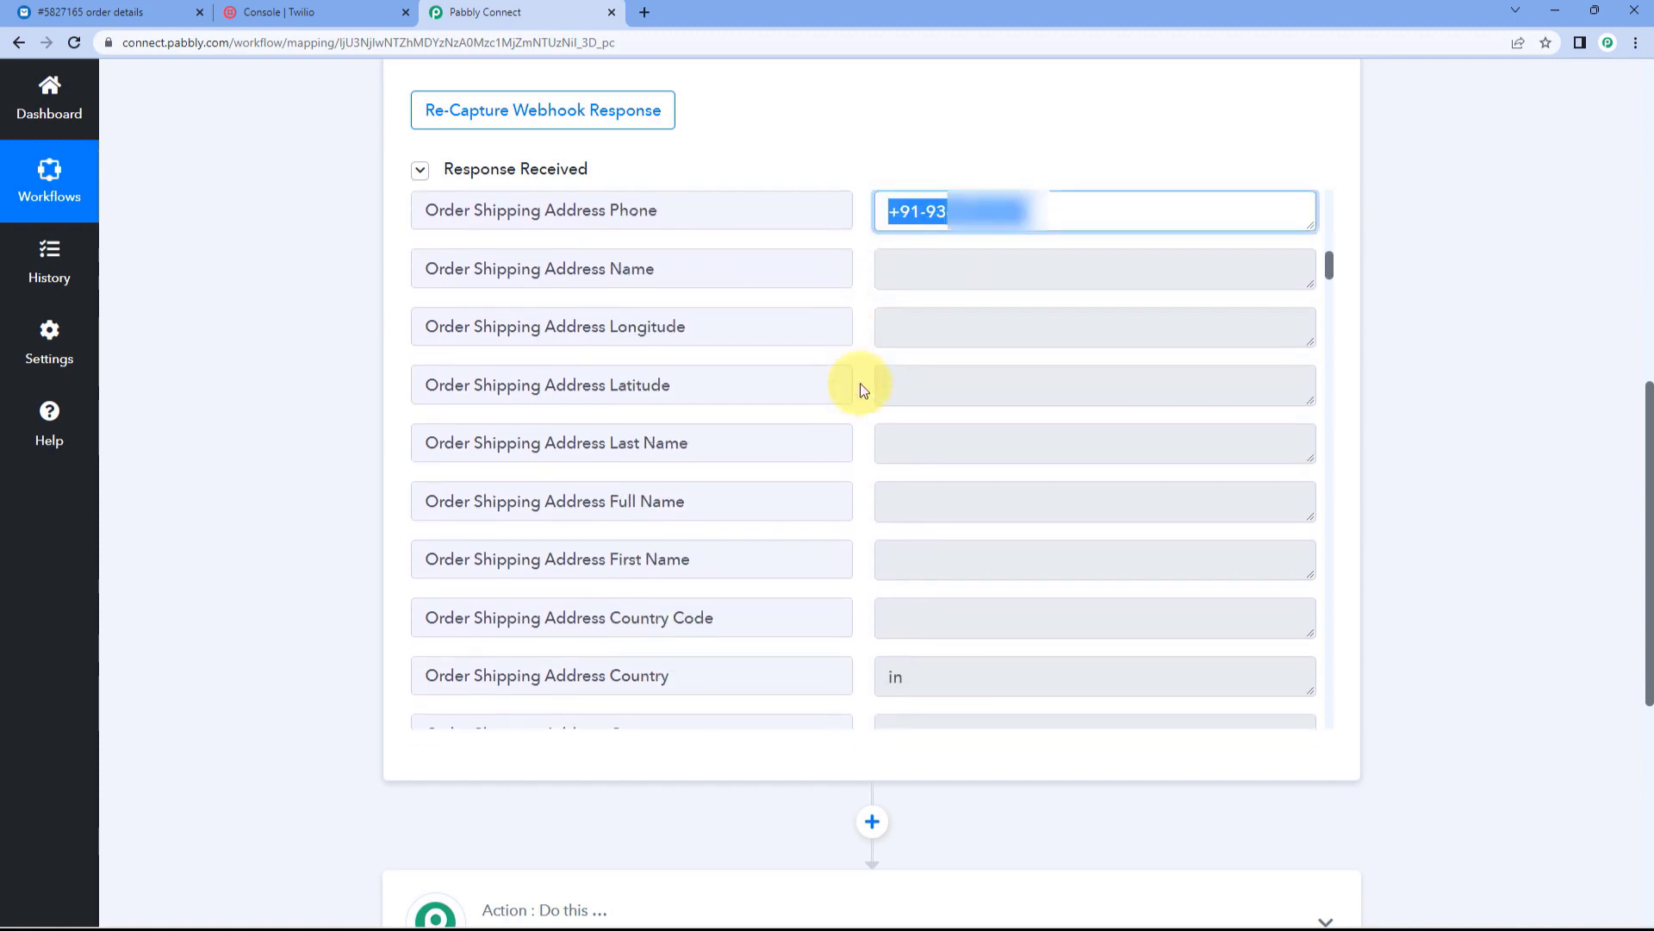
scroll(935, 392, "down", 2)
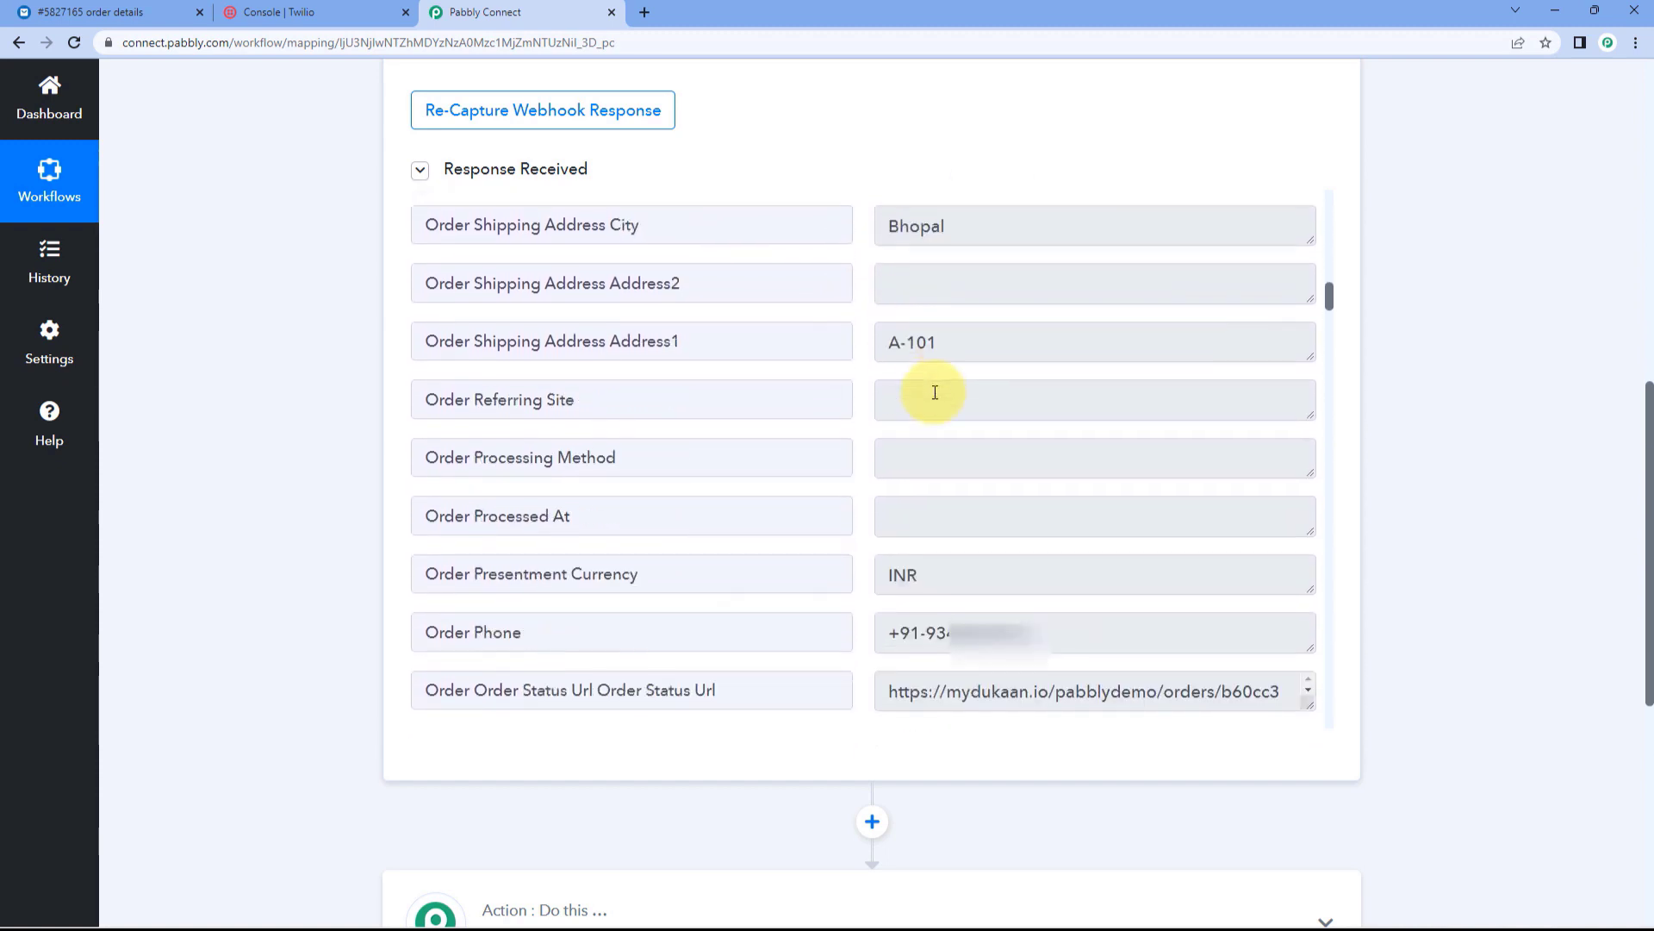
scroll(877, 569, "down", 2)
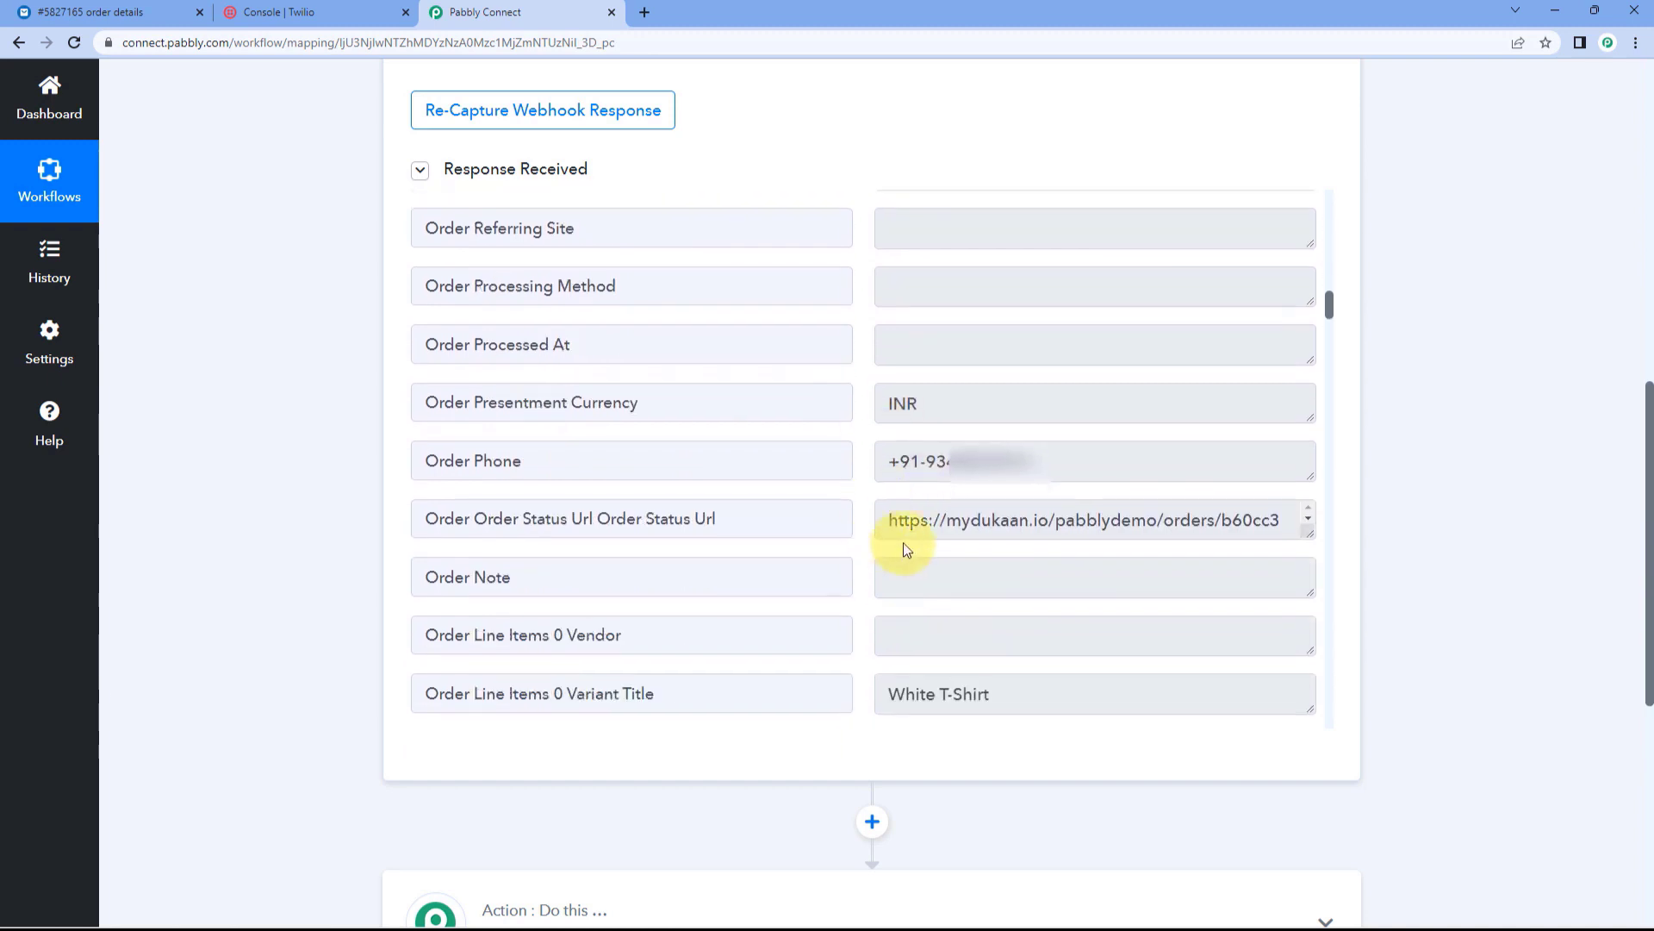
left_click_drag(1073, 457, 851, 463)
Step: Copy the full order status URL from the response and open a new browser tab
left_click(936, 529)
left_click(734, 518)
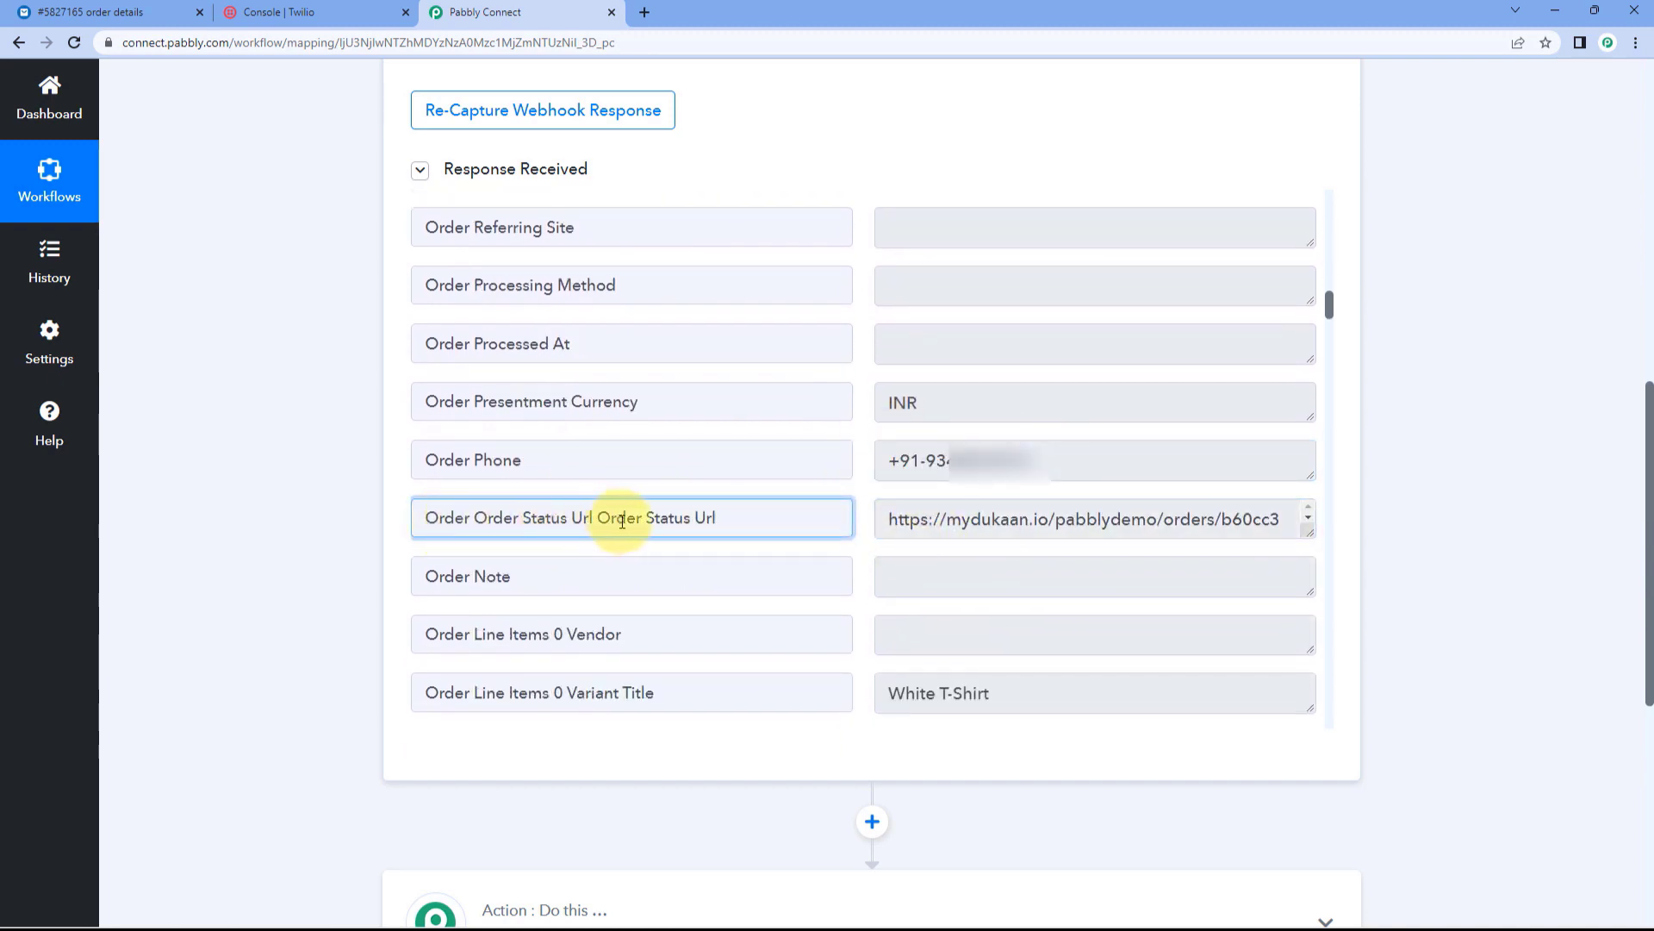
left_click(926, 520)
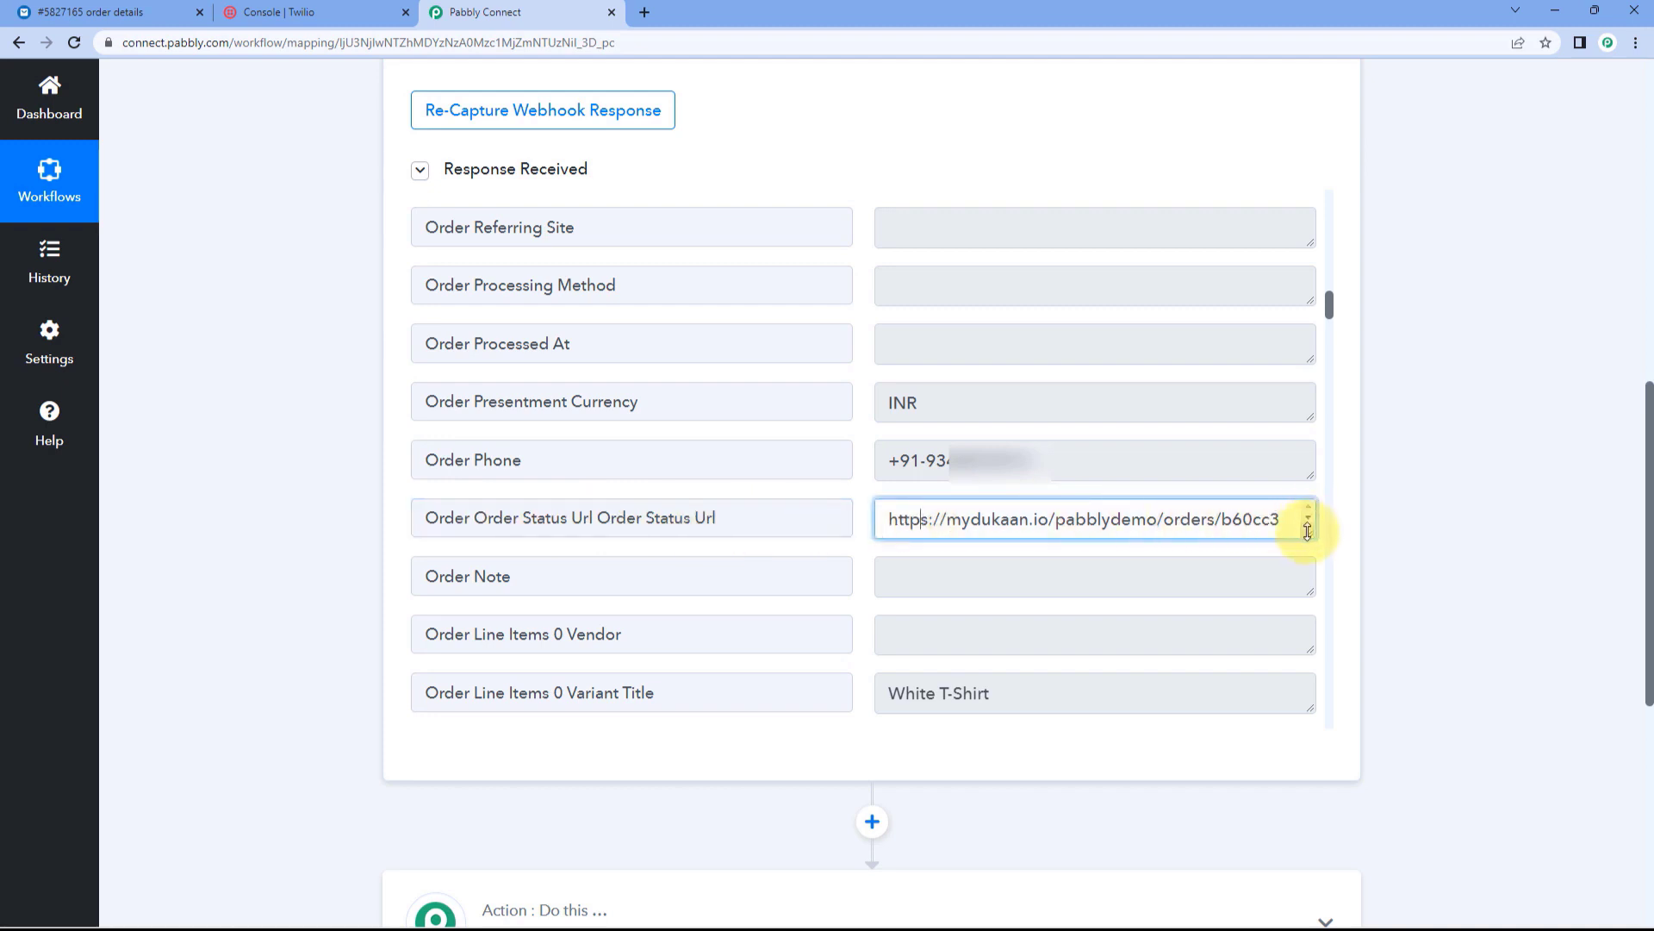
left_click_drag(1307, 529, 1304, 603)
left_click_drag(1181, 558, 860, 523)
key("ctrl+c")
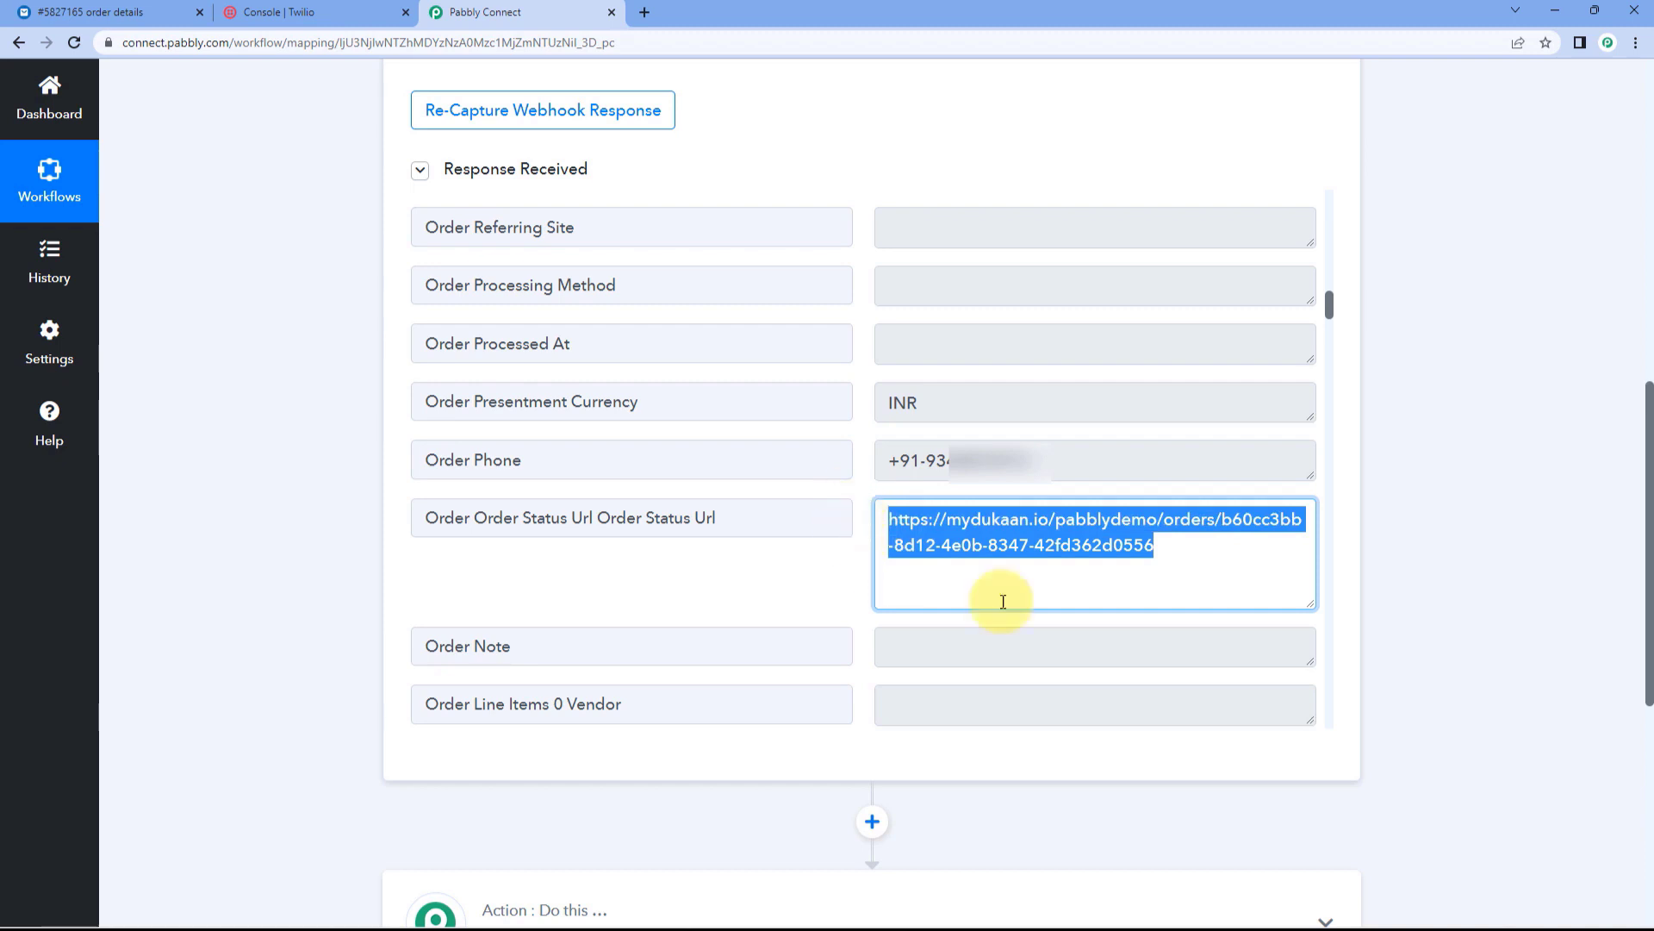
right_click(956, 530)
left_click(1008, 541)
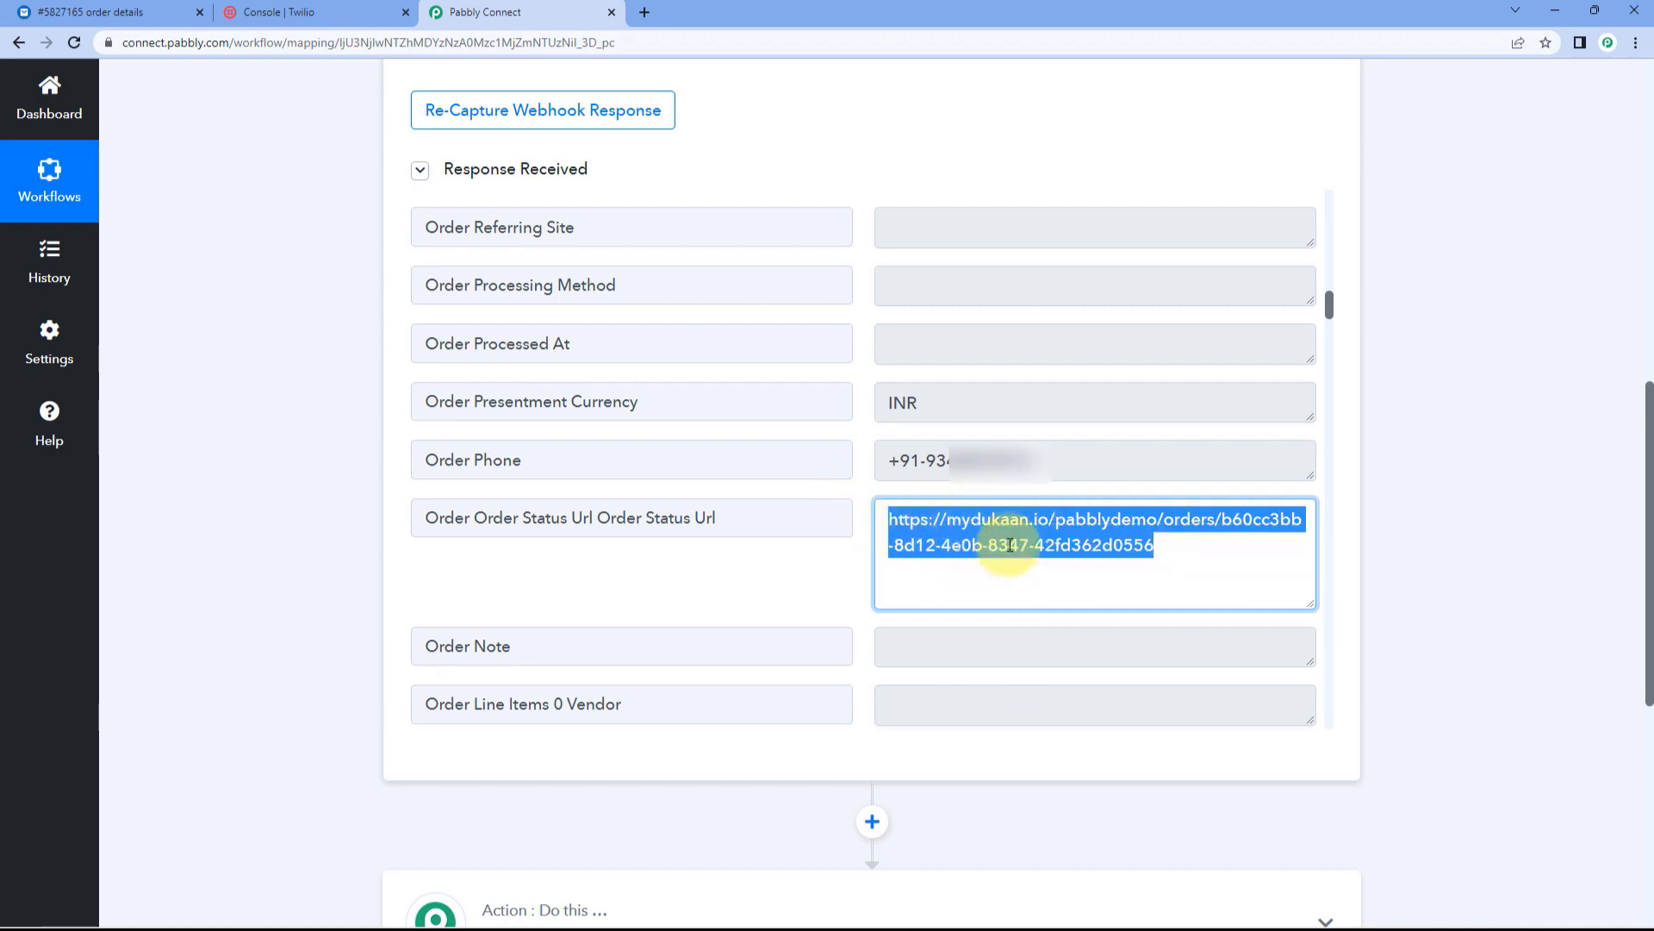
left_click(644, 12)
Step: Load the copied order status URL in the new tab
right_click(609, 39)
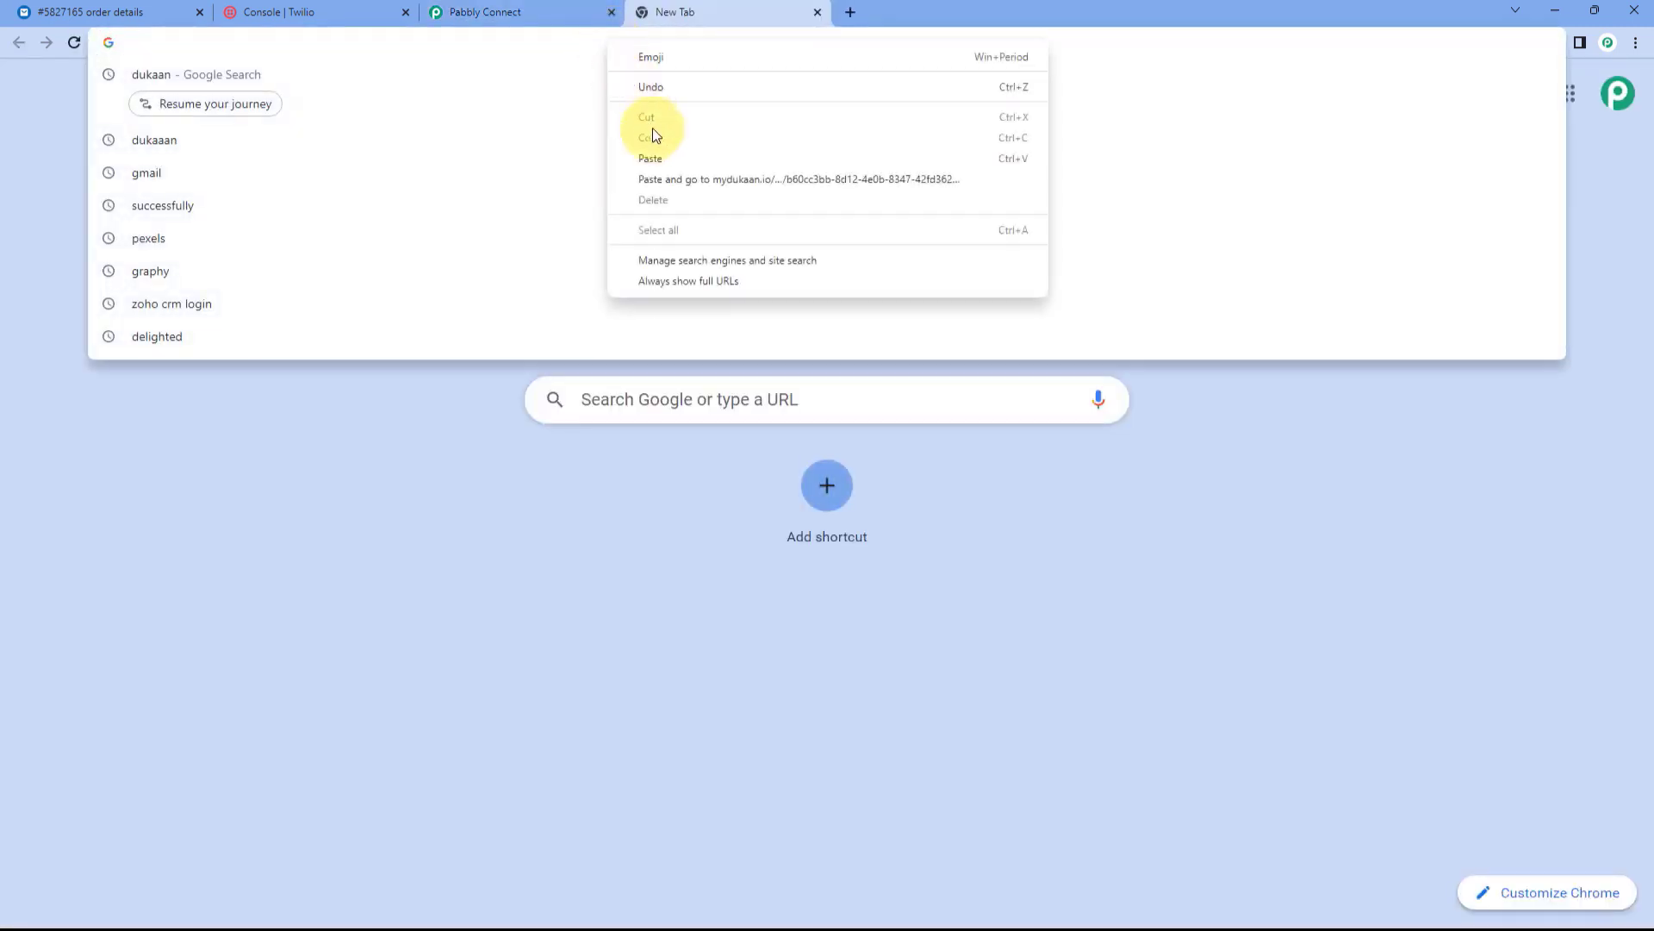
left_click(660, 162)
key("Return")
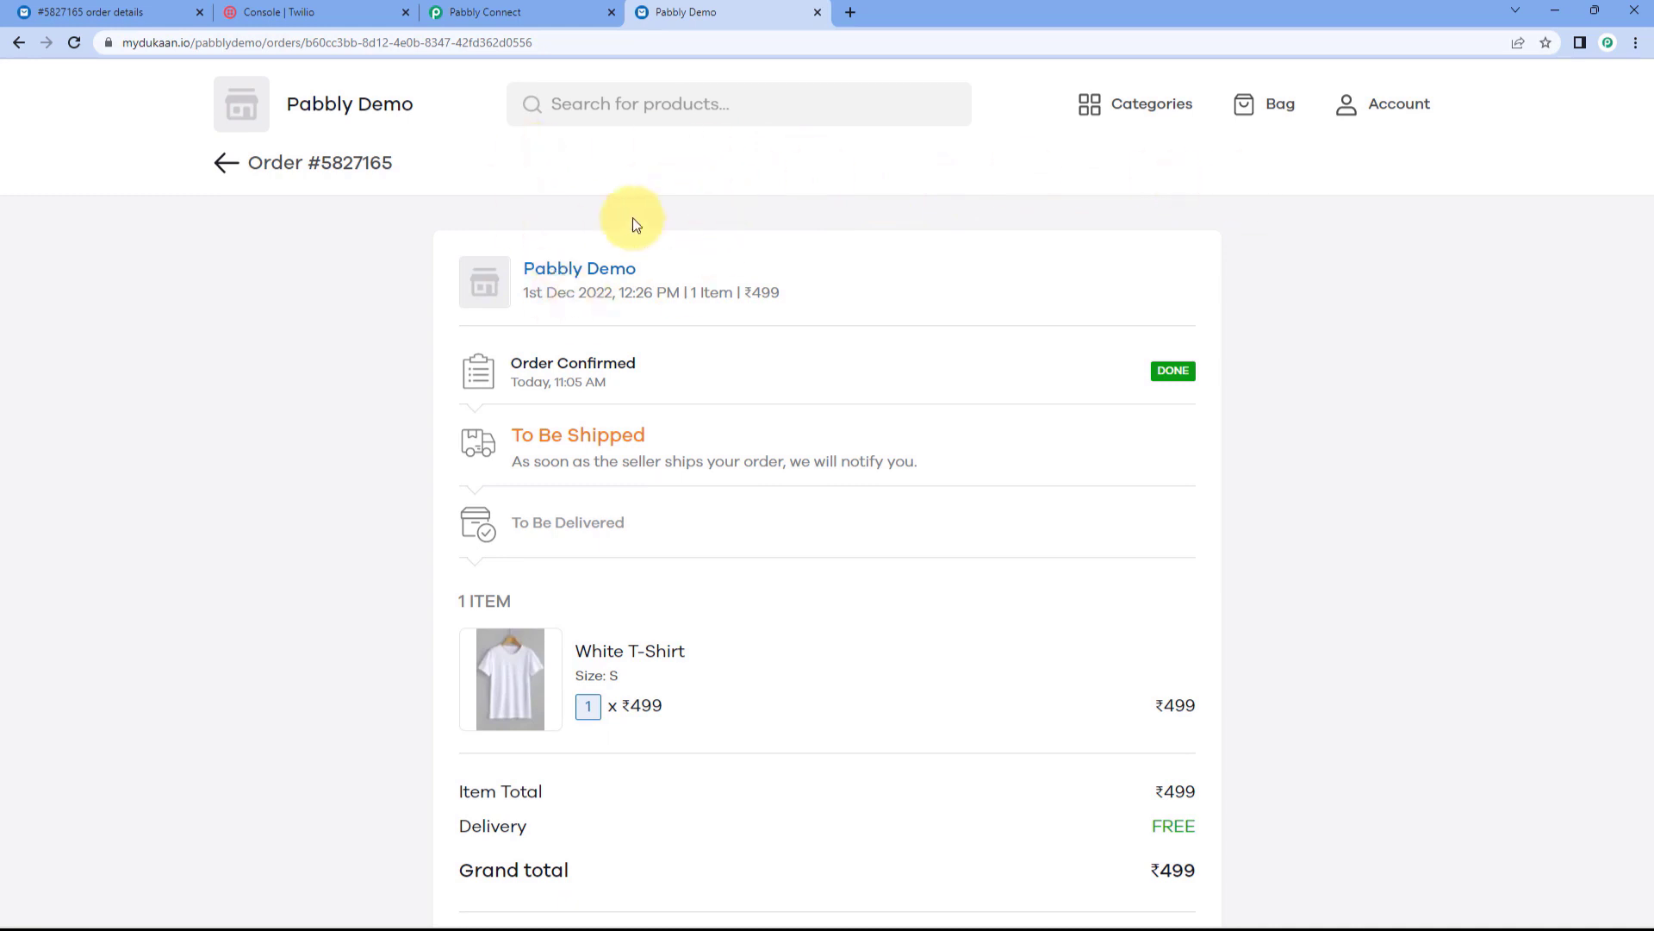
Step: Compare the storefront order status page with the Dukaan admin order, ending on Pabbly Connect
left_click(554, 9)
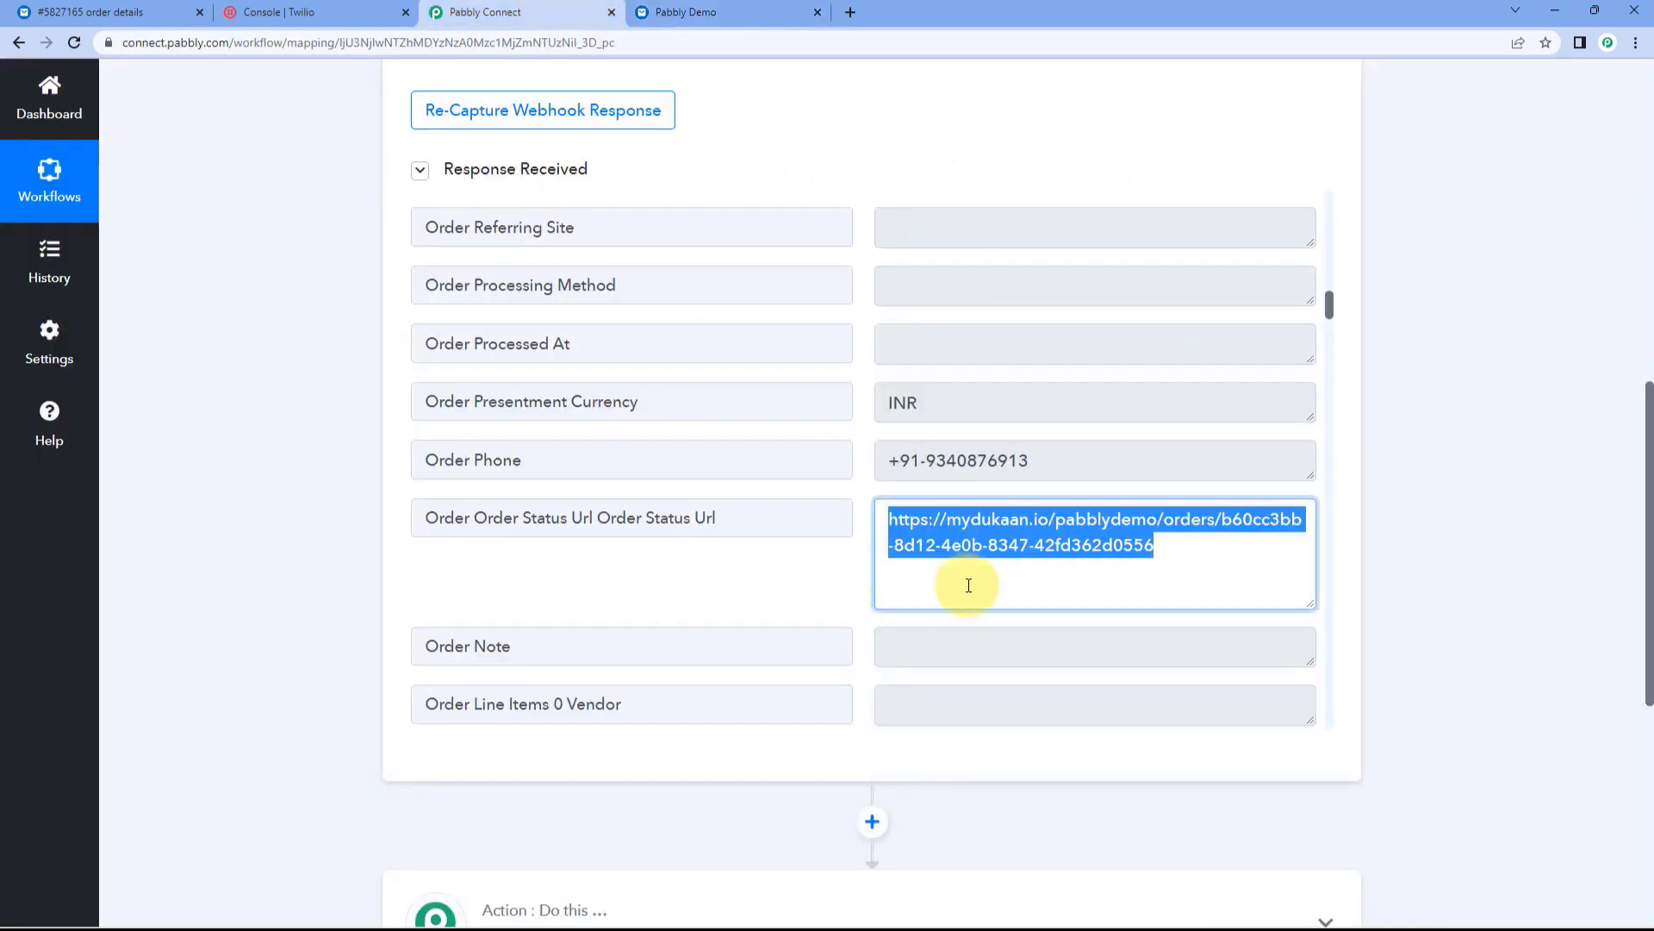
left_click(857, 490)
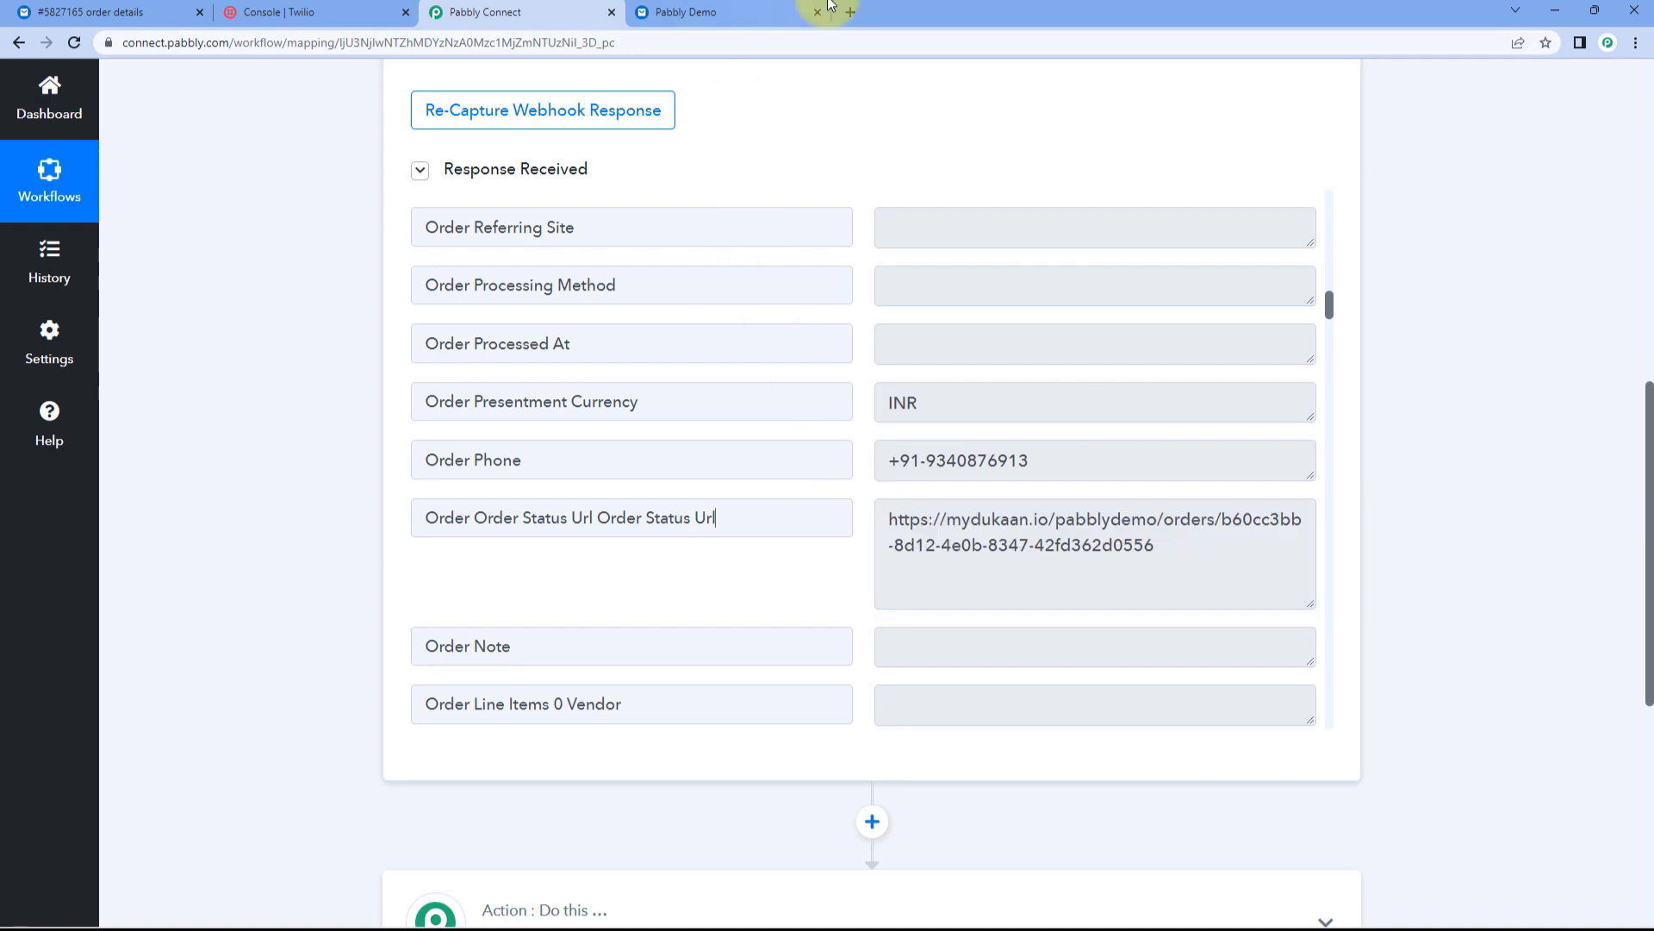
left_click(762, 12)
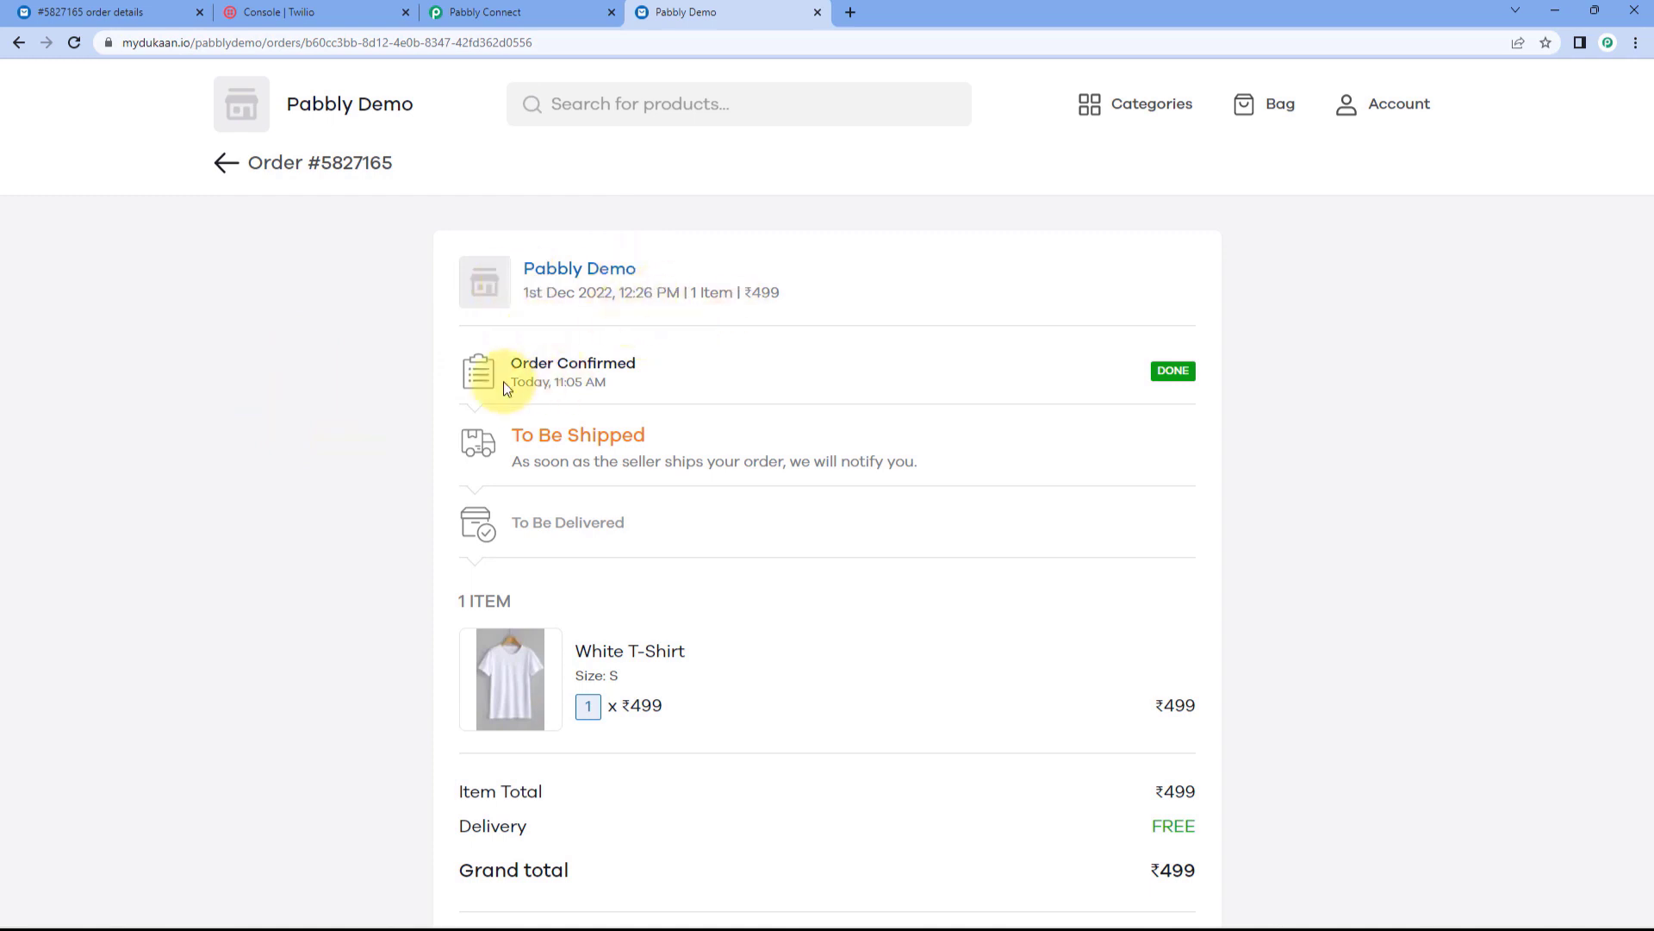
left_click(119, 12)
left_click(707, 13)
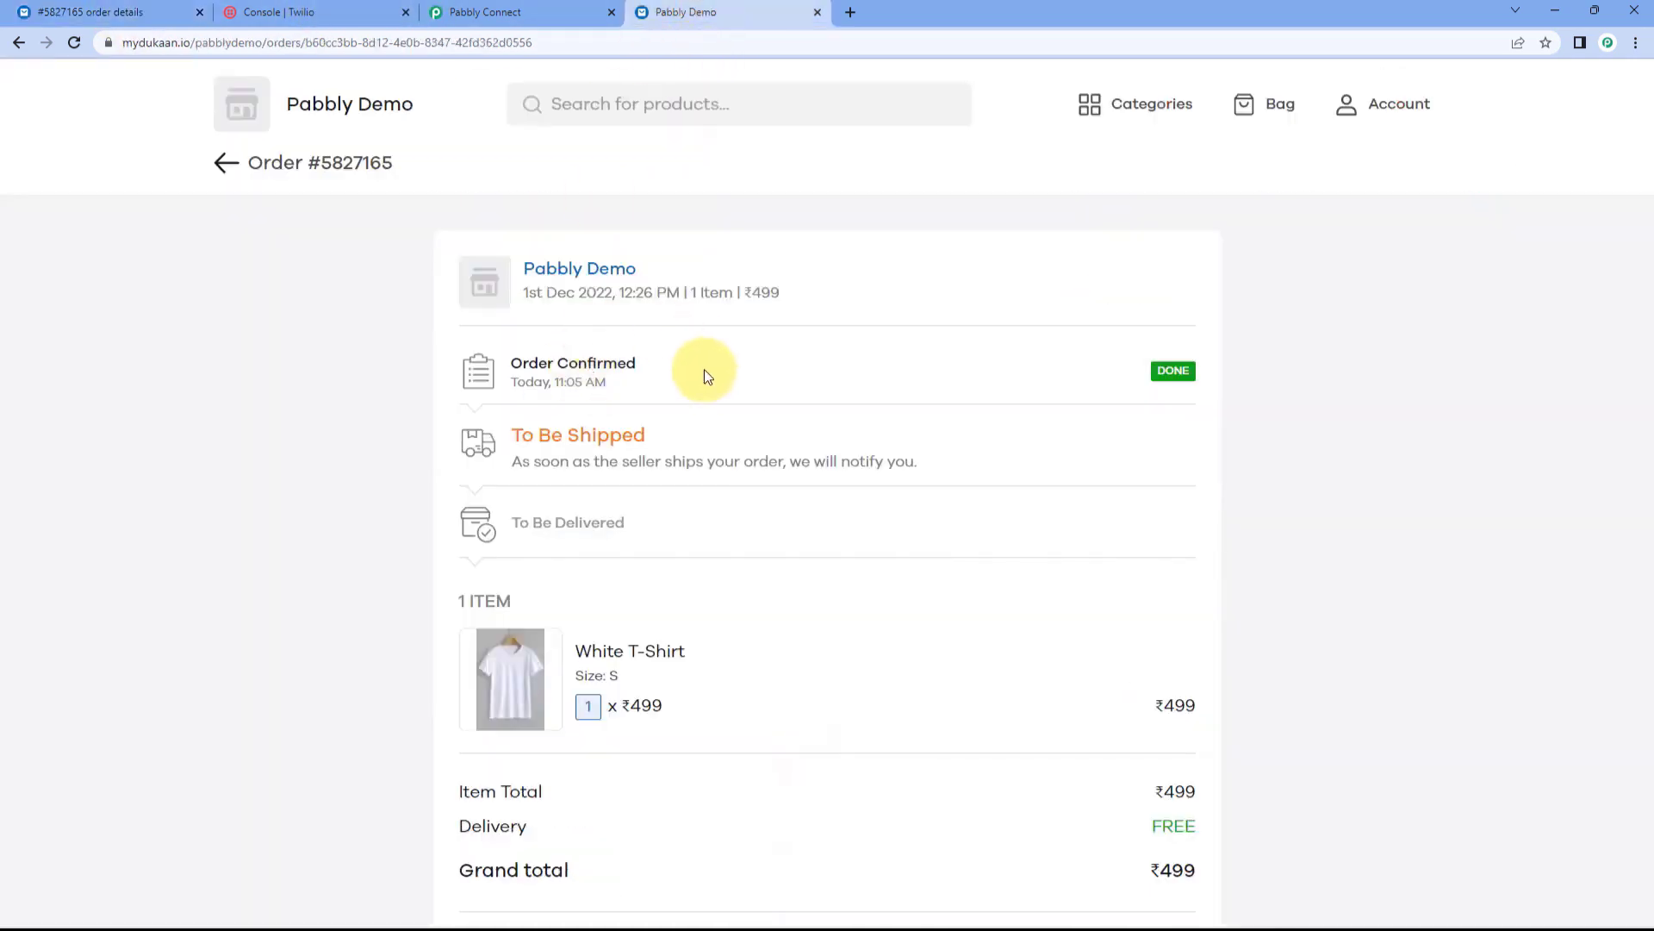
left_click(151, 12)
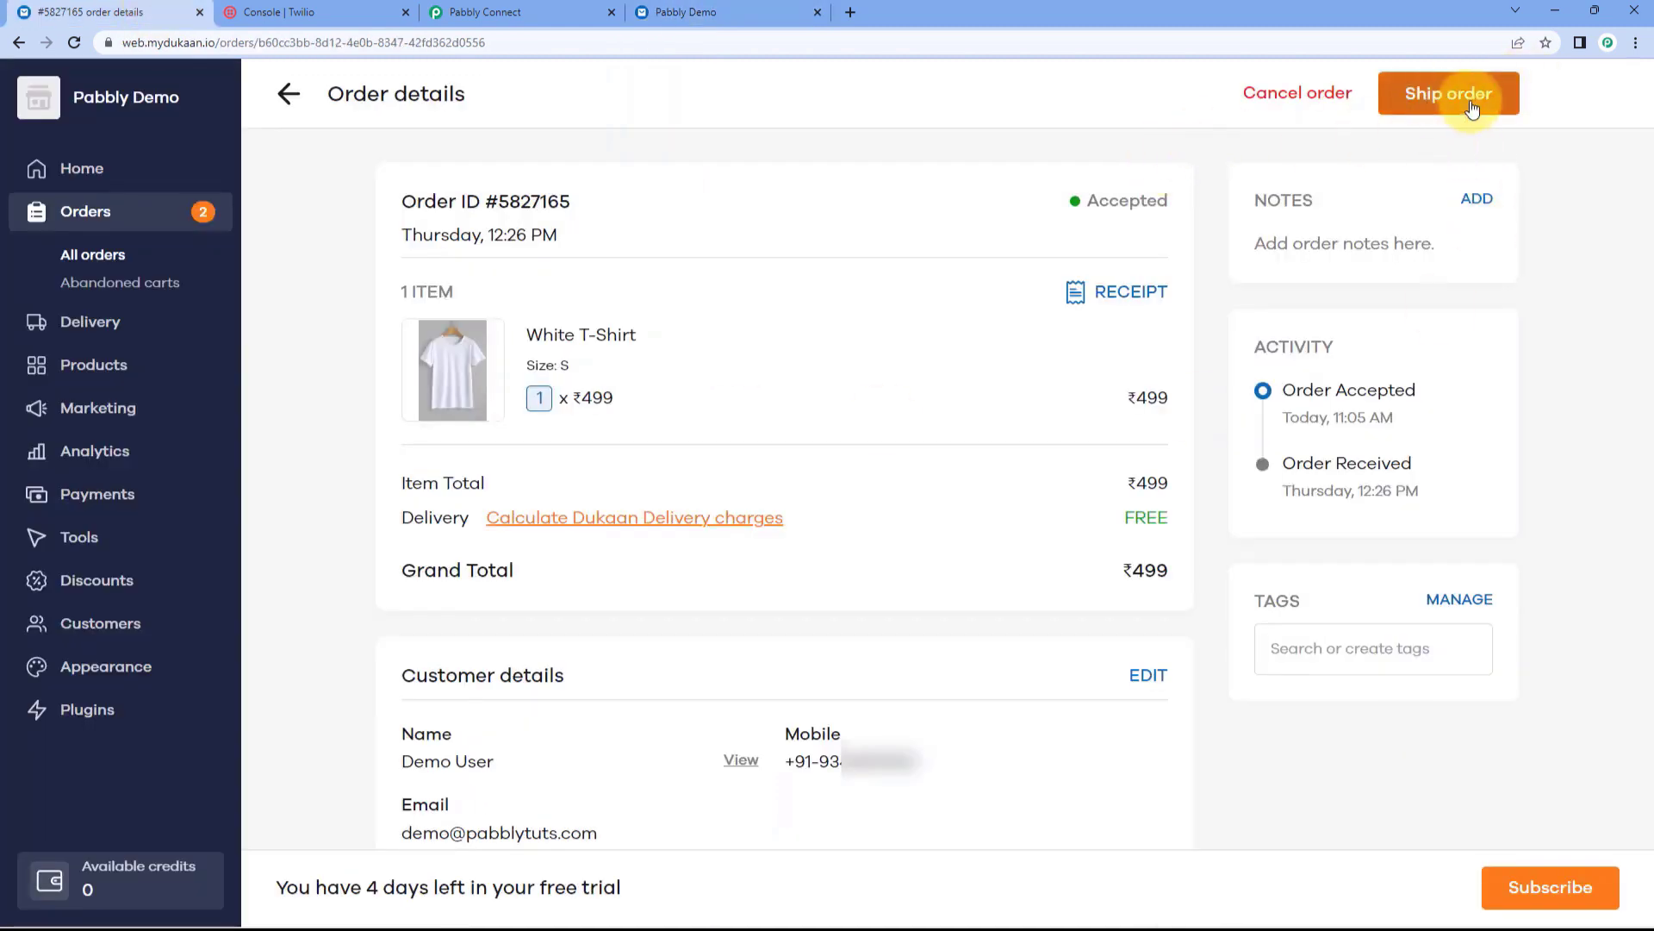
left_click(758, 12)
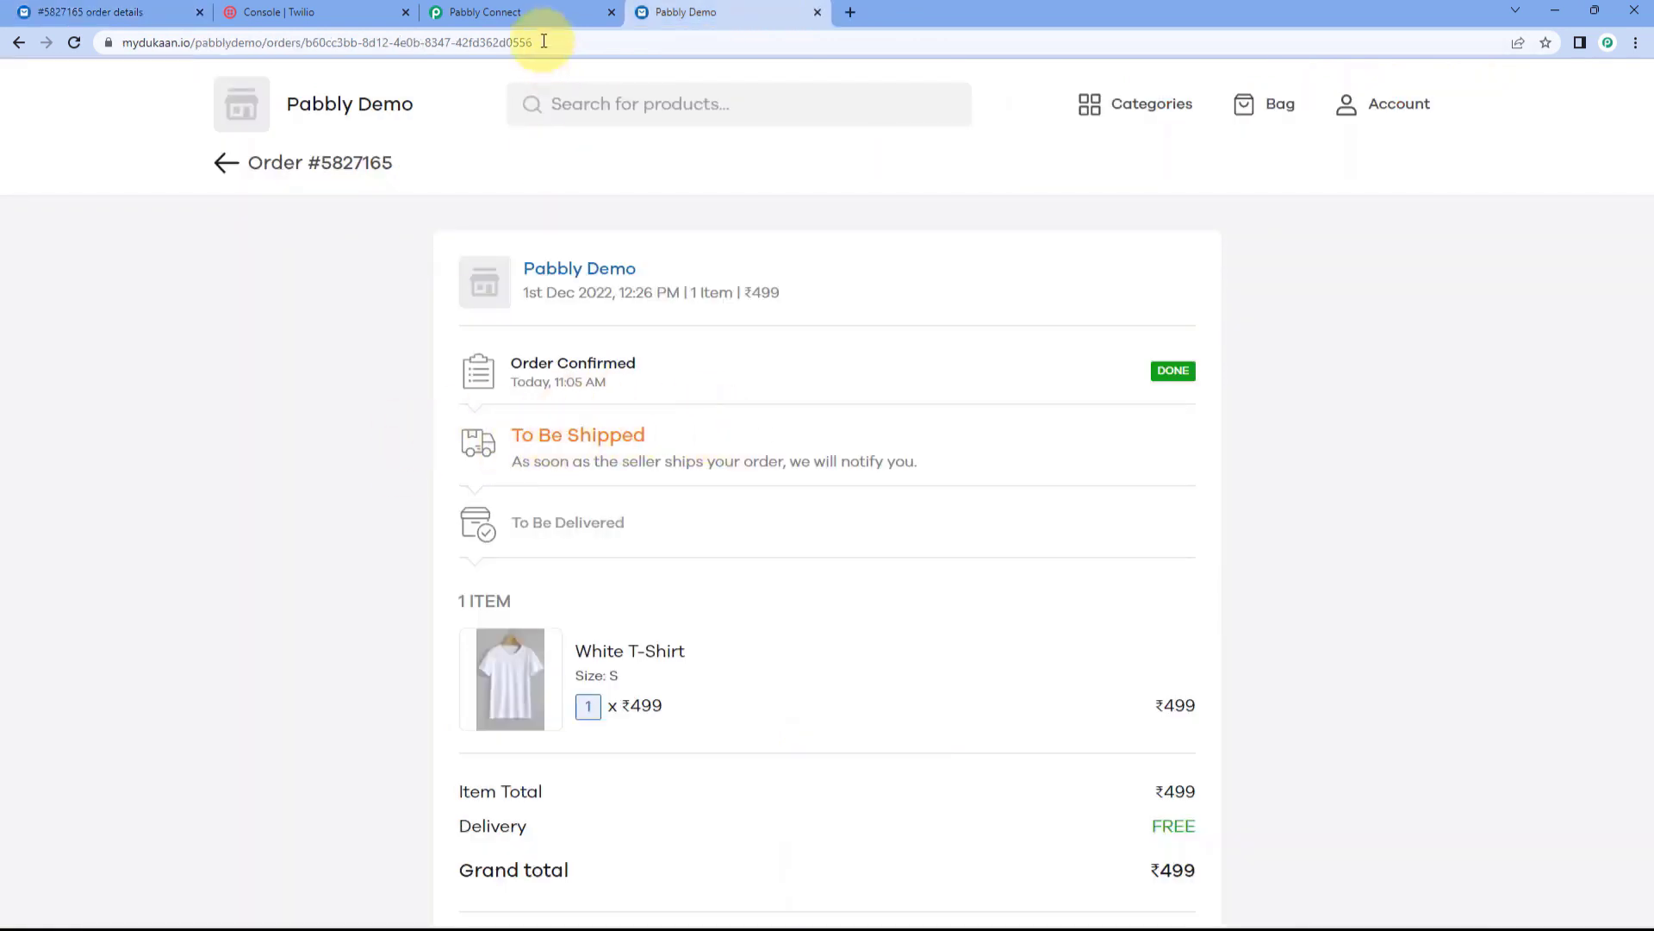
left_click(551, 13)
scroll(787, 388, "down", 3)
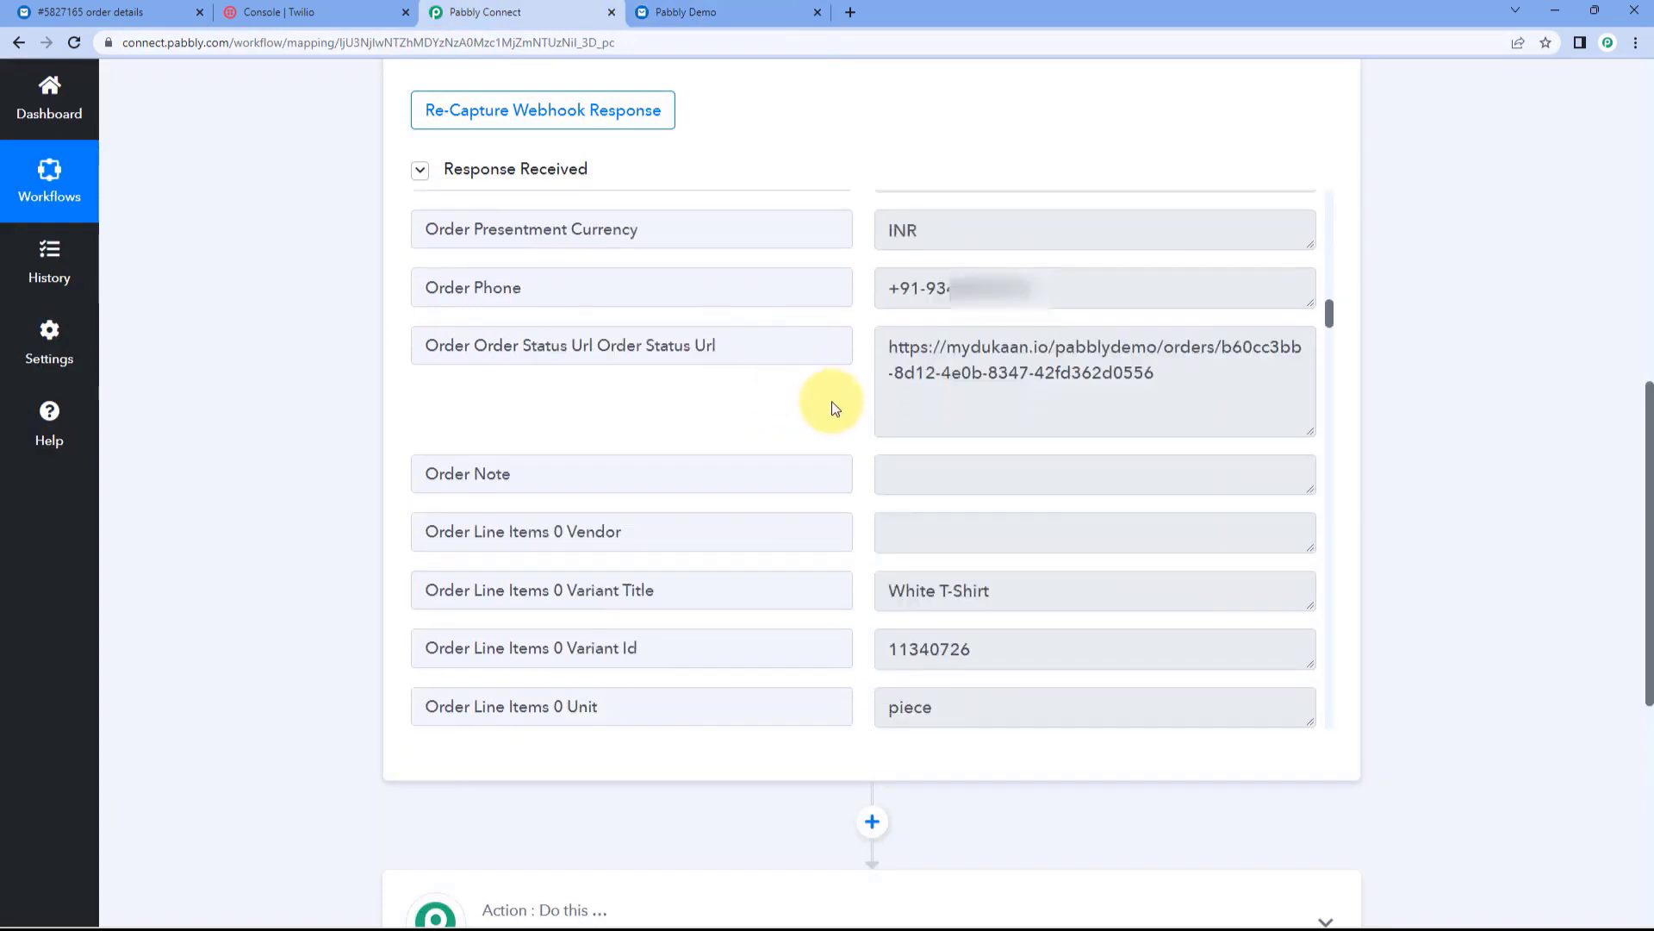
left_click_drag(1004, 591, 865, 544)
left_click(863, 538)
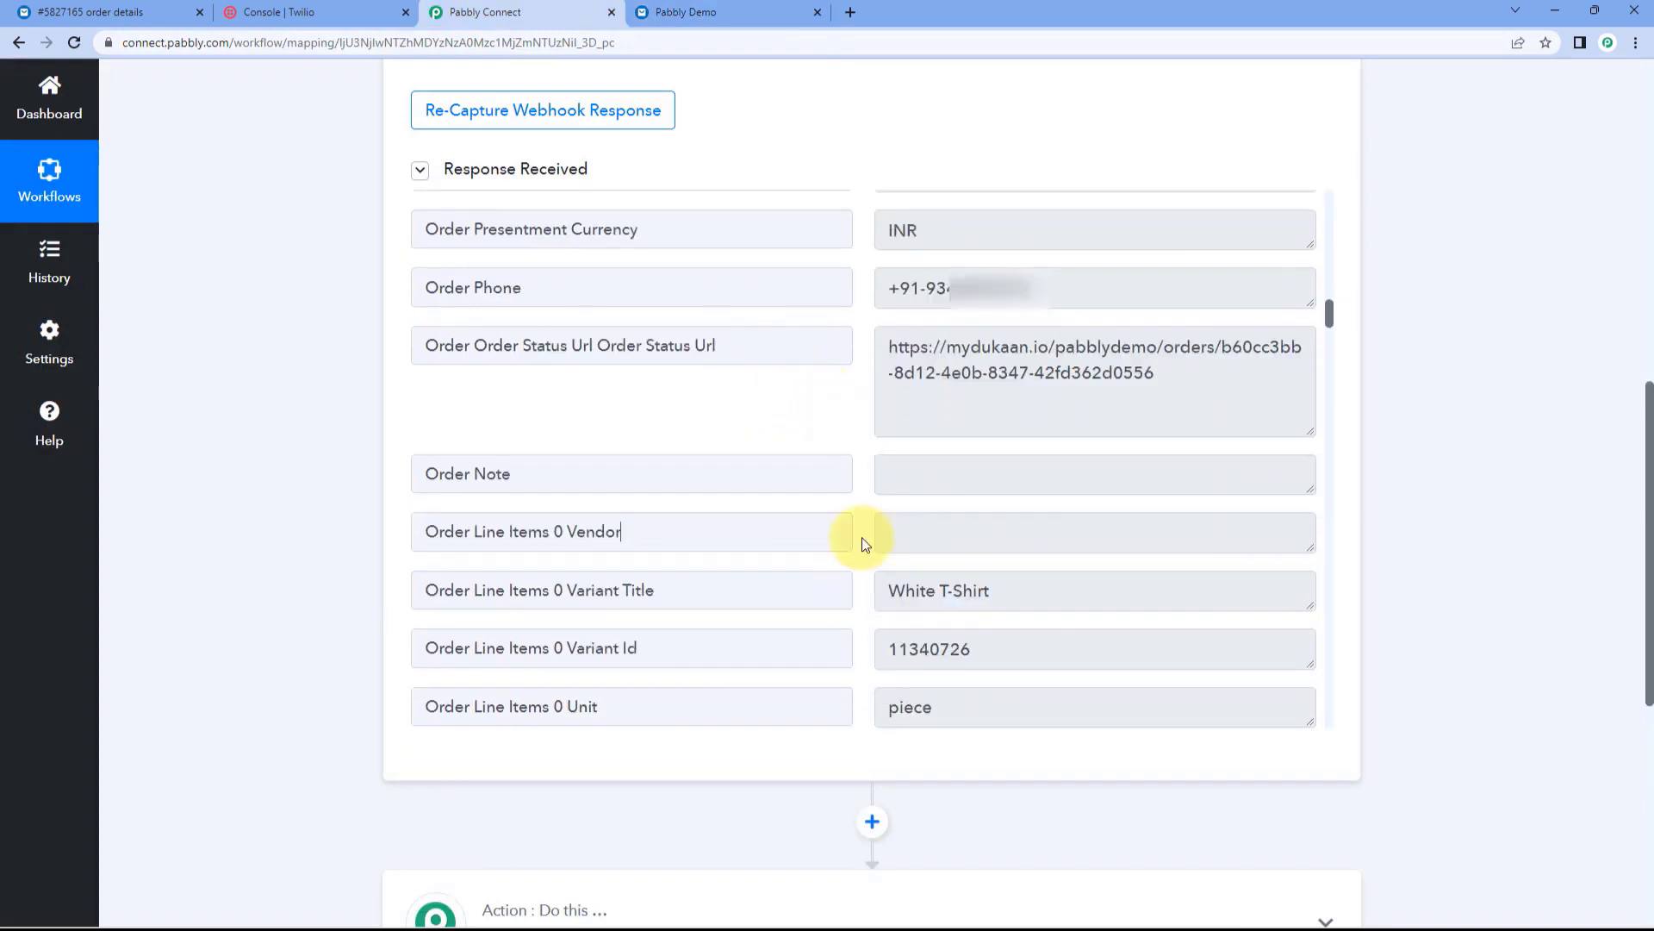
scroll(860, 535, "down", 4)
left_click_drag(943, 638, 834, 612)
scroll(865, 555, "down", 3)
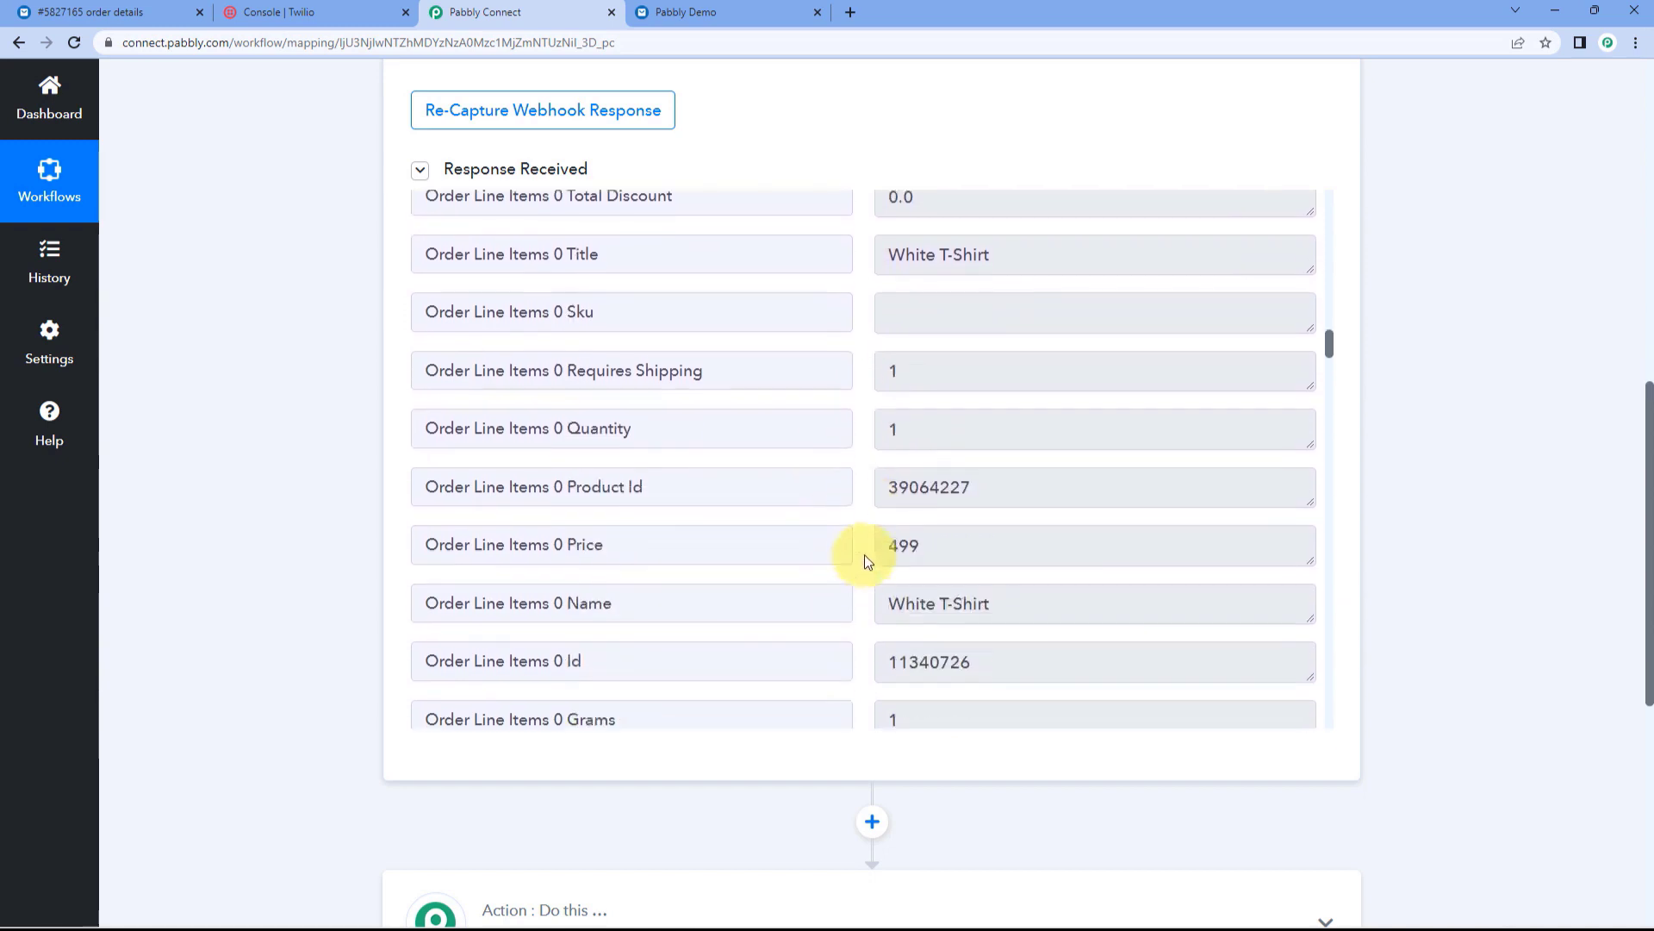
left_click_drag(982, 442, 828, 462)
scroll(879, 508, "down", 4)
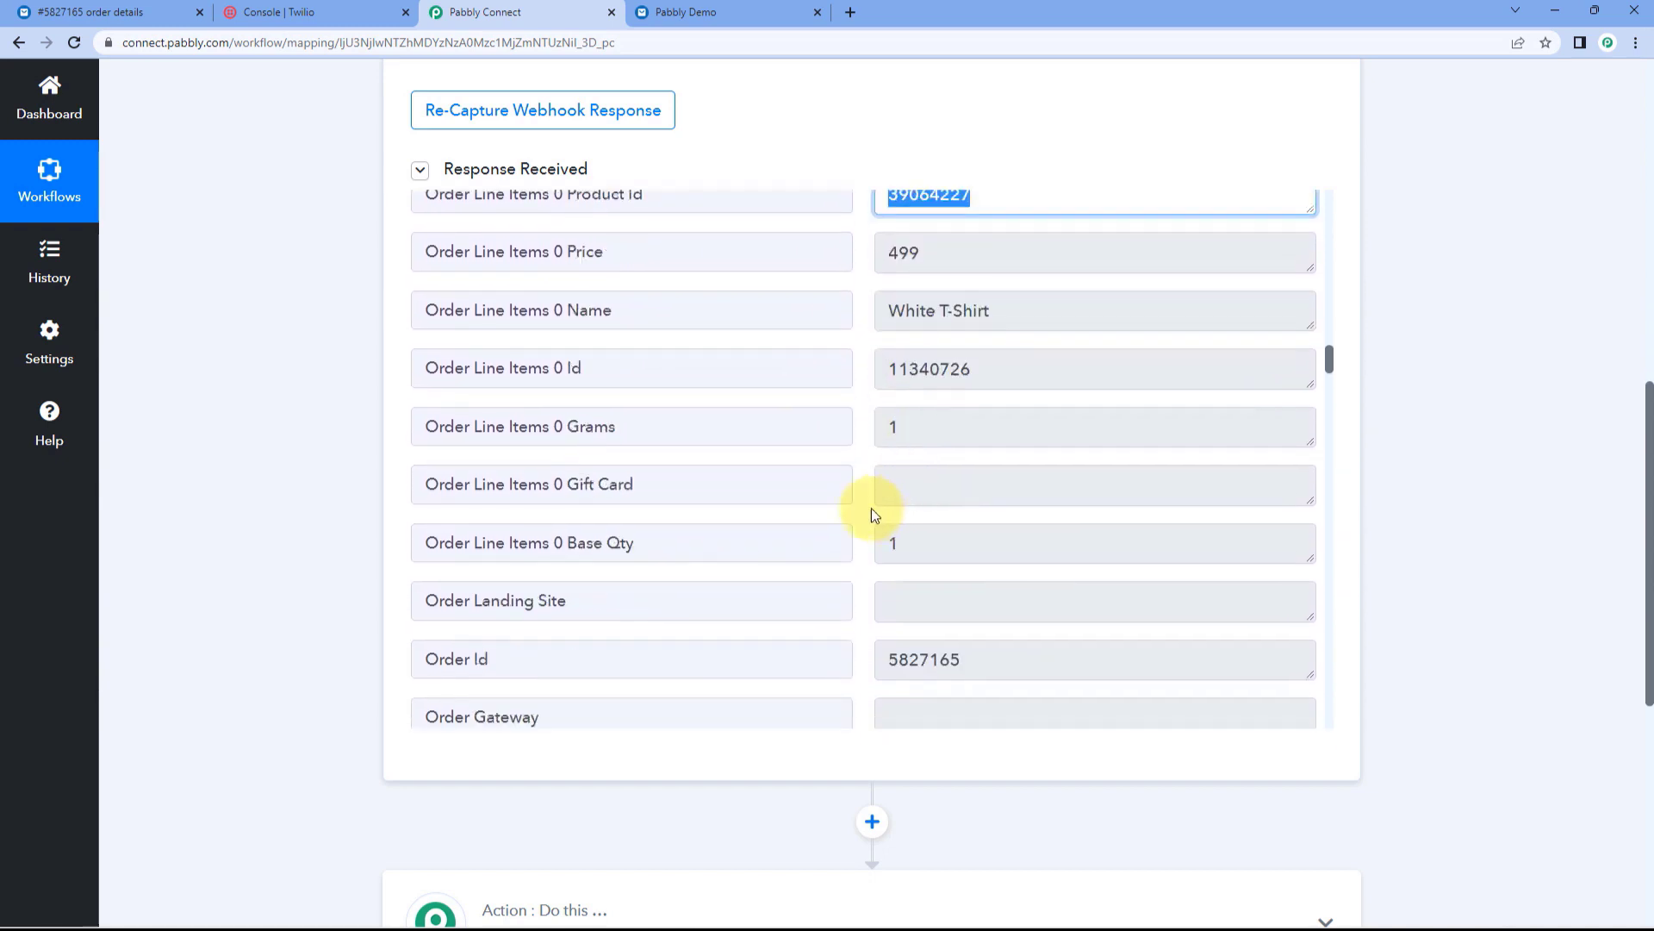
scroll(838, 502, "down", 1)
left_click_drag(1068, 603, 884, 503)
scroll(879, 504, "down", 2)
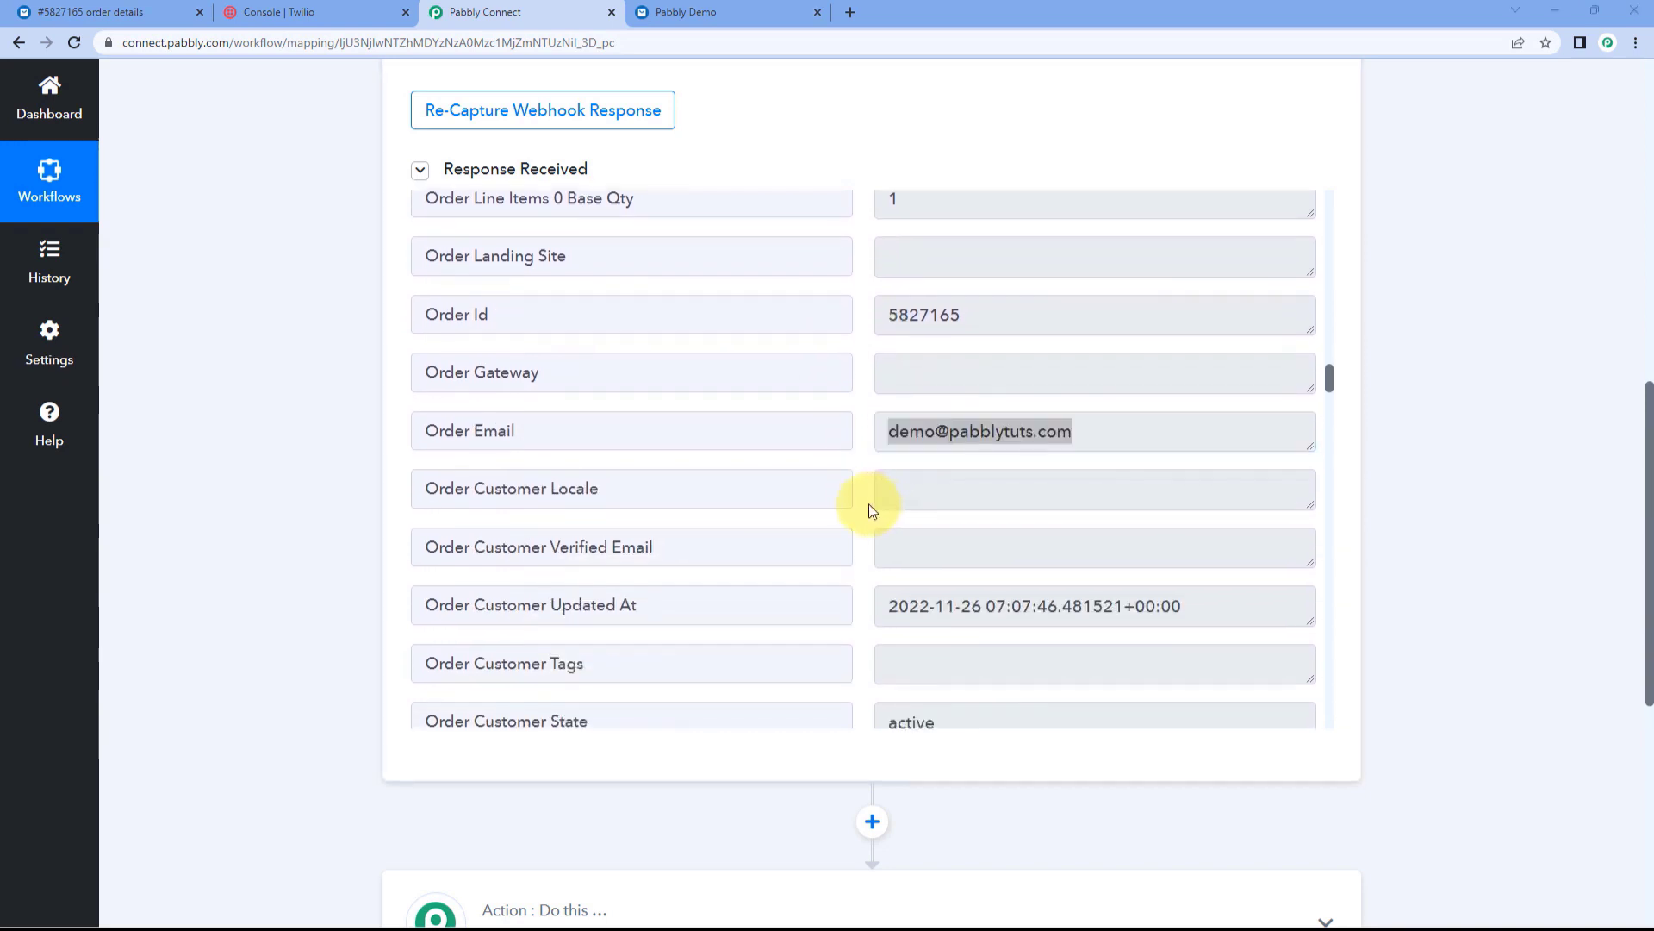
left_click(868, 510)
scroll(875, 483, "up", 7)
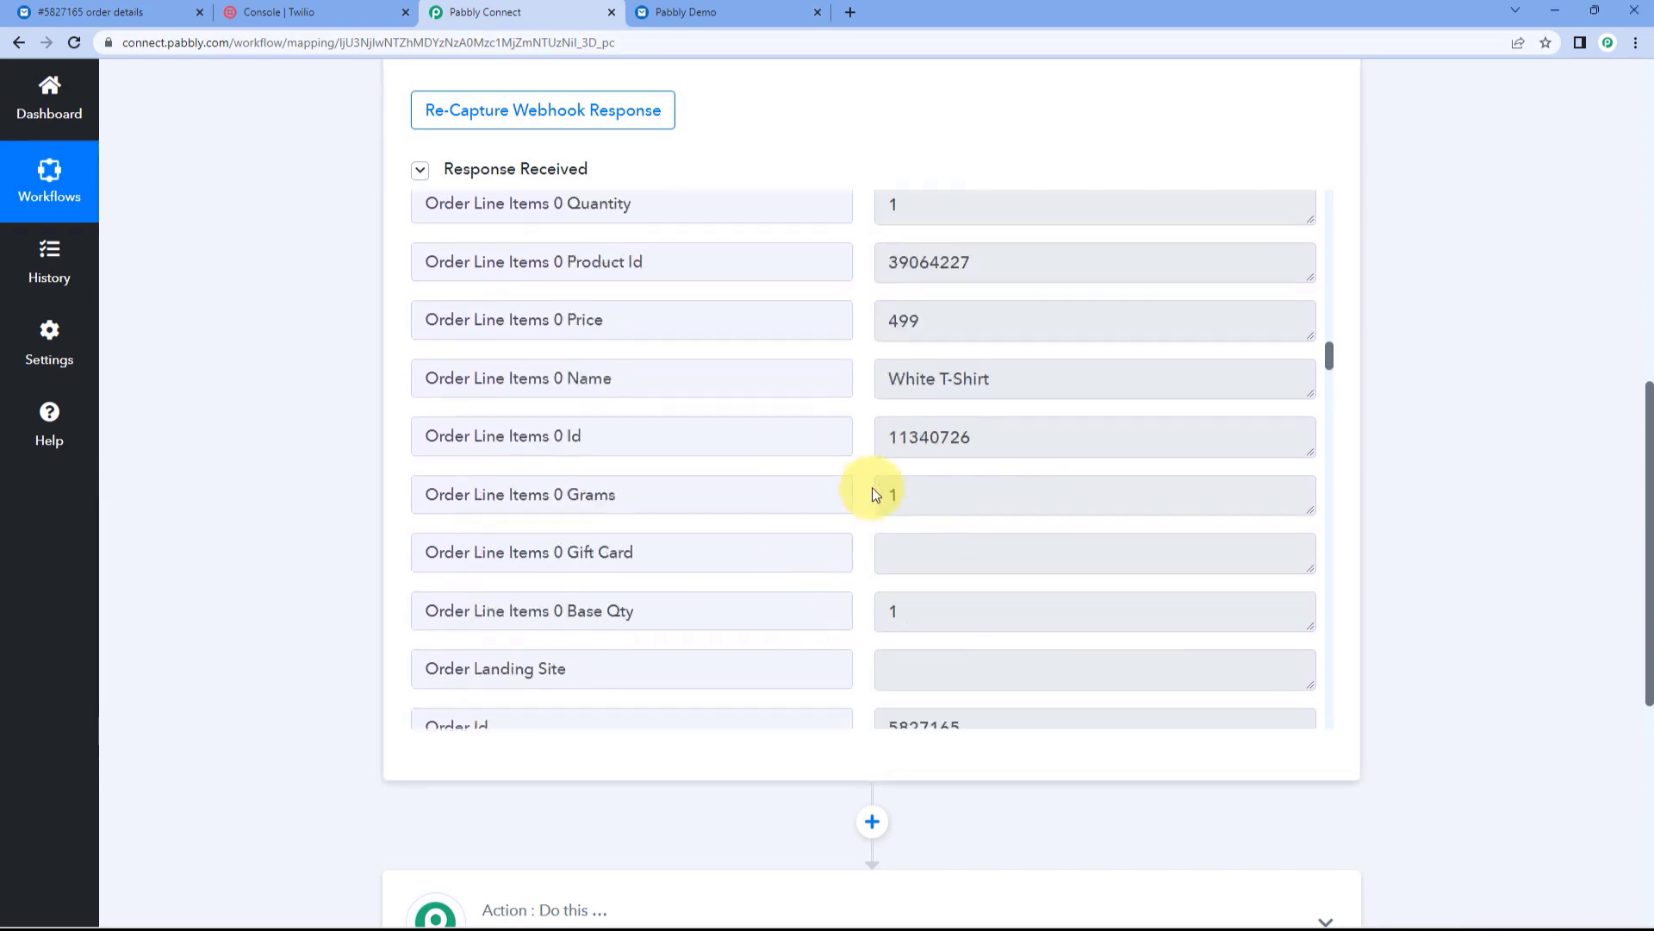
scroll(881, 498, "up", 9)
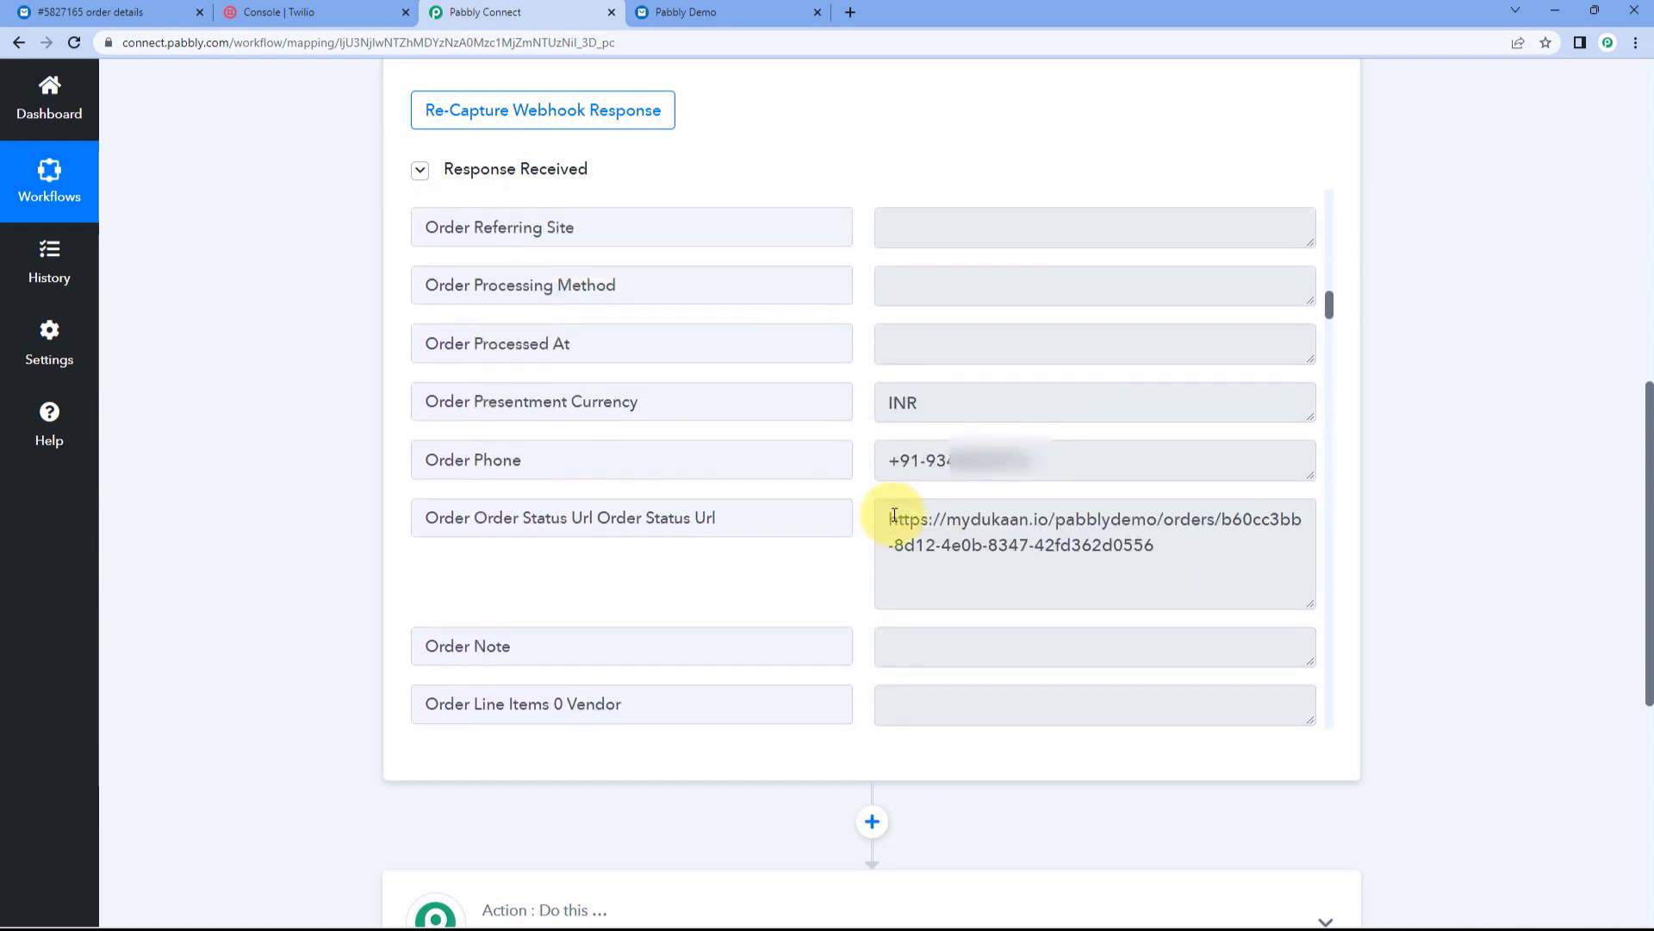
left_click_drag(888, 517, 1185, 548)
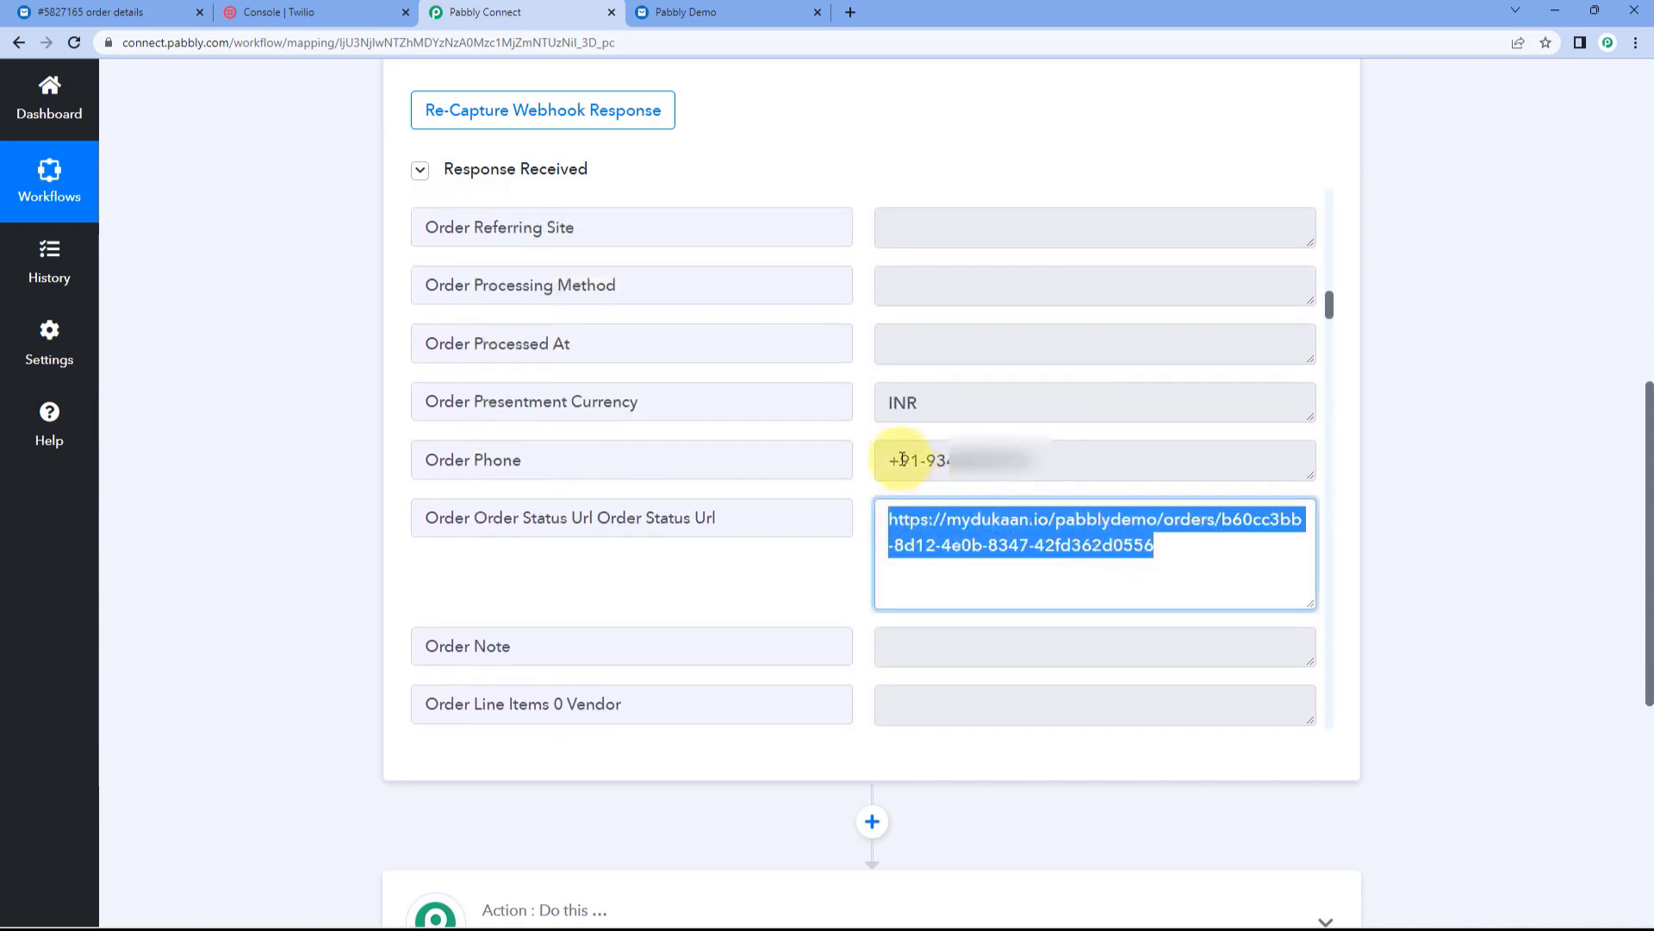
left_click(874, 440)
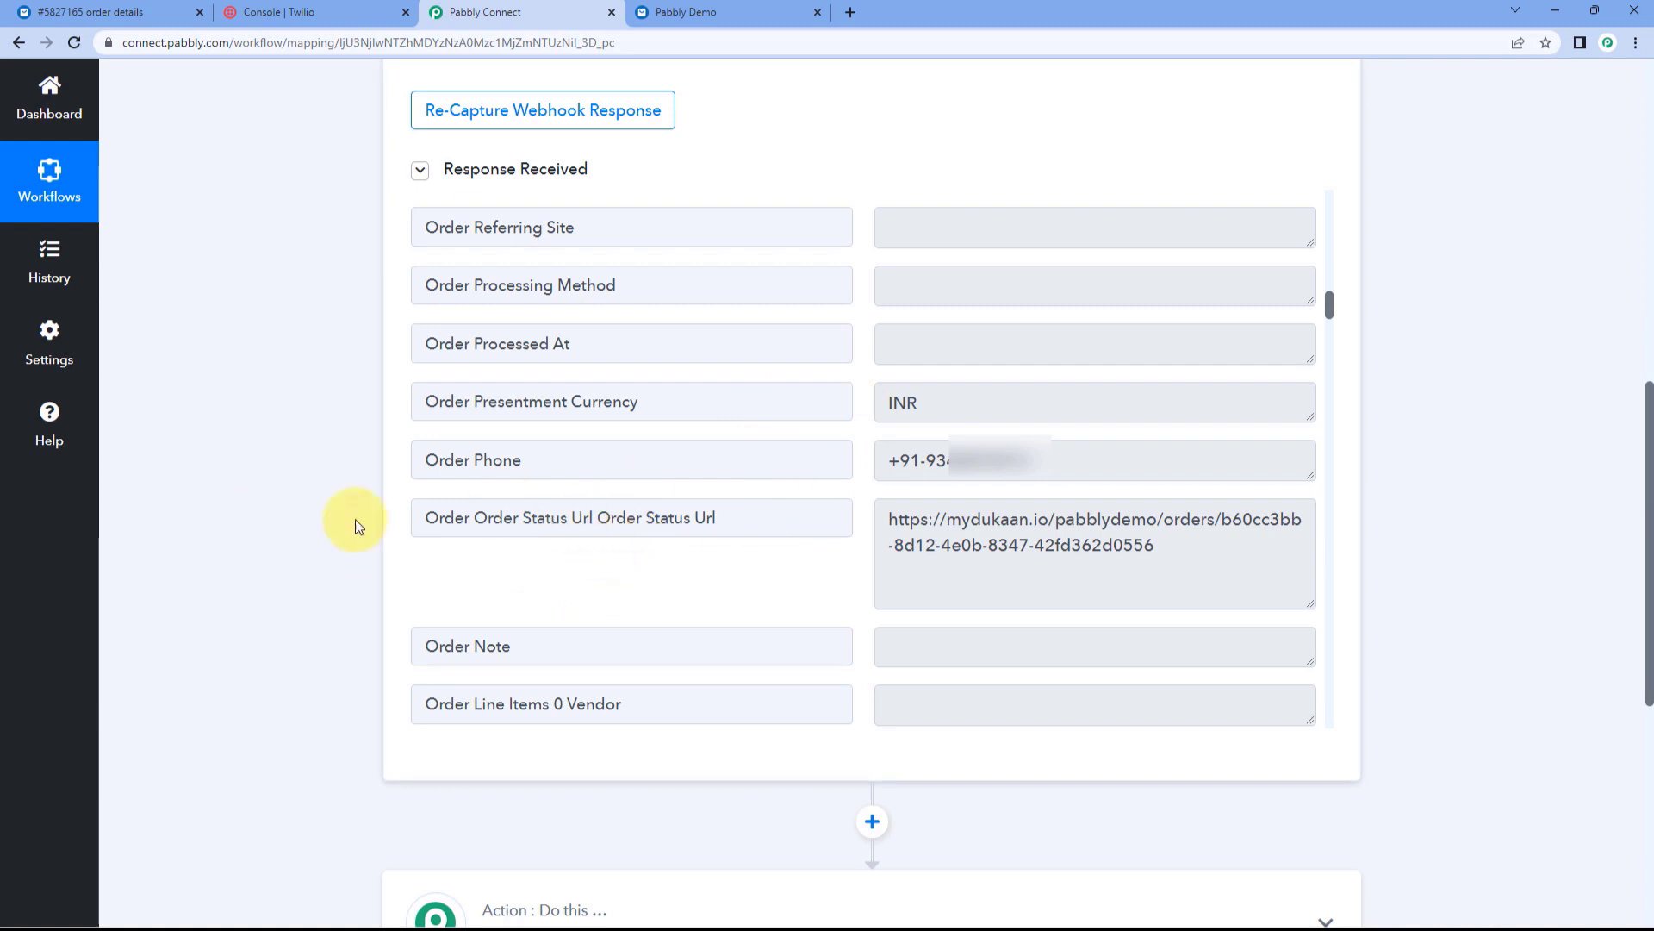
scroll(314, 529, "down", 6)
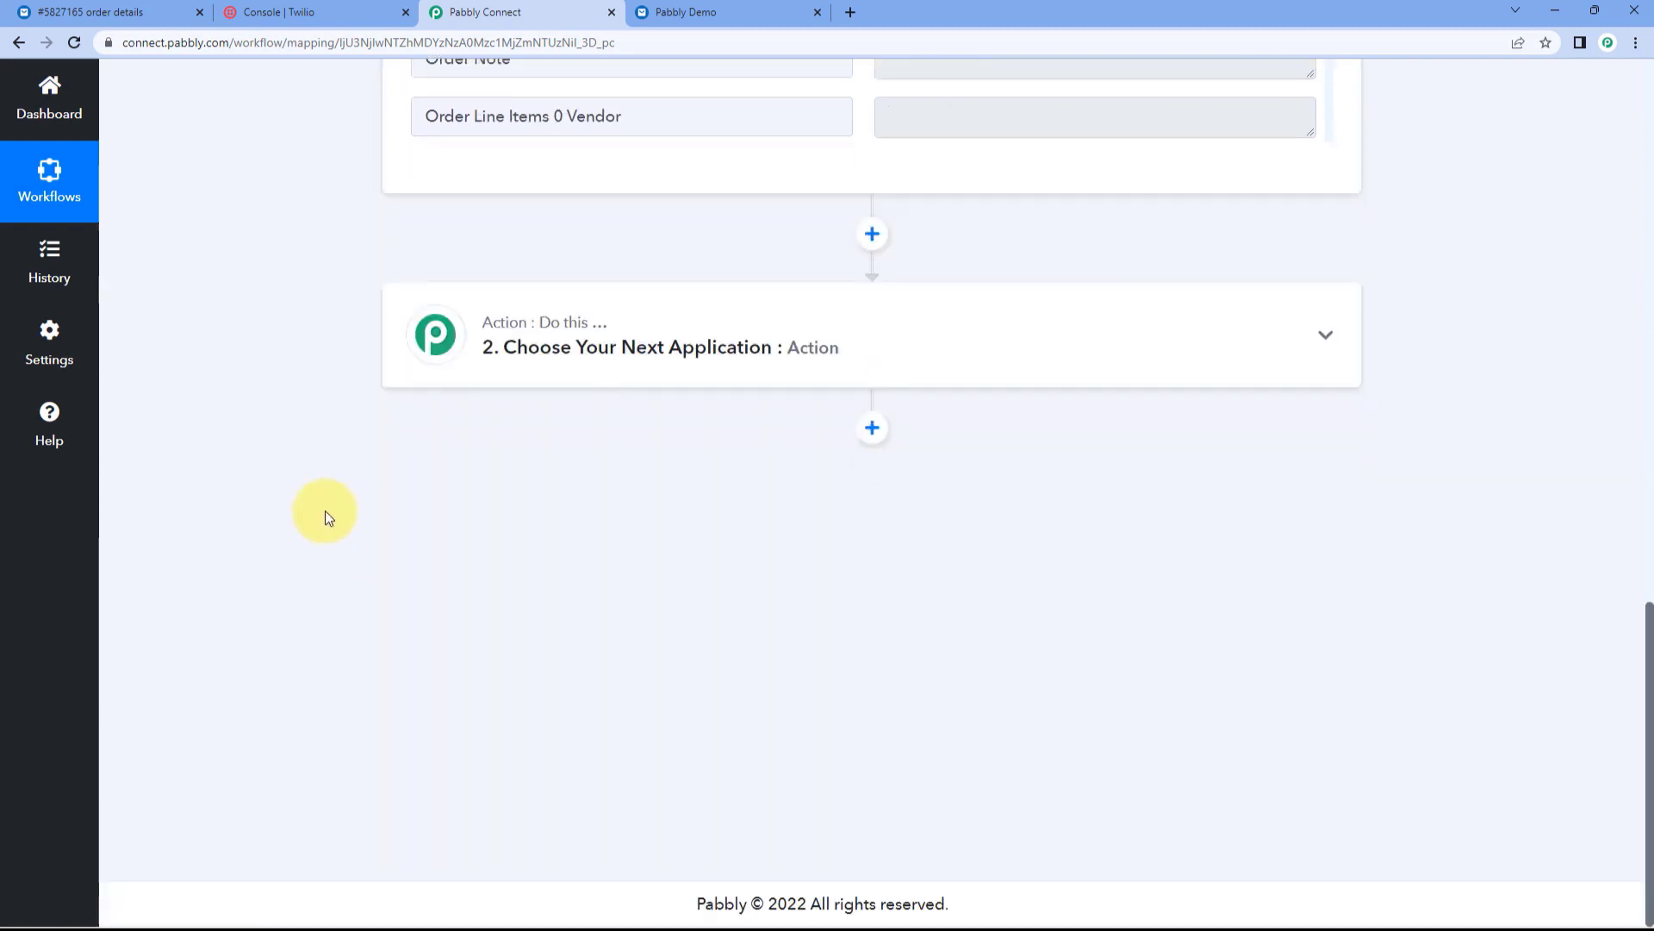
left_click(823, 302)
Step: Make step 2 a Twilio action with the Send SMS Message event
left_click(536, 452)
type("Y")
key("BackSpace")
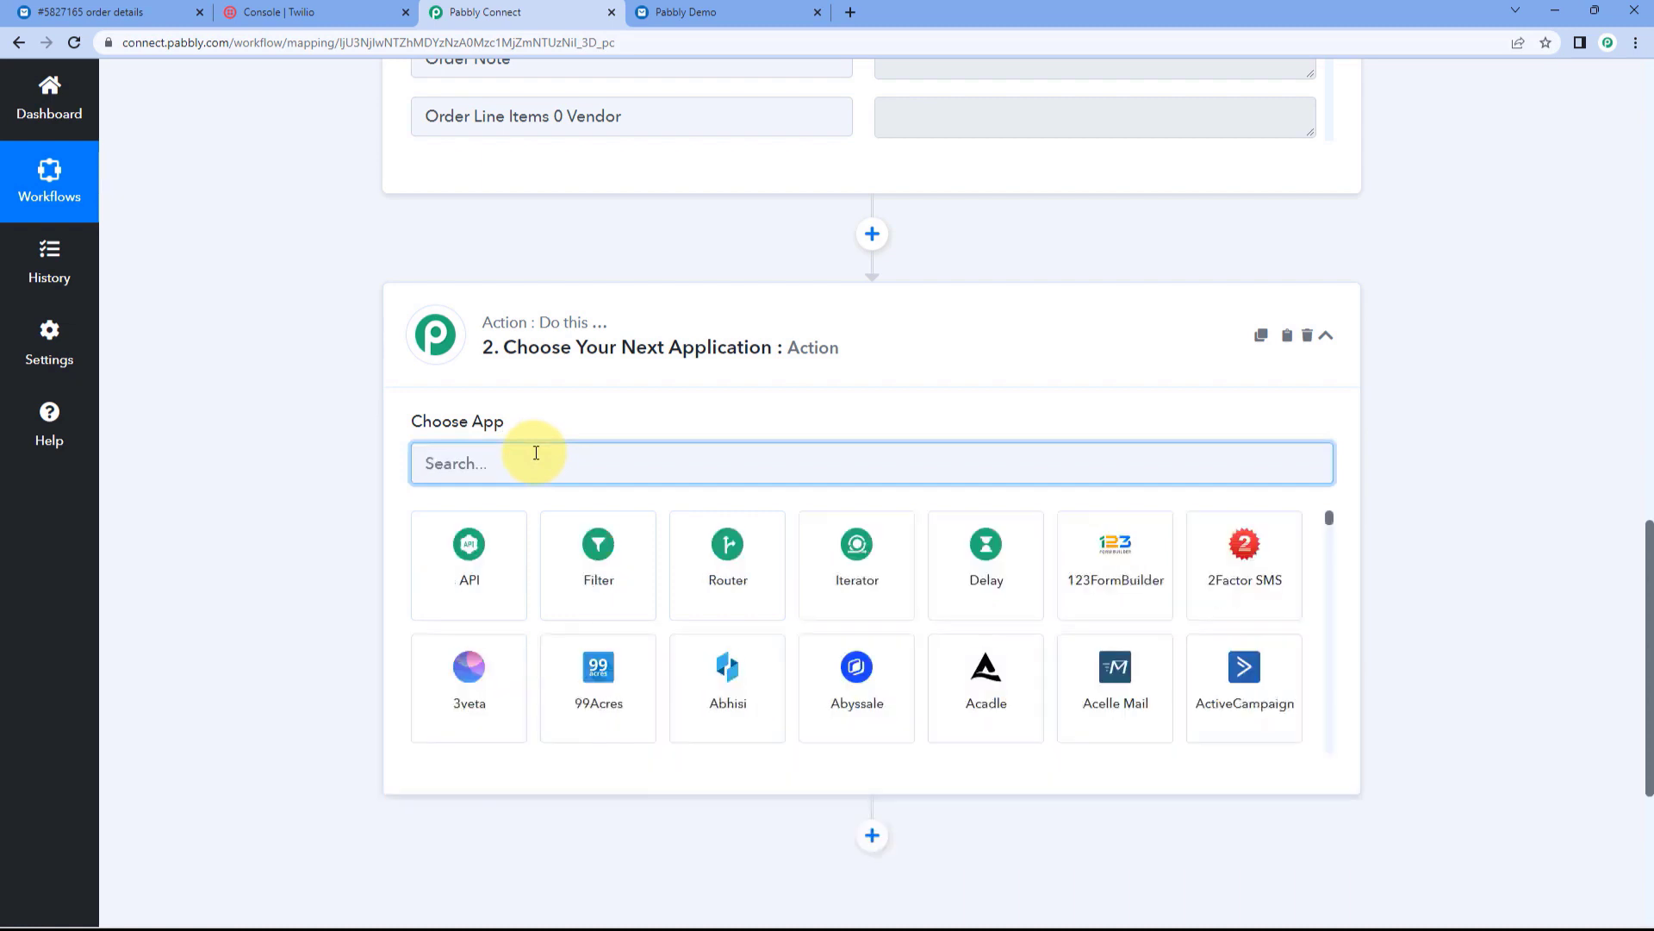
type("Twili")
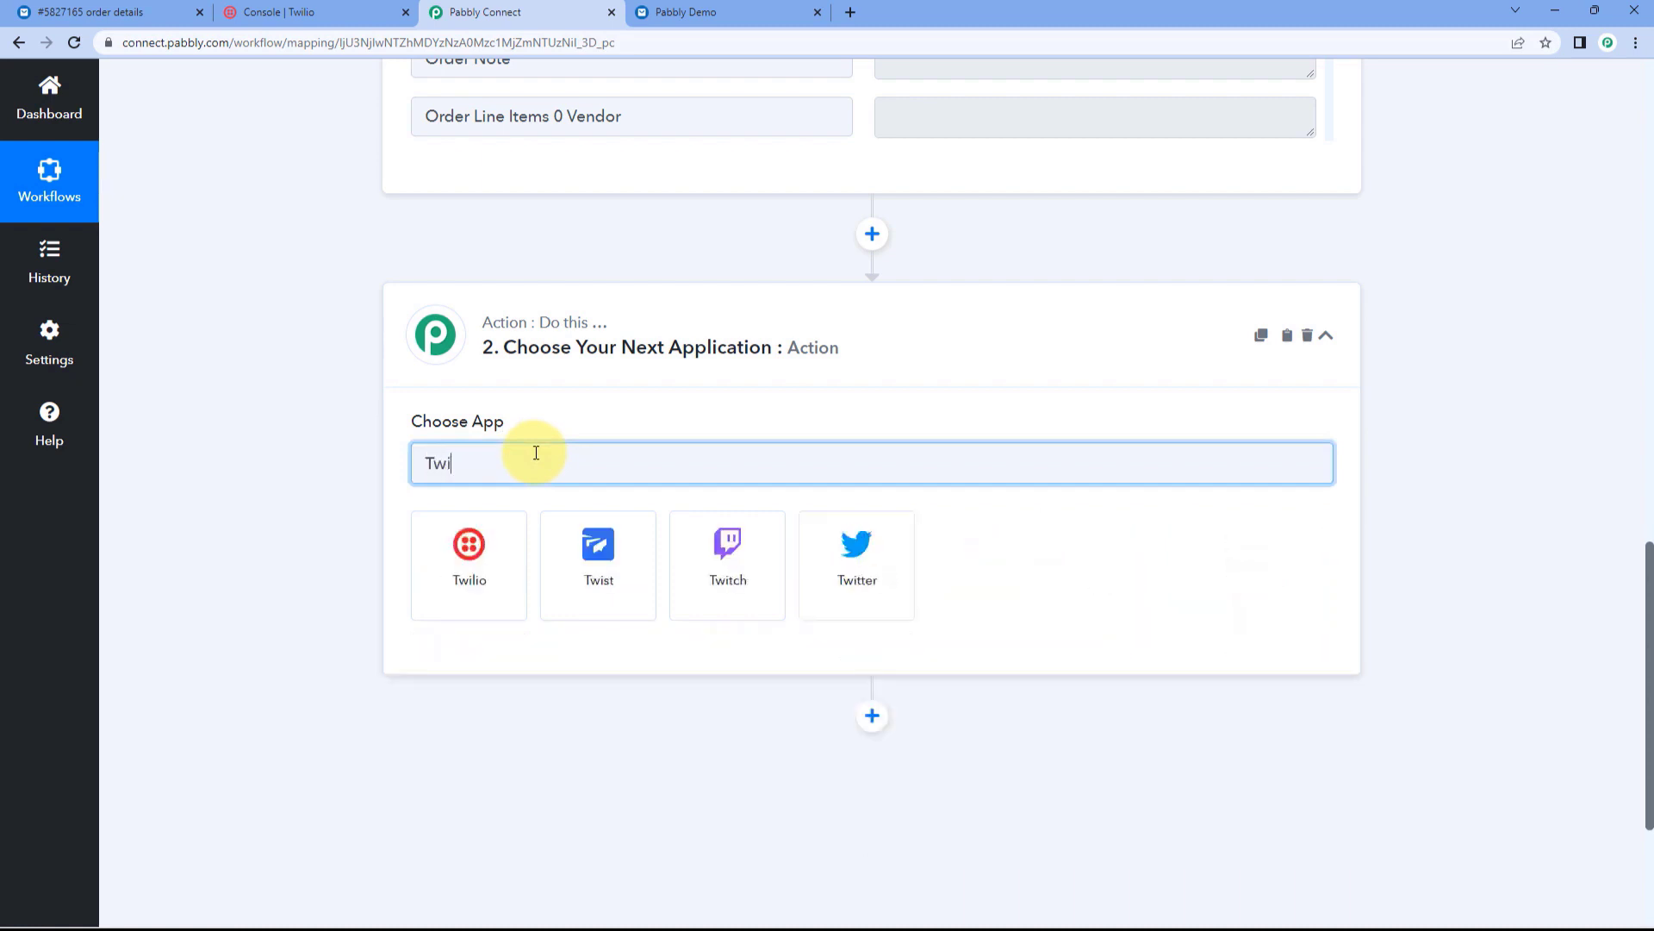
type("o")
left_click(465, 546)
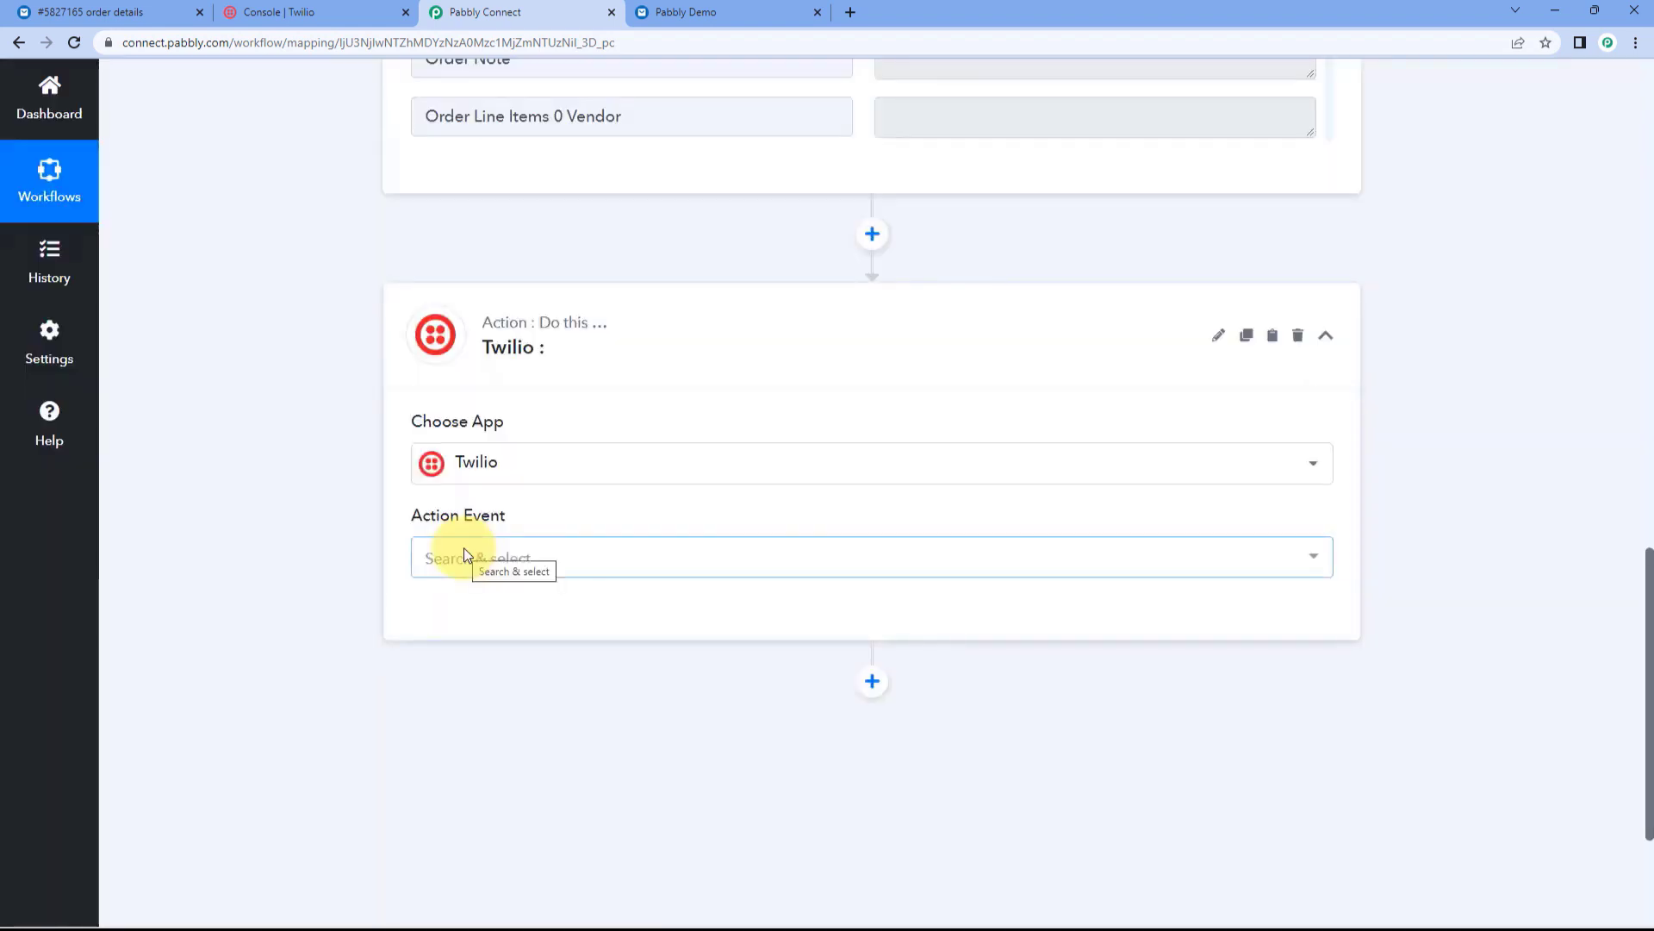
left_click(464, 549)
scroll(340, 653, "down", 2)
left_click(576, 476)
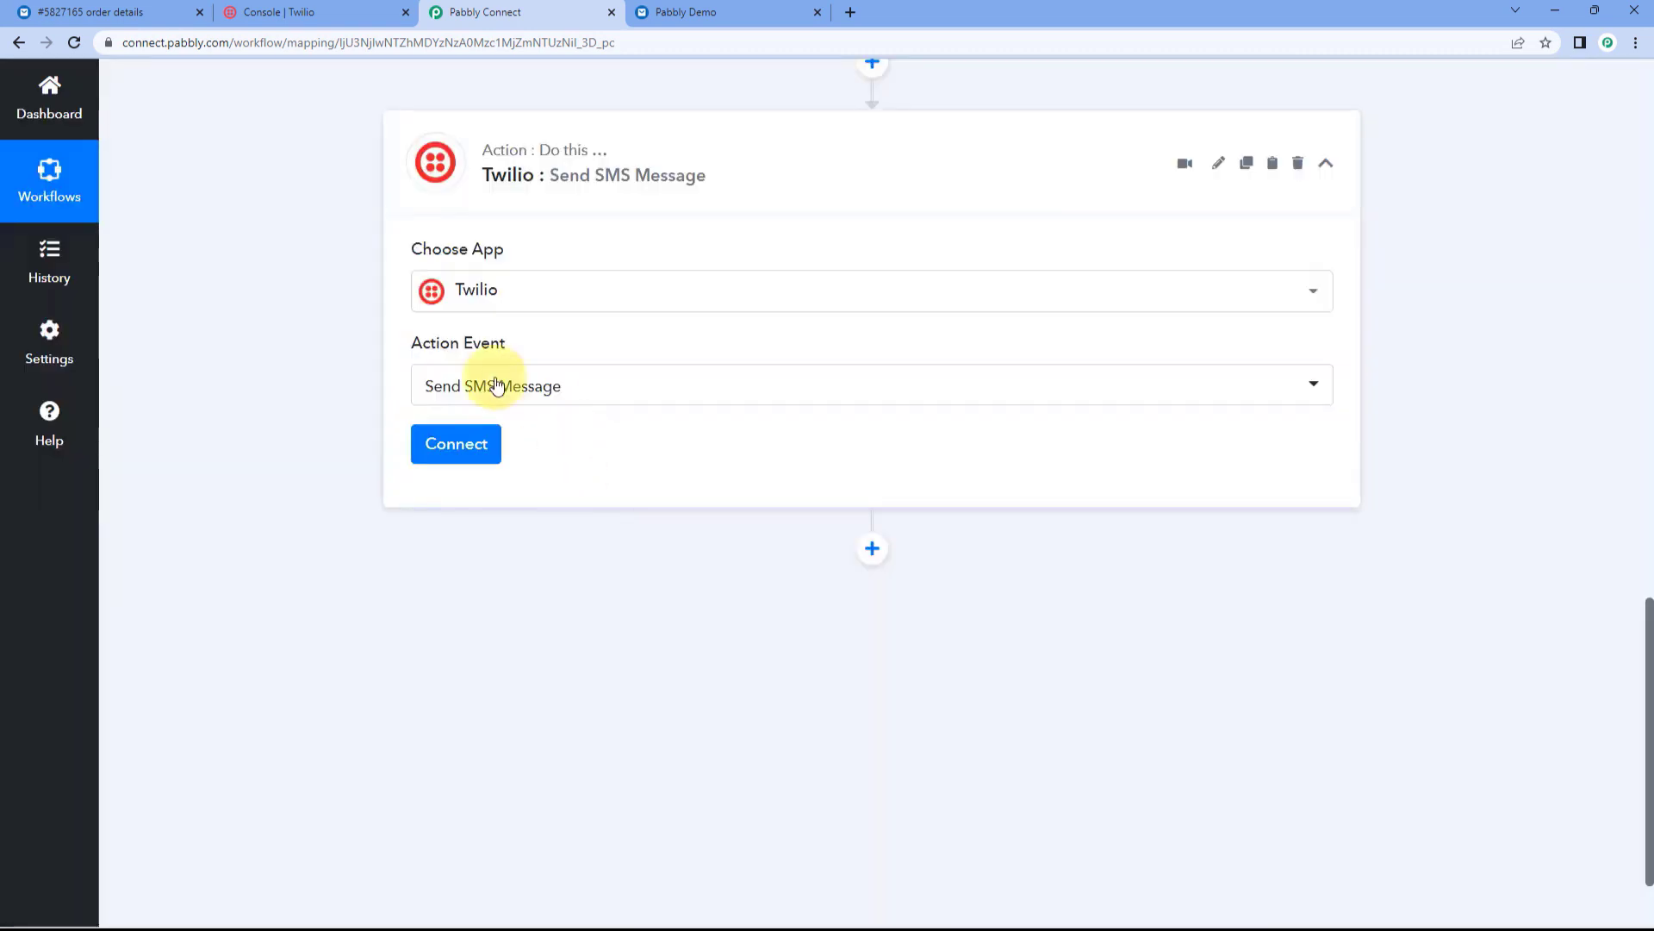
Step: Start a new Twilio connection and copy the Account SID from the Twilio Console
left_click(446, 454)
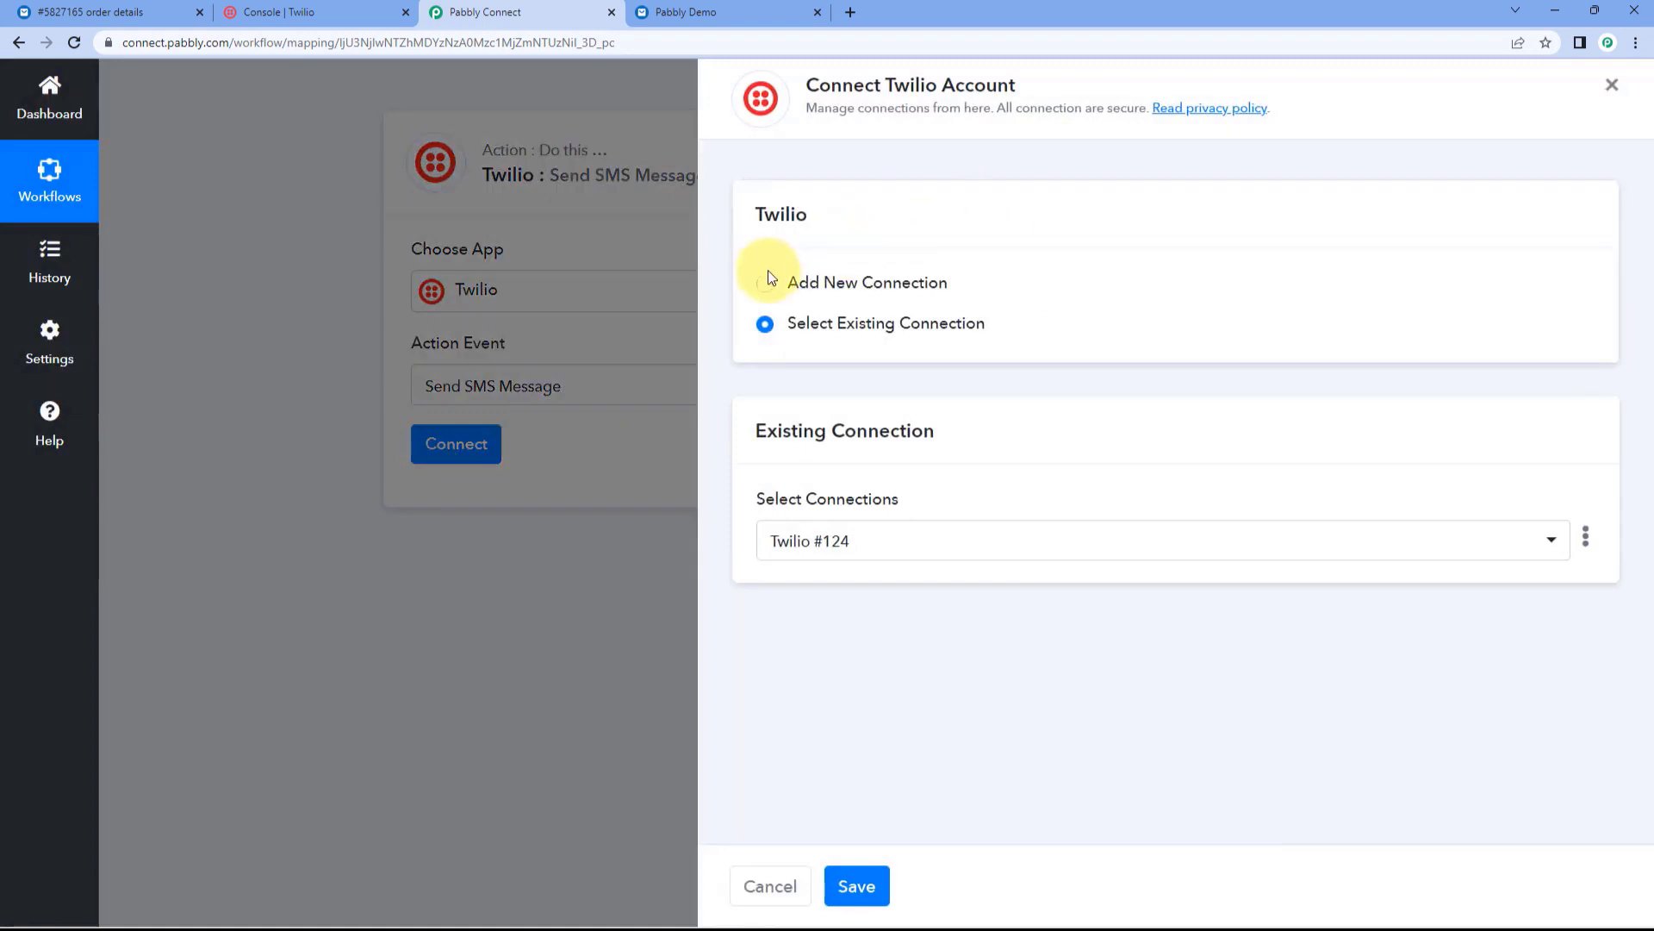
left_click(770, 282)
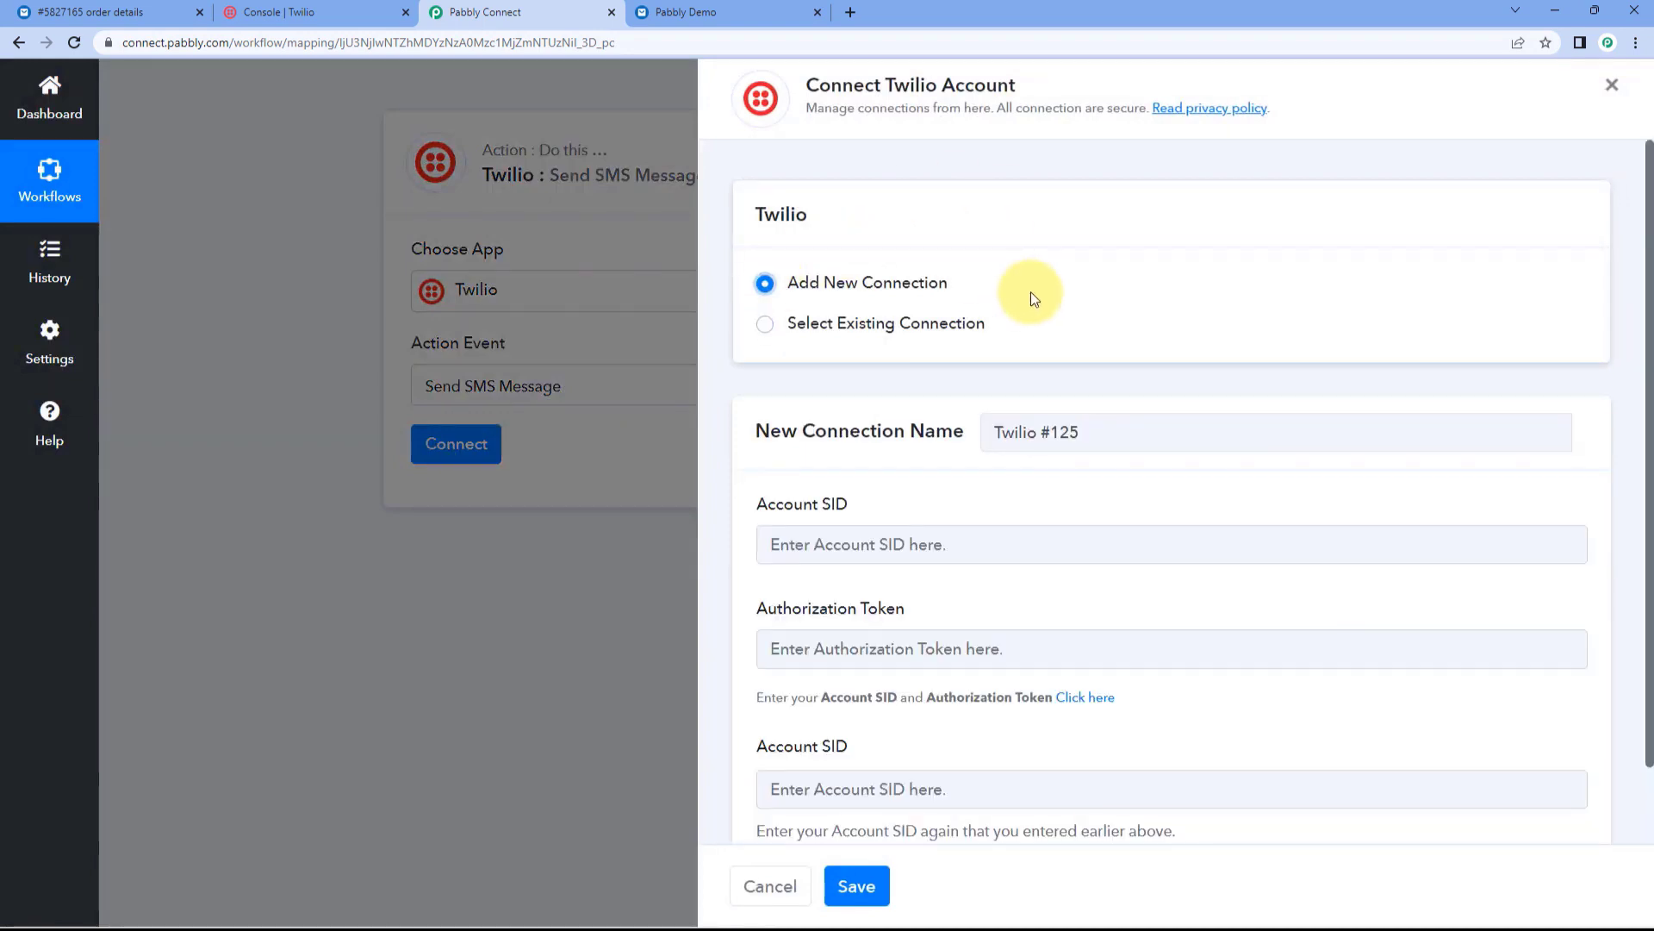
scroll(1031, 292, "down", 1)
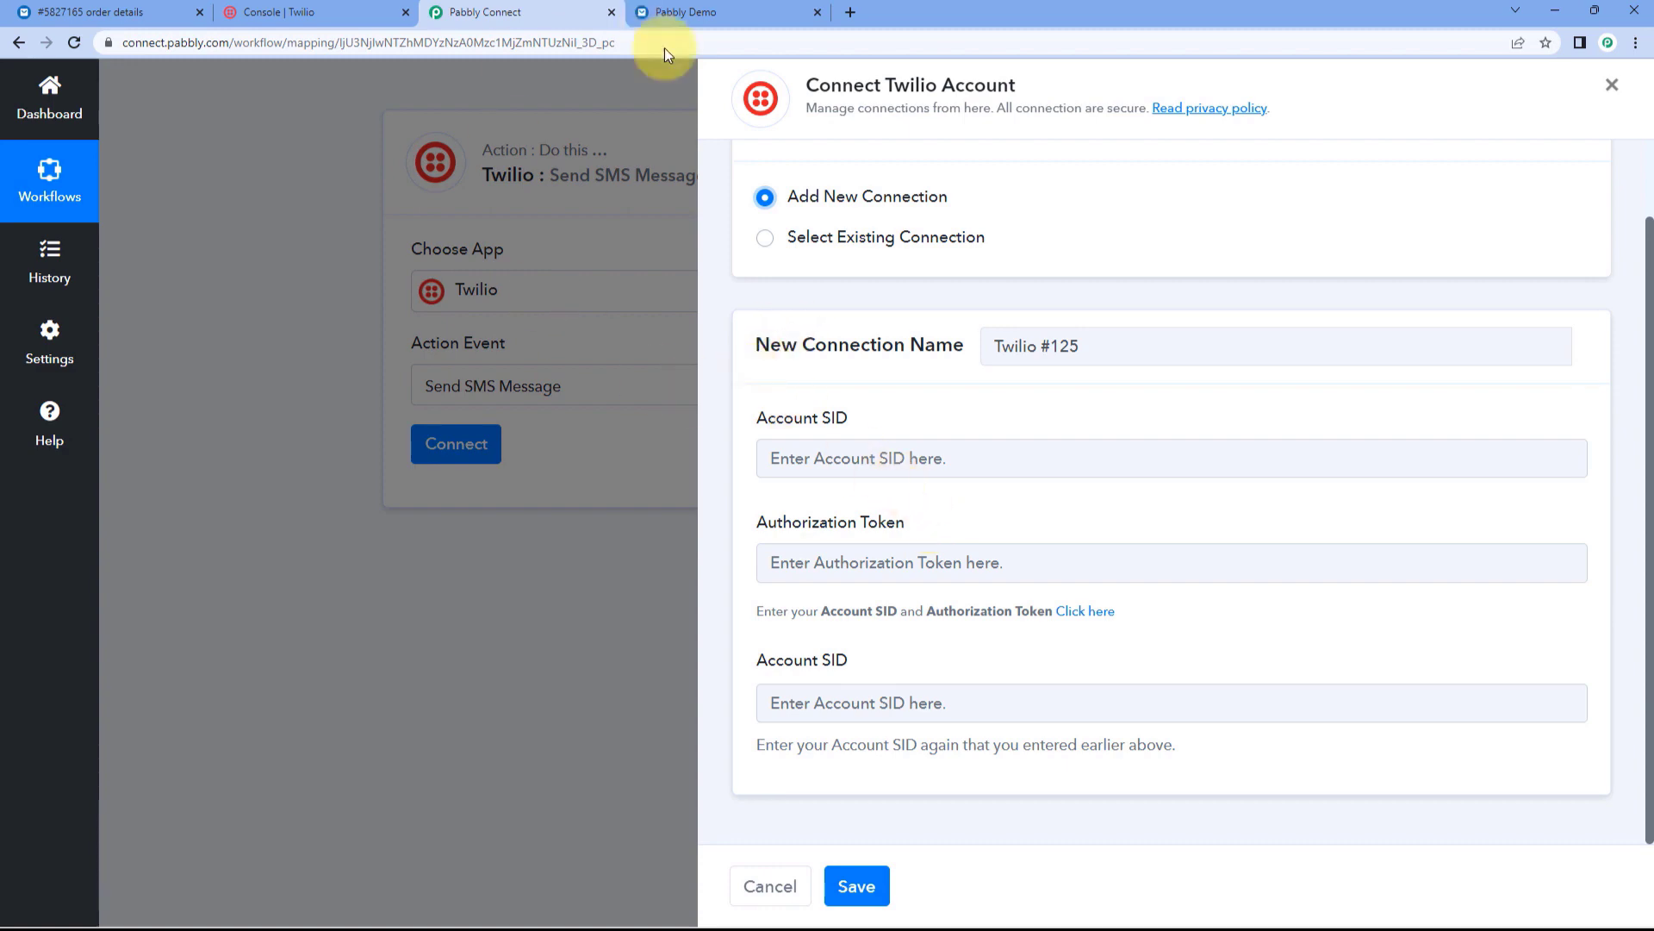
left_click(301, 12)
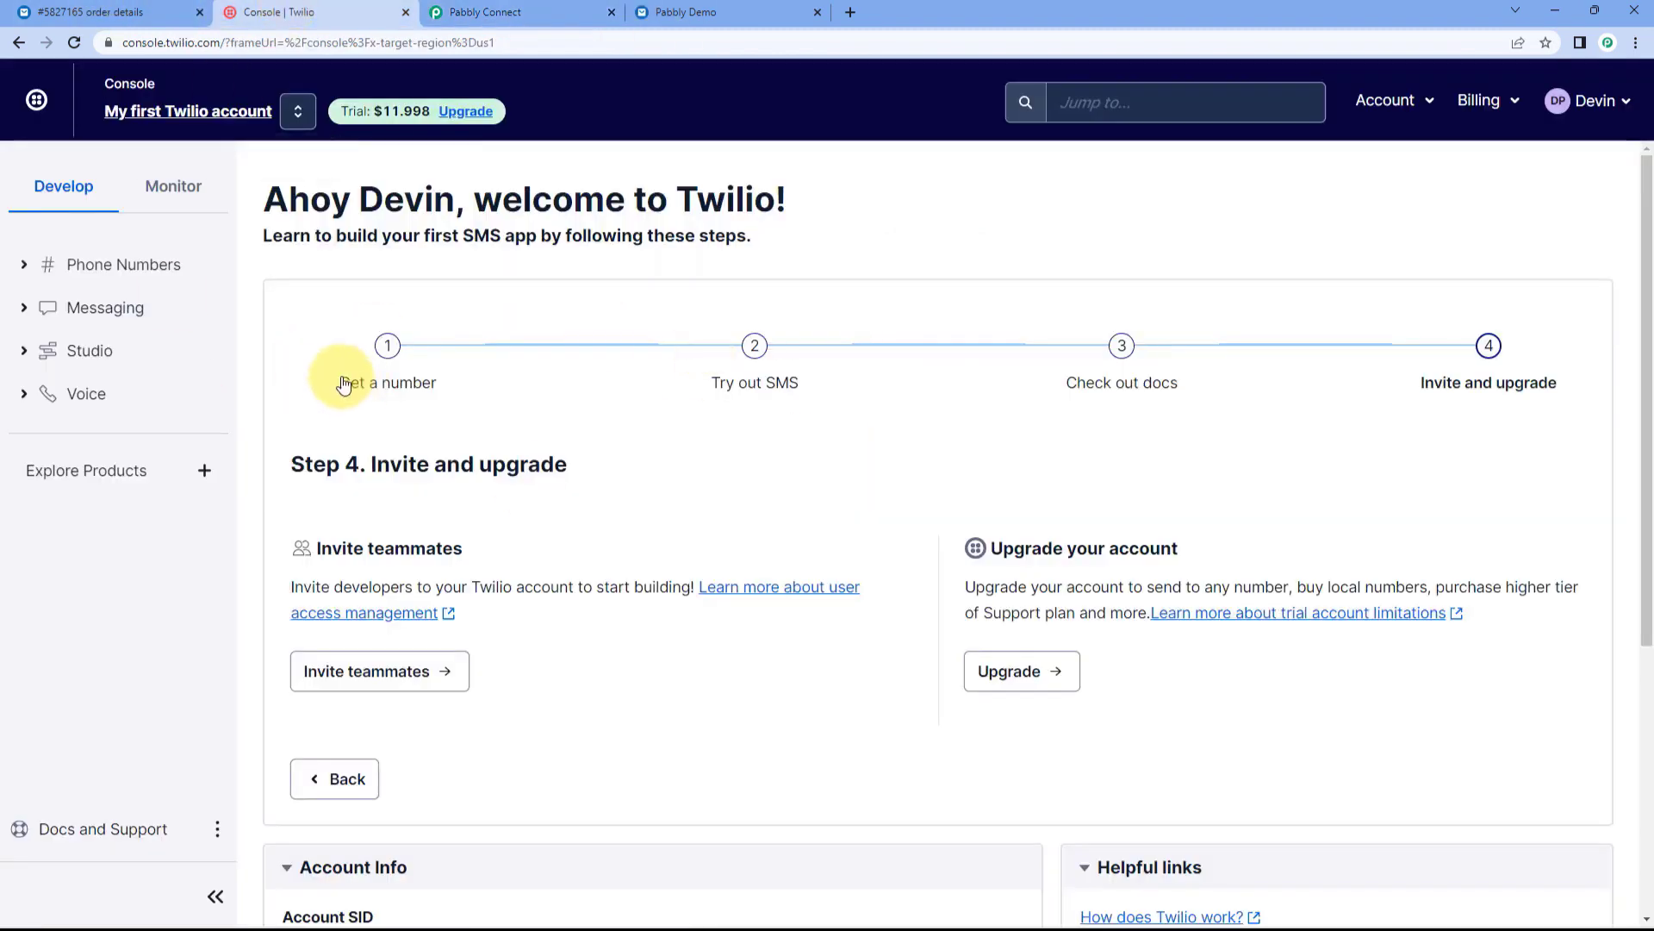
scroll(343, 383, "down", 5)
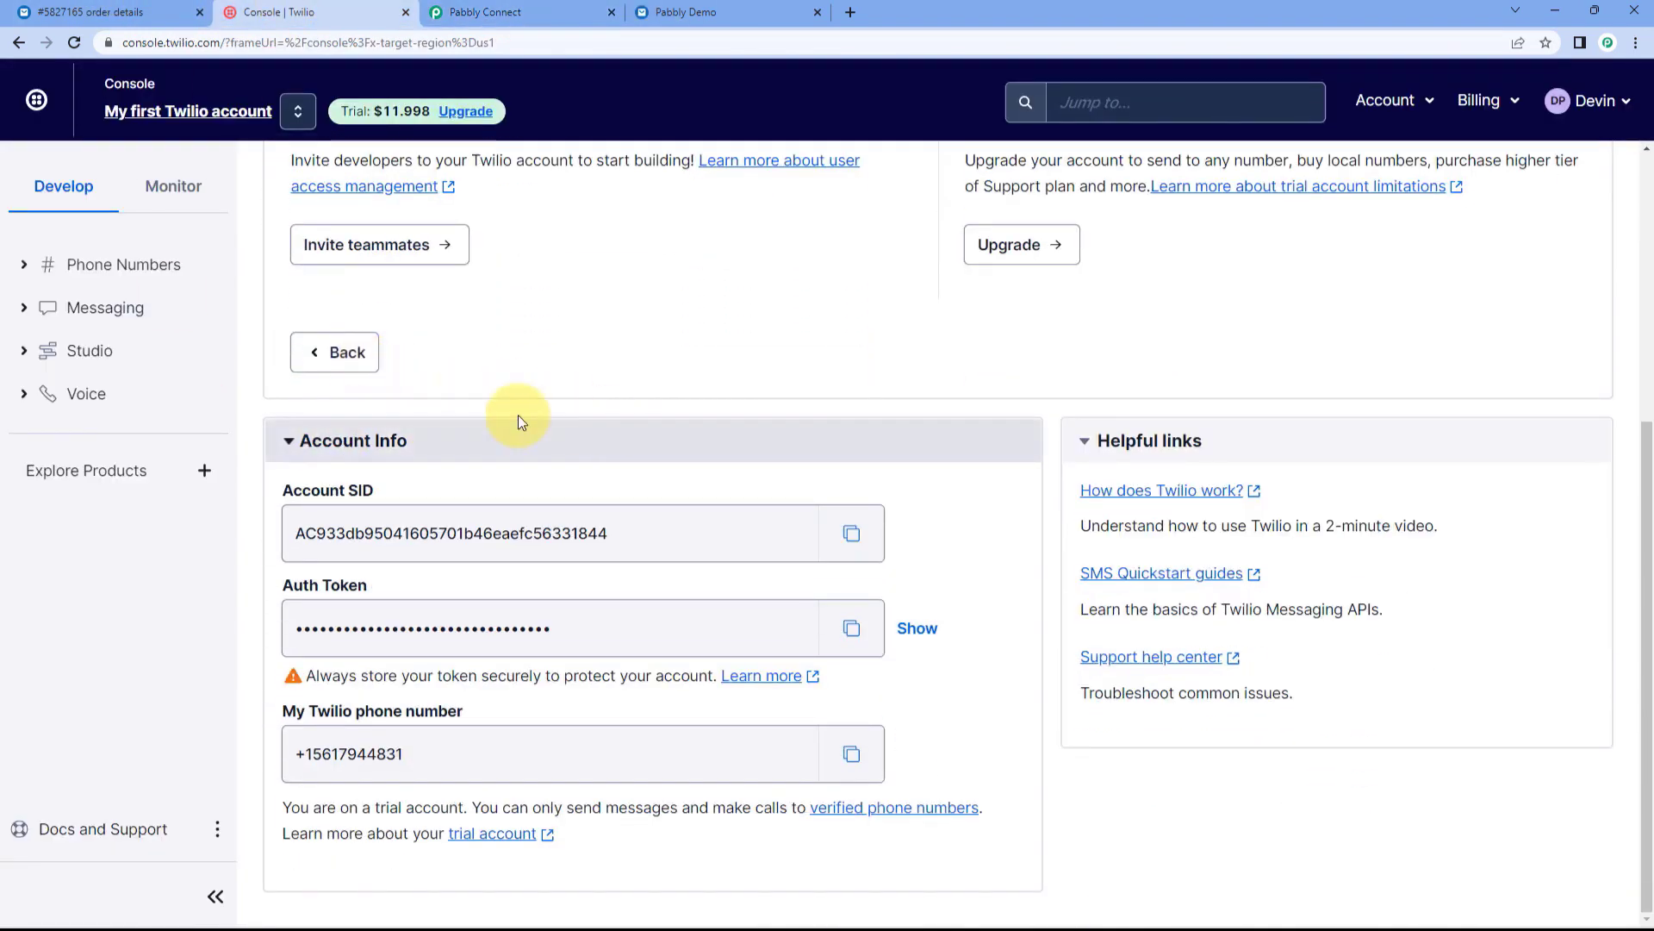
left_click_drag(394, 493, 308, 515)
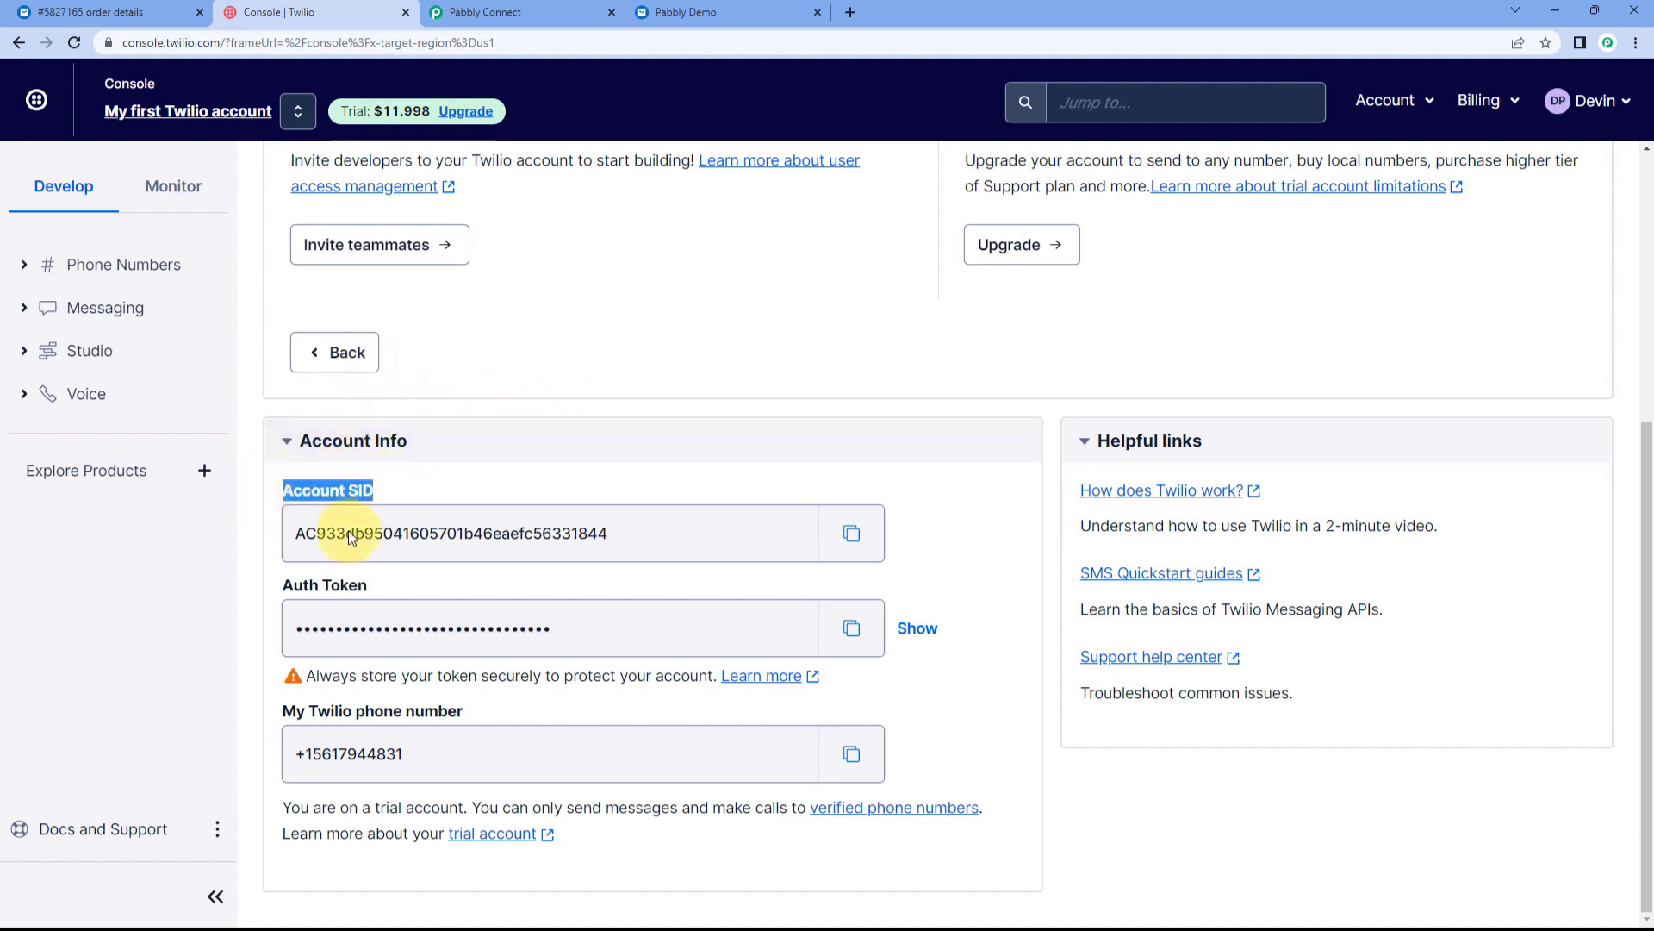
left_click_drag(385, 588, 279, 580)
left_click(852, 533)
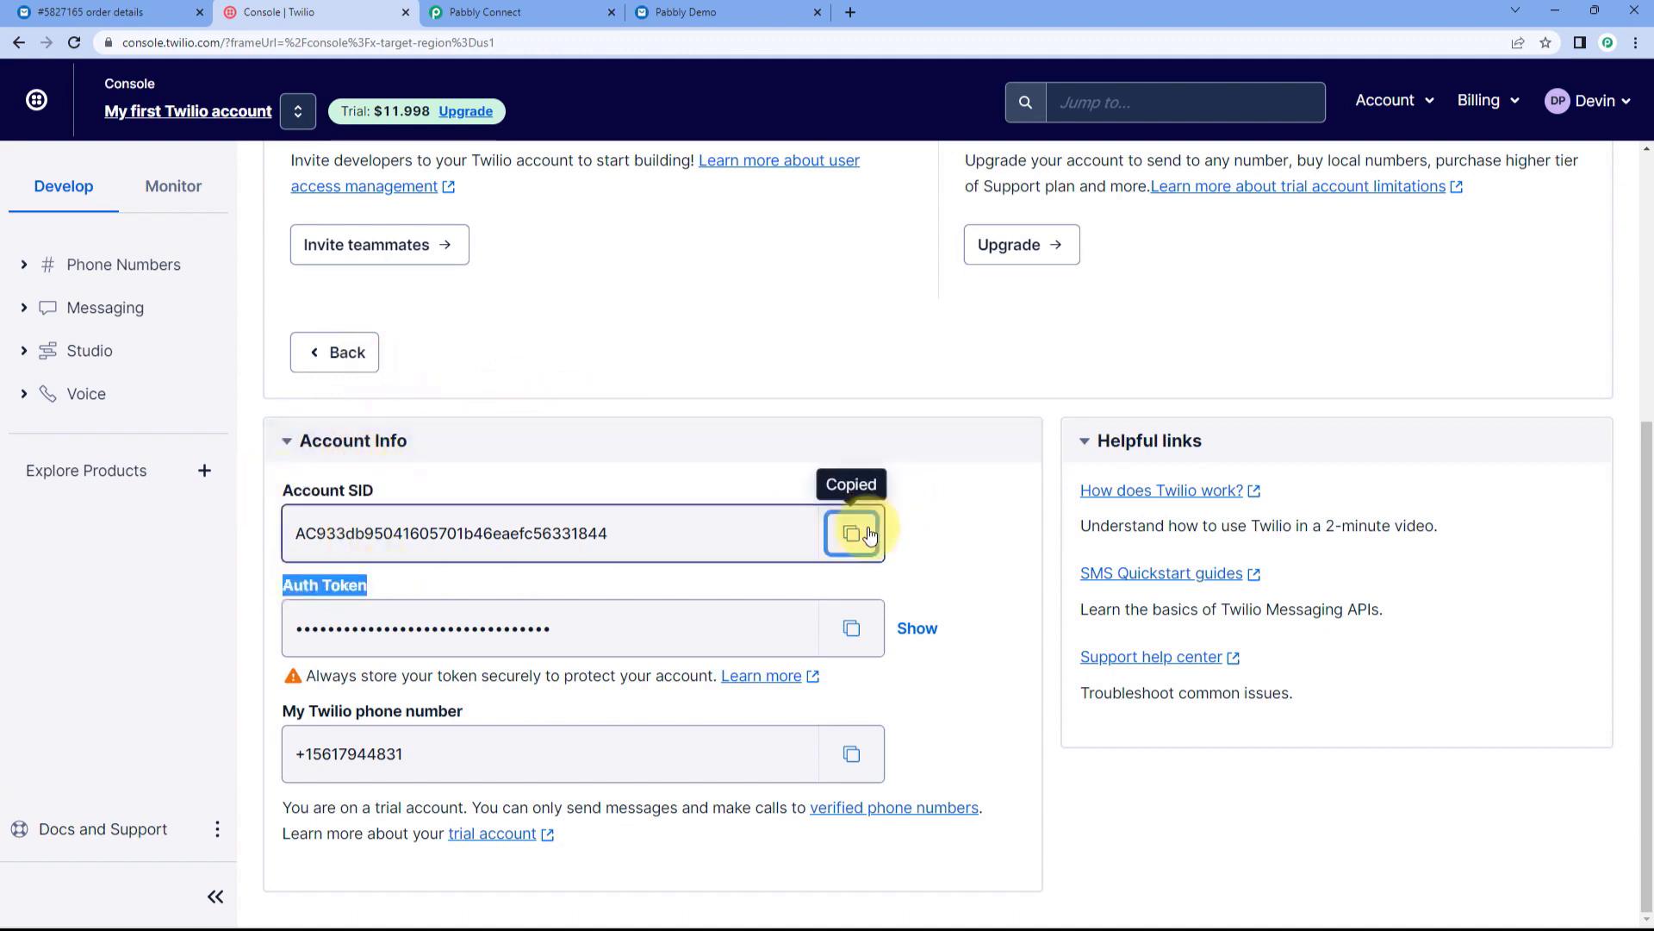
Step: Paste the Account SID into both Account SID fields of the connection form
left_click(542, 12)
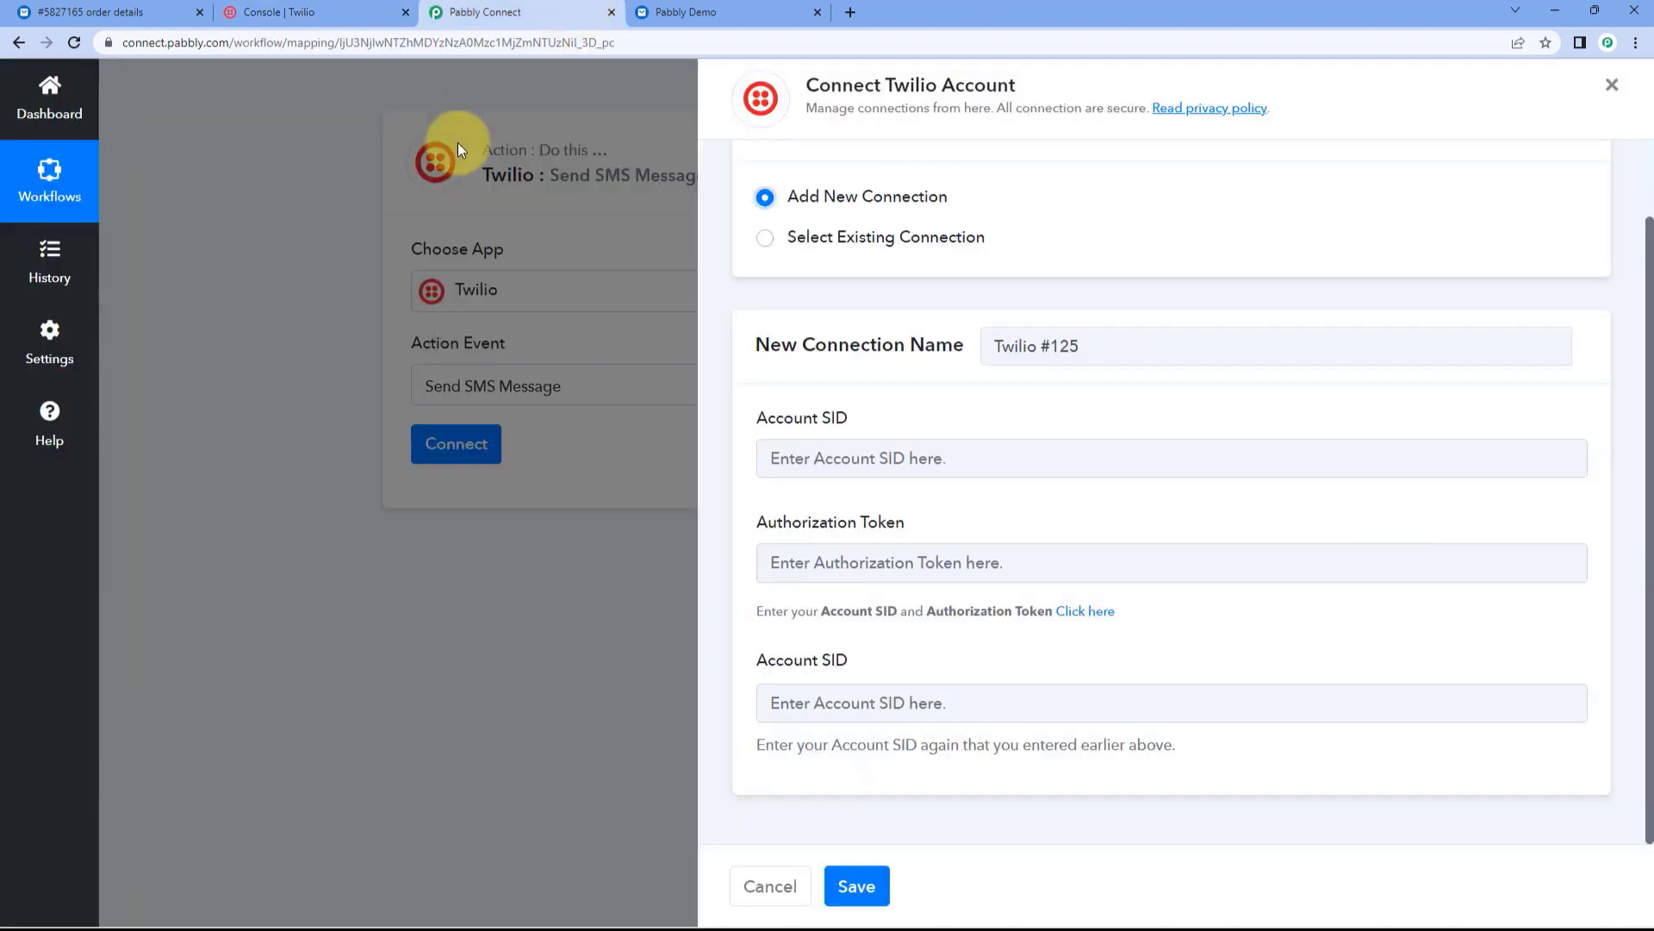
left_click(927, 461)
right_click(930, 464)
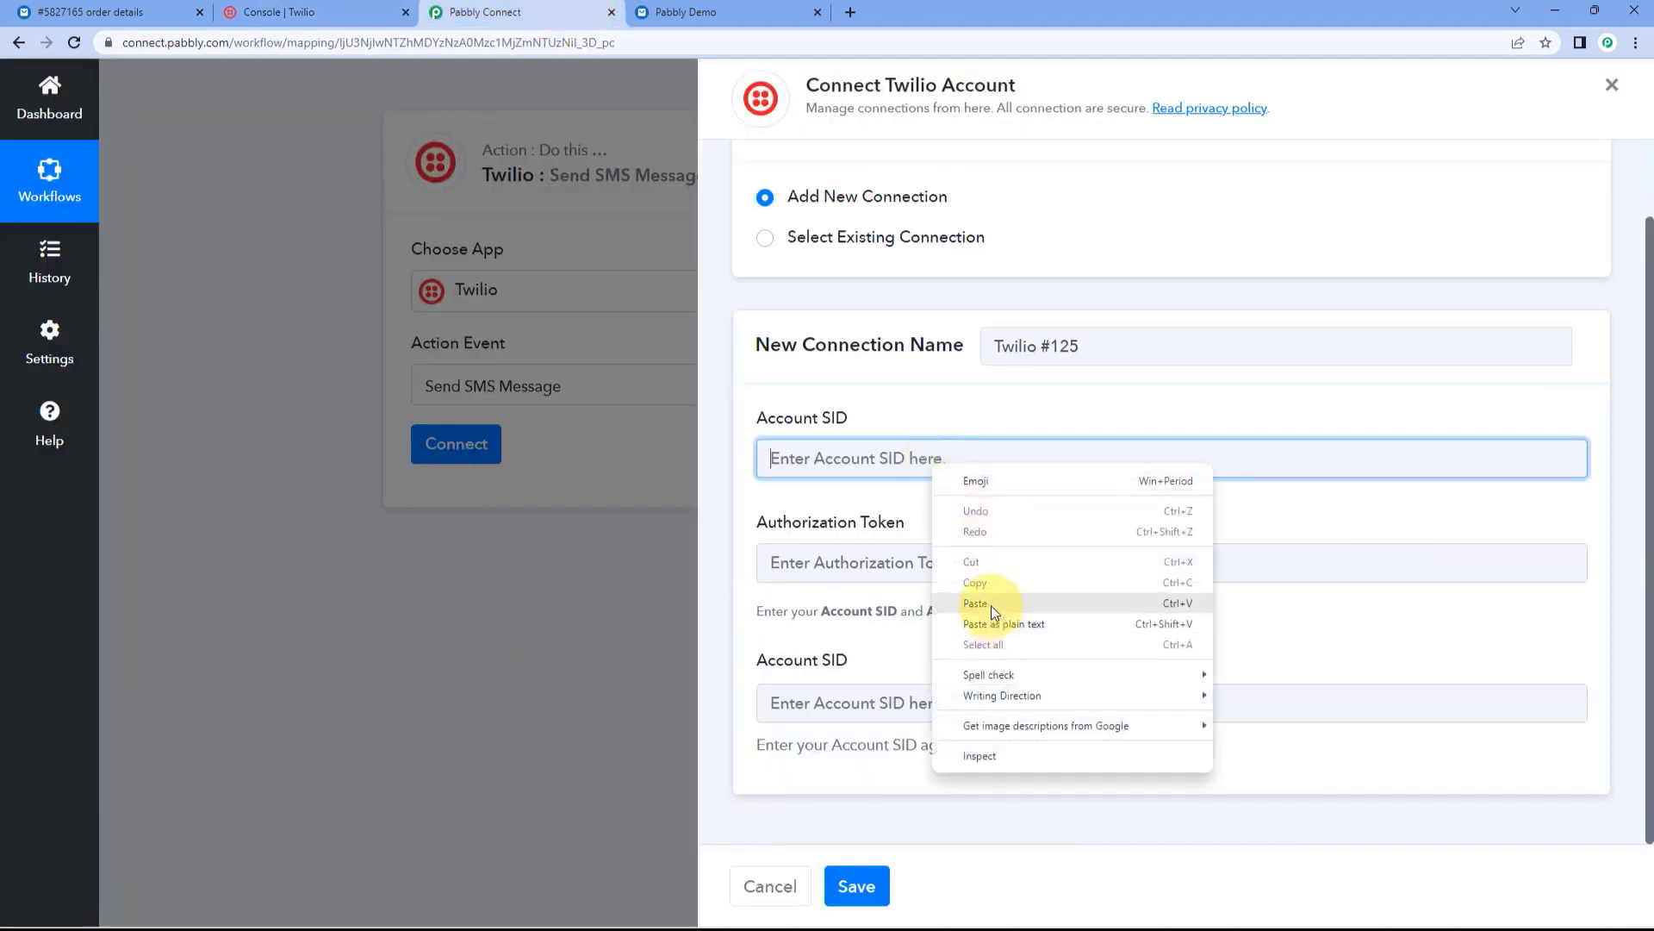
left_click(991, 533)
left_click(883, 694)
right_click(857, 708)
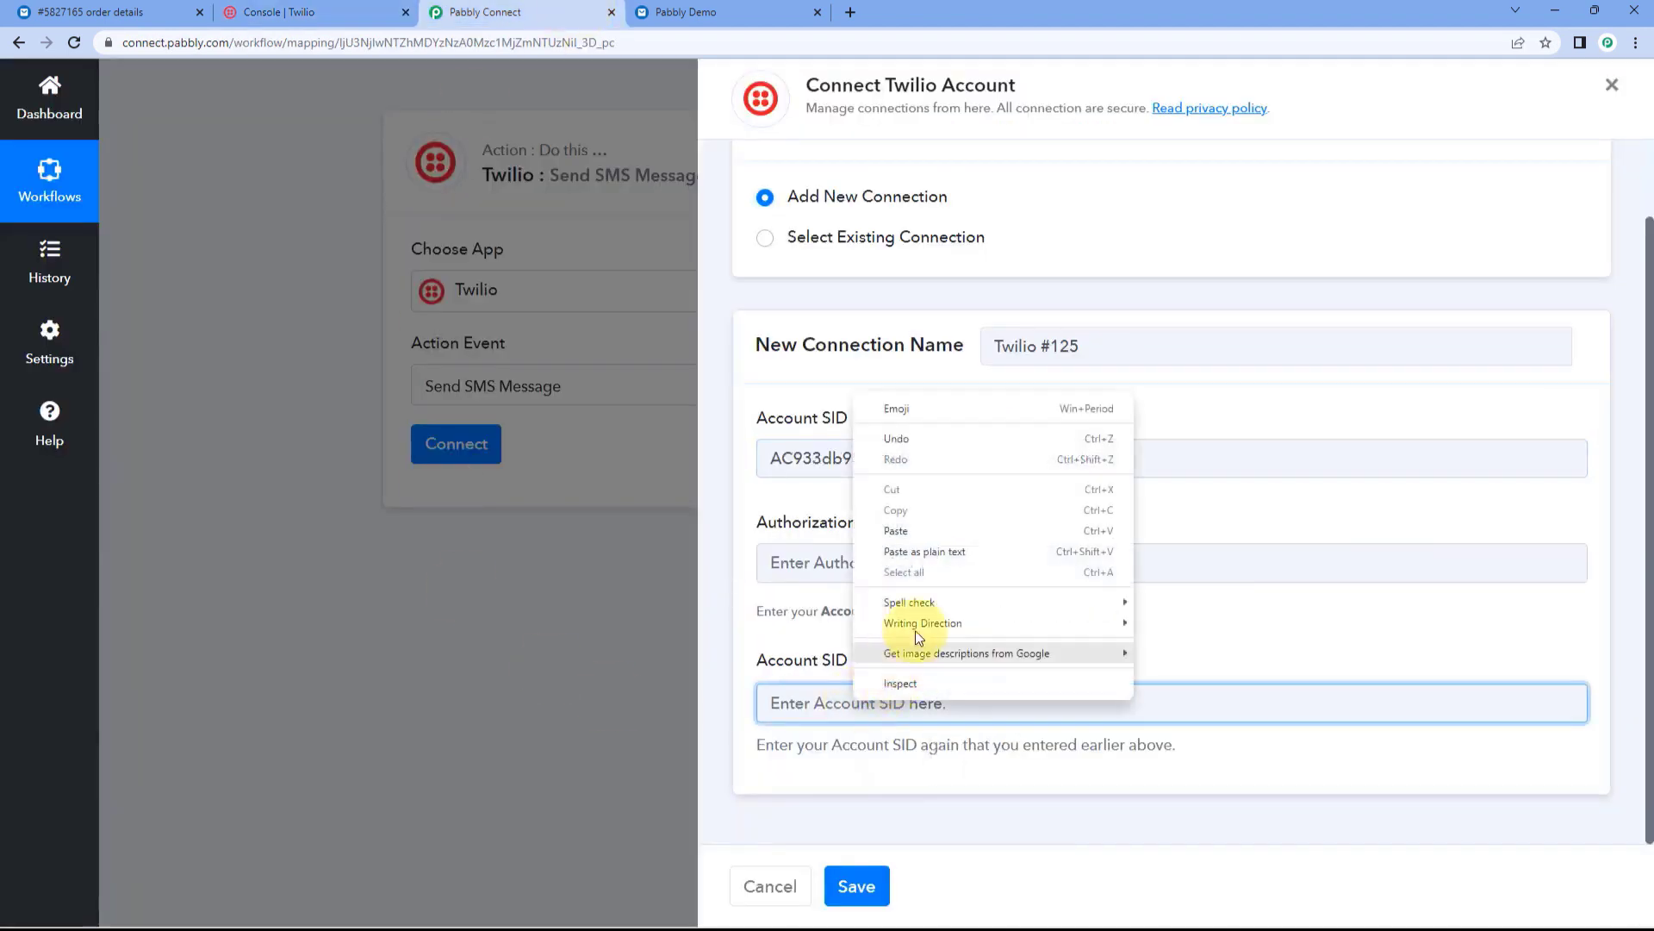
left_click(926, 531)
Step: Paste the Twilio auth token into the Authorization Token field and save the connection
left_click(293, 13)
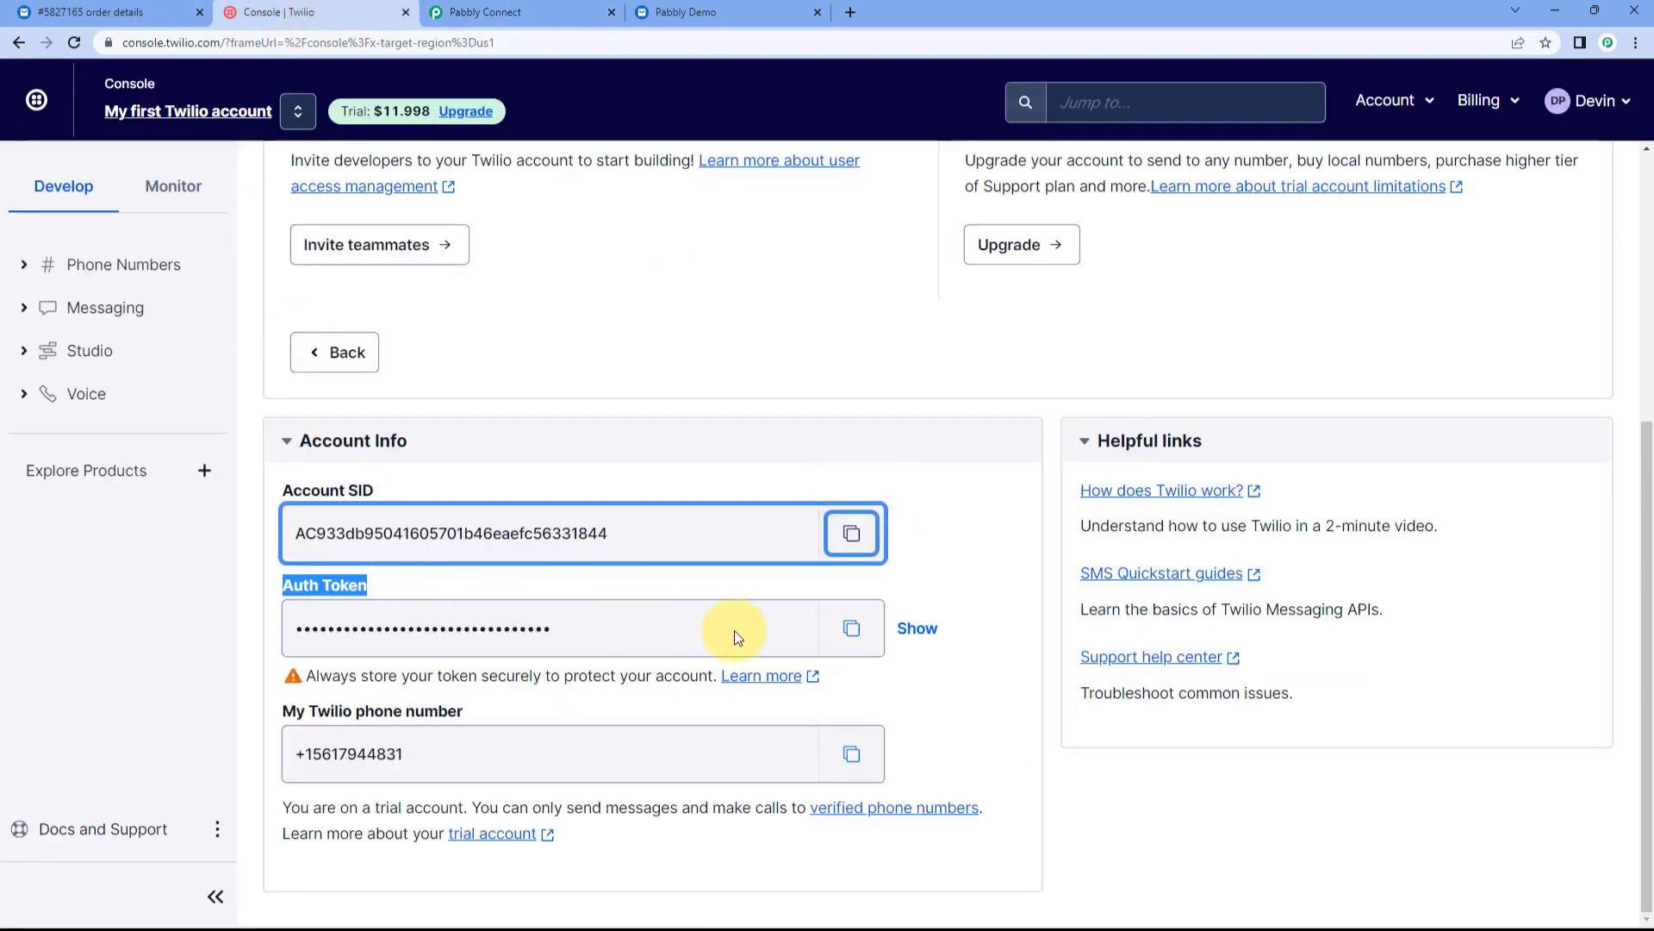
left_click(851, 627)
left_click(569, 12)
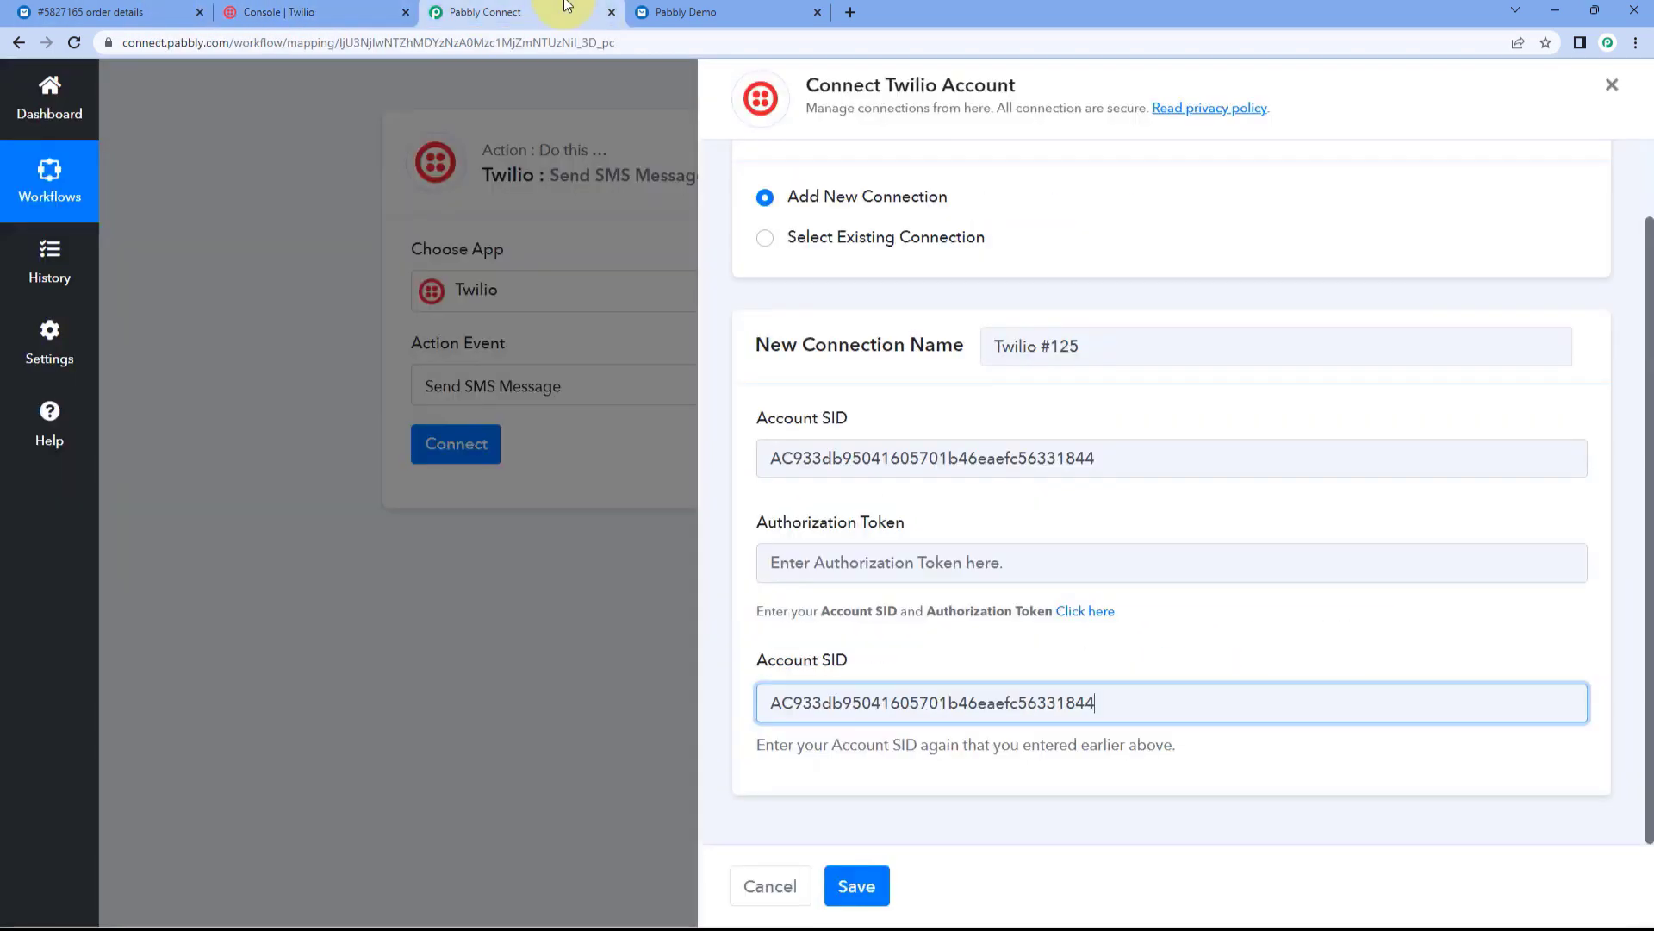
left_click(820, 565)
right_click(820, 565)
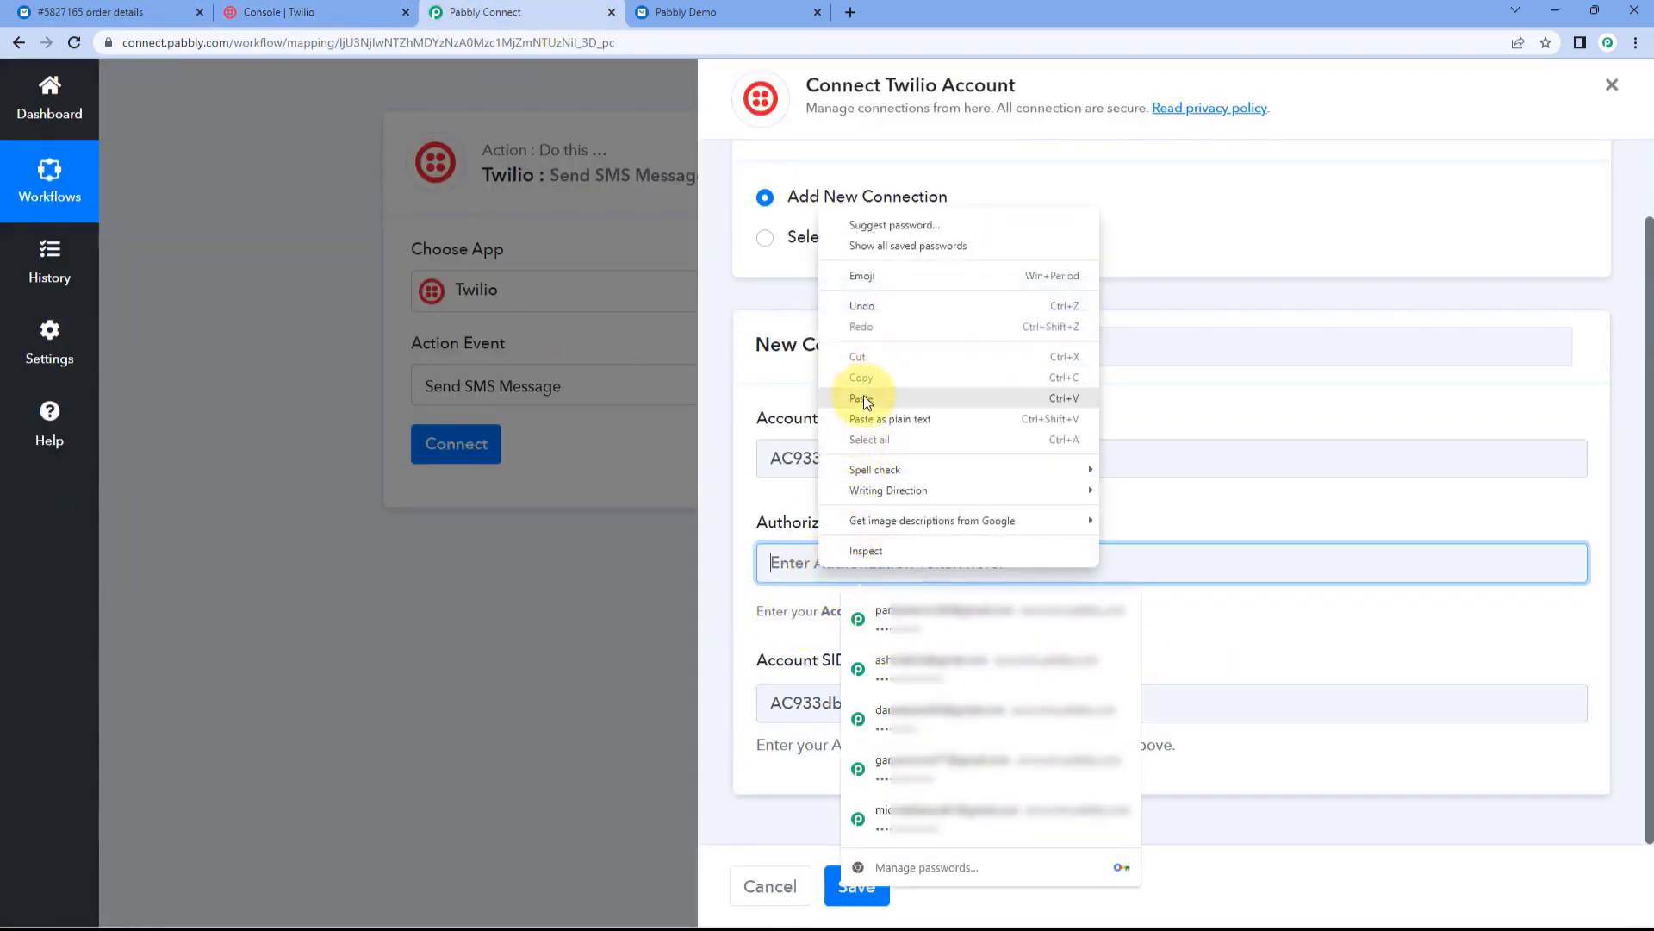
left_click(863, 397)
left_click(854, 887)
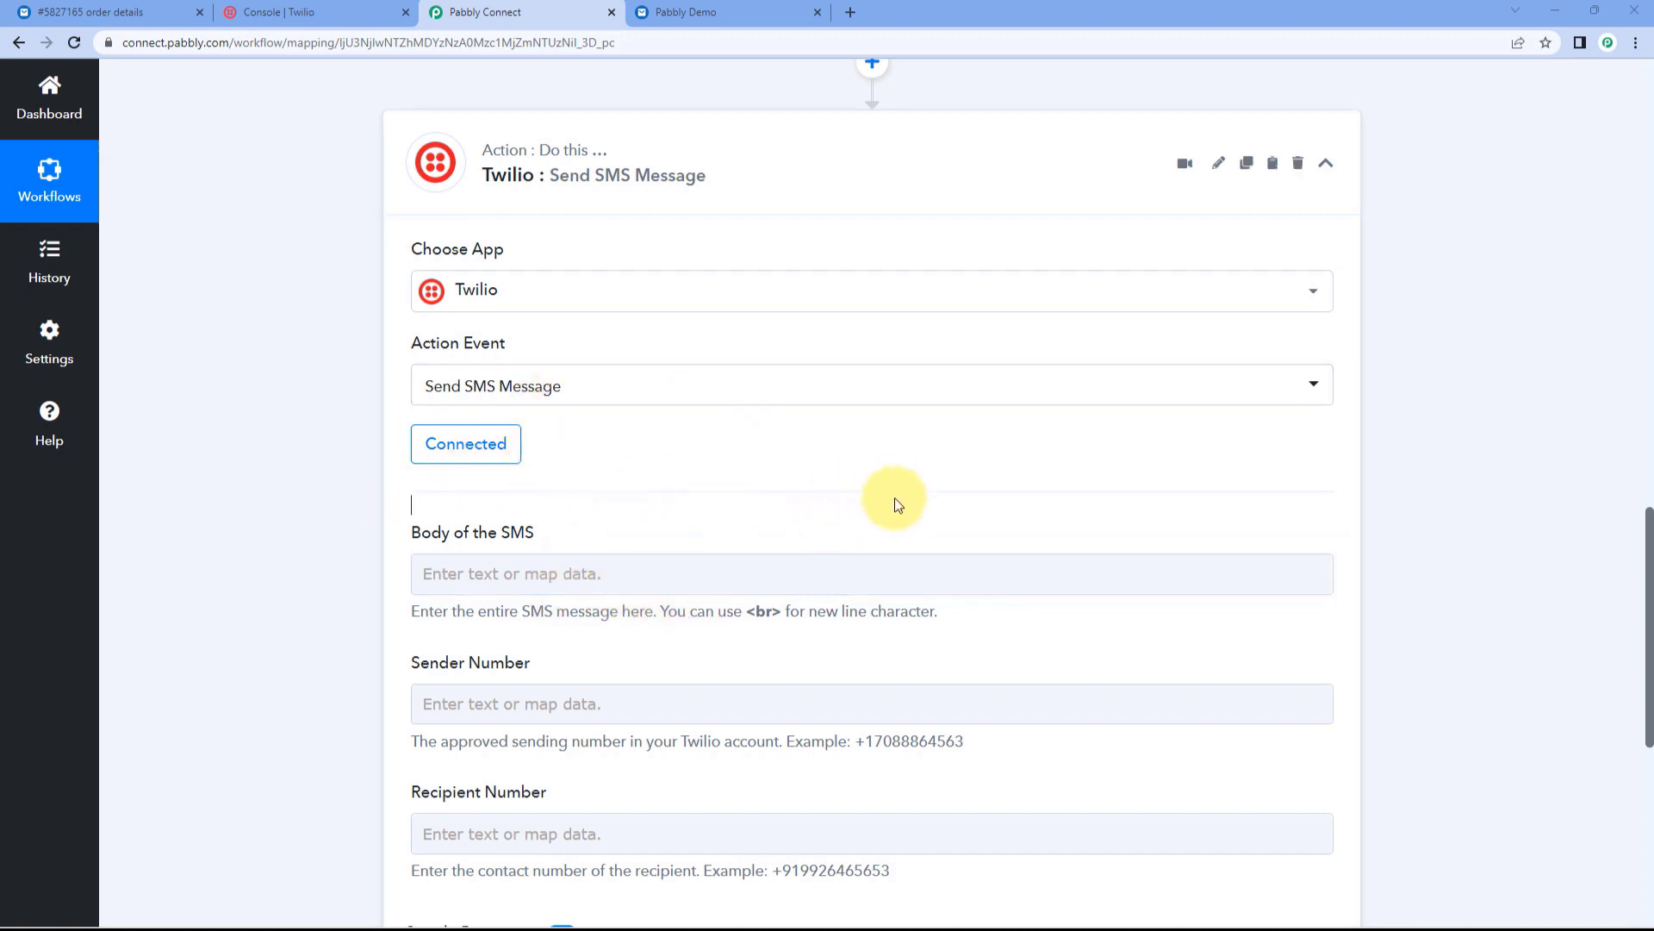
Step: Begin the SMS body with 'Hello,' followed by a new line
scroll(232, 392, "down", 2)
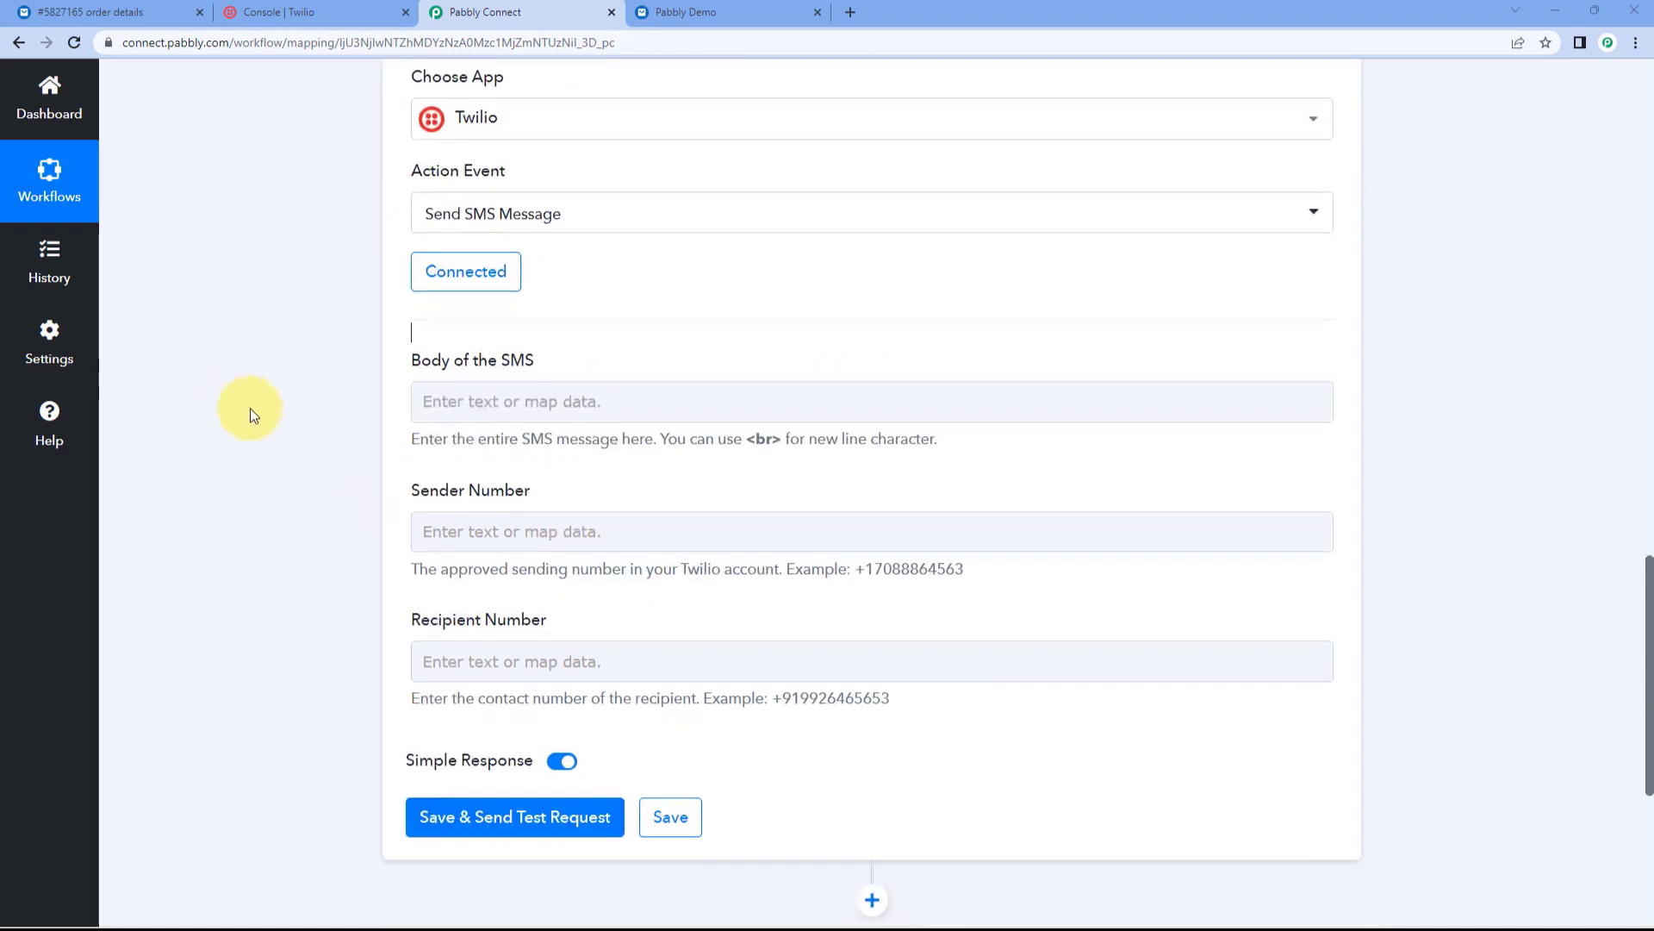
left_click(538, 405)
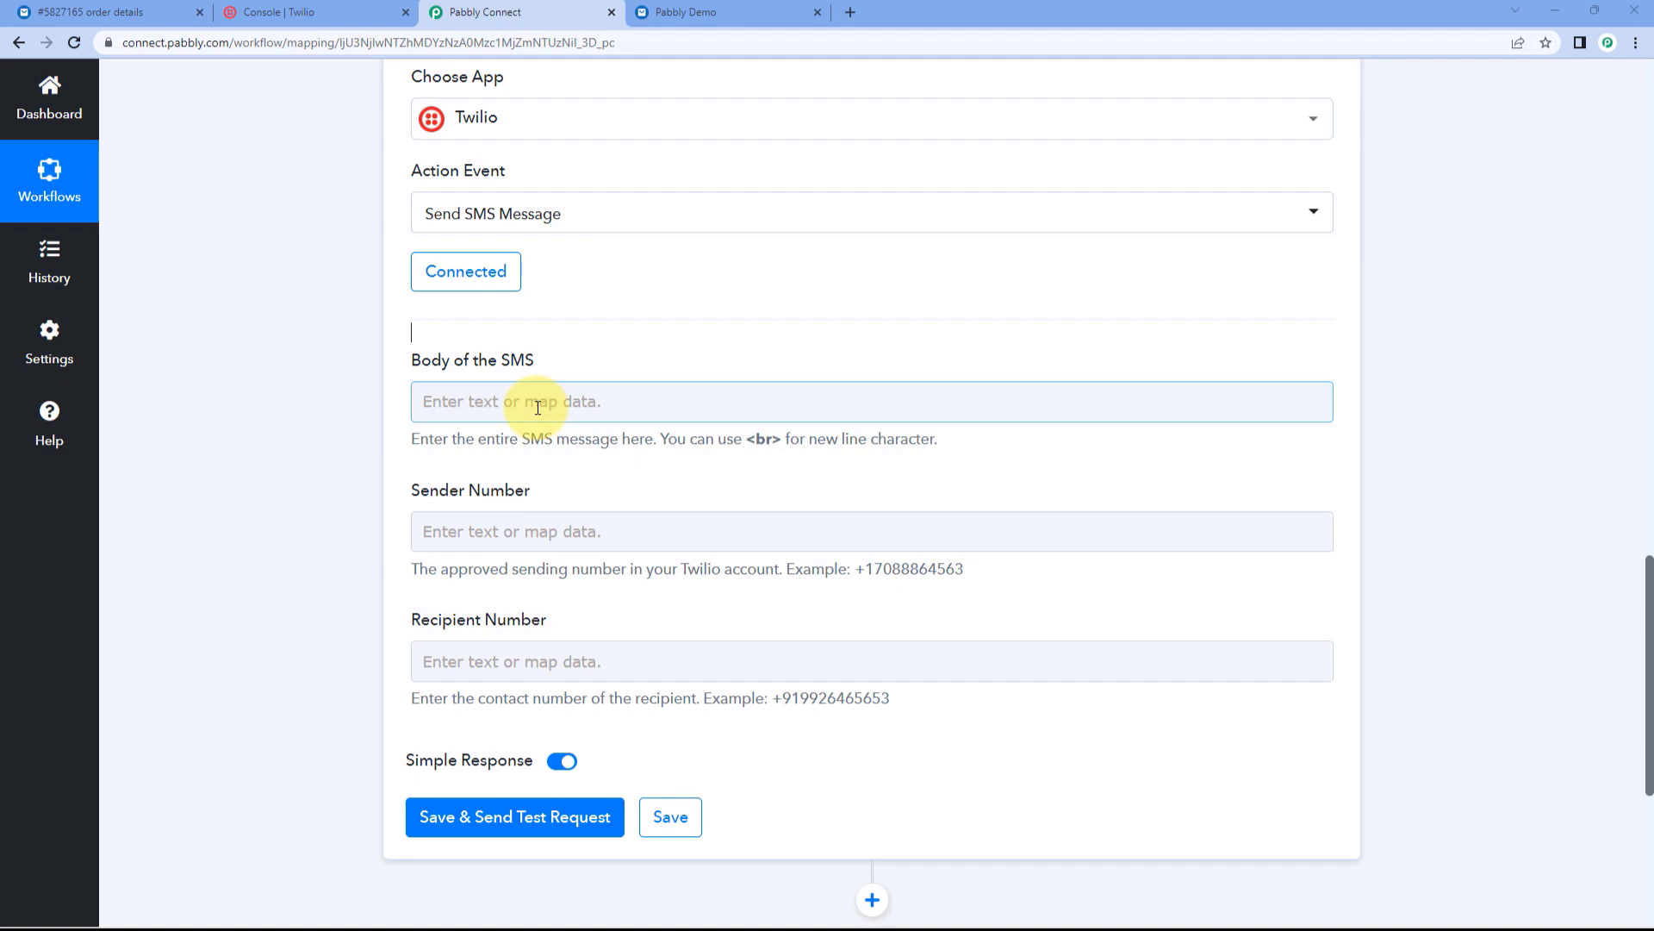
left_click(537, 406)
type("Hello")
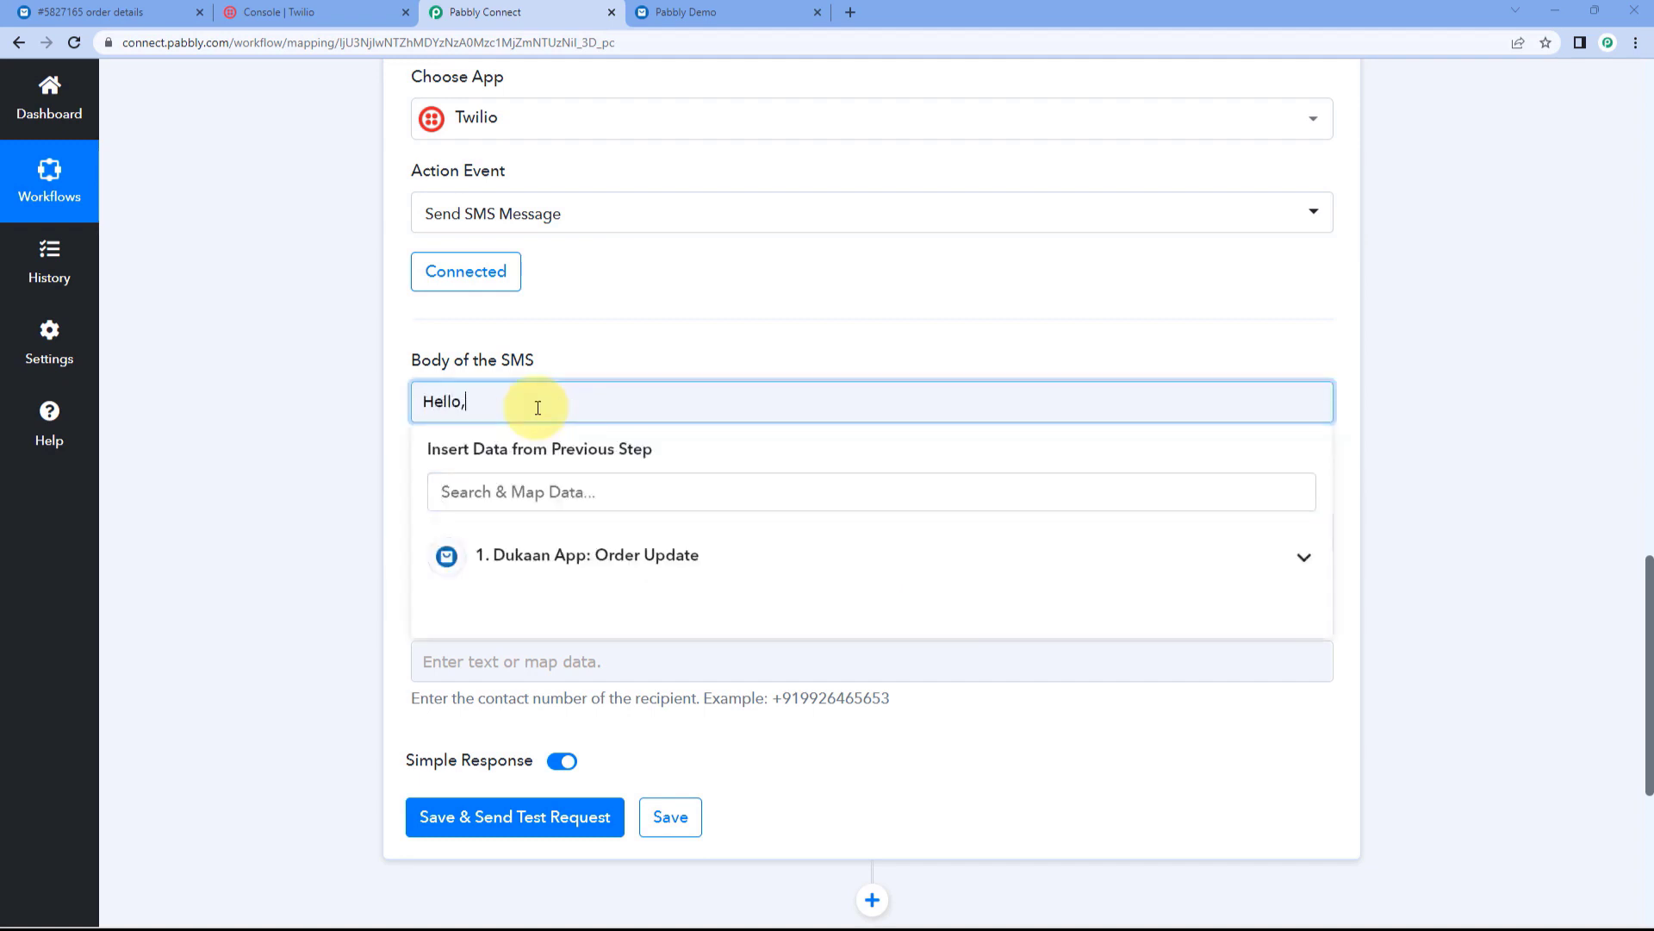
type(",")
key("Return")
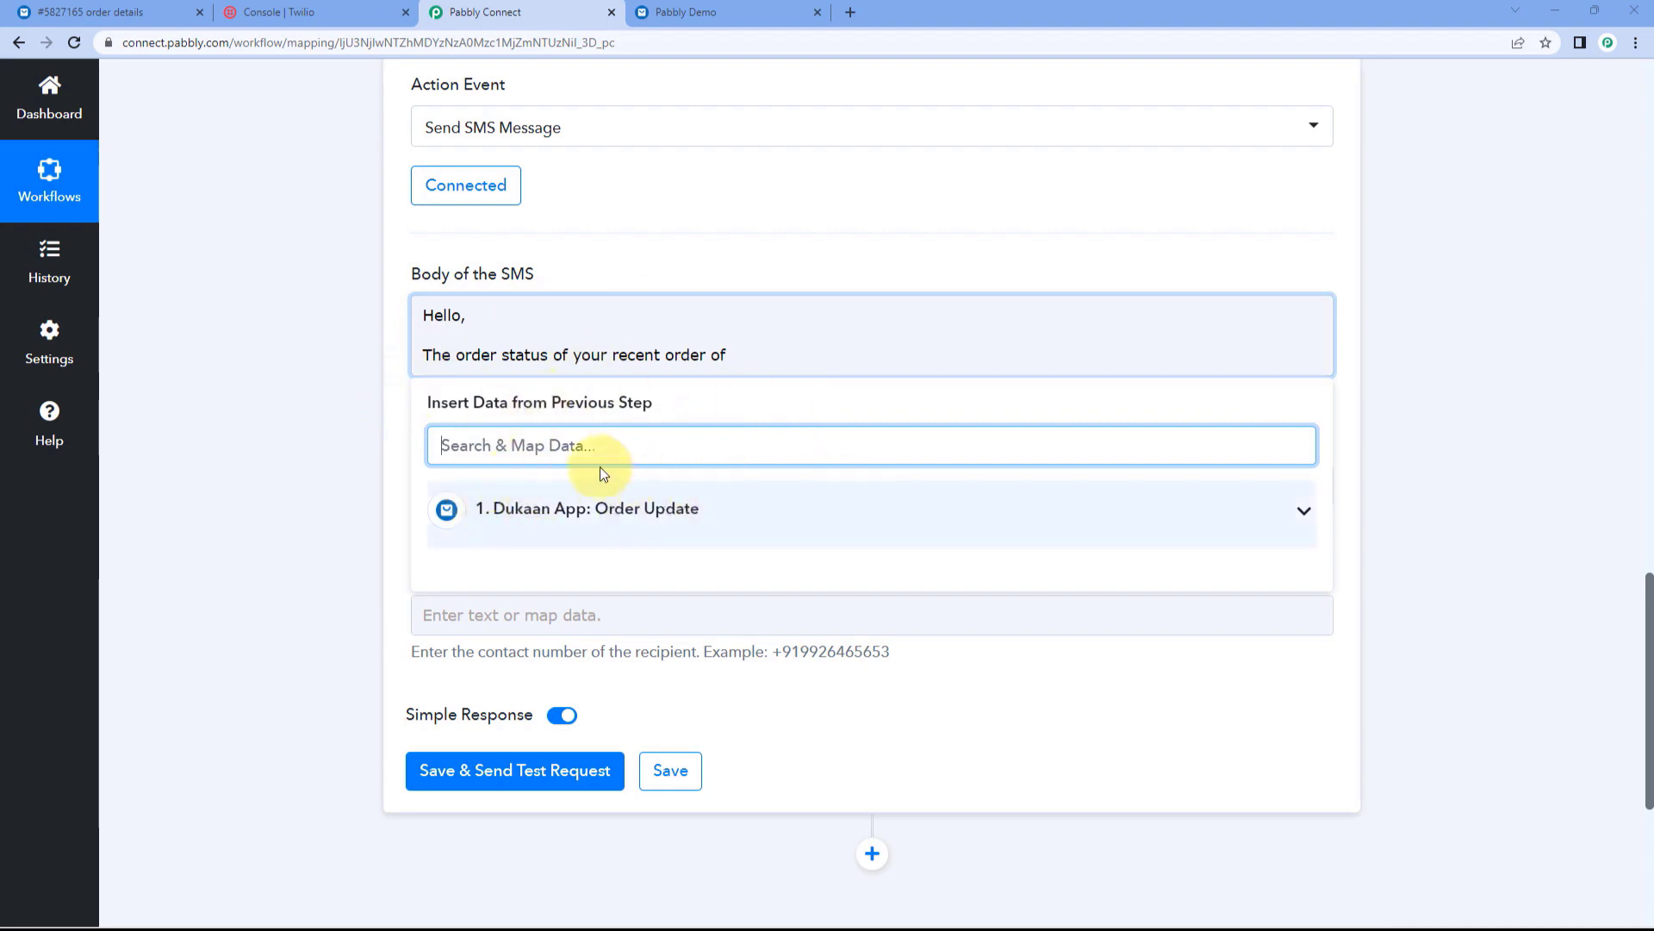
Step: Check the sample Dukaan order data for the line item title
scroll(747, 325, "up", 20)
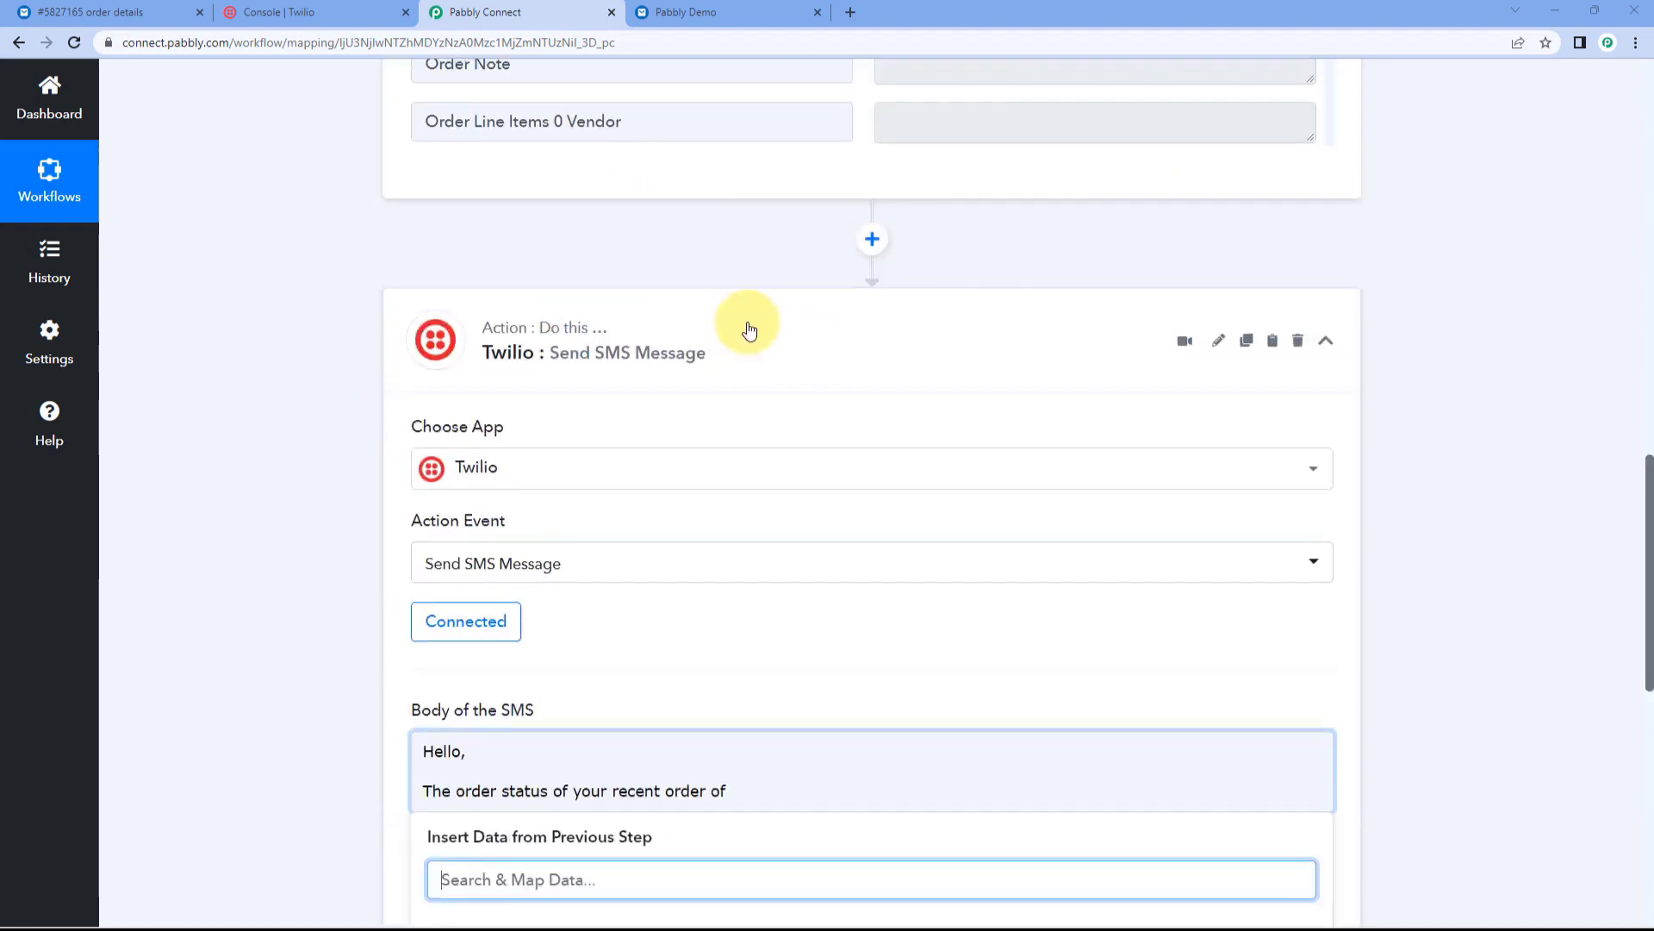
scroll(842, 347, "up", 12)
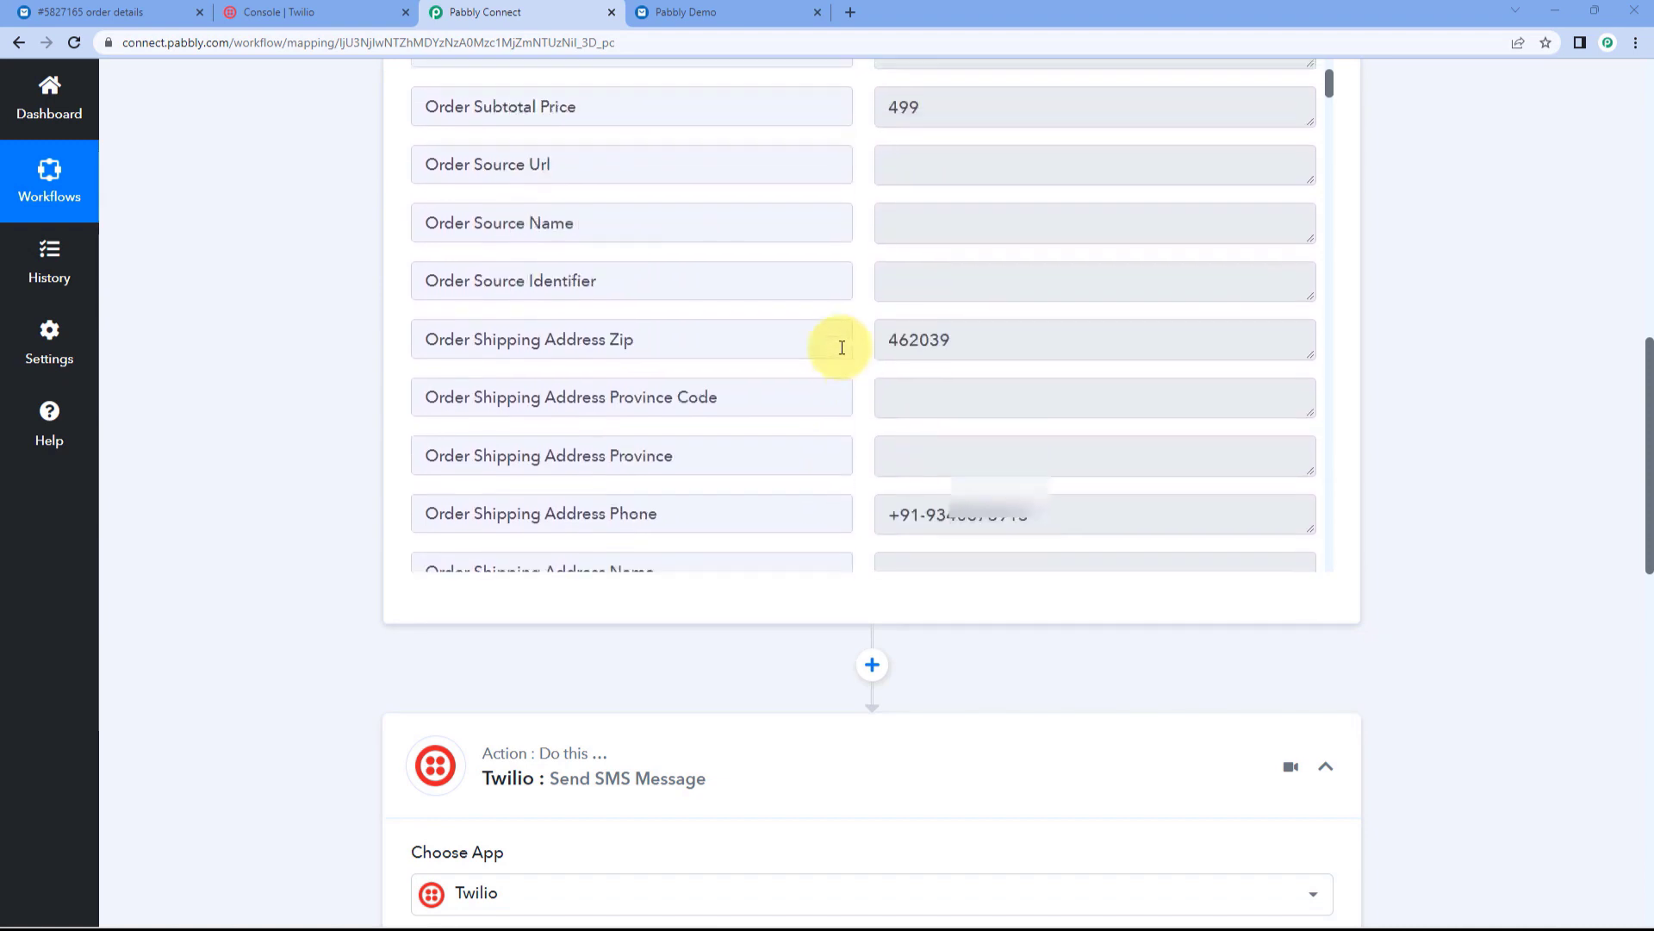
scroll(842, 348, "down", 20)
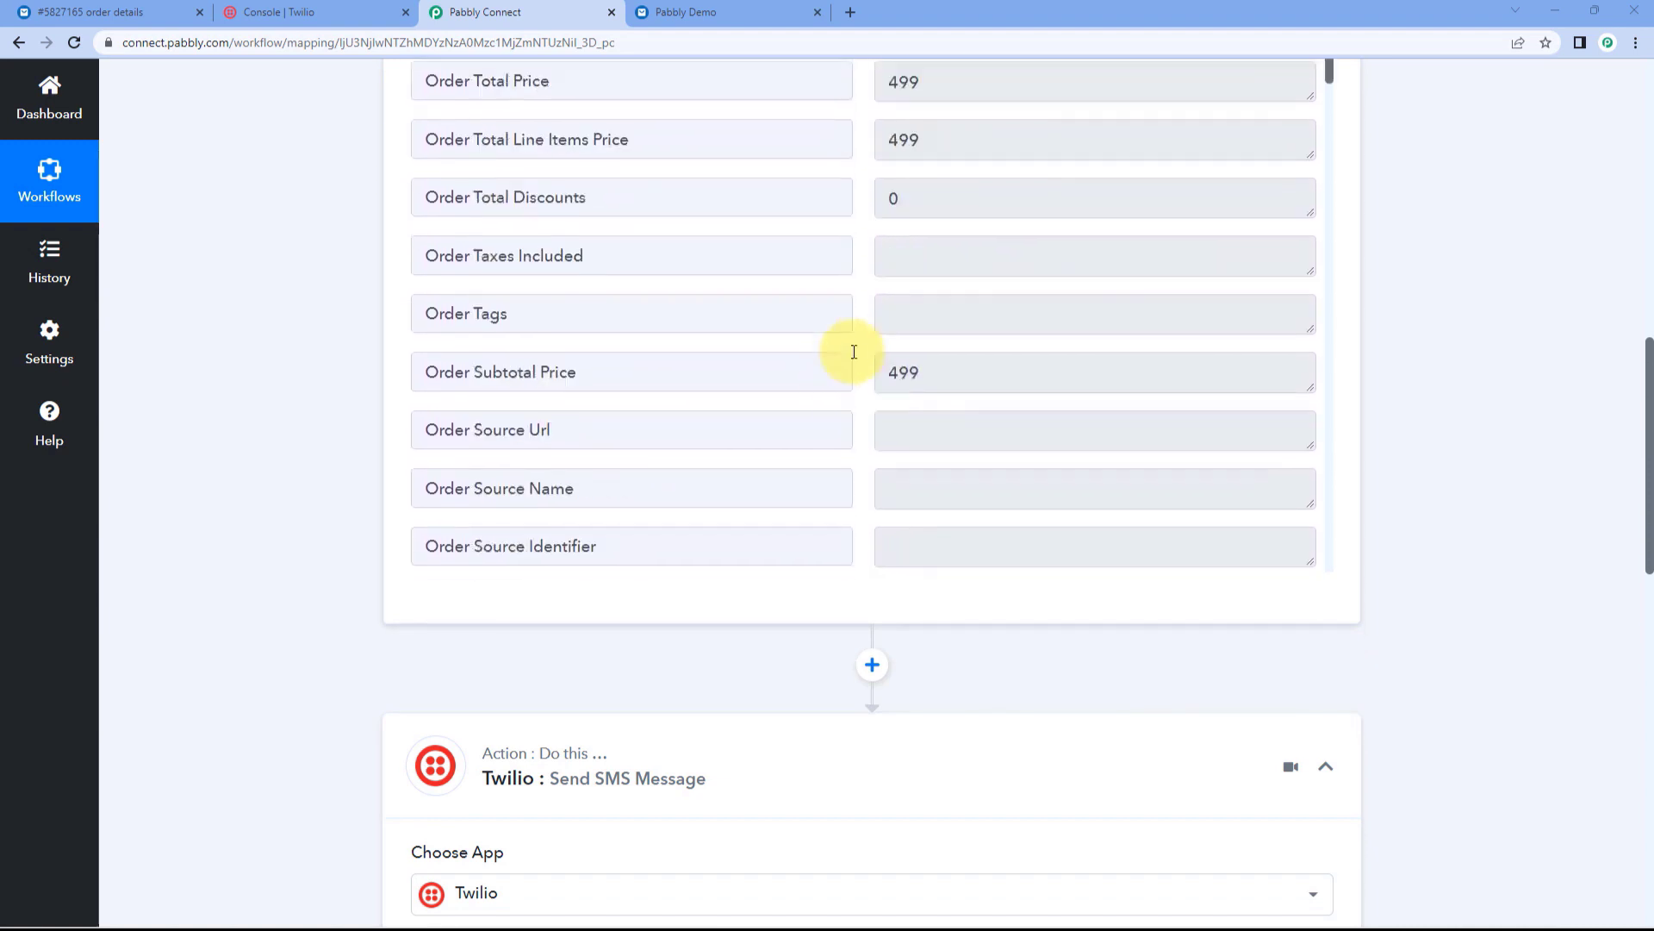
scroll(897, 293, "down", 4)
scroll(990, 222, "up", 2)
left_click_drag(1000, 321, 866, 326)
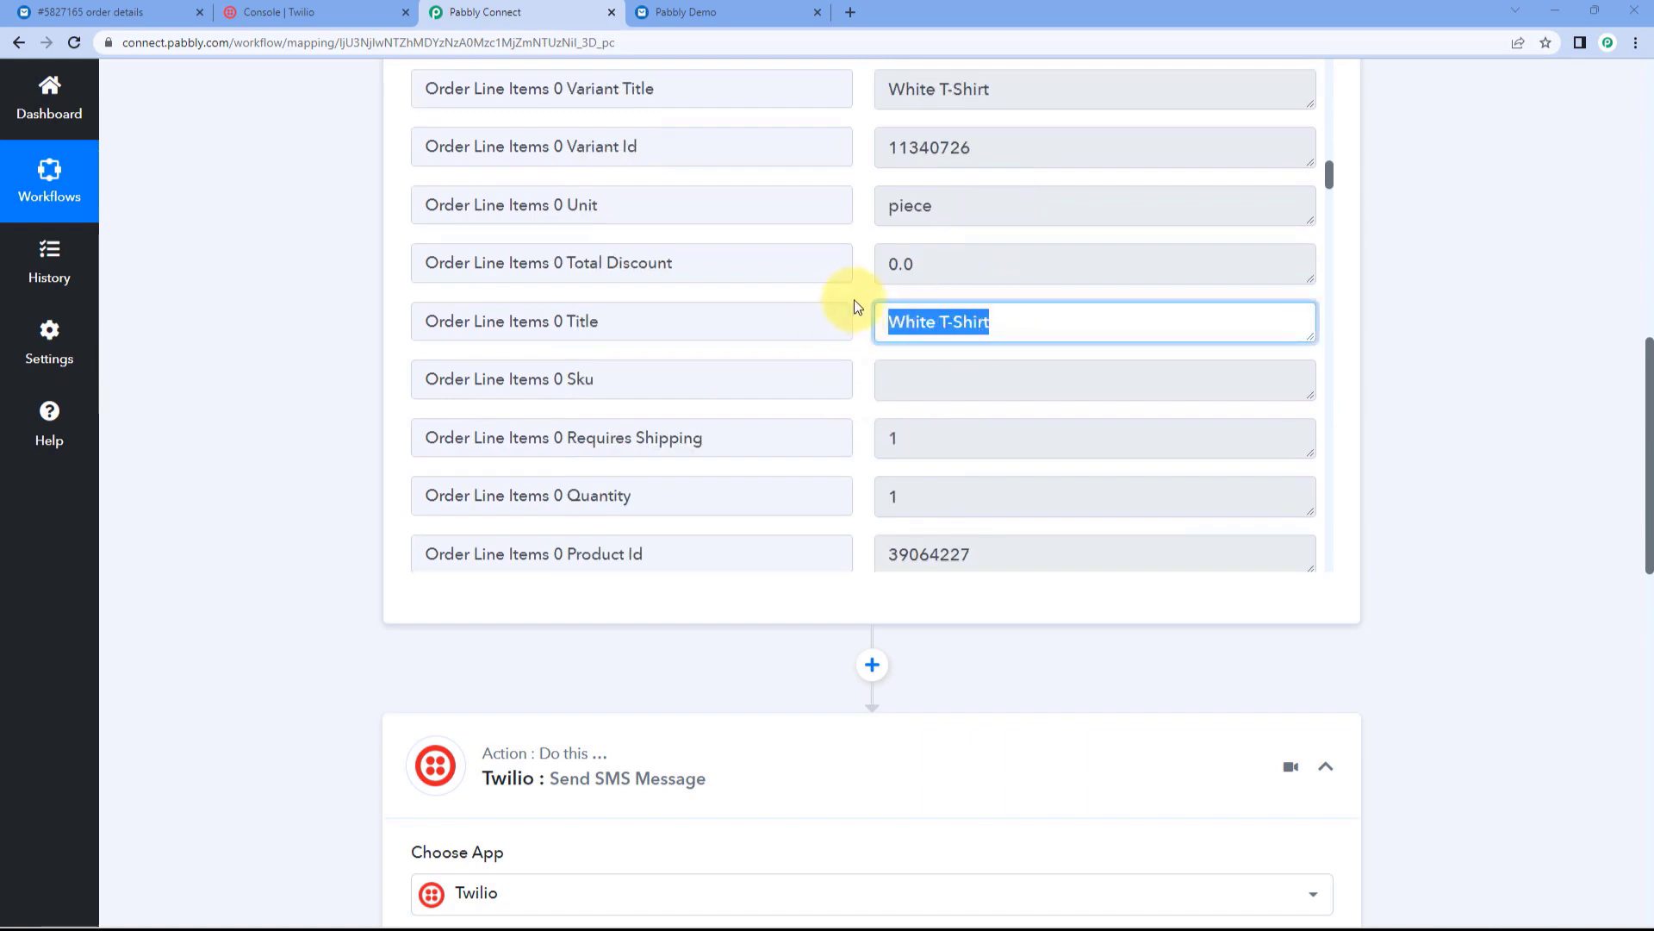
left_click(855, 298)
scroll(335, 290, "down", 10)
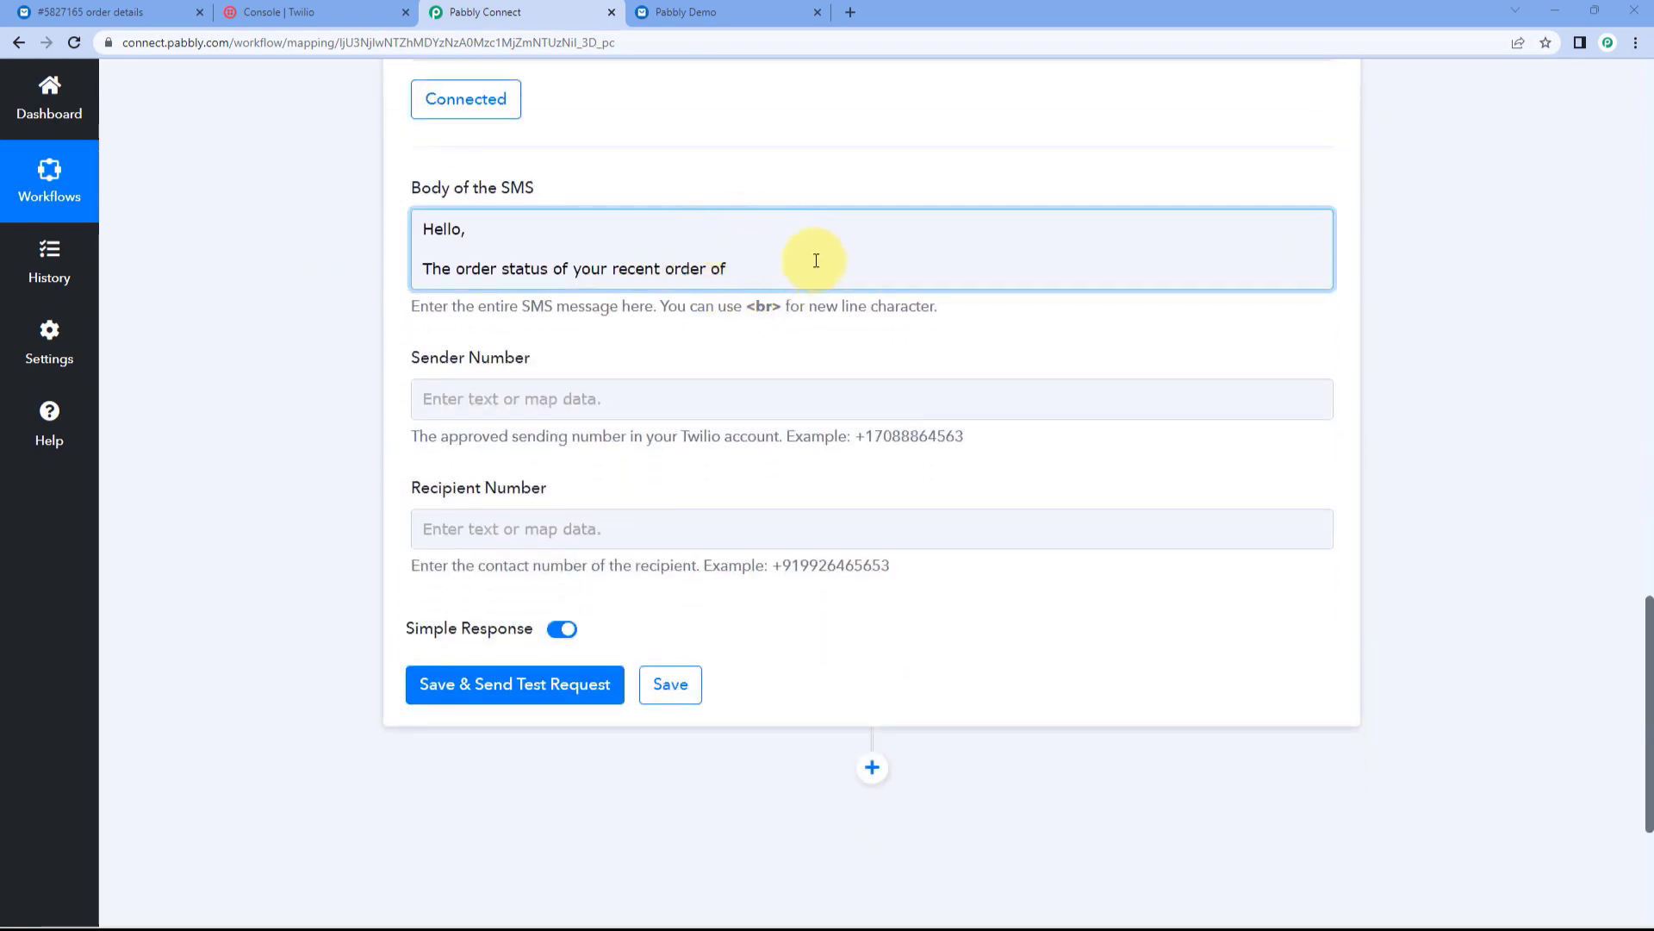
Step: Insert the mapped Order Line Items 0 Title field into the SMS body
left_click(741, 271)
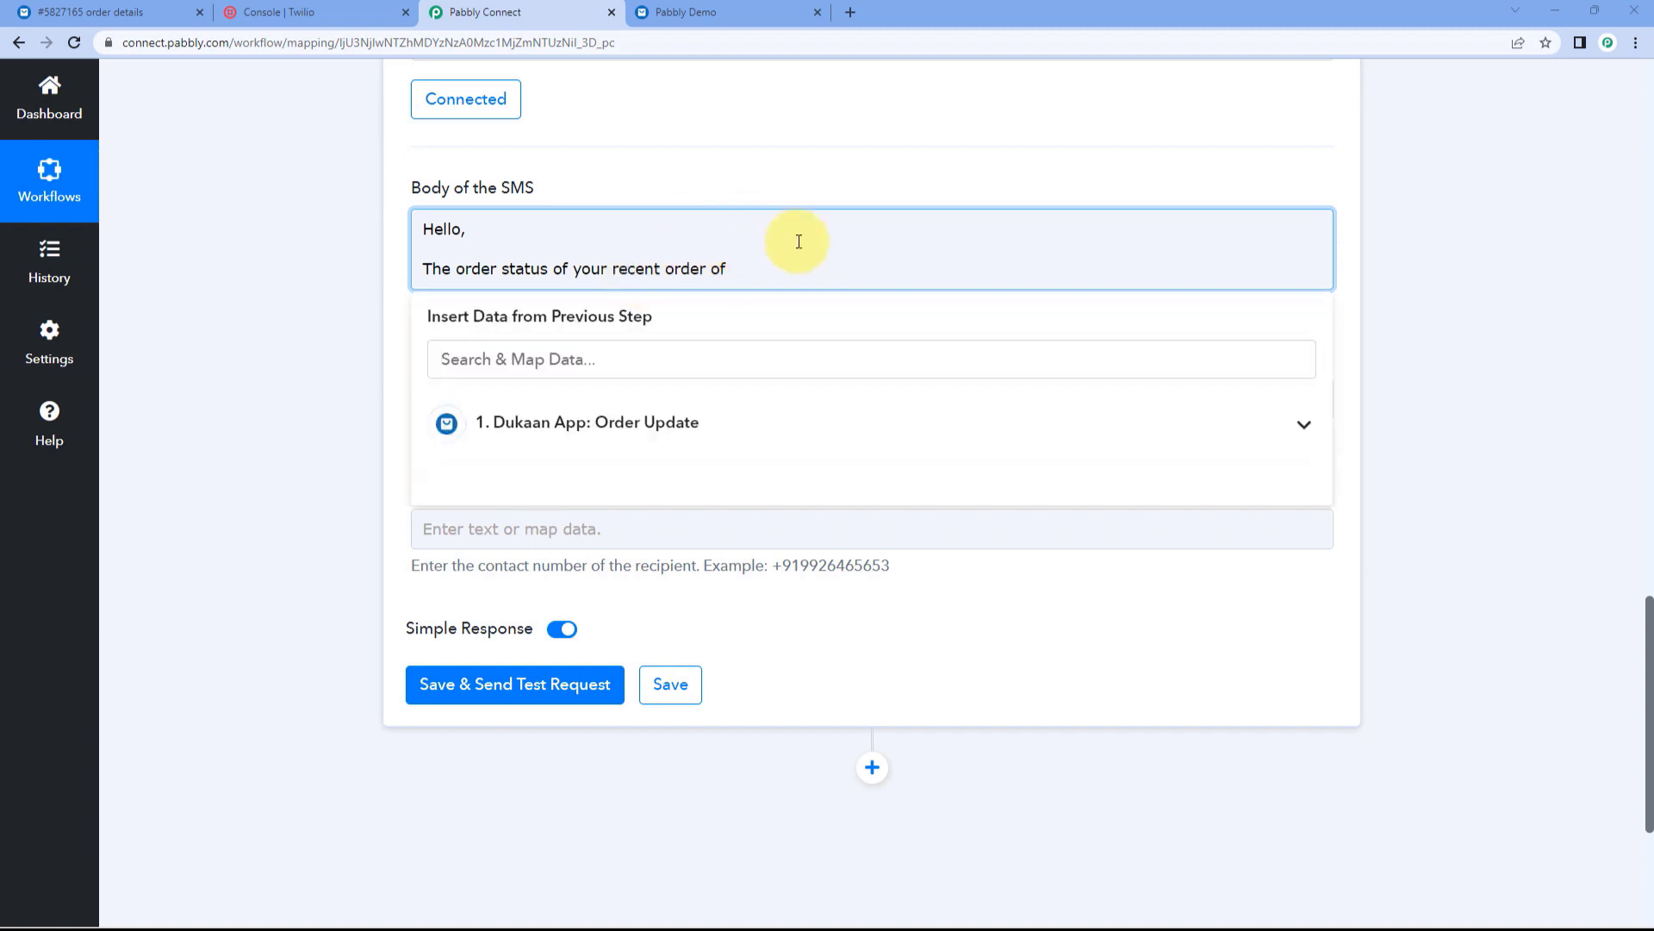
left_click(742, 422)
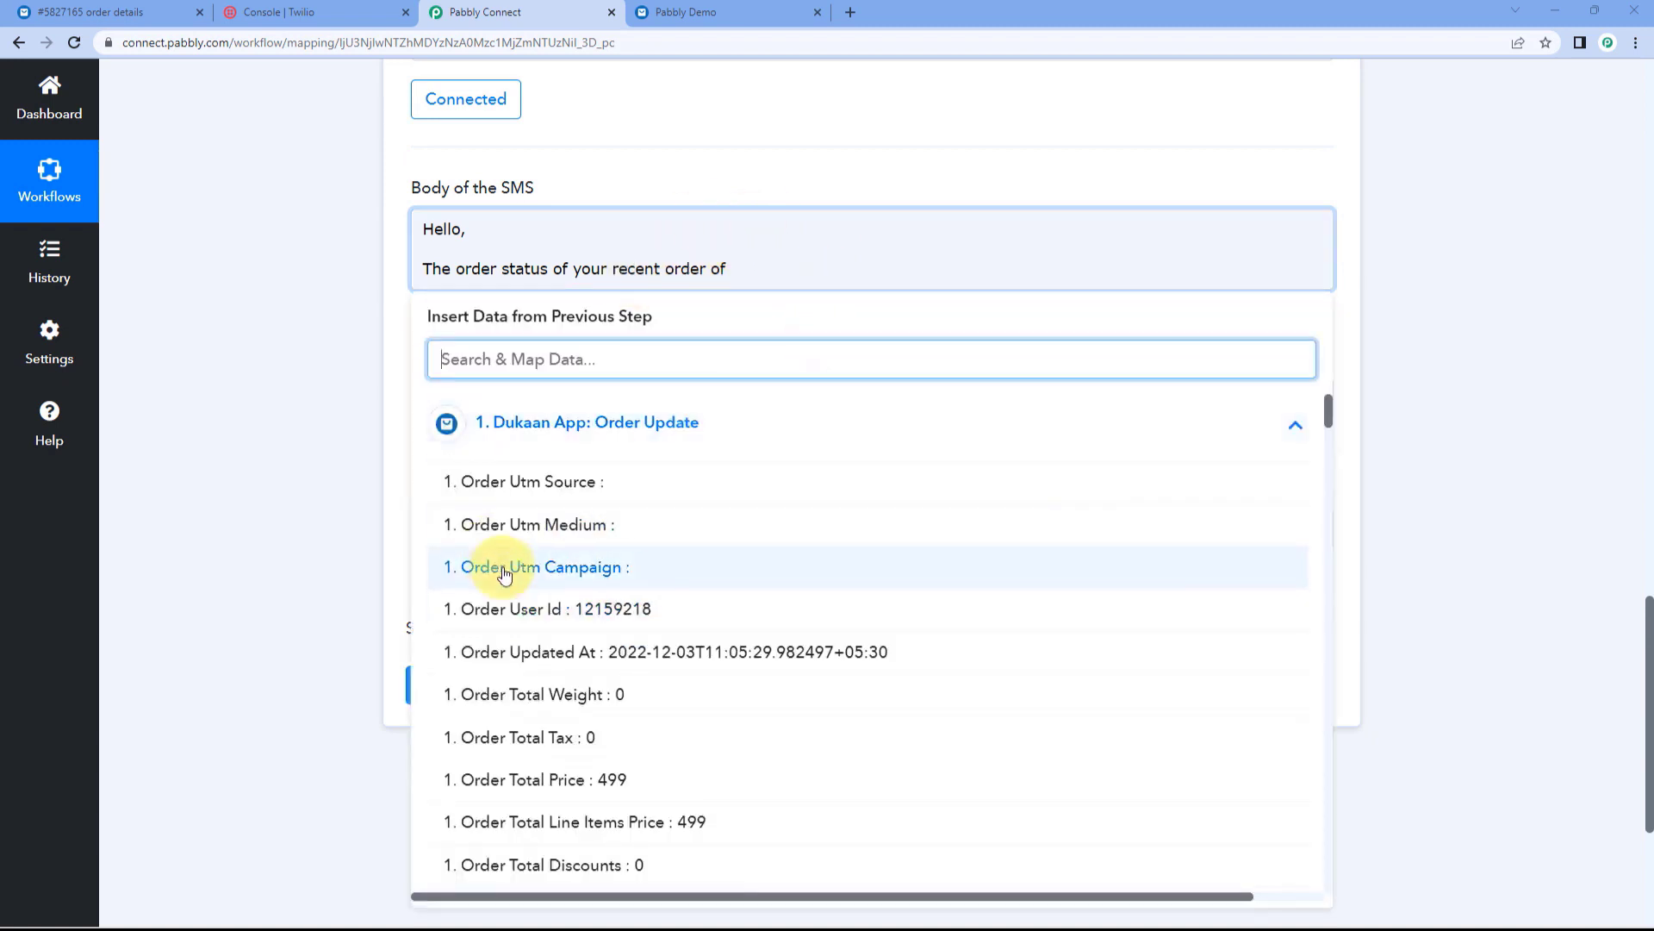
scroll(492, 568, "down", 4)
scroll(505, 575, "down", 8)
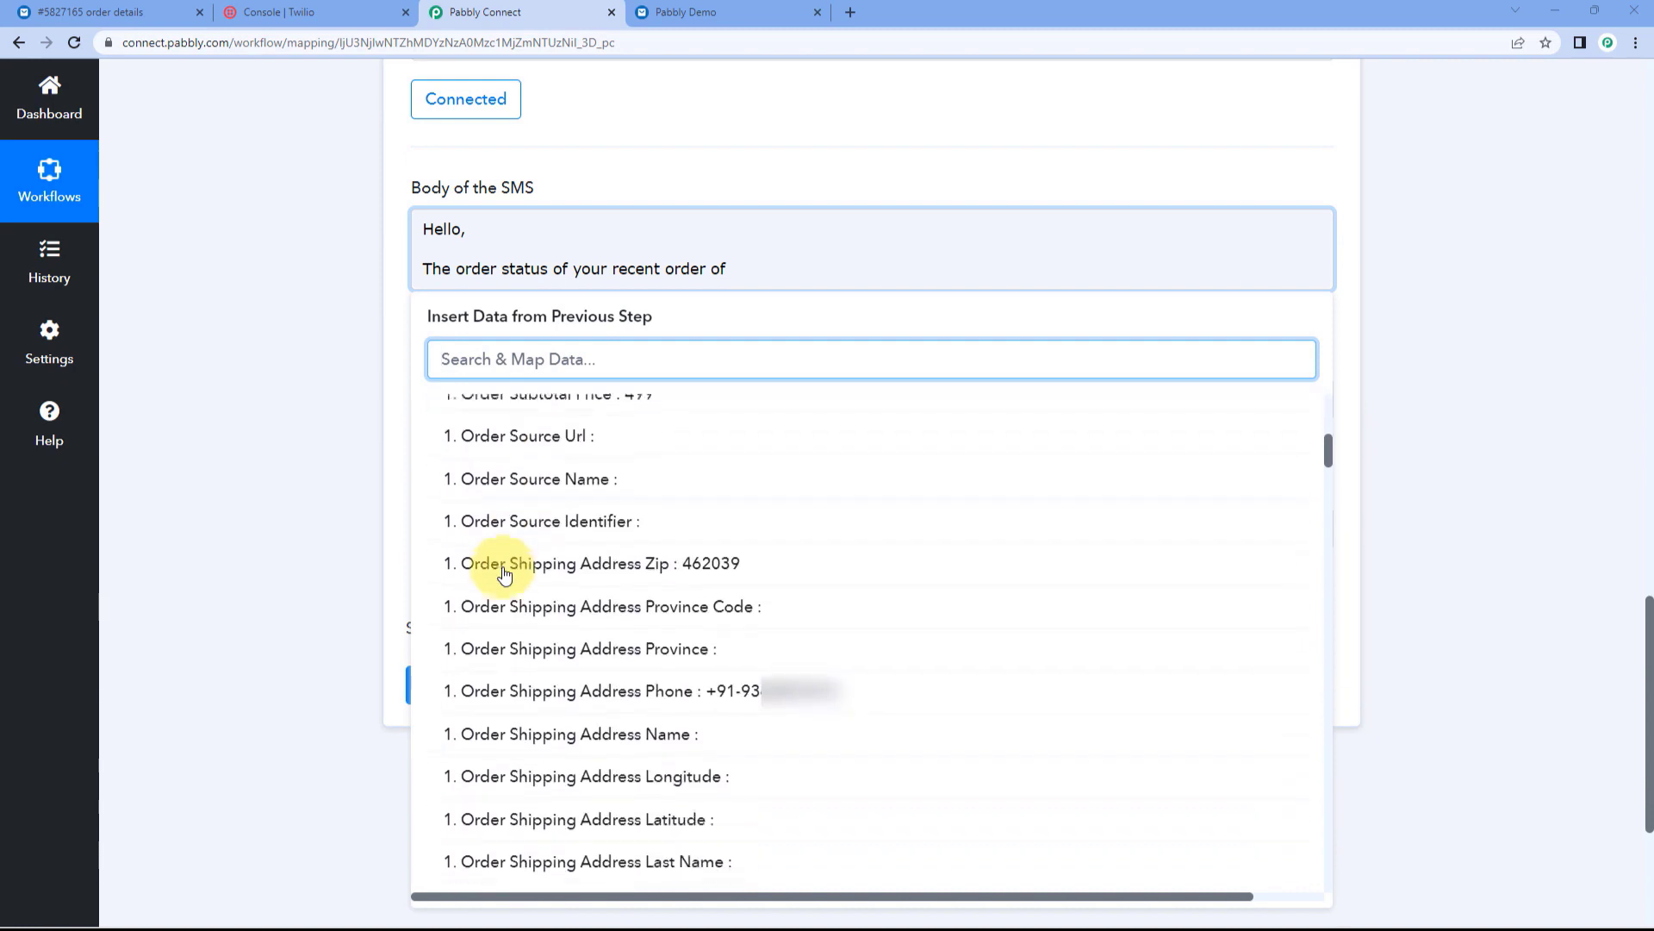
scroll(505, 575, "down", 6)
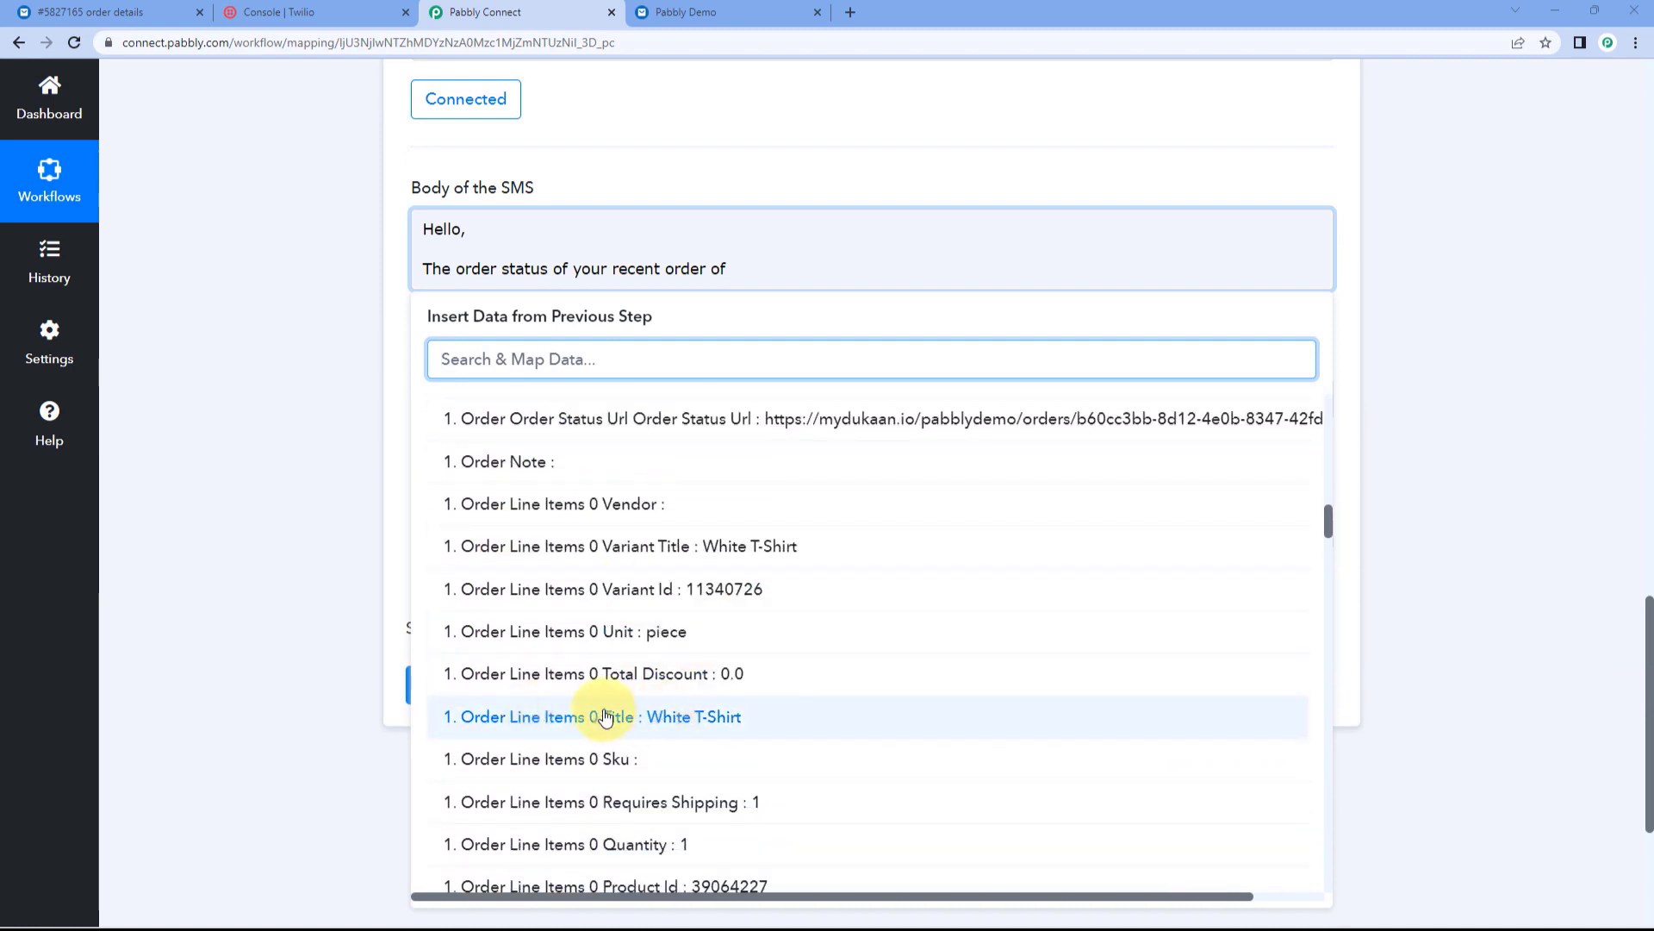
left_click(607, 717)
left_click(333, 369)
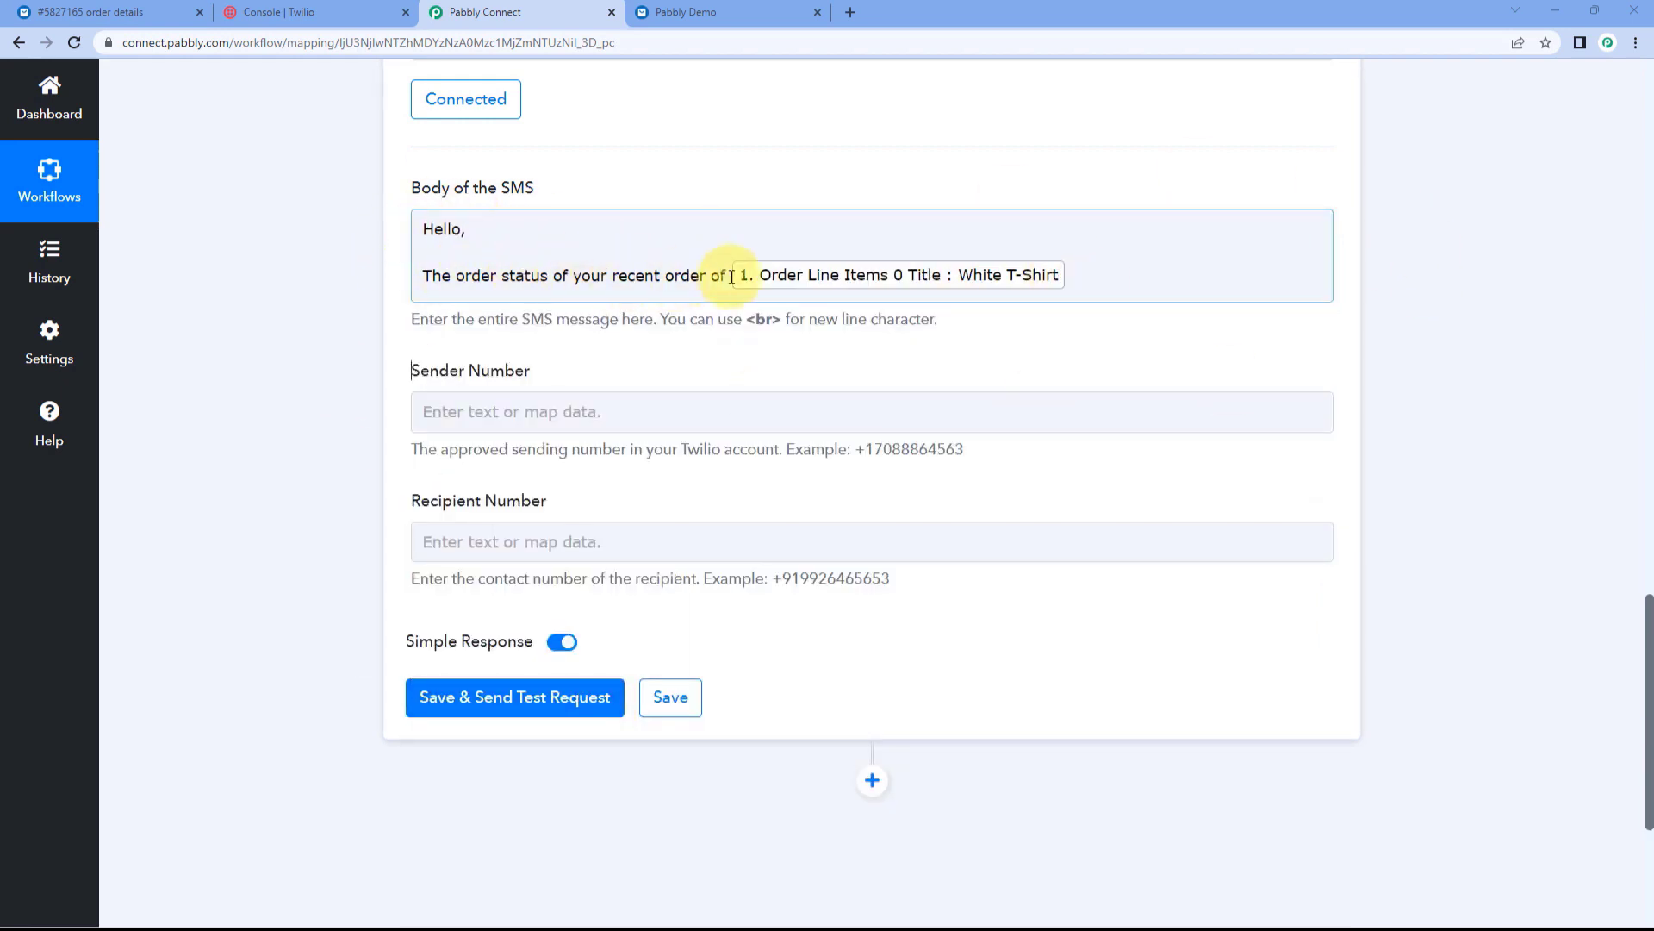
Step: Follow the title with 'has been updated.' and a new line 'To check the status please visit'
left_click(1087, 272)
type("has")
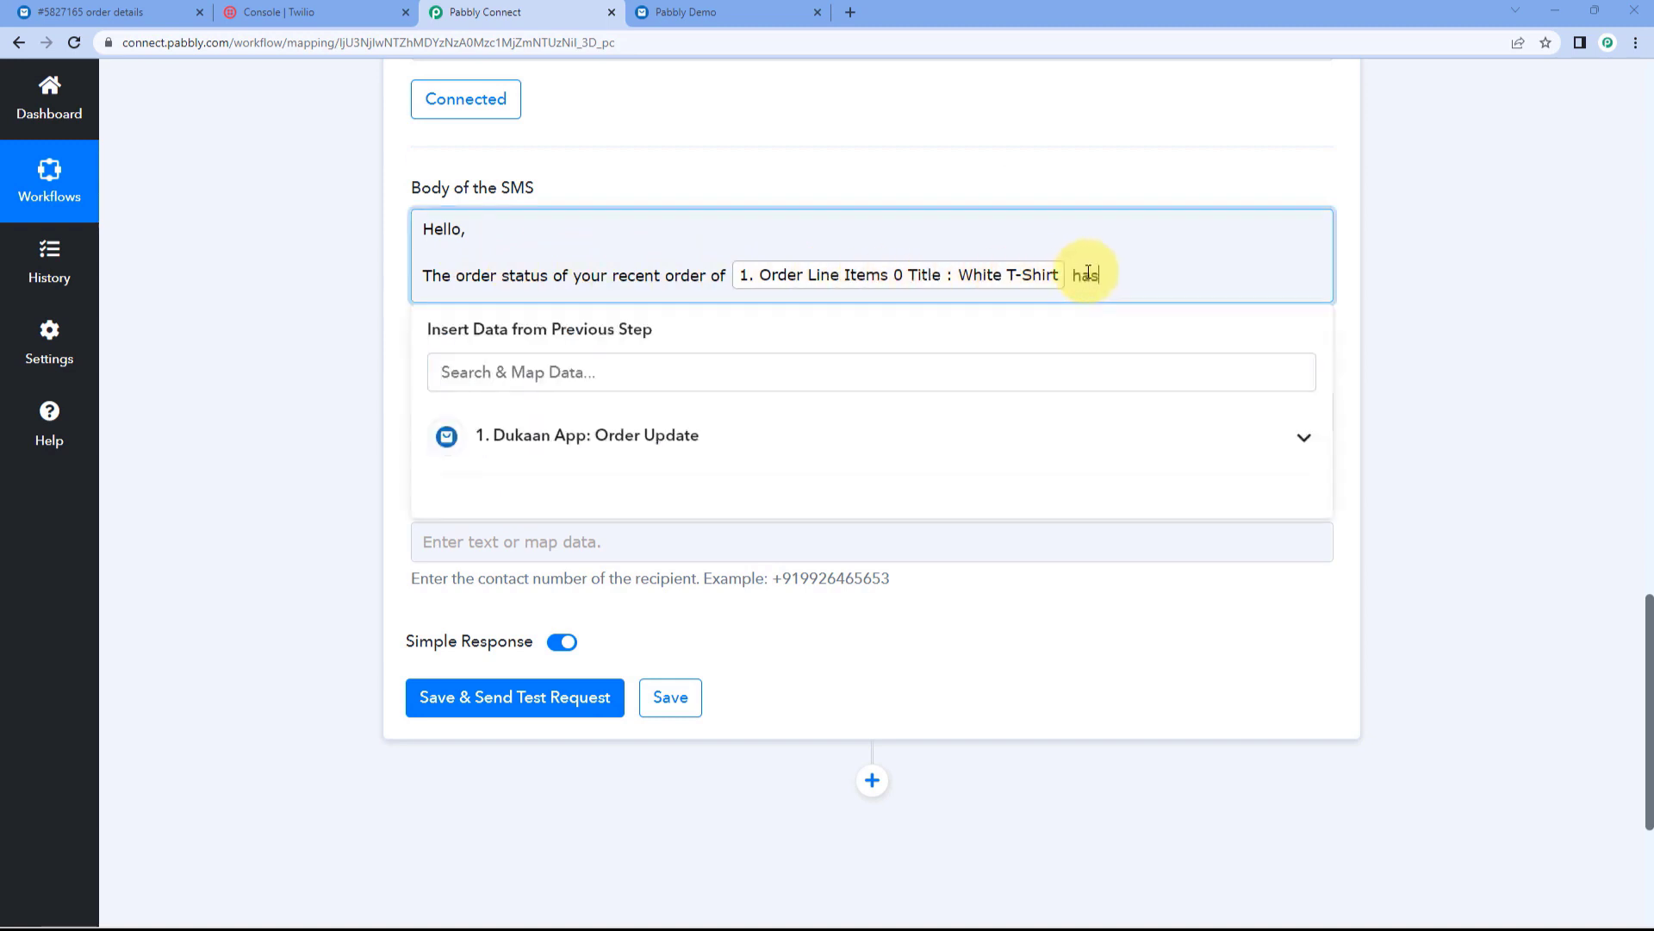
type(" been updated.")
key("Return")
key("Return")
type("To check the status please visit:")
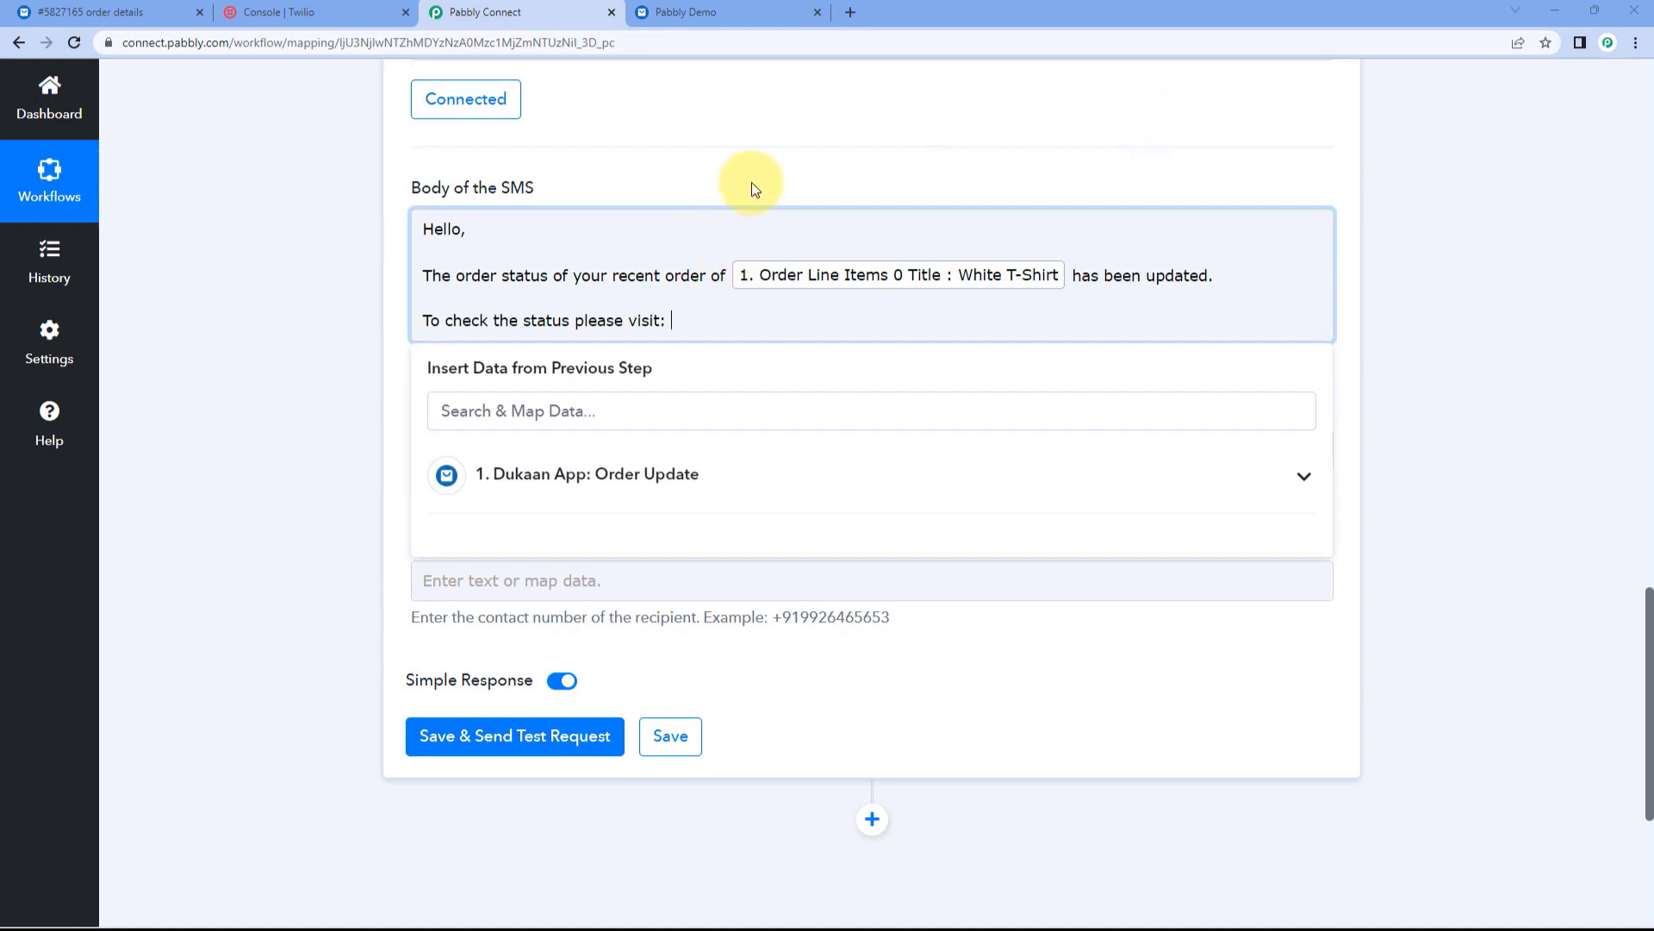
Step: Locate the sample order status URL in the Dukaan data
scroll(751, 183, "up", 10)
scroll(839, 321, "up", 1)
left_click_drag(1181, 399, 827, 310)
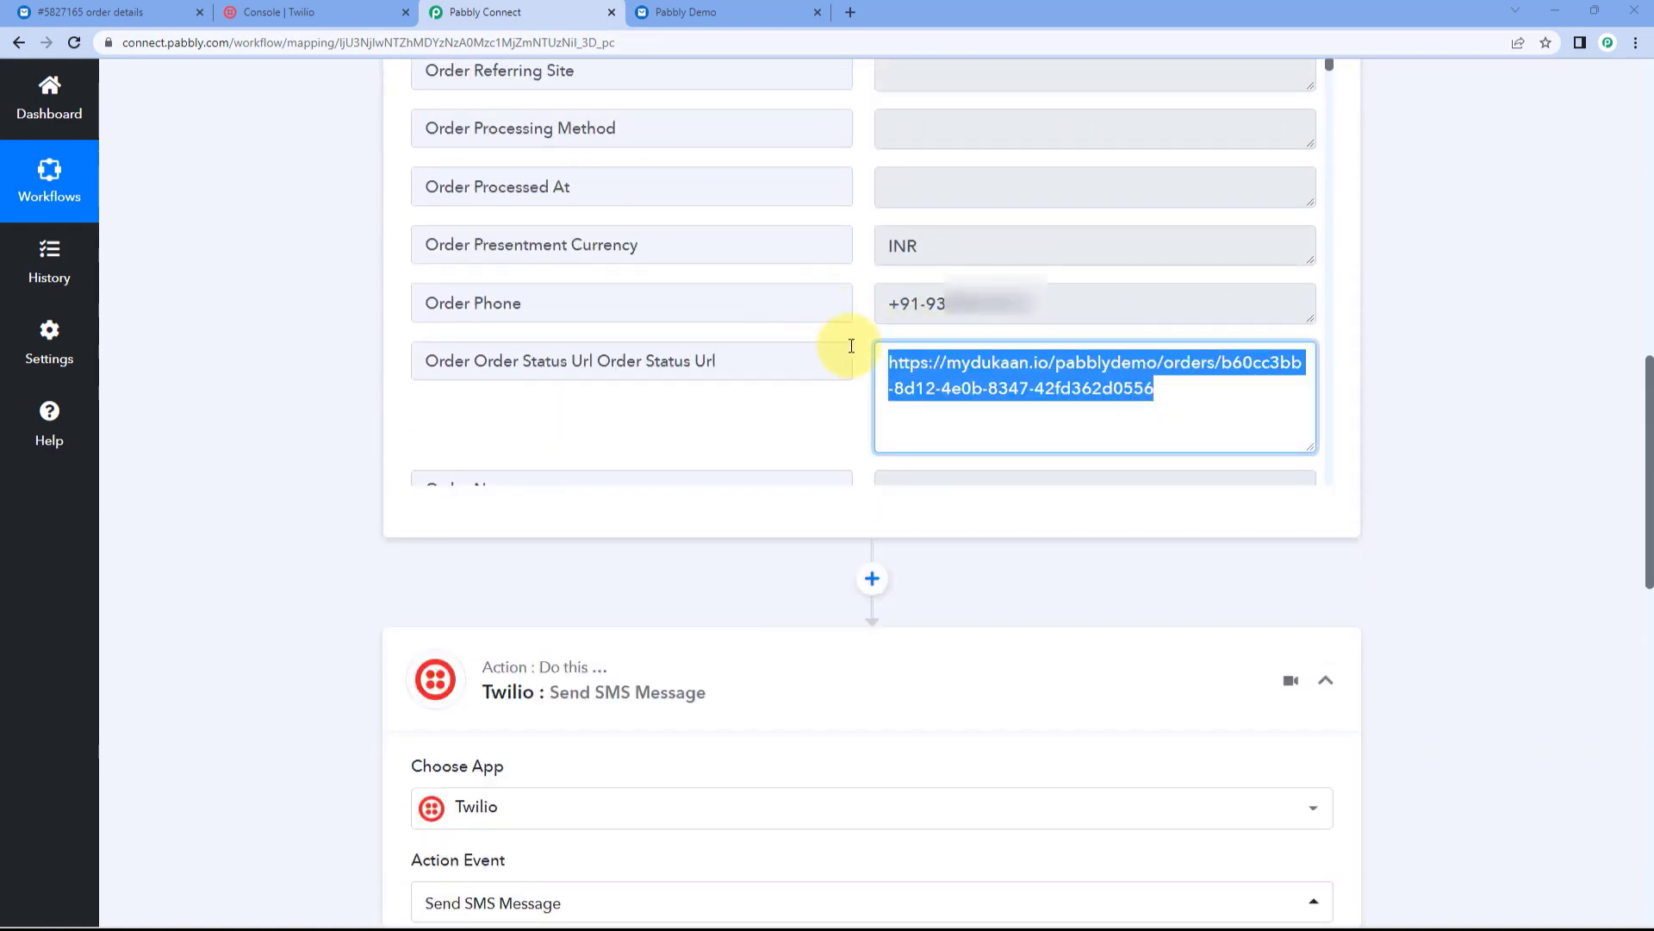
left_click(852, 343)
left_click_drag(877, 362, 1174, 432)
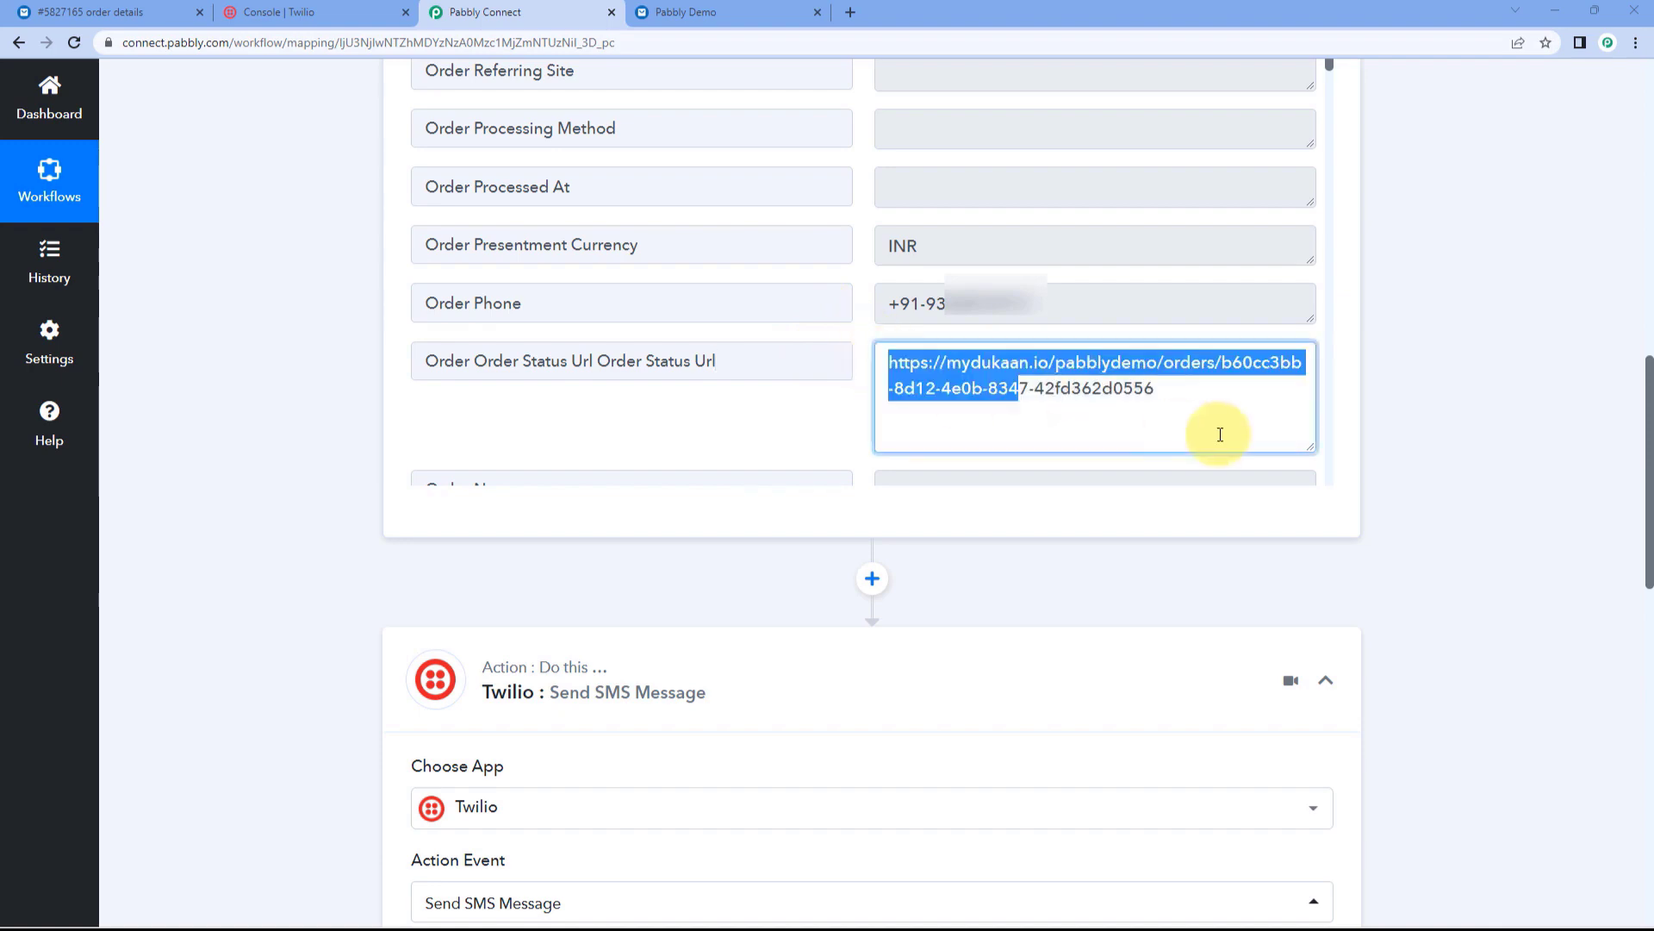
scroll(329, 350, "down", 7)
scroll(330, 350, "down", 4)
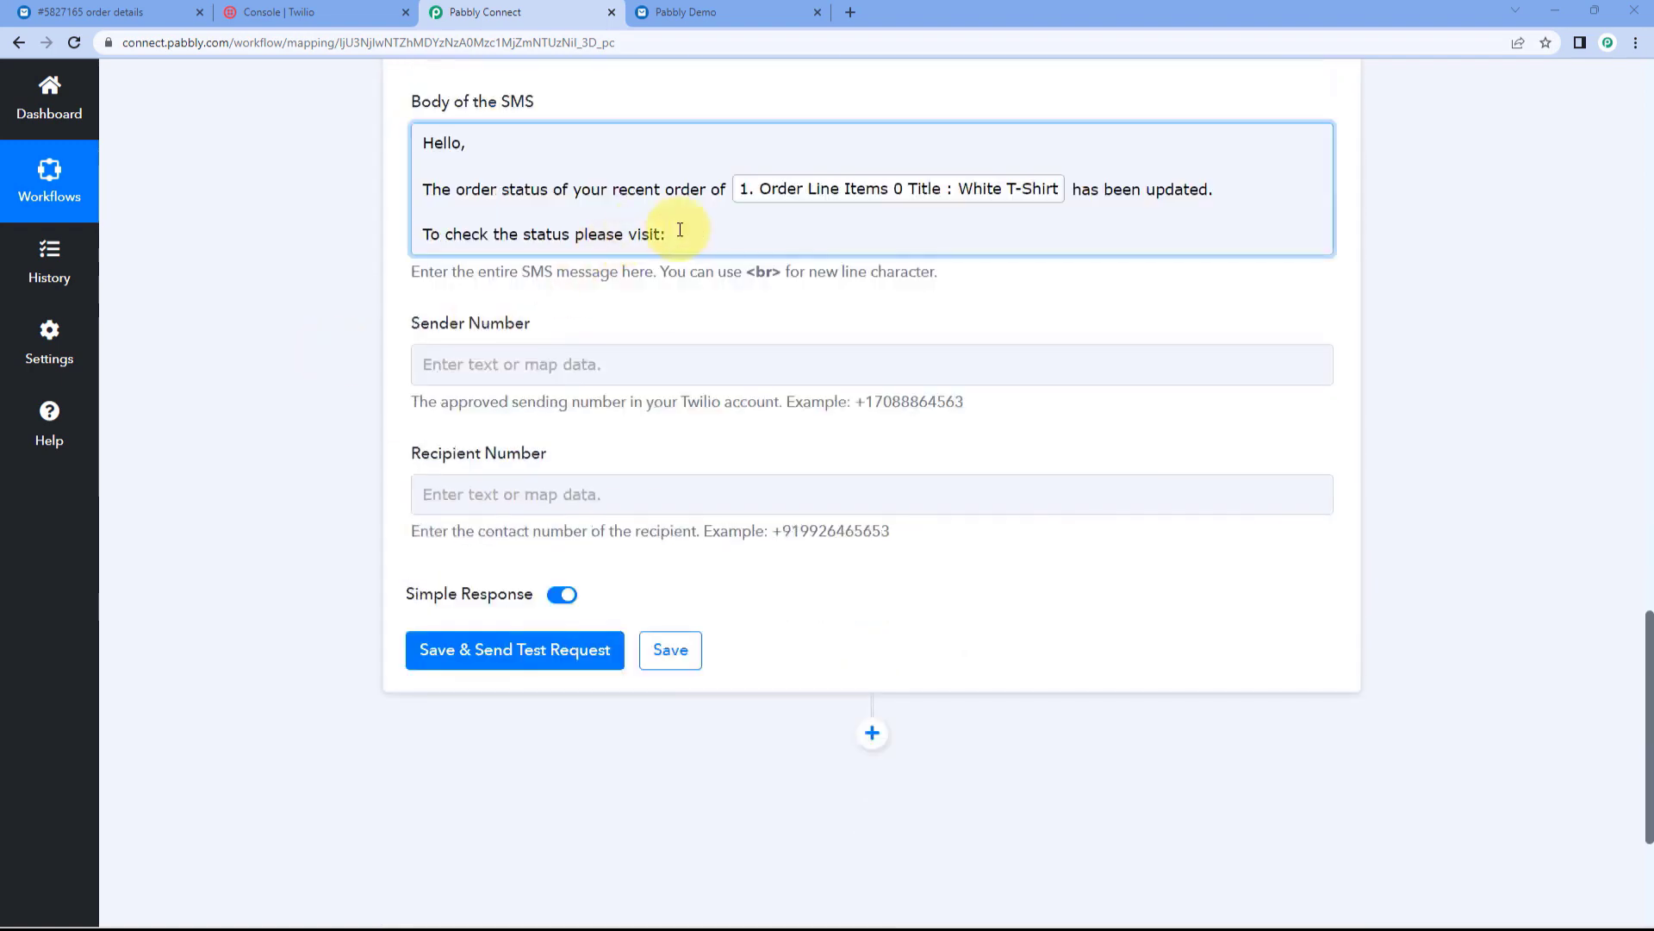
Step: Insert the mapped Order Status Url field after 'visit'
left_click(683, 234)
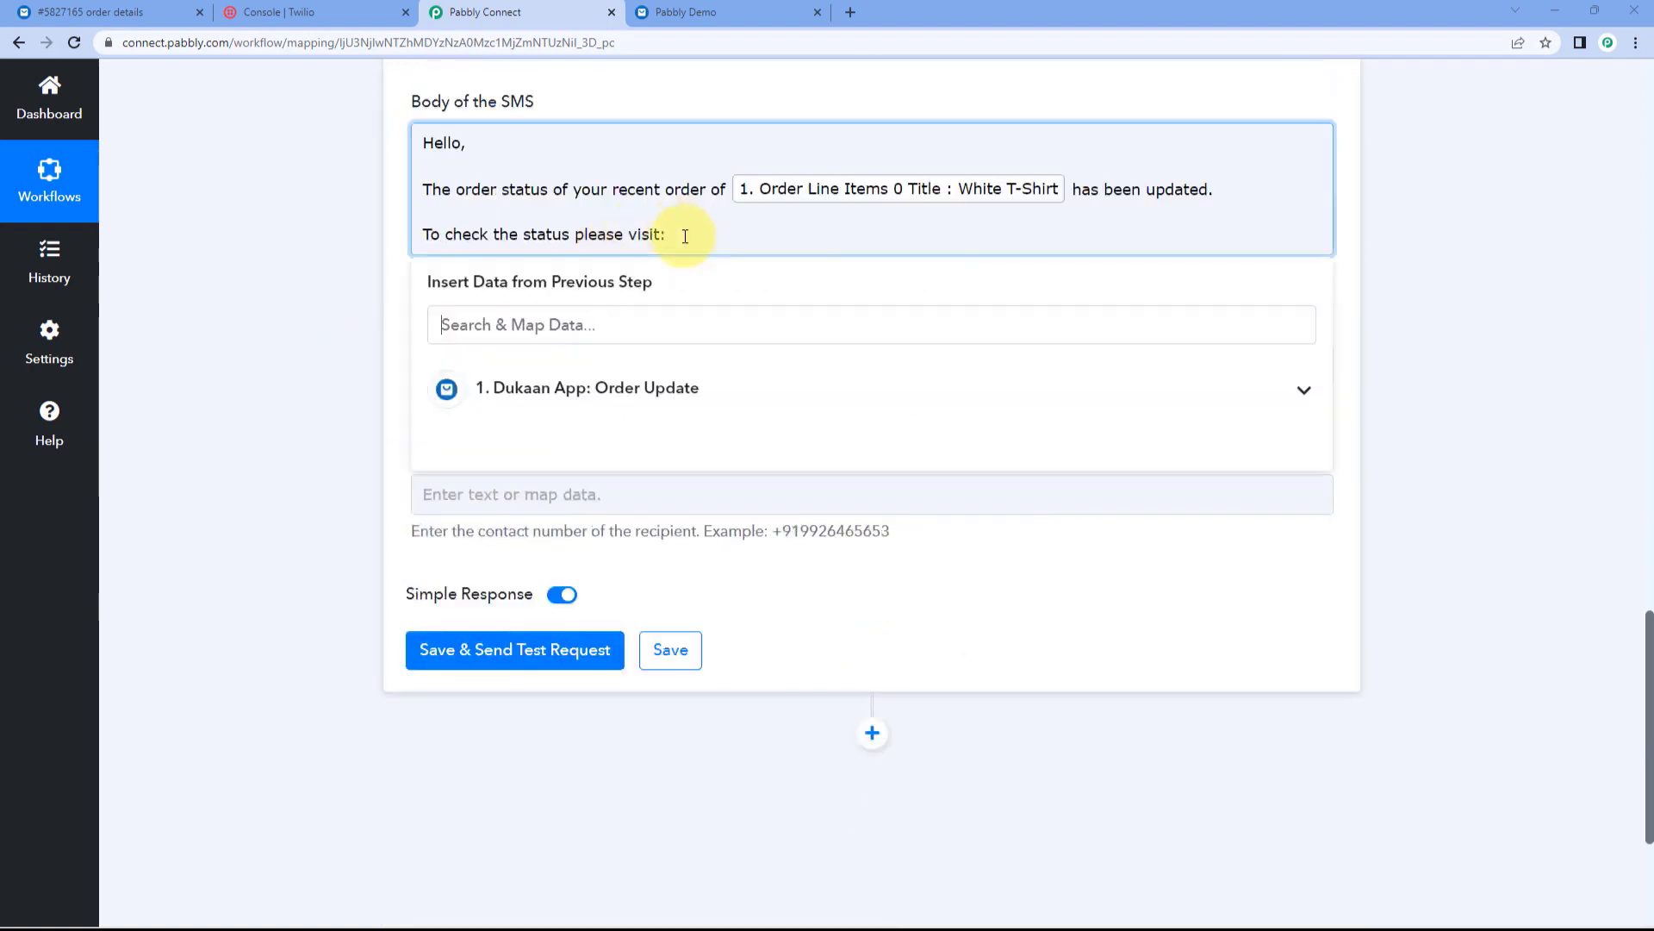
left_click(712, 389)
left_click(715, 328)
scroll(721, 491, "down", 3)
scroll(724, 500, "down", 12)
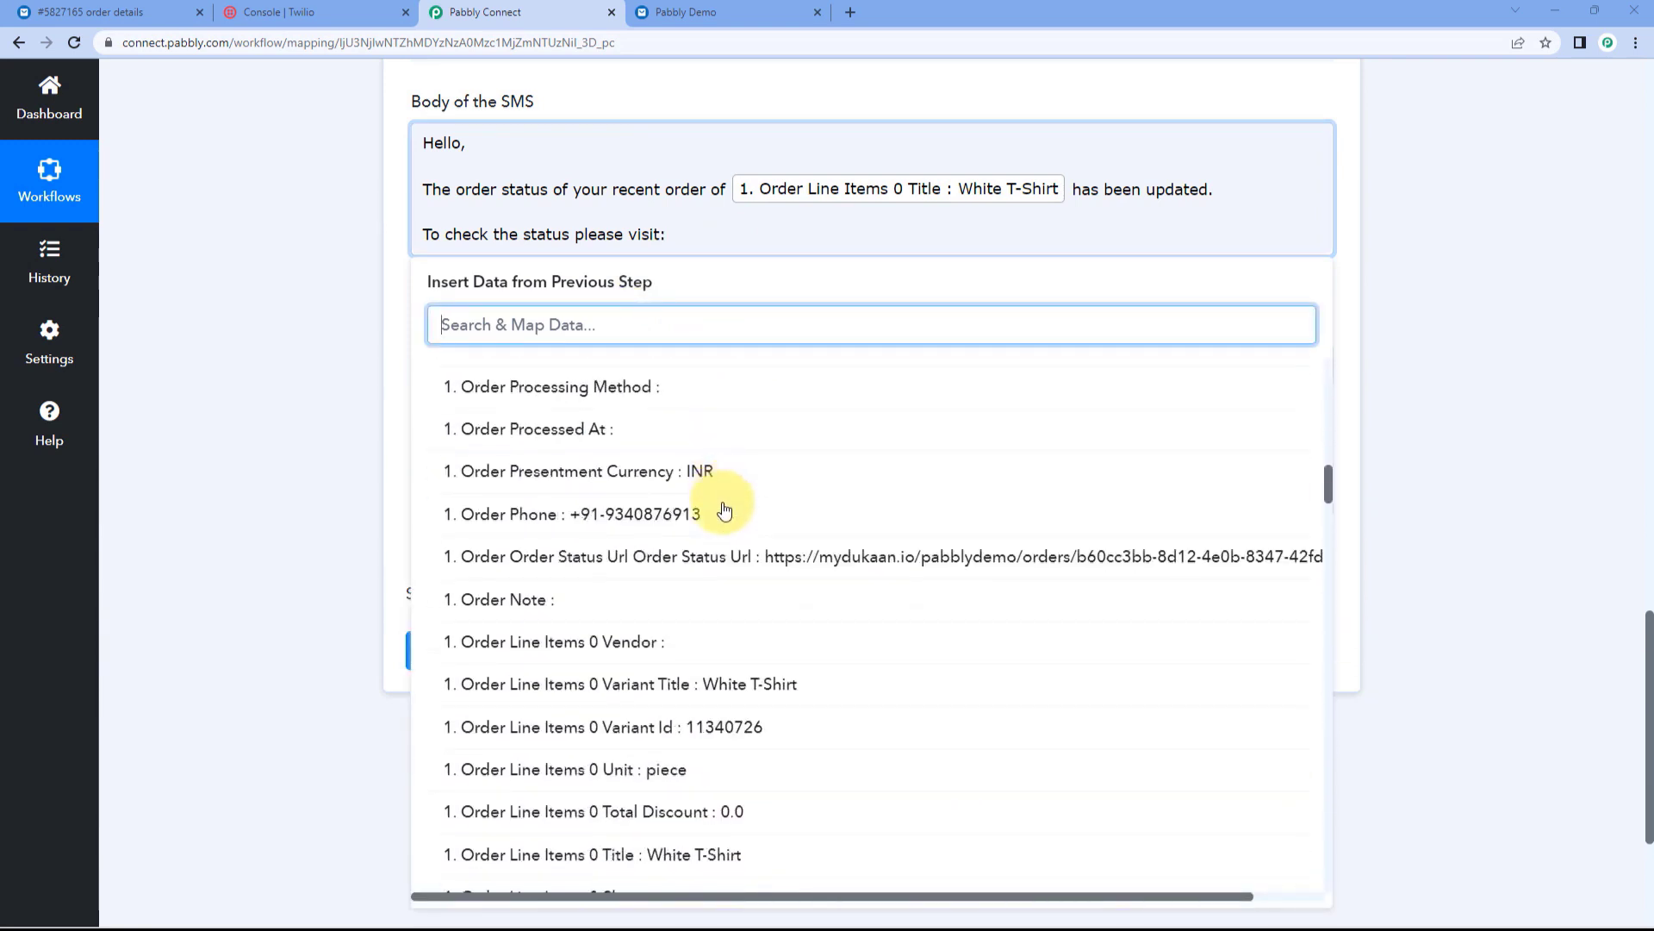
left_click(716, 569)
left_click(319, 288)
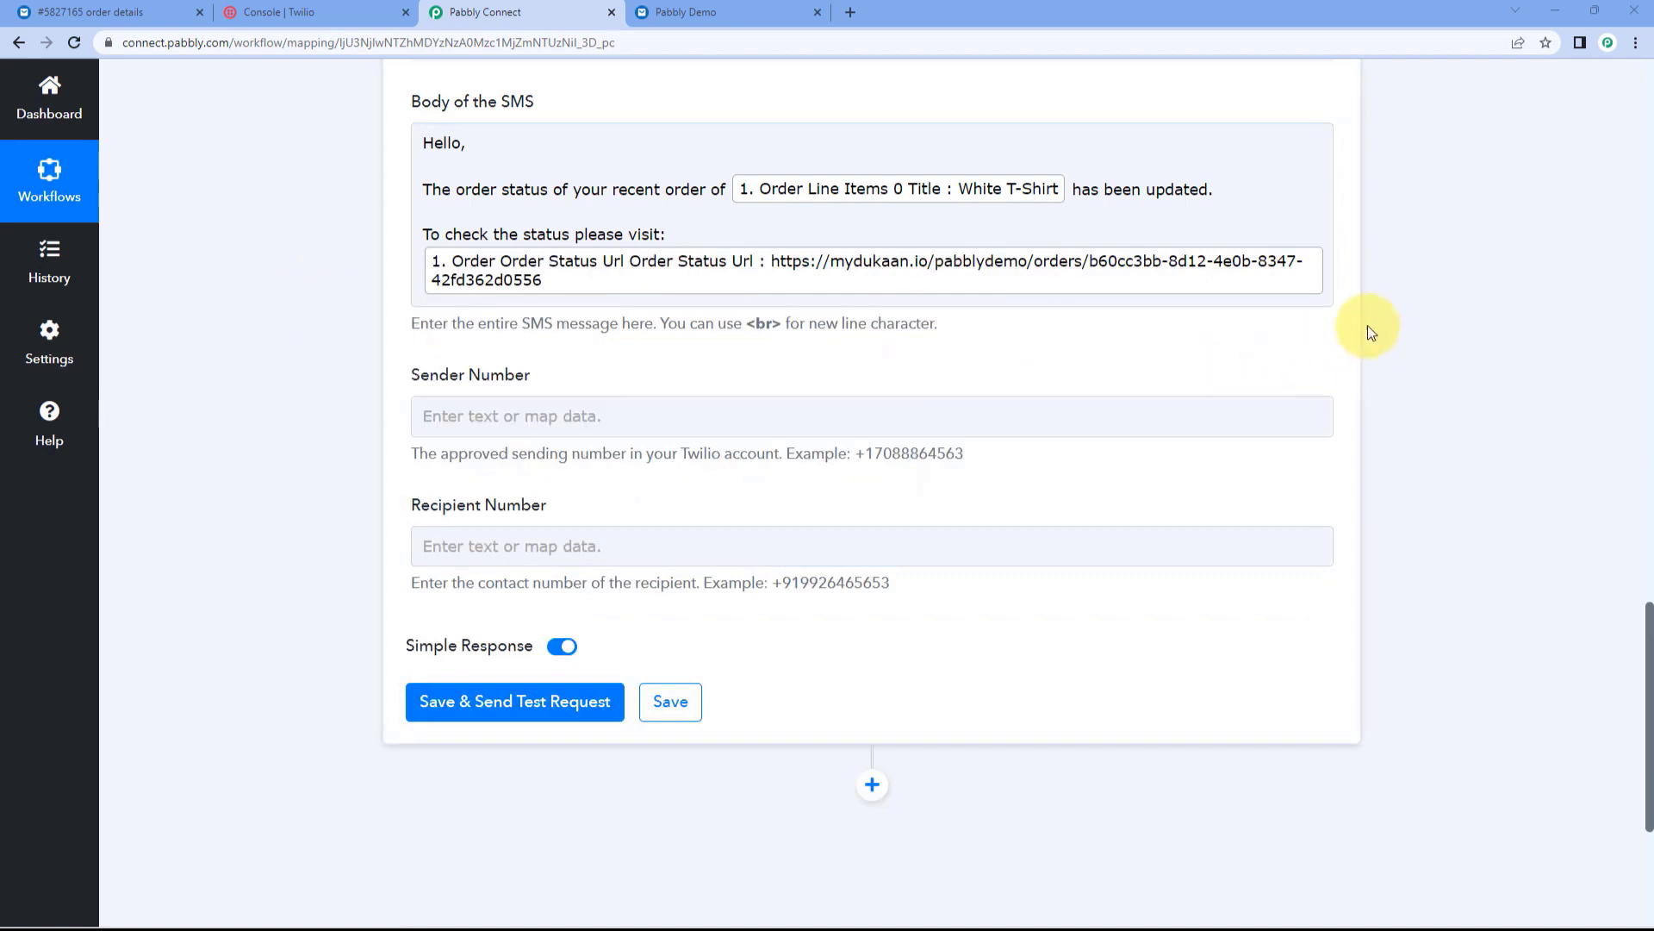
Step: End the message with a blank line and a closing 'Thank You'
left_click(1325, 277)
key("Return")
key("Return")
type("Thank You")
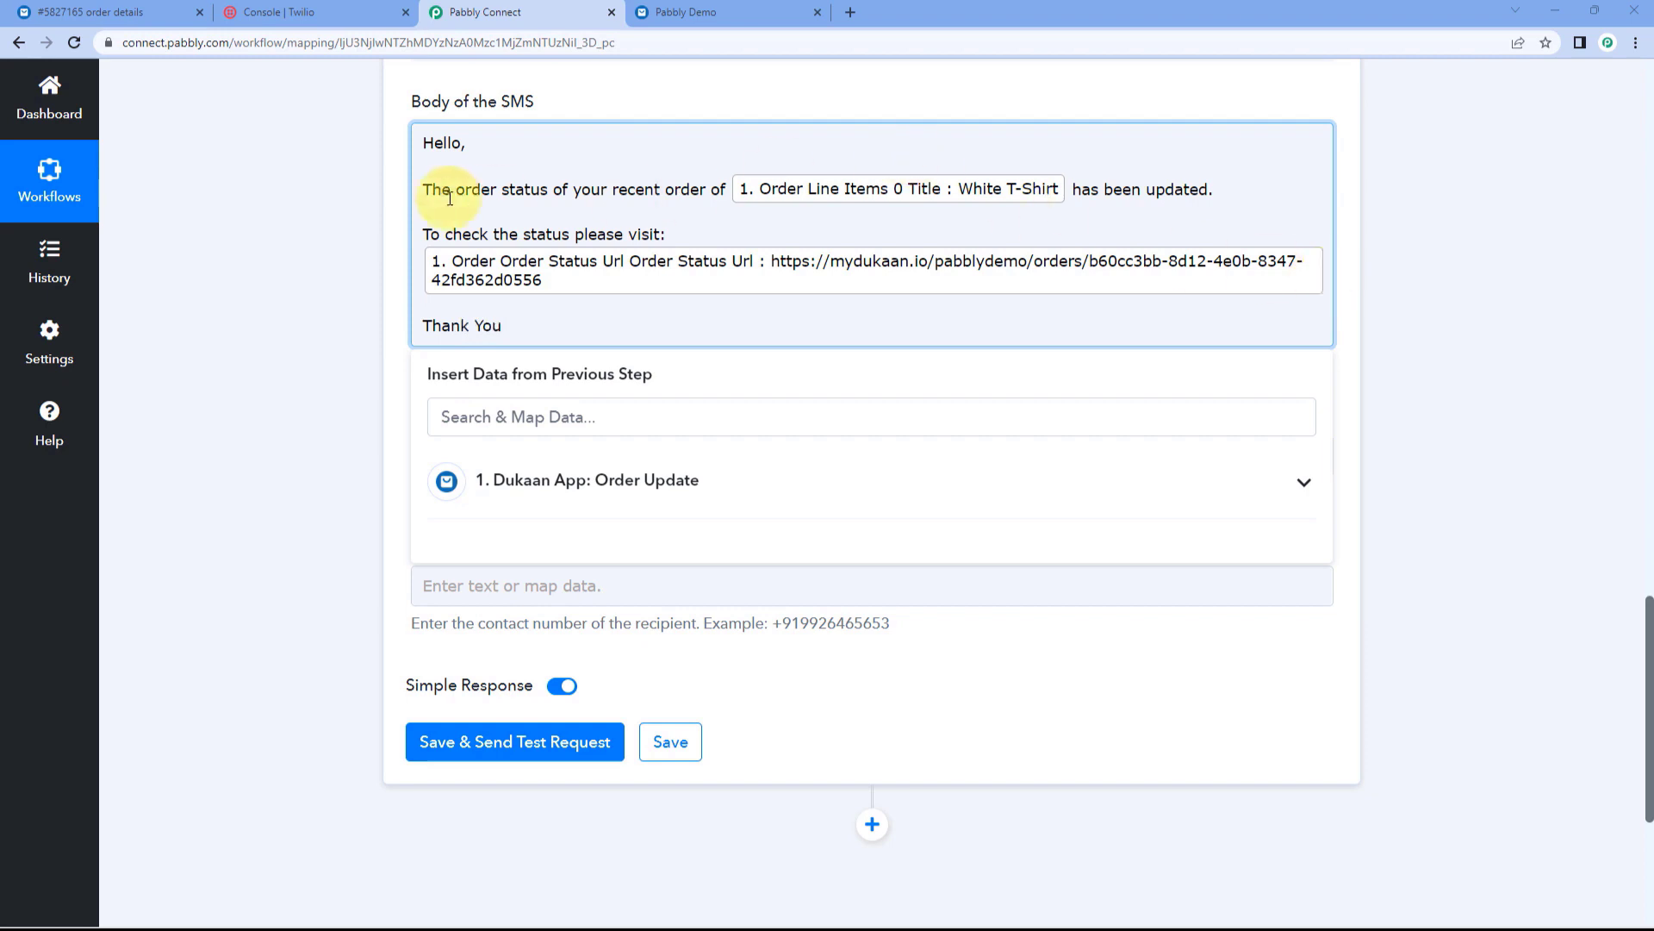
left_click(300, 194)
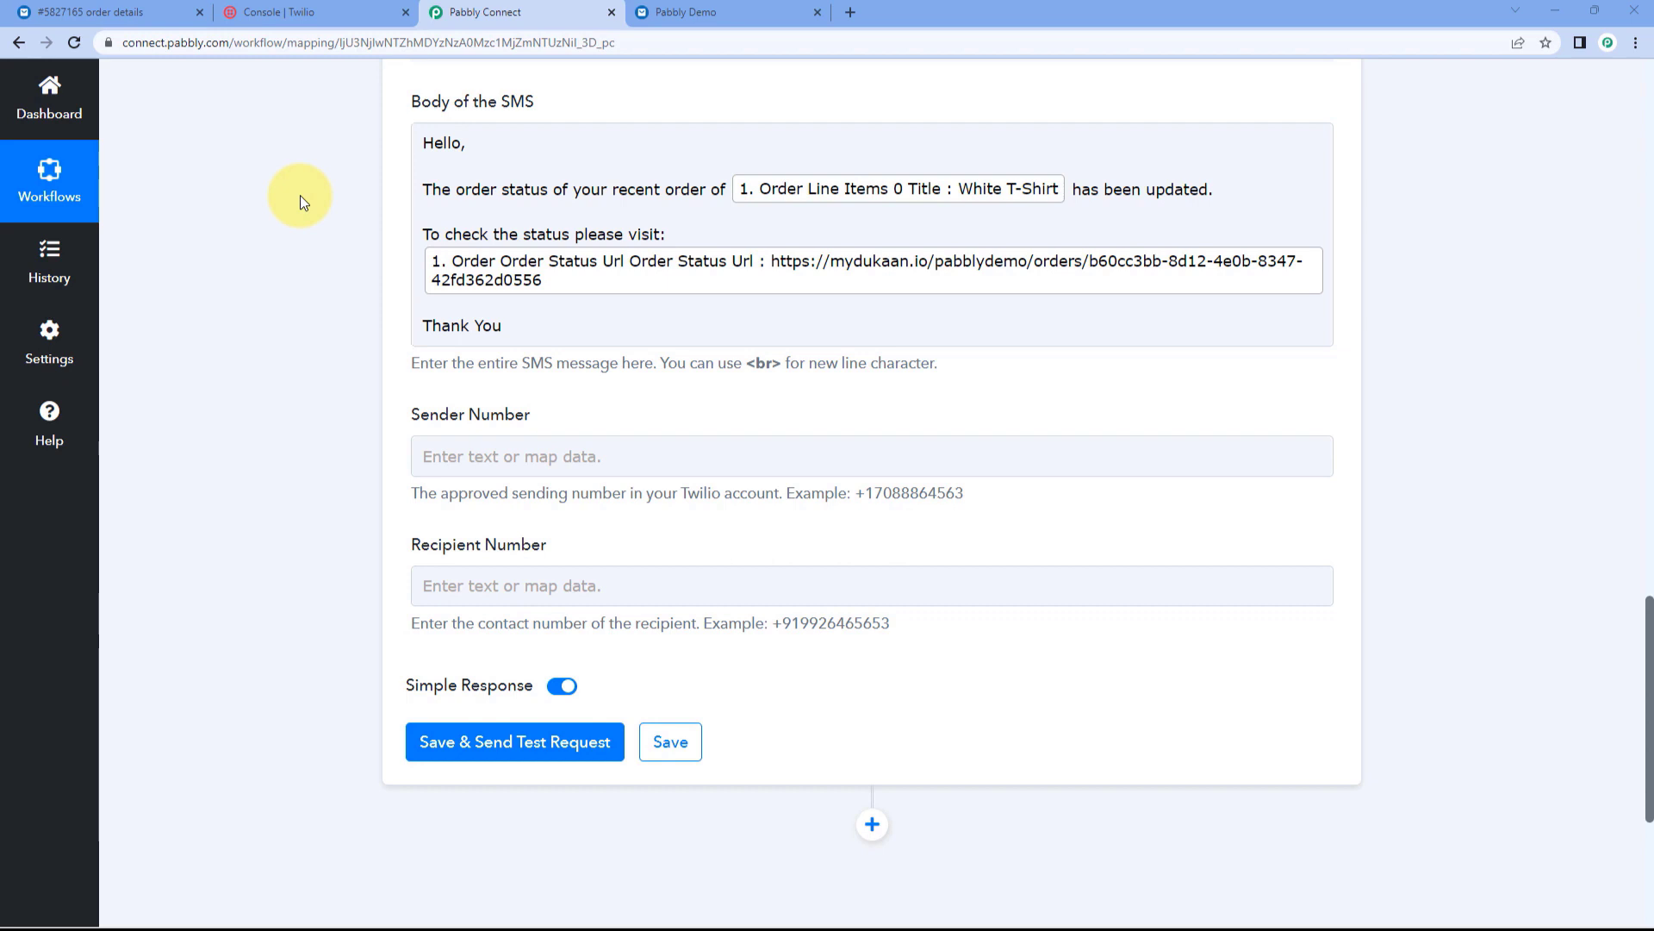
scroll(322, 196, "down", 1)
Step: Paste the Twilio account phone number from the Twilio console into Sender Number
scroll(322, 197, "down", 3)
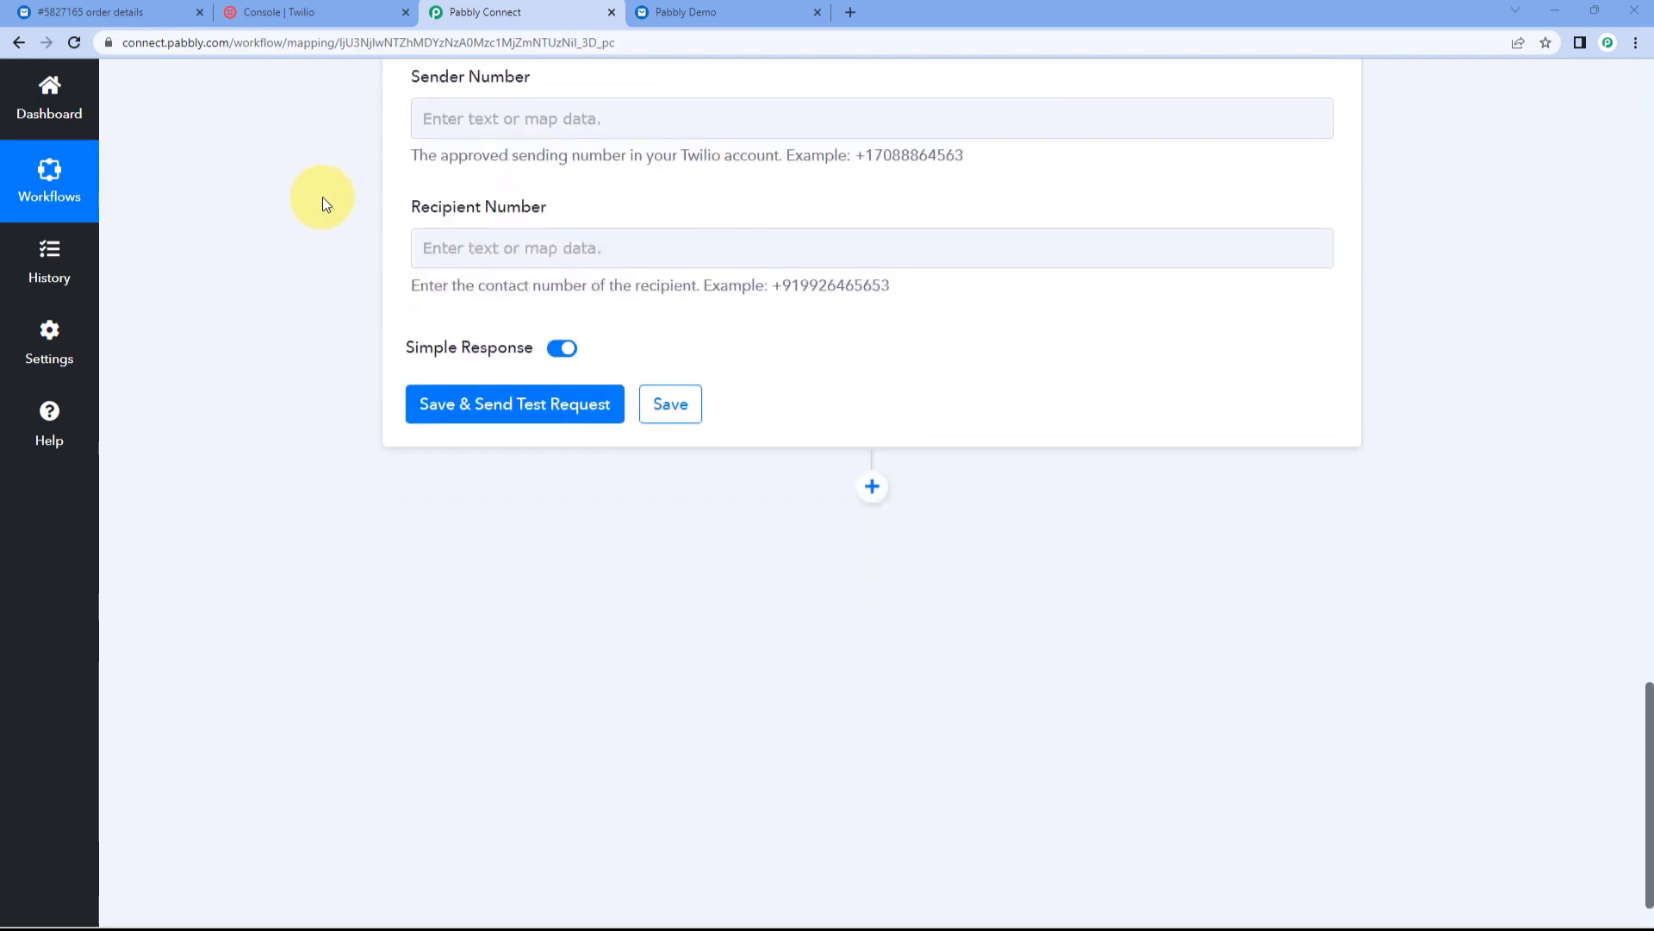
left_click(480, 195)
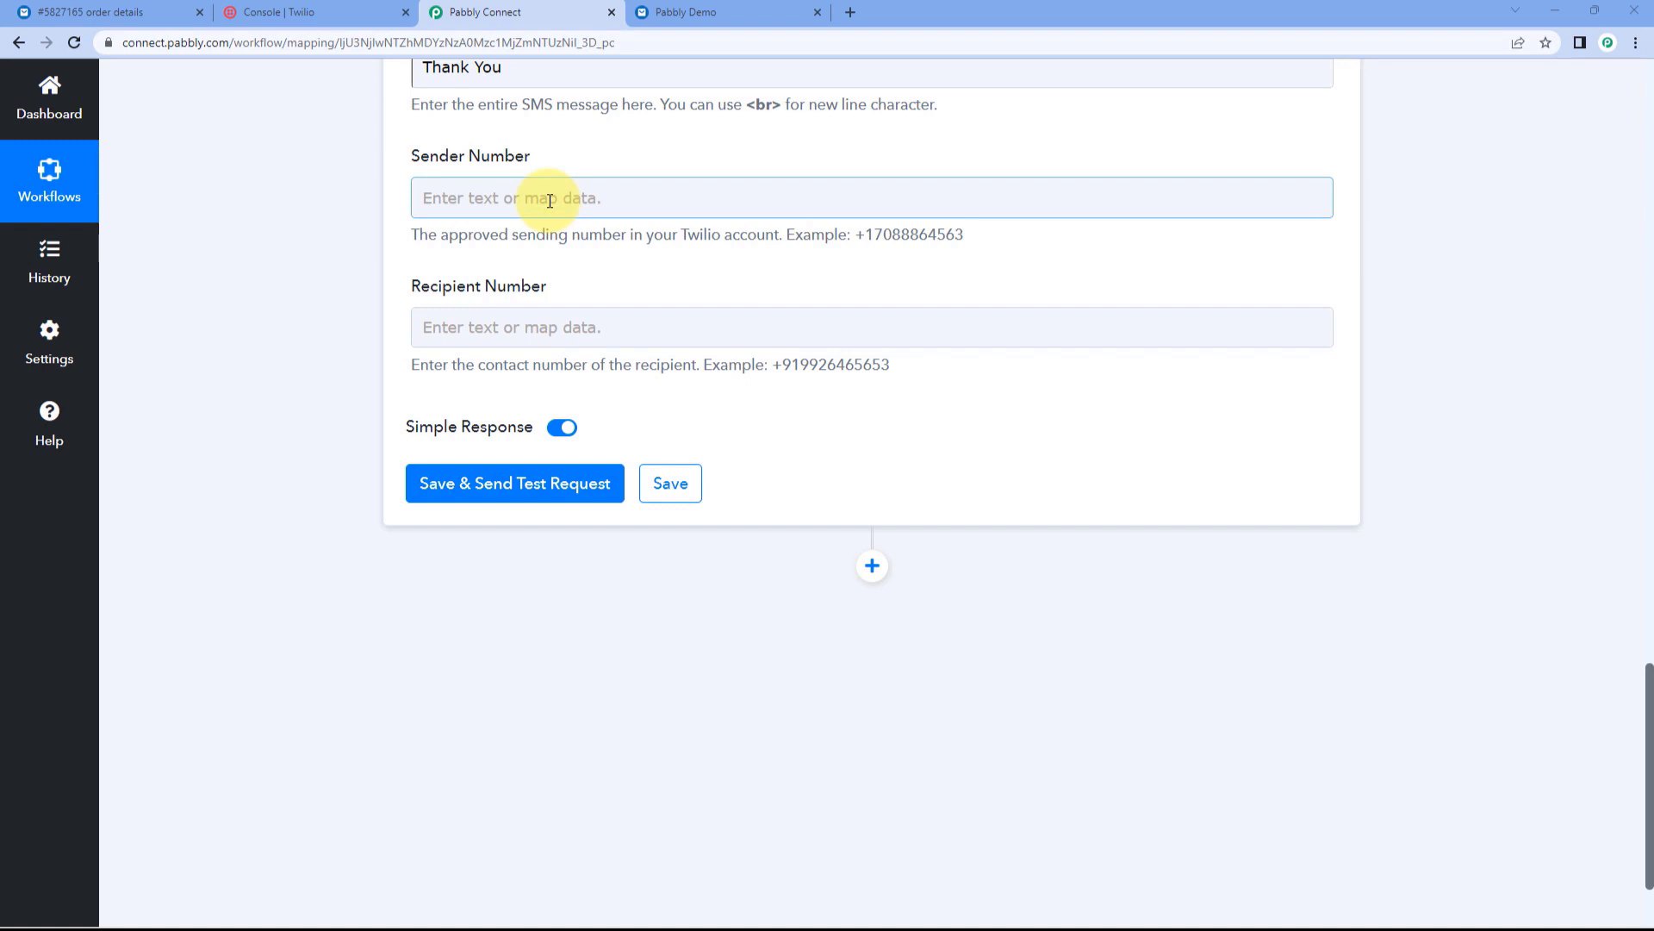
left_click(357, 10)
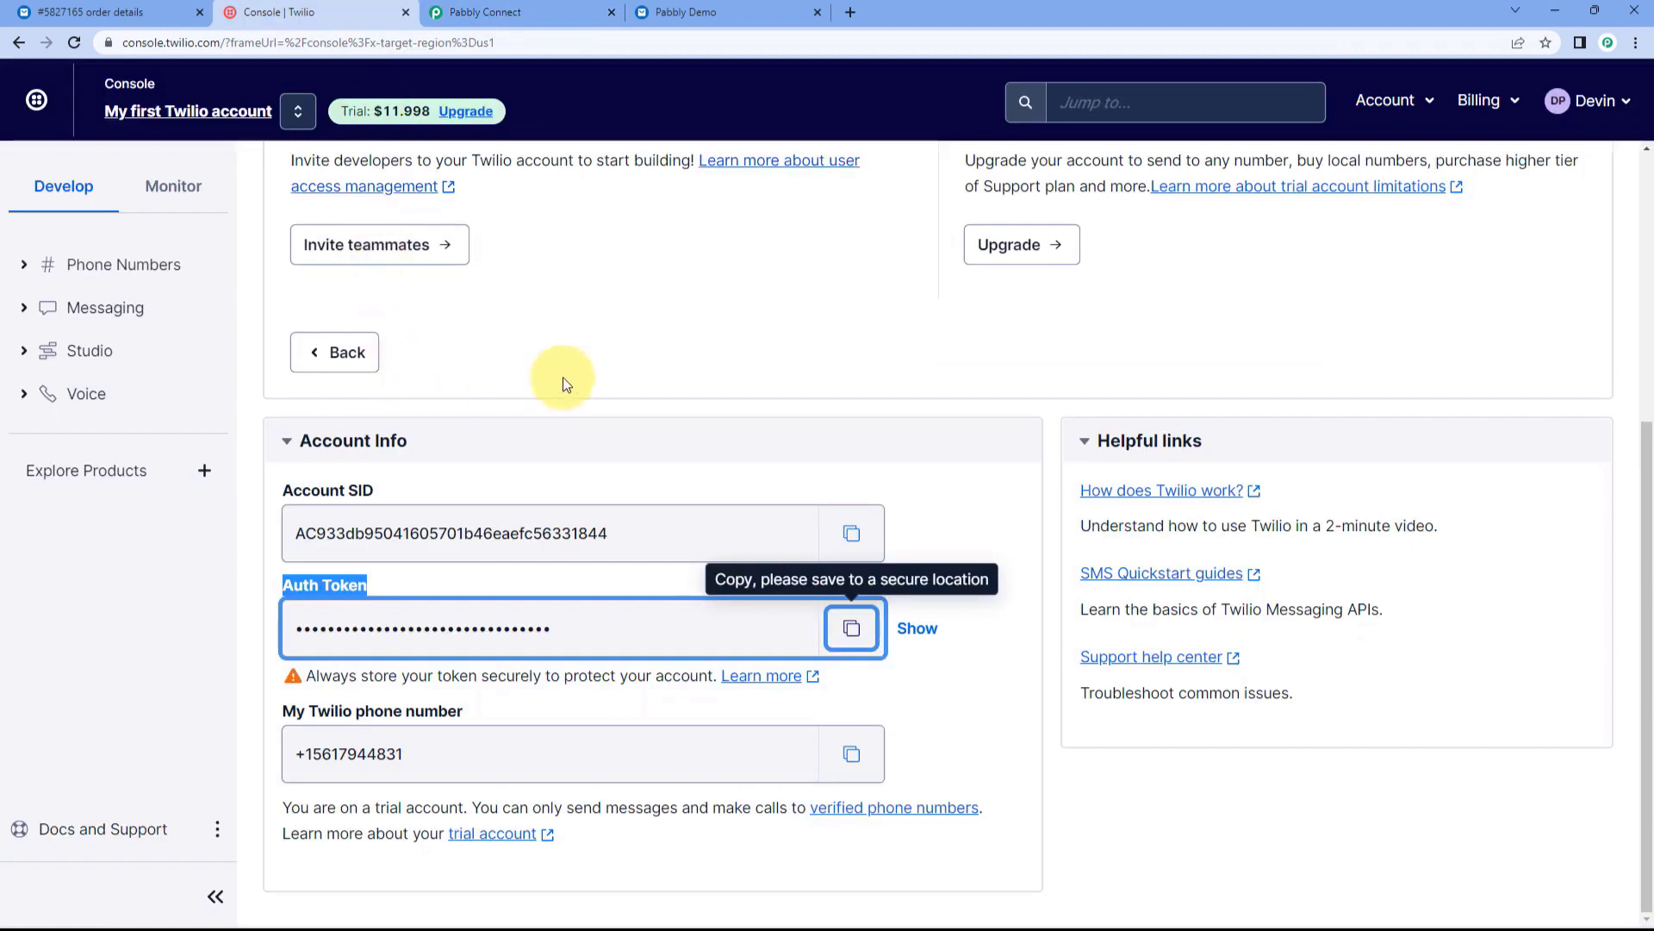
left_click(500, 702)
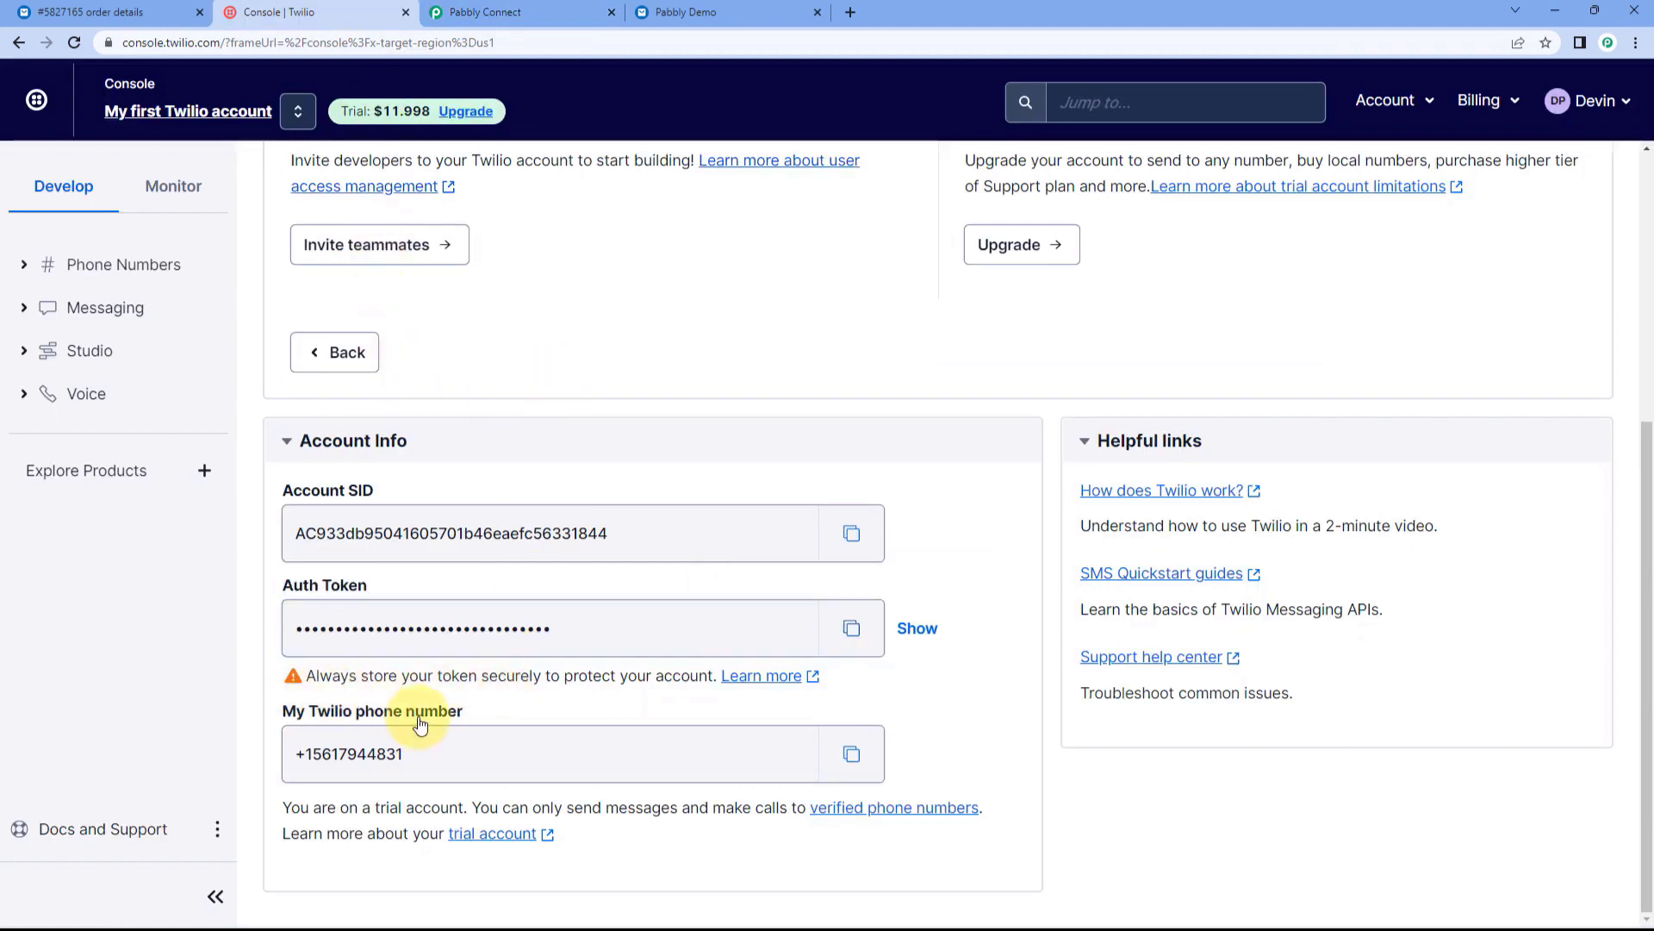
left_click(852, 758)
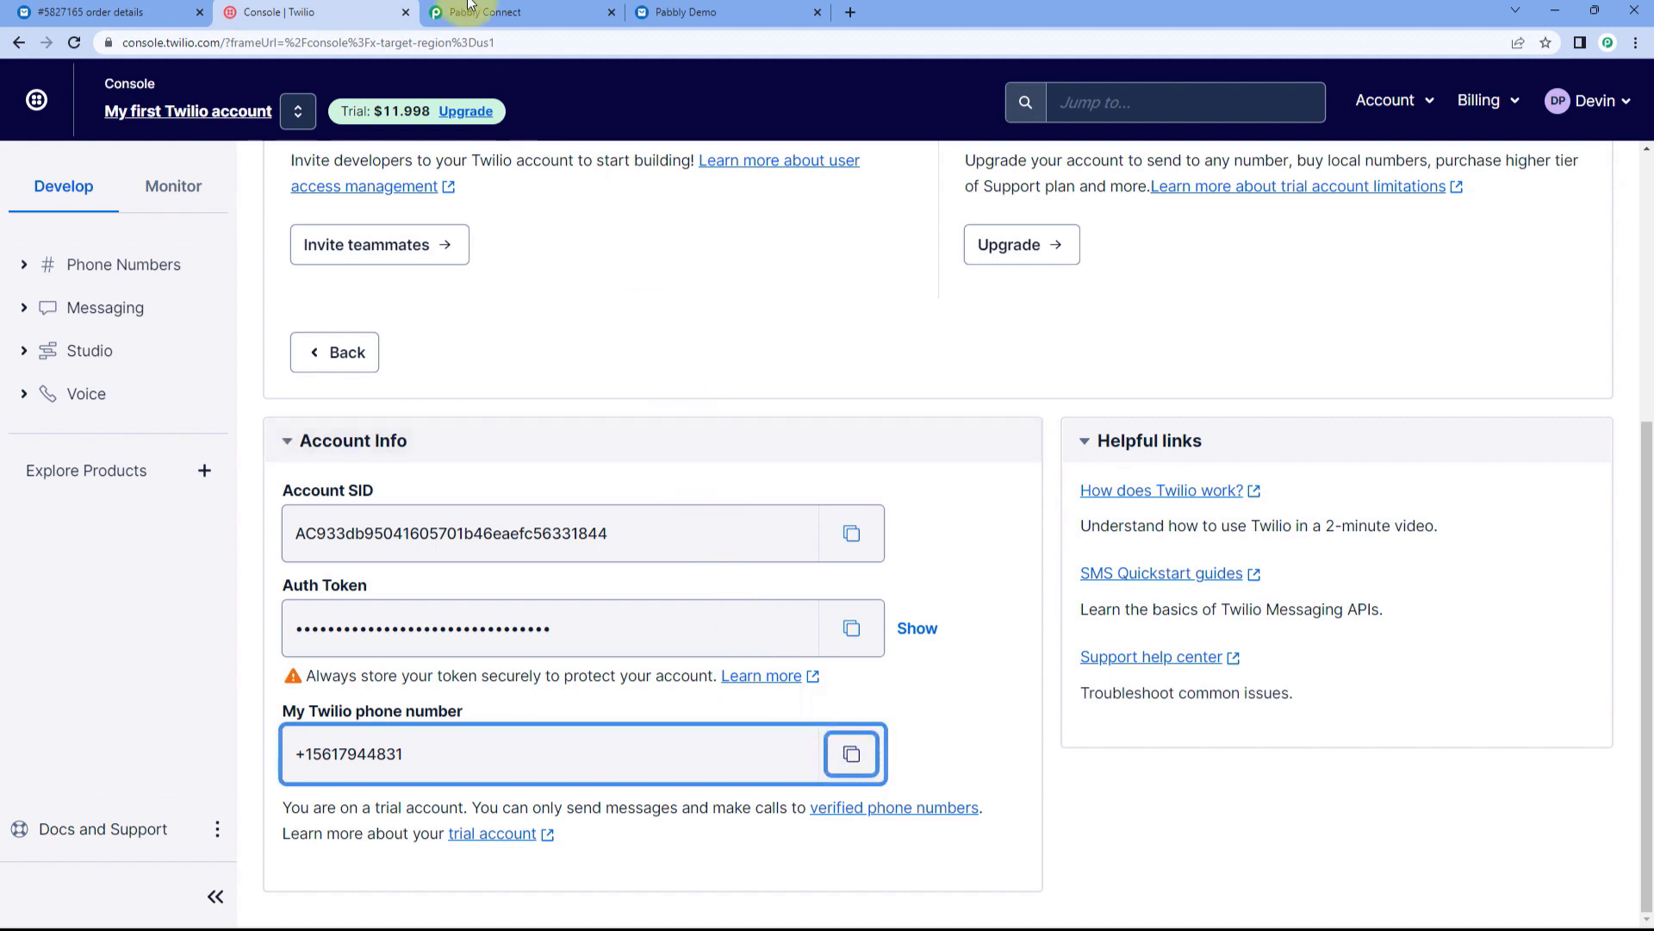
left_click(500, 10)
left_click(480, 197)
right_click(481, 203)
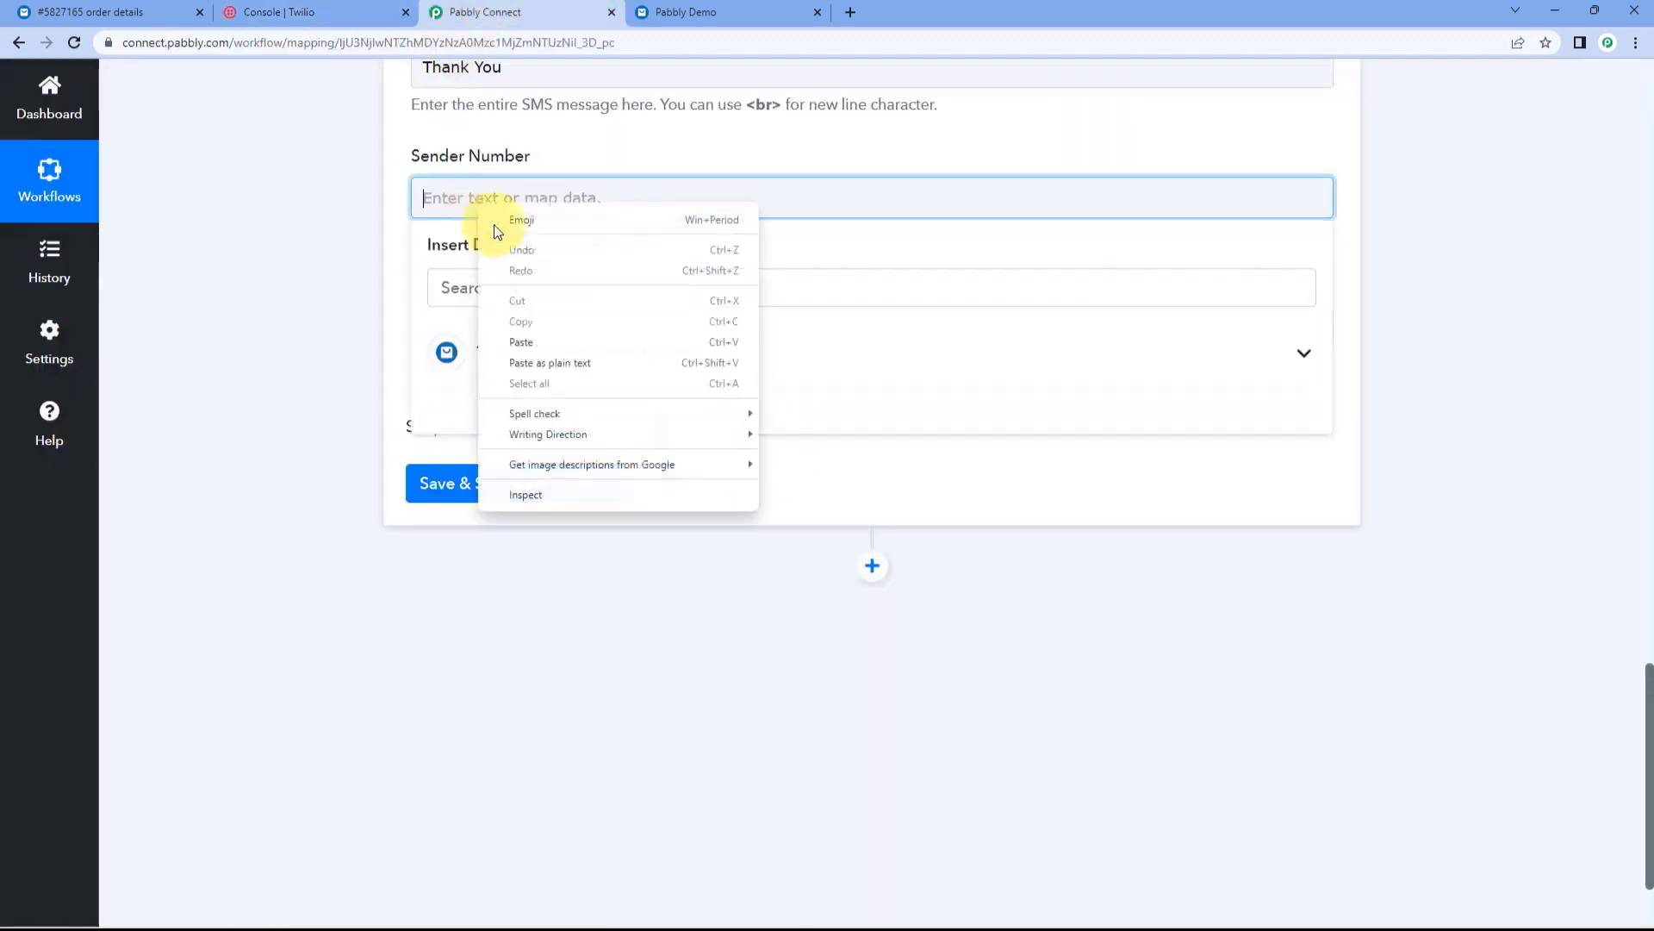
left_click(529, 341)
left_click(320, 264)
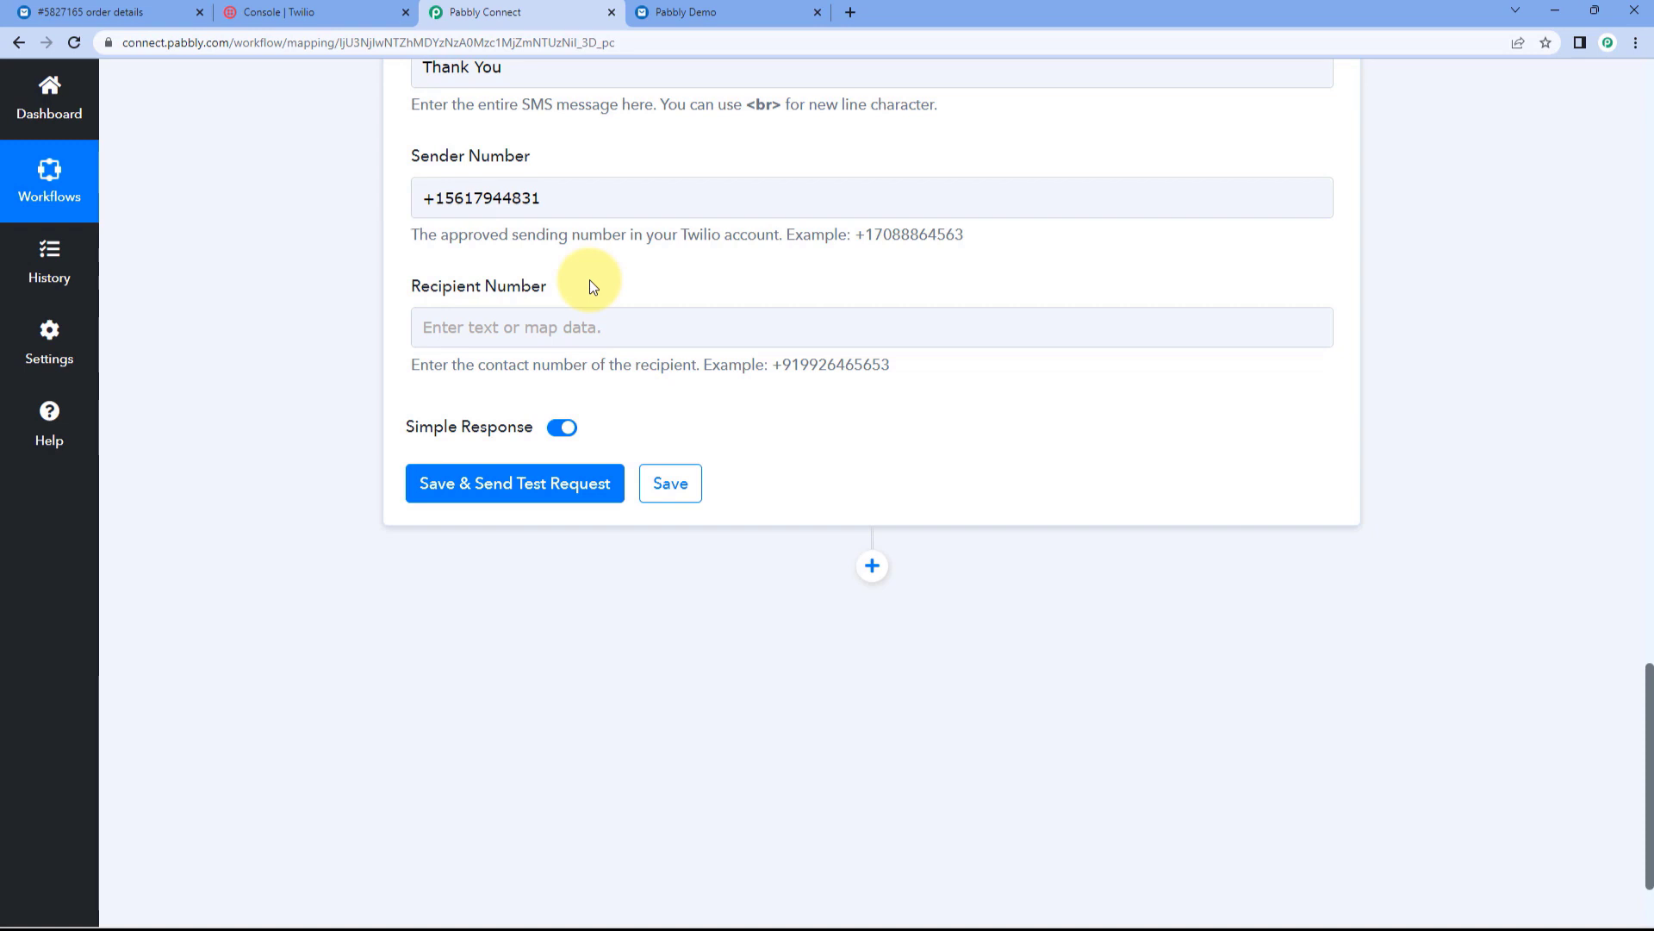
Step: Map Recipient Number to '1. Order Shipping Address Phone' and send a test request
left_click(573, 326)
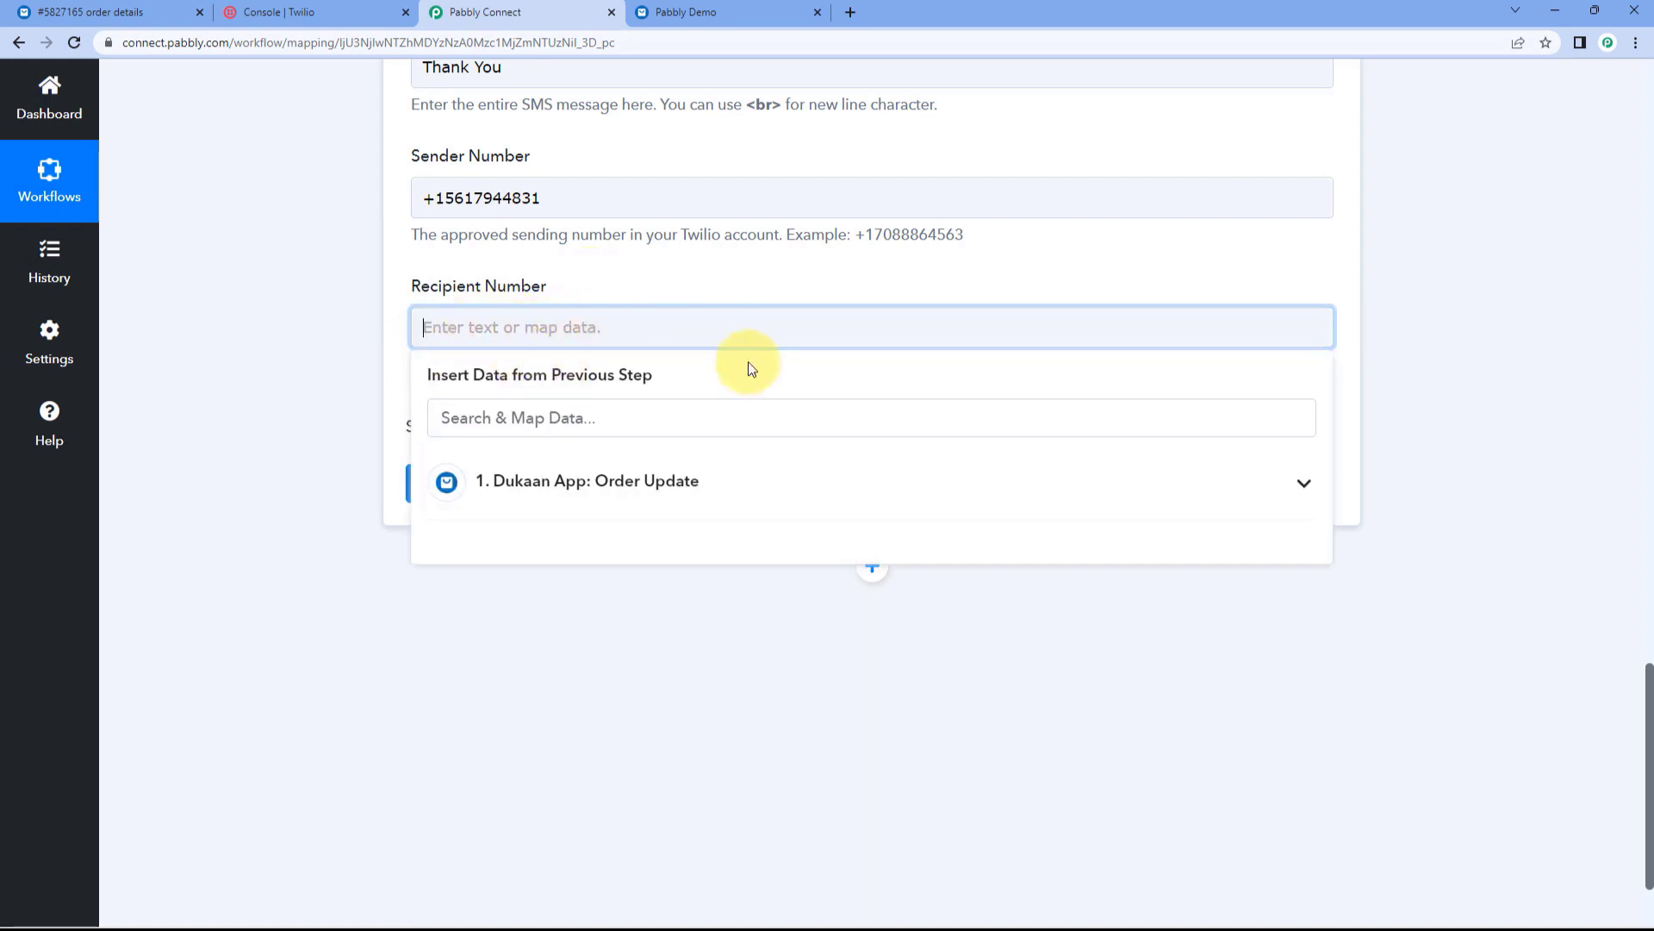
left_click(649, 486)
scroll(743, 661, "down", 8)
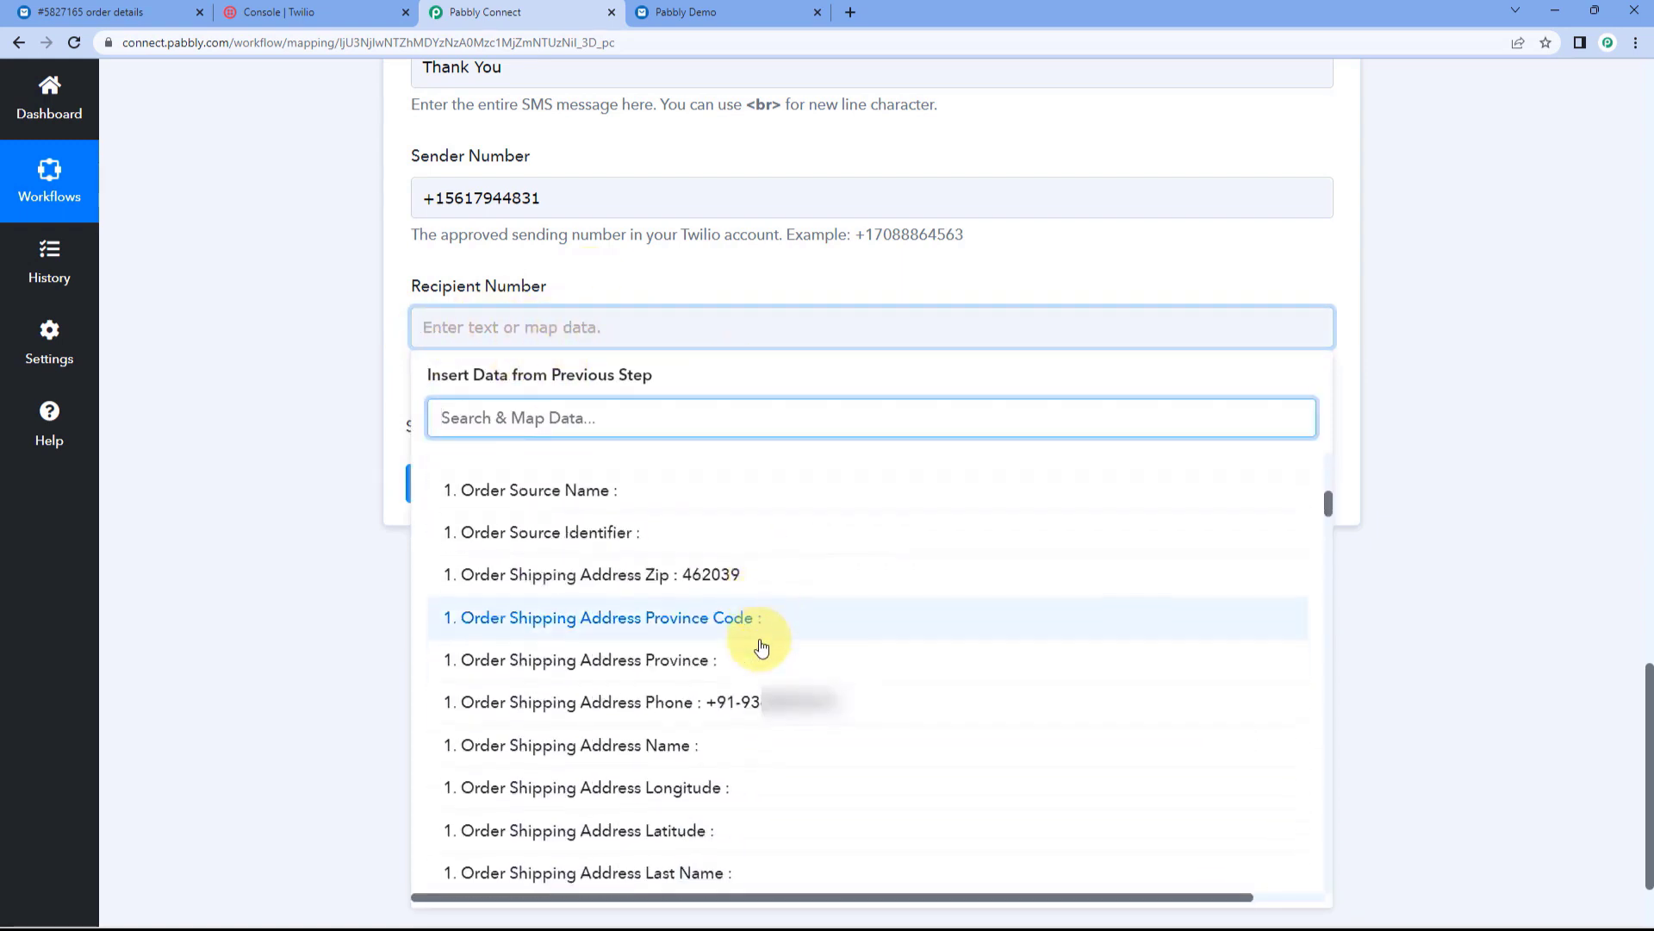
left_click(697, 670)
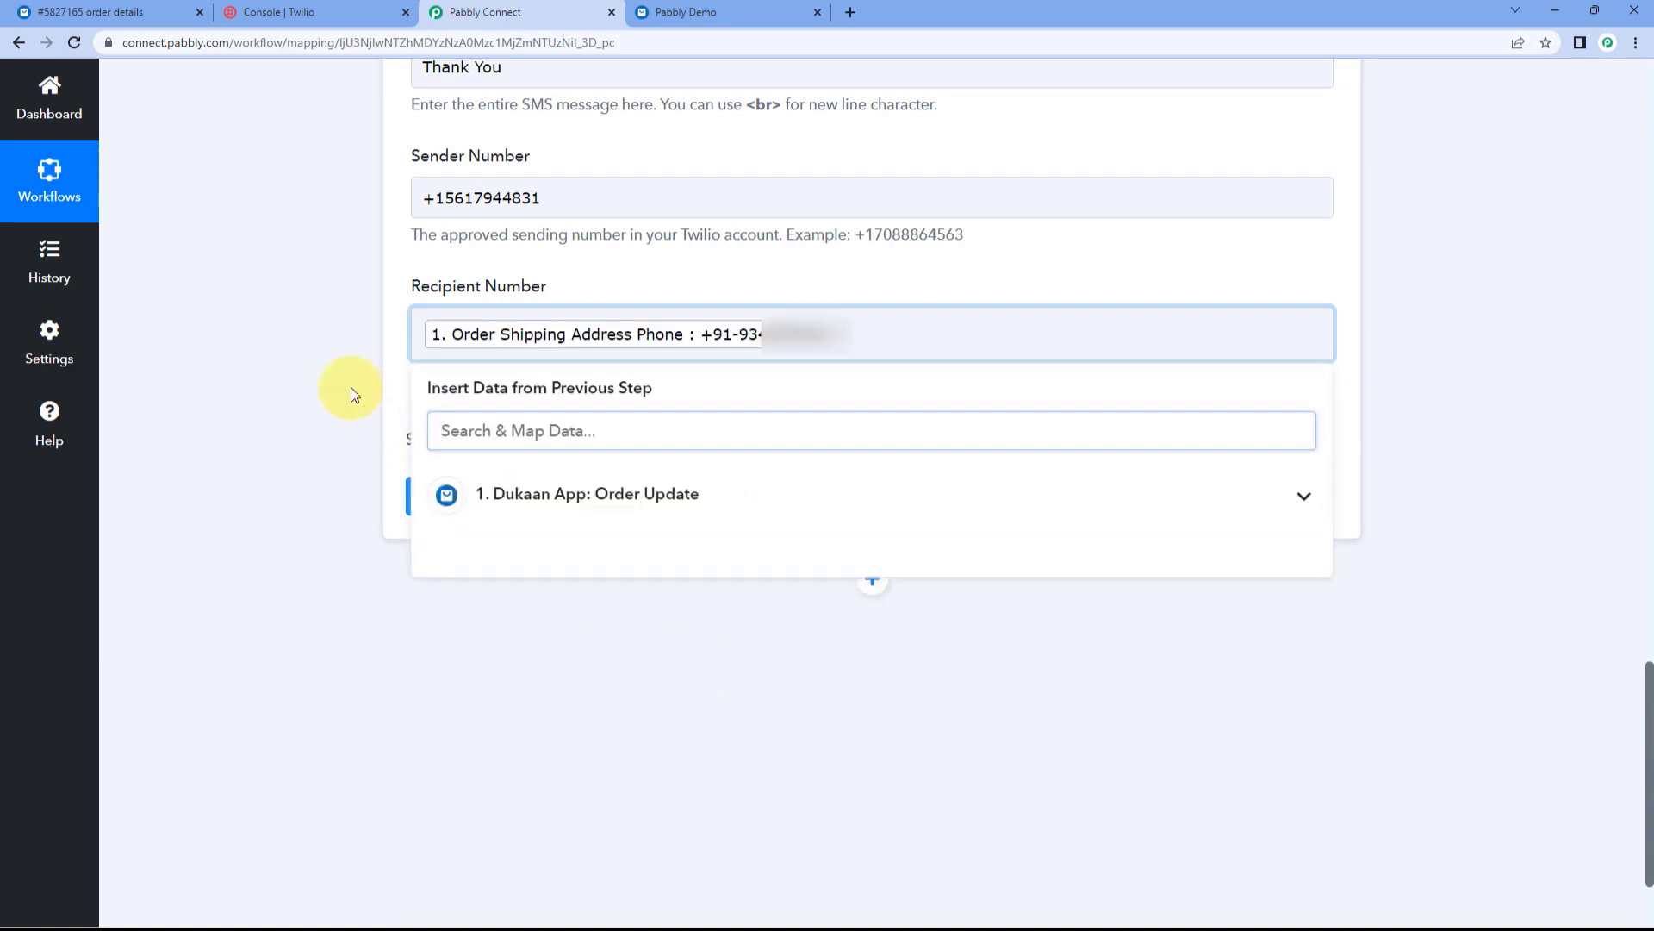
left_click(350, 387)
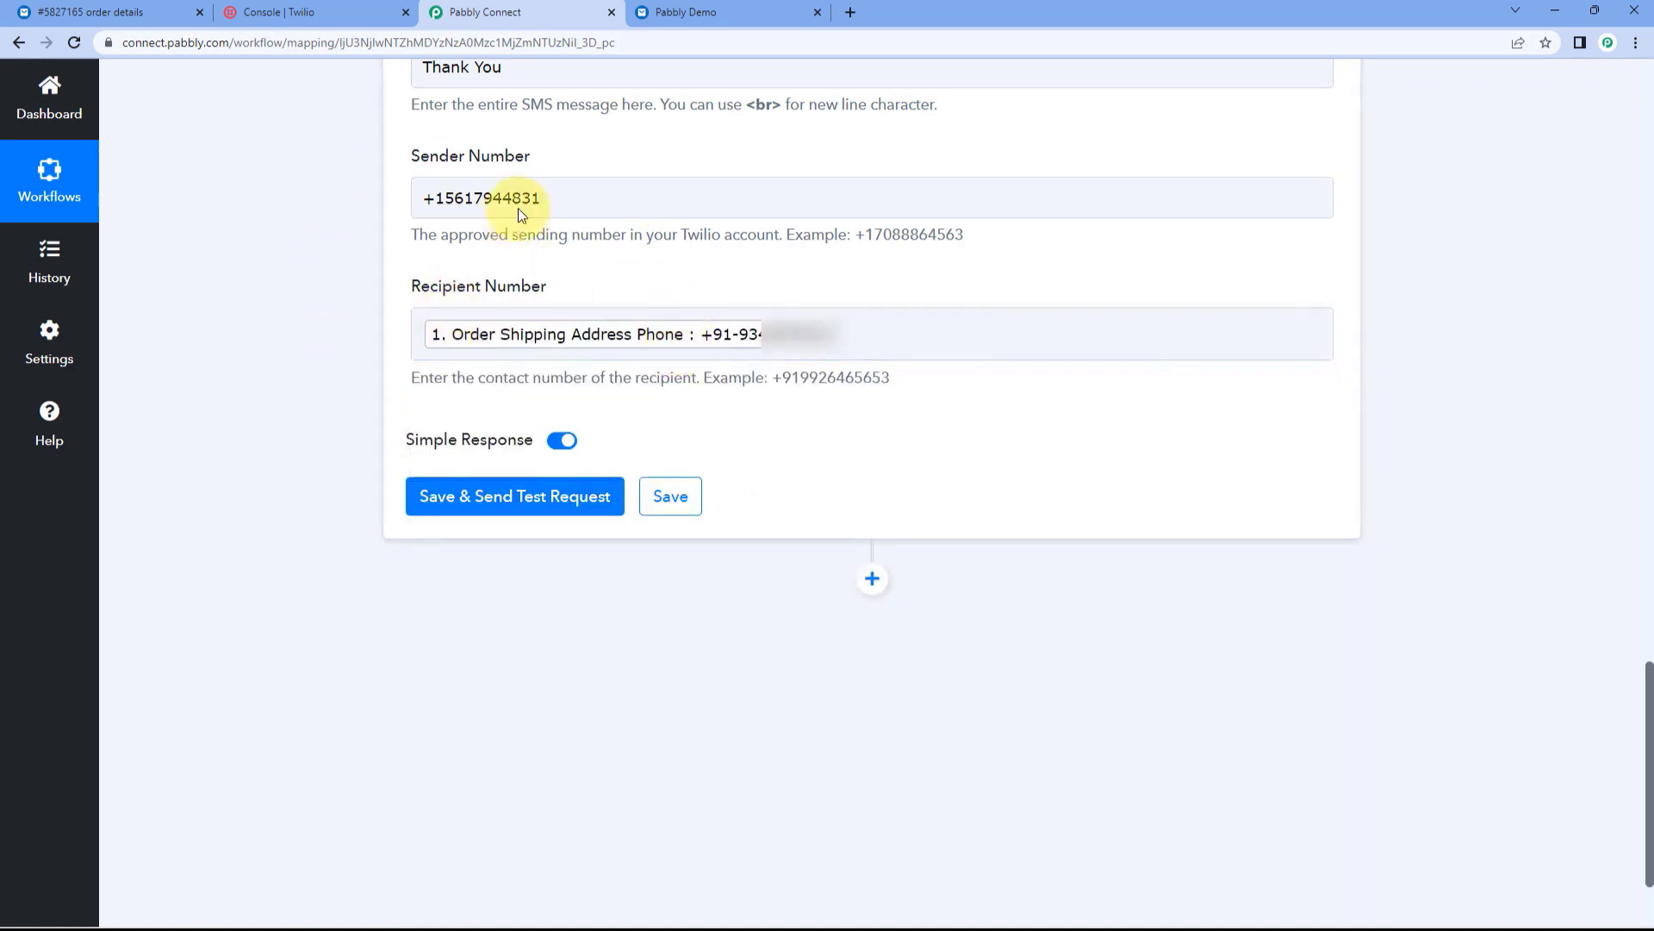
left_click(552, 507)
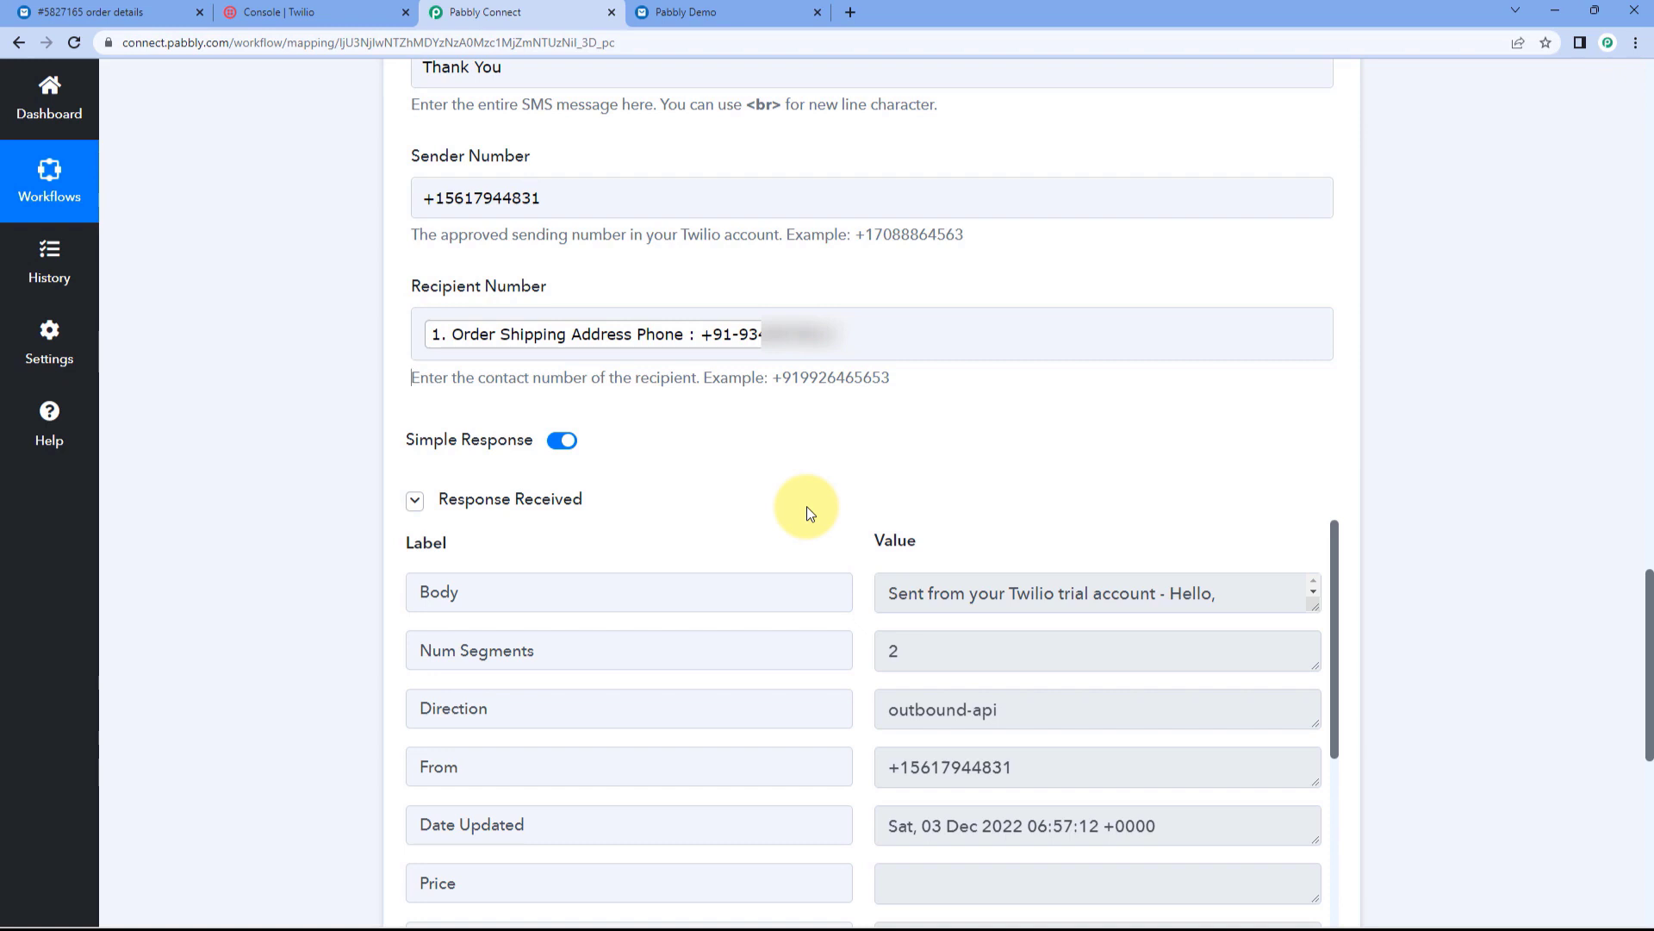
Step: Confirm Twilio's sent-SMS response, view the linked order page, and collapse the Dukaan trigger step
left_click(630, 329)
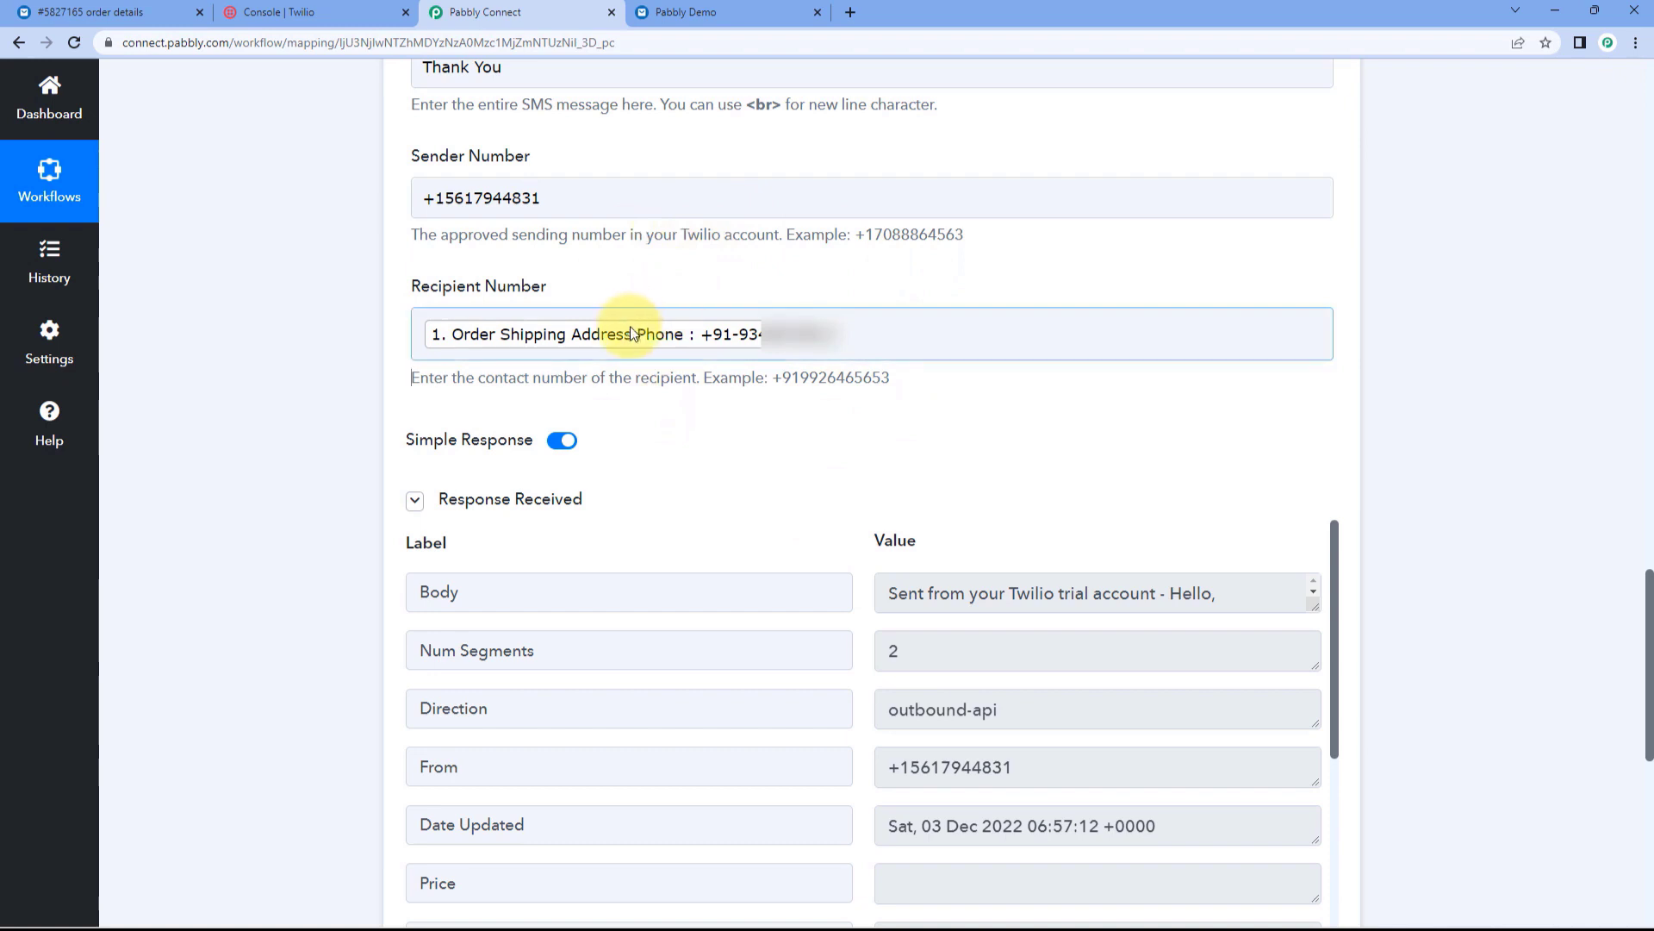
left_click(362, 433)
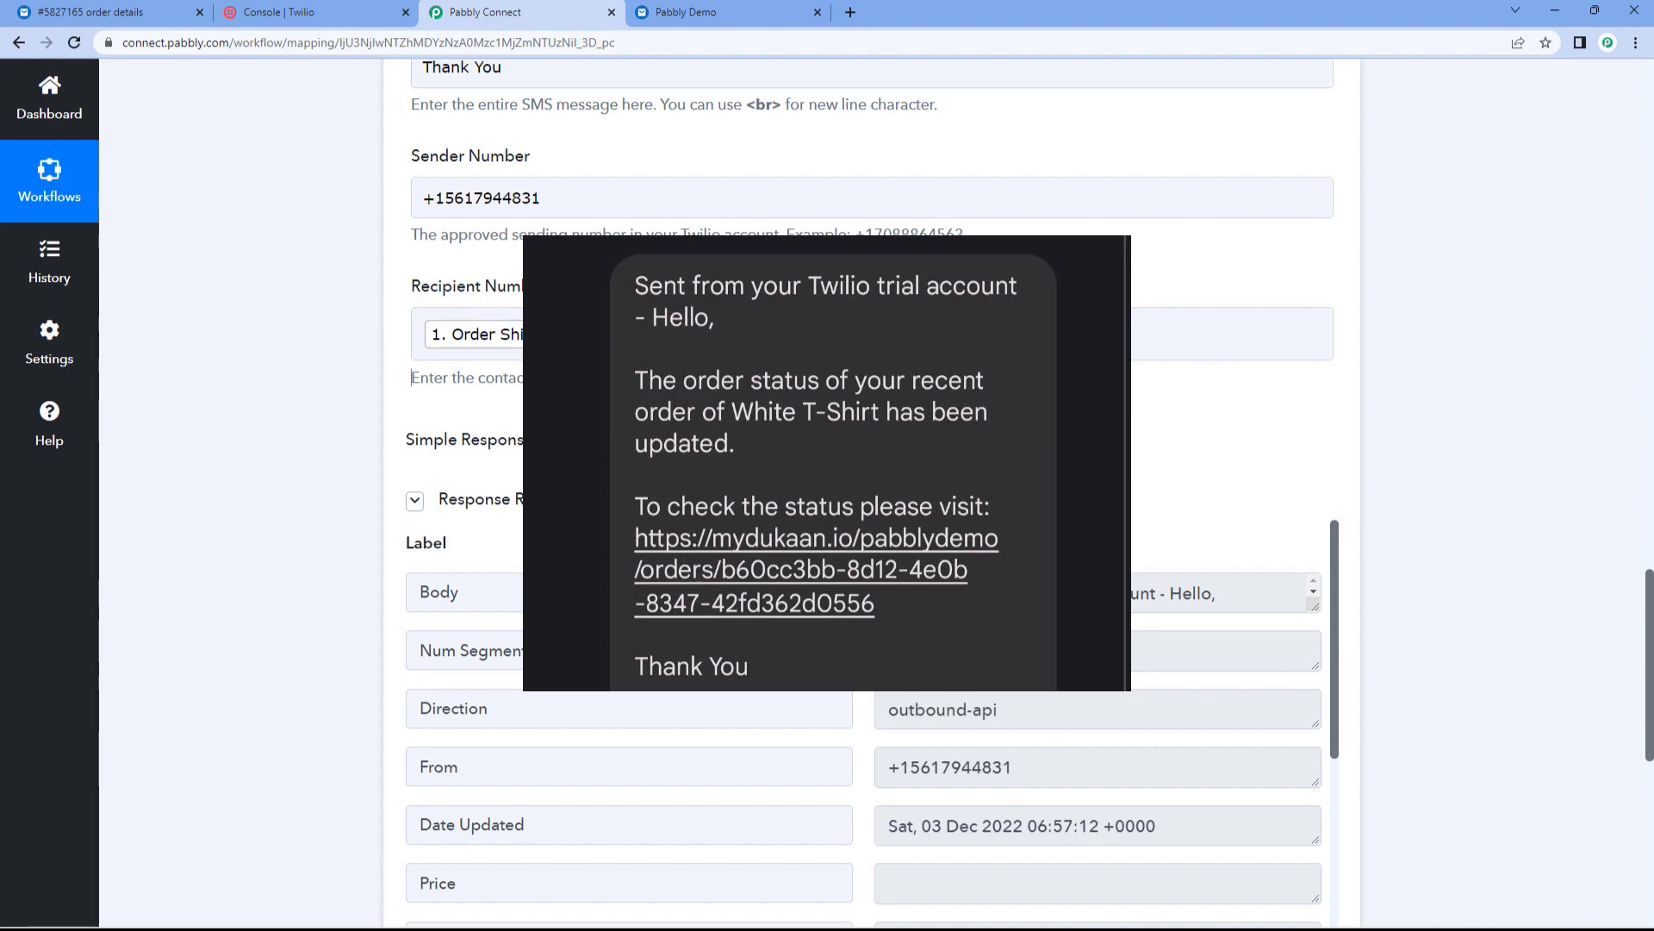
left_click(750, 12)
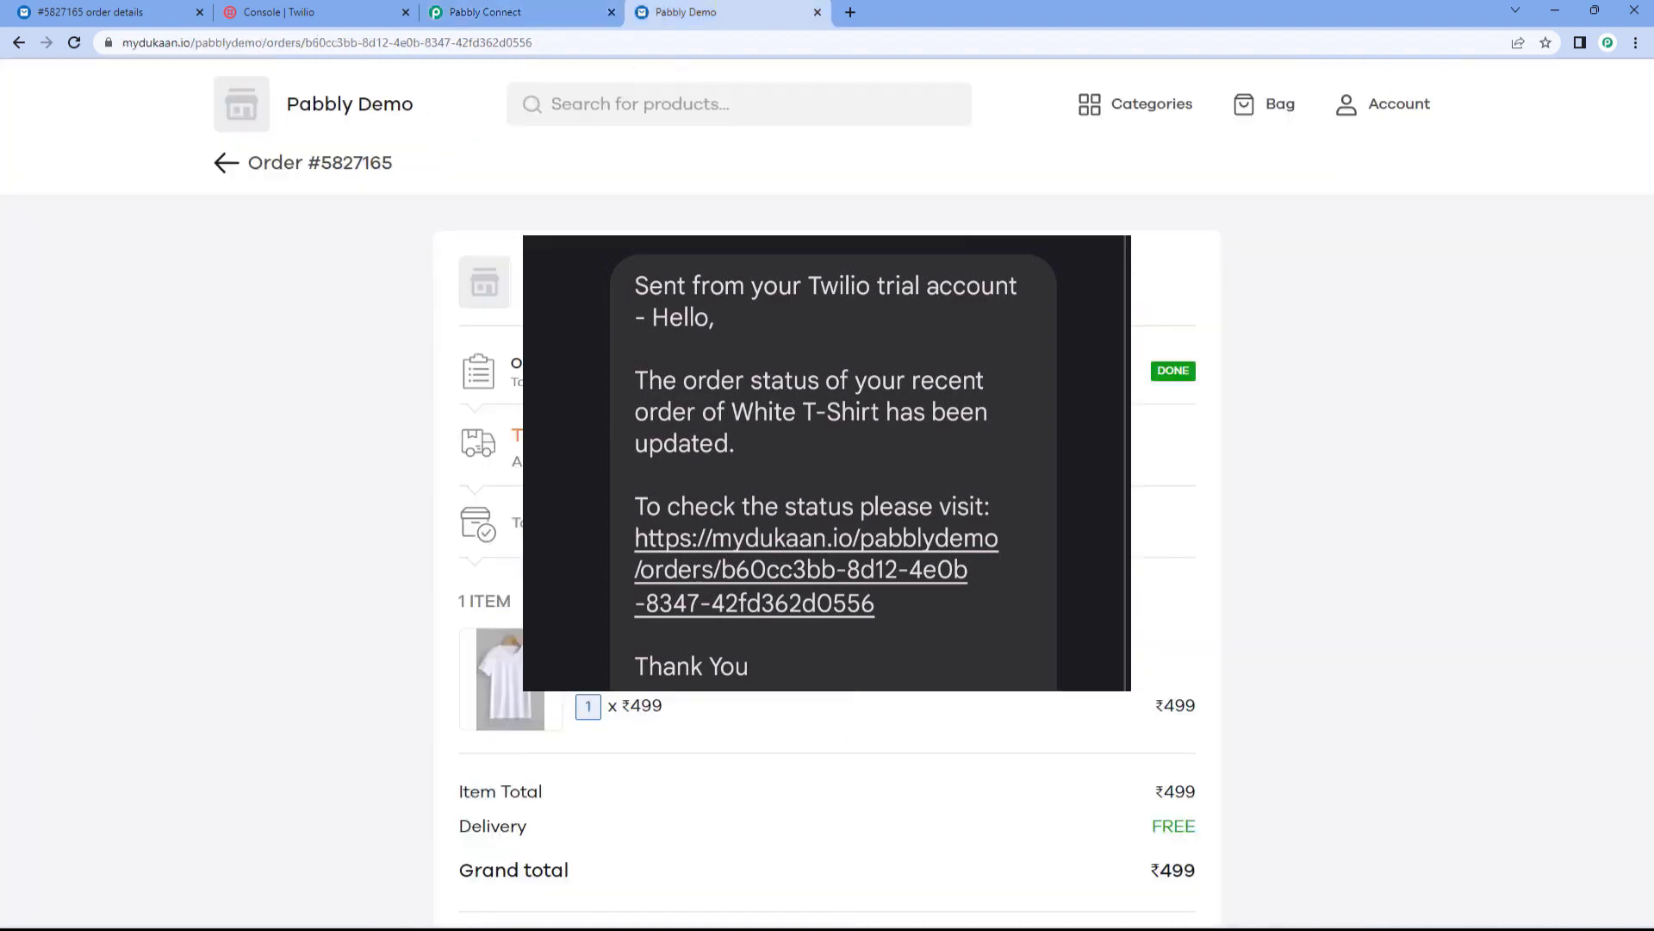
left_click(535, 12)
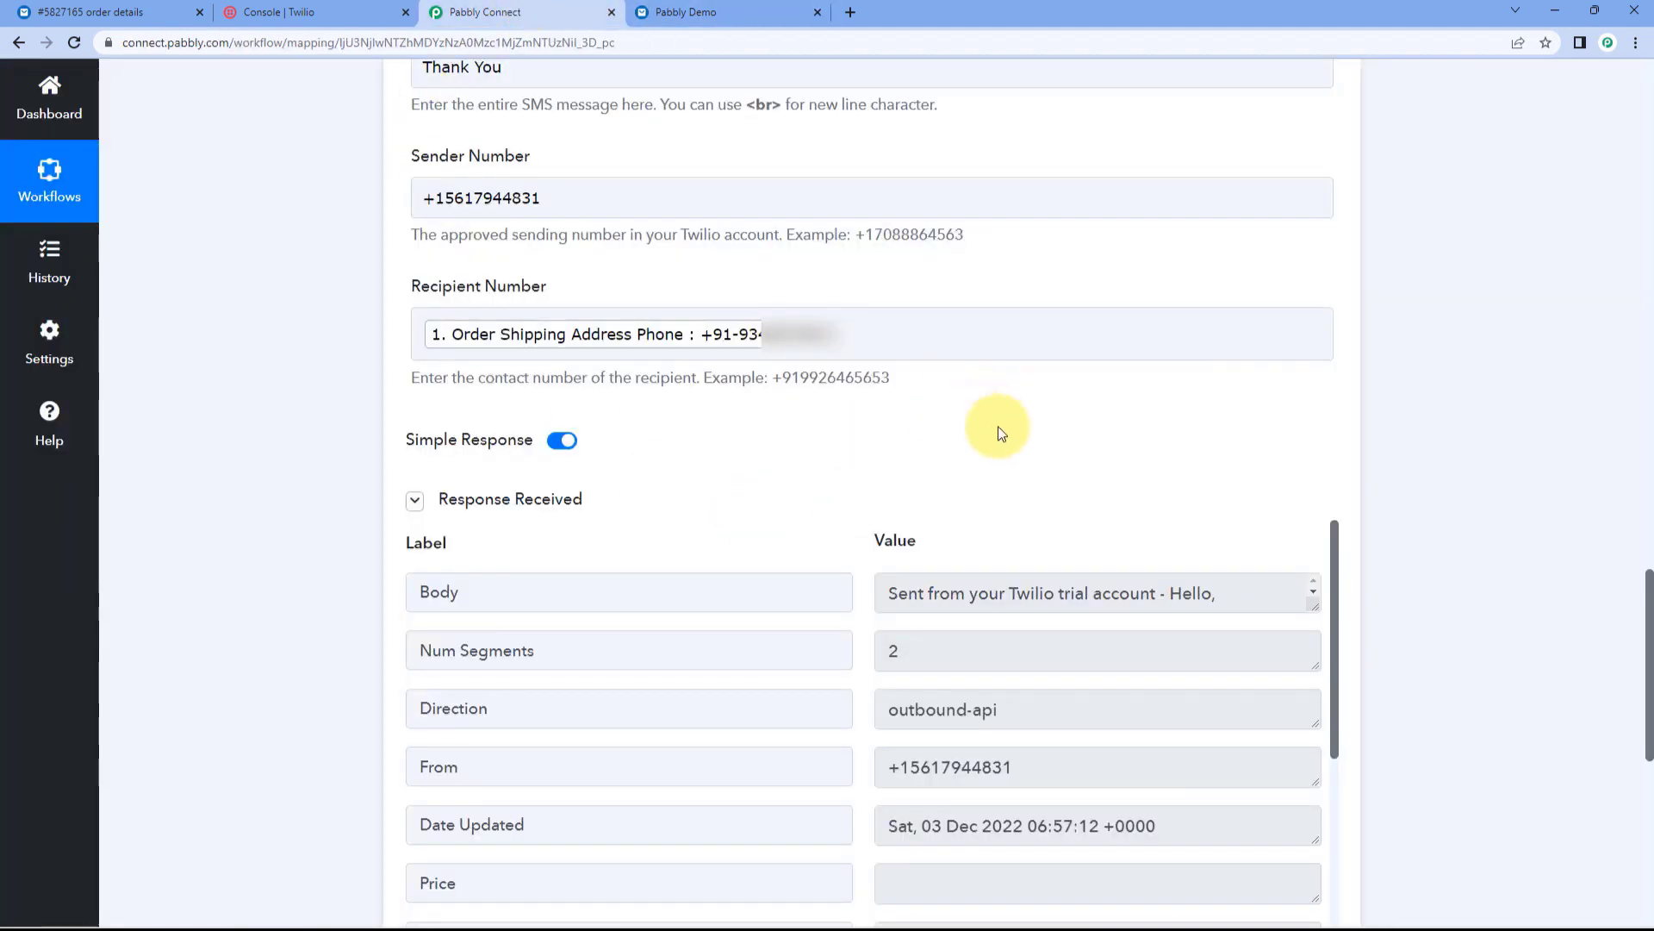
scroll(997, 426, "up", 15)
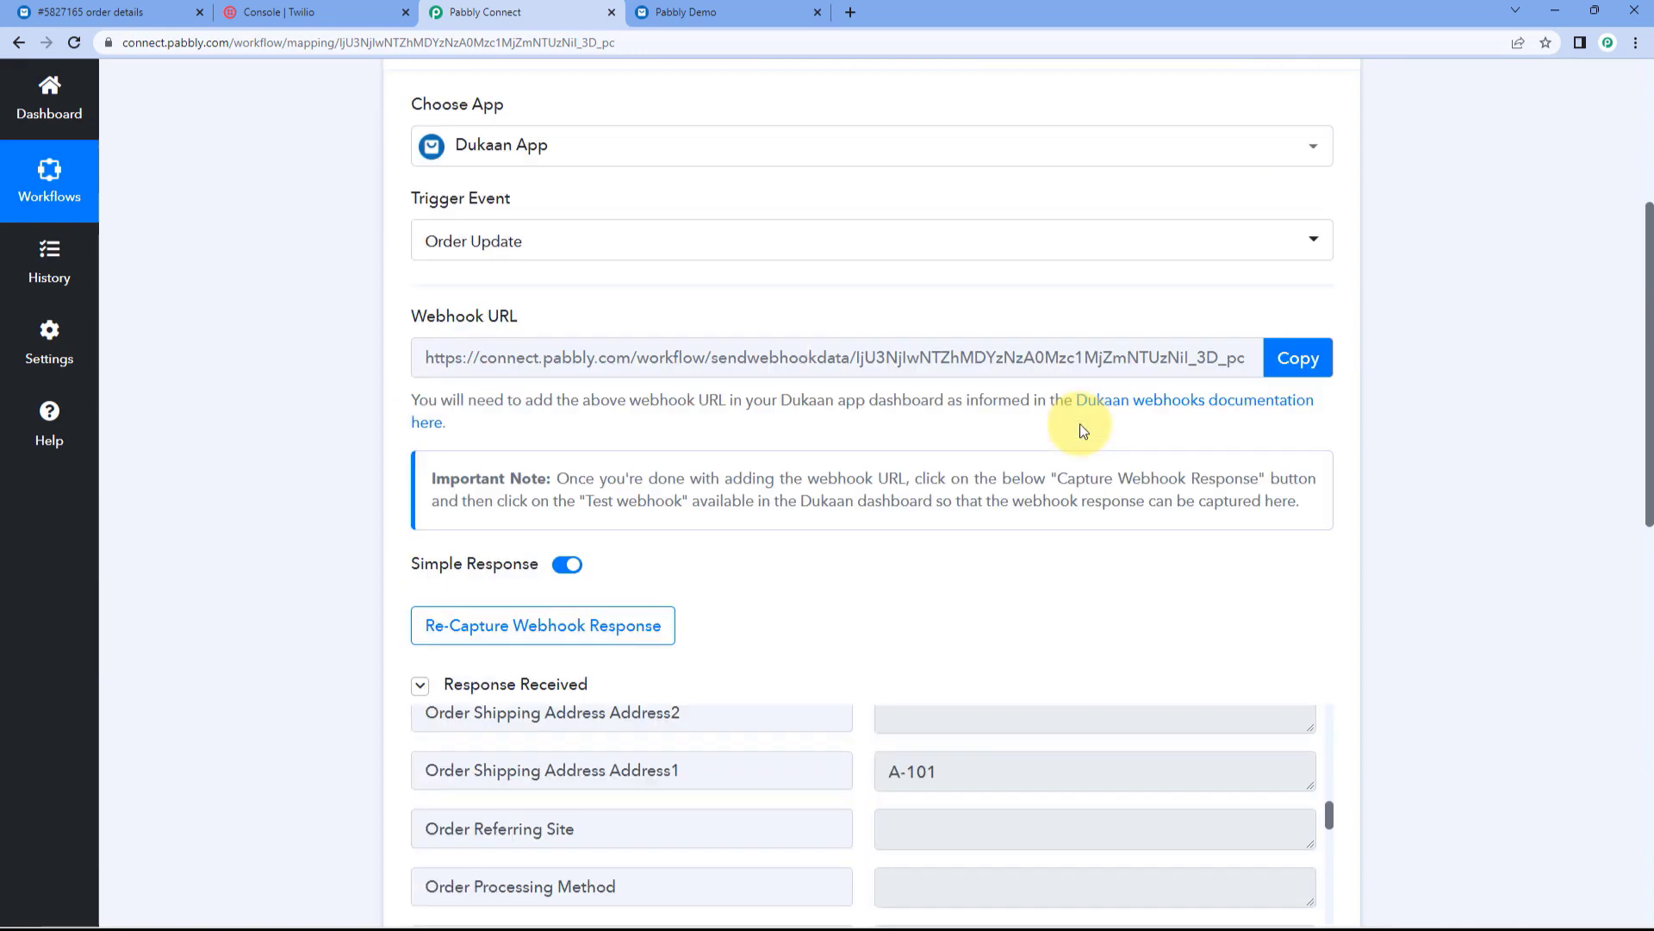
scroll(1080, 424, "up", 6)
left_click(1011, 360)
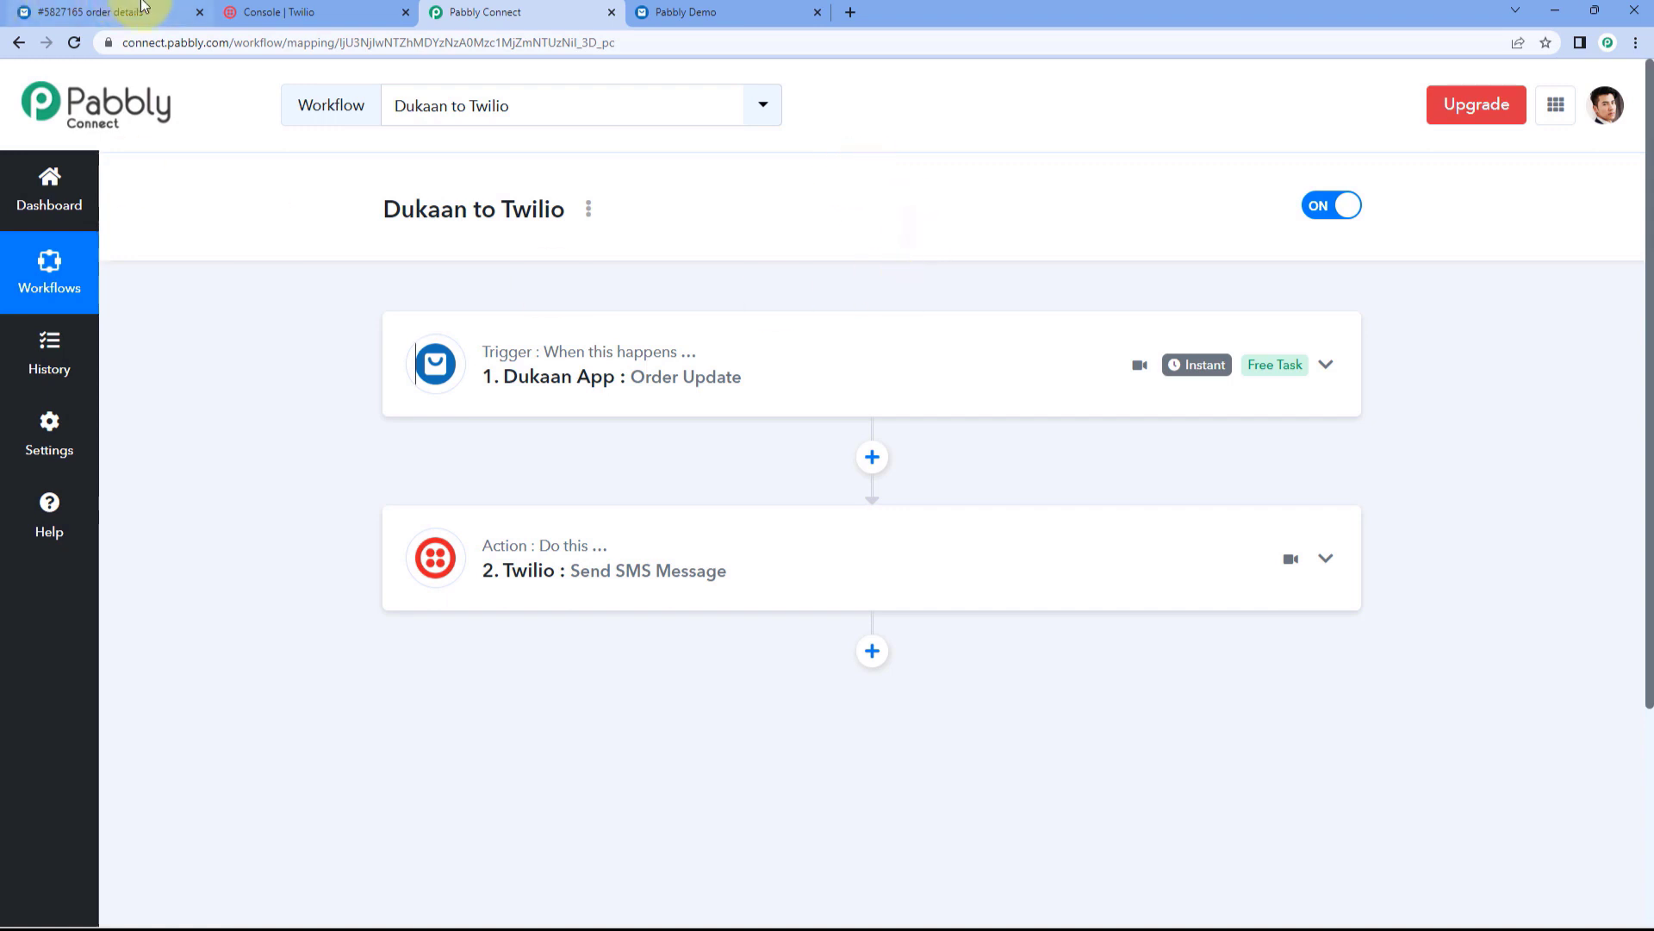
left_click(112, 12)
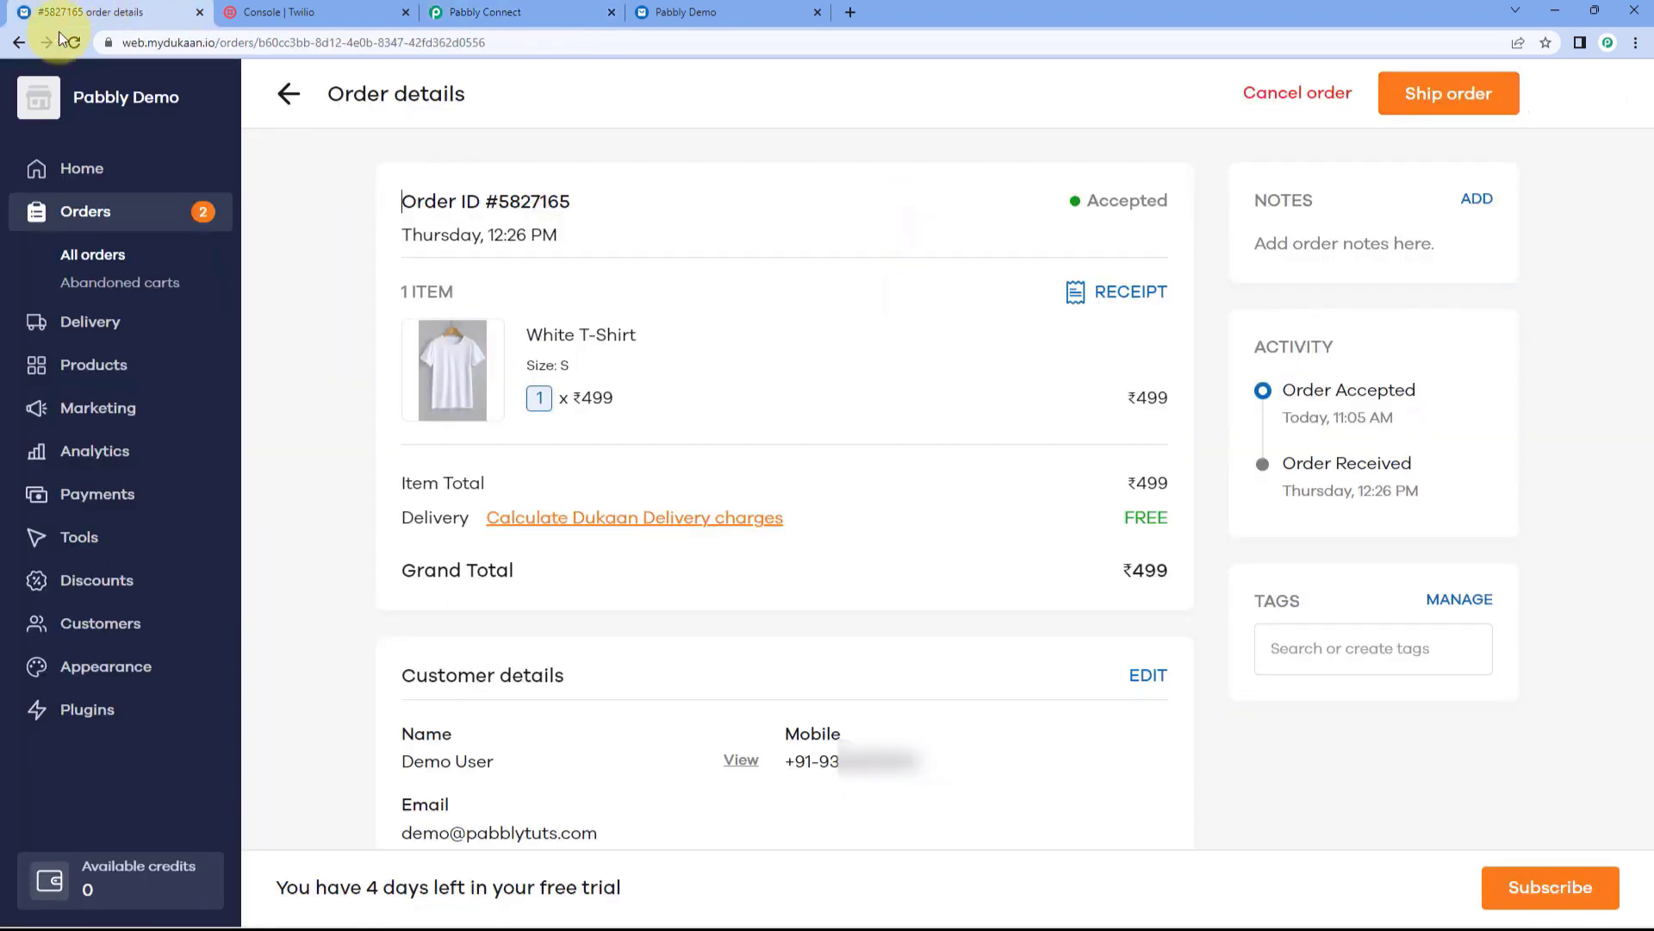
left_click(287, 107)
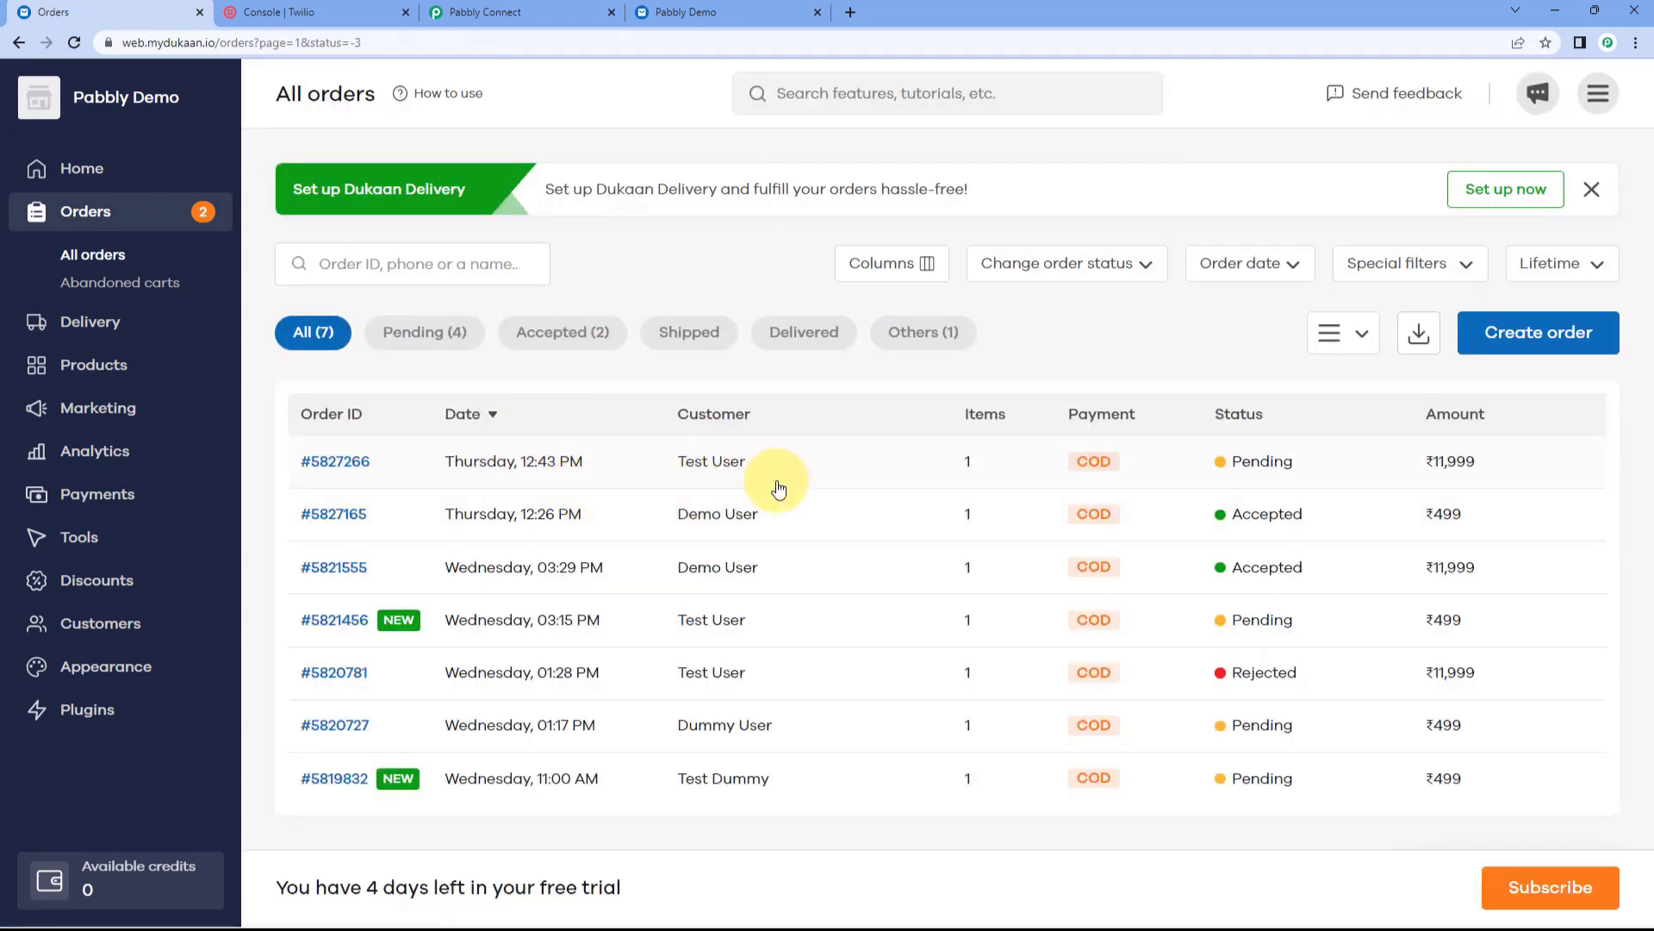
left_click(543, 461)
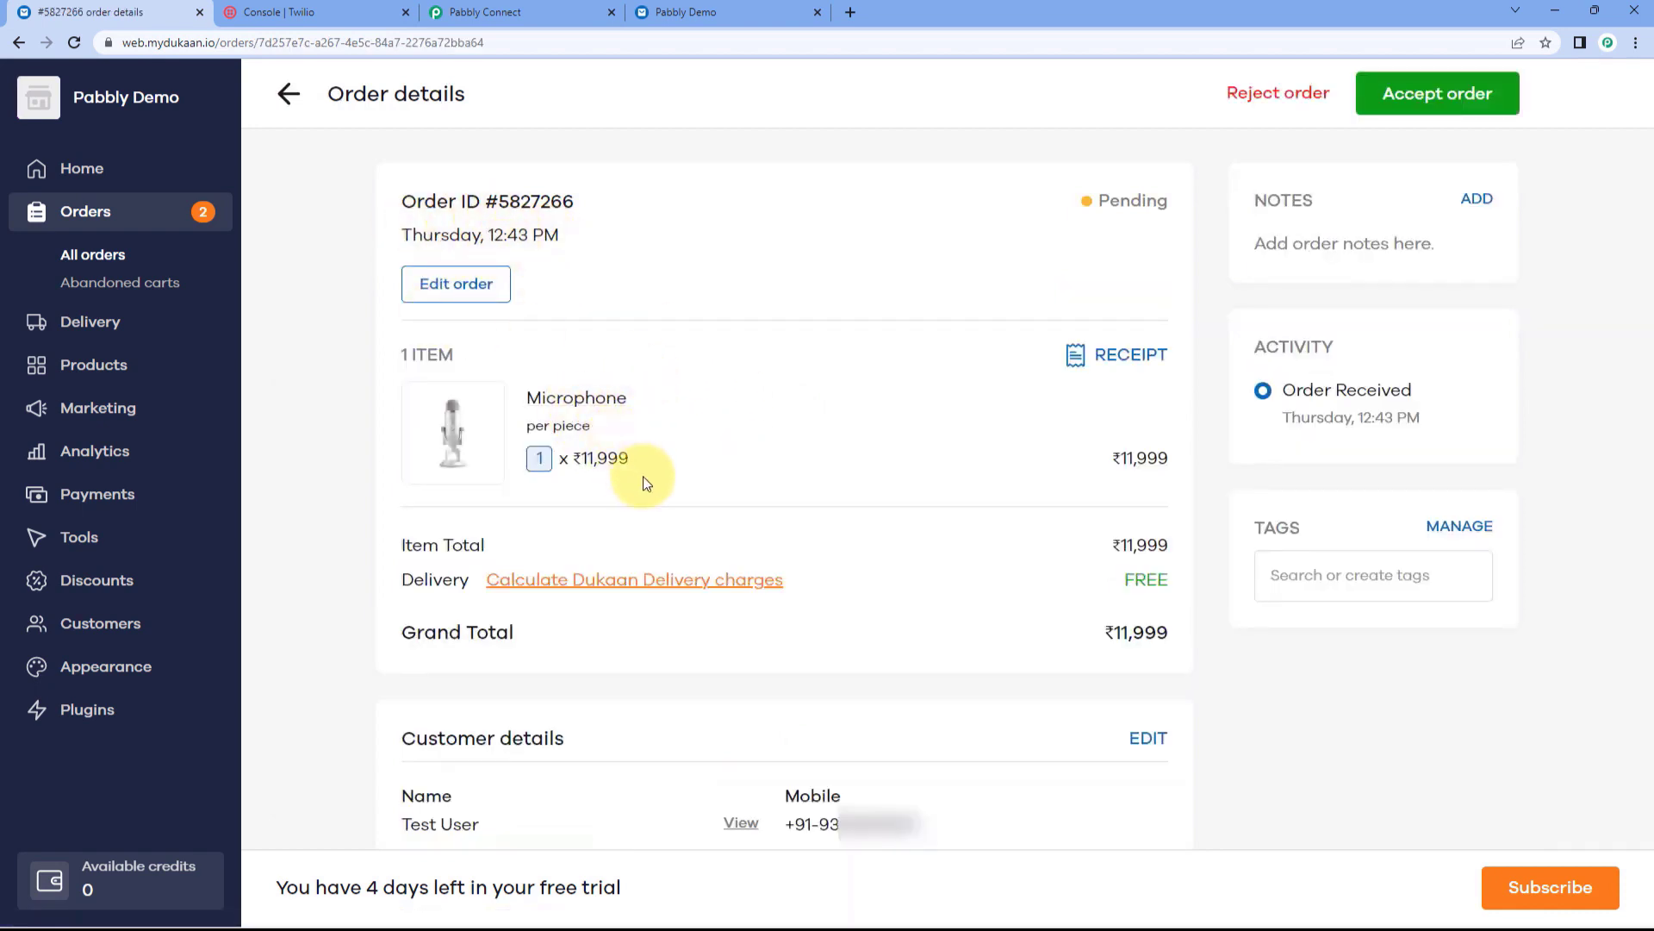
left_click_drag(631, 459, 584, 457)
left_click(820, 434)
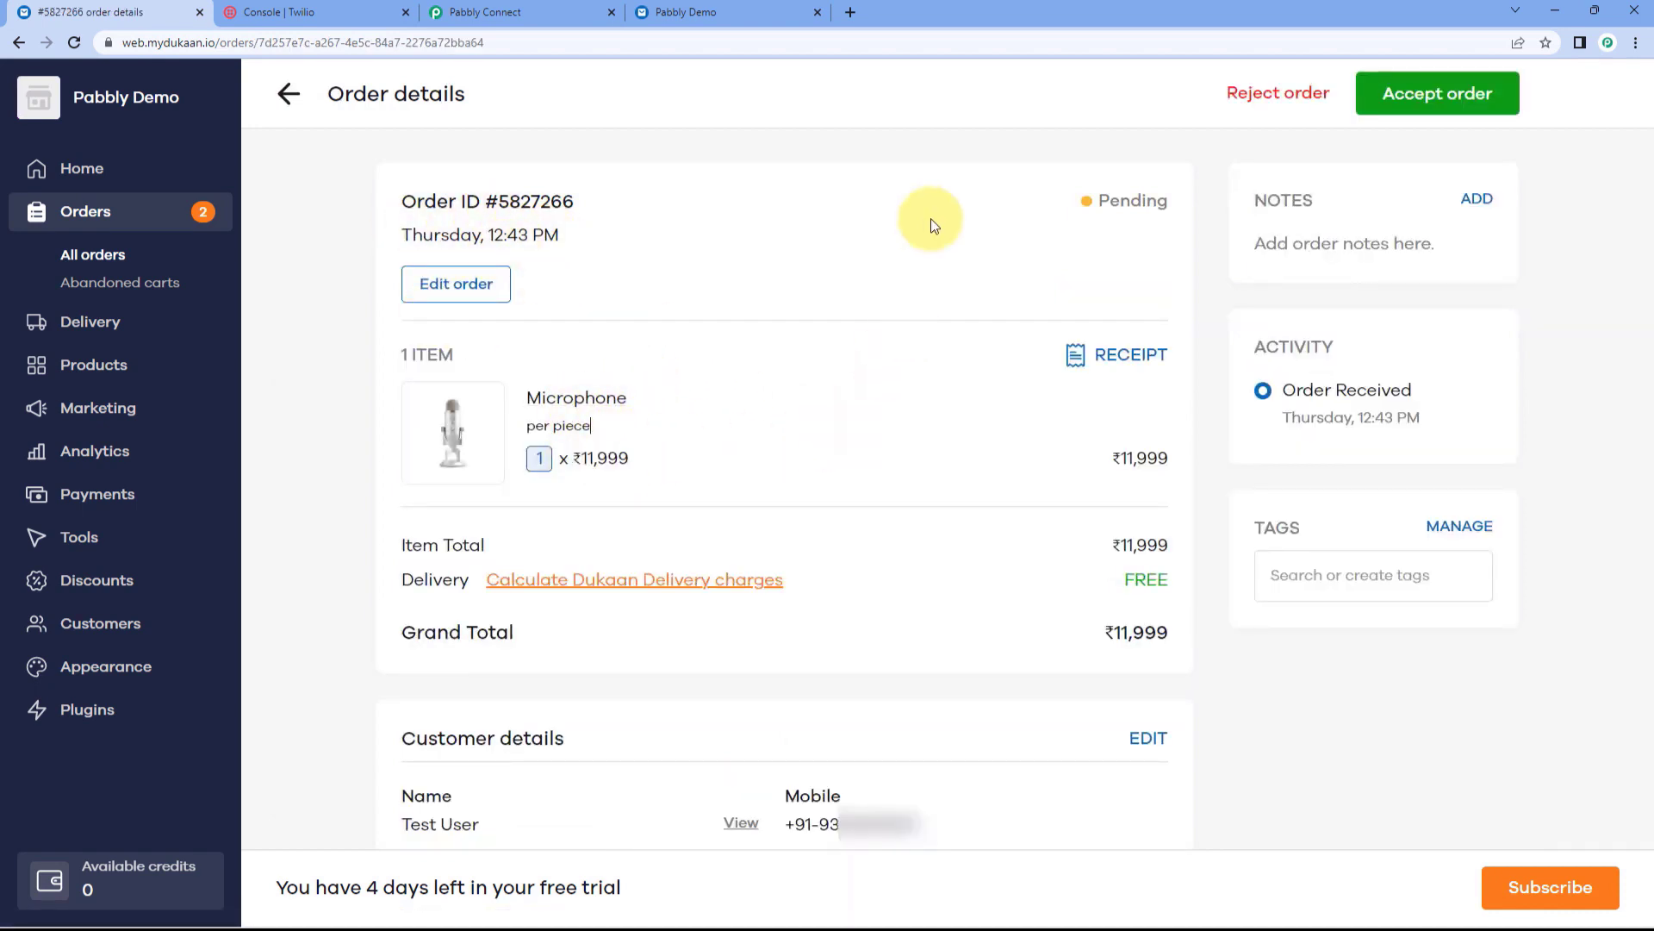
left_click(1410, 102)
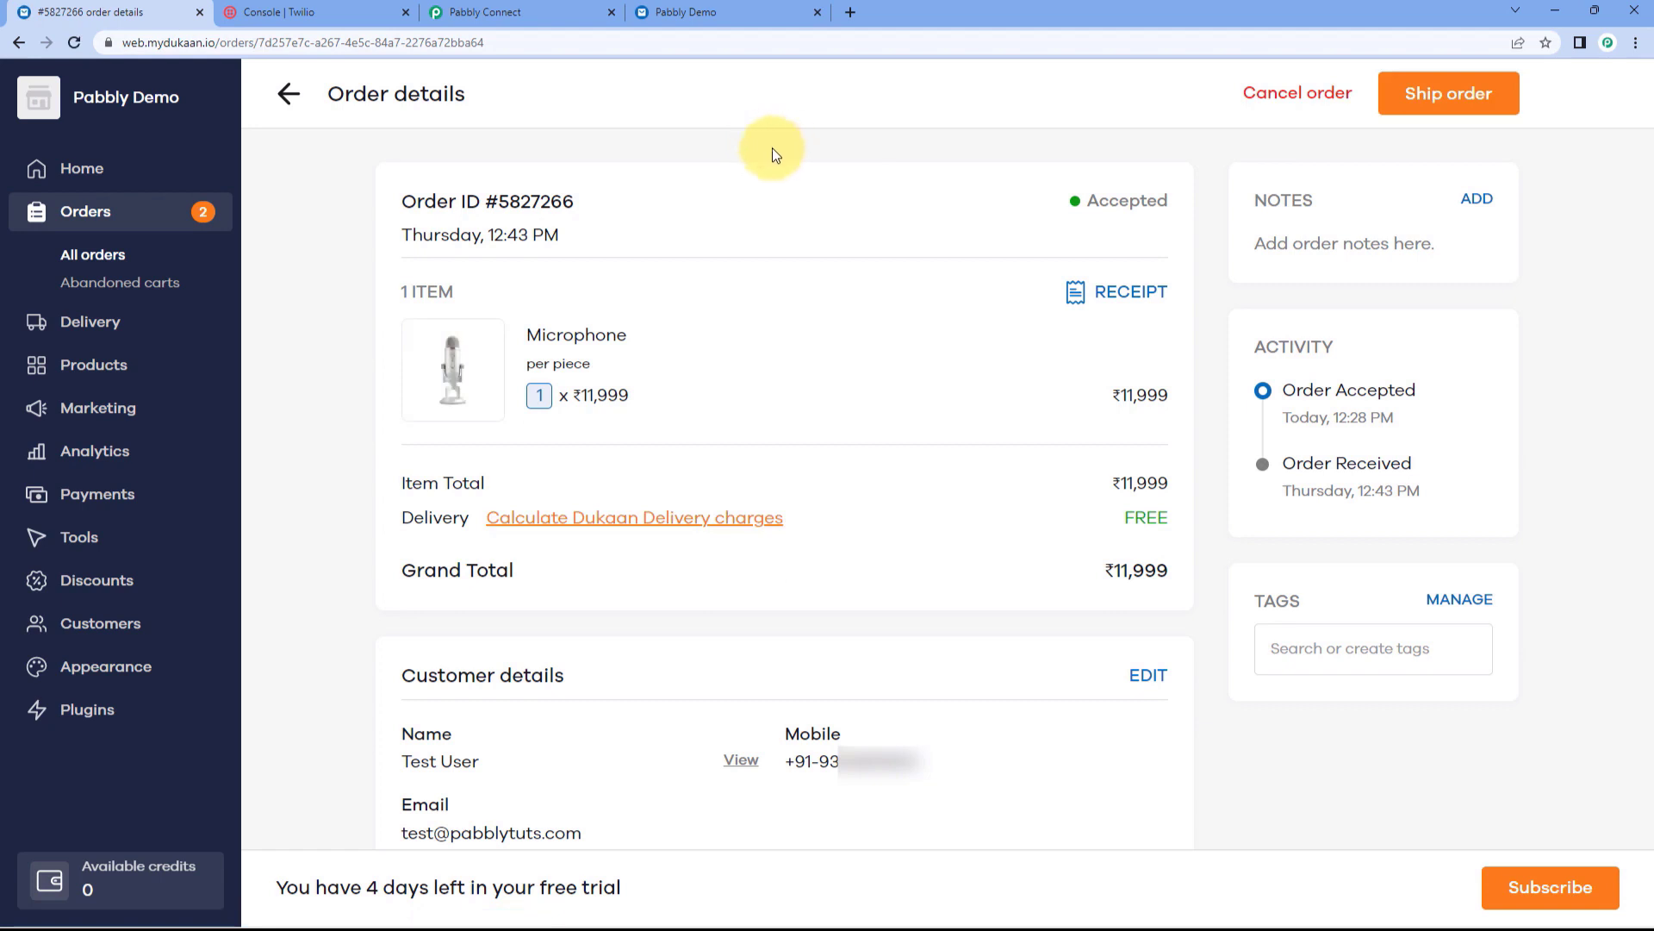
left_click(530, 12)
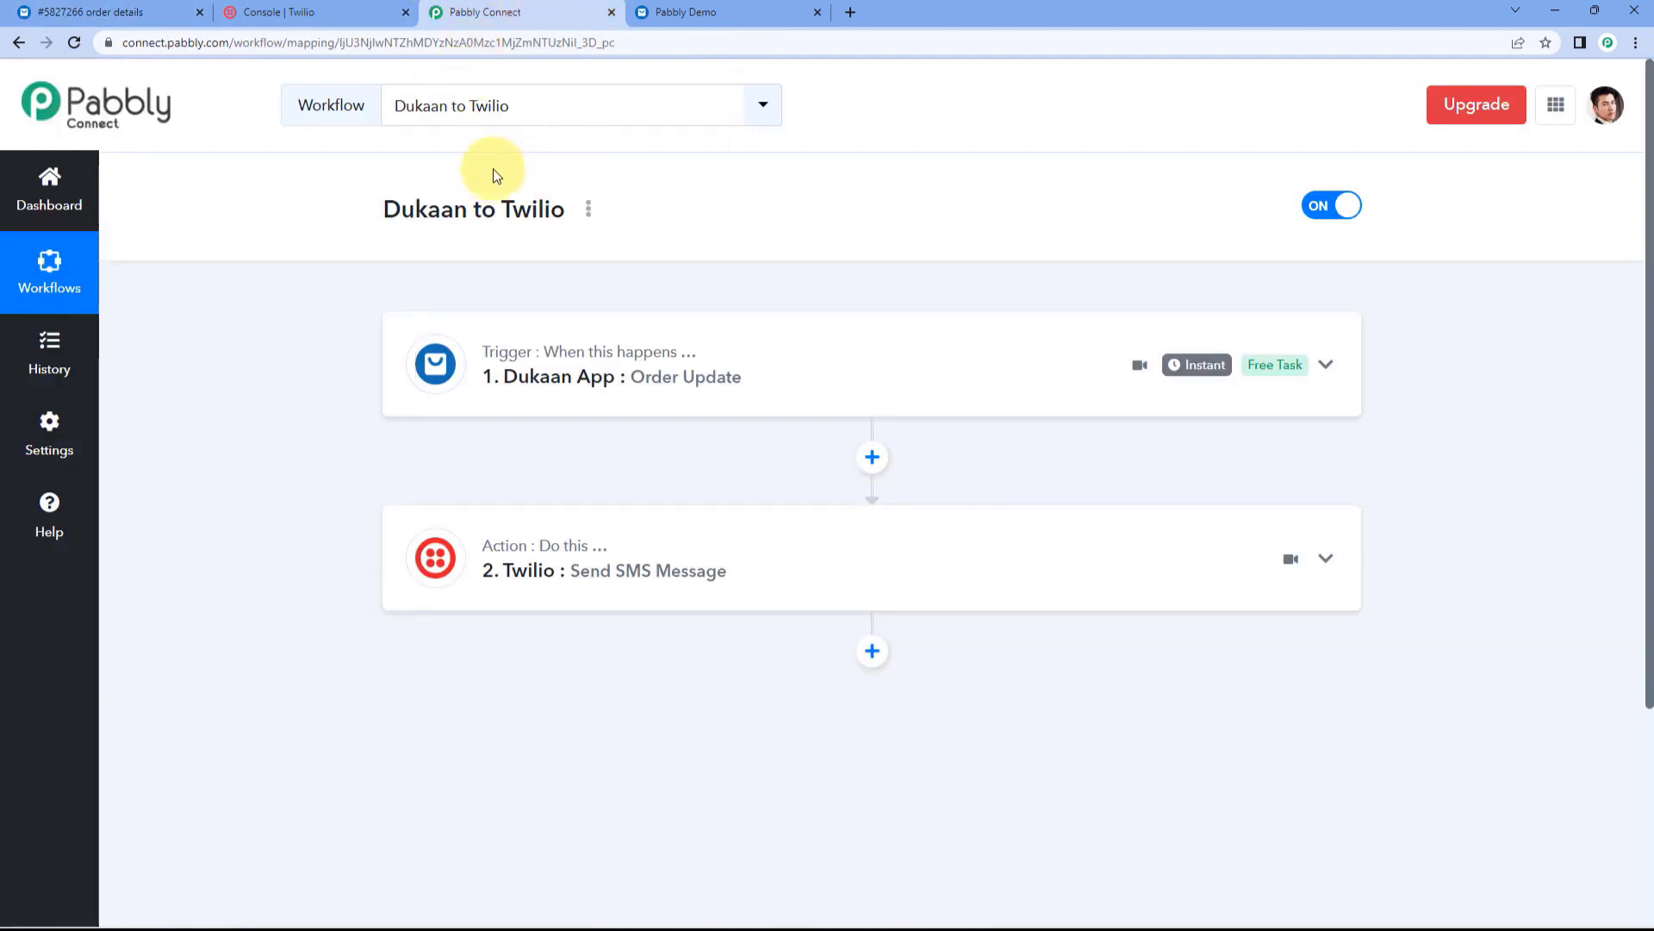
Step: Open Task History in a new tab and open the latest Dukaan to Twilio run
right_click(49, 349)
left_click(84, 358)
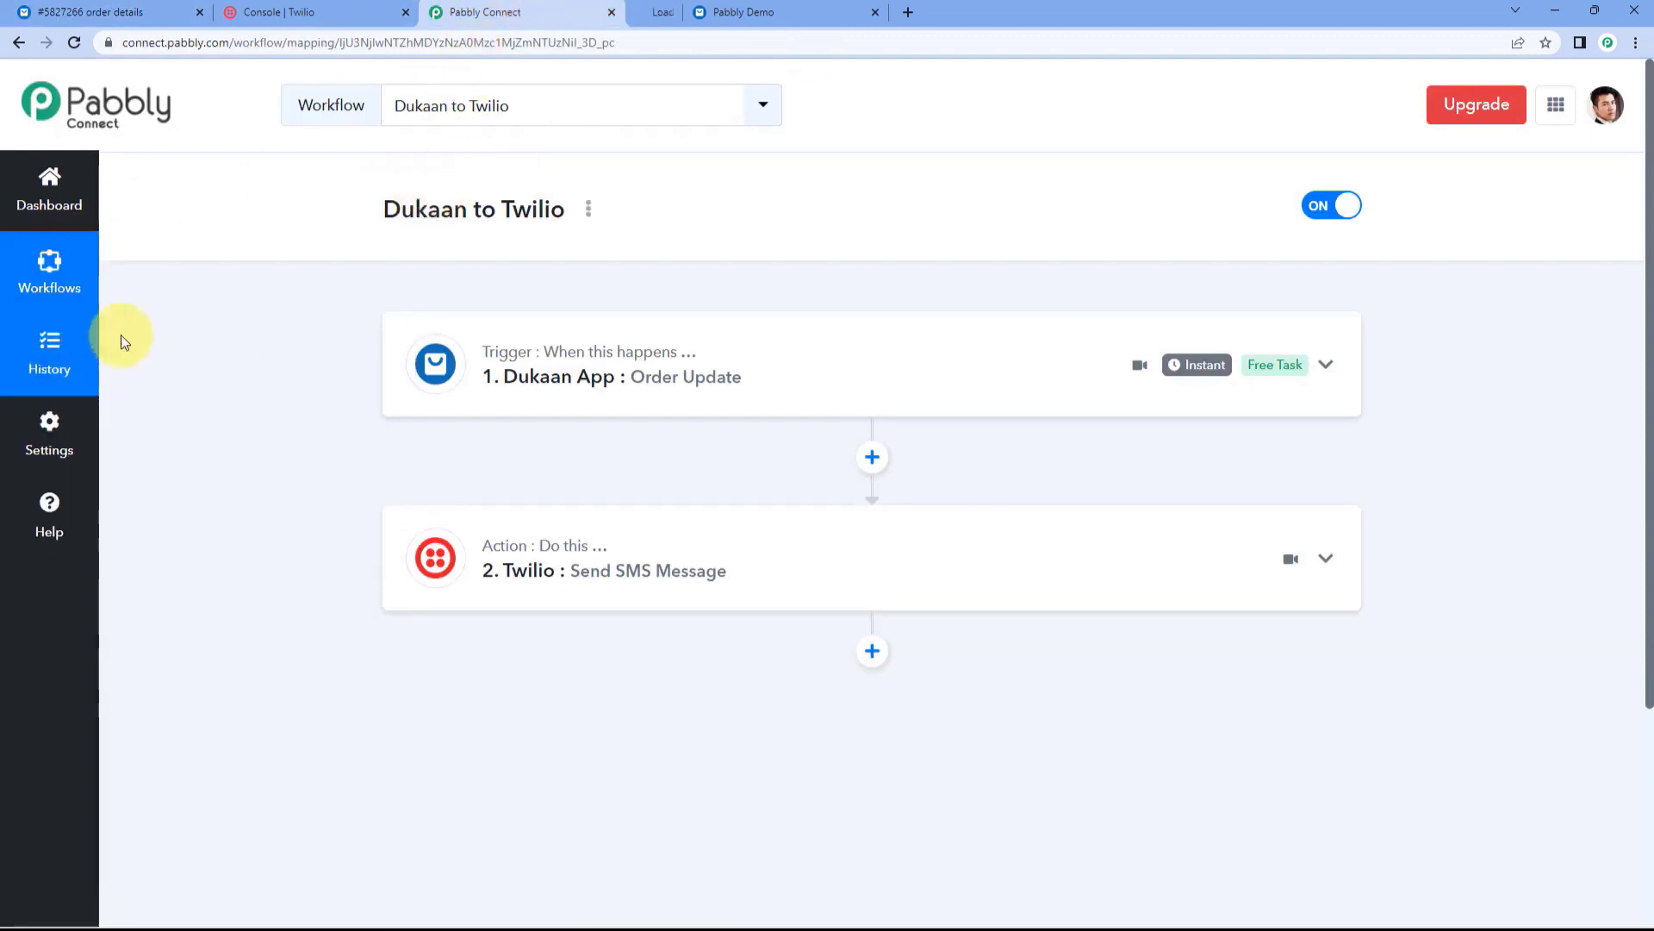
left_click(696, 10)
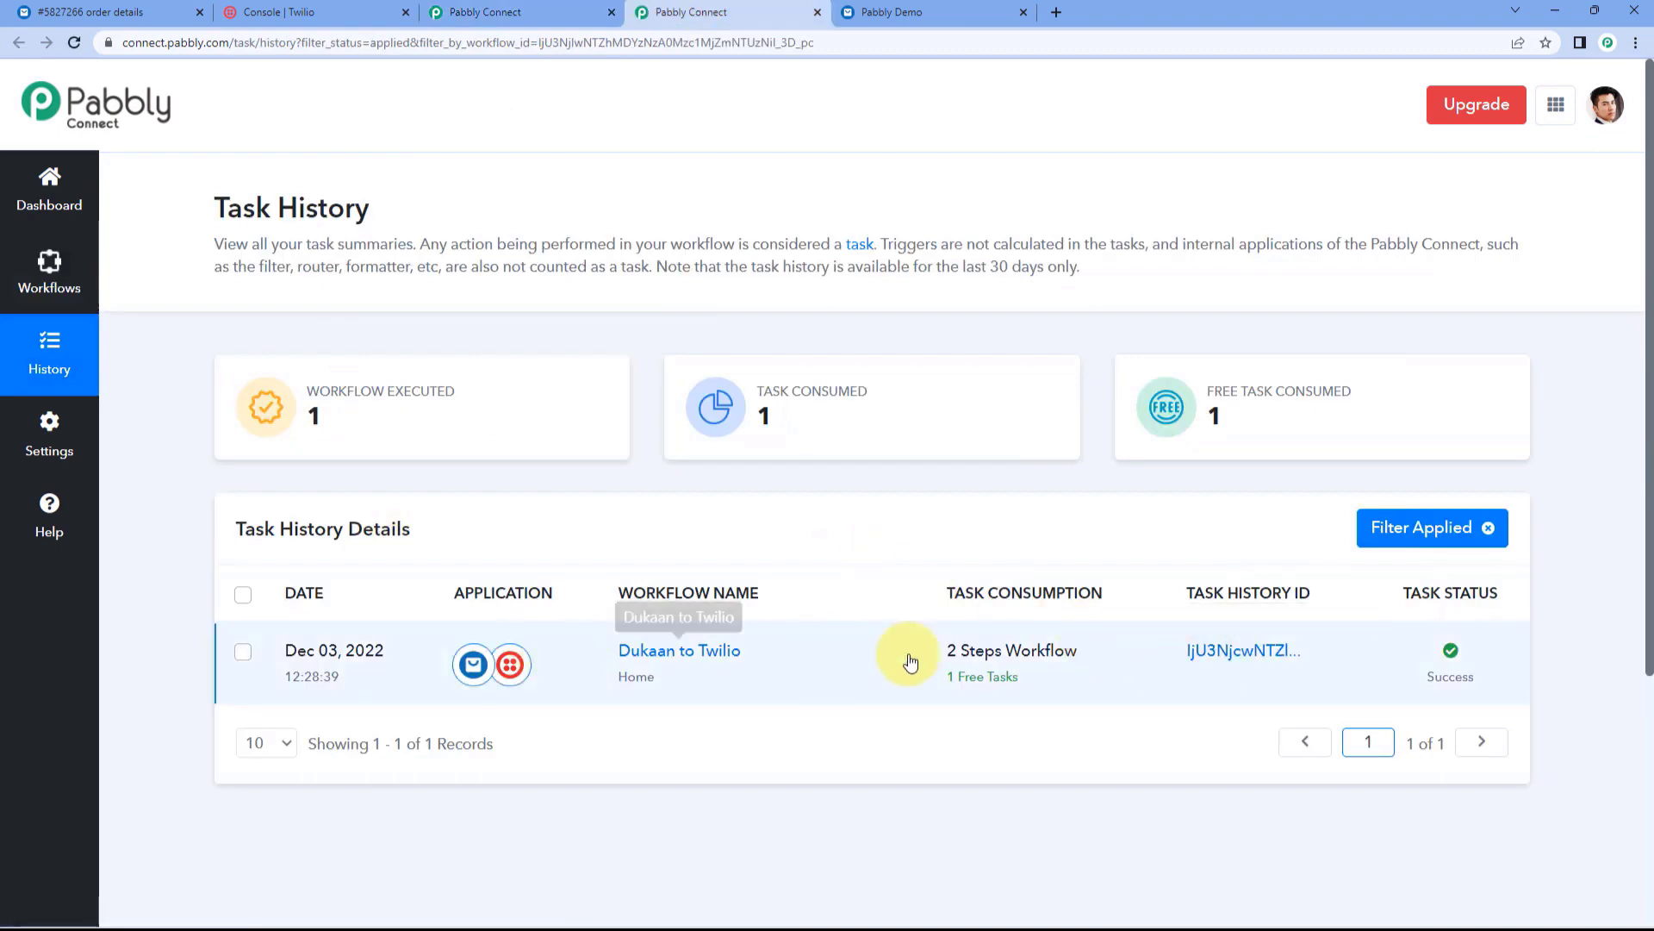
left_click(1227, 660)
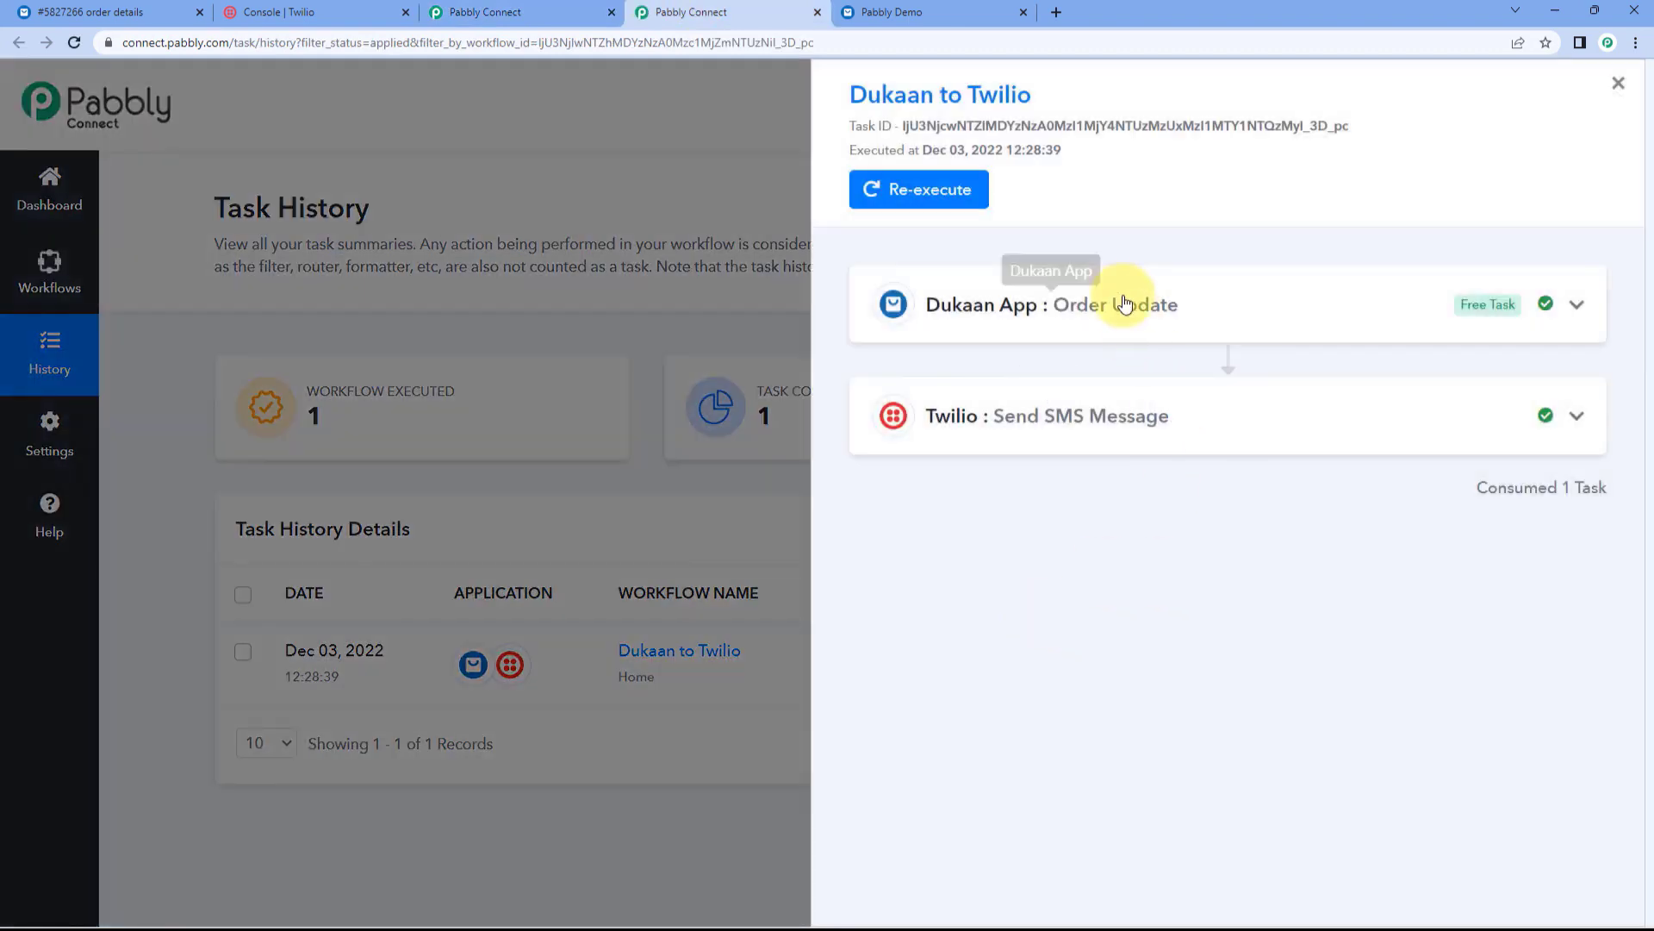
Step: Review the run's Dukaan Order Update data, including the 11999 total, then close the panel
left_click(1125, 306)
scroll(1115, 556, "down", 14)
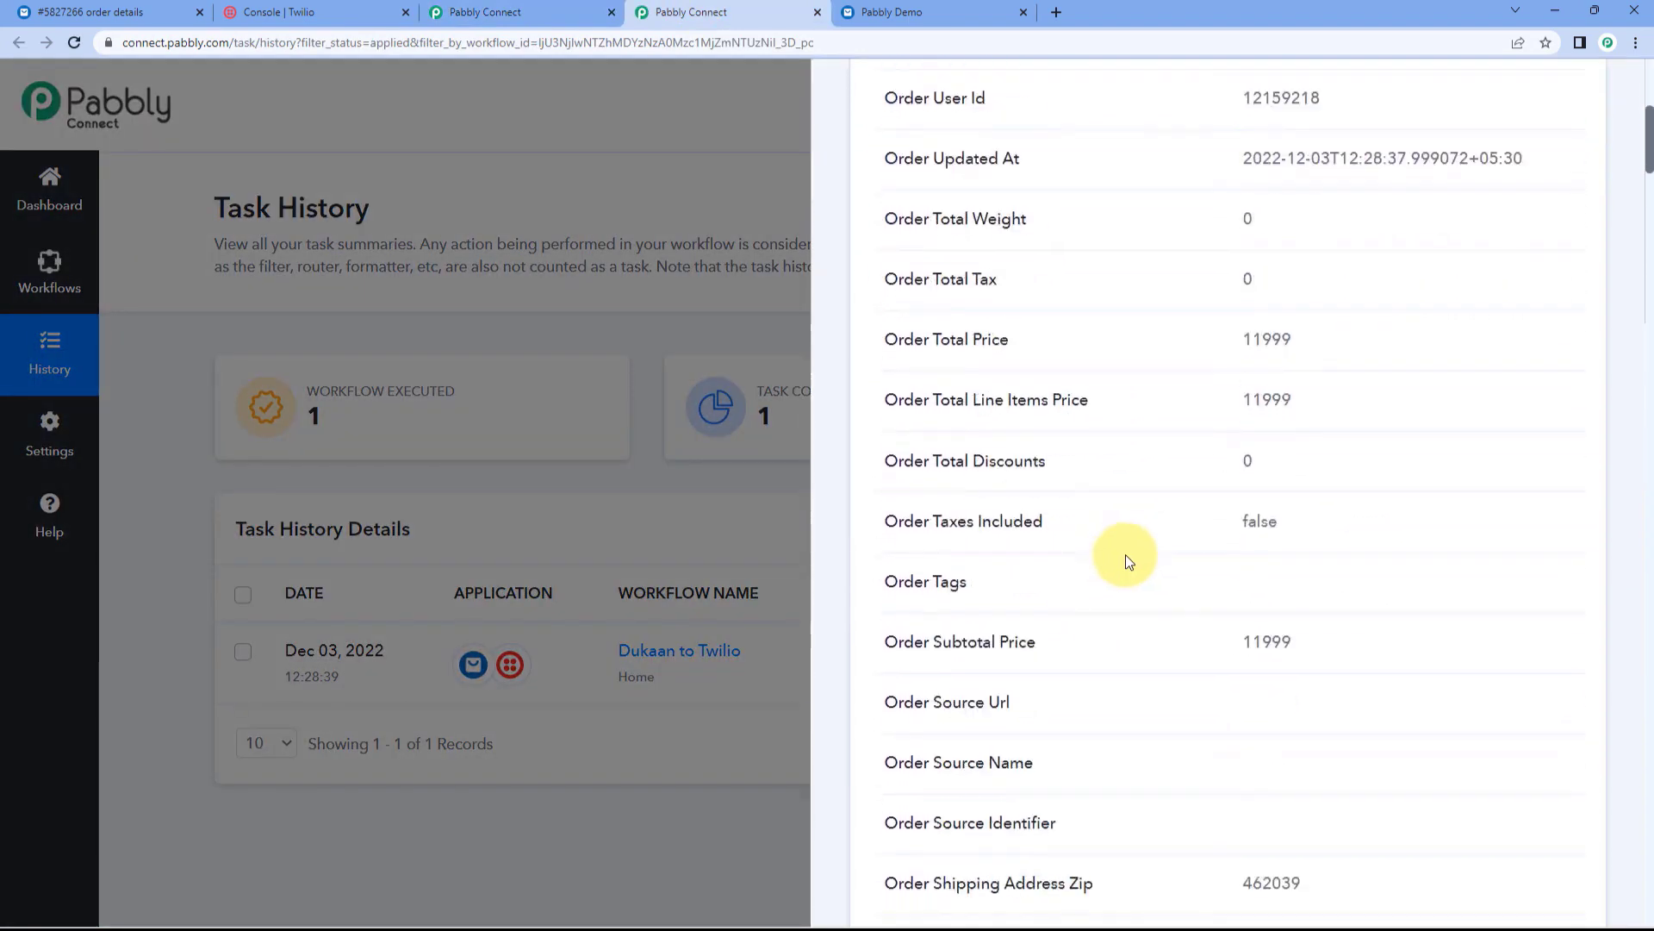
scroll(1129, 554, "up", 4)
left_click_drag(1327, 392, 1134, 404)
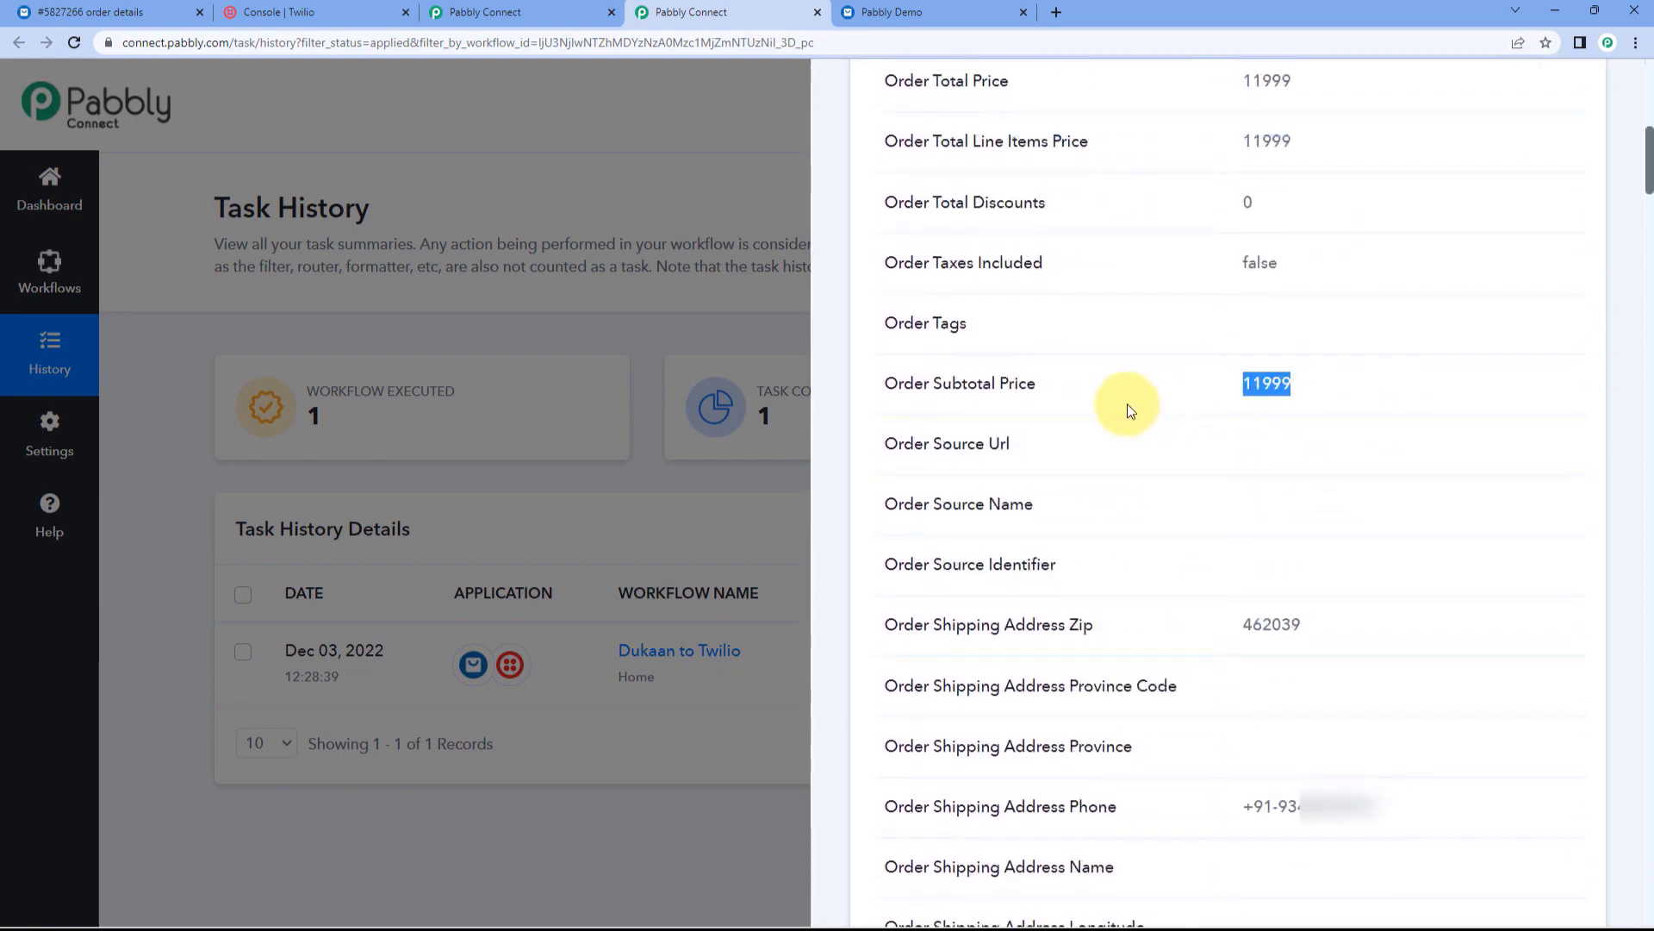
left_click(1106, 418)
scroll(1106, 422, "down", 12)
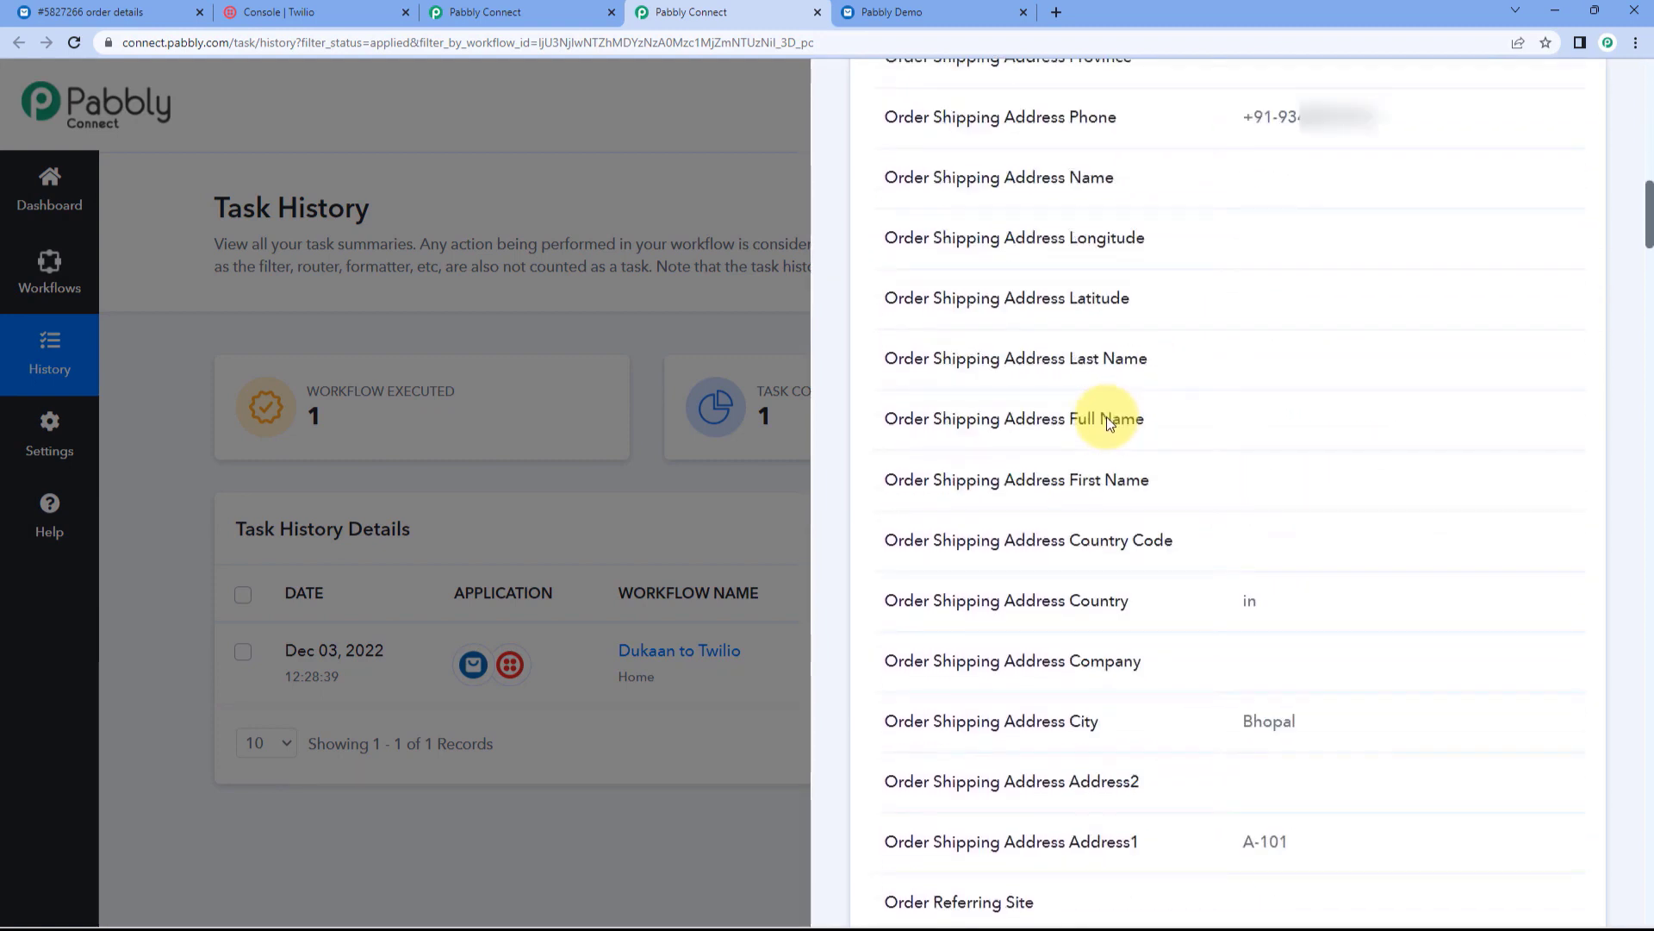
left_click(684, 303)
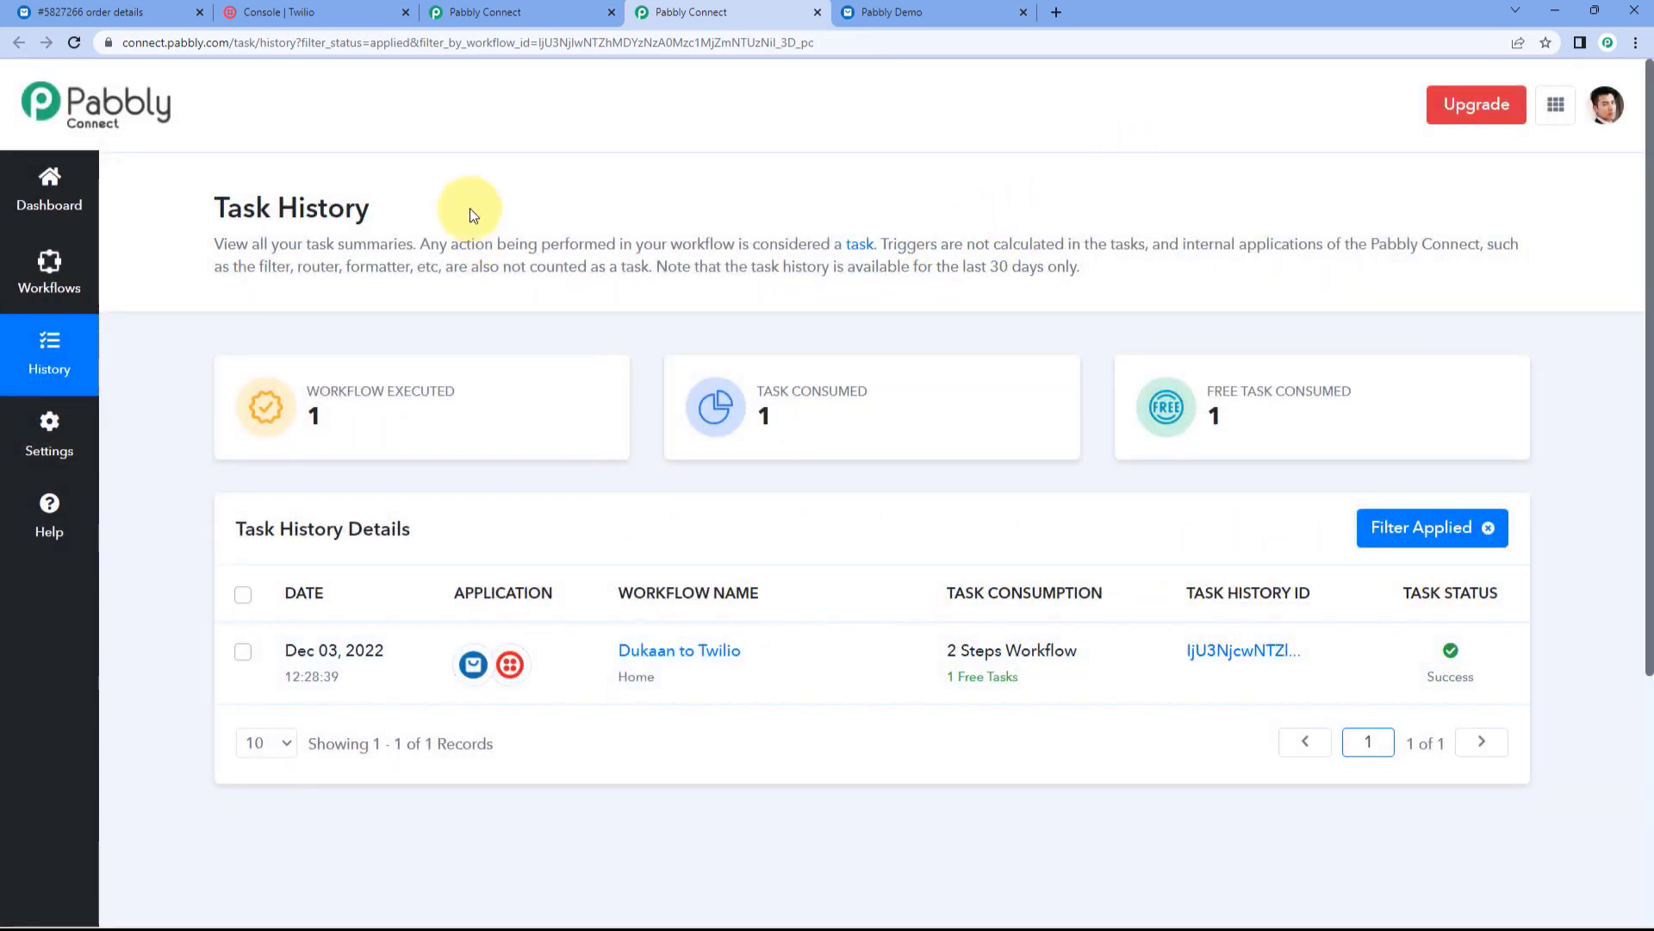
left_click(112, 12)
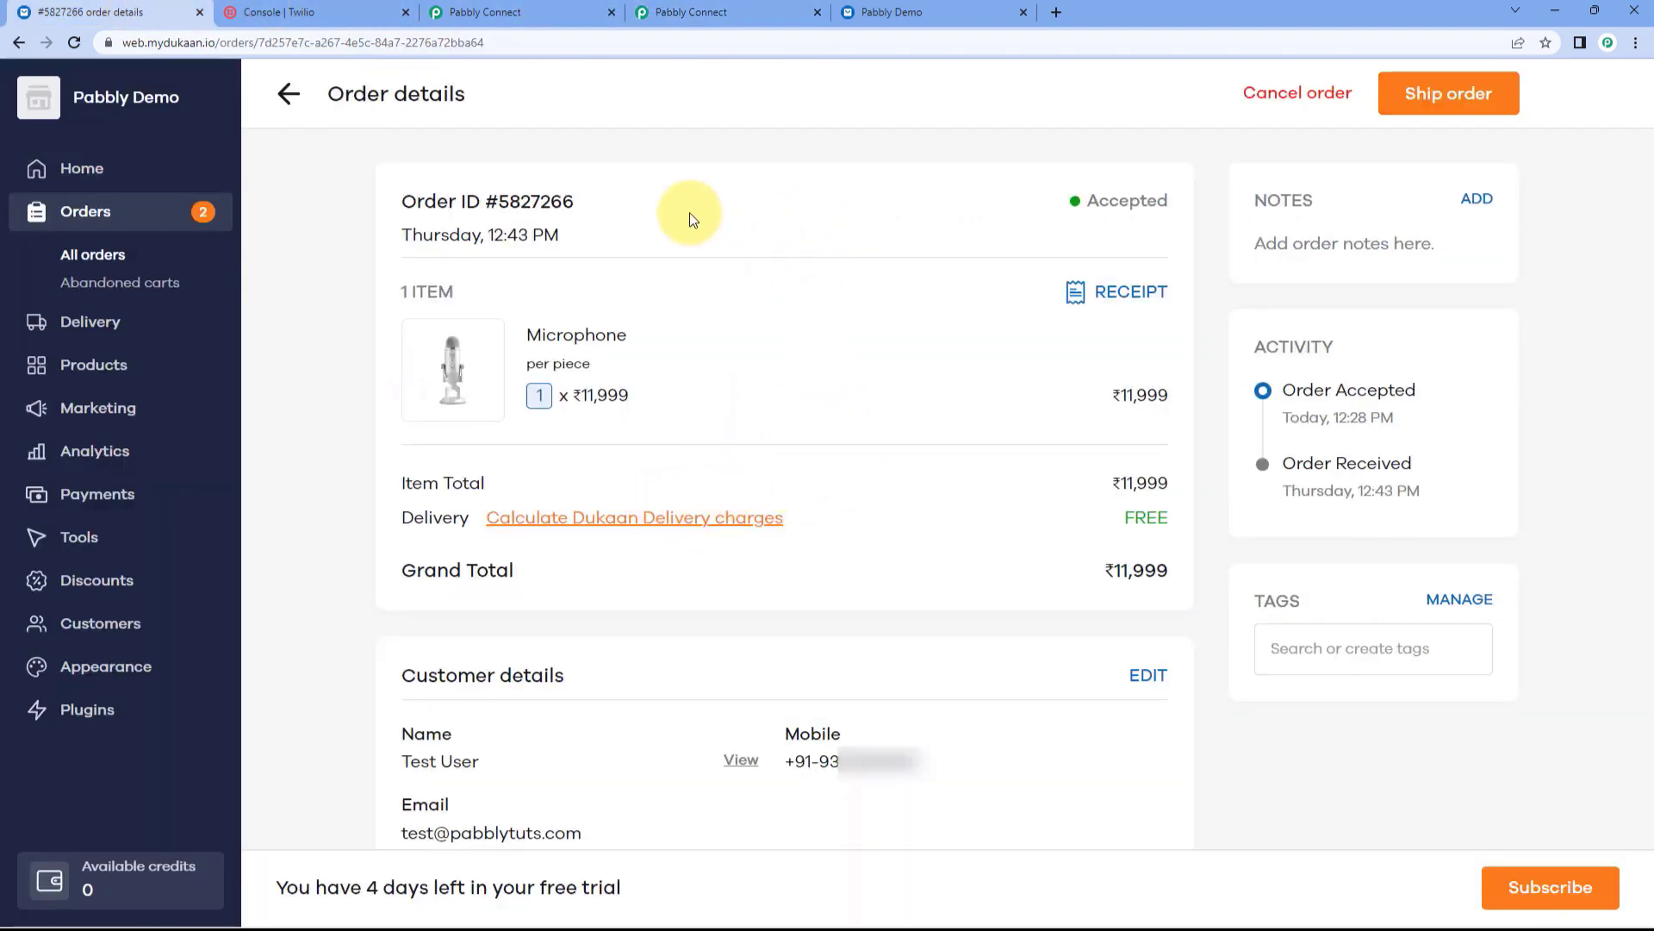
Step: Highlight the Microphone order customer's name and mobile number, then return to the workflow page
left_click_drag(494, 765, 384, 760)
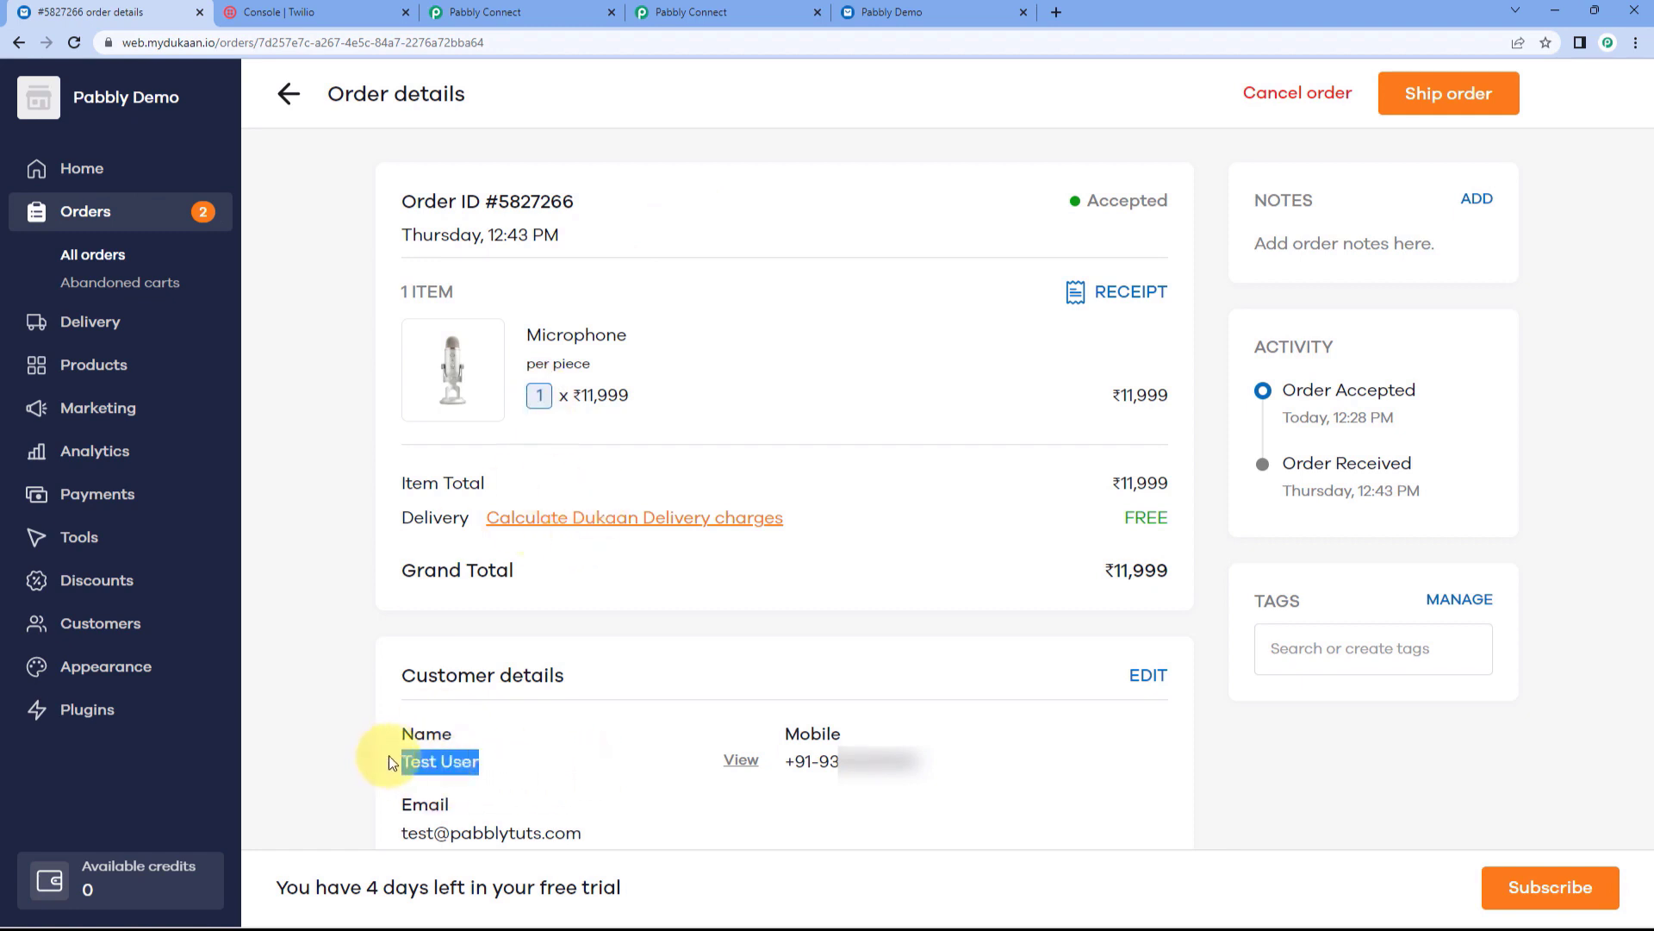
left_click_drag(945, 762, 784, 764)
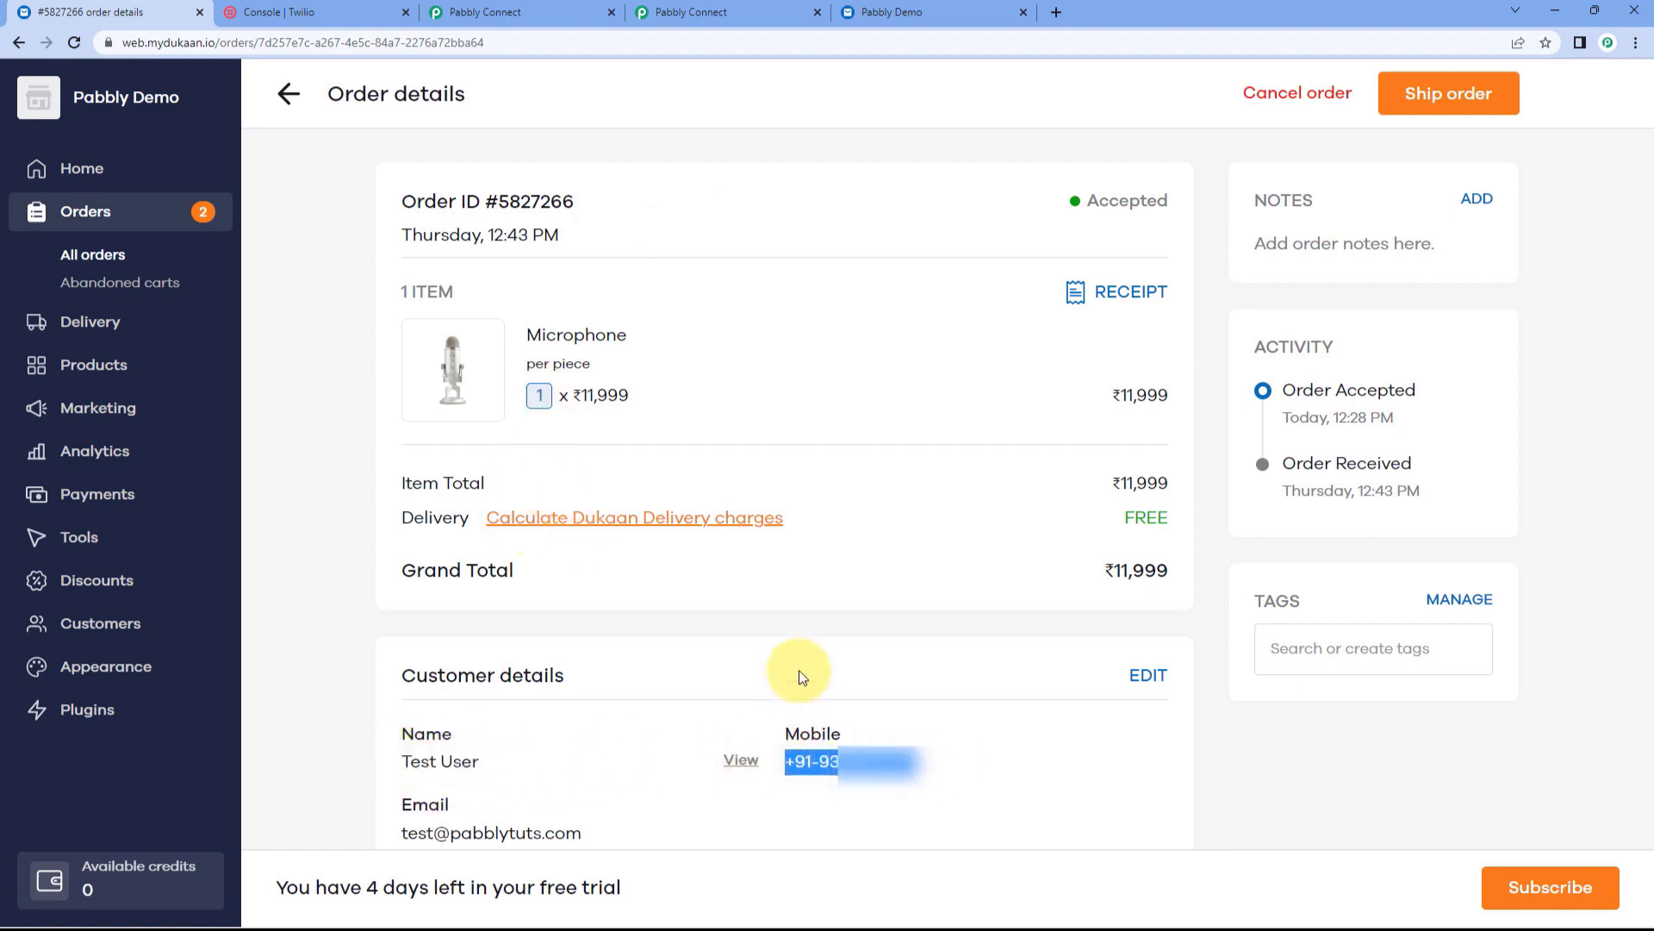
left_click(719, 12)
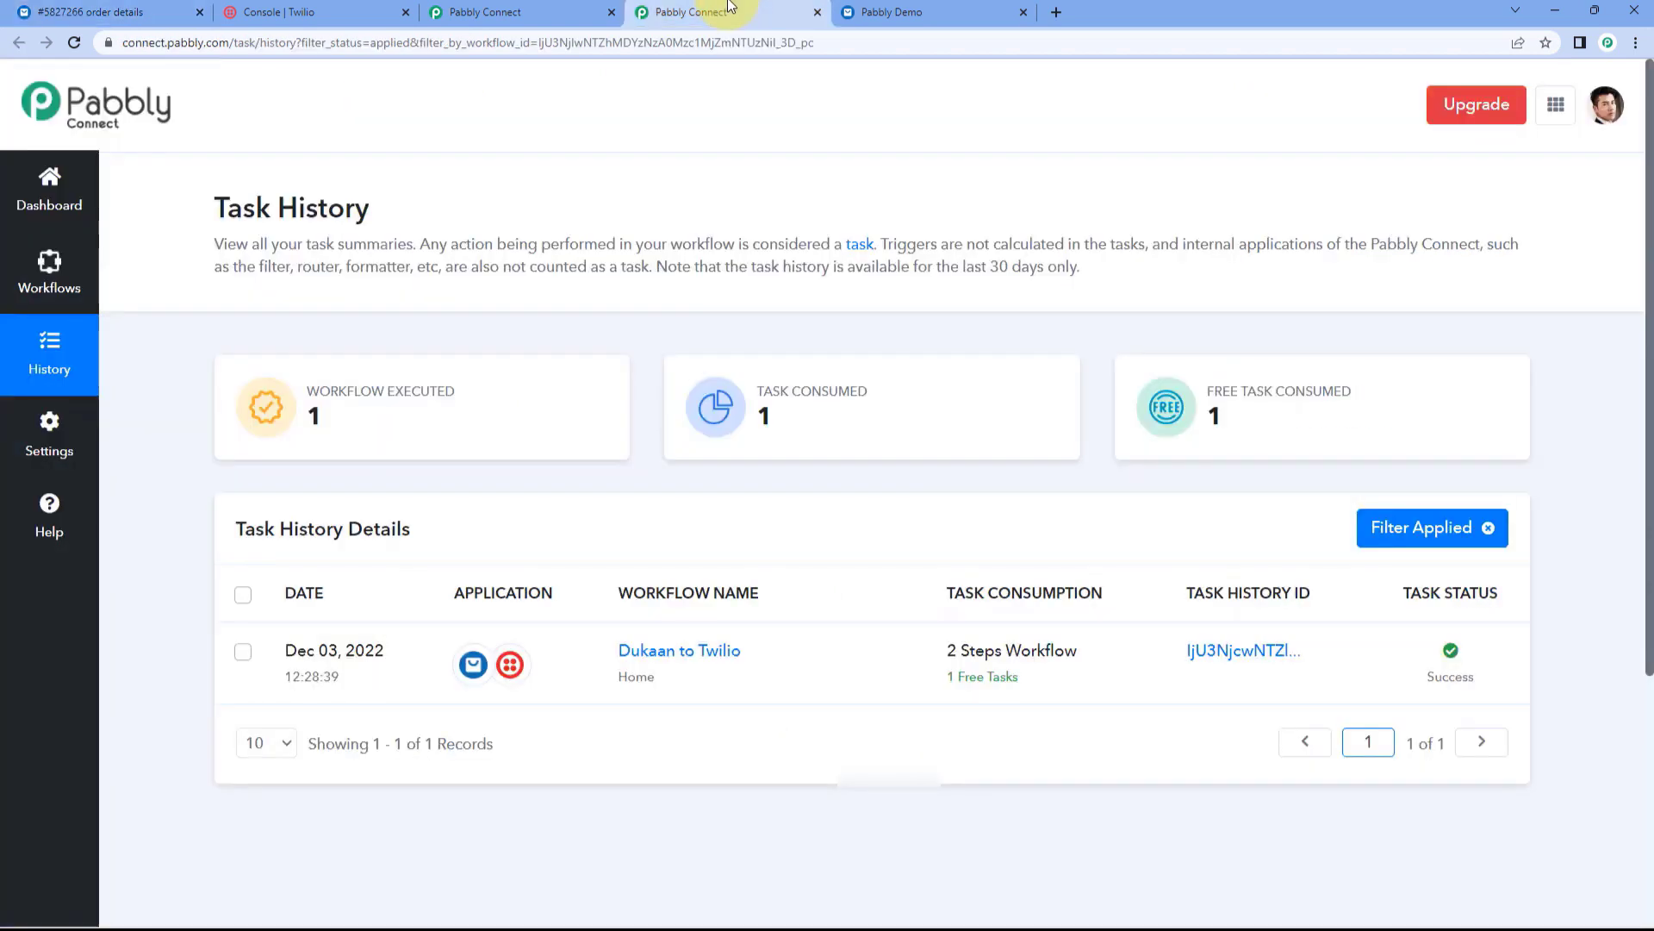
left_click(517, 12)
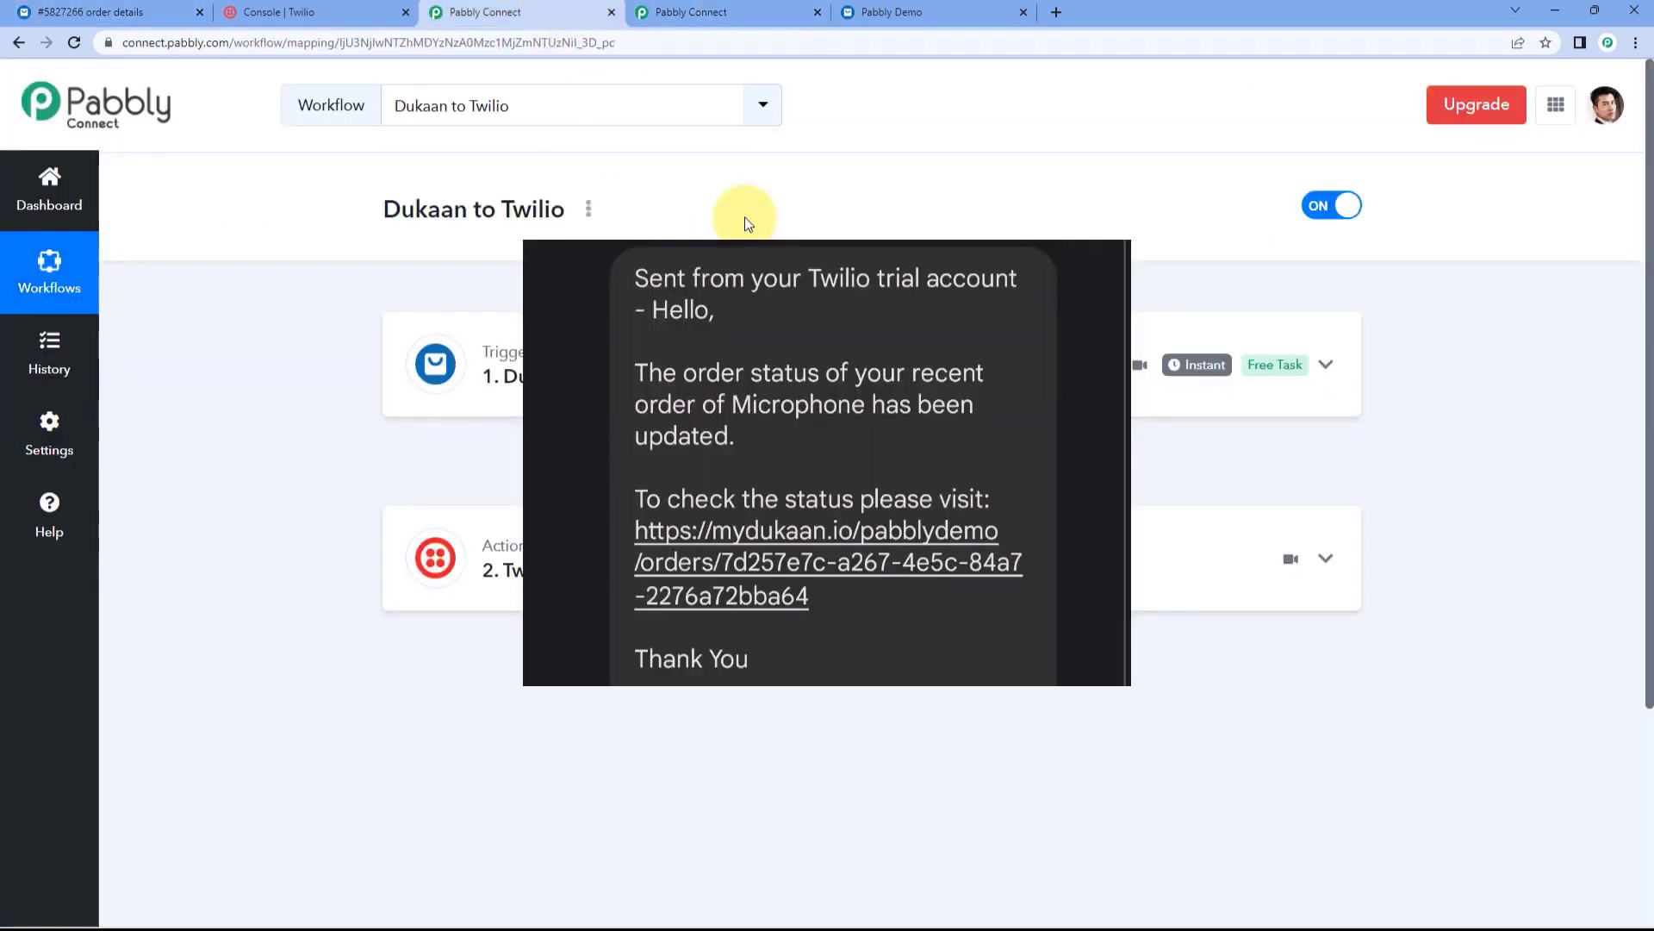
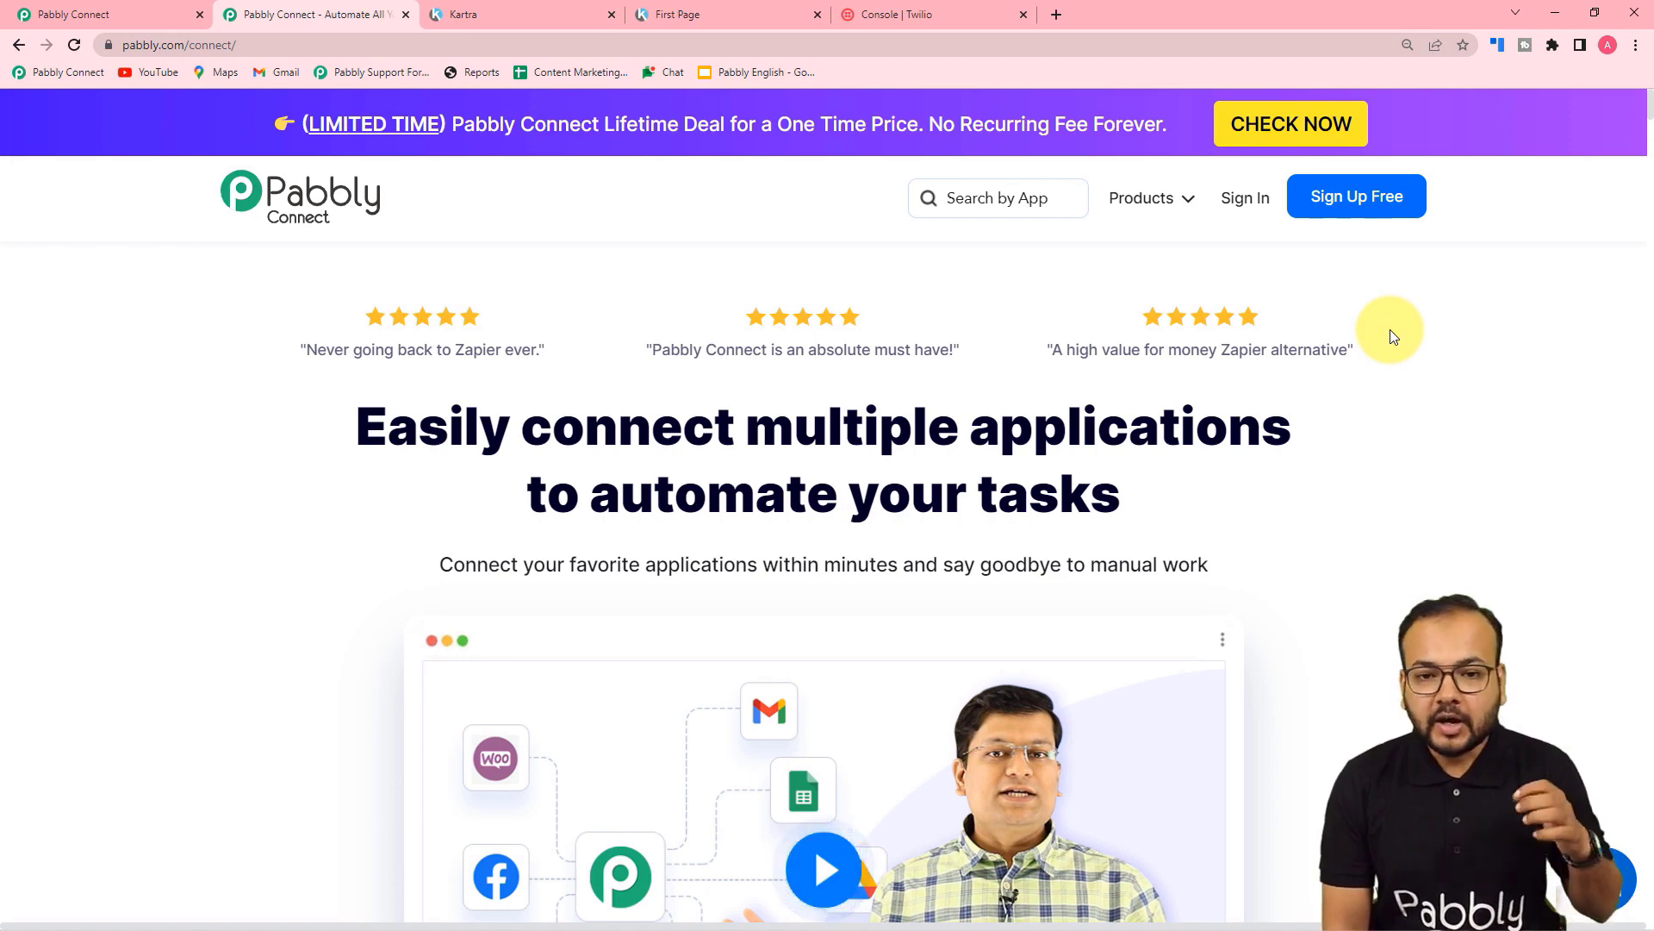
Step: Go to the Pabbly Connect dashboard and begin a new workflow
left_click(81, 8)
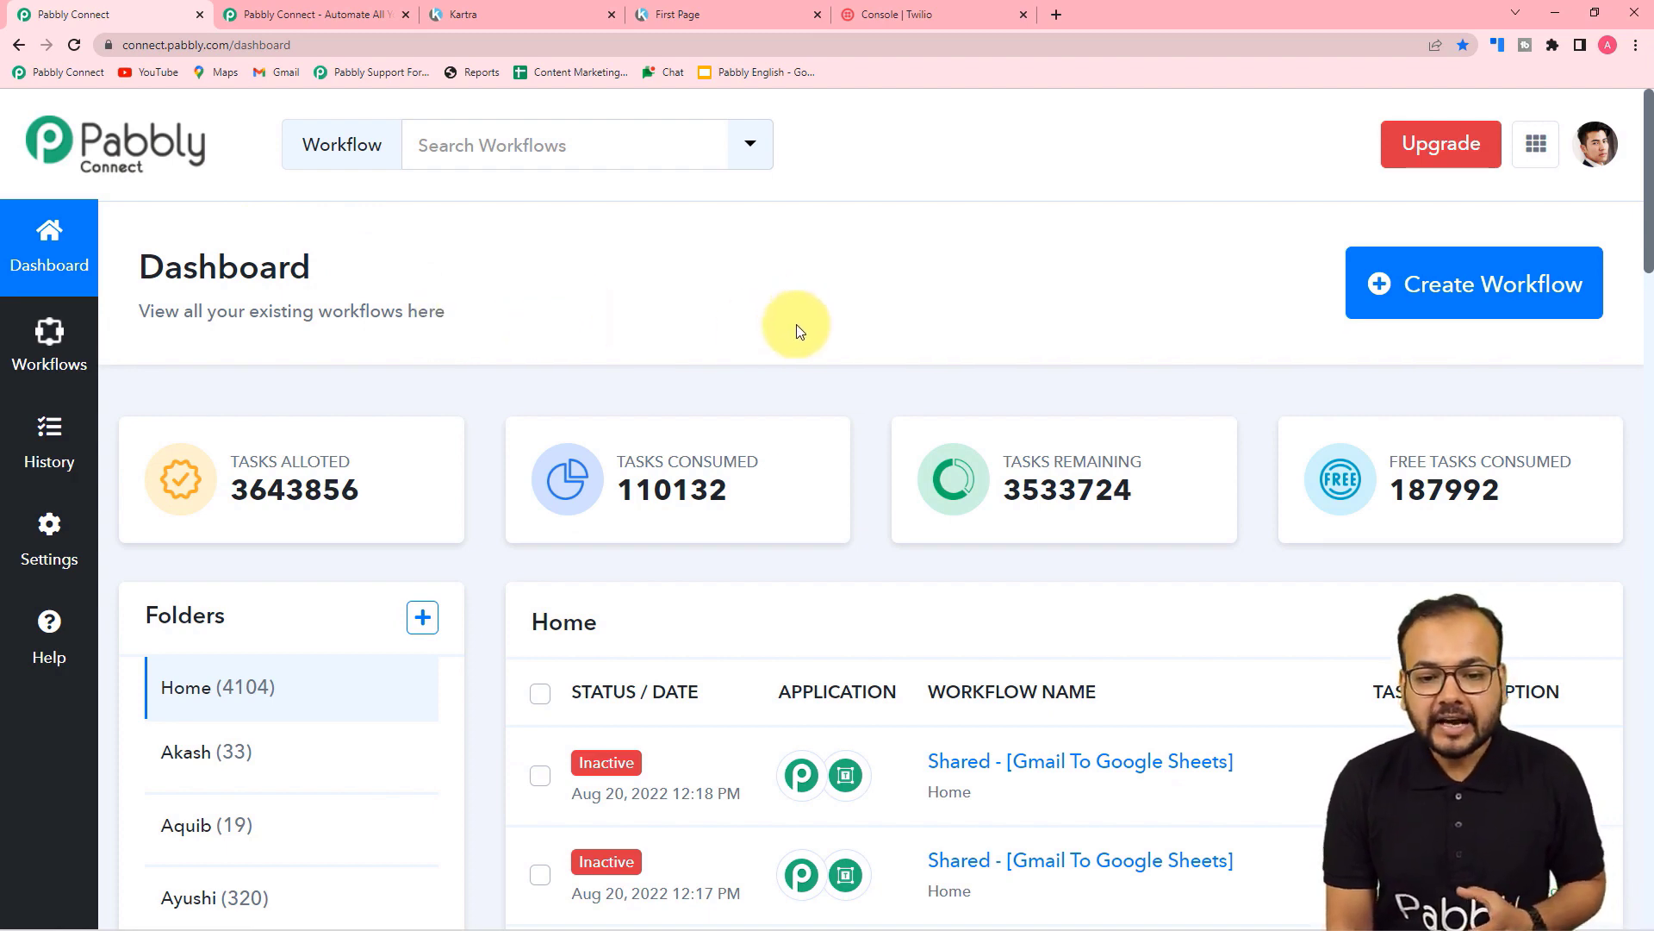
left_click(1439, 284)
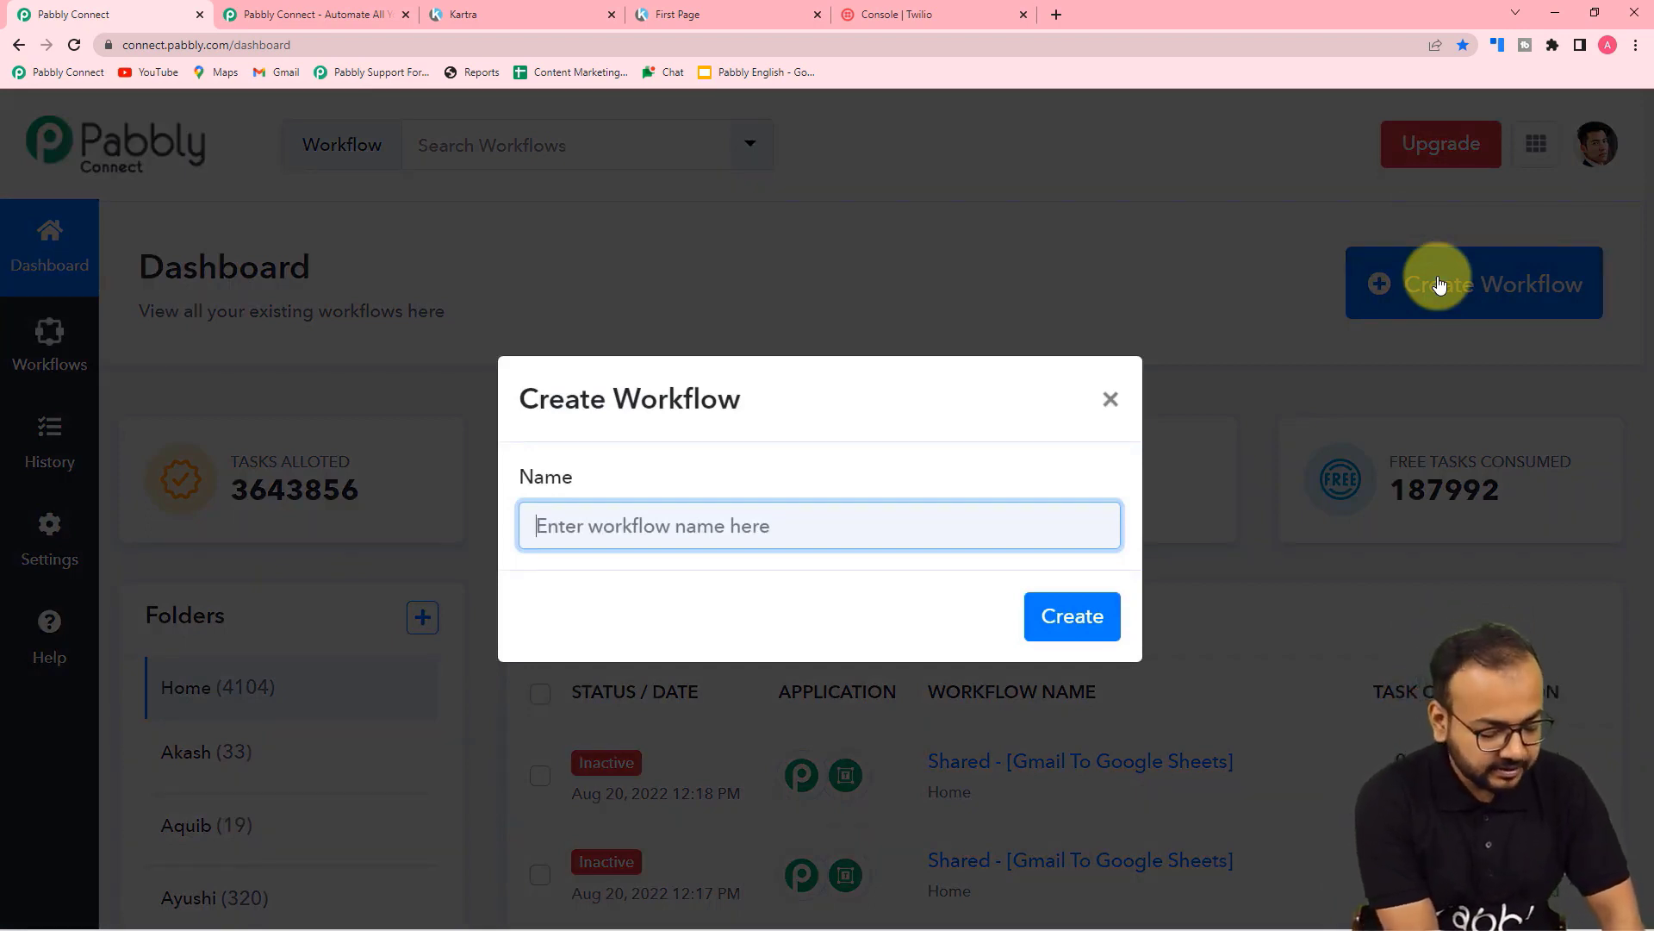
Step: Create the workflow named 'Send SMS to Kartra Leads'
type("Send ")
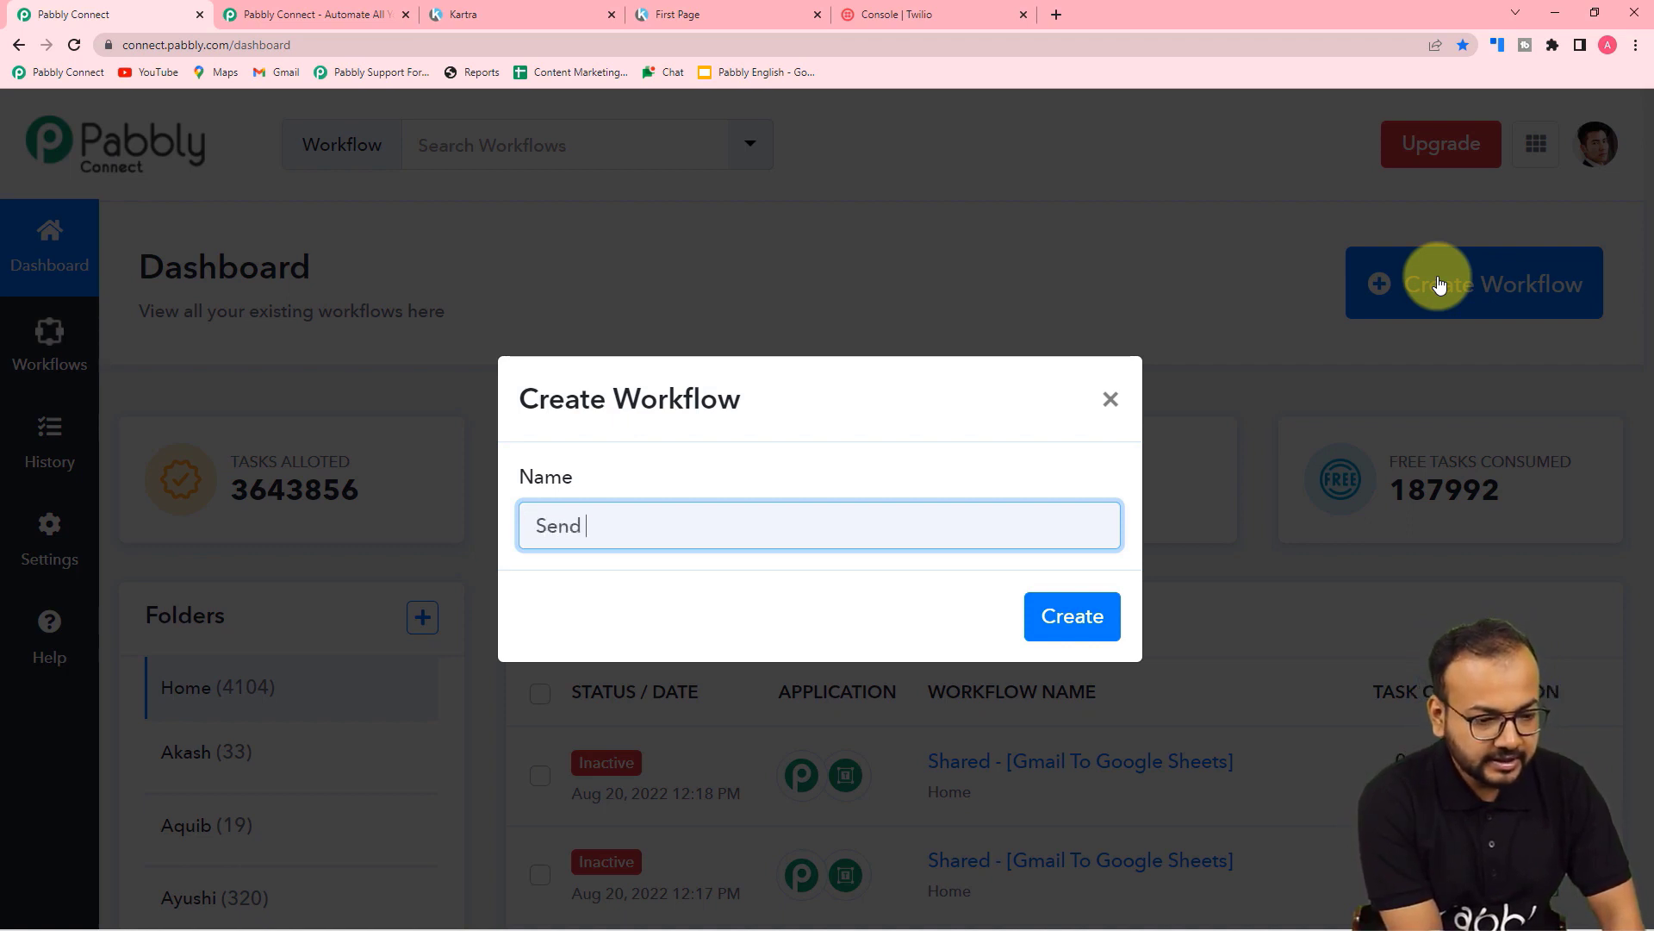
type("SMS to Kartra Leads")
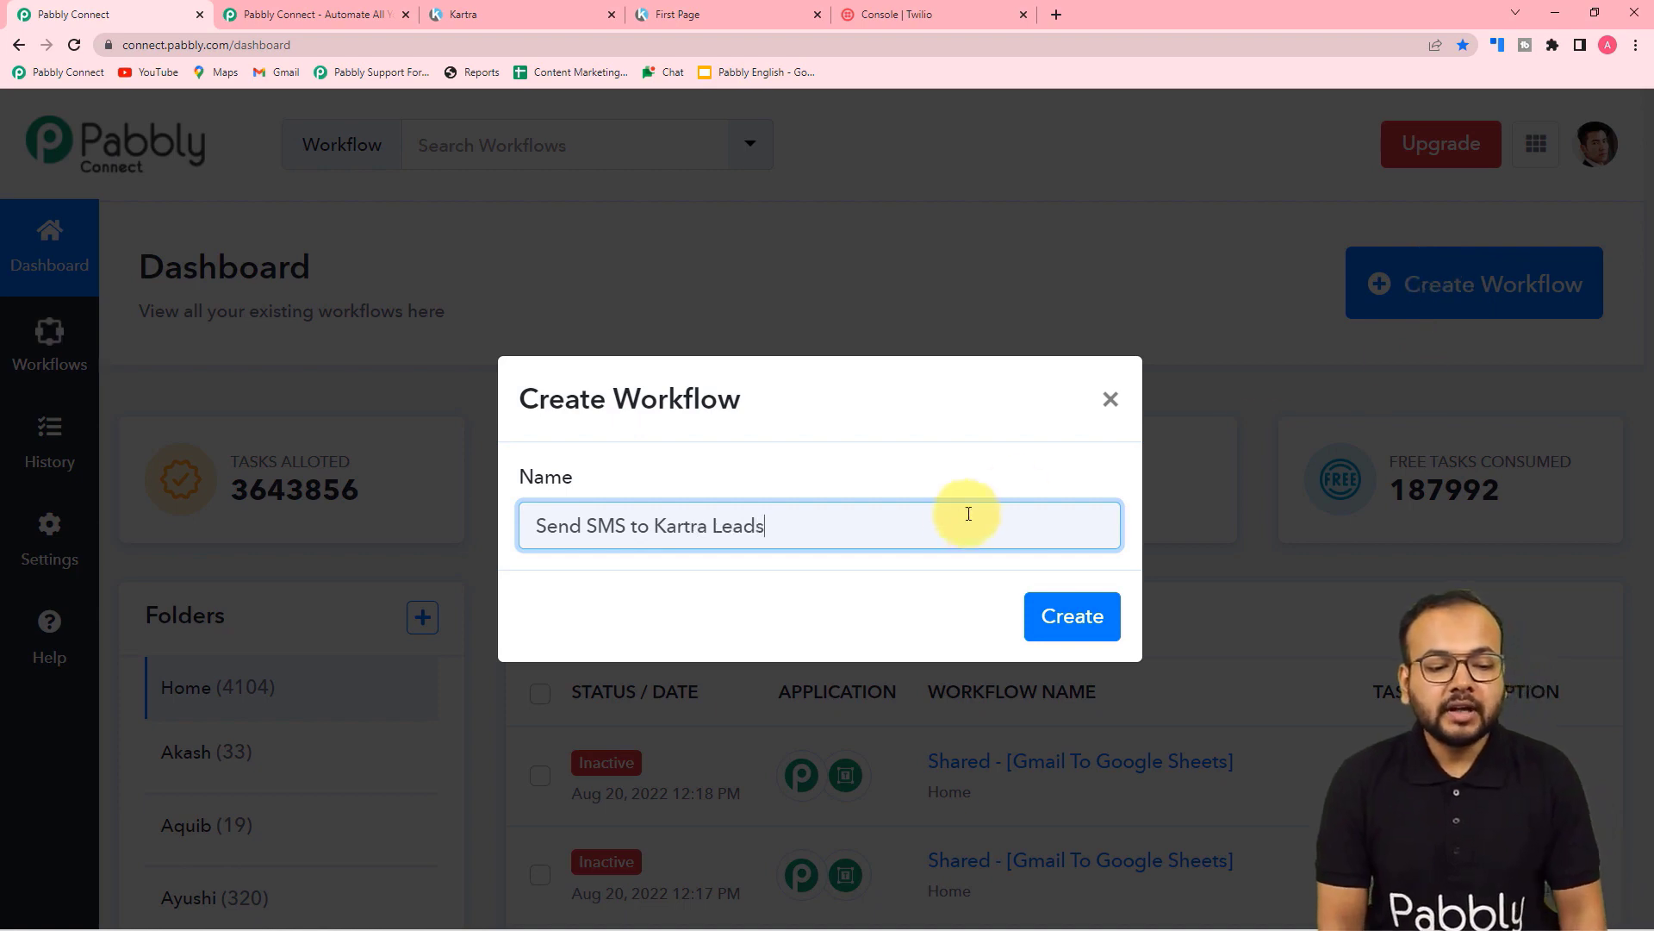
left_click(1061, 622)
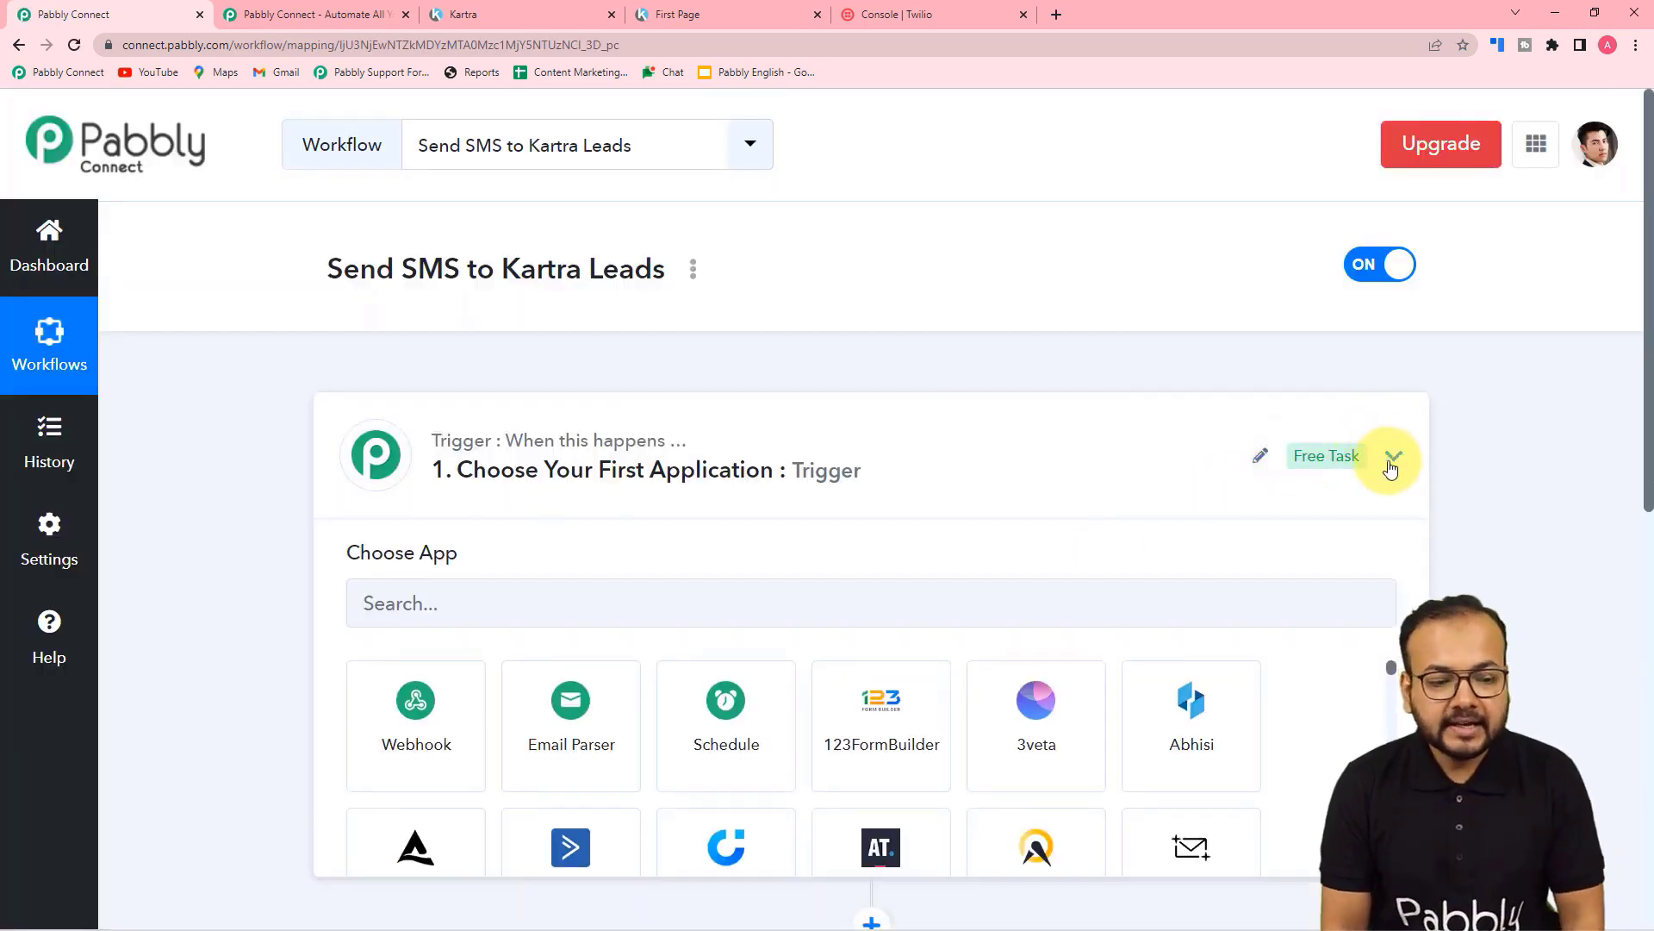
Step: Set Kartra as the workflow's trigger app
left_click(1392, 456)
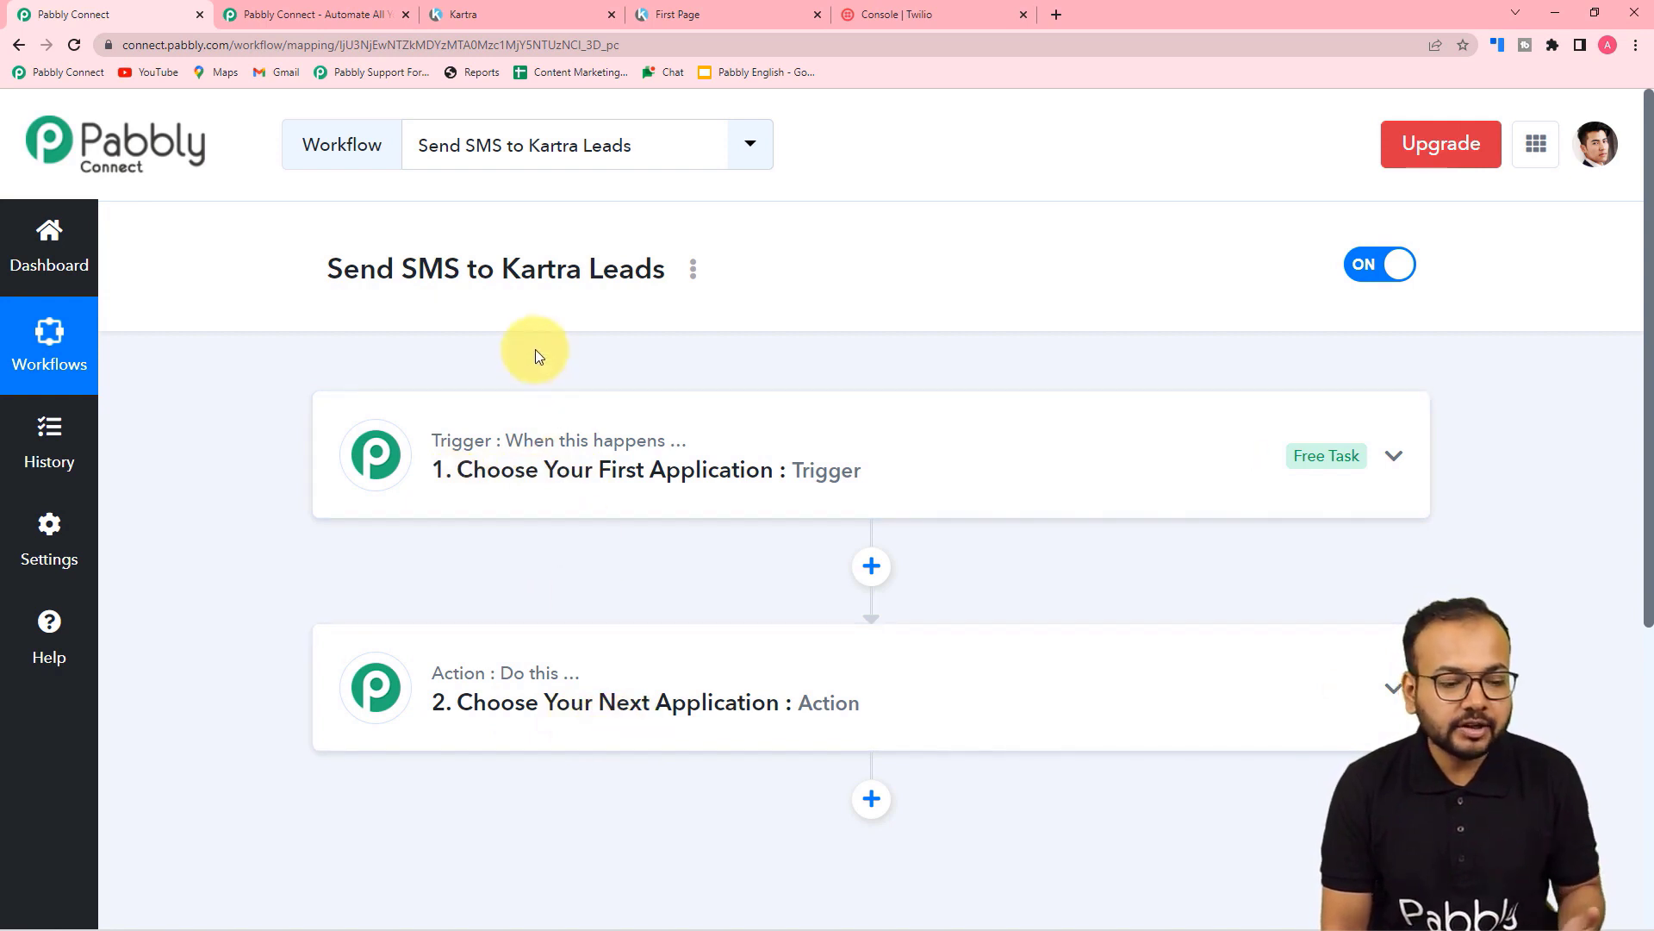
left_click(523, 441)
scroll(518, 448, "down", 2)
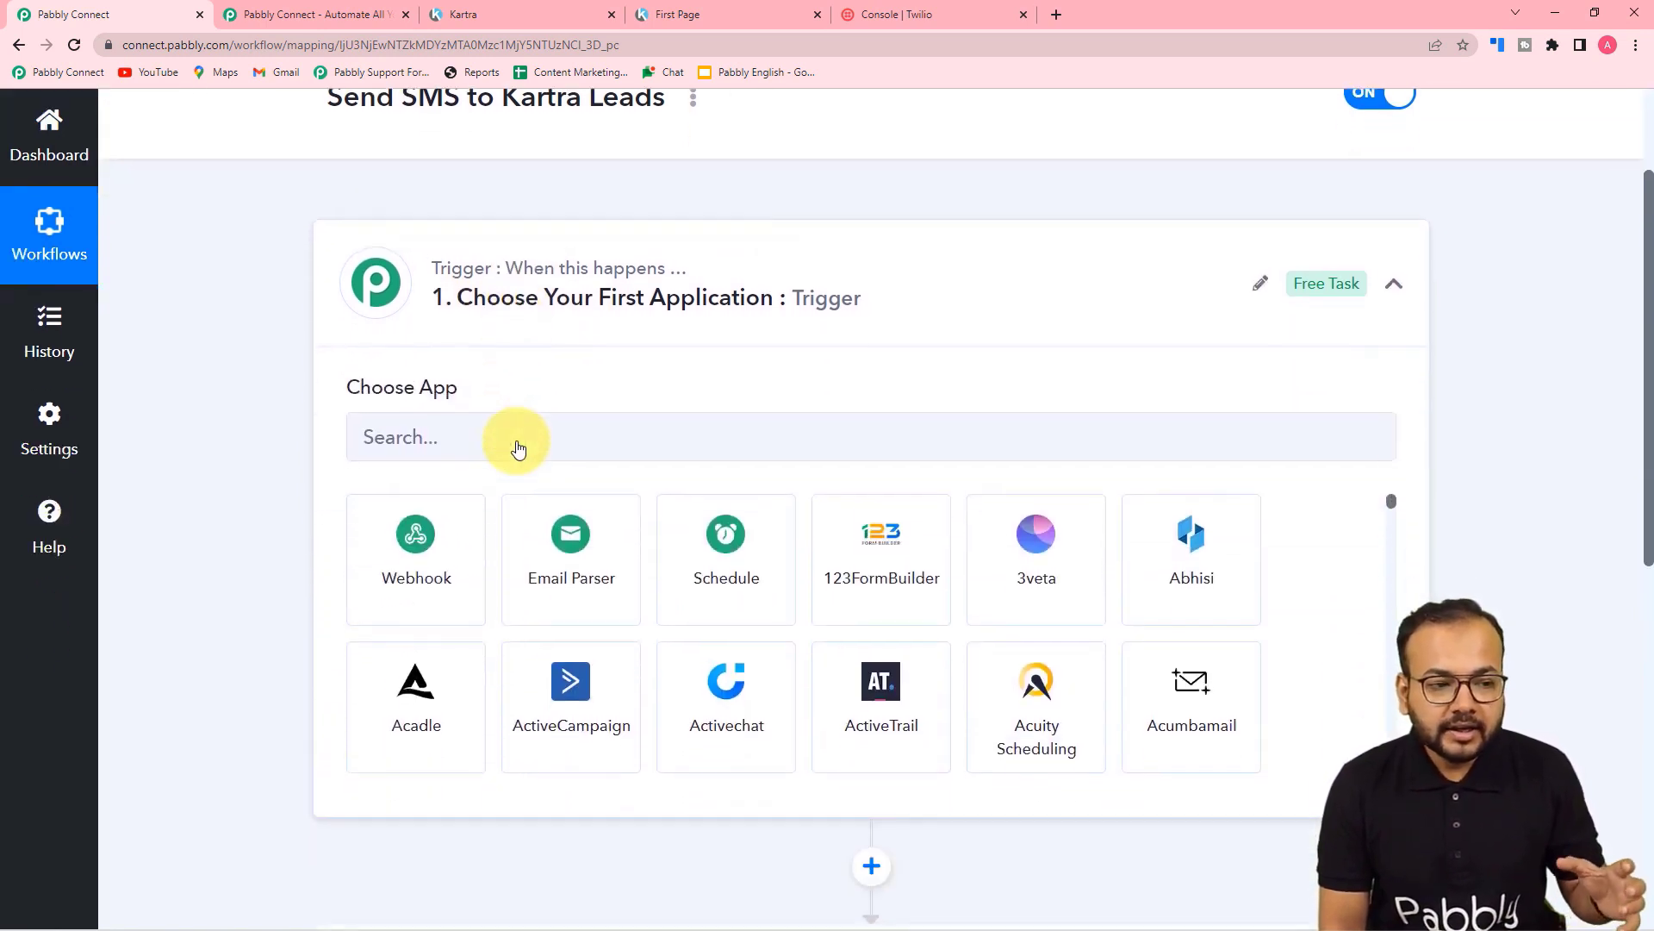
scroll(517, 448, "up", 1)
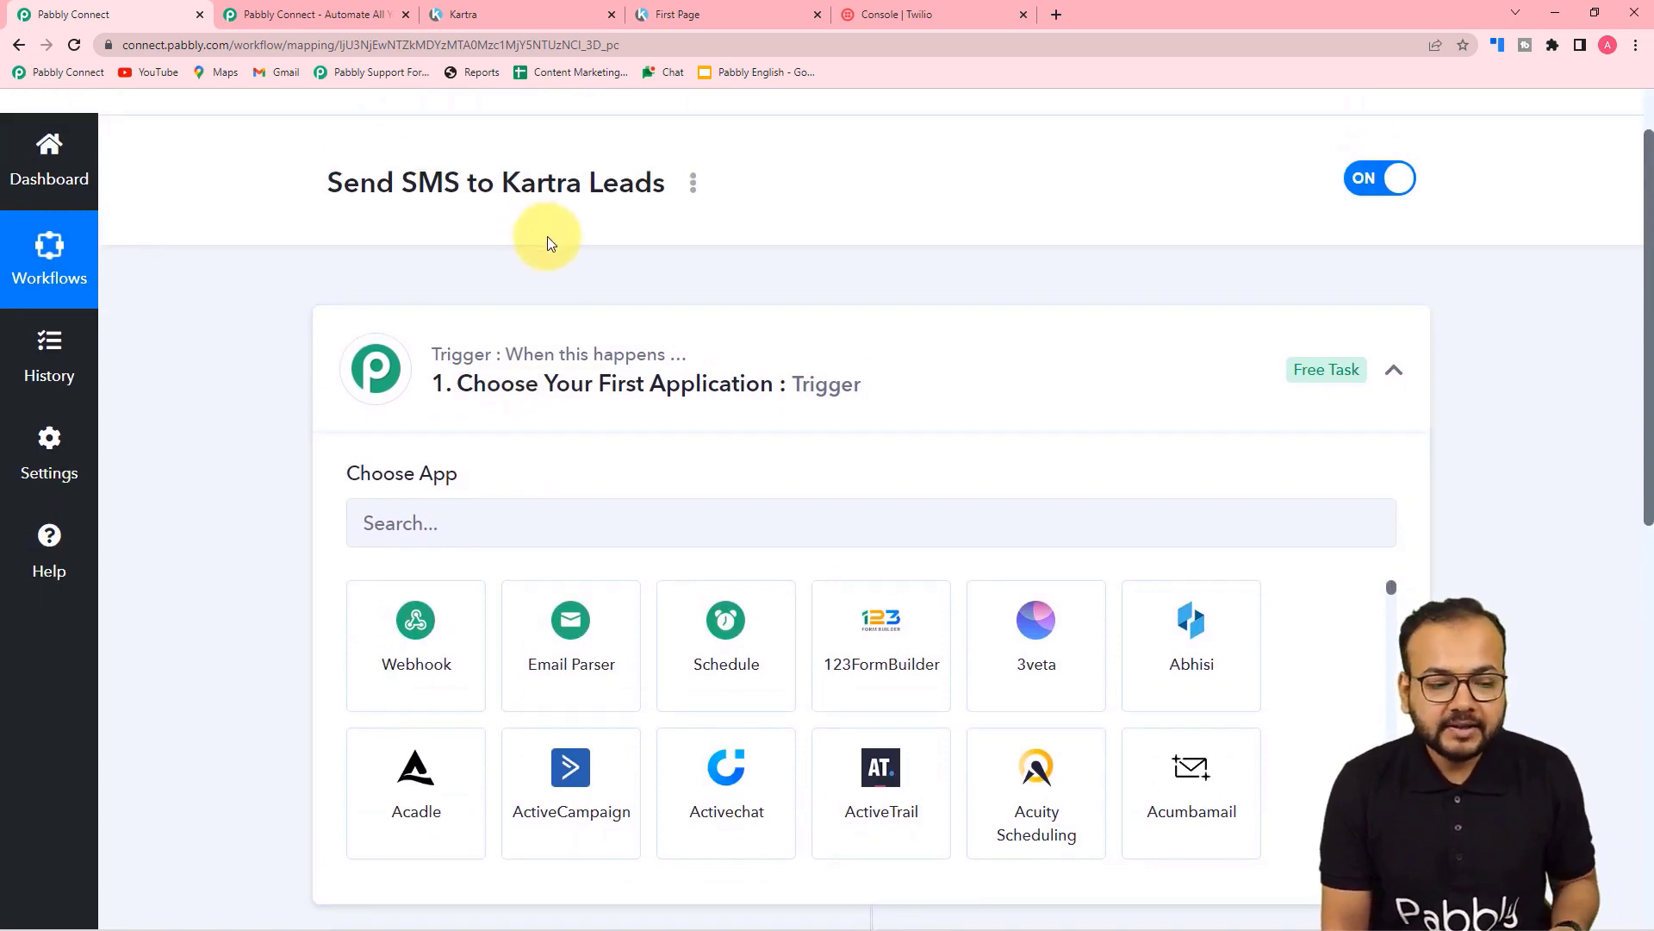
scroll(547, 243, "down", 7)
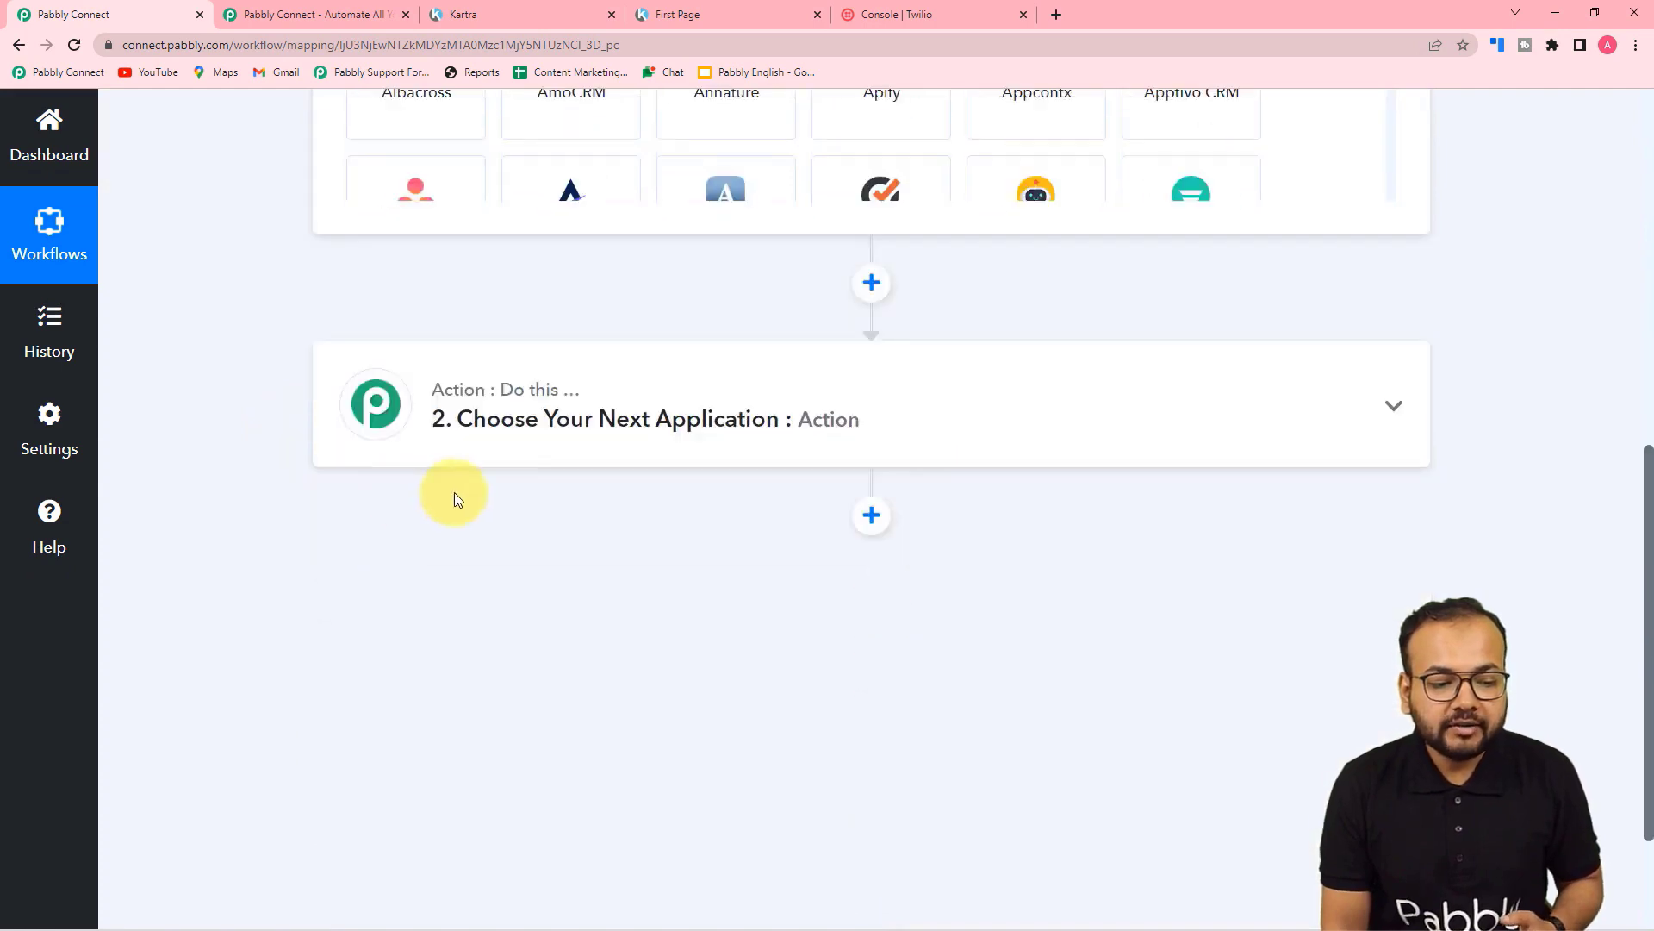
left_click(567, 398)
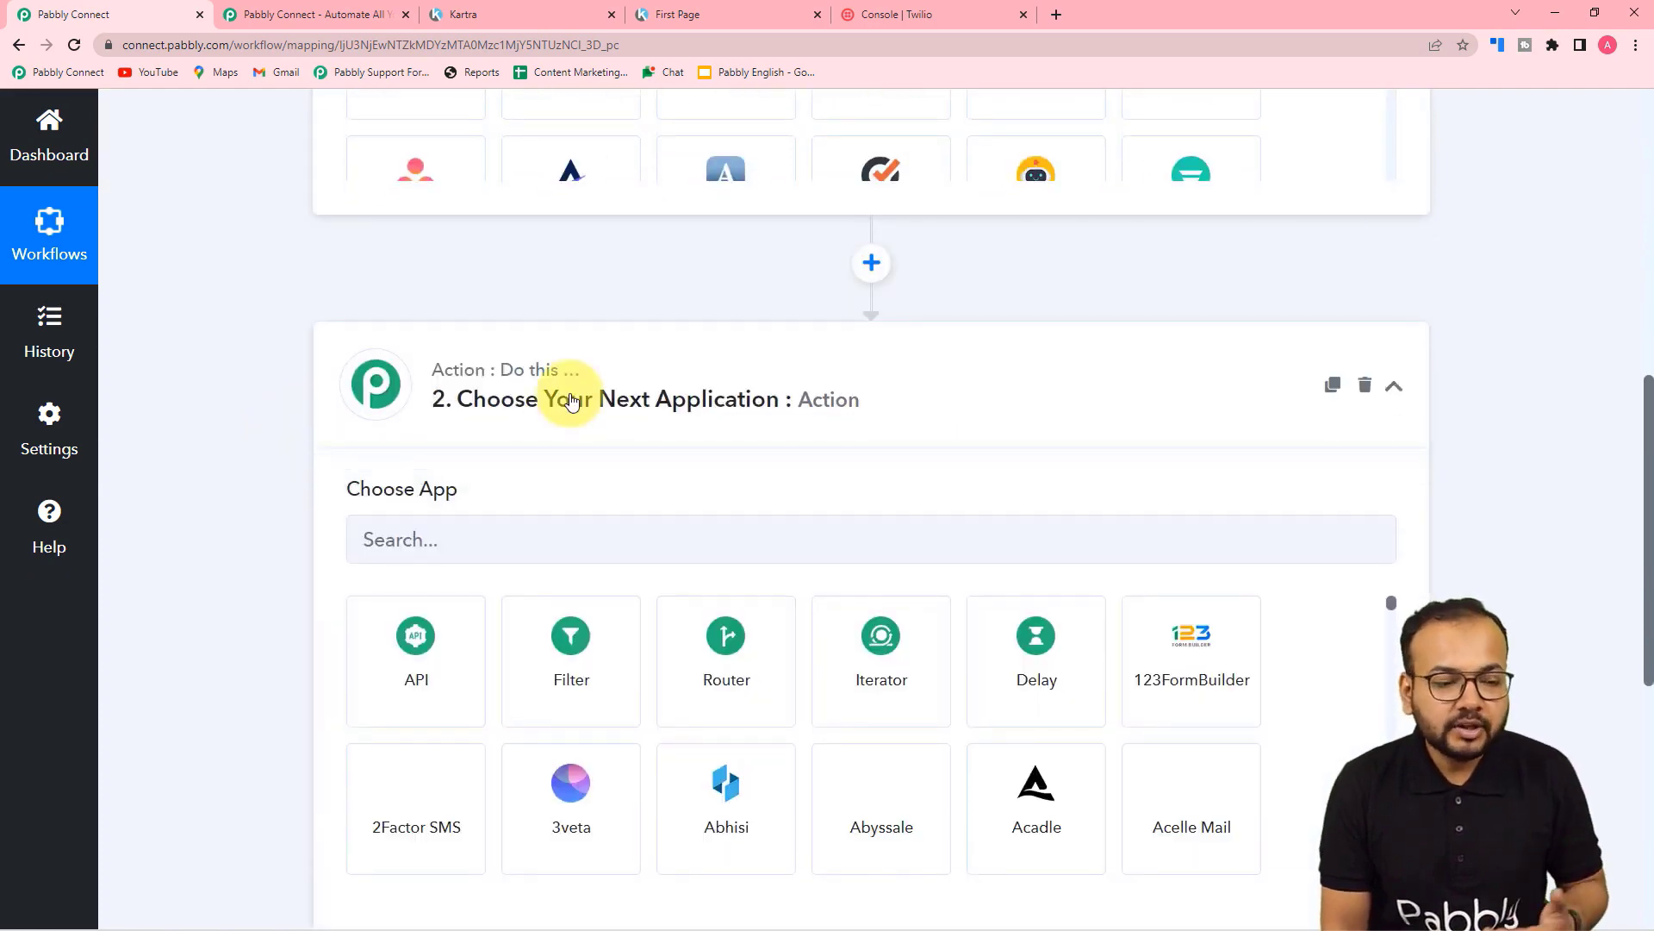
scroll(569, 402, "up", 7)
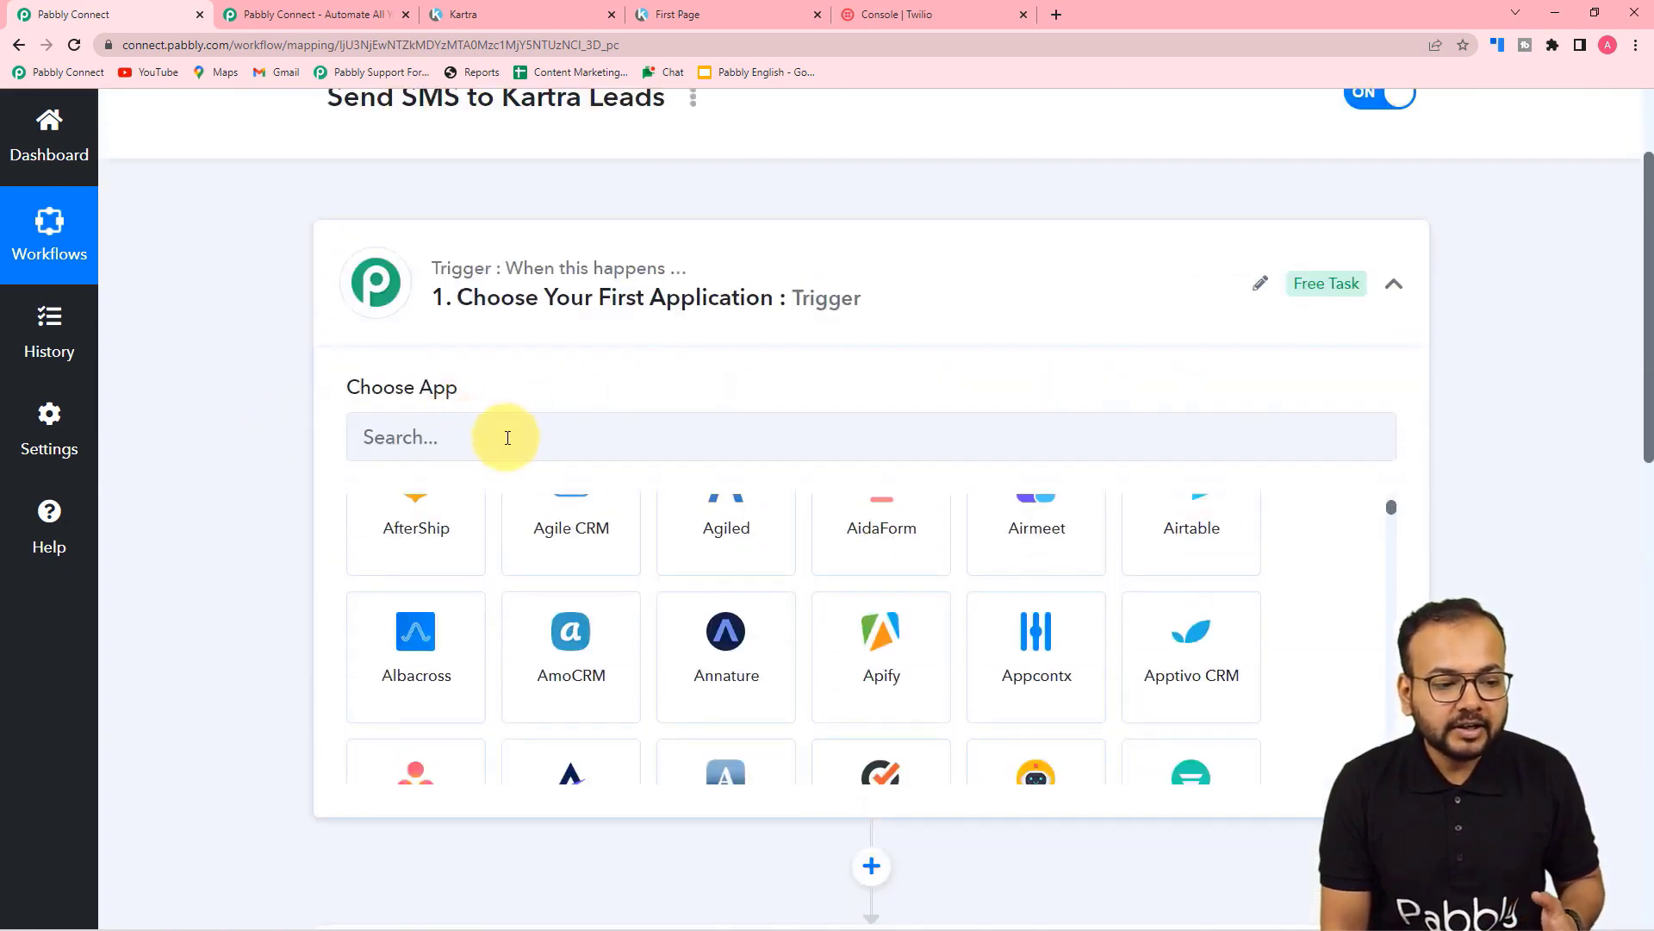
left_click(508, 438)
type("kart")
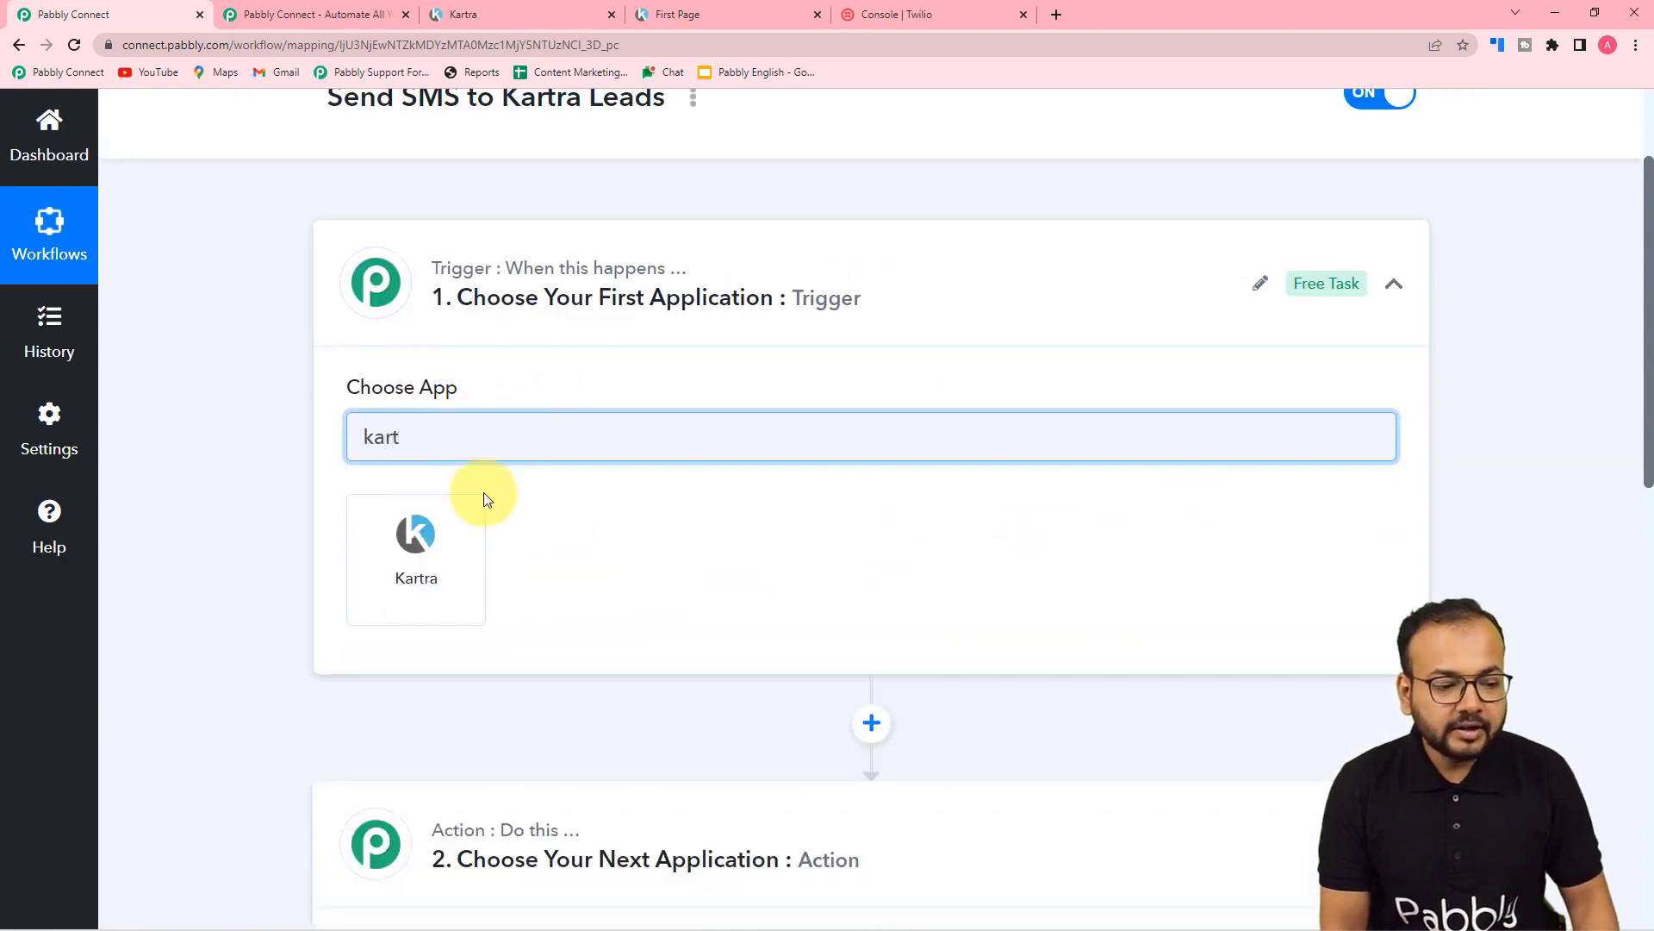
left_click(417, 595)
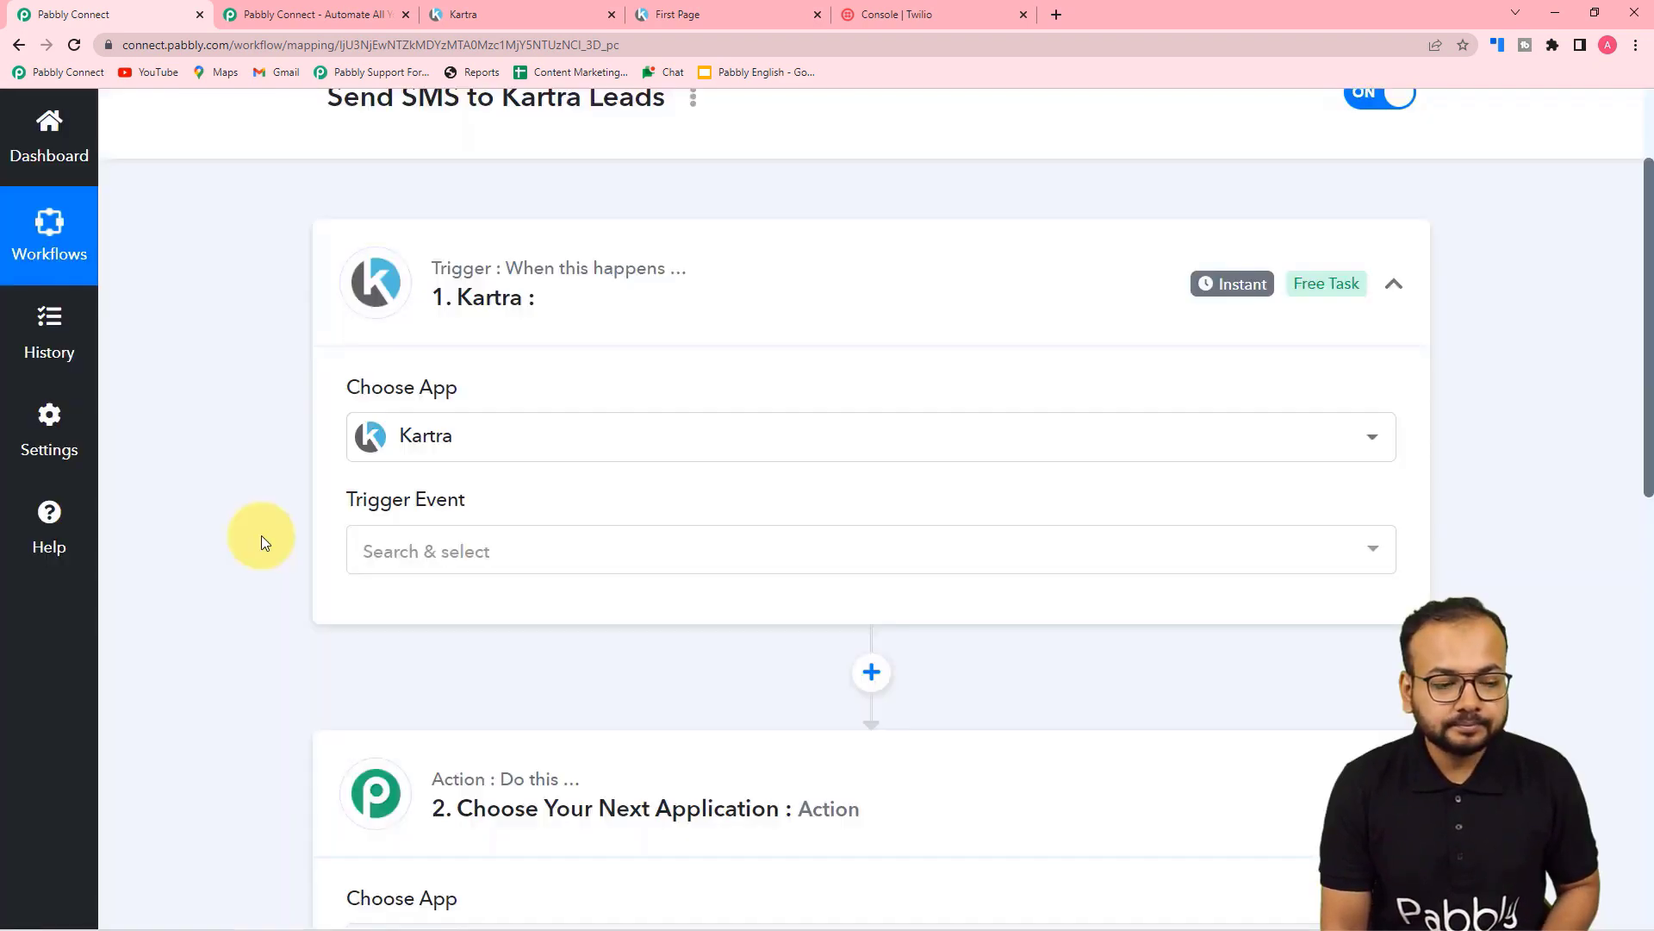
Step: Set Twilio as the workflow's action app
scroll(261, 535, "down", 5)
left_click(460, 430)
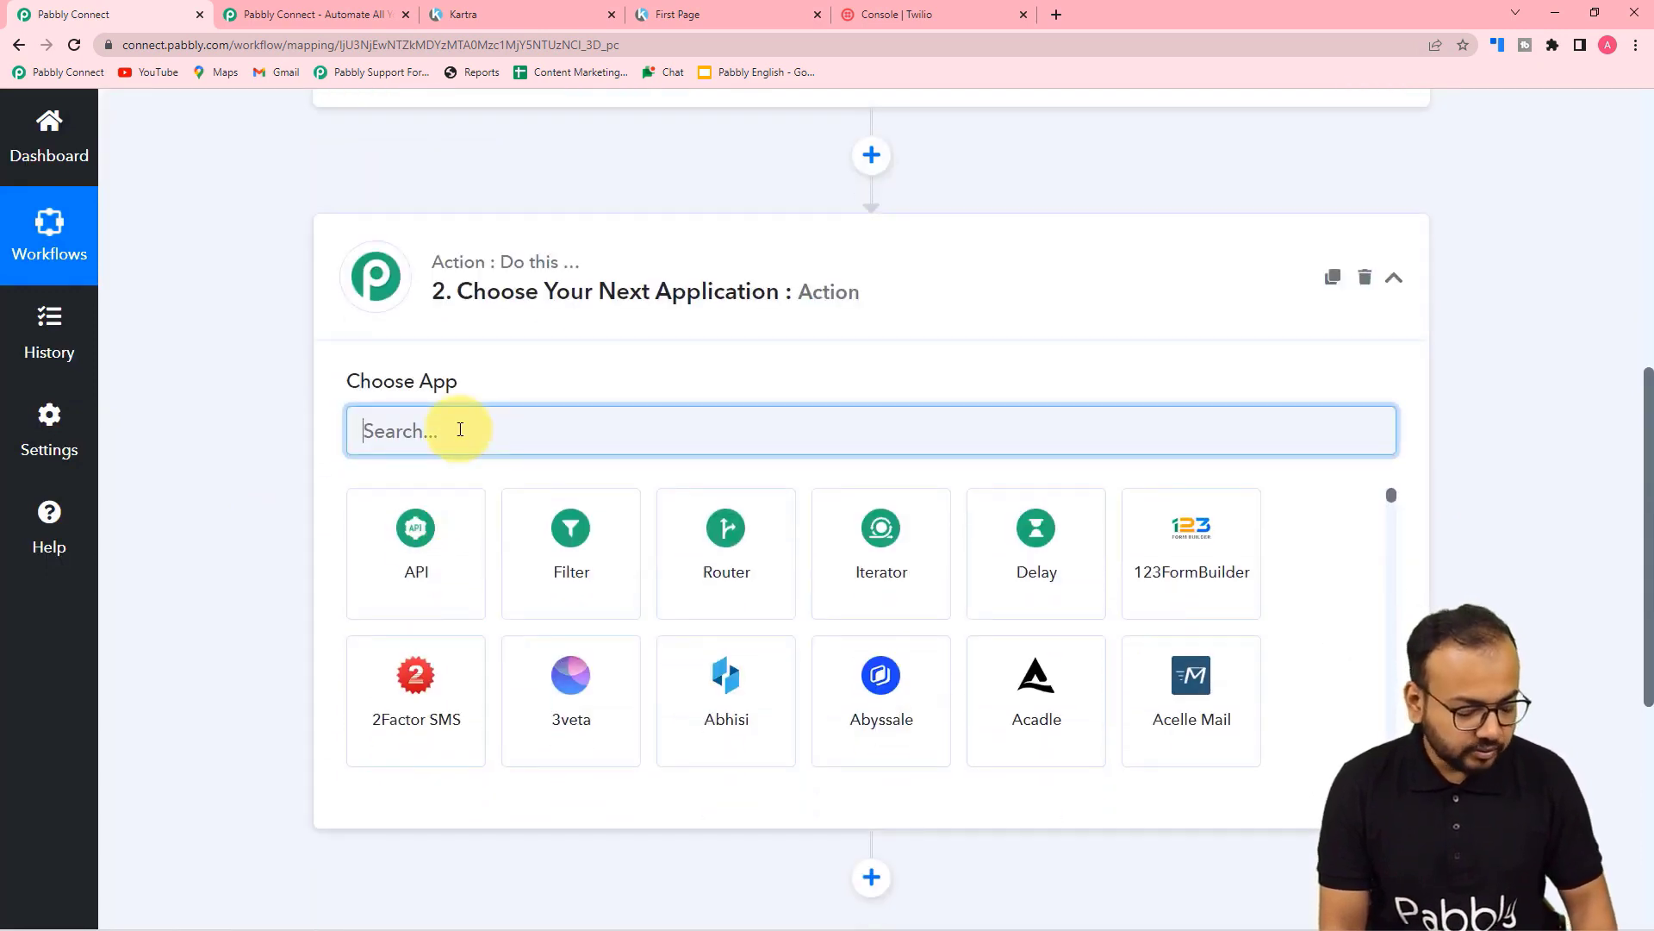
type("twili")
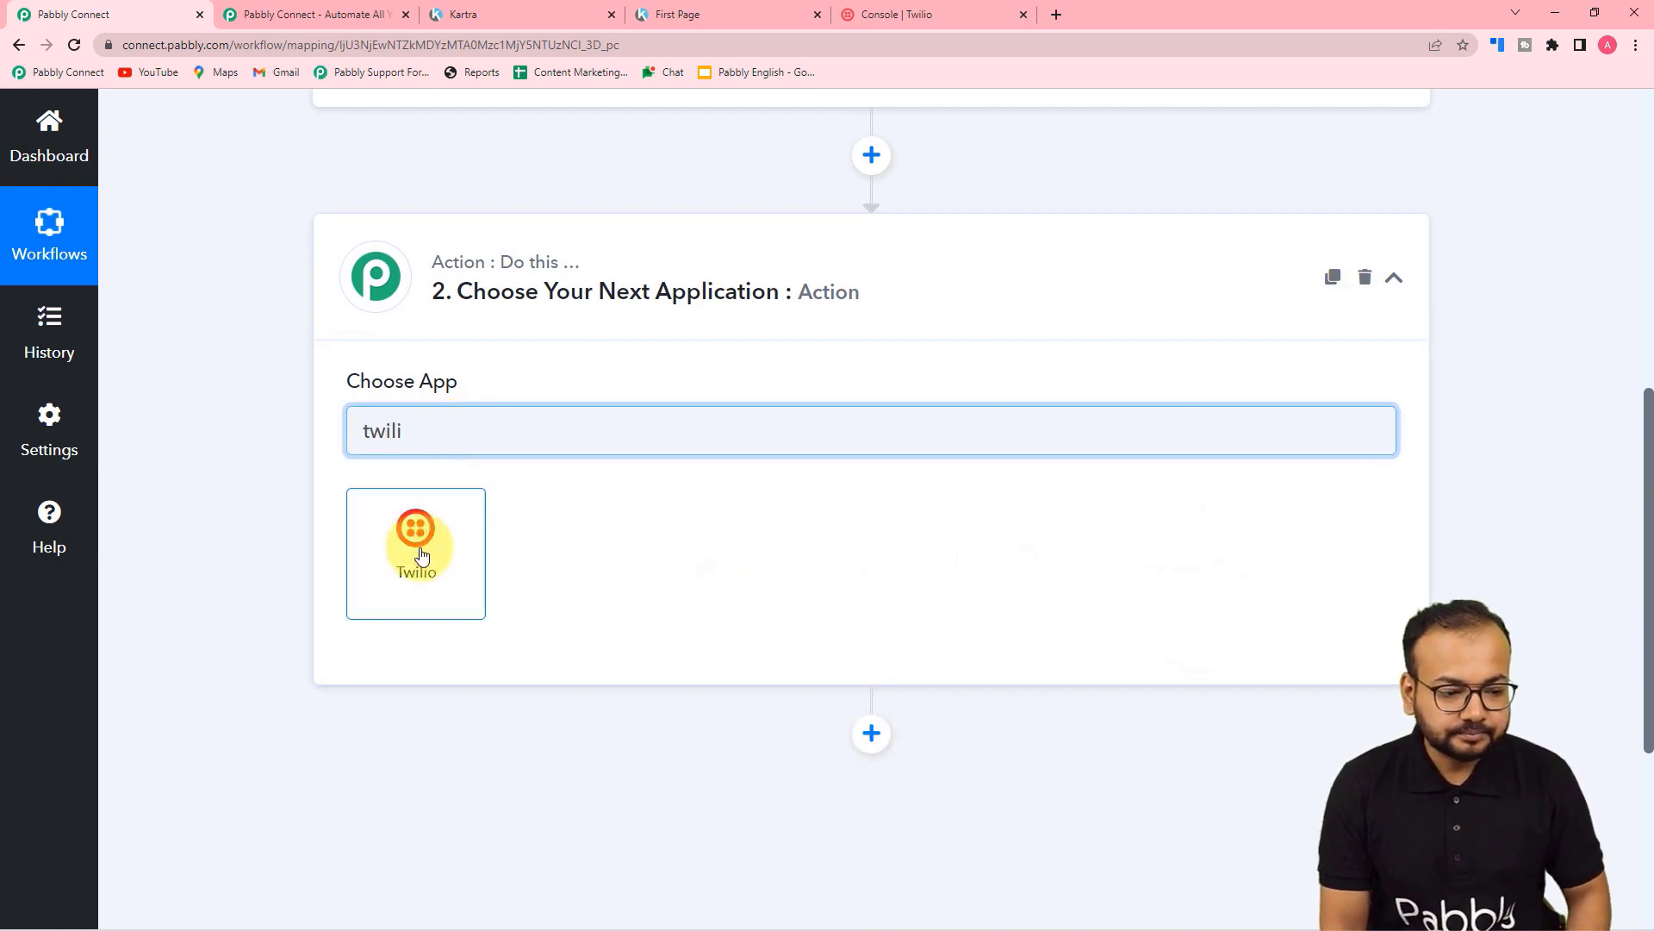
left_click(421, 554)
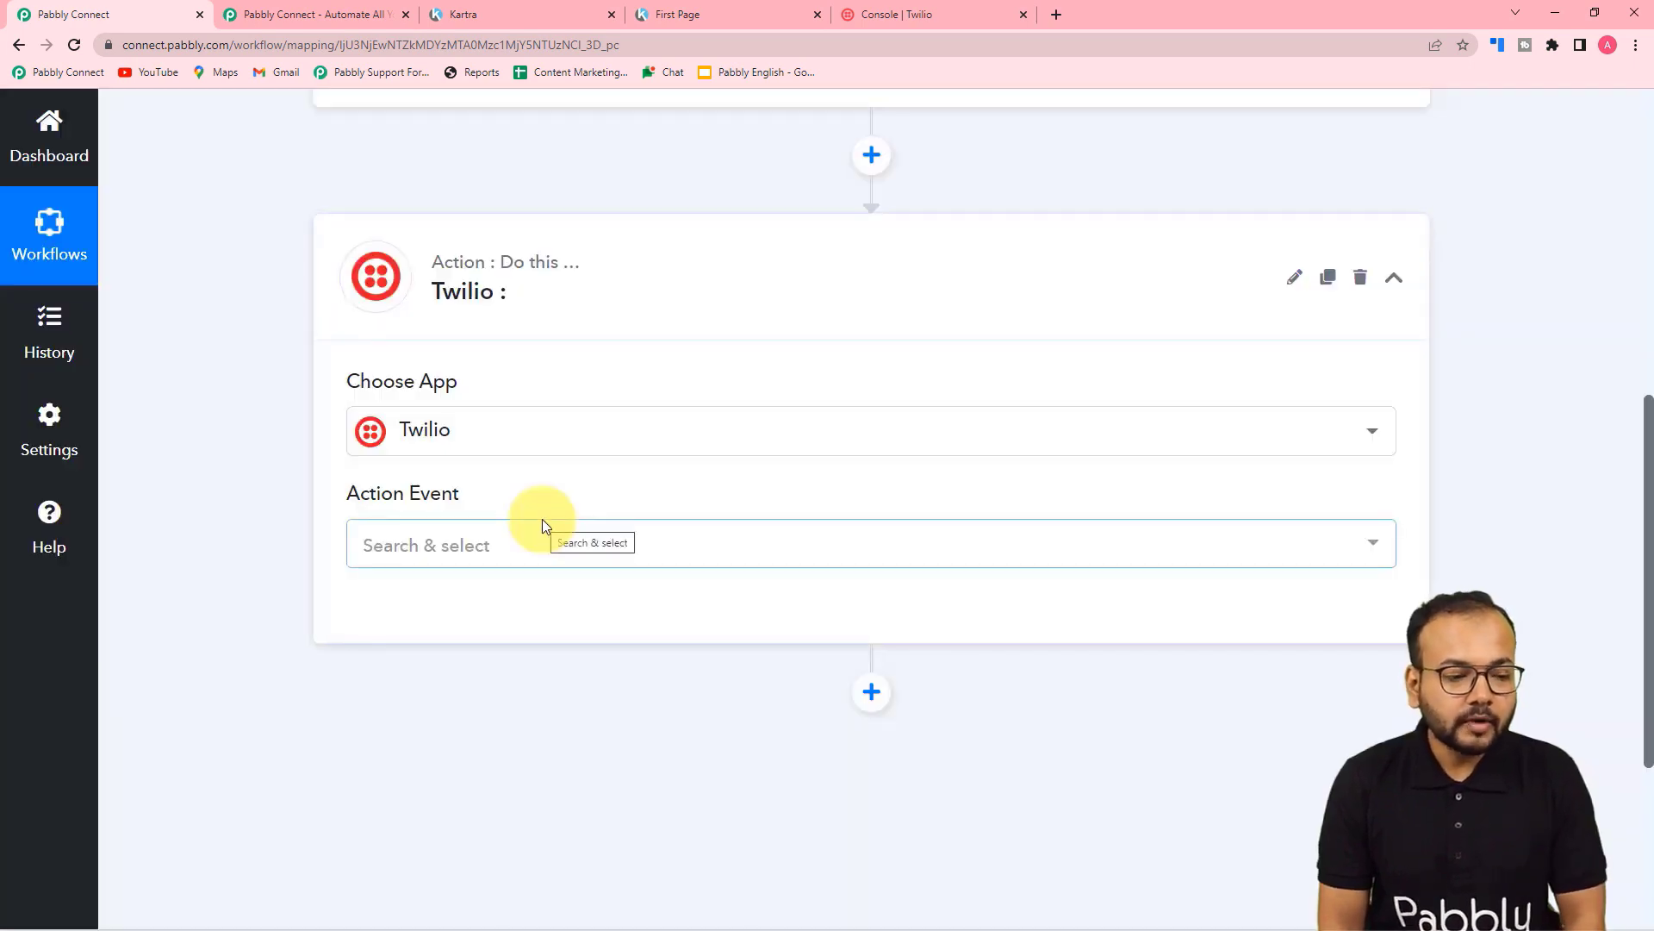
scroll(543, 526, "up", 10)
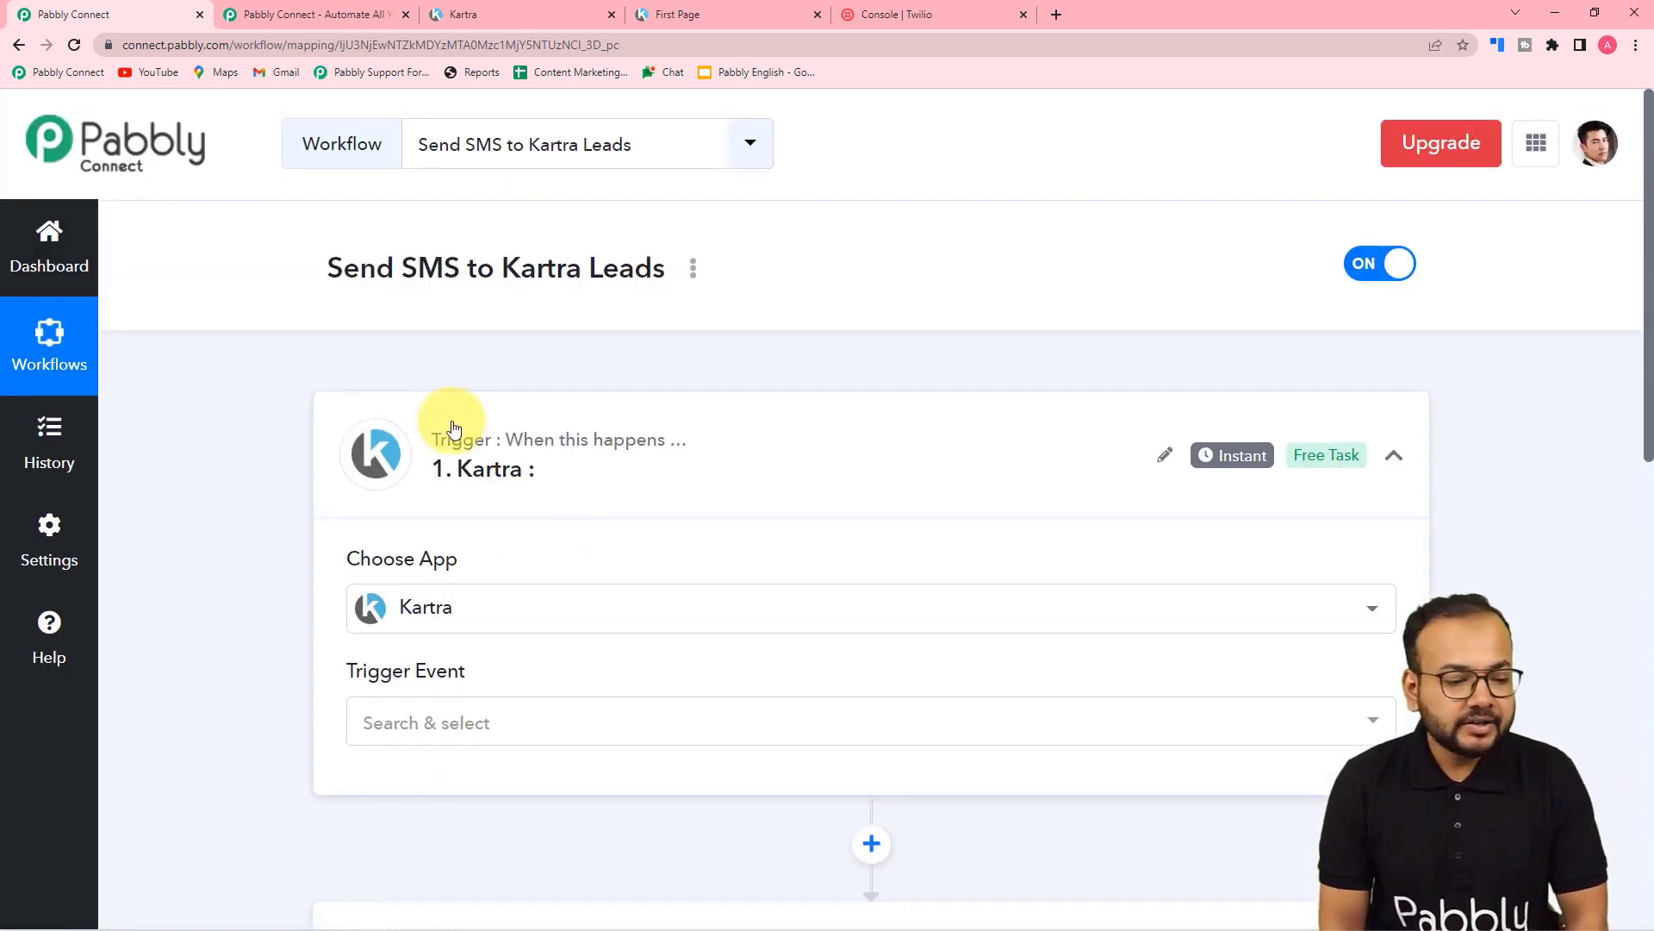
scroll(454, 428, "down", 3)
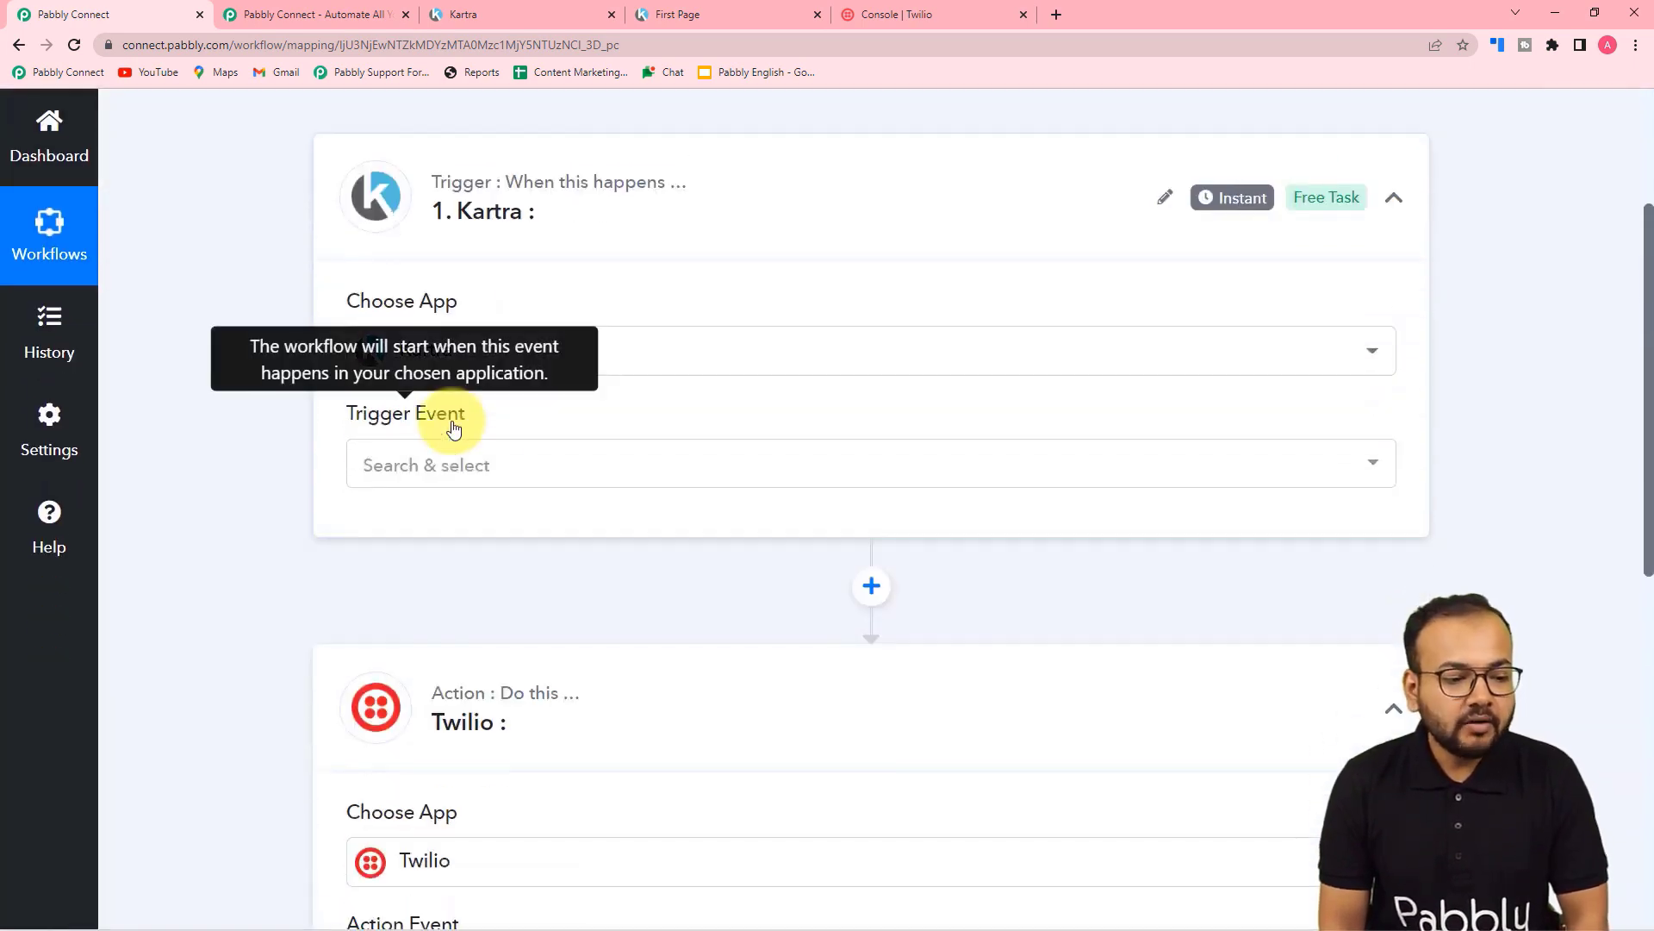
left_click(413, 479)
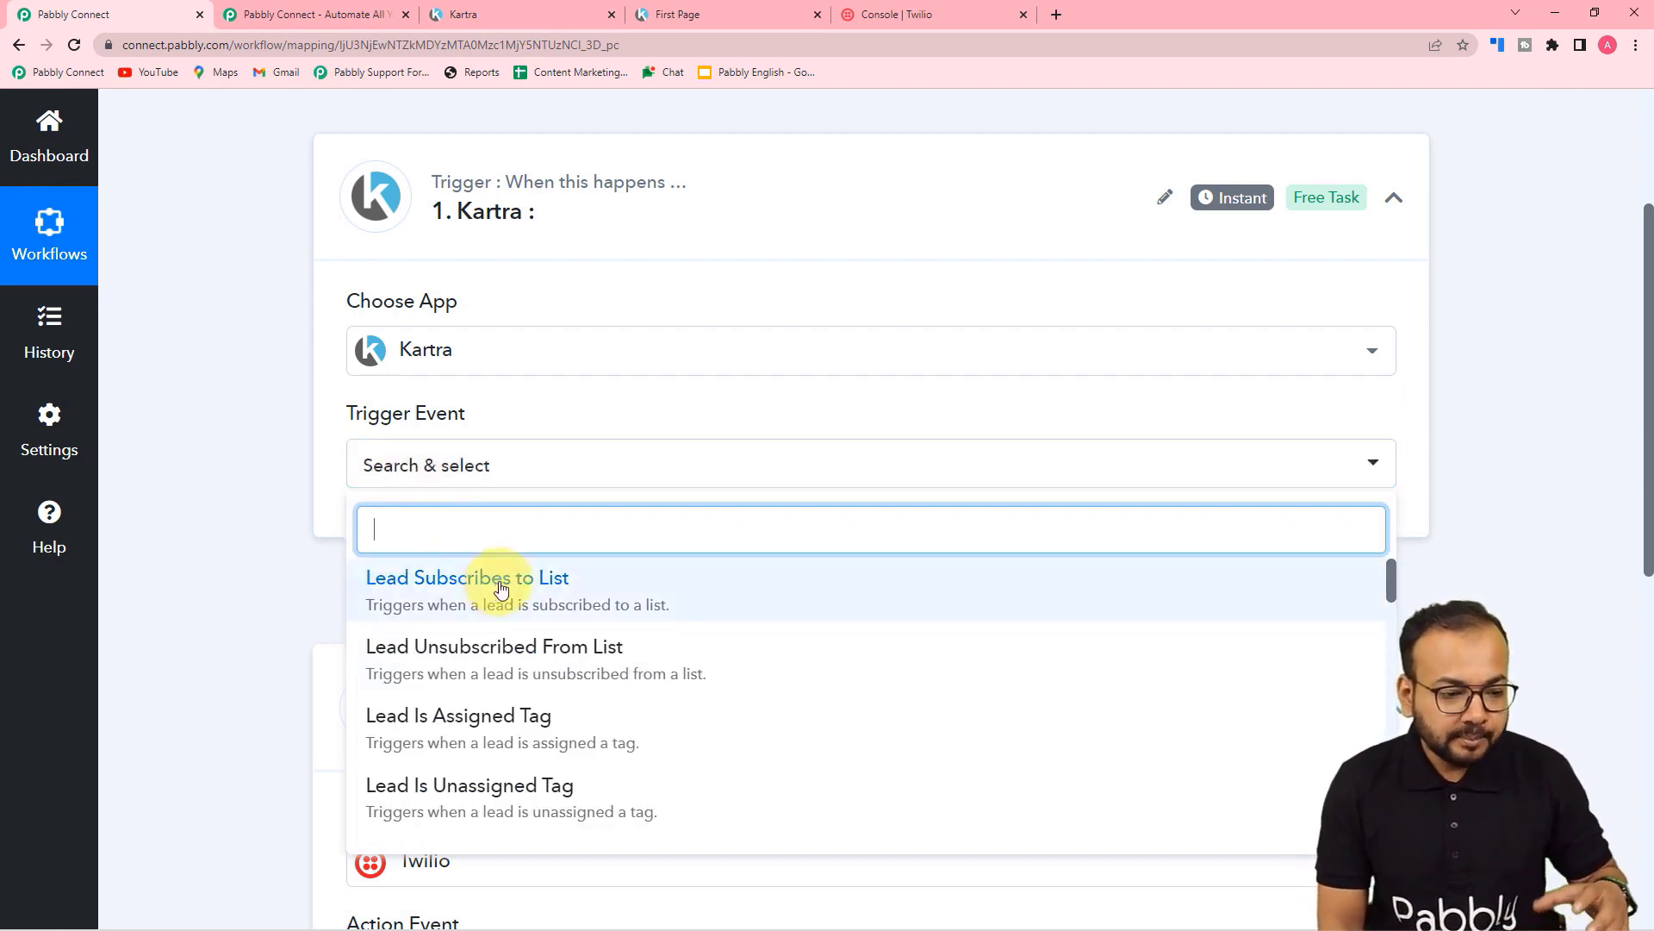
Step: Choose Lead Fills an Optin Form as the Kartra trigger event and review its webhook URL
scroll(500, 586, "down", 5)
scroll(500, 594, "down", 5)
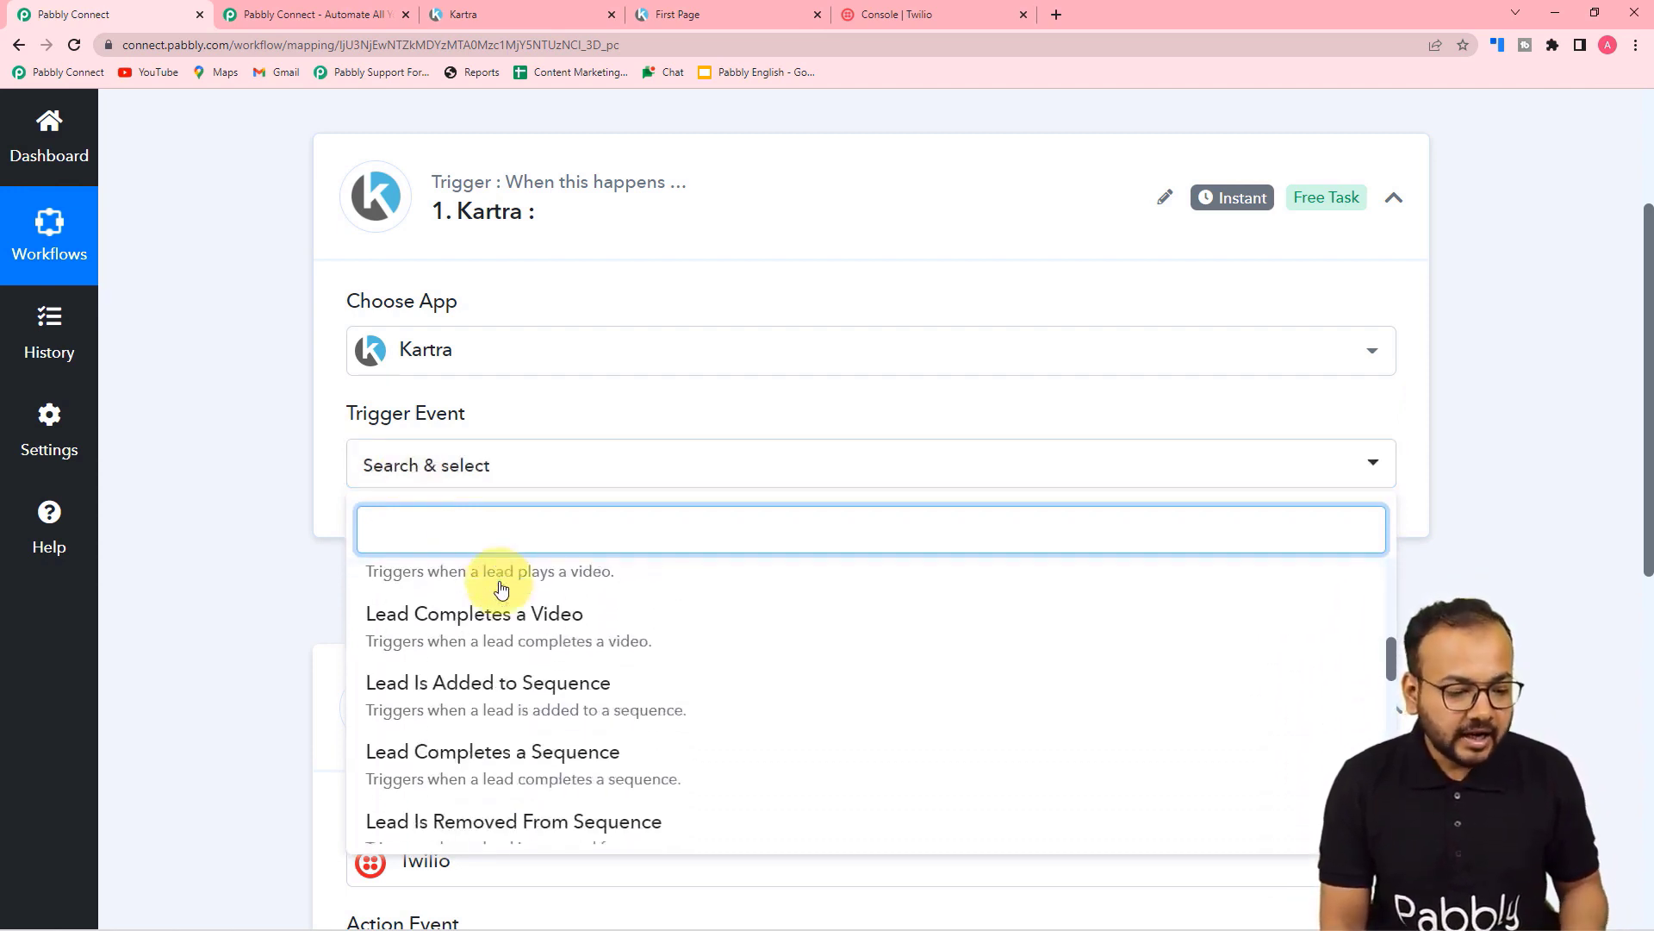
scroll(498, 690, "down", 2)
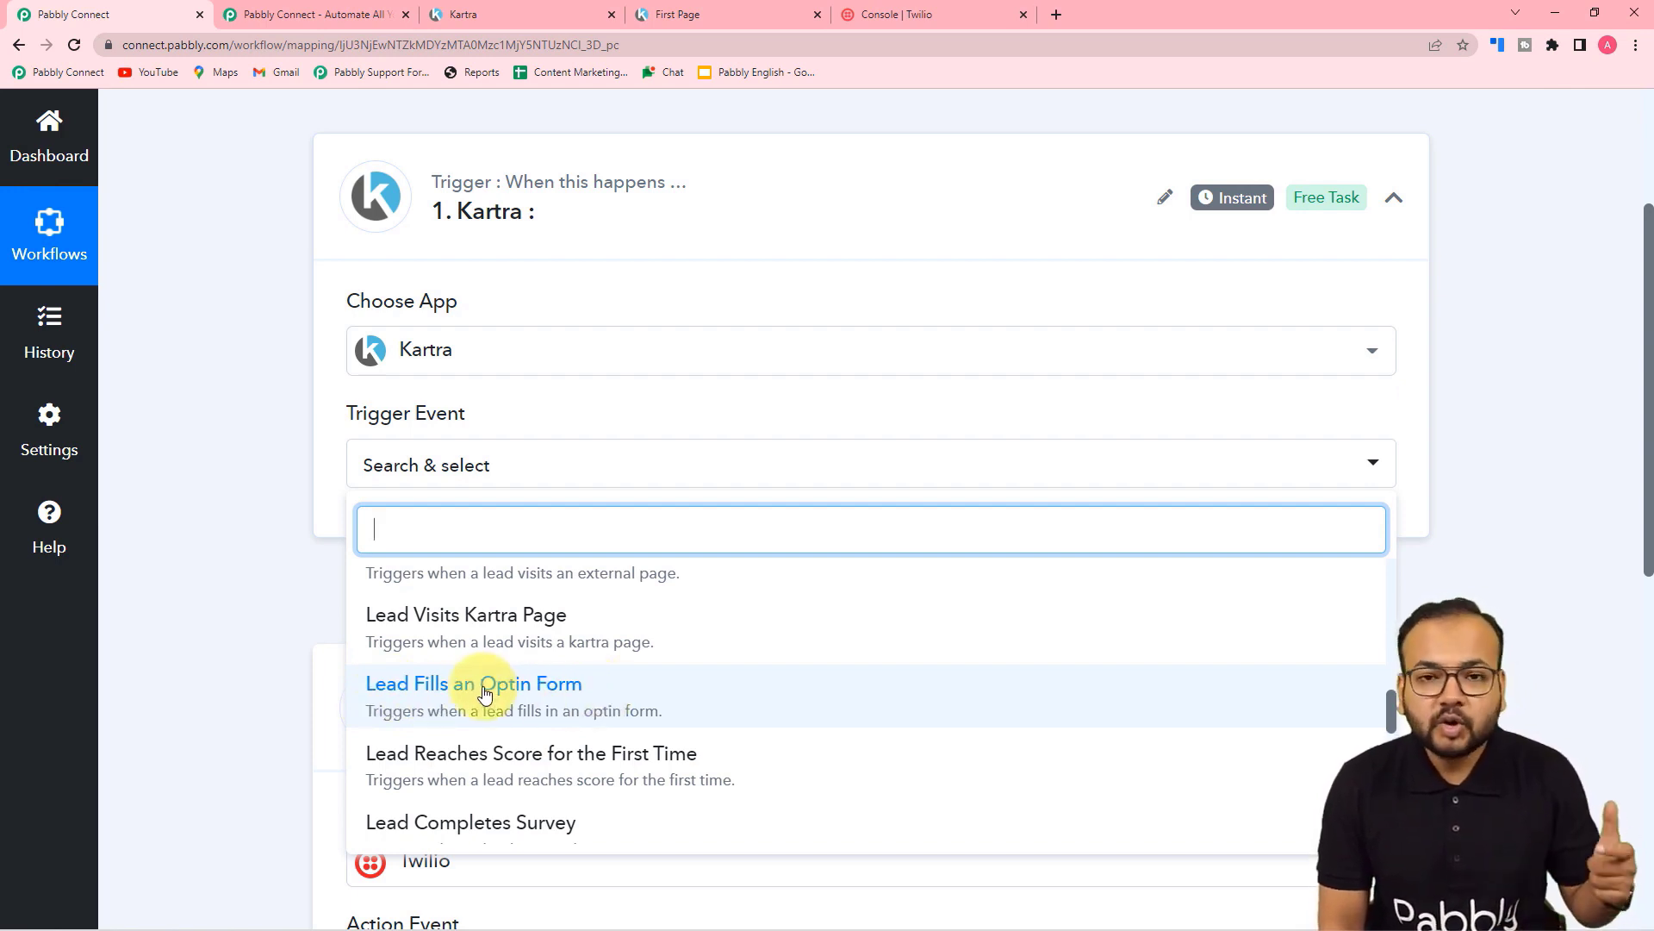
left_click(435, 689)
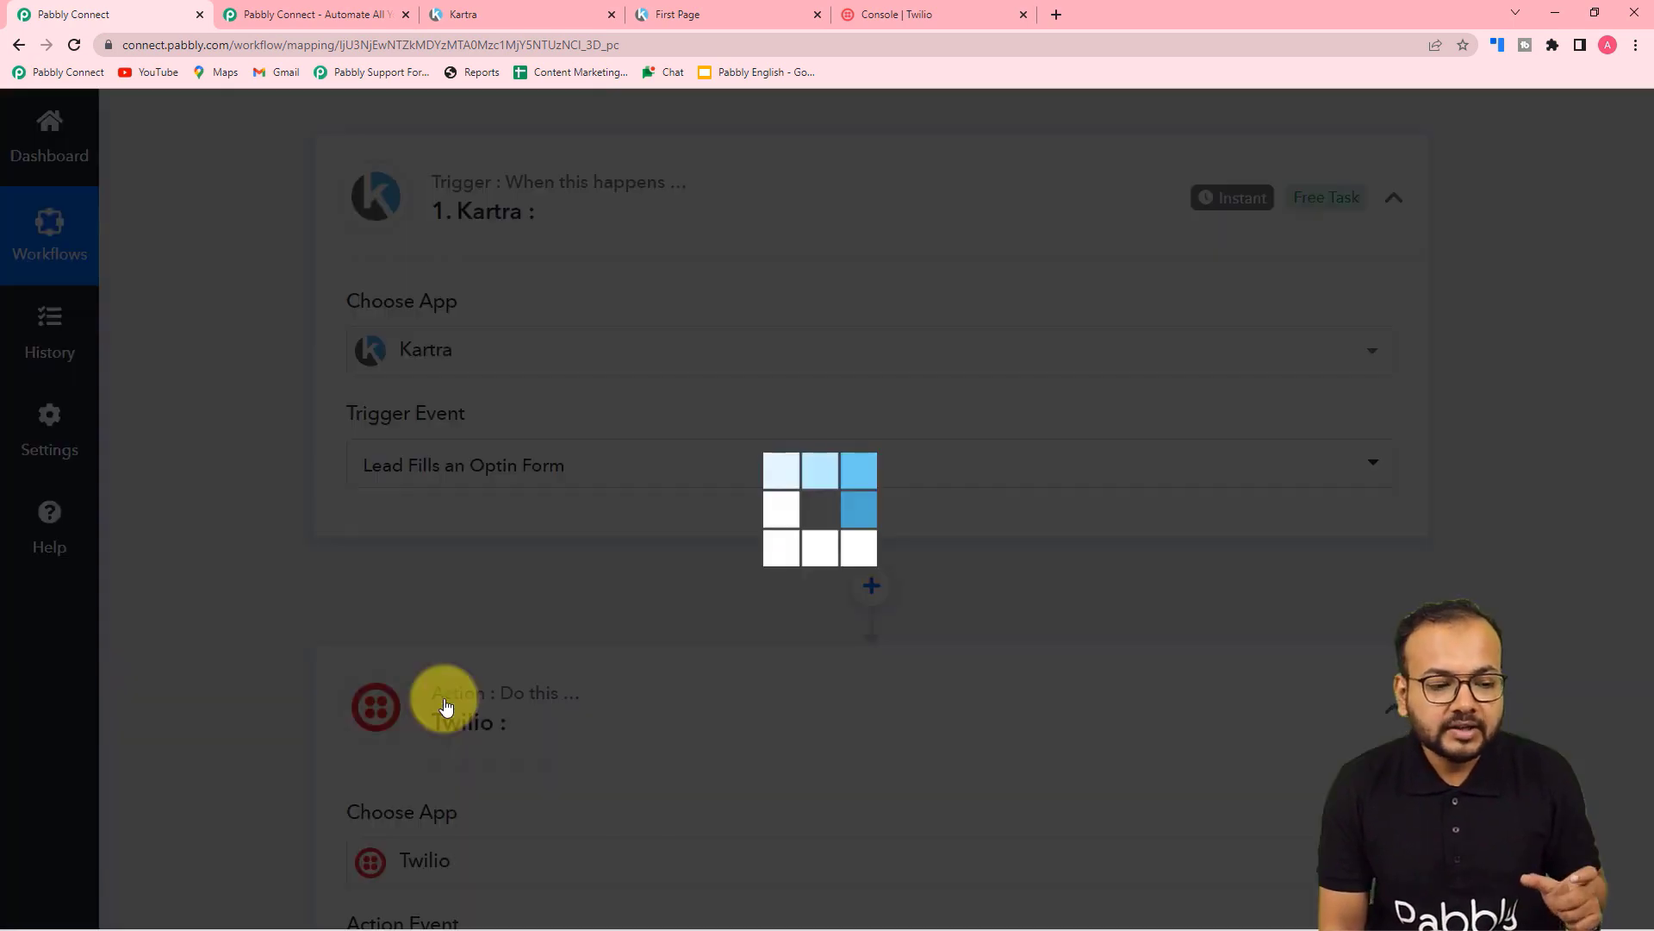
scroll(298, 644, "down", 3)
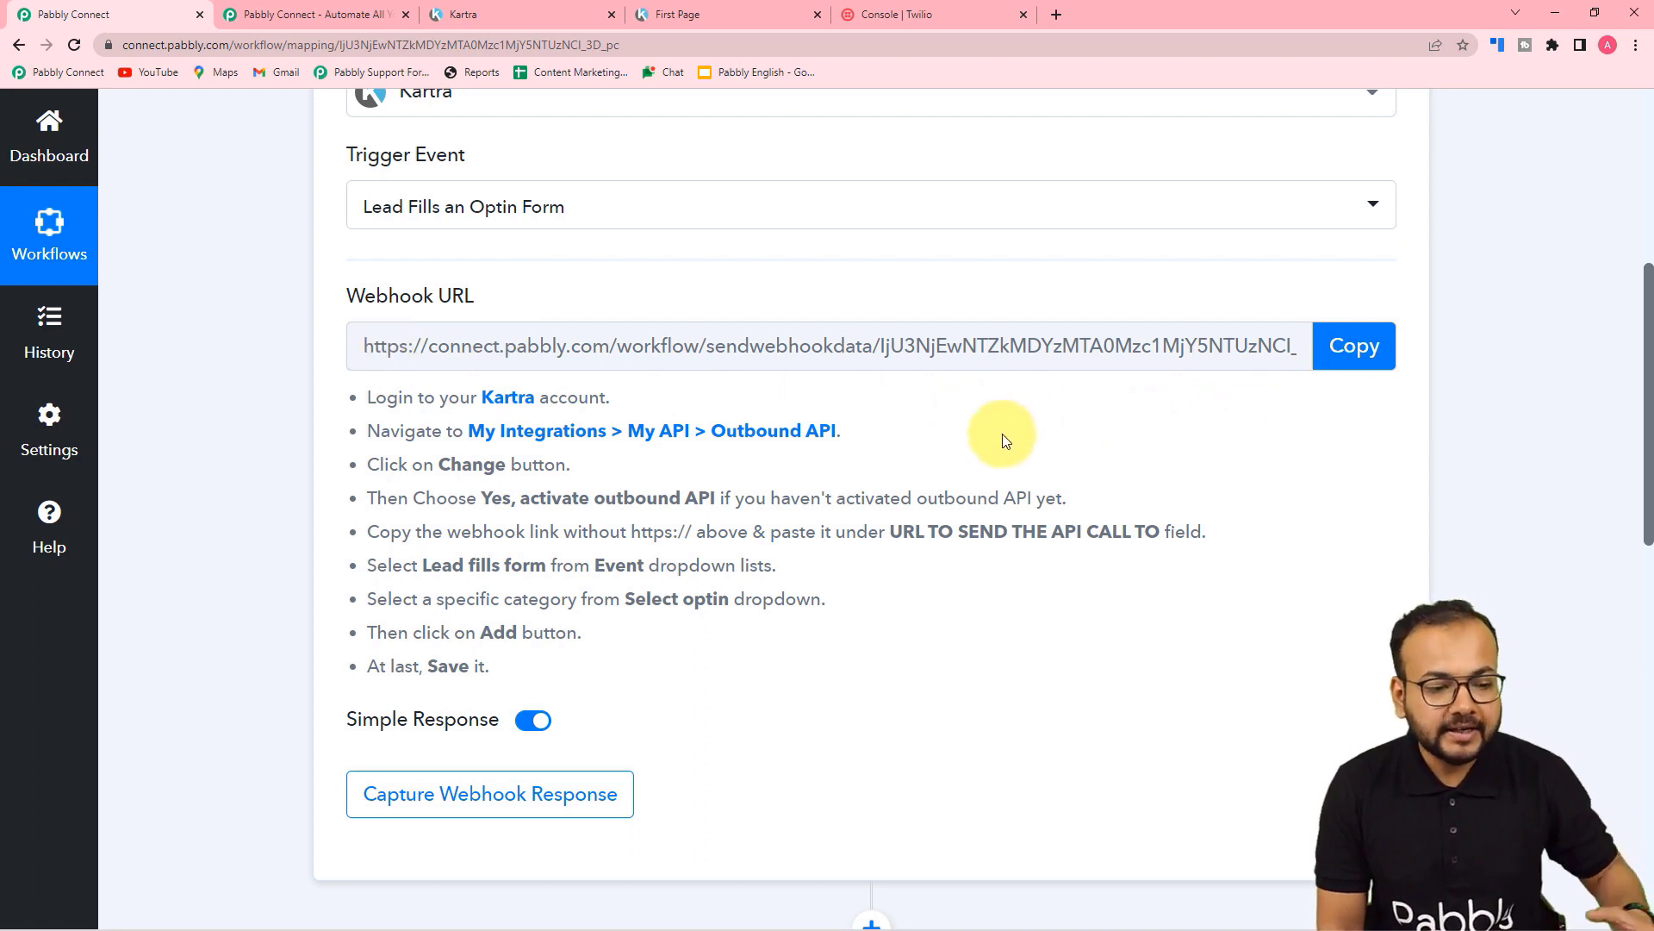
scroll(488, 449, "down", 1)
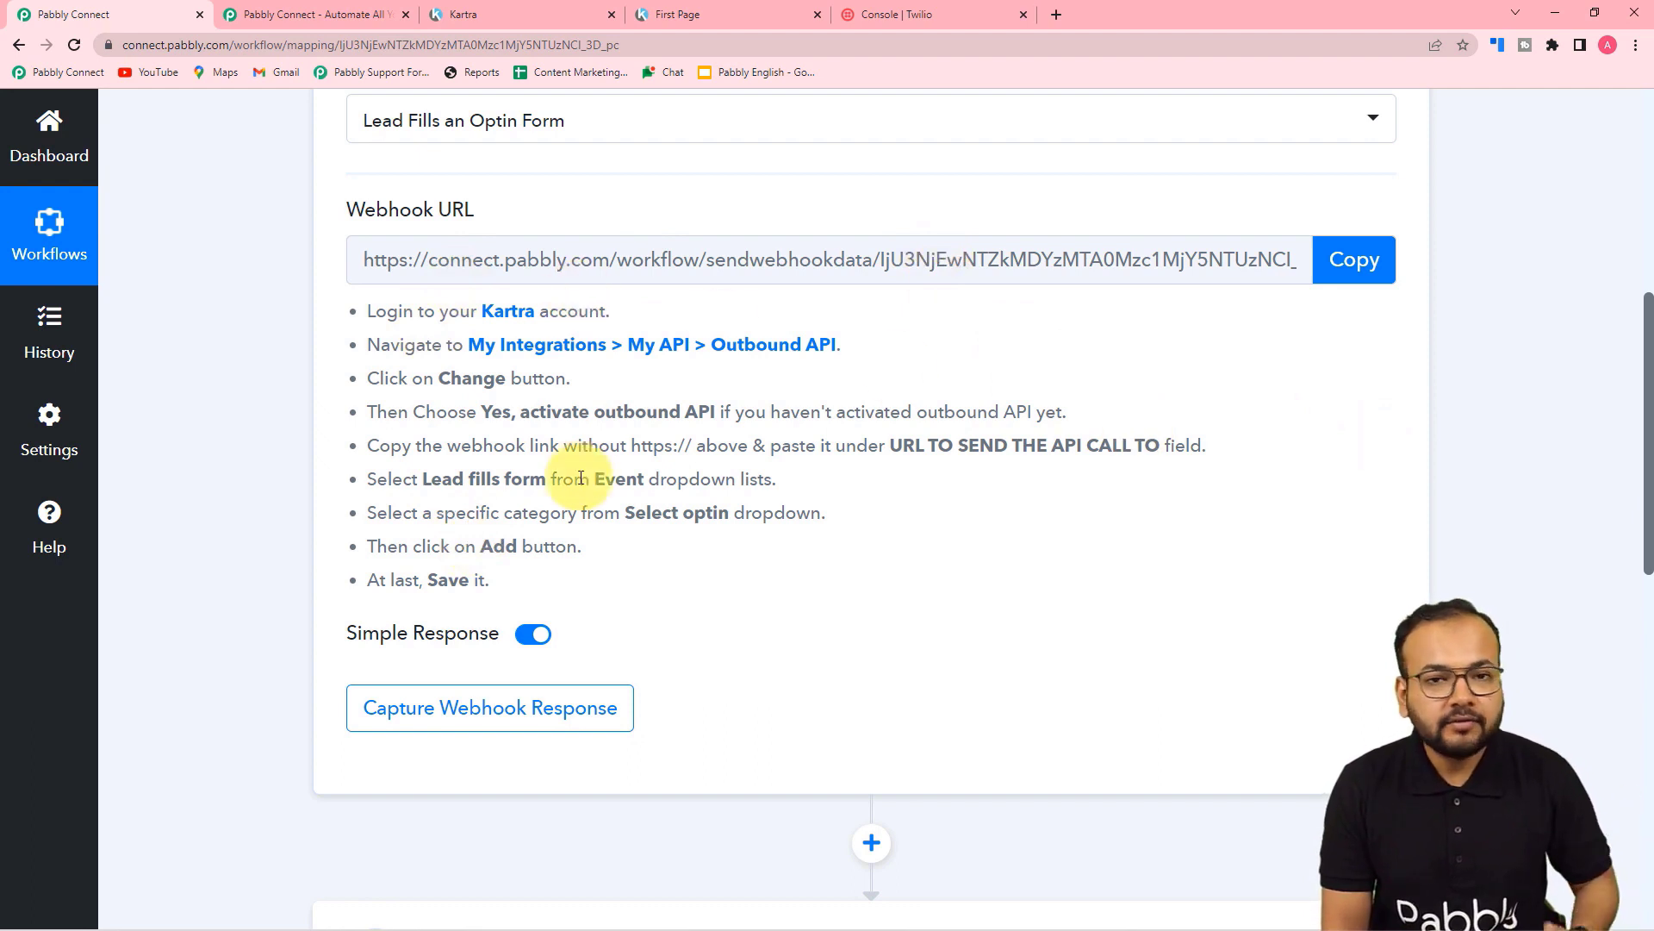
left_click(558, 8)
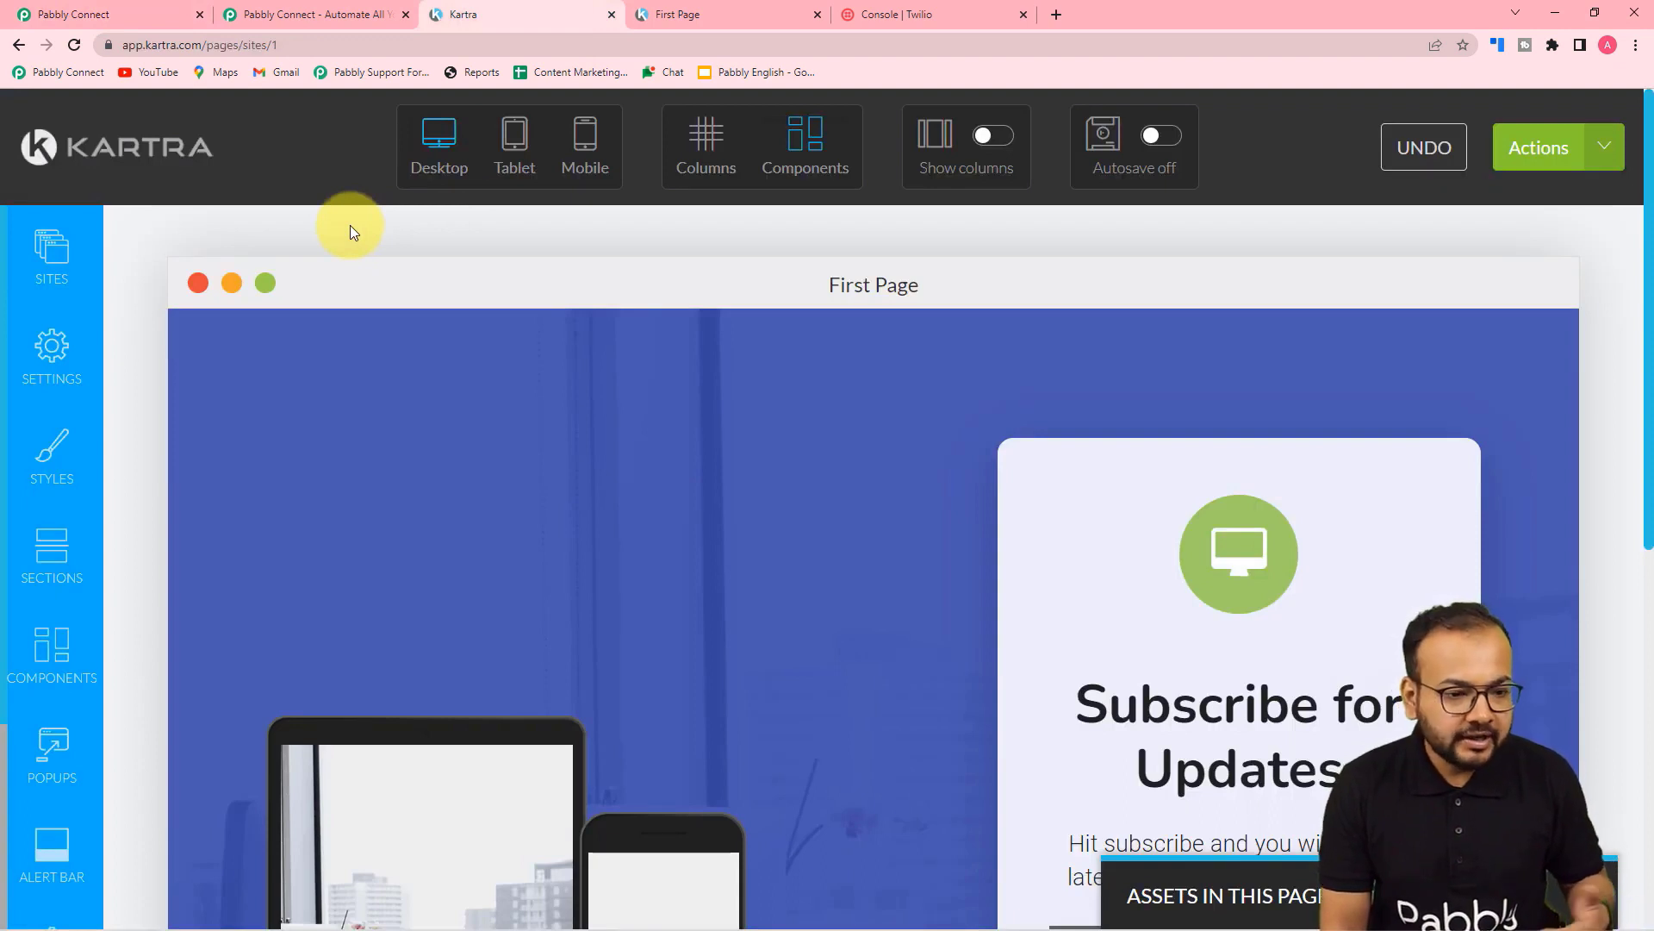
Step: Leave the Kartra page editor and open My Integrations > API > My API
scroll(350, 225, "down", 5)
scroll(350, 224, "up", 5)
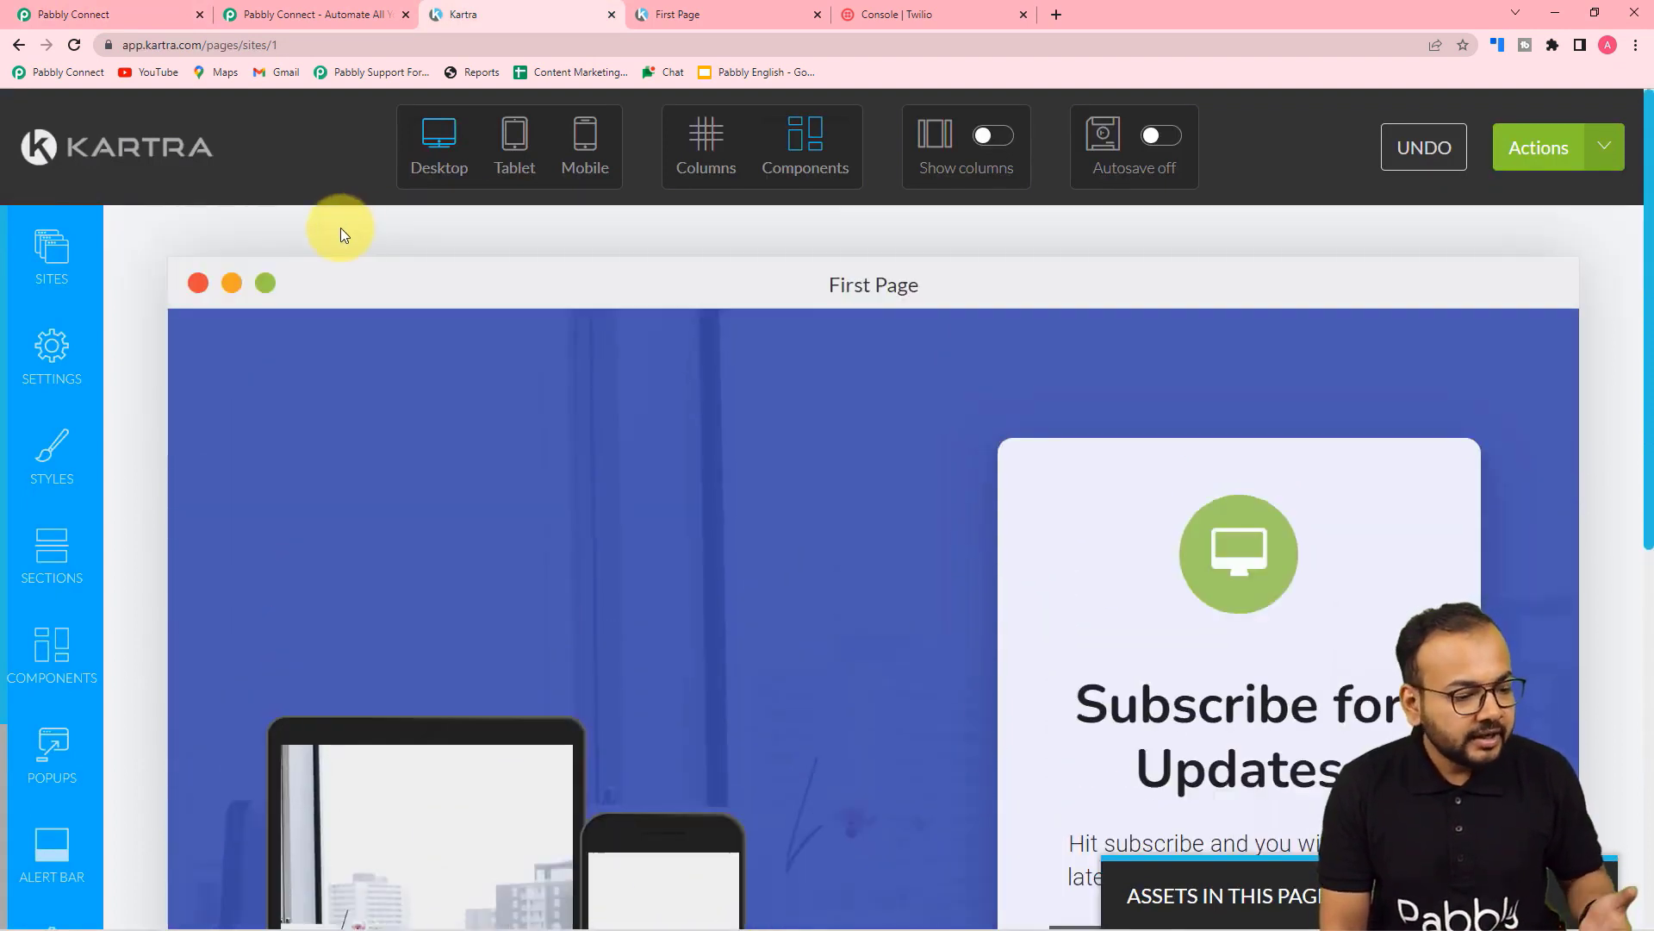
scroll(63, 289, "down", 3)
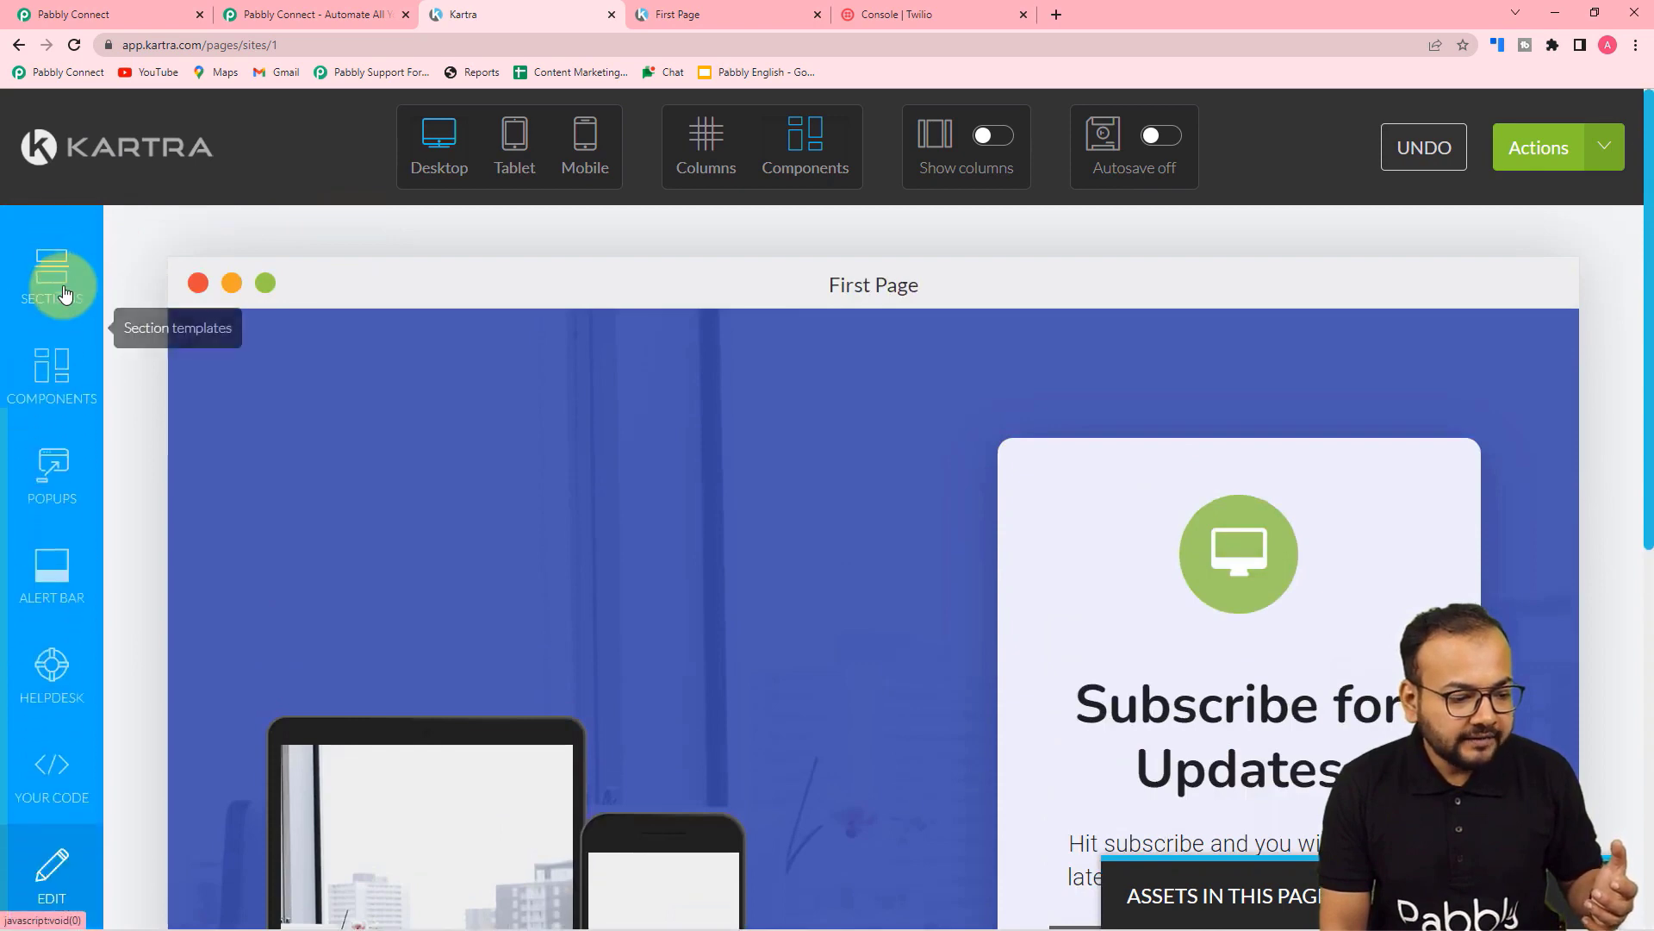
scroll(65, 293, "up", 3)
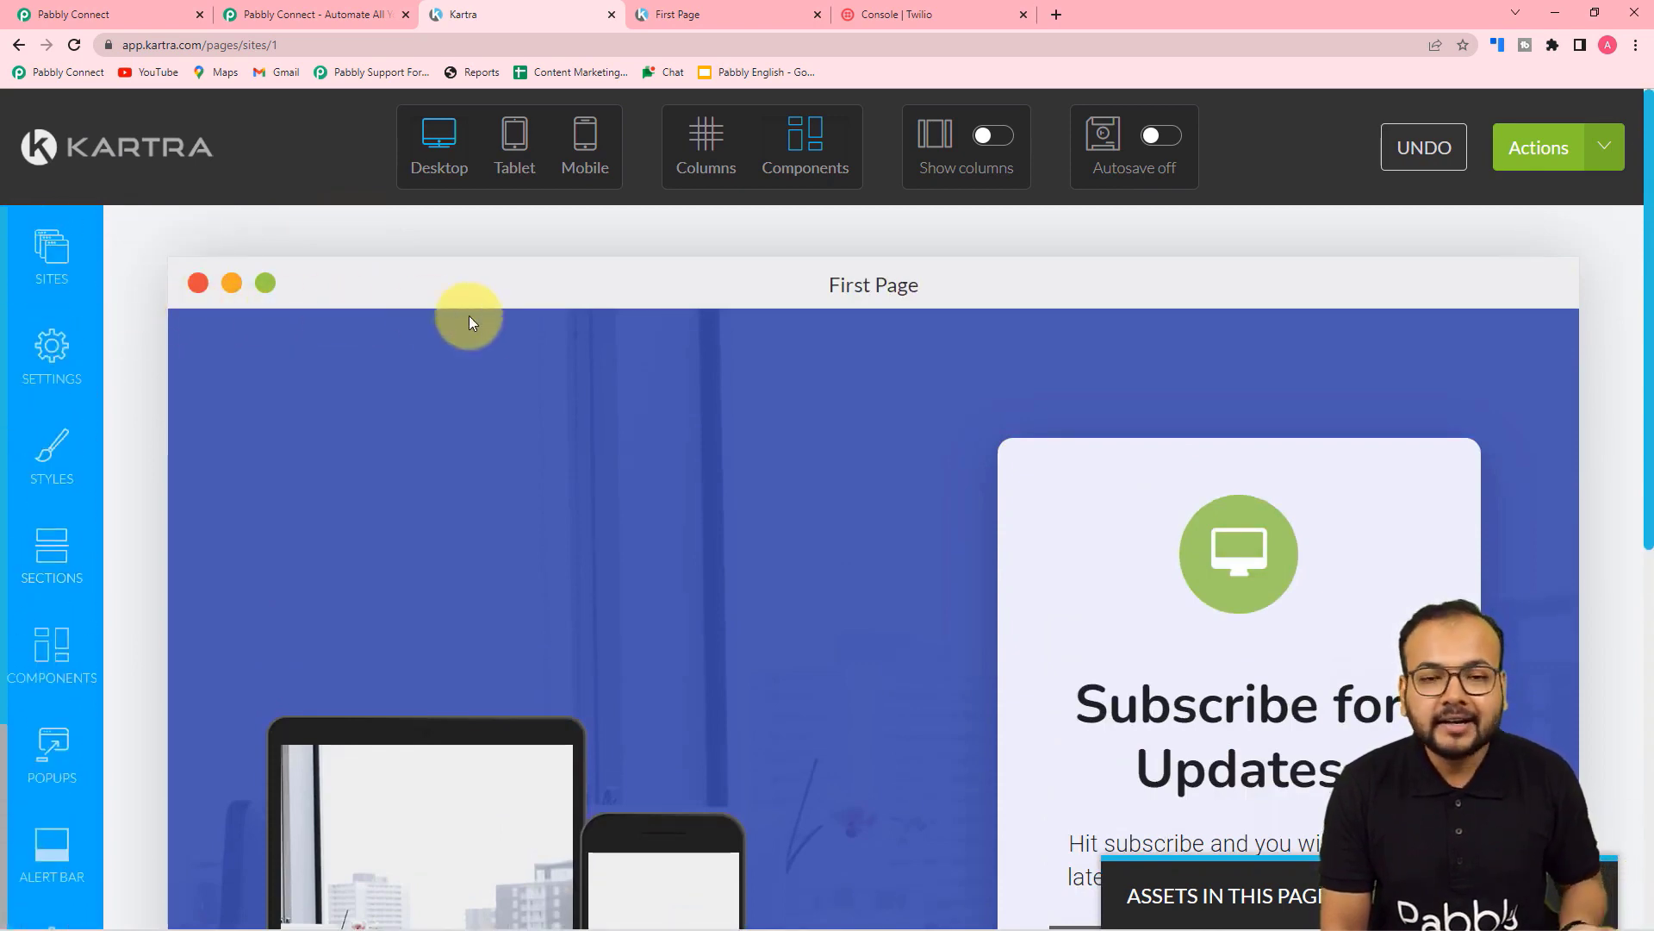
left_click(144, 158)
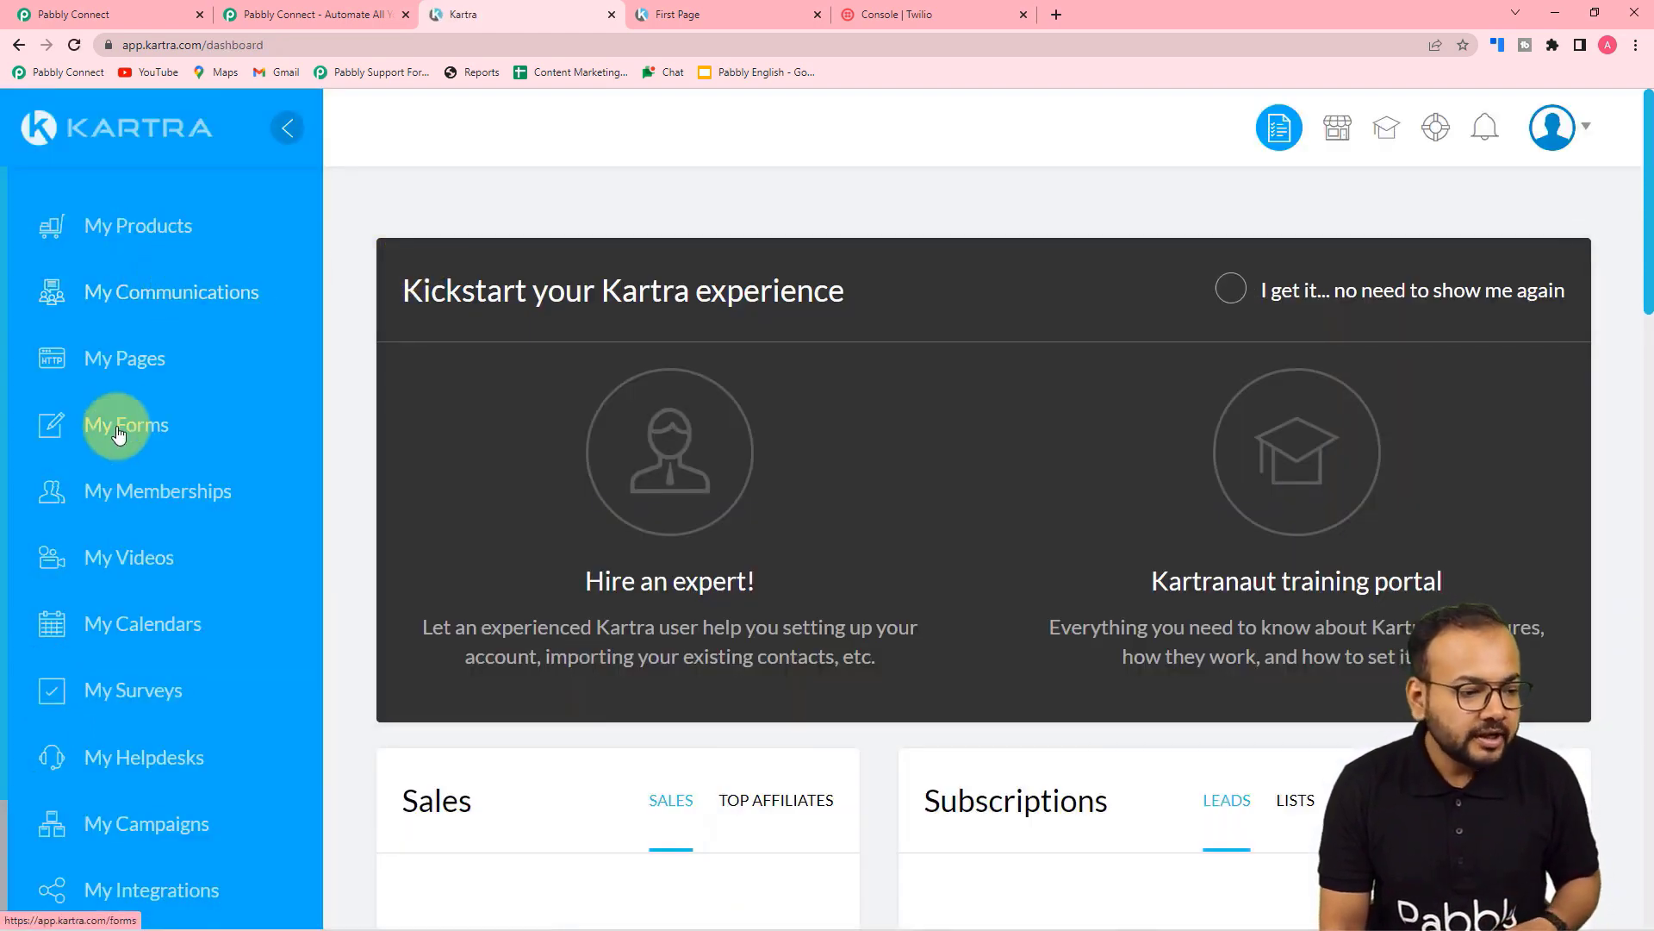
scroll(122, 375, "down", 2)
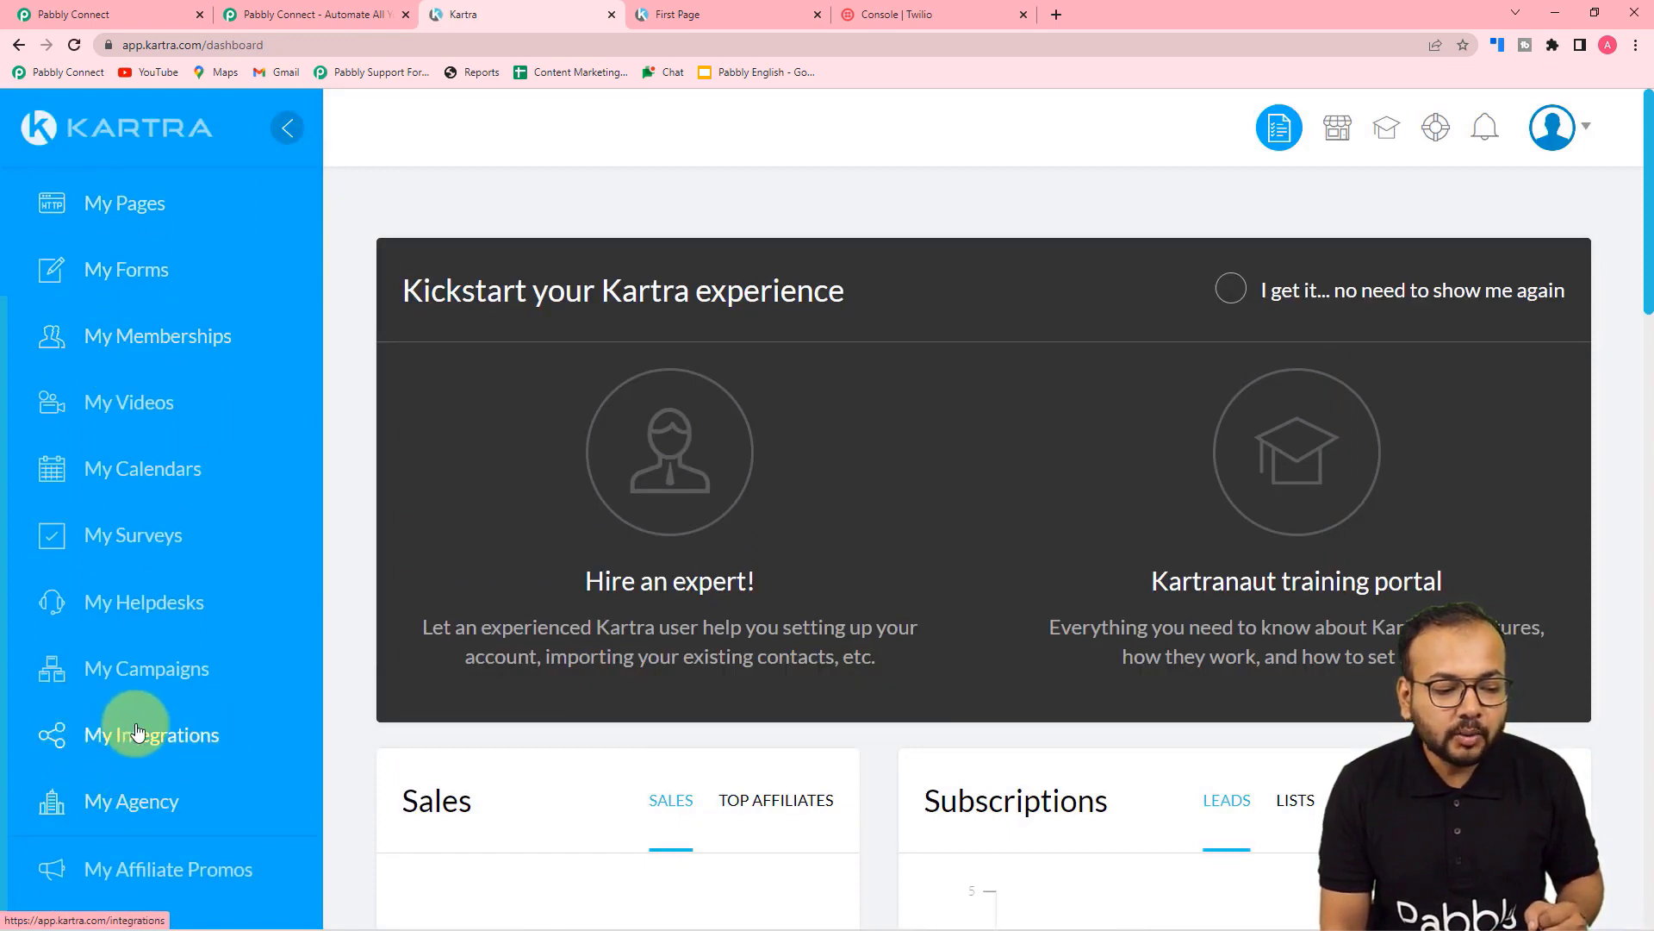
left_click(103, 739)
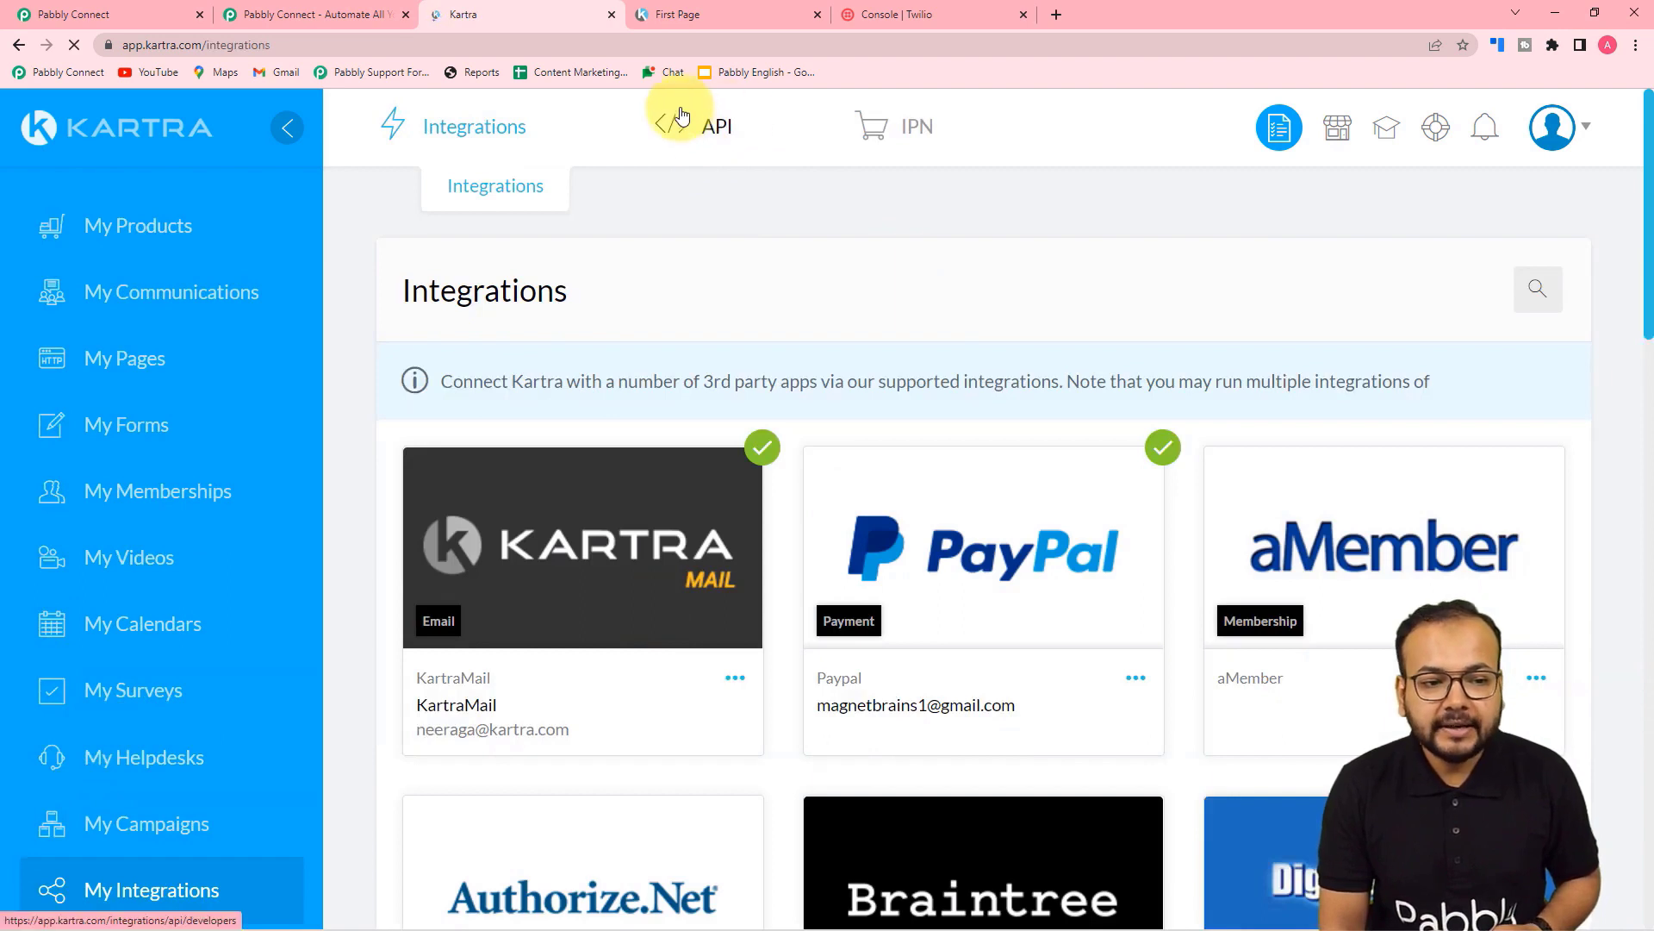
mouse_move(721, 129)
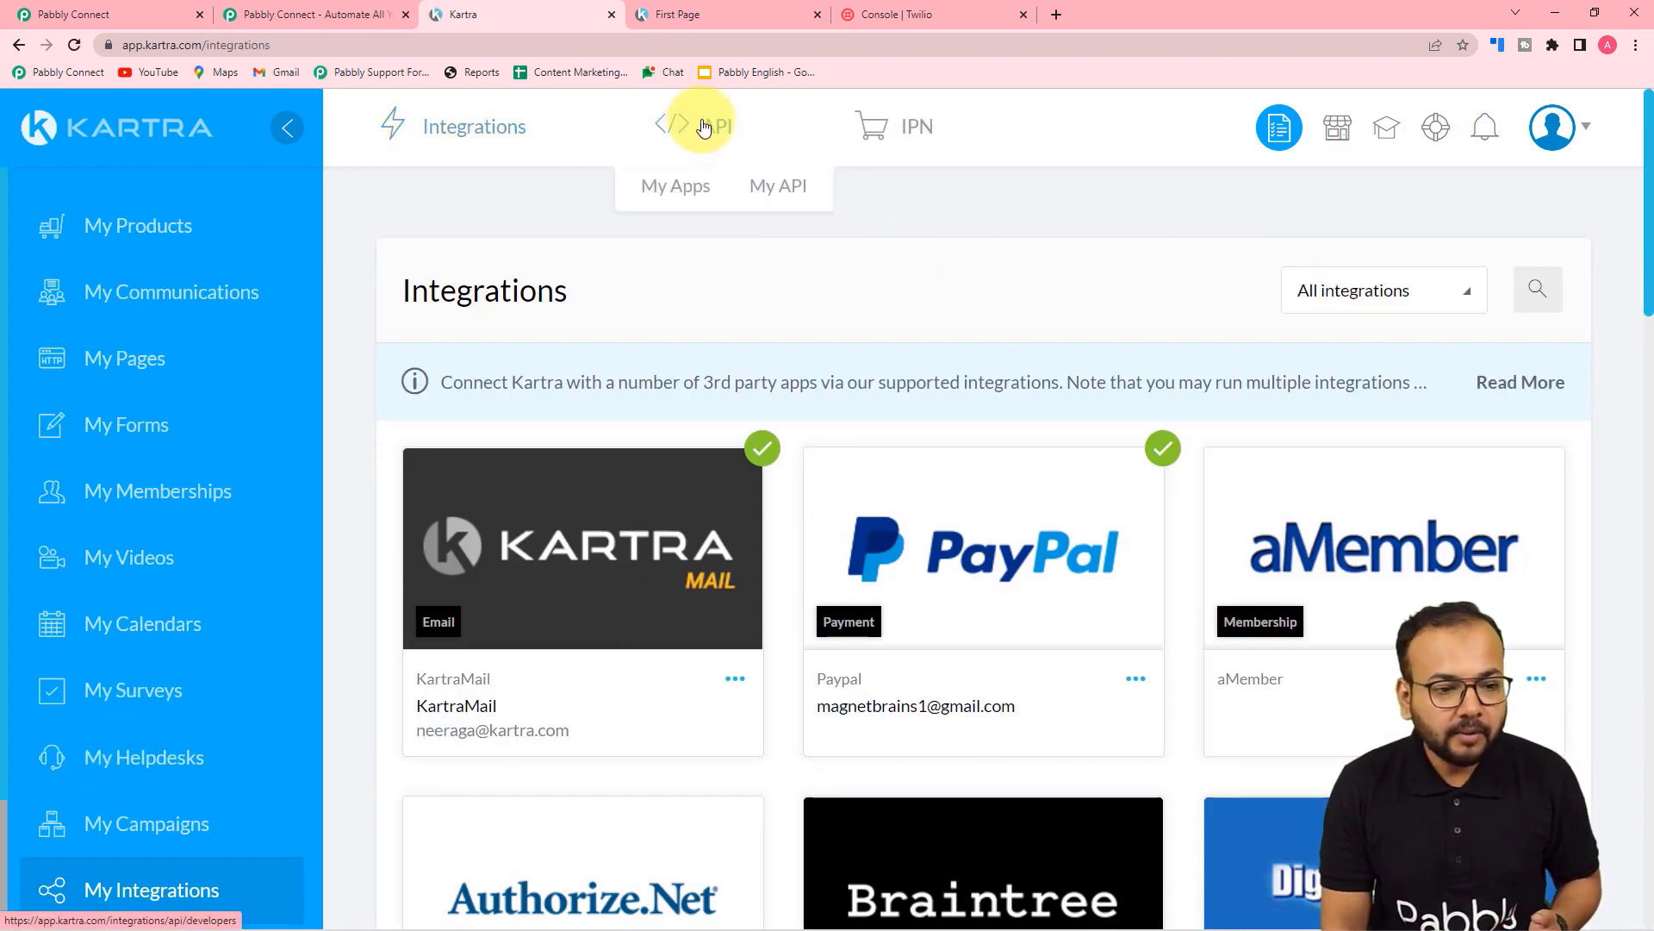
left_click(766, 192)
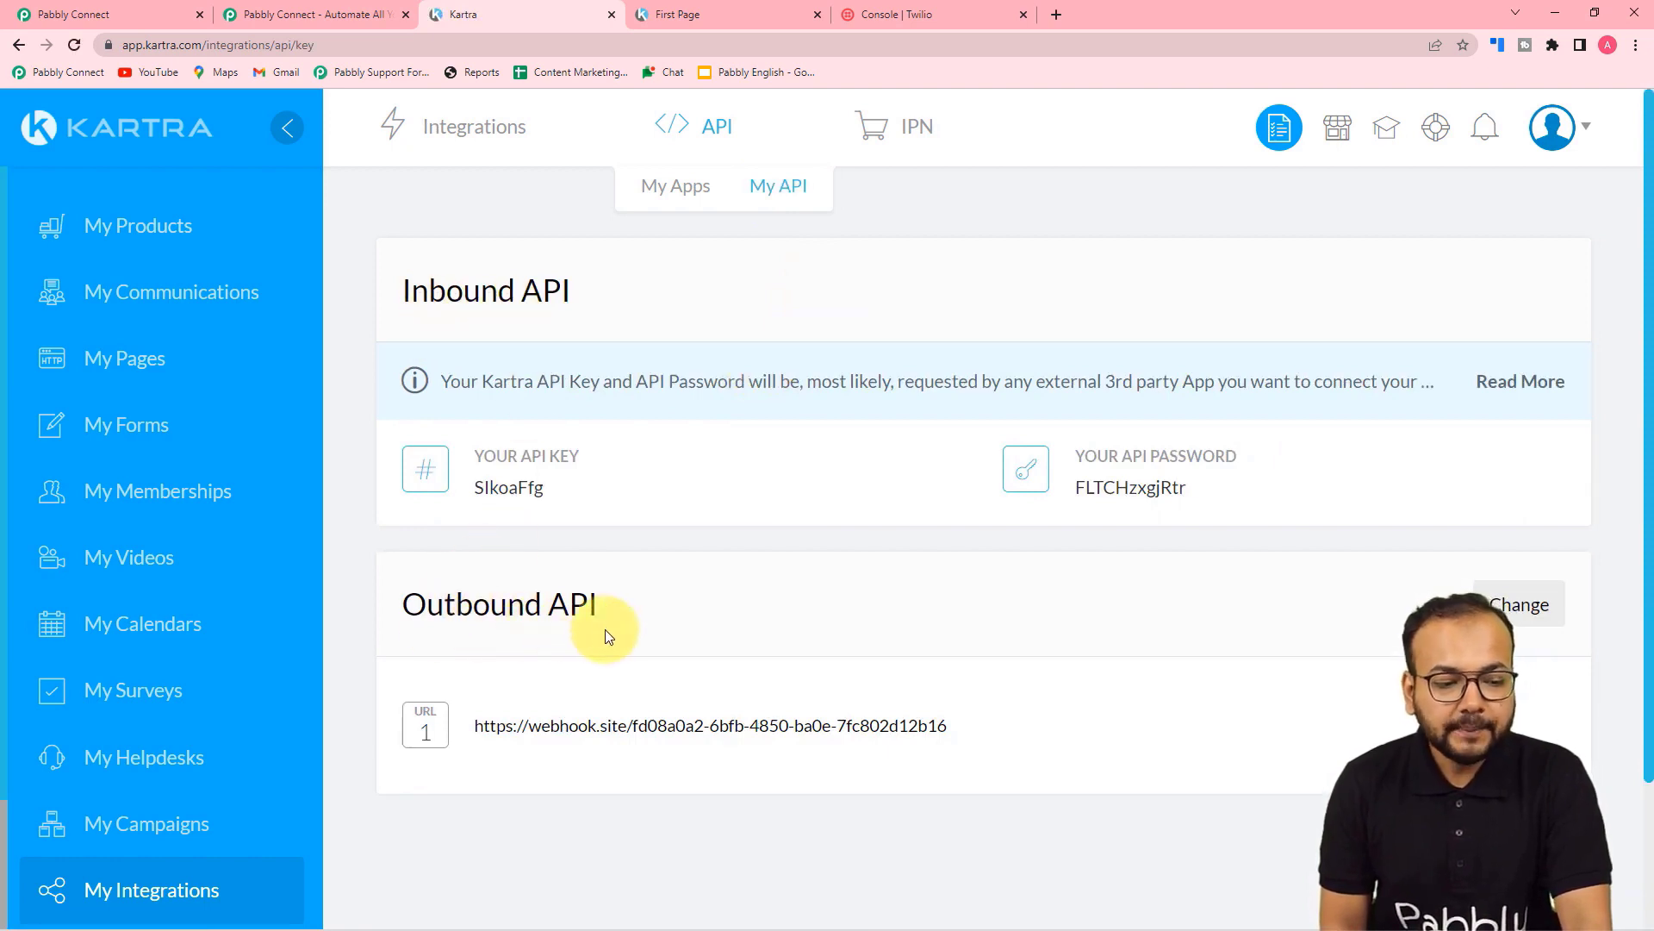
Step: Edit Kartra's Outbound API settings and add an empty URL 2 entry
scroll(611, 638, "down", 1)
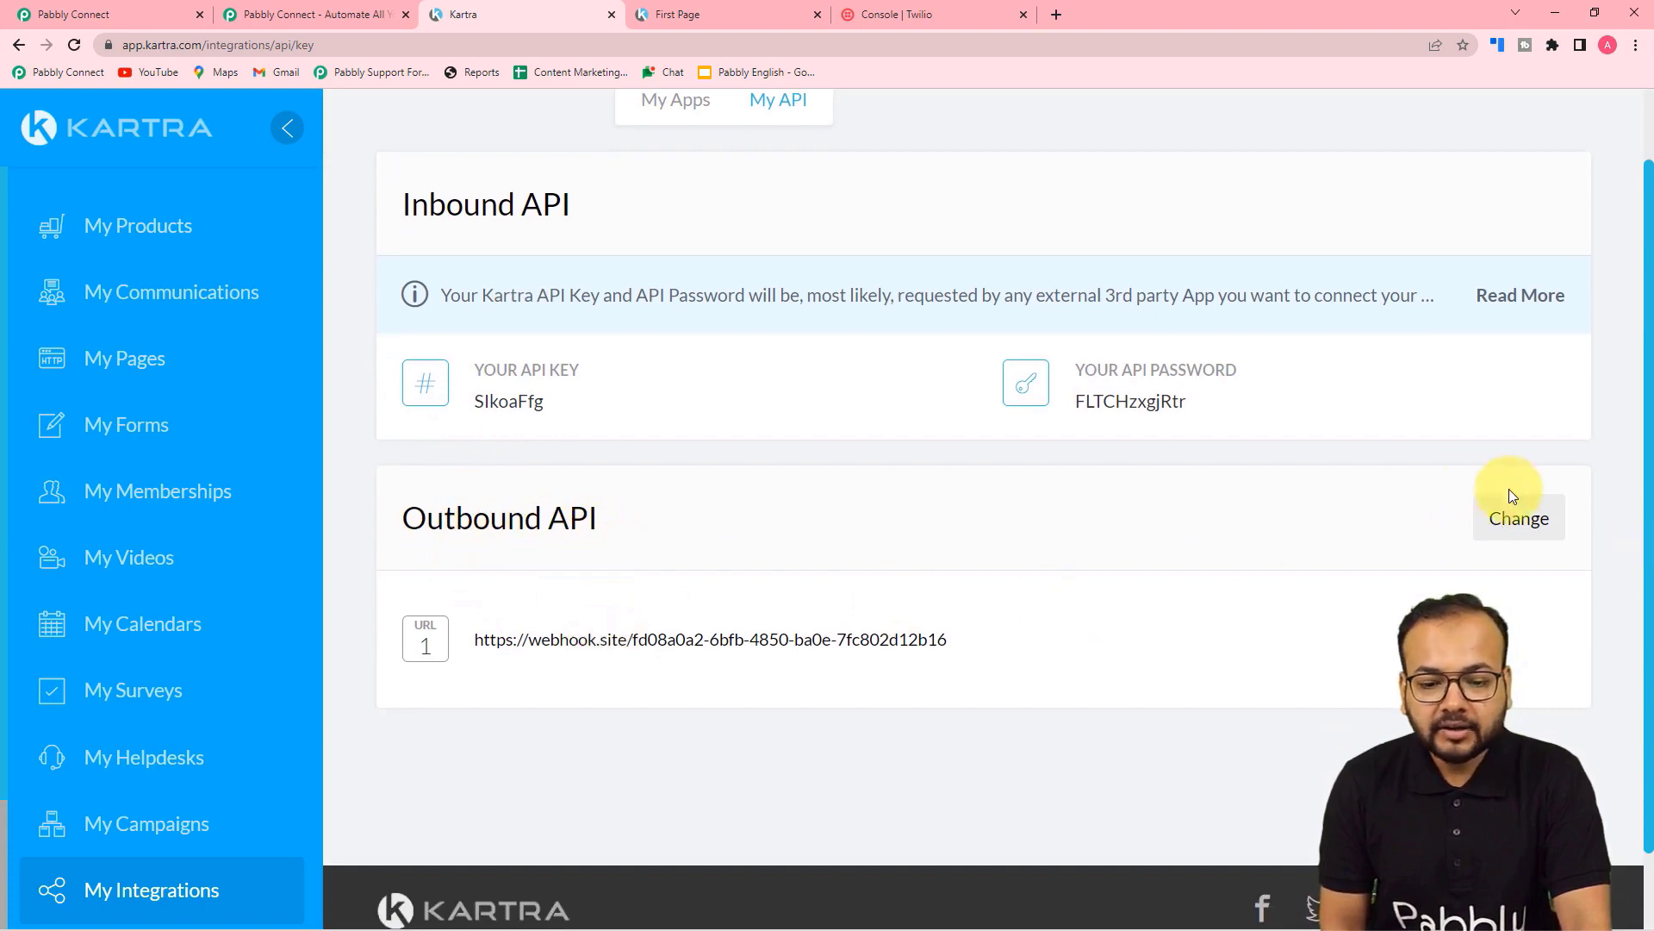
left_click(1551, 529)
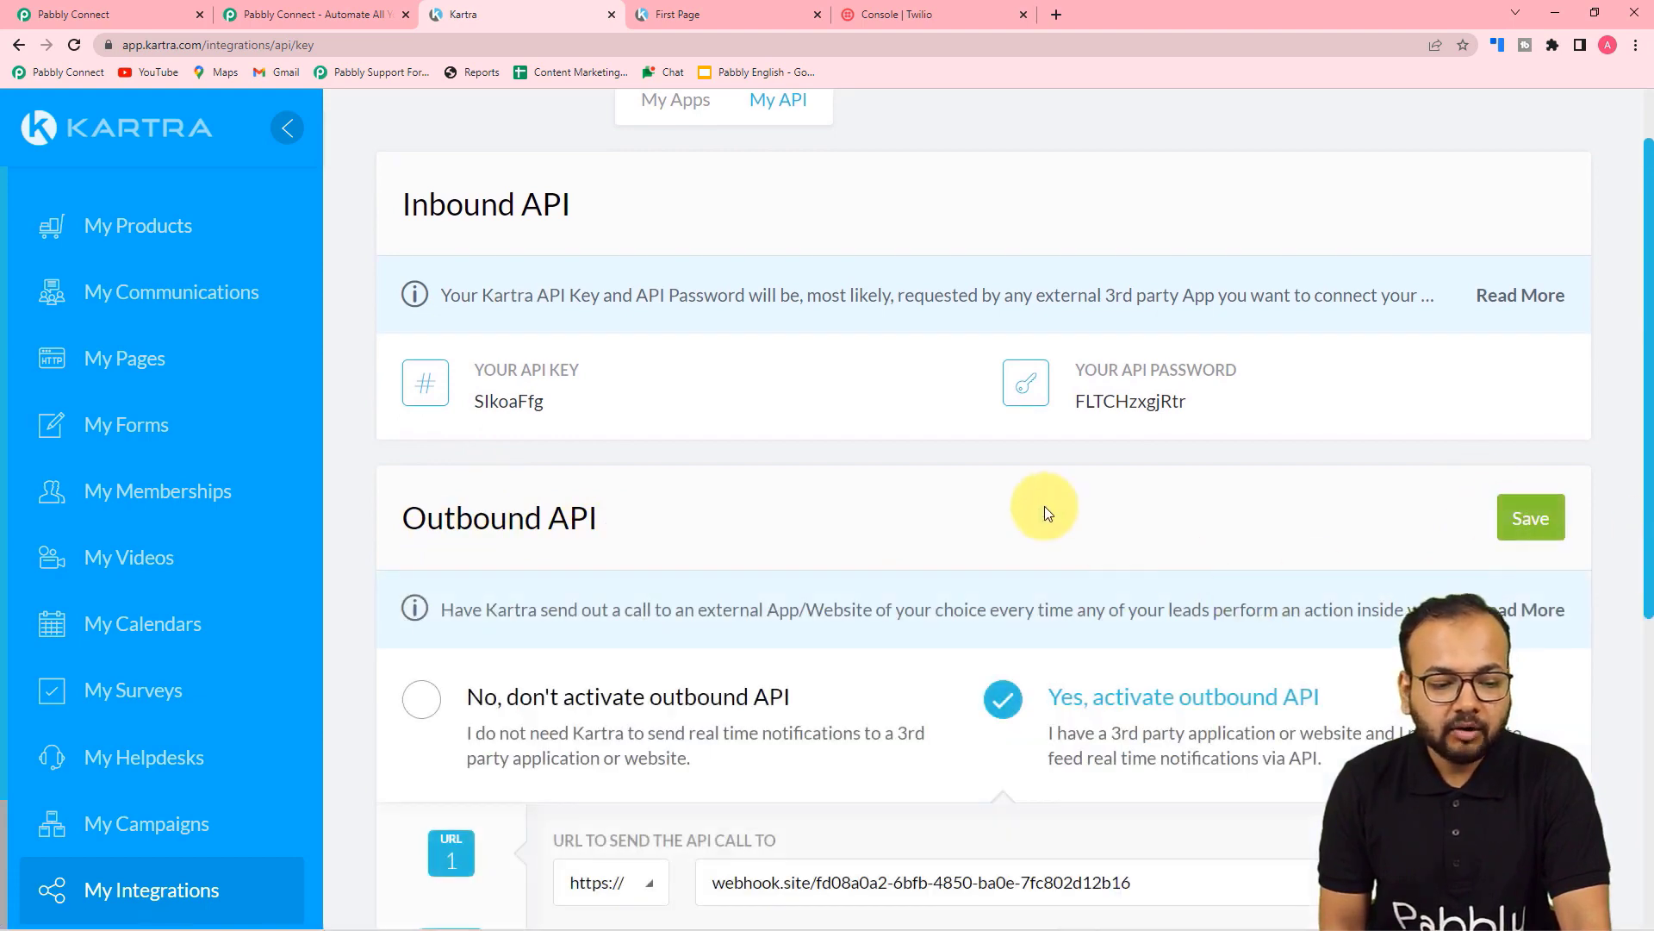
scroll(1045, 505, "down", 3)
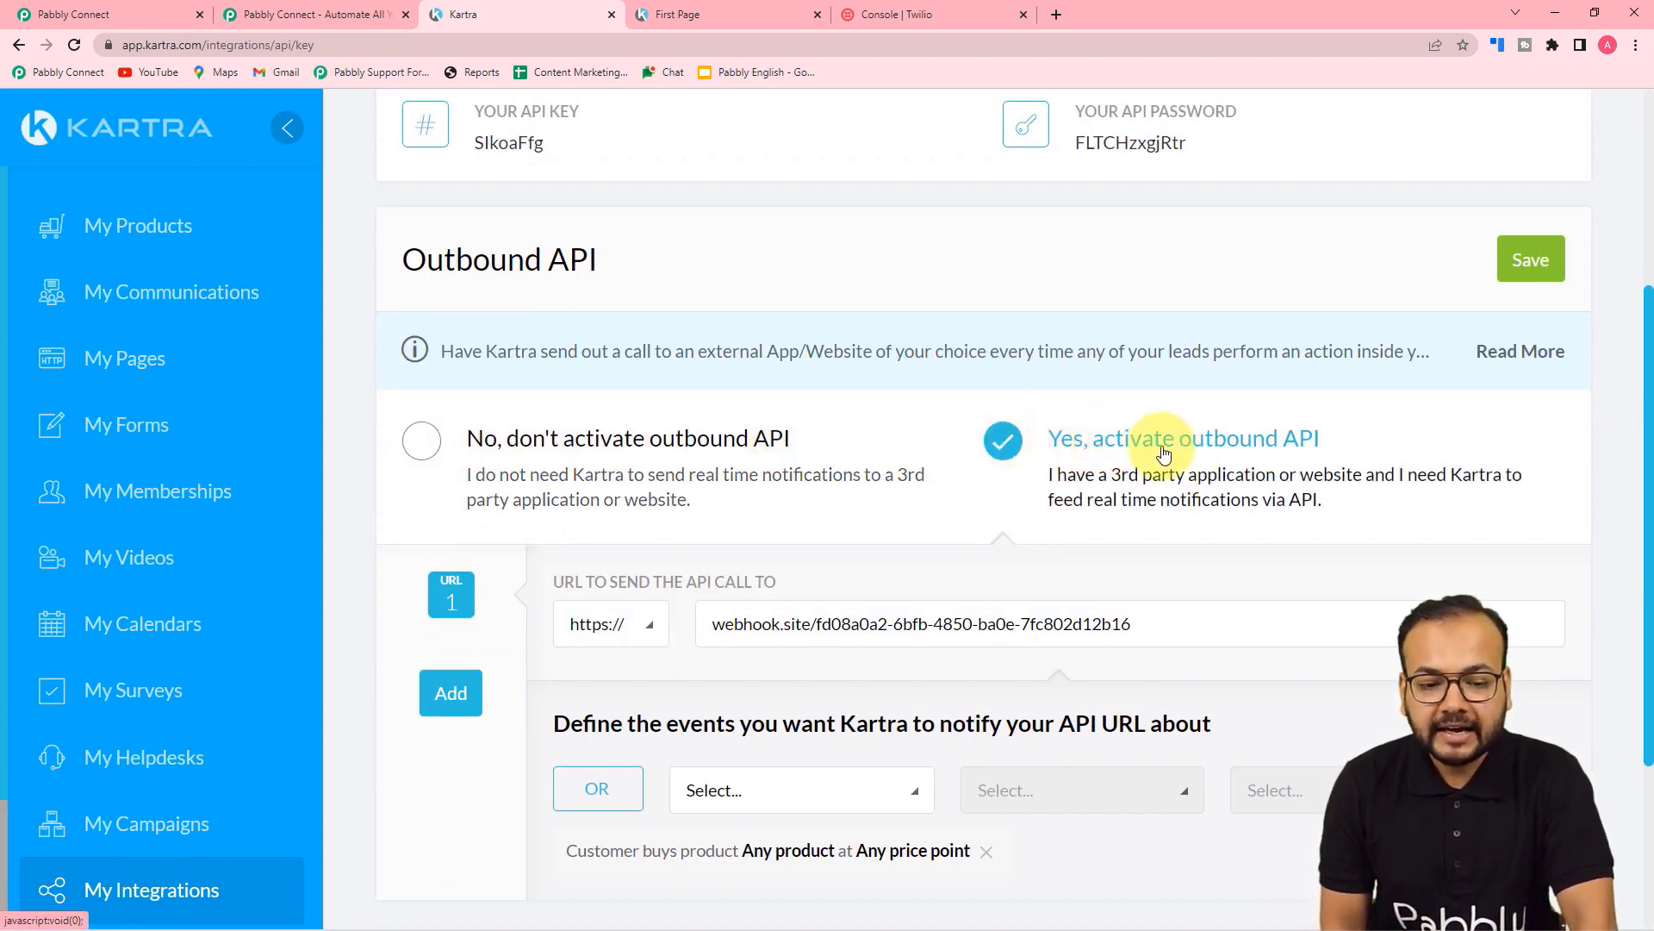
scroll(1369, 463, "down", 3)
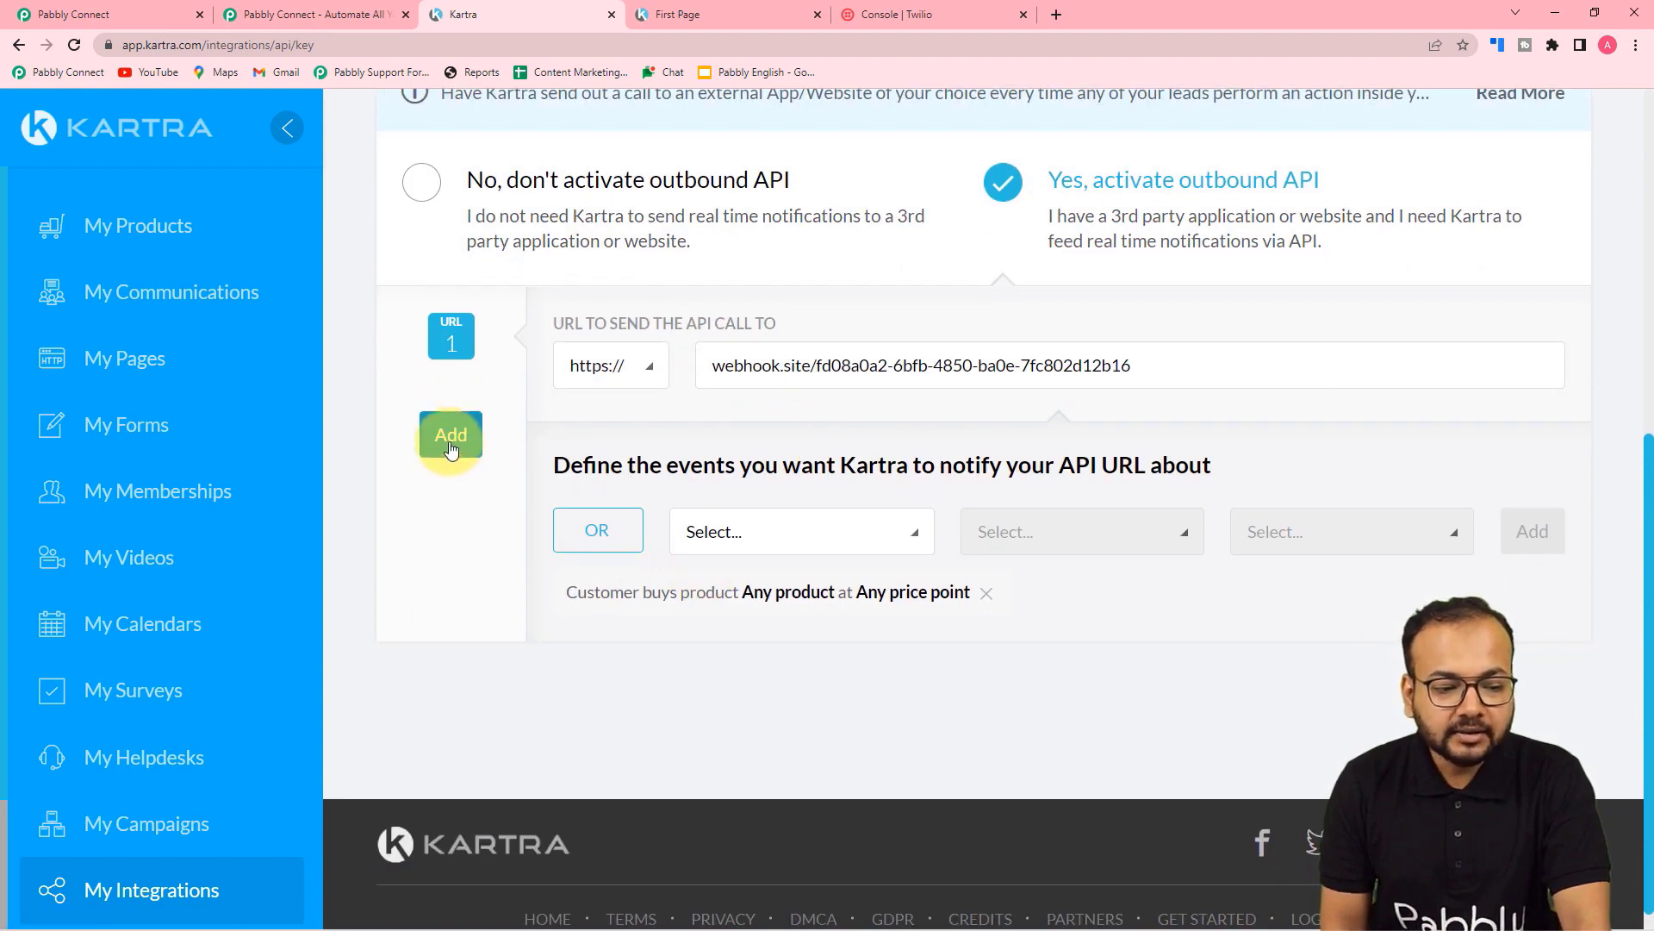
left_click(449, 448)
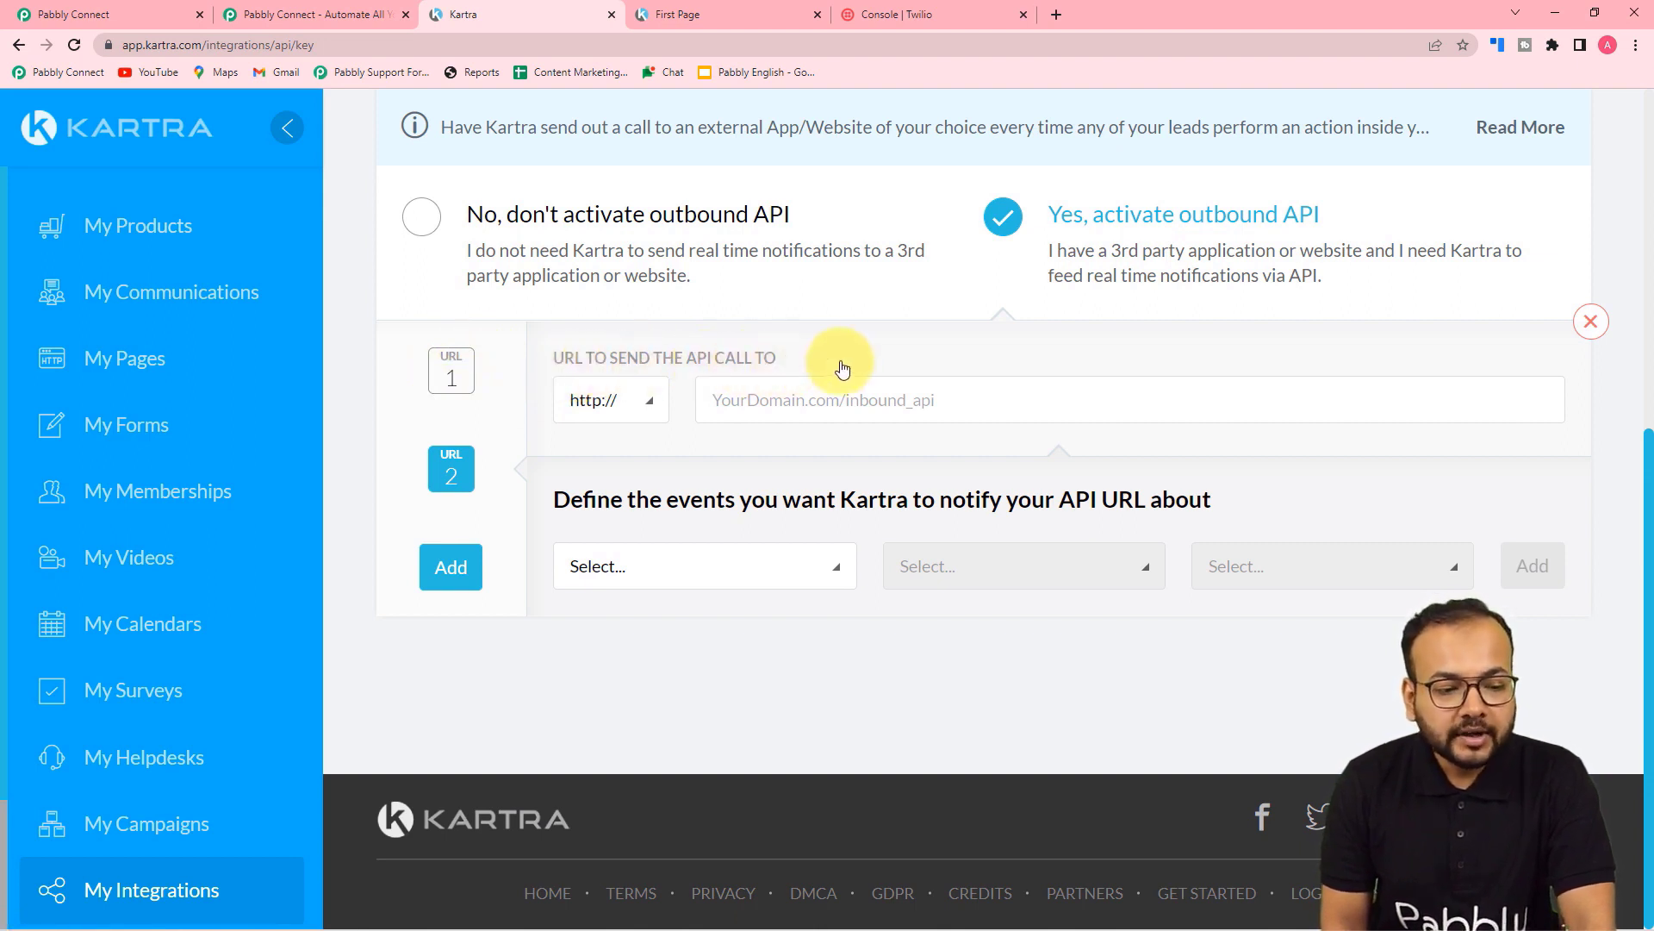
left_click(117, 14)
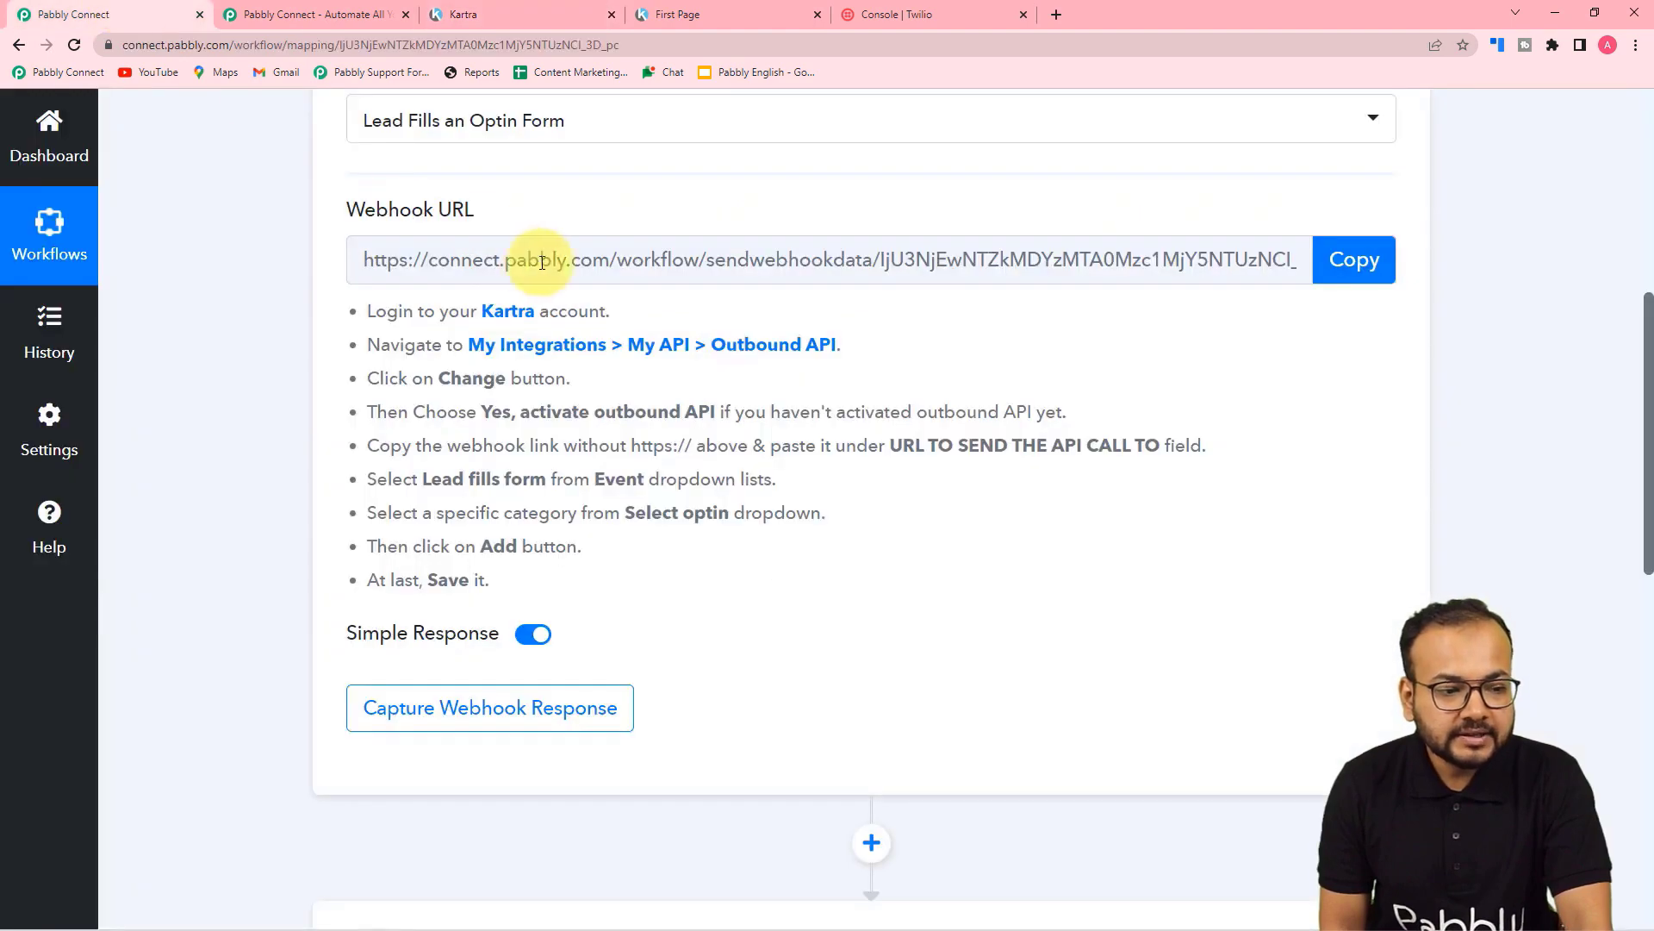
left_click(1351, 281)
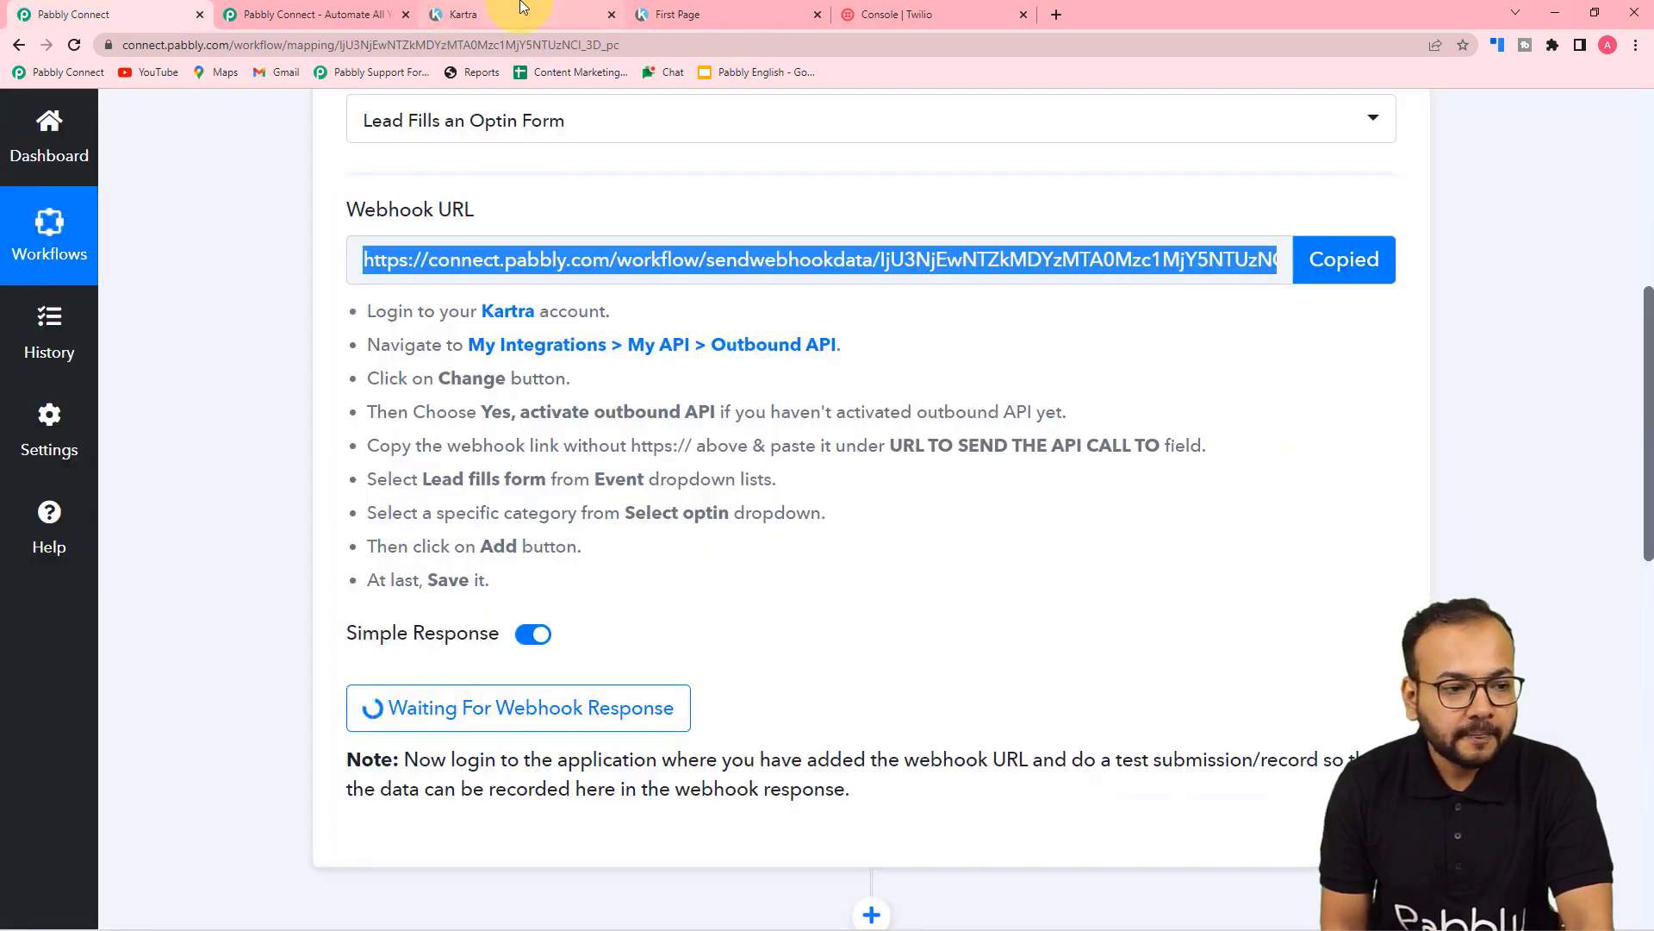
left_click(523, 9)
right_click(829, 408)
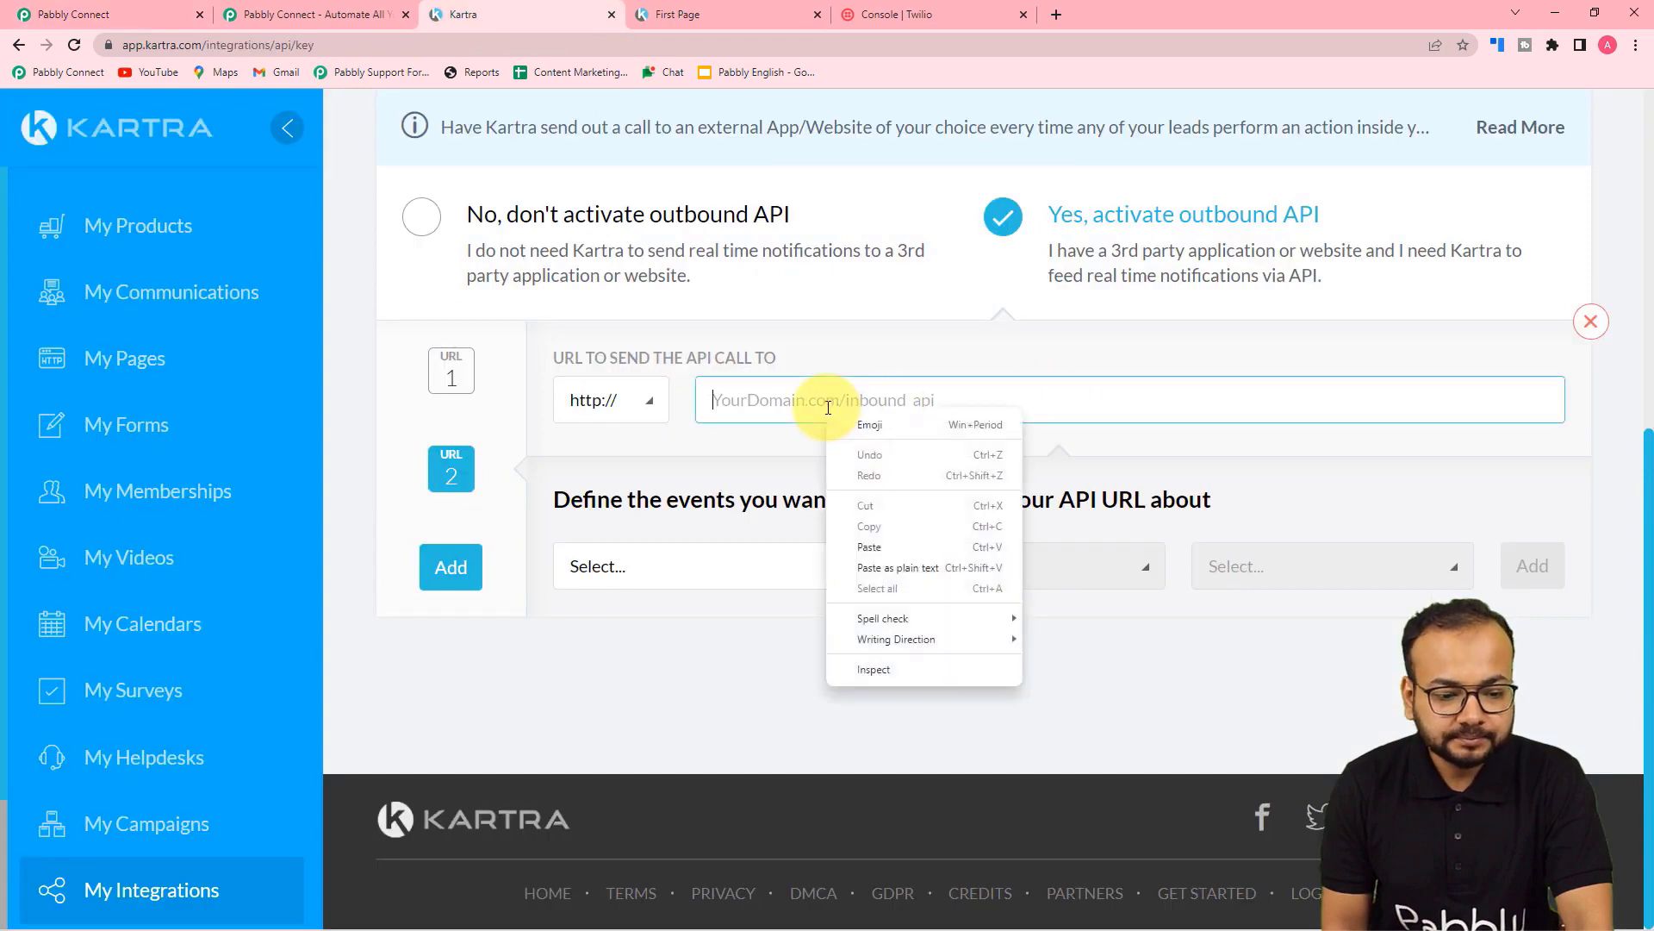
left_click(870, 569)
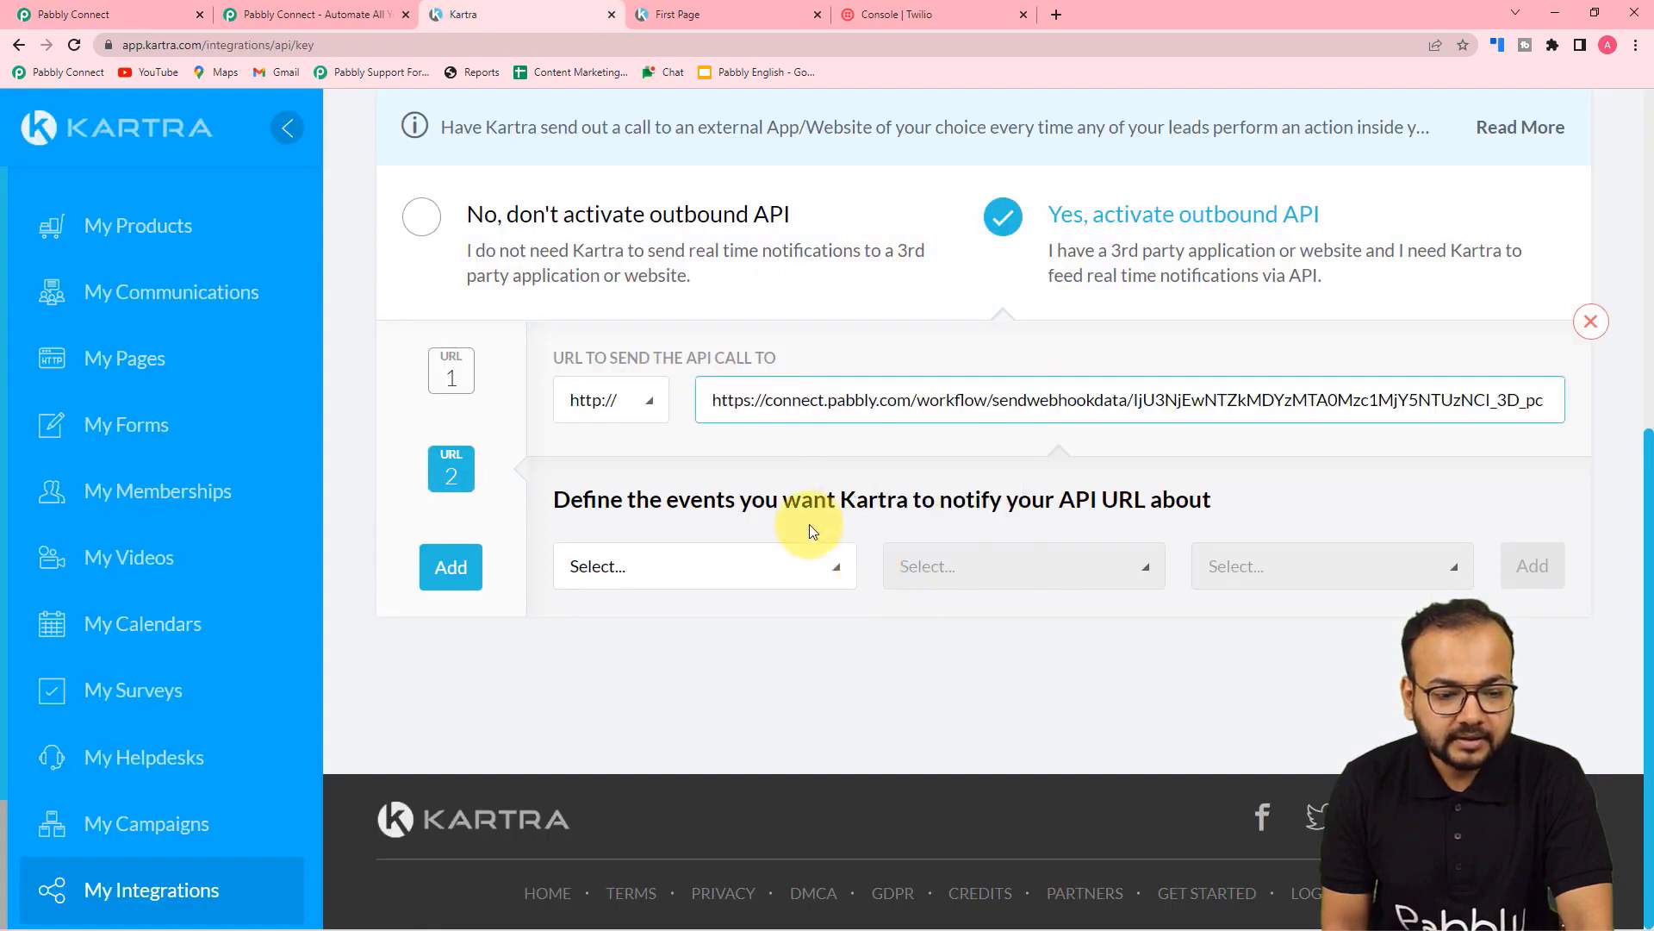
left_click(615, 407)
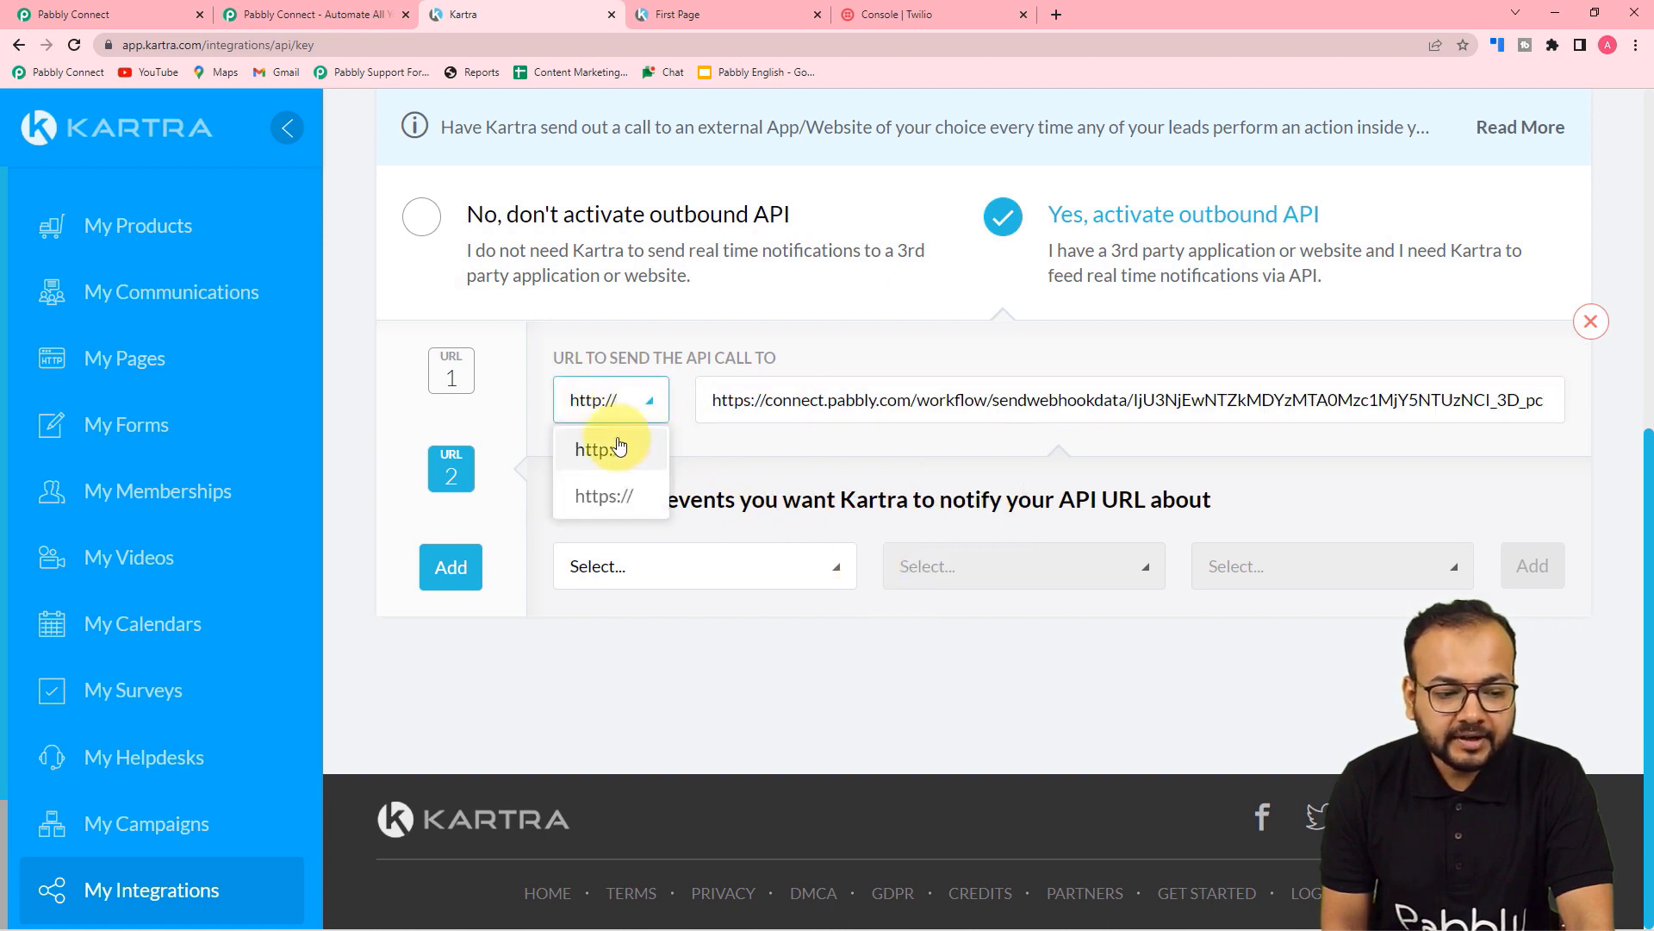
left_click(601, 498)
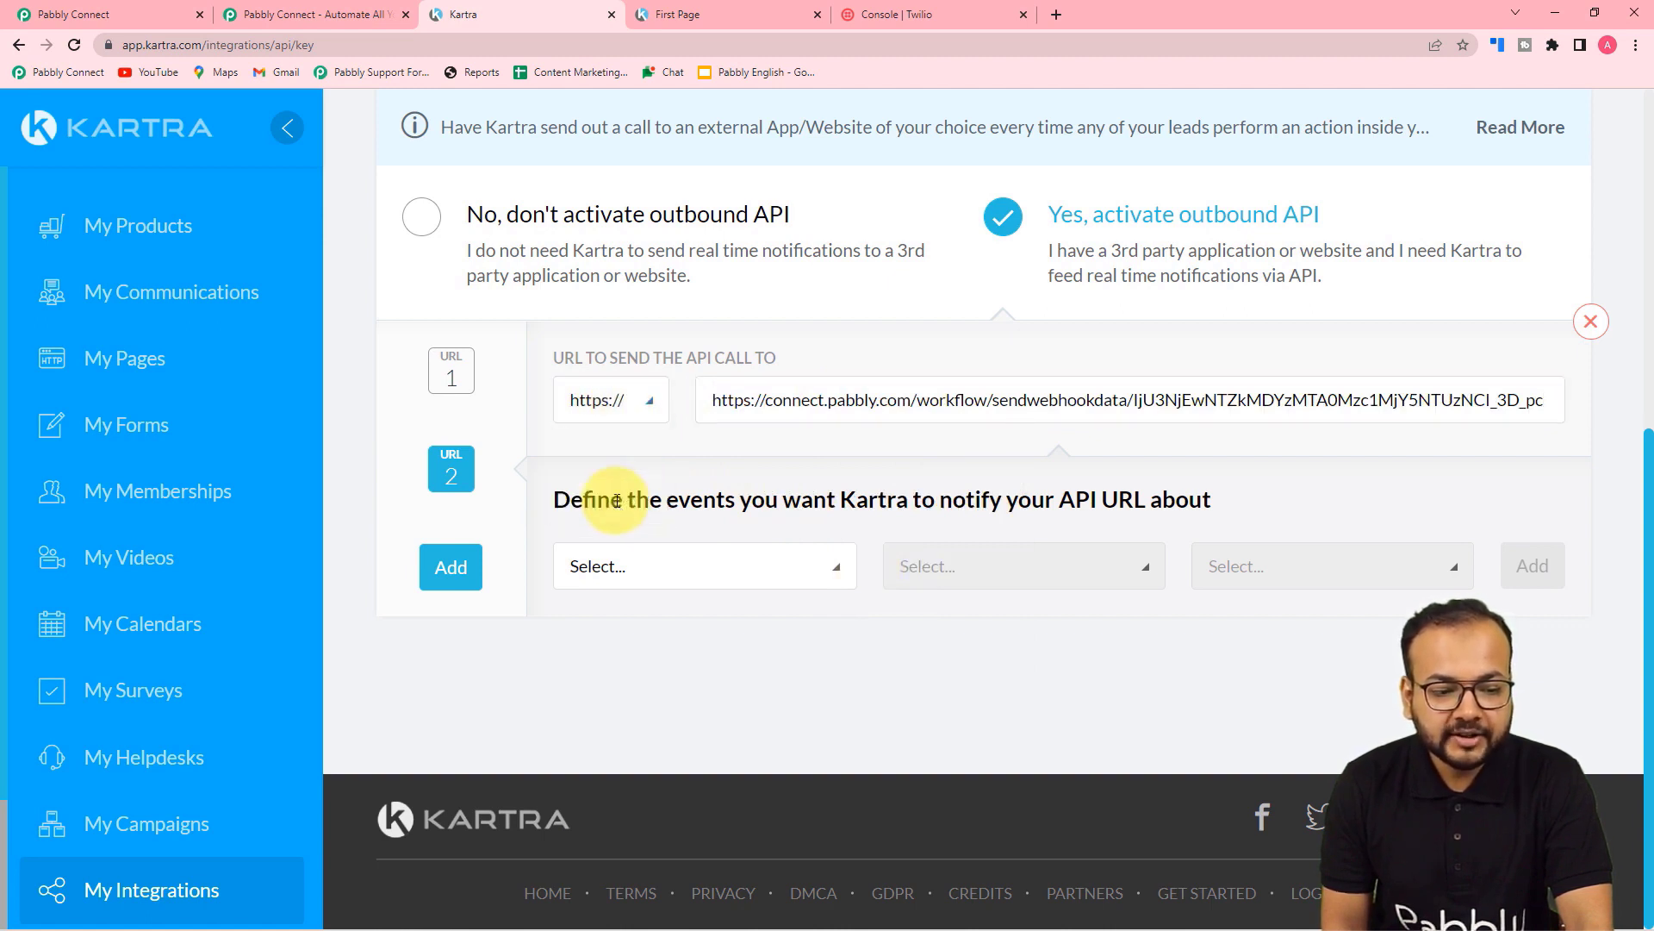
left_click(763, 400)
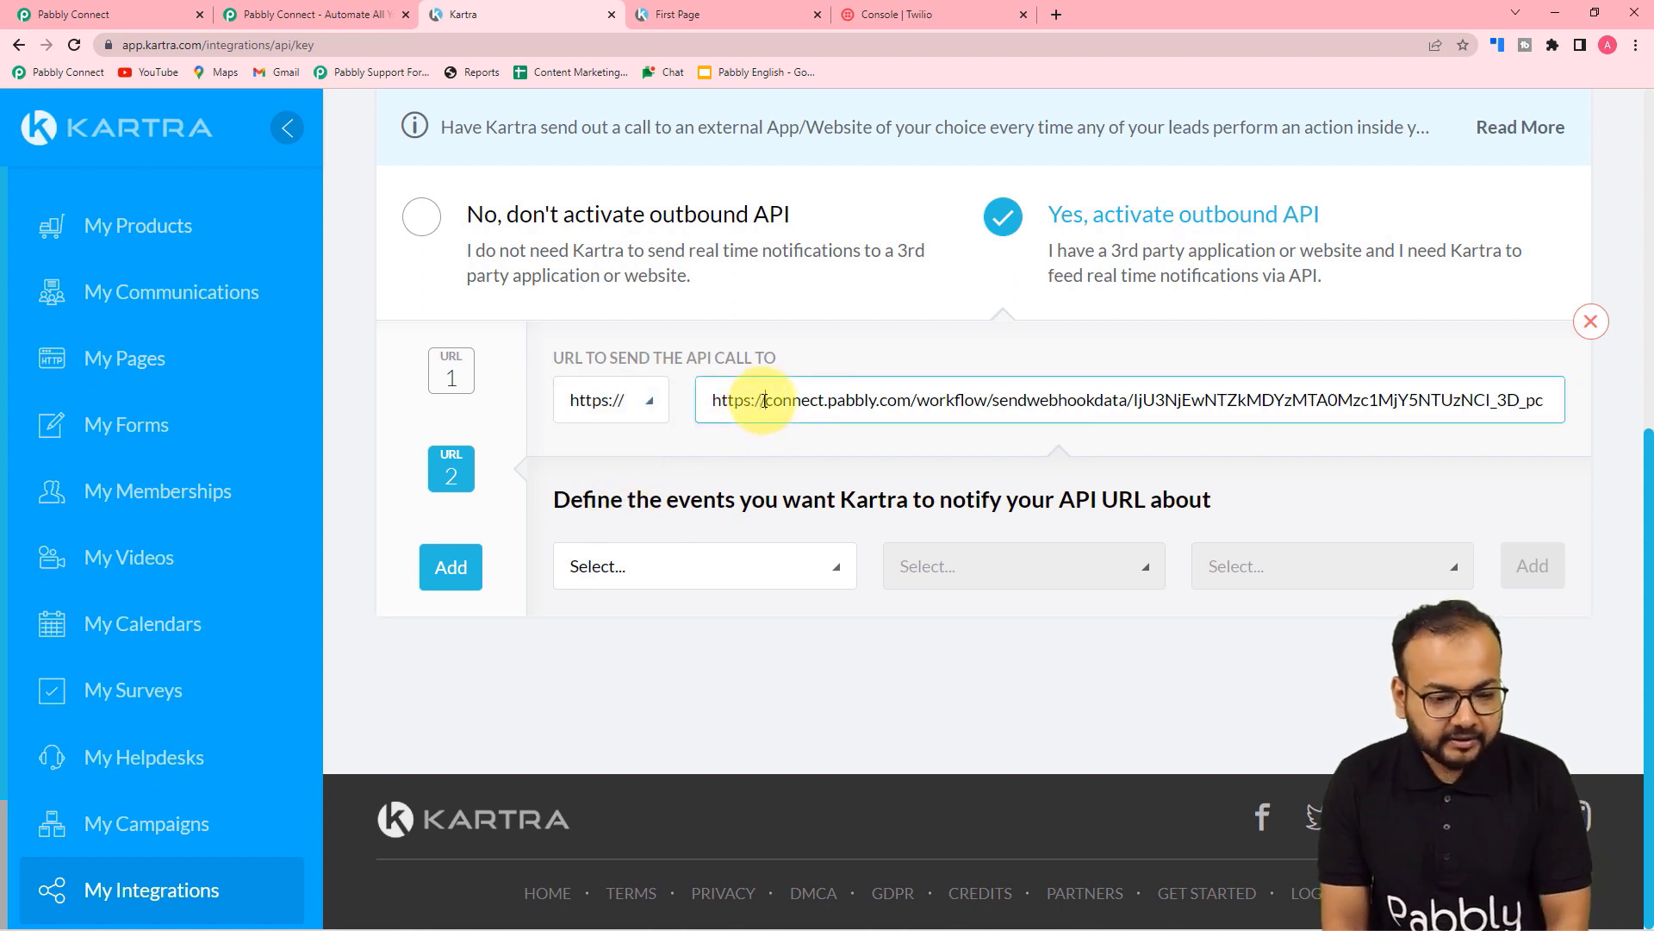
key("BackSpace")
key("BackSpace")
key("BackSpace")
key("BackSpace")
key("BackSpace")
key("BackSpace")
key("BackSpace")
key("BackSpace")
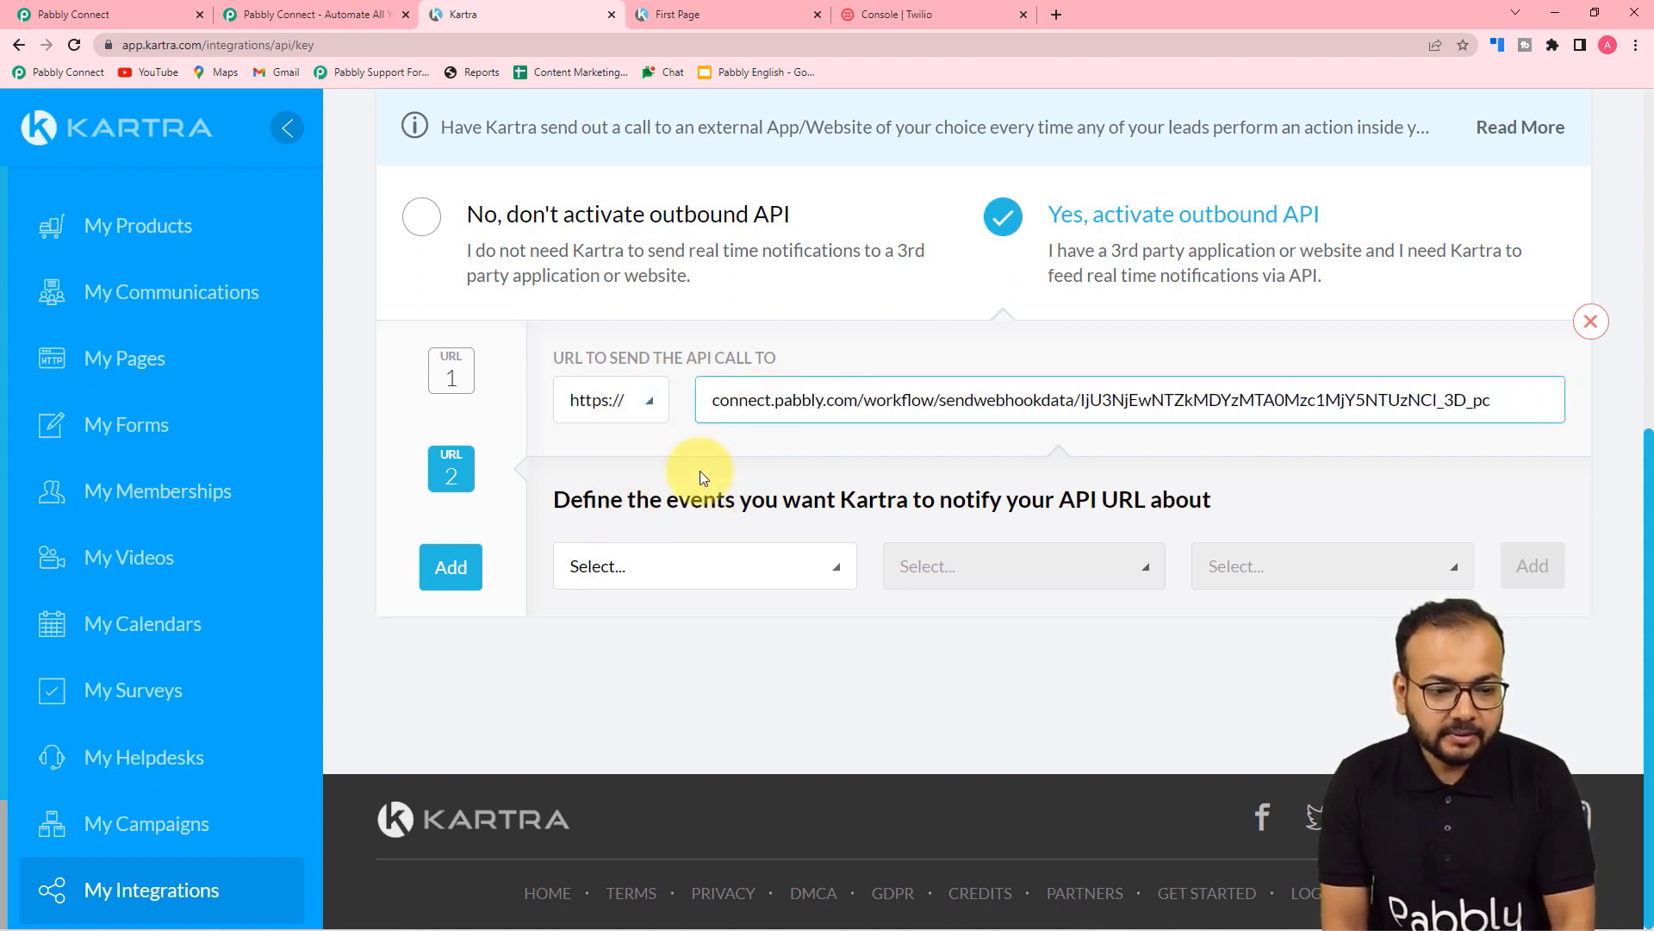
left_click(638, 436)
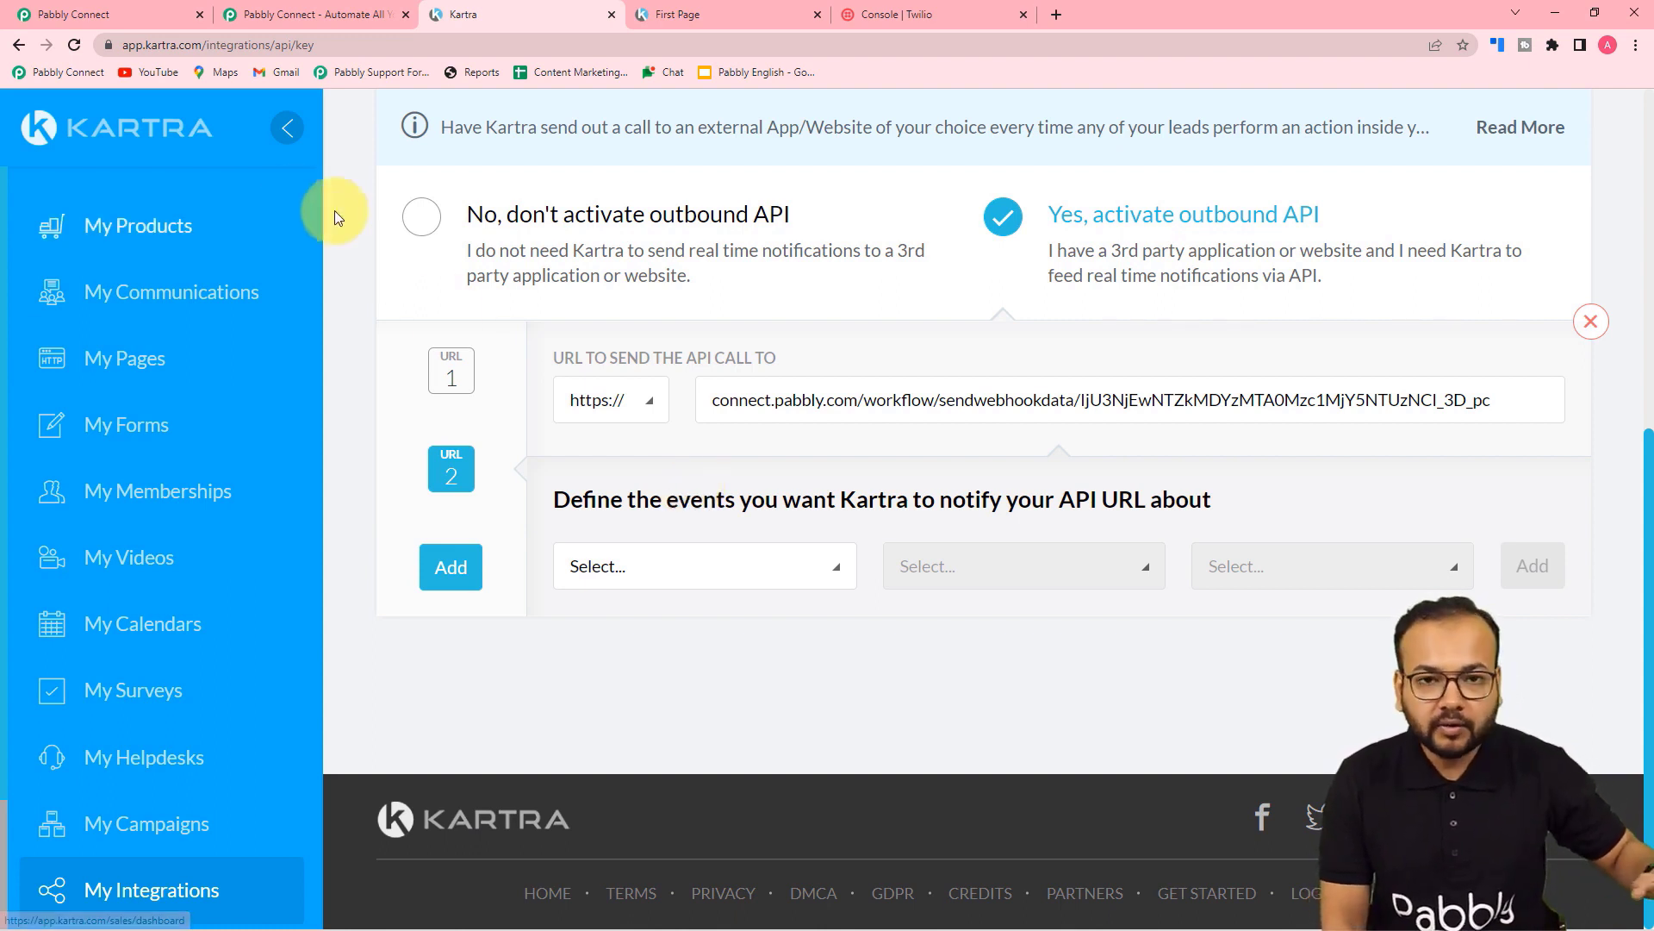
Step: Add the 'Lead fills form' event for the Lead Form optin and save the outbound API
left_click(747, 584)
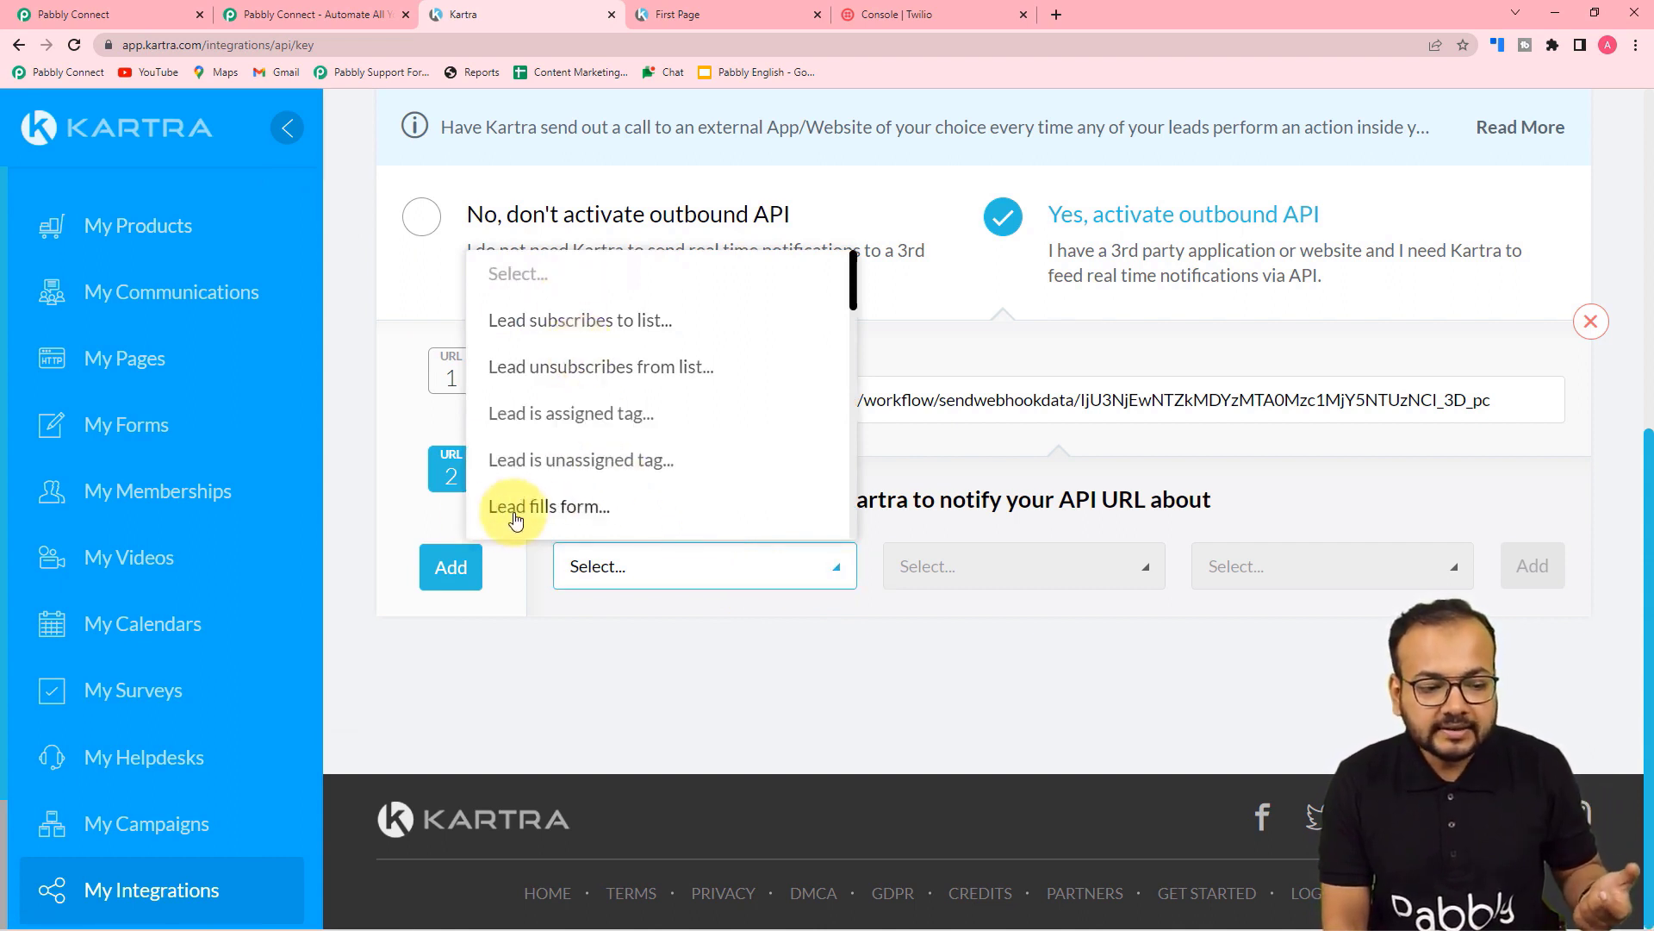
left_click(590, 511)
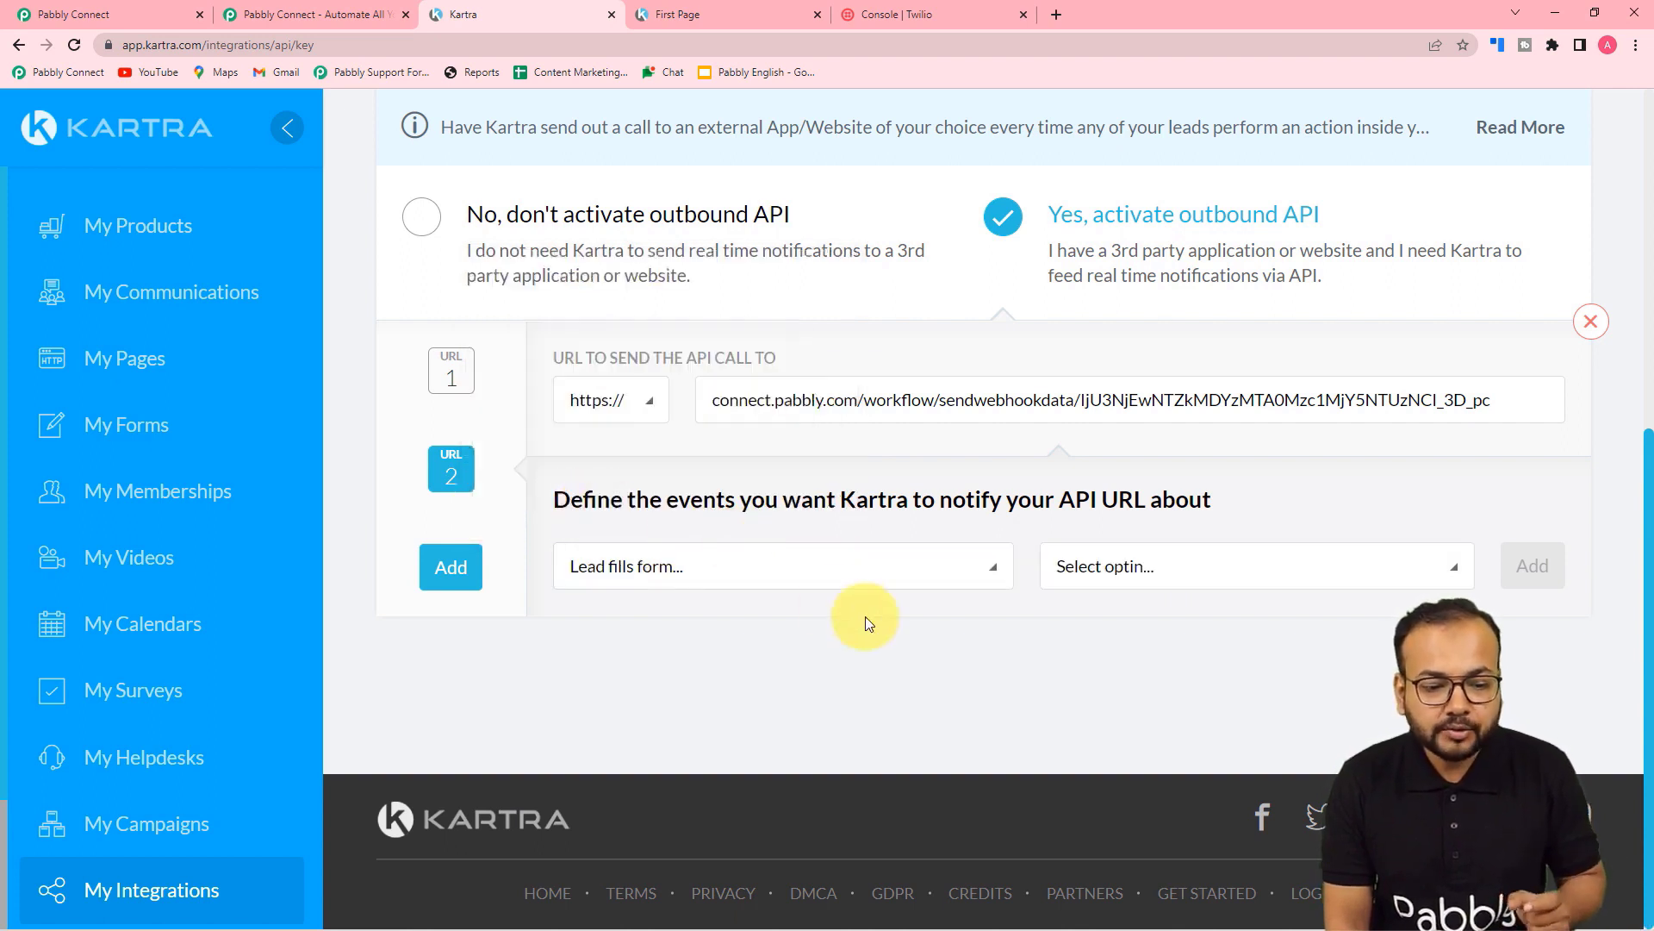
left_click(1140, 576)
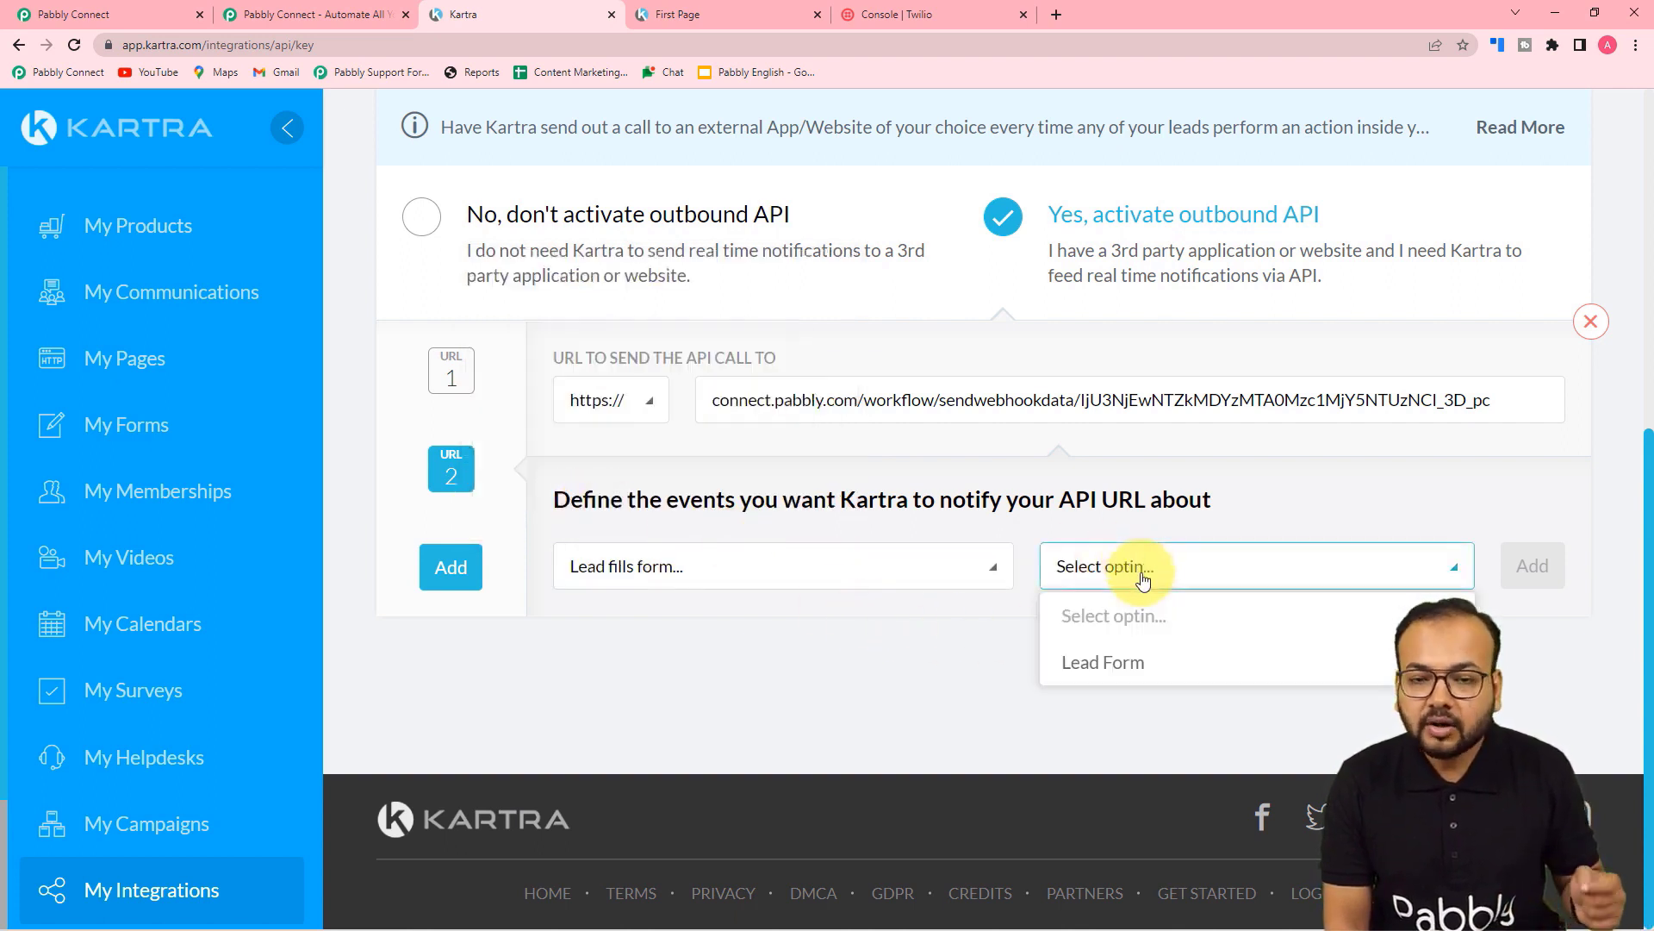
left_click(1098, 663)
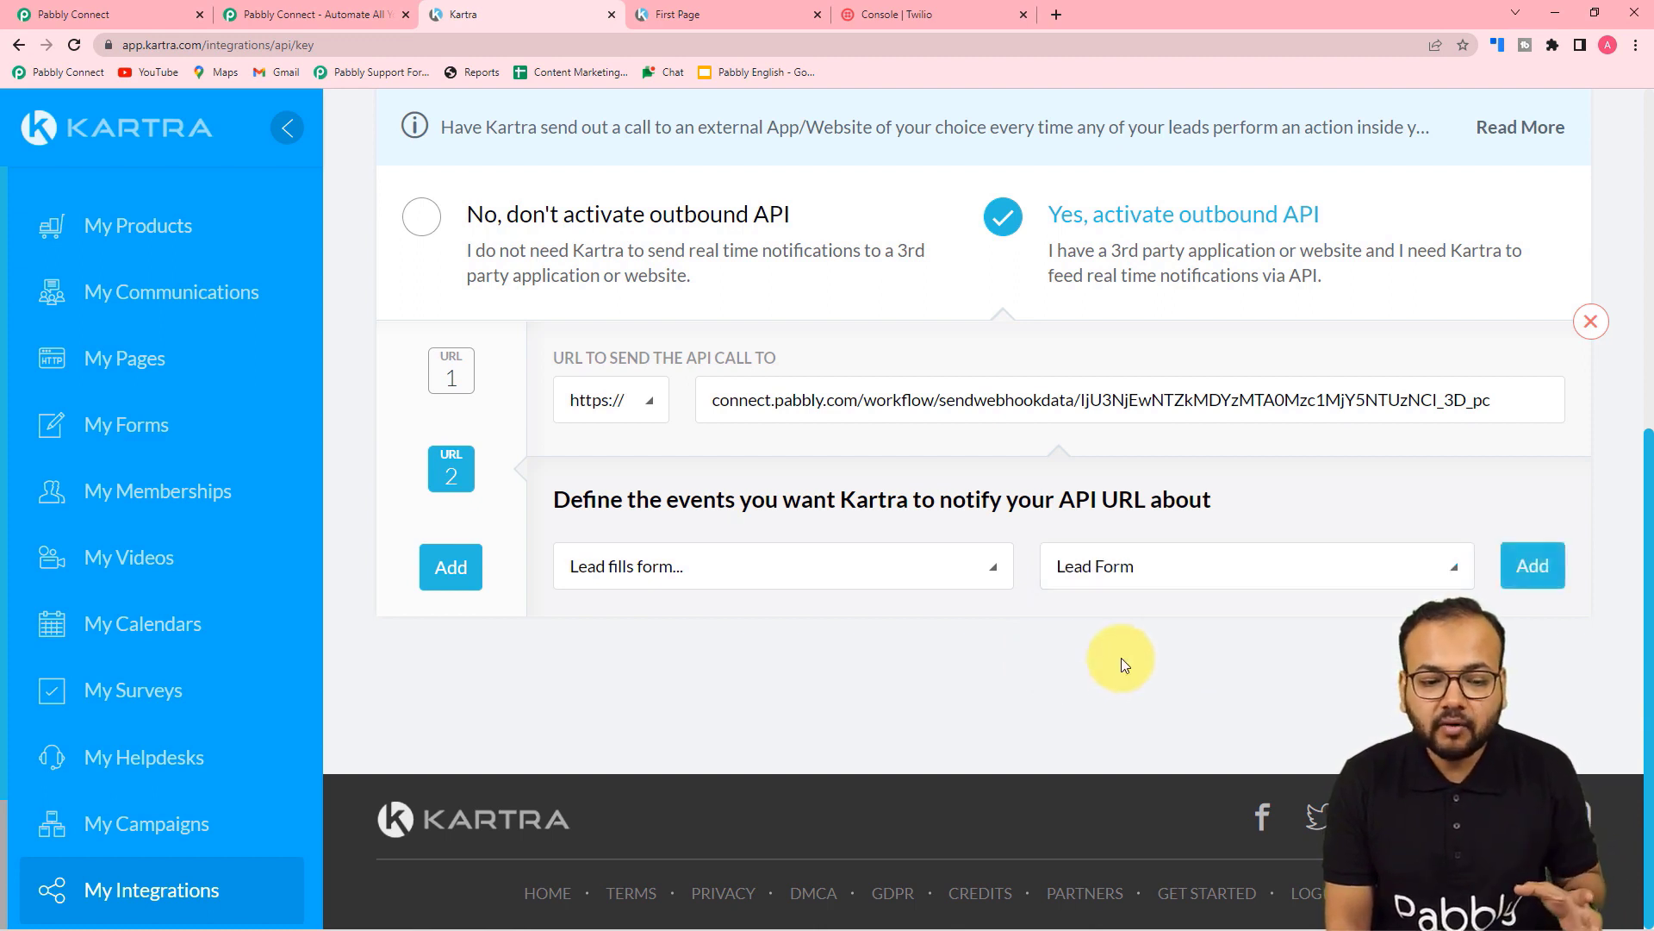
left_click(1529, 566)
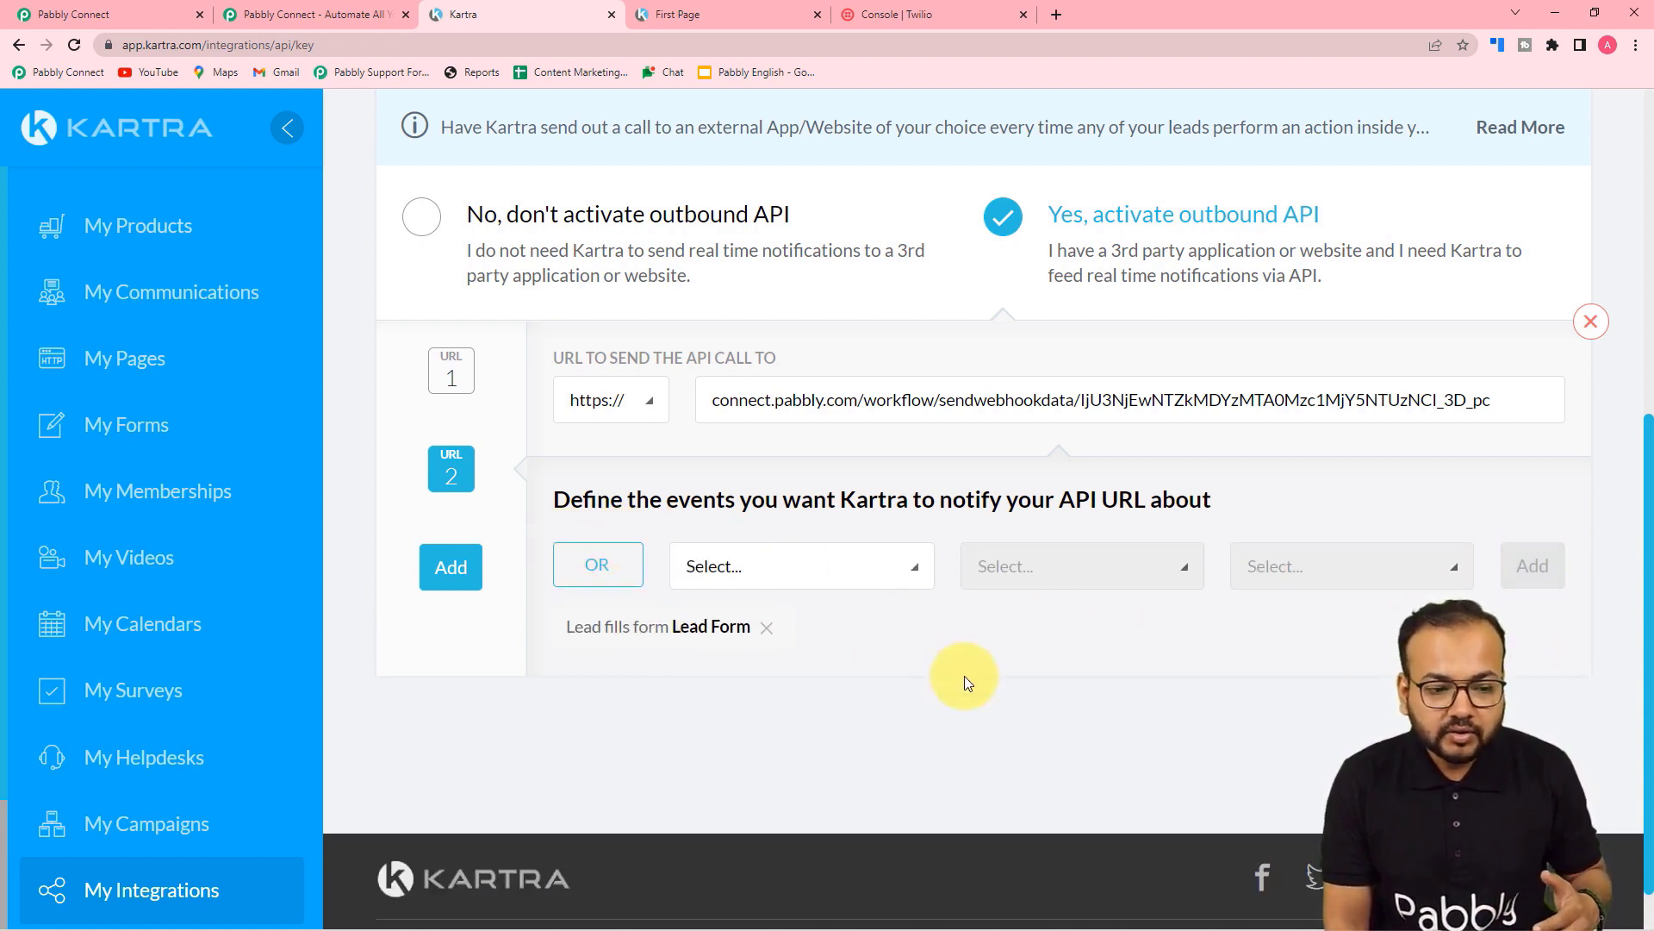
scroll(805, 517, "up", 3)
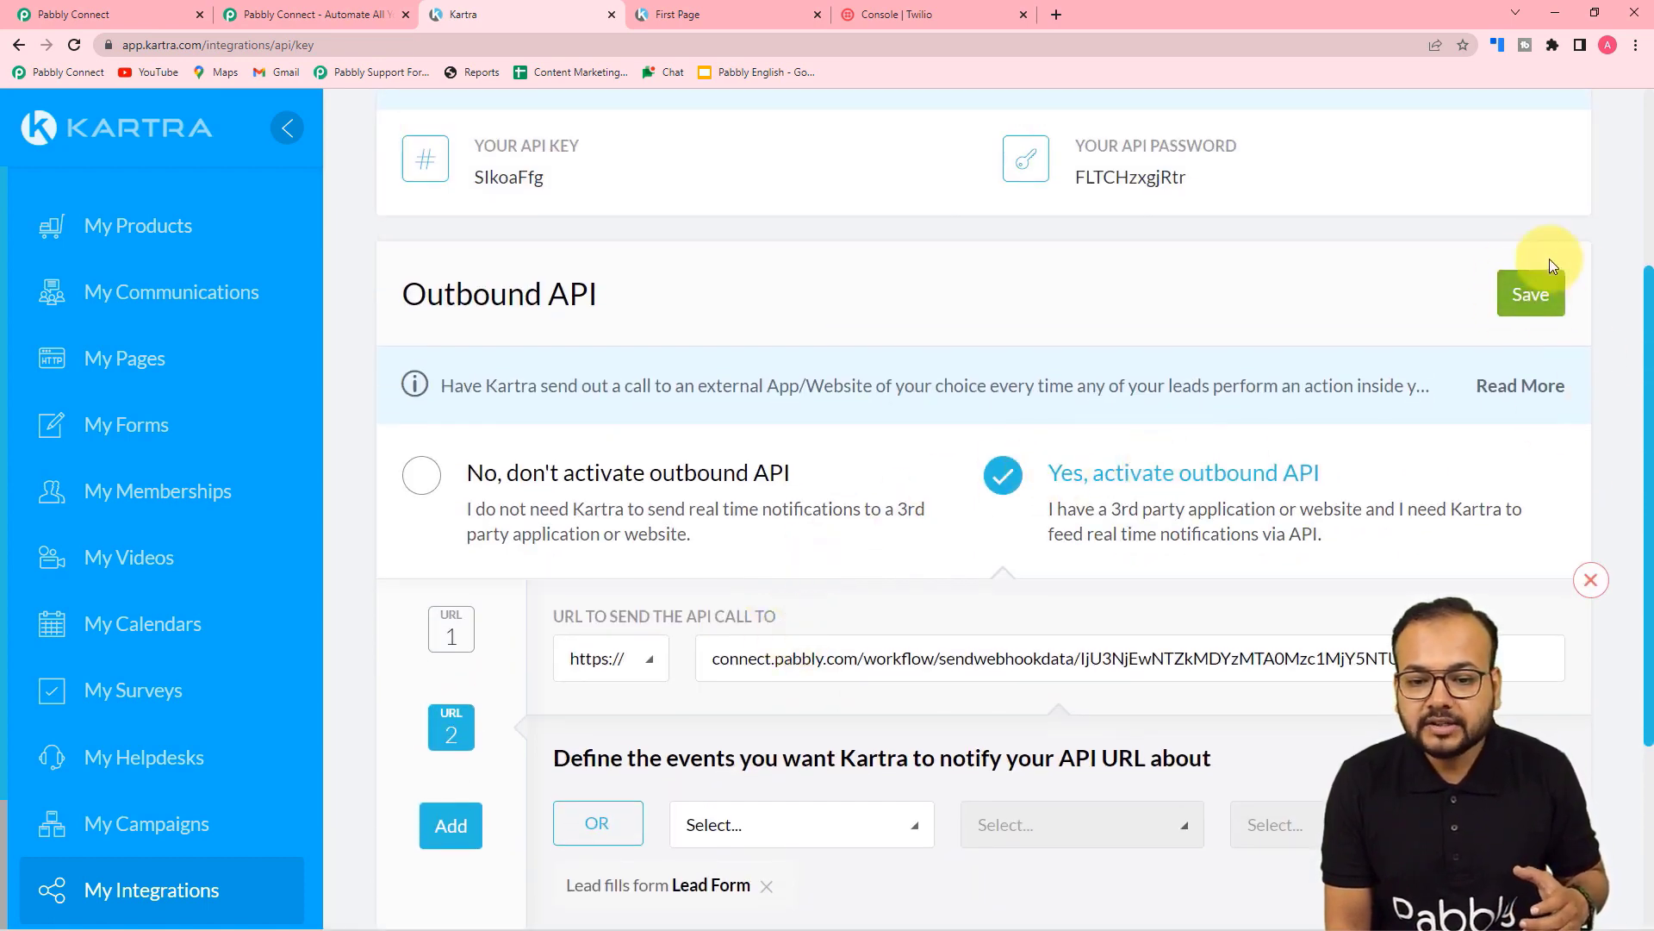
left_click(1551, 304)
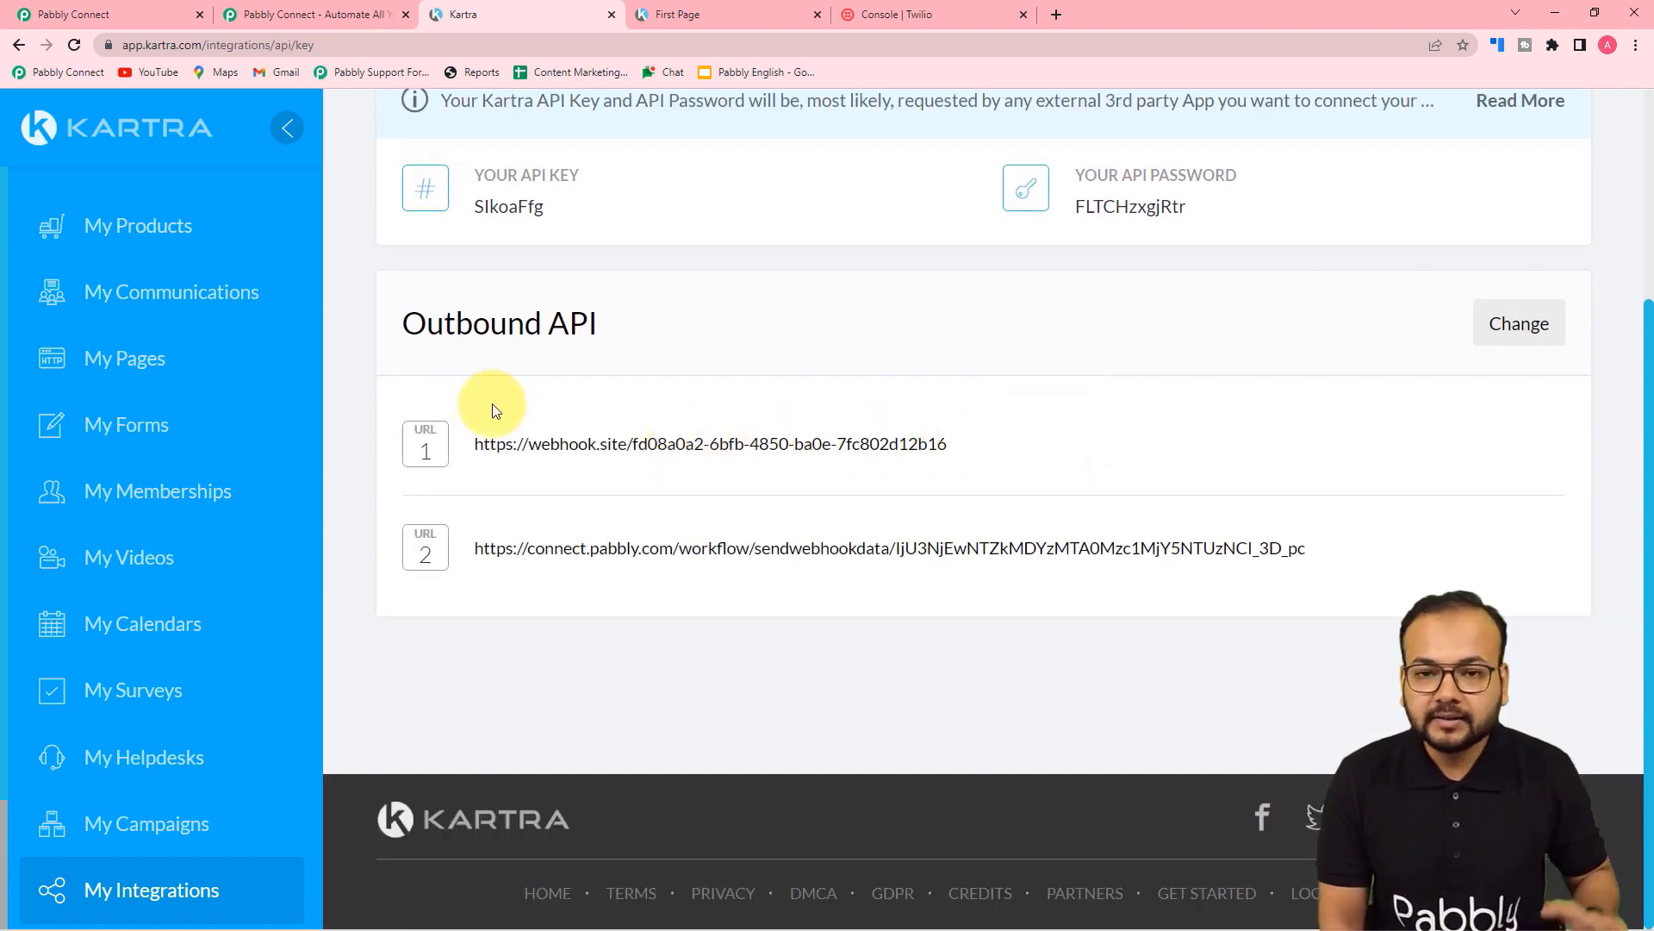
left_click(110, 7)
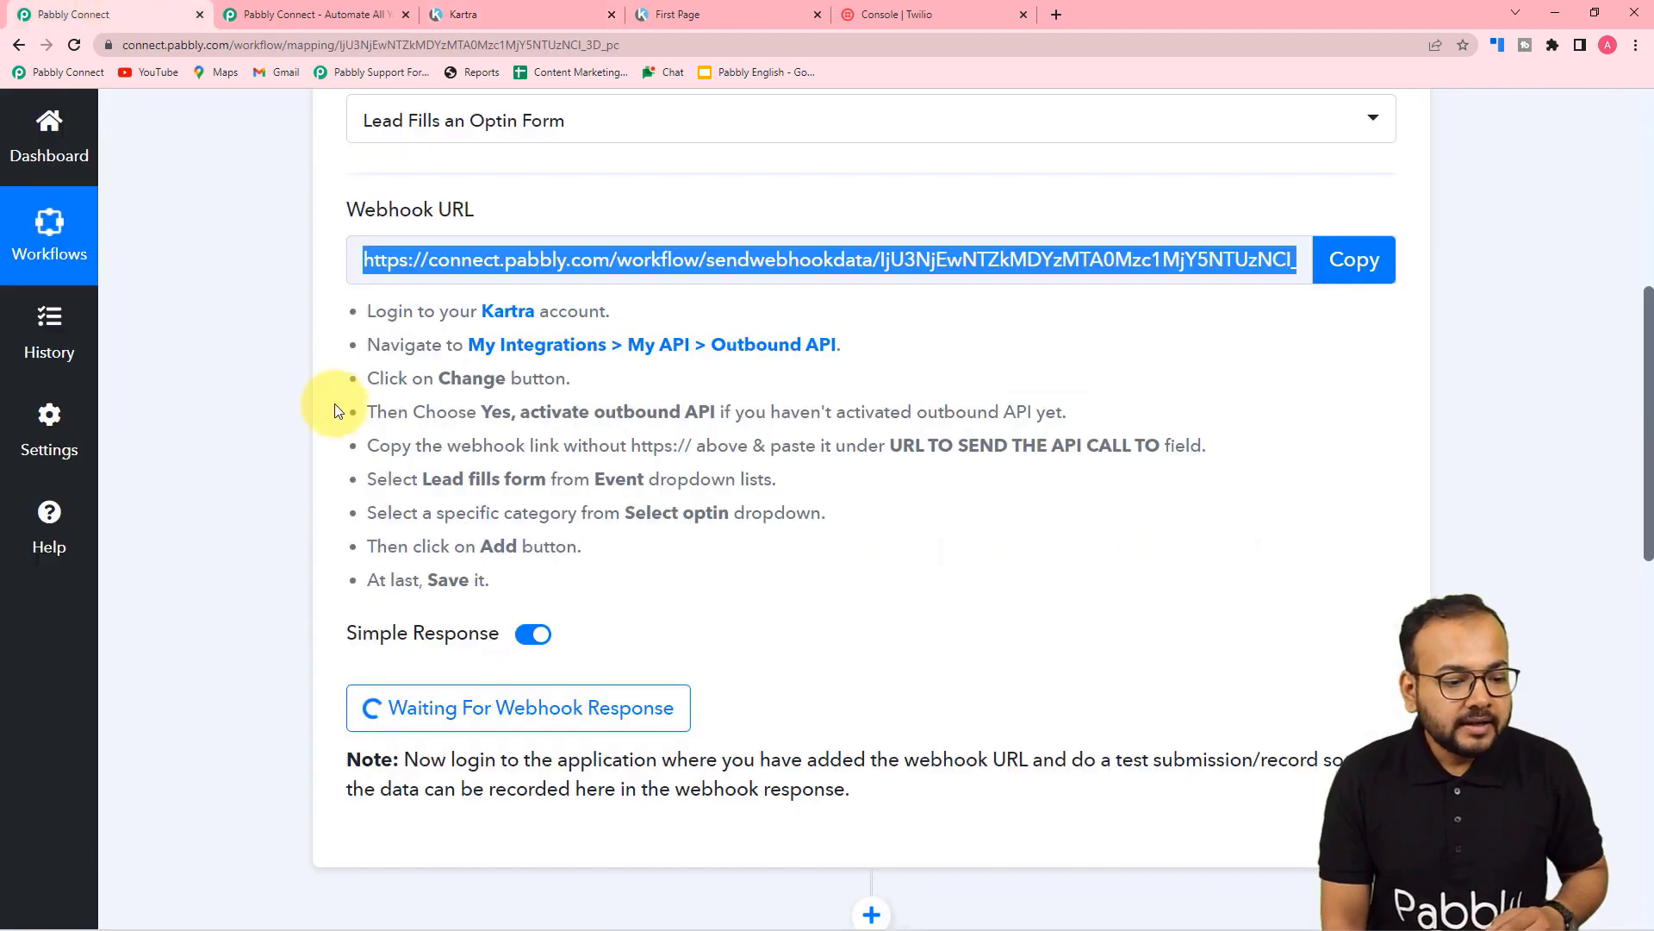
Step: Scroll through the Kartra trigger step while it waits for the webhook response
scroll(480, 356, "up", 2)
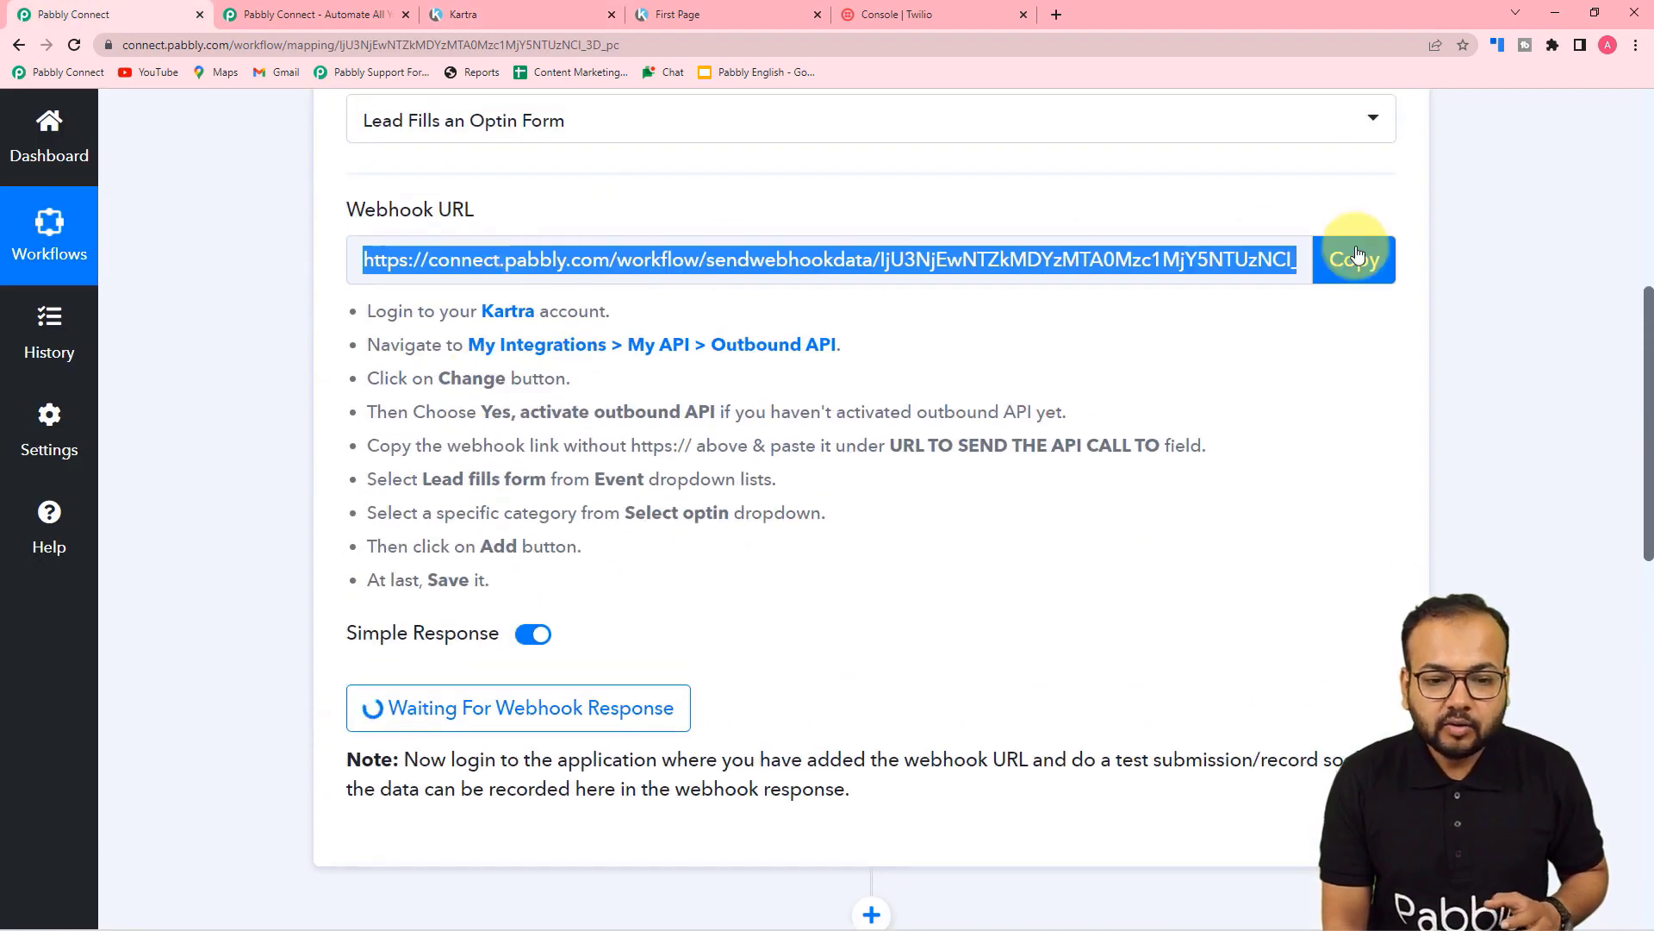
scroll(592, 612, "down", 2)
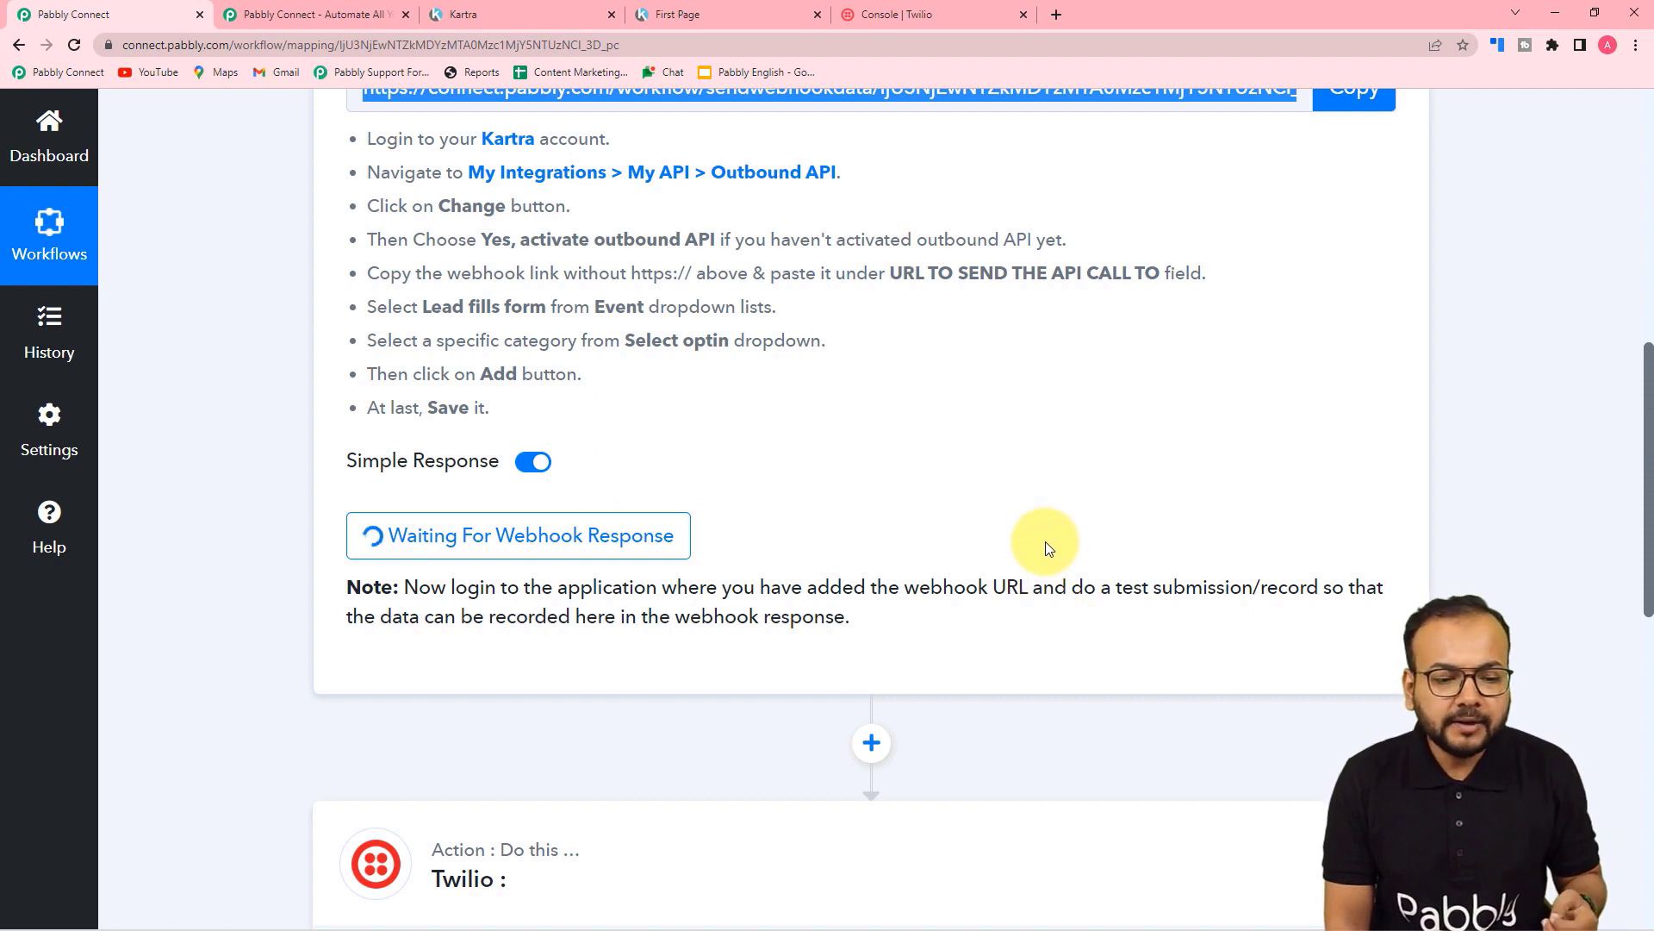
scroll(1048, 548, "down", 2)
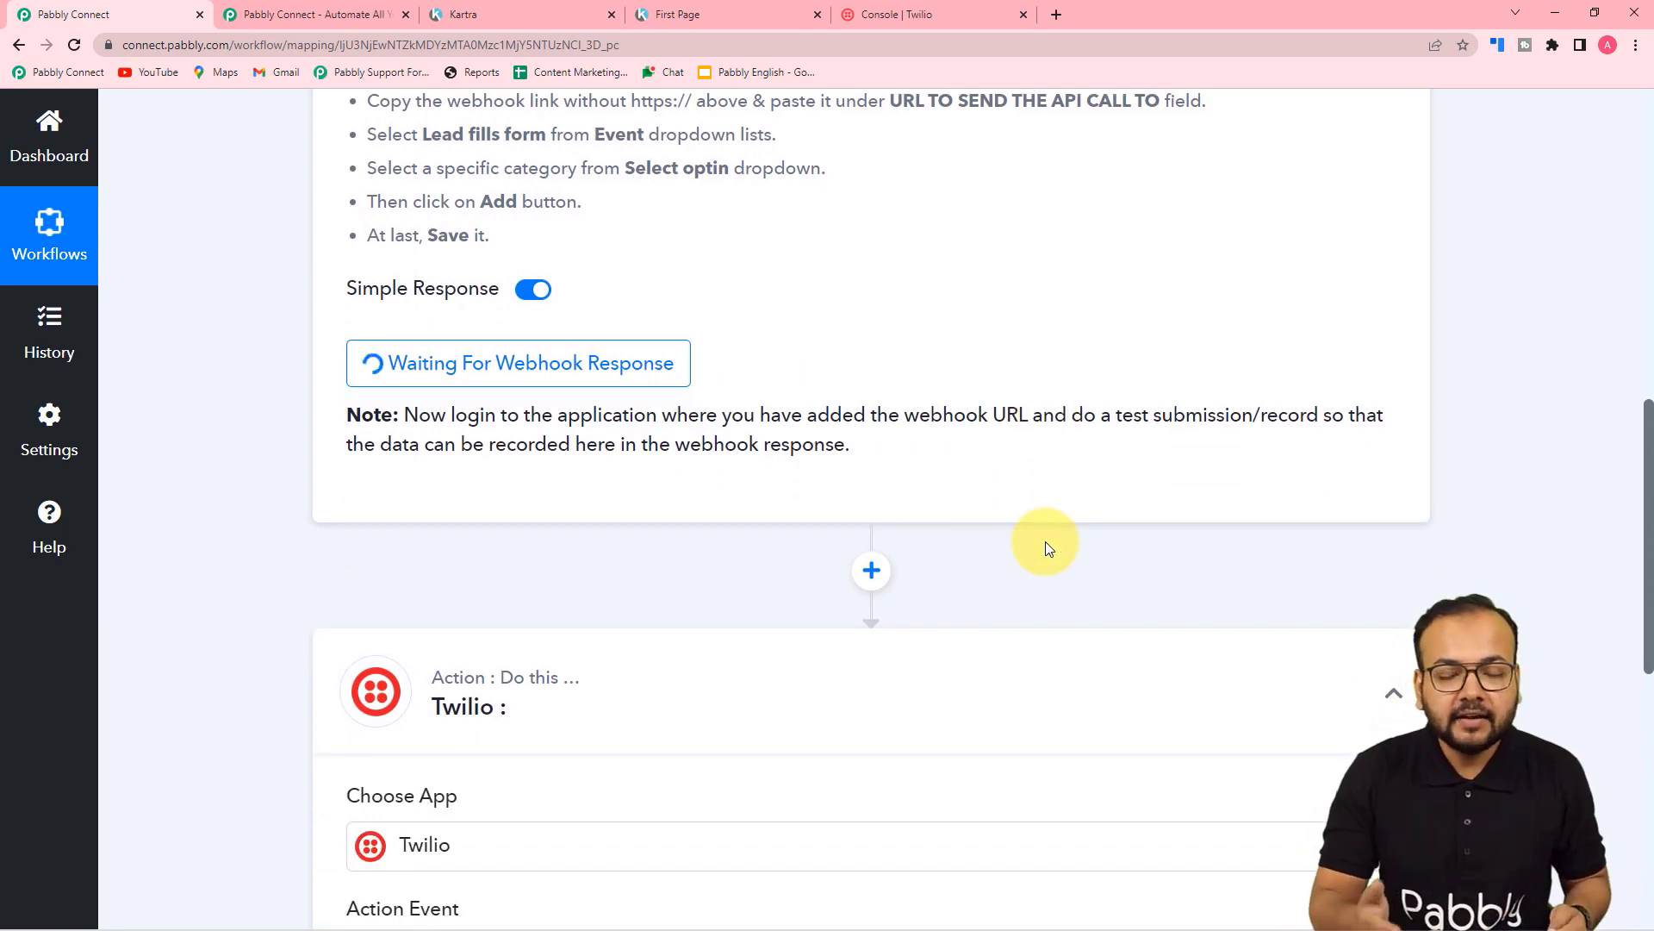
Step: Fill the First Page form with 'Dummy name', a dummy e-mail and a test phone number, then submit
left_click(607, 10)
left_click(721, 14)
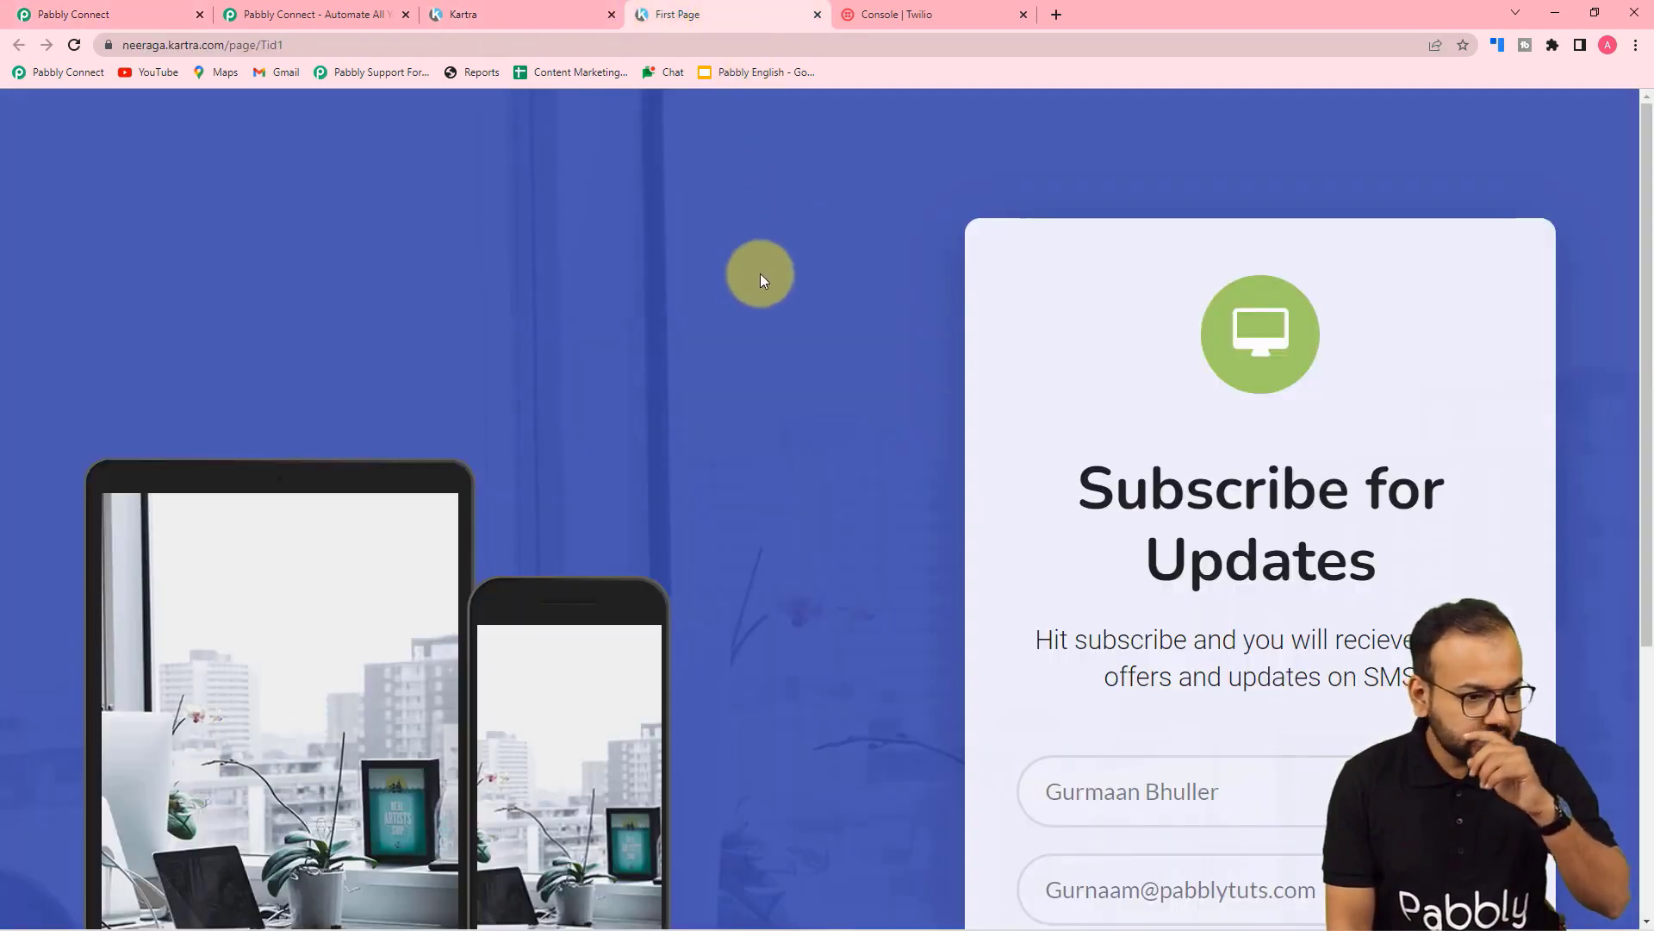
scroll(715, 286, "down", 5)
scroll(715, 286, "up", 4)
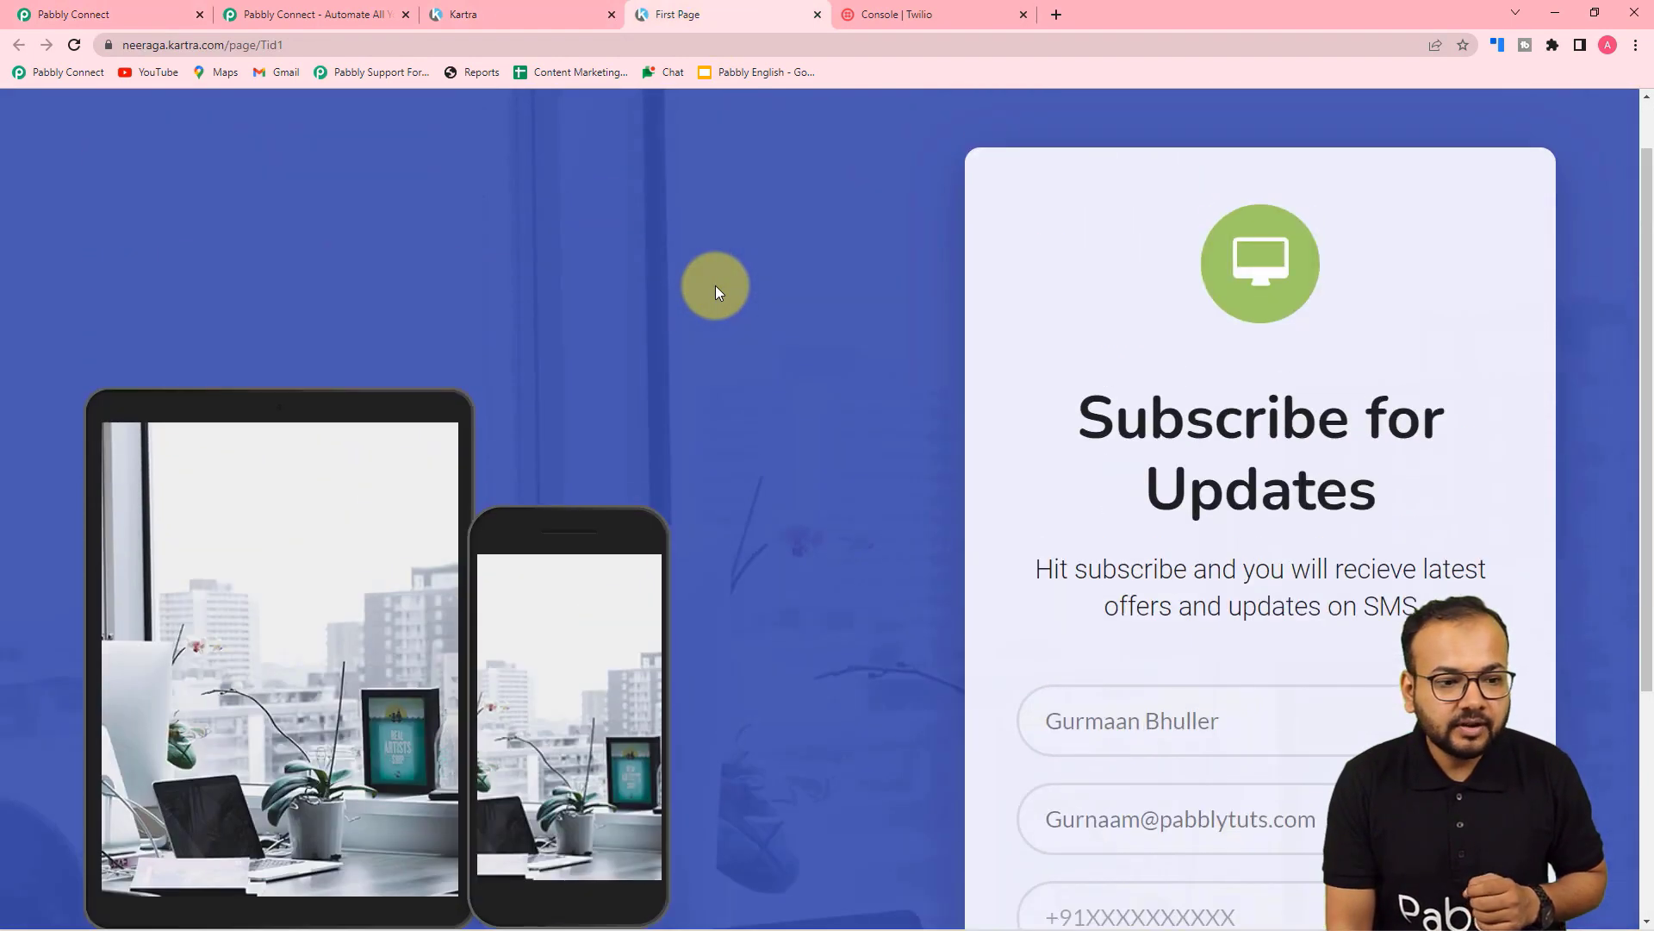
scroll(715, 291, "down", 2)
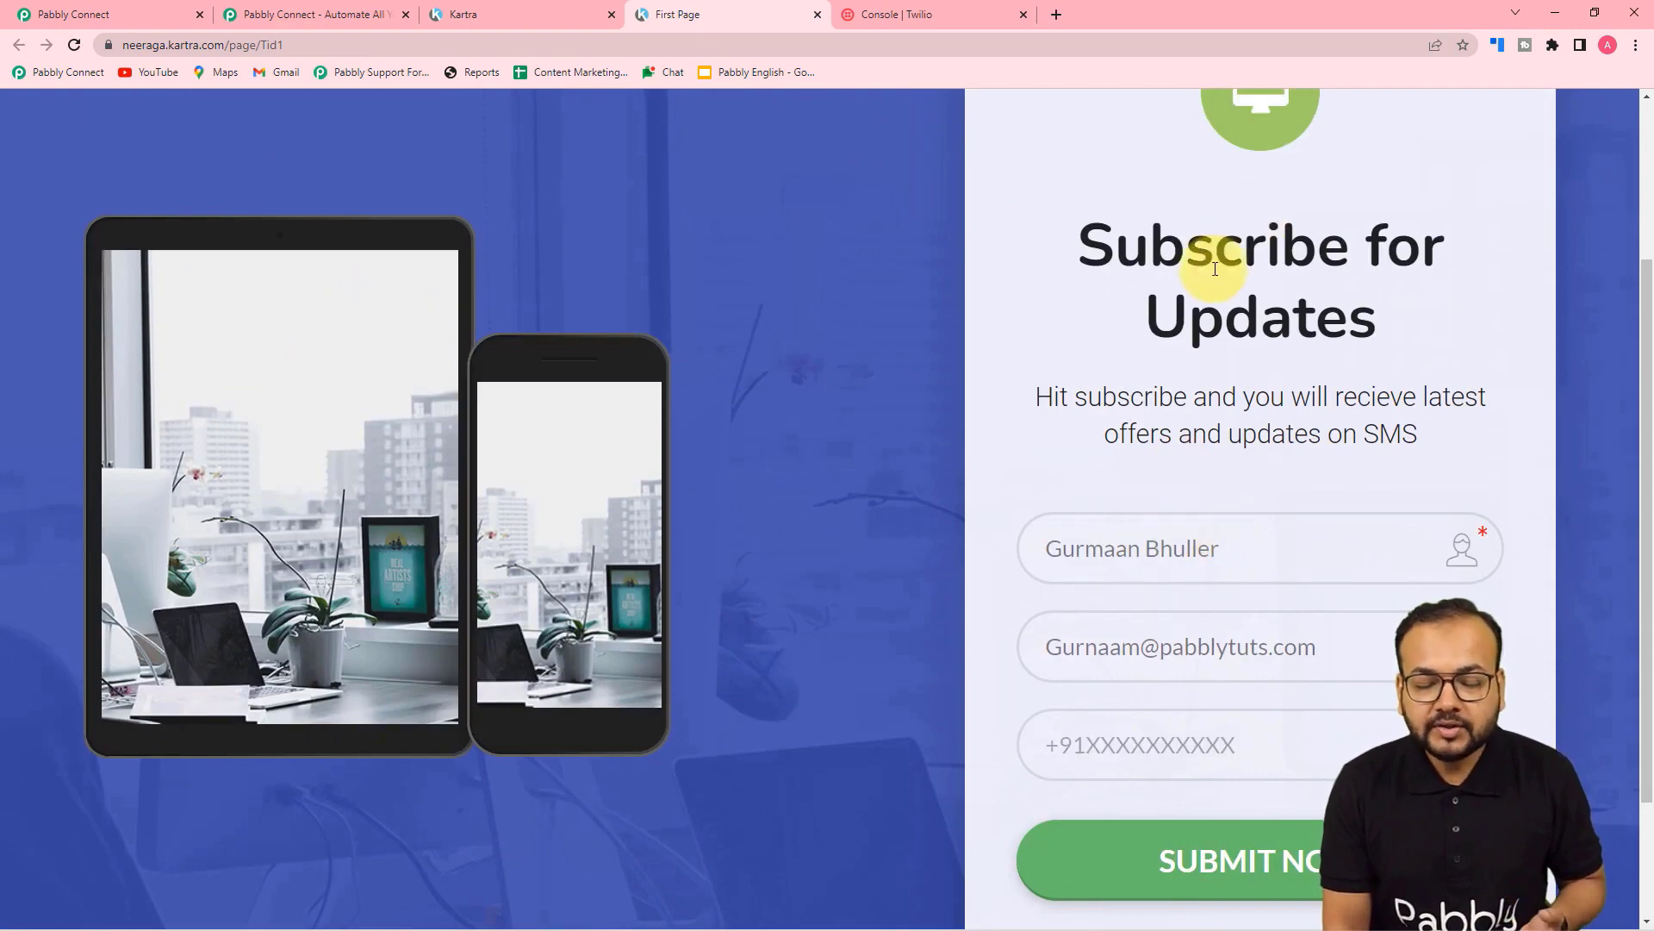
left_click(1184, 578)
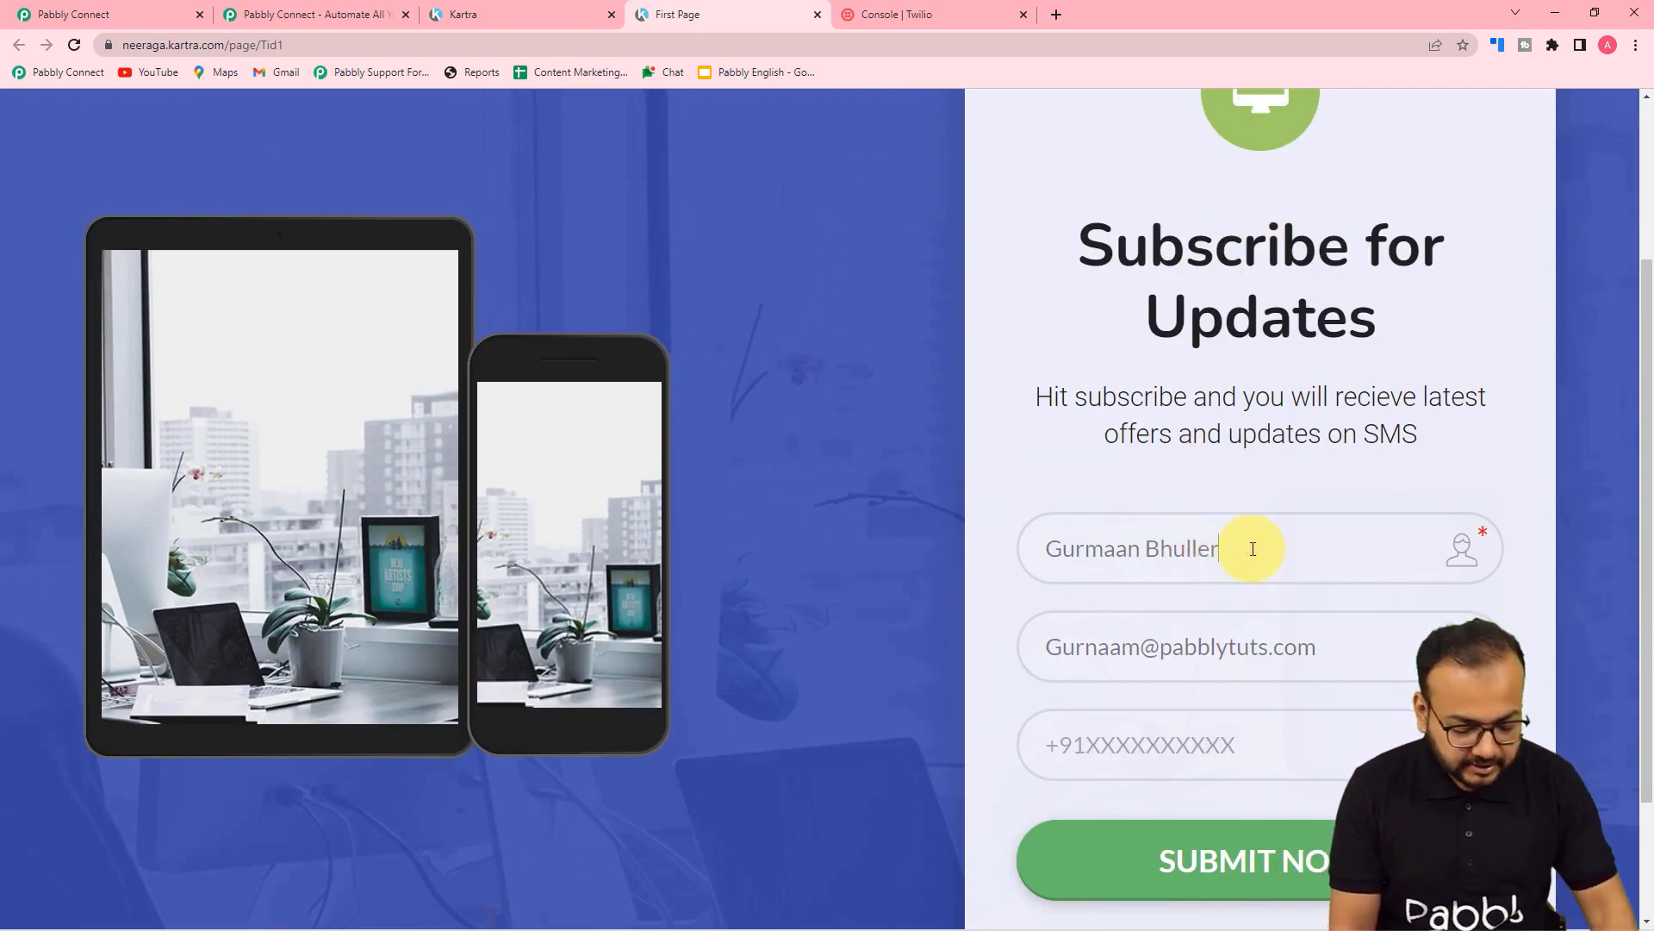
left_click_drag(1253, 549, 922, 541)
type("Du")
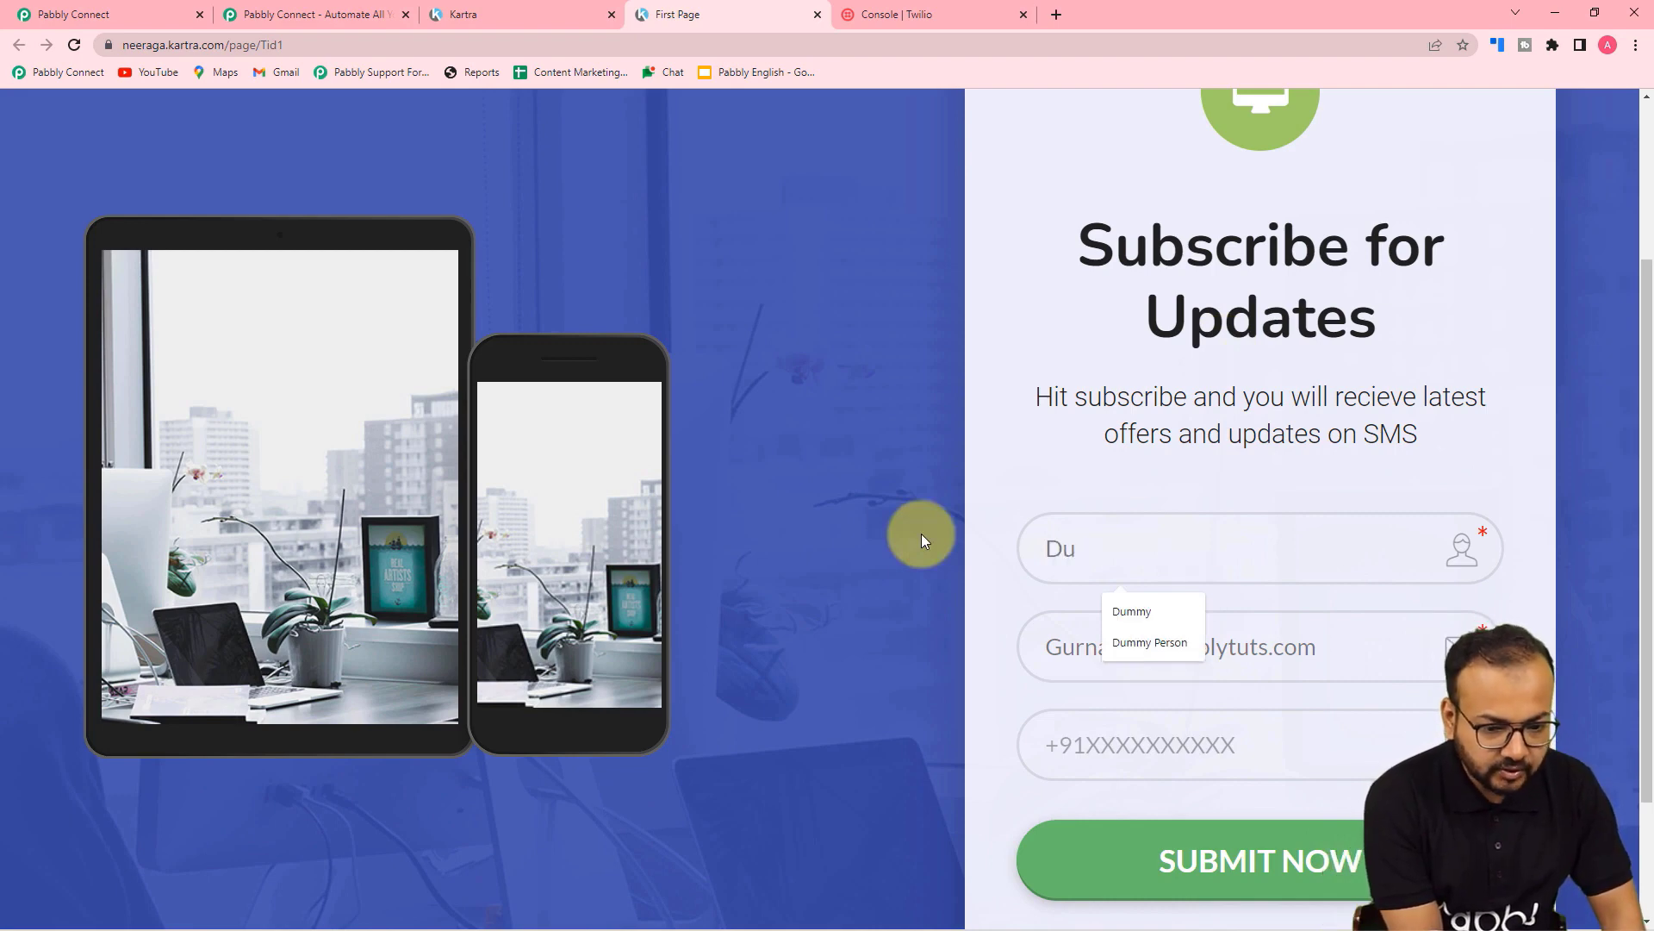
type("mmy ")
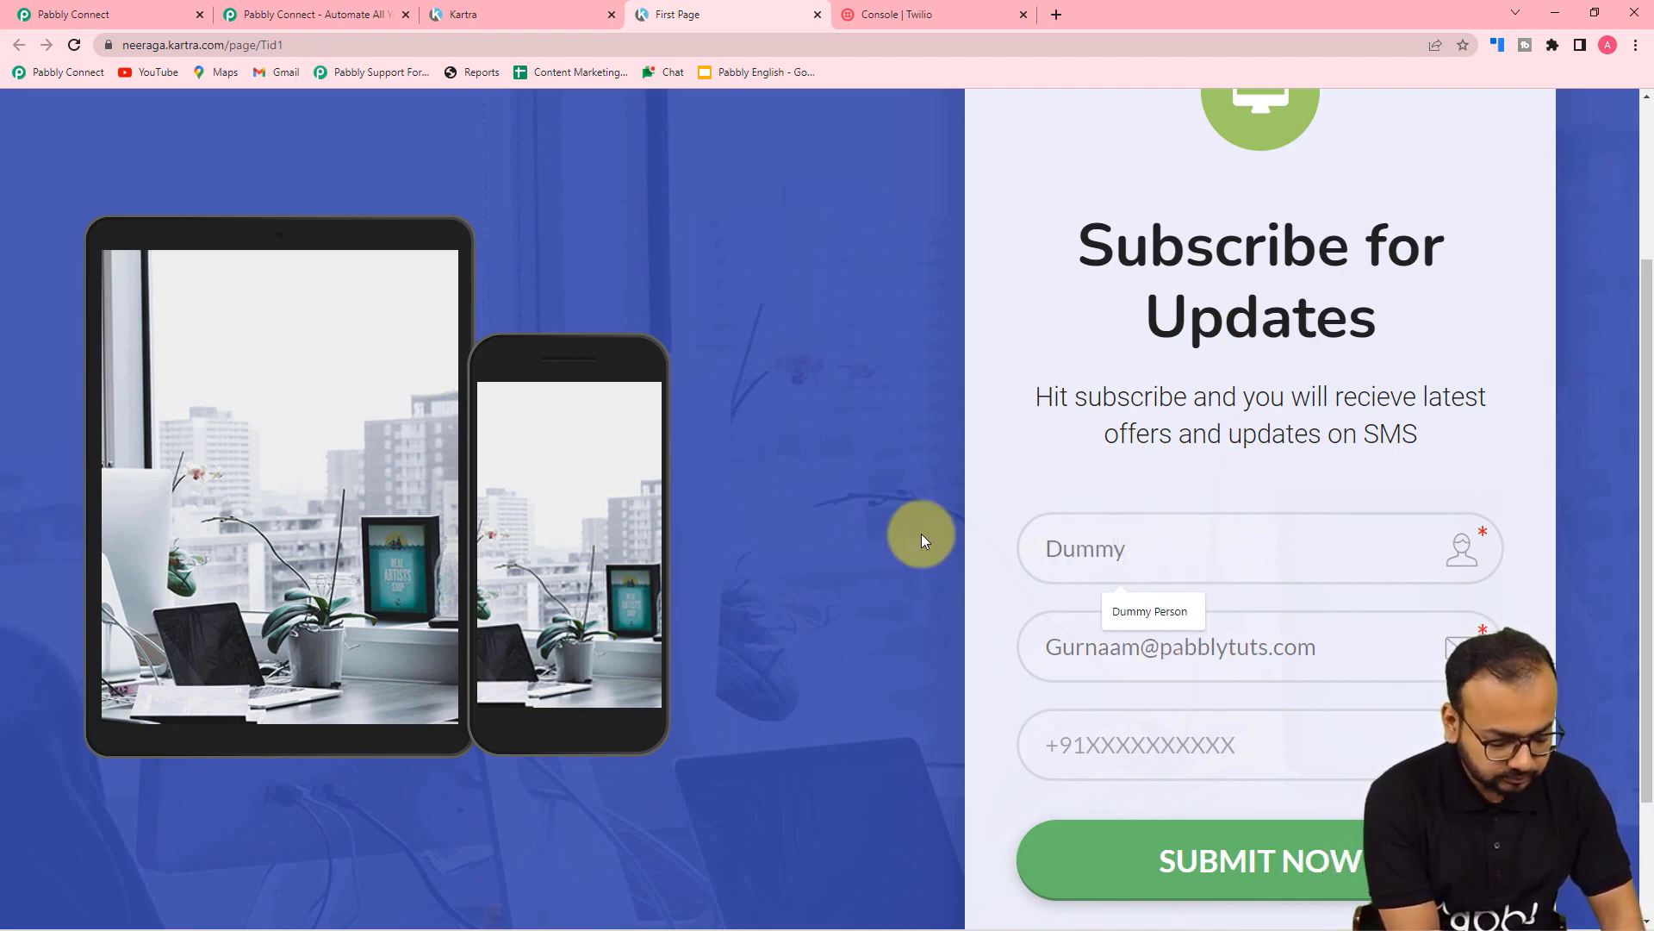
type("name")
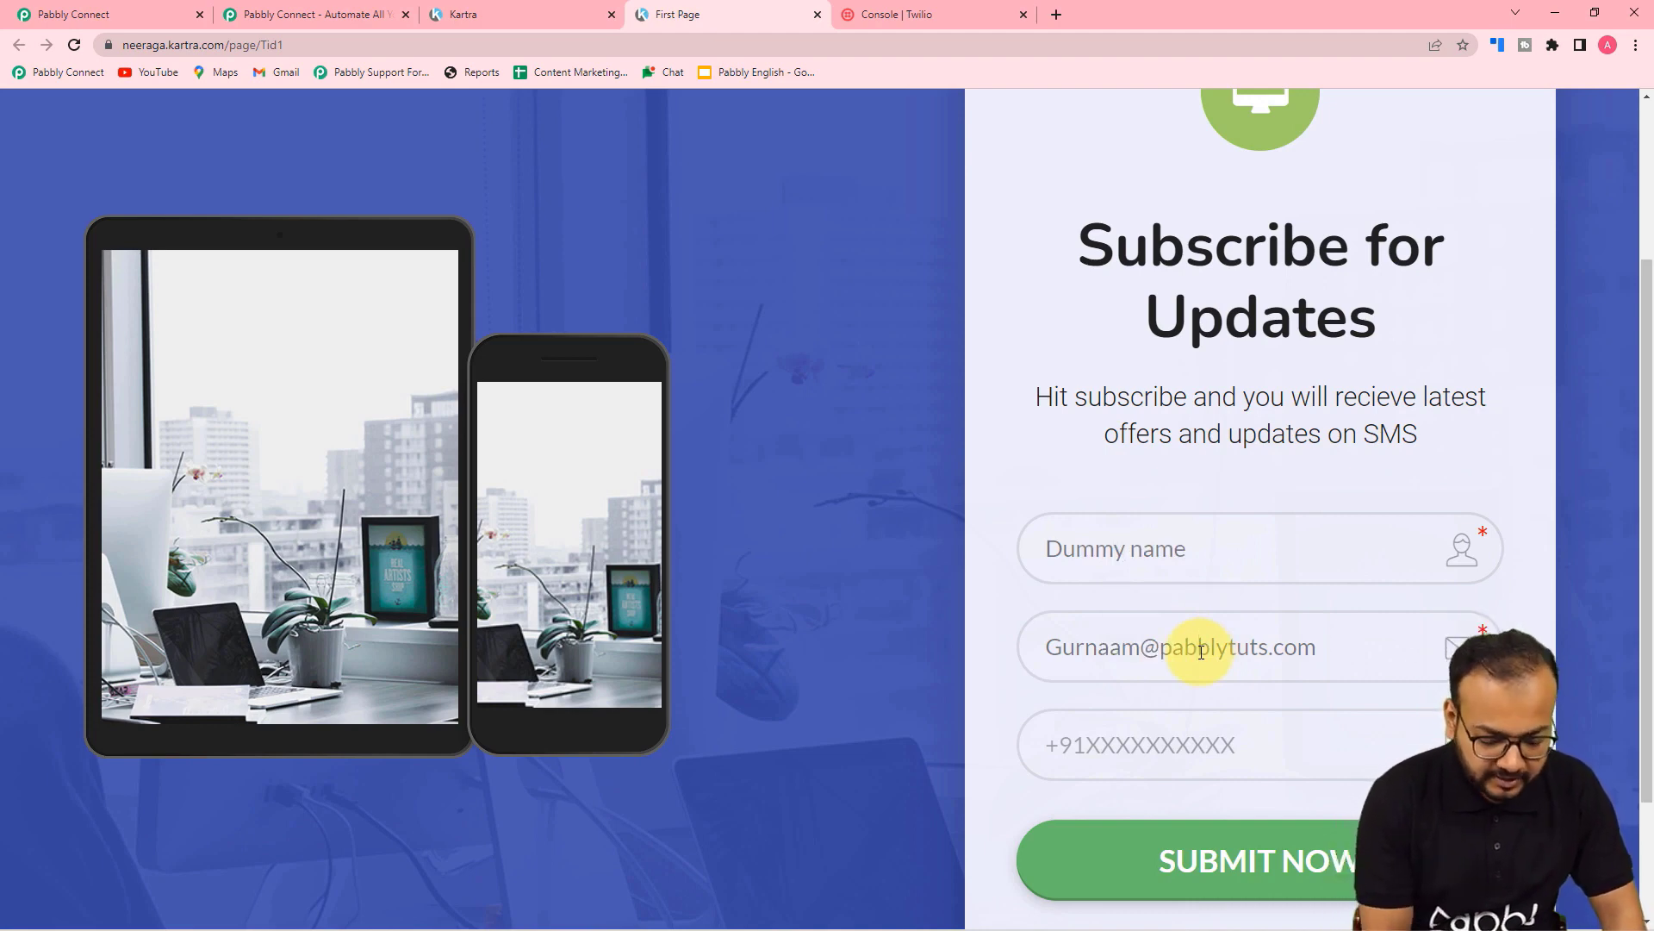
key("BackSpace")
key("BackSpace")
key("BackSpace")
key("BackSpace")
key("BackSpace")
key("BackSpace")
key("BackSpace")
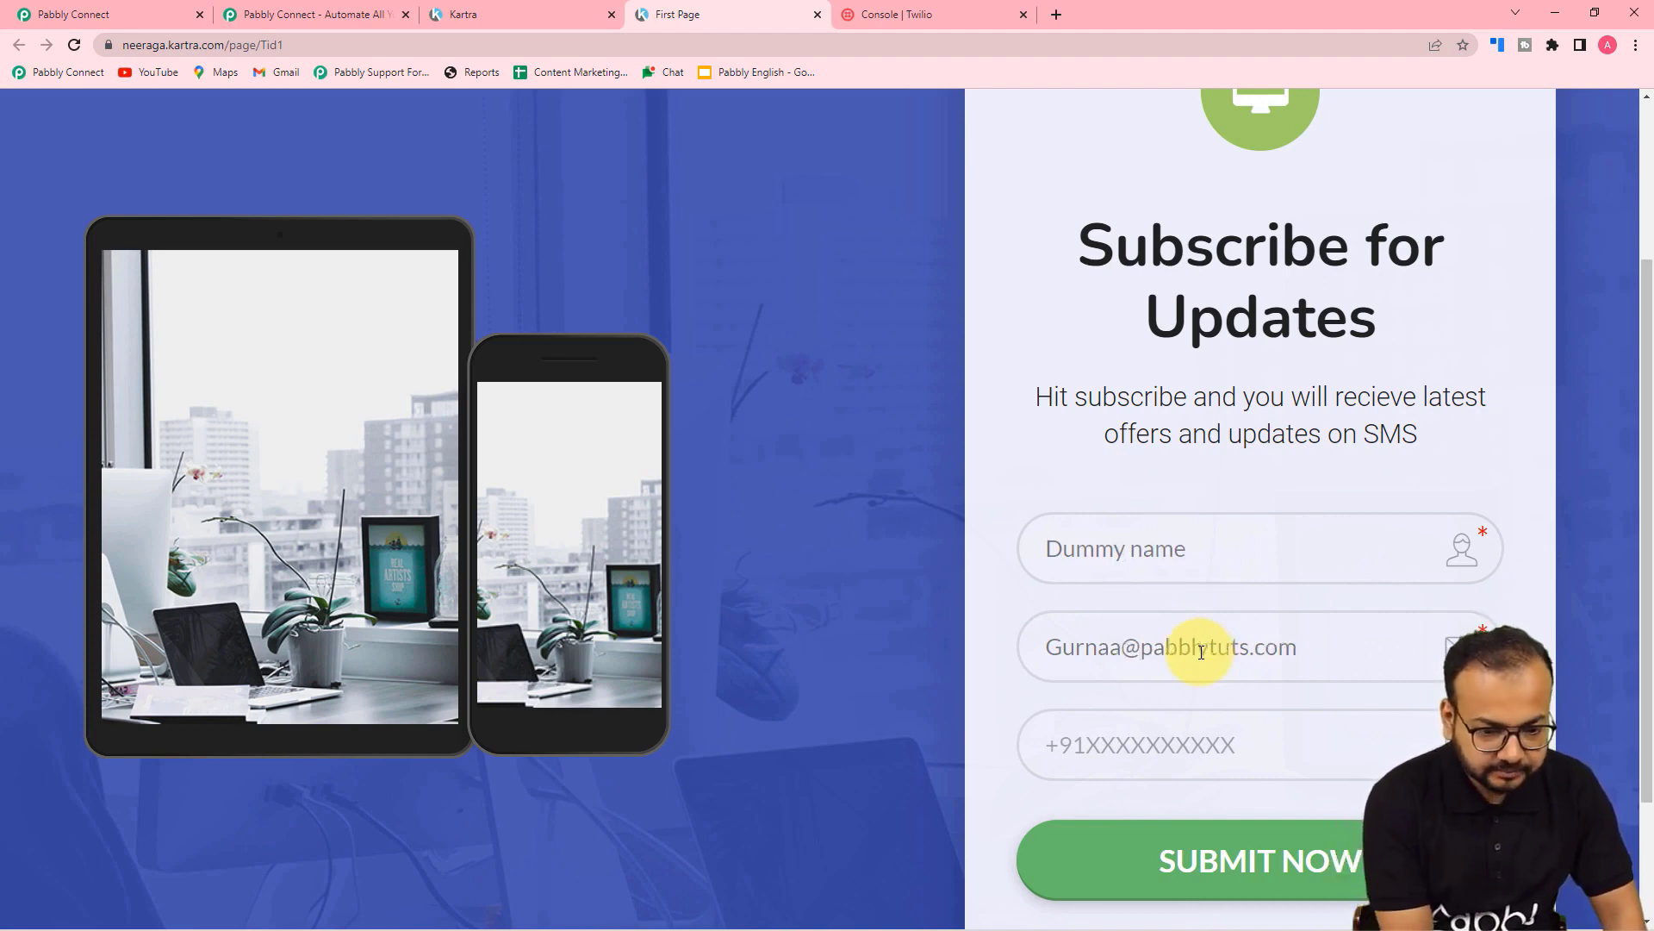
type("D")
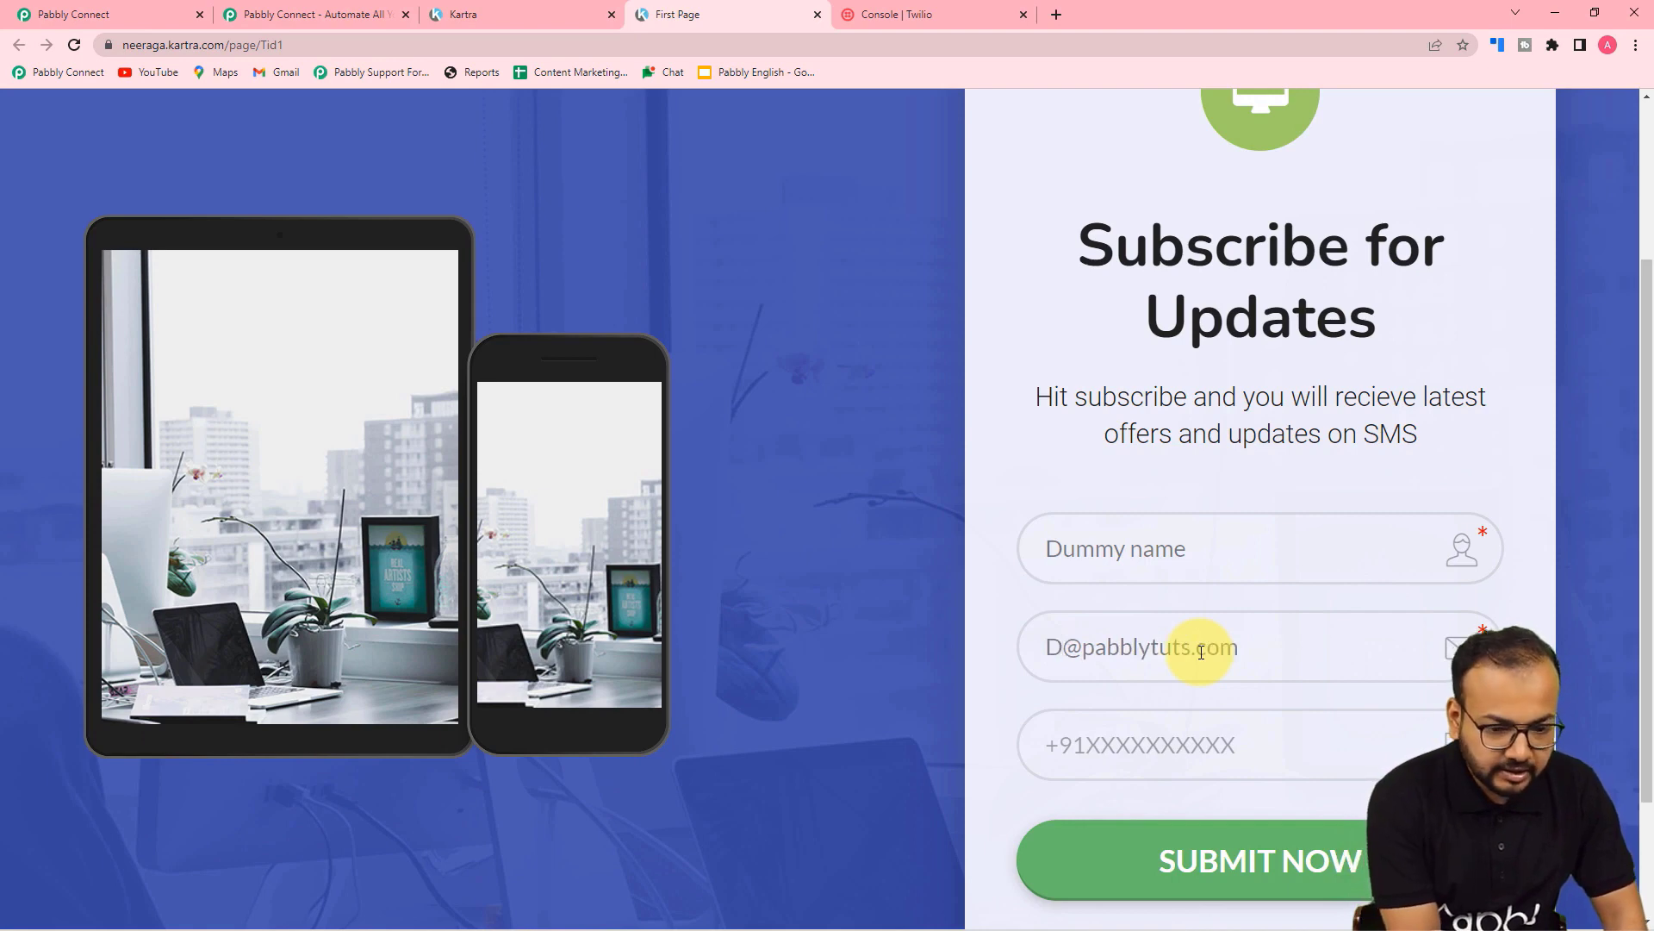
type("ummy")
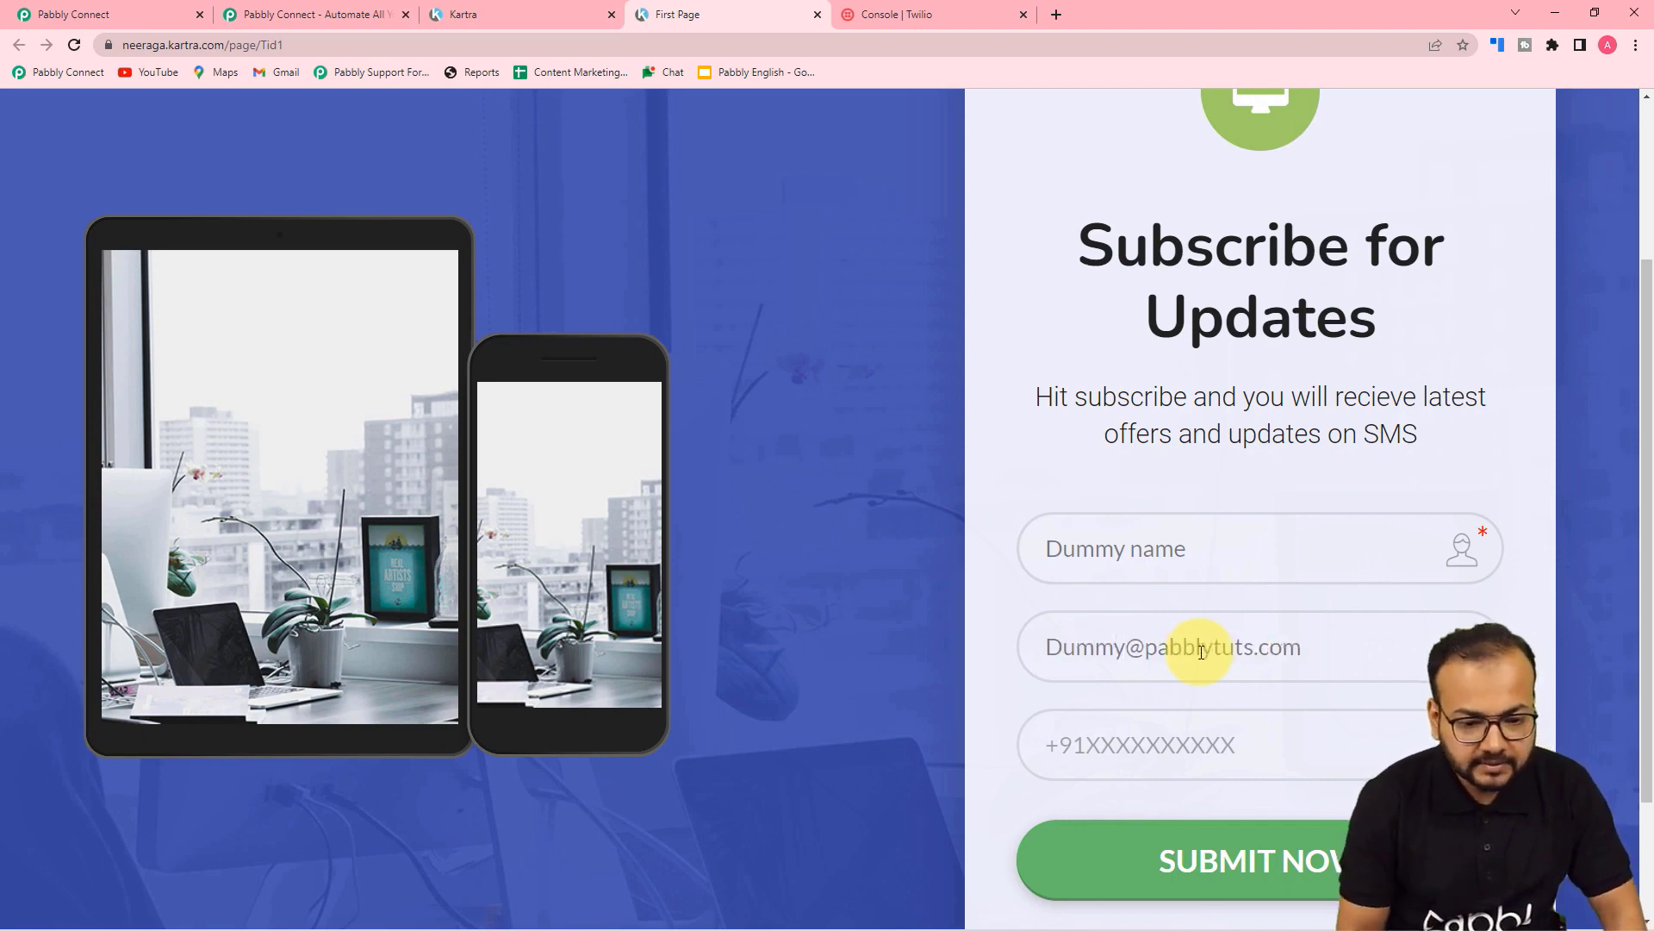
left_click(1238, 748)
type("+9100000000")
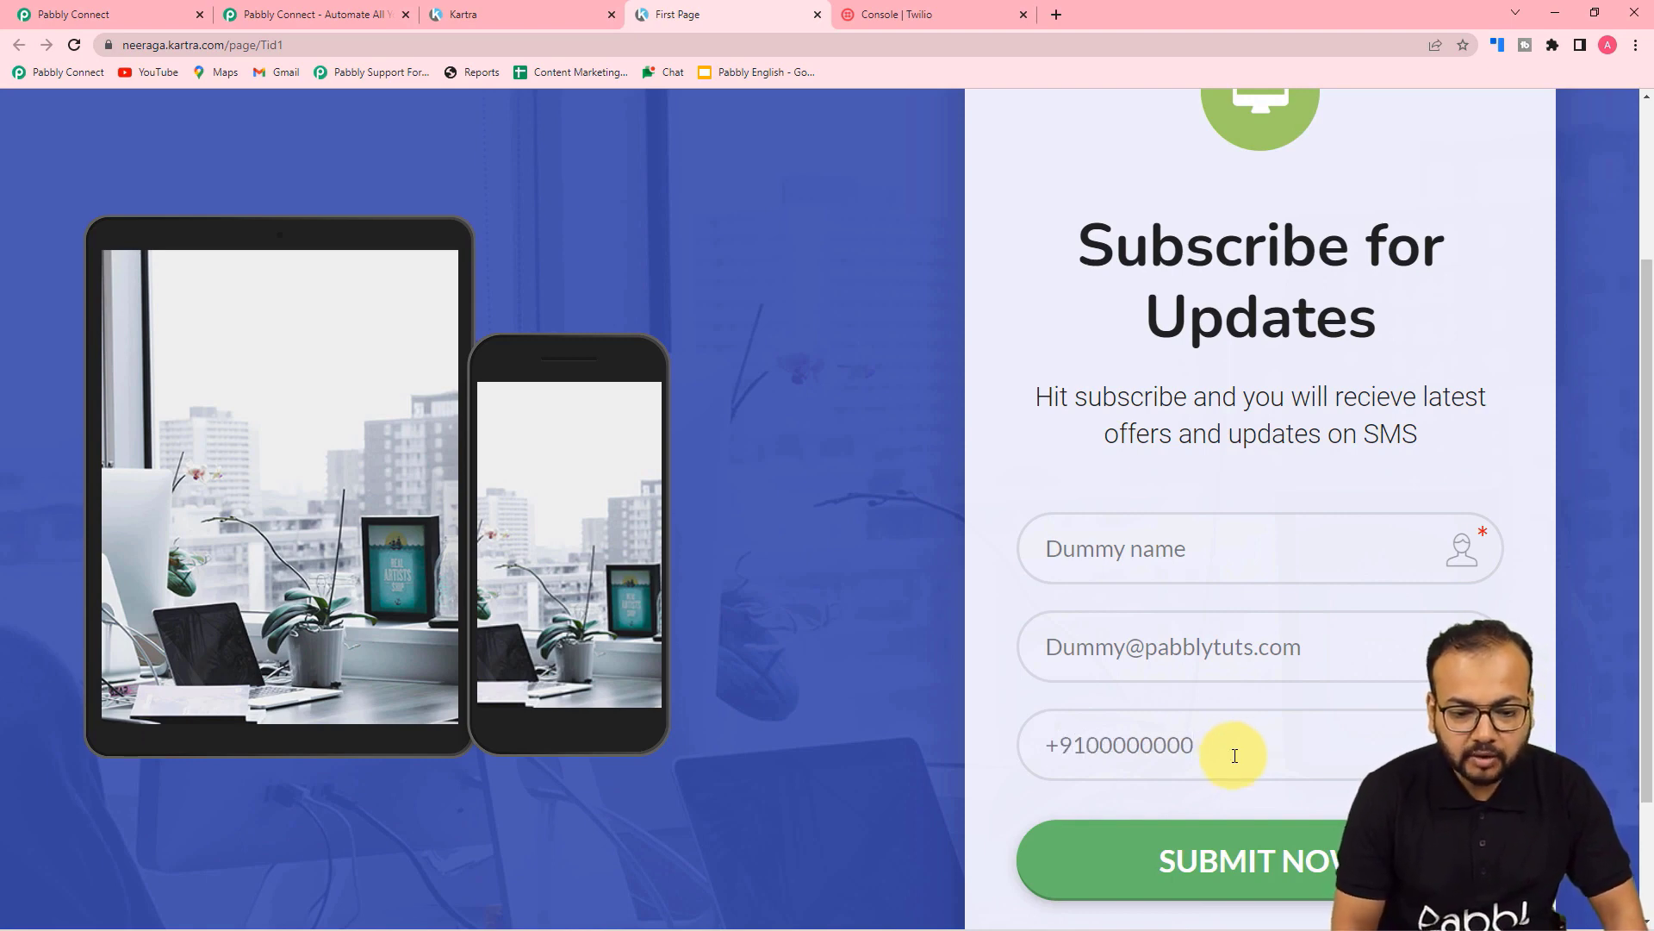
left_click(1149, 859)
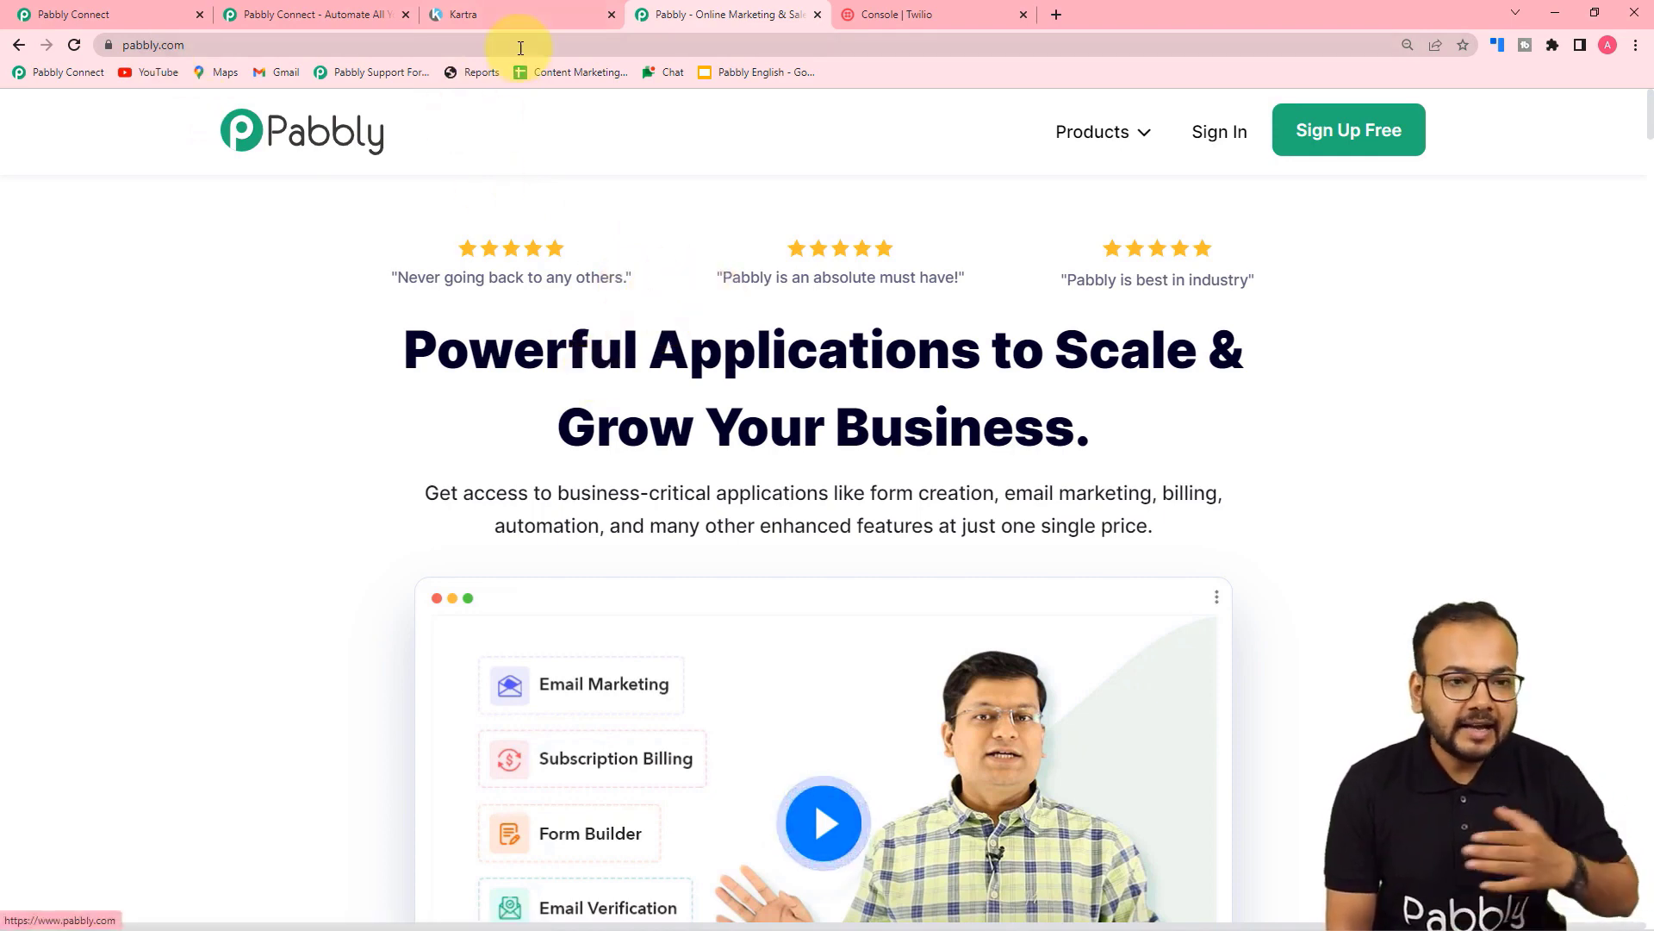
Step: In Kartra, open the Leads list under My Communications to find the new Dummy Name lead
left_click(530, 18)
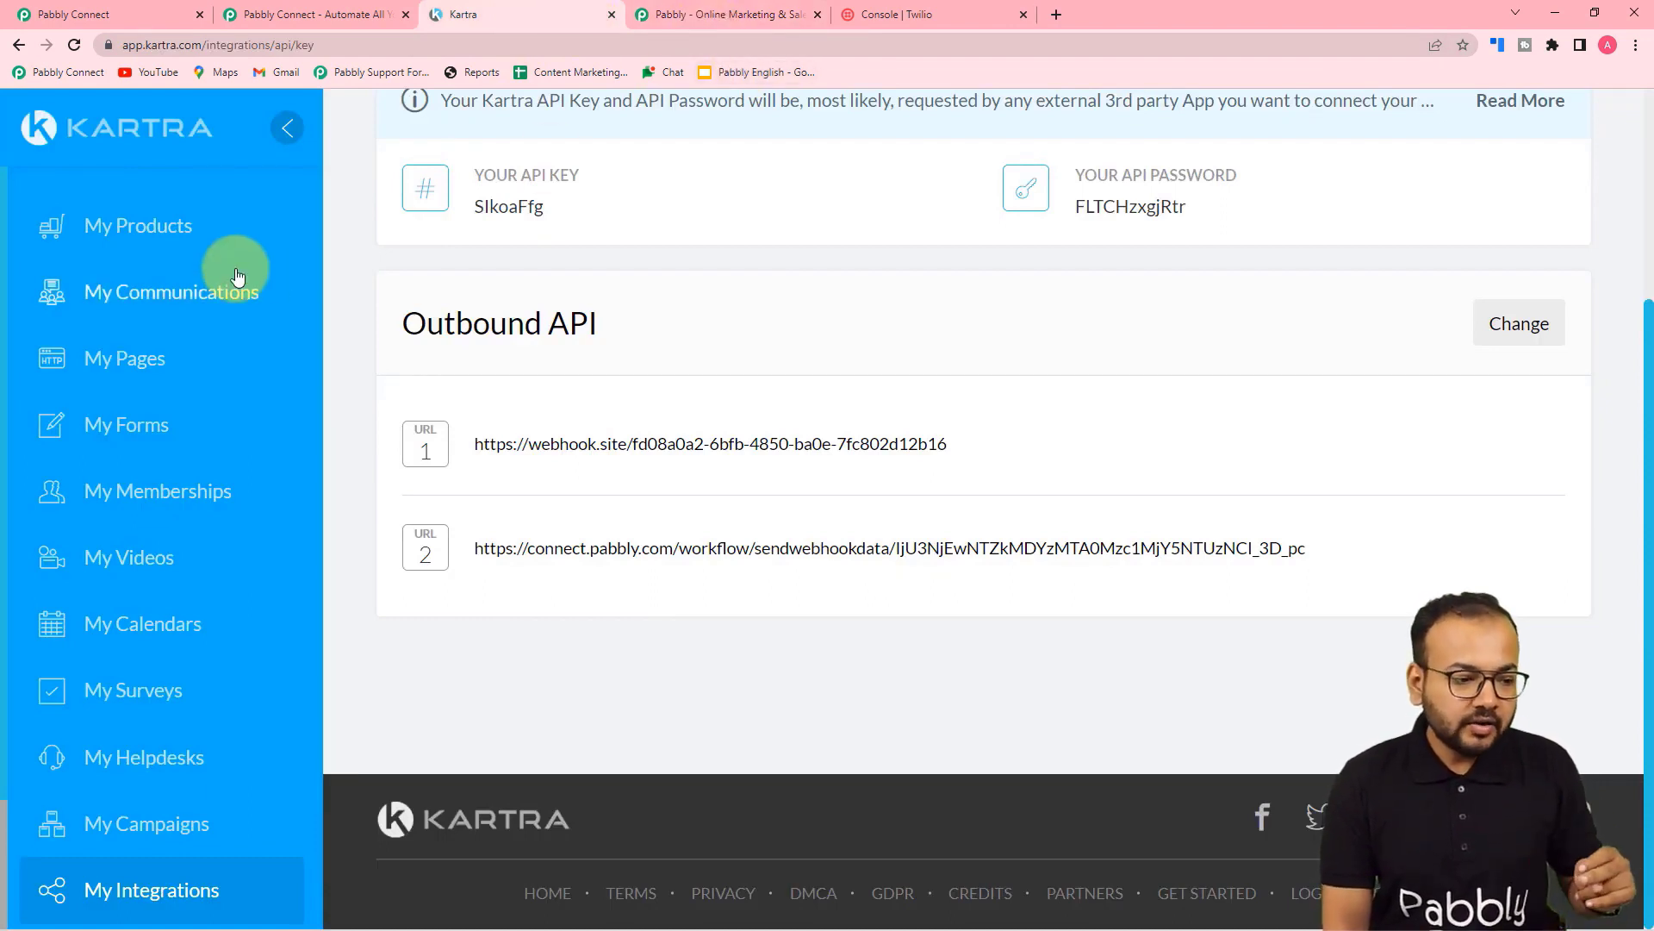
left_click(160, 306)
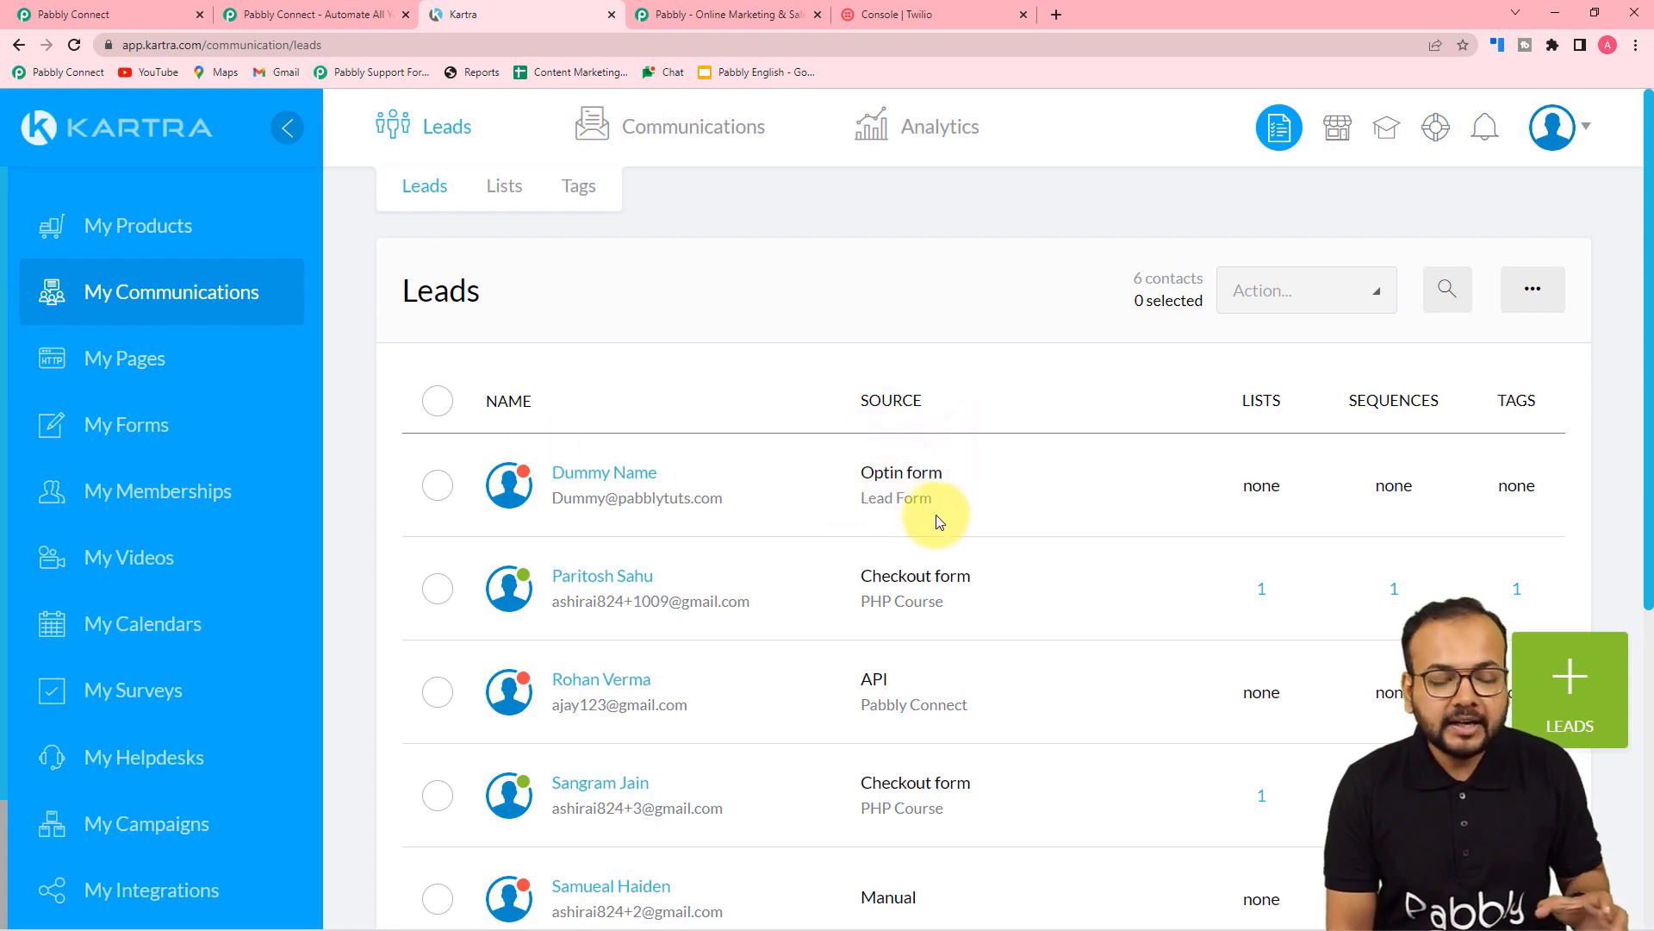
Step: Back in Pabbly Connect, review the captured Kartra lead data, including the MobileNumber custom field
left_click(84, 8)
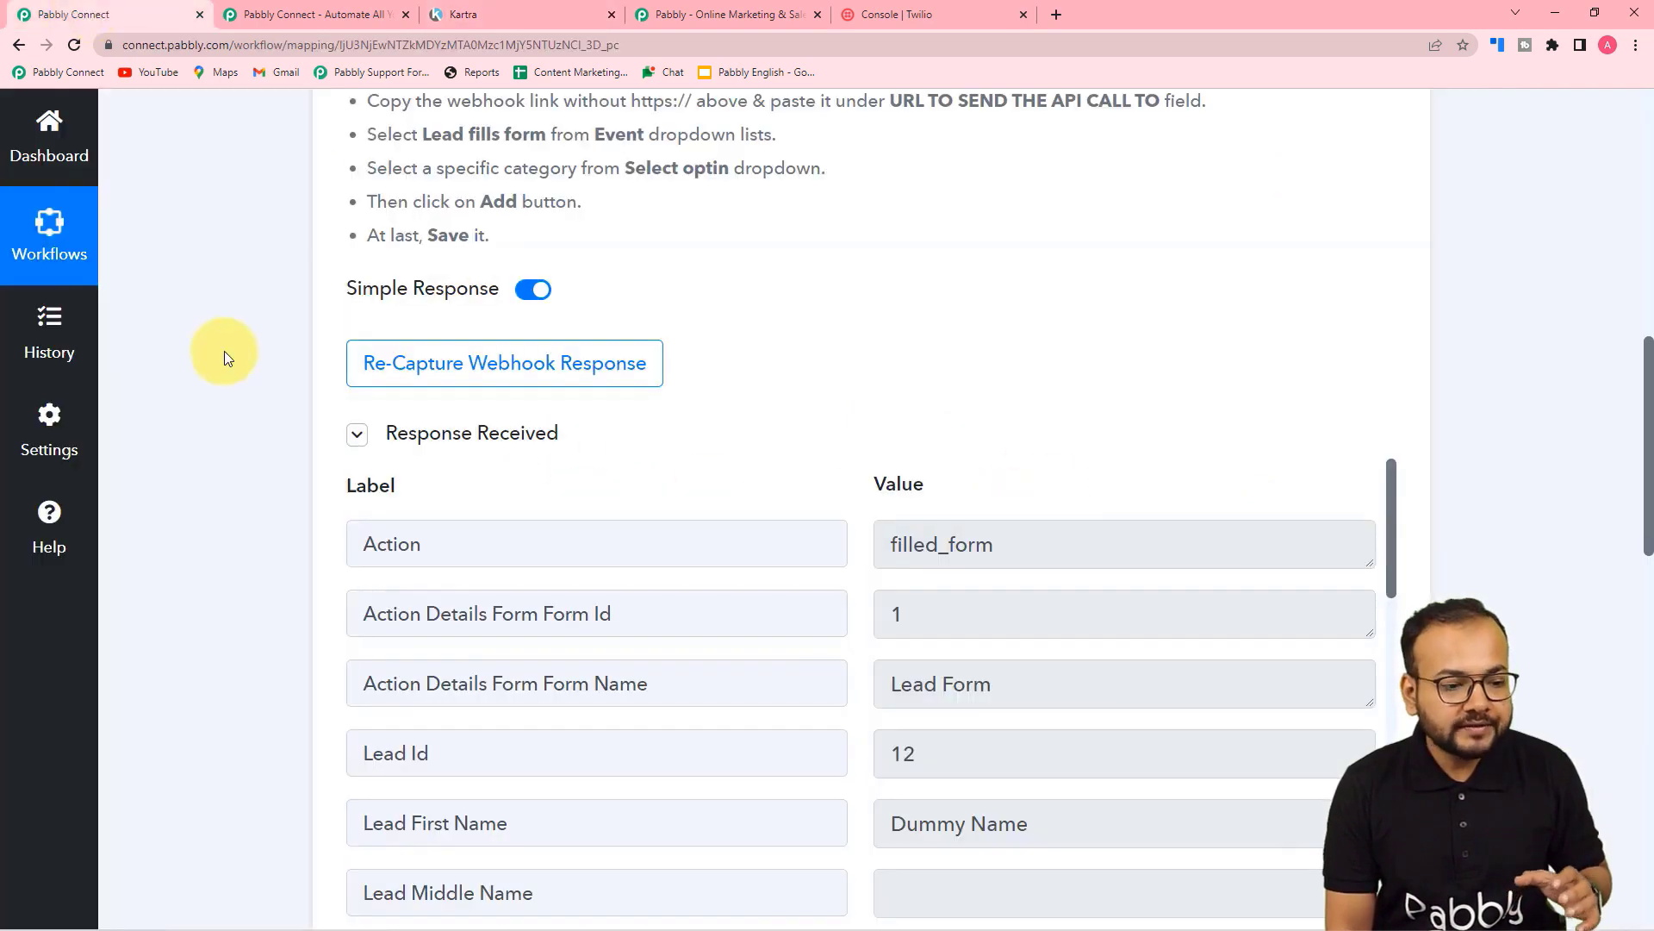
scroll(224, 349, "down", 3)
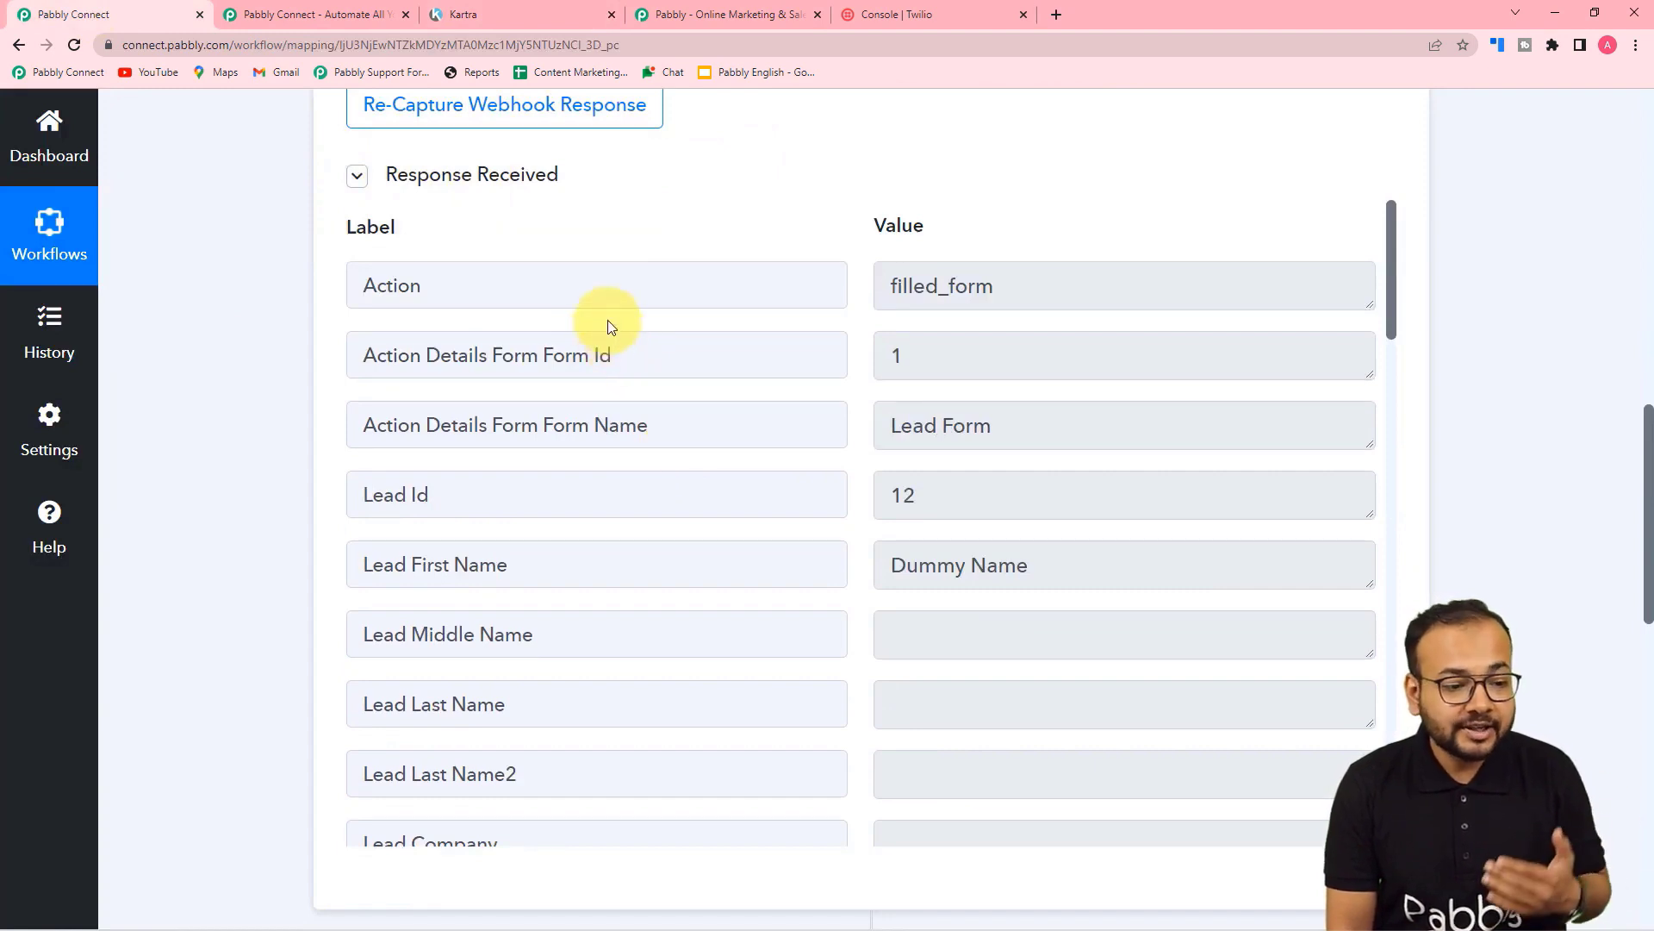
scroll(615, 324, "down", 1)
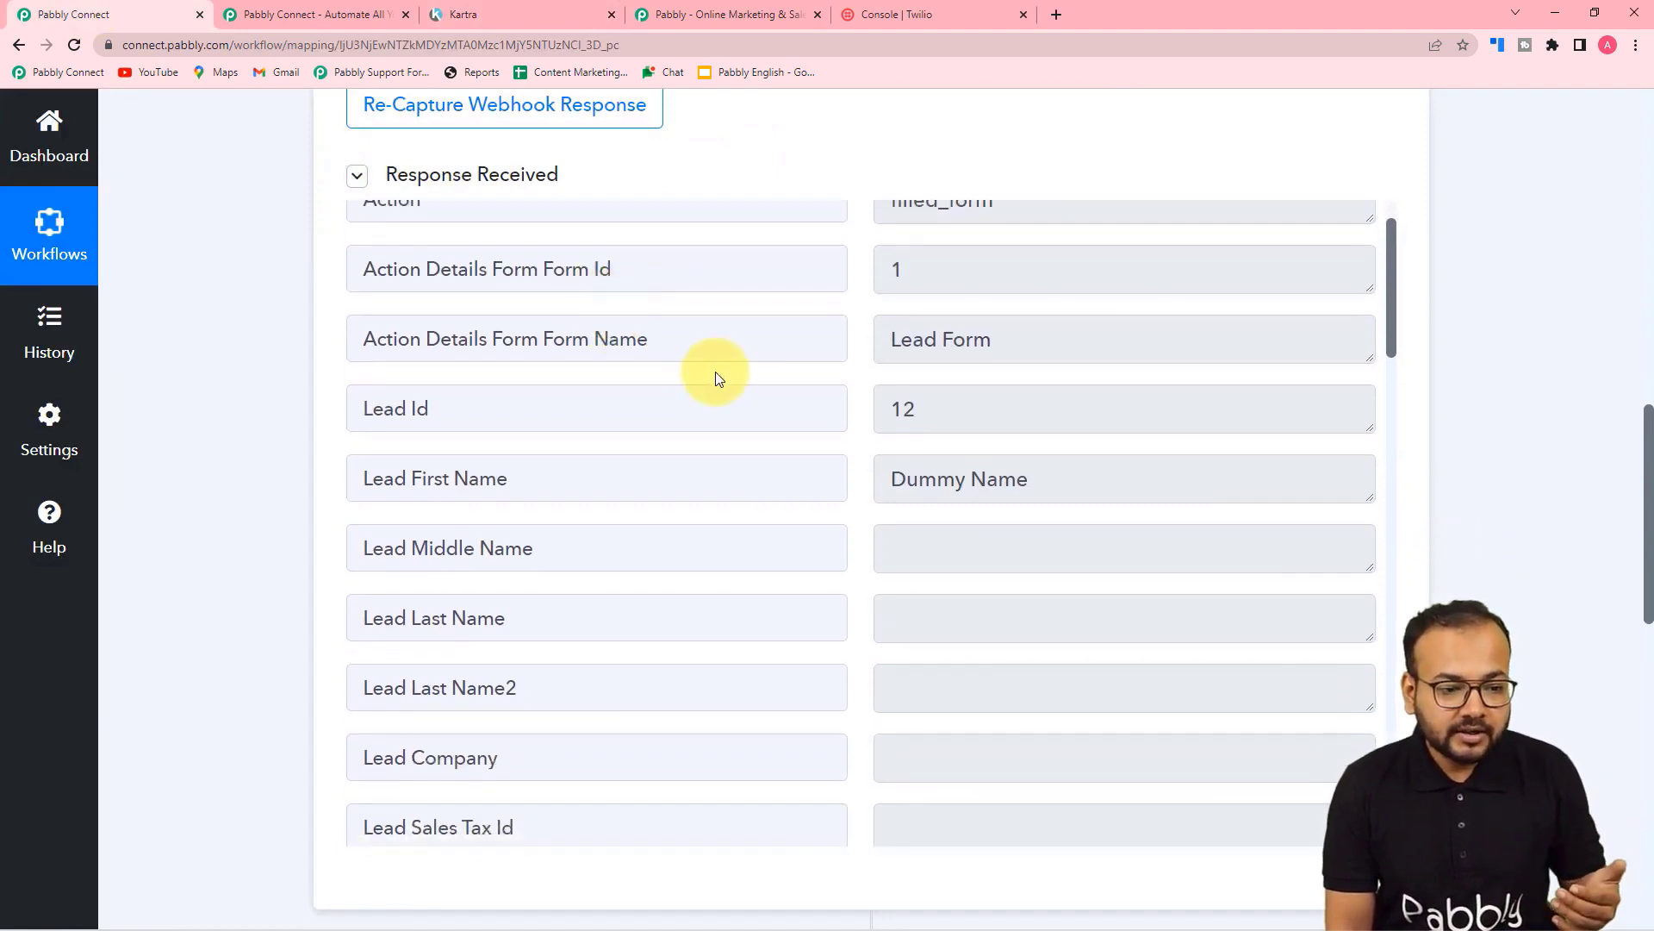
scroll(721, 453, "down", 1)
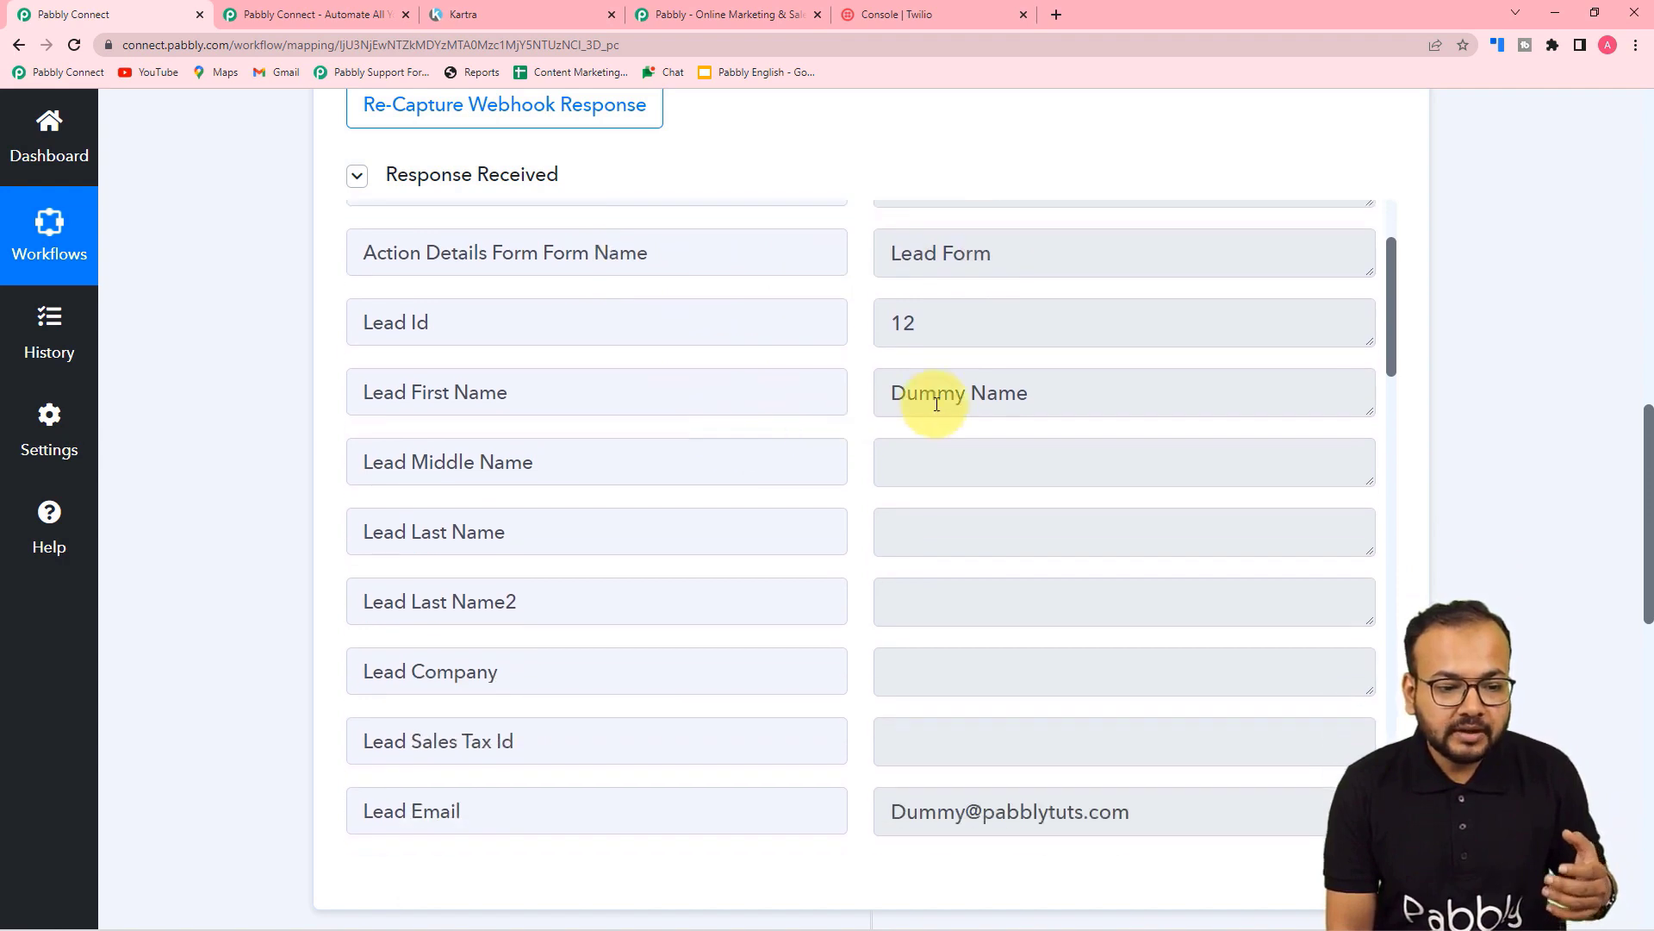
scroll(1009, 400, "down", 4)
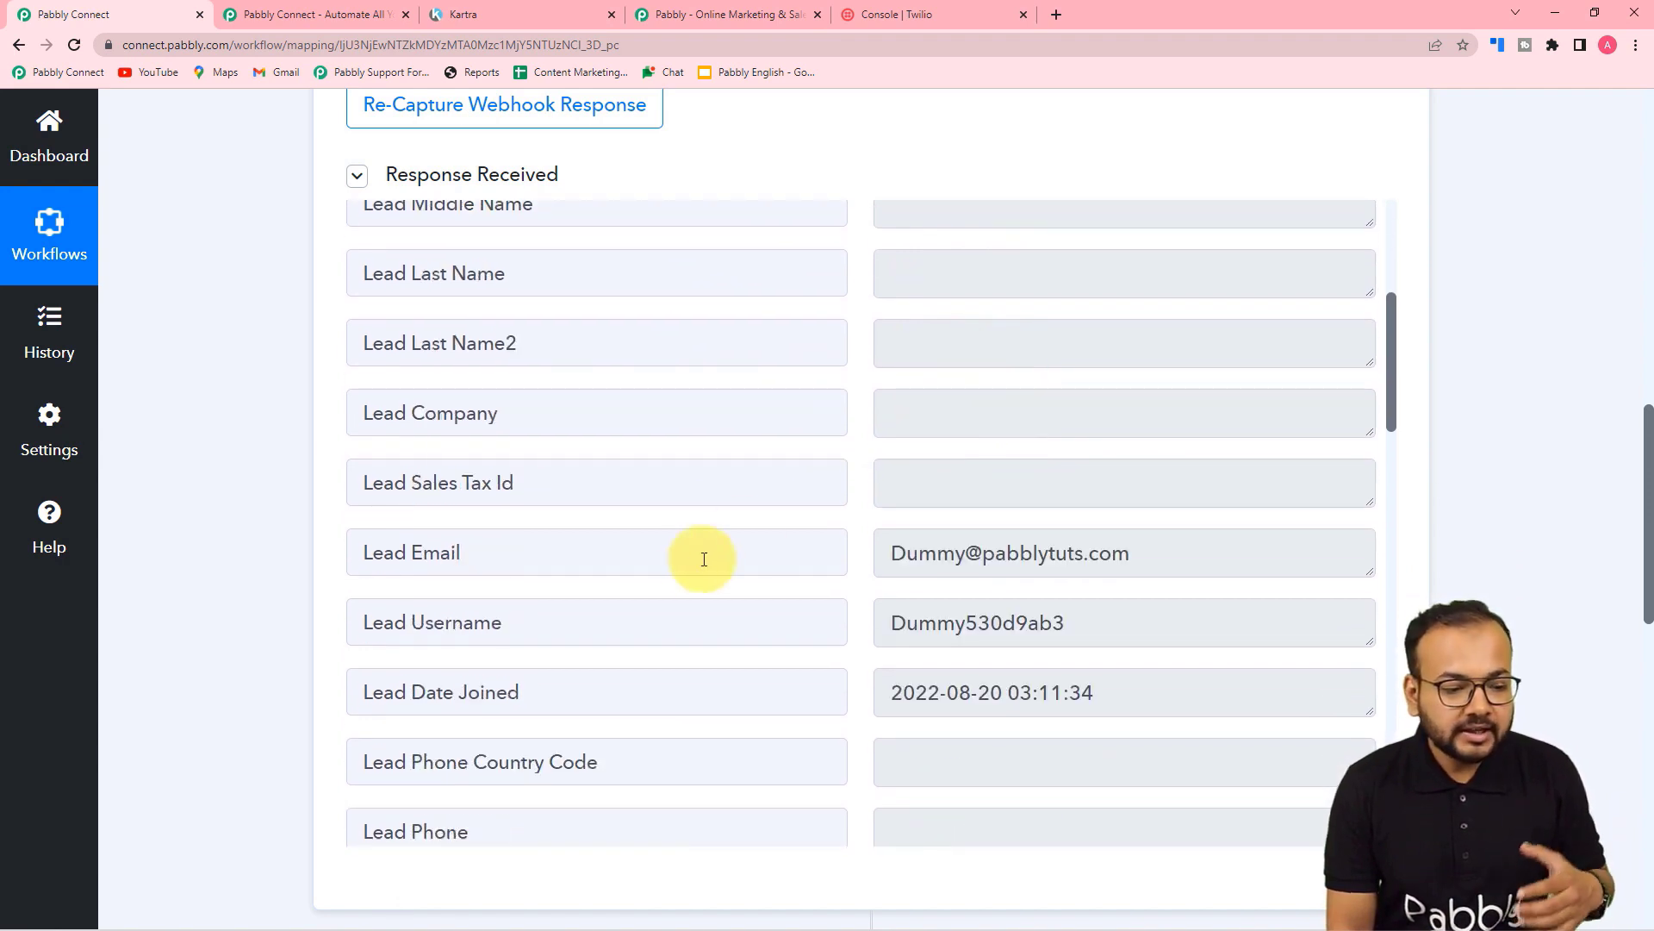
scroll(669, 551, "down", 13)
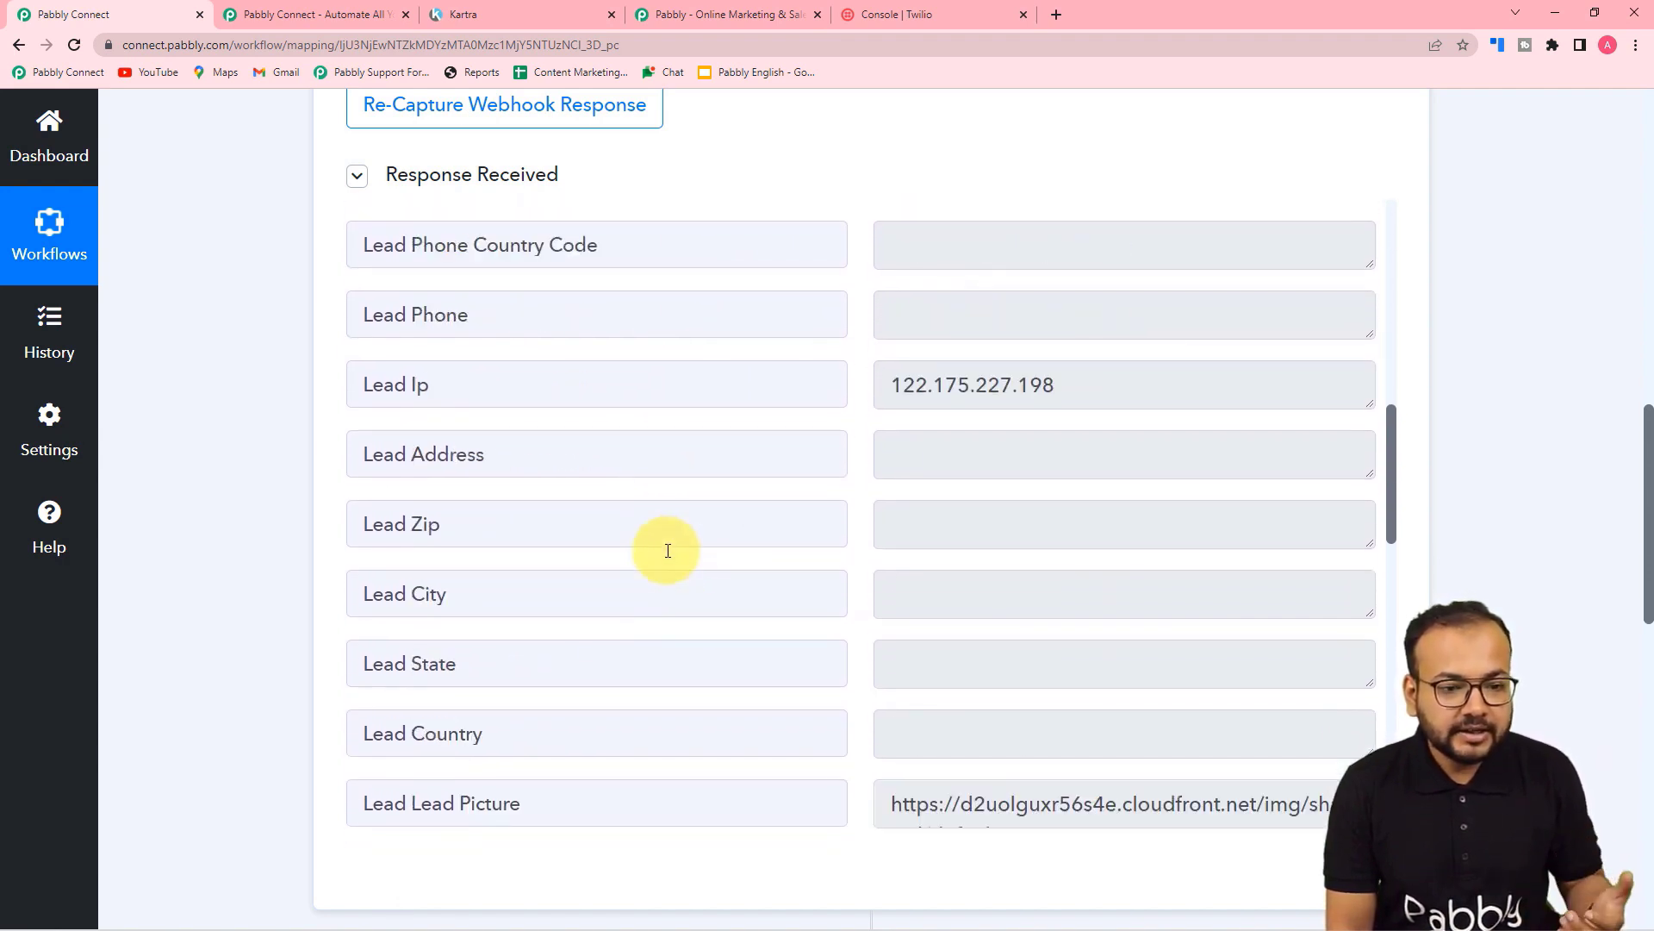
scroll(668, 551, "up", 3)
scroll(668, 550, "down", 11)
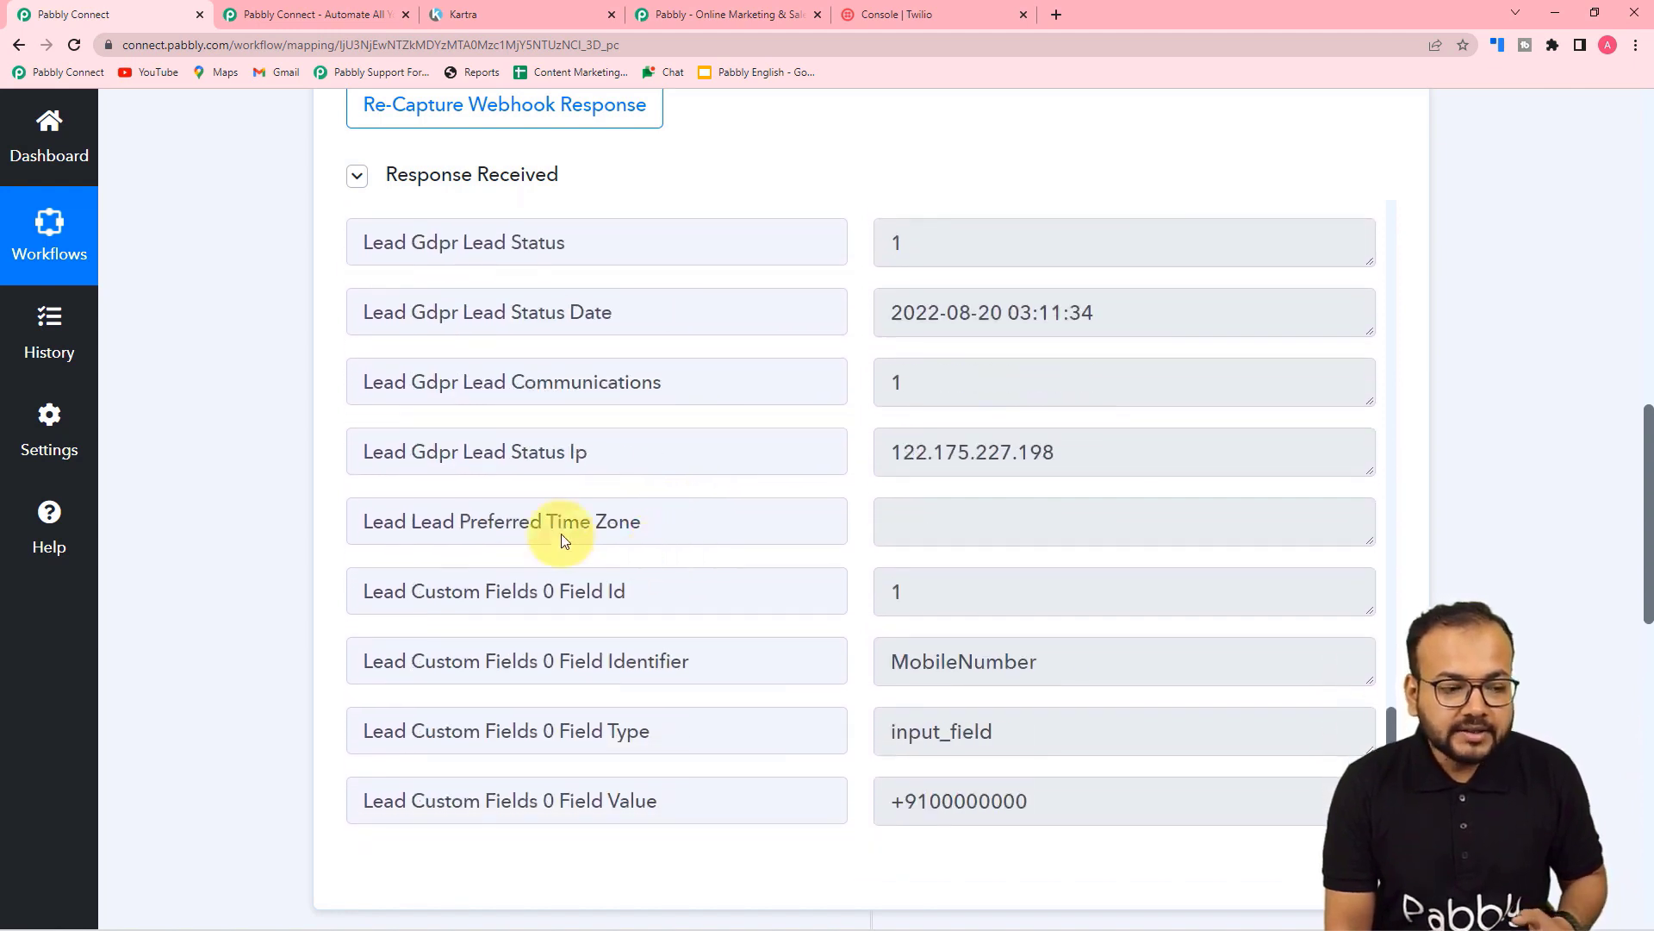
scroll(255, 495, "down", 9)
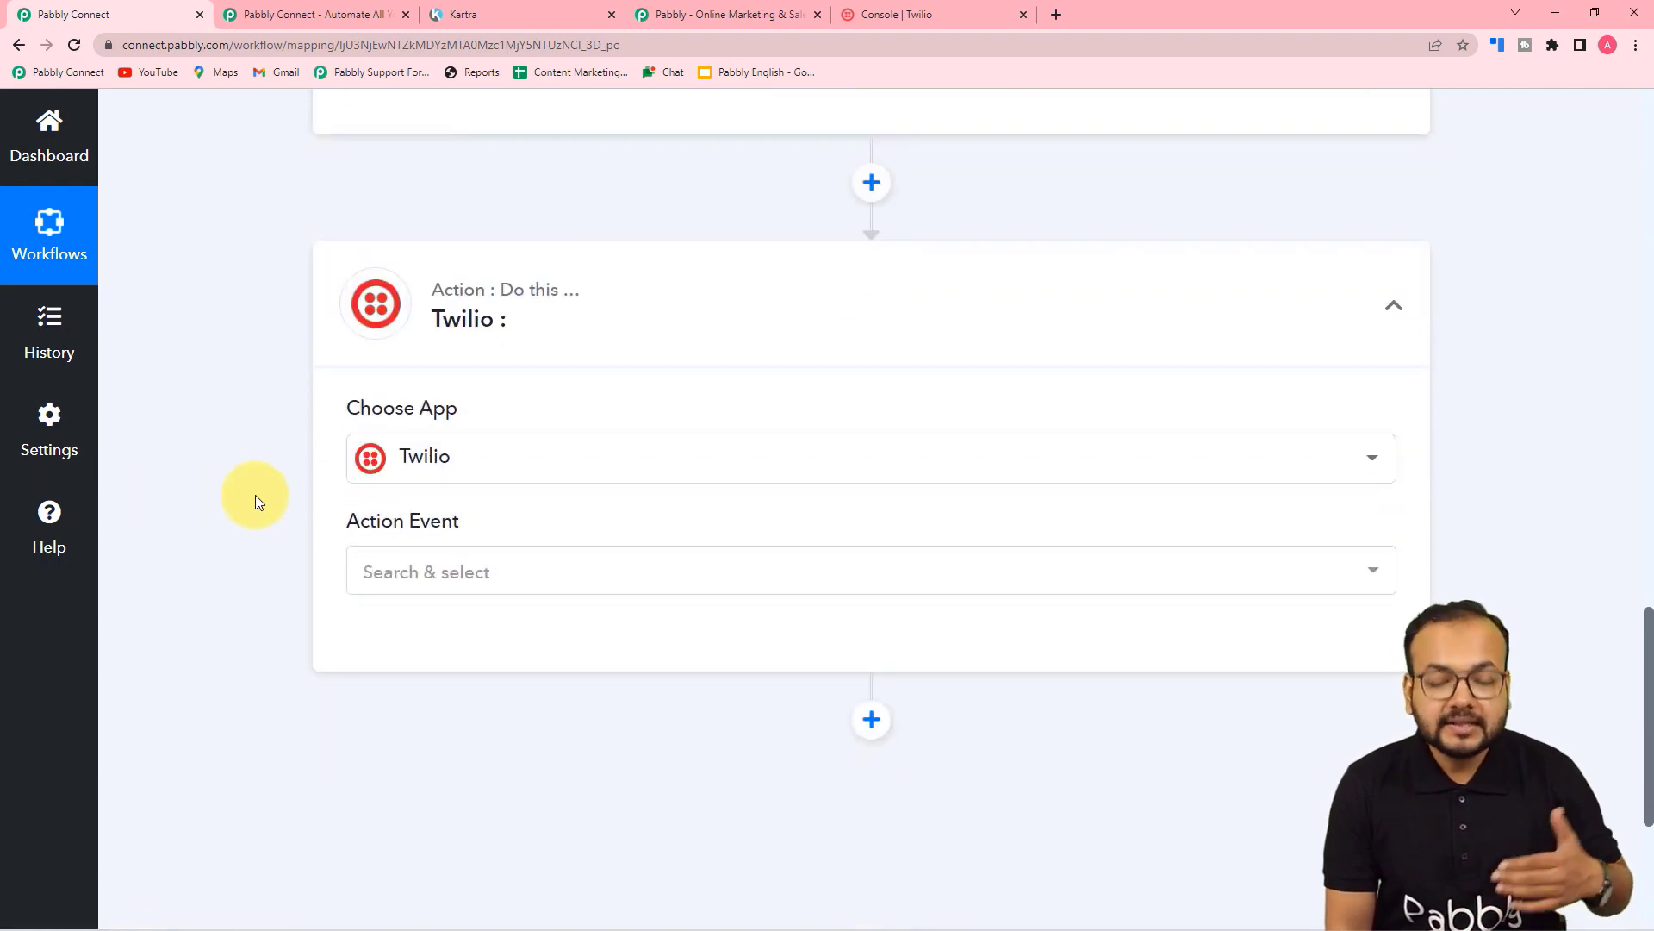
Step: Bring up the list of Twilio action events
scroll(255, 495, "up", 6)
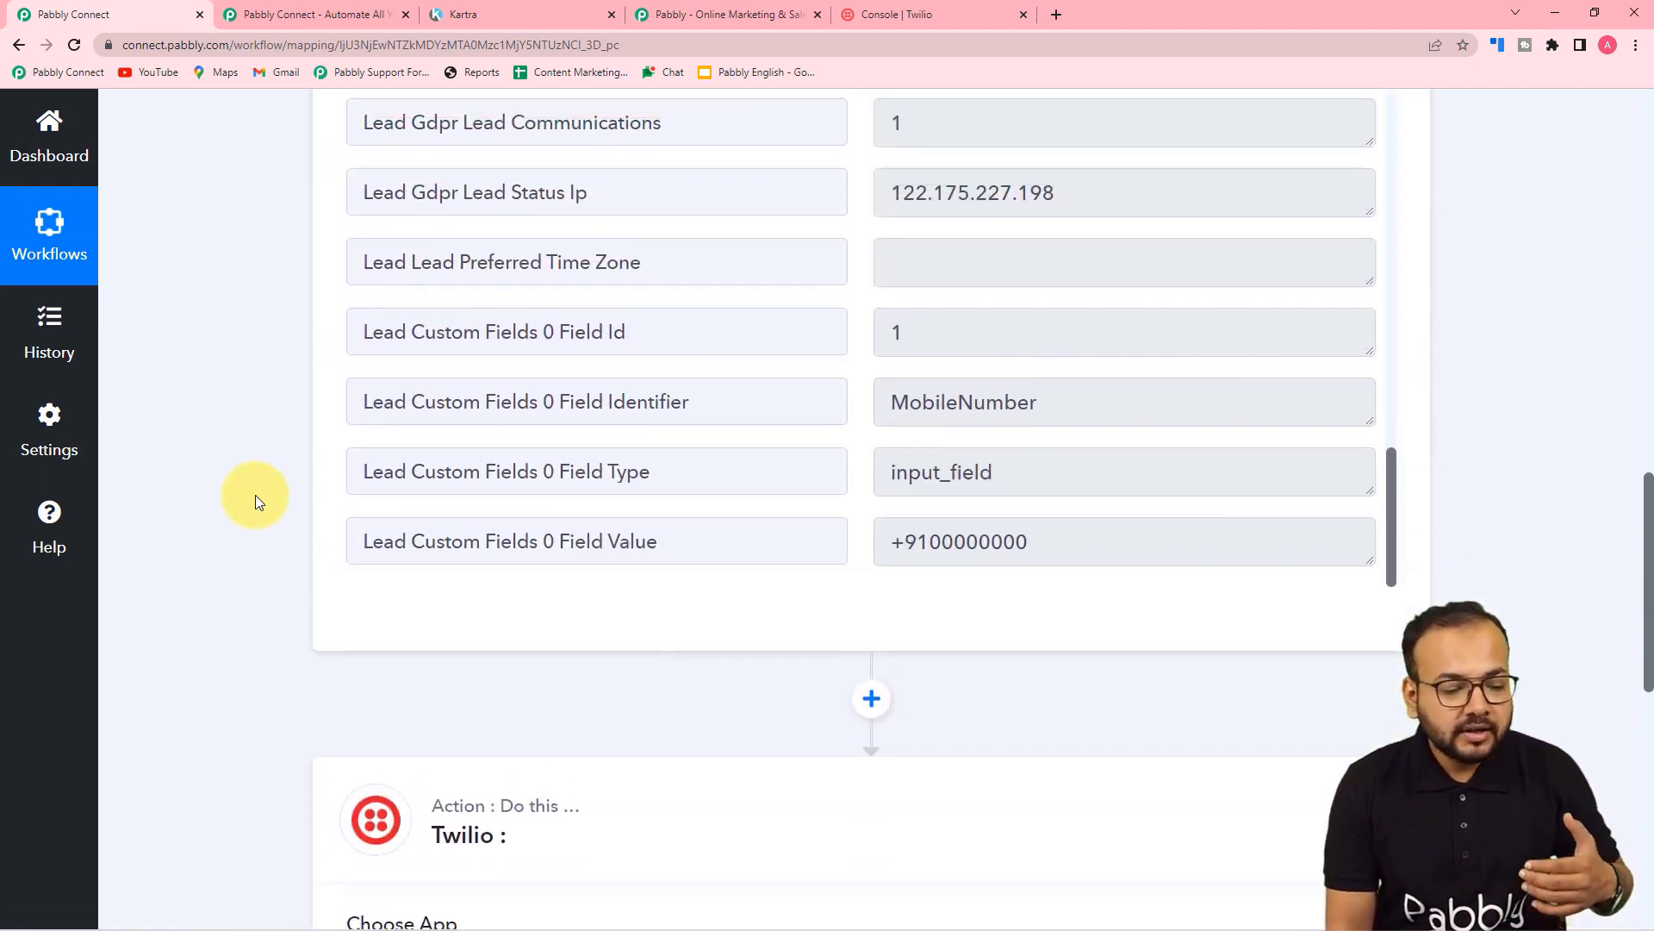
scroll(255, 495, "down", 6)
scroll(256, 495, "down", 3)
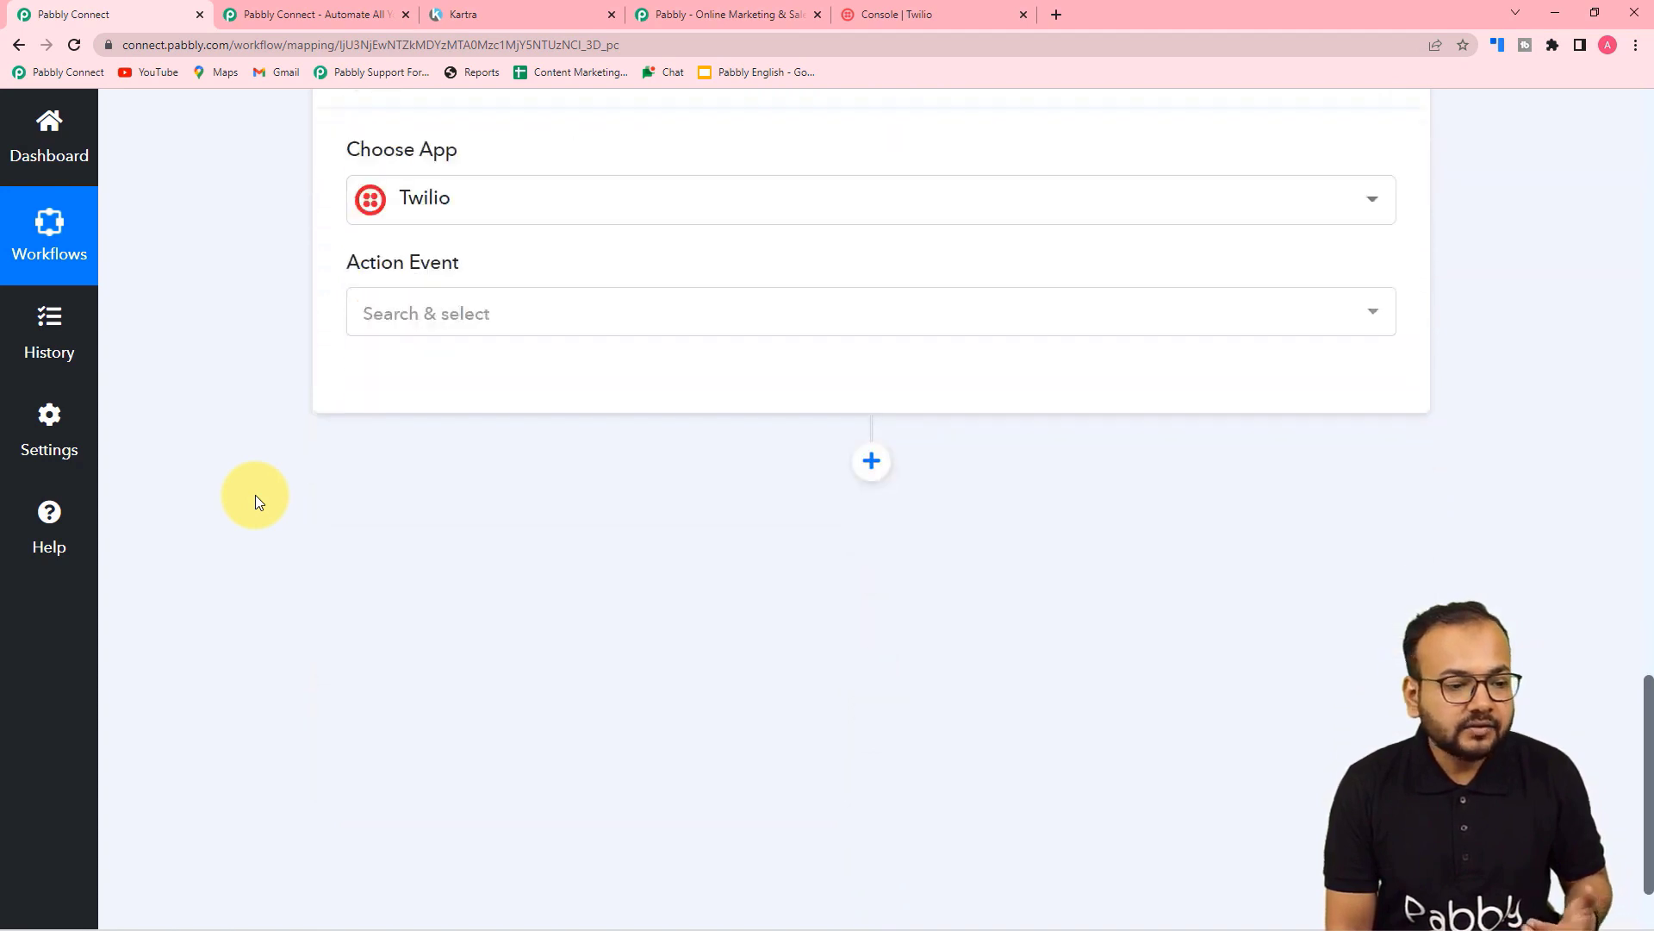
left_click(458, 325)
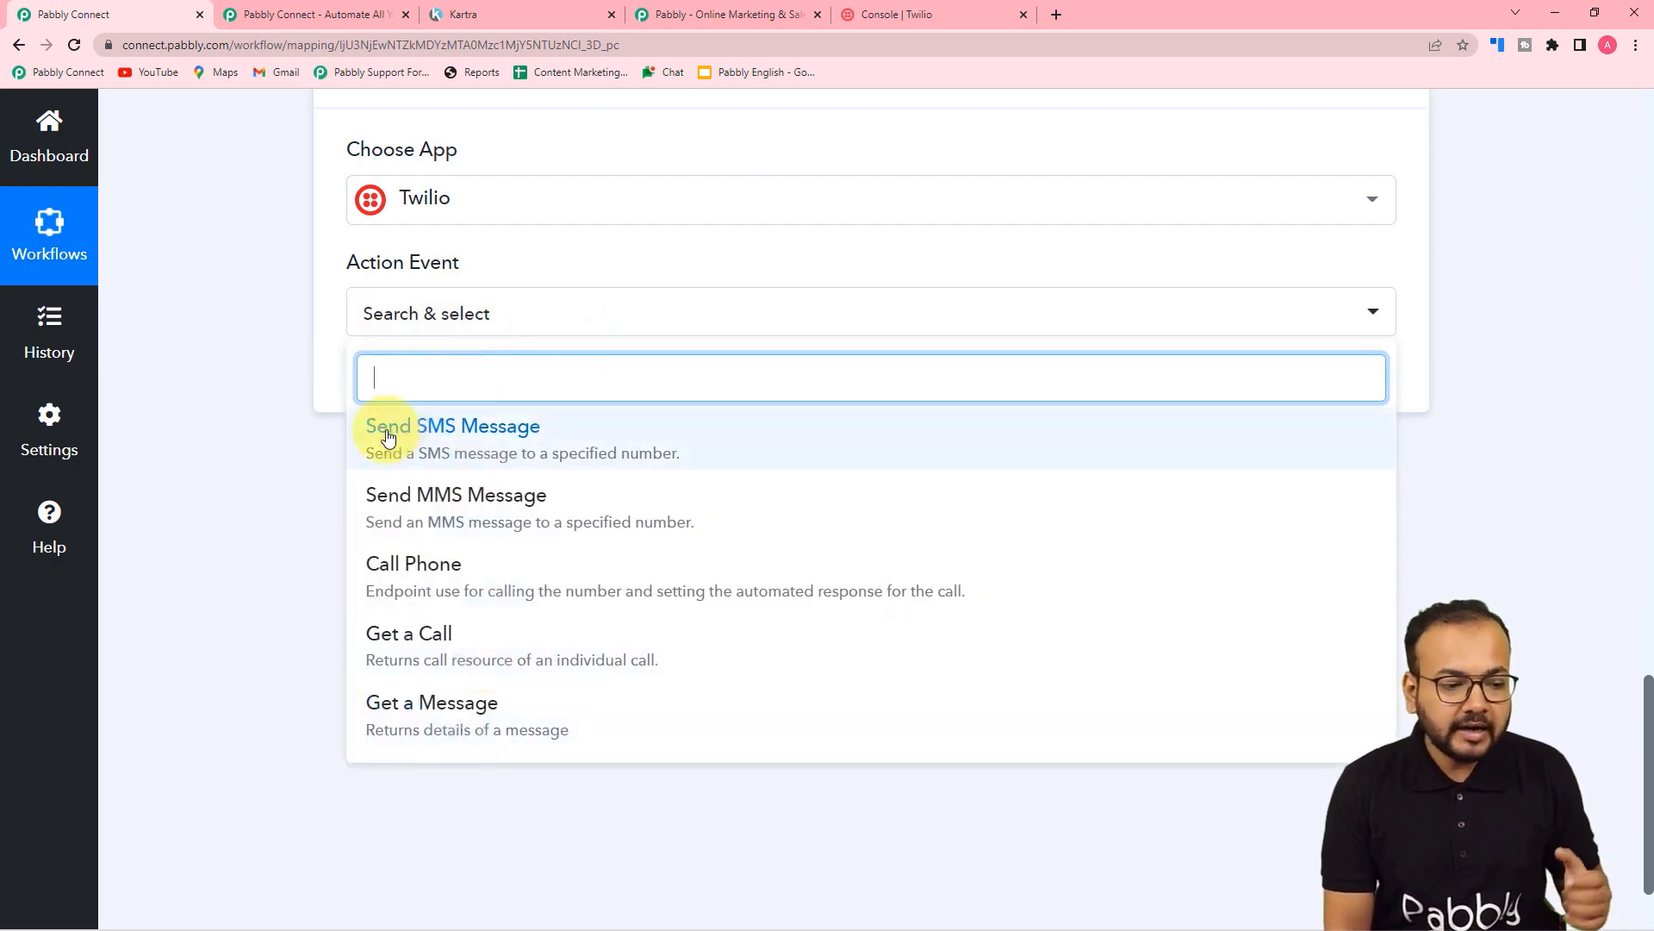
Step: Choose Send SMS Message as the Twilio action and start a new Twilio #74 connection
left_click(445, 460)
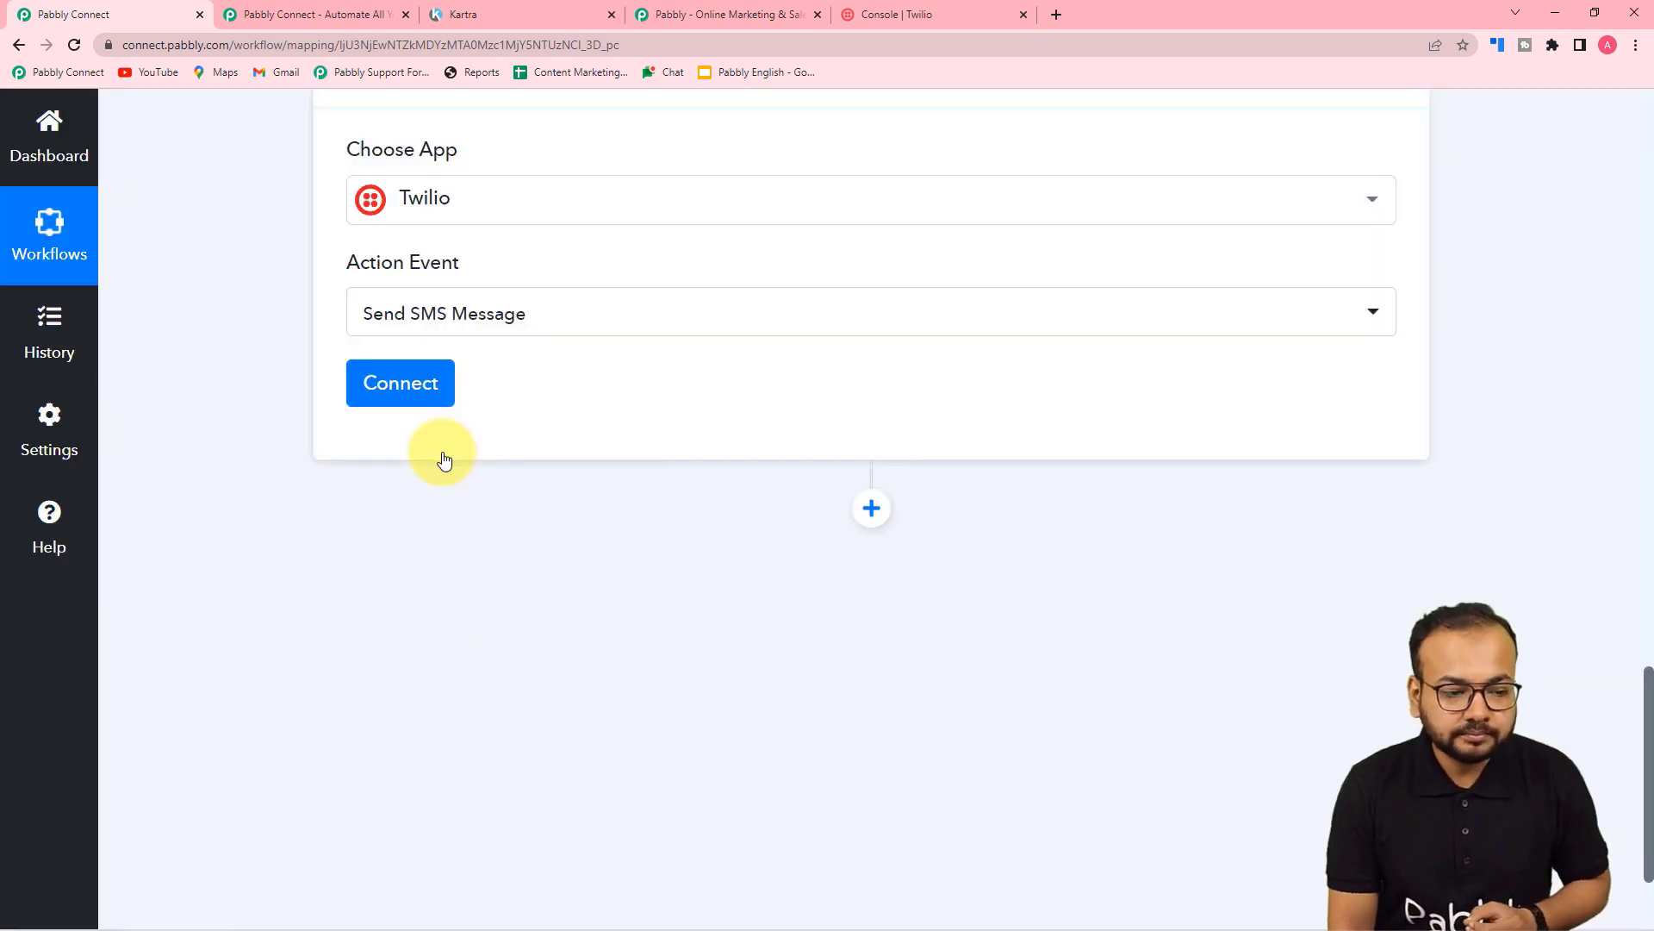
left_click(401, 381)
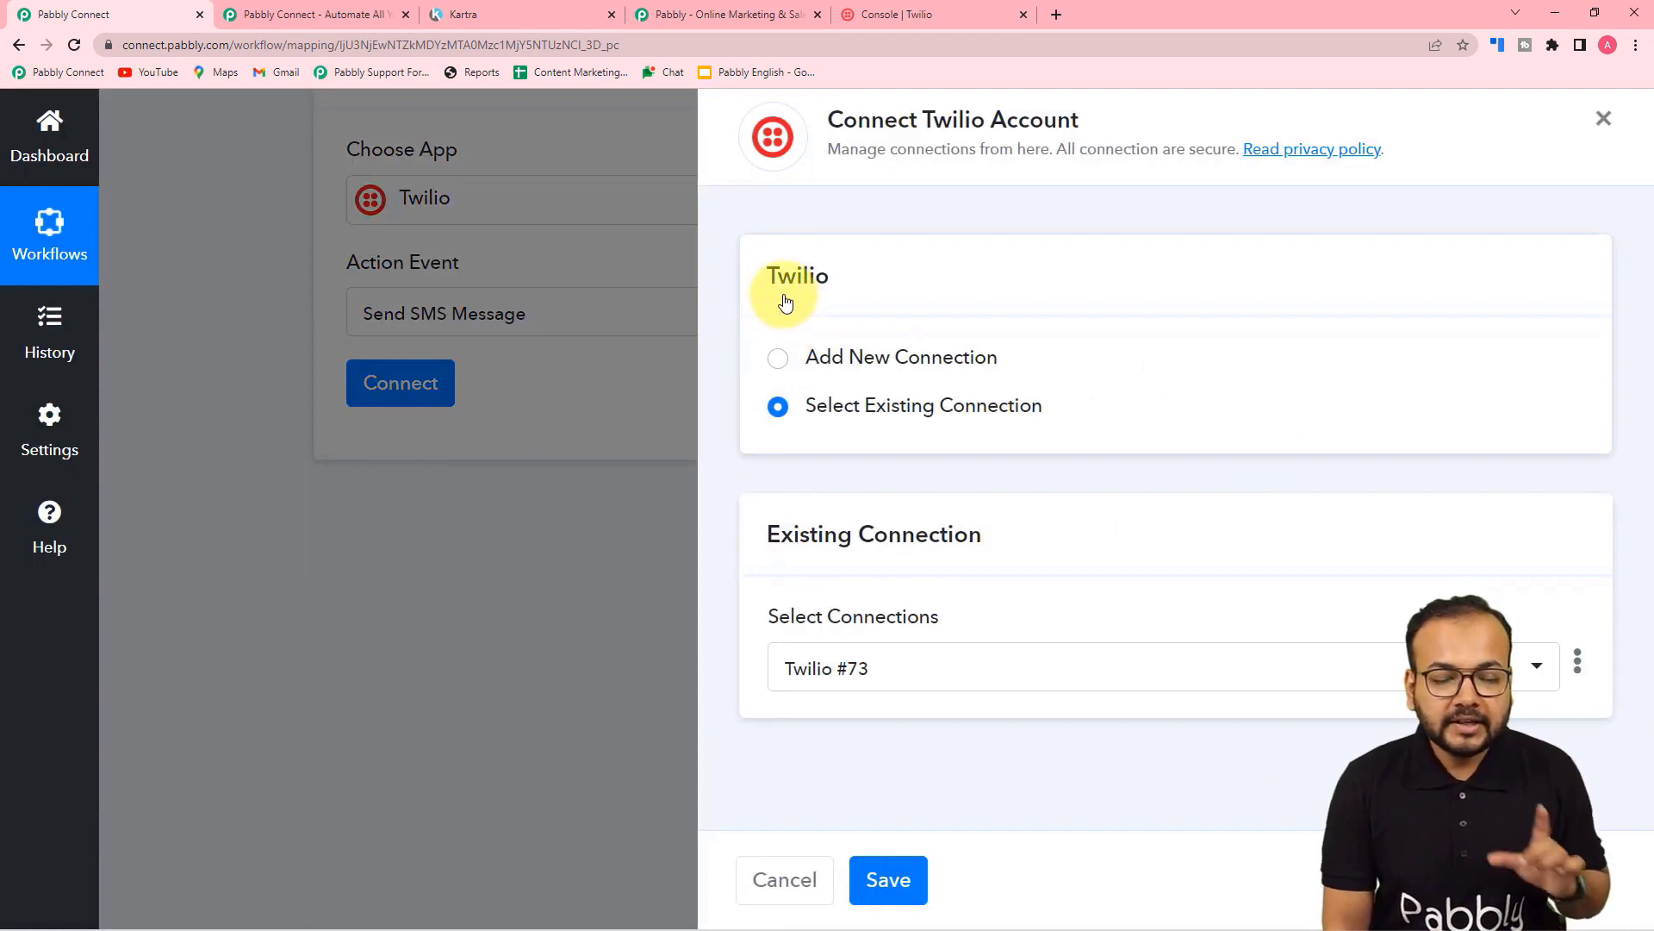
left_click(778, 369)
scroll(935, 367, "down", 3)
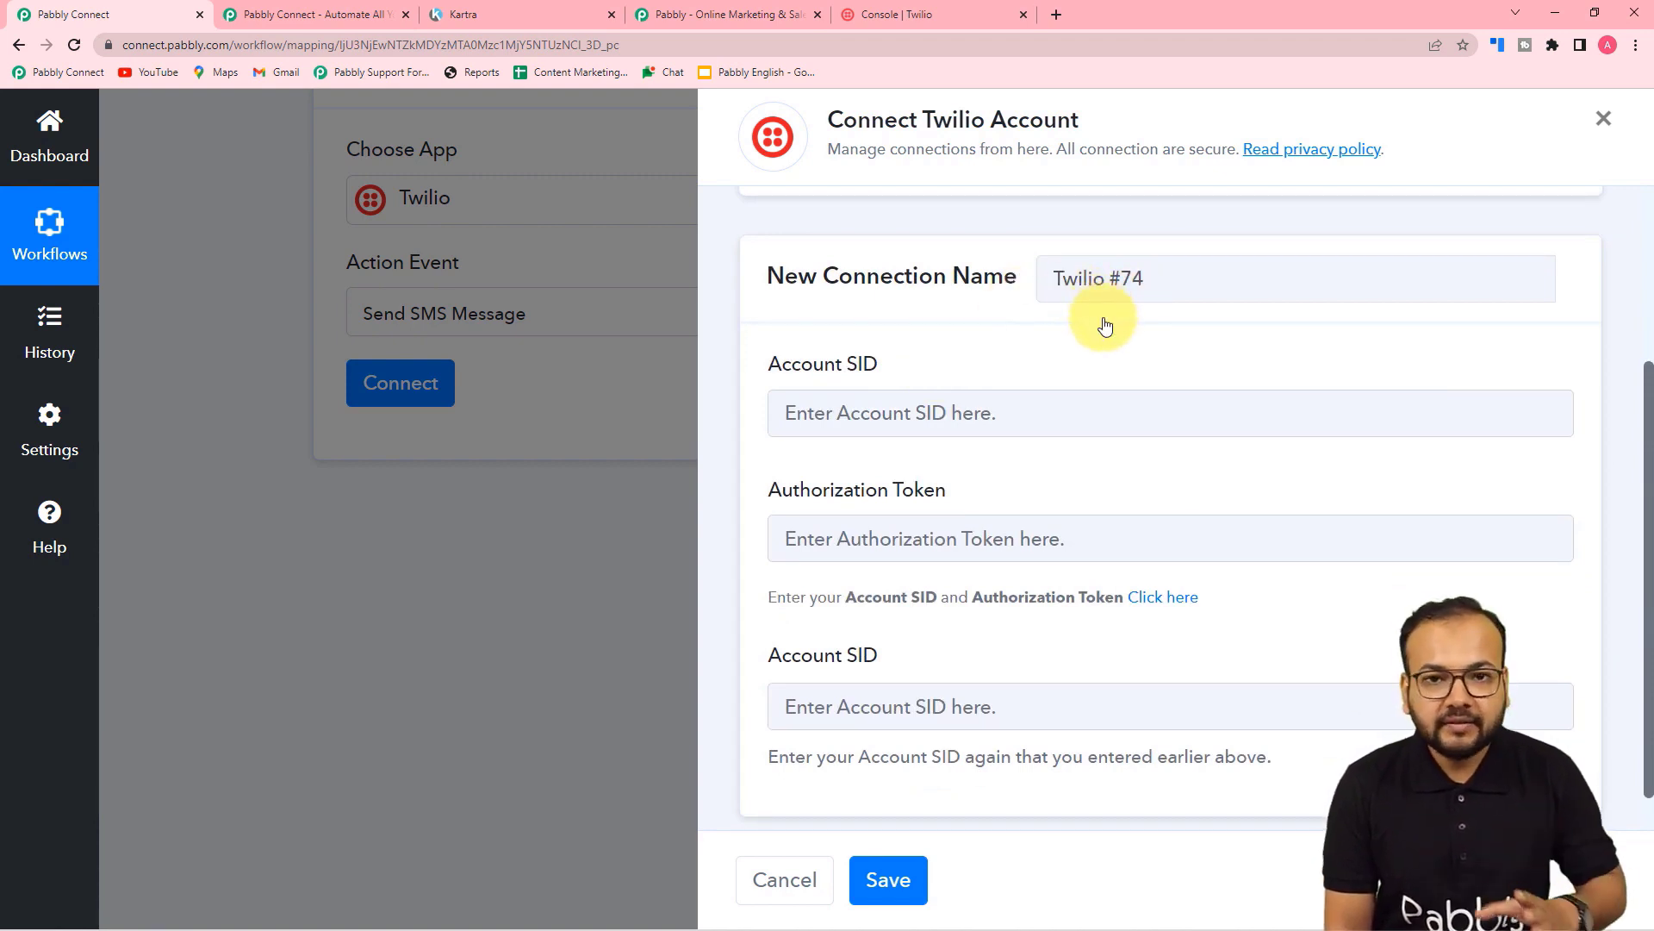
scroll(1106, 325, "down", 1)
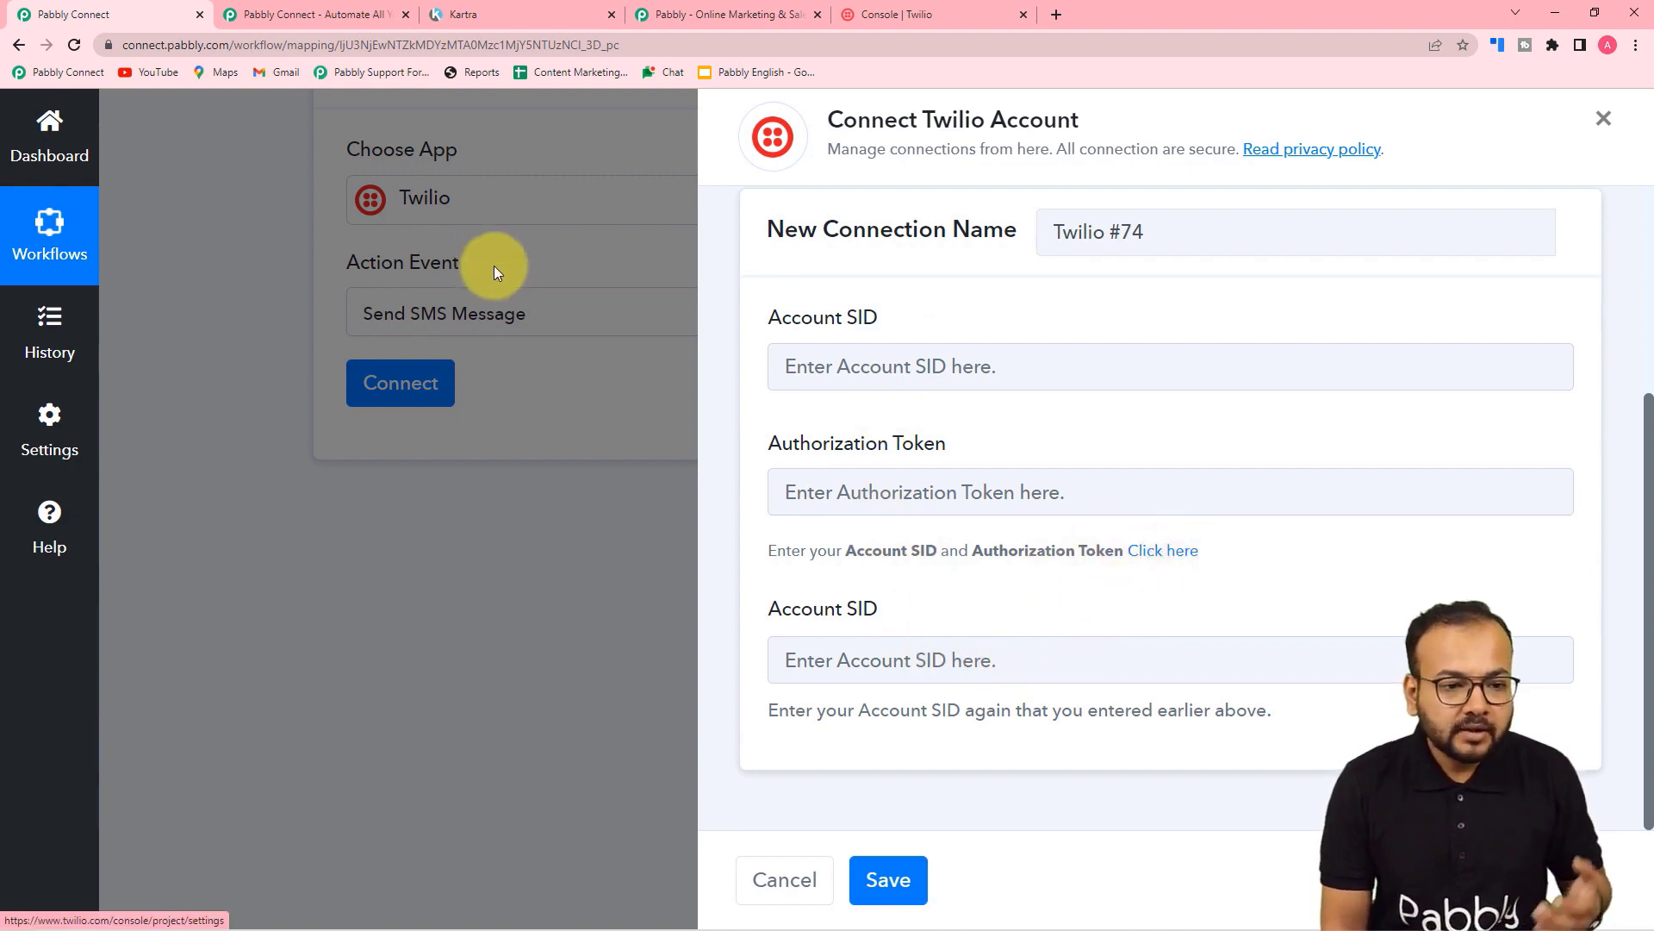
Step: Copy the Account SID from the Twilio Console's Account Info section
left_click(930, 14)
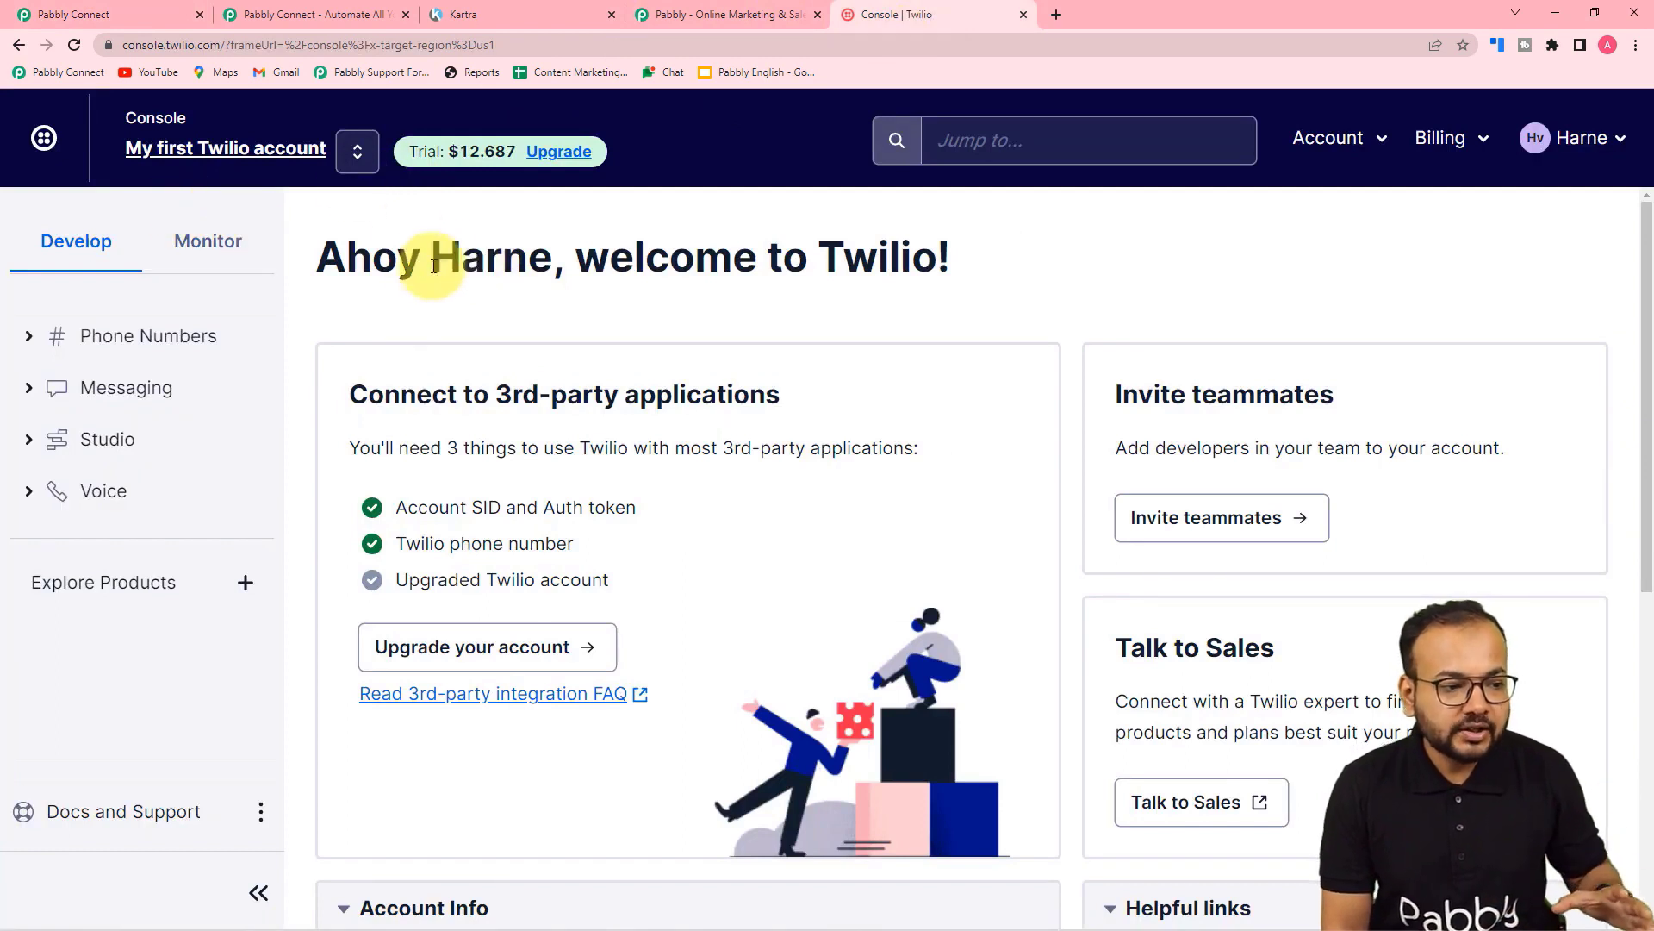
scroll(478, 317, "down", 2)
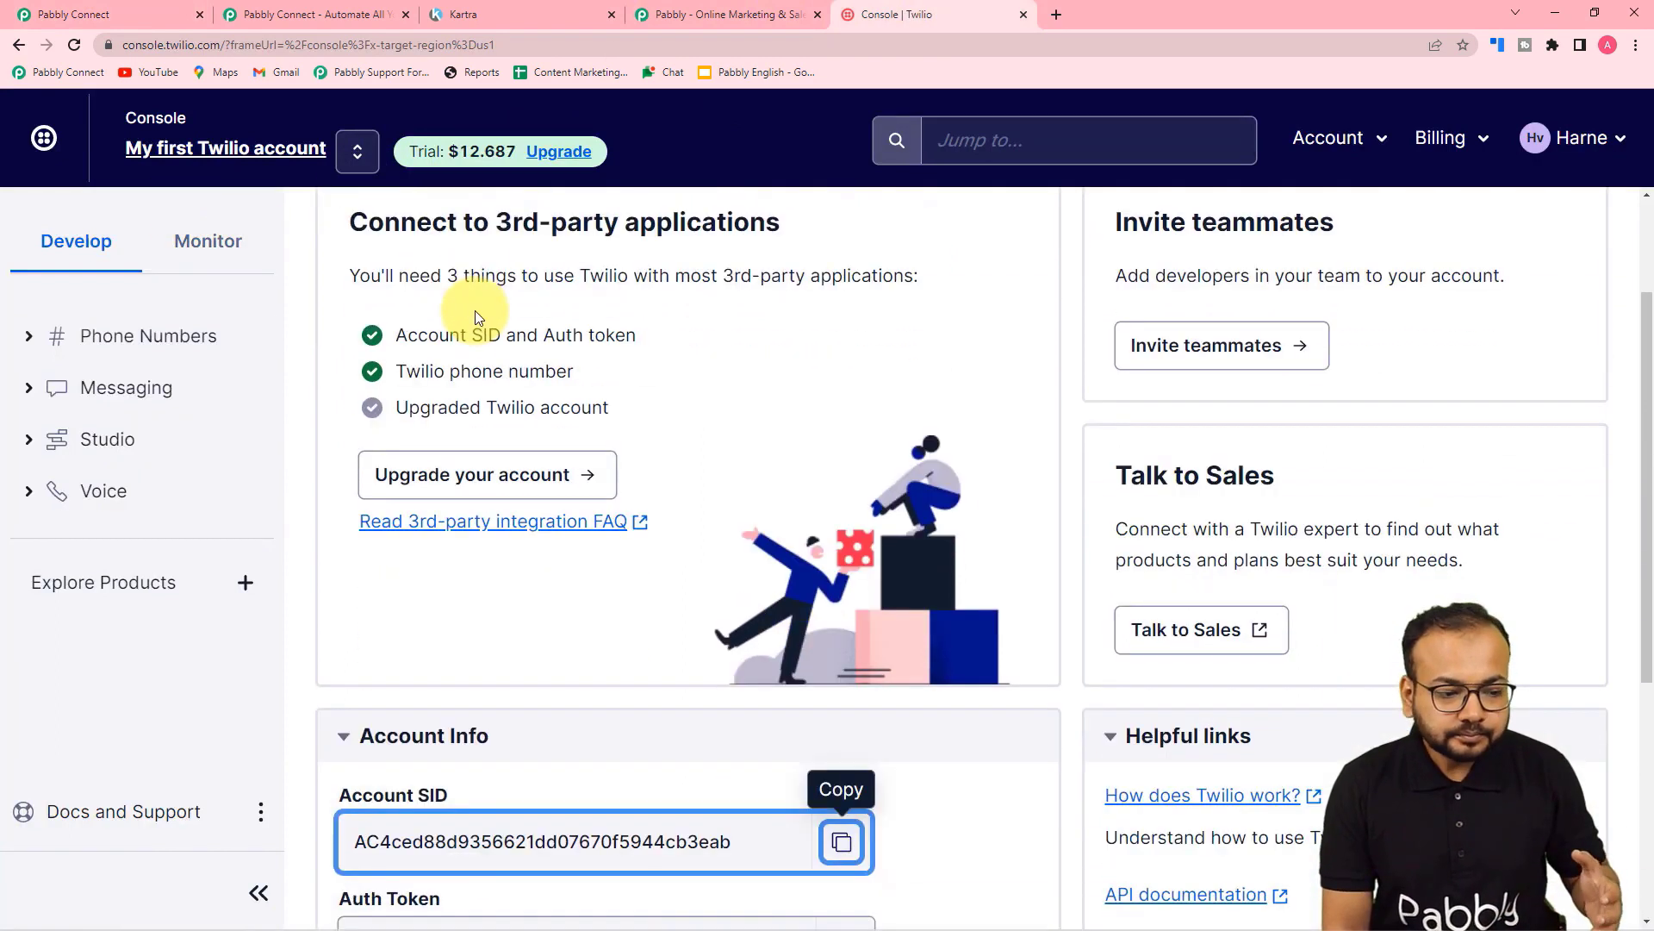
scroll(474, 317, "down", 5)
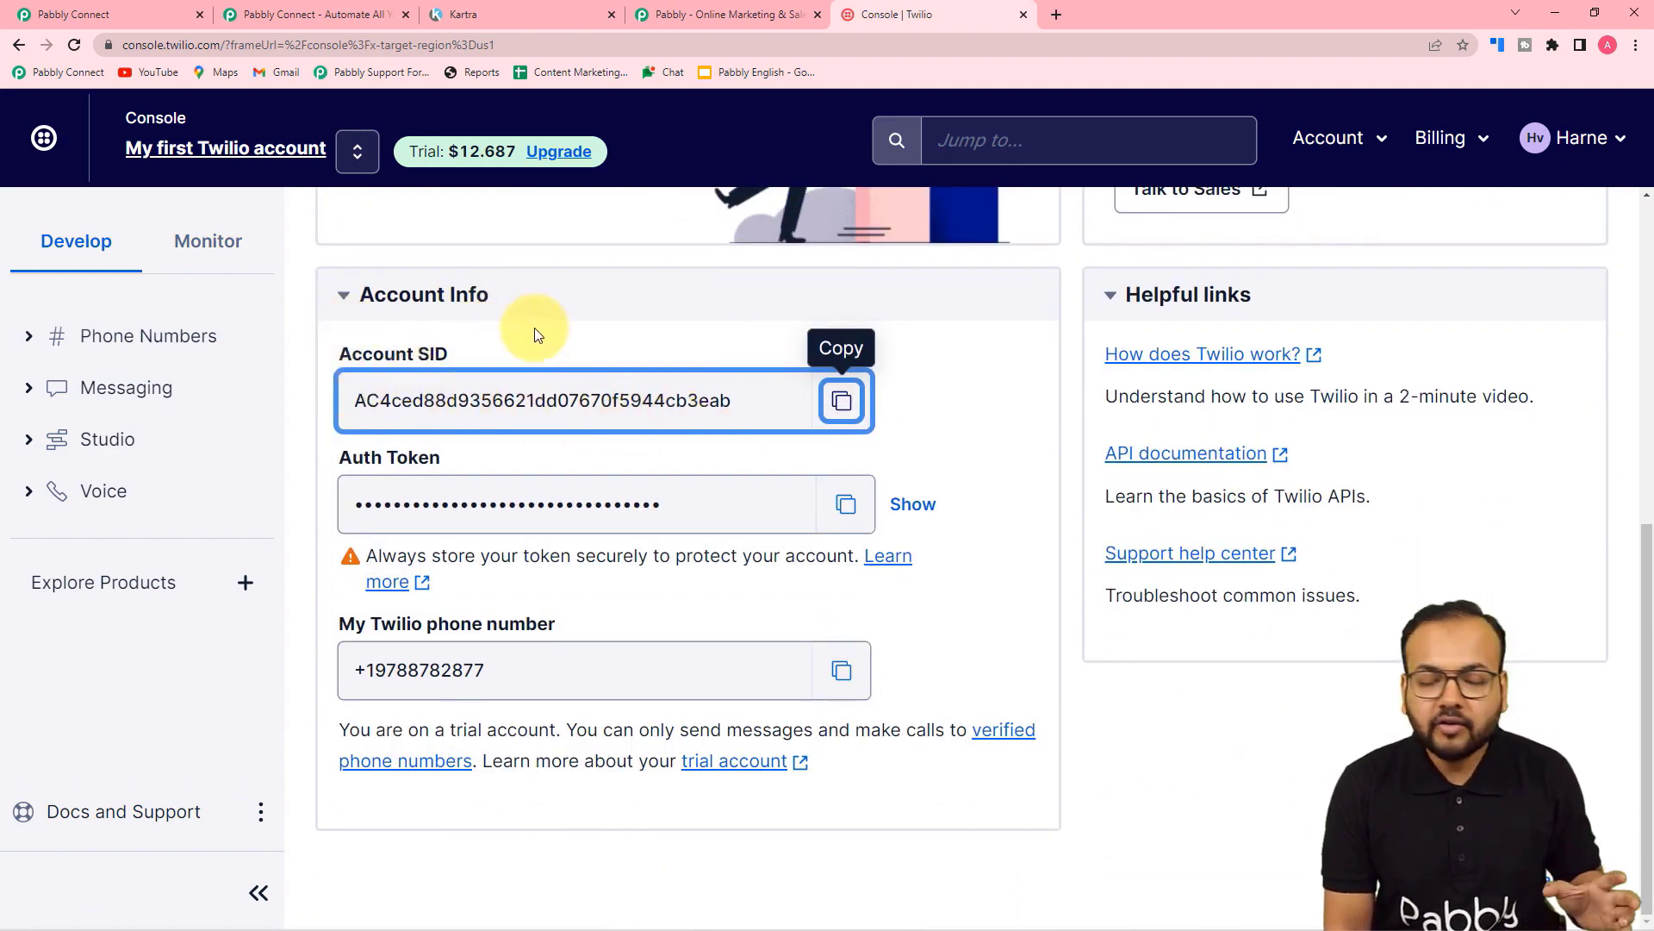
left_click(842, 401)
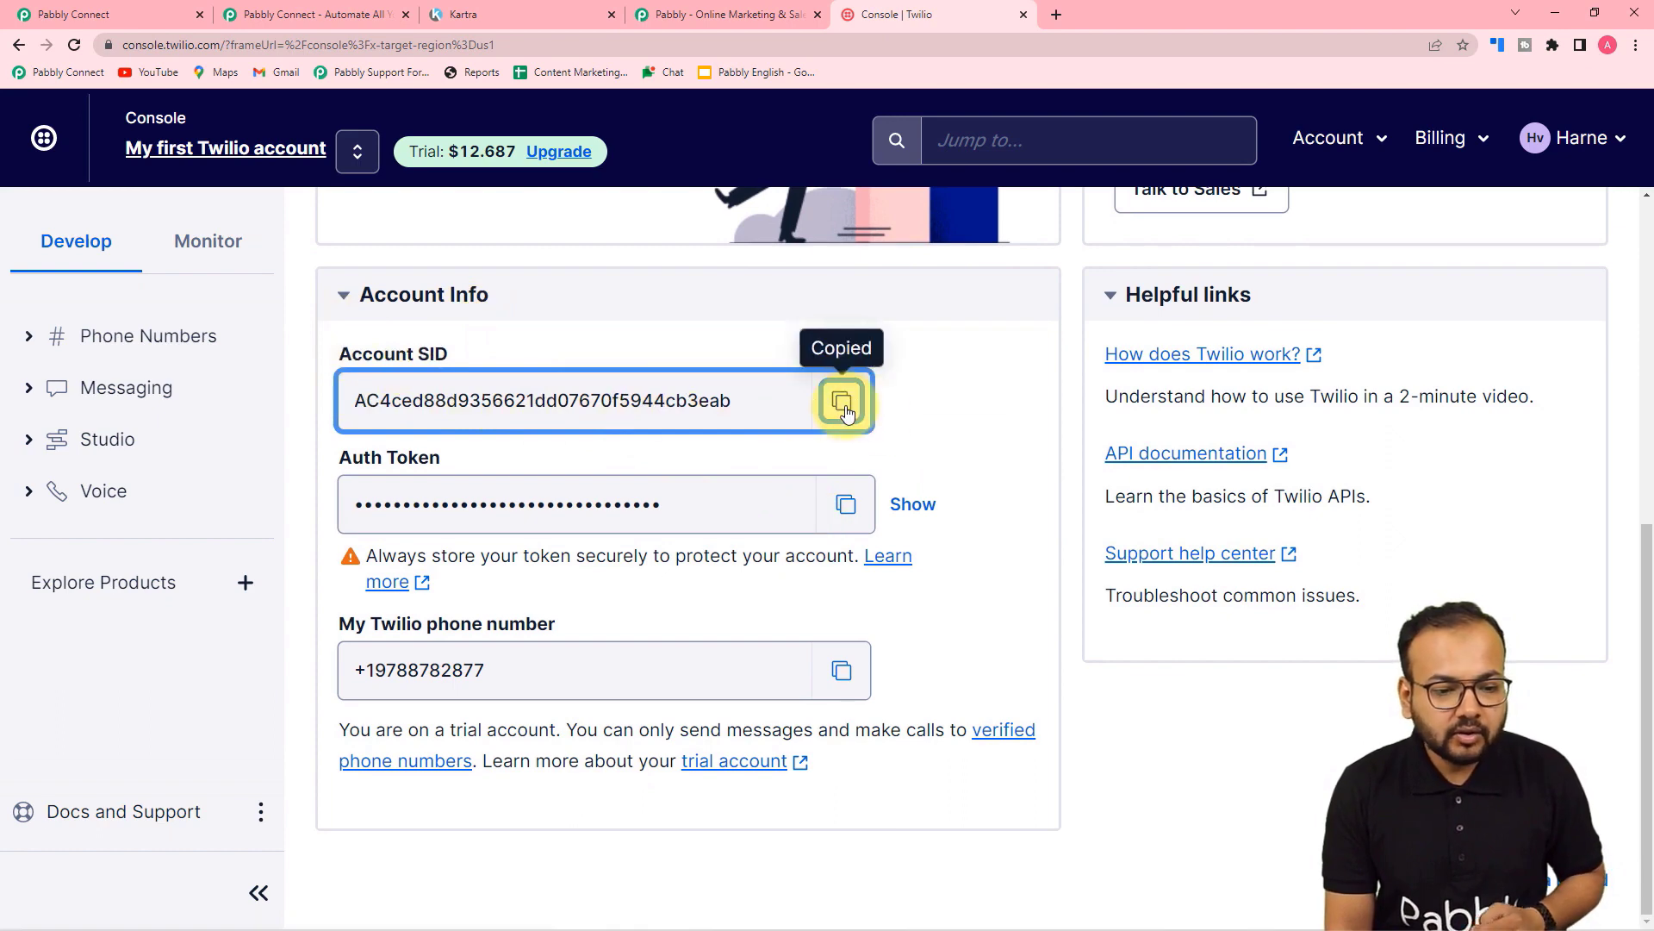
left_click(86, 13)
Step: Paste the Account SID into both Account SID fields of the Twilio #74 form
right_click(847, 361)
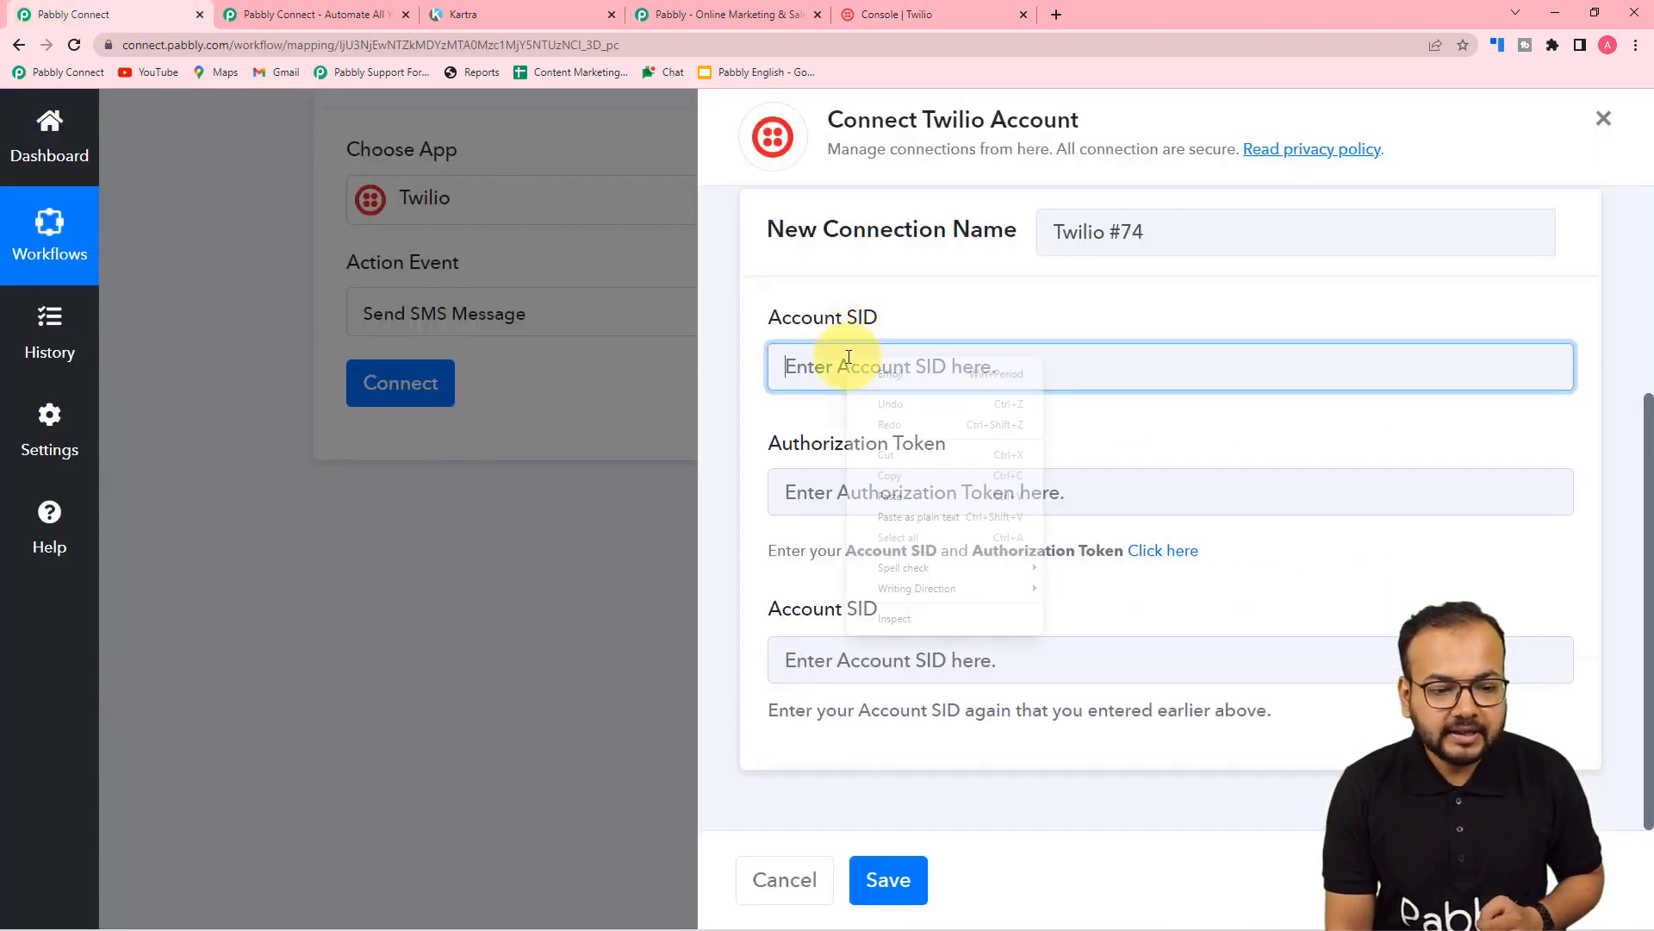
left_click(892, 522)
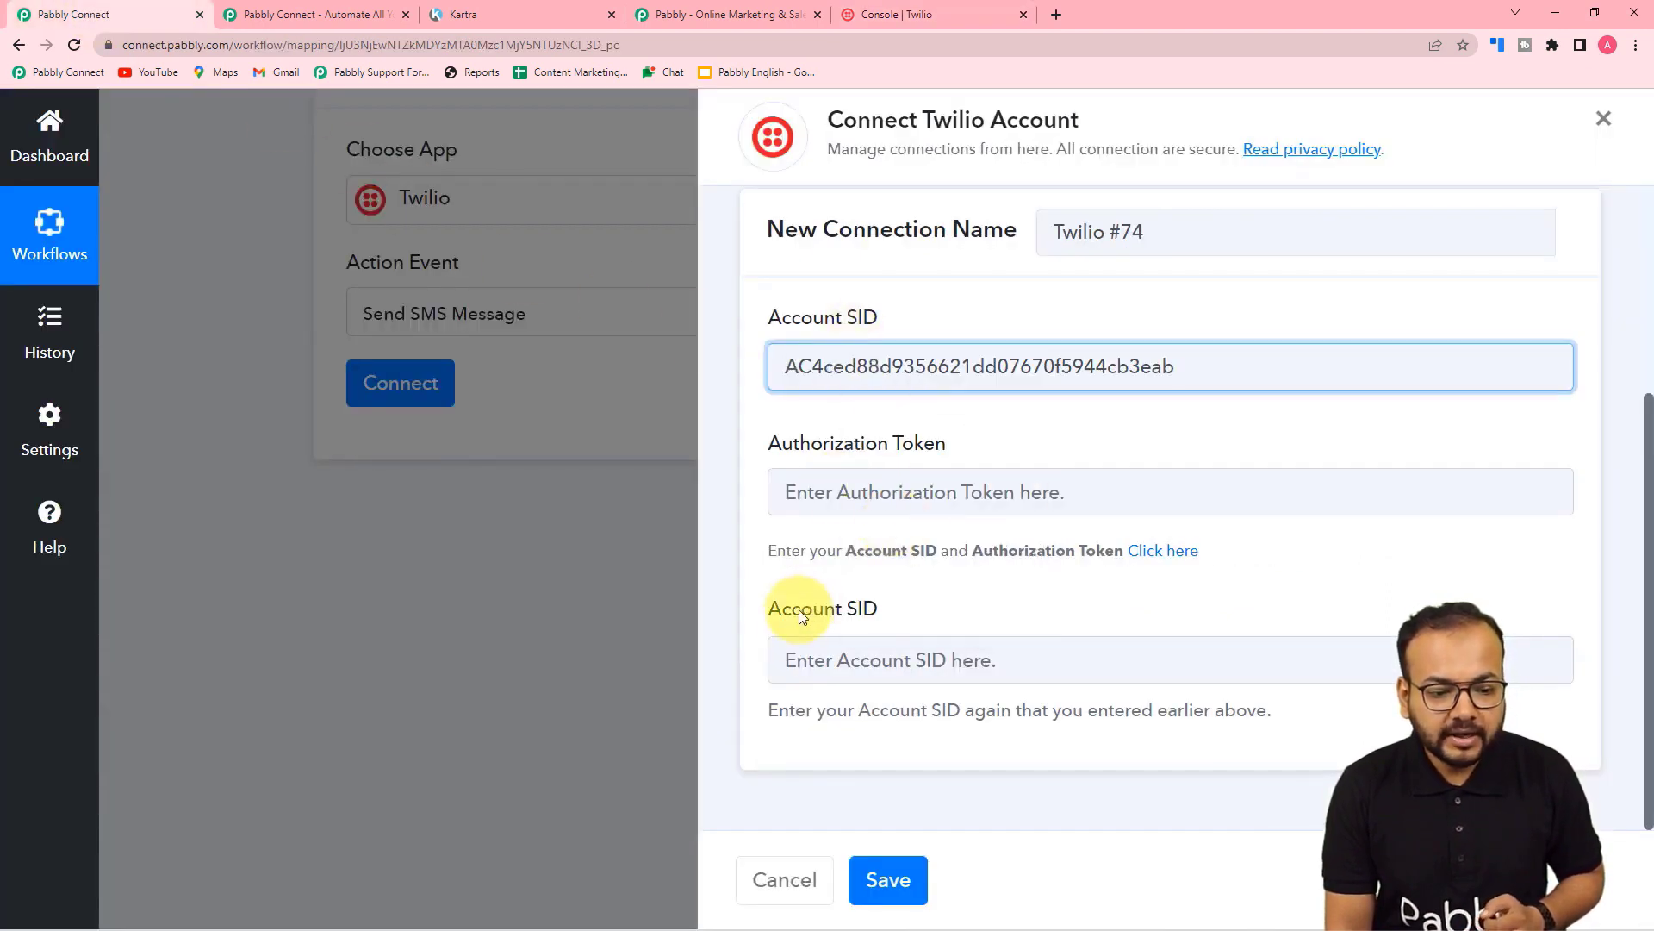
right_click(798, 663)
left_click(826, 552)
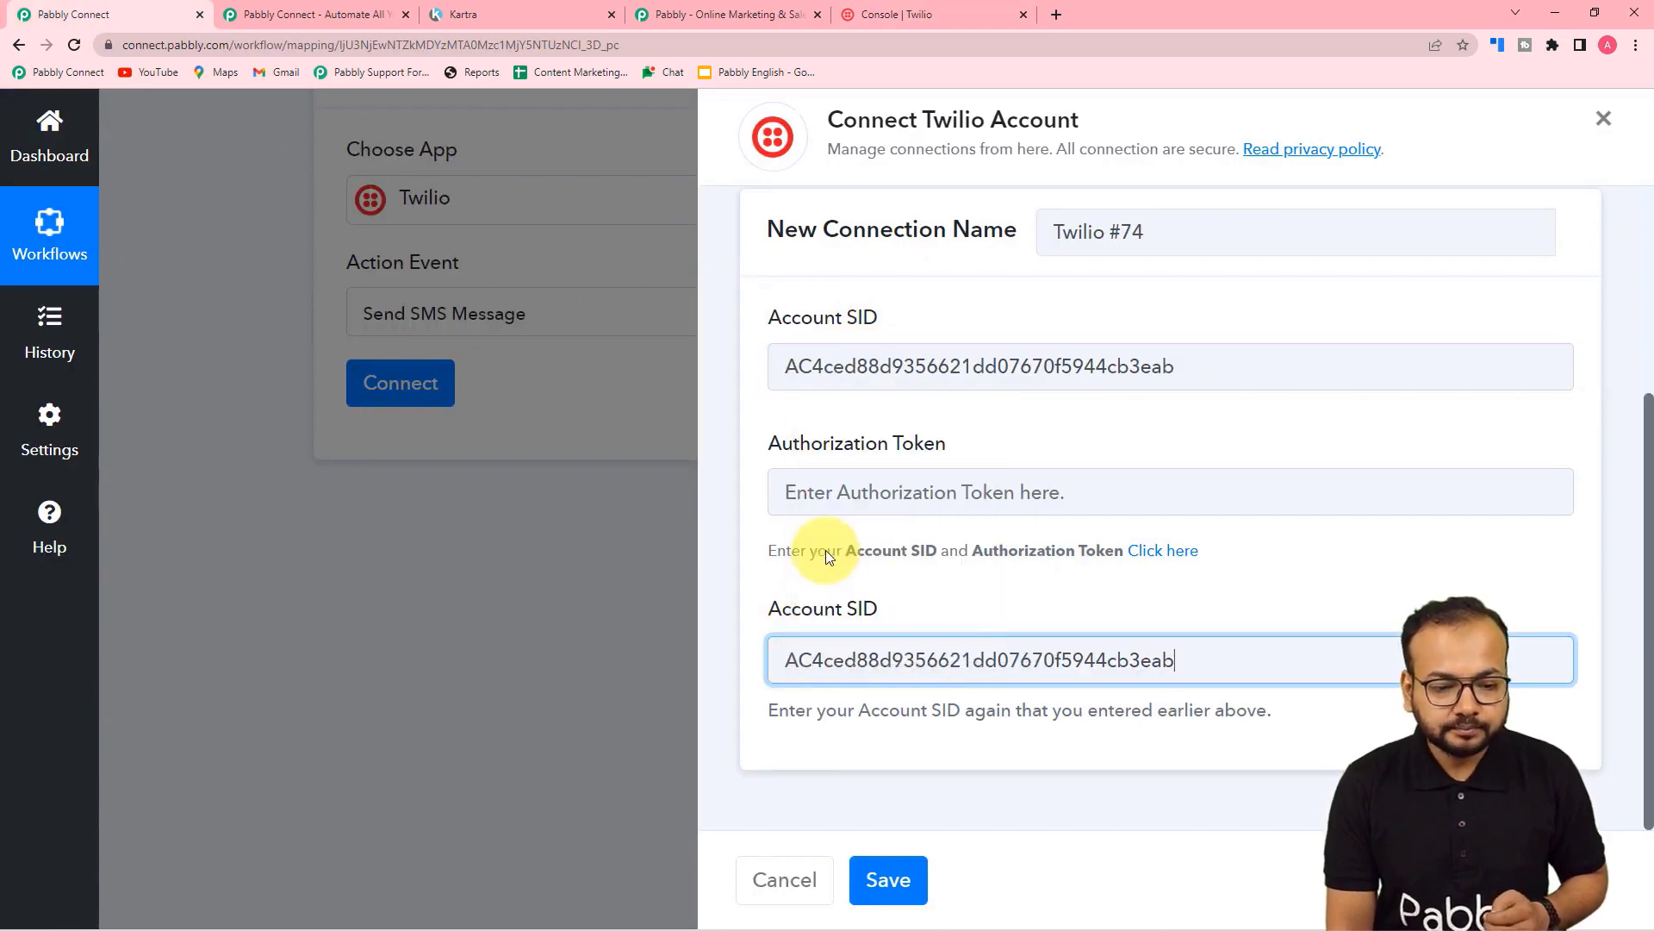
Step: Copy the Auth Token from Twilio, paste it as the Authorization Token, and save
left_click(905, 17)
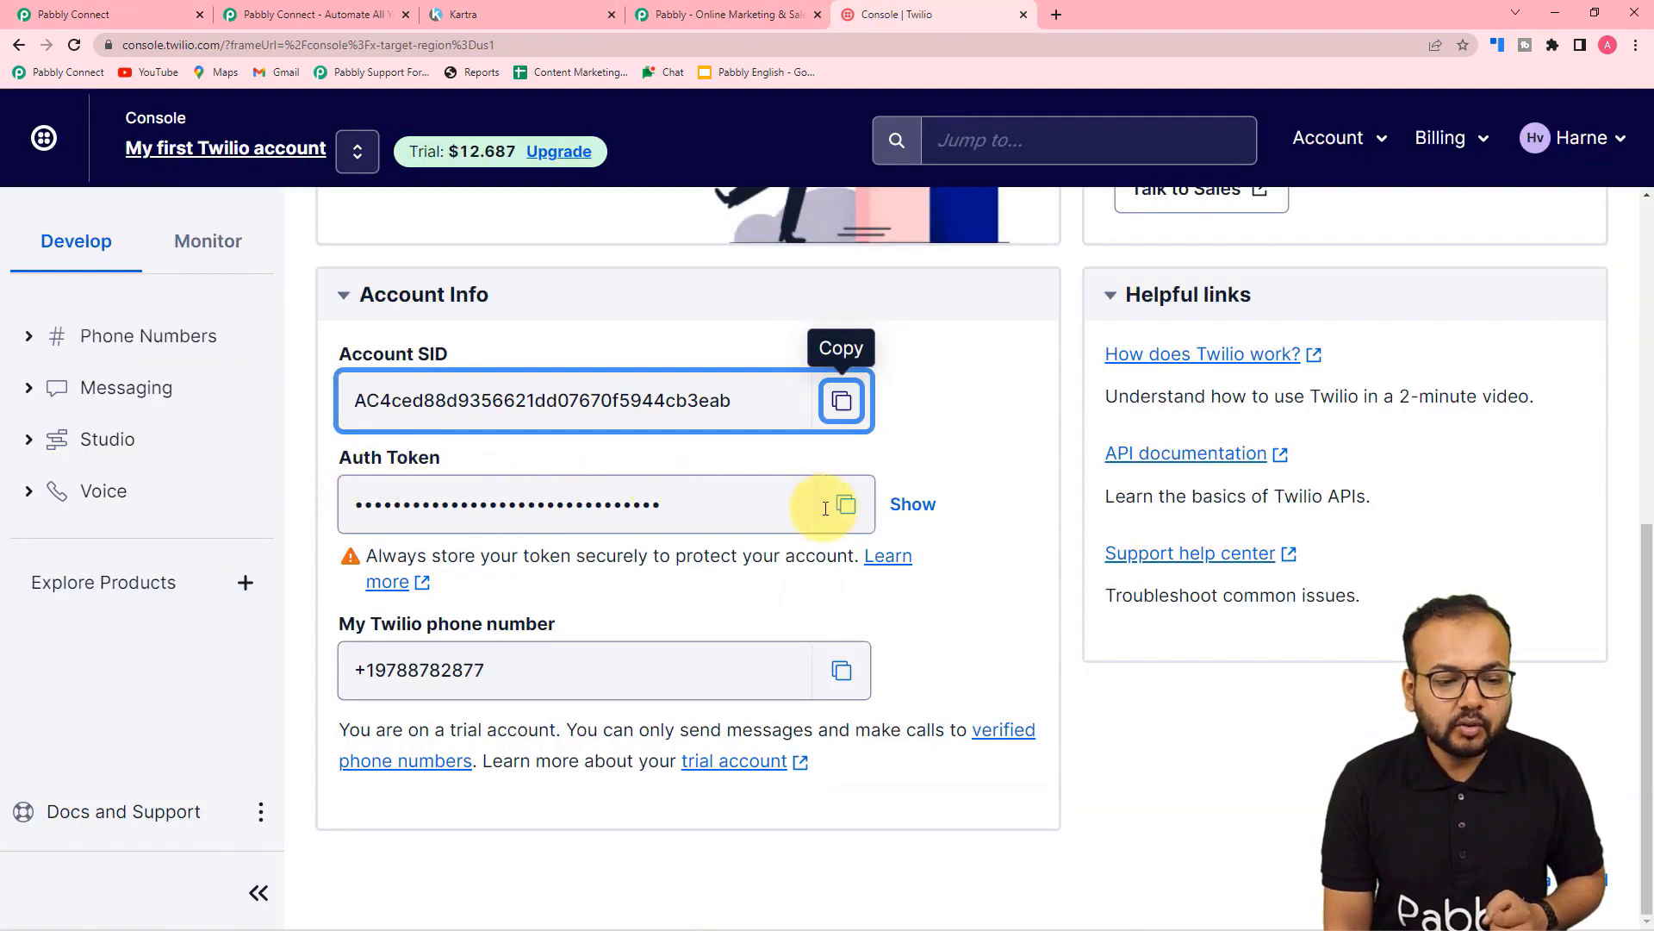
left_click(845, 504)
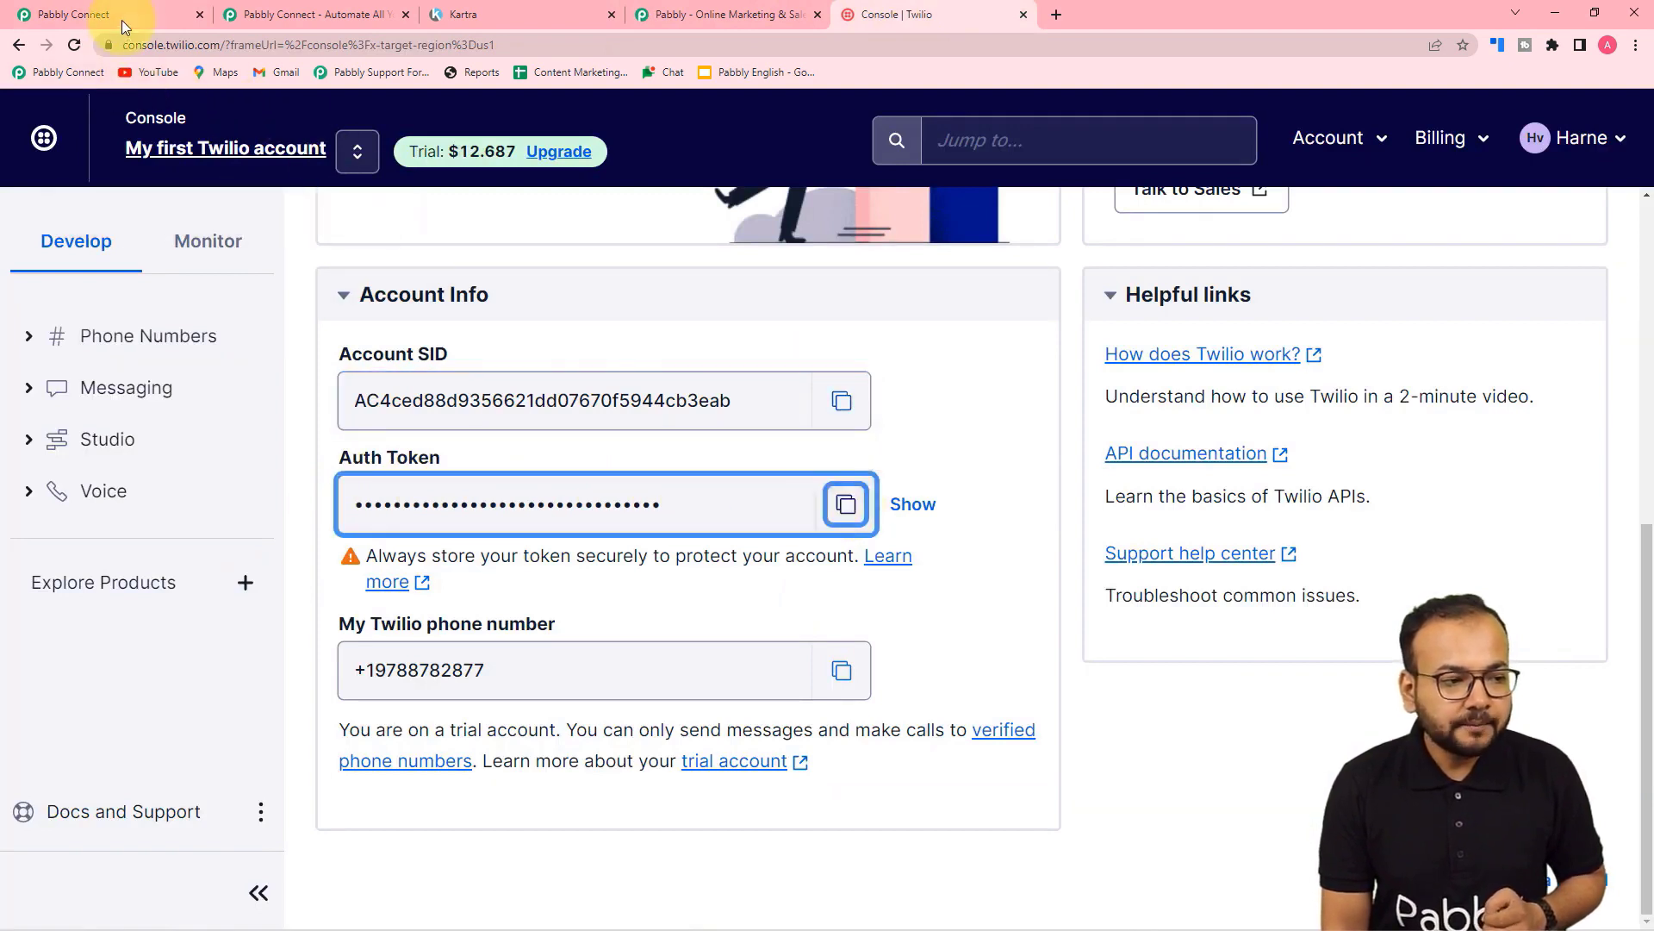
left_click(91, 16)
right_click(791, 497)
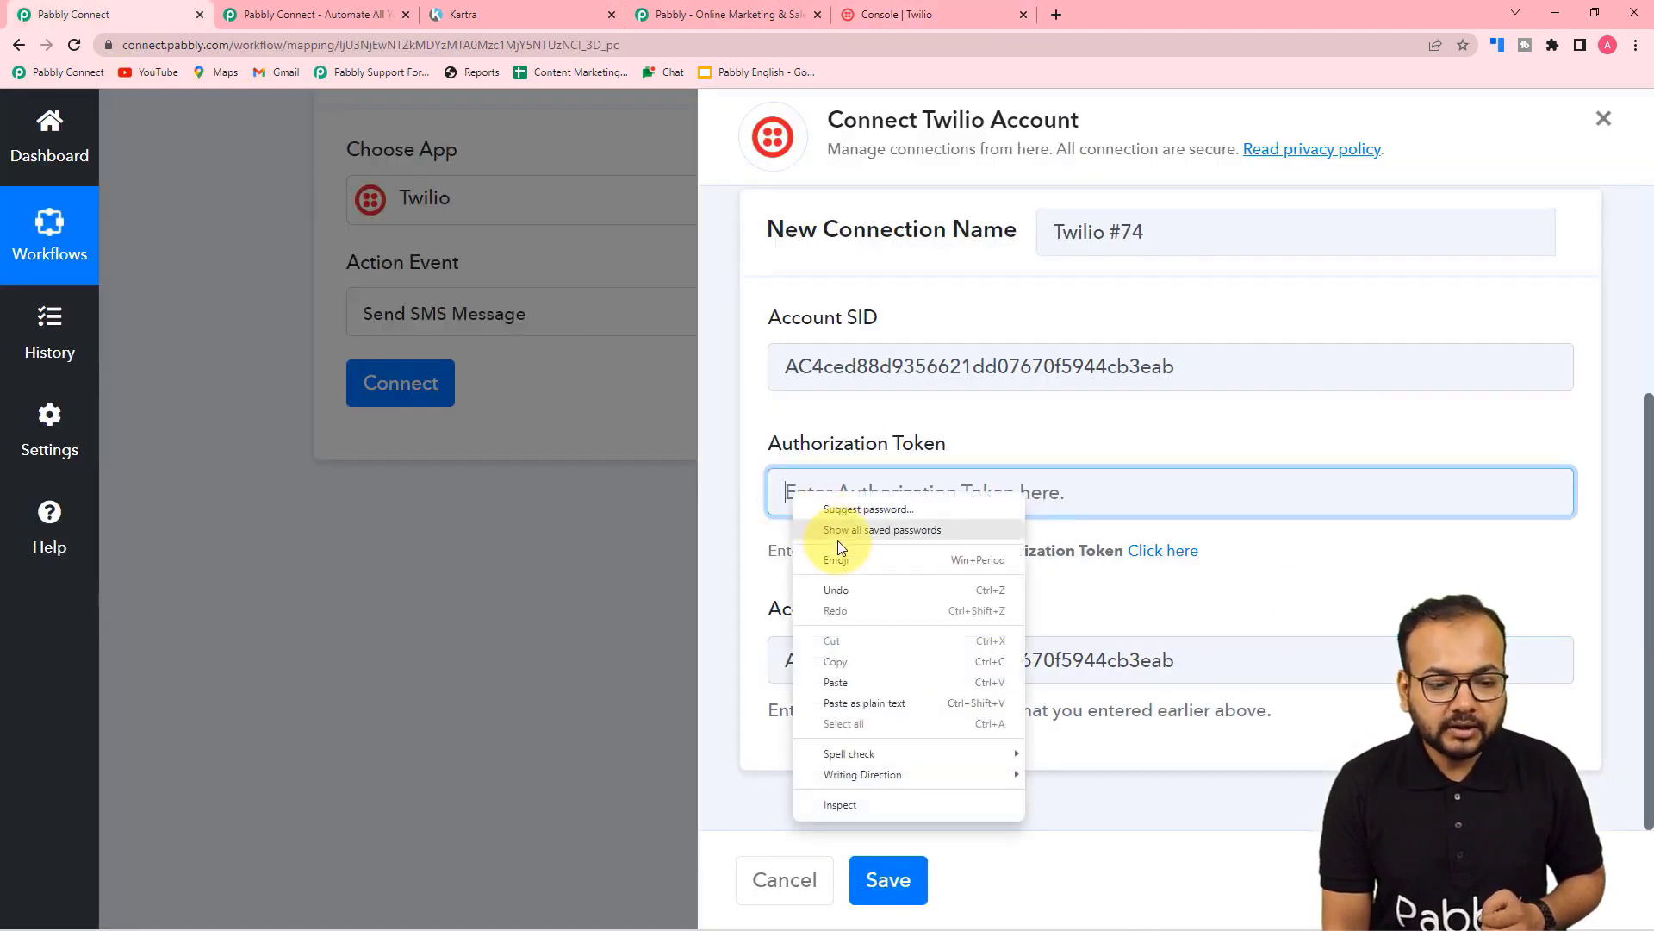
left_click(849, 699)
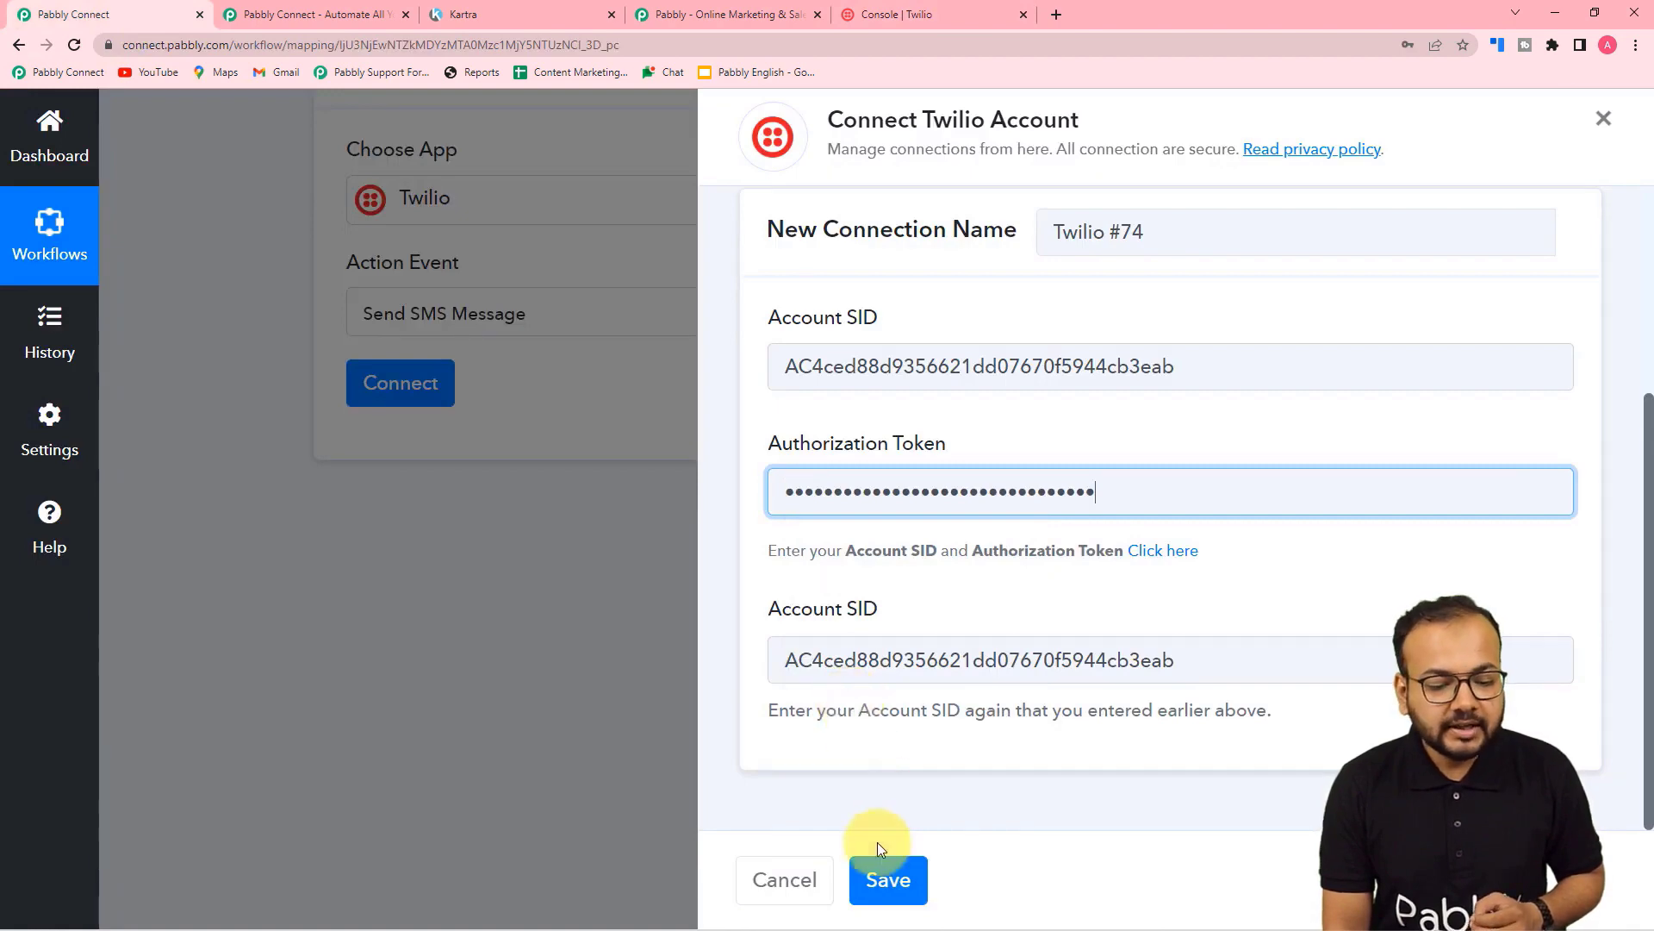
left_click(882, 877)
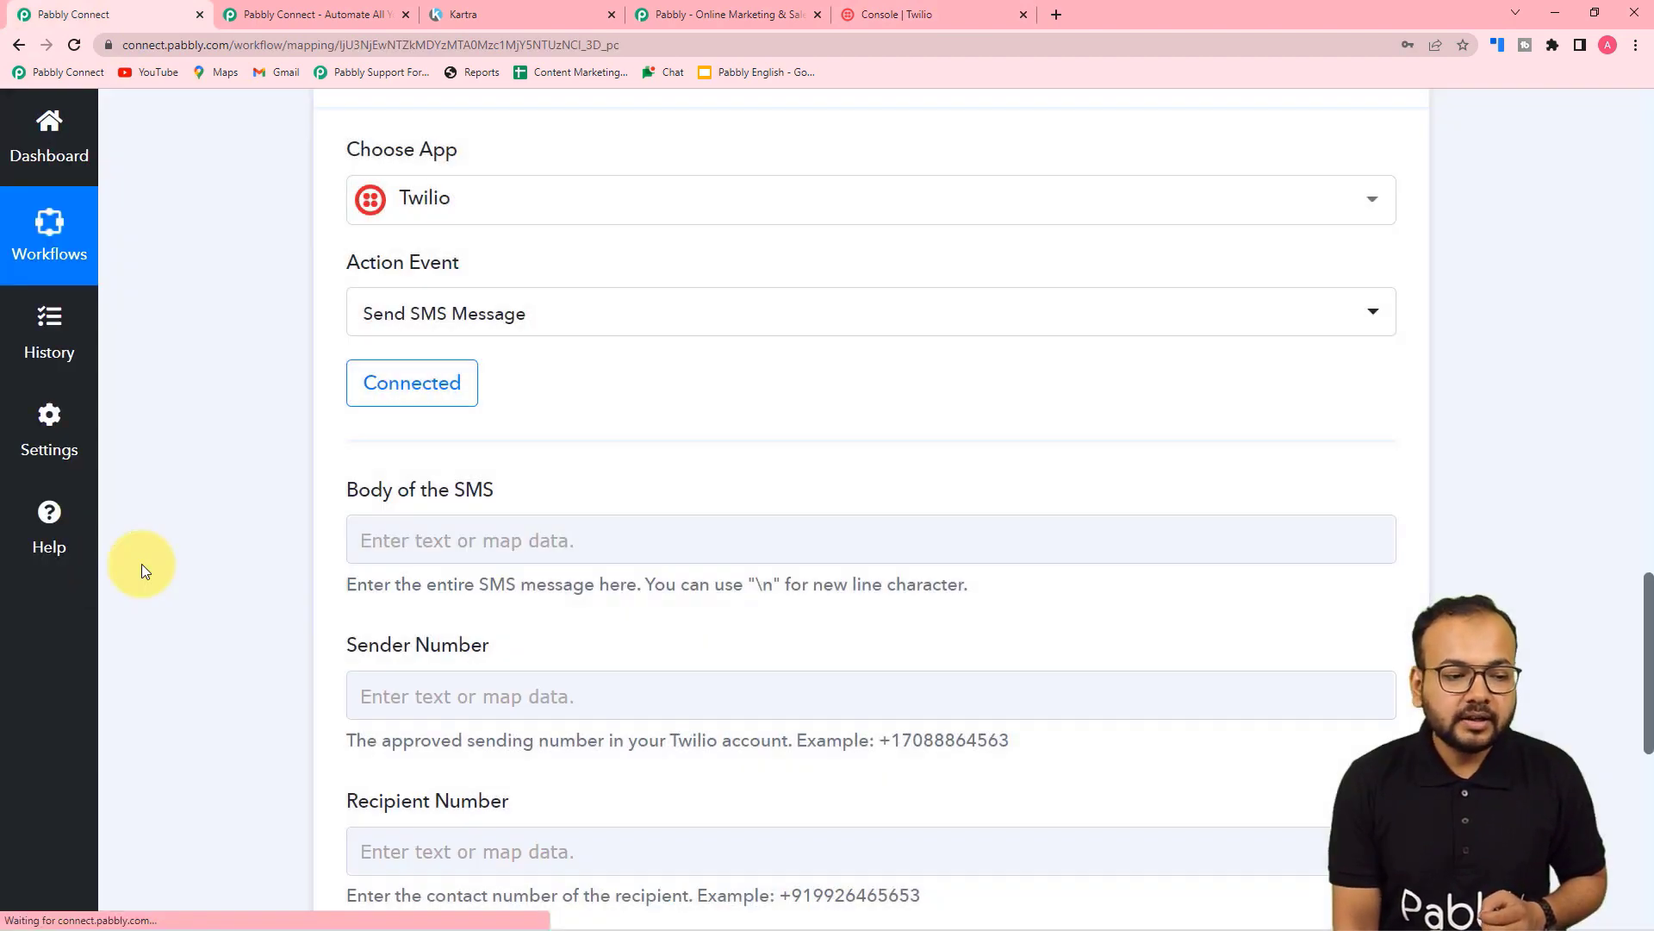
Step: Paste the thank-you-for-subscribing message into the SMS Body and trim the character after Hello
scroll(428, 416, "down", 3)
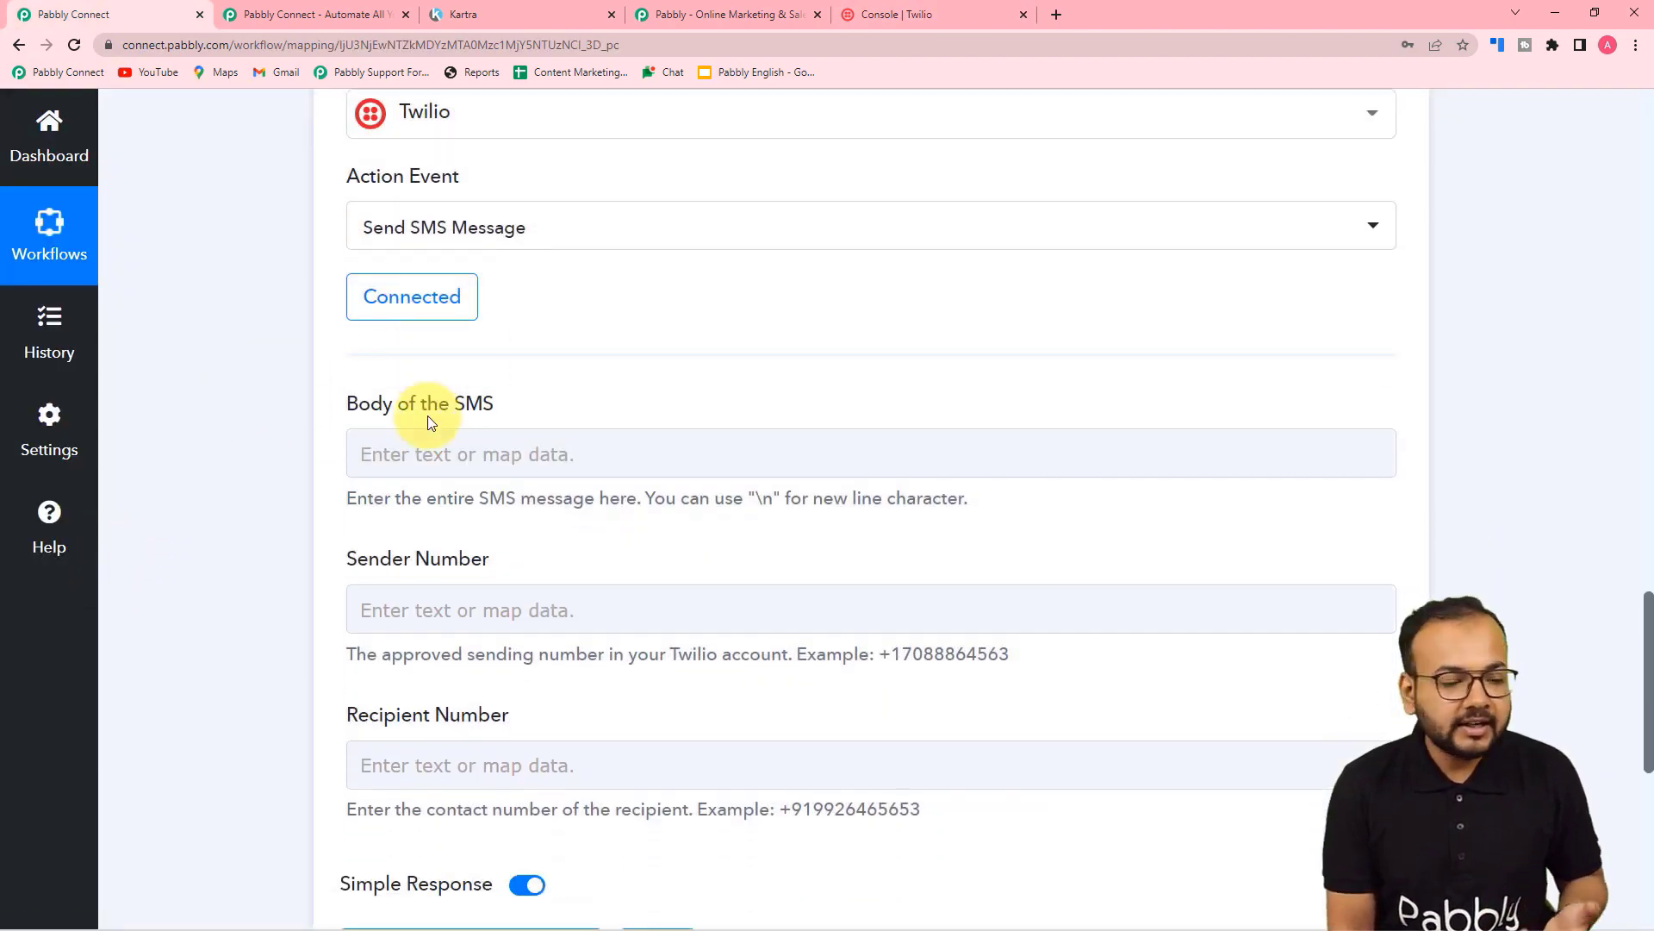
left_click(517, 288)
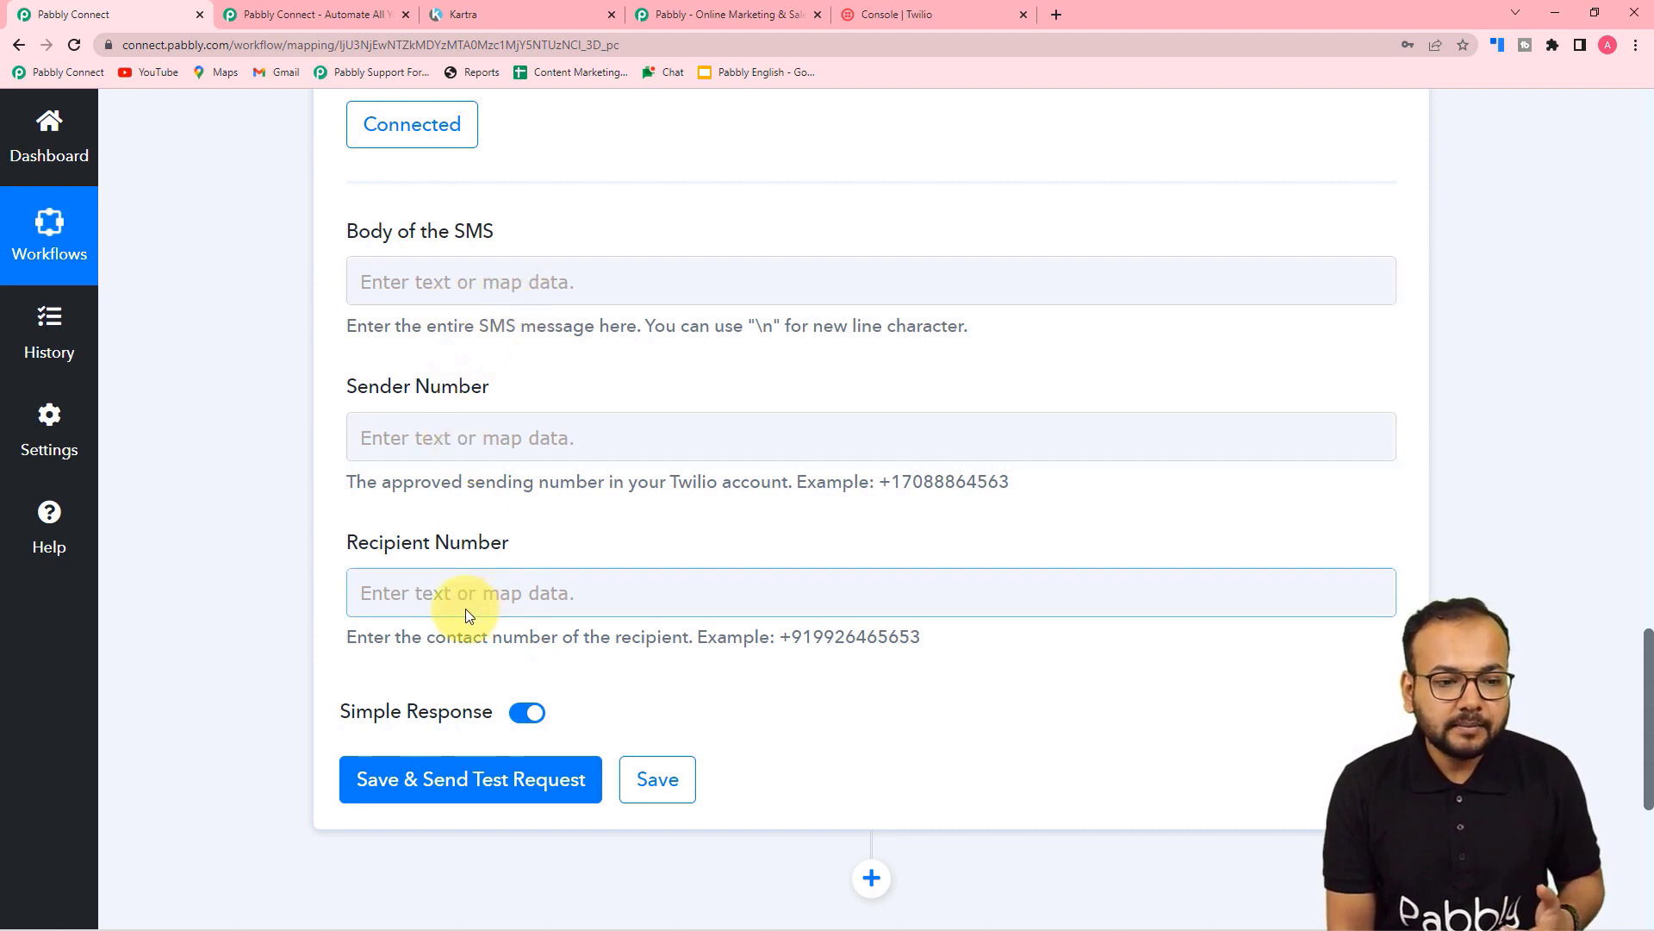
left_click(461, 273)
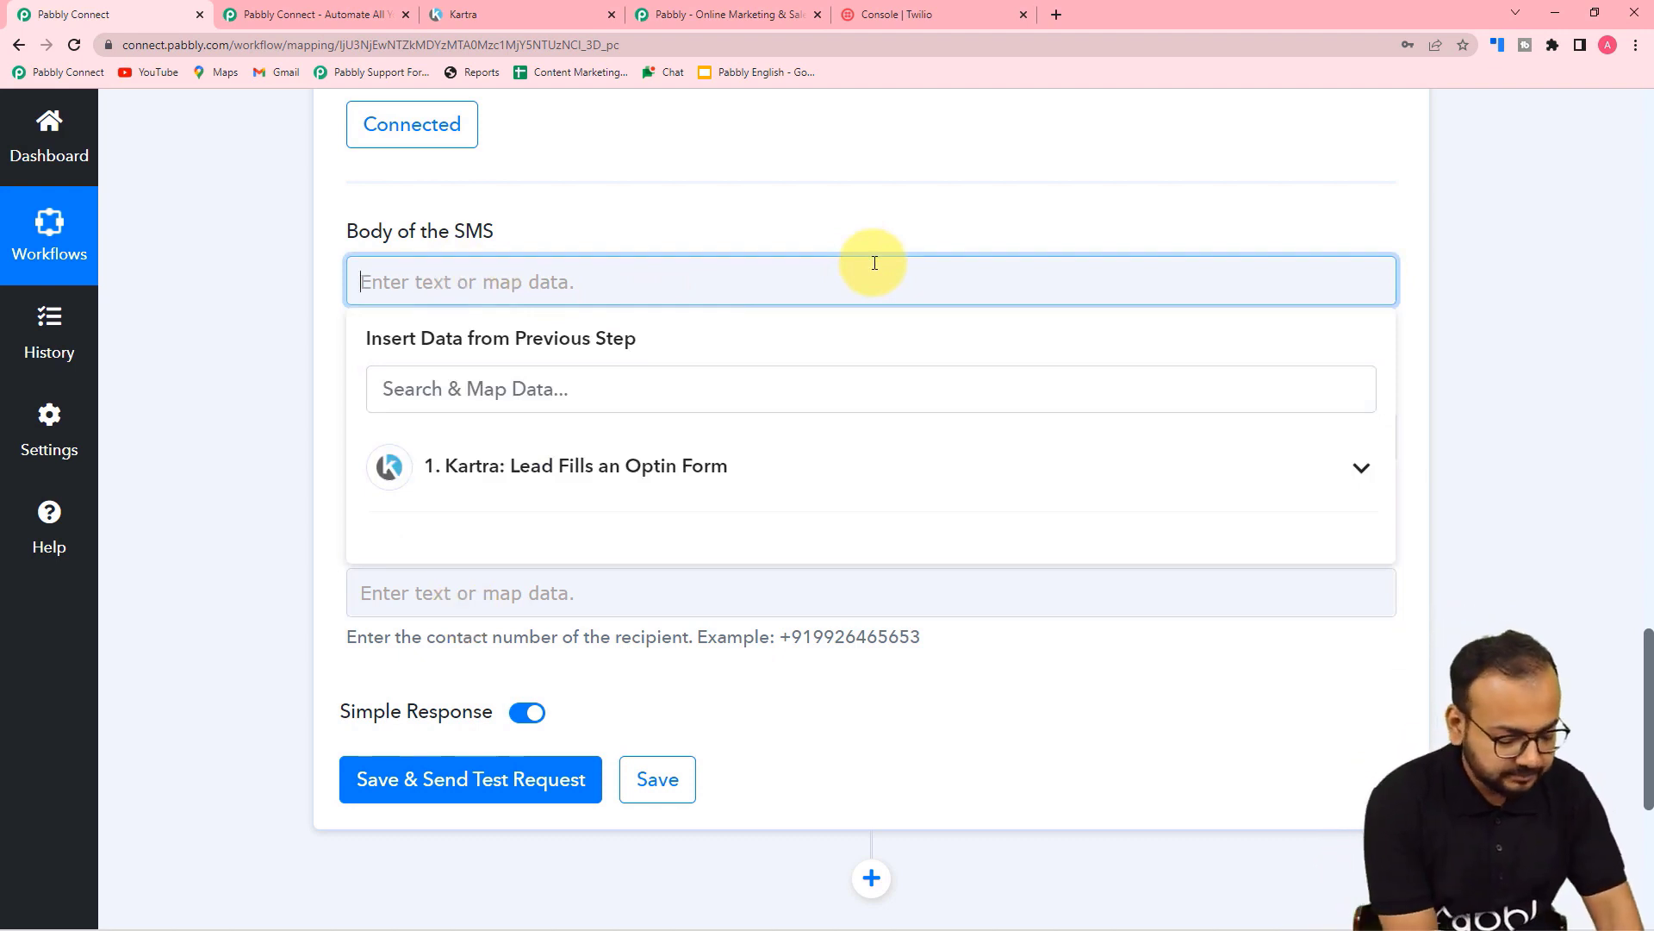
key("ctrl+v")
left_click(184, 338)
scroll(185, 346, "down", 1)
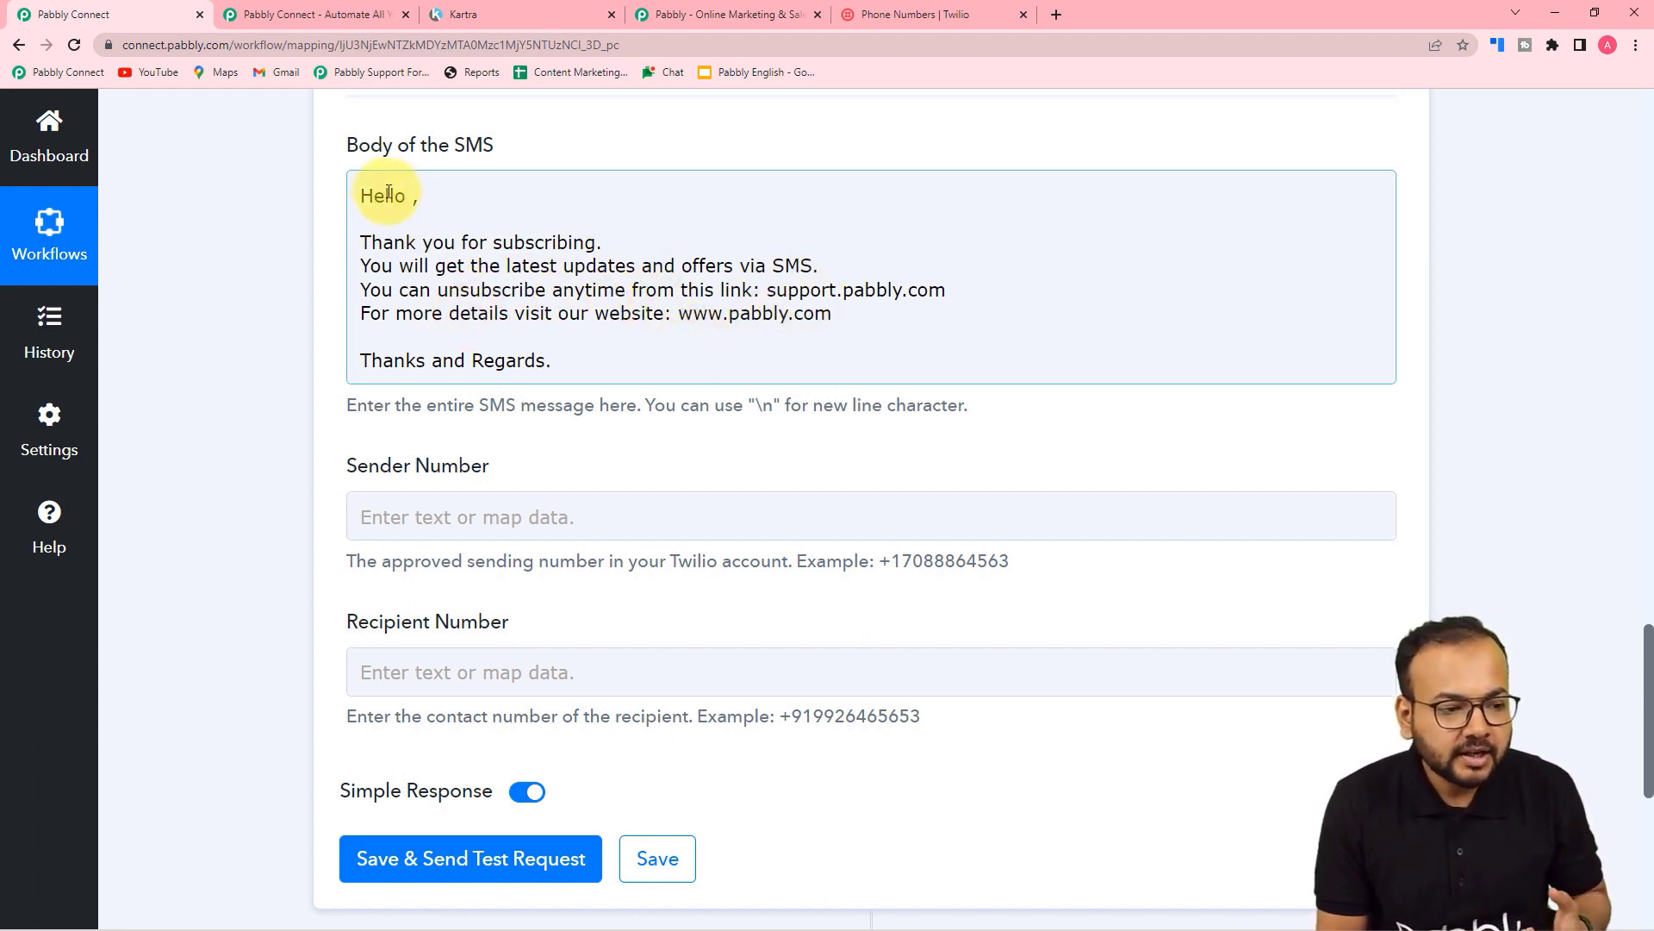
left_click(414, 202)
key("BackSpace")
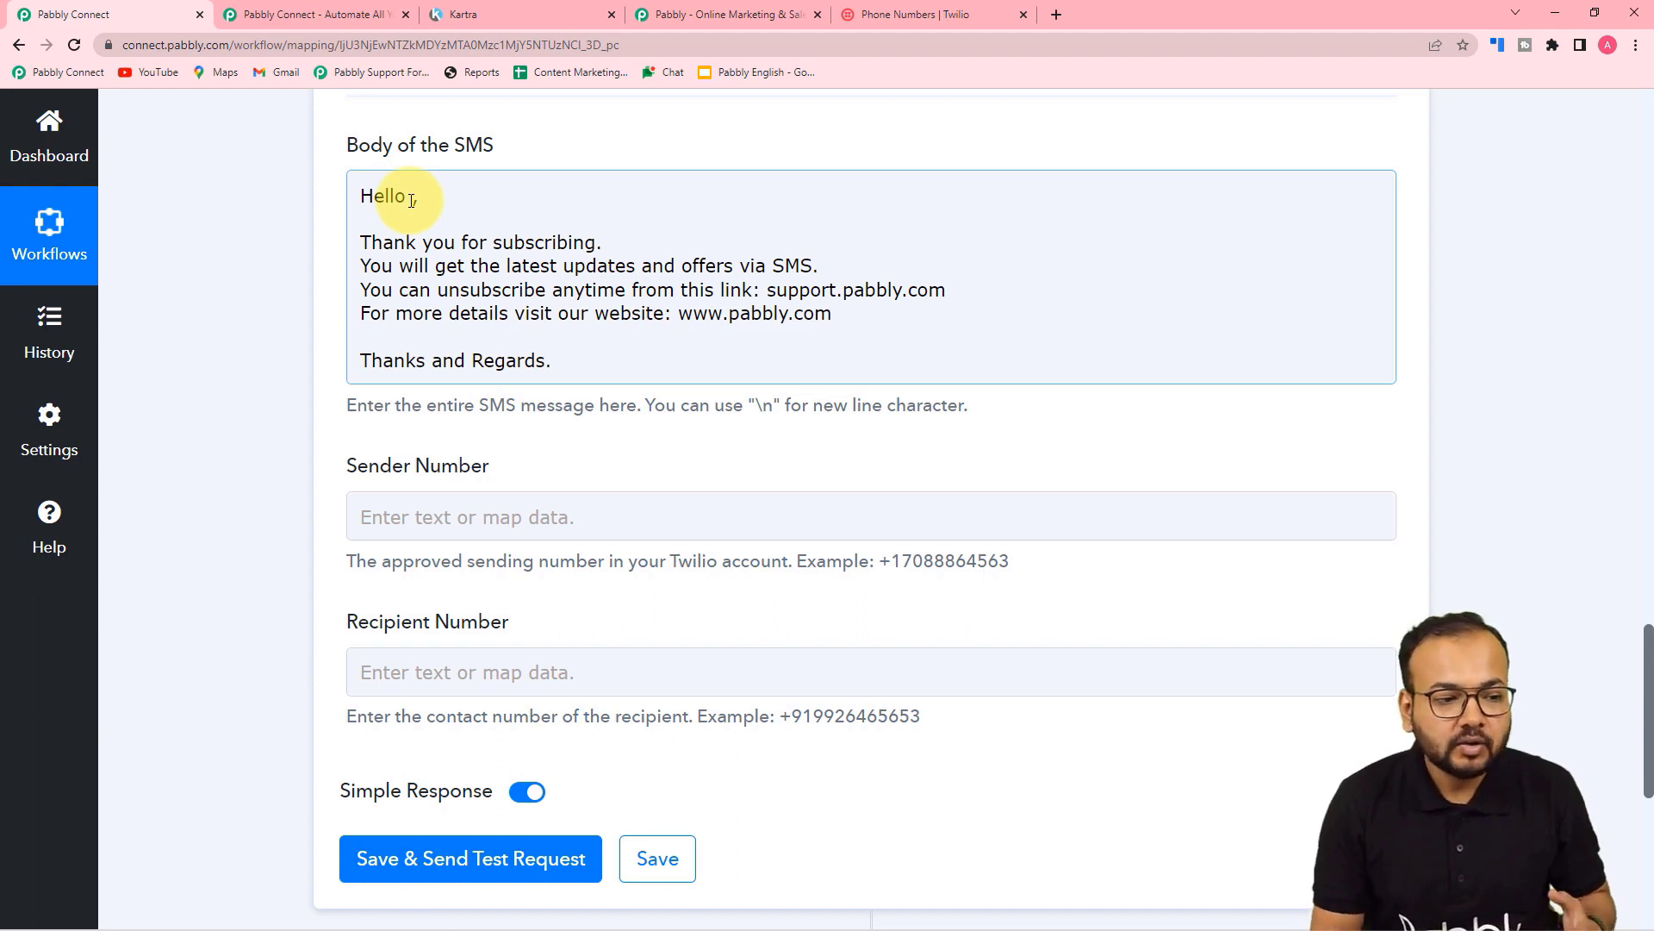
Step: Insert the Kartra Lead First Name field after Hello in the SMS greeting
scroll(412, 201, "up", 15)
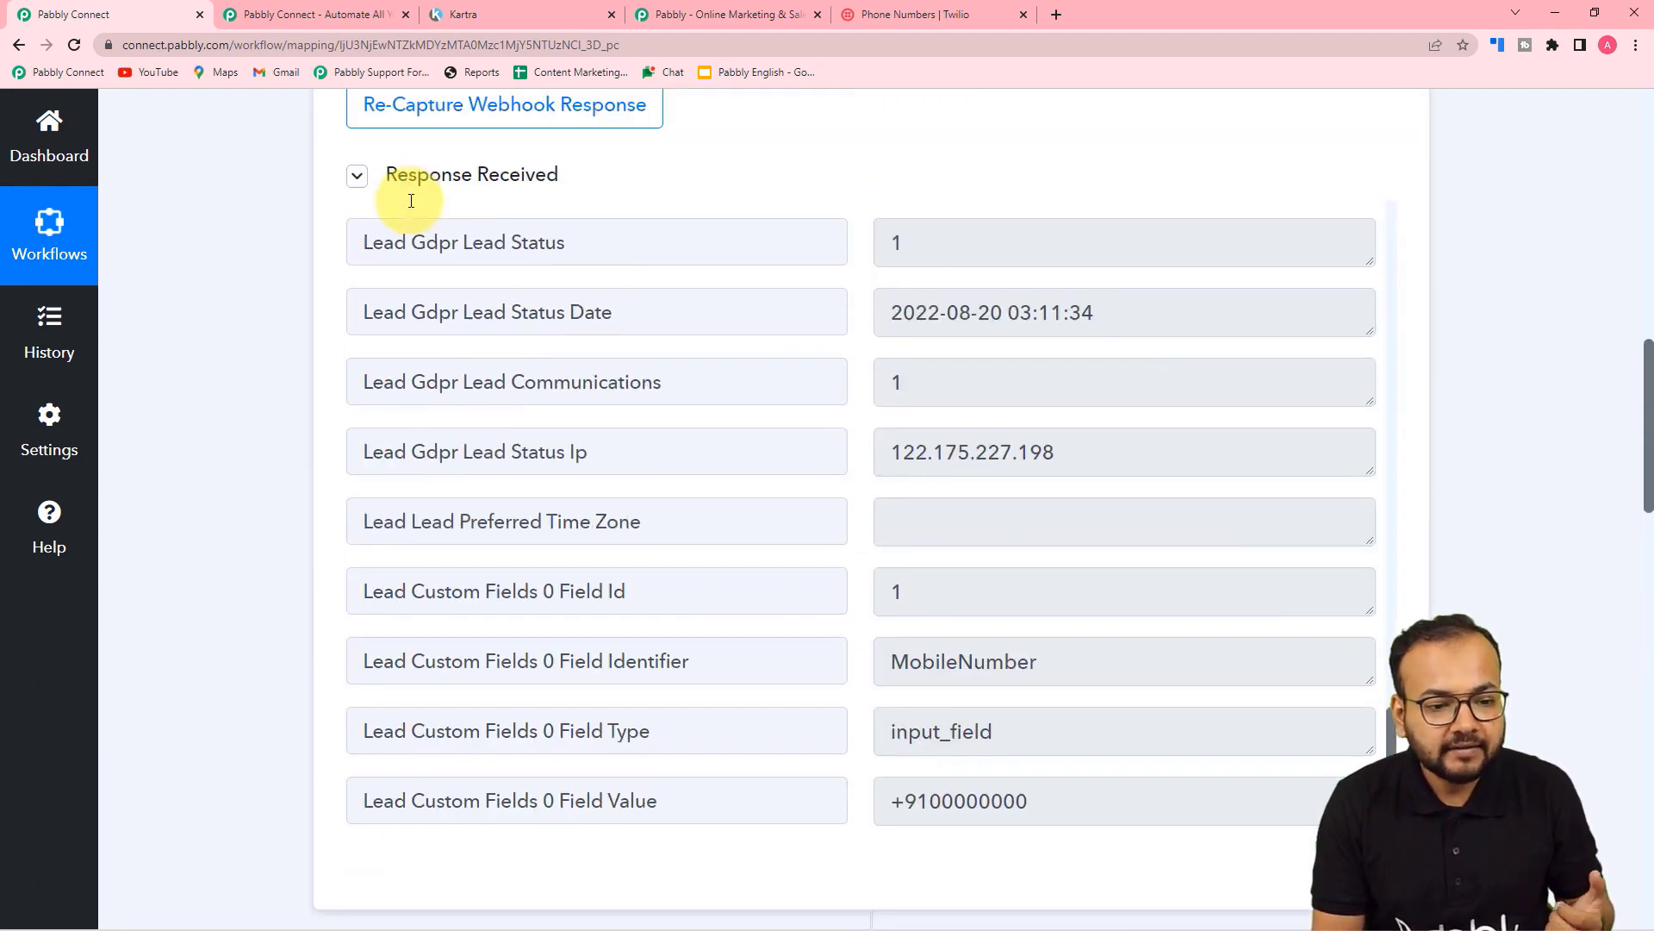
scroll(532, 369, "up", 10)
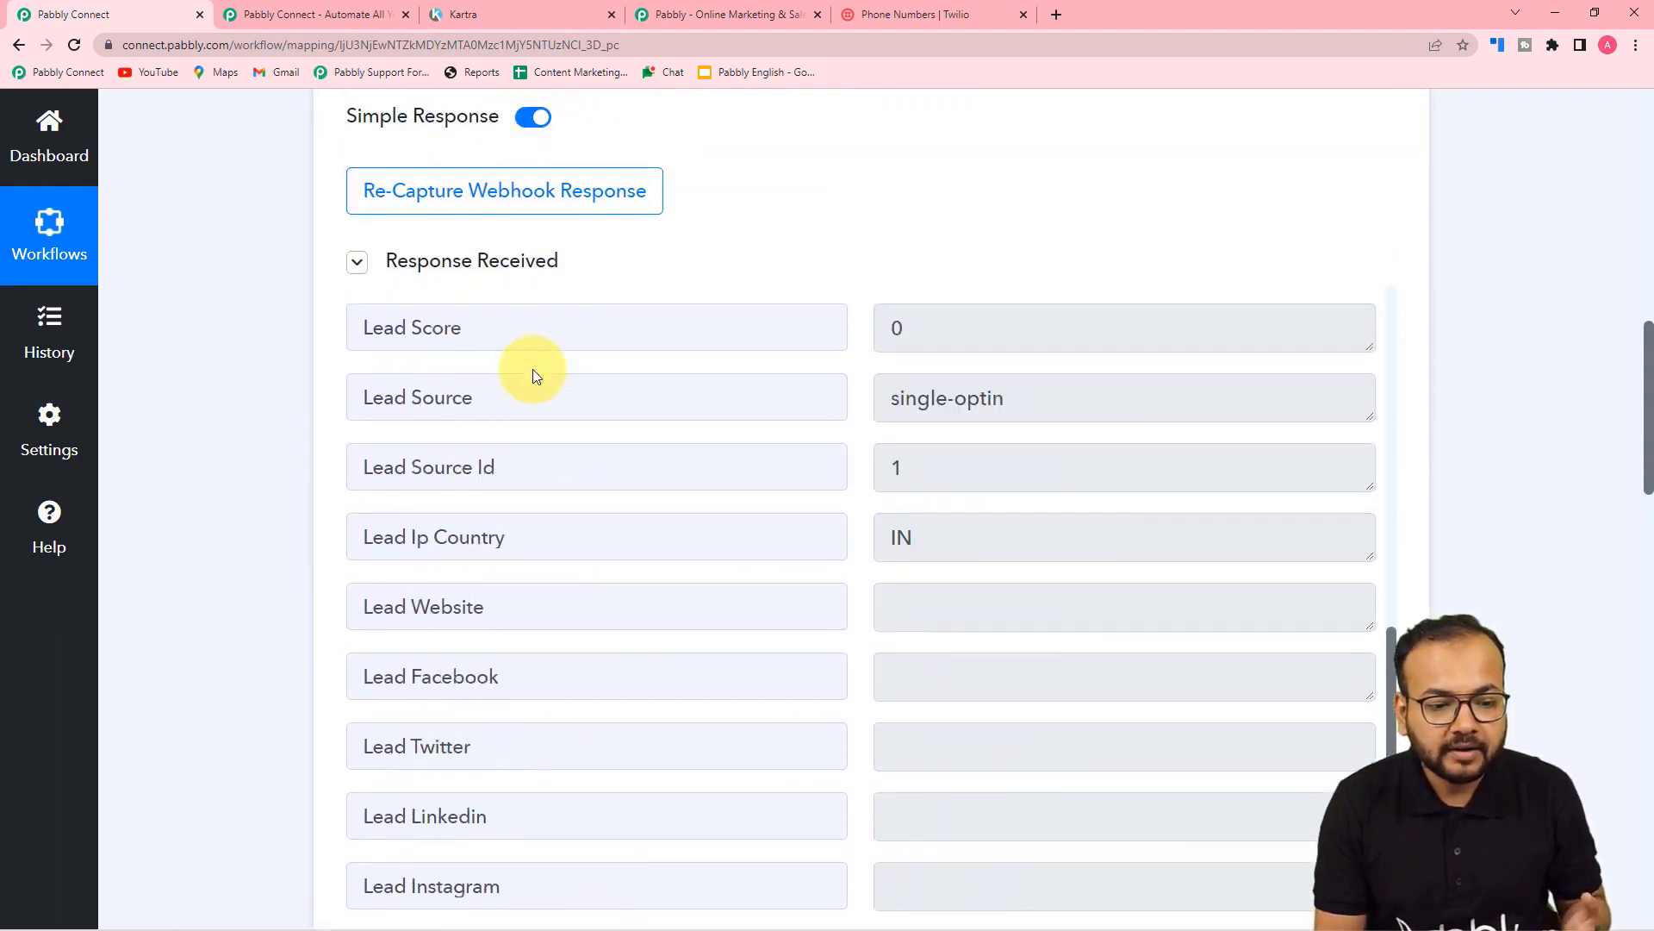
scroll(532, 368, "up", 12)
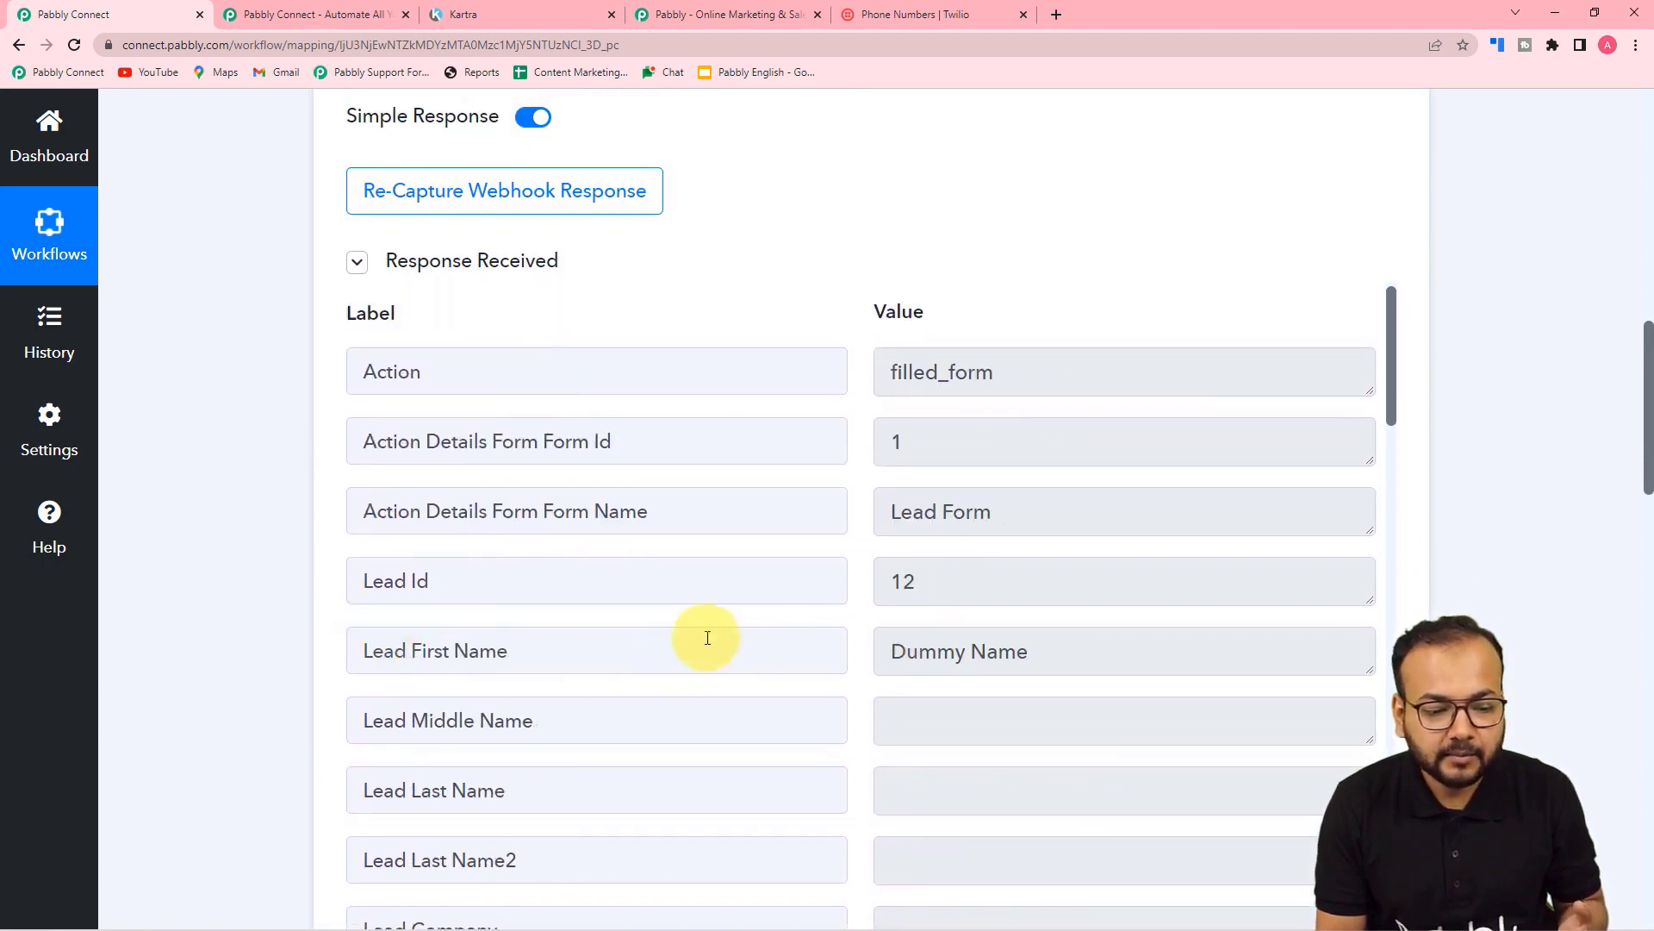
scroll(266, 633, "down", 3)
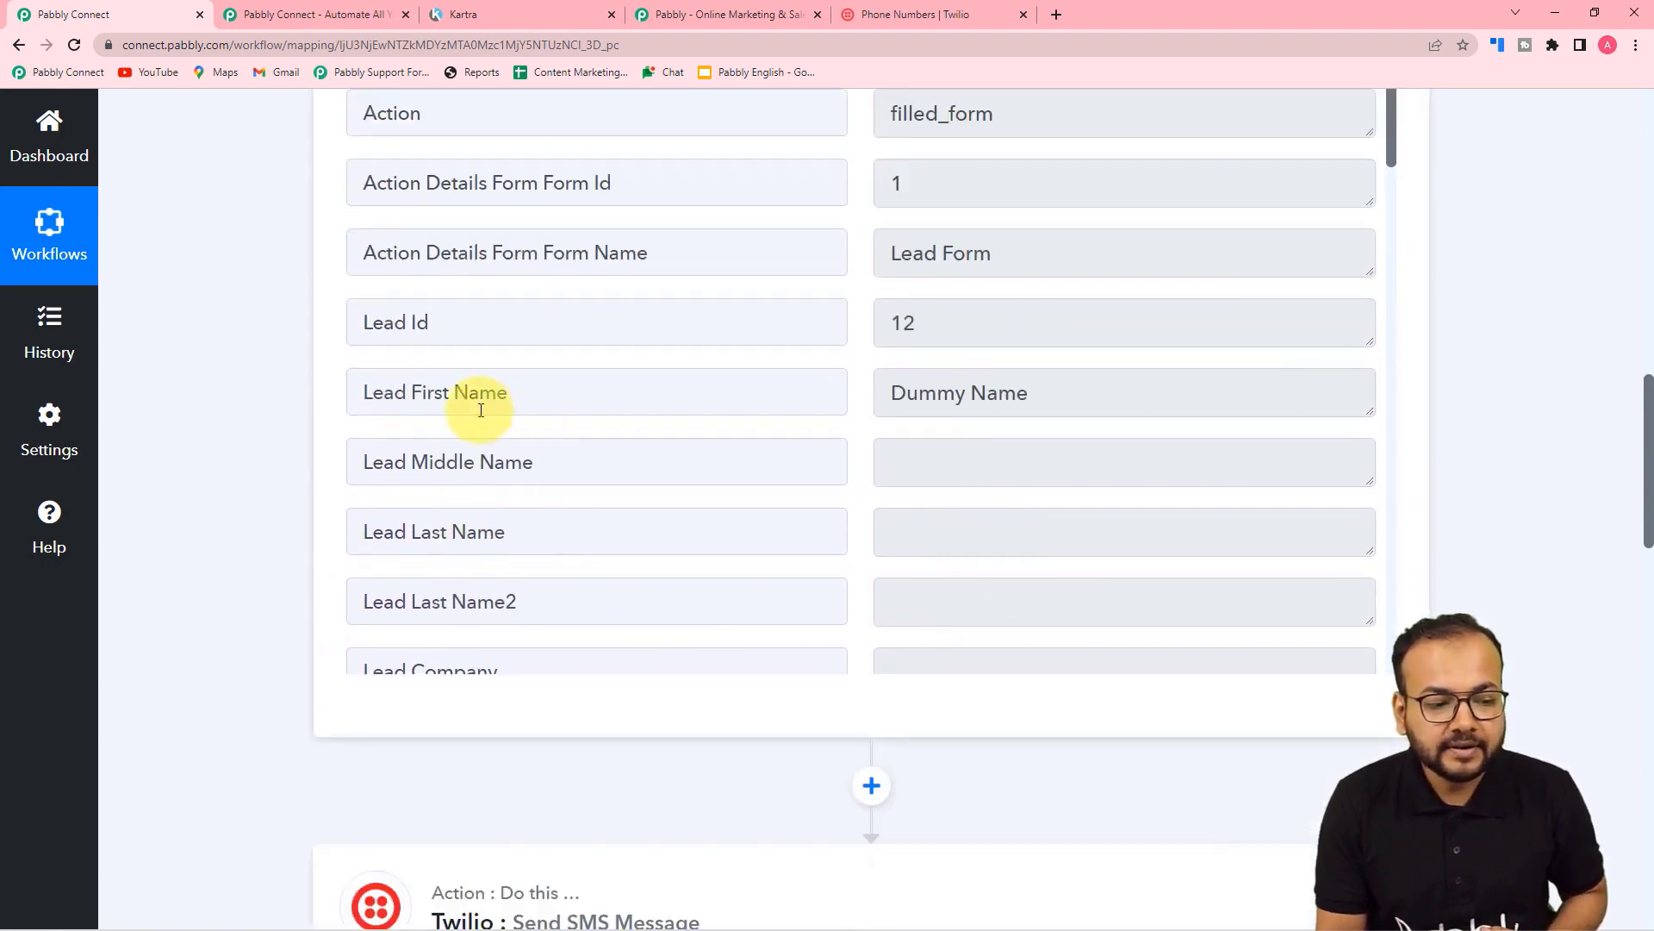
scroll(240, 422, "down", 15)
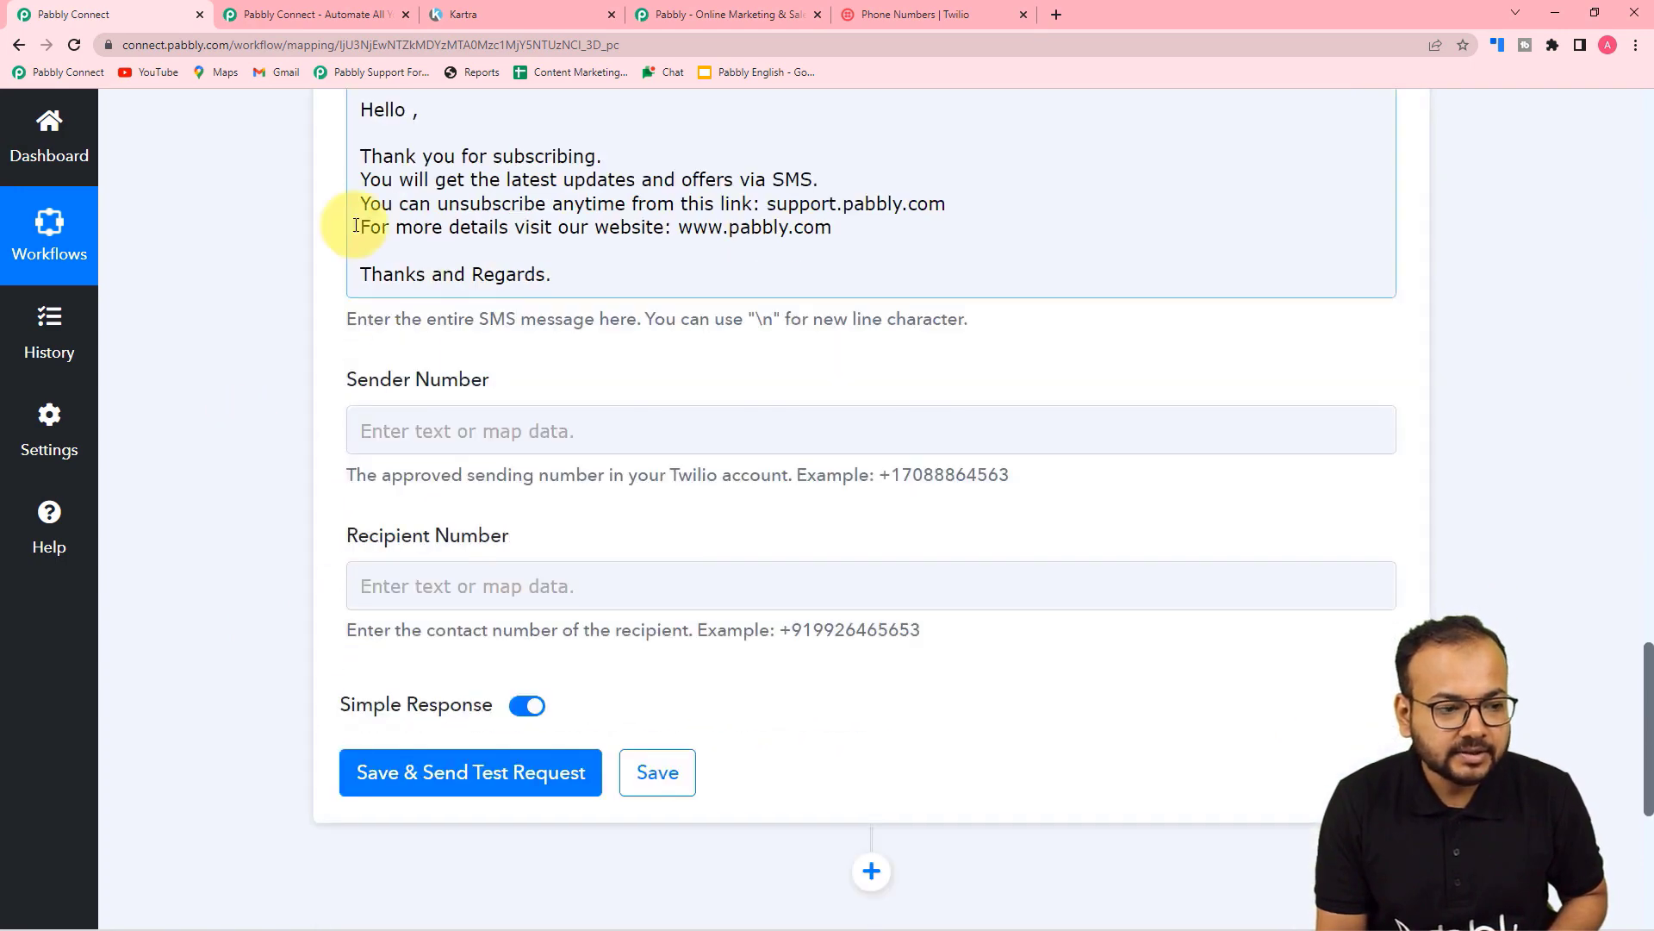
scroll(355, 231, "up", 2)
left_click(414, 288)
left_click(413, 286)
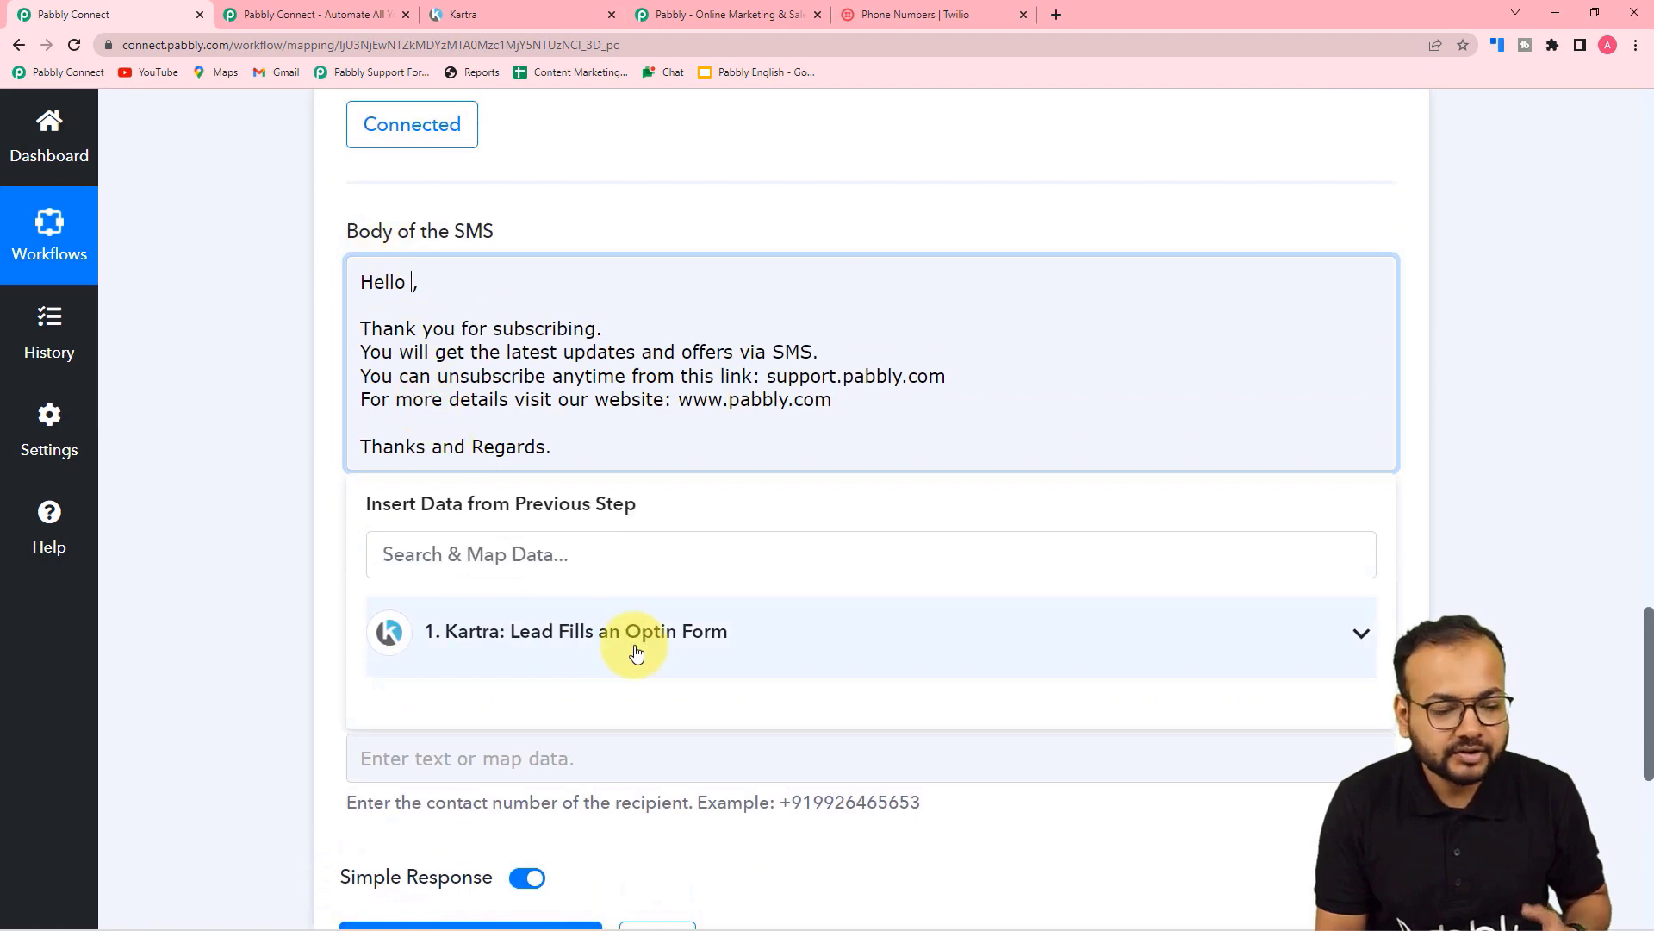
left_click(566, 658)
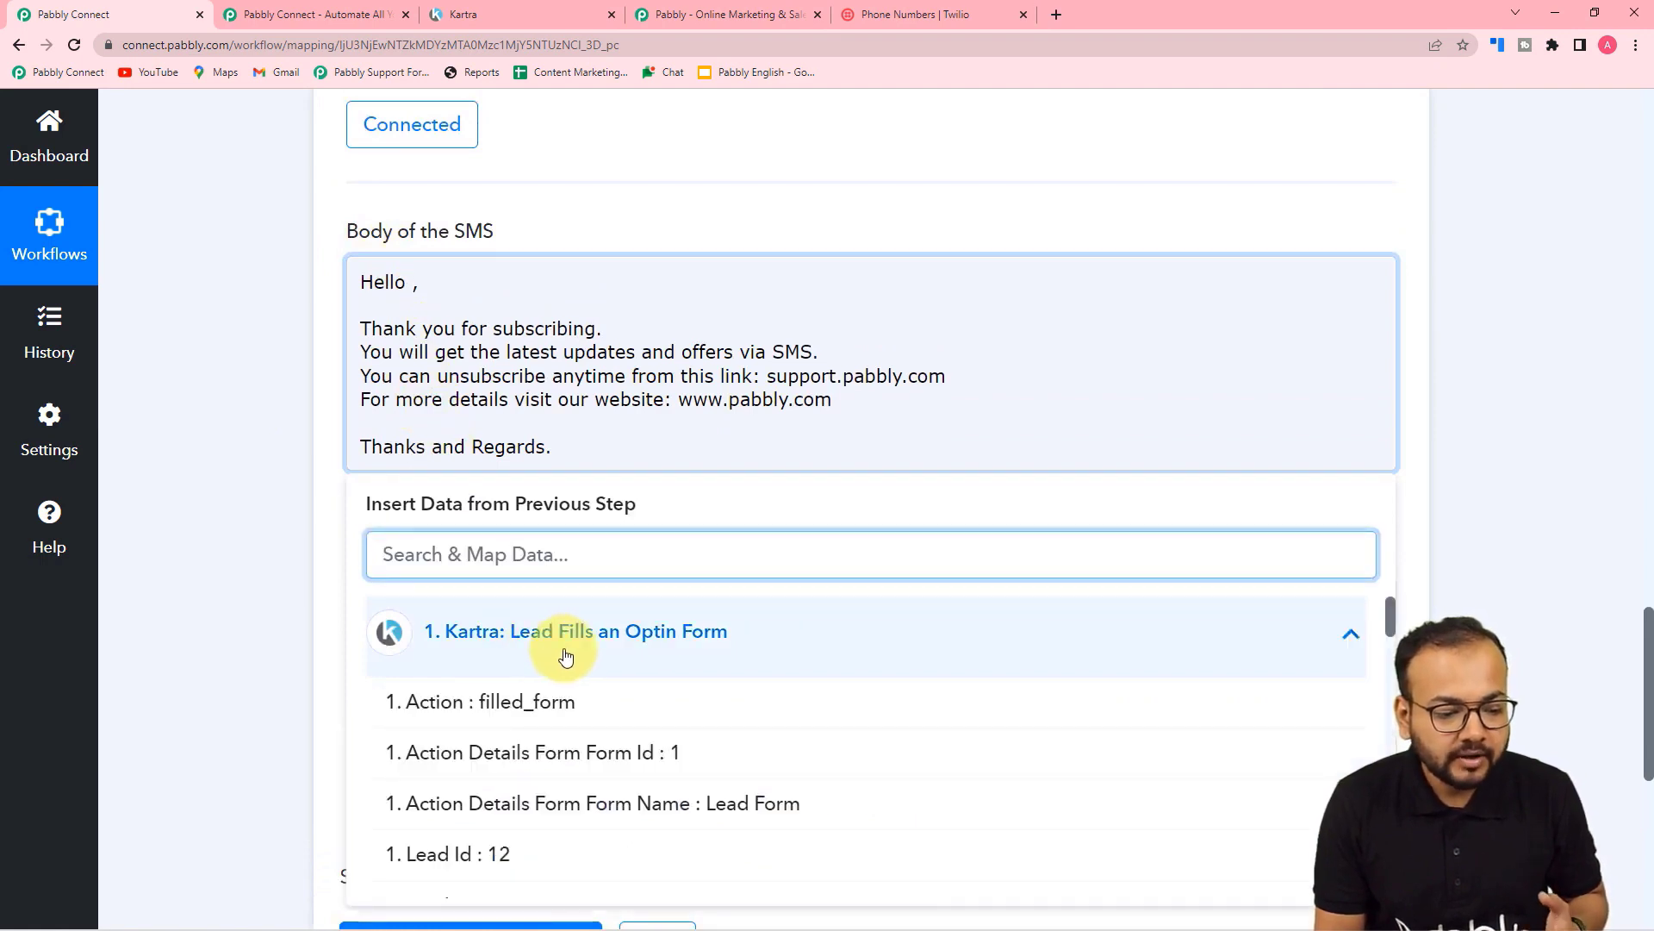
scroll(560, 656, "down", 3)
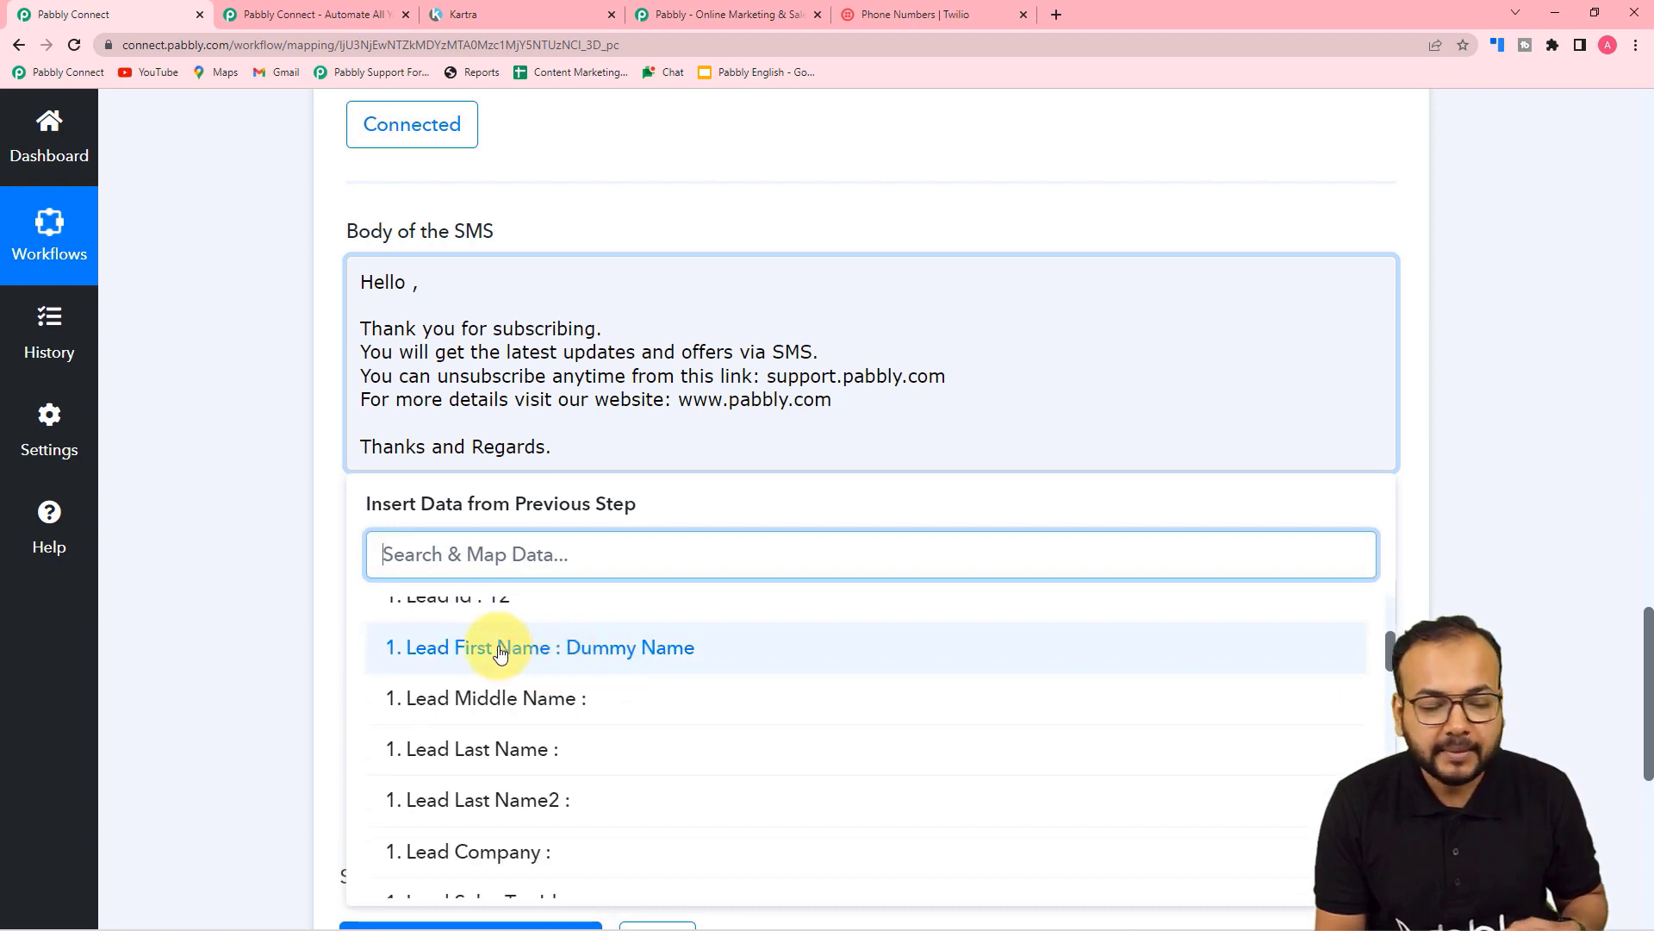
left_click(500, 653)
left_click(281, 447)
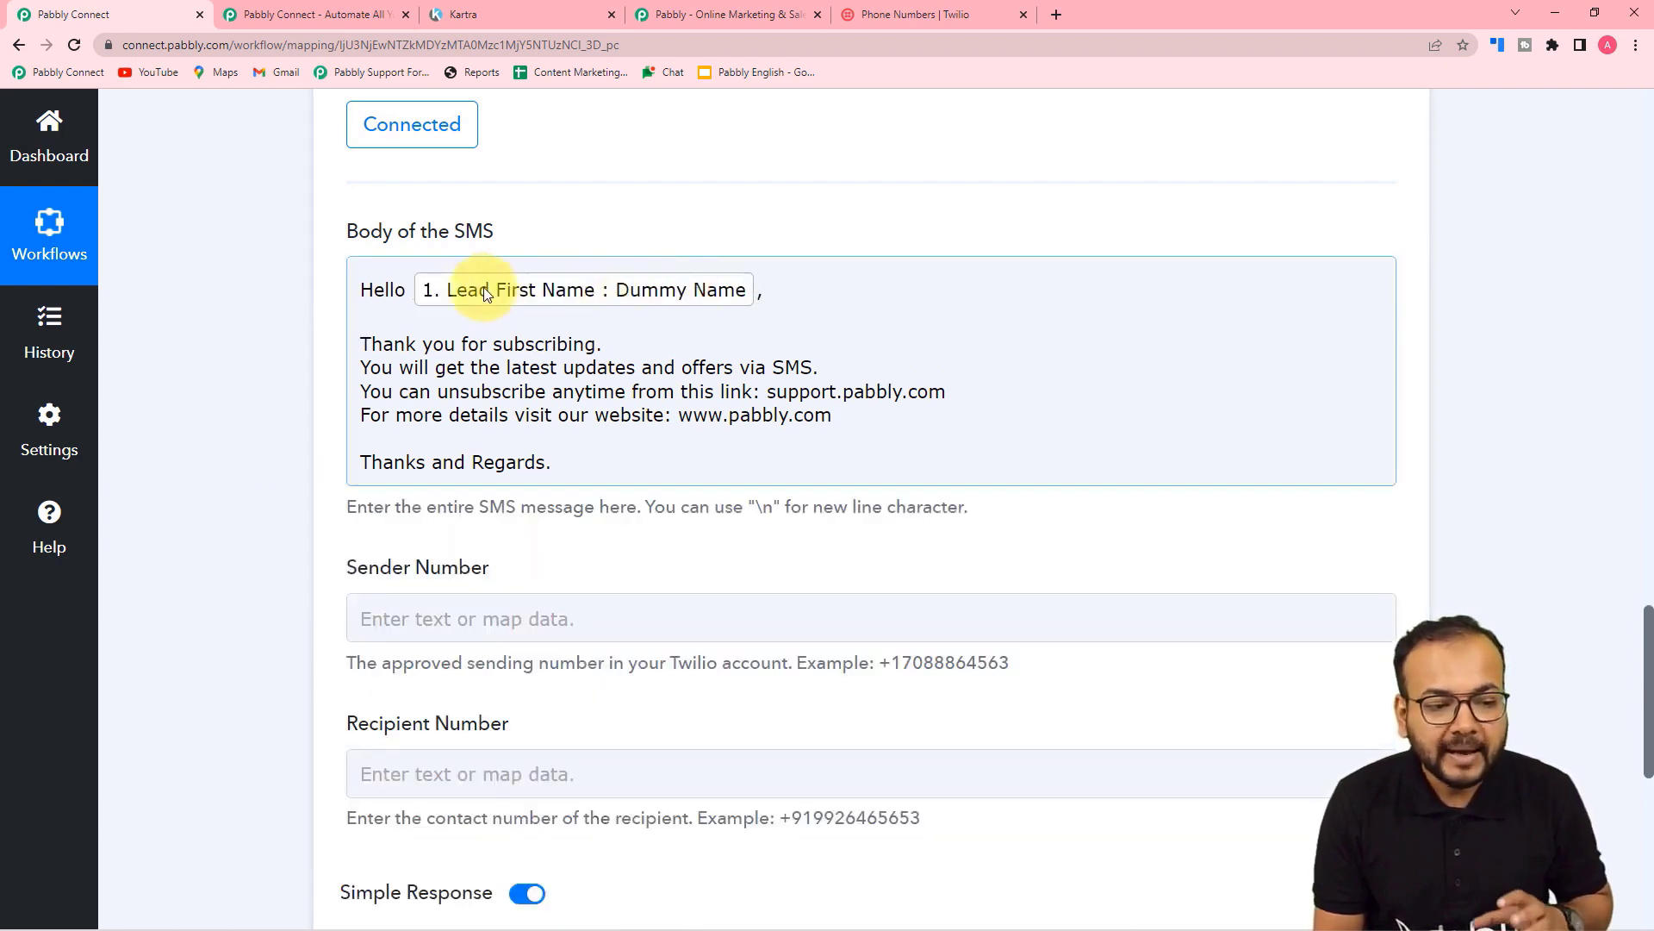
Step: Map Recipient Number to the Kartra 'Lead Custom Fields 0 Field Value' mobile field
left_click(262, 314)
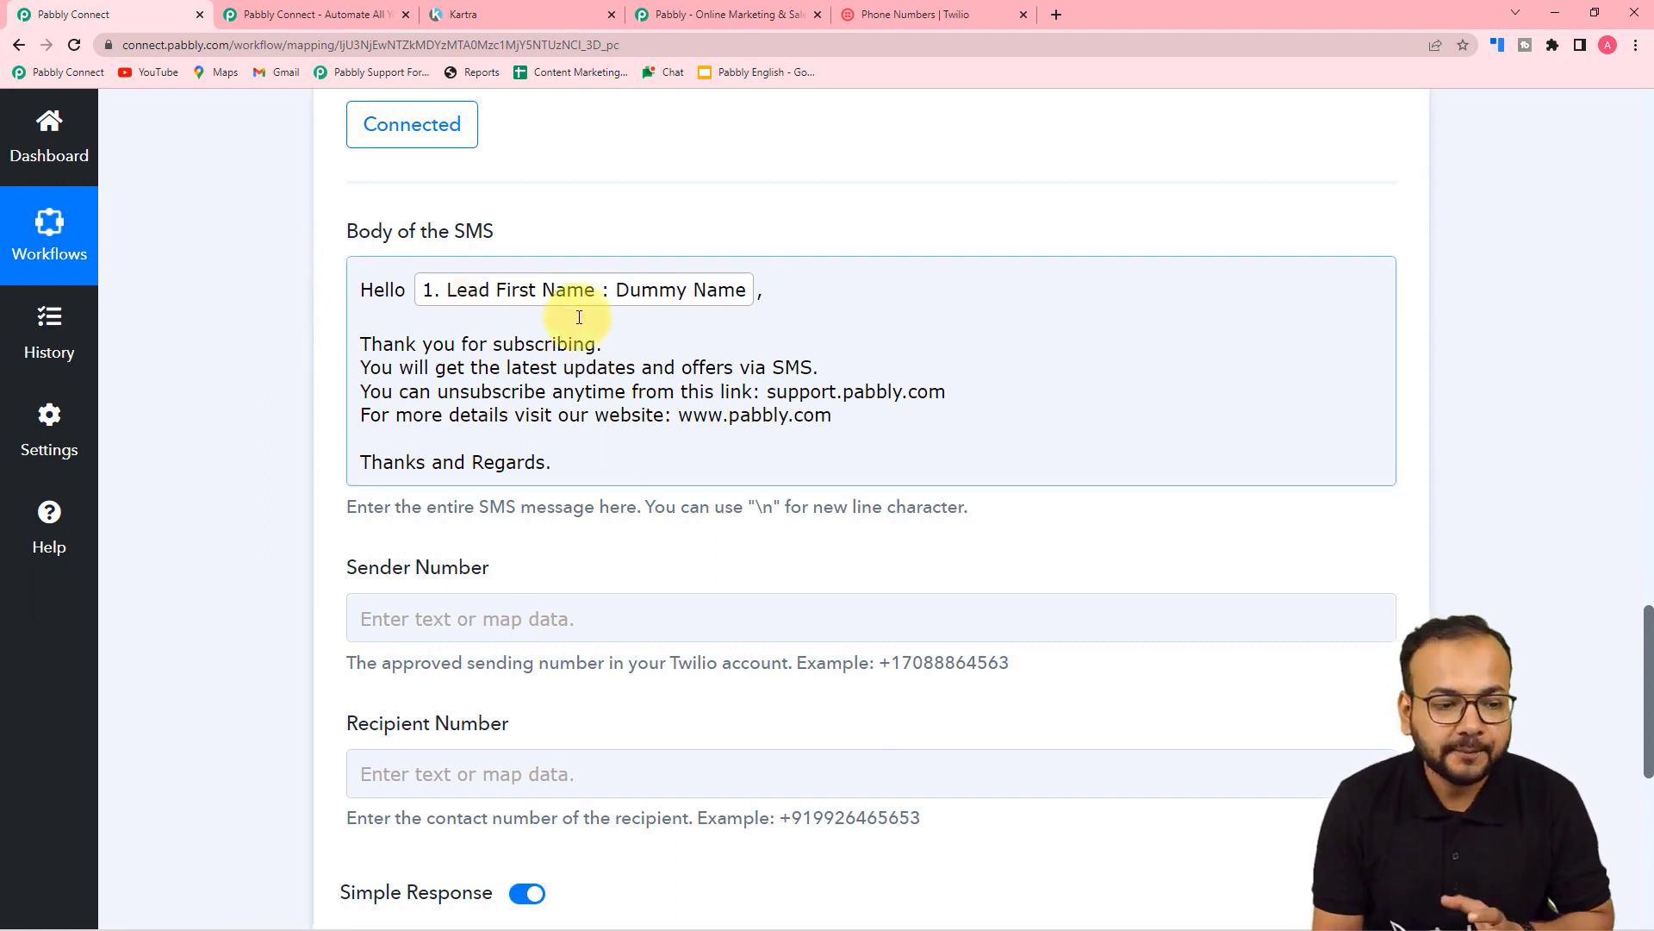
scroll(334, 319, "down", 5)
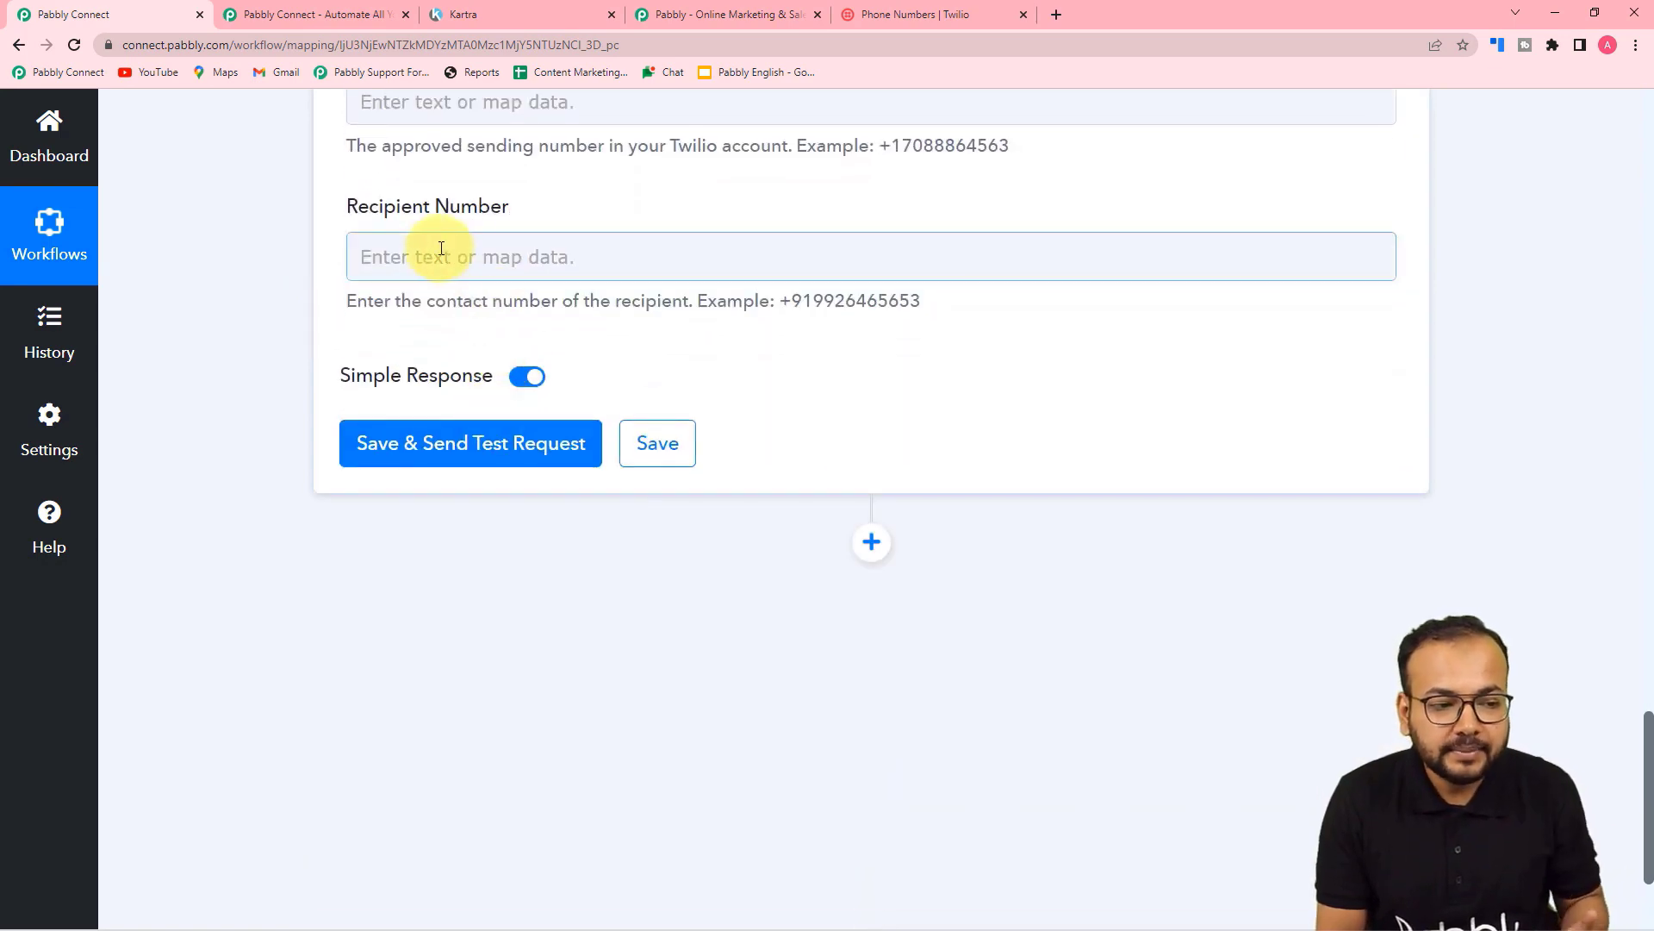
left_click(504, 255)
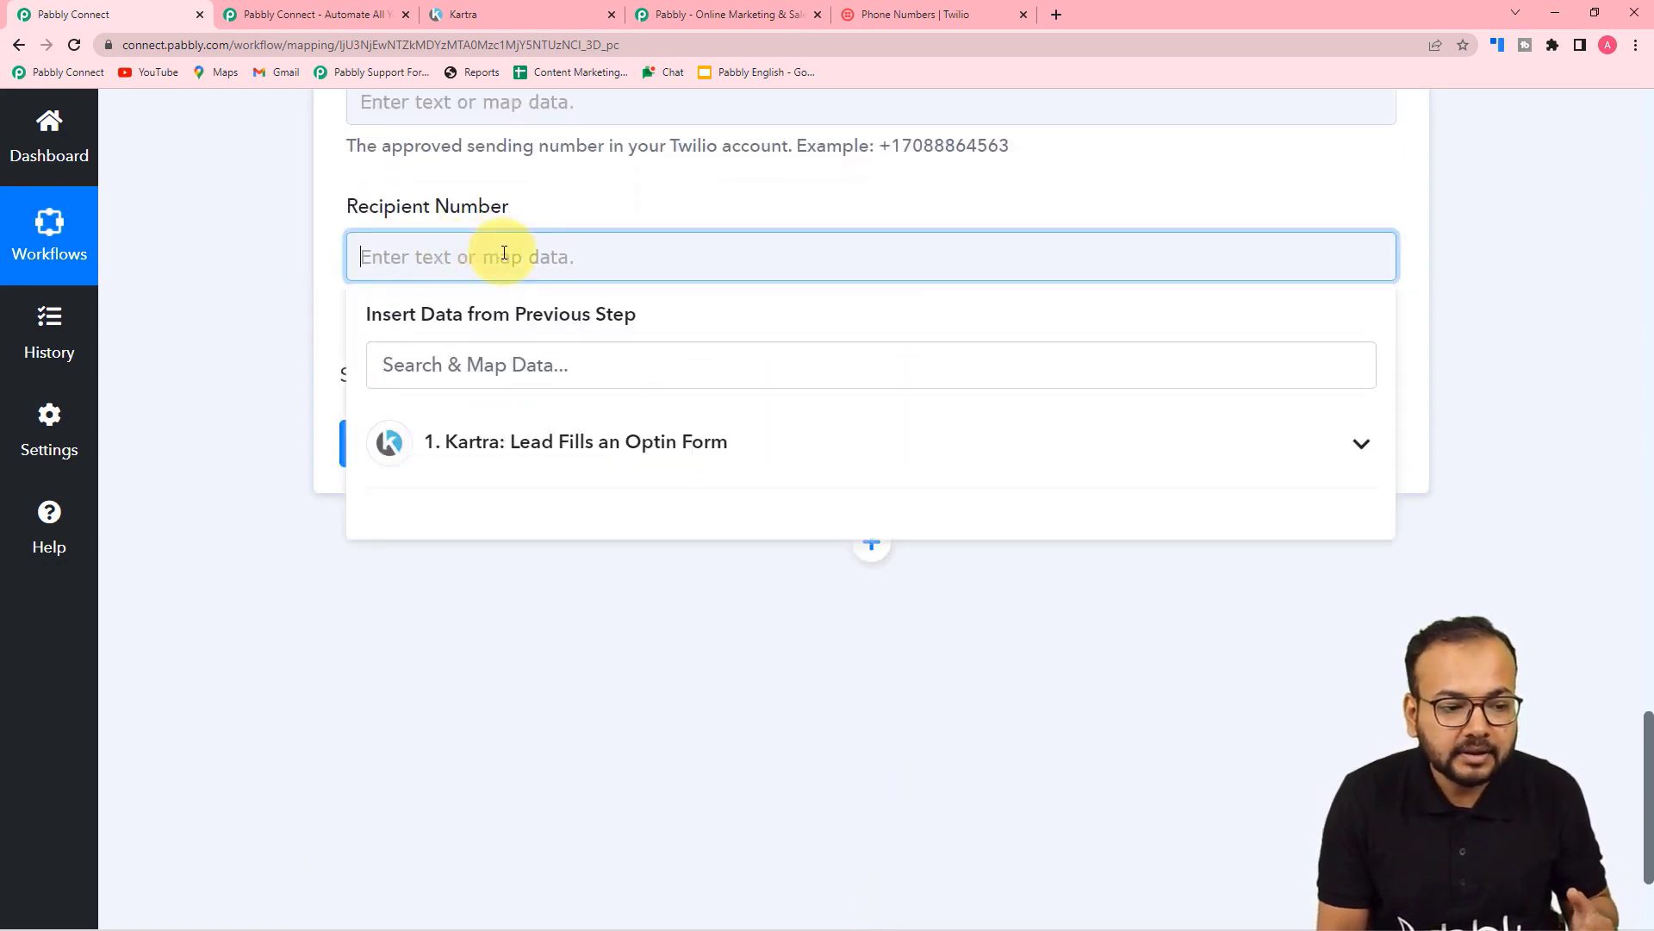
left_click(556, 458)
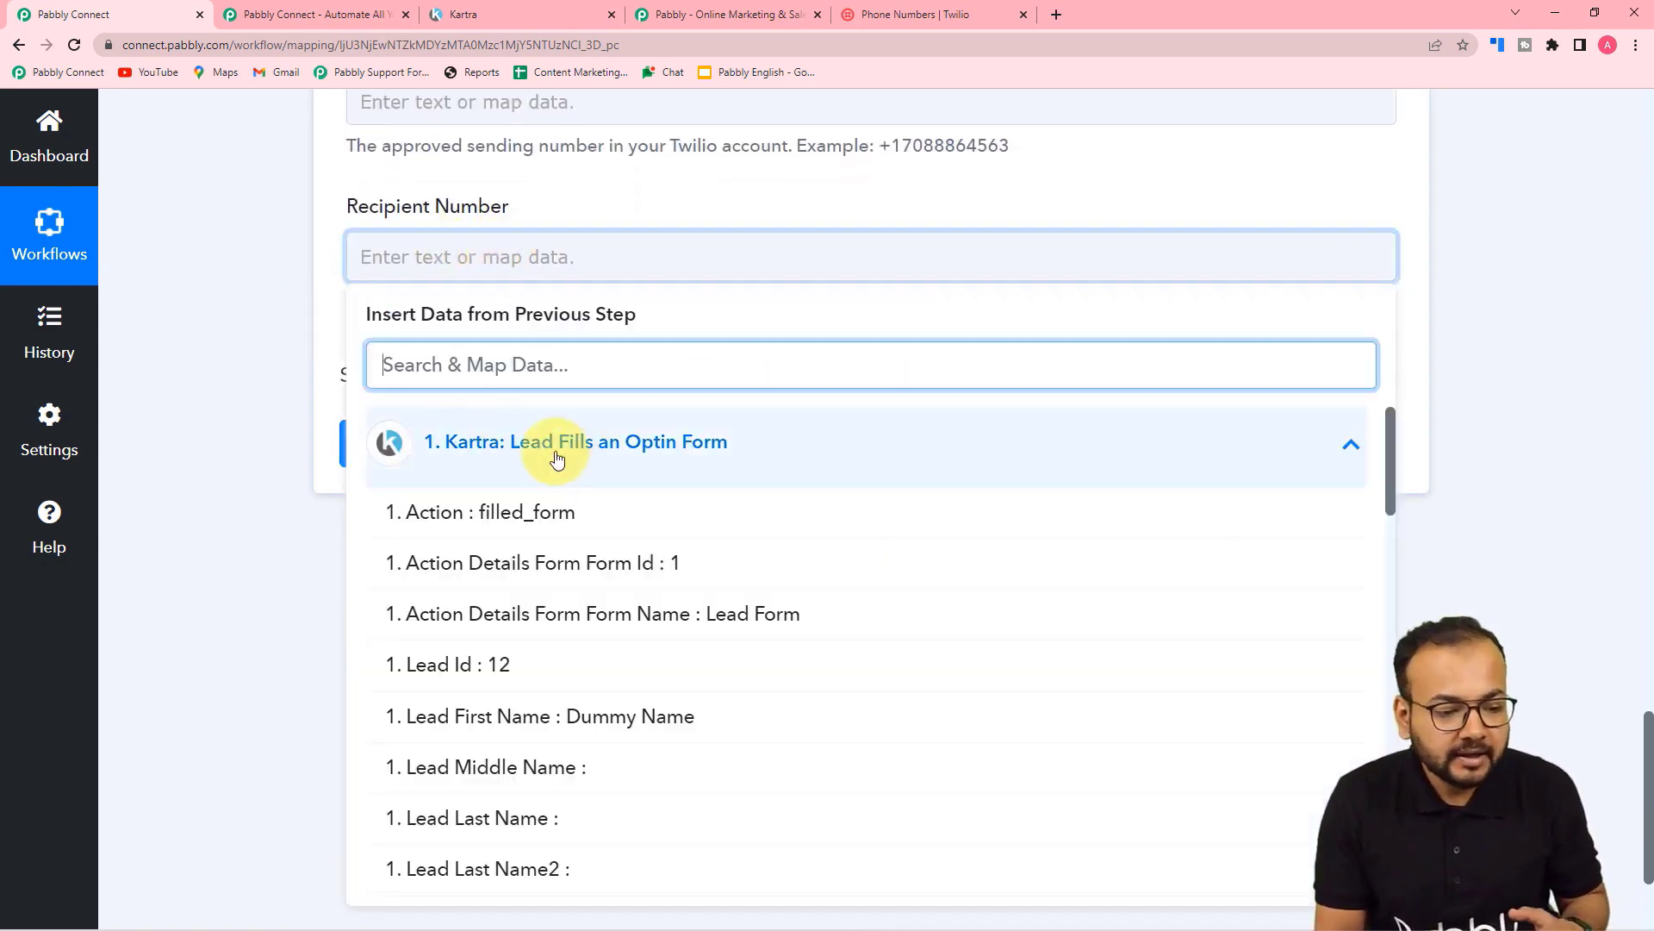
scroll(539, 543, "down", 6)
scroll(540, 542, "down", 10)
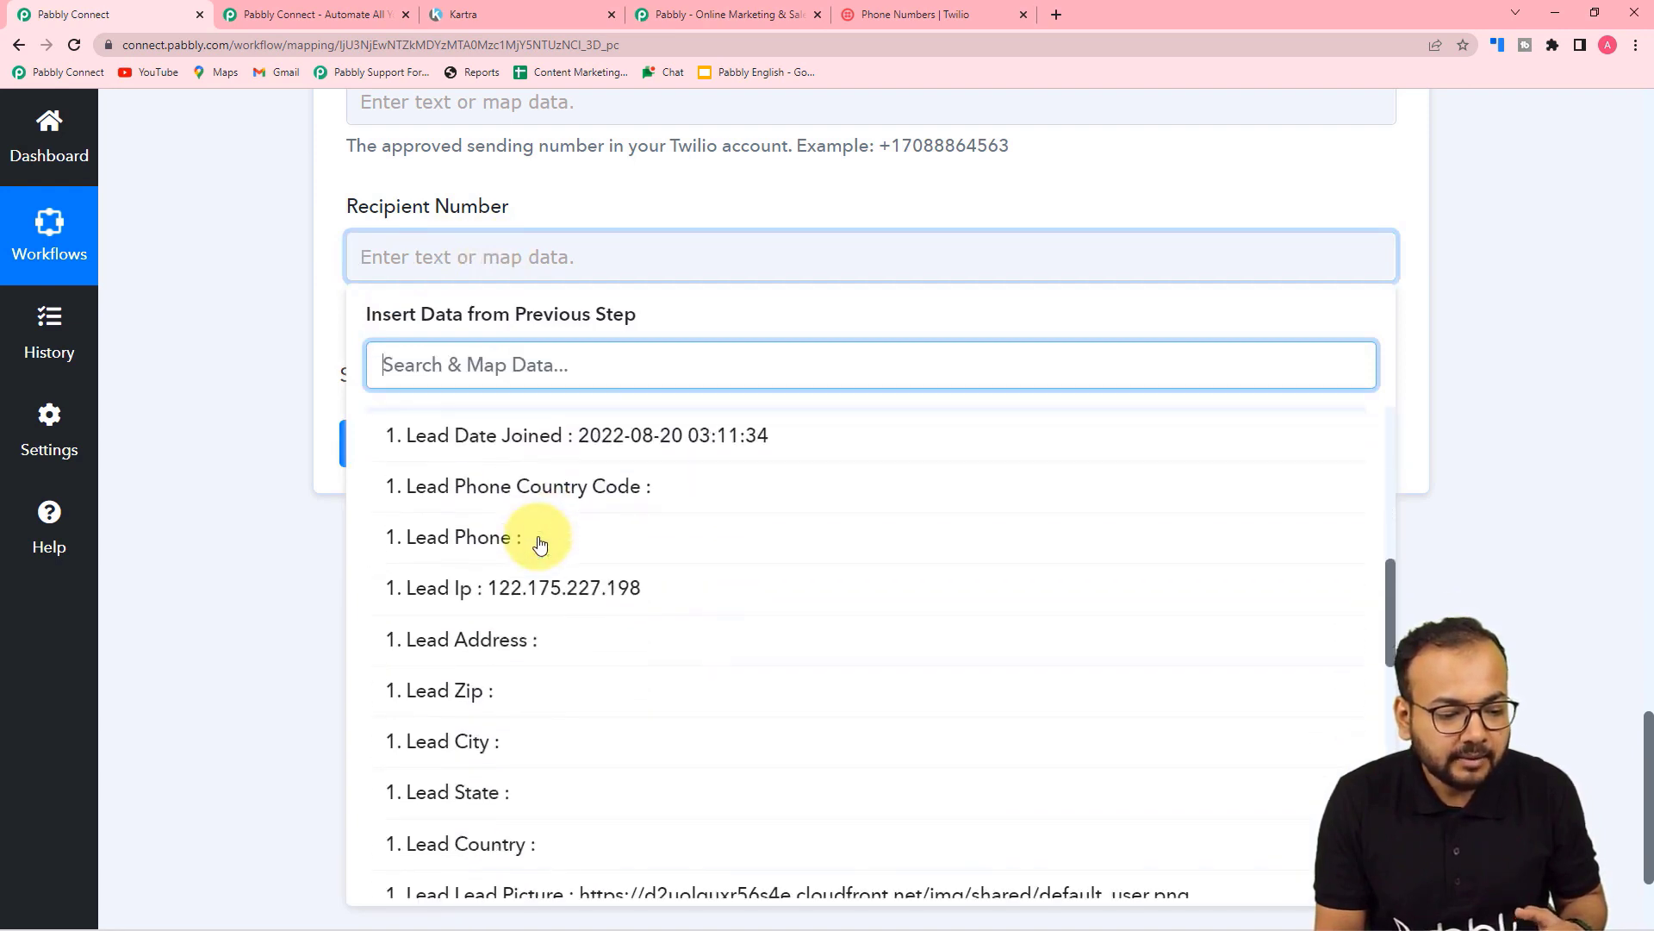
scroll(539, 543, "down", 3)
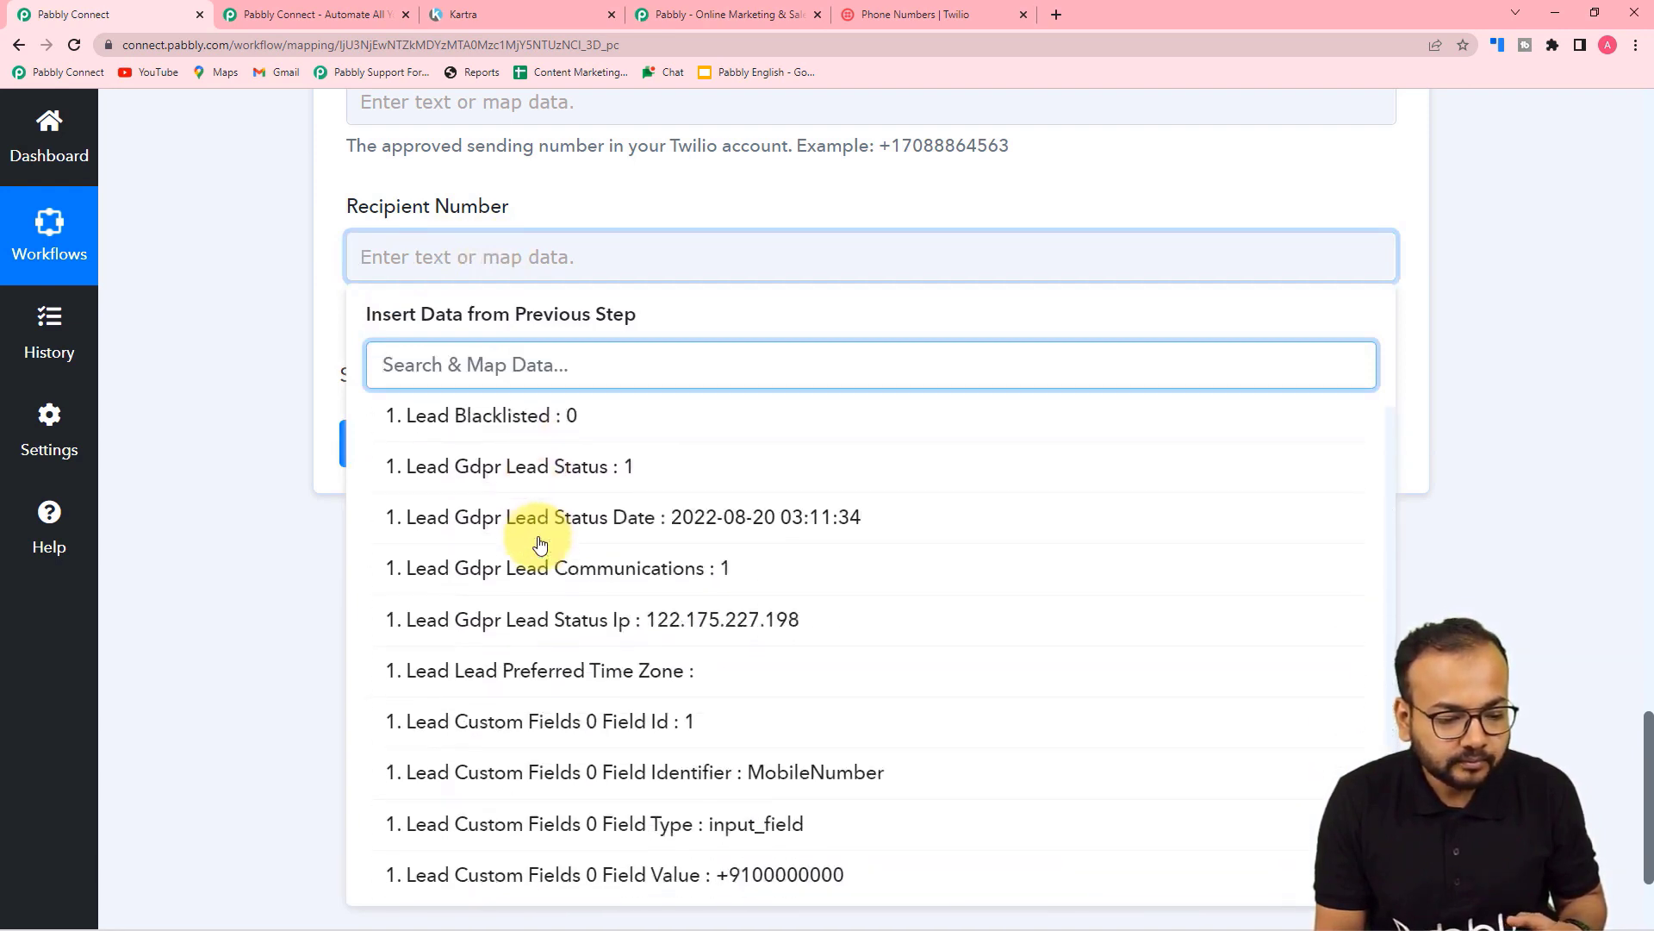
left_click(719, 877)
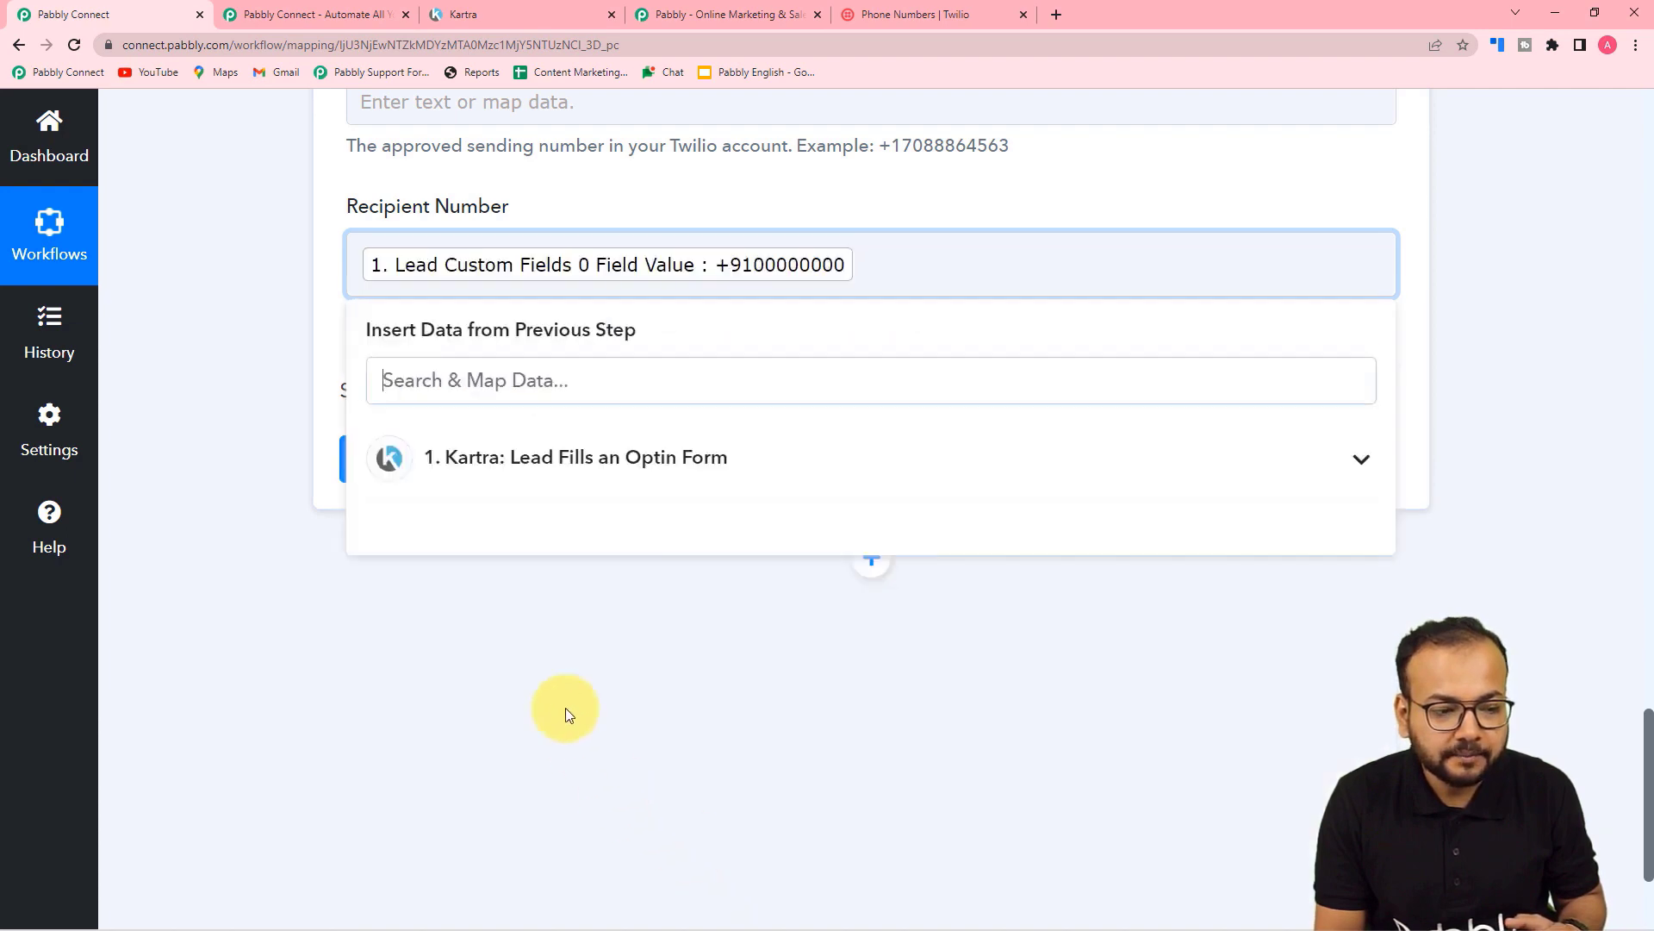
left_click(322, 391)
scroll(319, 395, "up", 3)
scroll(319, 397, "up", 2)
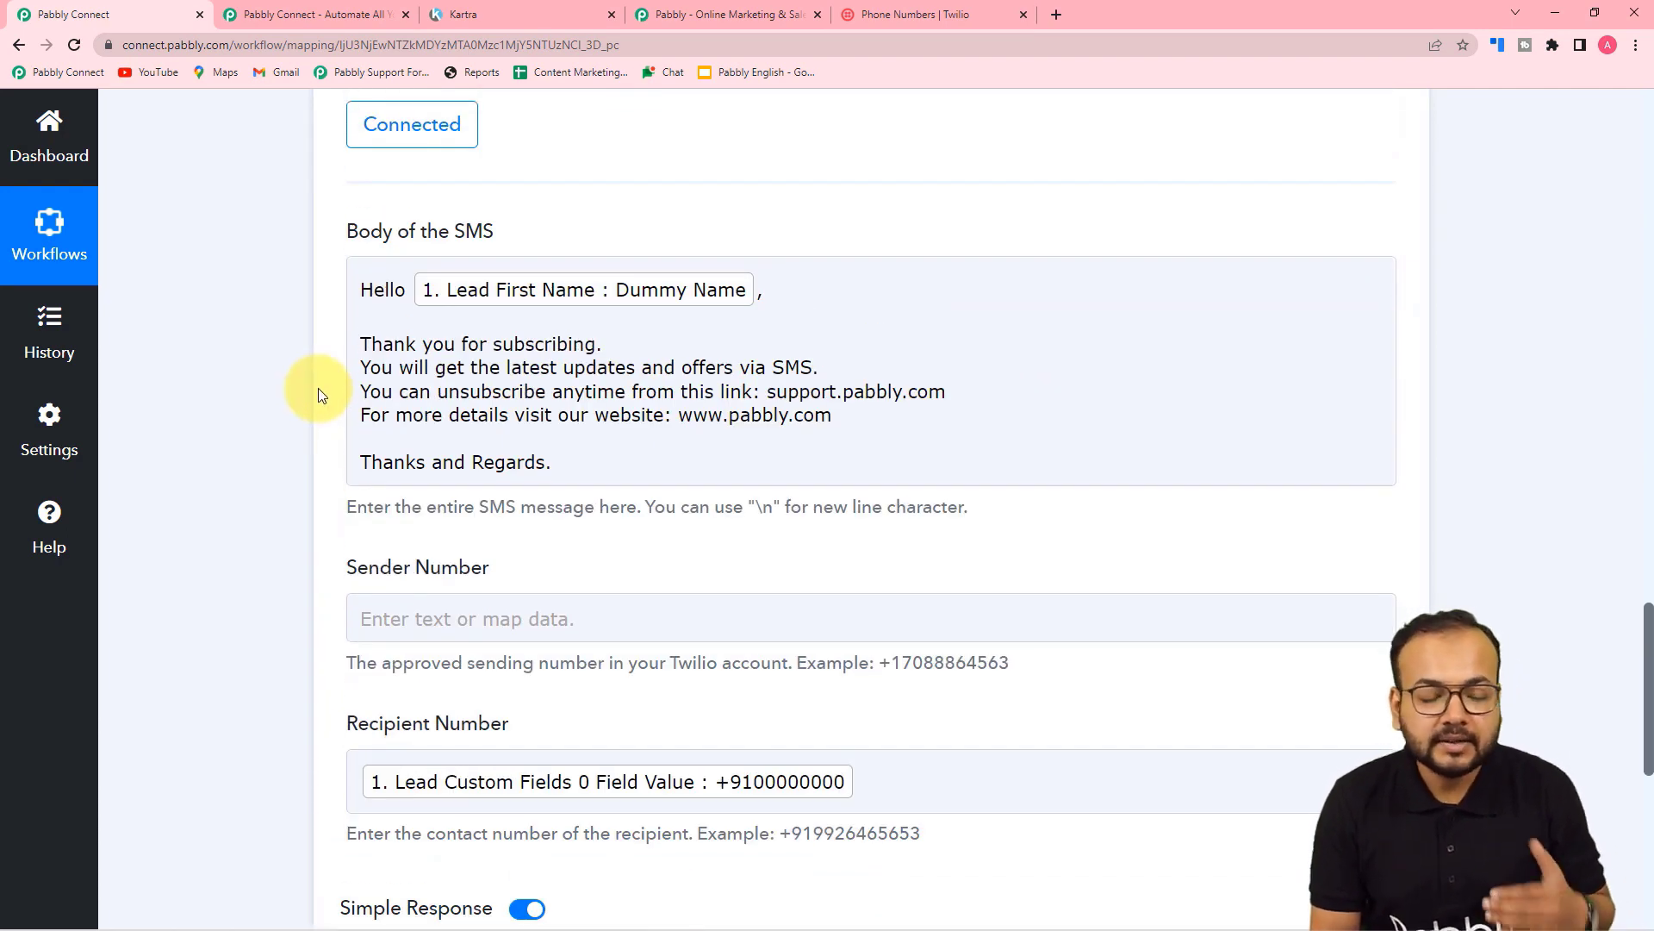
scroll(318, 391, "down", 5)
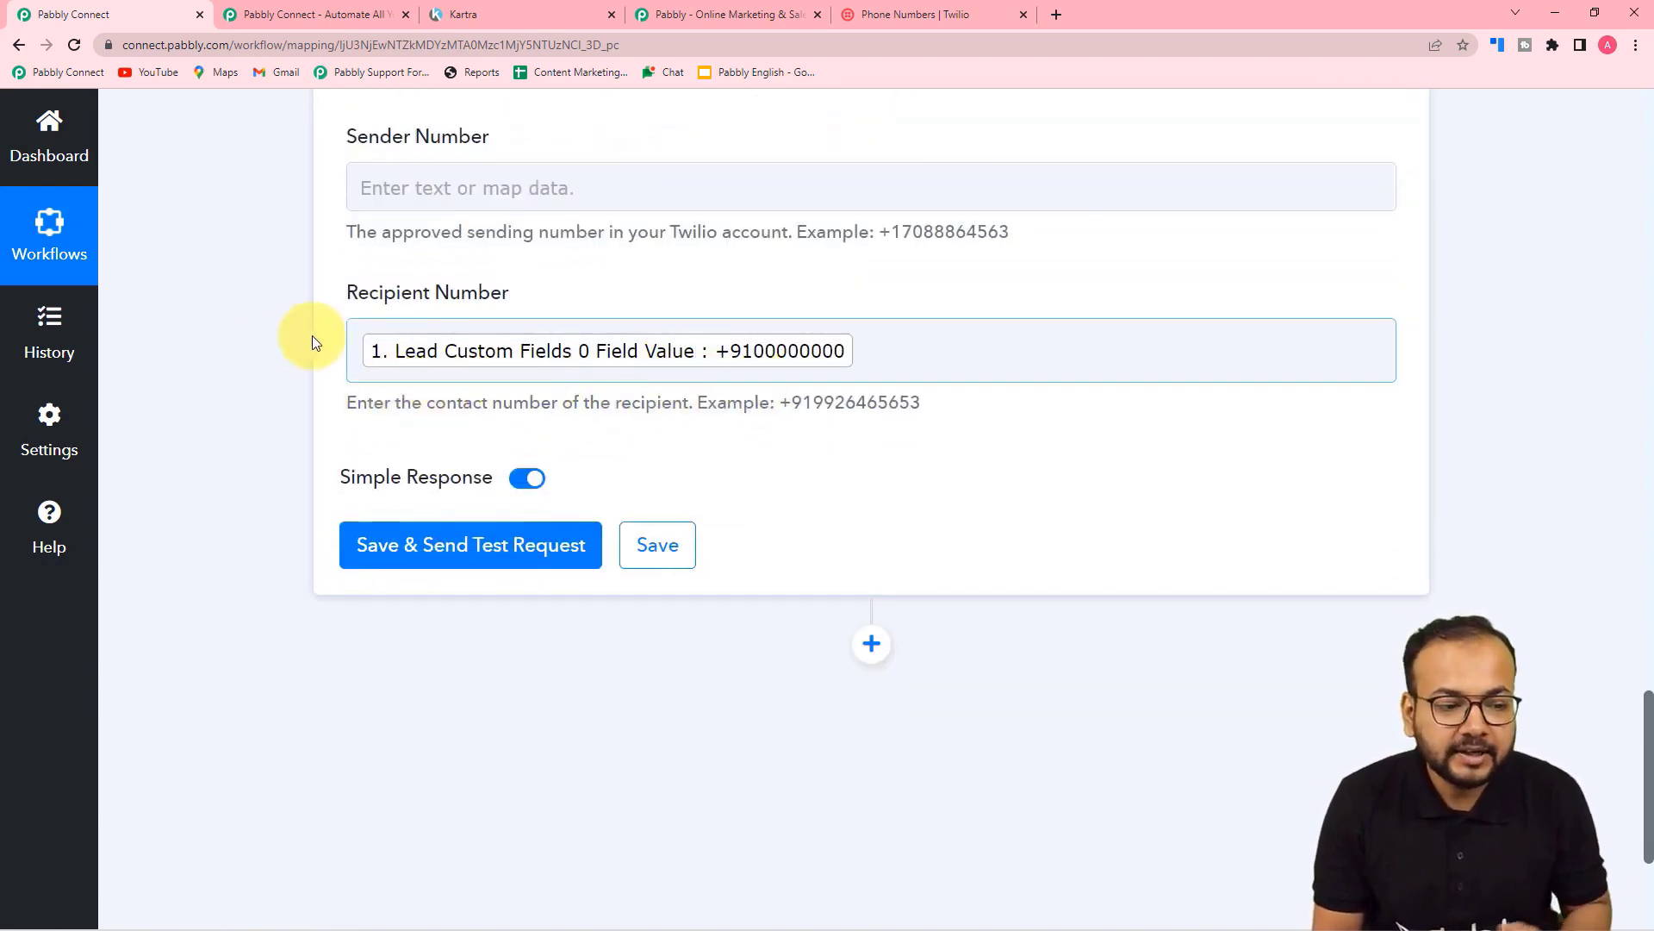
scroll(303, 332, "up", 2)
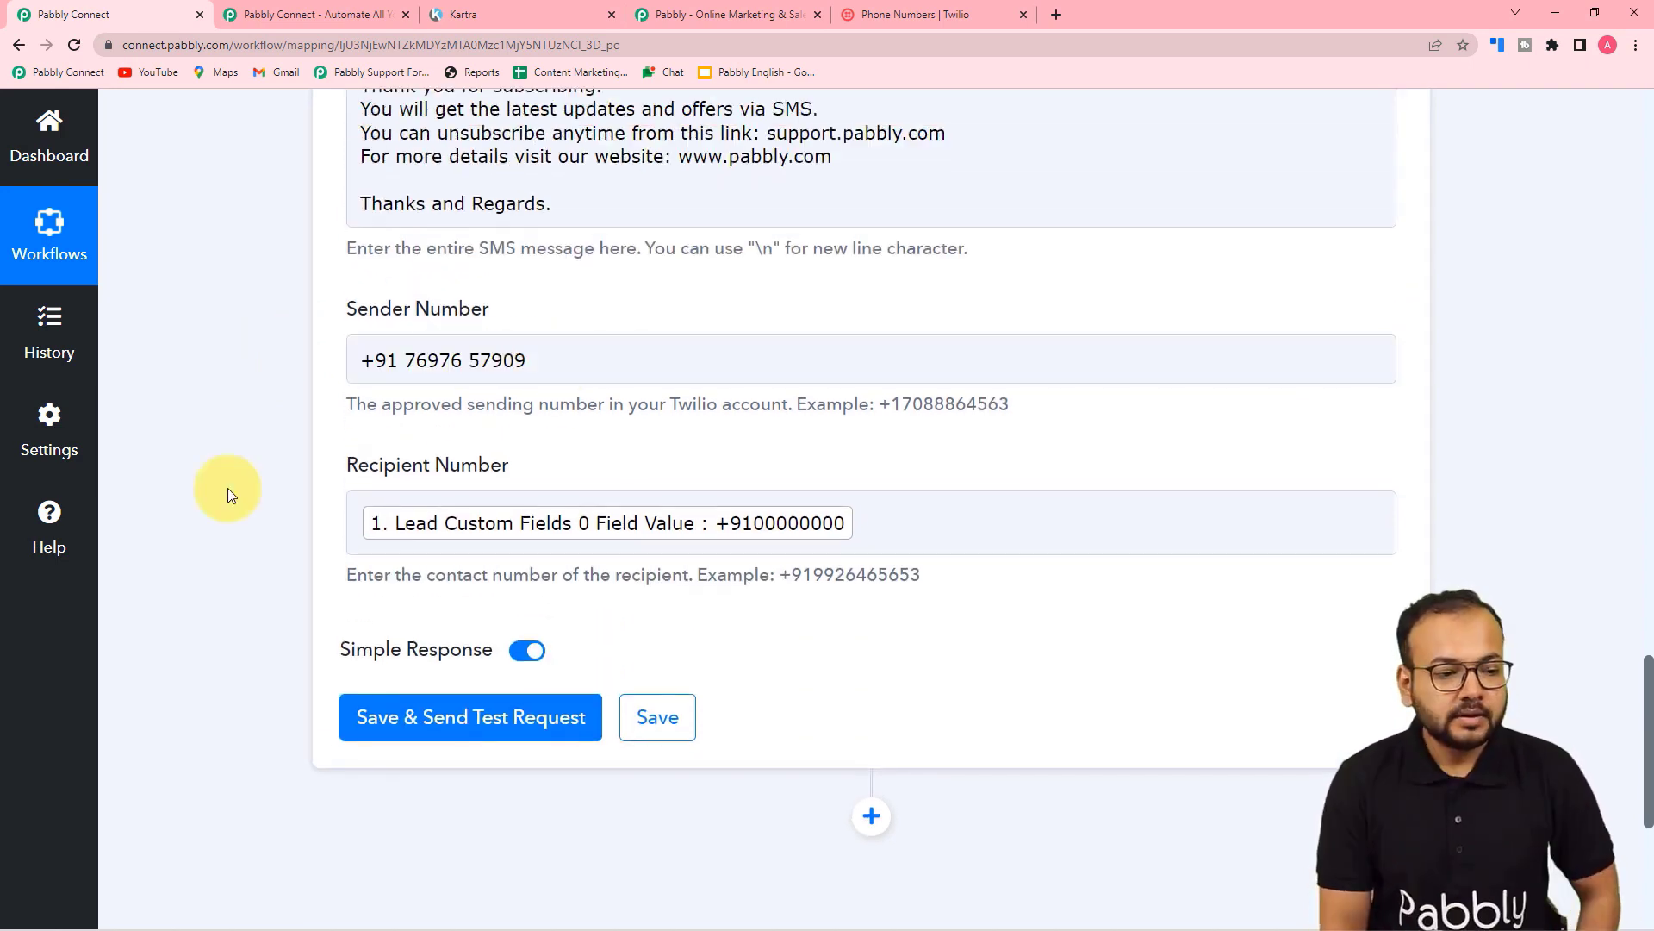
scroll(191, 423, "down", 4)
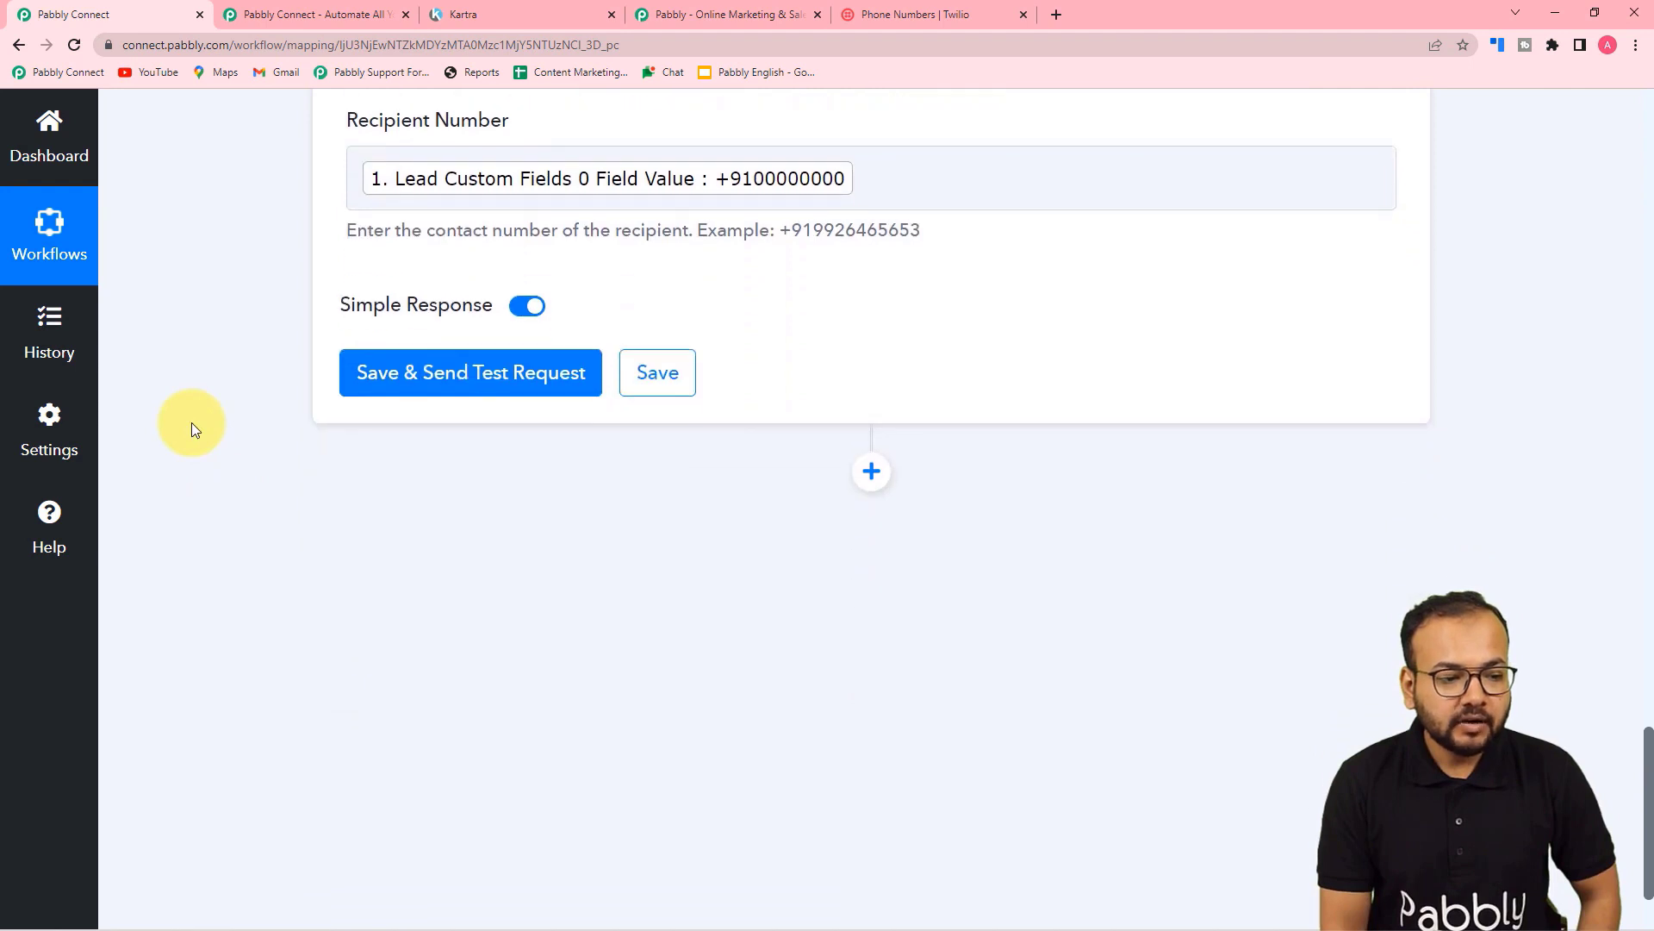
Step: Save and send a test SMS, which fails with error 21211, then edit the Recipient Number
left_click(372, 386)
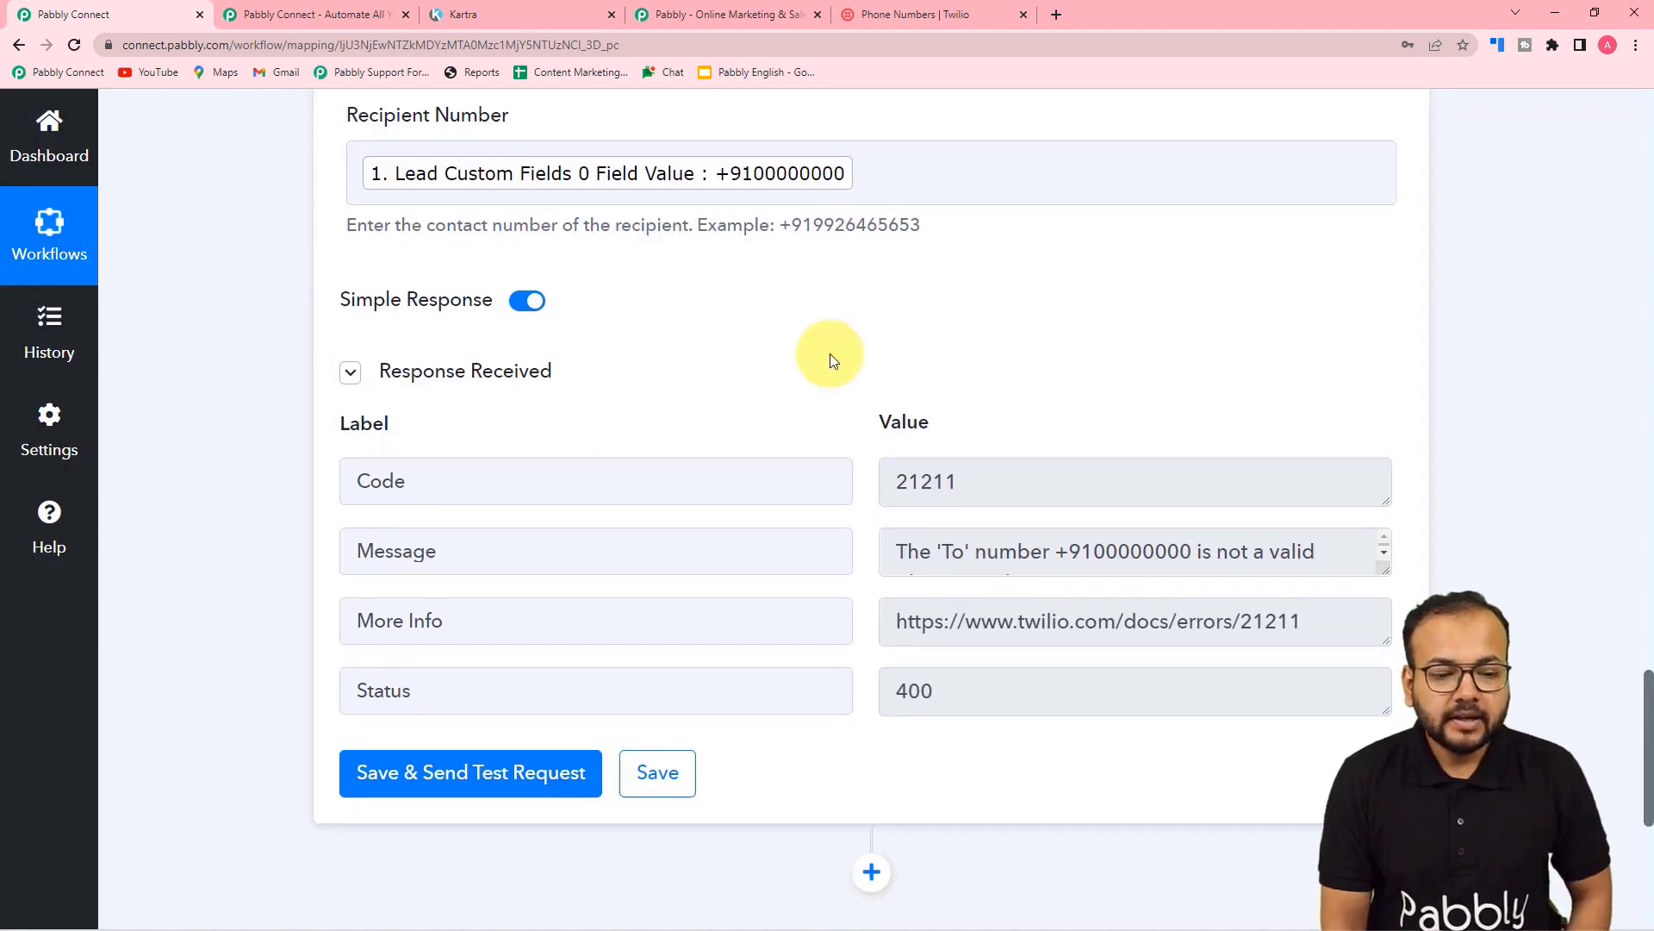
scroll(831, 355, "down", 2)
scroll(830, 355, "up", 1)
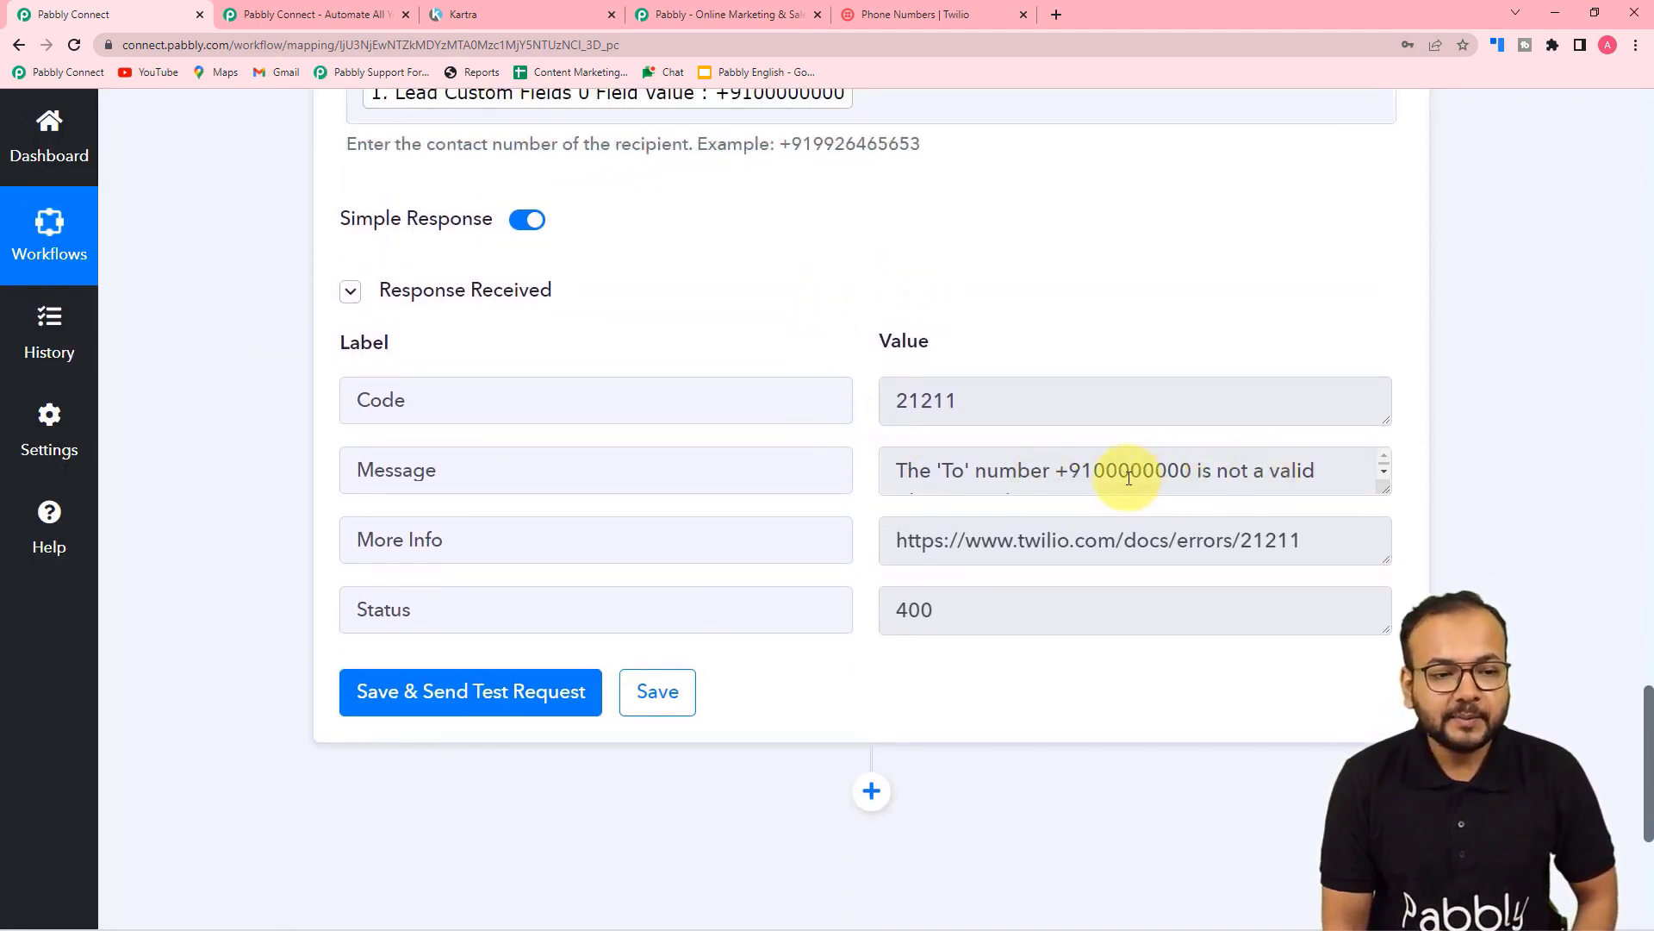
scroll(879, 373, "up", 2)
left_click(875, 274)
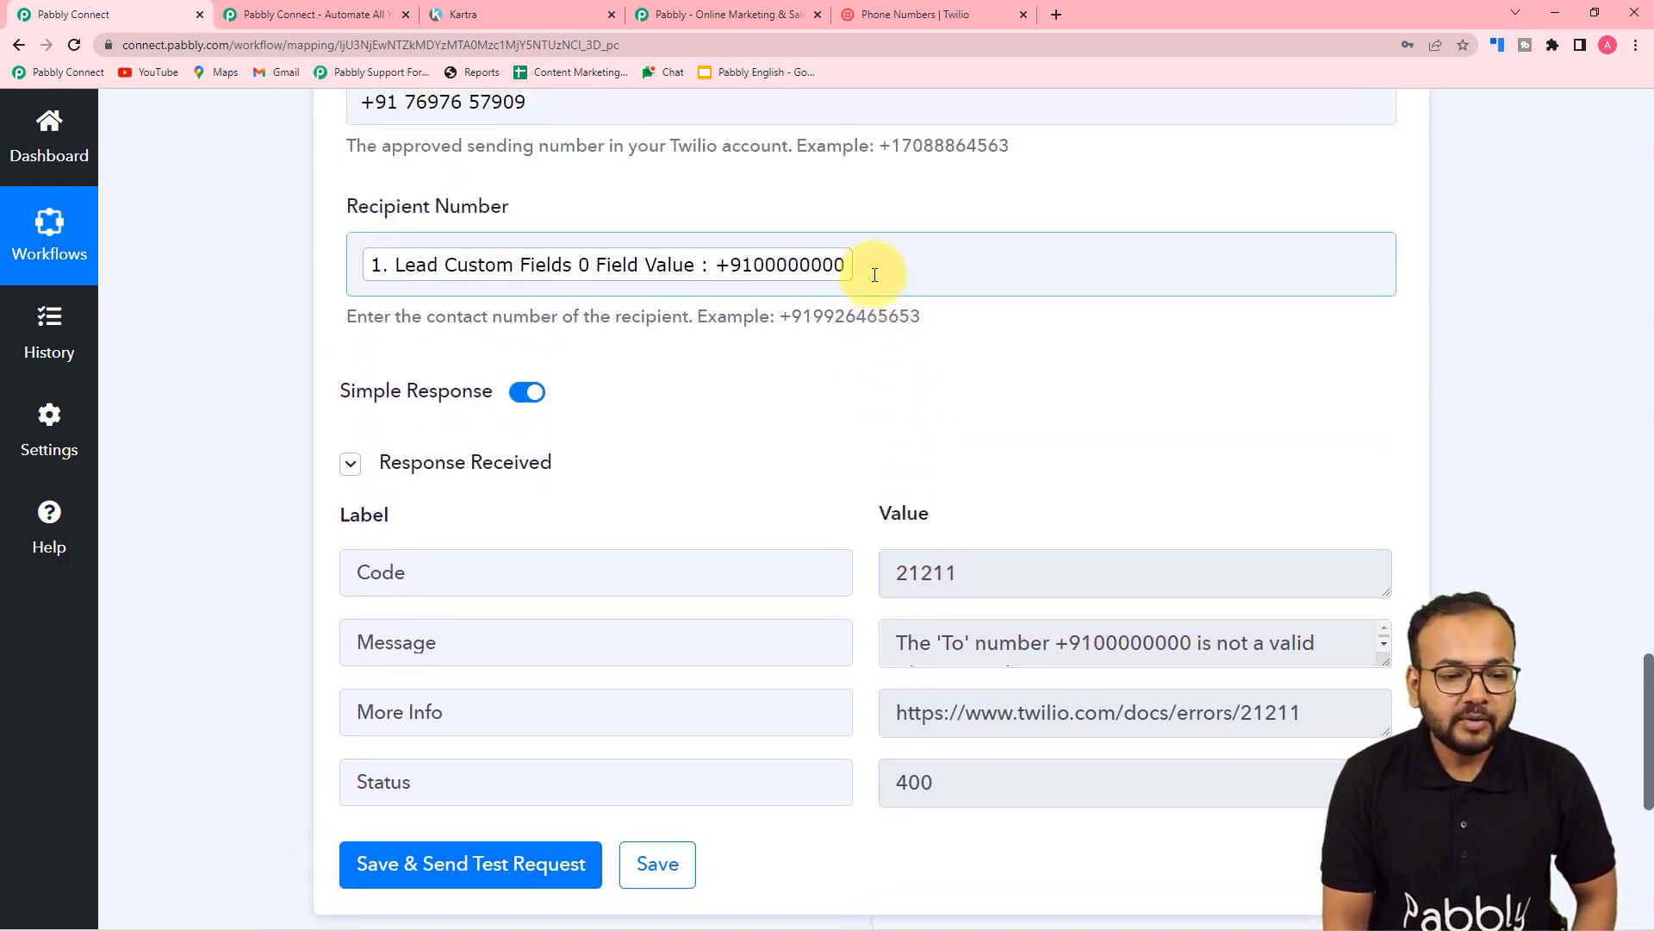
scroll(872, 273, "down", 1)
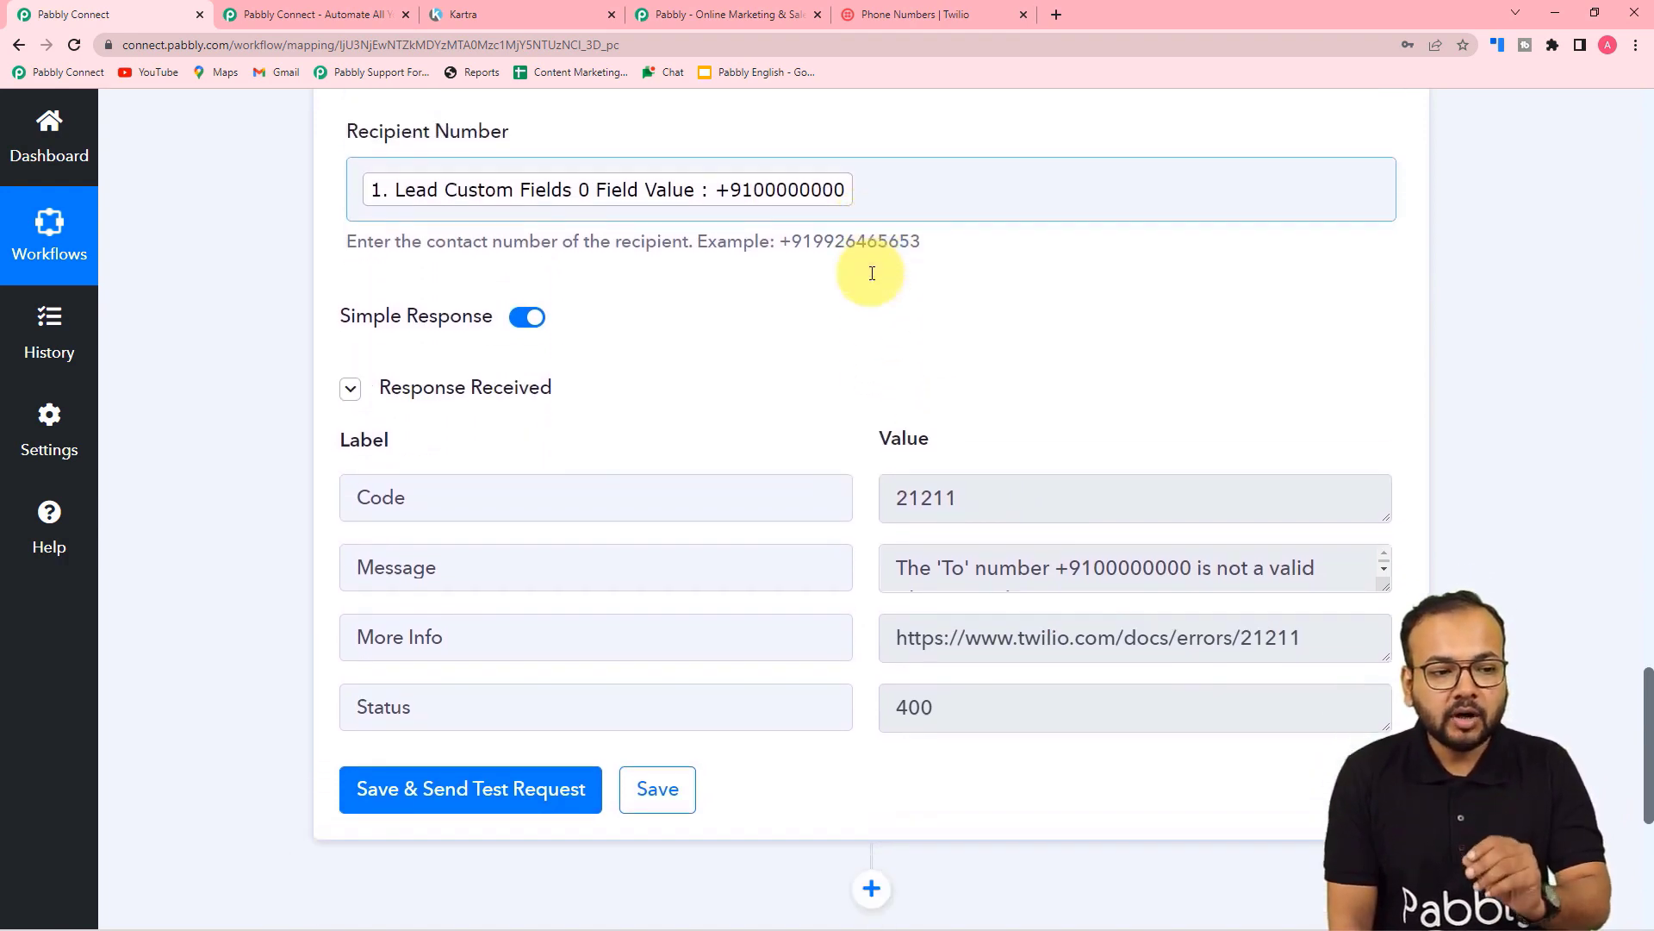
left_click(881, 181)
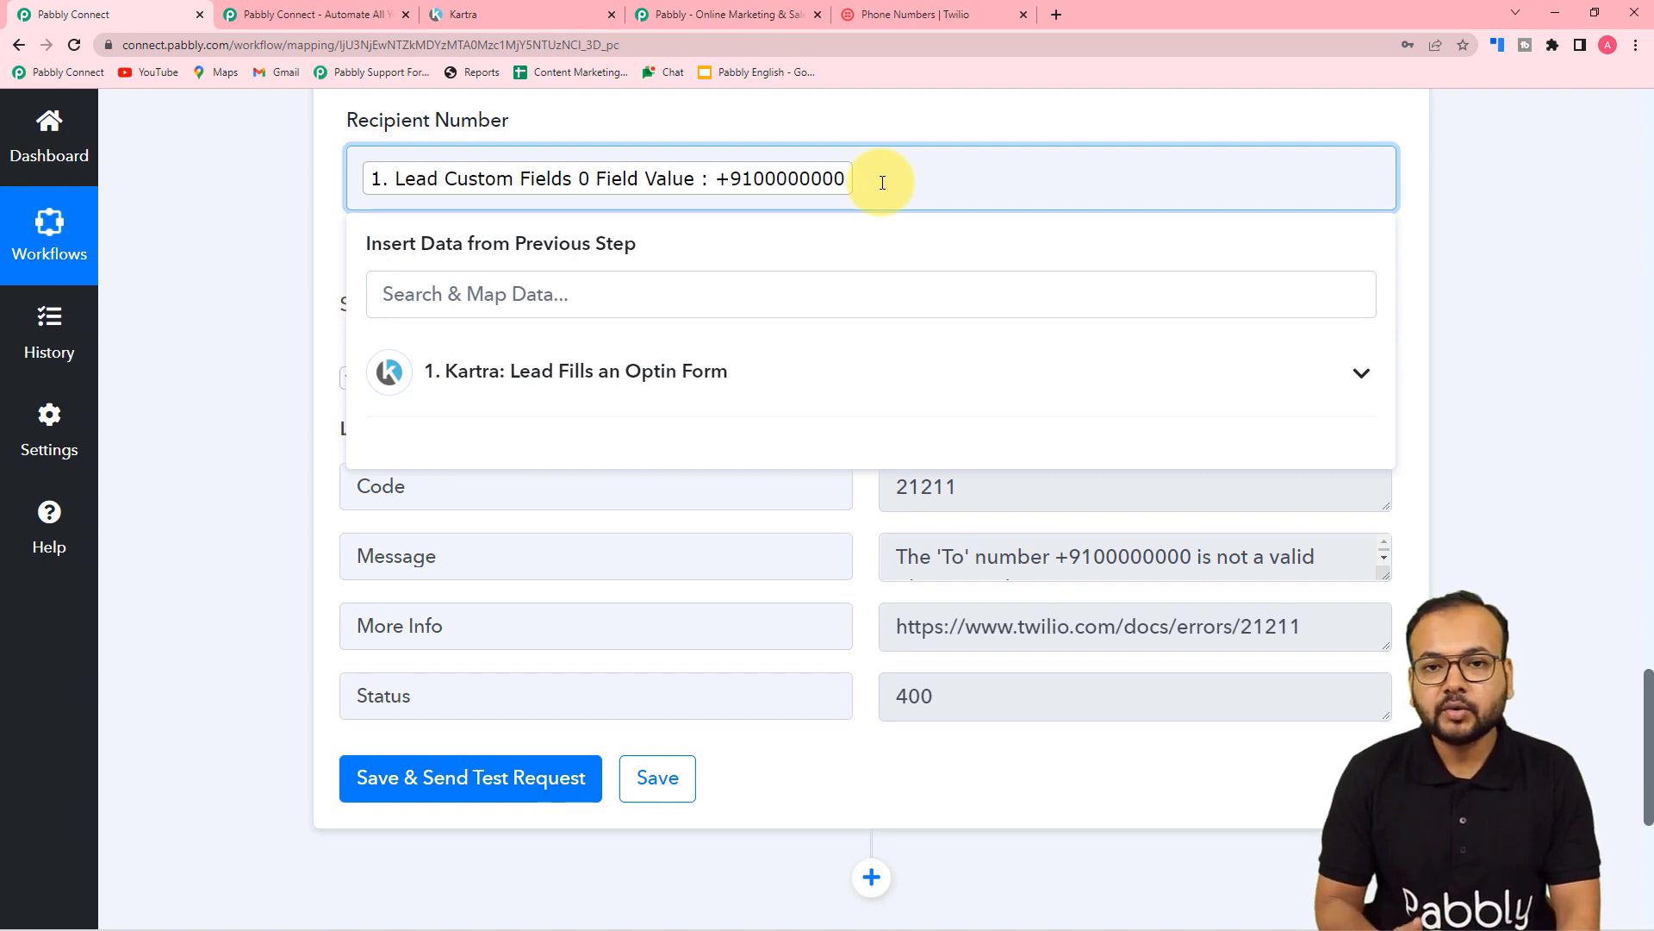
Step: Remove the invalid mapped recipient value and check the mirrored phone for the thank-you SMS
key("BackSpace")
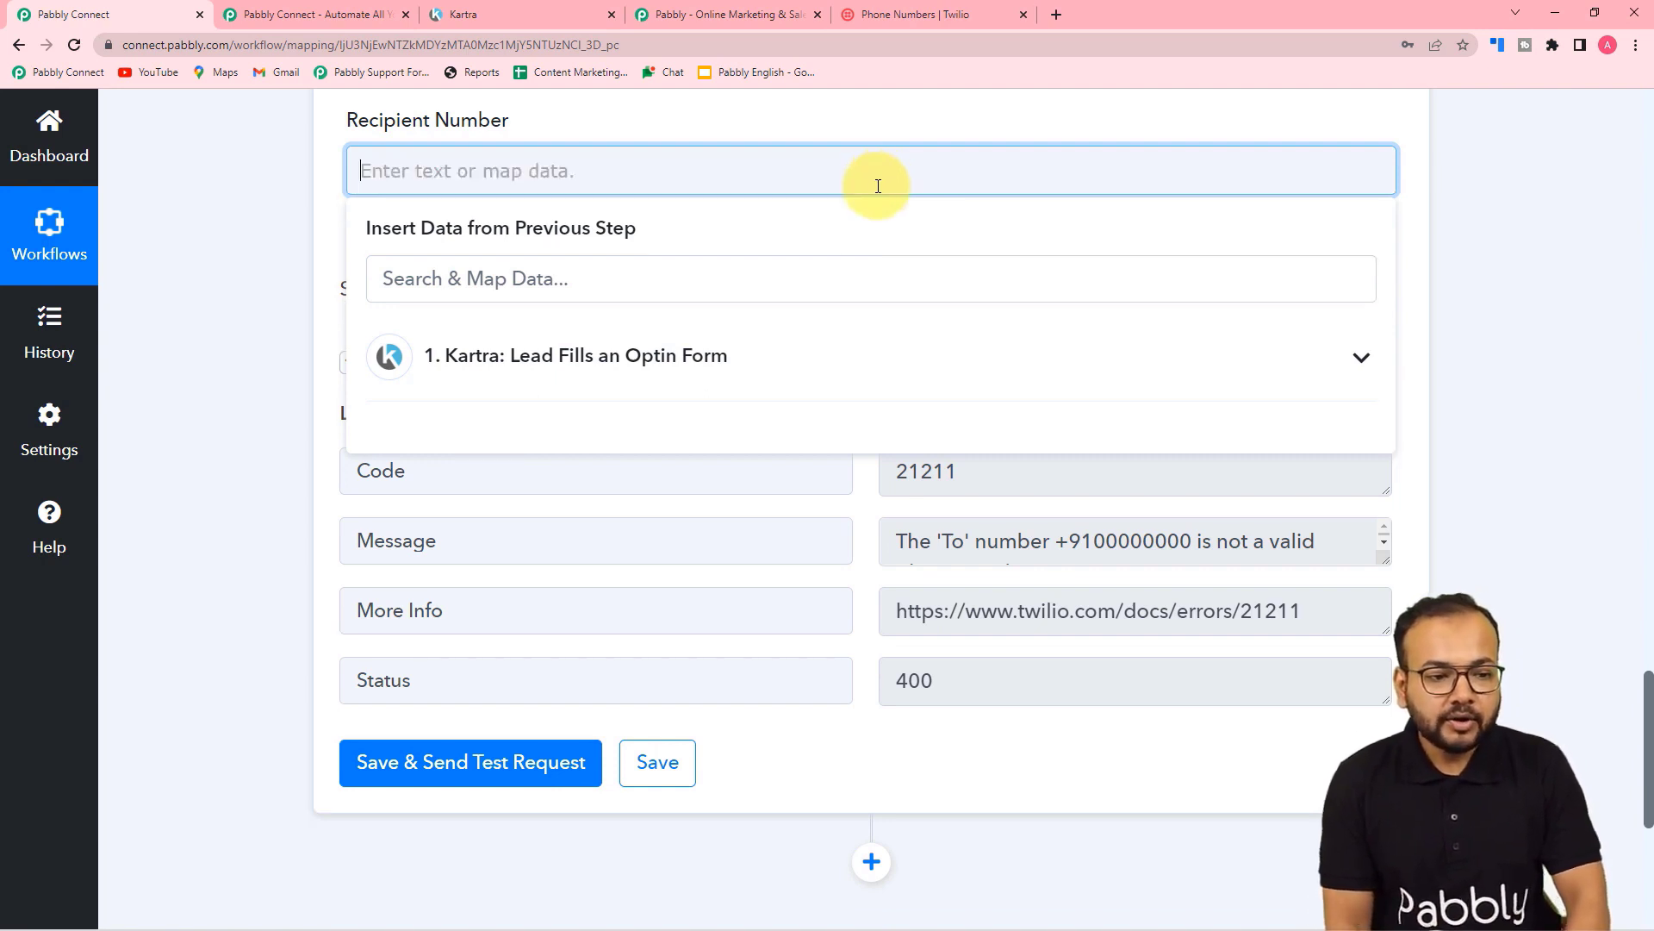
scroll(230, 217, "down", 1)
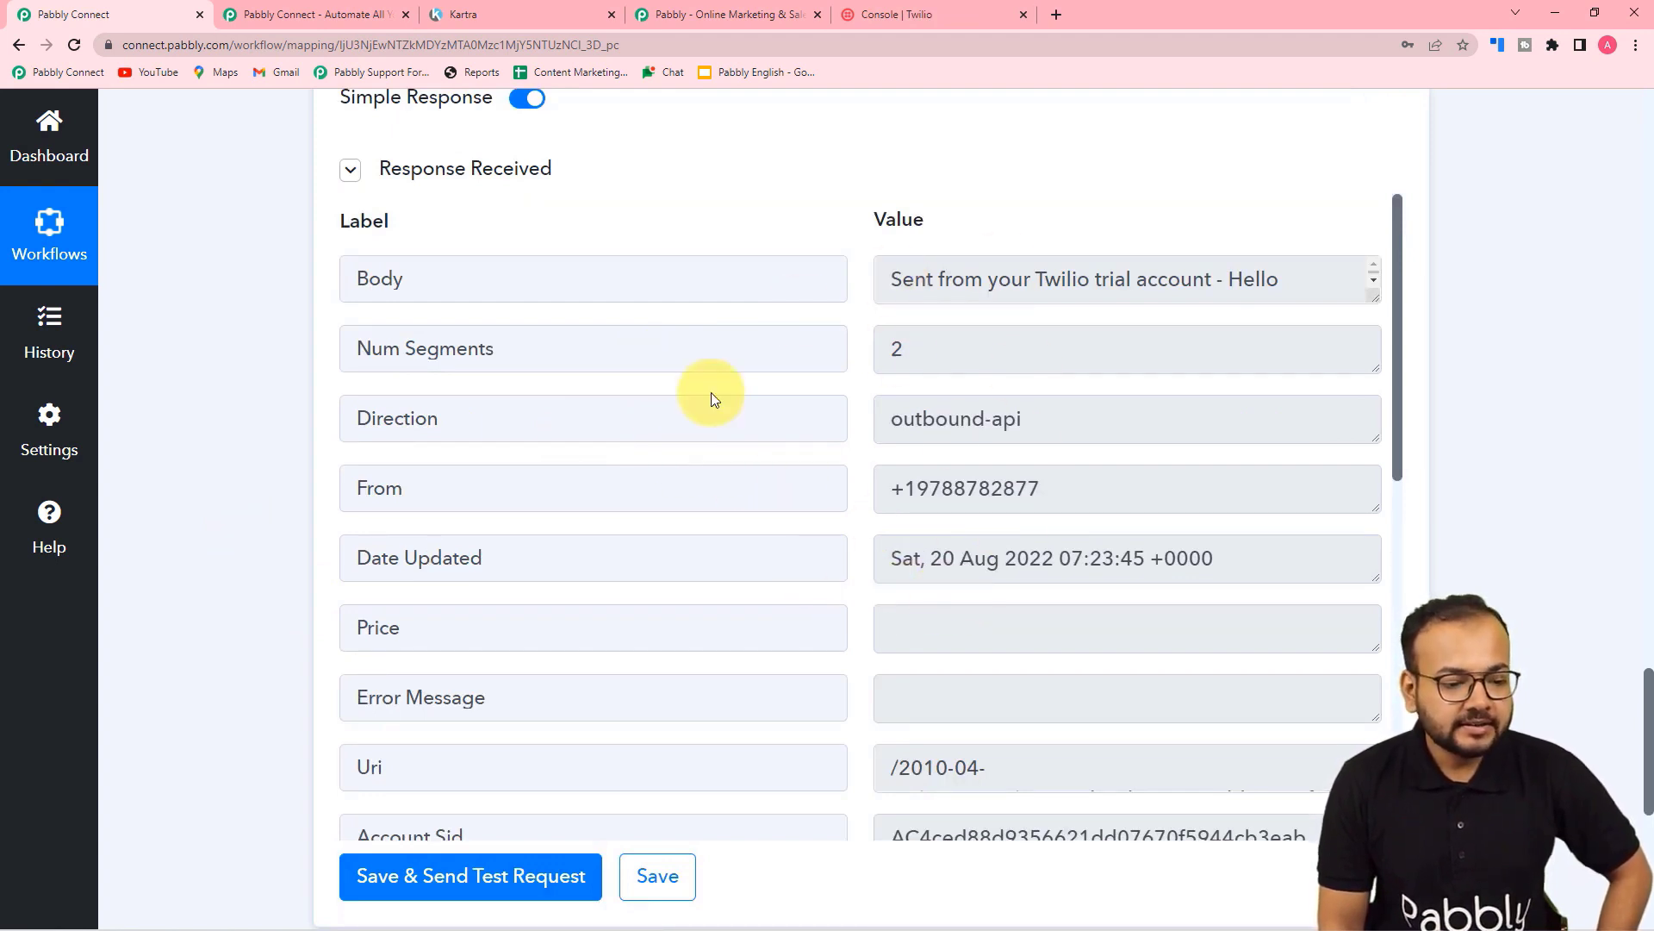
scroll(712, 399, "down", 1)
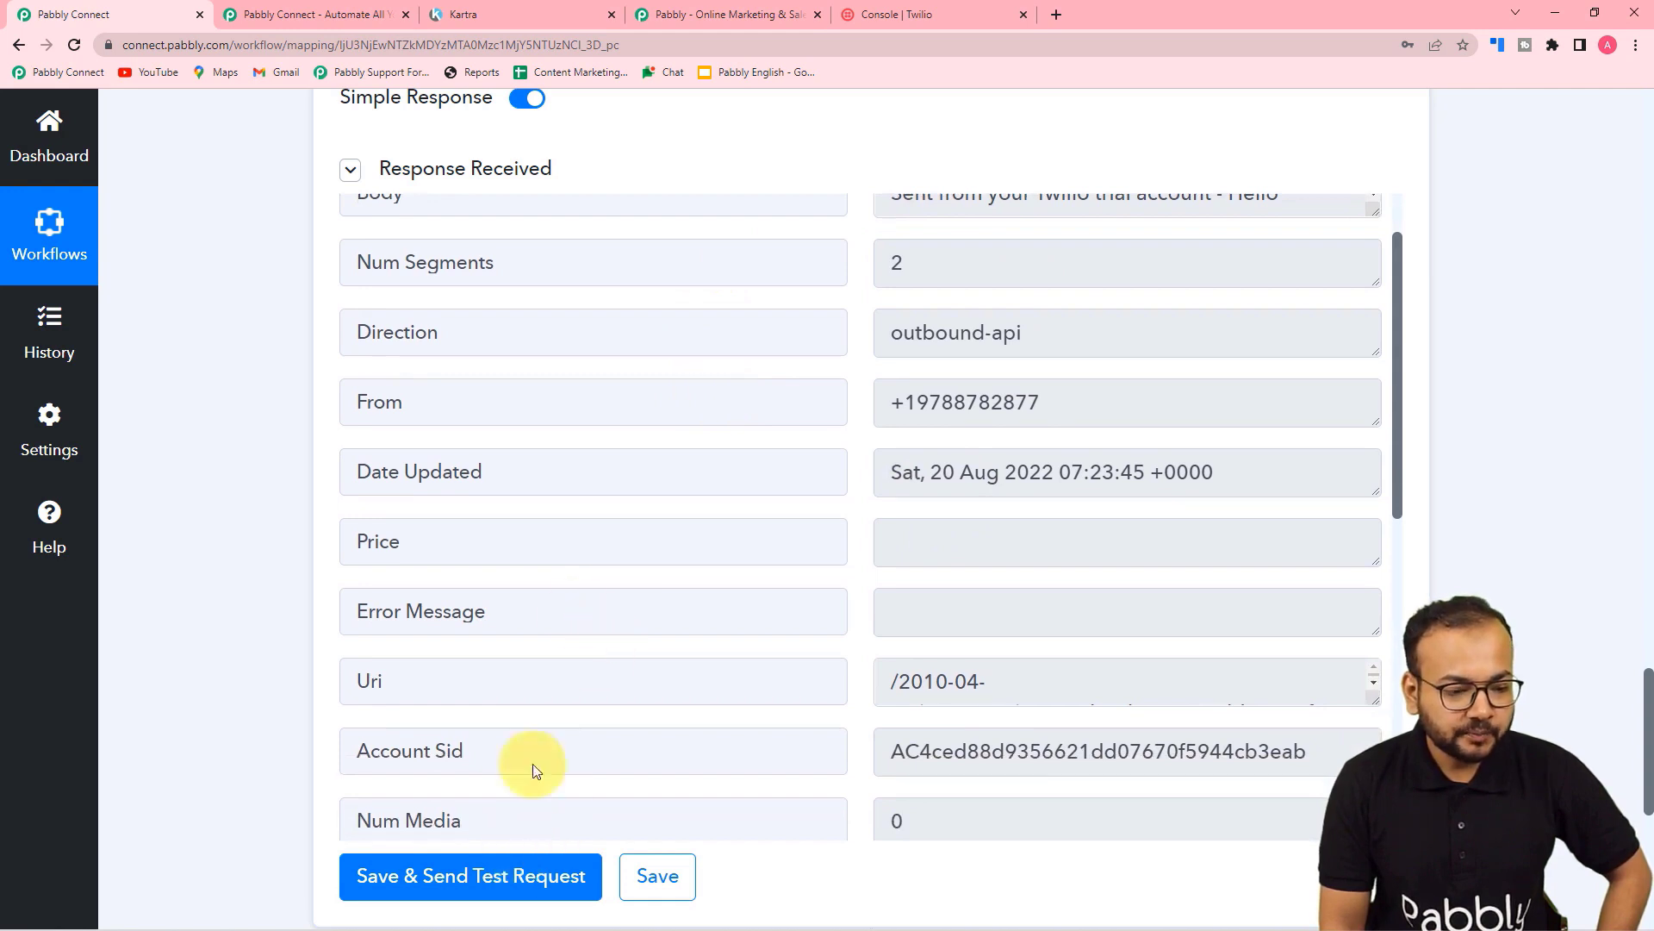
scroll(549, 480, "down", 3)
key("alt+Tab")
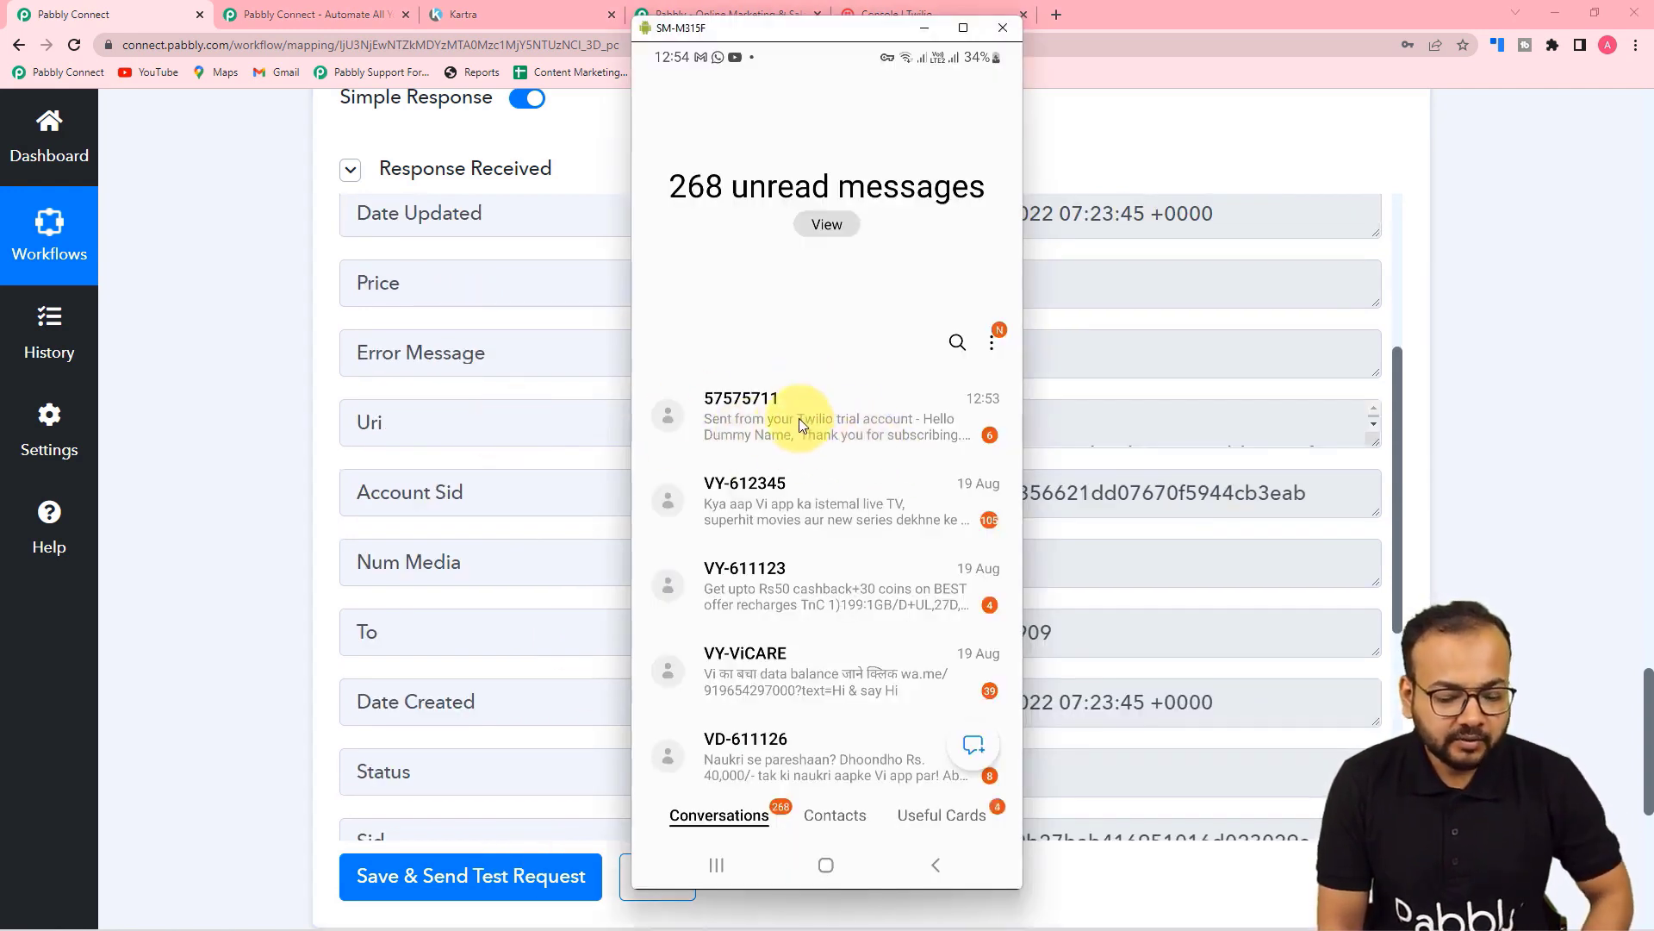
Step: Check the newest conversation for the 'Hello Dummy Name' thank-you SMS, then minimise the phone mirror
left_click(799, 417)
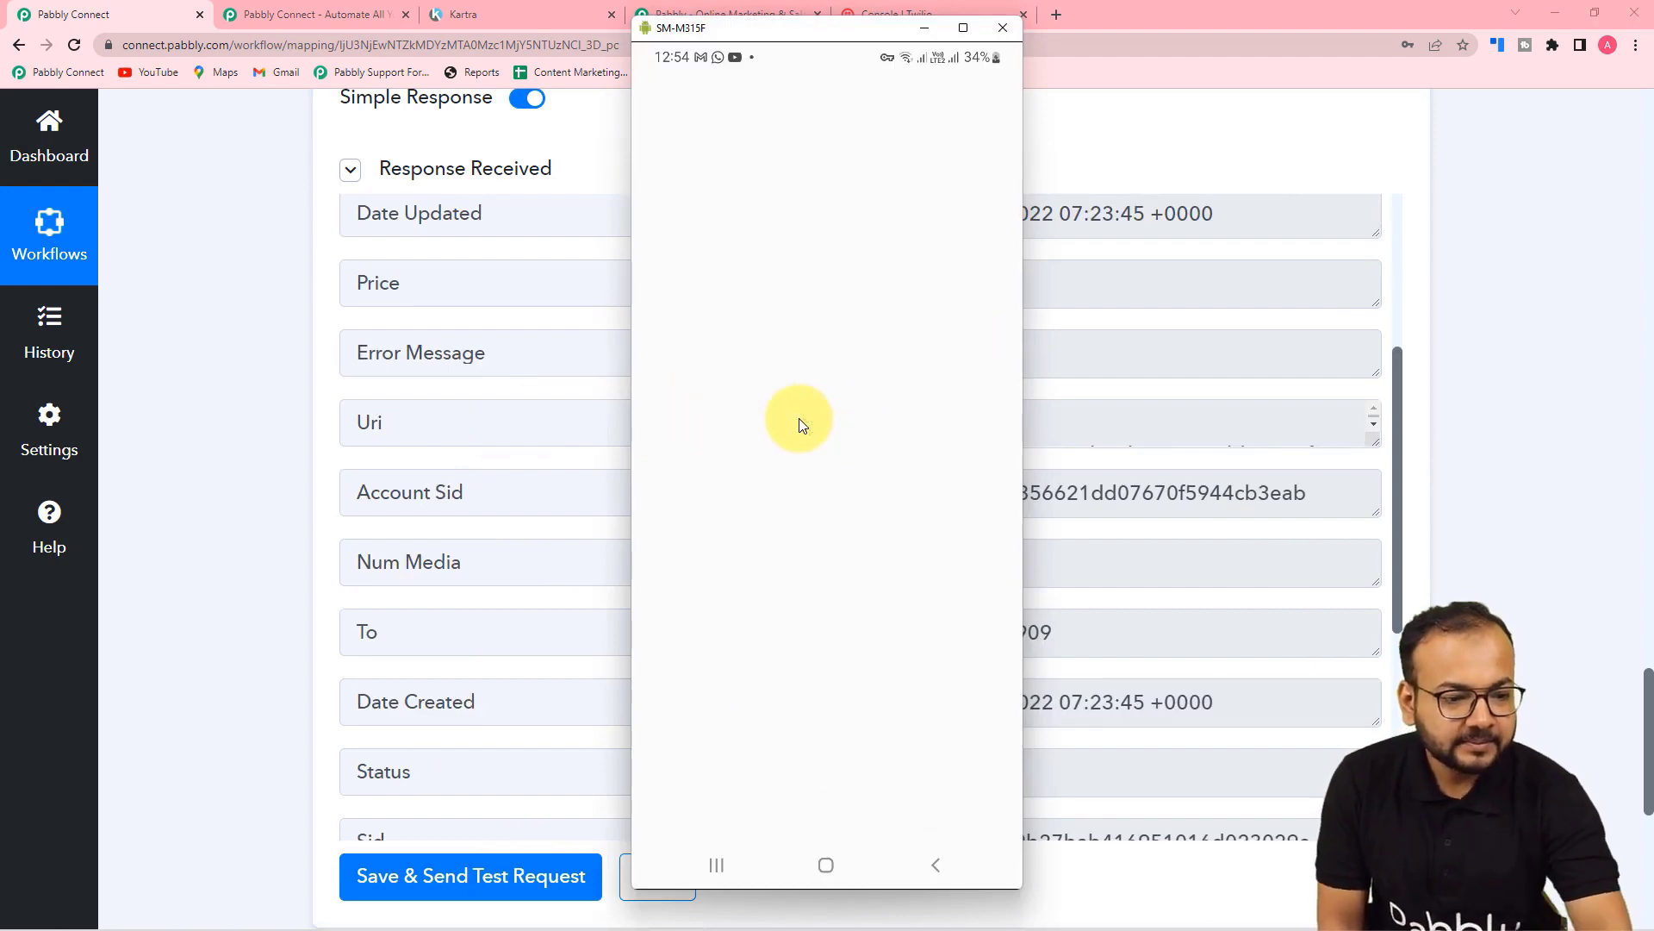
scroll(799, 417, "up", 2)
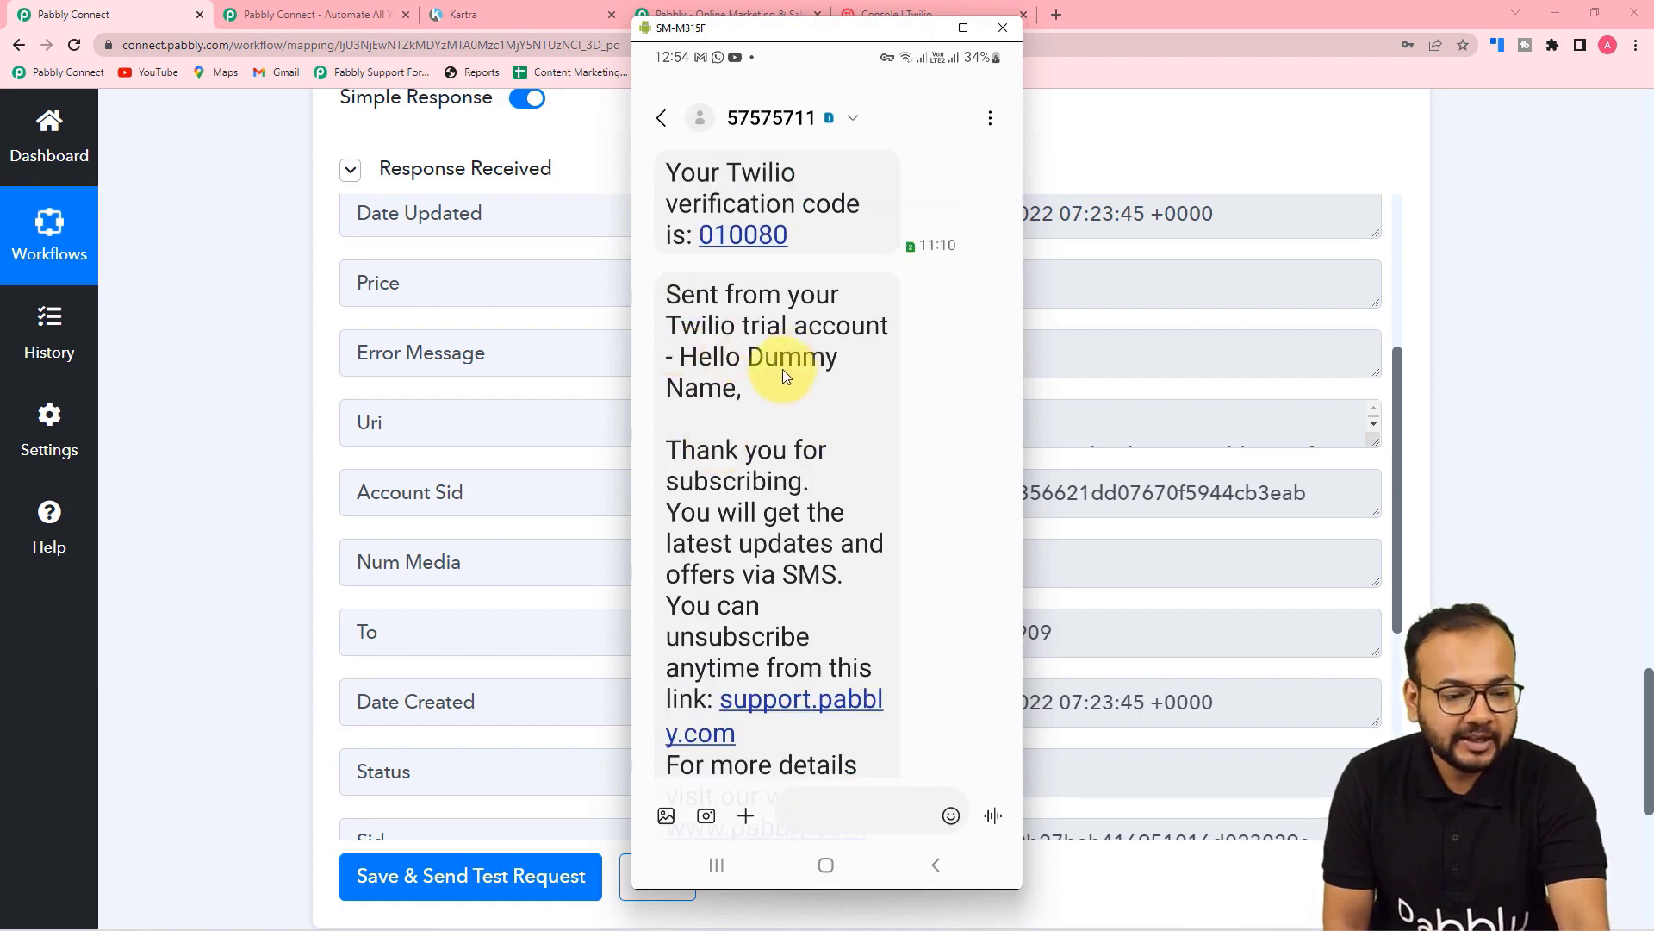
scroll(727, 434, "down", 1)
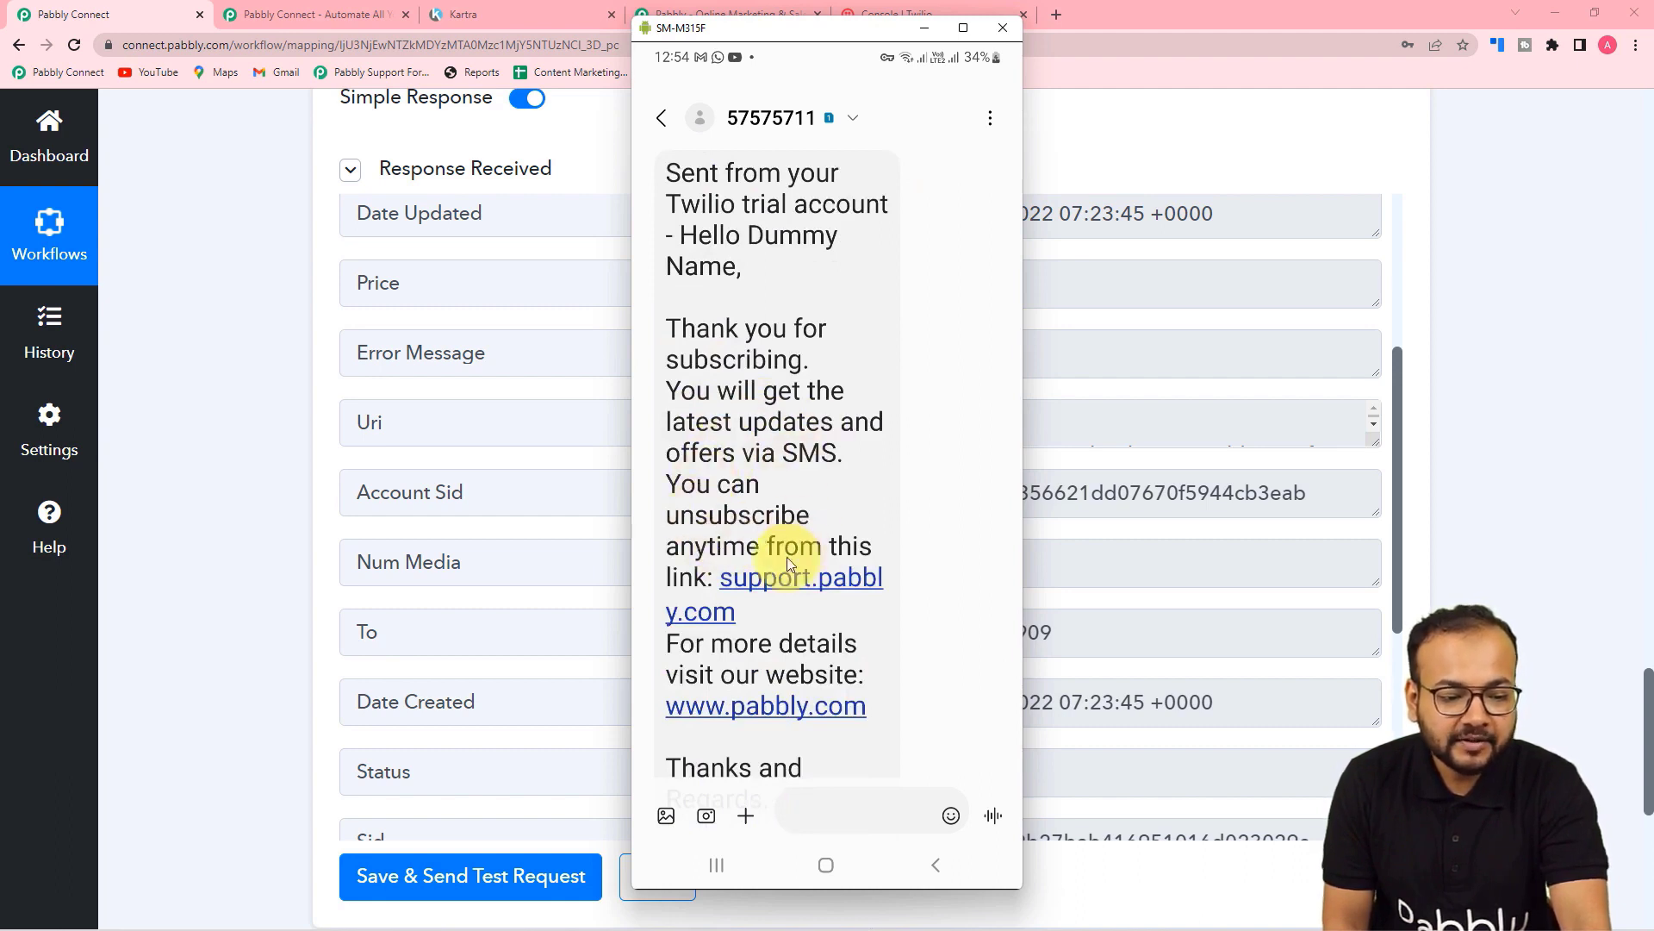
scroll(748, 560, "down", 1)
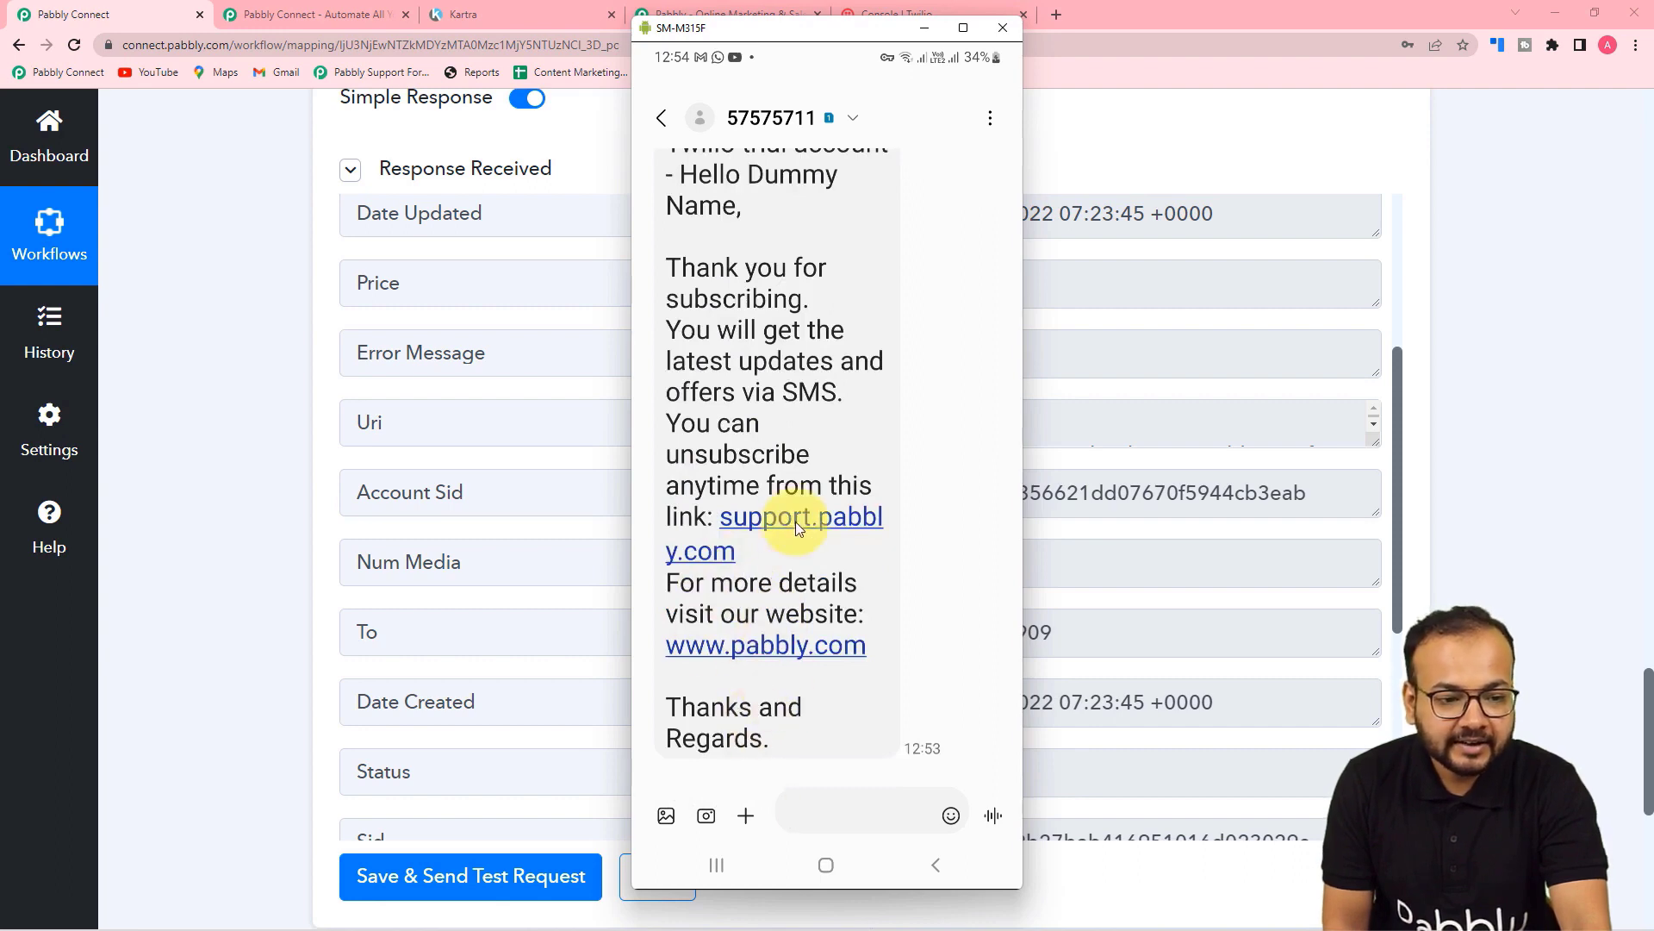
scroll(794, 520, "up", 2)
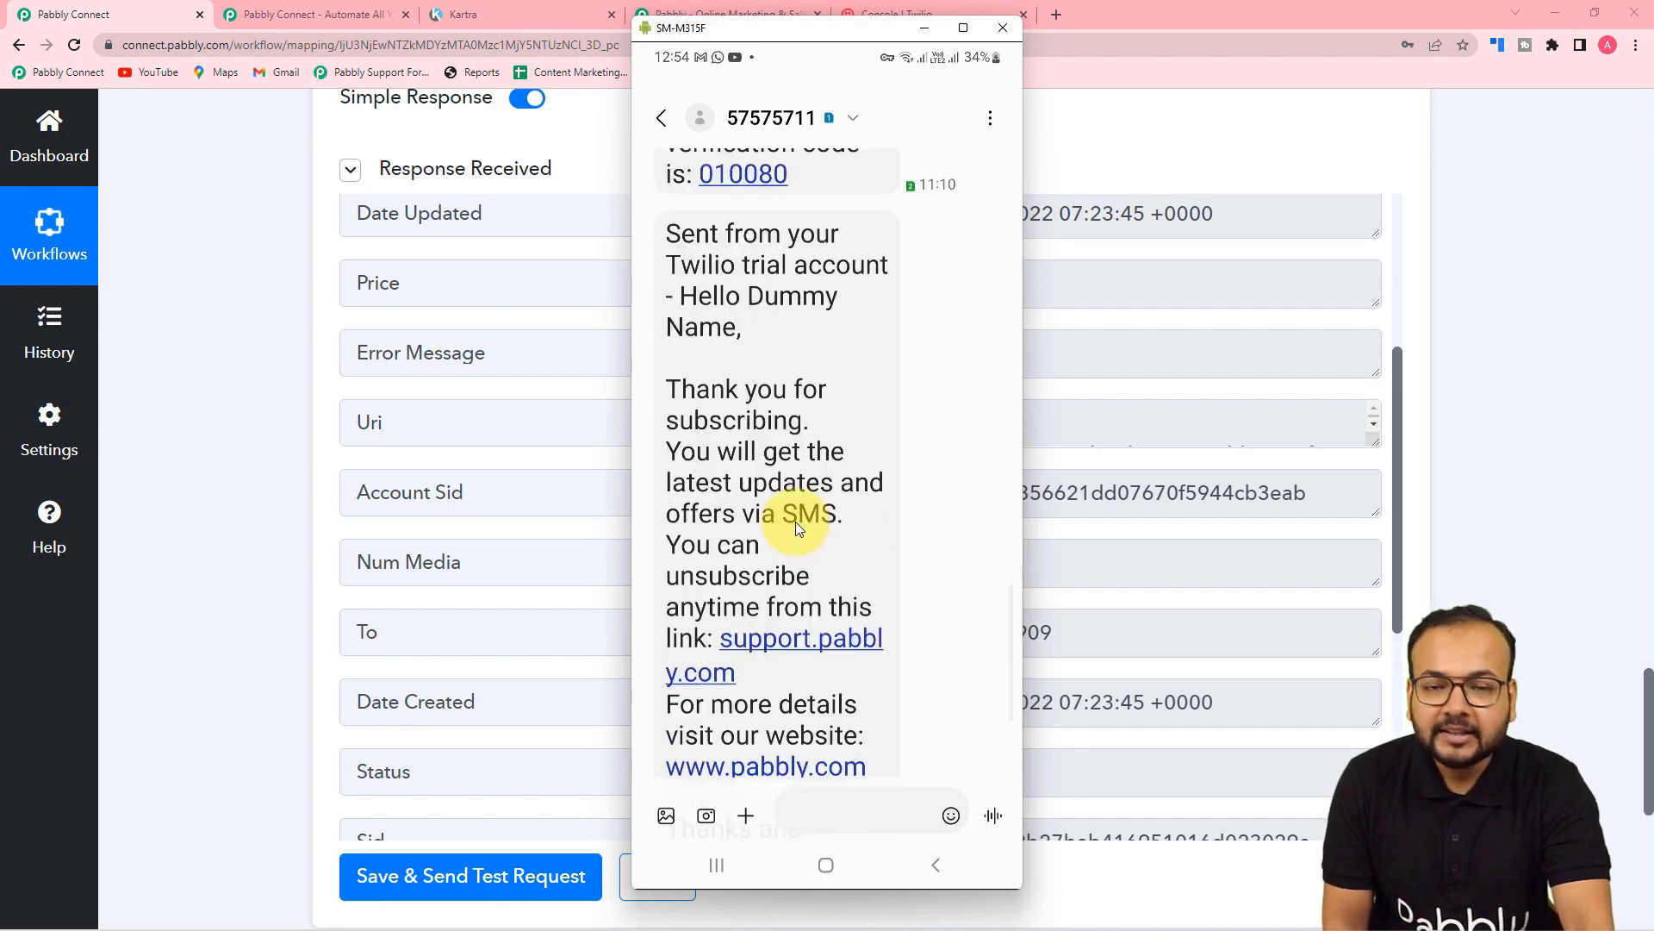
scroll(794, 521, "down", 1)
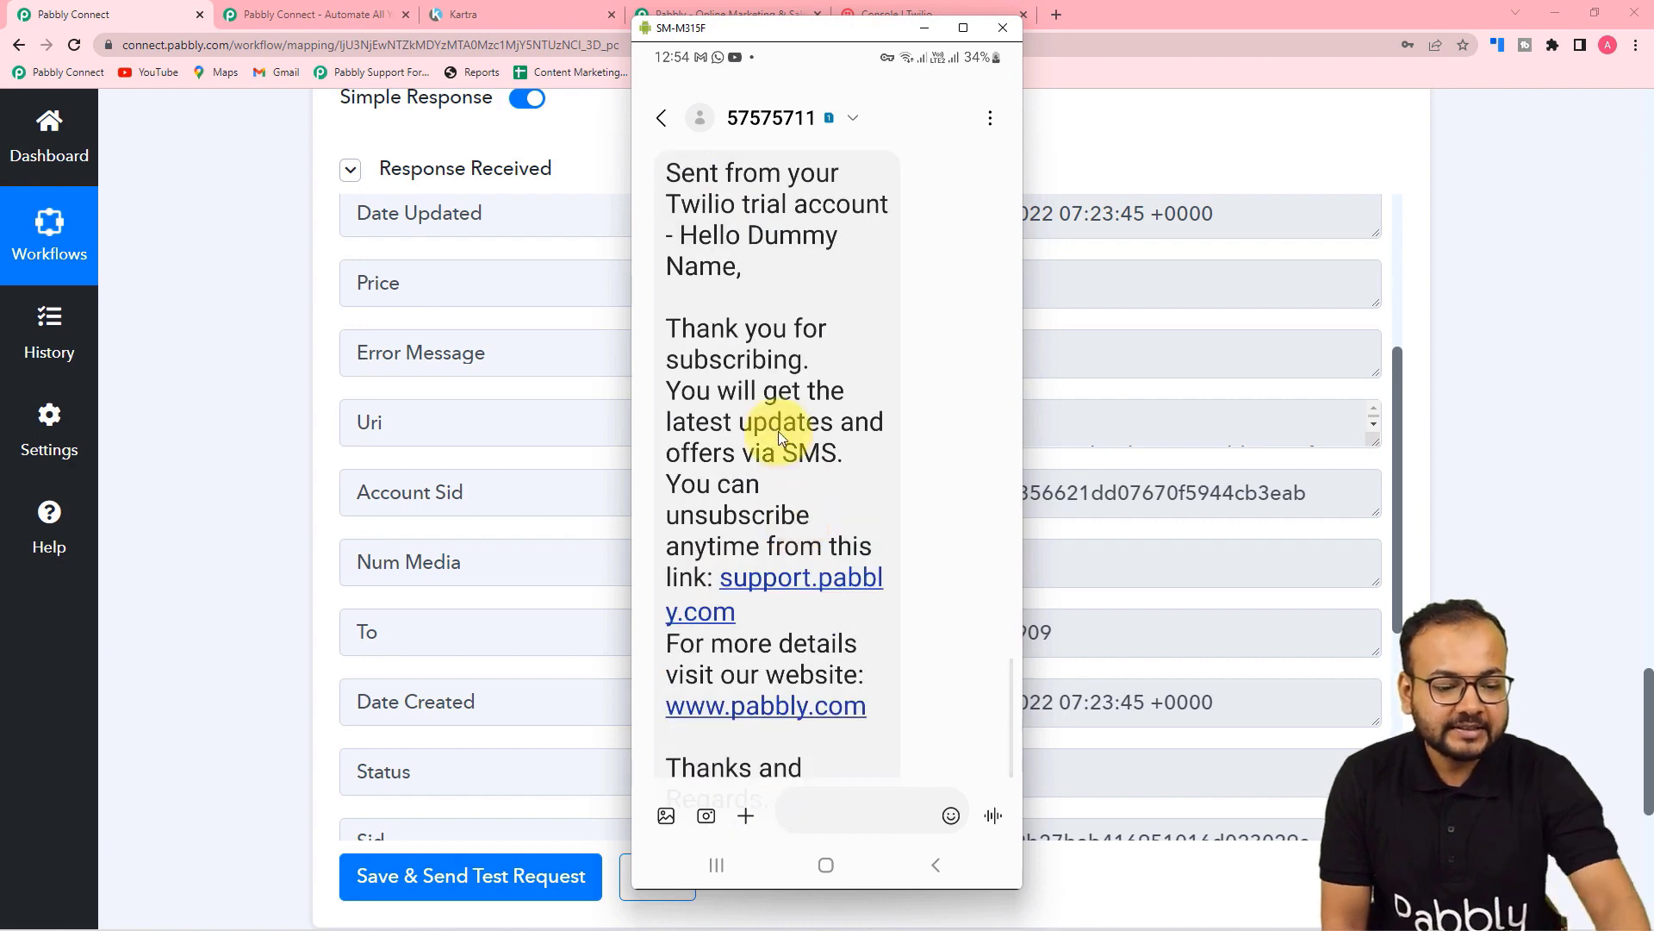
scroll(784, 425, "down", 1)
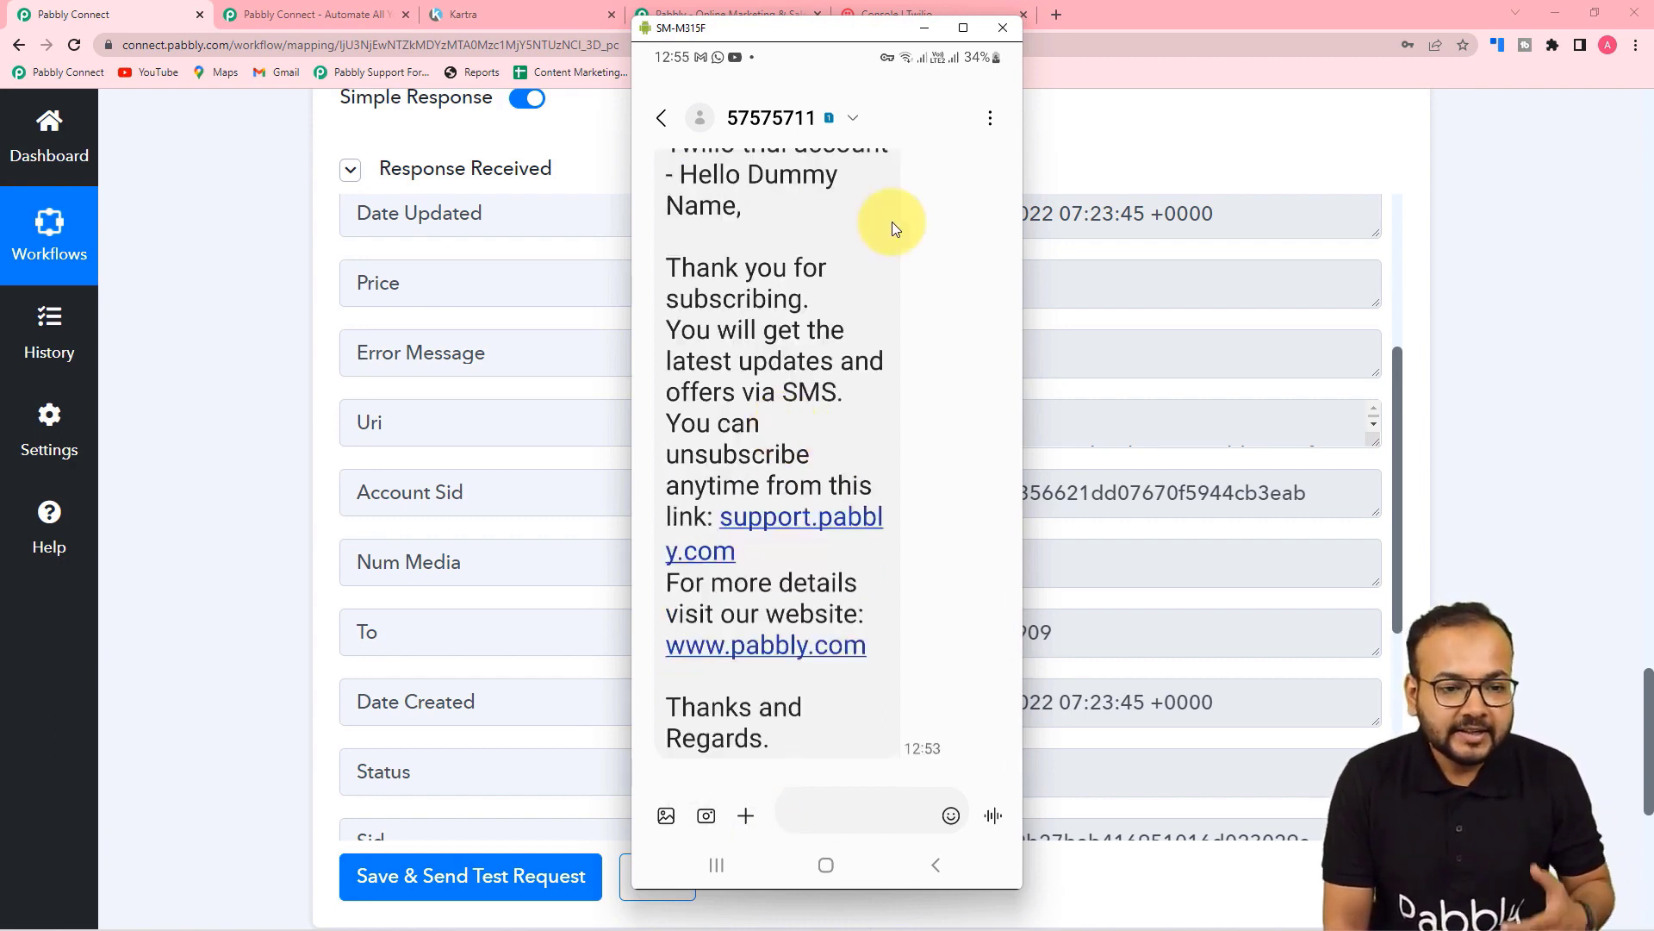
left_click(925, 29)
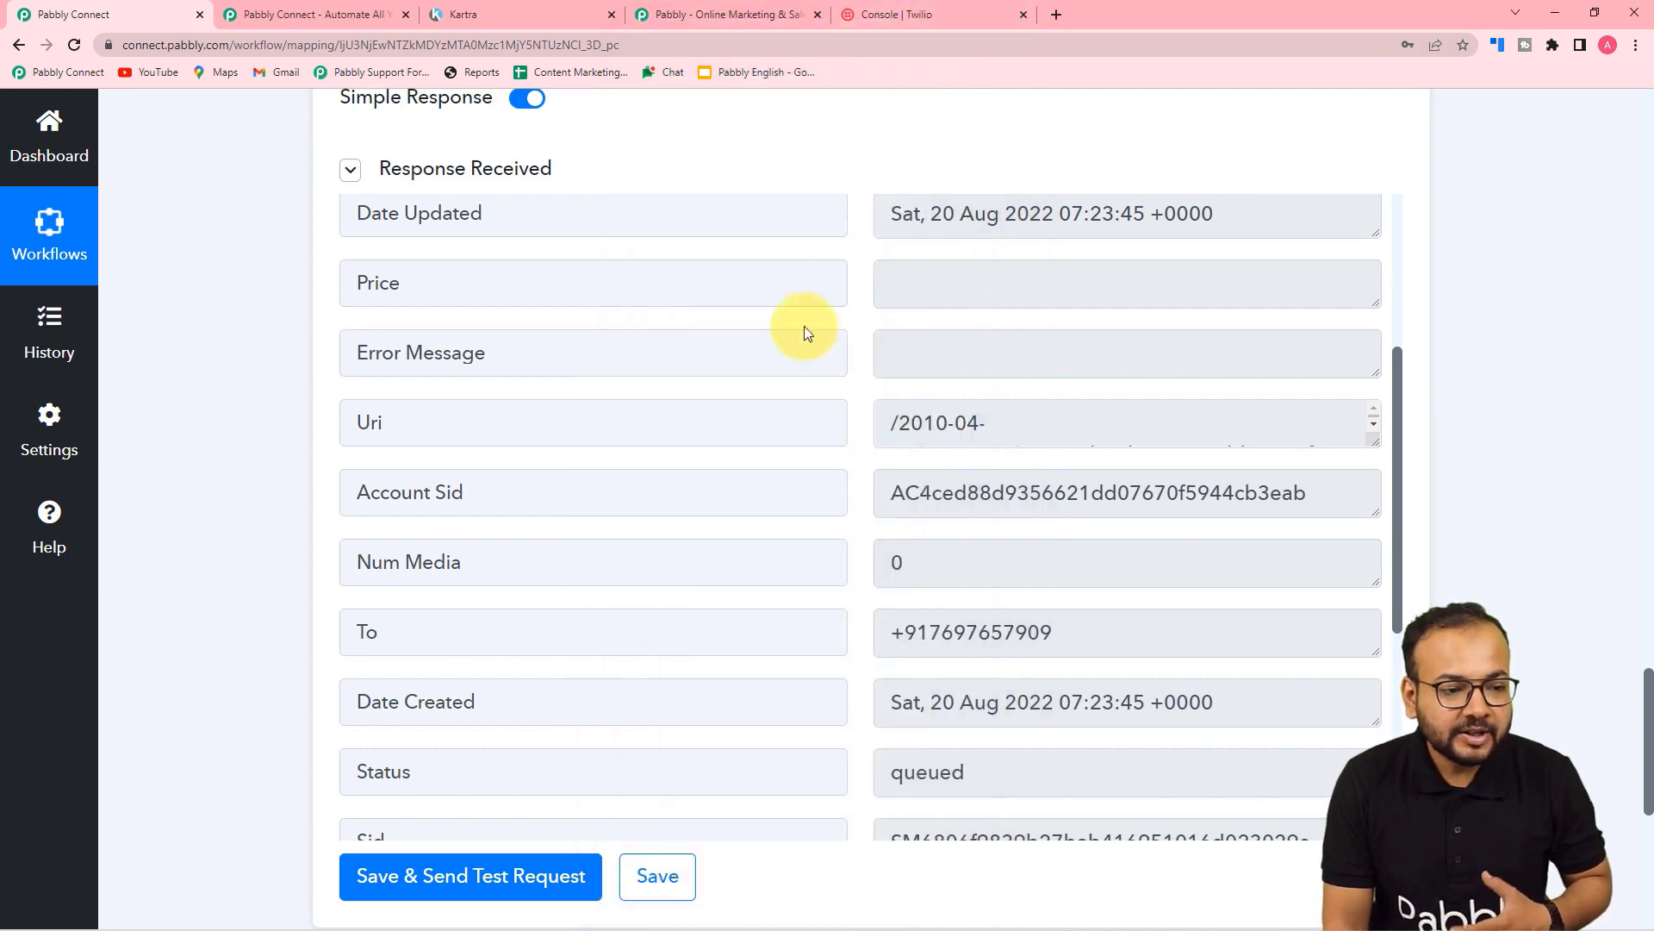
Step: Copy 'My Twilio phone number' from the Twilio Console into the SMS step's Sender Number
scroll(804, 333, "up", 3)
scroll(327, 317, "up", 8)
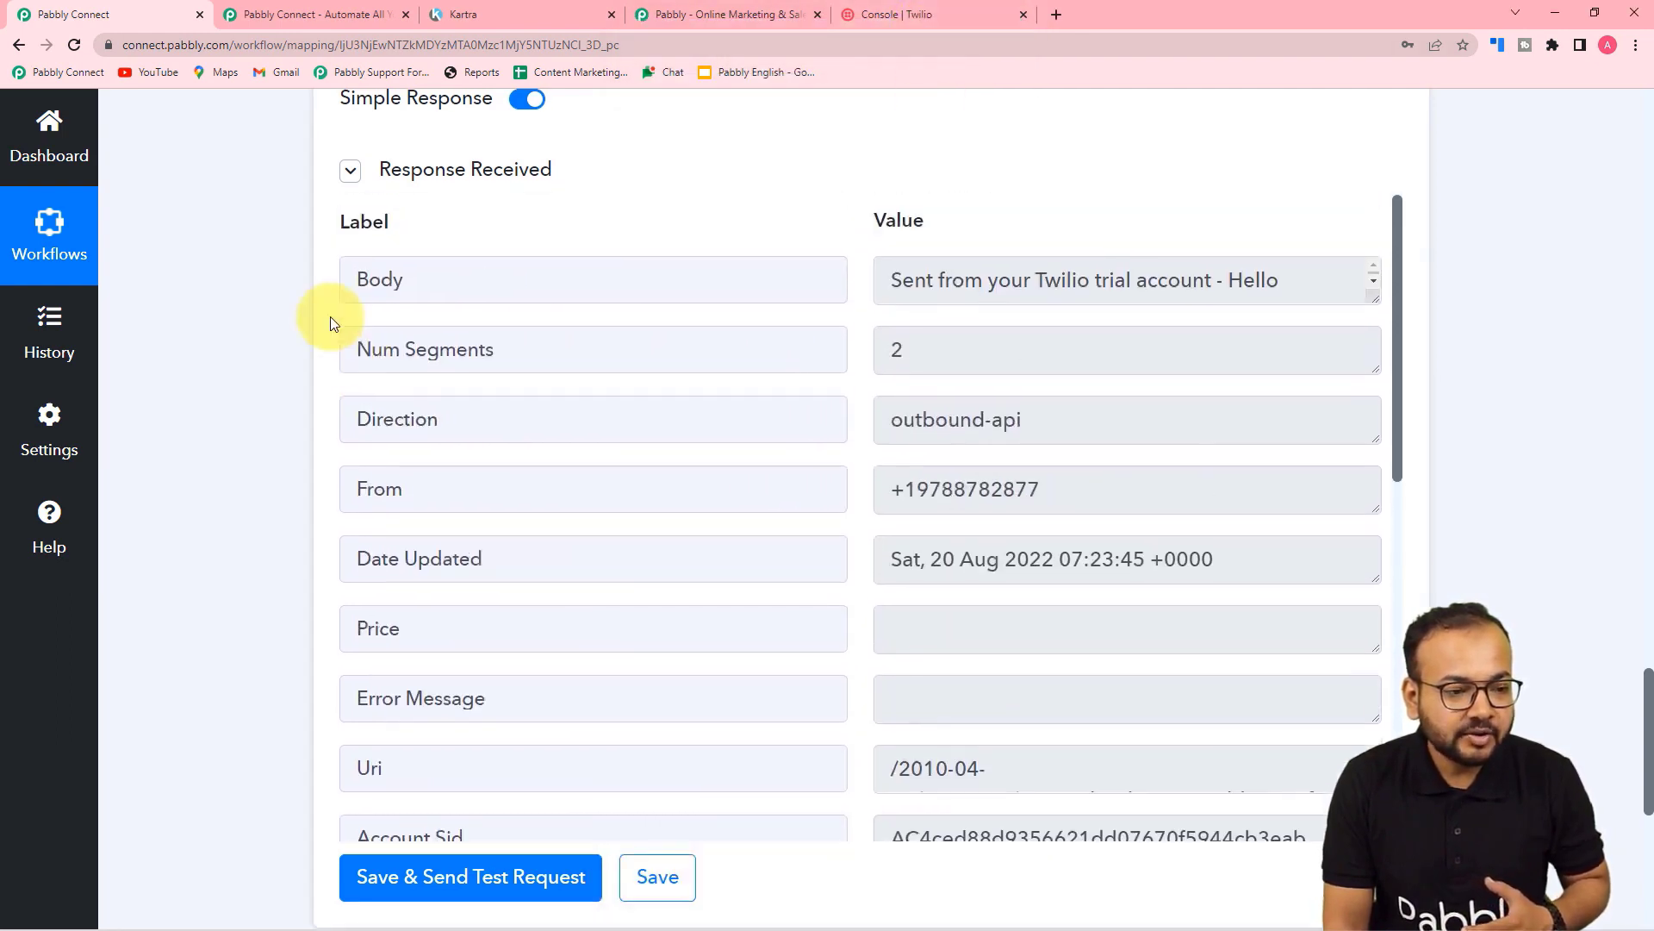
scroll(300, 314, "up", 1)
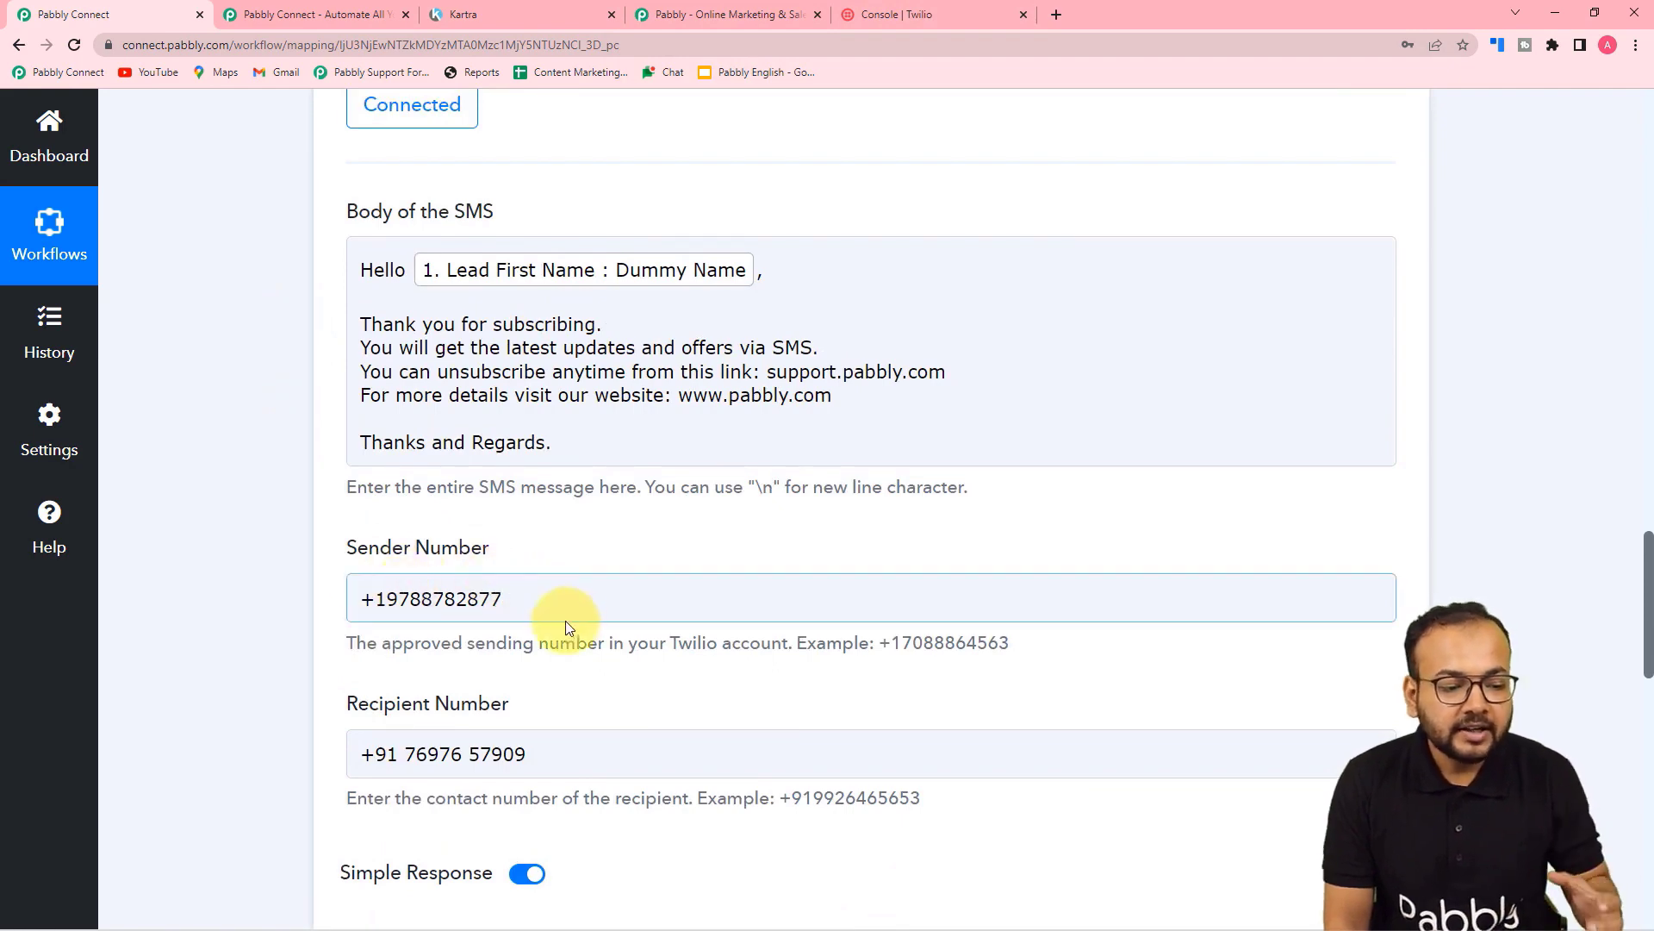
left_click(918, 9)
scroll(646, 266, "up", 4)
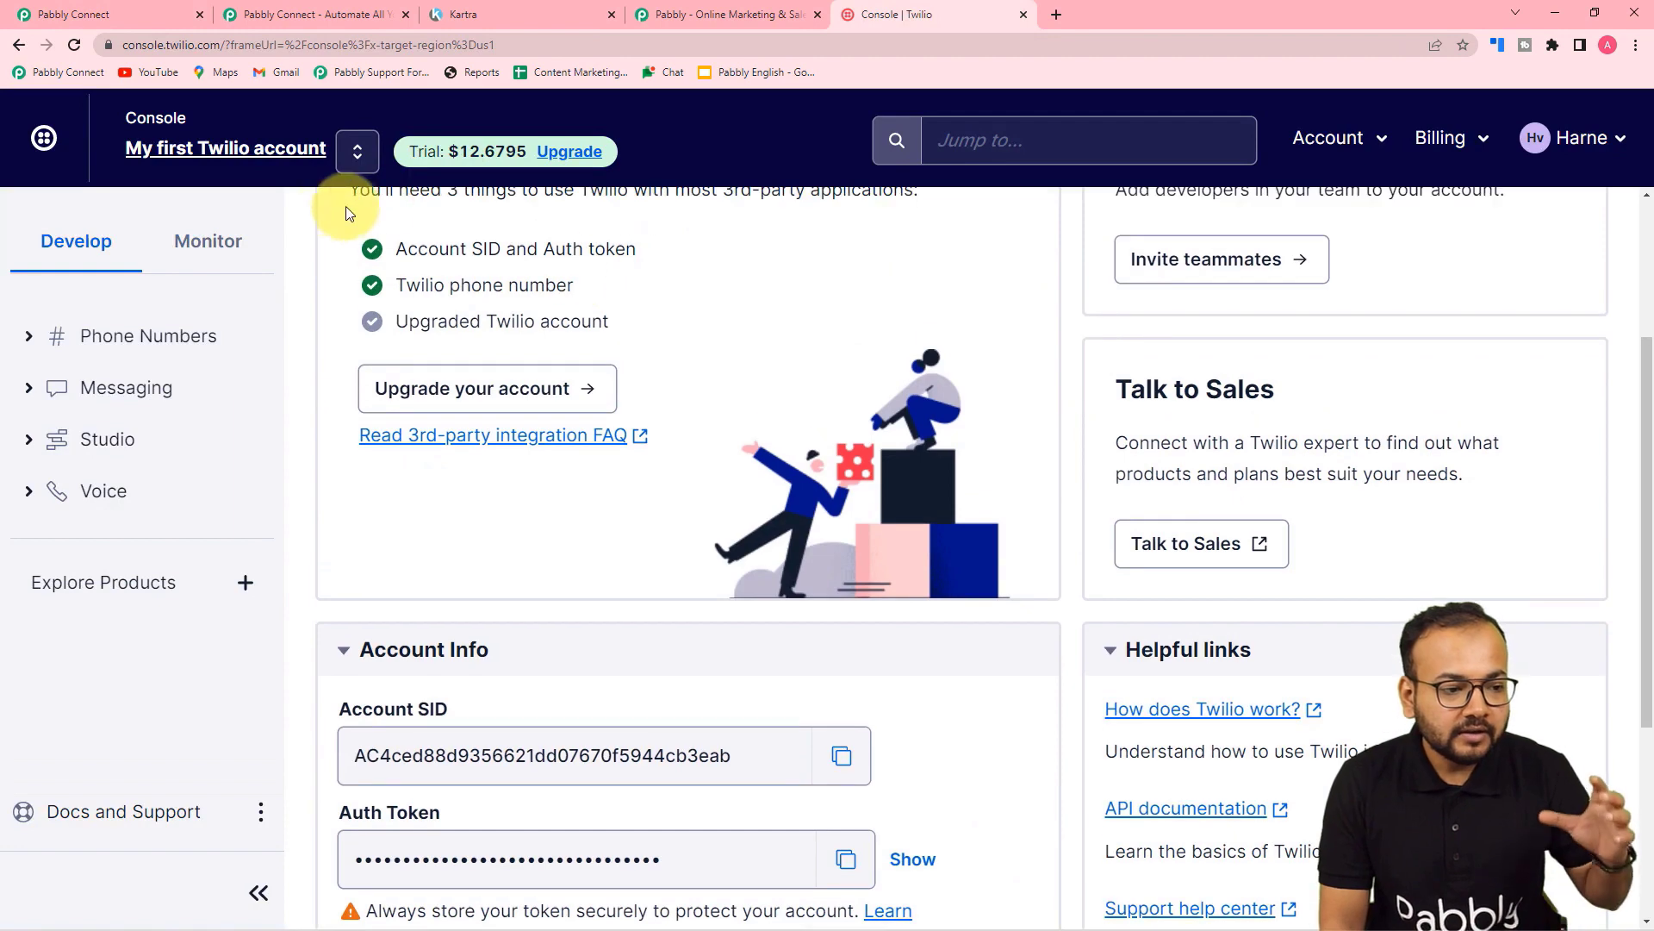
scroll(610, 297, "down", 4)
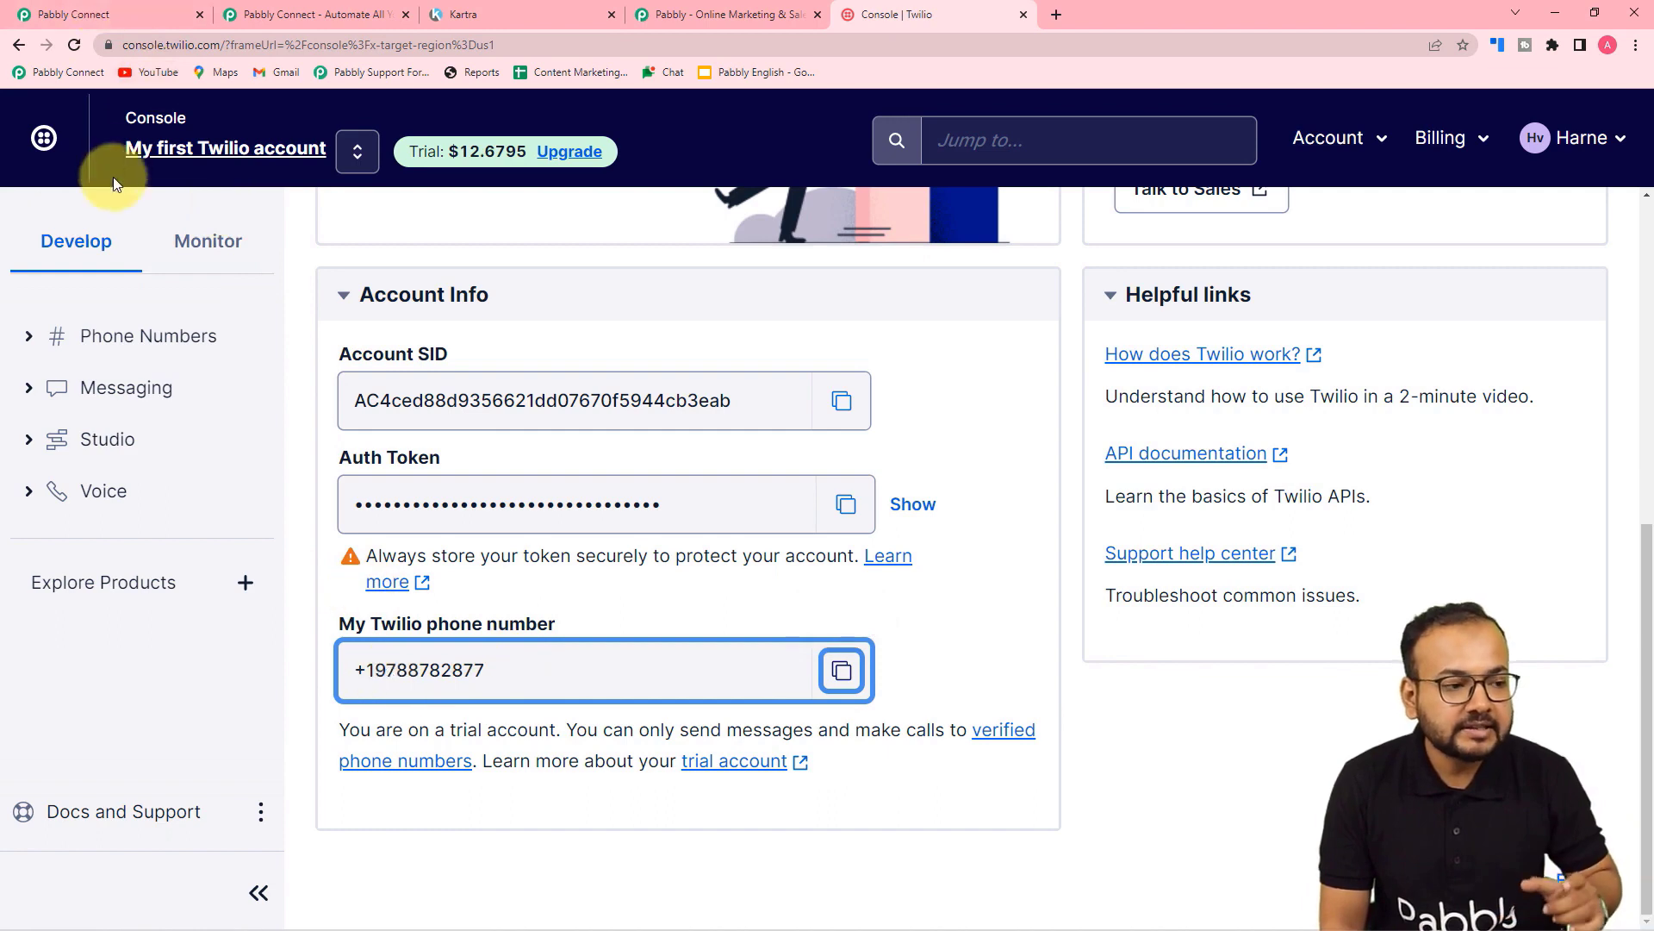
left_click(112, 15)
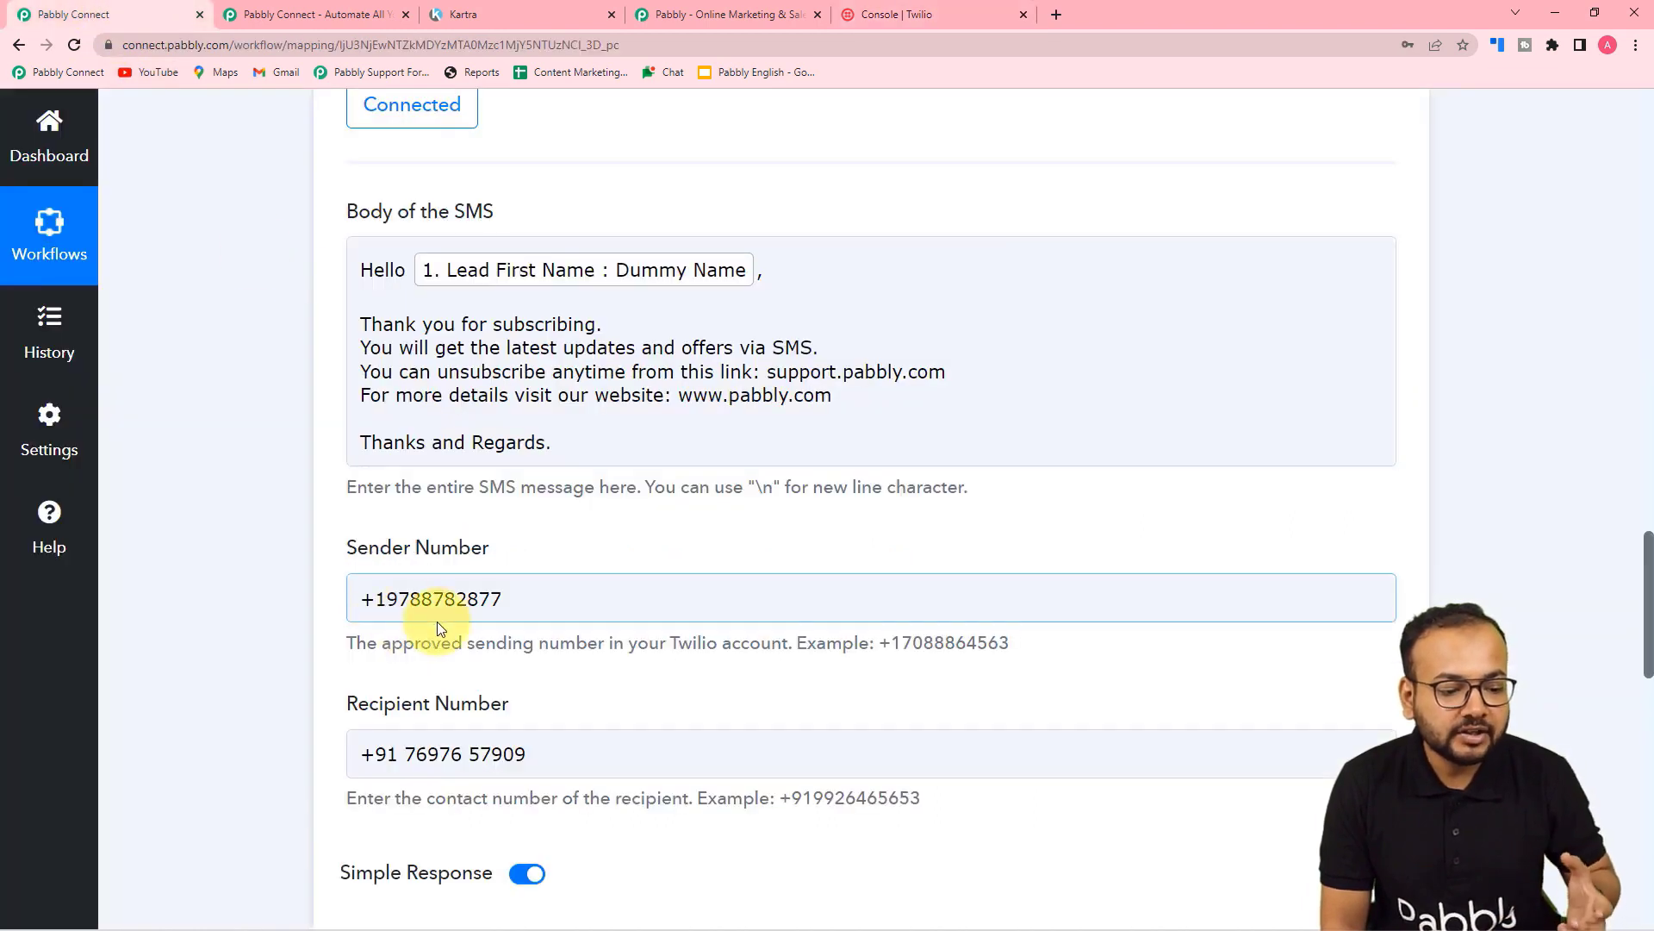
Step: Replace the fixed Recipient Number with the Kartra step's Lead Custom Fields 0 Field Value
left_click_drag(529, 749, 279, 728)
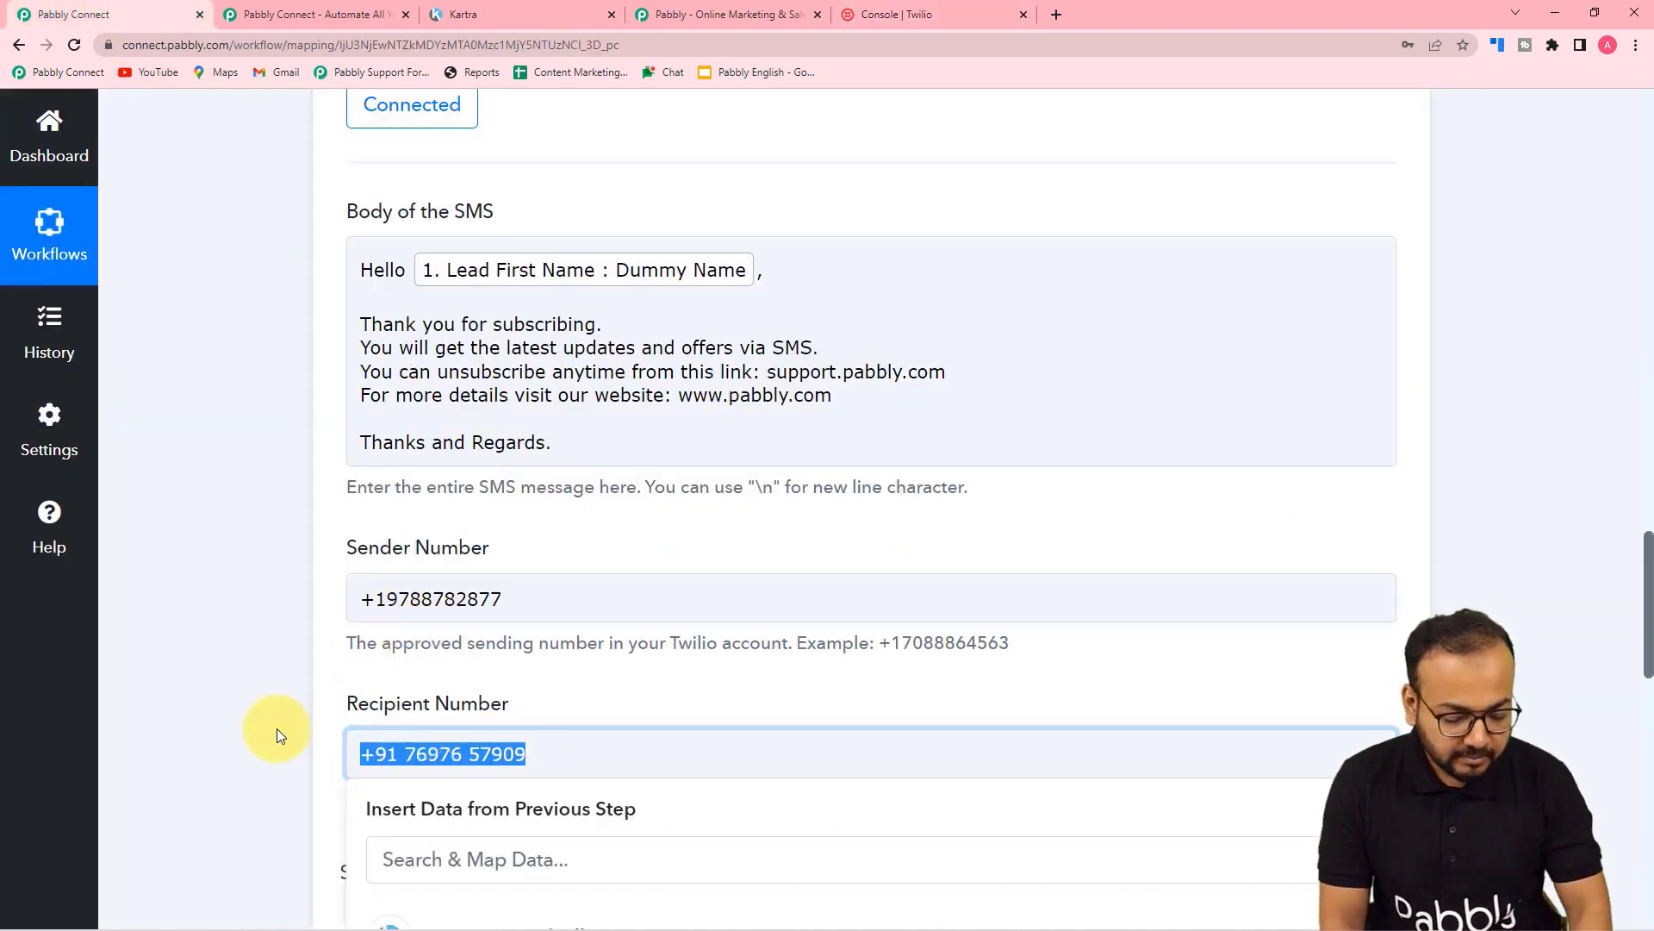
key("BackSpace")
scroll(345, 728, "down", 3)
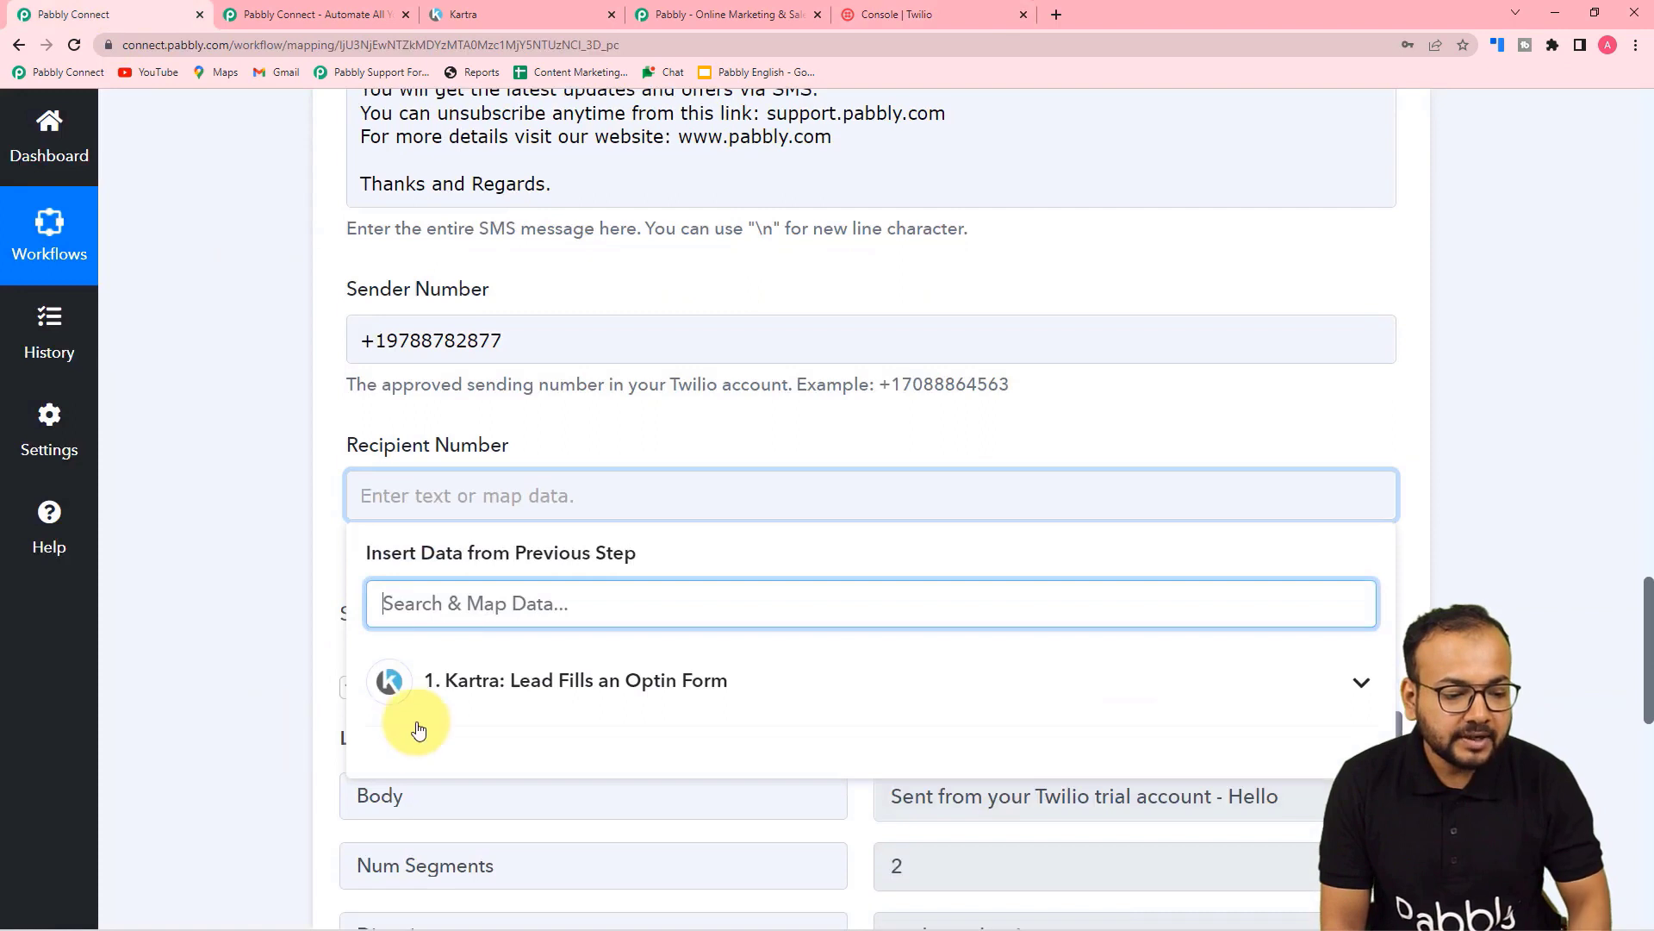
left_click(473, 702)
scroll(538, 823, "down", 2)
scroll(537, 823, "down", 6)
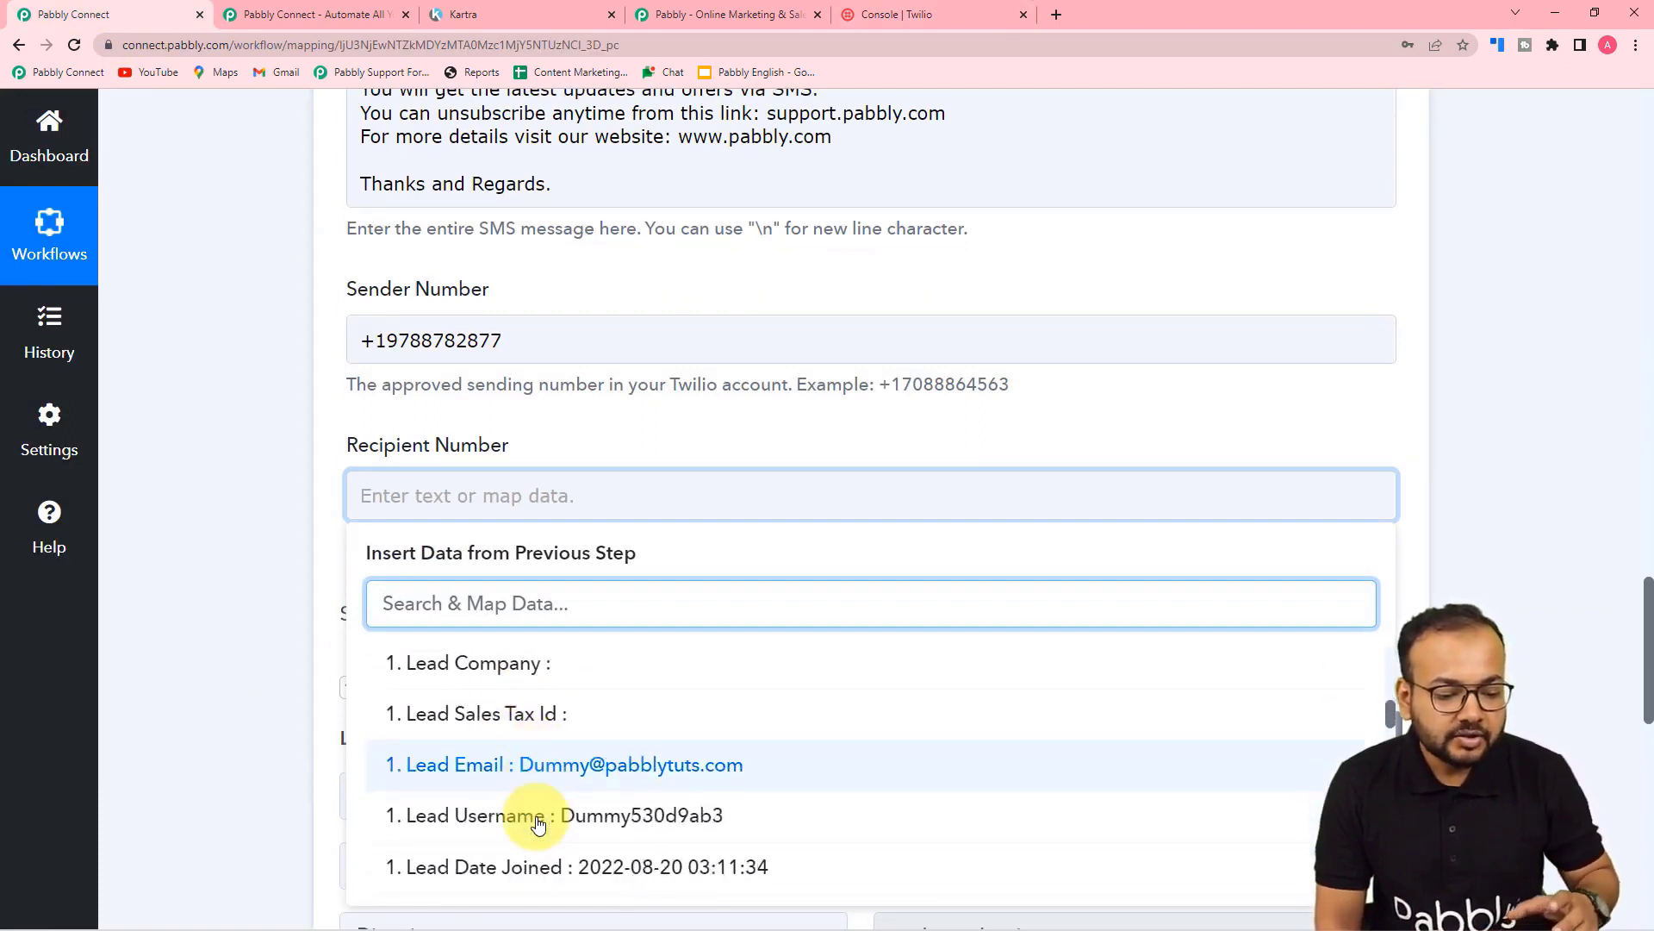
scroll(537, 823, "down", 9)
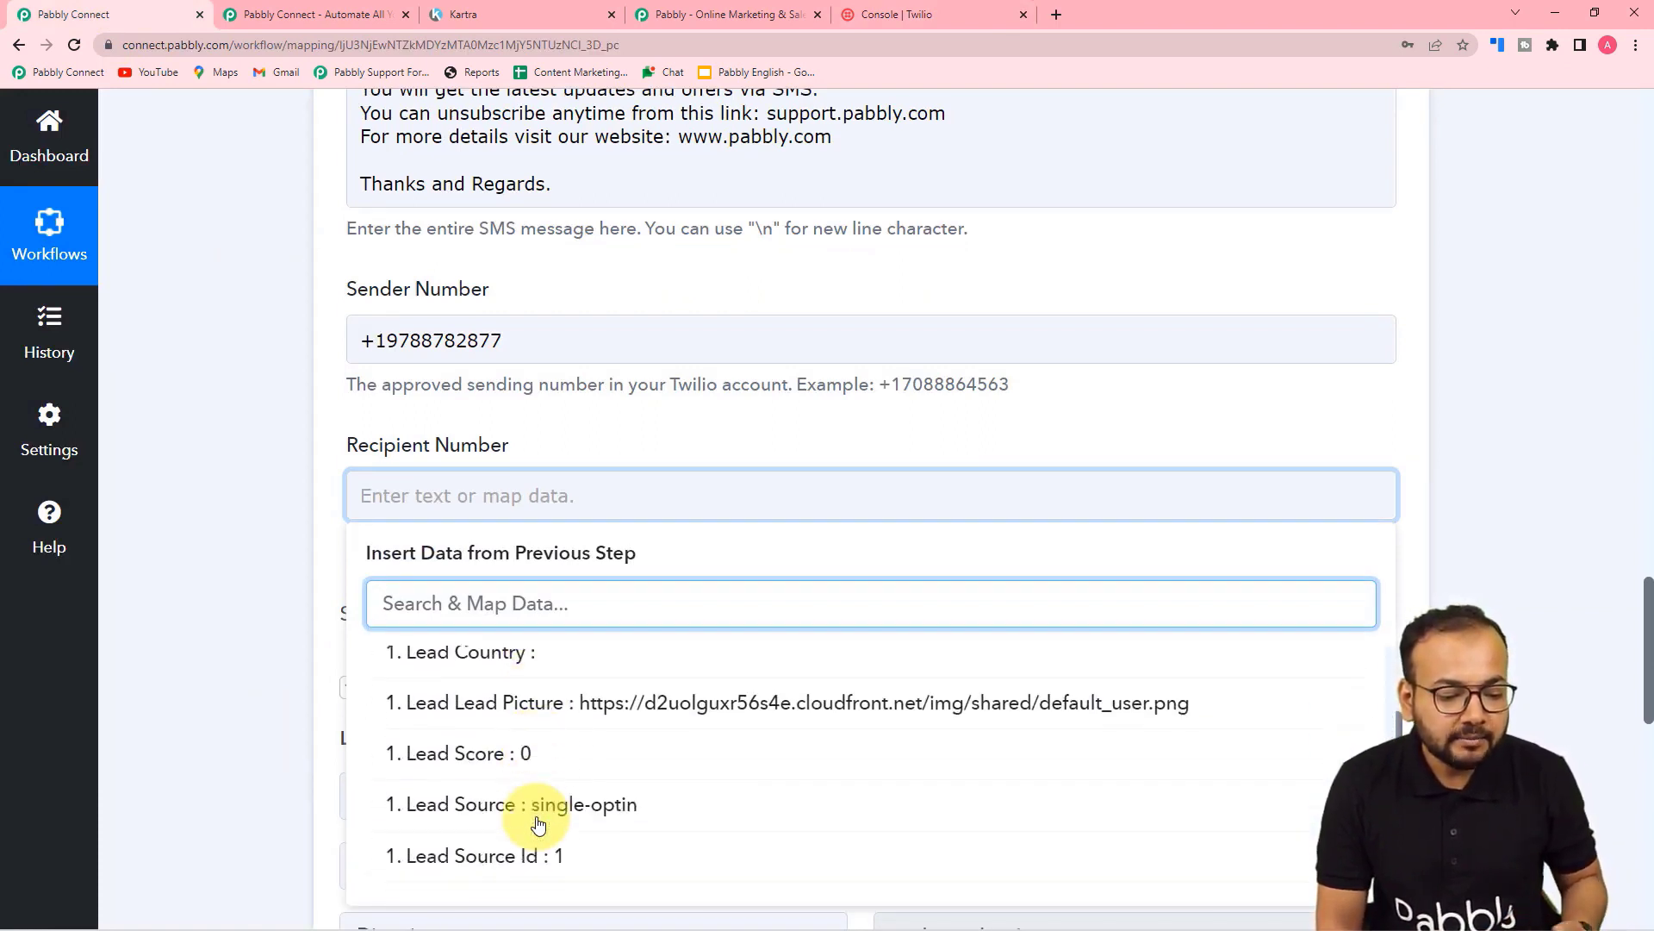
scroll(538, 823, "down", 4)
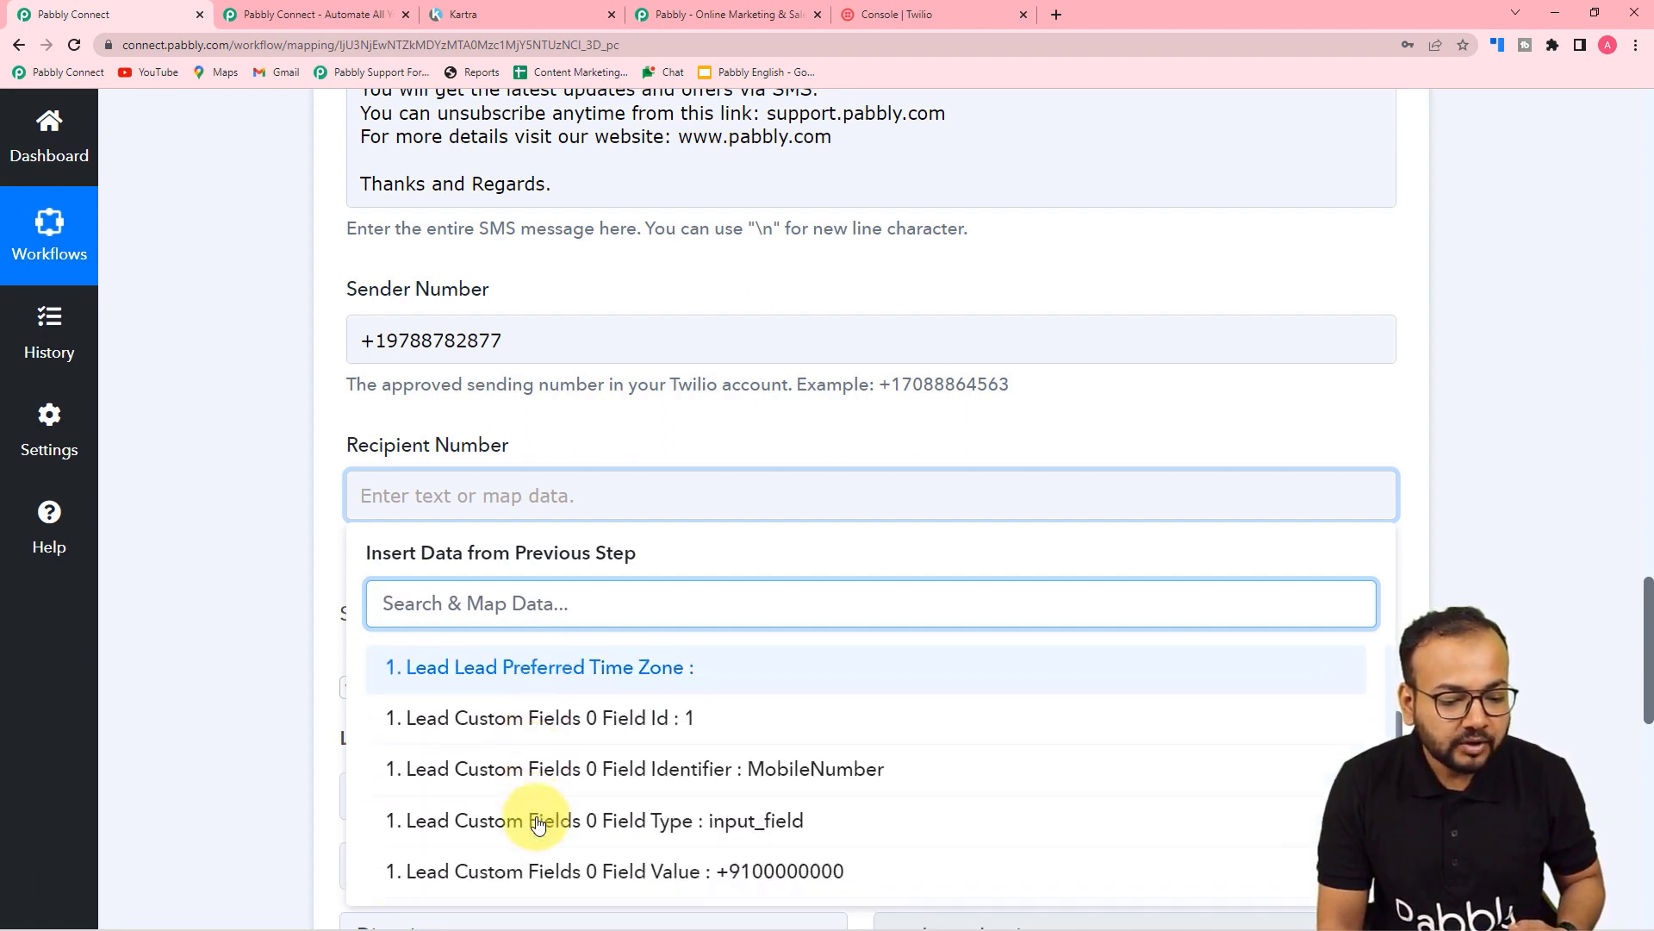
left_click(688, 887)
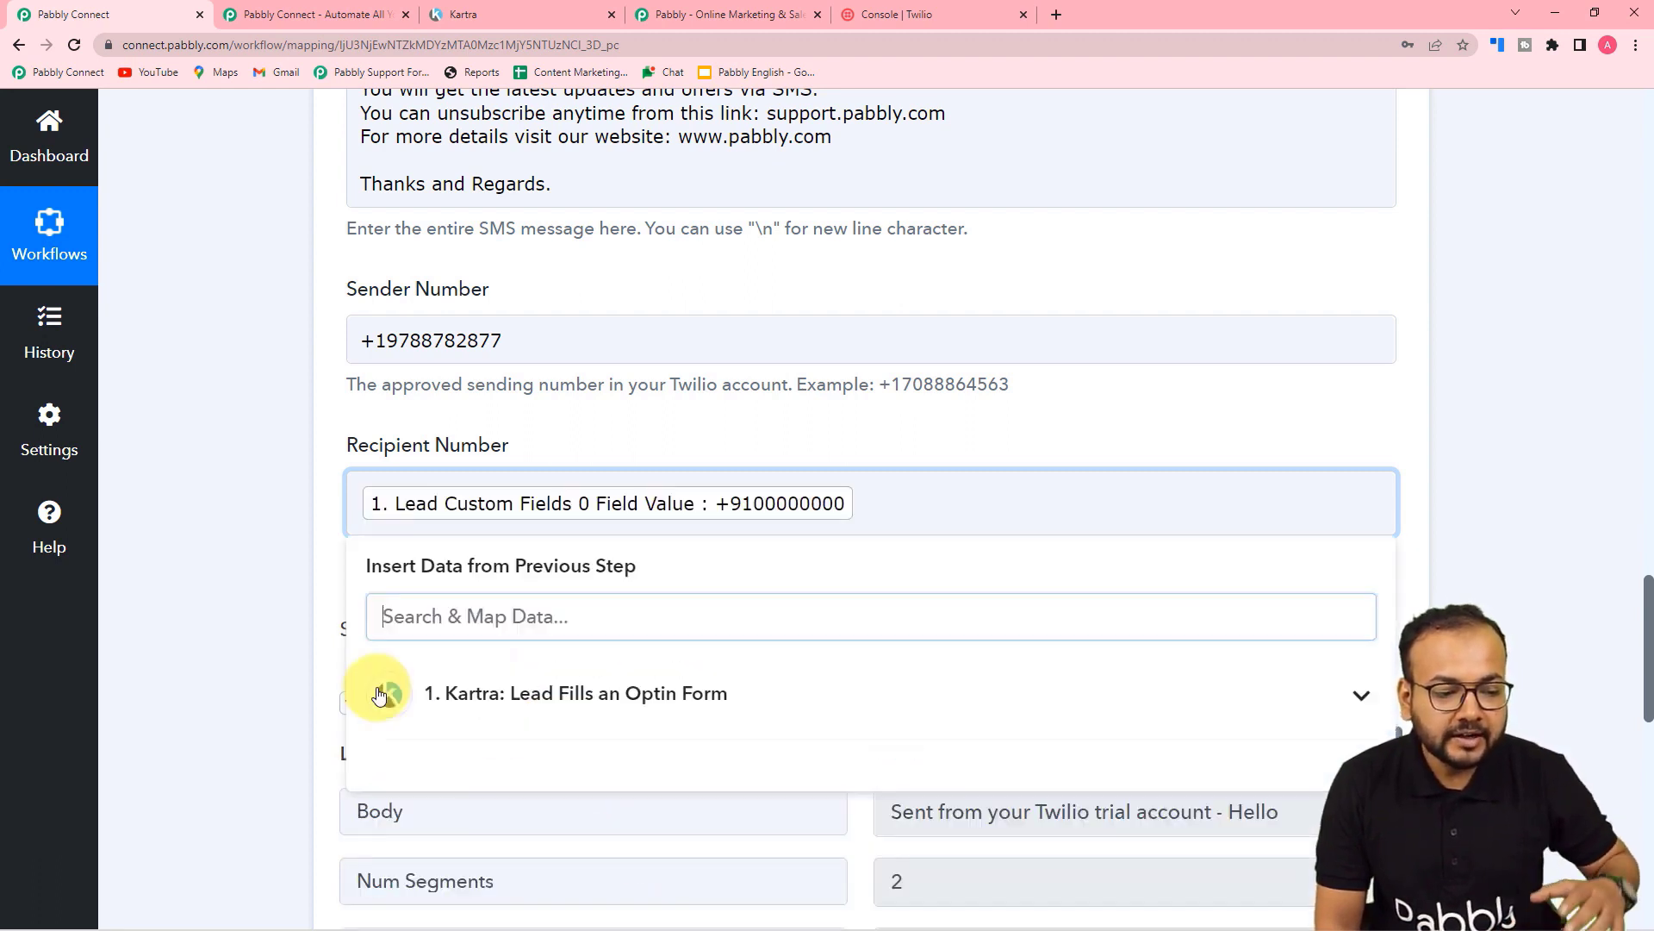
left_click(273, 603)
Step: Collapse the Kartra trigger step card
scroll(298, 650, "up", 1)
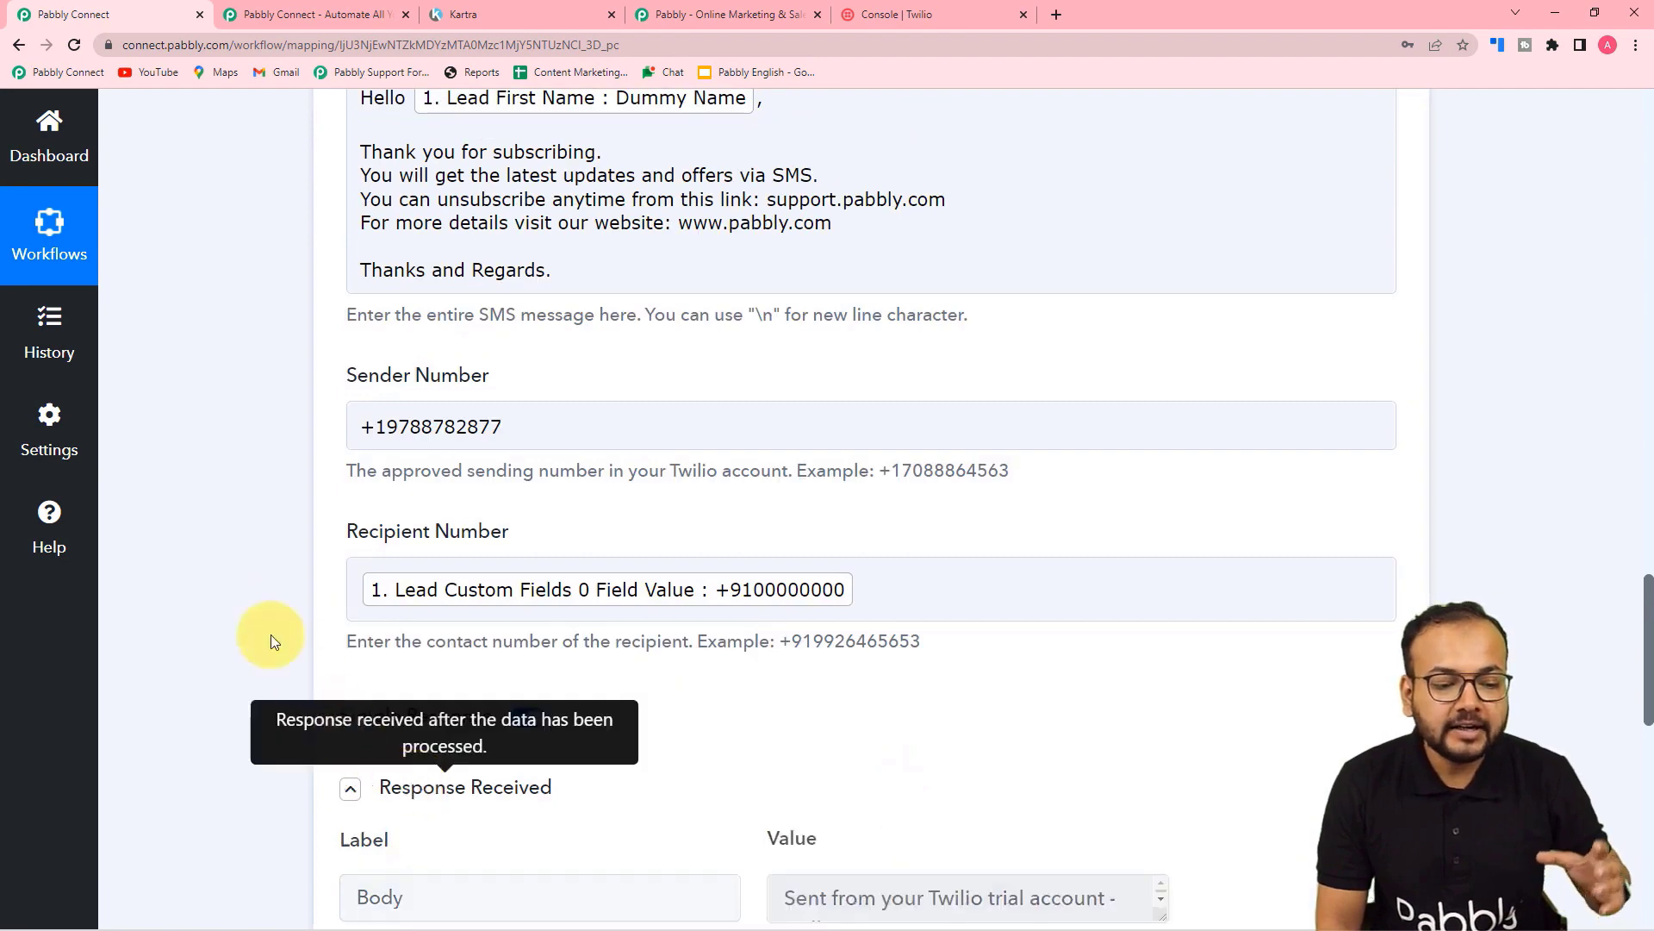
scroll(251, 612, "up", 6)
scroll(250, 607, "up", 11)
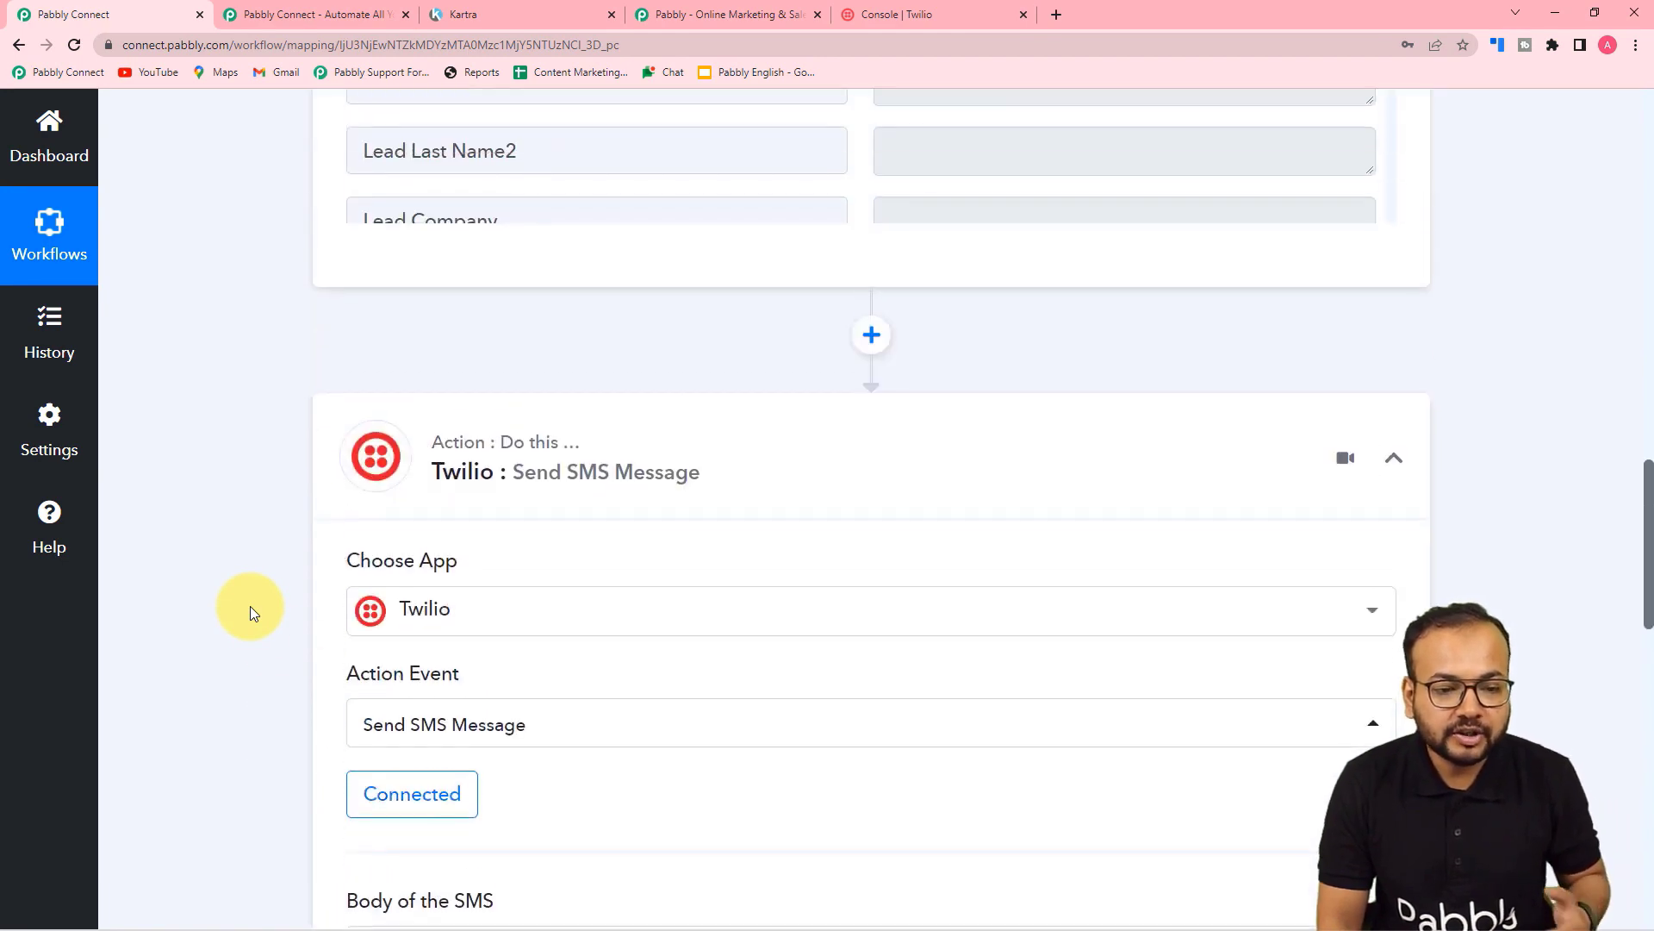
scroll(256, 603, "up", 14)
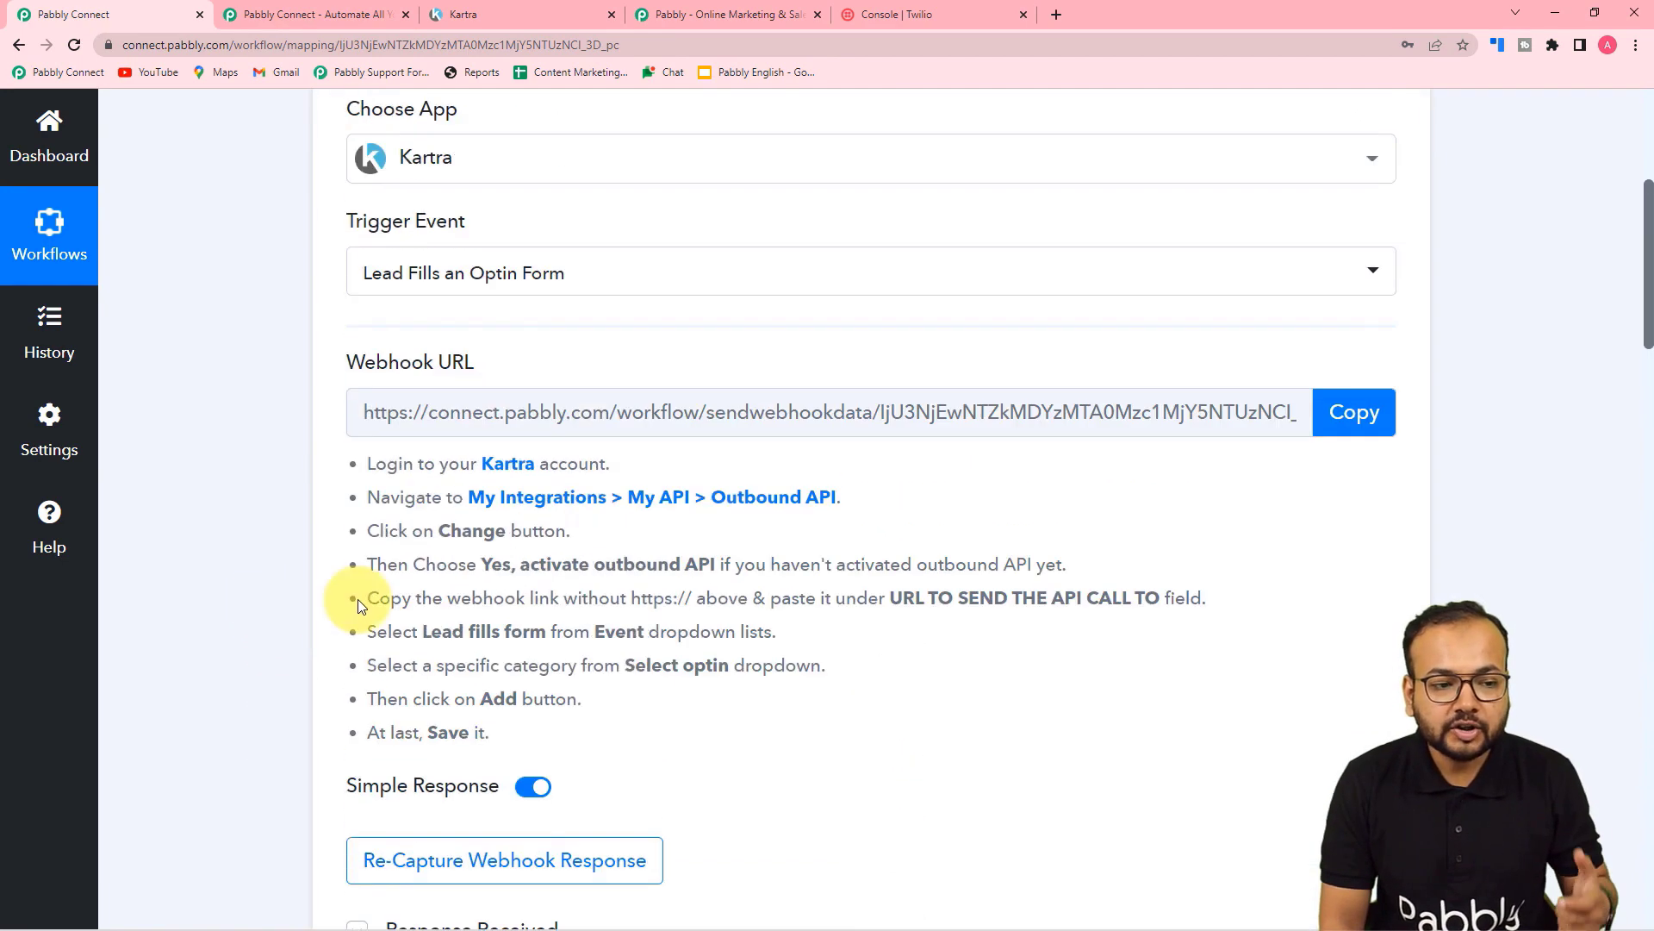
left_click(1393, 353)
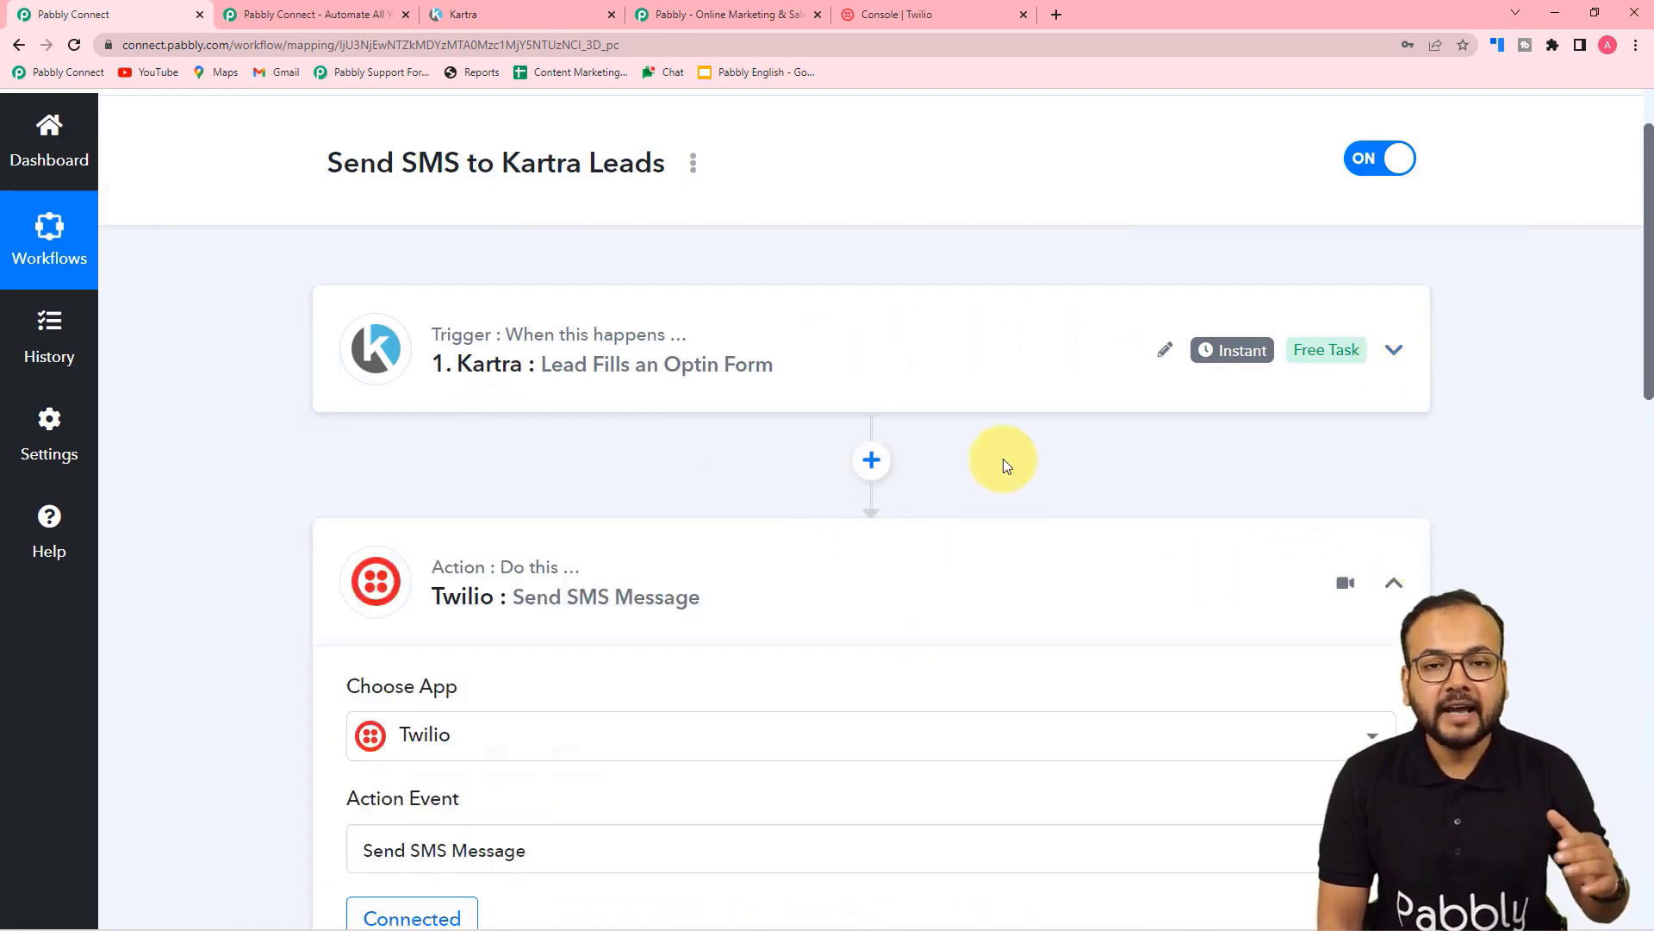
Step: Collapse the Twilio Send SMS action card
left_click(1396, 584)
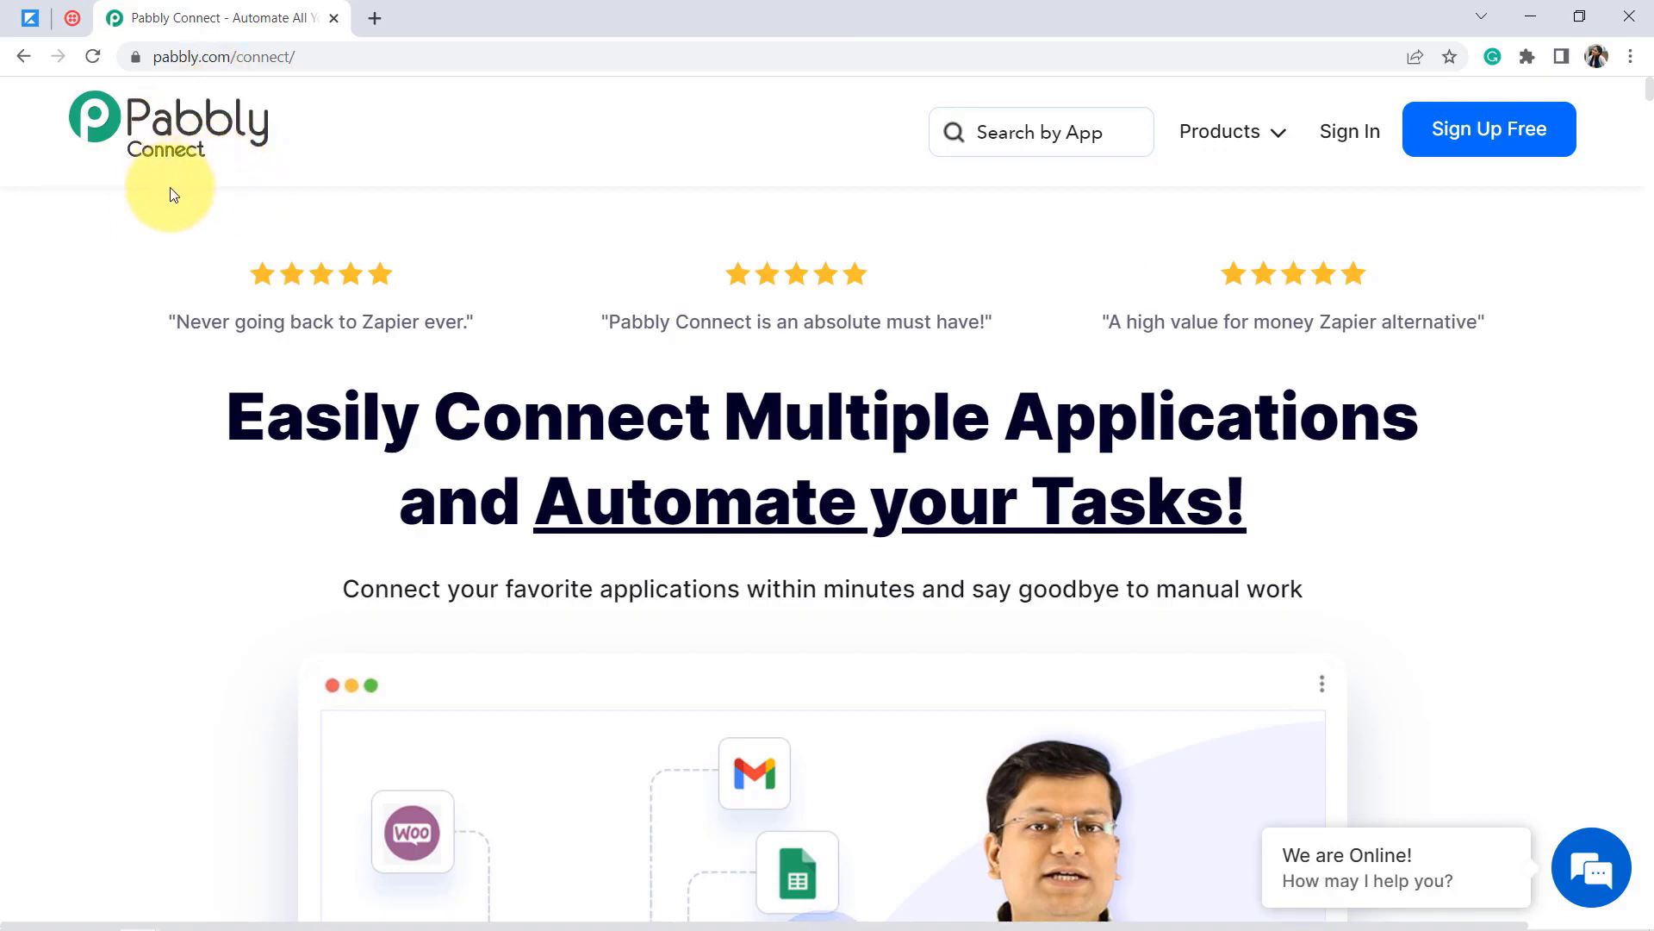
Step: Open the Pabbly Connect dashboard through Access Now on the account's All Apps page
left_click_drag(169, 57, 307, 62)
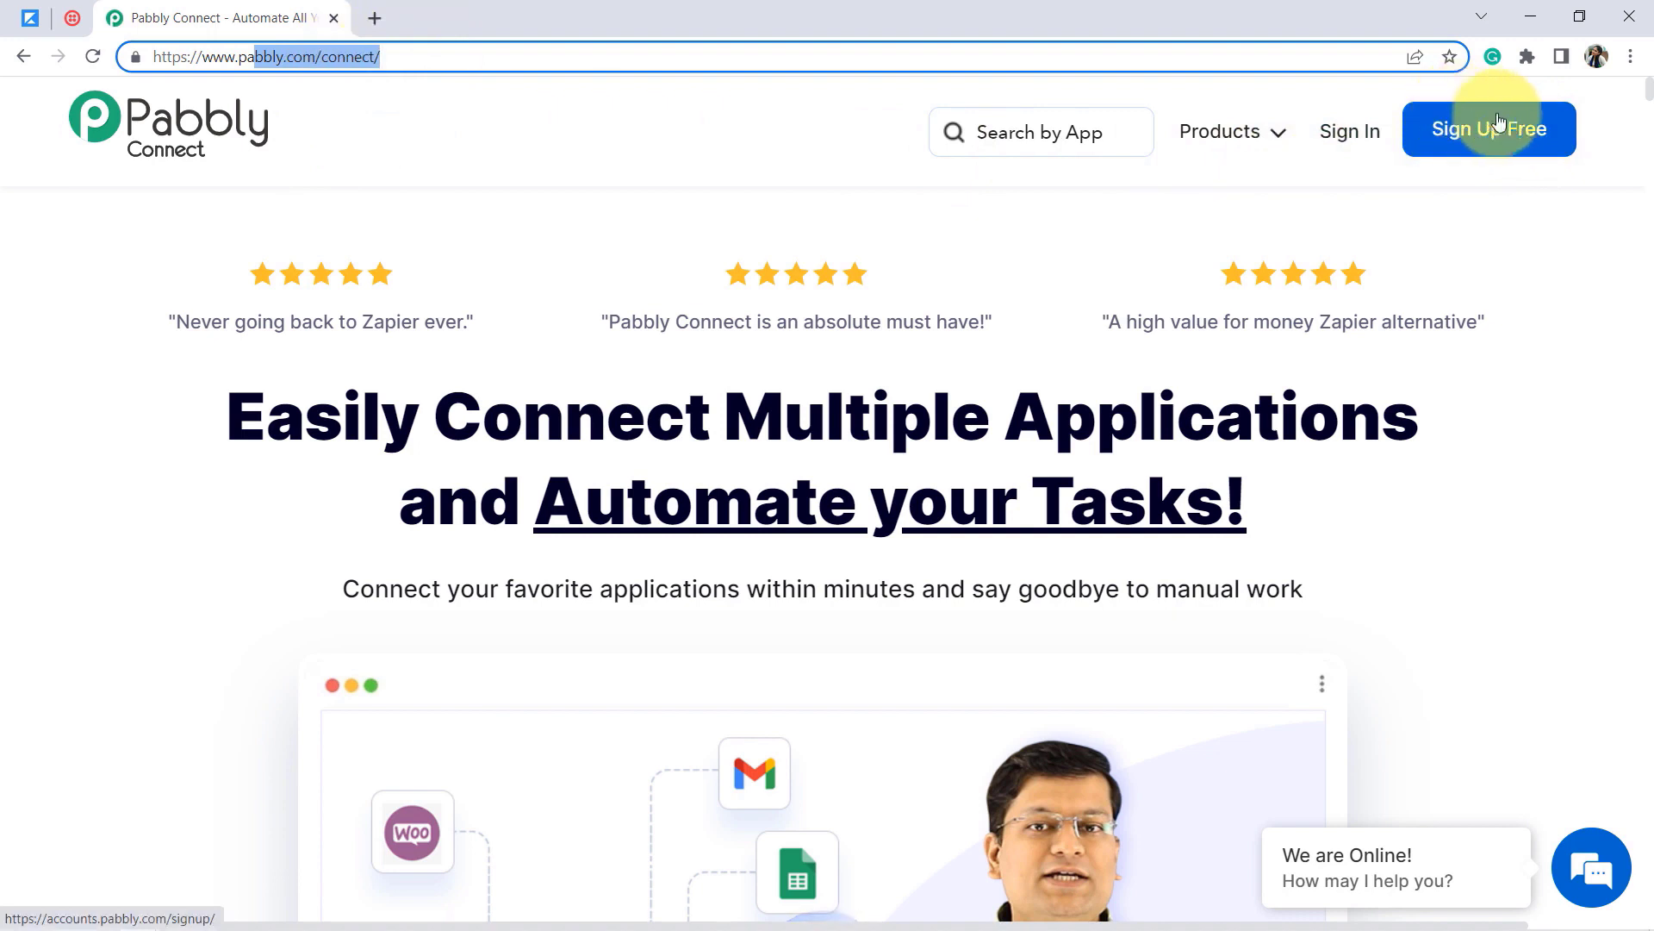
left_click(1350, 132)
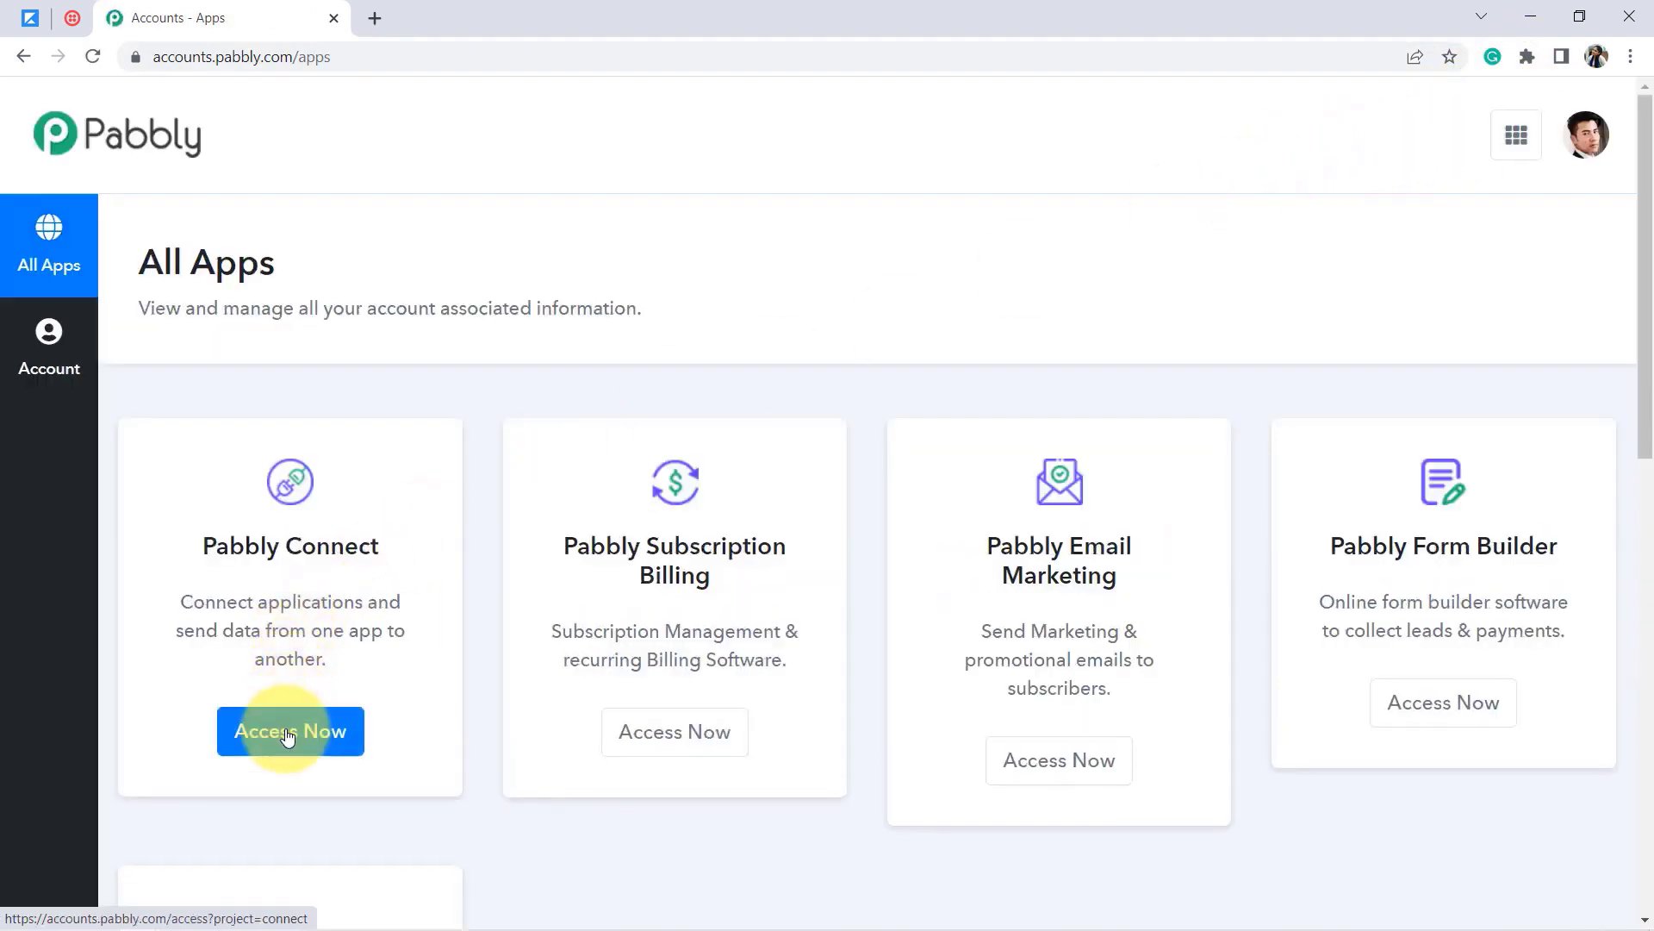
left_click(288, 733)
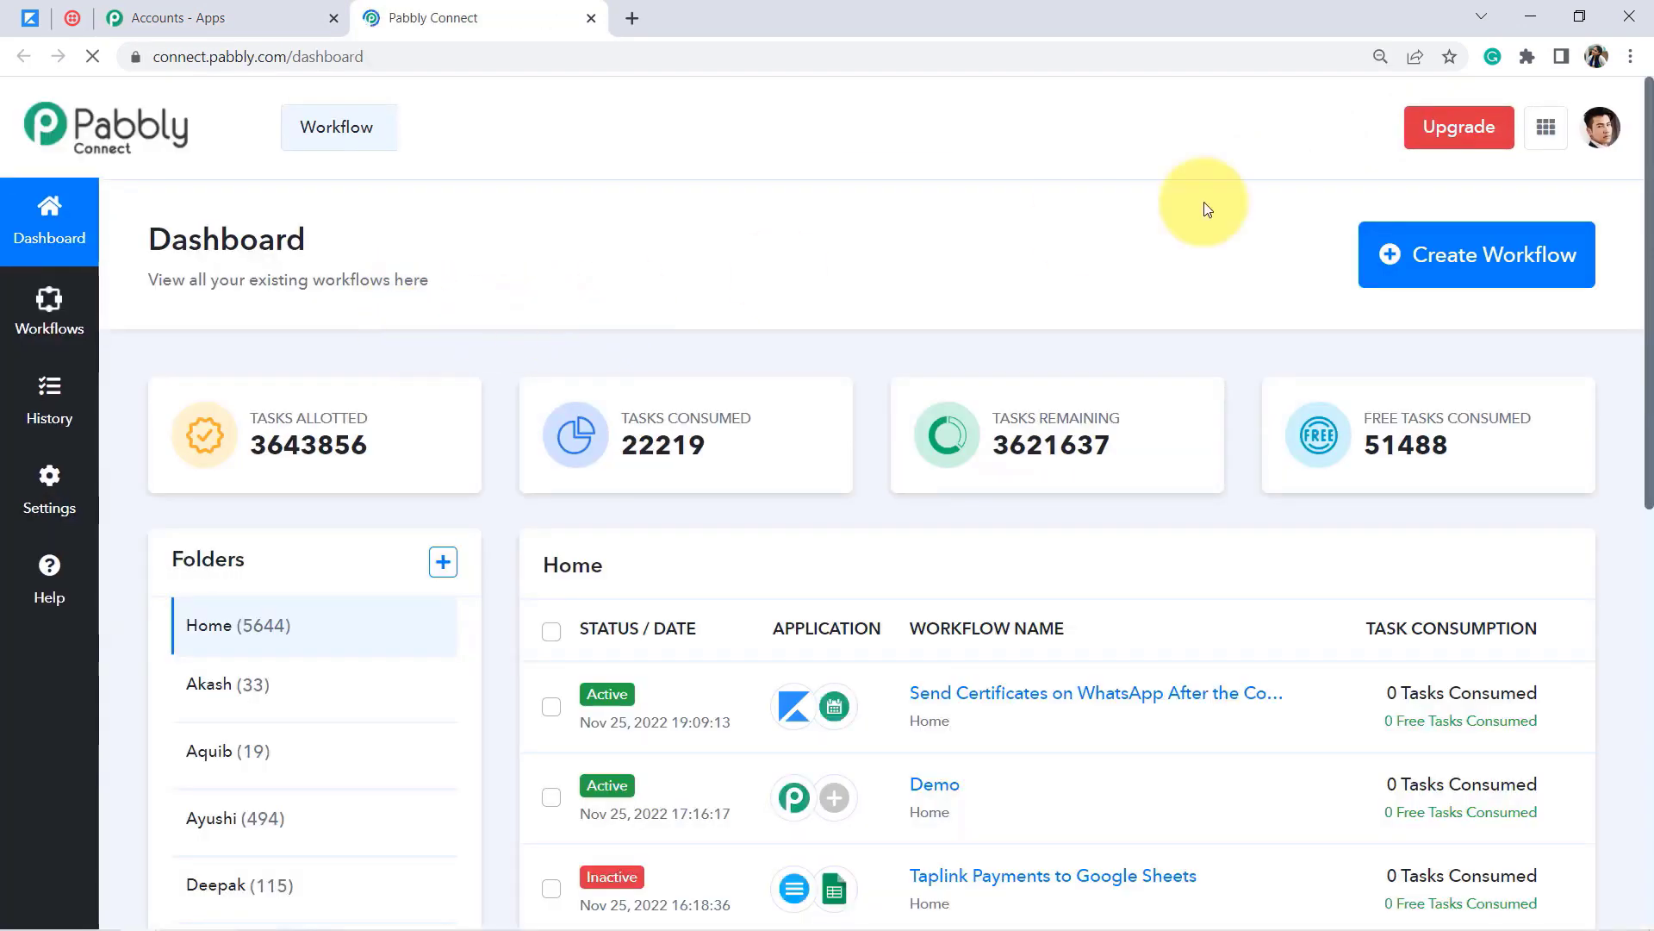
left_click(1632, 58)
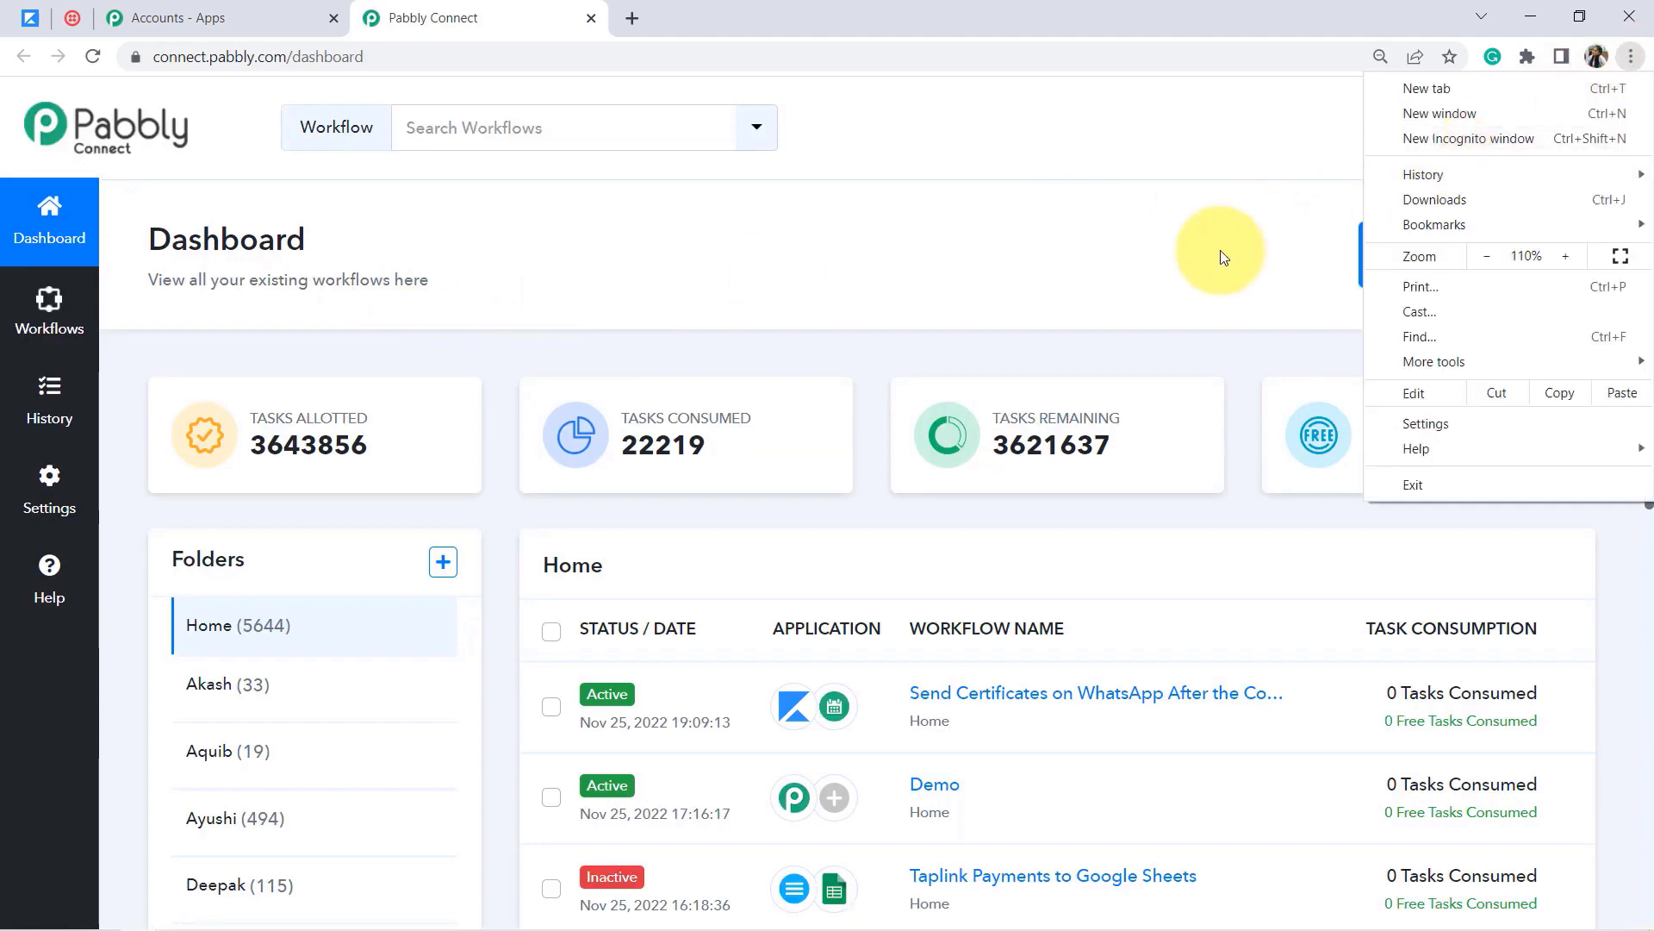
left_click(1145, 296)
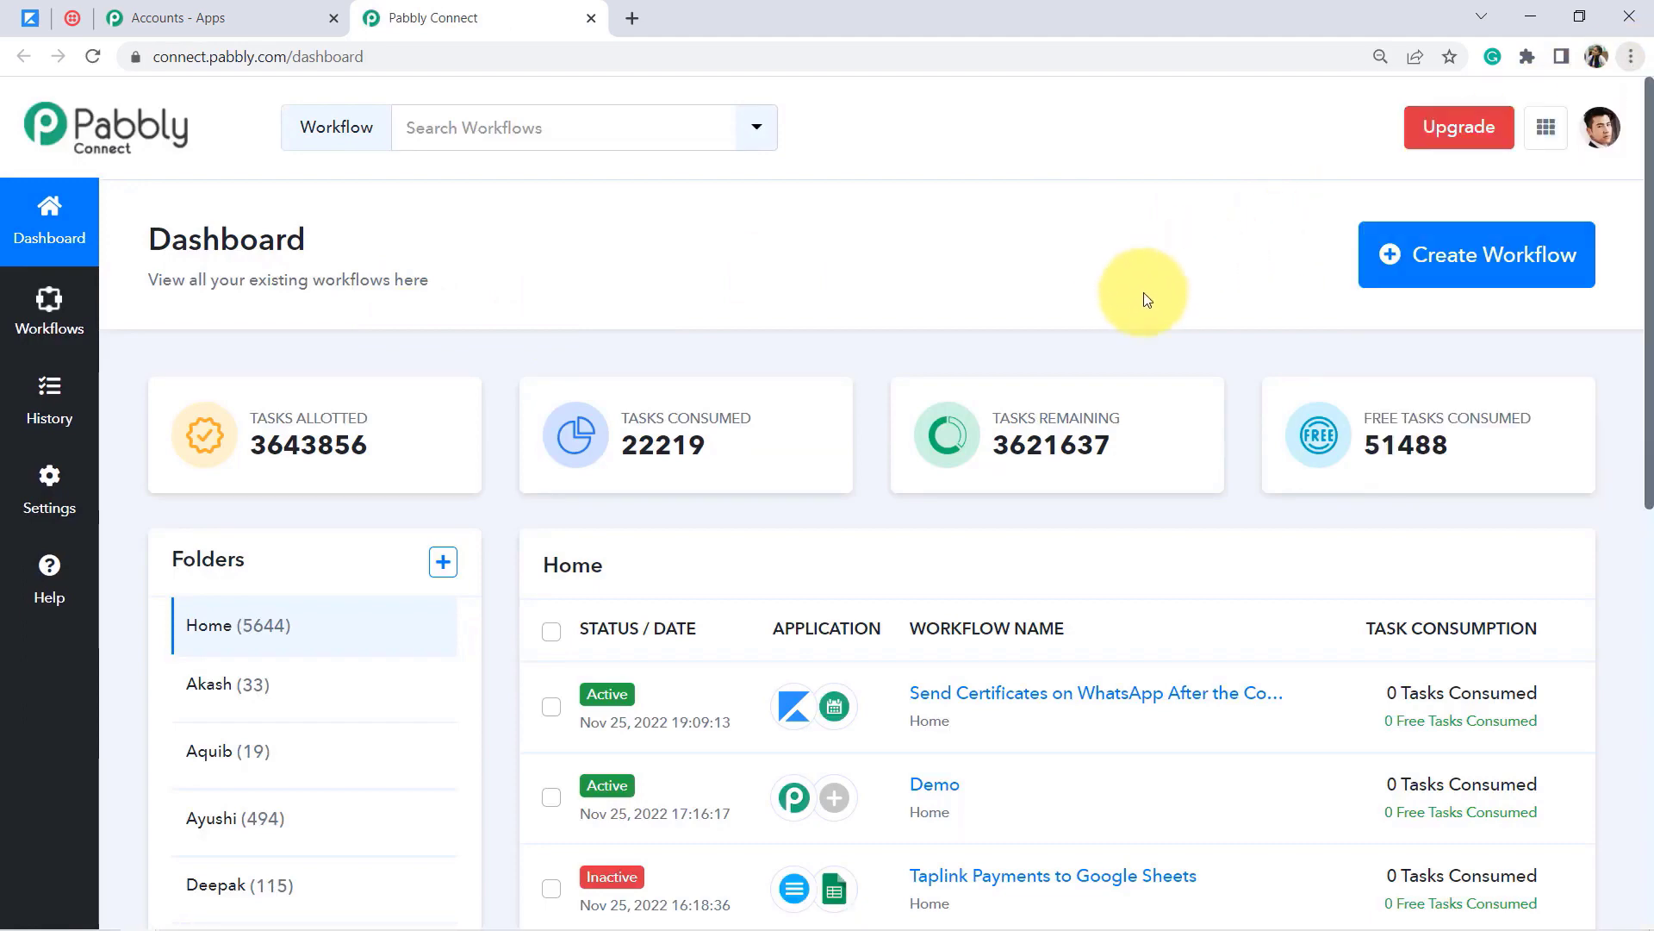
Step: Create a workflow named 'Connect Kajabi & Twilio & Start Sending SMS Automatically'
left_click(1446, 259)
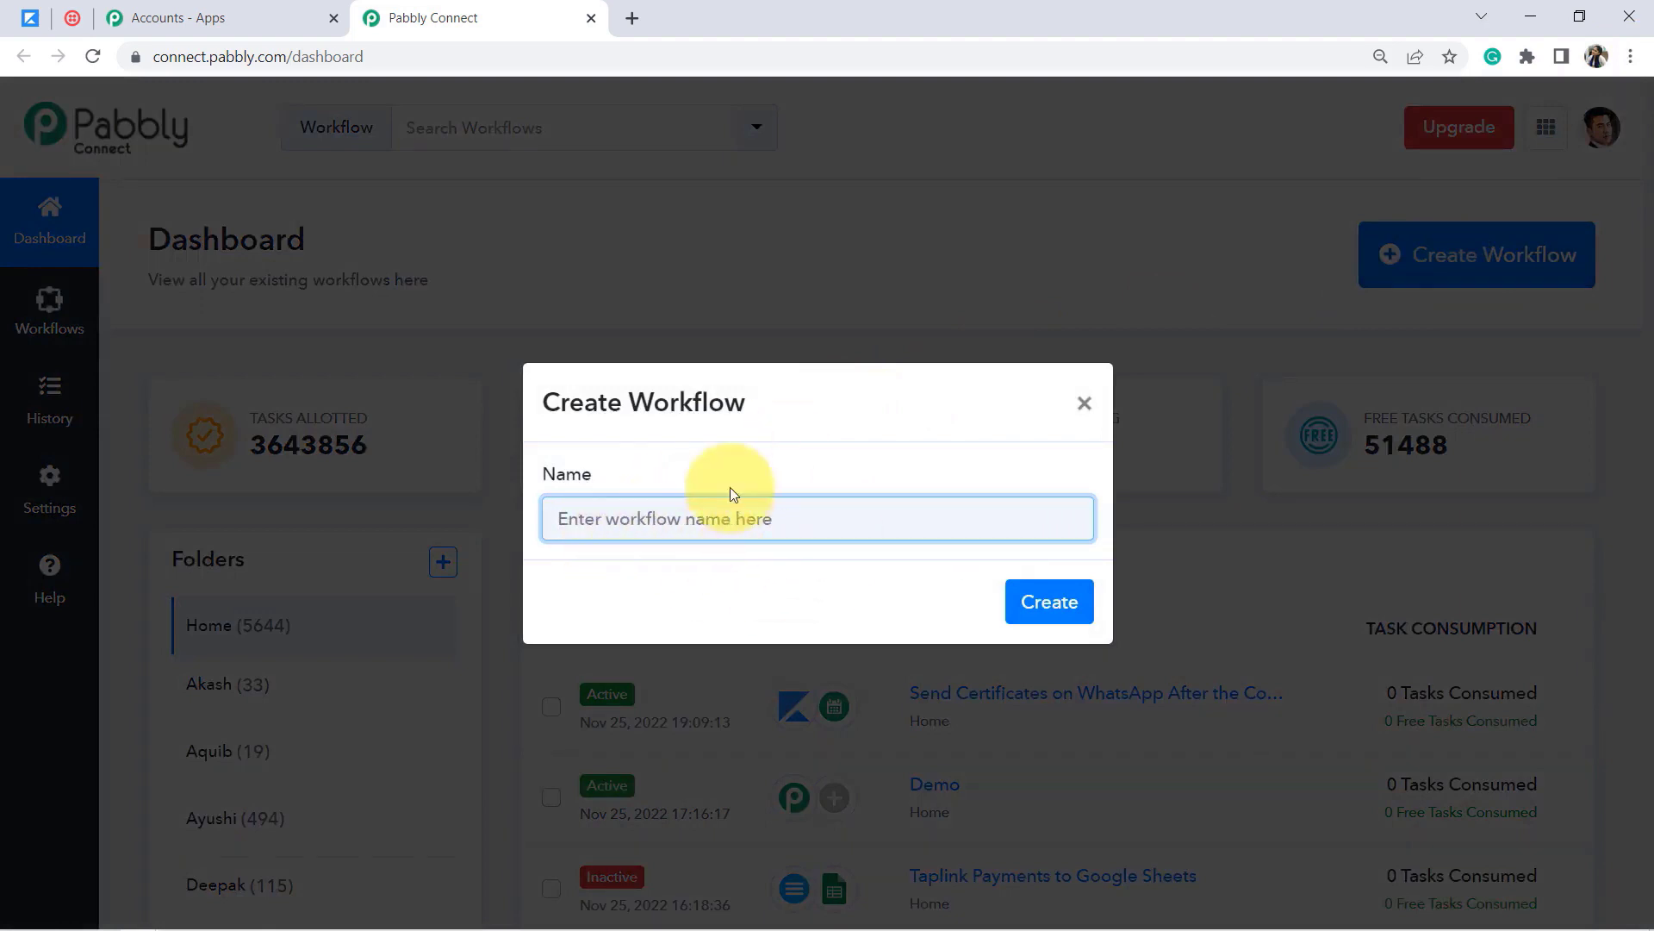
left_click_drag(670, 403, 708, 403)
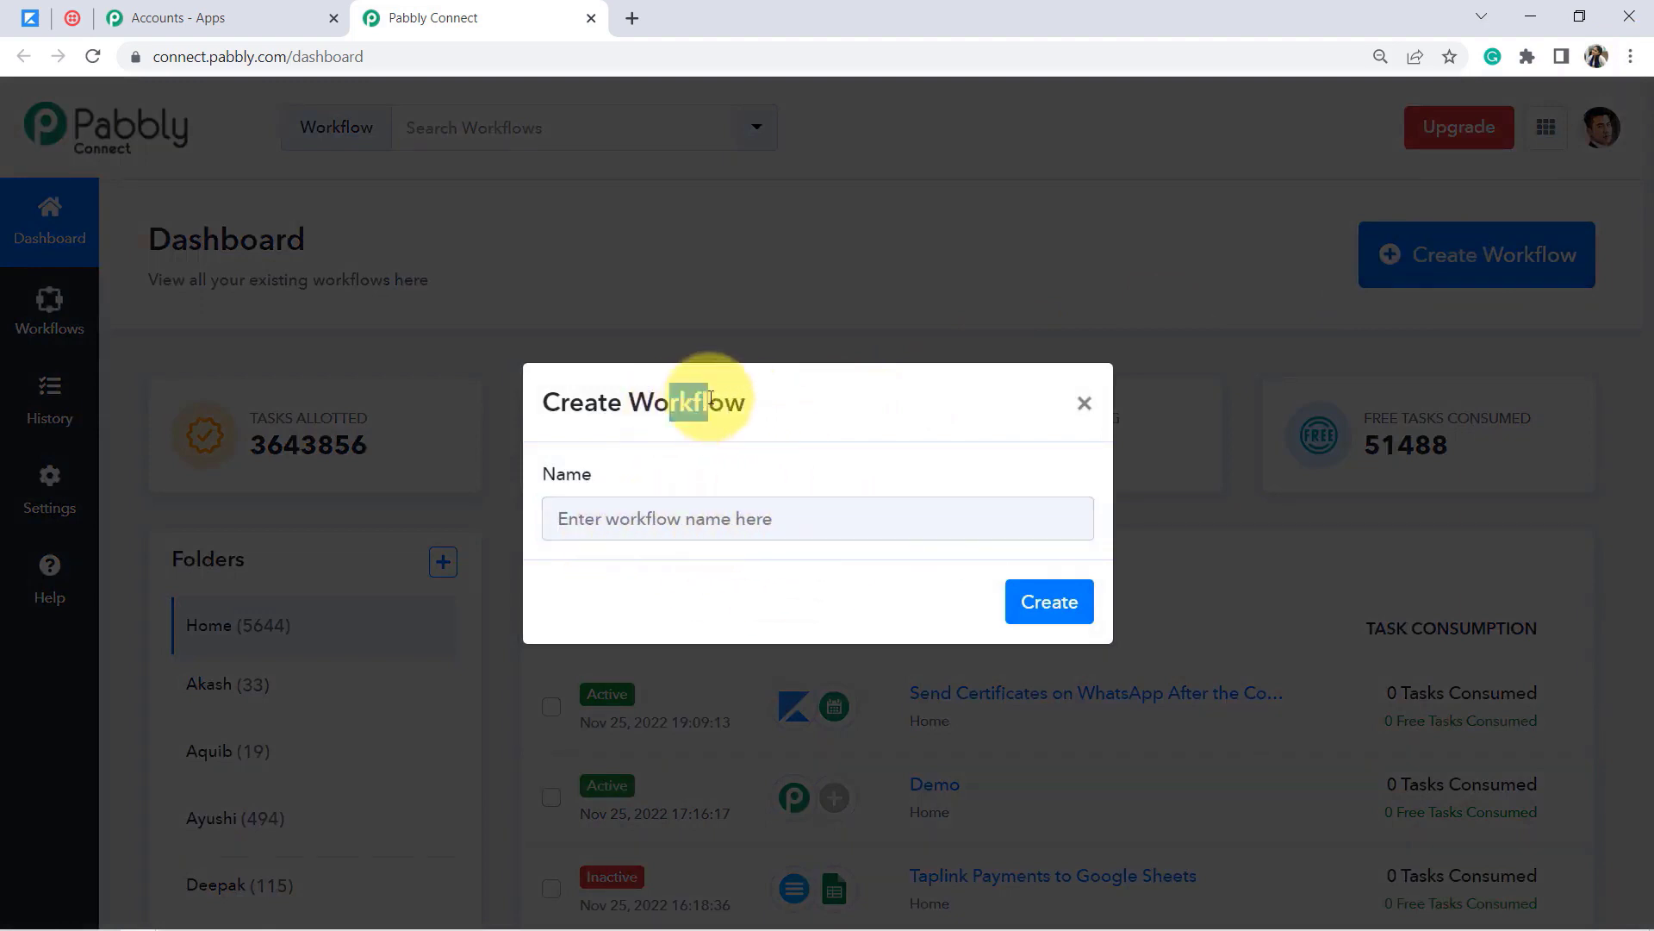
left_click(608, 515)
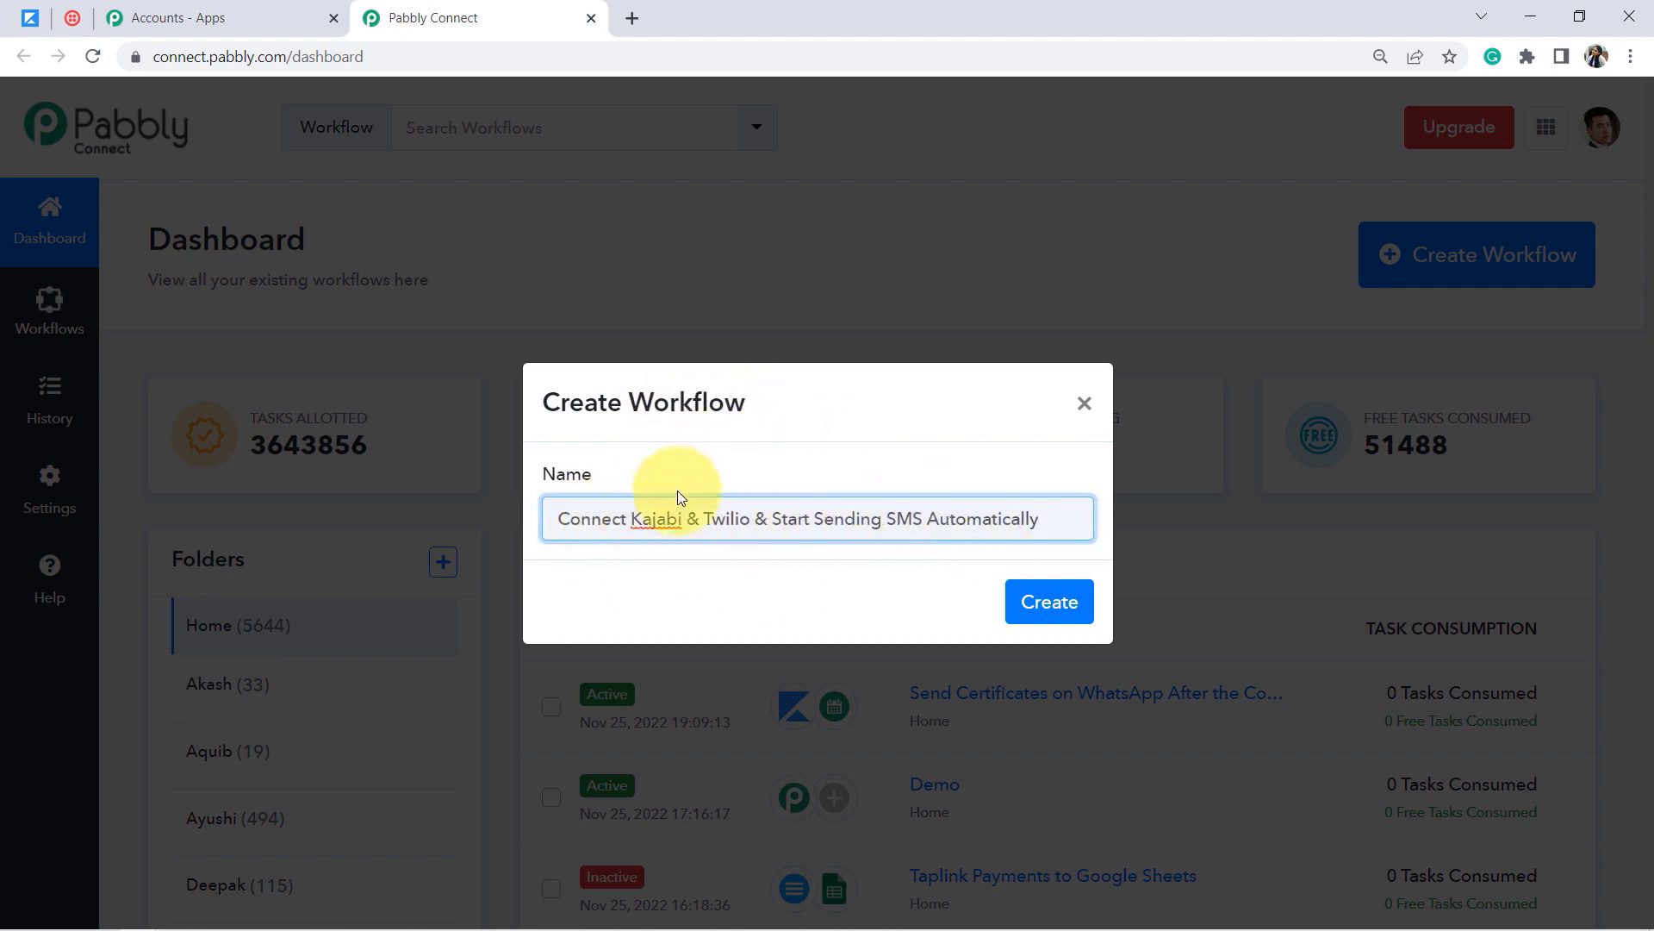
left_click(1052, 604)
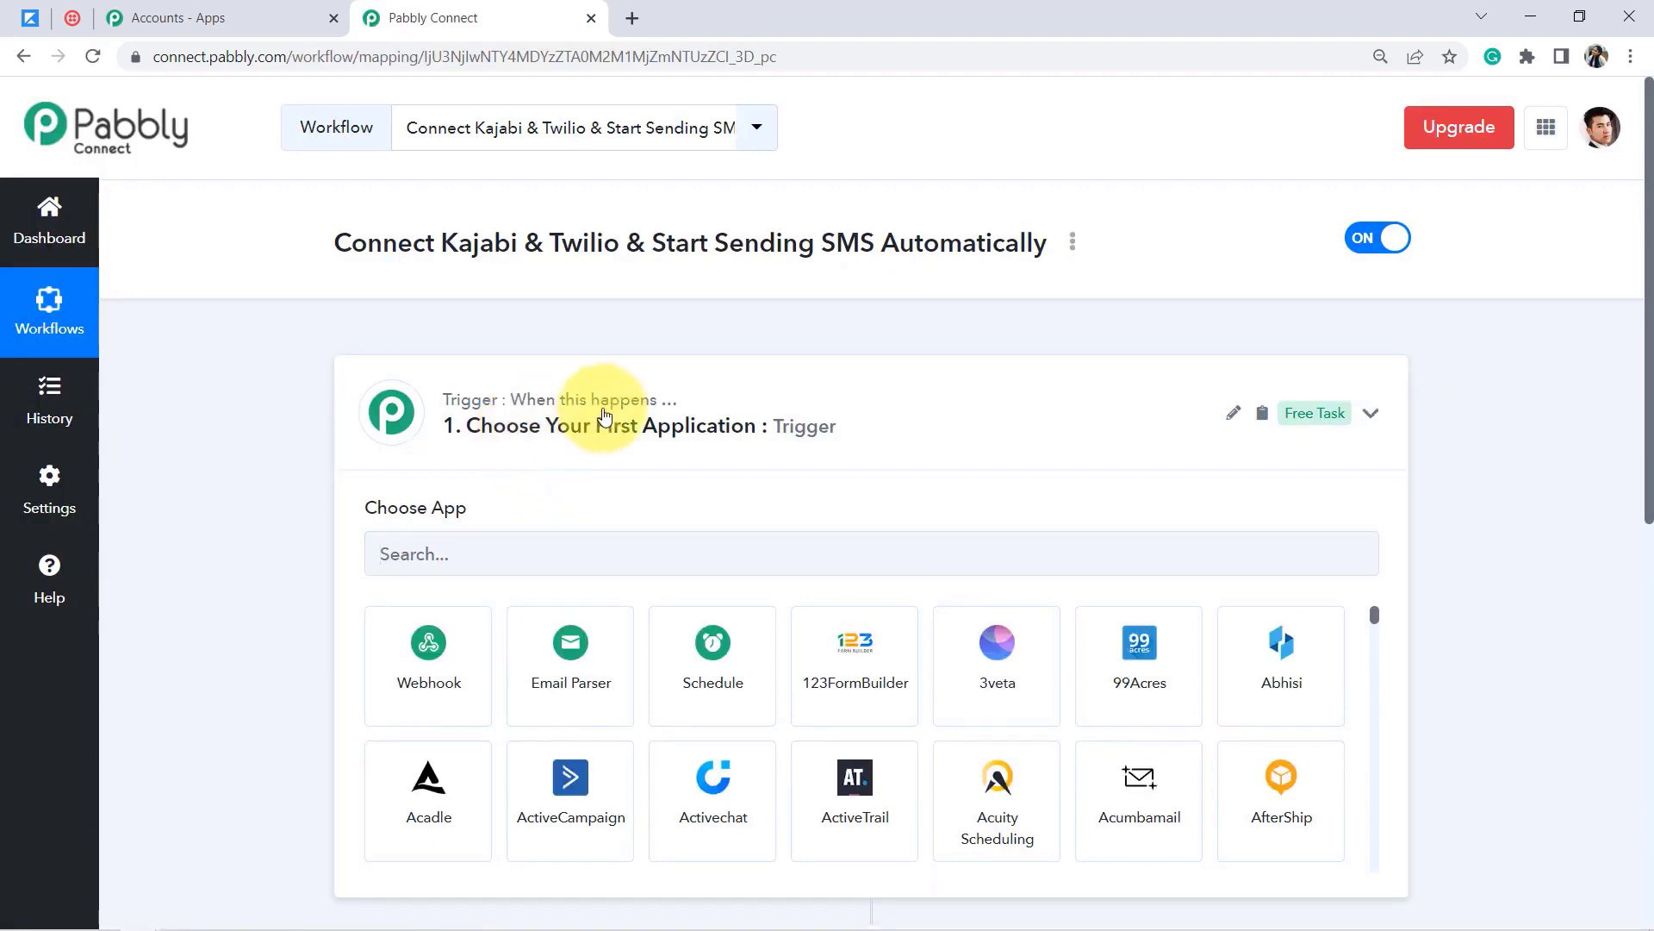
left_click(605, 416)
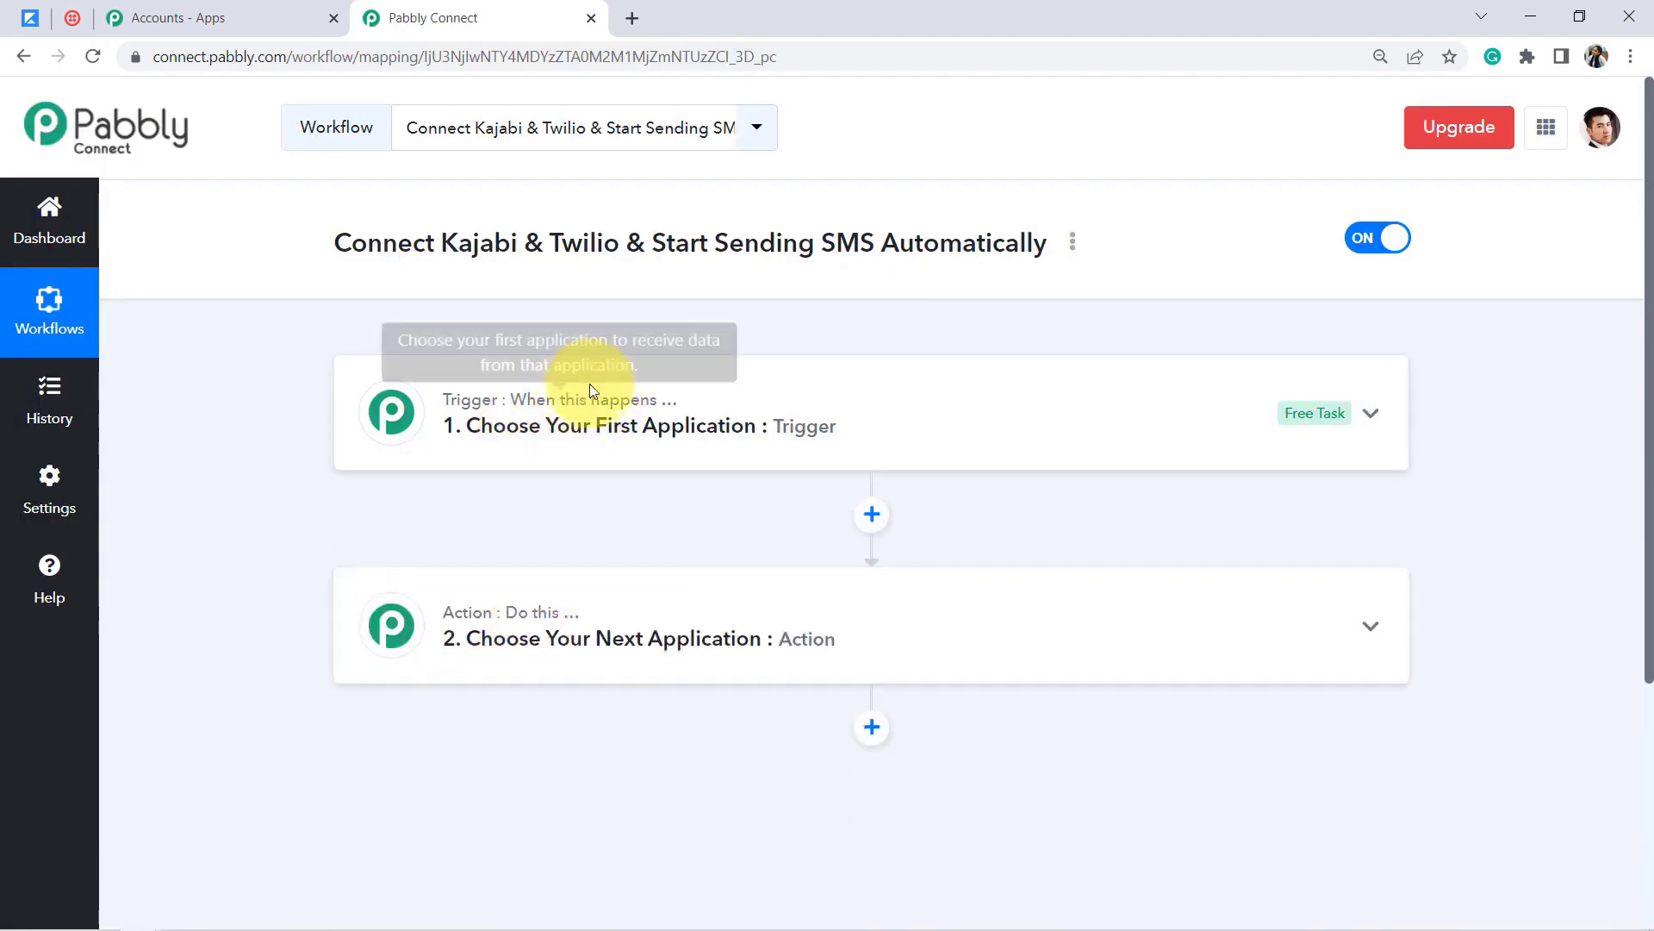
mouse_move(576, 621)
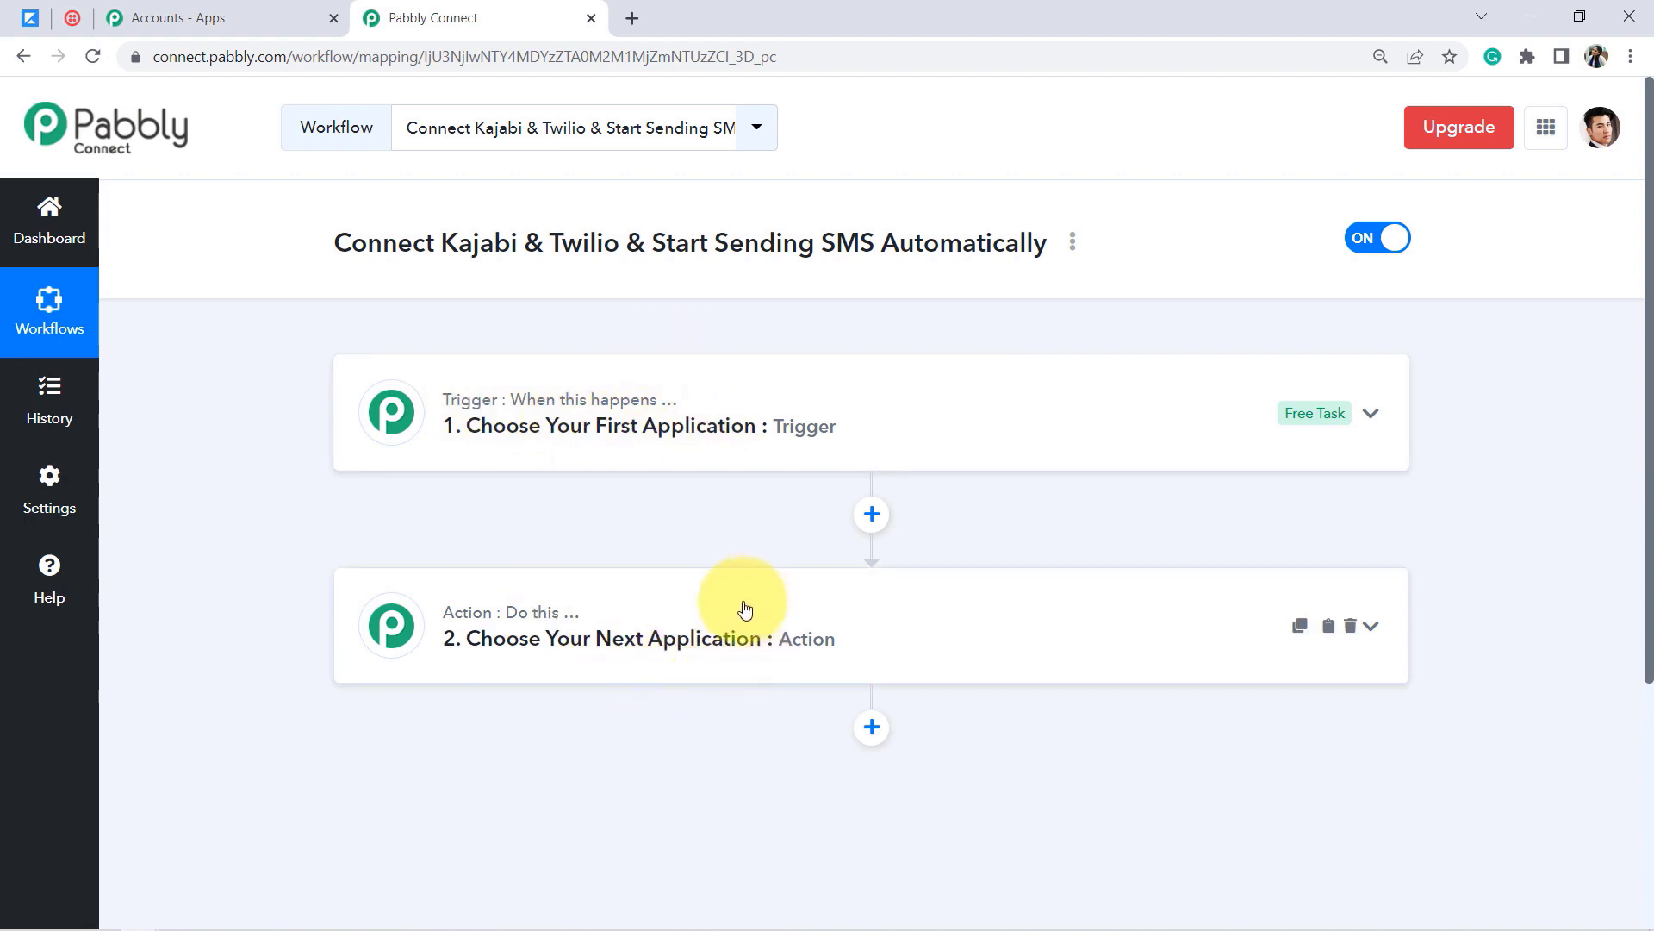
Step: Search 'kaja' in Choose App and select Kajabi as the trigger application
left_click_drag(334, 242, 1018, 232)
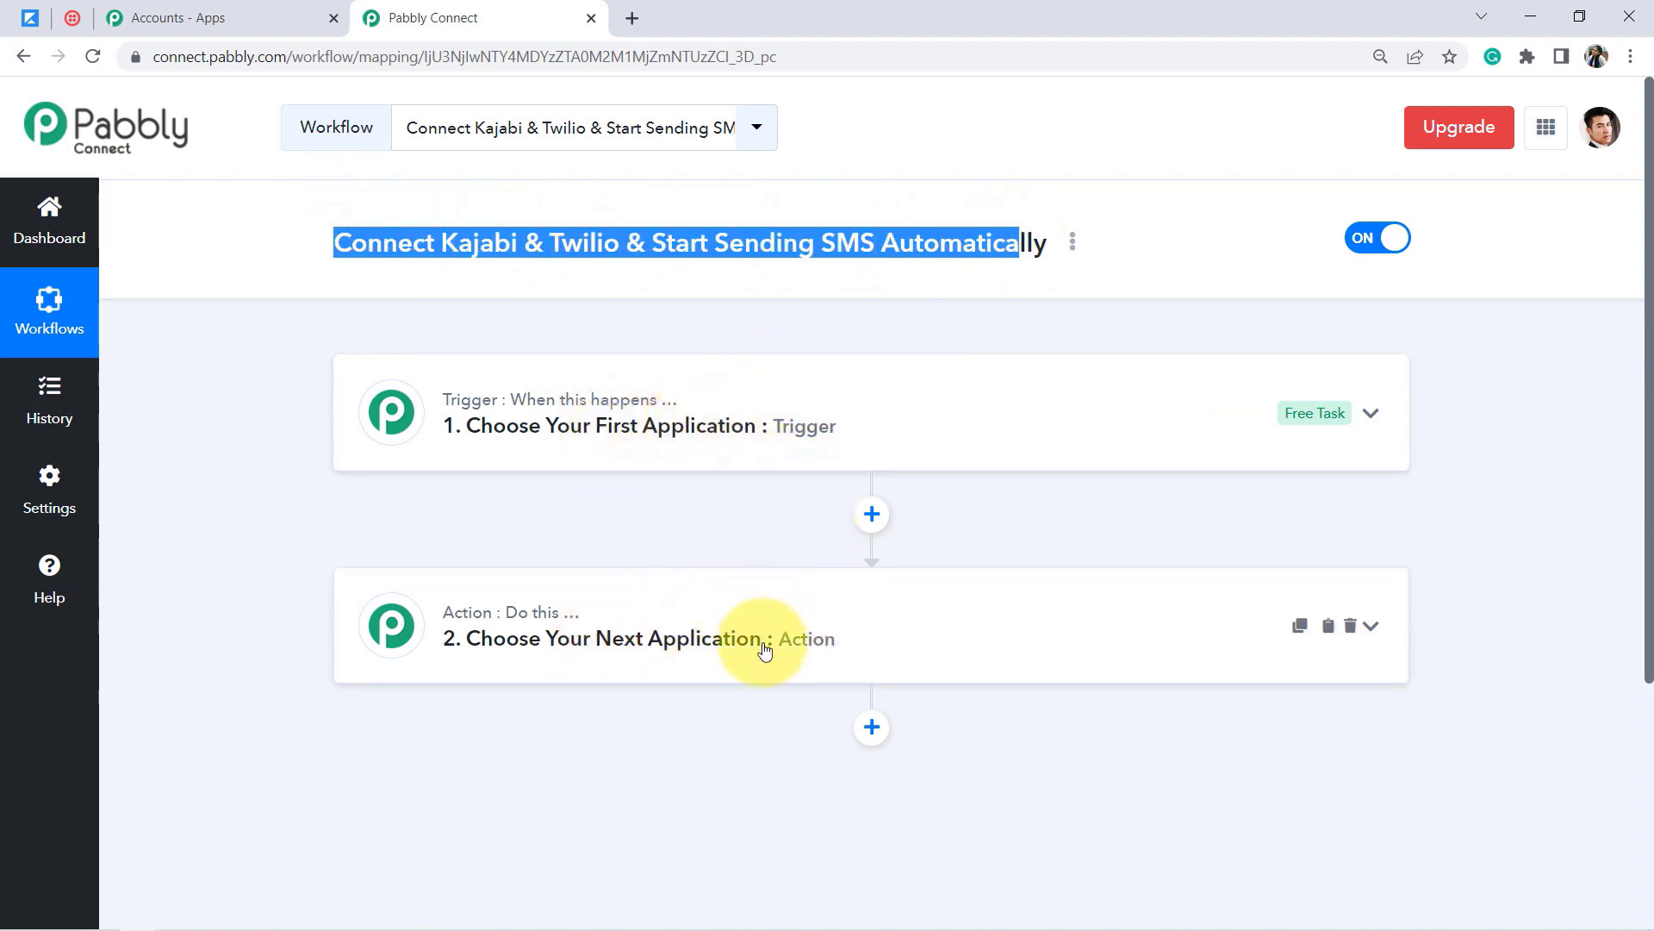
left_click(618, 416)
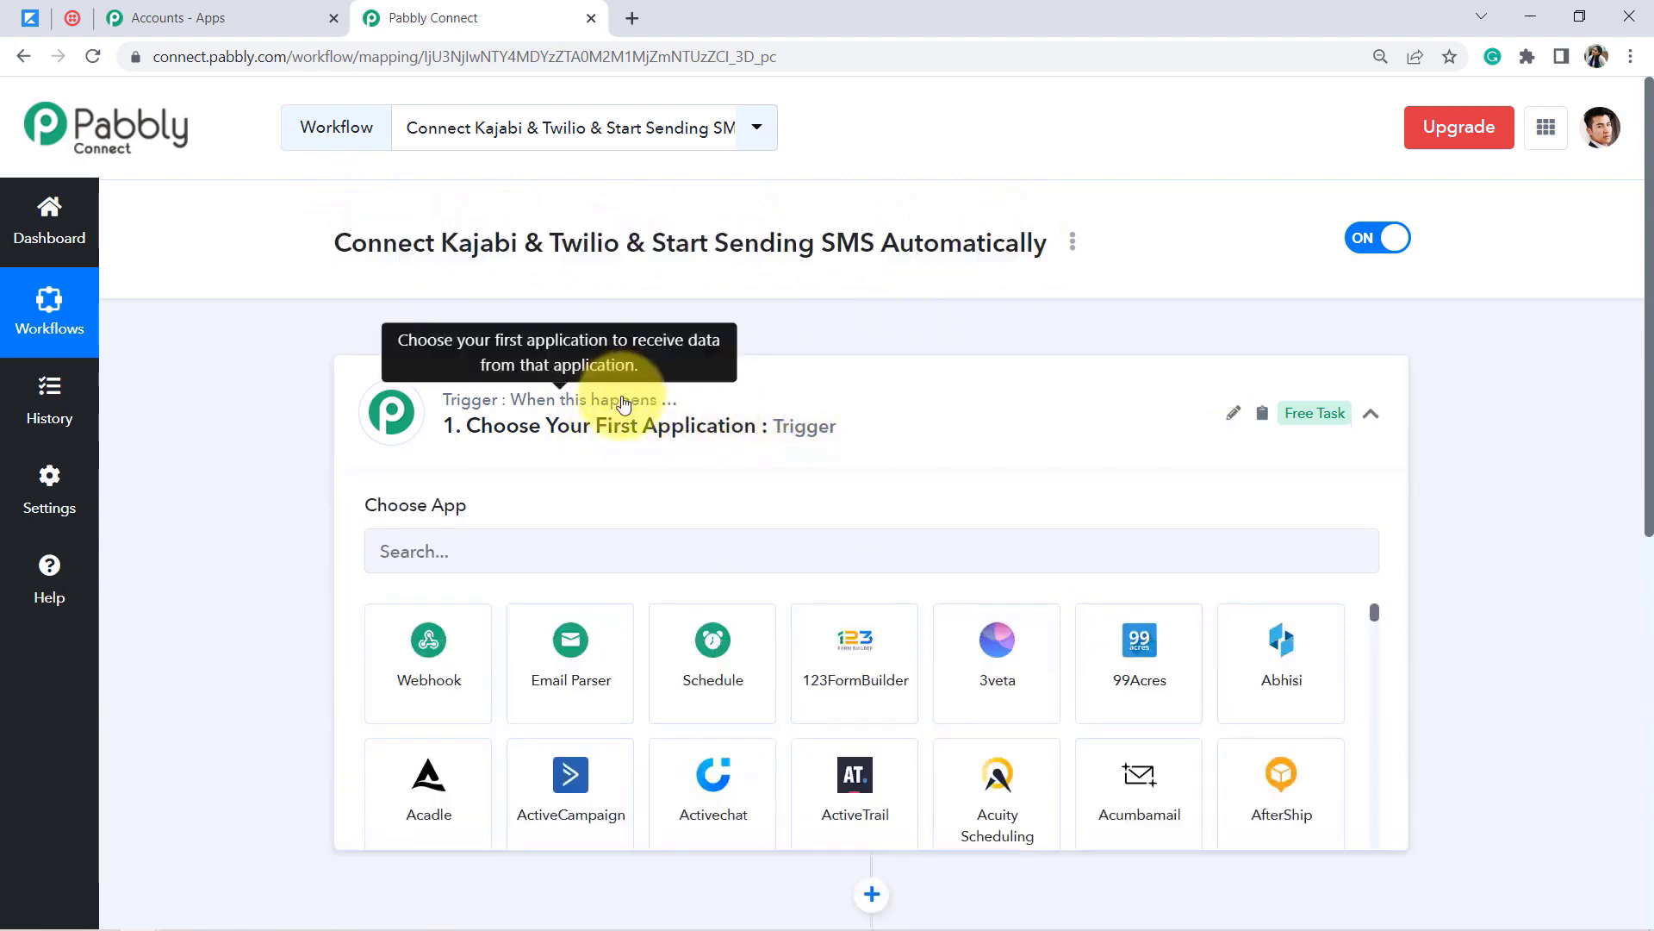
left_click(443, 552)
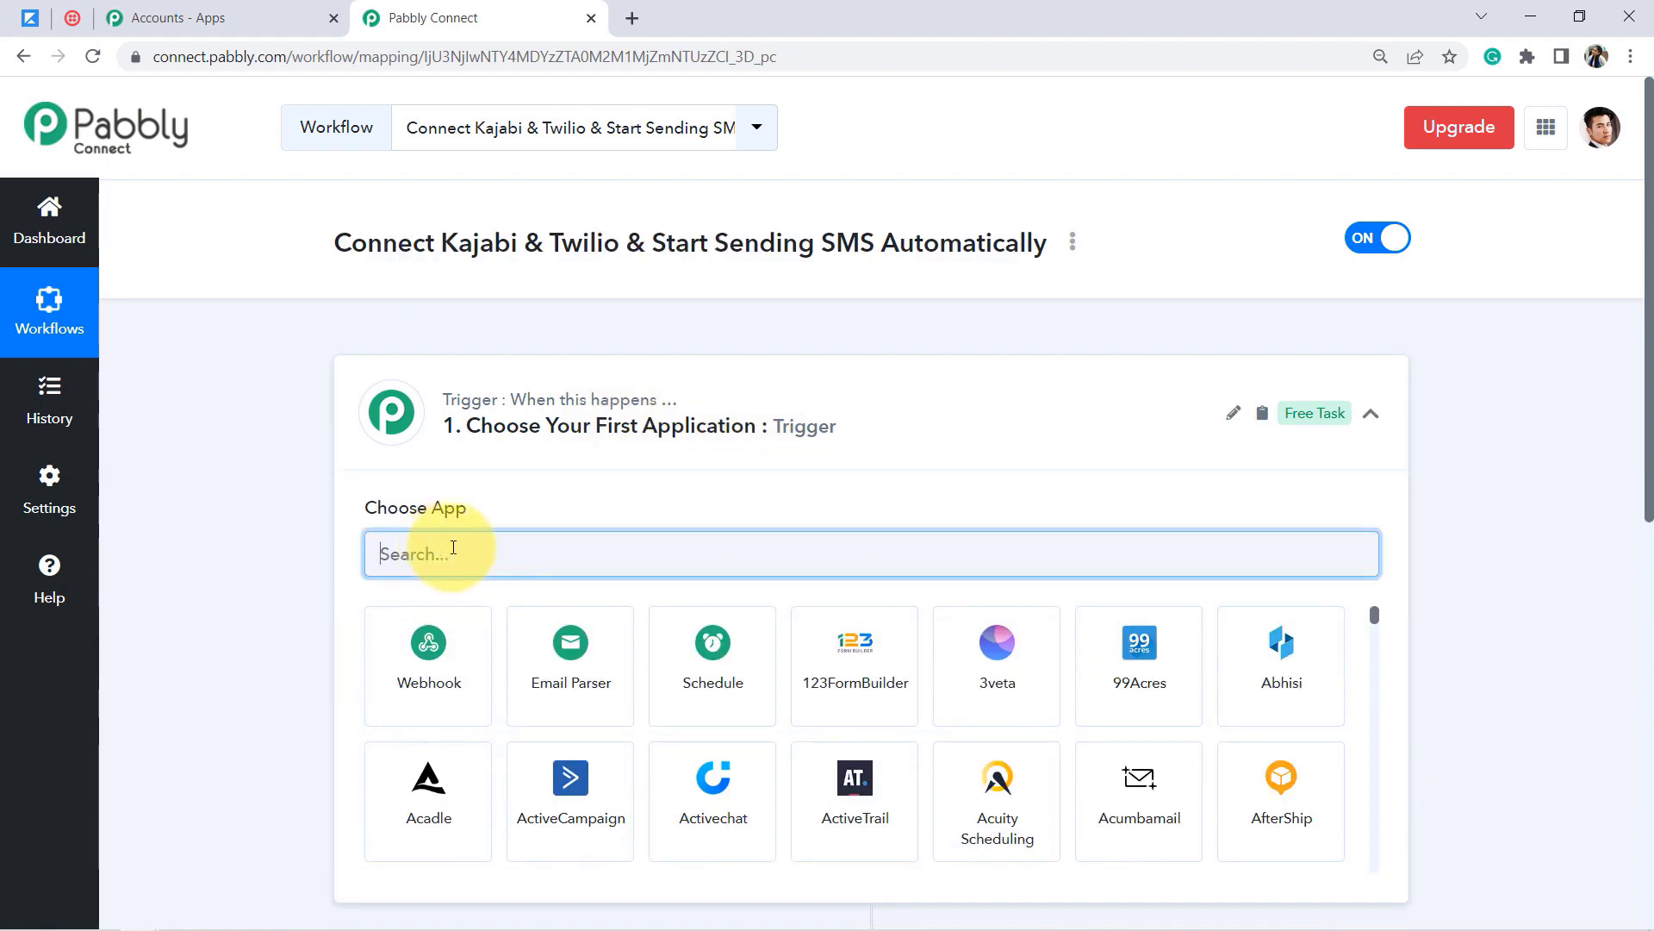
type("kajabi")
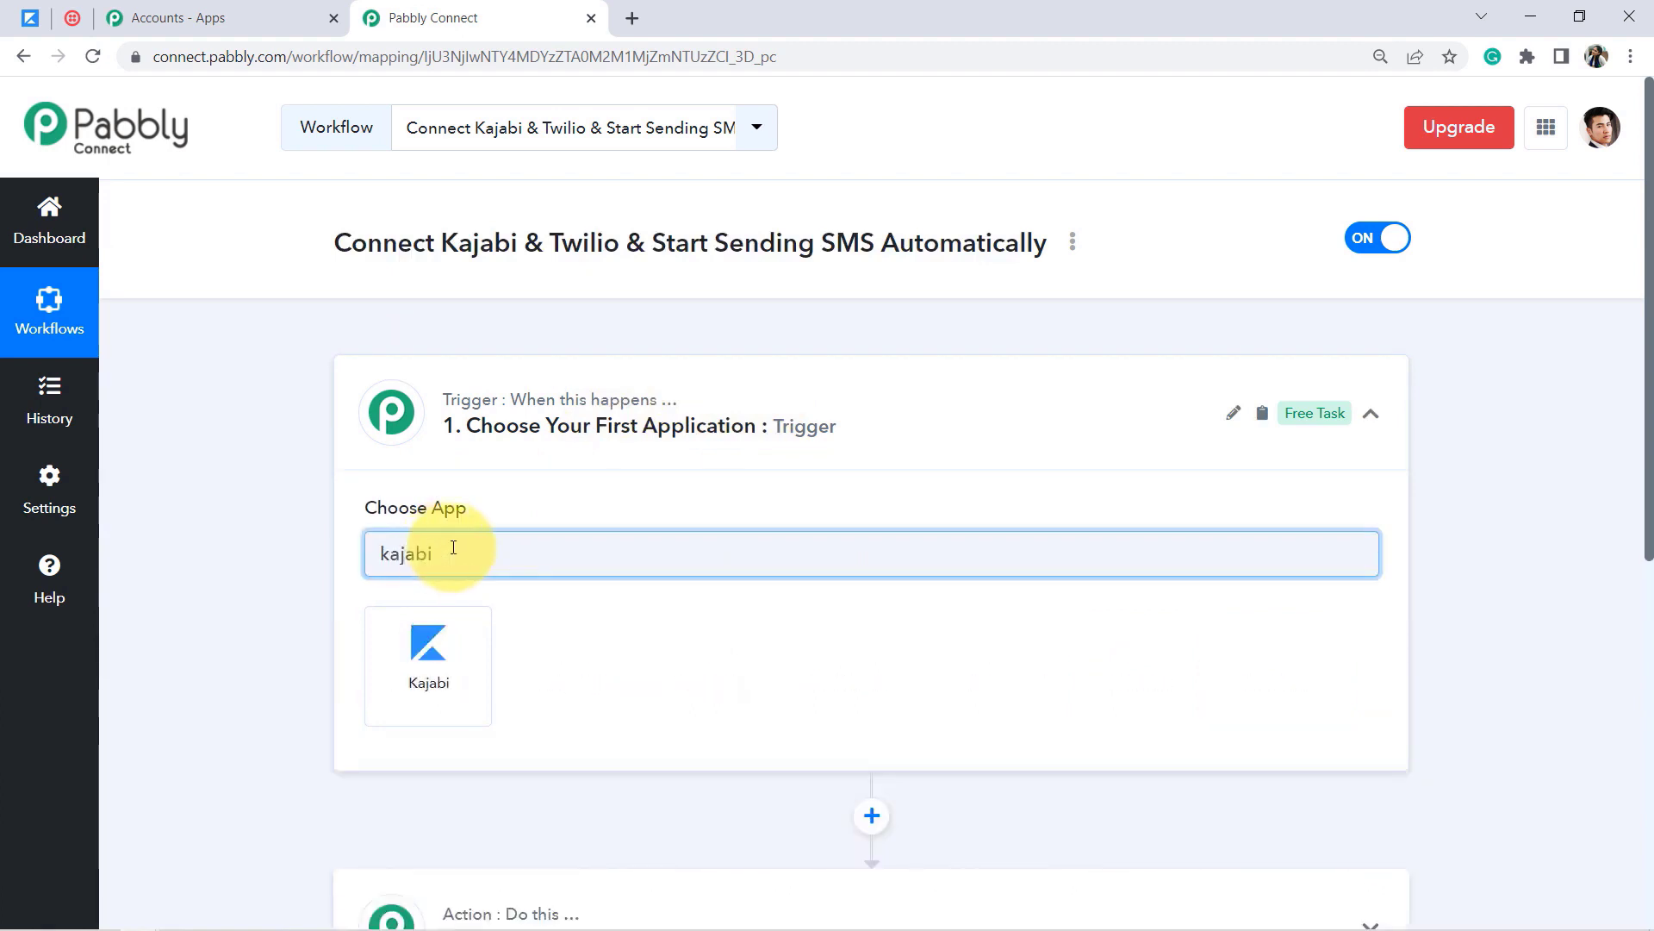
left_click(434, 667)
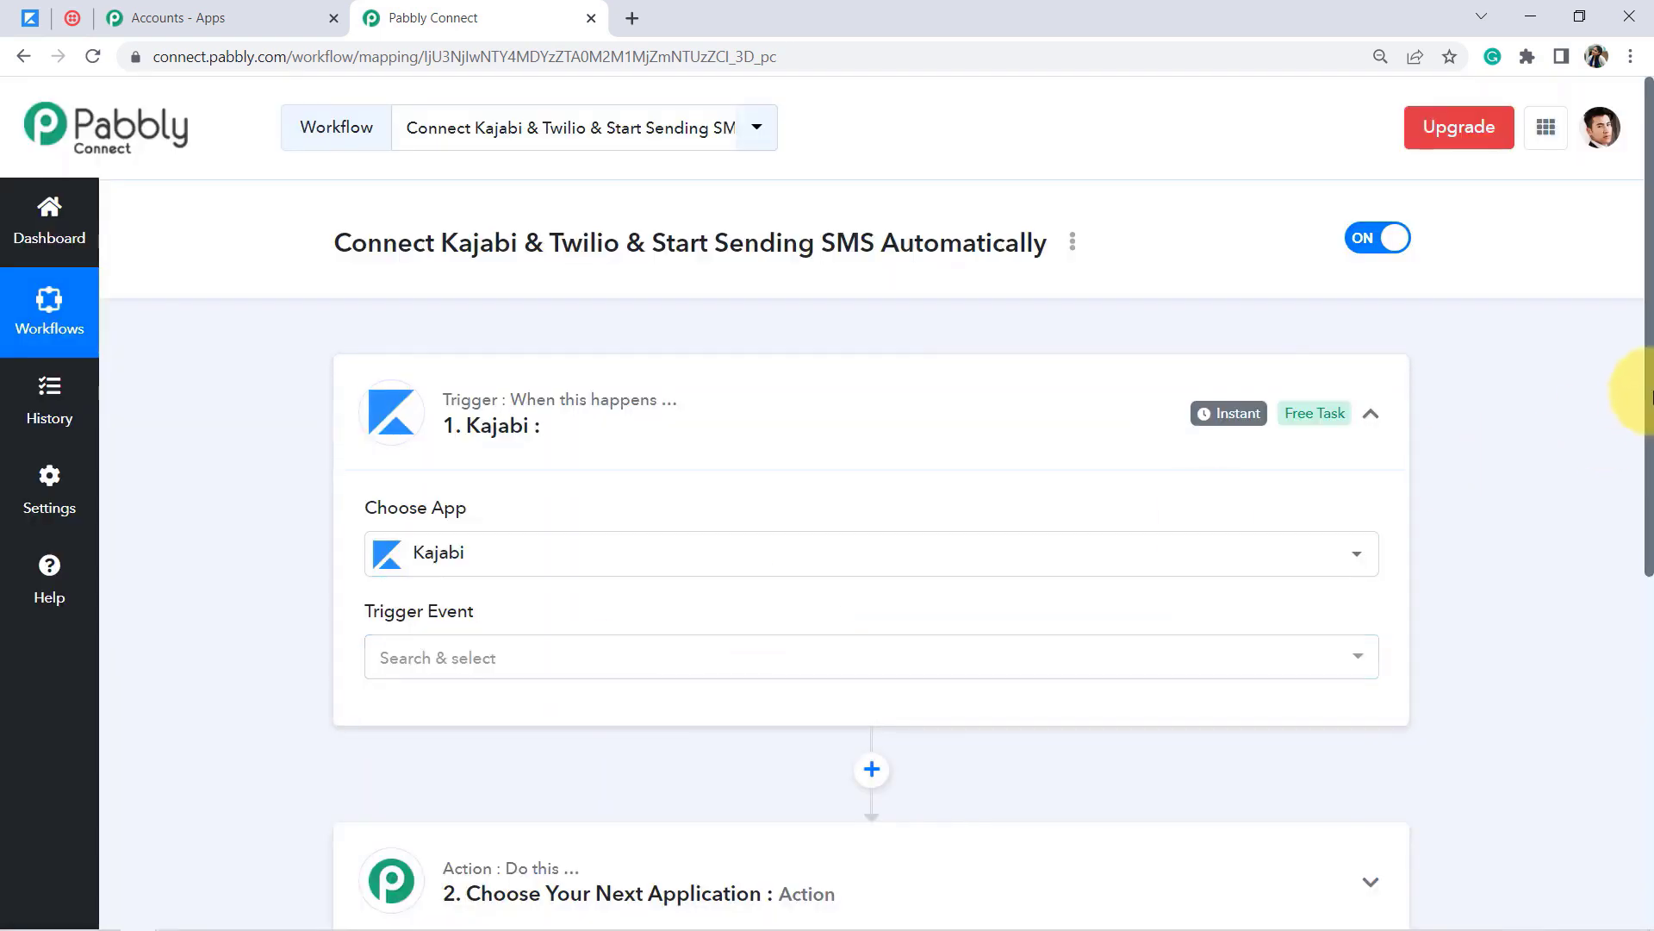
scroll(1650, 457, "down", 1)
scroll(1650, 457, "down", 2)
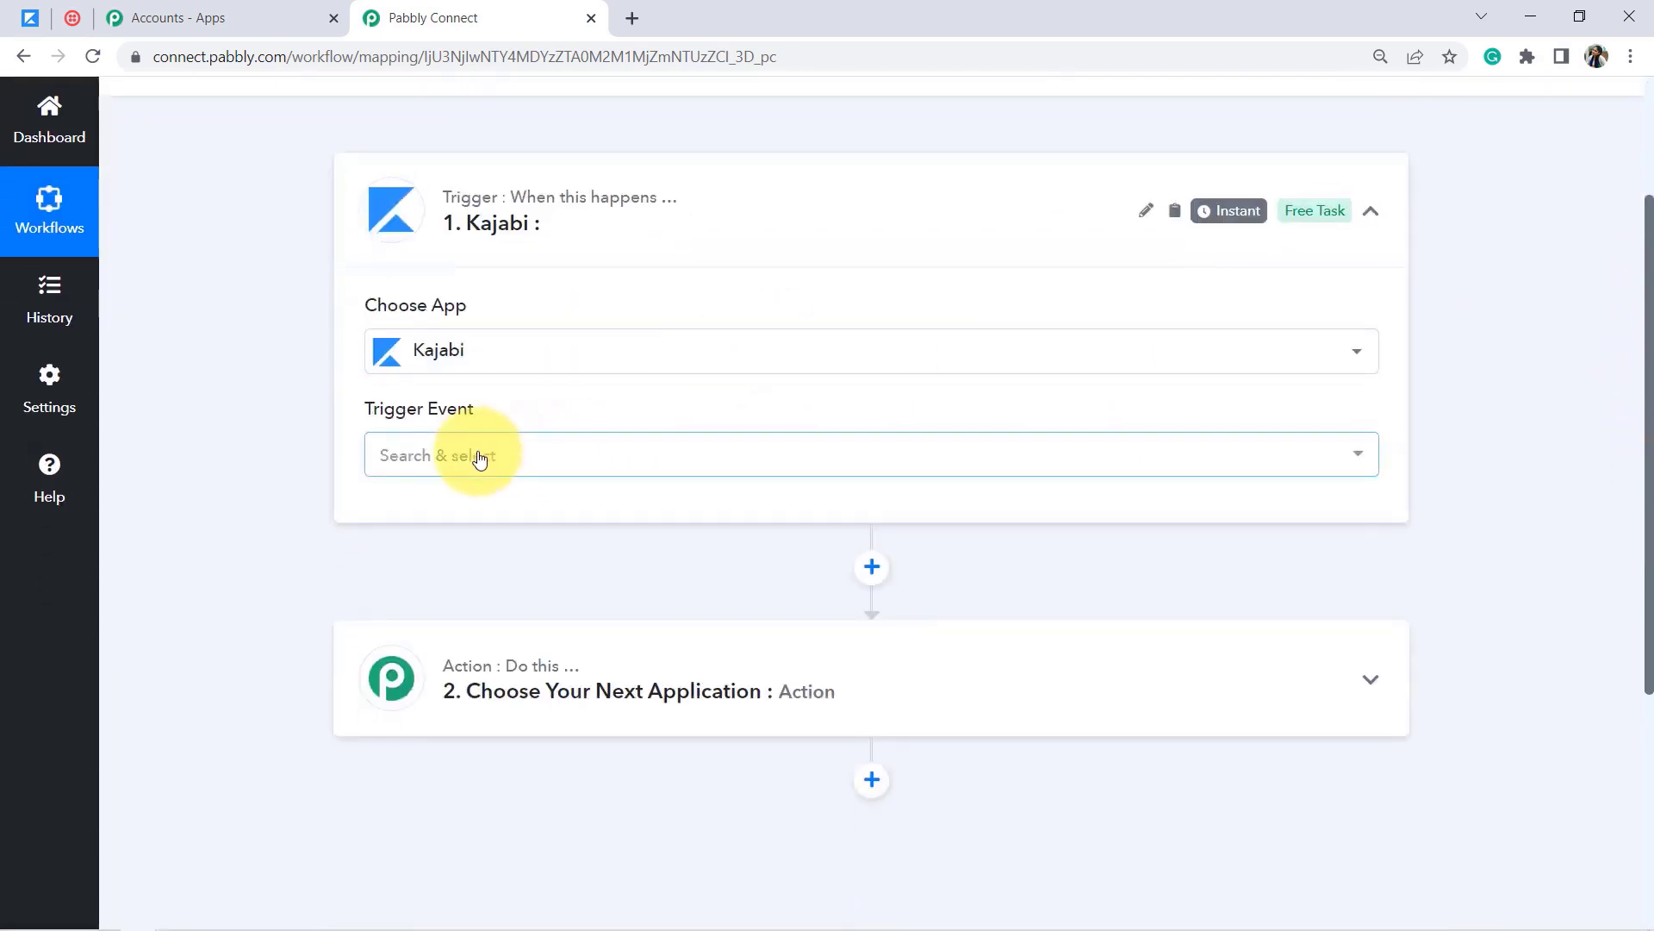
Step: Set the Kajabi trigger event to New Form Submission, copy the webhook URL, and return to Kajabi
left_click(440, 457)
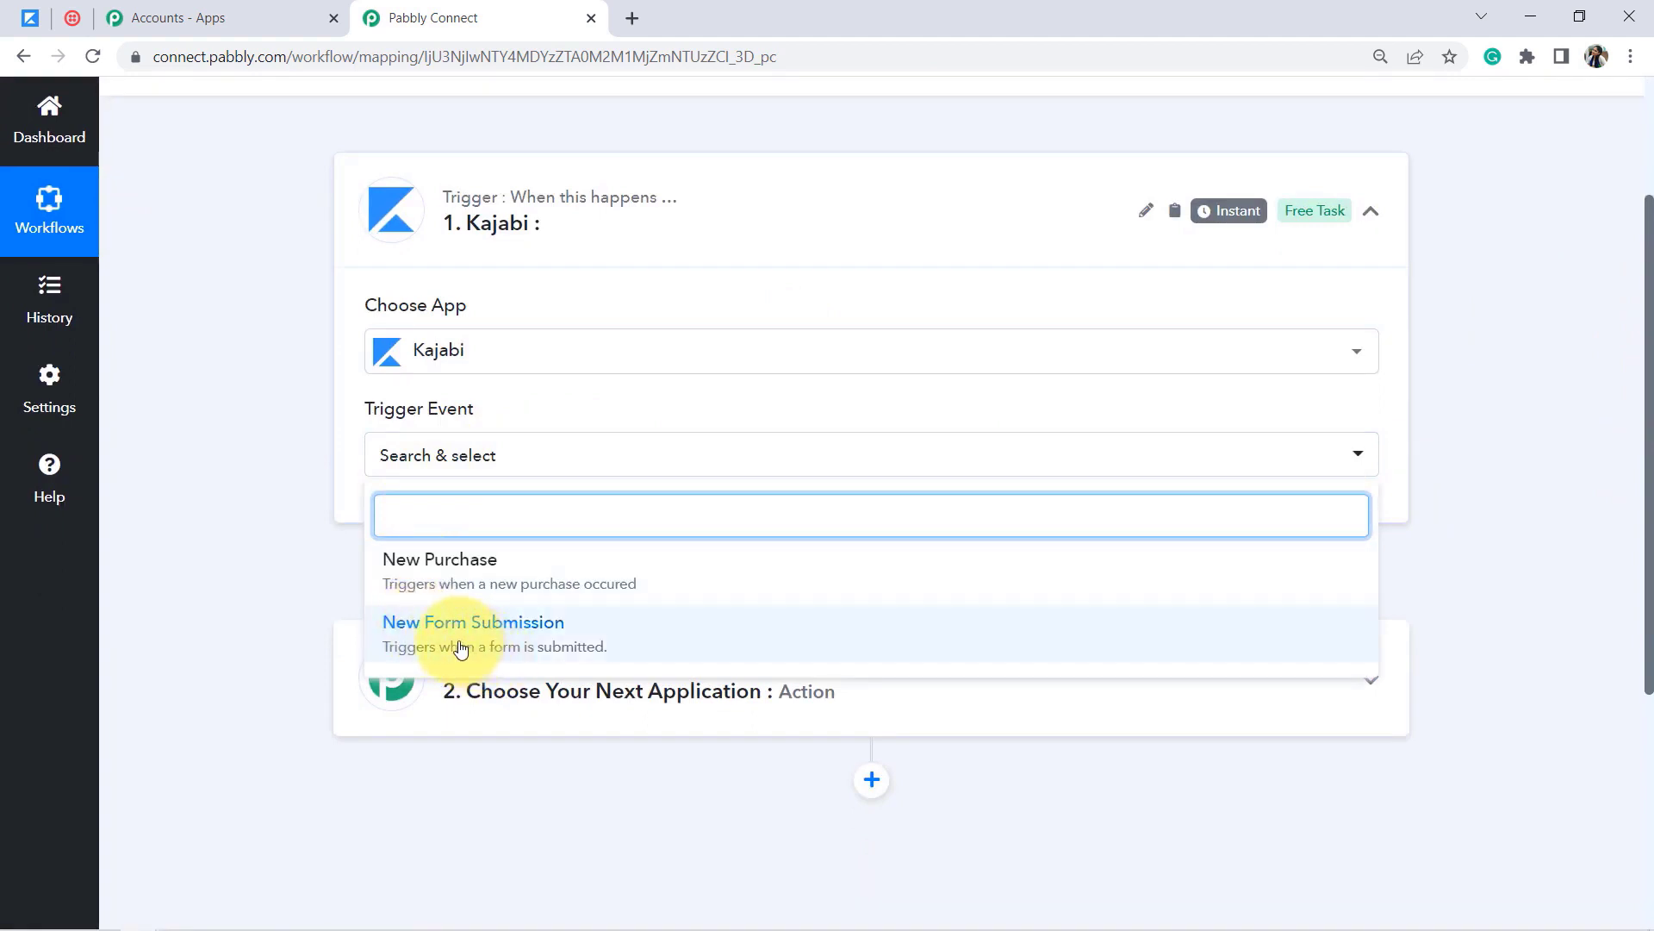
left_click(425, 636)
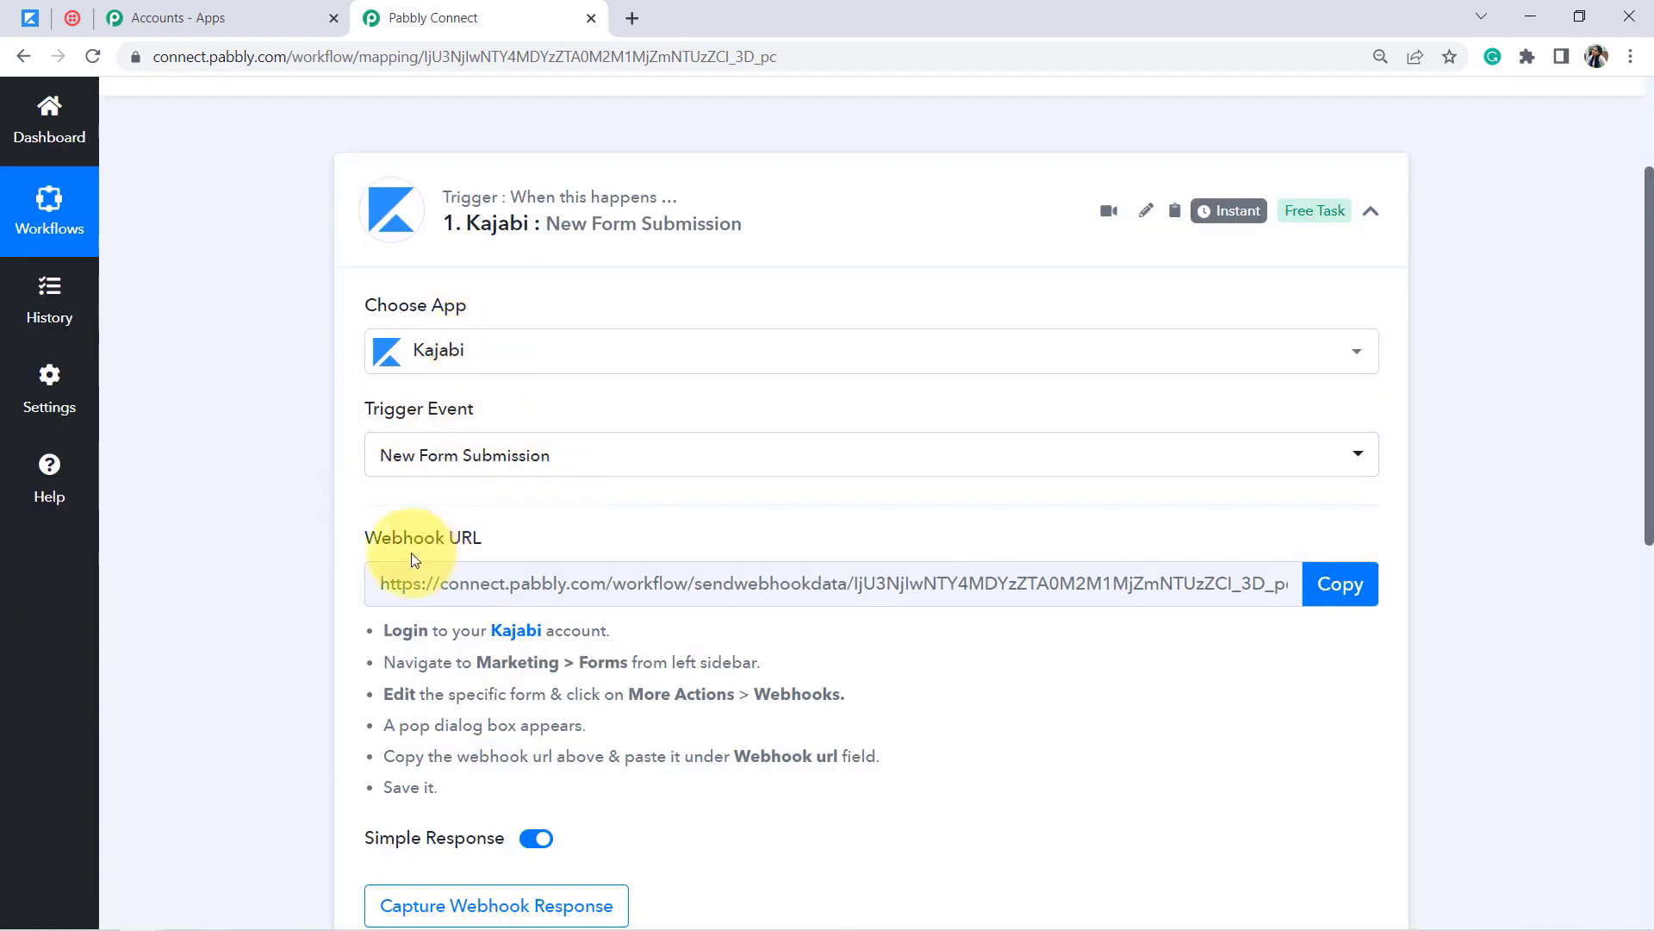
mouse_move(392, 546)
left_click_drag(439, 544, 540, 543)
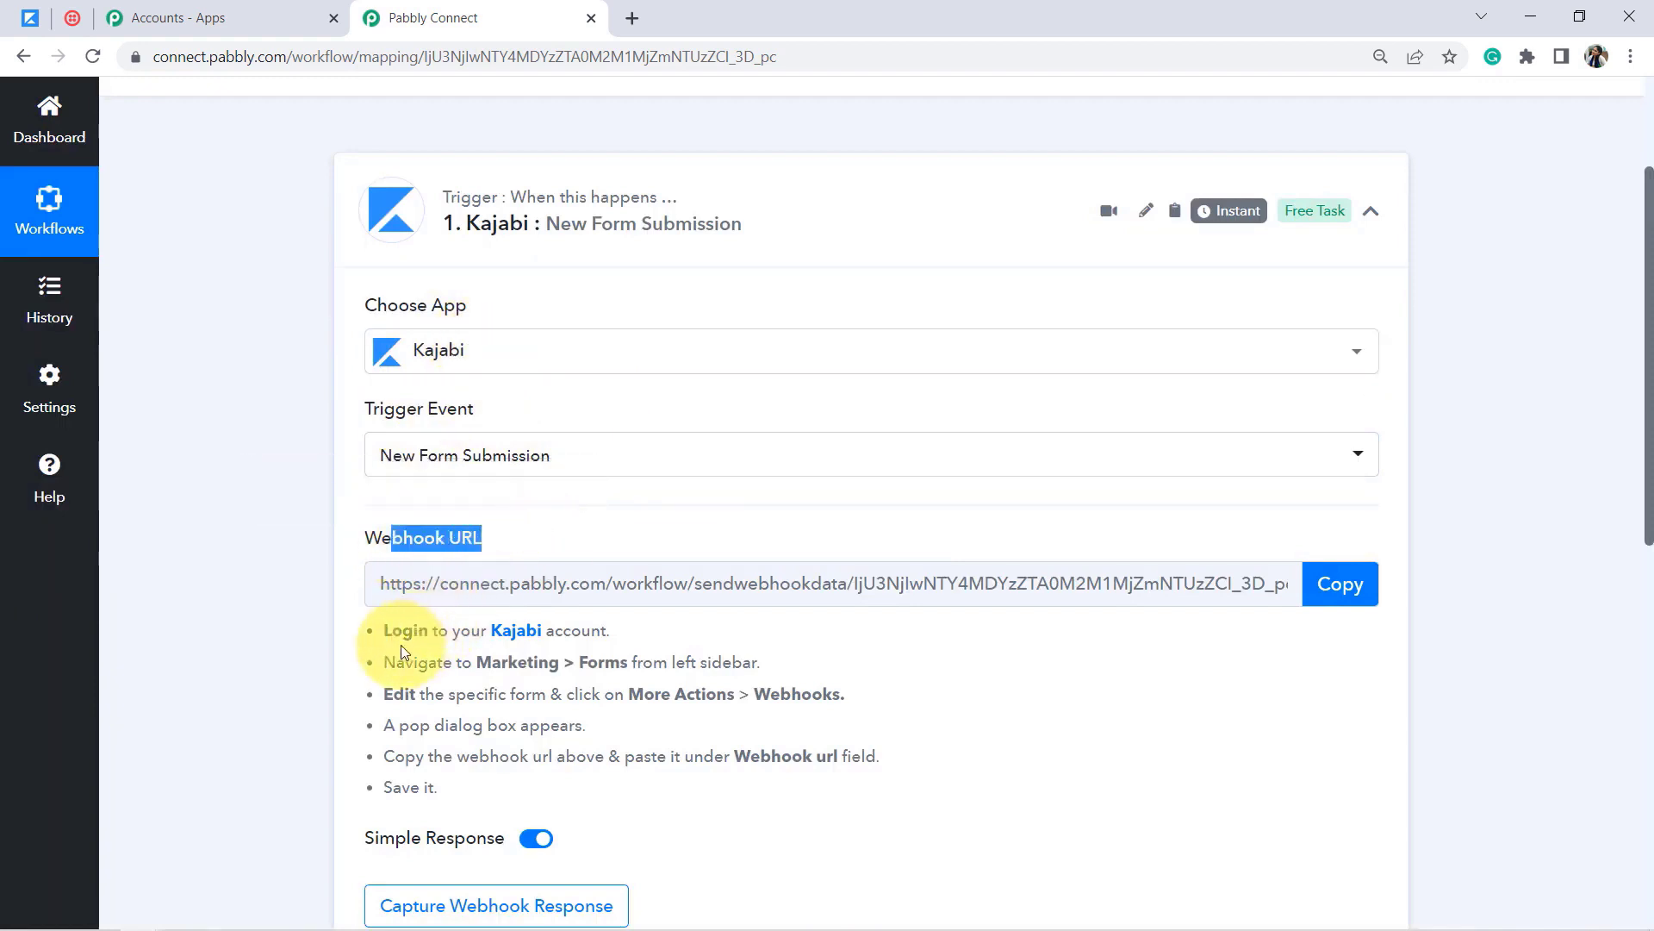
left_click_drag(402, 636, 509, 780)
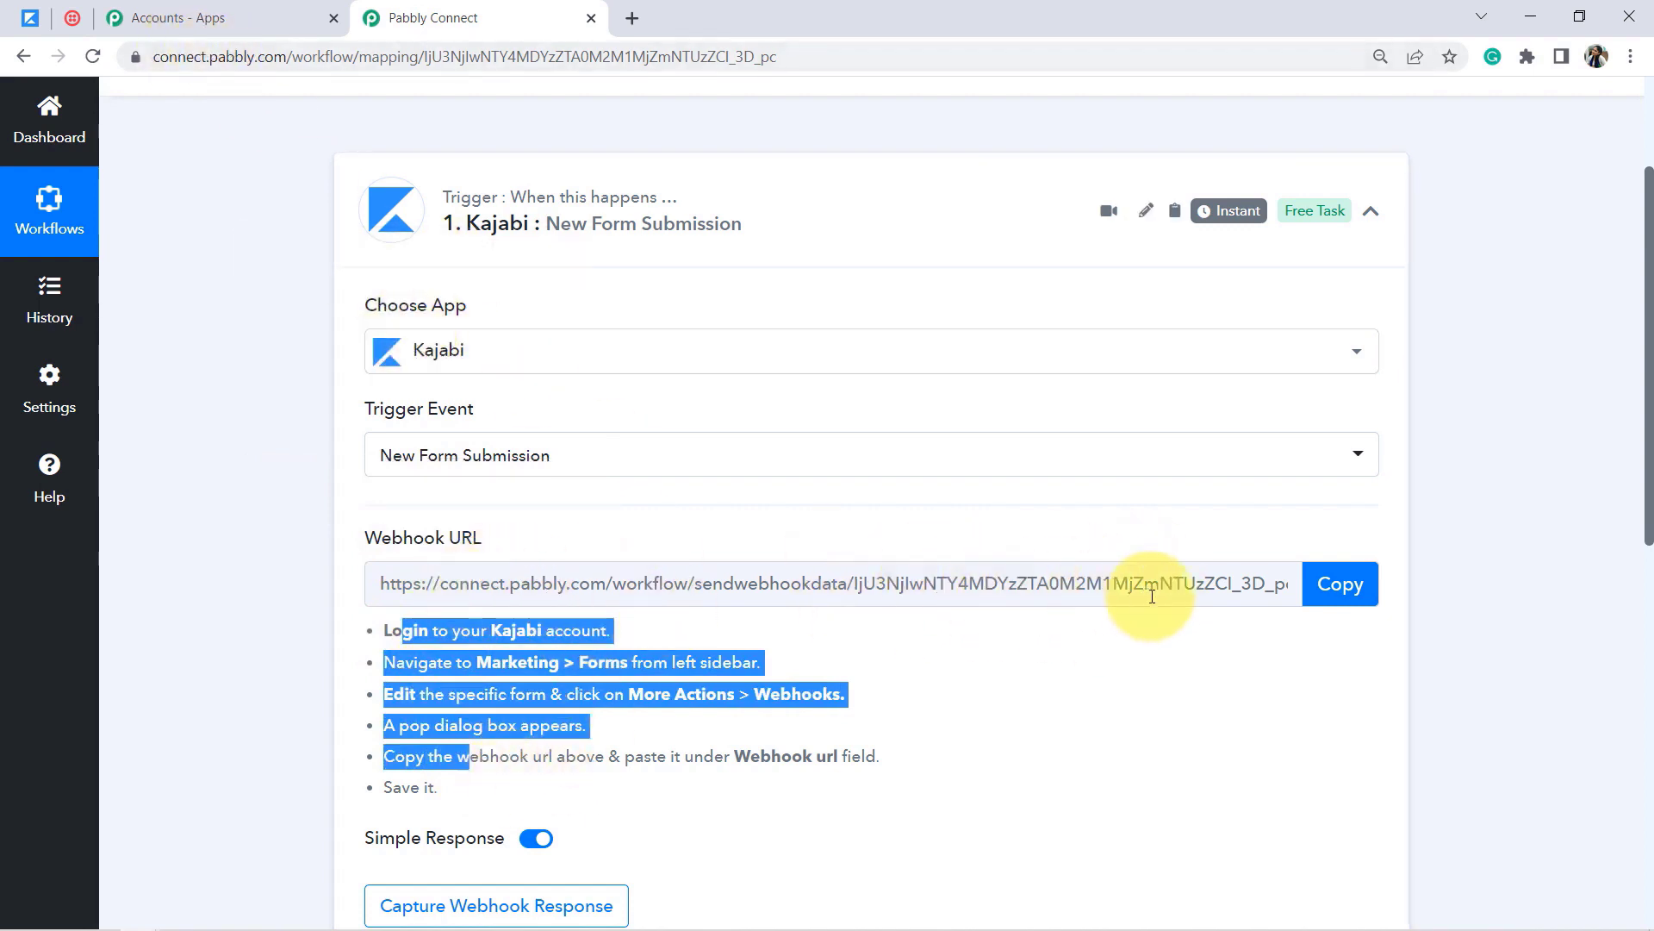
left_click_drag(418, 630, 433, 757)
left_click(1346, 597)
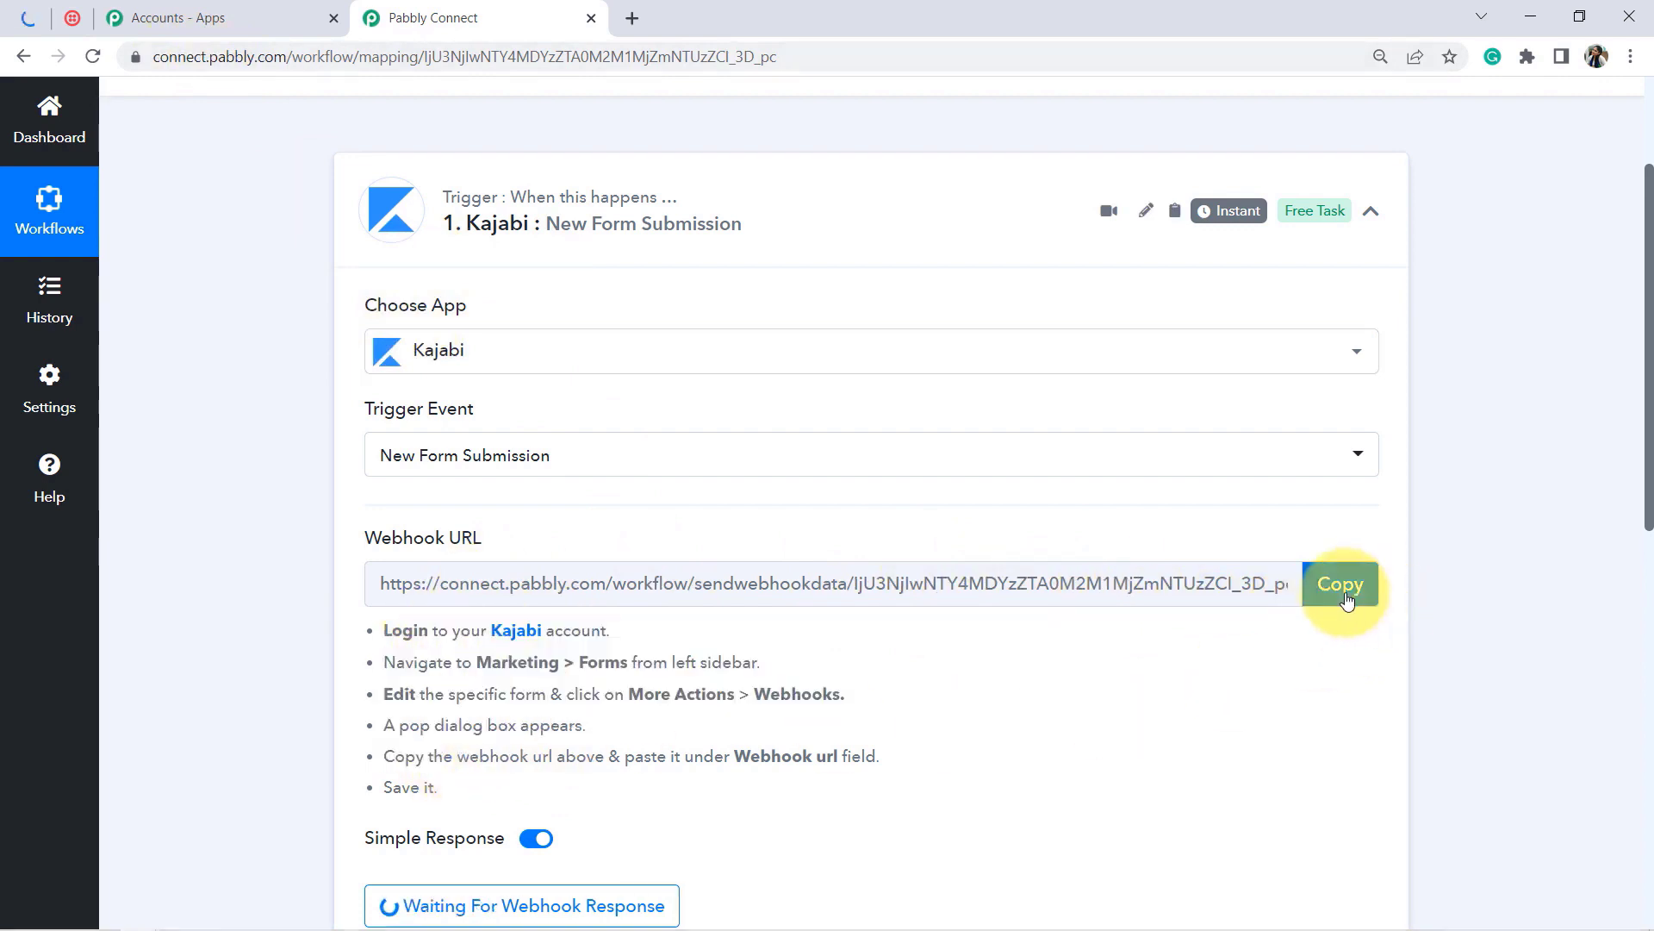
left_click(22, 18)
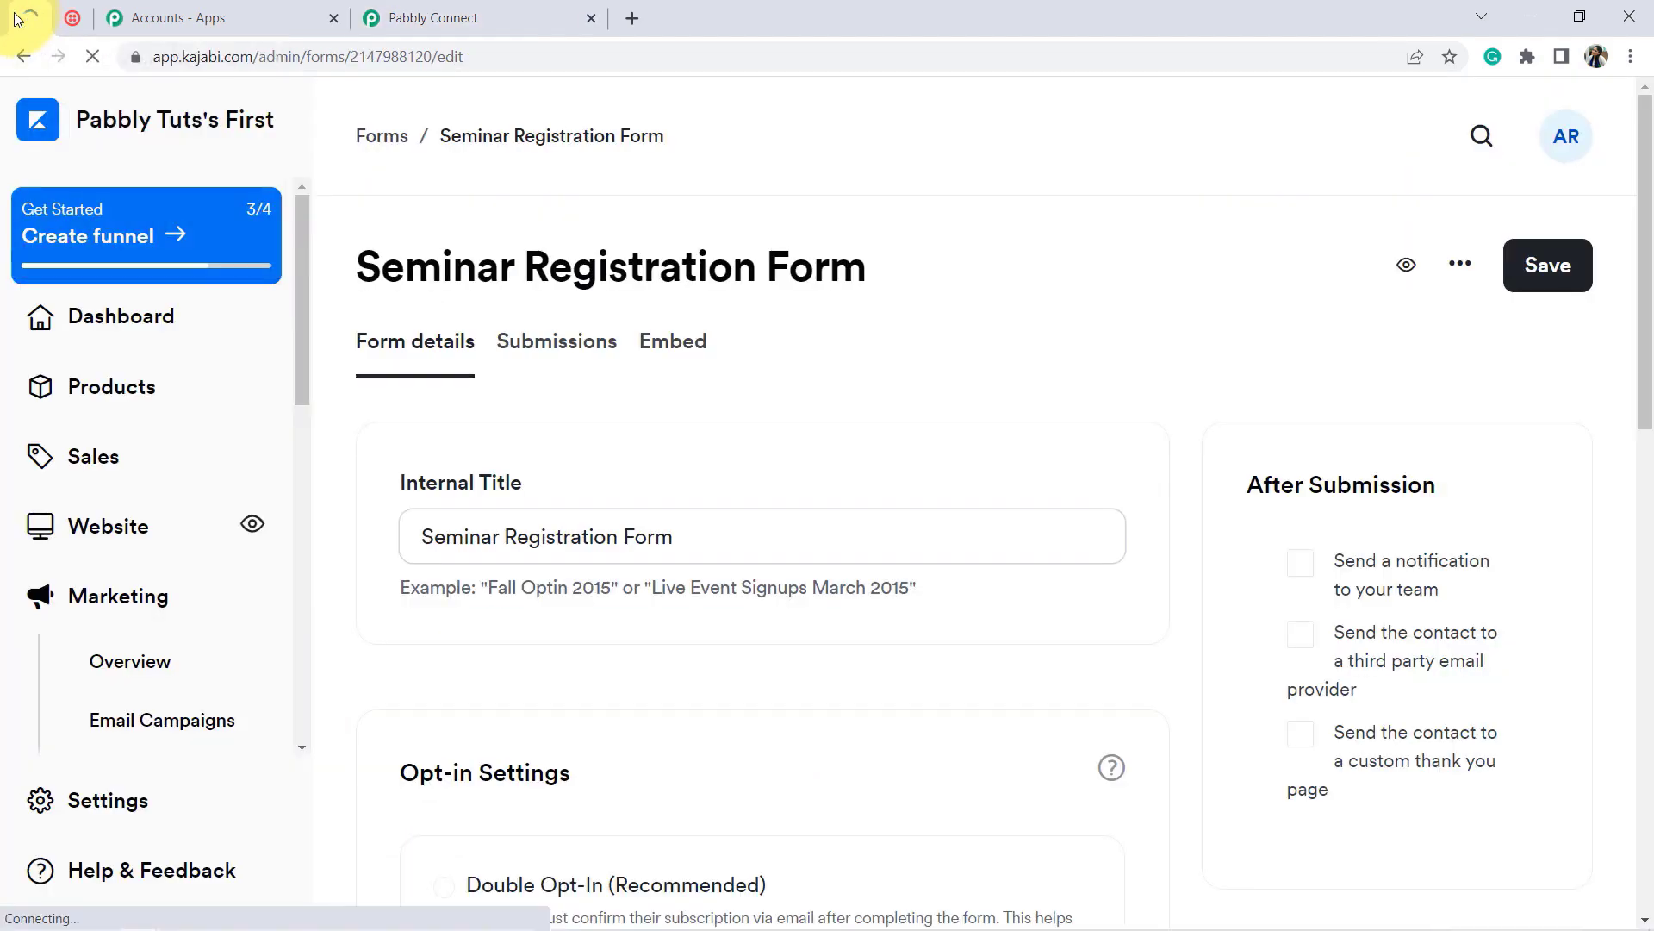
scroll(312, 458, "down", 4)
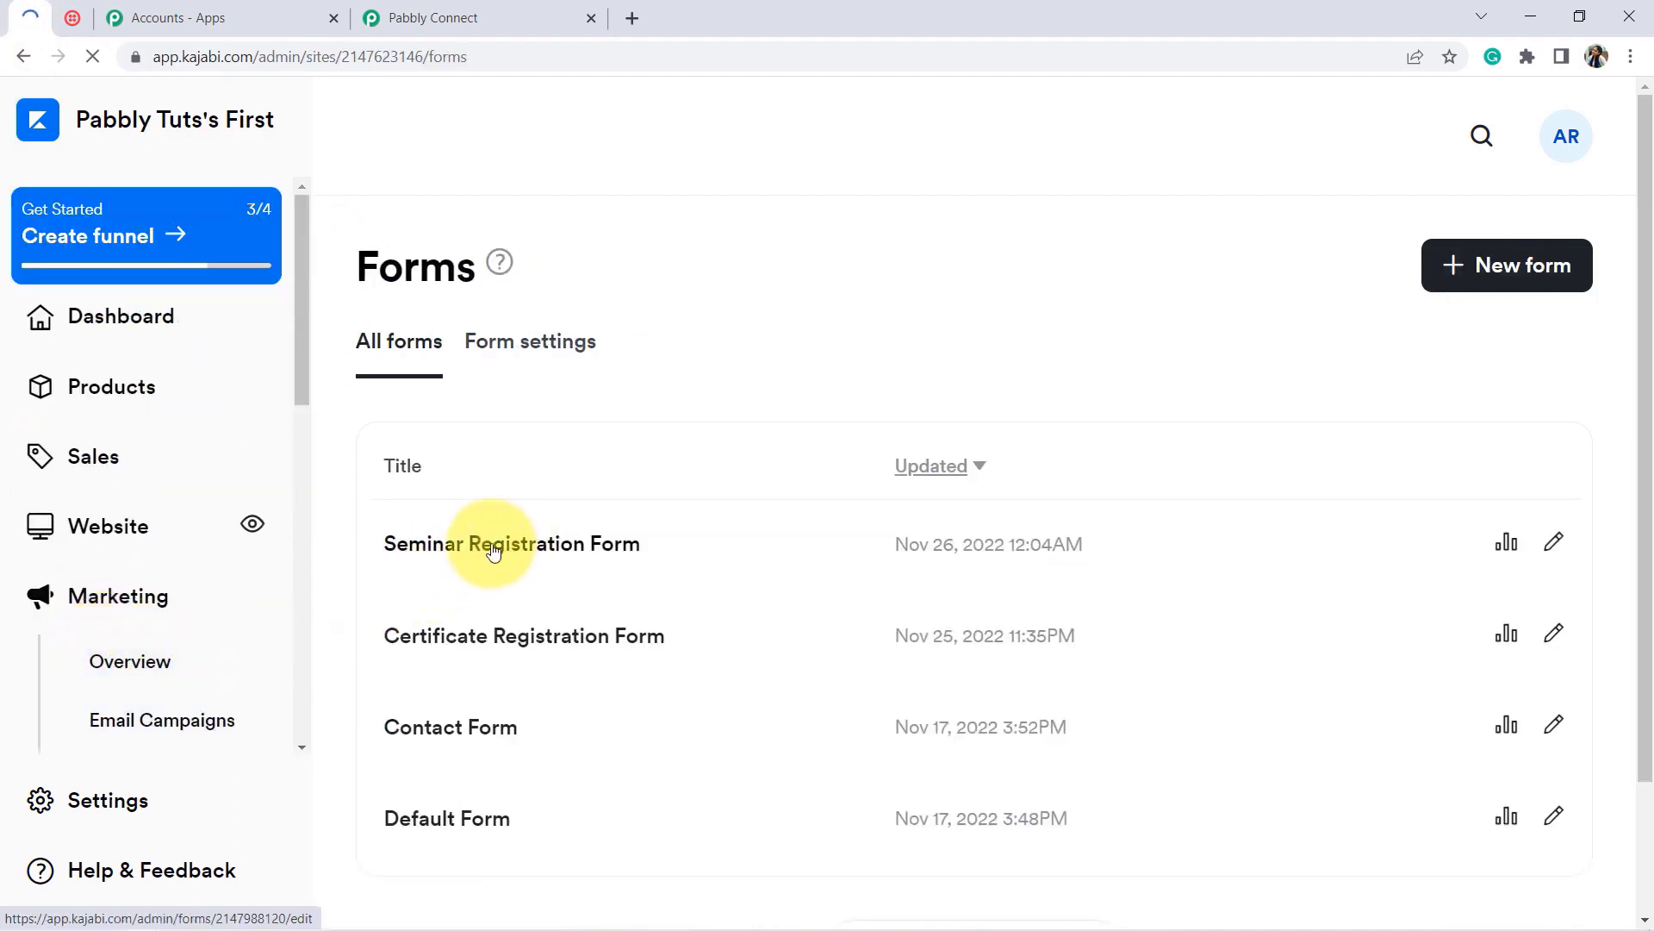
left_click(493, 551)
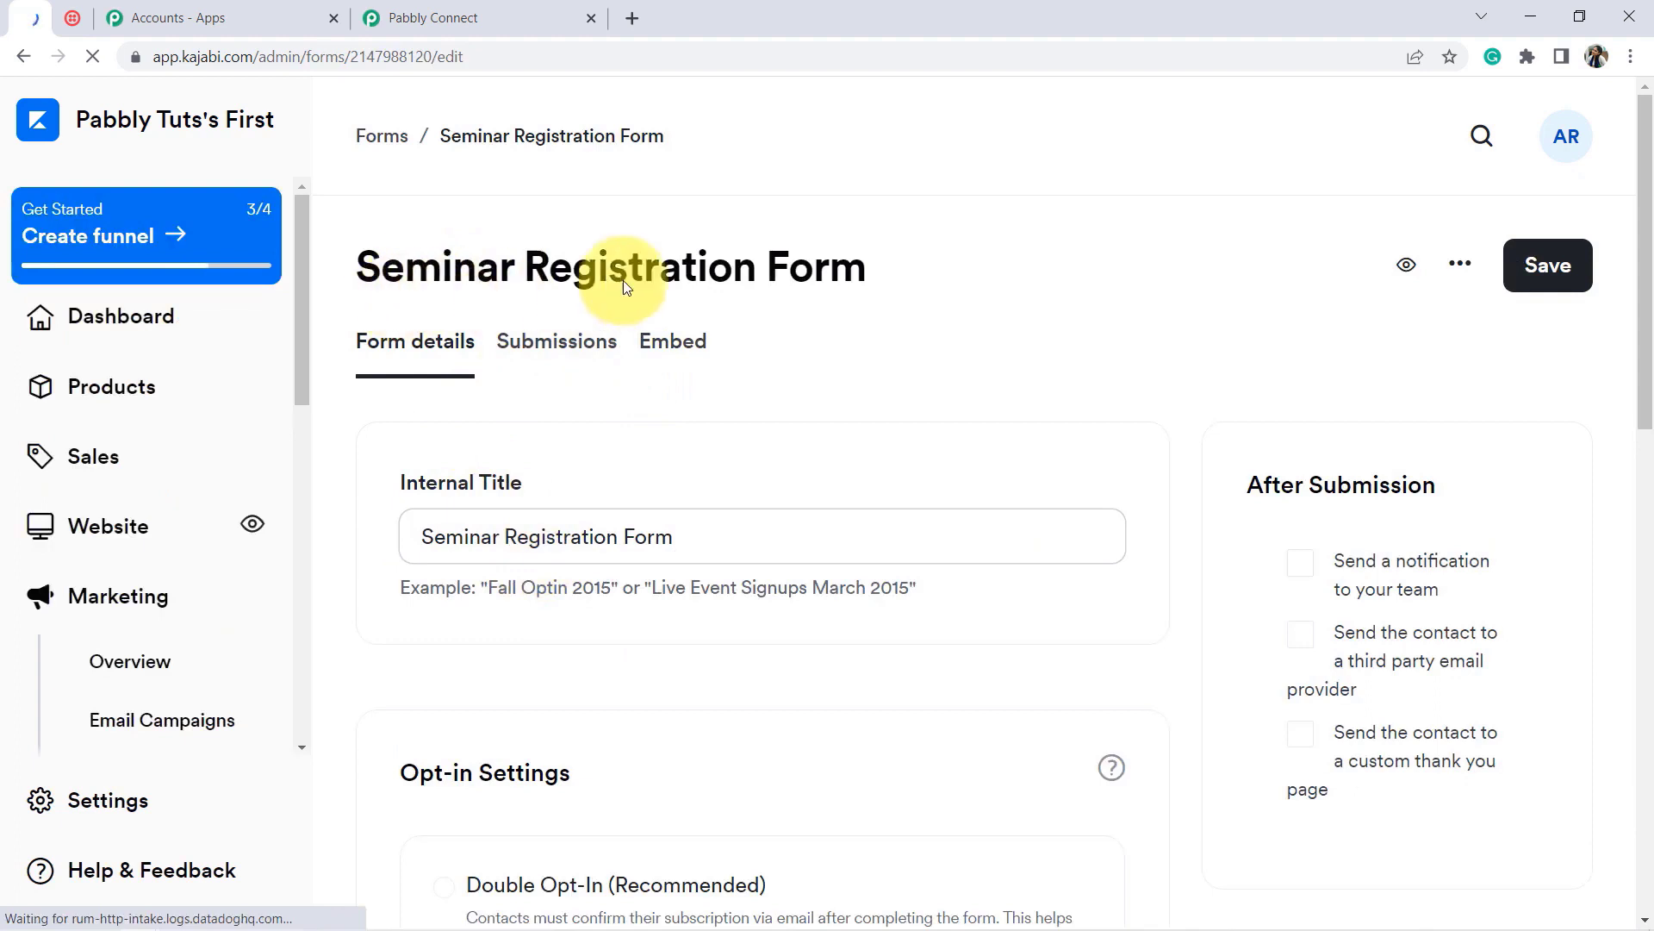
left_click(672, 360)
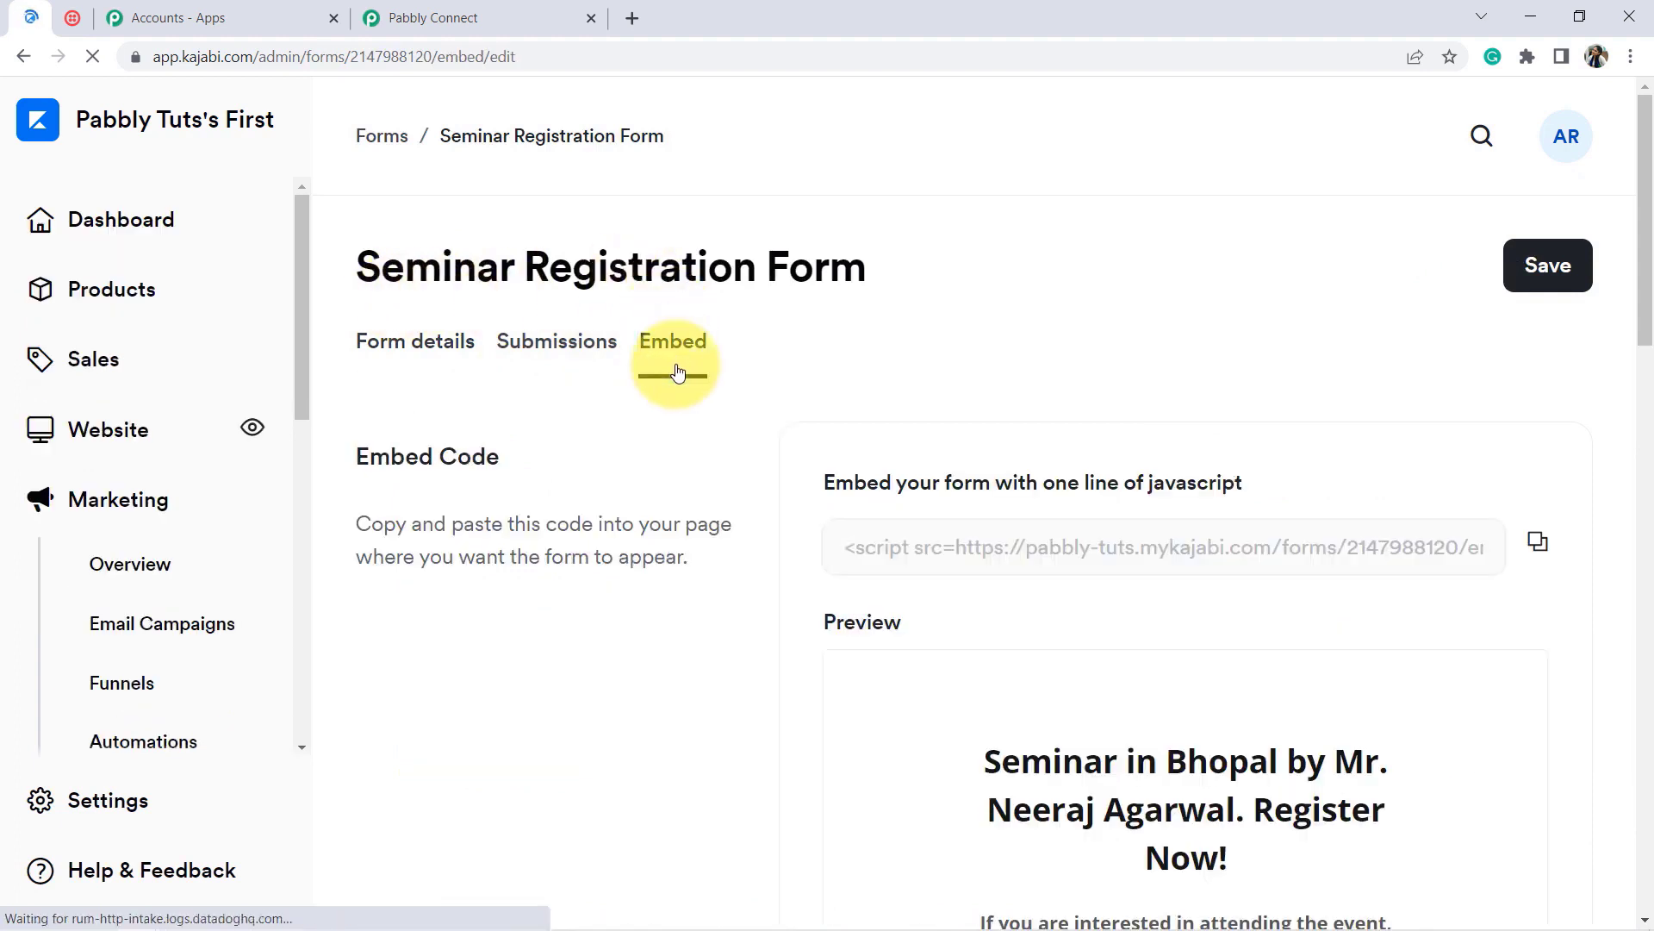
left_click_drag(1647, 323, 1635, 432)
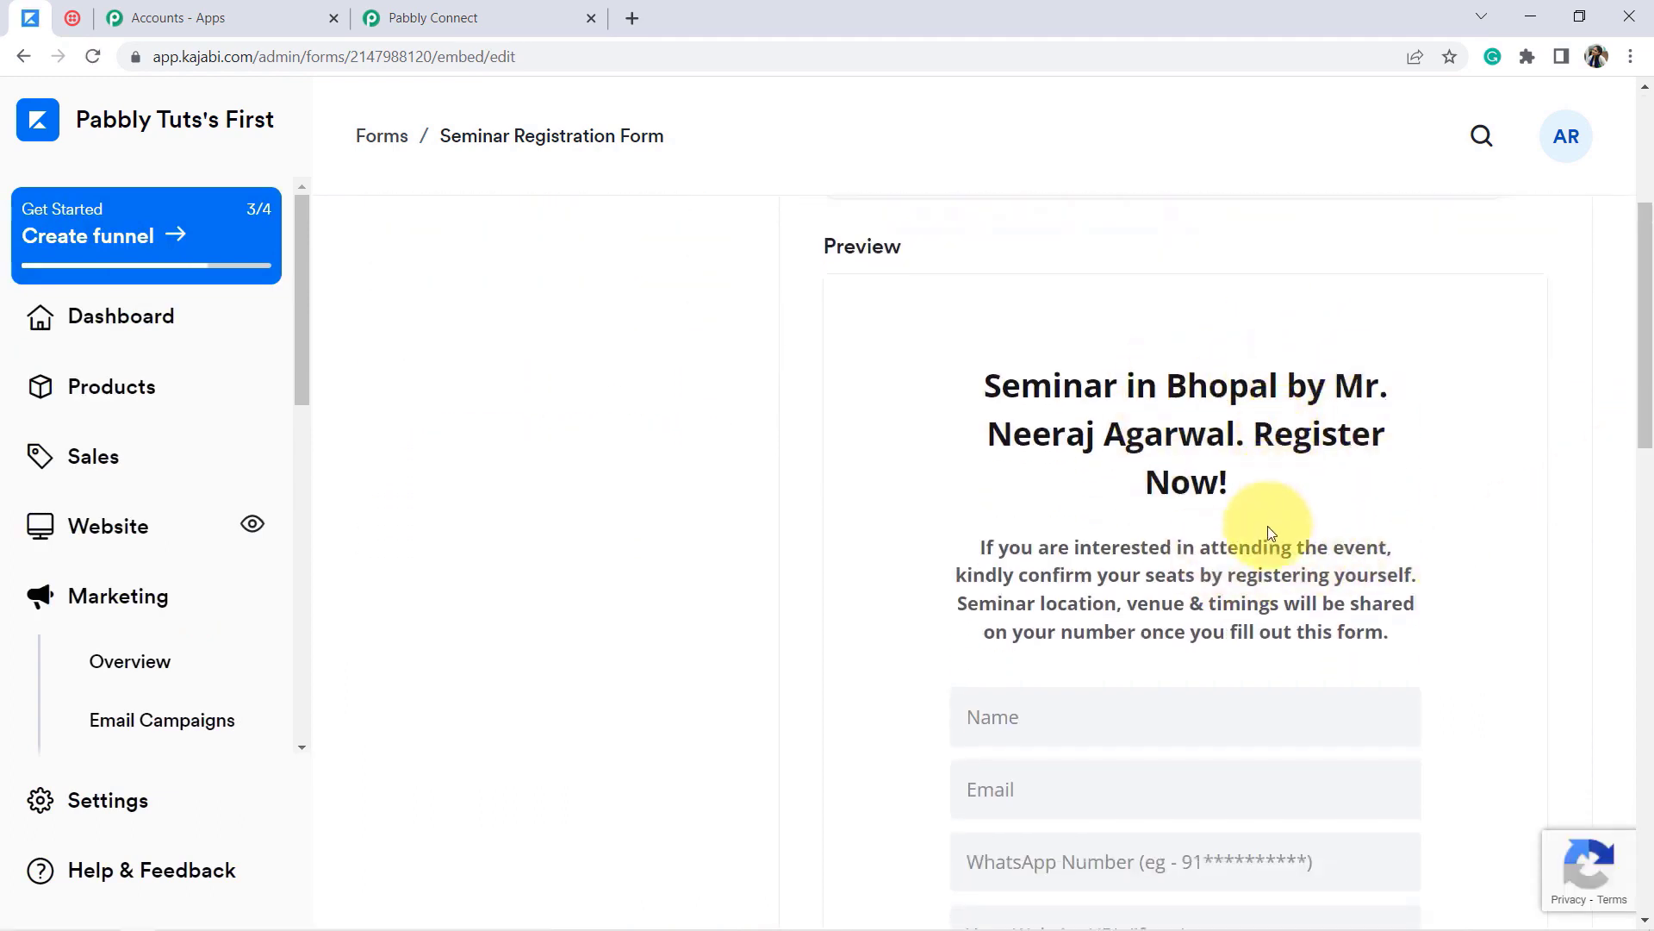
left_click_drag(1000, 607, 1310, 633)
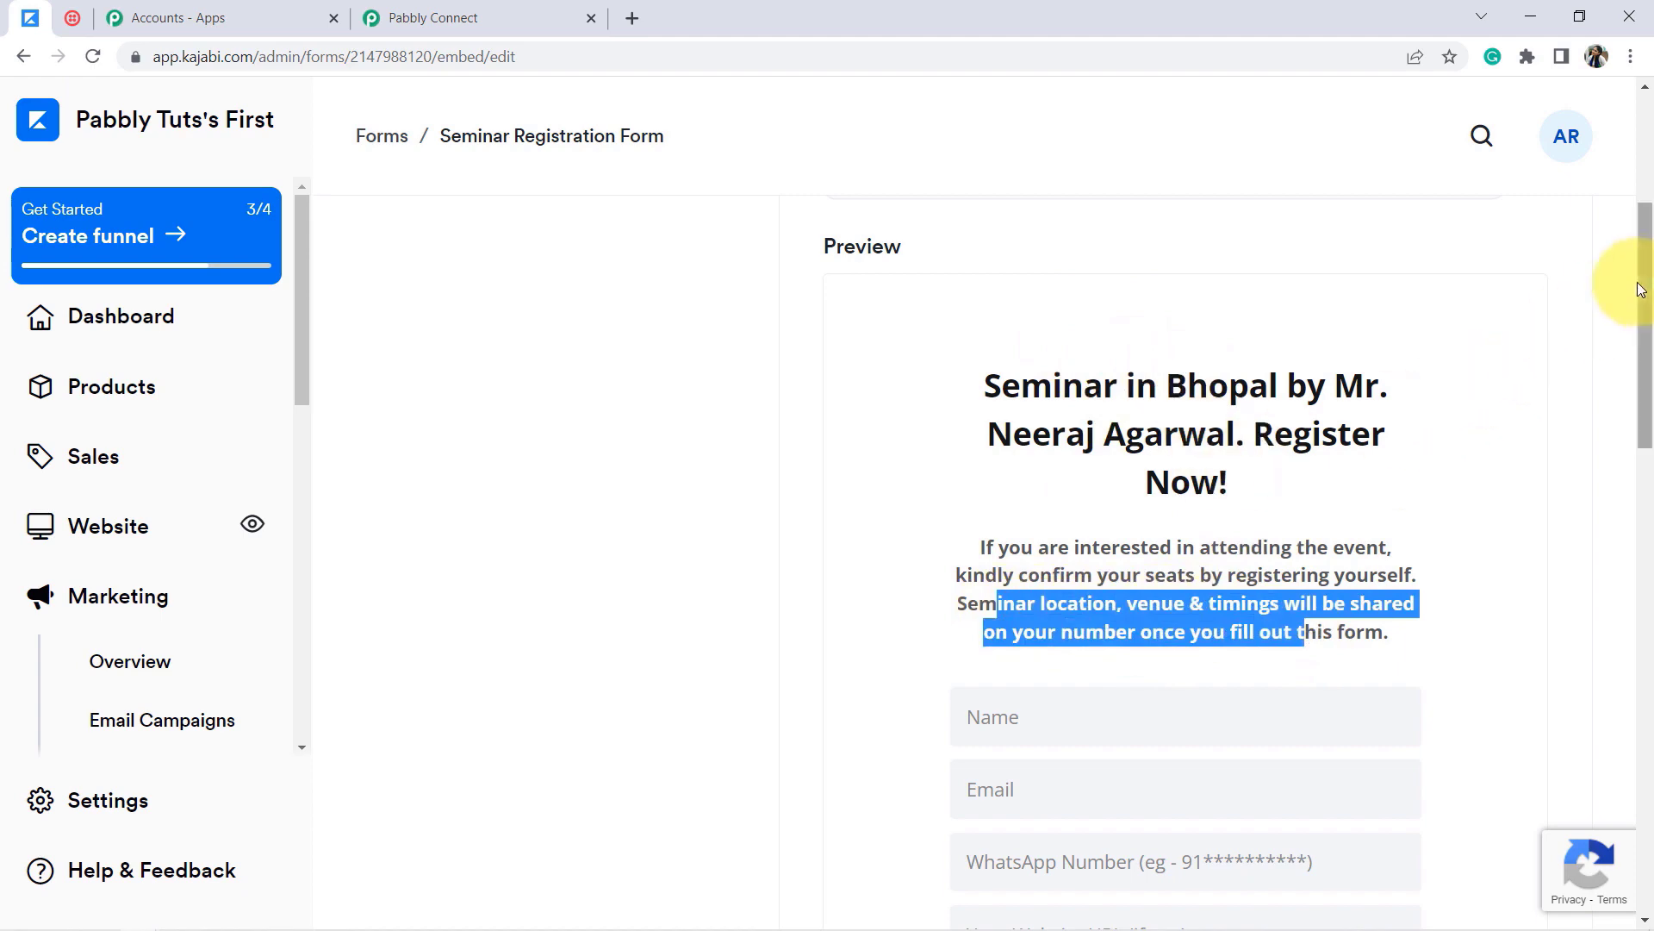
scroll(1648, 287, "down", 3)
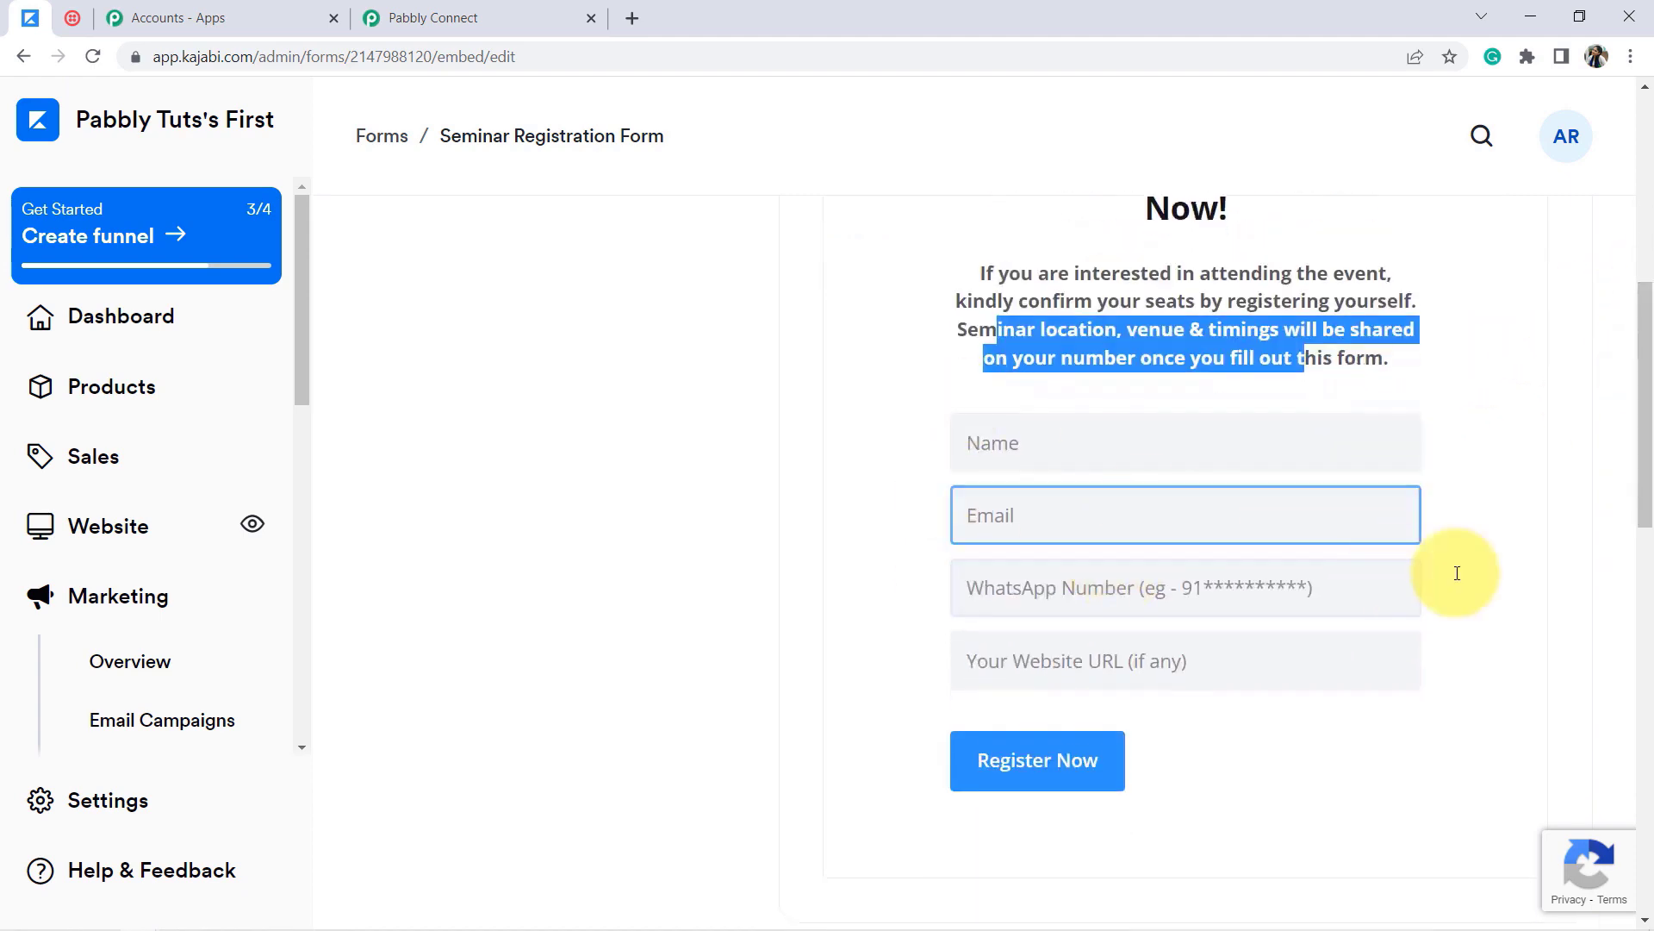
scroll(1647, 485, "up", 7)
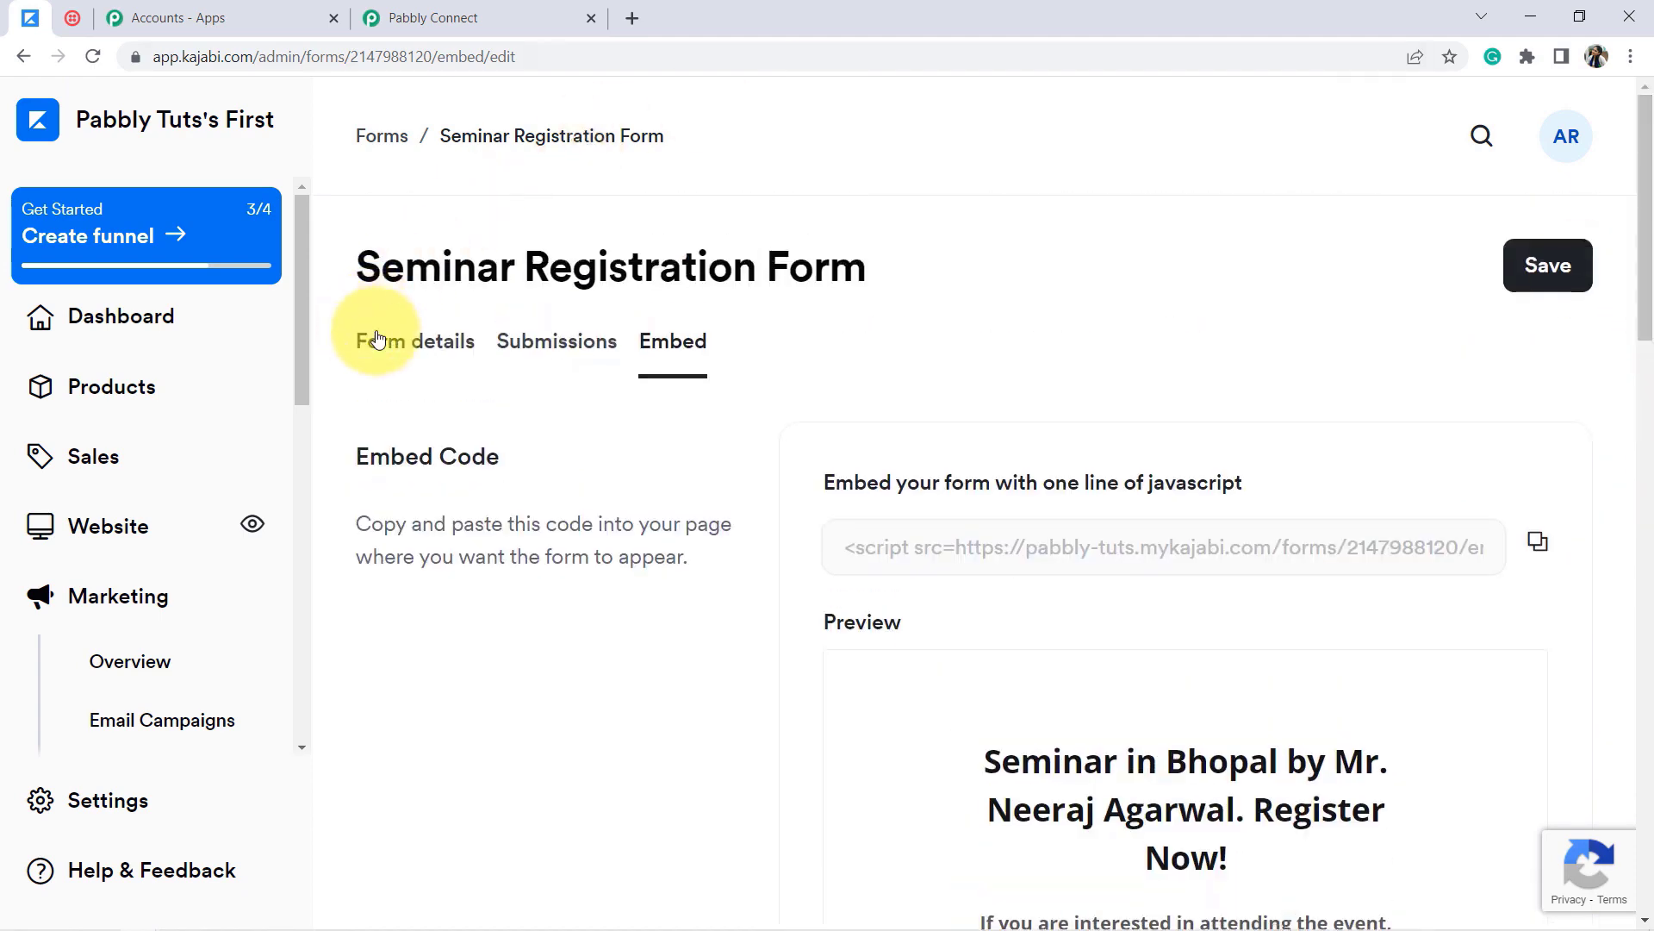
left_click(406, 334)
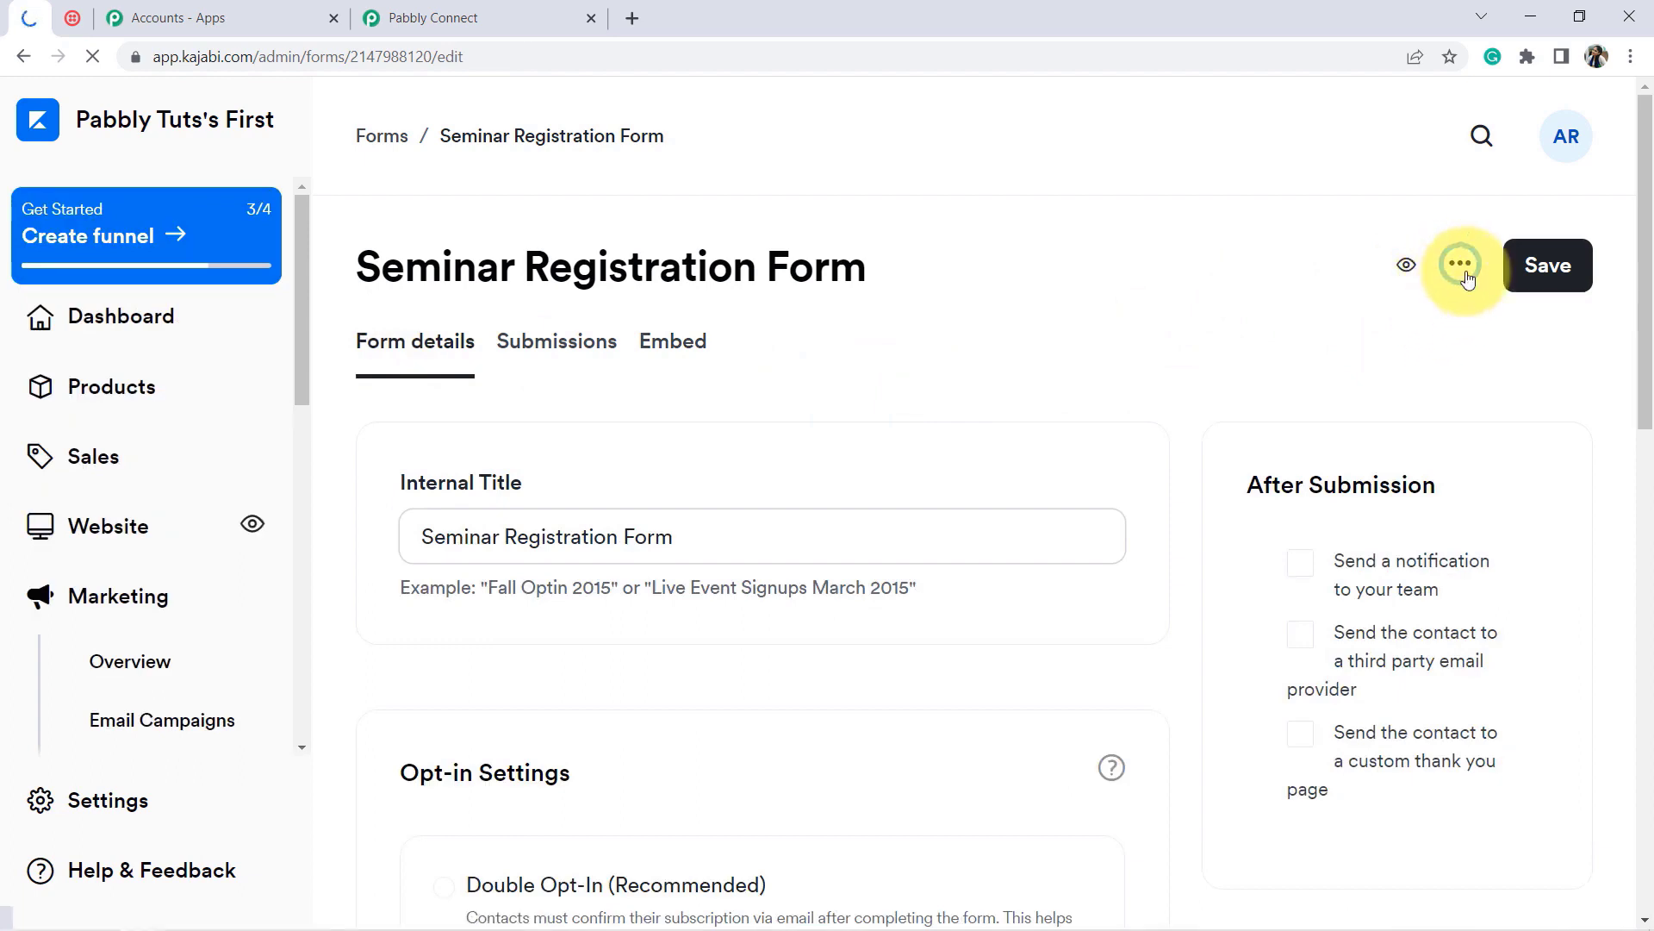
Step: Swap the Seminar Registration Form's webhook URL for the Pabbly one, save, and preview the live form
left_click(1460, 267)
left_click(1204, 345)
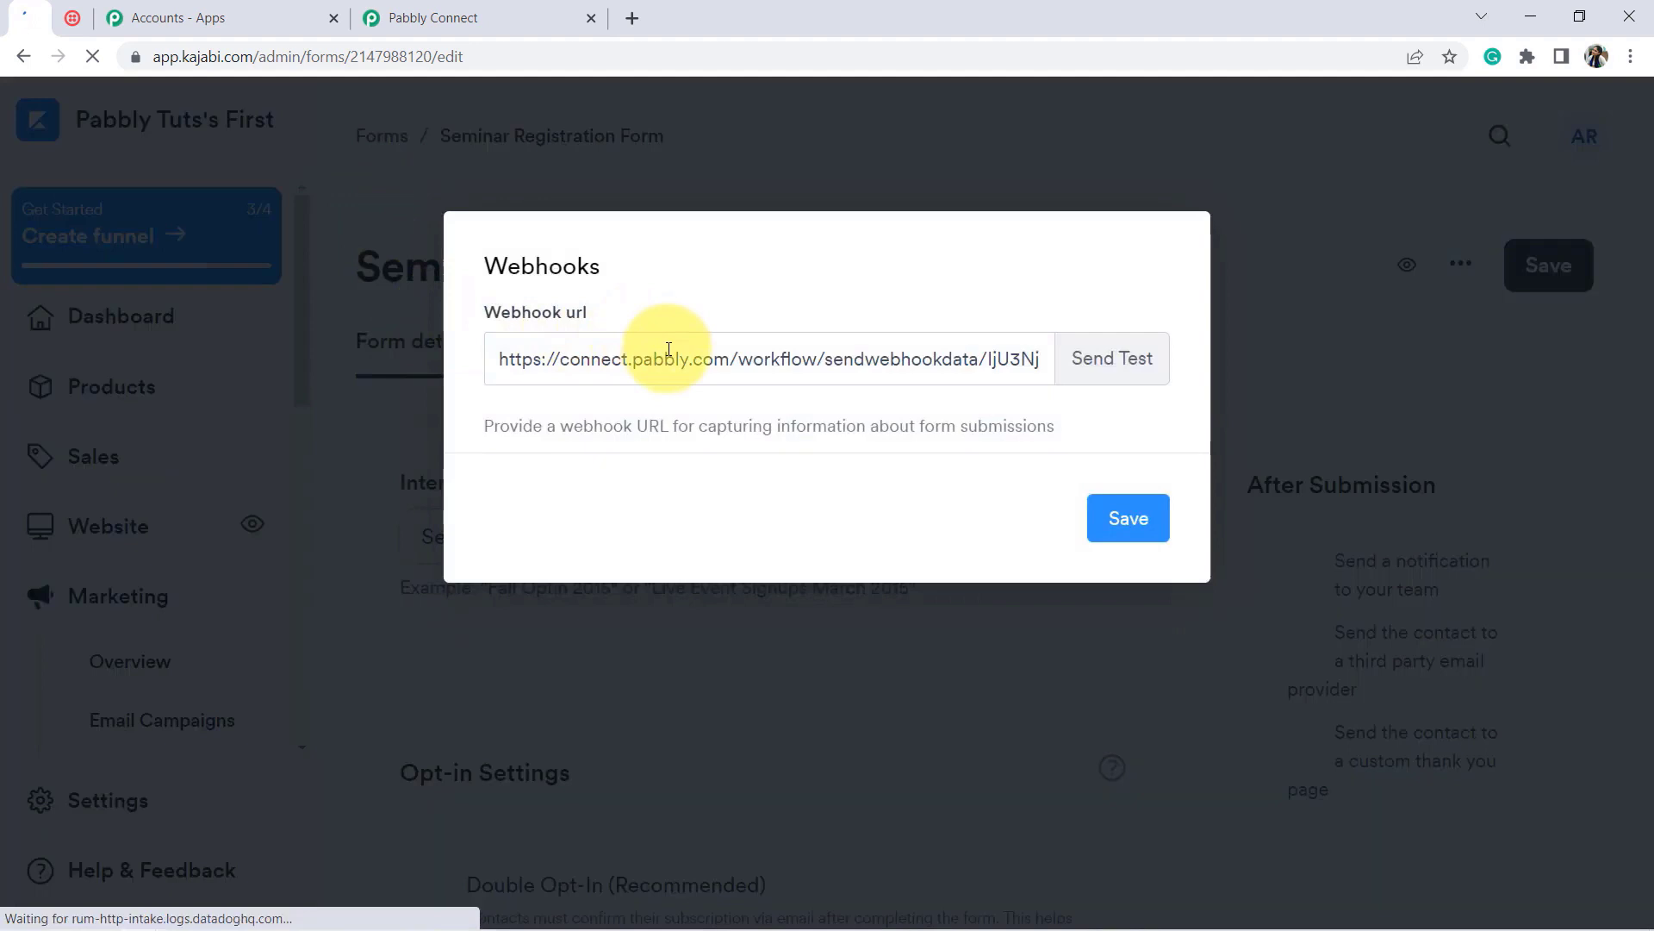
triple_click(669, 349)
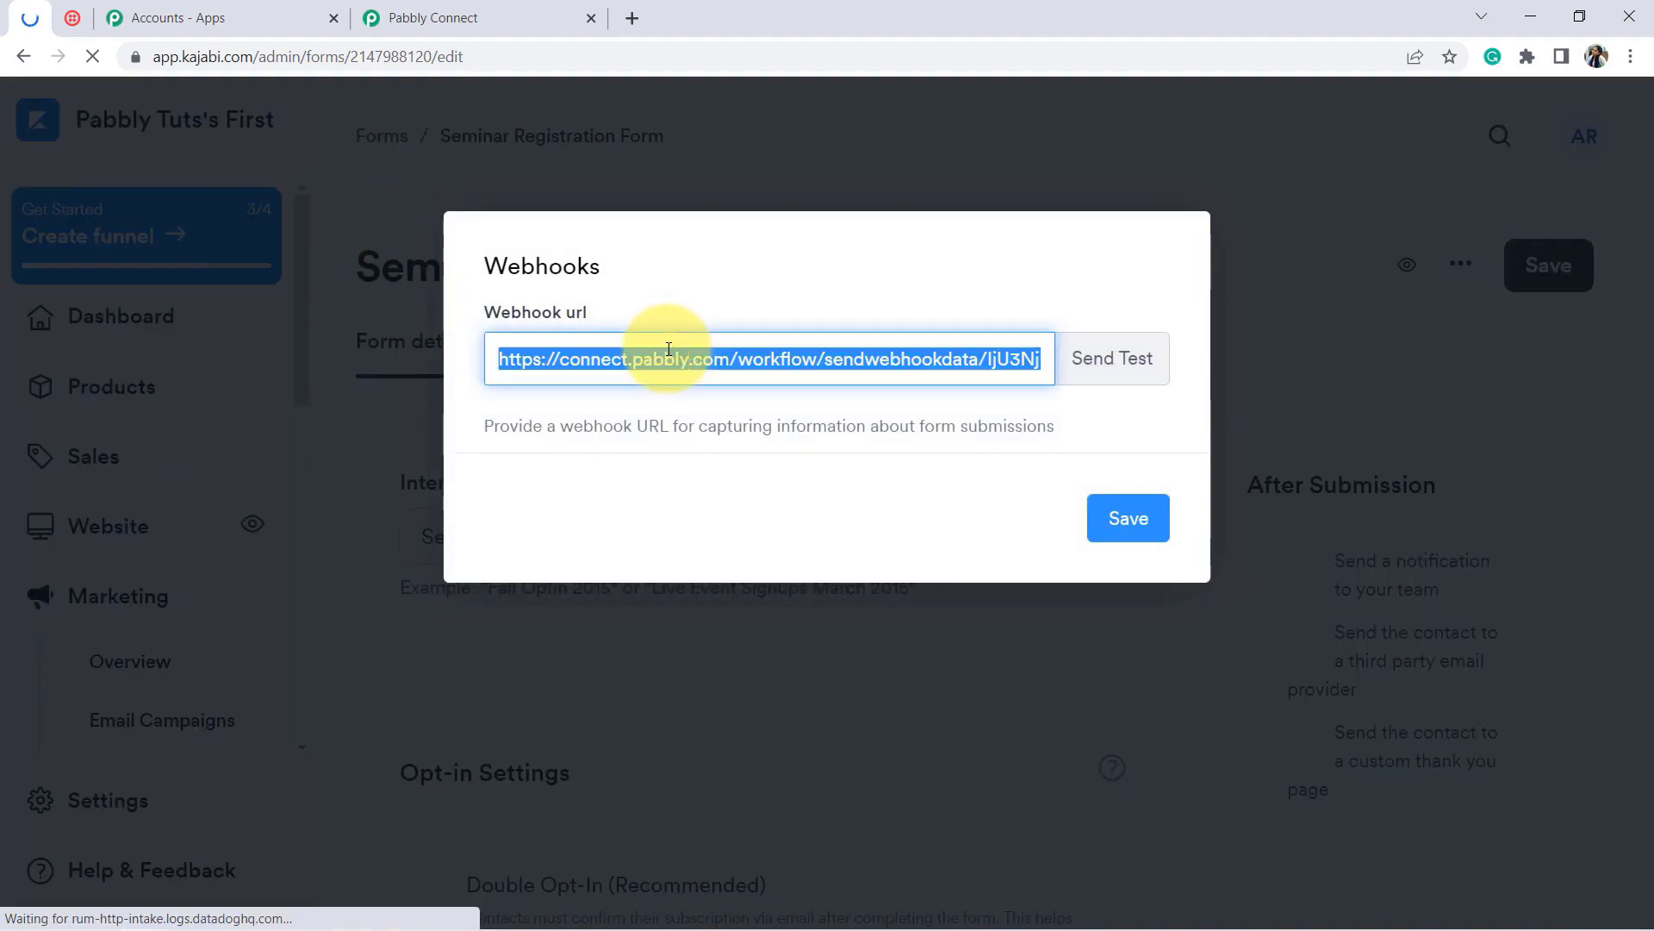
key("BackSpace")
left_click(433, 18)
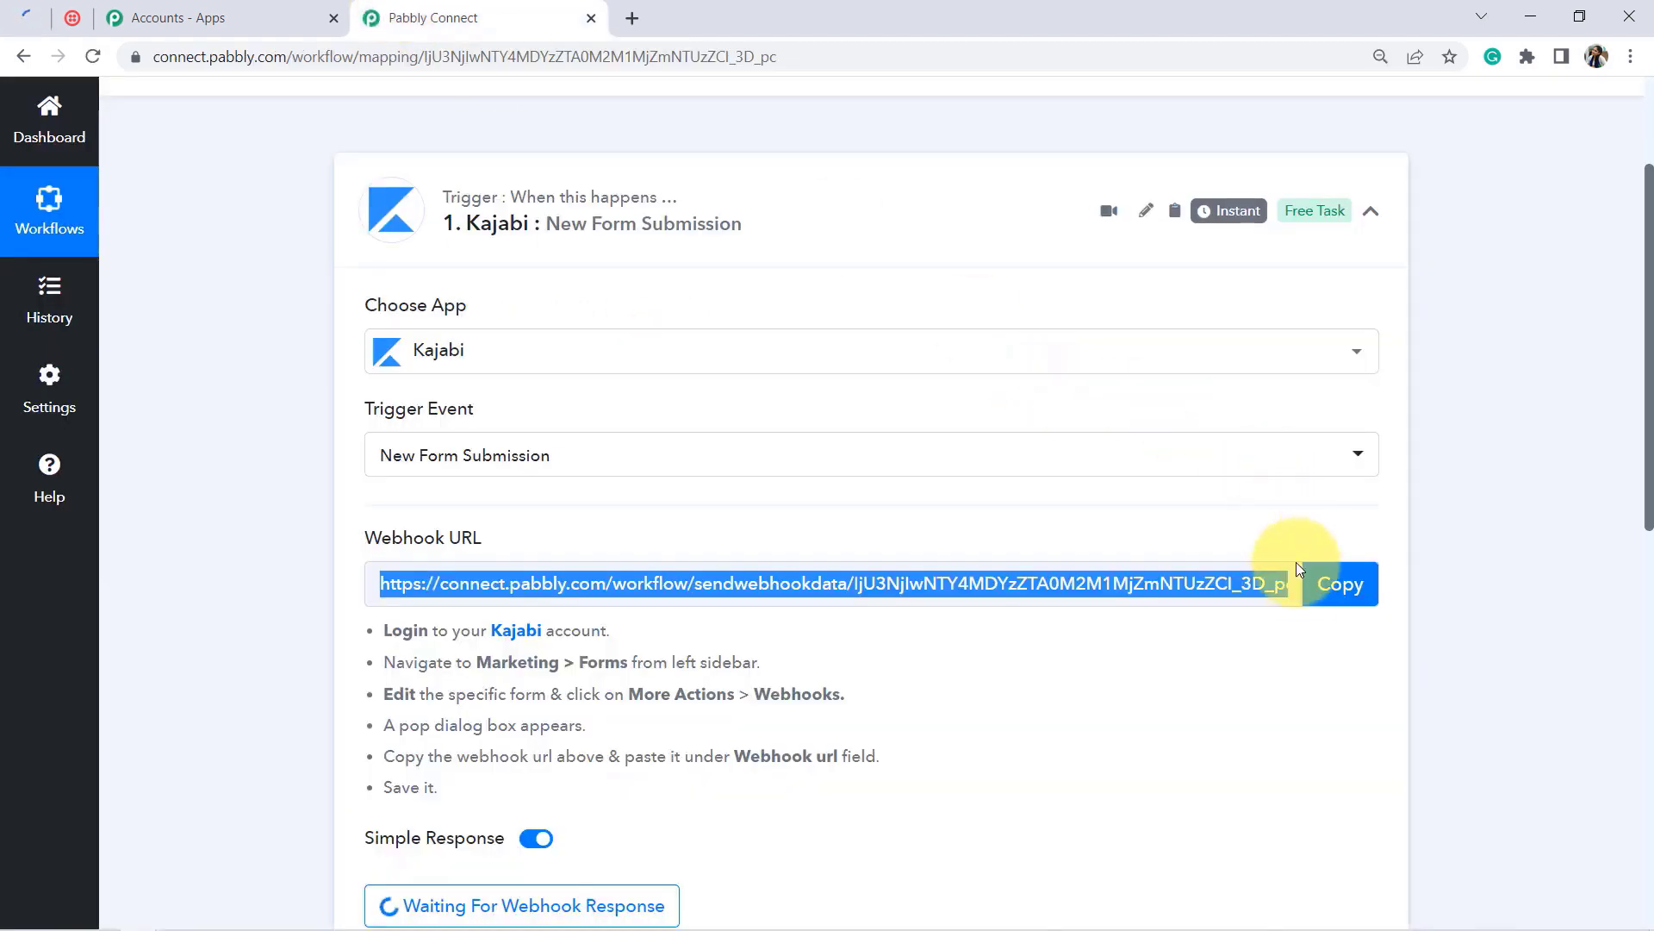
left_click(1310, 584)
left_click(33, 17)
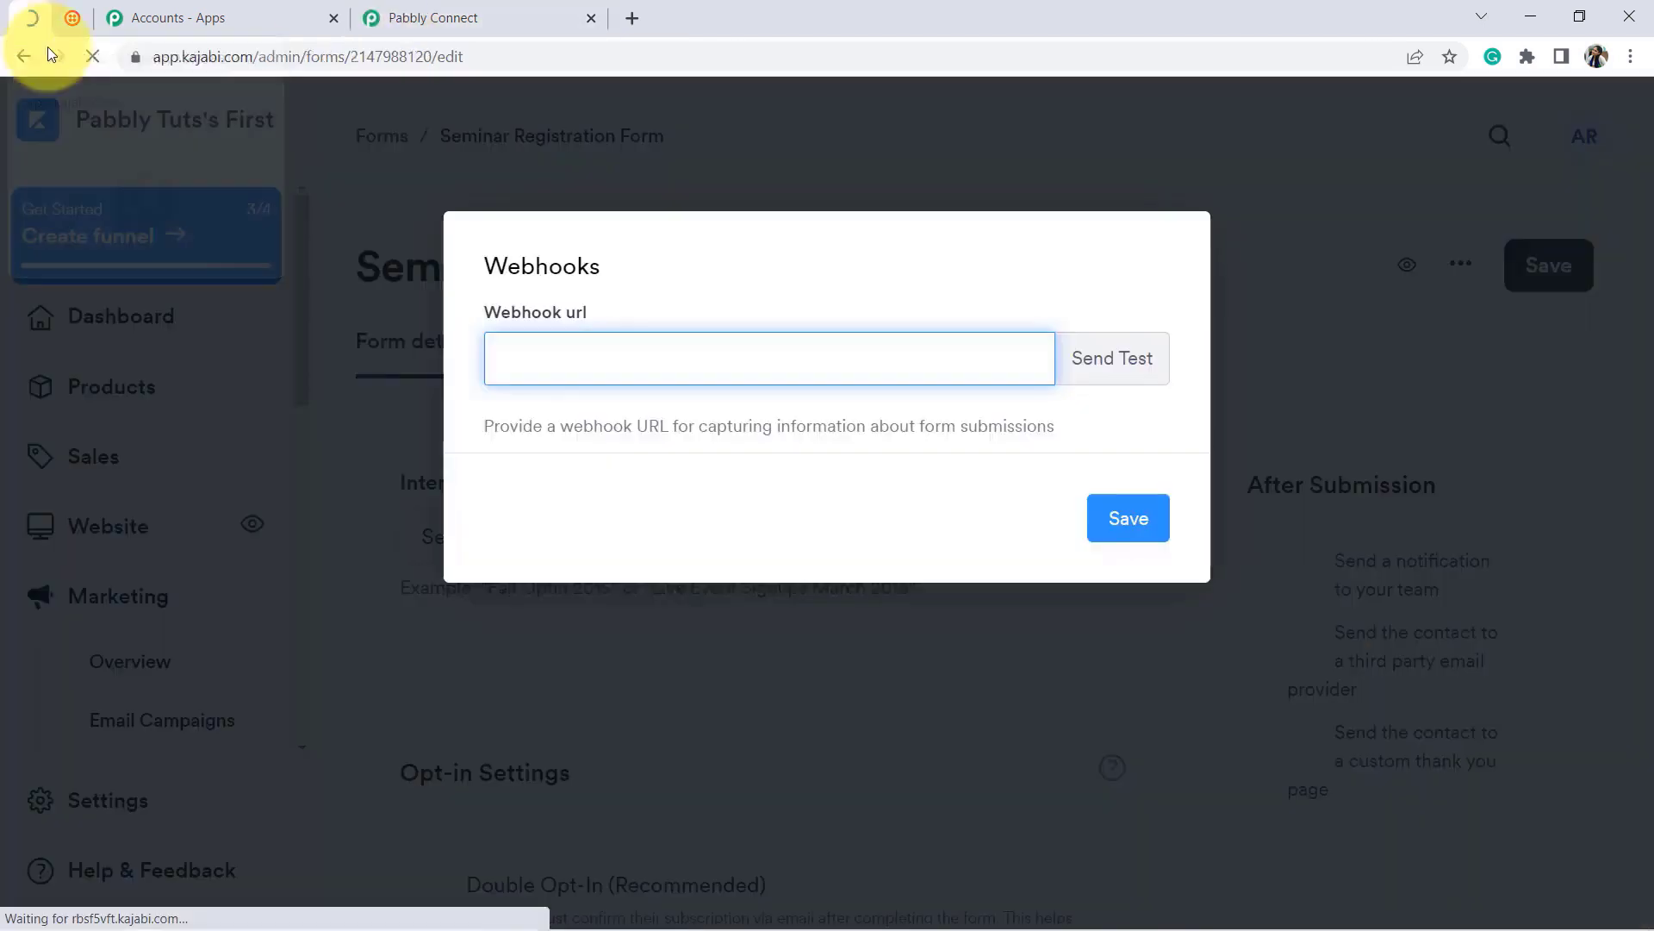
key("ctrl+v")
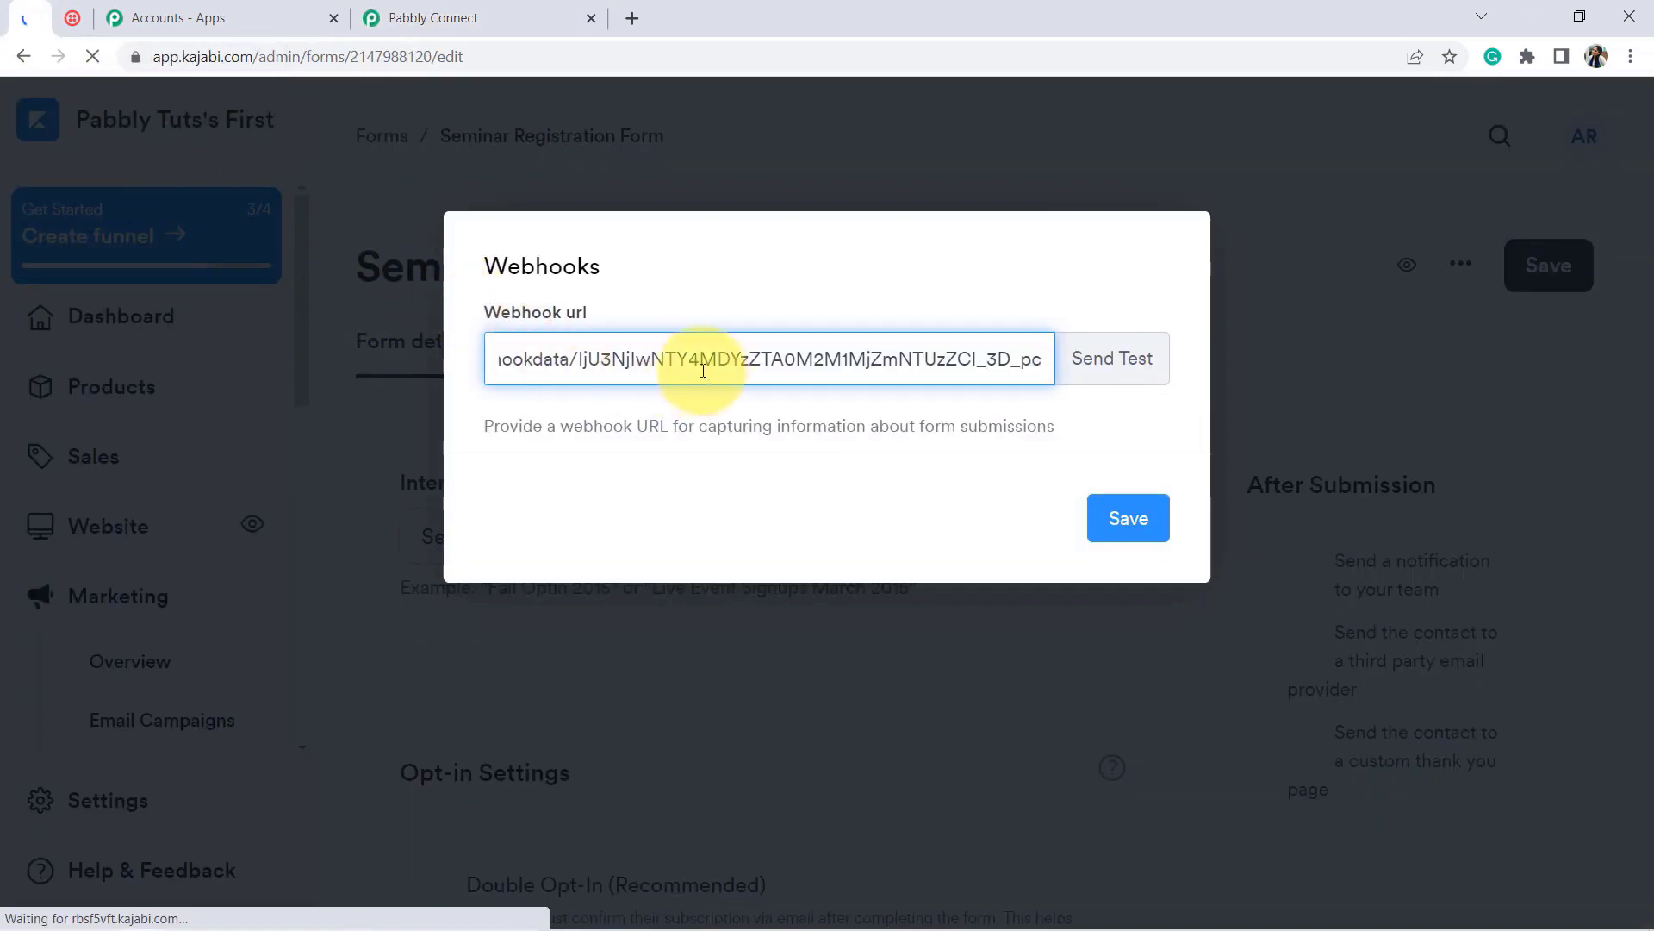
left_click(1118, 522)
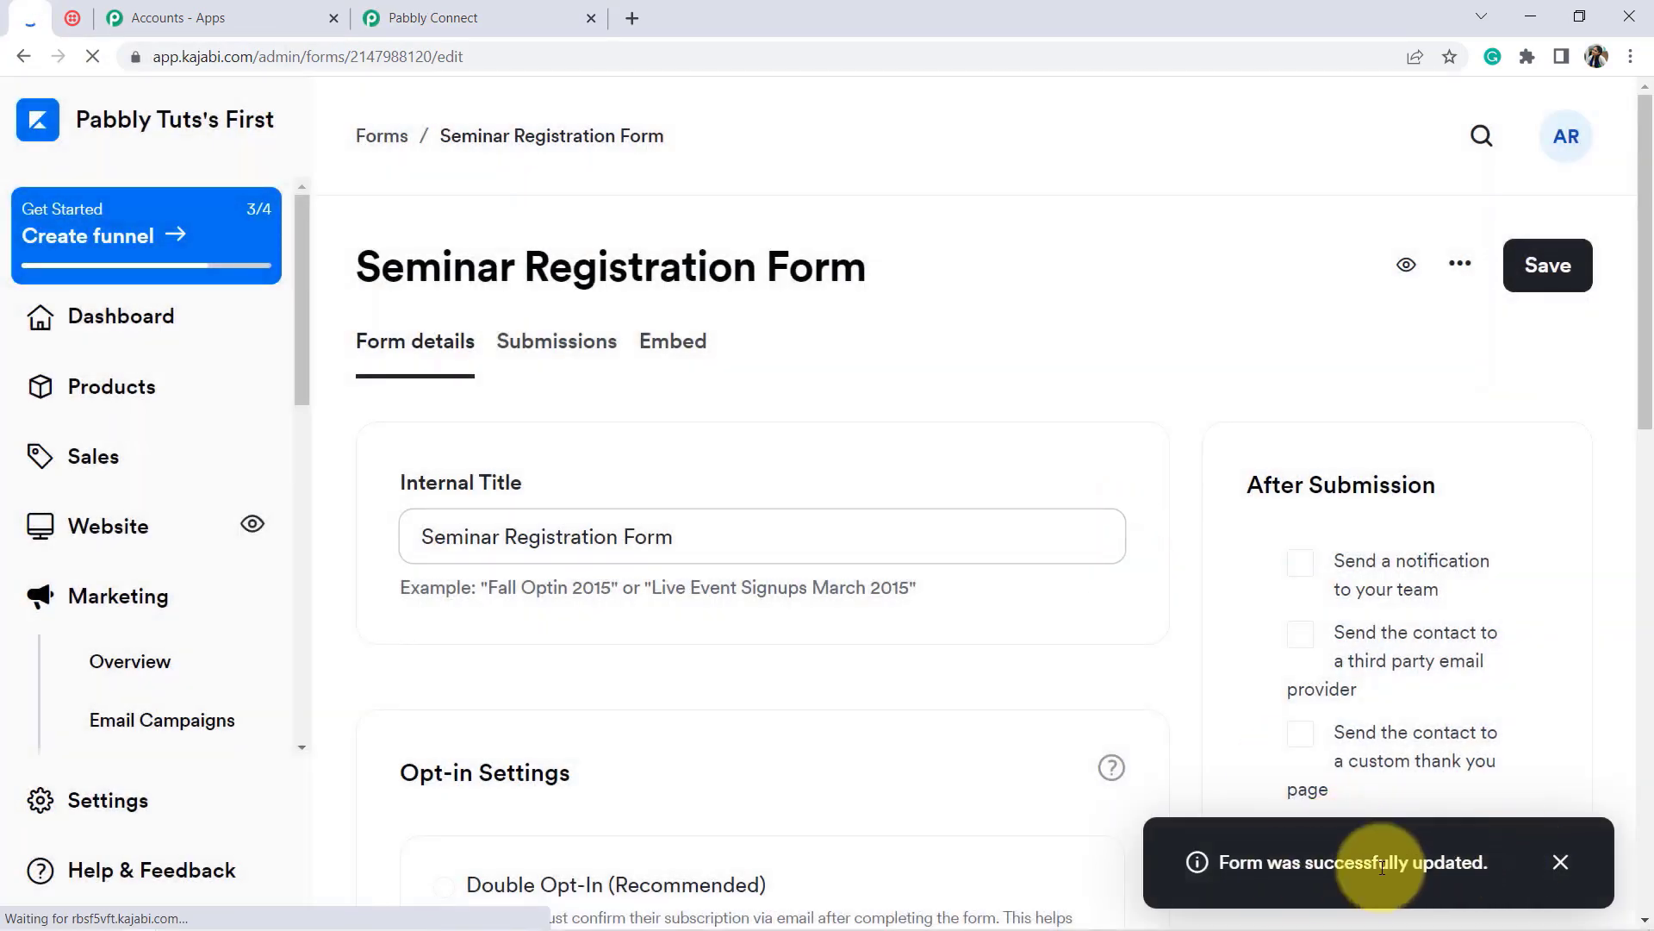
left_click(1405, 265)
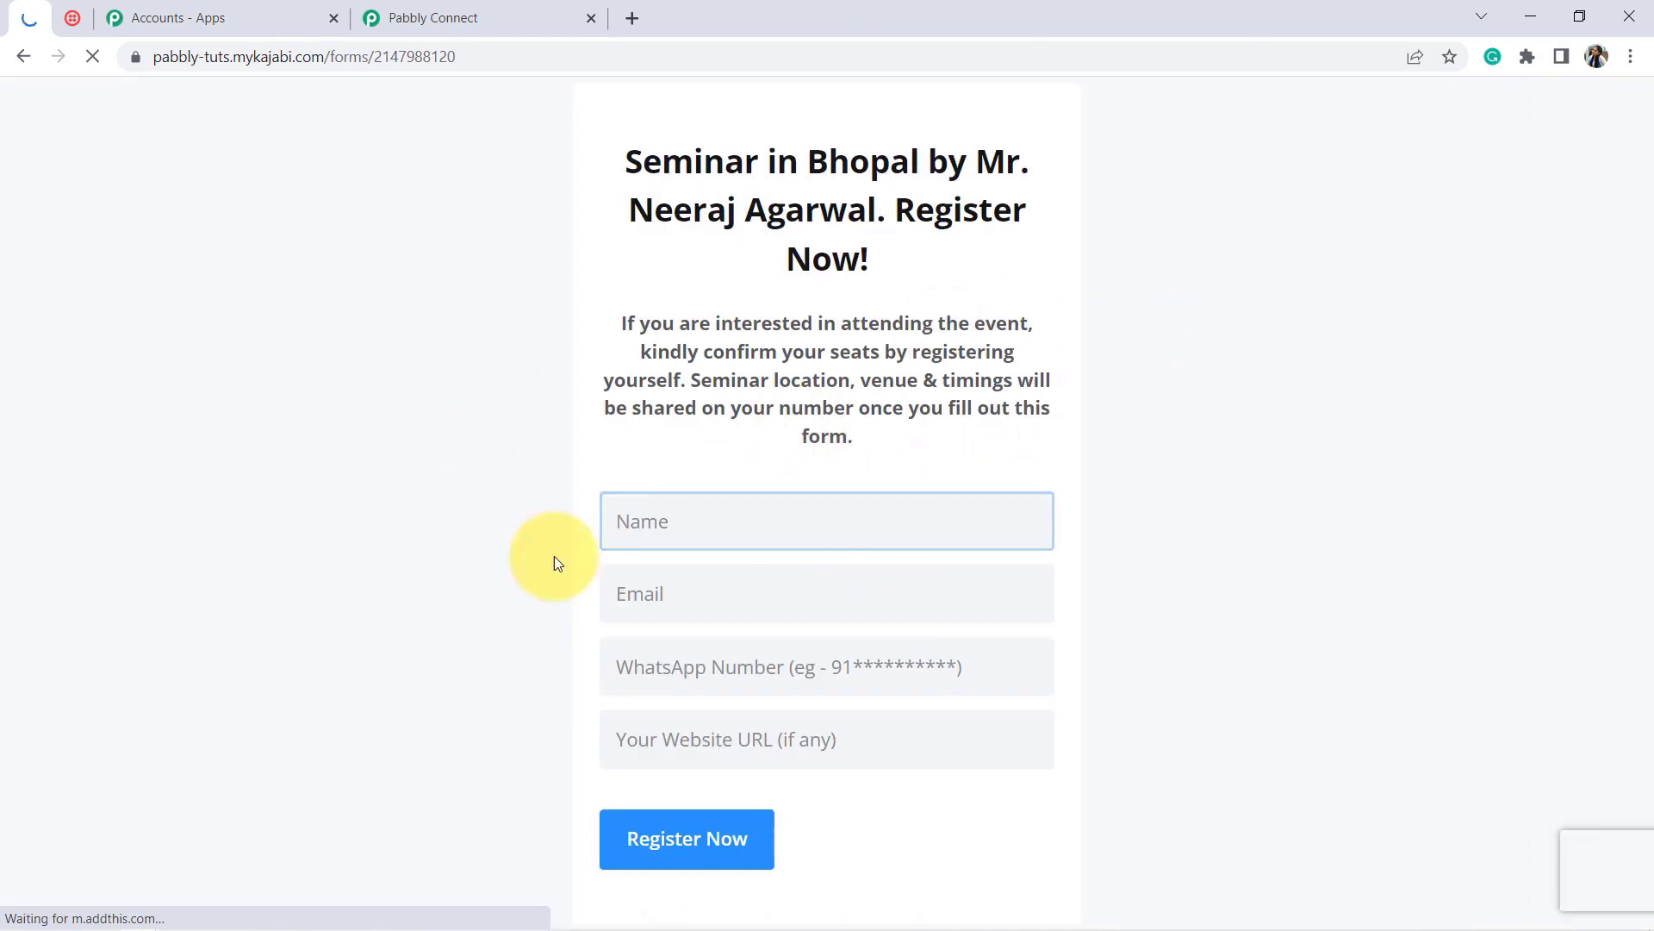
Step: Re-capture the webhook response in Pabbly, confirming Yes, then return to the Kajabi registration form
left_click(488, 10)
left_click_drag(1651, 306, 1650, 465)
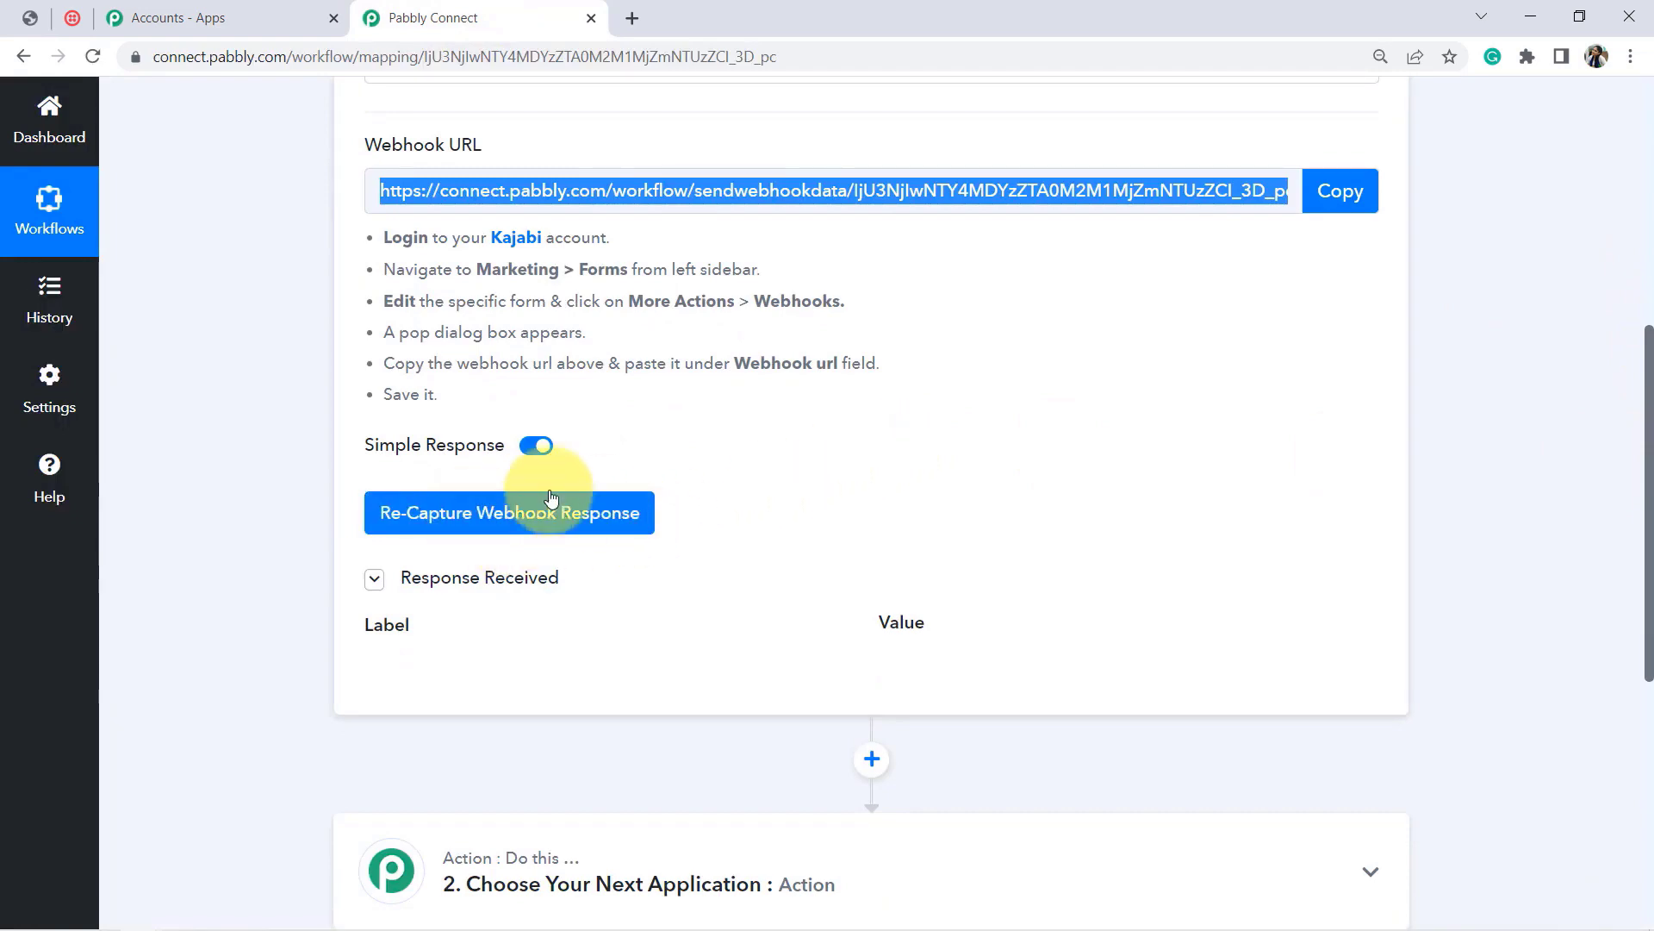
left_click(473, 515)
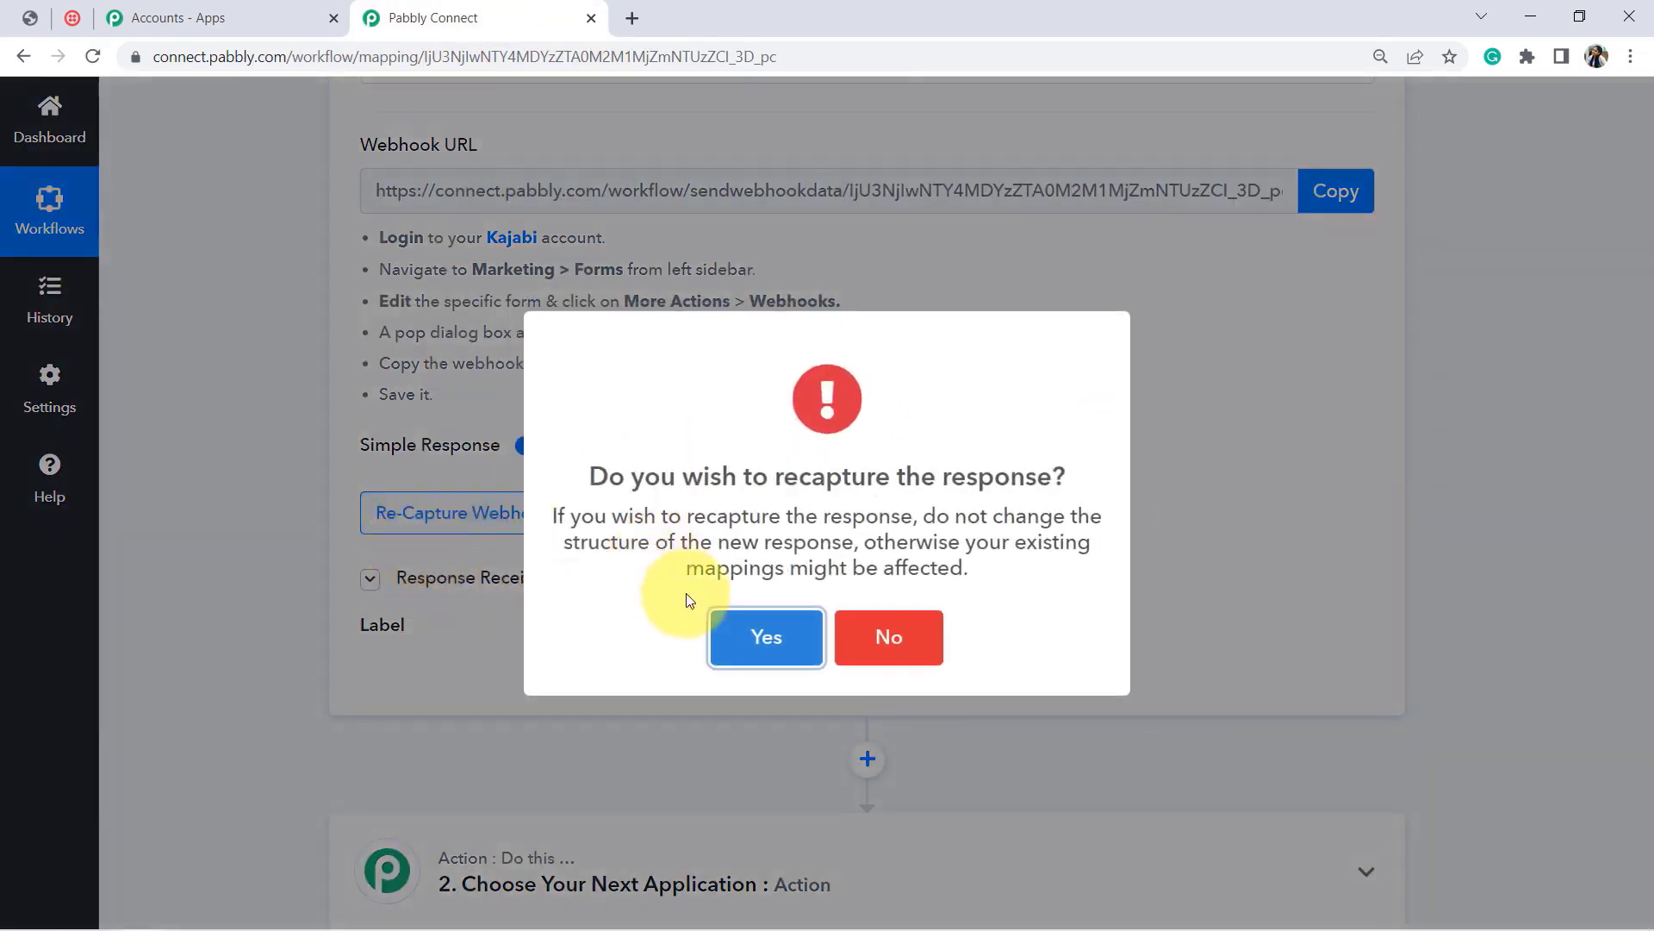
left_click(746, 643)
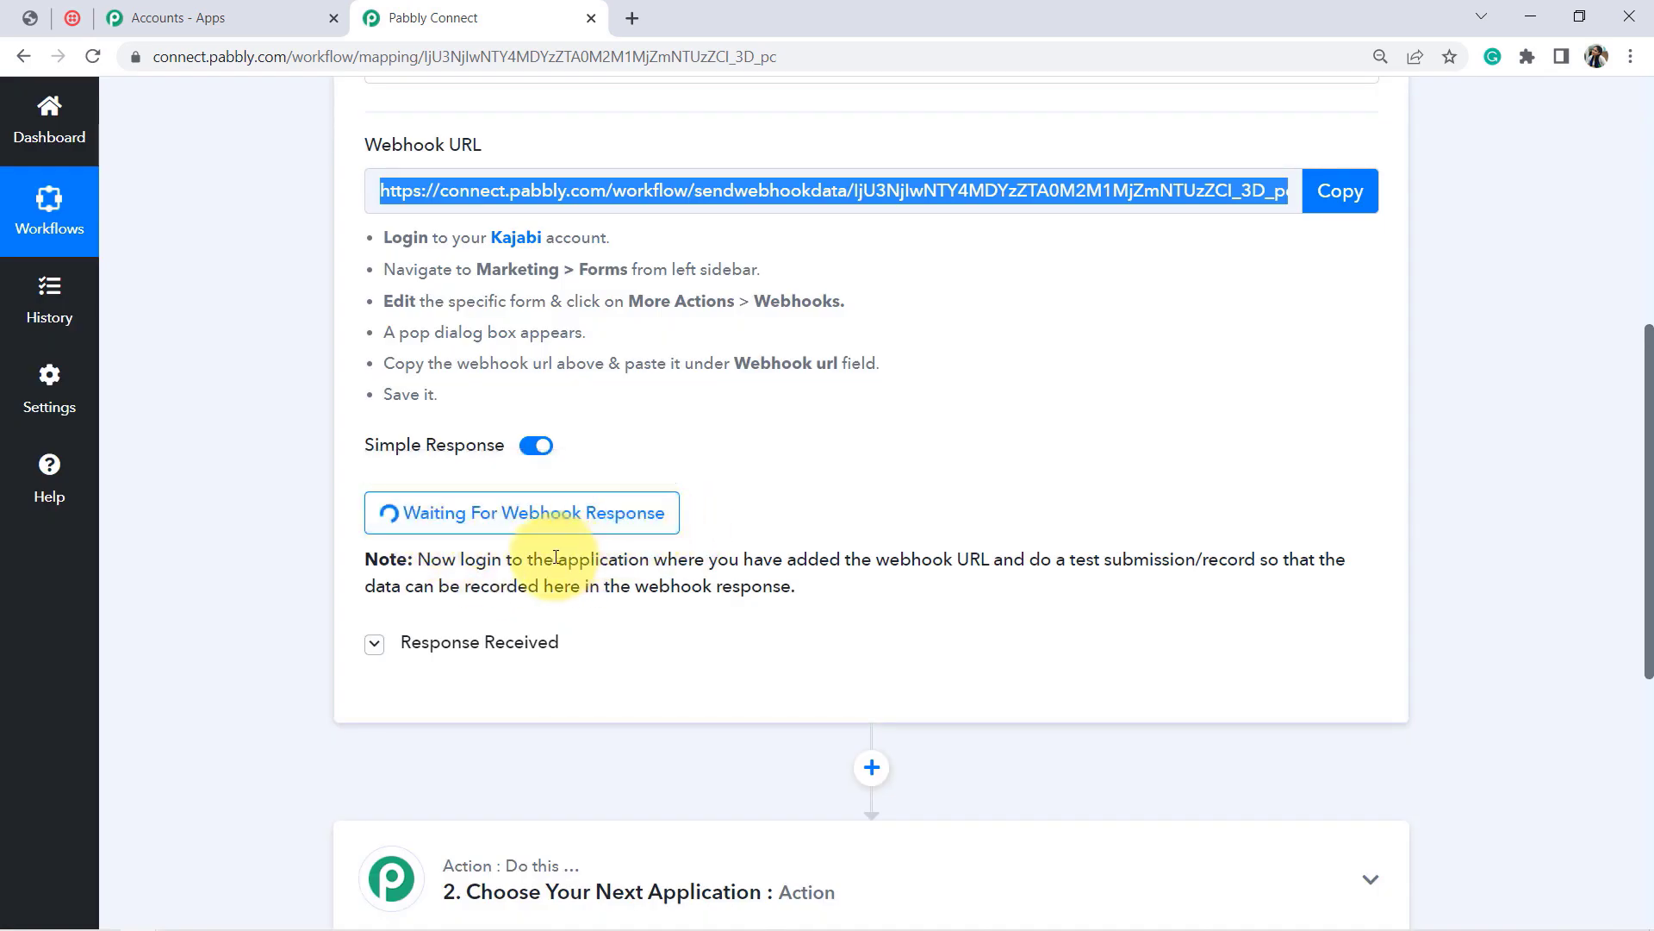
left_click_drag(556, 558, 1241, 562)
left_click(1055, 569)
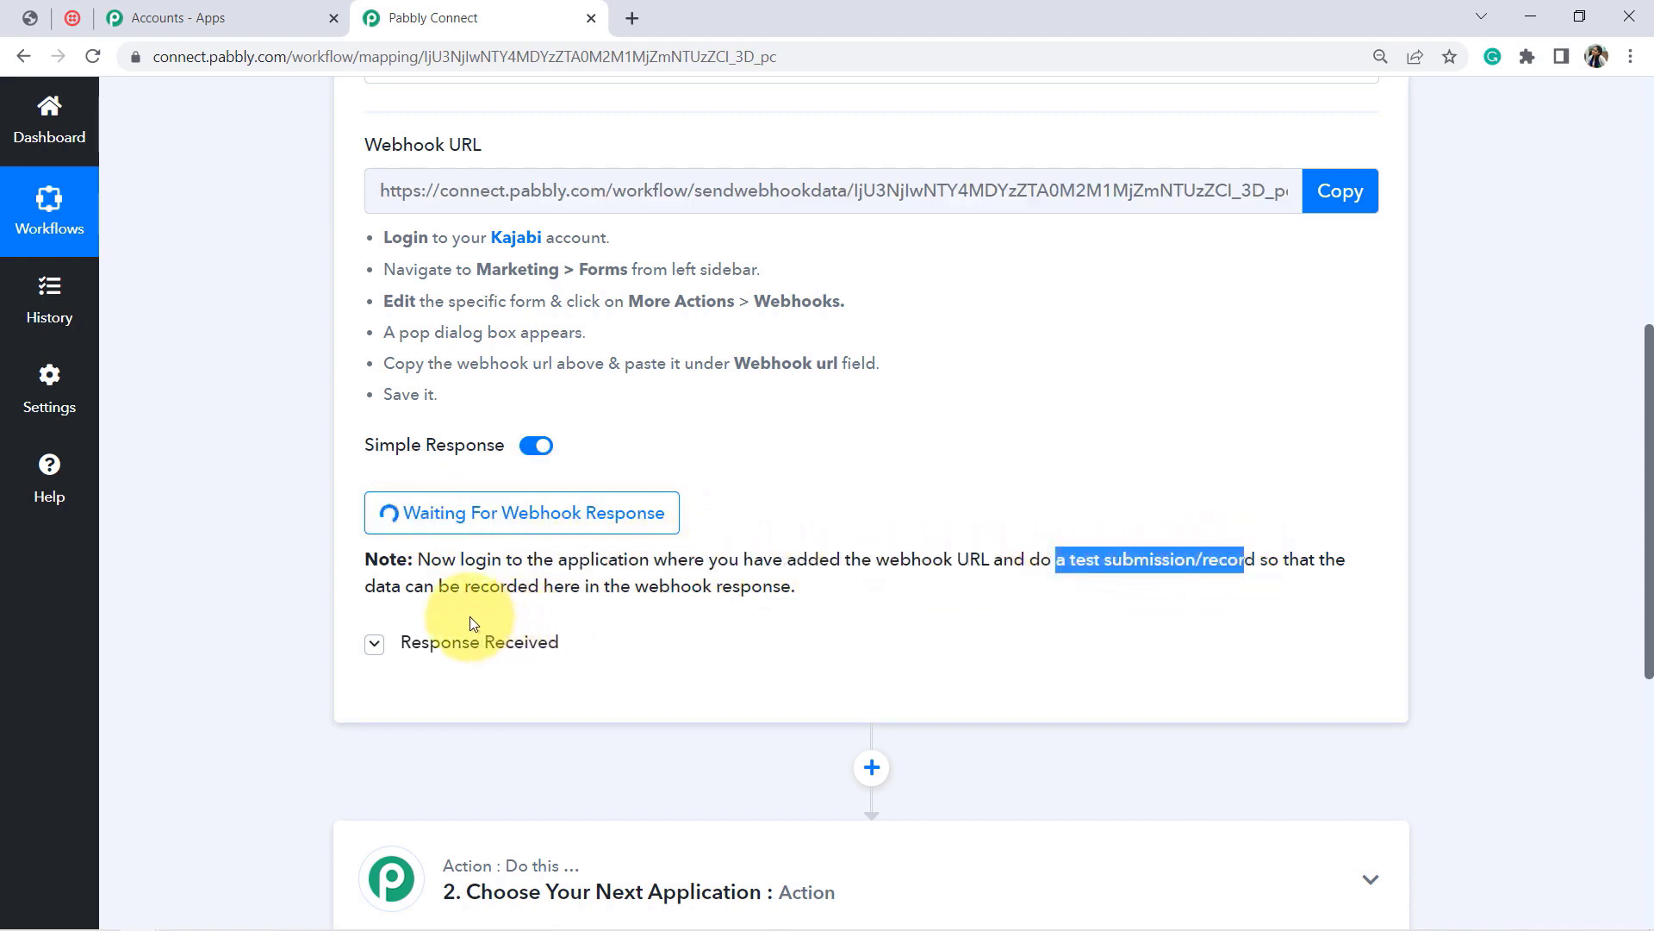
left_click_drag(431, 589, 733, 583)
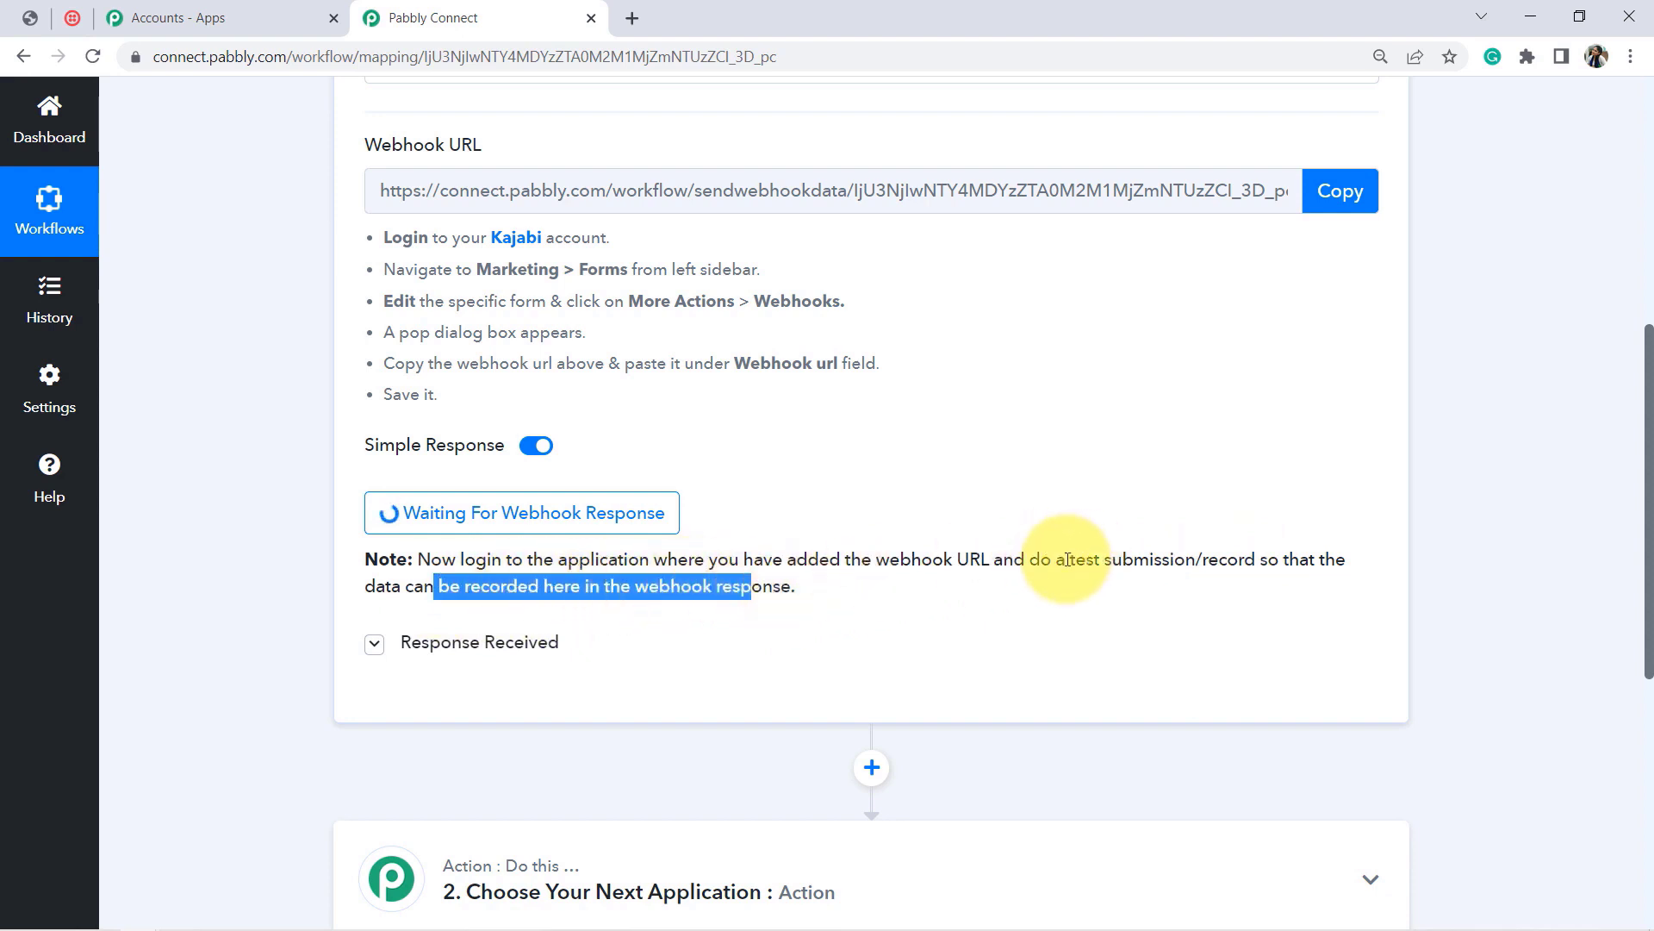
left_click_drag(1067, 559, 1170, 561)
left_click_drag(1649, 523, 1647, 397)
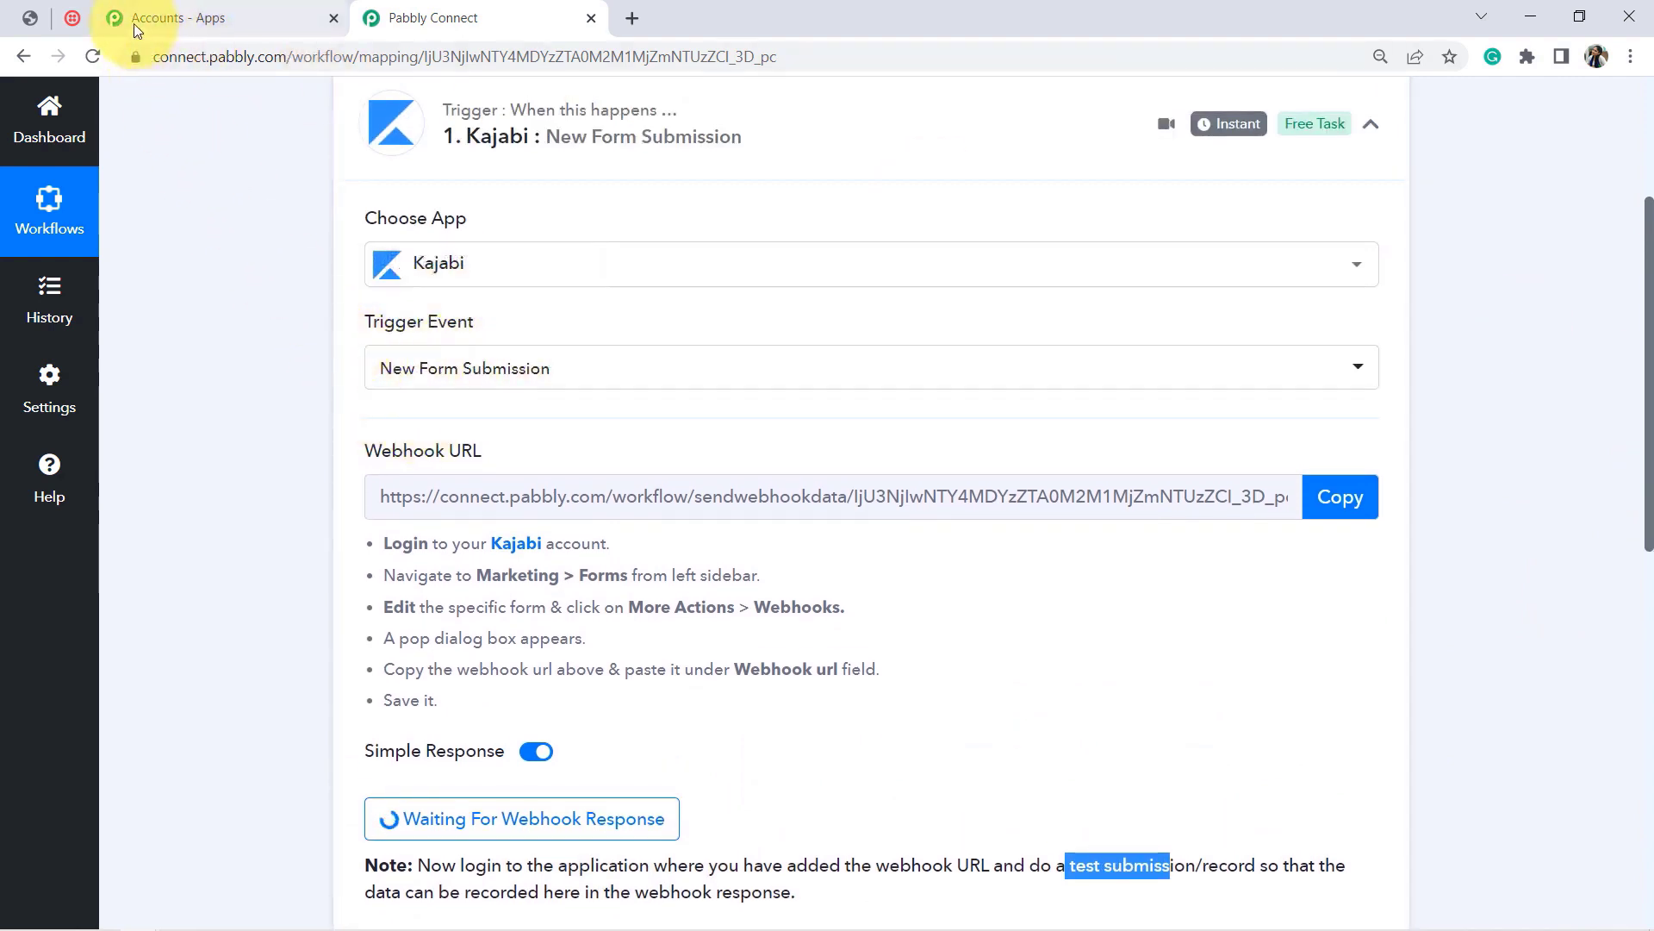
left_click(30, 18)
Step: Submit the Kajabi seminar registration form with test name, email and WhatsApp number, then return to Pabbly Connect
left_click(672, 524)
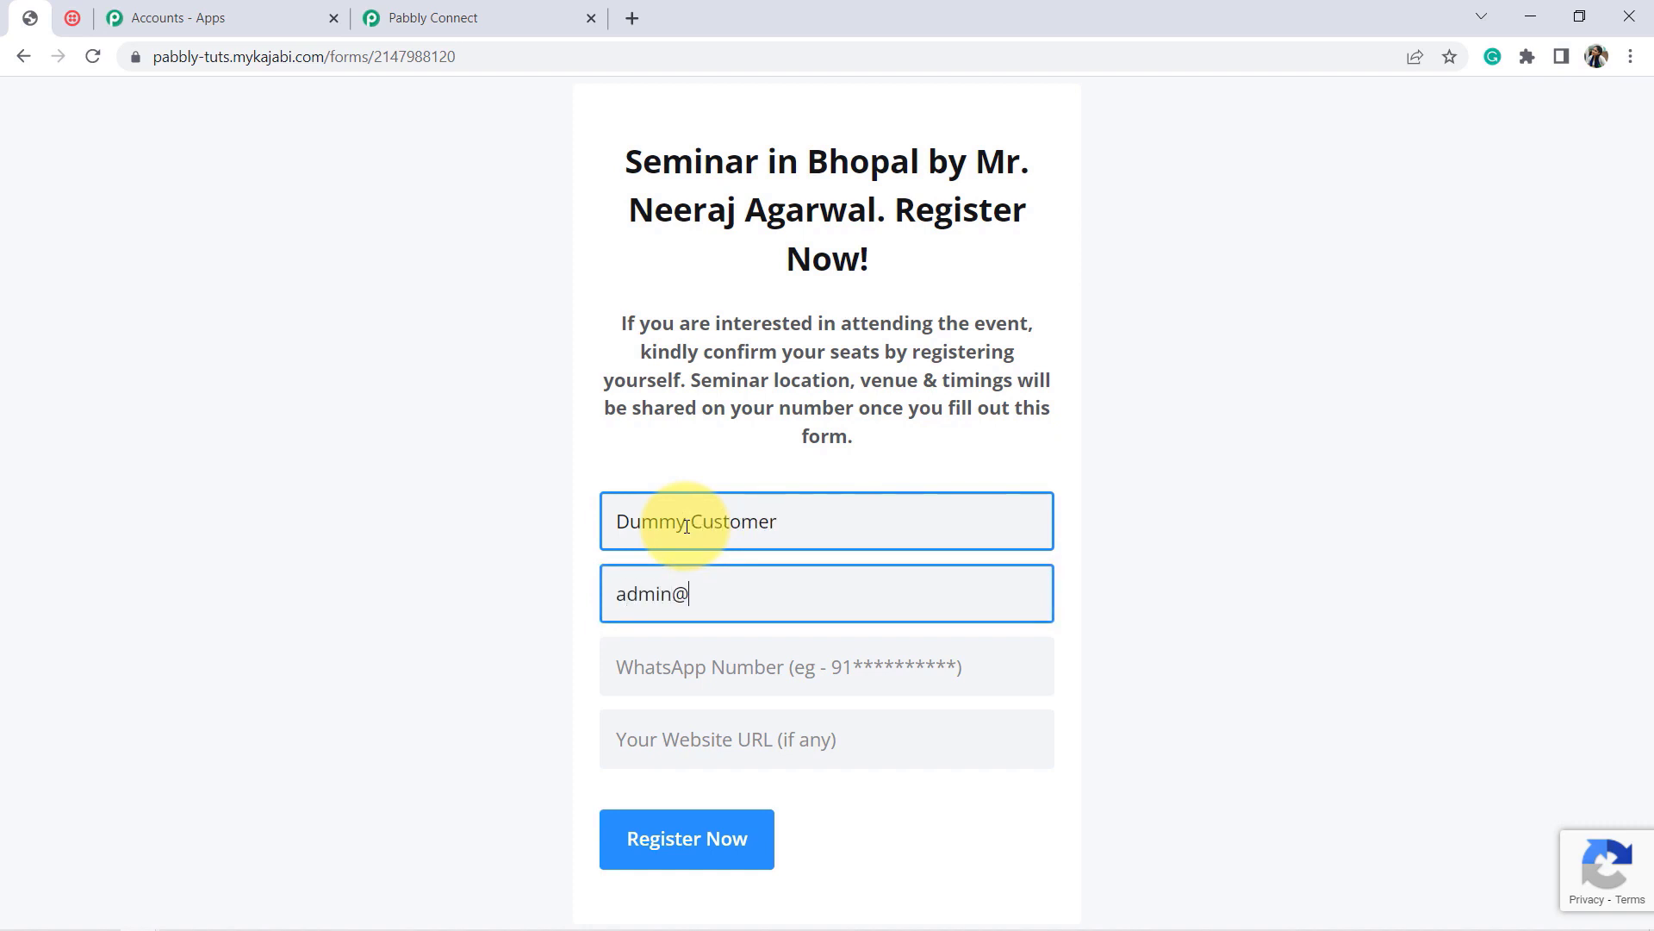
type("ts.com")
left_click(726, 680)
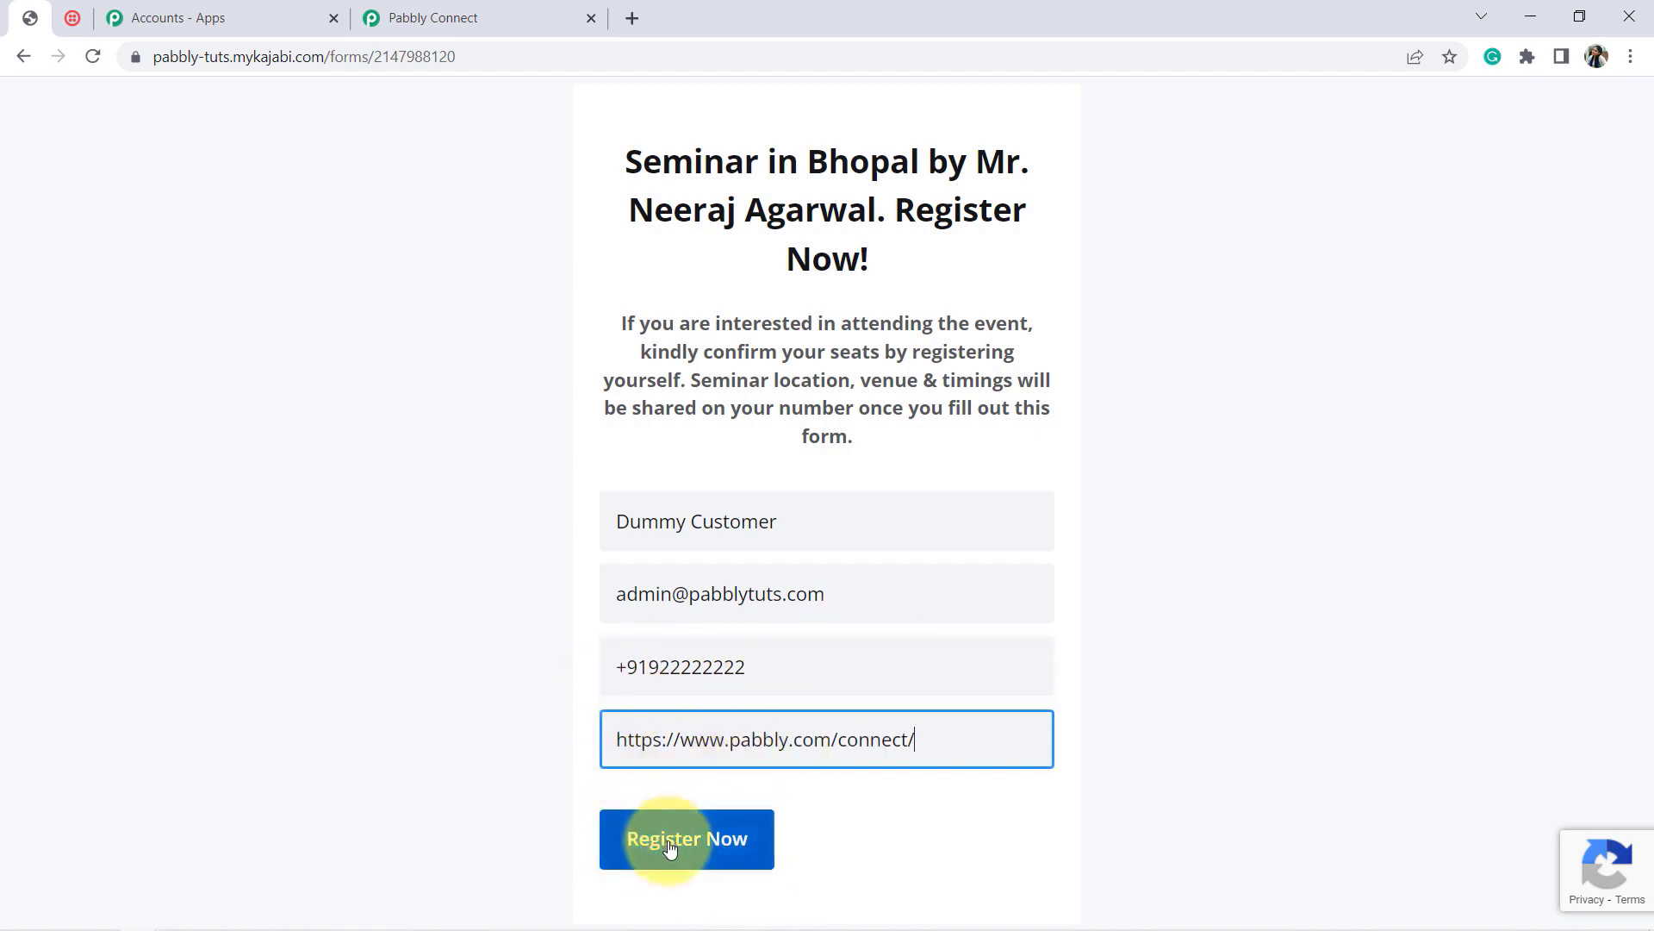
left_click_drag(659, 668, 754, 678)
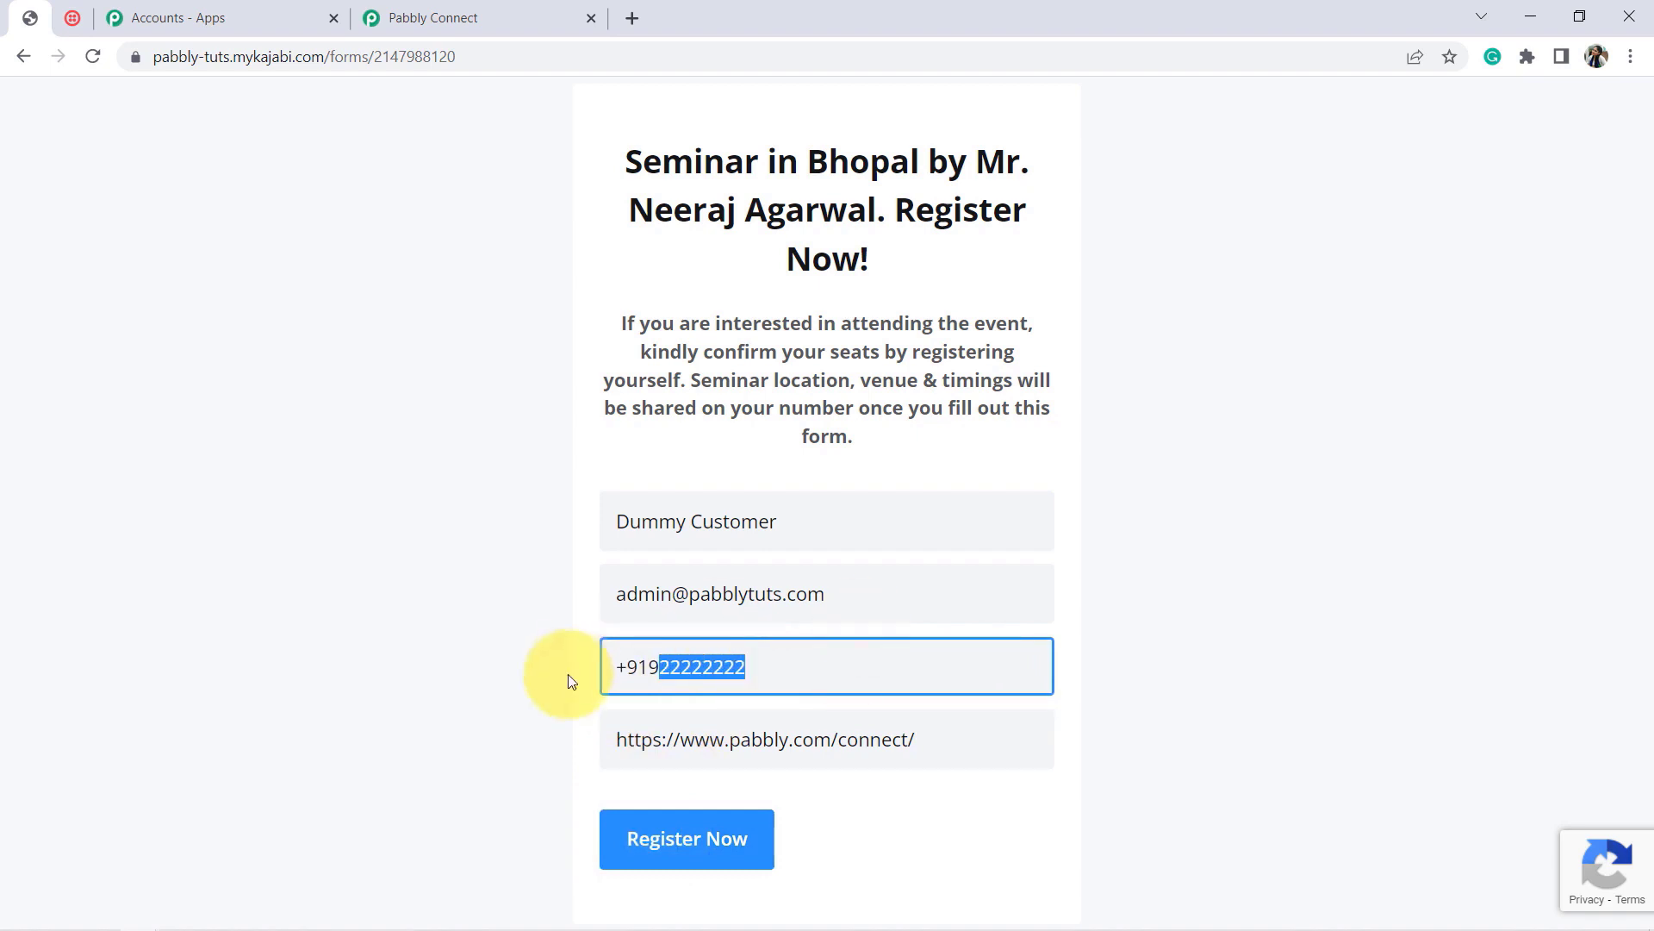
left_click(697, 666)
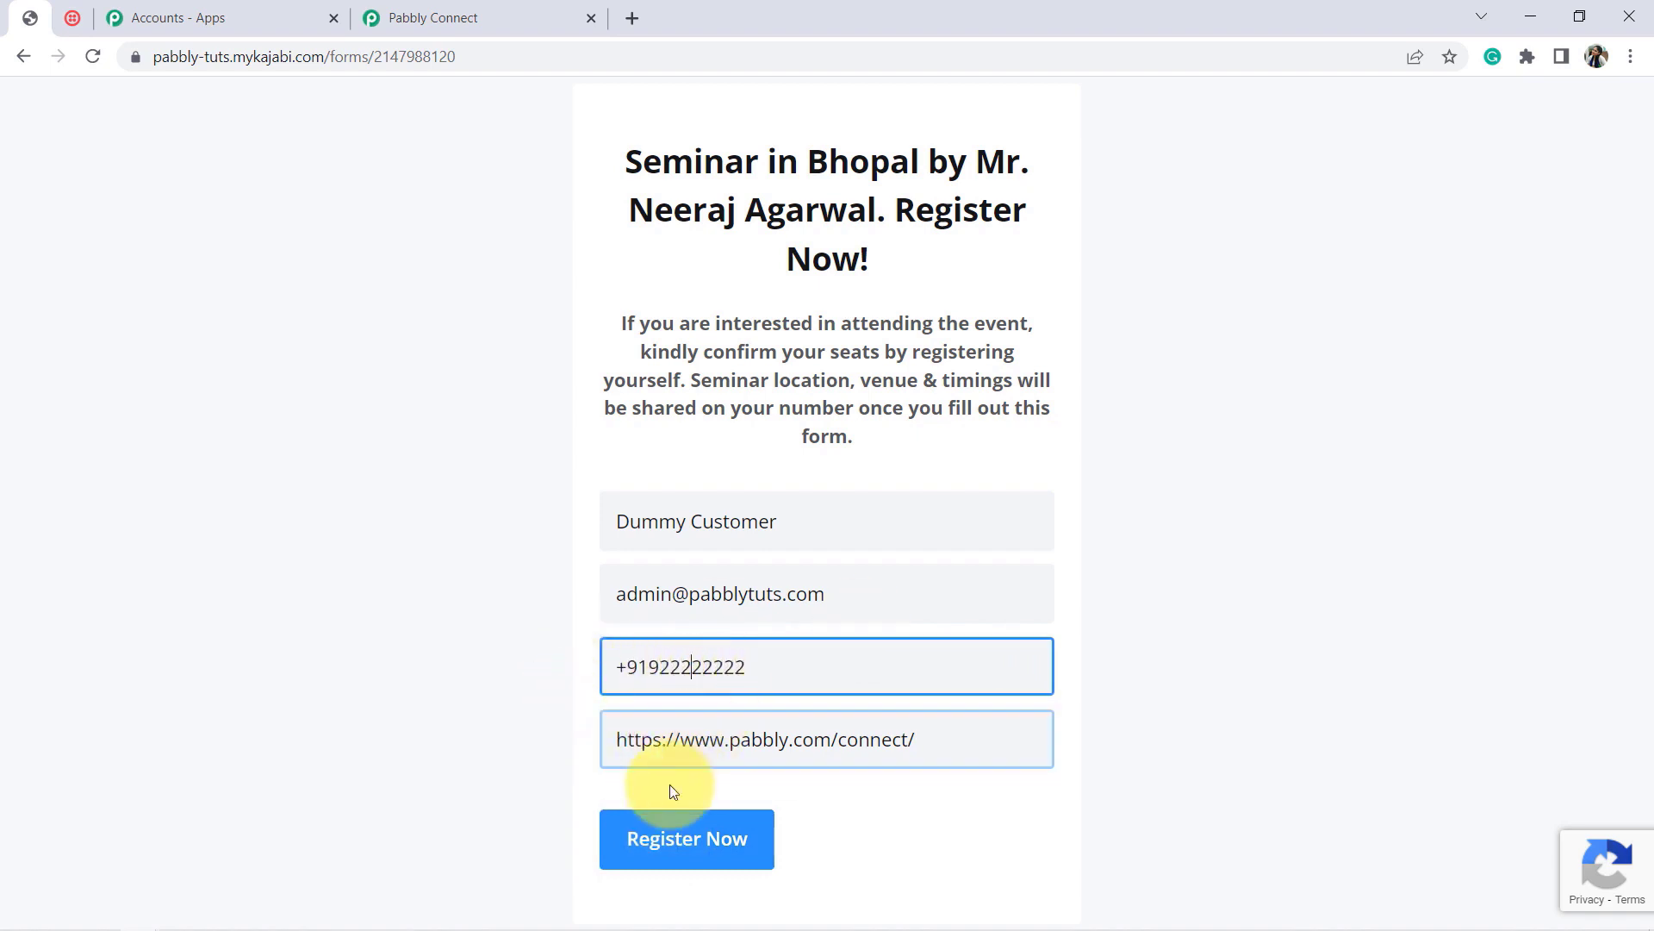
left_click(683, 838)
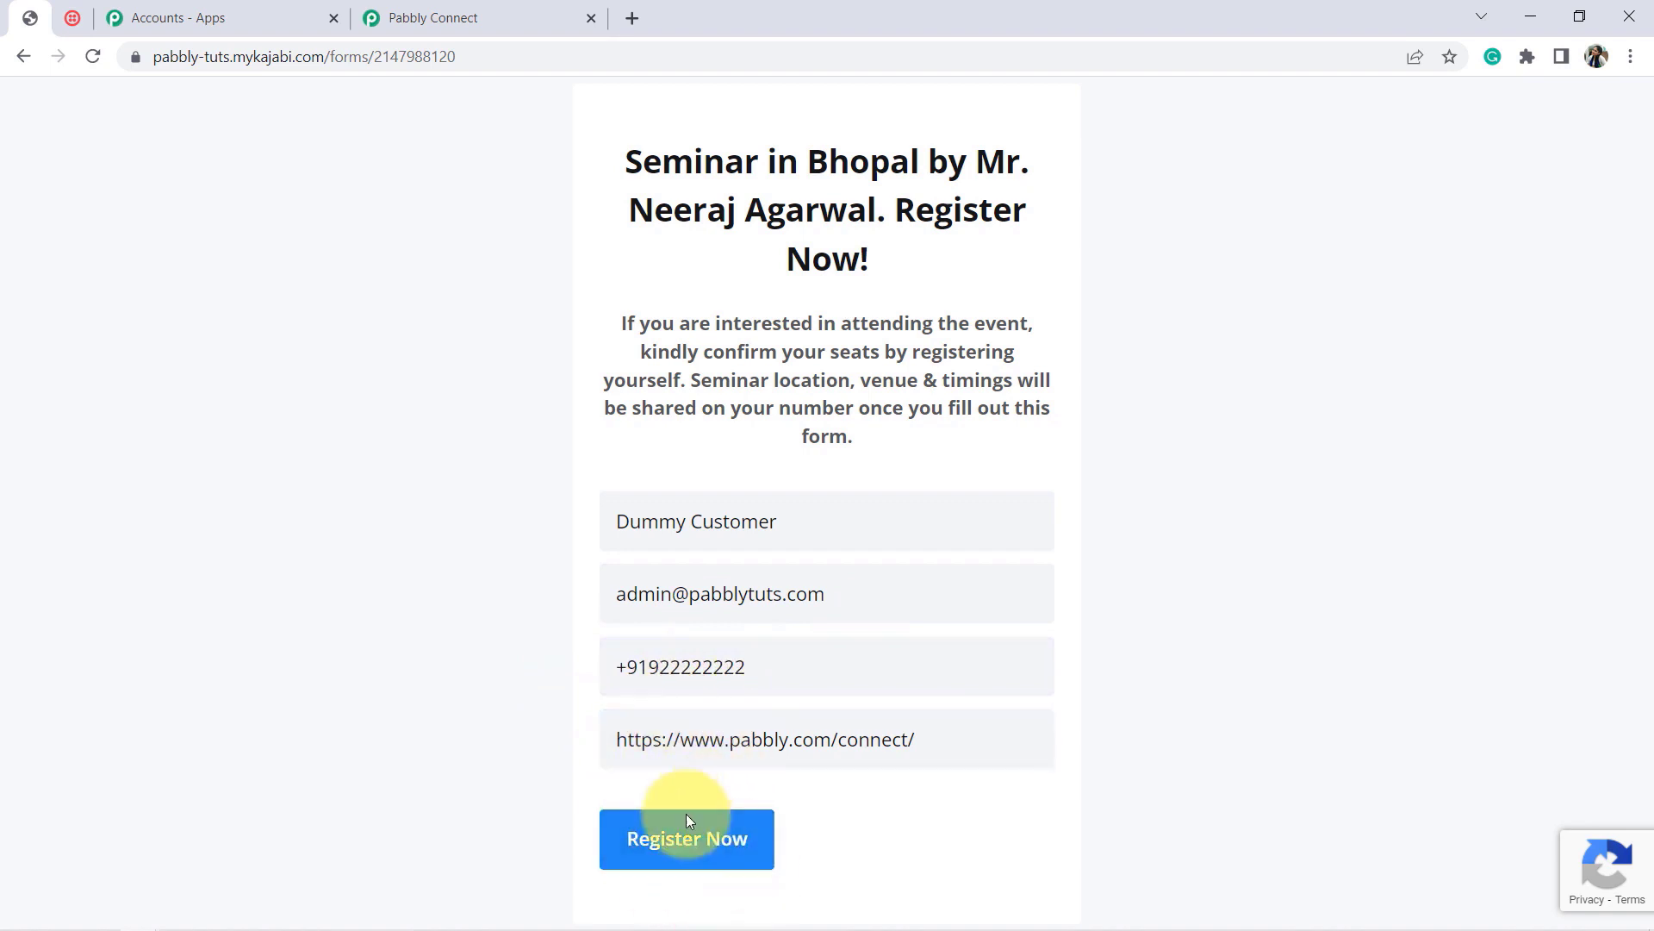
left_click(728, 840)
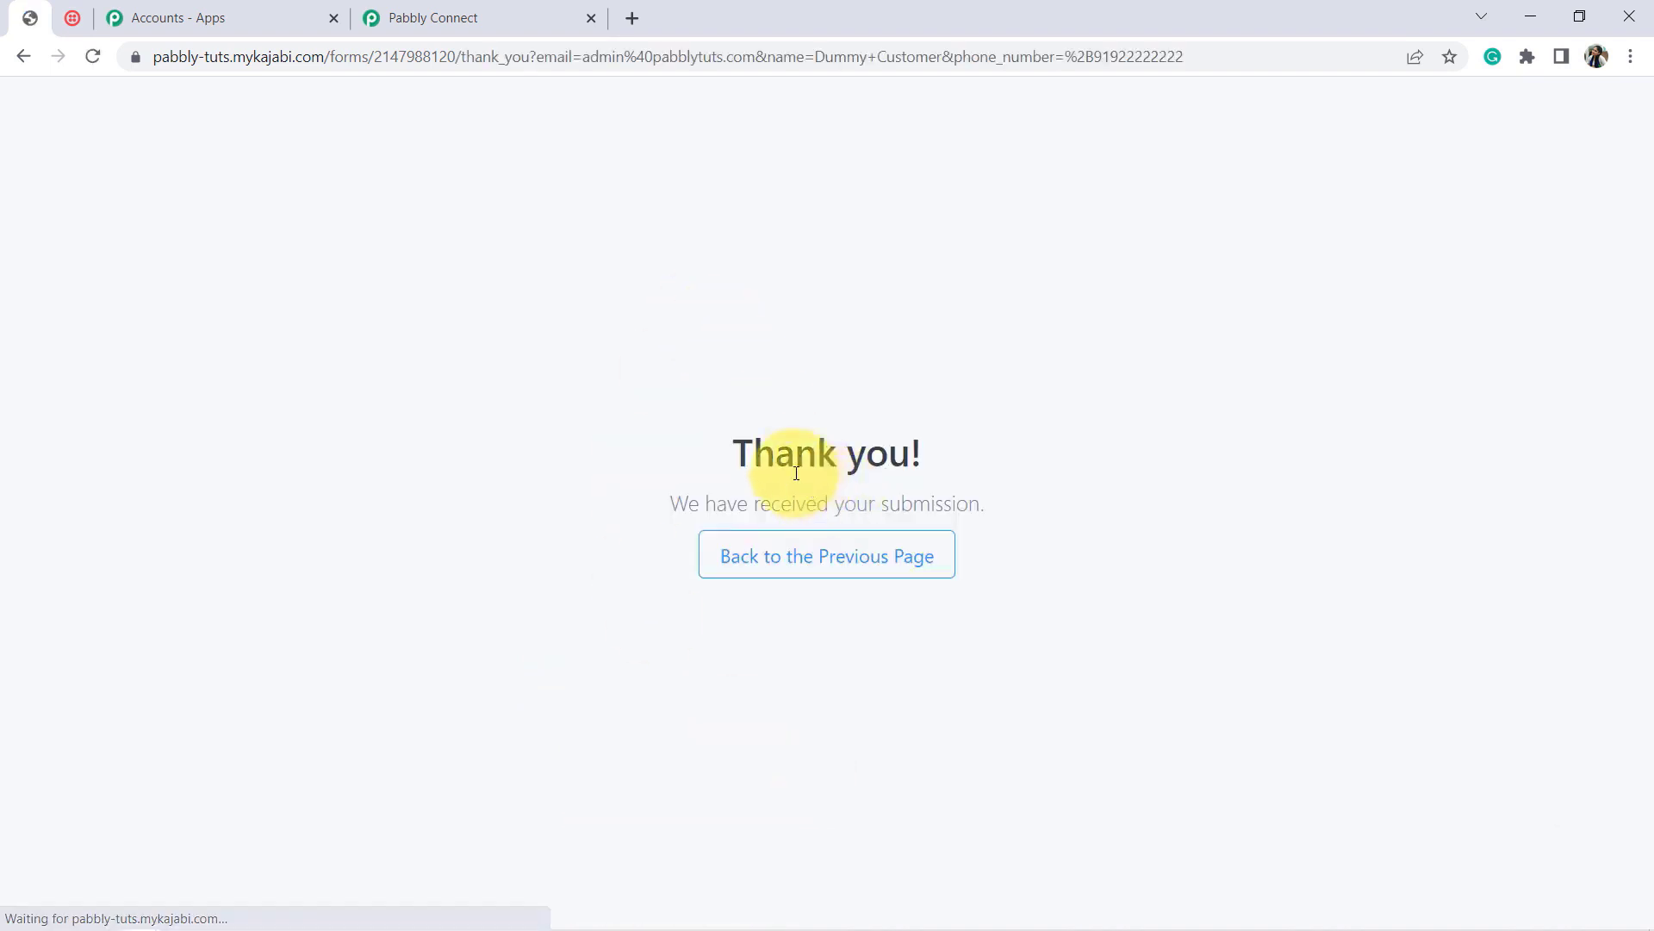
left_click_drag(796, 473, 865, 498)
left_click(521, 12)
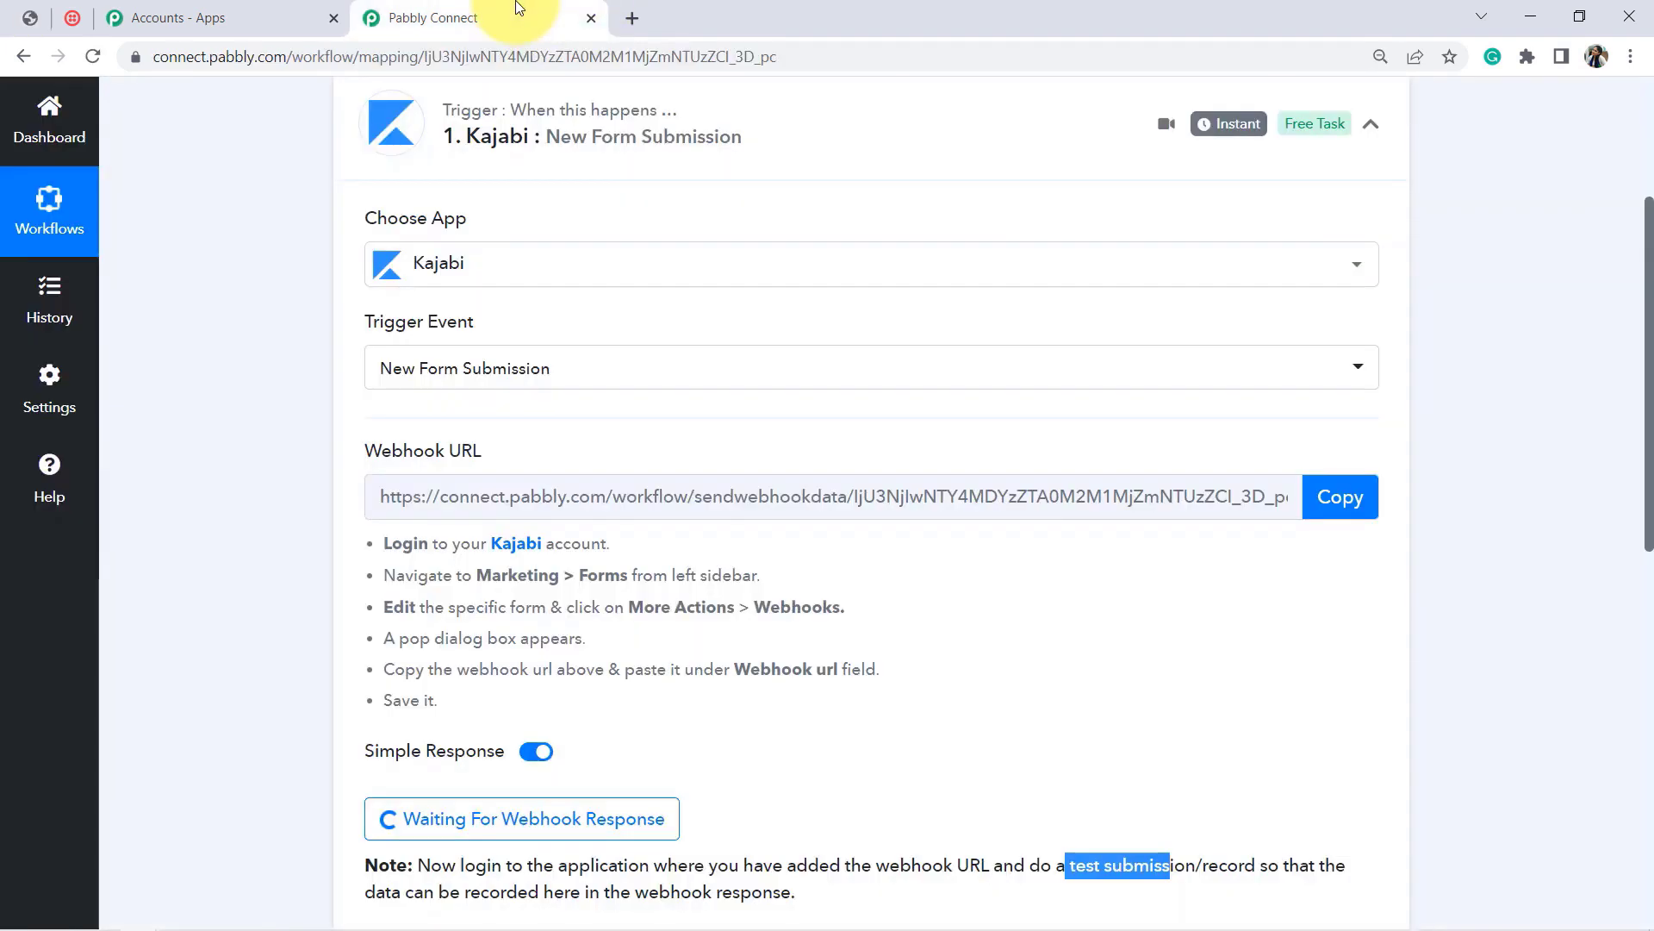
Step: Check the Response Received rows: Seminar Registration Form title, website URL, WhatsApp number, name and email
left_click_drag(1646, 472, 1643, 647)
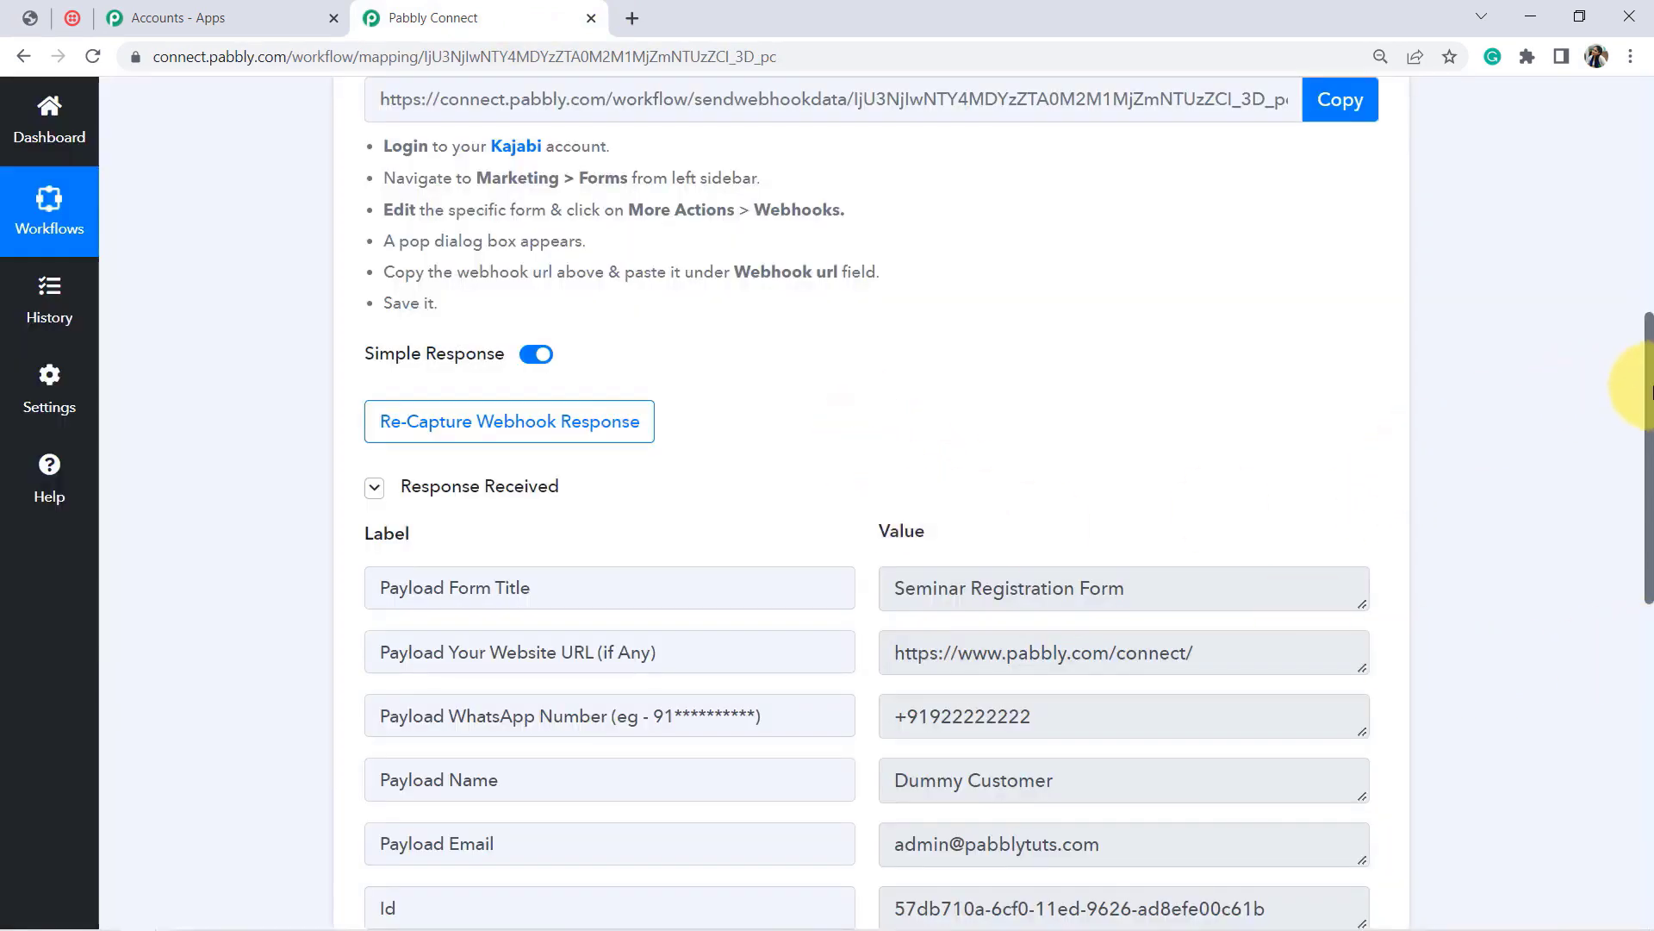
left_click_drag(1646, 405, 1648, 482)
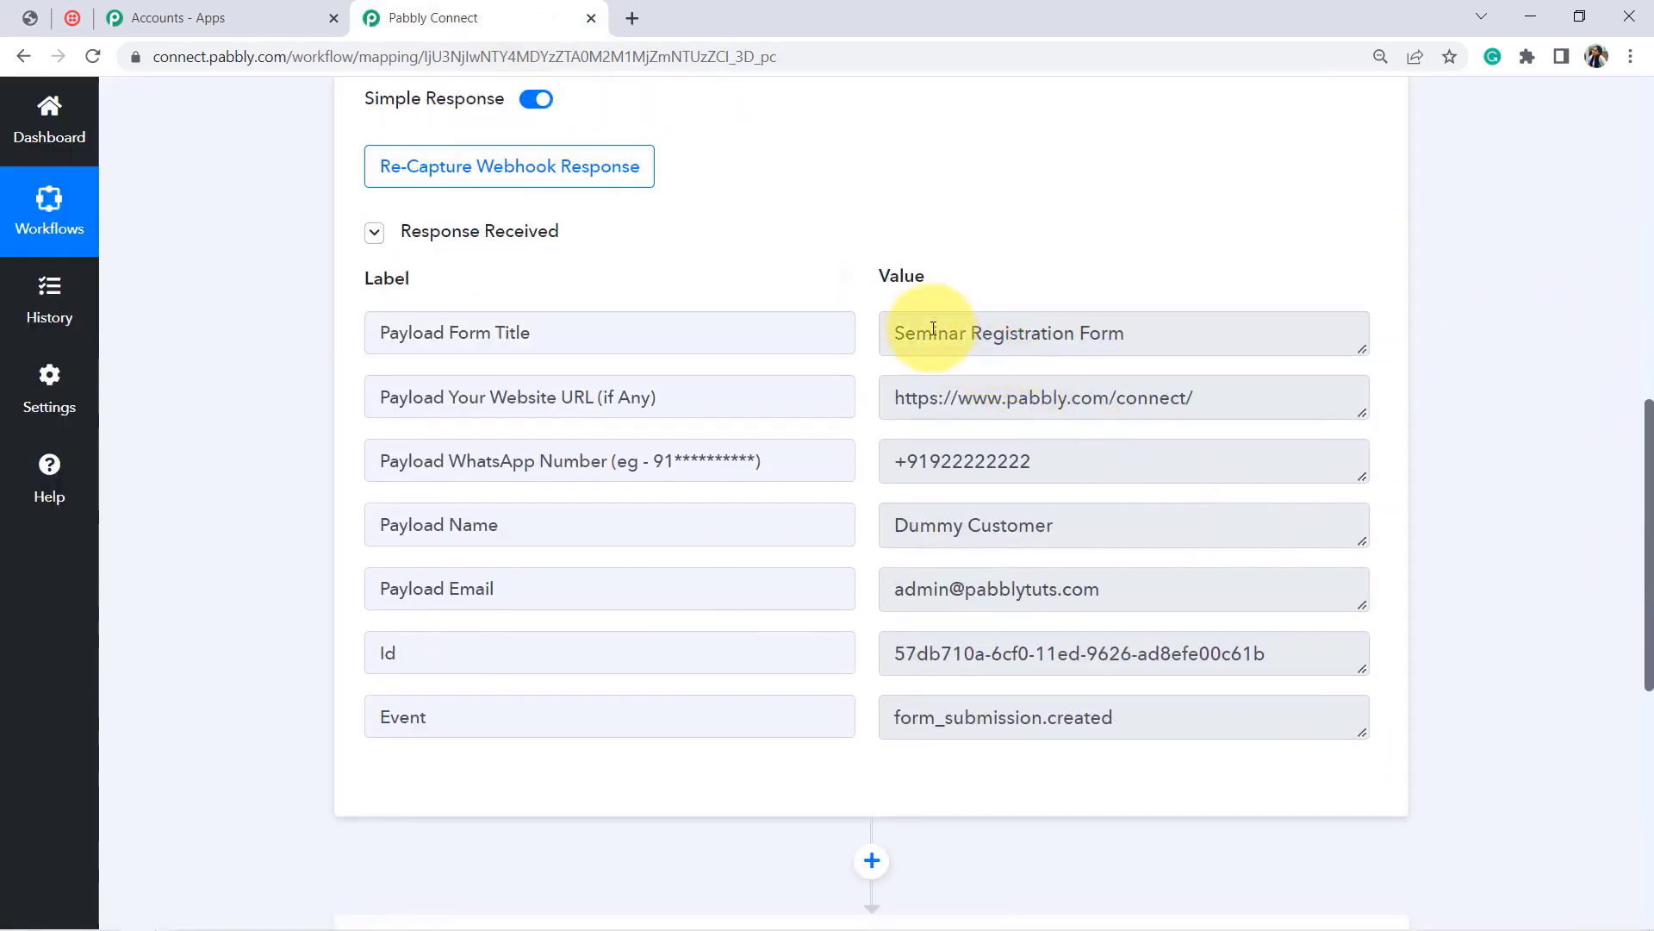
left_click_drag(916, 333, 1129, 332)
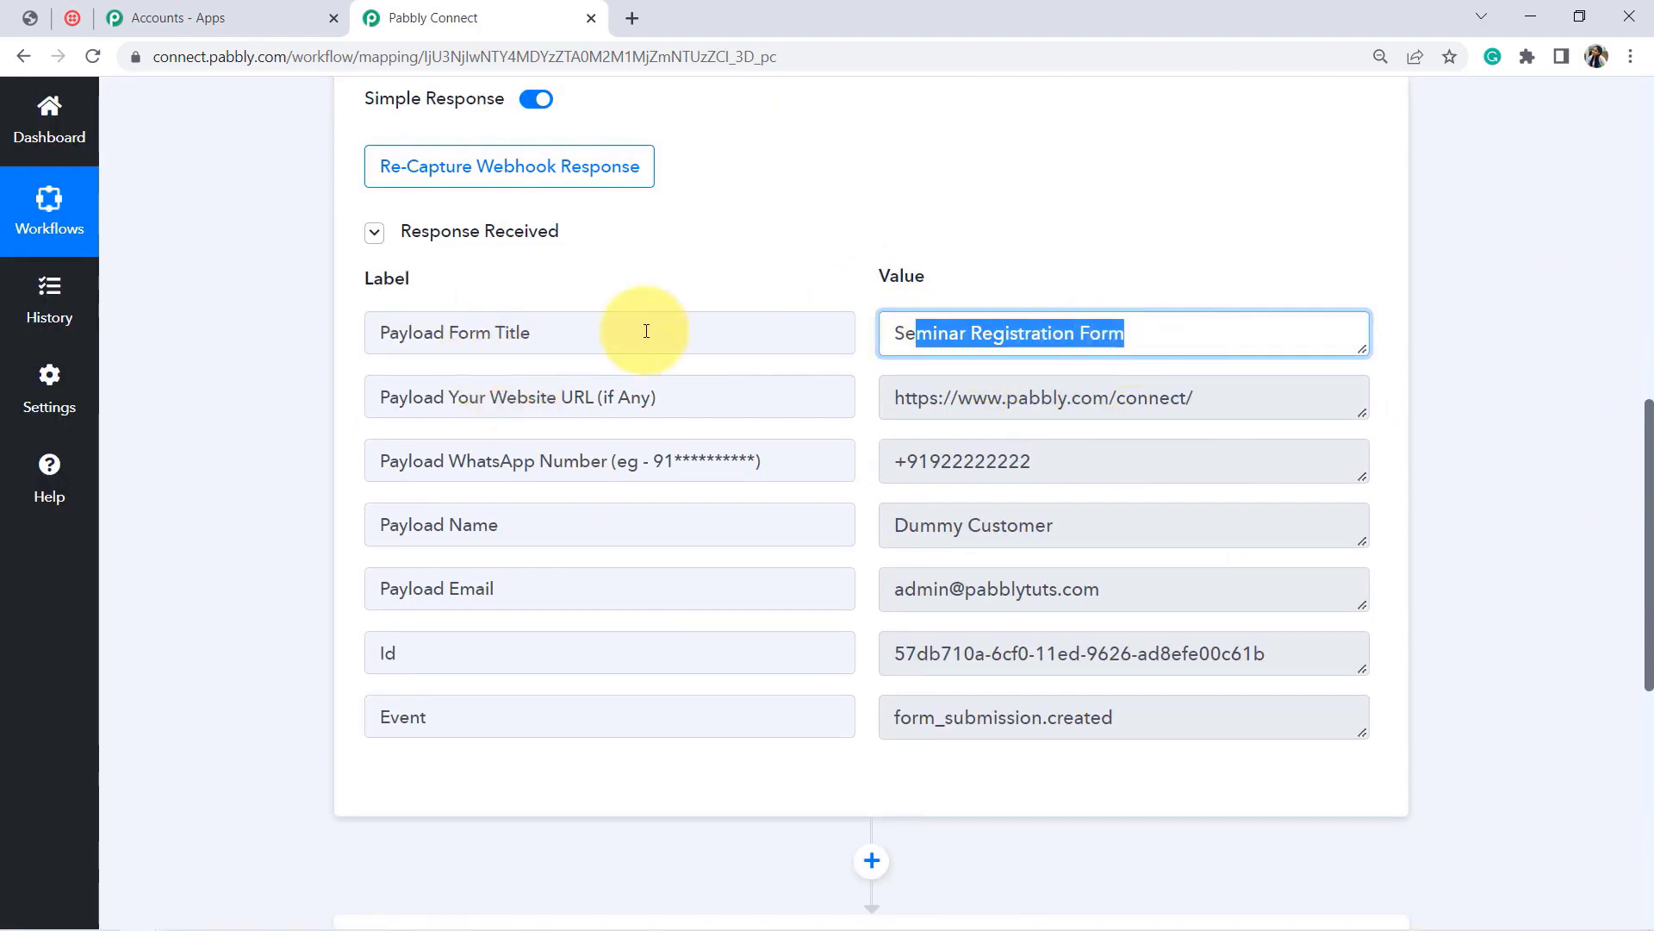
left_click(934, 244)
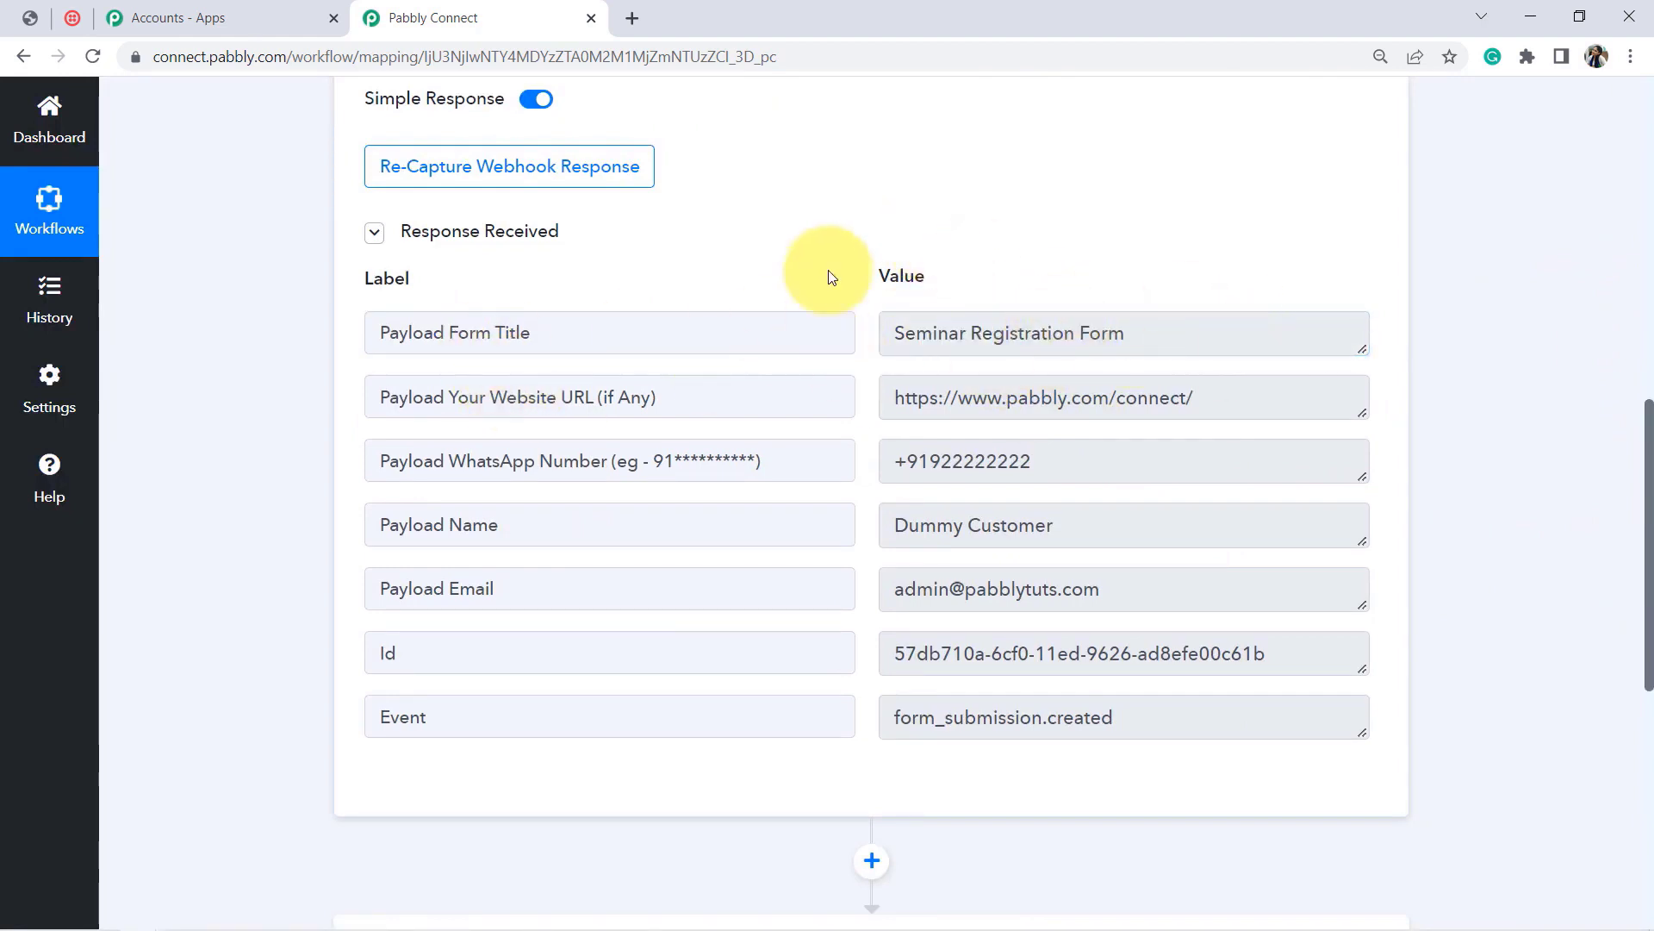
left_click_drag(561, 397, 642, 397)
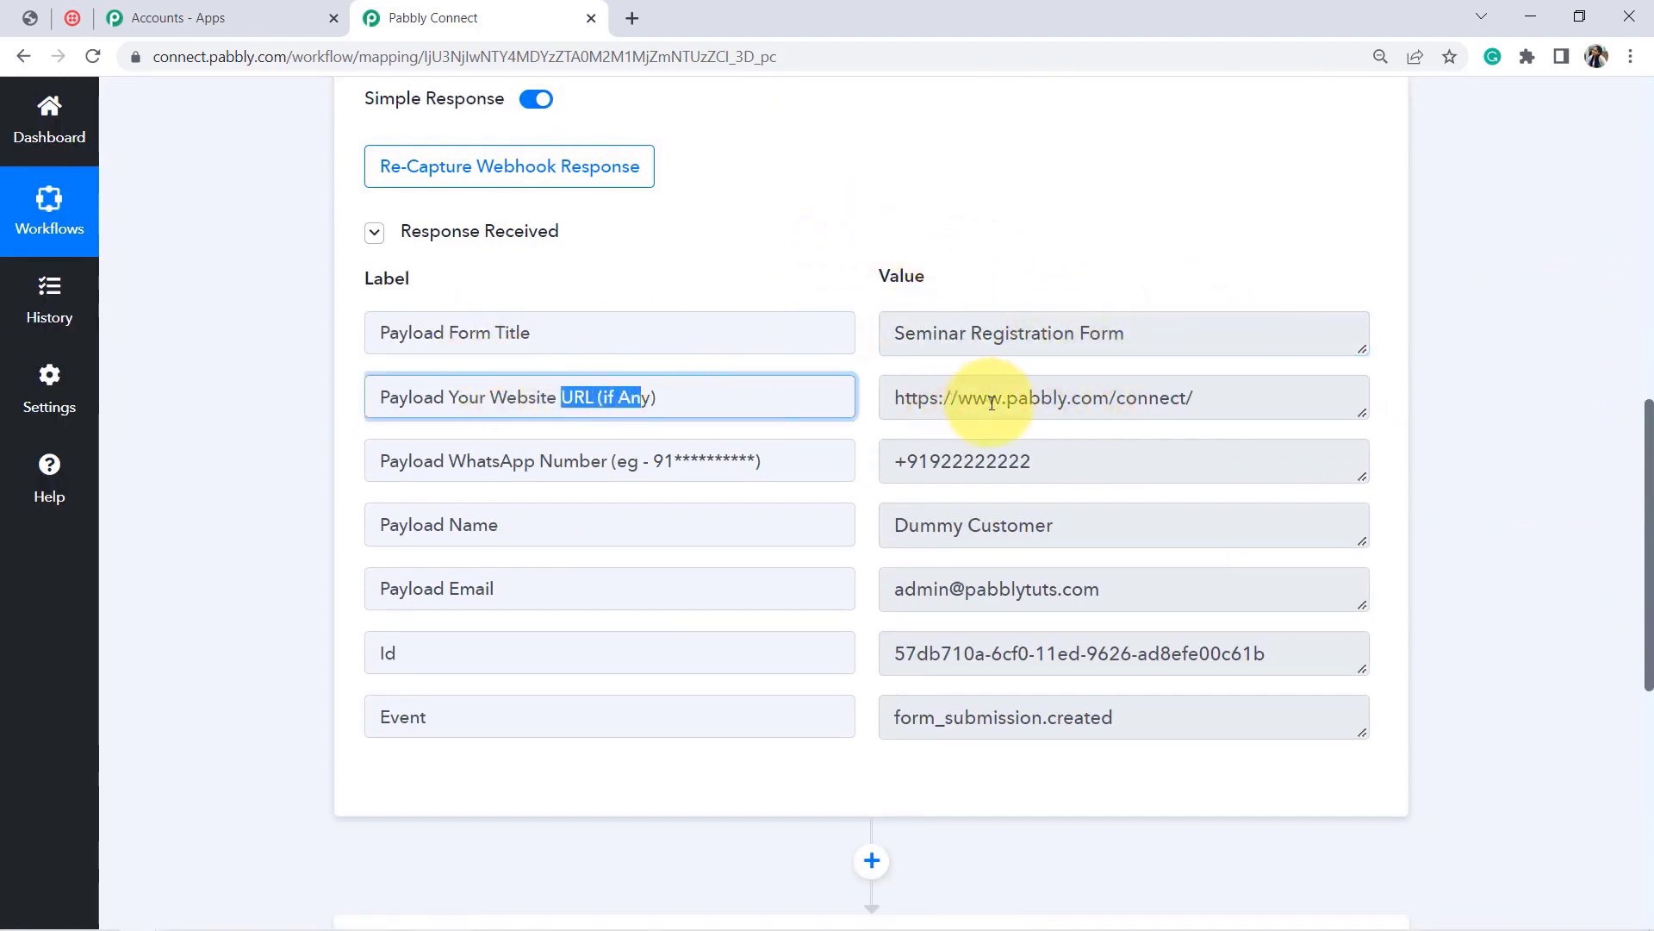
left_click_drag(991, 403, 1081, 400)
left_click_drag(966, 466, 999, 470)
left_click_drag(919, 527, 969, 530)
left_click_drag(976, 591, 1063, 590)
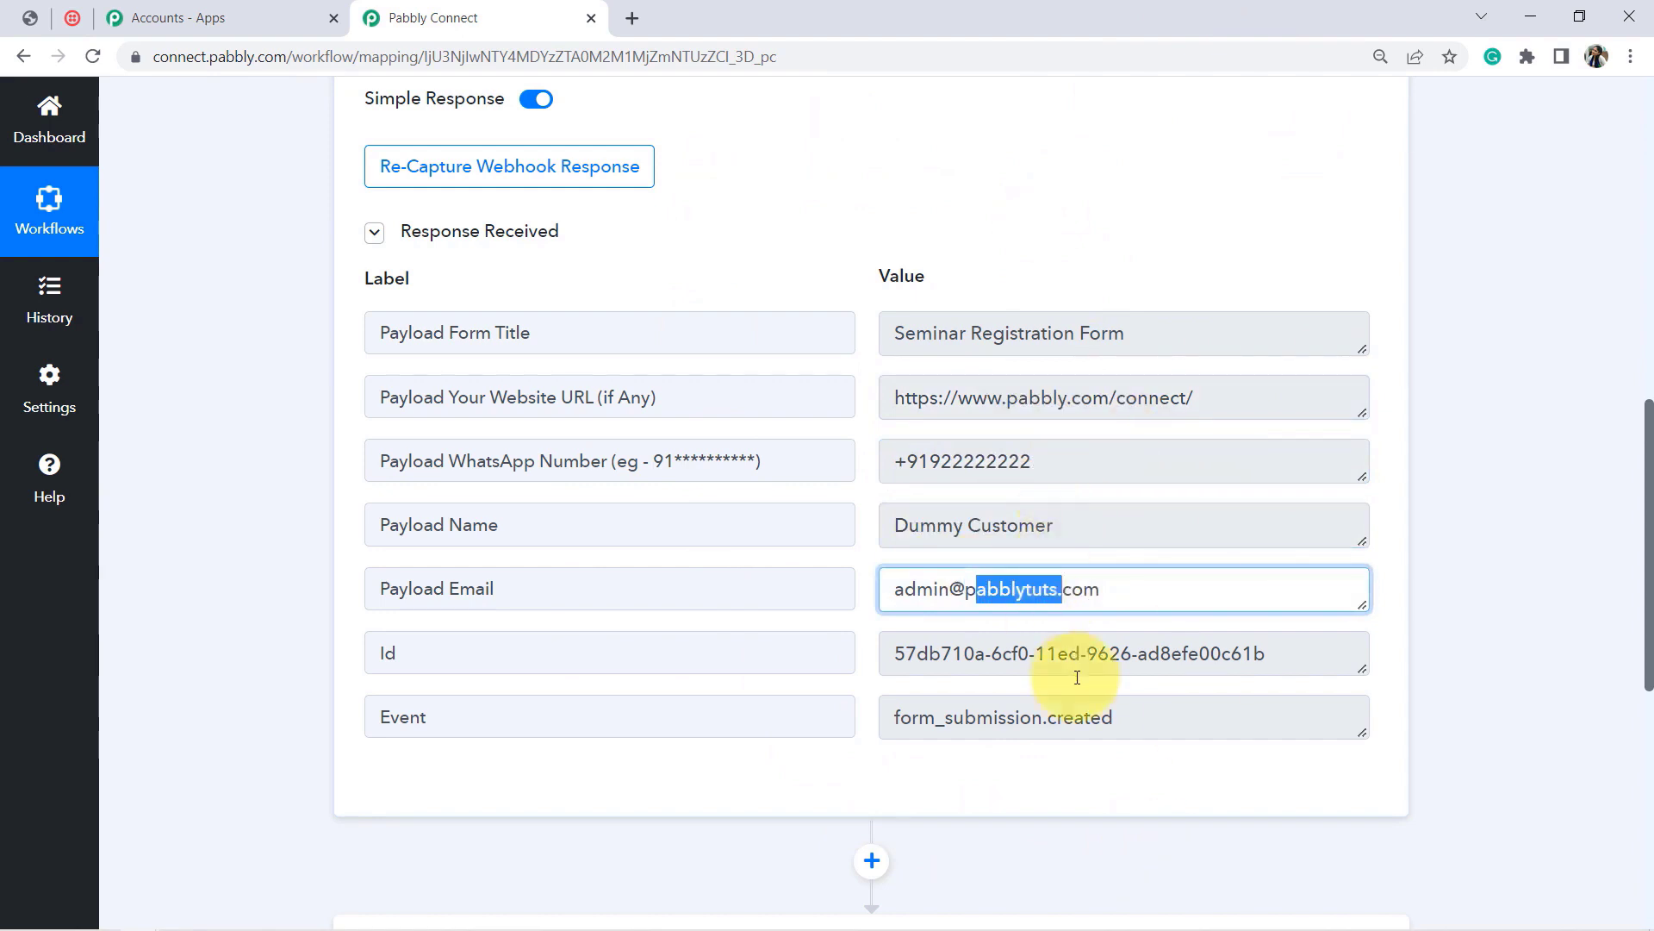
left_click(1053, 263)
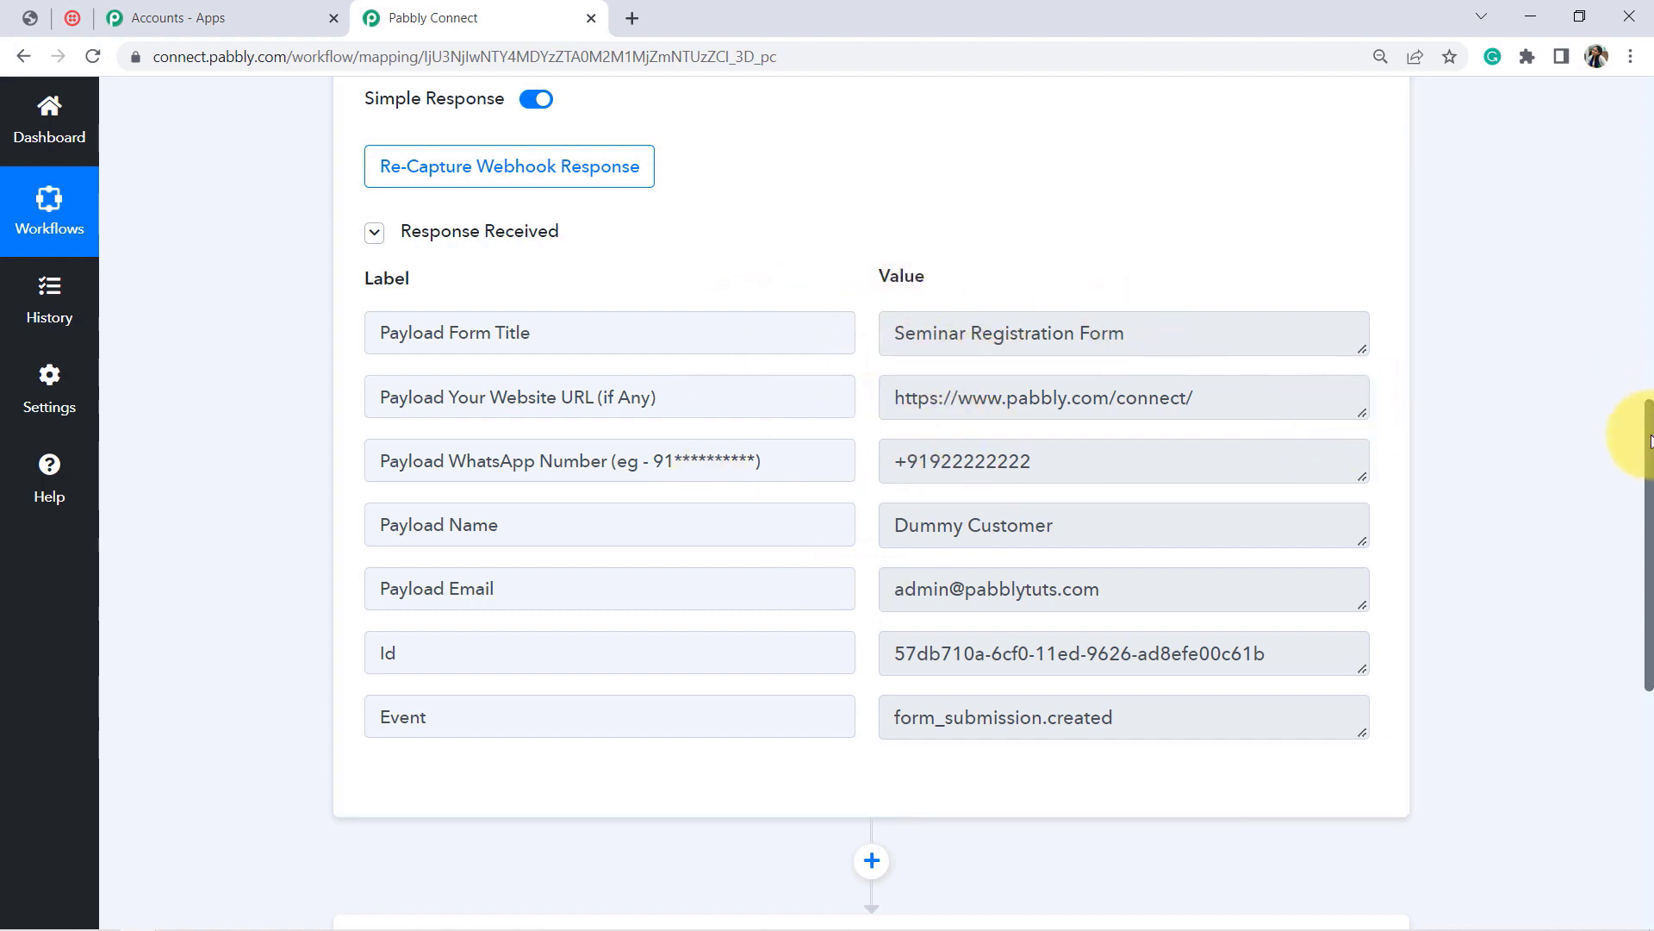
left_click_drag(1649, 440, 1640, 628)
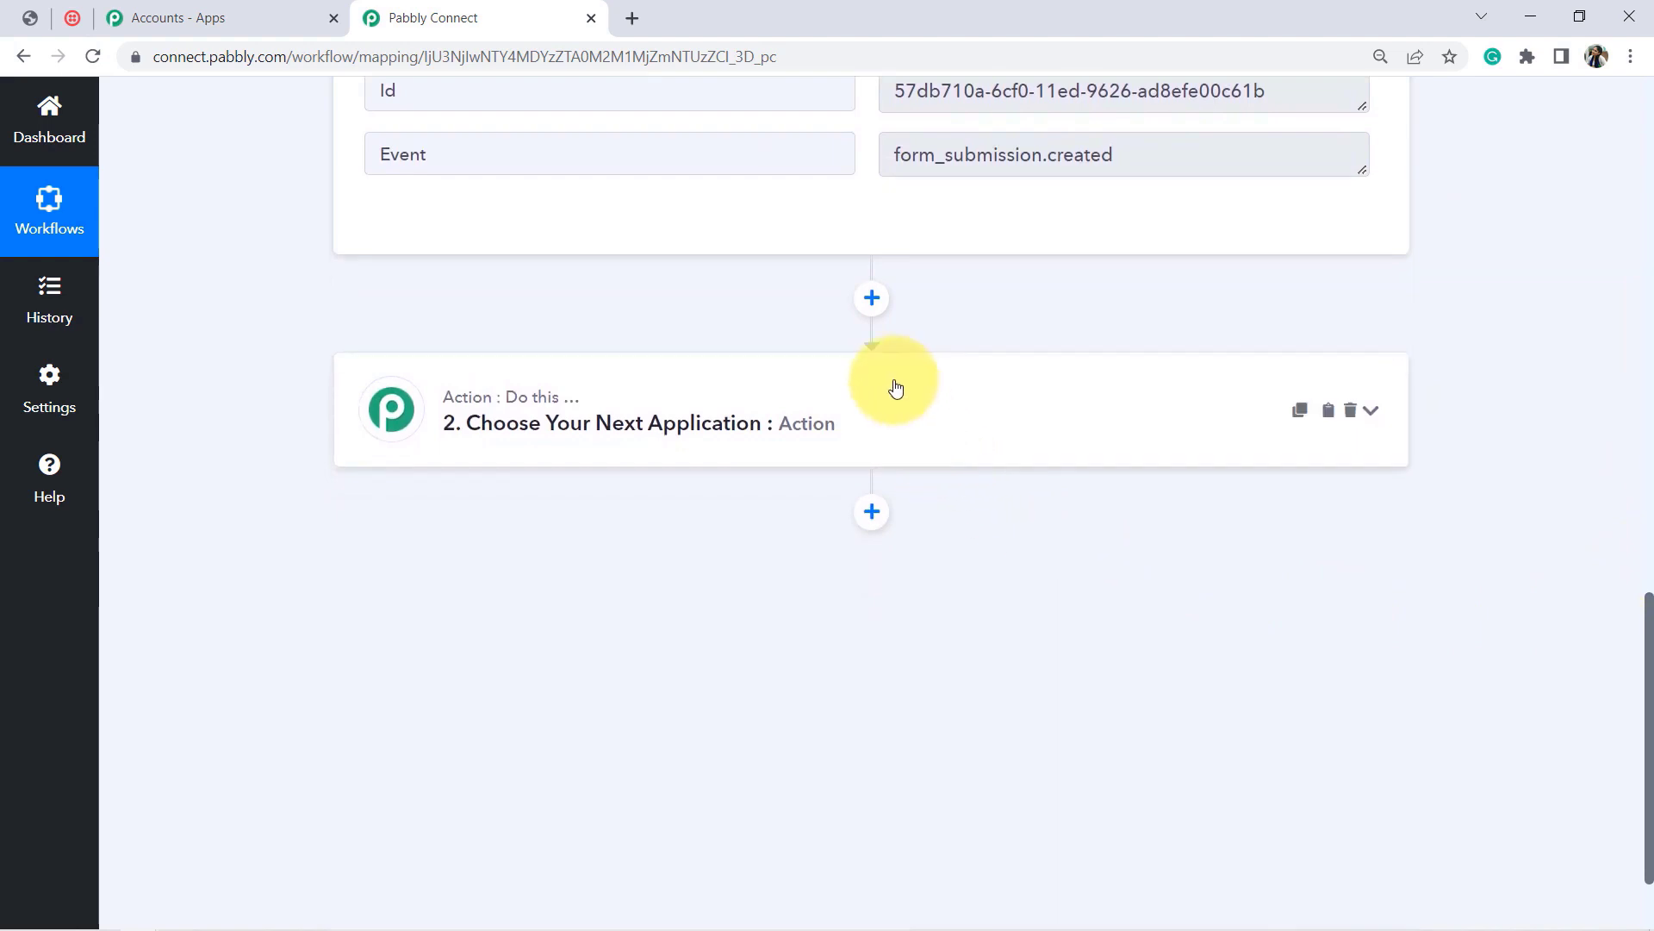
Step: Choose Twilio as the second step's app by searching 'twili'
left_click(664, 414)
left_click(517, 541)
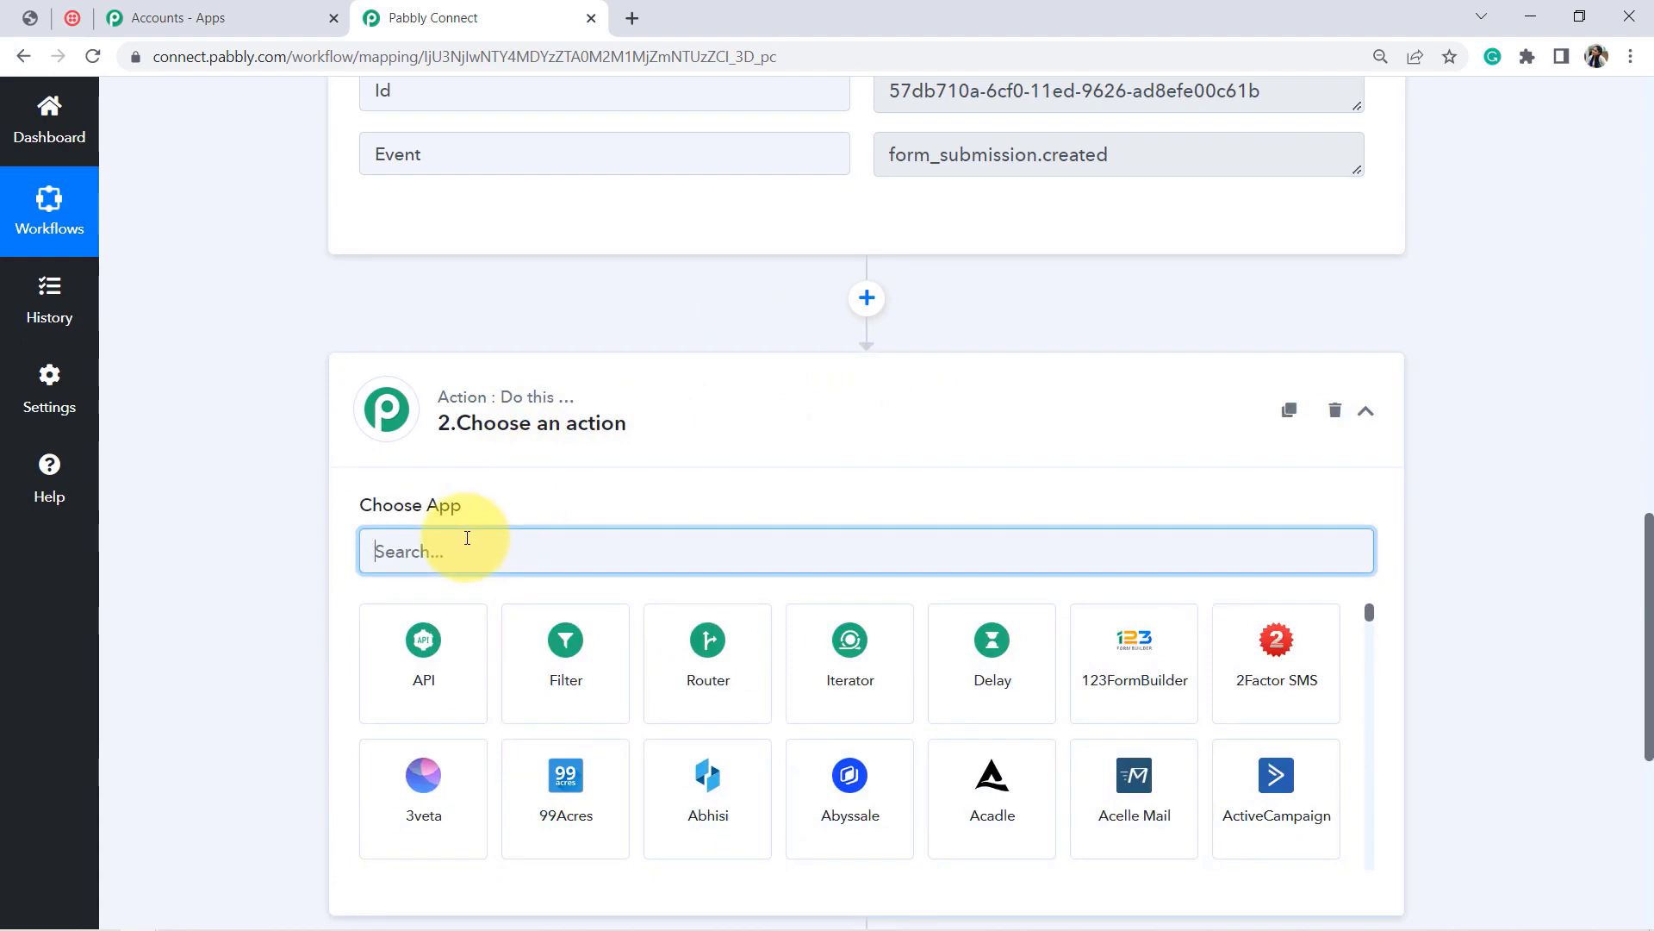
type("twilio")
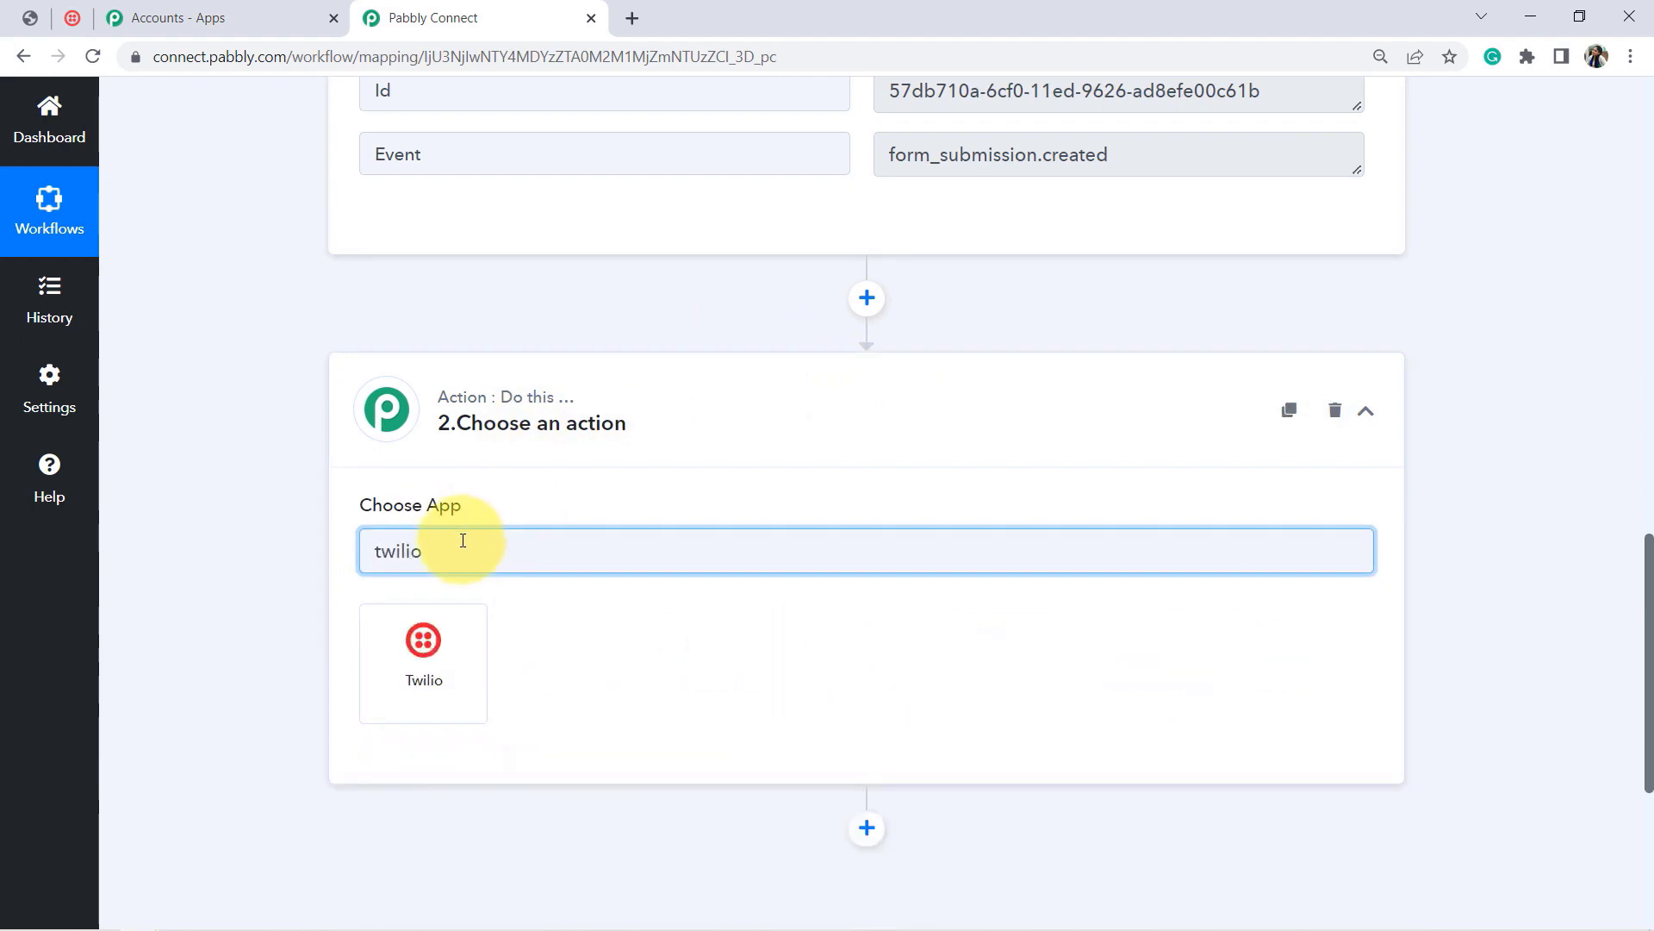
left_click(422, 662)
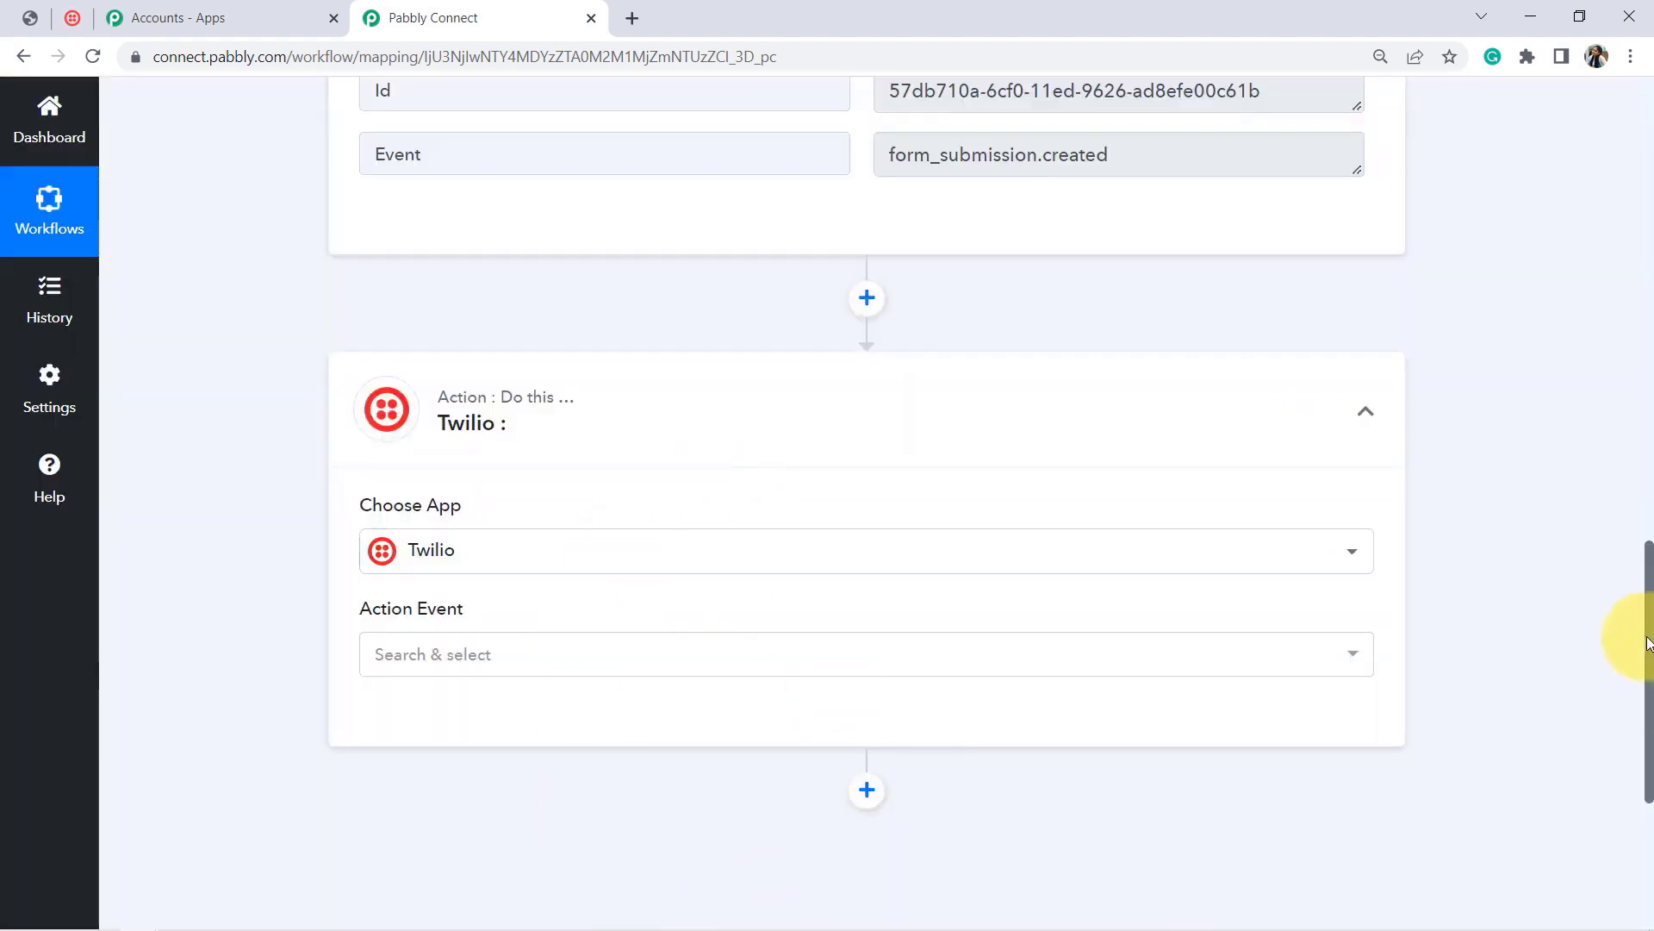
Step: Set the Twilio action event to Send SMS Message and start connecting an account
scroll(1647, 642, "down", 1)
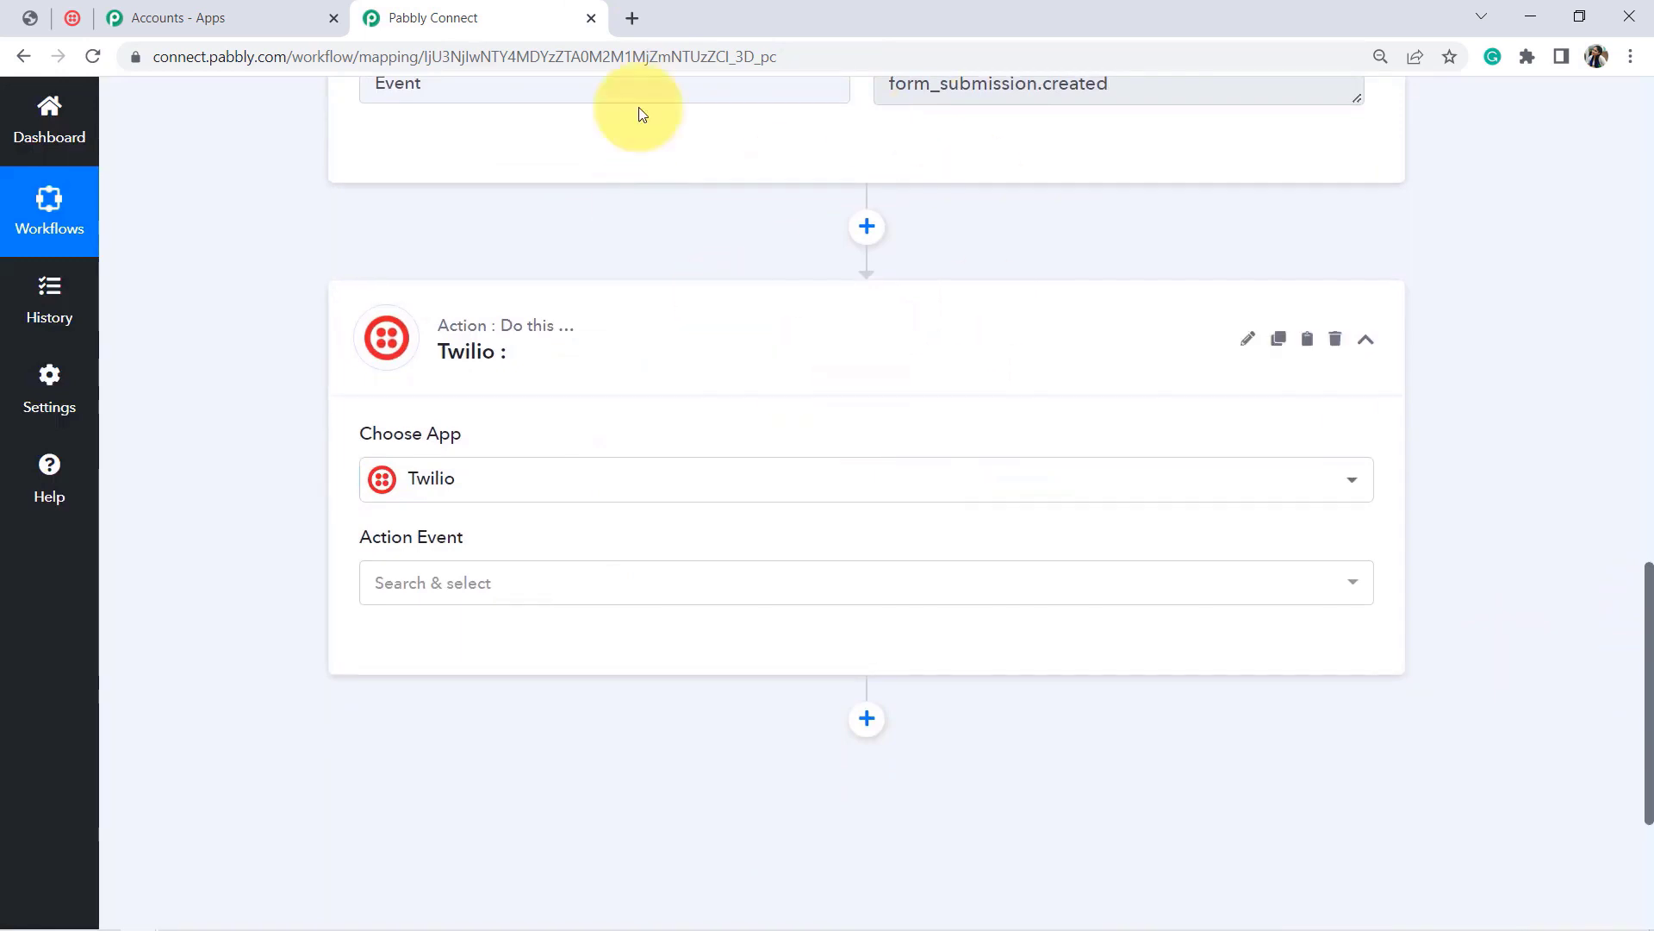
left_click(414, 608)
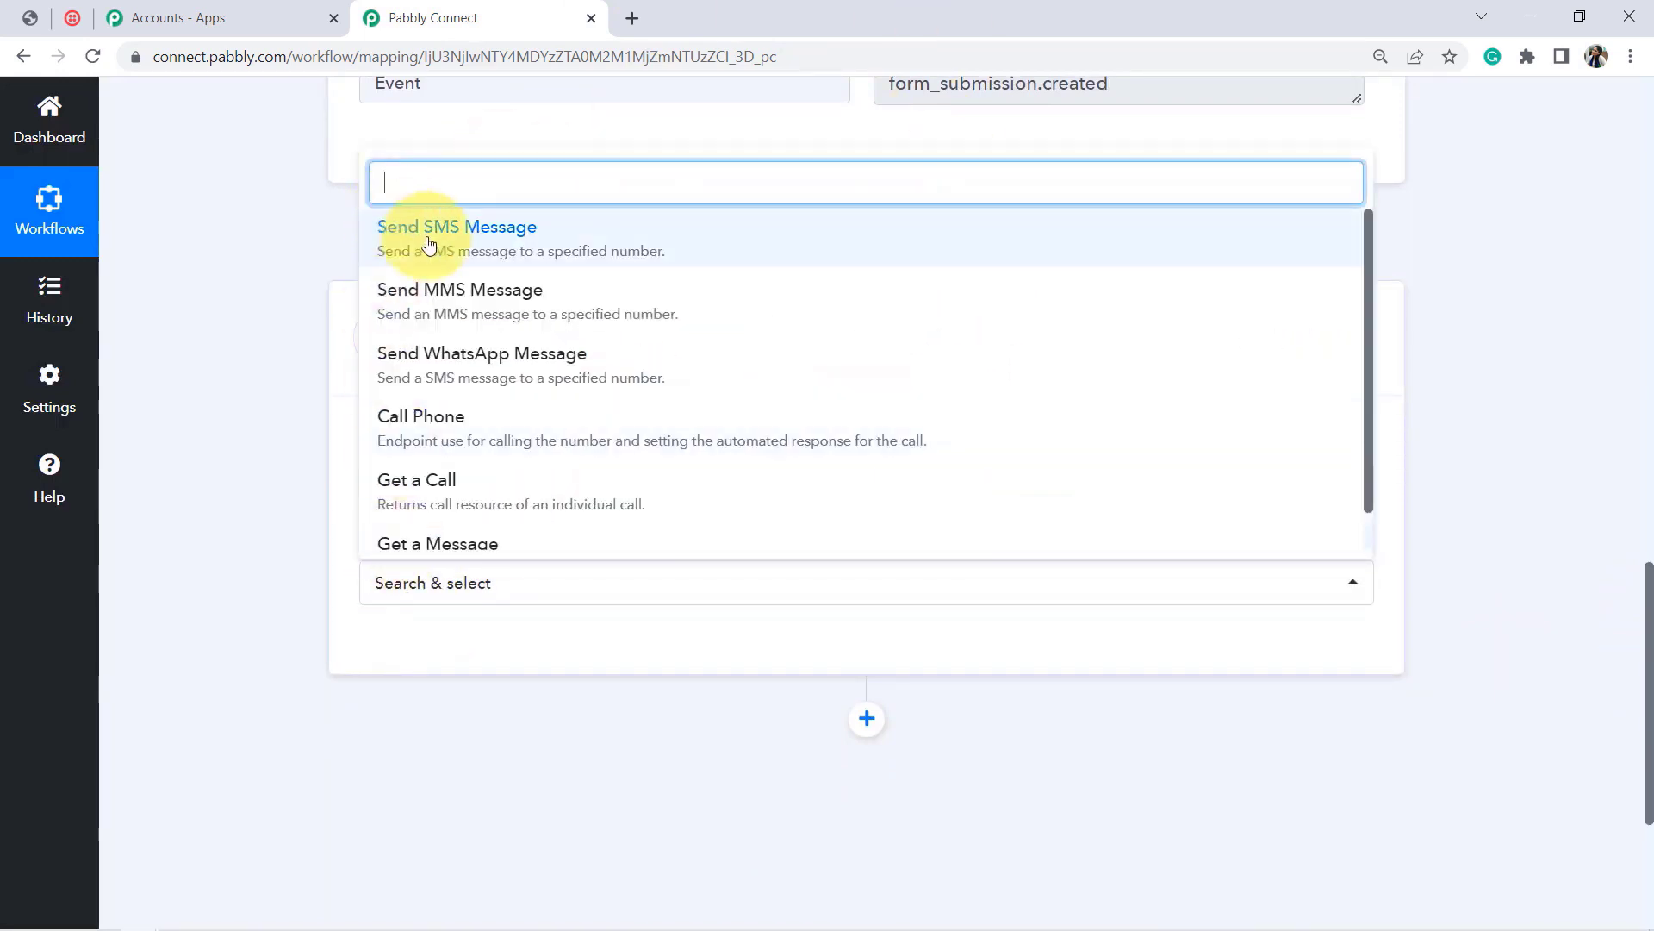
left_click(428, 244)
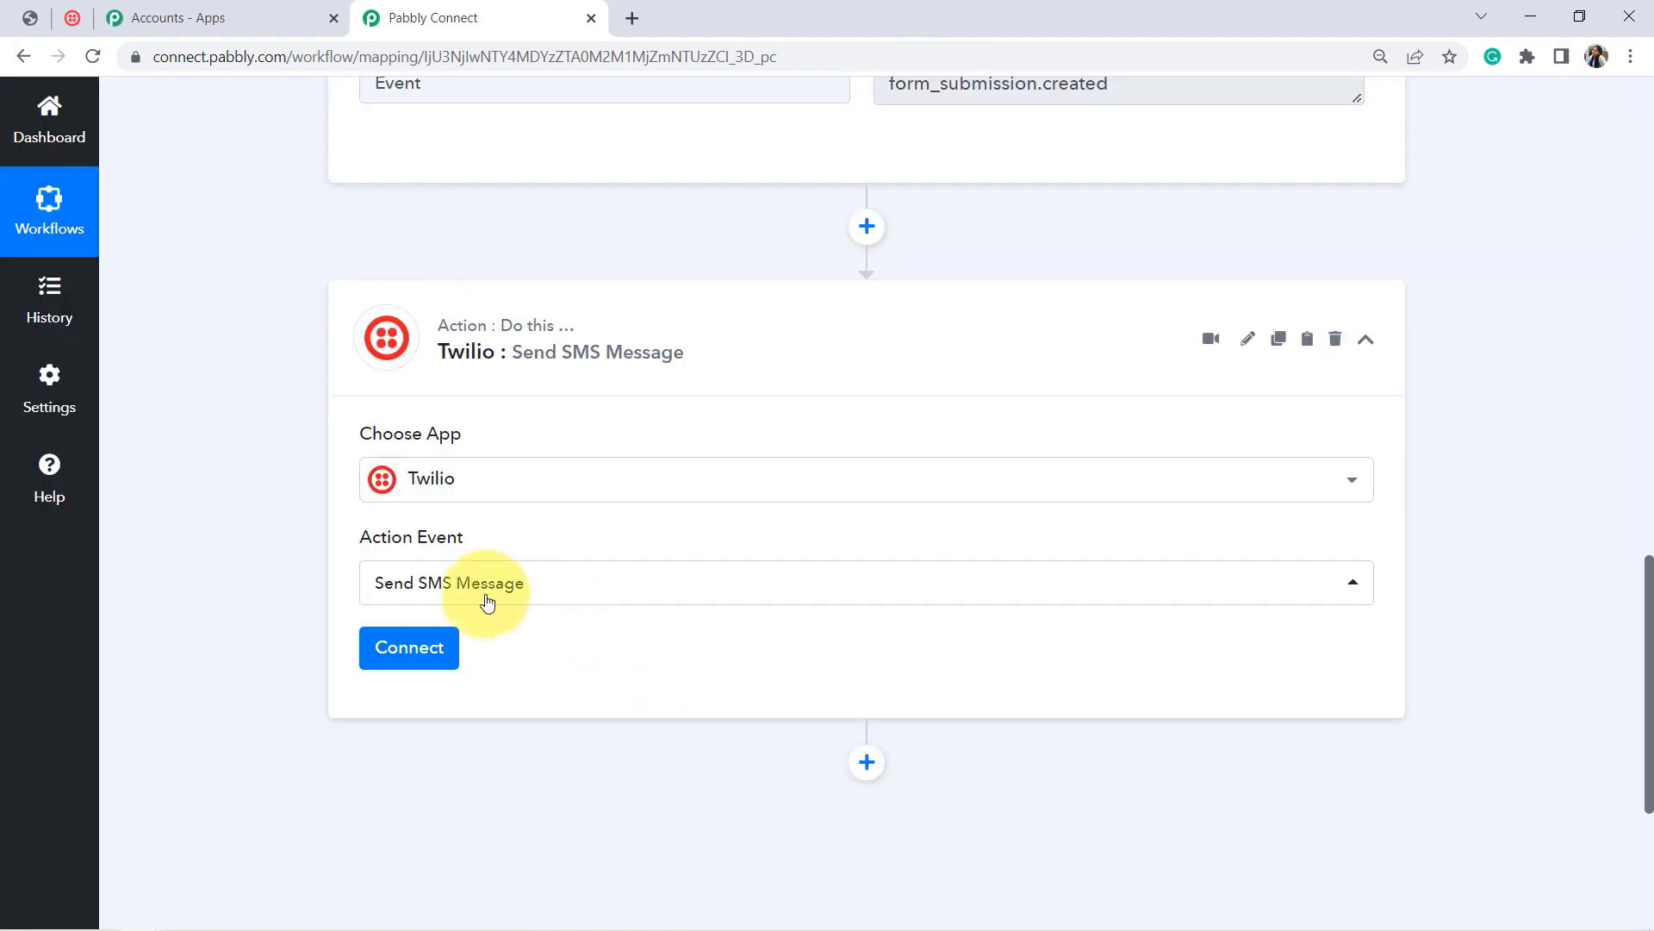
left_click(395, 658)
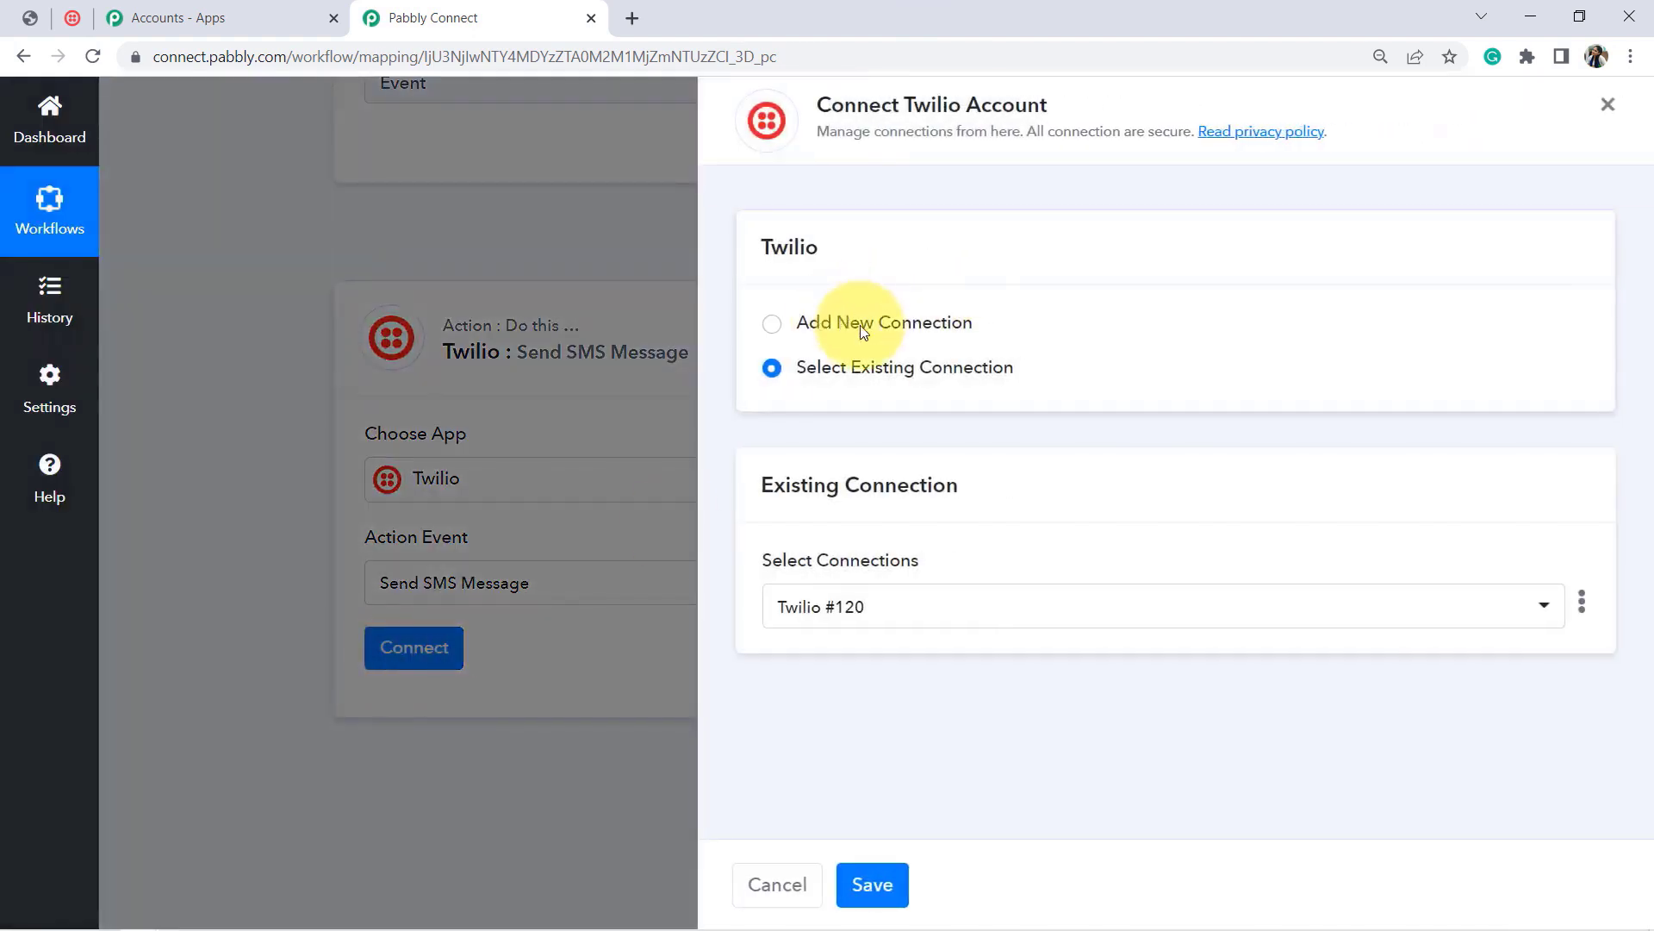
Step: Add a new Twilio connection and paste in the Account SID copied from the Twilio console
left_click(864, 328)
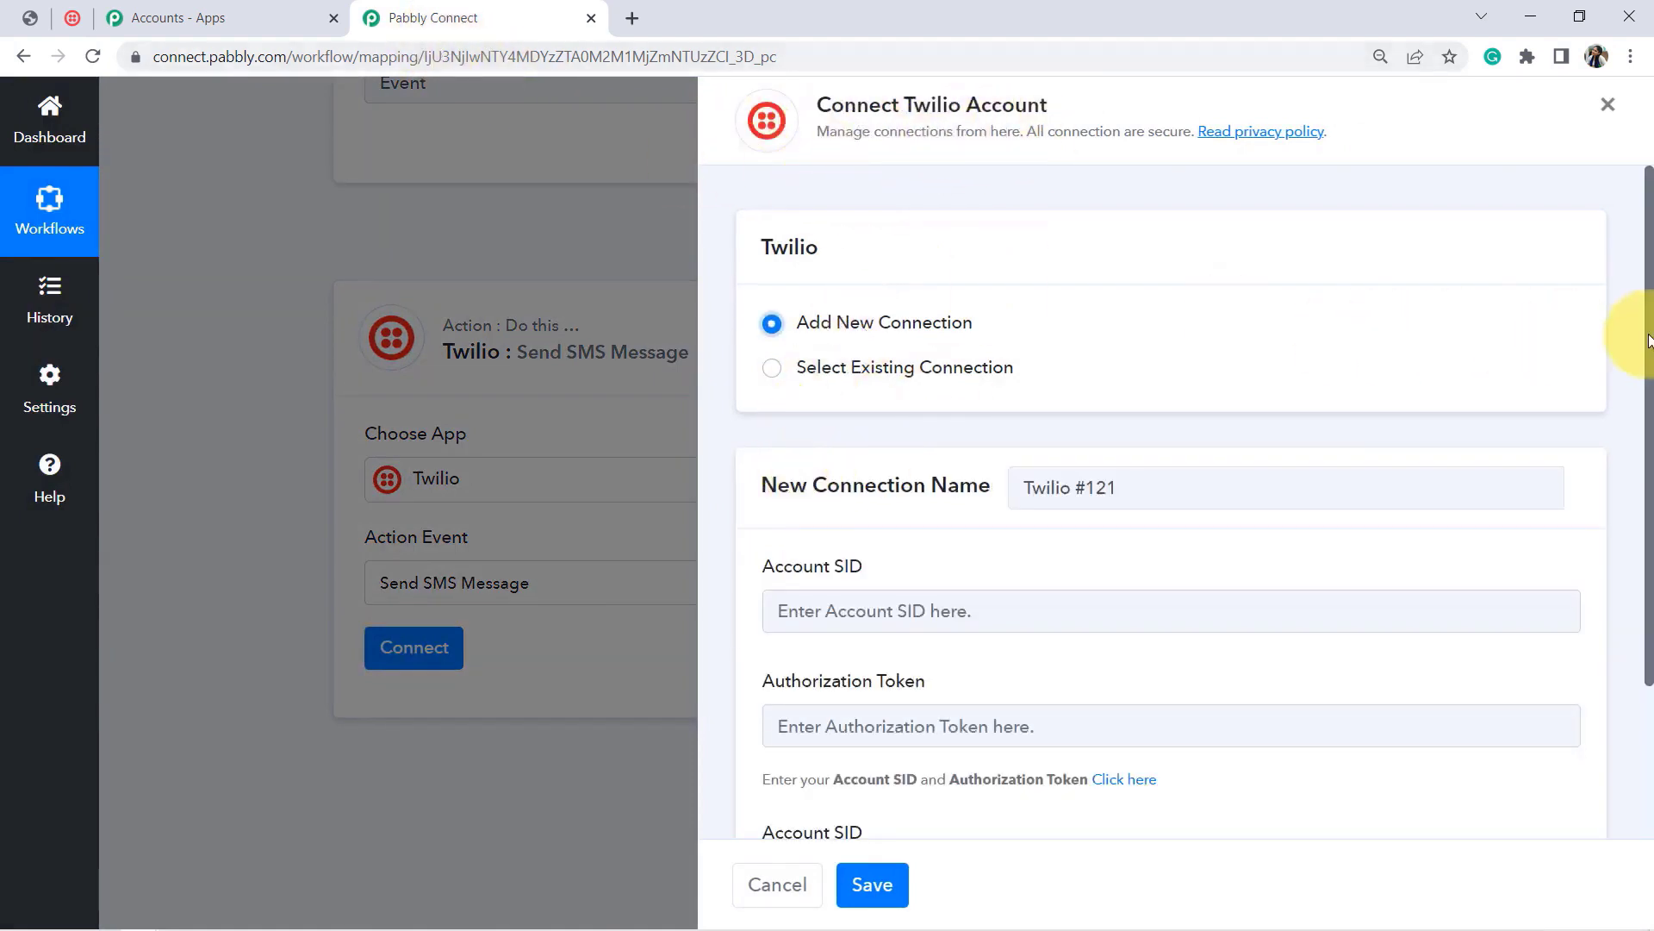
left_click_drag(1648, 328, 1648, 462)
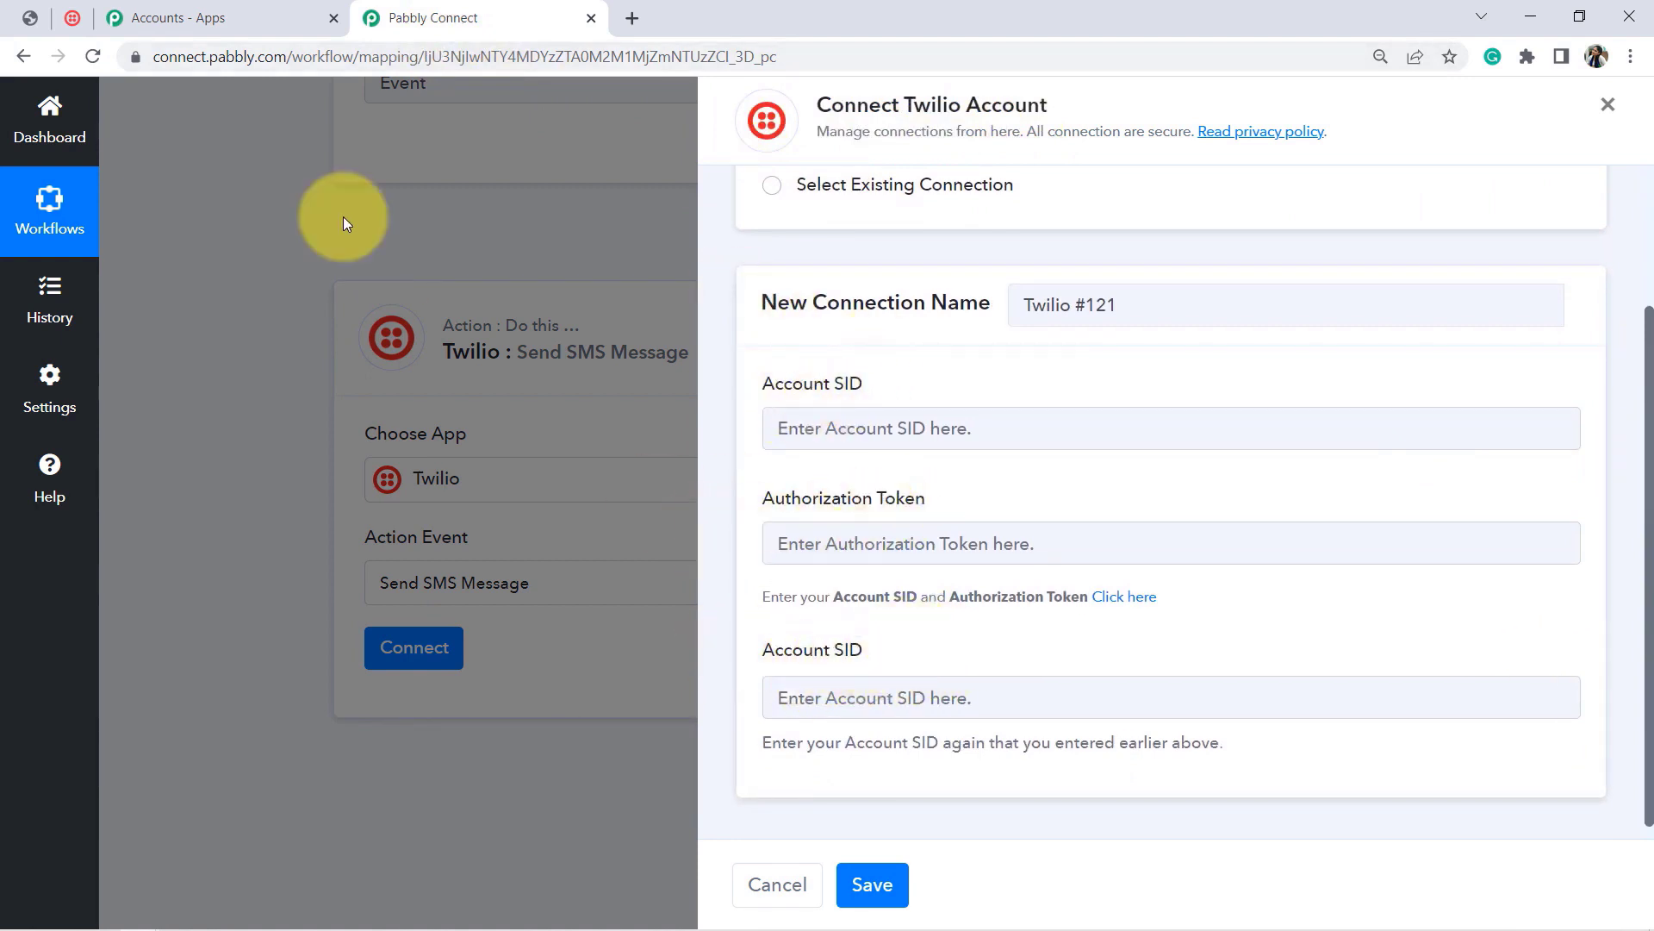
left_click(74, 22)
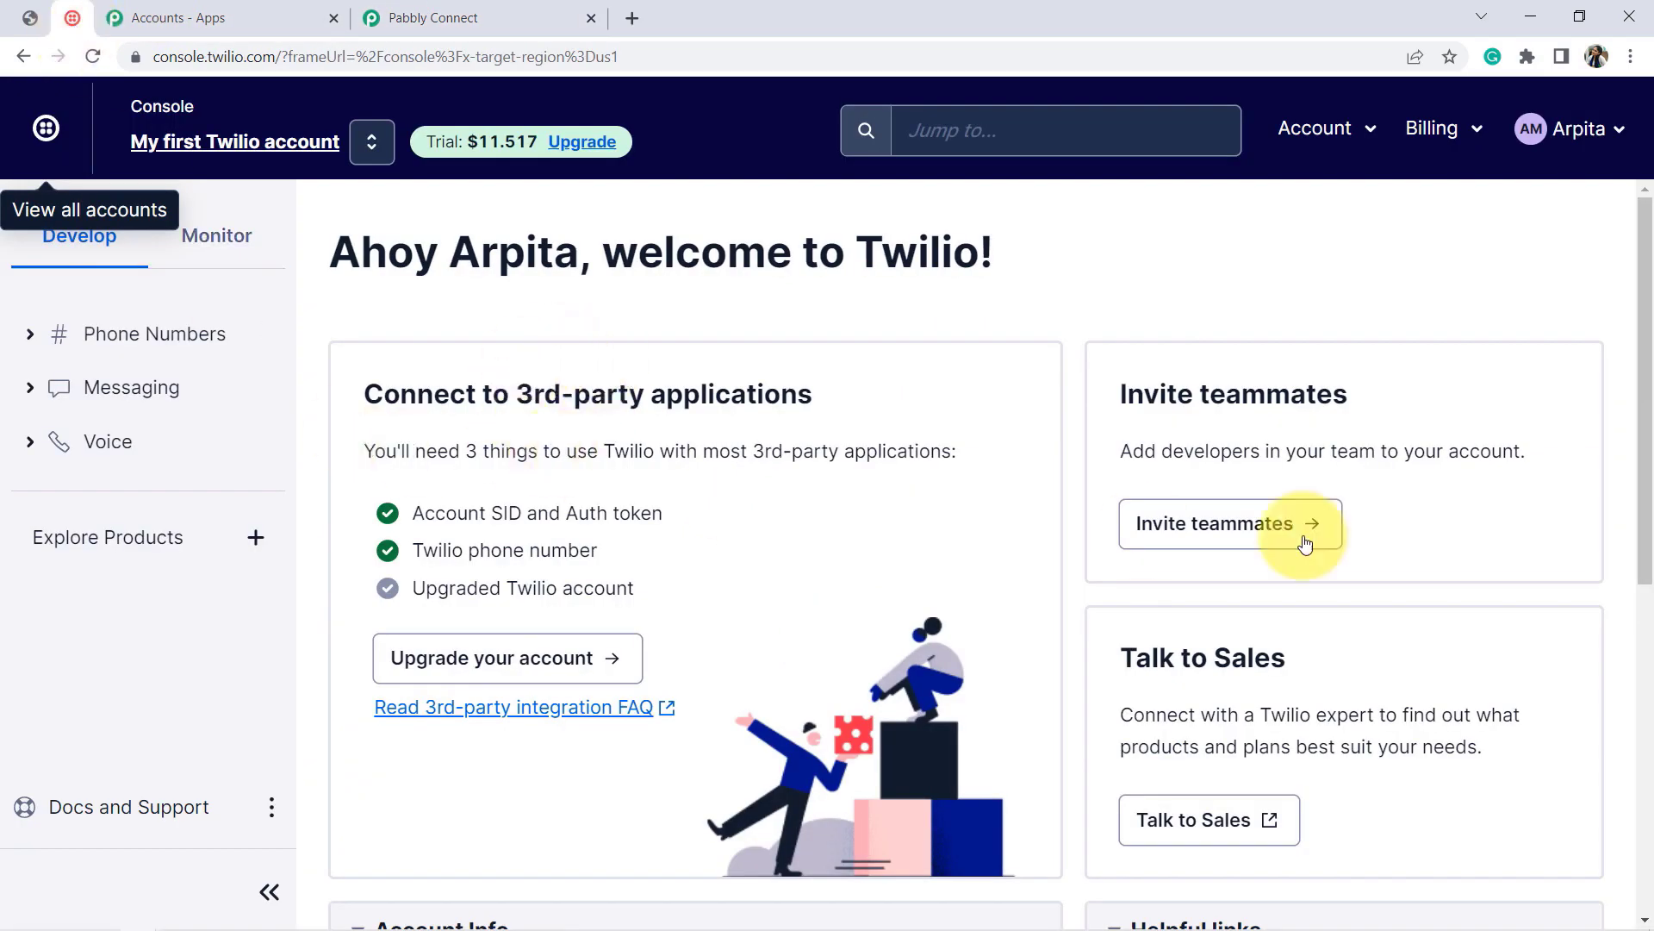
left_click_drag(1628, 222, 1130, 503)
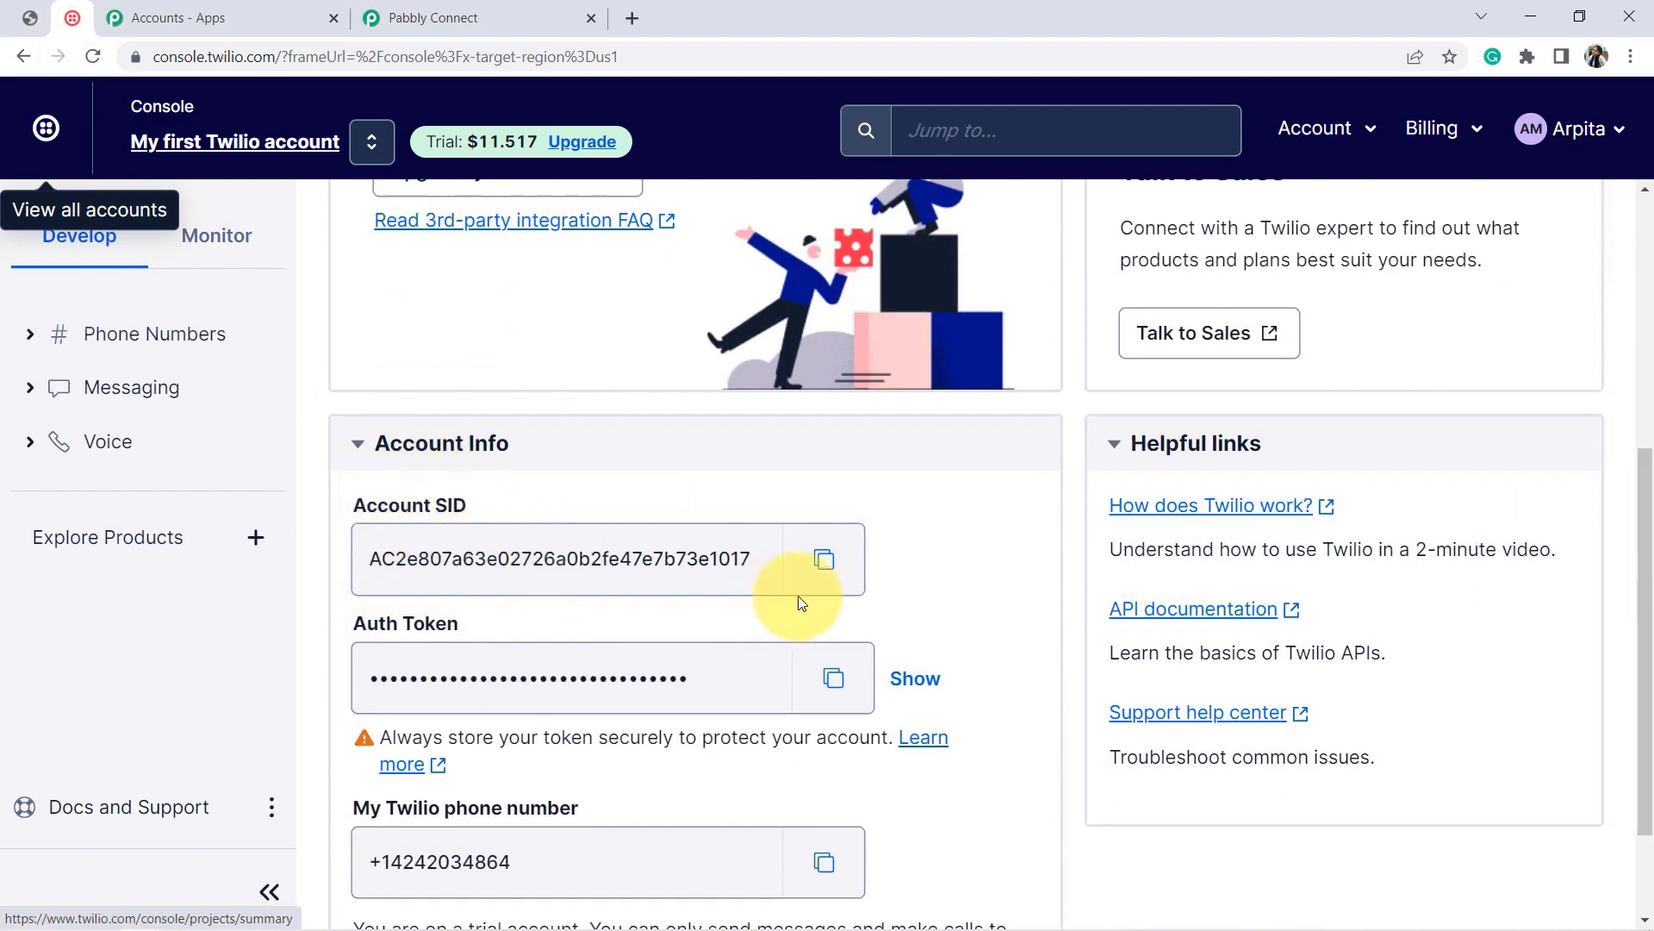
left_click(825, 560)
left_click(512, 10)
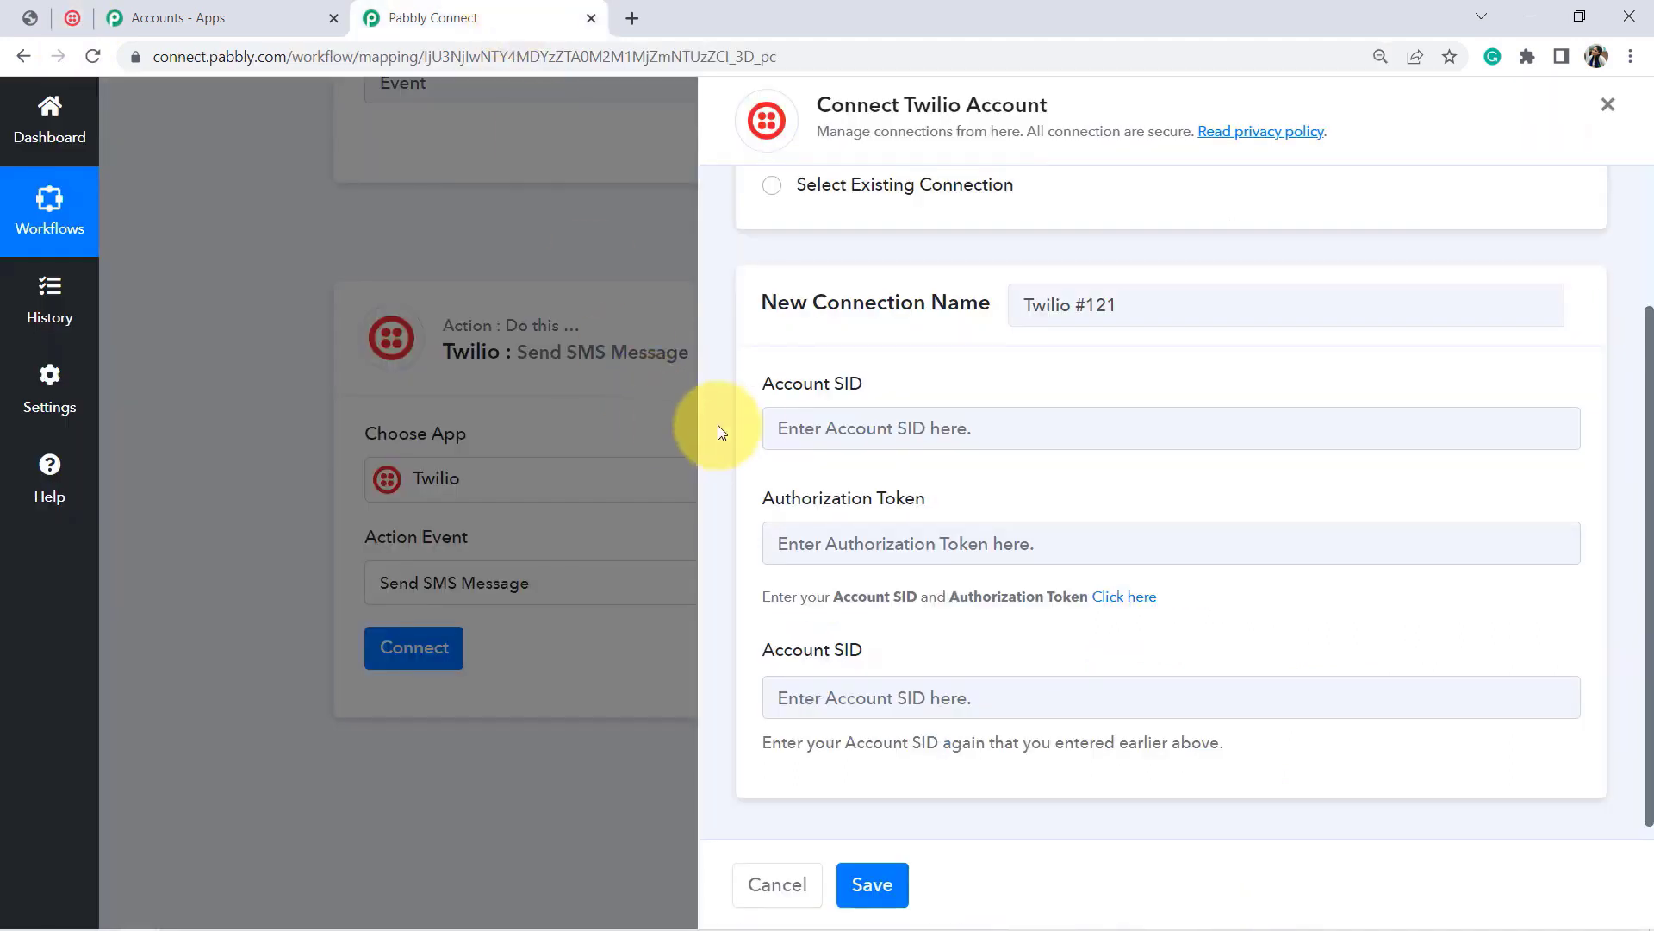
left_click(779, 427)
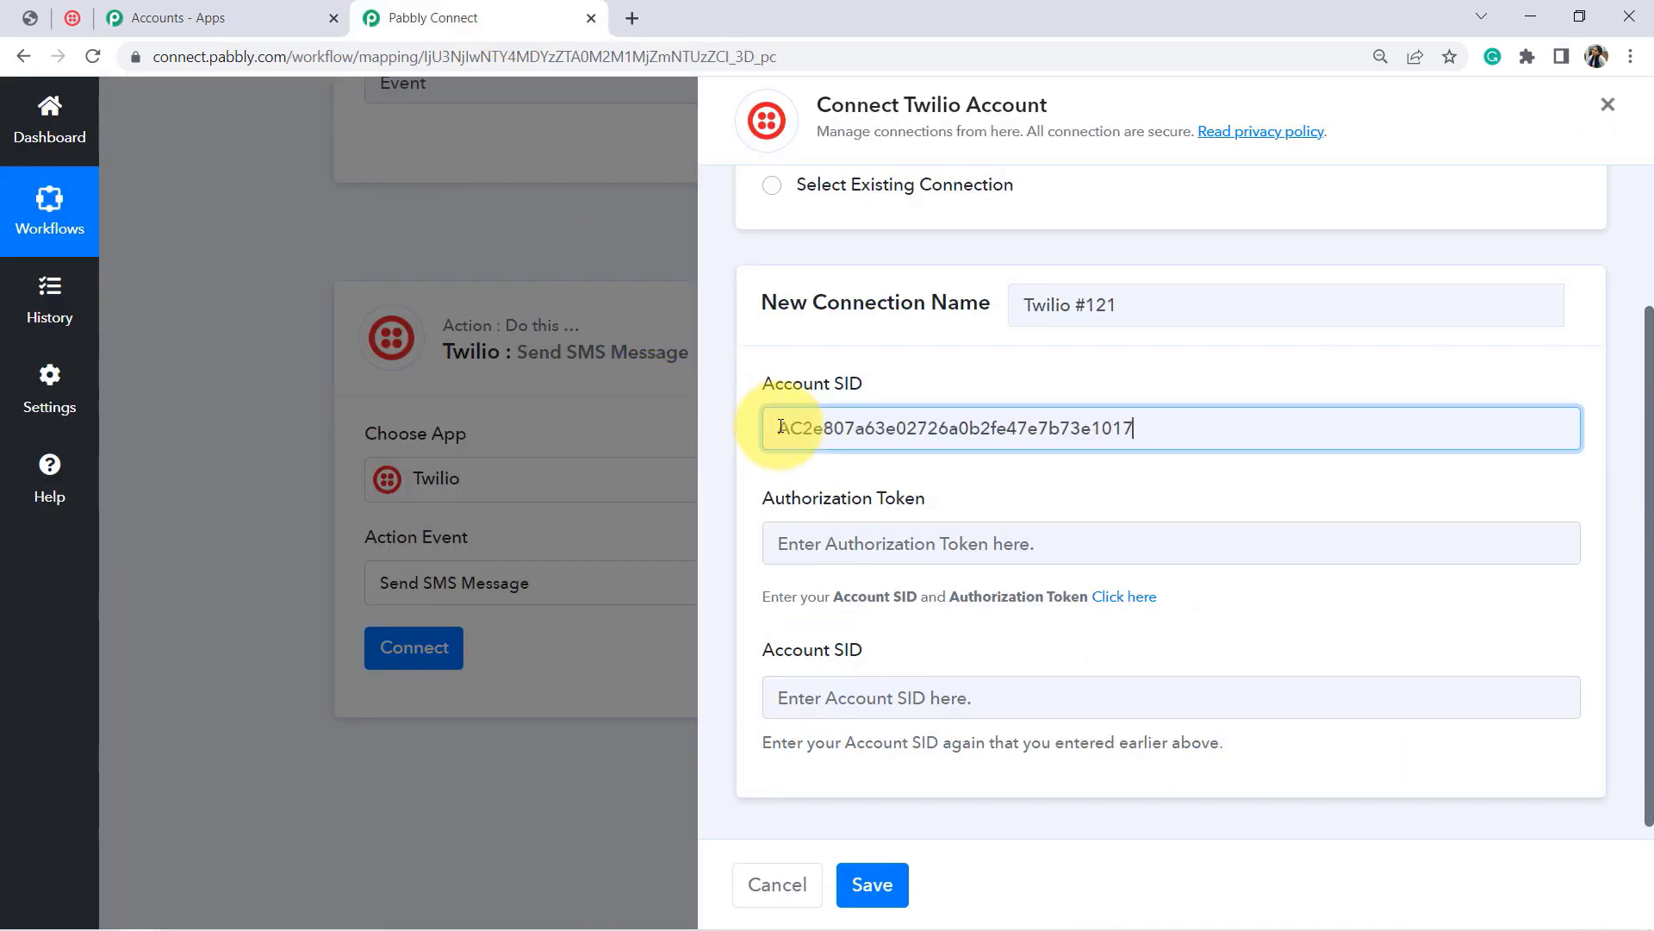
left_click(806, 706)
key("ctrl+v")
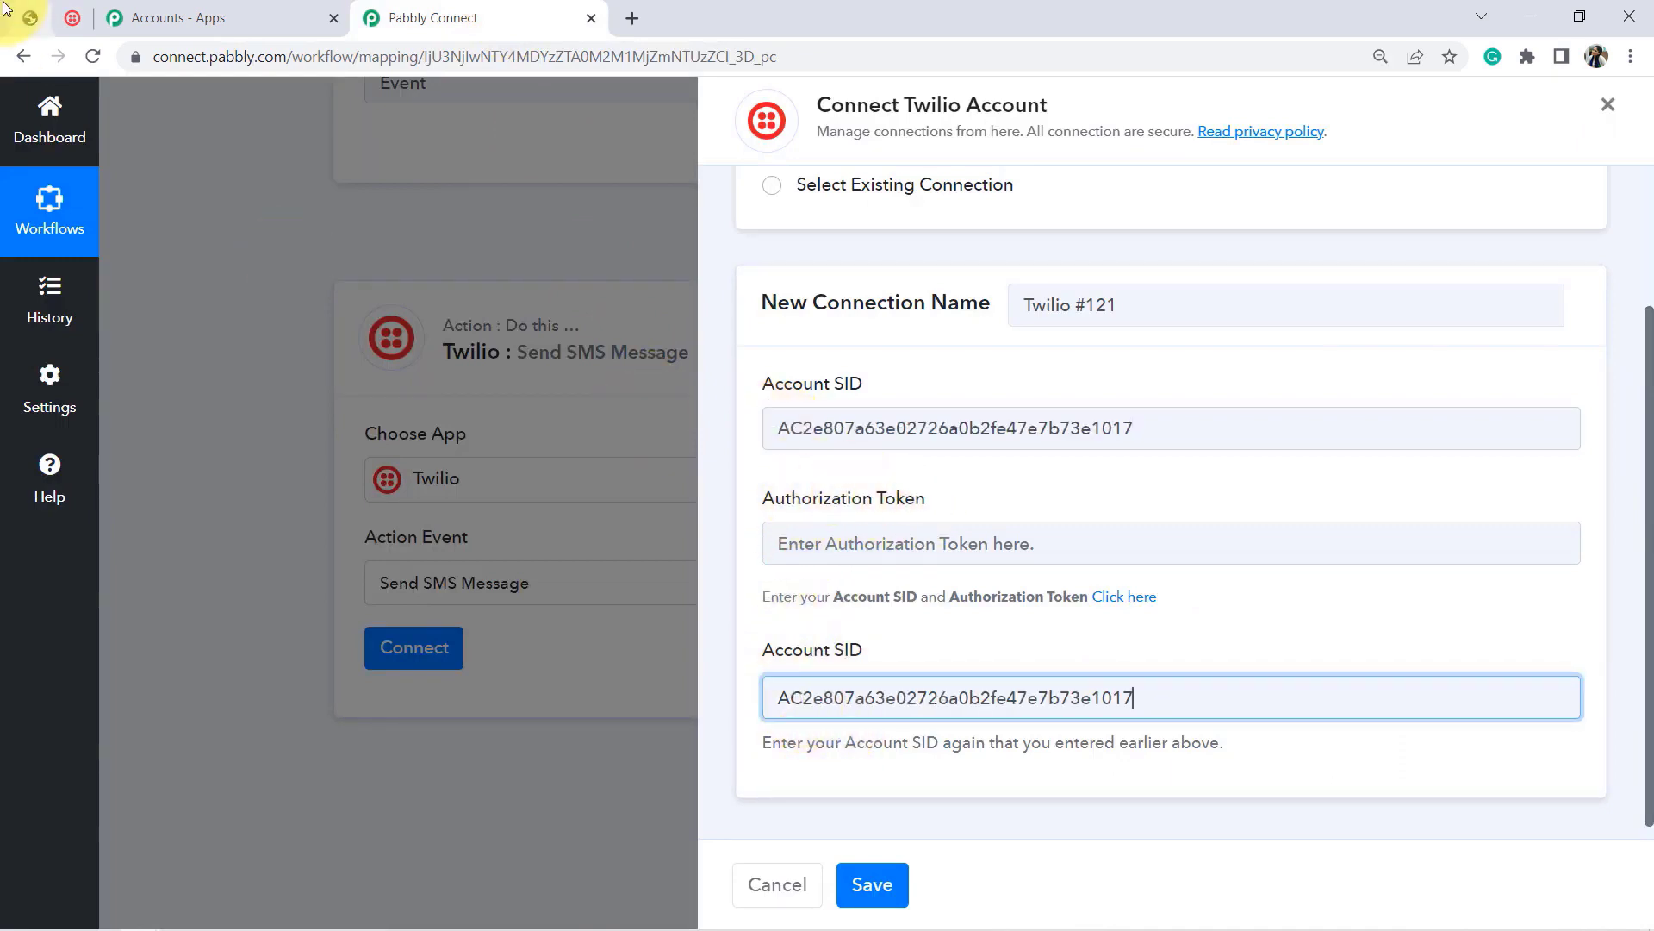
Step: Paste the Twilio Auth Token into Authorization Token and save the new connection
left_click(72, 18)
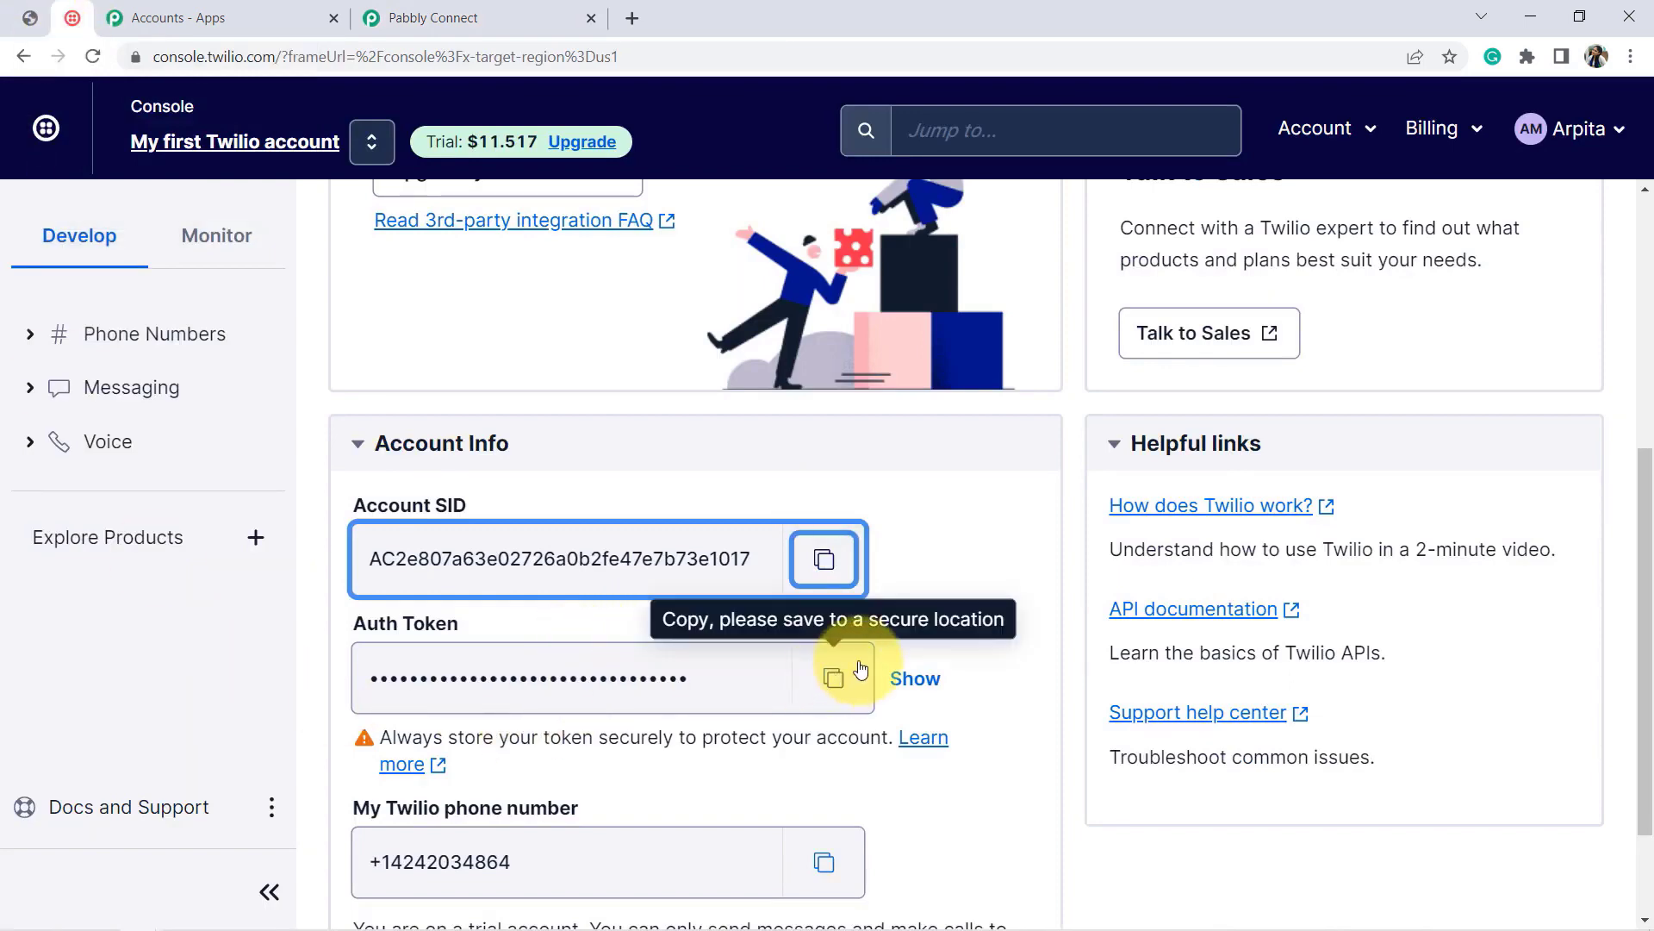
left_click(835, 678)
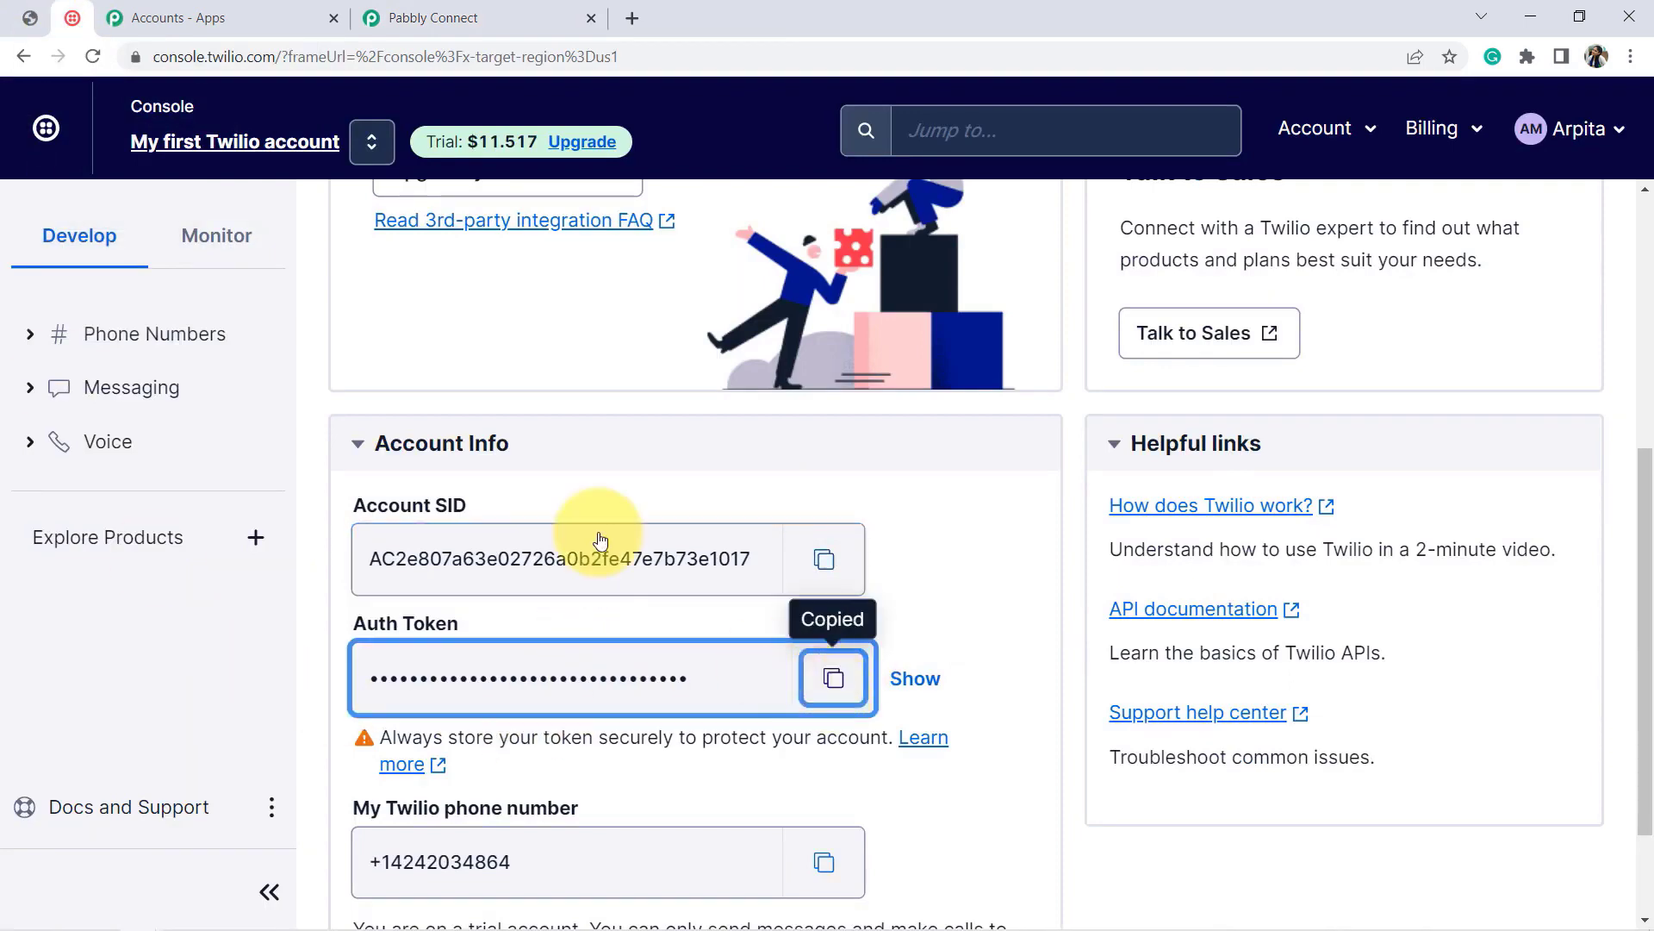
left_click(433, 18)
left_click(787, 541)
key("ctrl+v")
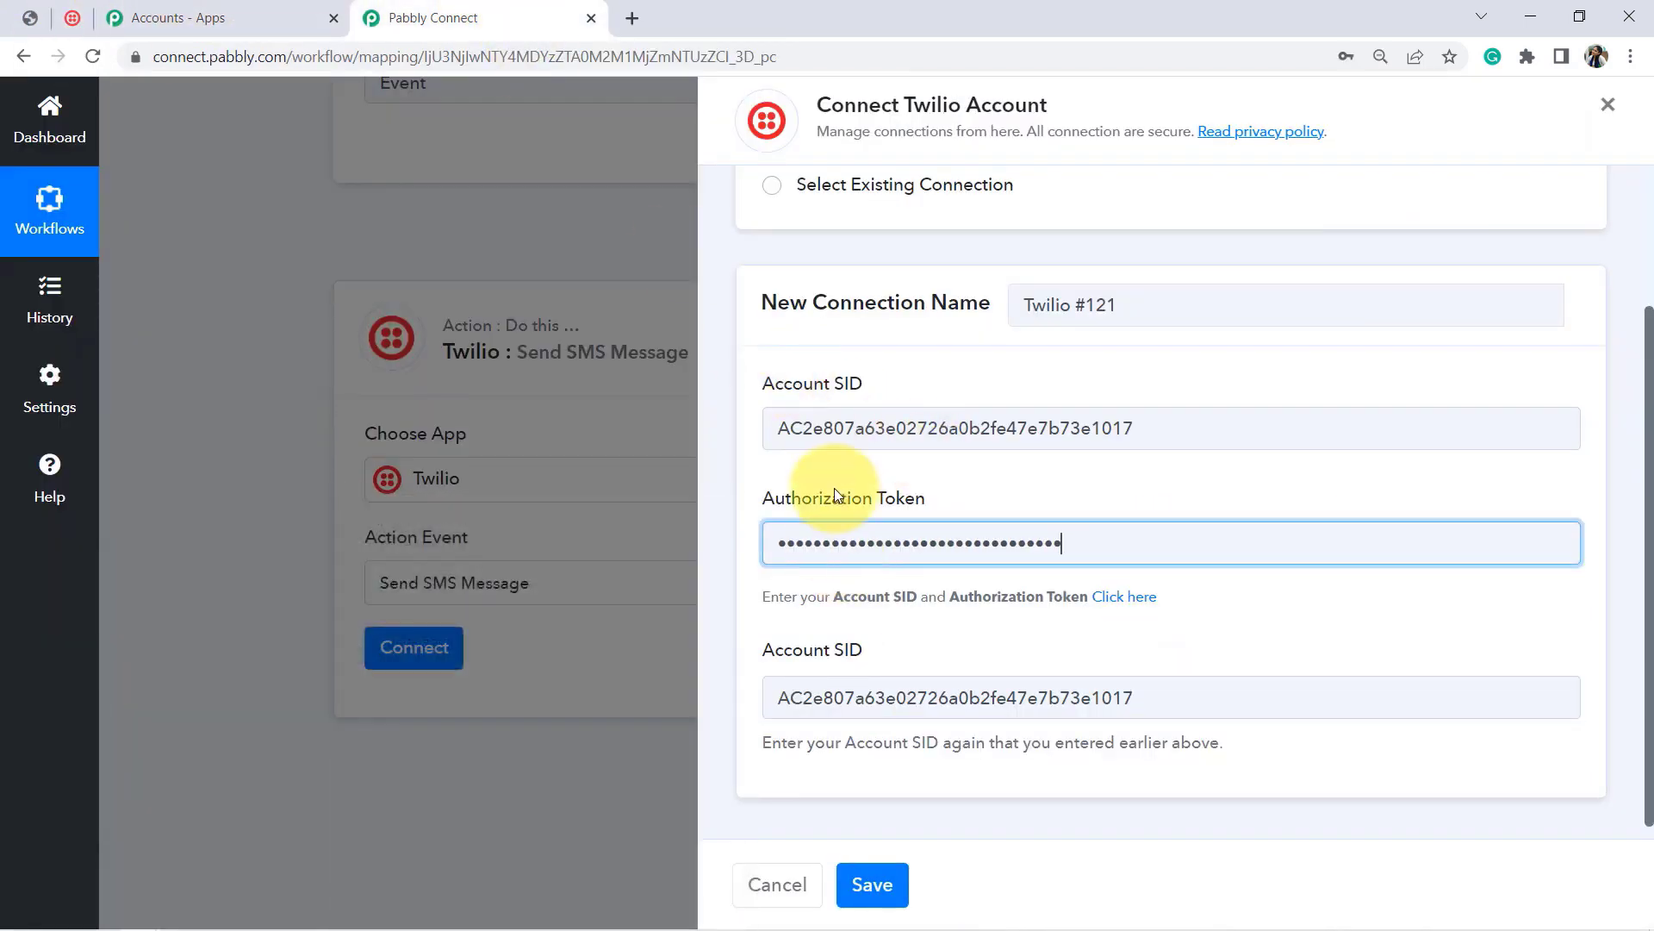
left_click(870, 882)
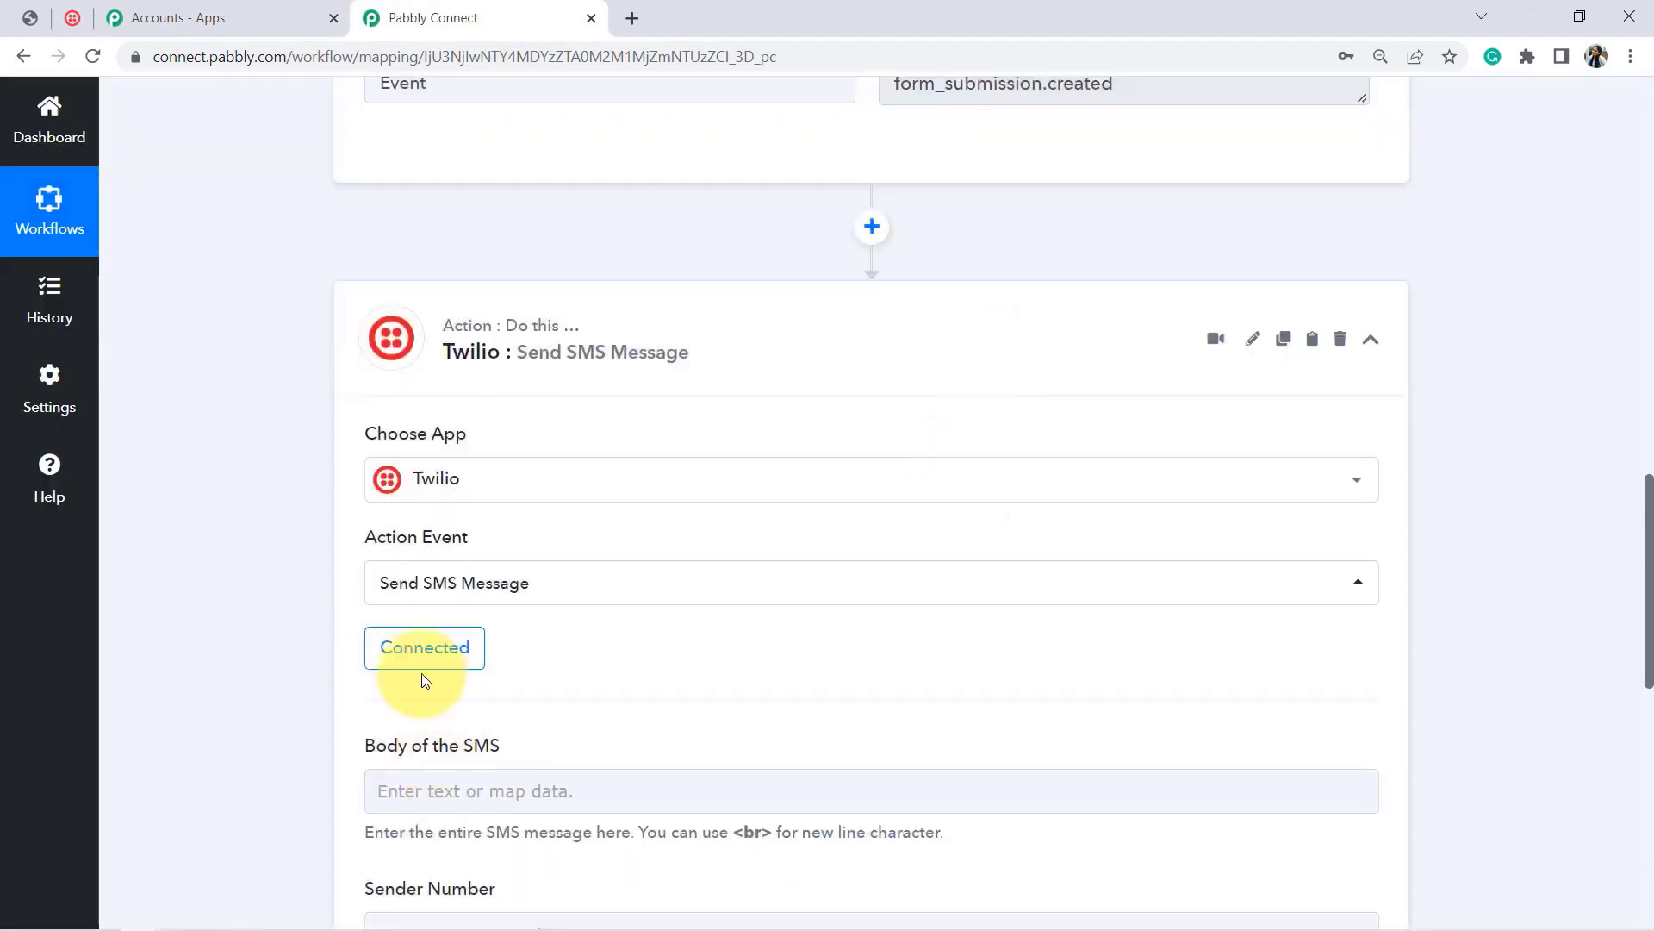
Step: Paste the seminar message from the Notepad email template into Body of the SMS
left_click_drag(1651, 576, 1650, 666)
left_click(399, 436)
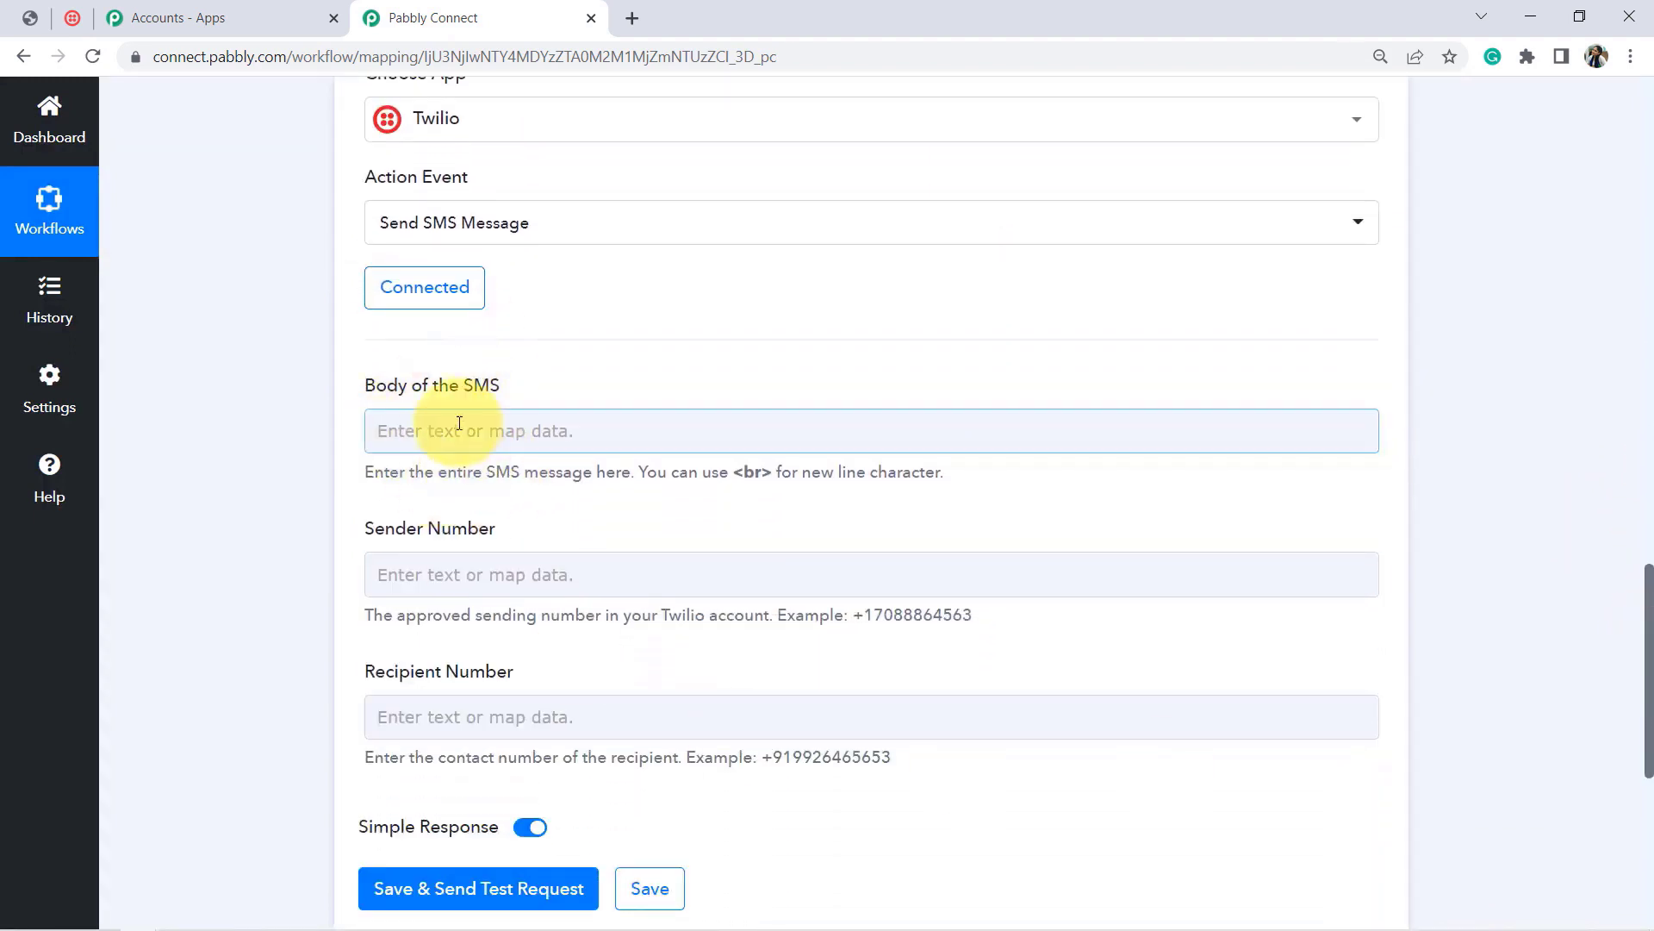
mouse_move(267, 929)
left_click(178, 914)
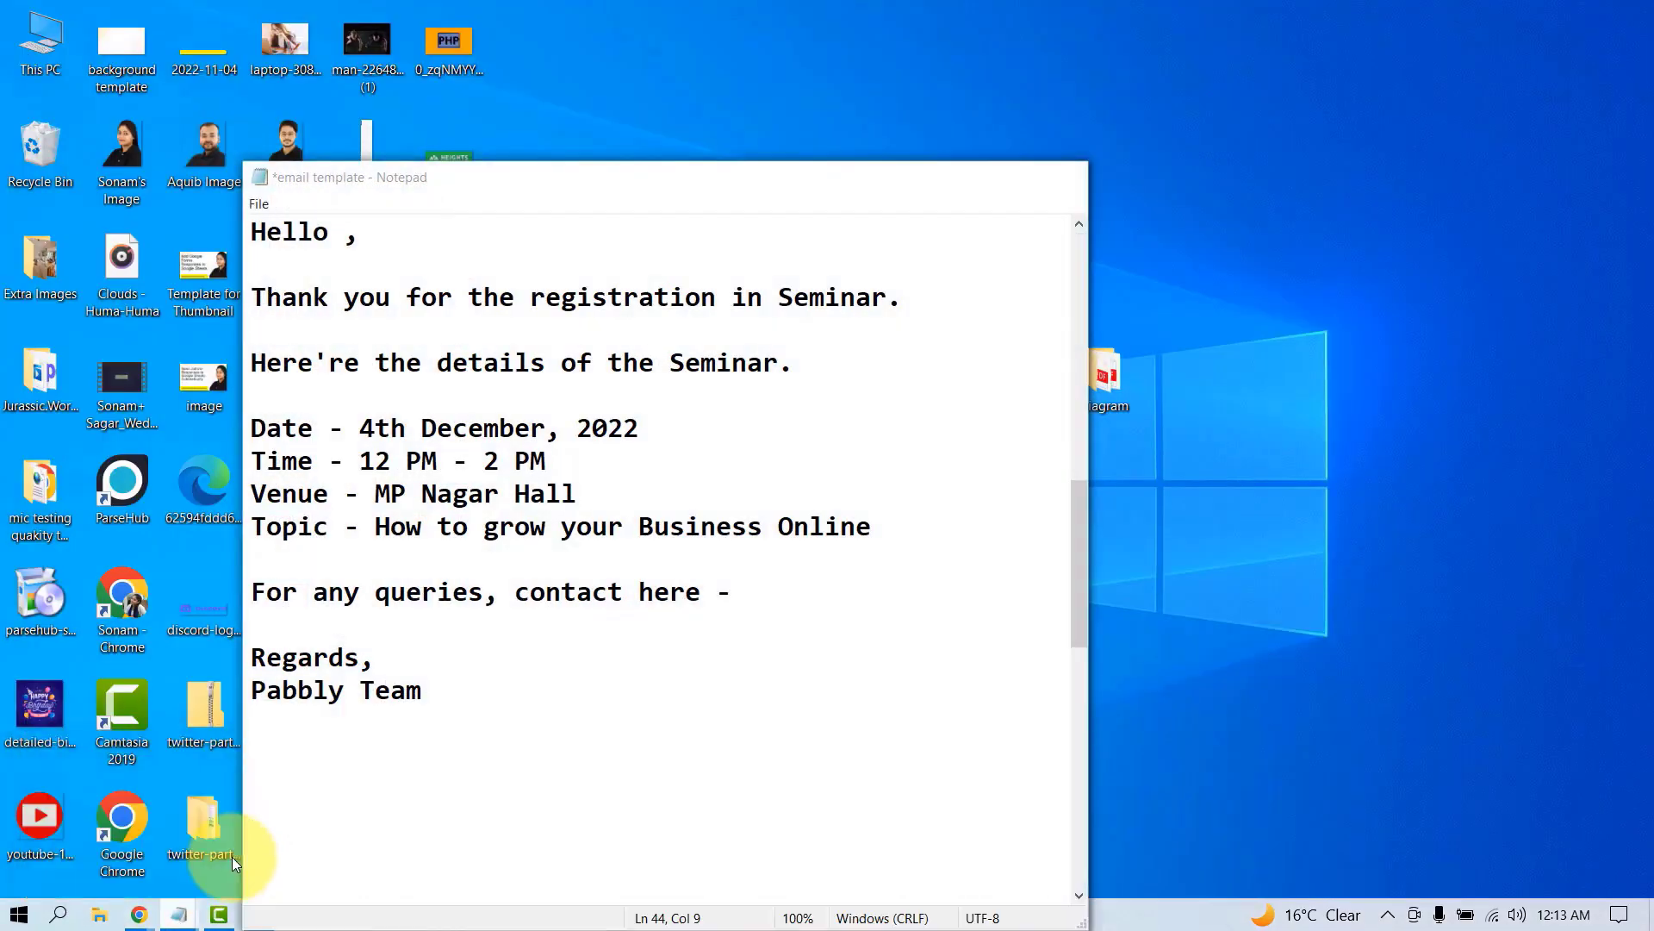
left_click(231, 856)
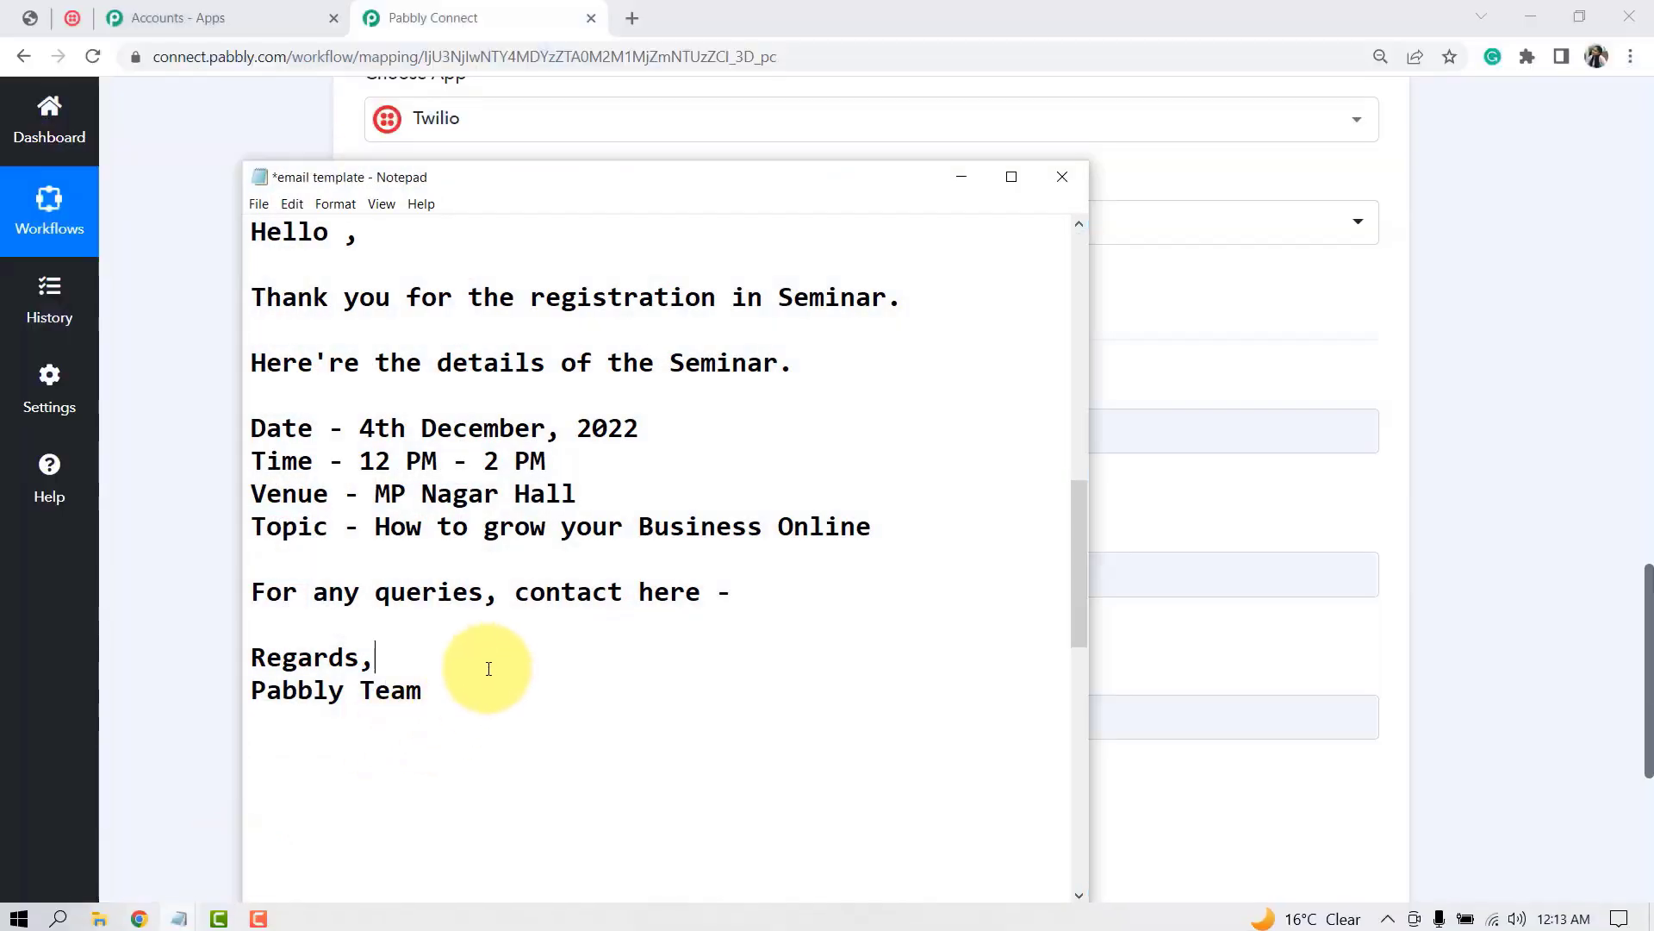
left_click_drag(436, 690, 236, 221)
key("ctrl+c")
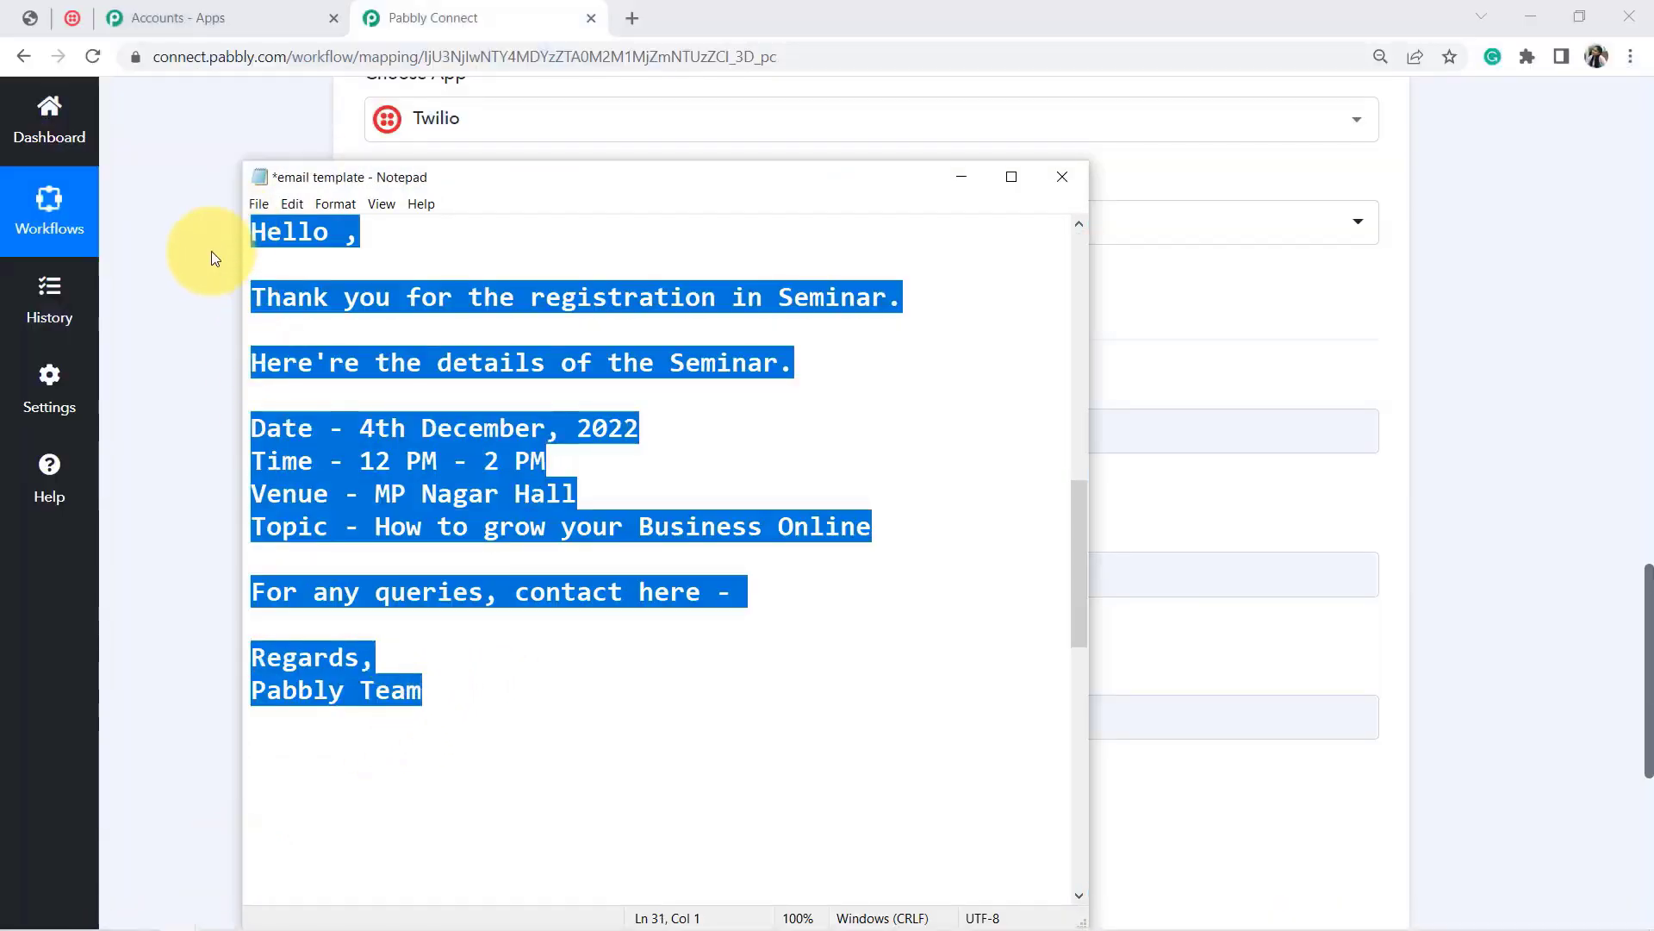
left_click(212, 252)
left_click(394, 443)
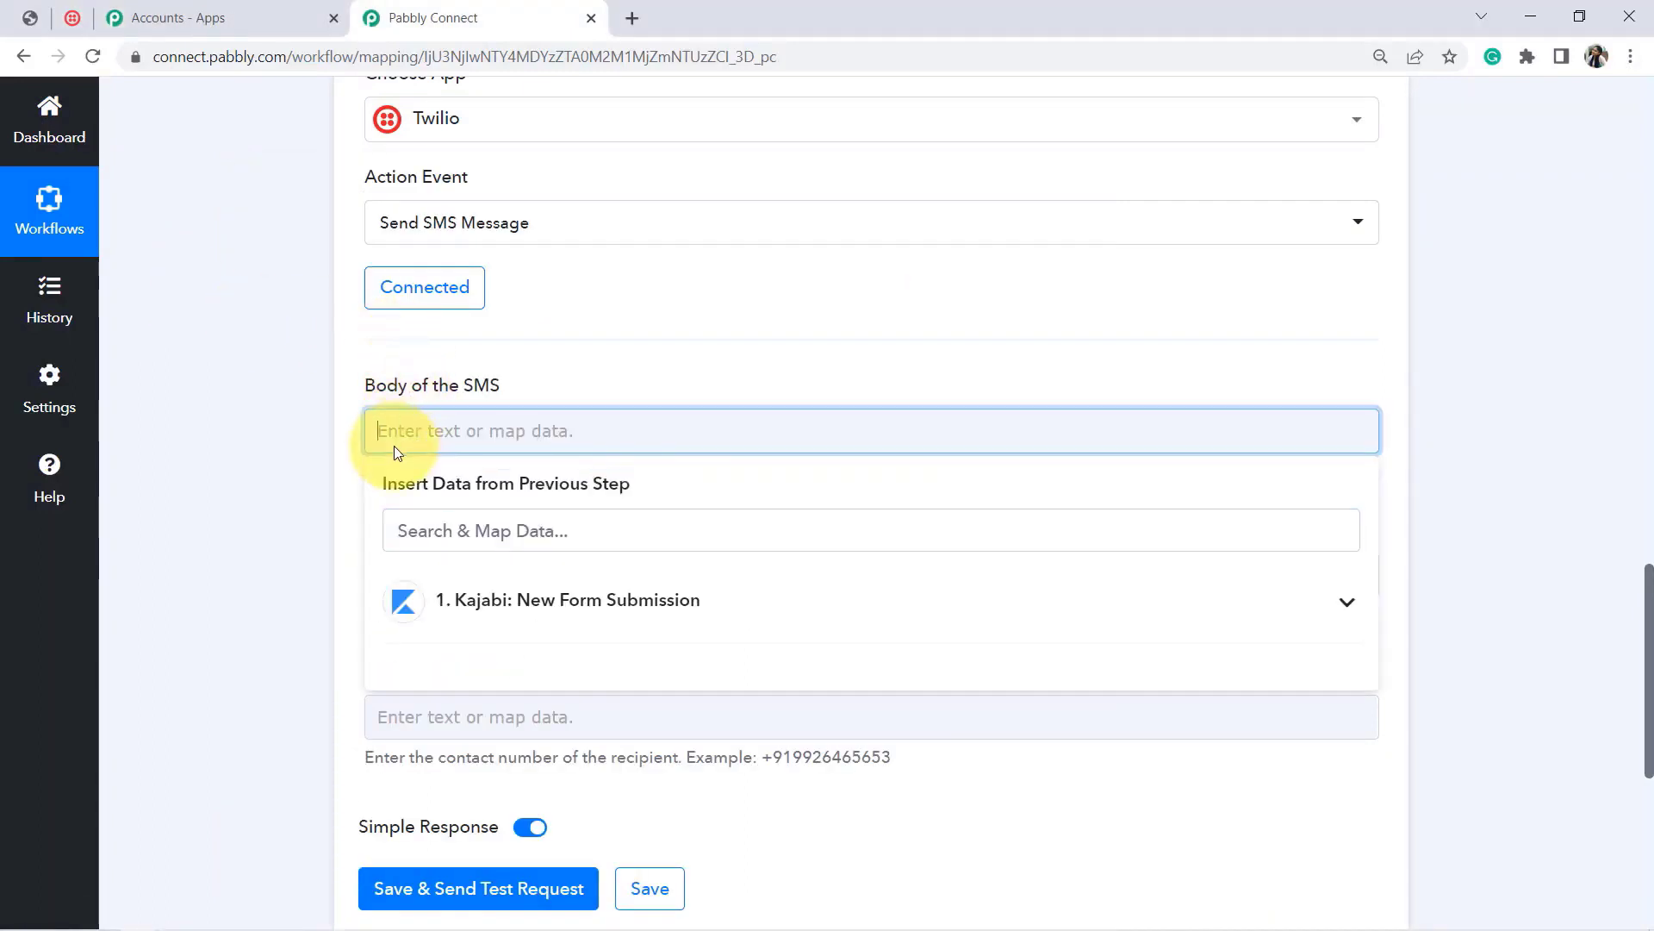
key("ctrl+v")
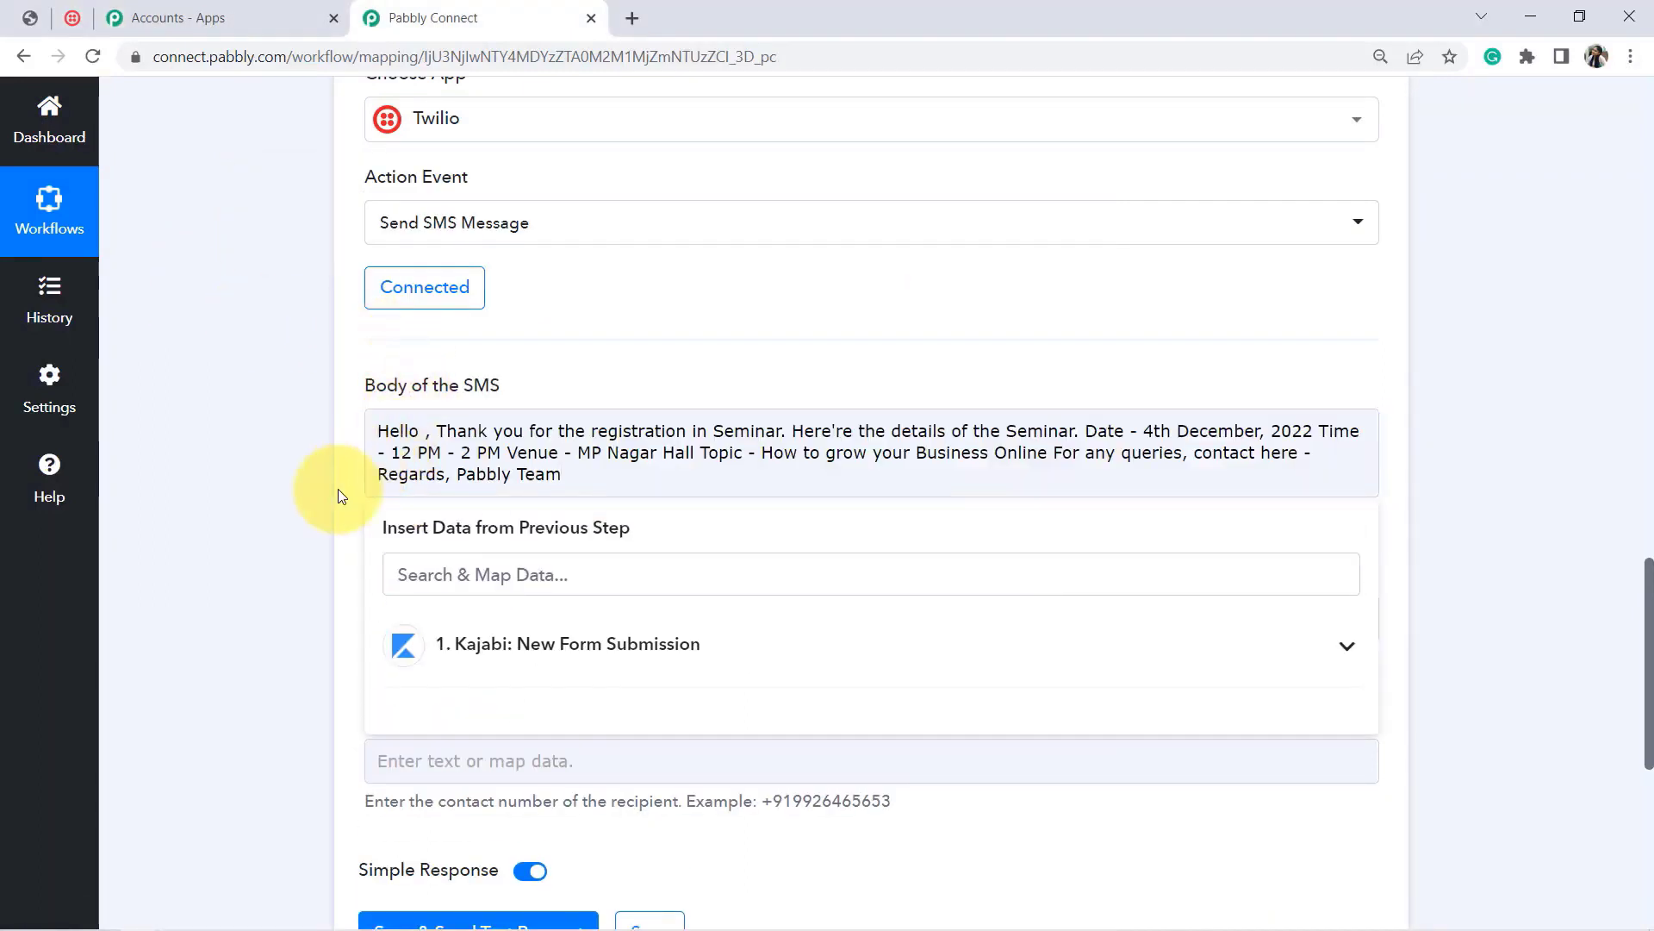
left_click(338, 489)
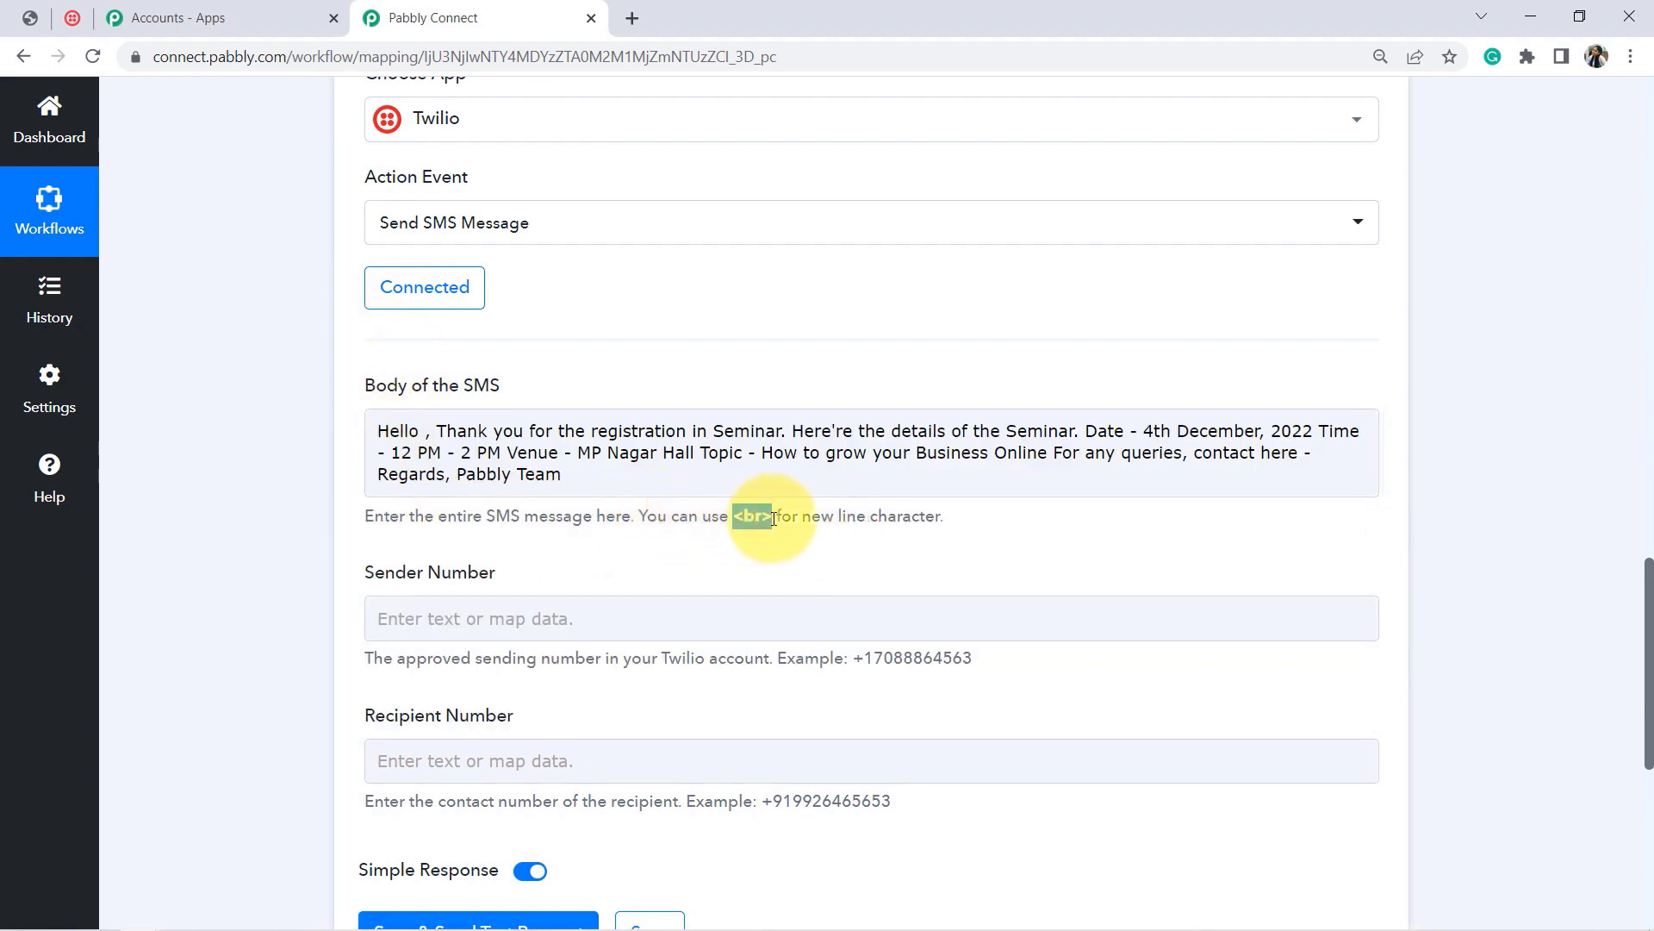
Step: Insert <br> line breaks so greeting, thank-you, details and Date lines sit on separate lines
left_click(439, 431)
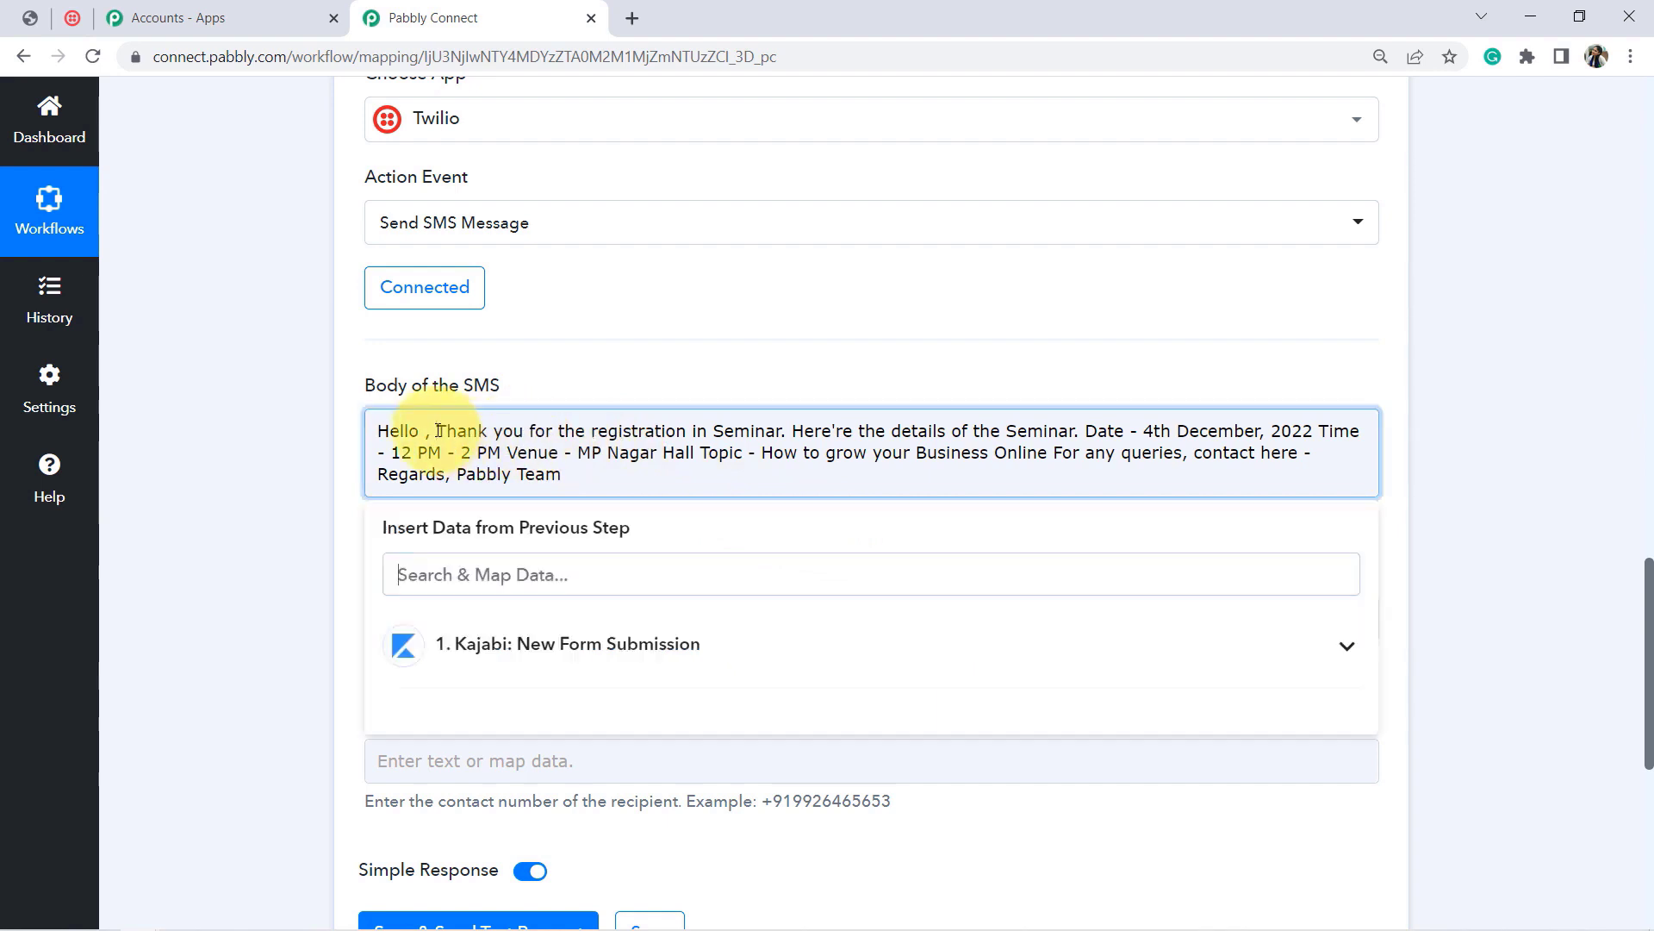
type("<br>")
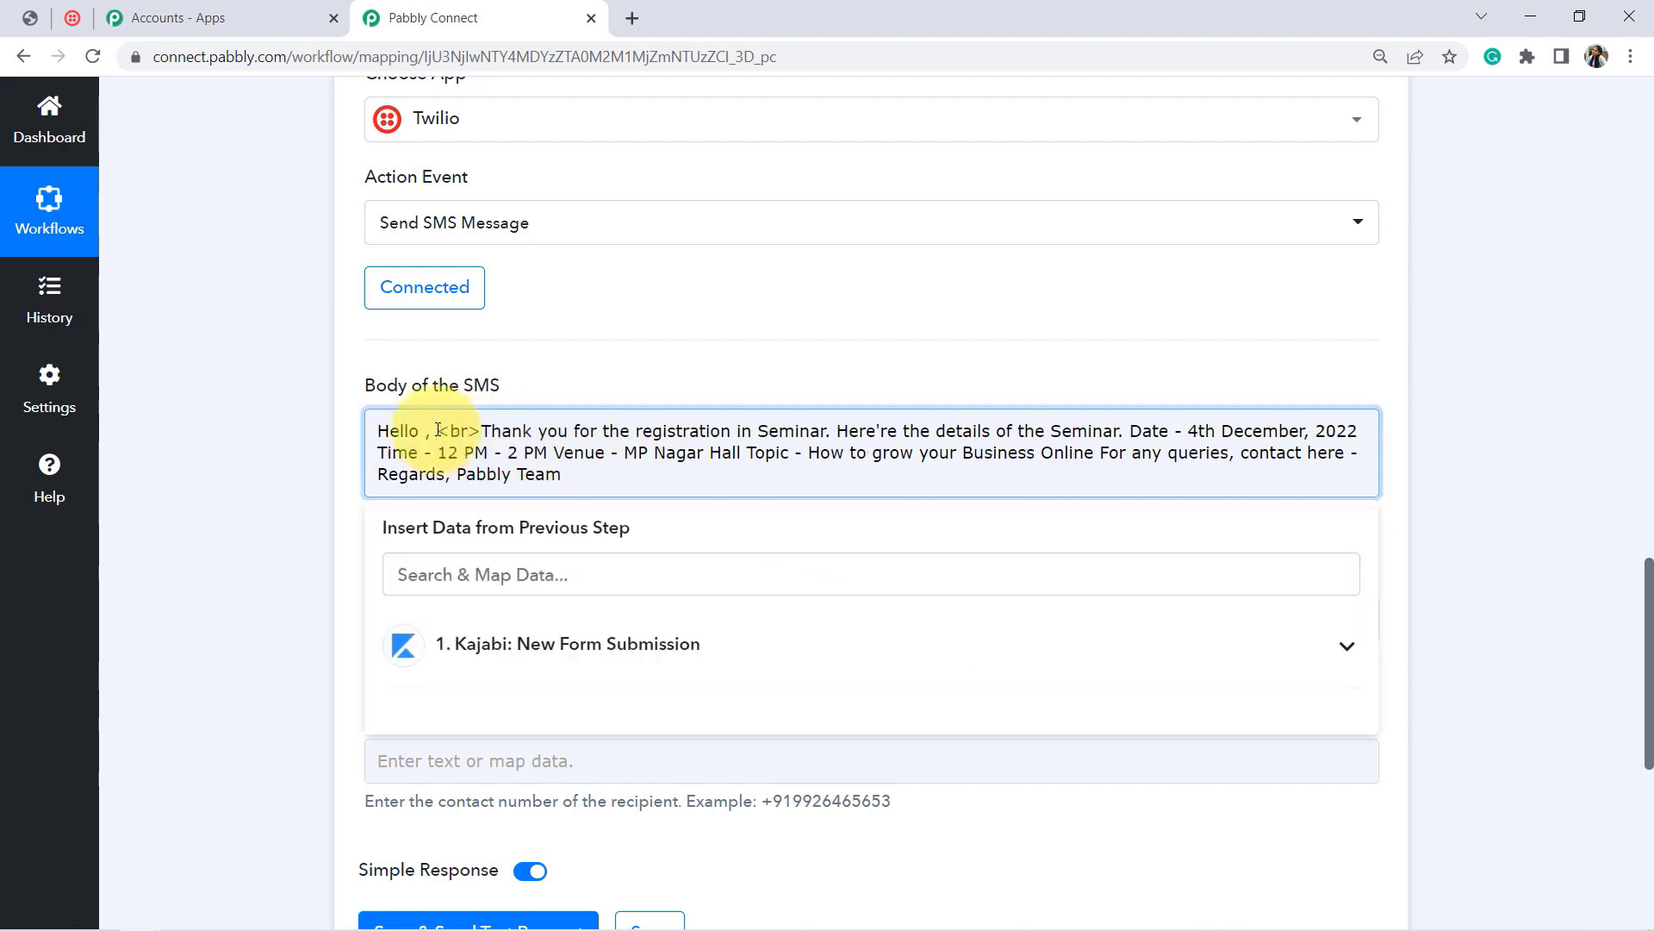
key("Return")
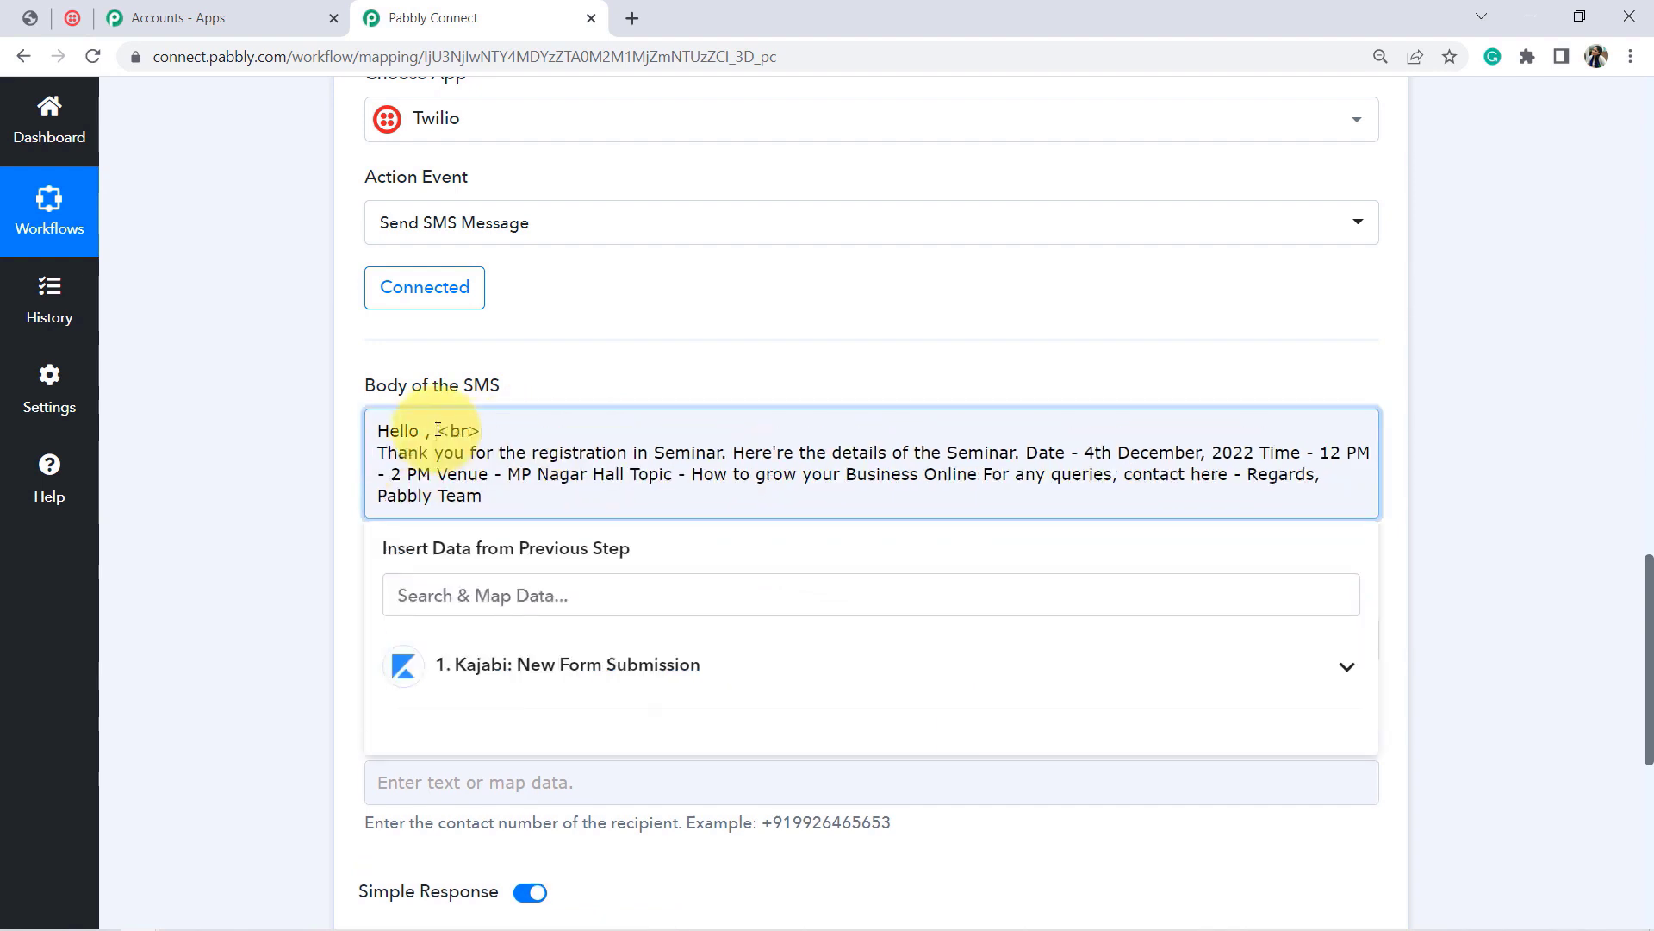
type("<br>")
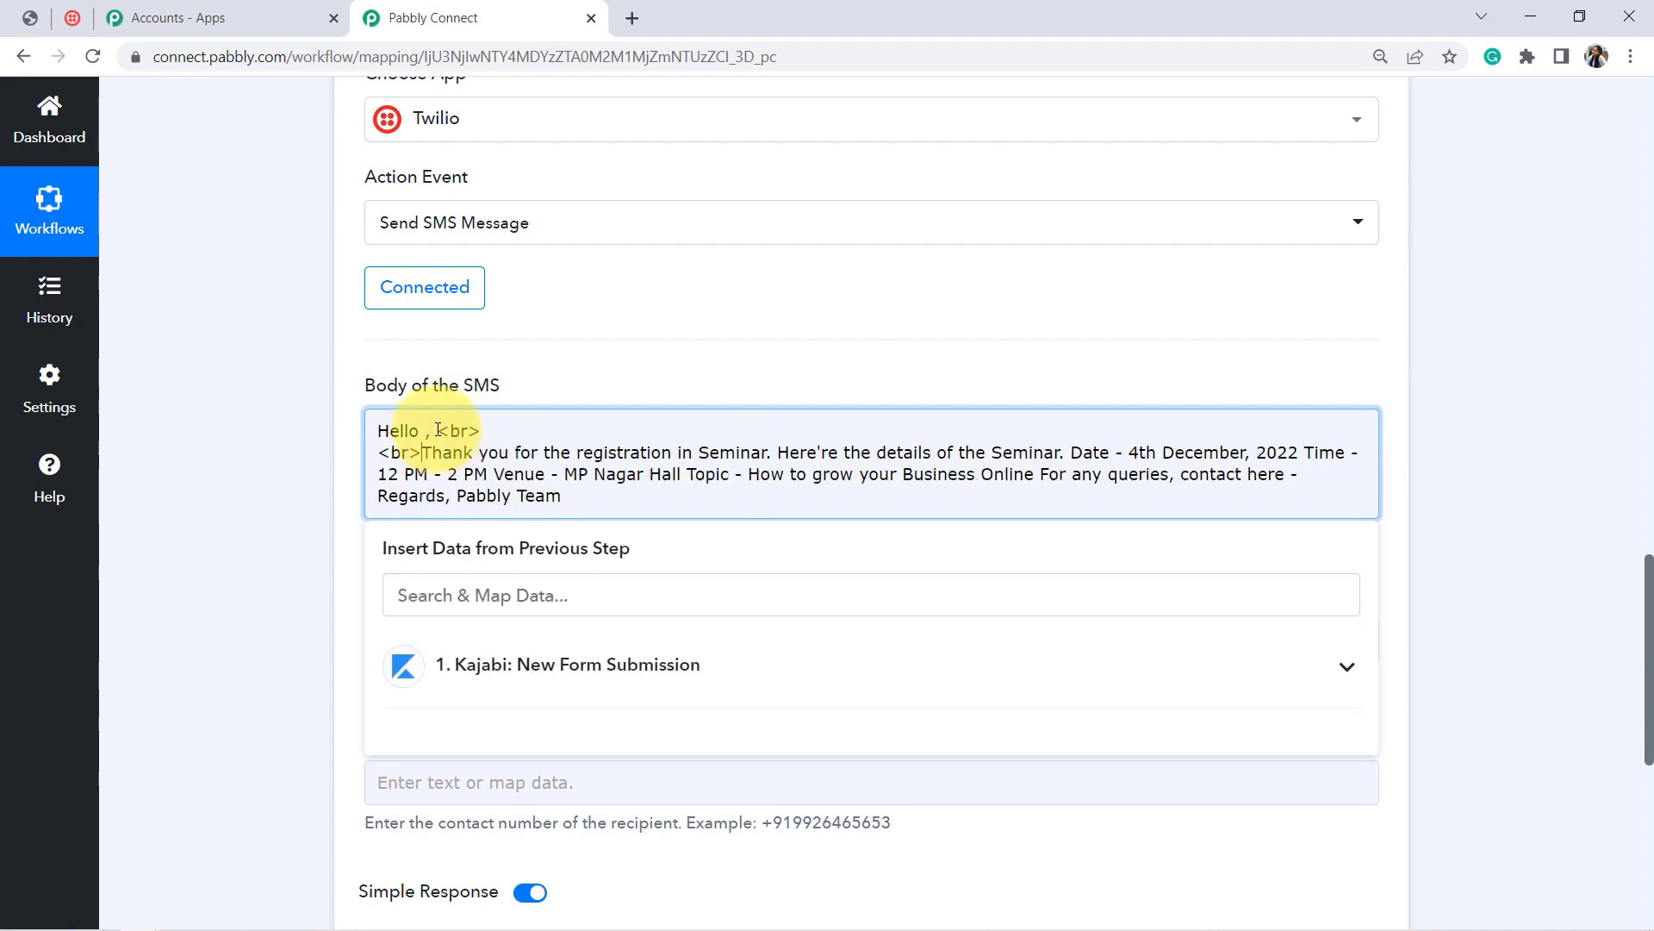
key("Return")
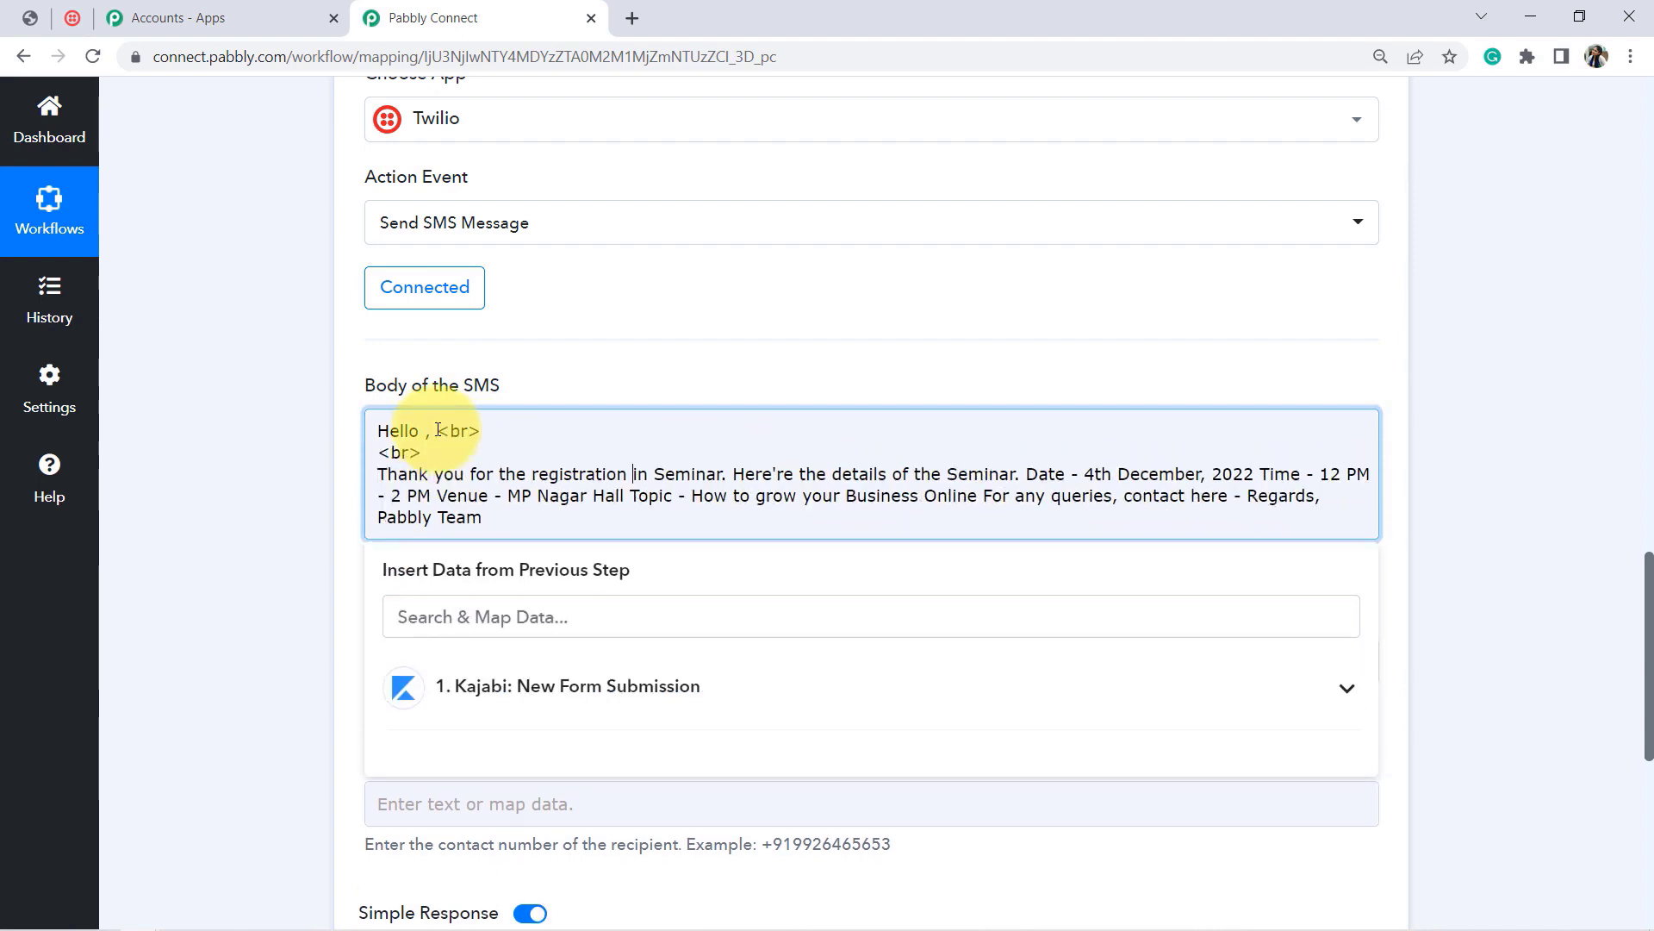
key("Return")
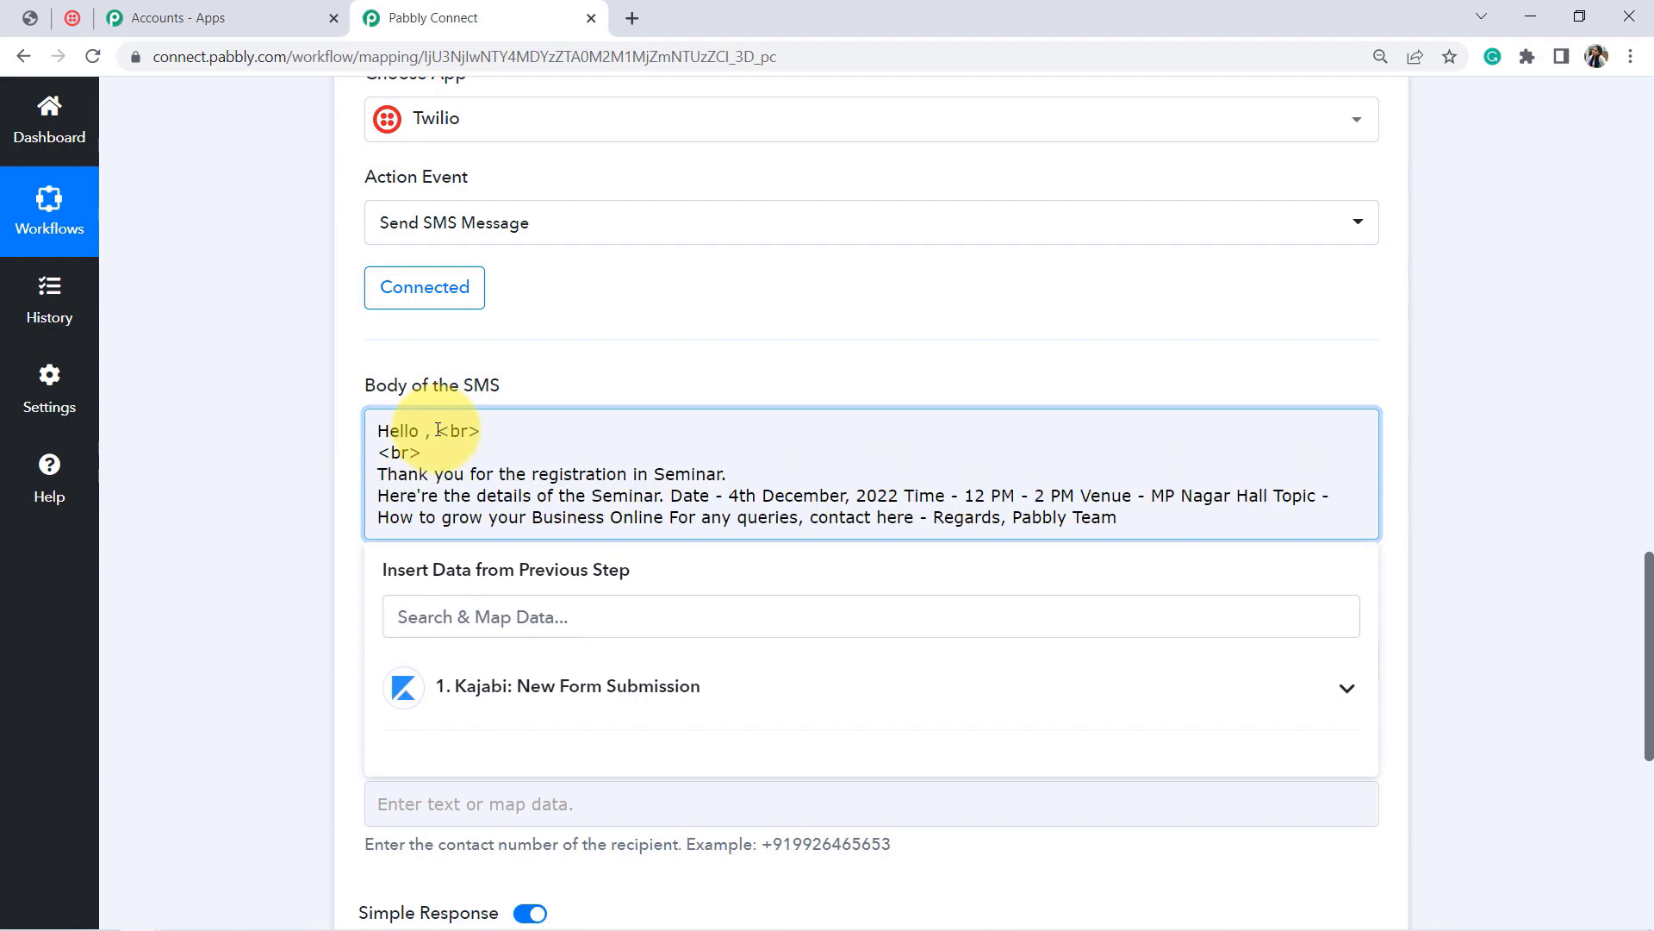
type("<br>")
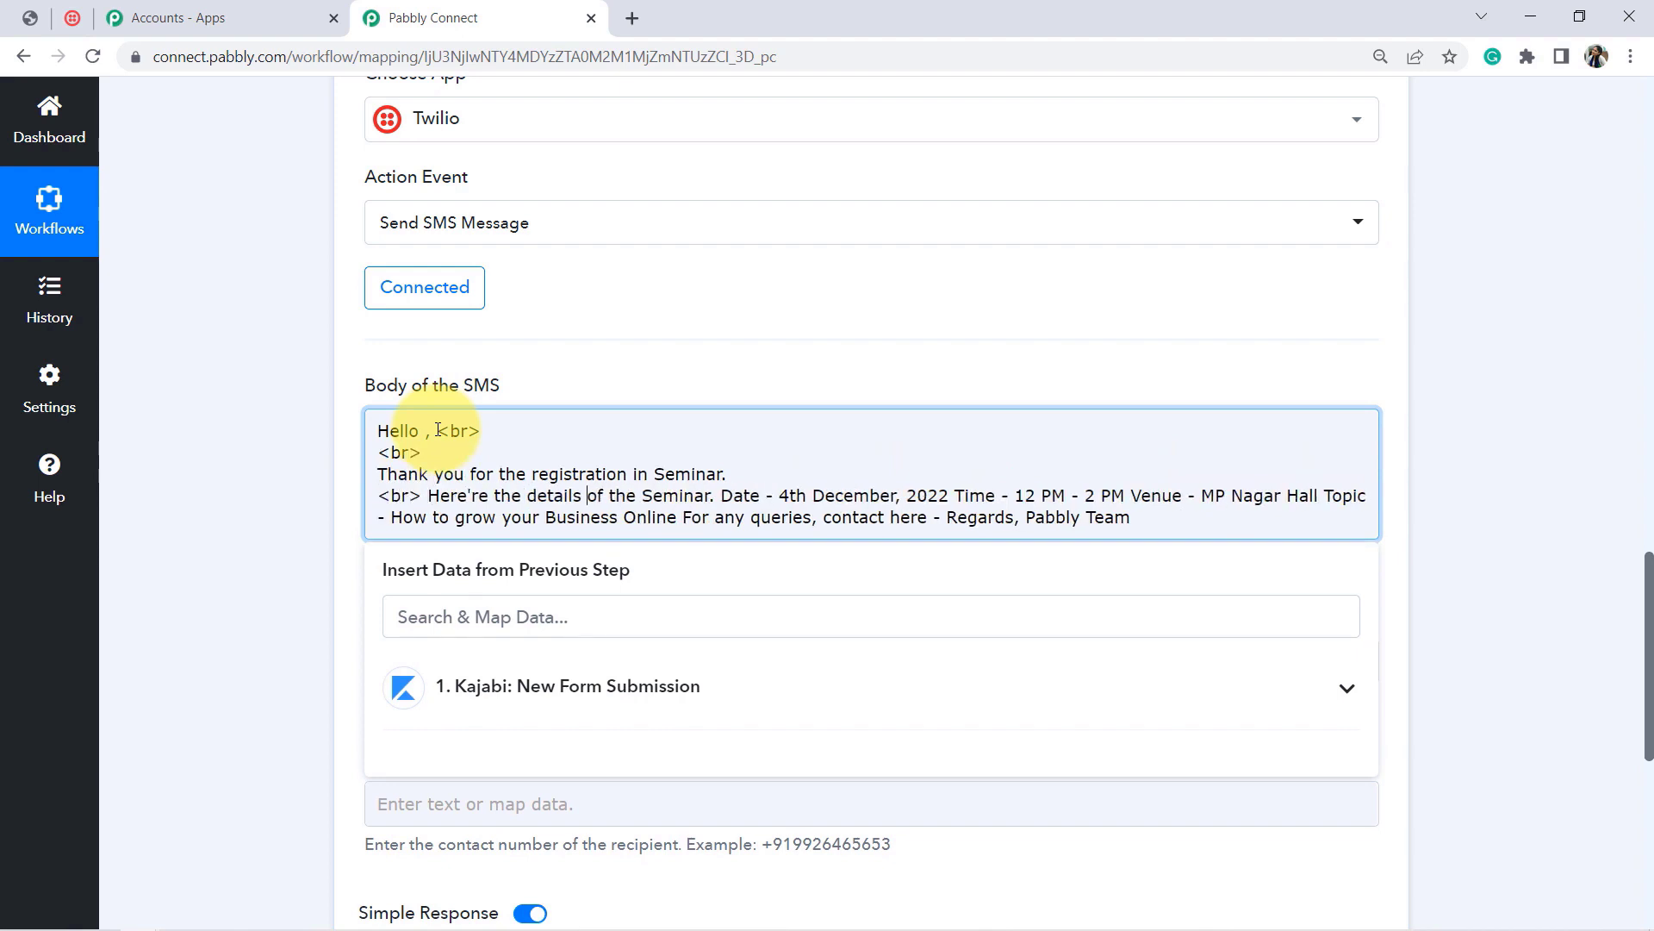
type(" <br>")
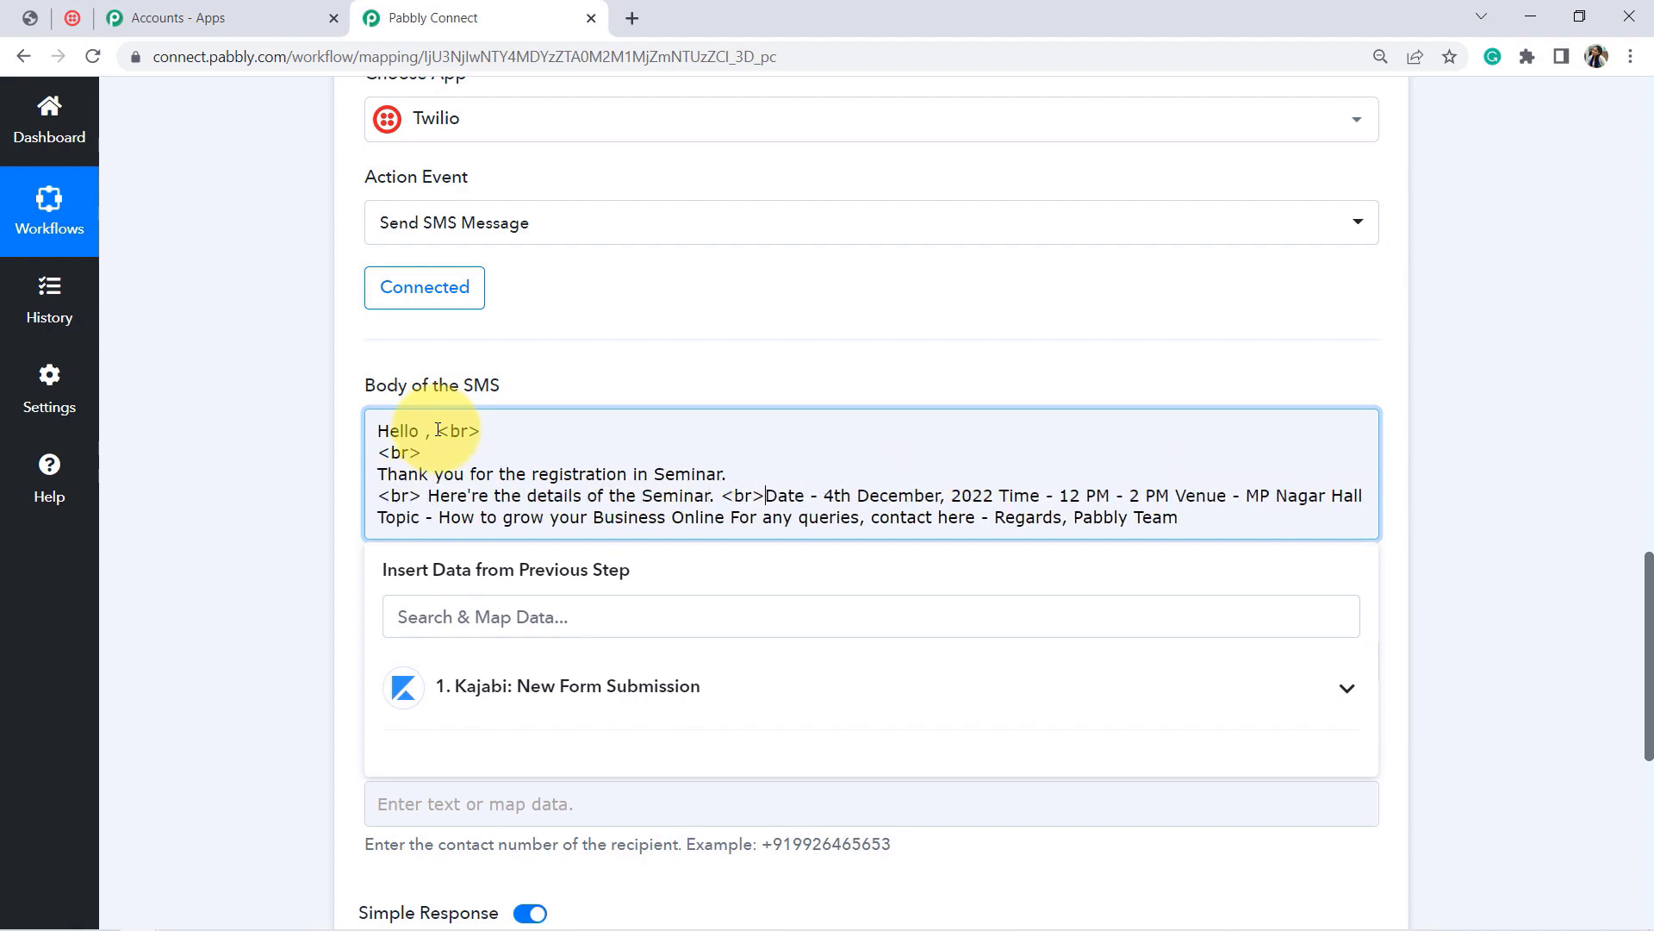
key("Return")
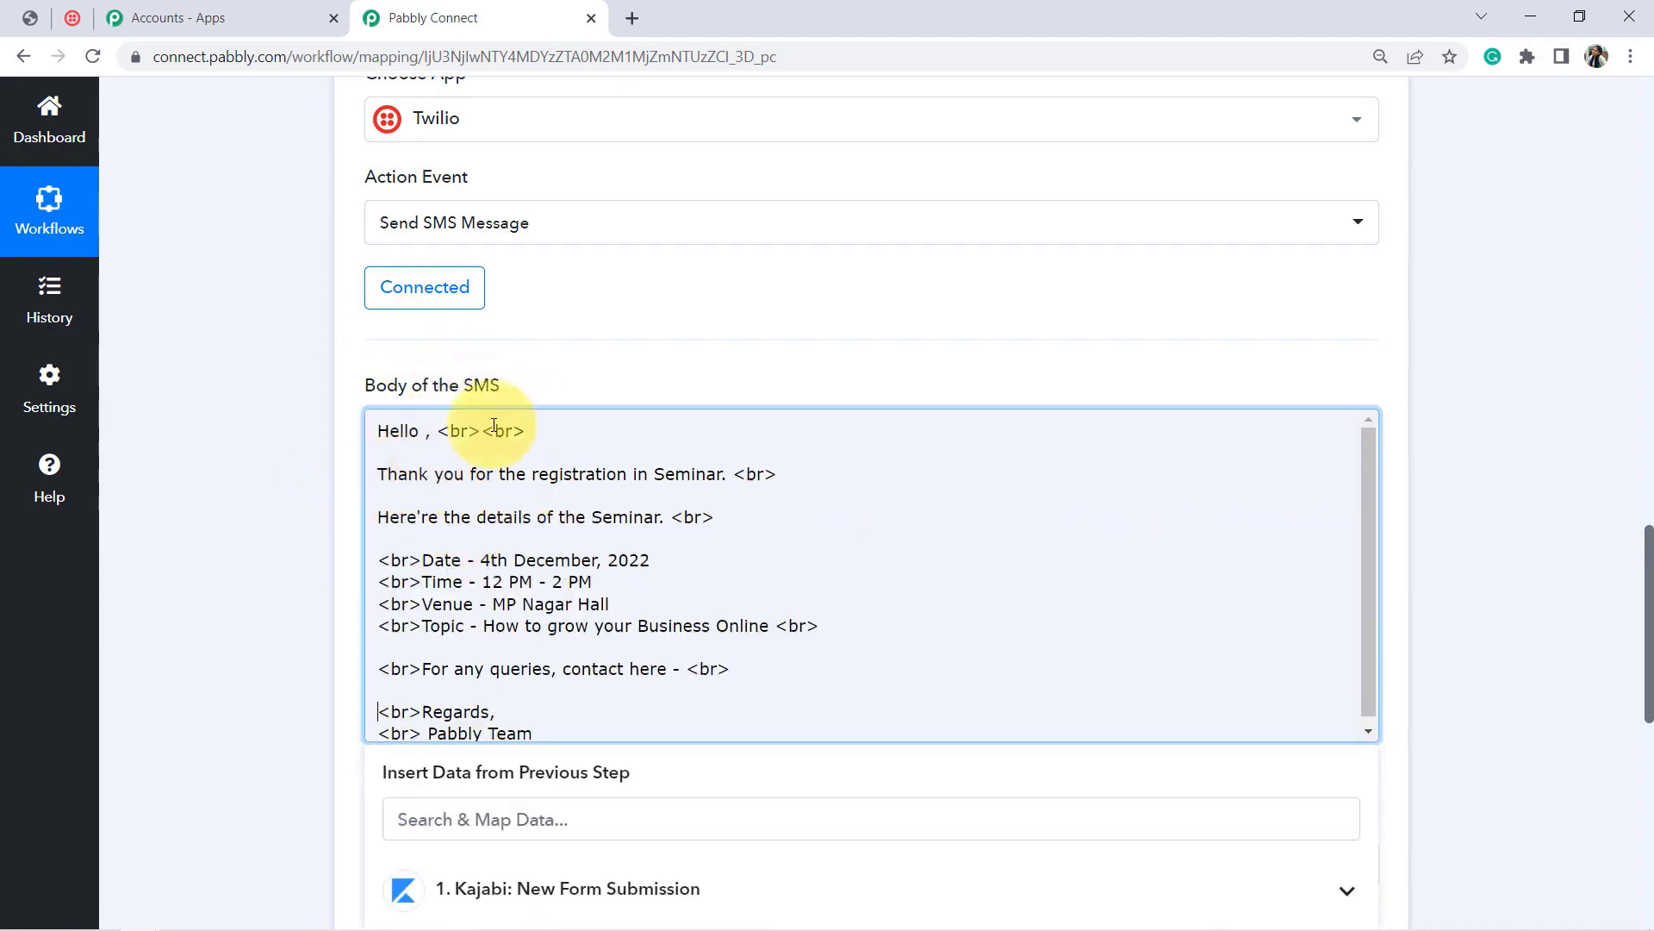
left_click_drag(532, 431, 427, 724)
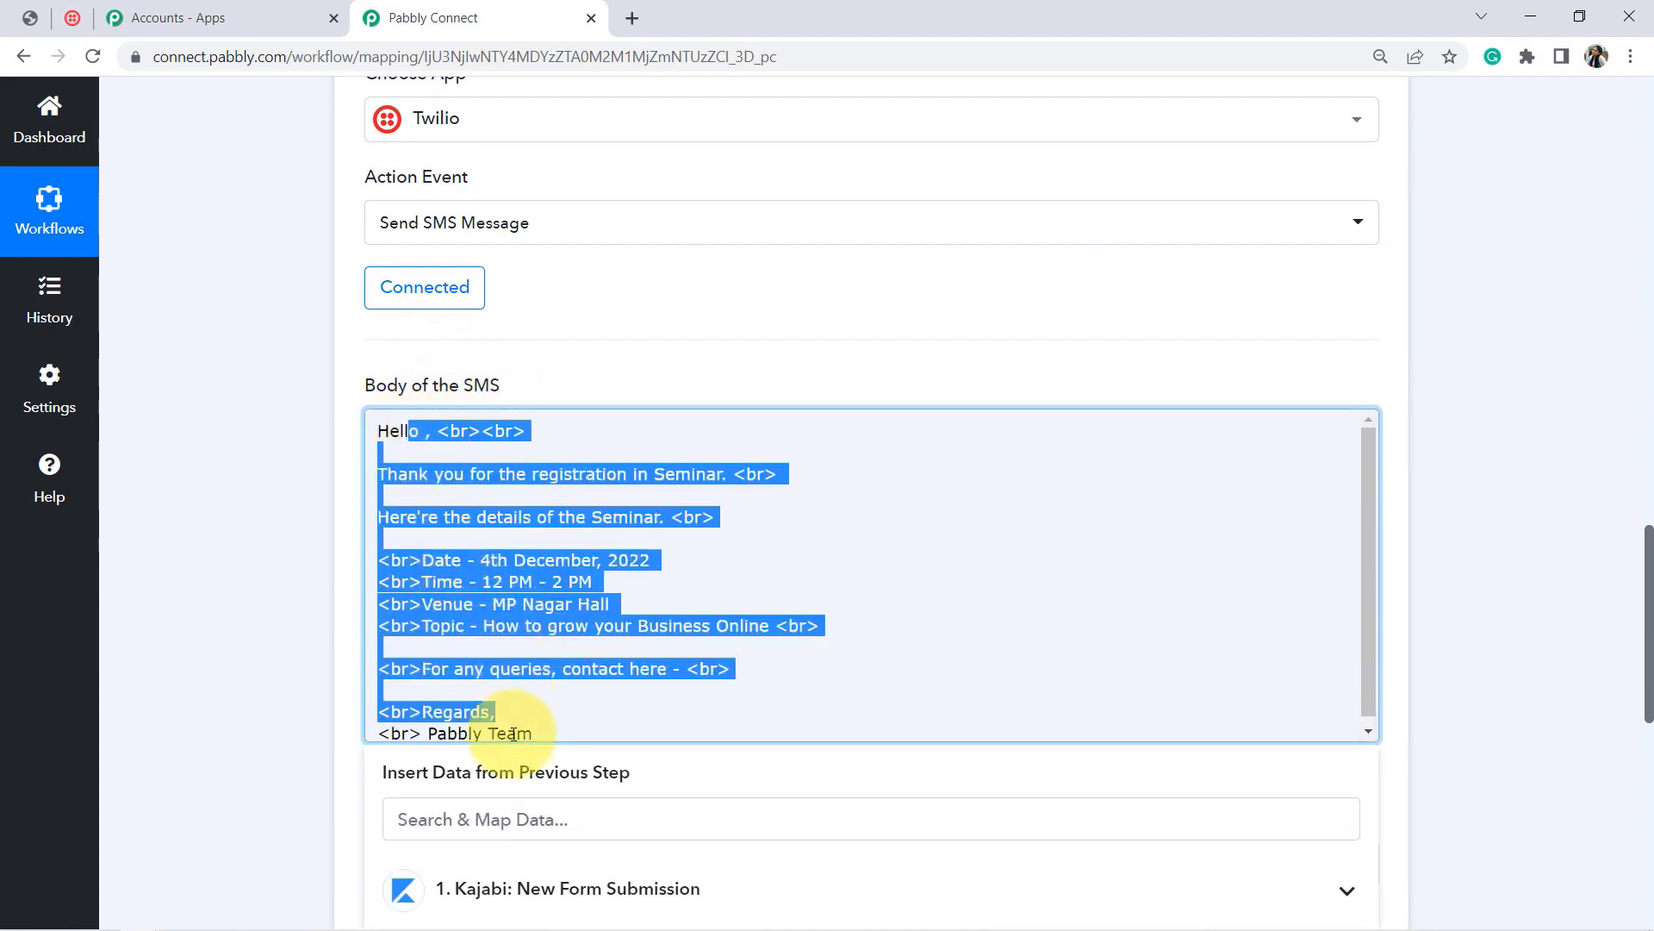
triple_click(498, 610)
Step: Insert the Kajabi form submission's Payload Name right after Hello in the SMS body
left_click(487, 537)
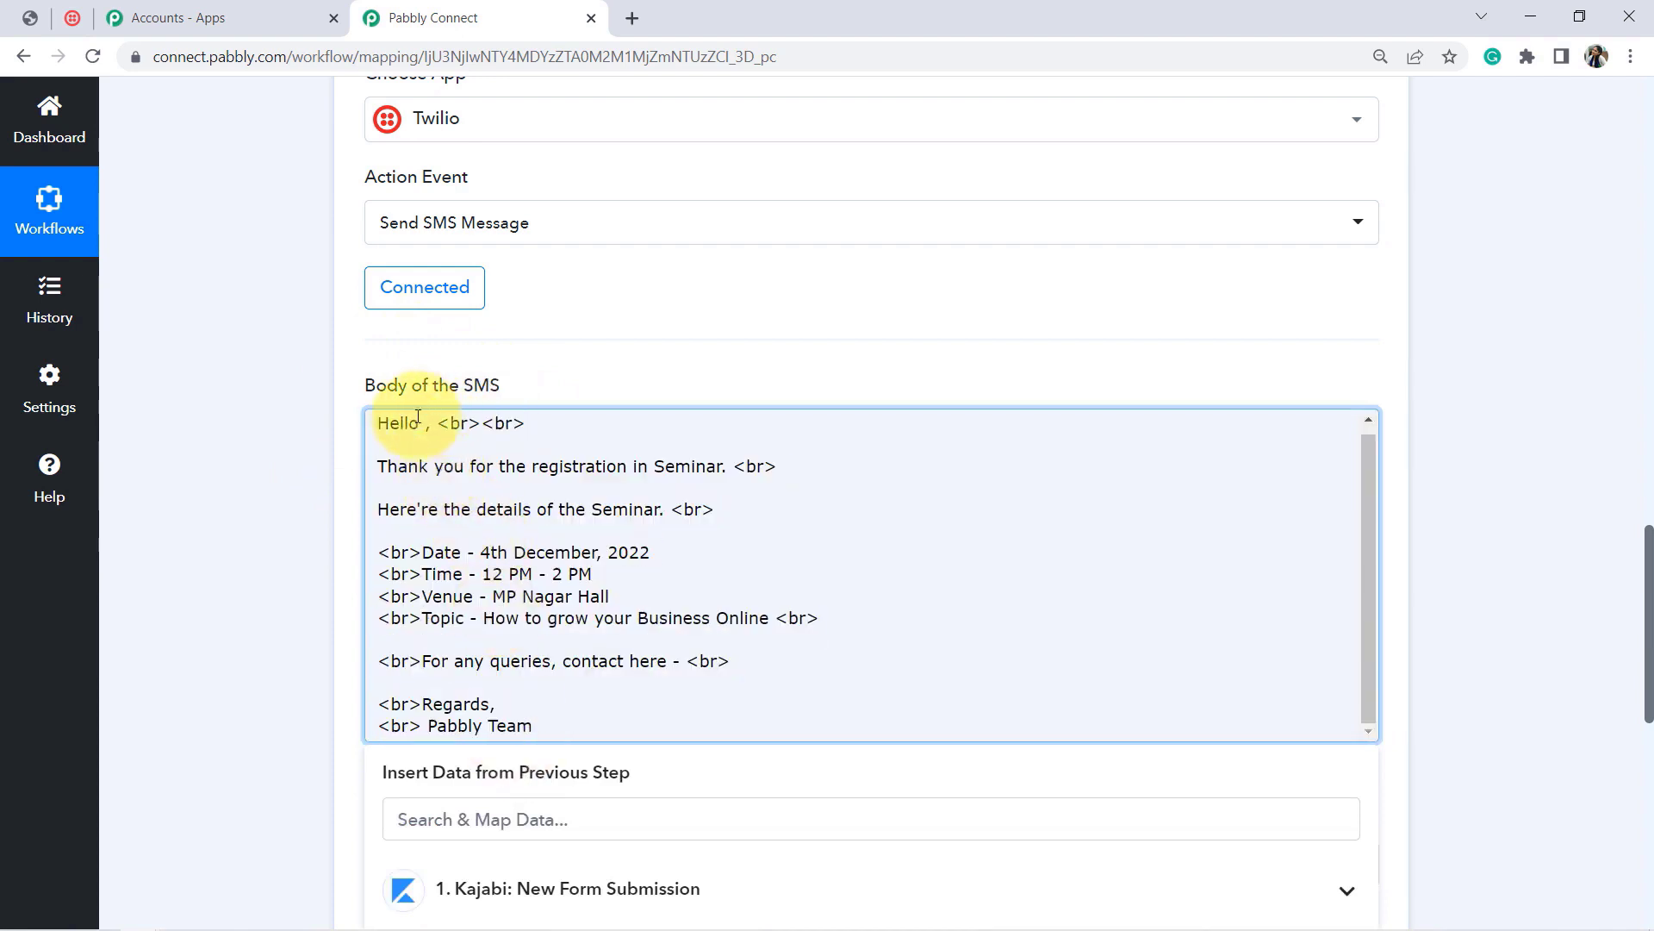
left_click_drag(427, 425, 388, 429)
left_click(383, 431)
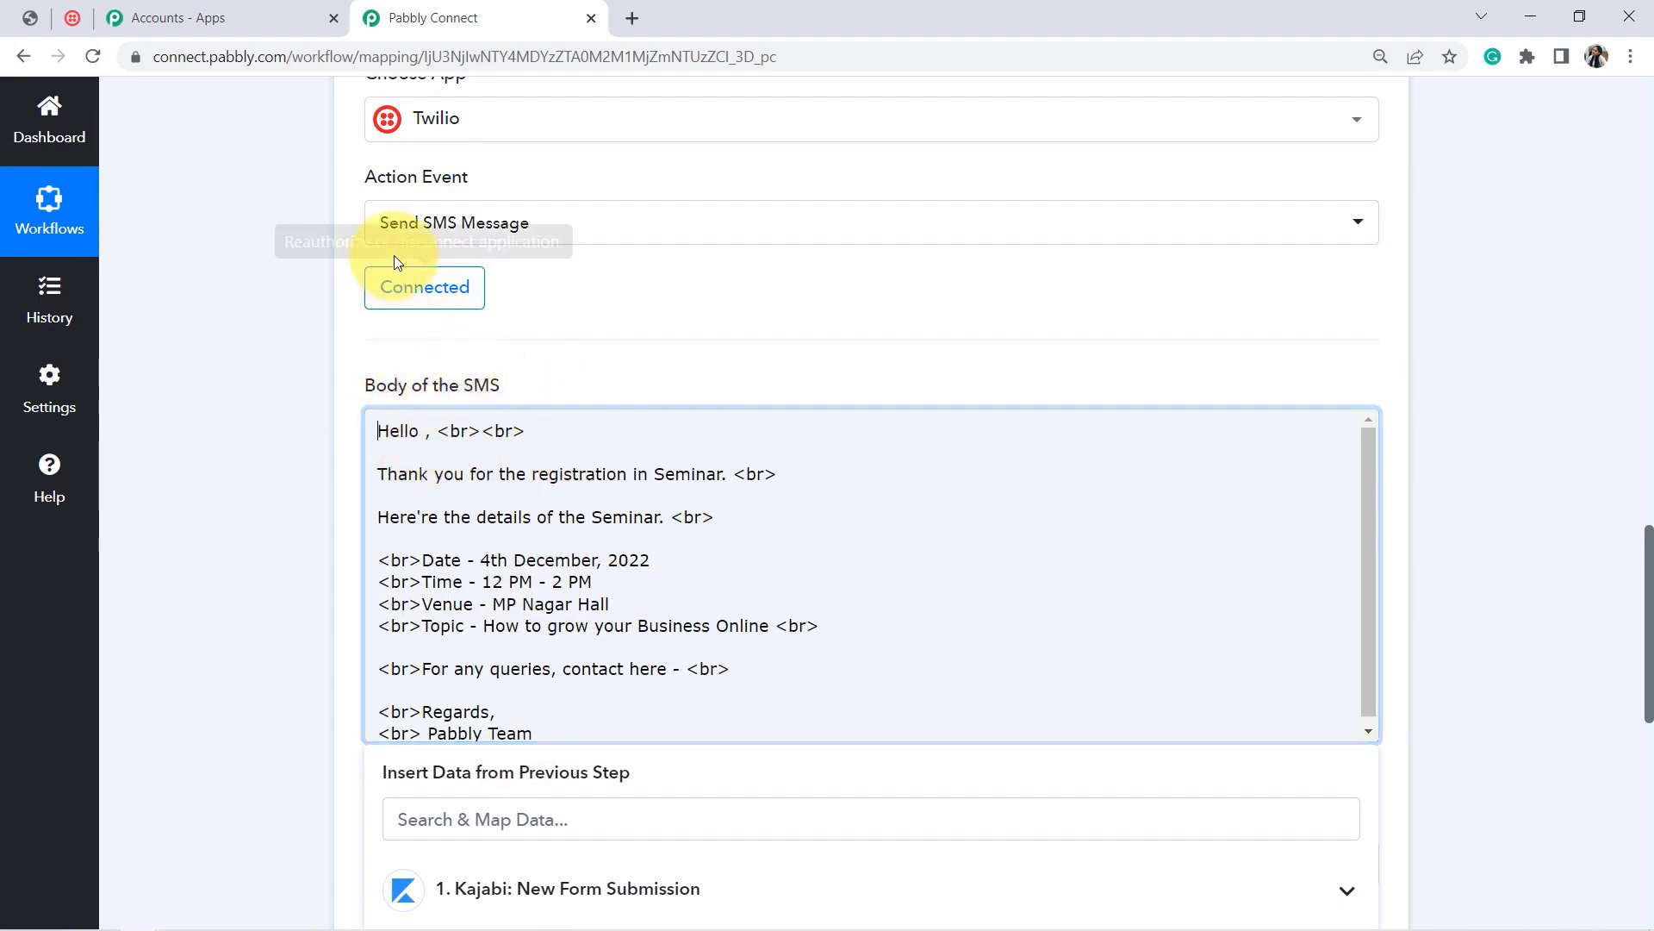
left_click(271, 474)
mouse_move(1649, 599)
left_mouse_down()
mouse_move(1650, 358)
mouse_move(1650, 598)
left_mouse_up()
left_click(424, 438)
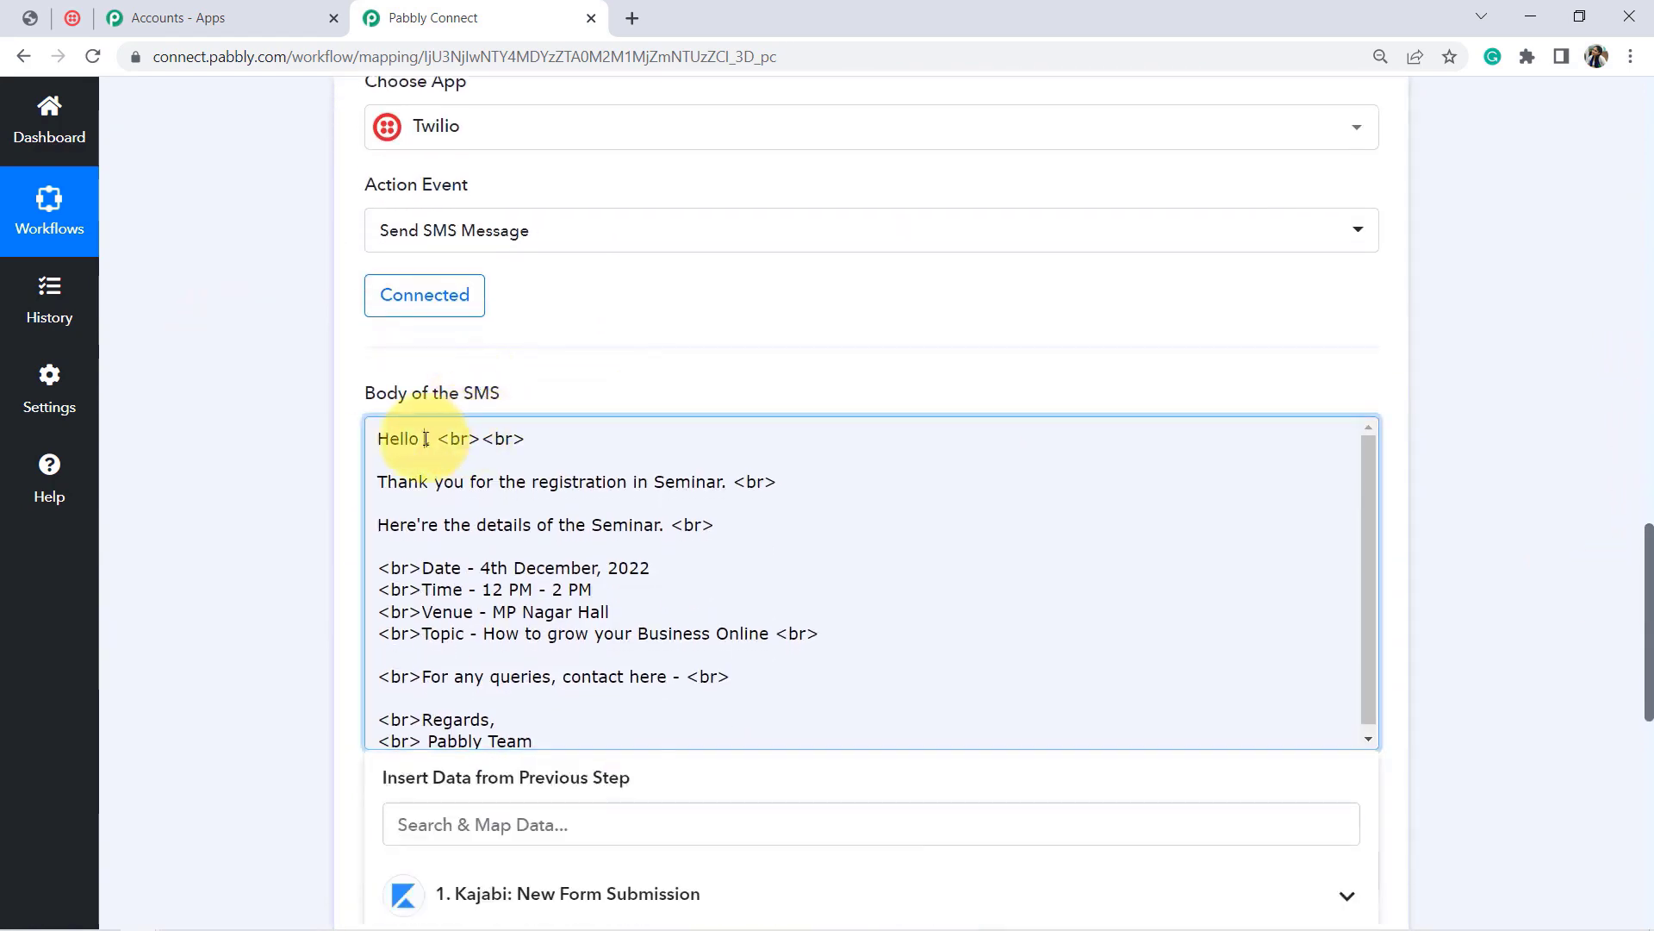
left_click_drag(1649, 583, 1649, 700)
left_click(617, 406)
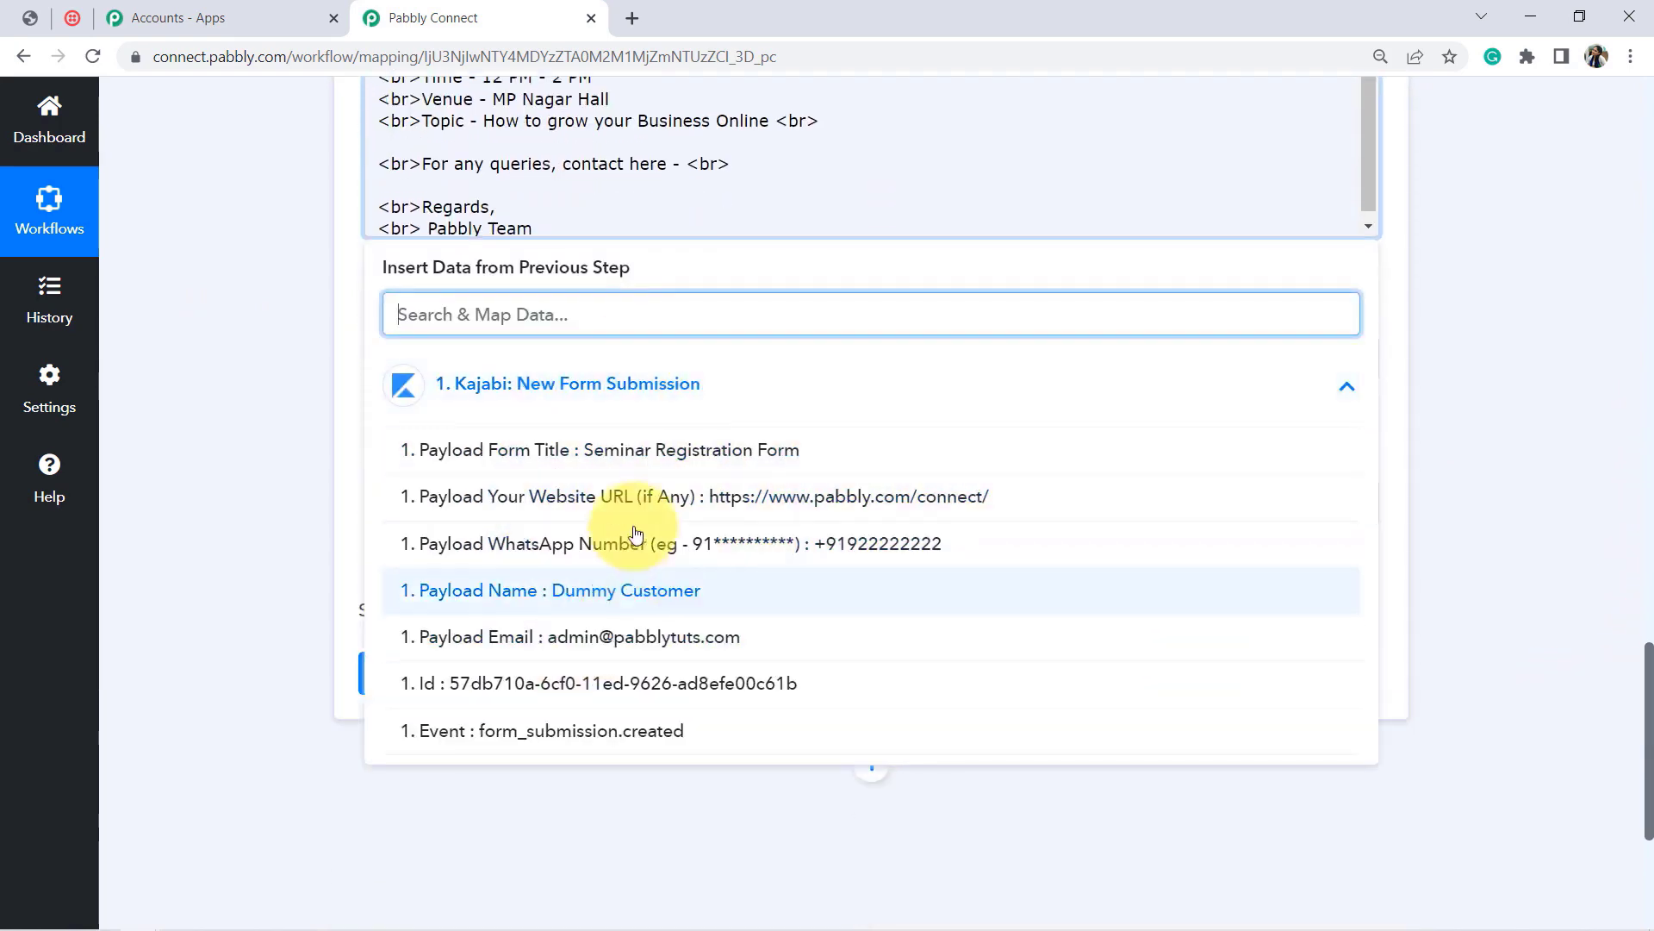
left_click(487, 579)
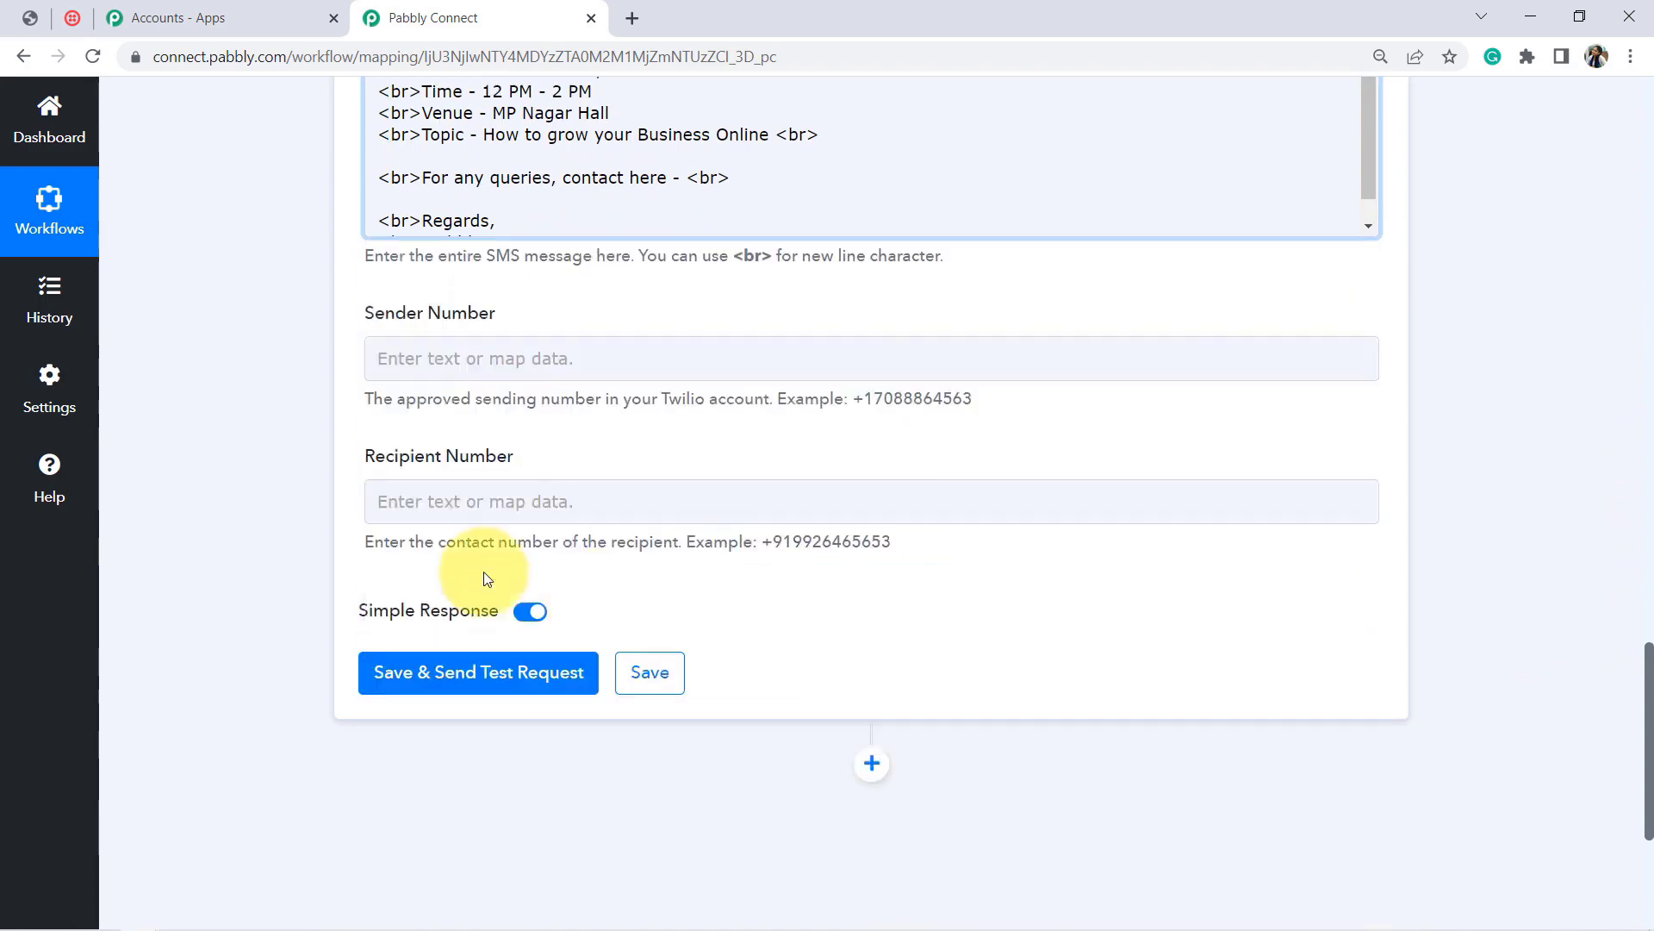
left_click(236, 452)
left_click_drag(1646, 699, 1646, 613)
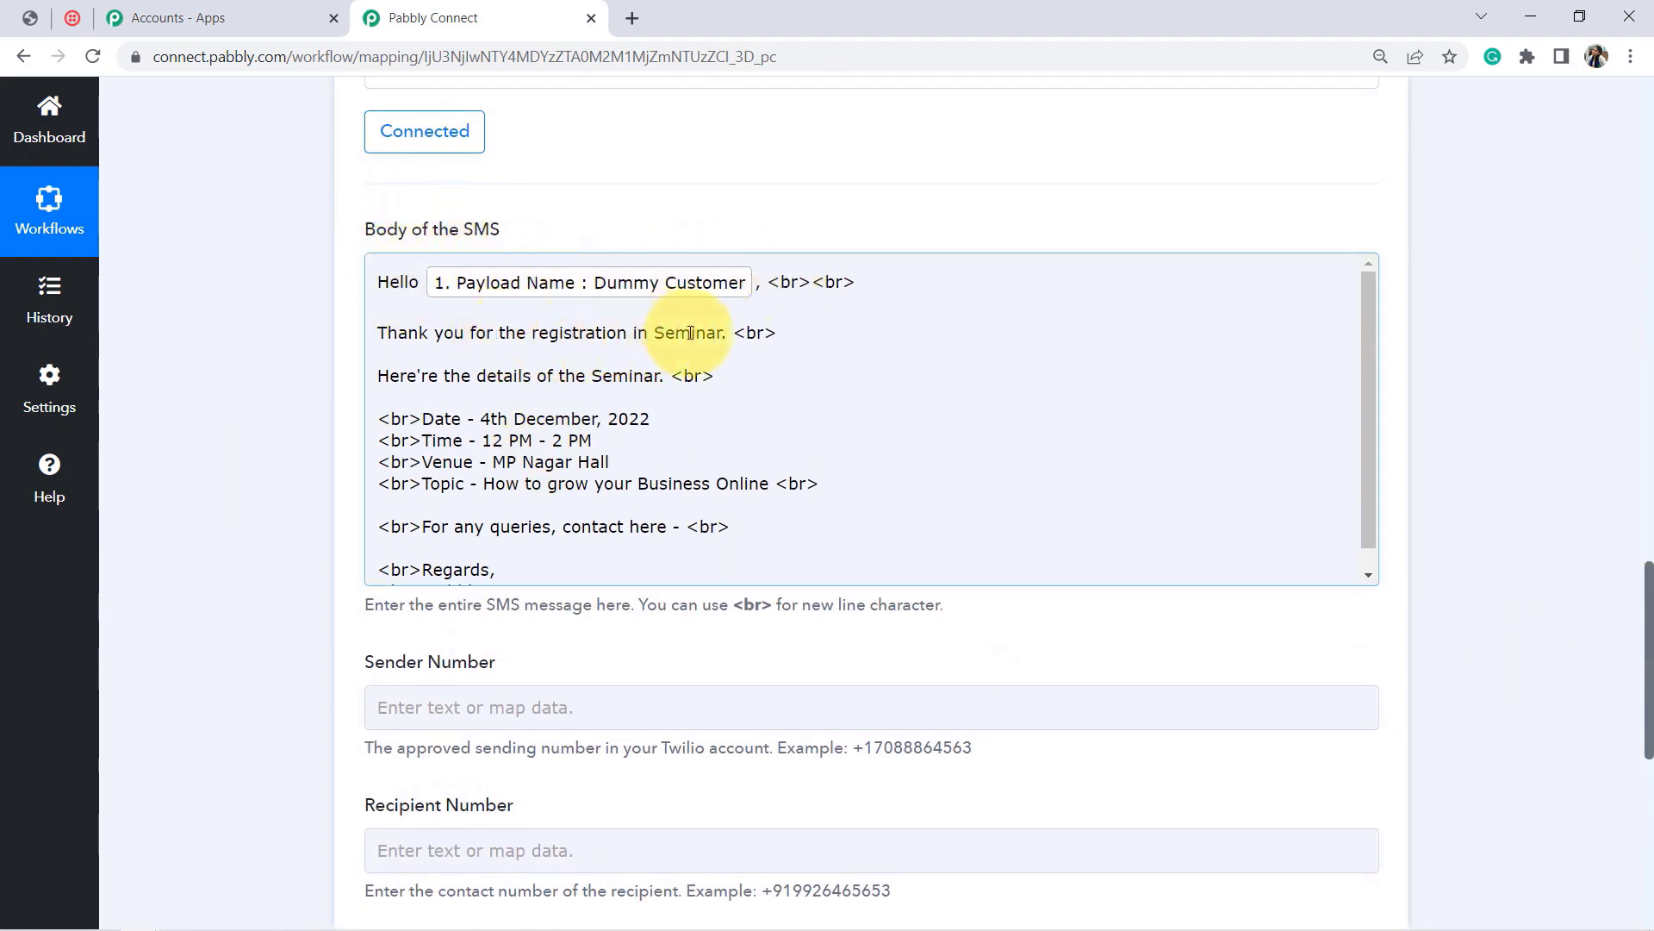
Step: Fix the queries line's contact number by deleting its extra leading 1
left_click(422, 380)
left_click_drag(599, 390, 615, 389)
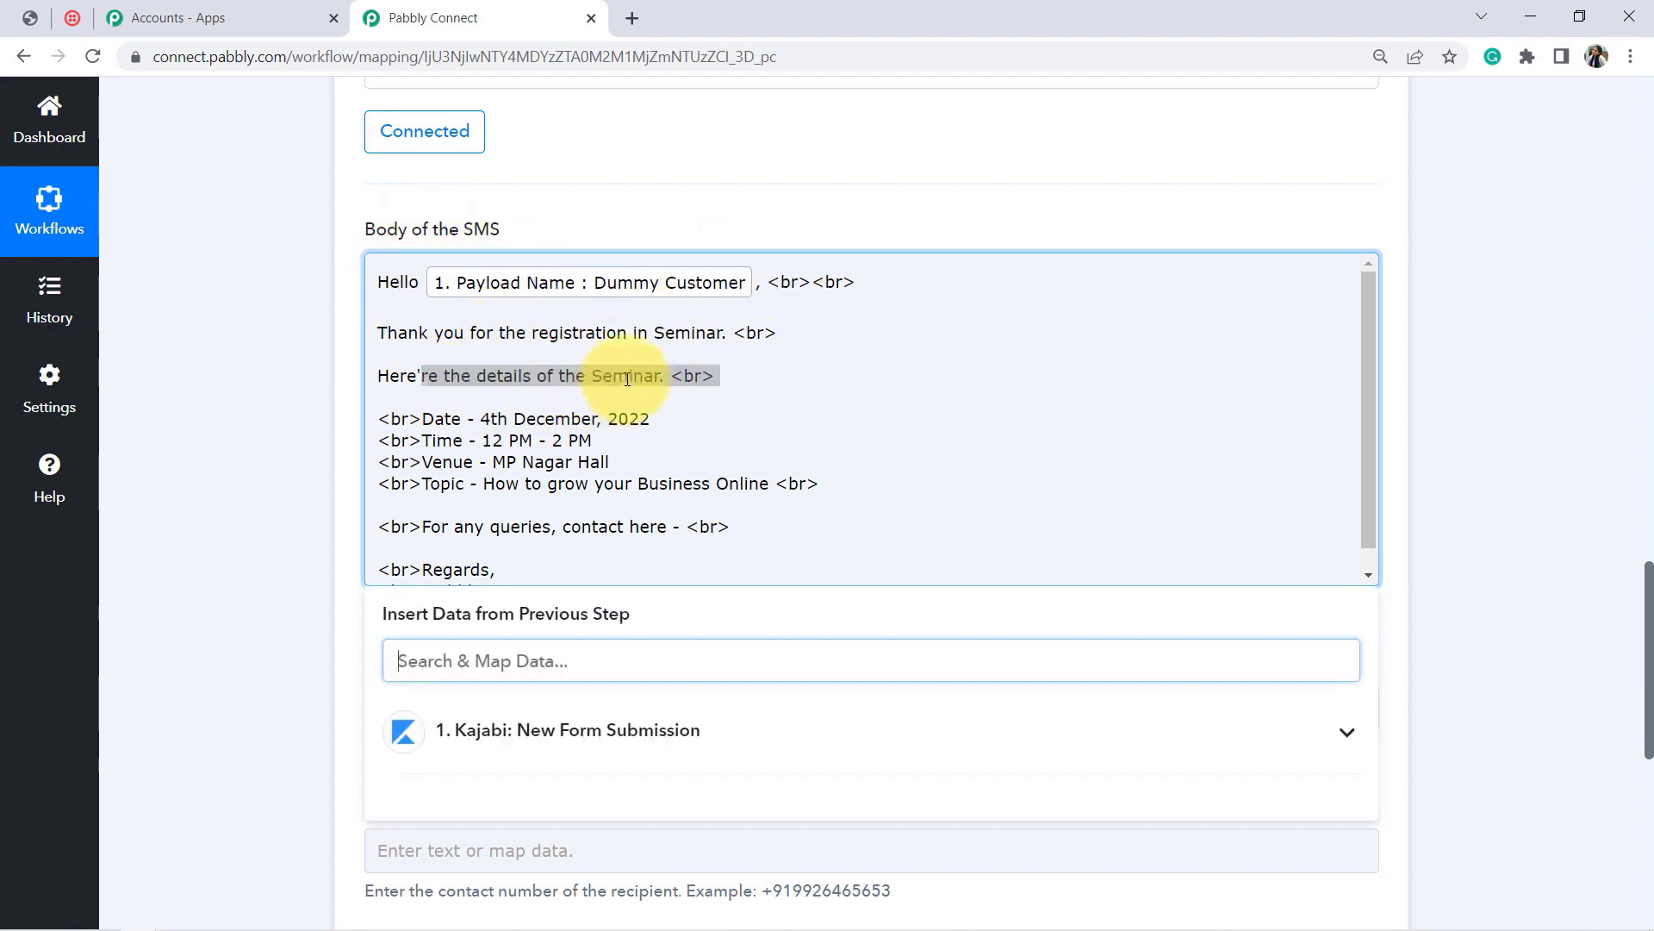
left_click(631, 380)
mouse_move(435, 420)
left_mouse_down()
mouse_move(460, 420)
mouse_move(452, 441)
left_mouse_up()
left_click(505, 463)
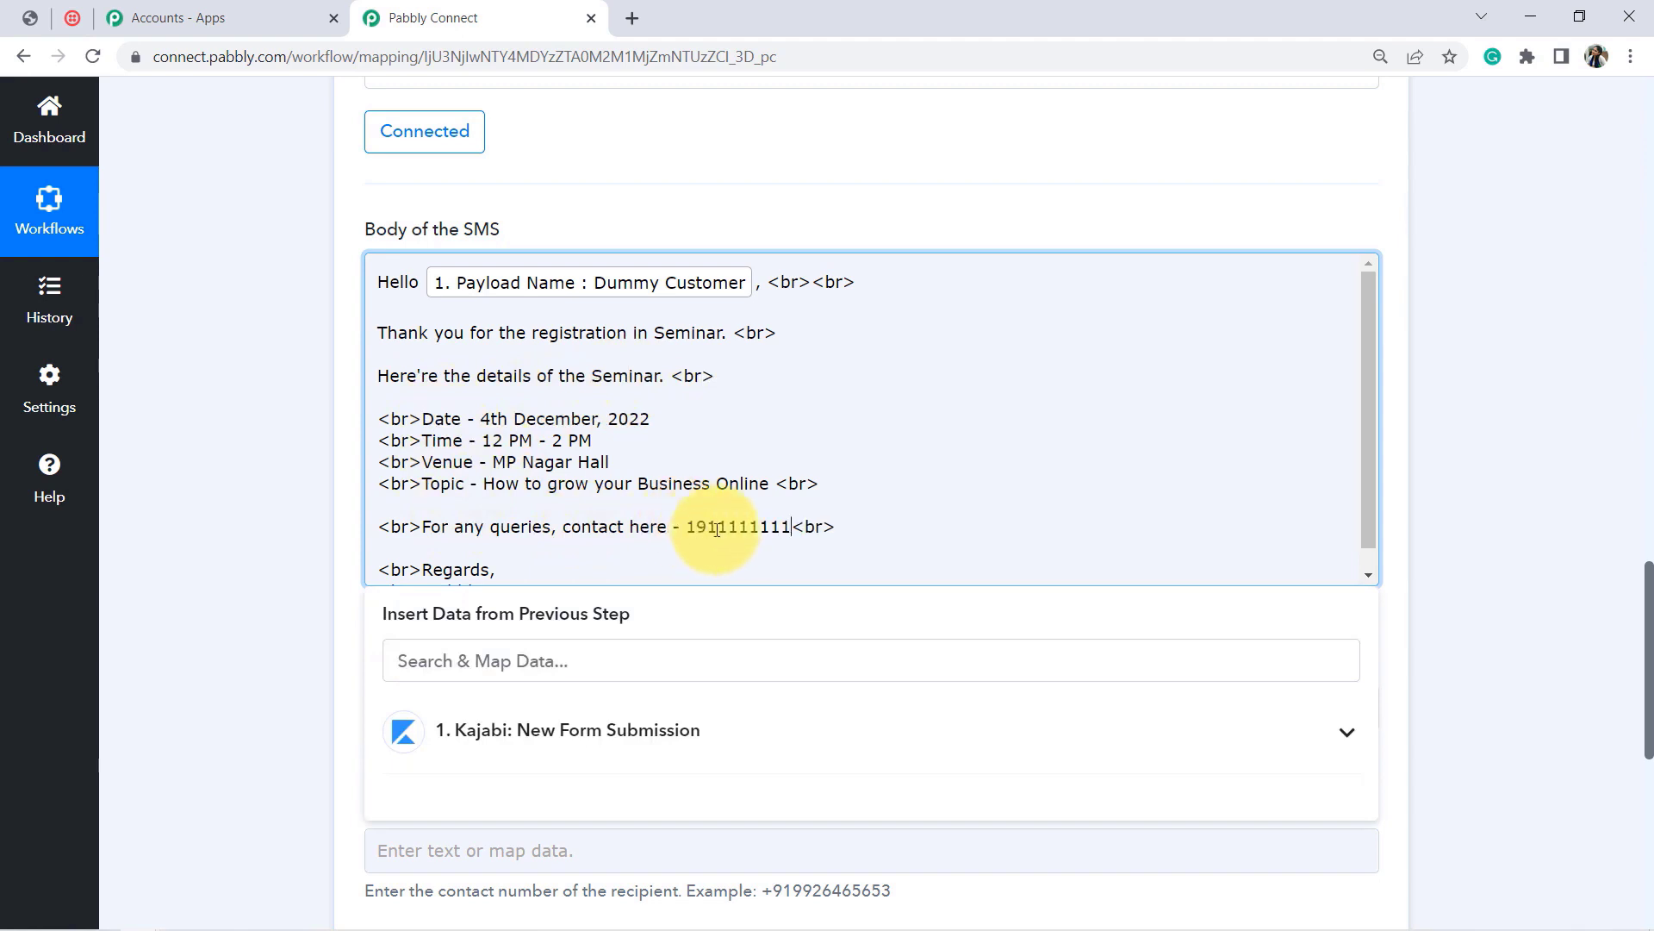
left_click(698, 528)
key("BackSpace")
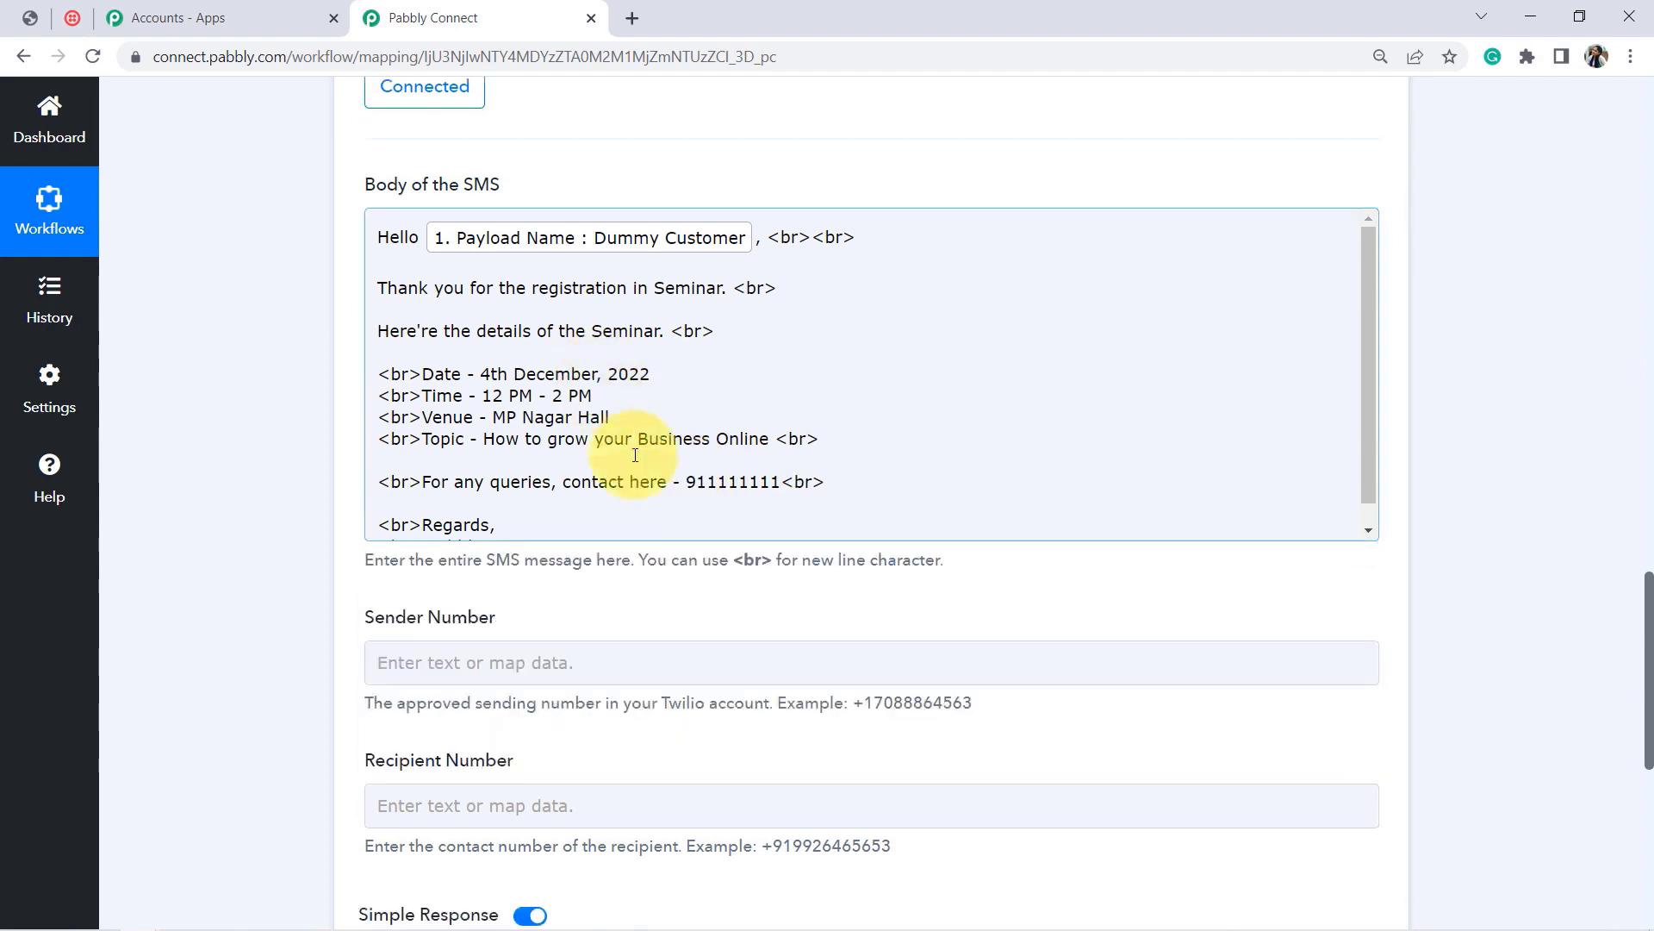
left_click(1460, 506)
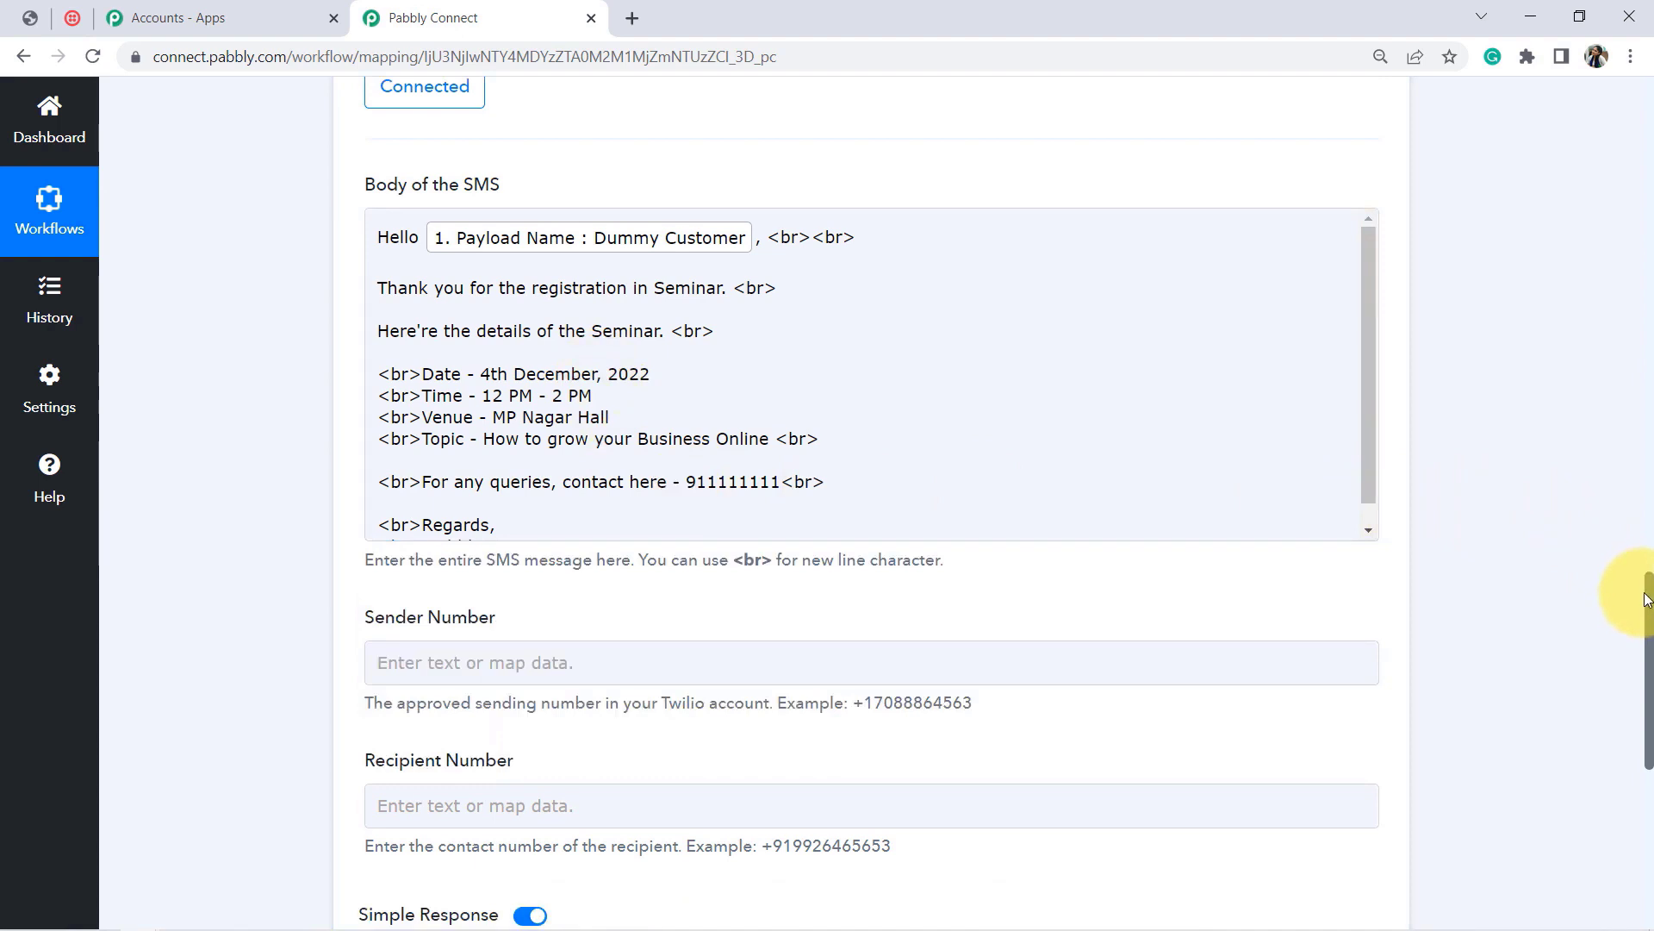
scroll(1648, 599, "down", 3)
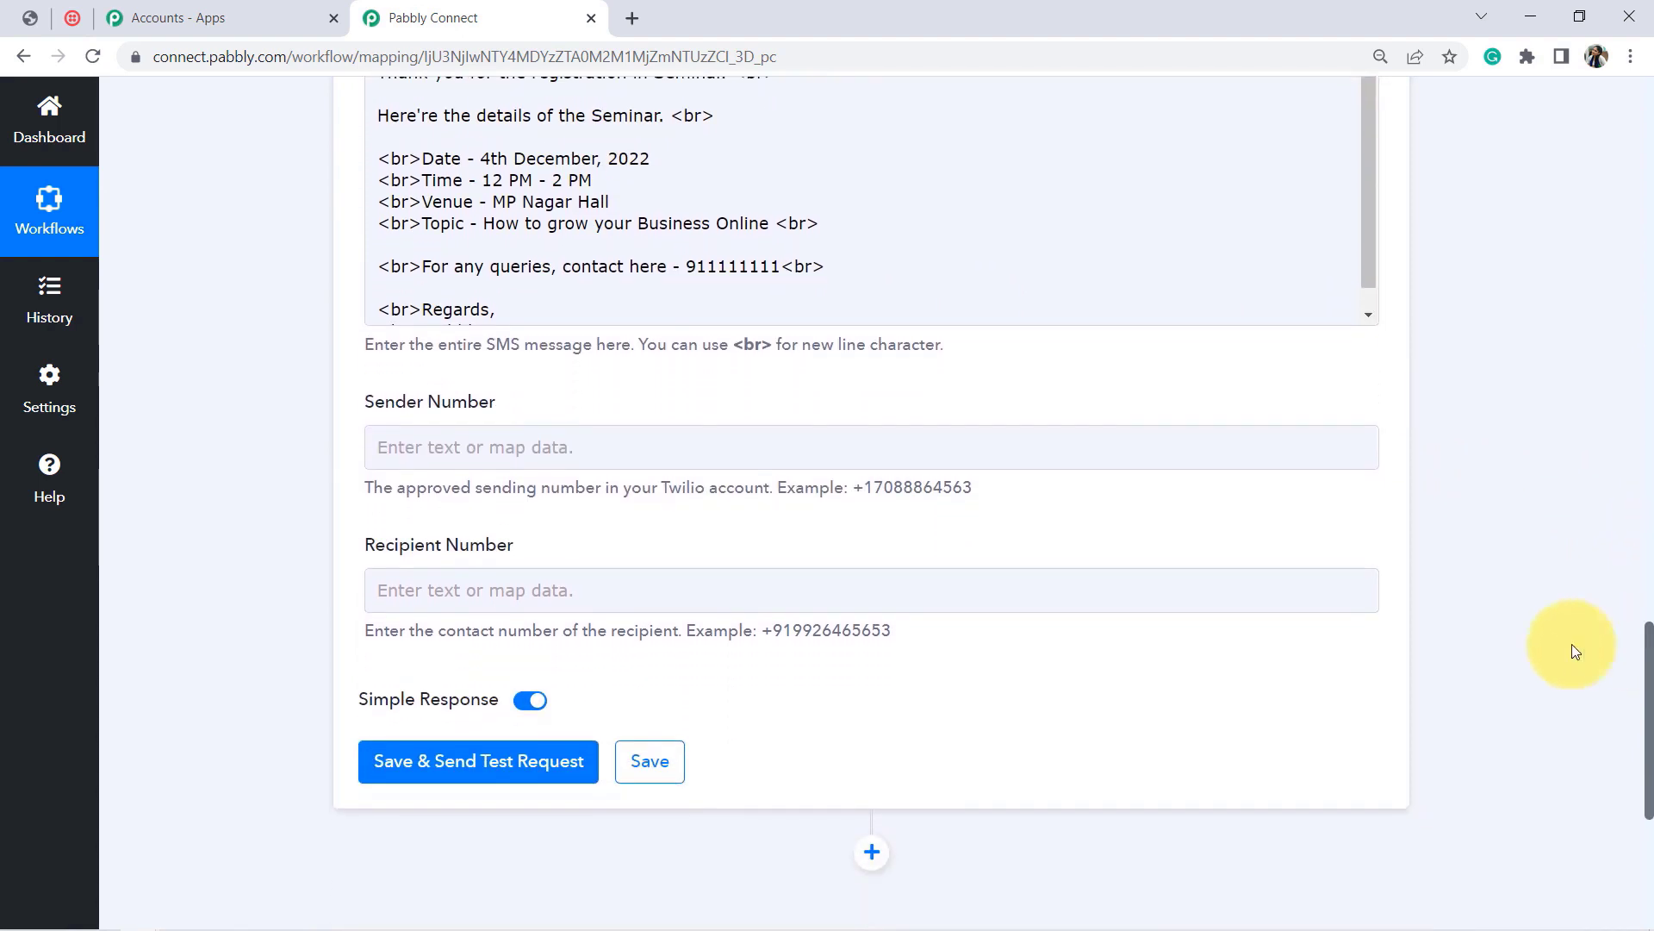
Step: Enter Pabbly as Sender Number and map the Kajabi Payload WhatsApp Number into Recipient Number
left_click(395, 449)
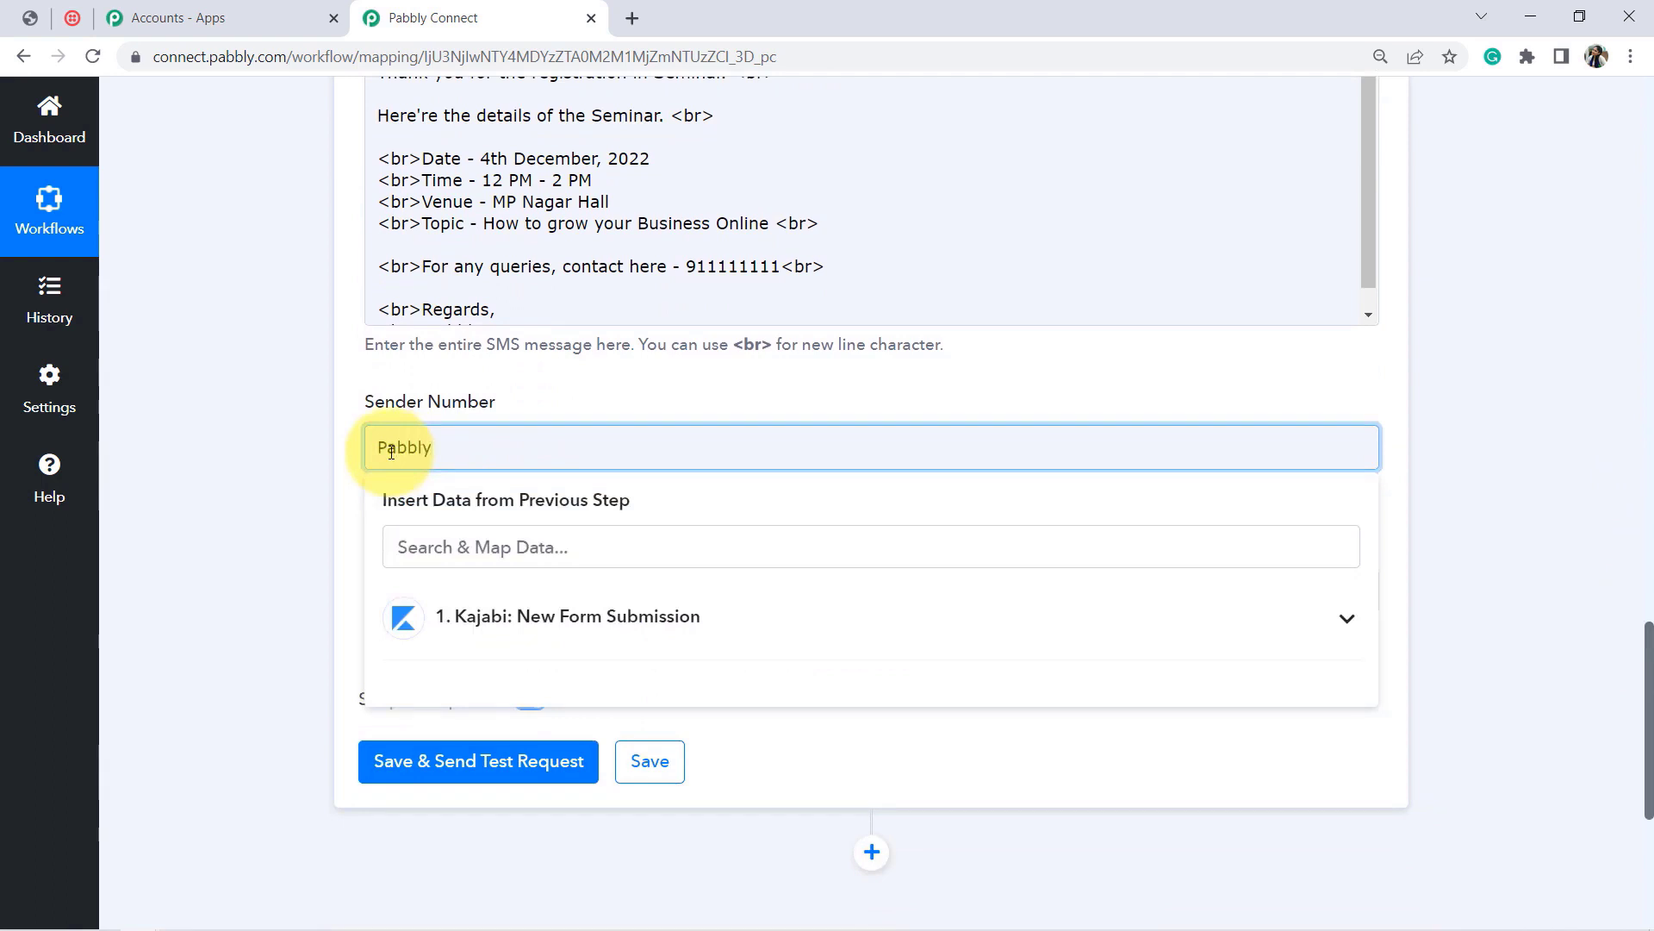
left_click(297, 489)
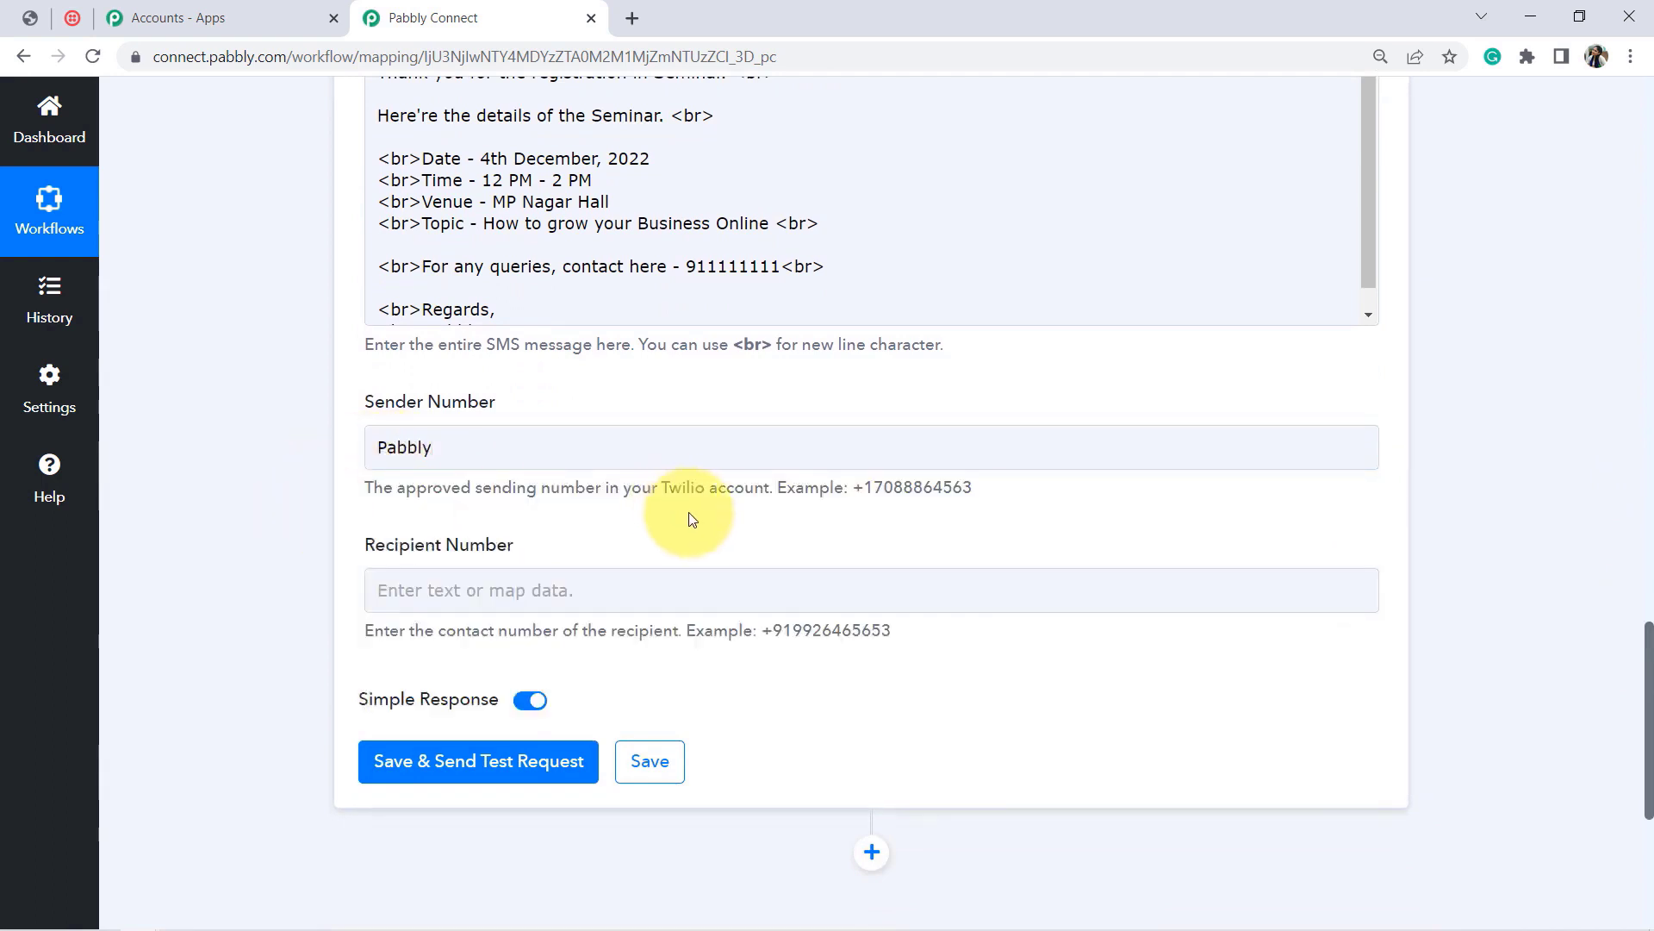
left_click(543, 593)
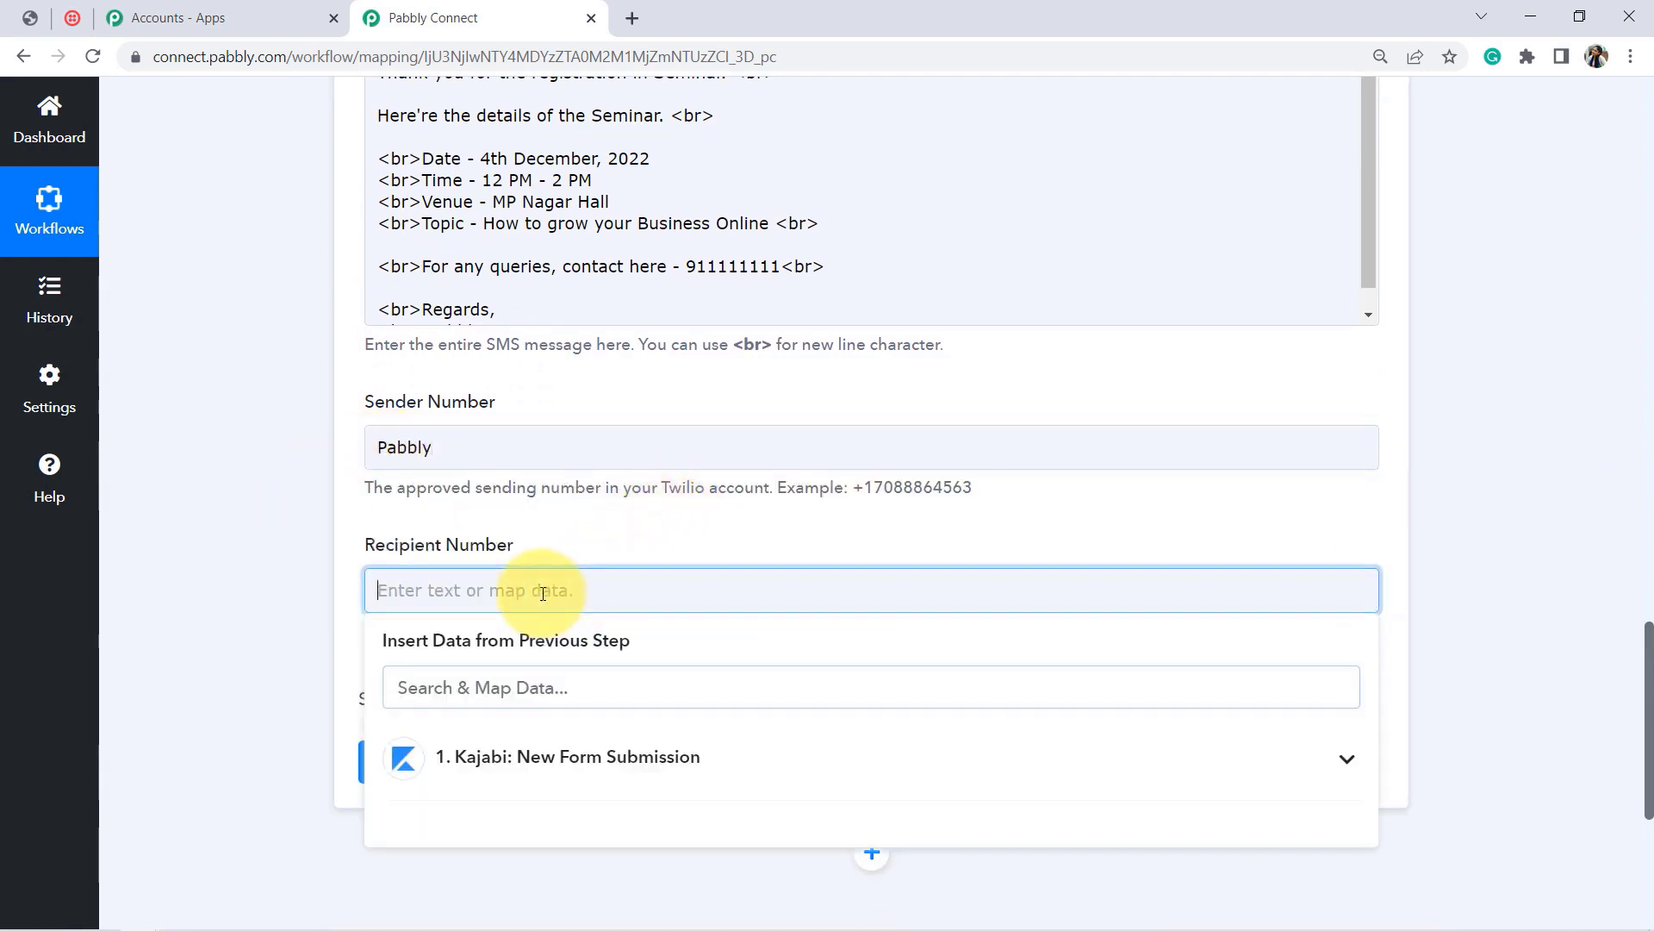
left_click_drag(1646, 632, 1642, 678)
left_click(565, 522)
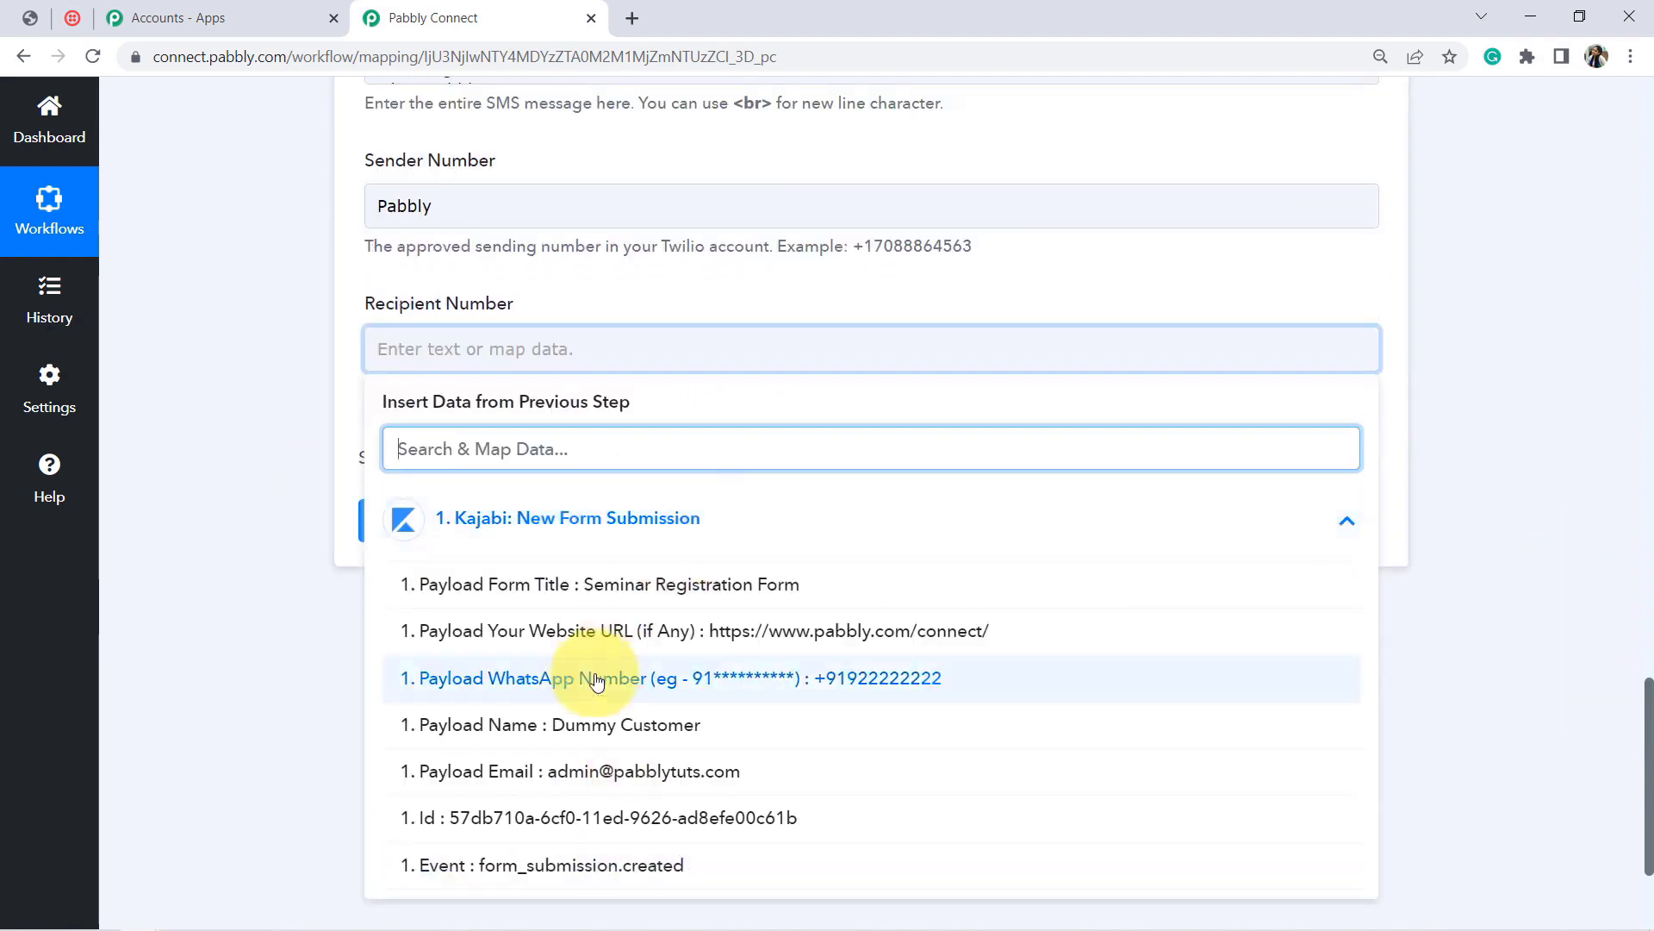
left_click(862, 689)
left_click(289, 341)
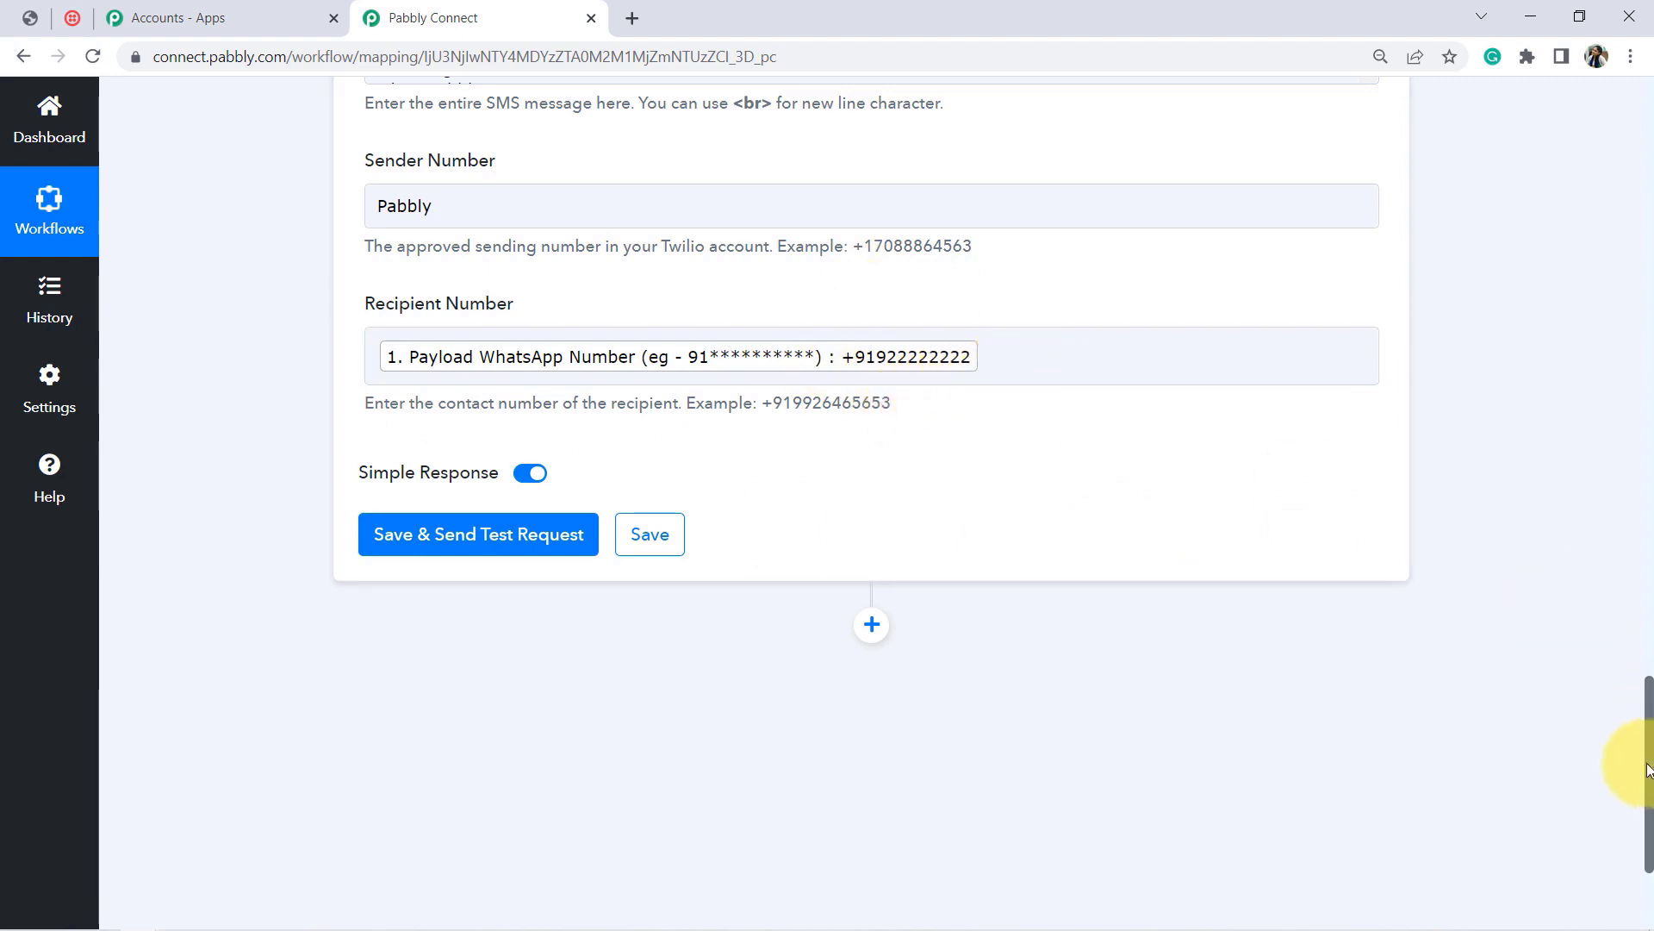
scroll(1643, 771, "down", 1)
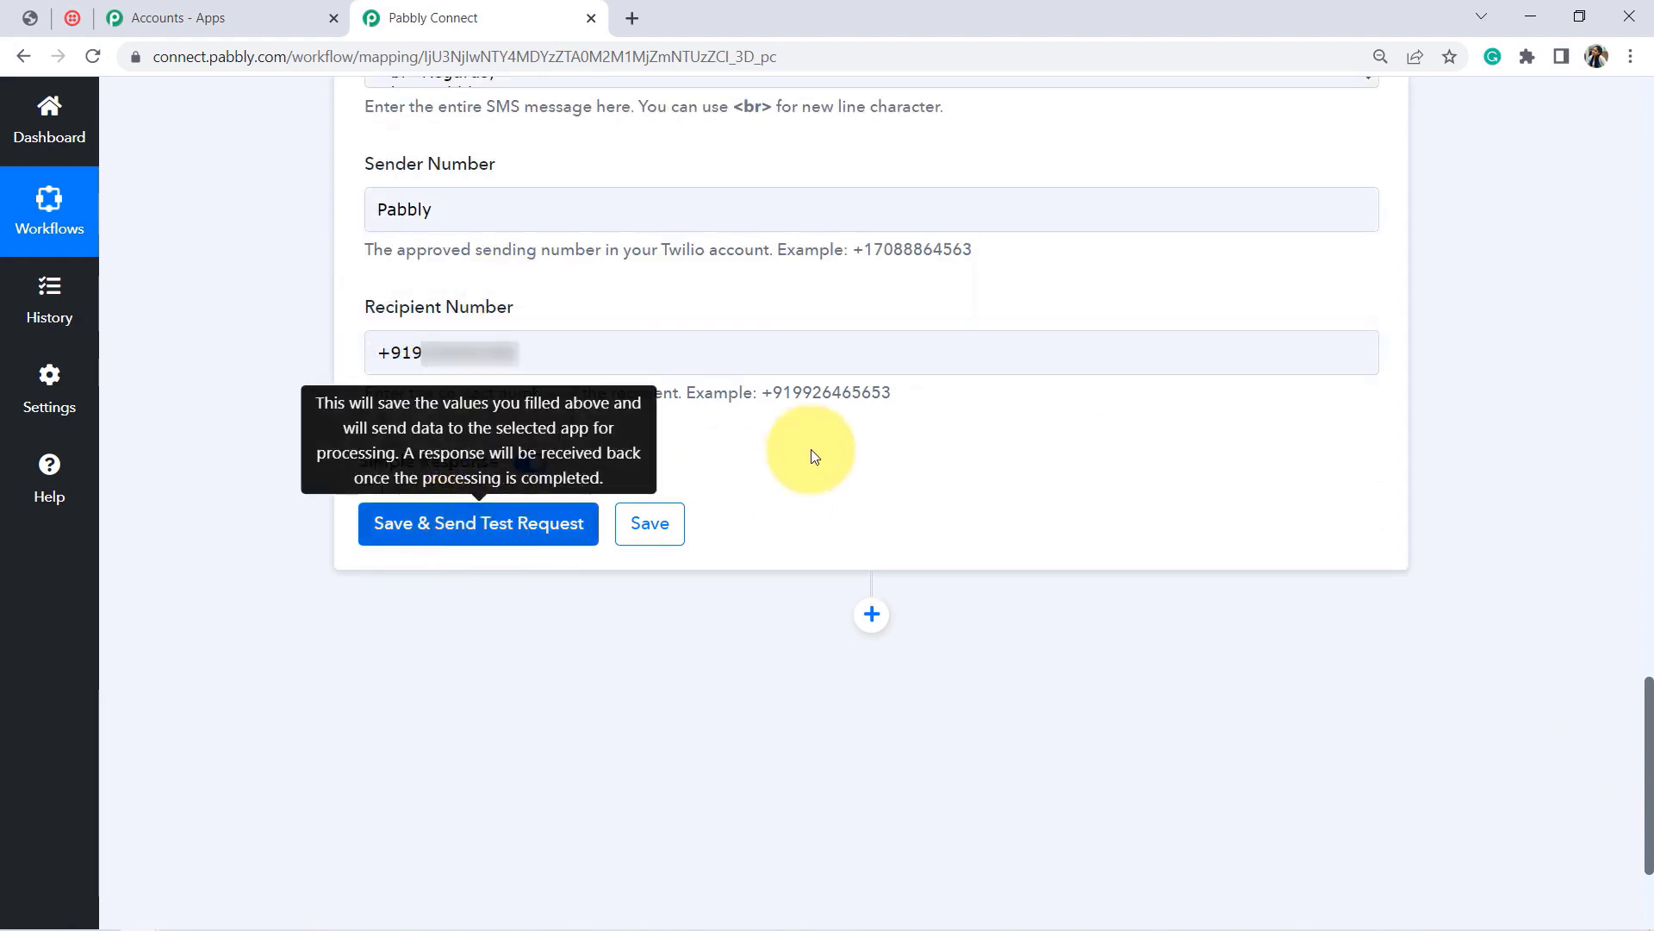
Step: Send a test request, which fails with Twilio error 21606 rejecting 'Pabbly' as sender
left_click_drag(762, 391, 866, 392)
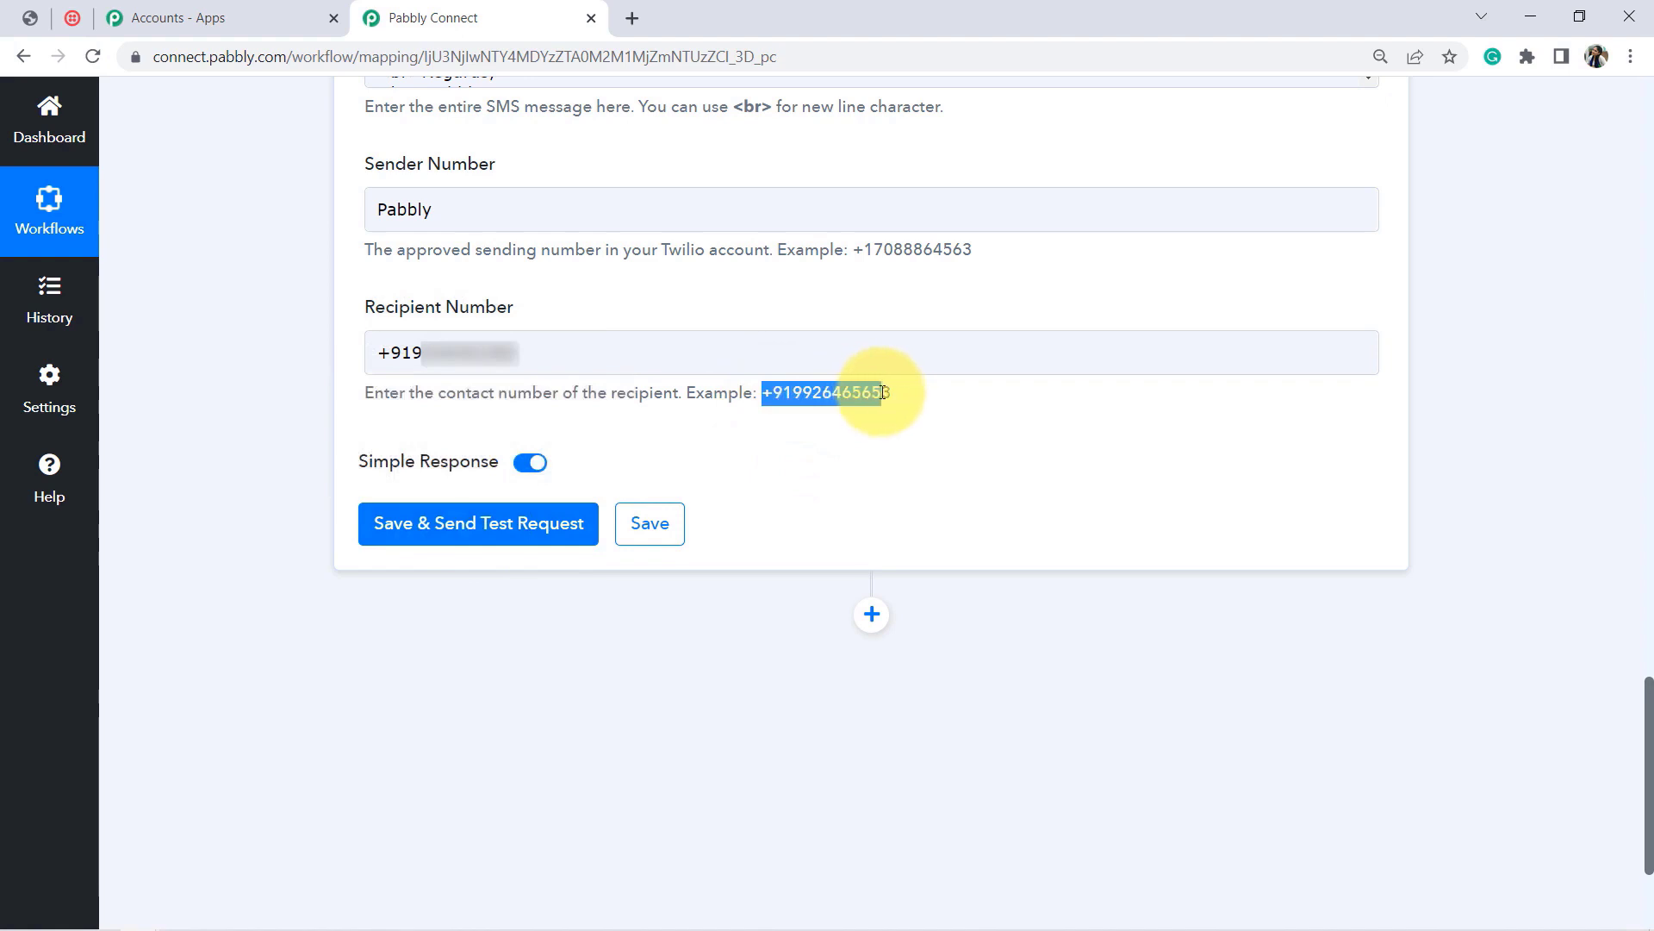
left_click(473, 539)
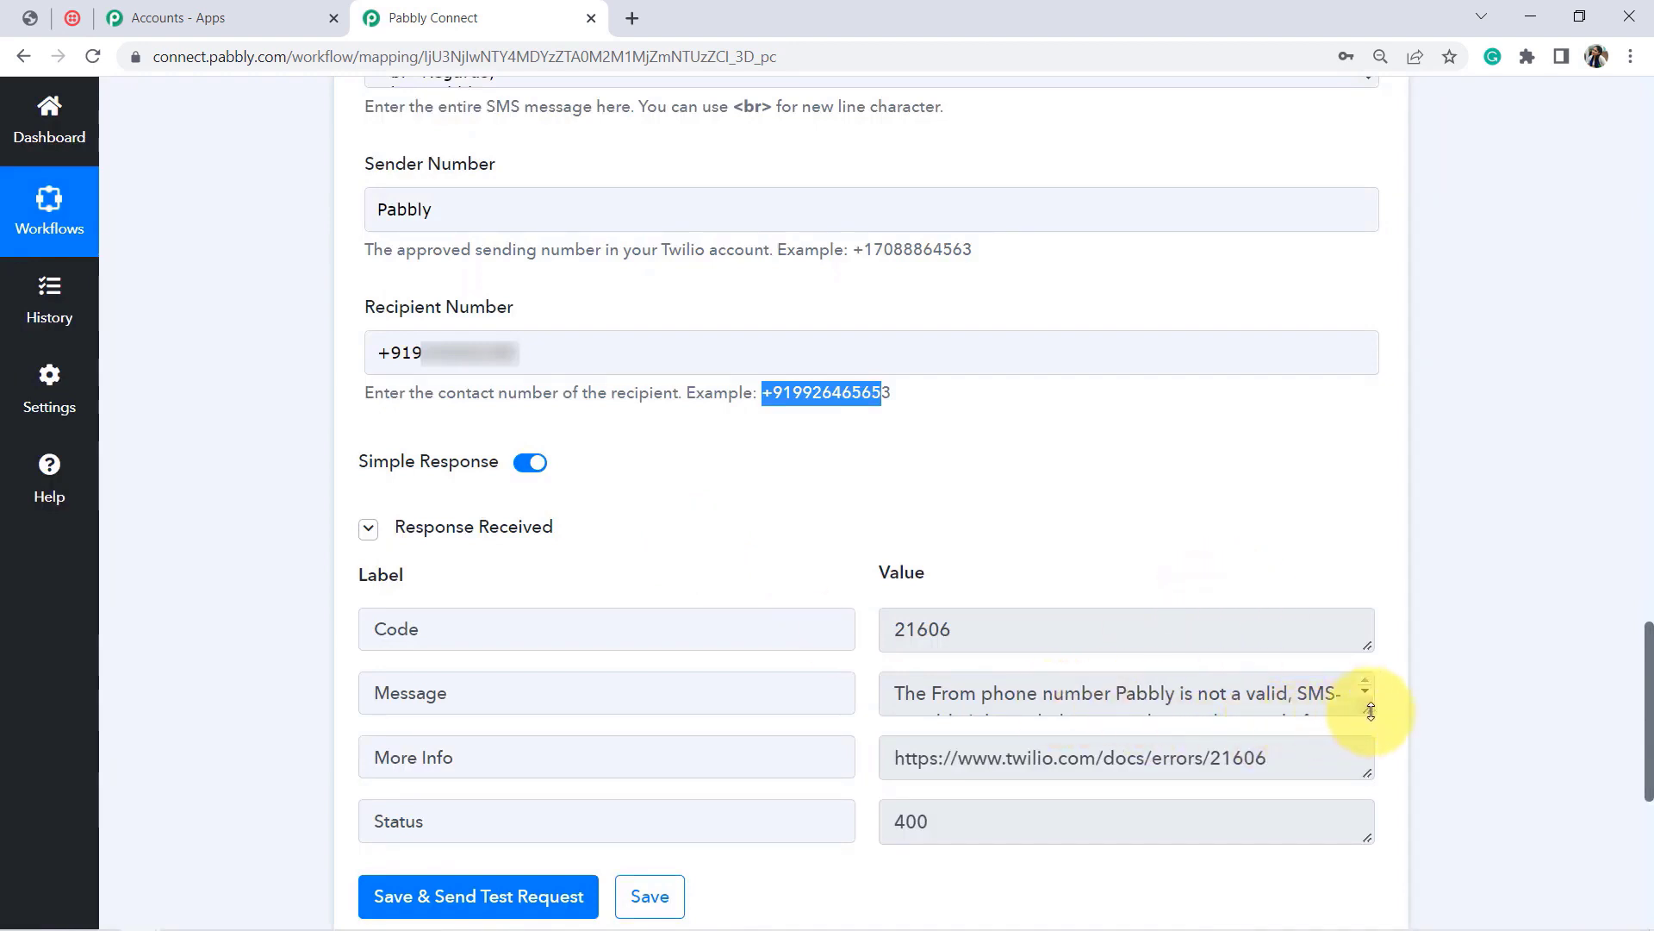
left_click_drag(1371, 711, 1369, 805)
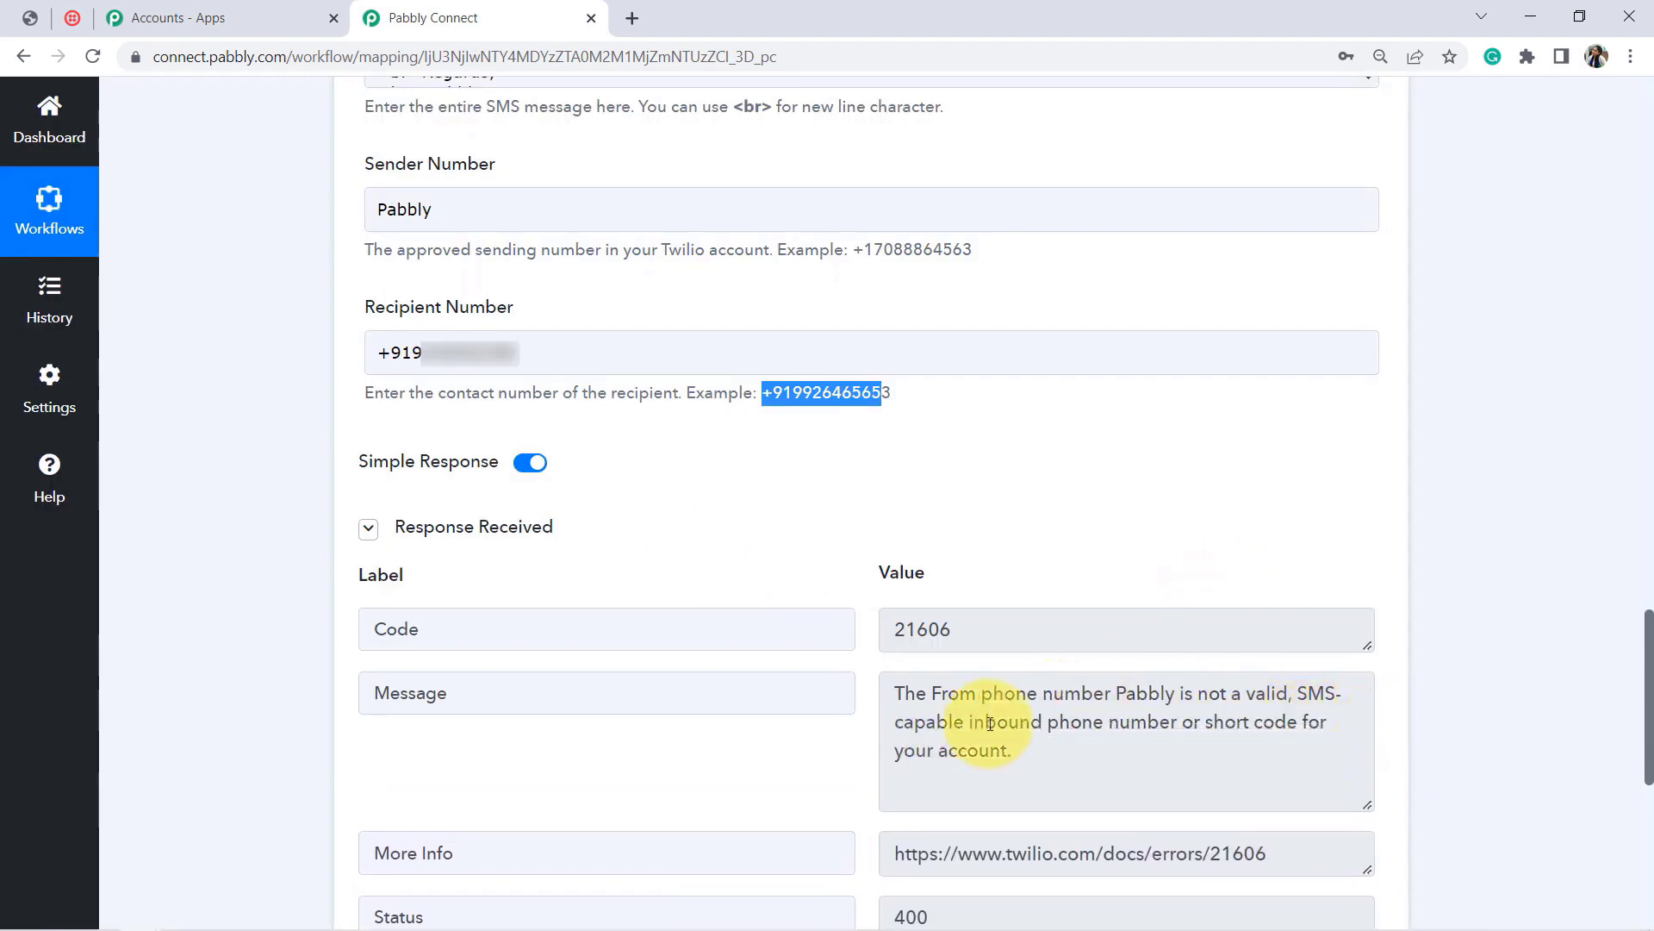
left_click_drag(990, 723, 1017, 752)
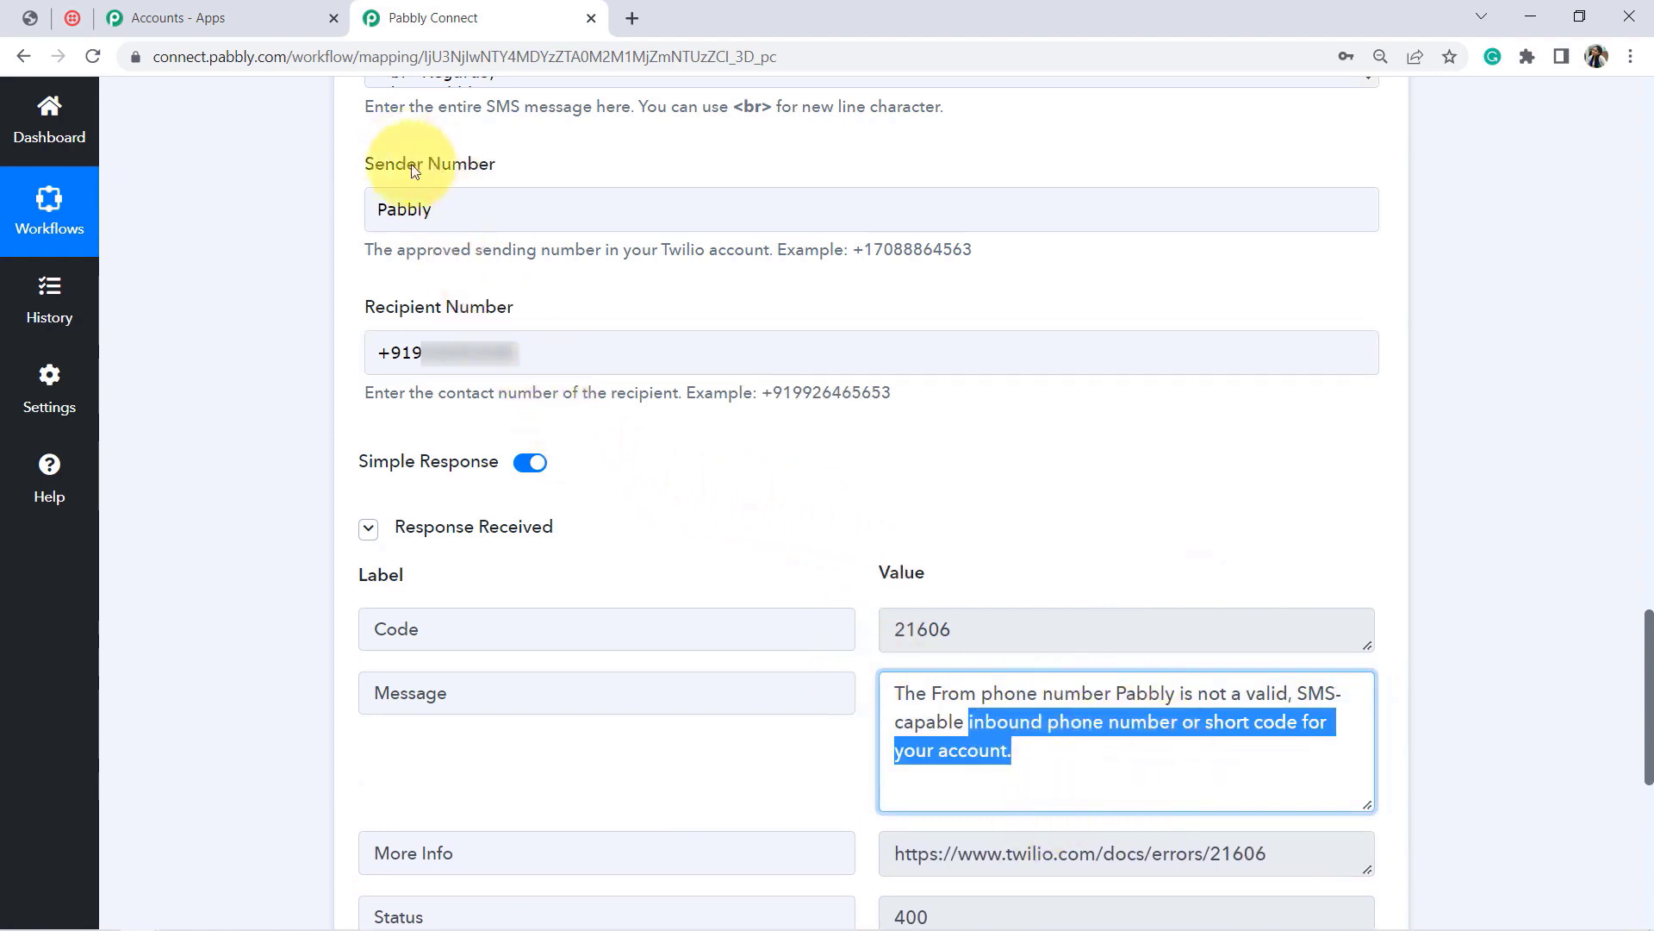
Step: Replace the 'Pabbly' sender with the Twilio account's phone number copied from the Twilio console
double_click(475, 212)
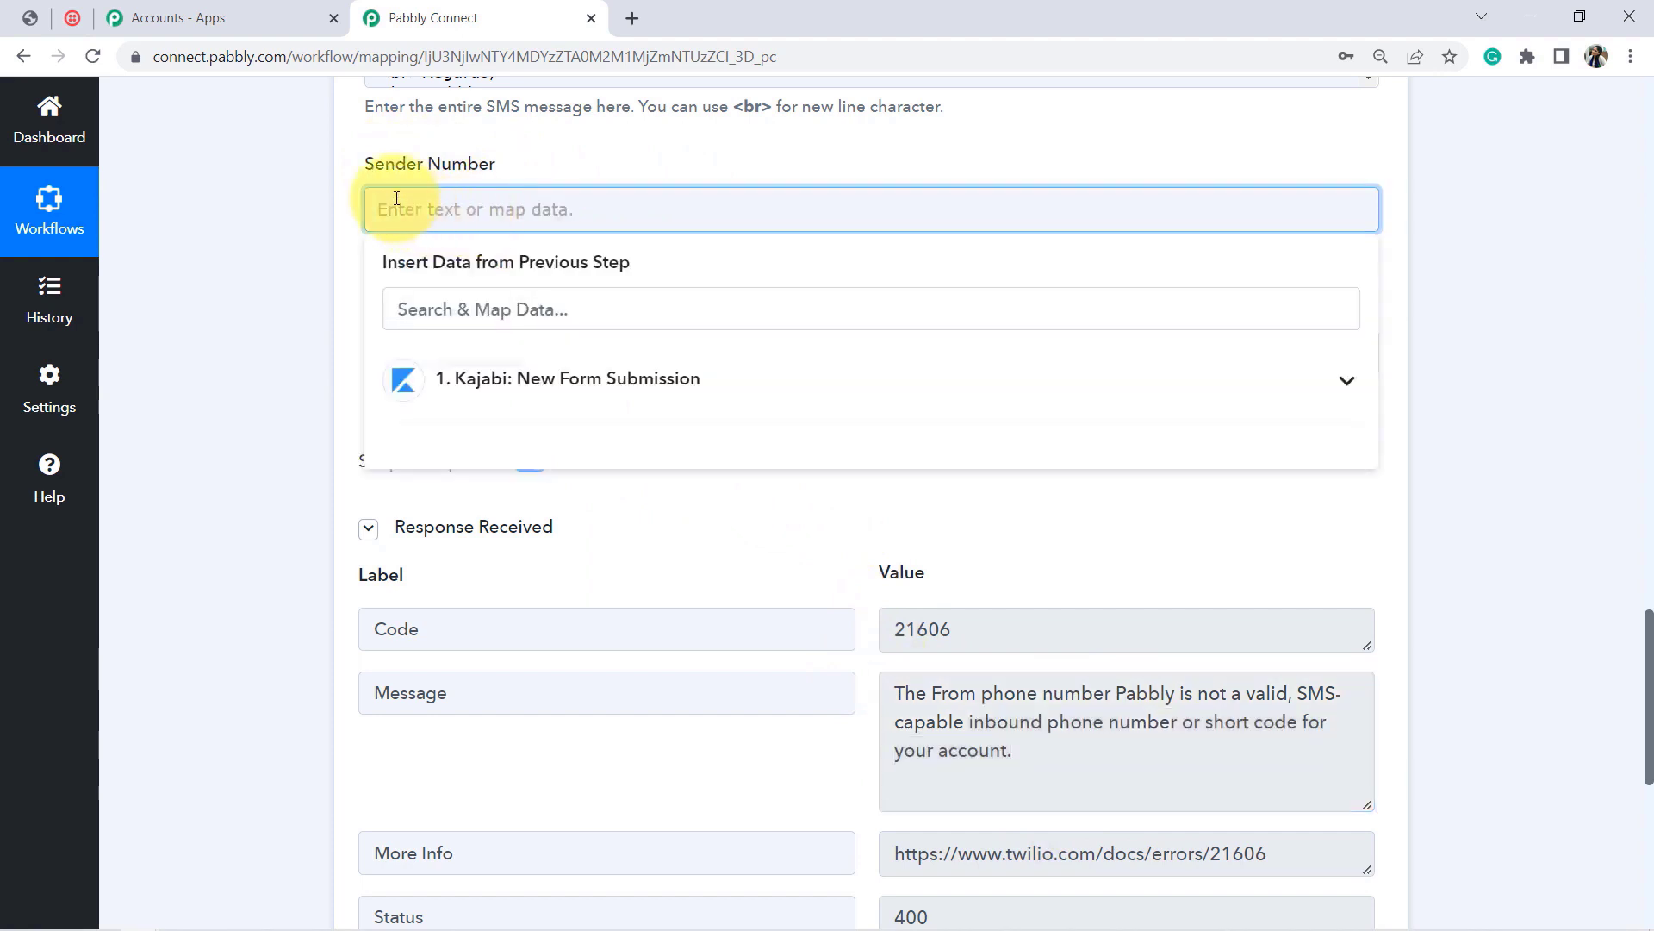
left_click(73, 18)
left_click_drag(1648, 461, 1648, 539)
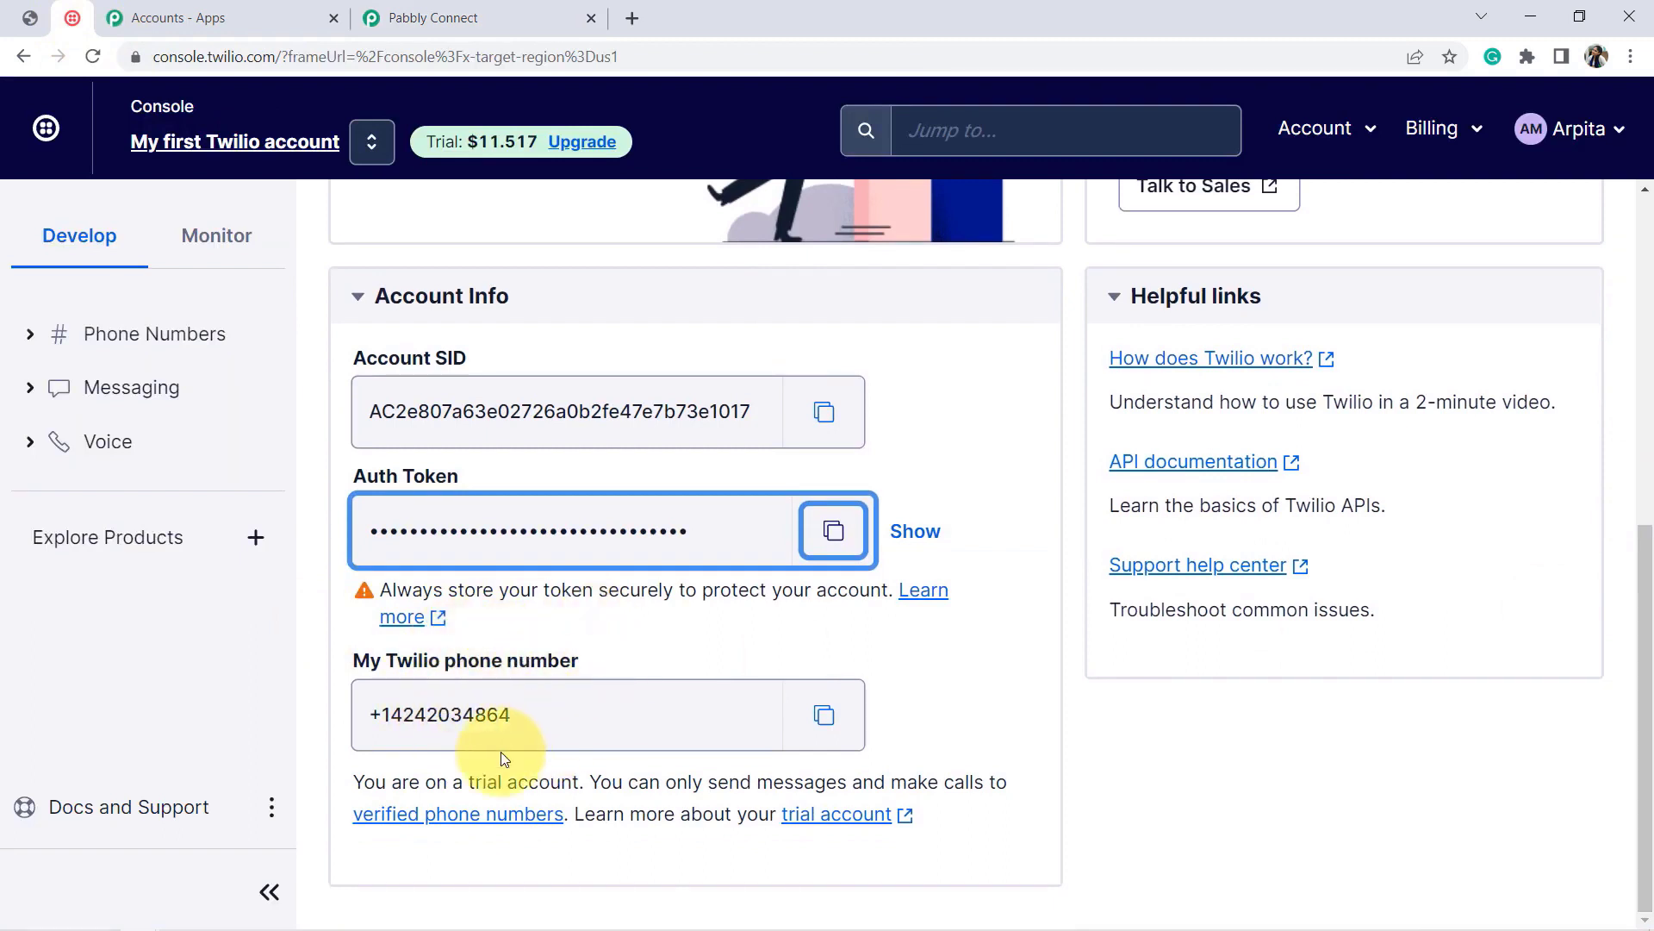
left_click(827, 720)
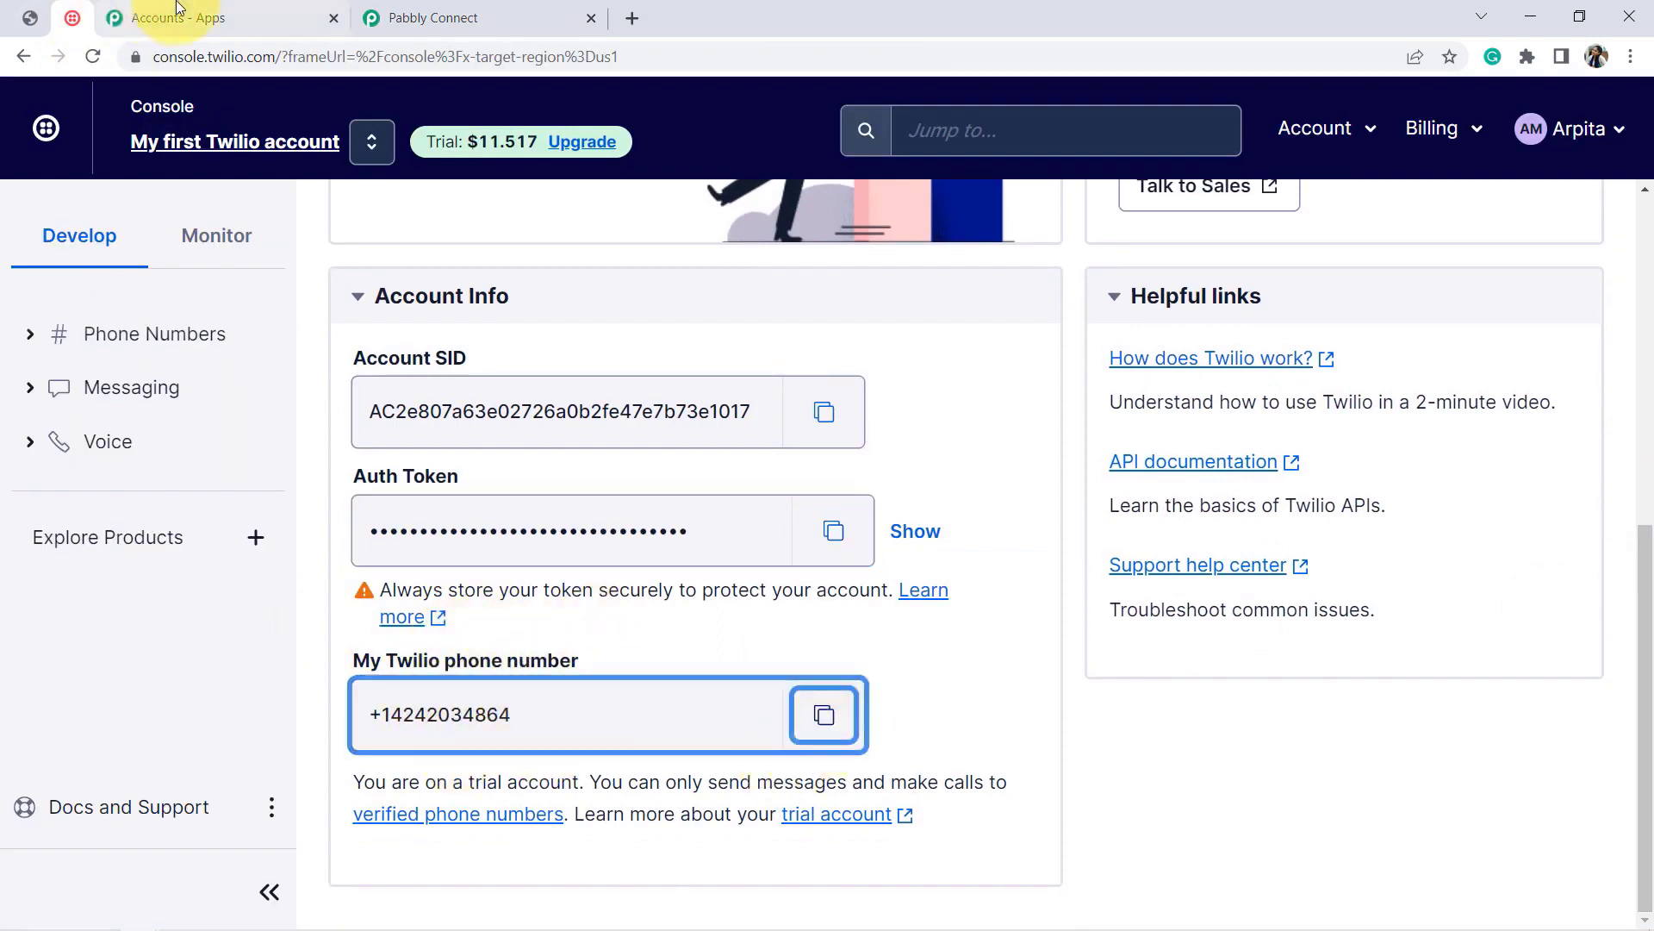
left_click(434, 18)
key("ctrl+v")
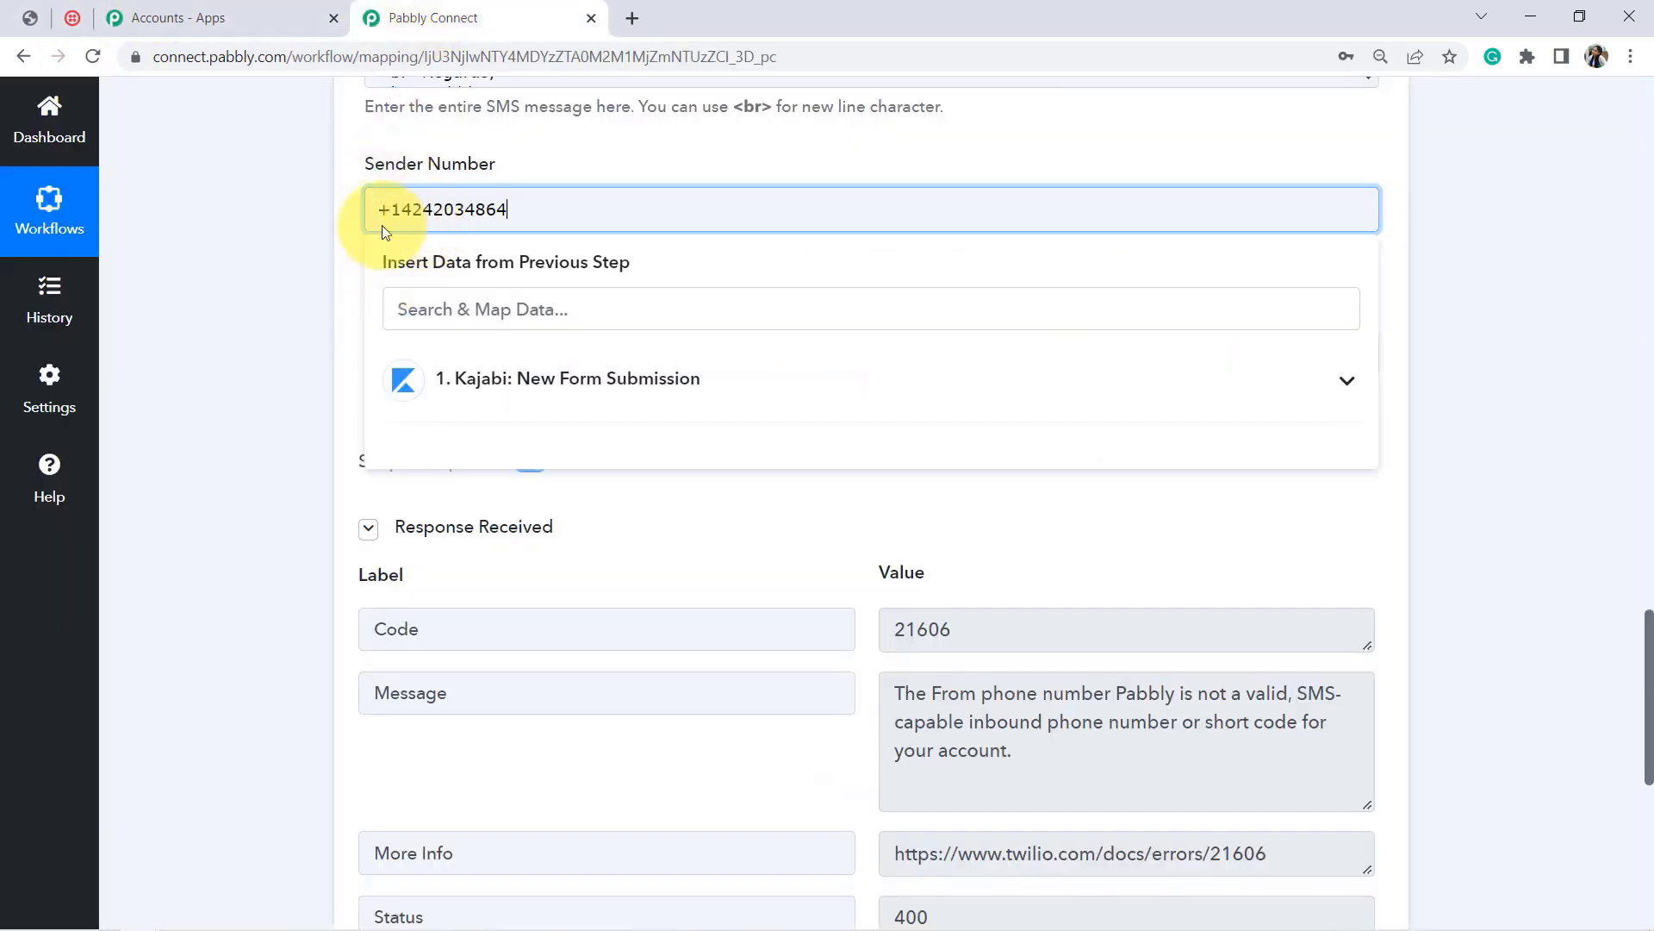
left_click(219, 318)
left_click(369, 528)
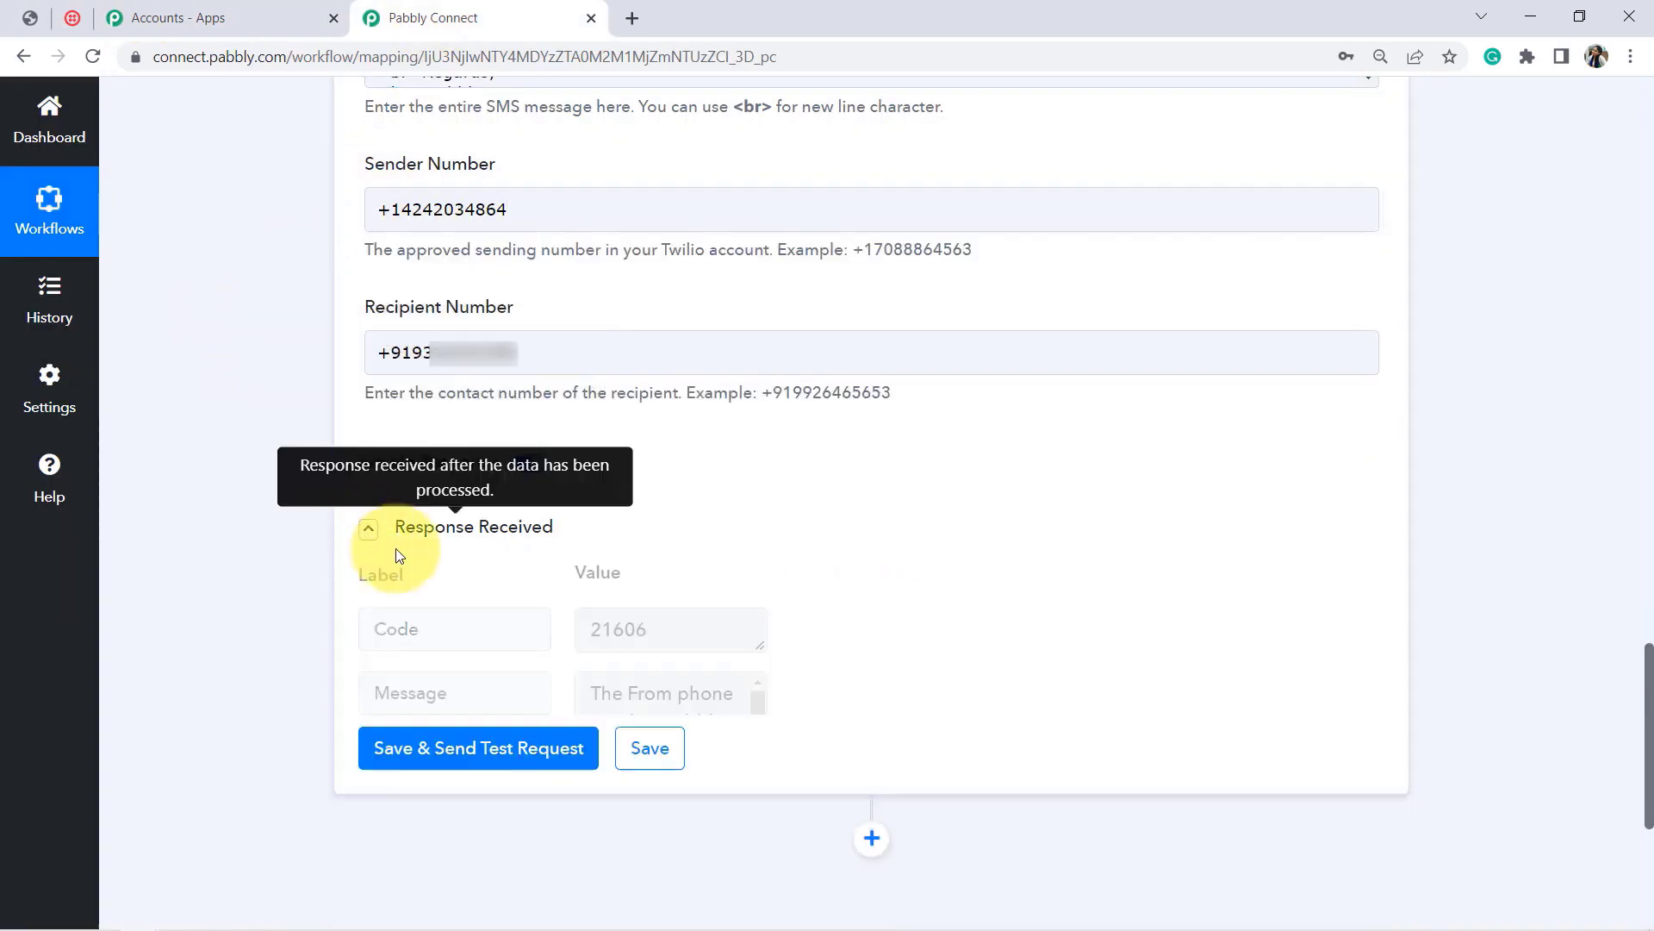
Step: Resend the test so the personalized seminar SMS reaches the phone, then scroll back up
left_click(385, 601)
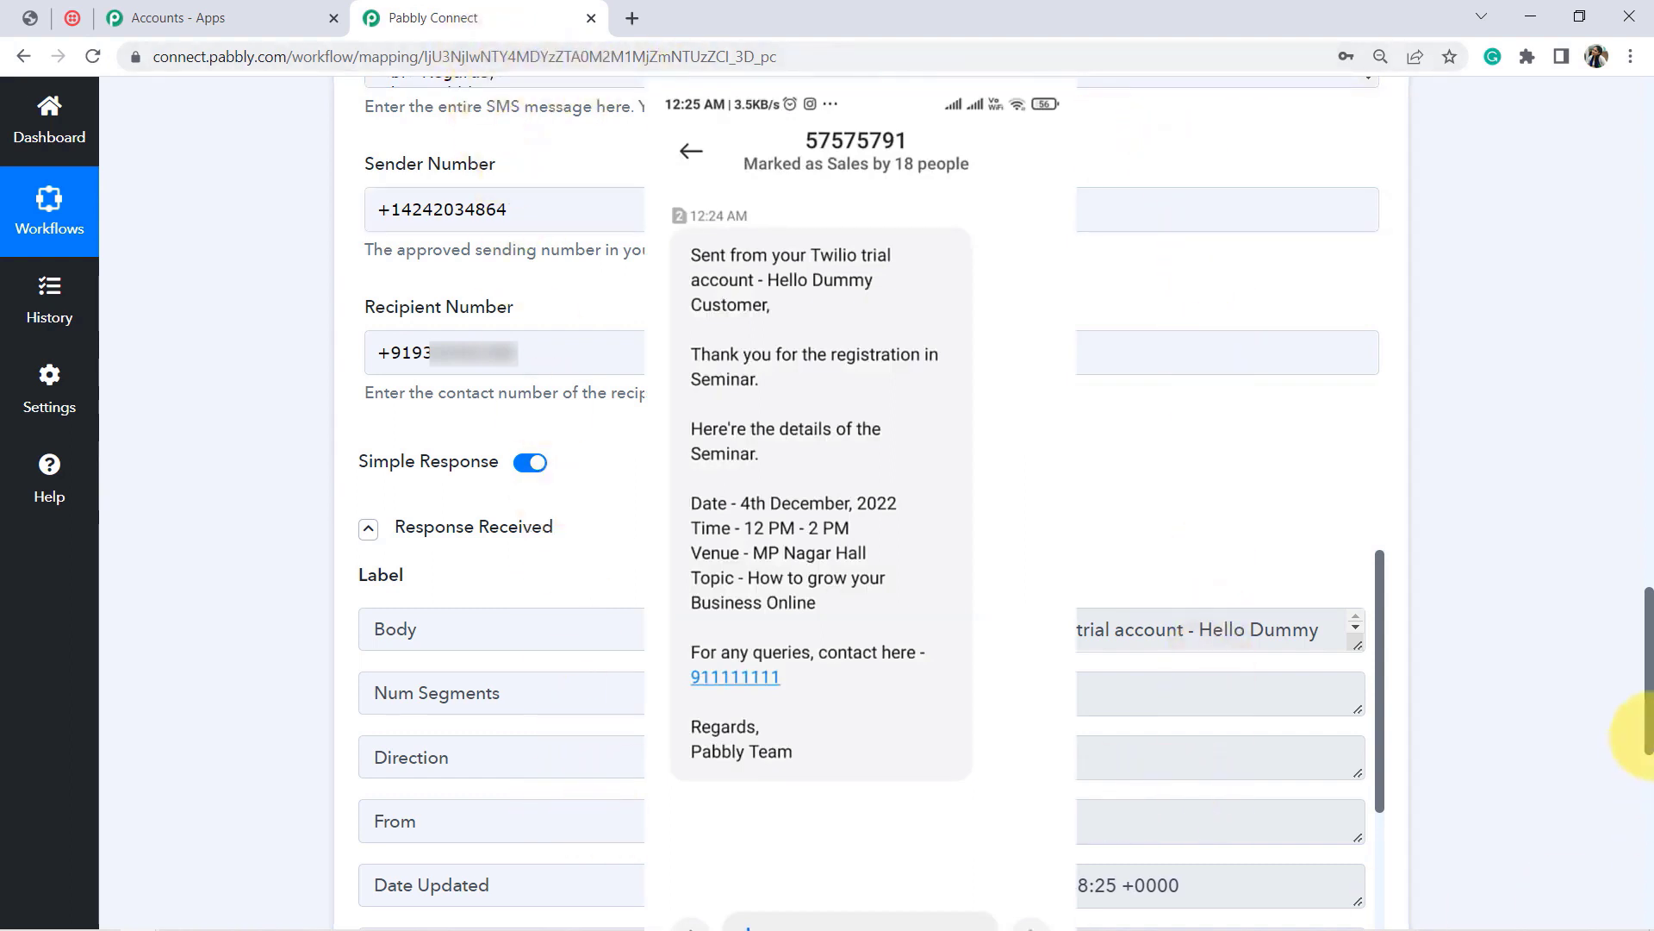
left_click_drag(1648, 732, 1648, 225)
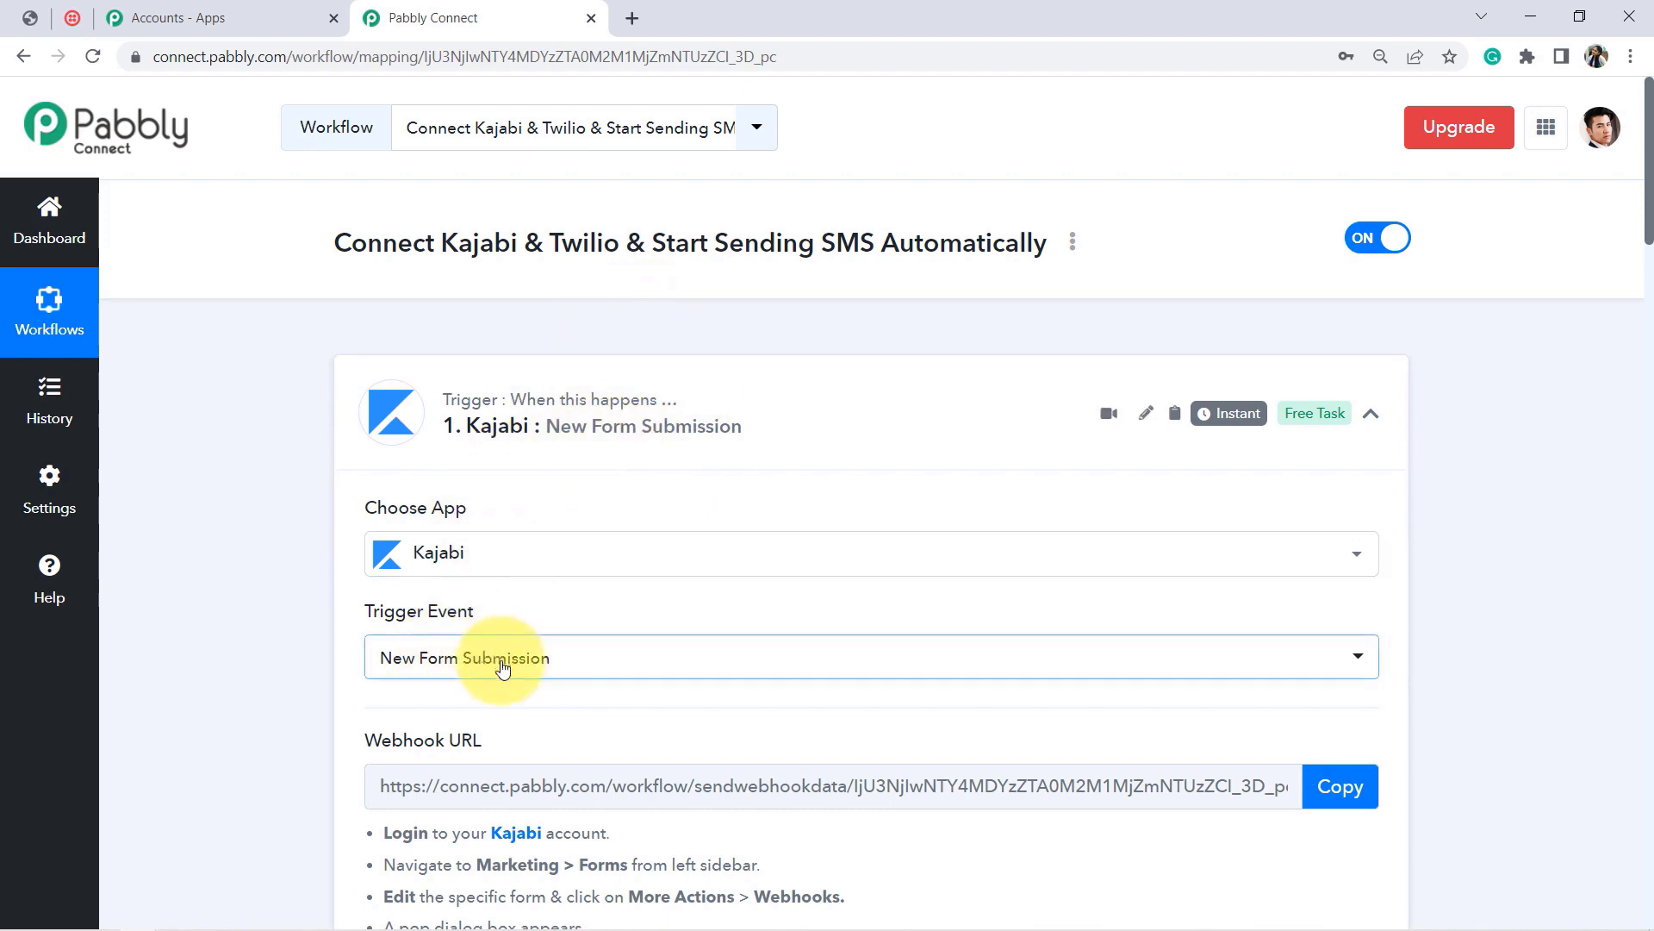
Step: Review the Kajabi trigger events without changing them, then collapse both workflow steps
left_click(503, 666)
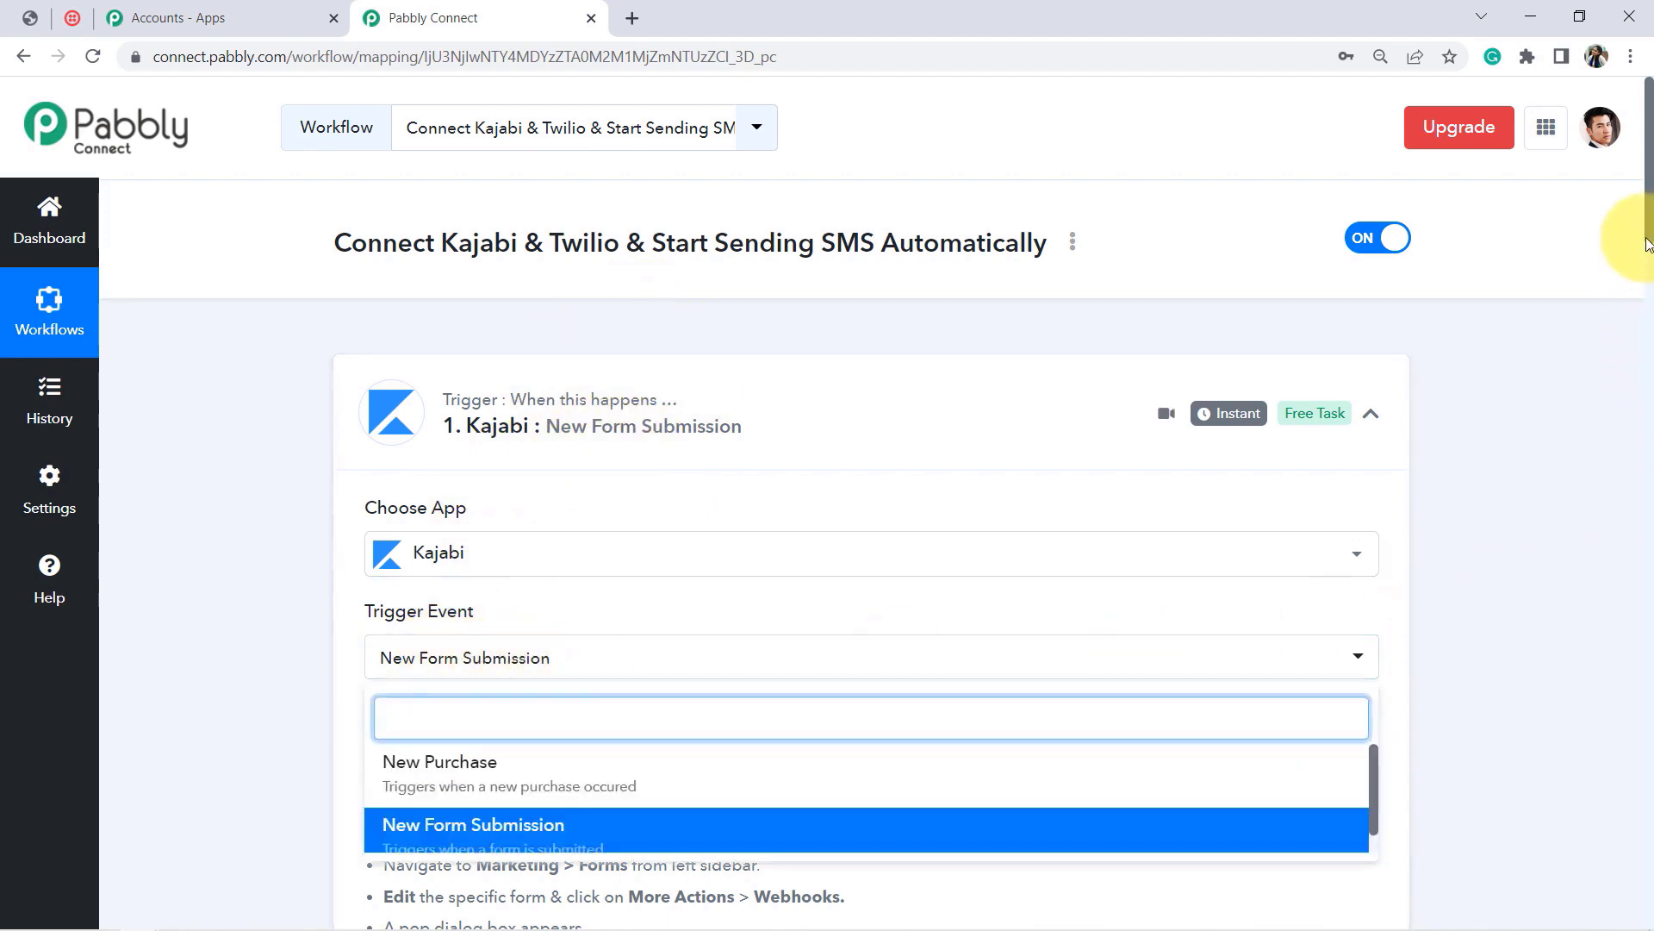
left_click_drag(1651, 229, 1651, 257)
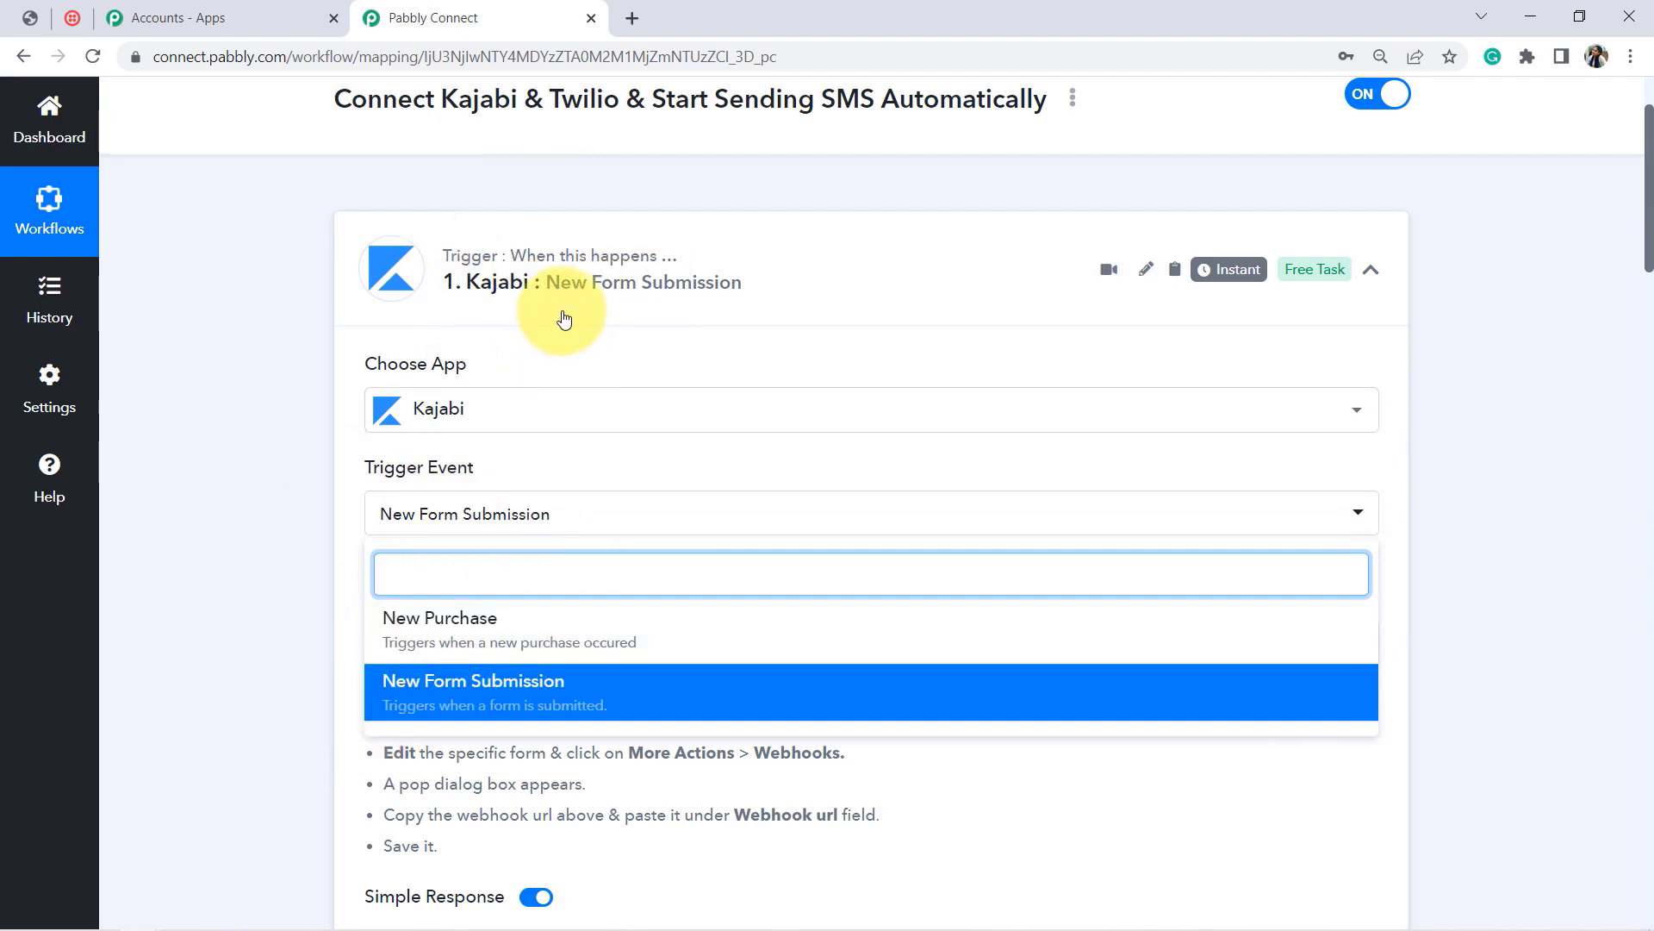
left_click(643, 430)
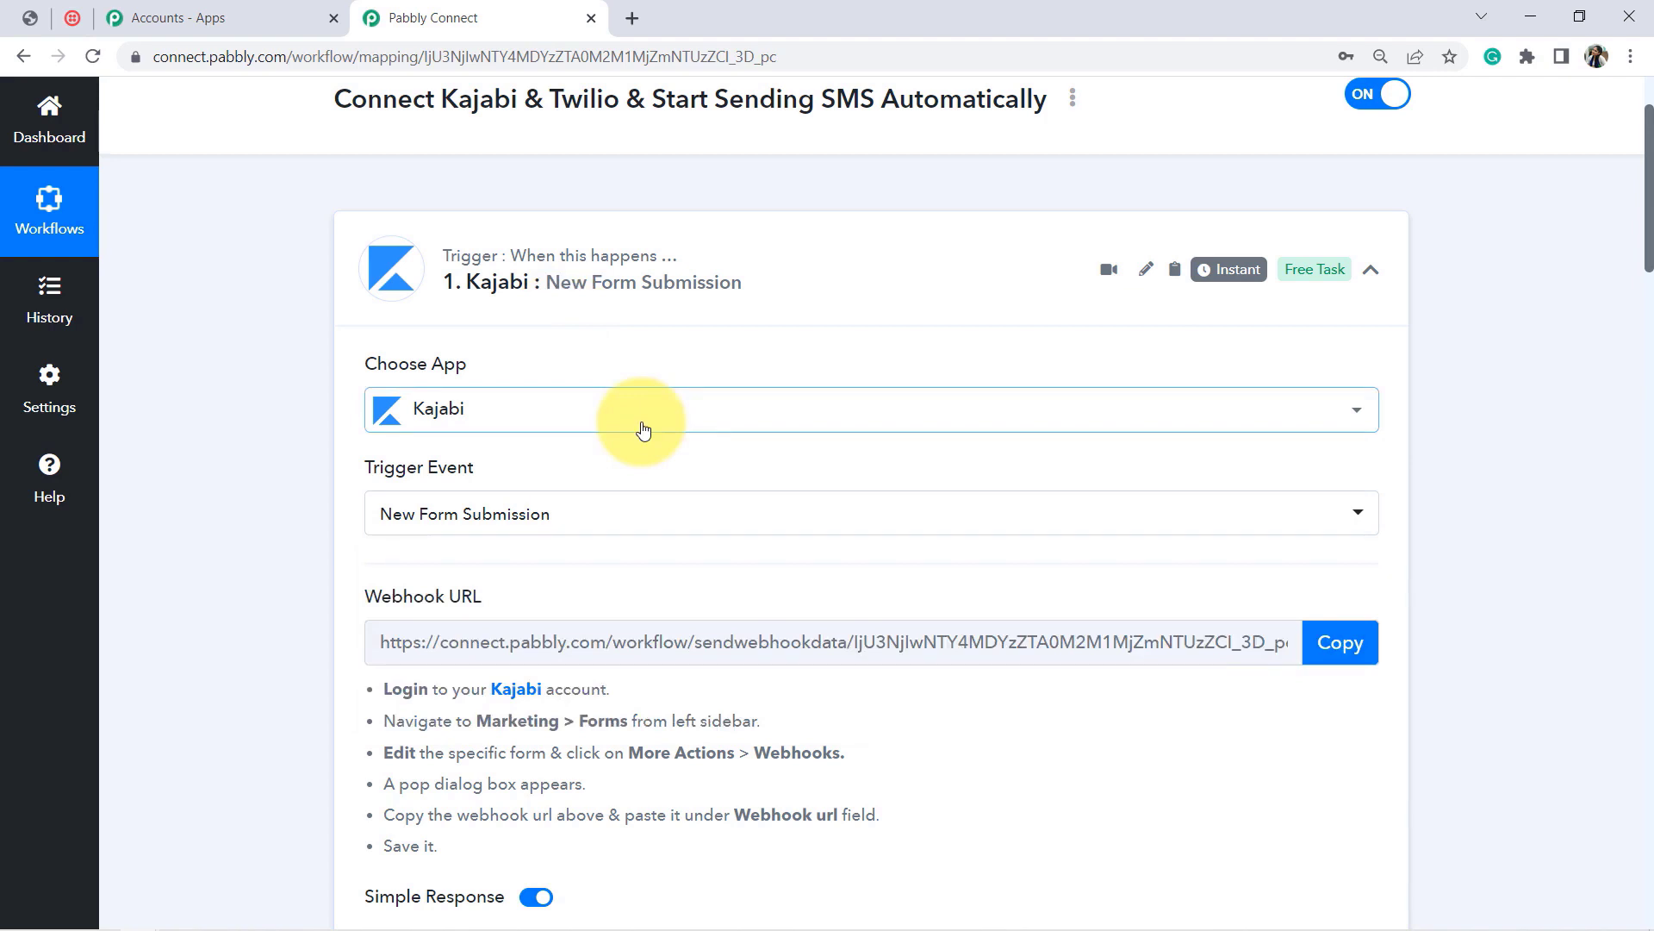
left_click(608, 288)
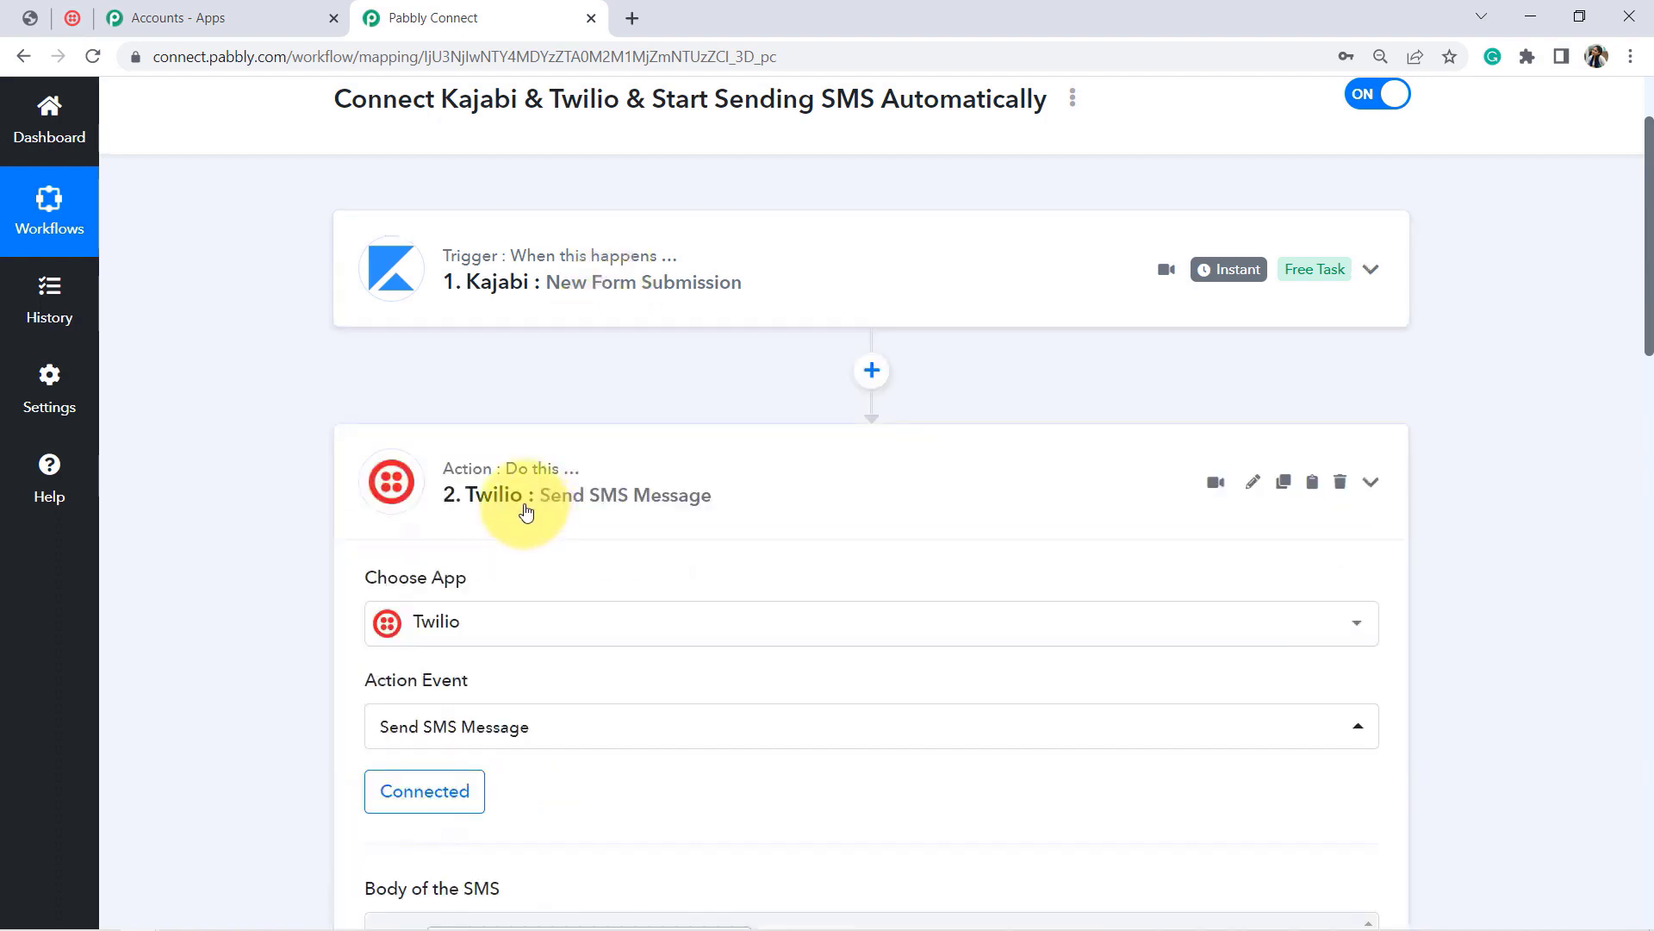
left_click(525, 511)
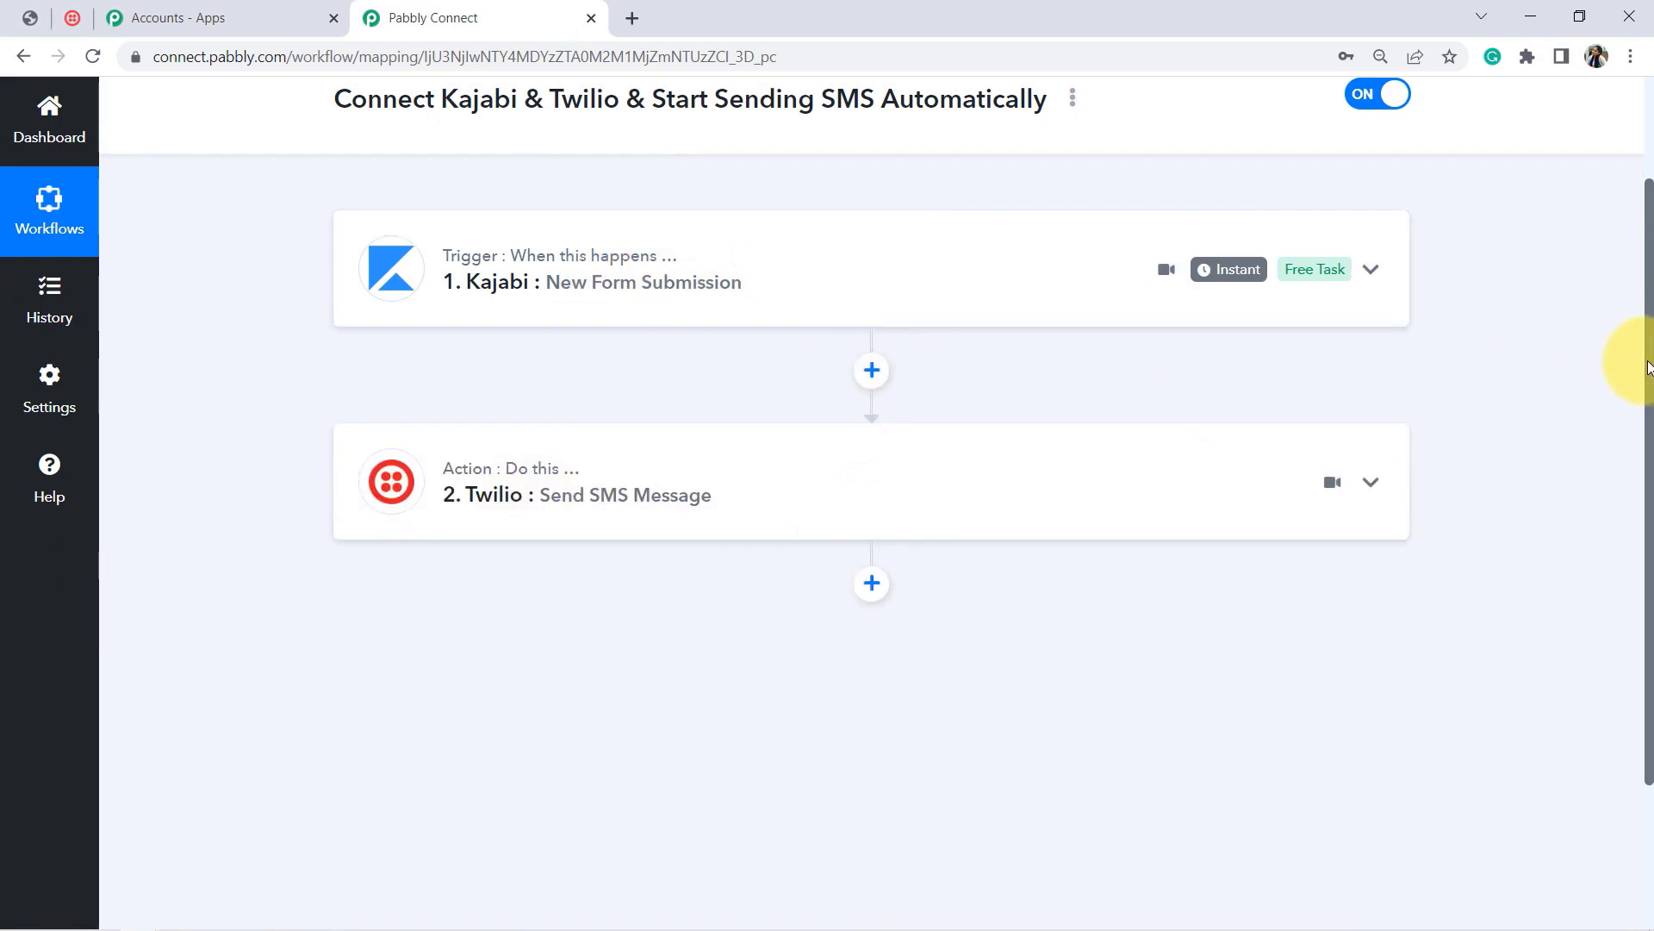
scroll(1629, 358, "up", 2)
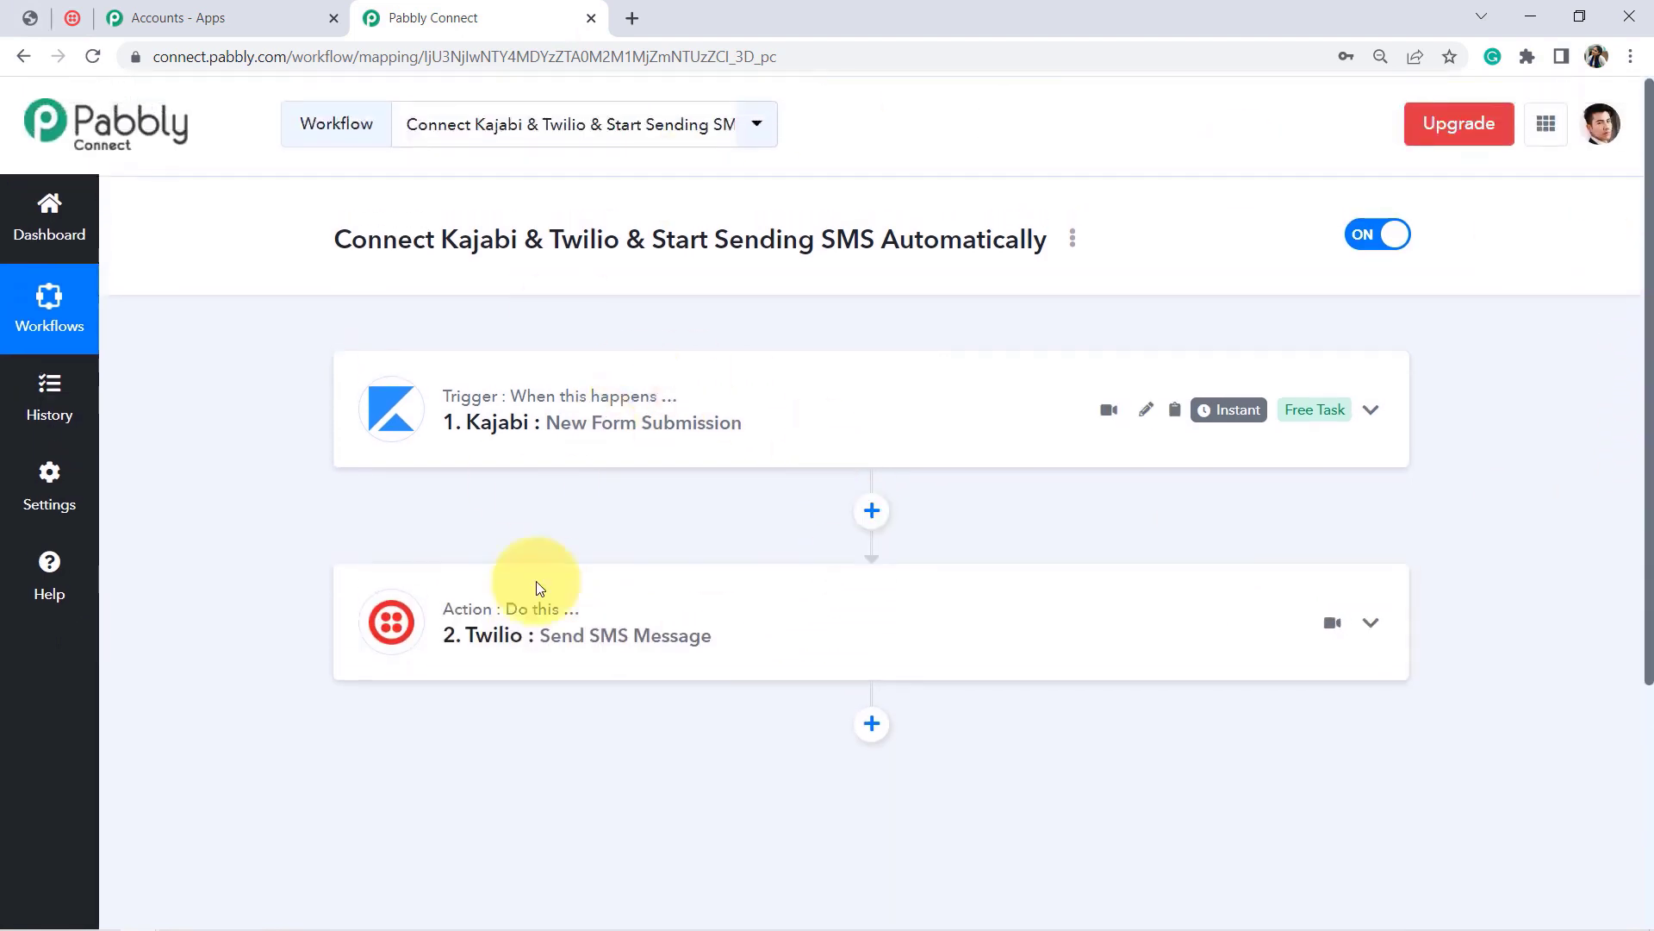
Step: Generate a Share Workflow Link from the workflow's options menu and select the link
left_click(1072, 241)
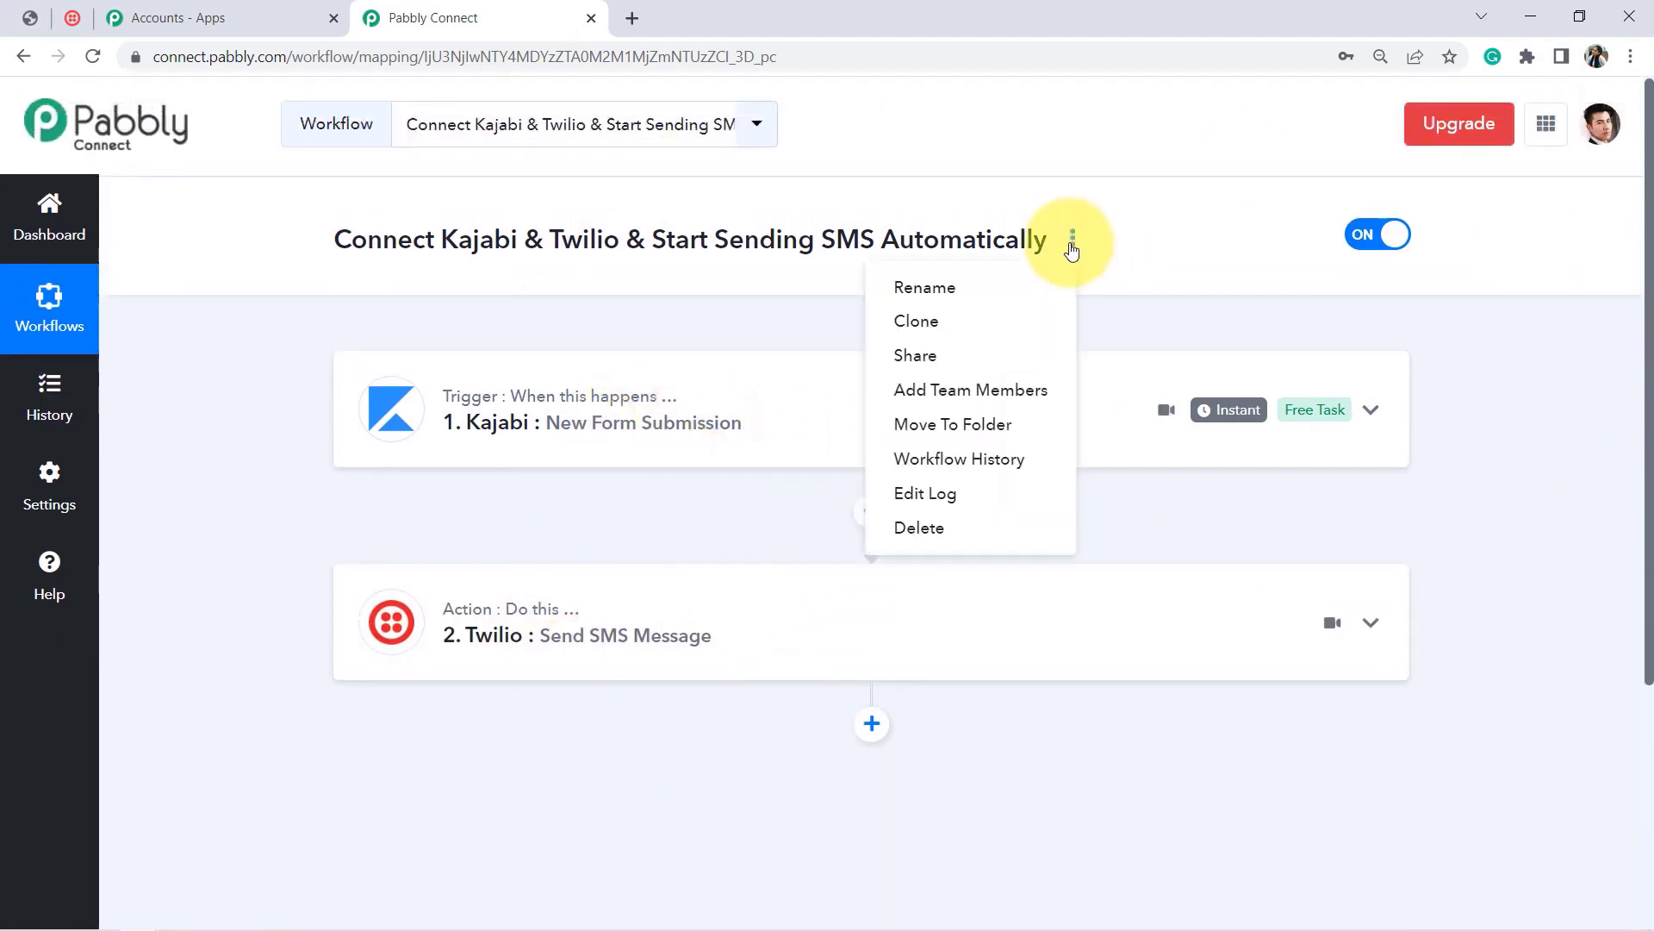
left_click(912, 358)
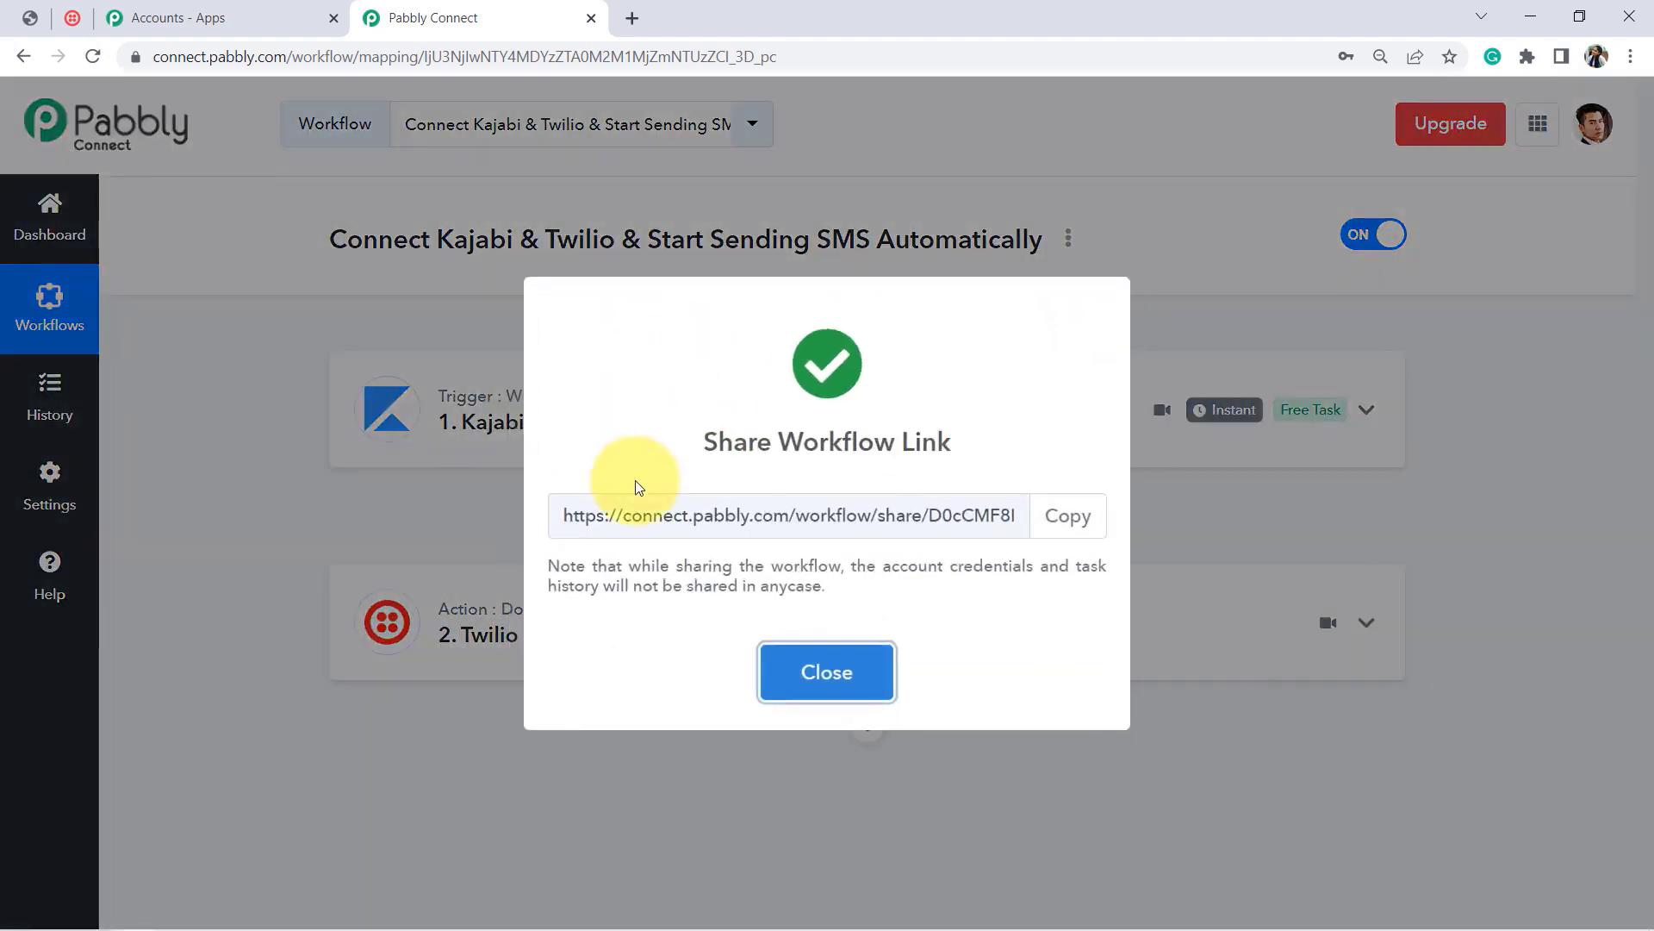
left_click(714, 510)
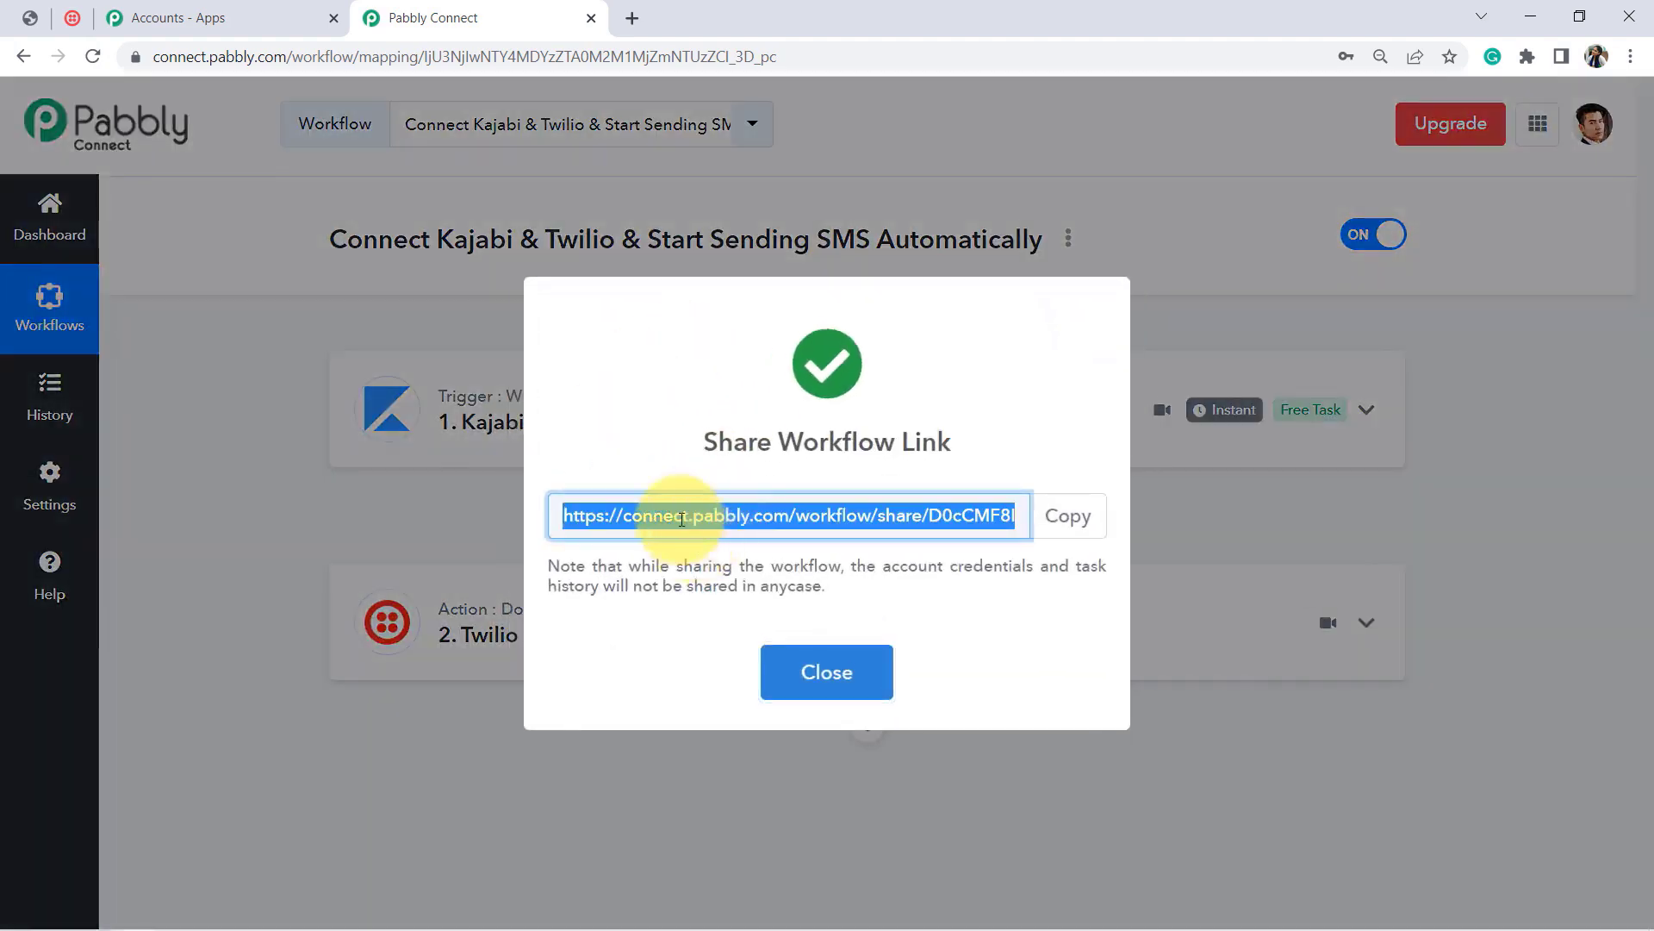
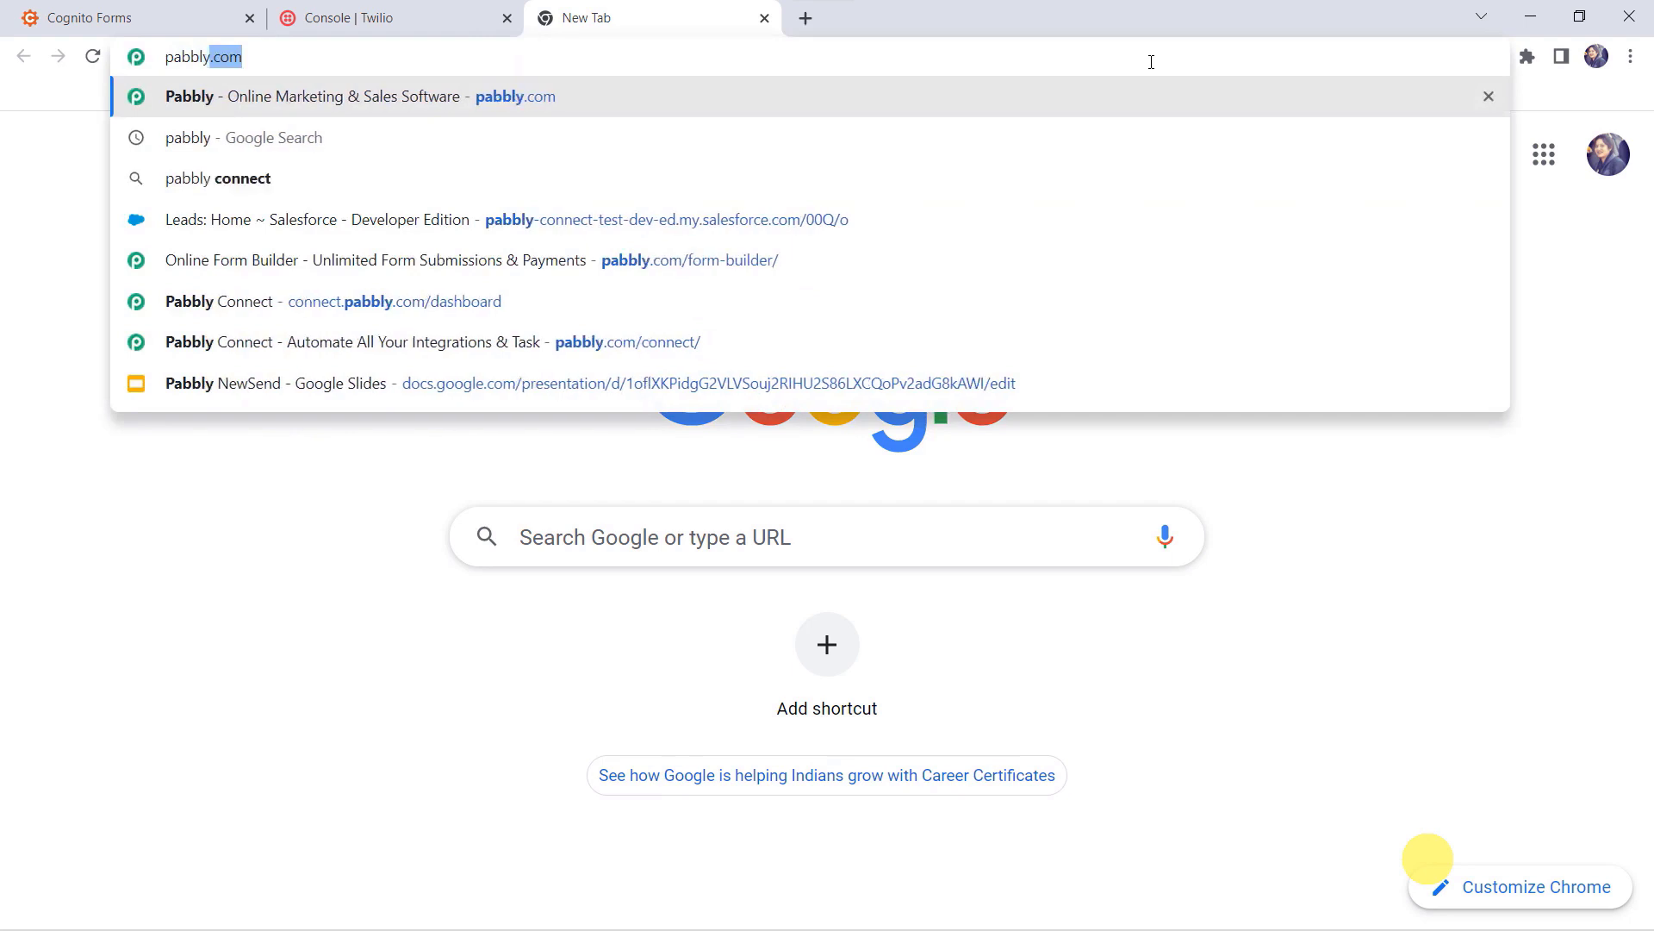
Step: Go to pabbly.com and open the Pabbly Connect product page
key("Return")
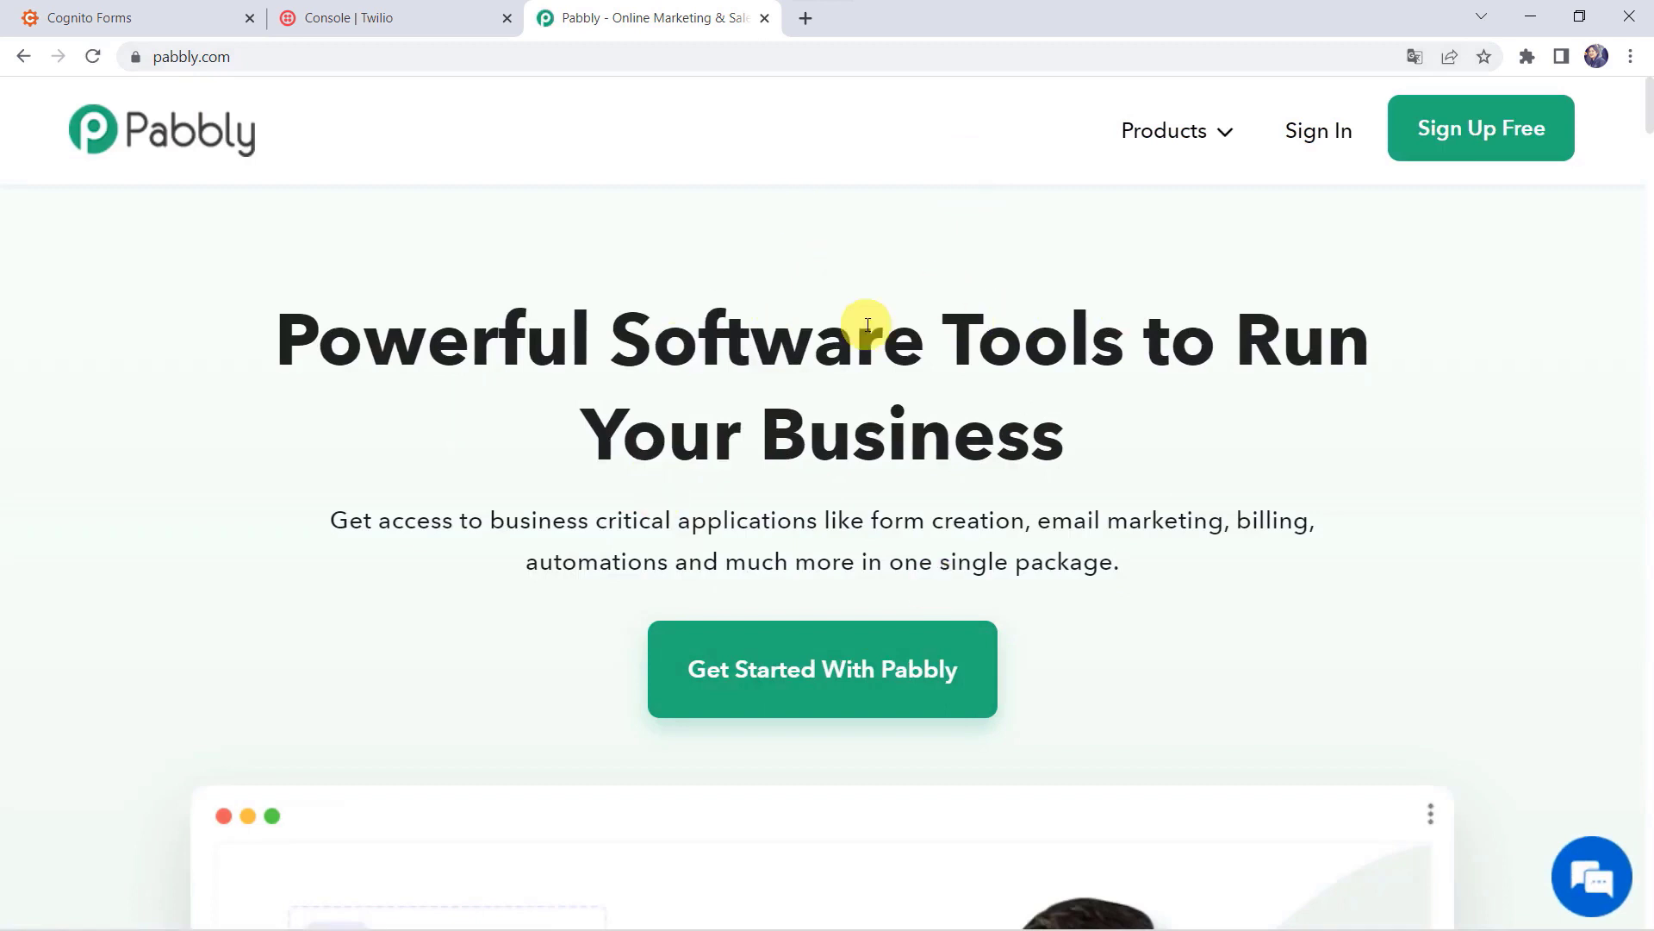
mouse_move(1192, 129)
left_click(562, 471)
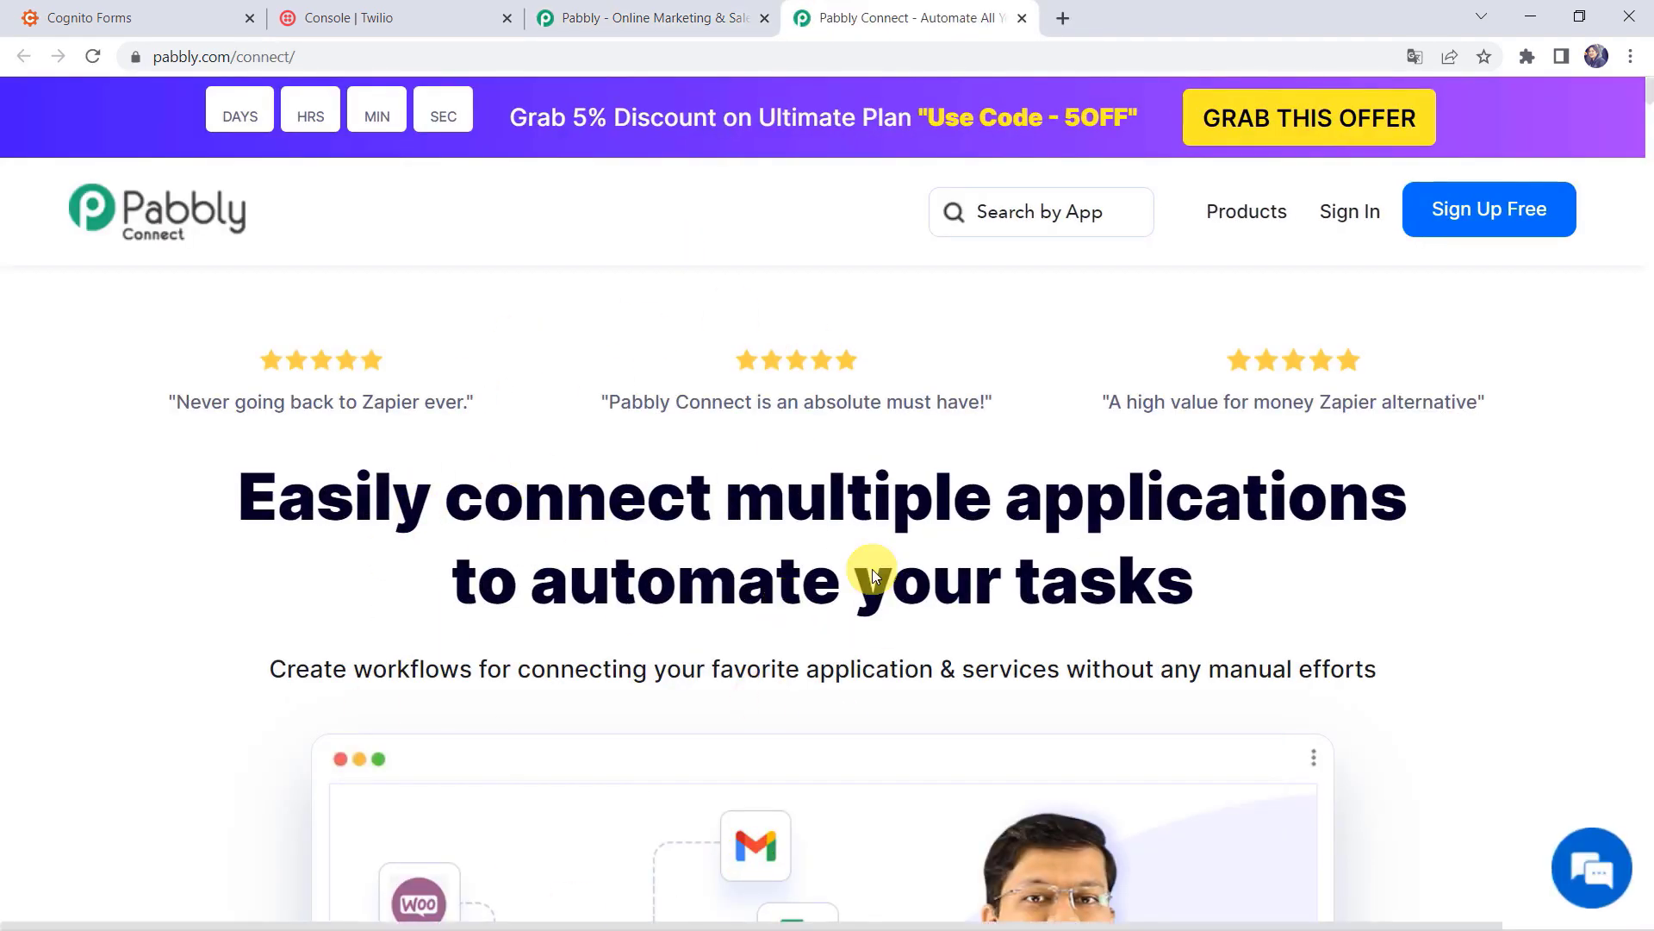
Step: Sign in, launch Pabbly Connect from the account's apps, and start a new workflow
left_click(1499, 219)
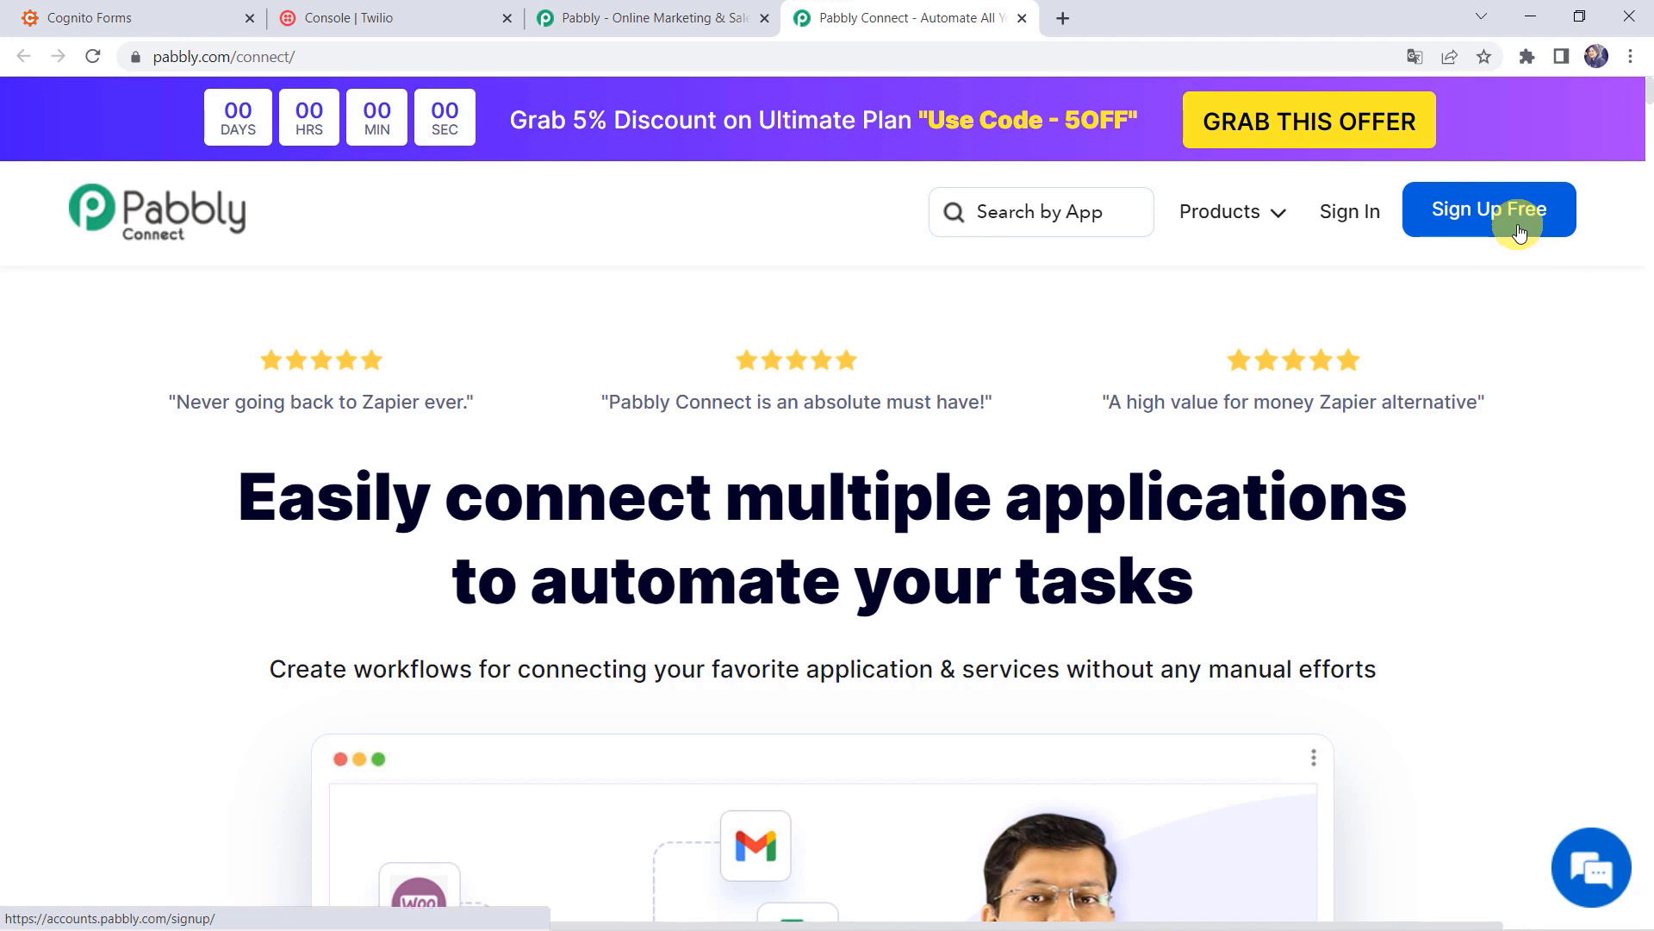
left_click(1349, 216)
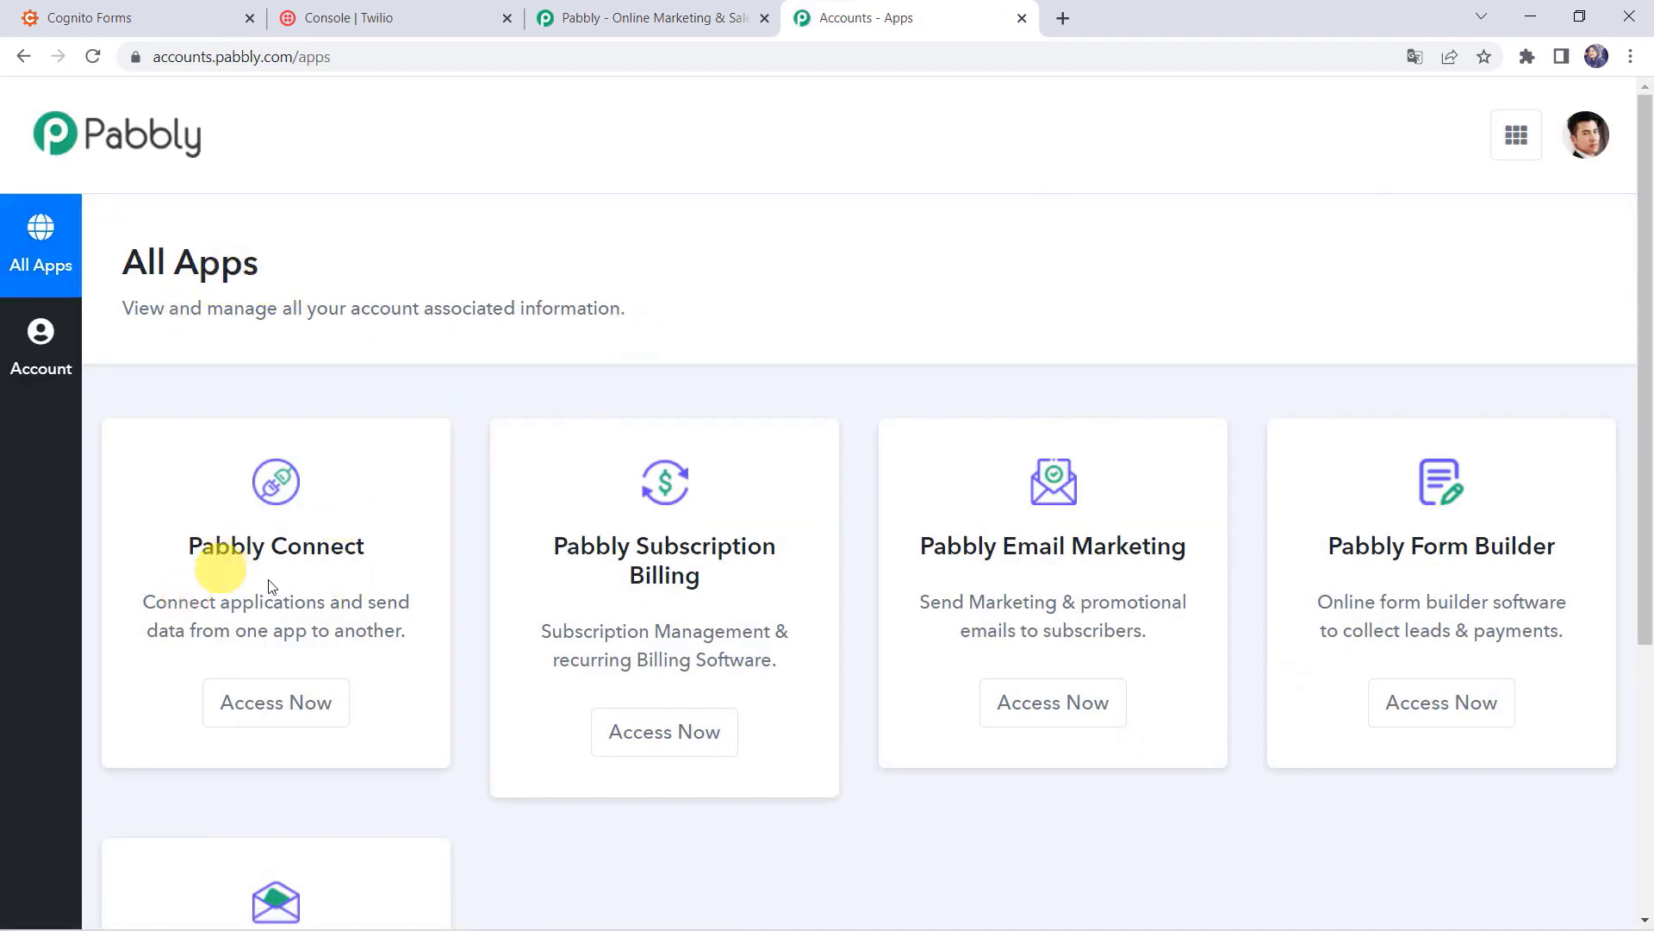
left_click(280, 705)
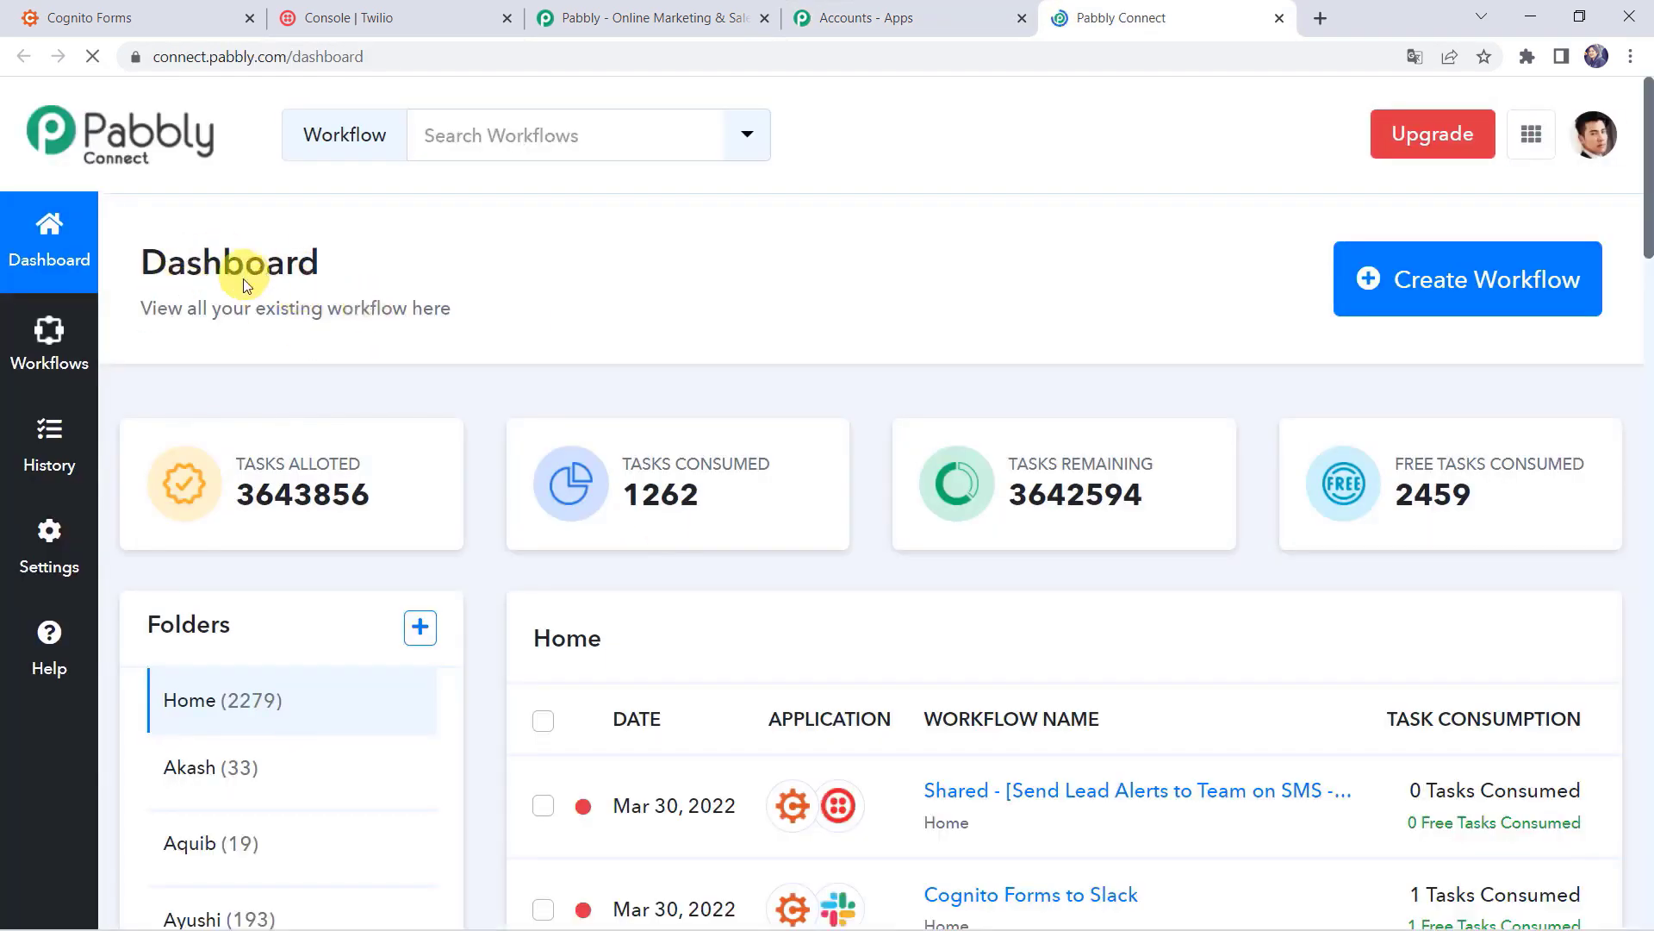
scroll(826, 586, "down", 7)
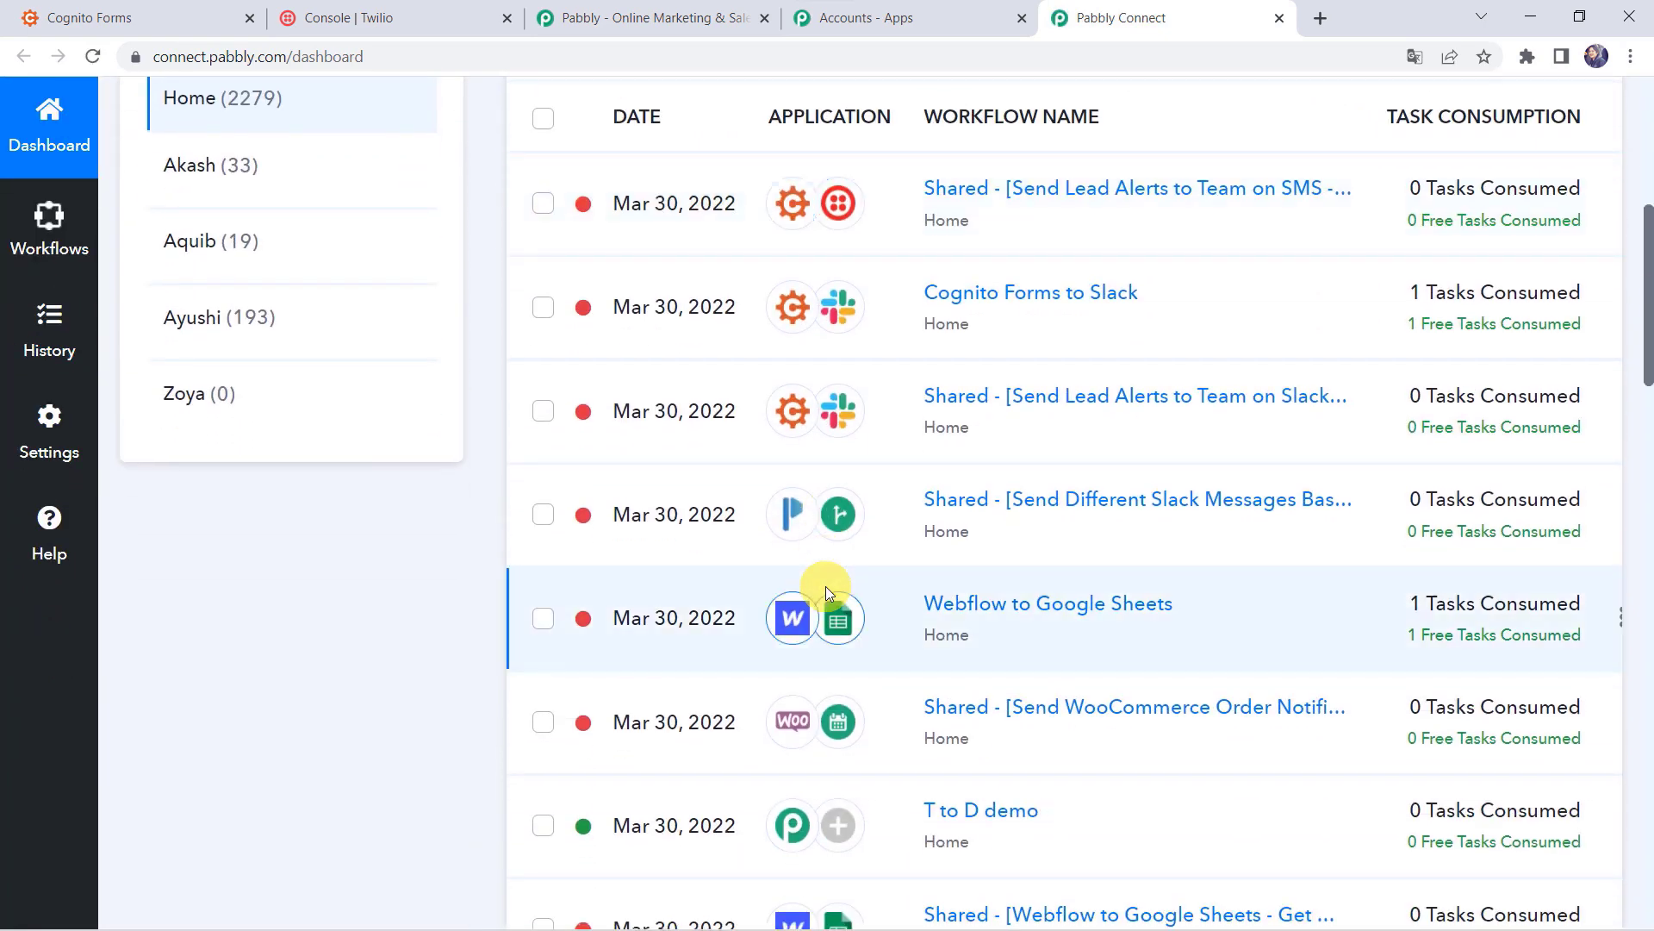
scroll(826, 586, "up", 7)
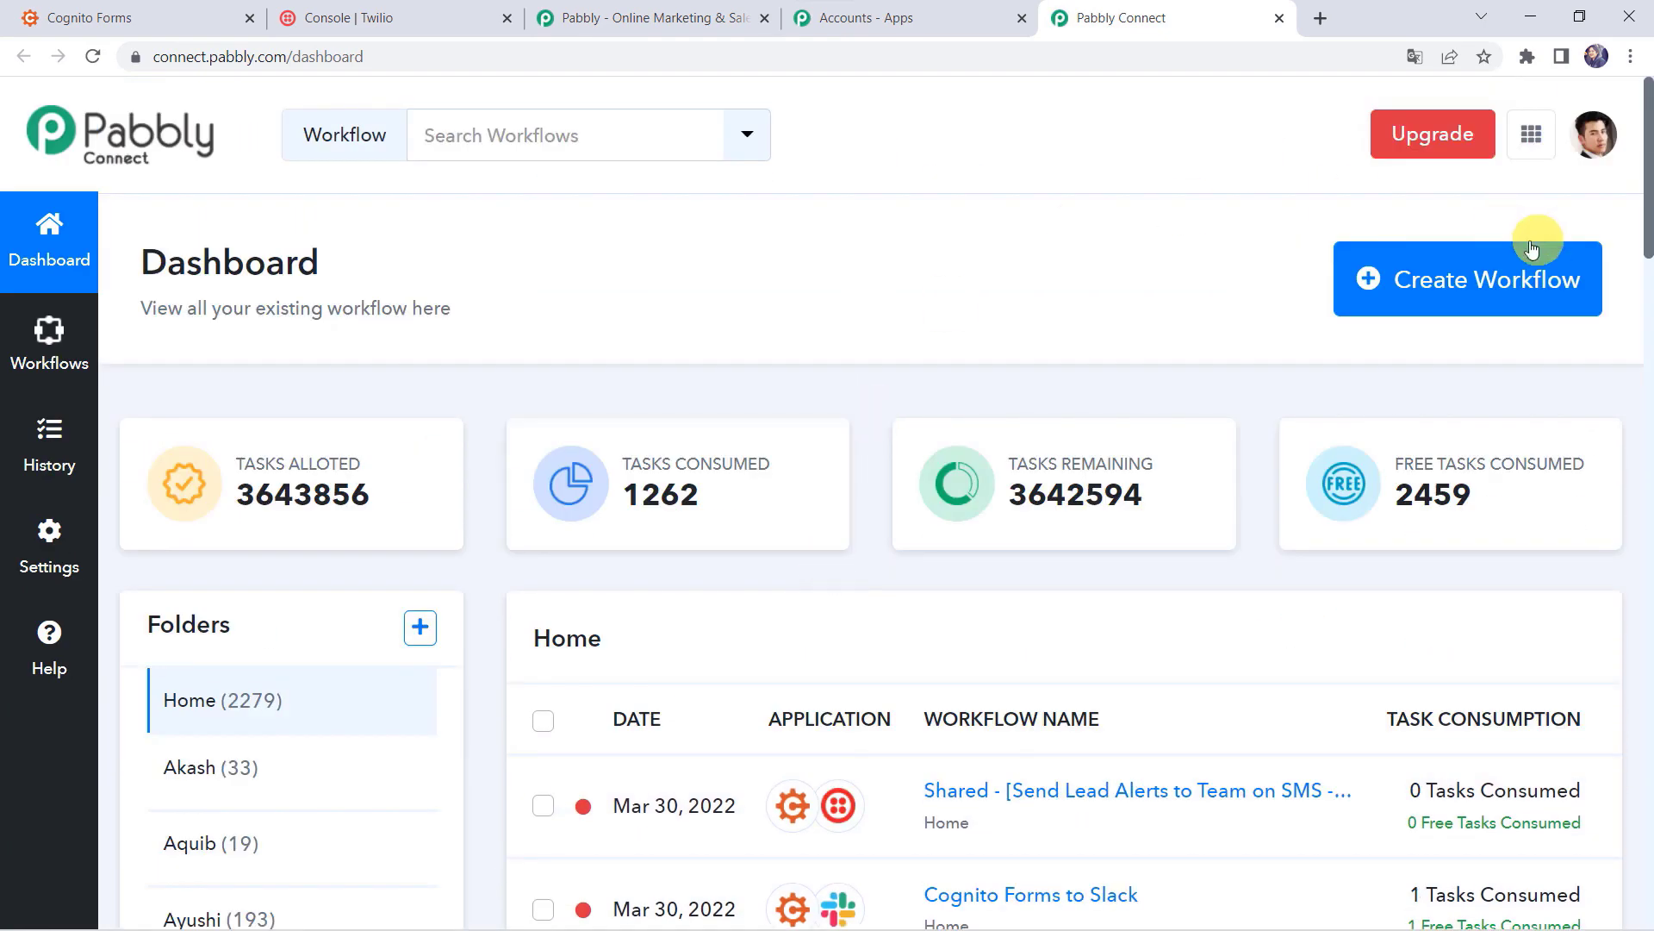
left_click(1426, 294)
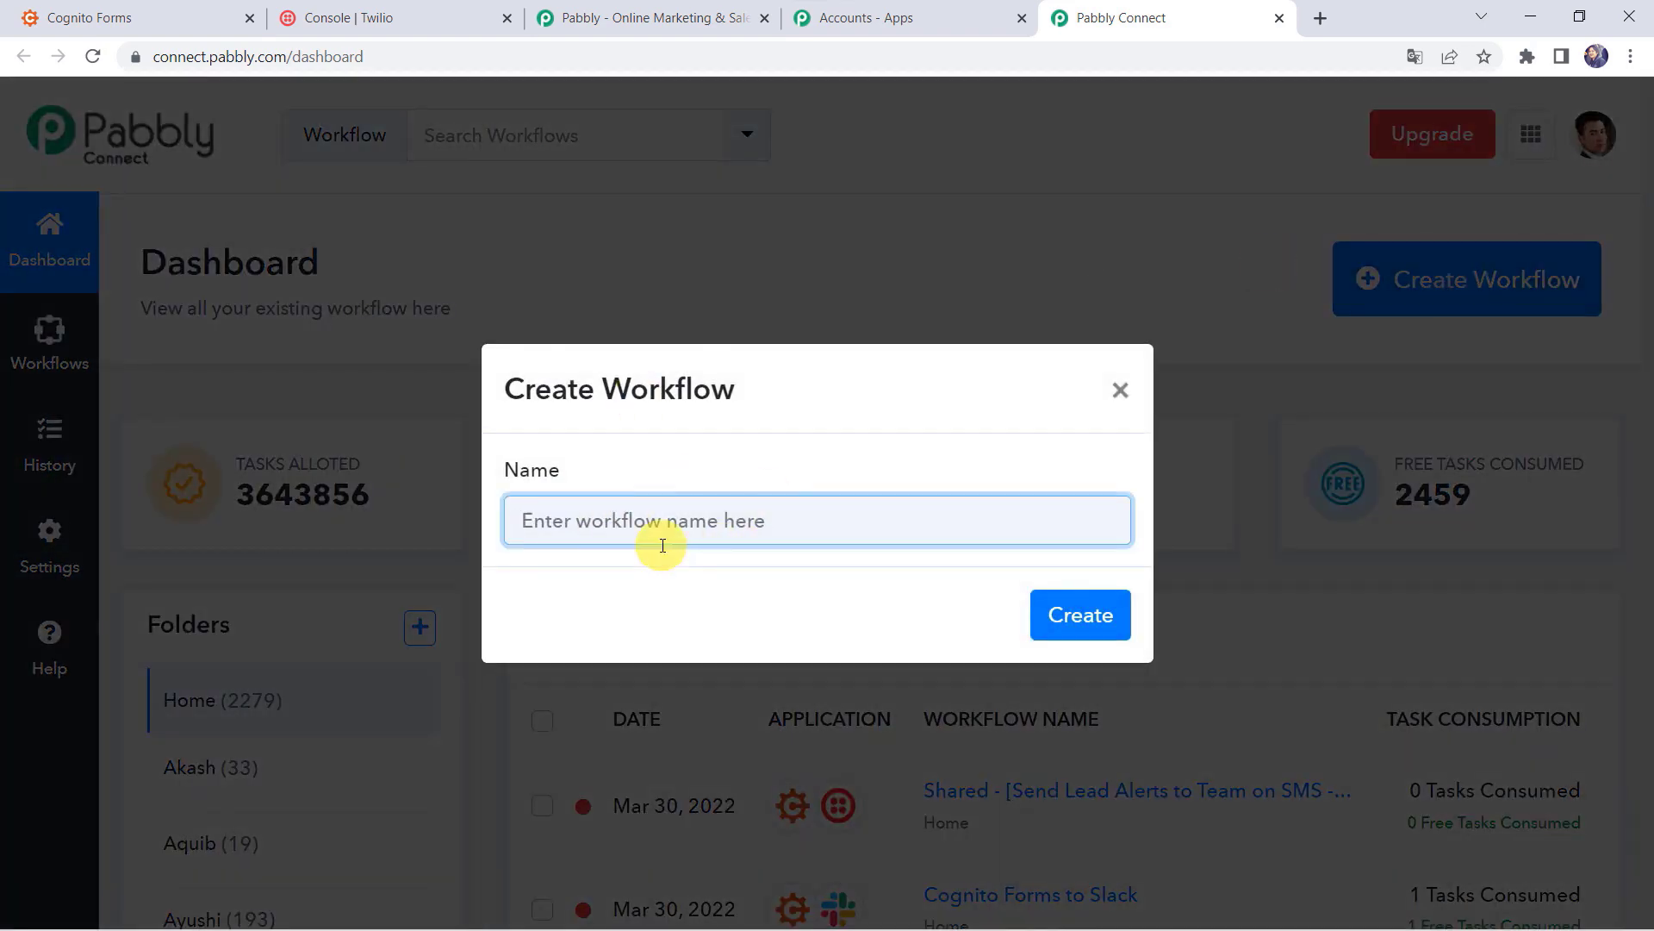
Step: Create the workflow 'Cognito Forms to Twilio Integration' and expand its trigger step
type("Cognito Forms to Twilio Integration")
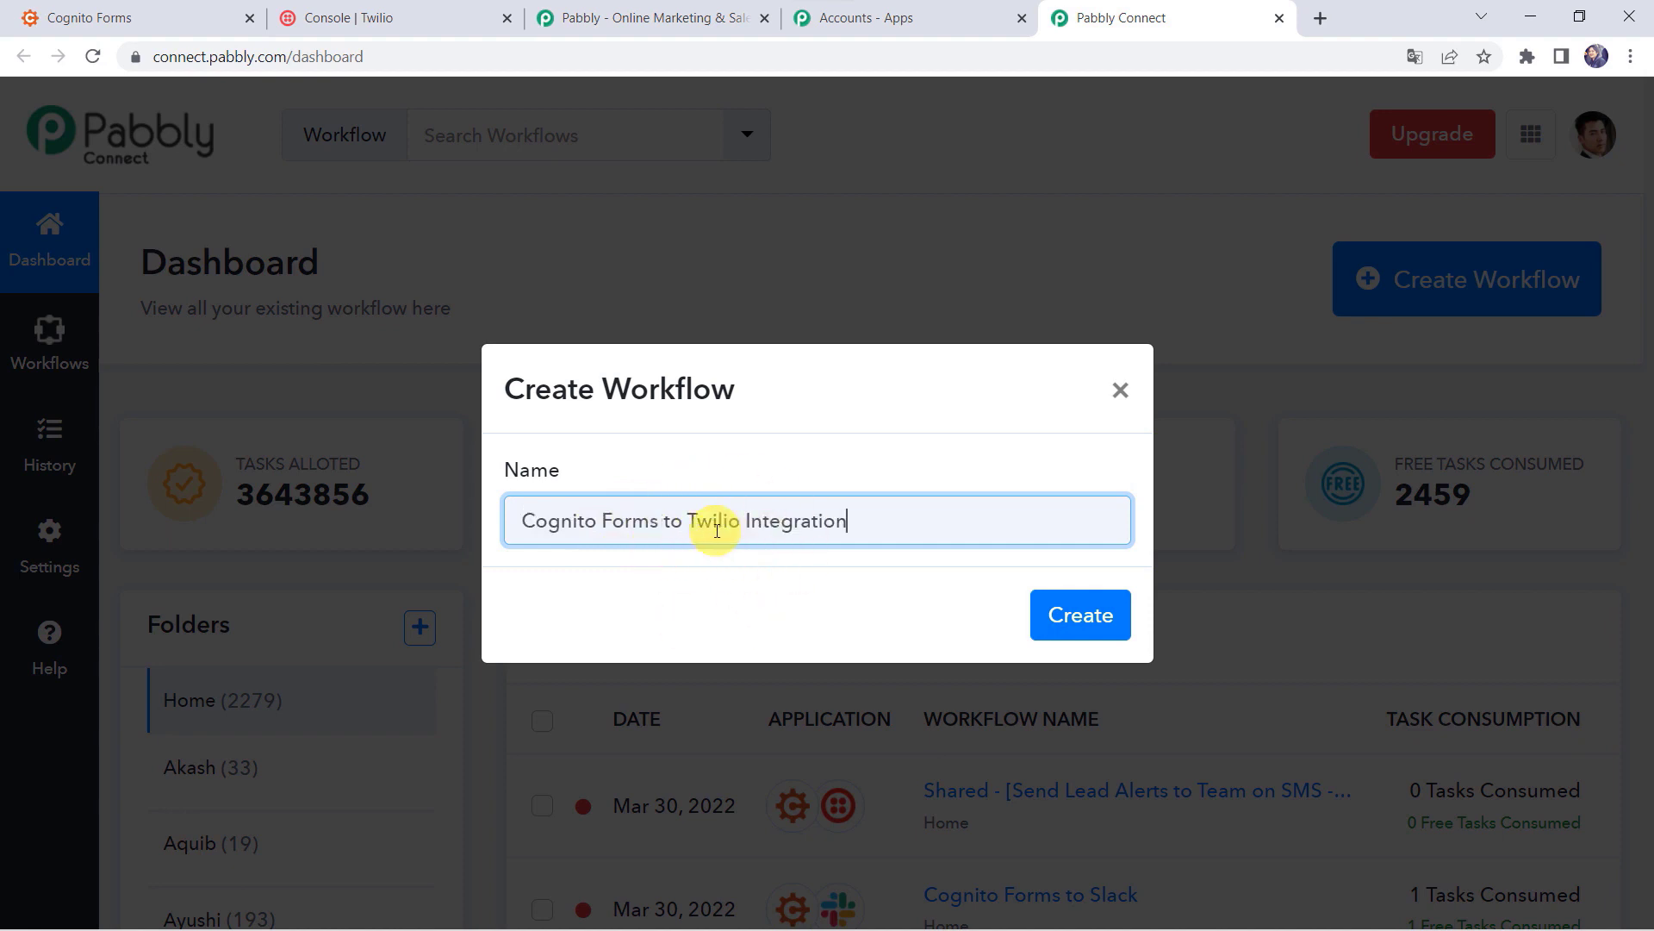
left_click(1081, 613)
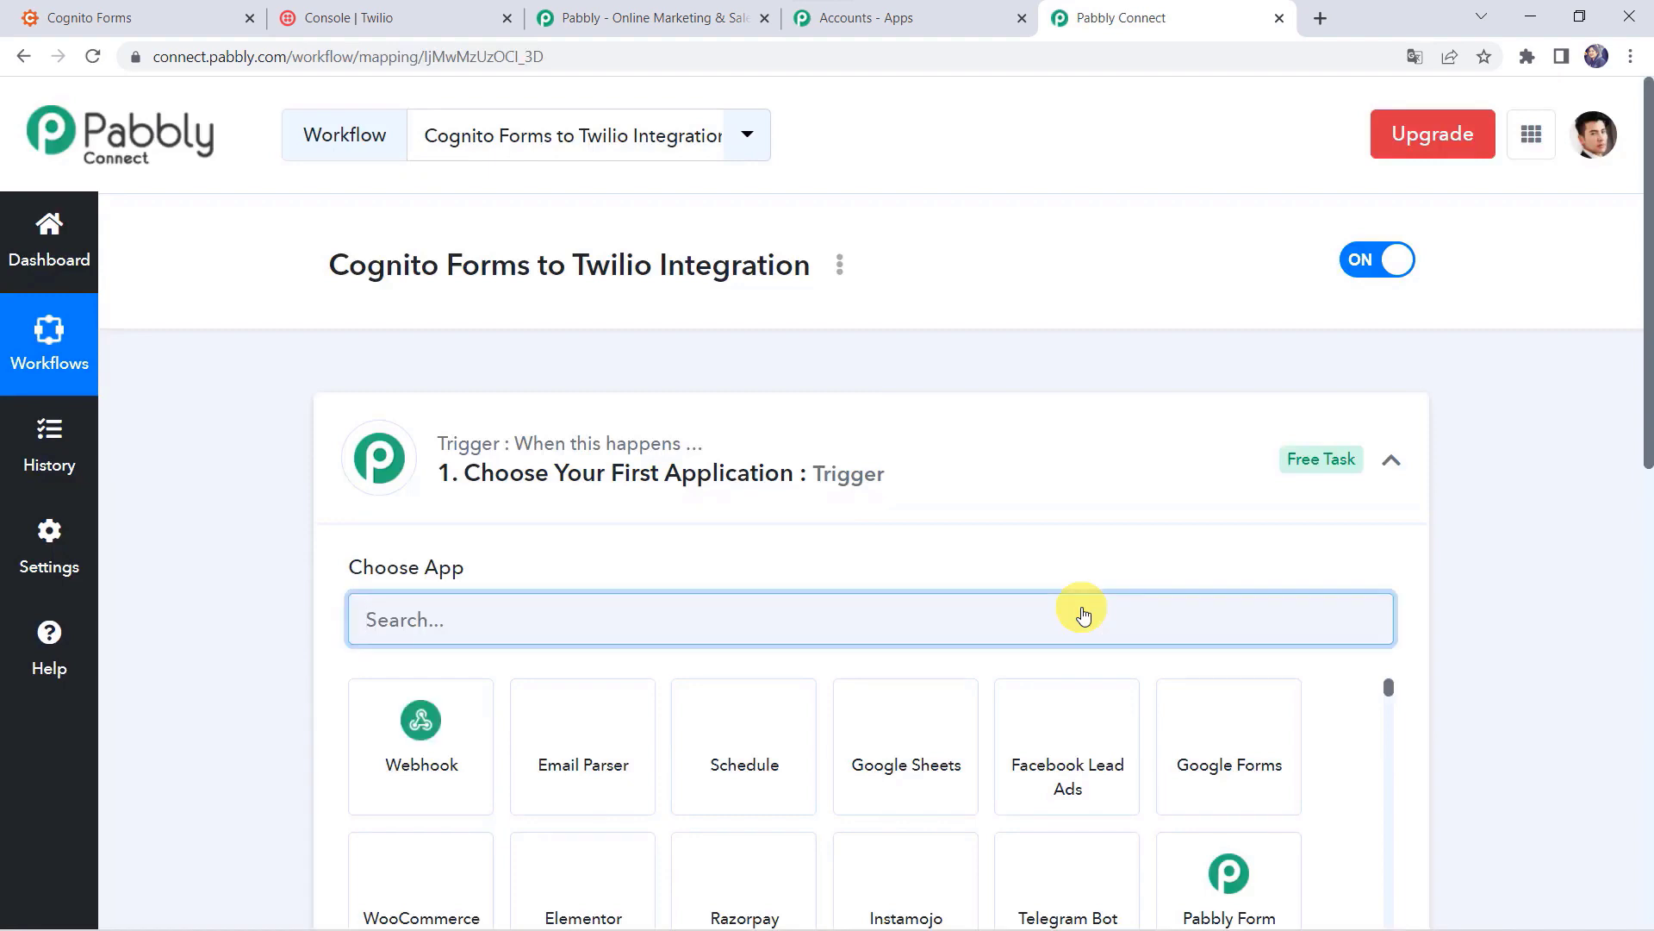
left_click(916, 481)
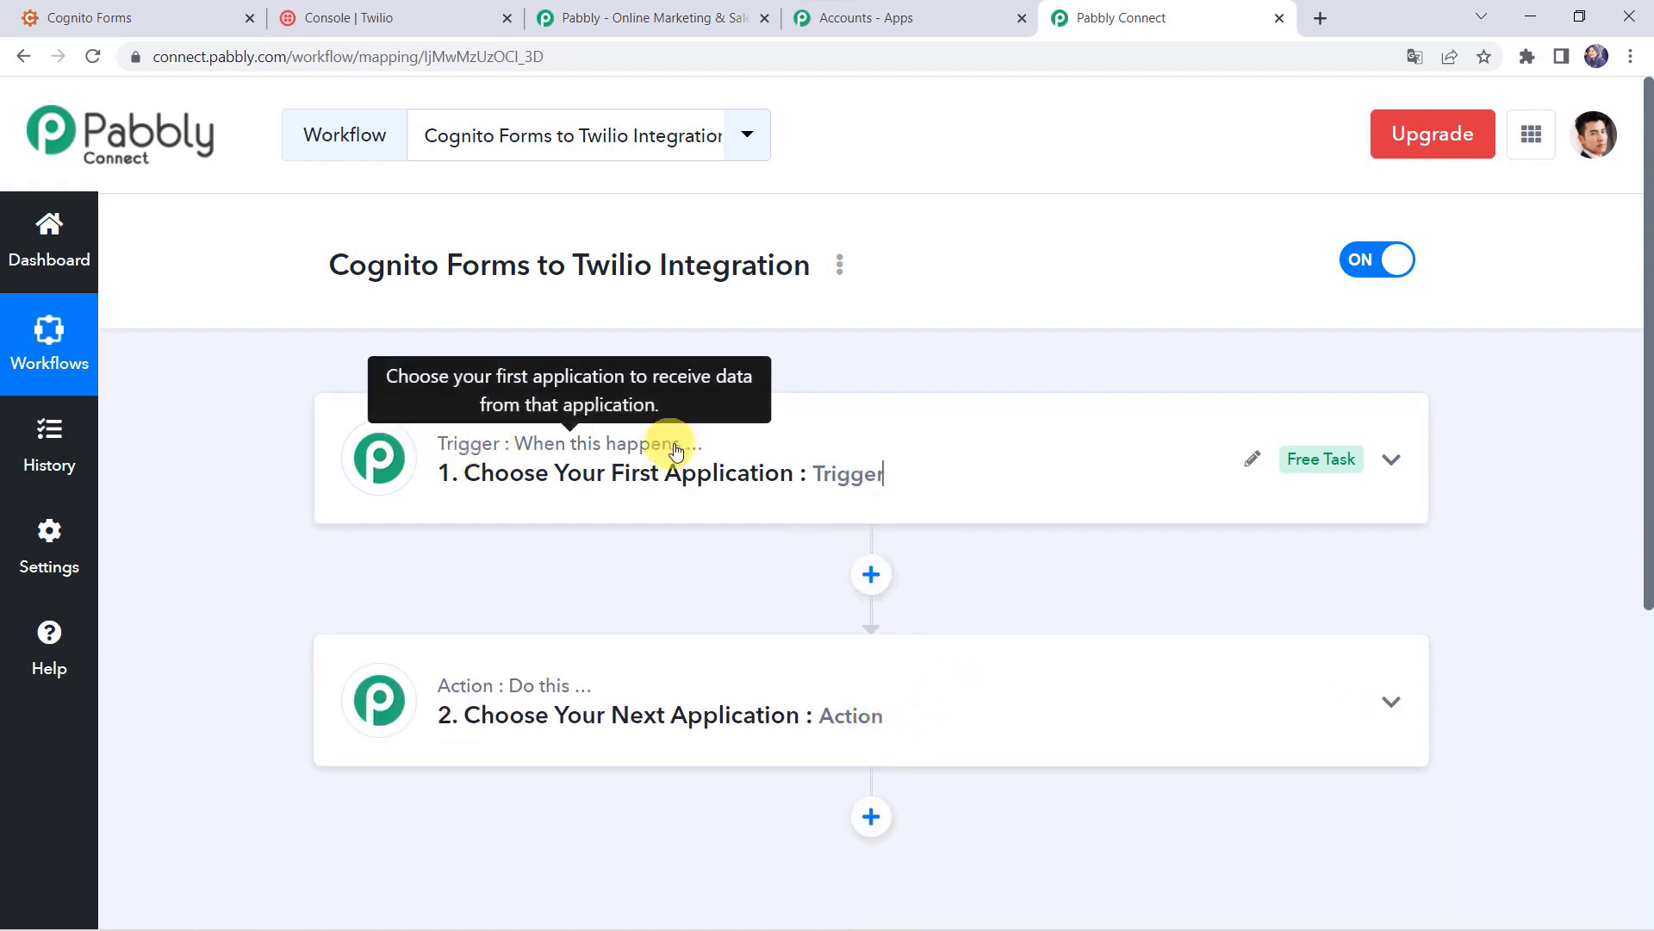
mouse_move(443, 685)
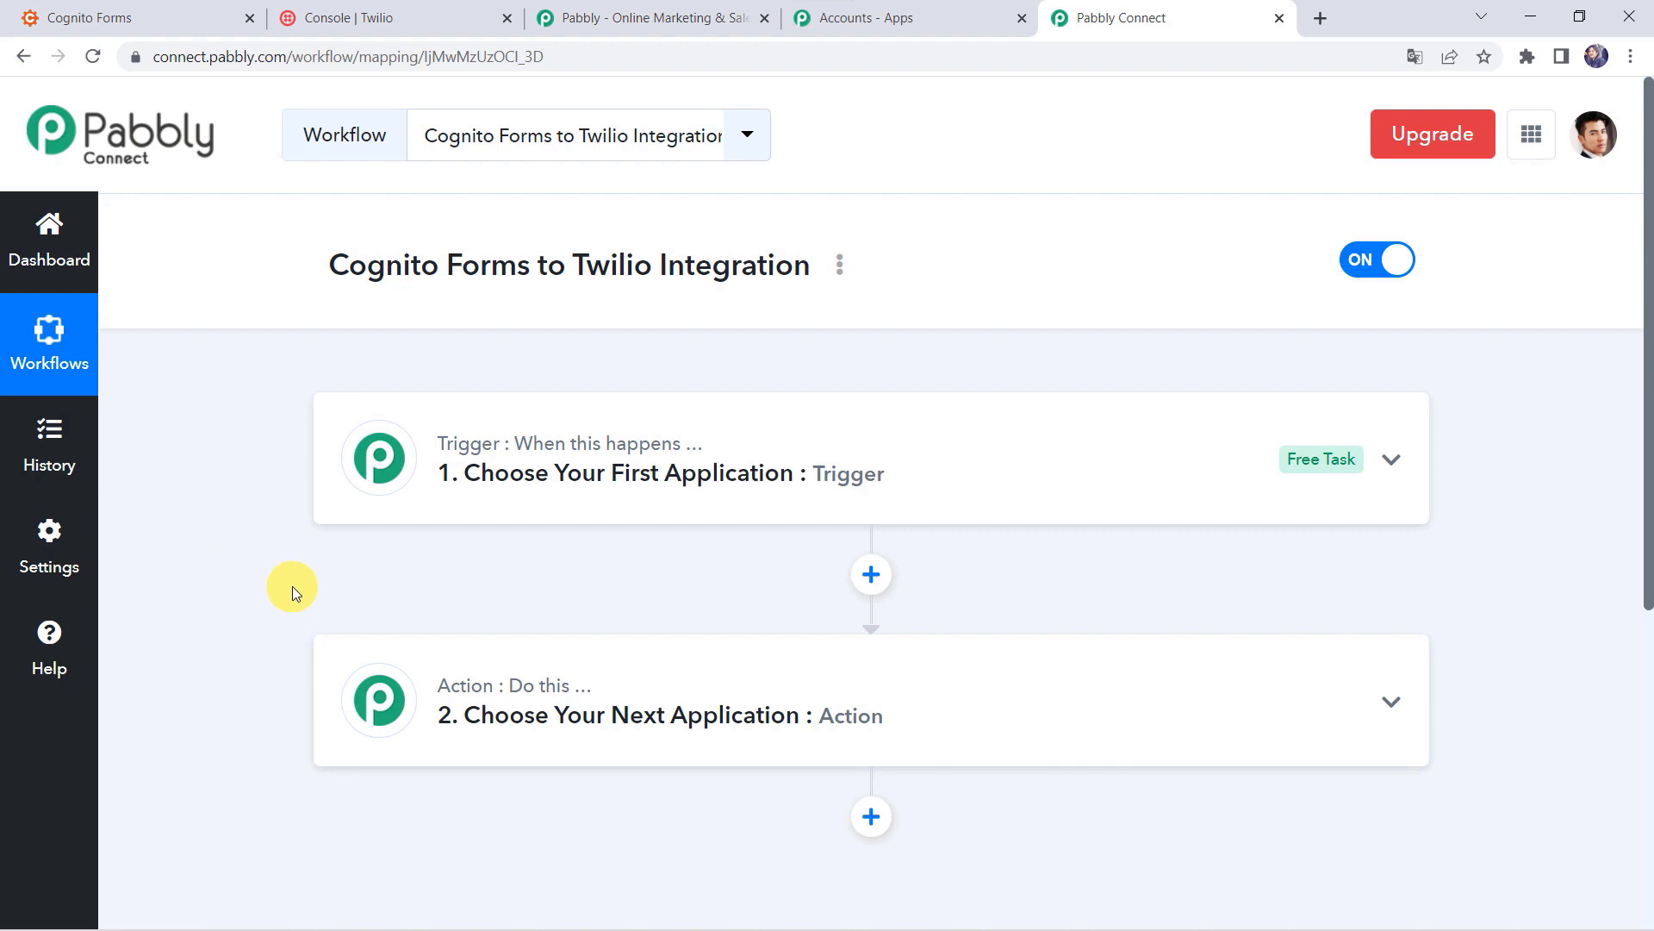
left_click(909, 474)
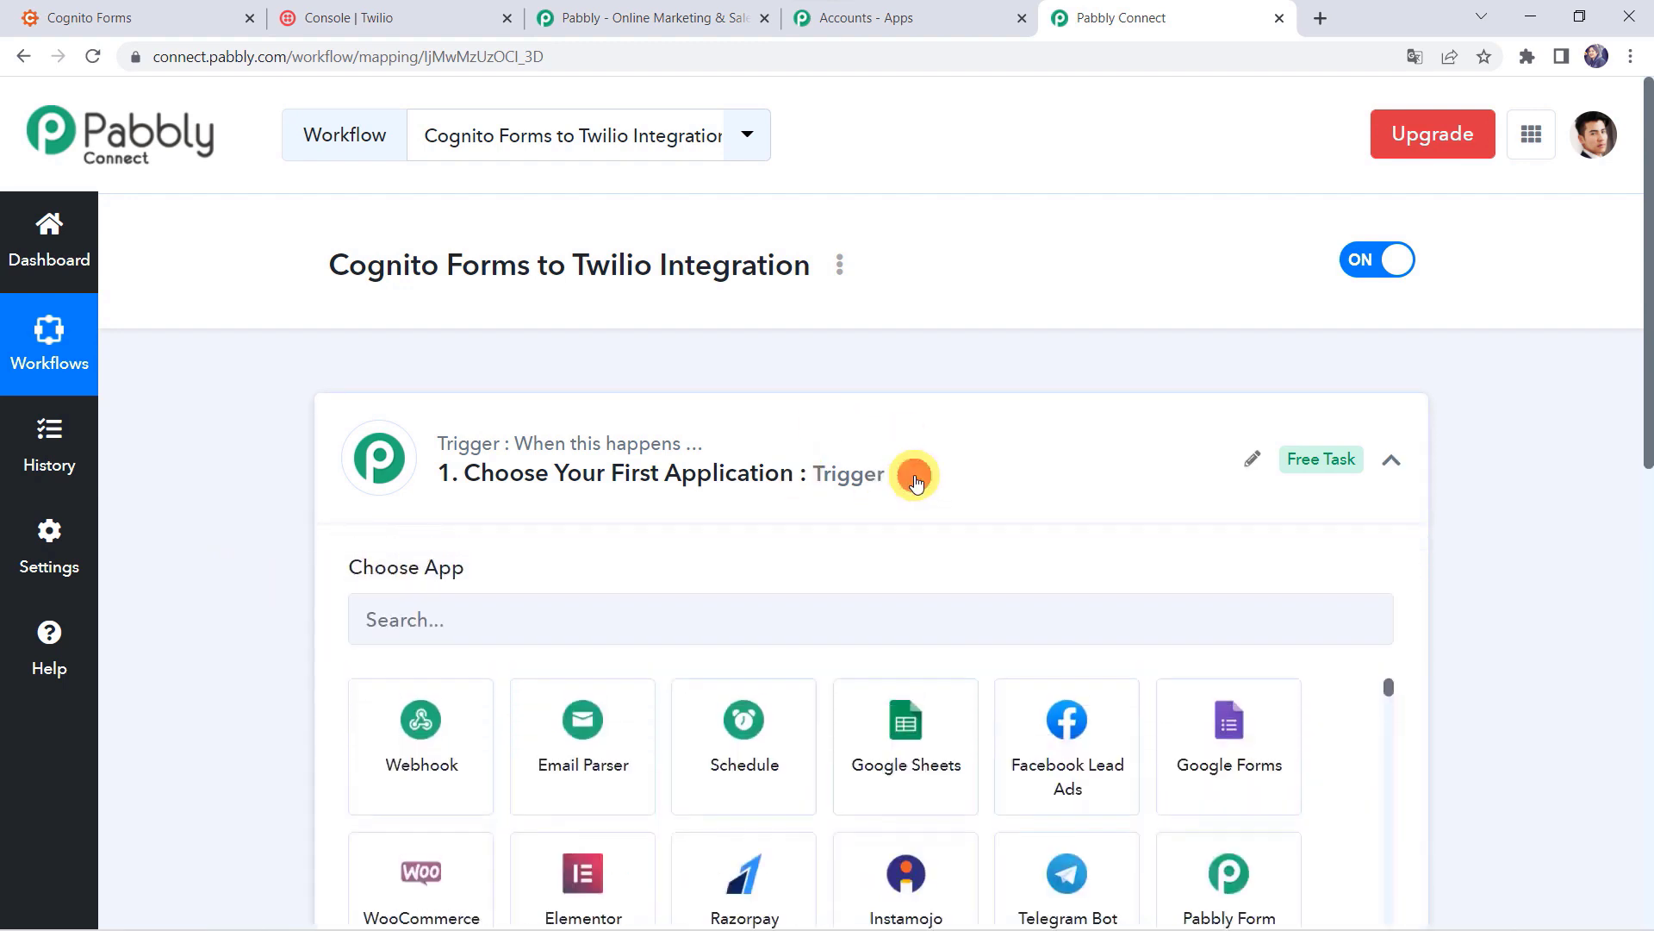
Step: Set the trigger to Cognito Forms' New Entry event, found via 'Cog', and copy the webhook URL
left_click(465, 612)
type("Cognit")
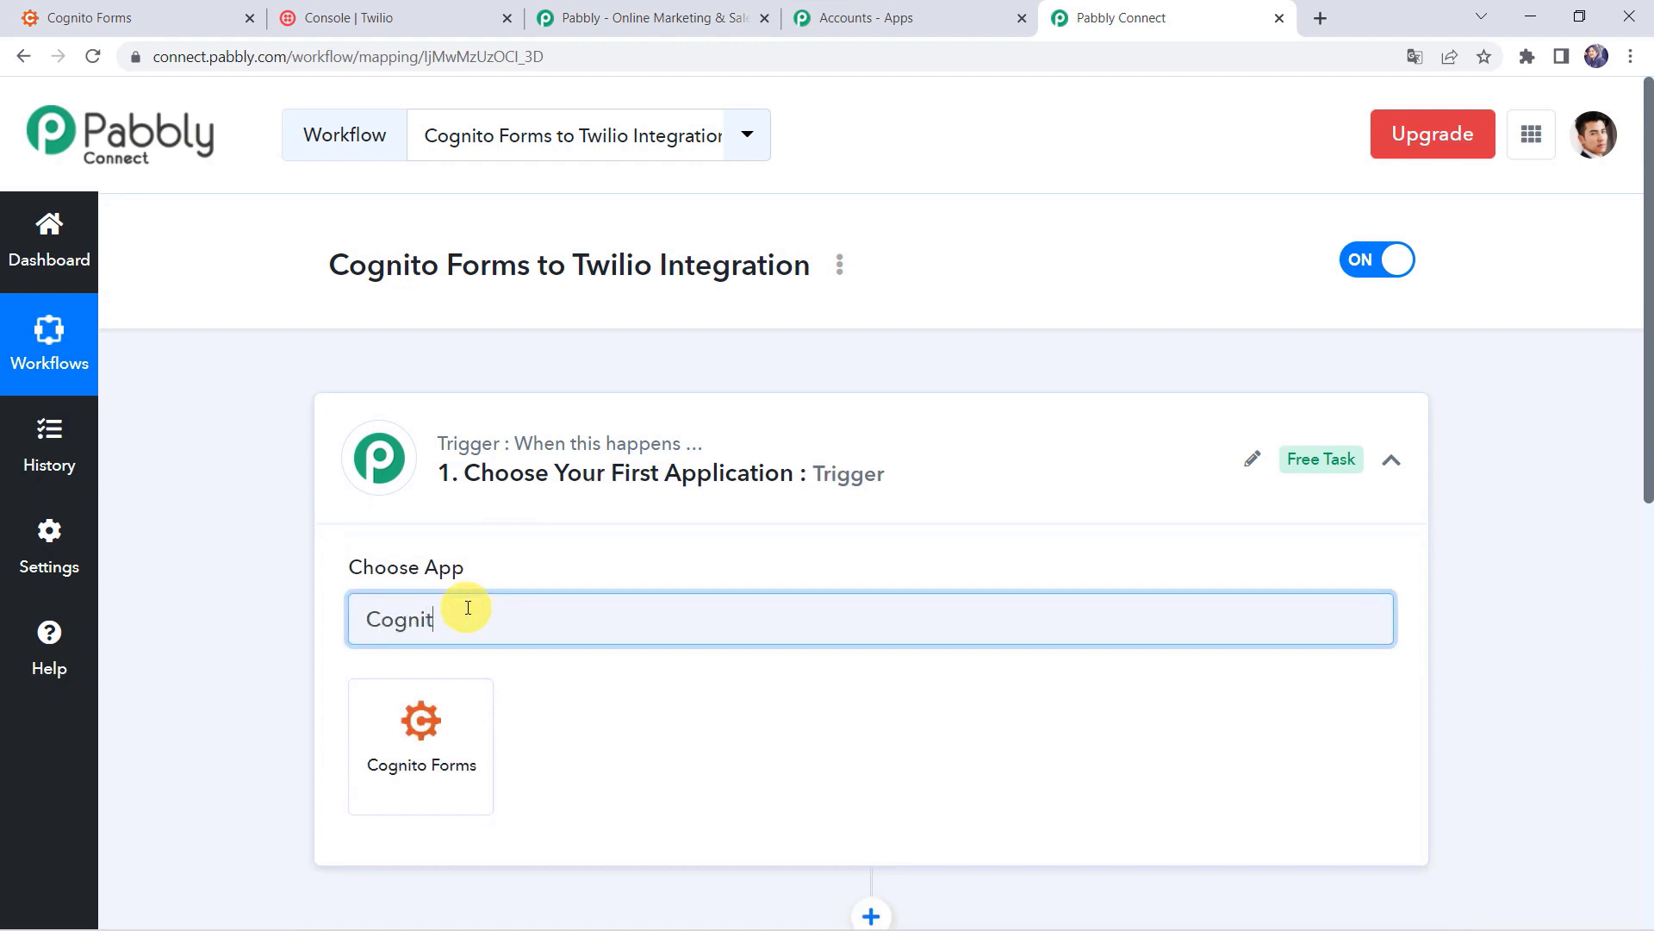
left_click(417, 791)
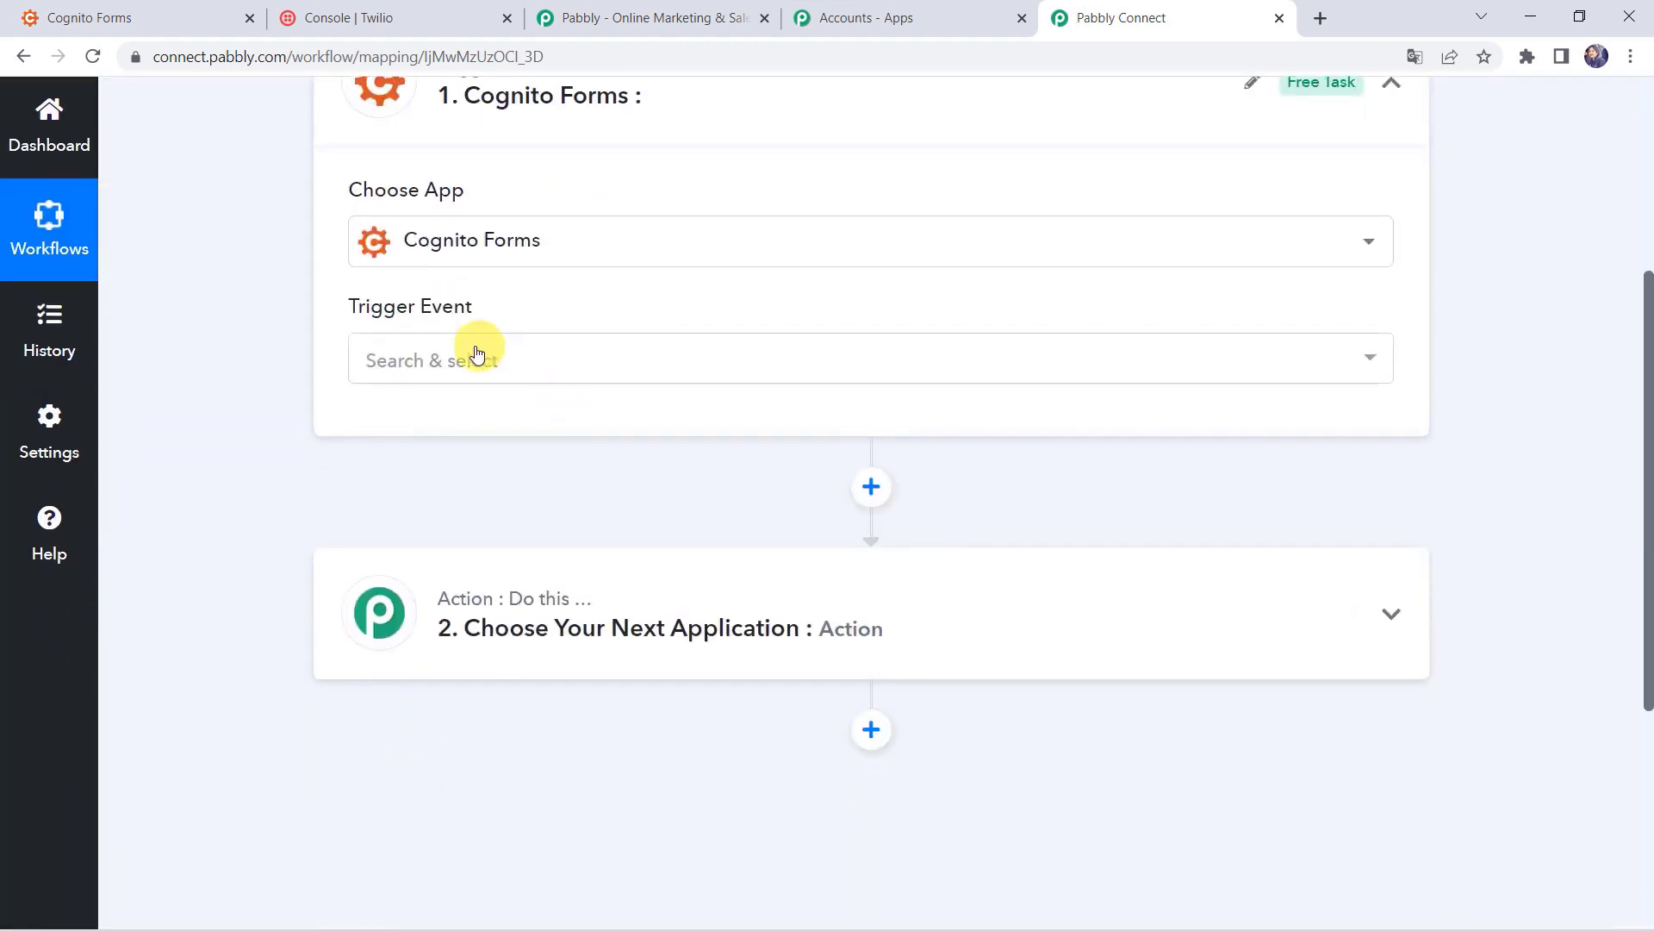
left_click(439, 373)
left_click(457, 499)
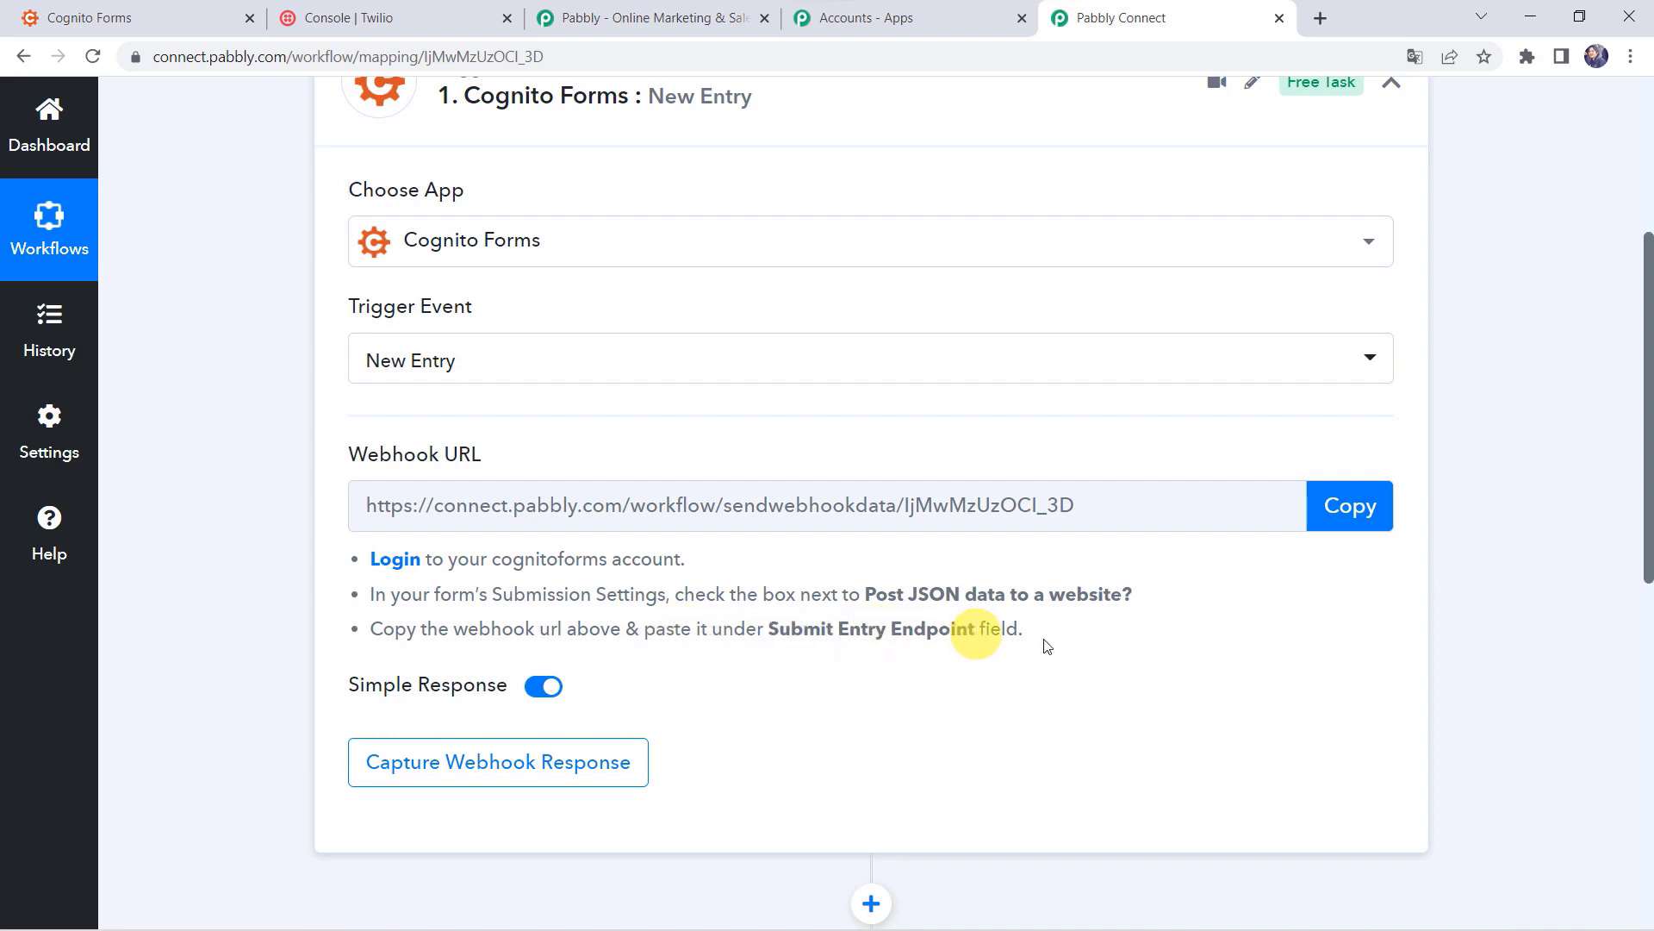
left_click(1368, 507)
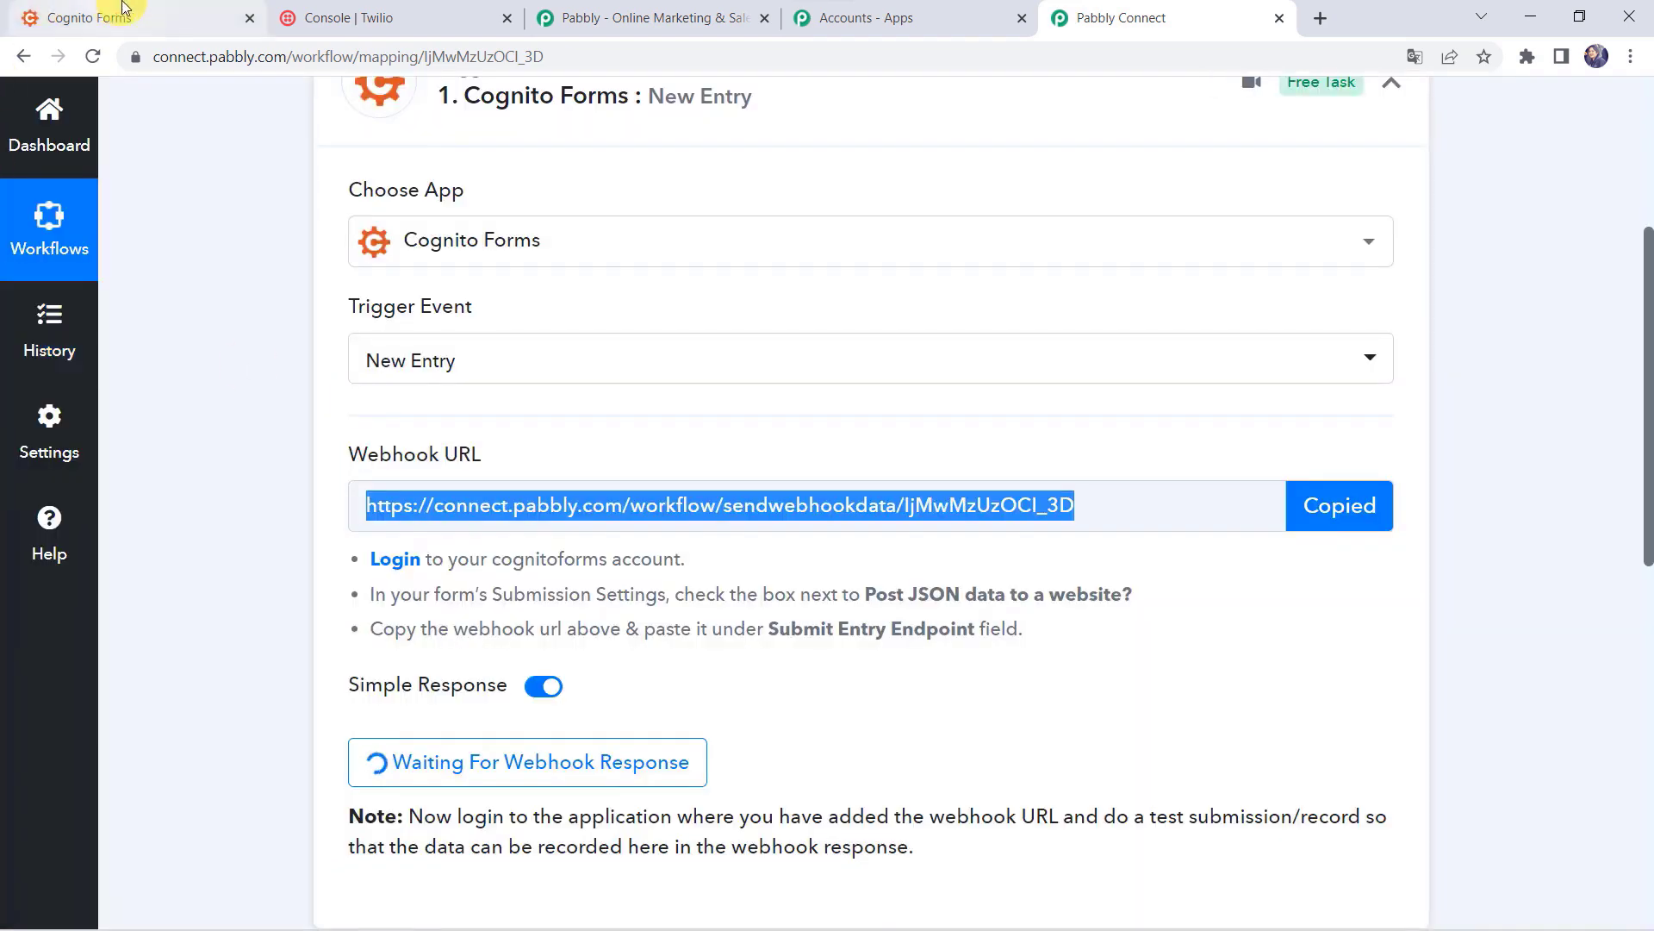
Step: Open the New Integration Request form's submission settings in Cognito Forms
left_click(123, 11)
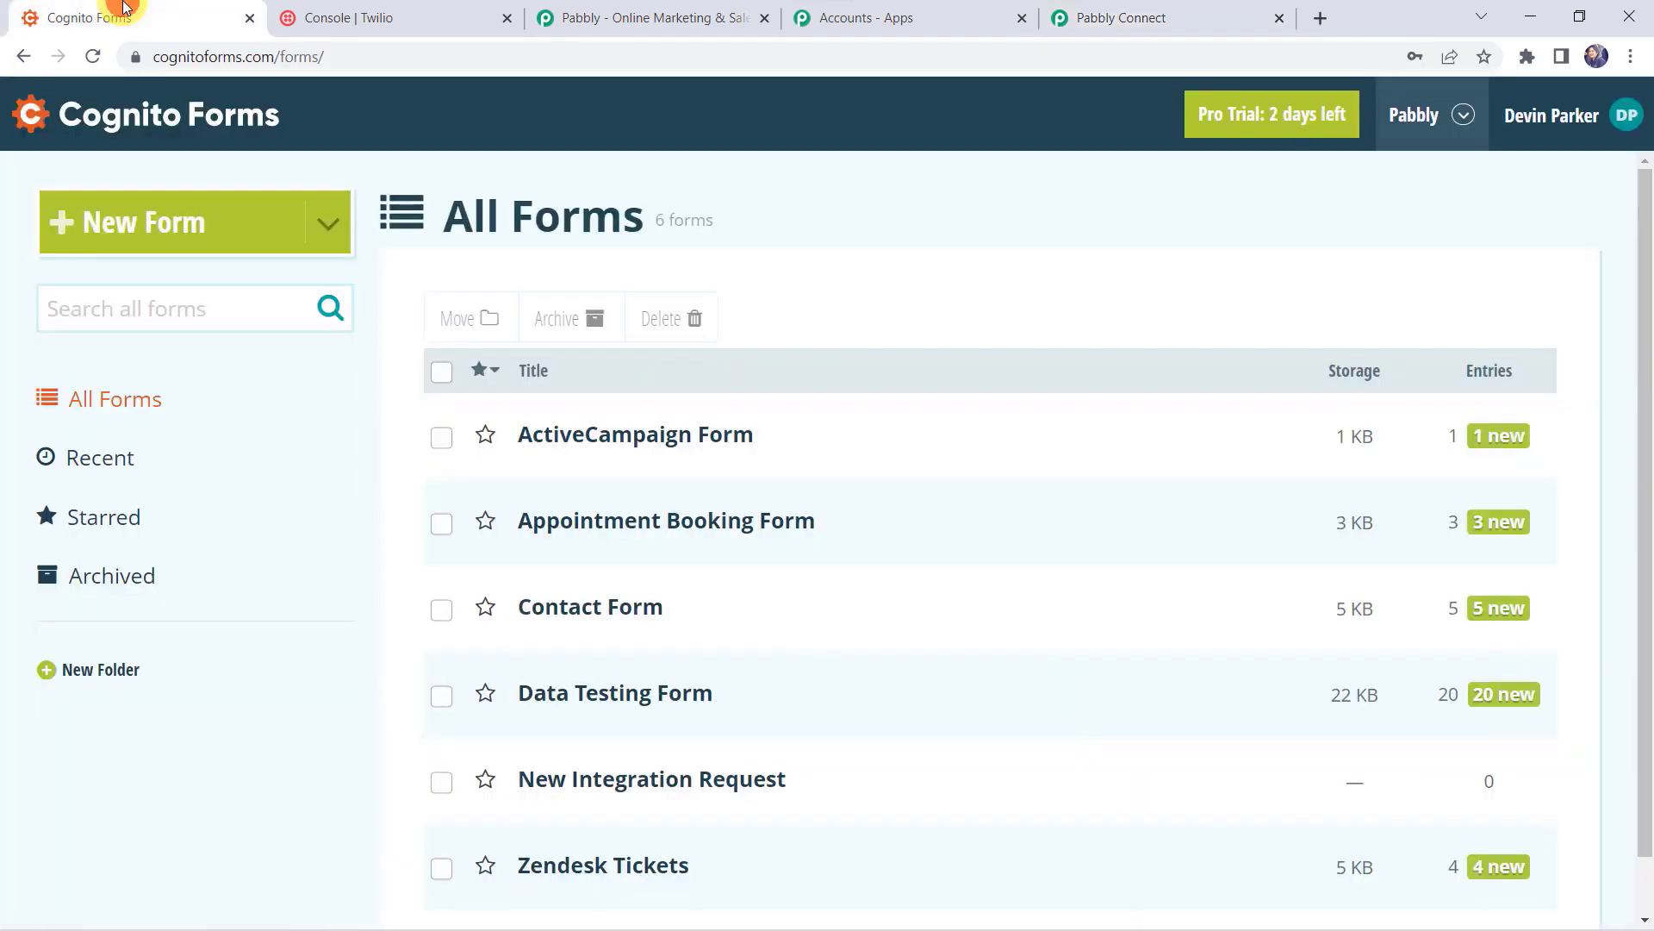
scroll(360, 468, "down", 1)
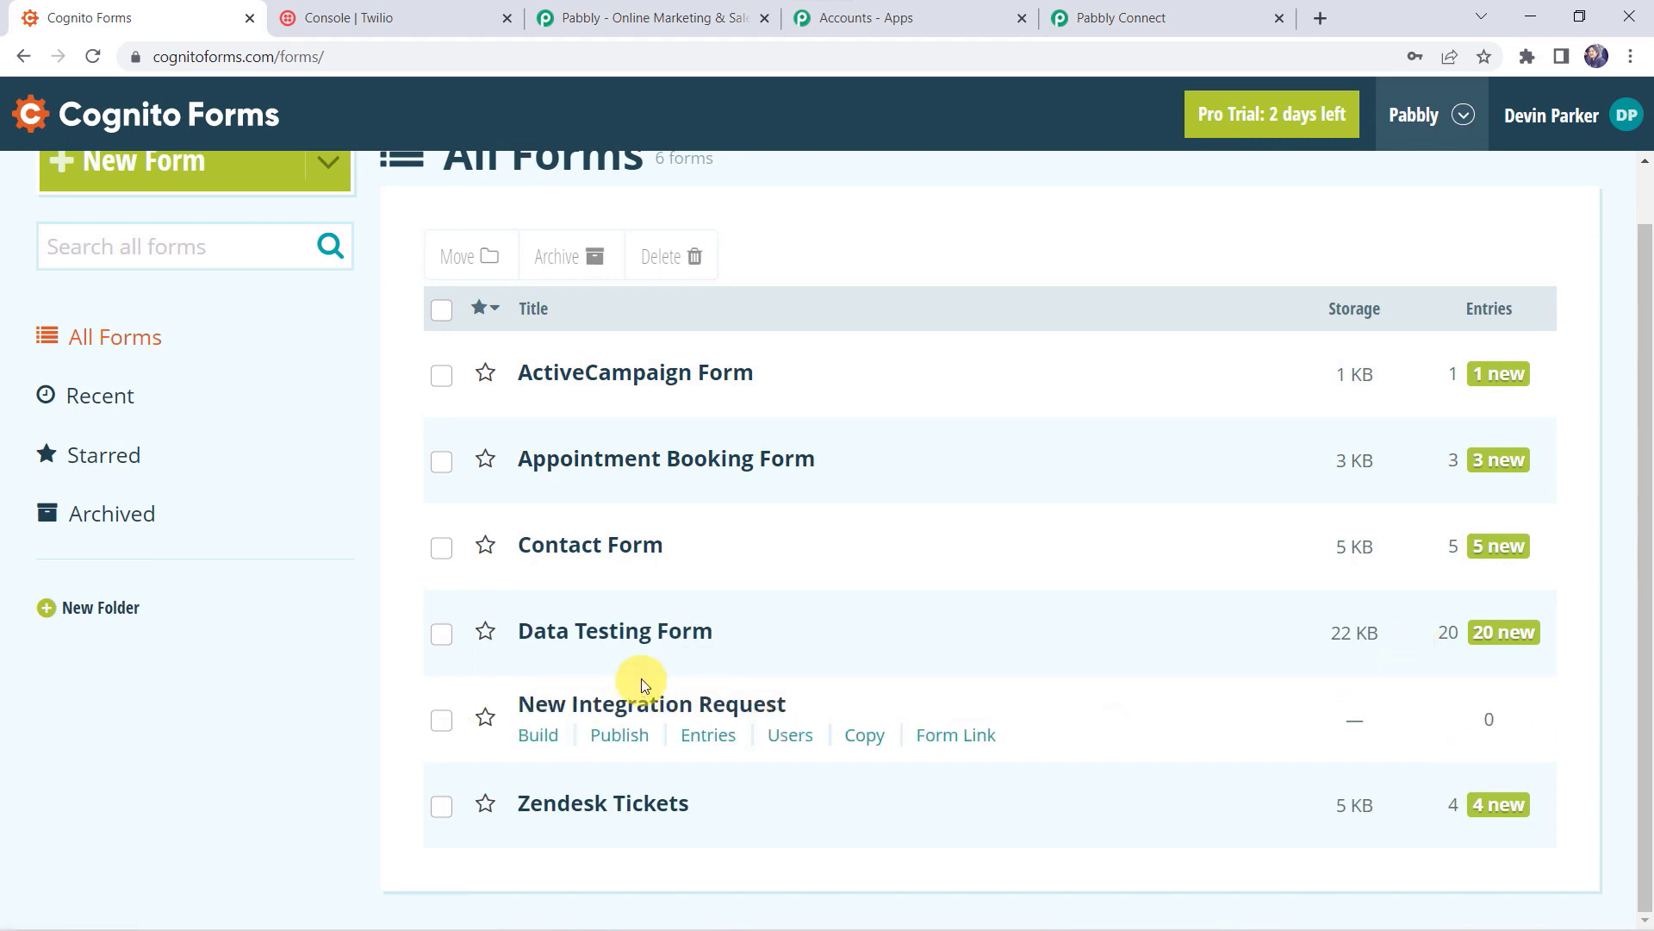
left_click(622, 708)
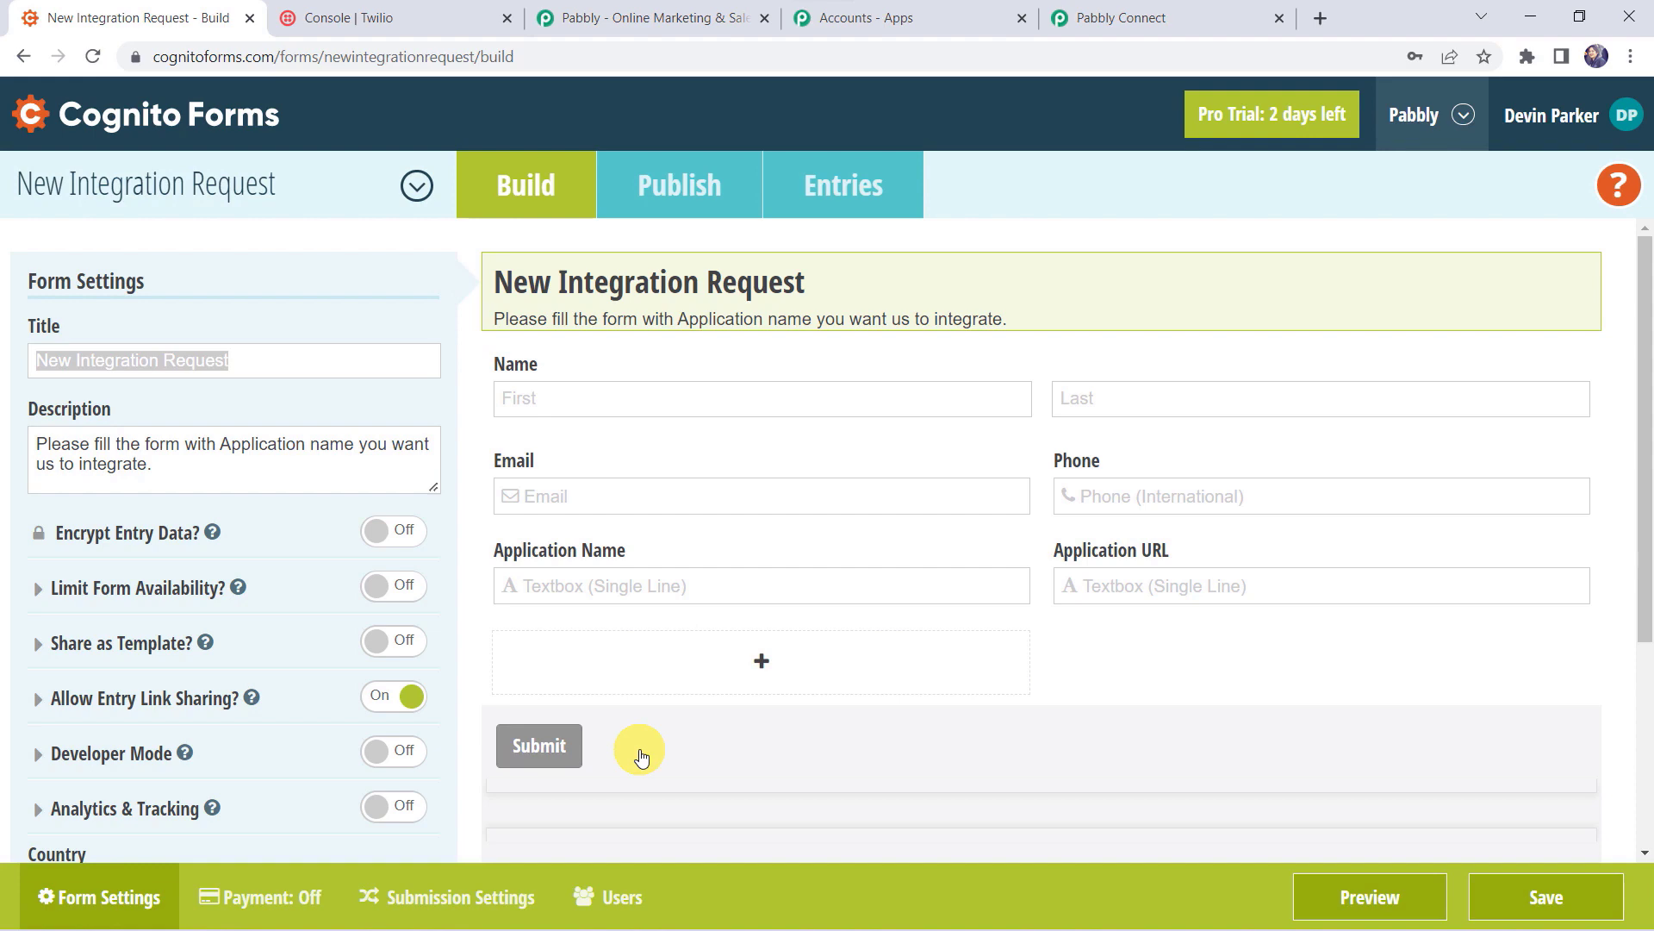
left_click(454, 904)
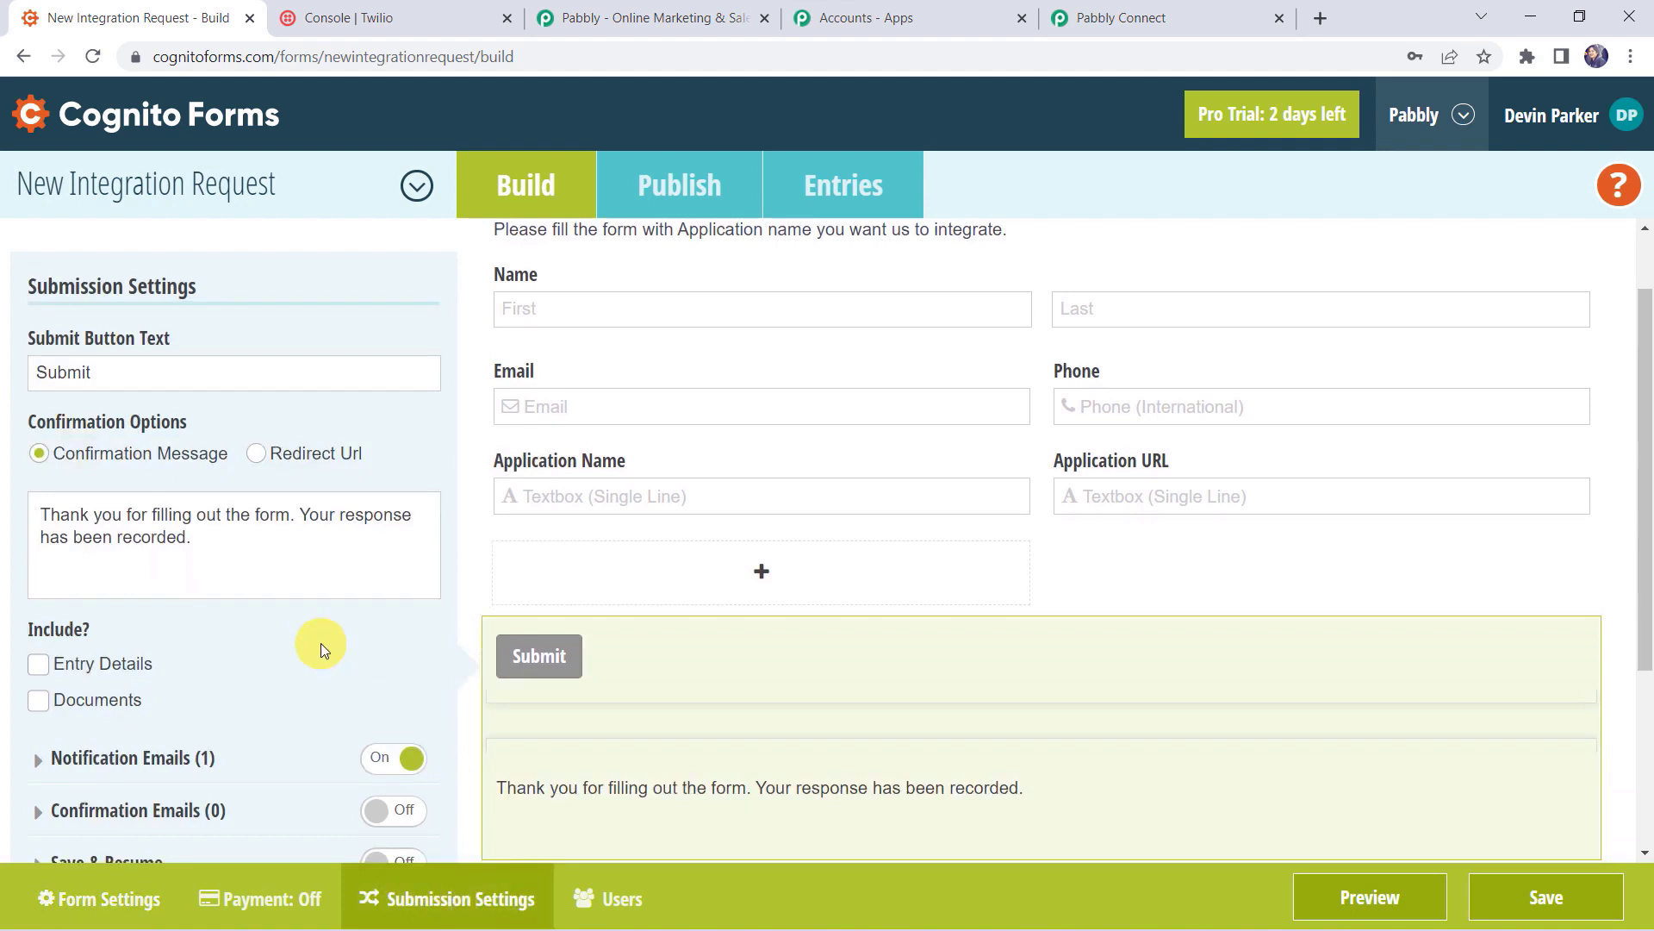
Step: Enable Post JSON Data to a Website with the webhook URL as Submit Entry Endpoint, and save
scroll(320, 642, "down", 3)
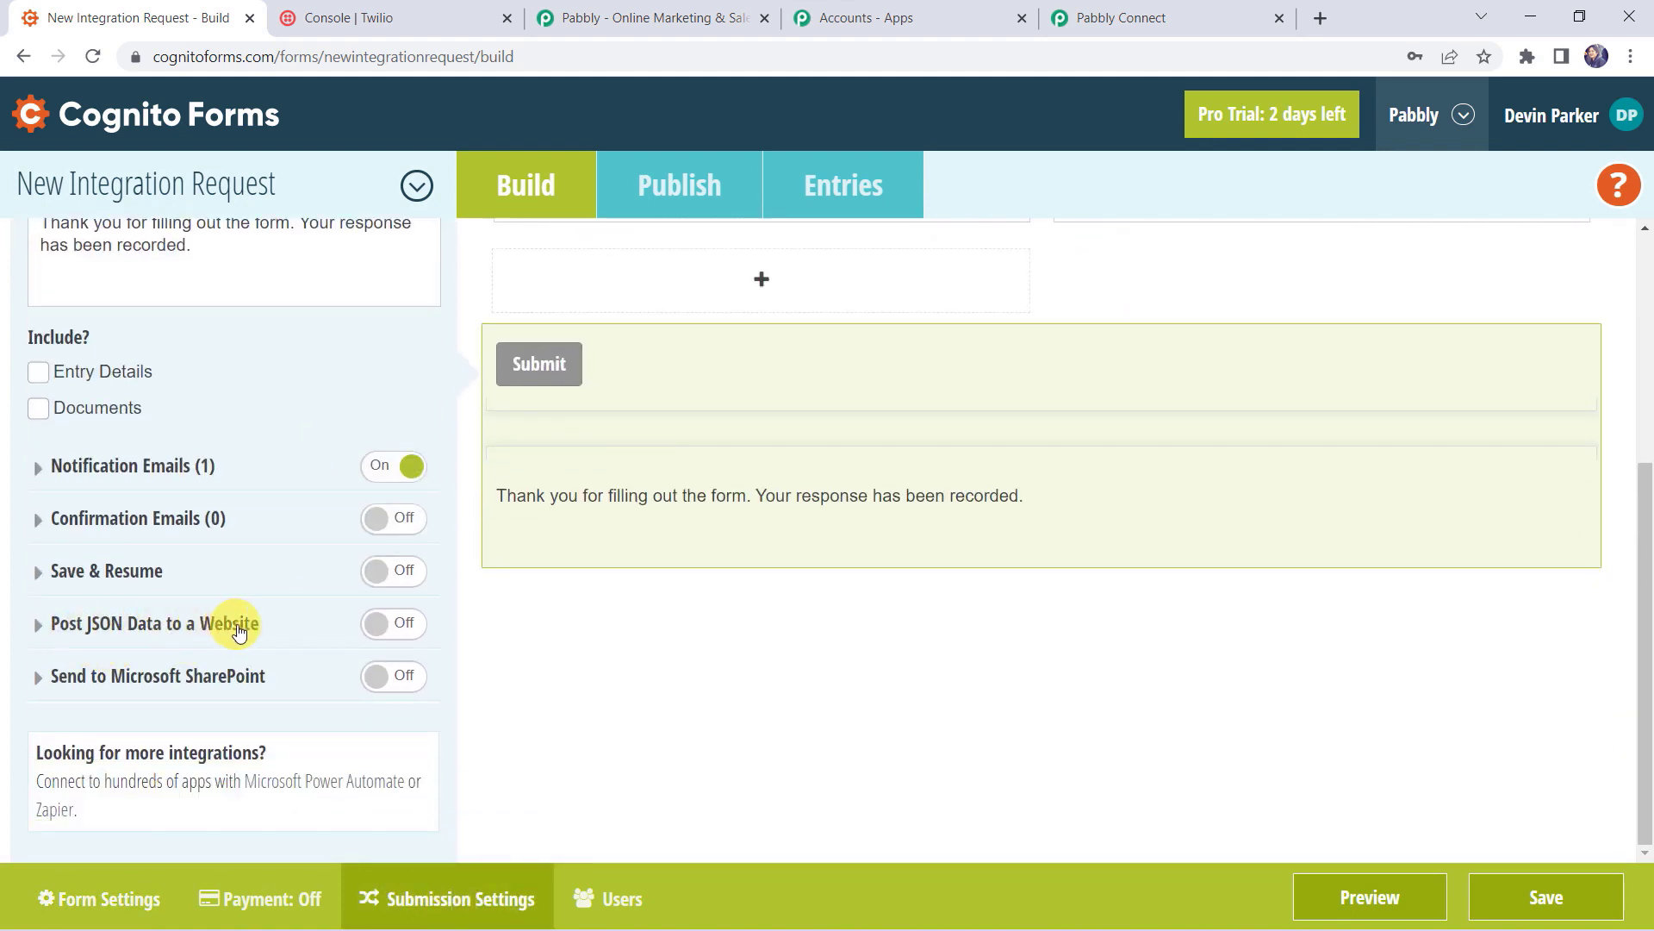
left_click(413, 630)
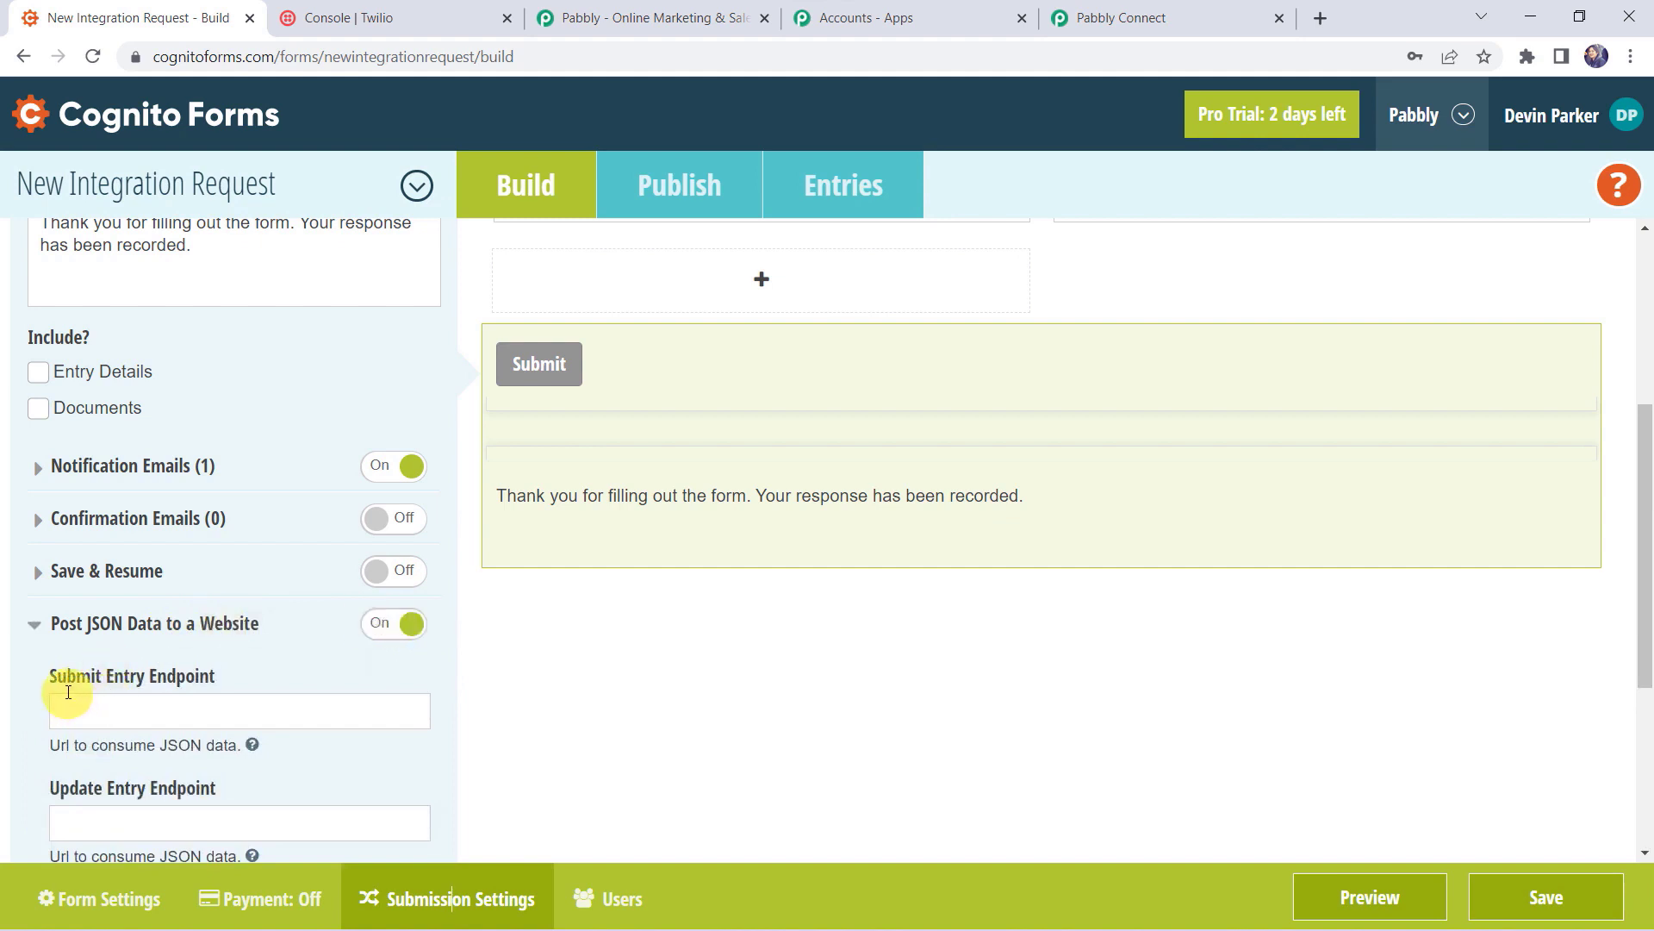
left_click(170, 723)
right_click(169, 723)
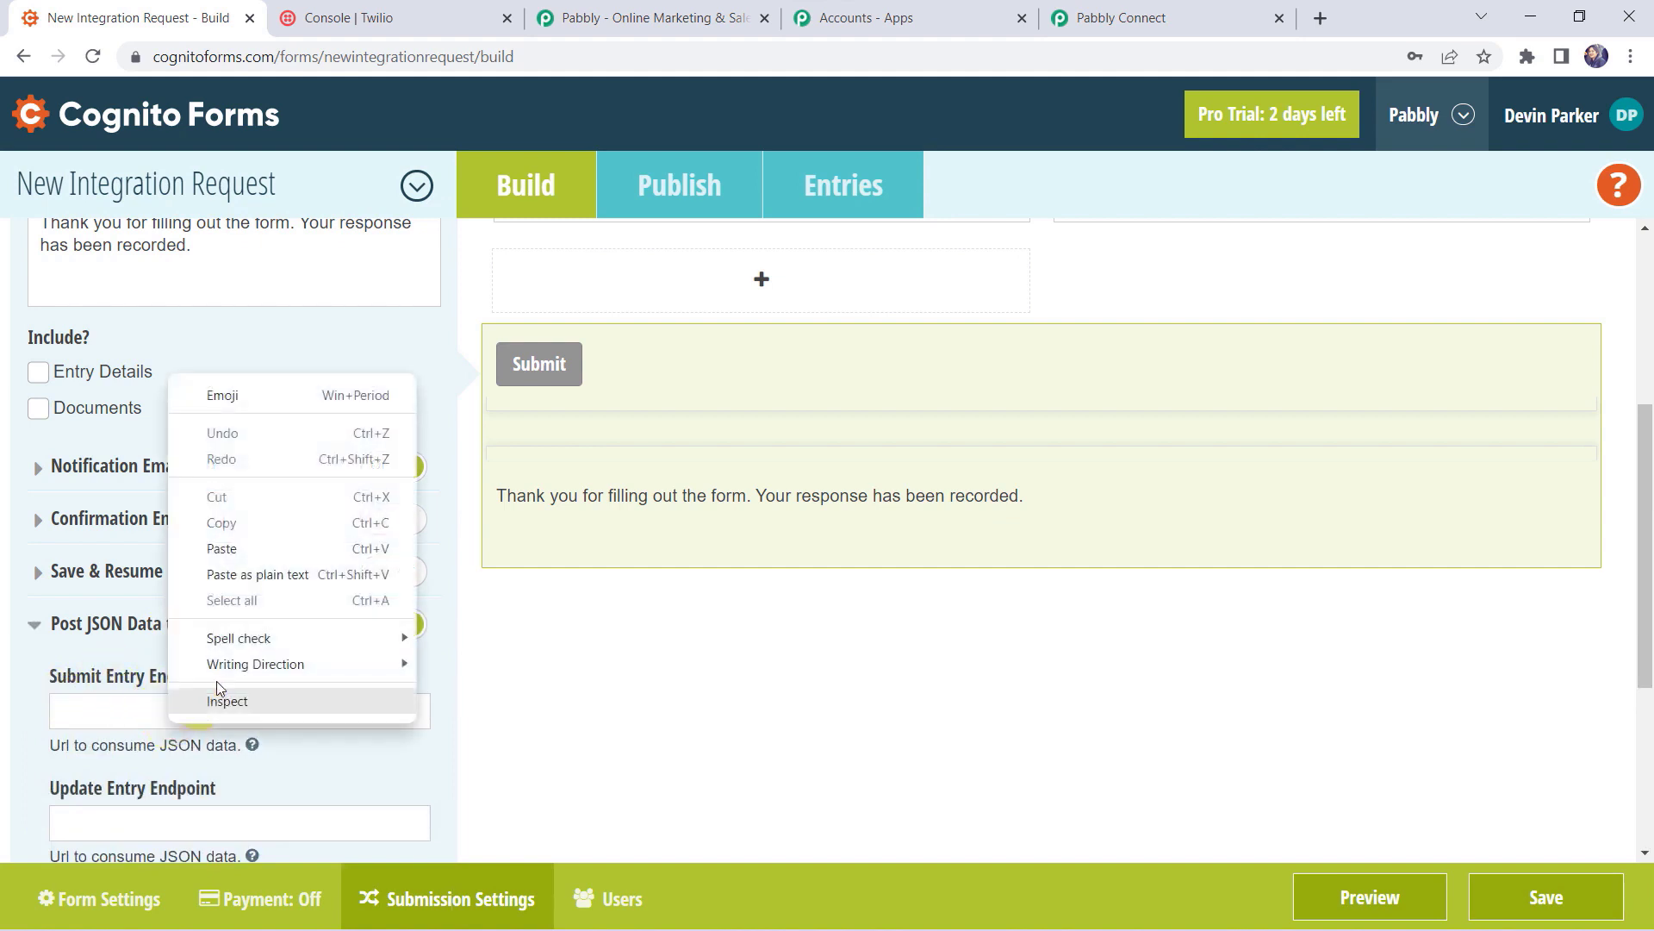
left_click(222, 552)
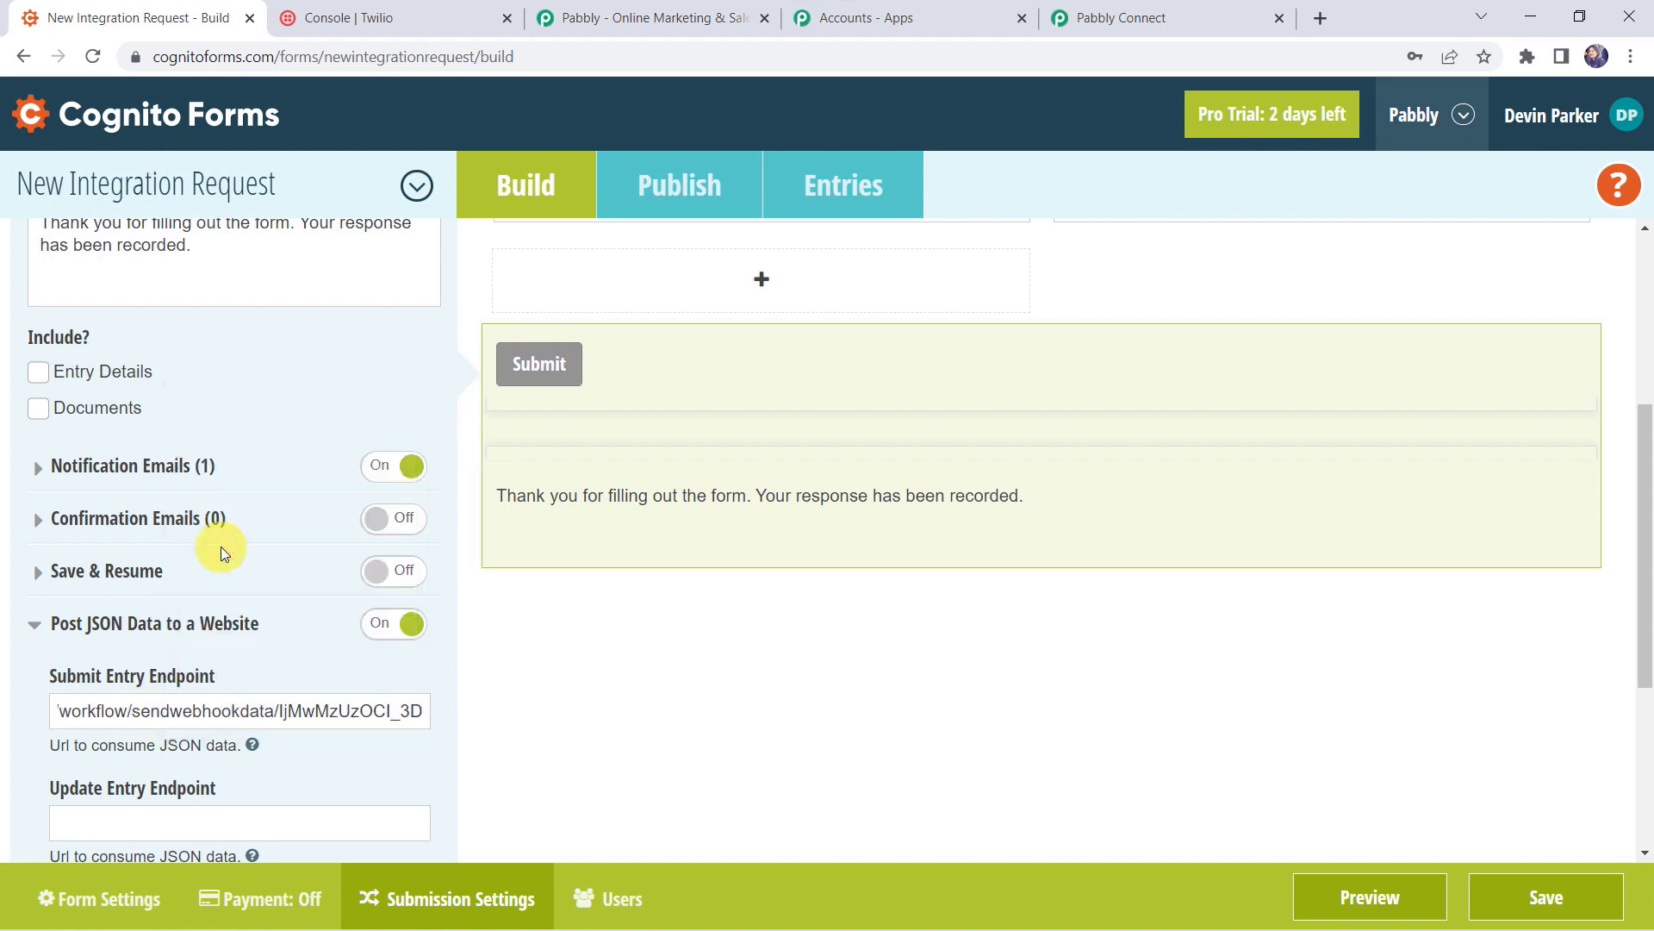
left_click(1510, 904)
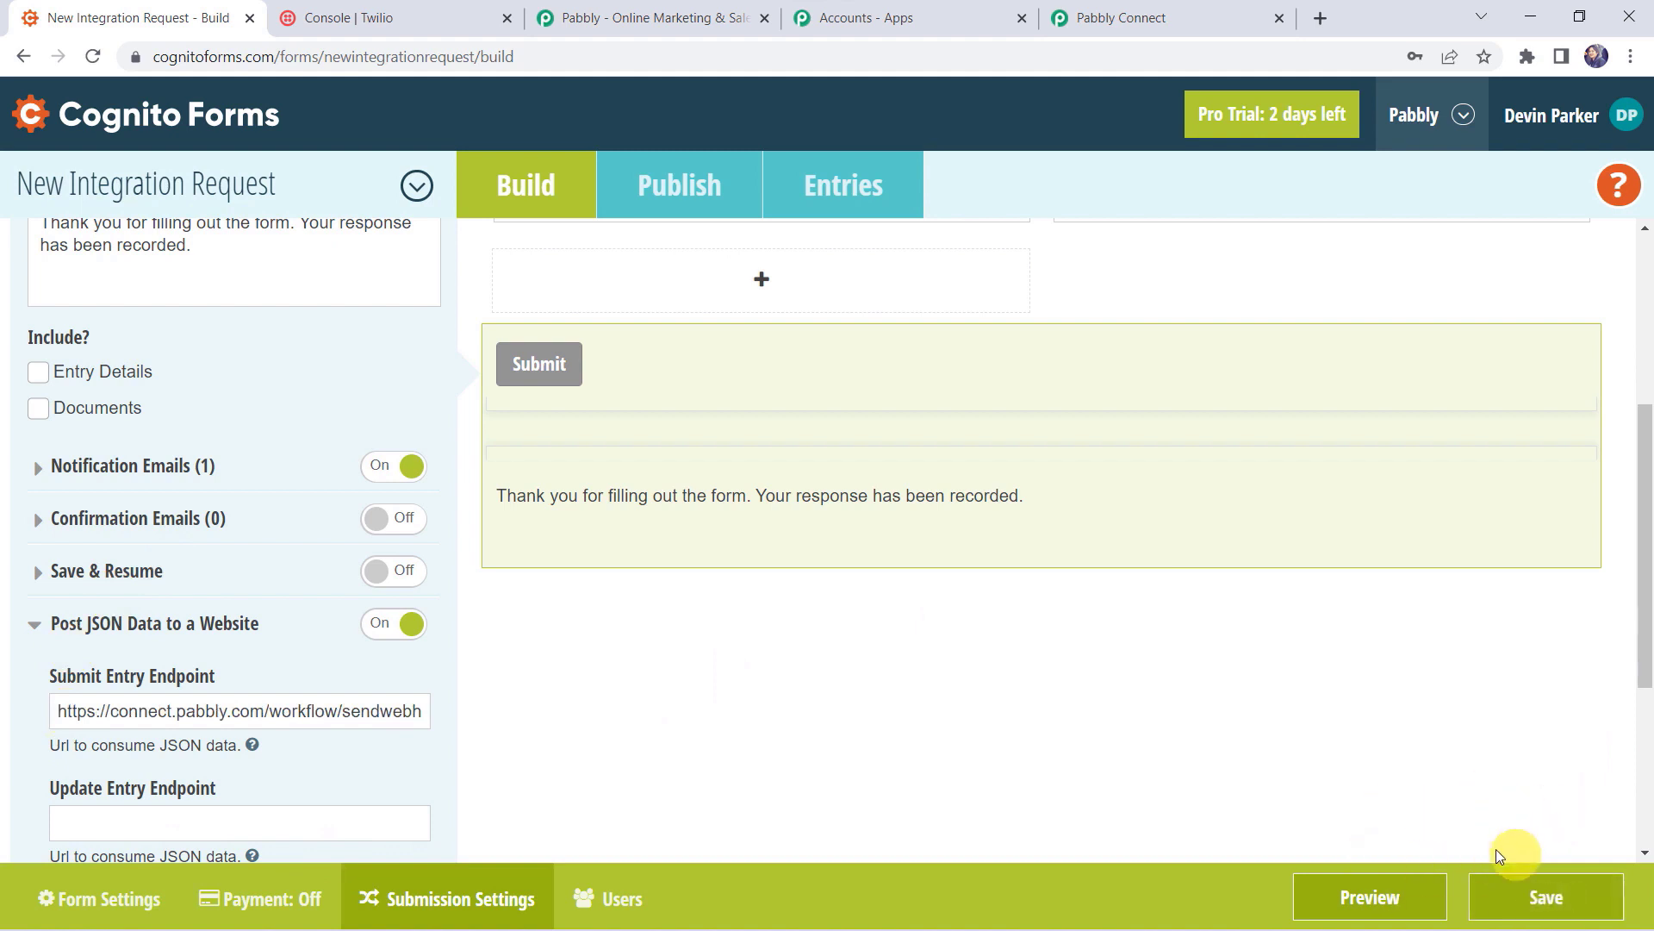
left_click(1241, 10)
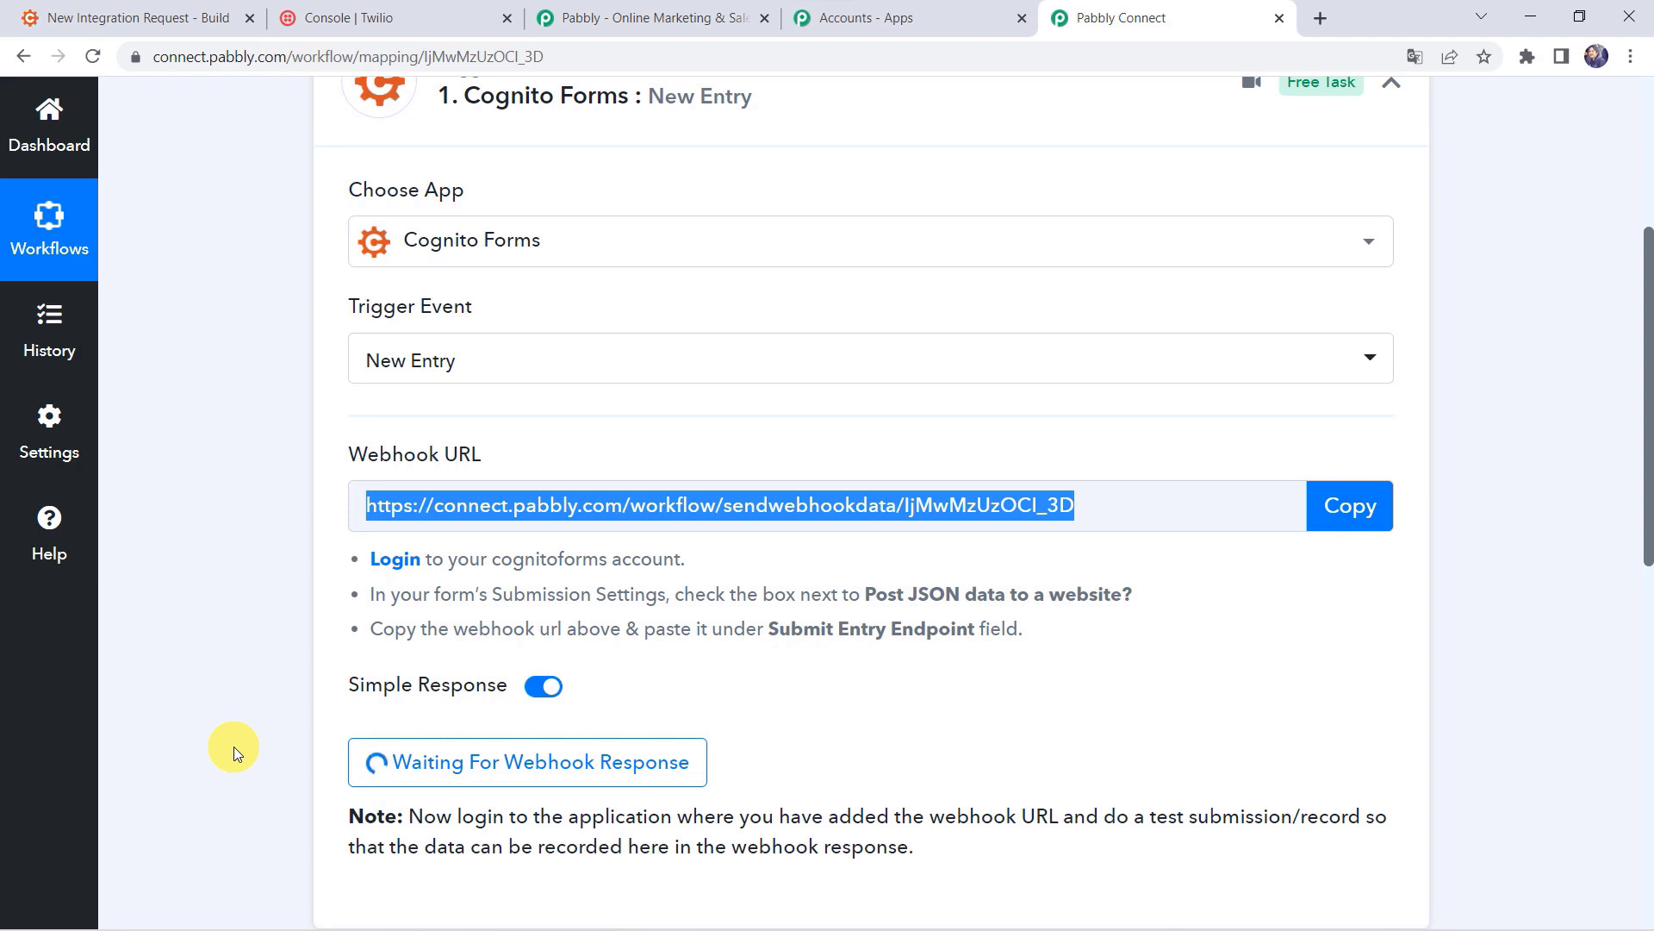
left_click(223, 7)
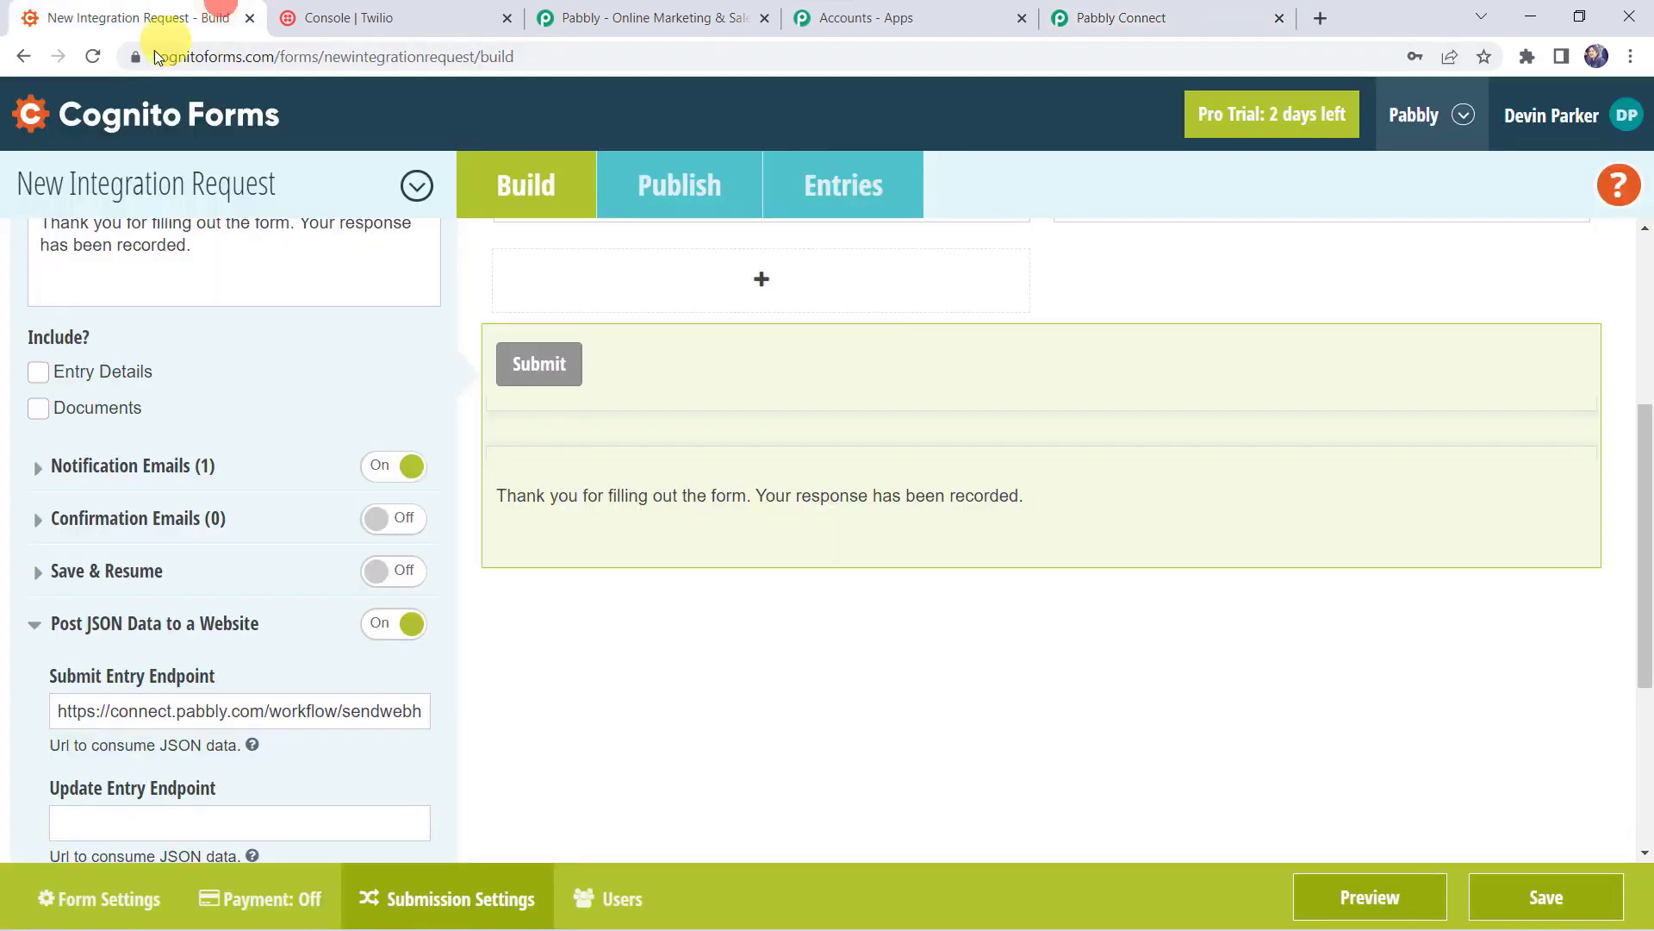
Step: Open the published form in a new tab and enter the submitter's name and email
left_click(678, 188)
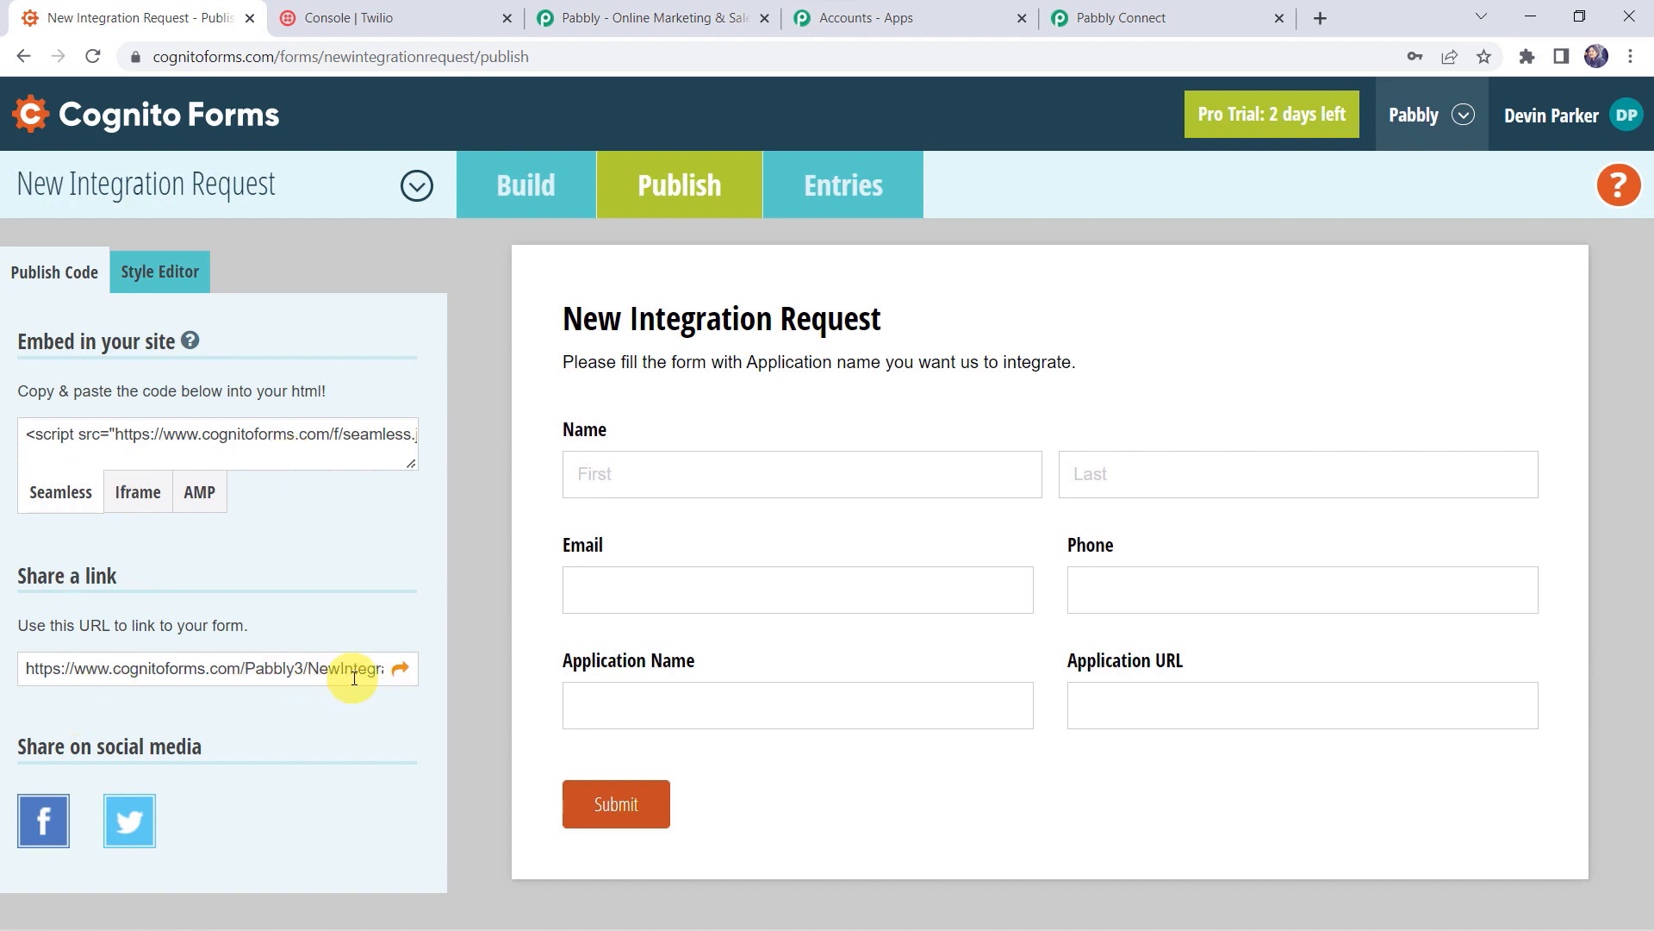
left_click(401, 670)
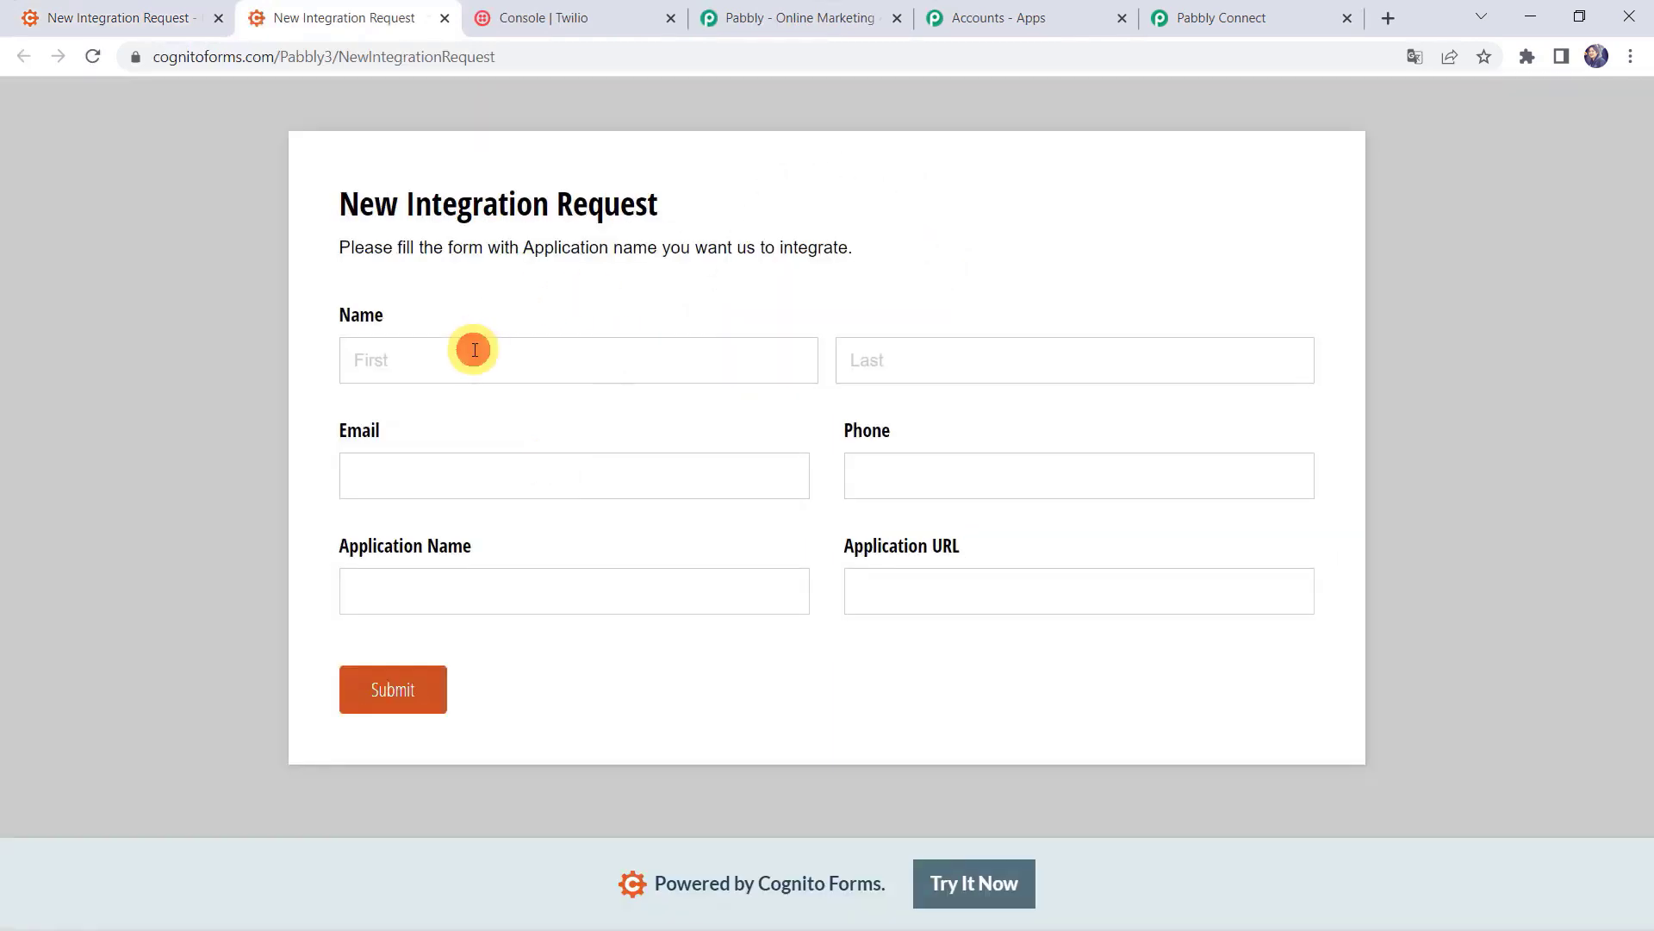
left_click(474, 350)
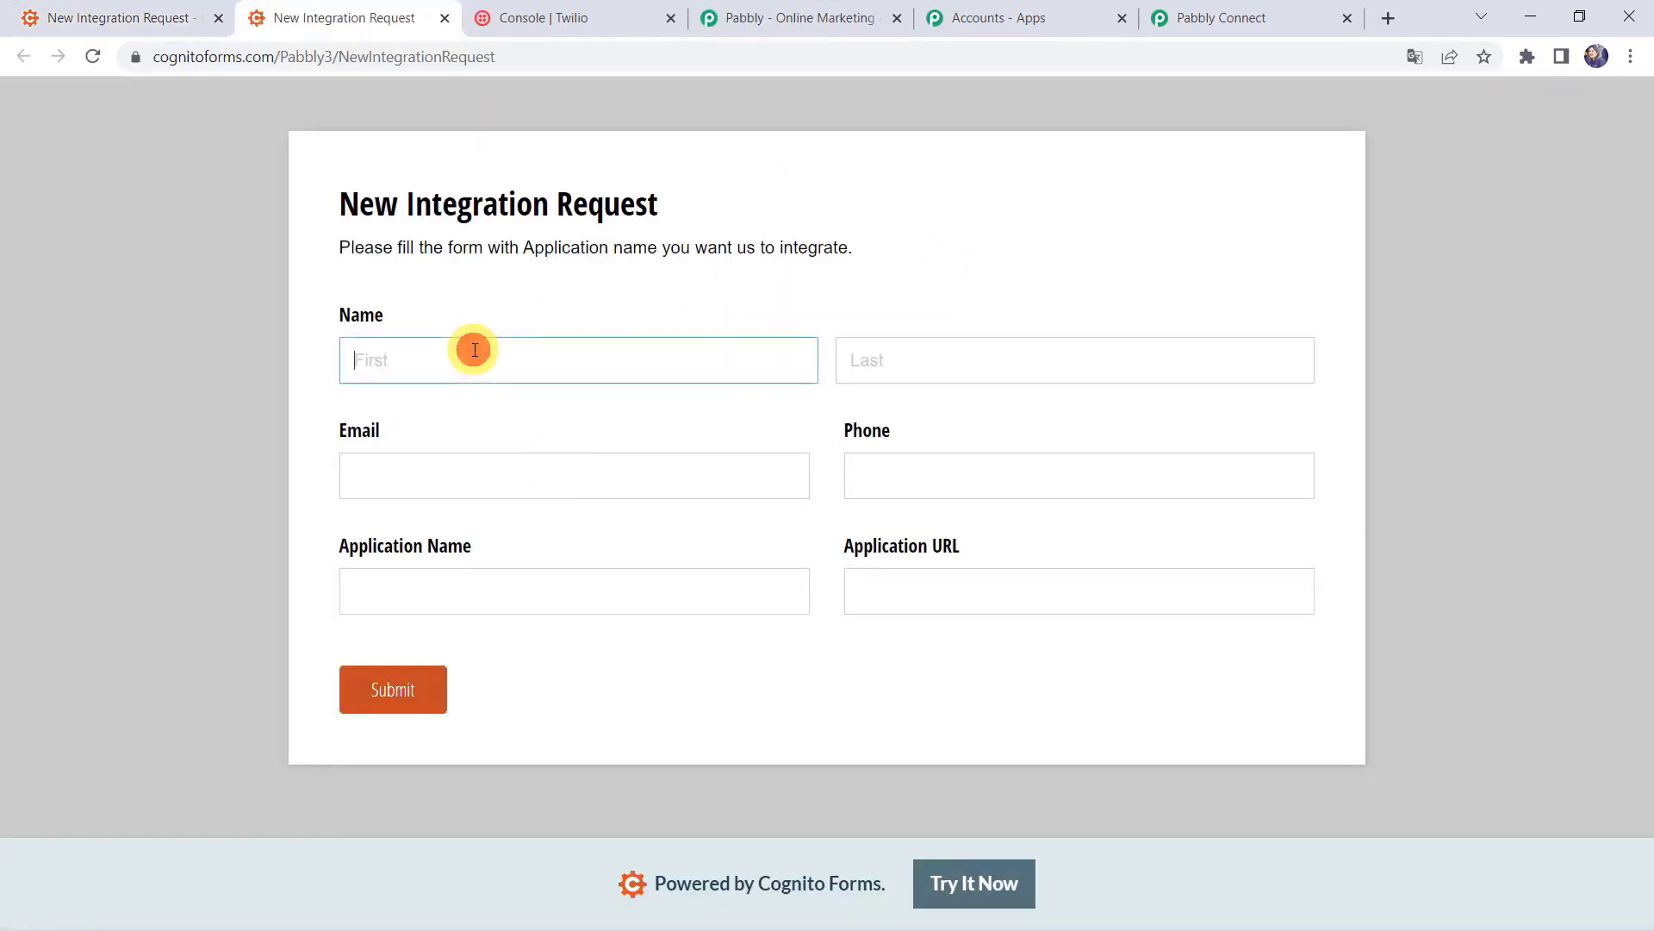
type("Adam")
key("Tab")
type("Sm")
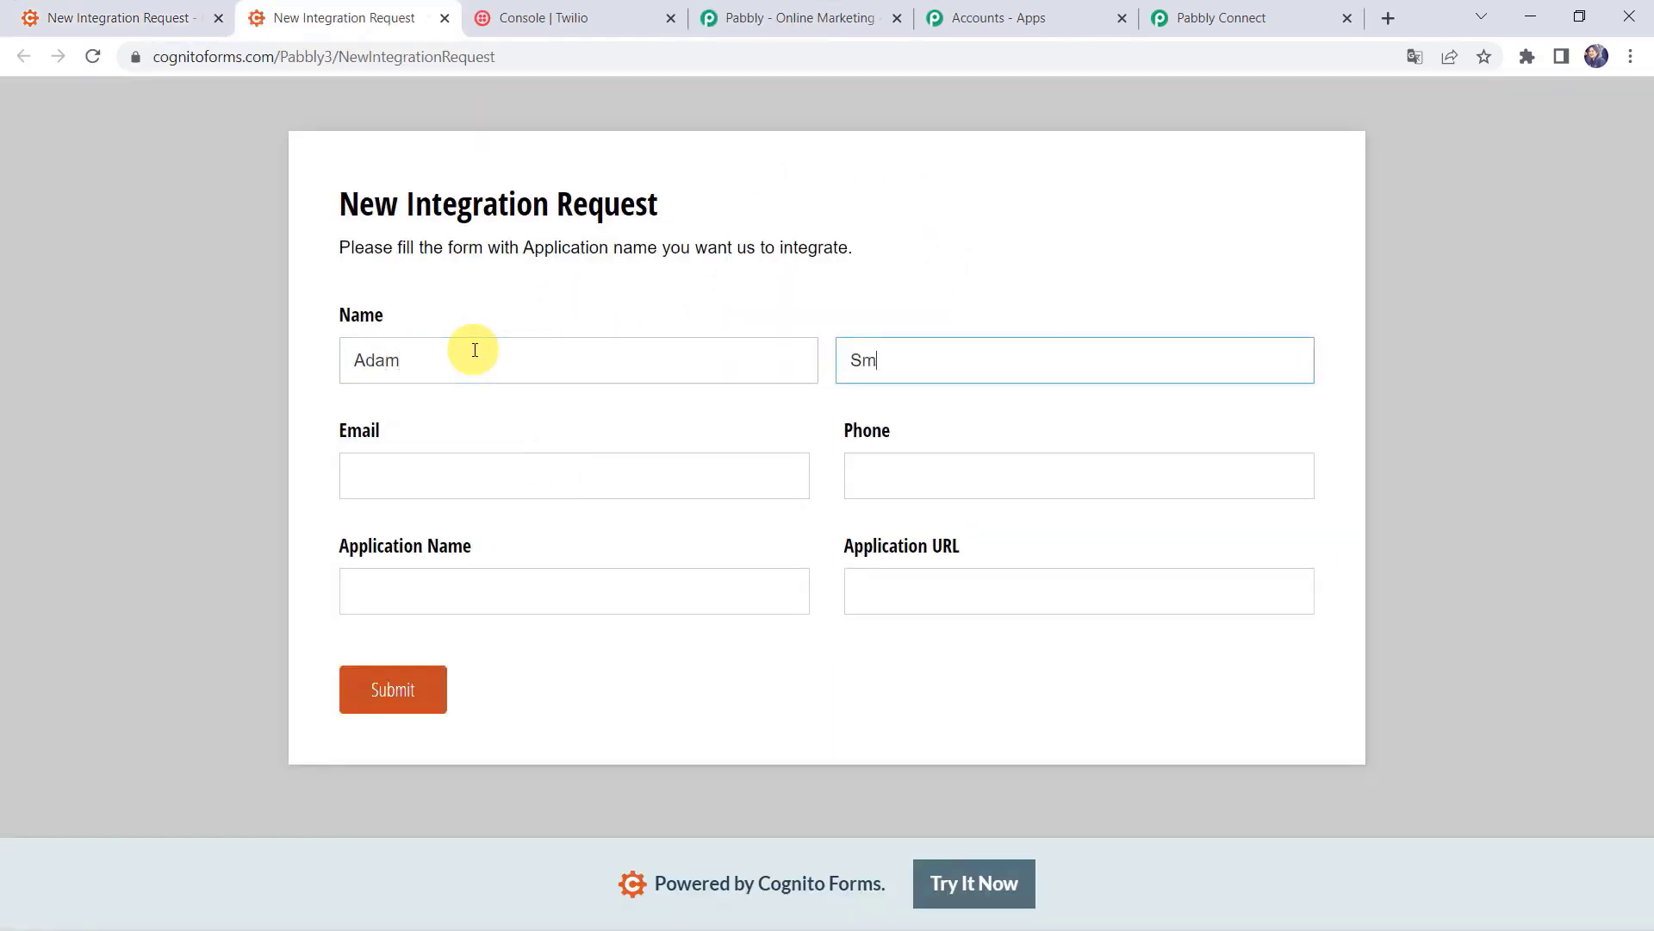
key("Tab")
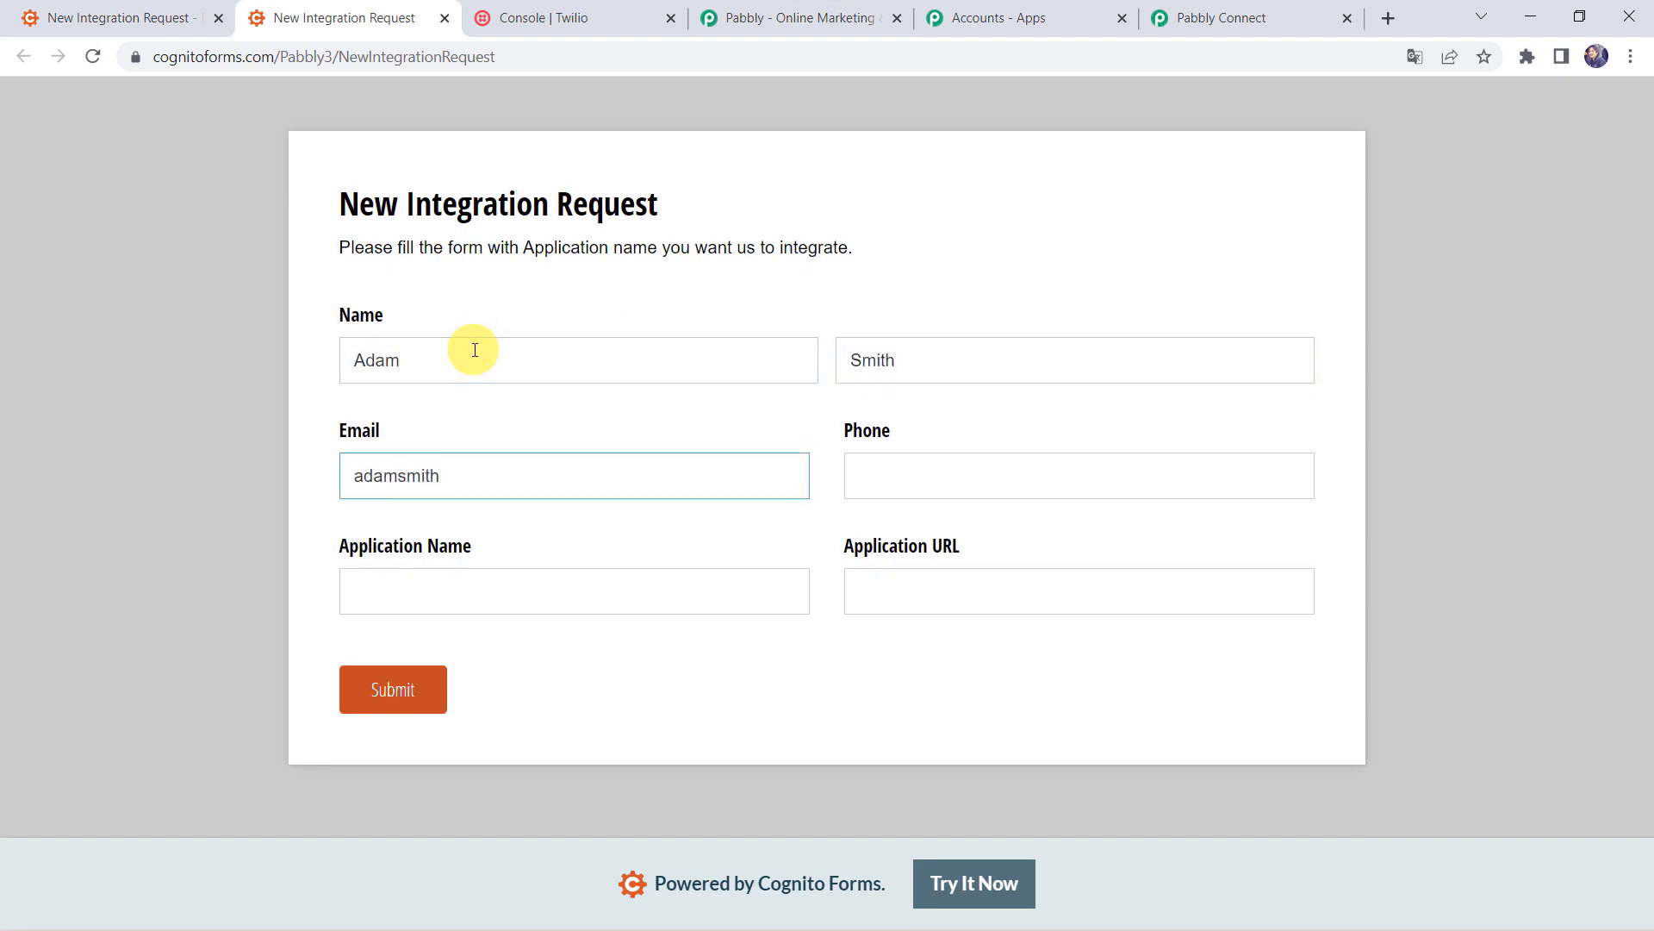
Step: Fill in the phone number and the Zoho CRM application details, then submit the entry
key("Tab")
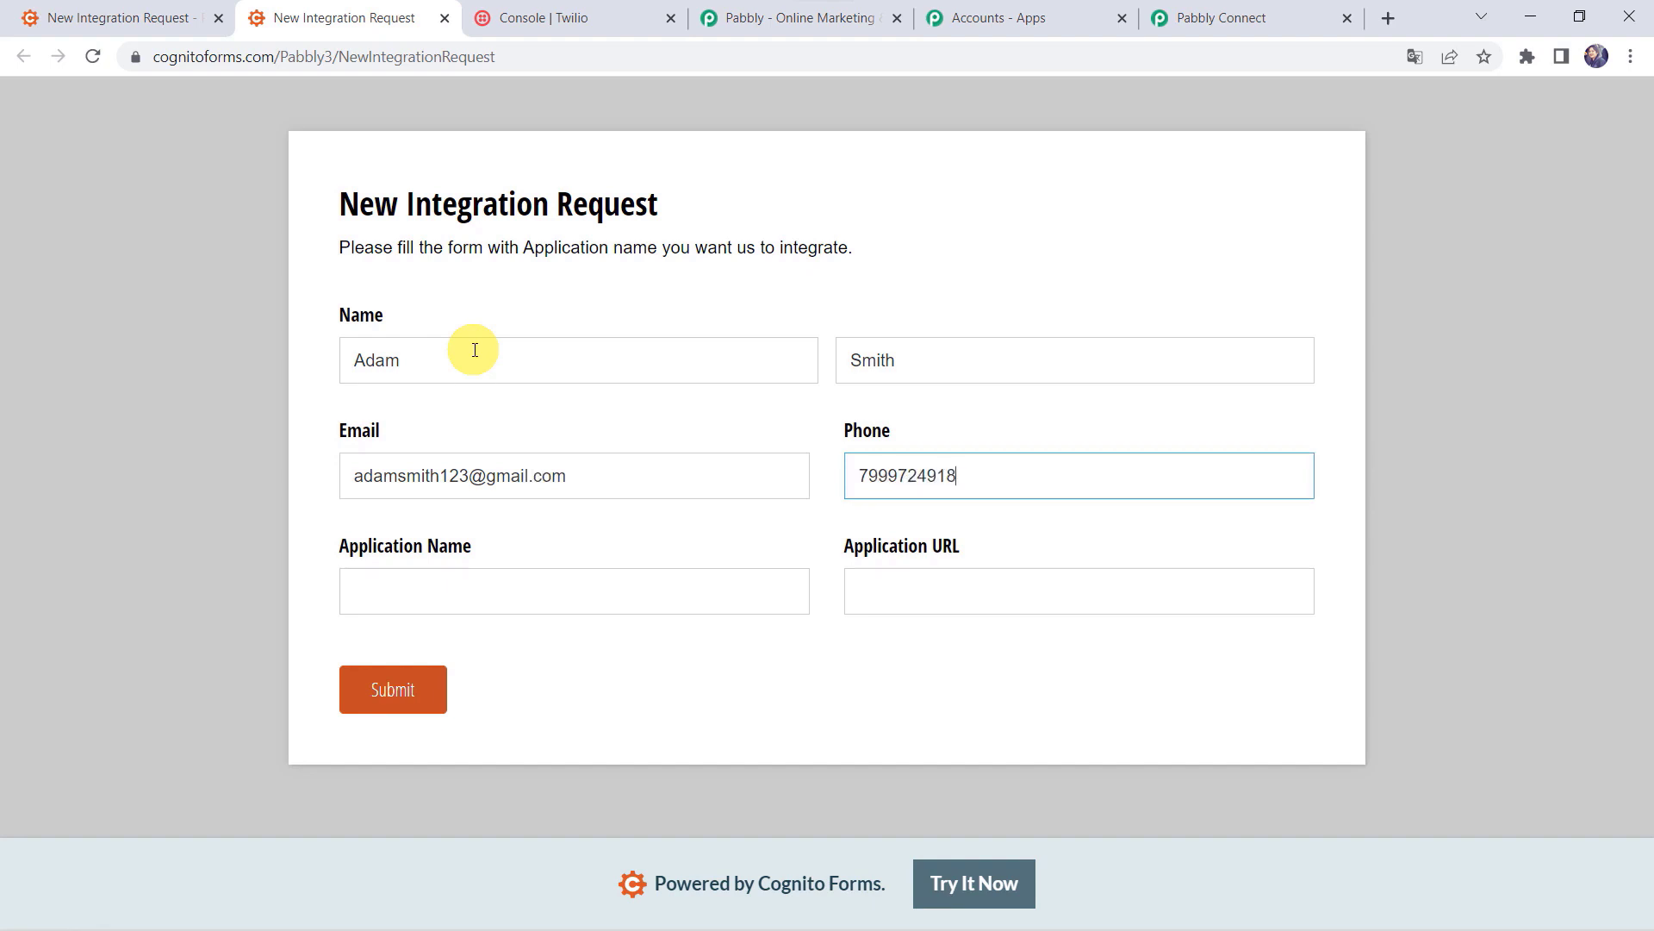
key("Tab")
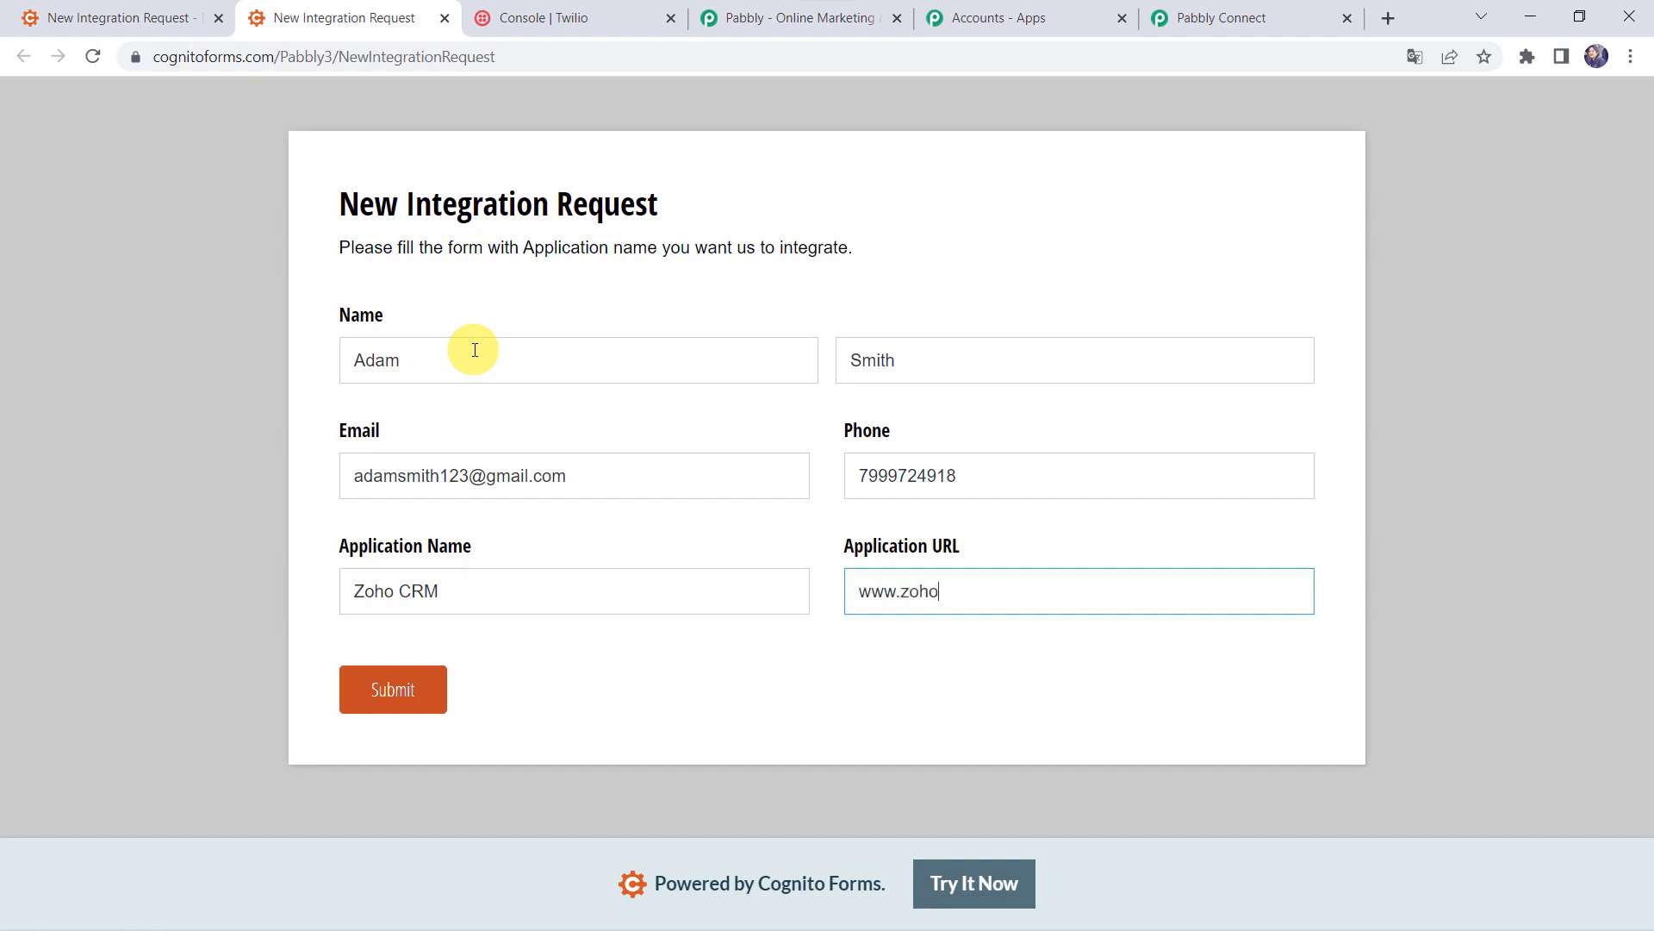
type("com")
left_click(395, 690)
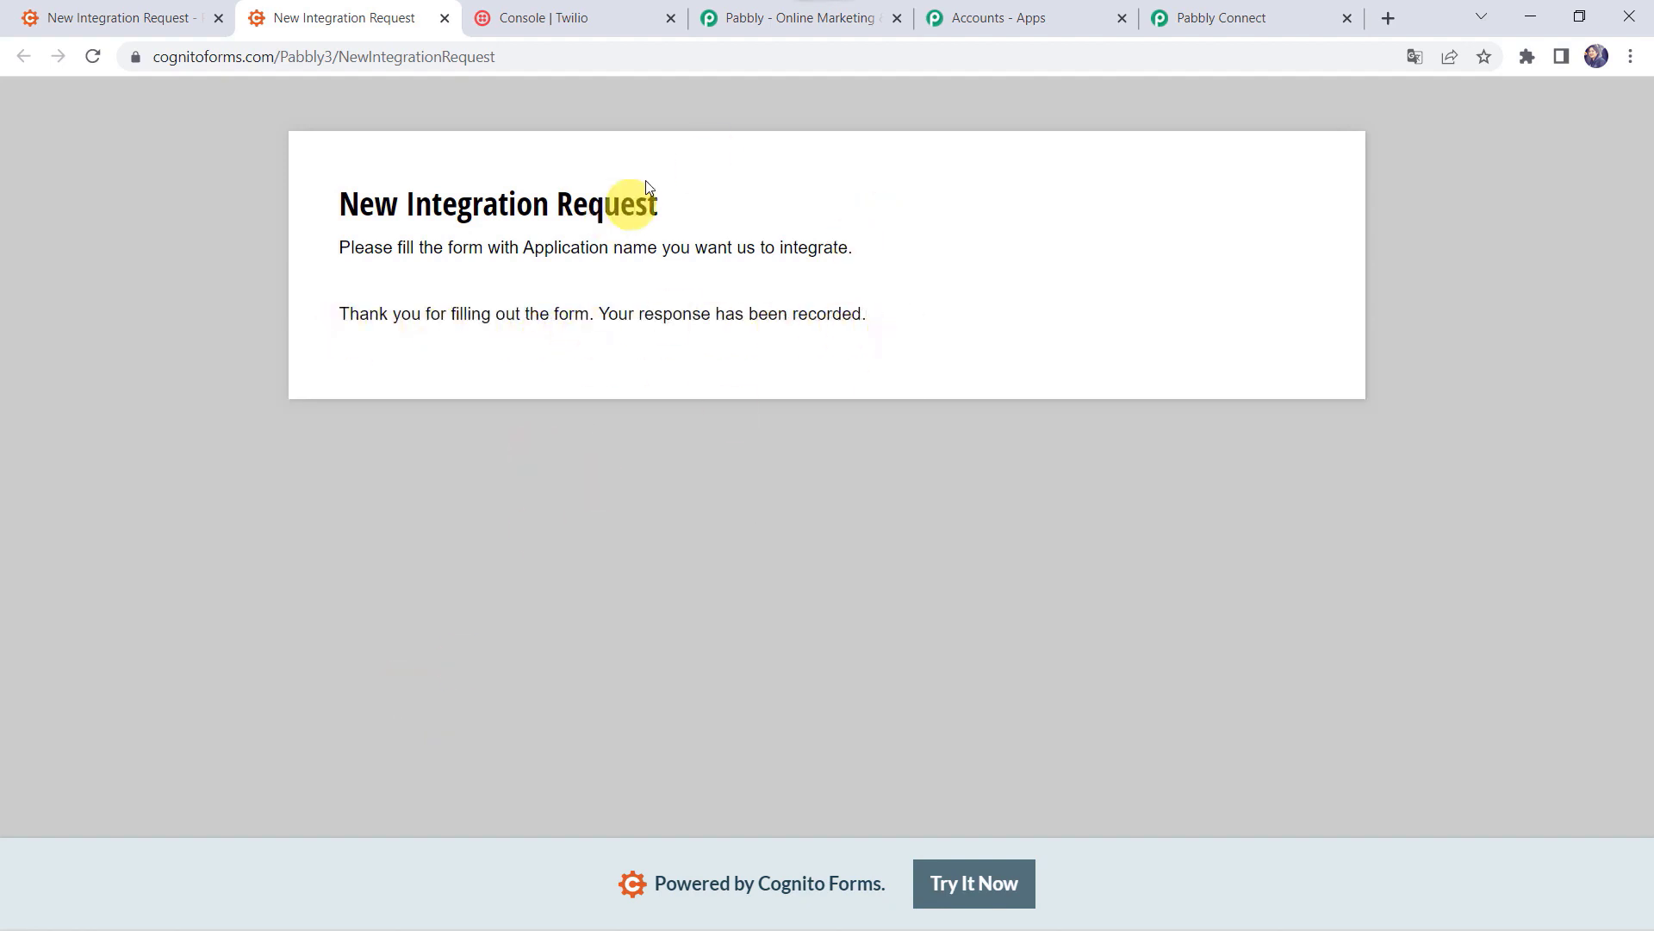
left_click(1274, 18)
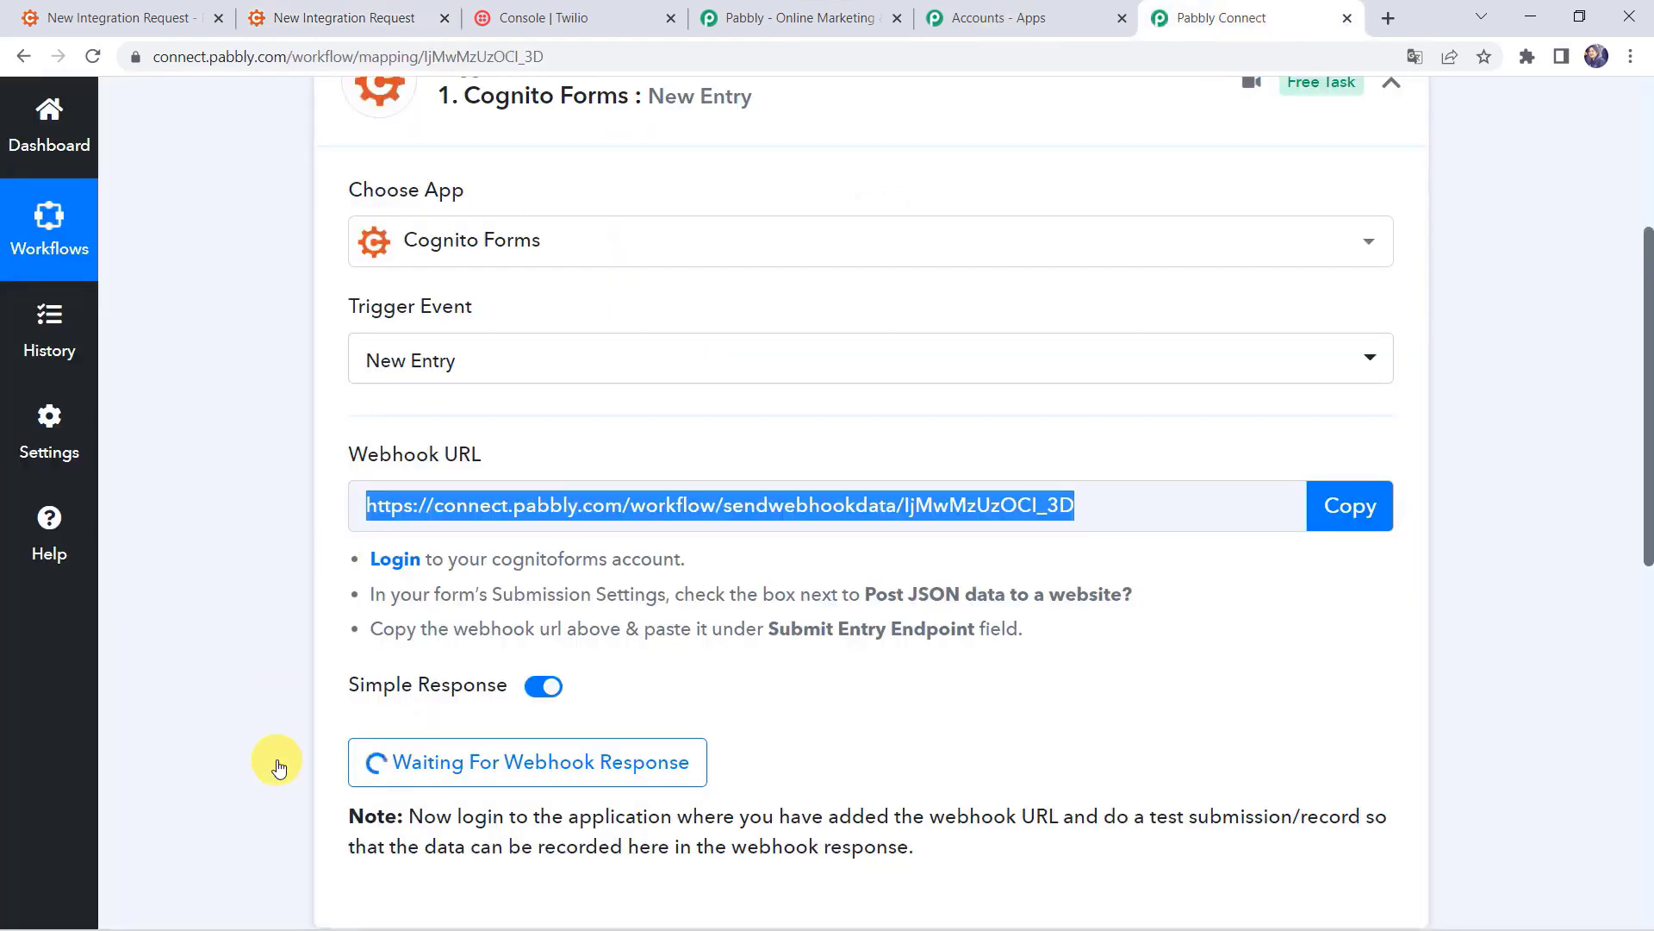
Step: Review the received webhook fields, confirming ApplicationName Zoho CRM and Entry Number 5
scroll(278, 766, "down", 7)
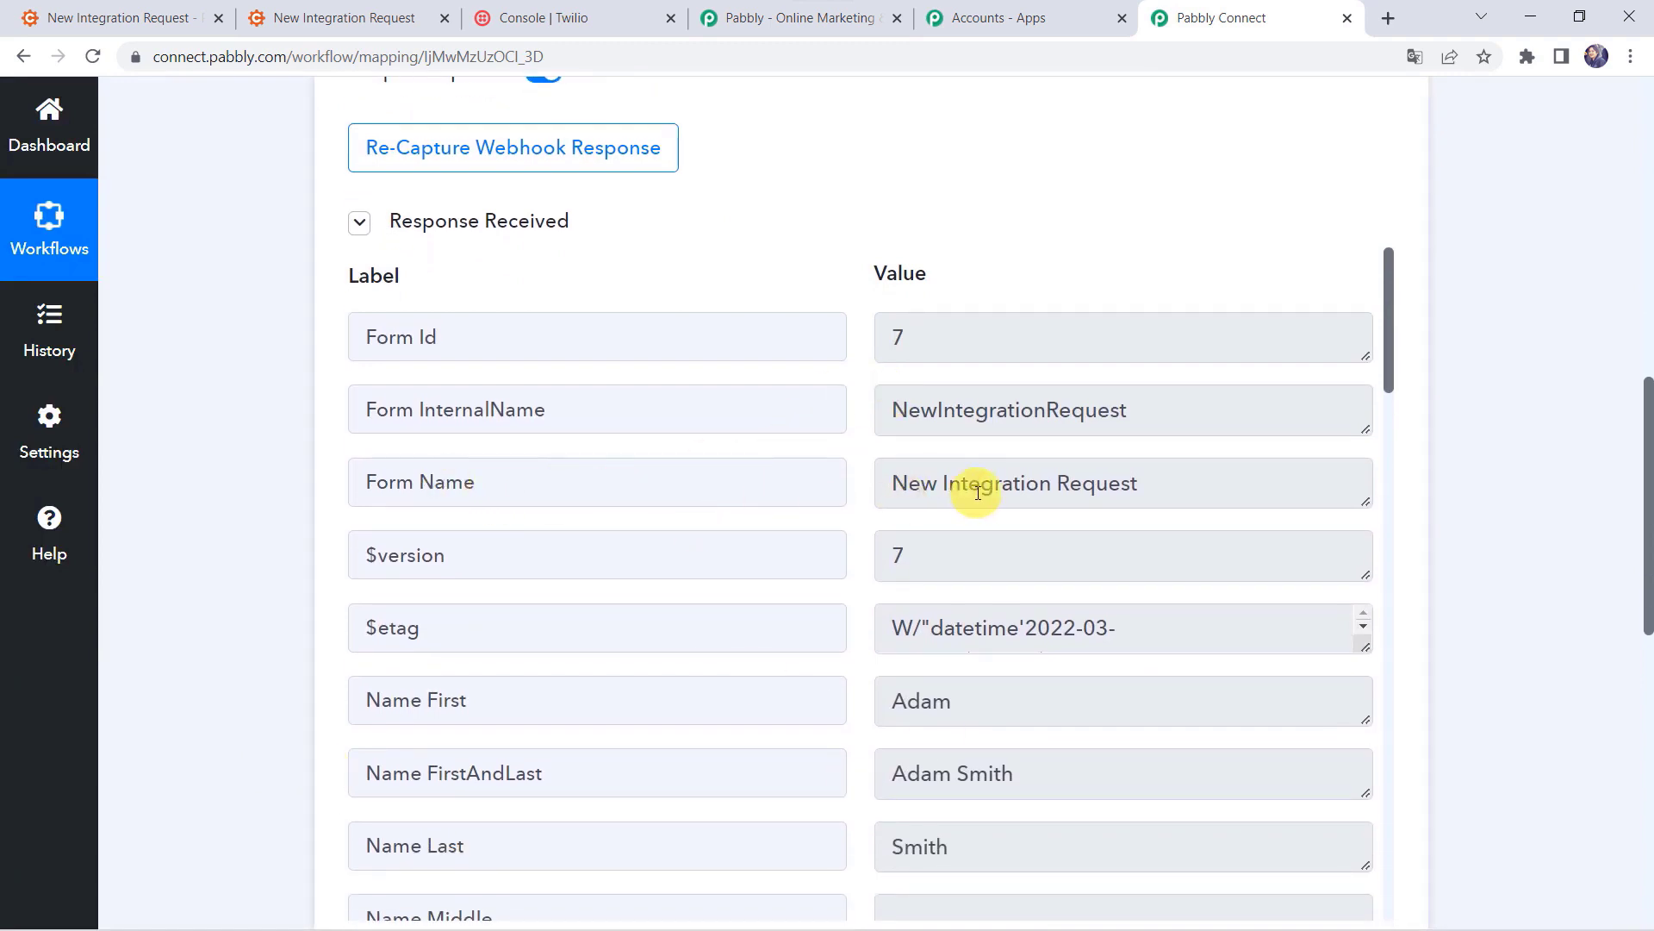
scroll(779, 709, "down", 3)
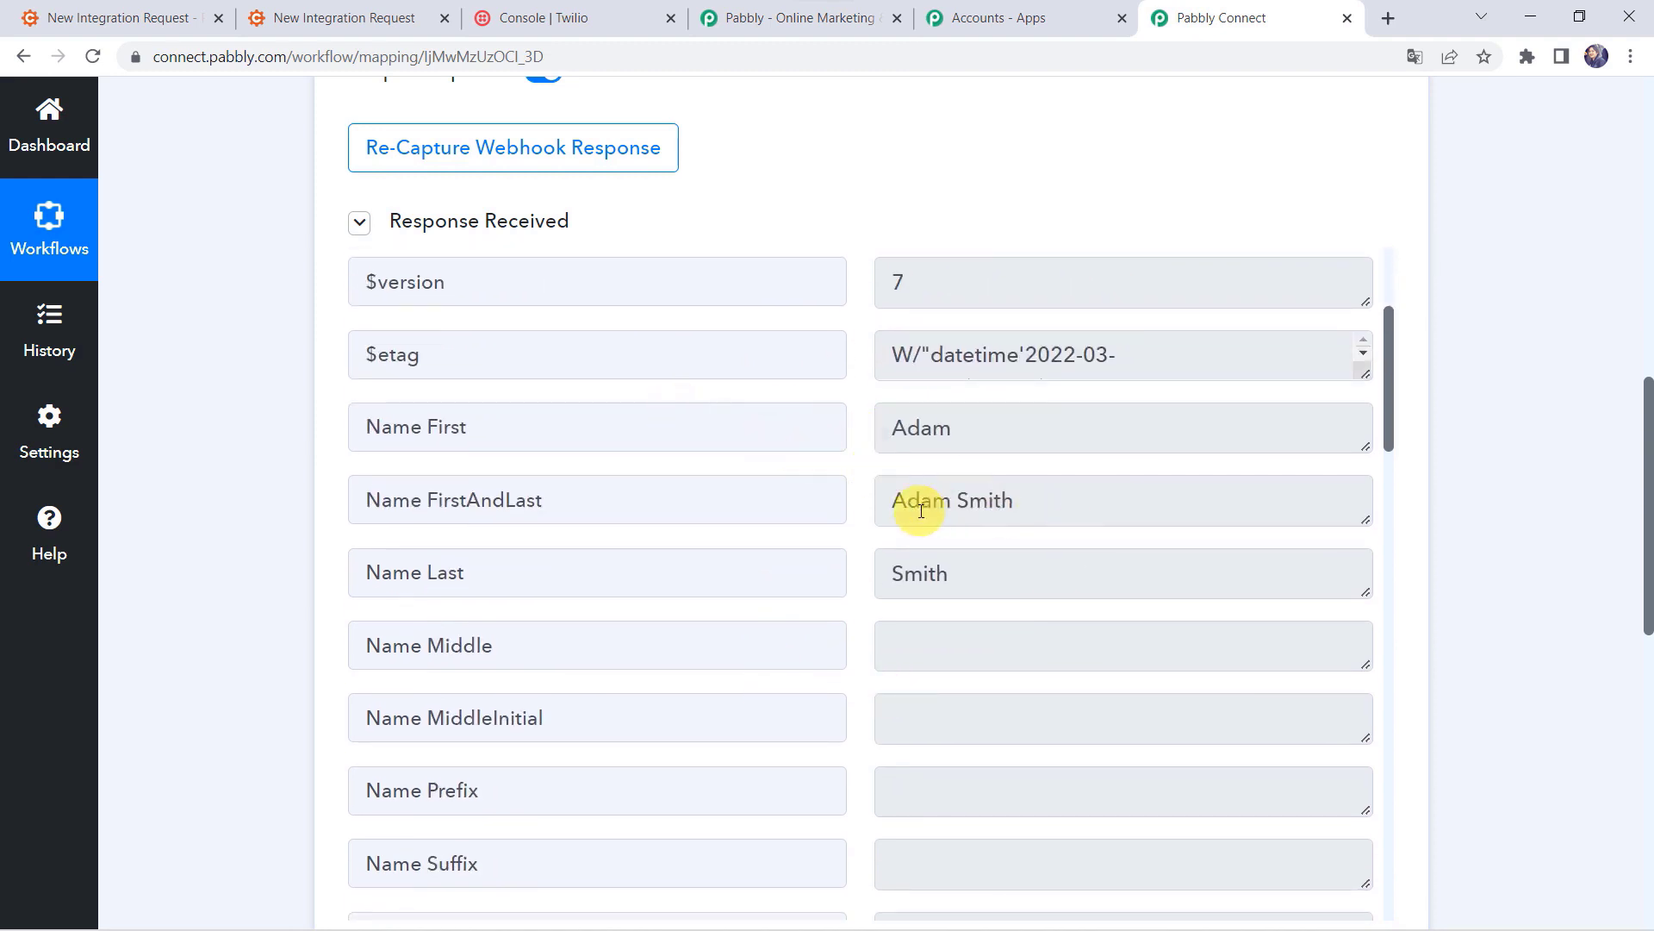
scroll(918, 510, "down", 7)
scroll(916, 510, "up", 1)
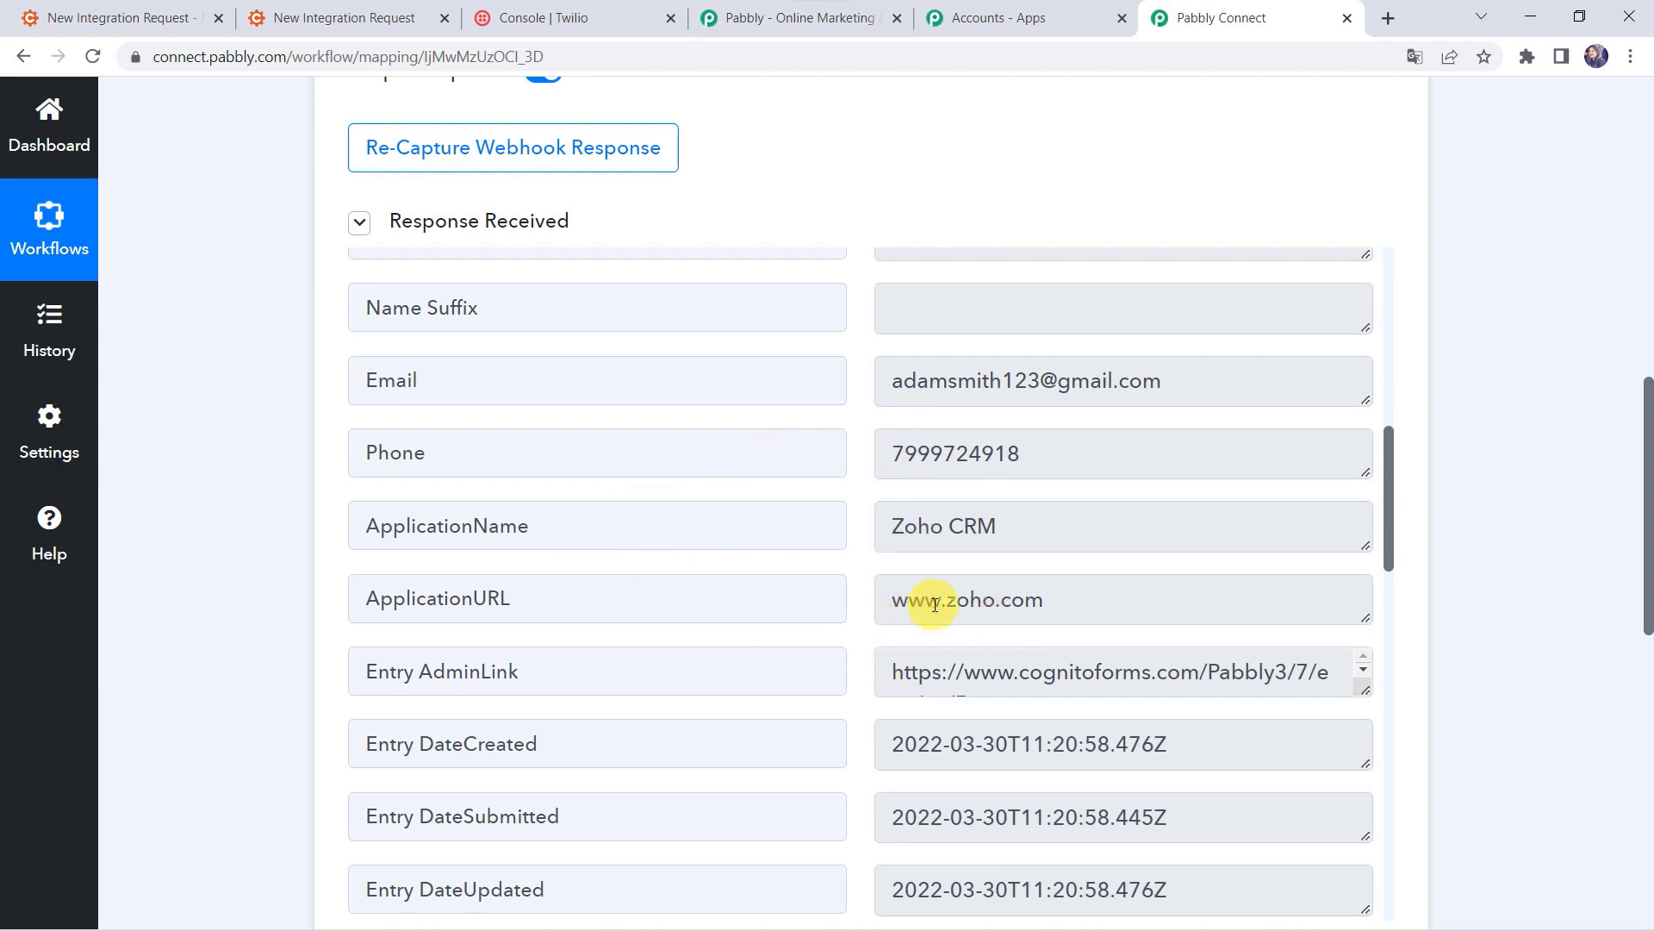
scroll(935, 603, "down", 5)
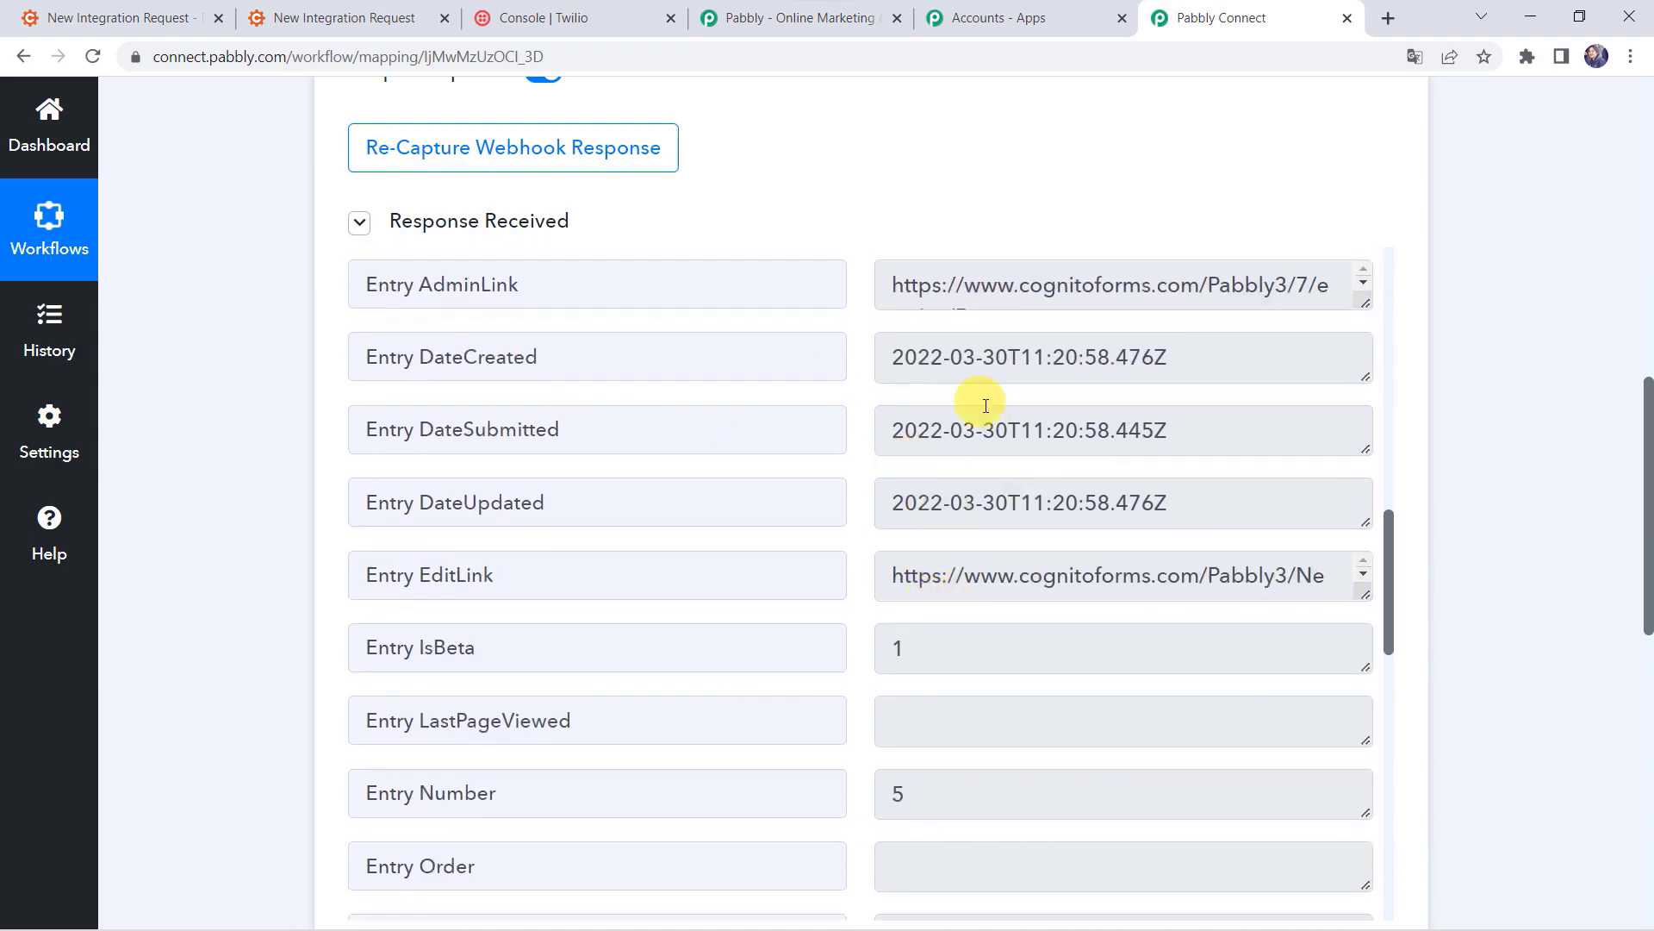
scroll(929, 588, "down", 2)
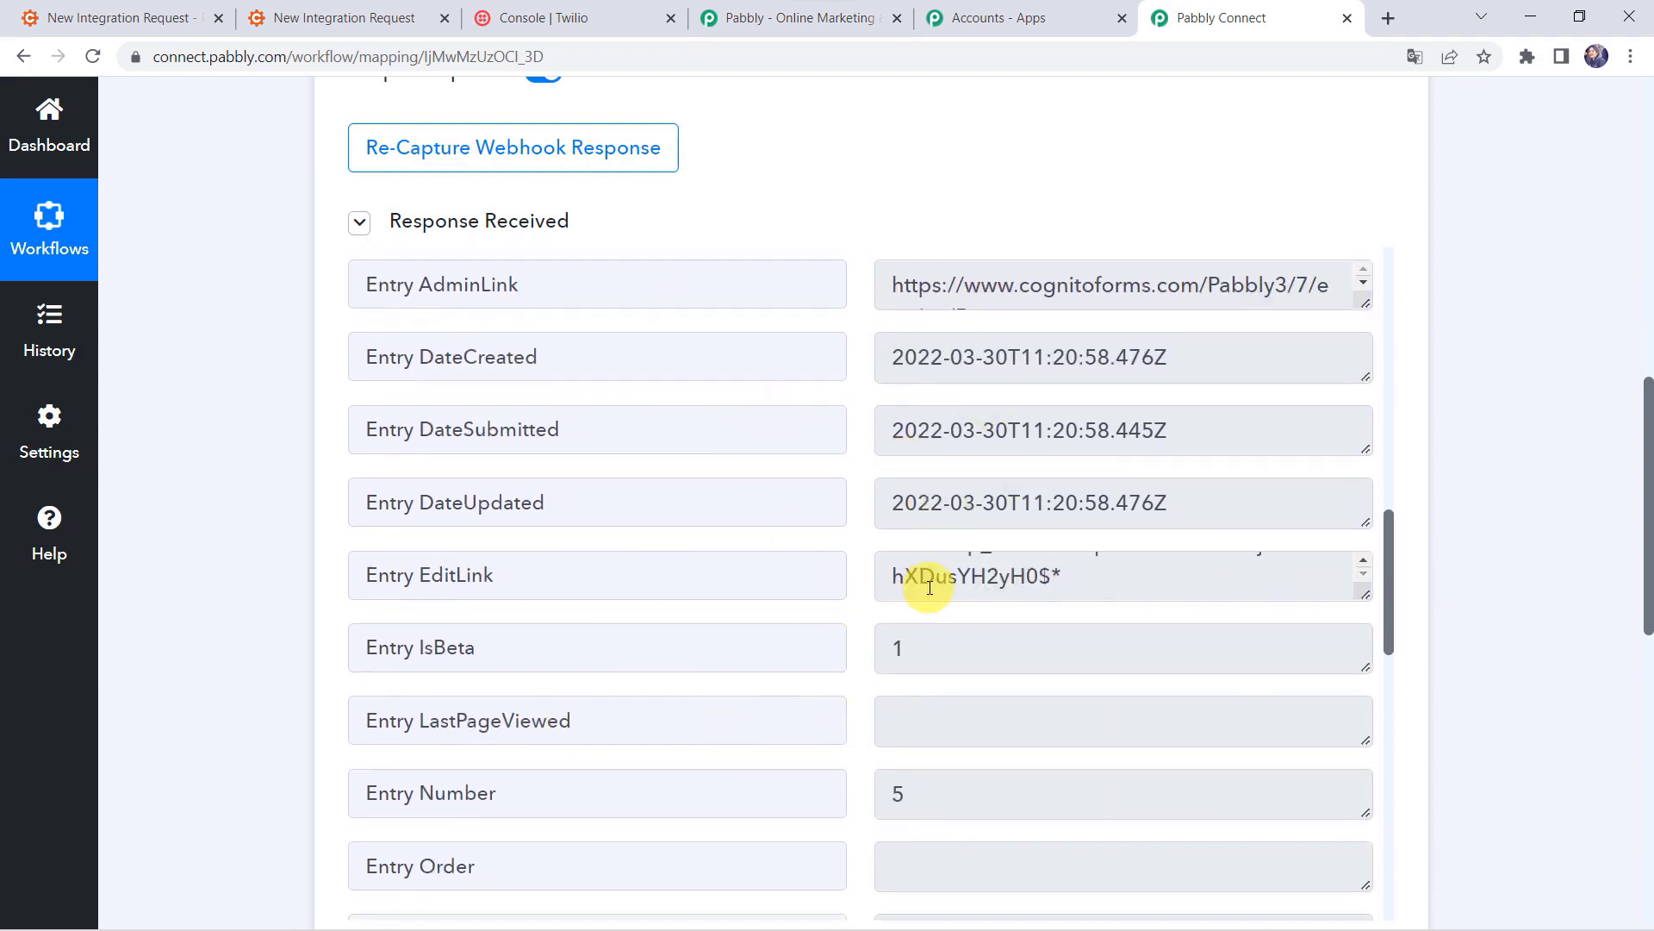
scroll(724, 588, "down", 6)
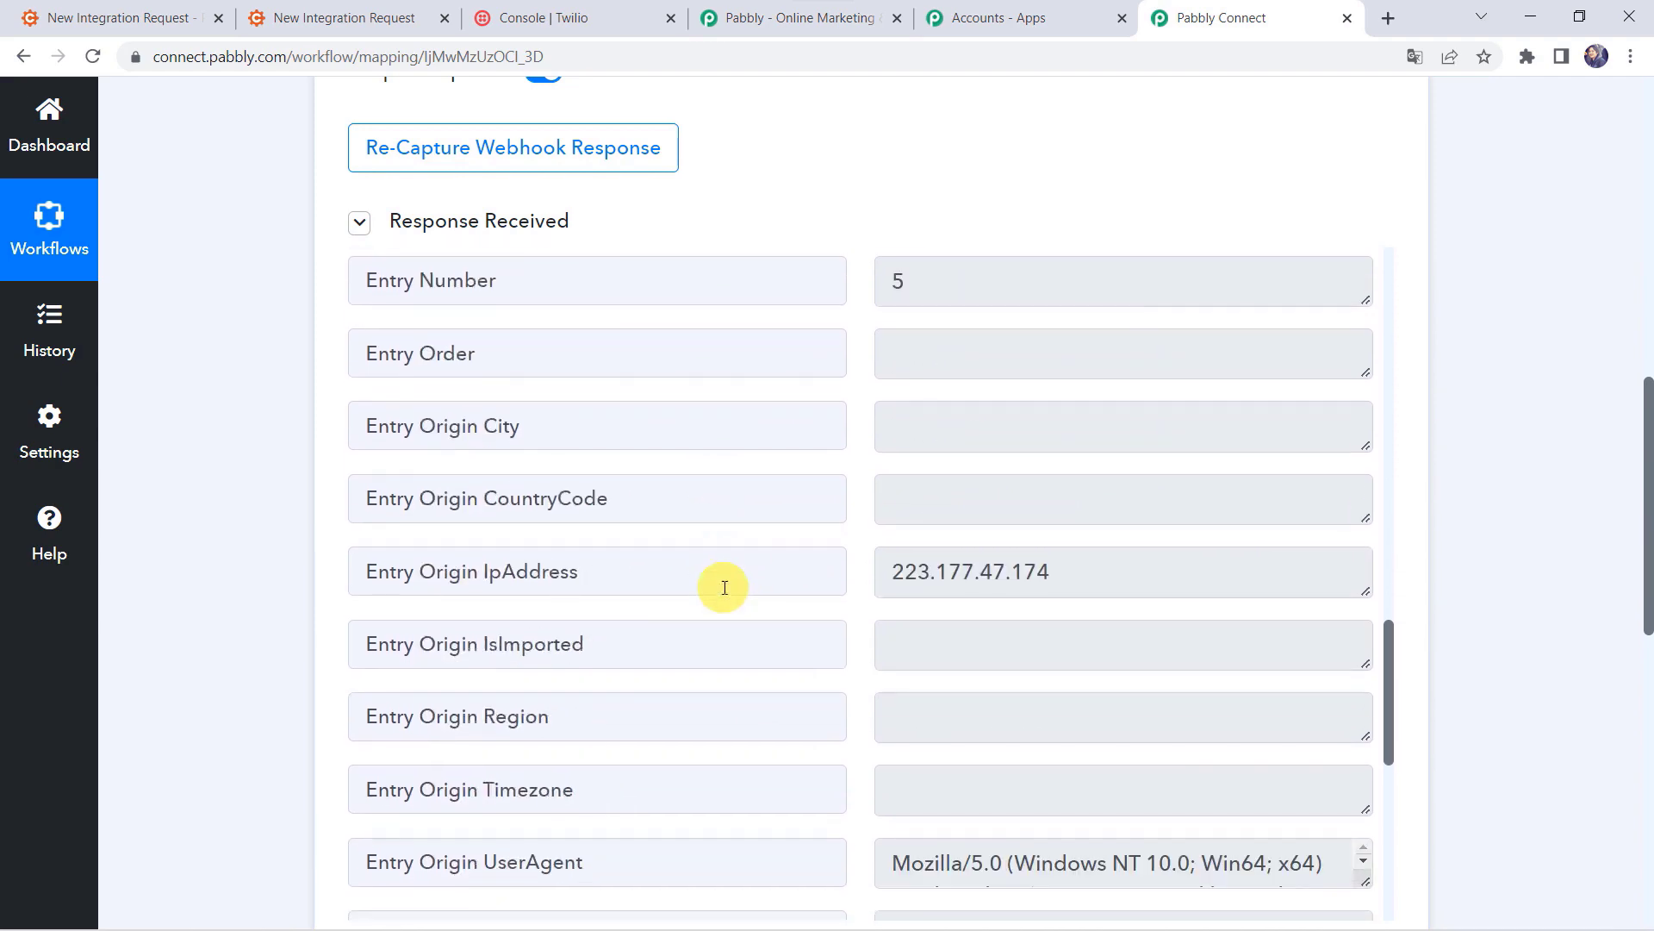
scroll(724, 587, "down", 5)
scroll(724, 588, "up", 15)
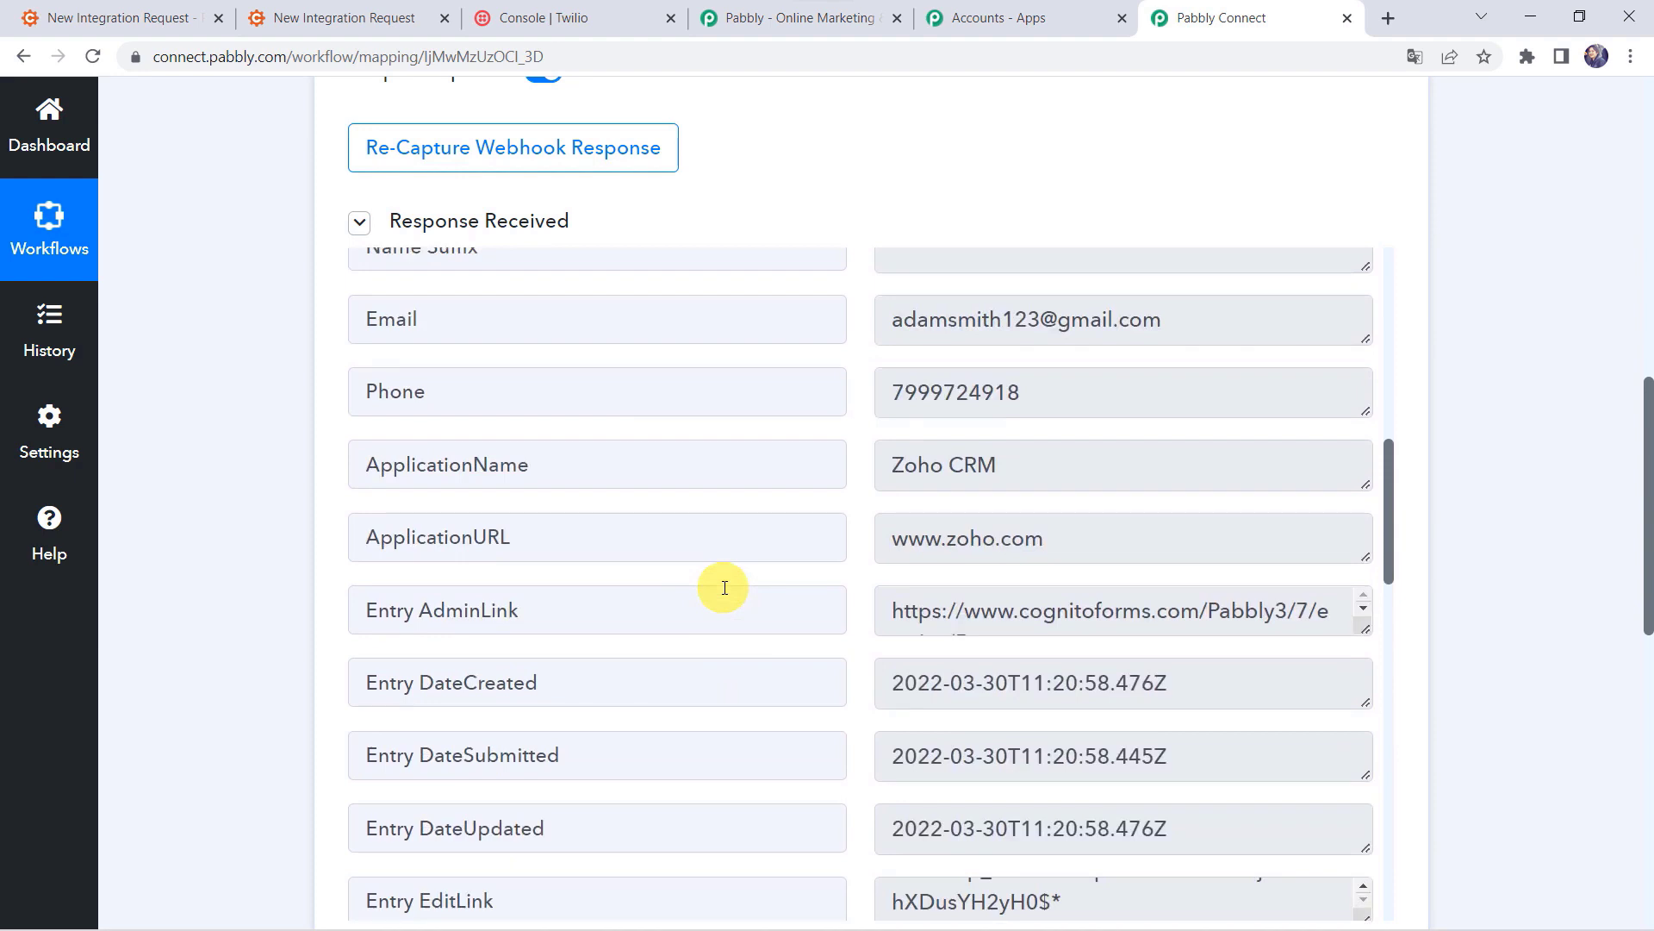
scroll(193, 690, "down", 8)
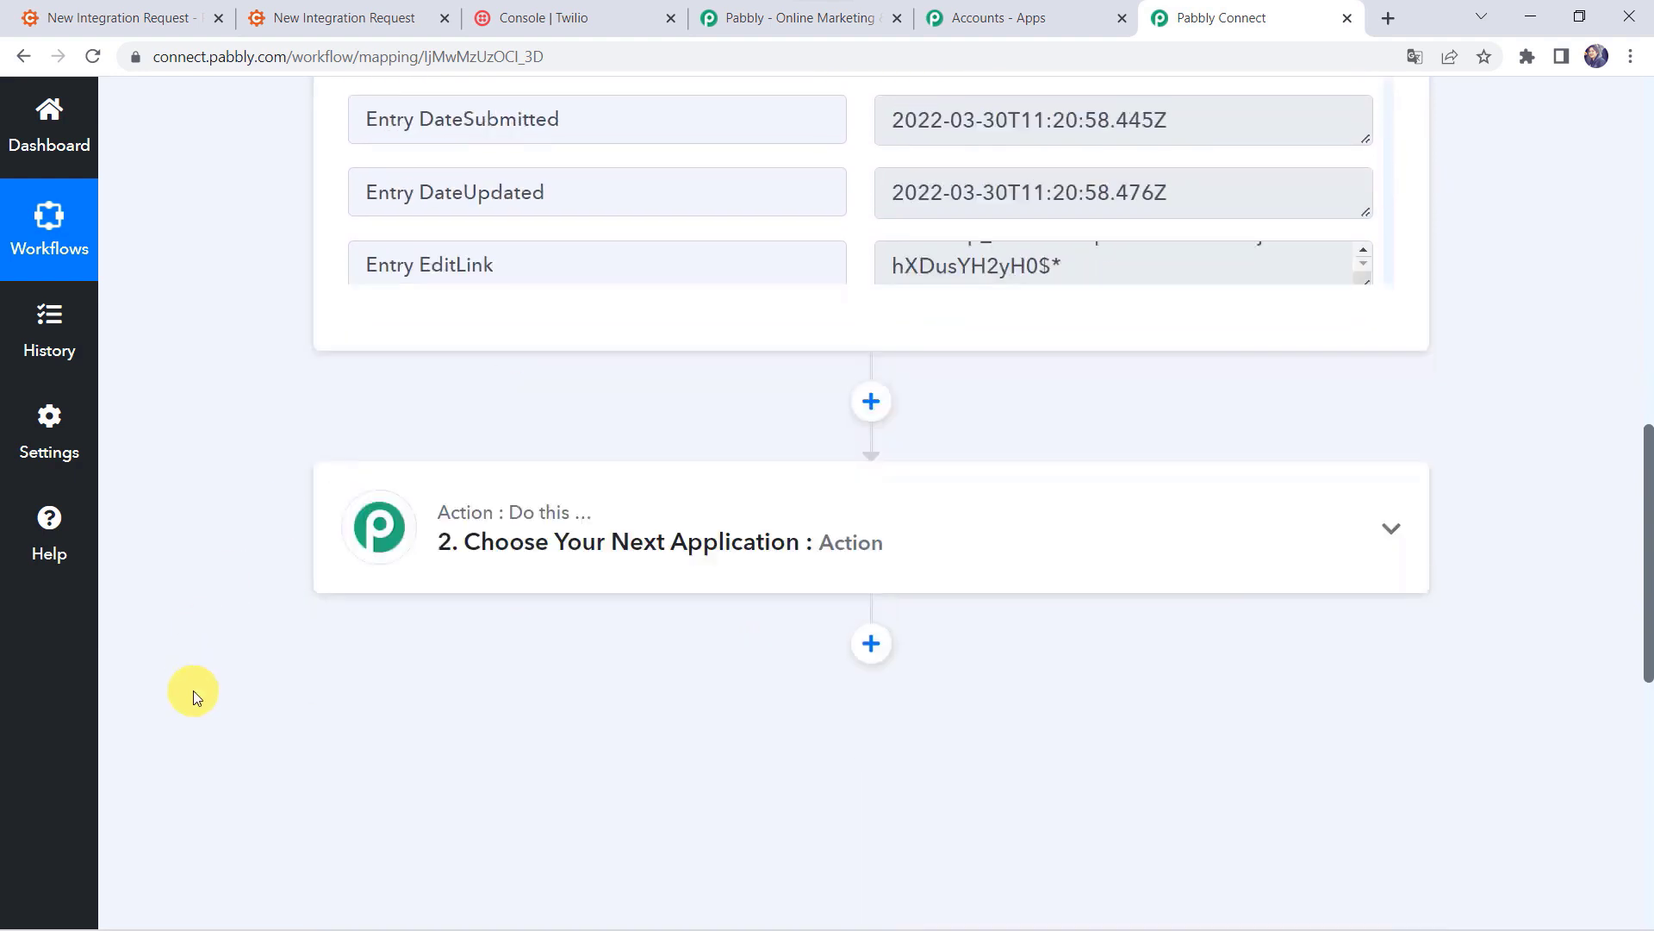
Step: Set the action step to Twilio, found via 'Twil', with the Send SMS Message event
left_click(749, 413)
left_click(396, 601)
type("Twilio")
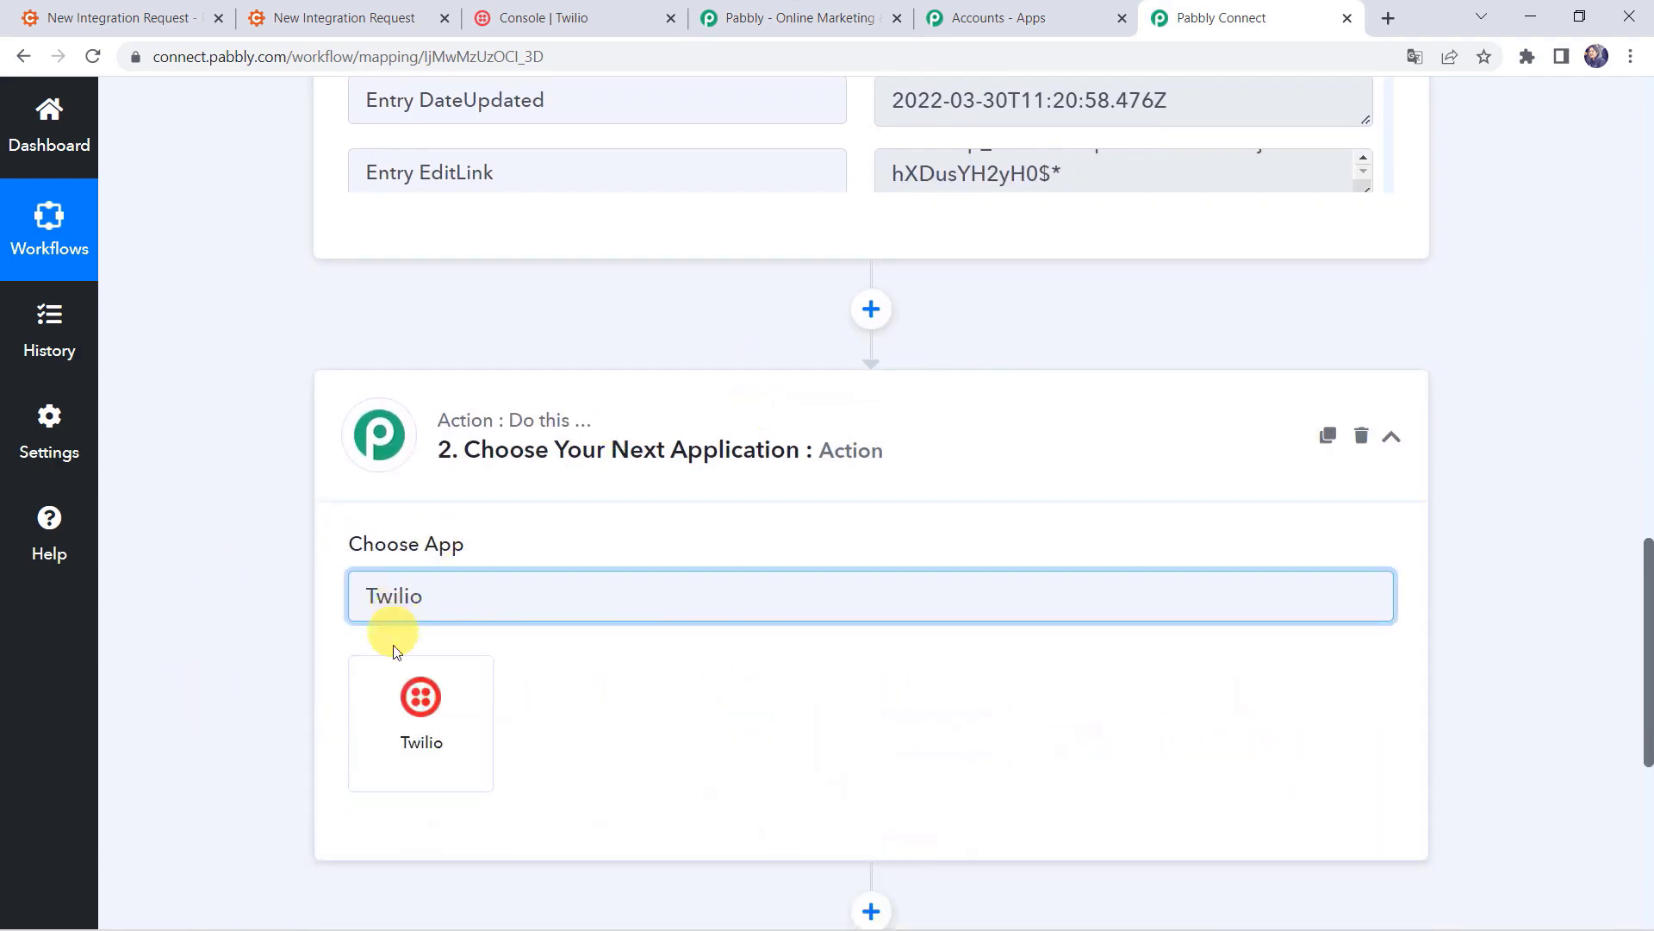
left_click(436, 732)
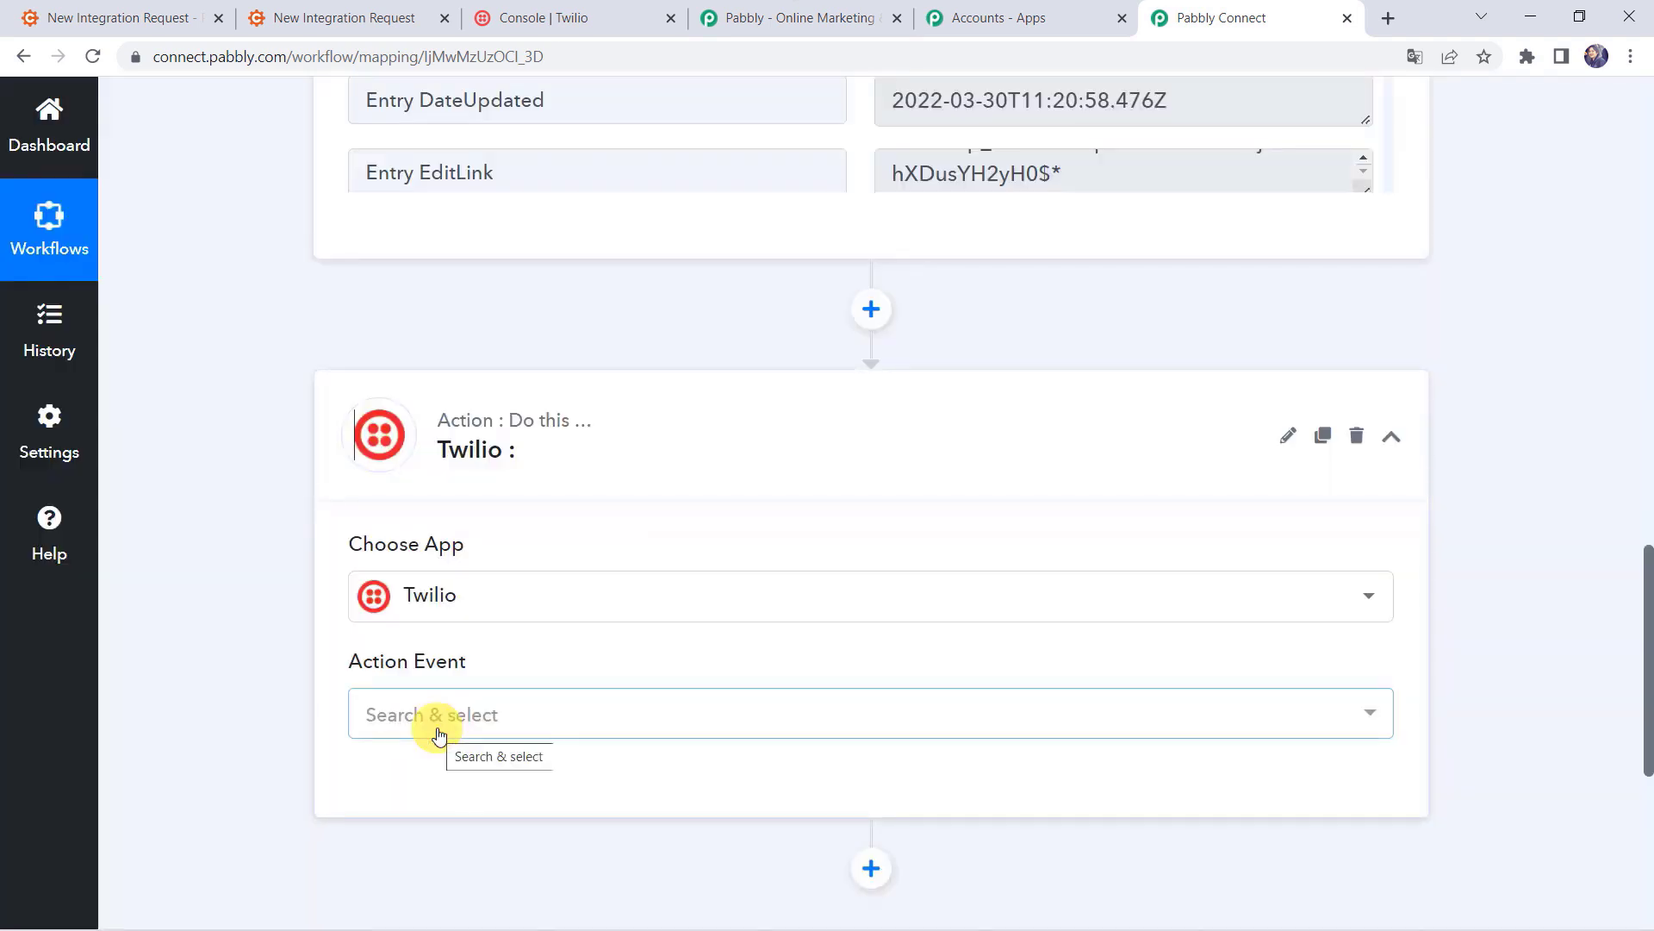
left_click(441, 711)
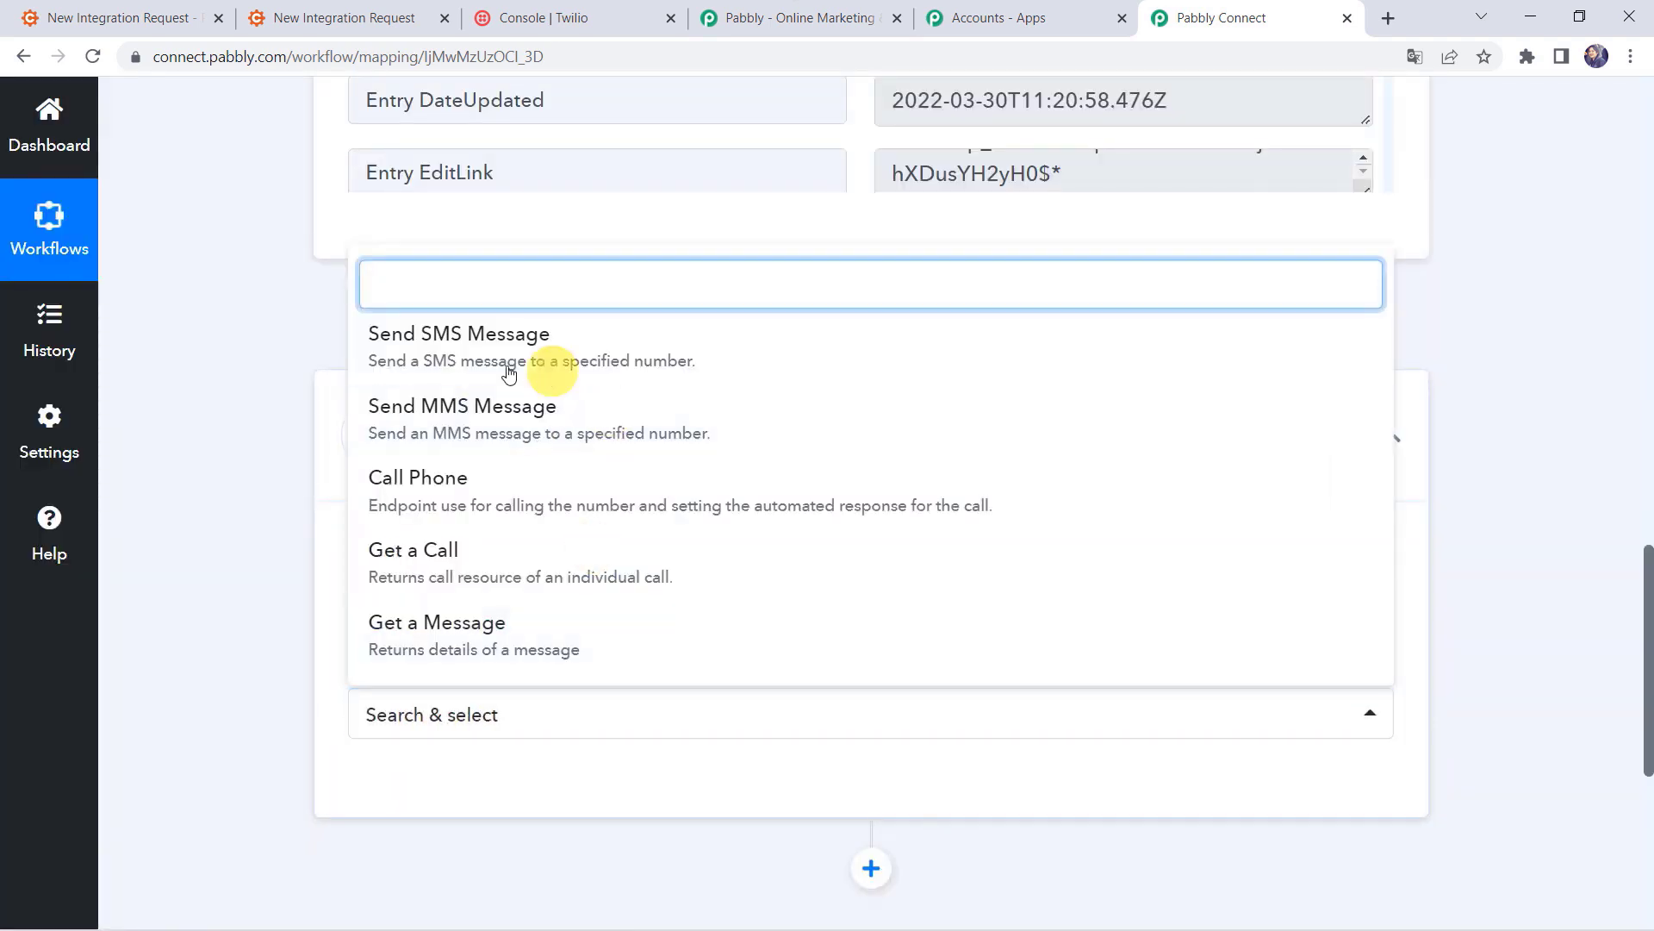
left_click(512, 360)
scroll(155, 592, "down", 3)
Step: Add a new Twilio connection, Twilio #56, and scroll to its empty credential fields
left_click(387, 489)
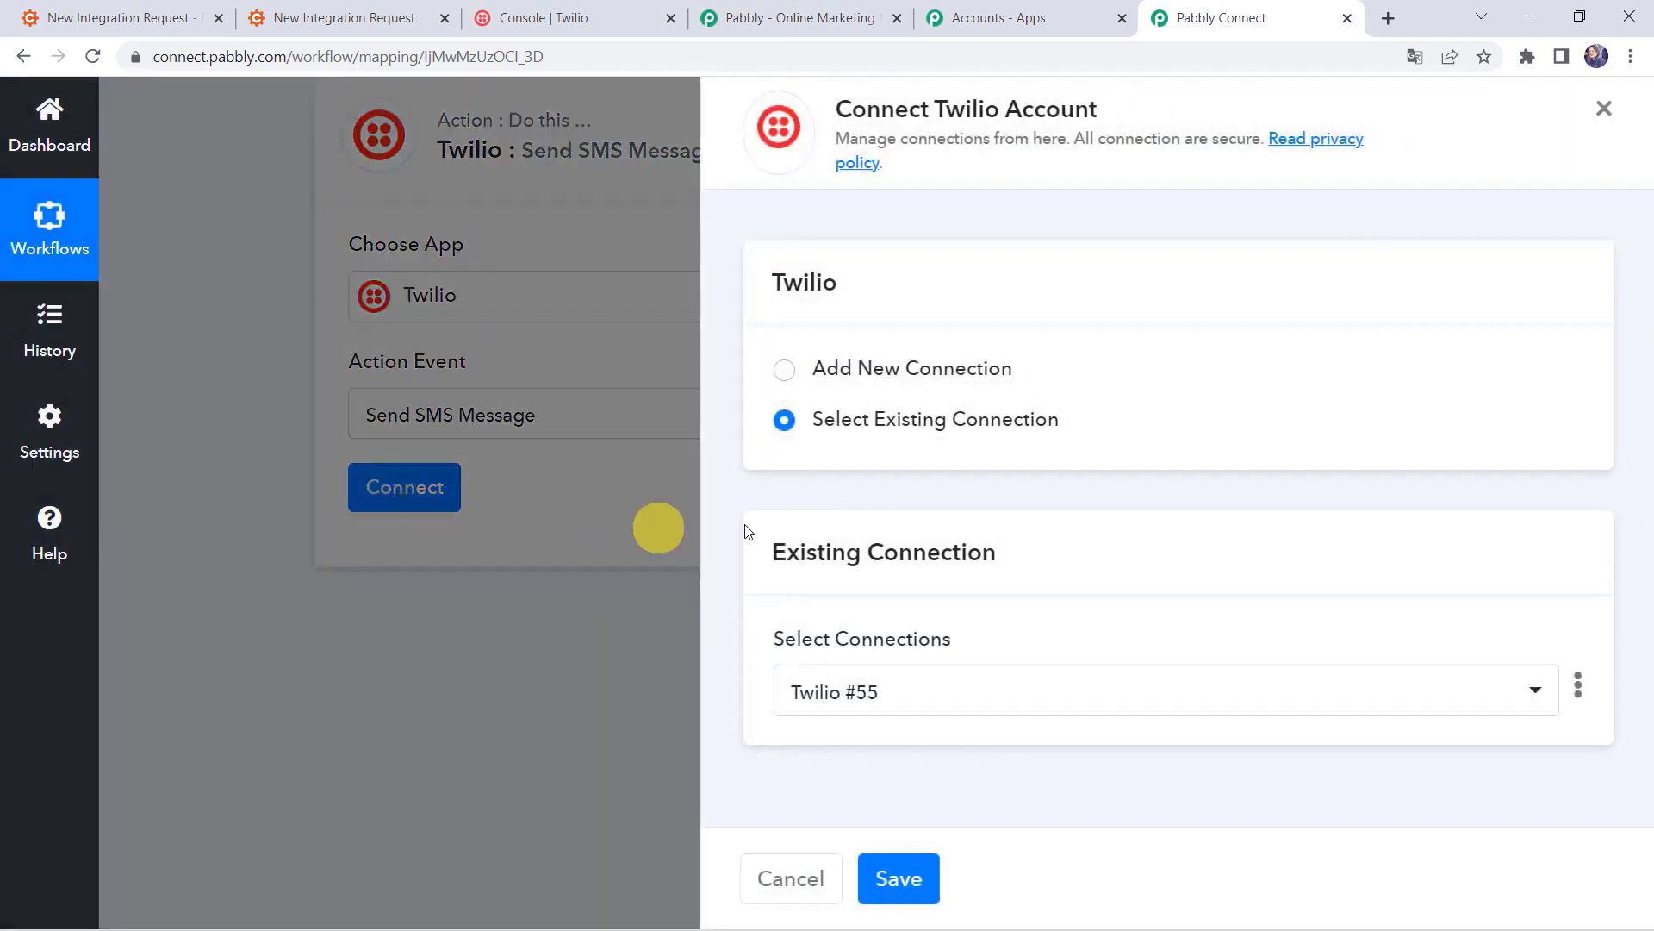
left_click(894, 369)
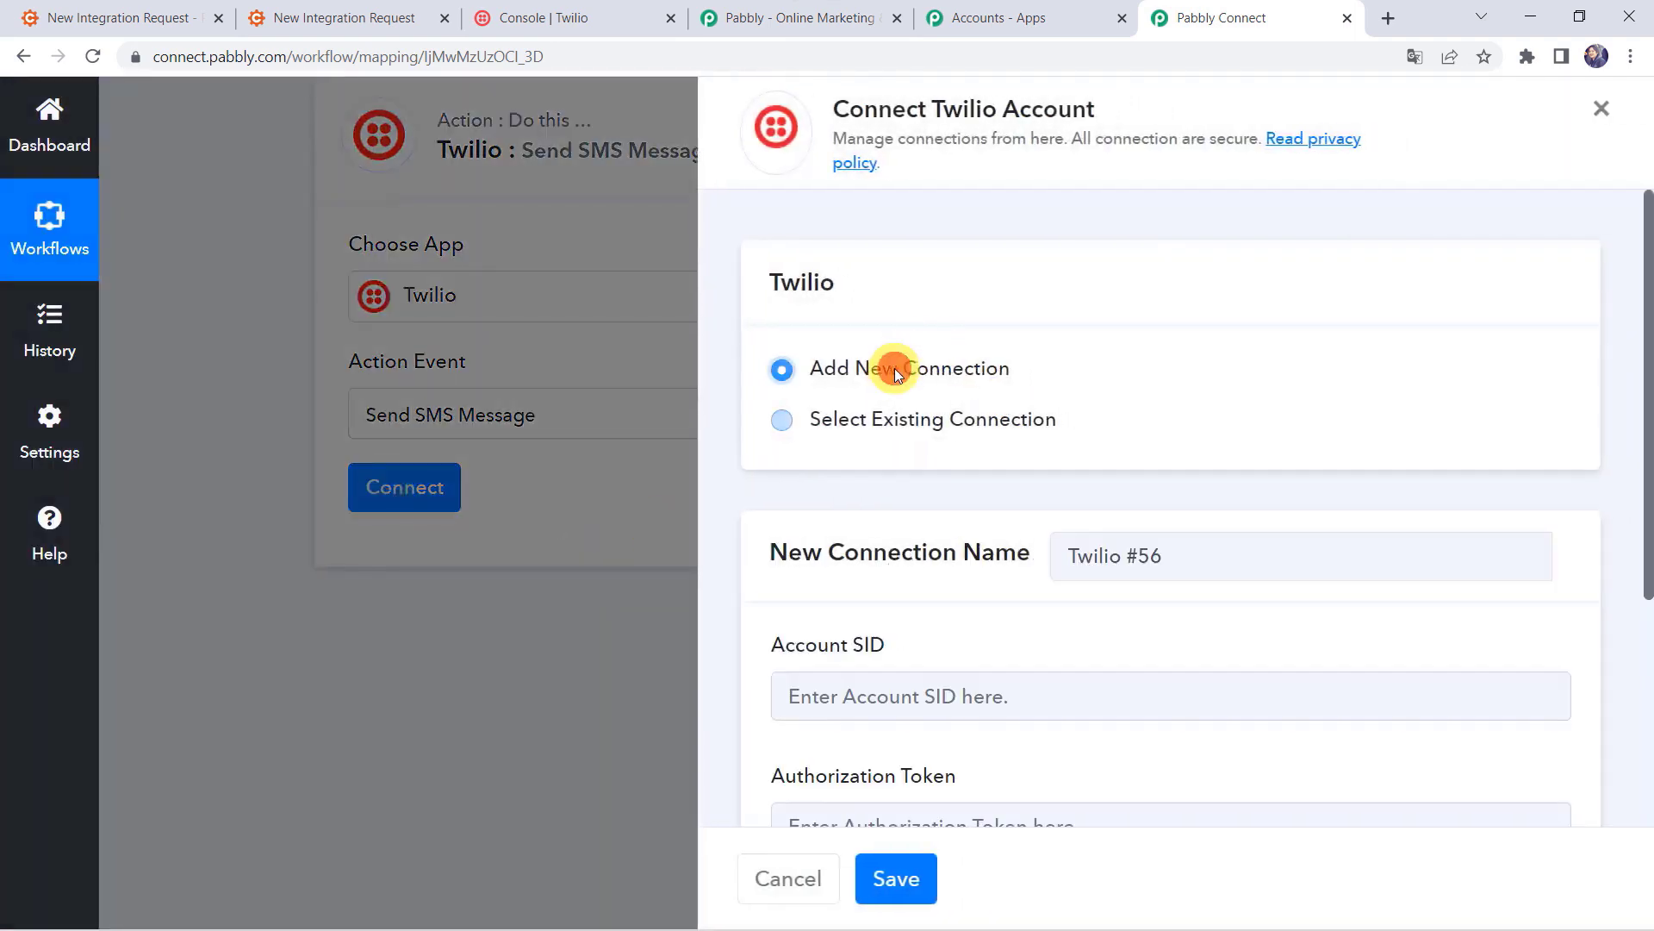
scroll(846, 634, "down", 3)
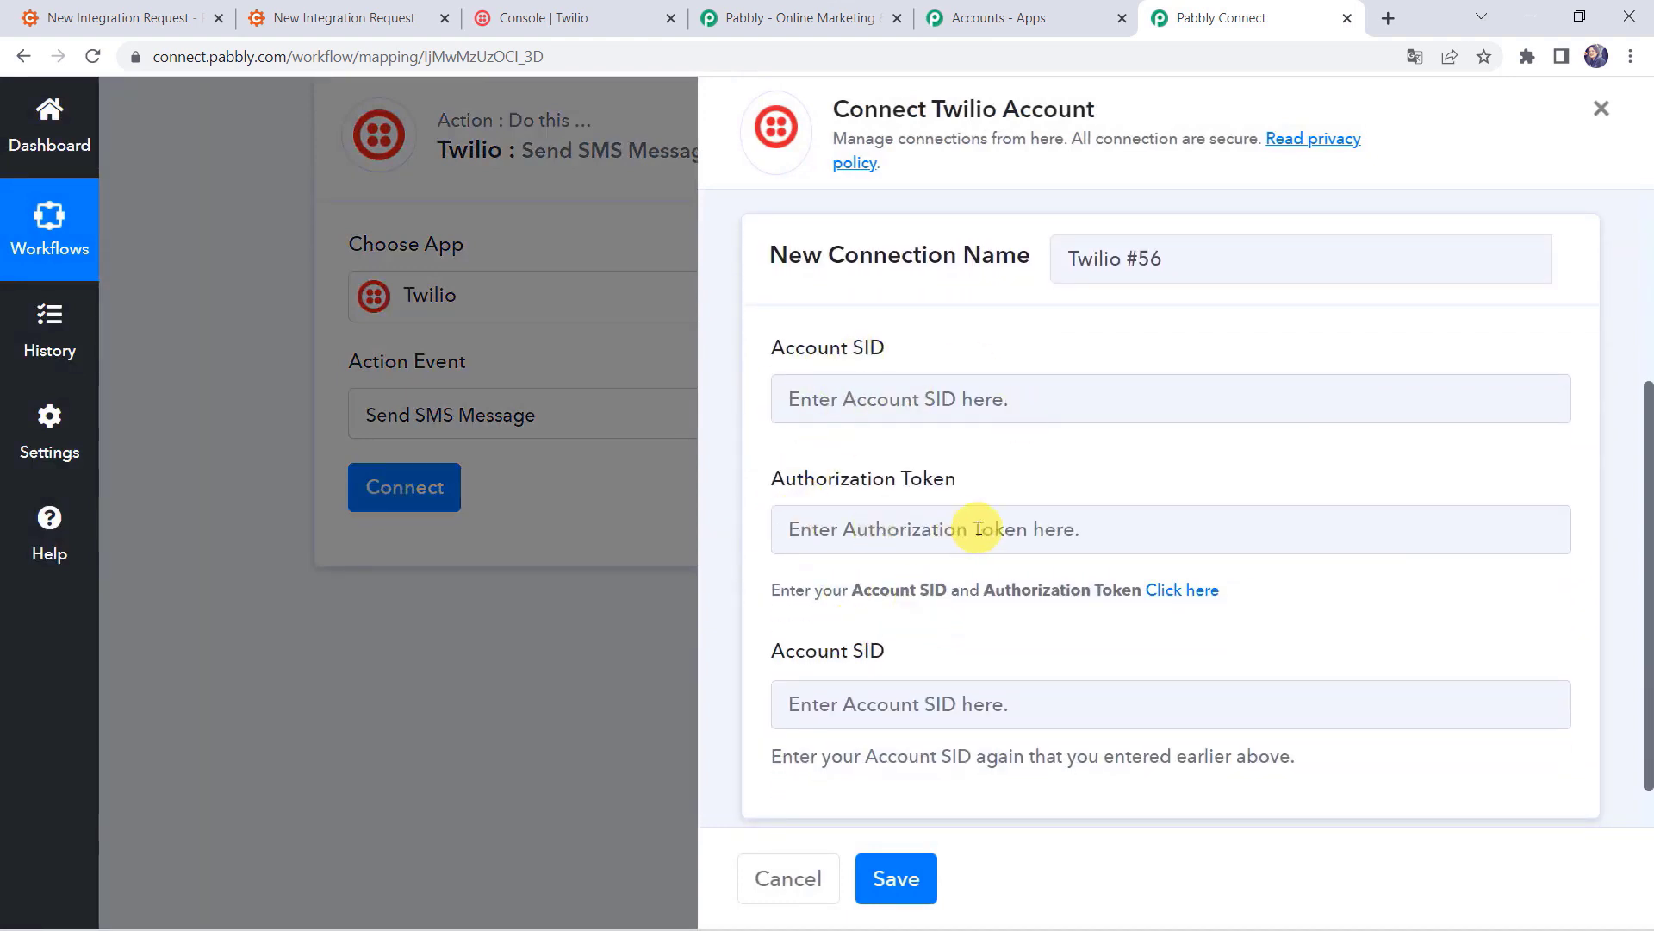
scroll(926, 702, "down", 1)
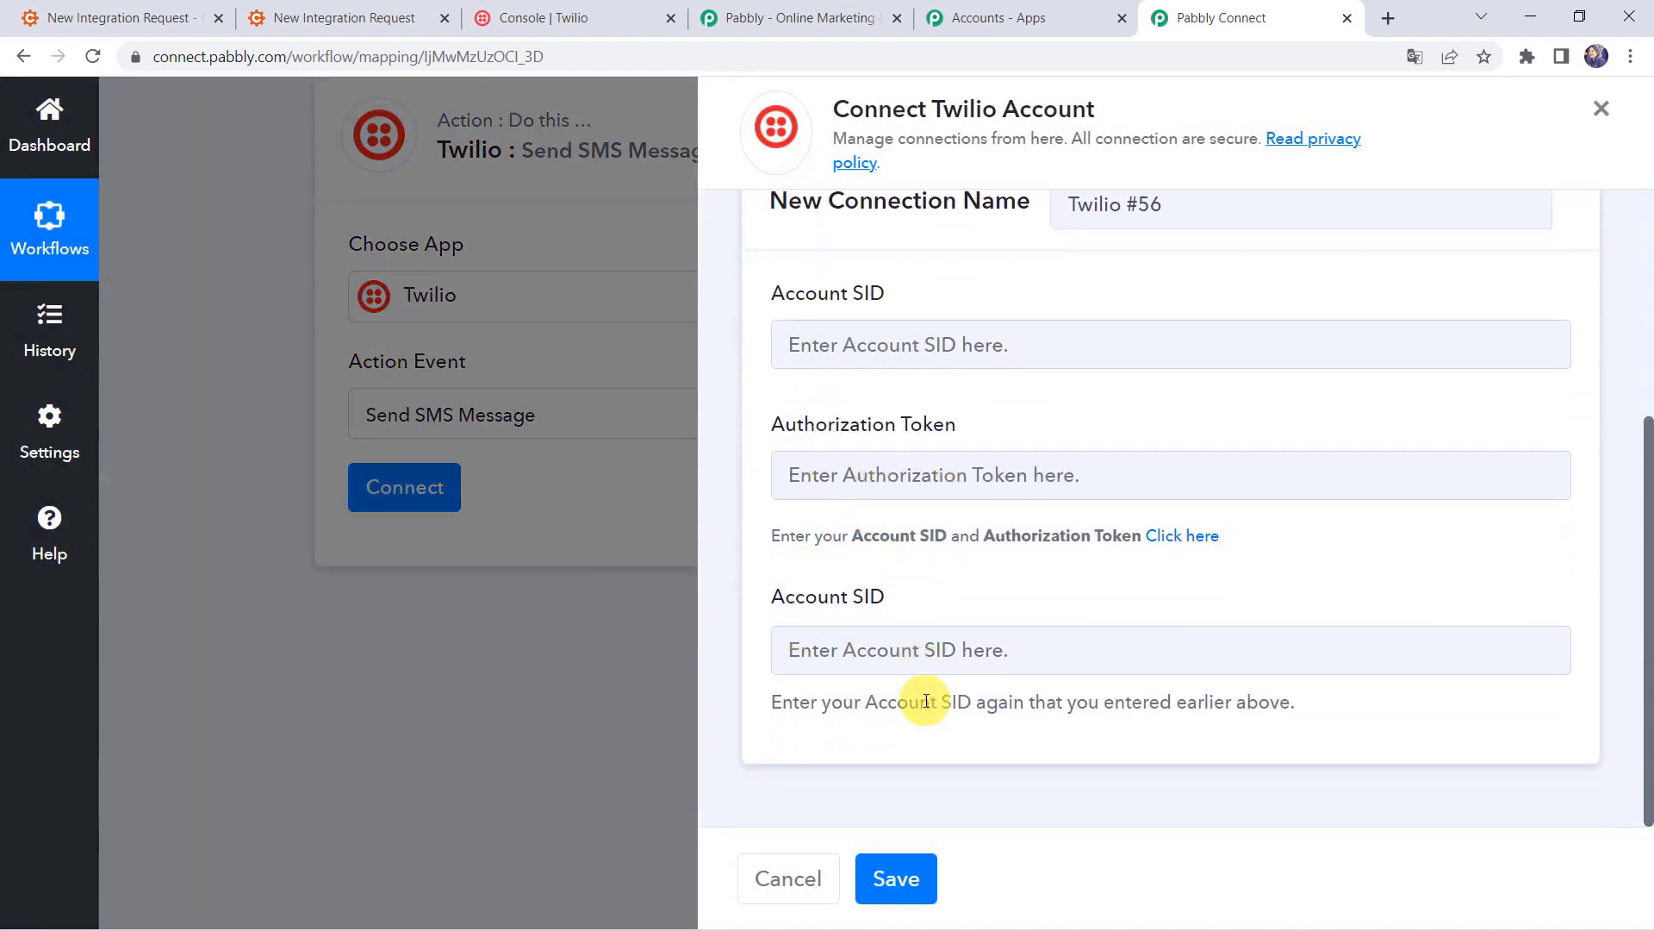
Step: Copy the Account SID from the Twilio Console's Project Info into the connection form's first SID field
left_click(619, 10)
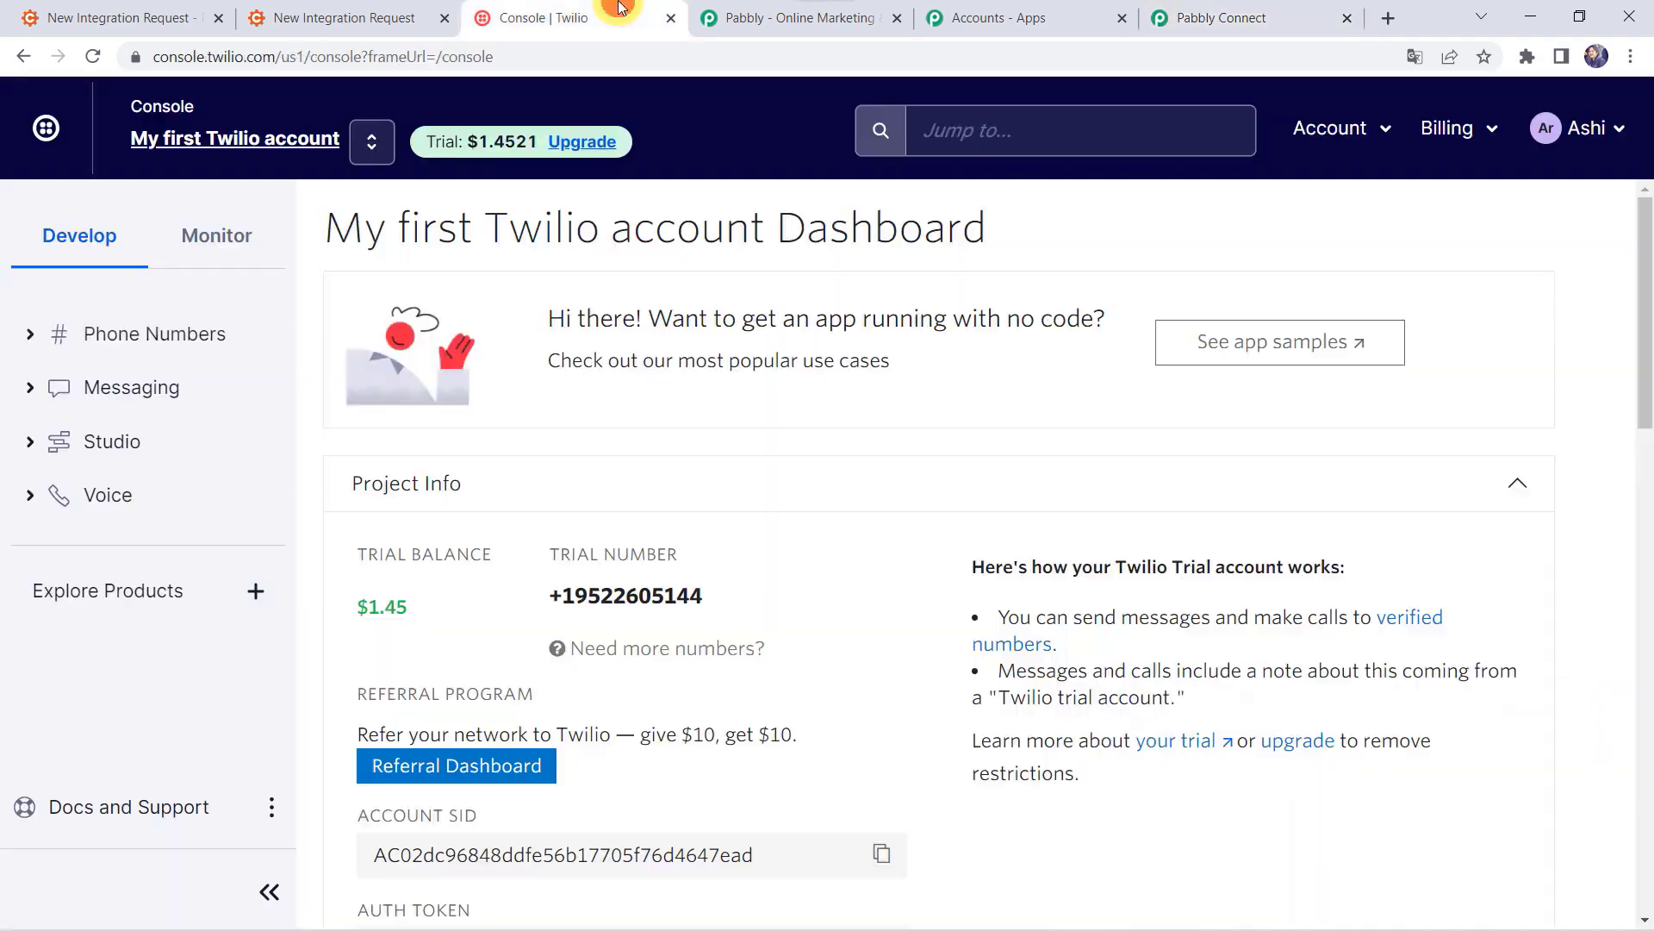
scroll(624, 414, "down", 5)
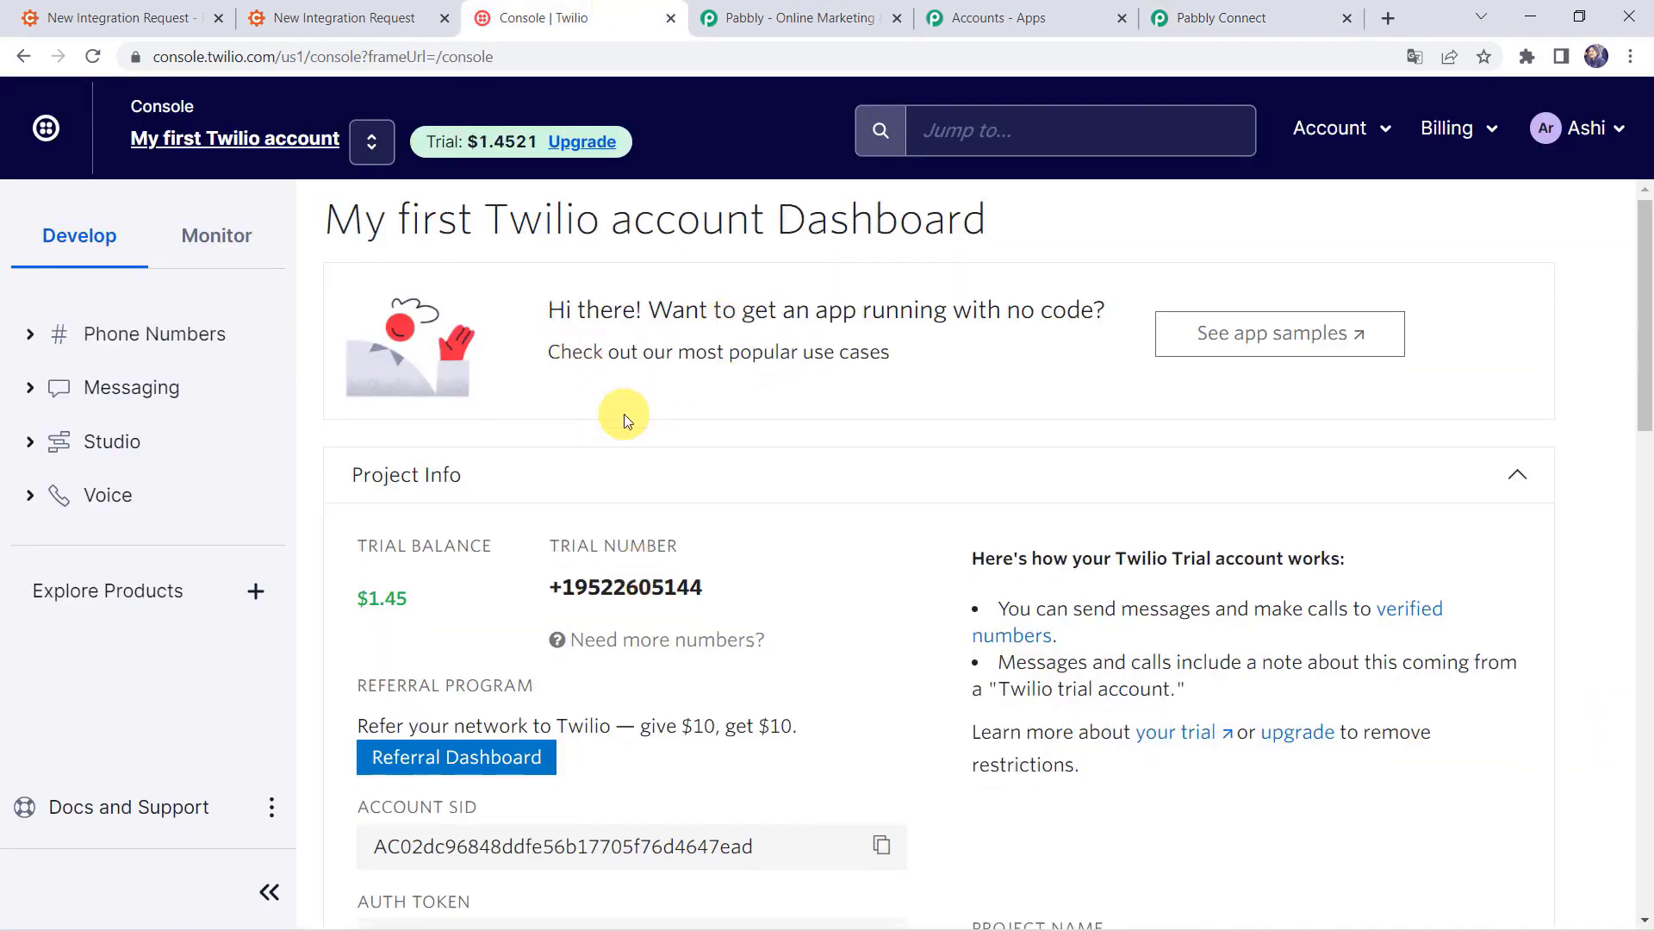
scroll(624, 414, "down", 2)
scroll(621, 413, "up", 2)
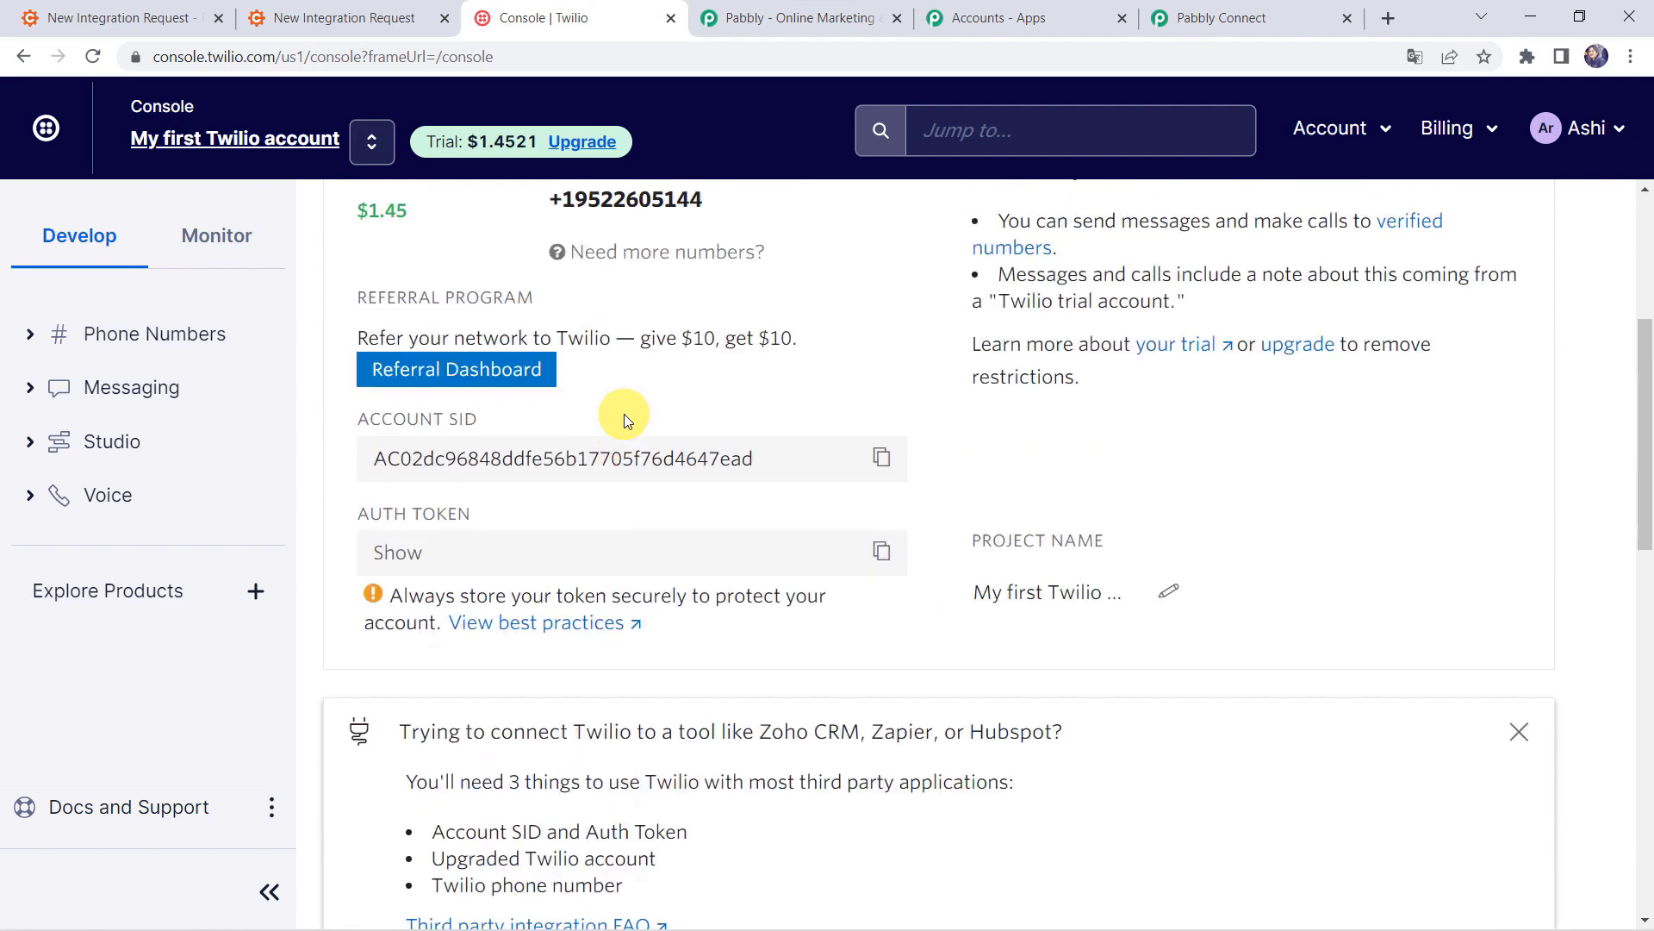
left_click_drag(449, 431, 878, 455)
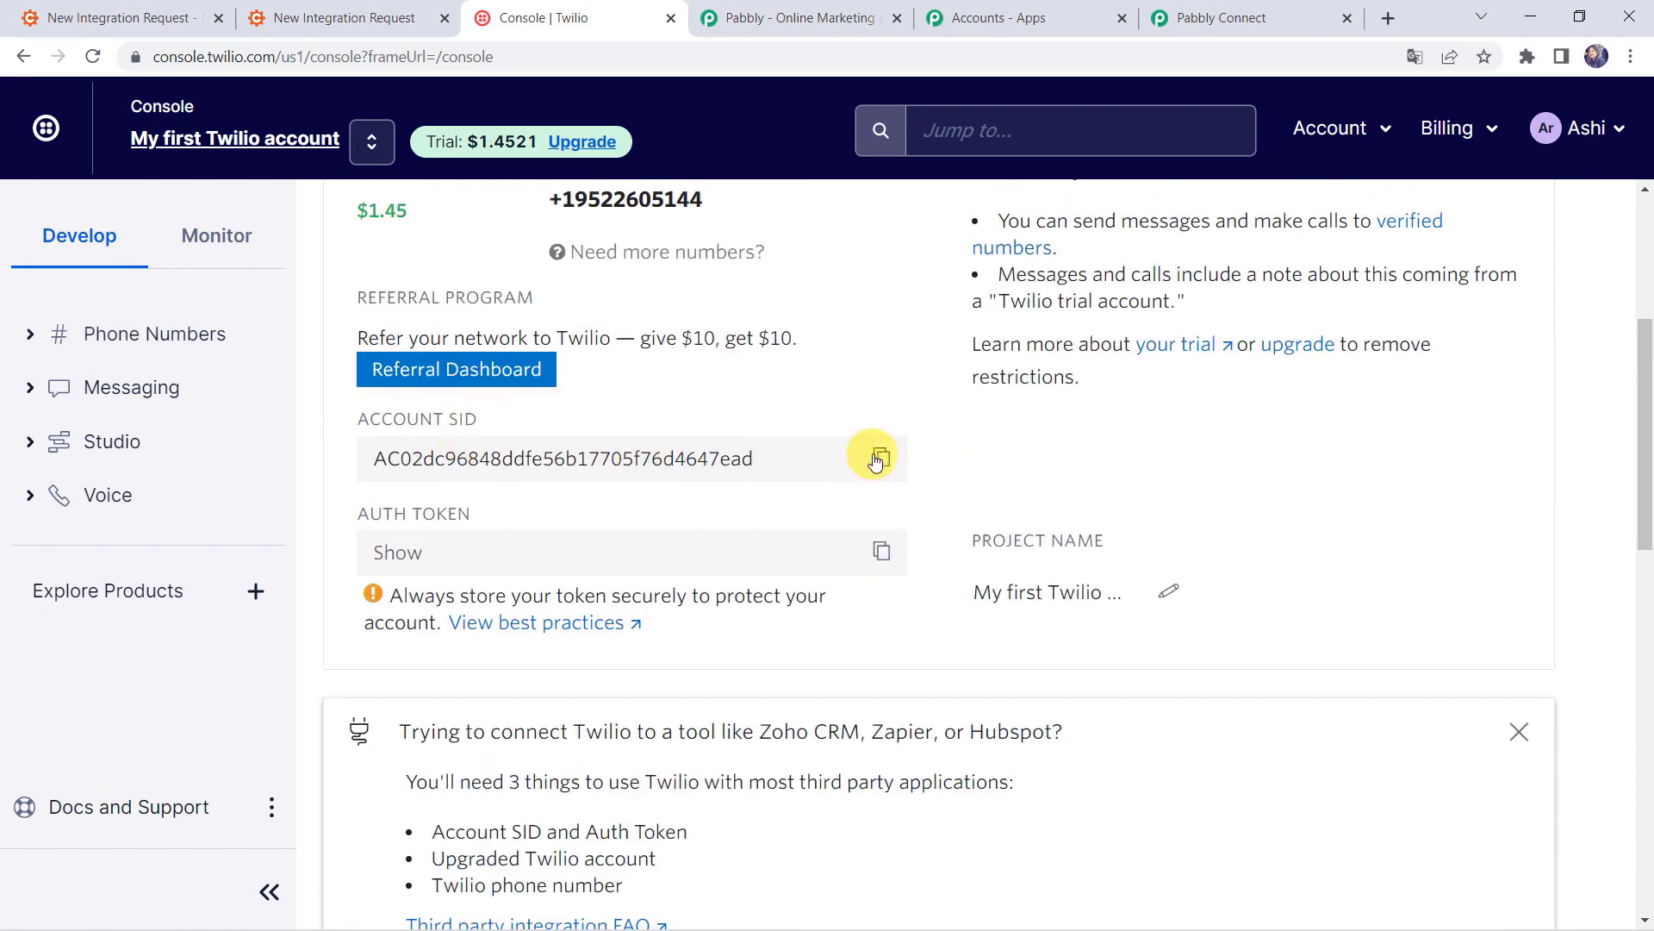
left_click(880, 456)
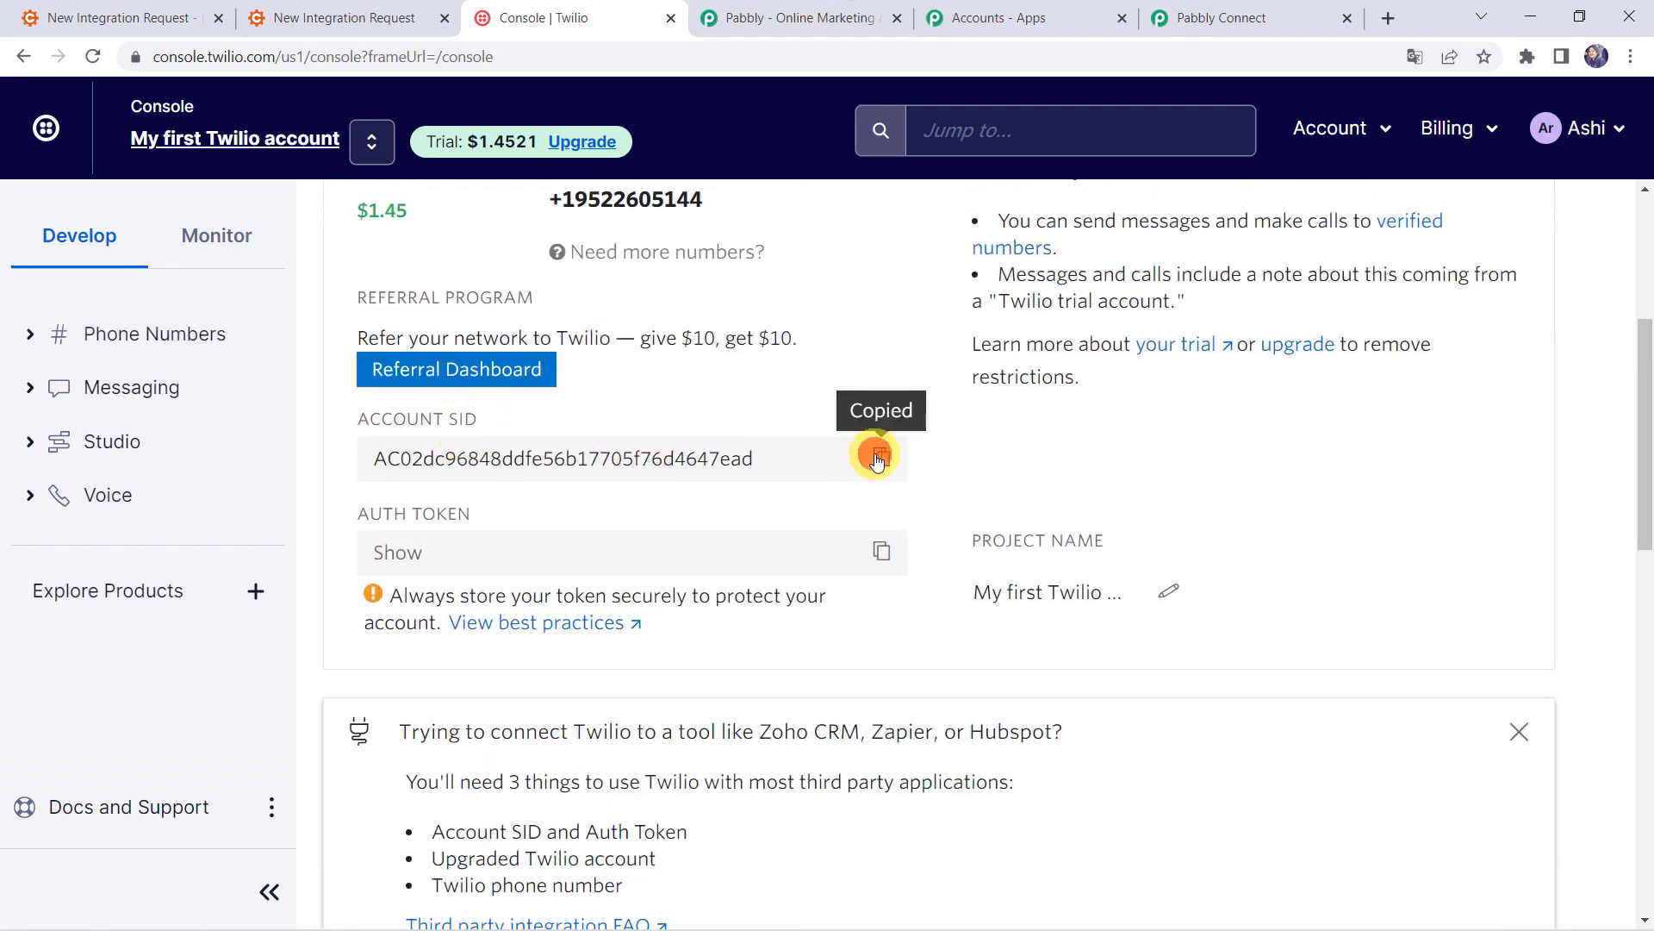
left_click(1247, 17)
left_click(817, 349)
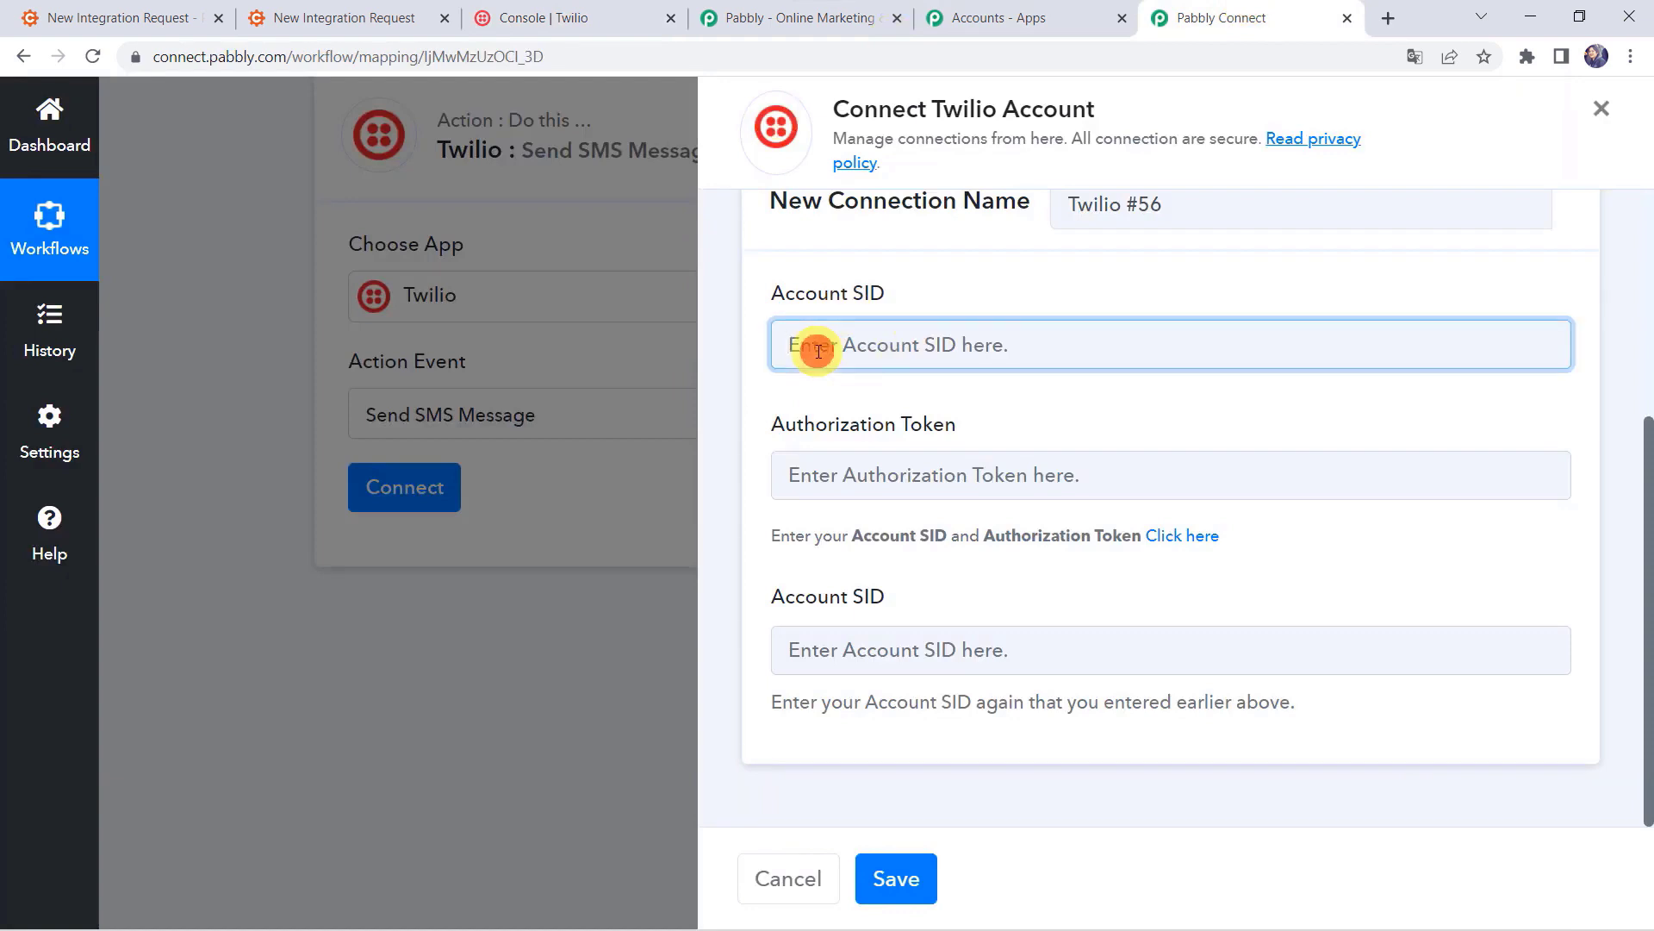
Step: Paste the copied SID into both Account SID fields of the Twilio connection
right_click(894, 359)
left_click(949, 534)
left_click(845, 650)
right_click(849, 649)
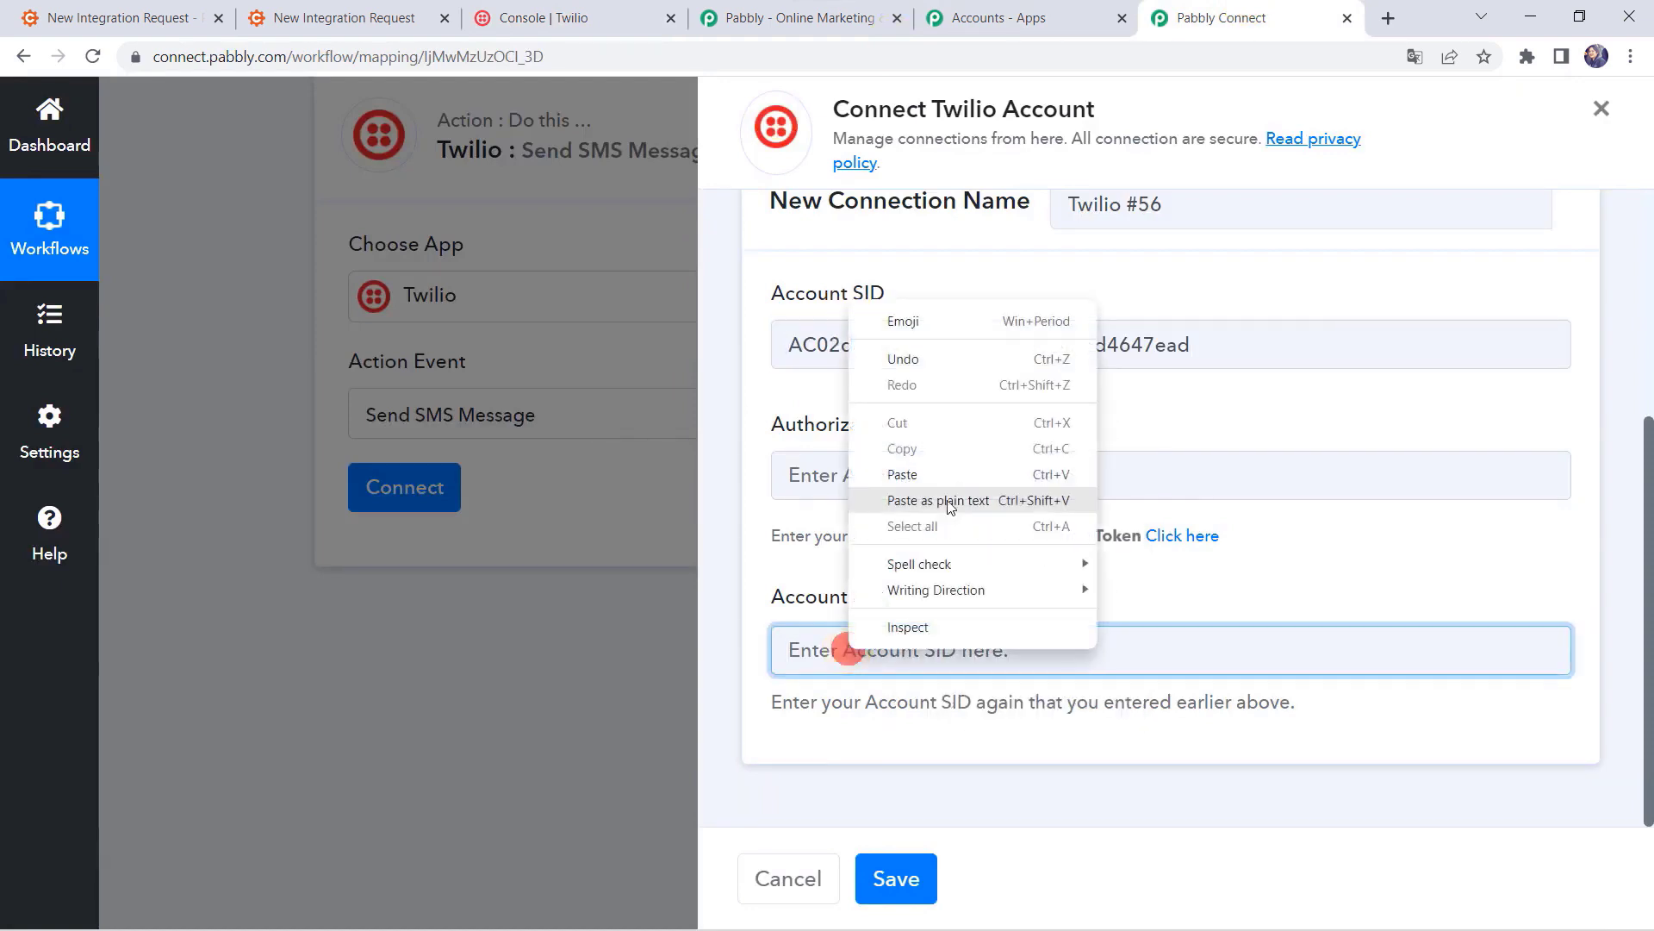
left_click(947, 473)
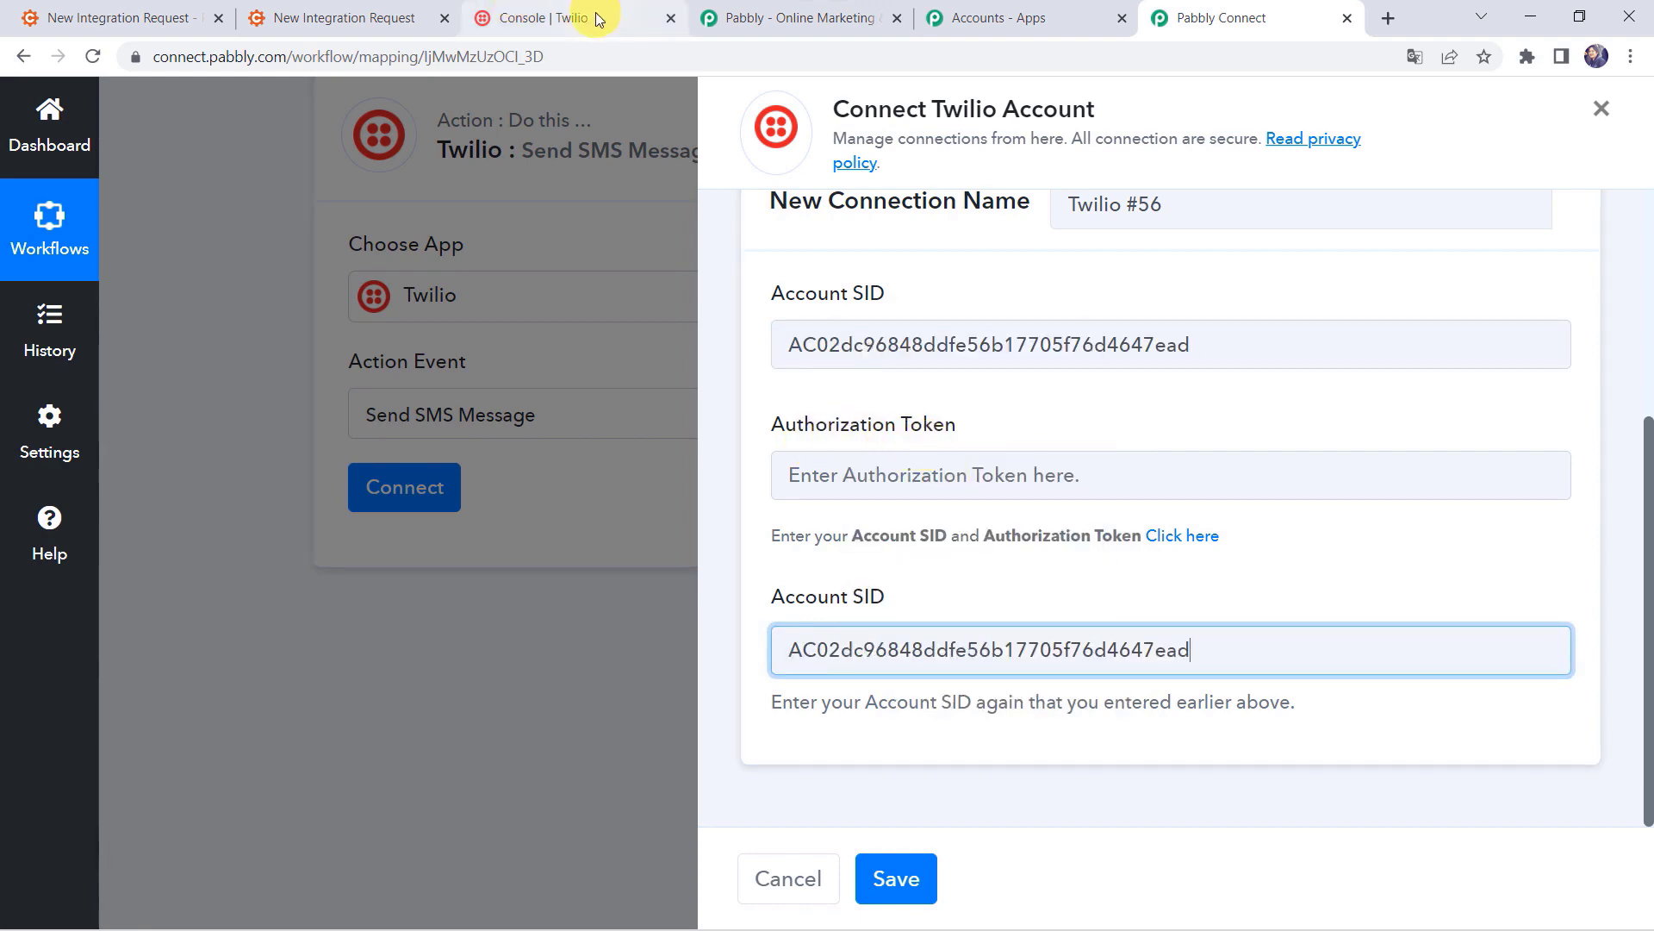
Step: Copy the Twilio account's Auth Token from the console and return to the connection form
left_click(560, 17)
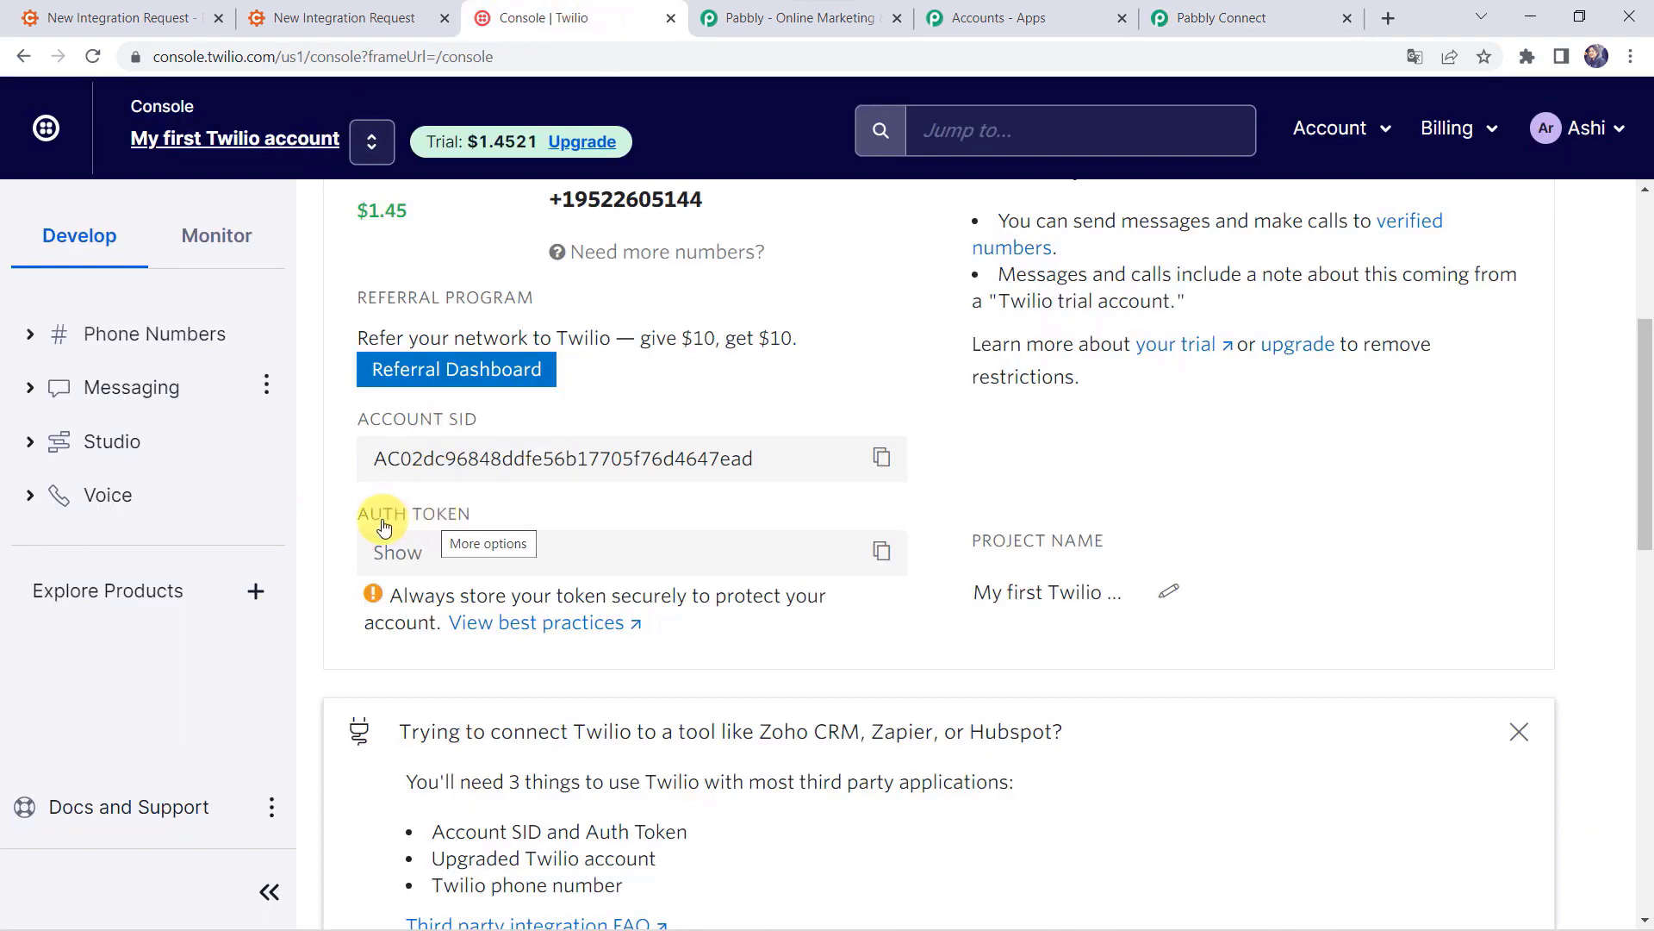
left_click(882, 550)
left_click(535, 527)
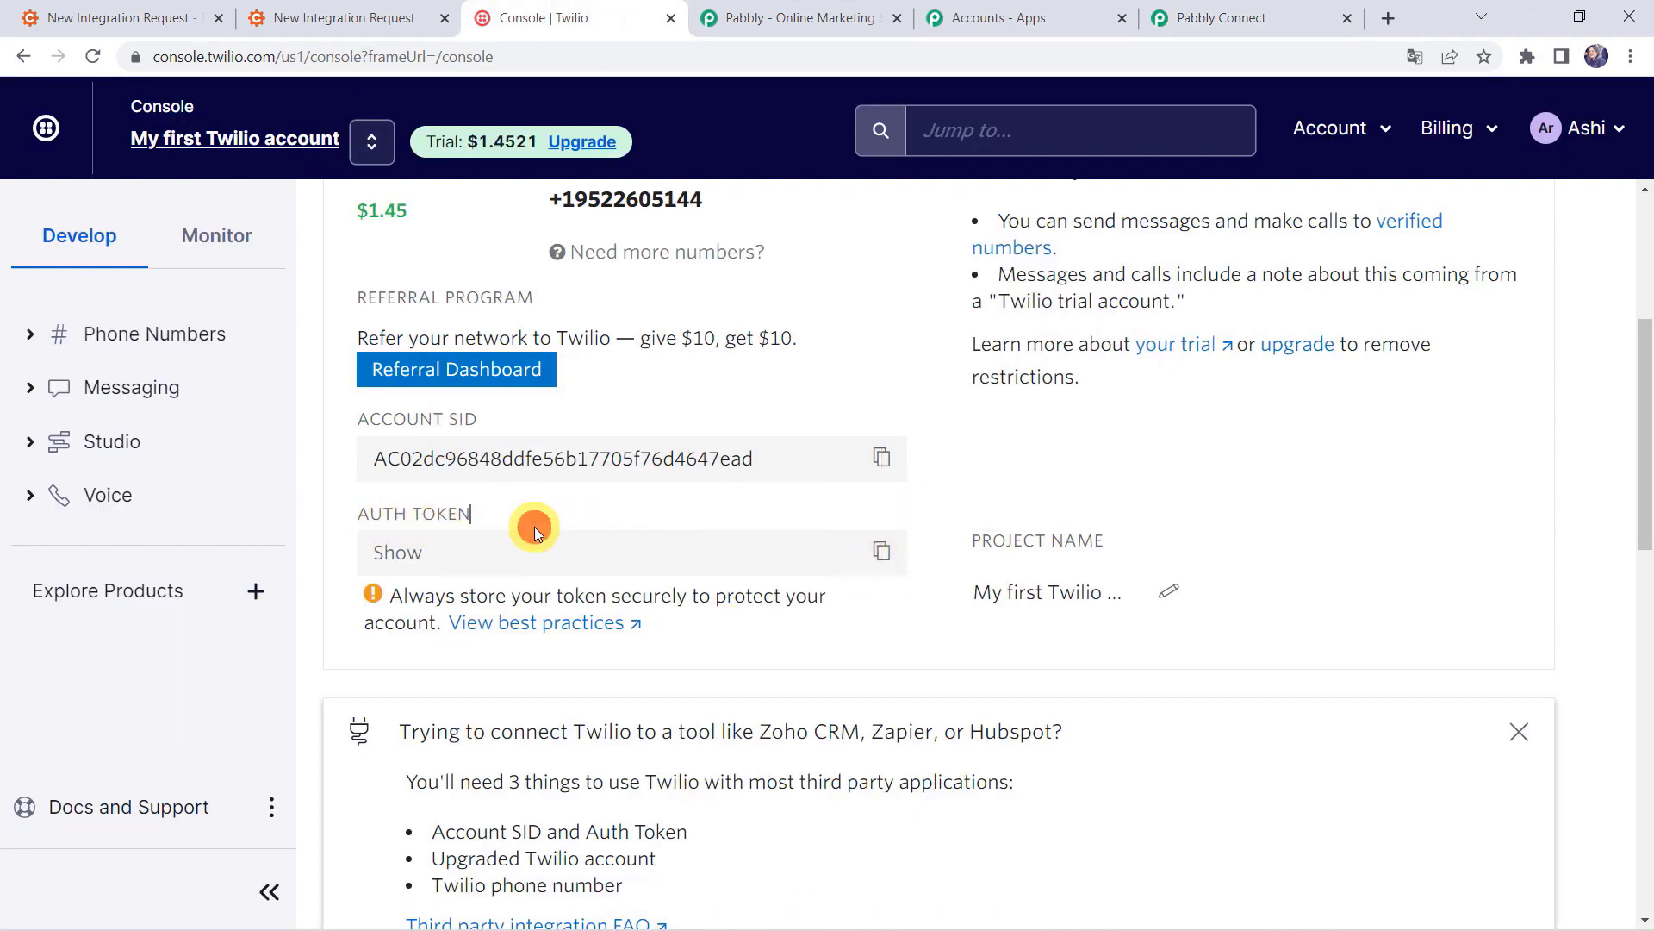
left_click(499, 541)
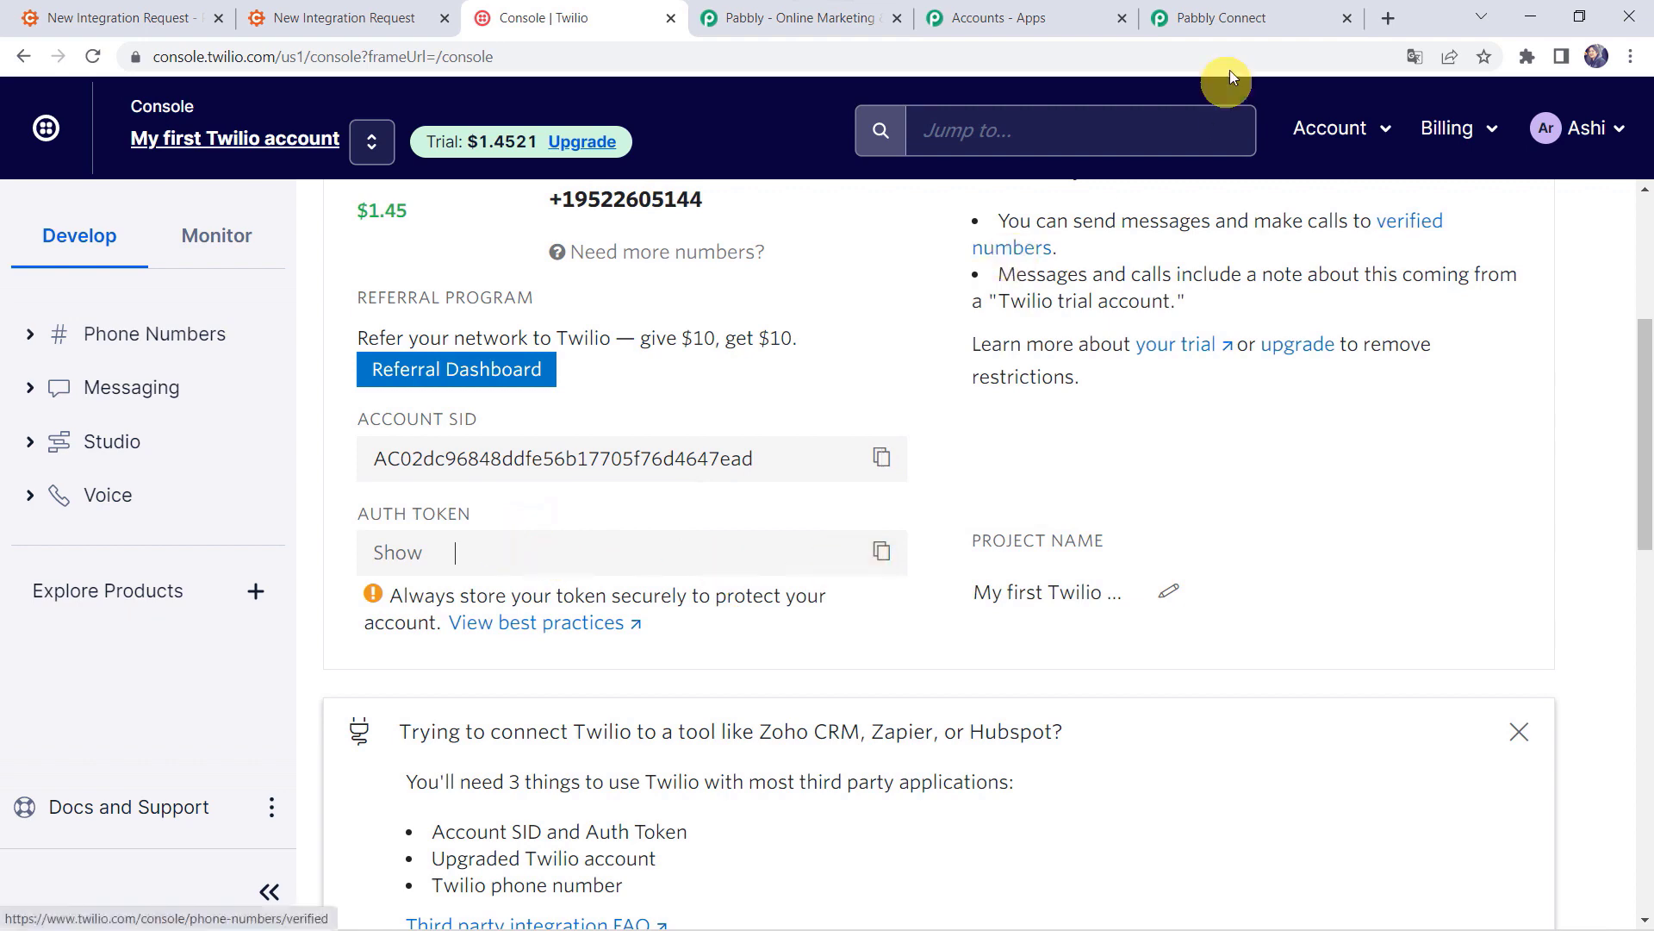
left_click(1224, 15)
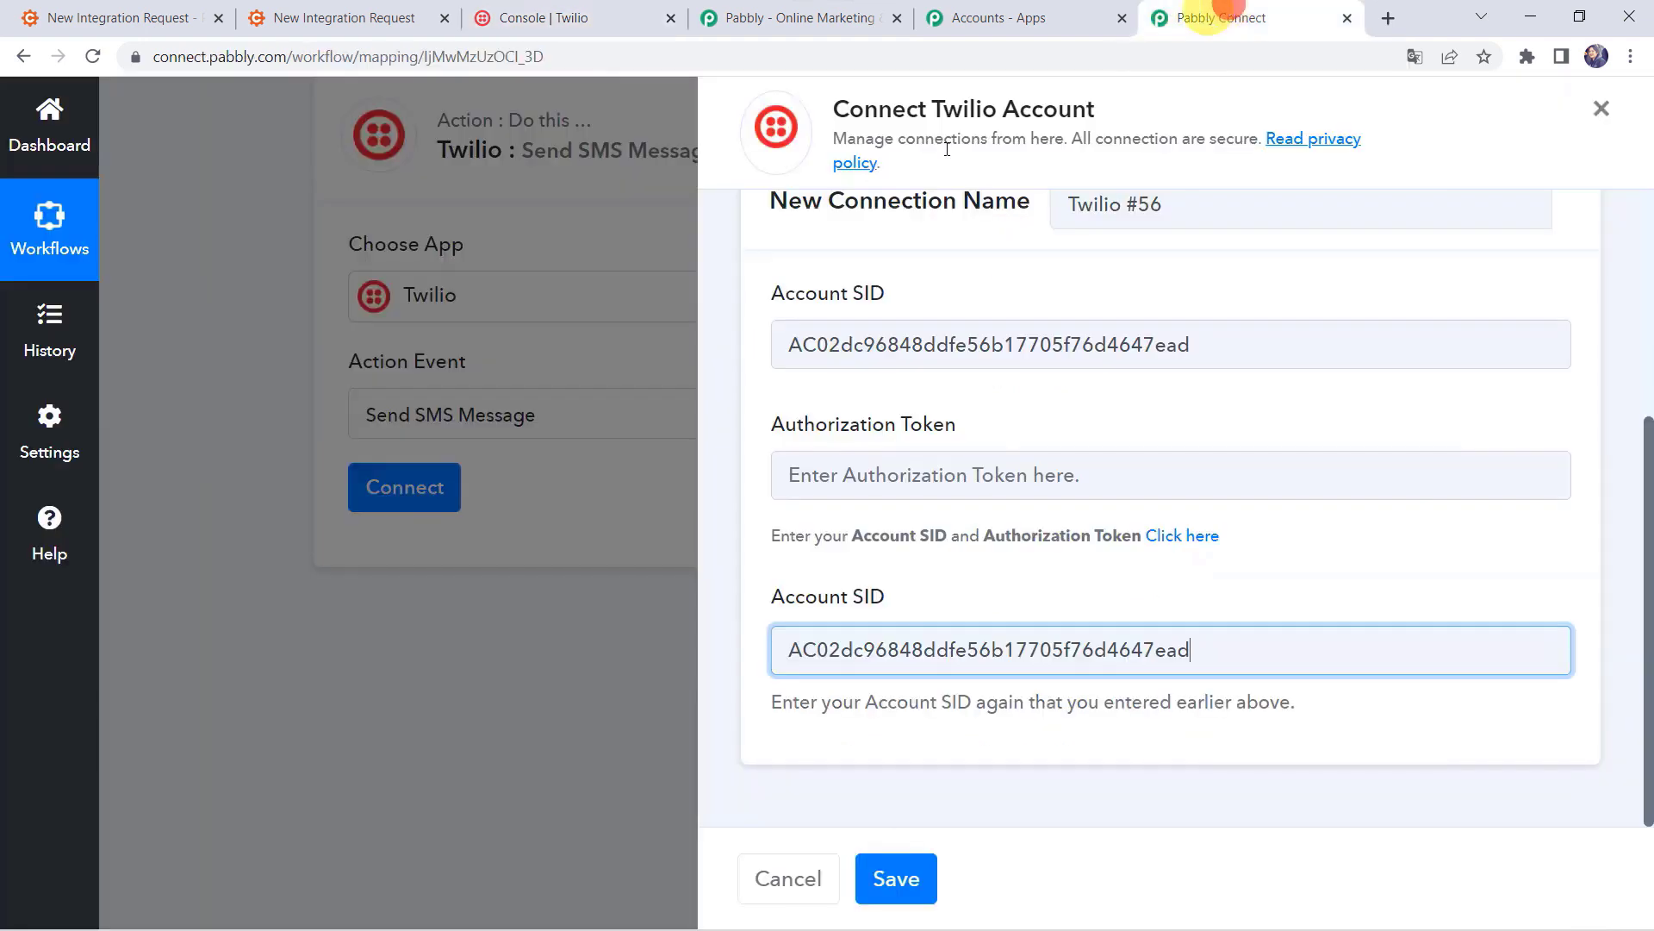
Step: Paste the Twilio auth token into Authorization Token and save the connection
left_click(870, 475)
right_click(874, 474)
left_click(932, 714)
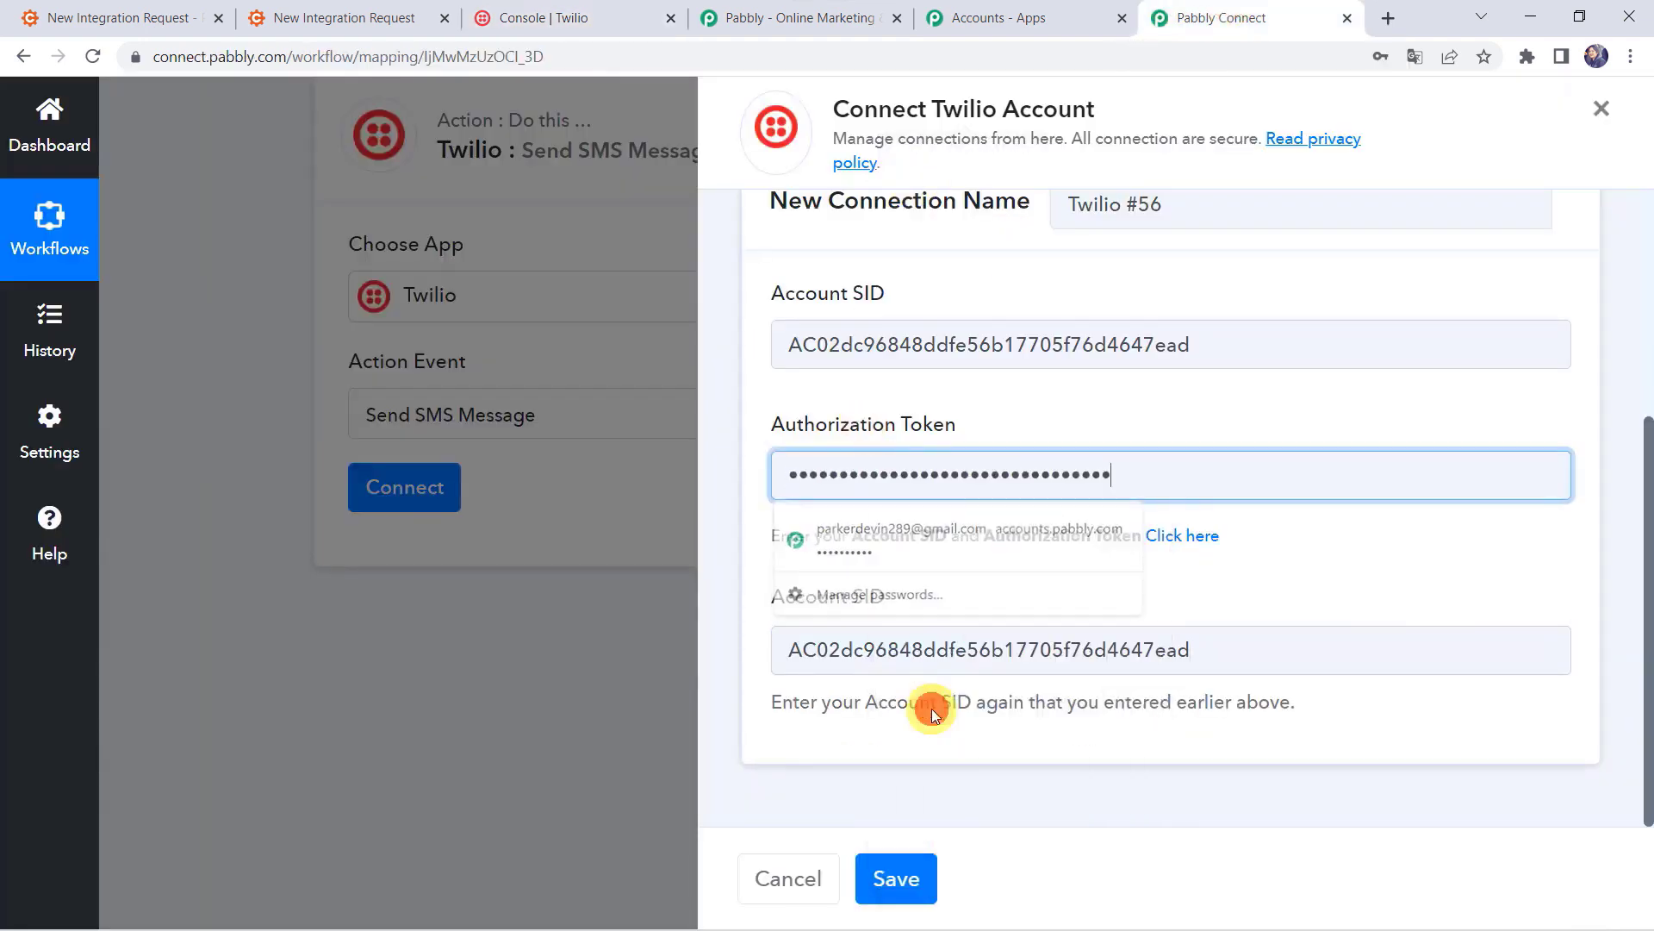
left_click(897, 878)
left_click(897, 878)
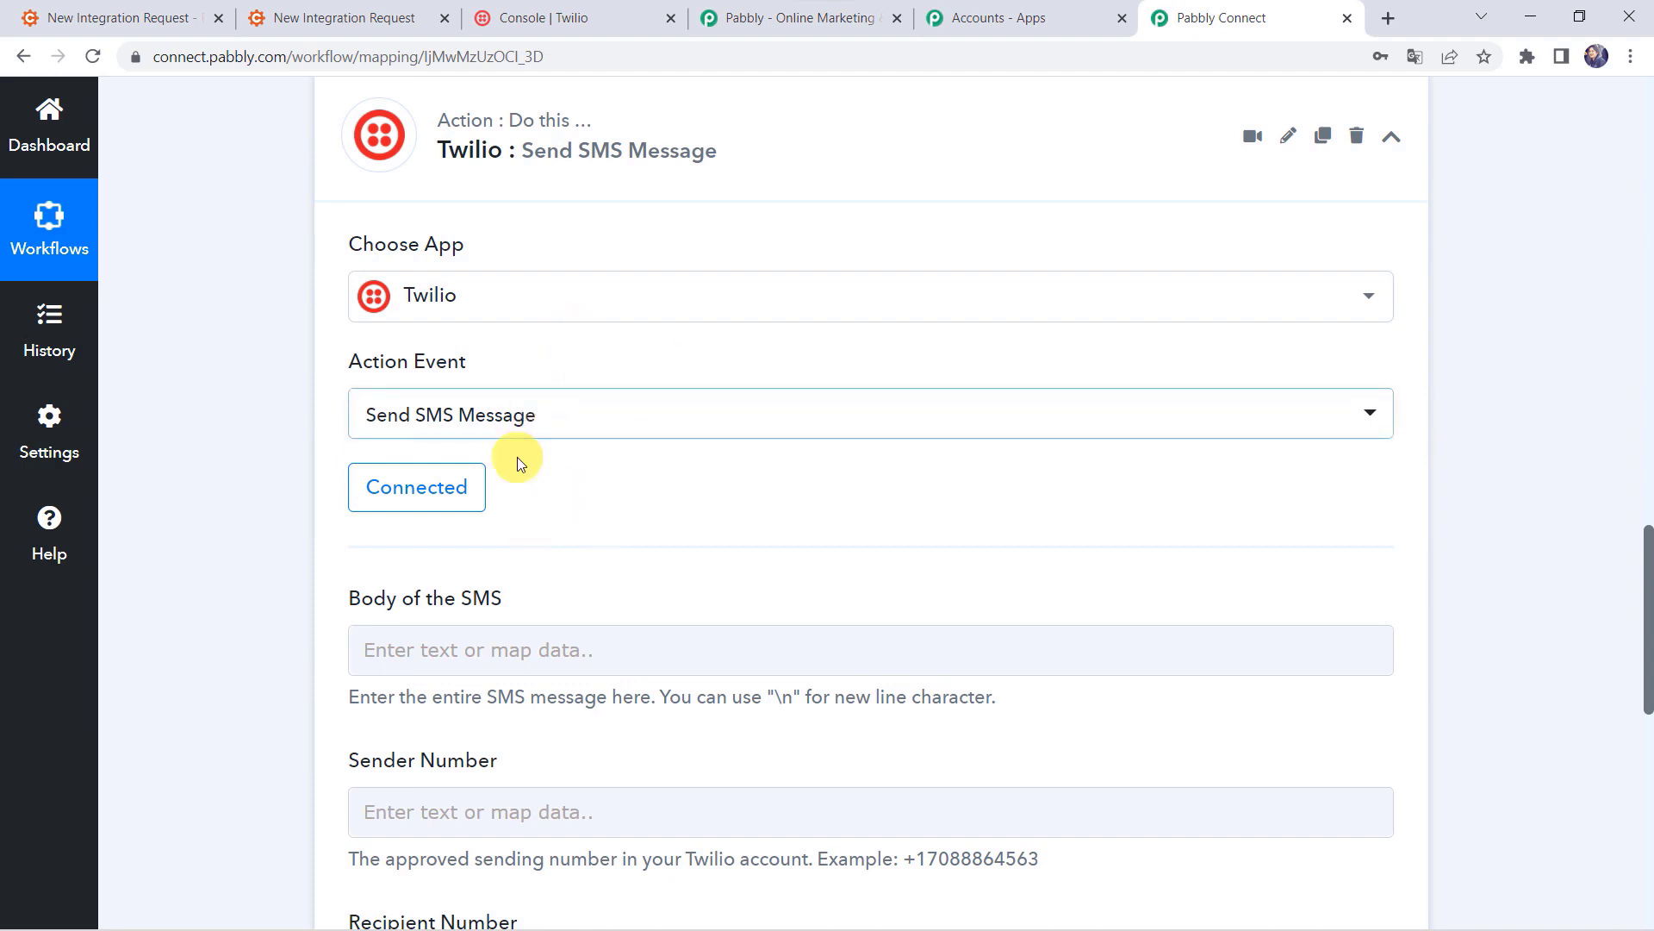
Step: Paste the prepared integration-request confirmation message, signed Pabbly Team, into the SMS body
scroll(517, 456, "down", 3)
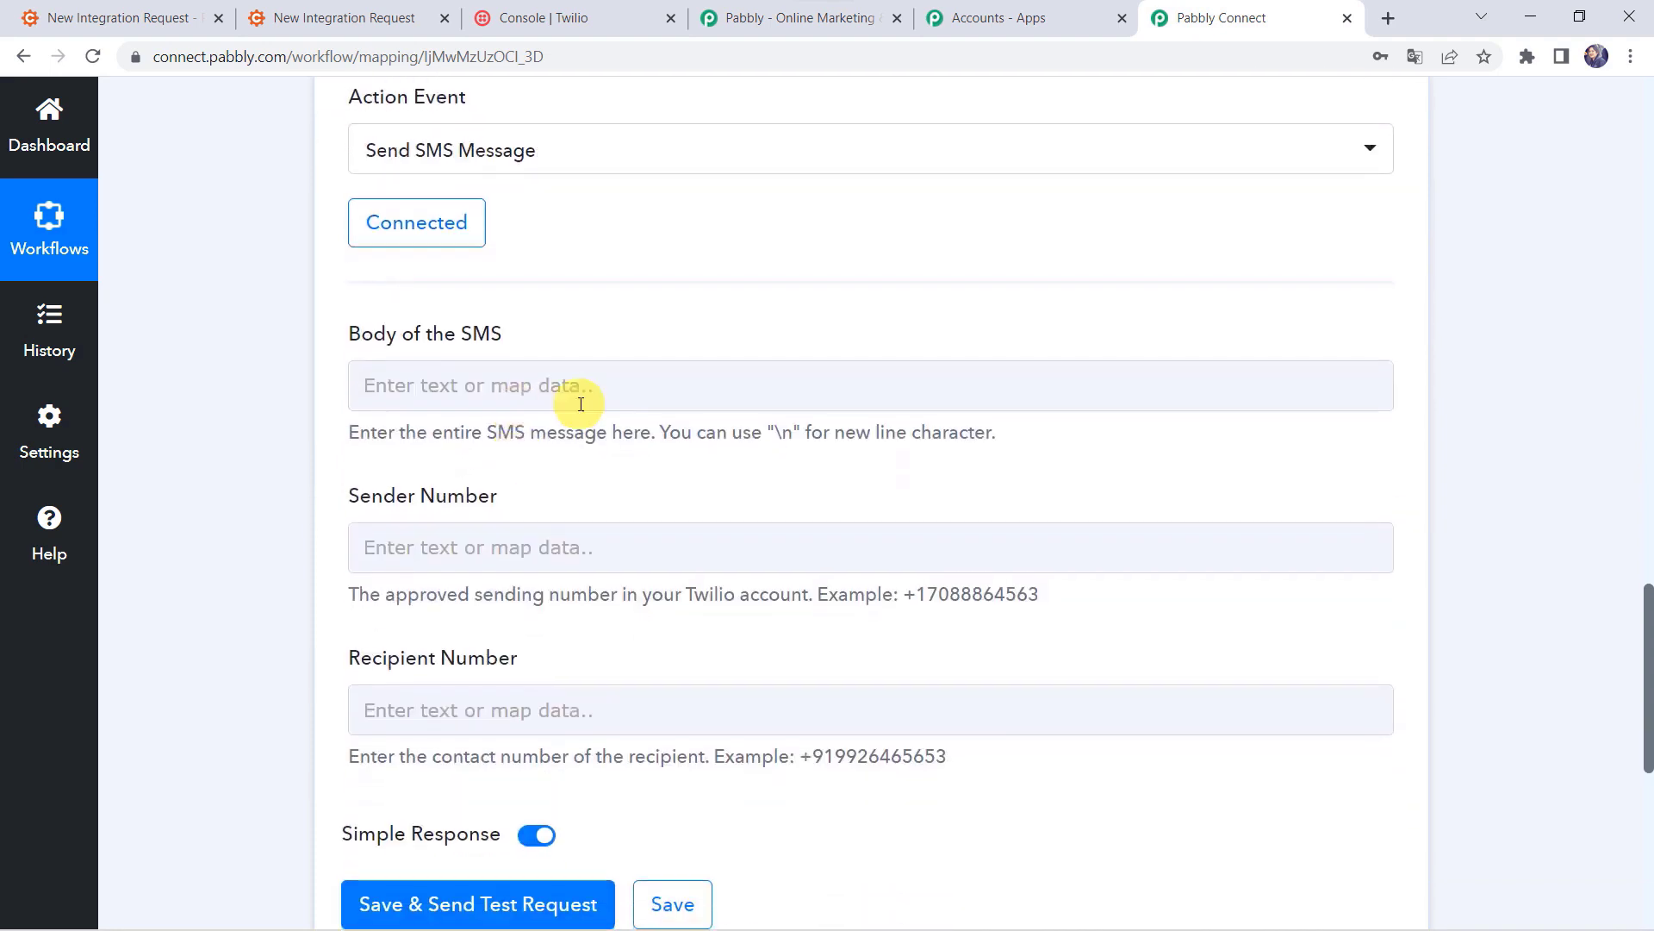
left_click(393, 385)
key("ctrl+v")
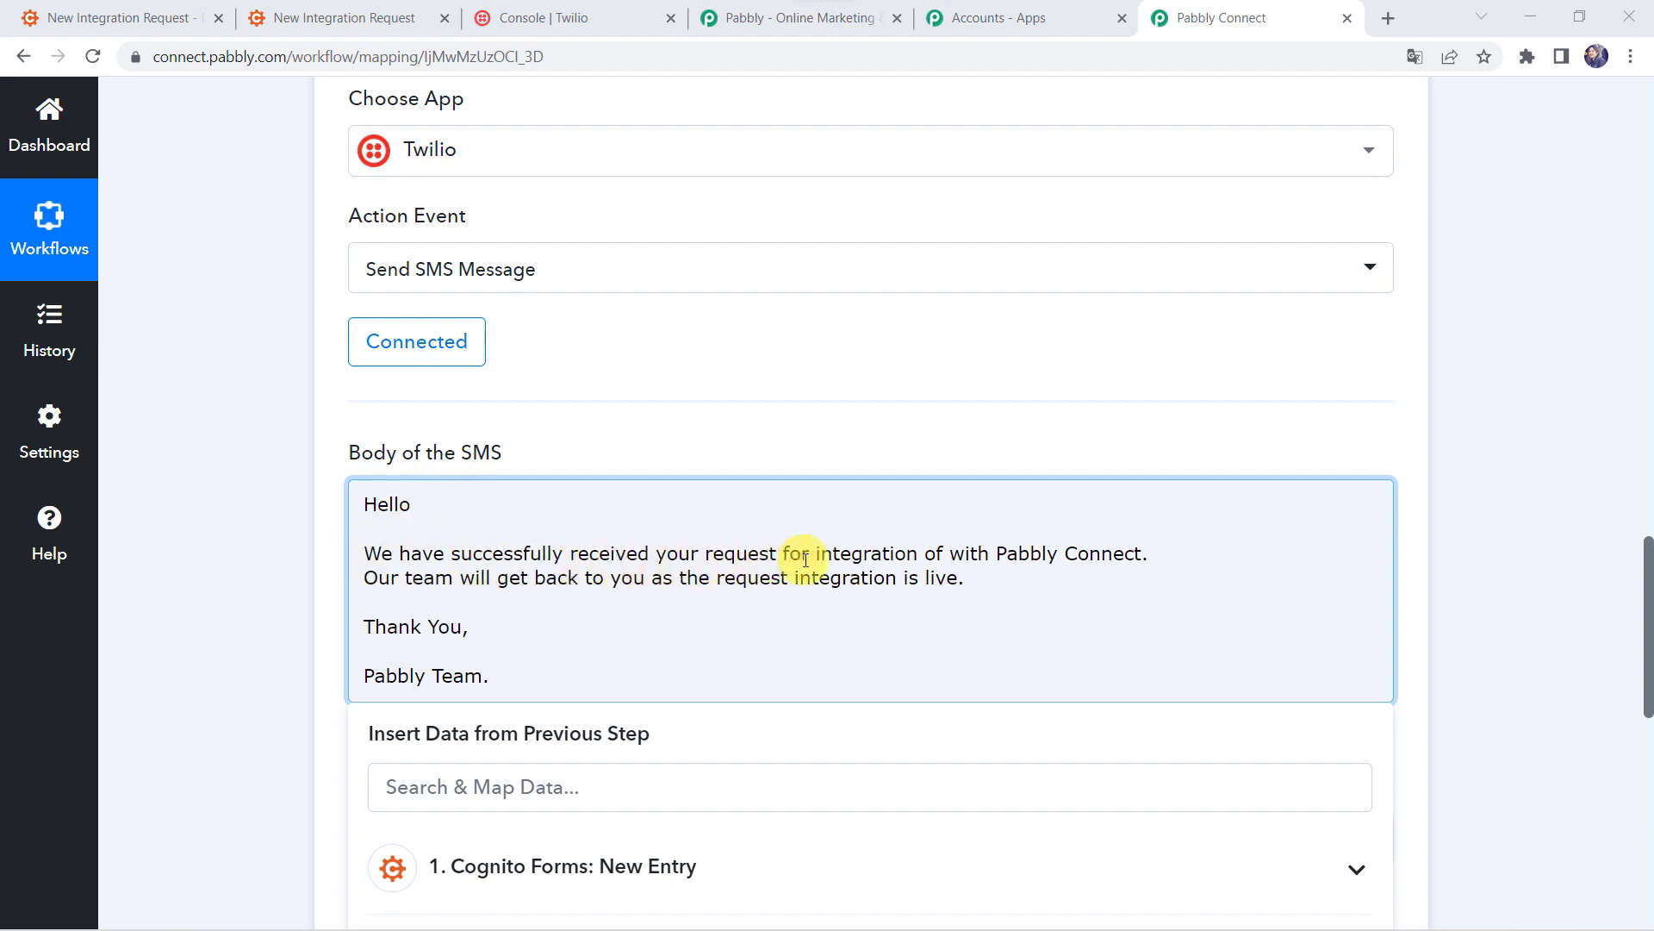
left_click(948, 556)
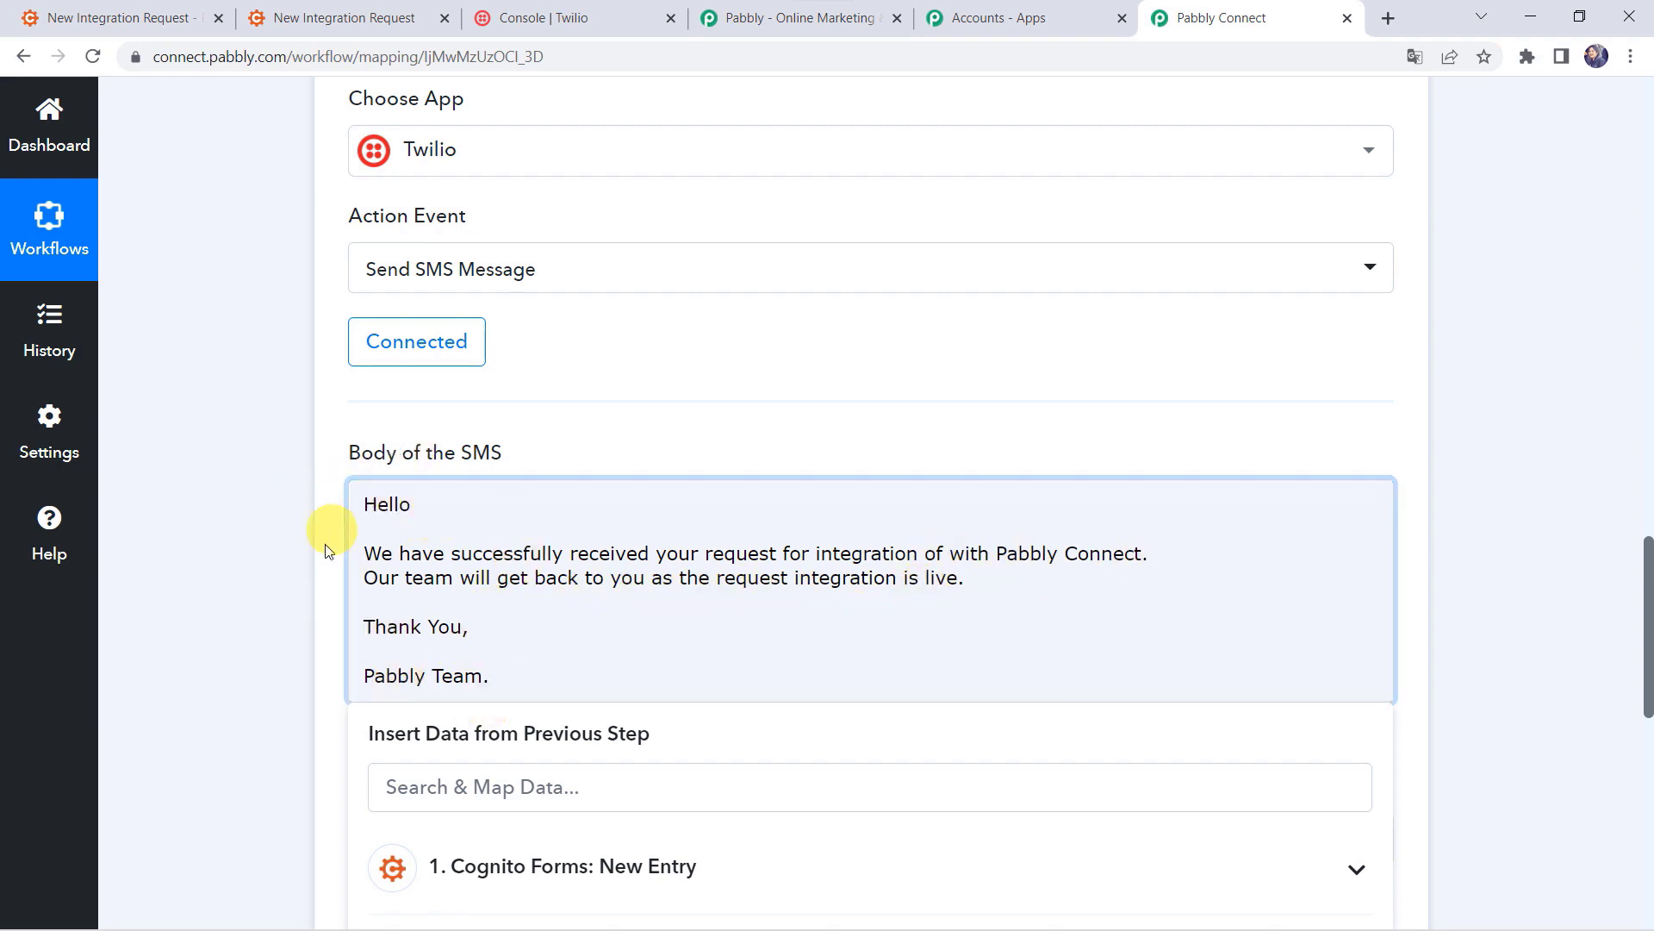
scroll(234, 432, "up", 15)
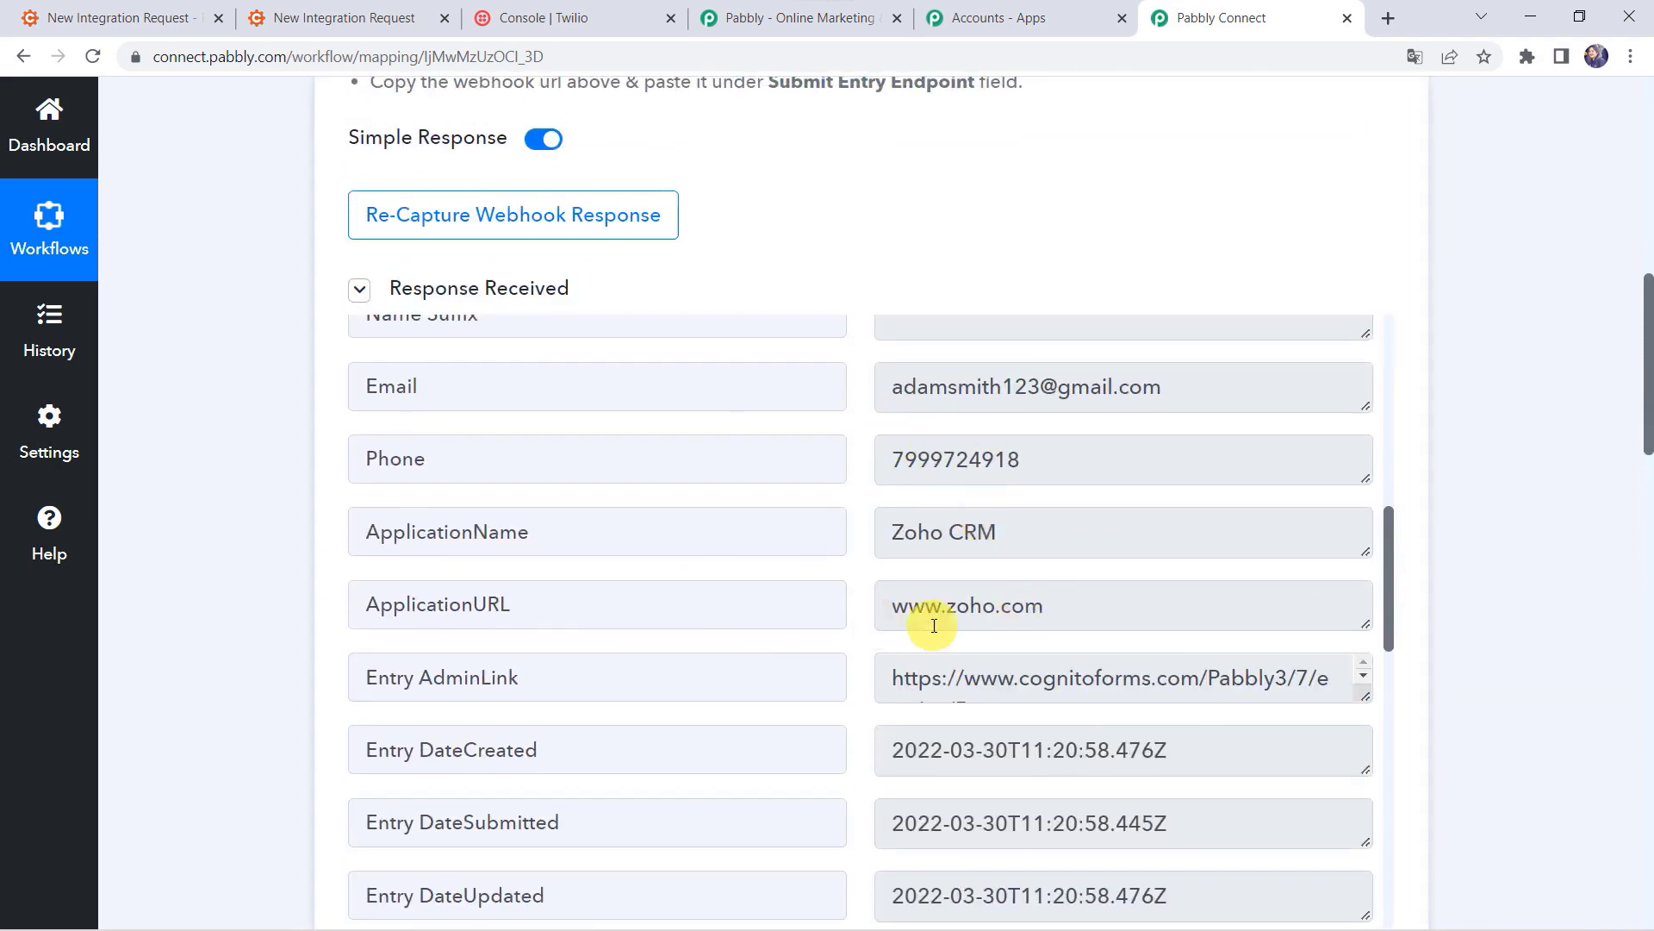
Step: Insert the entry's Name FirstAndLast field after 'Hello', followed by a comma
scroll(152, 727, "down", 15)
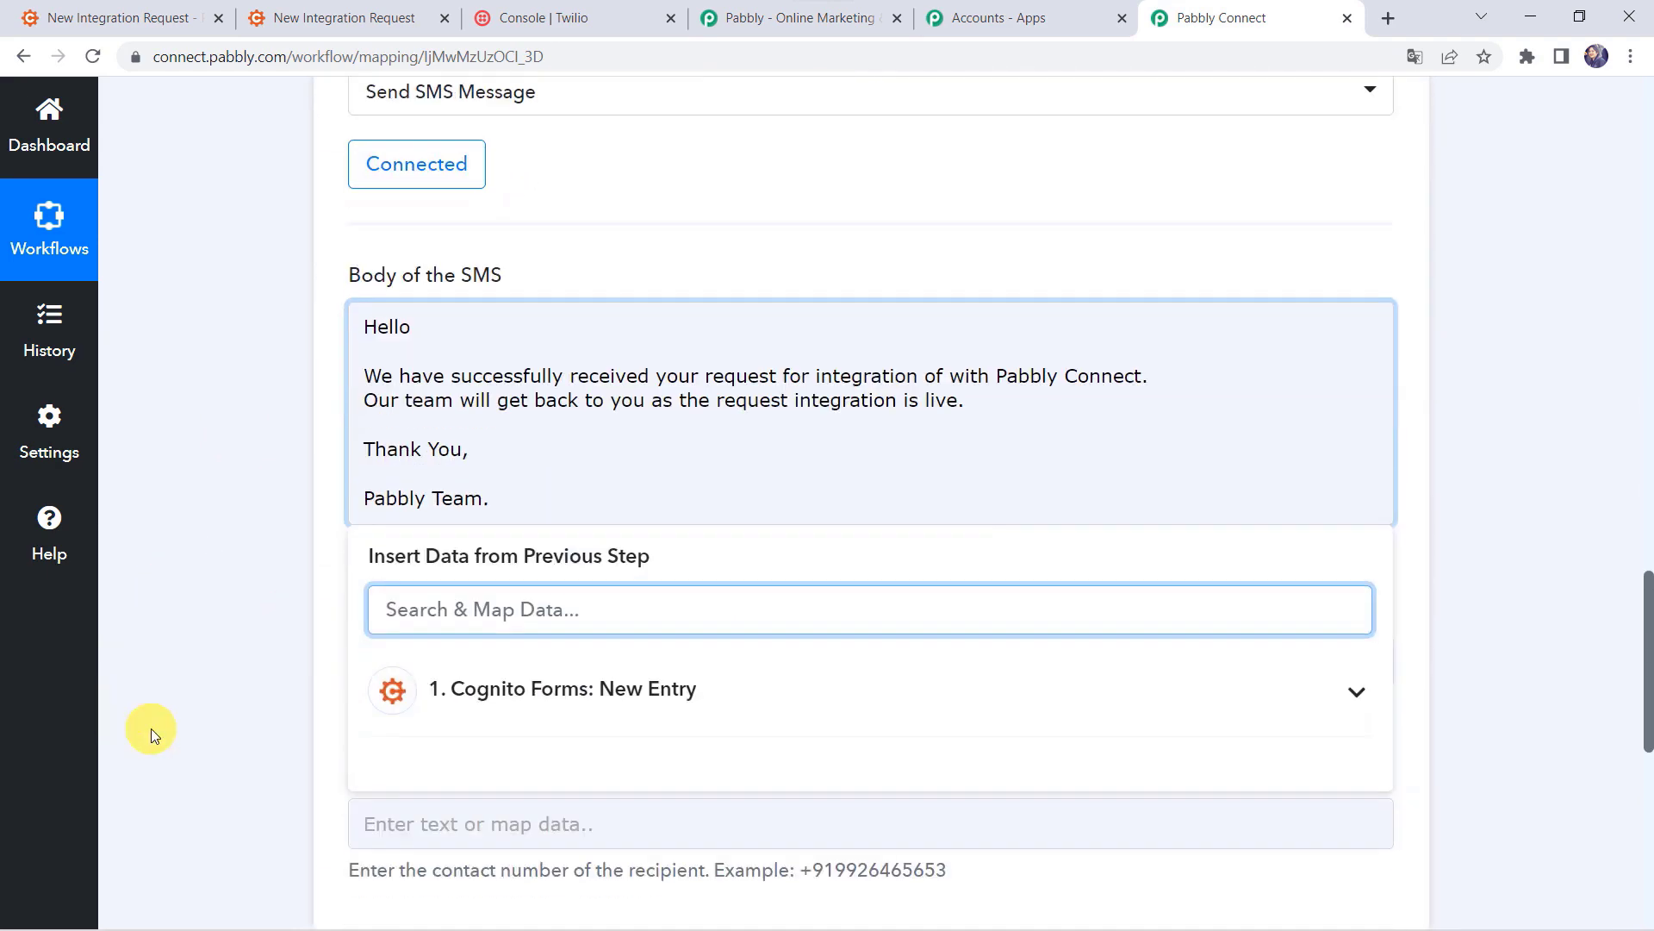
left_click(436, 325)
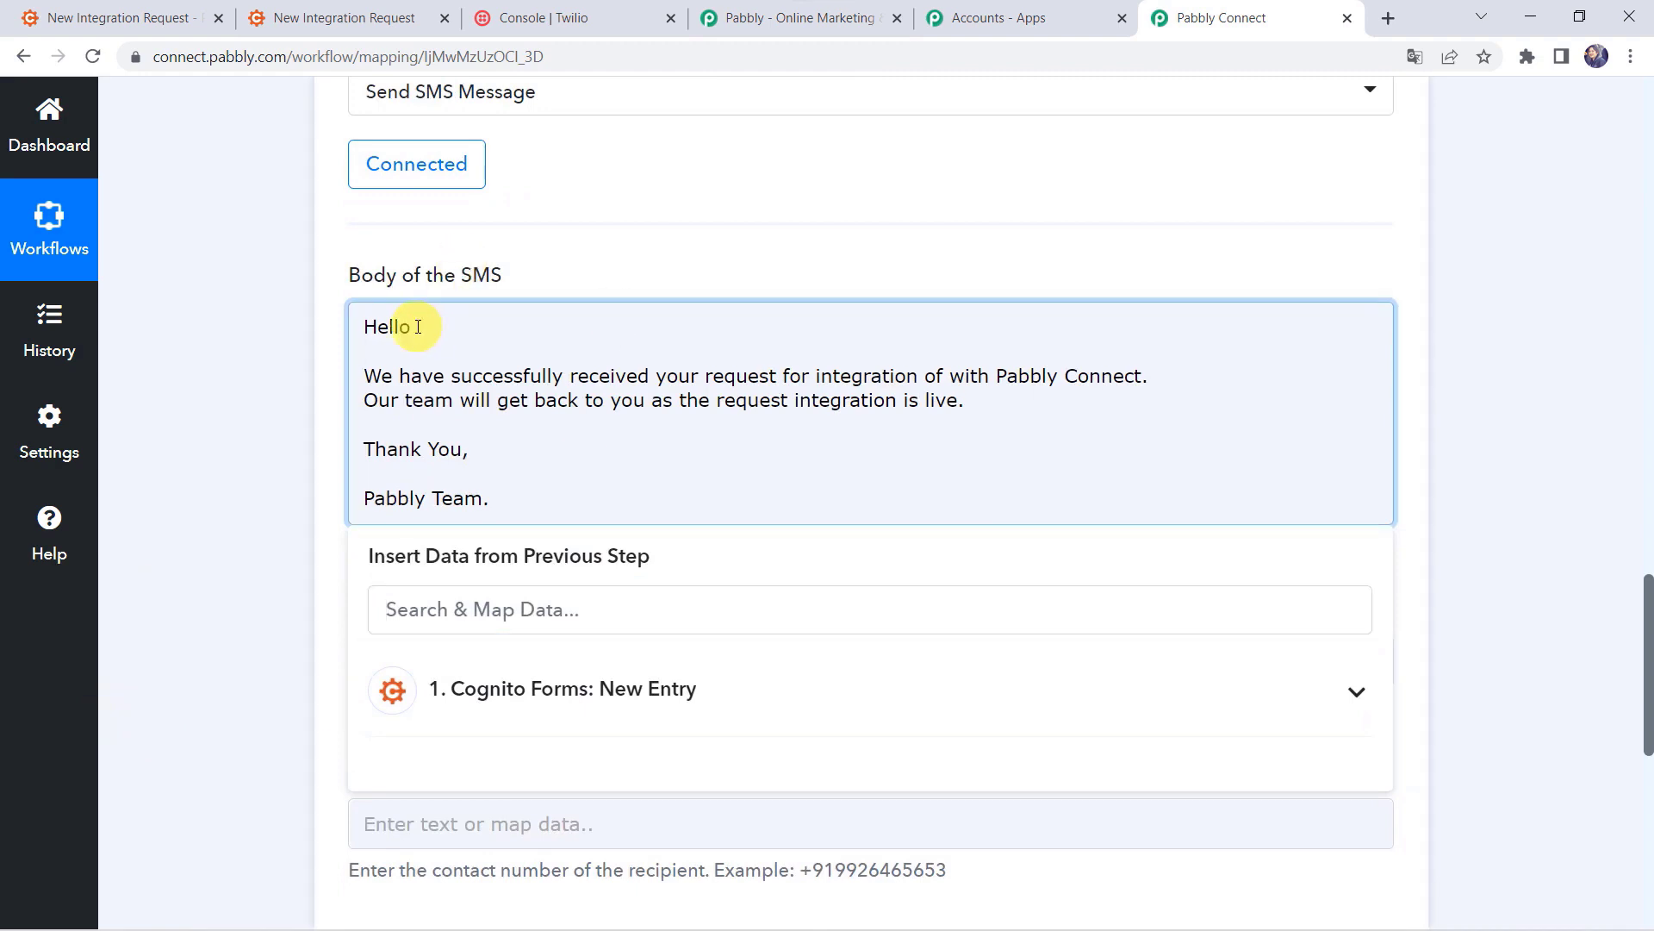
left_click(468, 707)
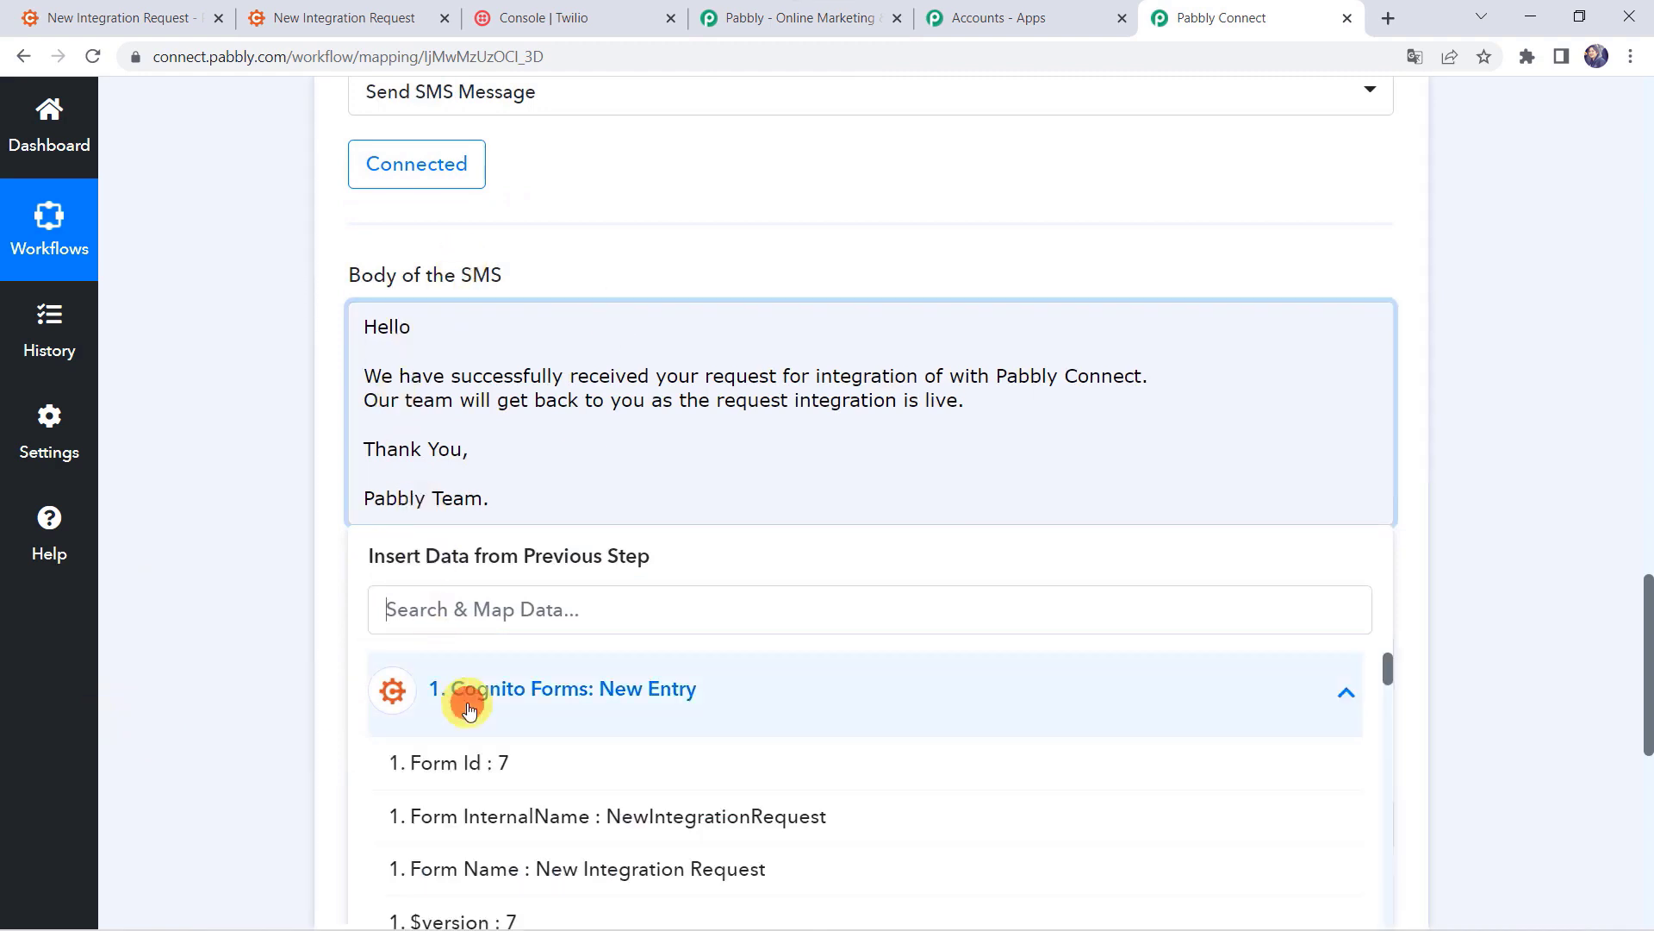
scroll(468, 706, "down", 3)
left_click(548, 805)
type(",")
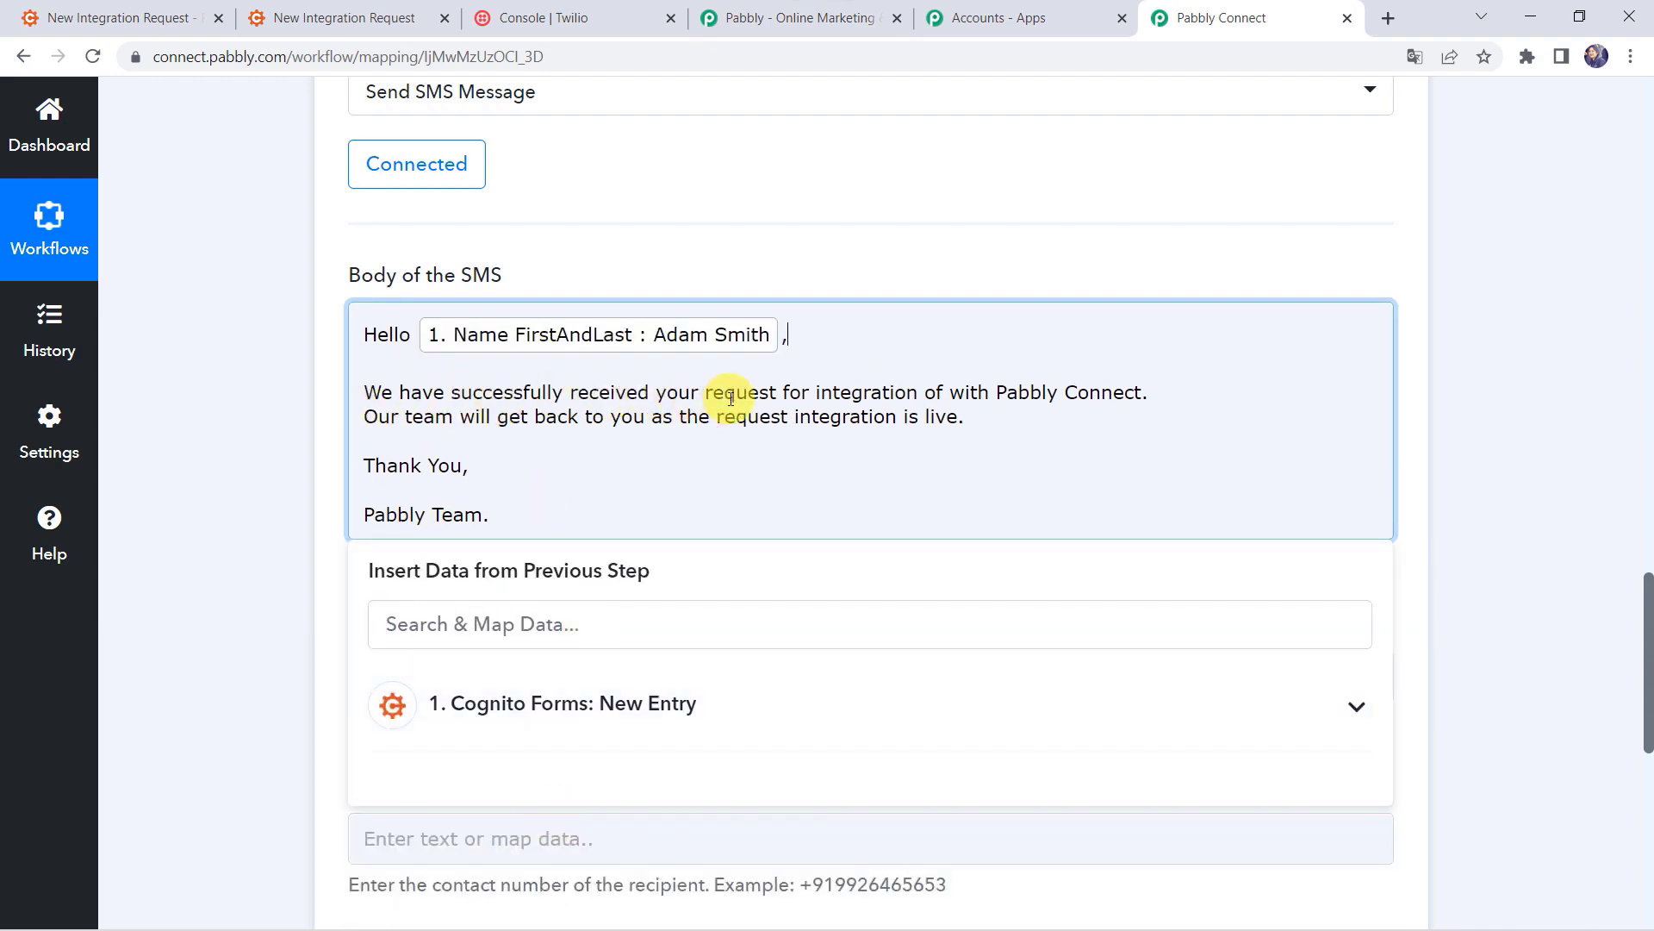
Step: Map ApplicationName after 'integration of' and put 'Our team' on its own line
left_click(943, 396)
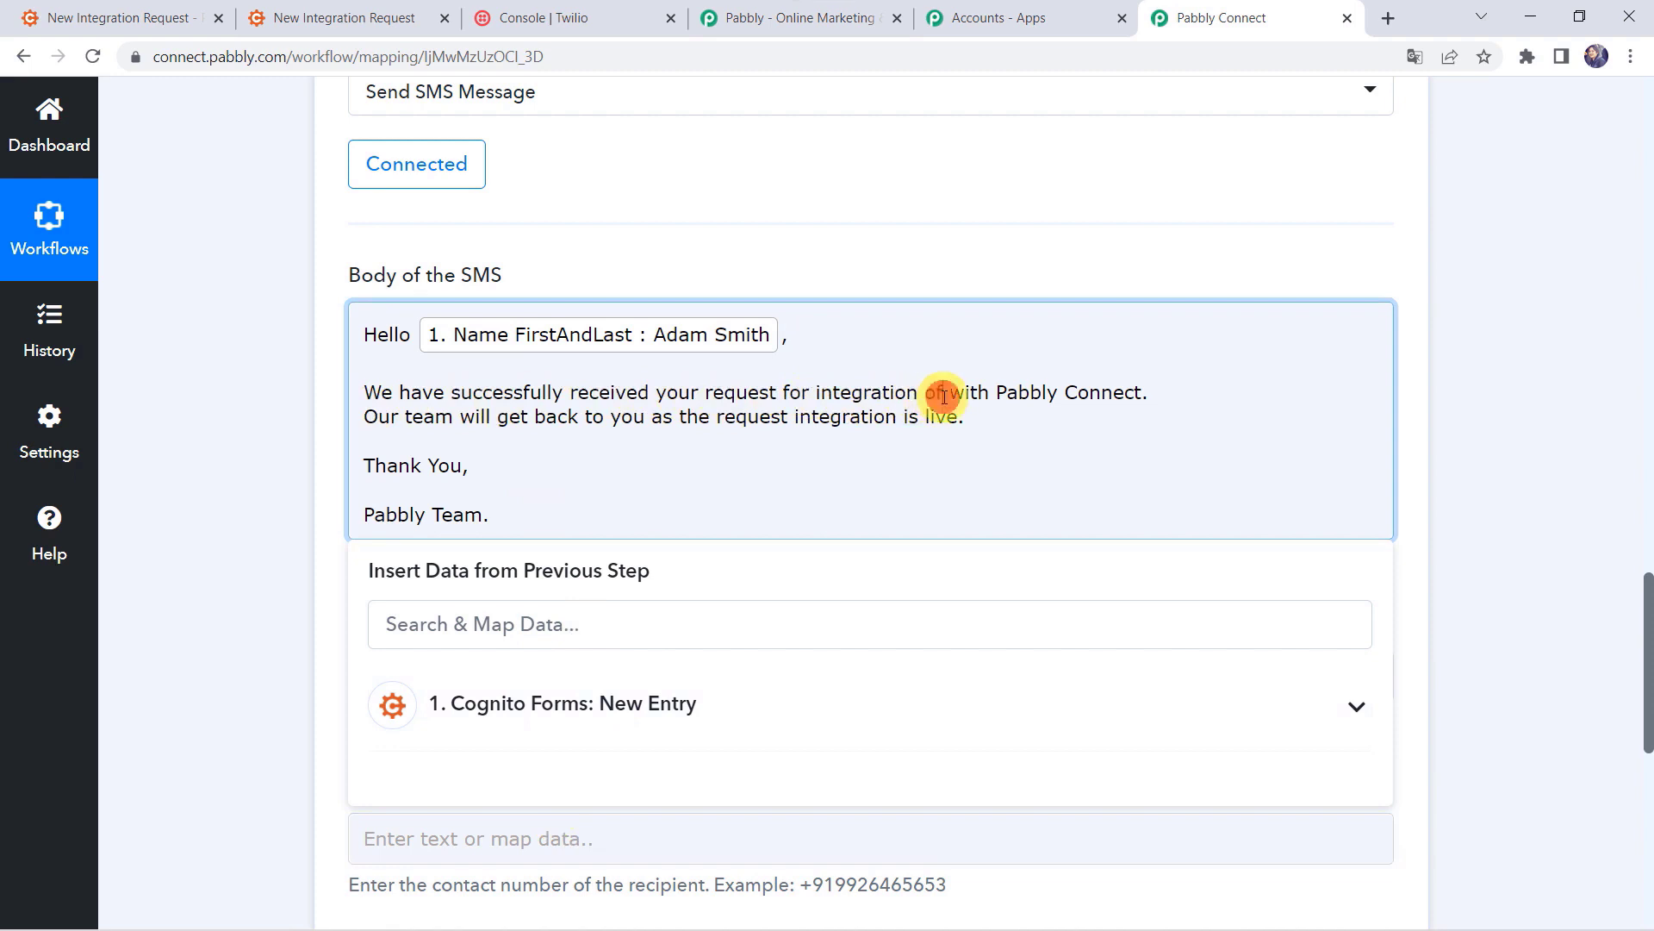
left_click(582, 705)
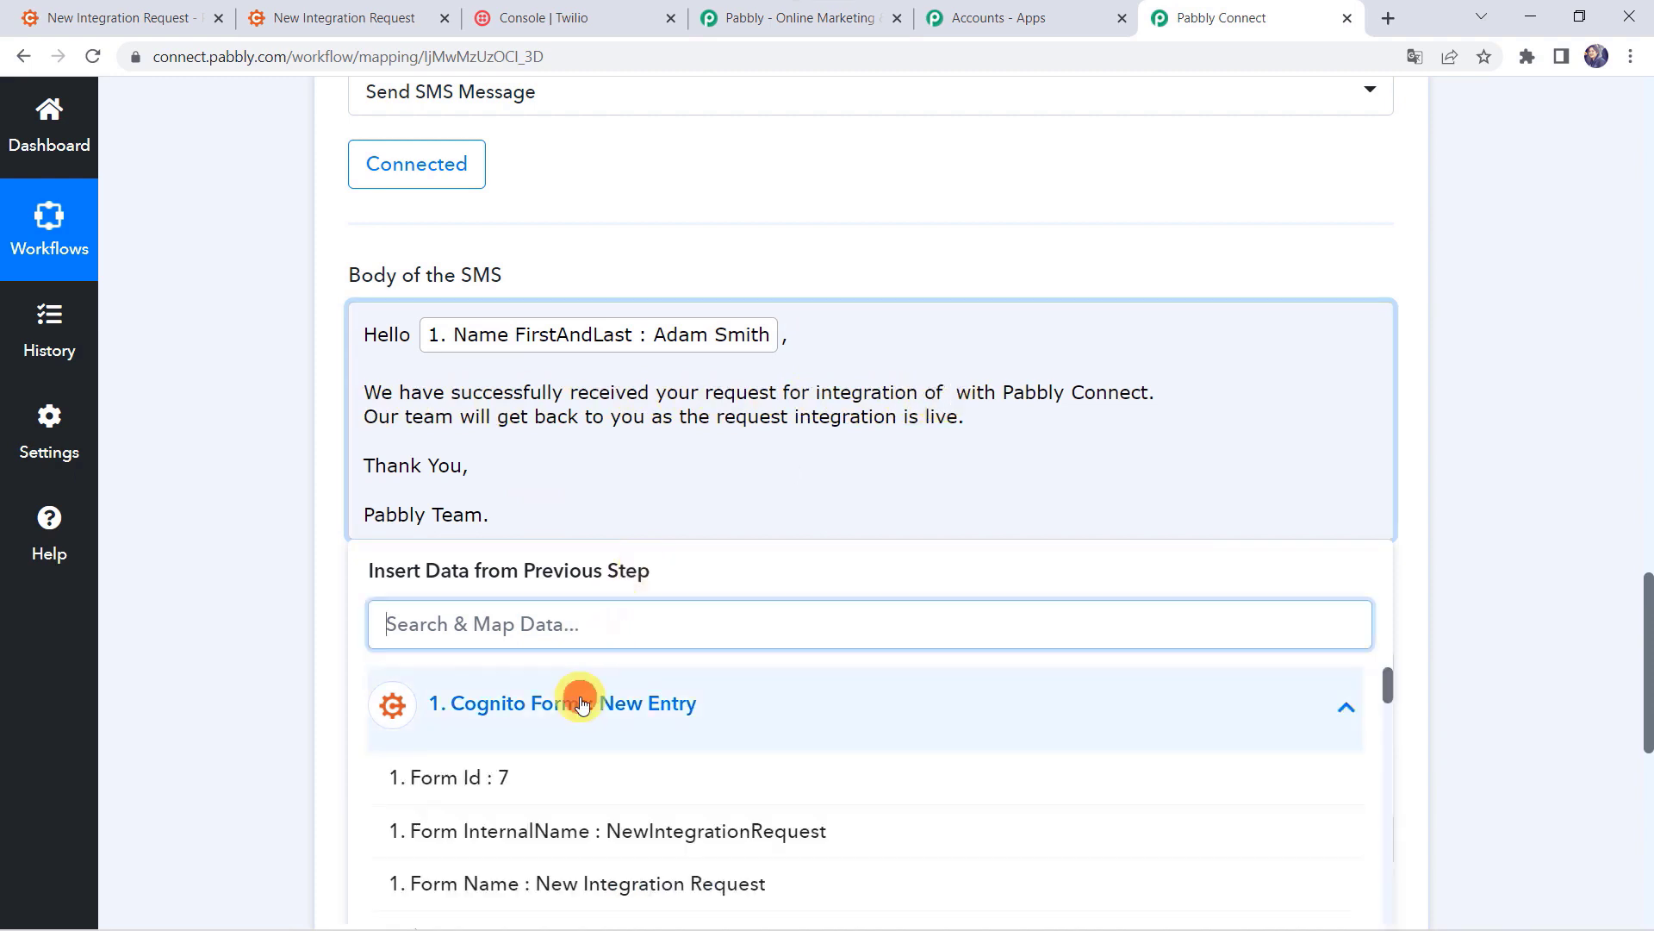
type("App")
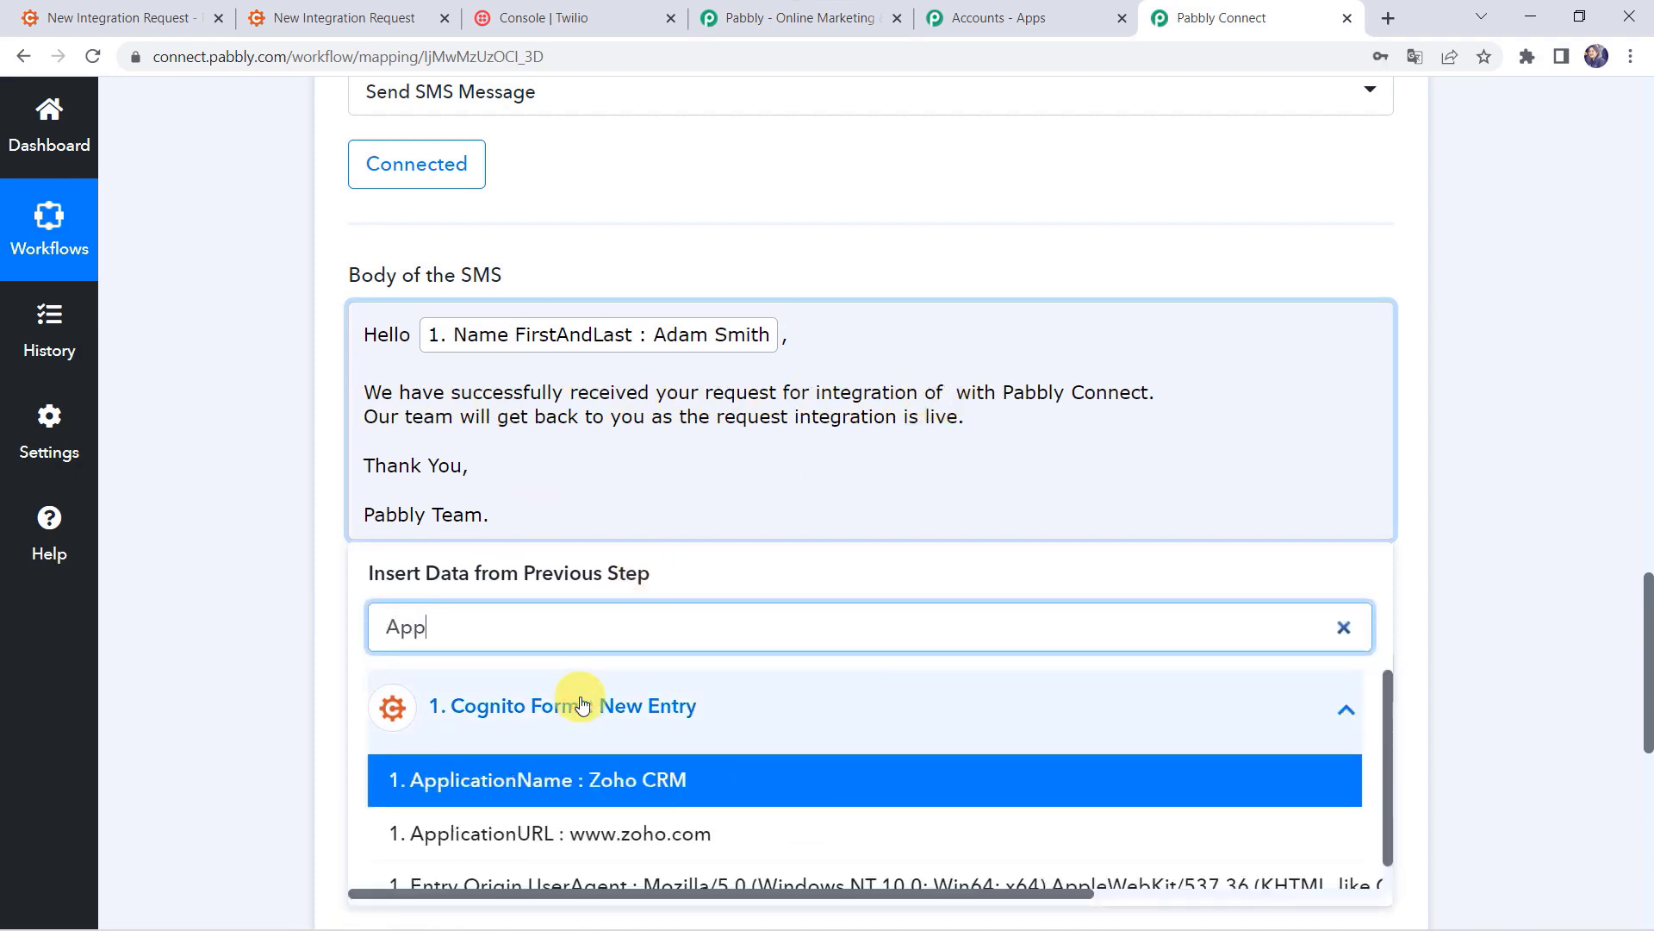
left_click(580, 781)
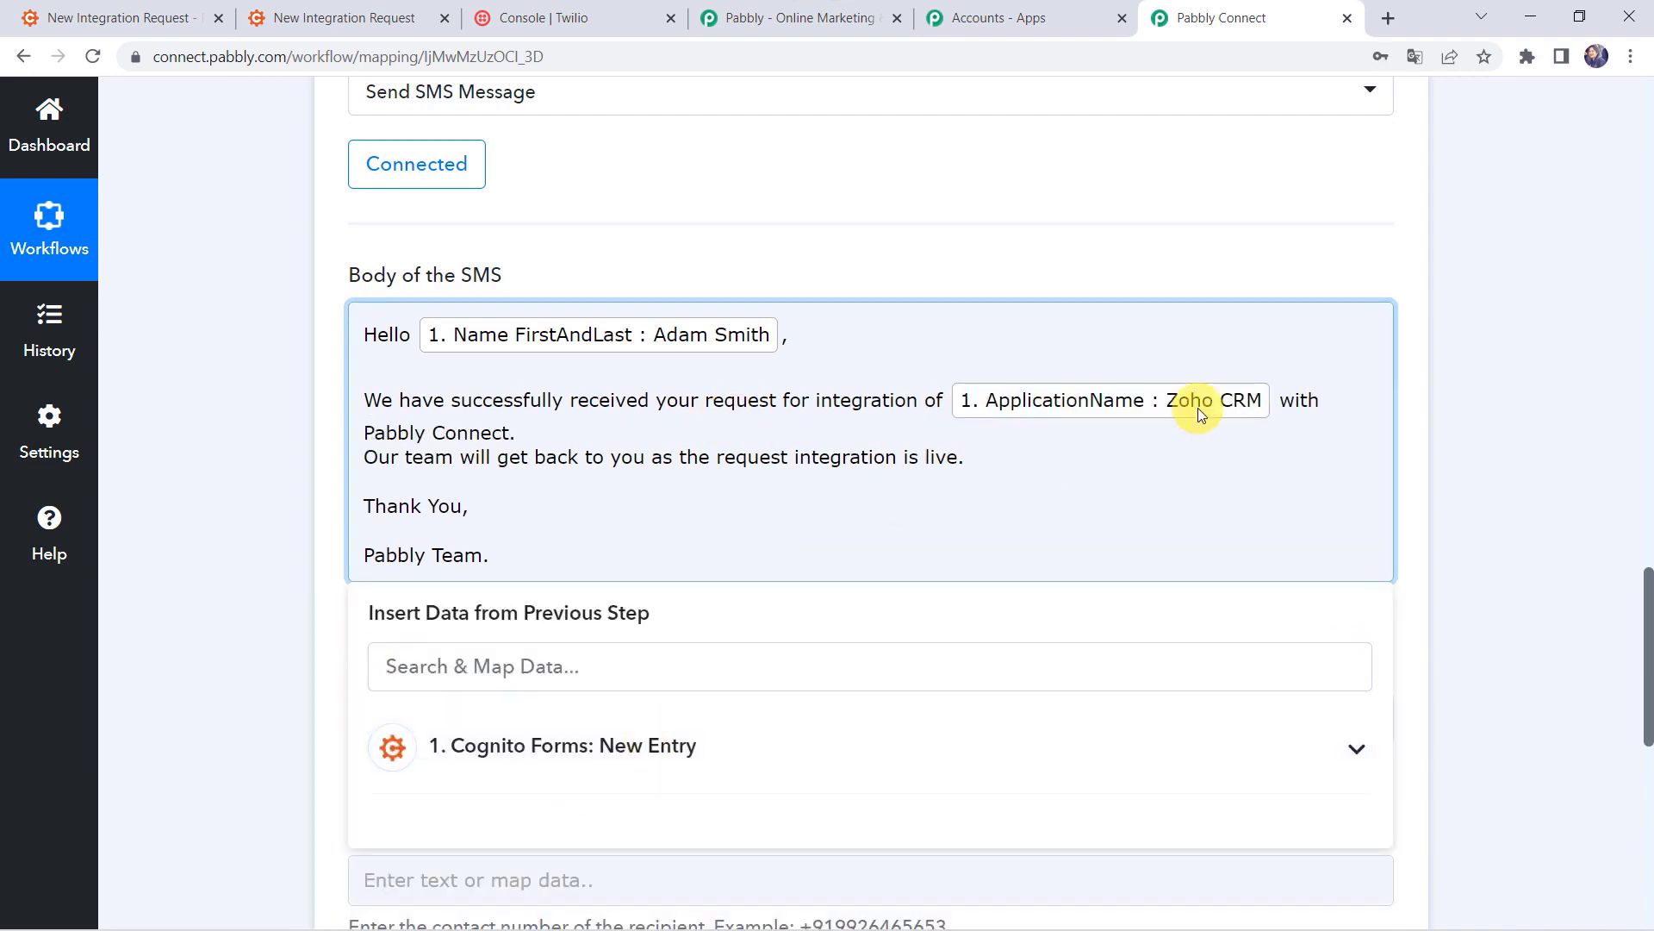
key("Delete")
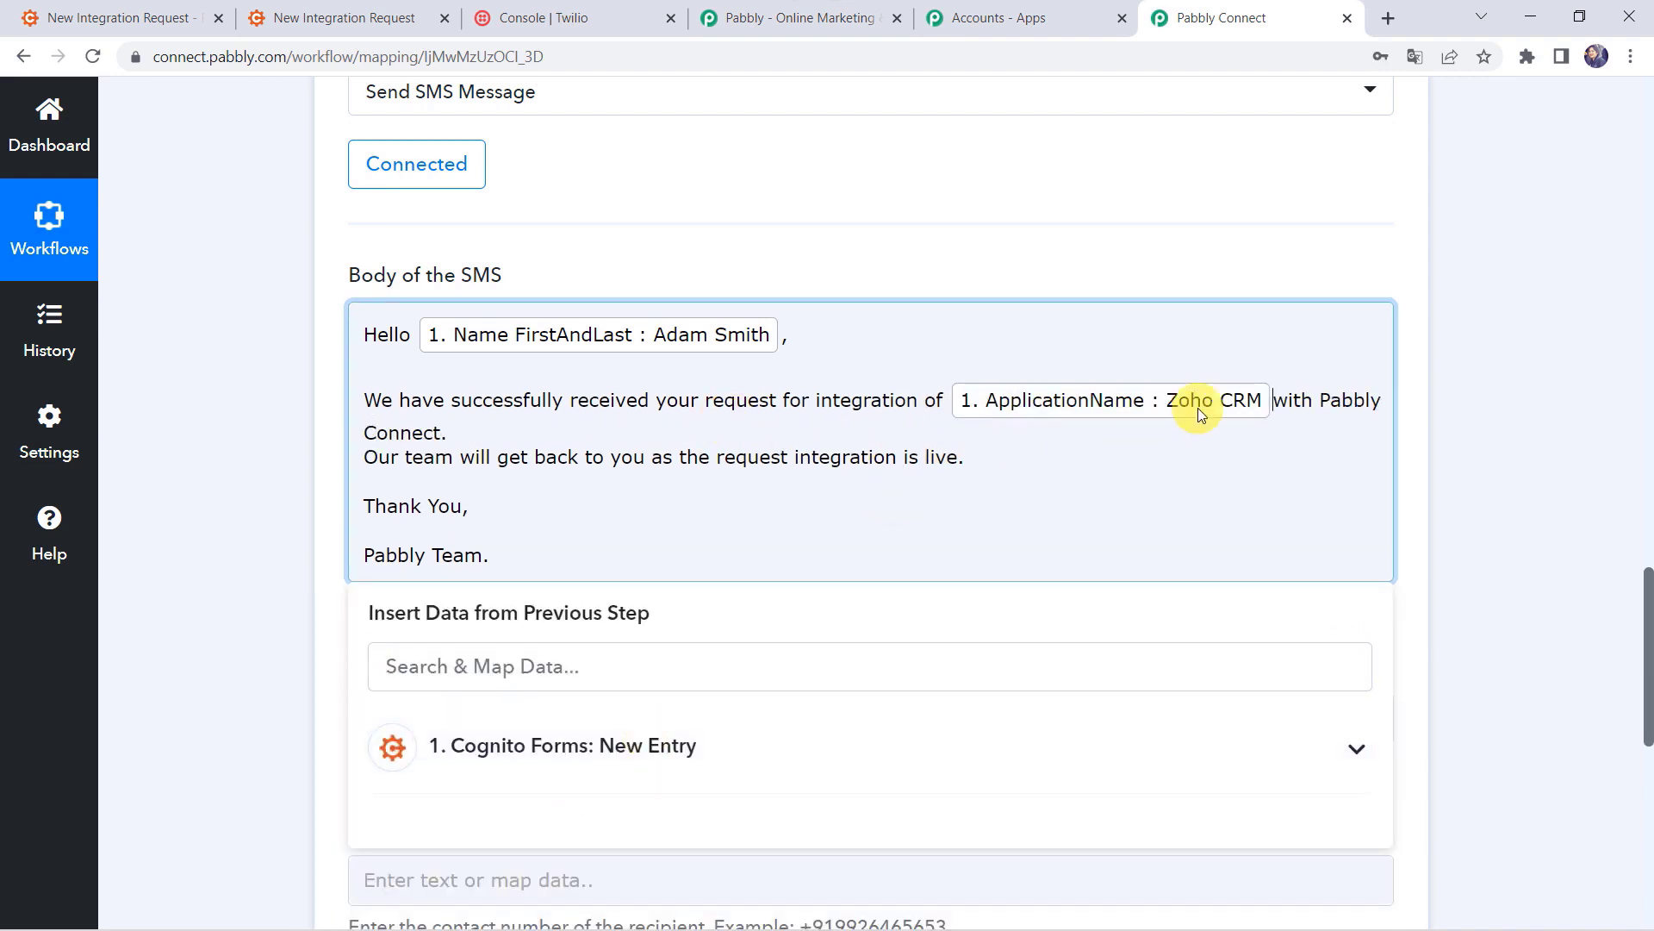
left_click(493, 429)
key("Return")
left_click(307, 555)
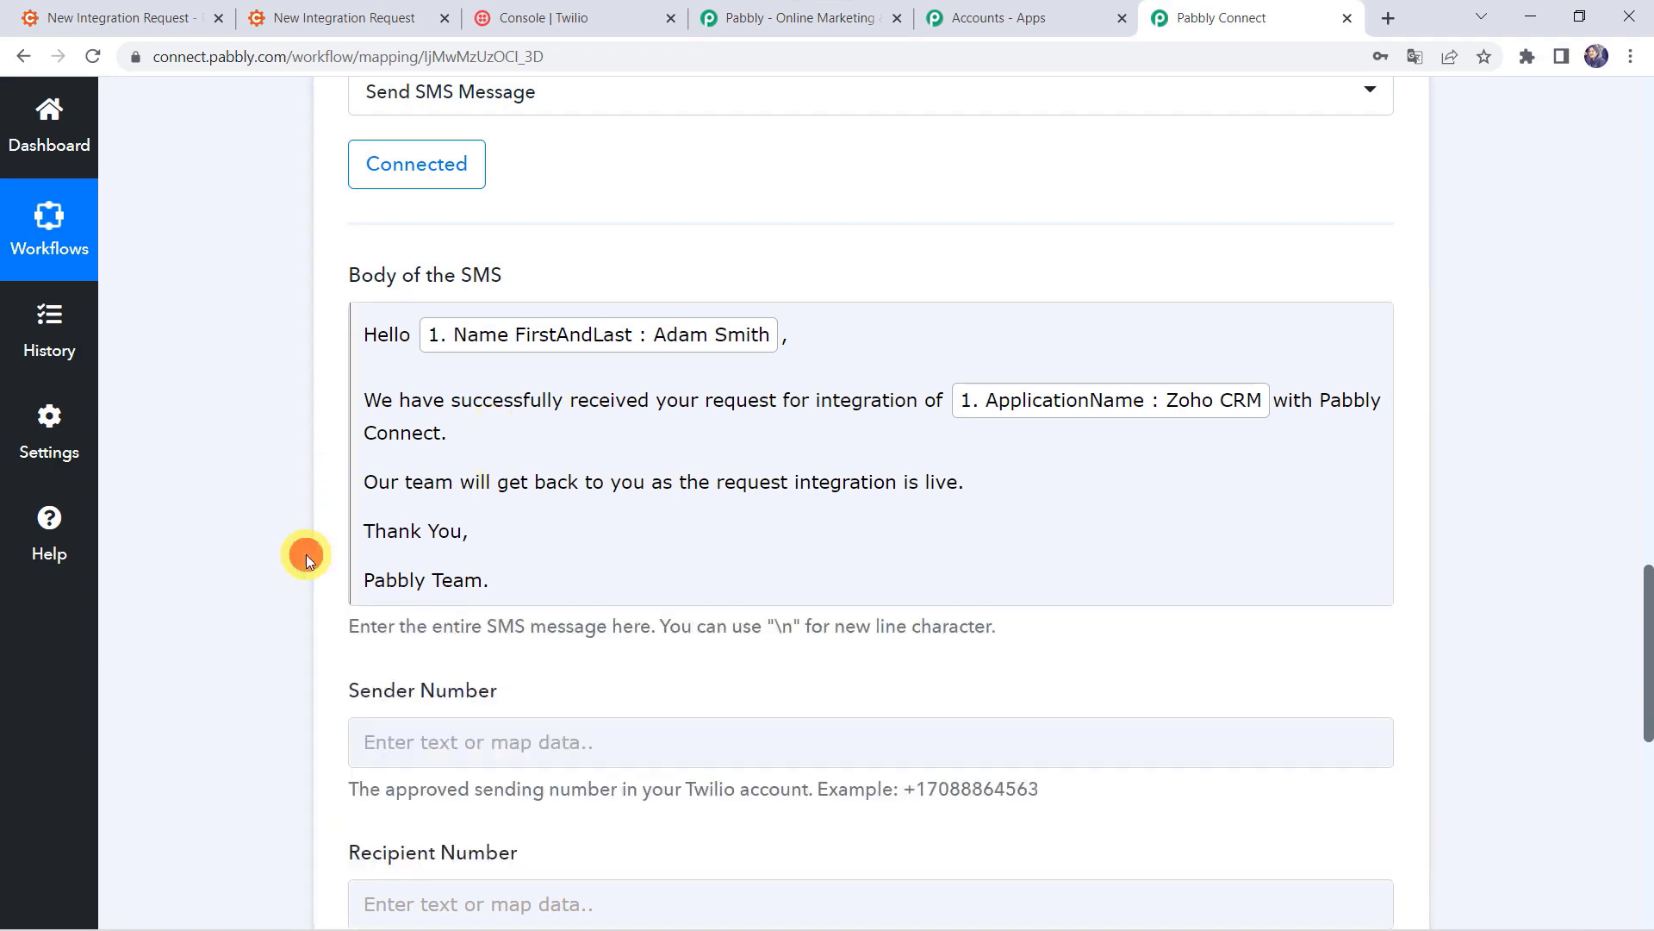
scroll(307, 555, "down", 4)
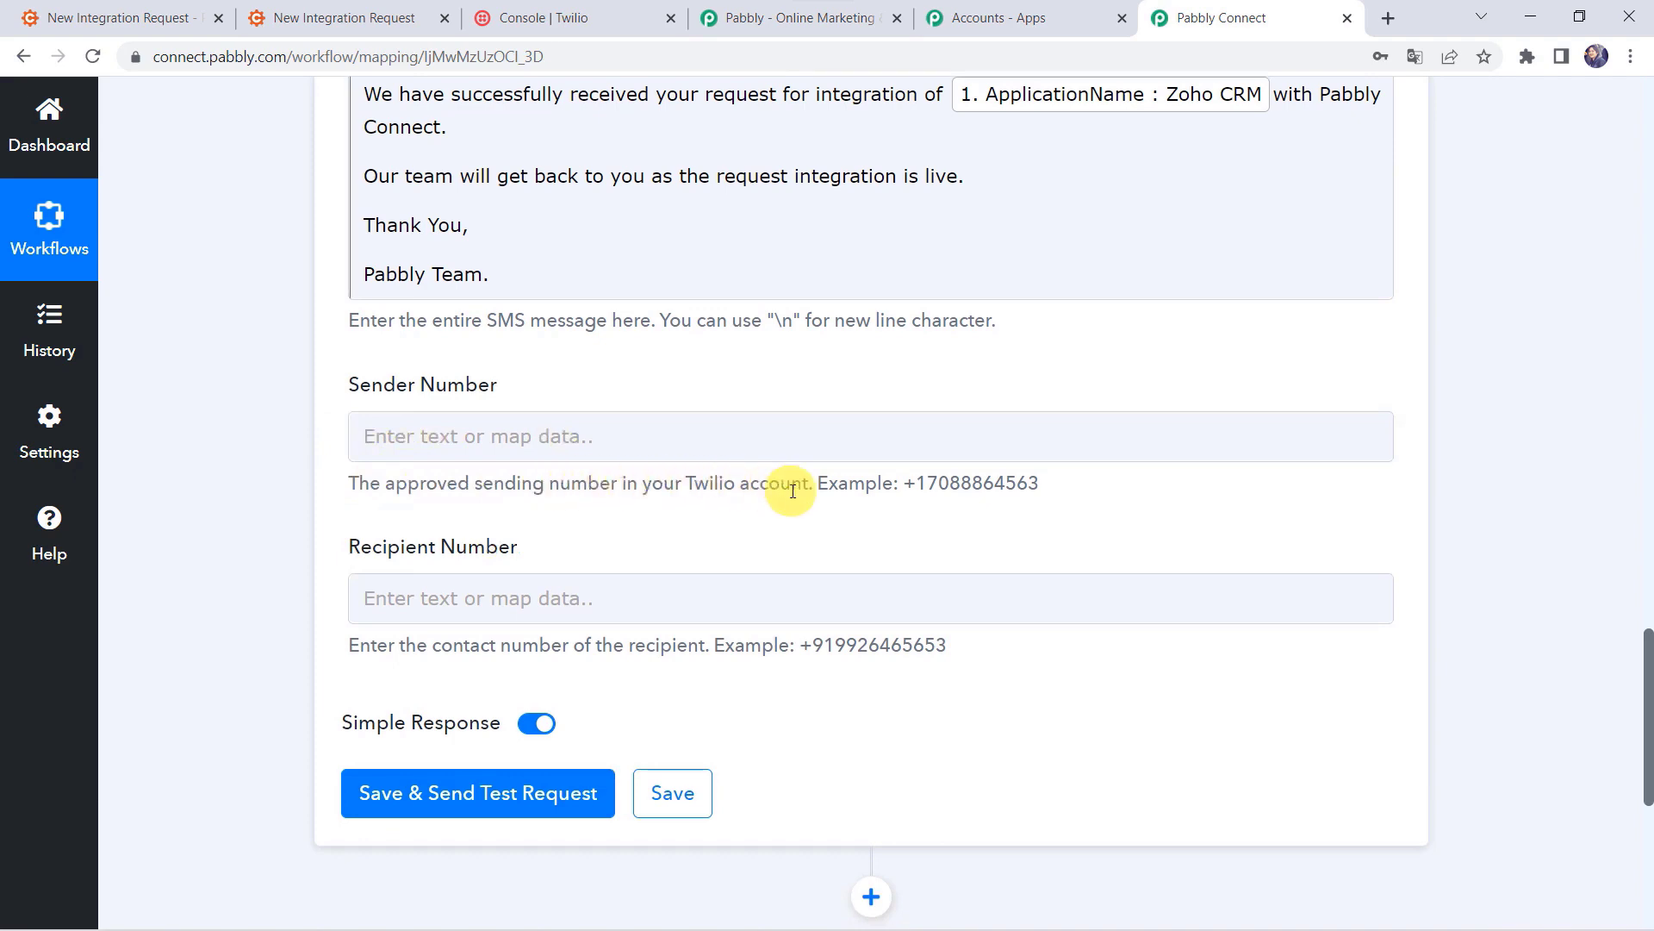
Step: Copy the Twilio trial phone number into the Send SMS Sender Number field
left_click(572, 18)
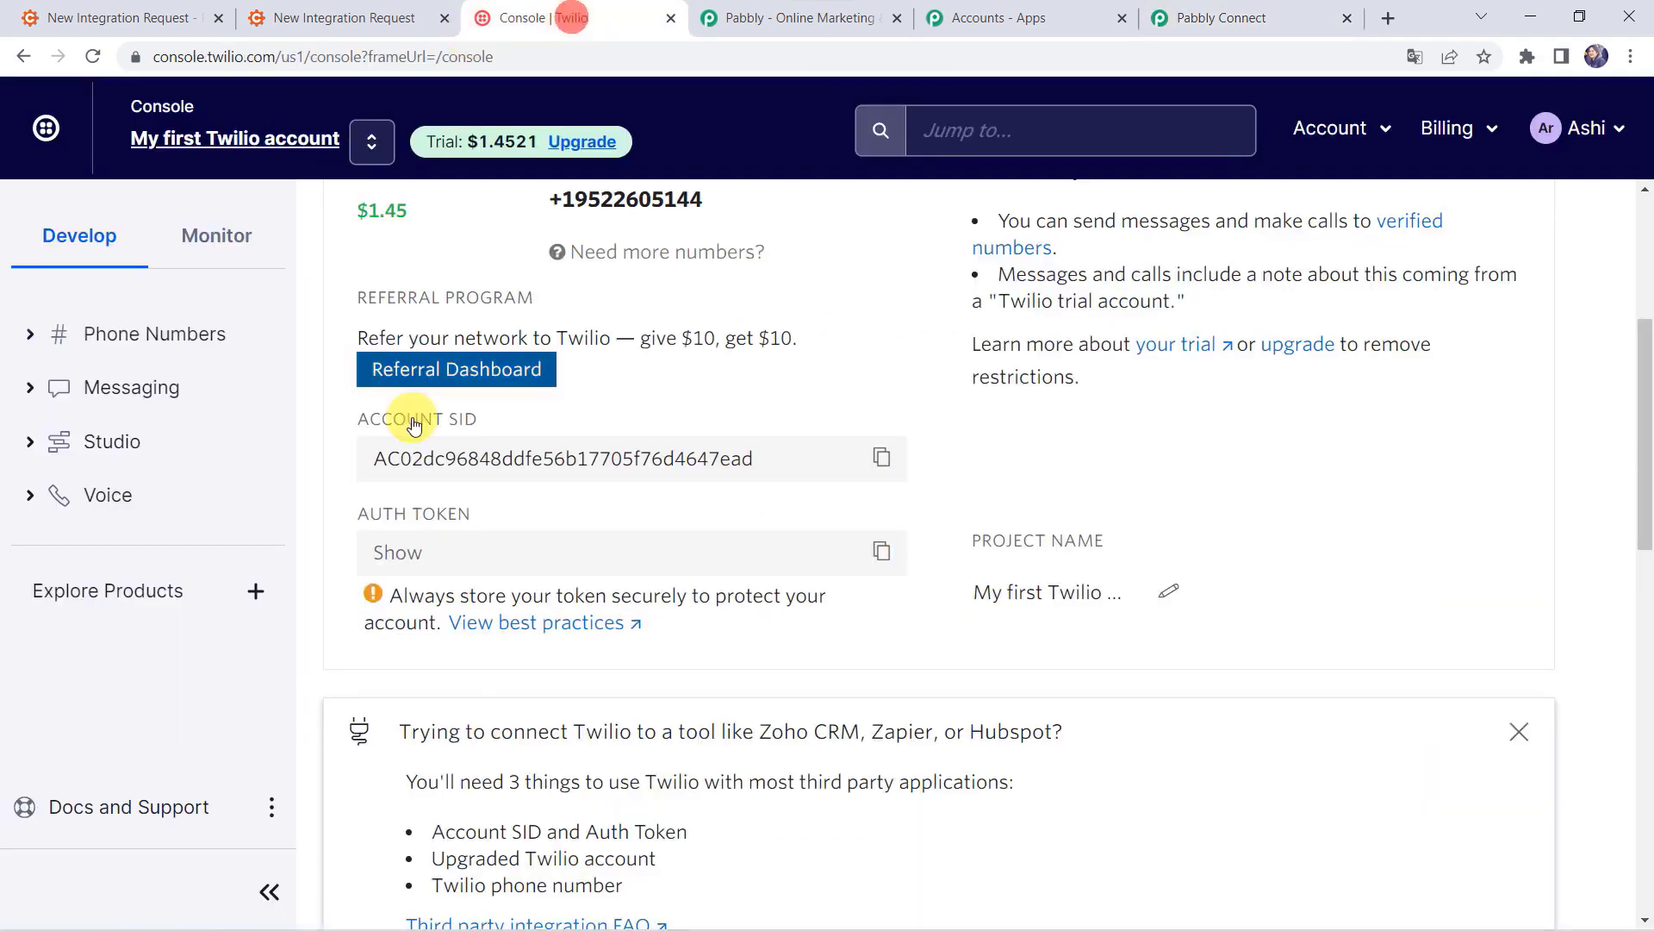
scroll(528, 451, "up", 5)
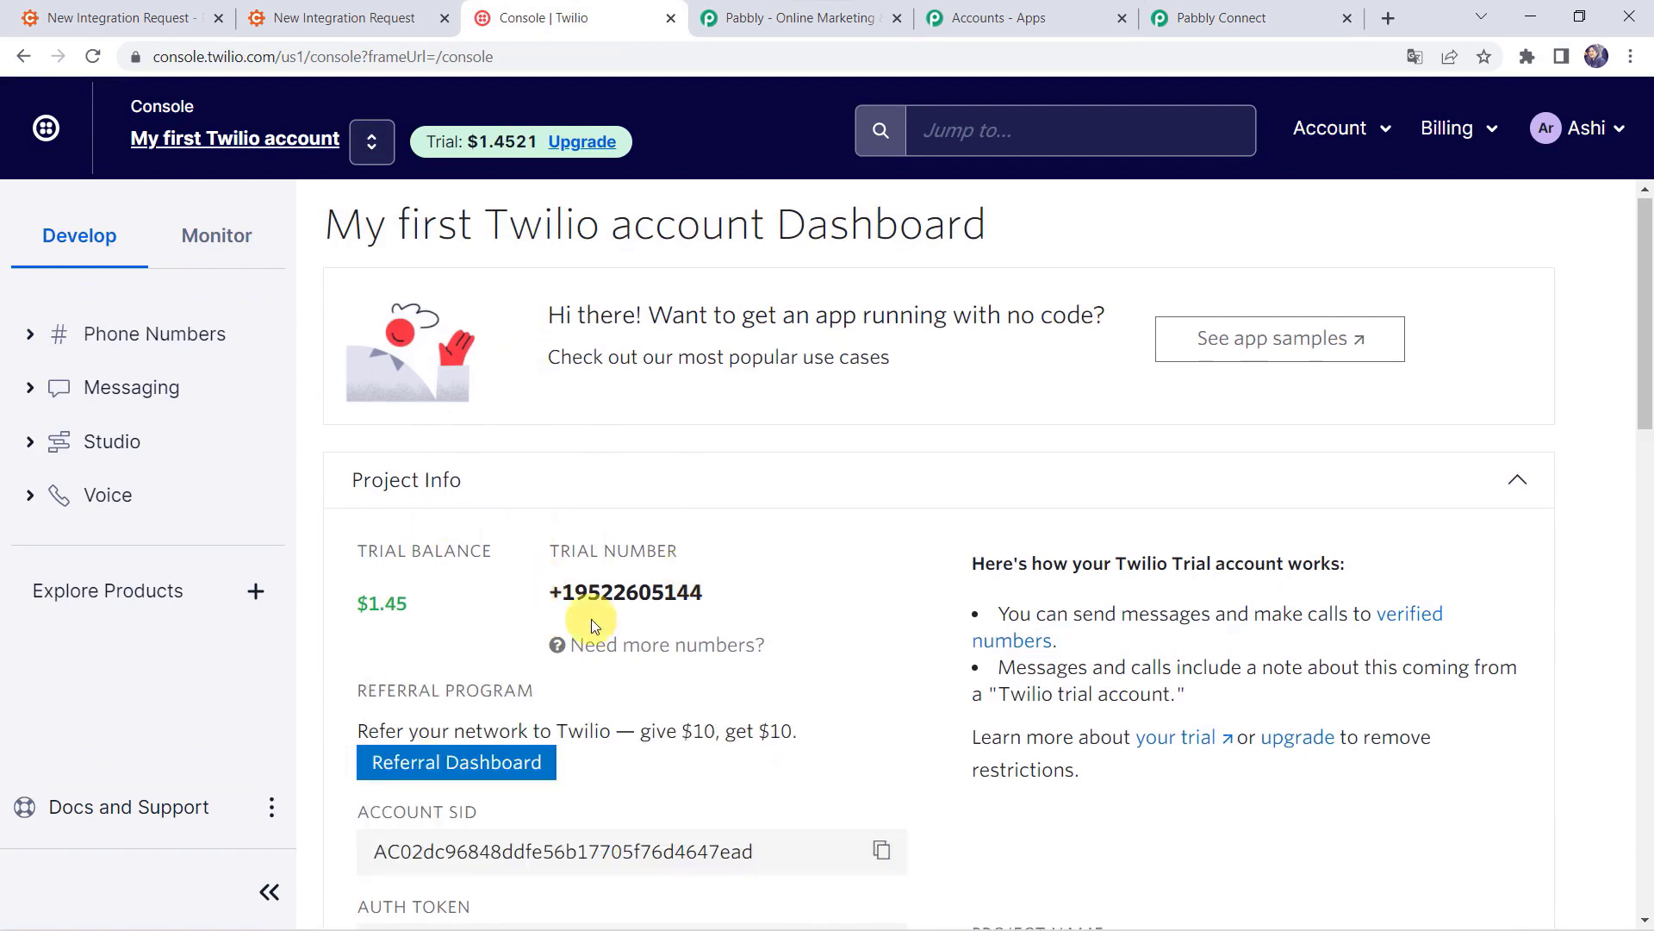
left_click_drag(548, 592, 773, 596)
key("ctrl+c")
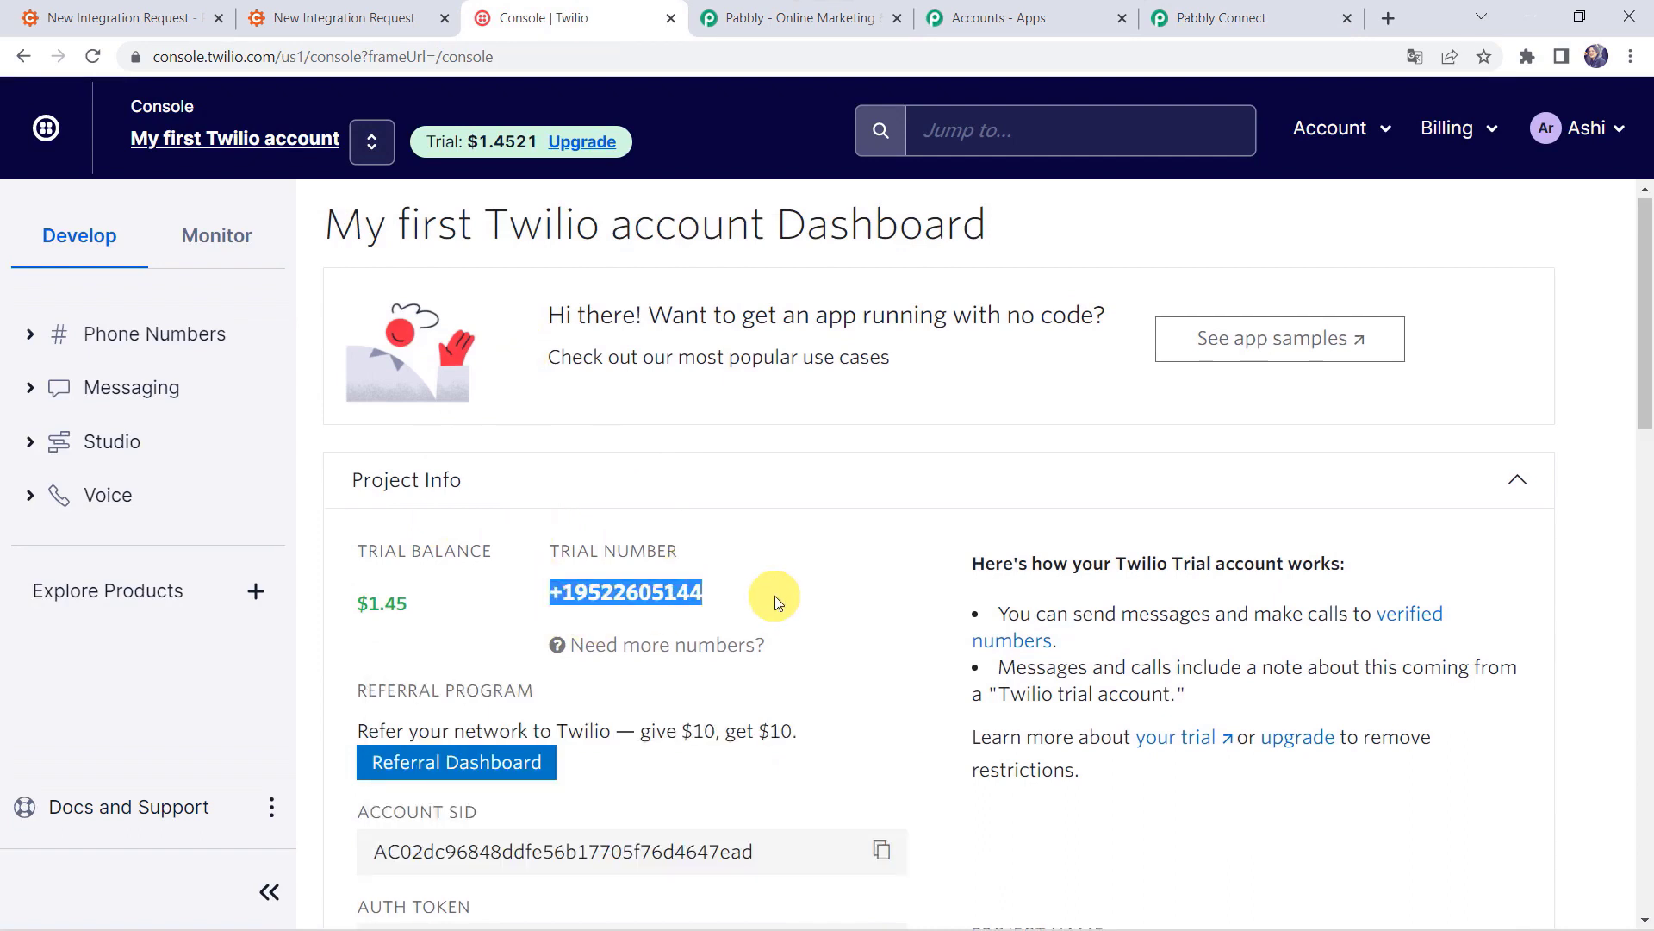
left_click(1224, 18)
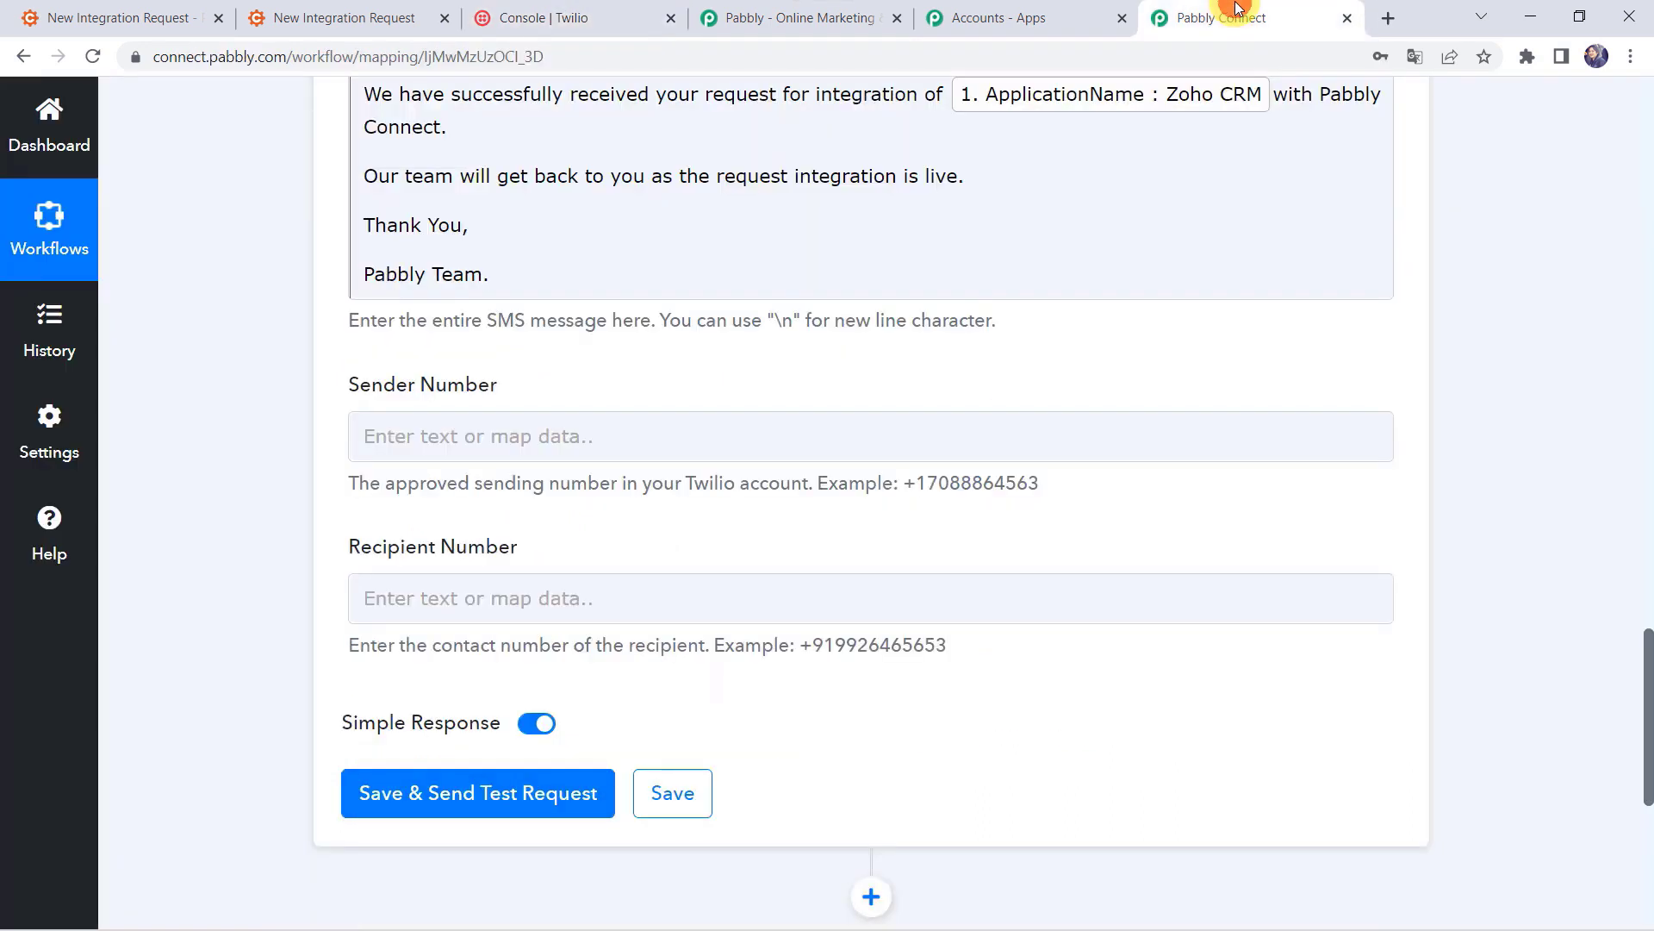
left_click(405, 450)
key("ctrl+v")
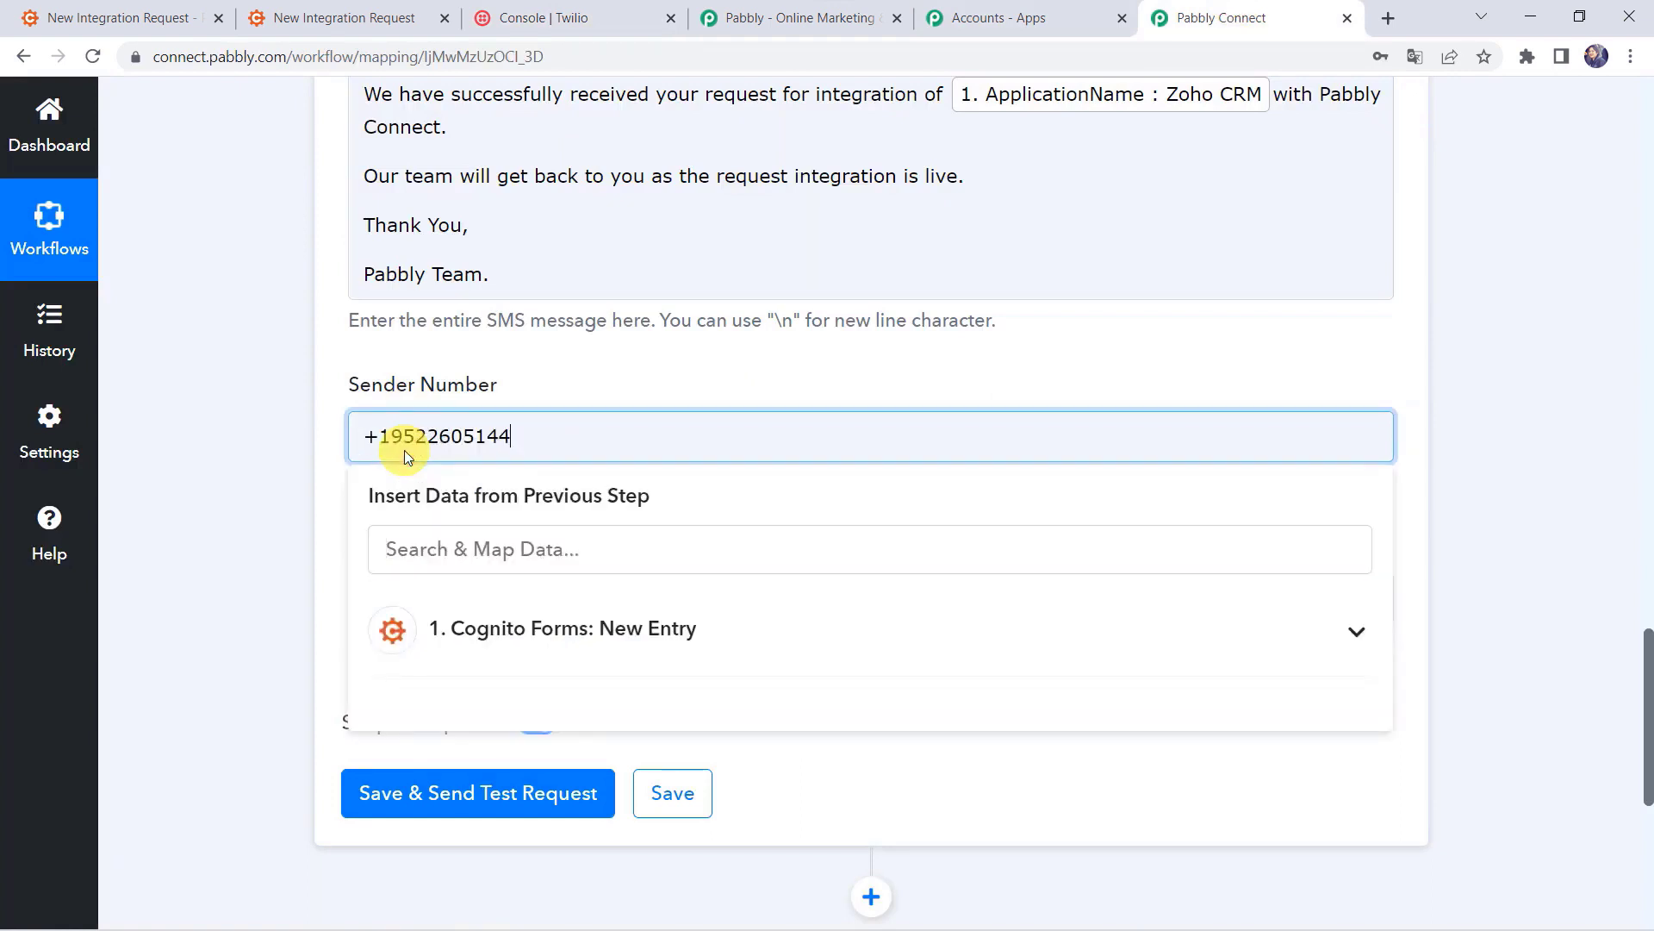
left_click(234, 448)
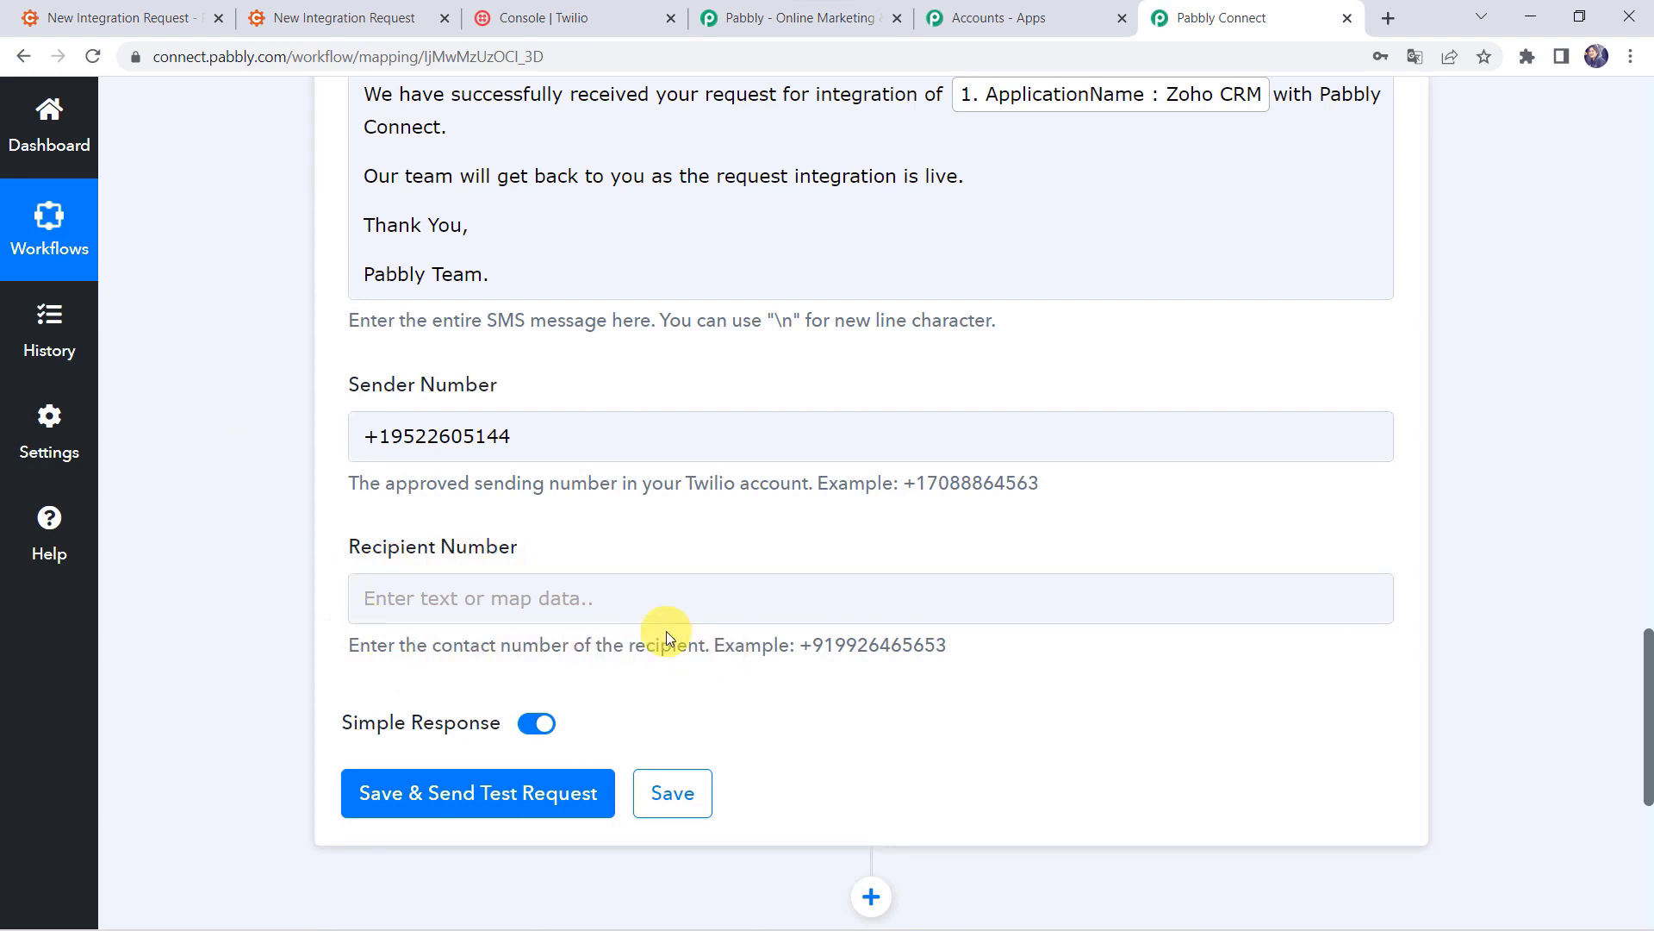
Step: Set Recipient Number to +91 plus the entry's Phone field, then save and send a test SMS
left_click(344, 598)
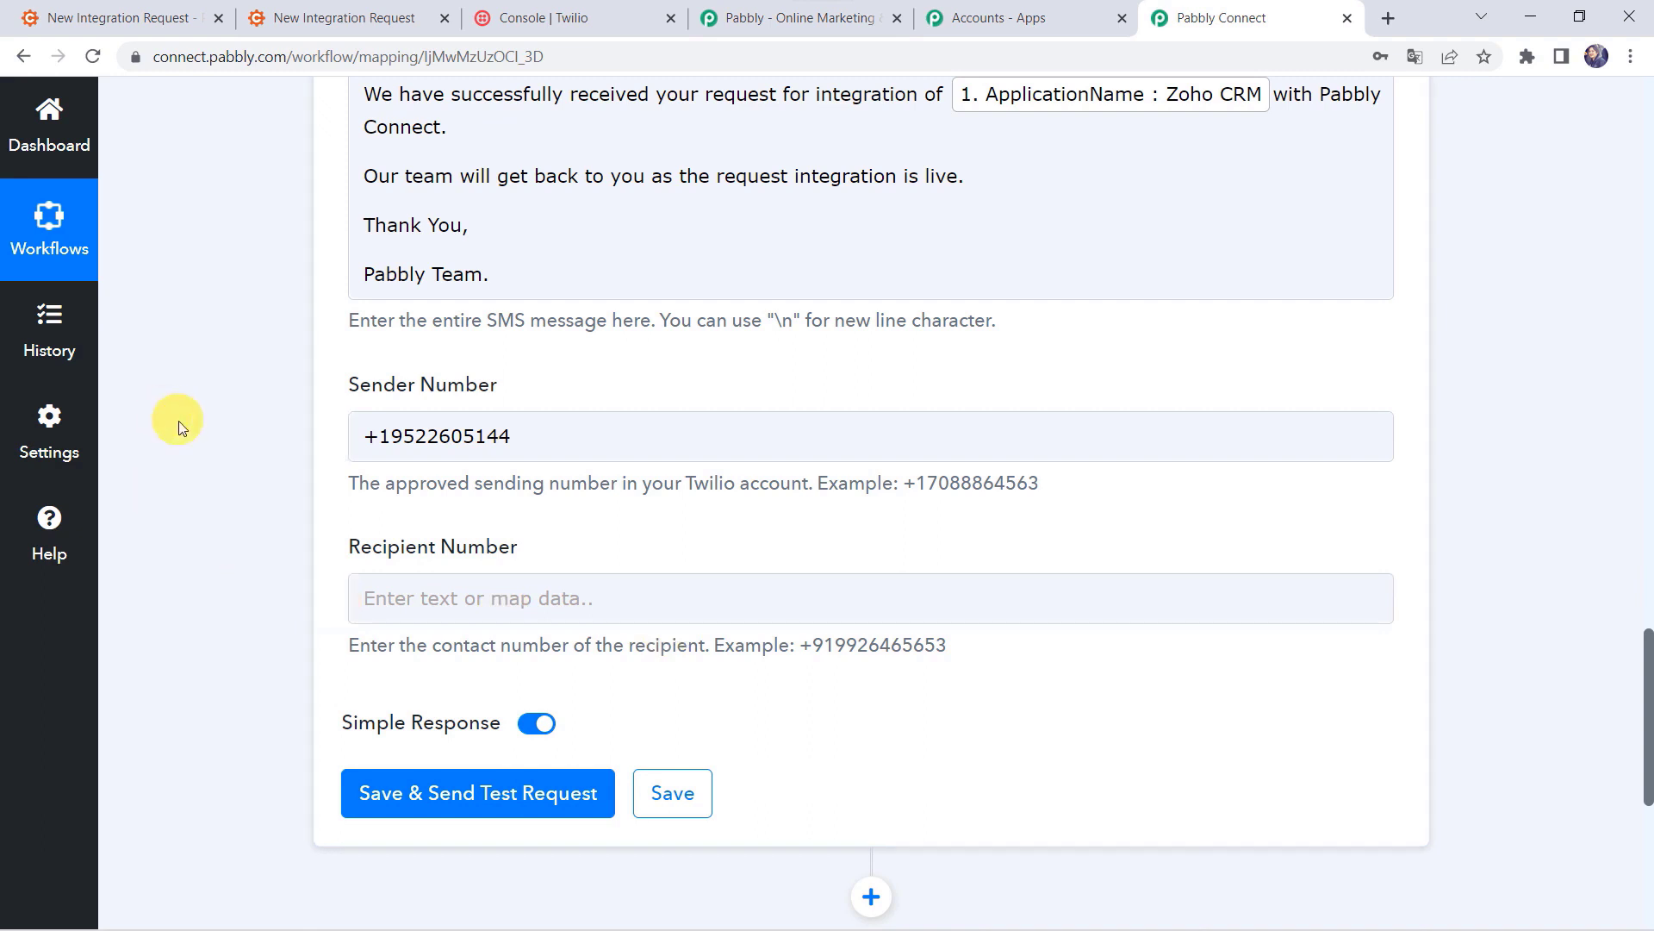
left_click(394, 595)
left_click(543, 807)
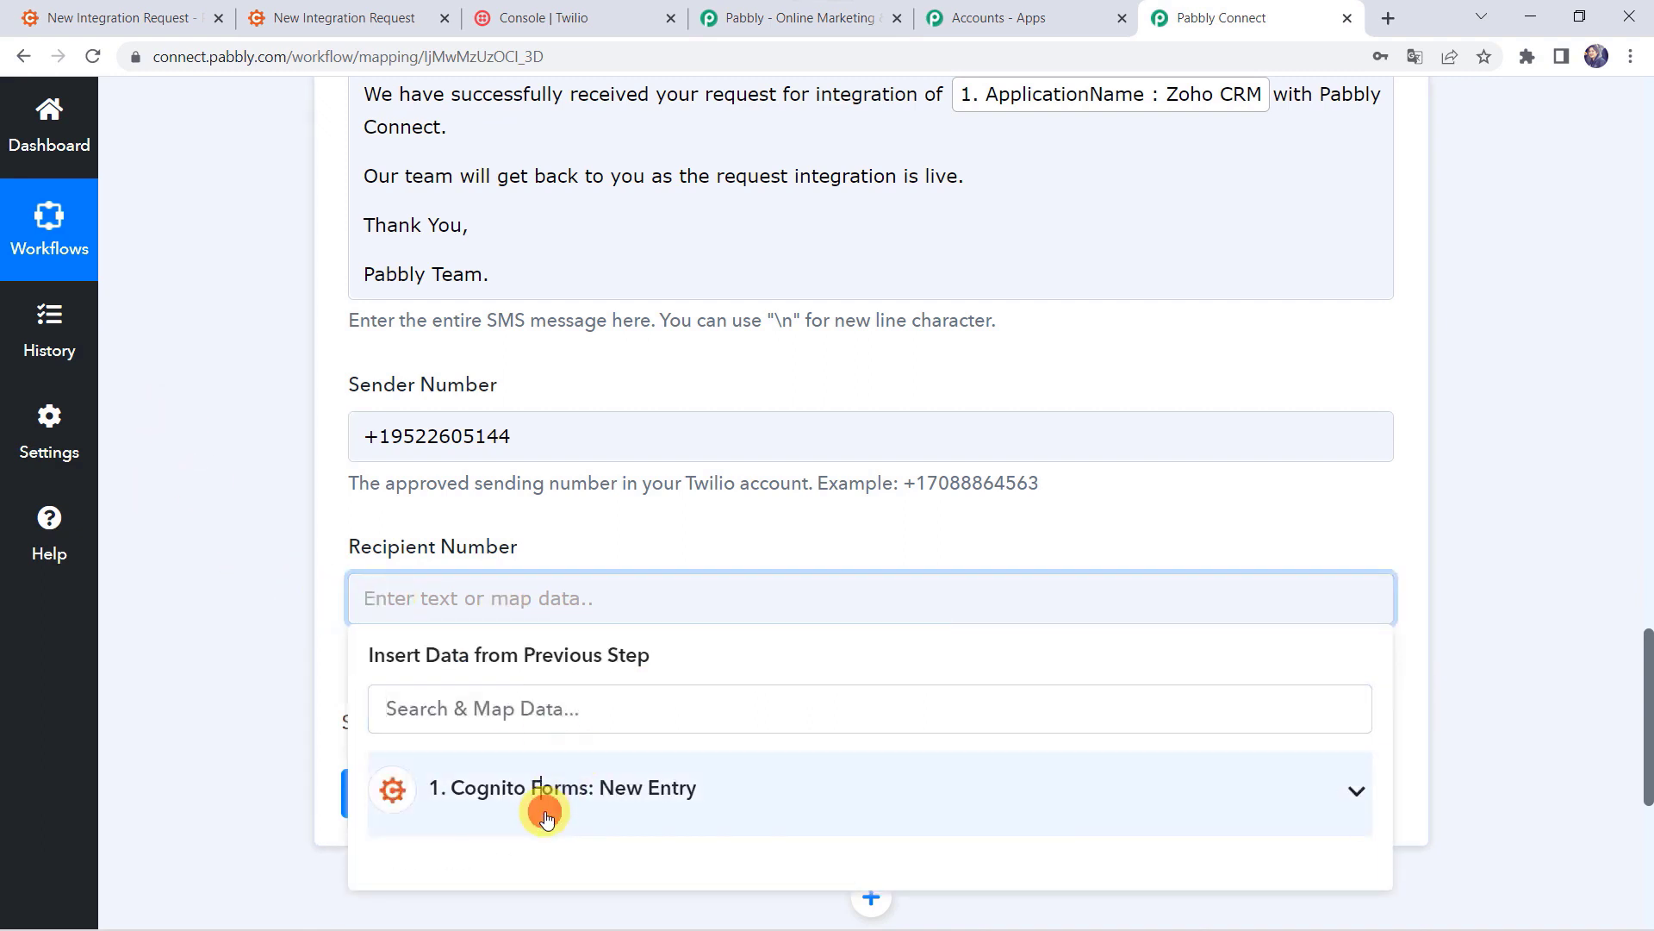
scroll(546, 814, "down", 2)
type("799")
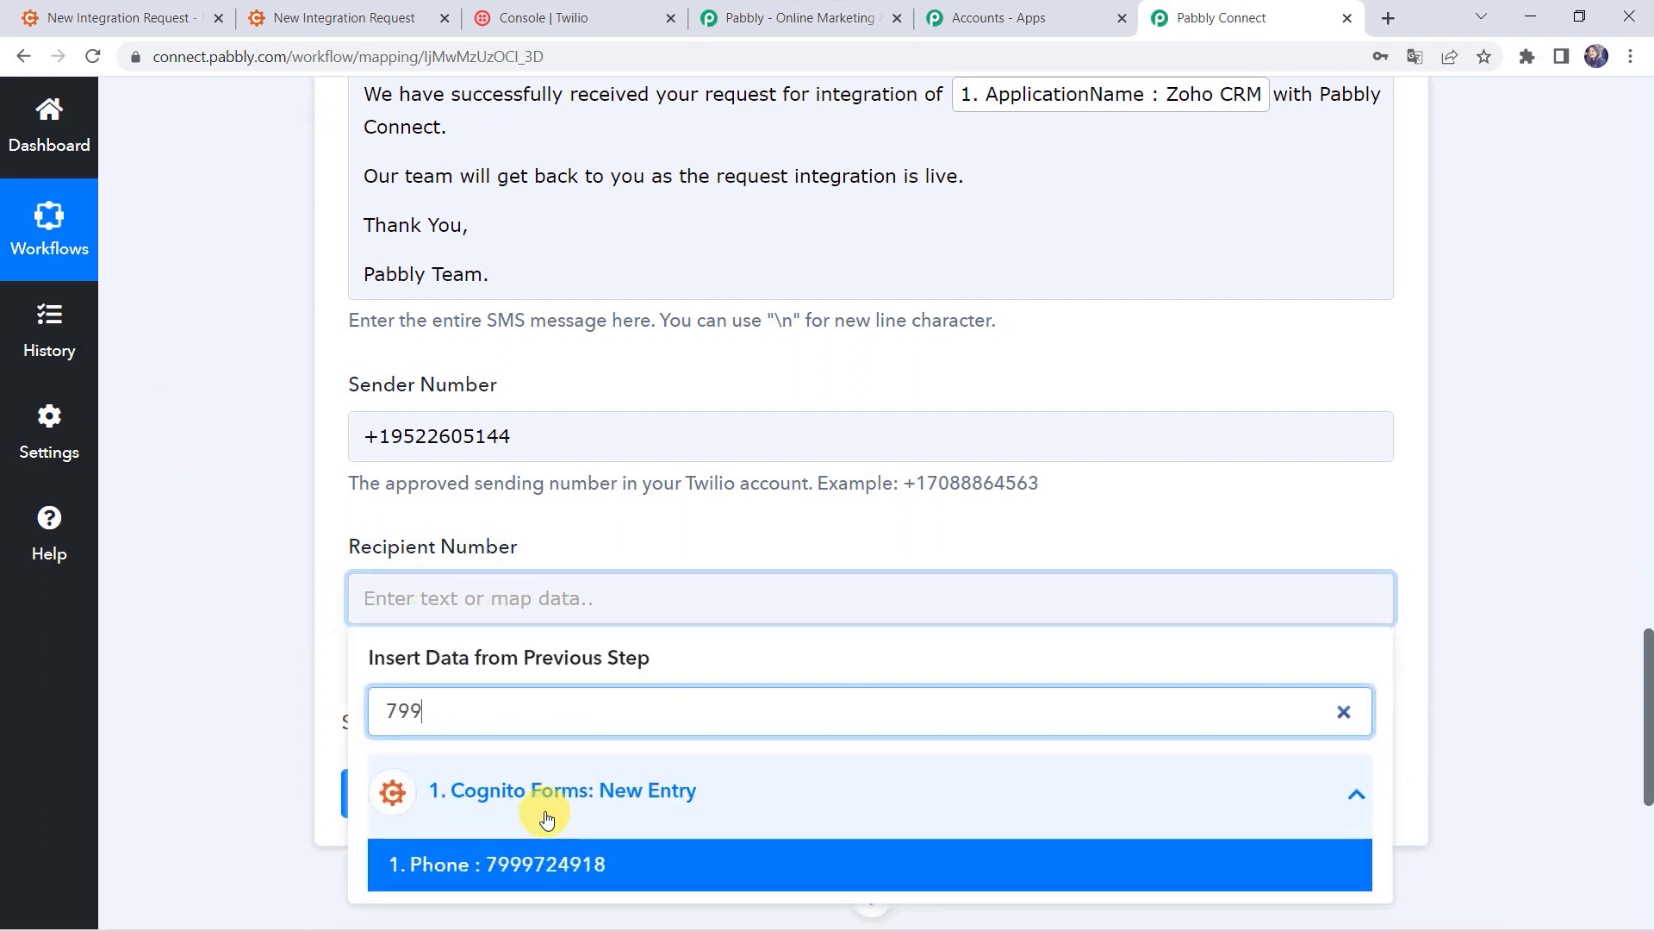
left_click(535, 864)
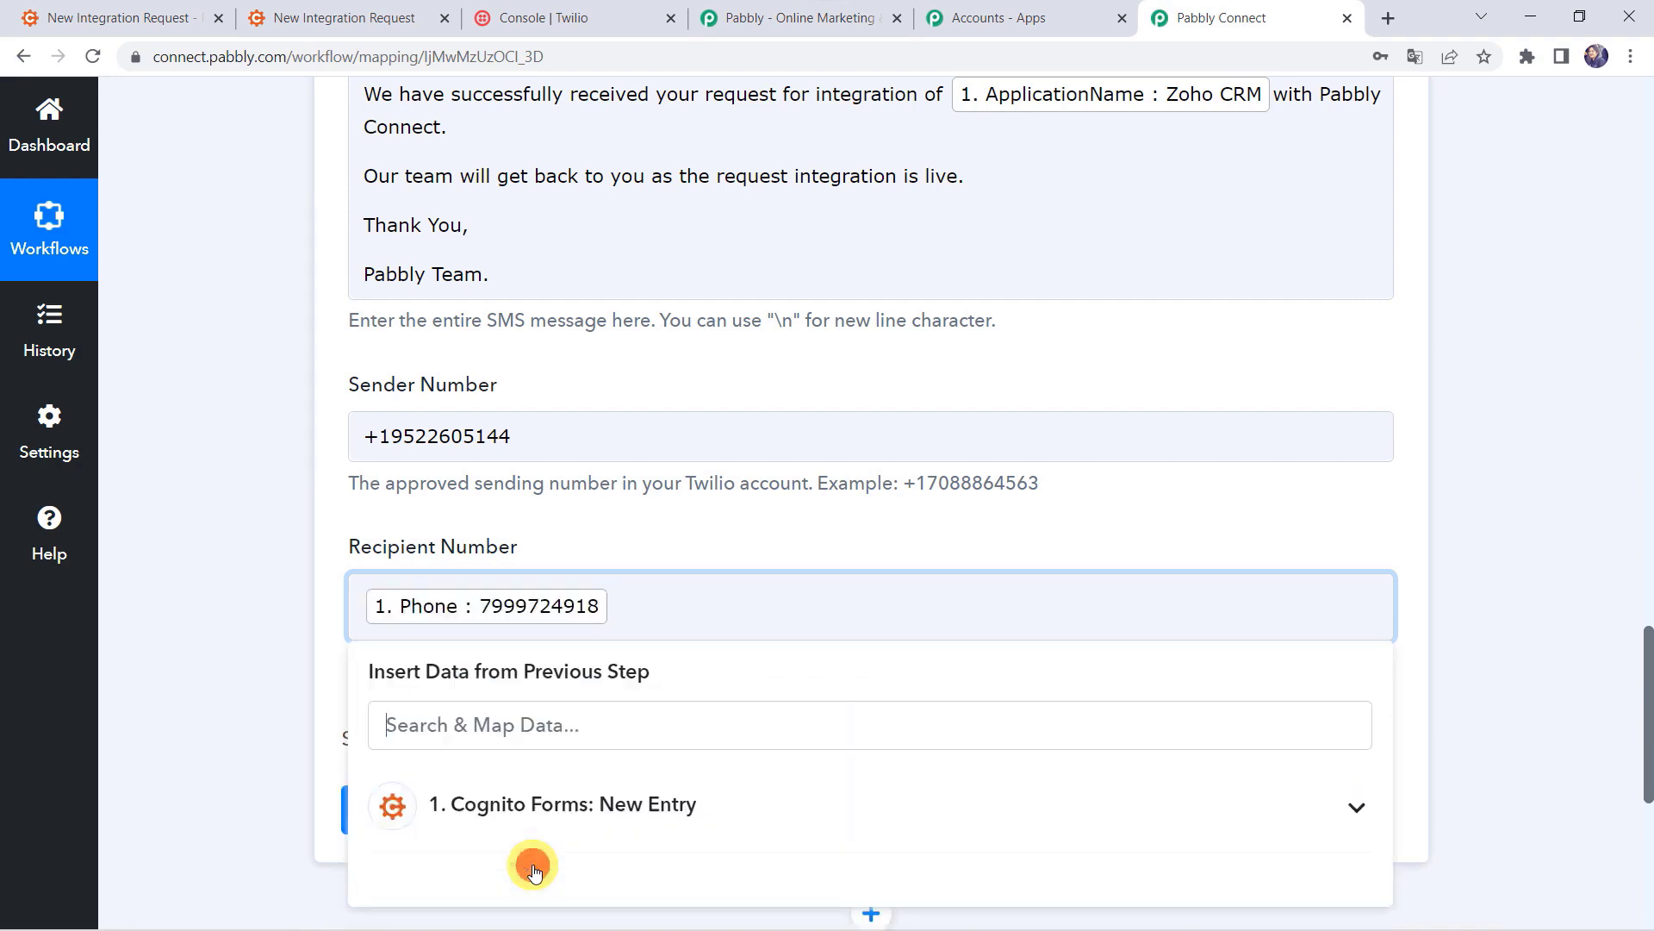
left_click(293, 661)
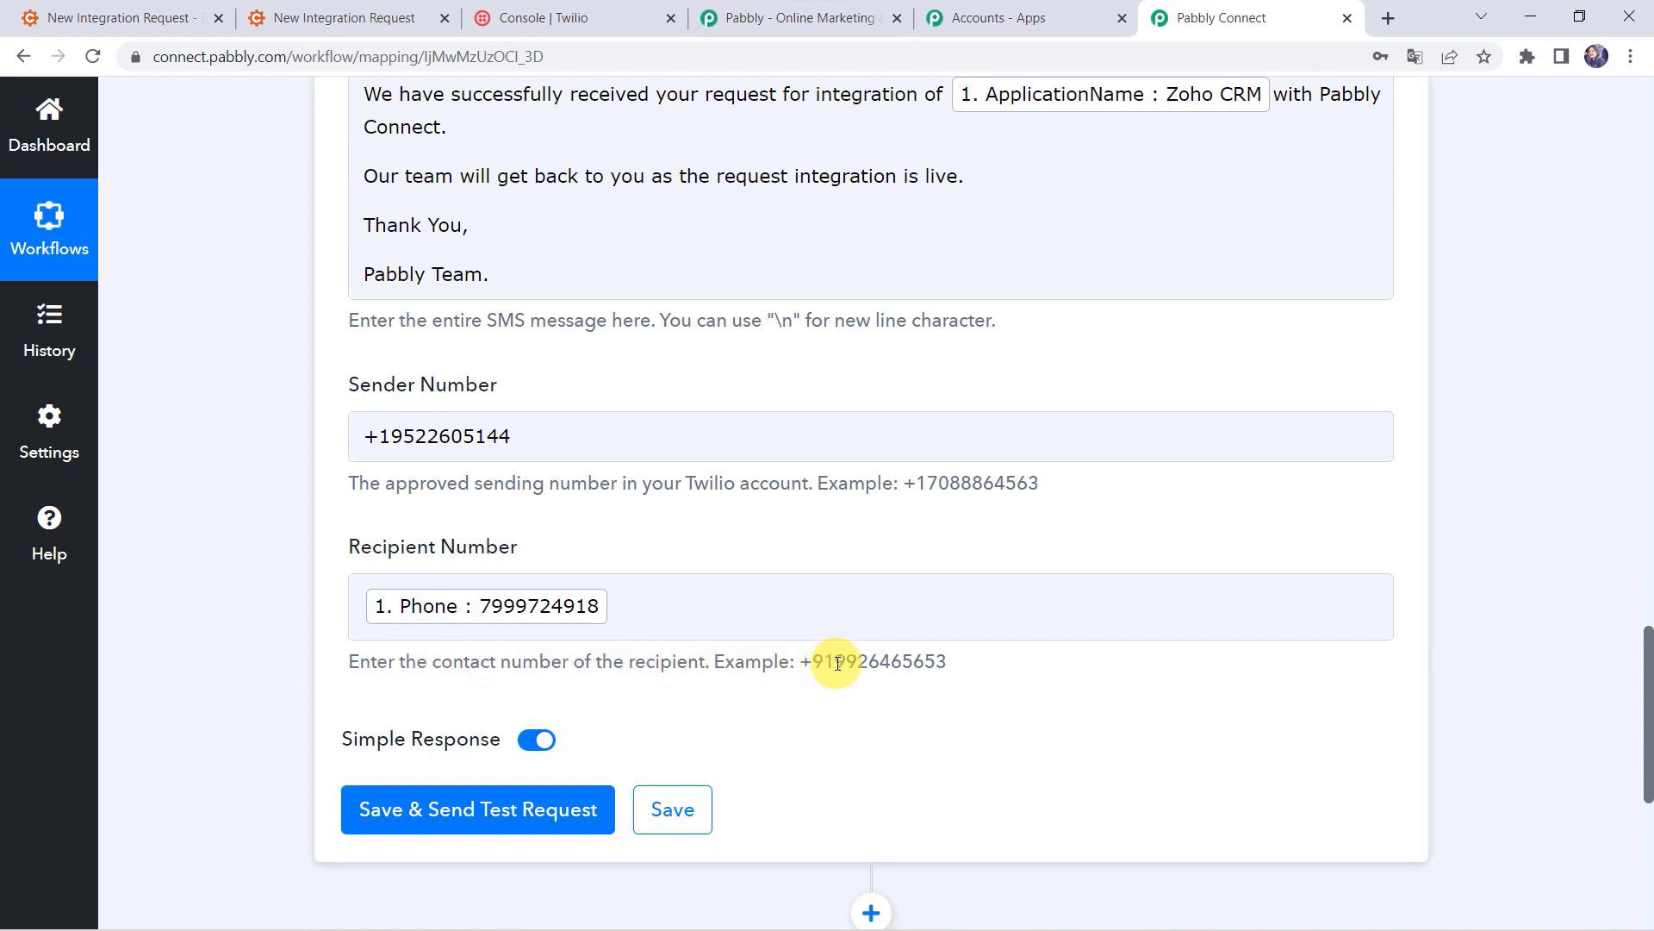
left_click(366, 613)
type("+91")
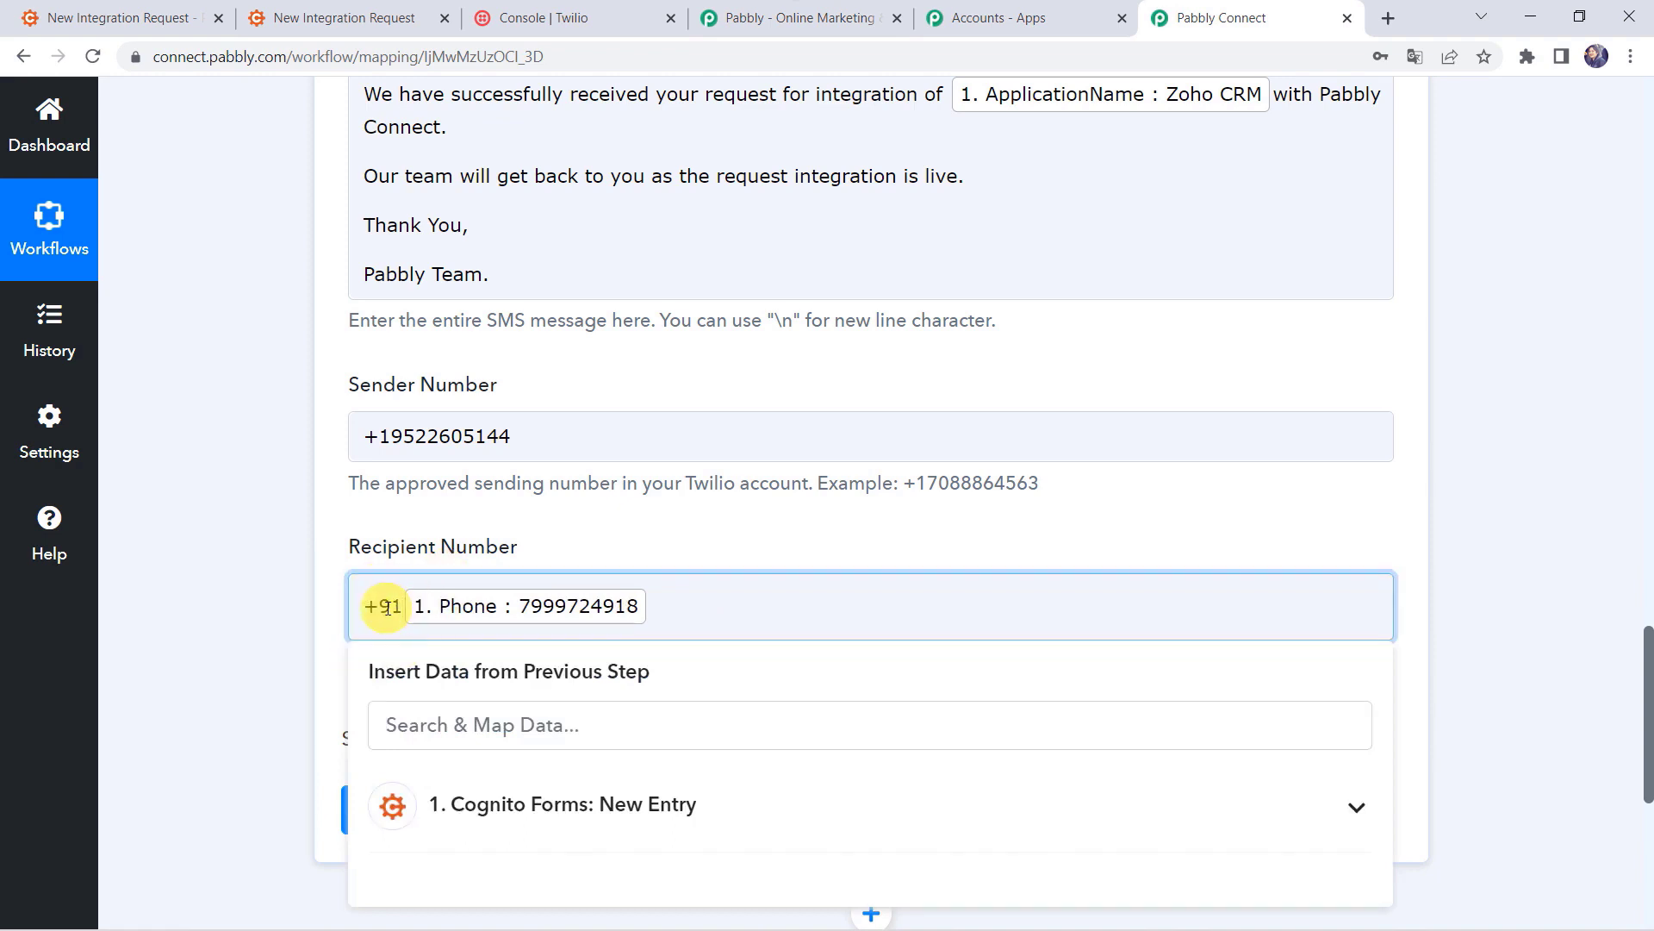
left_click(281, 616)
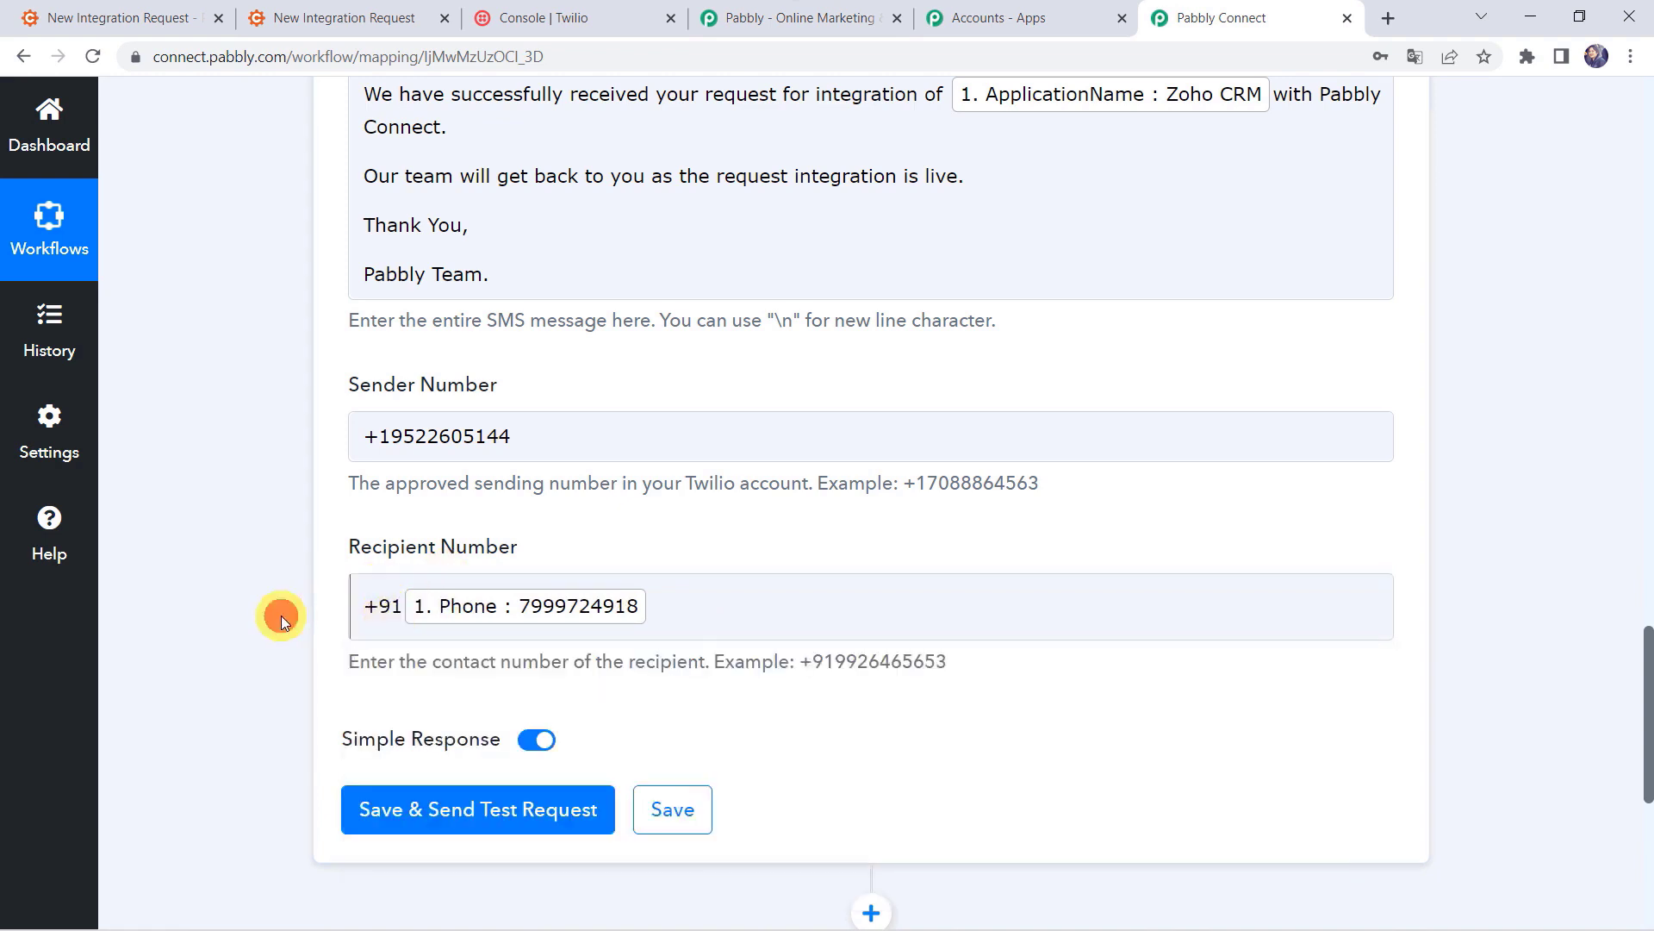
left_click(436, 821)
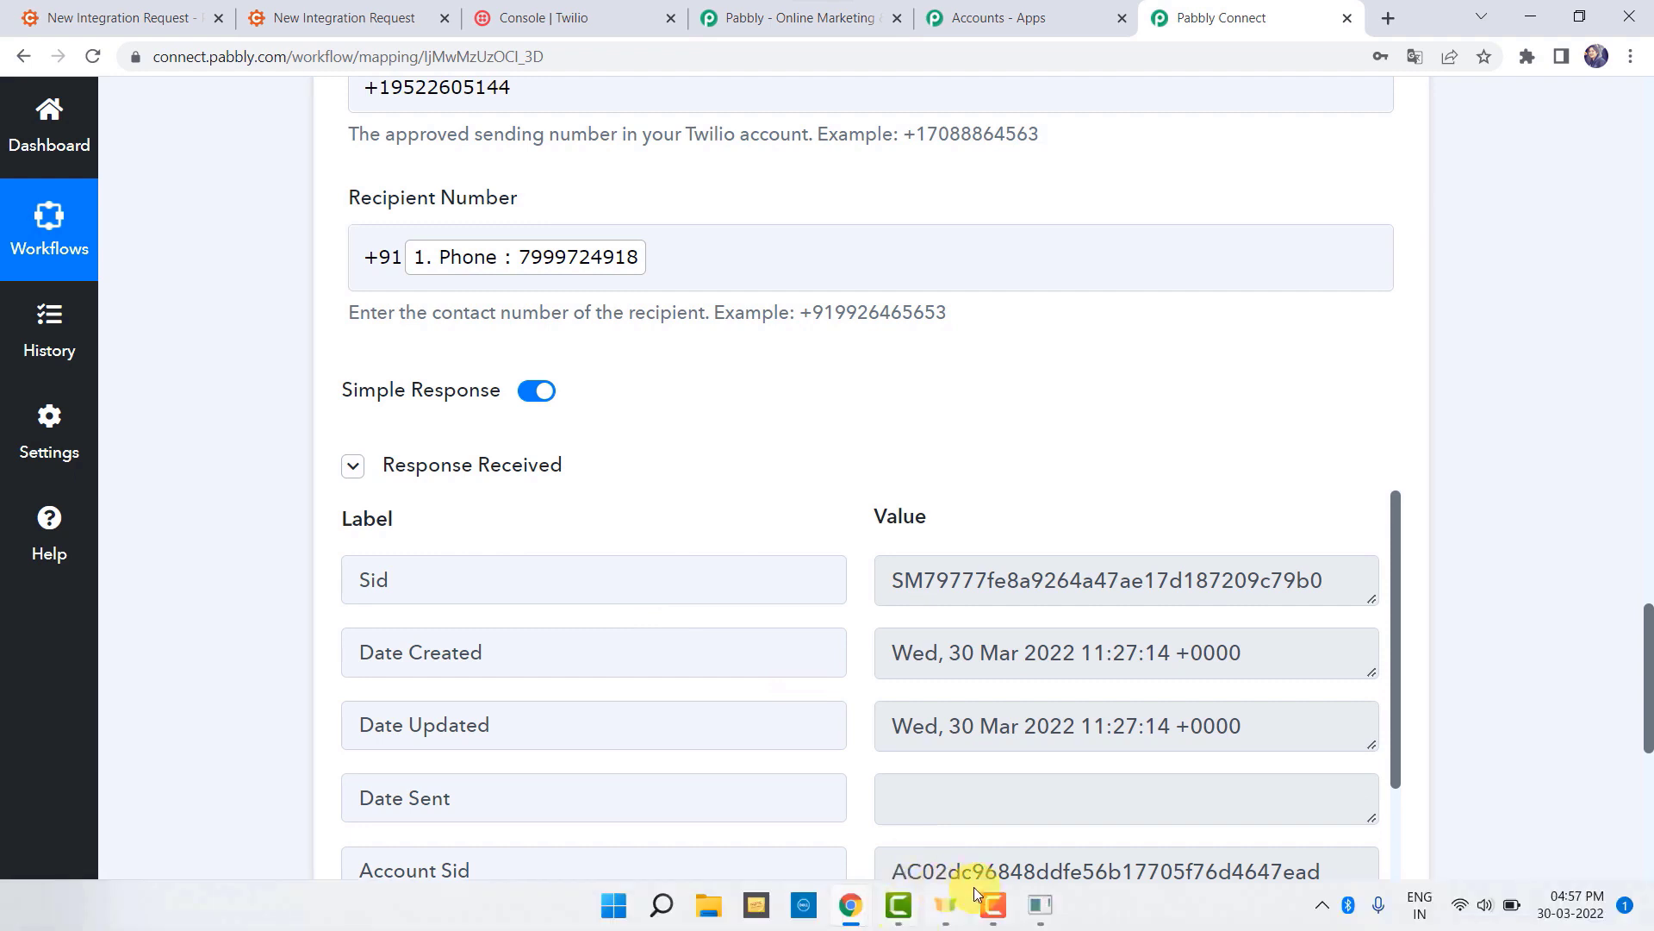
Step: Check the test SMS on the mirrored phone, then save the Twilio Send SMS step
left_click(971, 894)
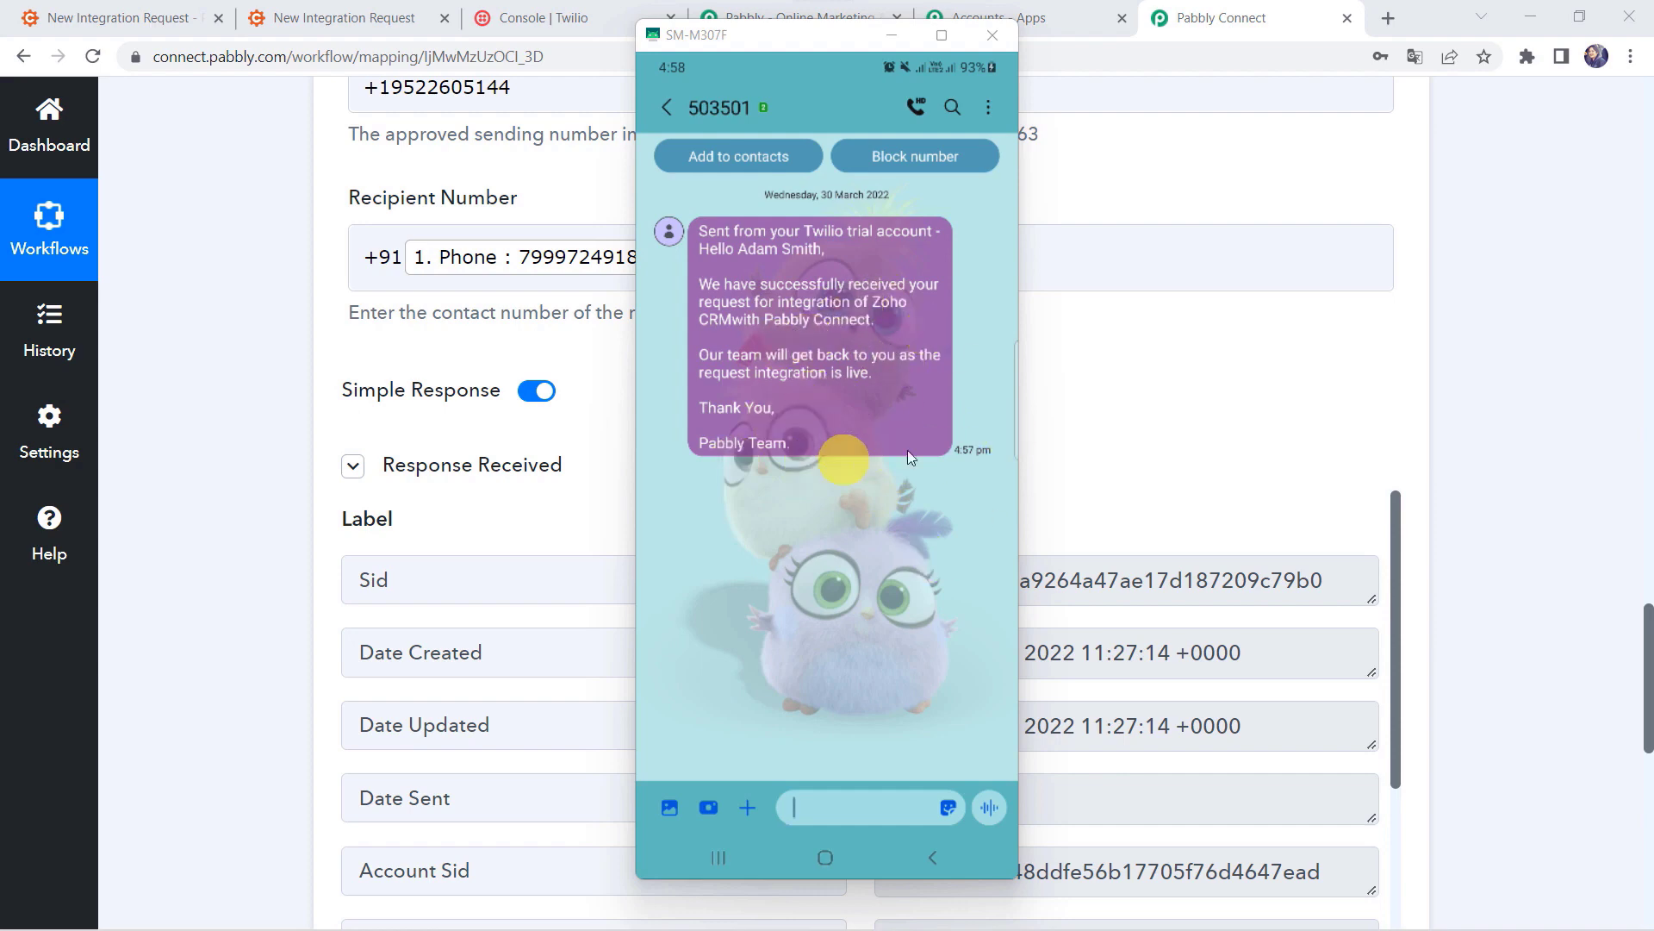
left_click(254, 603)
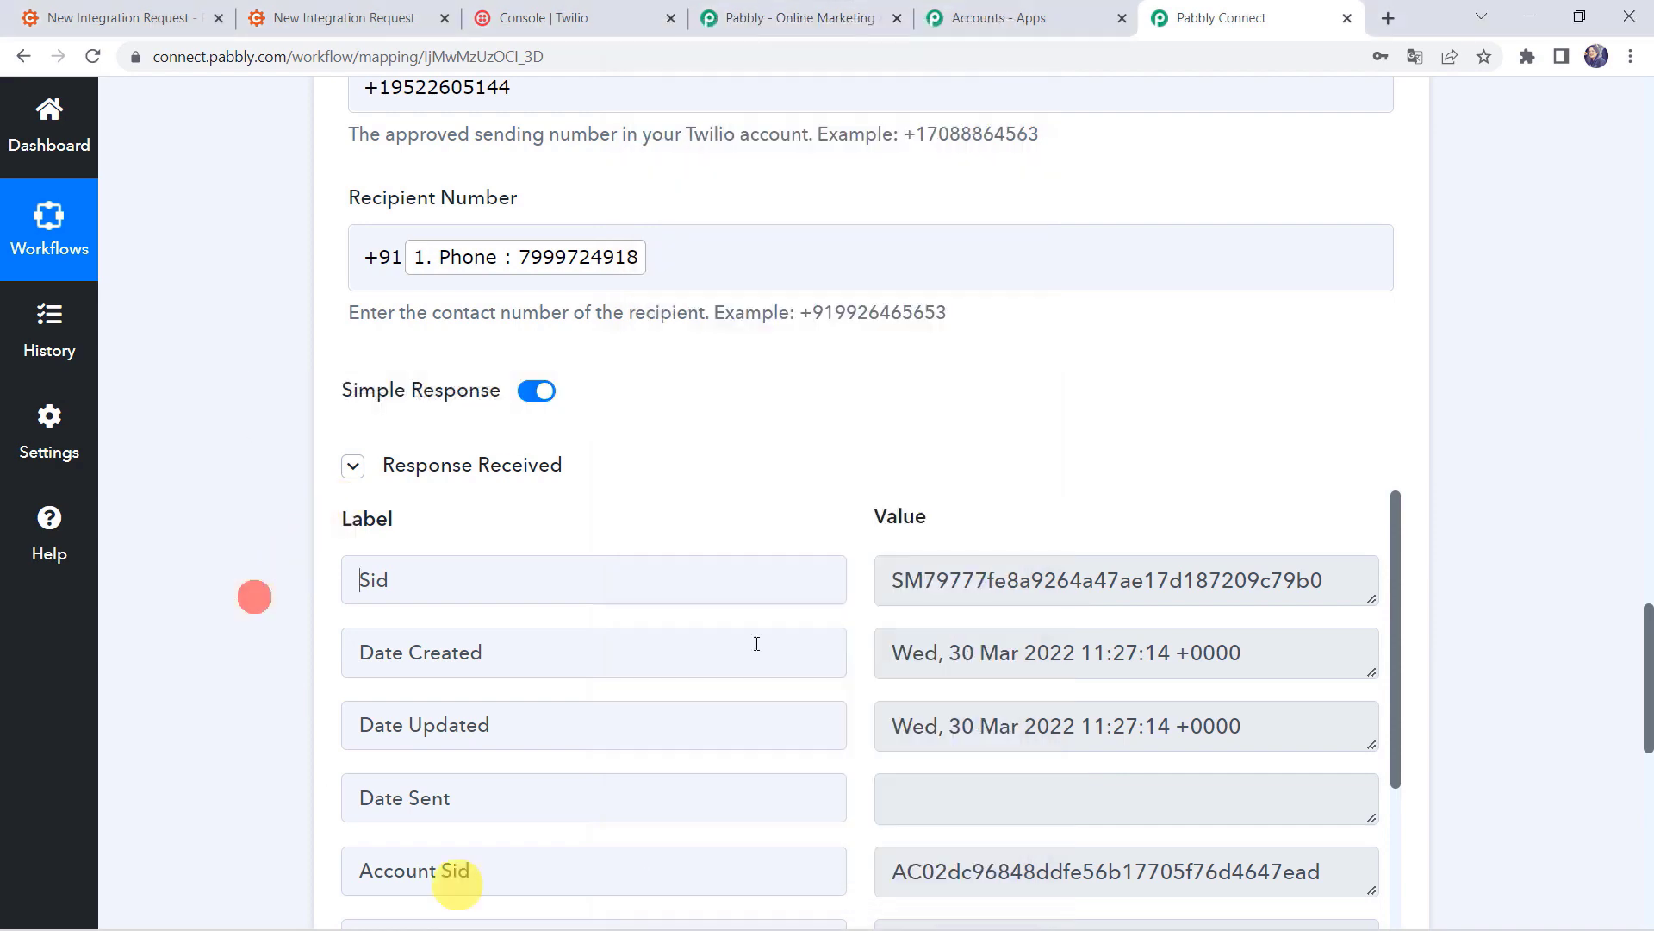
scroll(676, 635, "down", 5)
scroll(243, 695, "down", 6)
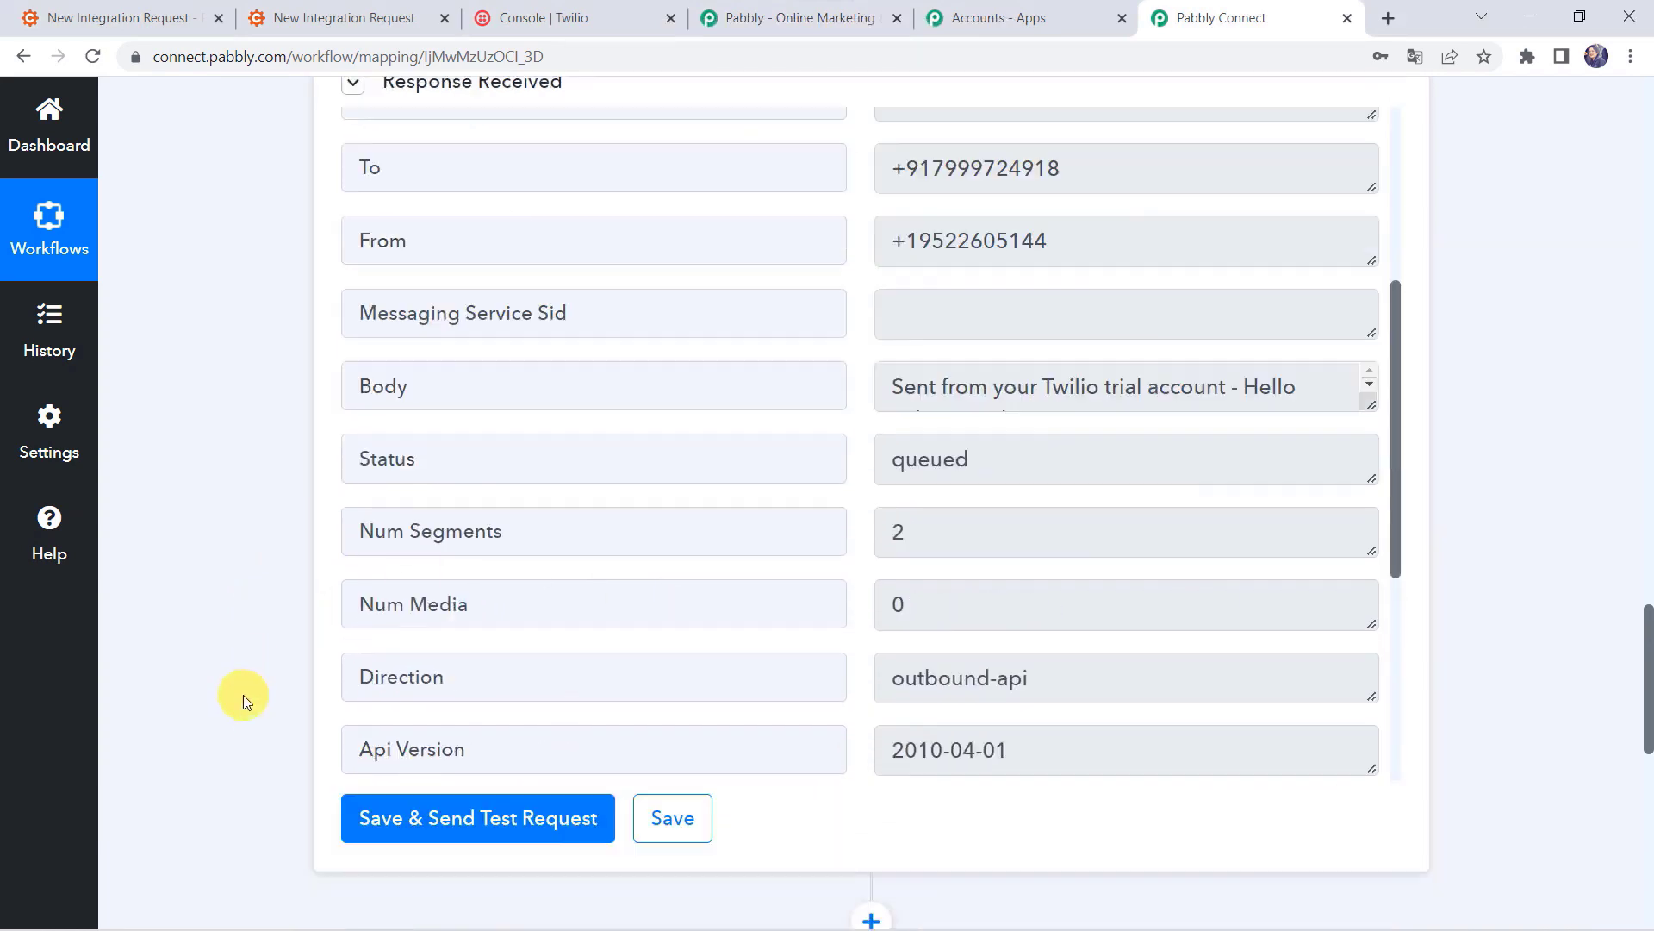
left_click(677, 705)
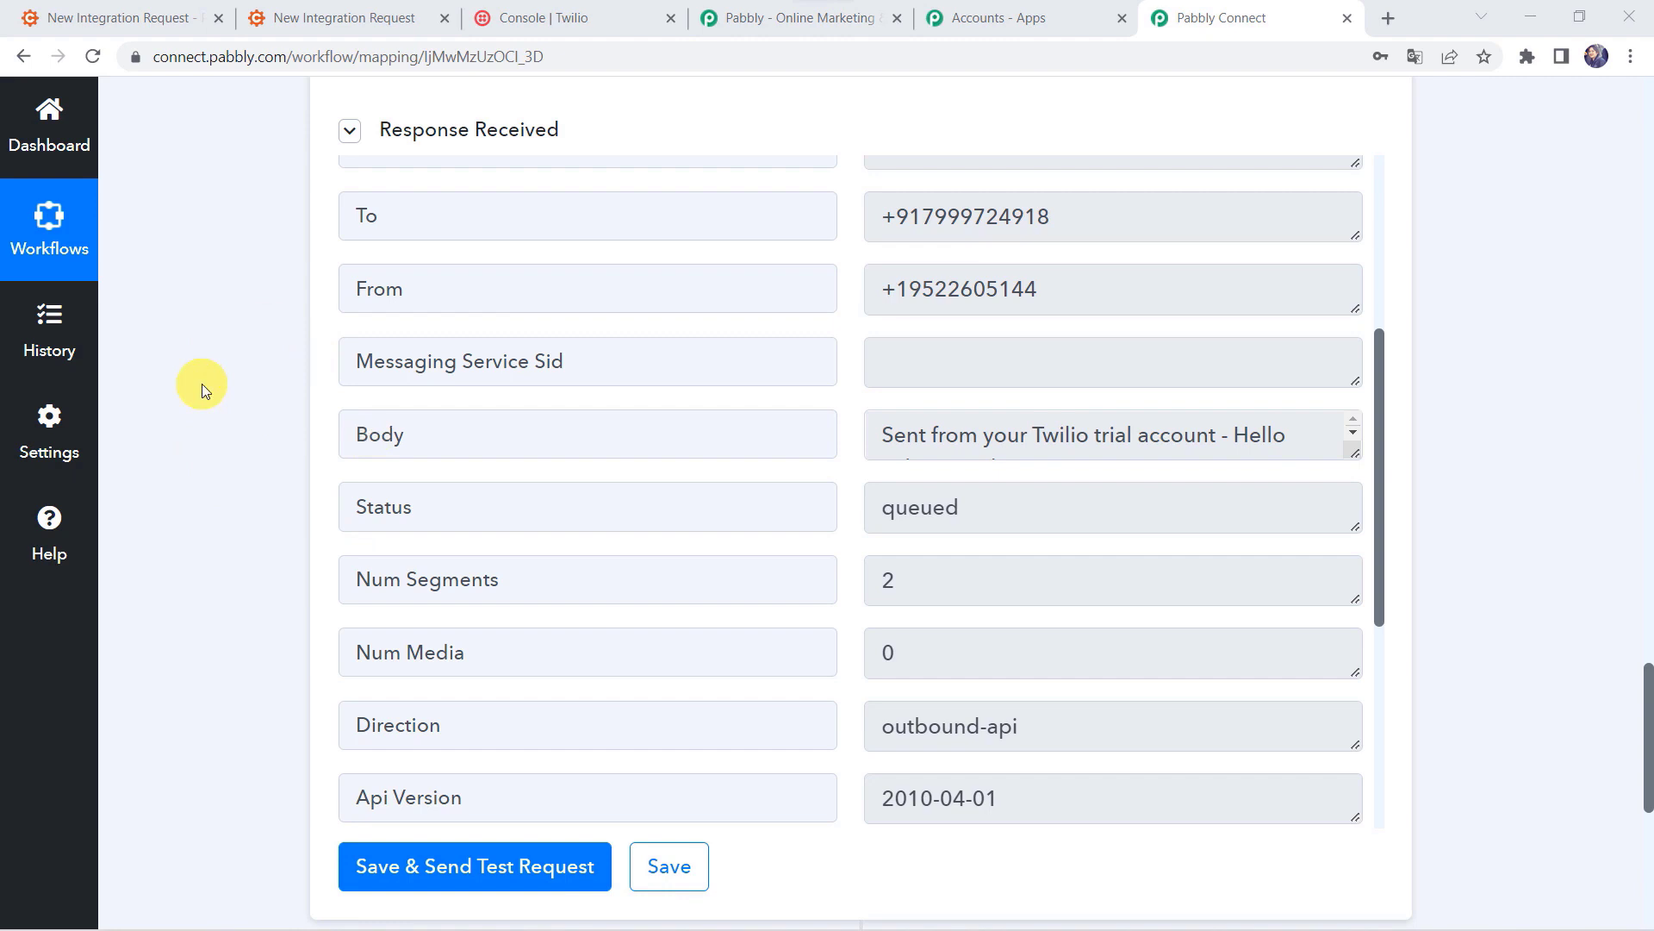
Step: Open the form's public link and enter the contact's first and last name, e-mail and phone
left_click(155, 17)
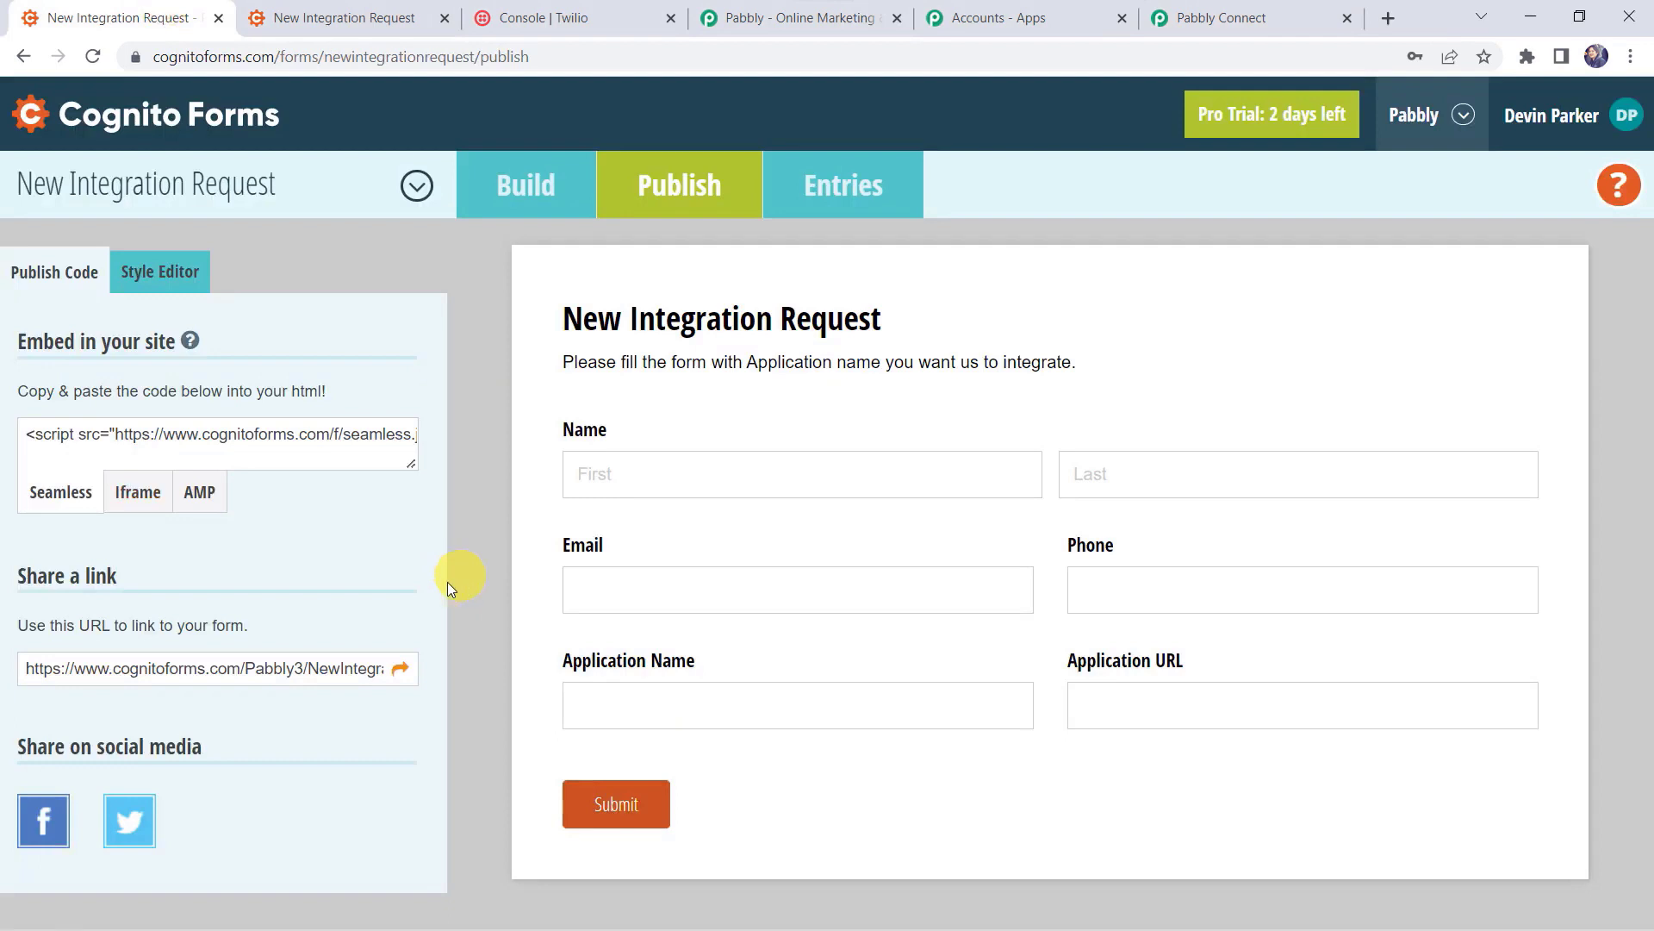
left_click(400, 669)
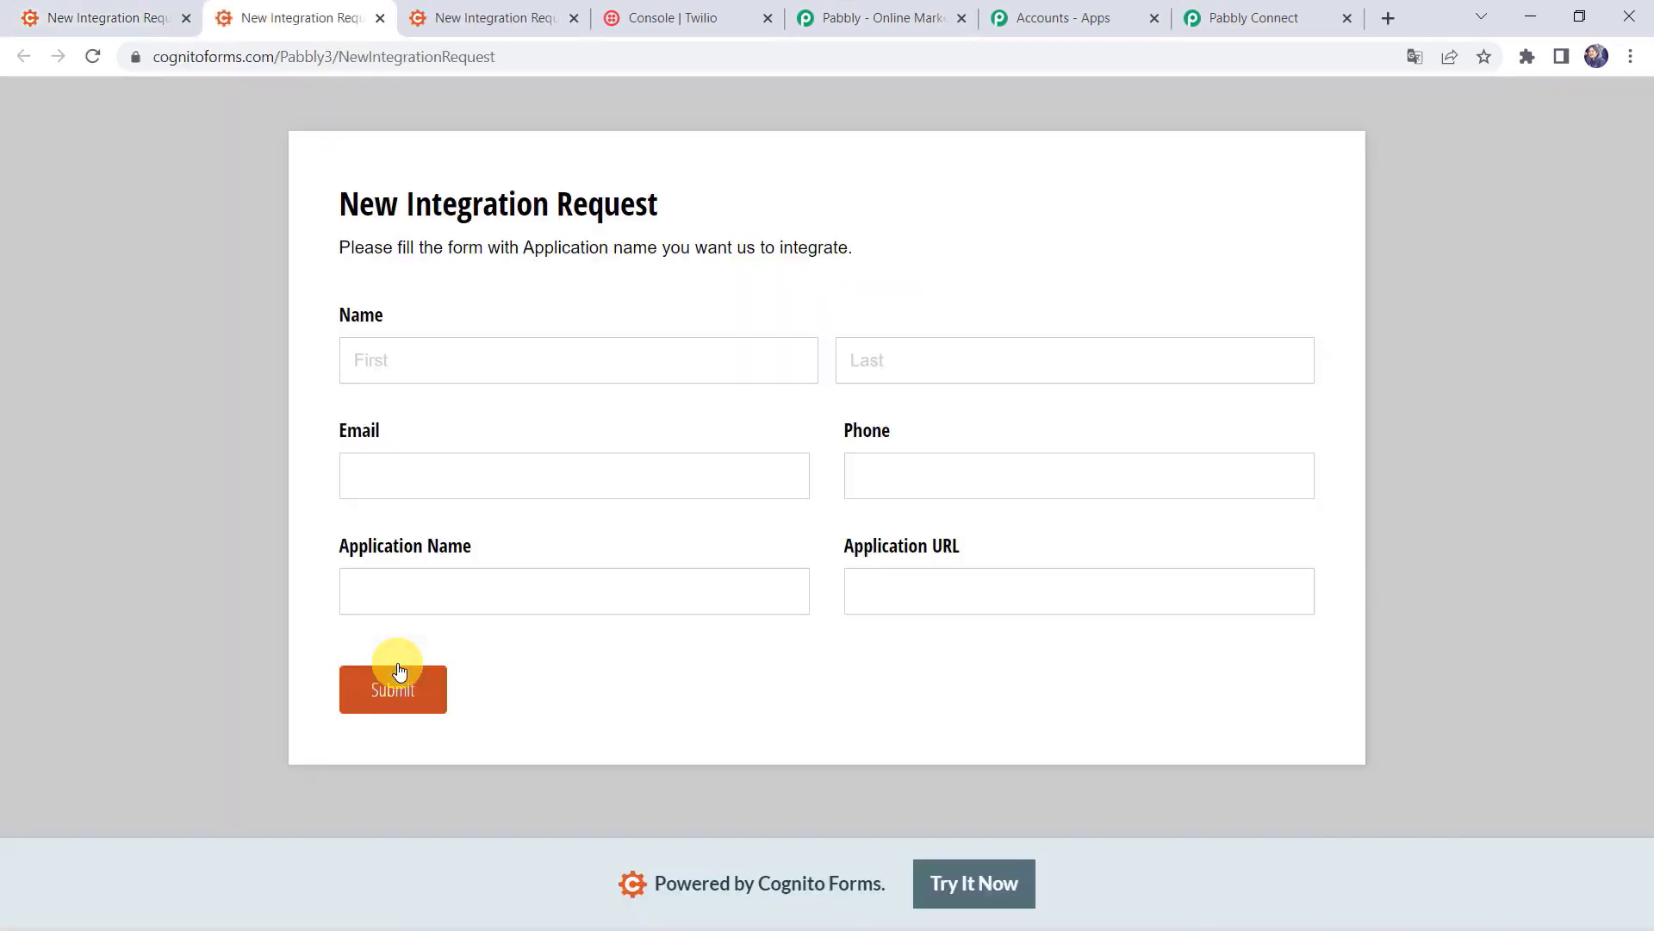
left_click(380, 360)
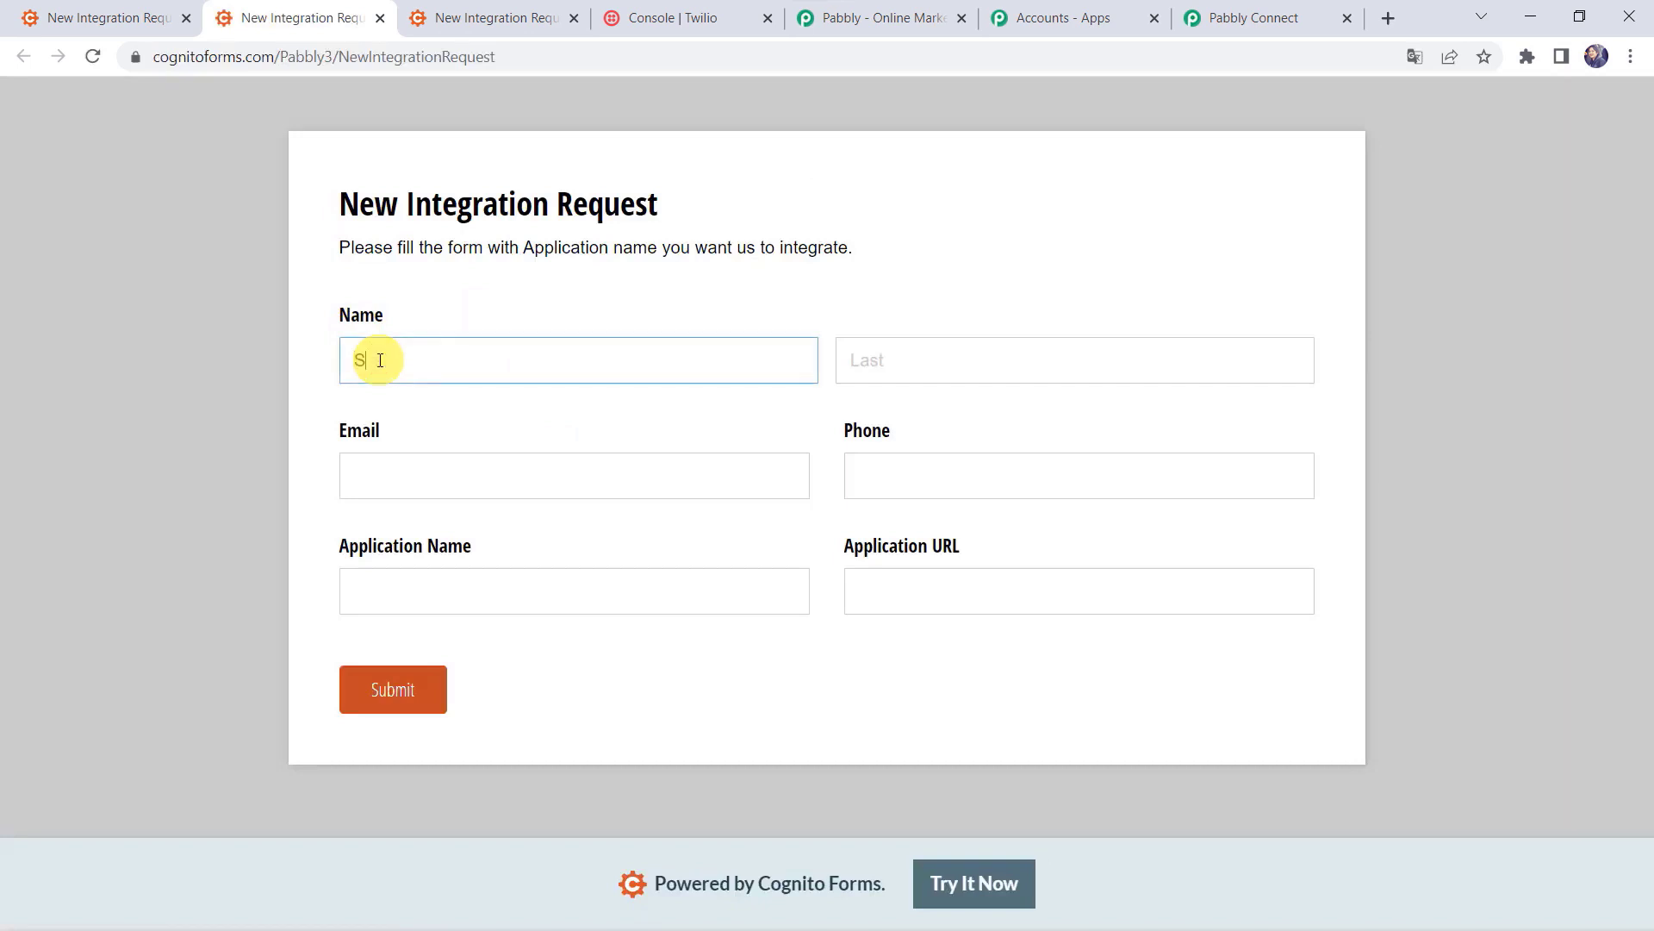
key("Tab")
key("Tab")
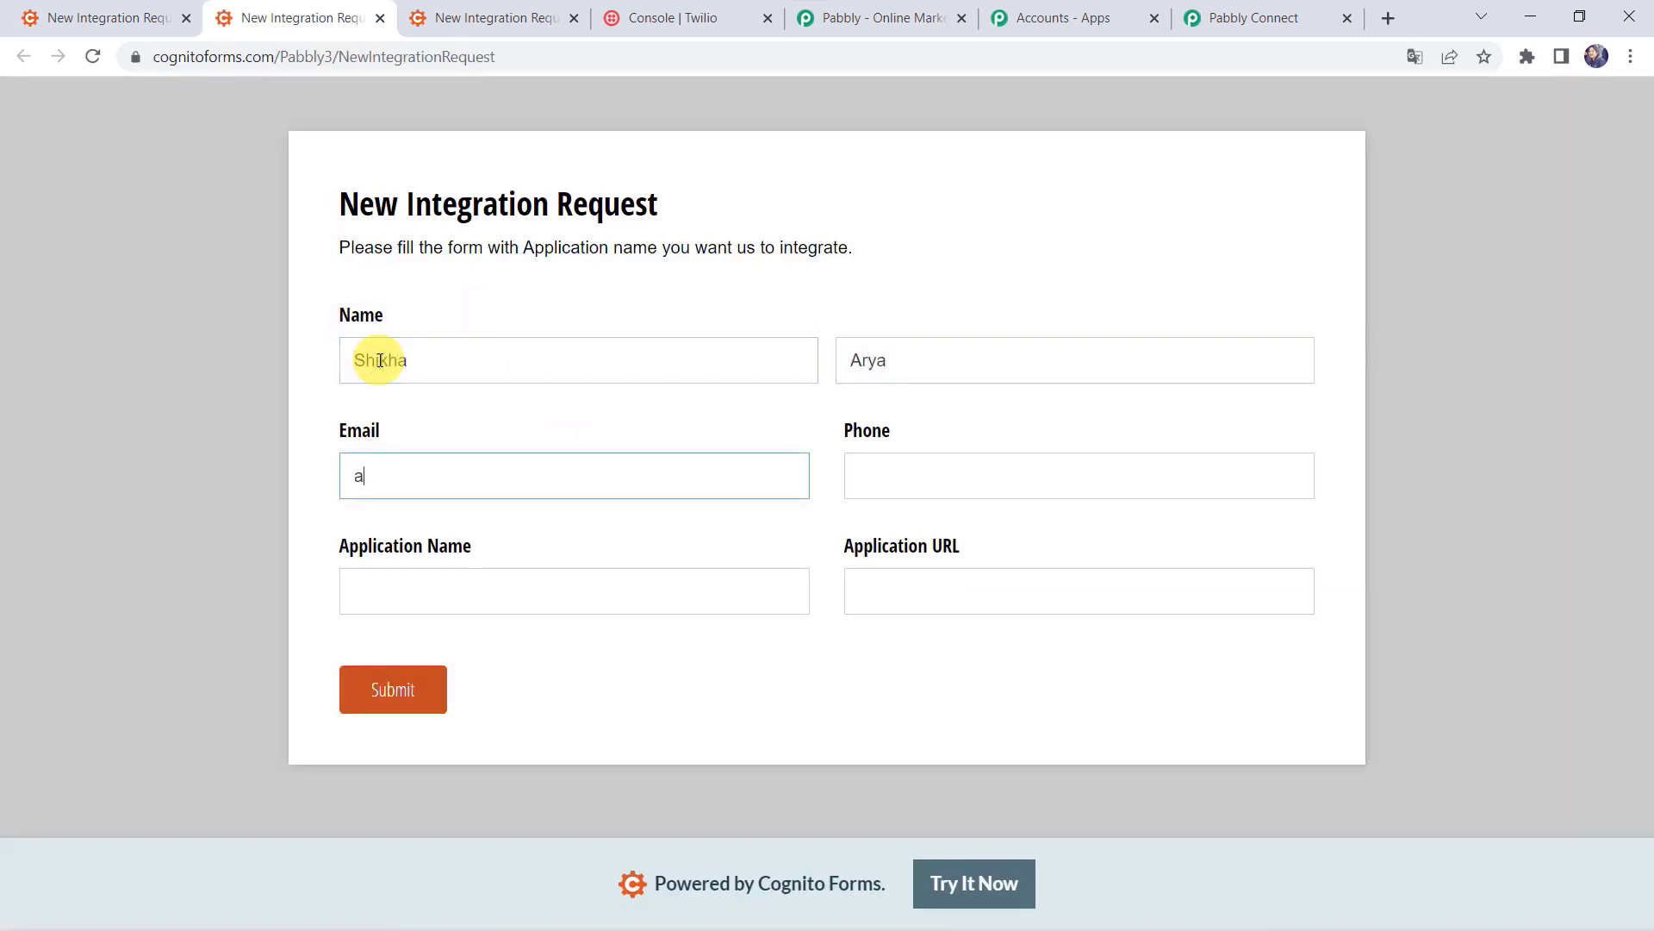
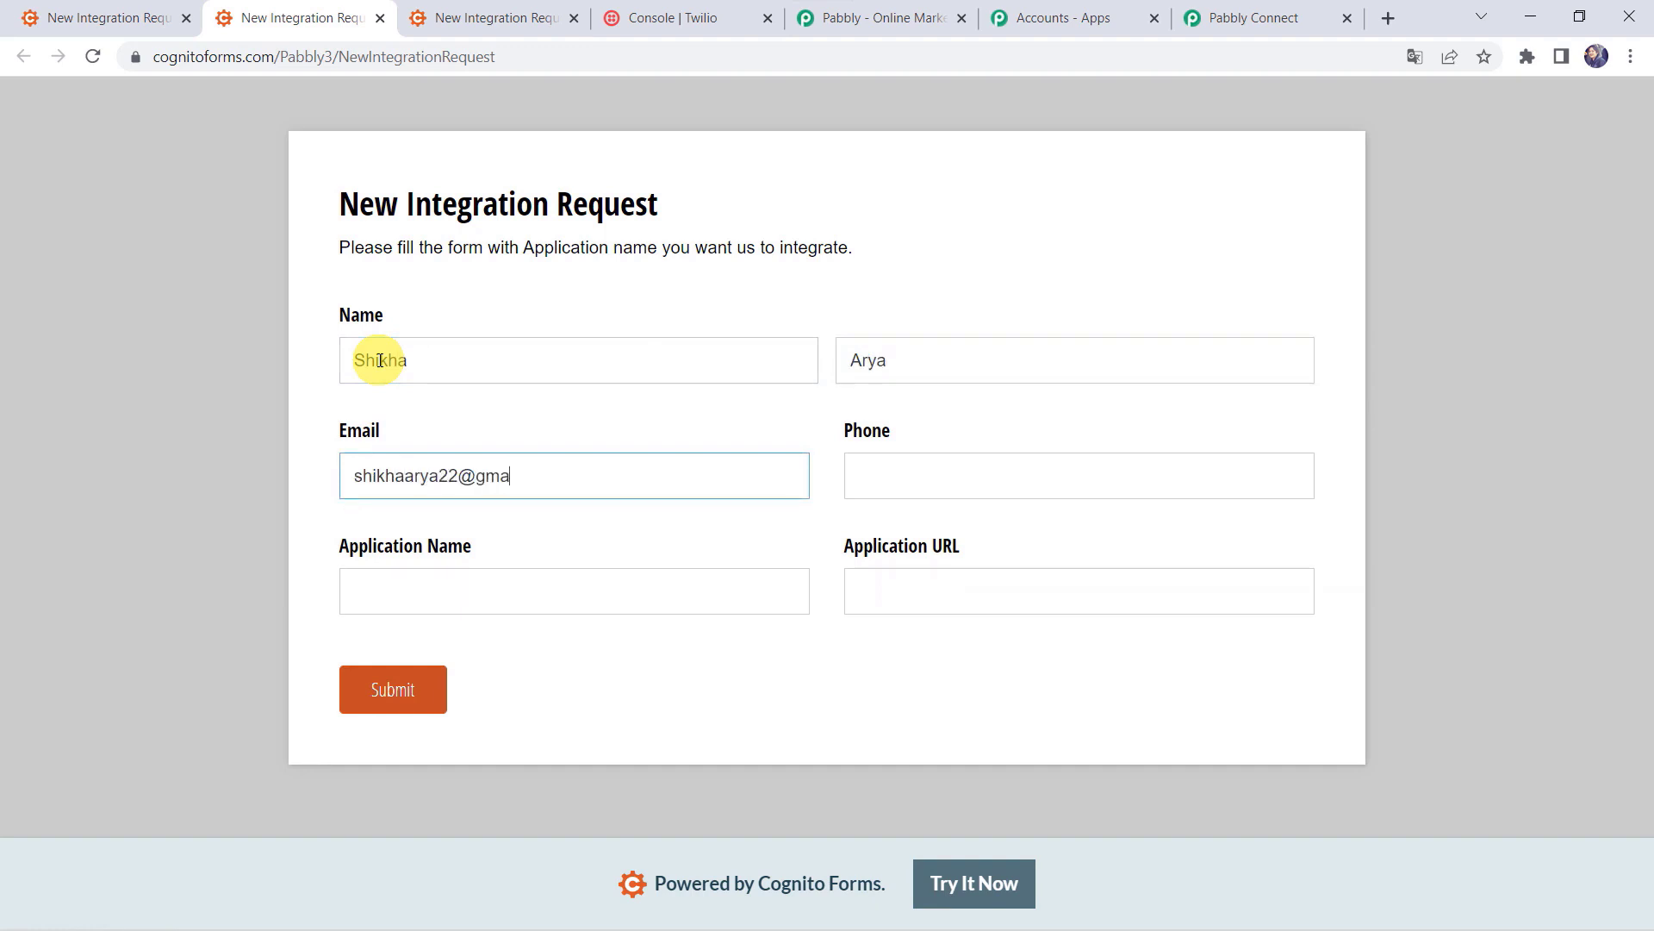
key("Tab")
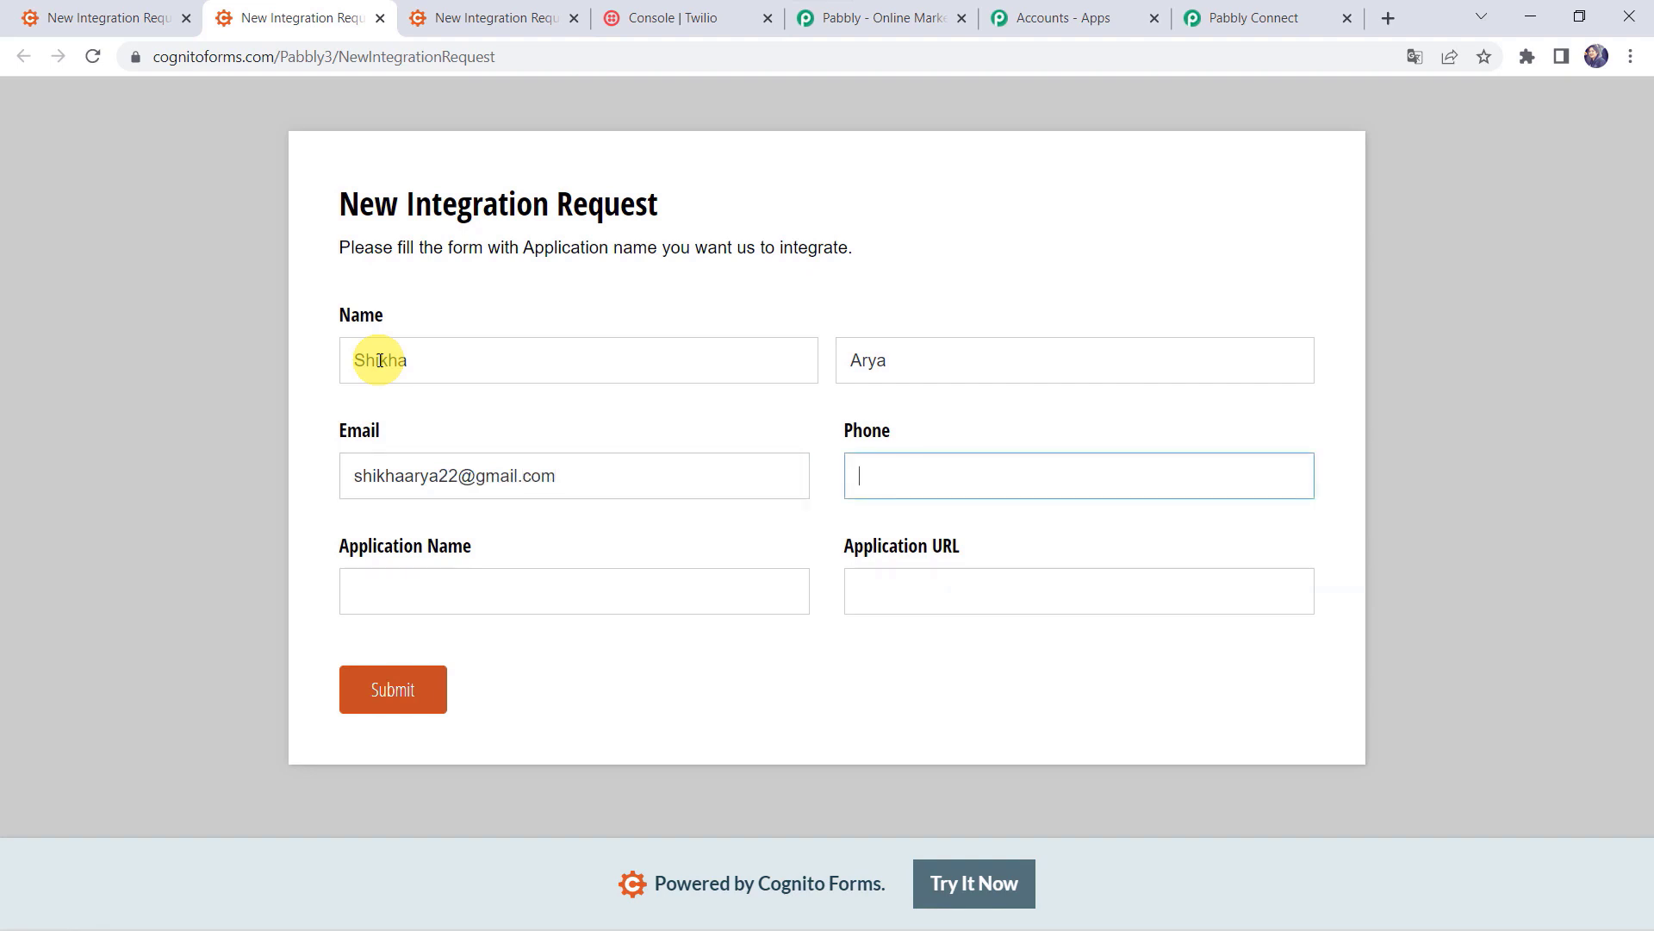
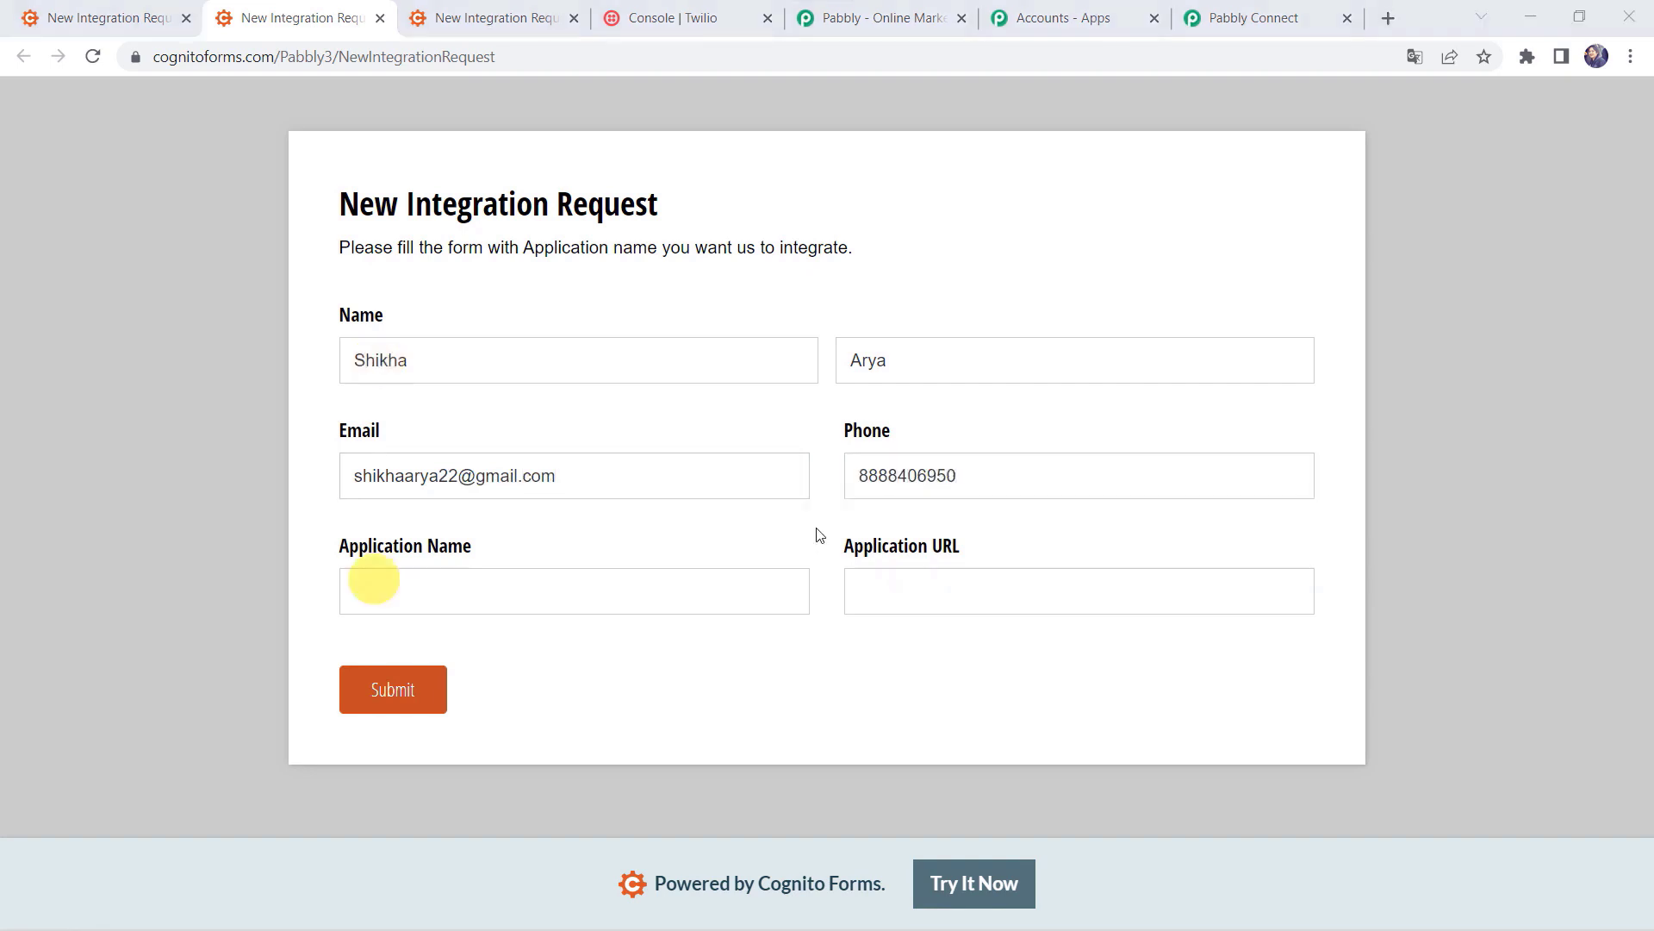
left_click(381, 584)
type("Pipedrive")
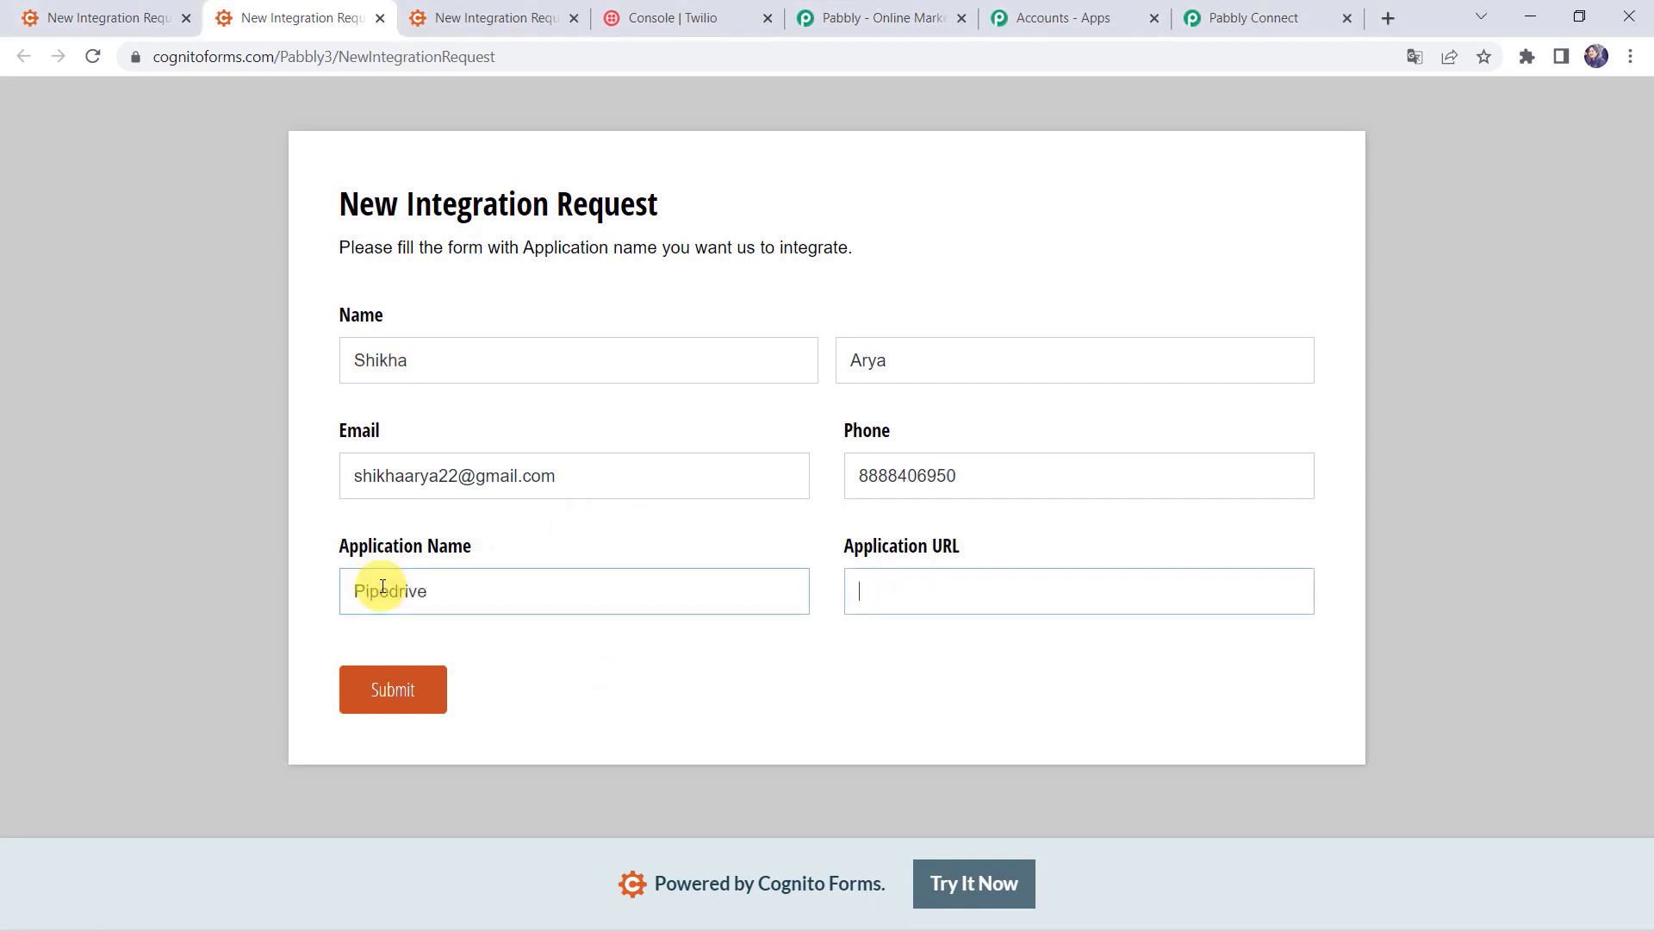
type("www.pipedrive.com")
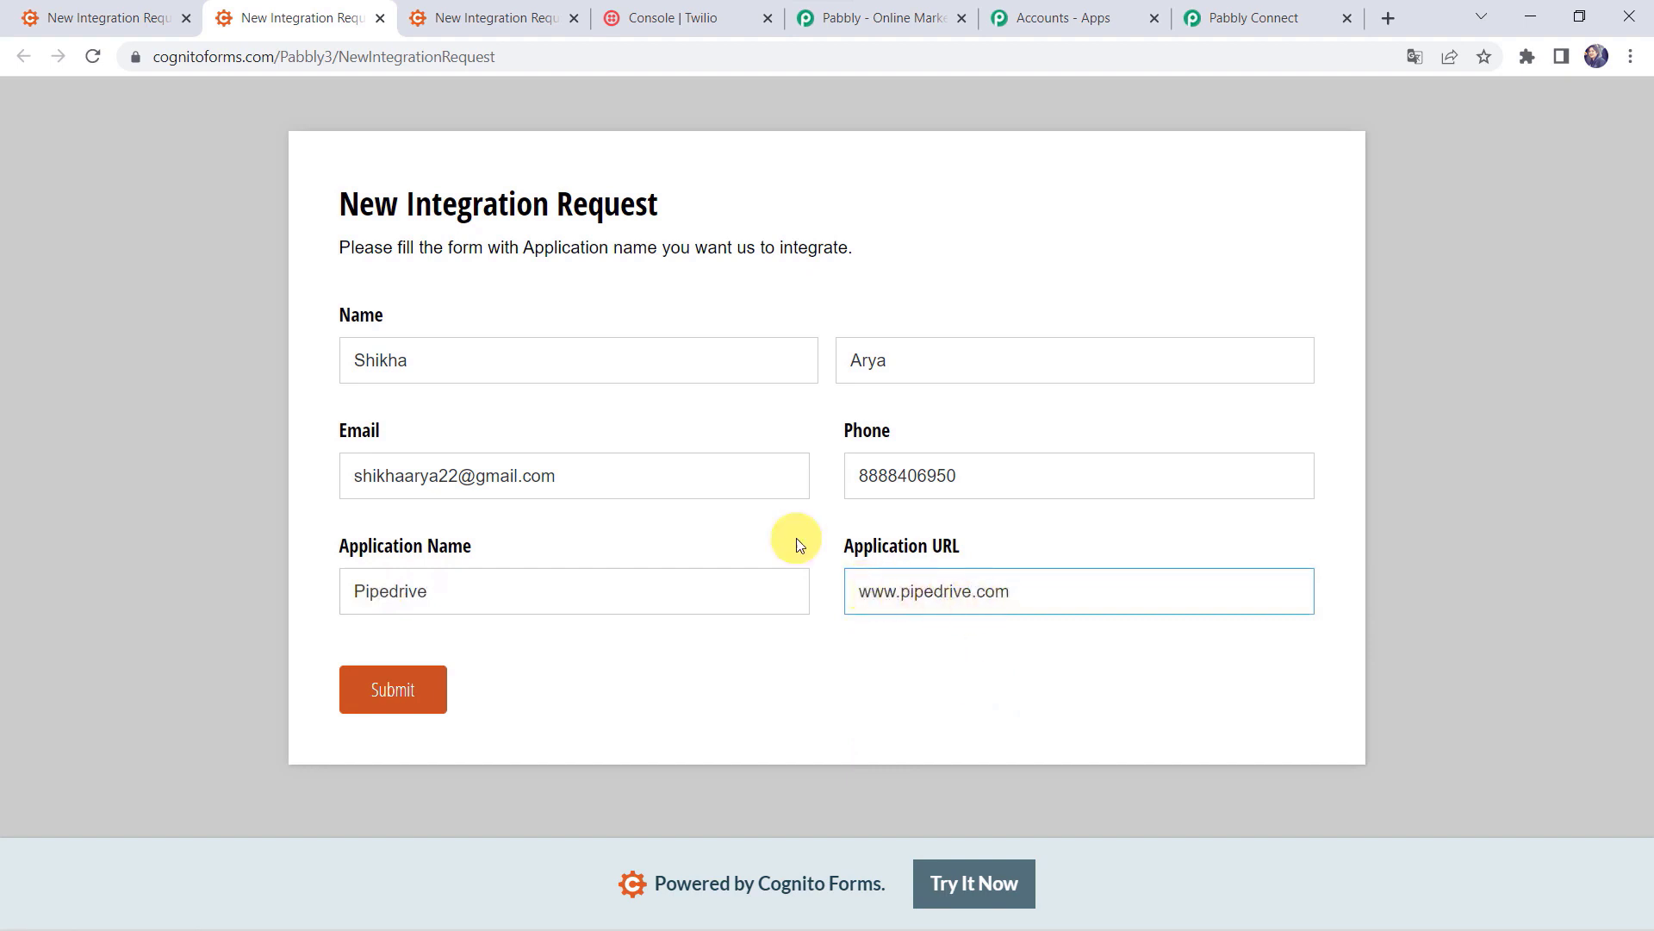
left_click(395, 686)
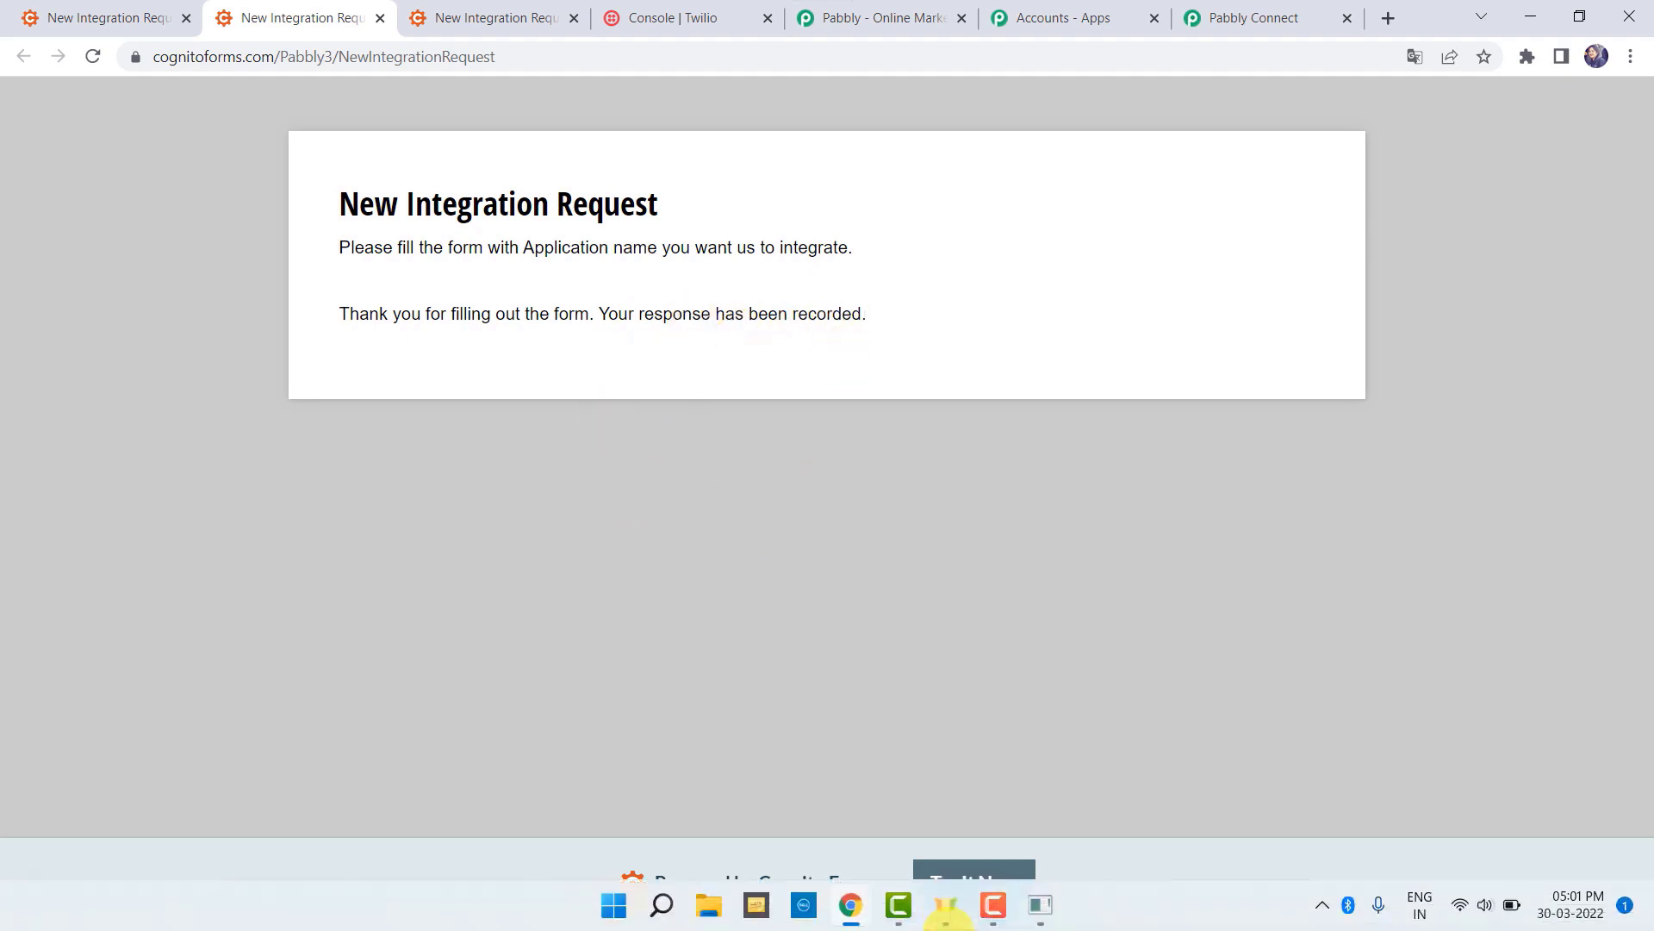
Step: Bring up the SM-M307F phone mirror and open the new Twilio Pipedrive confirmation SMS
mouse_move(1040, 905)
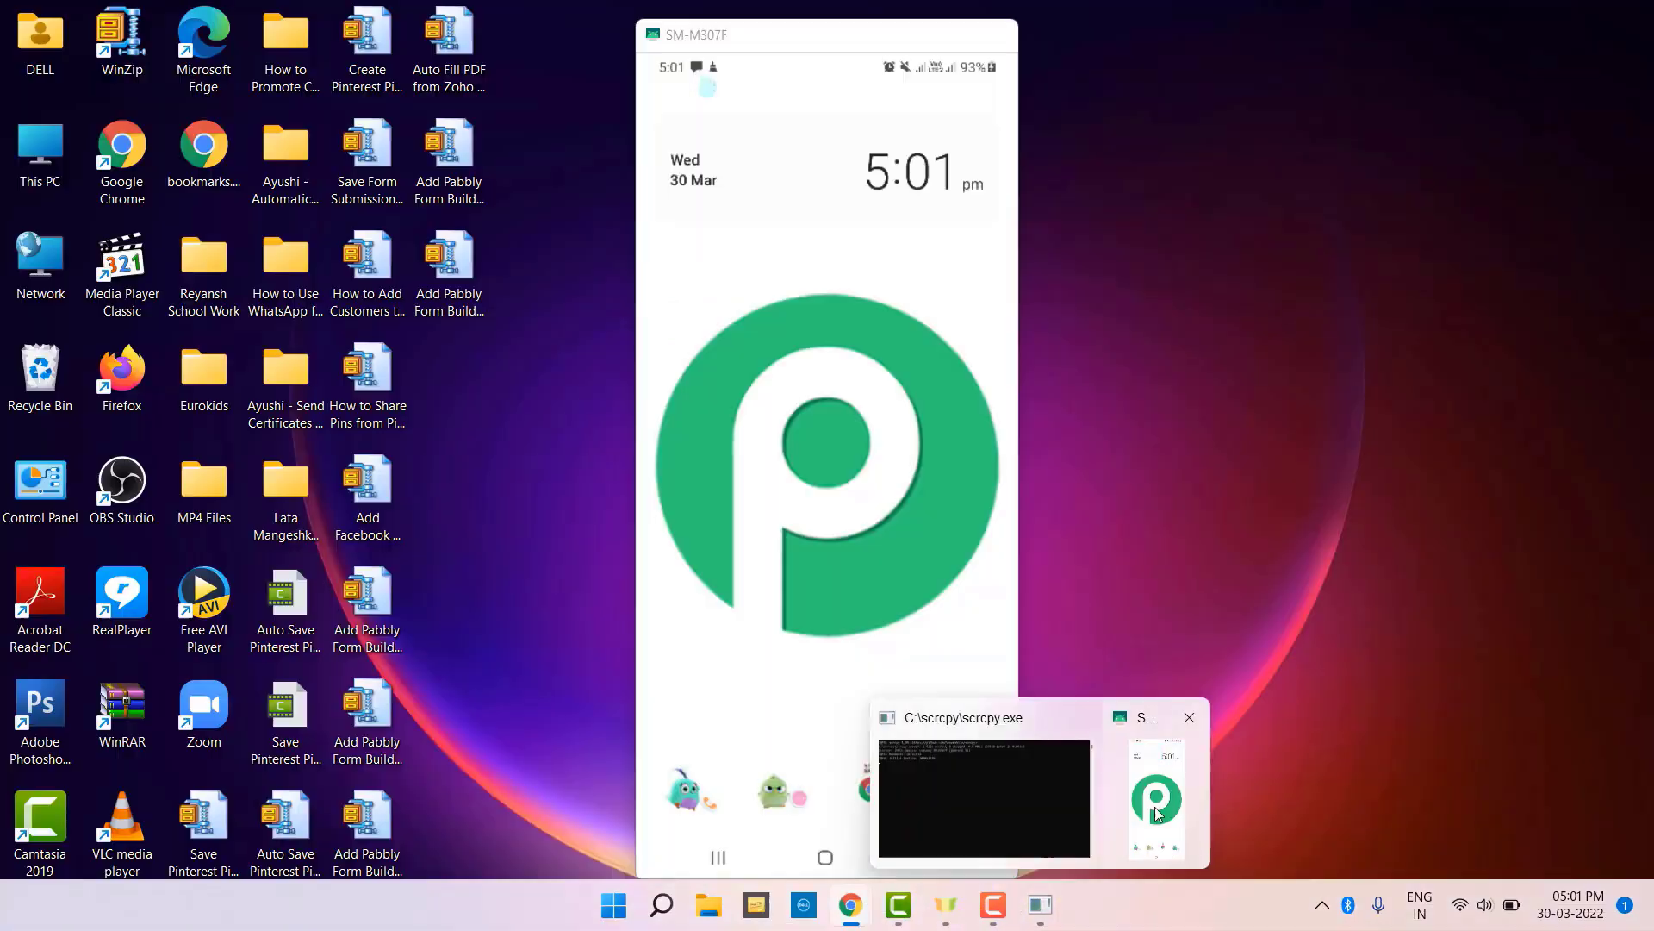
left_click(1159, 814)
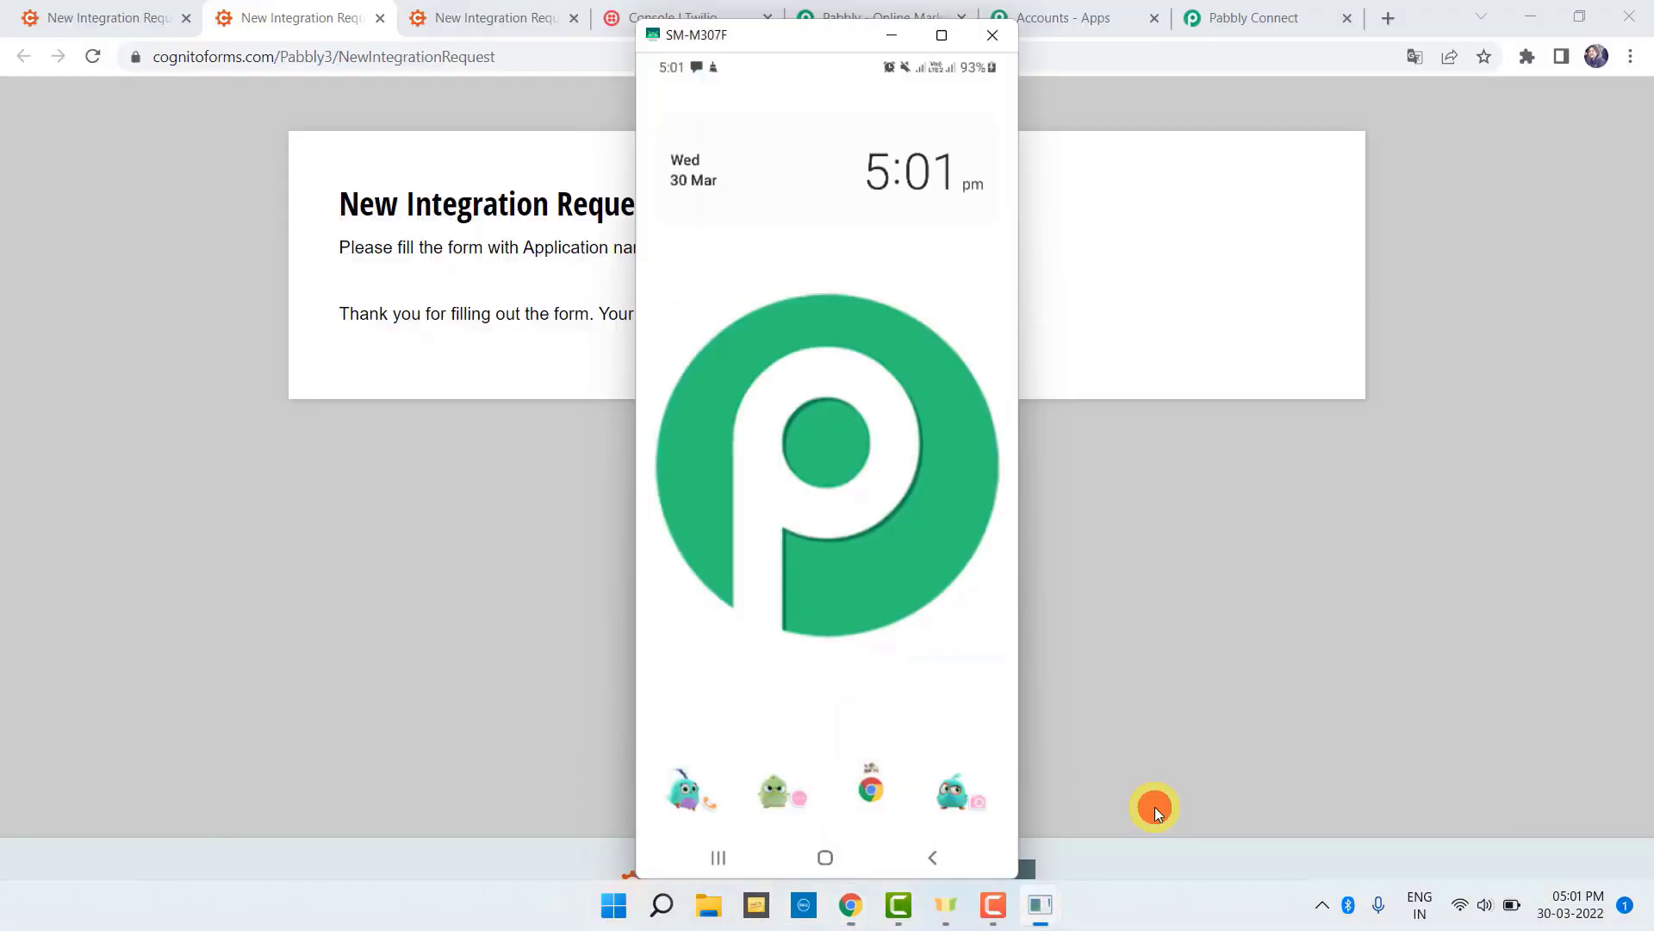
left_click(697, 65)
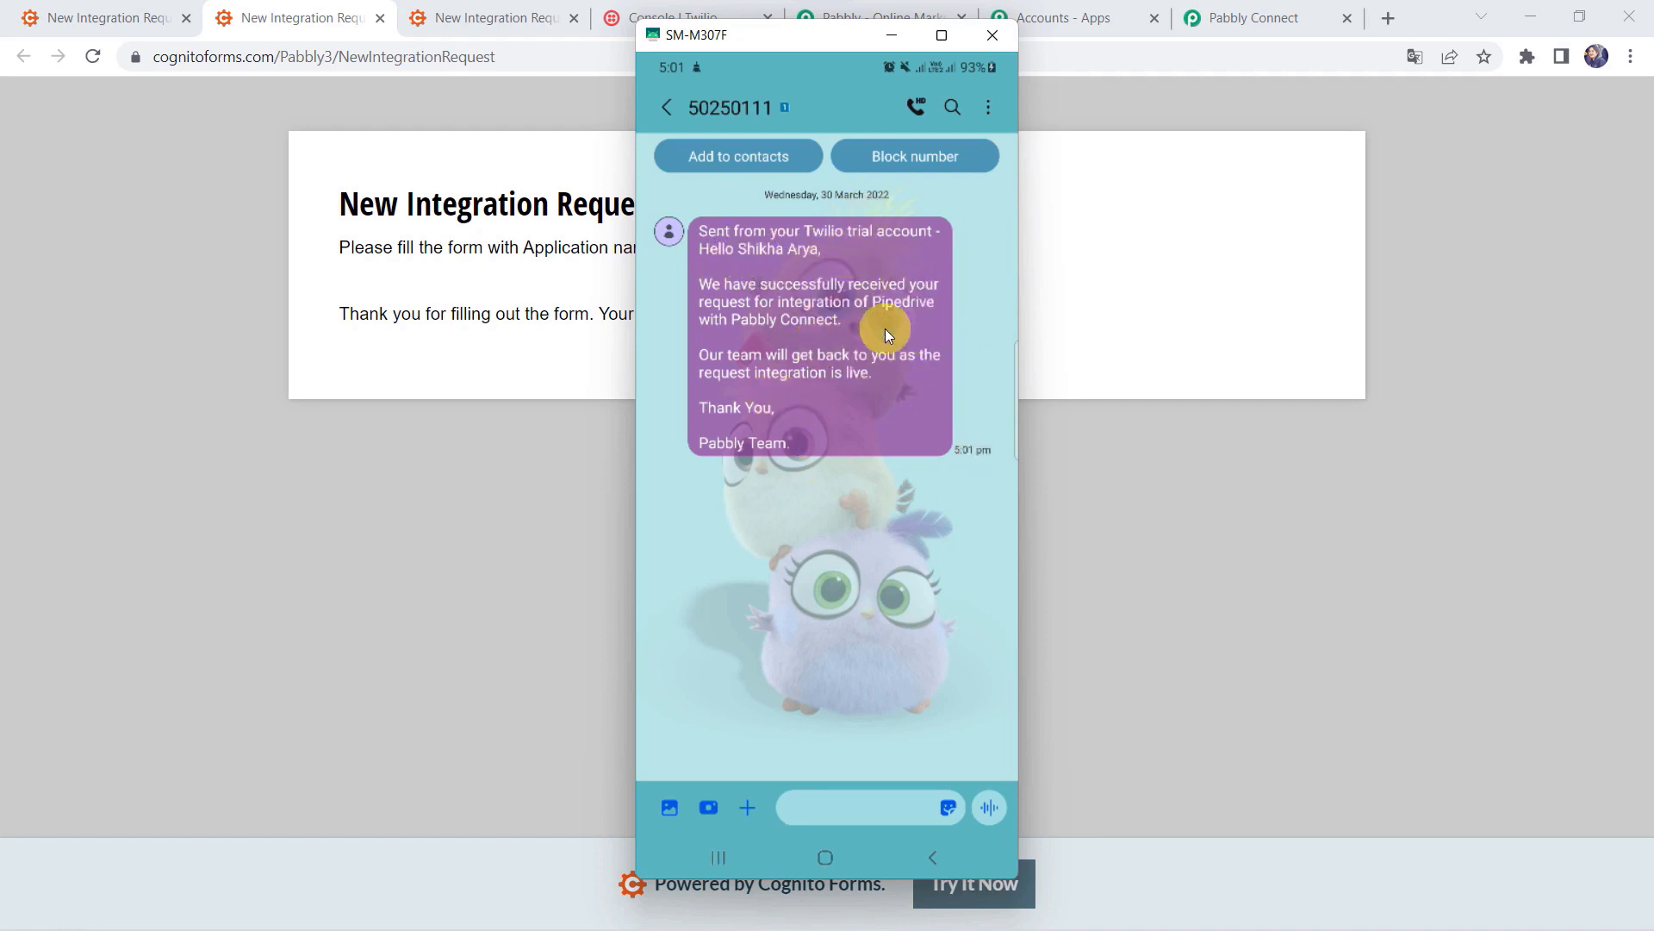
Step: Collapse the Send SMS Message action and the Cognito Forms New Entry trigger in the workflow
left_click(1301, 14)
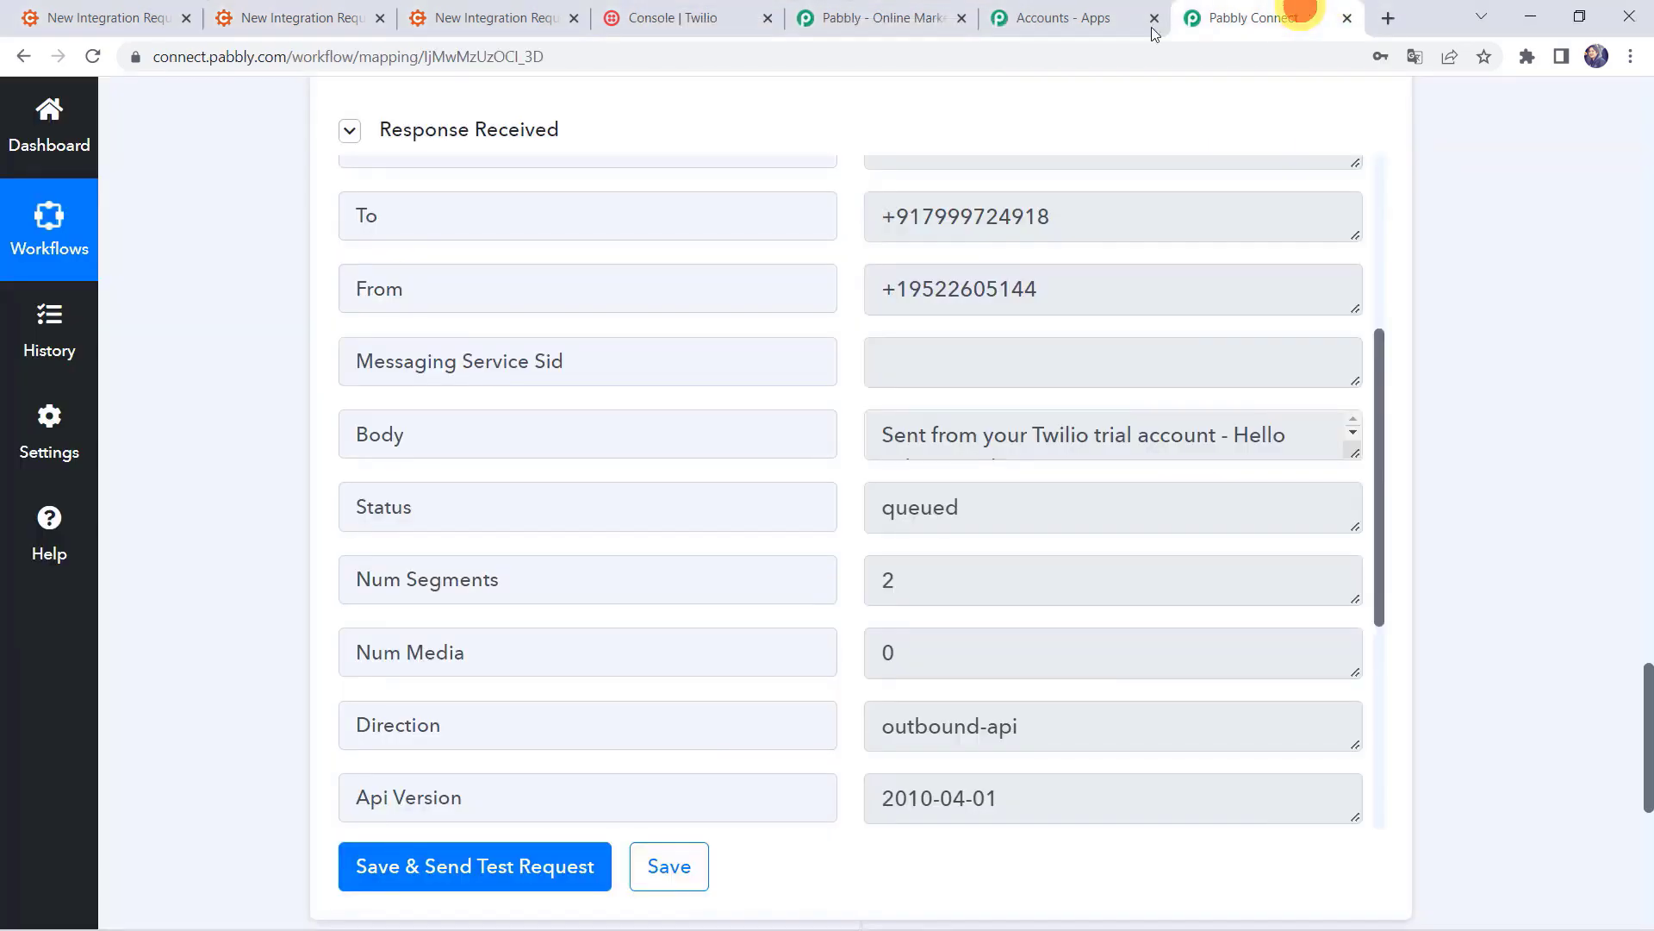
scroll(779, 190, "up", 5)
scroll(779, 190, "up", 10)
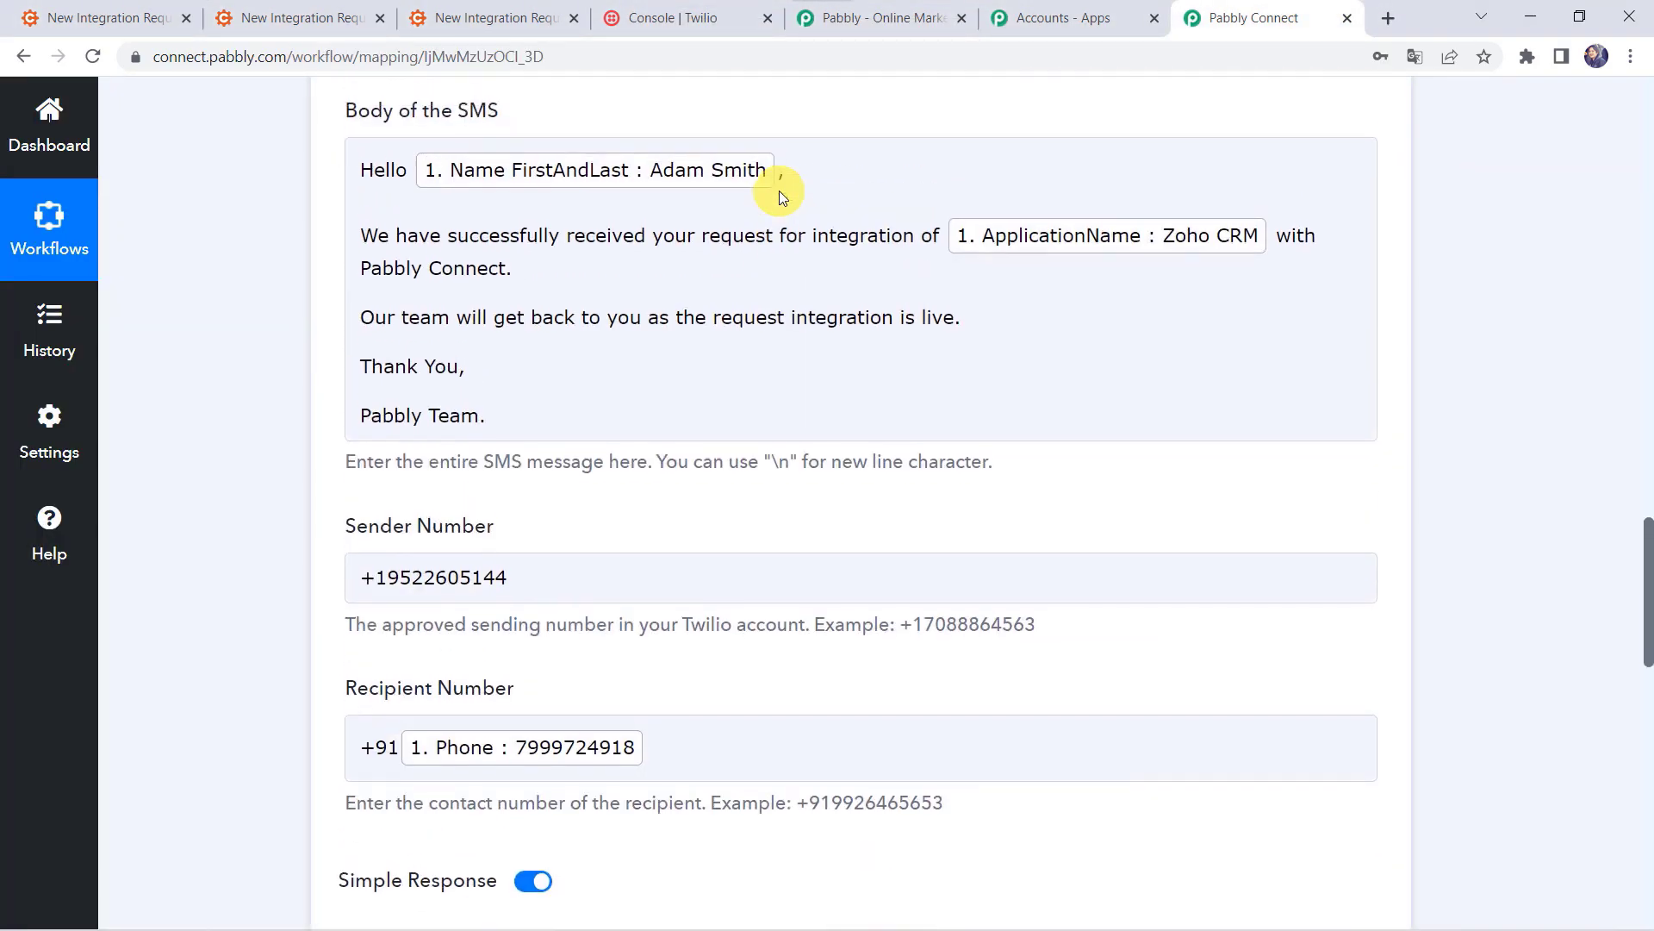
scroll(779, 190, "up", 5)
left_click(810, 112)
scroll(811, 112, "up", 10)
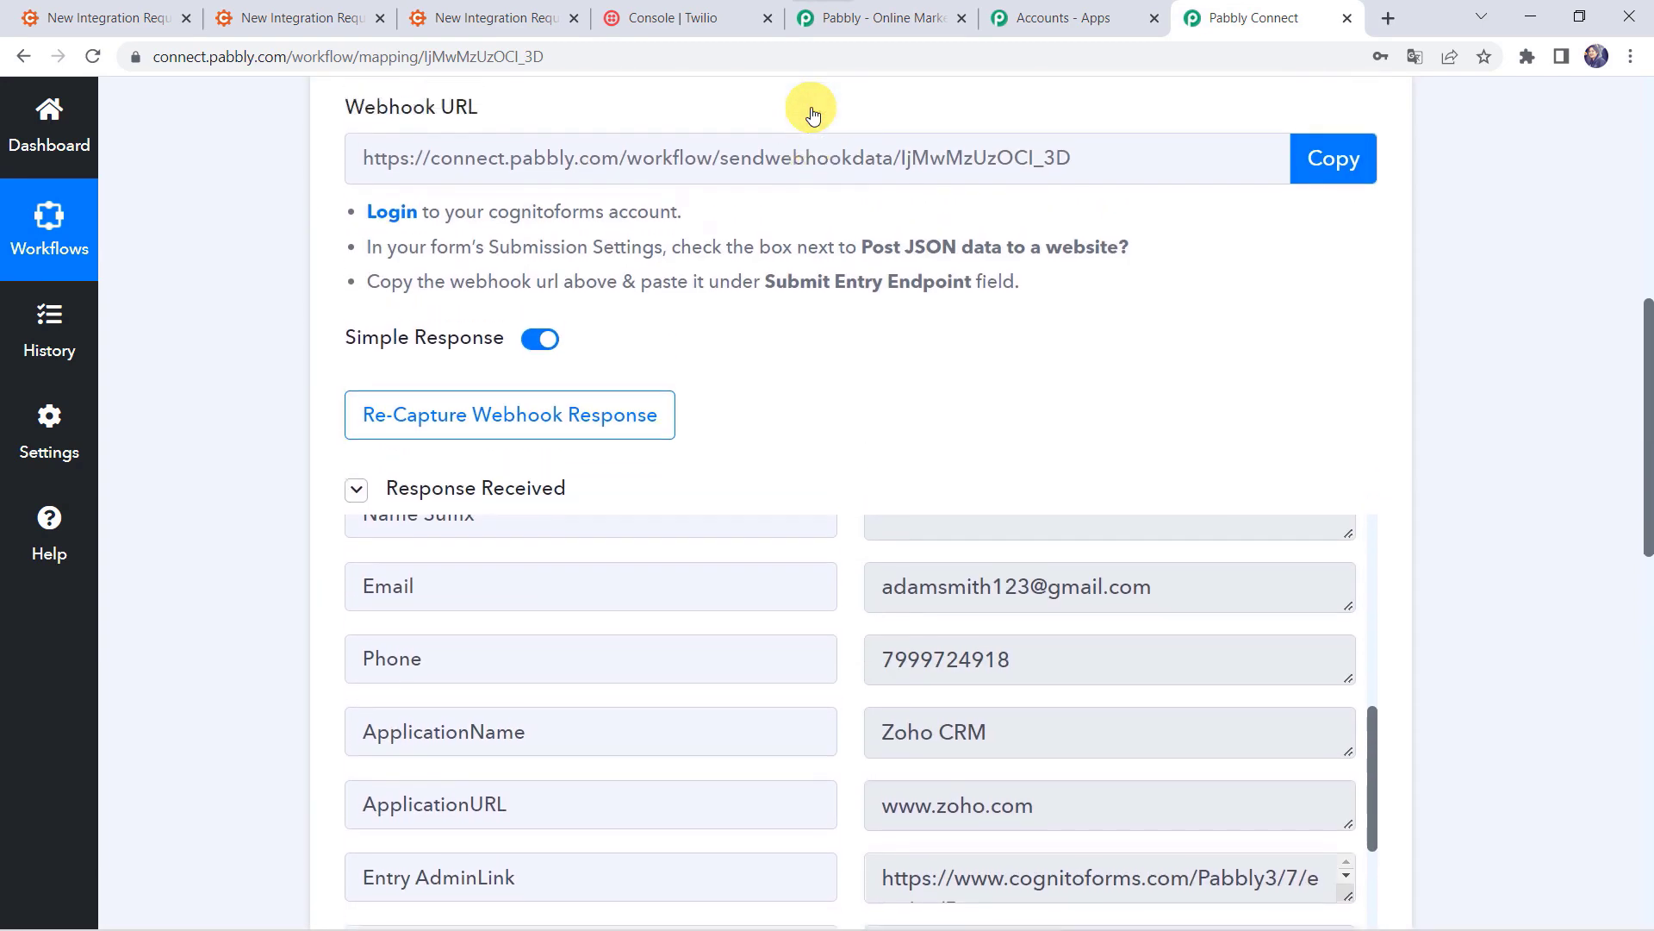
scroll(811, 112, "up", 8)
left_click(754, 498)
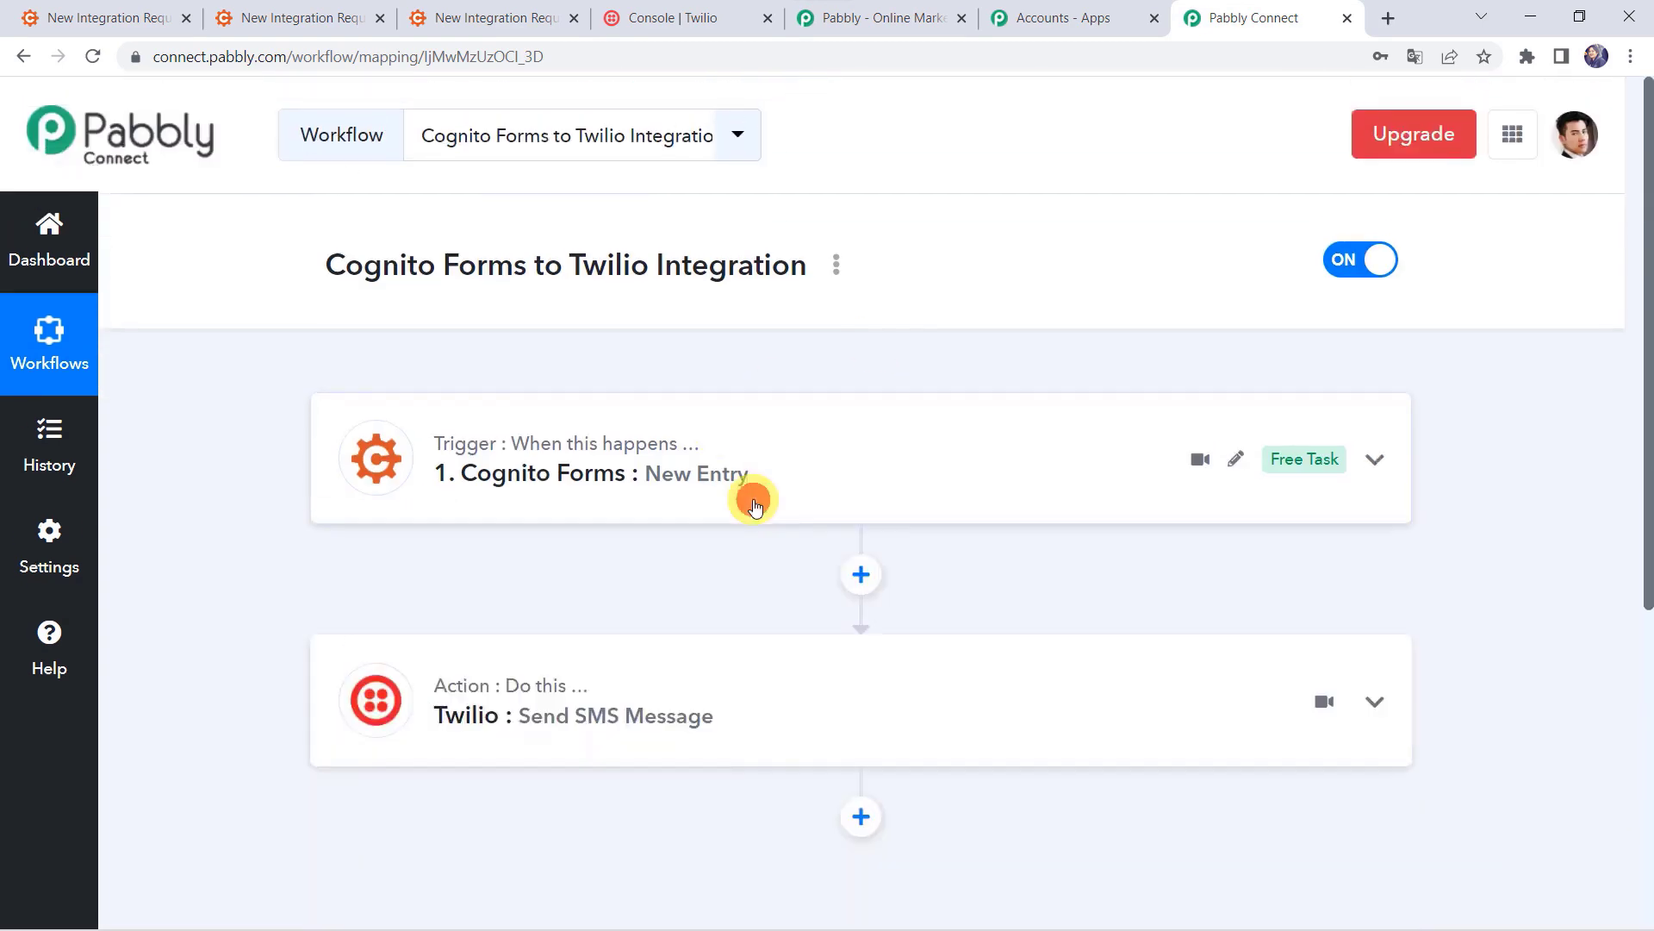
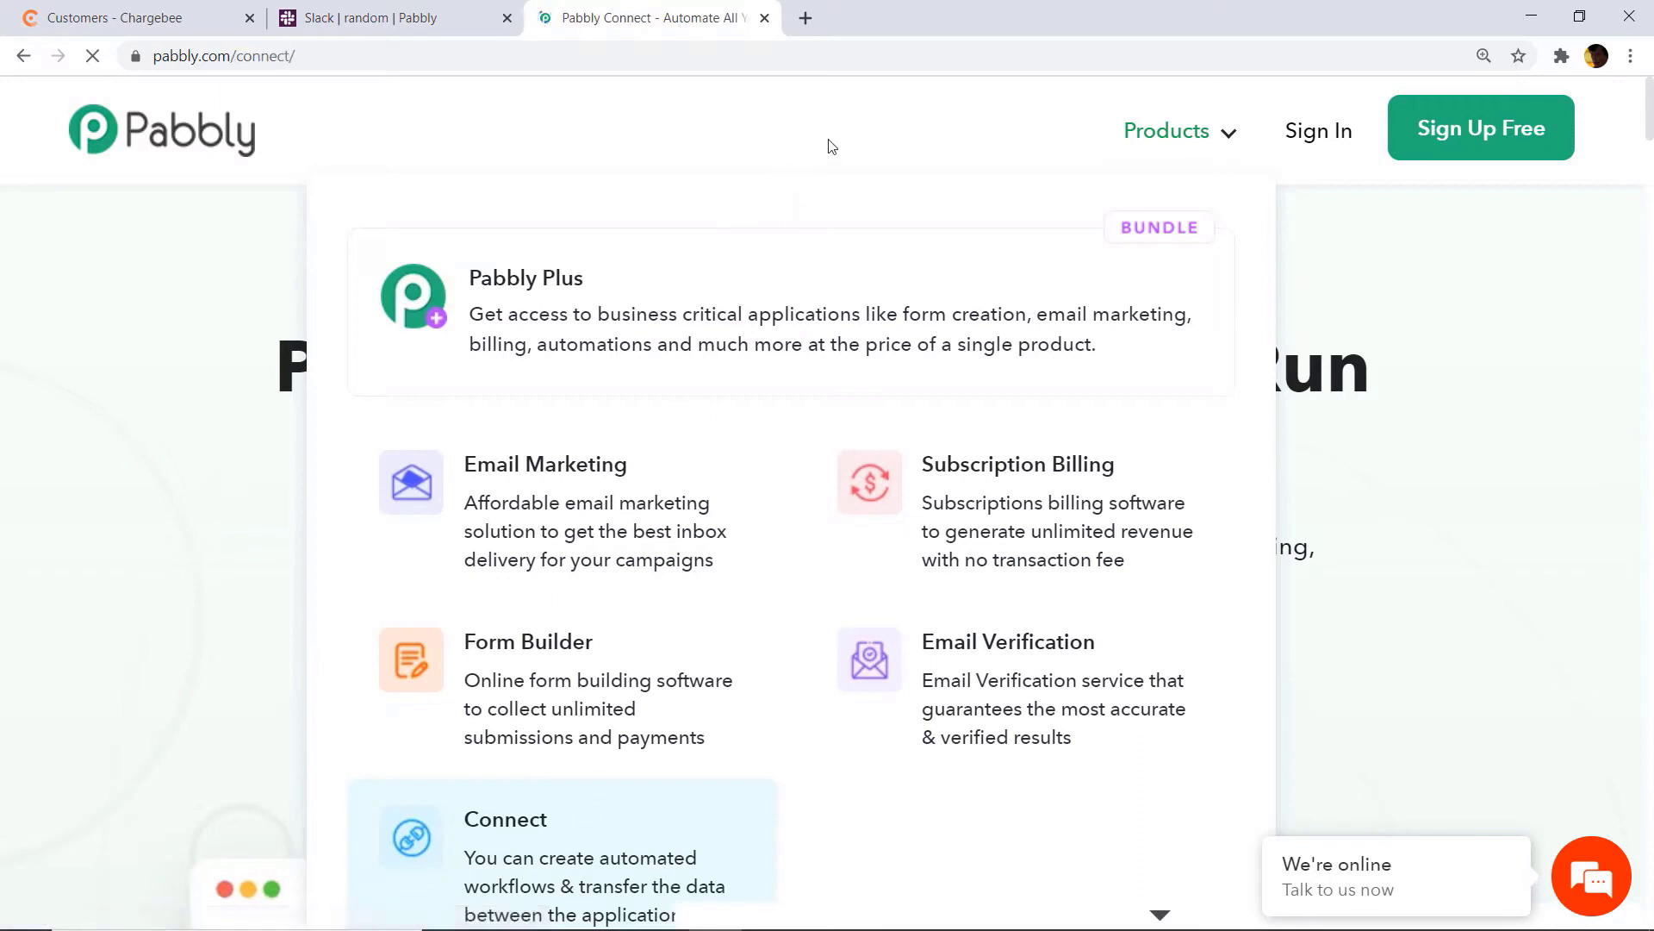
Step: Sign in to Pabbly, open Connect from the account's apps, and begin a new workflow
left_click(1309, 145)
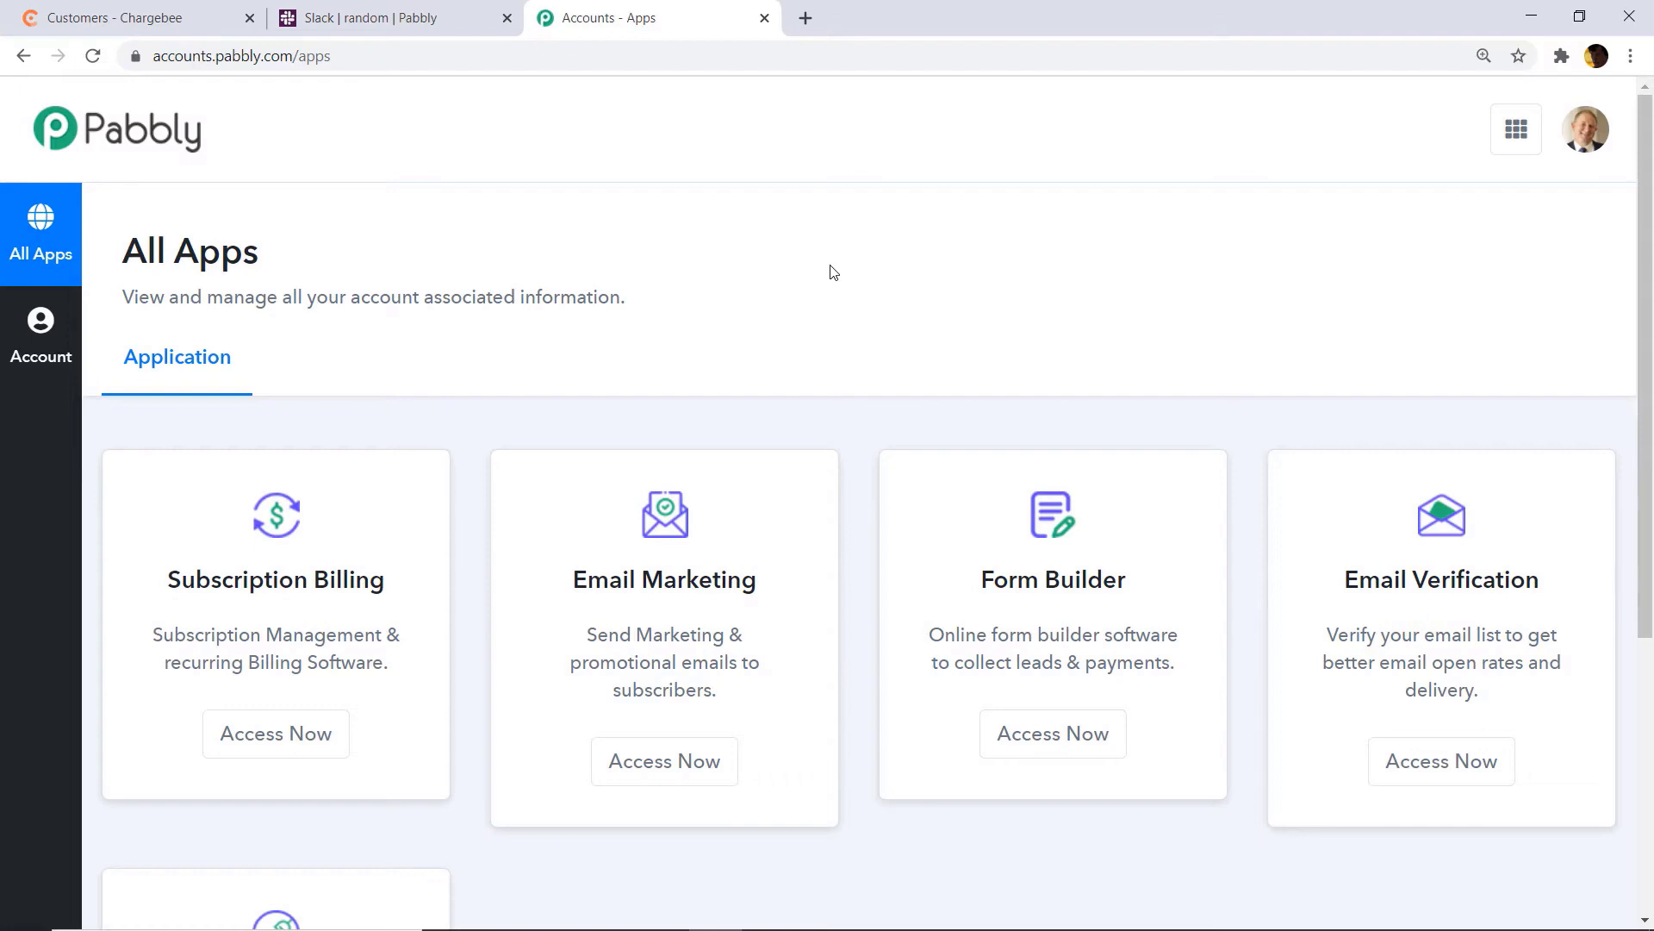
scroll(831, 271, "down", 5)
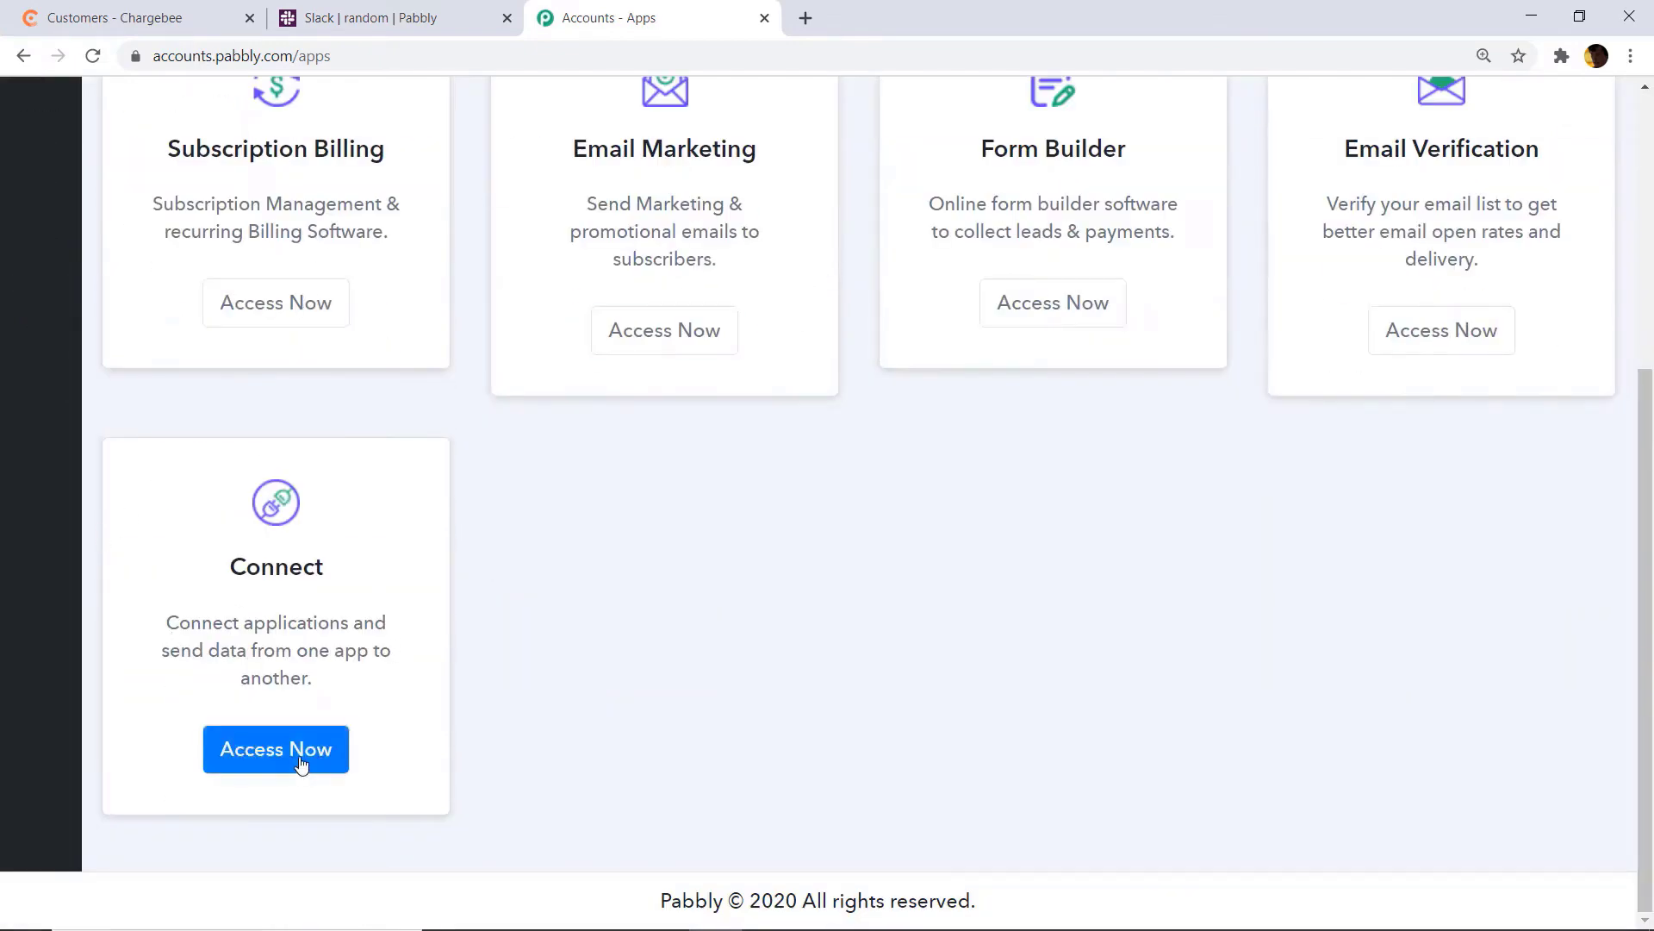
left_click(283, 753)
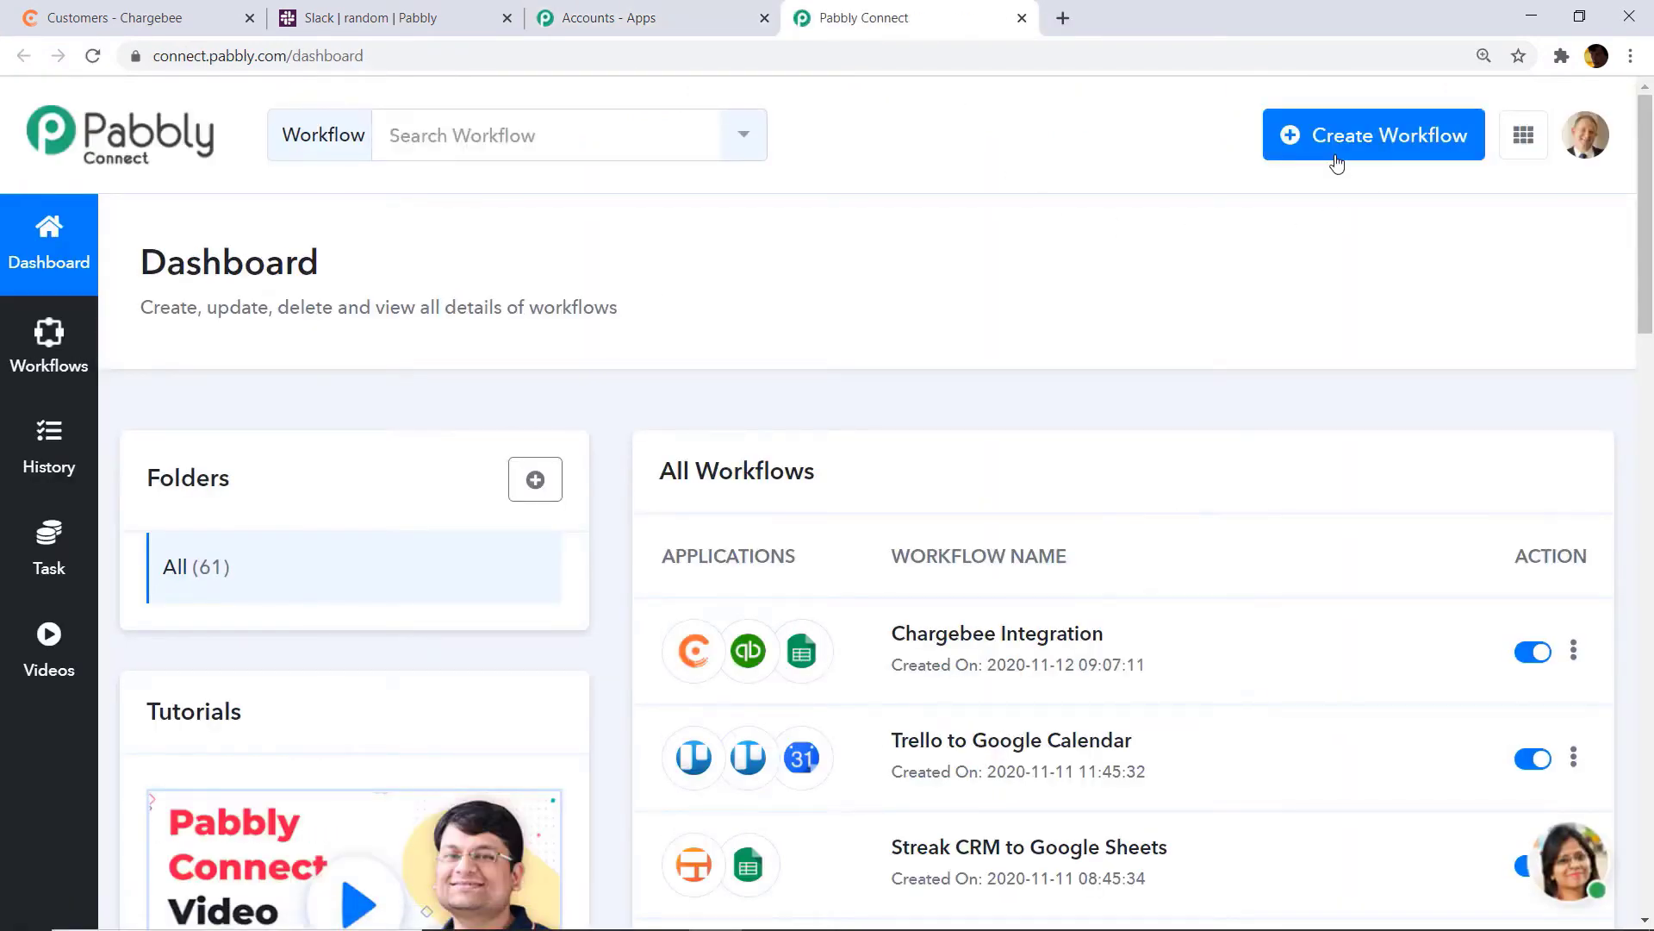
left_click(1337, 164)
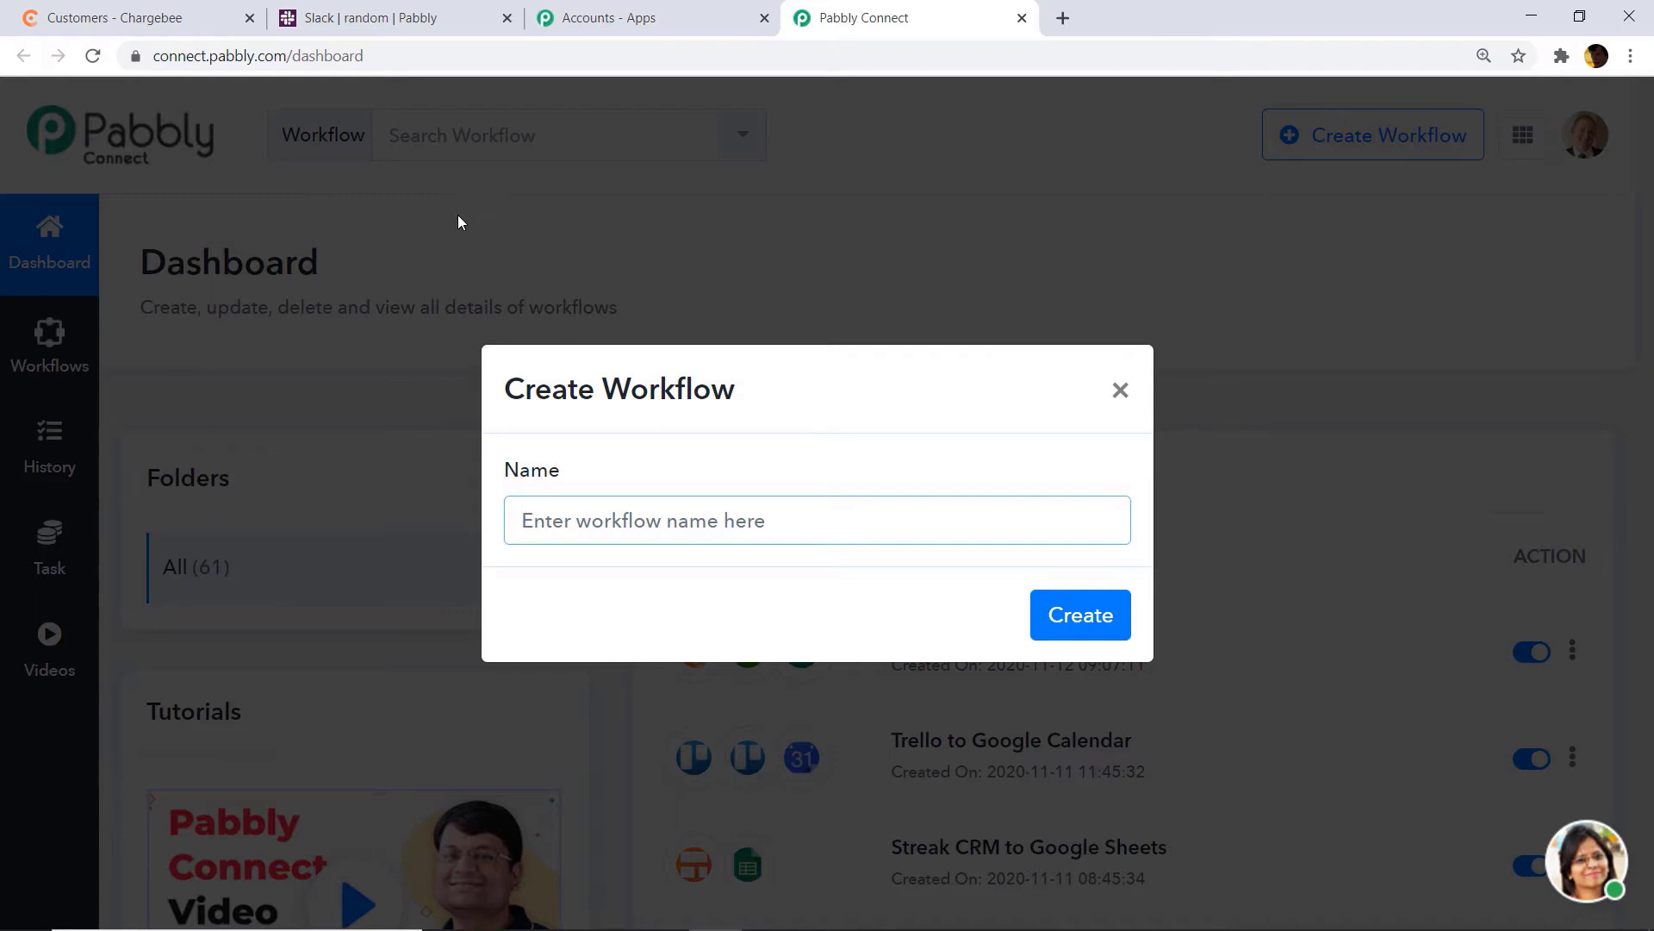
Step: Name the new workflow 'Chargebee To Twilio' and create it
type("C")
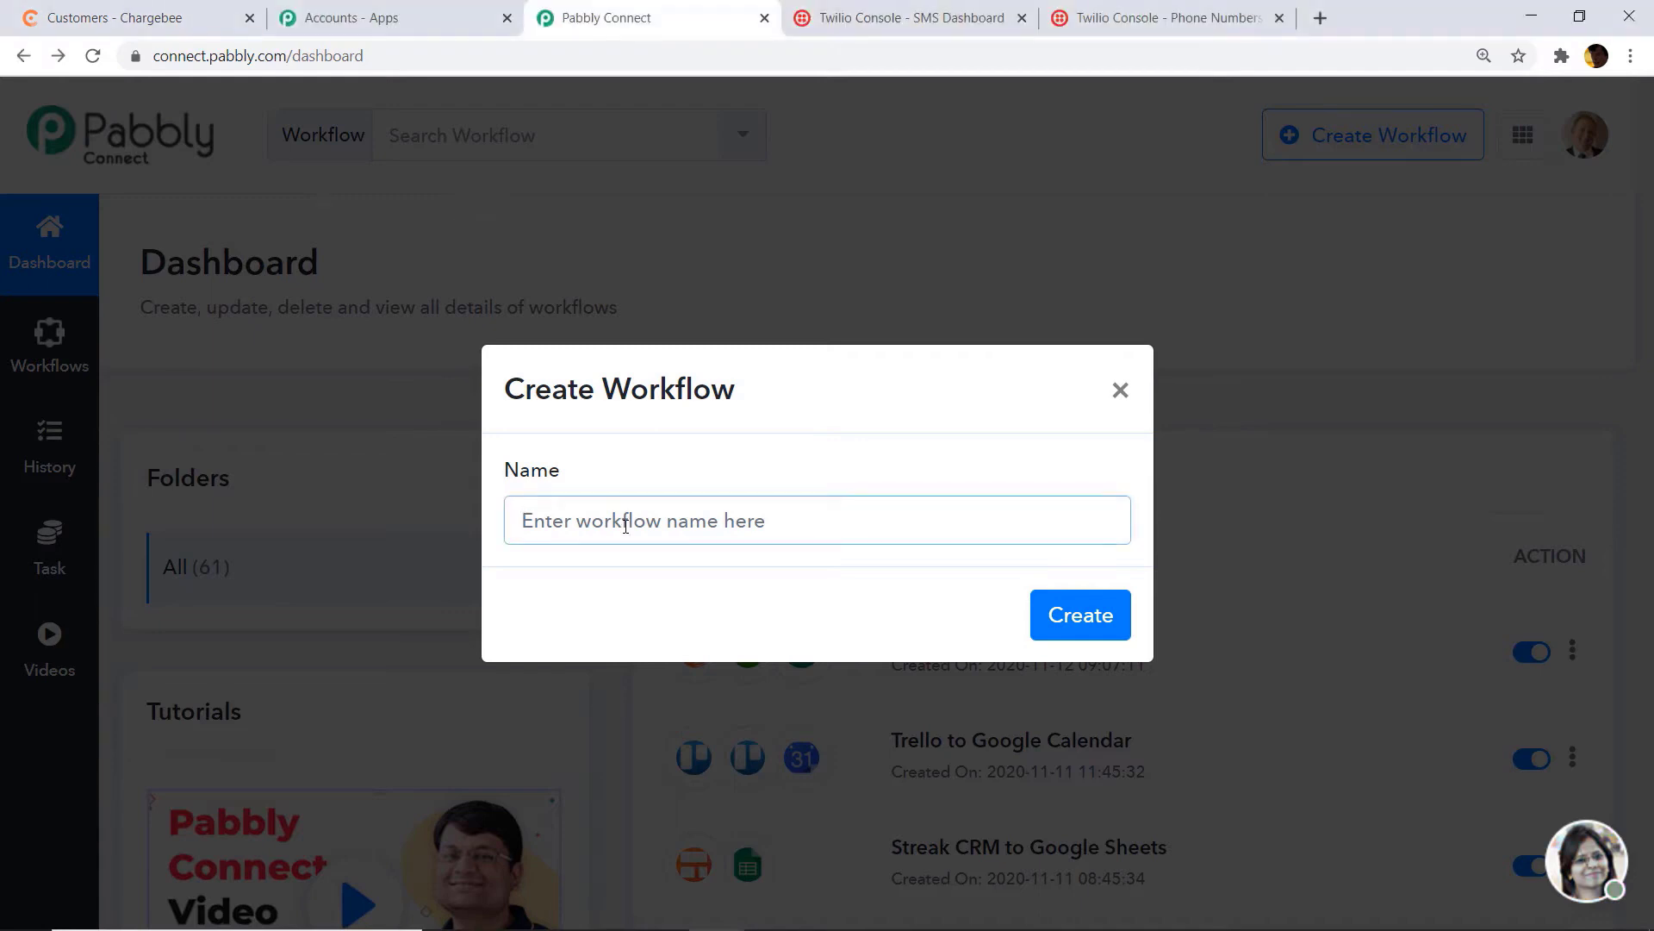
type("Cha")
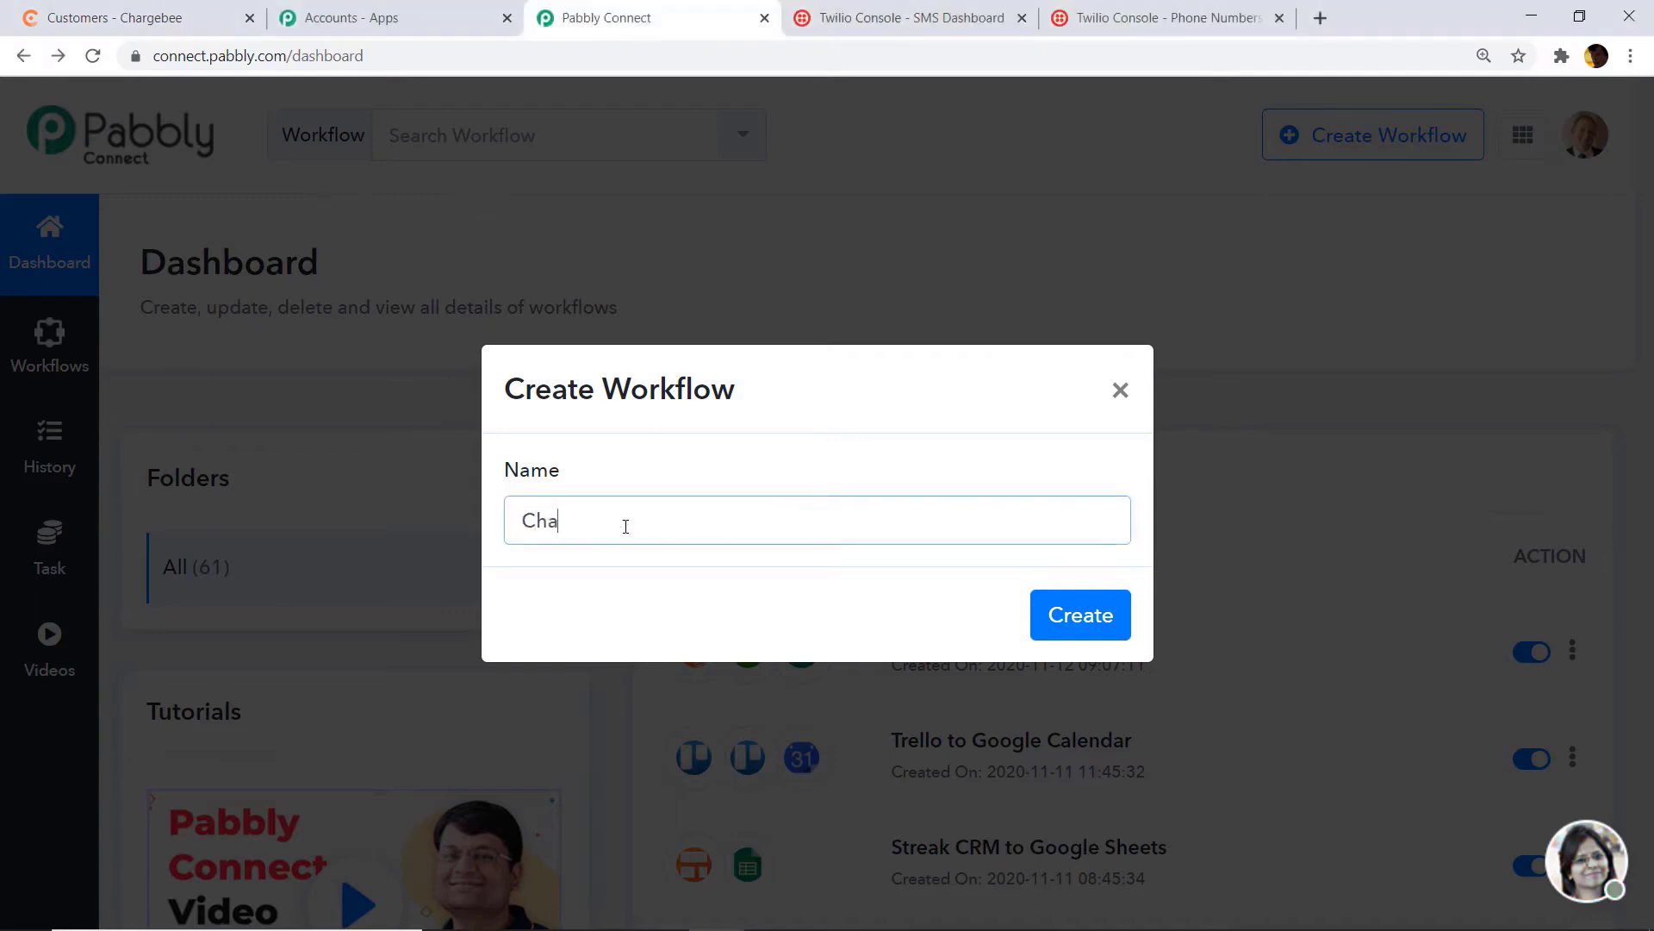
type("rgebee To Twilio")
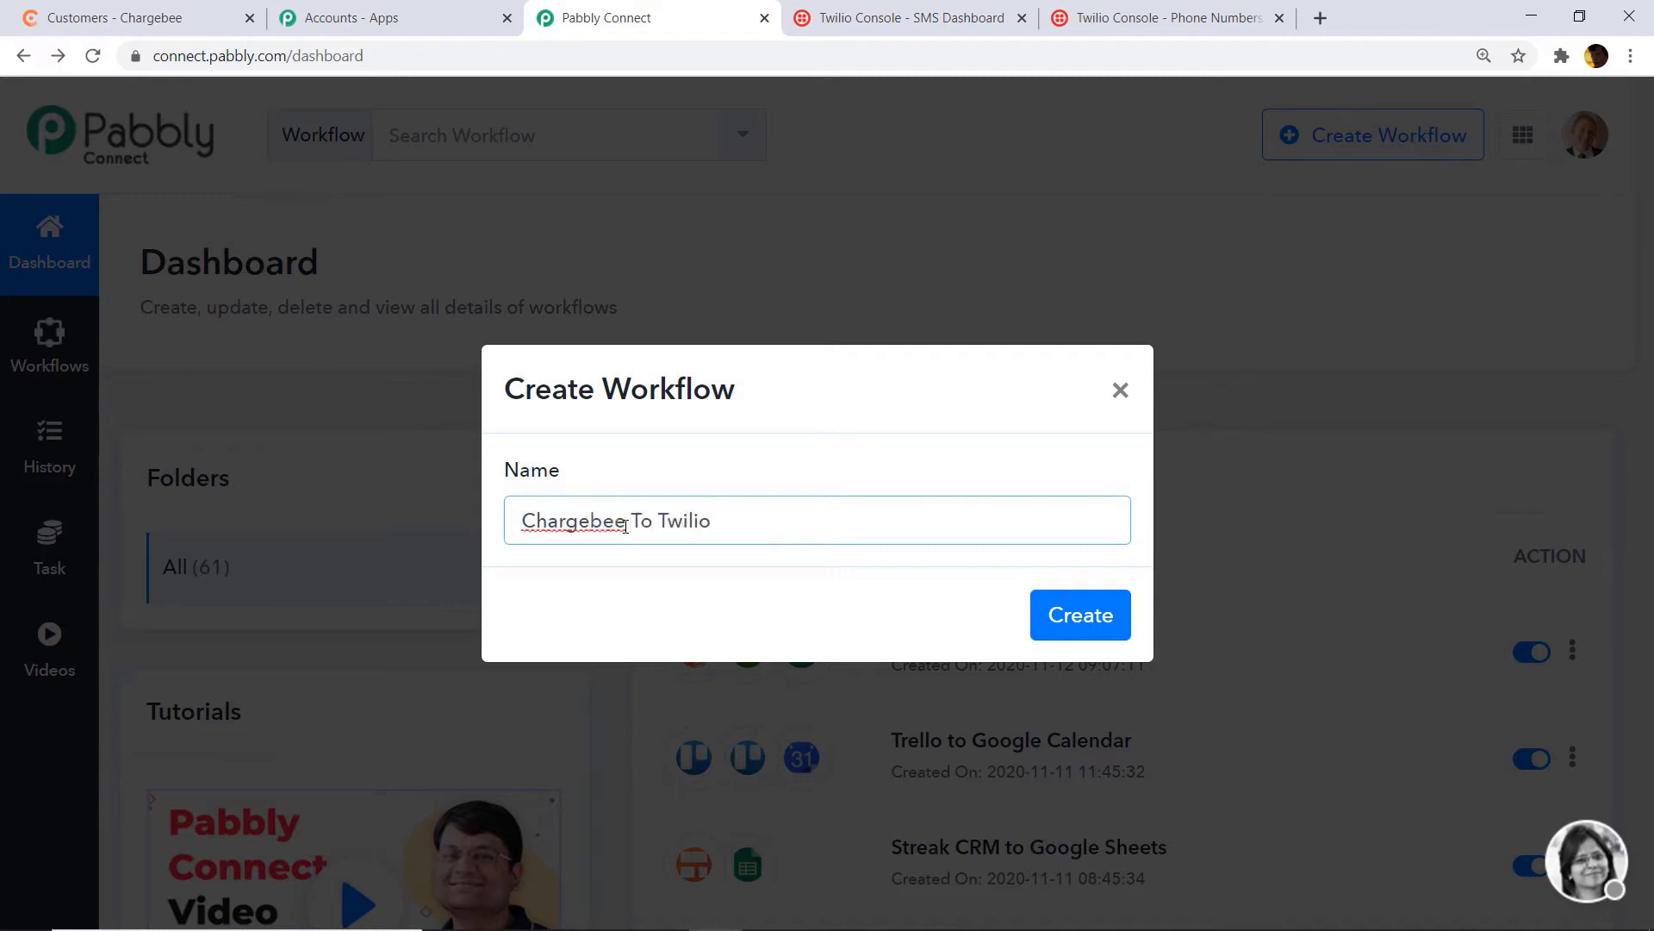
left_click(1097, 619)
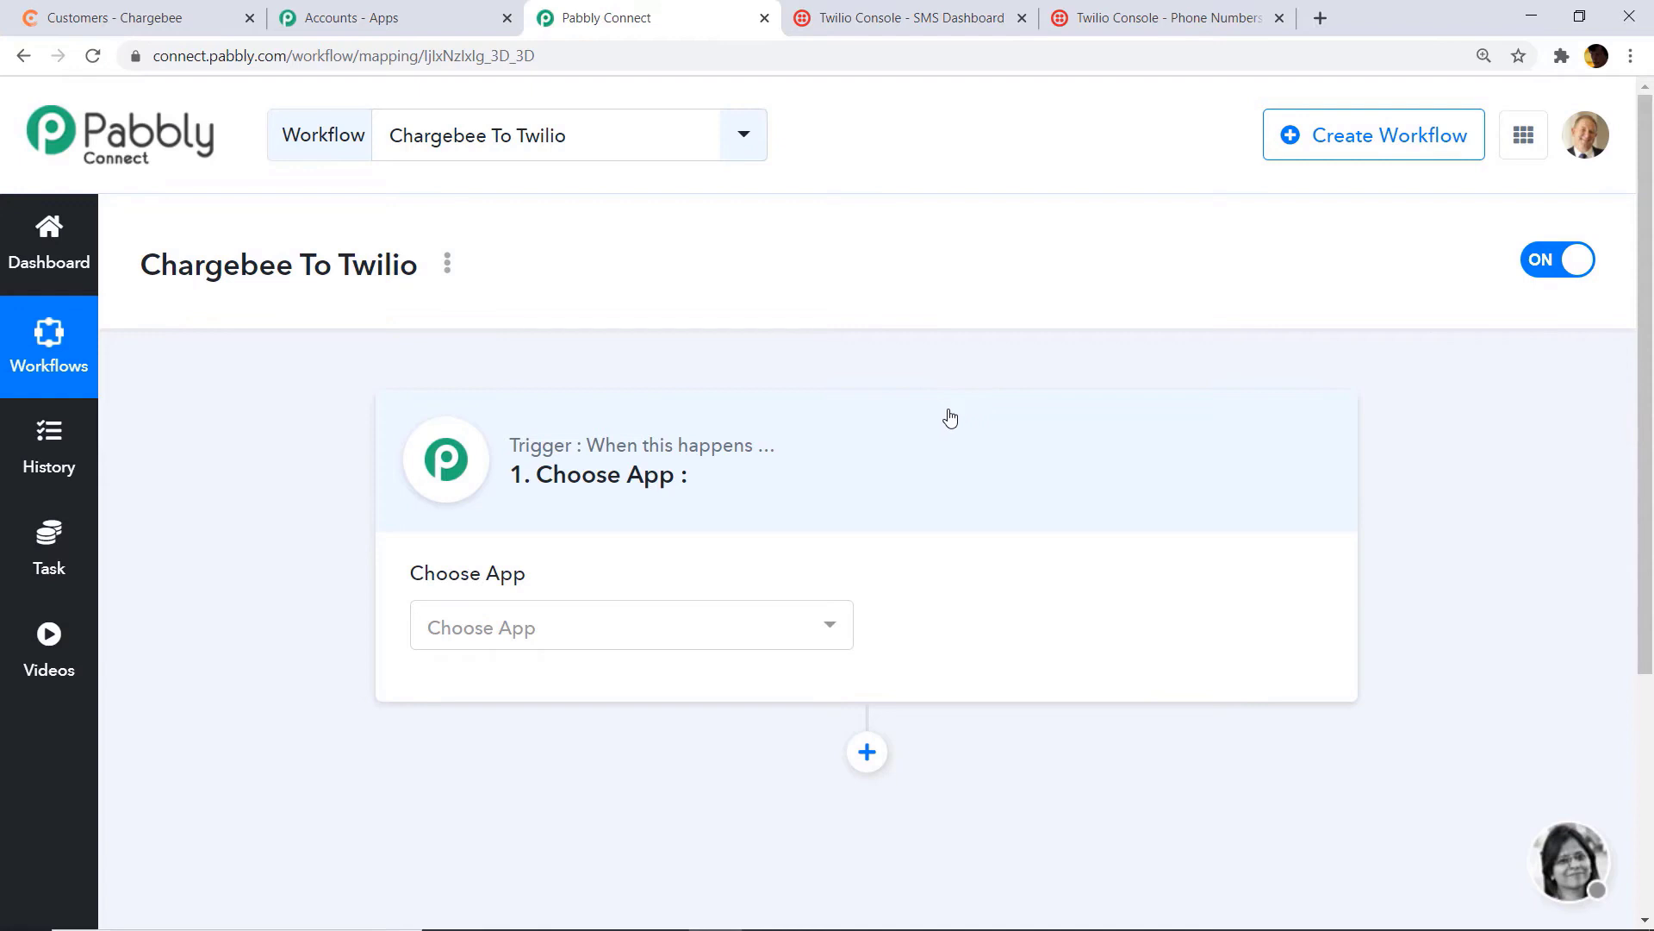
Step: Set the trigger app to Chargebee with the New Subscription method
left_click(600, 624)
type("charge")
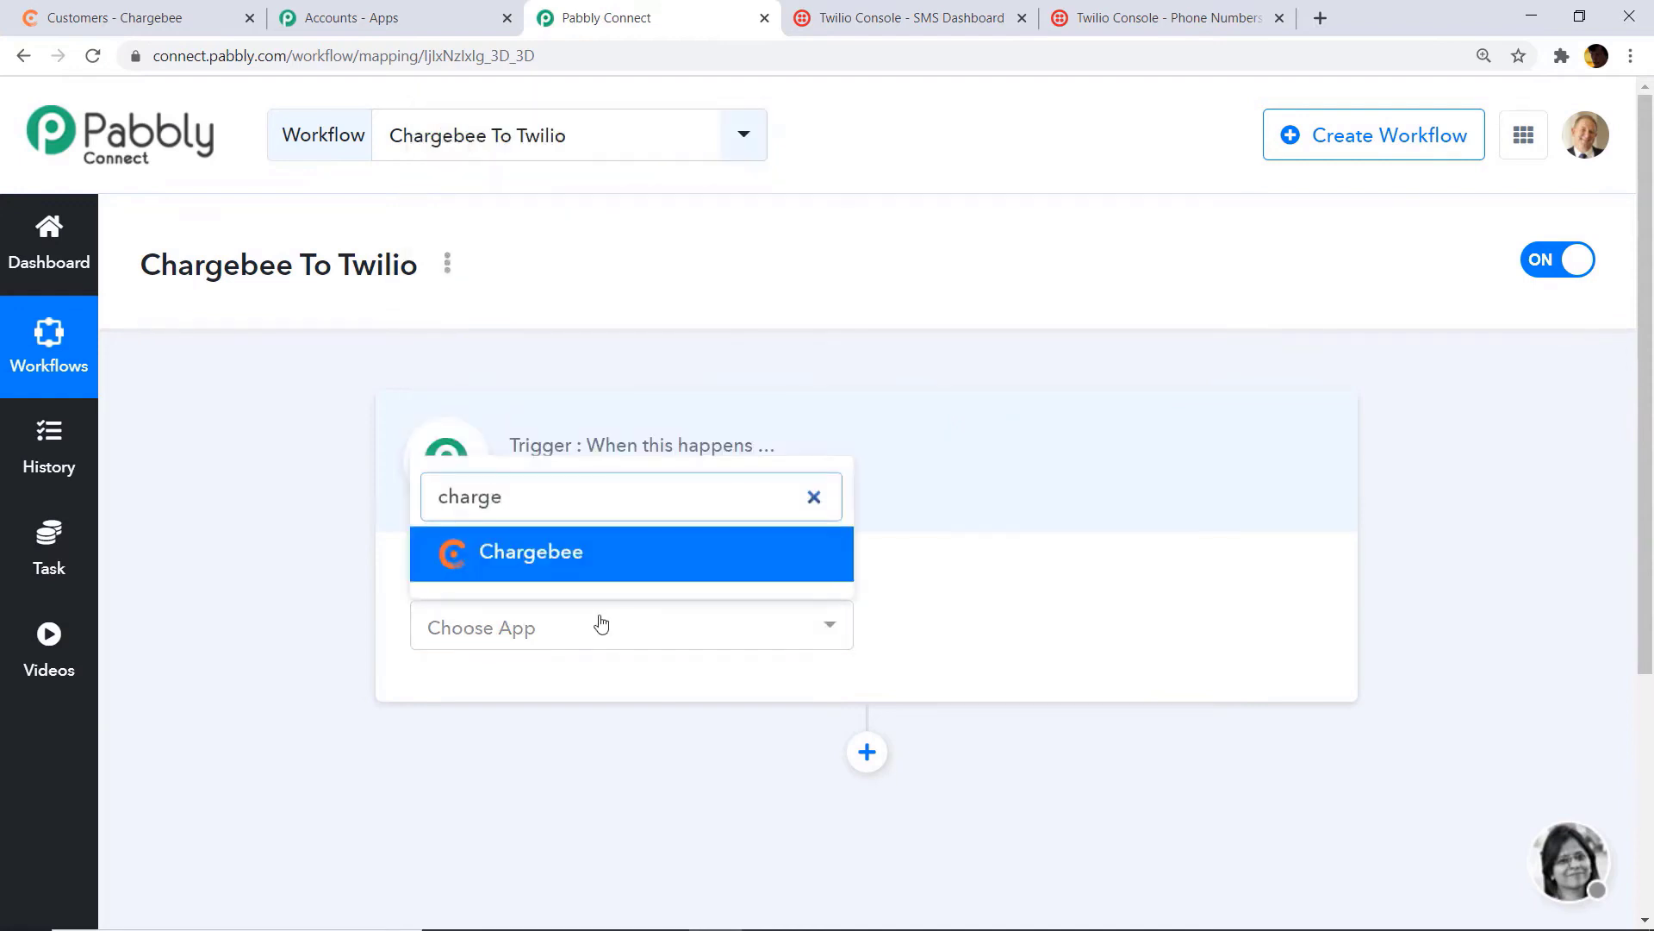
left_click(638, 565)
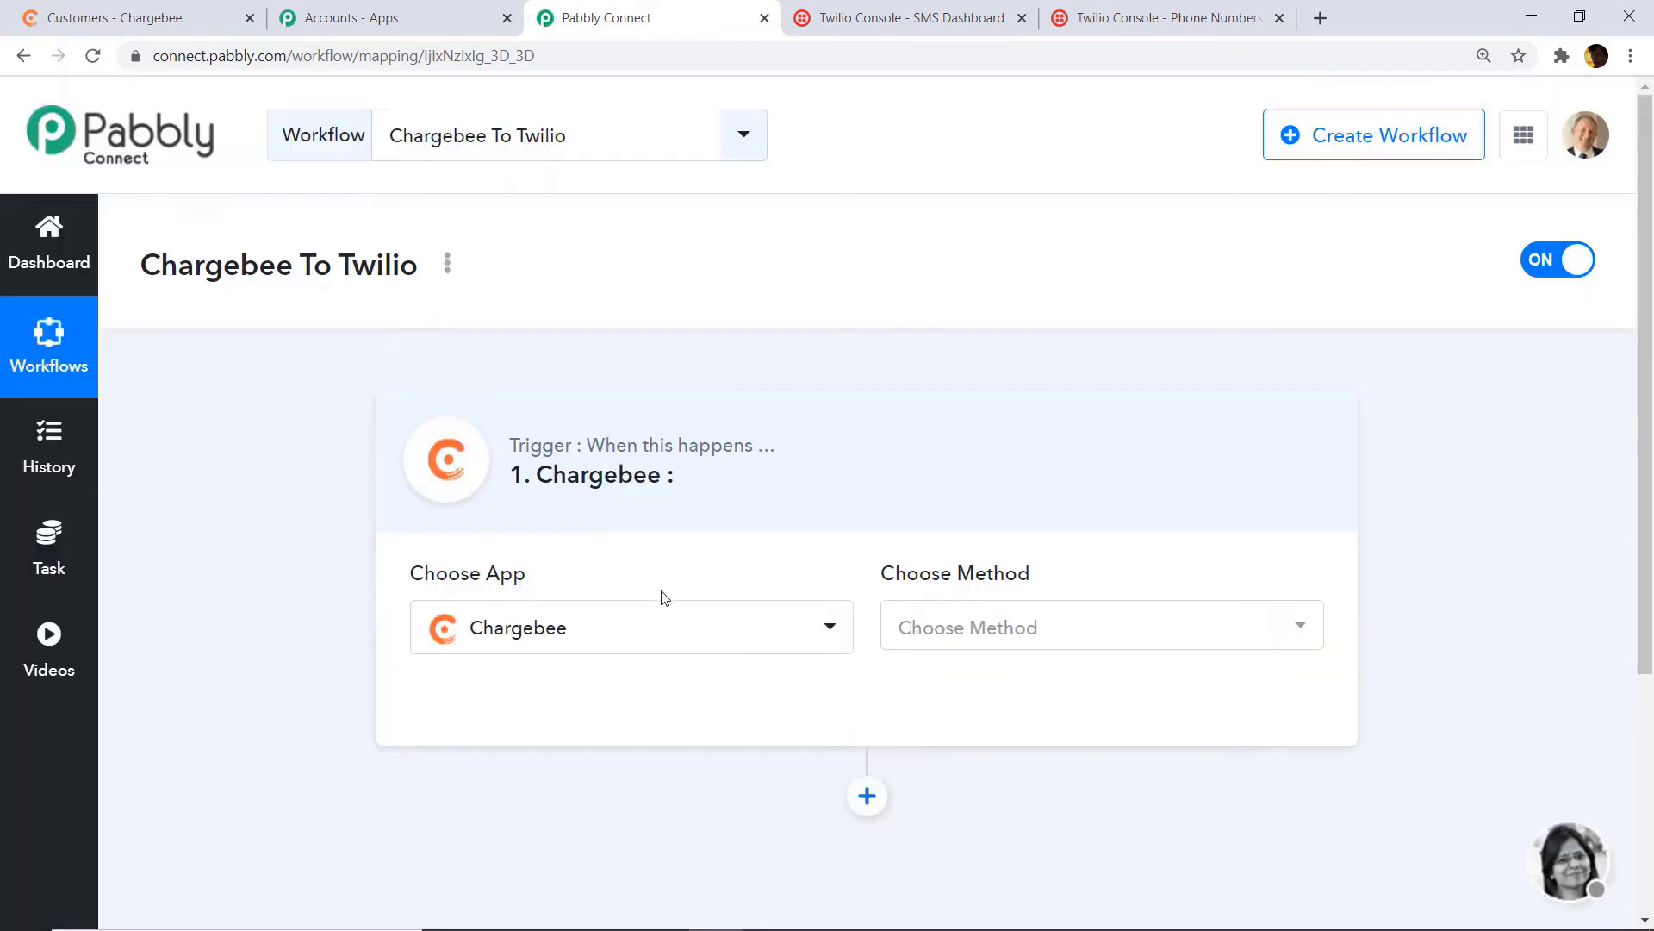
left_click(991, 629)
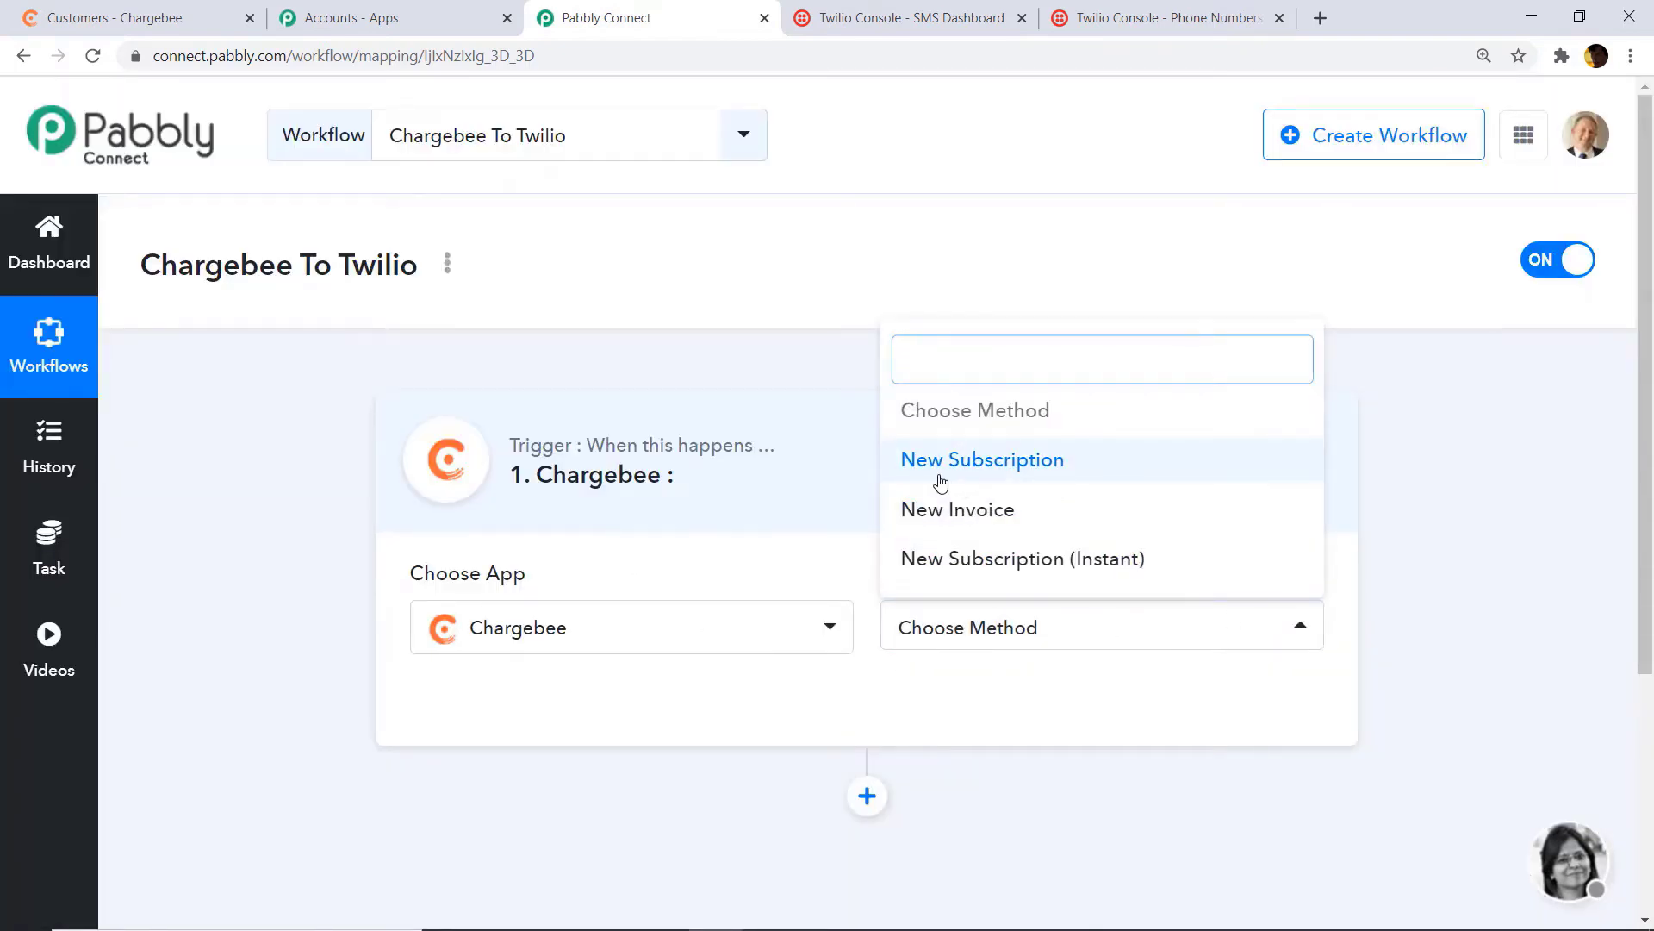
left_click(1023, 465)
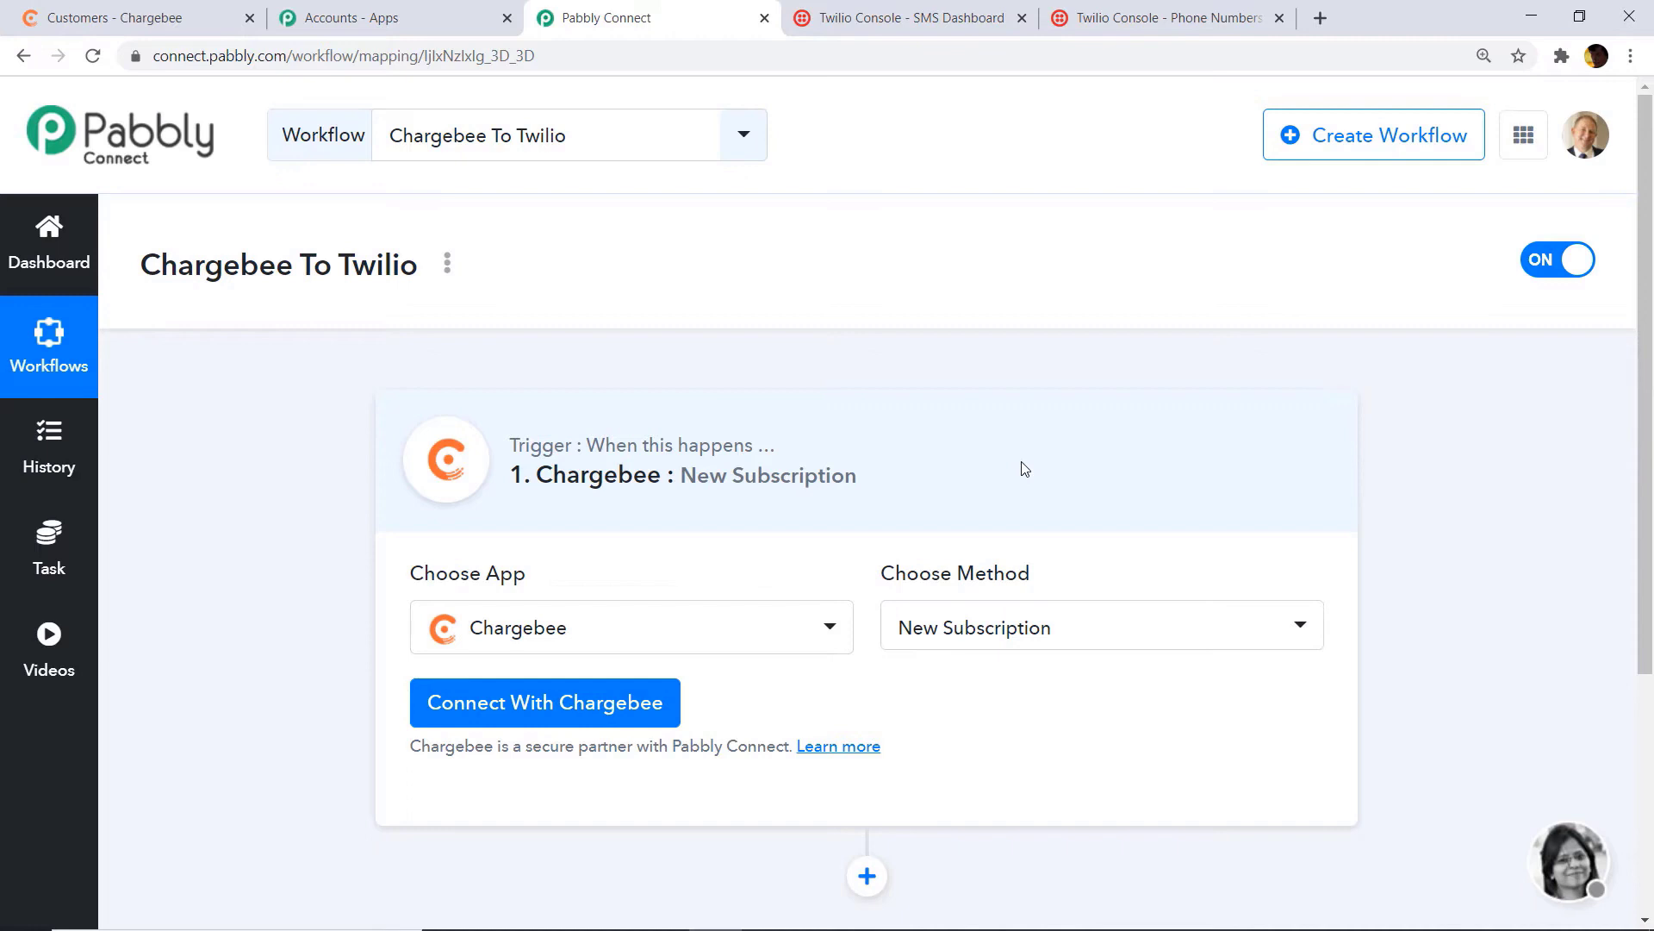
left_click(1002, 632)
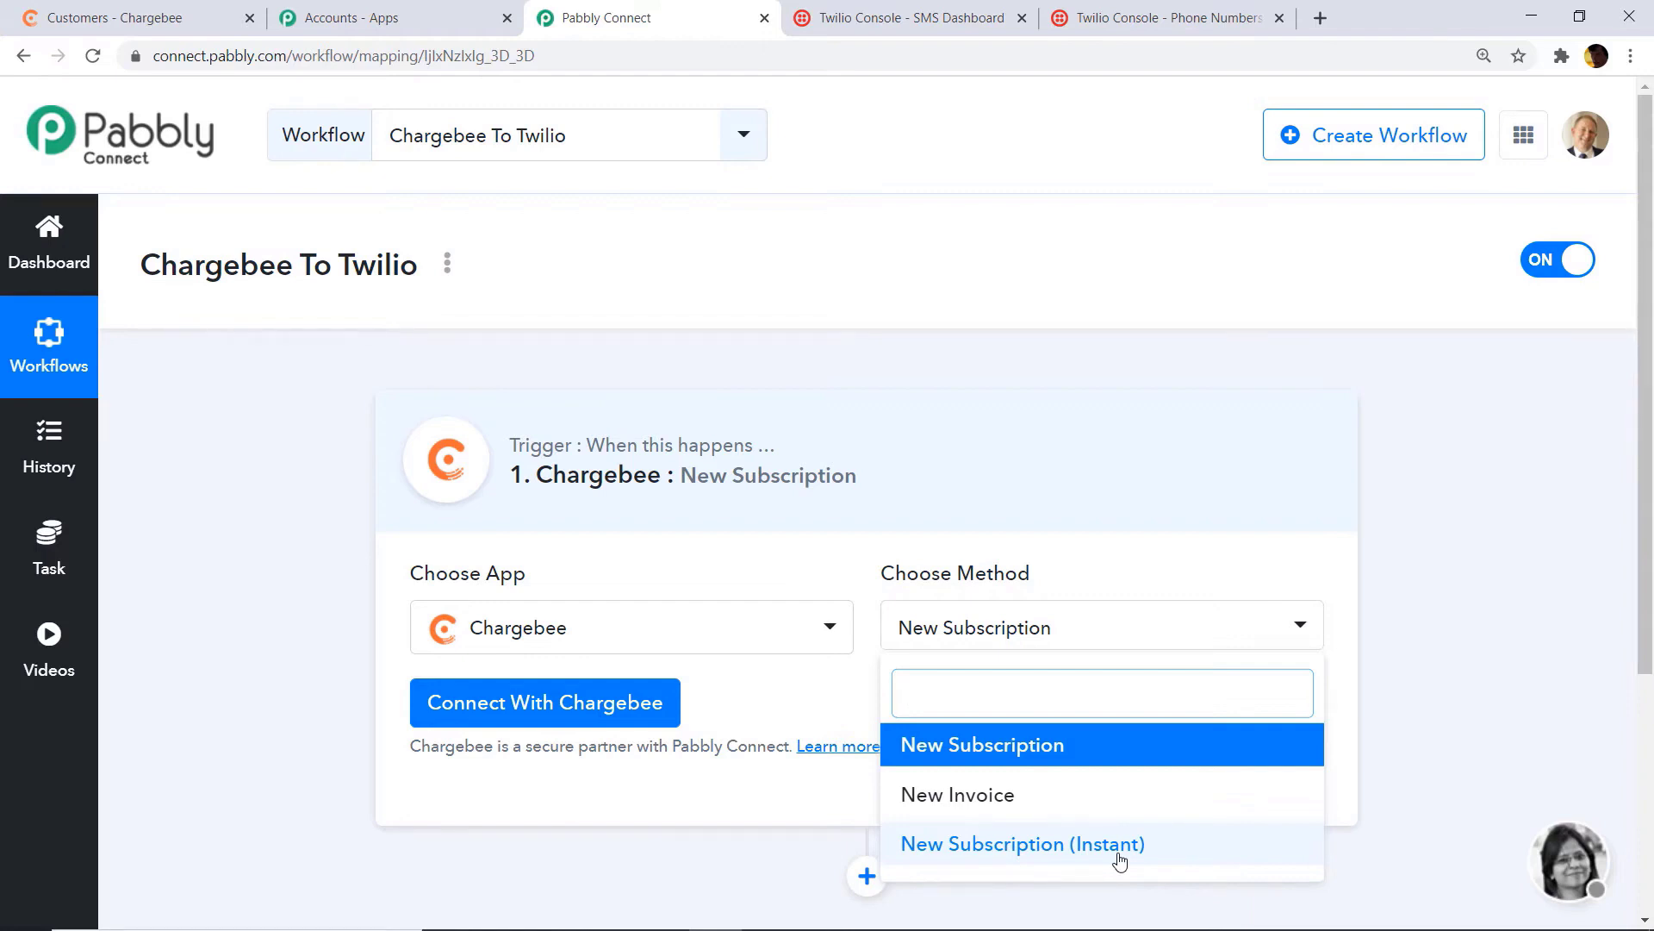
left_click(1039, 755)
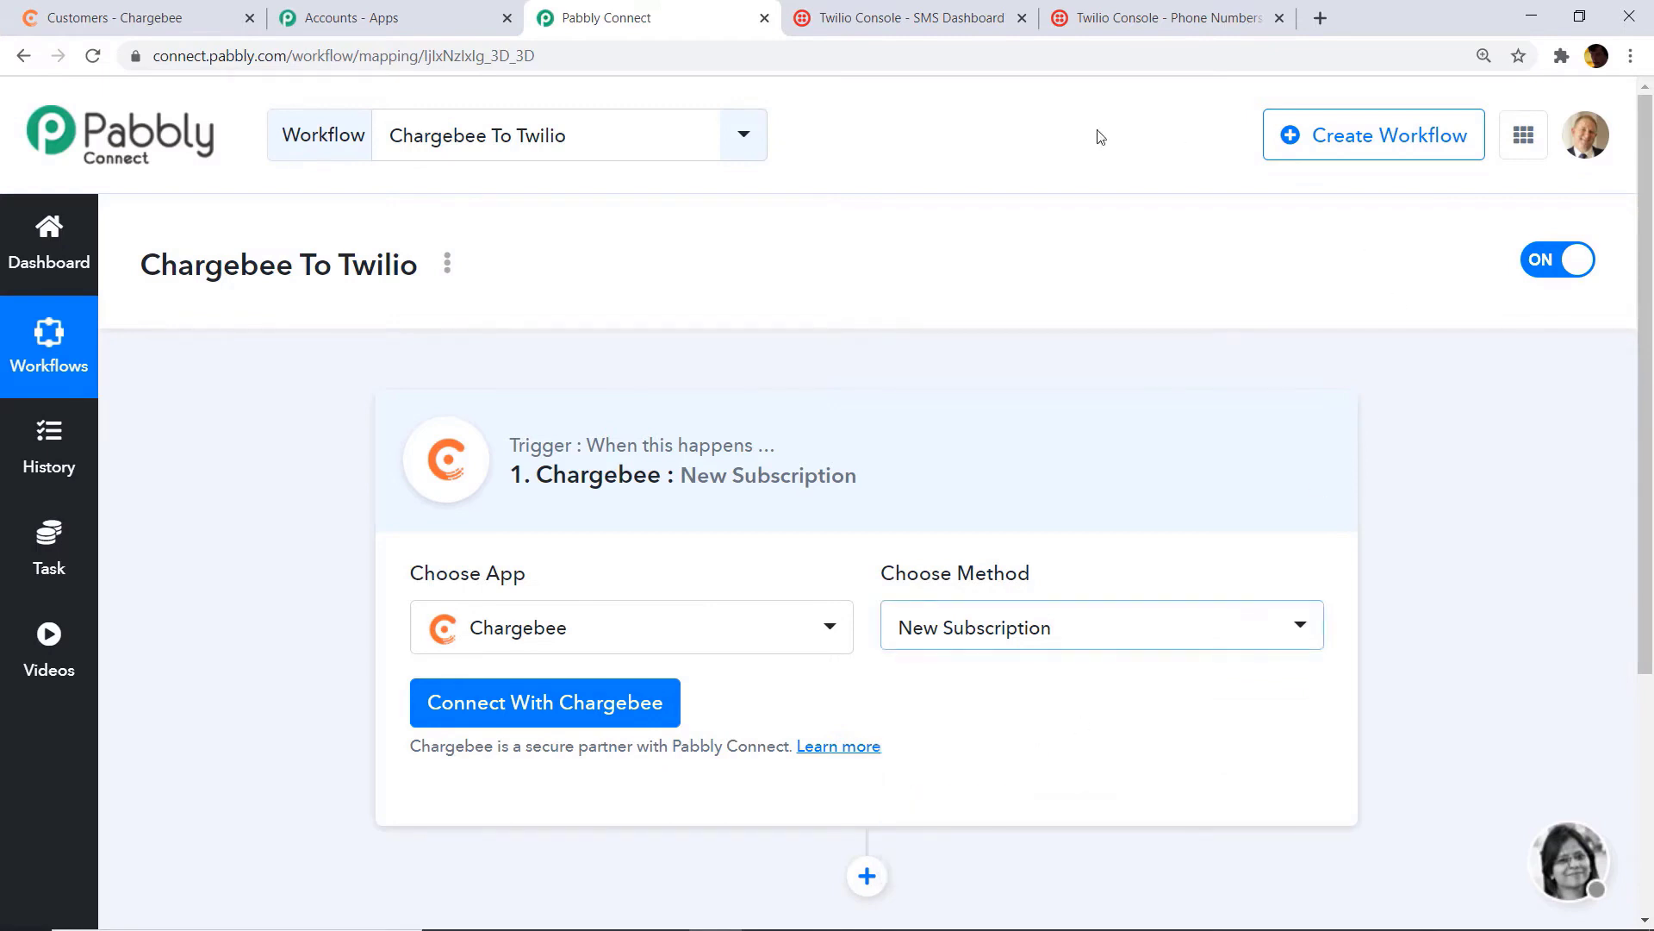
Step: Open the Chargebee credentials form for API key and site name, then switch to Chargebee
left_click(548, 704)
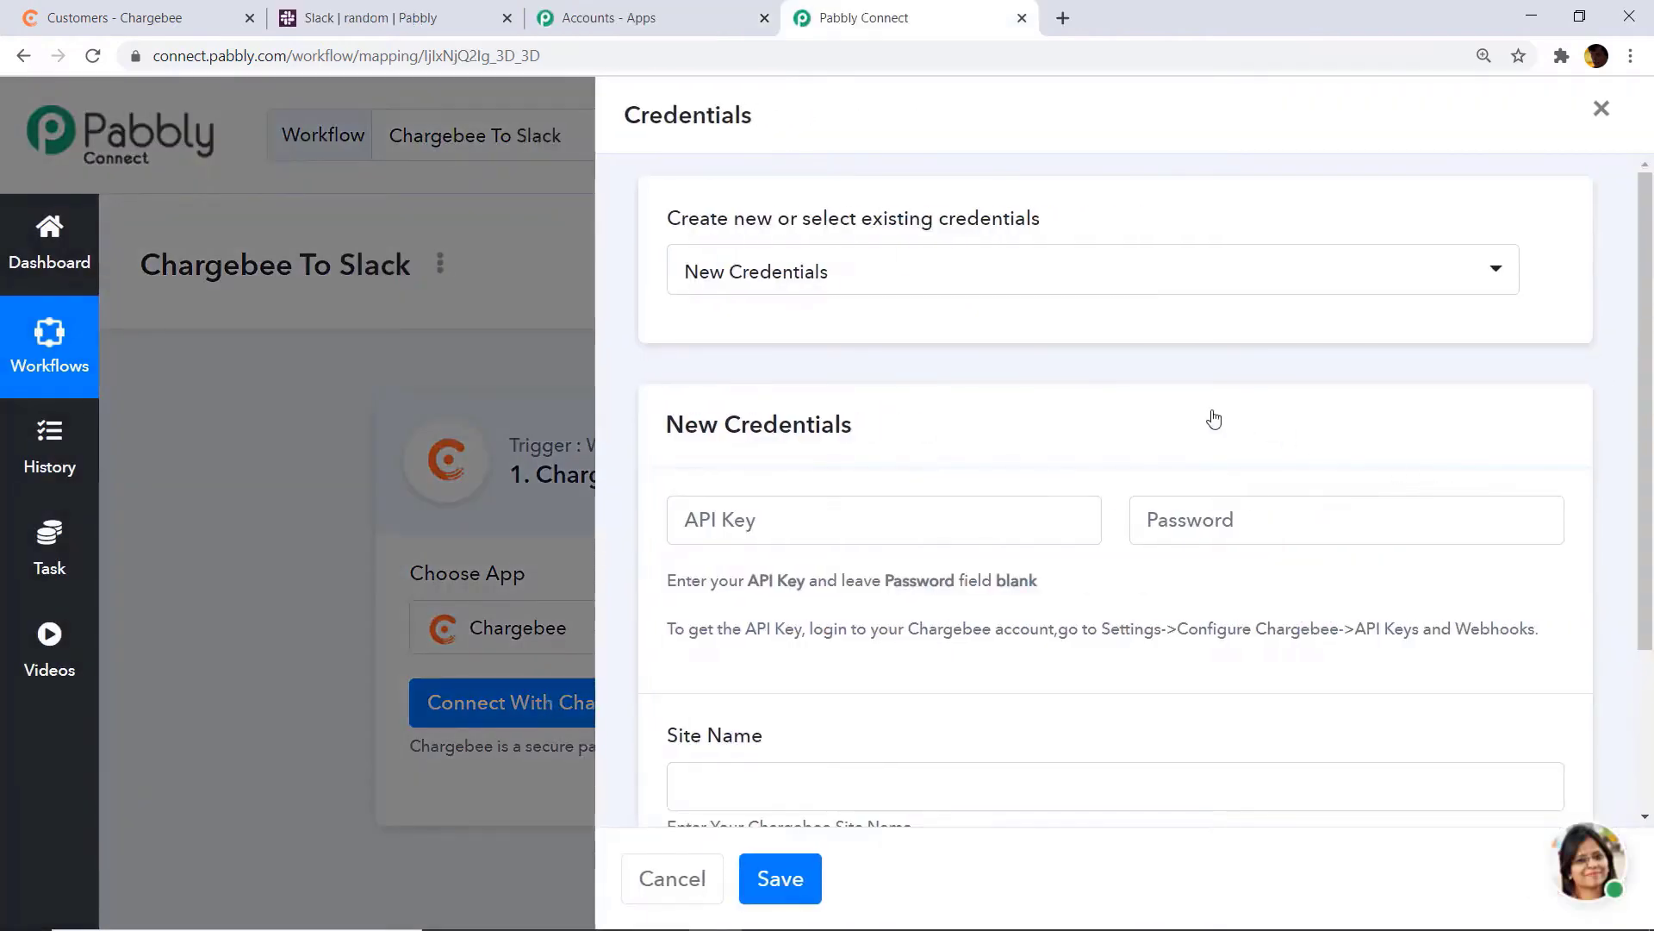
scroll(1215, 420, "down", 3)
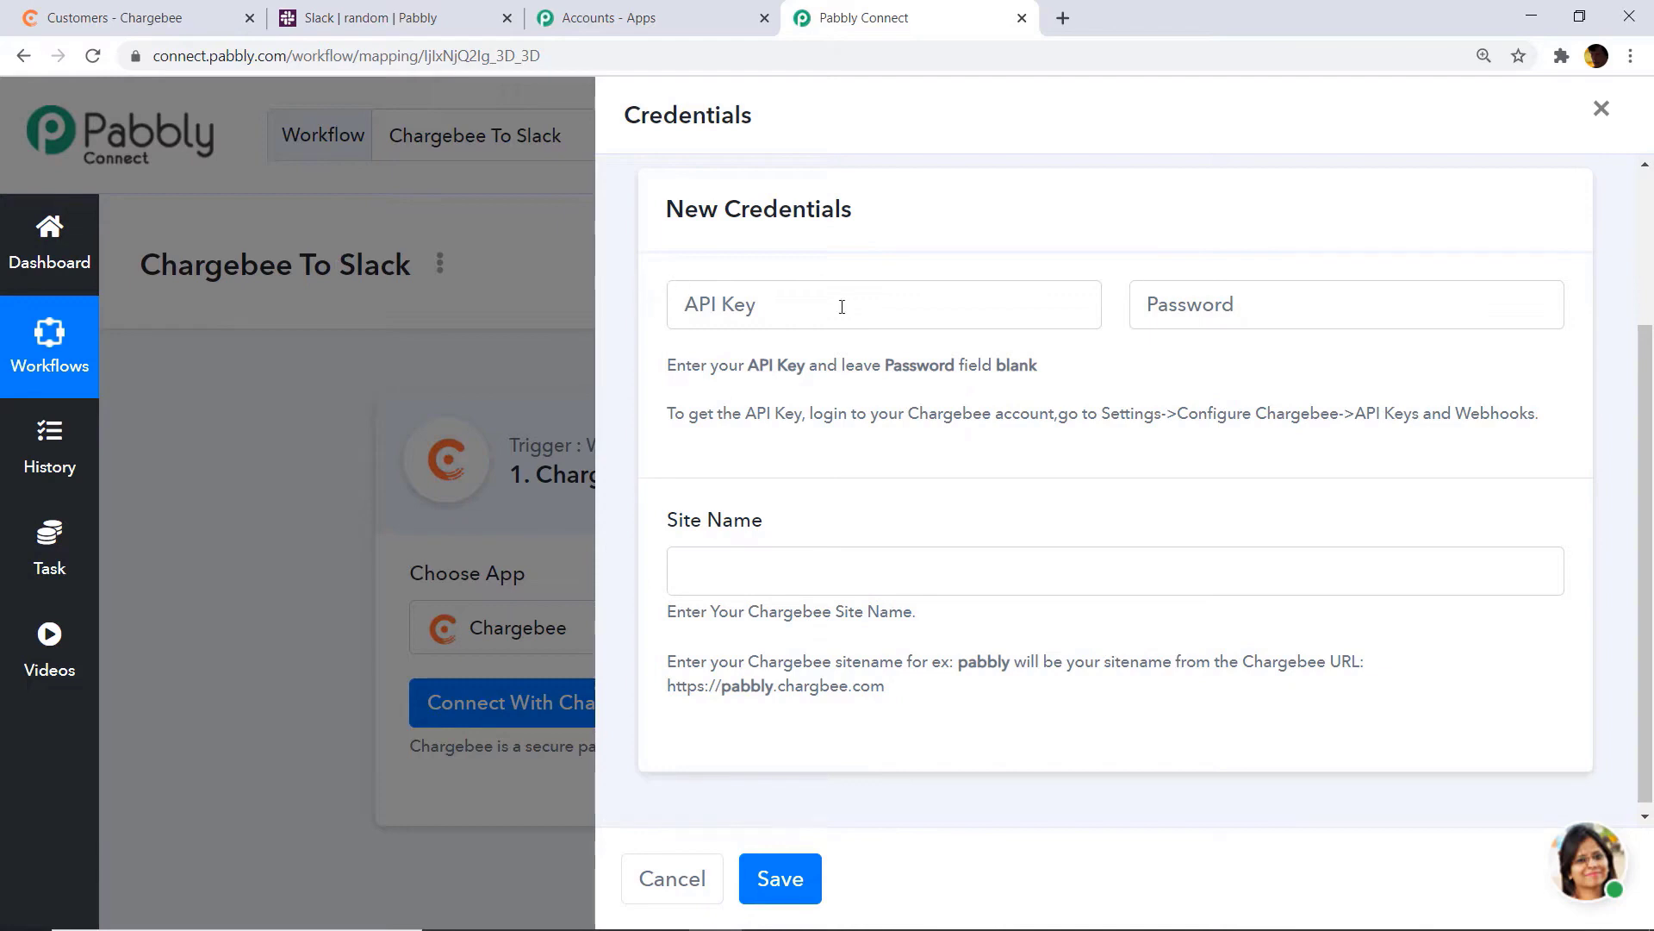
left_click(55, 4)
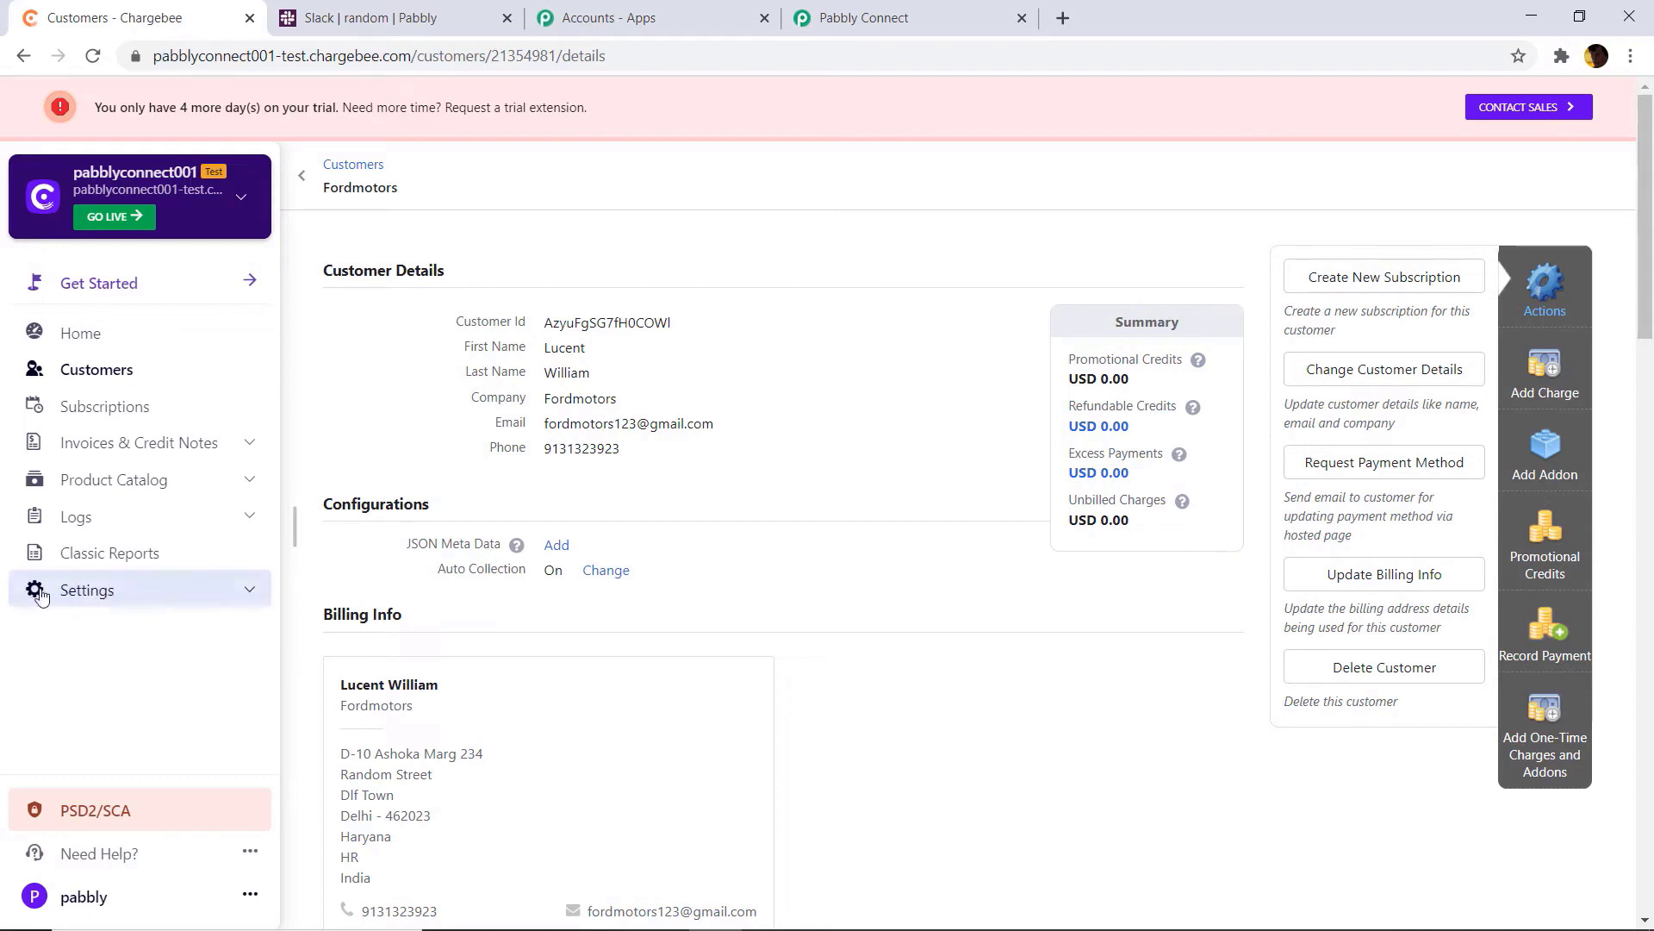
Step: Navigate to the API keys page under Chargebee's Configure Chargebee settings
left_click(72, 595)
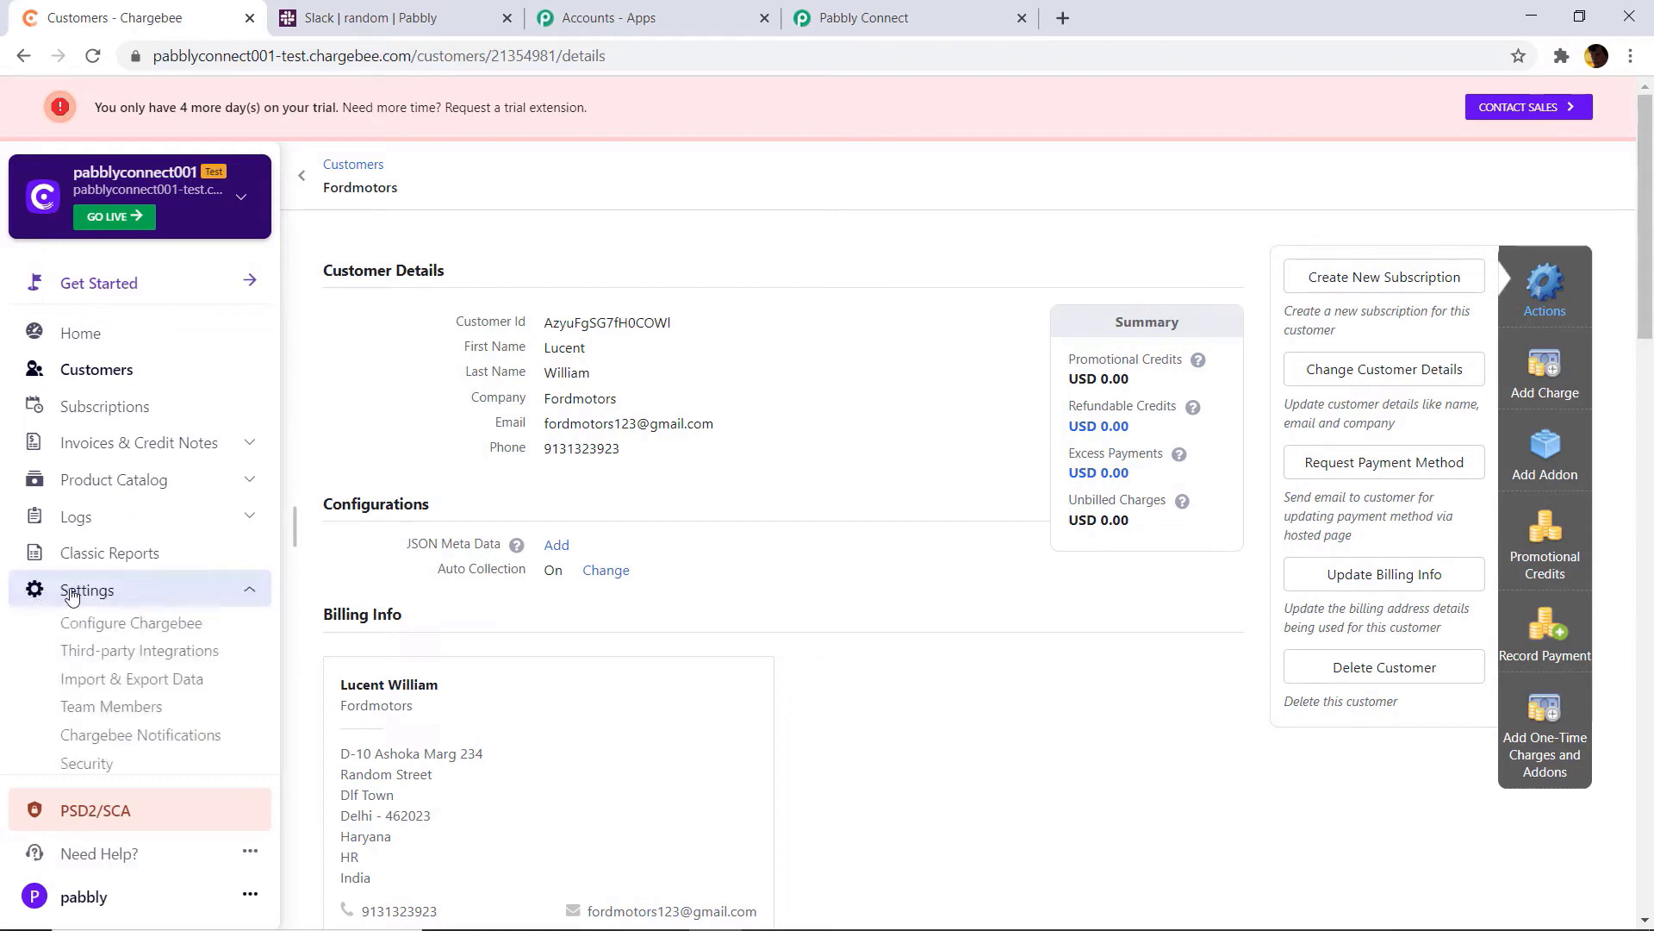
left_click(112, 633)
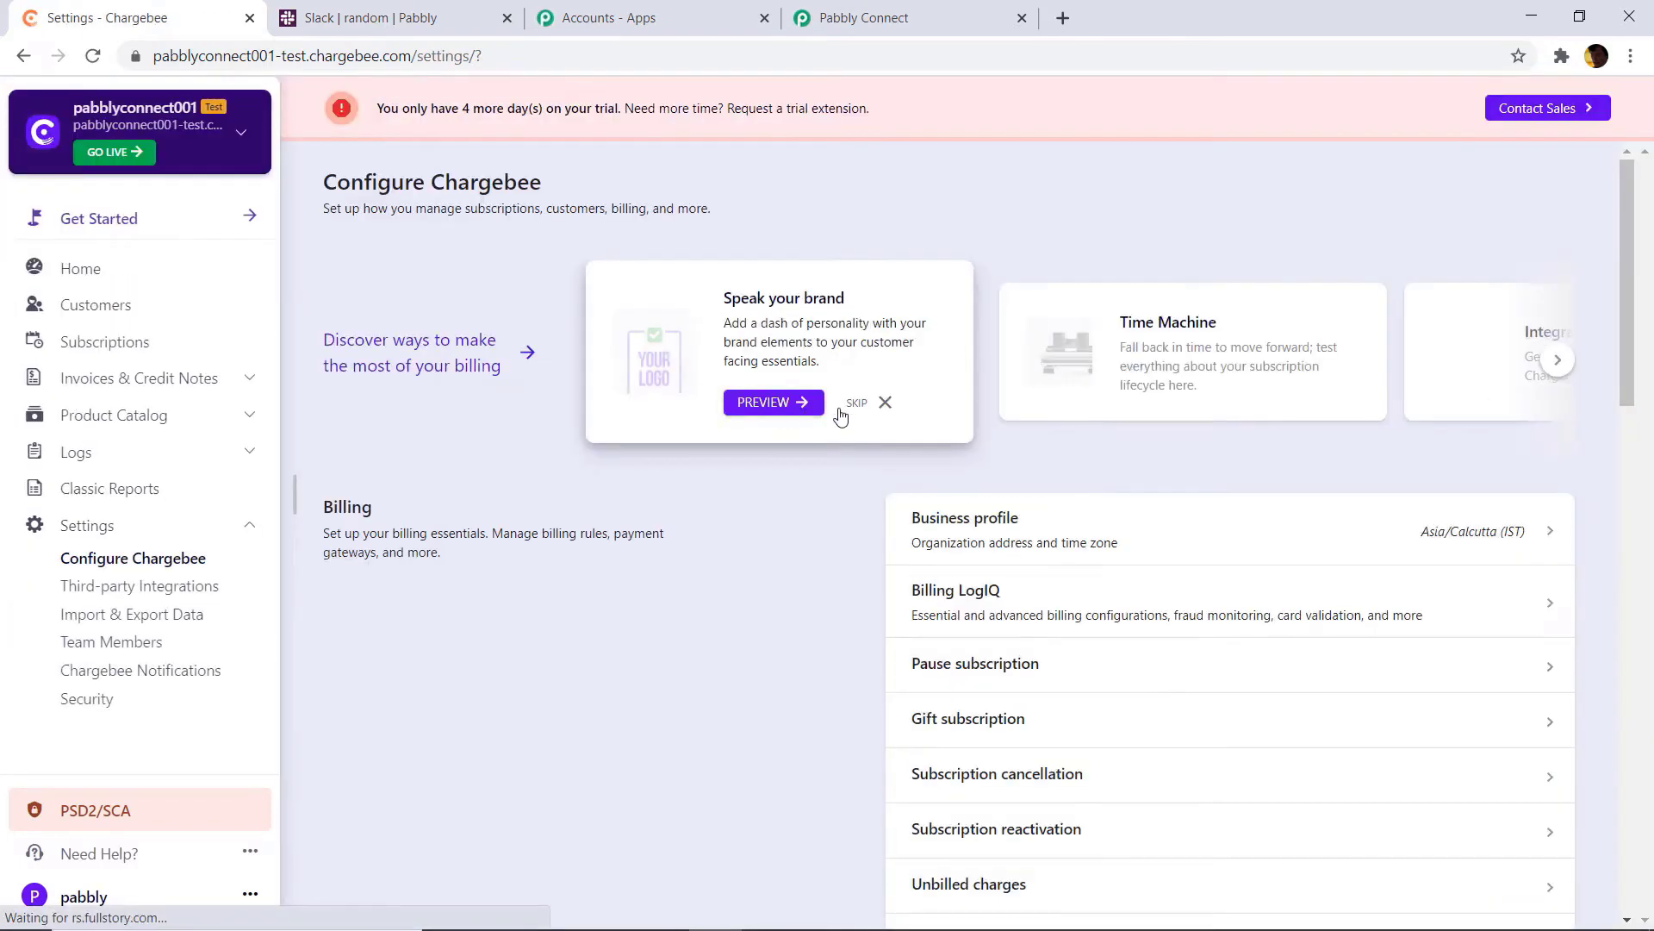
scroll(841, 415, "down", 15)
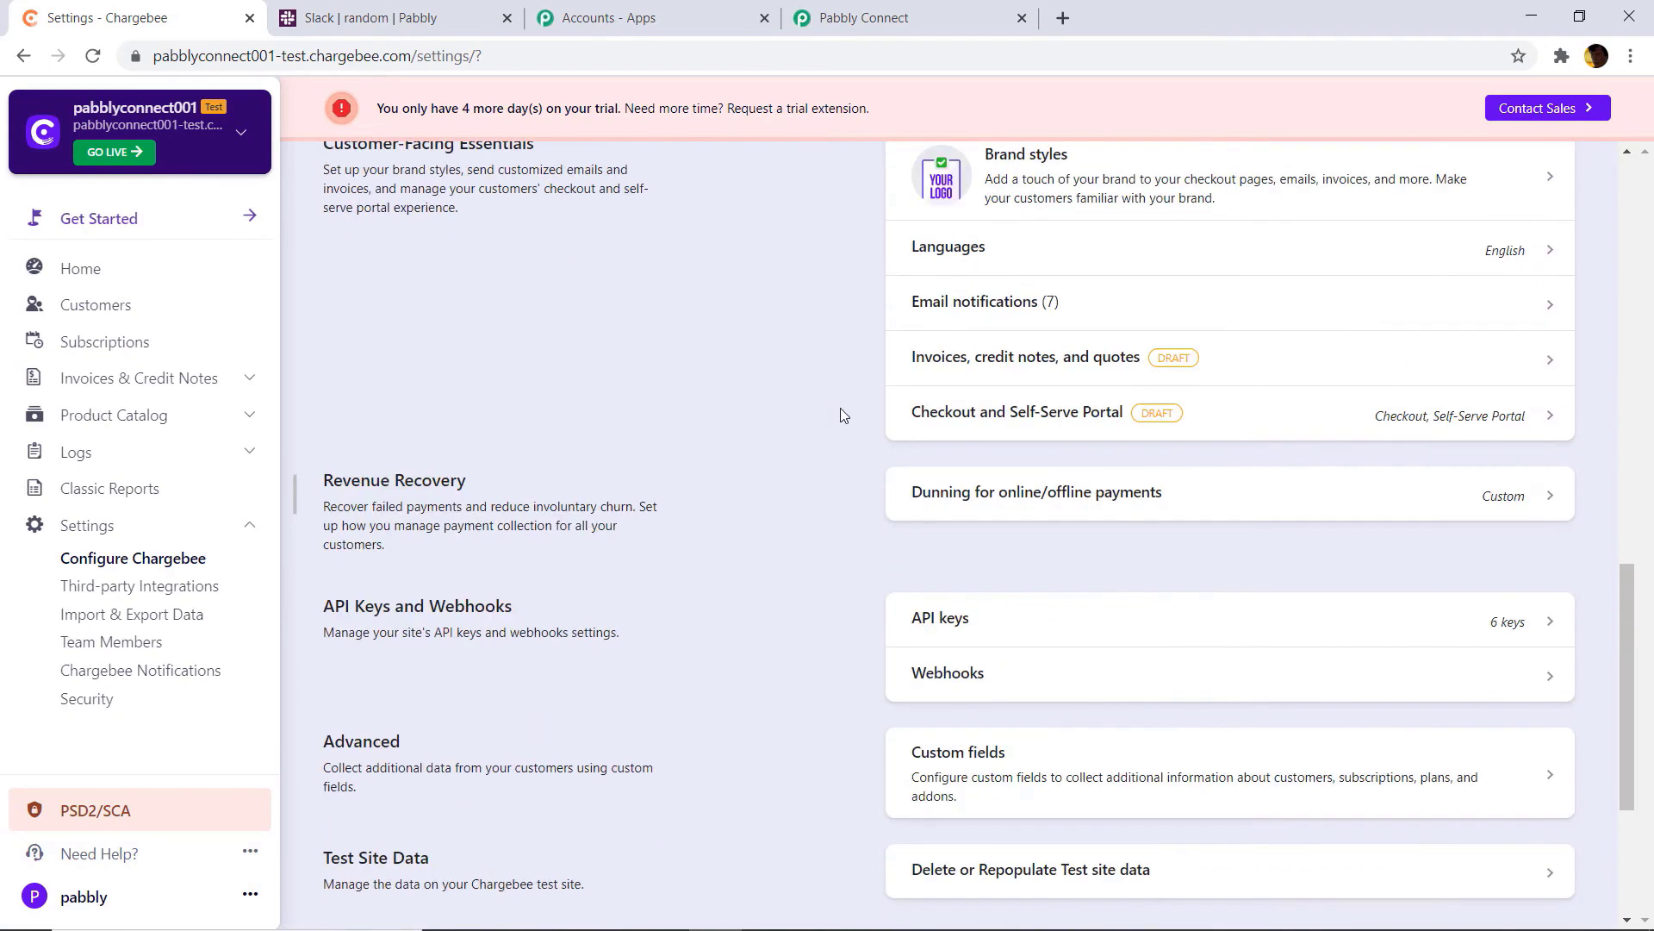
scroll(842, 415, "down", 3)
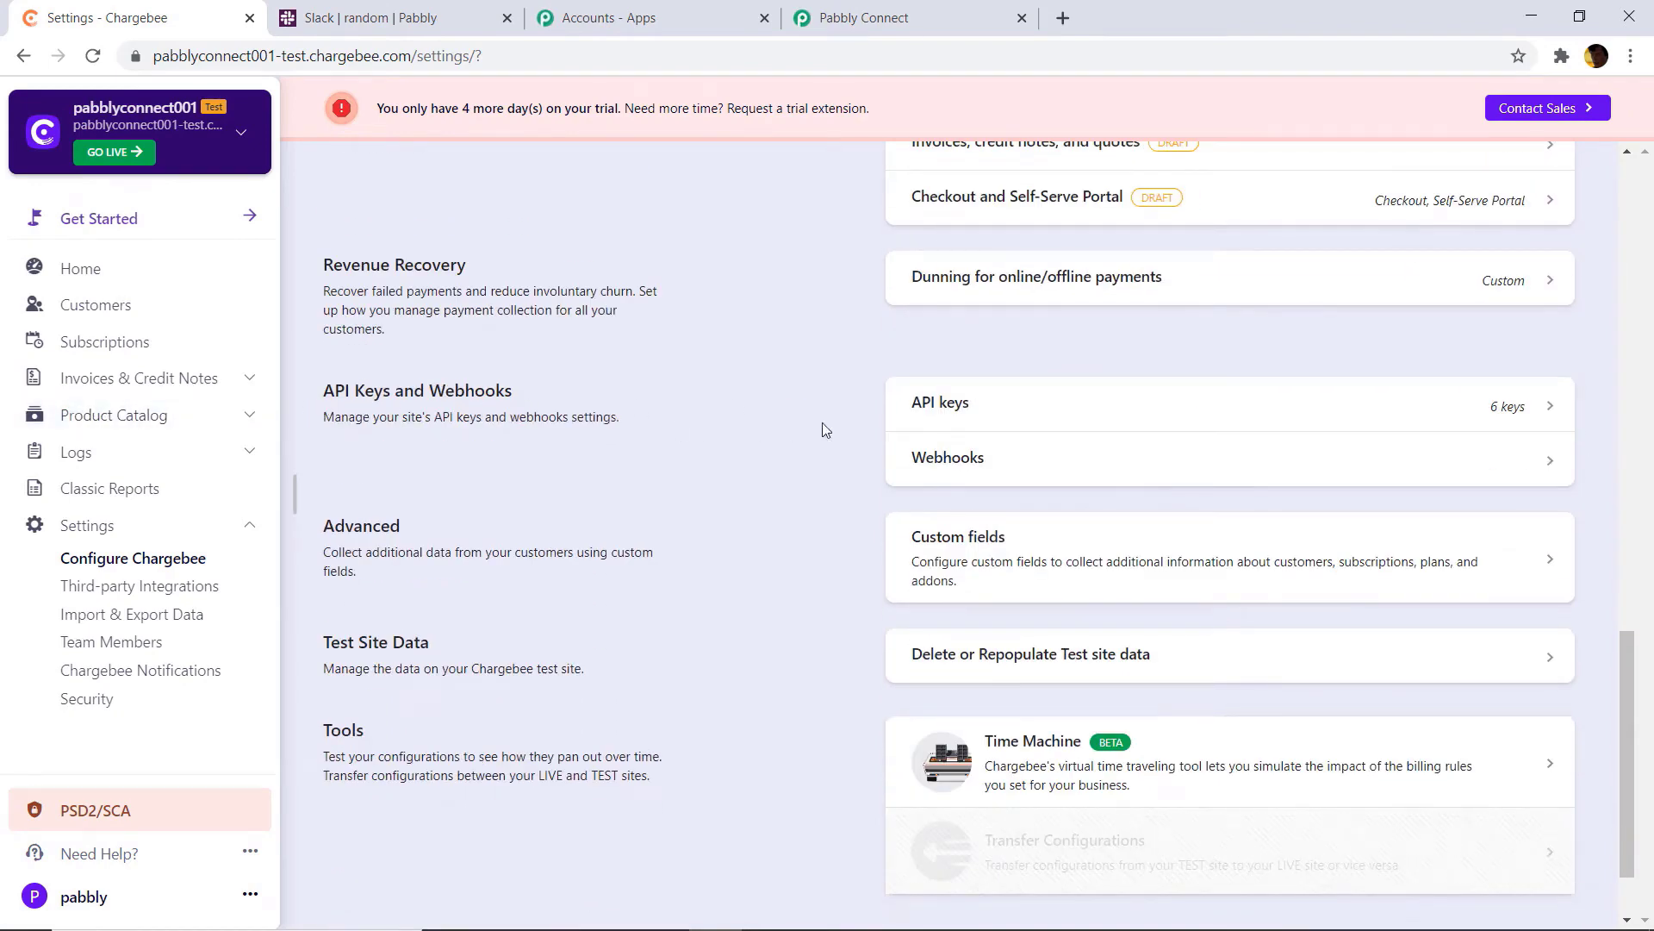
left_click(967, 421)
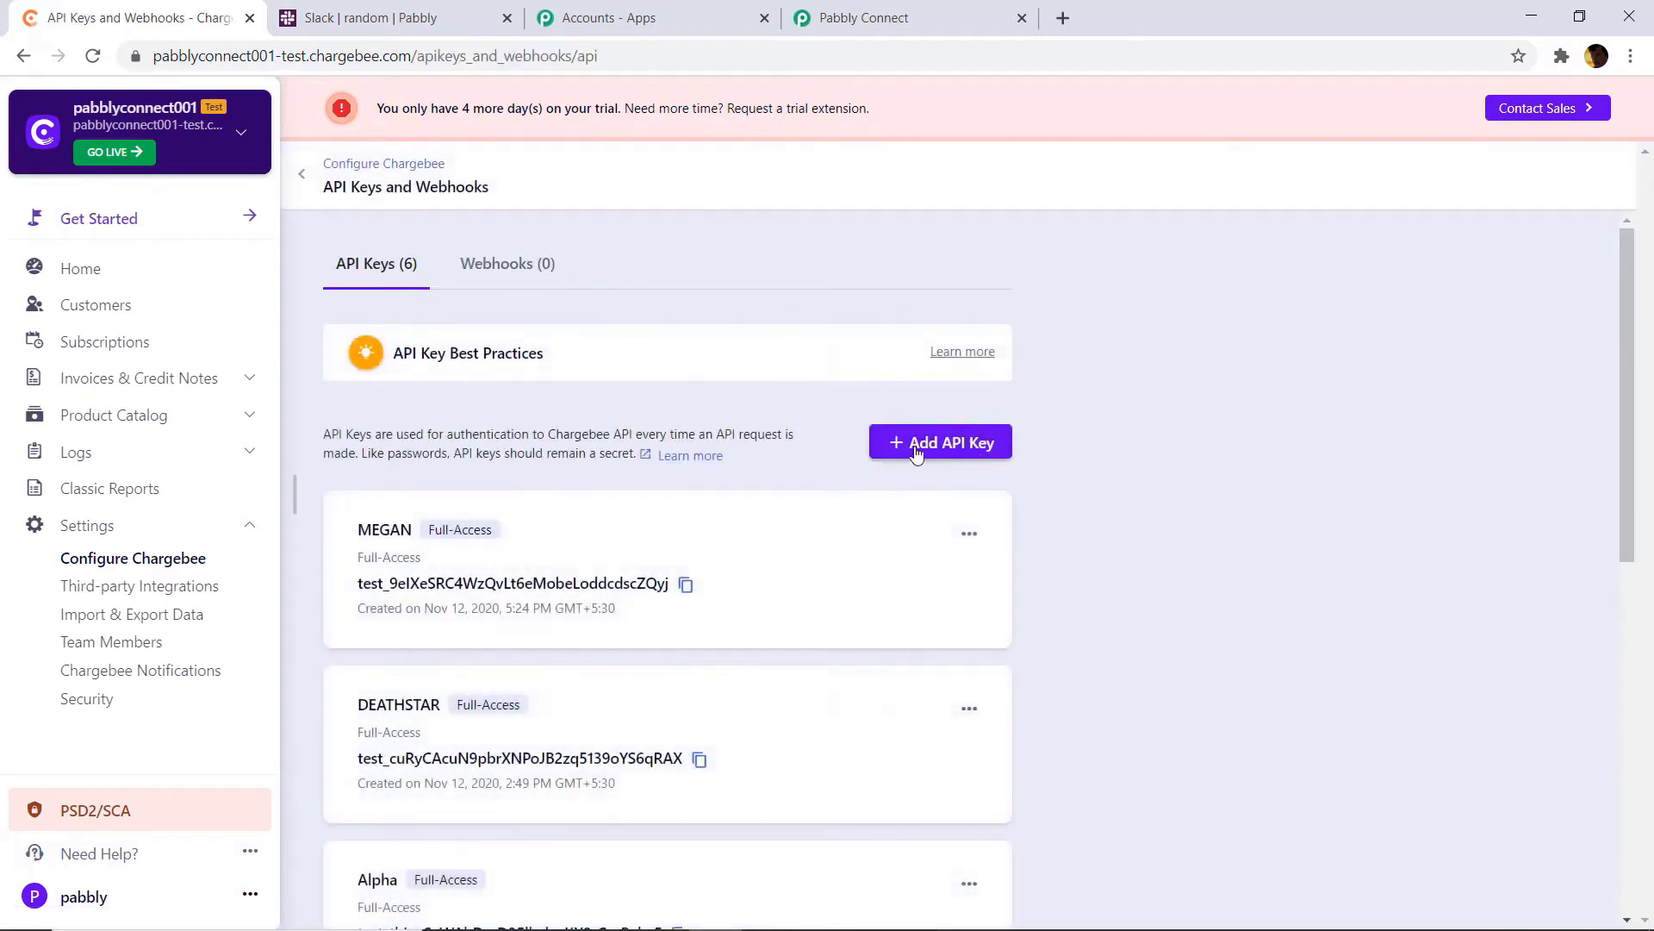
Step: Create a Full-Access API key named BARBIE and copy its key value
left_click(972, 449)
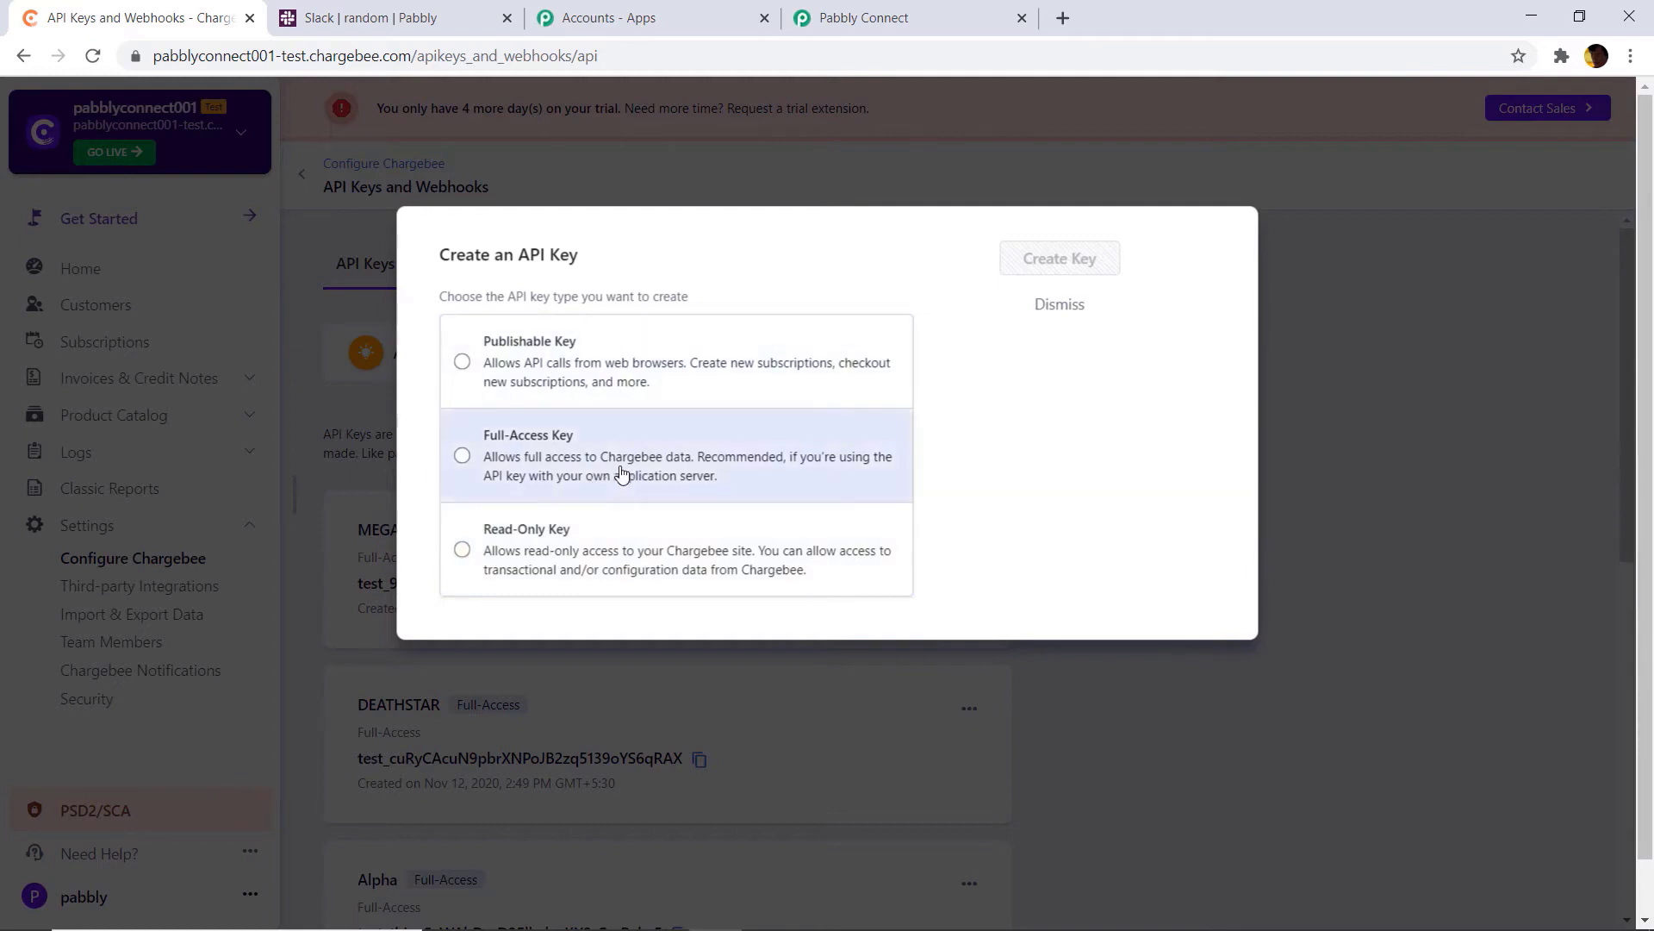
left_click(548, 454)
left_click(546, 426)
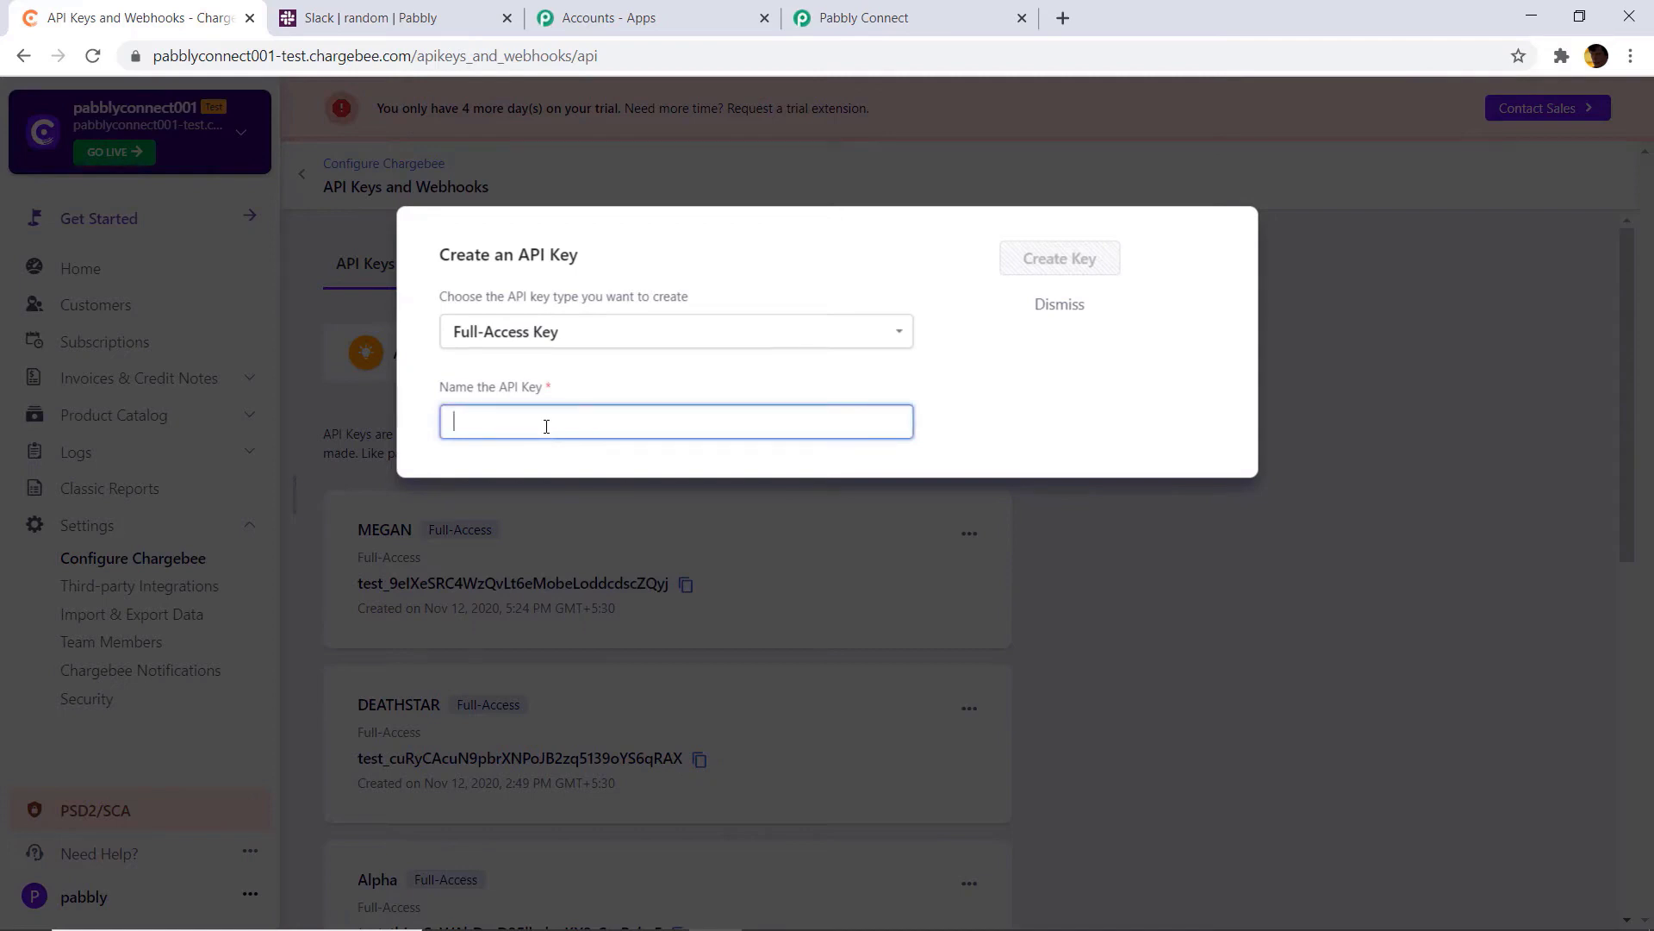
type("BARBI")
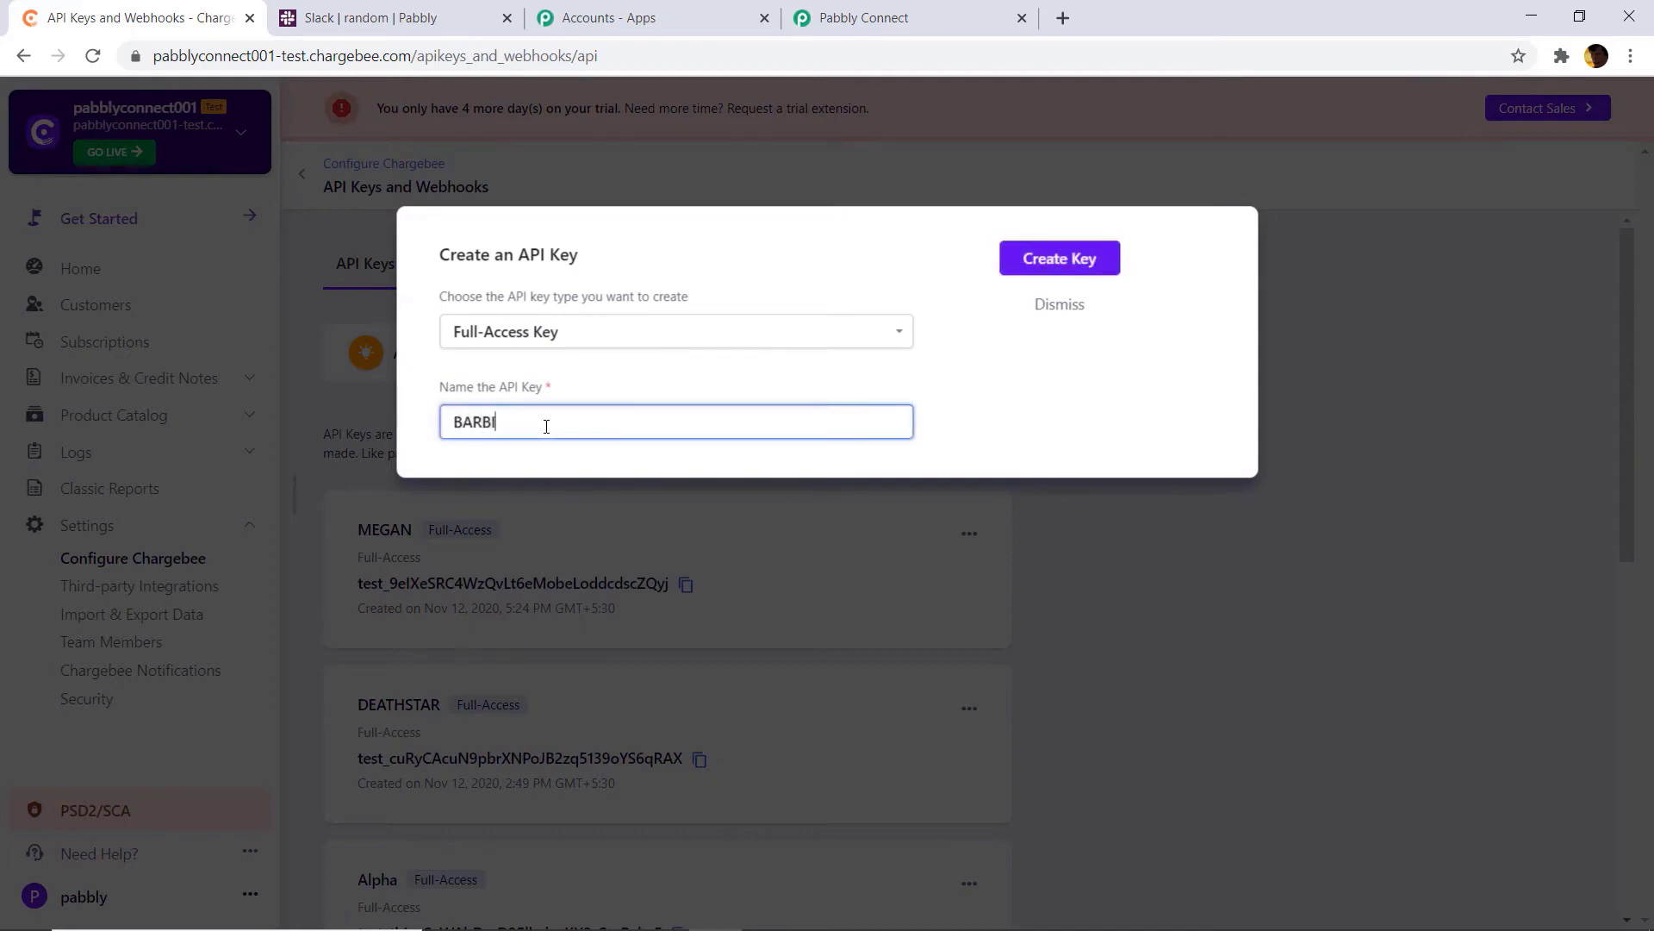
type("E")
left_click(1088, 260)
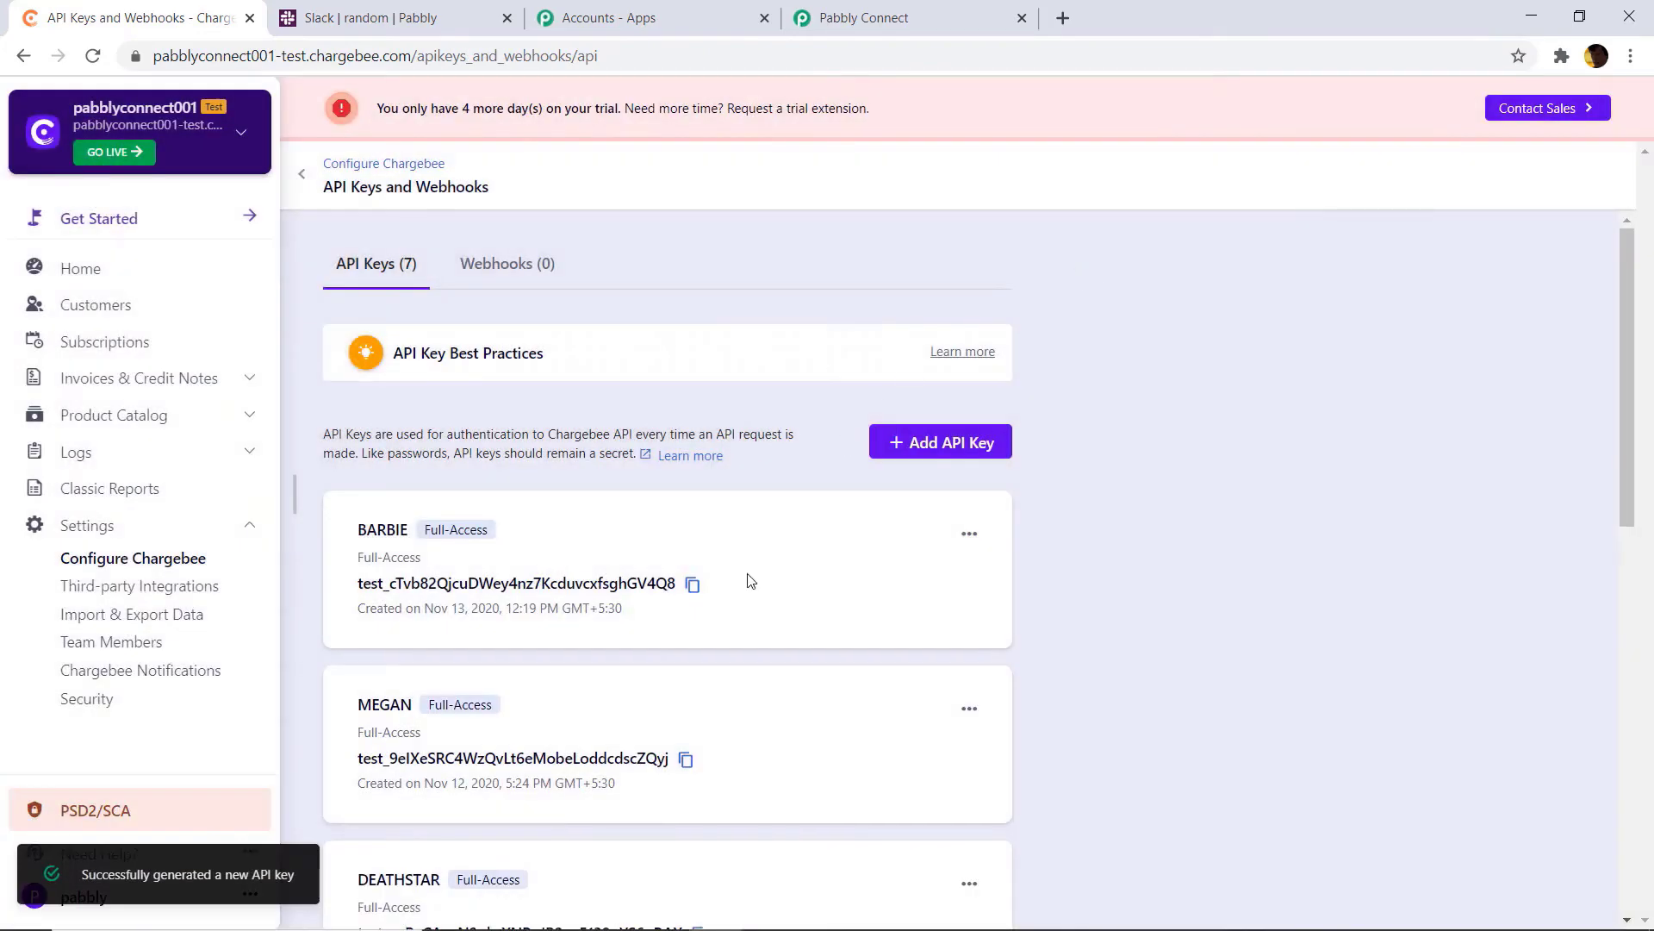
left_click(694, 586)
Step: Paste the copied BARBIE API key into Pabbly's API Key field
left_click(833, 24)
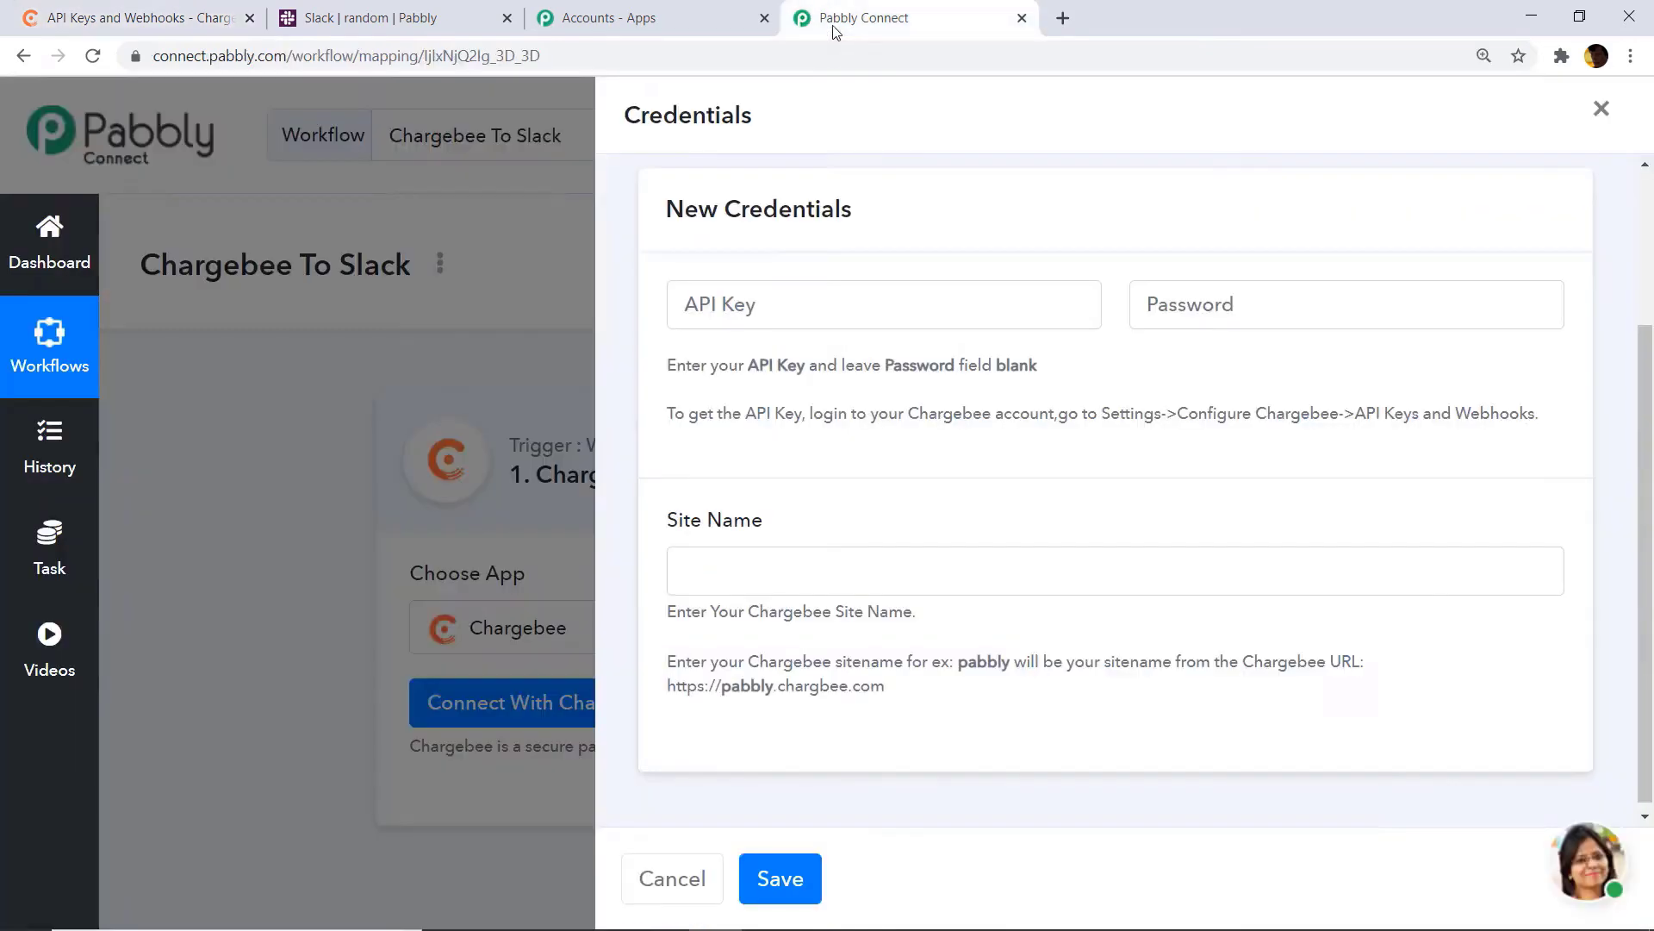
left_click(802, 312)
right_click(786, 309)
left_click(842, 489)
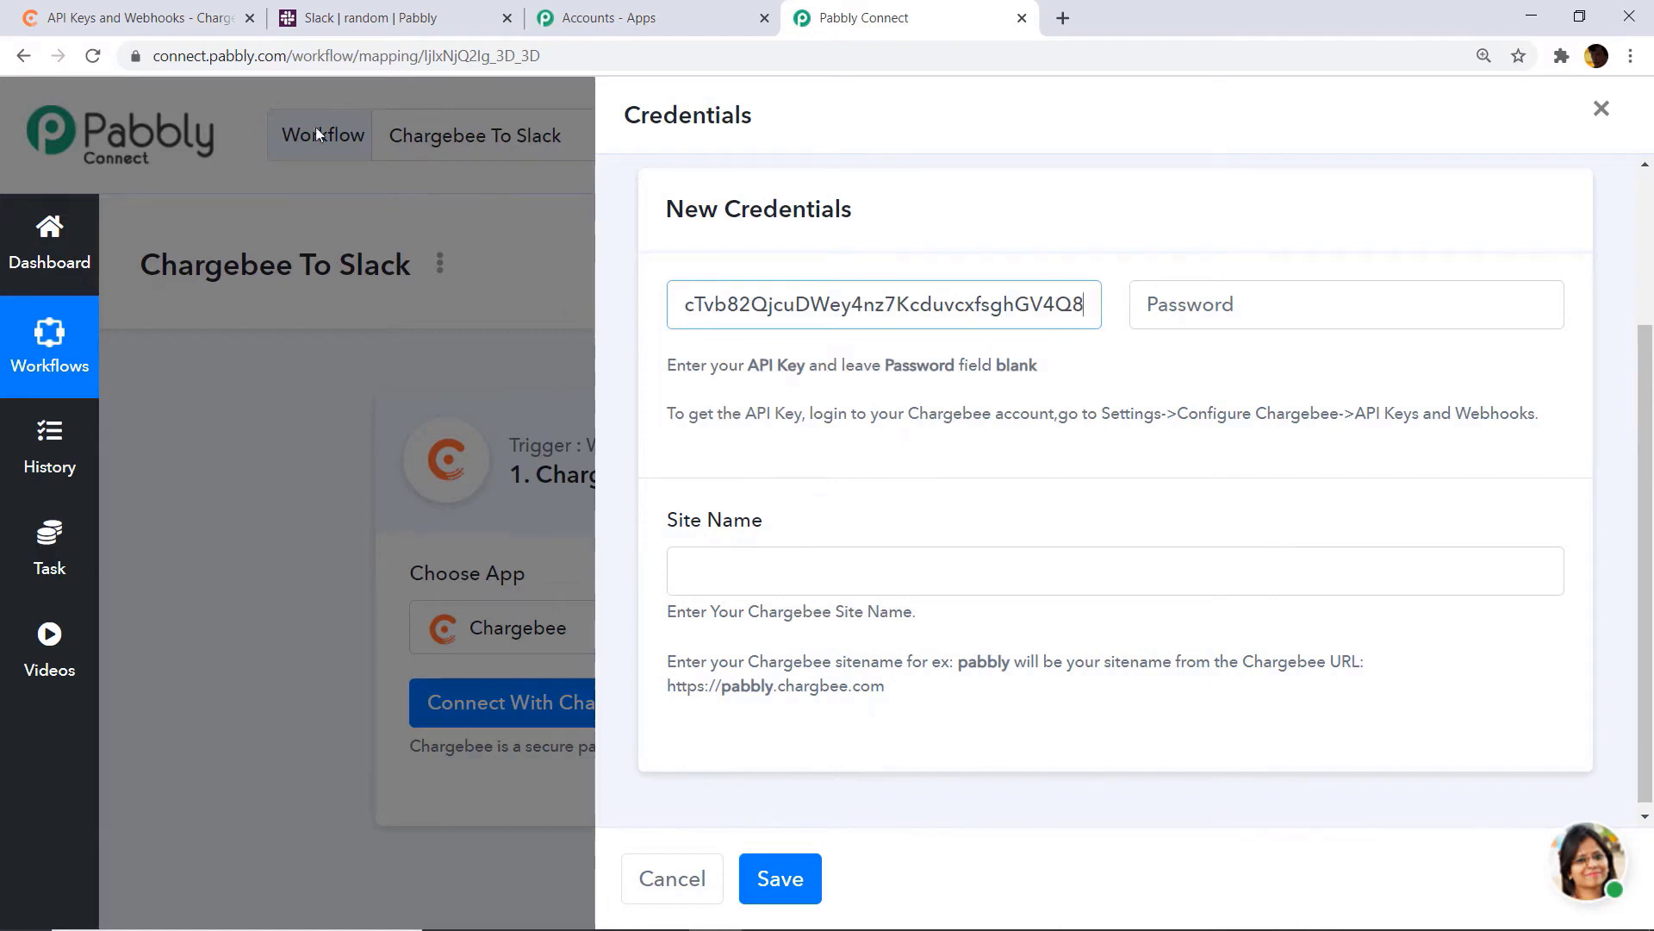
Step: Copy the site name from Chargebee's web address into the Site Name field
left_click(138, 17)
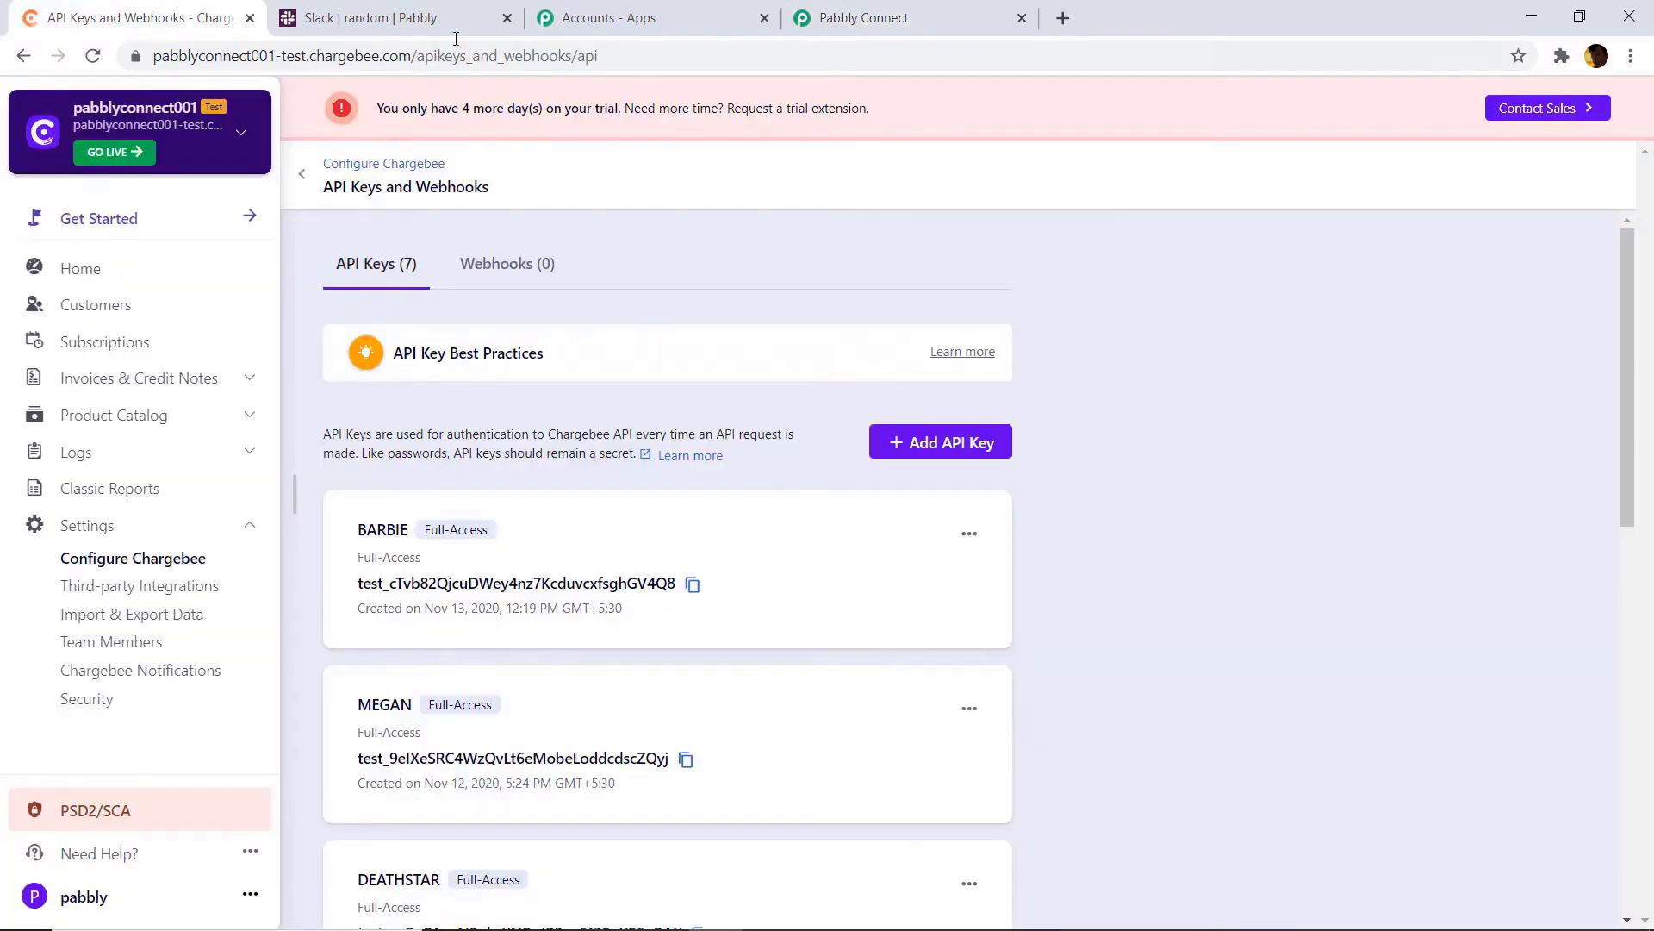
left_click_drag(310, 58, 148, 62)
right_click(250, 62)
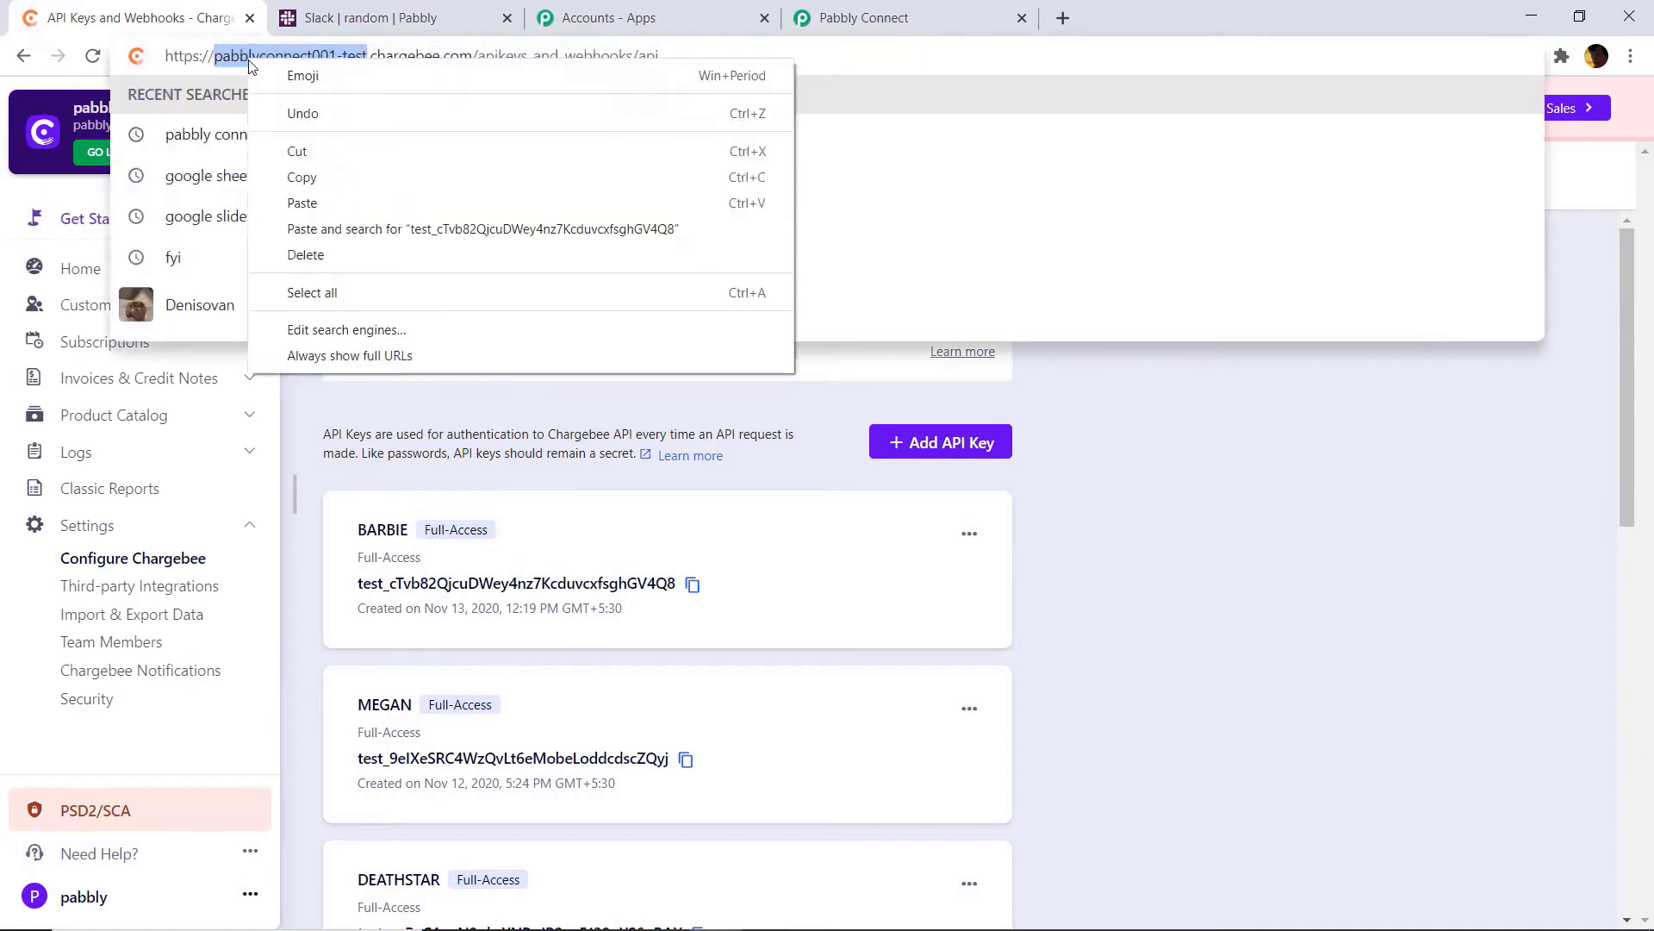
left_click(296, 174)
left_click(862, 17)
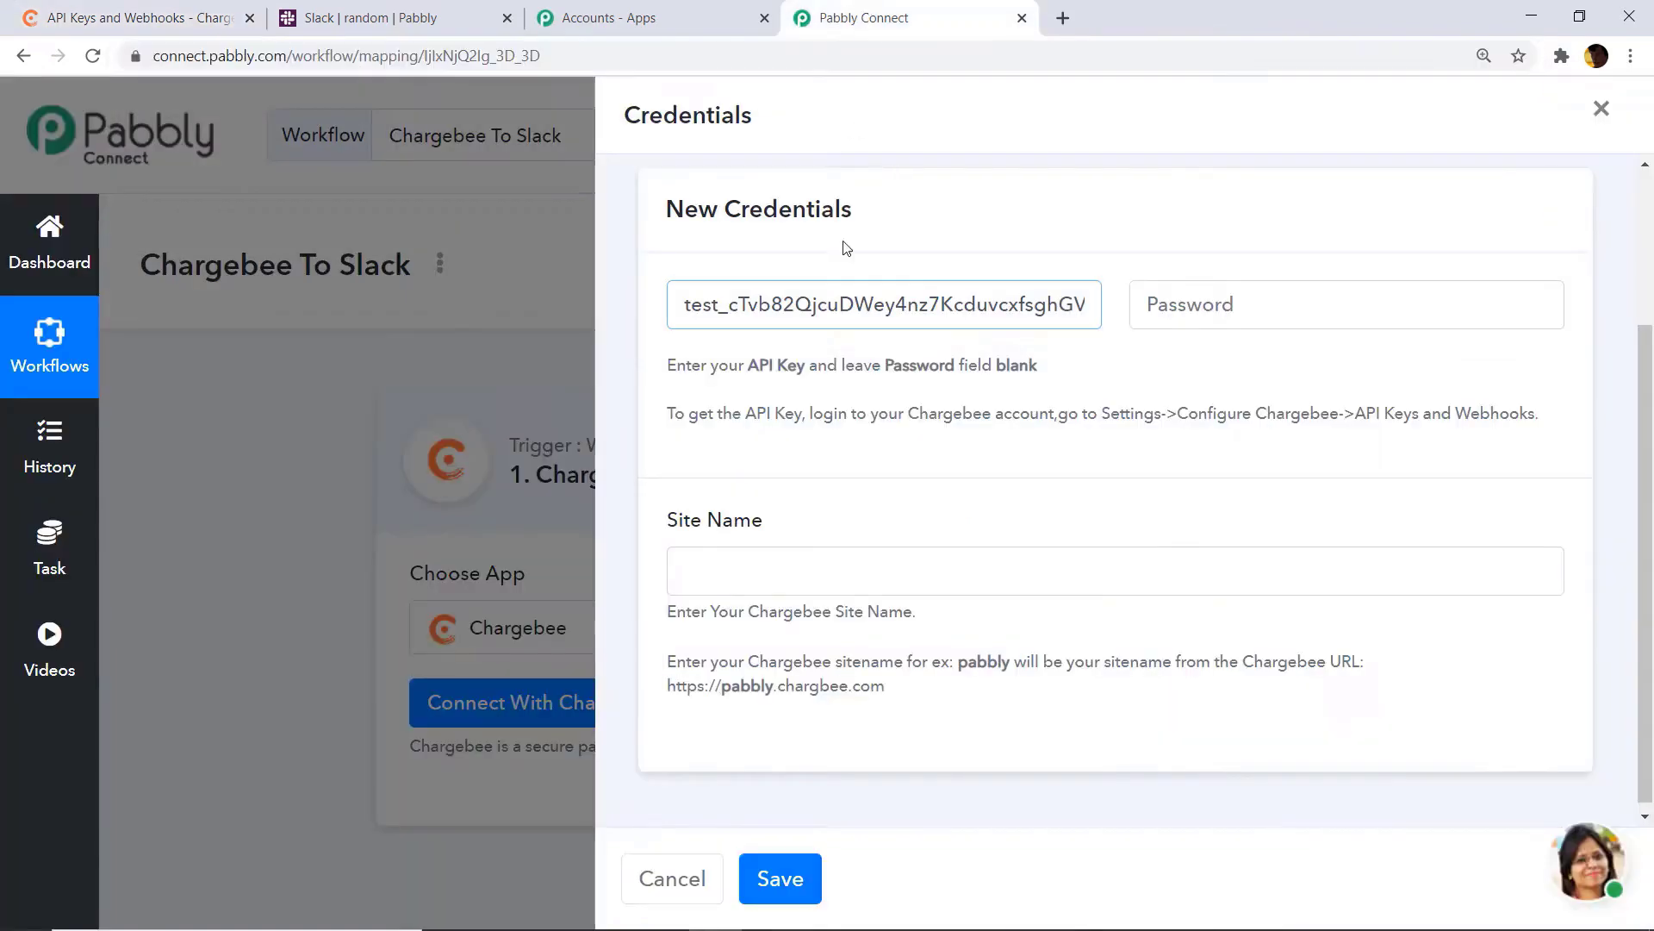
right_click(782, 586)
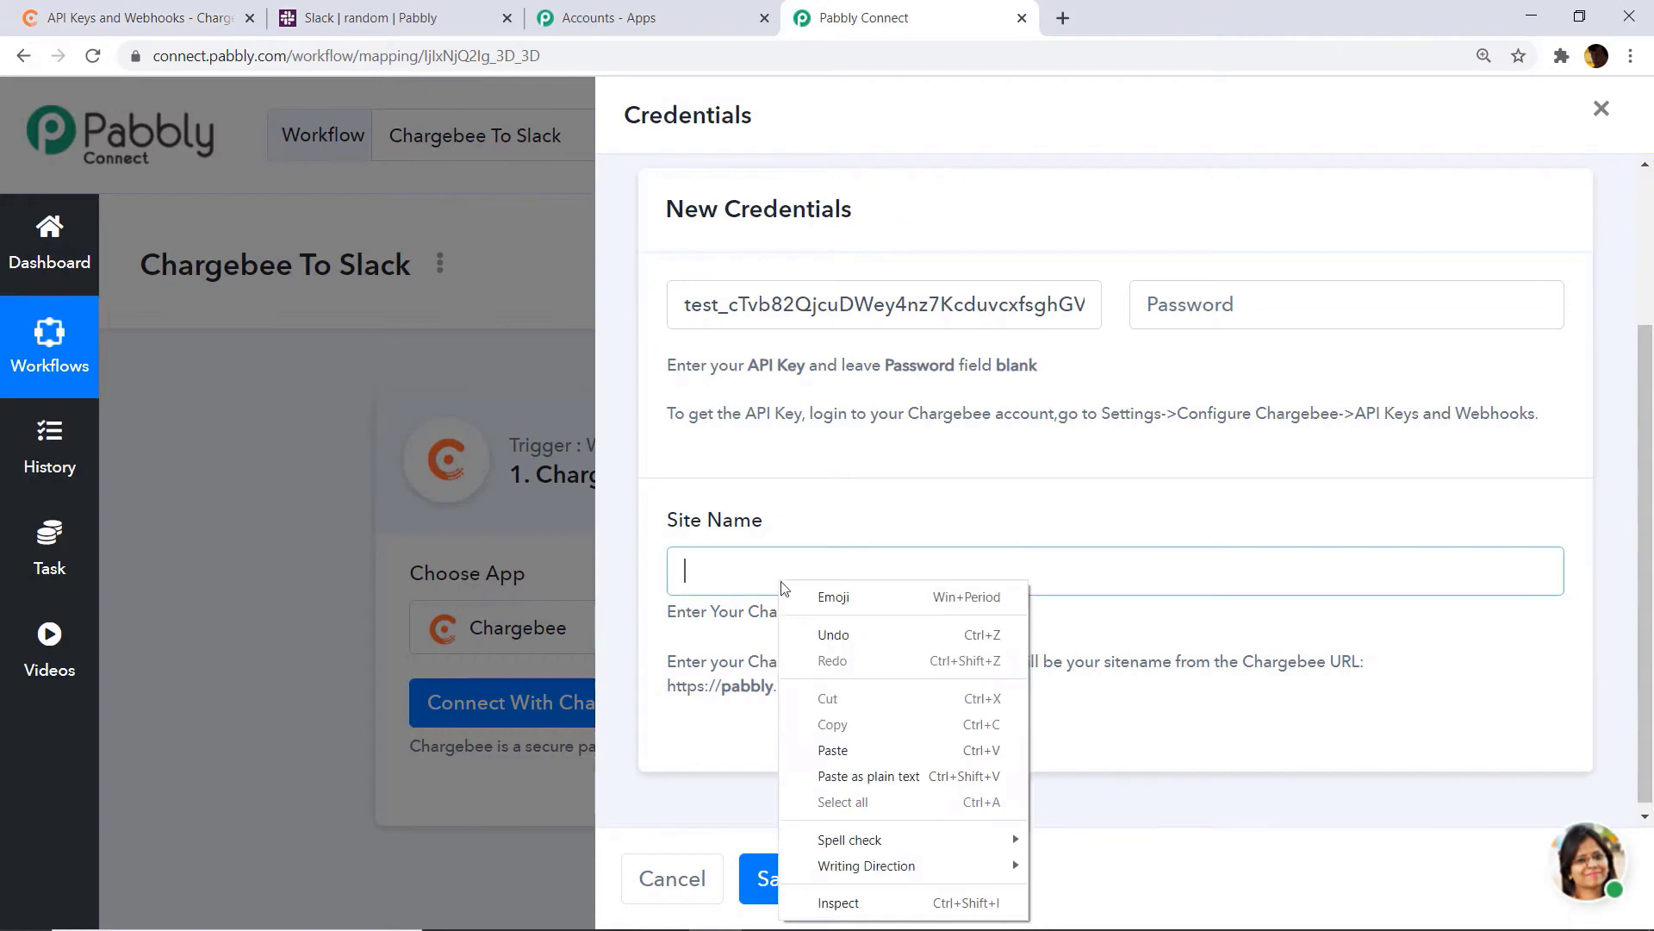
left_click(832, 750)
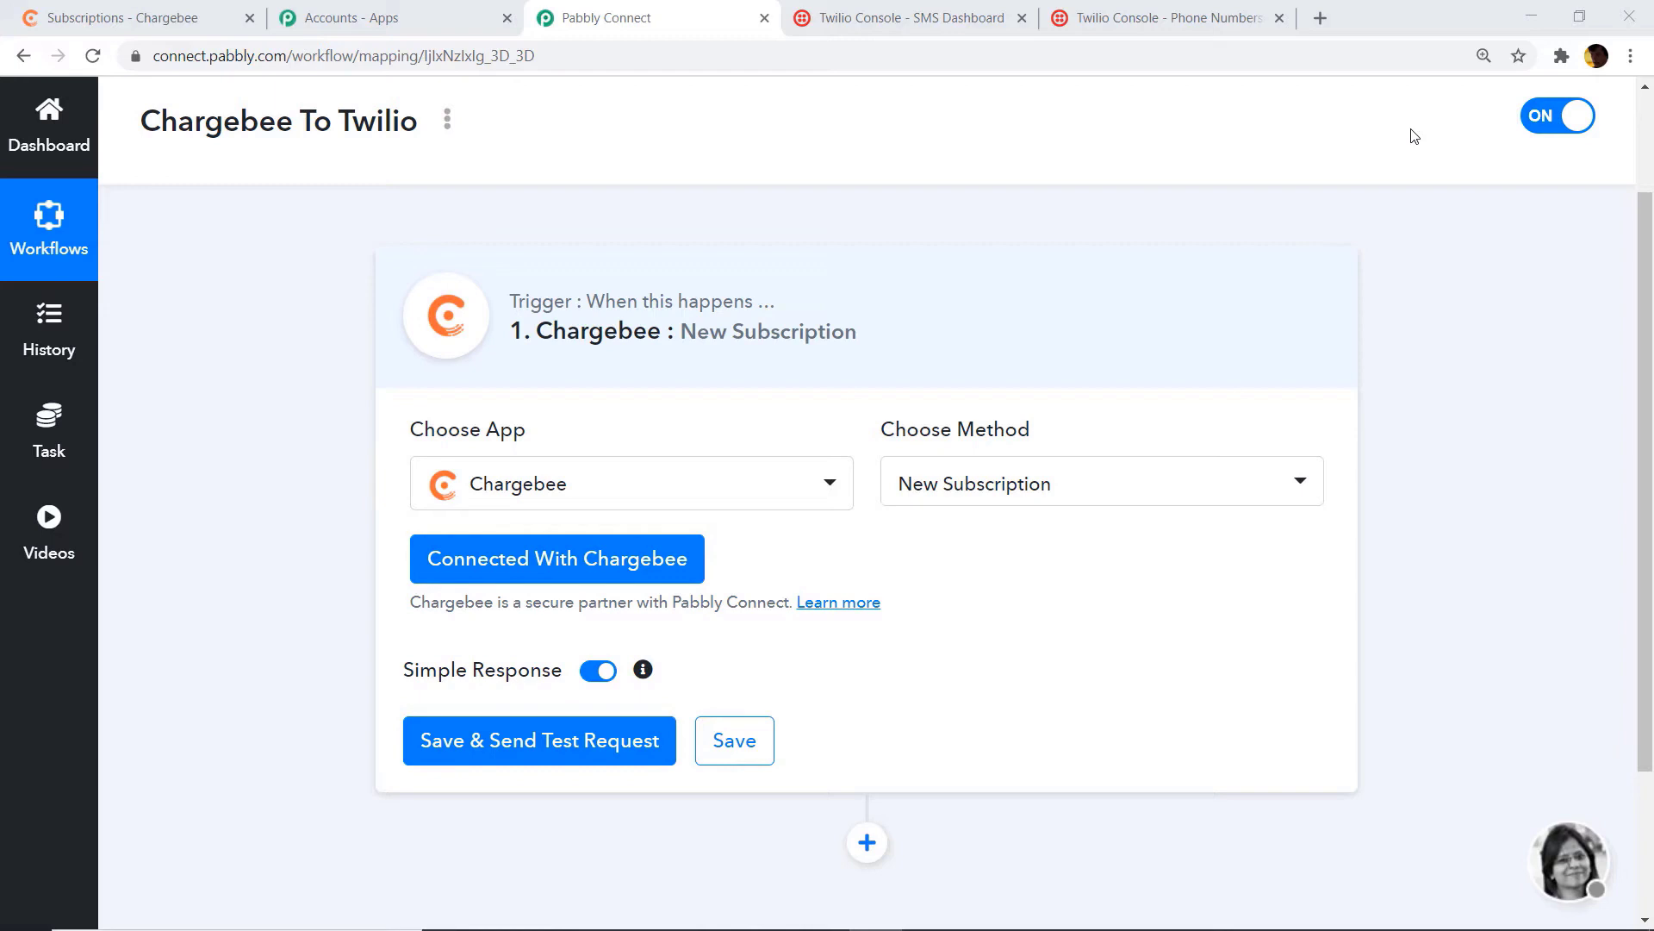
Step: Start a new Chargebee subscription with the customer's first name, last name, company Artist and e-mail
left_click(97, 15)
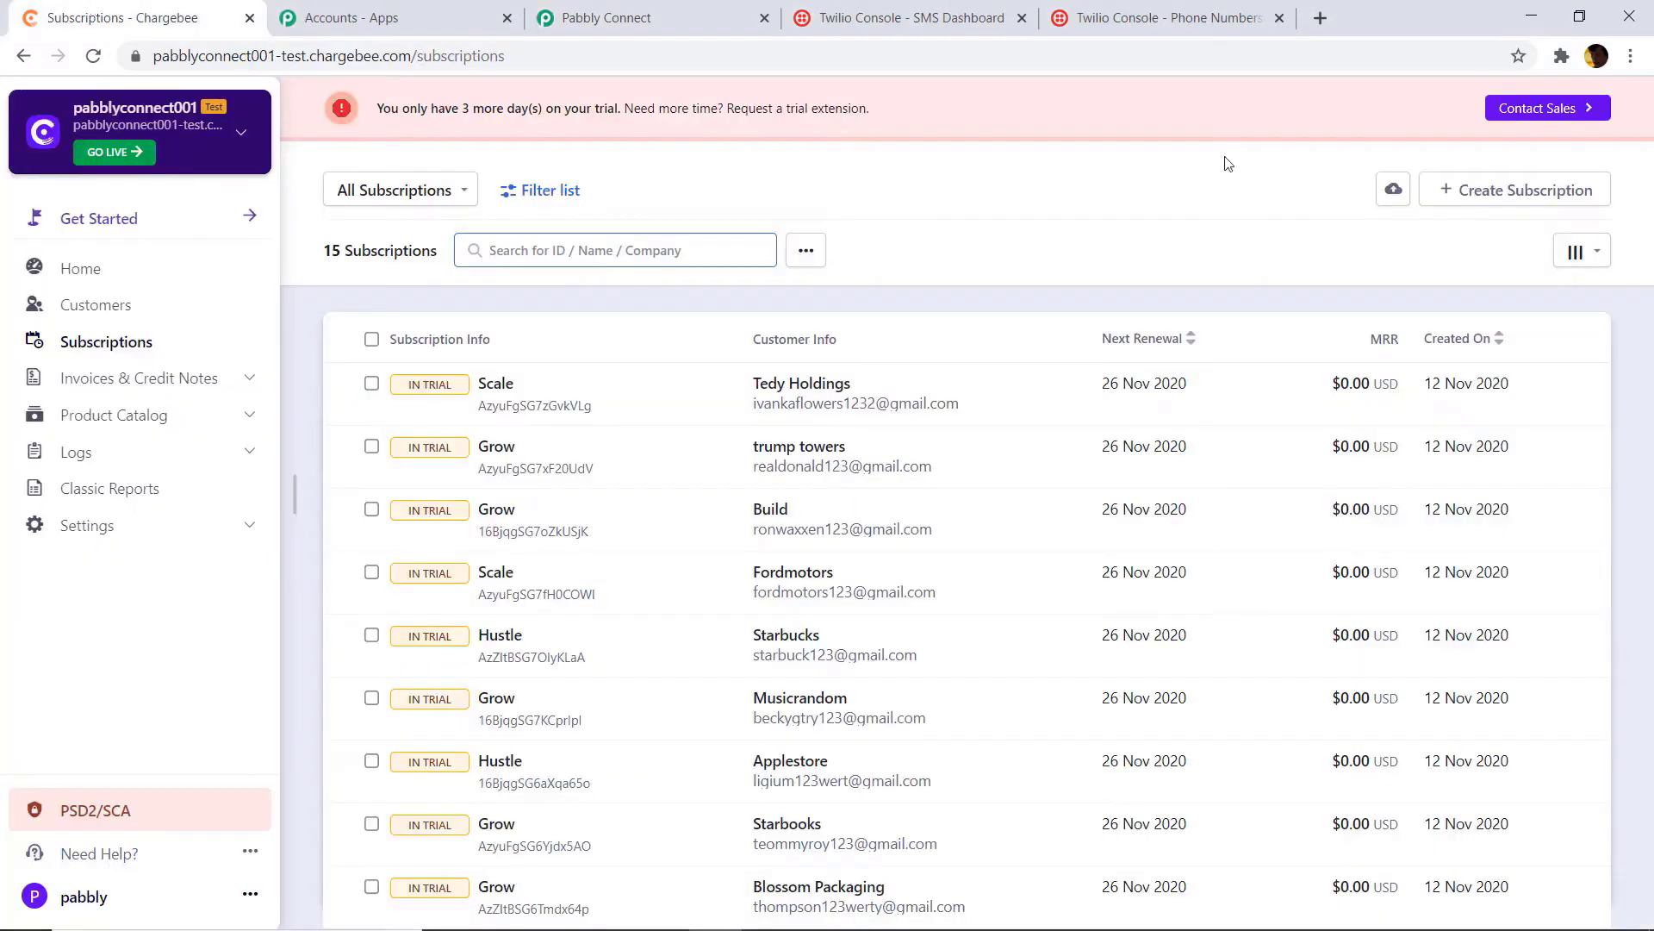
left_click(1479, 204)
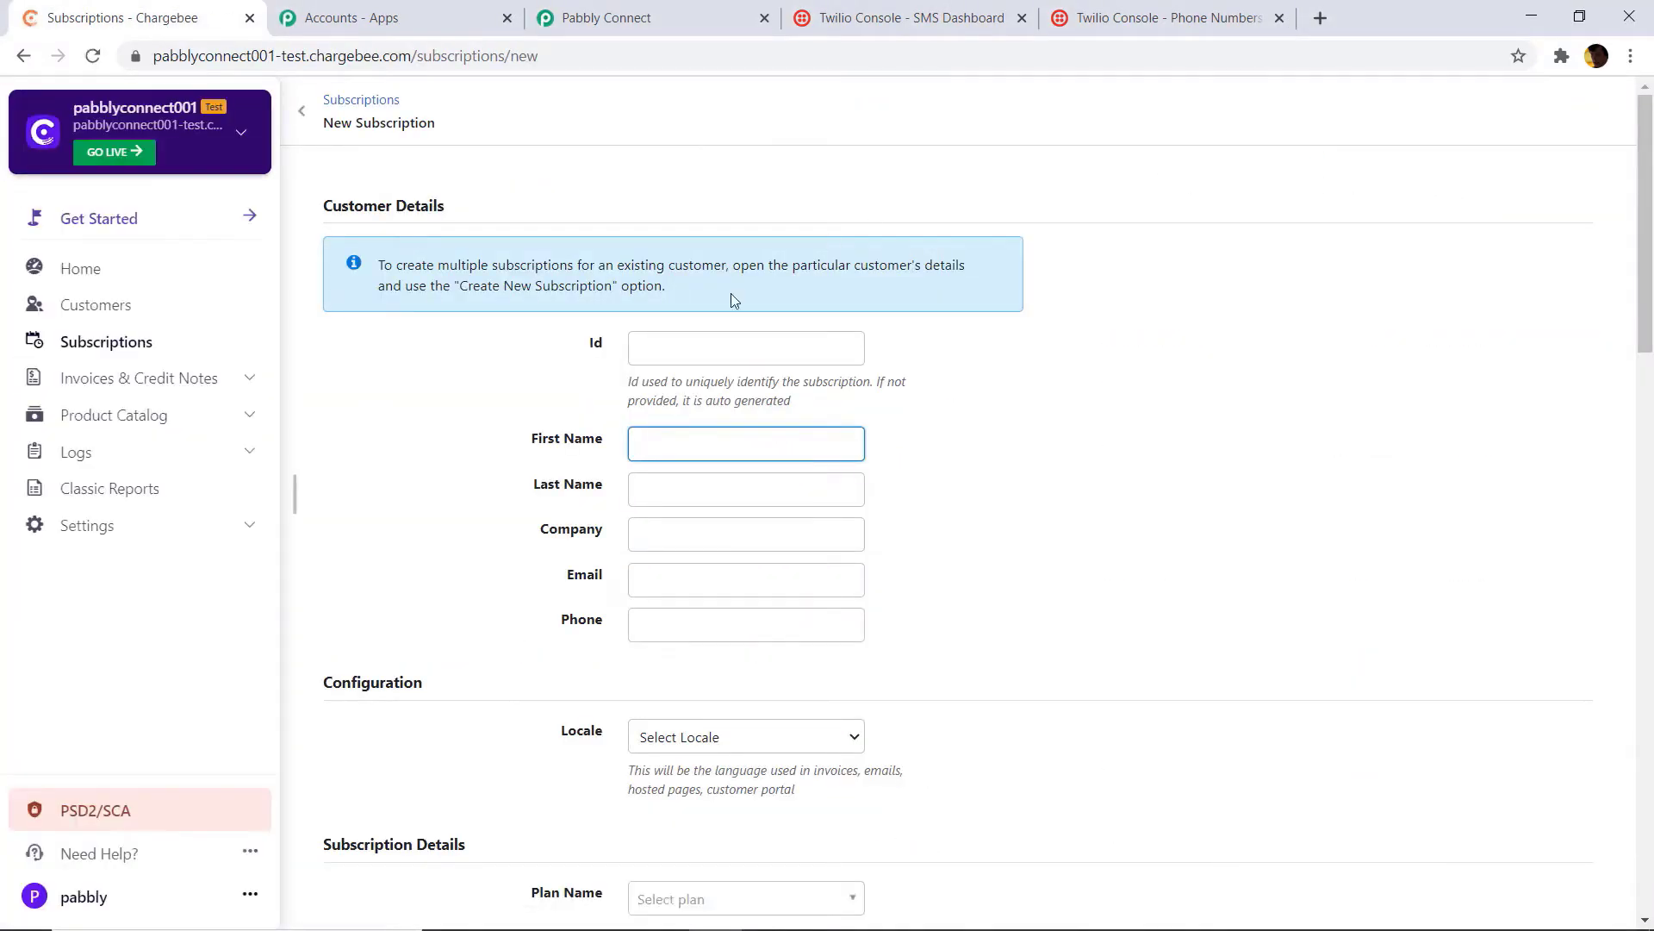
scroll(667, 465, "down", 1)
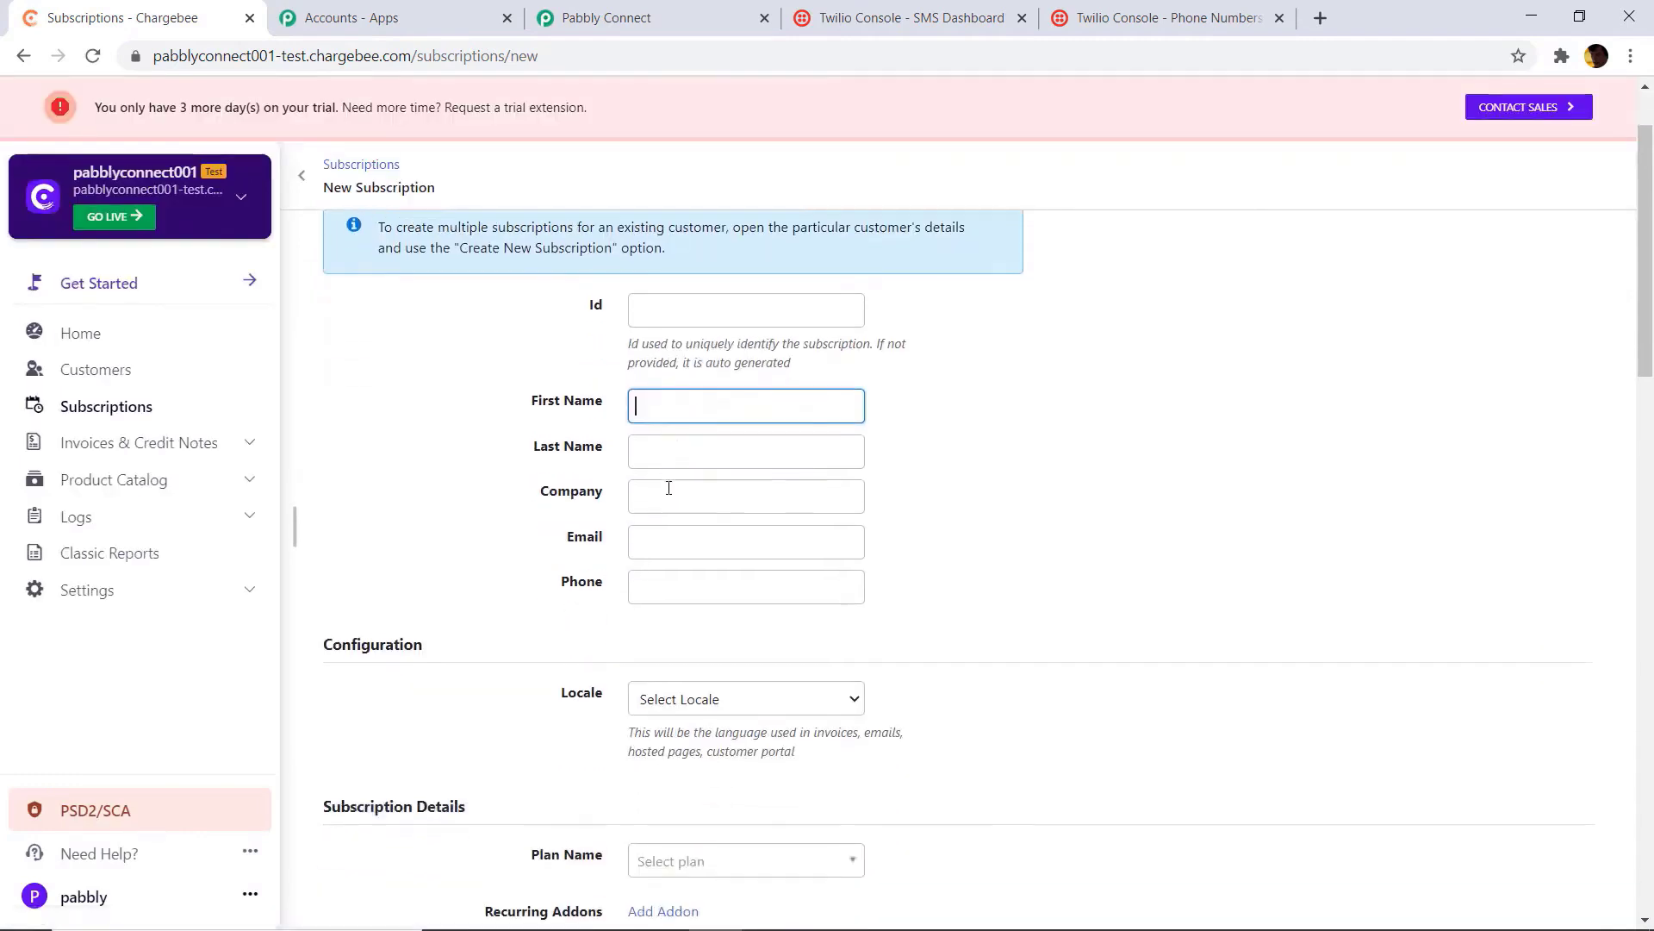
left_click(681, 400)
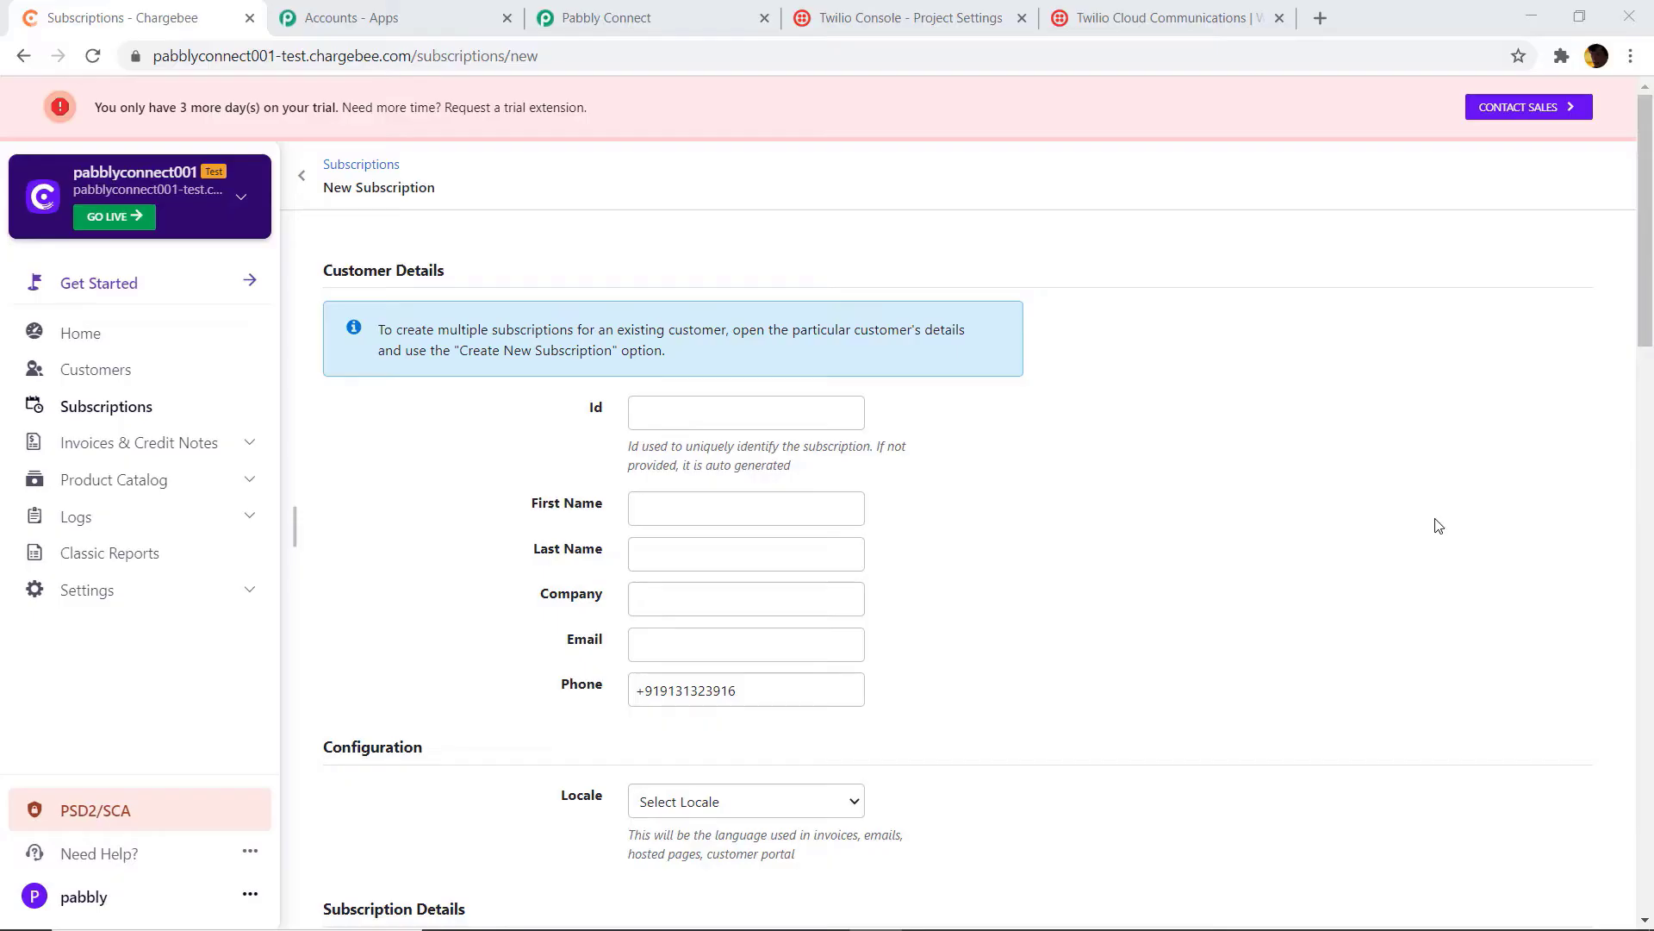
scroll(1433, 522, "down", 1)
left_click(715, 395)
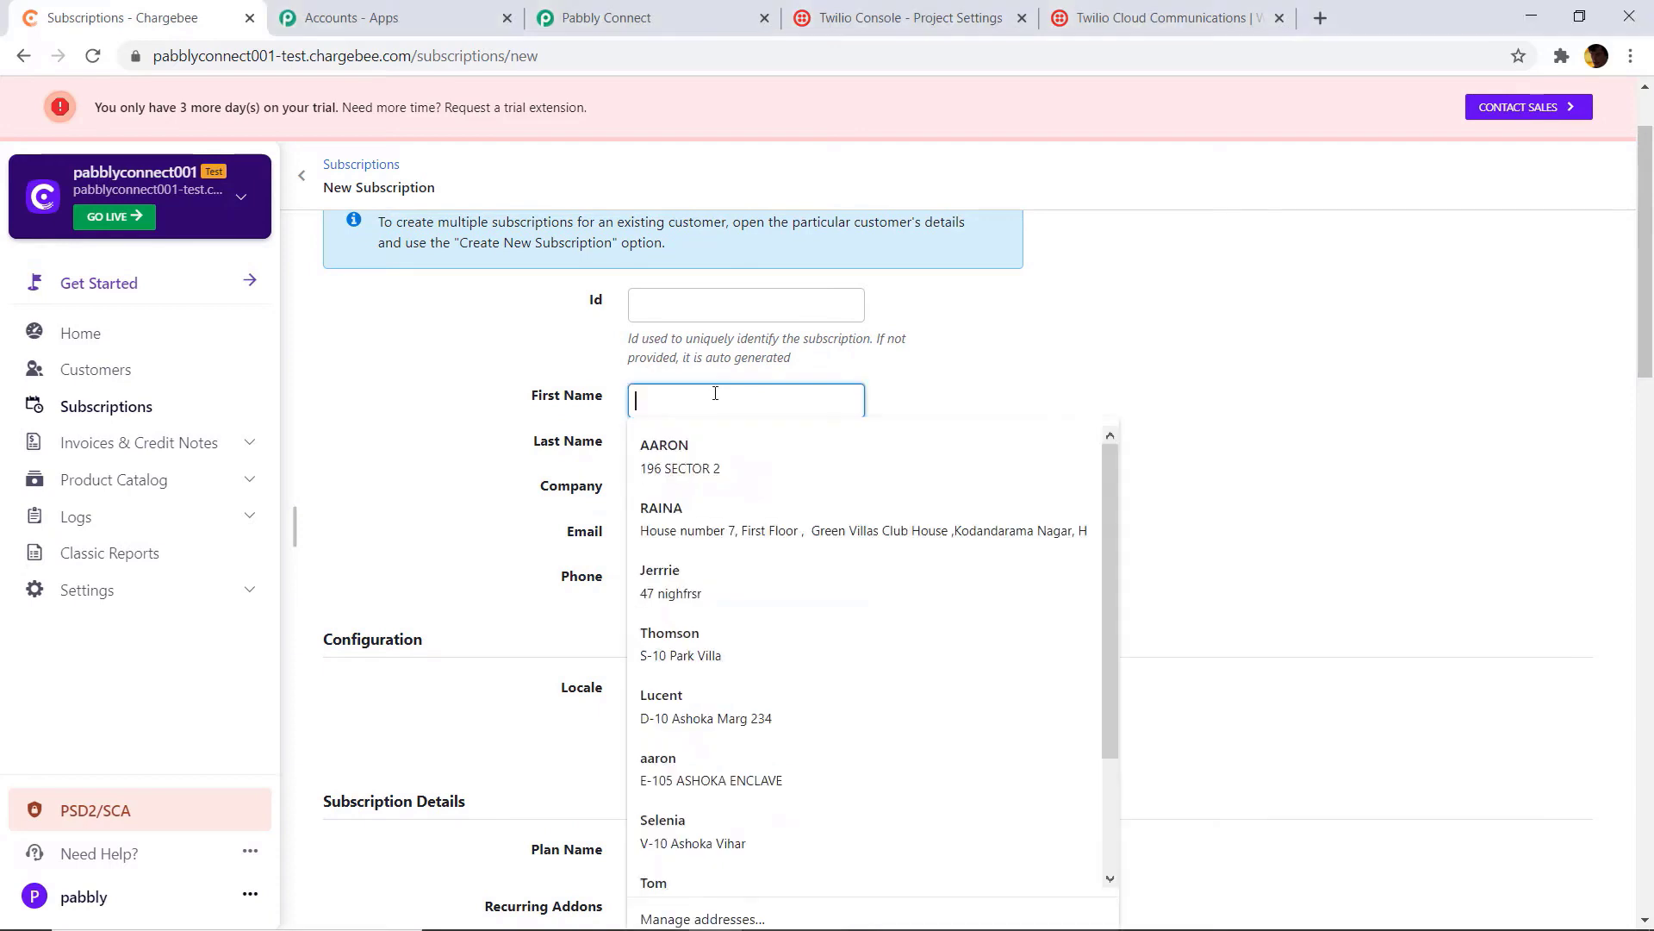
type("Miche")
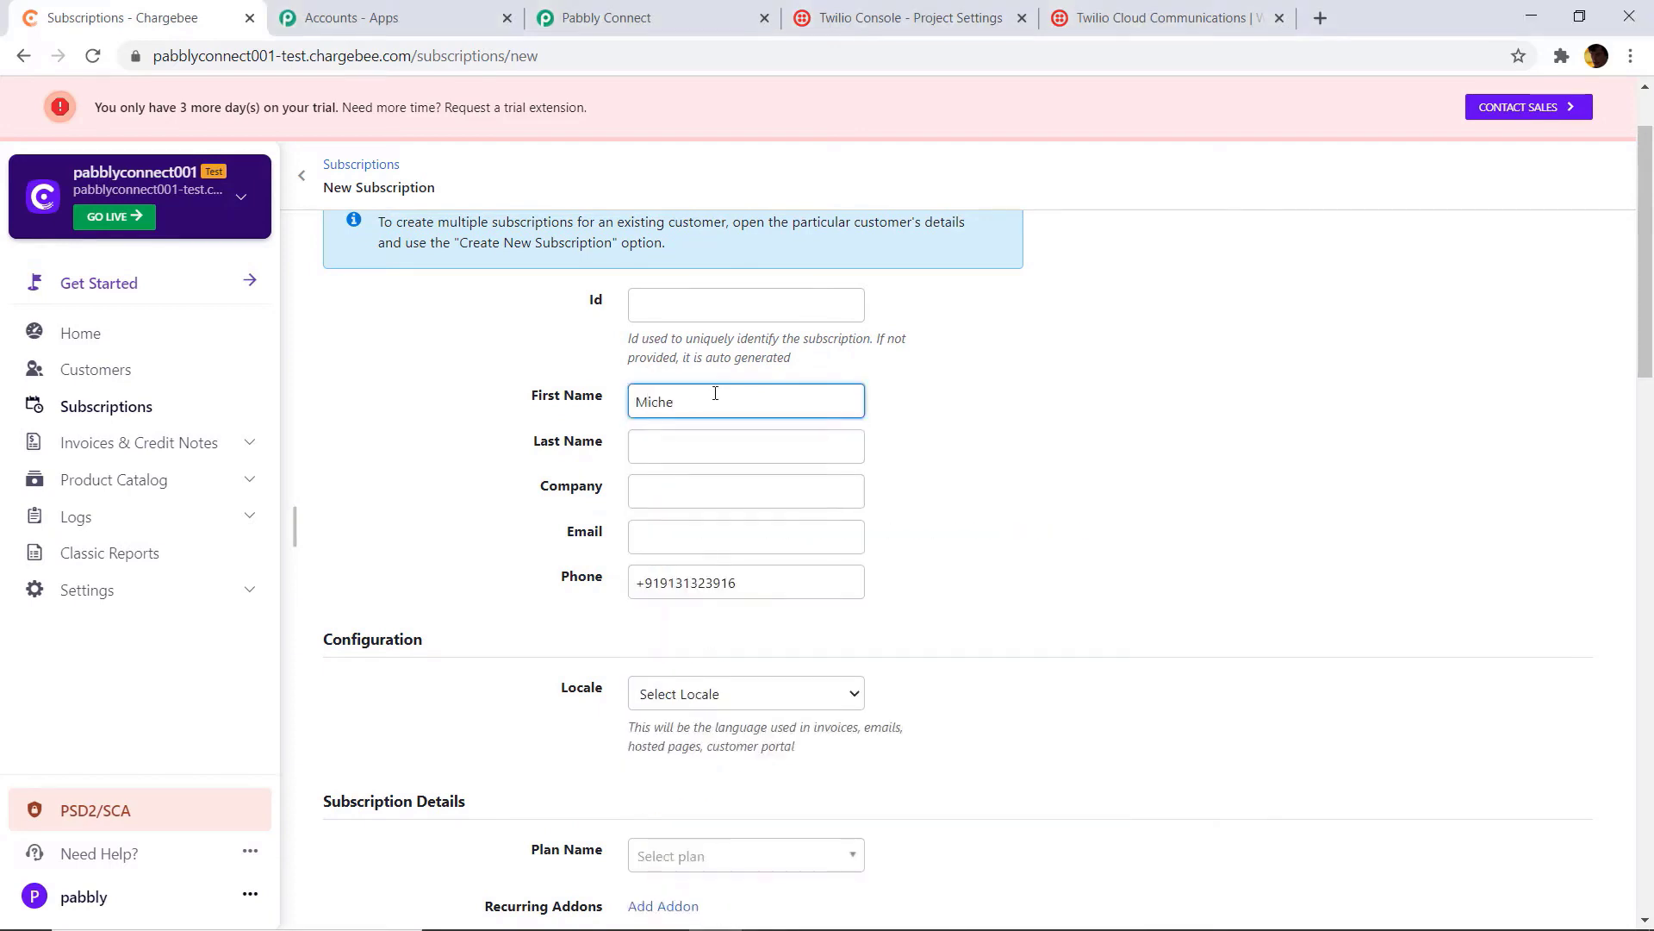
type("alangelo")
double_click(711, 397)
left_click(703, 443)
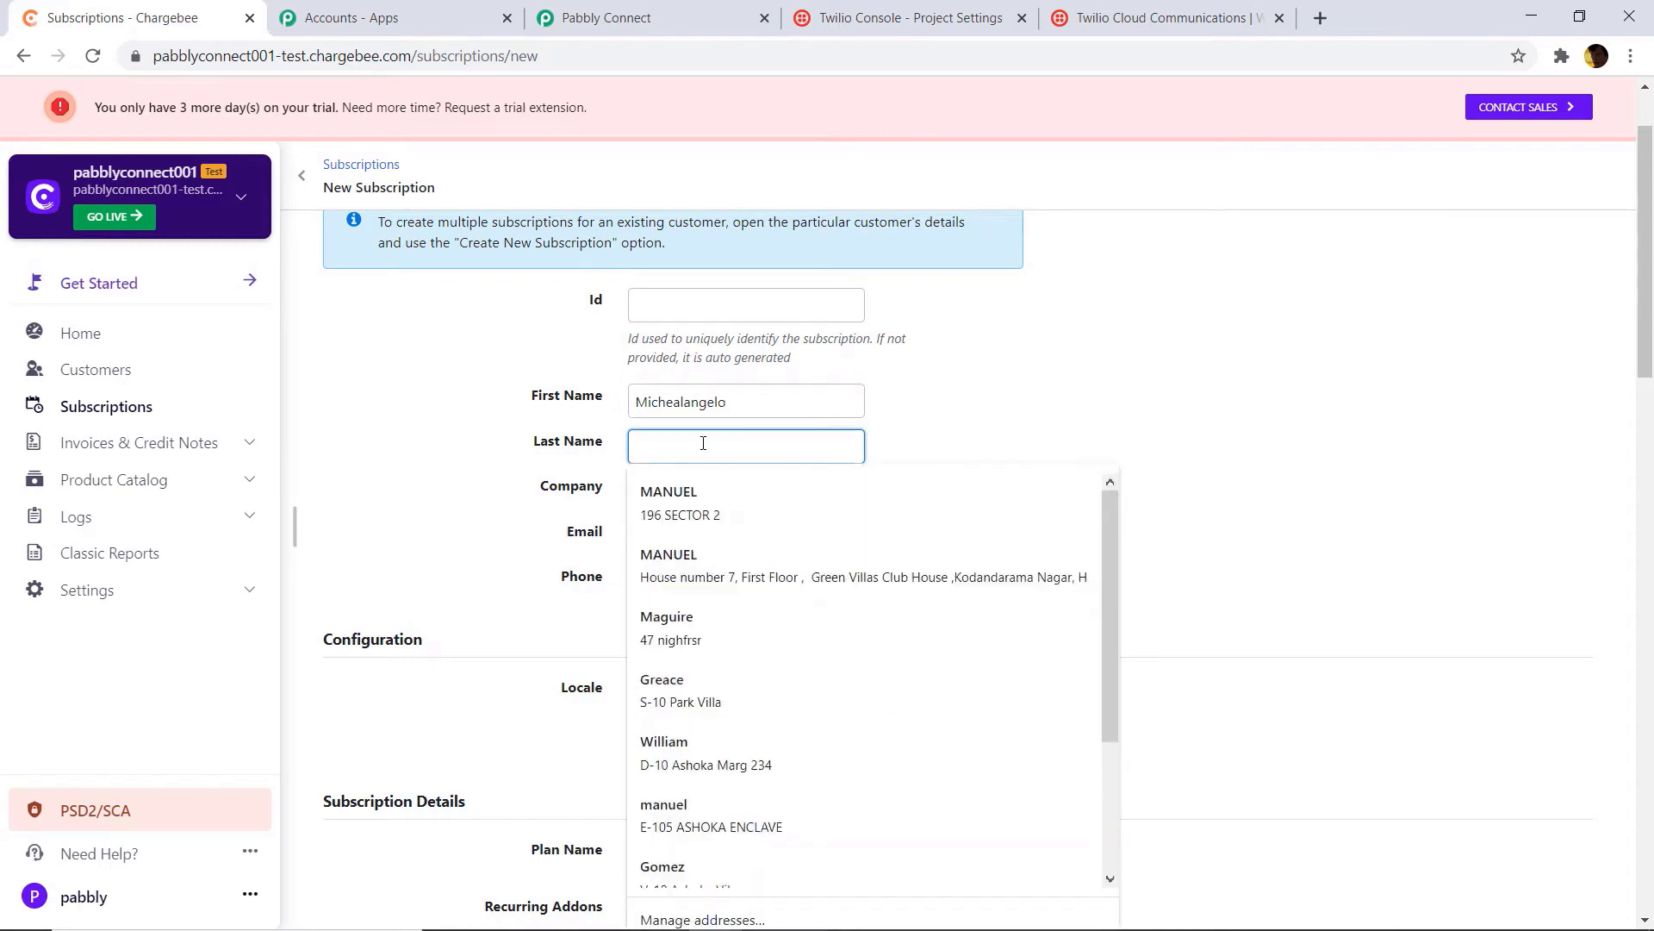
type("Dean")
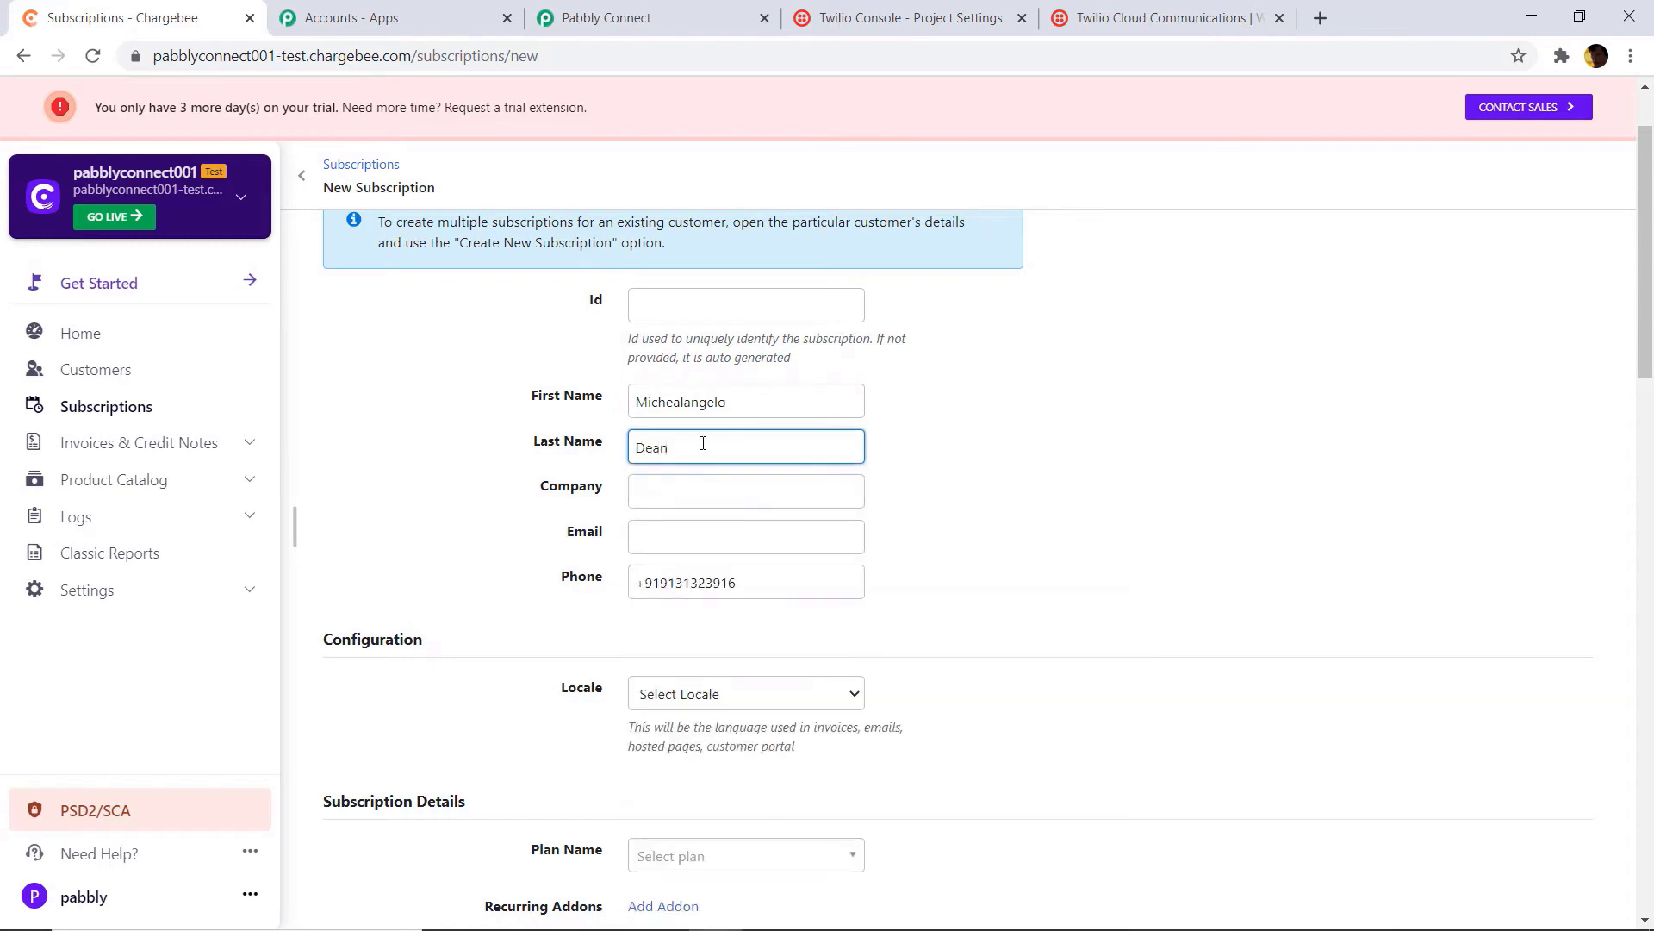
left_click(699, 493)
type("A")
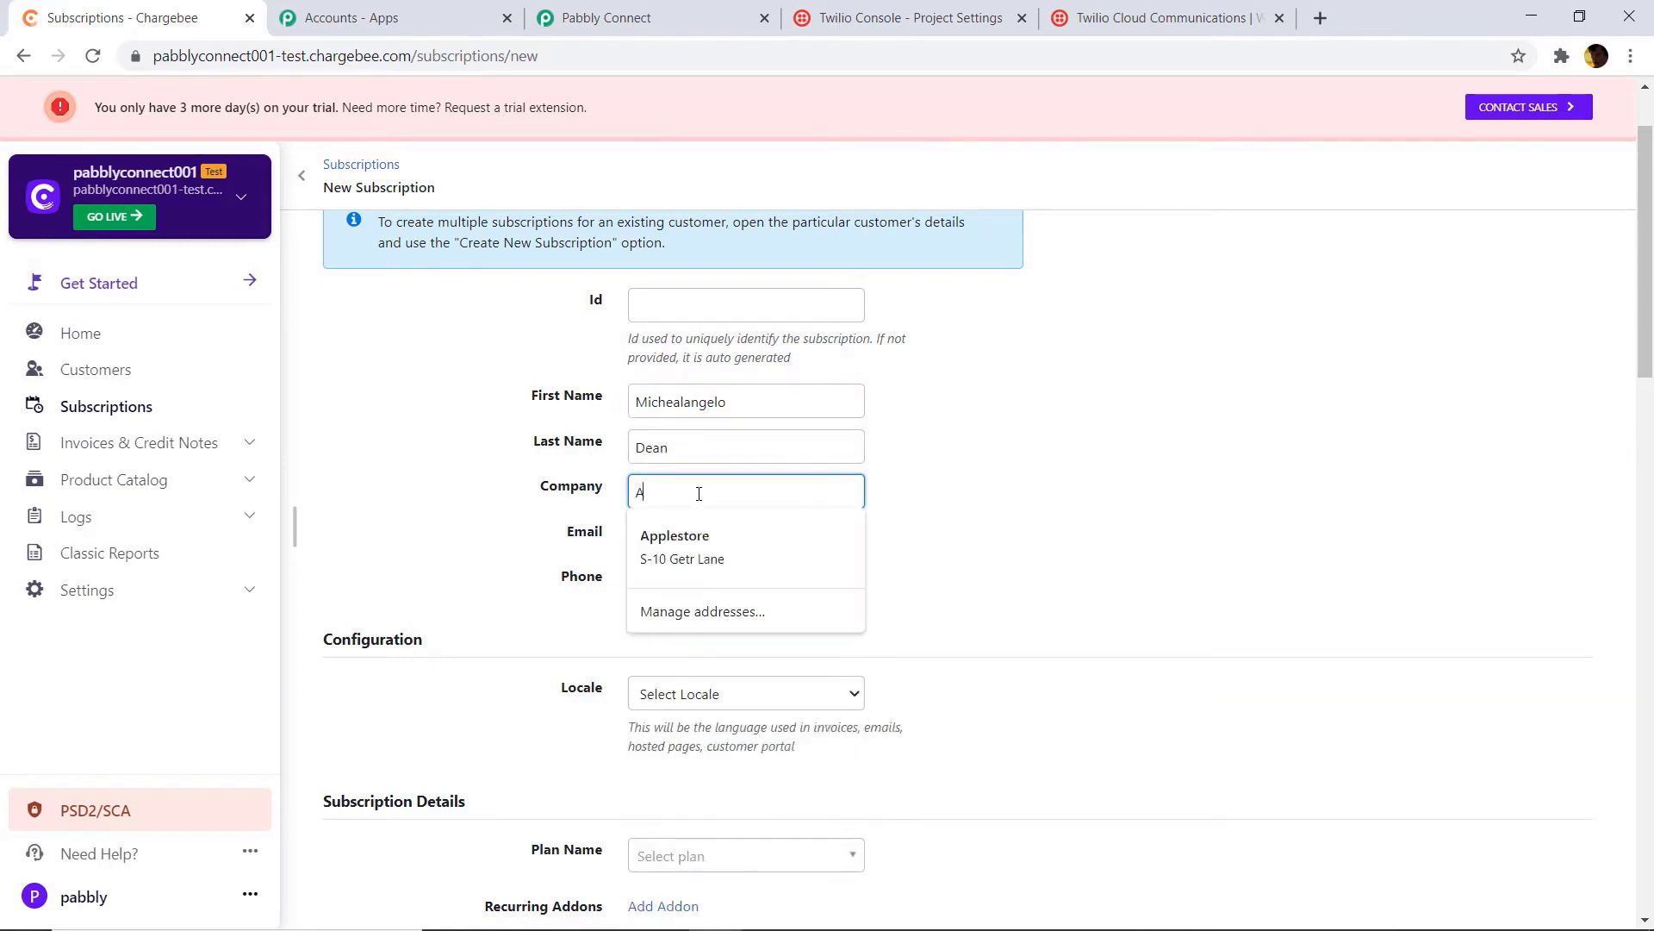
type("rtist co")
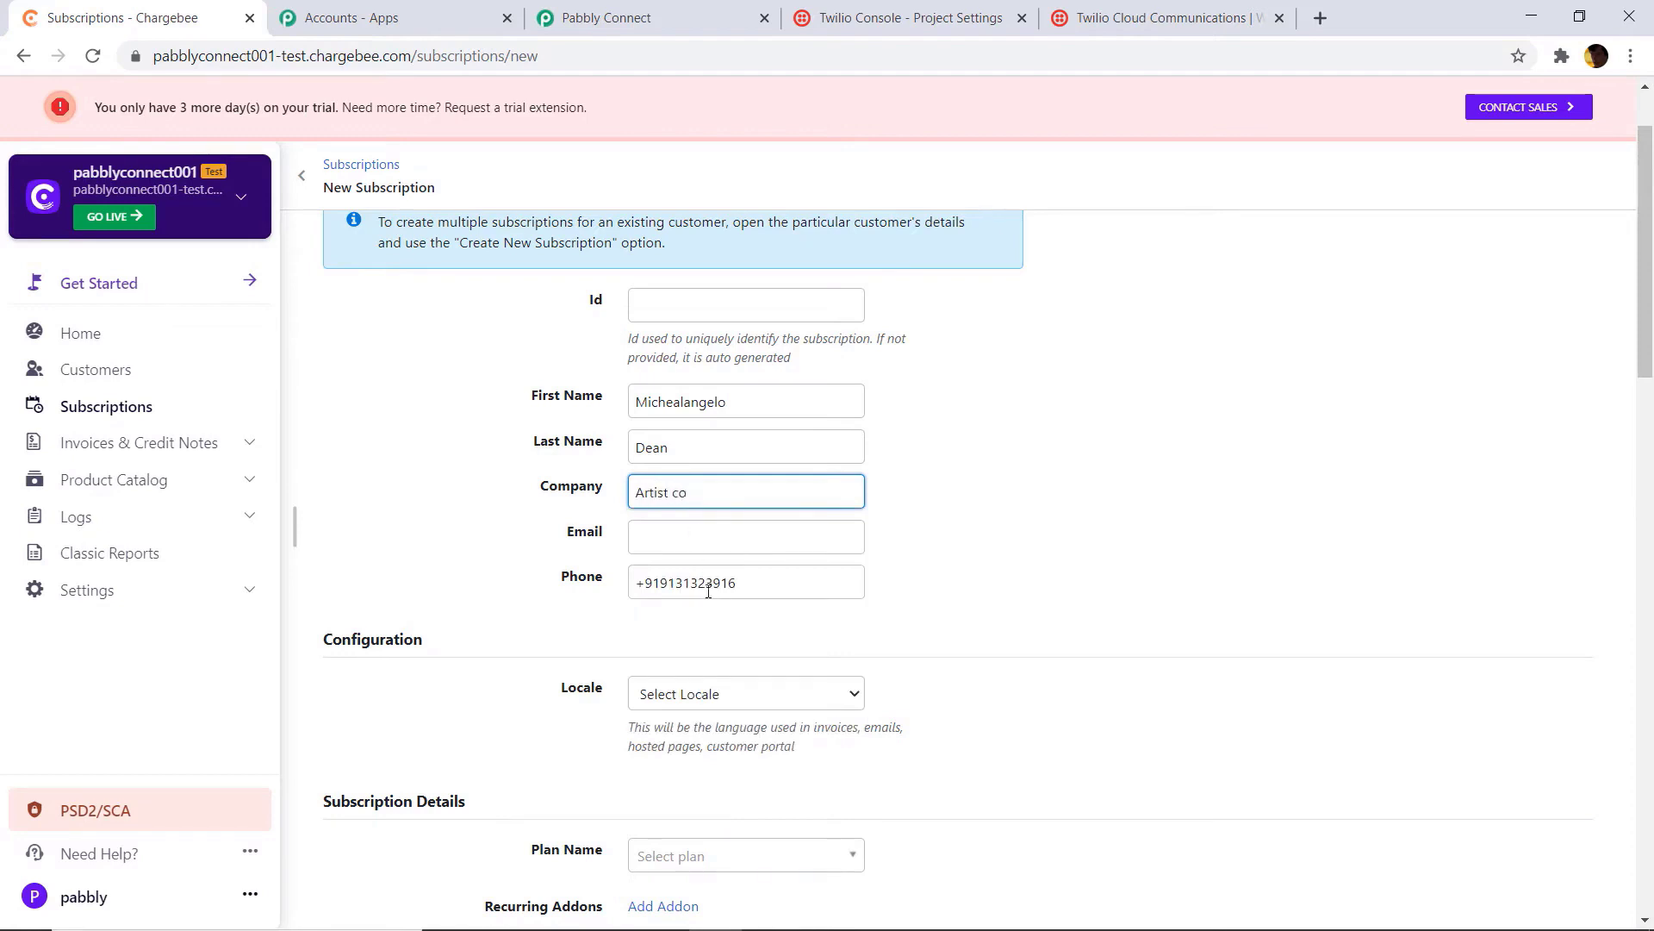
left_click(716, 538)
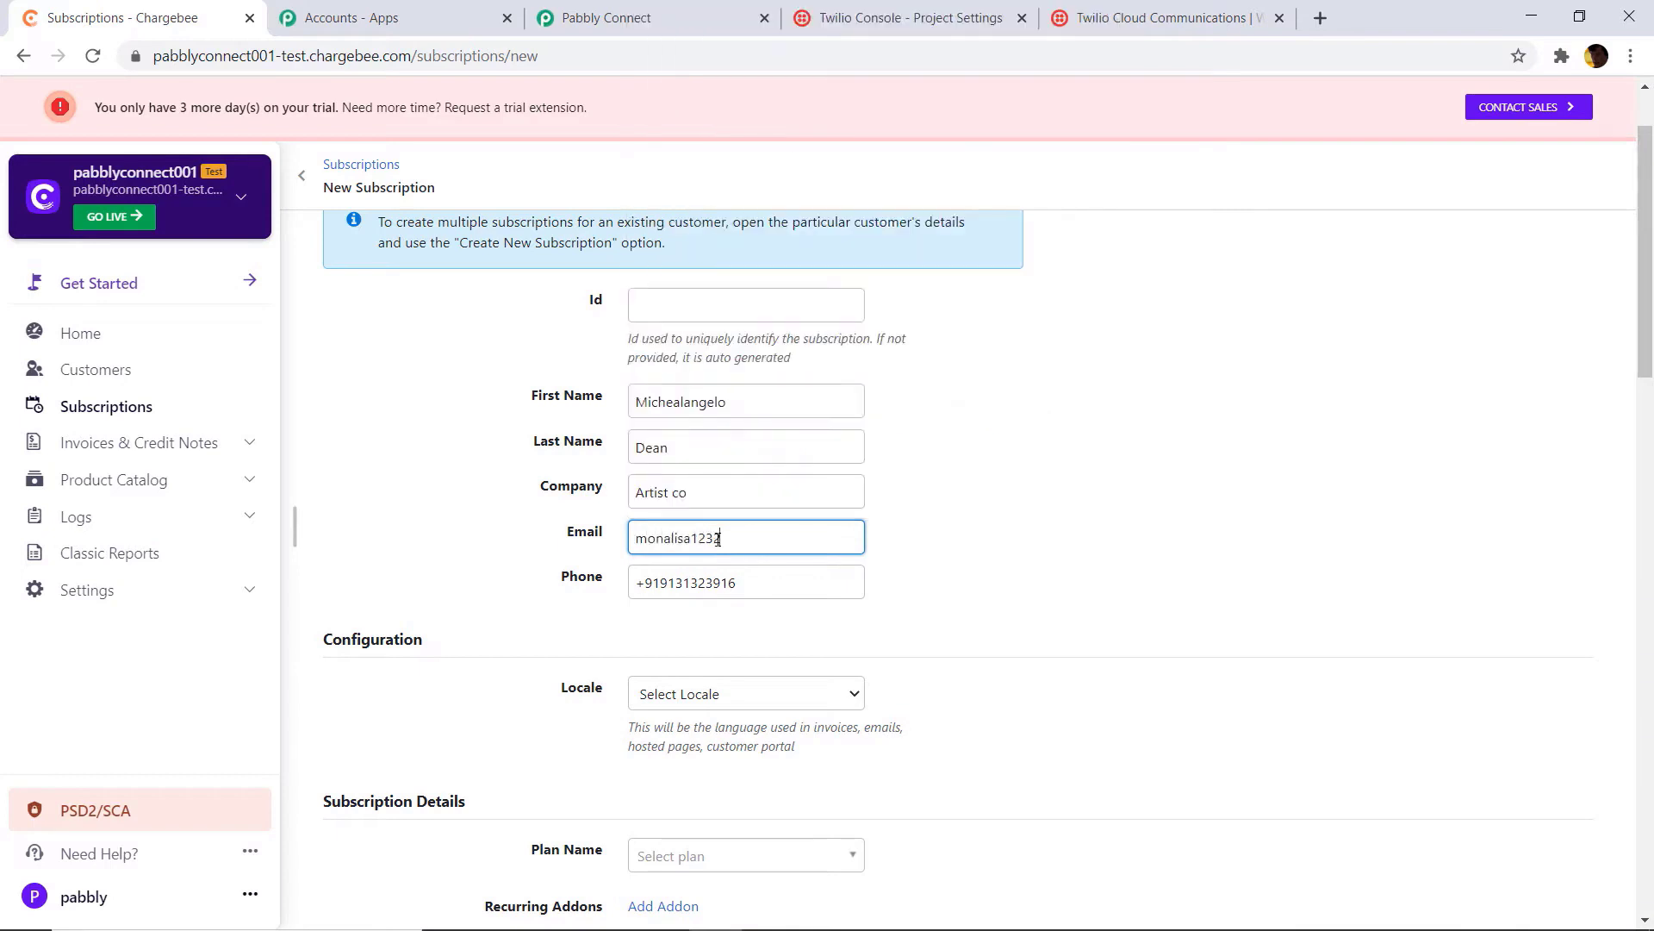
Step: Select the Grow plan for the subscription
scroll(718, 539, "down", 2)
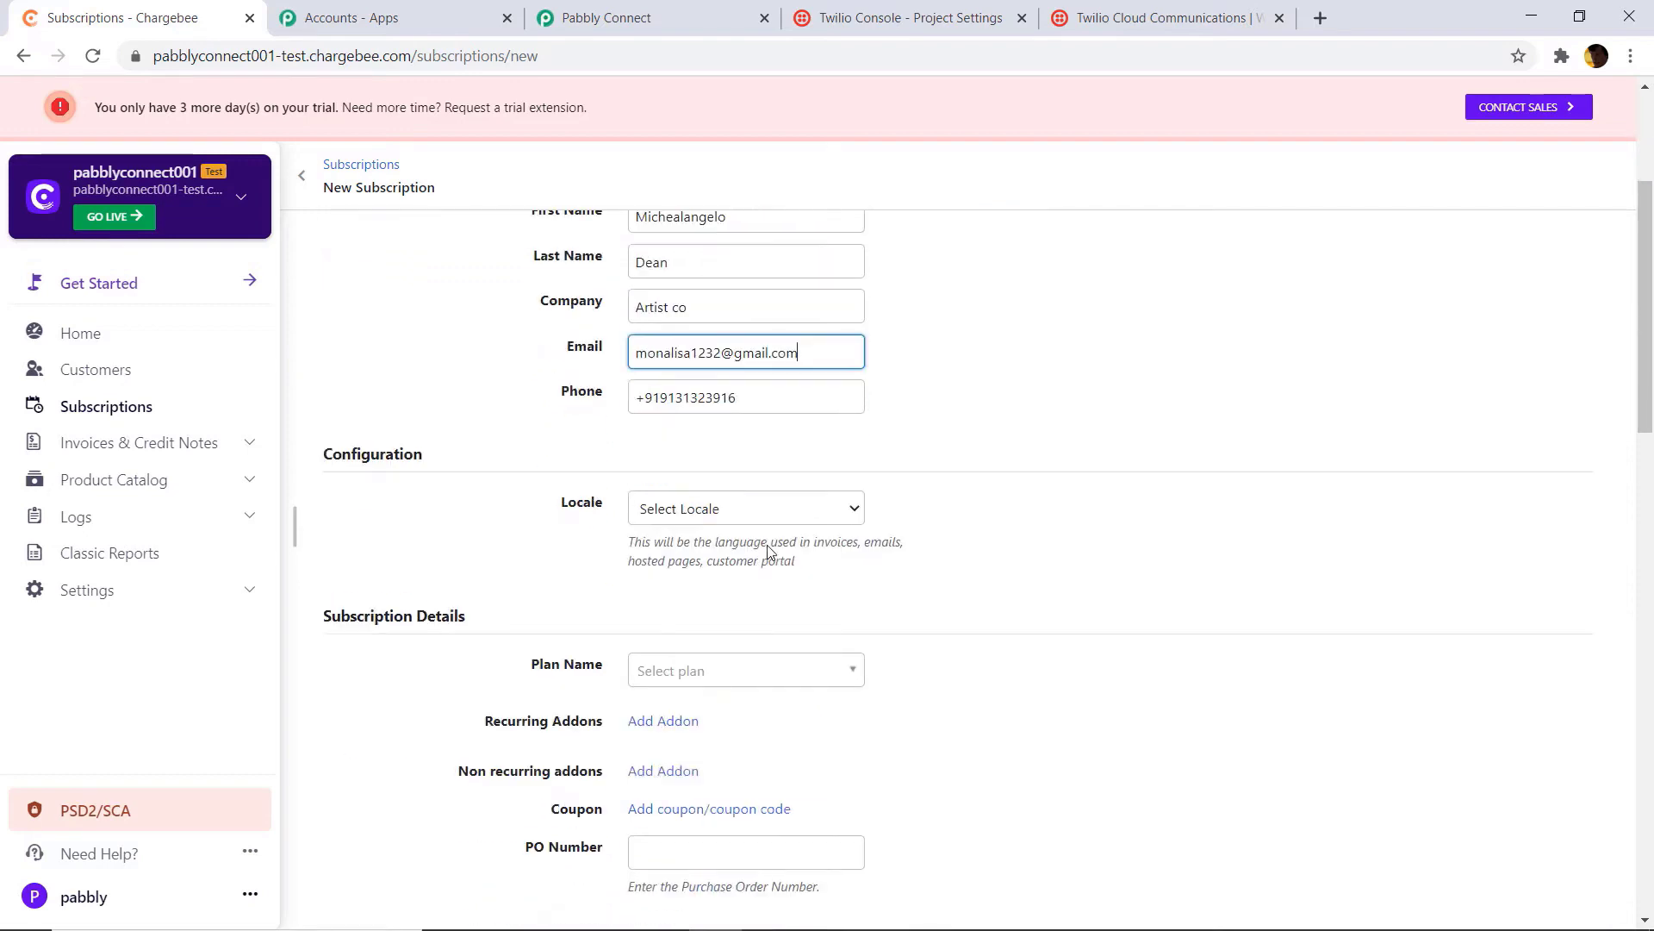
scroll(905, 392, "down", 1)
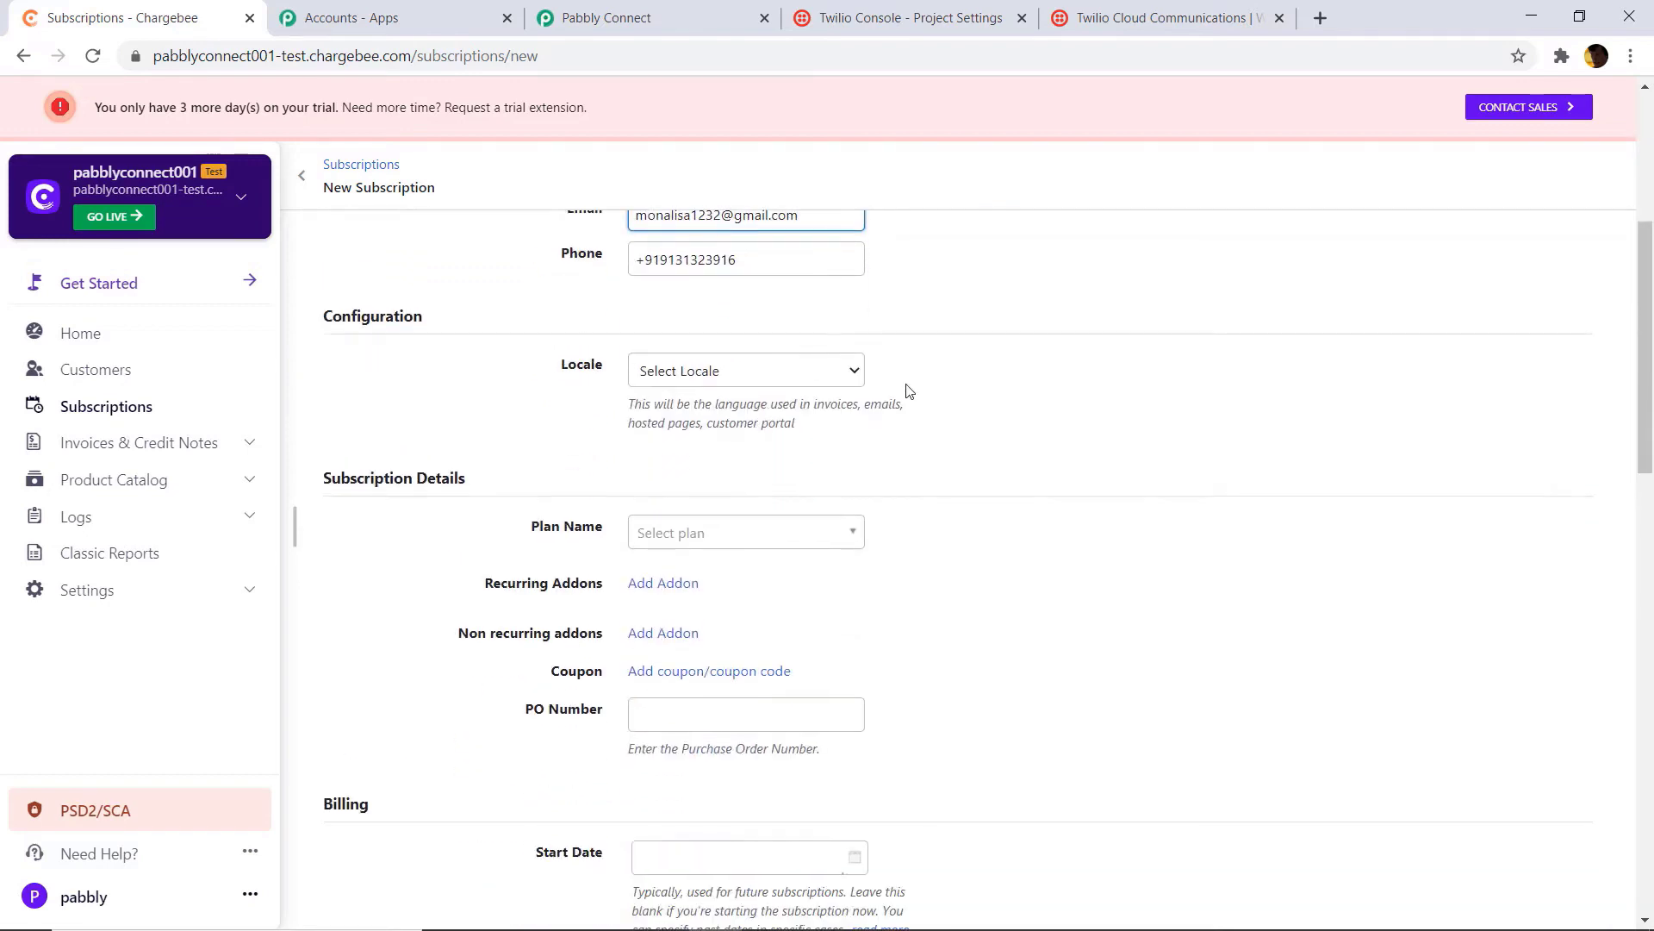
left_click(668, 534)
left_click(680, 625)
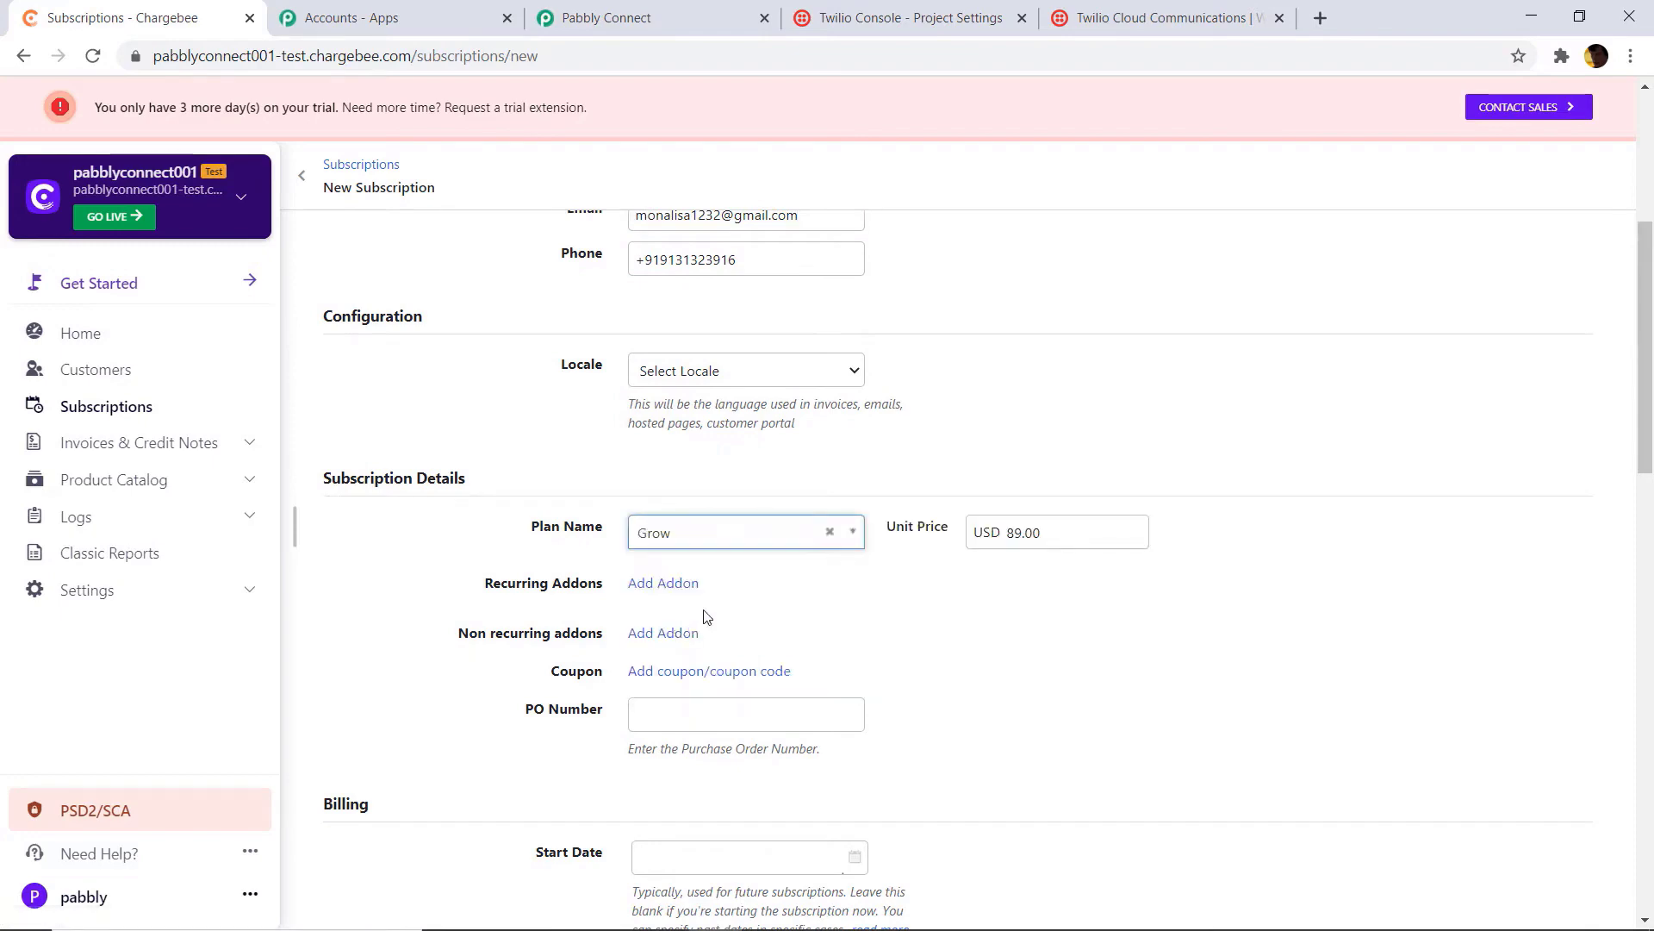
scroll(857, 584, "down", 3)
left_click(664, 391)
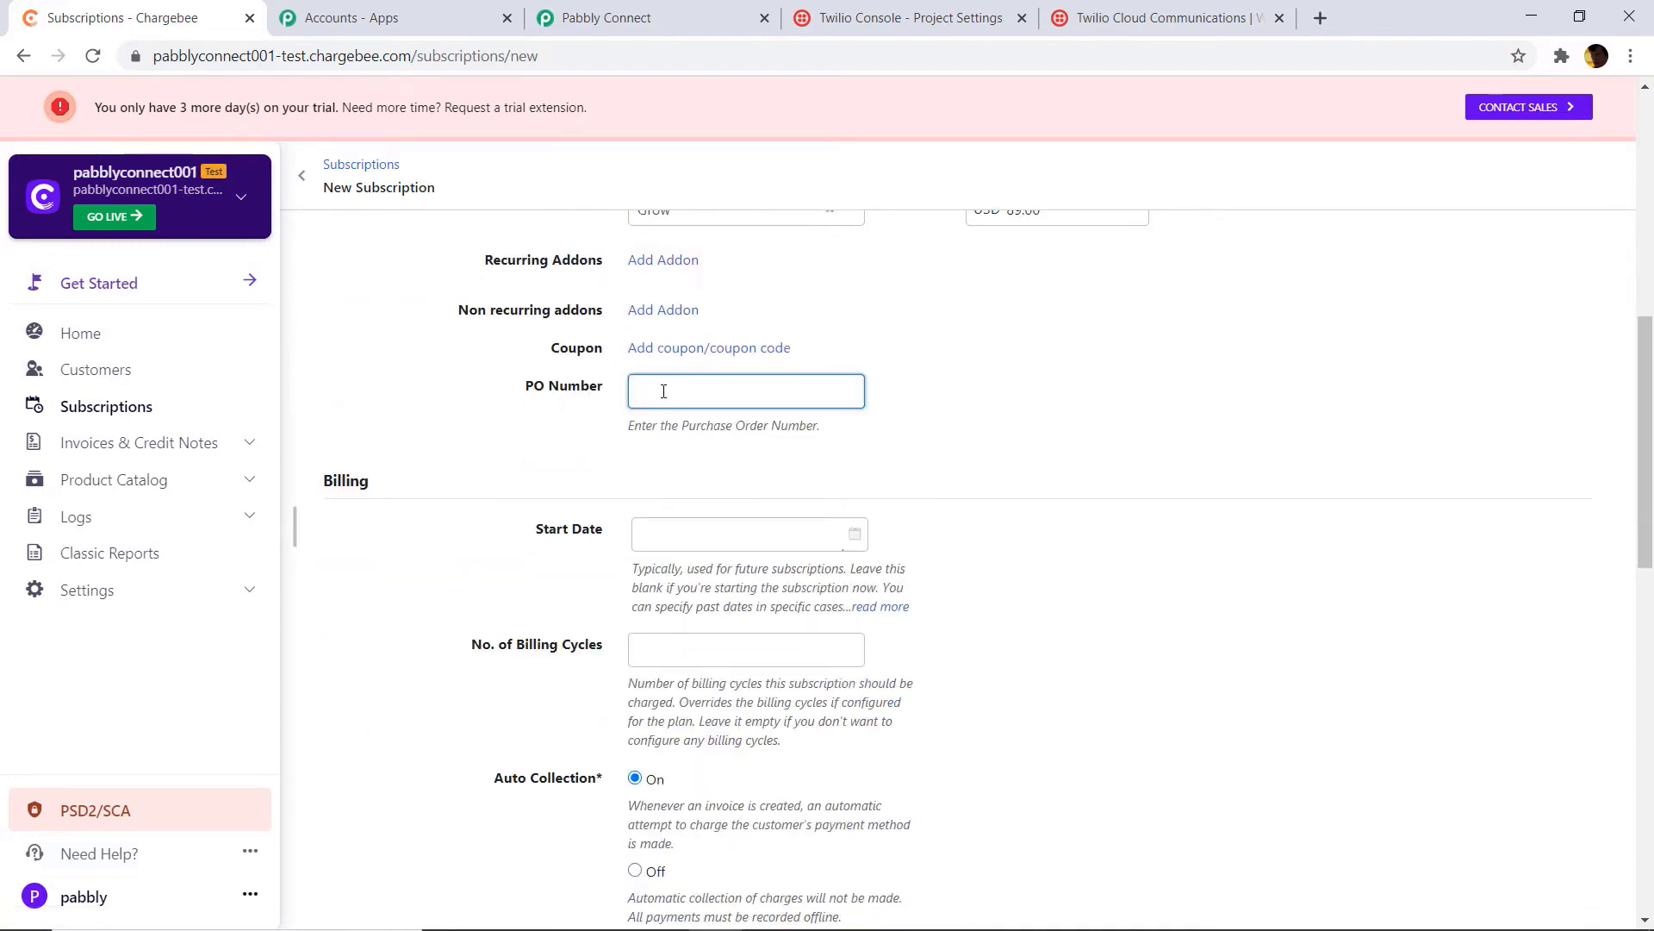
Step: Set the start date to 13 November 2020 with 10 billing cycles
scroll(712, 448, "down", 3)
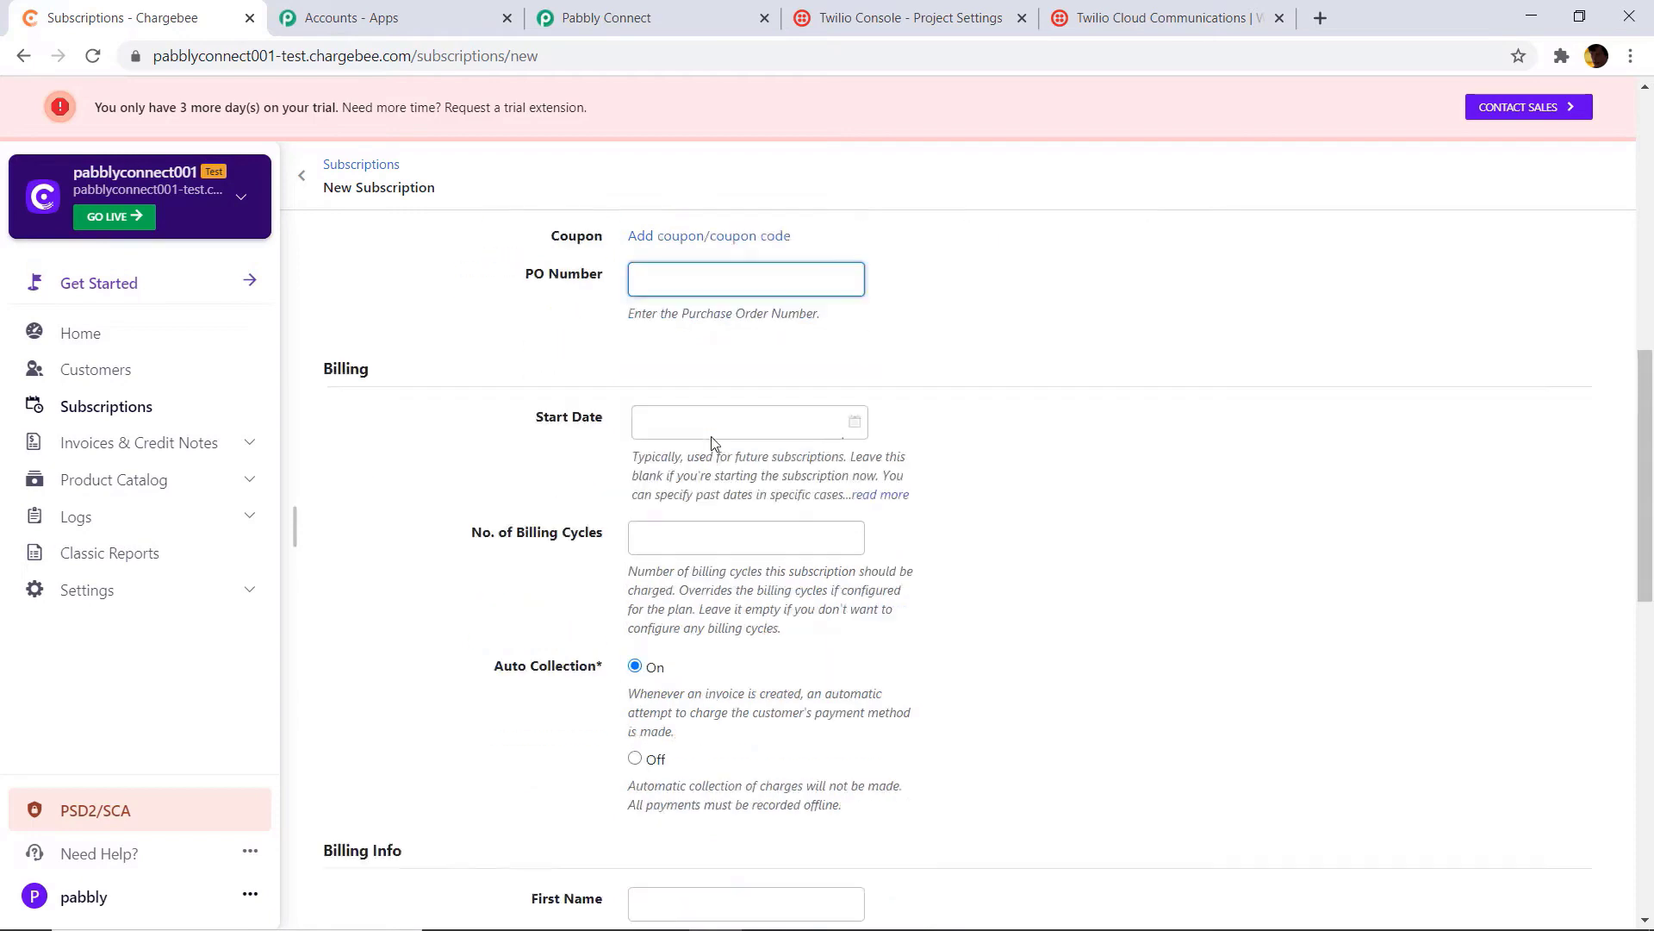
left_click(853, 318)
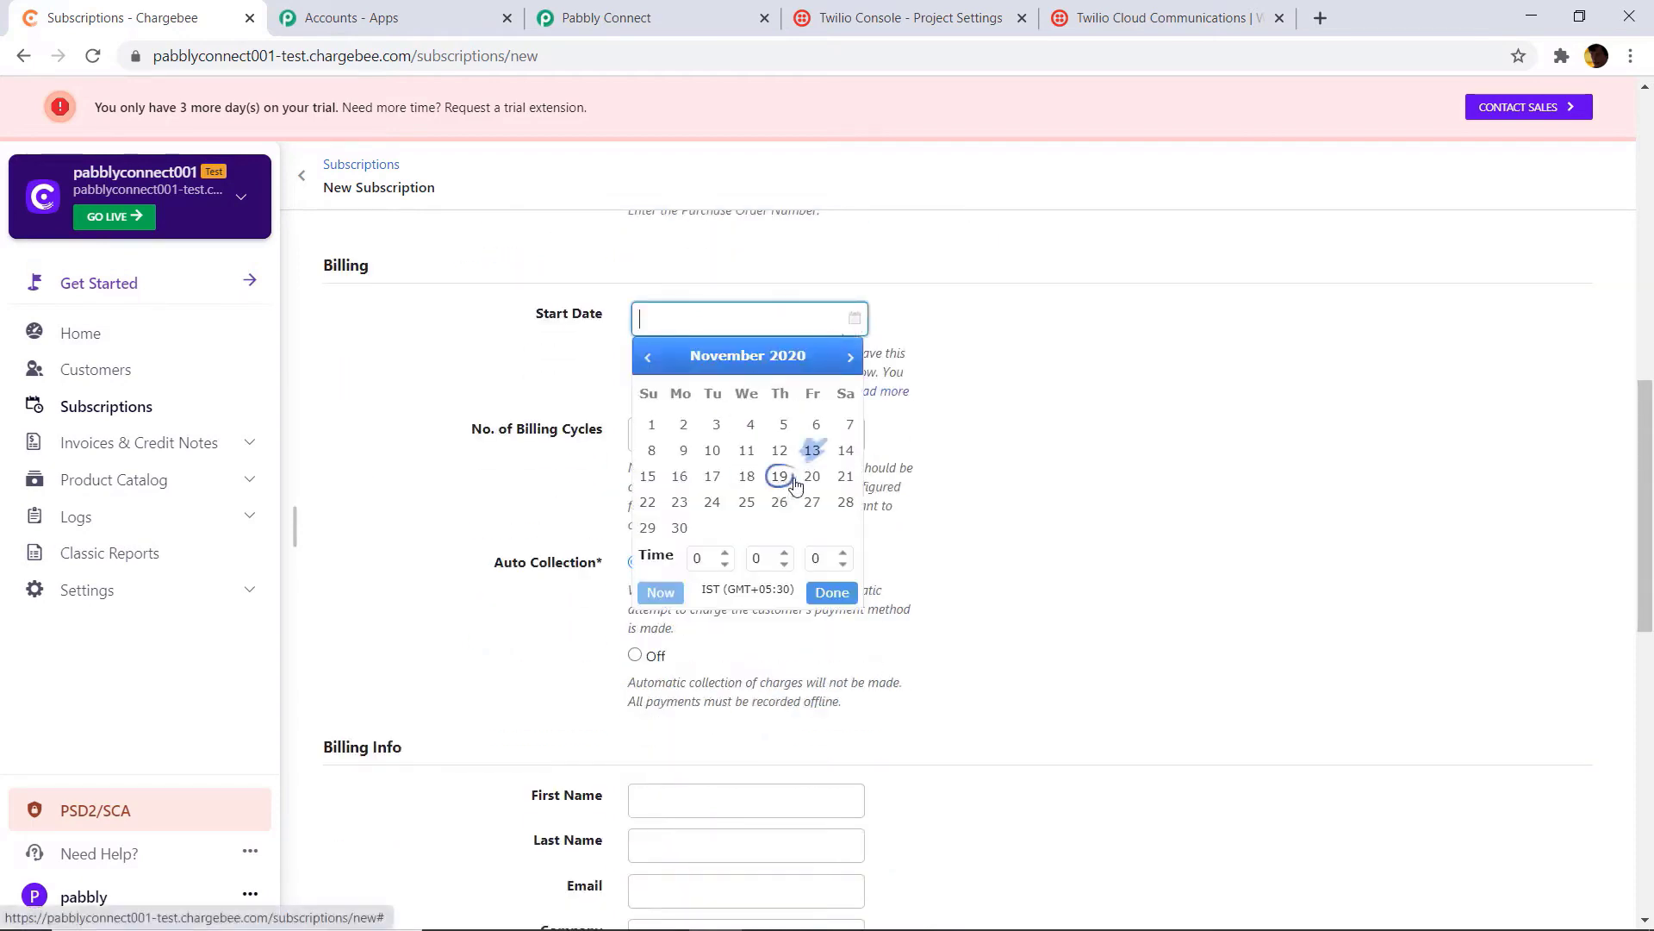
left_click(649, 476)
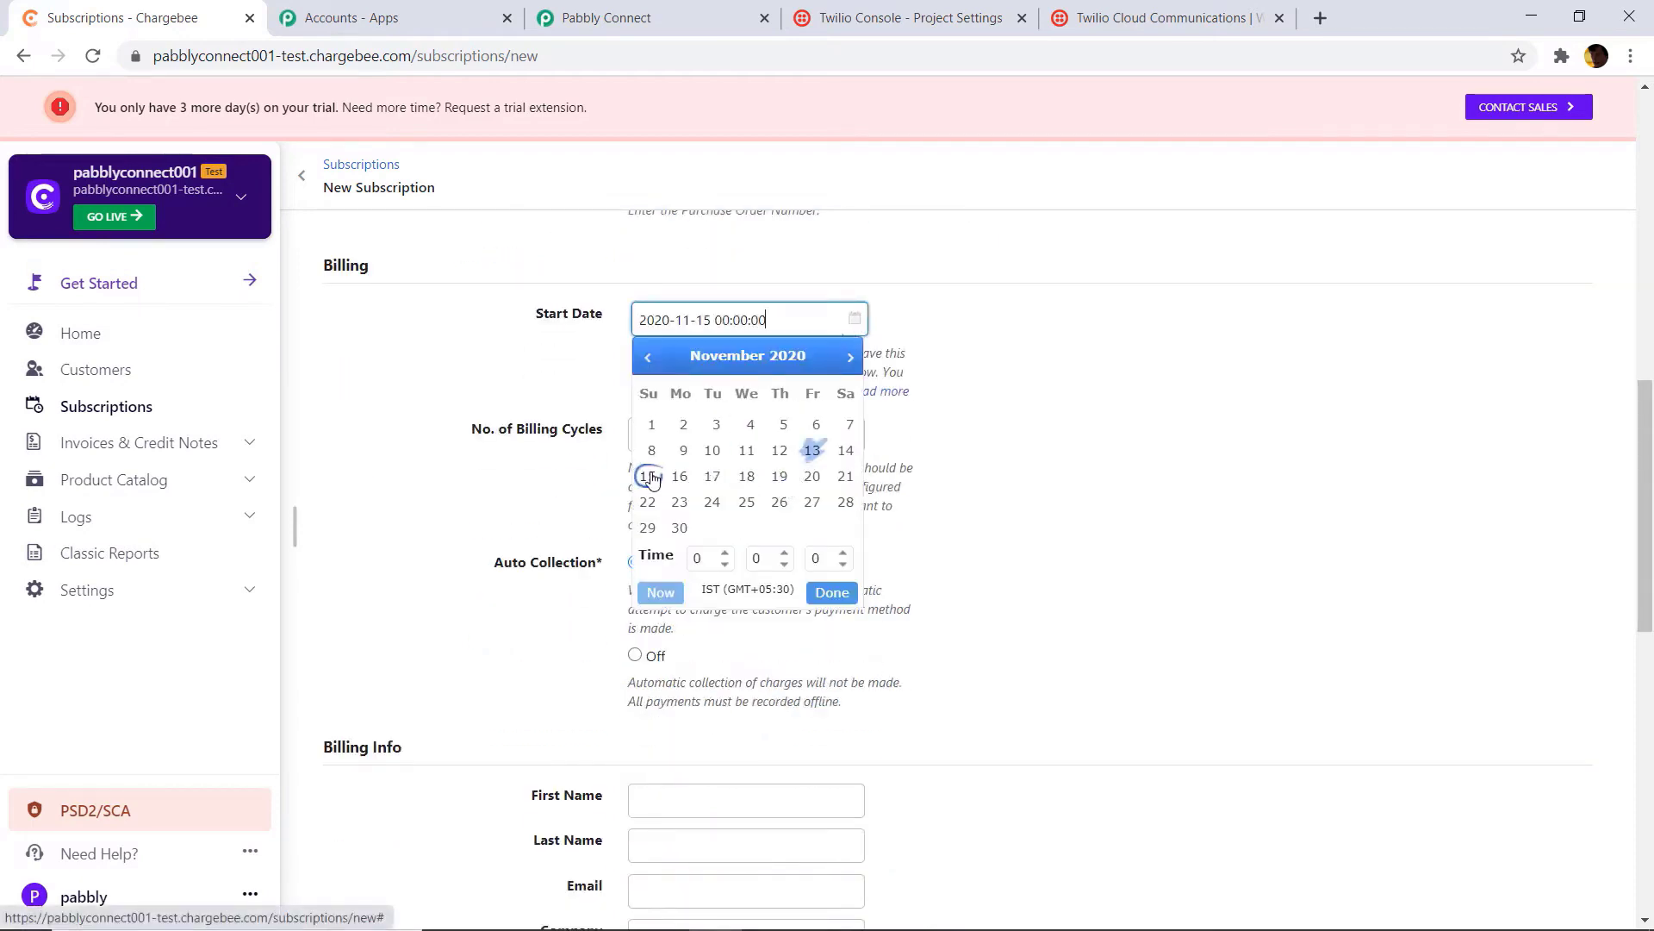
left_click(812, 449)
left_click(971, 406)
left_click(701, 444)
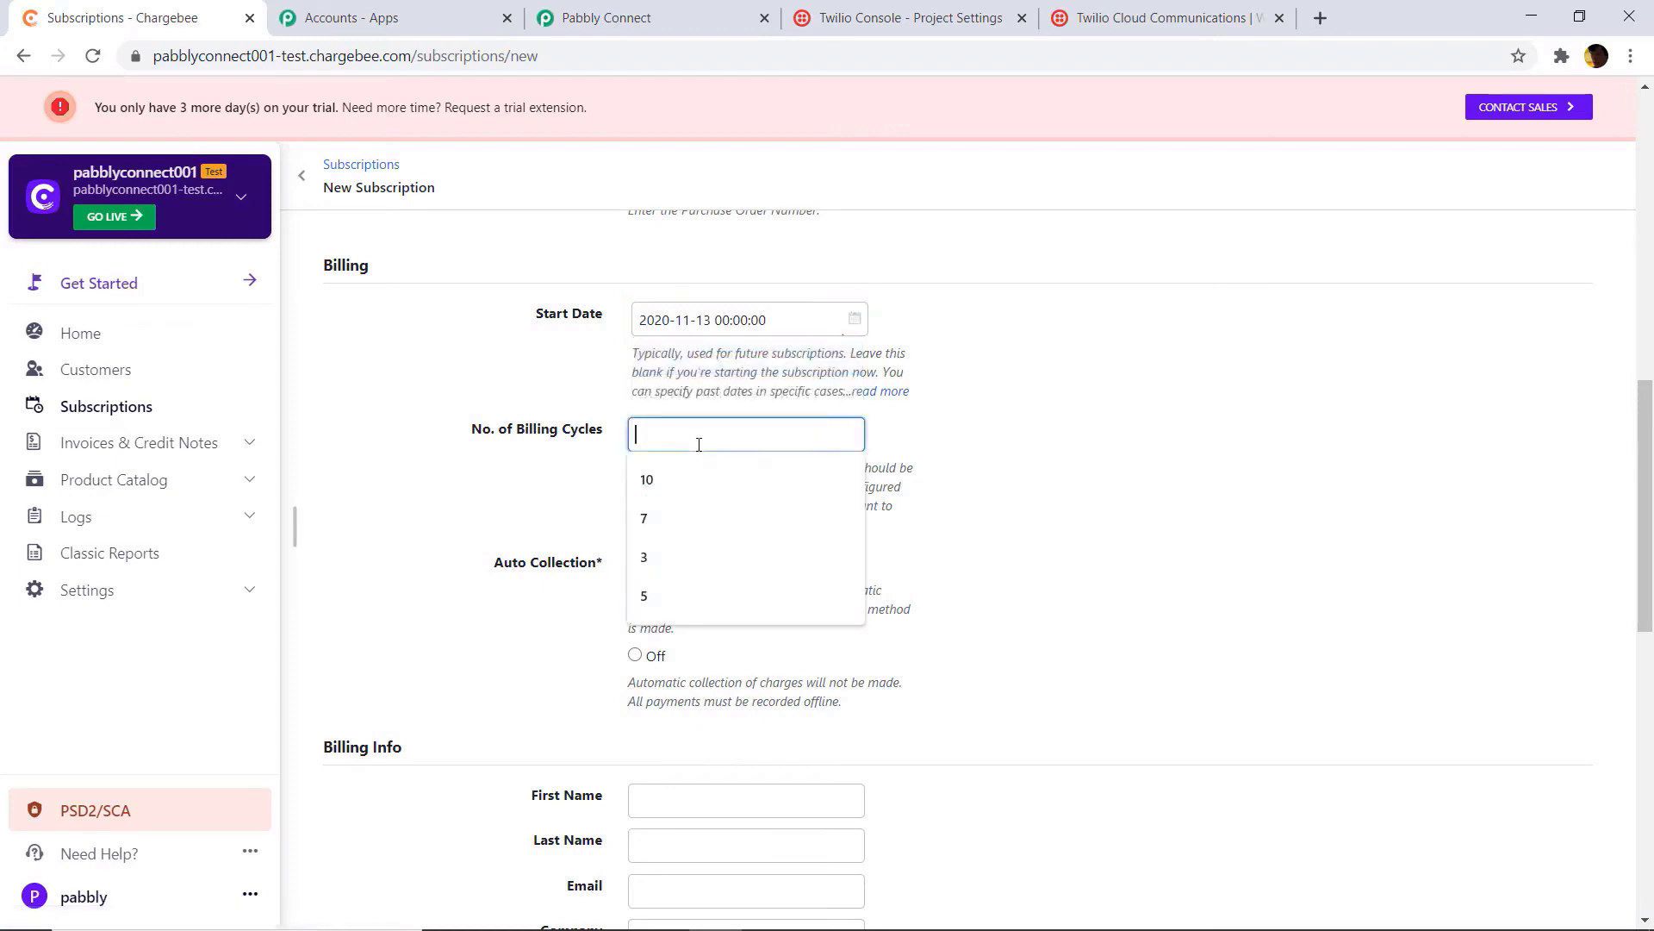
left_click(702, 479)
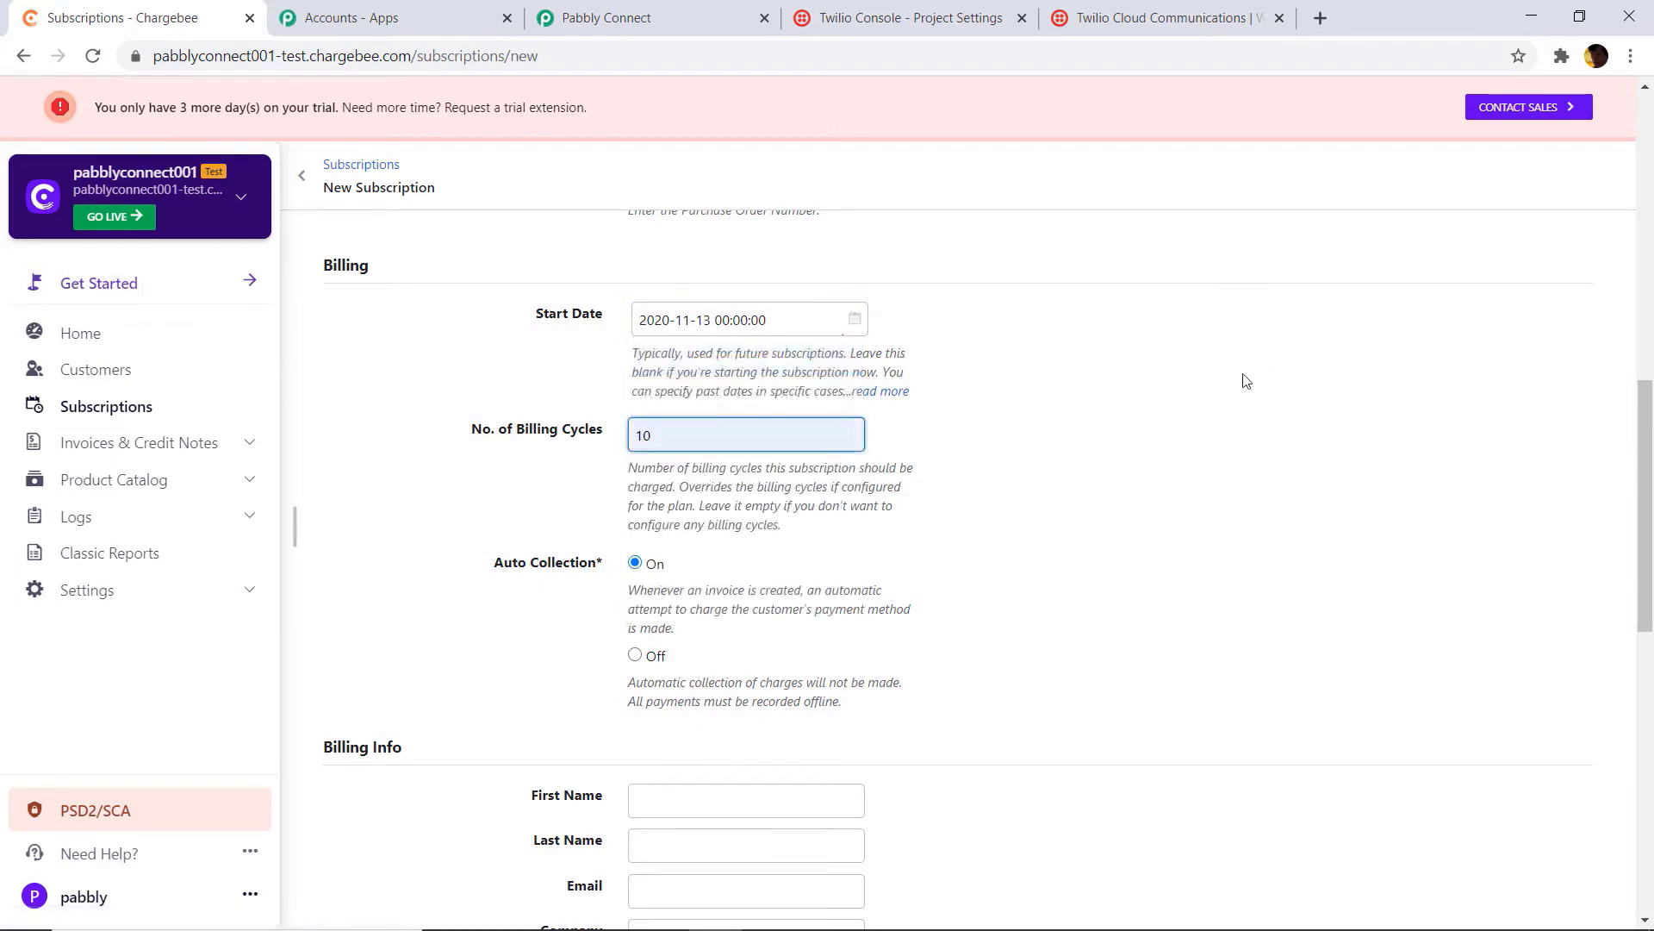
Step: Submit the subscription and confirm its preview
scroll(1240, 377, "up", 2)
scroll(1232, 385, "up", 9)
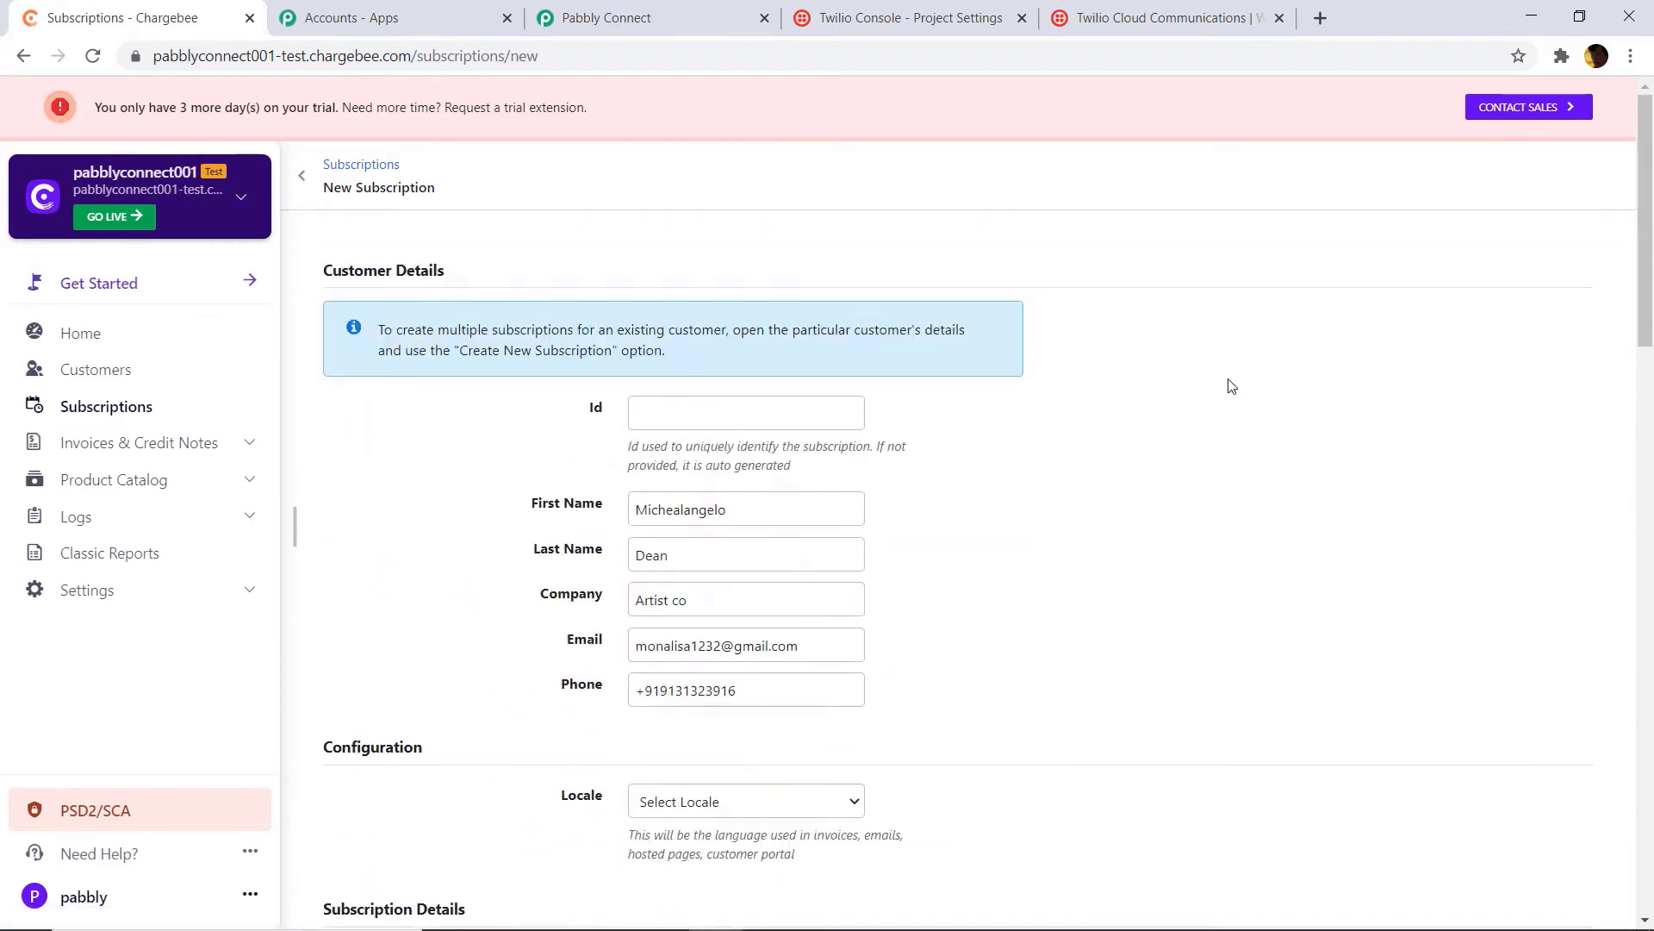
scroll(1232, 385, "down", 20)
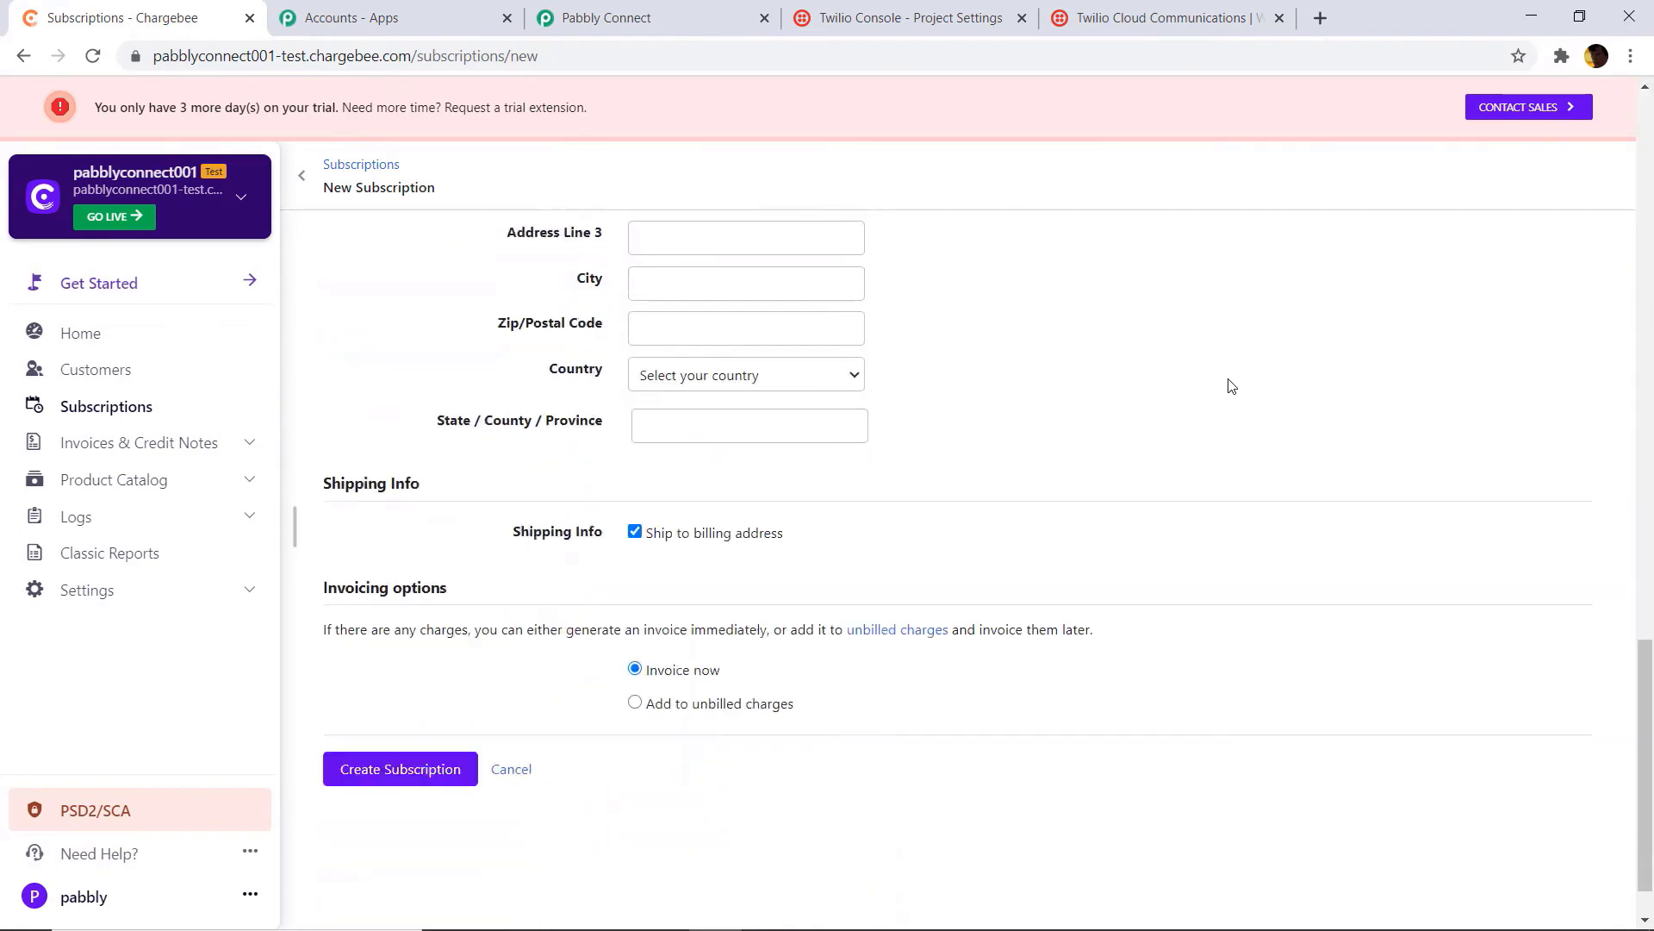
left_click(348, 699)
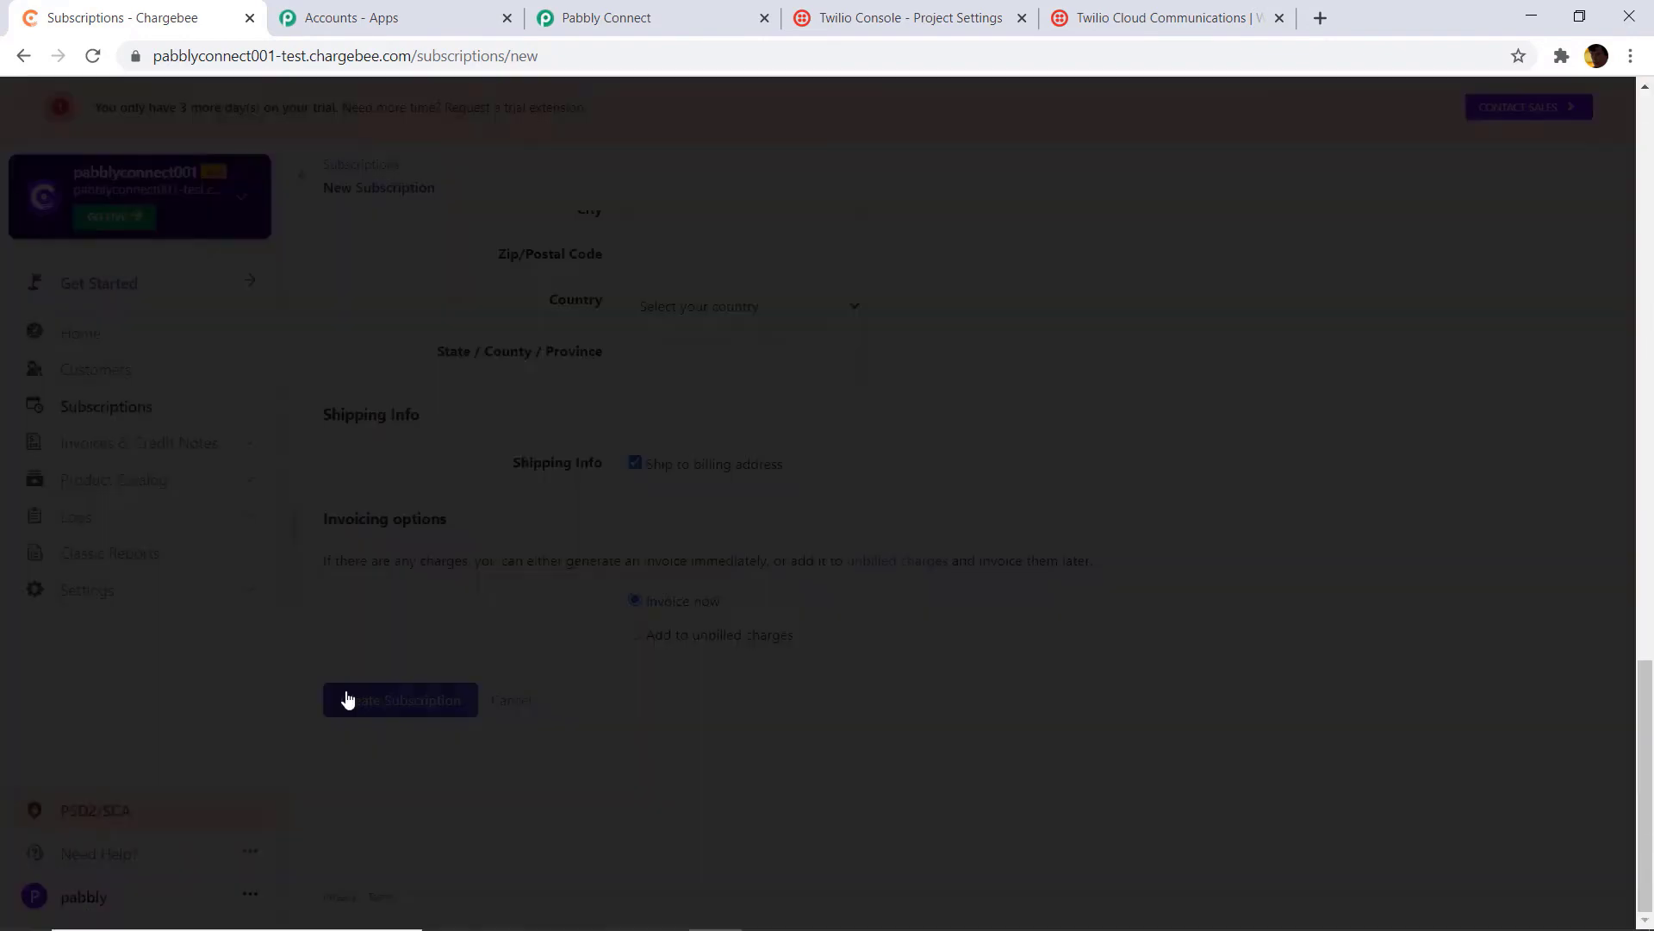
left_click(1074, 622)
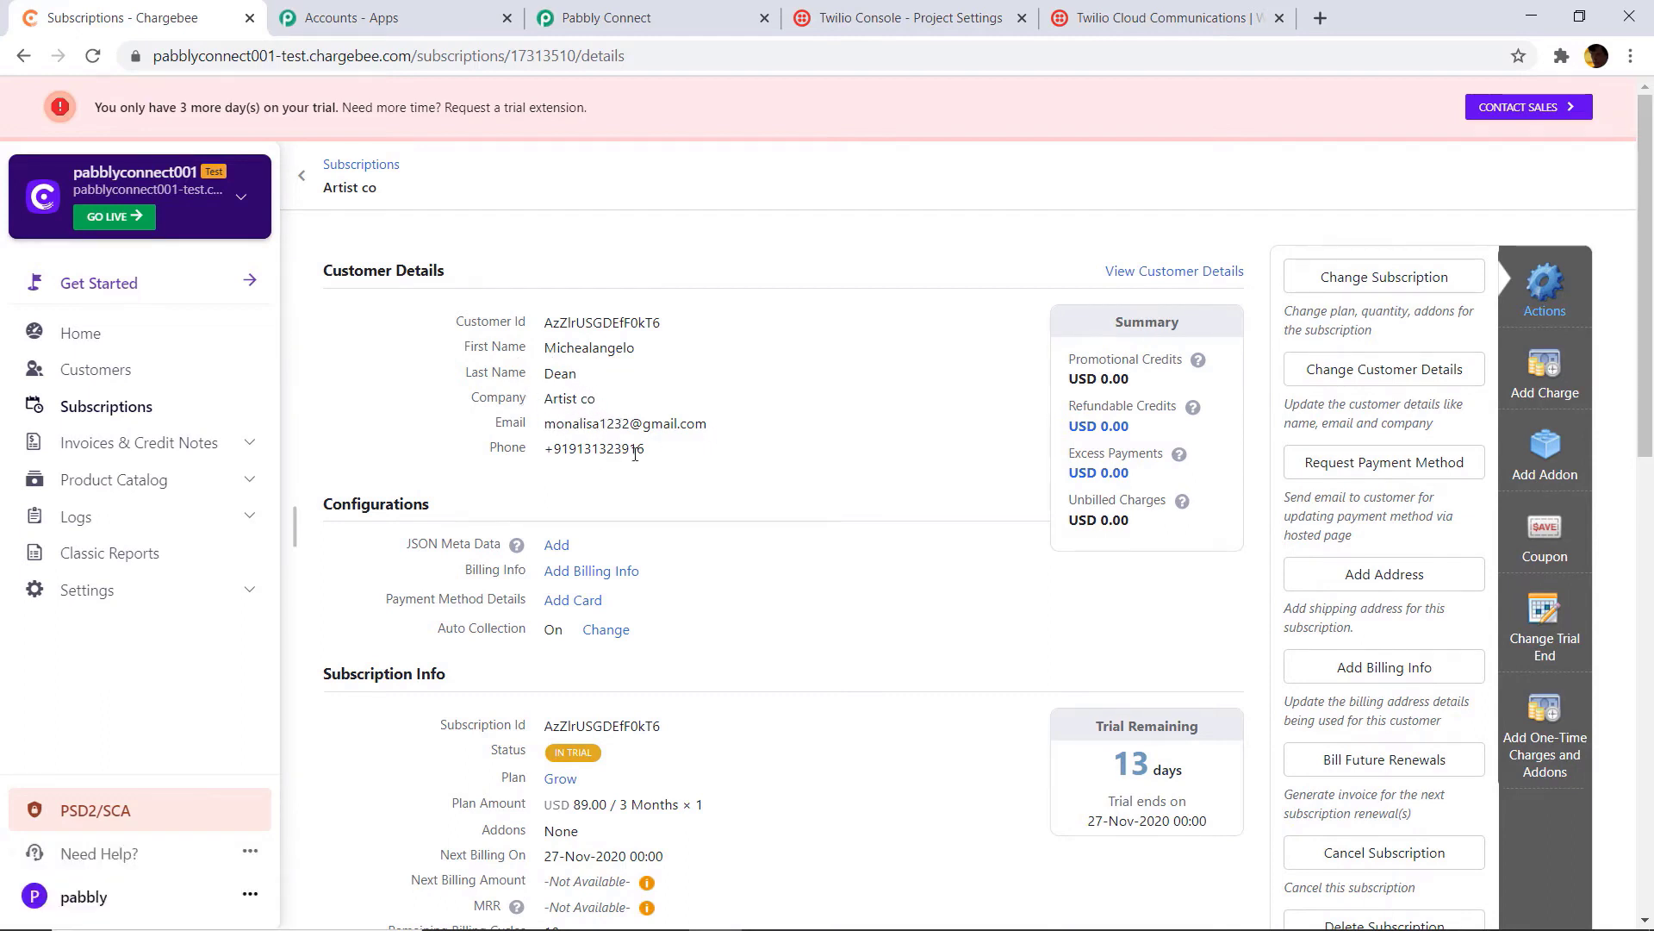
left_click(632, 26)
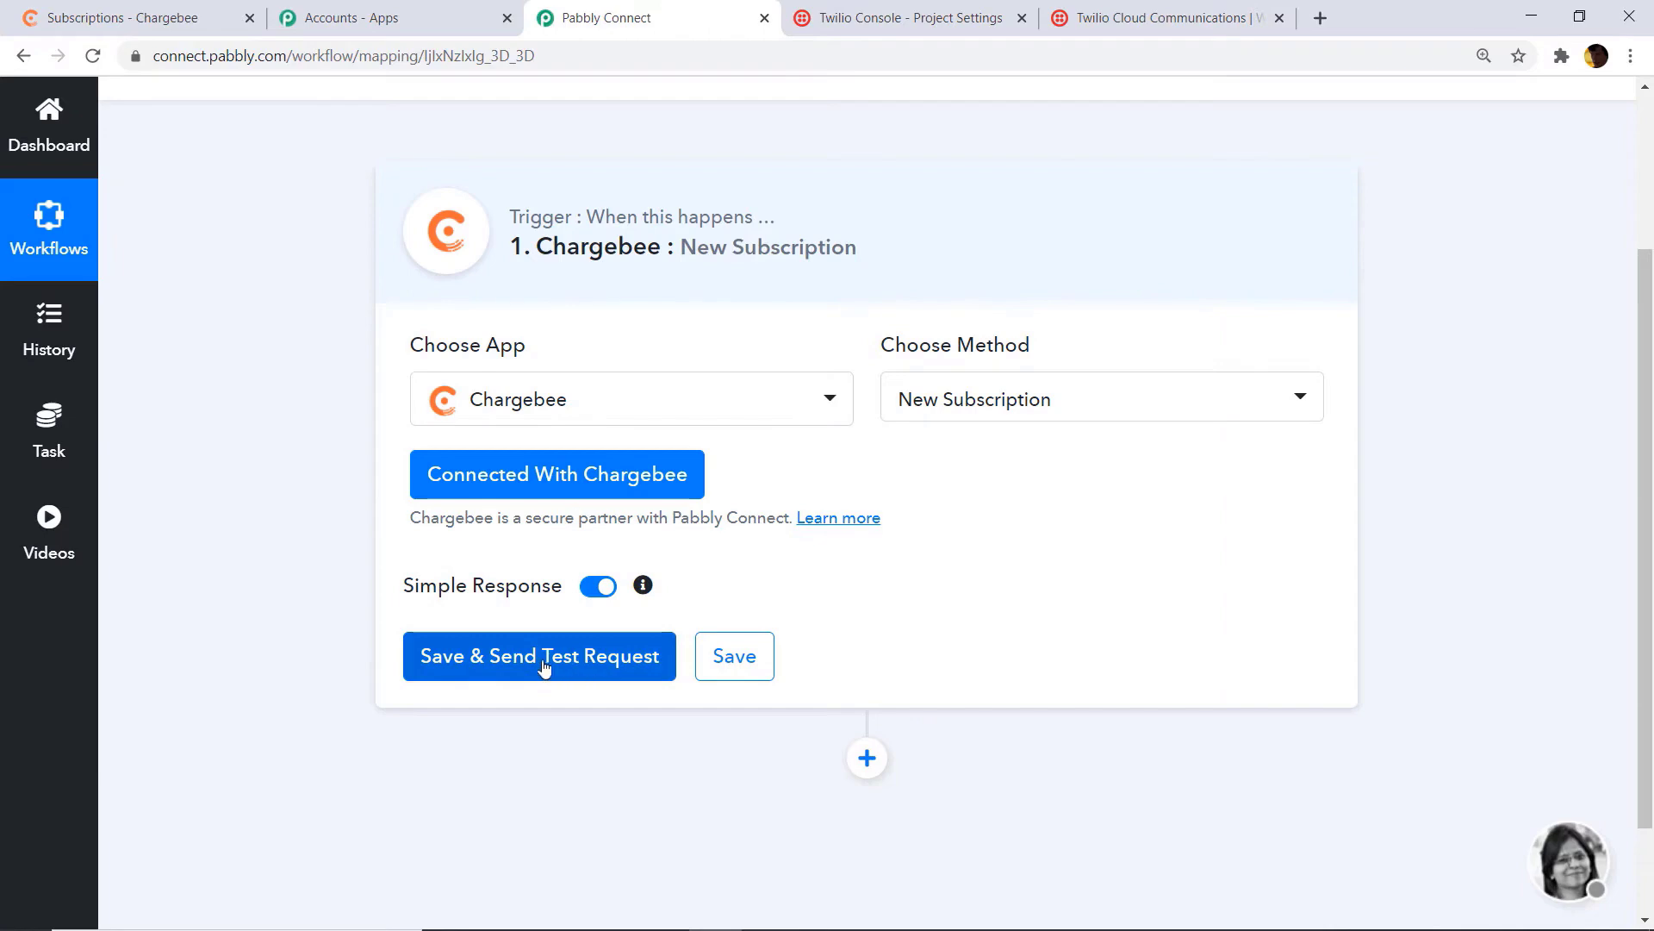
left_click(577, 663)
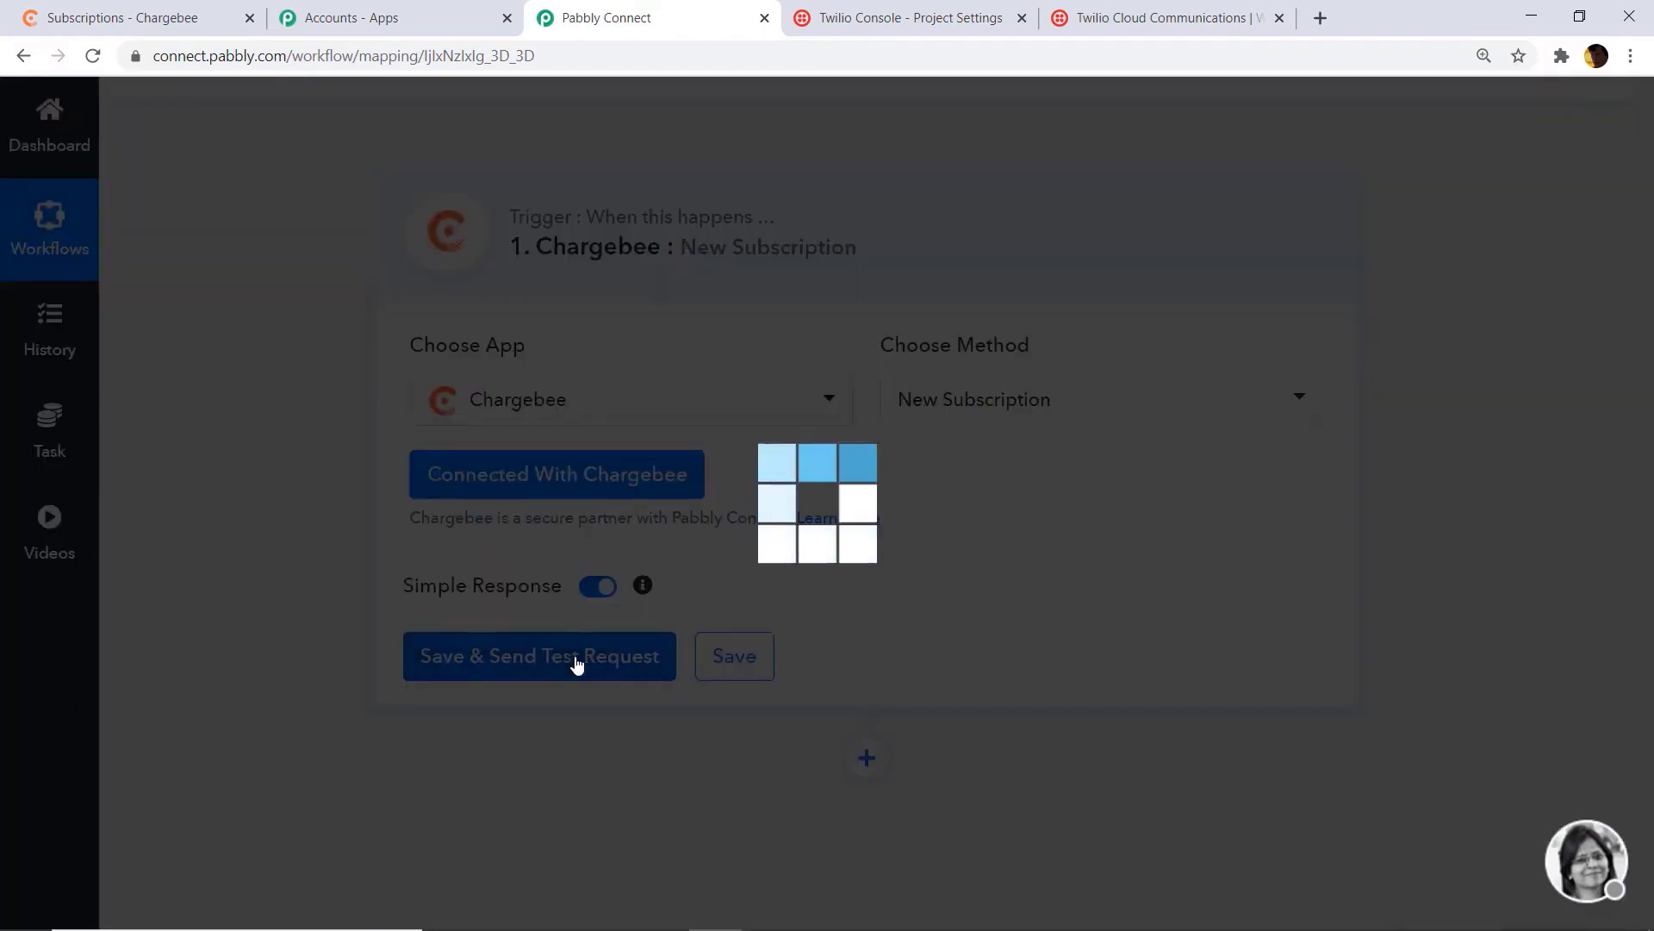
scroll(1004, 523, "down", 7)
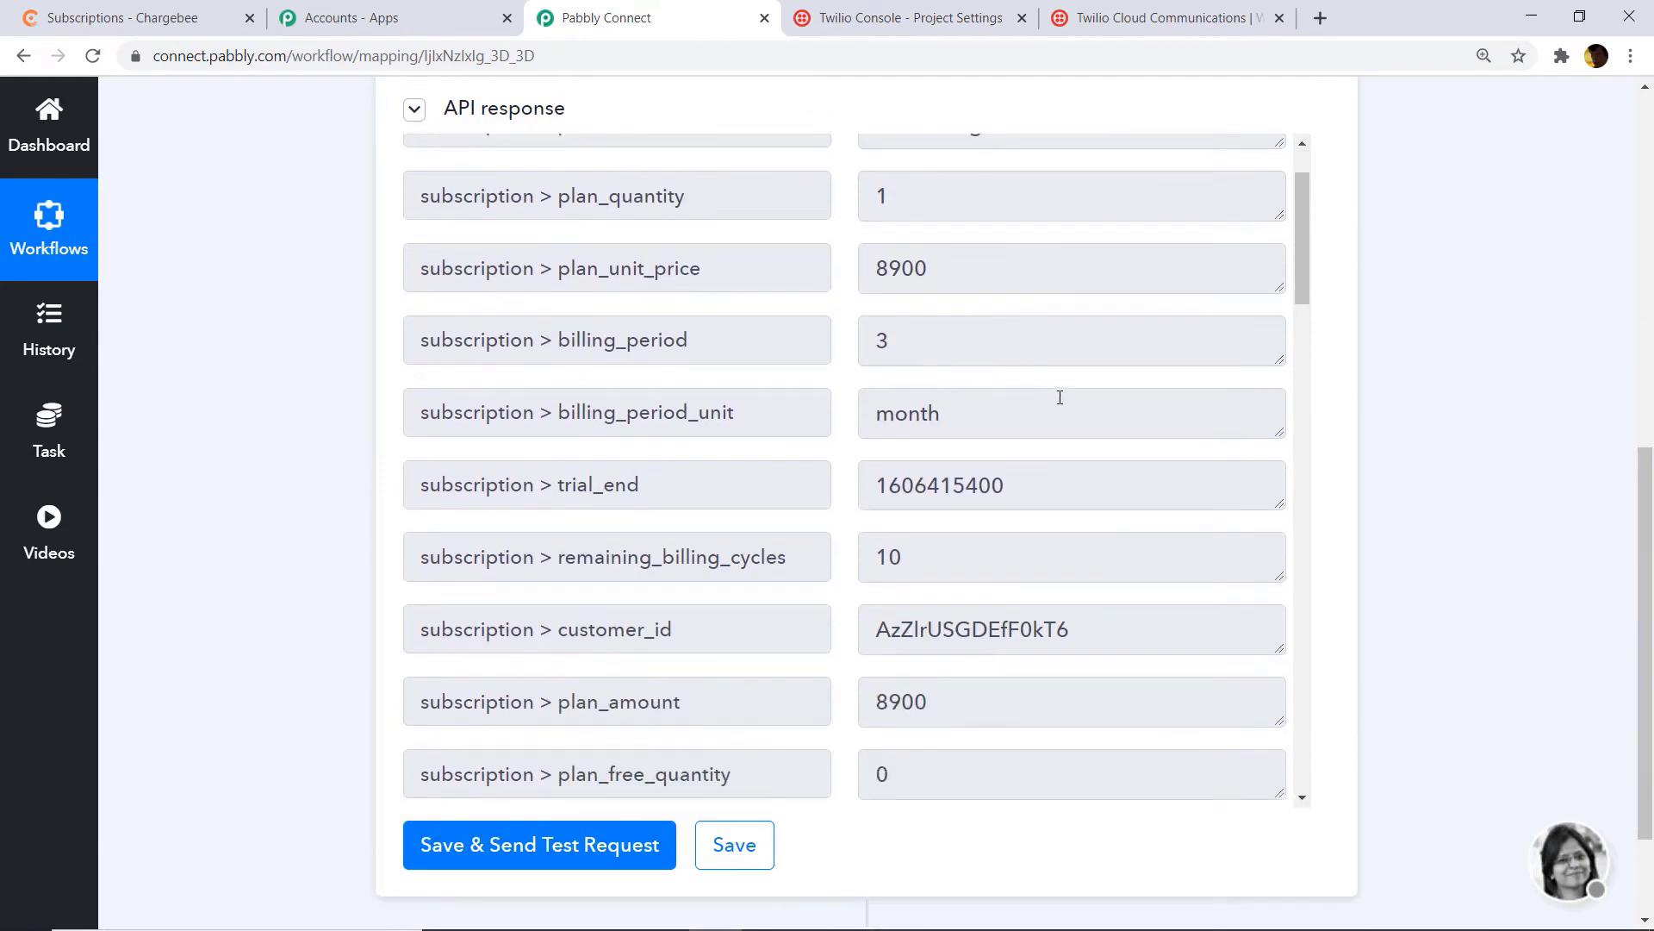
scroll(948, 336, "down", 1)
scroll(813, 349, "up", 1)
scroll(929, 420, "up", 2)
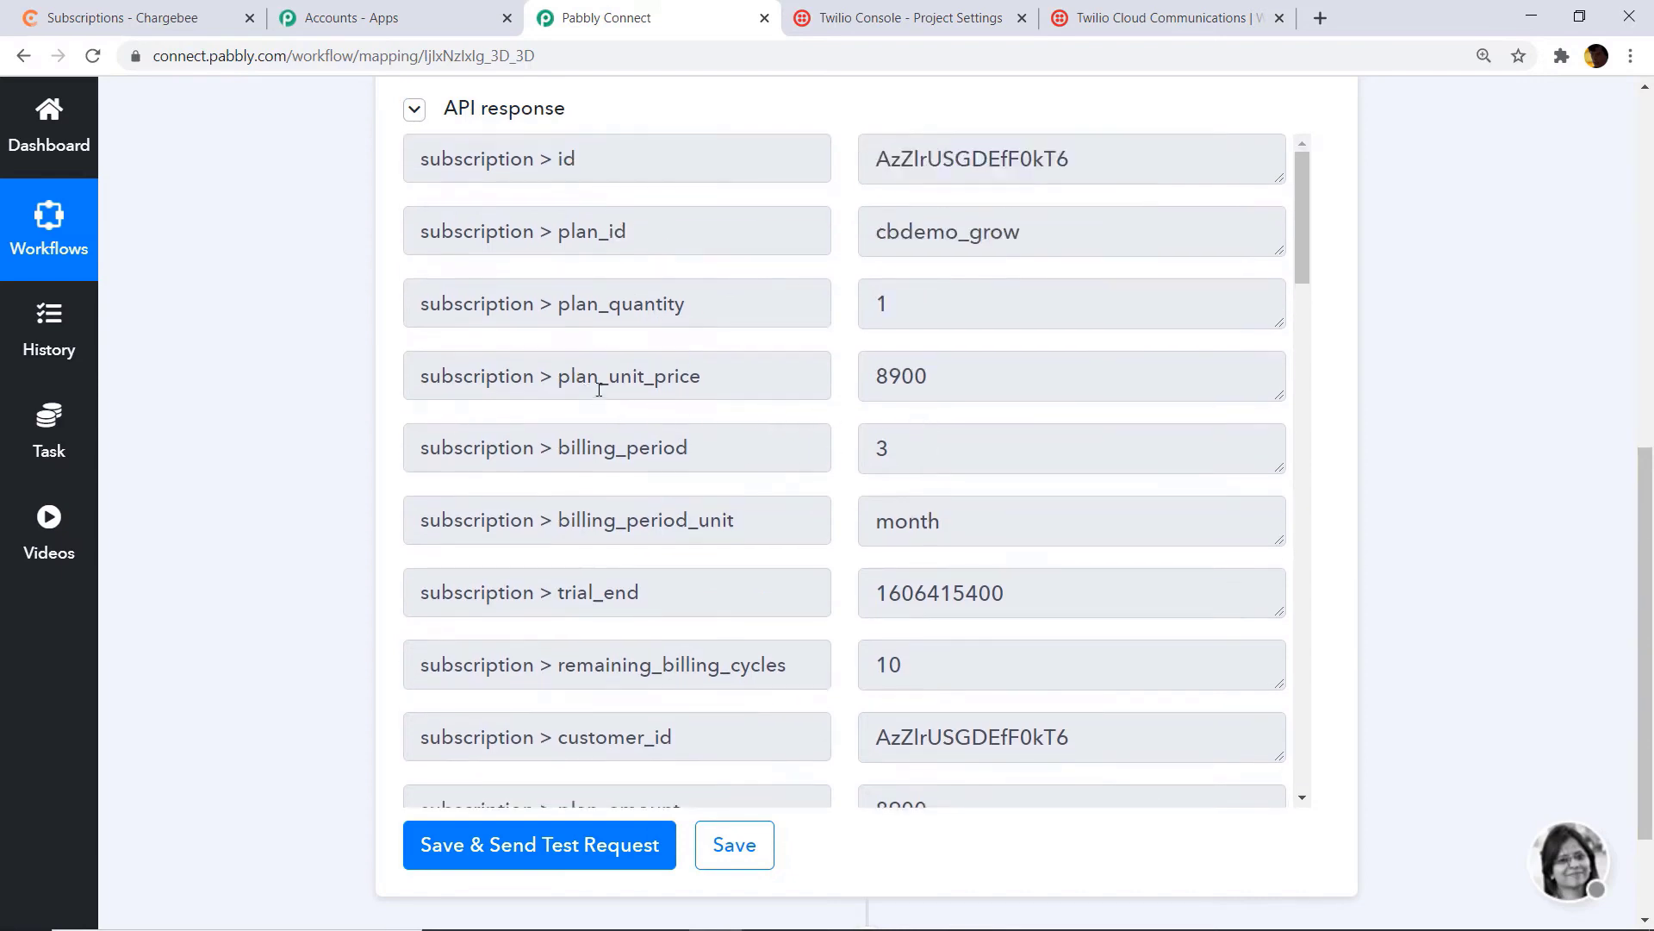
scroll(1078, 384, "up", 1)
scroll(948, 344, "down", 5)
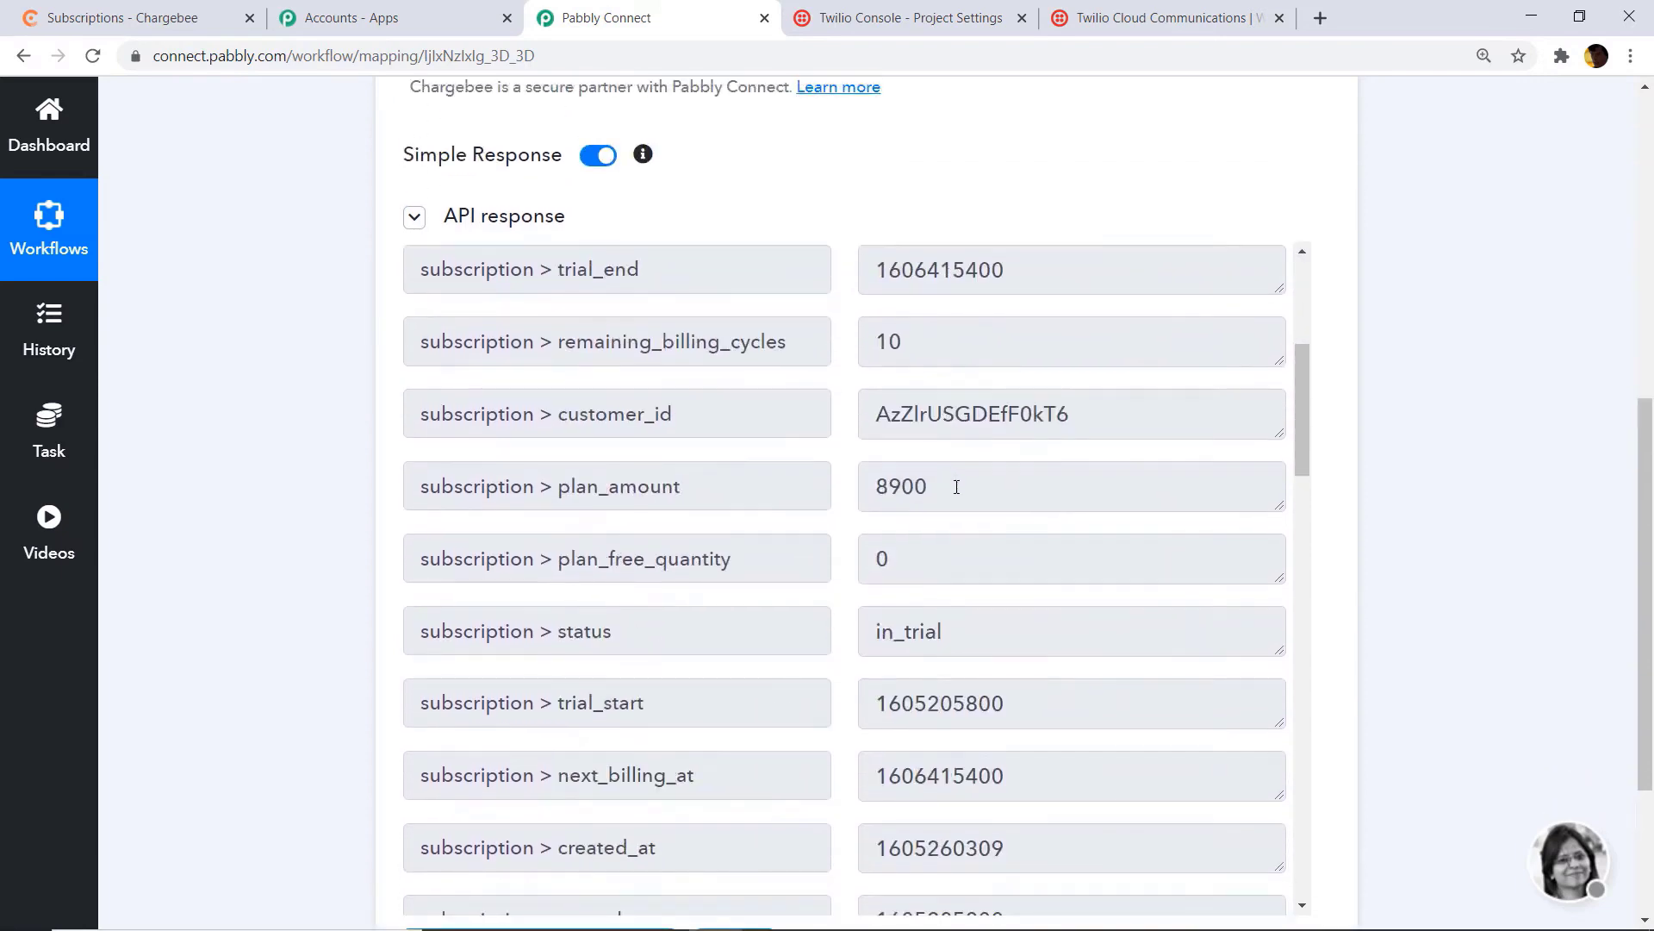
scroll(1127, 528, "down", 3)
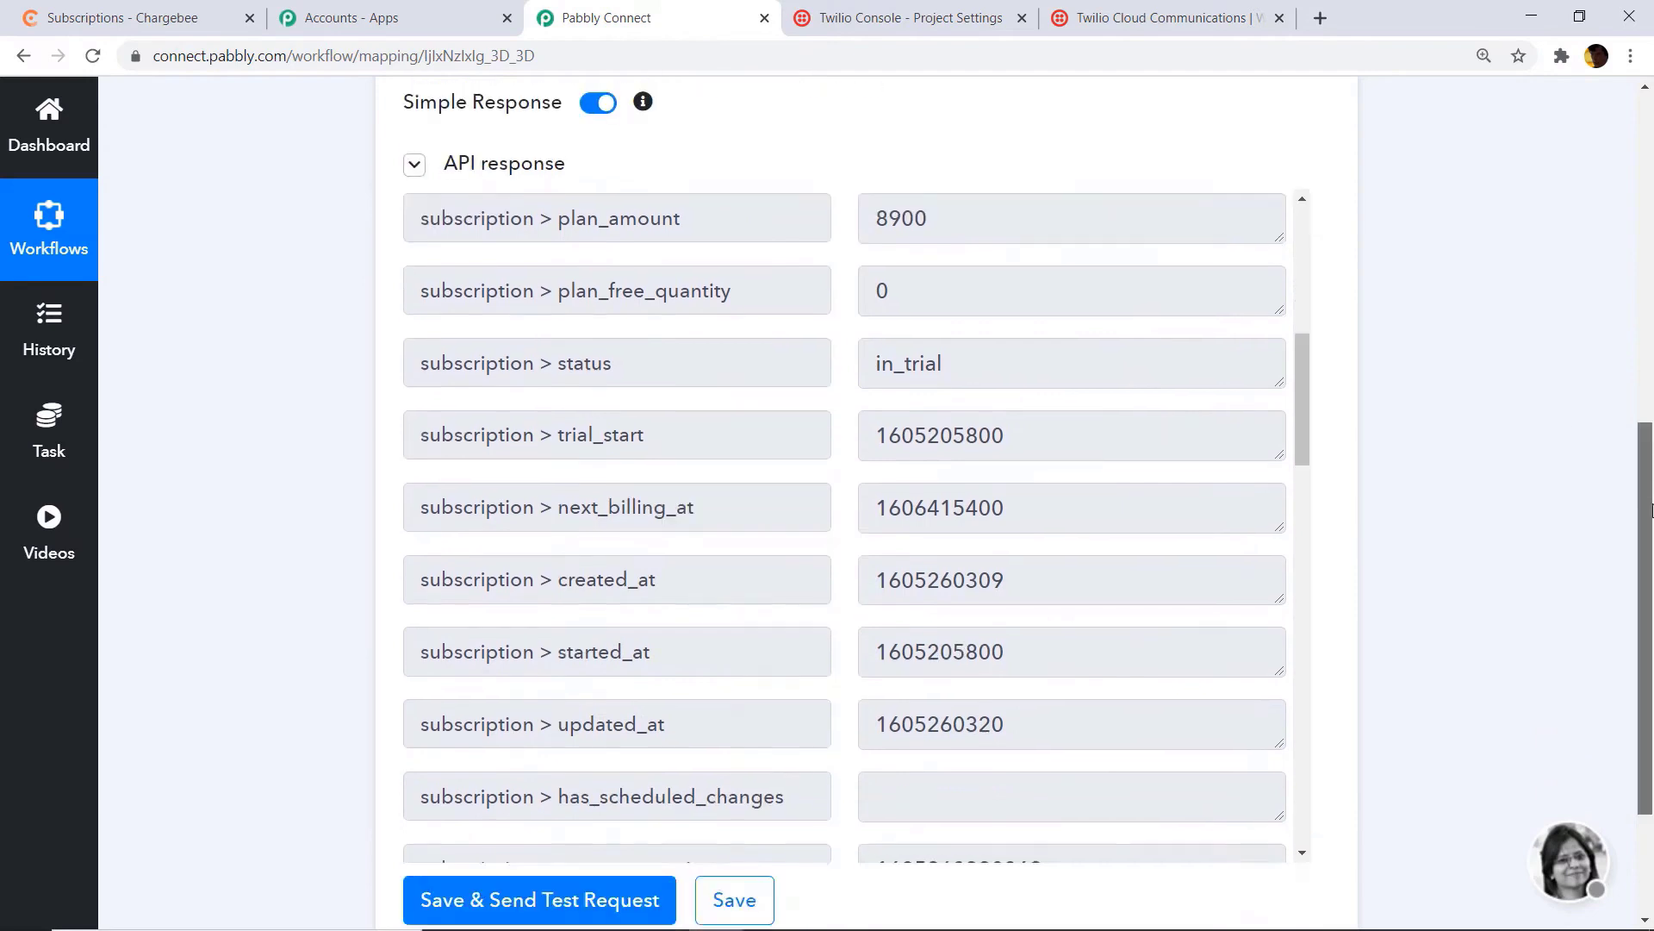
scroll(1301, 302, "down", 2)
left_click_drag(1301, 272, 1302, 372)
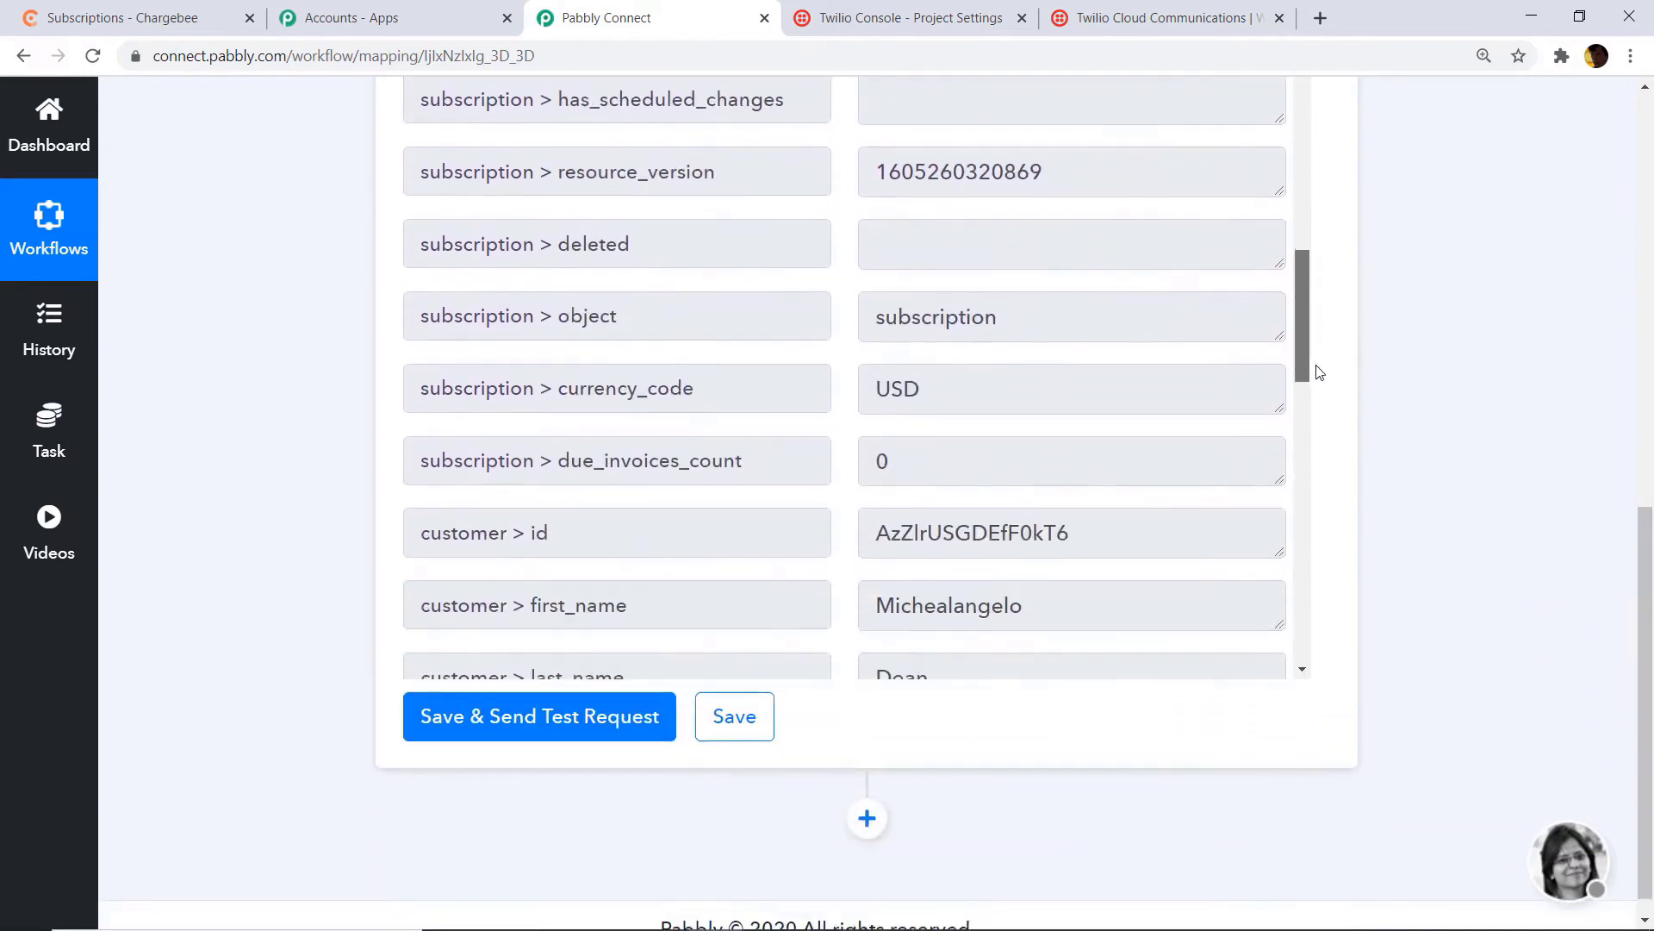
scroll(603, 401, "down", 3)
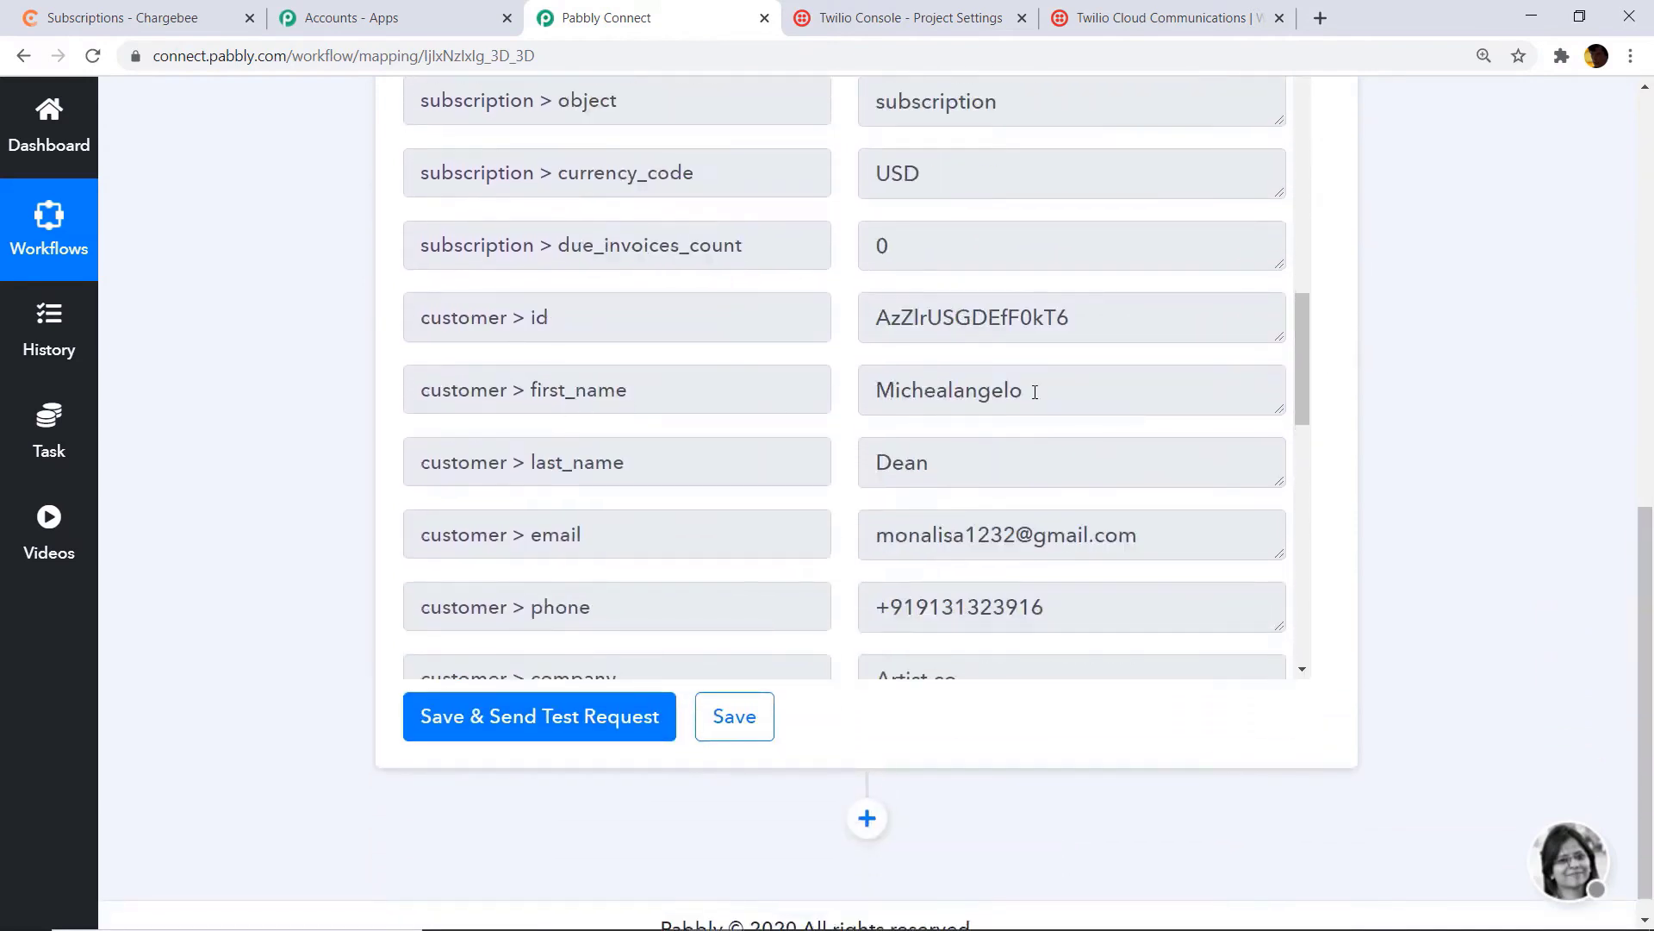
scroll(683, 369, "down", 3)
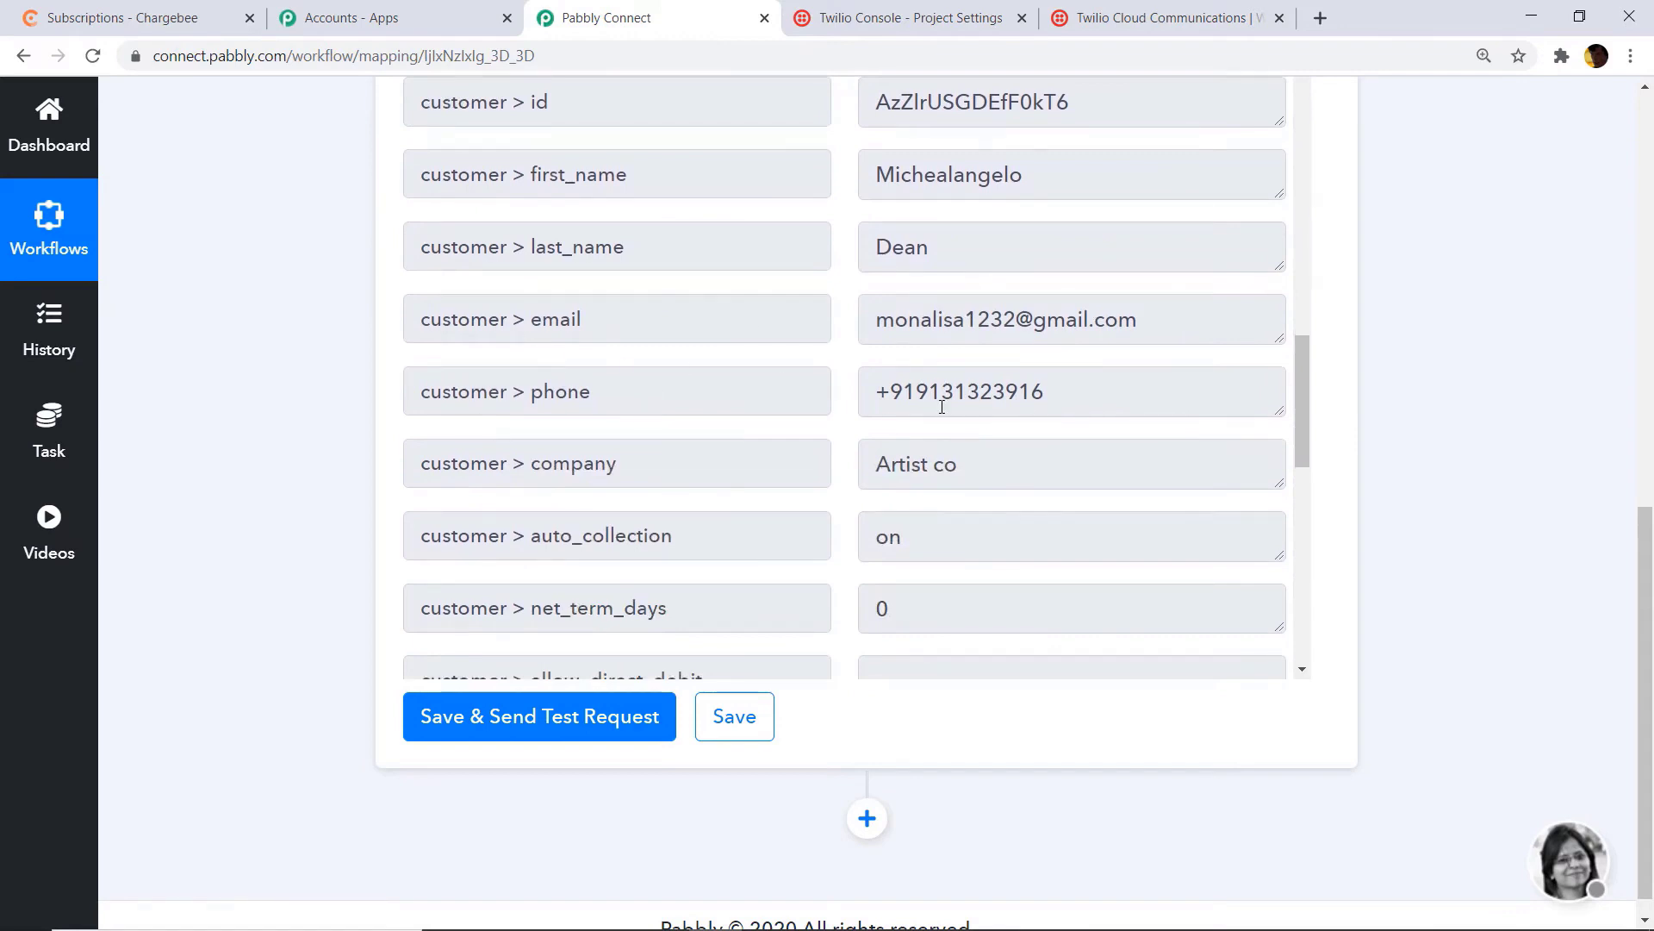
scroll(489, 391, "down", 2)
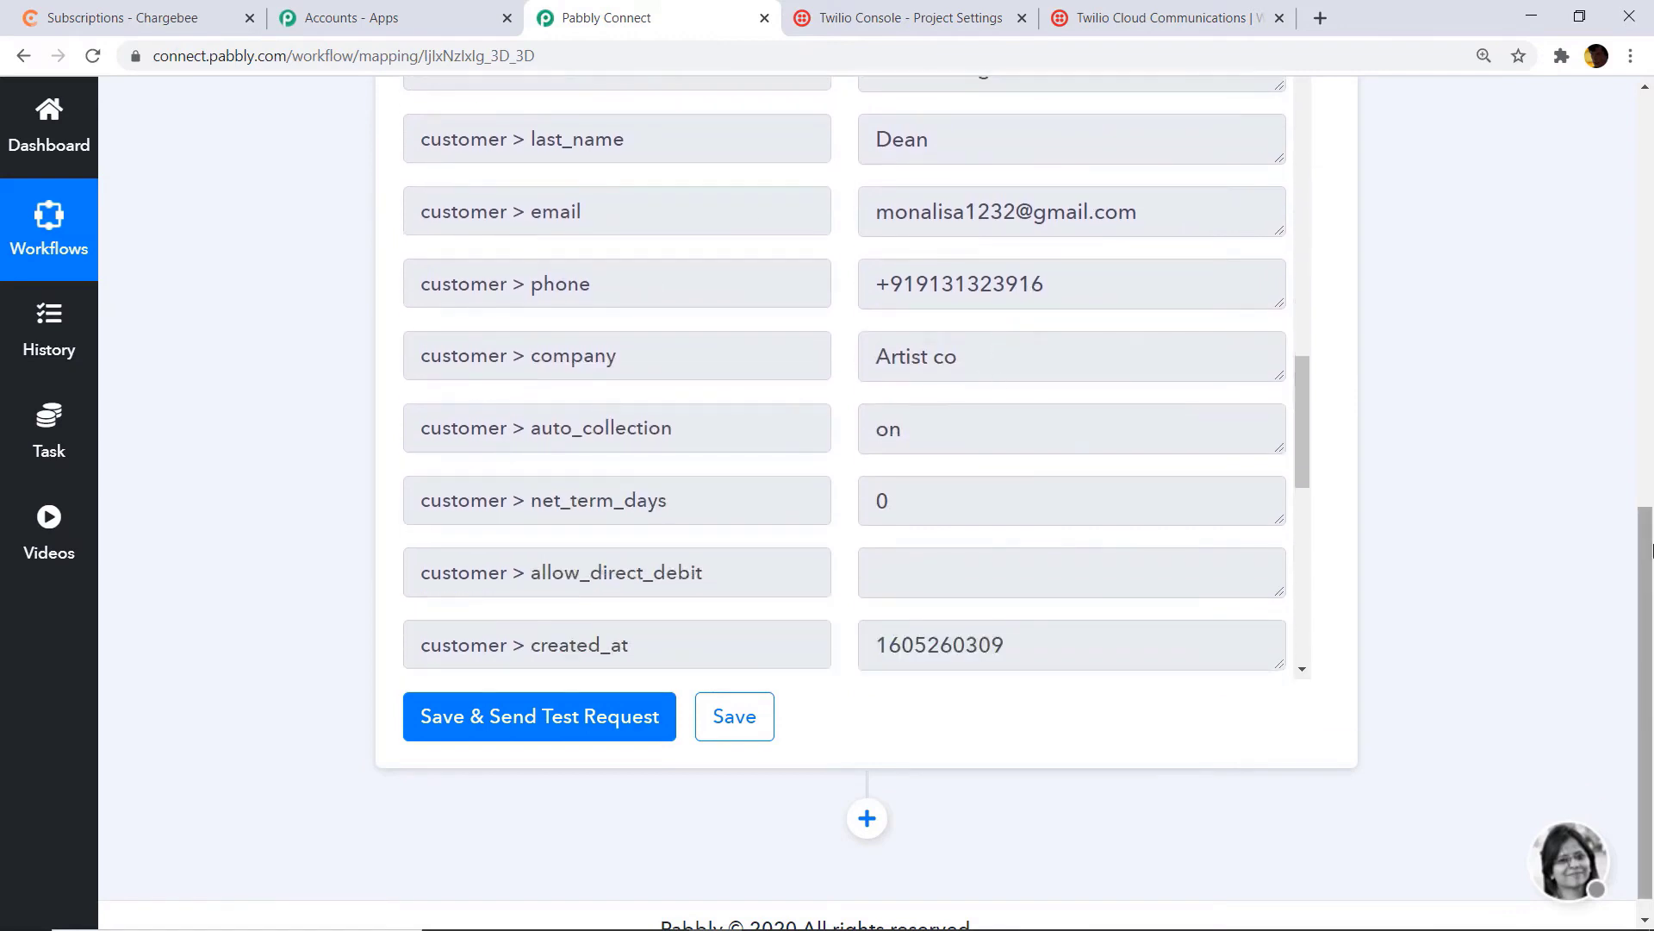
scroll(1263, 397, "down", 1)
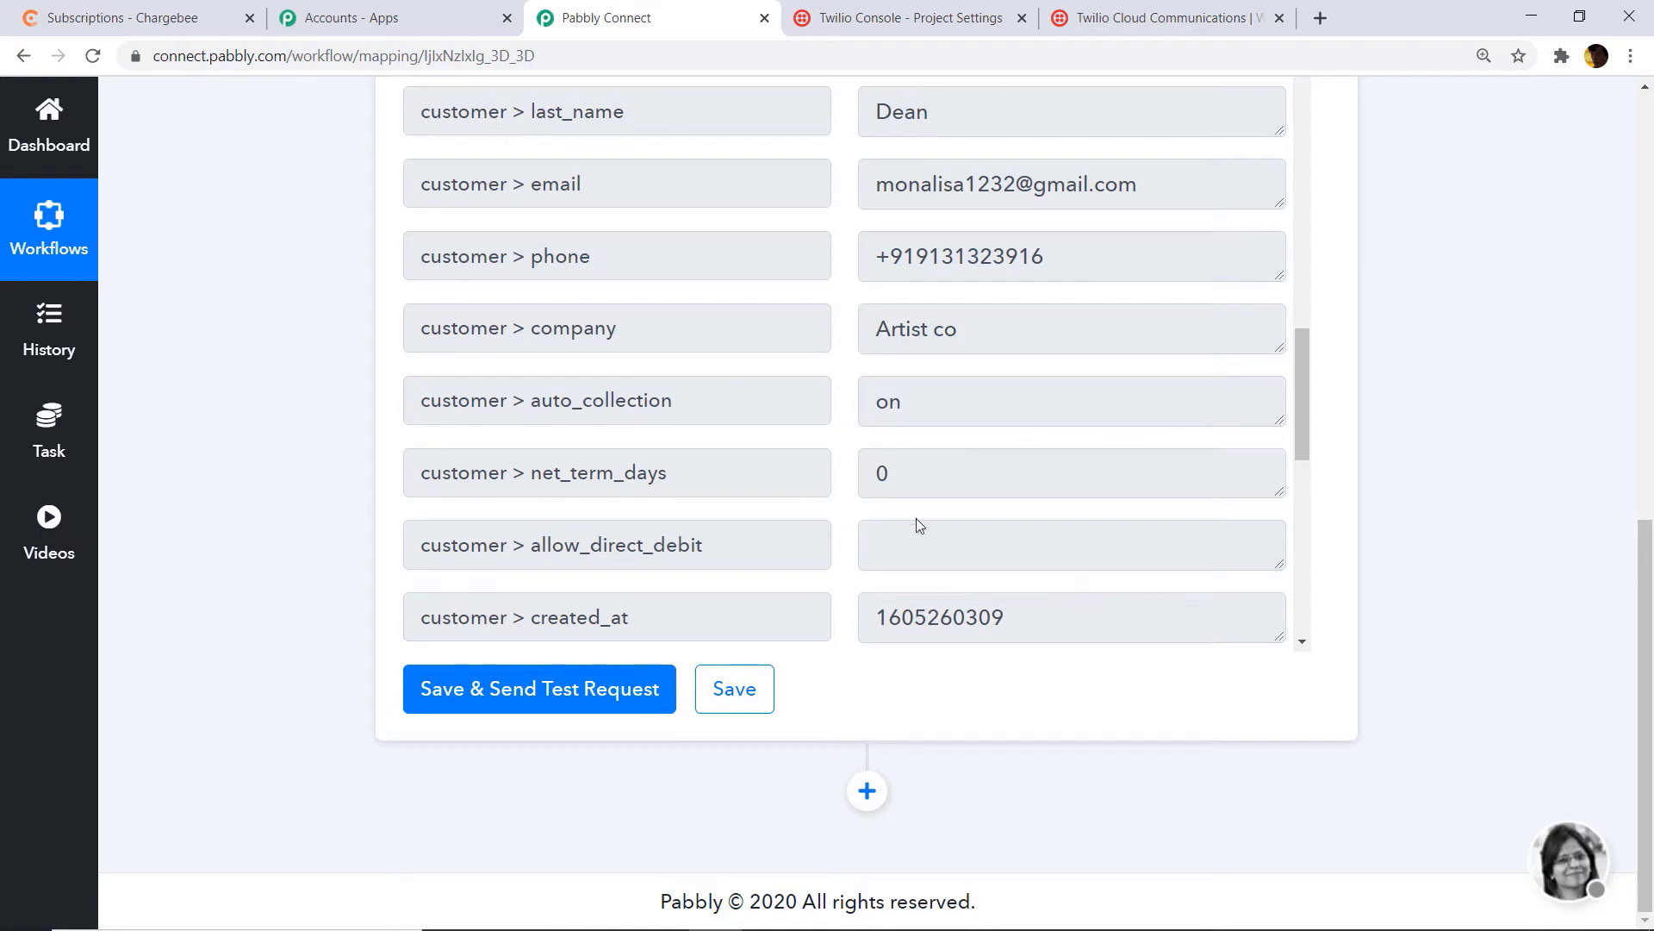
Step: Add an action below the Chargebee trigger using Twilio's Send SMS Message method
left_click(867, 794)
scroll(1651, 805, "down", 5)
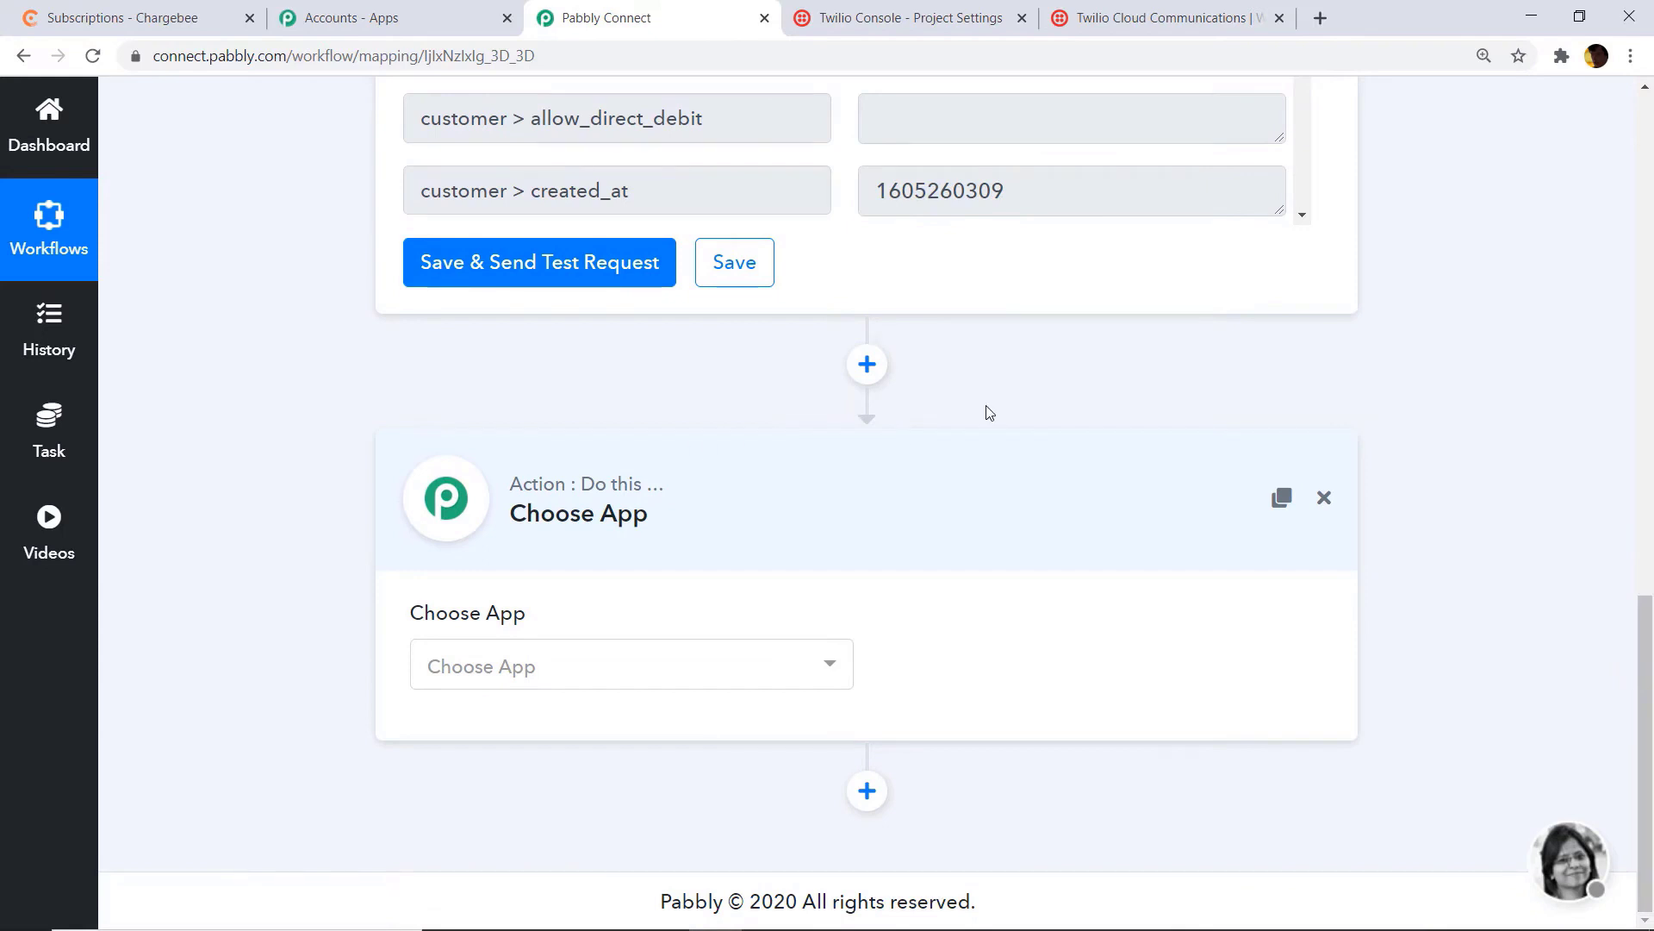
left_click(627, 675)
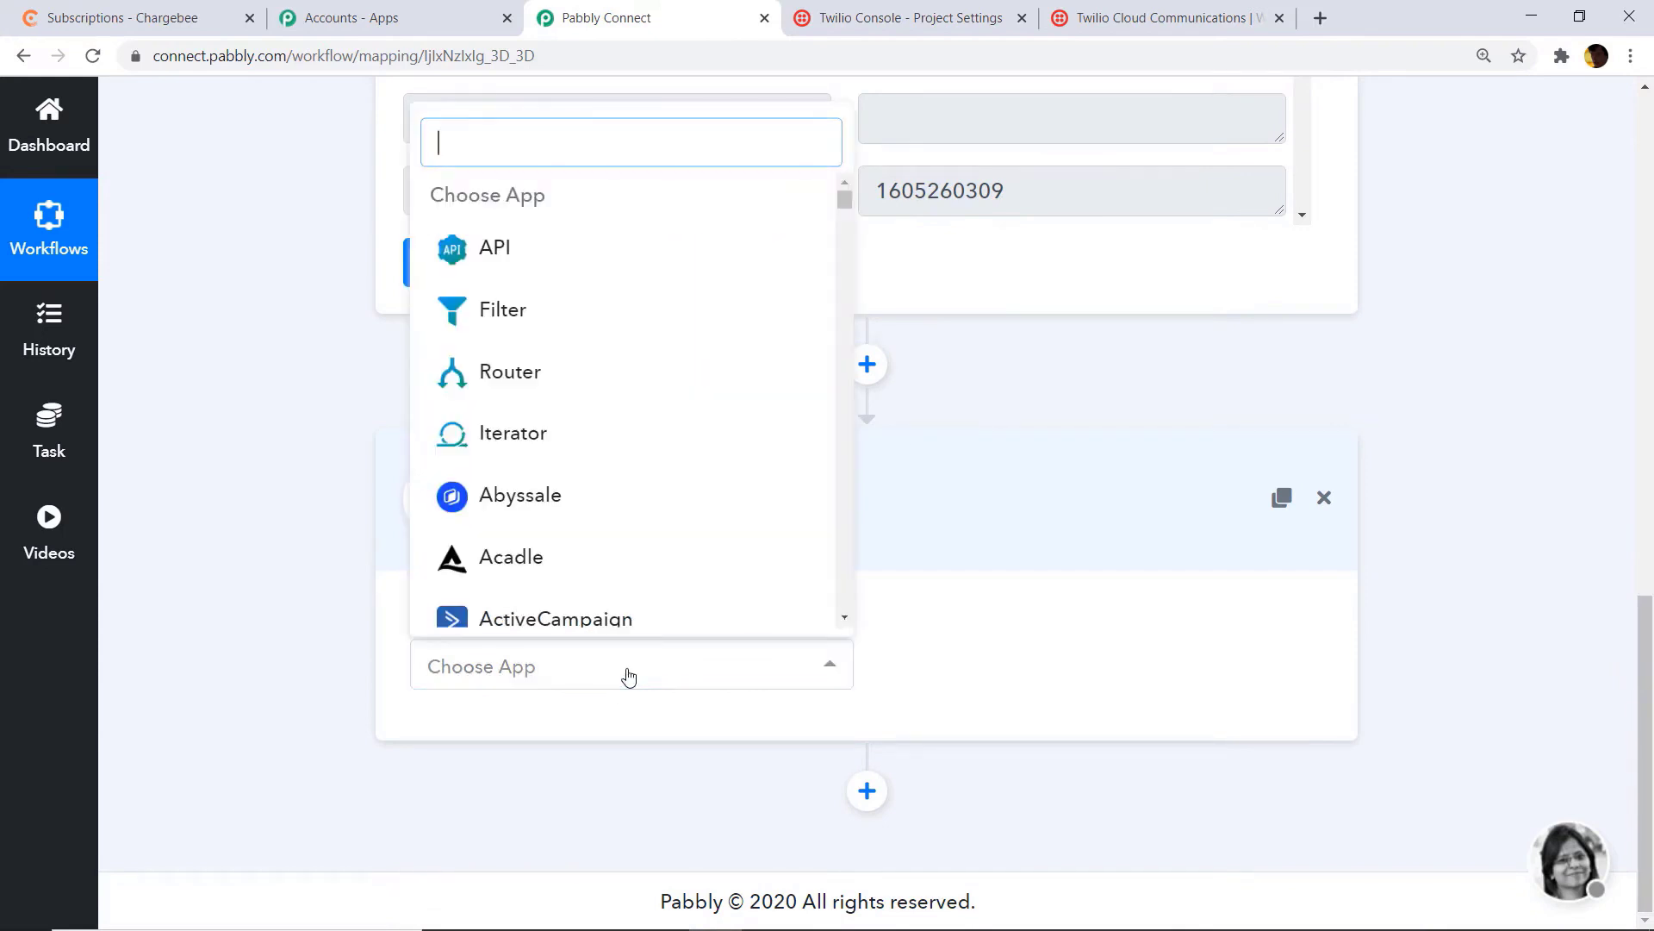
type("twil")
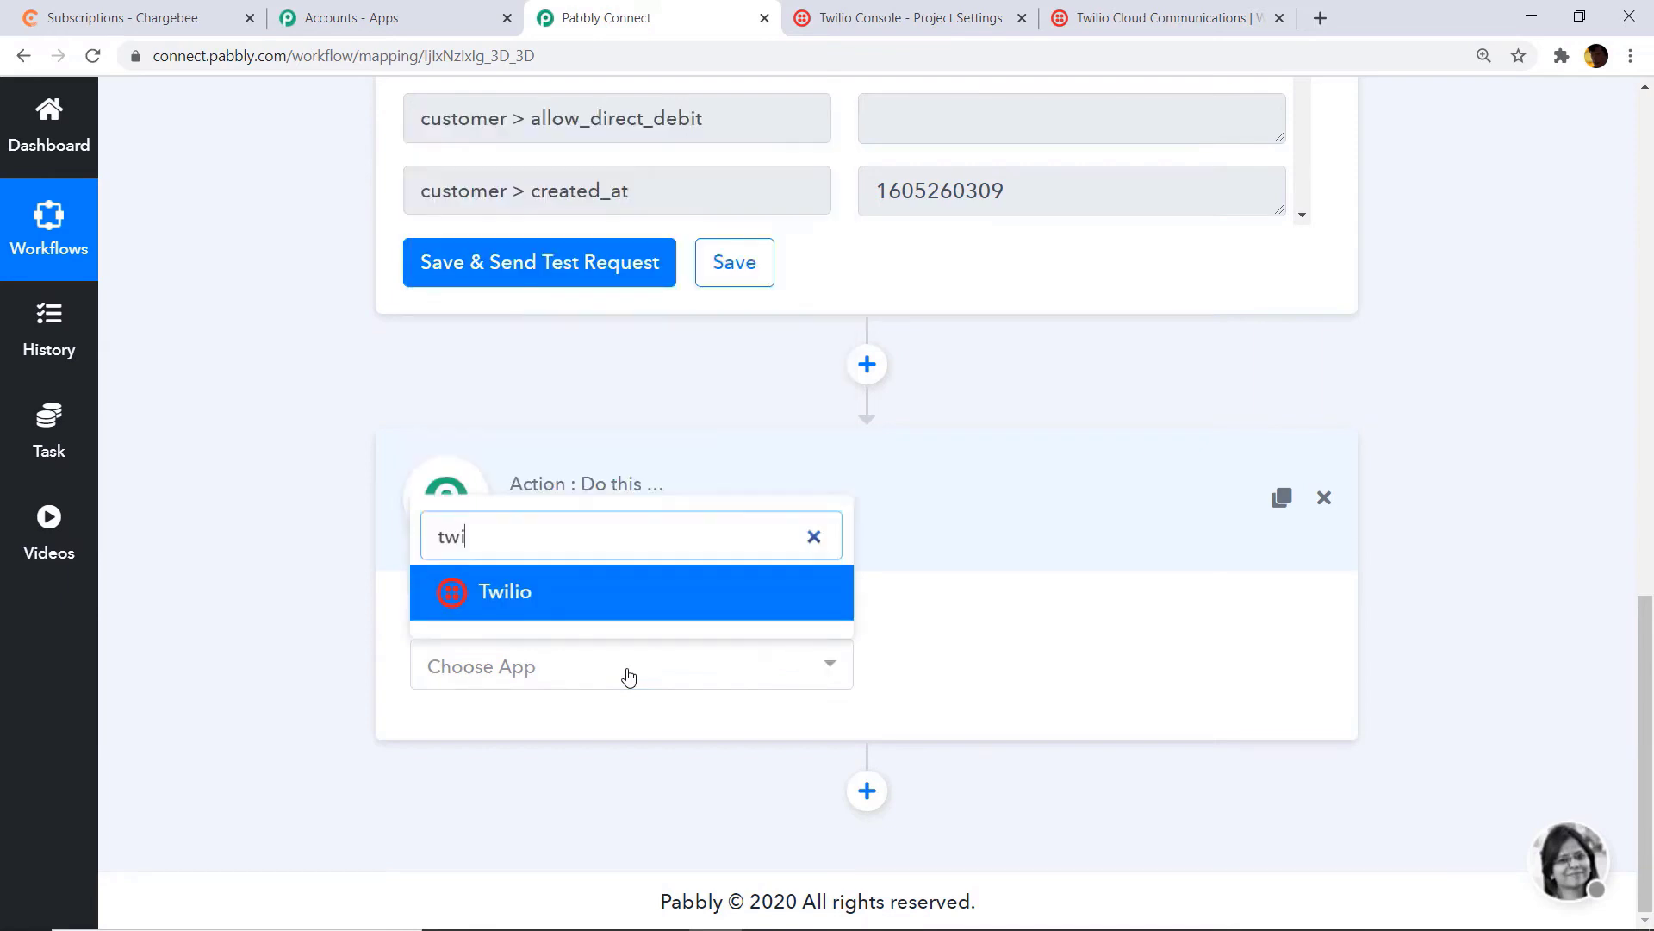
left_click(617, 591)
left_click(1088, 673)
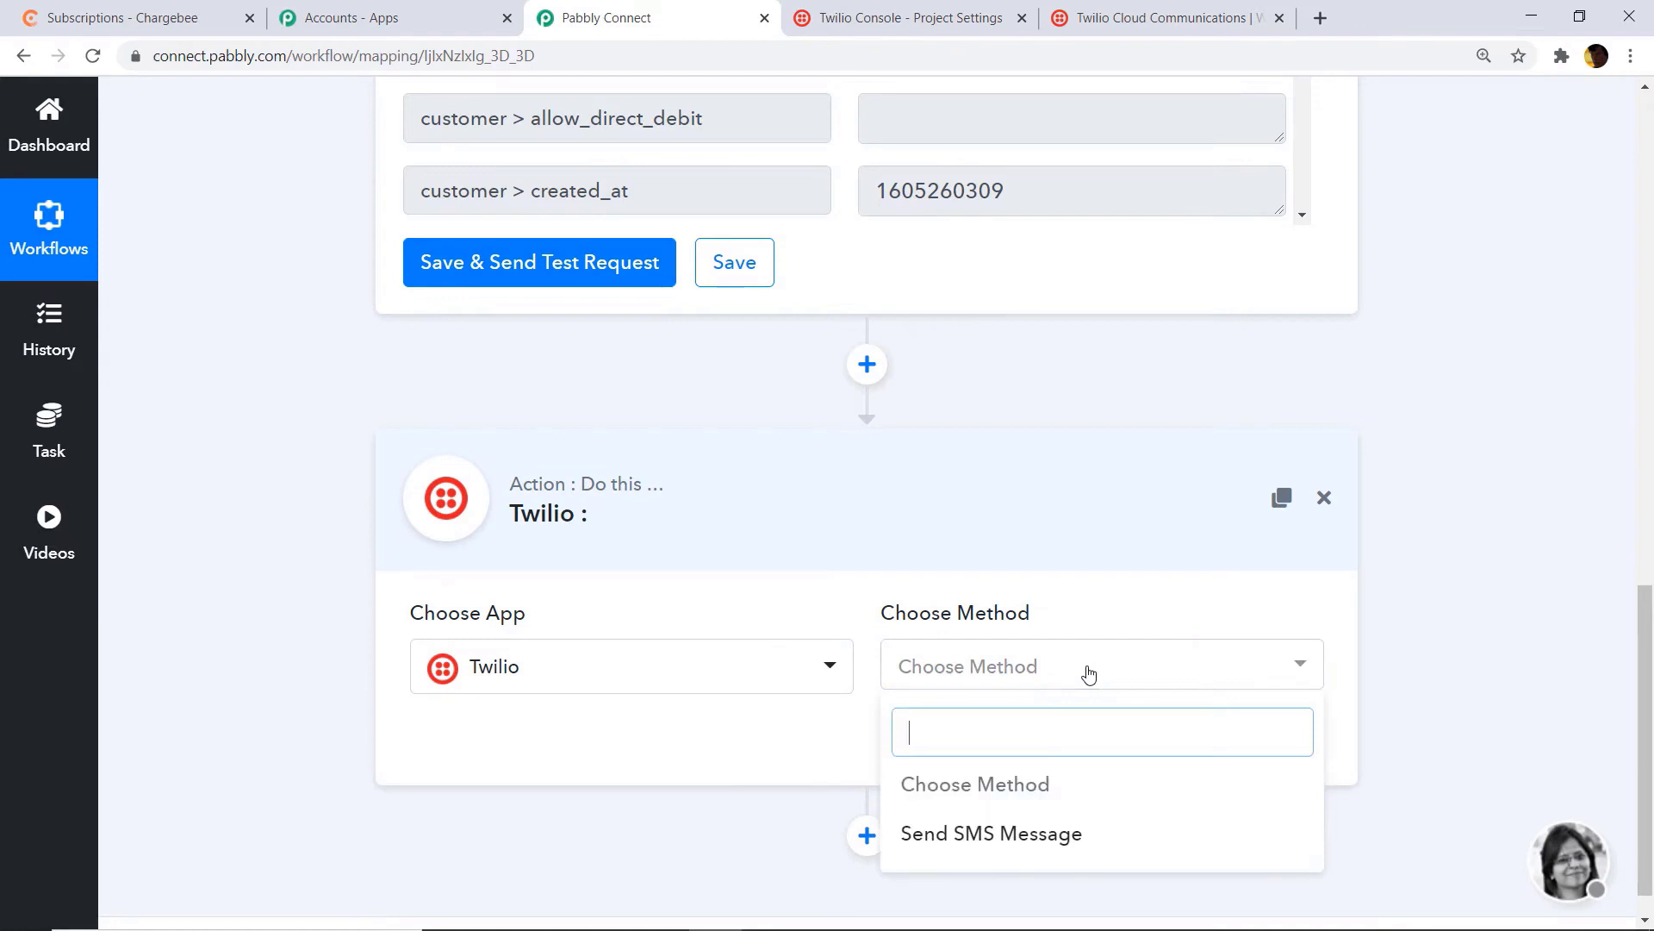
left_click(1019, 840)
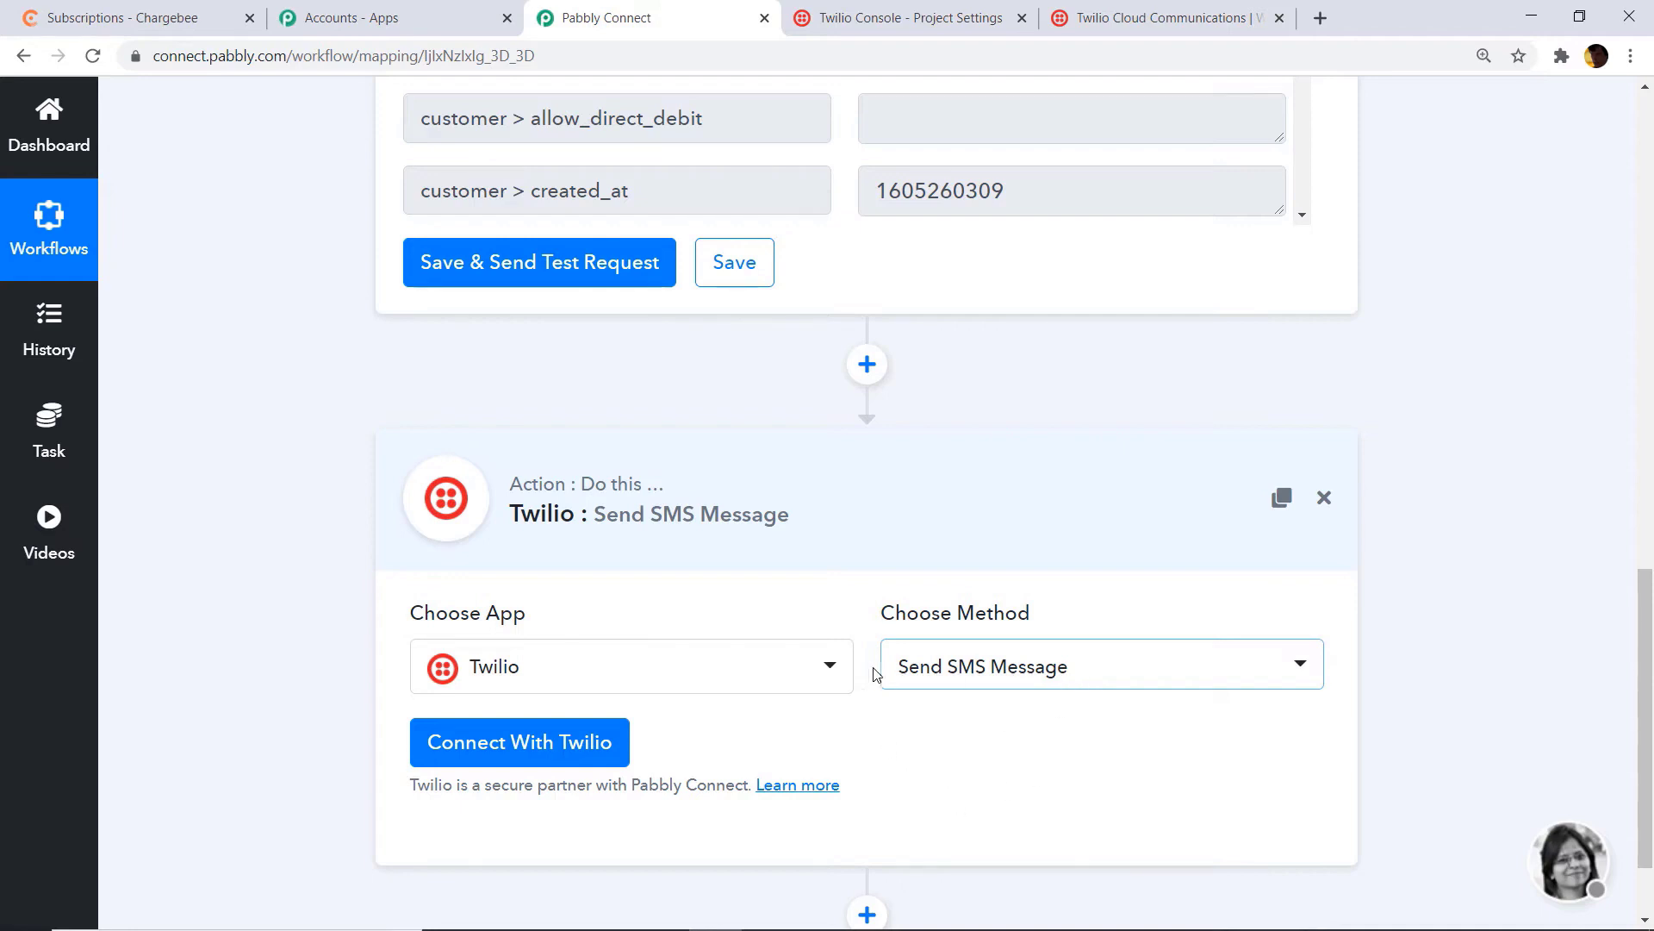
Step: Open the Twilio credentials form for Account SID and Auth Token, then go to the Twilio console
left_click(564, 732)
scroll(806, 565, "down", 2)
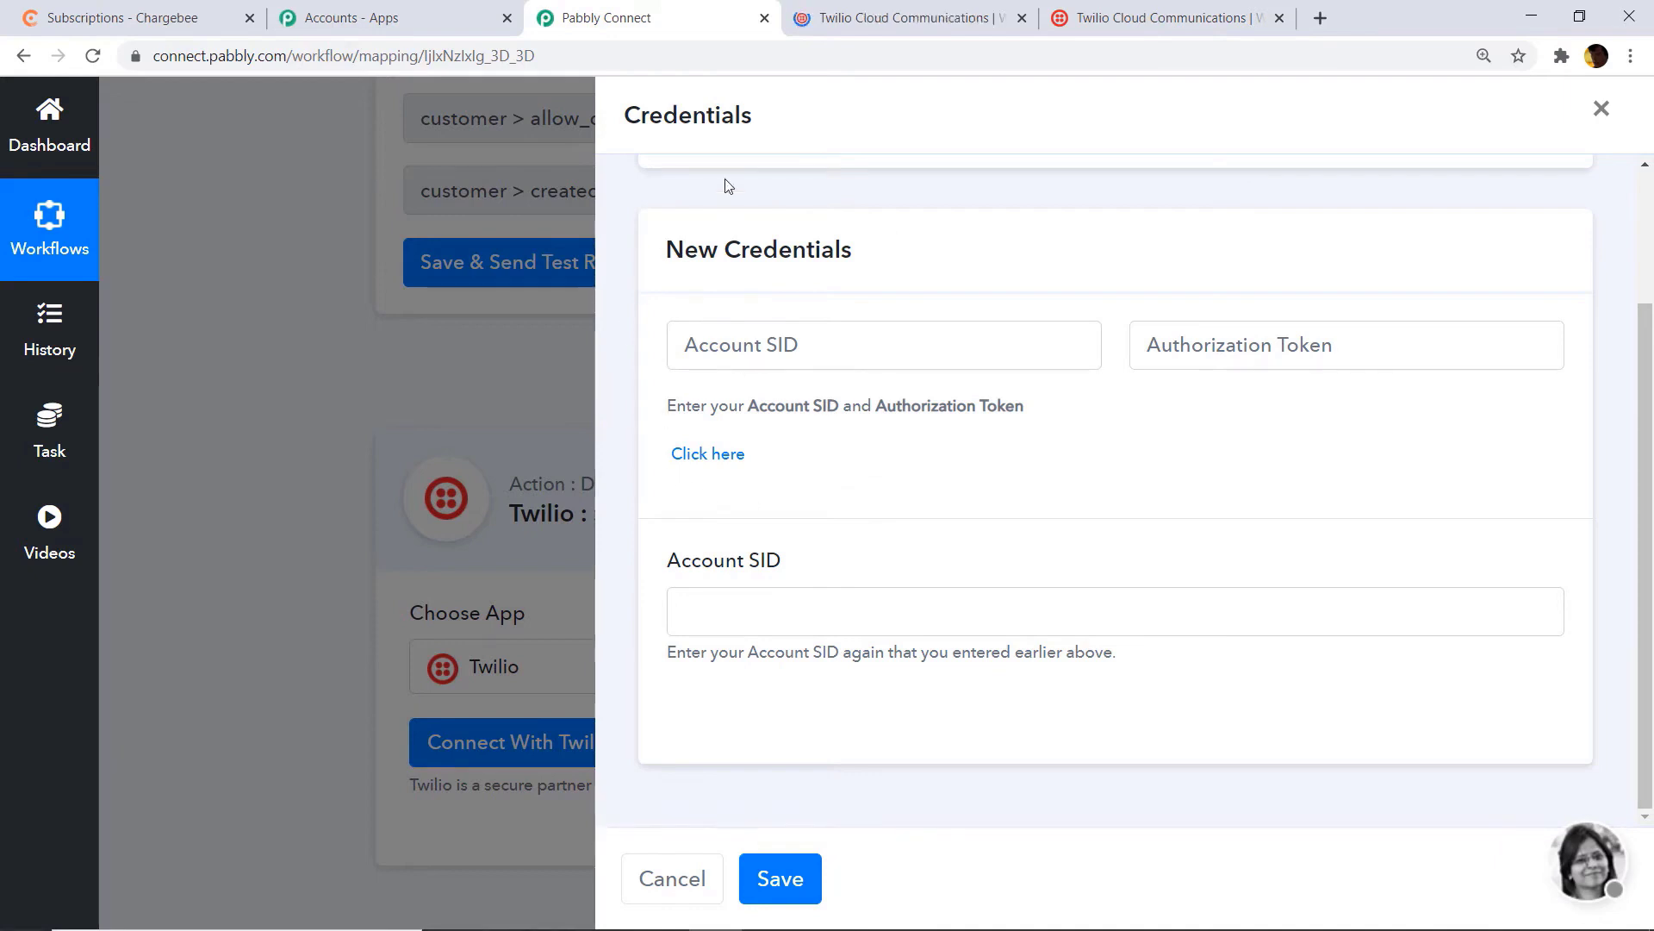
left_click(870, 19)
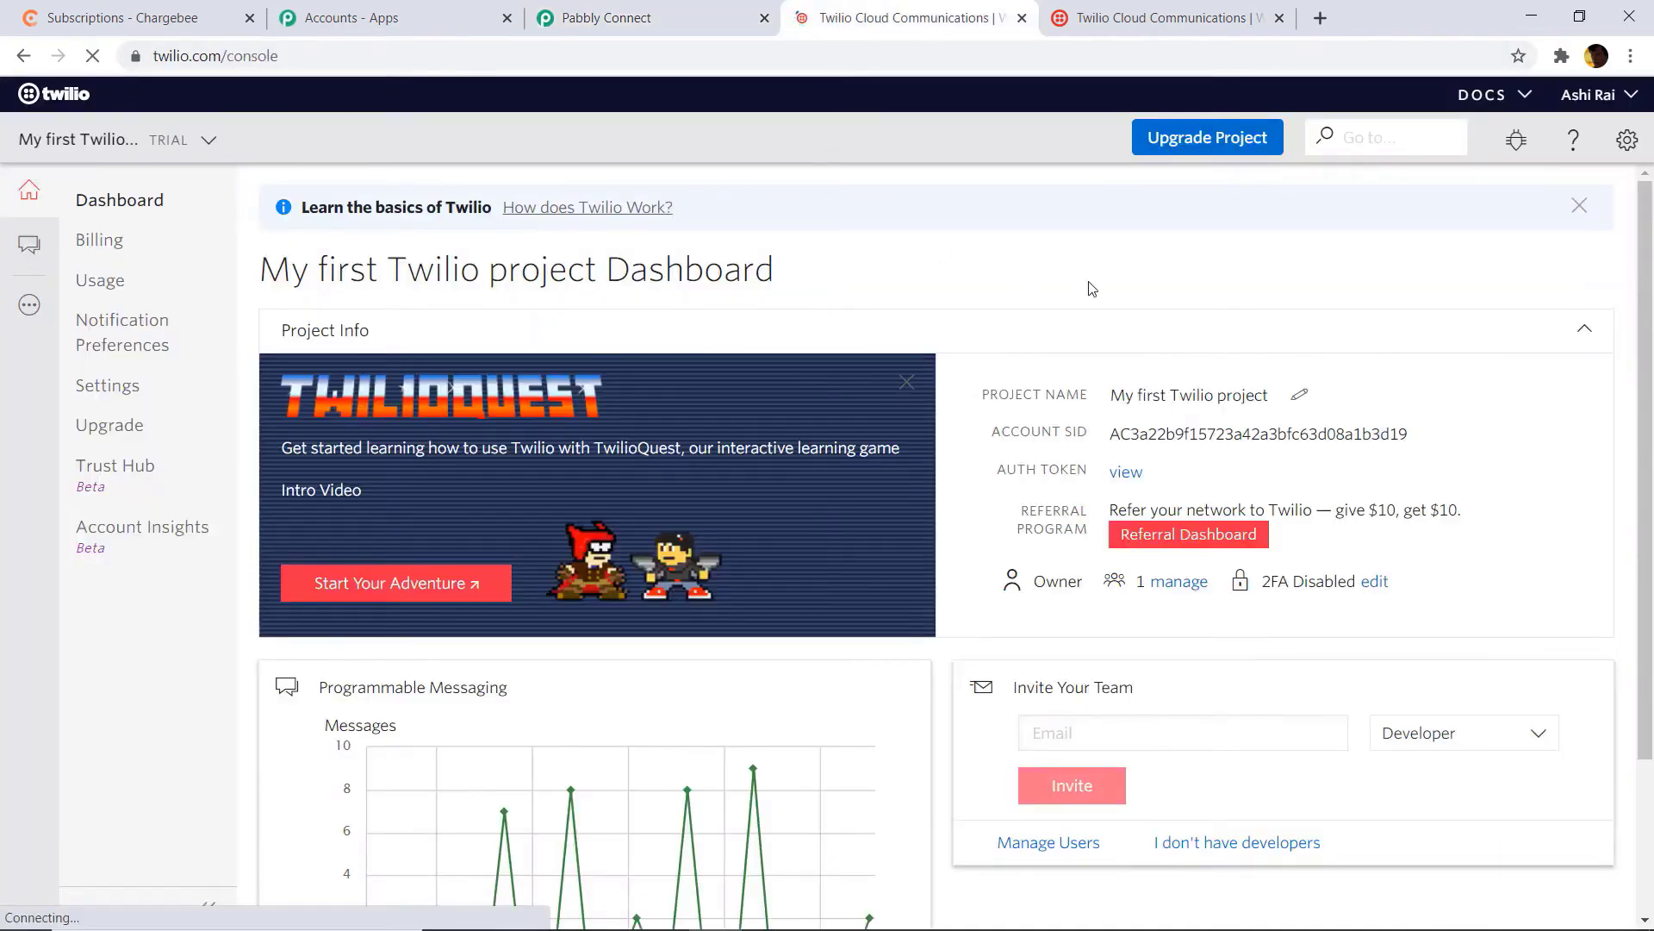
Step: Copy the live Account SID from Twilio's General Settings and return to Pabbly Connect
left_click(1626, 147)
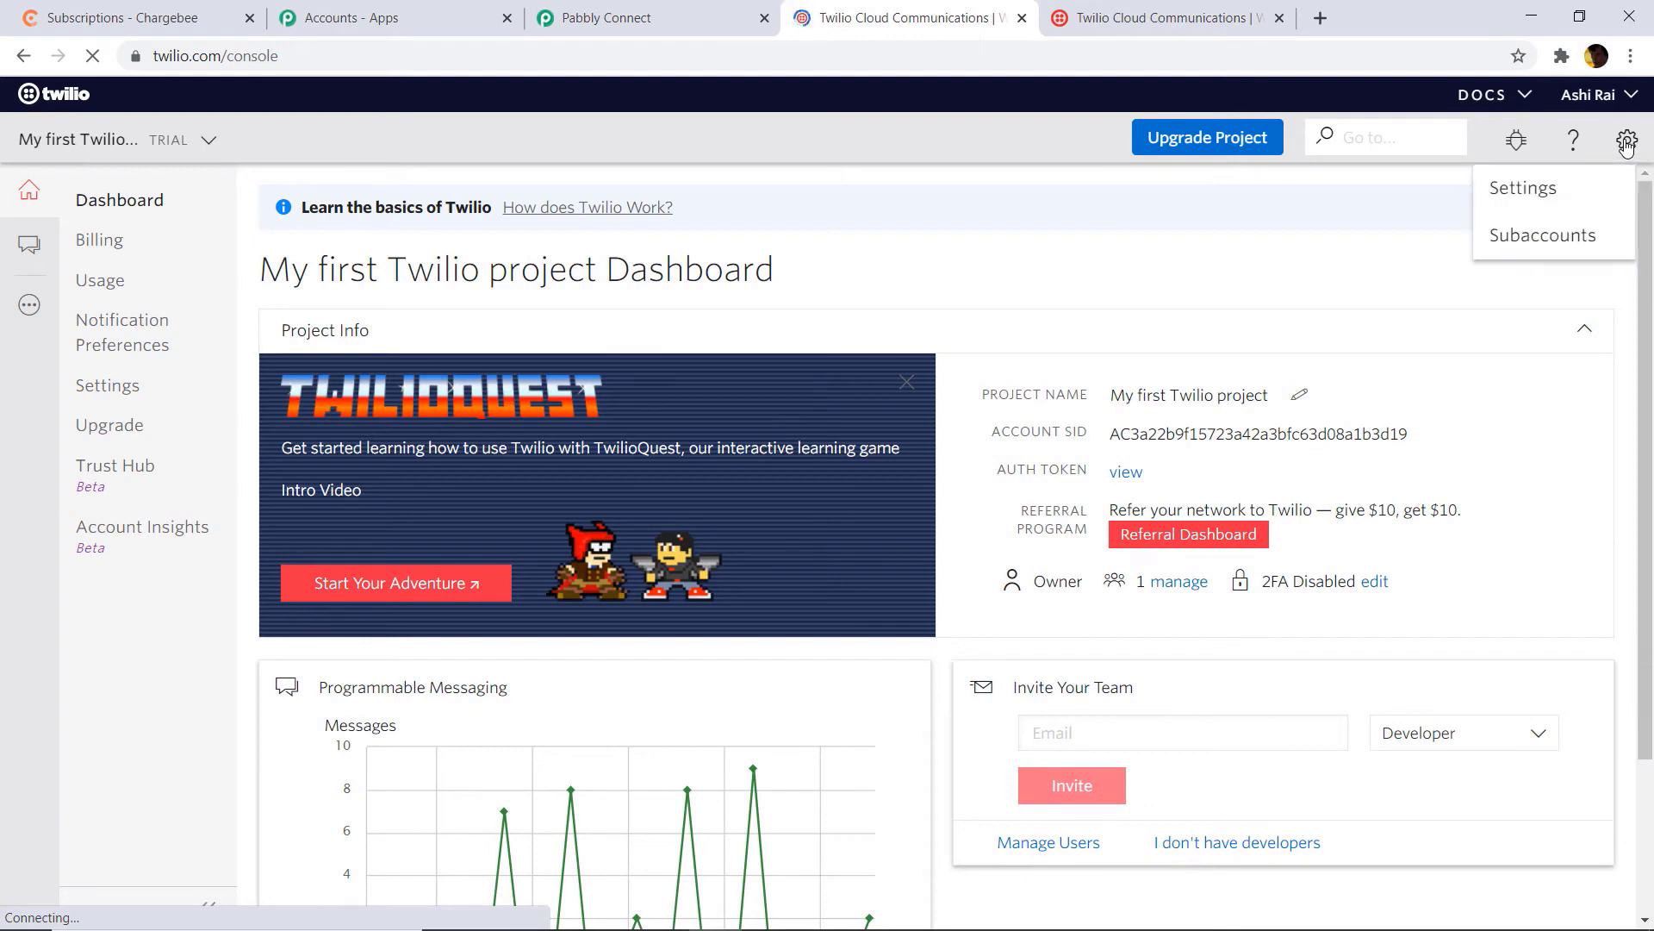
left_click(1509, 204)
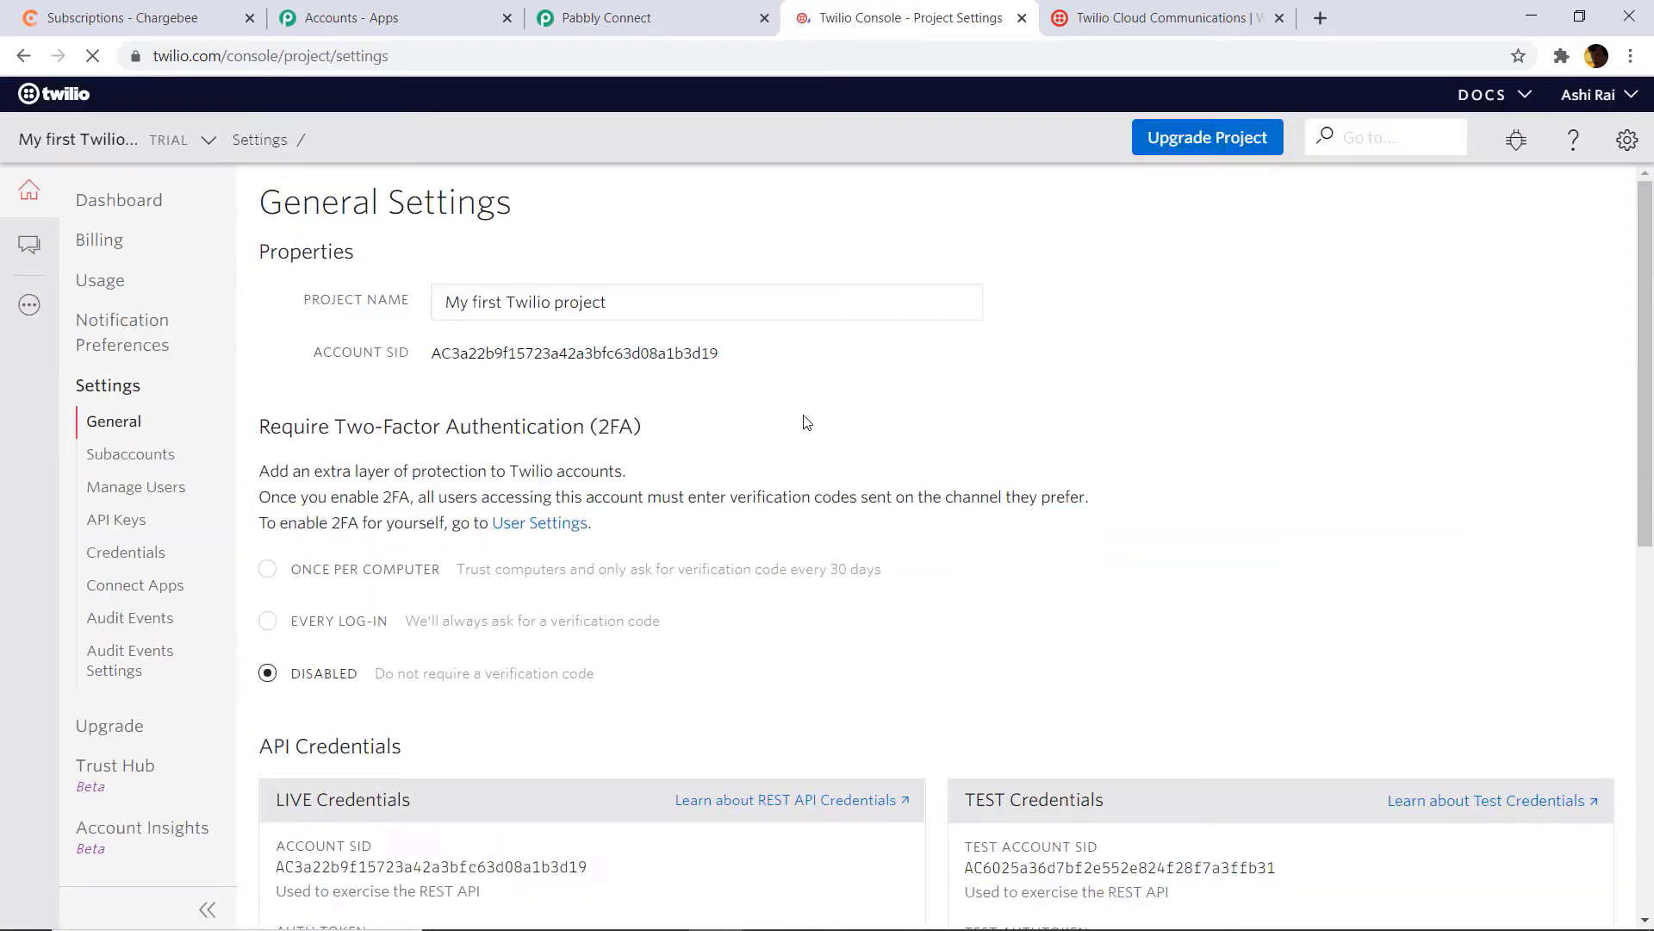
scroll(801, 422, "down", 5)
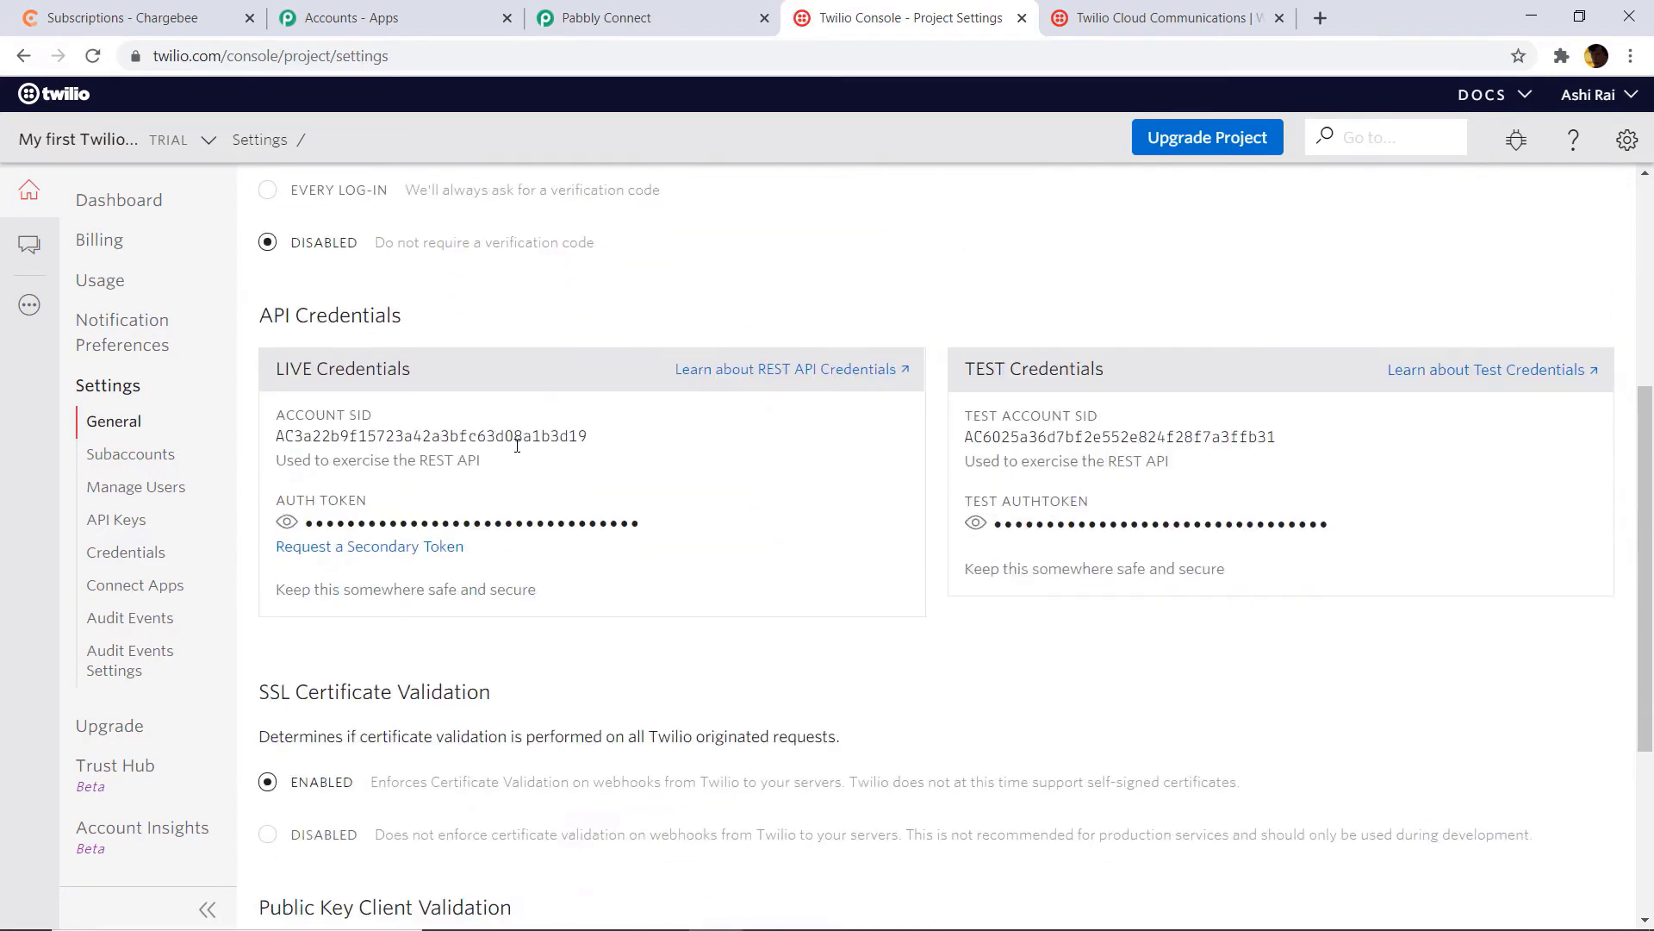
left_click_drag(581, 432, 273, 445)
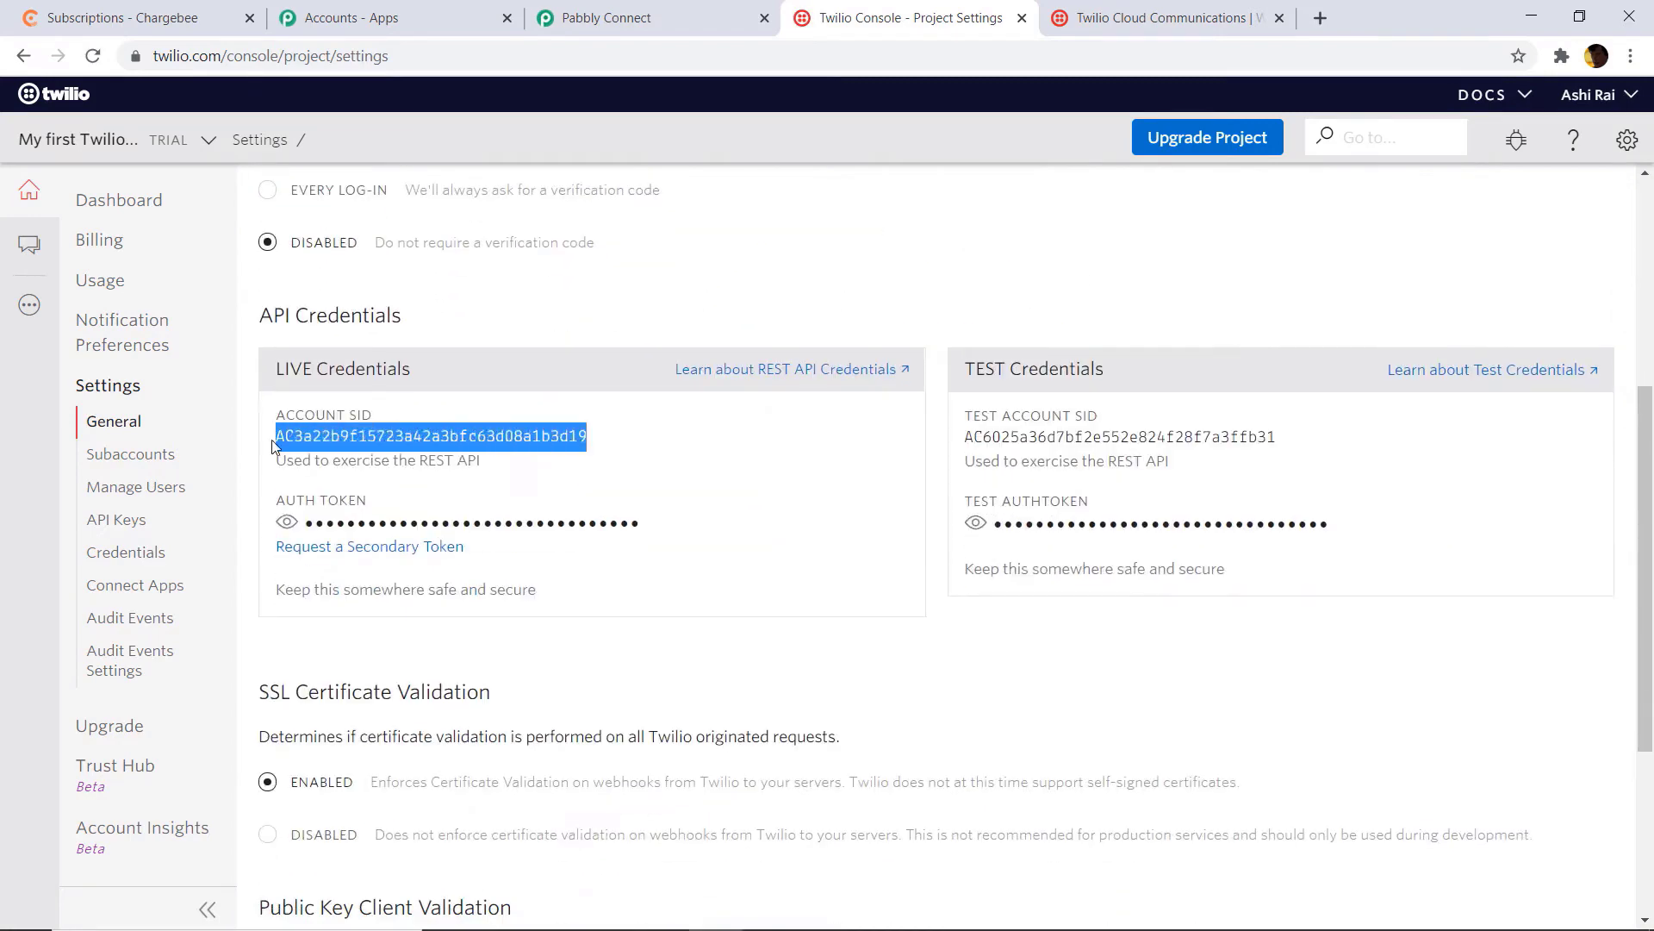
right_click(327, 434)
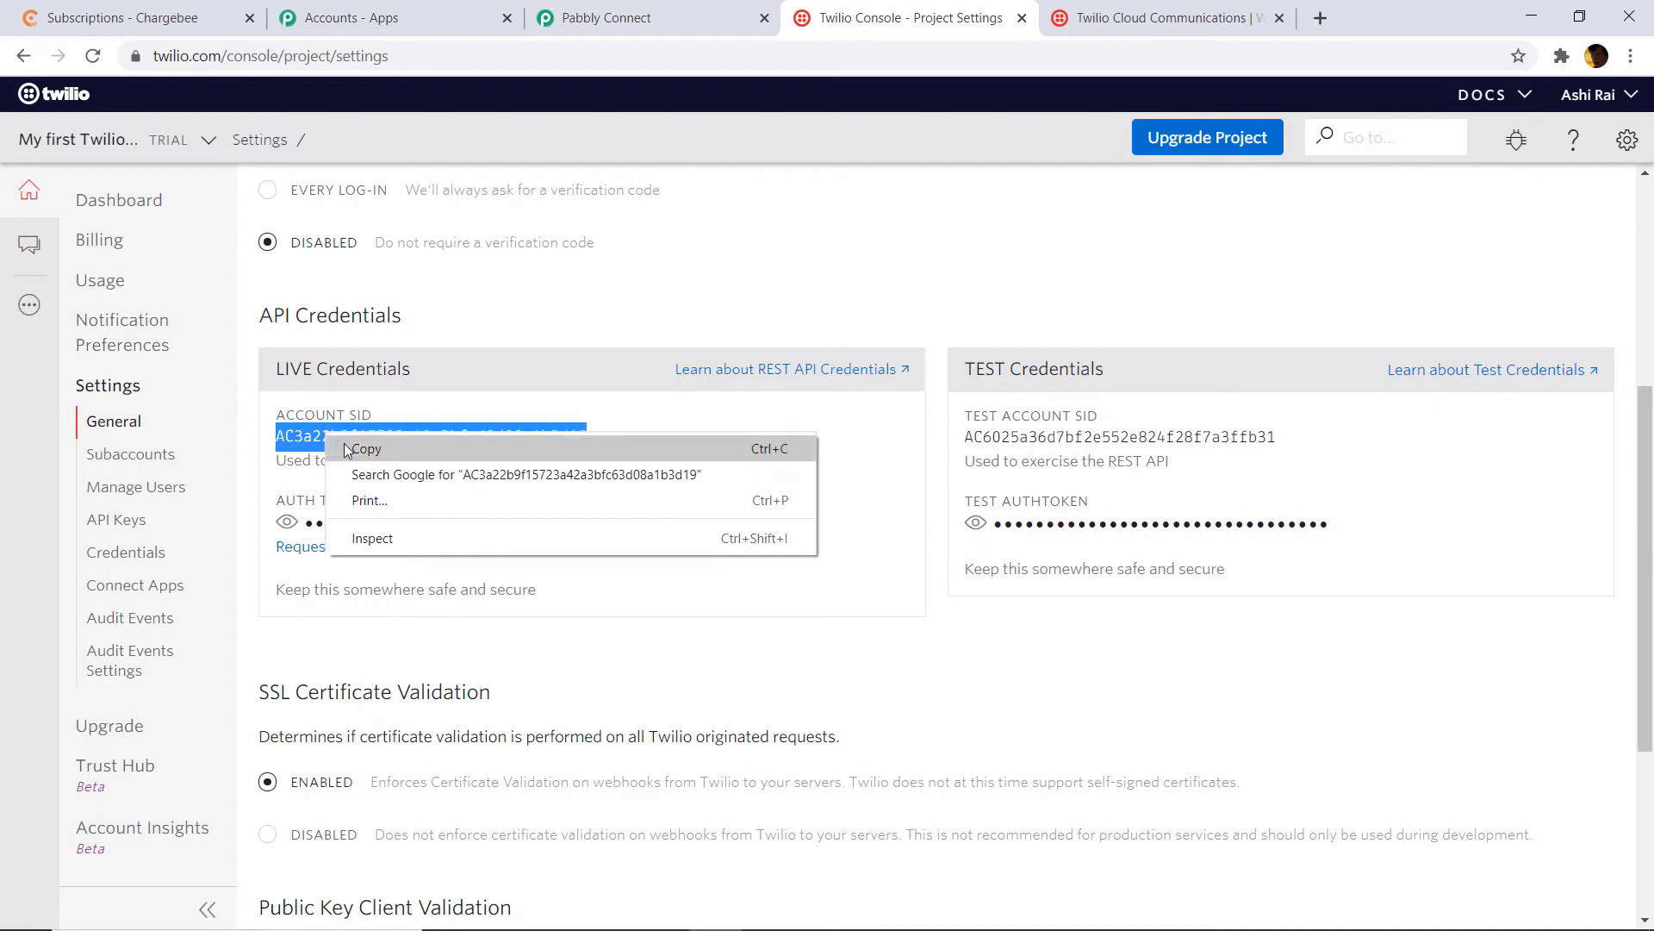
left_click(349, 449)
left_click(659, 17)
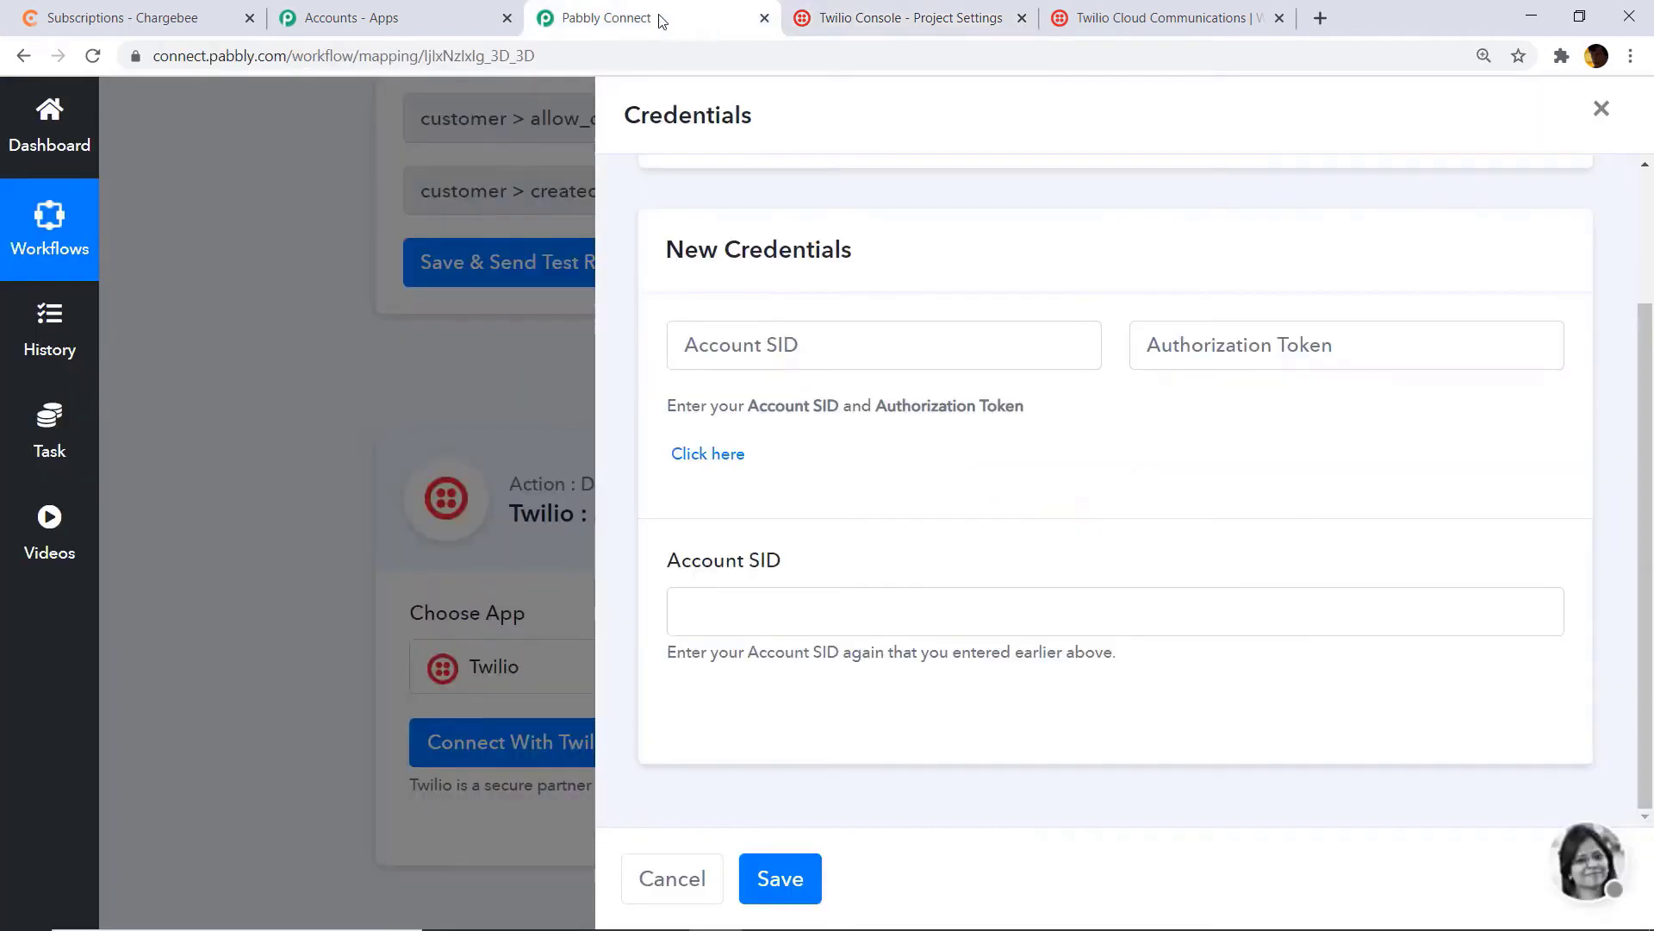
Step: Paste the Twilio Account SID into both Account SID fields
right_click(760, 345)
left_click(840, 512)
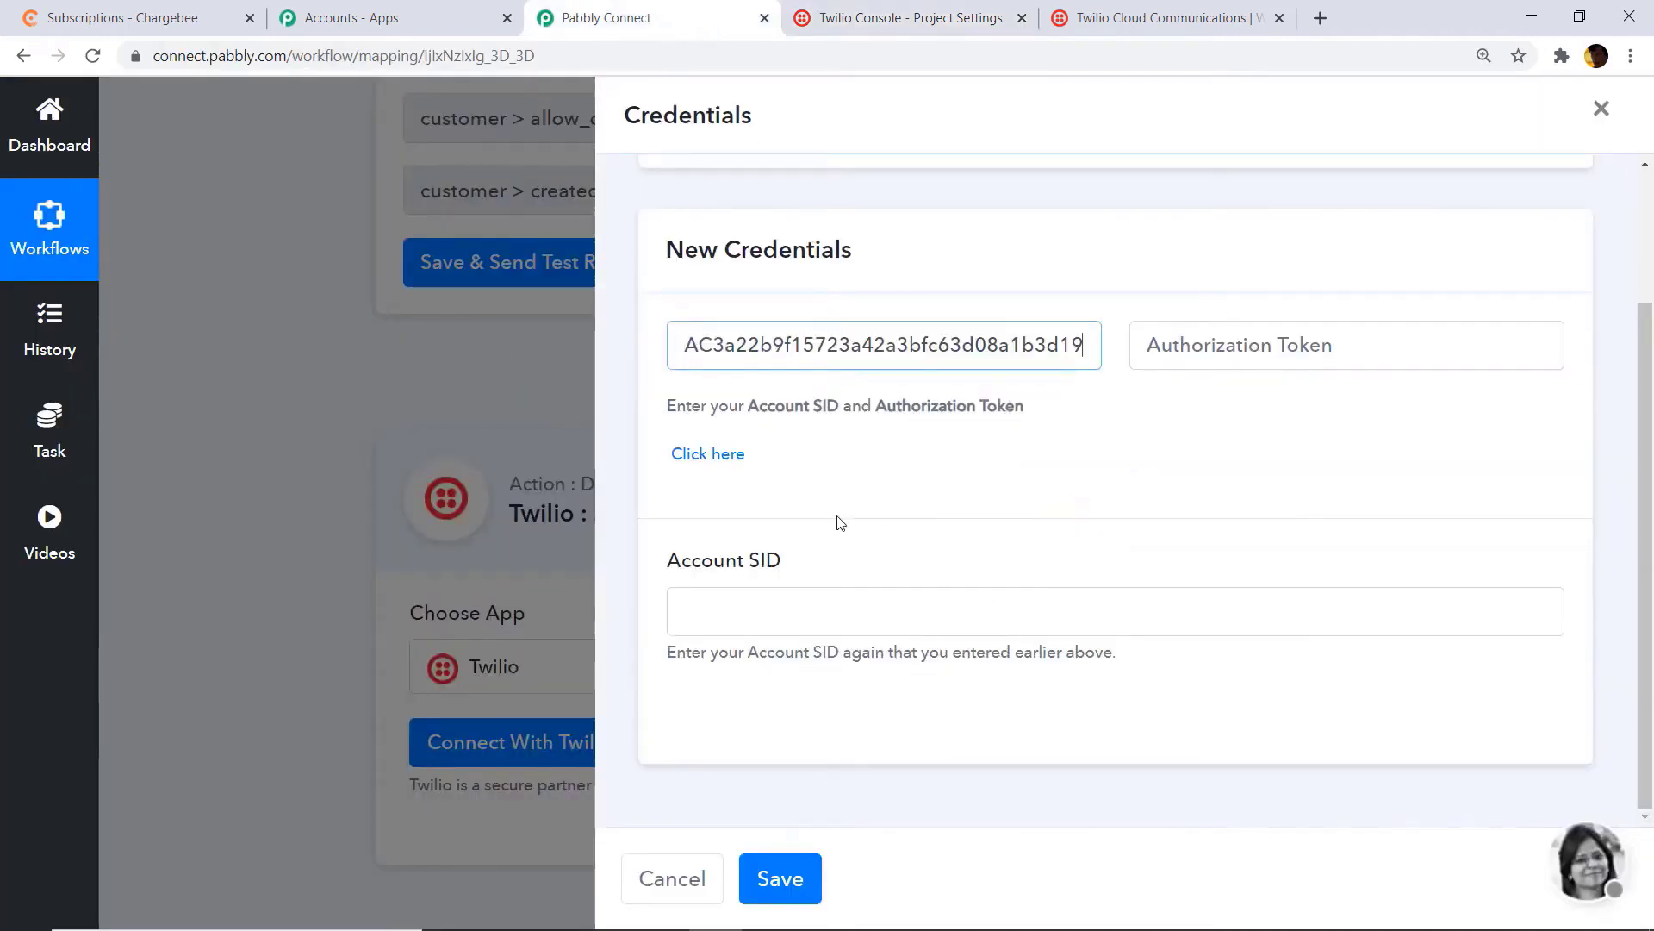
right_click(701, 607)
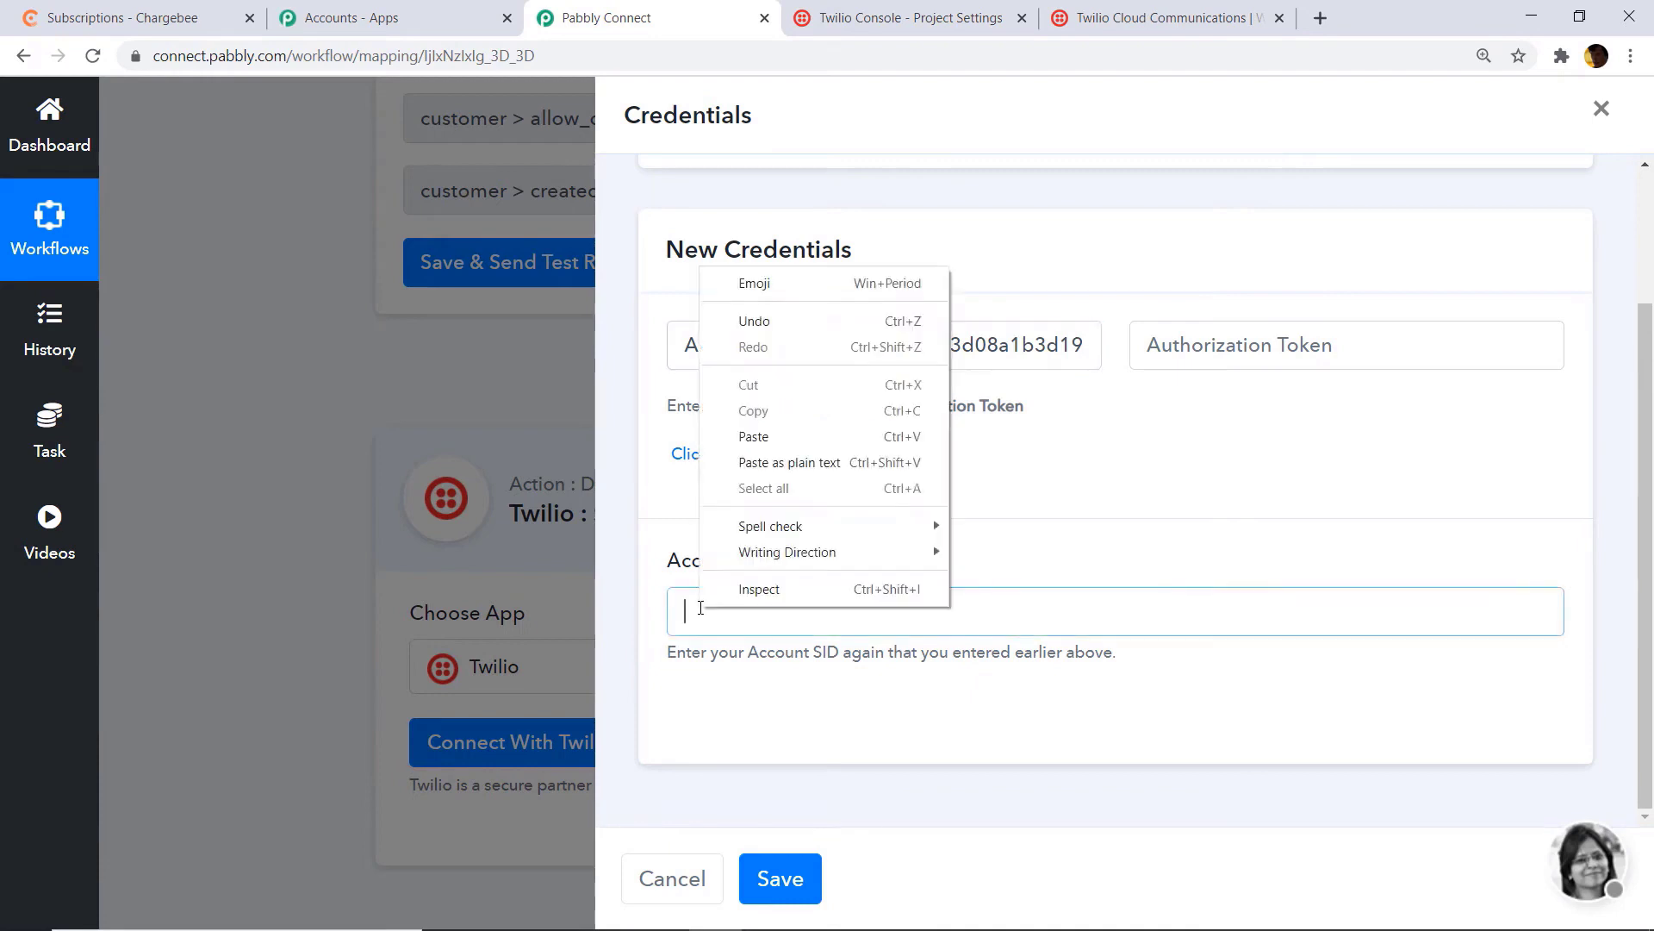
left_click(758, 435)
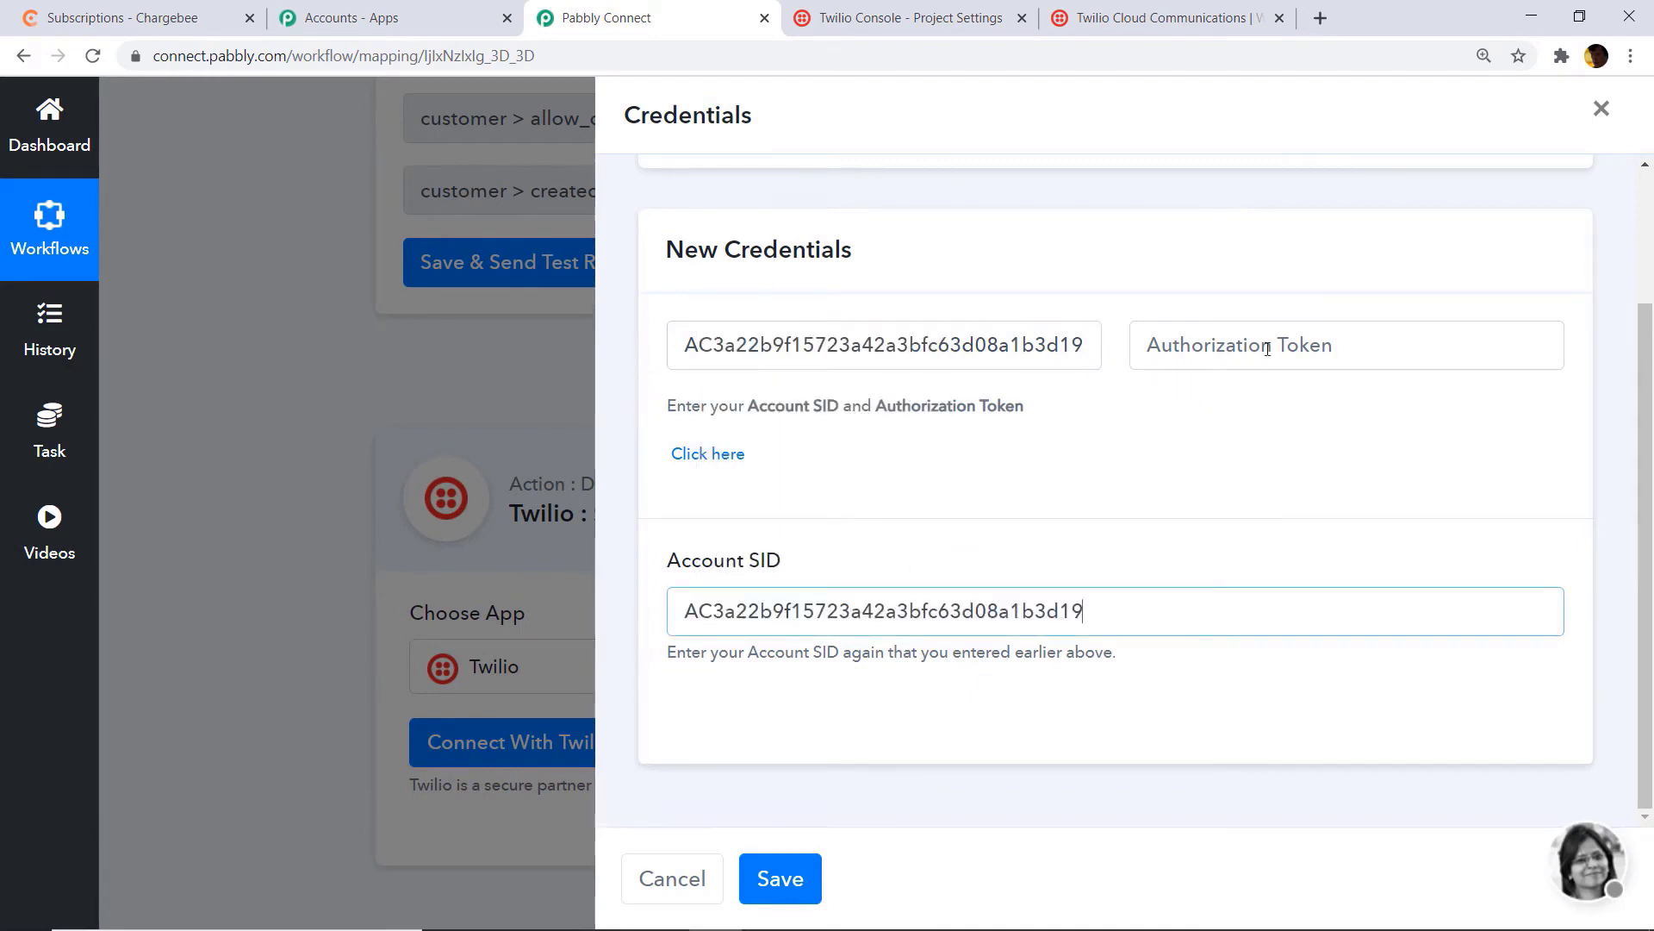
Step: Copy the live auth token from Twilio into Authorization Token and save the connection
left_click(919, 15)
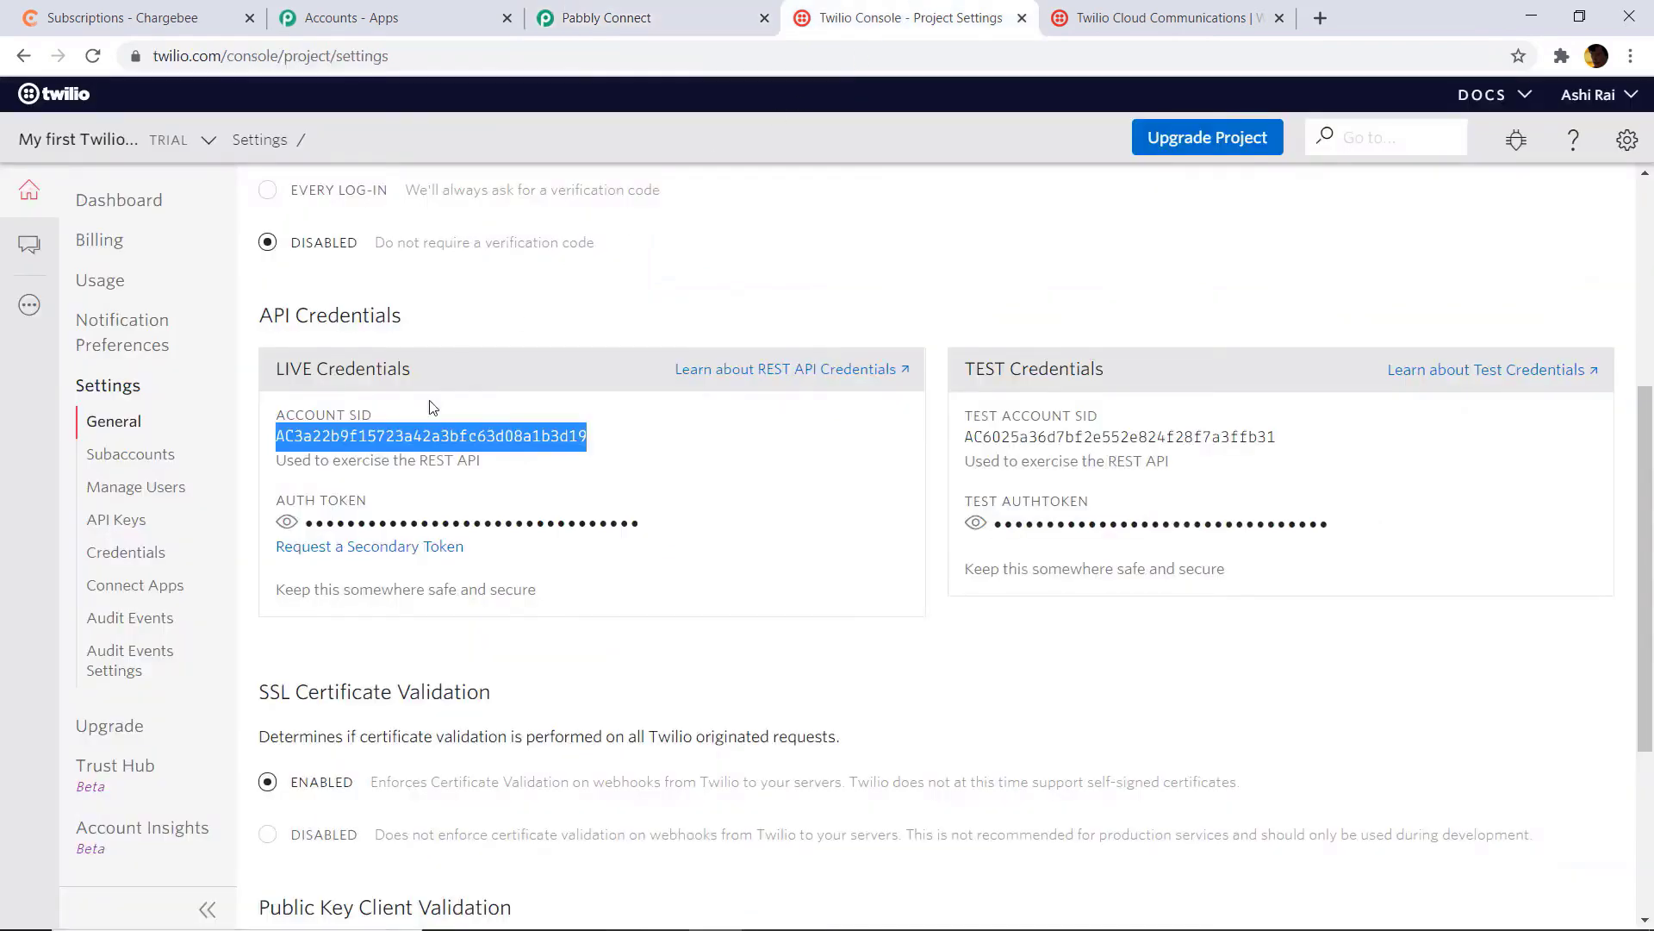
left_click(286, 523)
left_click_drag(306, 529, 301, 528)
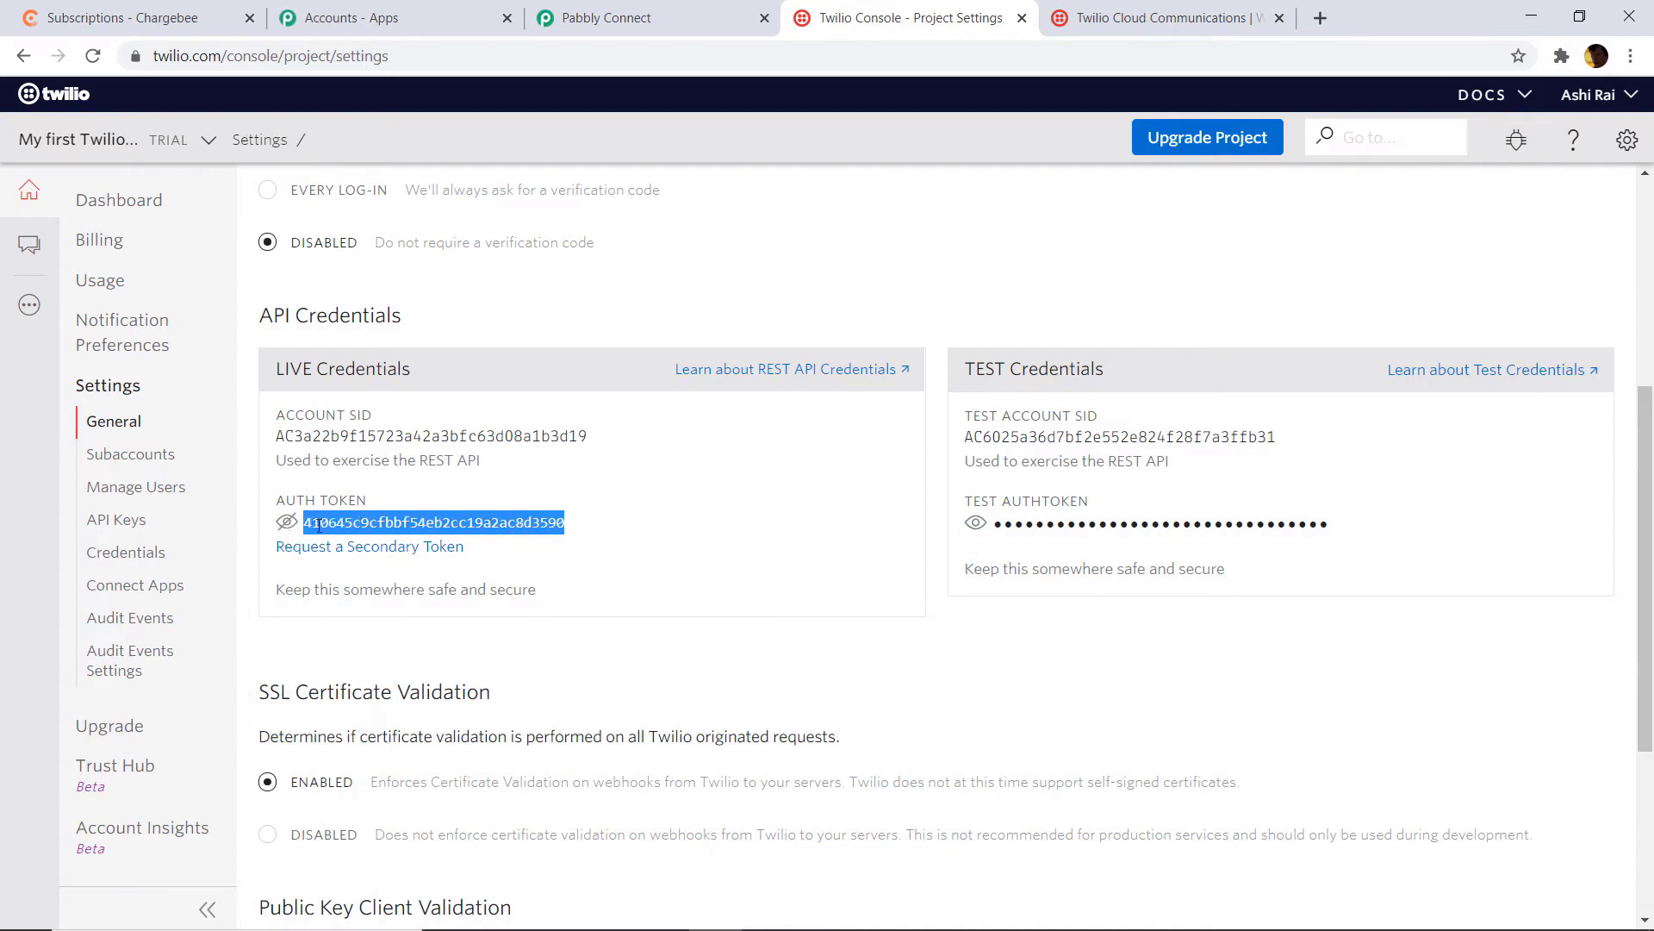
right_click(325, 524)
left_click(362, 540)
left_click(631, 10)
left_click(1151, 346)
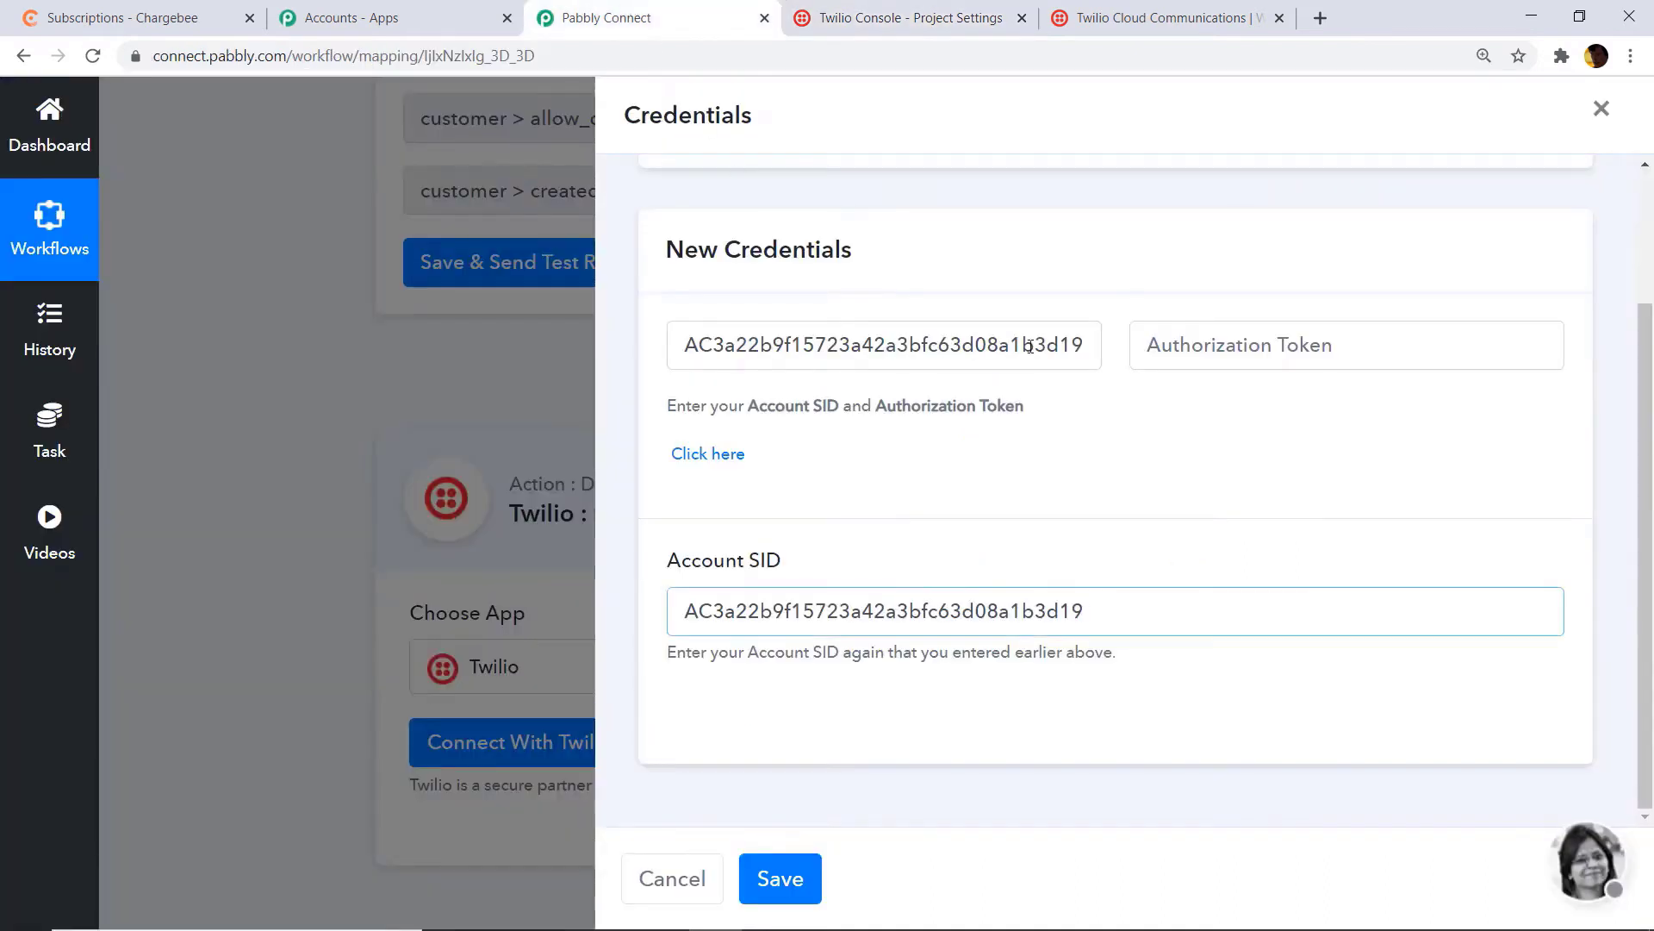
right_click(1154, 348)
left_click(1206, 581)
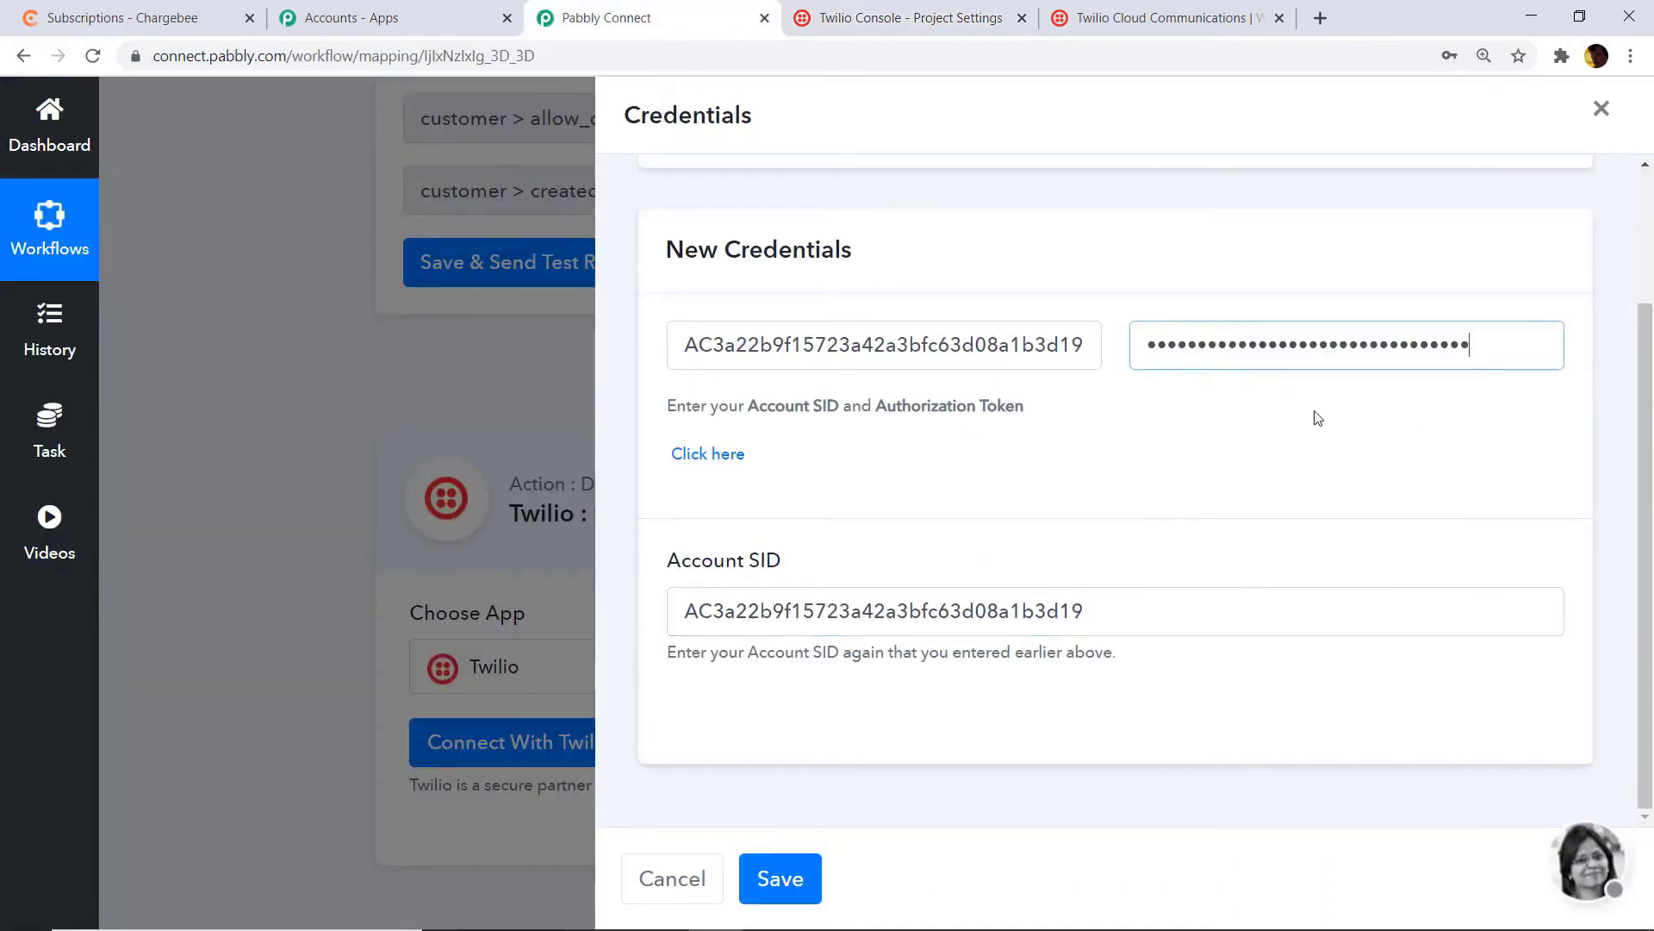
left_click(807, 886)
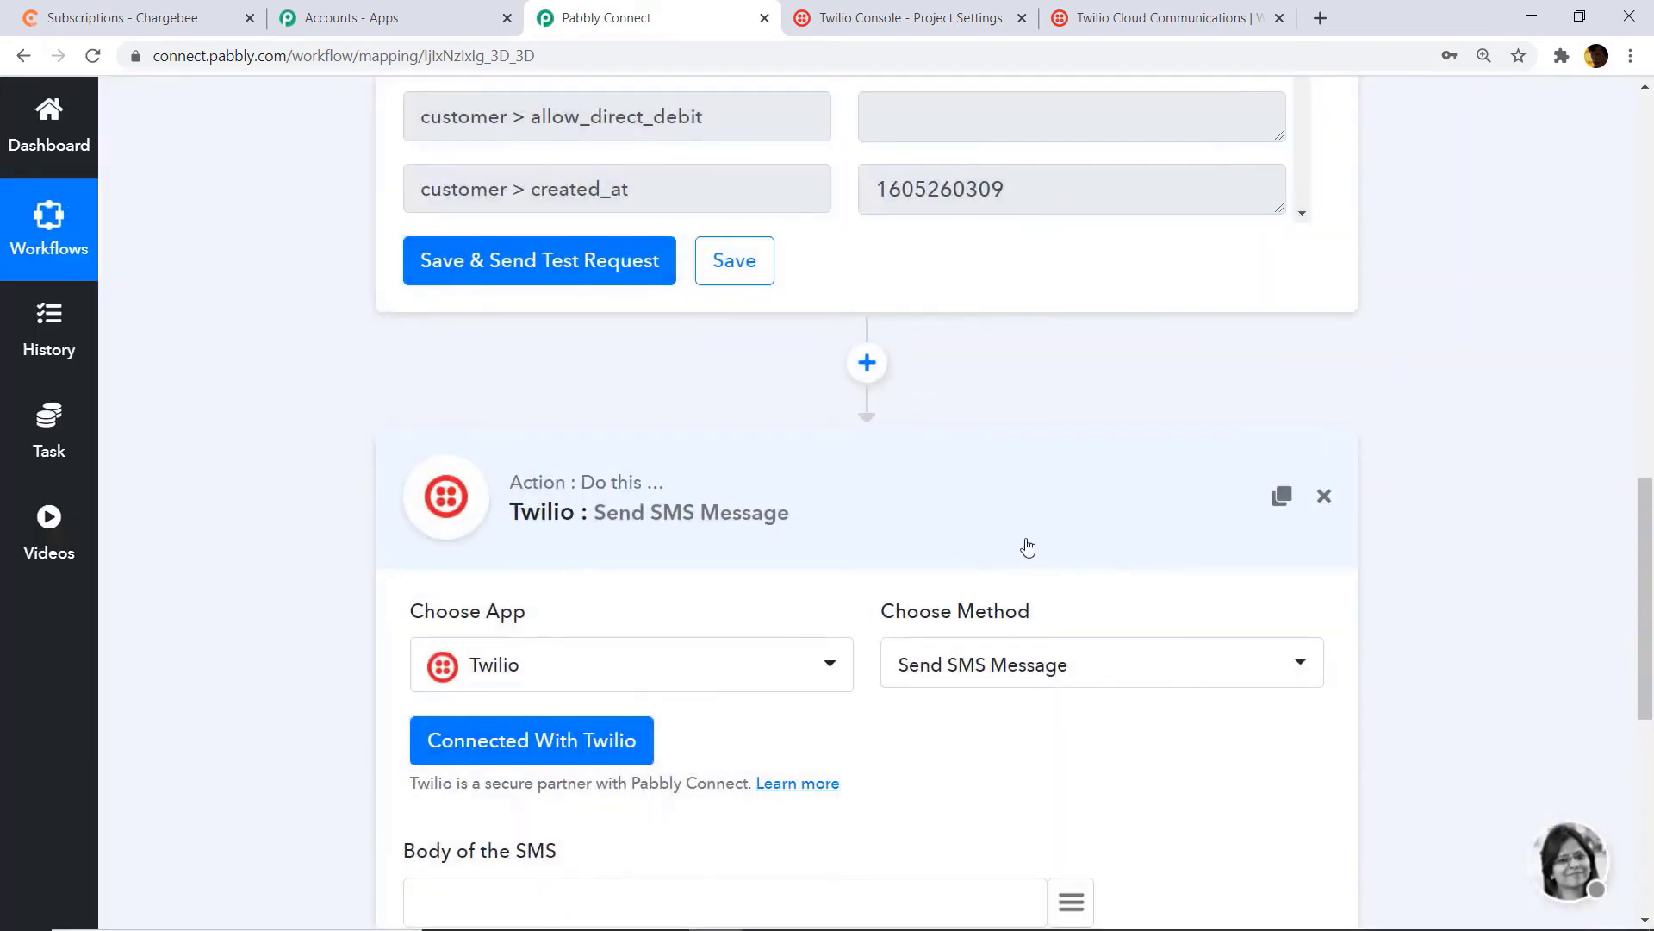
Step: Write 'Hey there welcome mr' in the SMS body, mapping customer first_name and last_name
scroll(1026, 548, "down", 5)
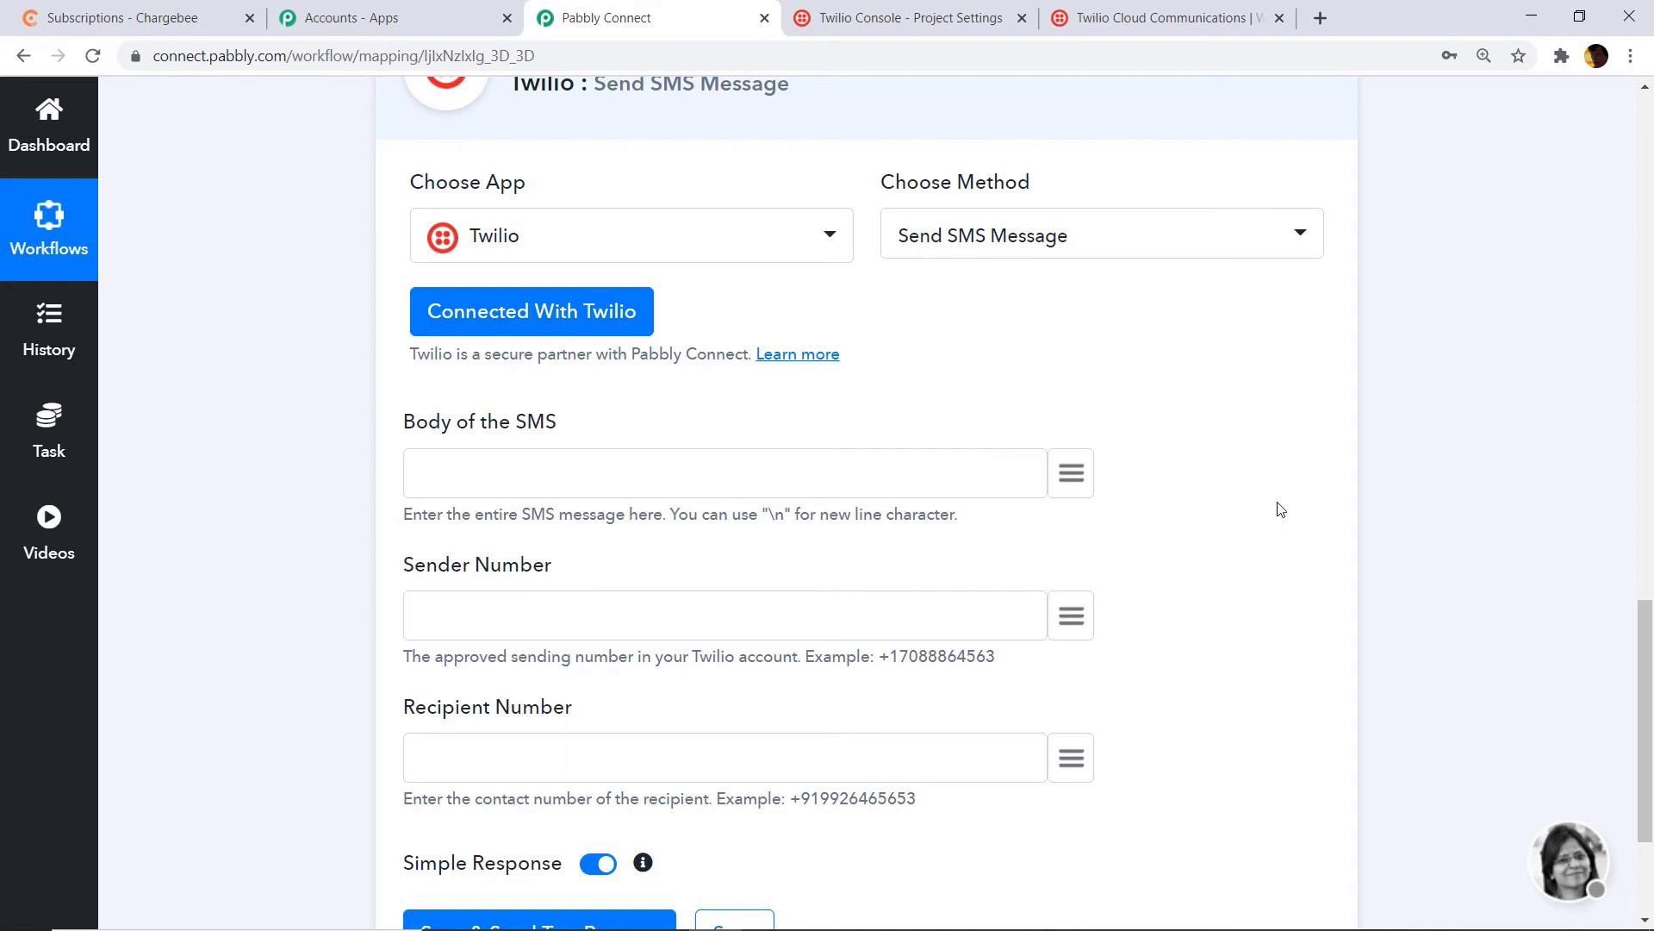
left_click(647, 480)
type("Hey there welcome ")
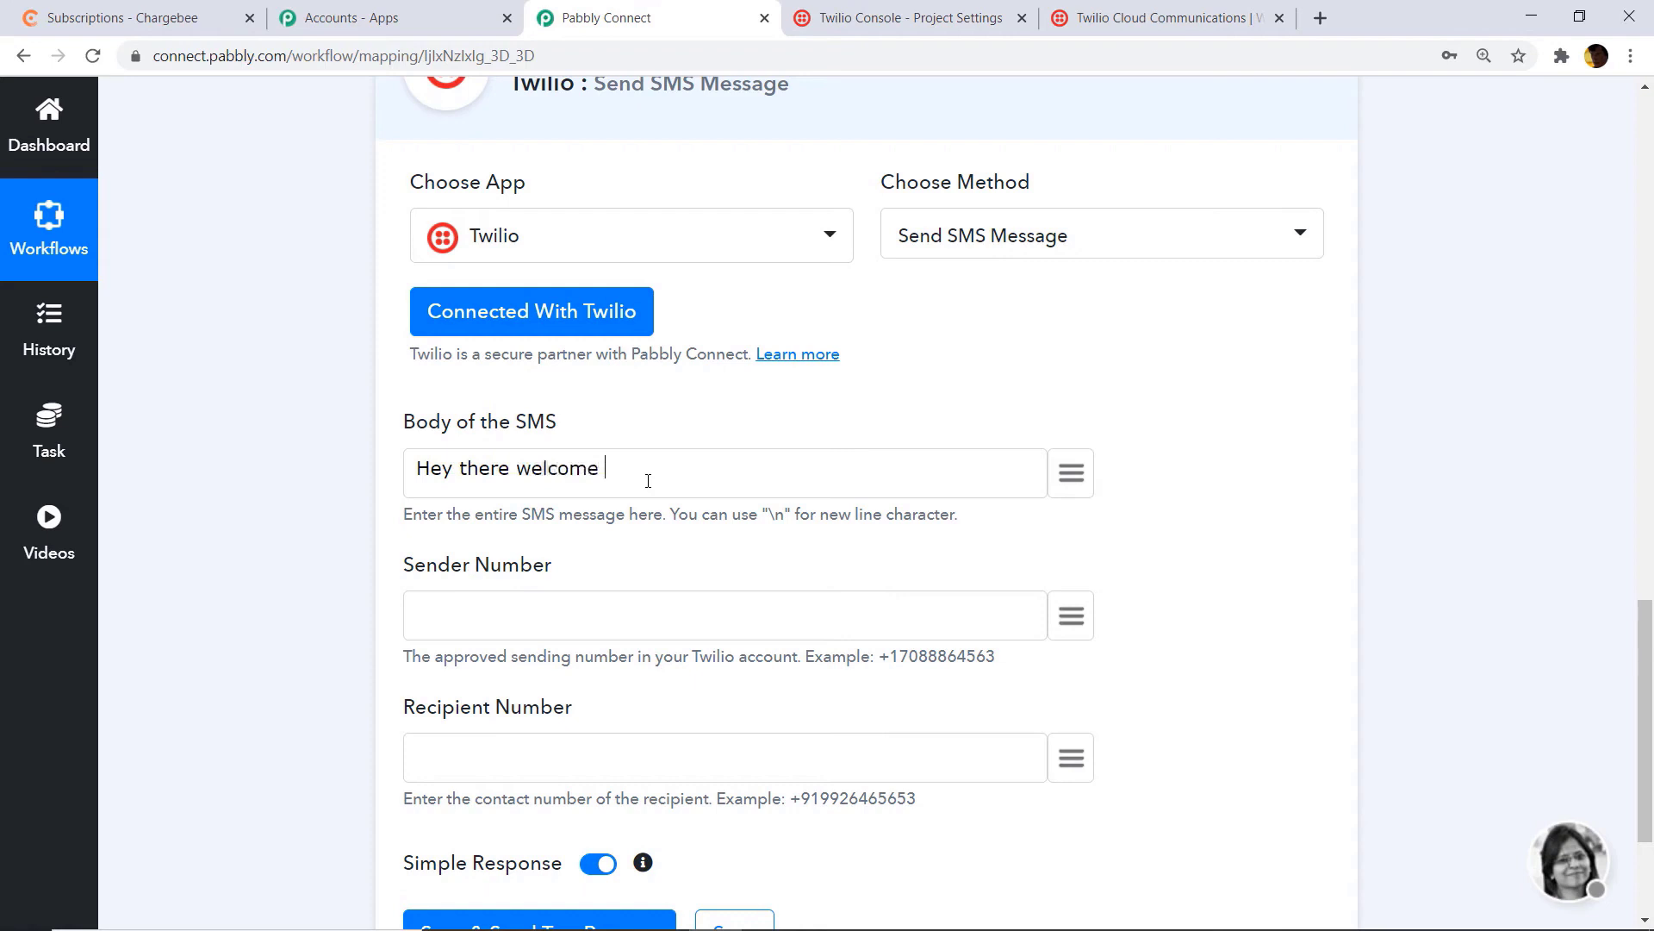
type("mr")
left_click(1073, 473)
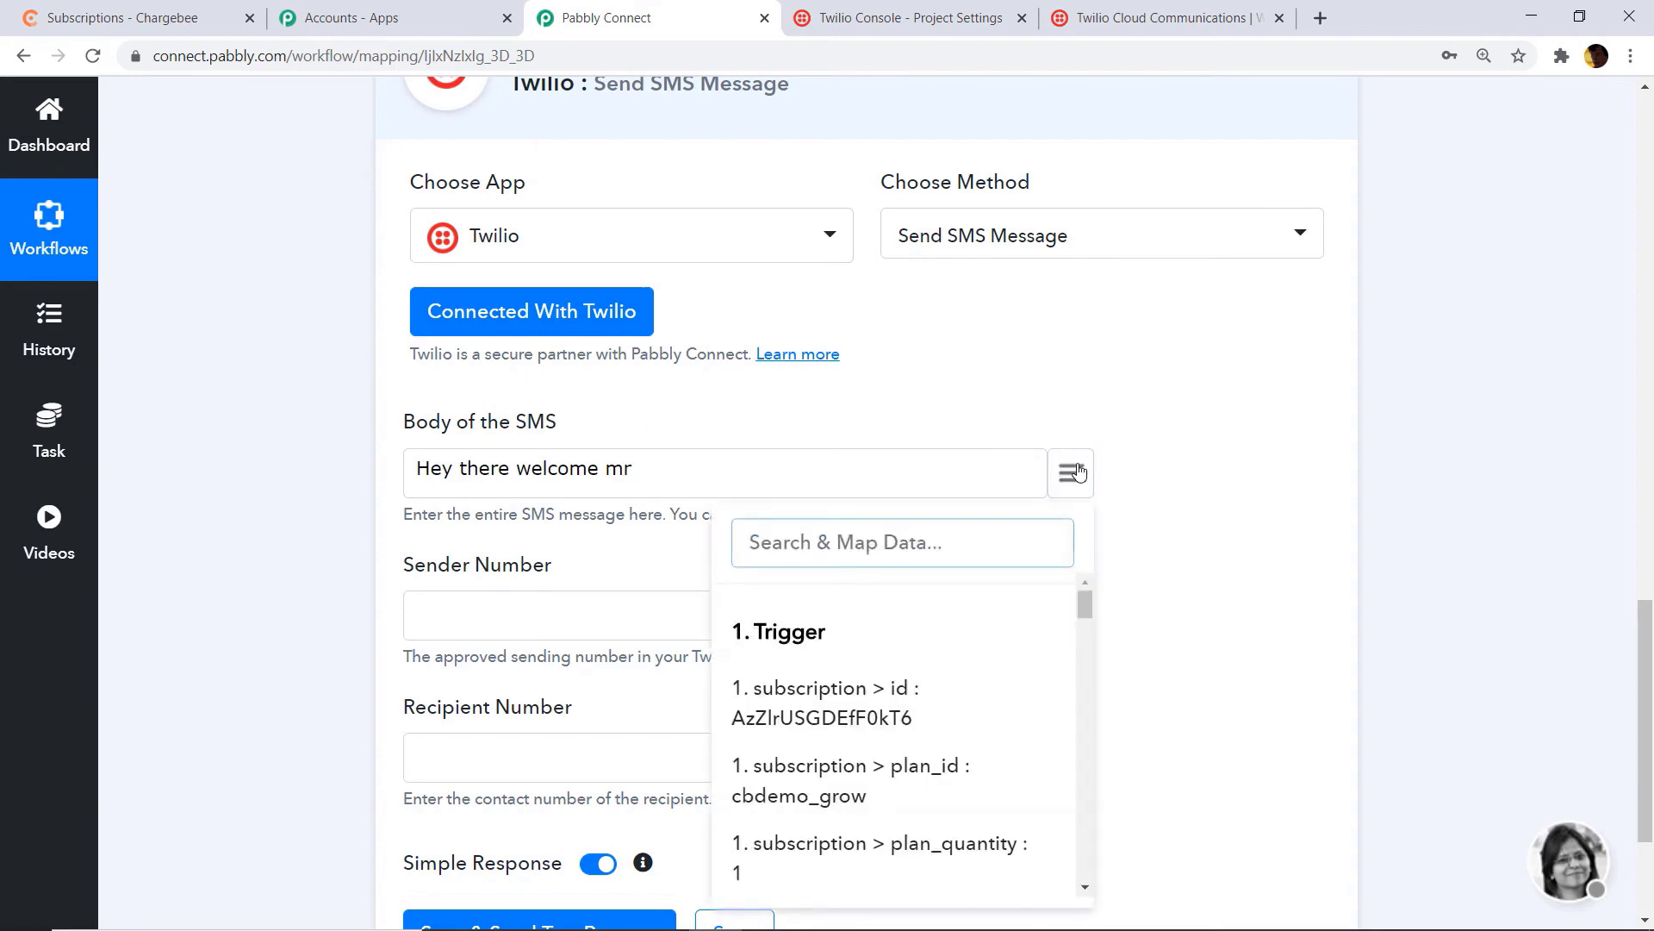
type("mi")
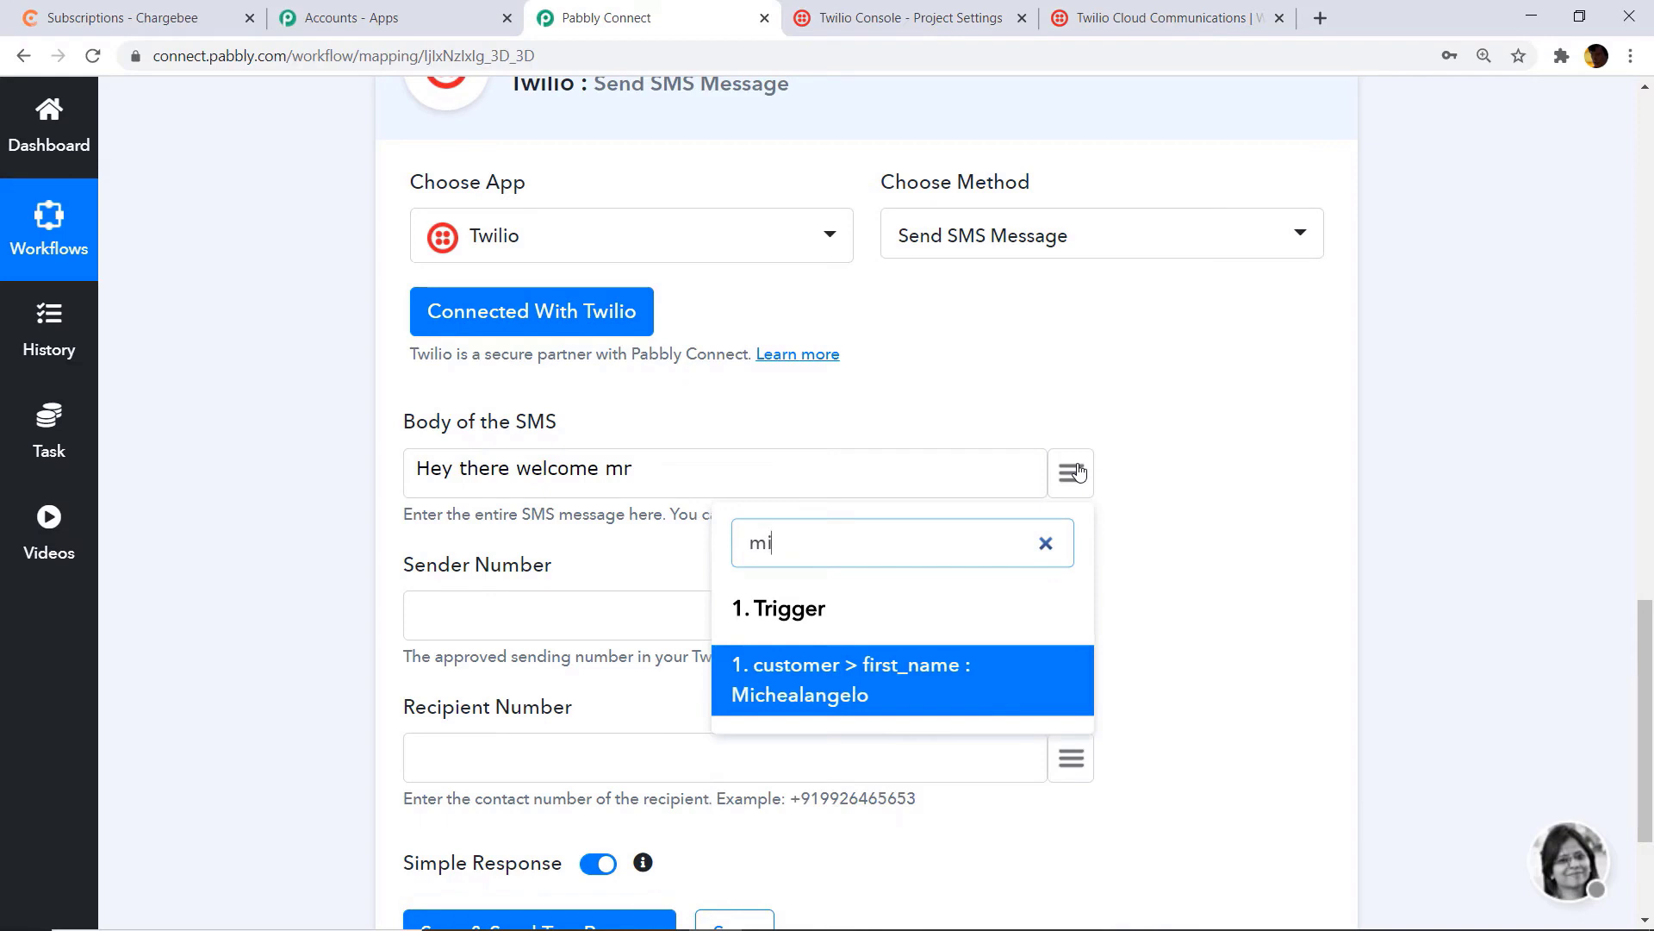
left_click(933, 665)
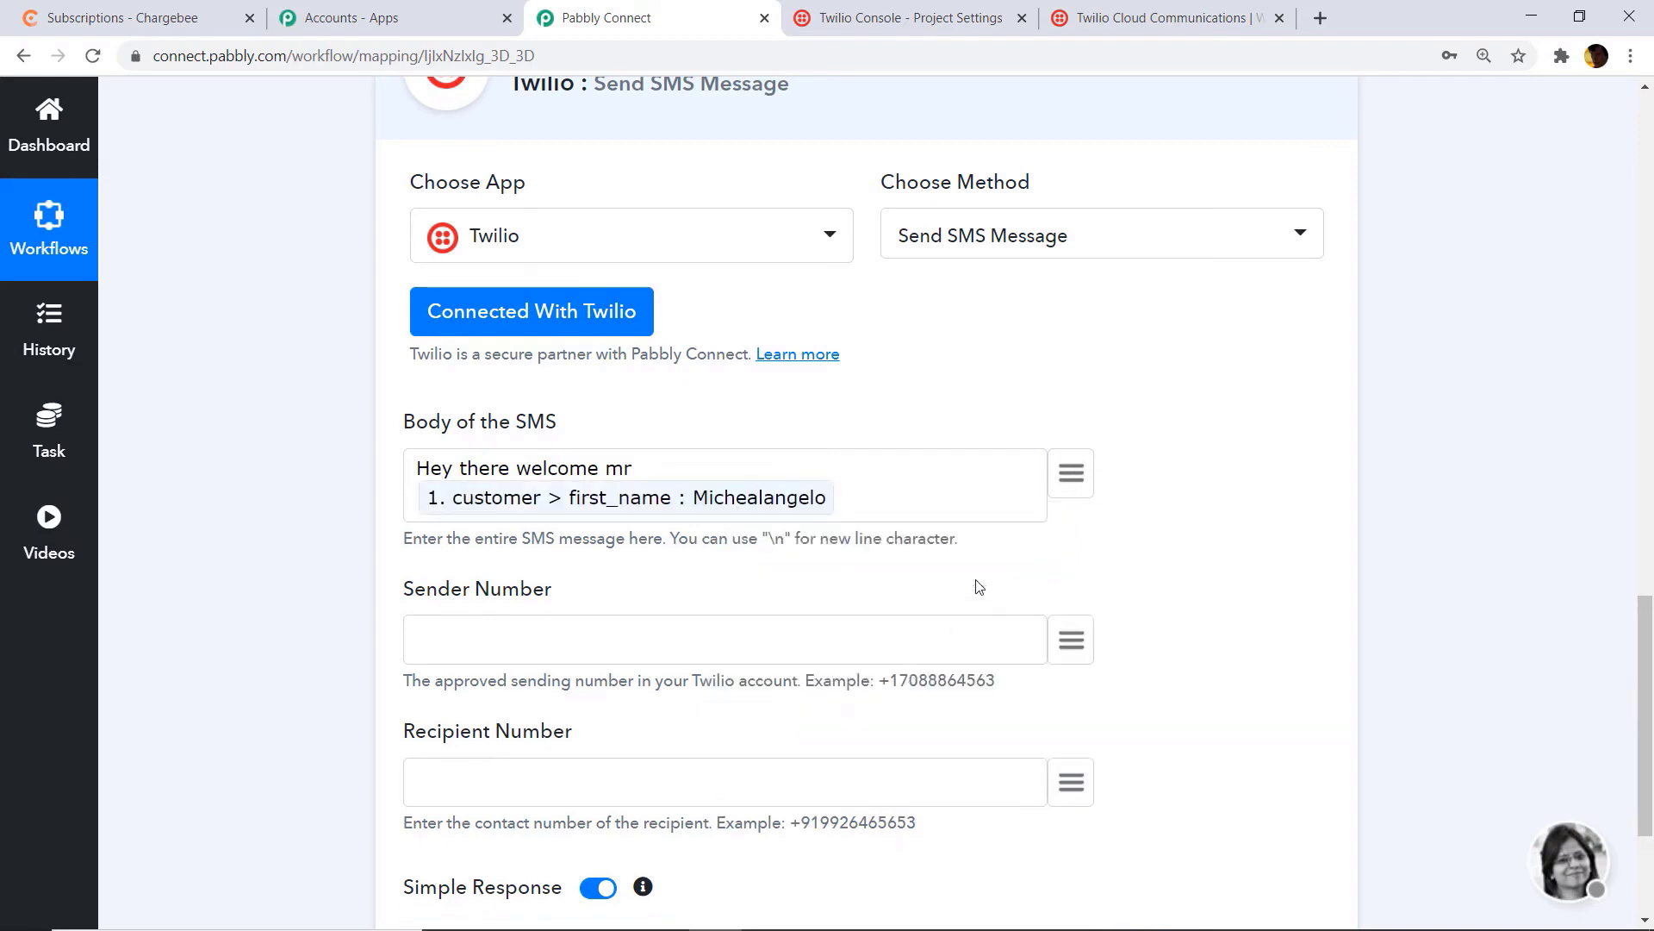
type("and last name")
left_click(1077, 472)
type("last")
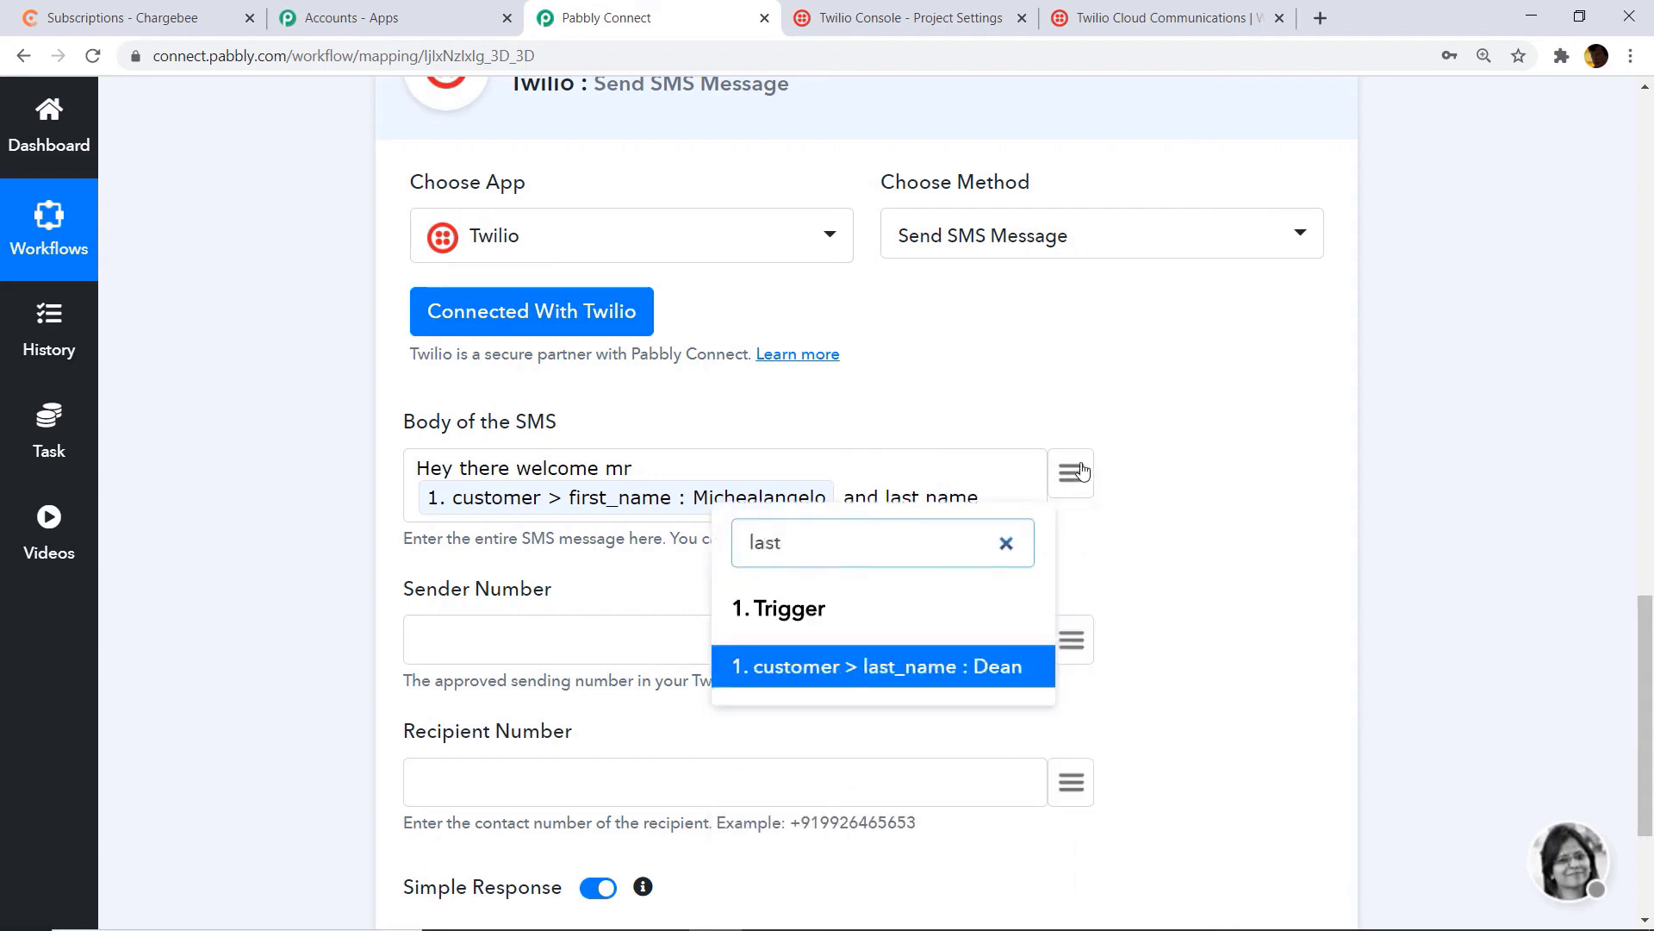
left_click(1000, 668)
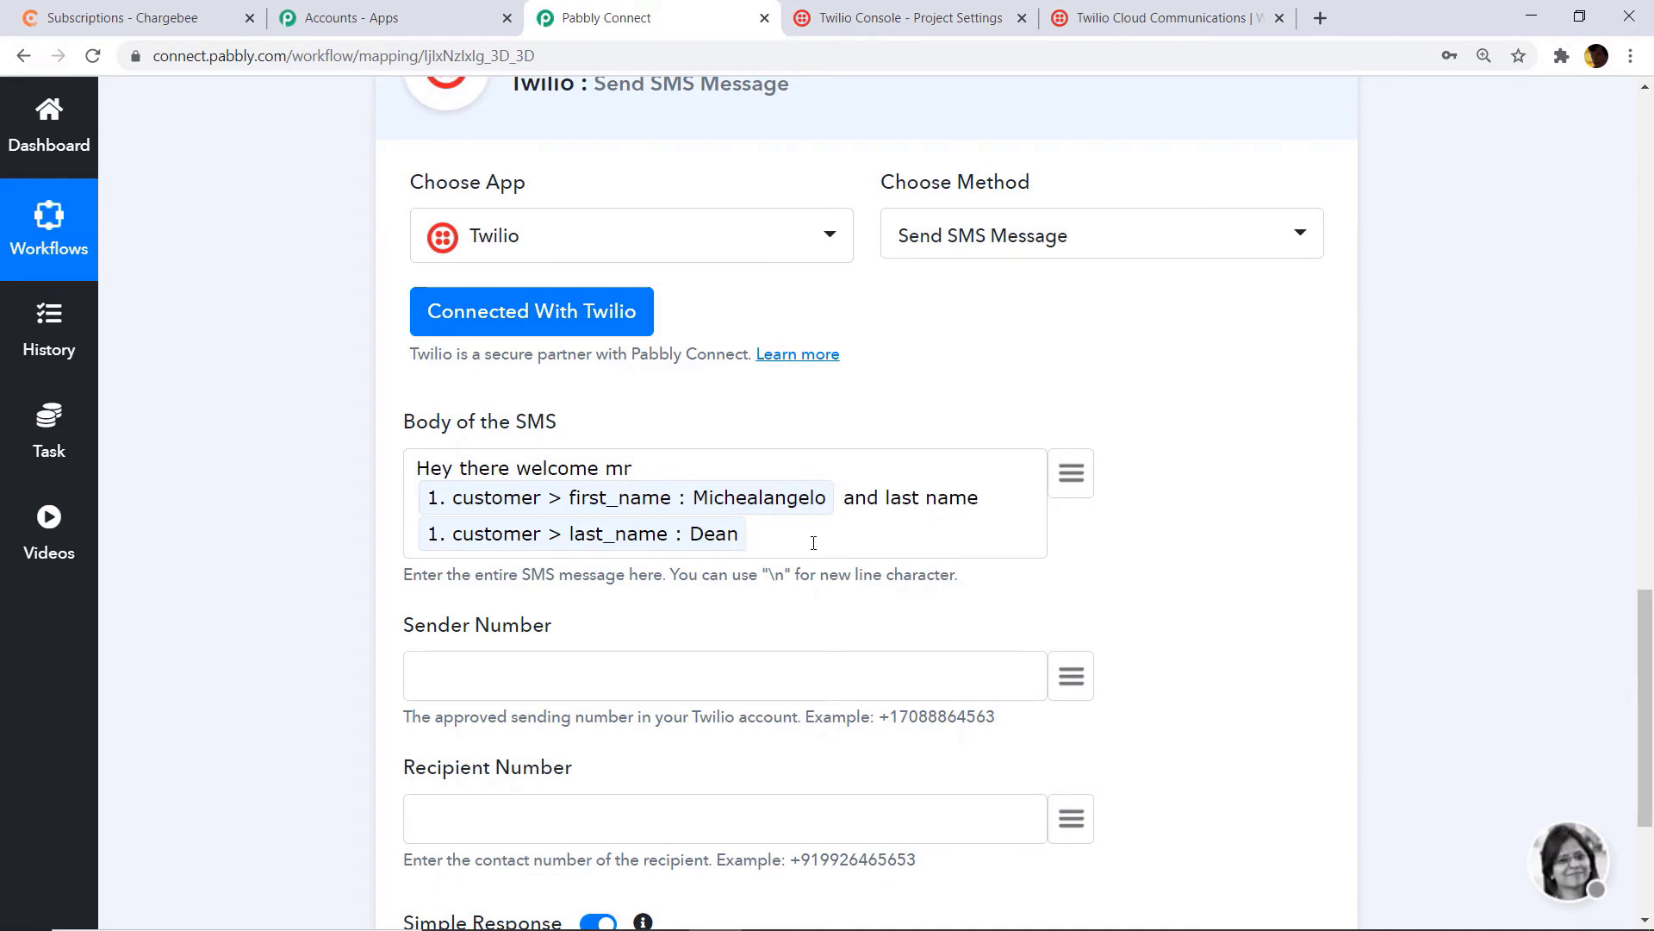
Step: Add confirmation-mail wording with the customer email and subscription billing_period fields
type("we are goin")
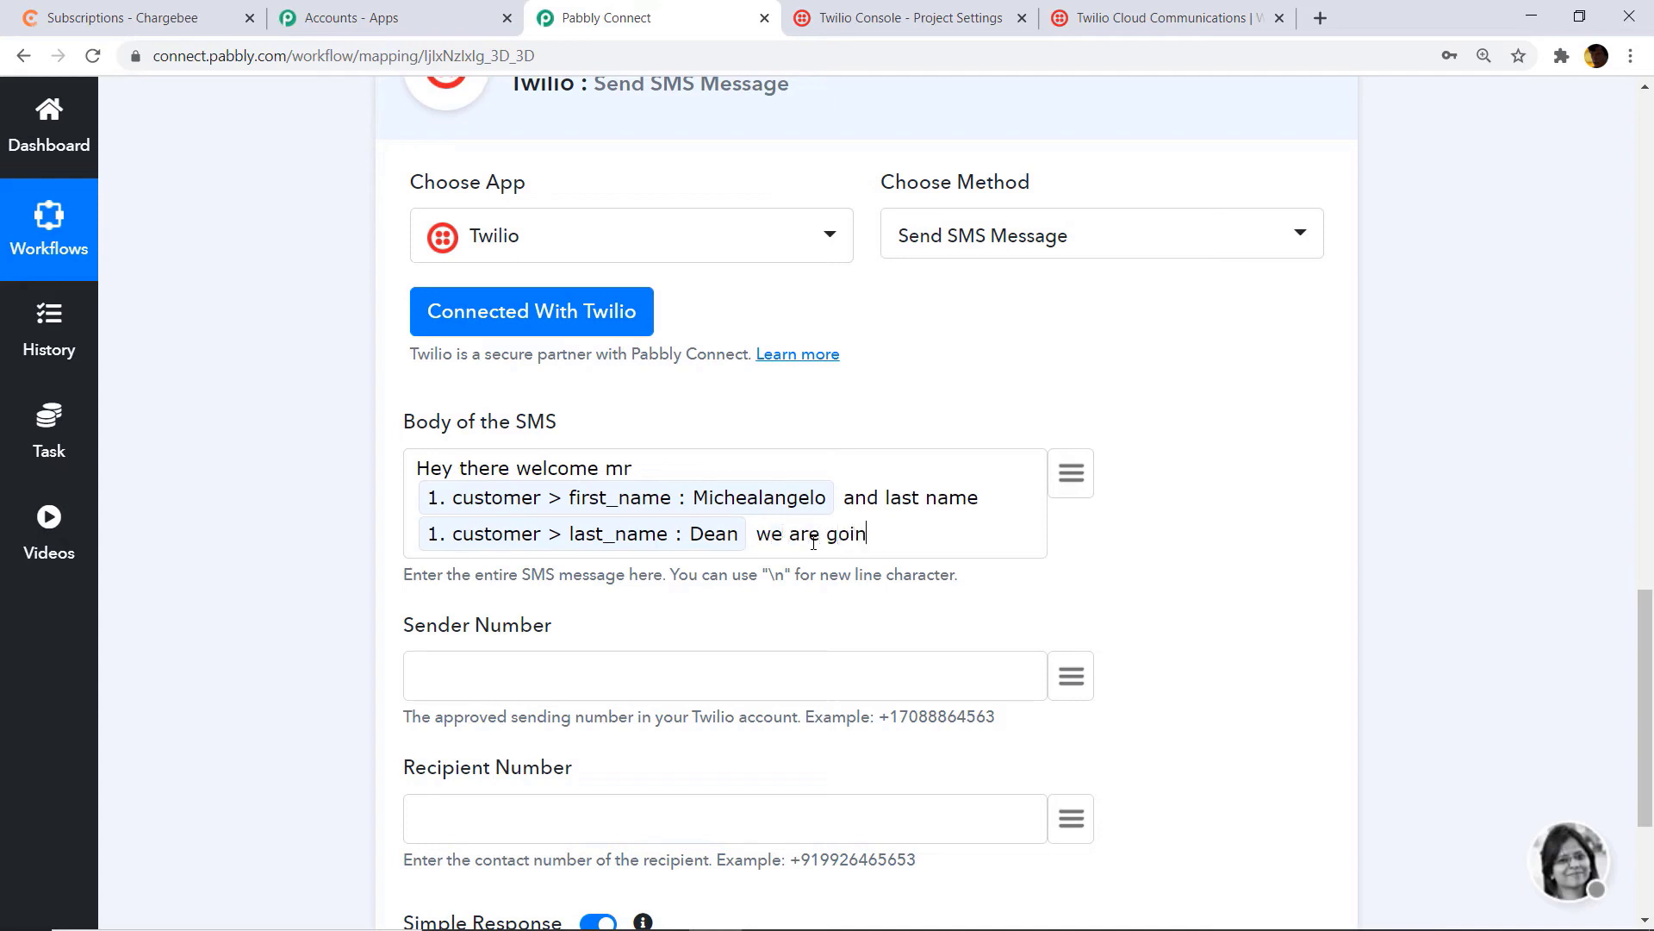
type("g to send a confirmat")
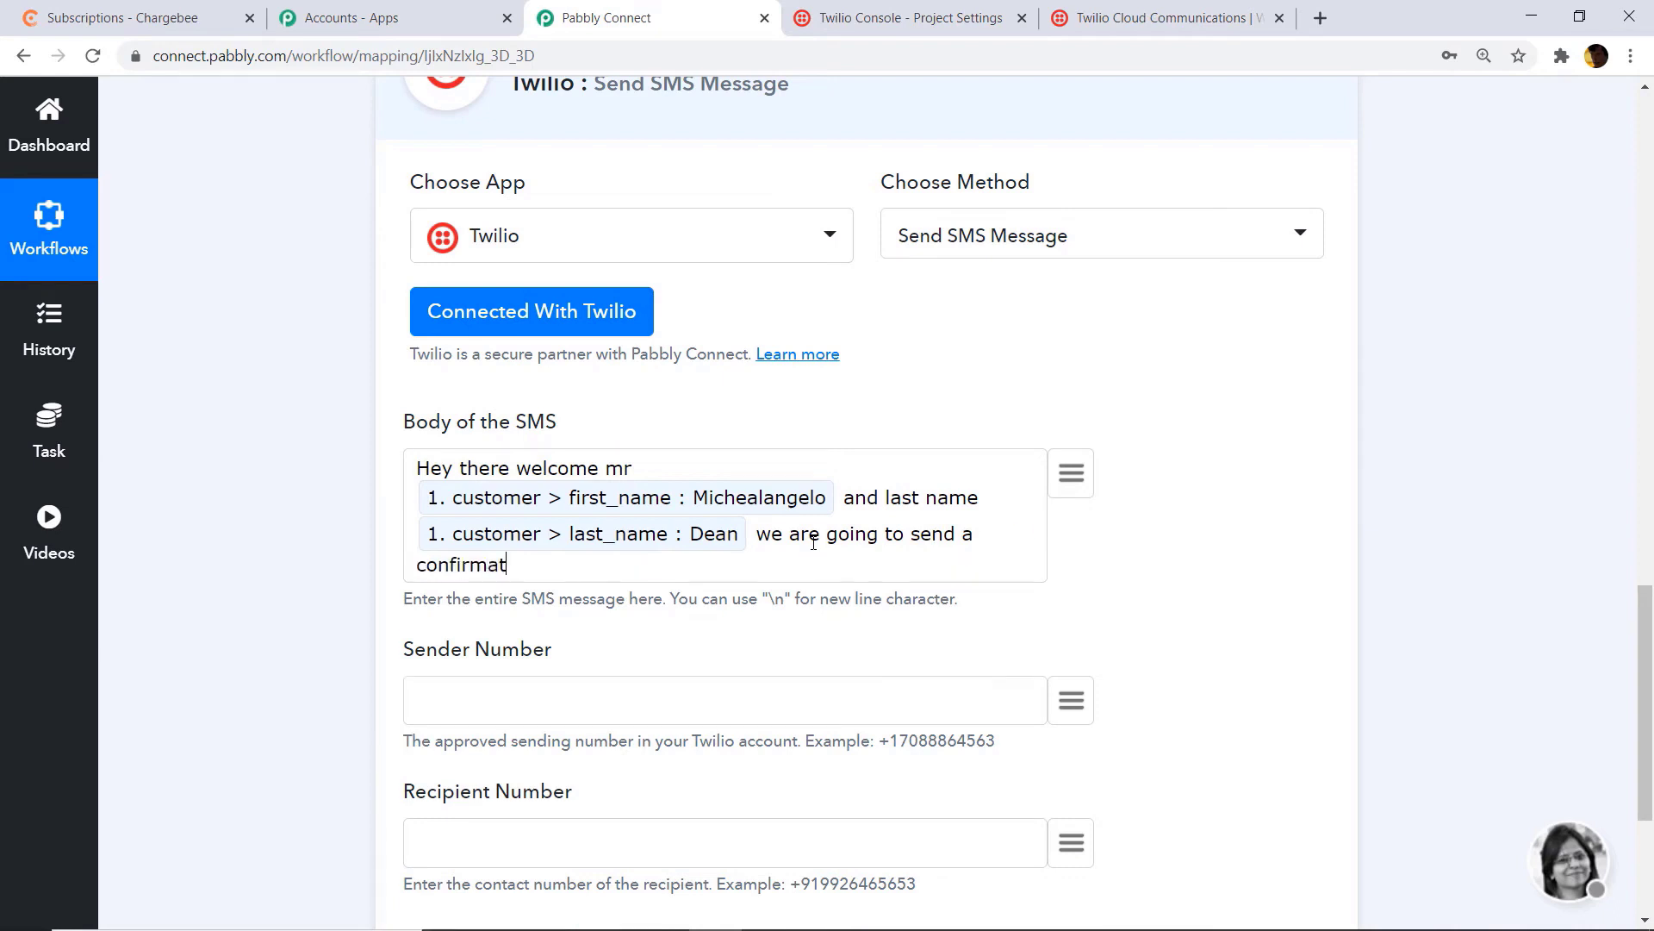
type("ion mail")
left_click(1068, 489)
type("email")
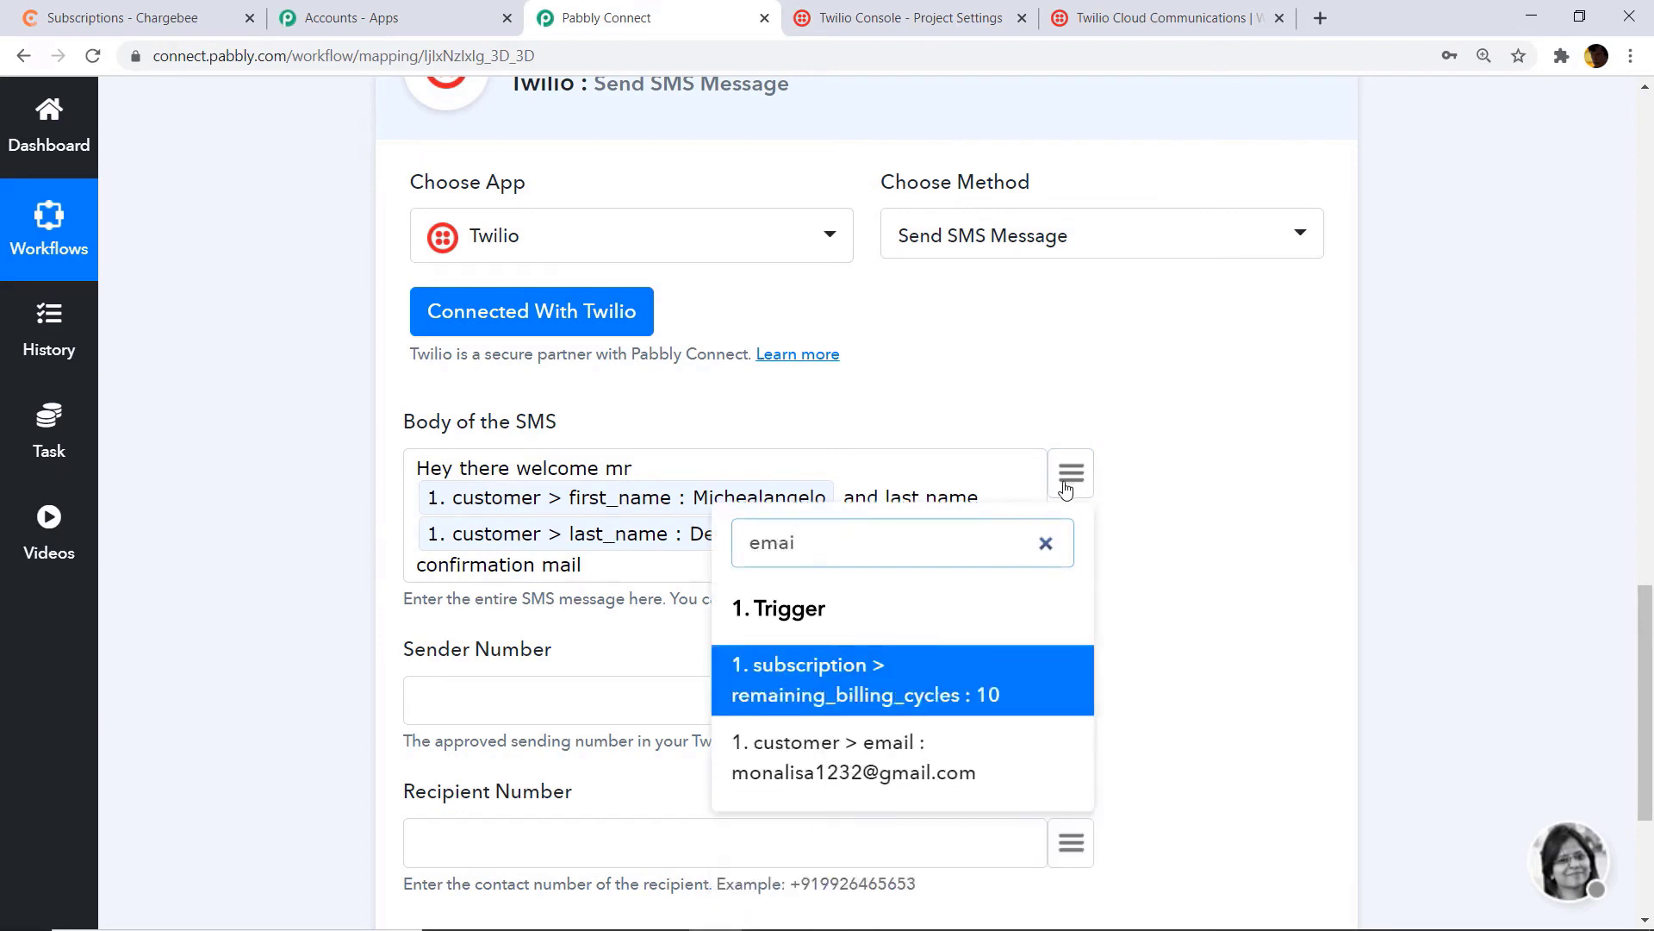
left_click(806, 768)
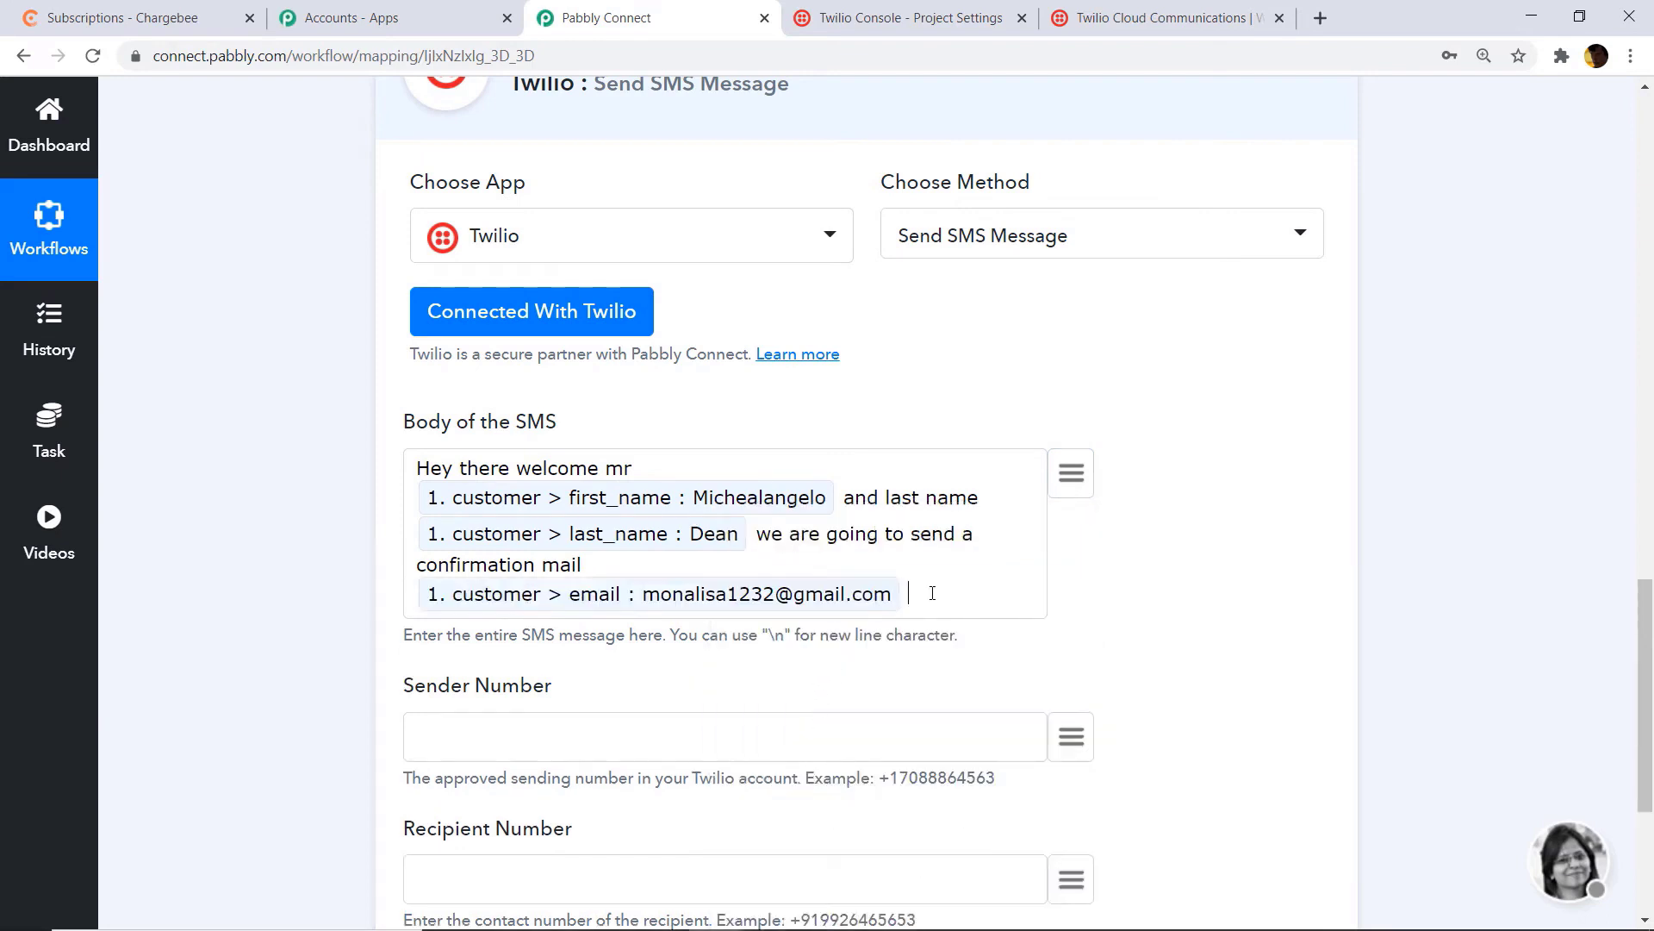
type("for your produc")
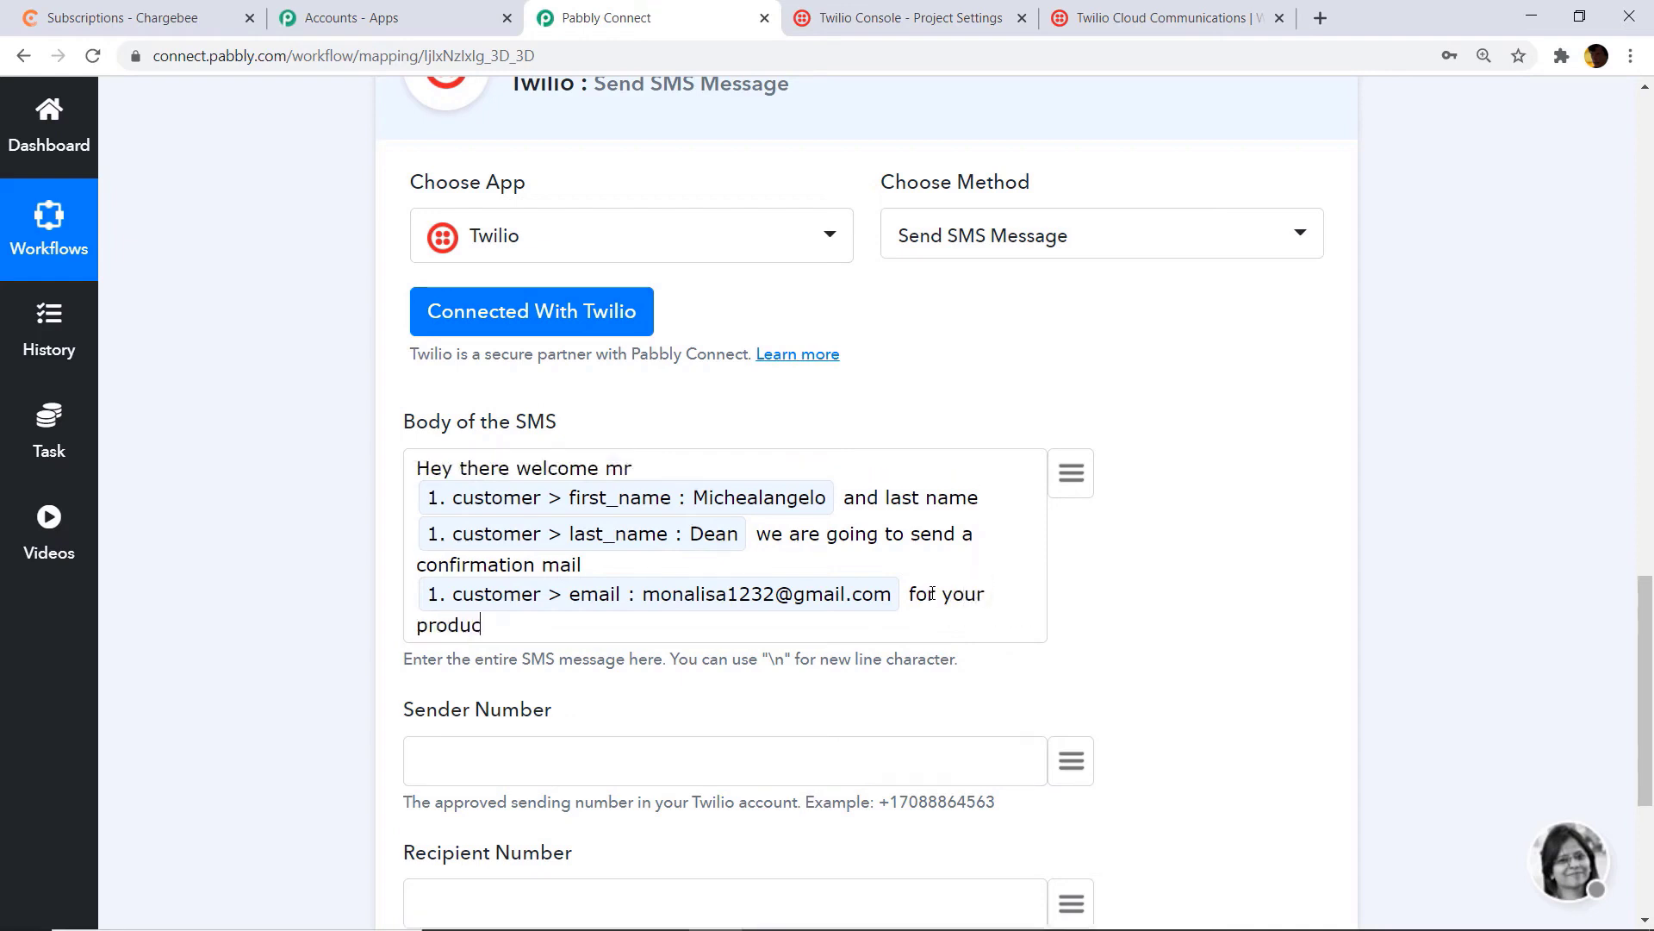
type("t subscription")
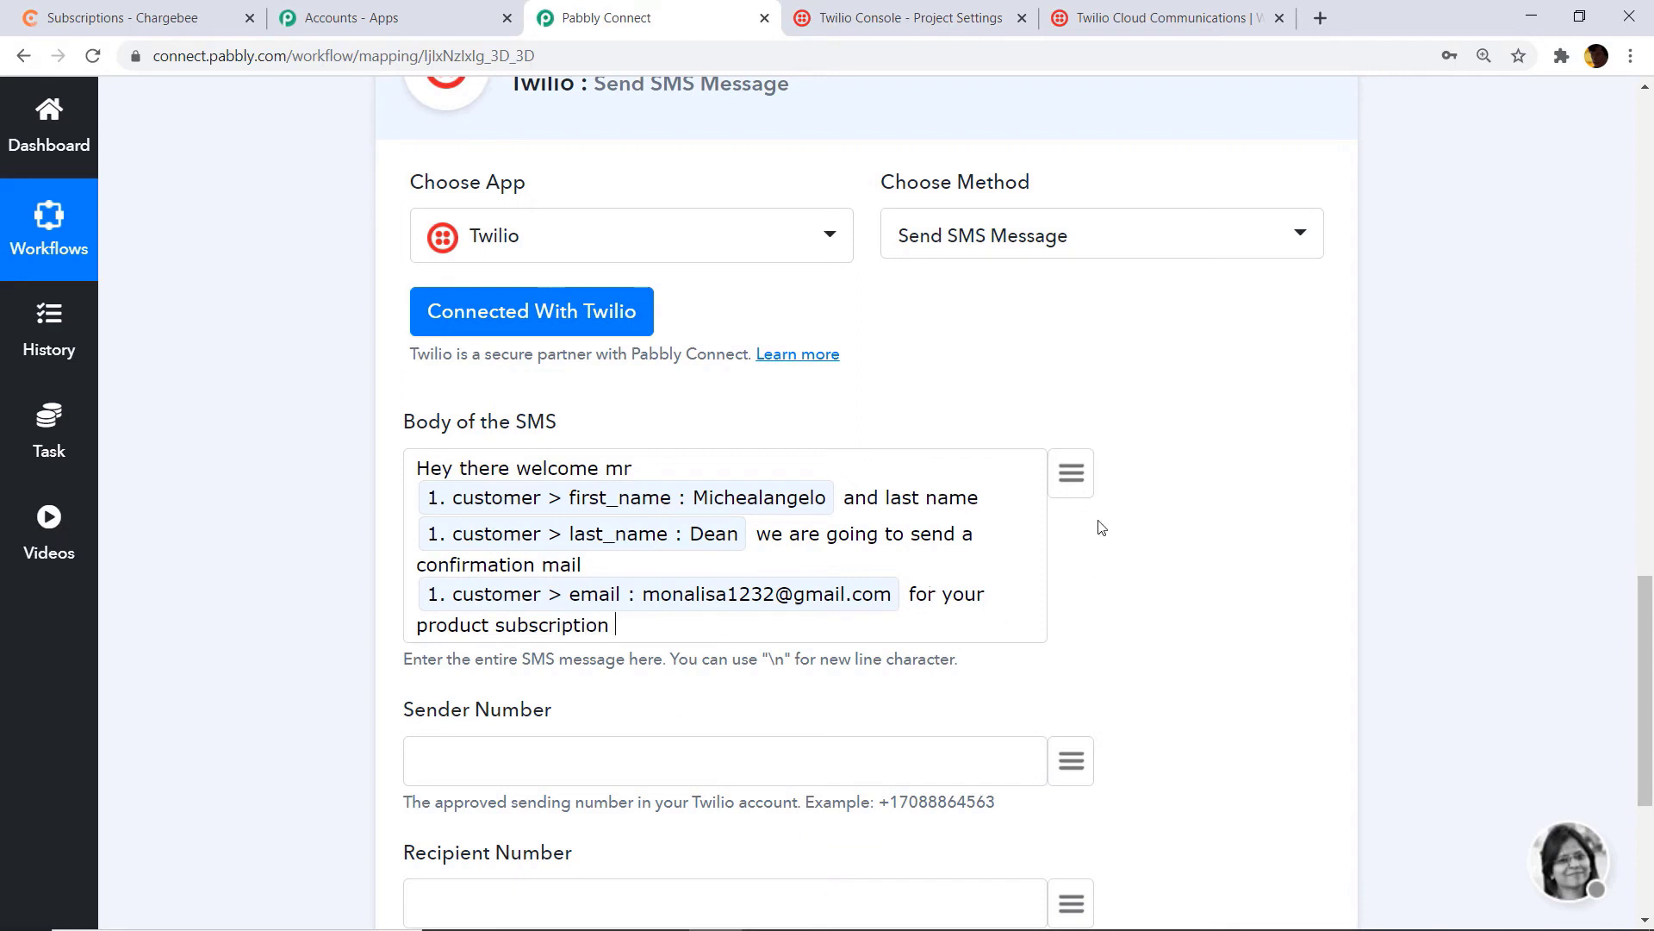
left_click(1074, 487)
type("3")
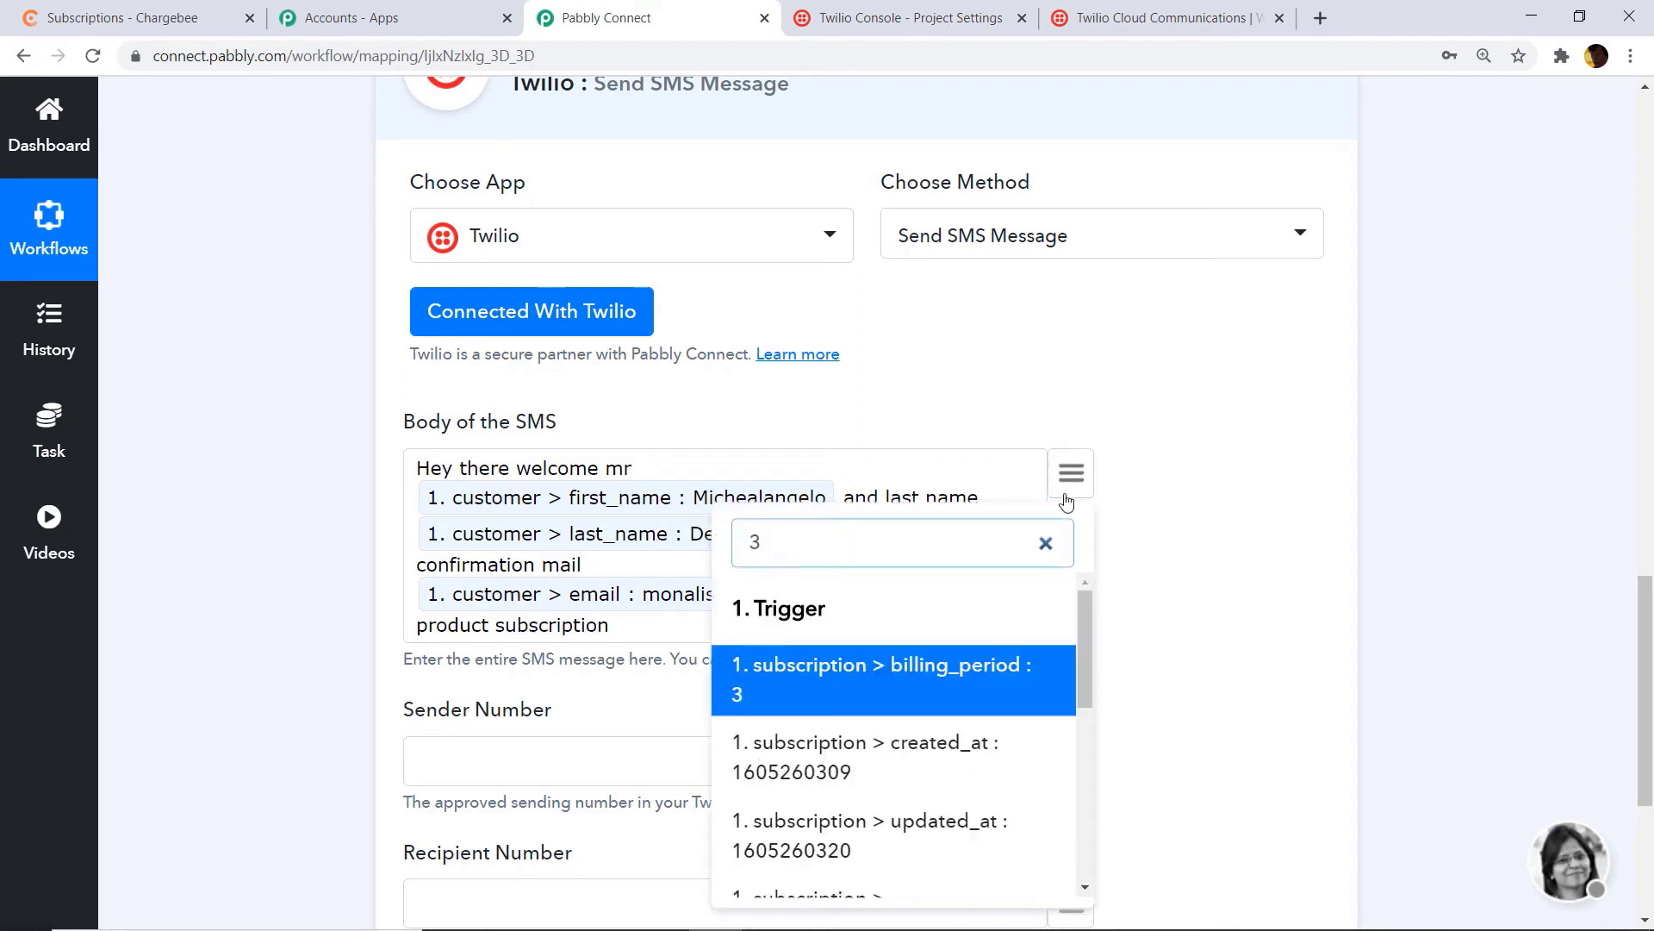
left_click(967, 684)
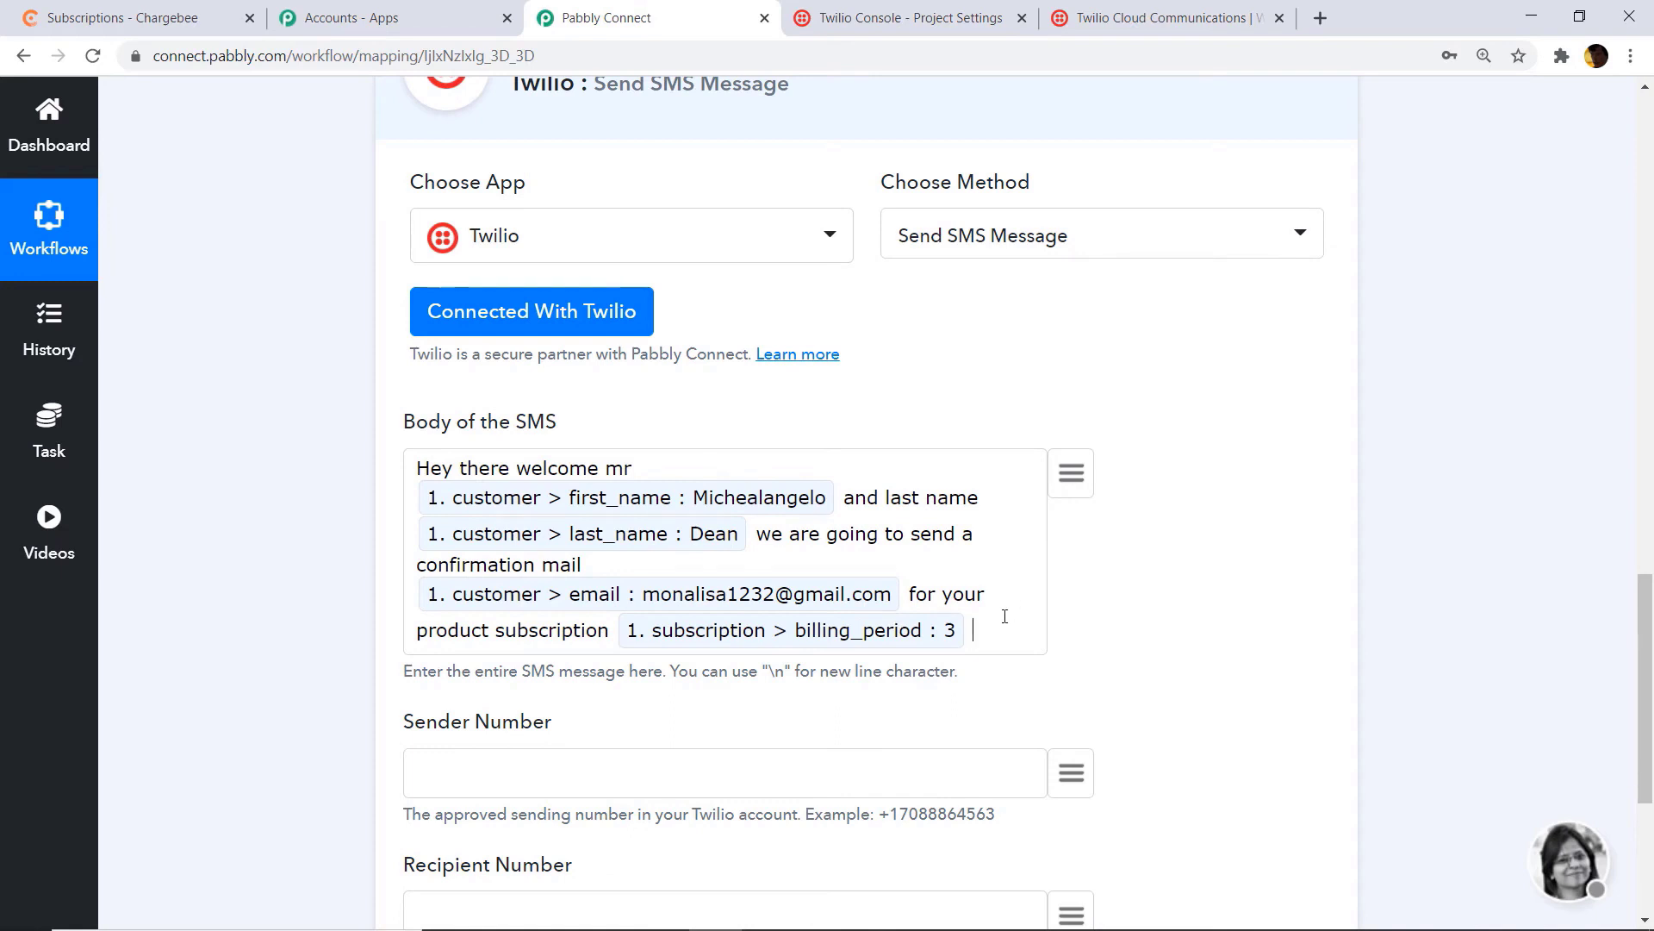
Step: Append 'the product will be dropped to this address' followed by the customer company field
type("and will dro")
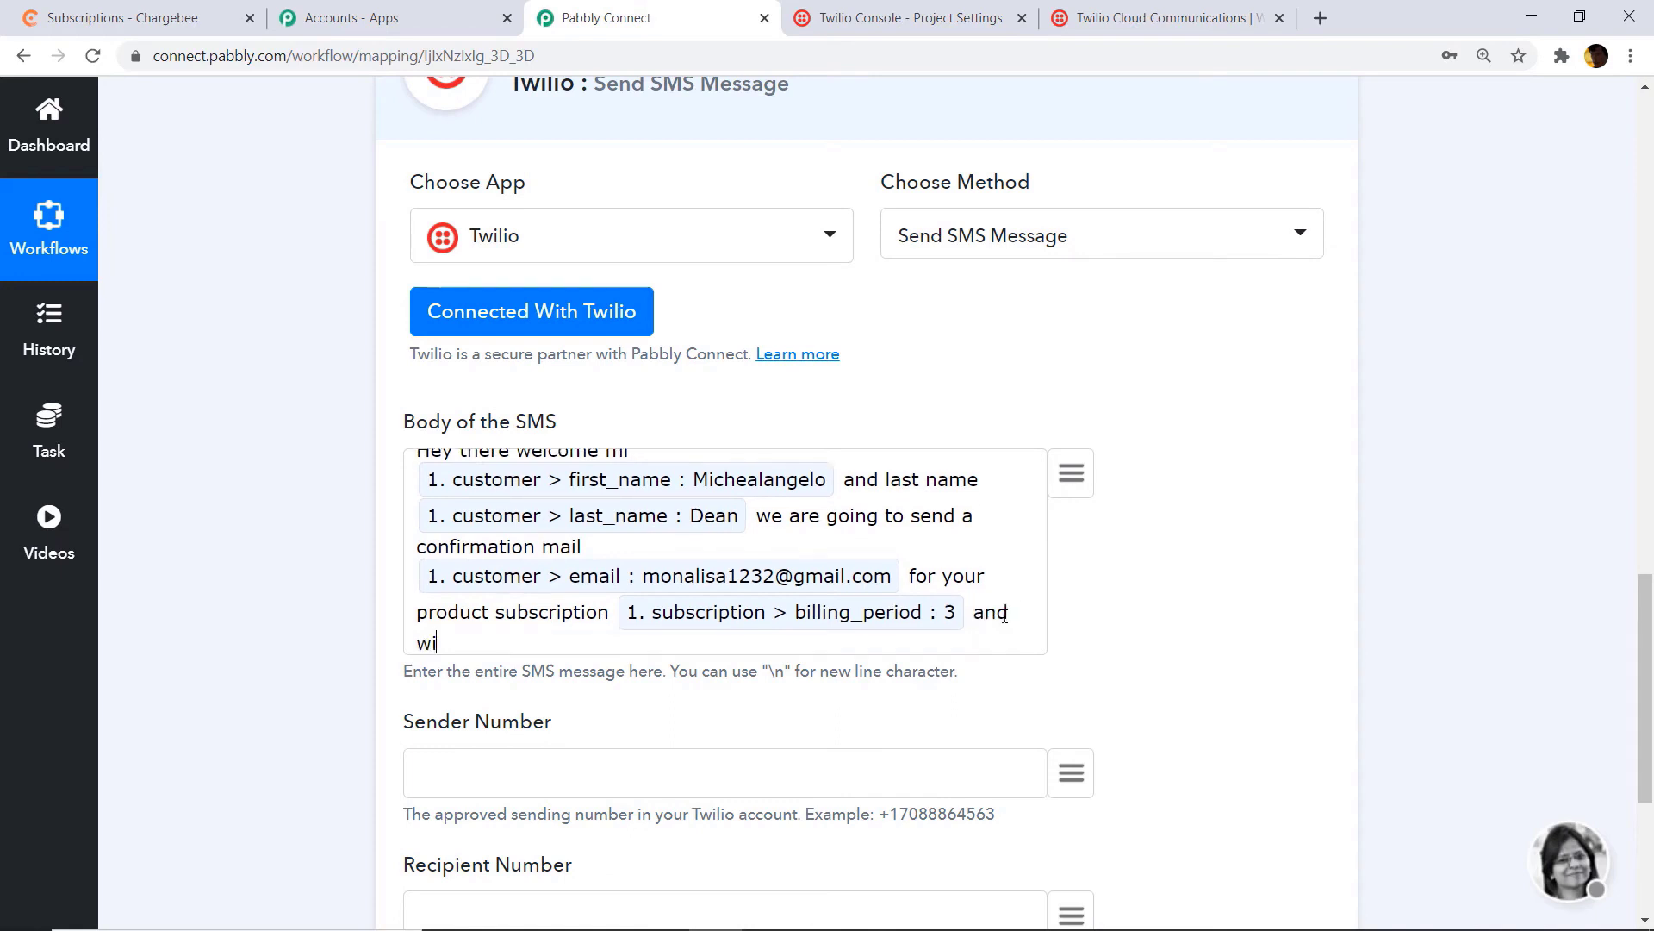
type("p")
key("BackSpace")
key("BackSpace")
key("BackSpace")
key("BackSpace")
key("BackSpace")
key("BackSpace")
key("BackSpace")
key("BackSpace")
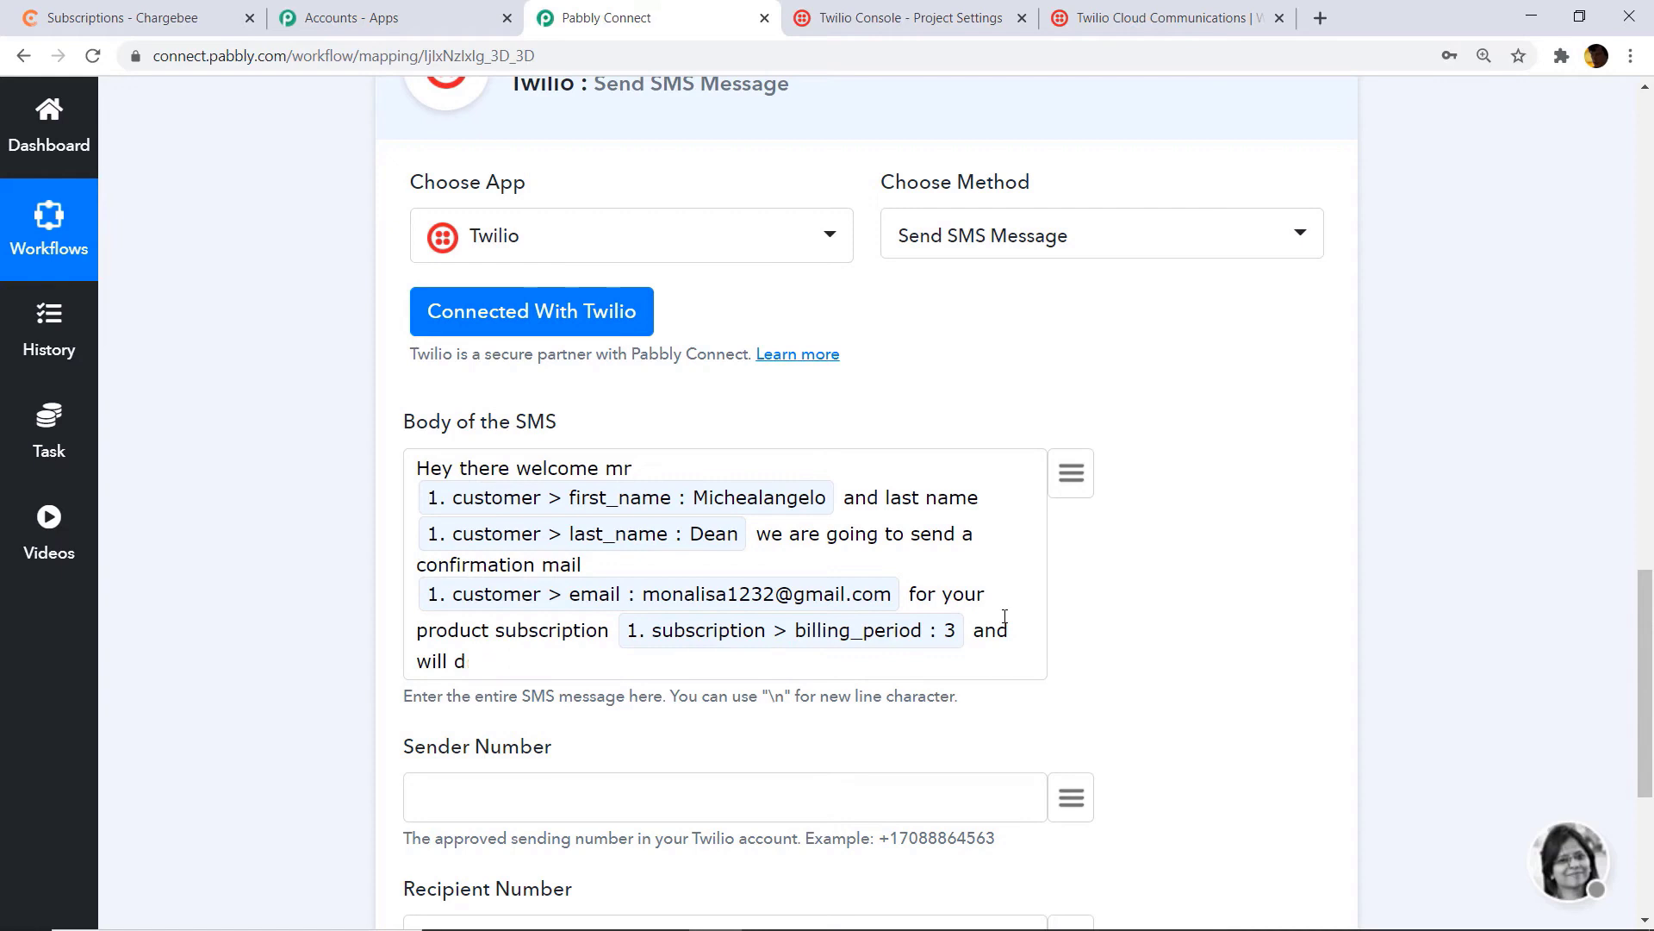
key("BackSpace")
type("t")
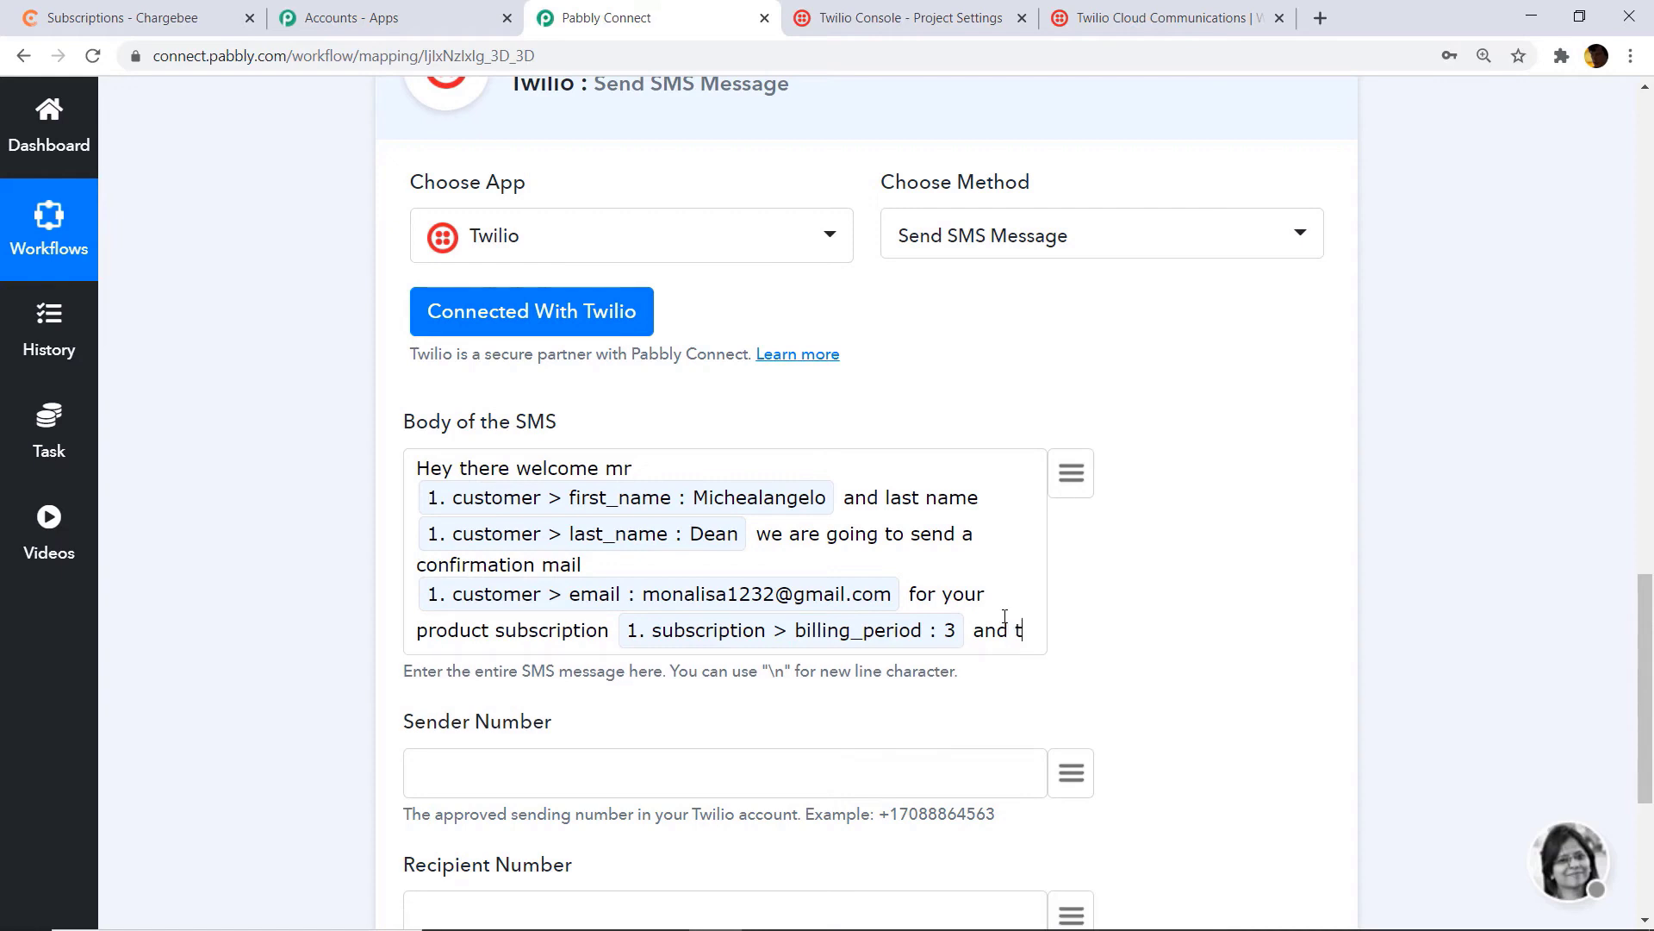
type("he product ")
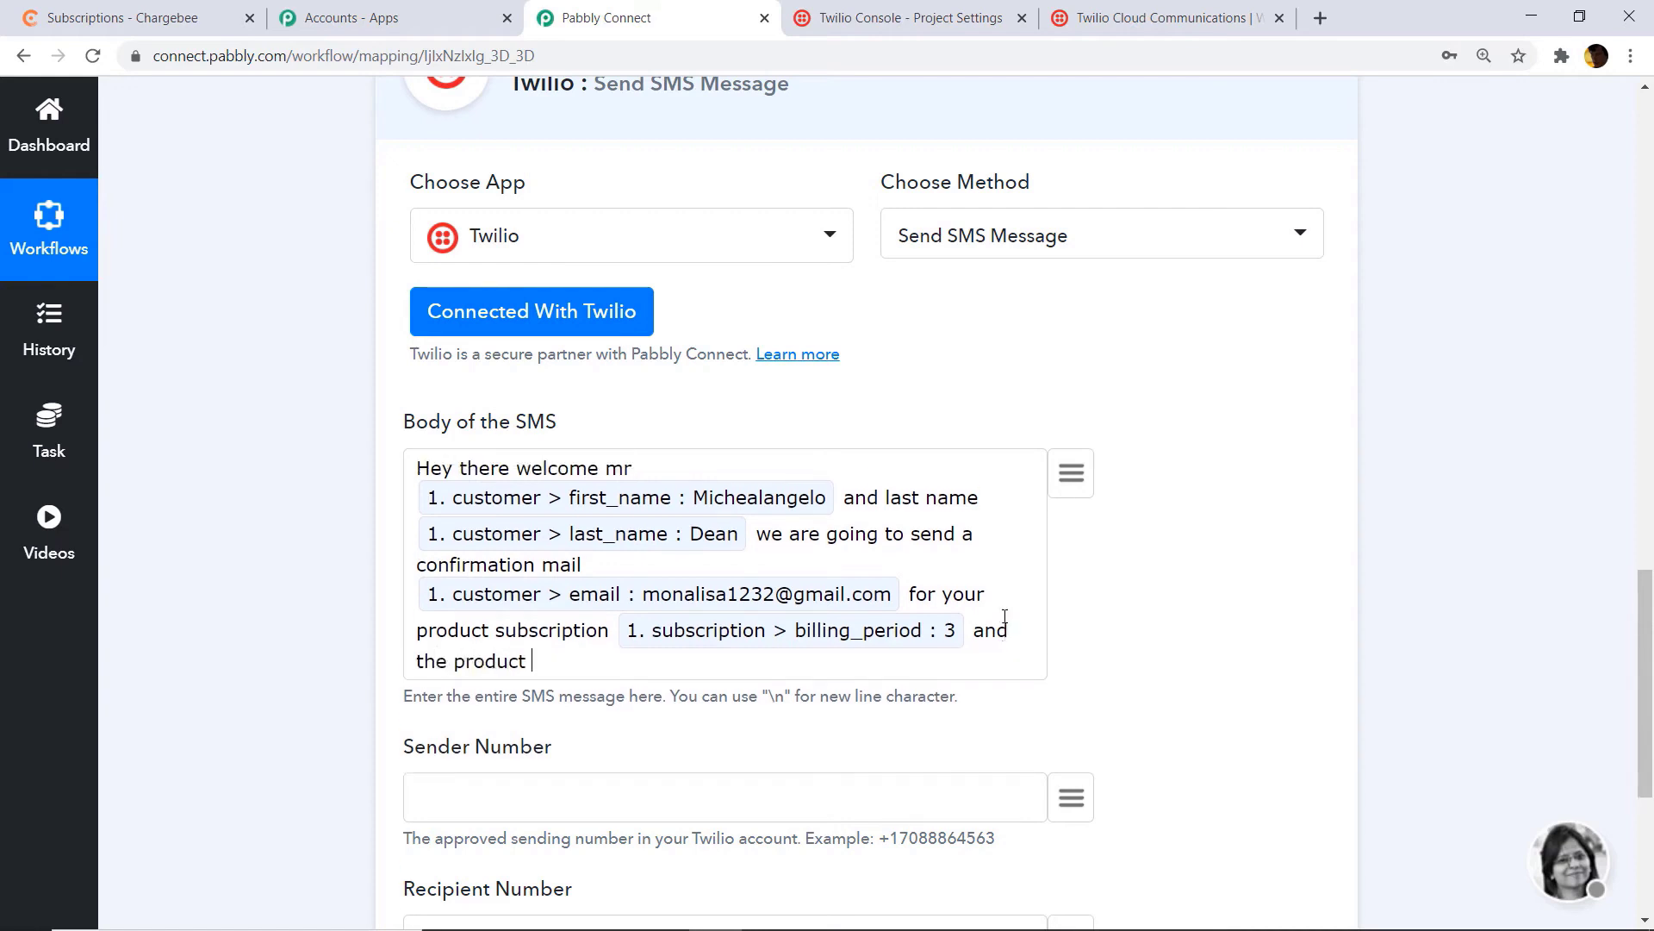
type("will be dropped to this")
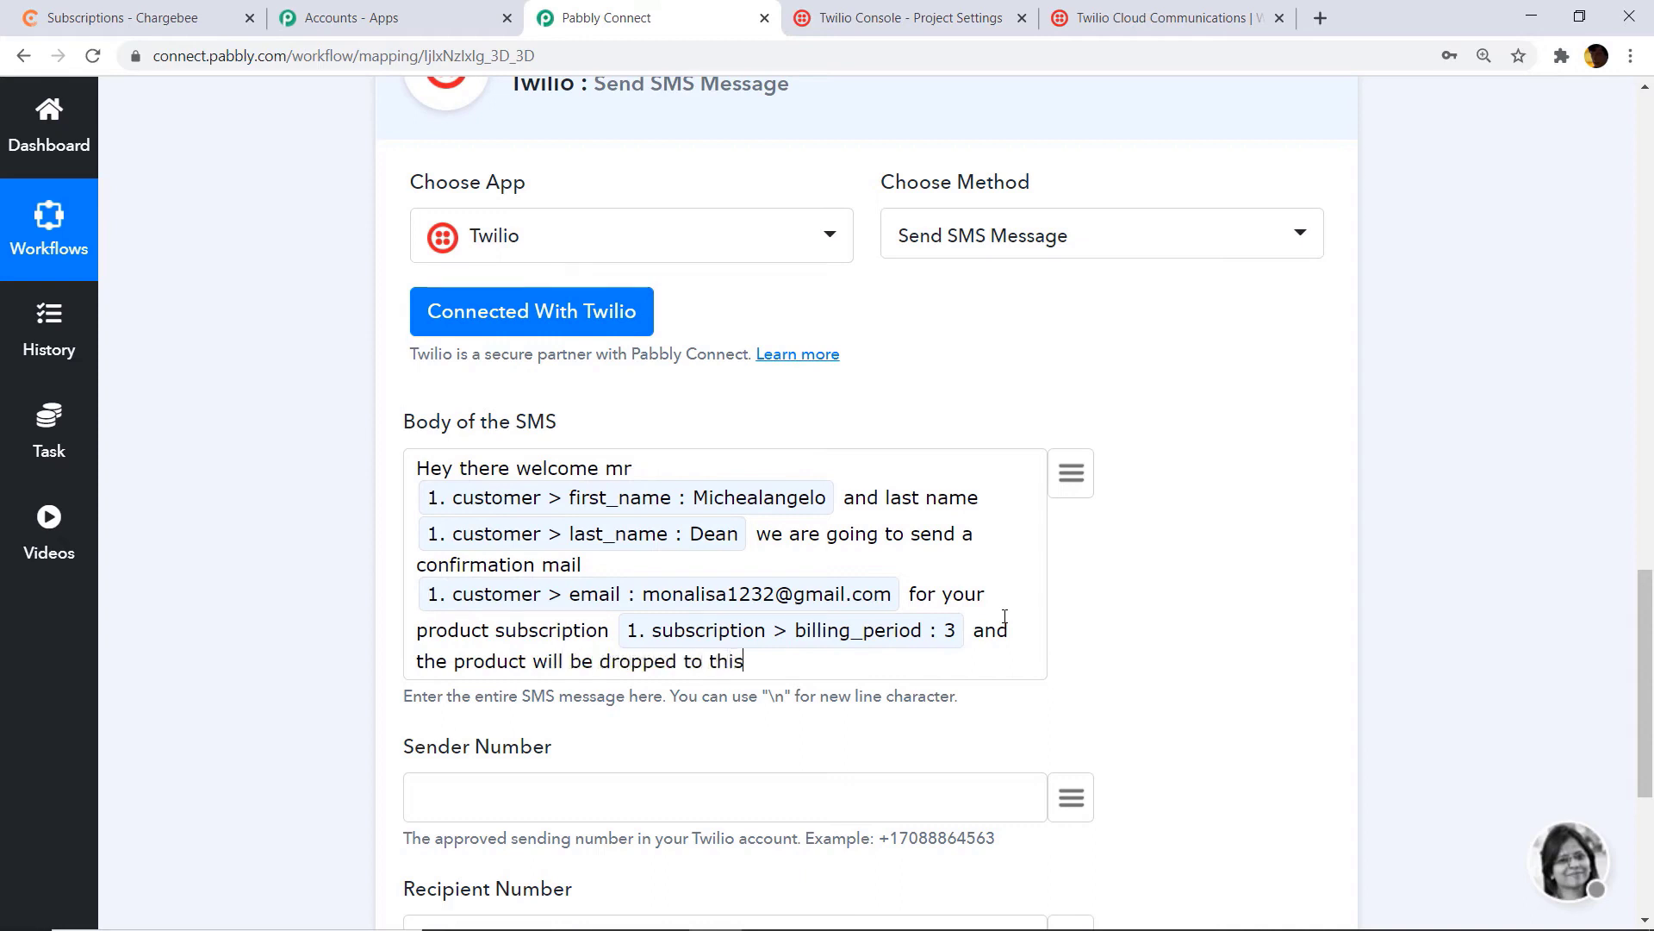
type(" address")
left_click(1072, 474)
type("com")
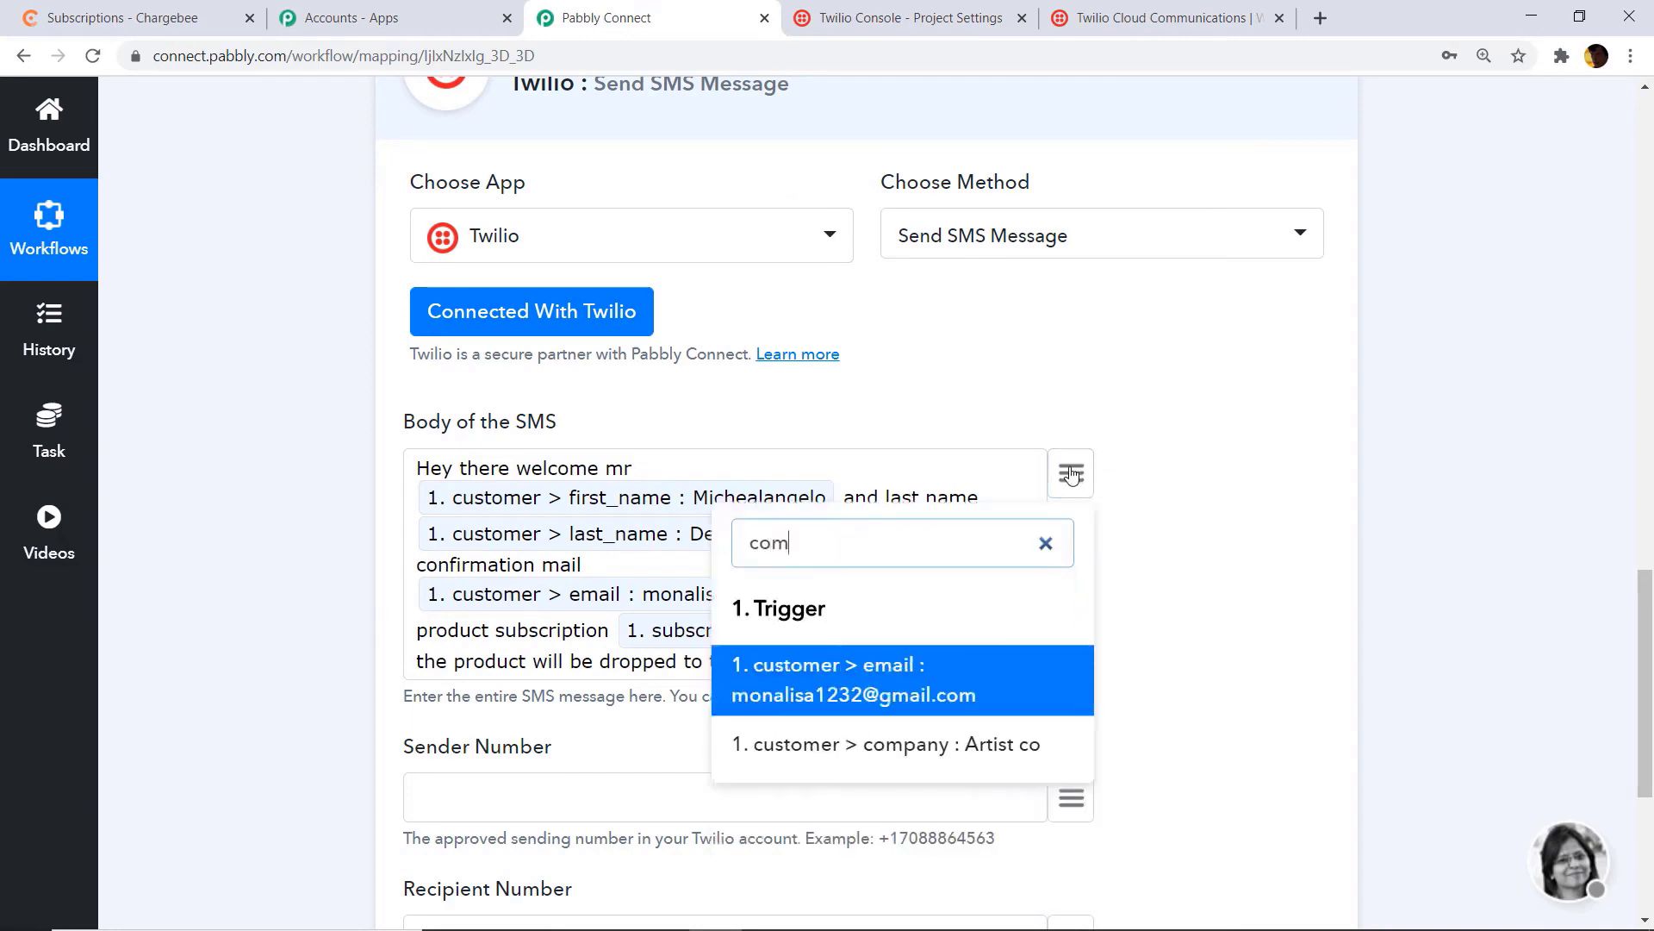
left_click(983, 746)
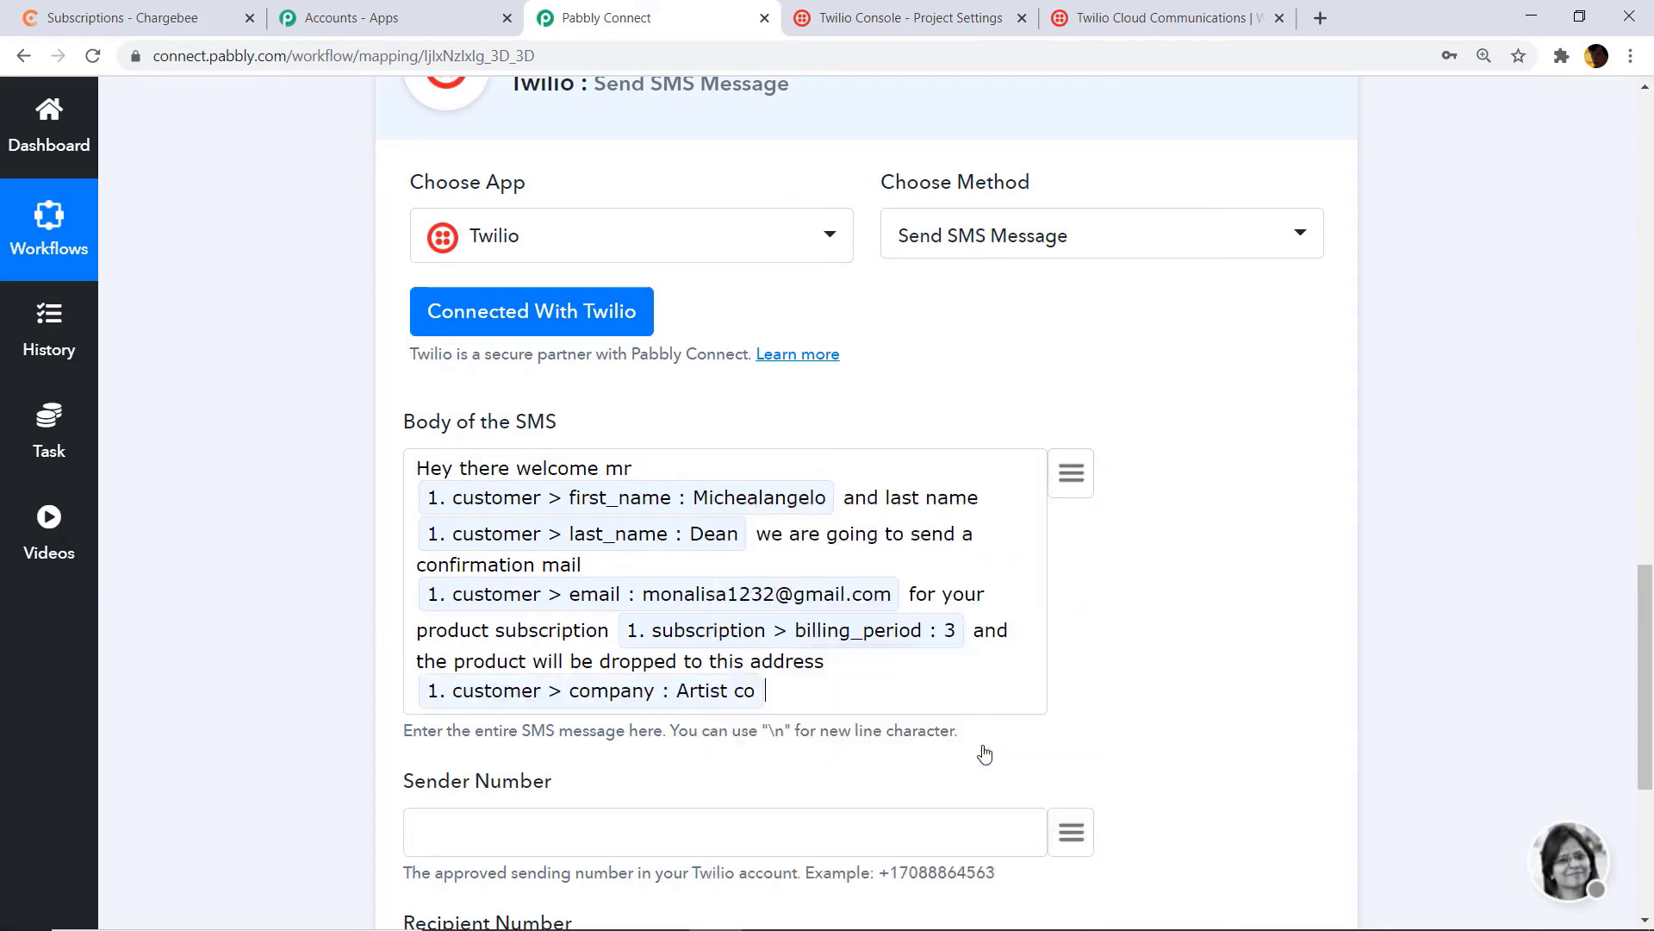
Step: Paste the Twilio sending number into Sender Number
scroll(1071, 598, "down", 3)
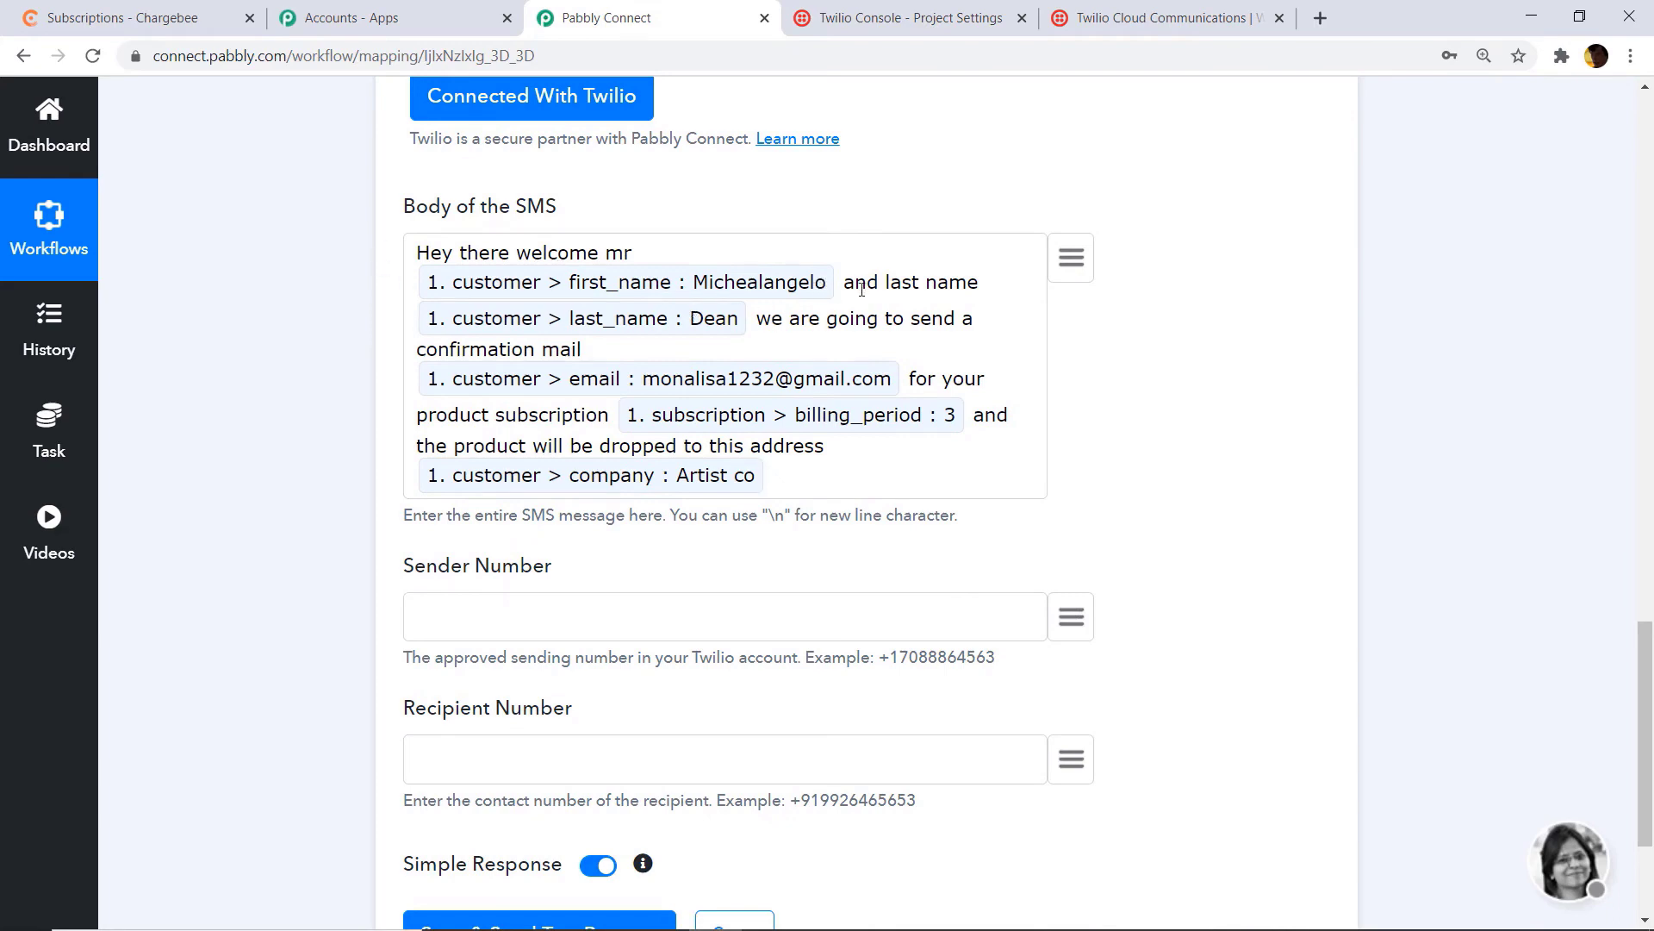
scroll(684, 377, "down", 3)
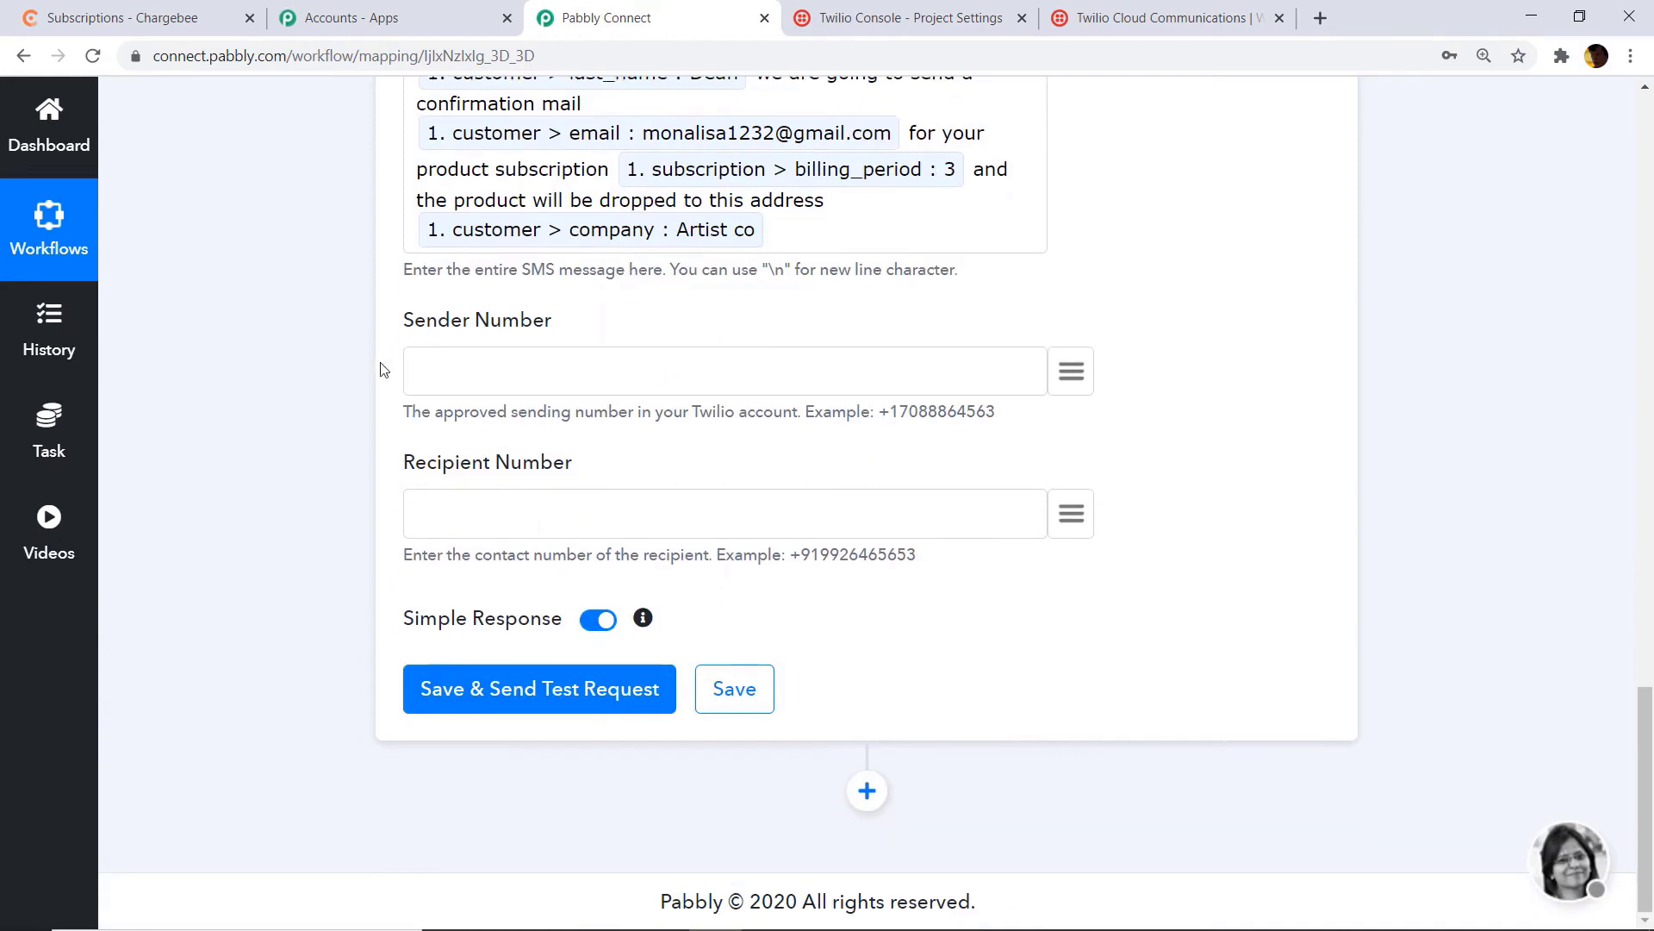
scroll(383, 370, "up", 3)
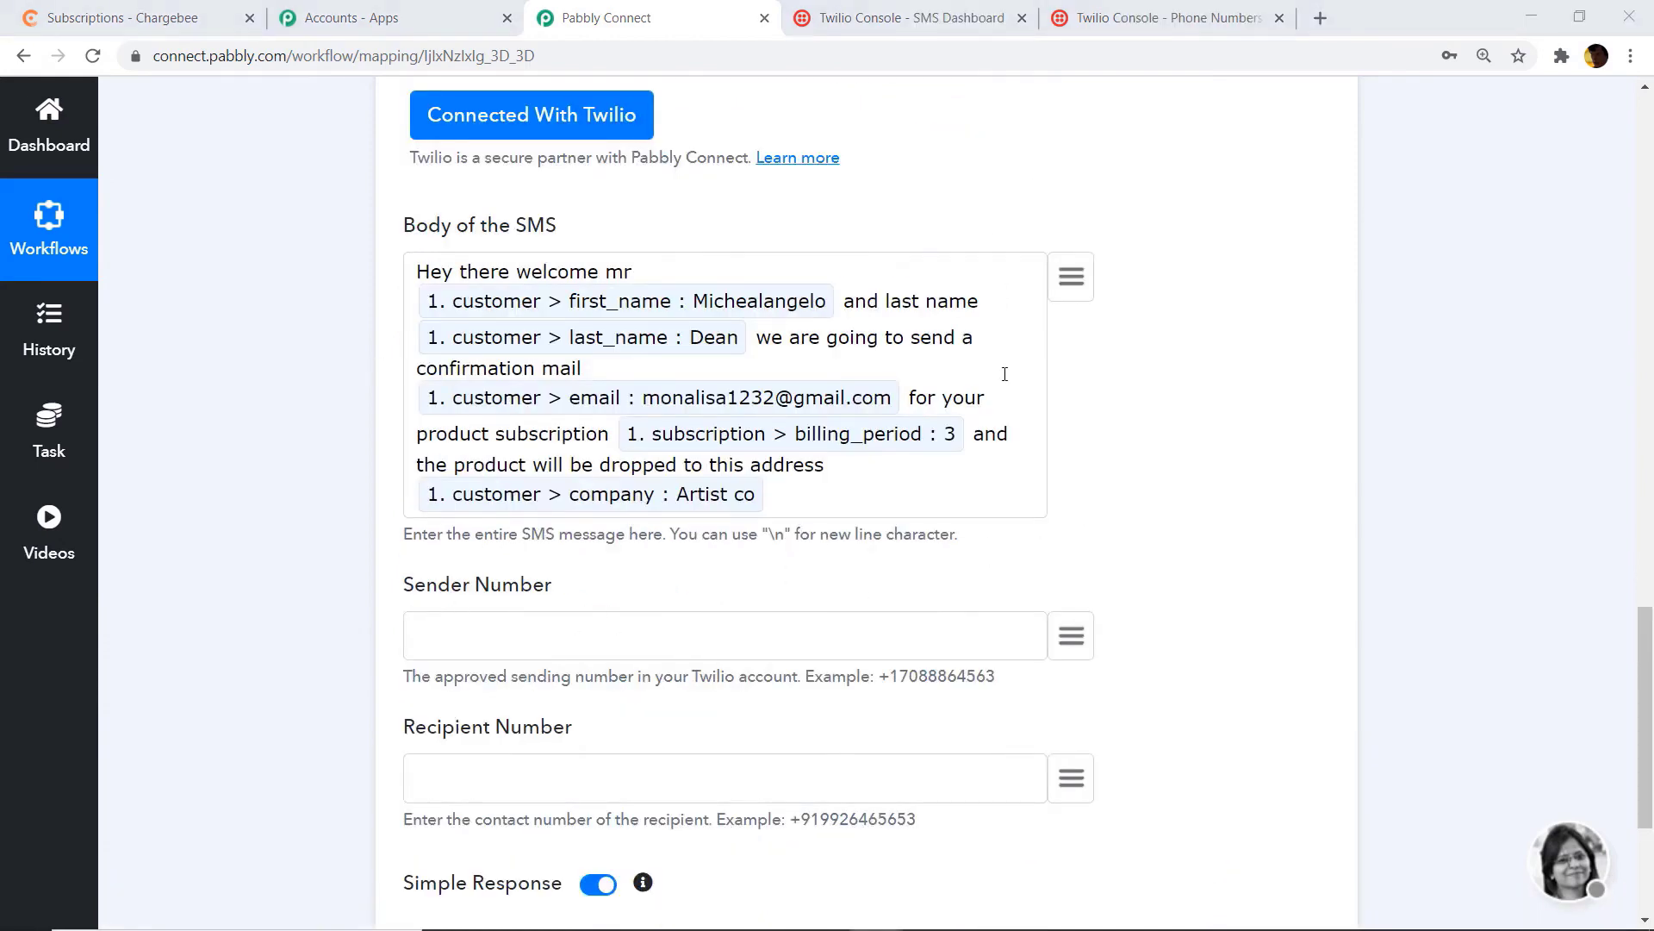
right_click(505, 634)
left_click(583, 450)
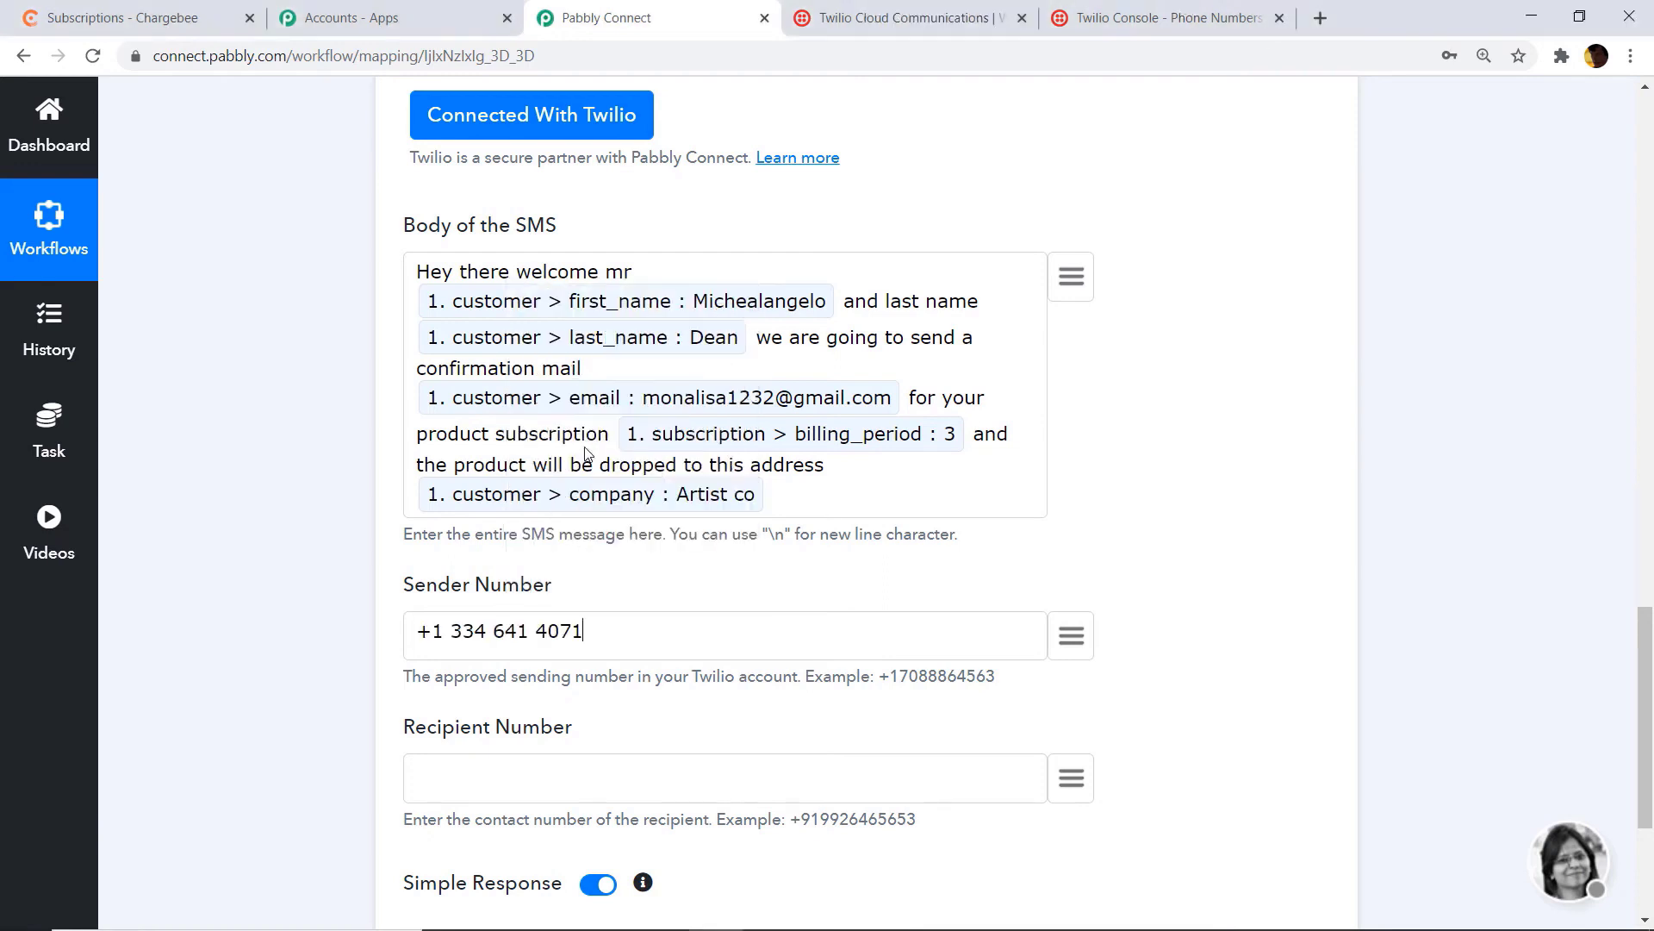
Step: Map customer phone as Recipient Number, then save and send a test SMS
scroll(651, 498, "down", 1)
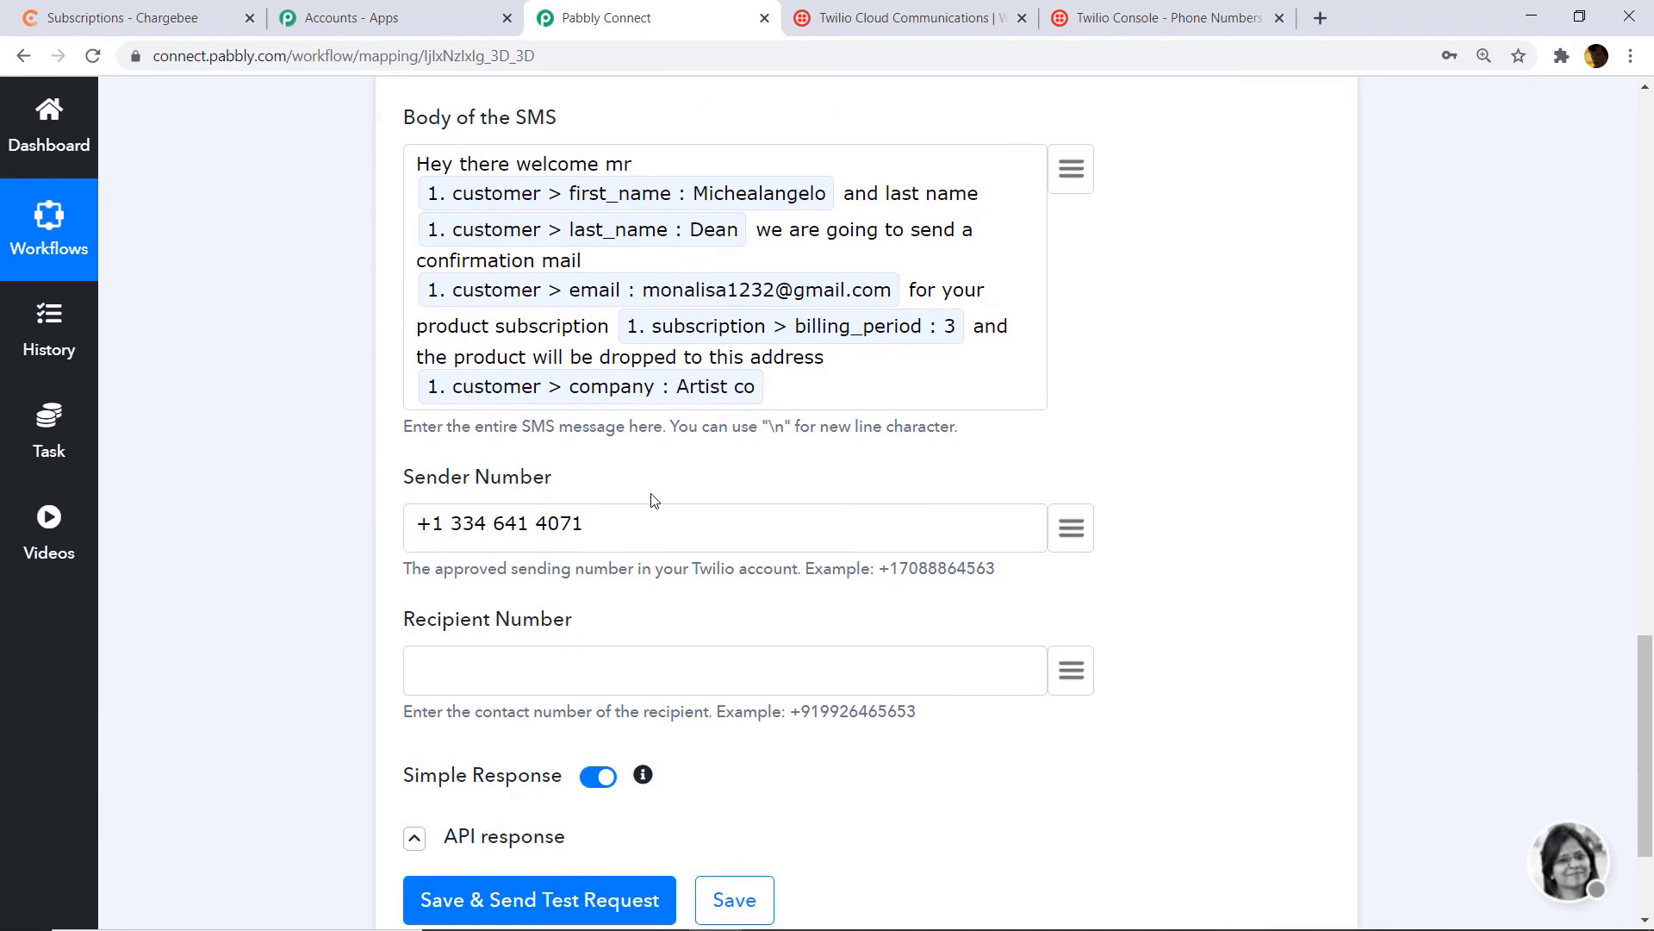
scroll(653, 499, "up", 1)
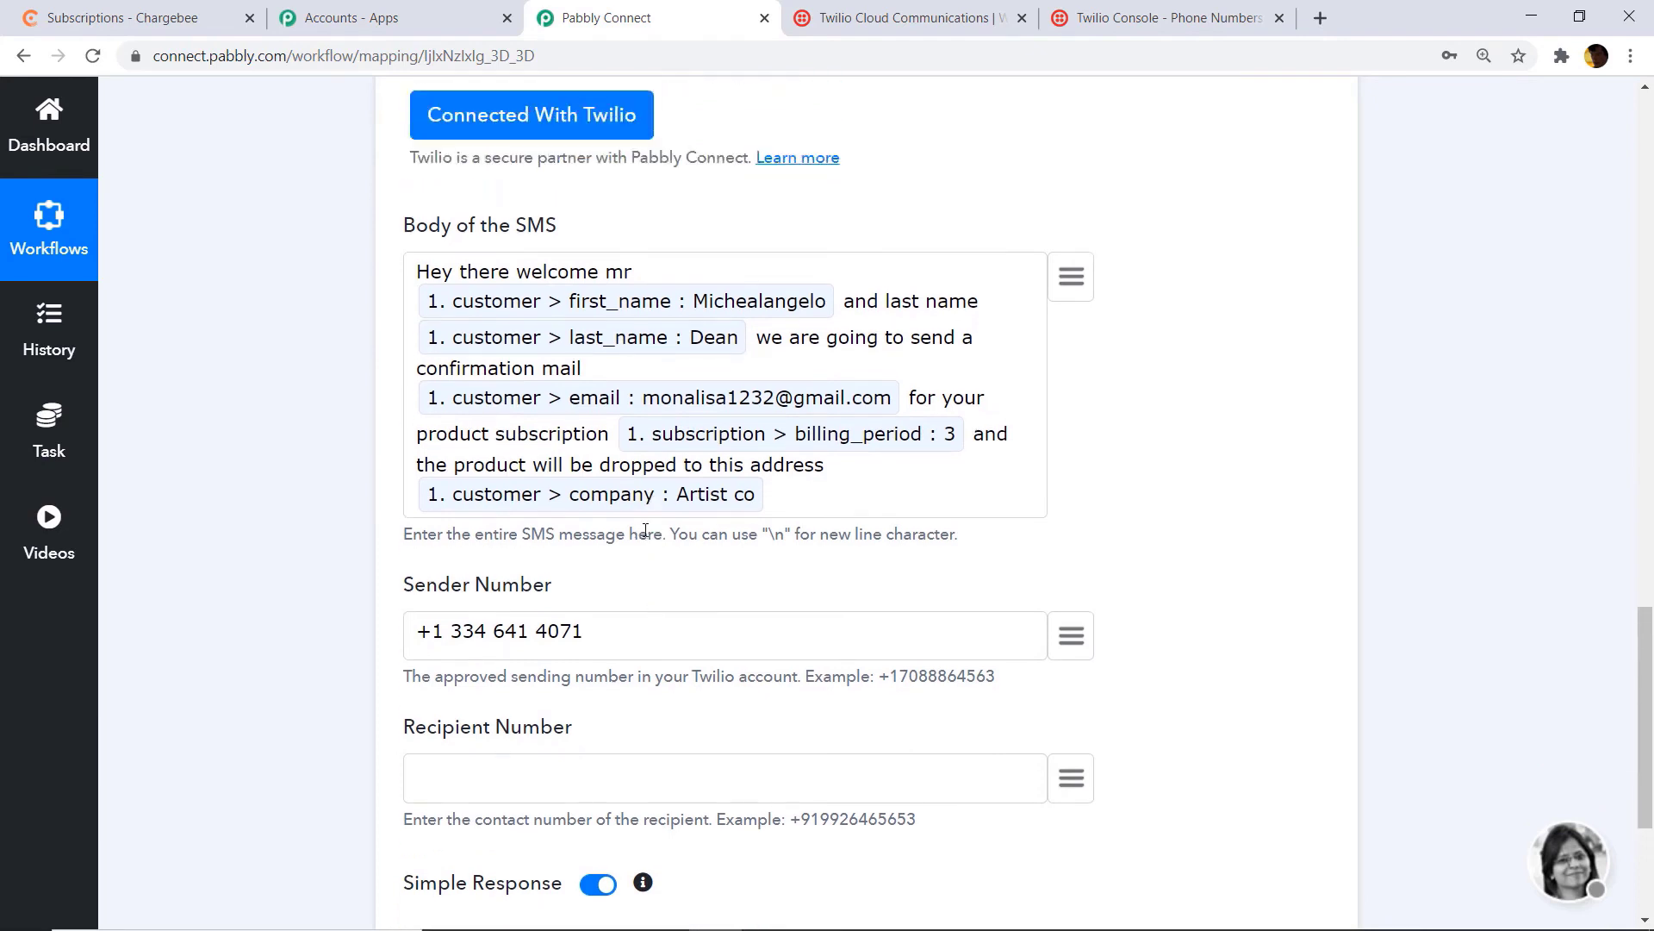
left_click(1070, 795)
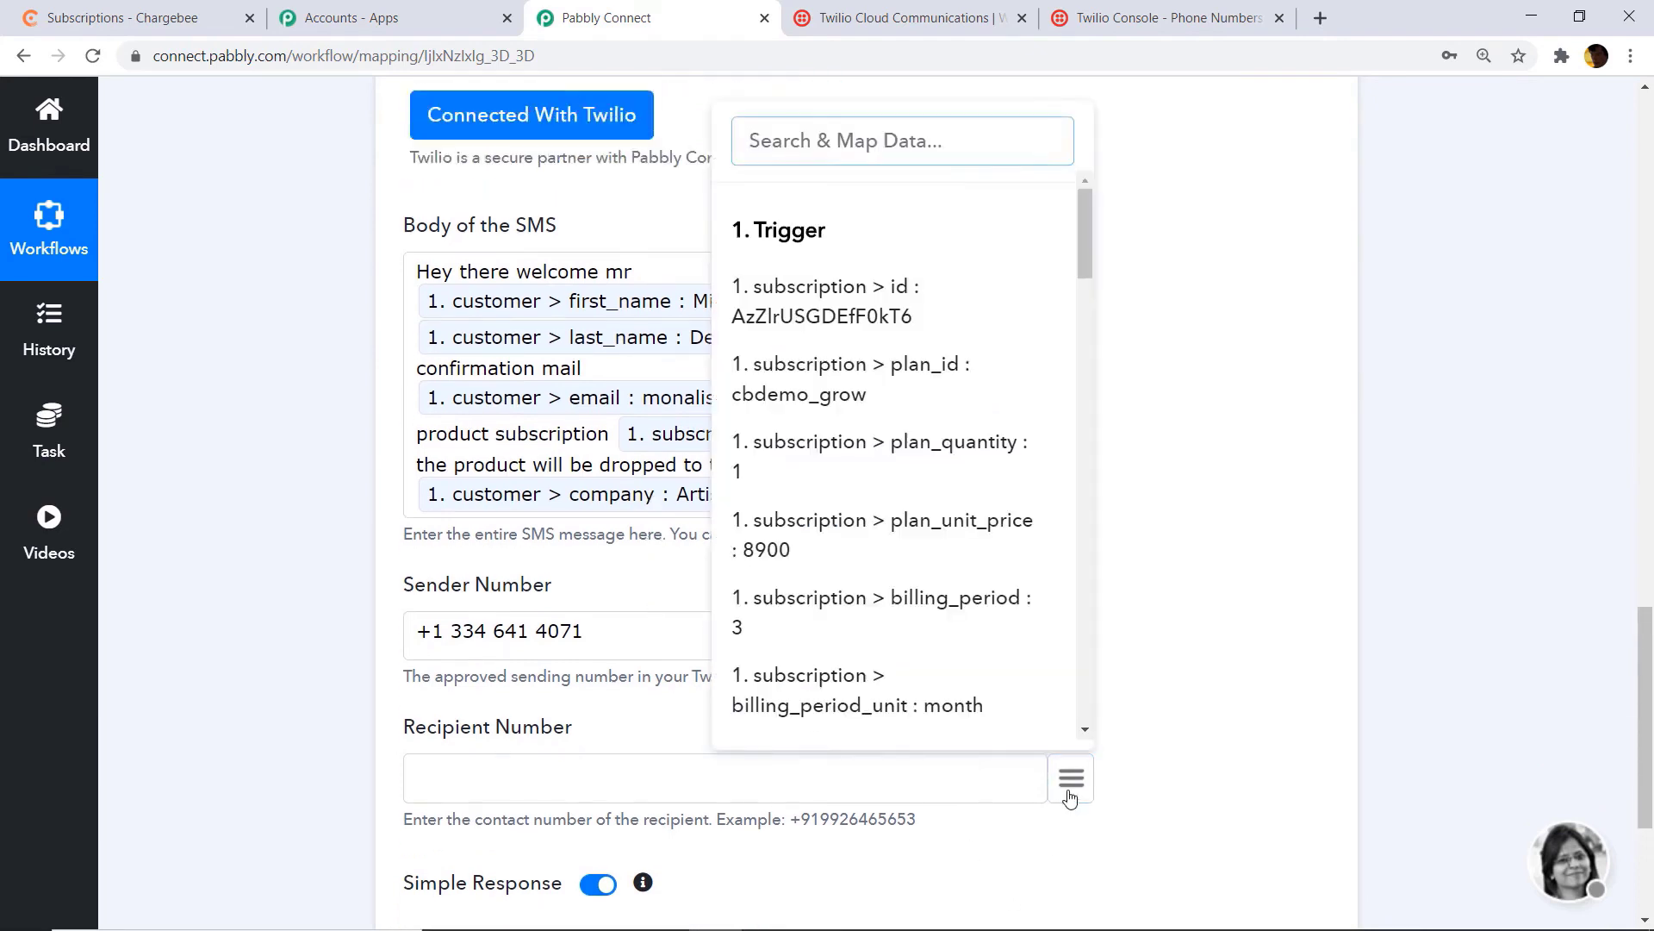
type("91")
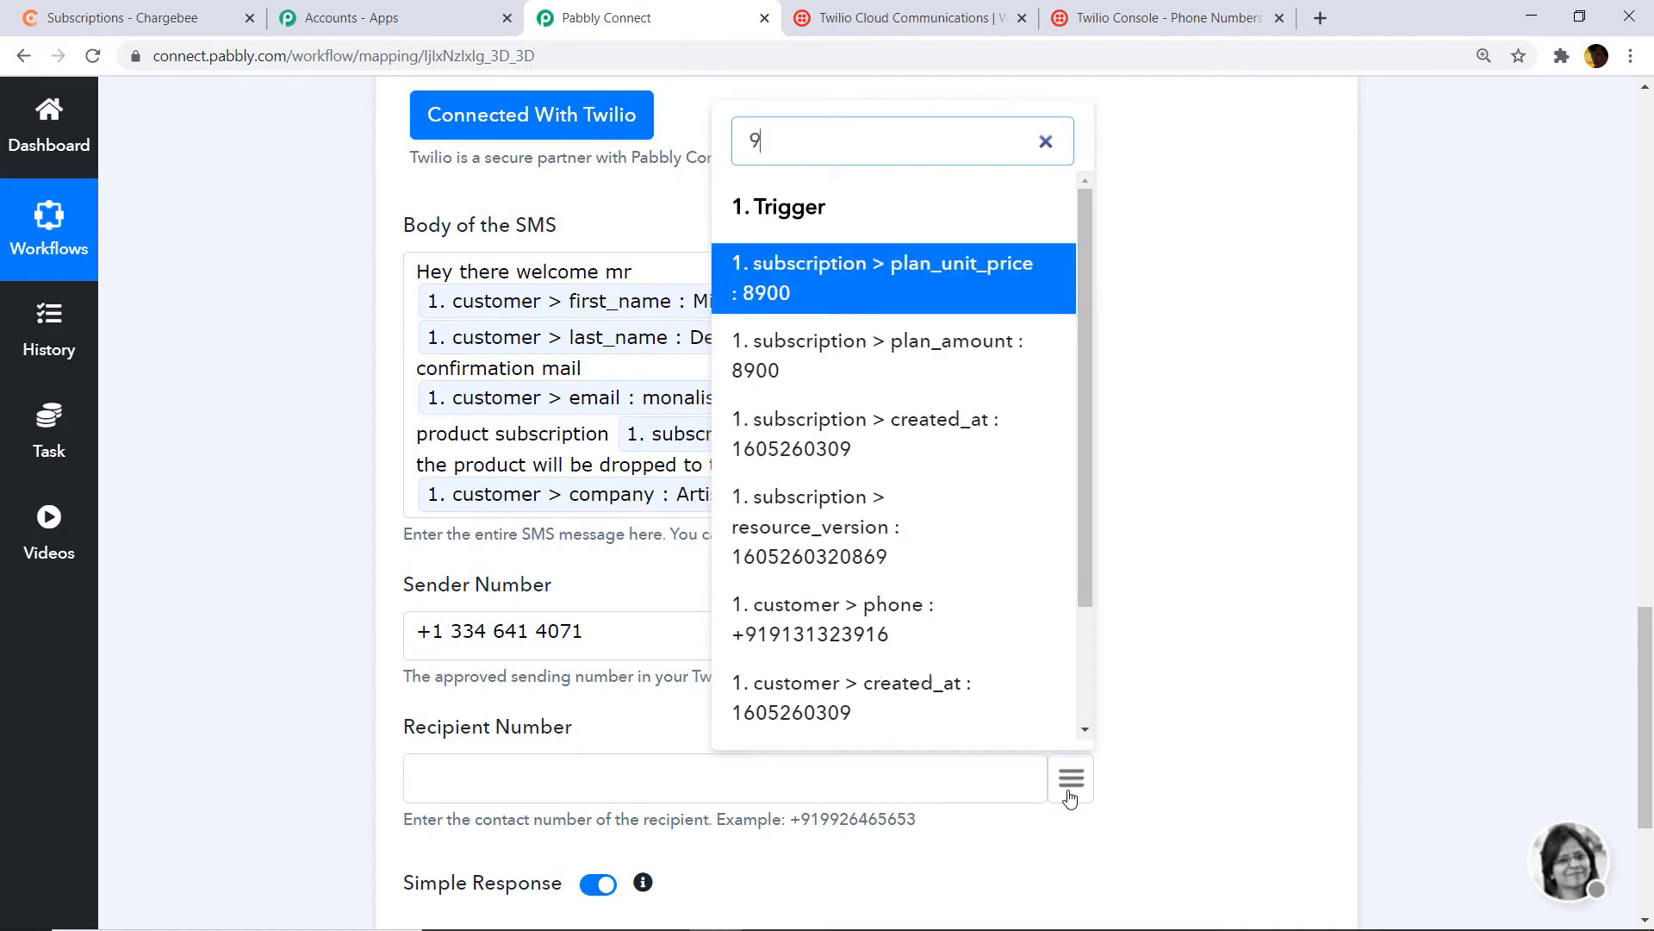
left_click(917, 631)
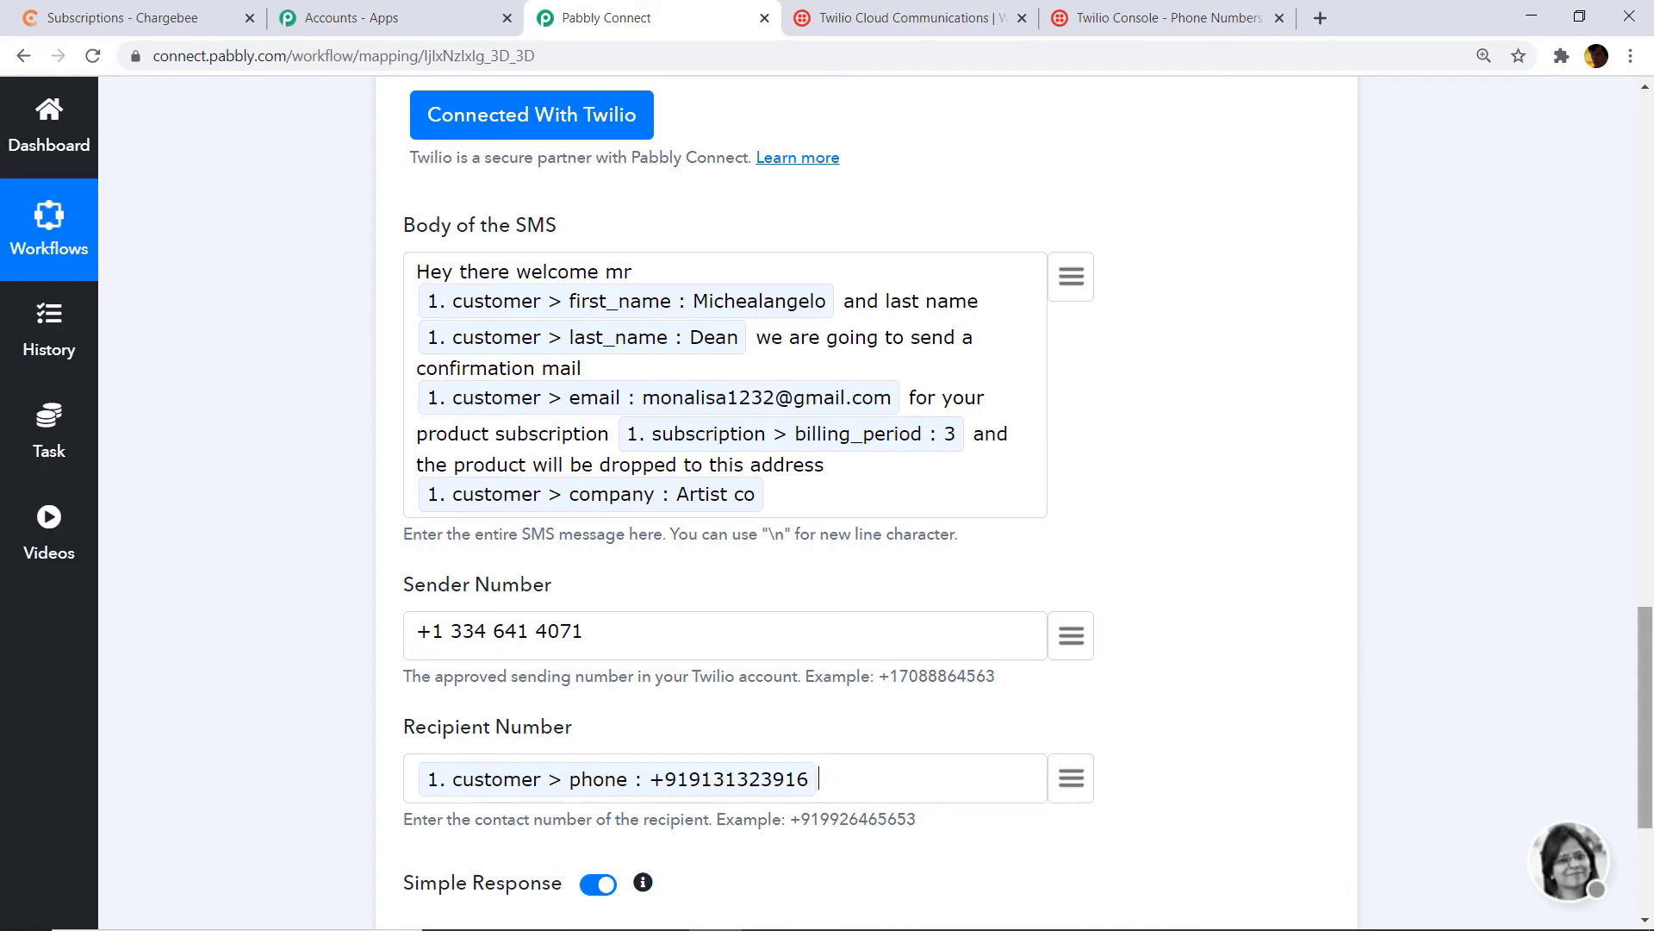
scroll(1470, 762, "down", 4)
left_click(521, 711)
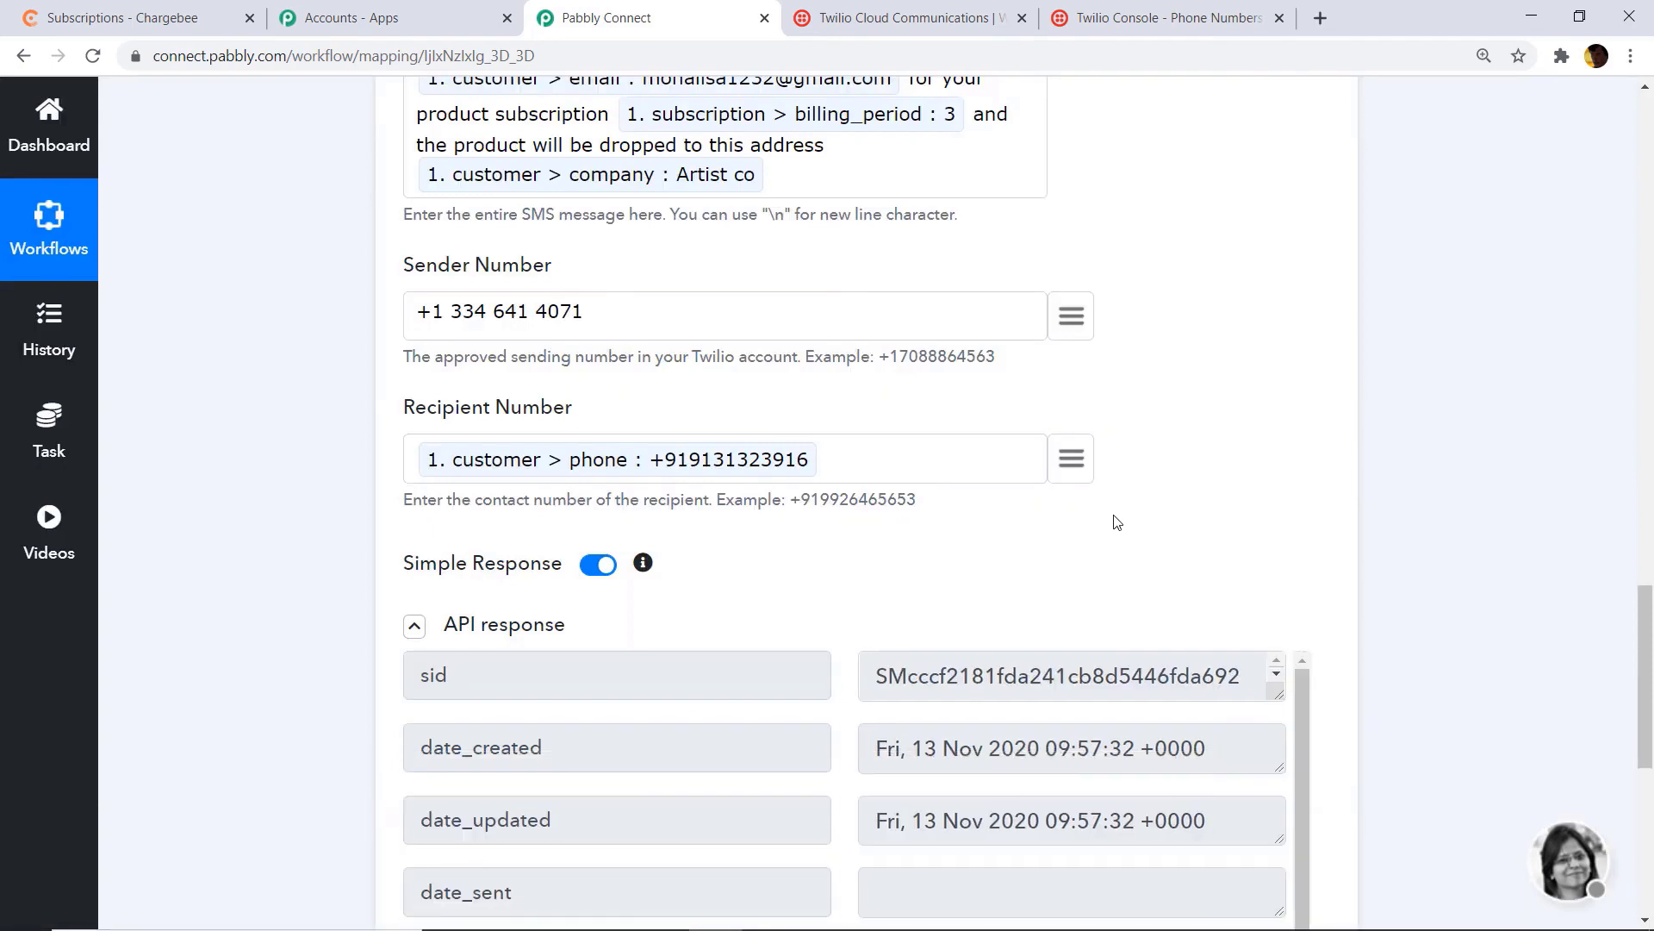
scroll(1049, 601, "down", 1)
scroll(1051, 605, "up", 1)
left_click(1163, 14)
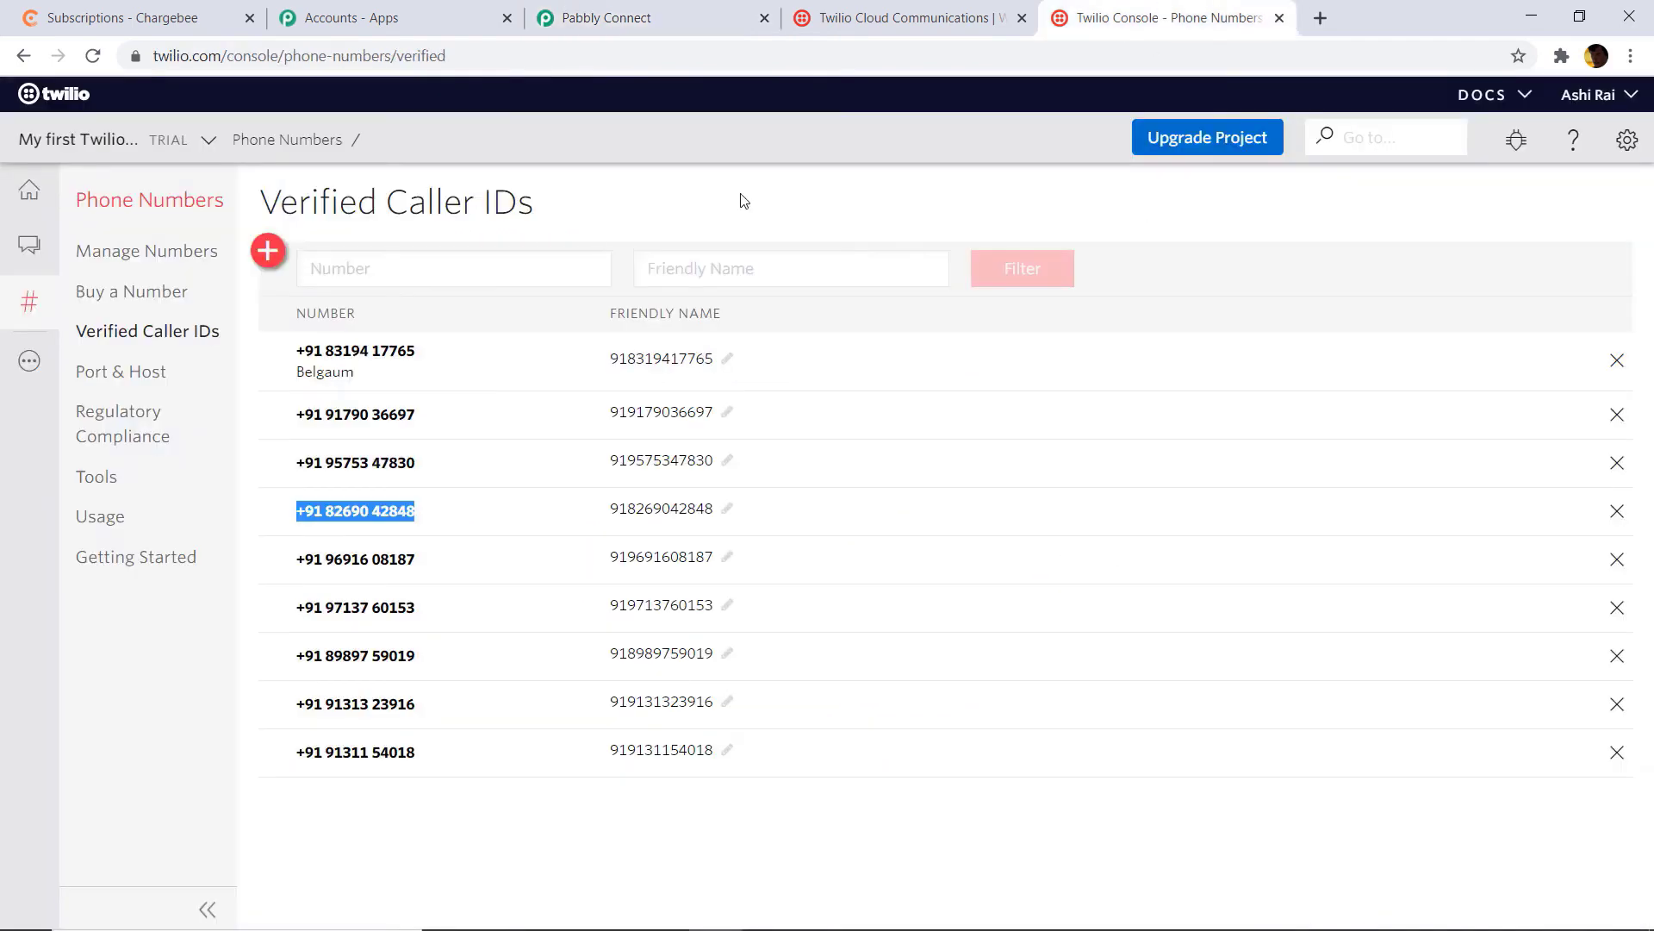
left_click(30, 360)
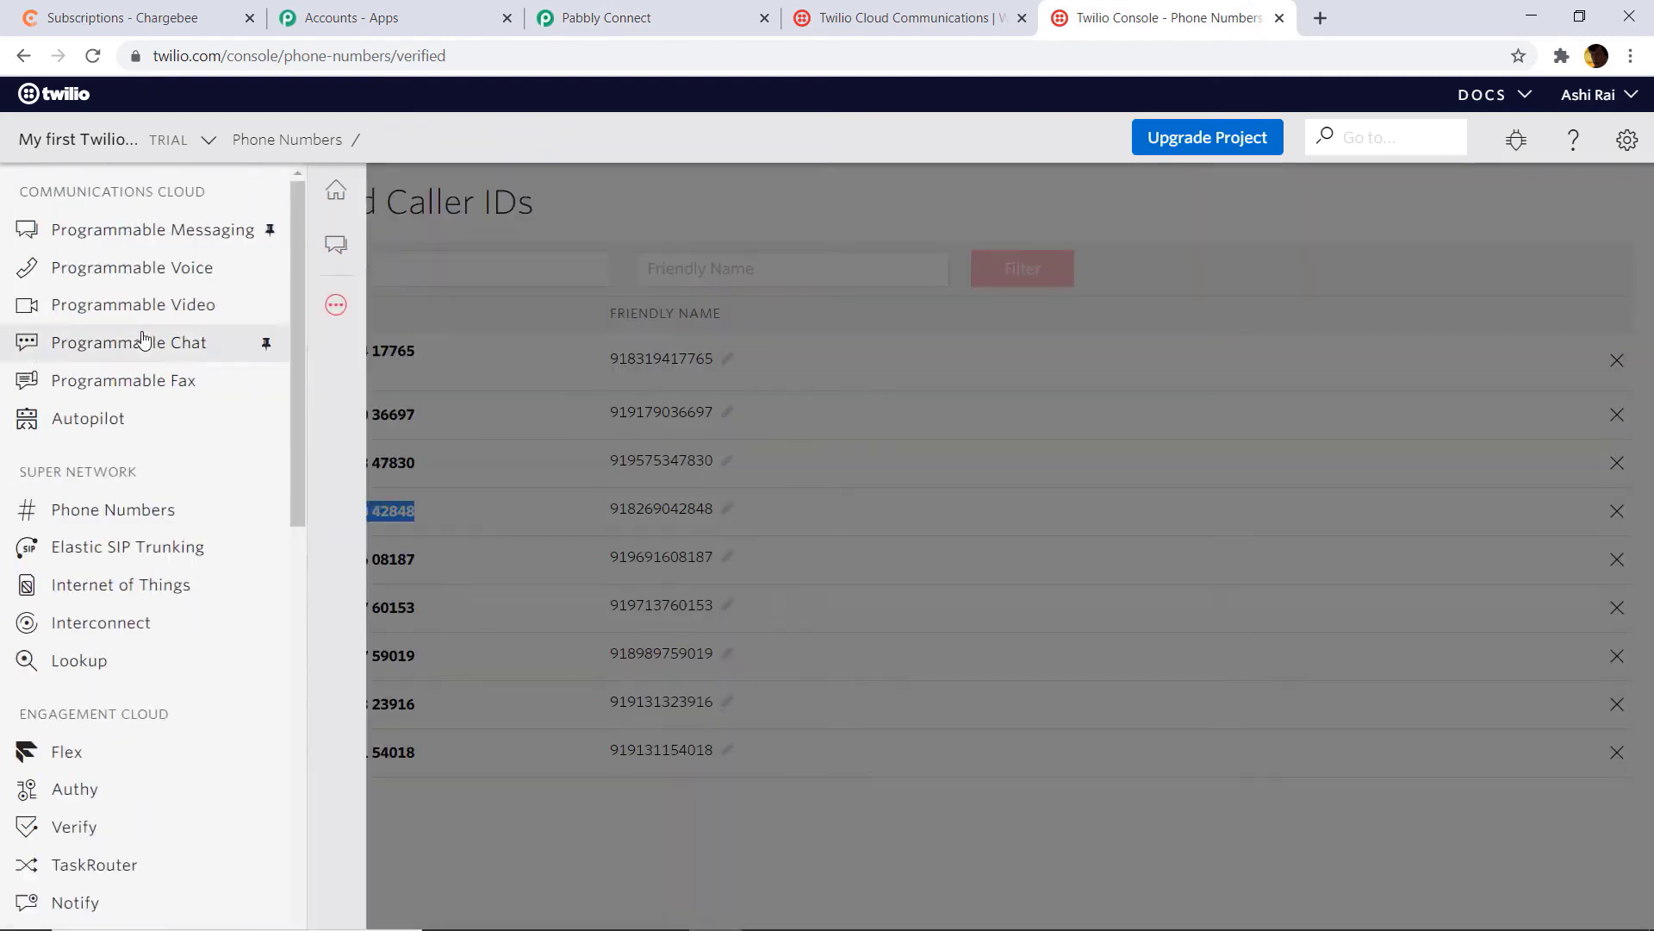
left_click(176, 237)
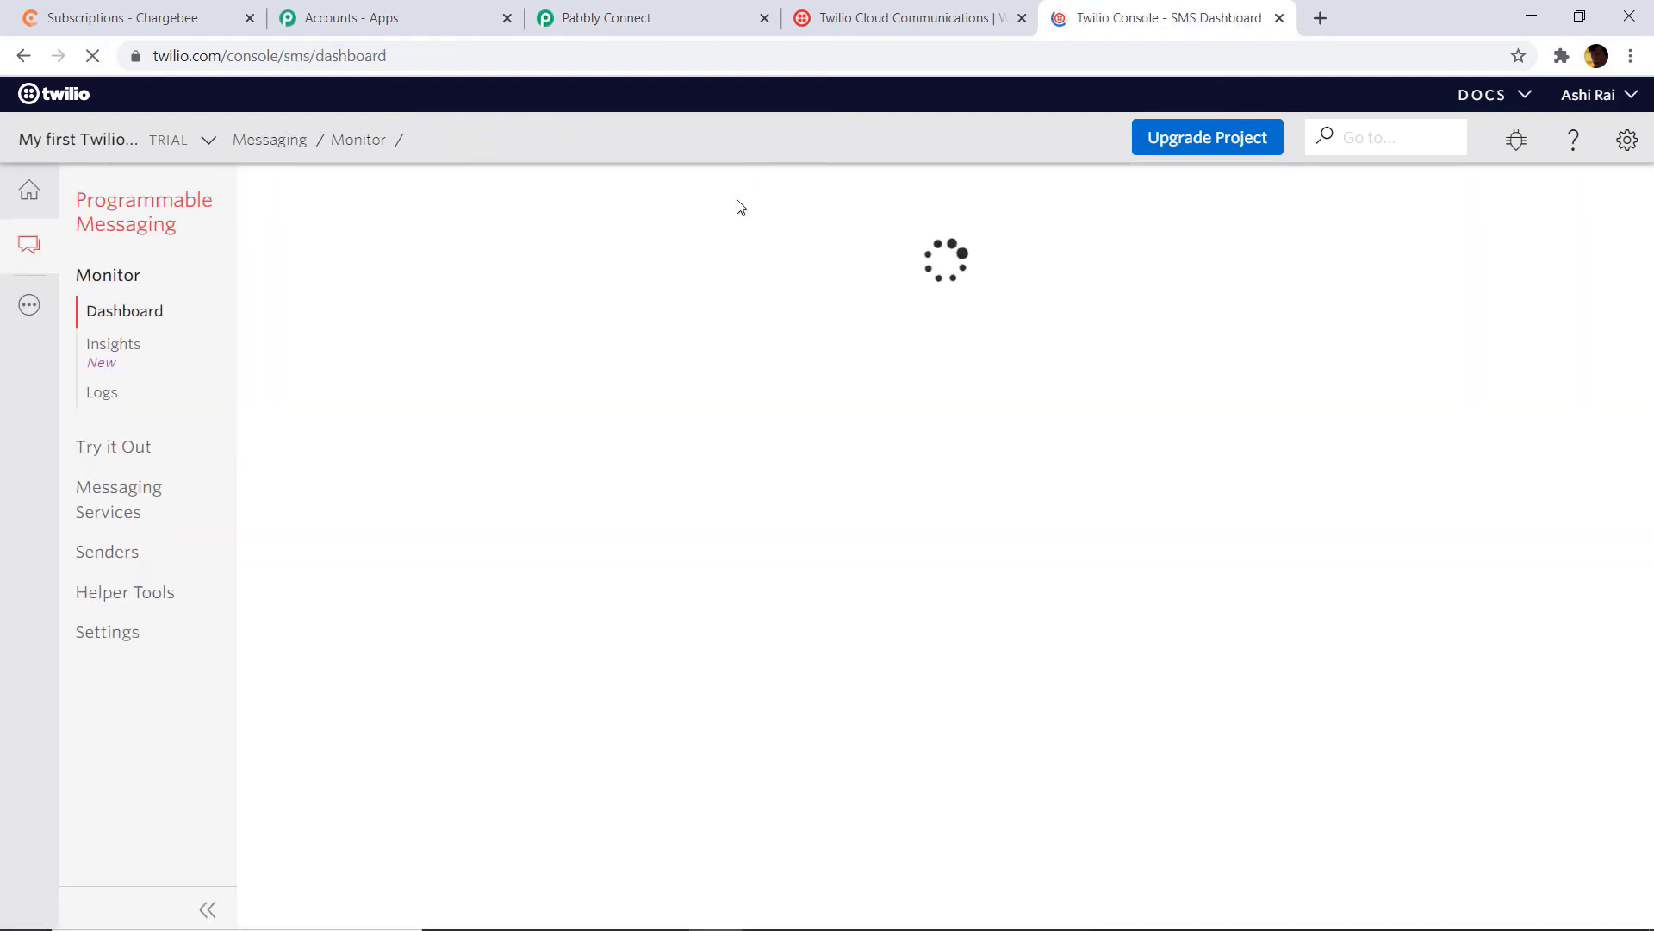
scroll(860, 406, "down", 3)
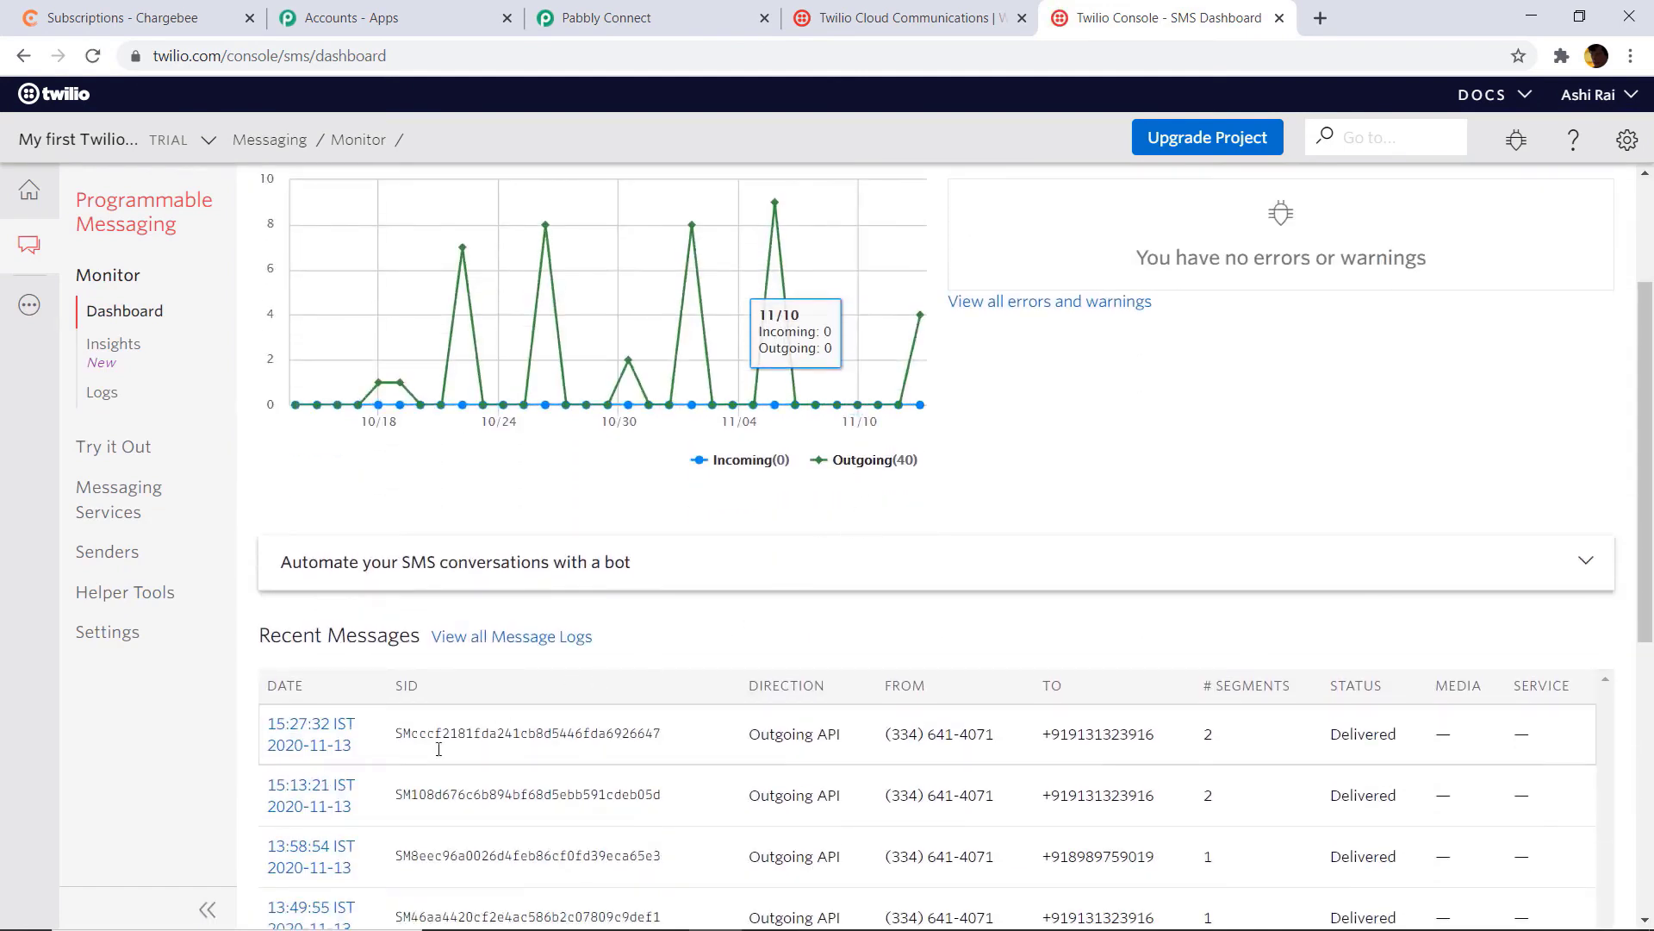
left_click(321, 732)
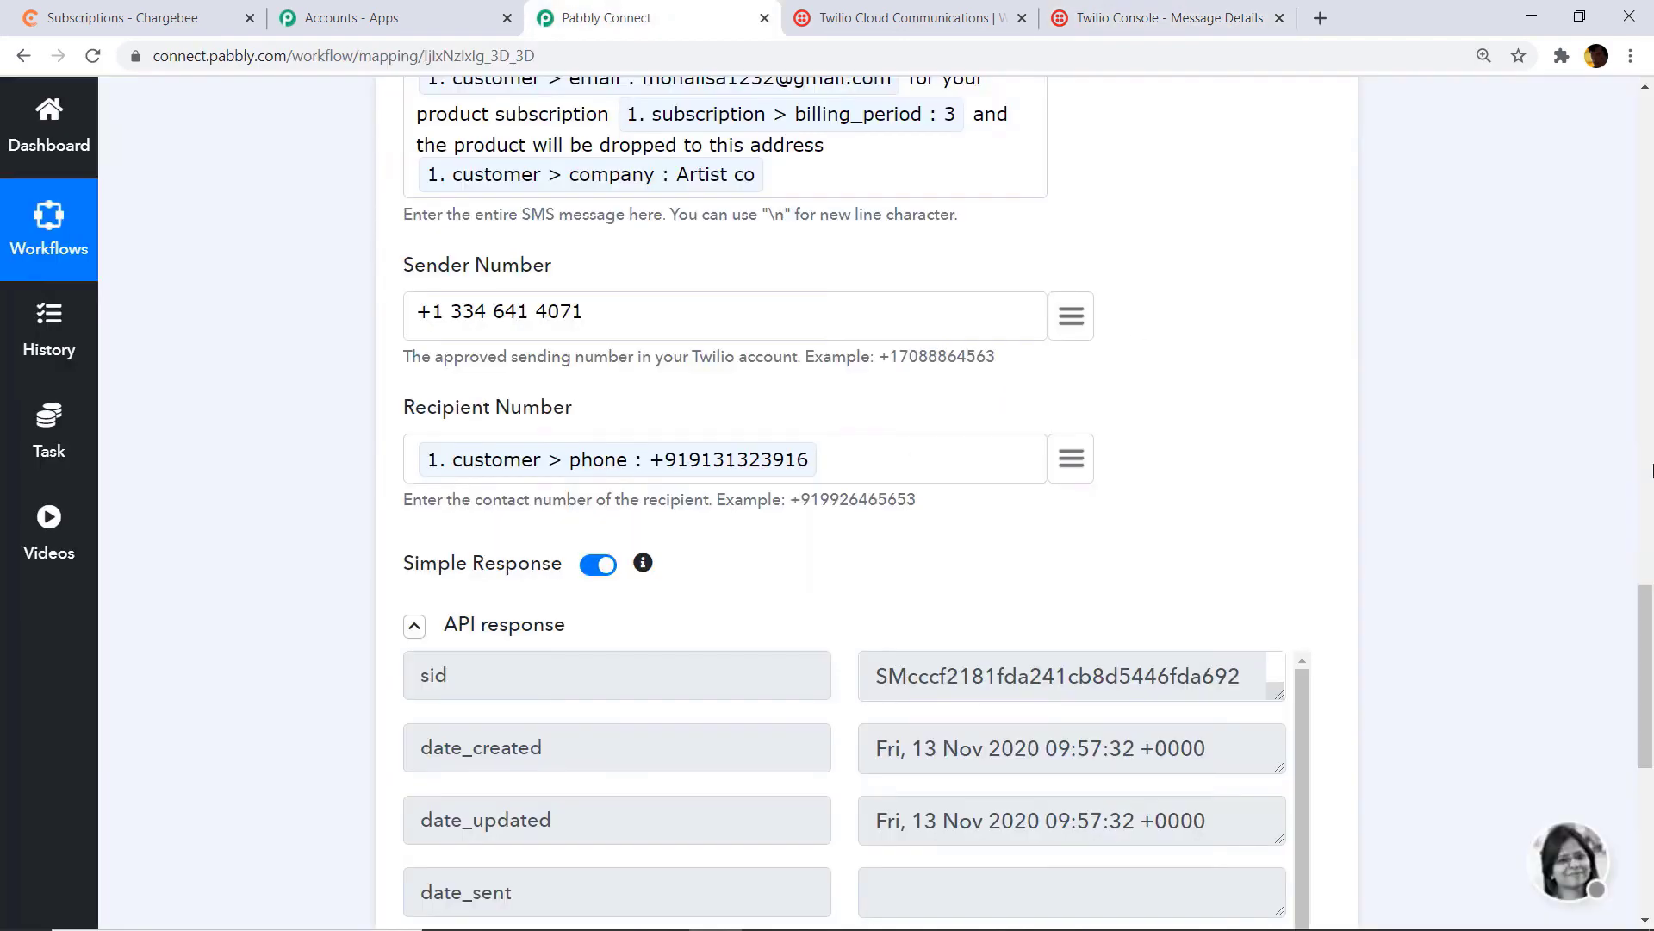
Step: Collapse the Twilio and Chargebee cards to review the workflow, then return to Chargebee
scroll(836, 444, "up", 13)
left_click(836, 444)
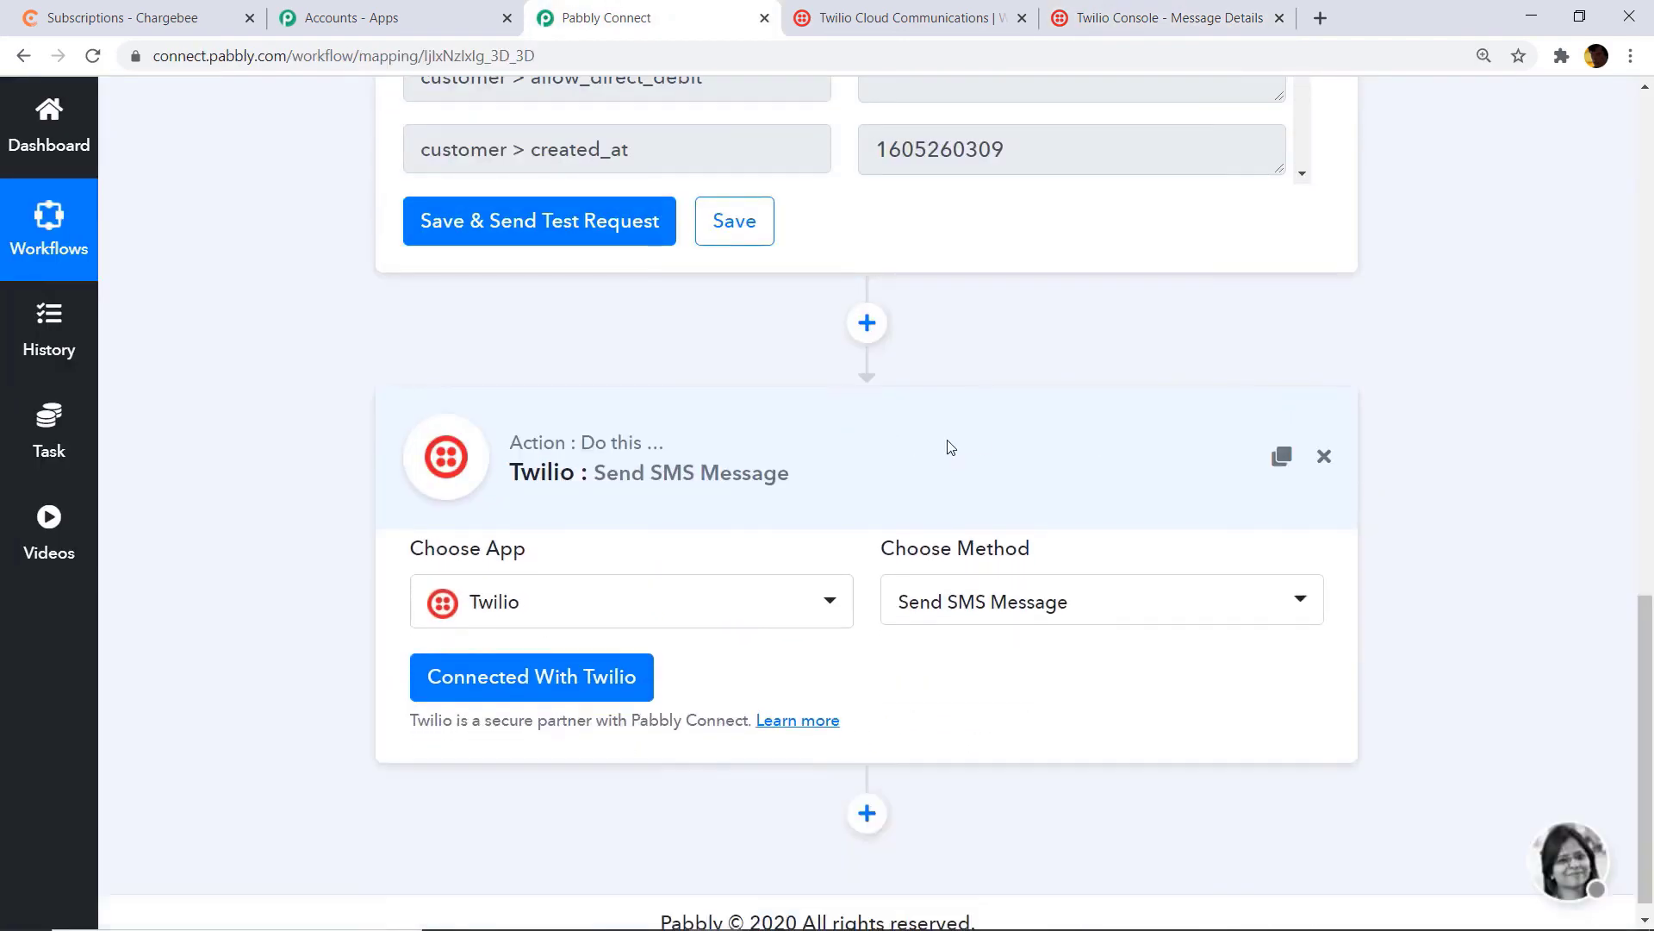
left_click_drag(1648, 608, 1650, 237)
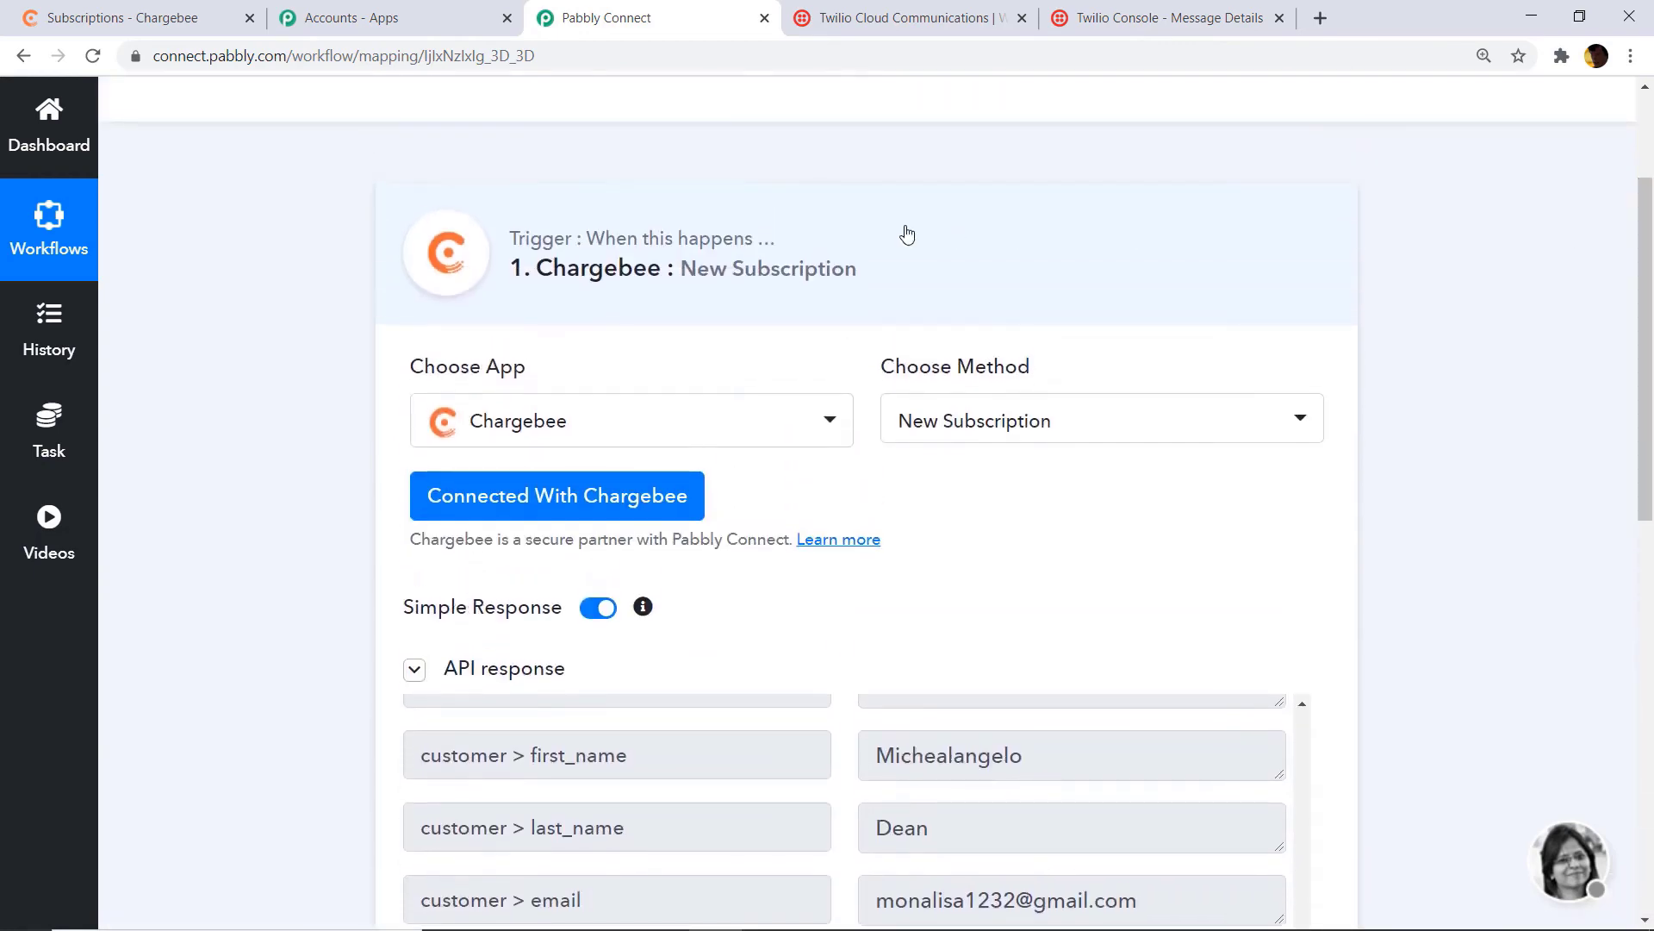
left_click(904, 233)
left_click_drag(1648, 437, 1648, 390)
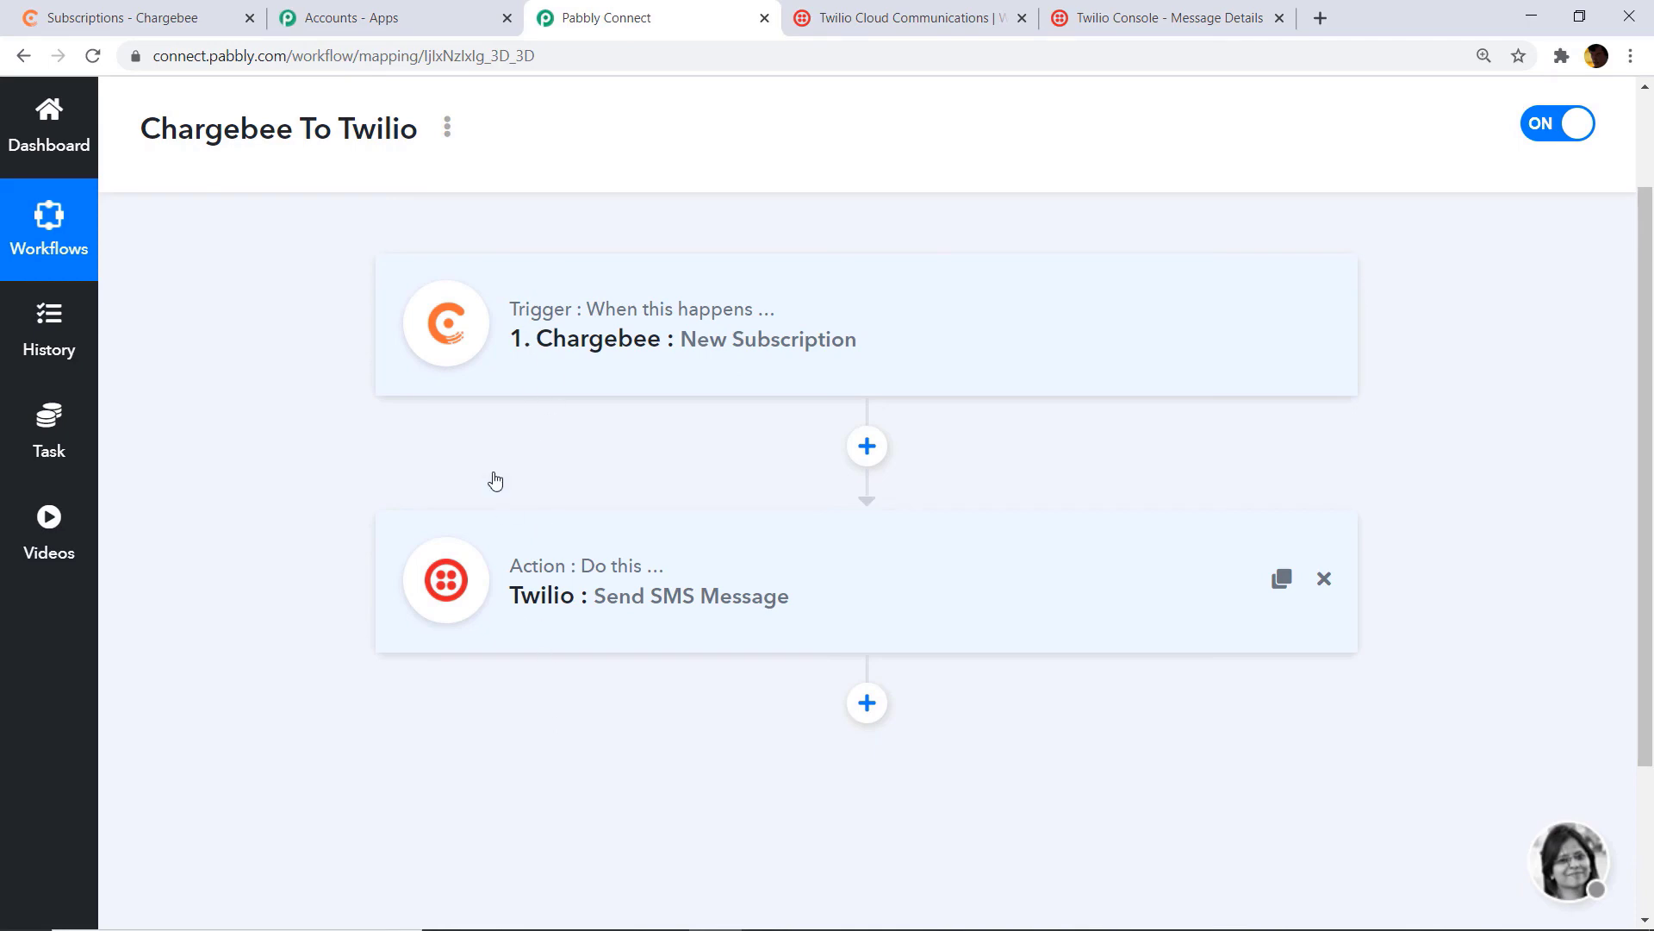
left_click(129, 18)
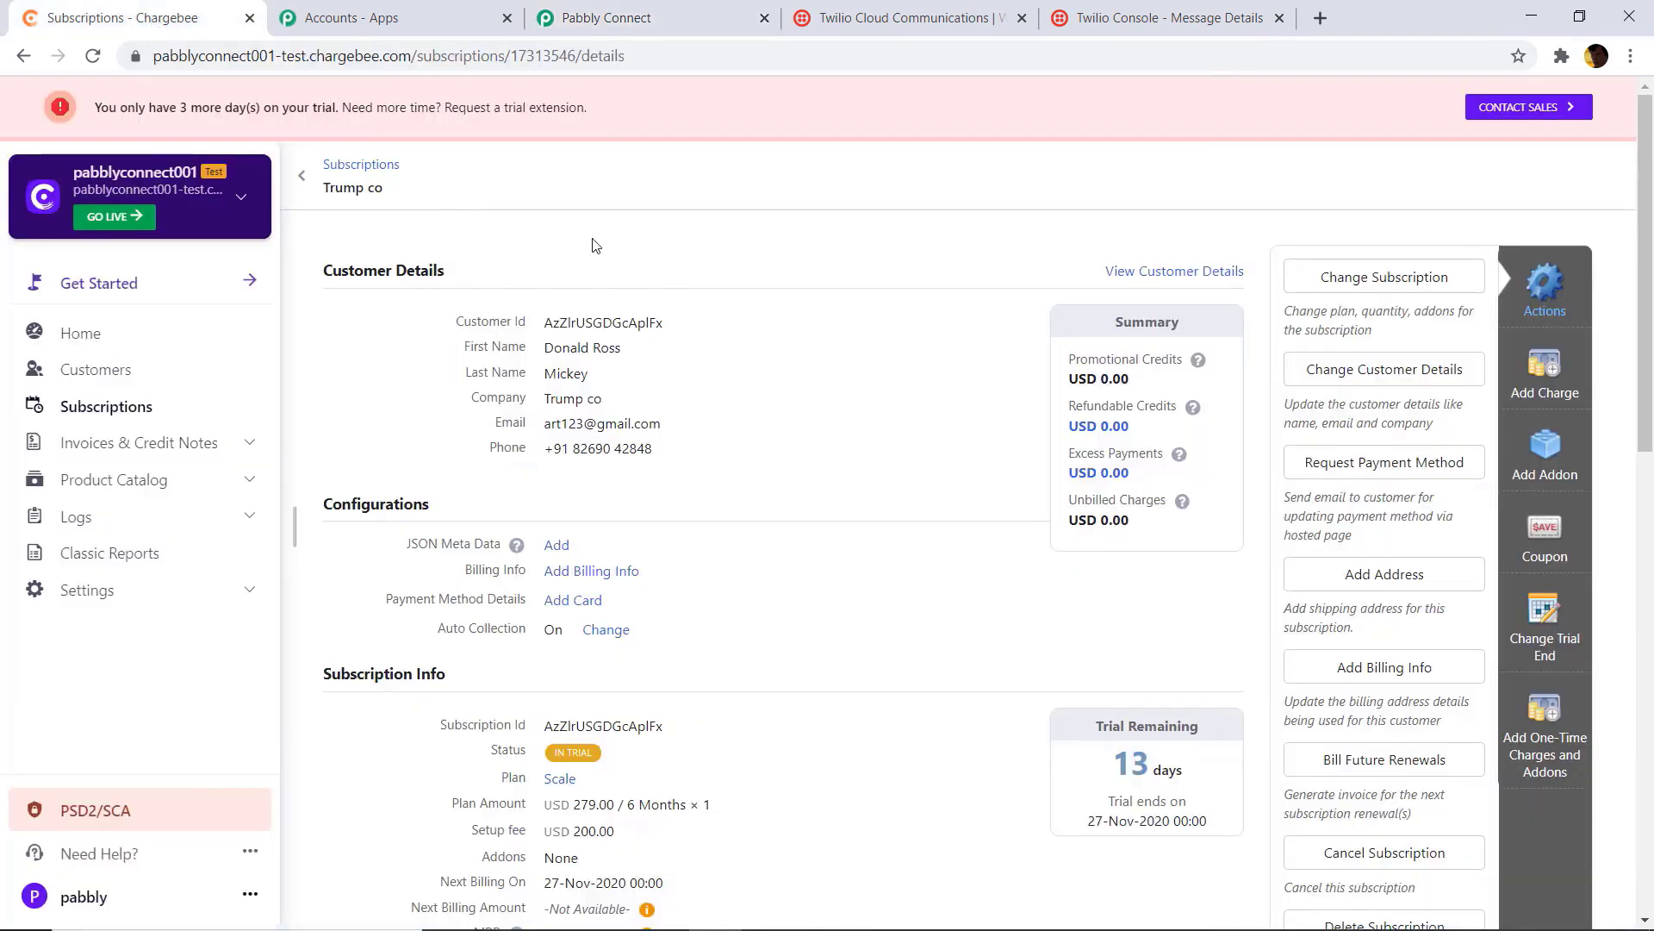
Step: Start a new Chargebee subscription and enter the customer's first and last name
left_click(127, 409)
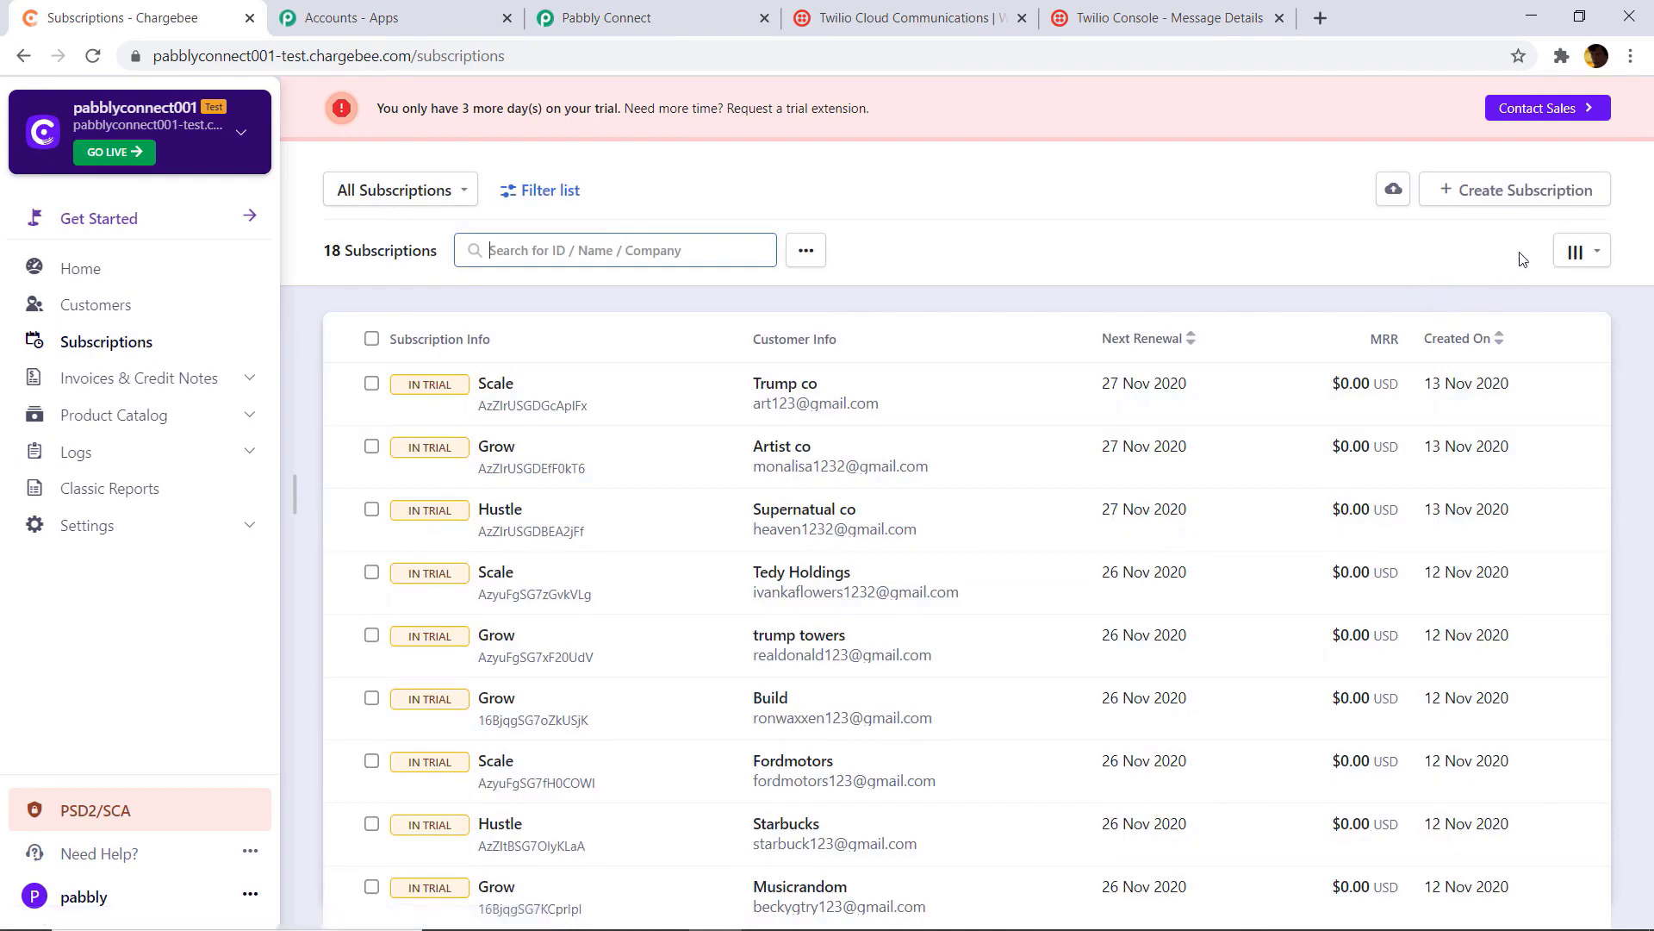
left_click(1518, 185)
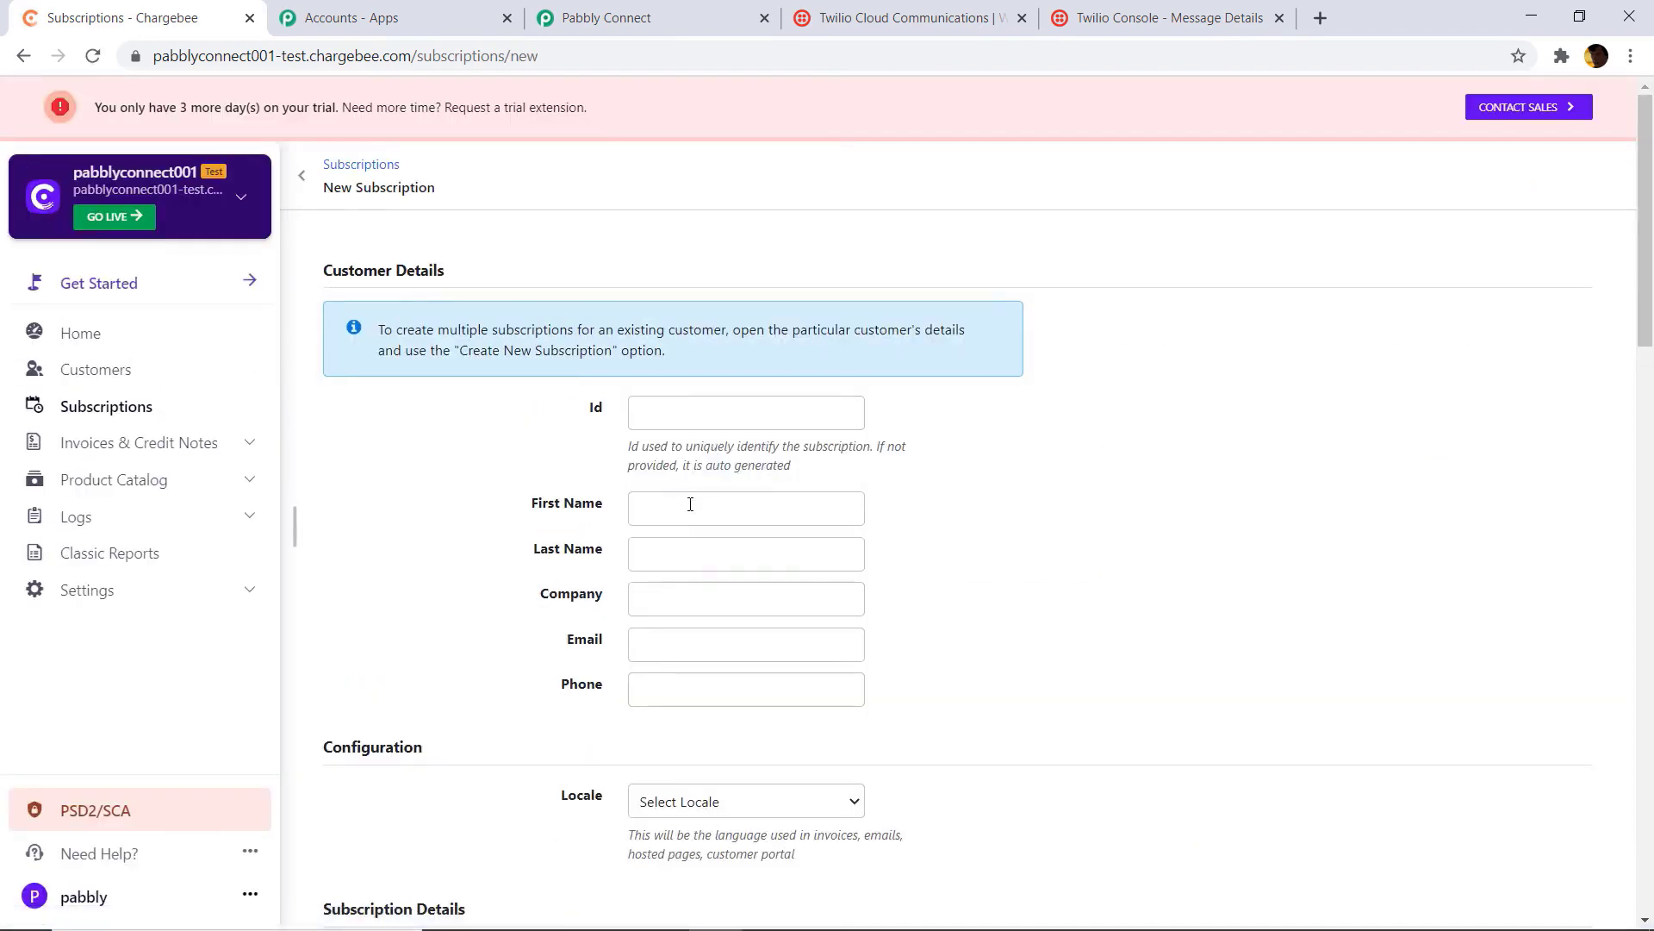
left_click(691, 504)
type("Bidenboy")
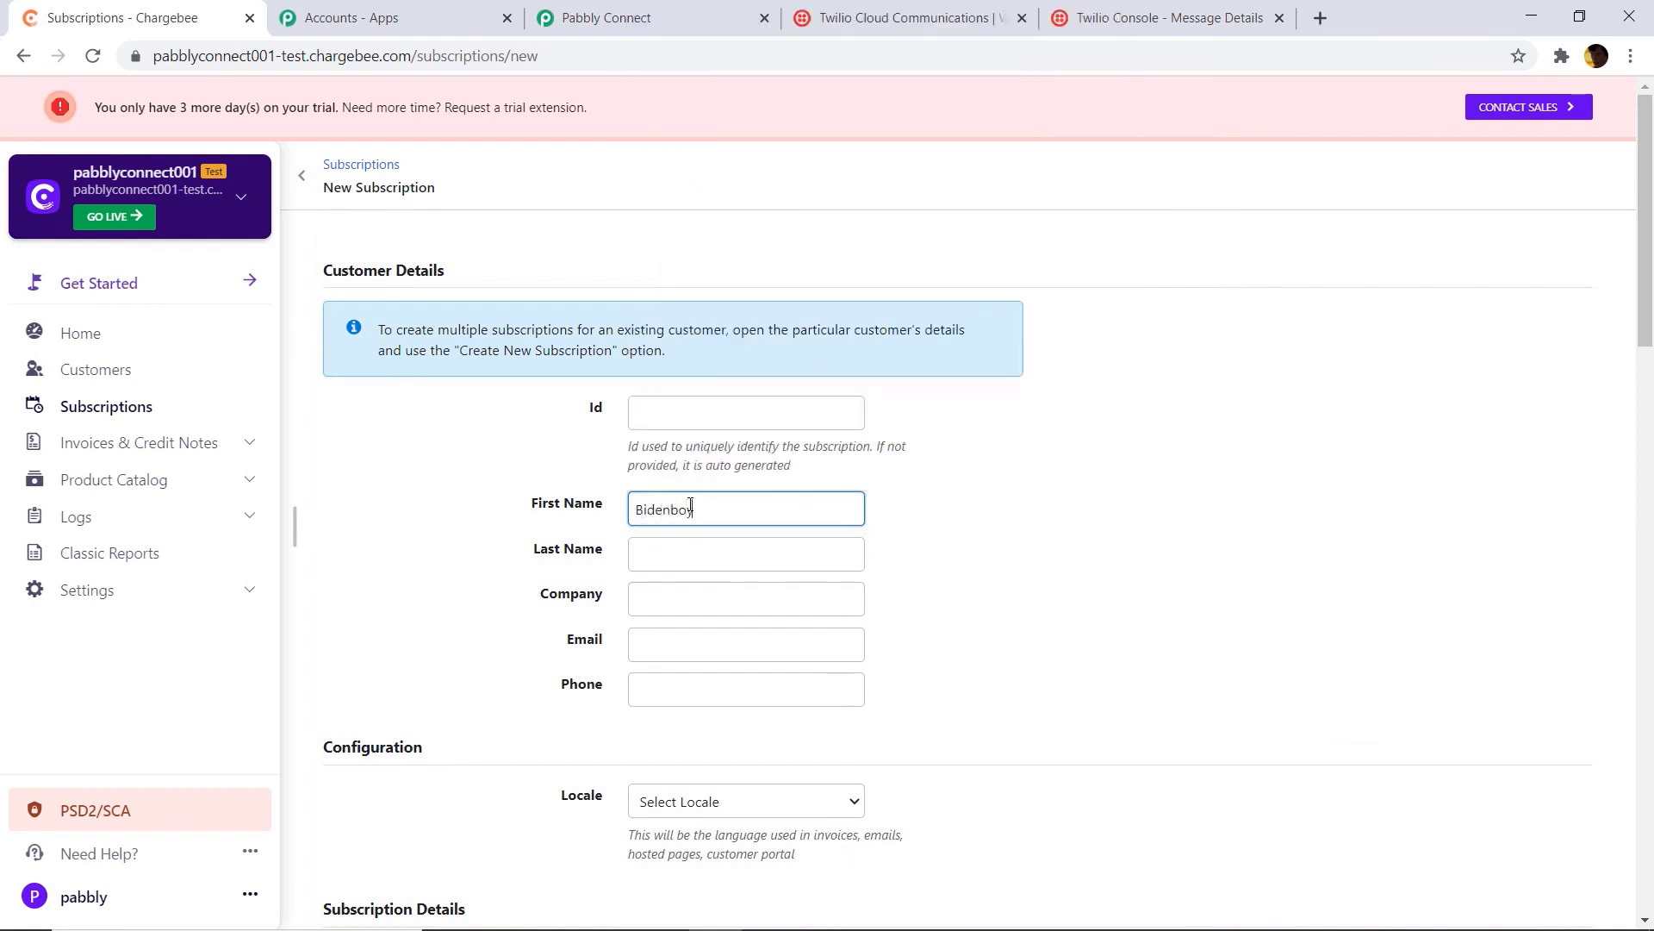
left_click(681, 560)
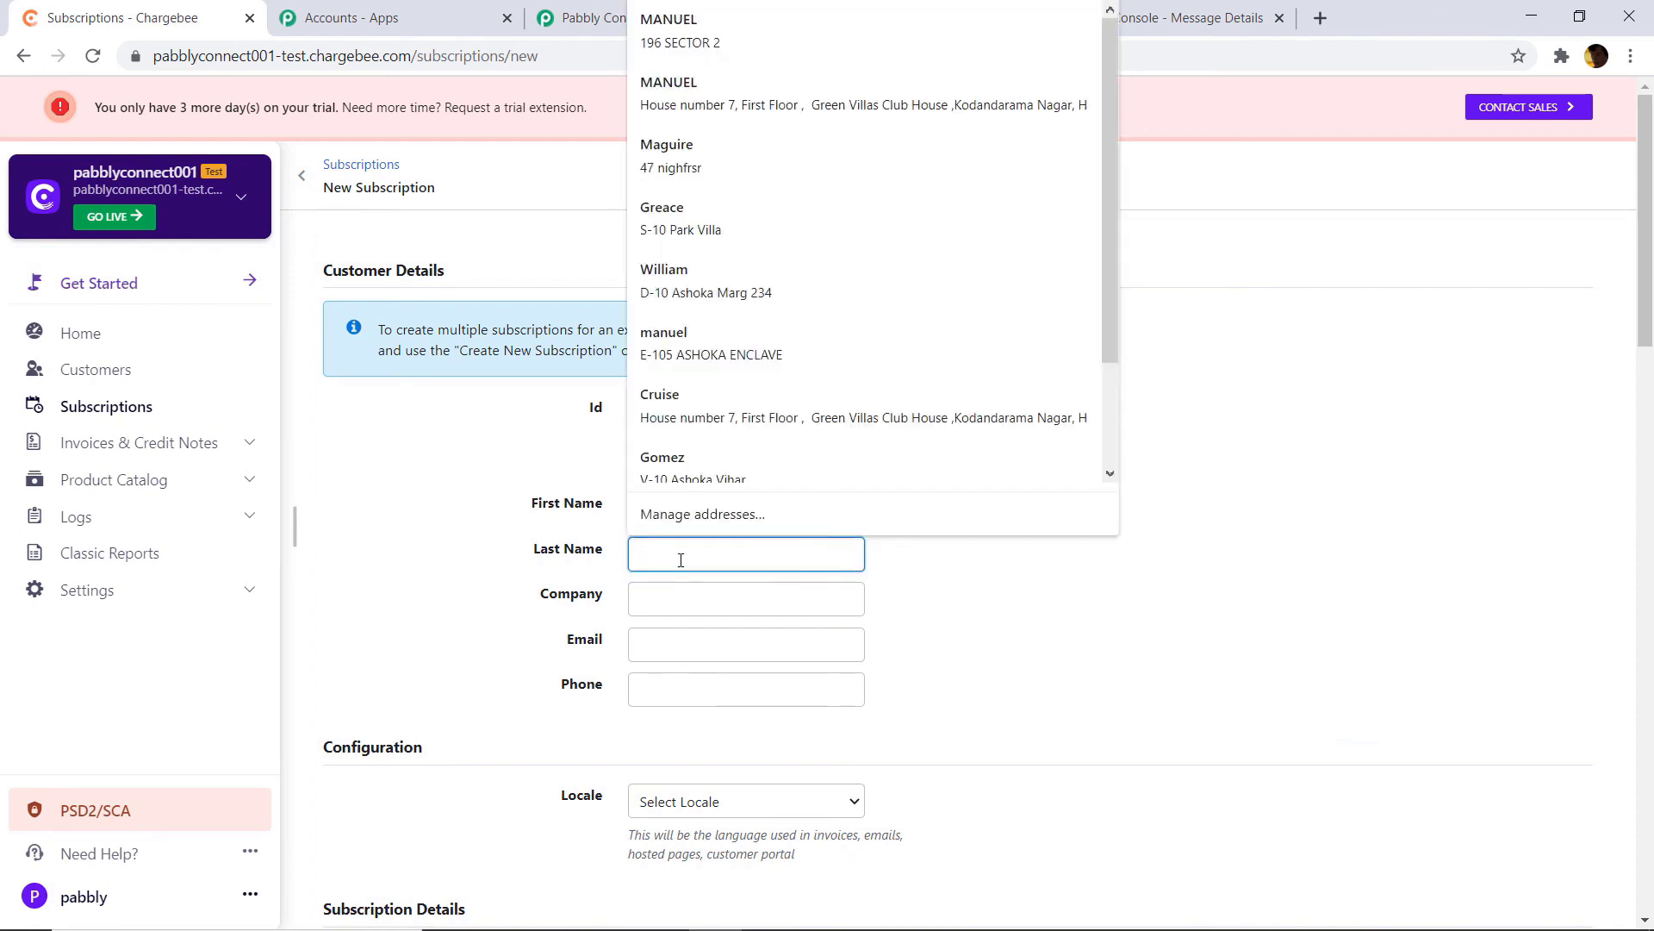
type("Gomez")
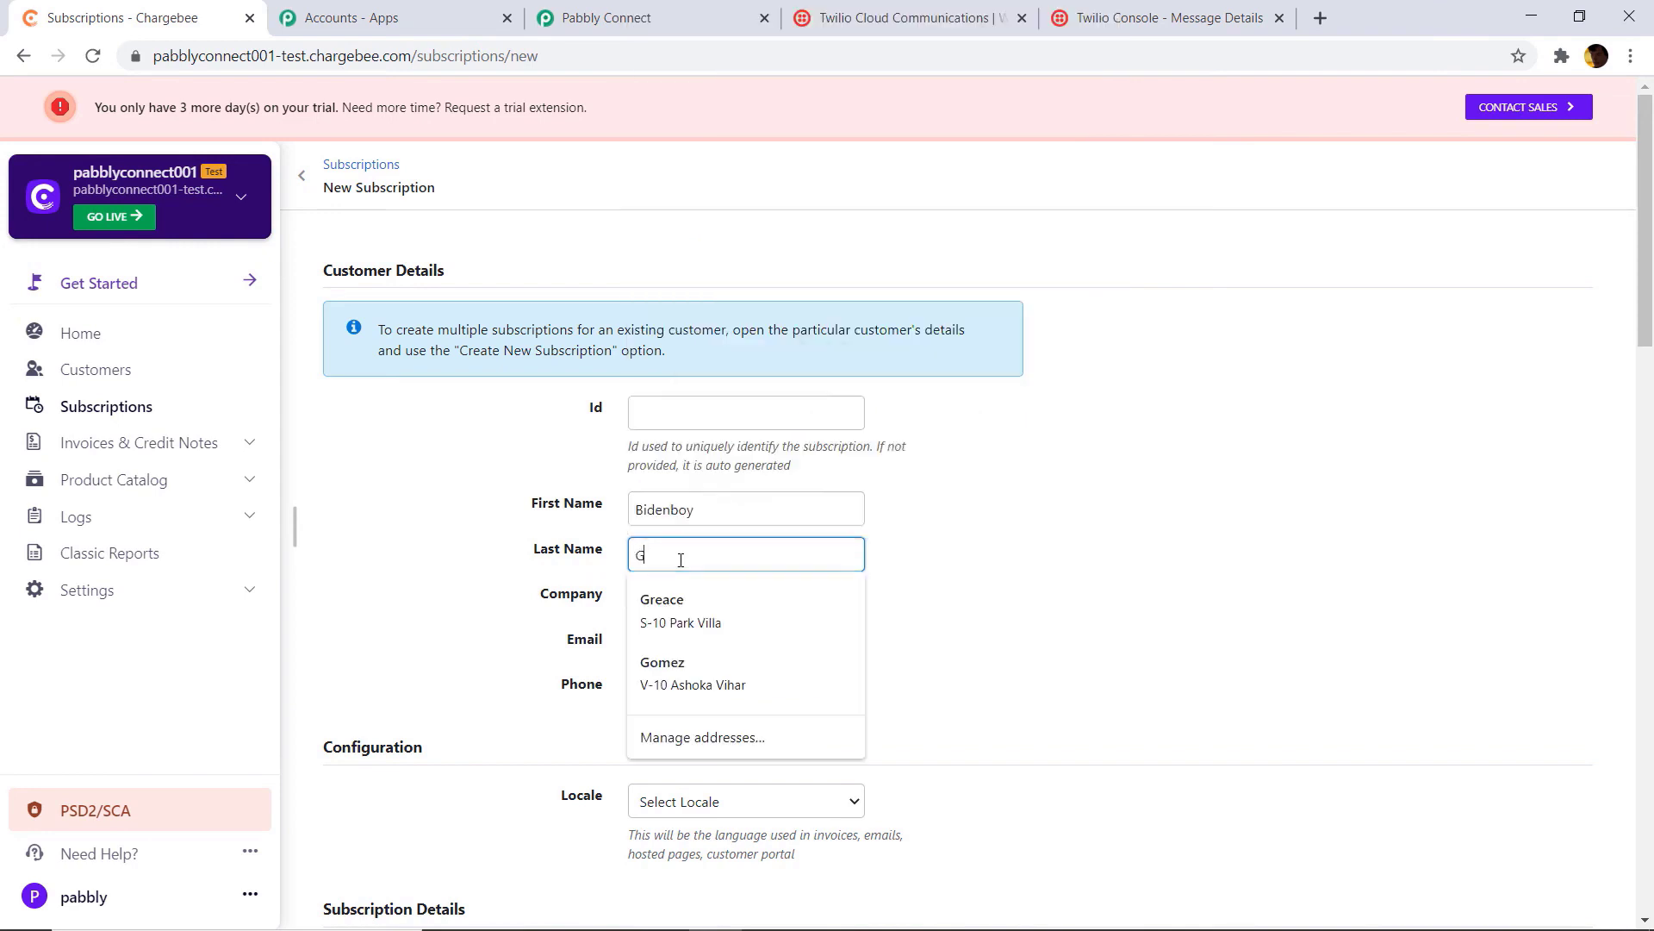
Step: Enter company Aranita and the customer's e-mail address, then move to the phone field
left_click(1069, 558)
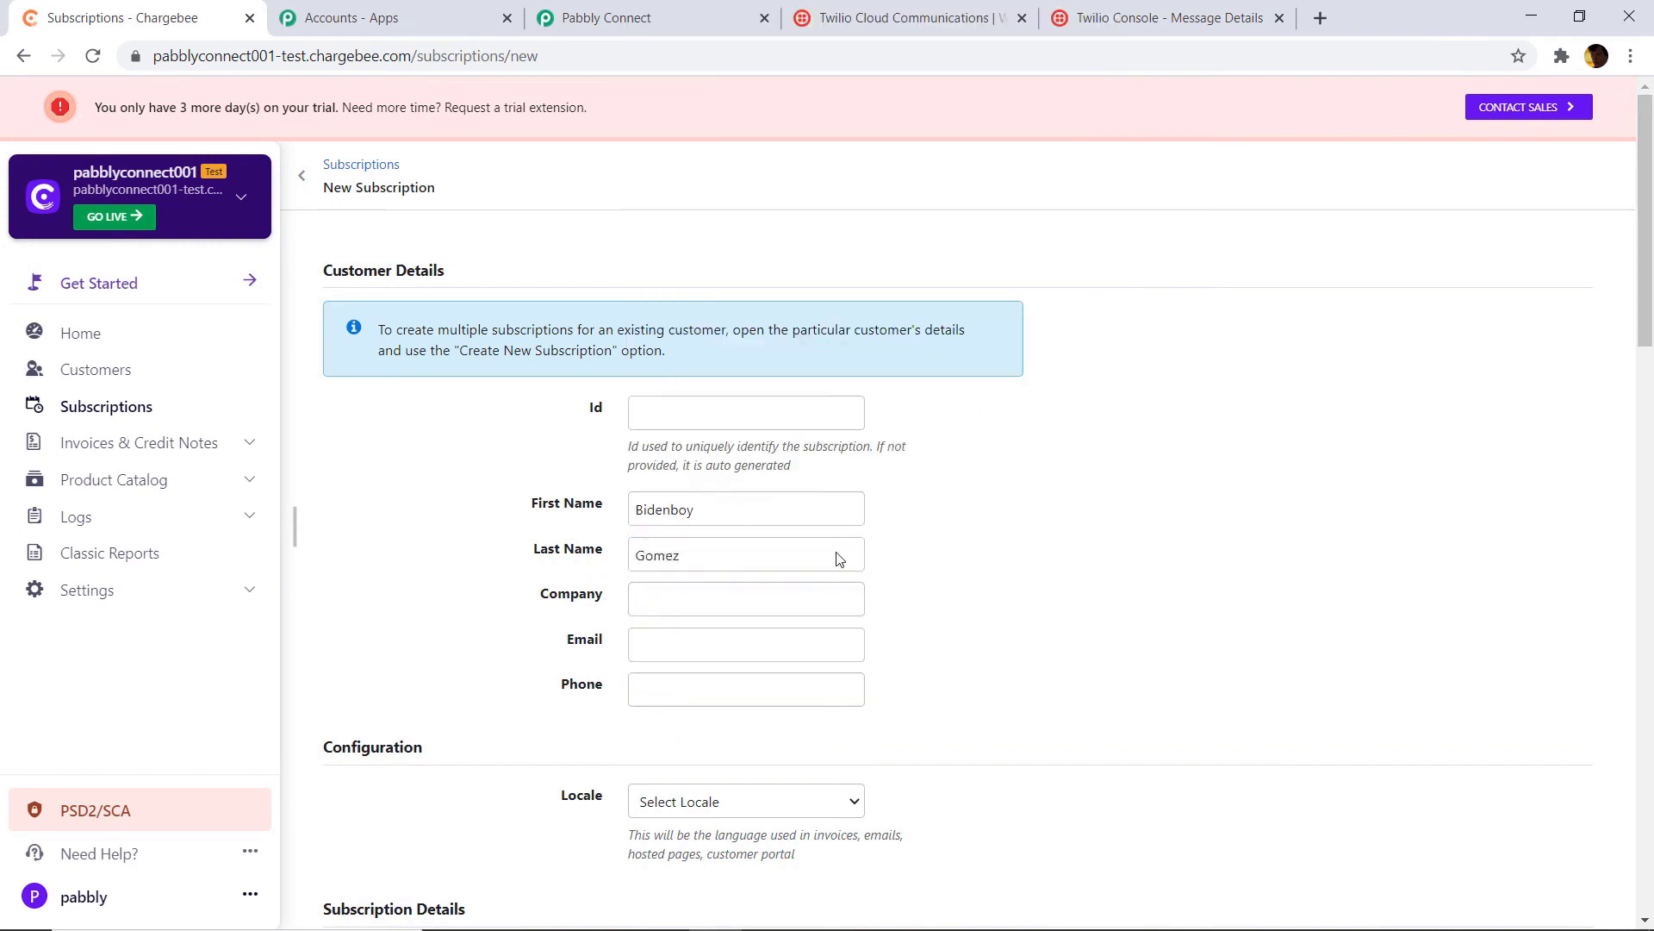
left_click(656, 594)
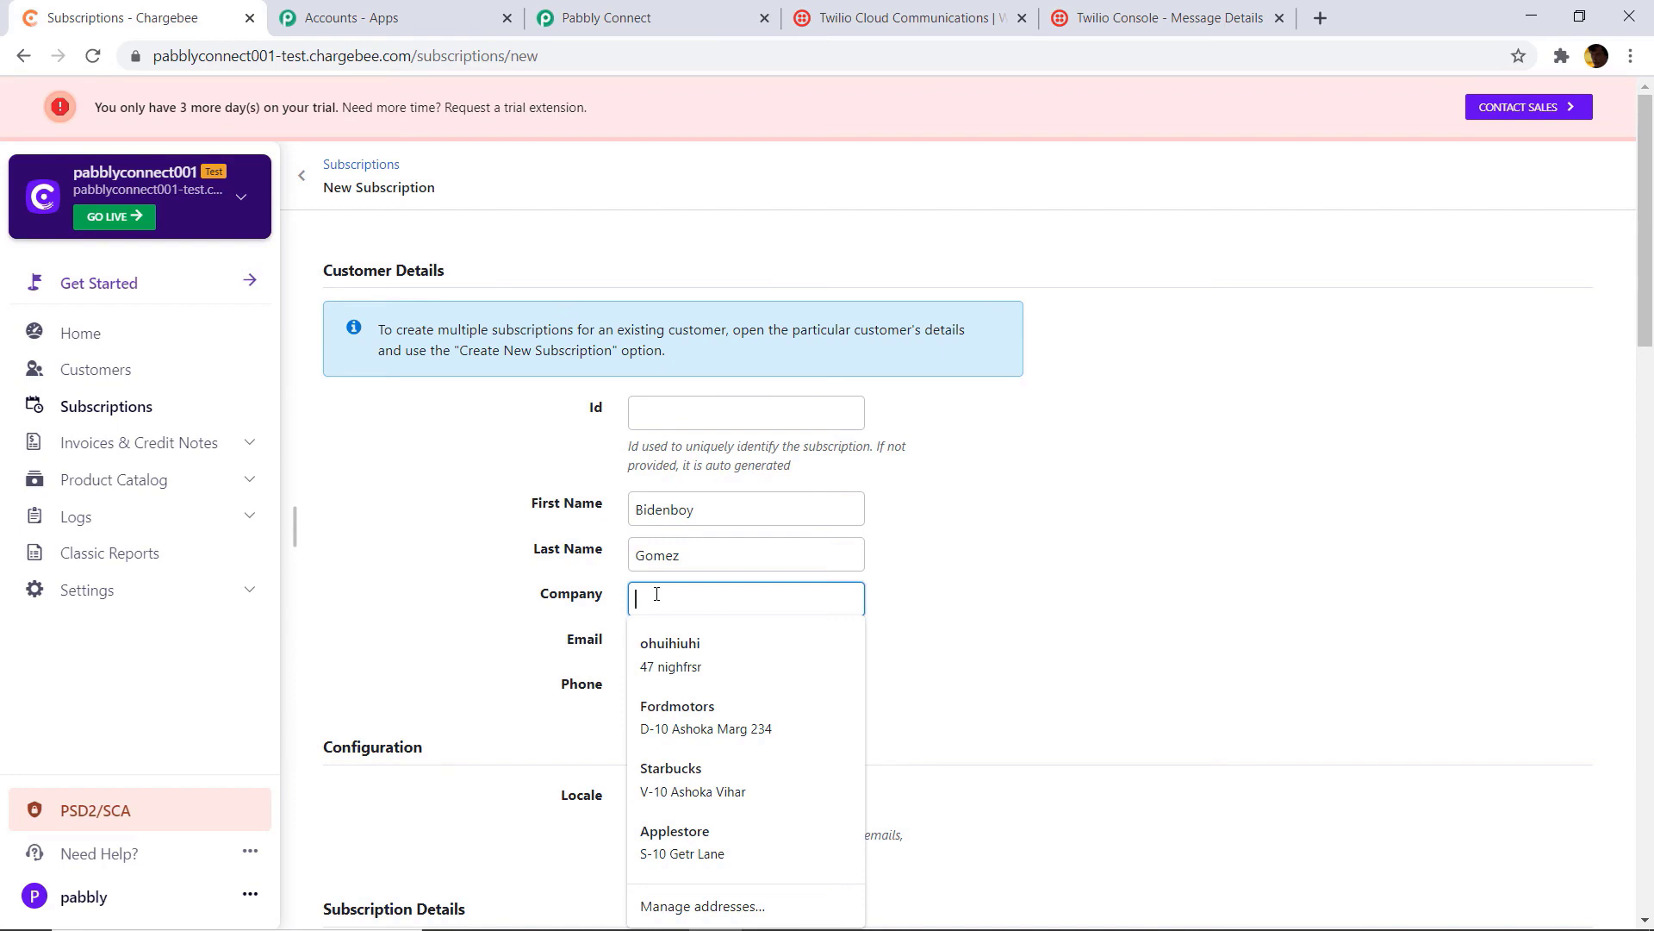
type("Aranita")
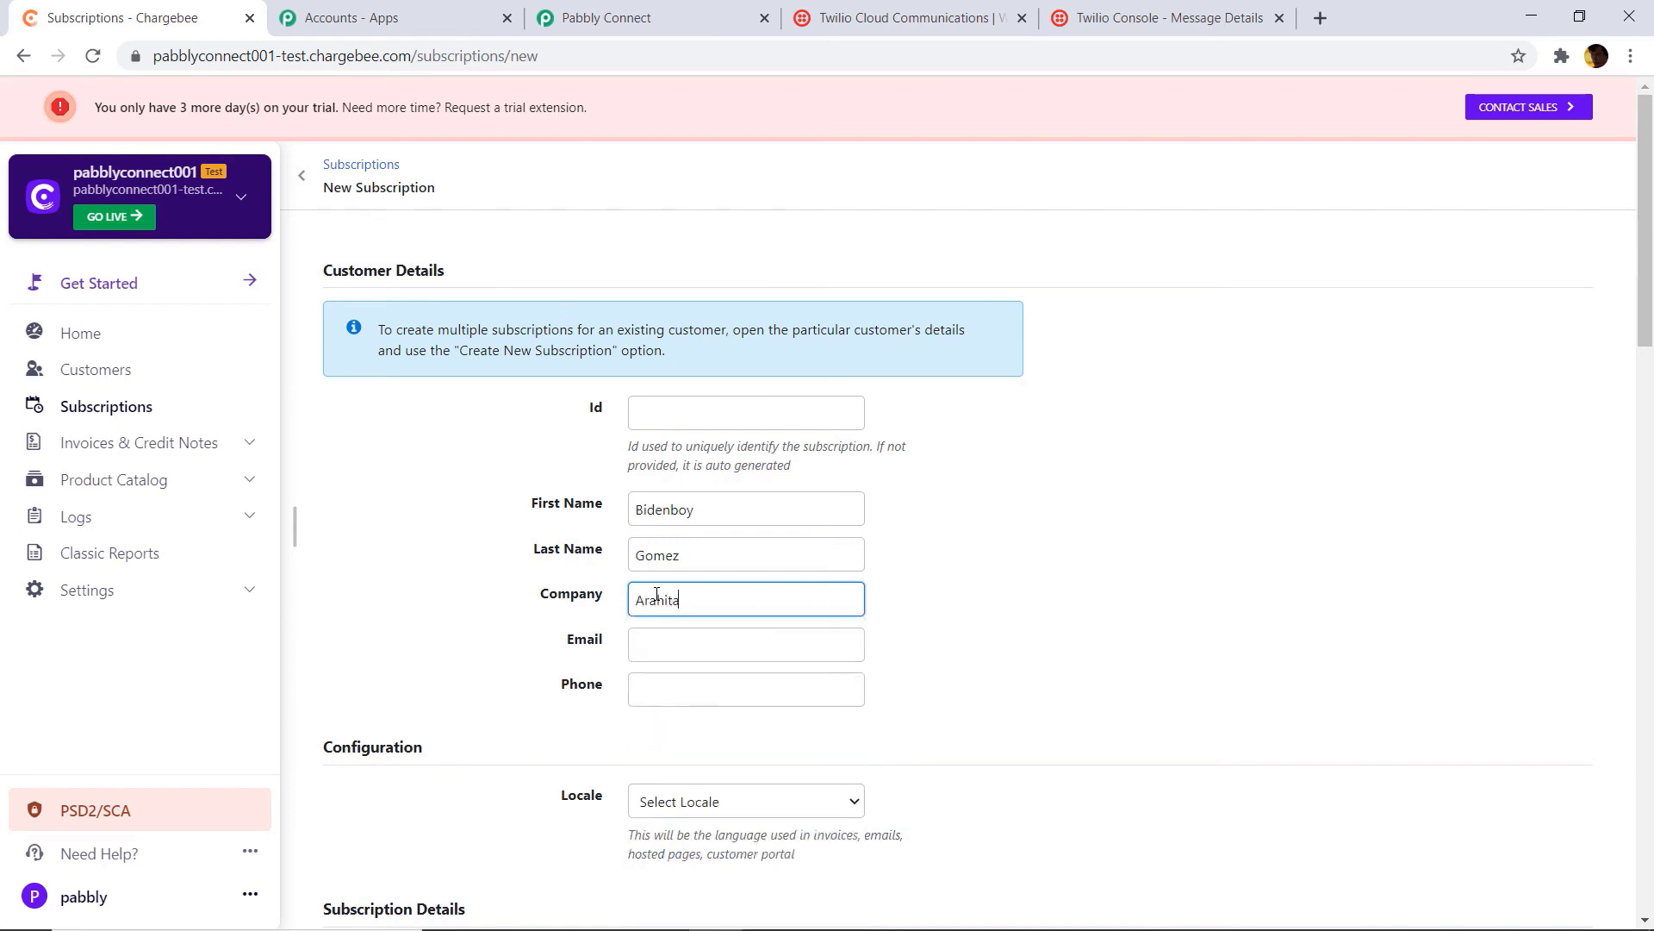
left_click(699, 646)
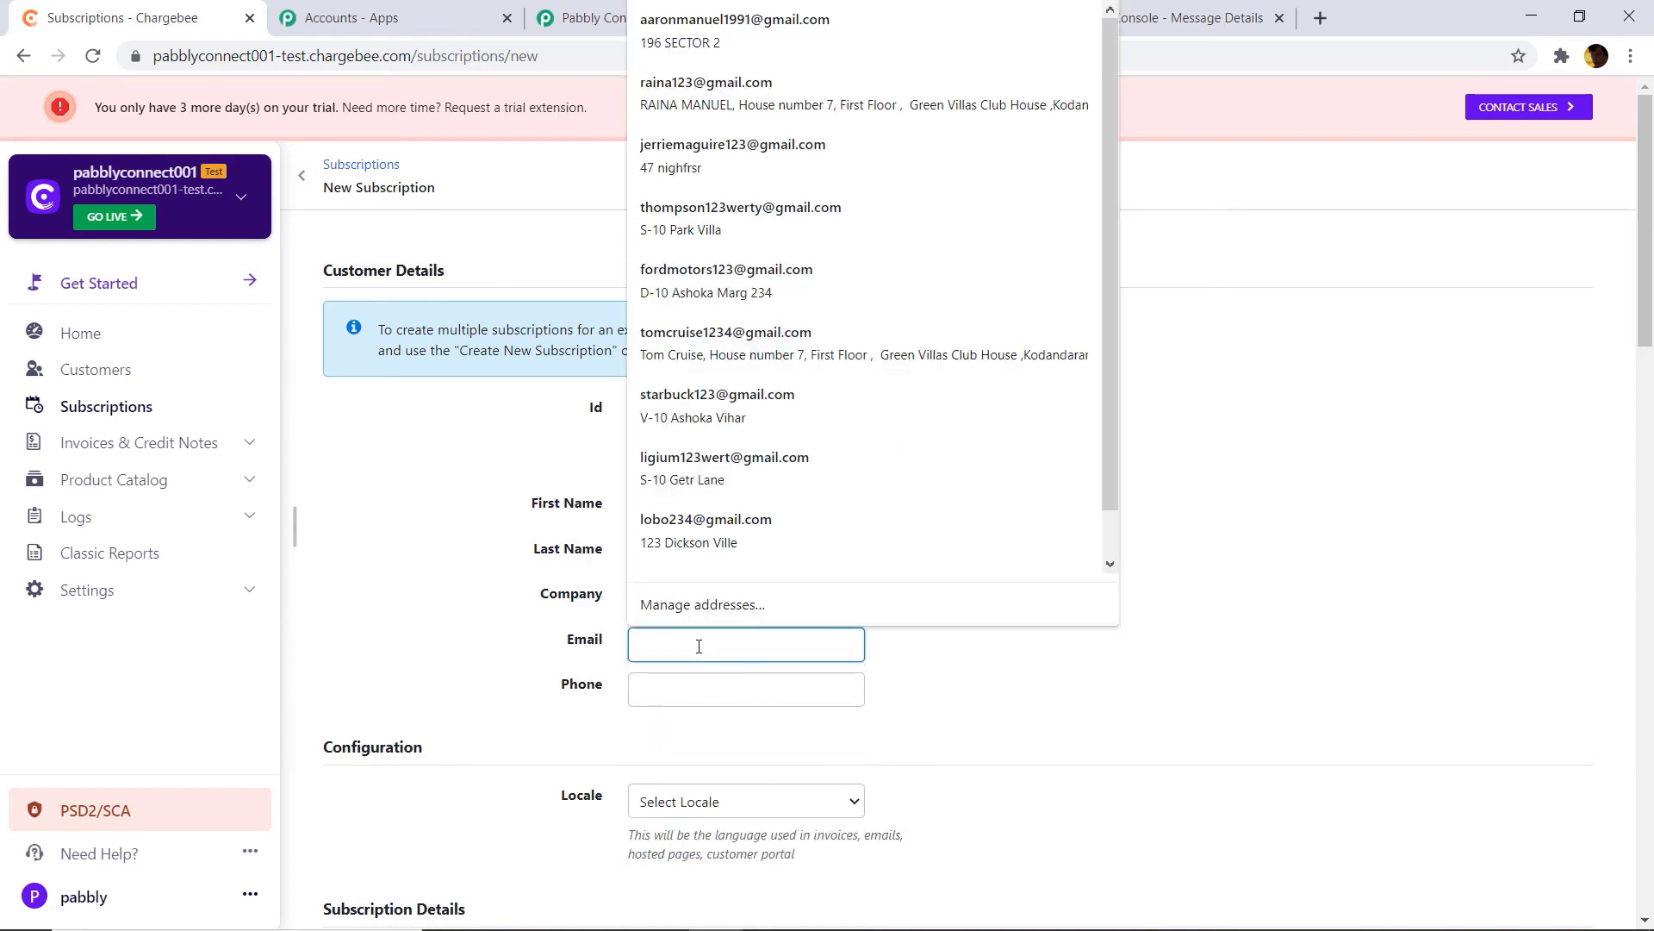
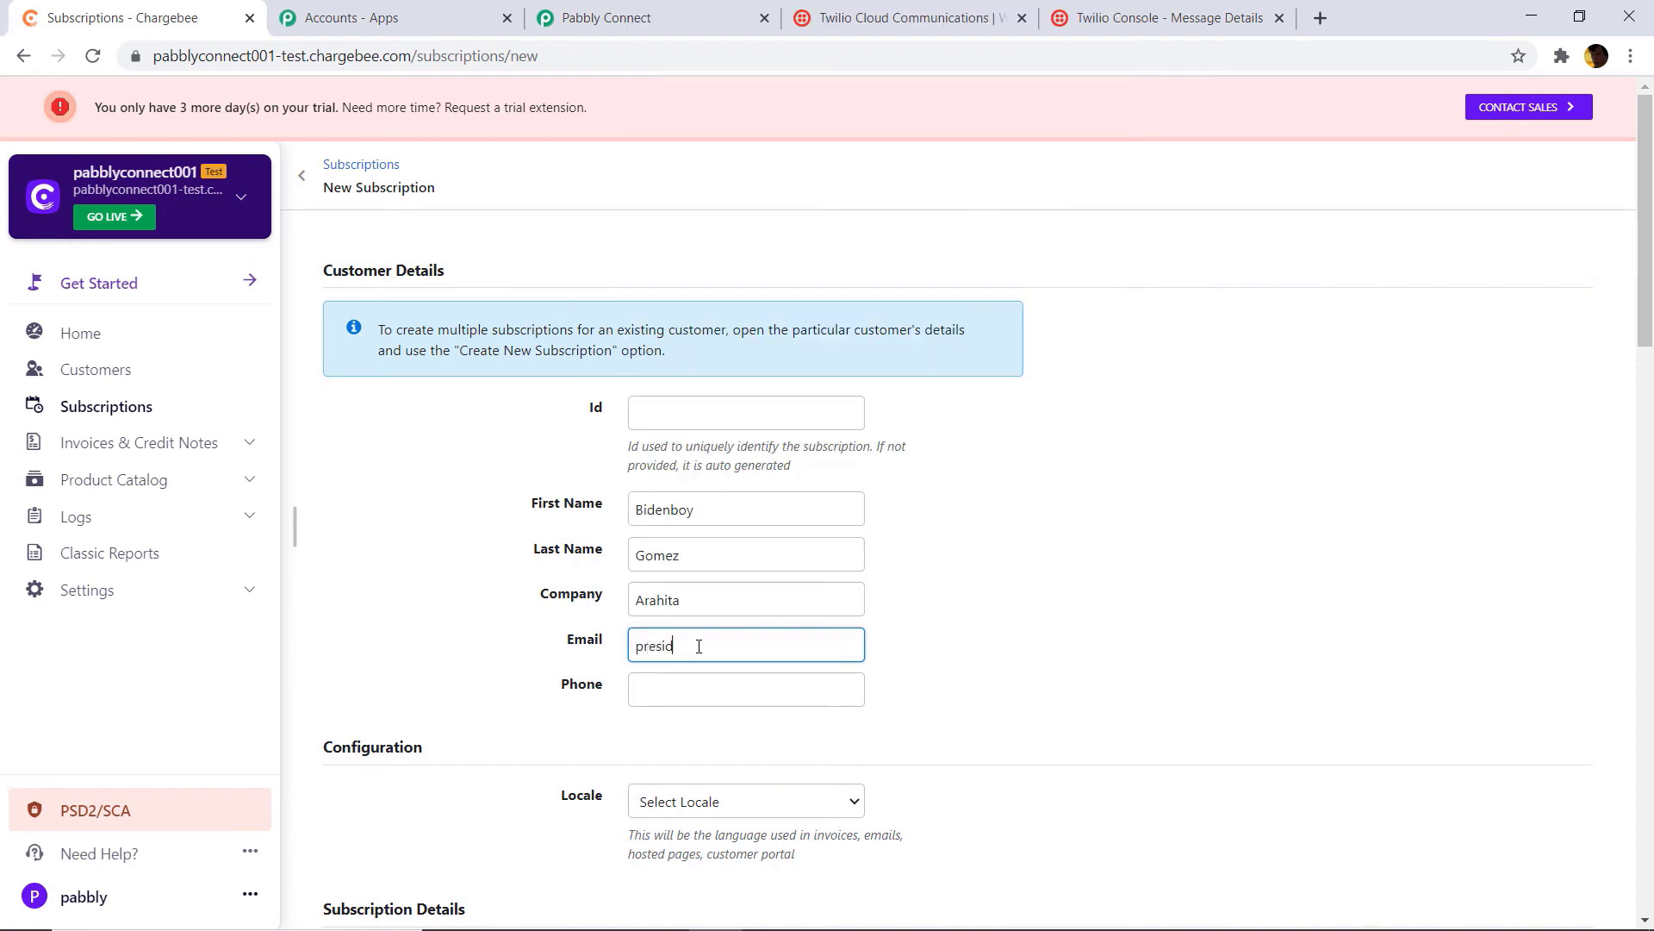
left_click(690, 691)
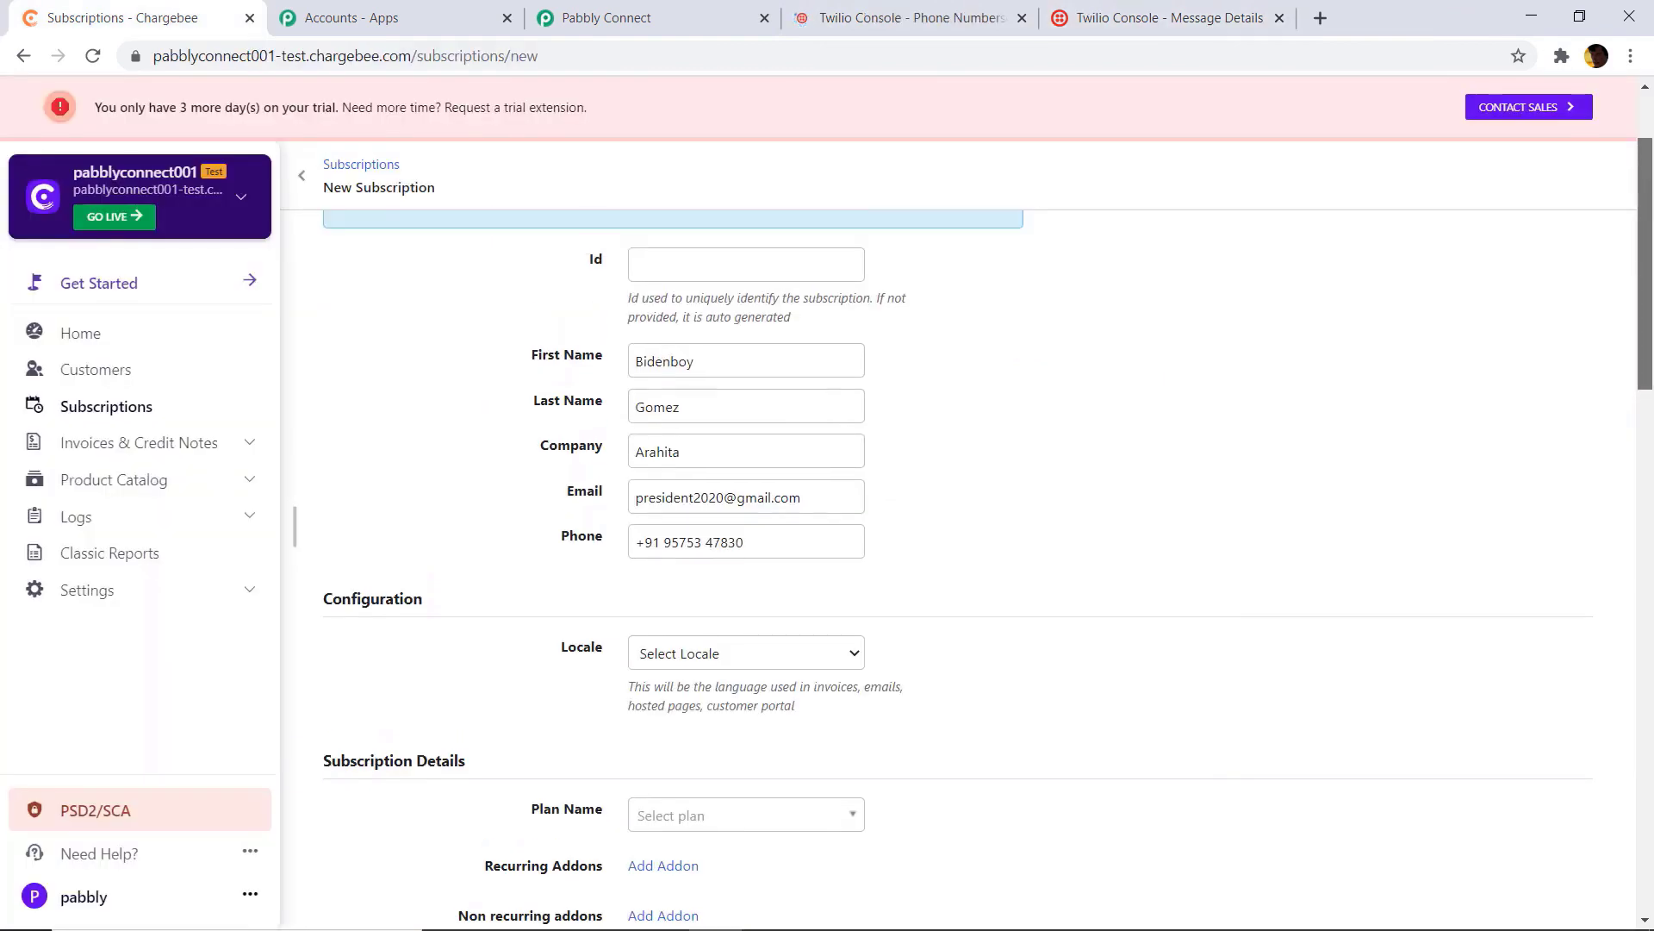
Step: Set the start date to 13 November 2020 and billing cycles to 3
left_click_drag(1652, 316, 1652, 489)
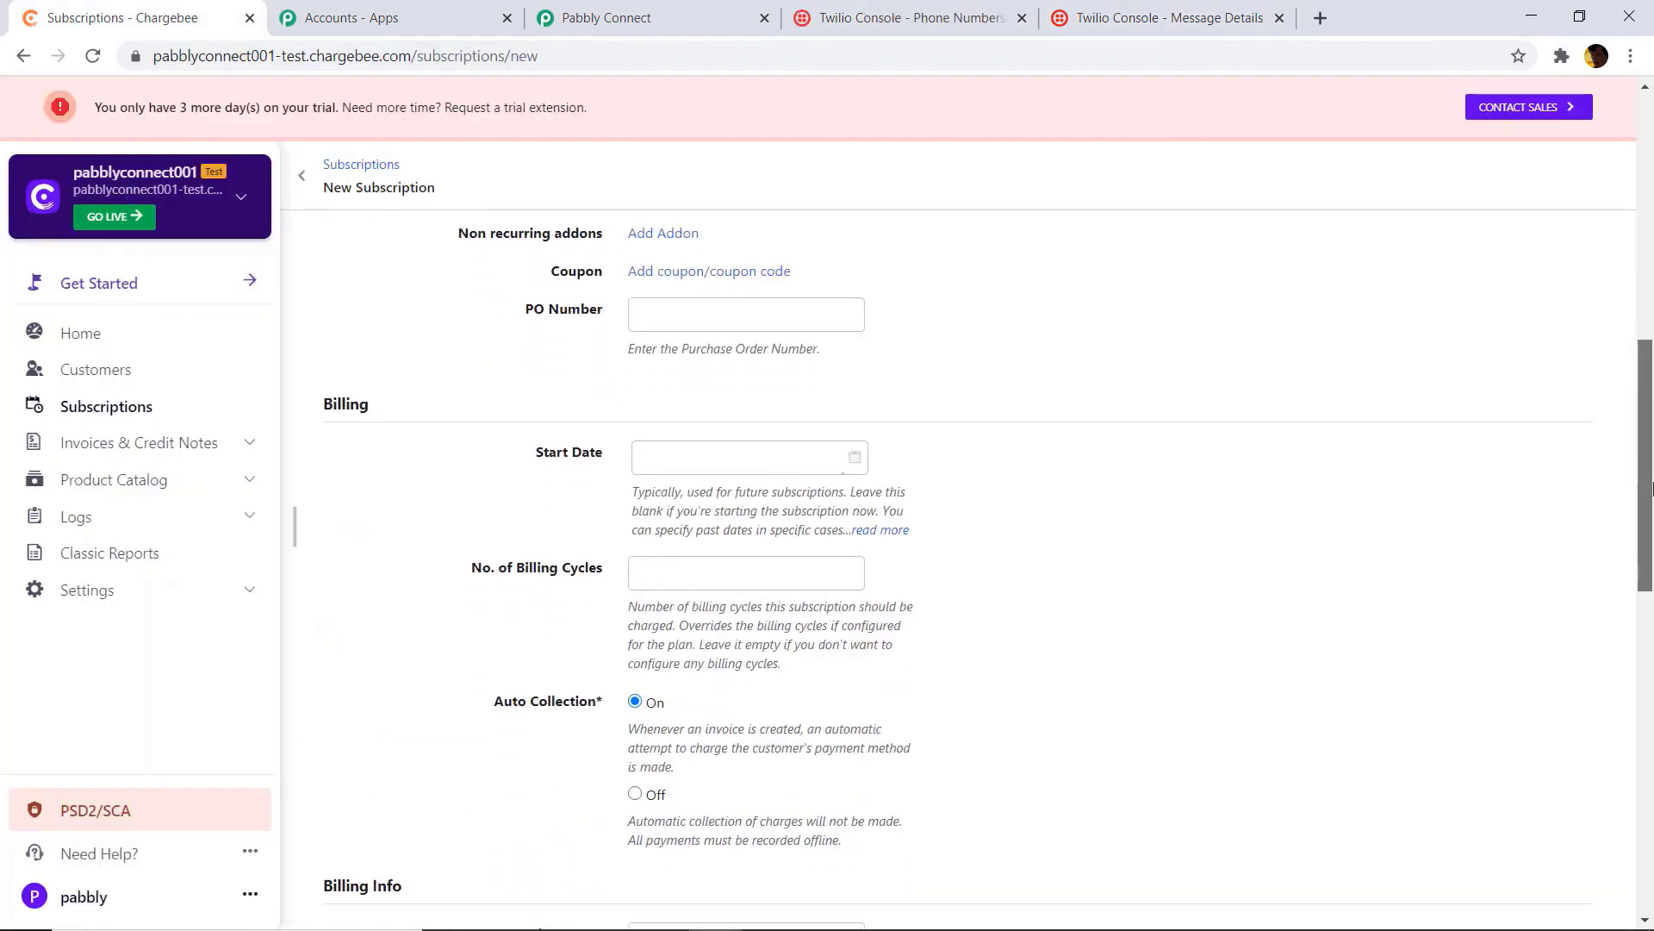
left_click(852, 459)
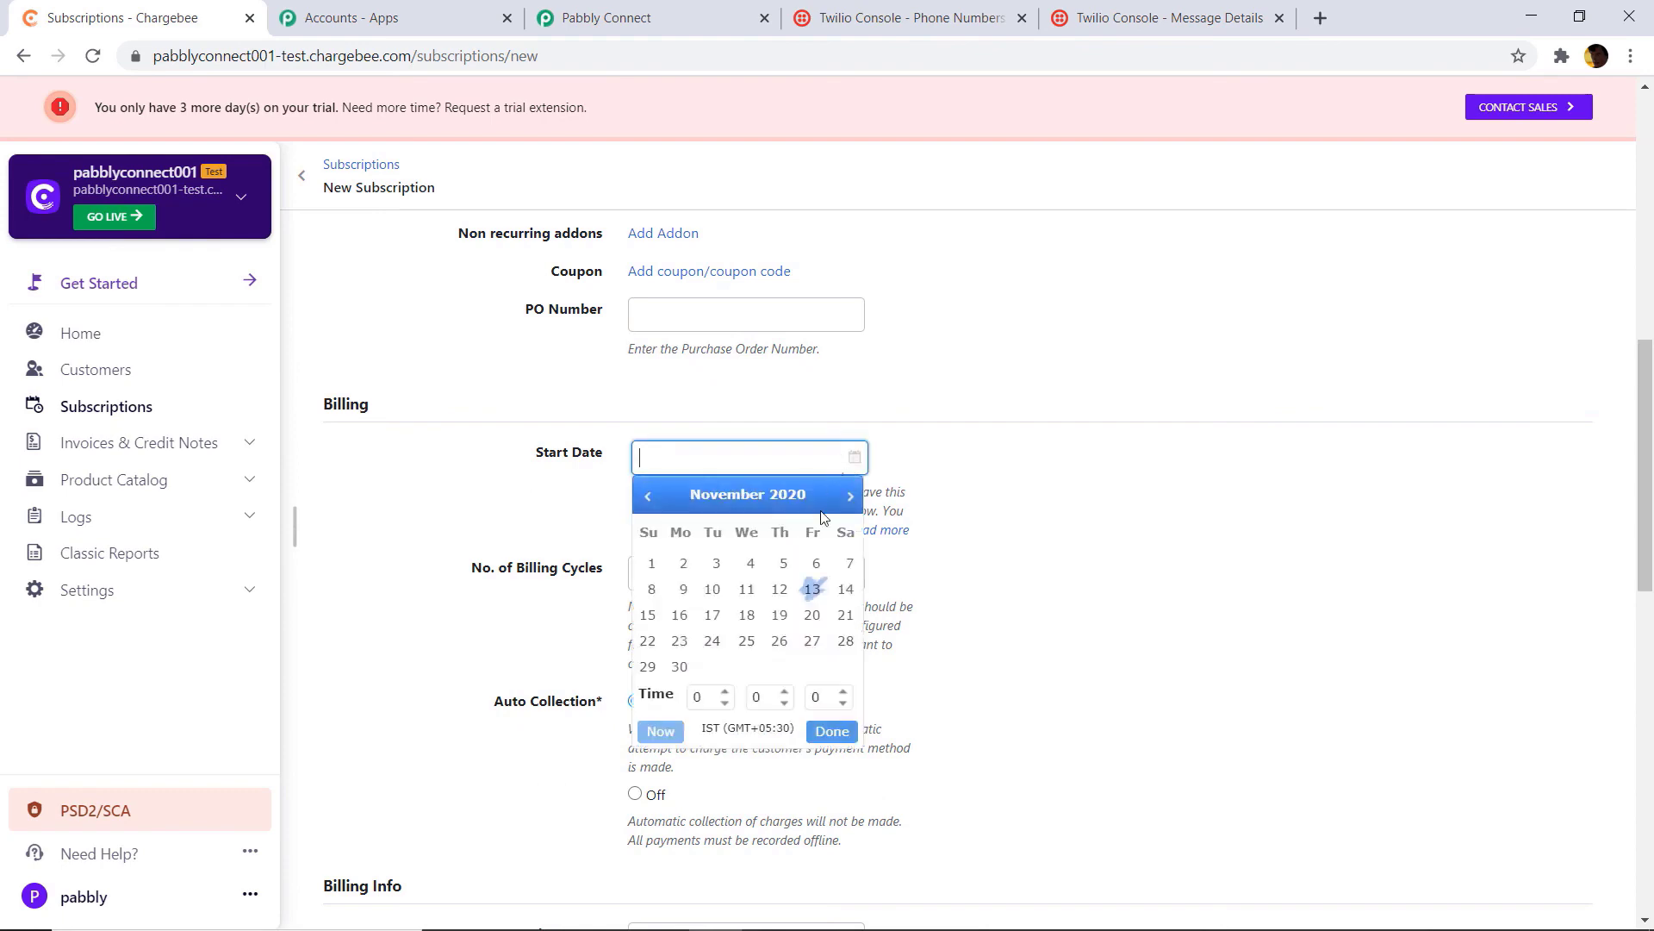
left_click(815, 592)
left_click(1150, 479)
left_click(707, 567)
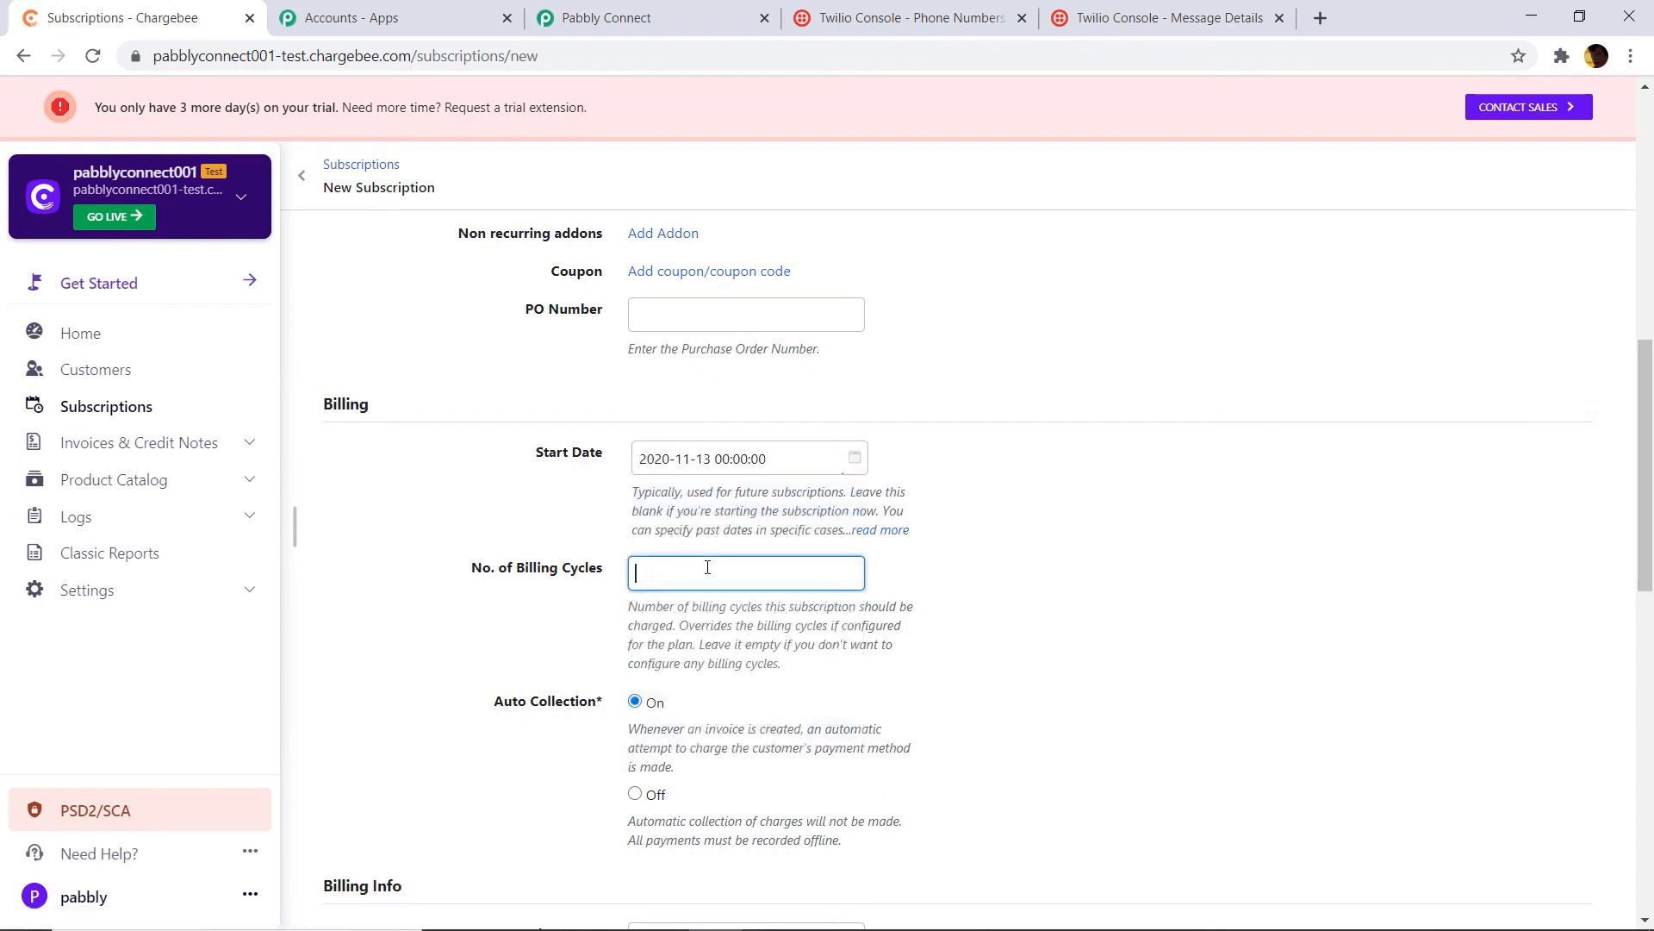
left_click(681, 659)
scroll(852, 586, "down", 3)
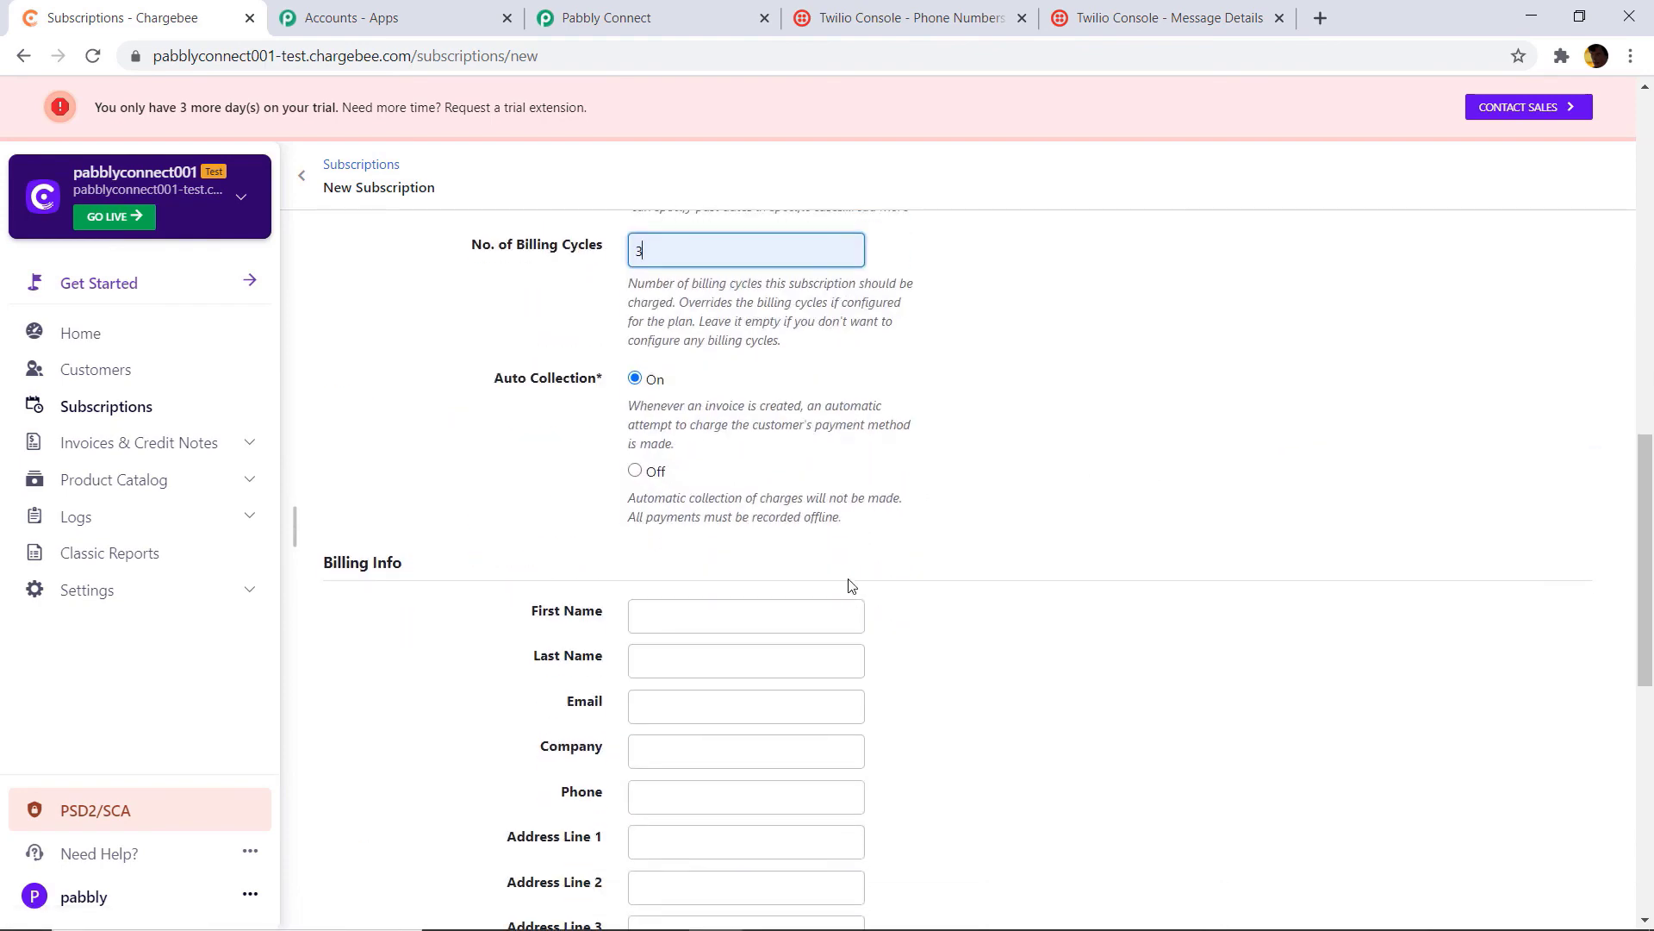
scroll(851, 586, "down", 7)
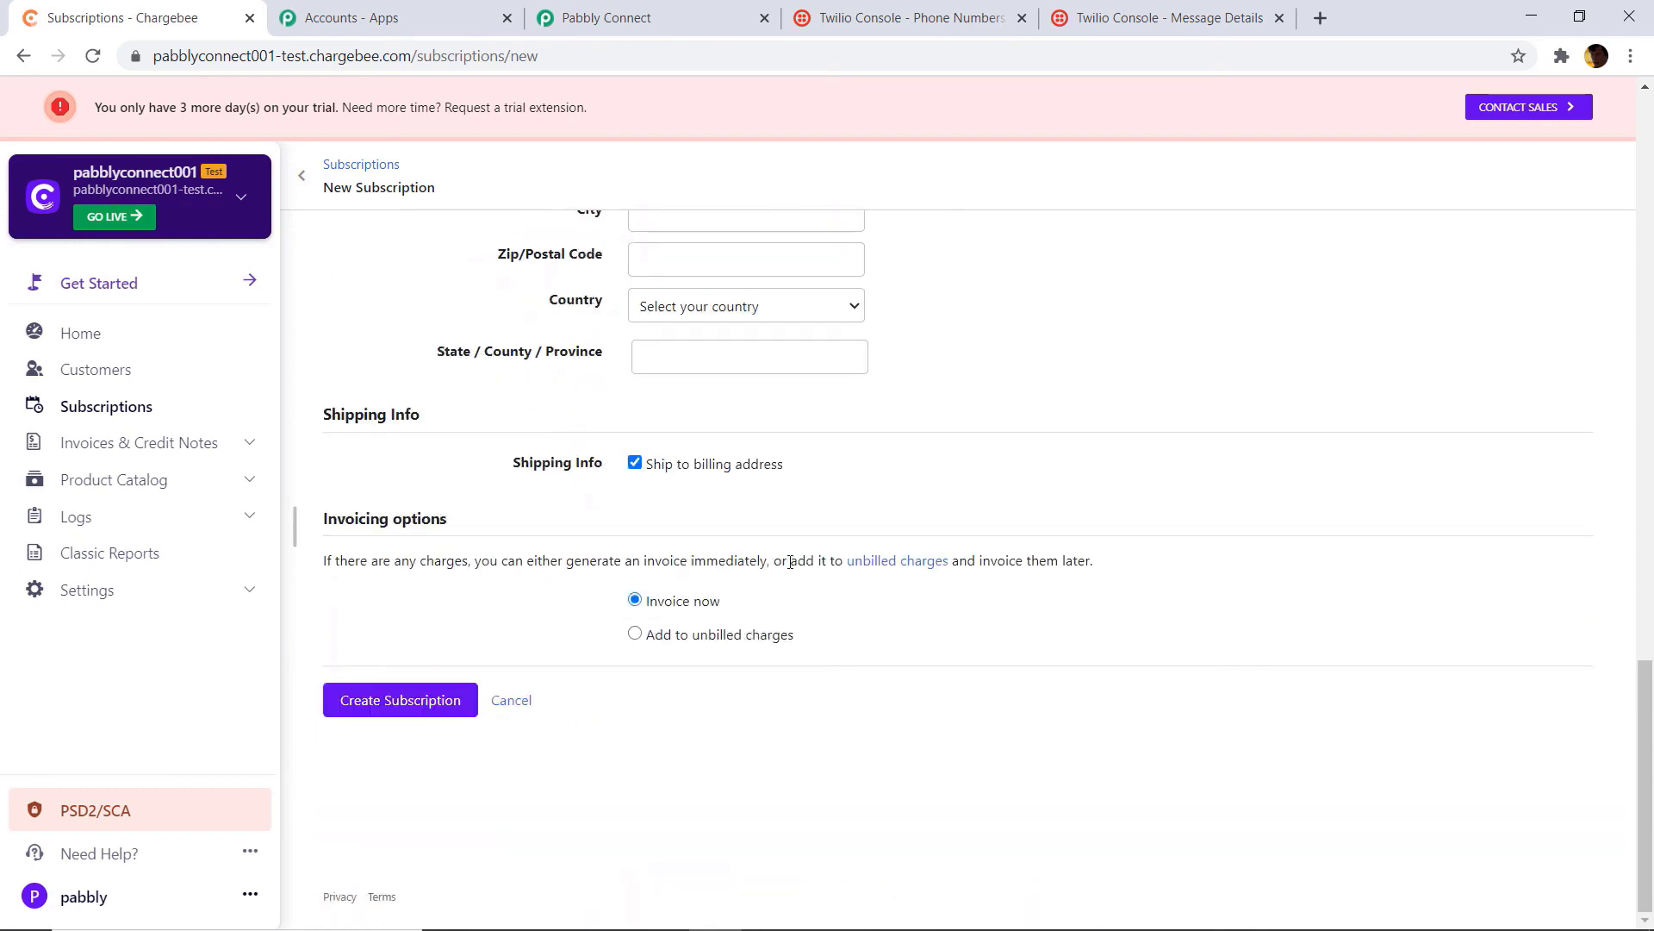
Step: Choose the Grow plan and submit the subscription to preview it
left_click(380, 702)
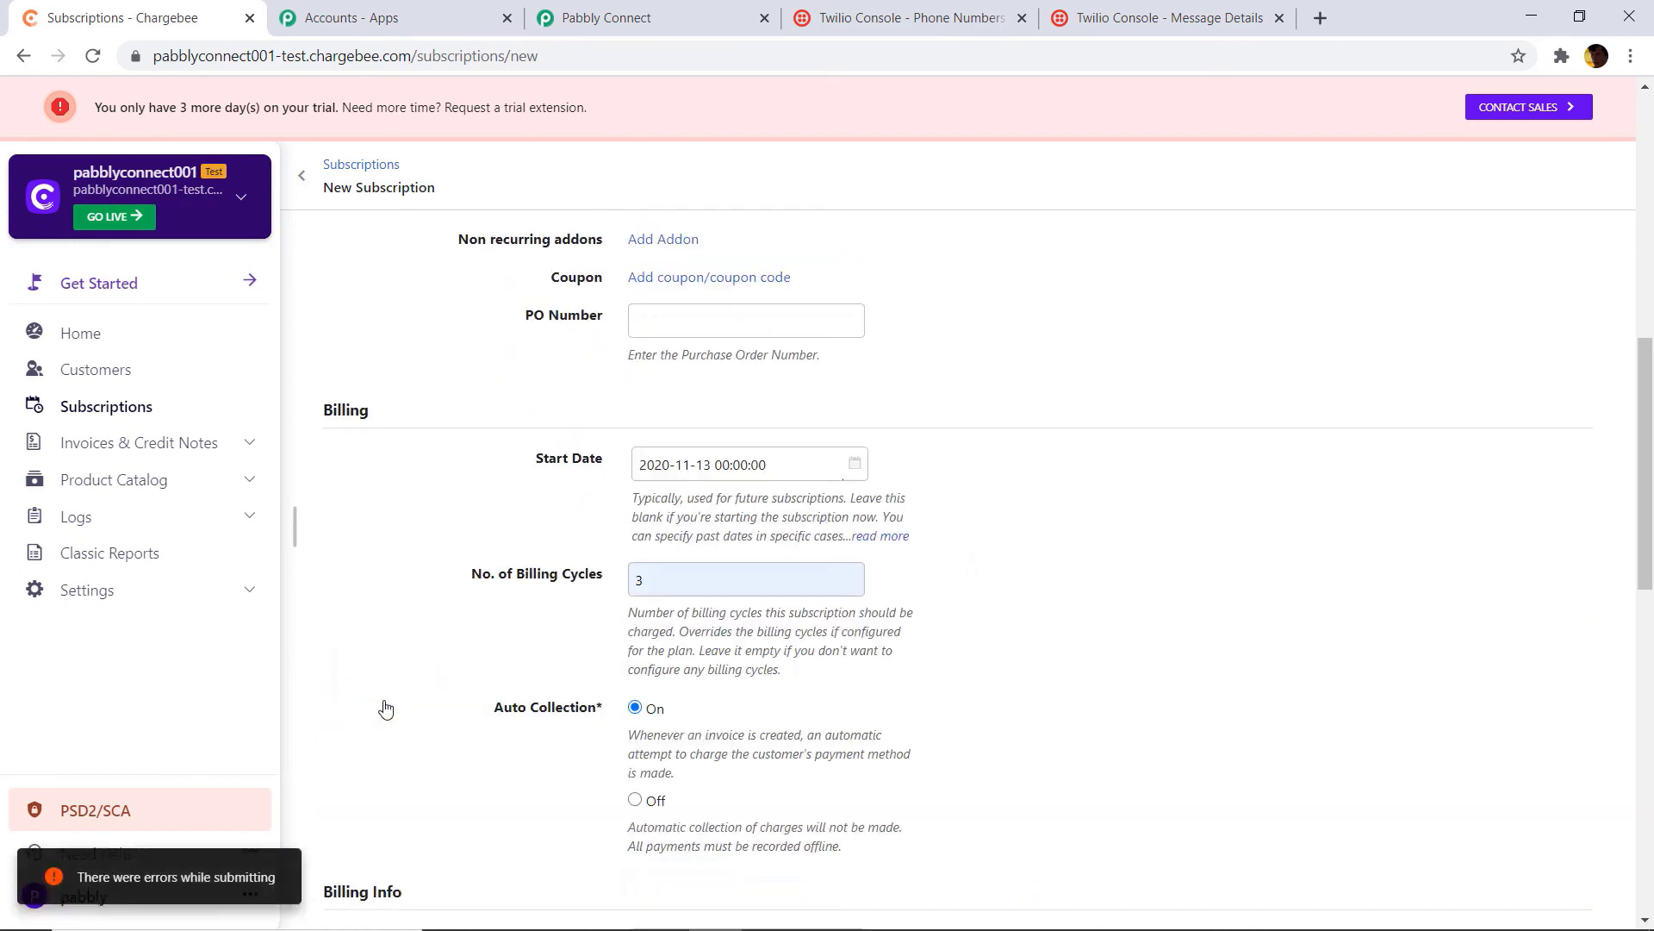
scroll(1071, 443, "up", 10)
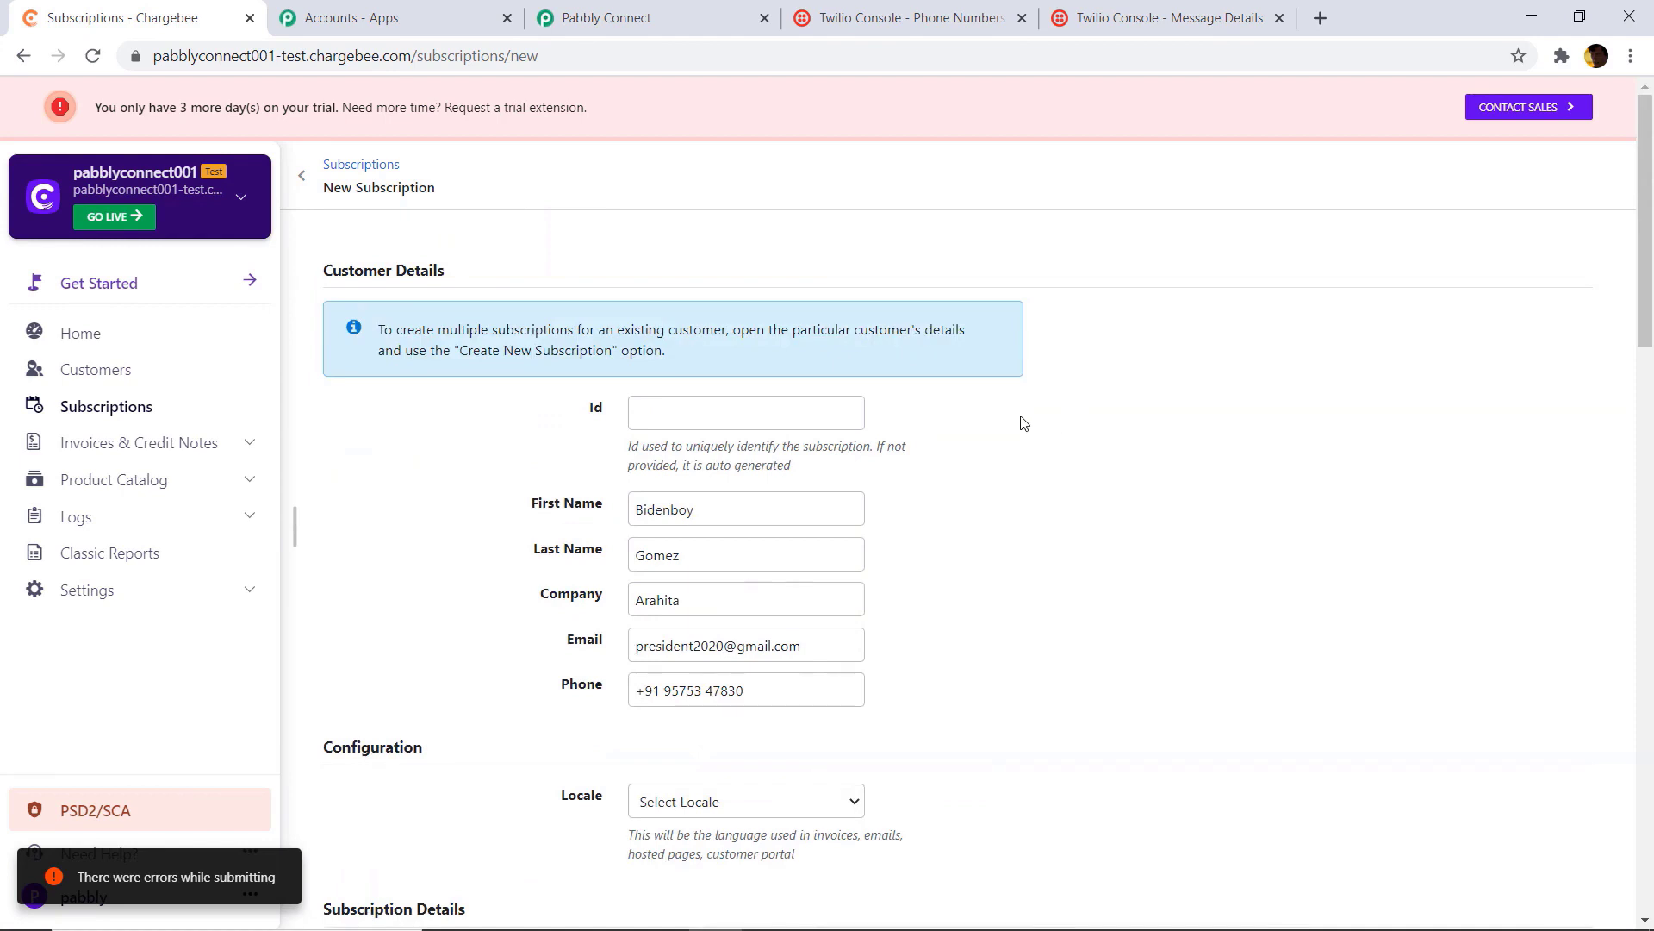
scroll(941, 432, "down", 1)
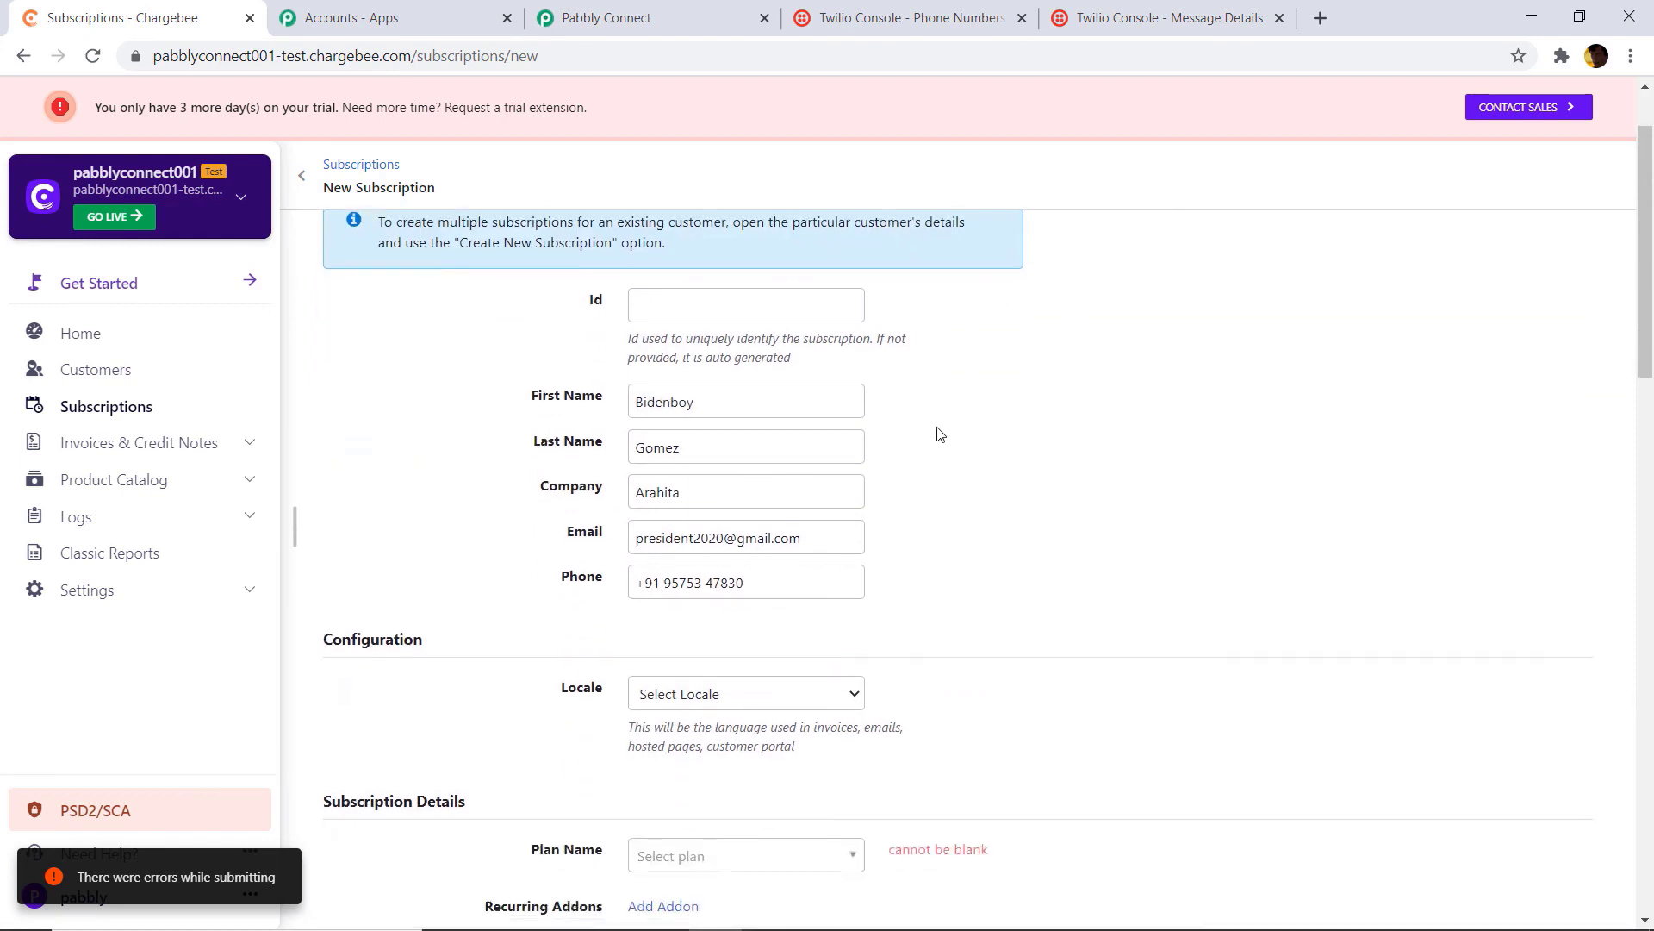
scroll(939, 433, "down", 2)
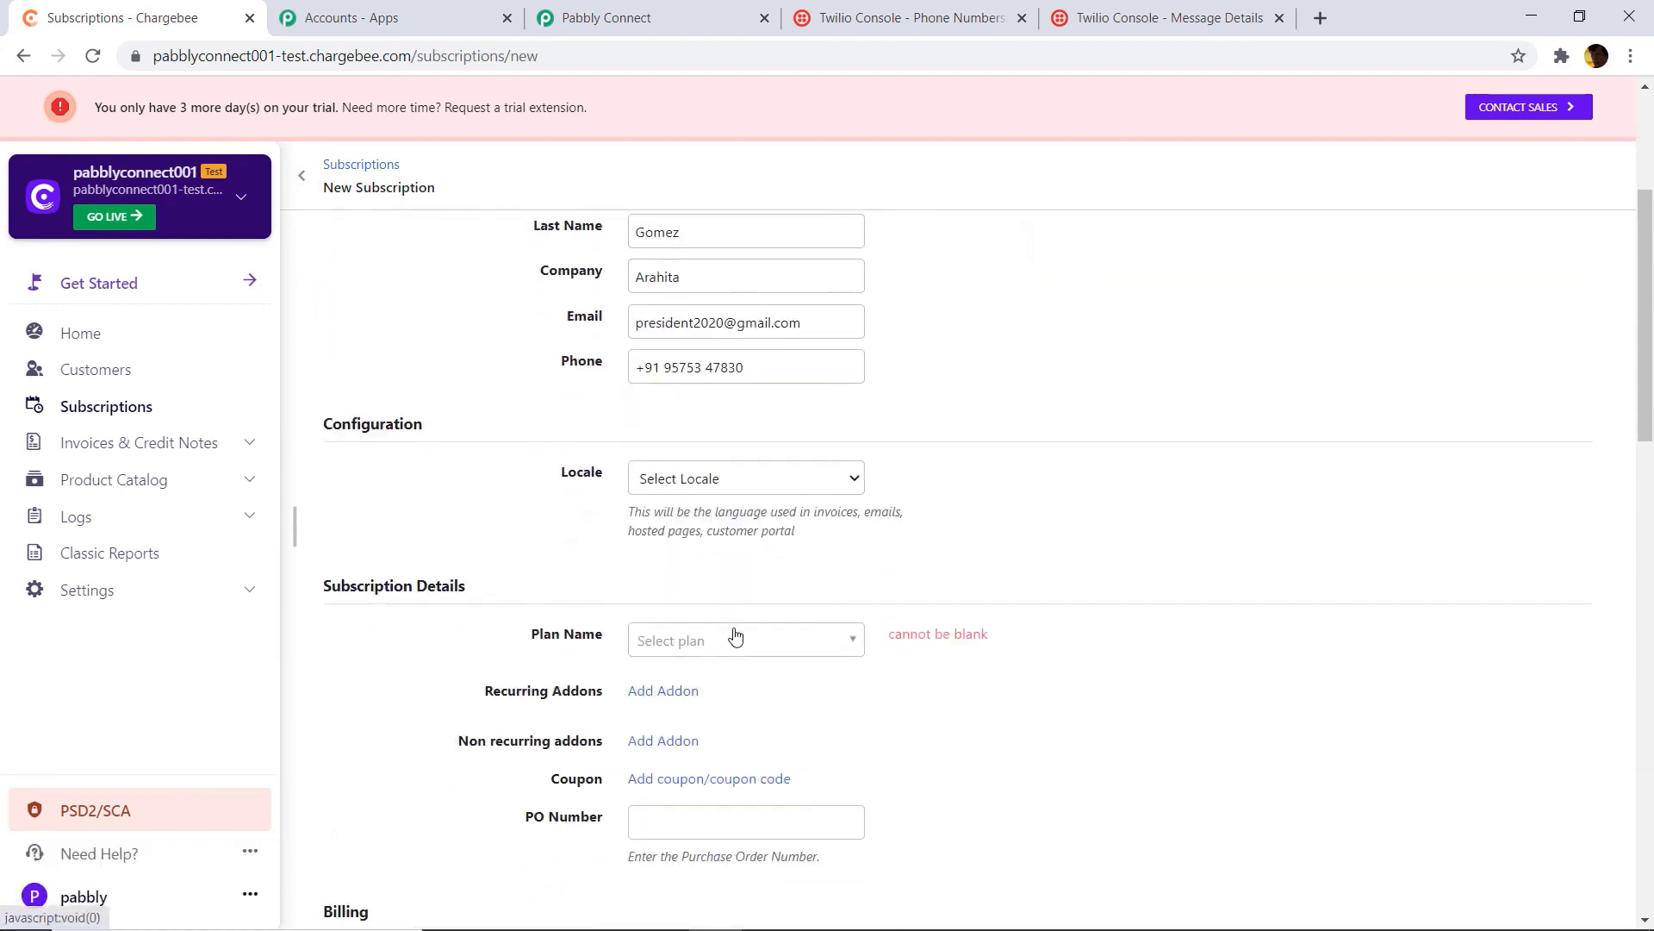
left_click(735, 639)
left_click(689, 727)
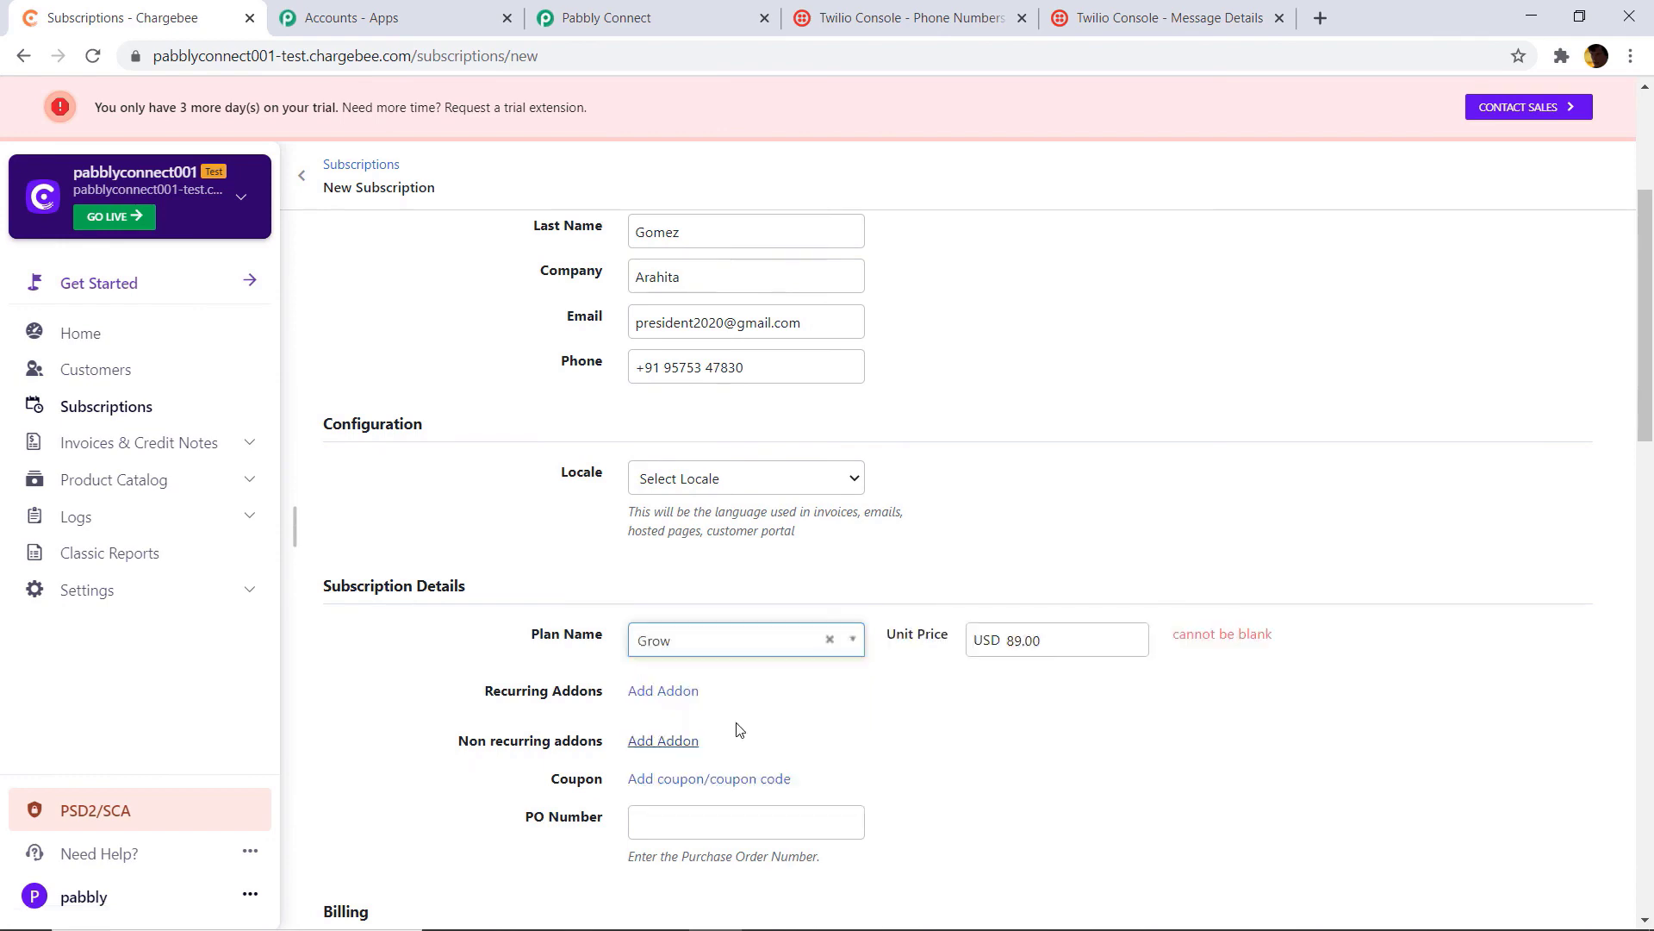
scroll(737, 729, "down", 15)
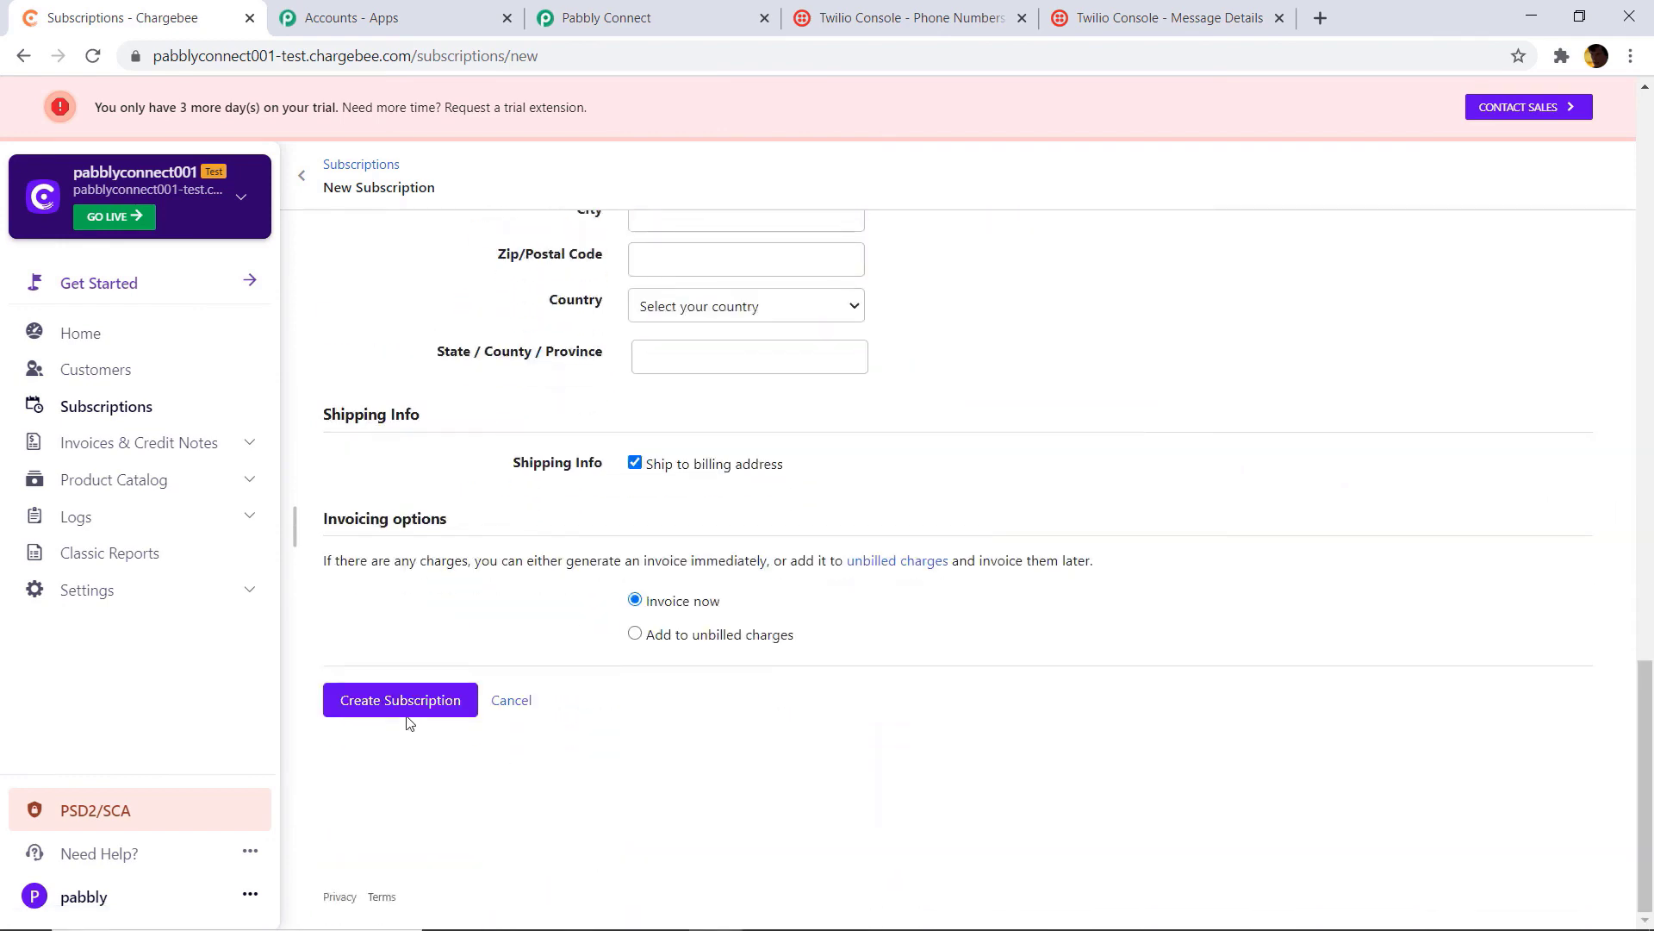
left_click(407, 719)
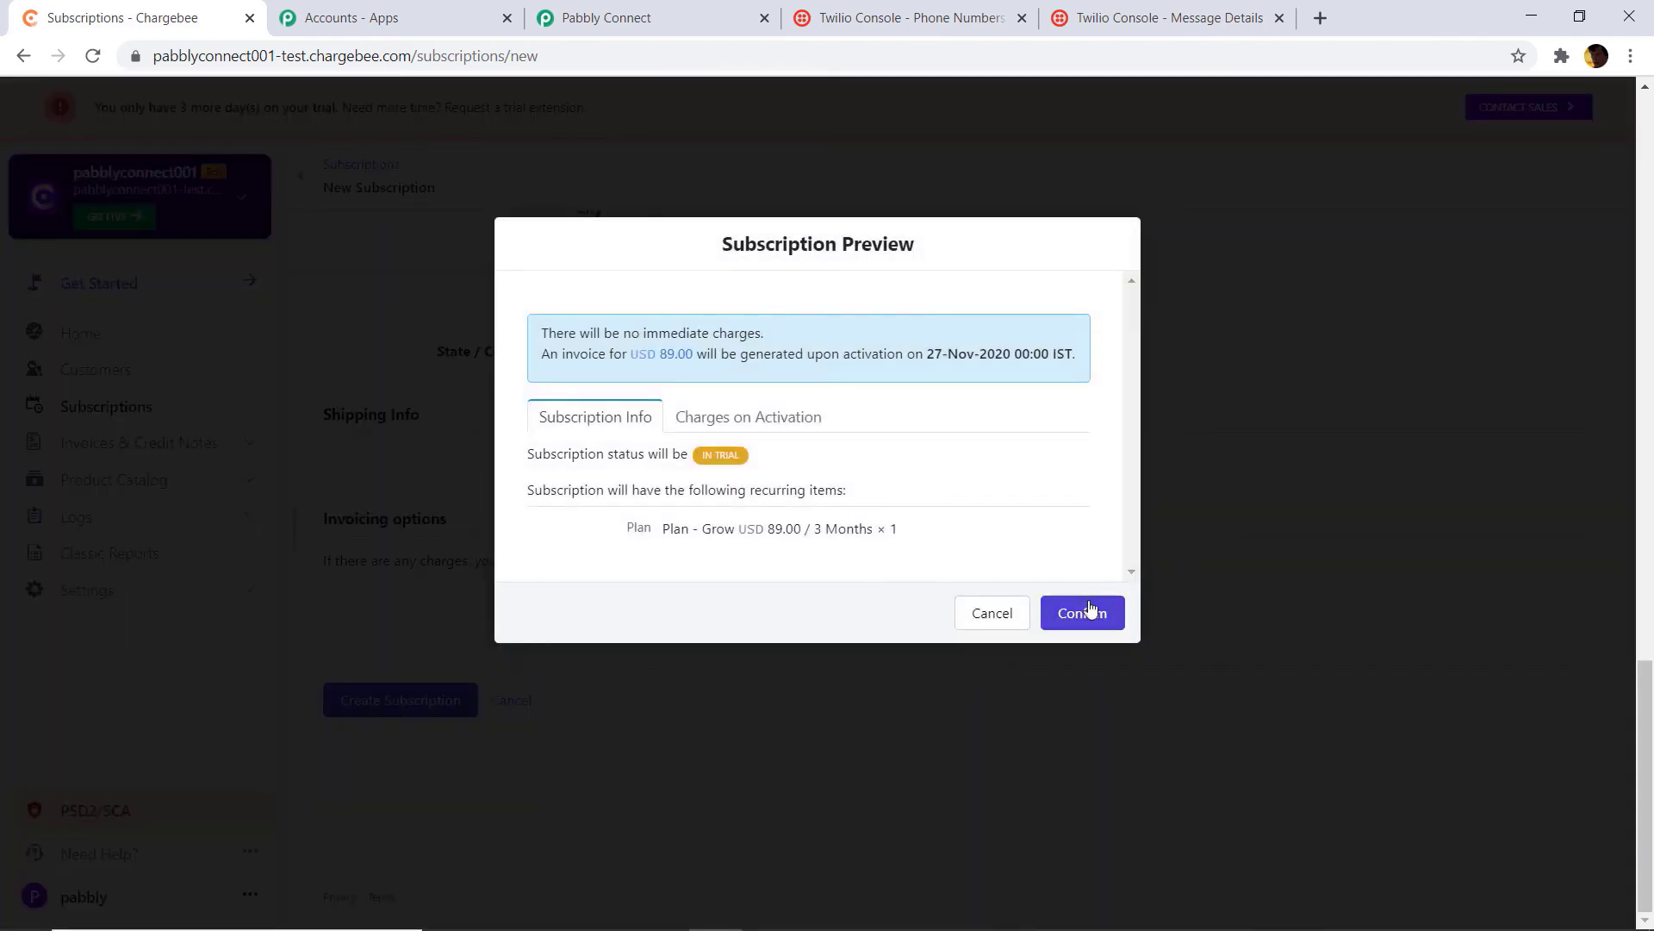
Step: Confirm the Arahita Grow plan subscription and review Twilio's recent delivered messages
left_click(1089, 609)
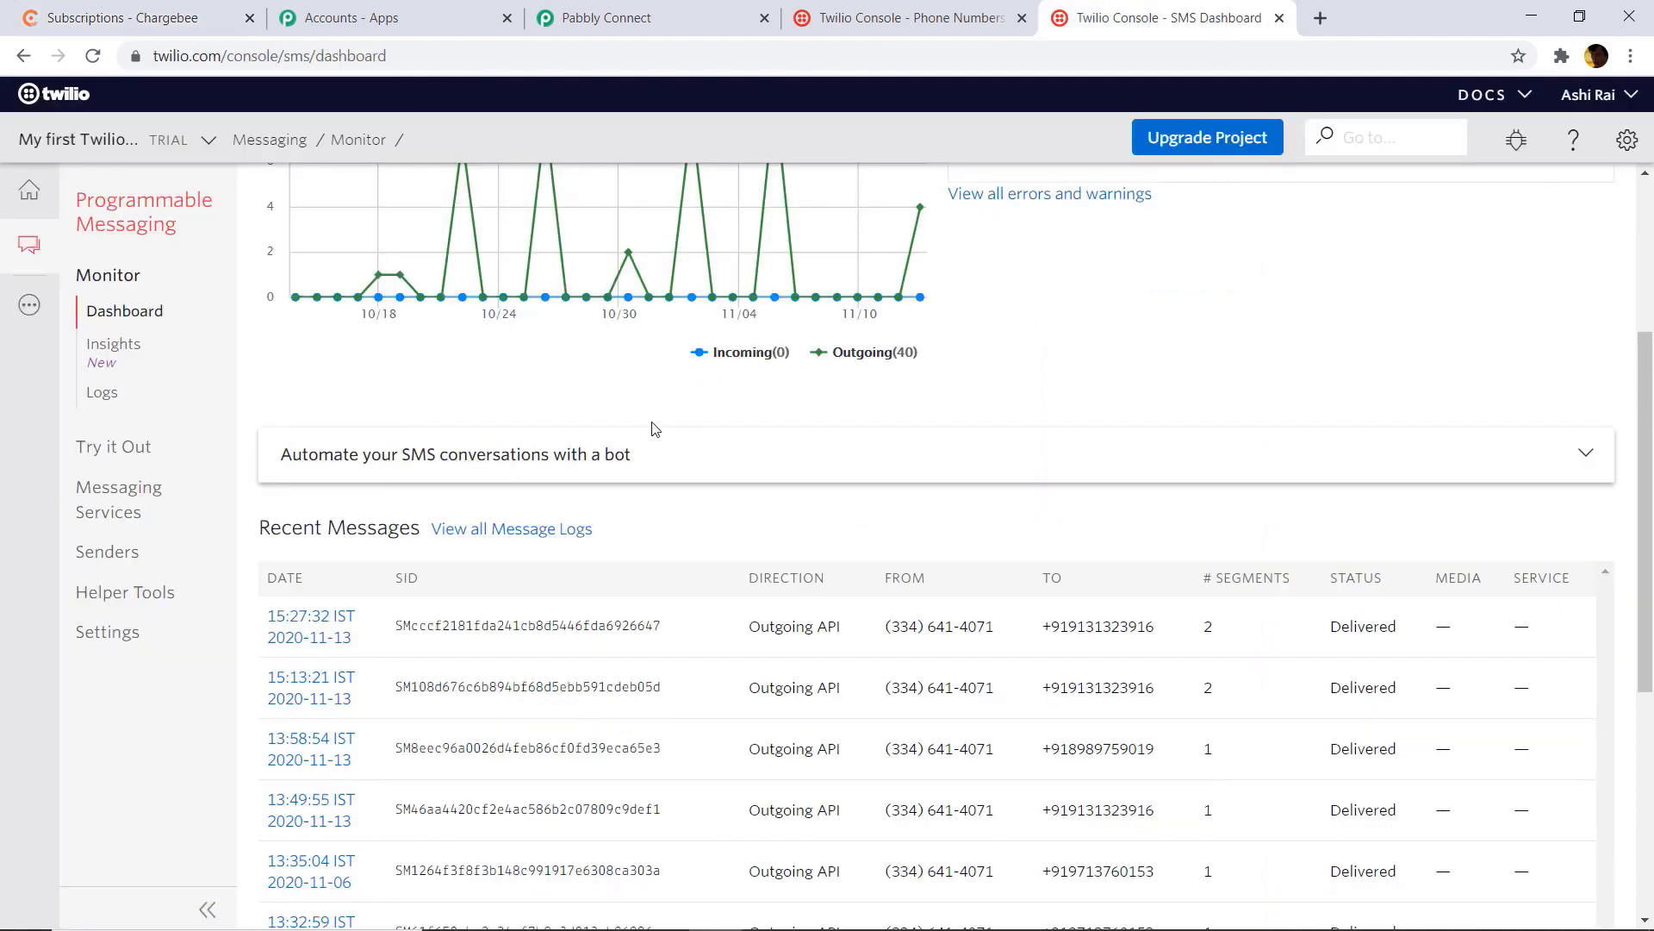
scroll(861, 732, "down", 1)
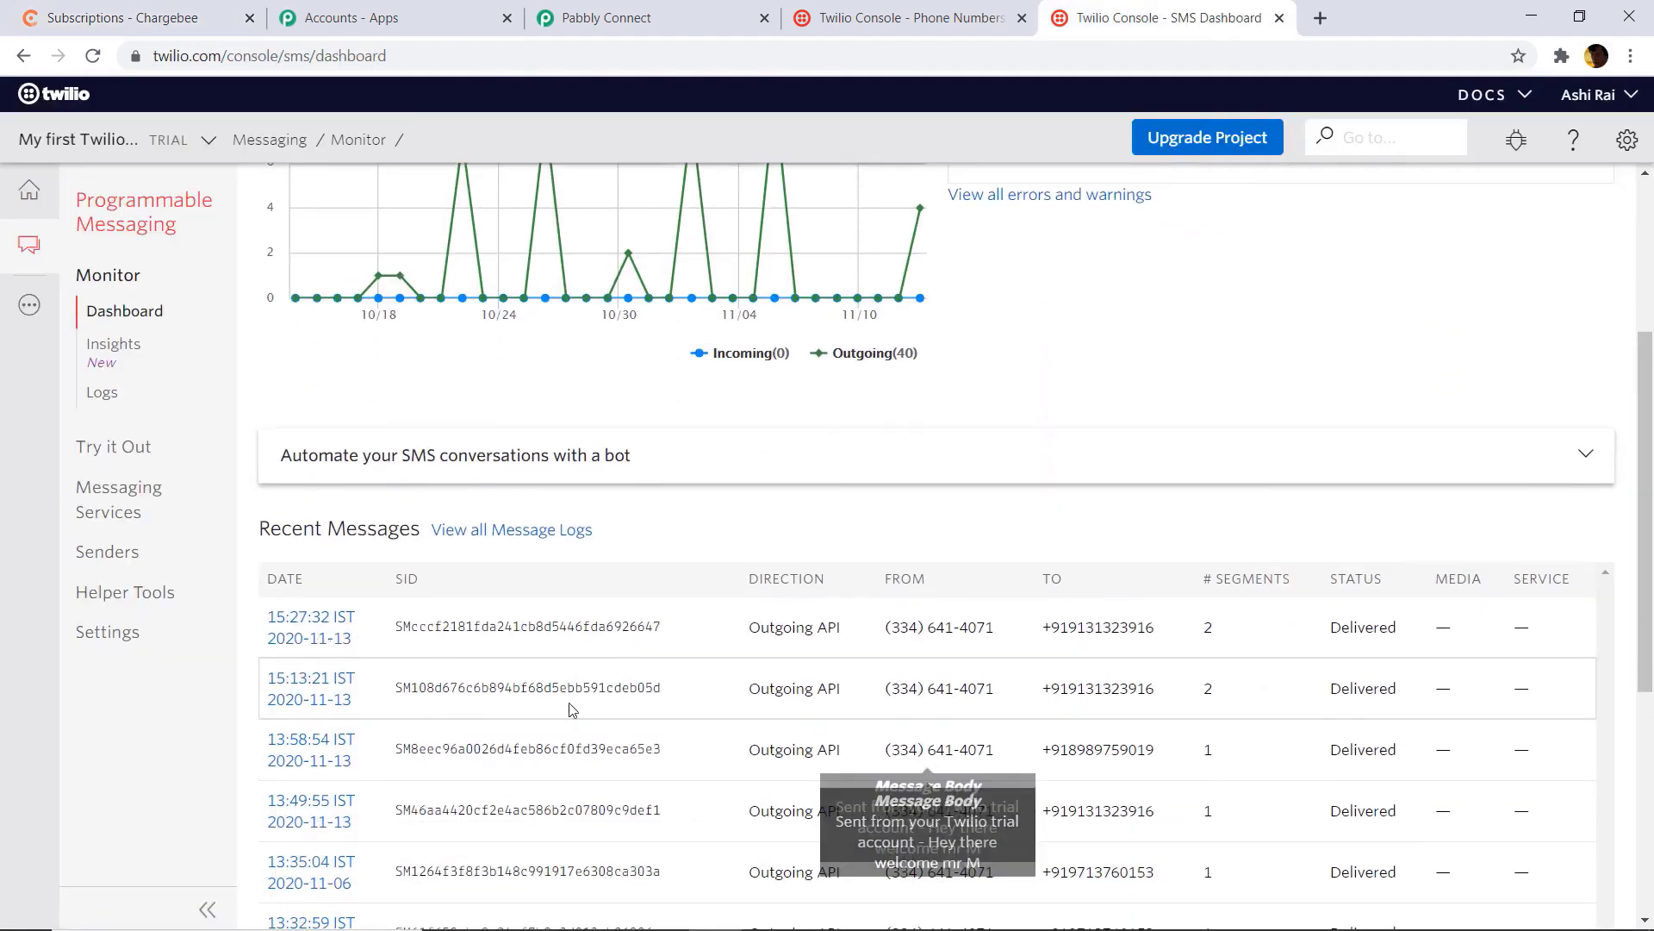